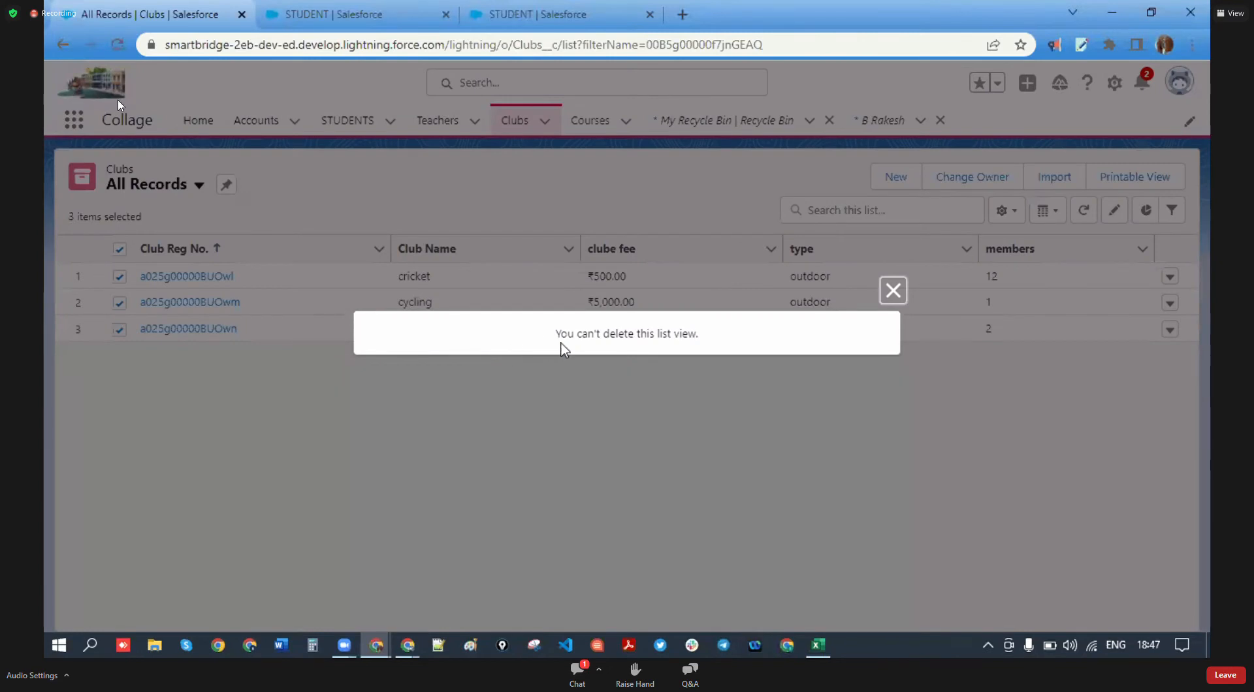
- Dismiss the can't-delete-list-view message and delete the first club record
drag(552, 335, 709, 345)
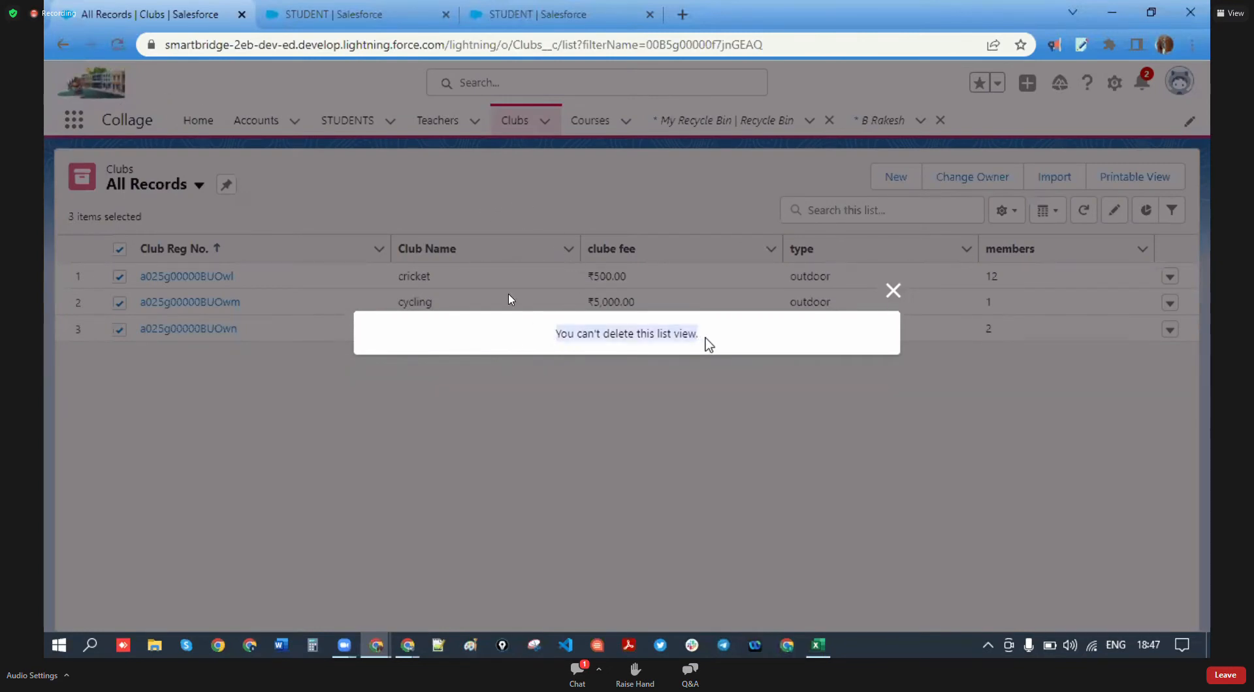
click(892, 291)
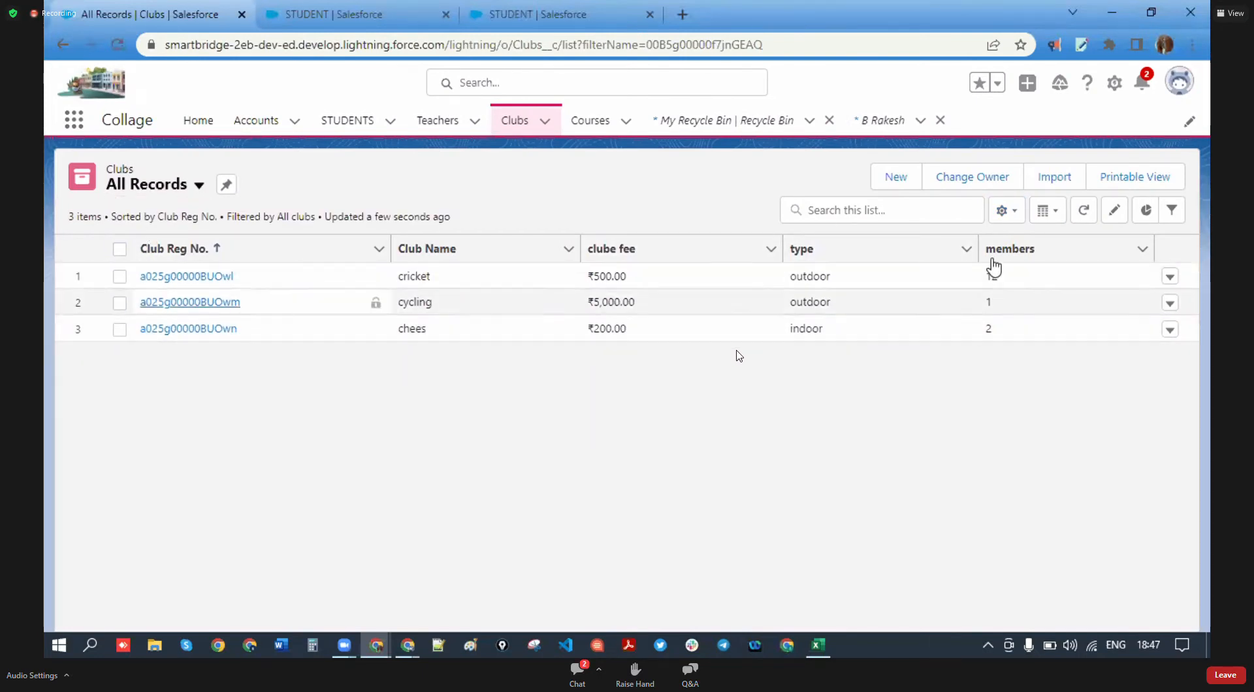
click(1169, 278)
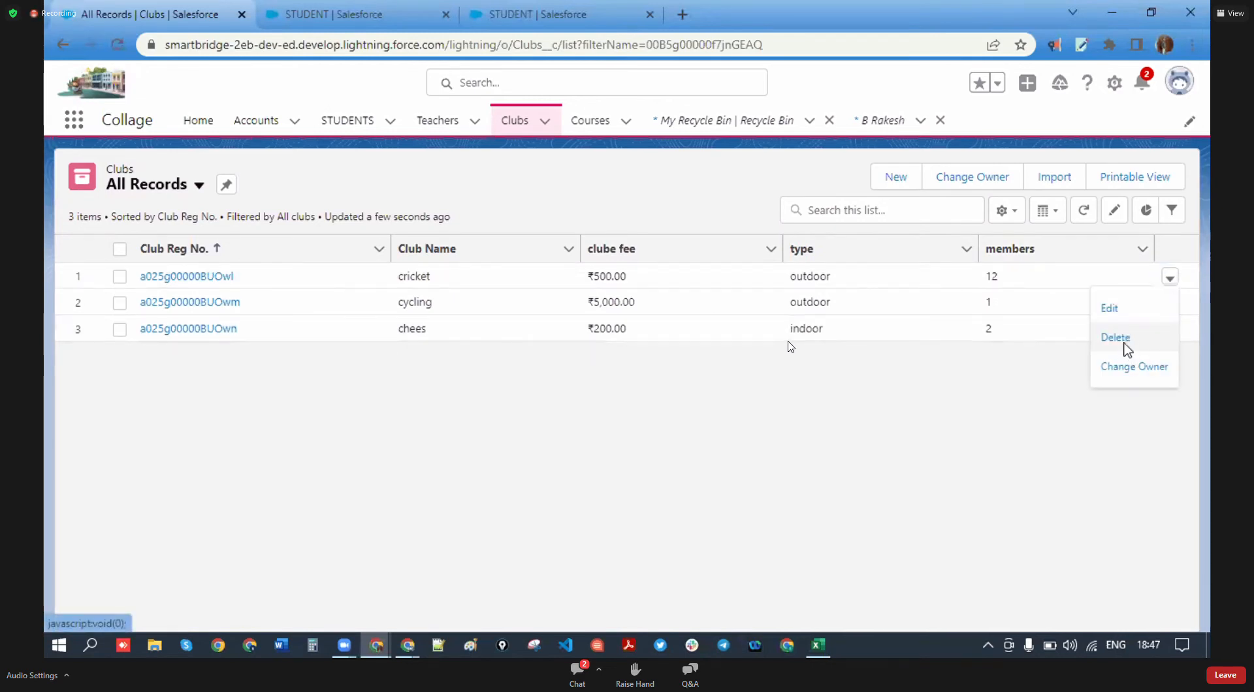
click(1128, 341)
click(856, 381)
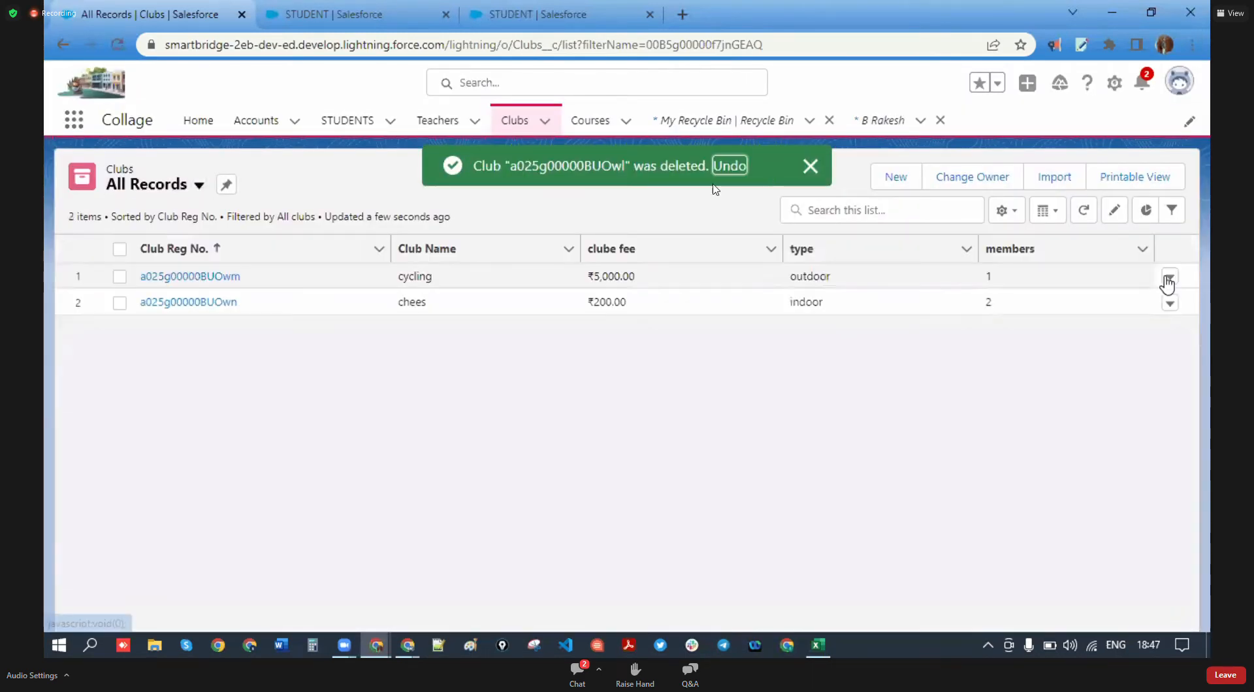
- Delete the remaining cycling and chees club records
click(1168, 278)
click(1128, 341)
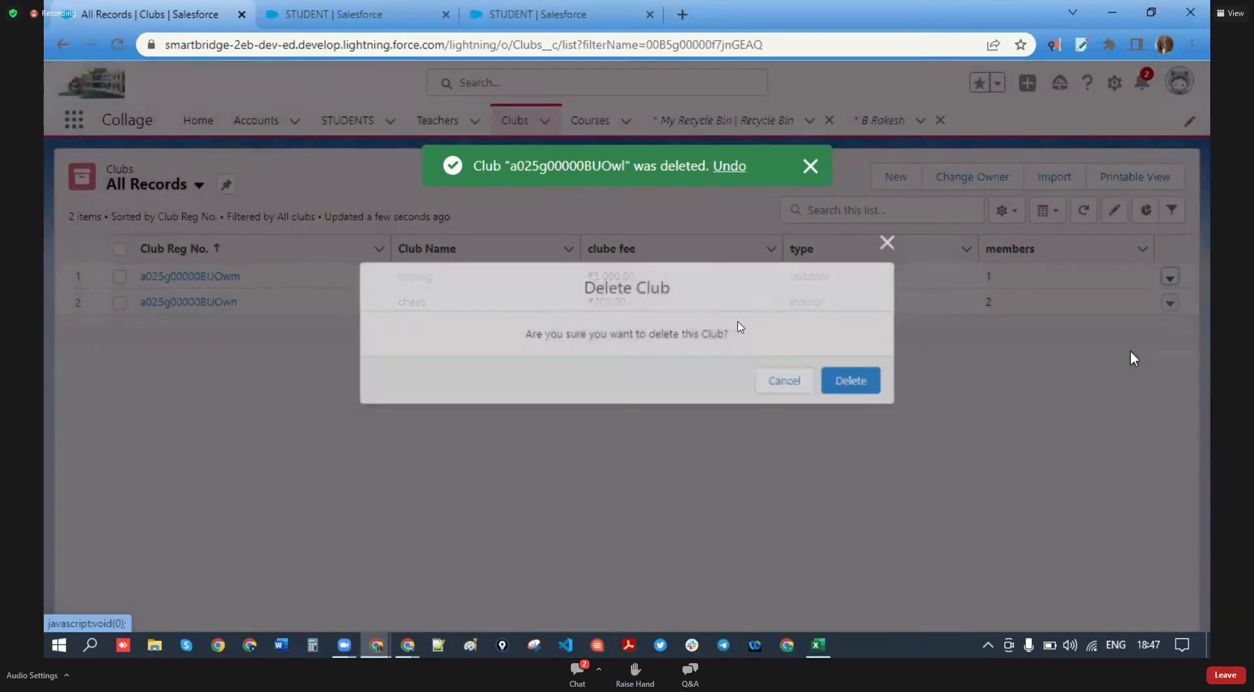
click(856, 381)
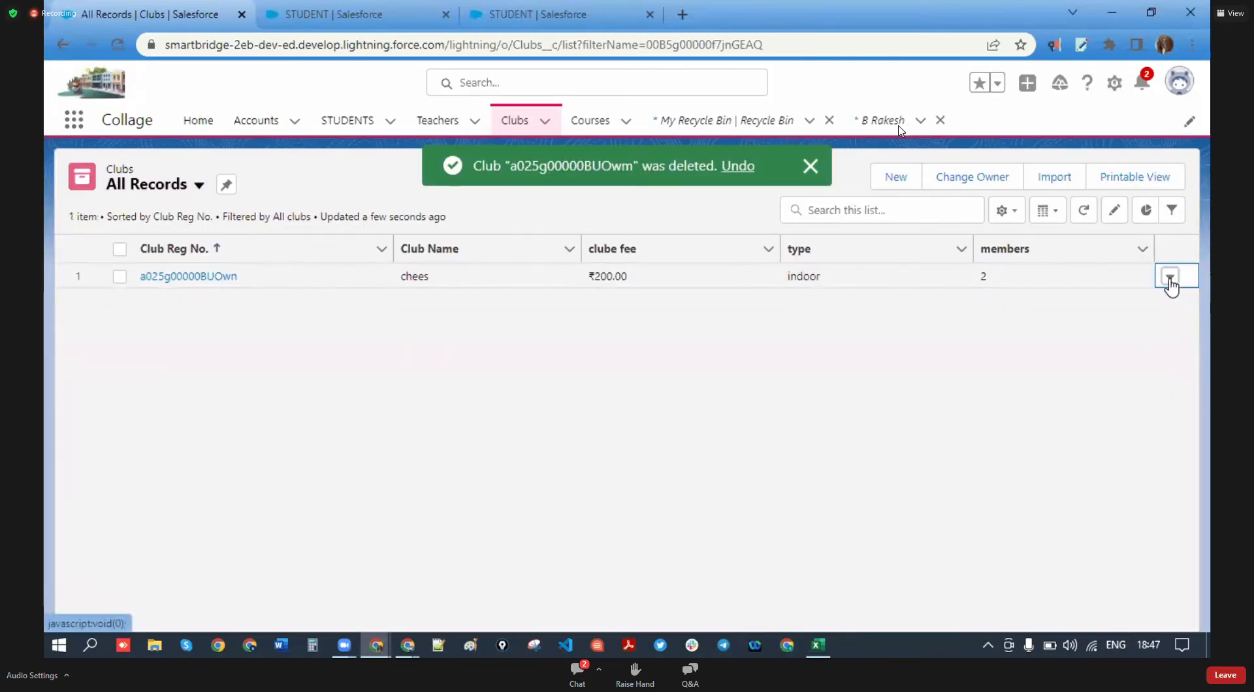
click(1170, 279)
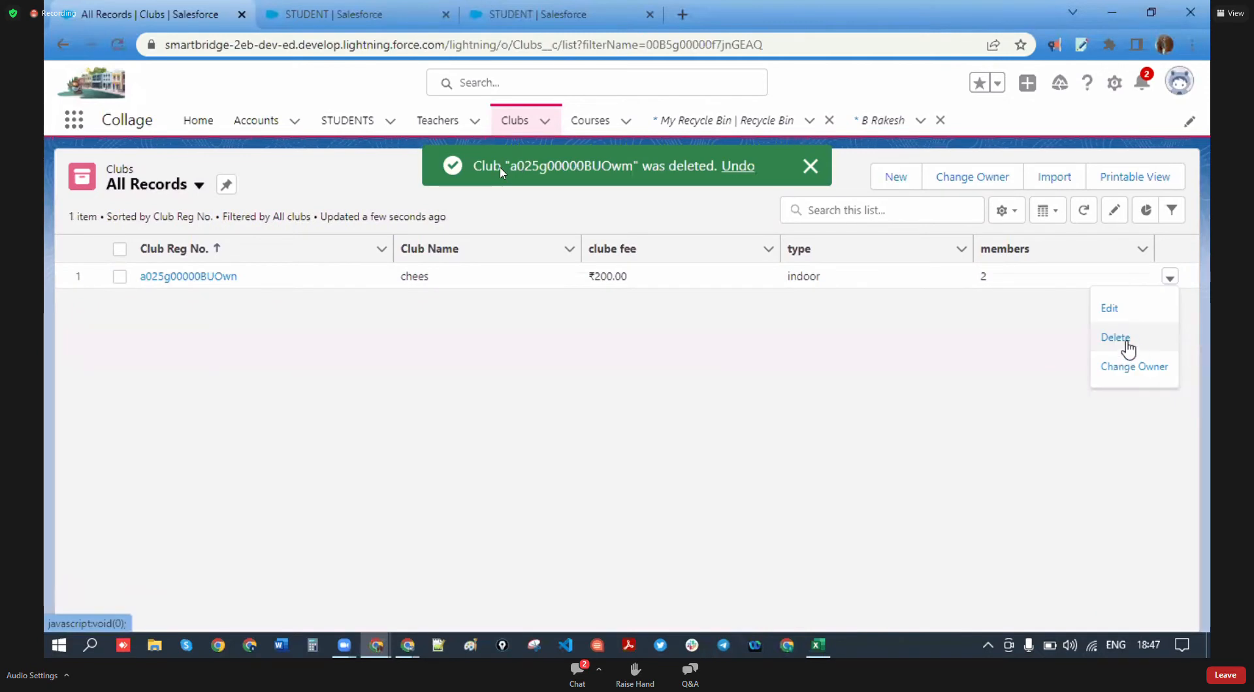
click(1128, 342)
click(852, 379)
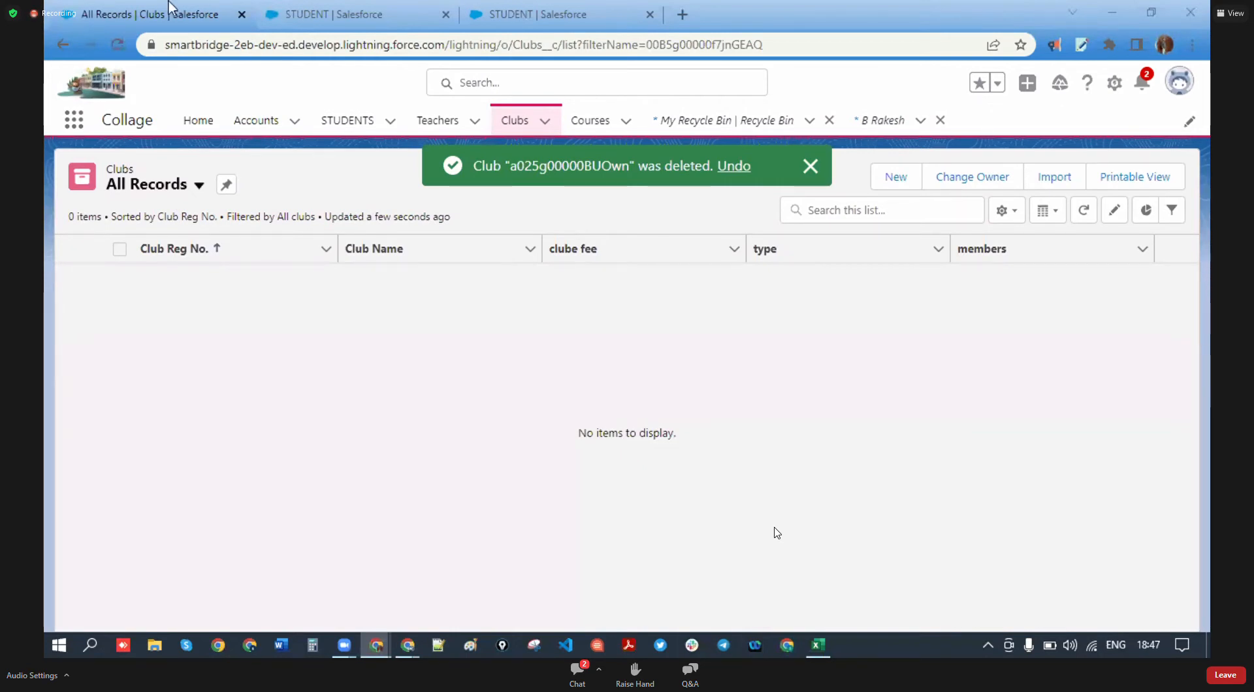
click(91, 4)
- Start a new field from the STUDENT object's Fields & Relationships page
click(391, 9)
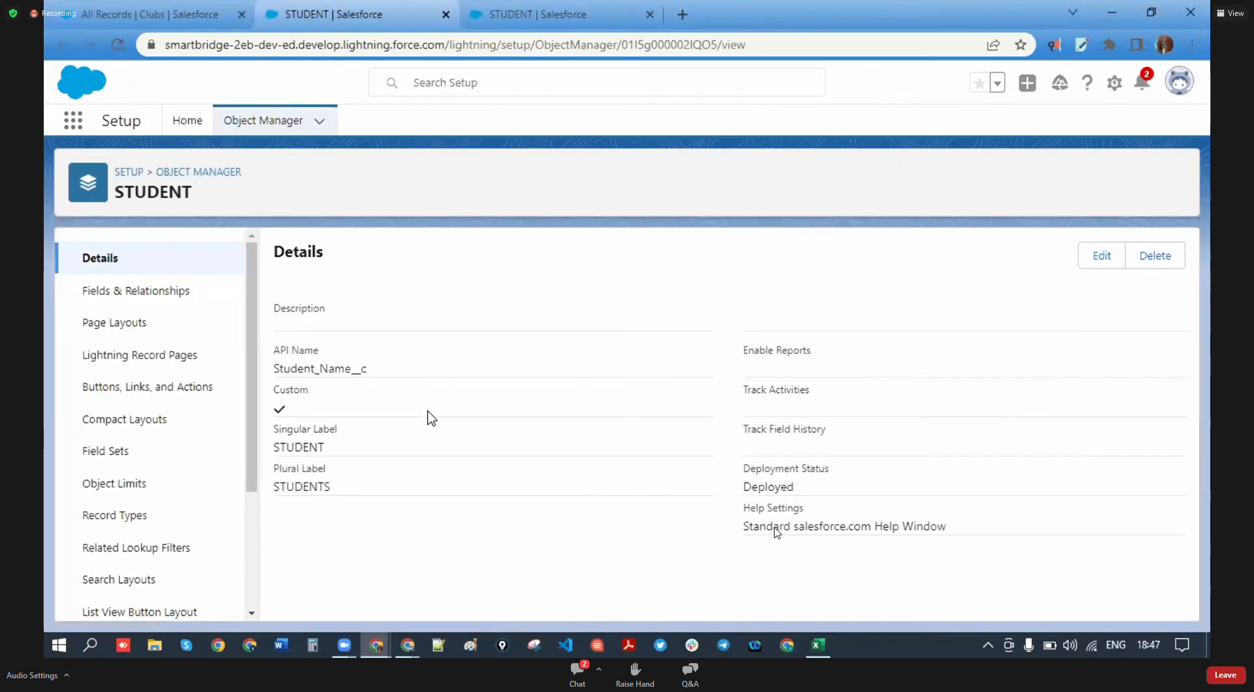
click(170, 291)
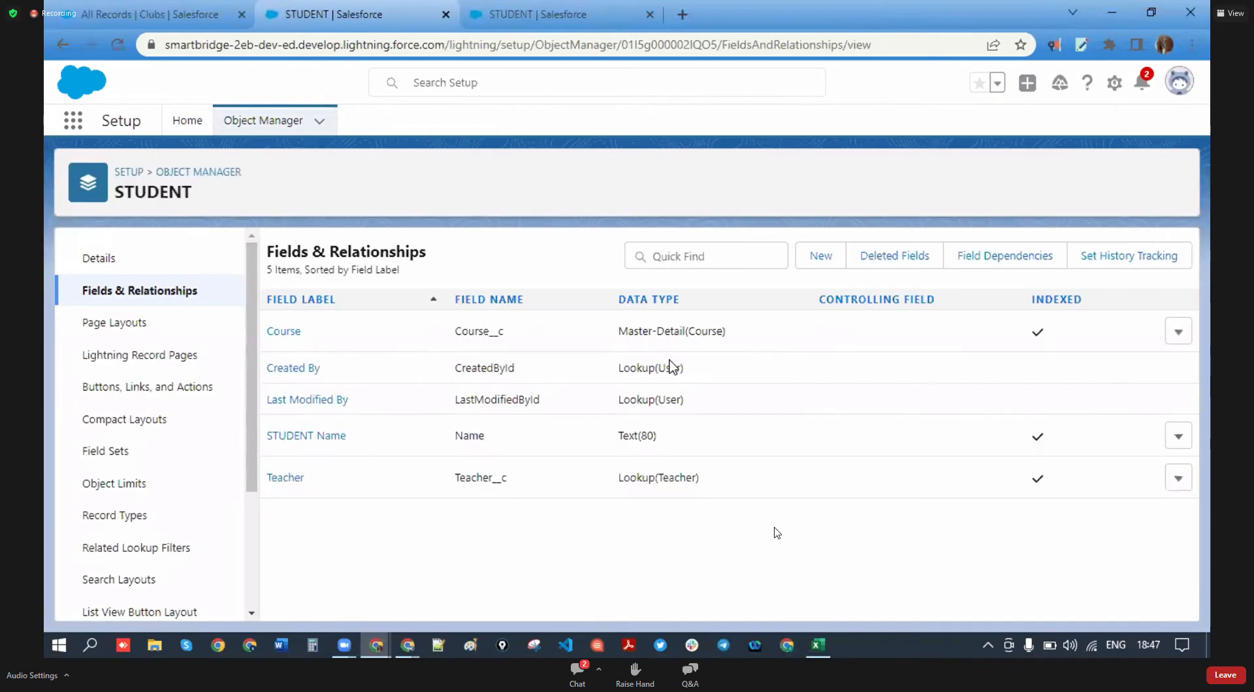
click(820, 256)
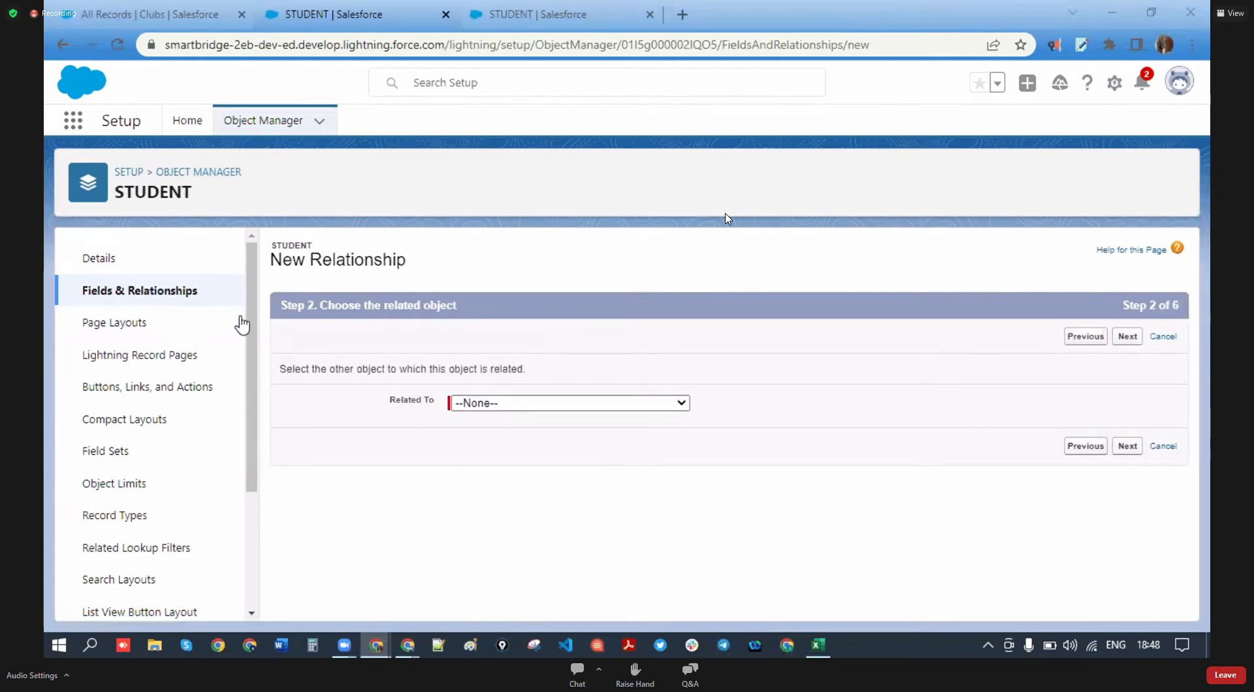
- Choose Club as the related object for the Master-Detail field
click(664, 403)
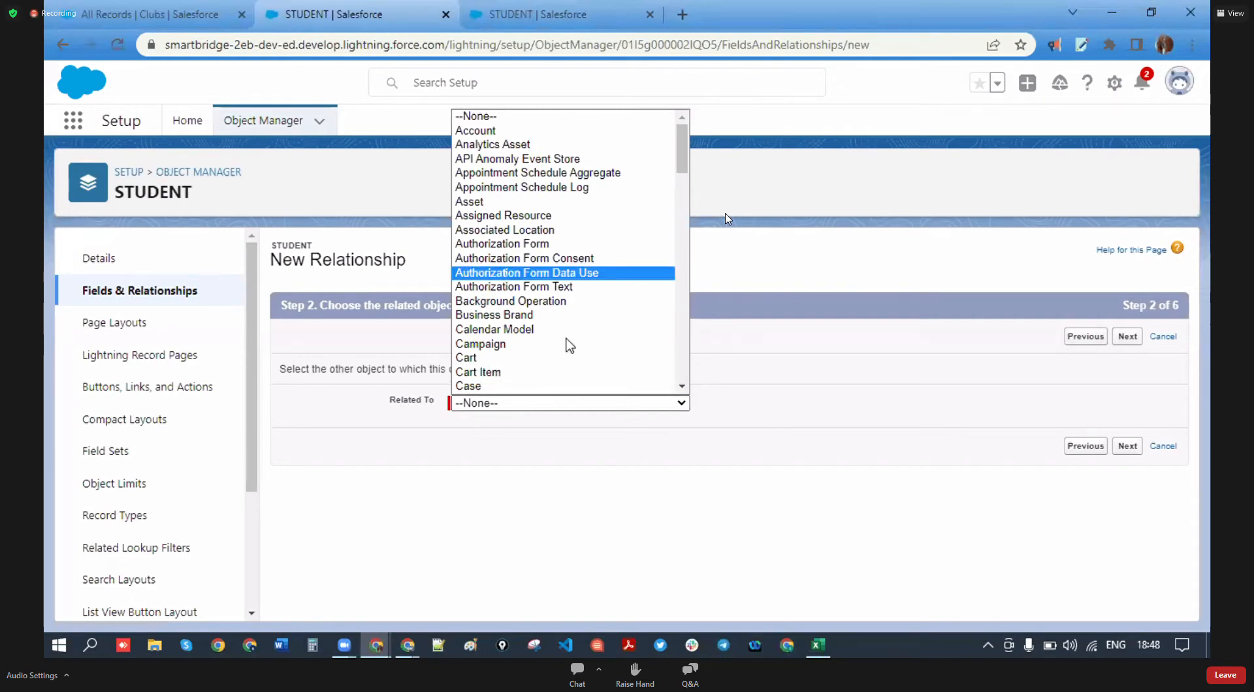
scroll(569, 345, down, 5)
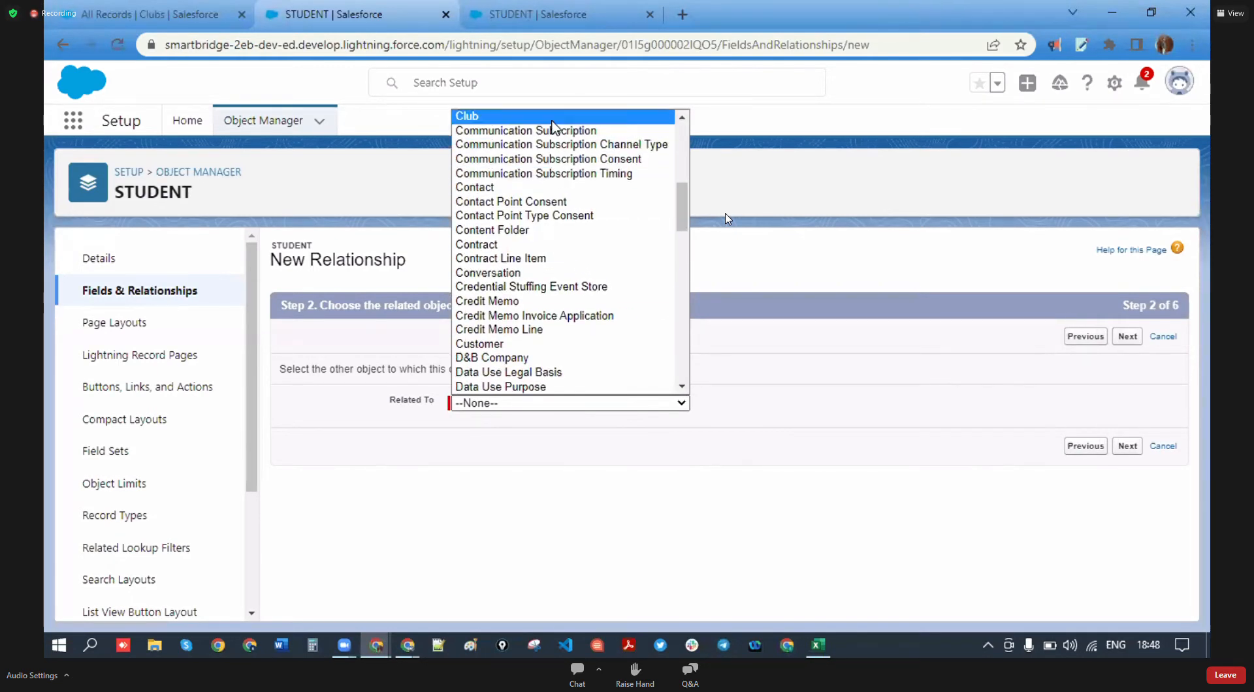
click(483, 114)
click(1121, 451)
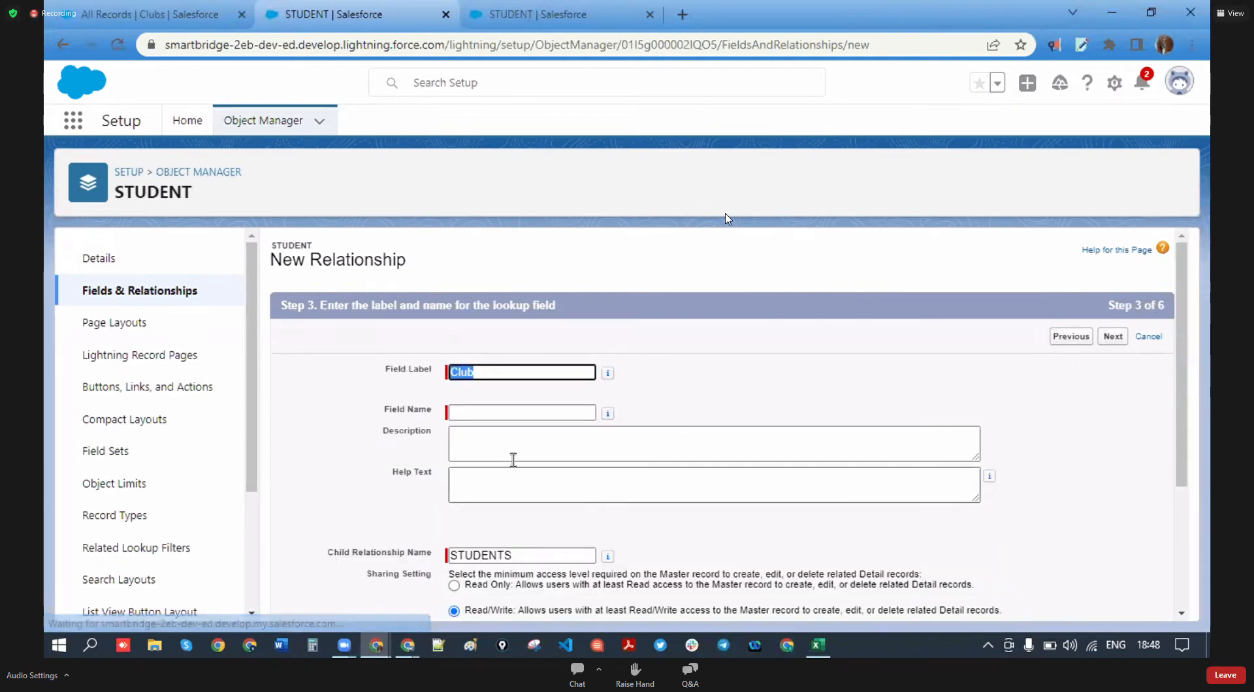
- Accept the Club field name, default security and layout, and save, which gets refused
click(591, 412)
scroll(1103, 468, down, 3)
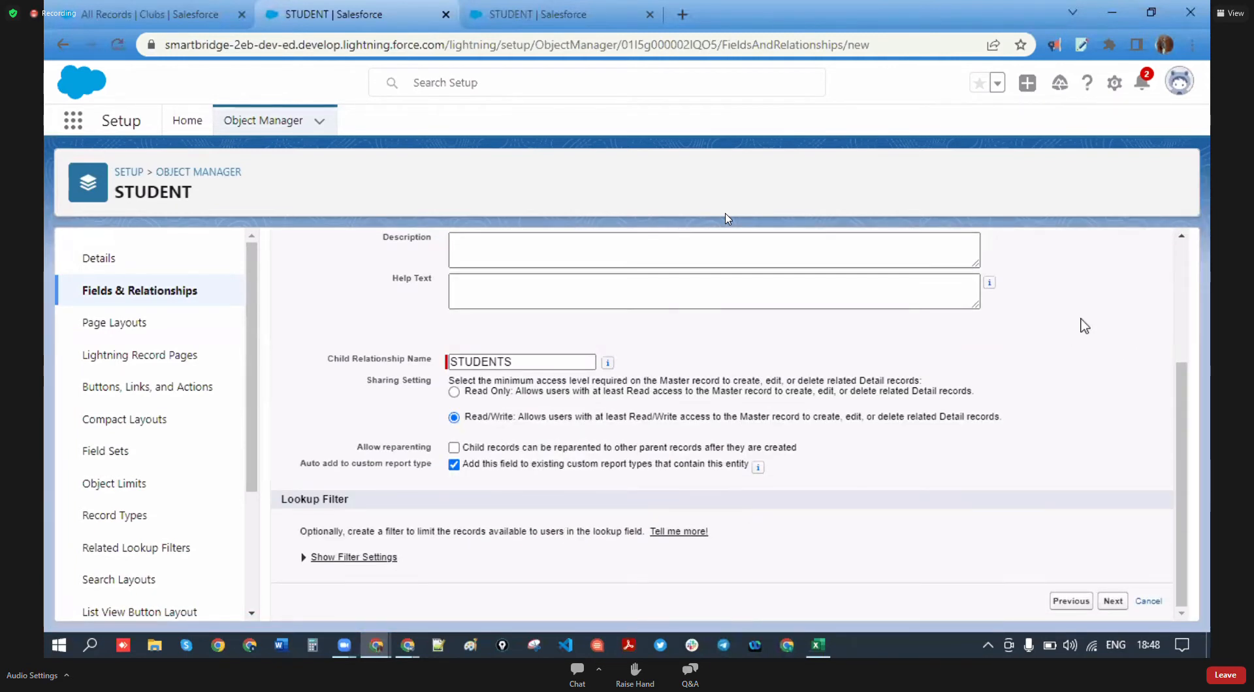
scroll(1077, 325, up, 3)
click(1113, 336)
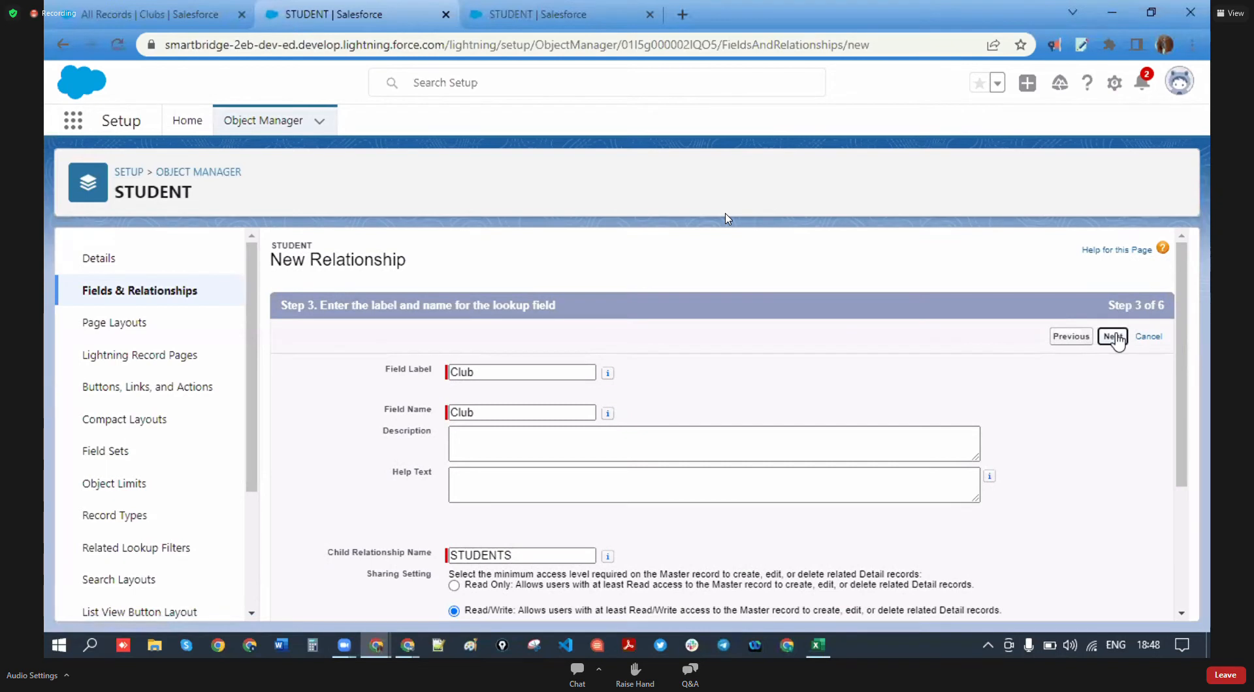
click(1117, 337)
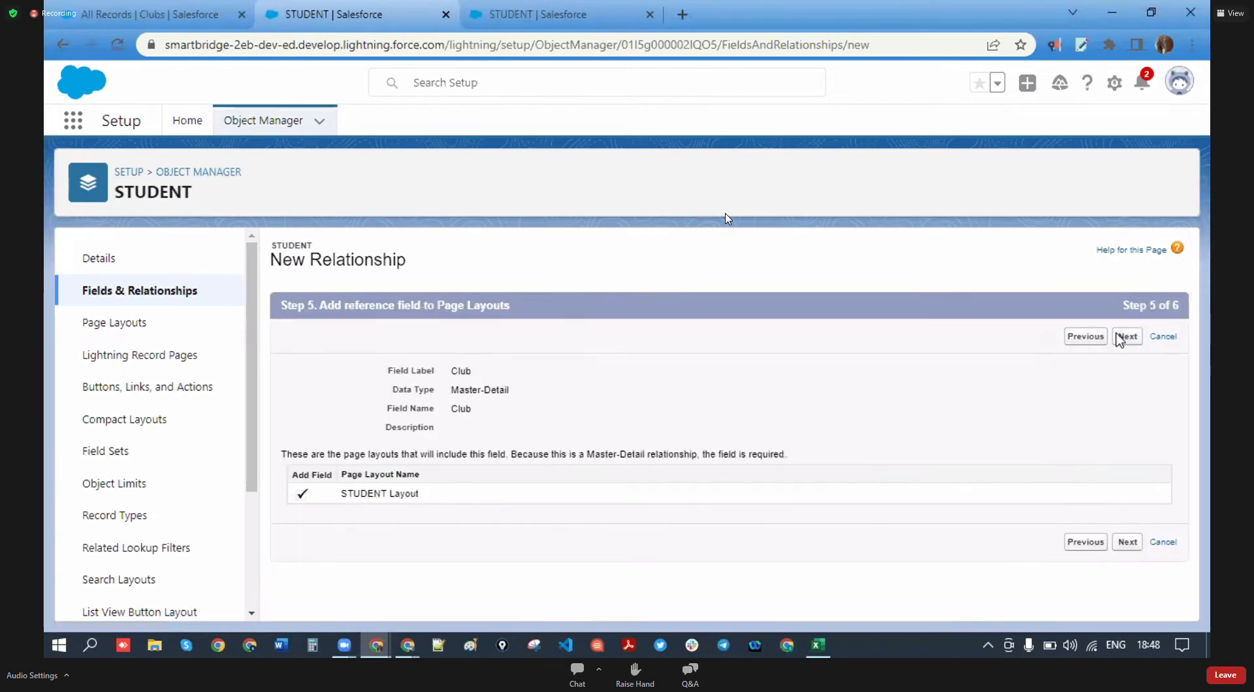
click(1124, 337)
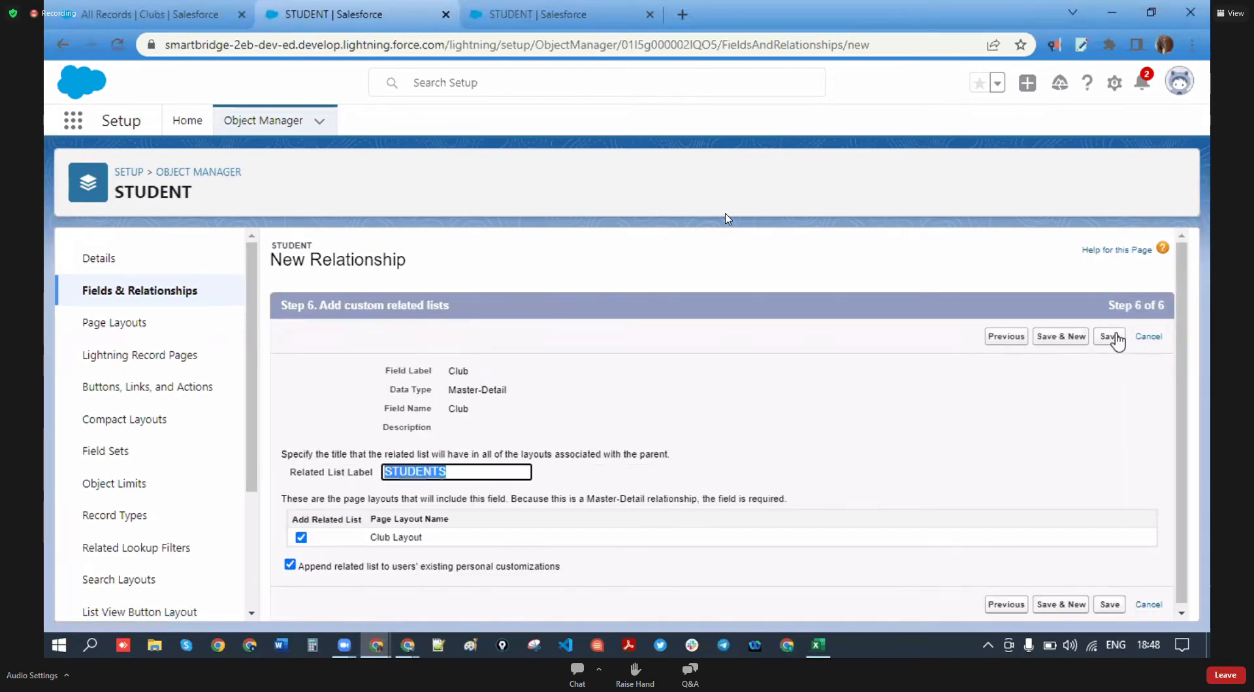
click(1114, 336)
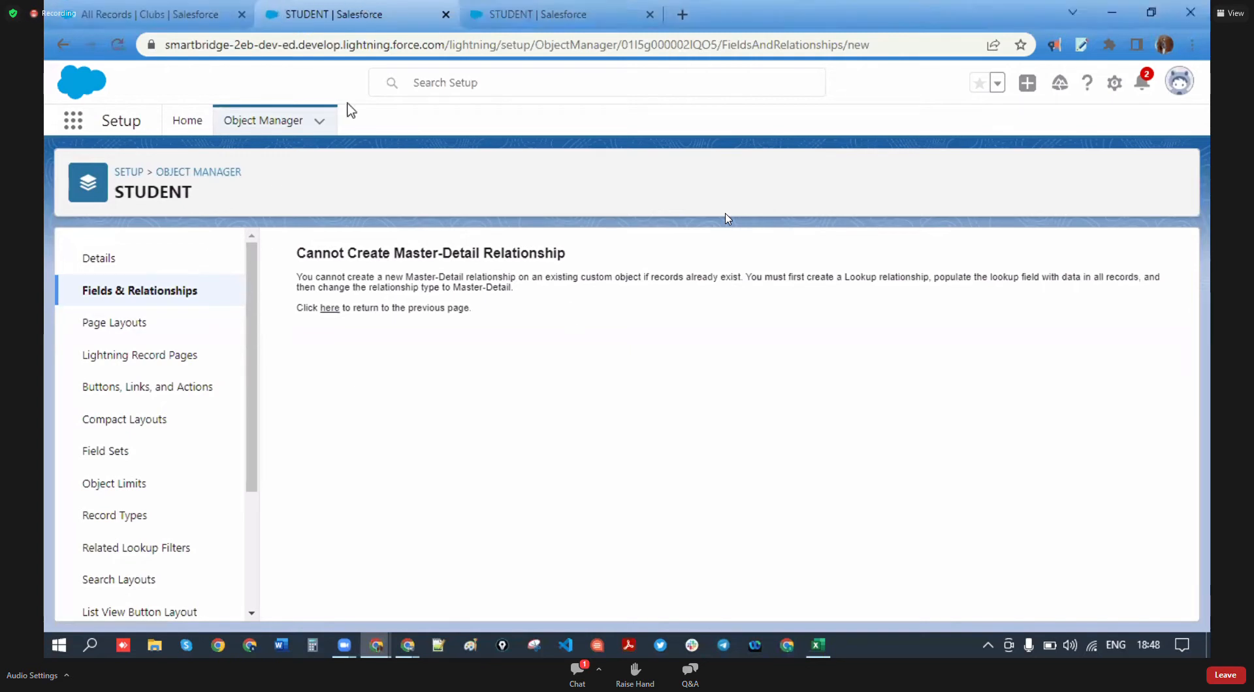
click(614, 9)
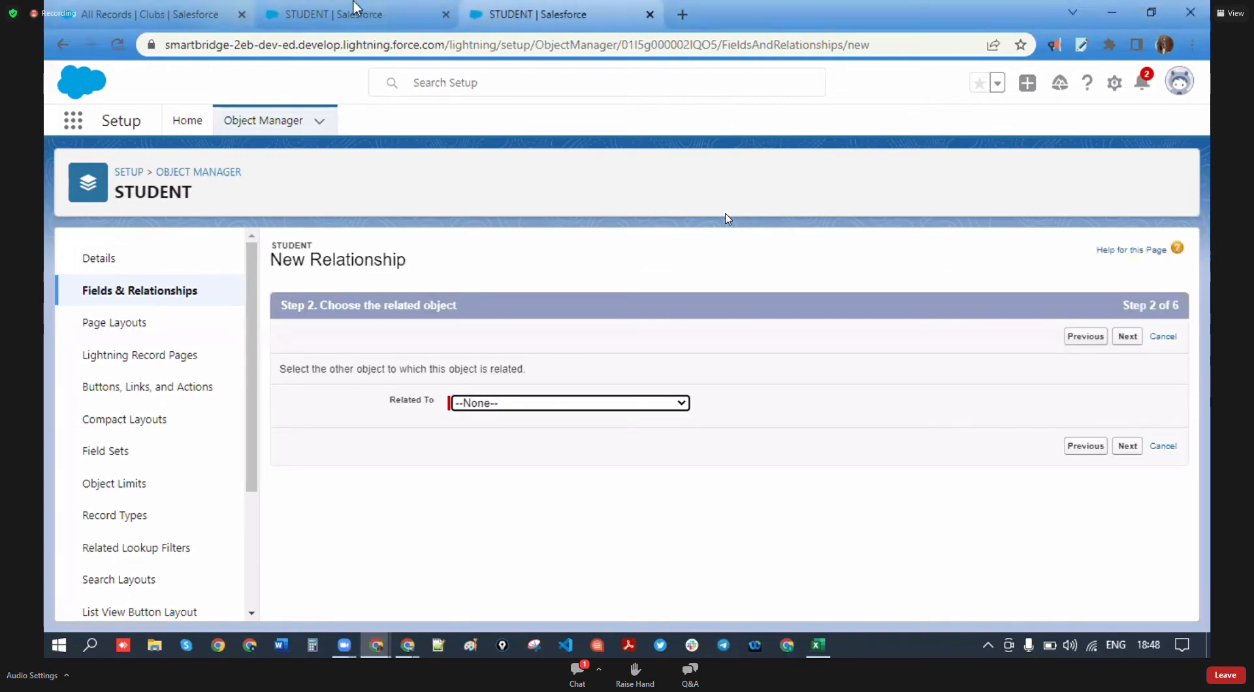
click(277, 23)
- Open the STUDENTS list, then select and clear all four student records
click(178, 21)
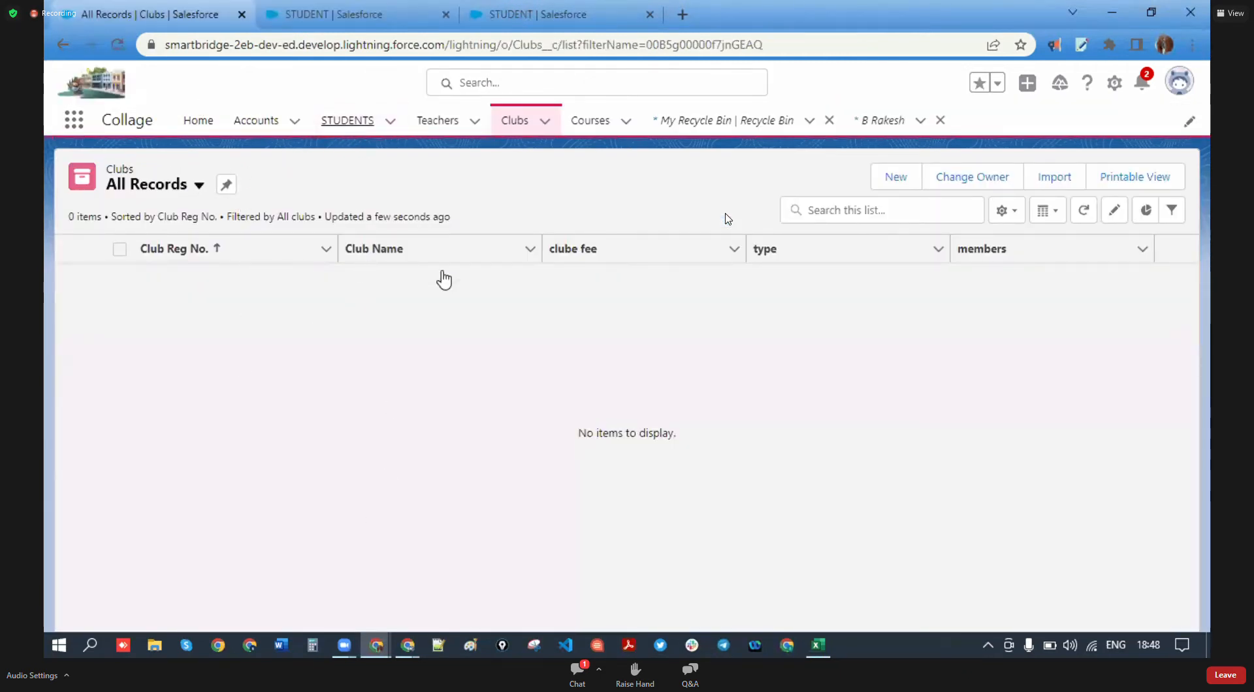
click(342, 122)
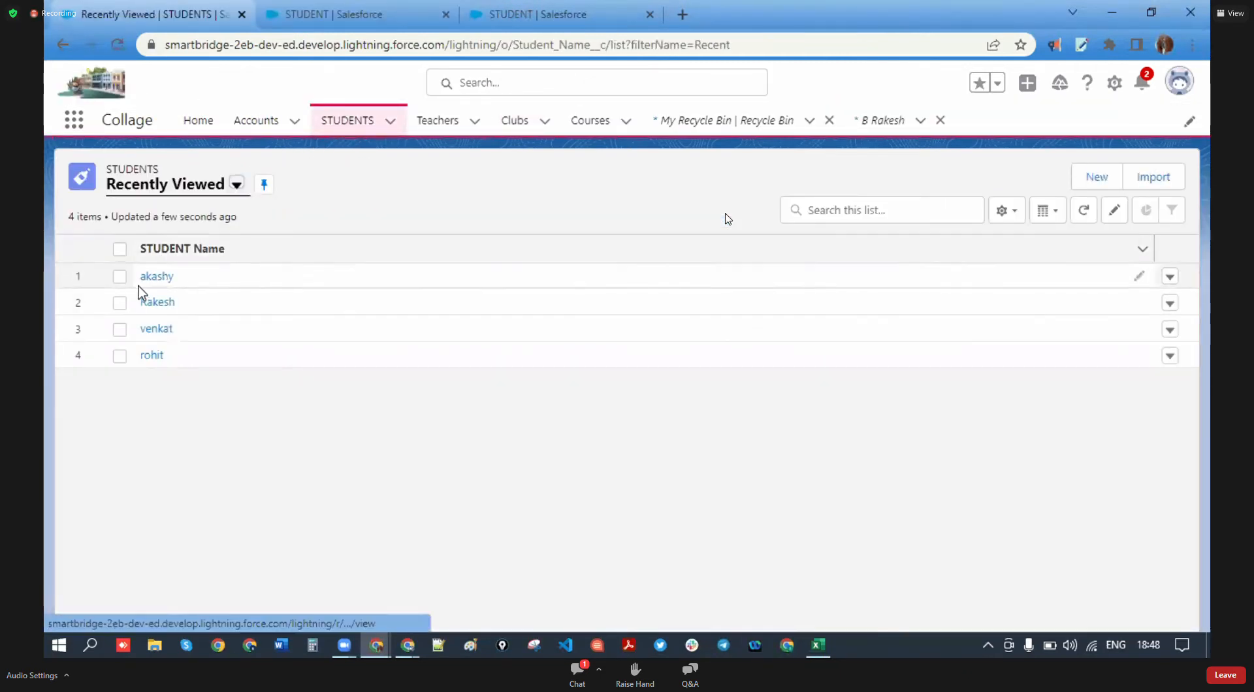
click(119, 277)
click(119, 302)
click(120, 329)
click(119, 357)
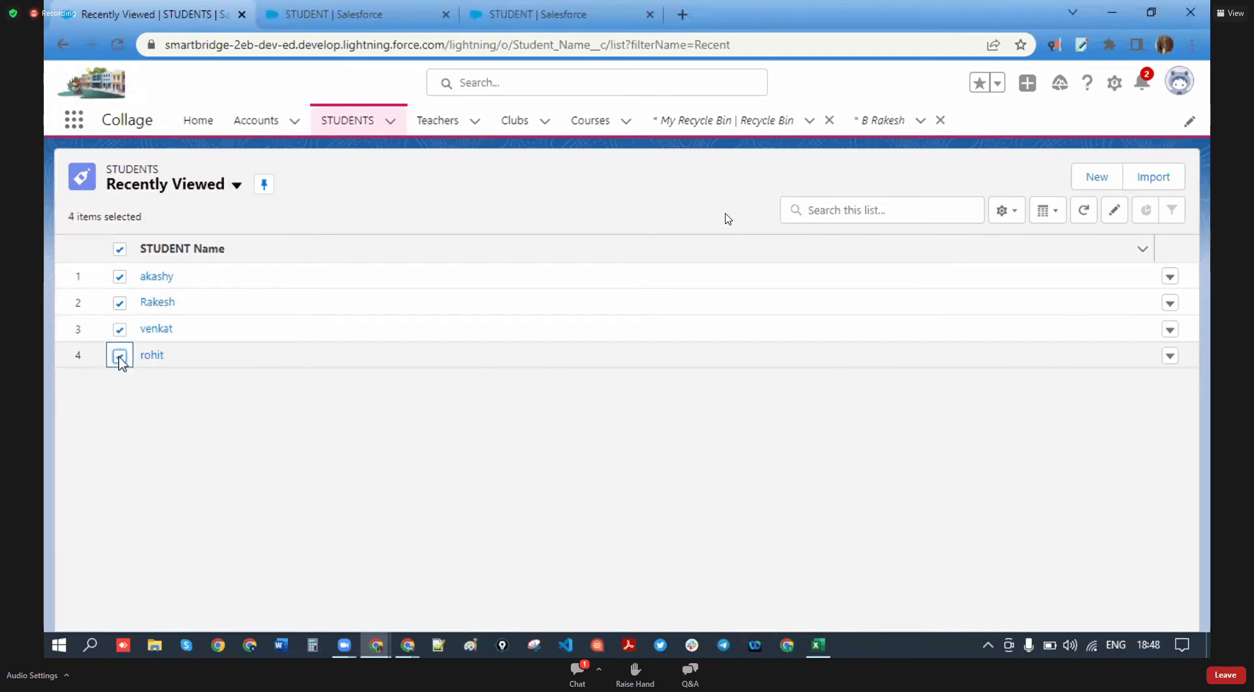
click(1170, 277)
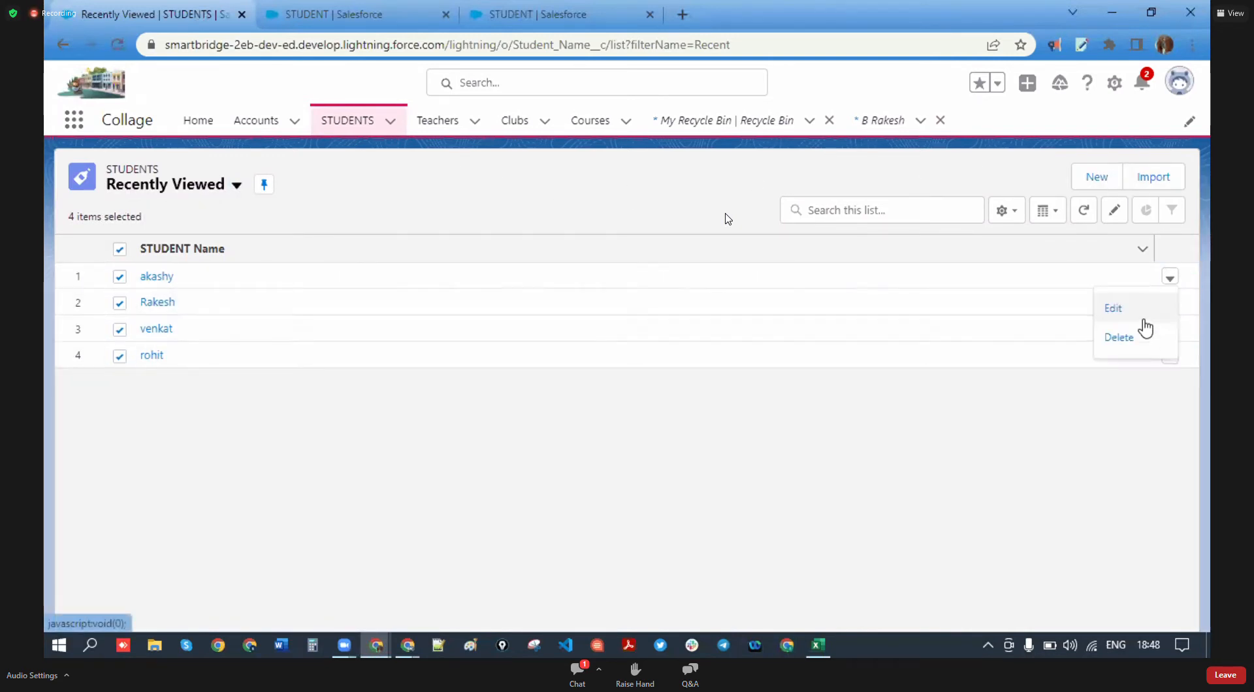
click(122, 251)
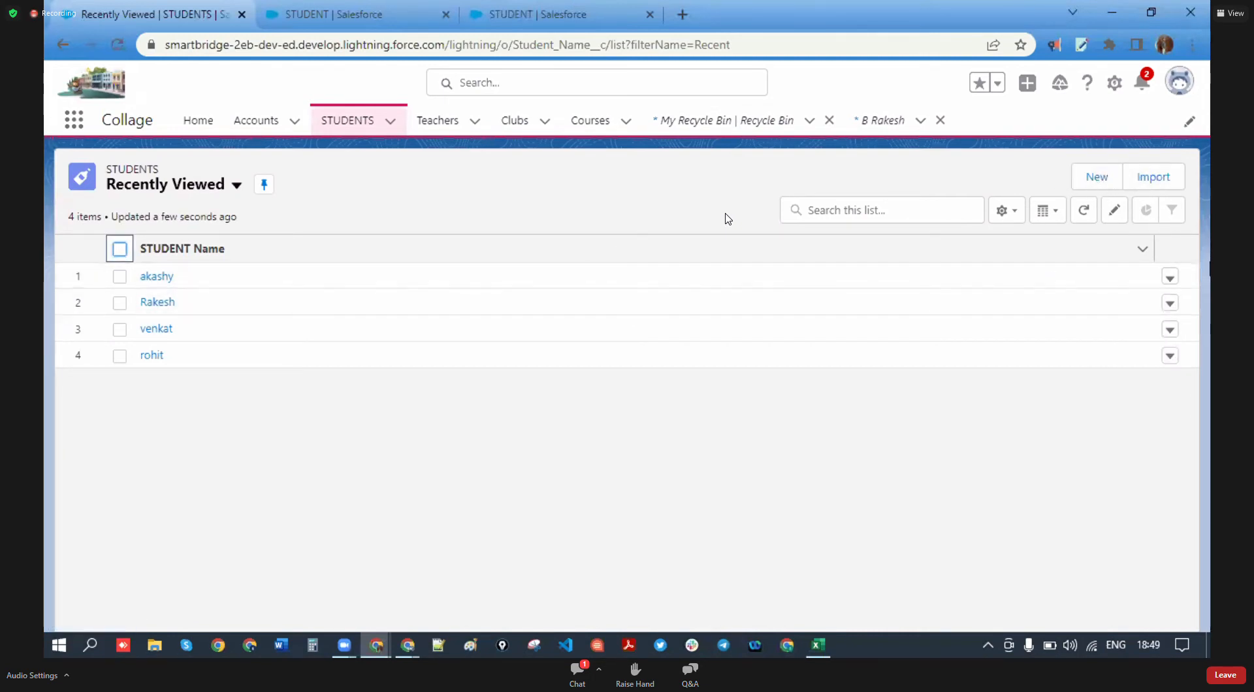
- Delete the first two student records
click(1170, 277)
click(1130, 334)
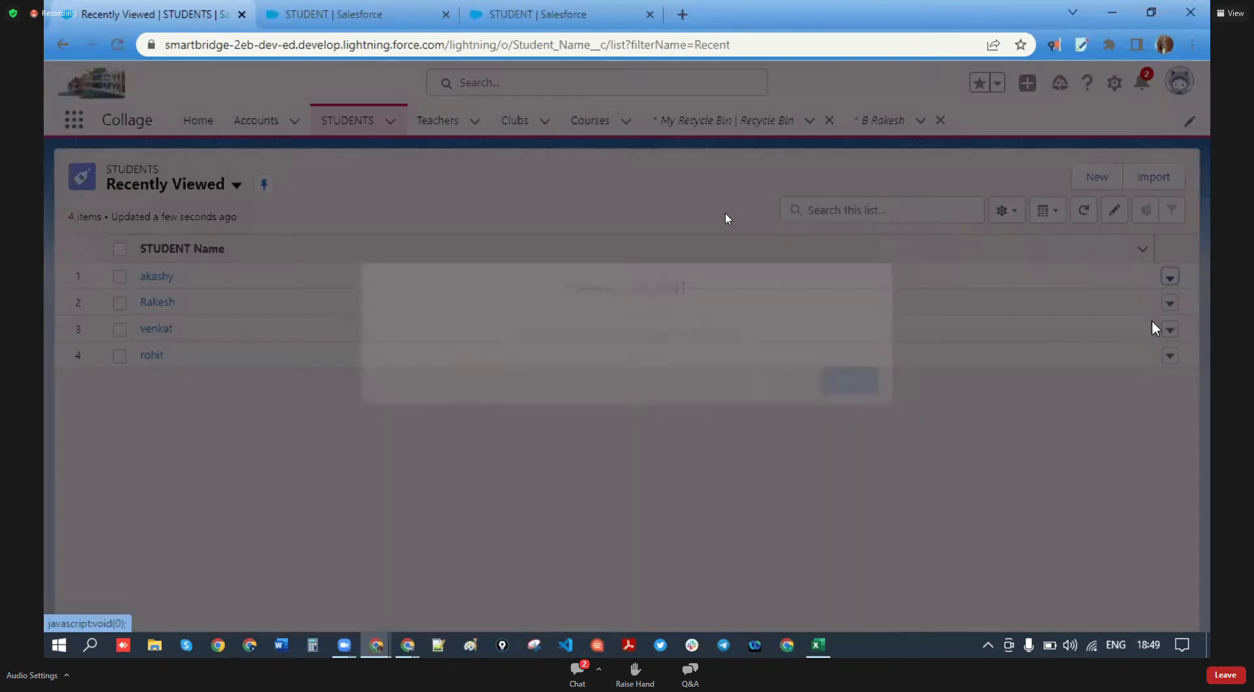
click(881, 384)
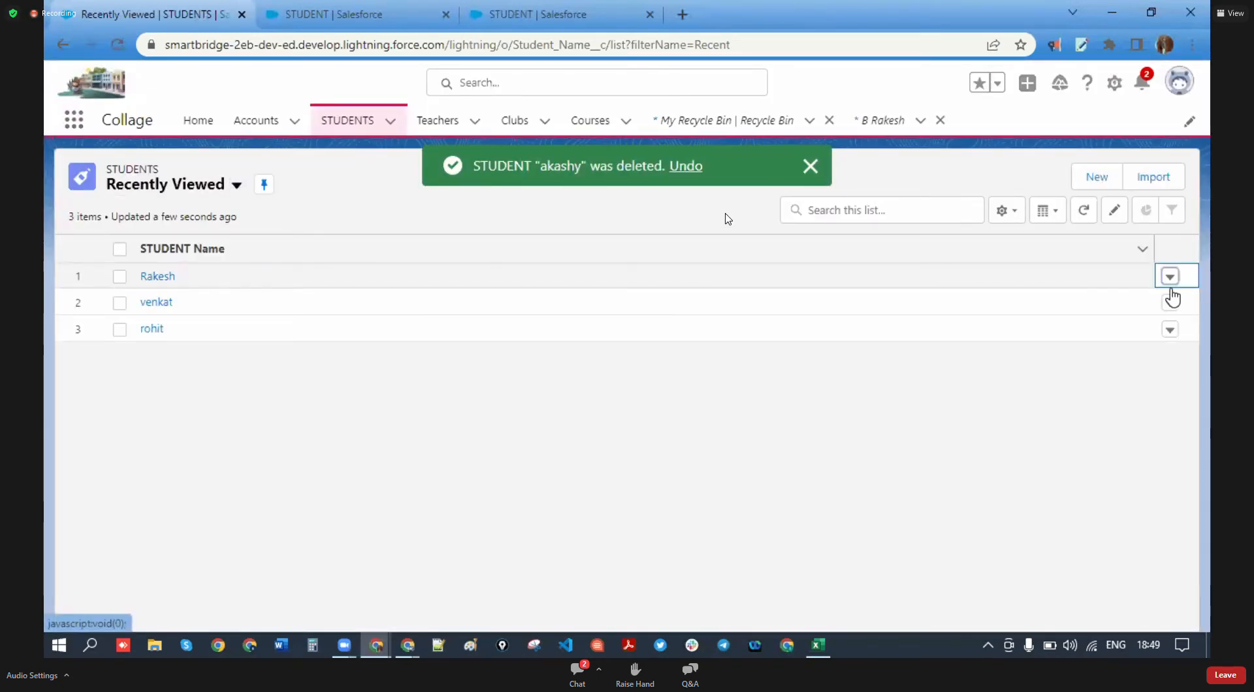
click(1170, 277)
click(1137, 339)
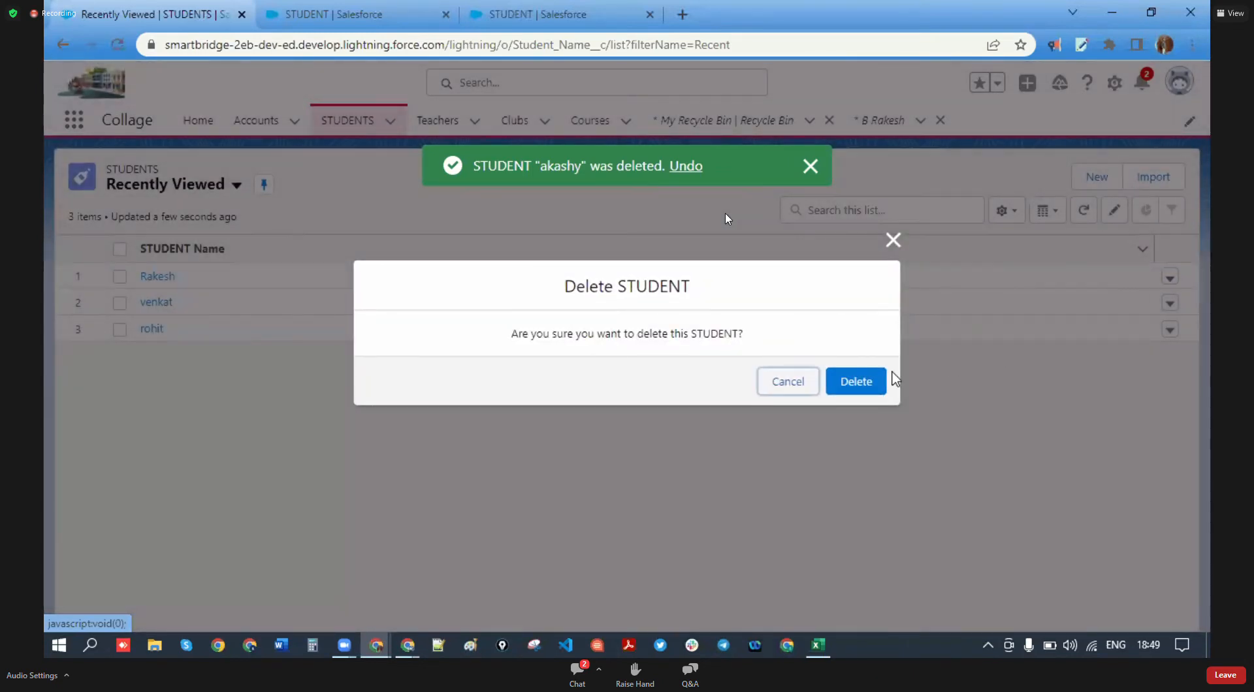
click(873, 384)
- Delete the last two student records and return to the New Relationship wizard
click(1170, 277)
click(1119, 339)
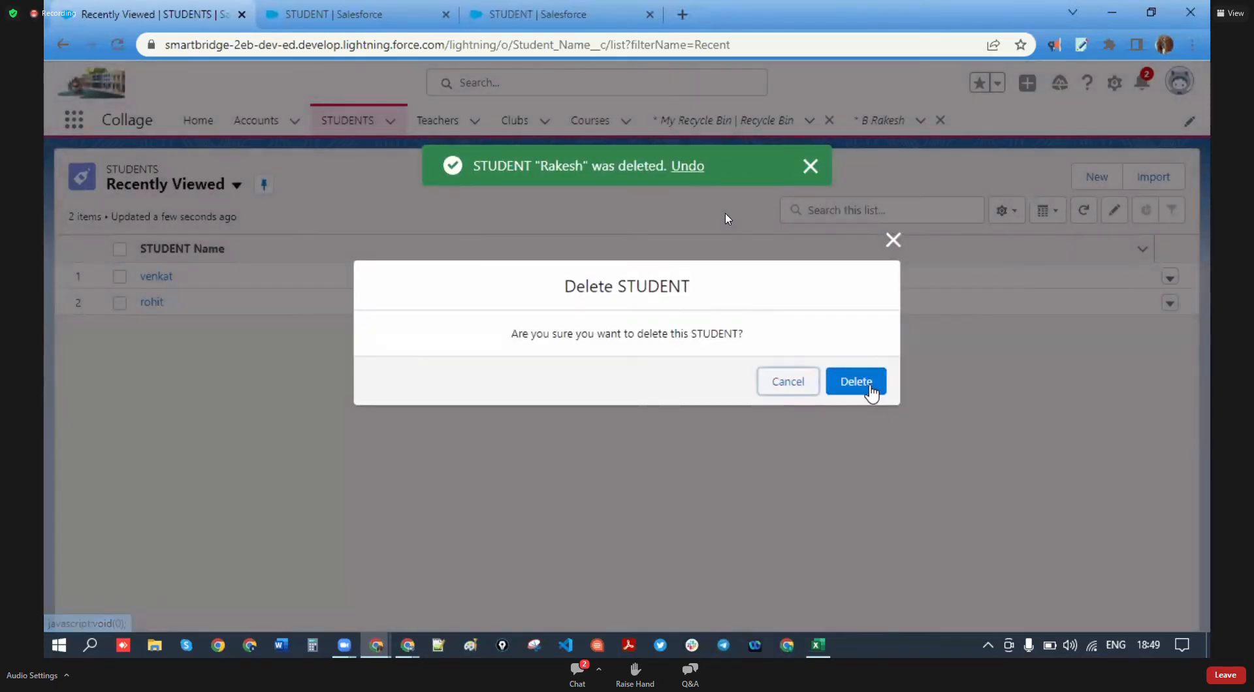
click(870, 387)
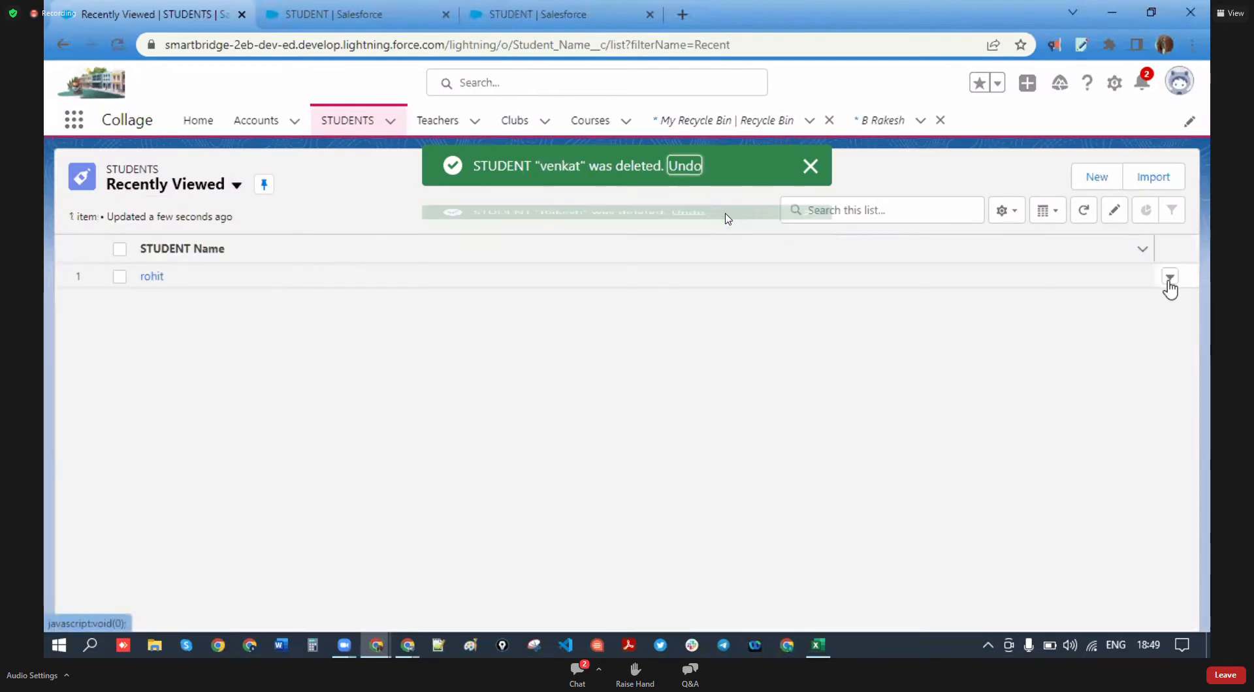
click(1170, 277)
click(1124, 340)
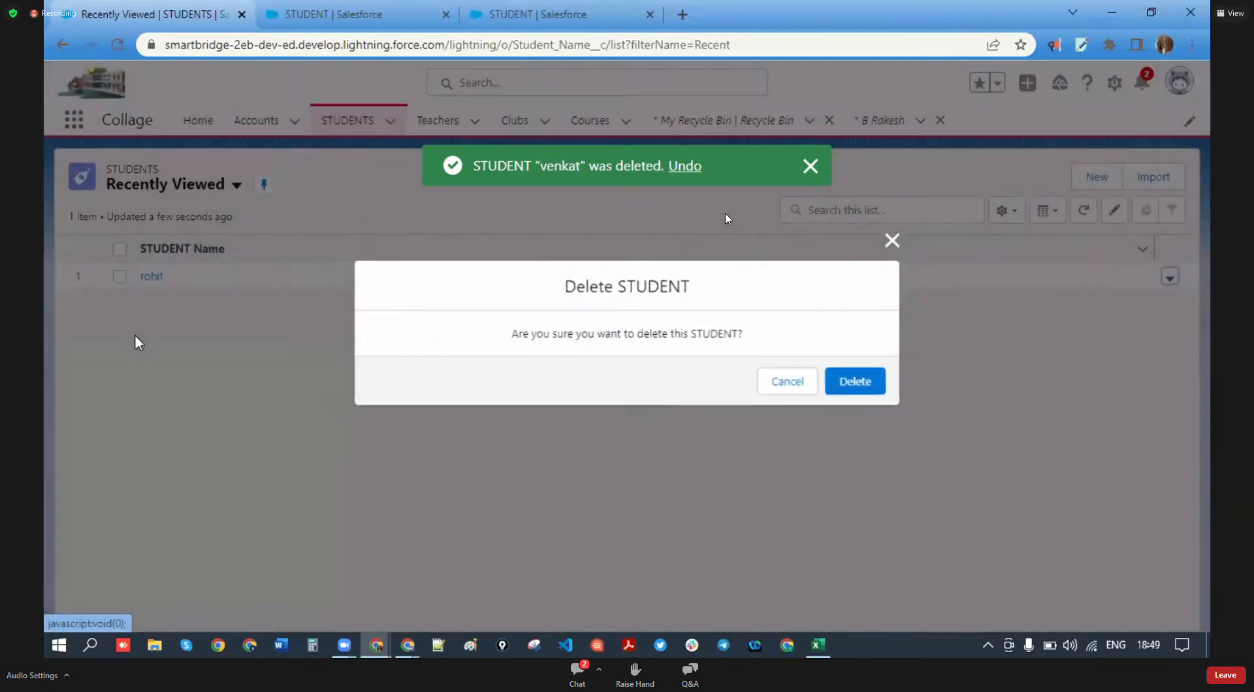
click(847, 391)
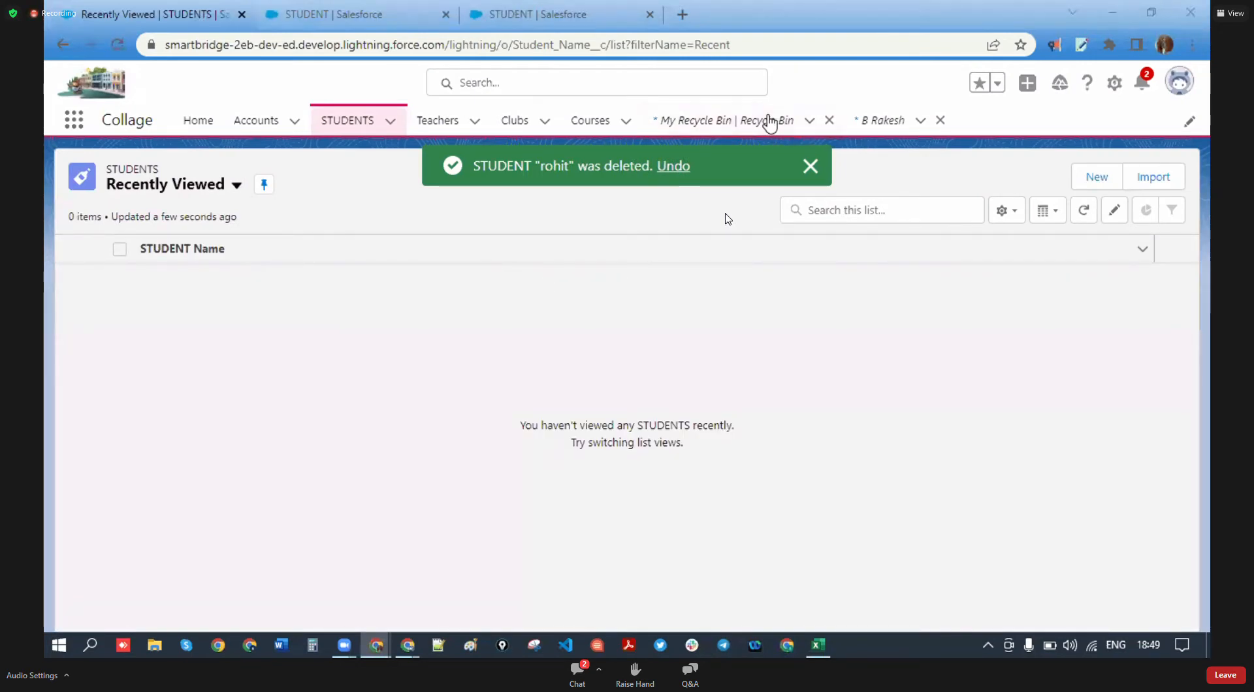
click(548, 8)
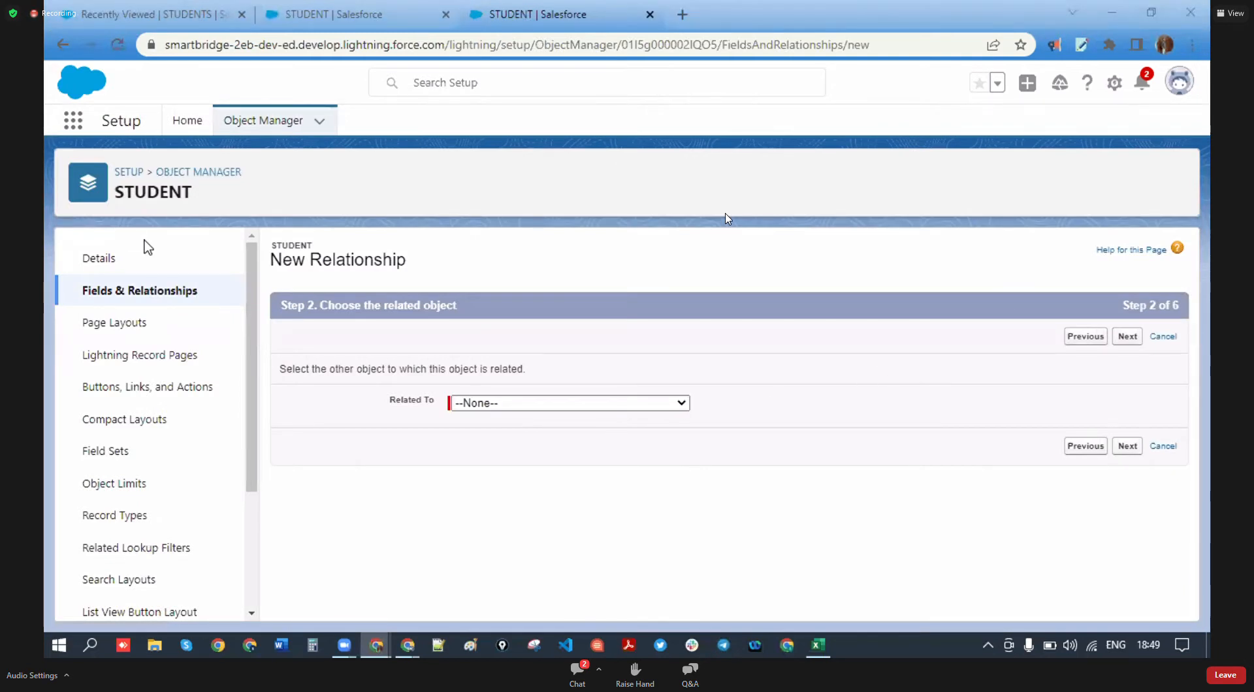
- Create the Club Master-Detail field (Club__c) on STUDENT with default security and layout
click(681, 403)
scroll(539, 144, down, 15)
scroll(539, 144, up, 10)
click(532, 117)
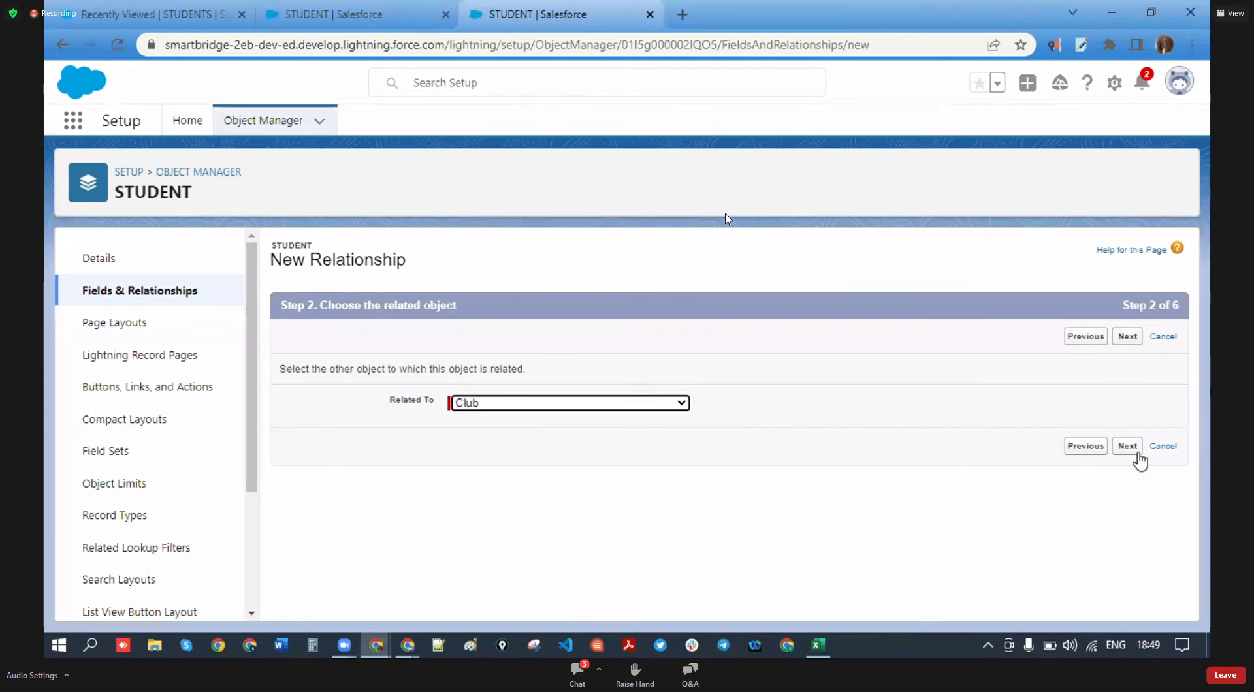
click(1137, 453)
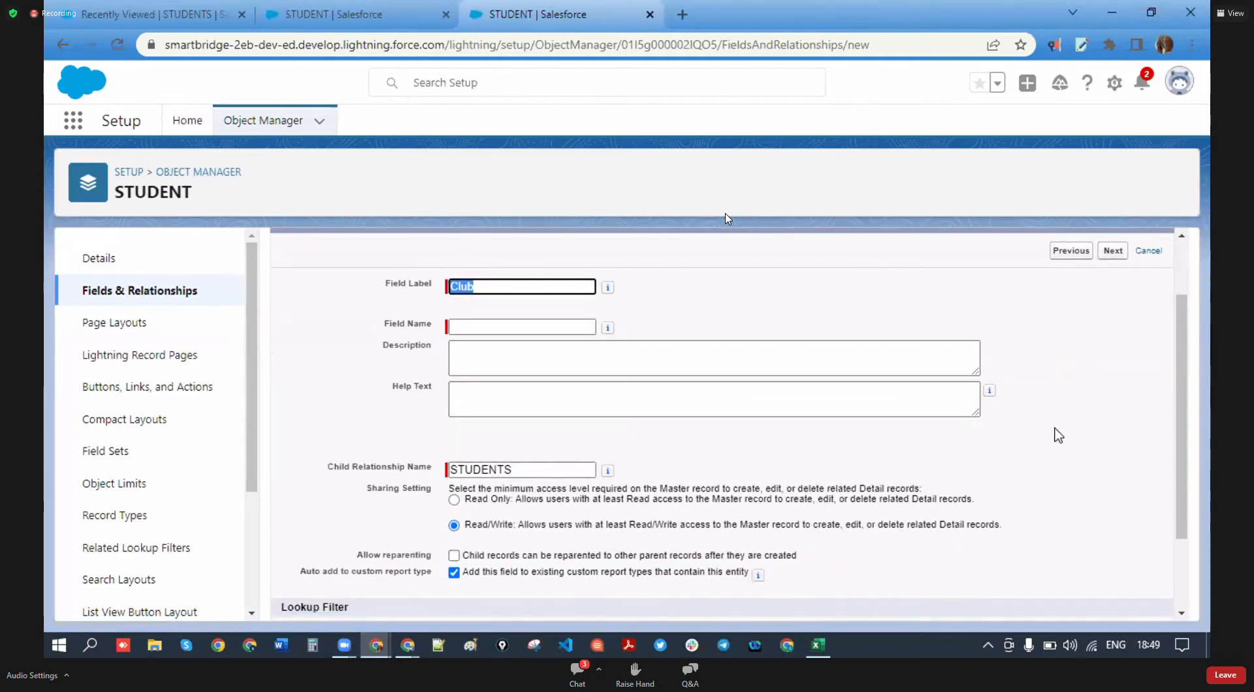
click(523, 413)
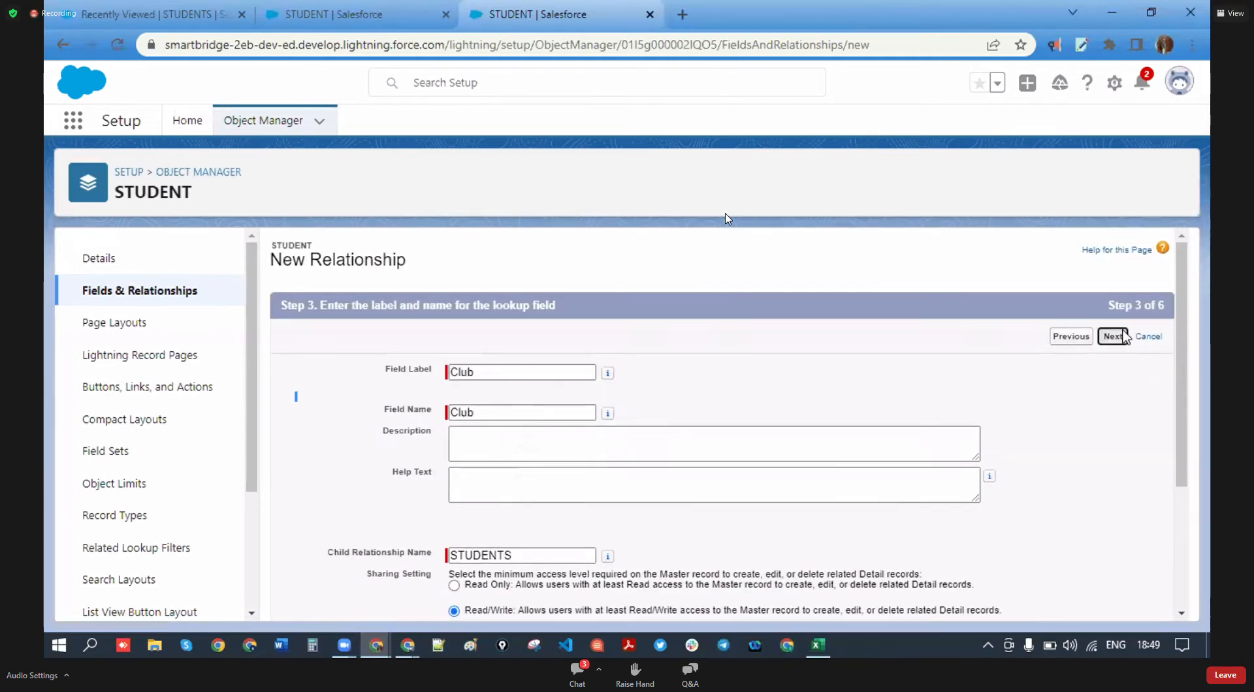
click(1123, 336)
click(1121, 336)
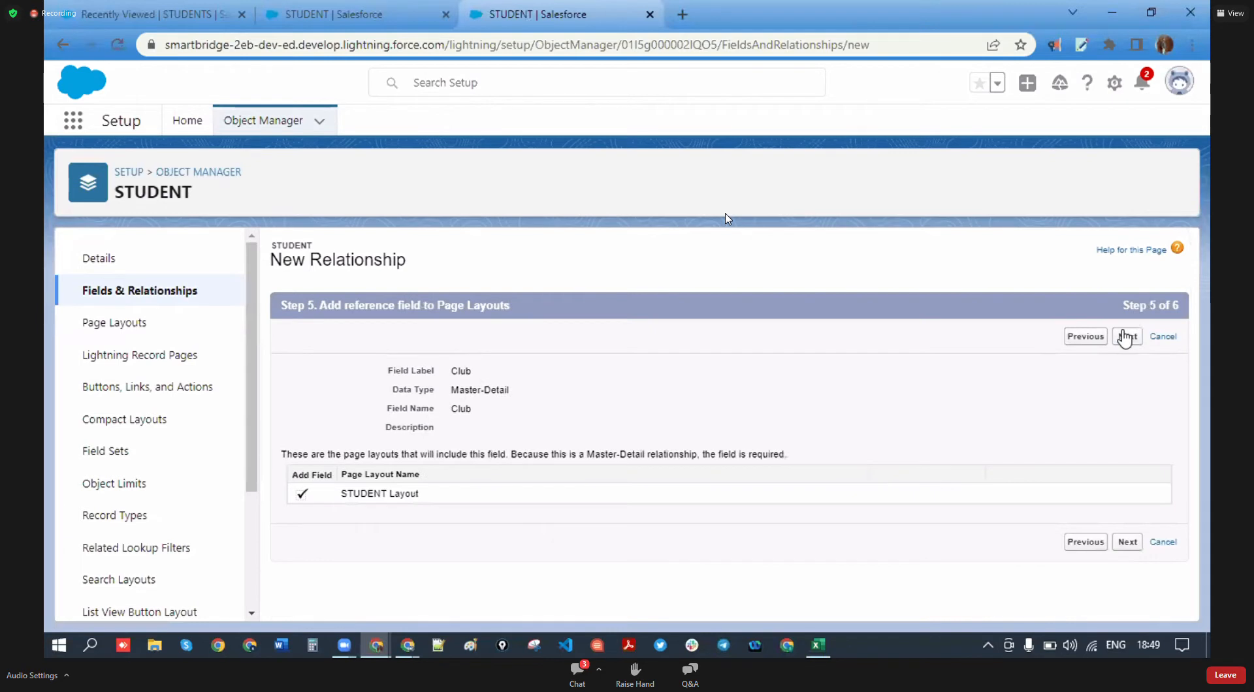
click(1124, 336)
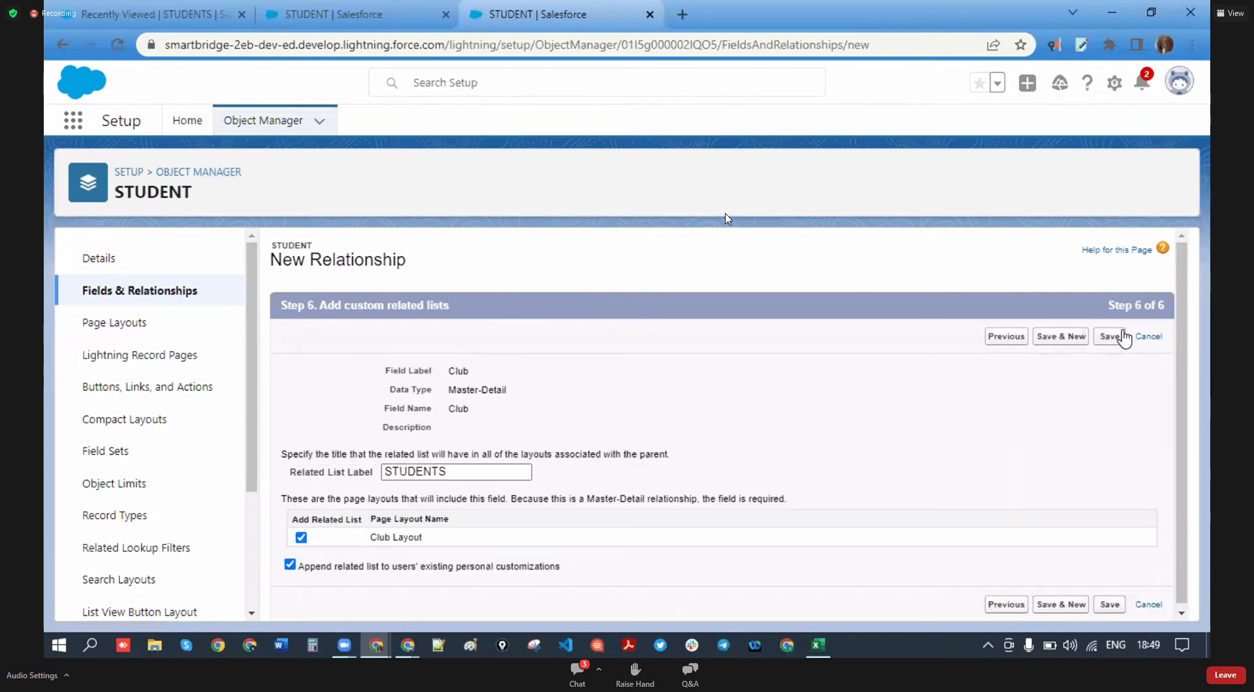
click(1125, 336)
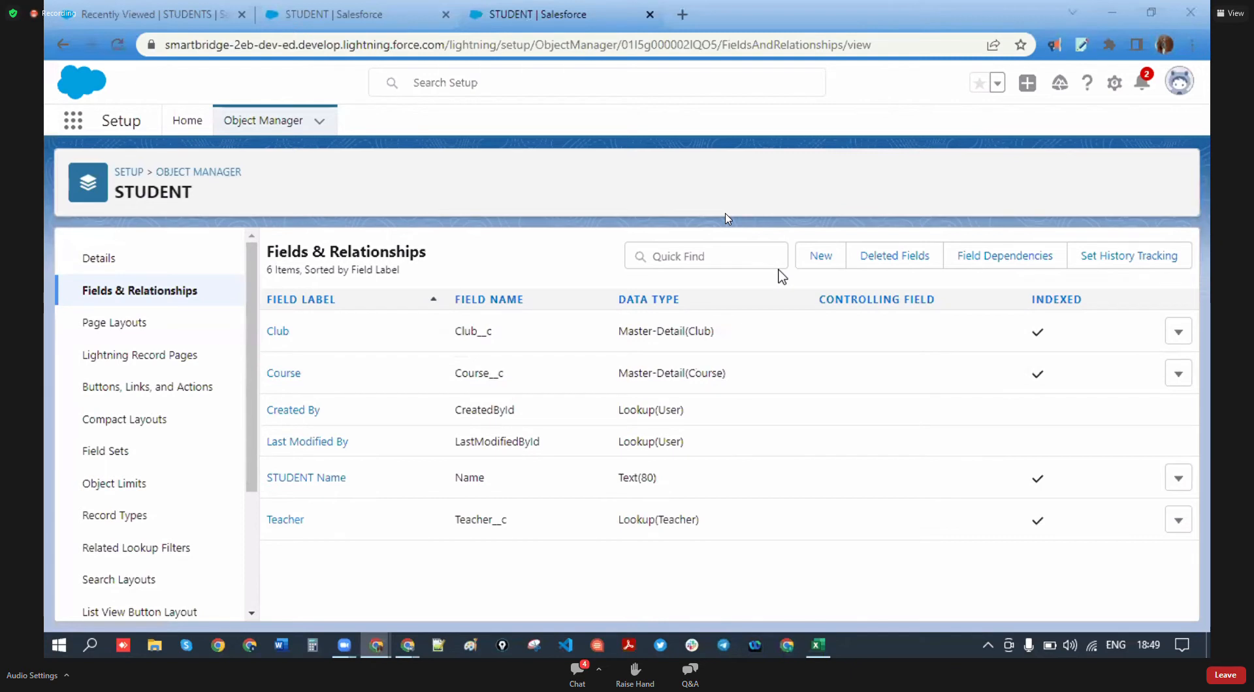
- Start another STUDENT custom field and highlight the Master-Detail Relationship data type
click(810, 256)
scroll(327, 424, down, 5)
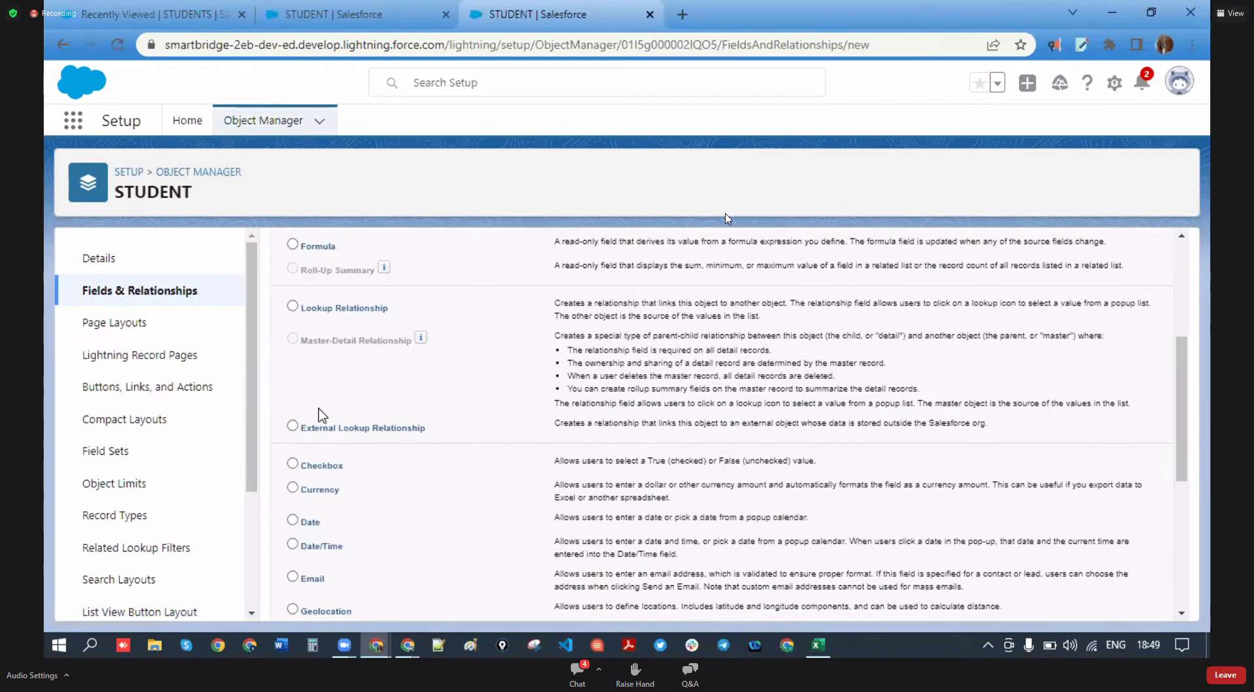
drag(334, 344, 411, 340)
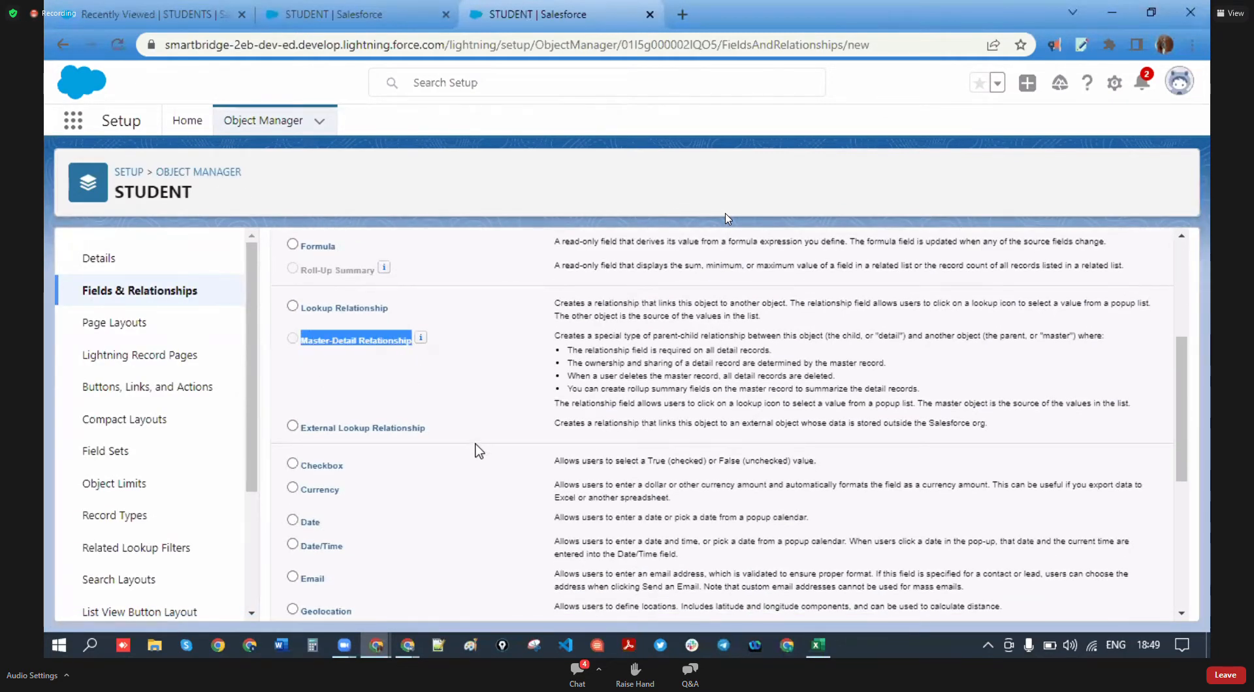
scroll(470, 441, up, 4)
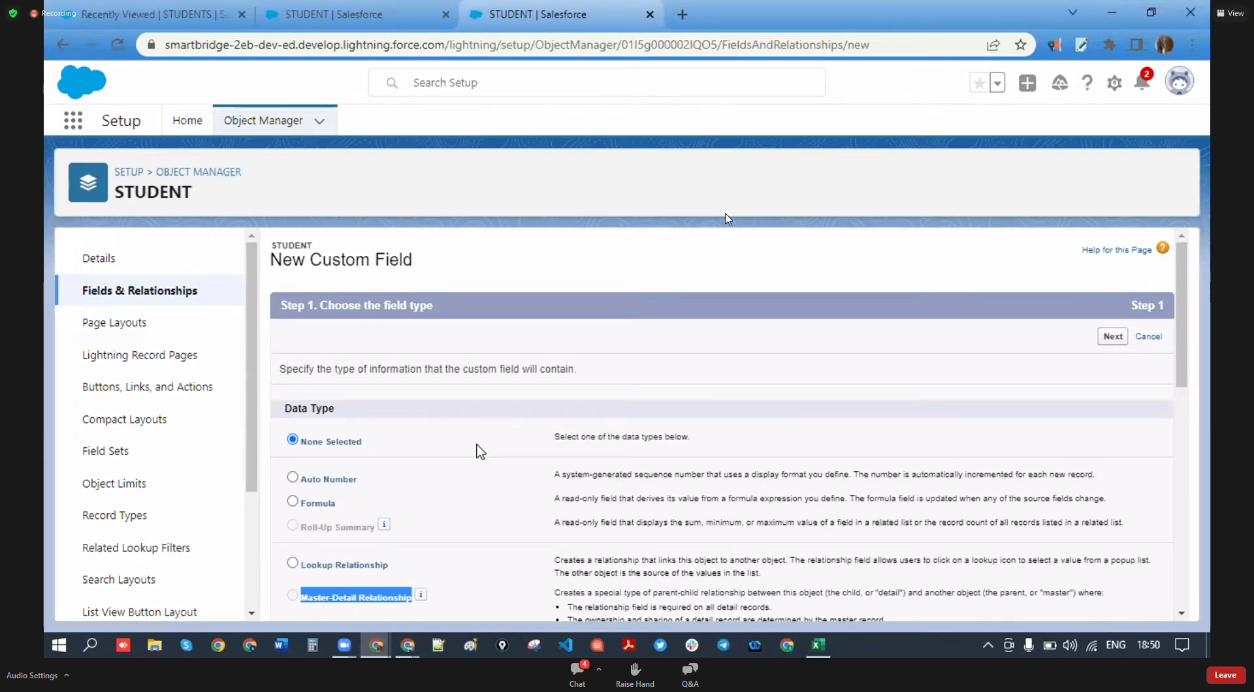
scroll(481, 451, down, 1)
- Search Object Manager for 'teach' and open the Teacher object's Fields & Relationships
scroll(574, 437, up, 1)
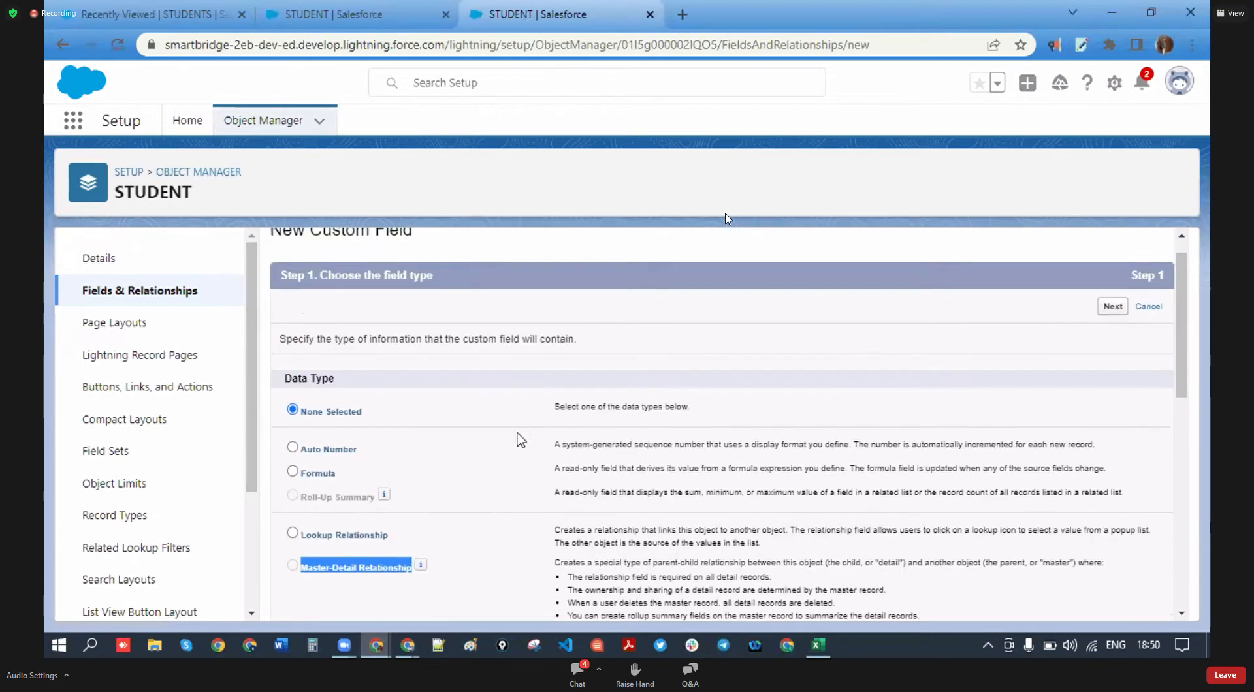
click(223, 126)
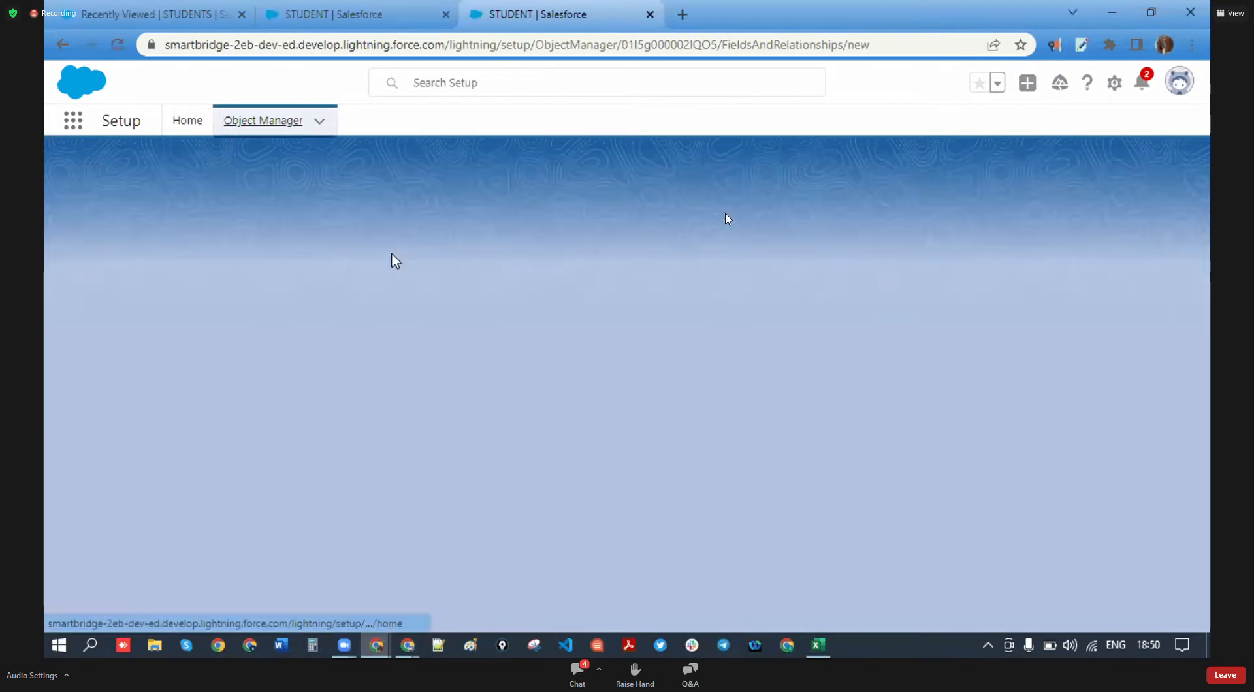
click(917, 177)
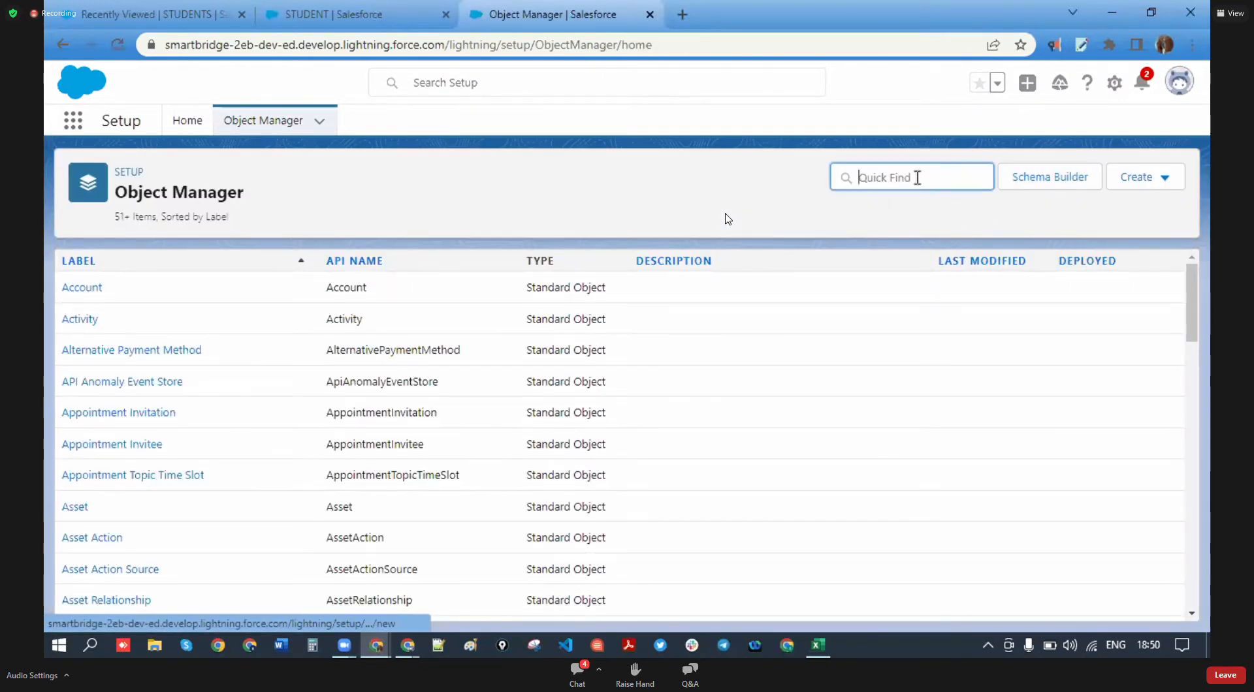
text(teach)
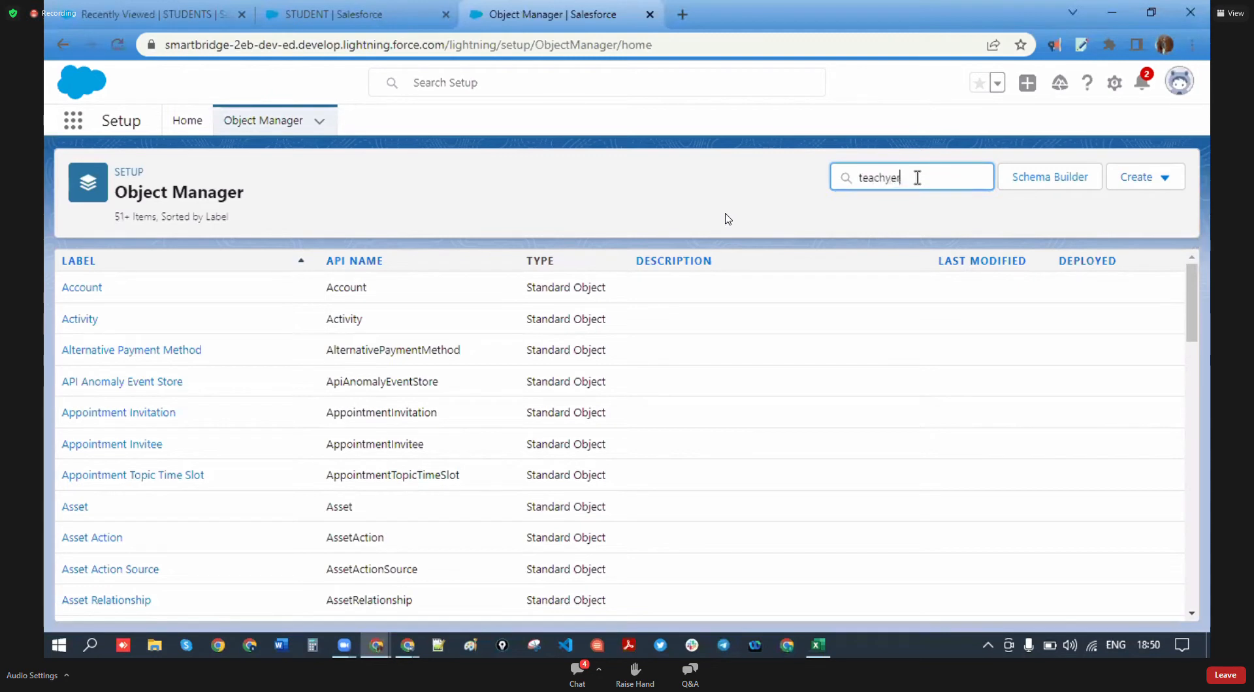
text(yer)
key(BackSpace)
key(BackSpace)
key(BackSpace)
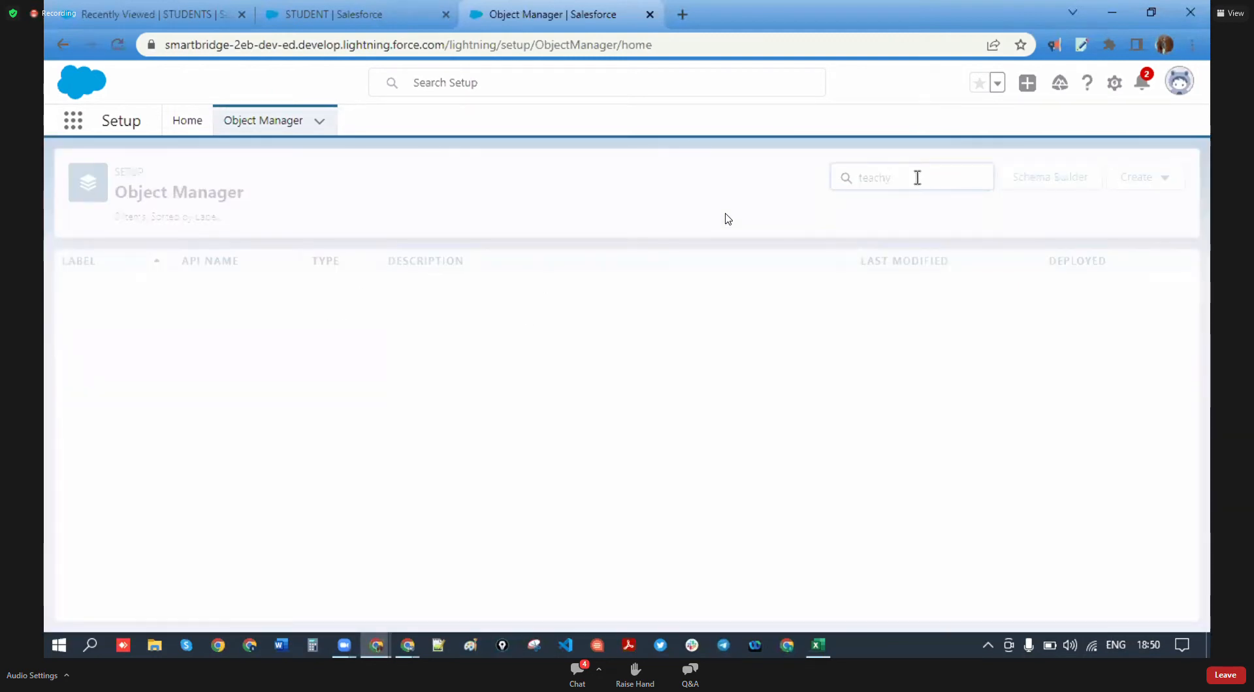
click(80, 296)
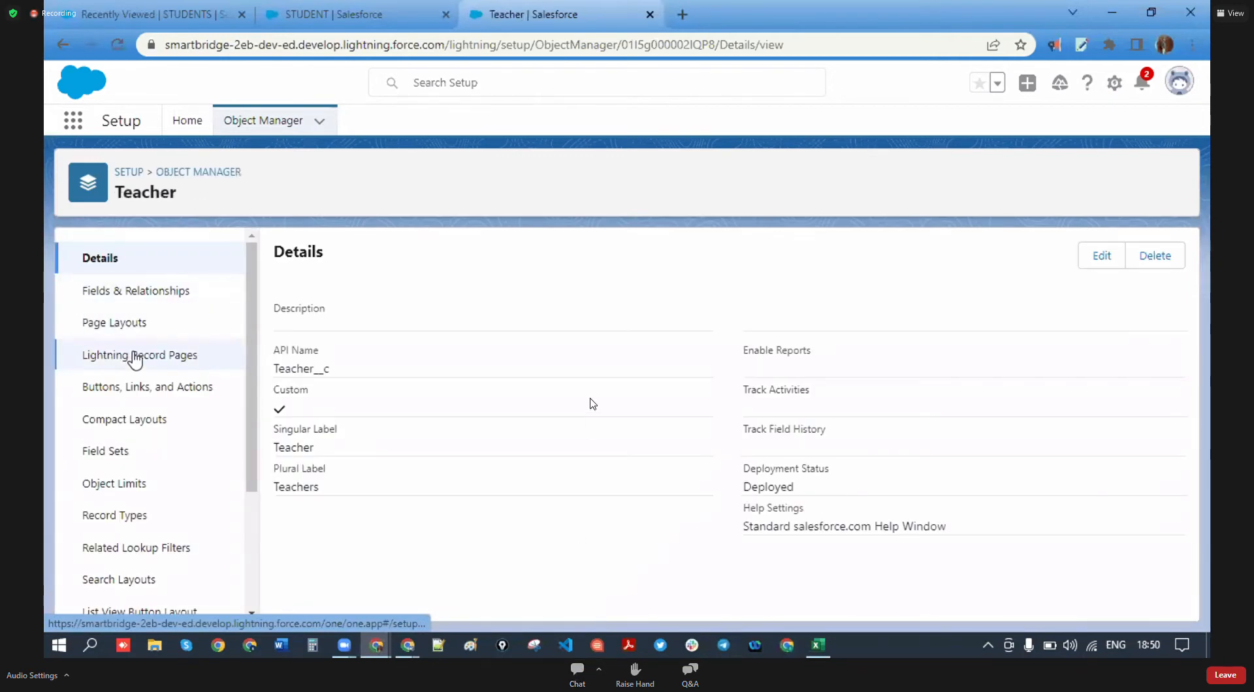
click(183, 289)
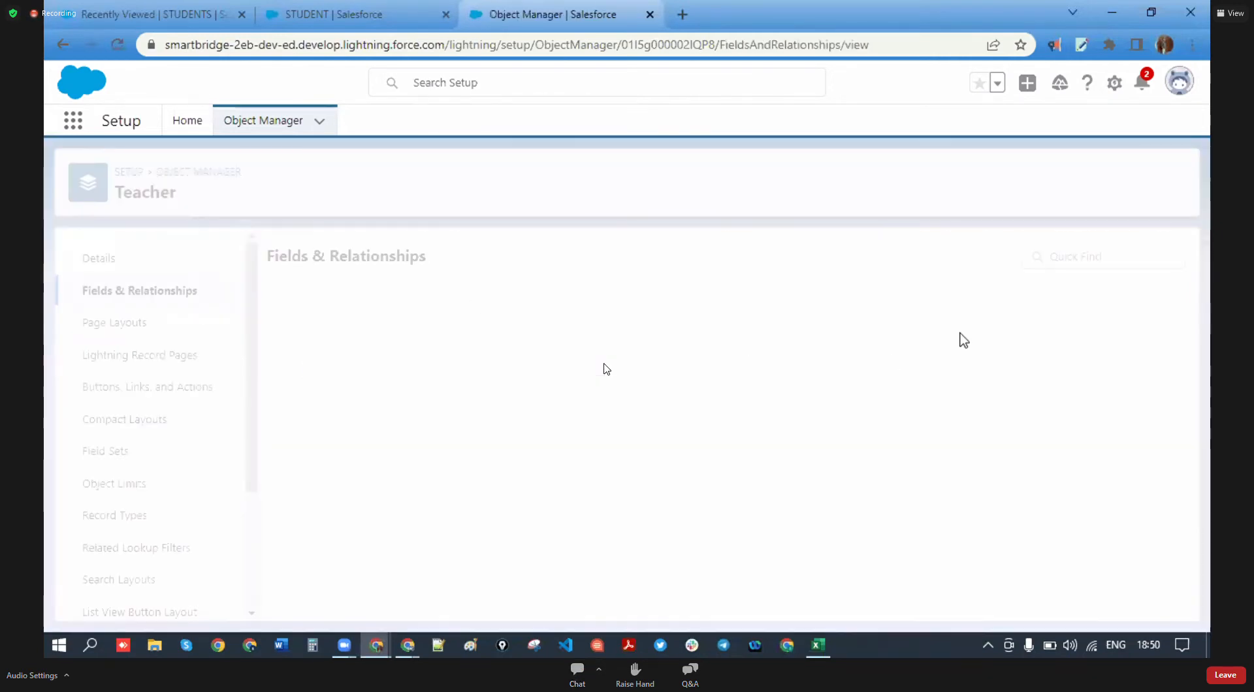
- Start a Master-Detail Relationship field on Teacher and close the STUDENT setup tab
click(809, 259)
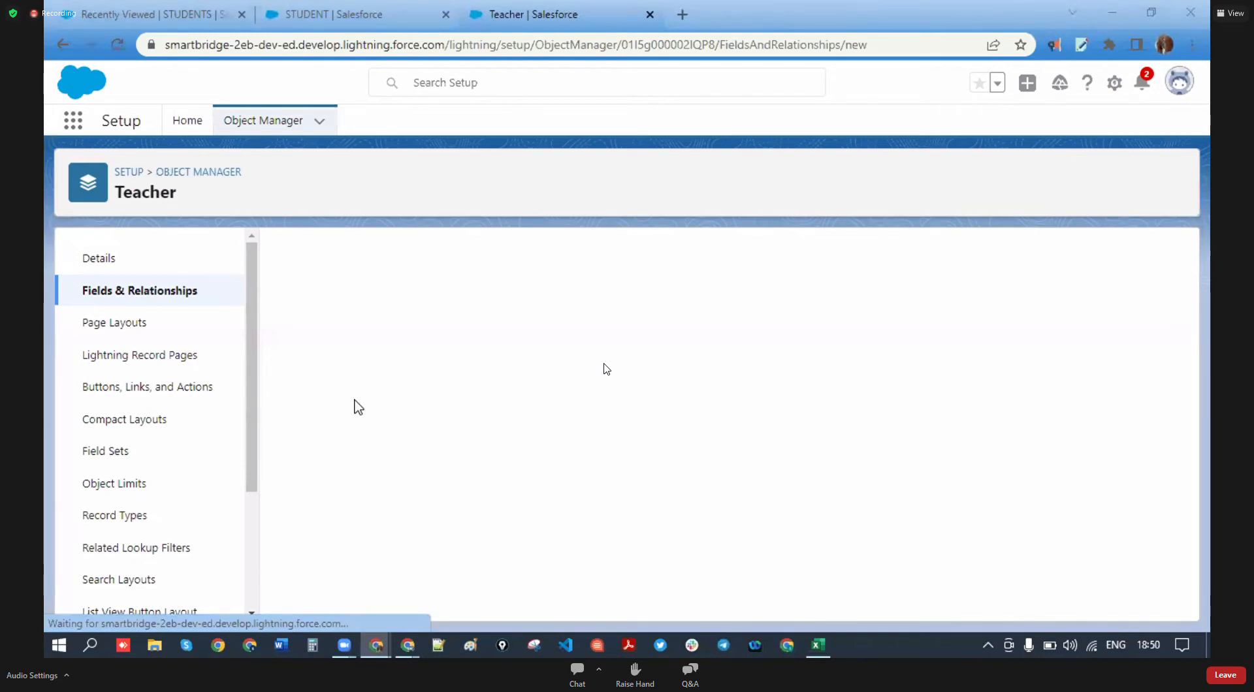
click(292, 510)
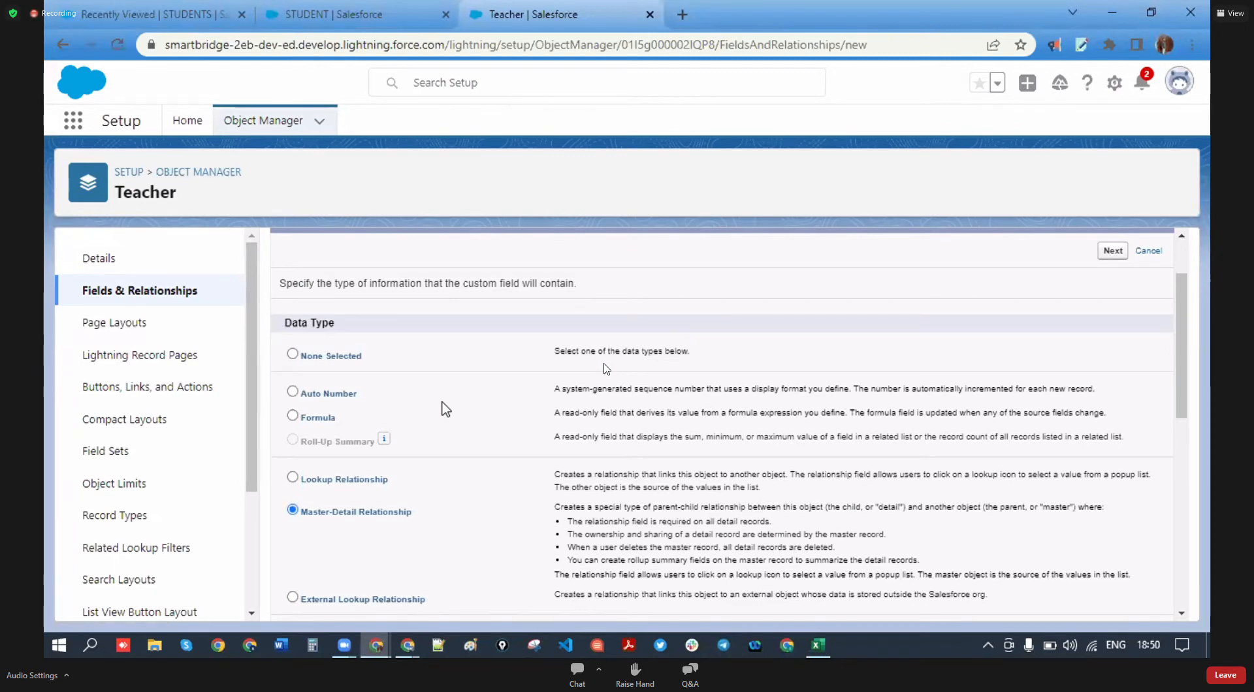
click(297, 9)
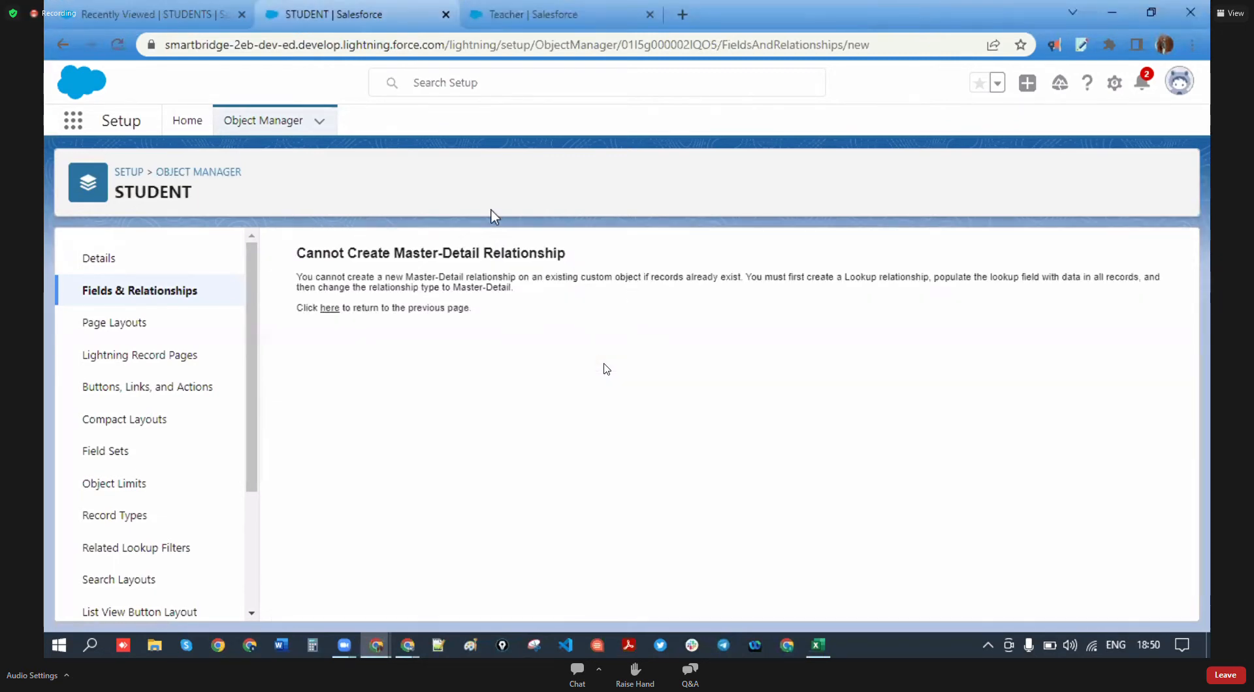
click(444, 16)
click(117, 18)
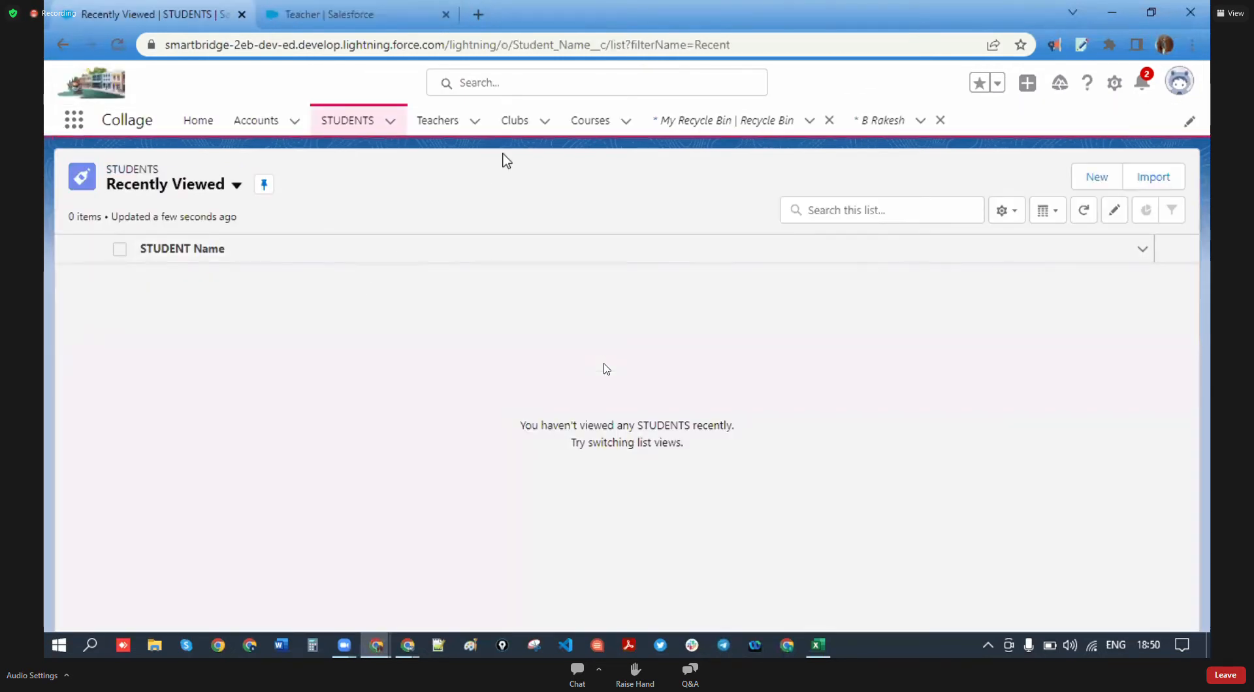
- Delete the only Teacher record from the All teachers list view
click(437, 121)
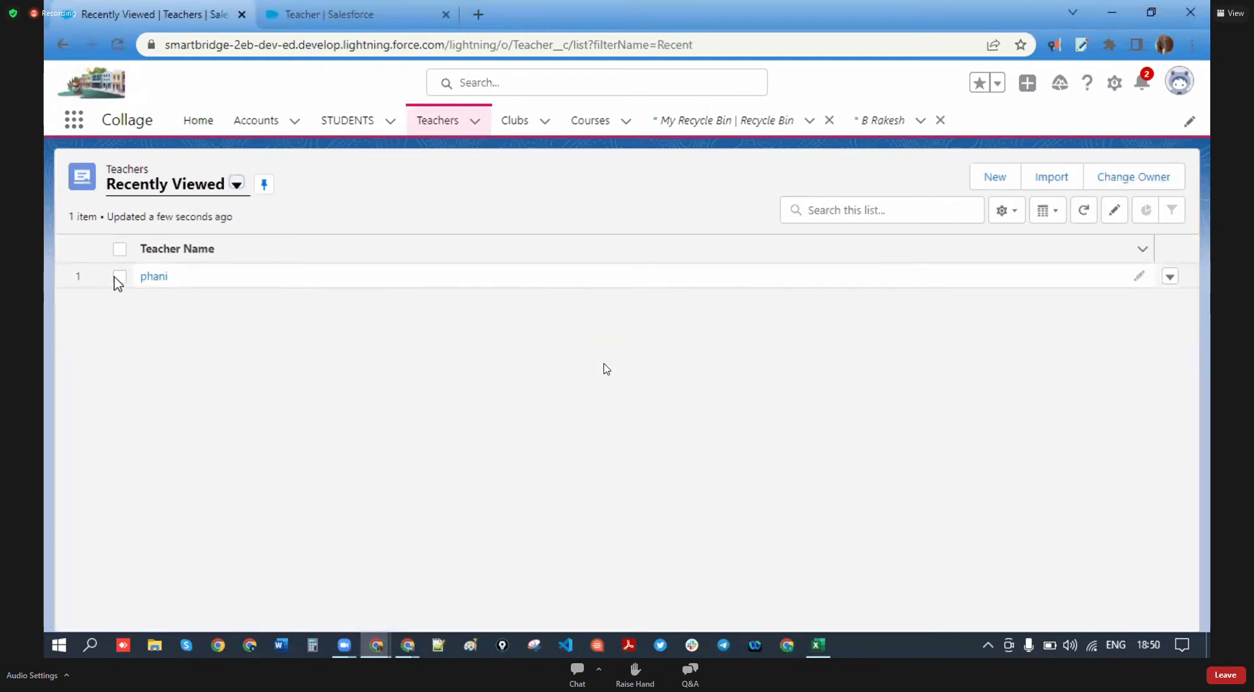
click(119, 276)
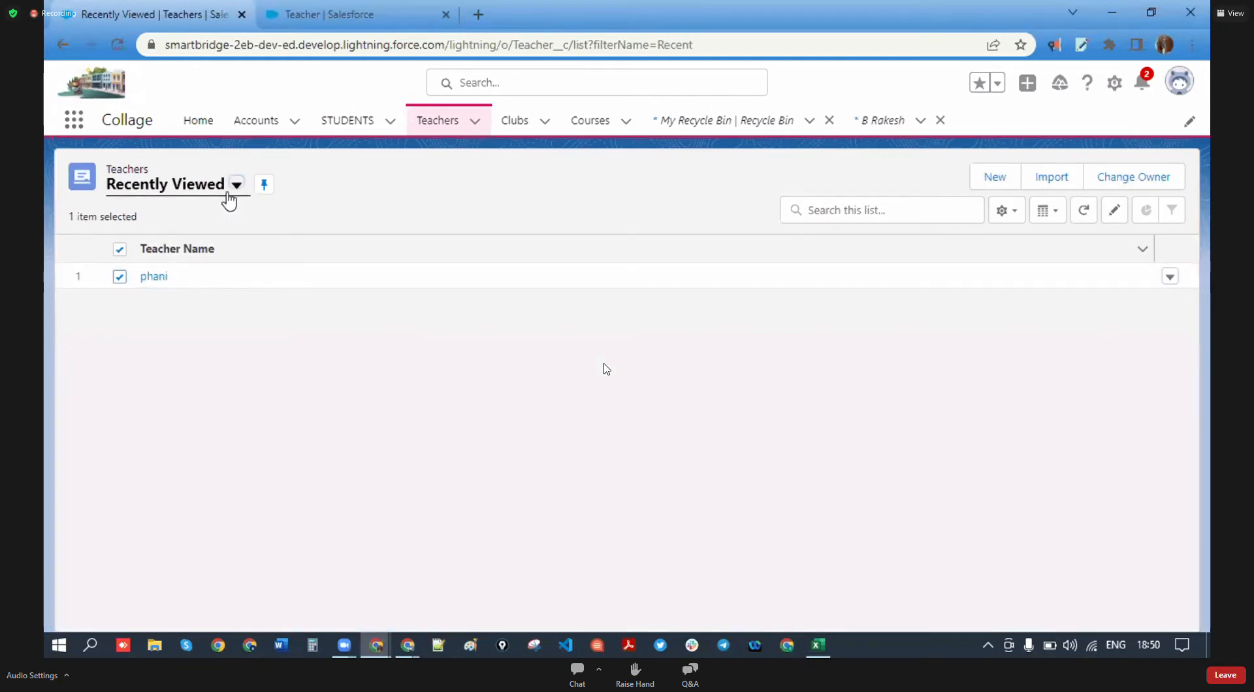
click(234, 186)
click(154, 250)
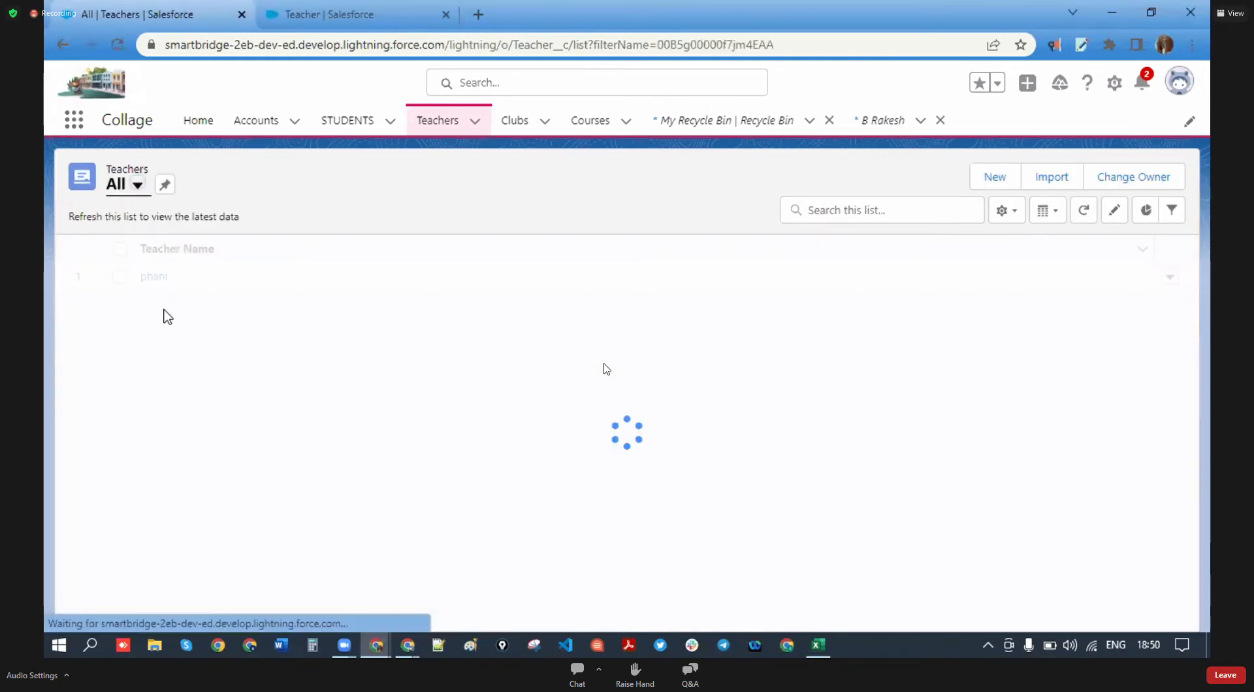
click(119, 276)
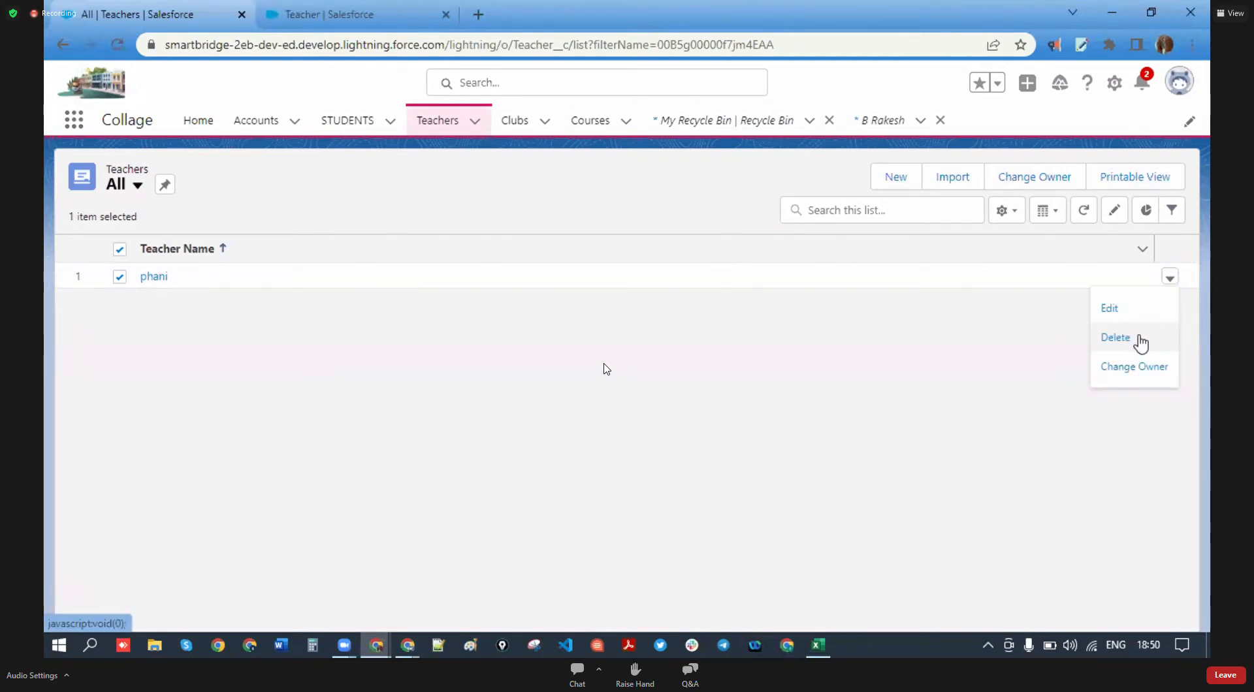
click(1112, 347)
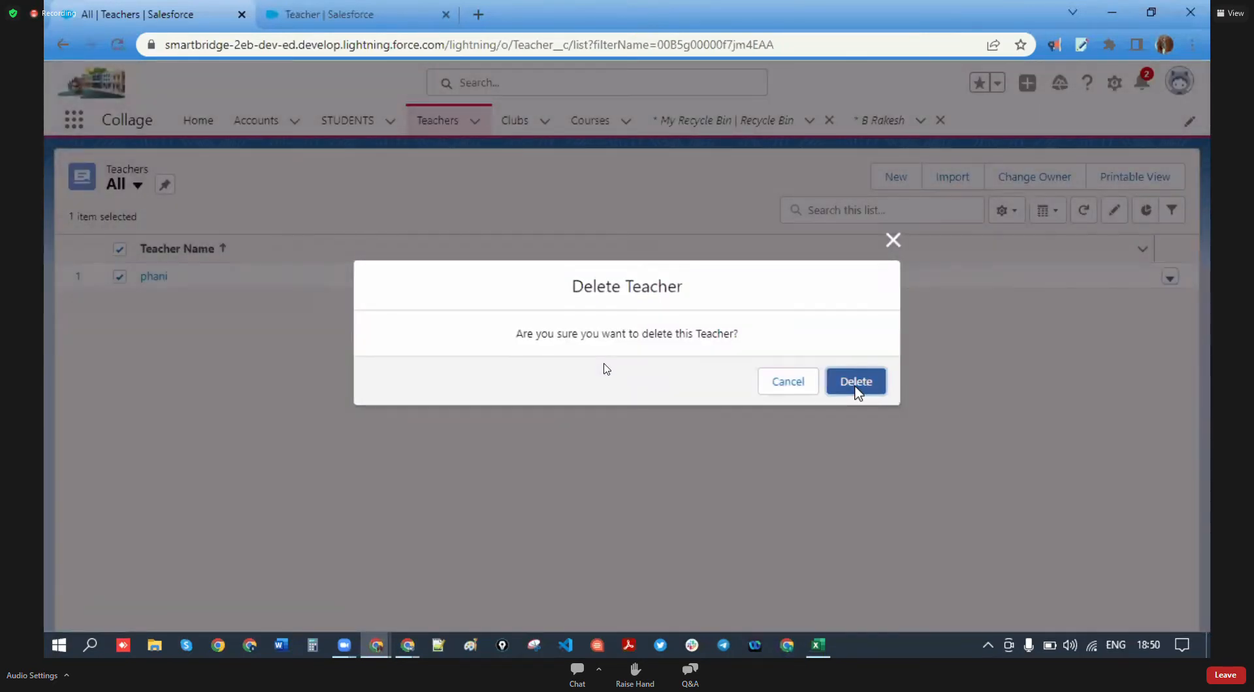
click(856, 384)
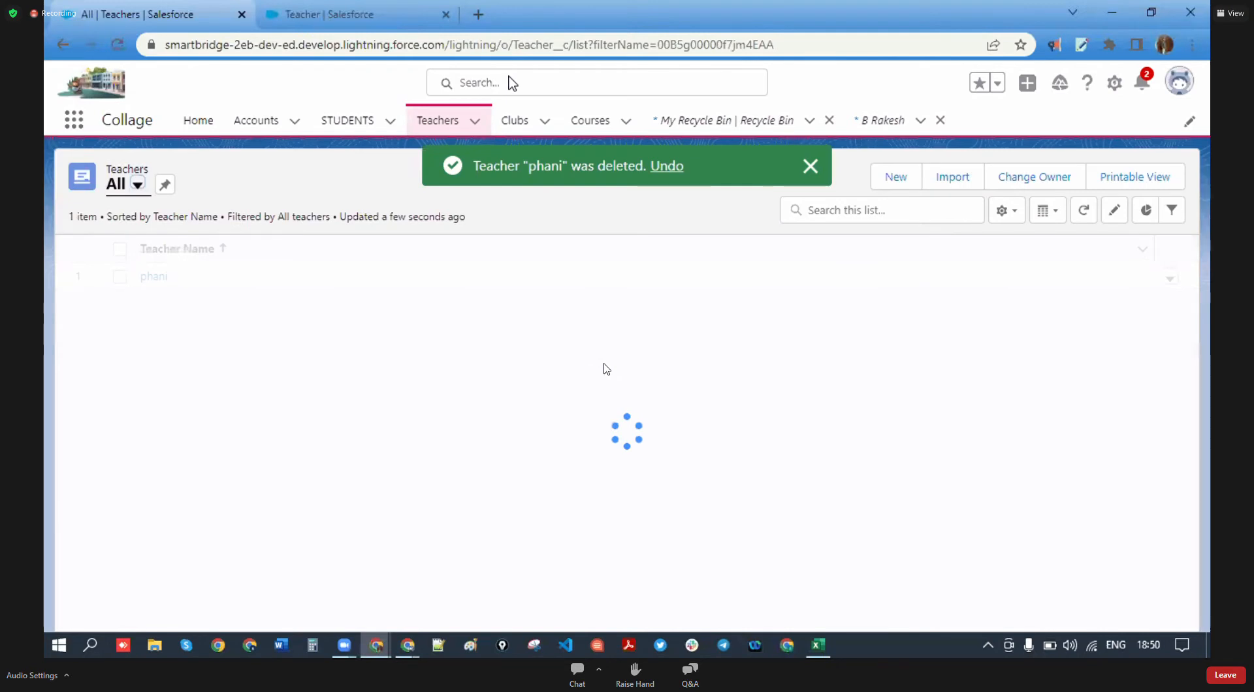
key(ctrl+Tab)
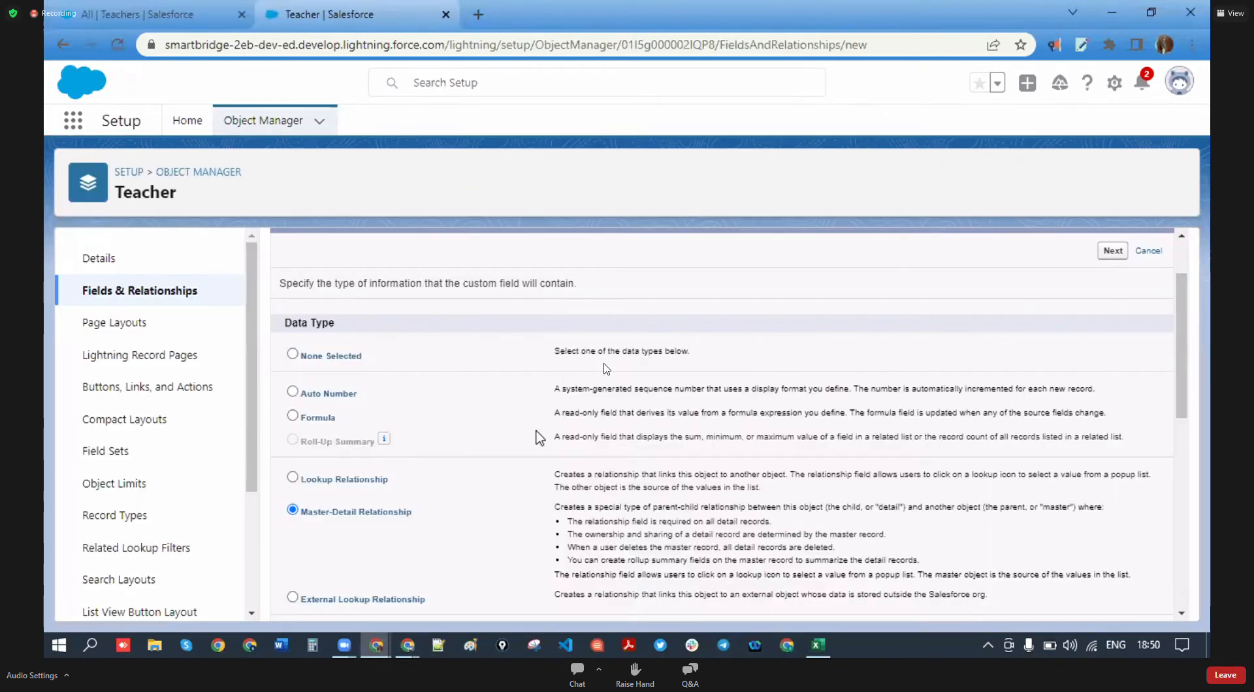
- Choose Club as the related object for Teacher's Master-Detail field
scroll(691, 258, up, 2)
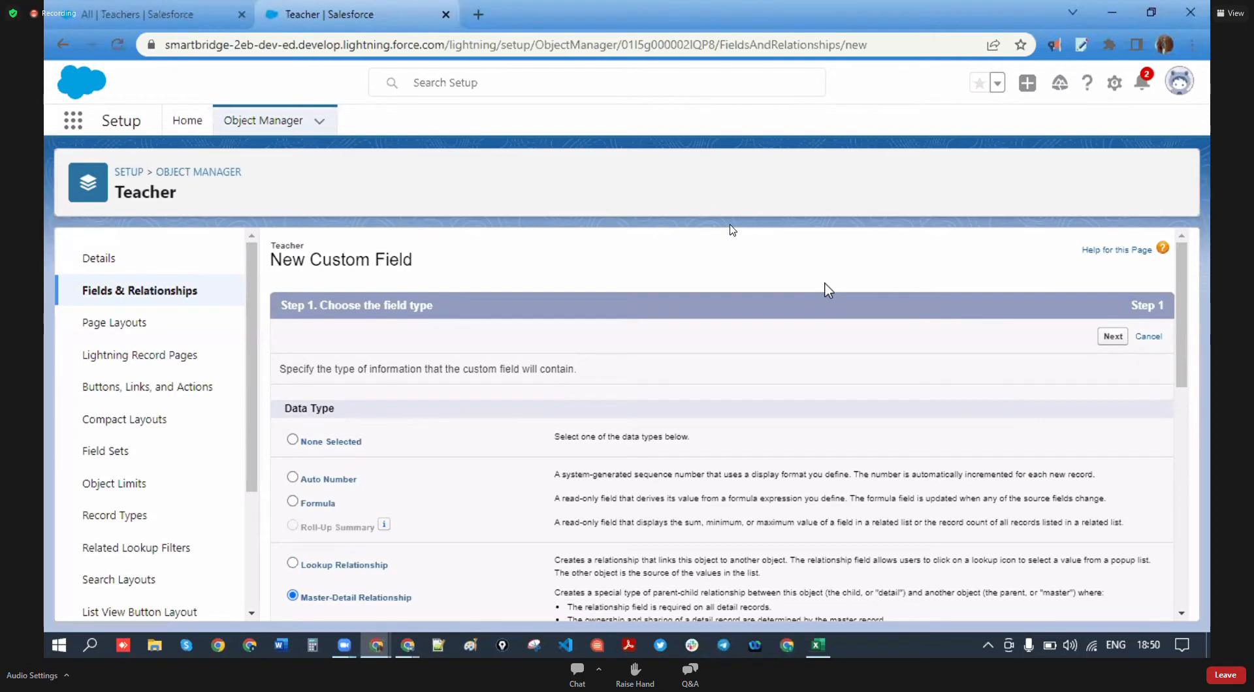
click(684, 403)
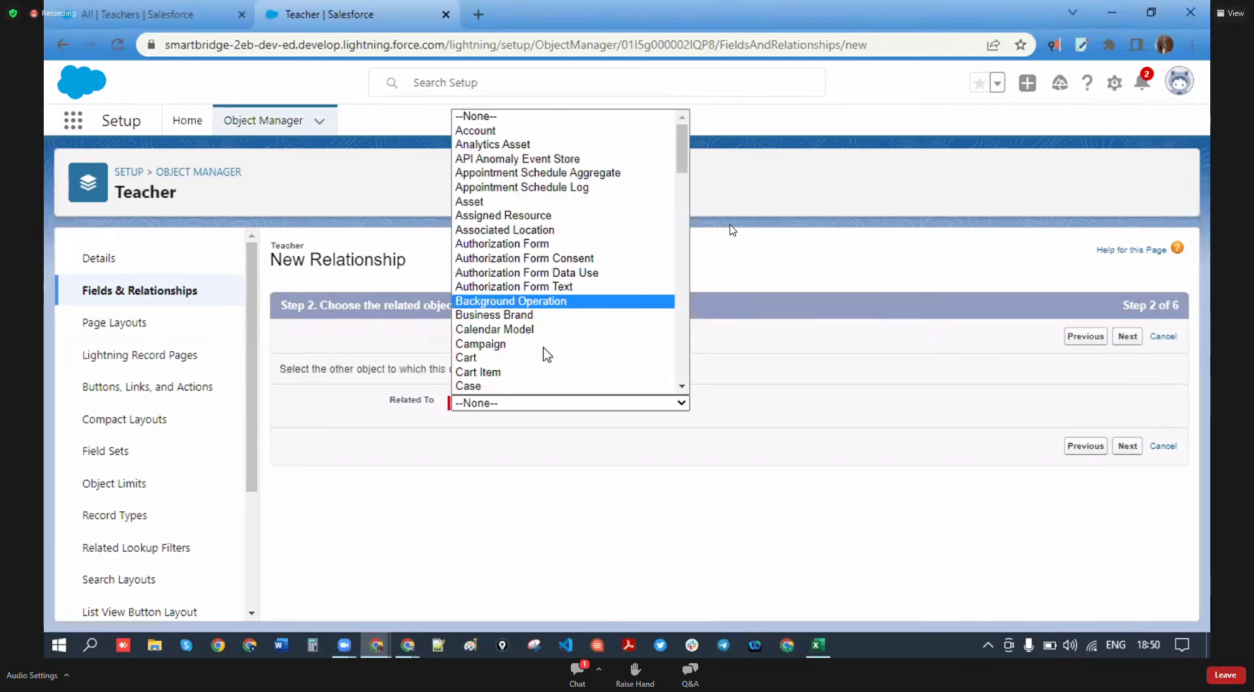
scroll(560, 364, down, 8)
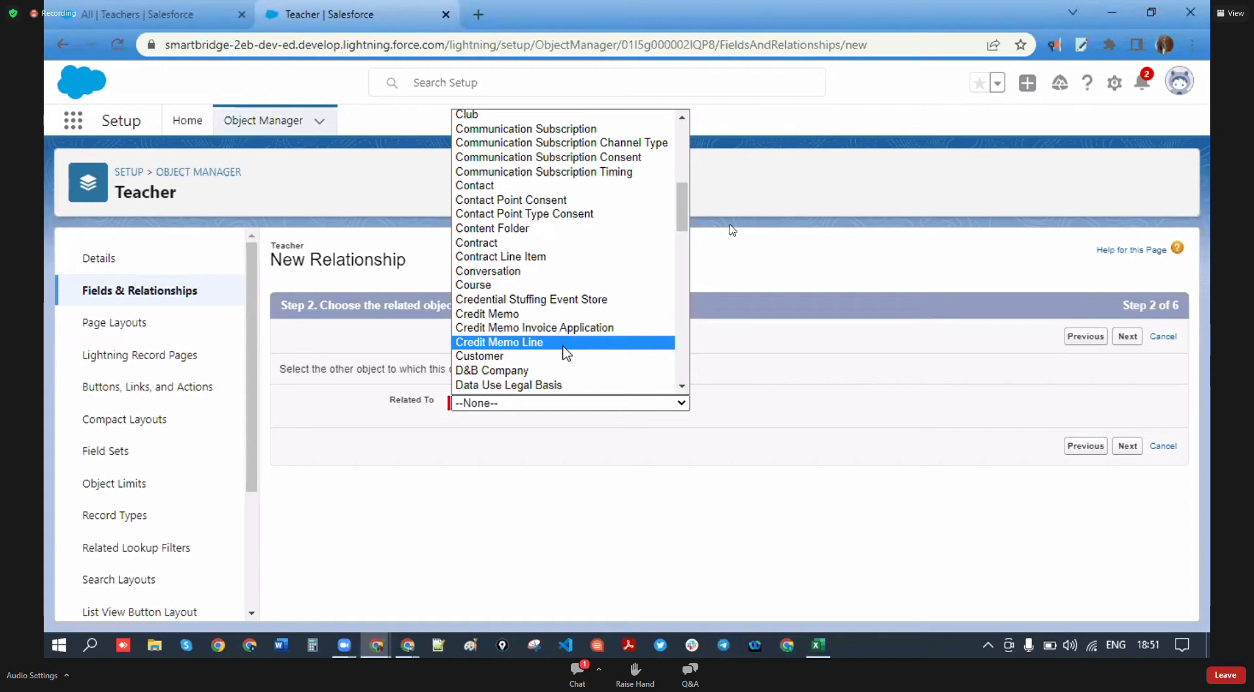
scroll(560, 355, up, 8)
scroll(546, 302, down, 15)
scroll(546, 305, up, 15)
scroll(546, 307, down, 4)
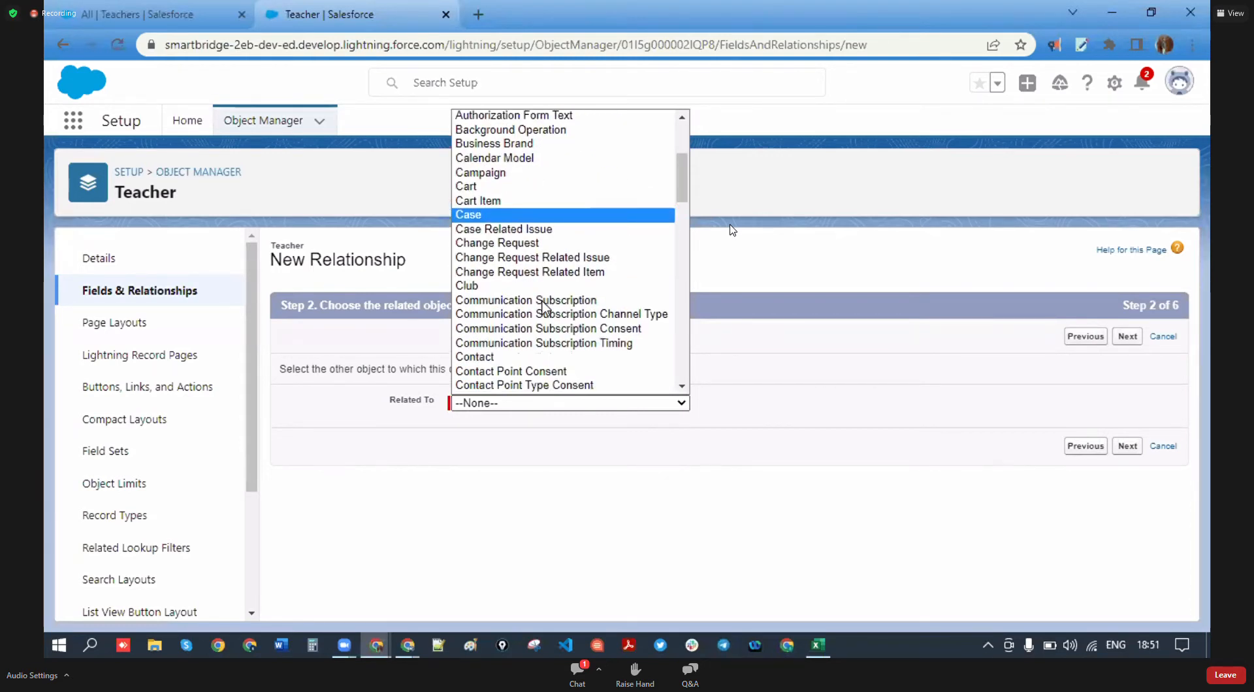
click(496, 286)
click(772, 336)
click(1125, 338)
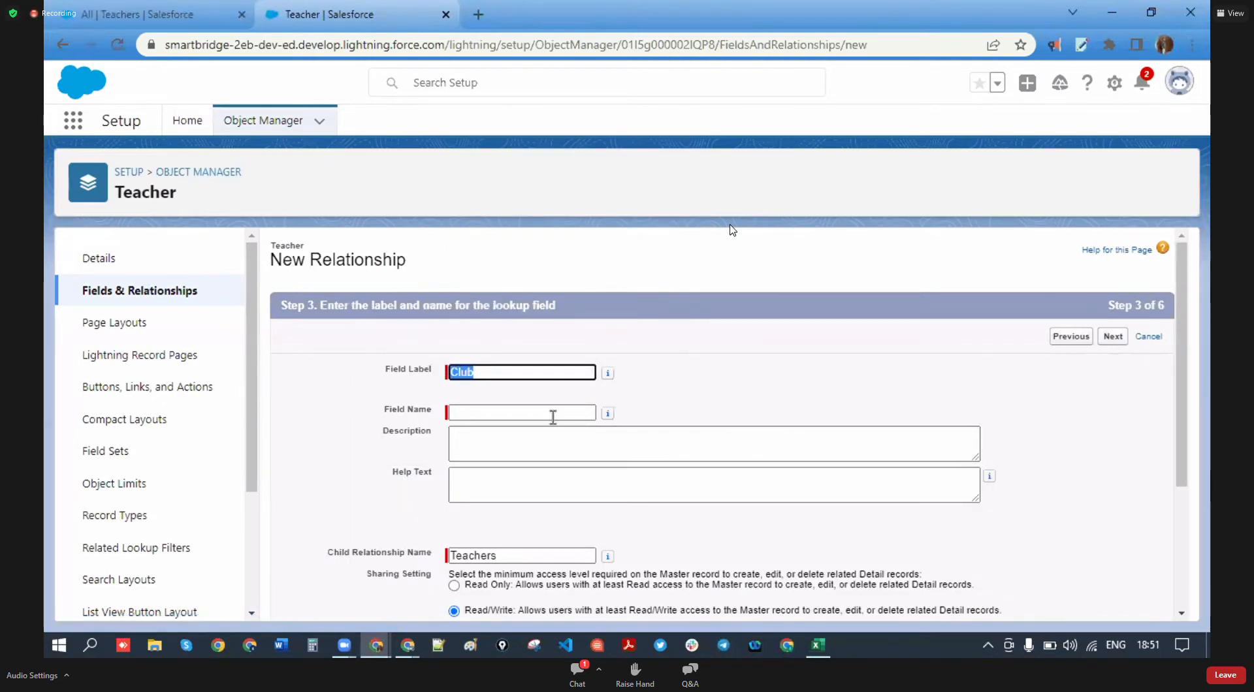
- Name the field Club, keep default security and layout, save, then reload the Teachers list
click(558, 414)
click(1125, 338)
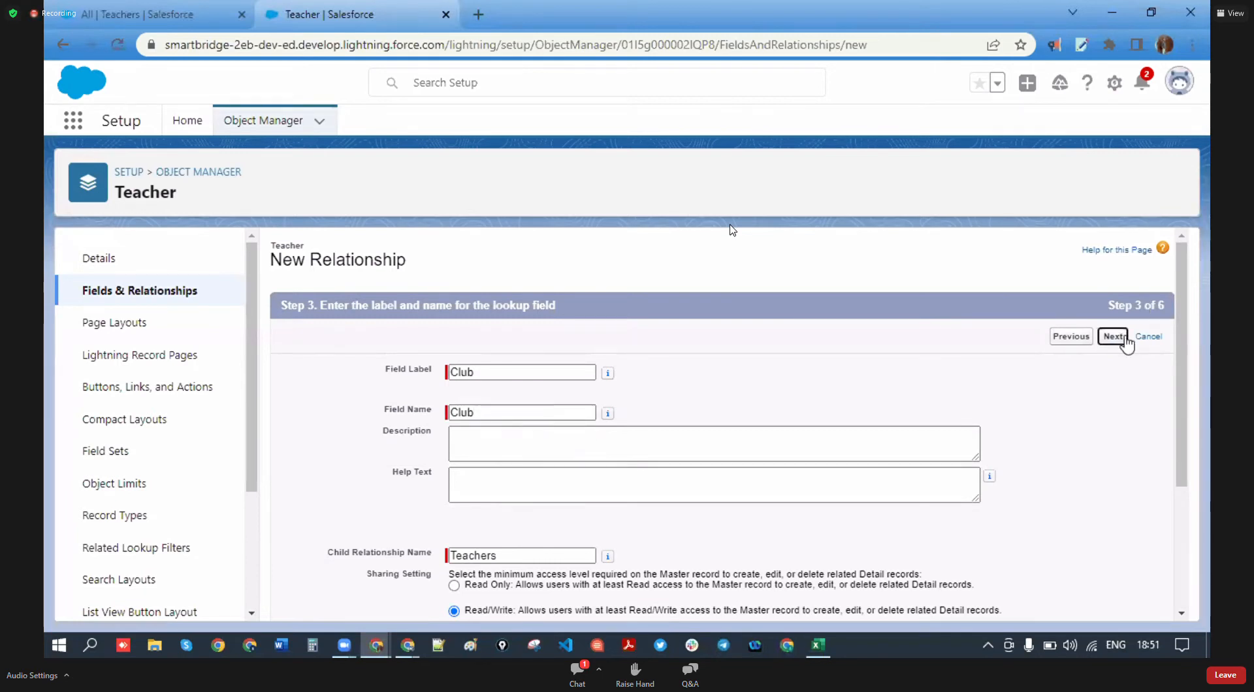
click(1124, 339)
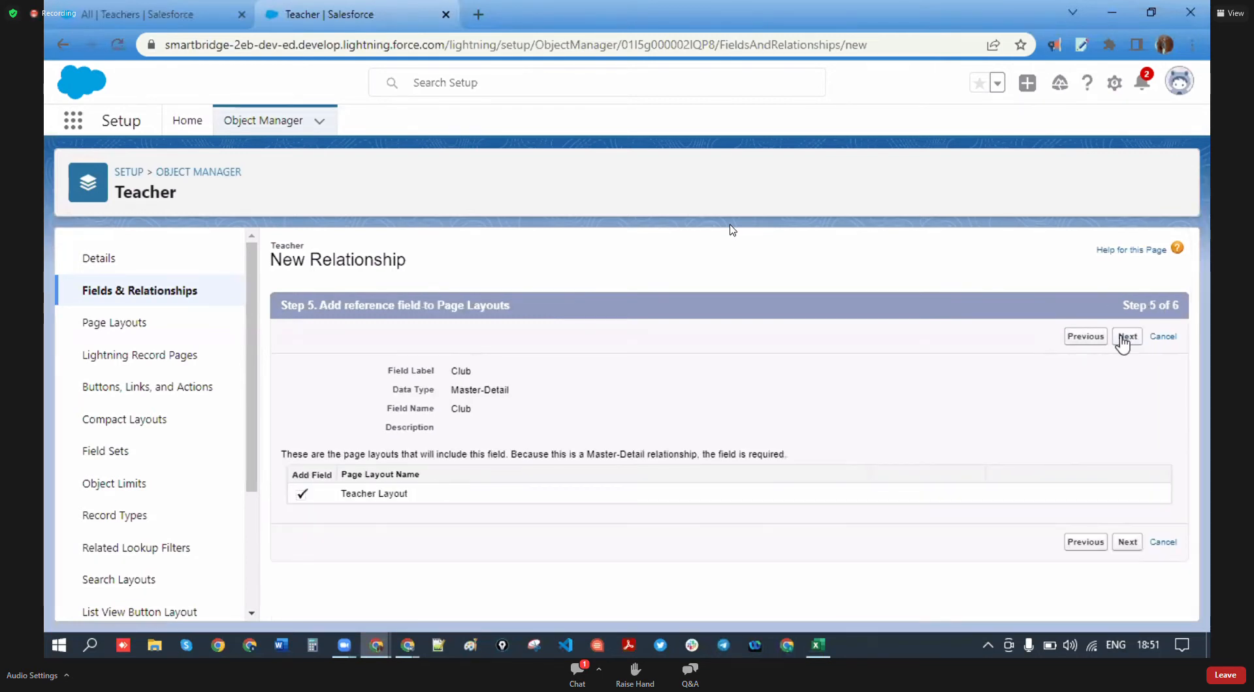
click(1124, 339)
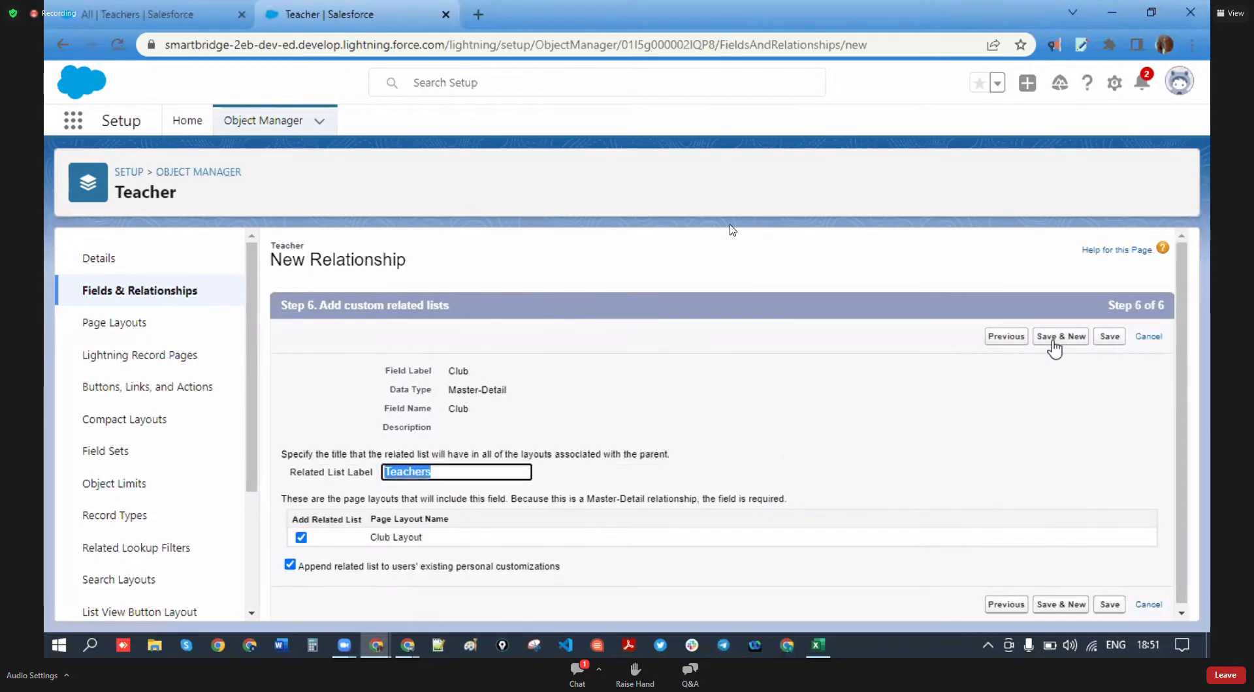
click(1110, 340)
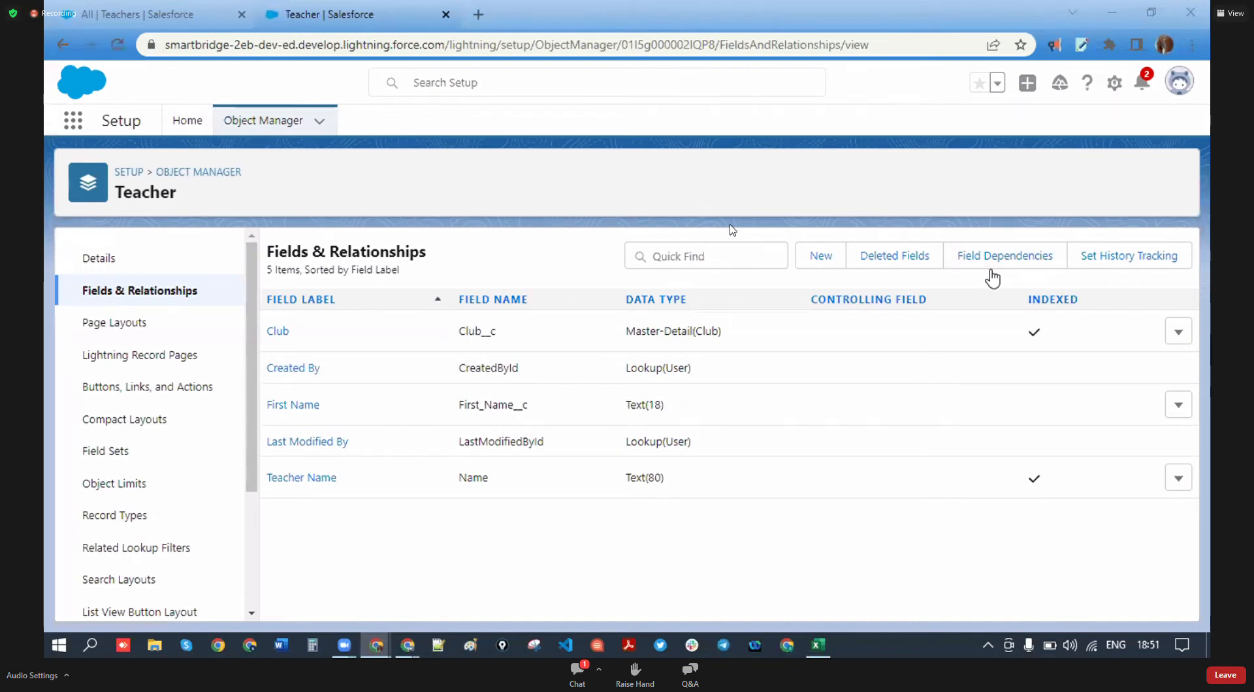
drag(730, 335, 626, 330)
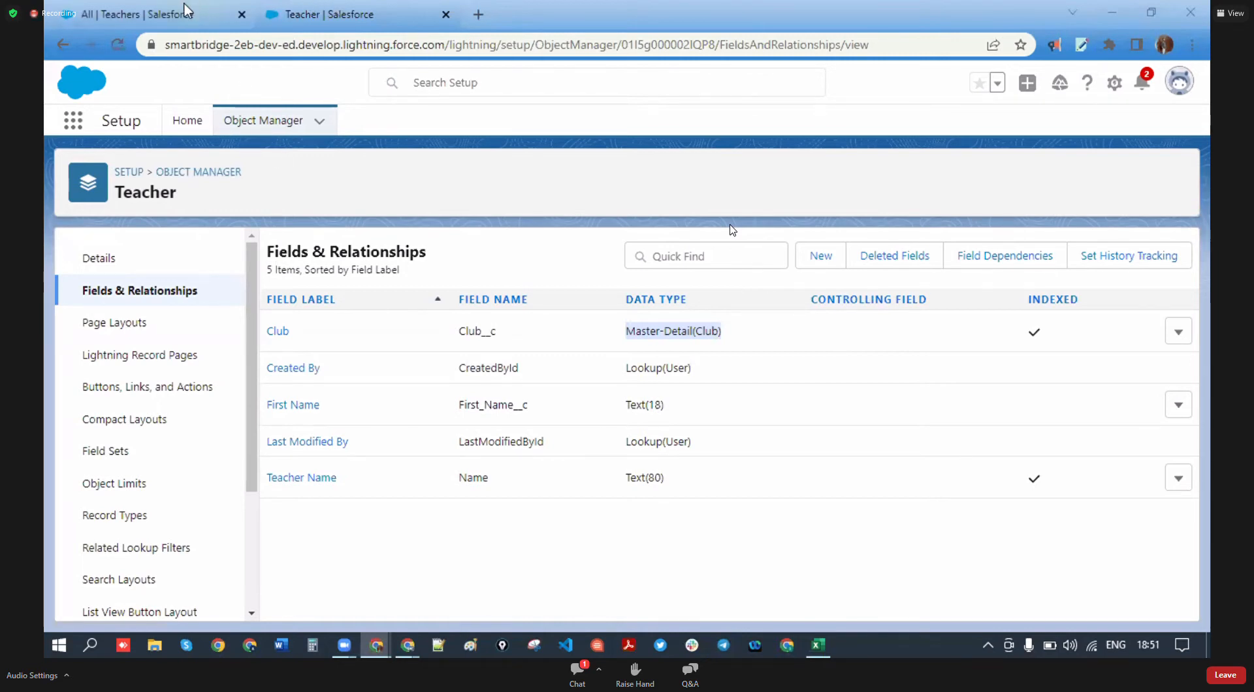
click(156, 14)
click(118, 44)
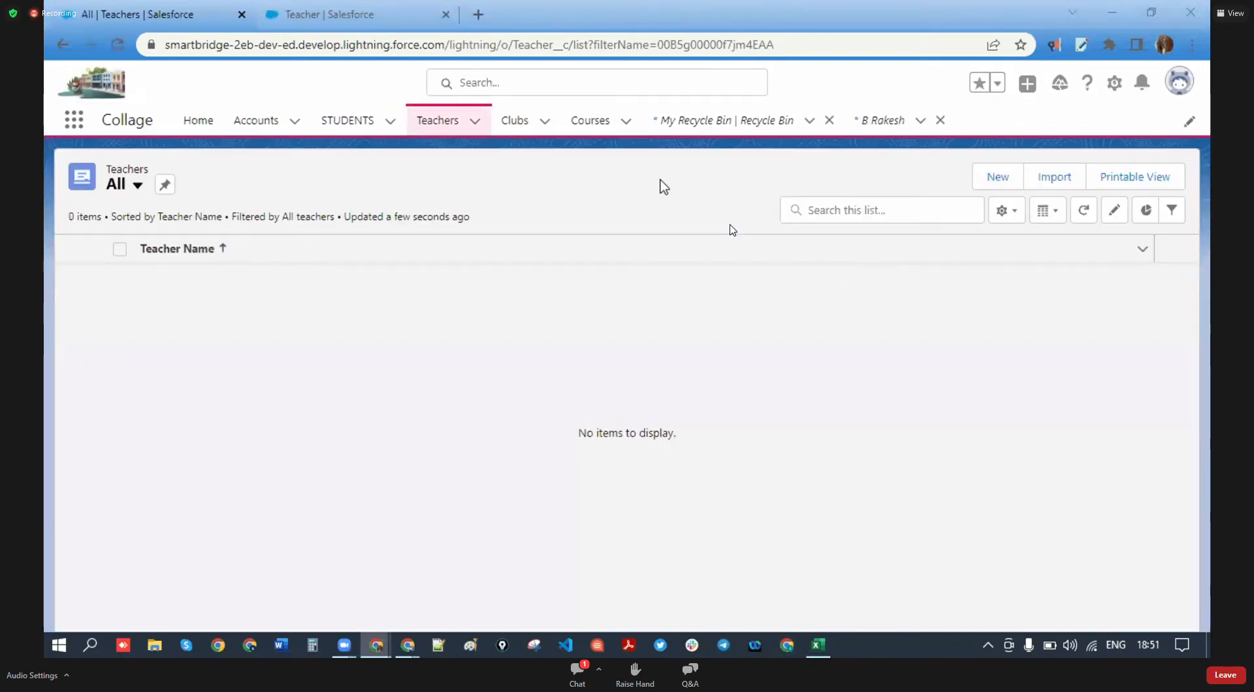
- Open the STUDENTS list and start a new student record
click(366, 119)
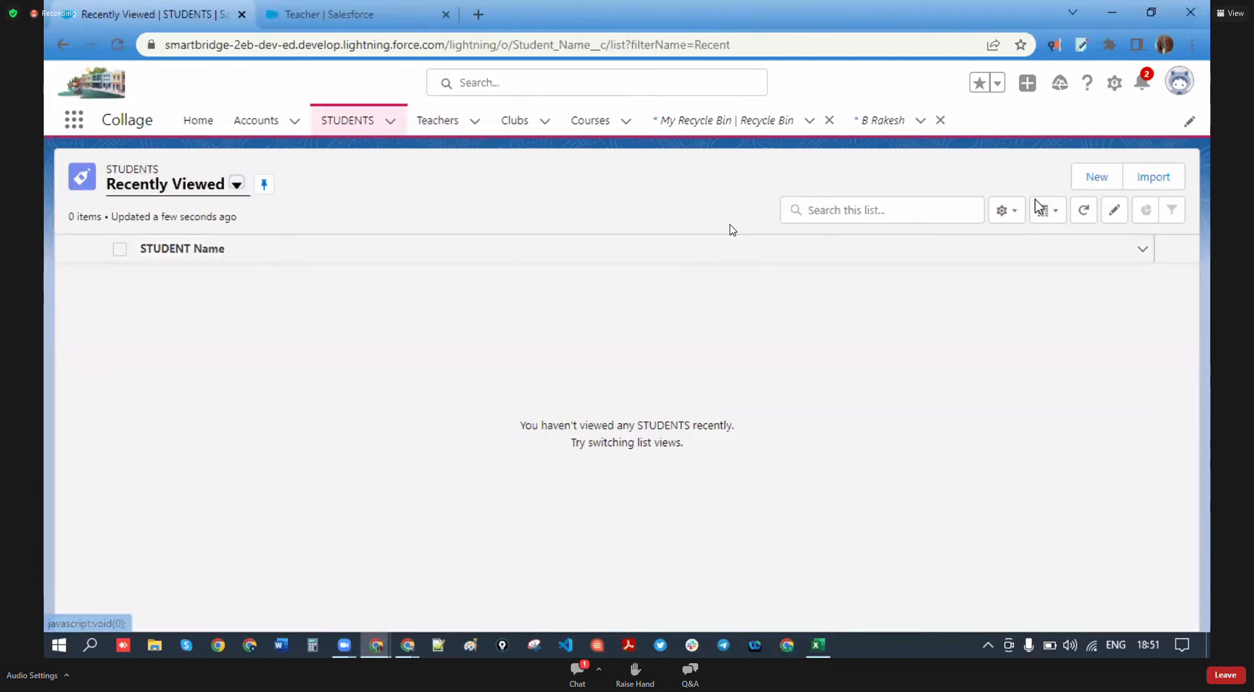
click(1097, 177)
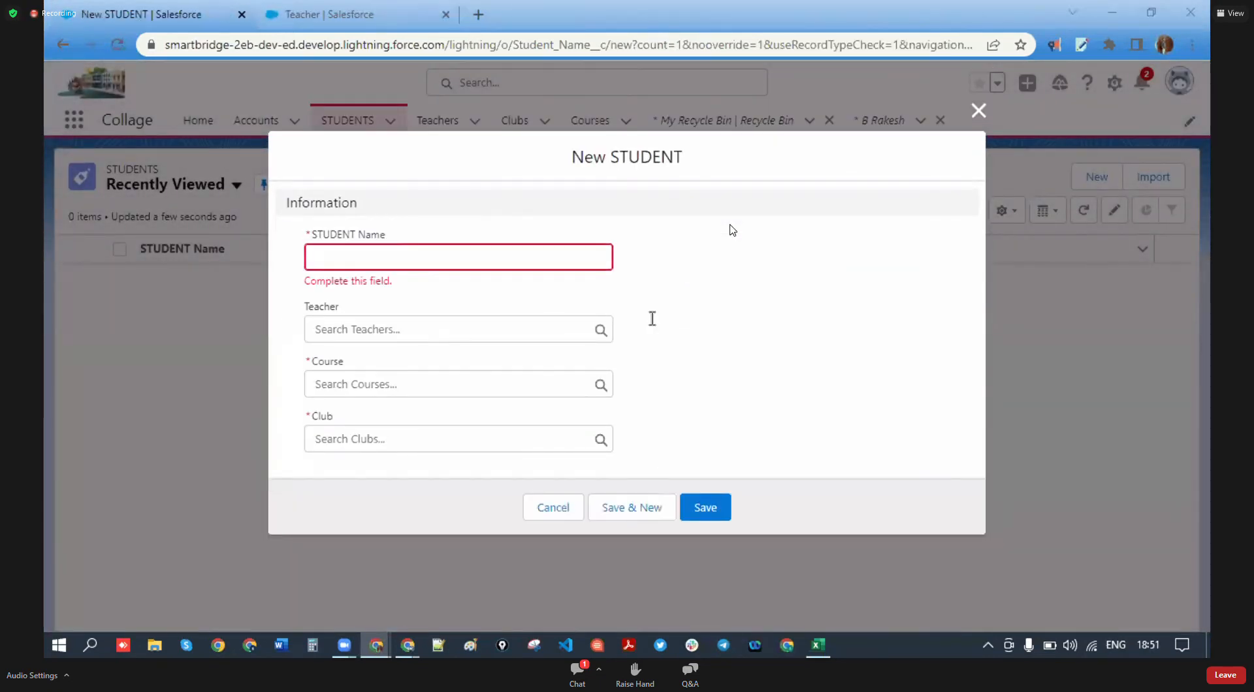
mouse_move(336, 419)
mouse_down()
mouse_move(299, 414)
mouse_move(311, 416)
mouse_up()
click(566, 423)
click(441, 423)
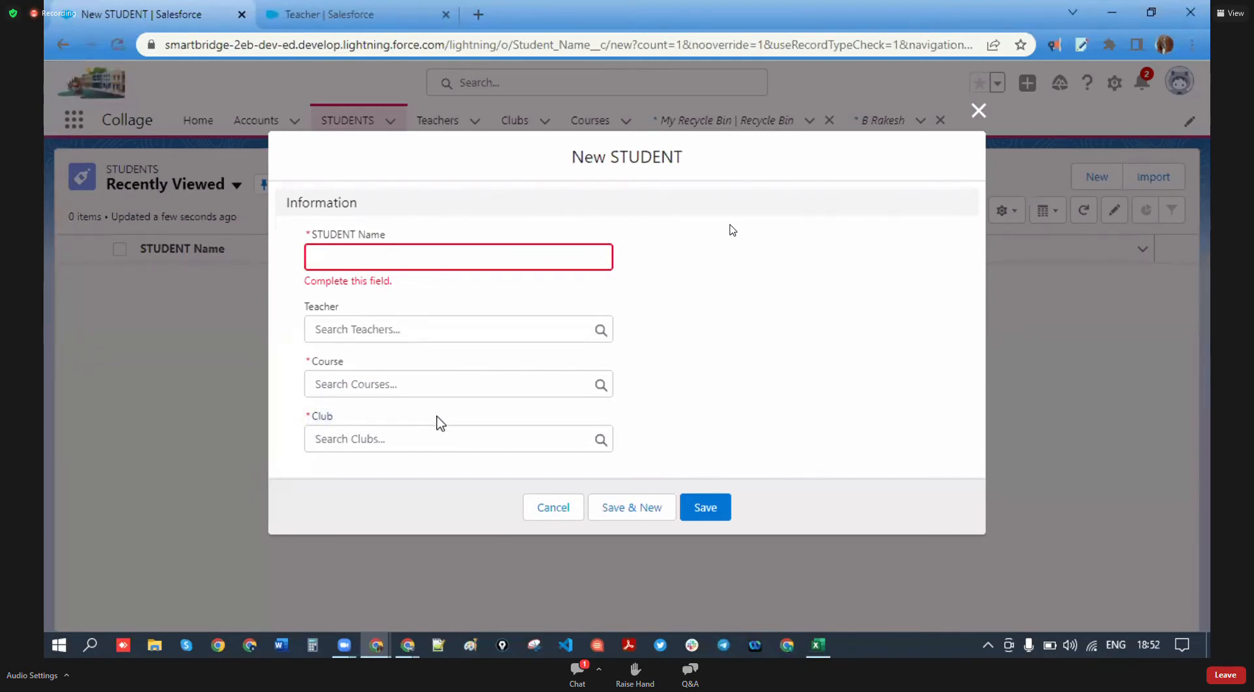
- Open a New Club form from the Club lookup, then cancel both forms unsaved
click(334, 441)
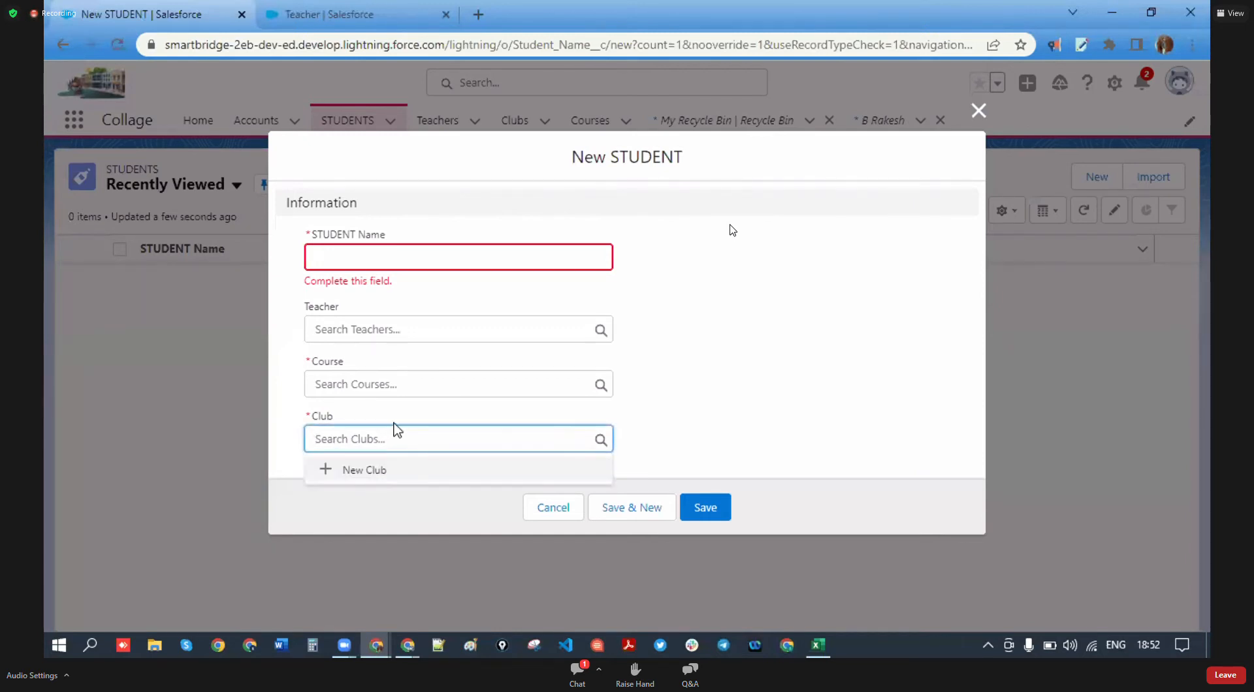
click(368, 480)
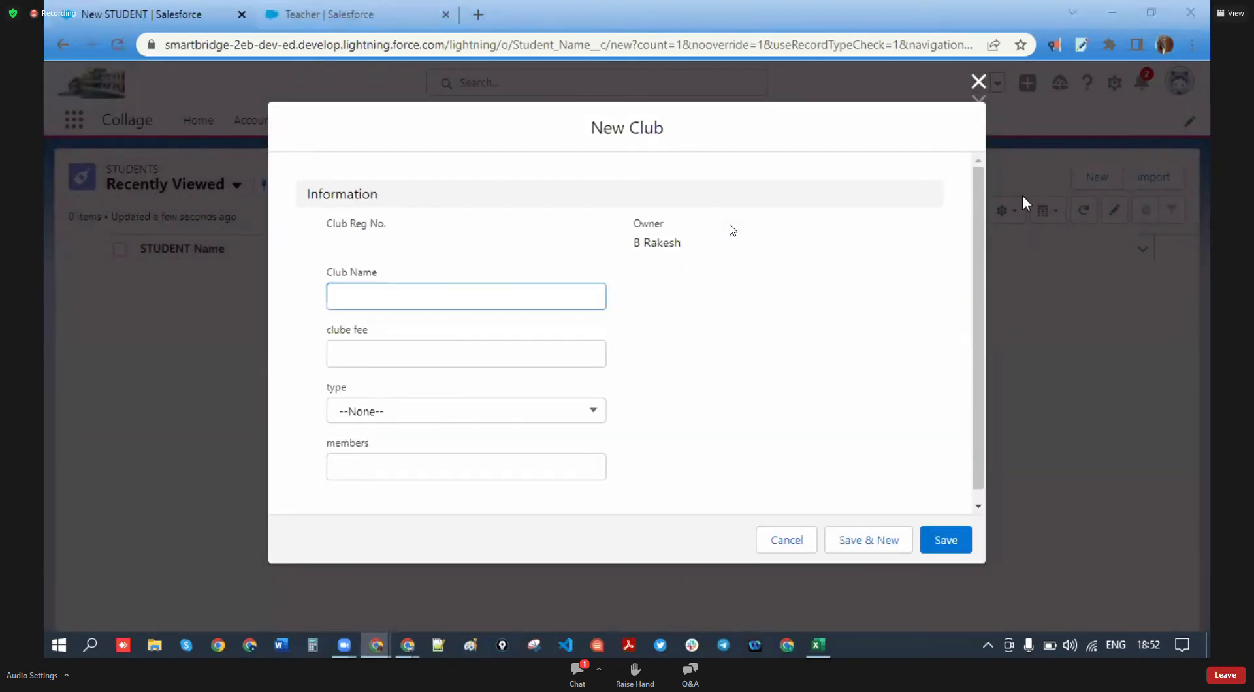
click(978, 81)
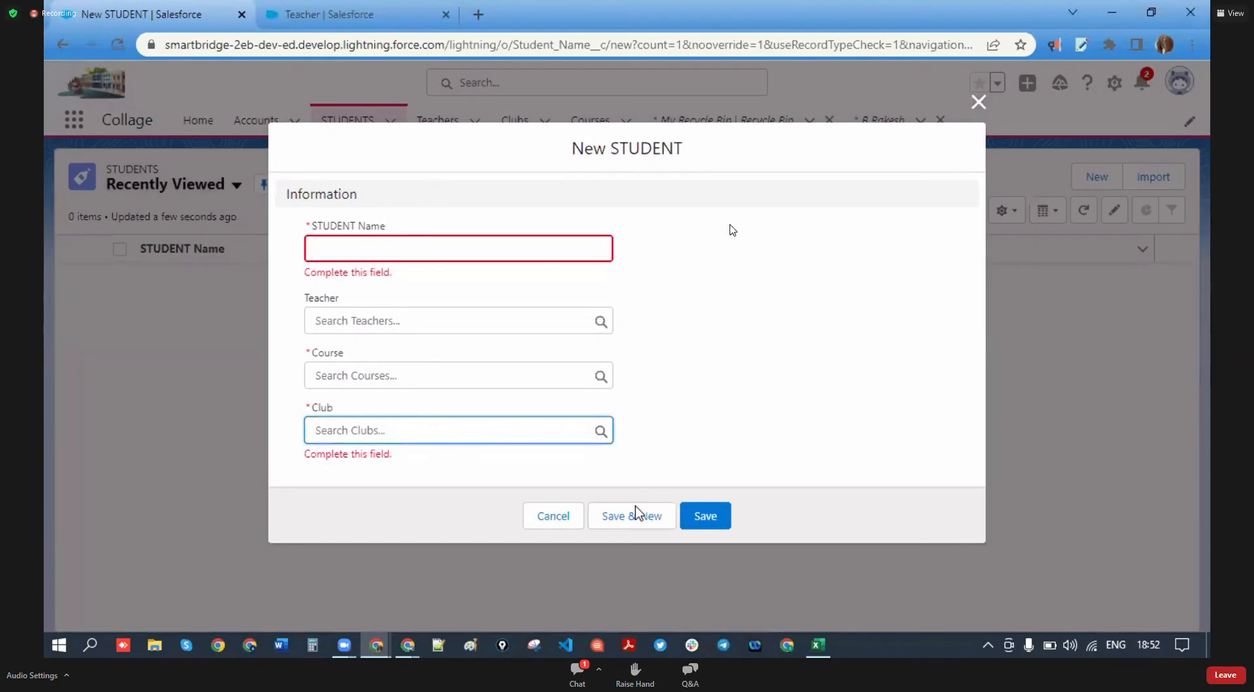
click(557, 521)
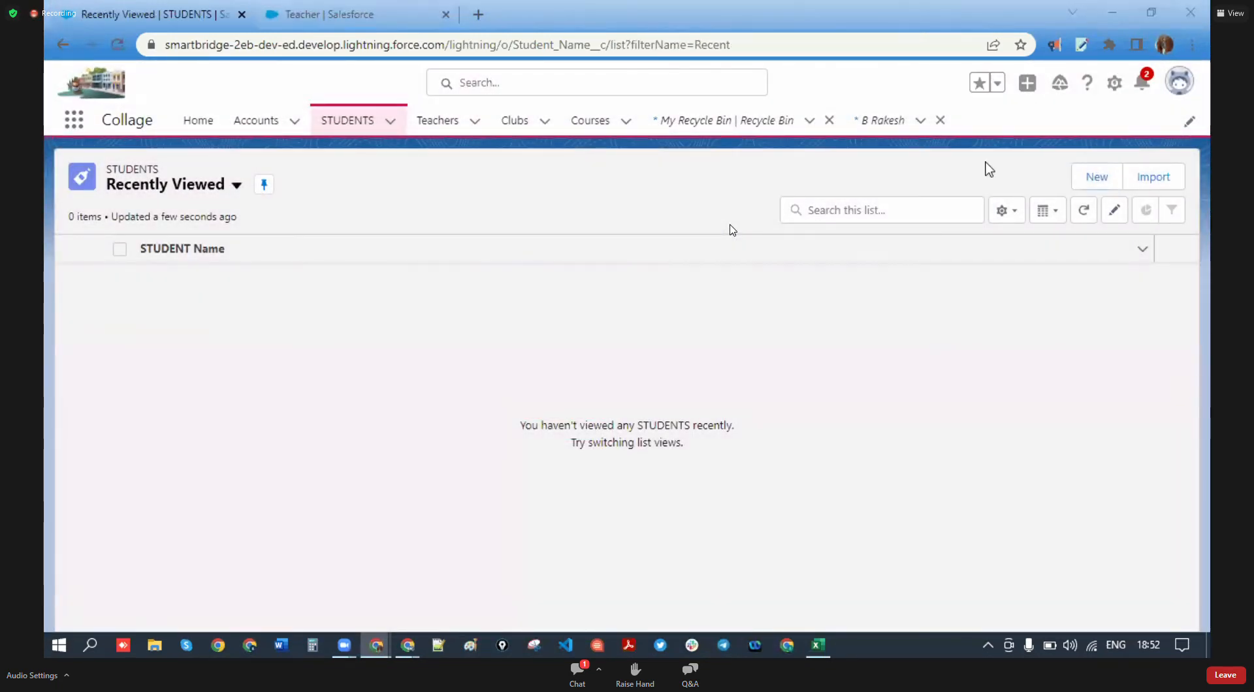
- Restore all three deleted Club records from the Org Recycle Bin, then return to the STUDENTS list
click(727, 121)
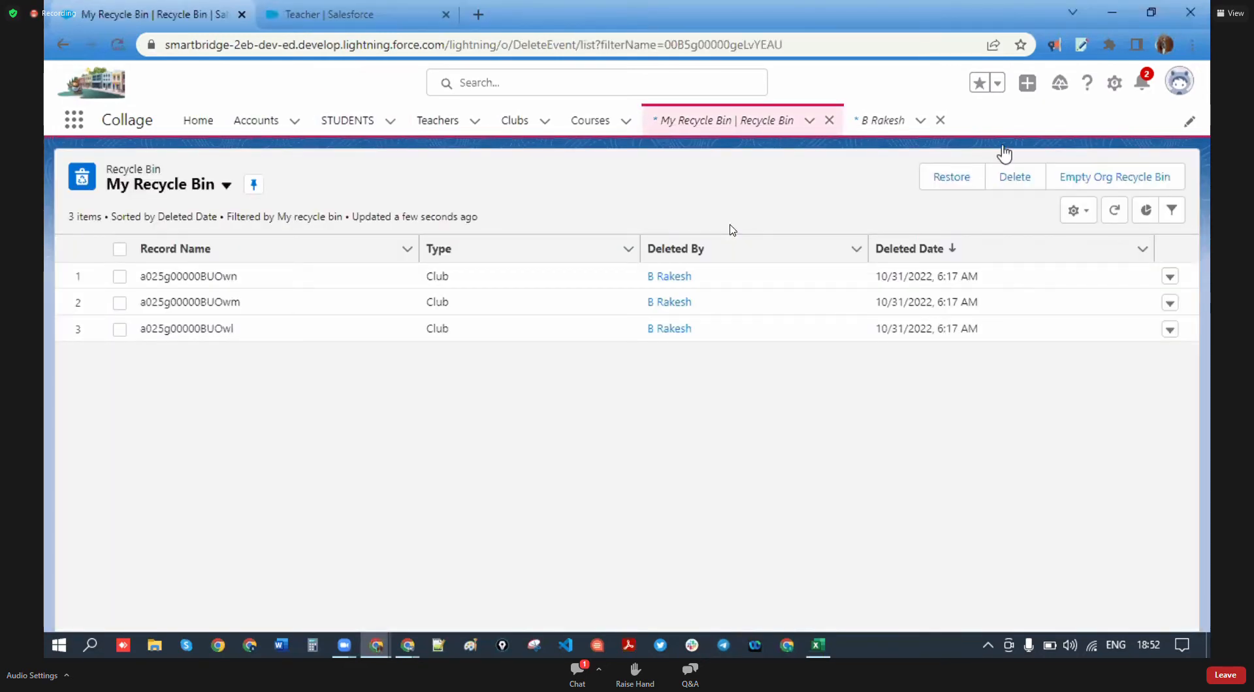
click(226, 185)
click(204, 275)
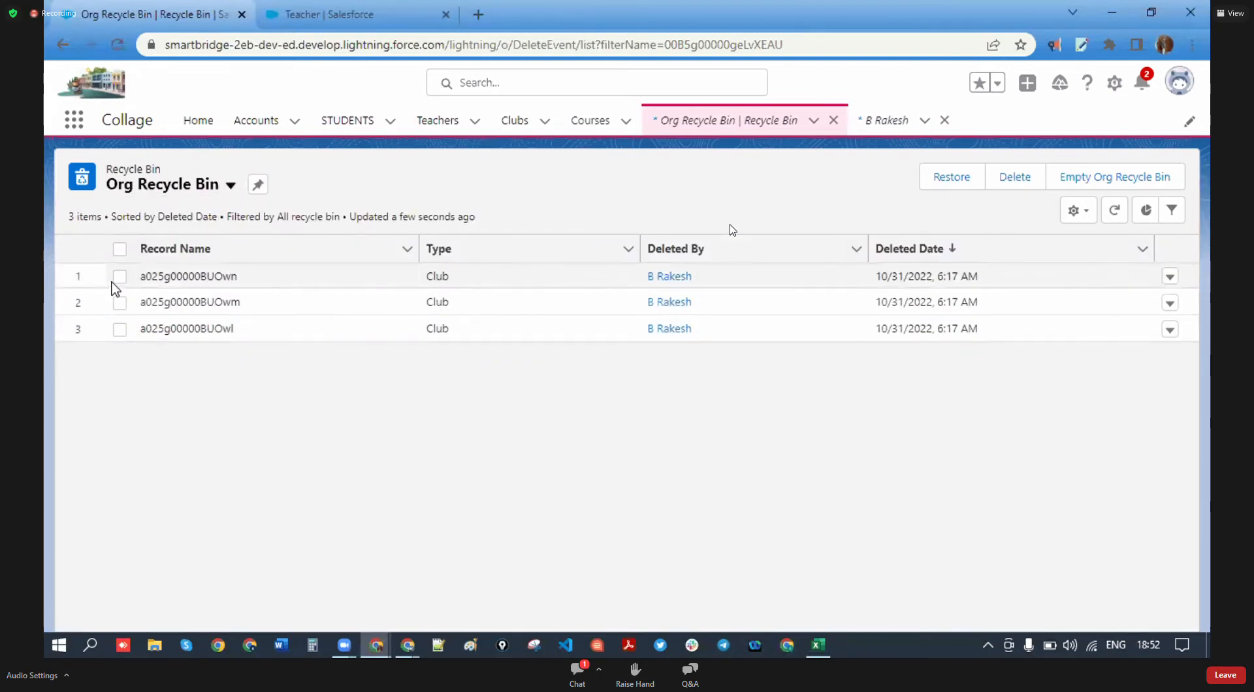
click(119, 276)
click(120, 302)
click(119, 329)
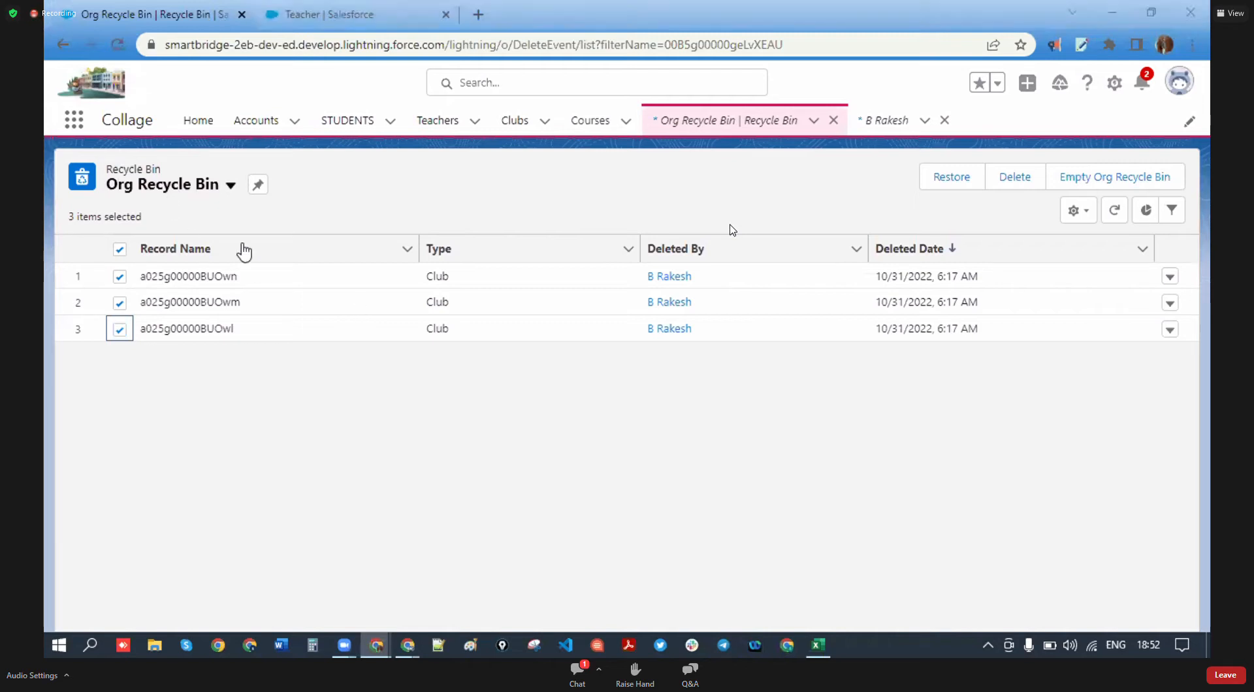
click(967, 178)
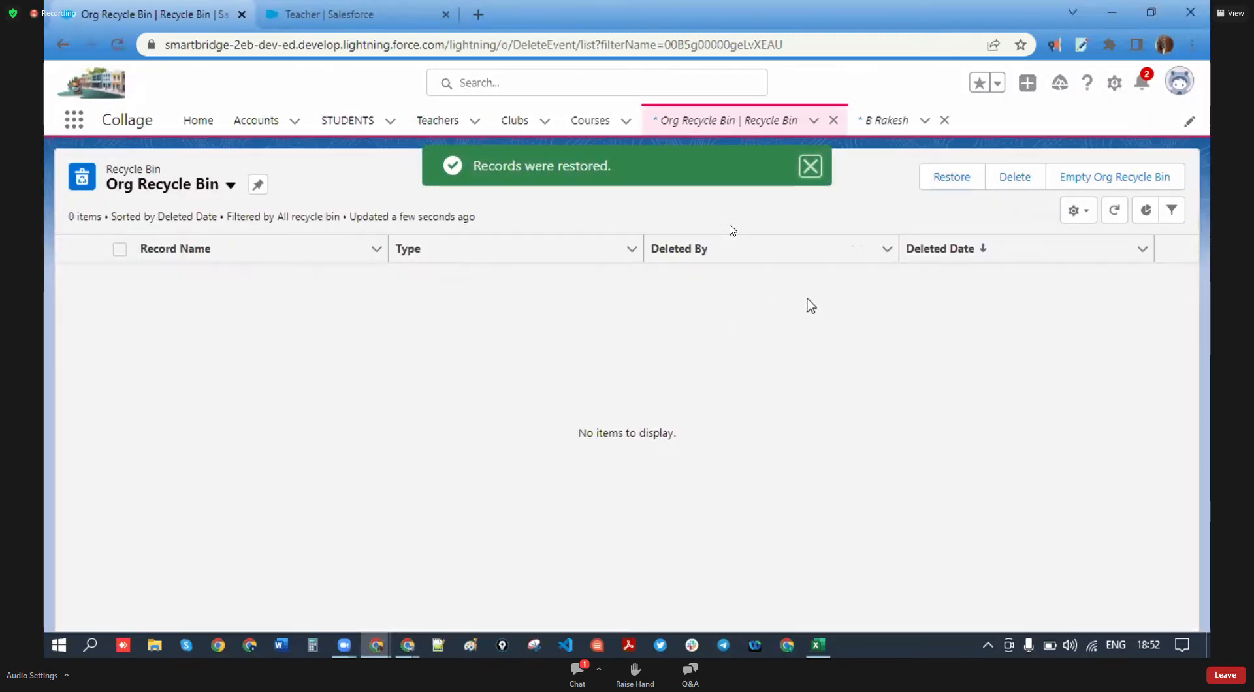
click(337, 130)
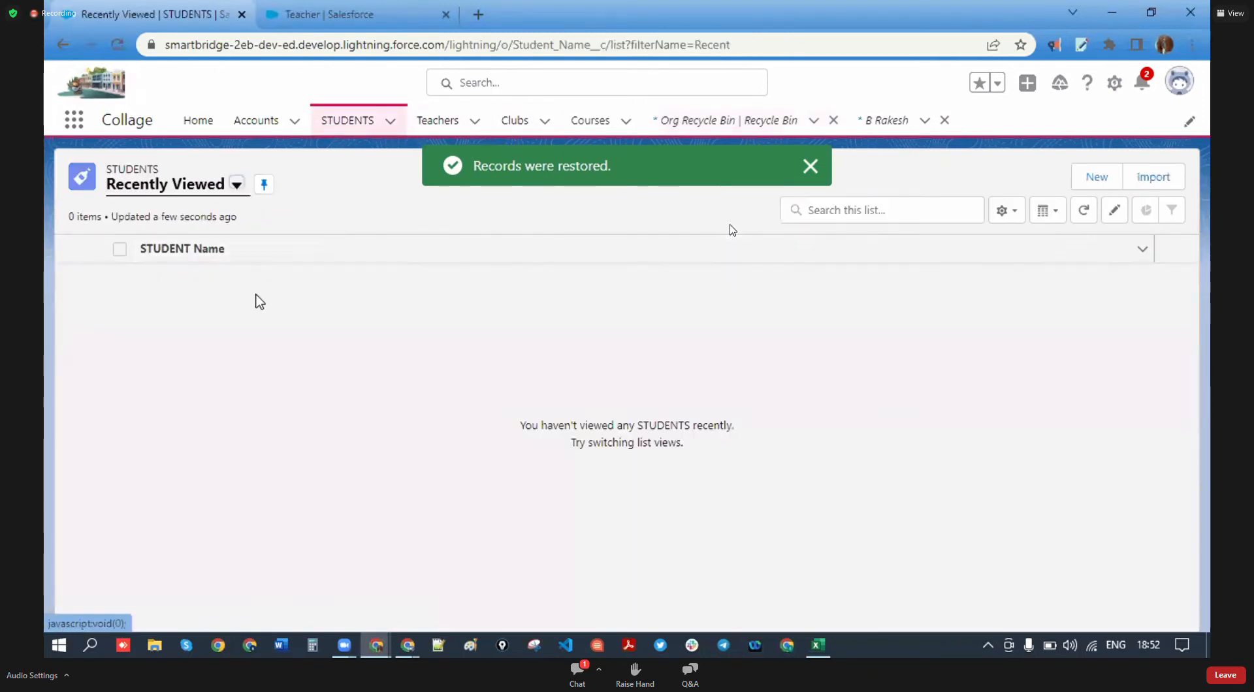
click(235, 187)
click(174, 239)
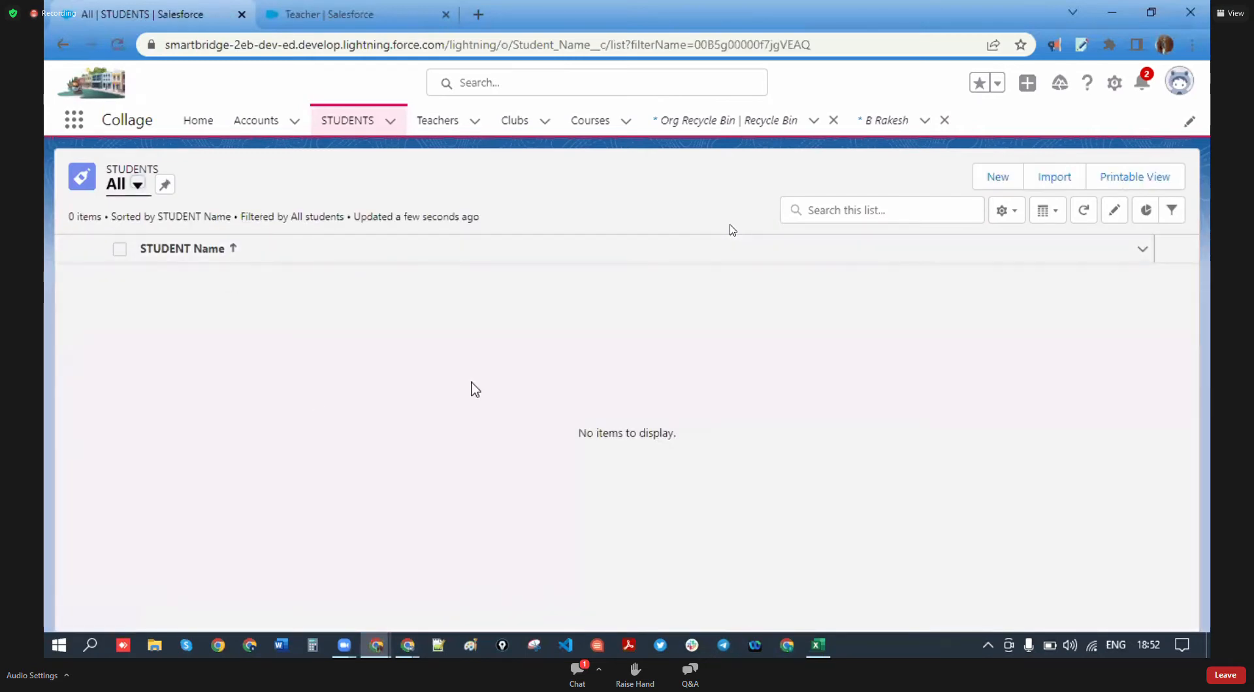
click(715, 122)
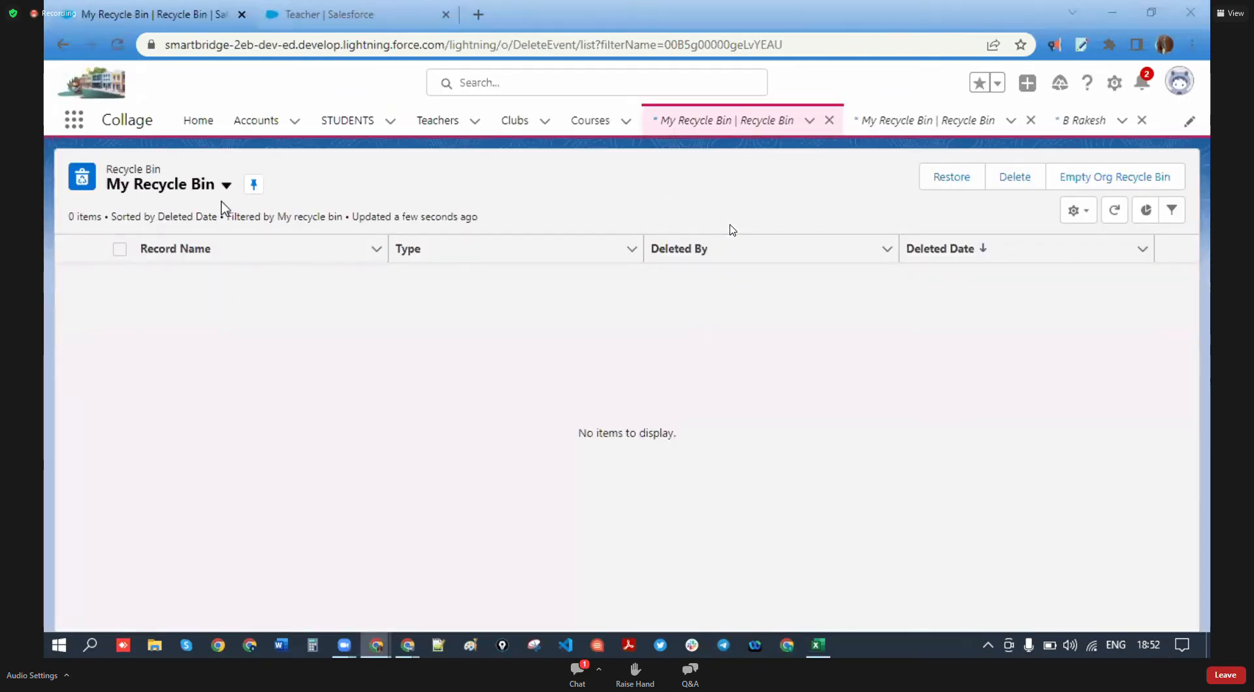
click(226, 185)
click(193, 244)
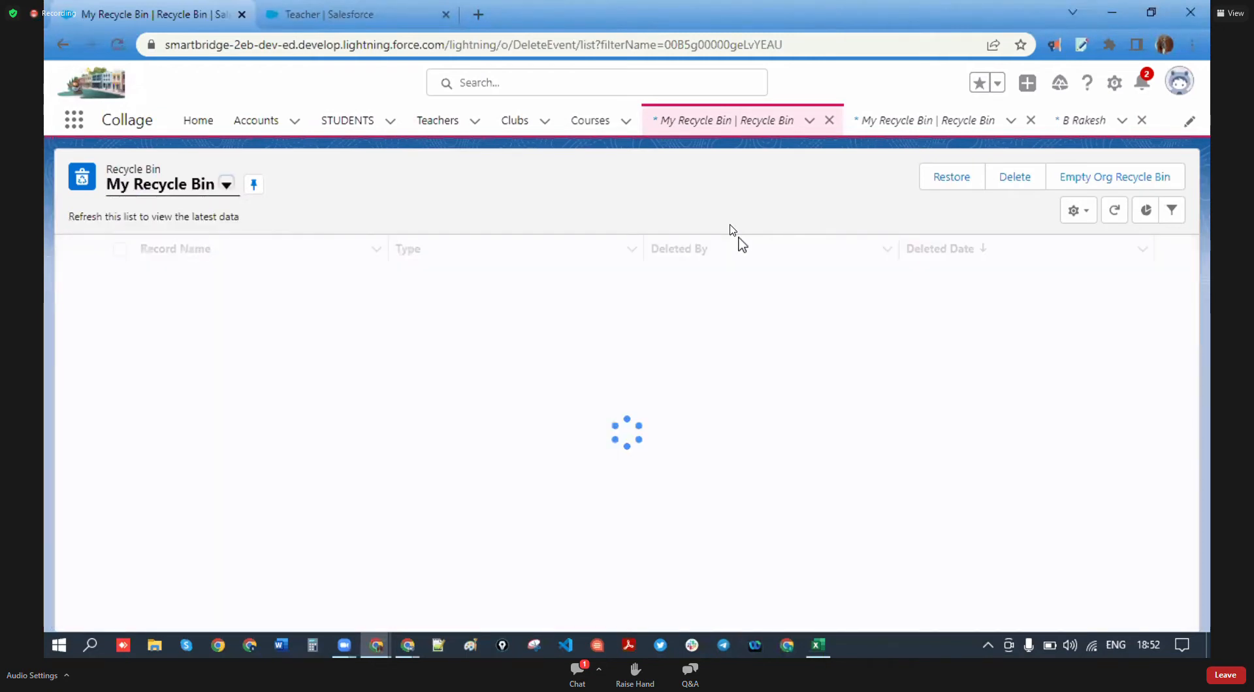
click(228, 187)
click(229, 275)
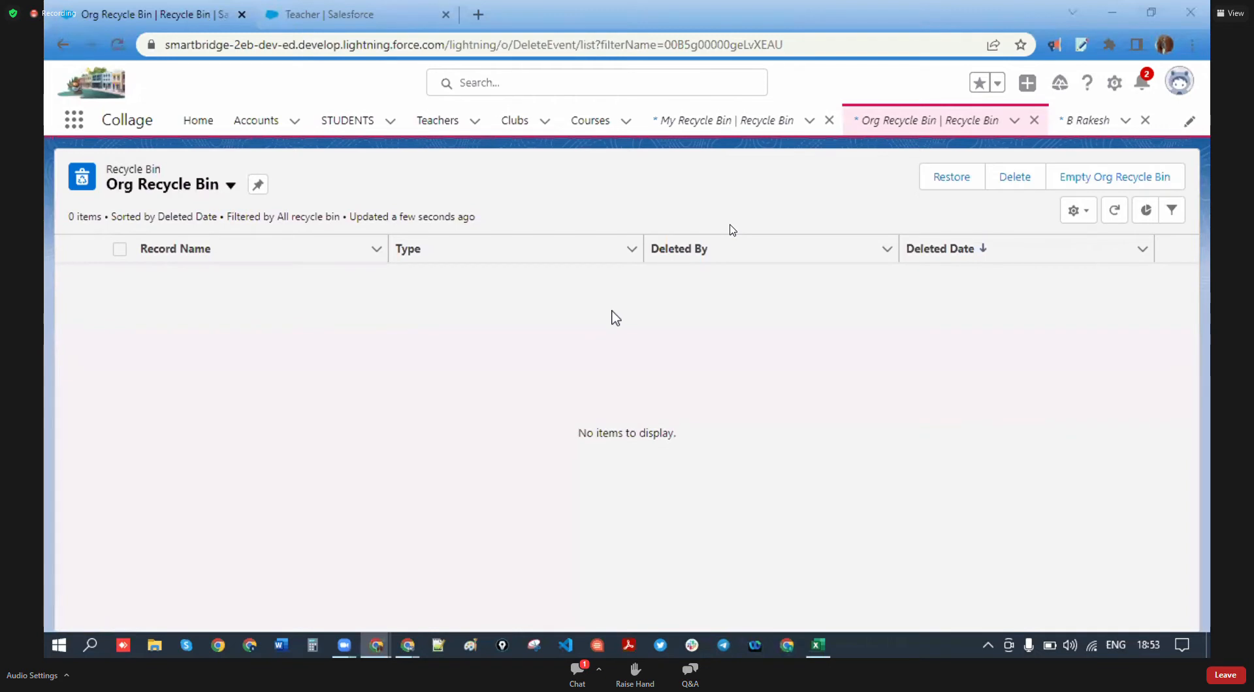
click(356, 129)
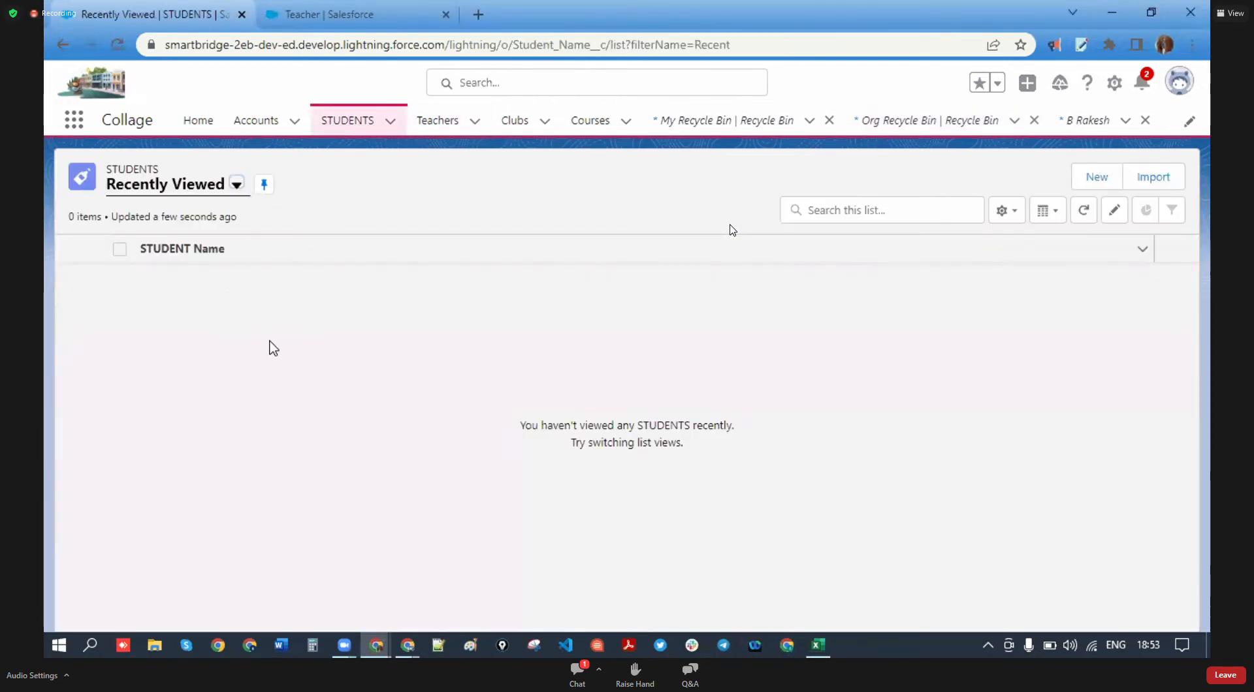
- Start a new STUDENT record and enter the student's name
click(1098, 177)
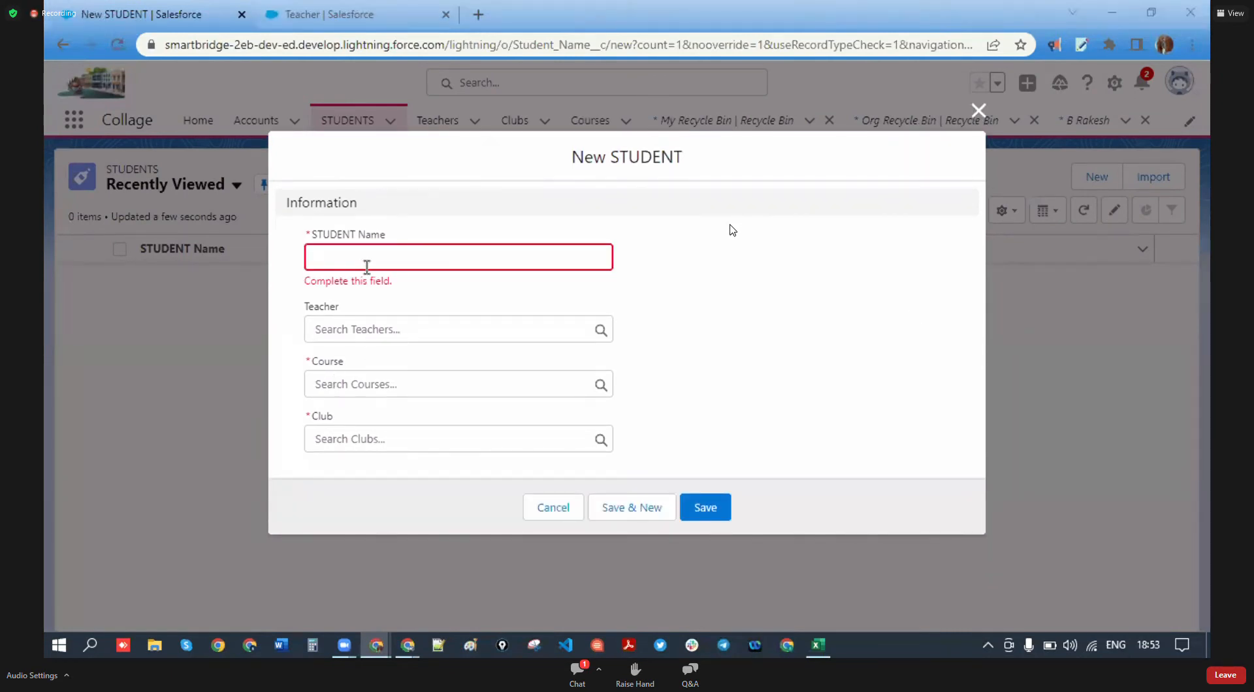
click(371, 262)
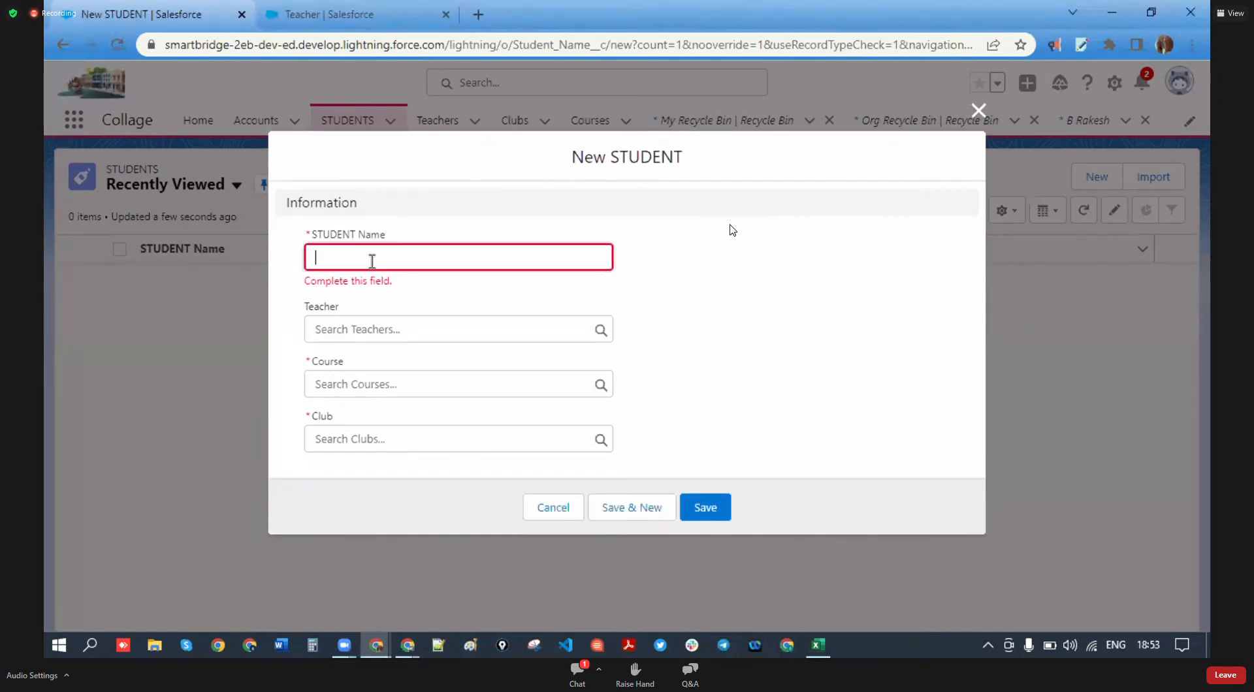
click(417, 340)
drag(363, 298, 297, 300)
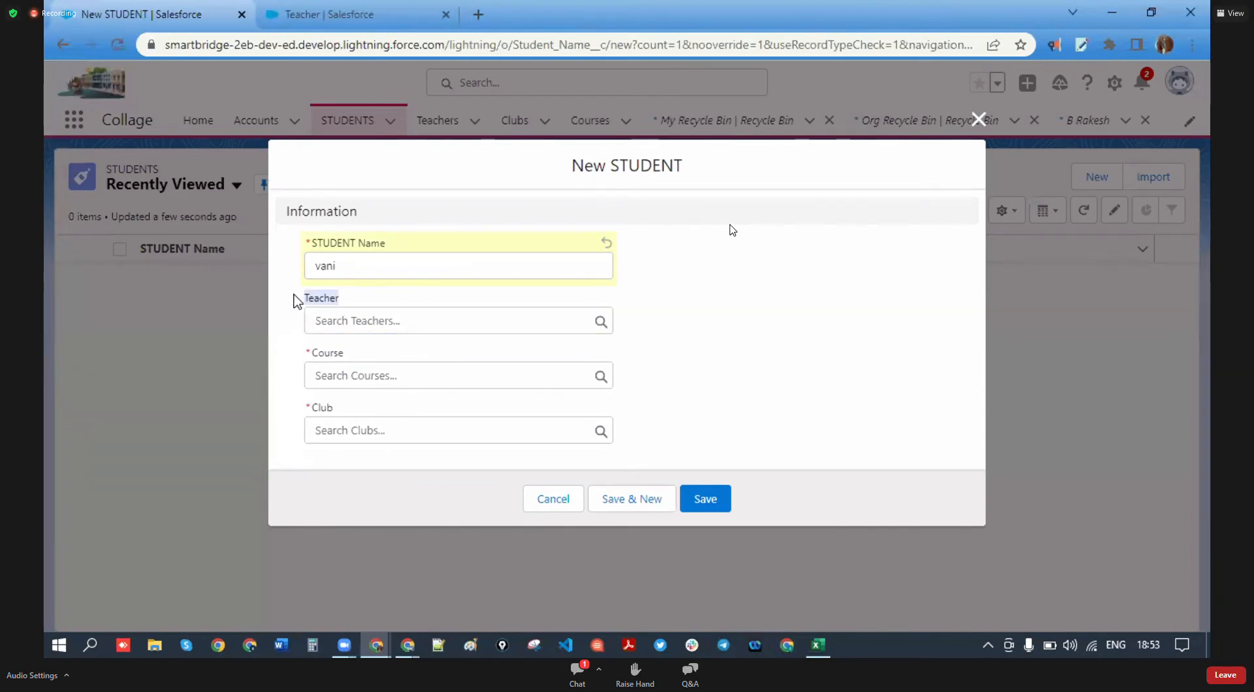
- Set Course to CSE and Club to cricket, save, and close the Org Recycle Bin tab
click(340, 370)
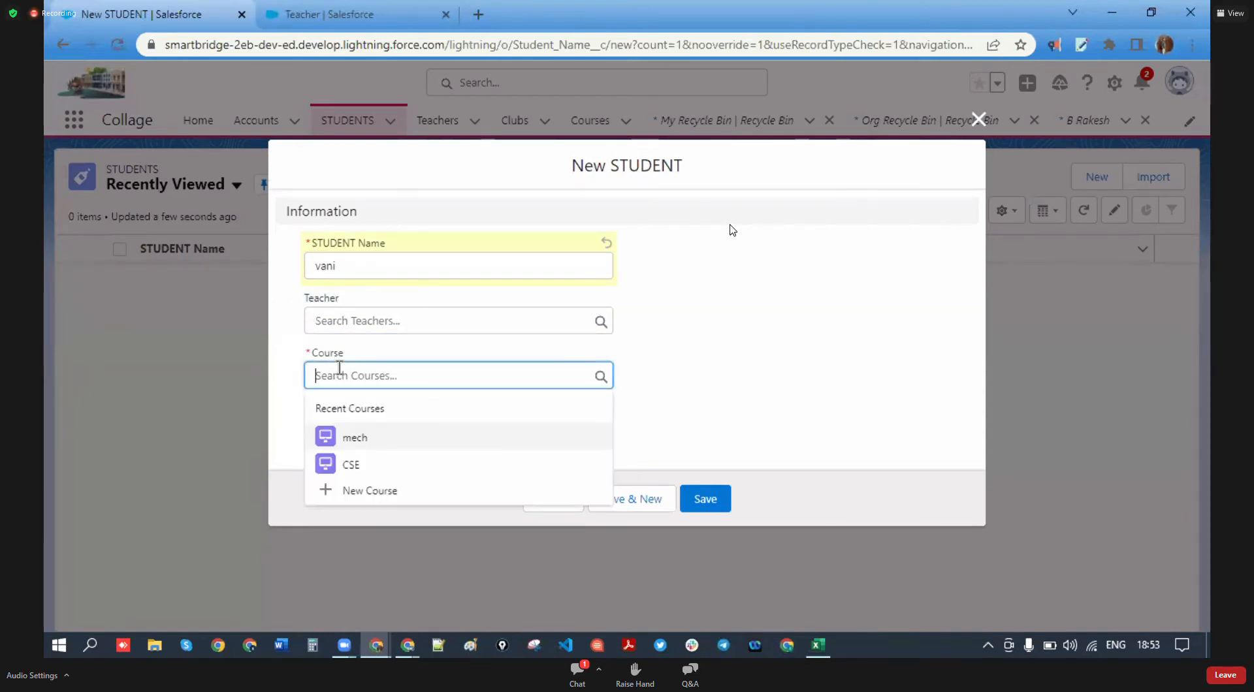
click(379, 464)
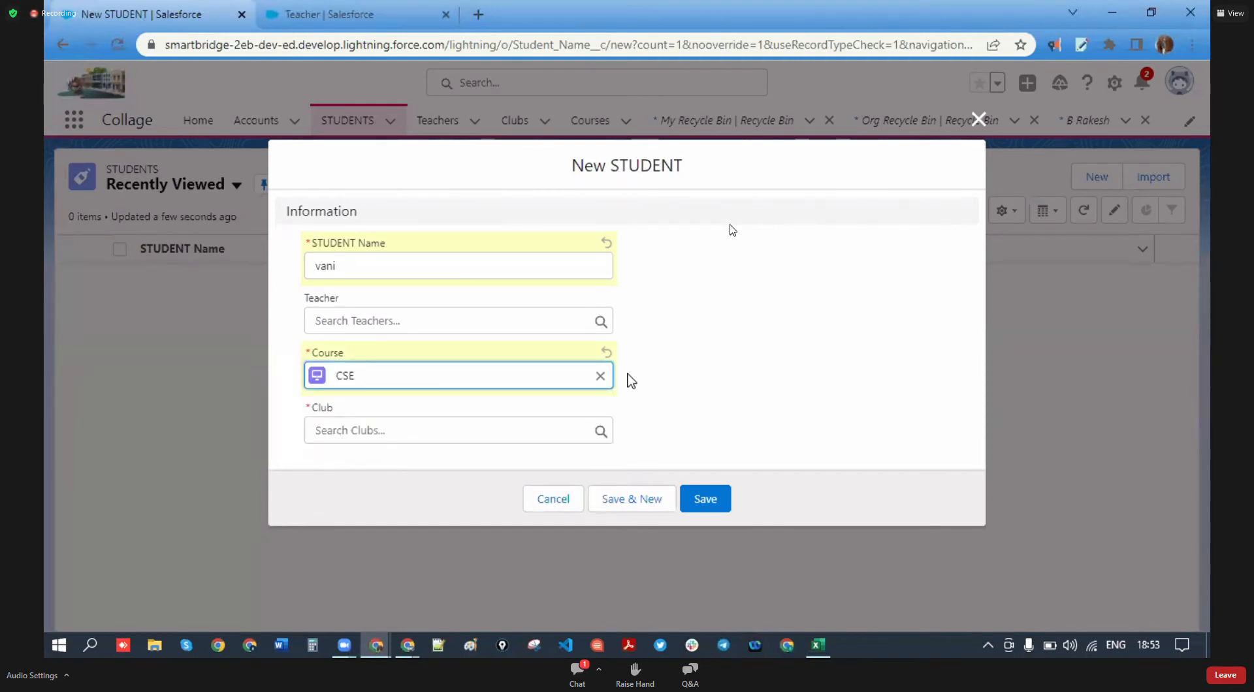
click(346, 429)
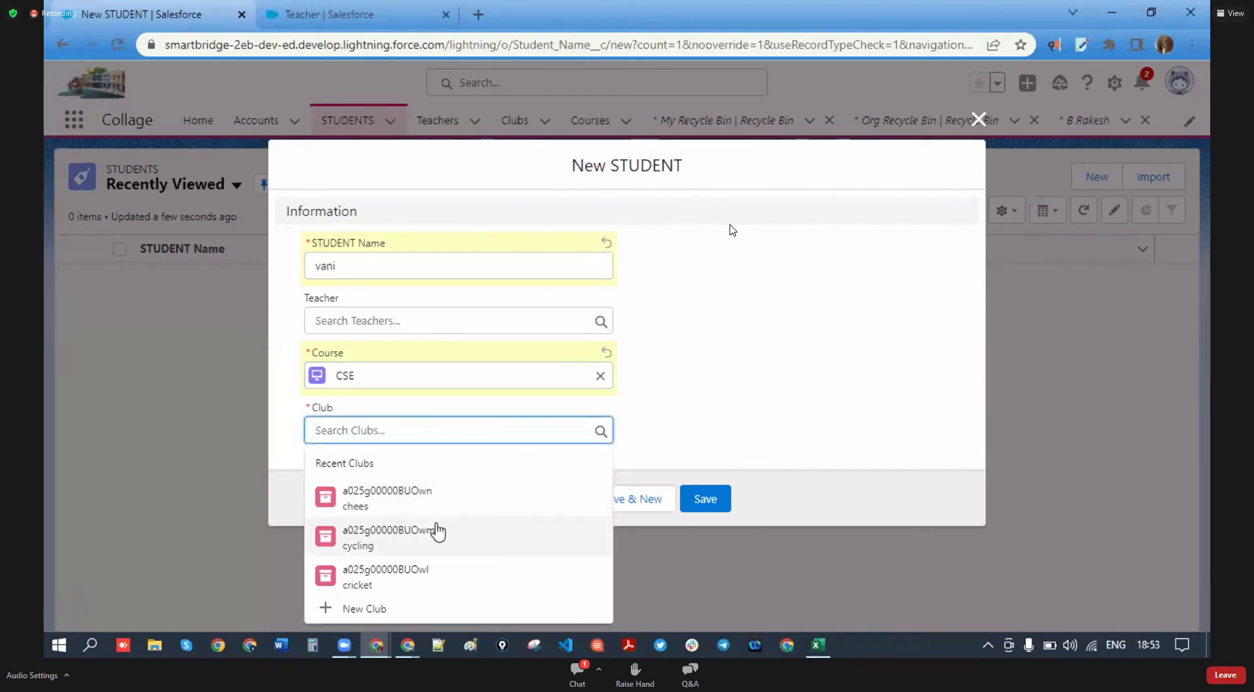
click(382, 580)
click(704, 499)
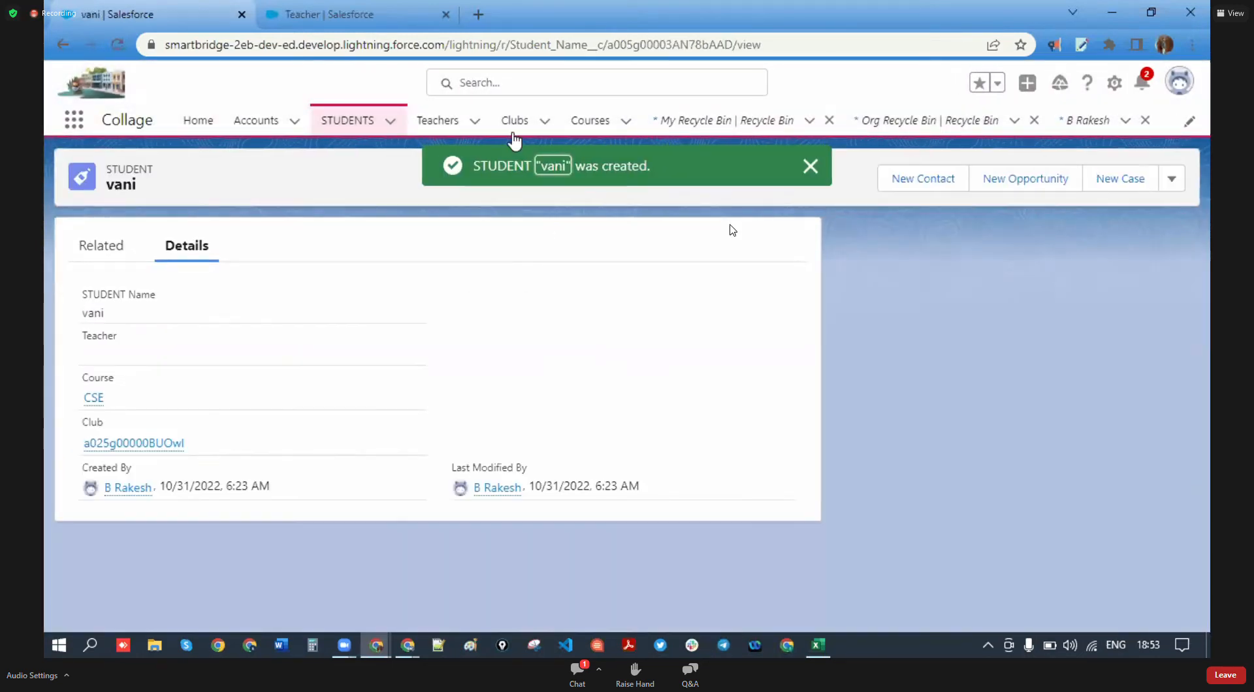
click(1033, 120)
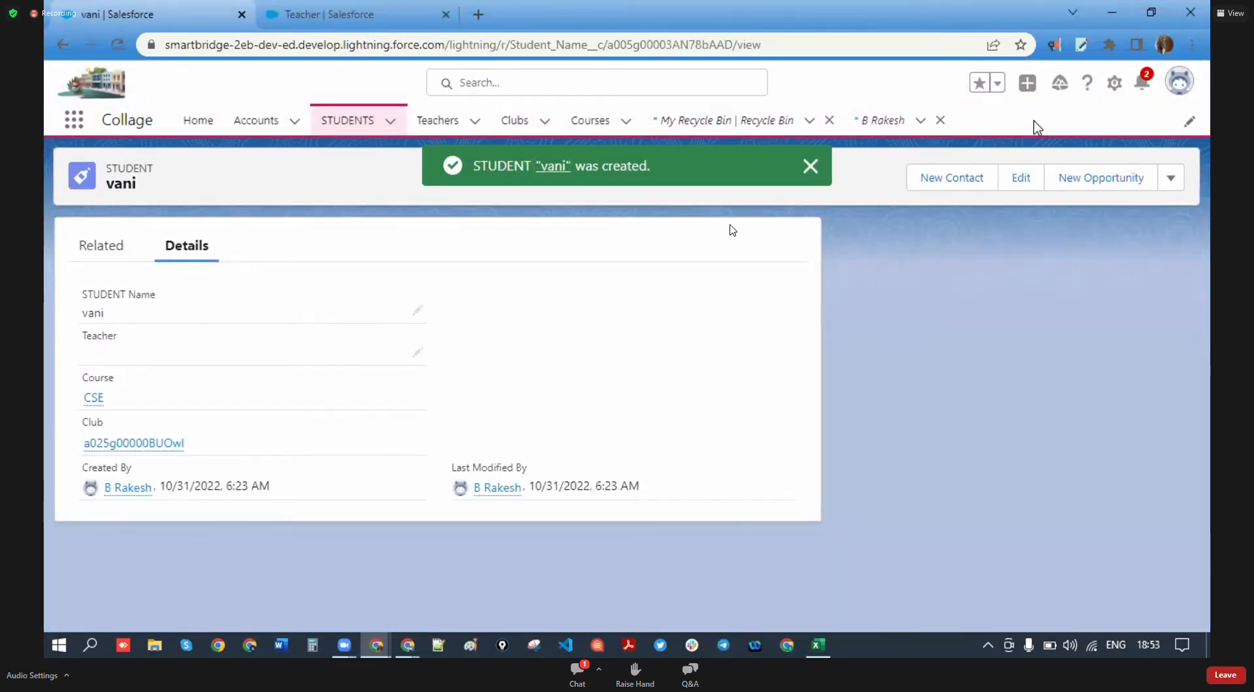
- Add a new teacher with a name and the cricket club as Club, then go to Clubs
click(465, 121)
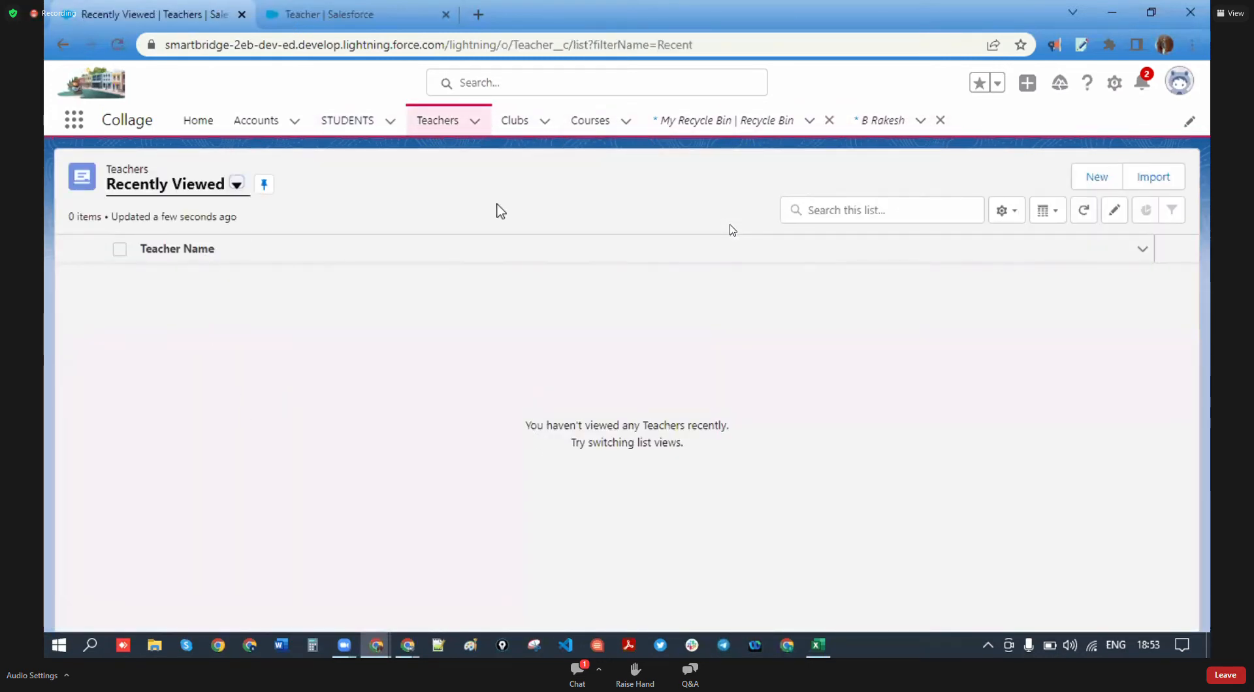
click(1094, 174)
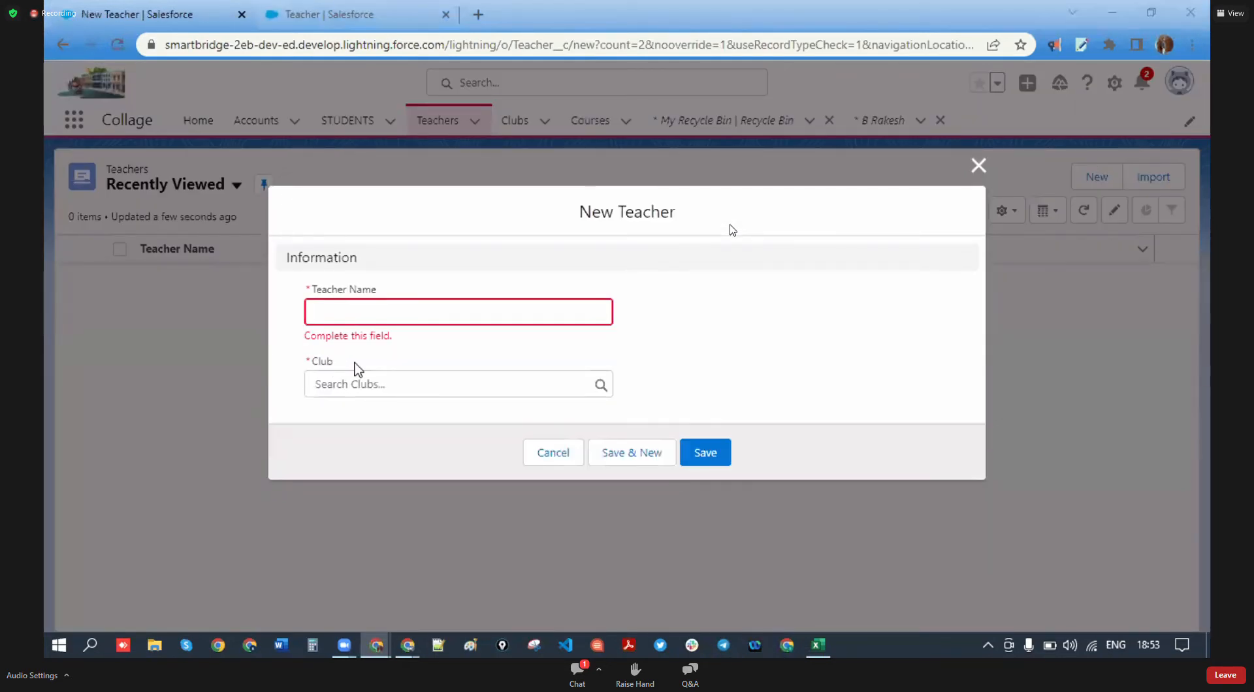
click(437, 311)
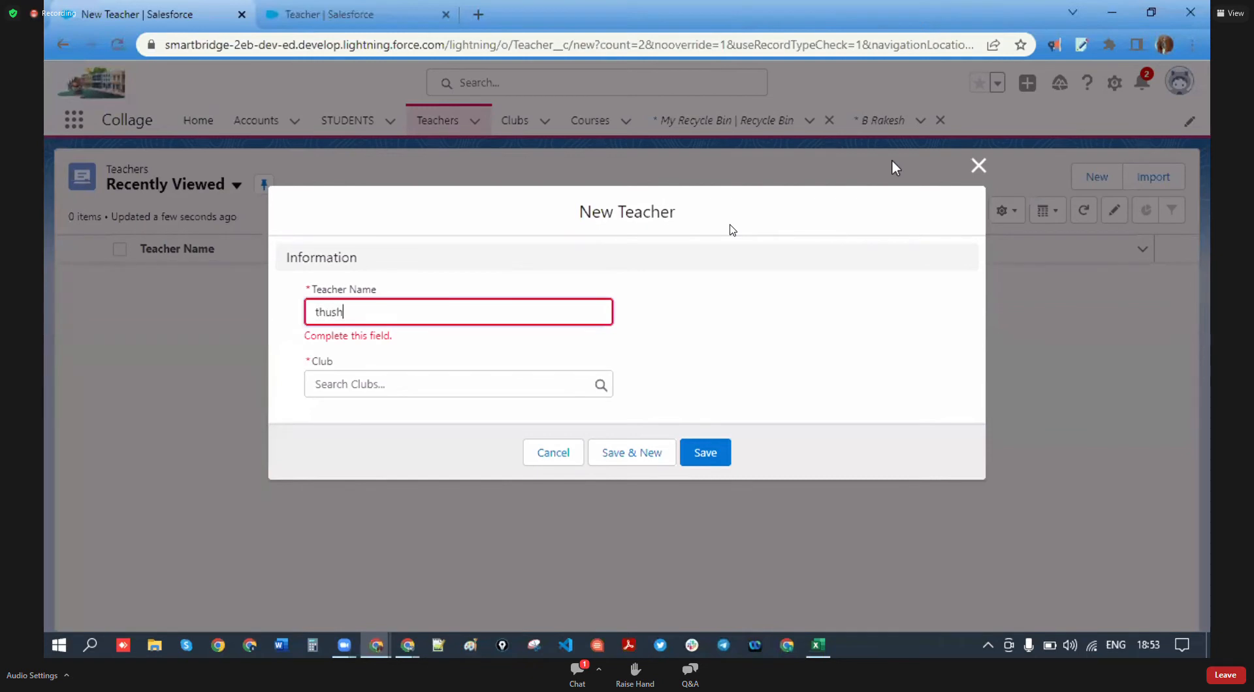
click(460, 387)
click(384, 462)
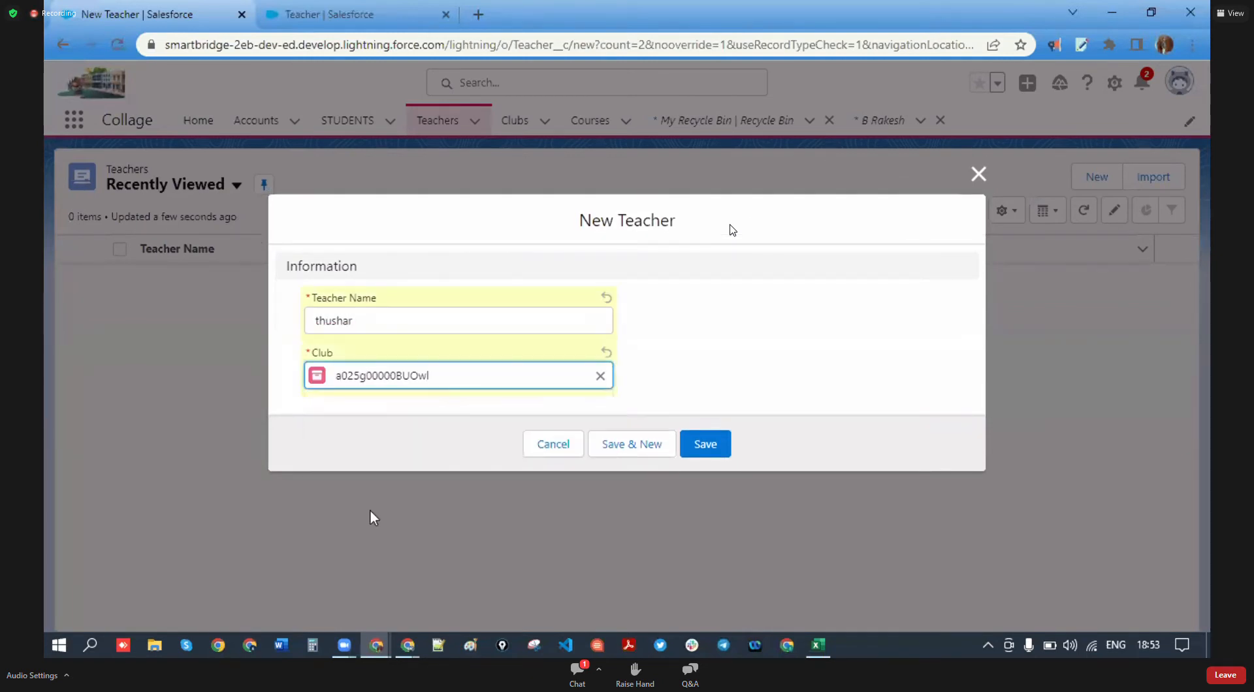
click(718, 444)
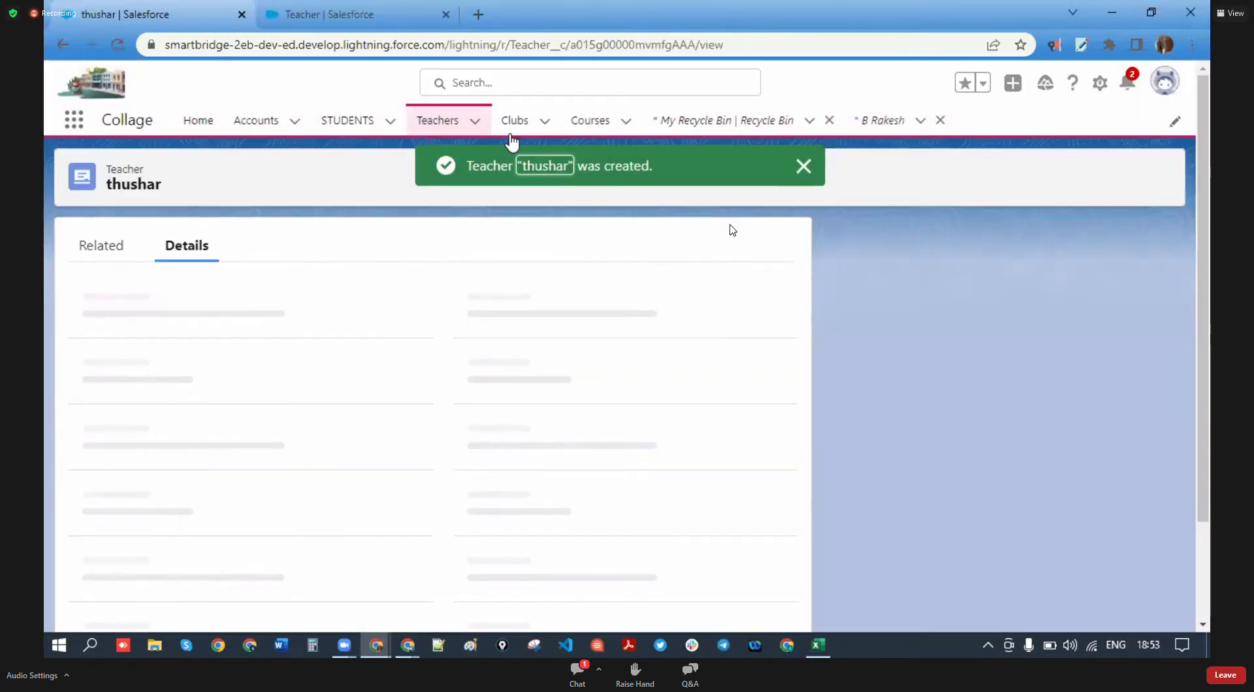
click(515, 124)
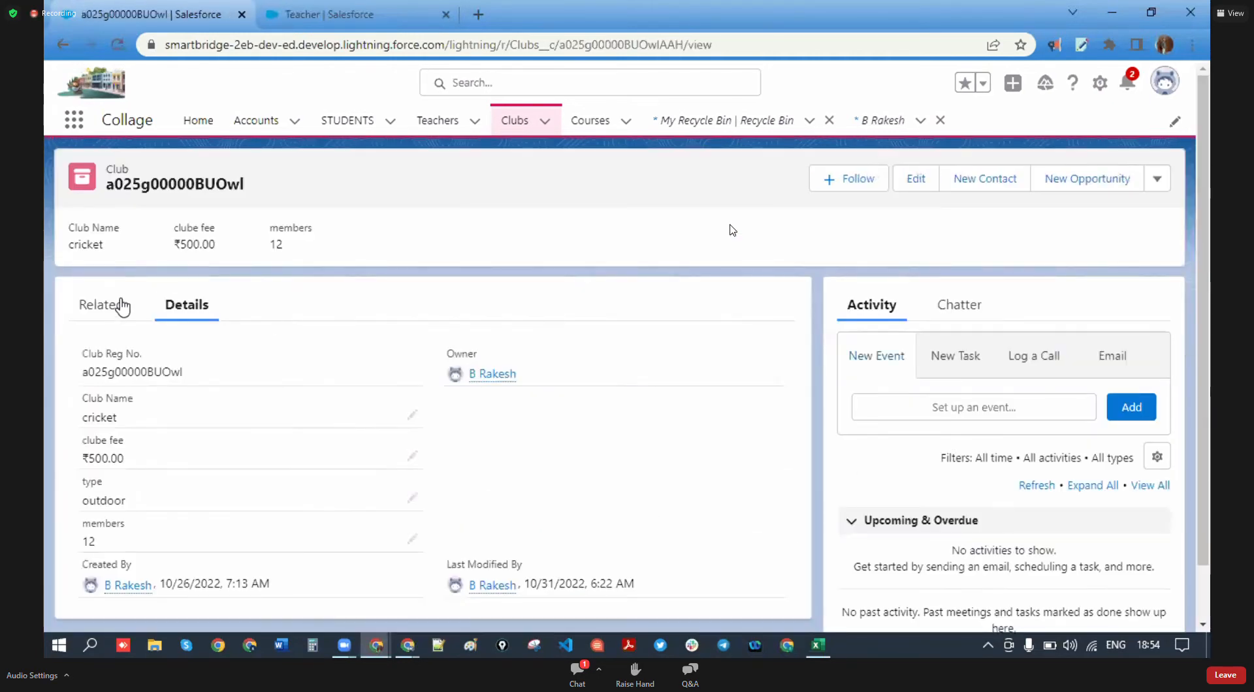
- Check the cricket club's related STUDENTS and Teachers lists, then switch to the Cohort -3 workbook
click(121, 301)
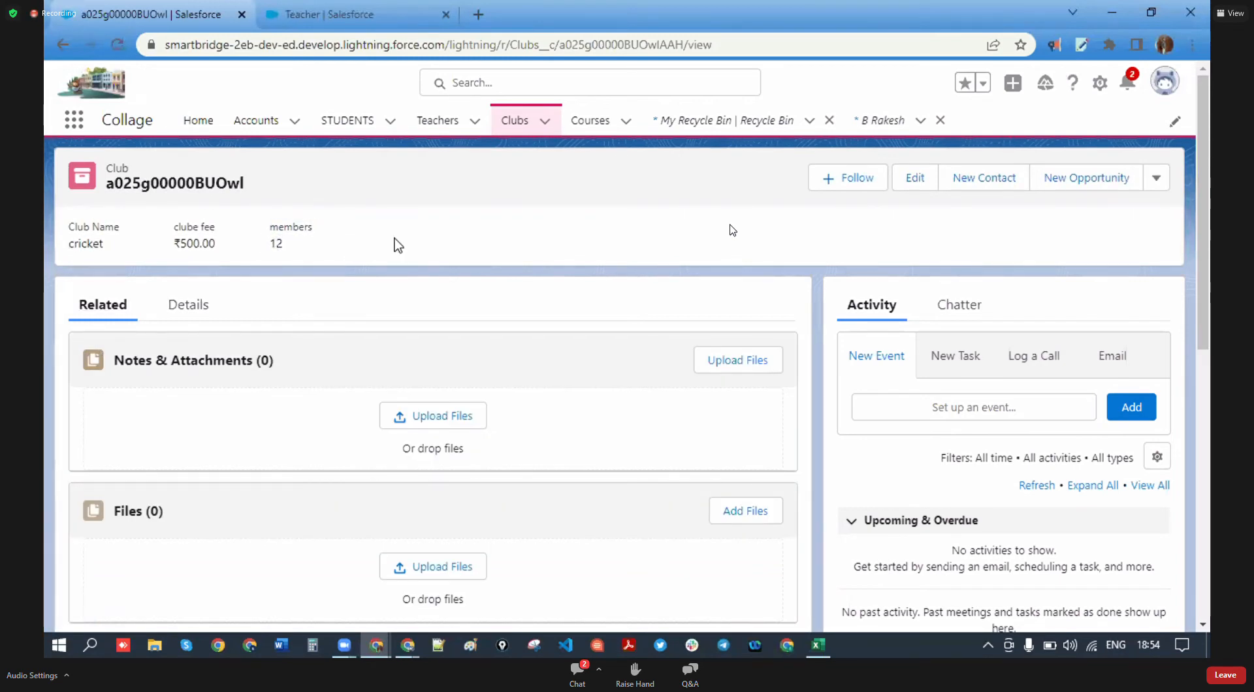
scroll(229, 352, down, 1)
scroll(157, 288, up, 1)
scroll(166, 302, down, 2)
scroll(177, 311, up, 2)
scroll(184, 413, down, 2)
scroll(183, 413, down, 3)
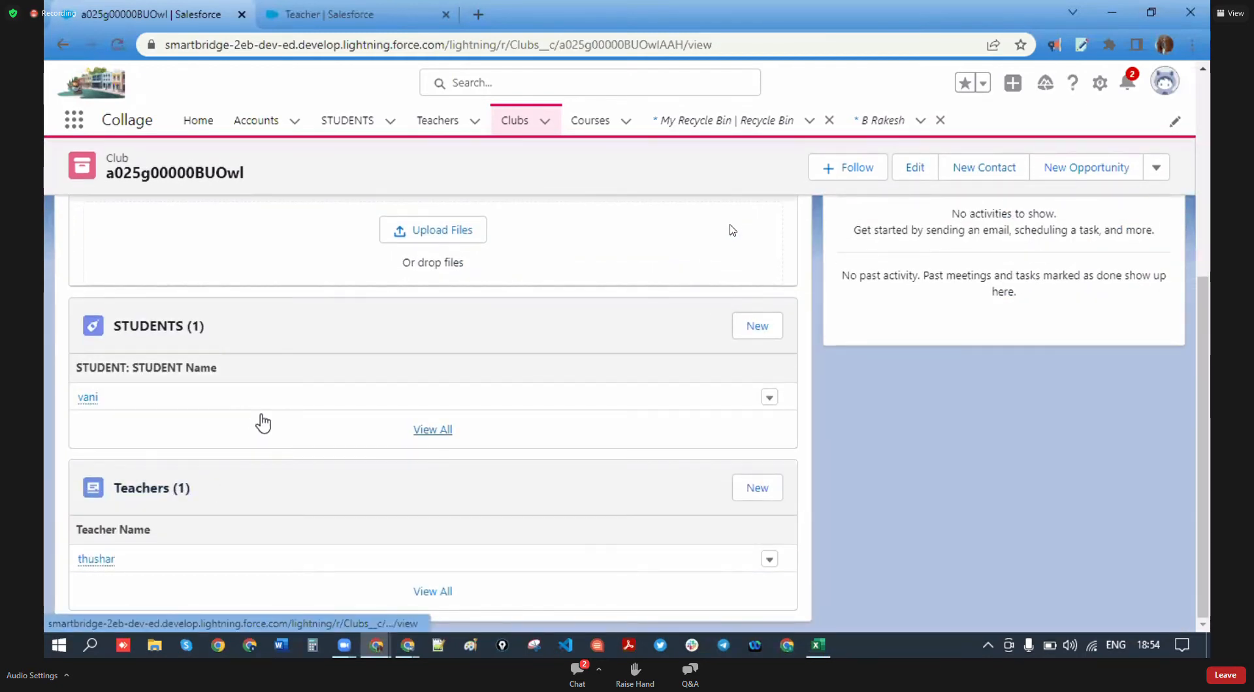
scroll(260, 421, up, 5)
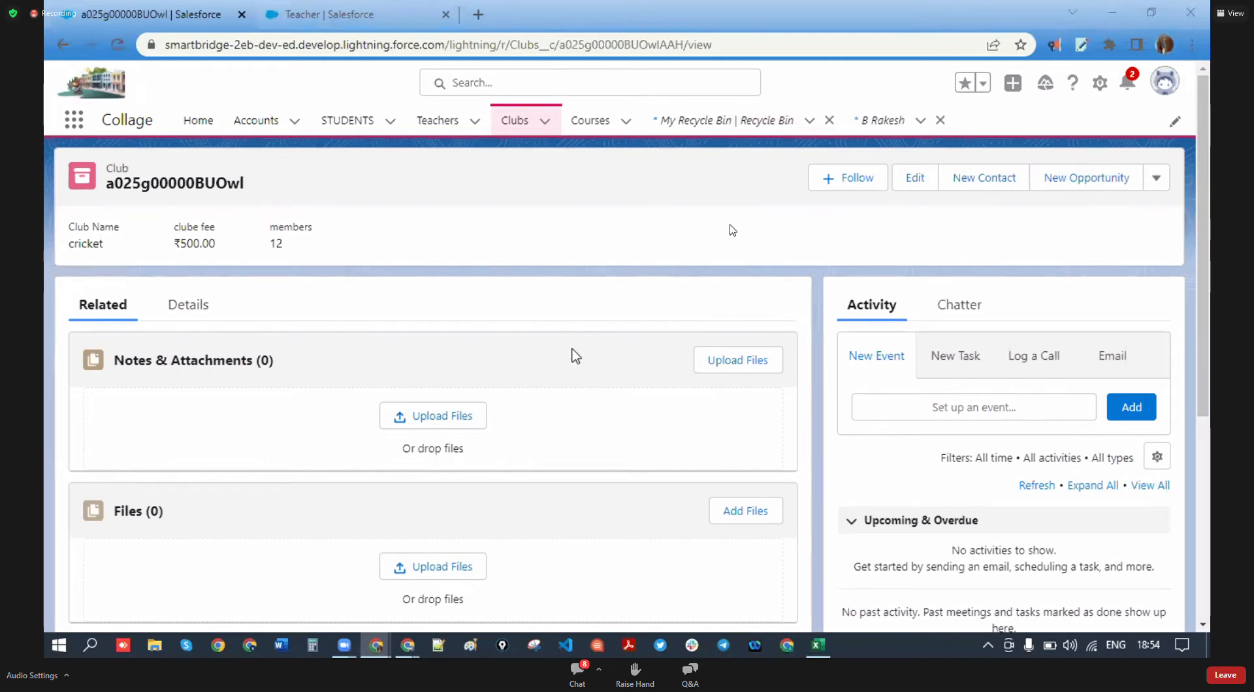
key(alt+Tab)
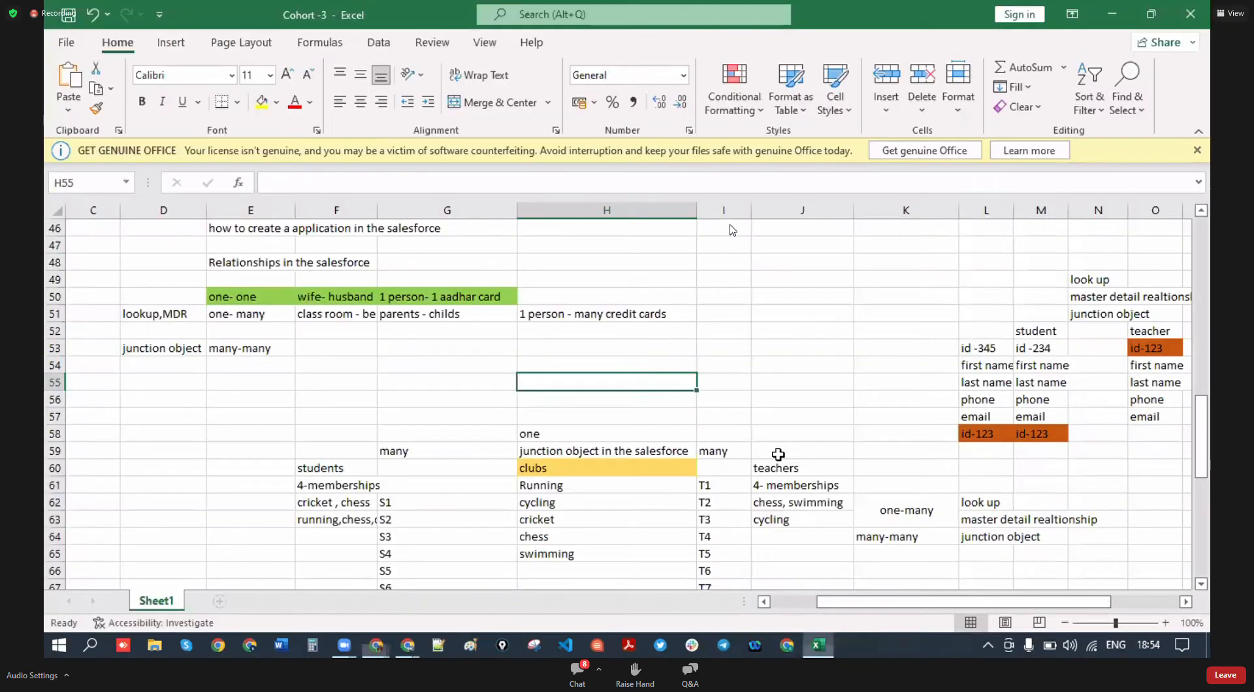
scroll(415, 442, down, 2)
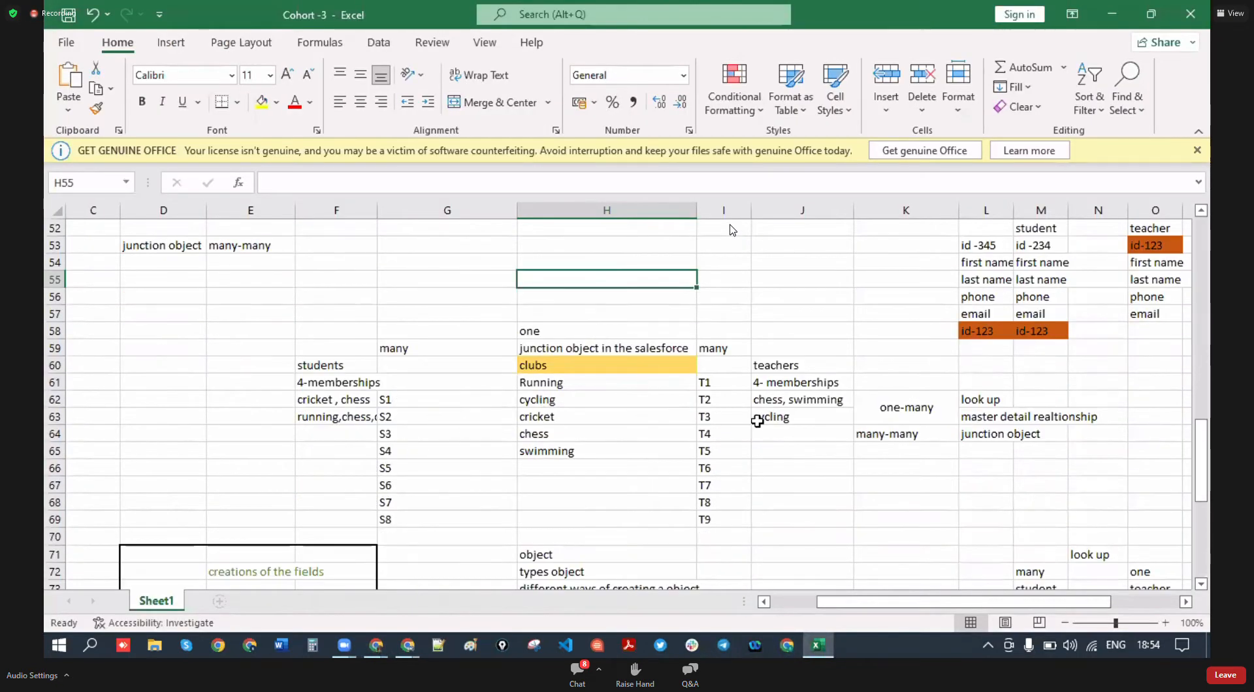
scroll(299, 470, down, 2)
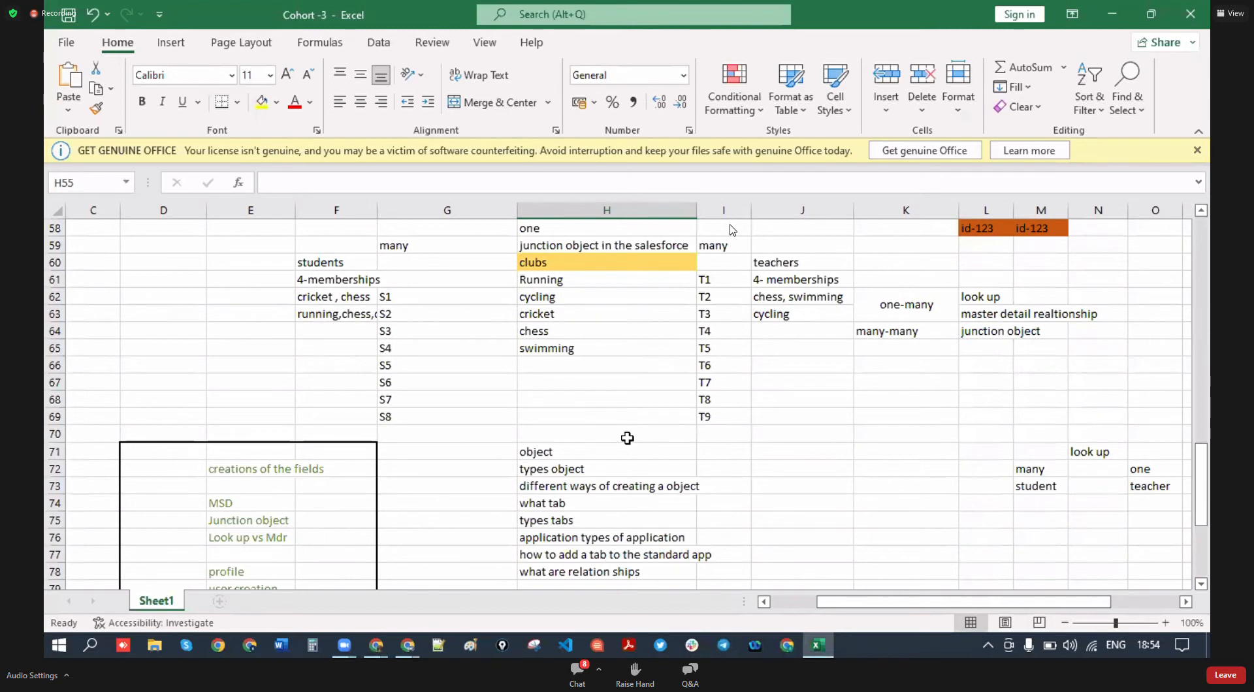
scroll(627, 439, down, 3)
click(255, 349)
click(273, 370)
click(269, 383)
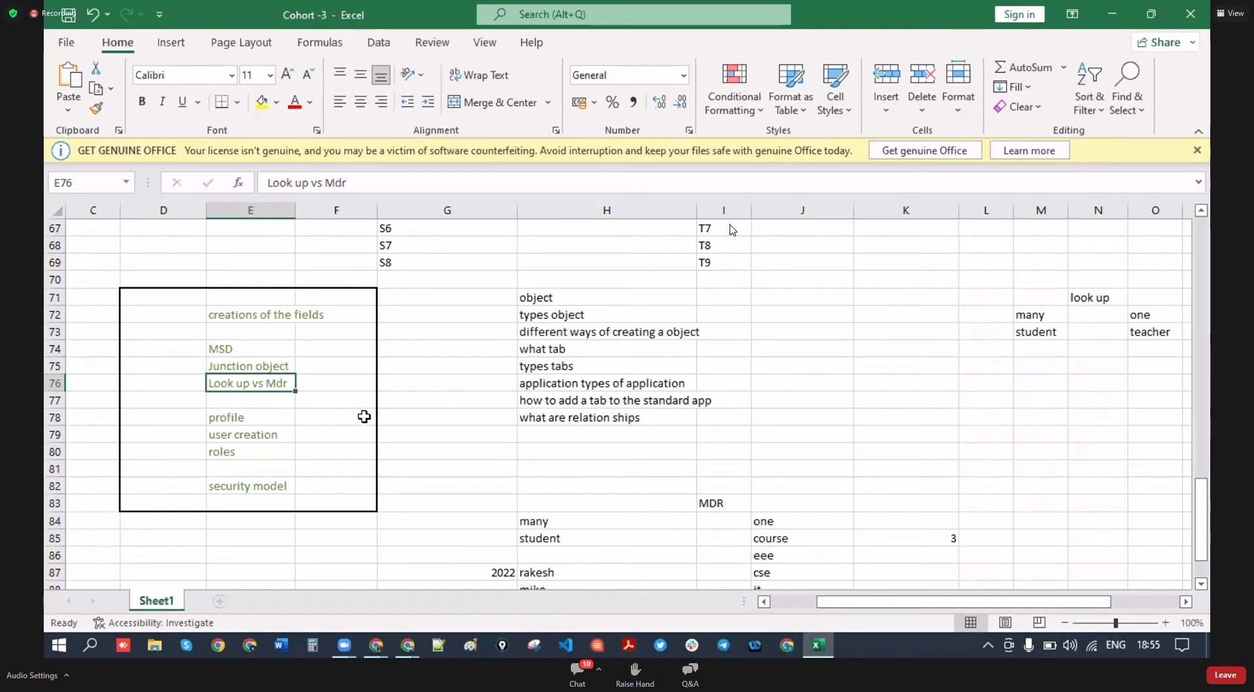
click(424, 397)
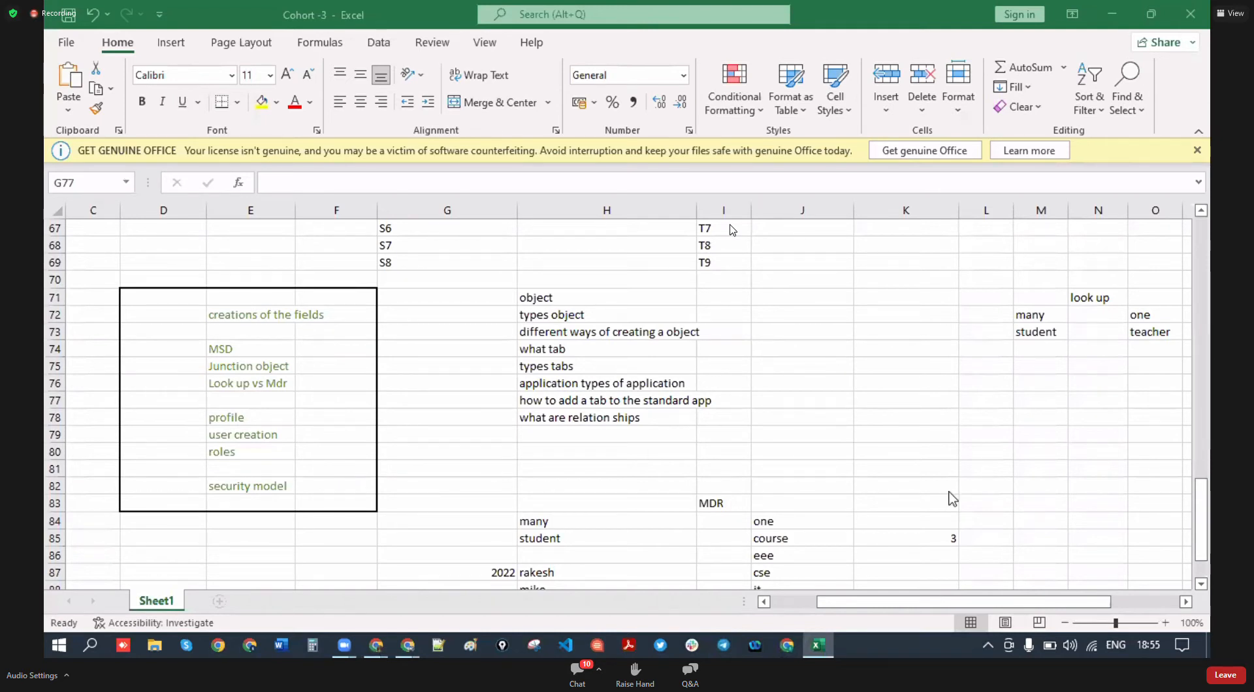
click(703, 336)
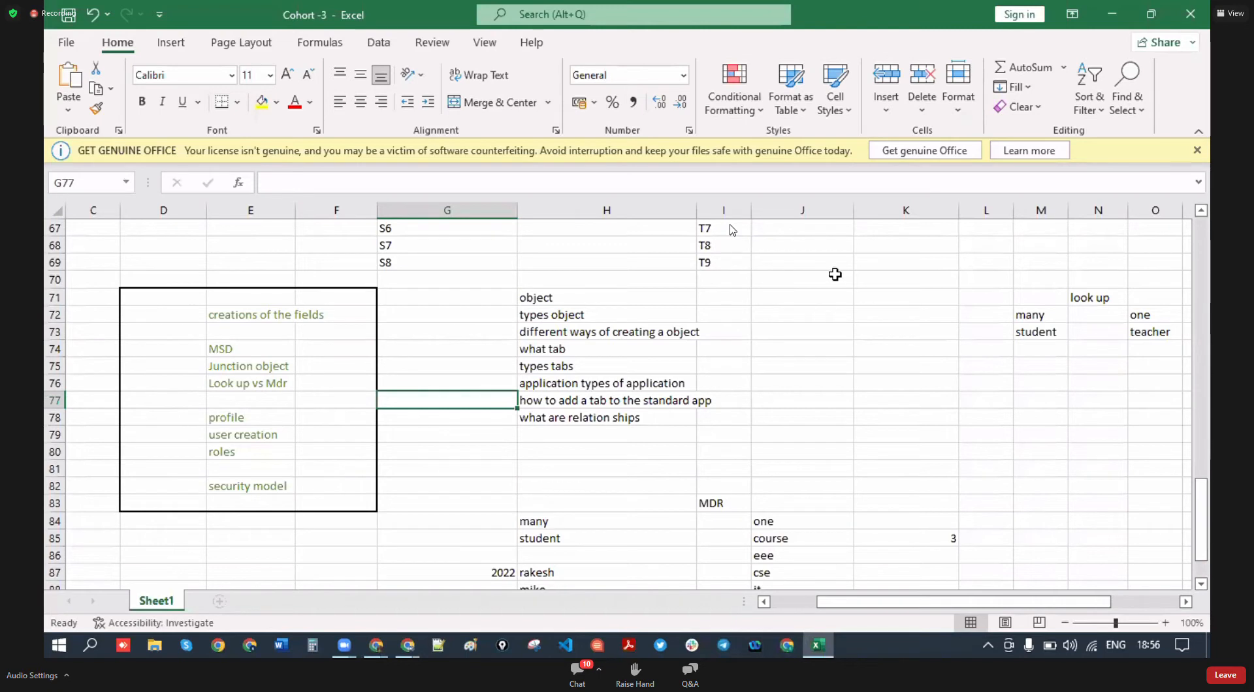
click(483, 502)
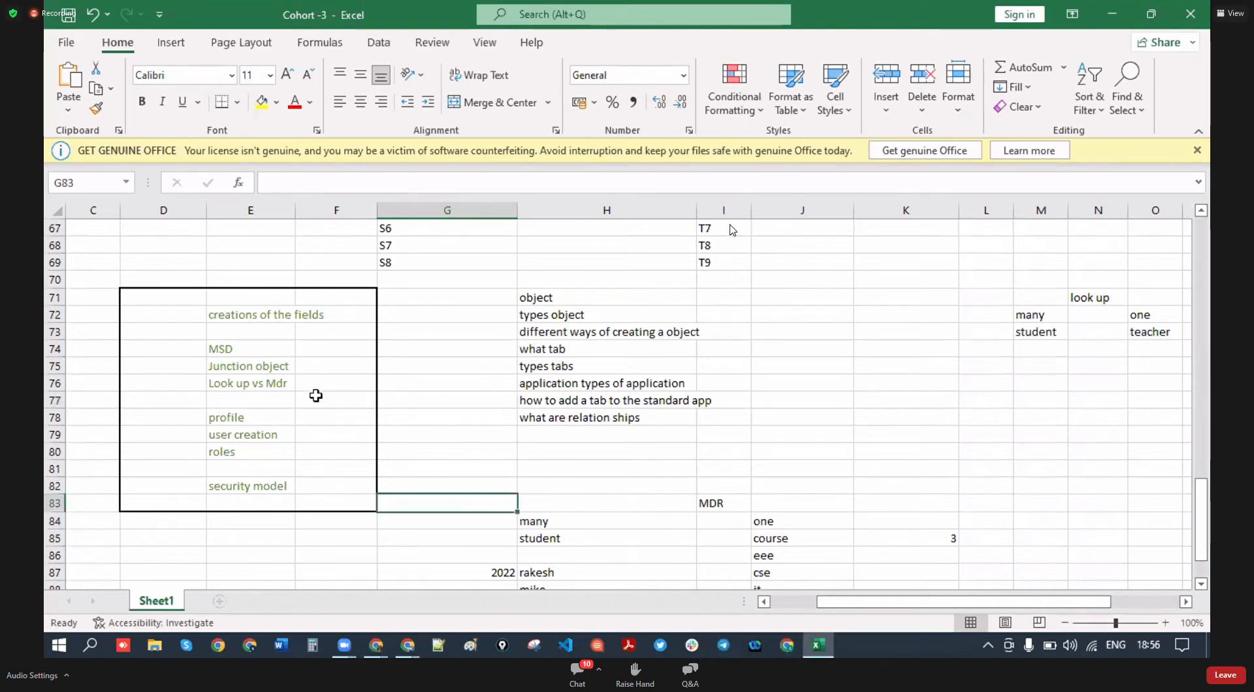
click(235, 350)
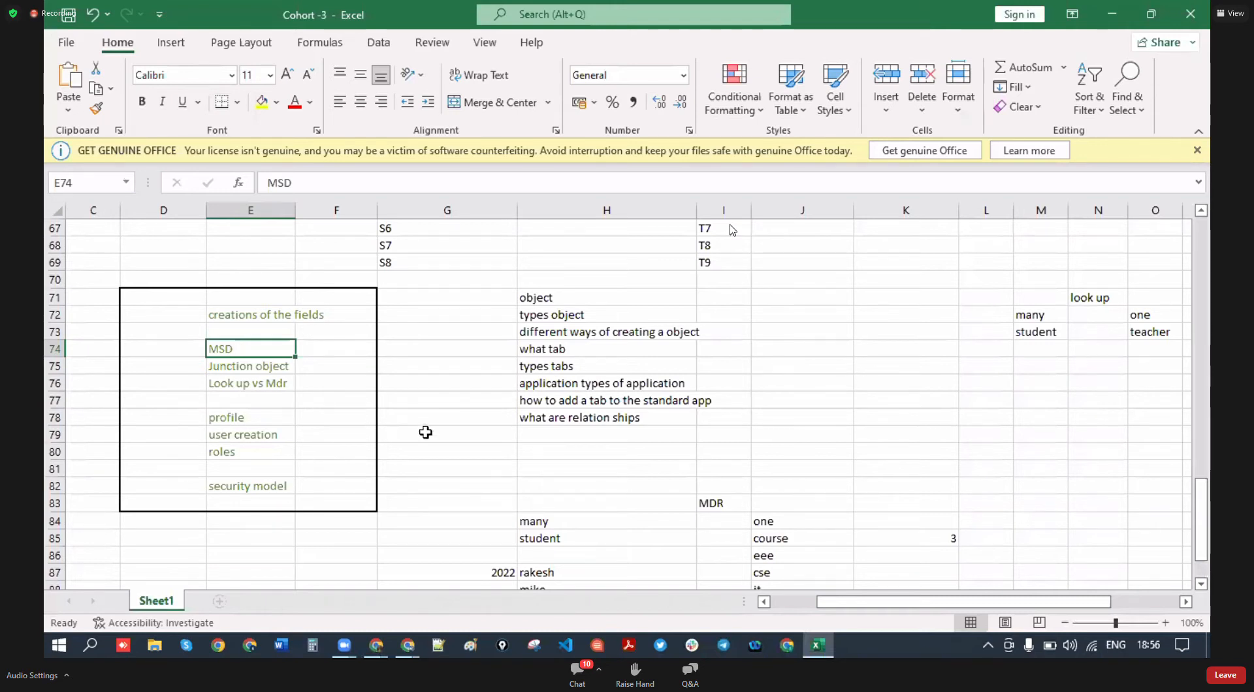
- Enter the label 'student' in cell G96 of the Cohort -3 sheet
scroll(403, 426, down, 8)
scroll(580, 440, up, 4)
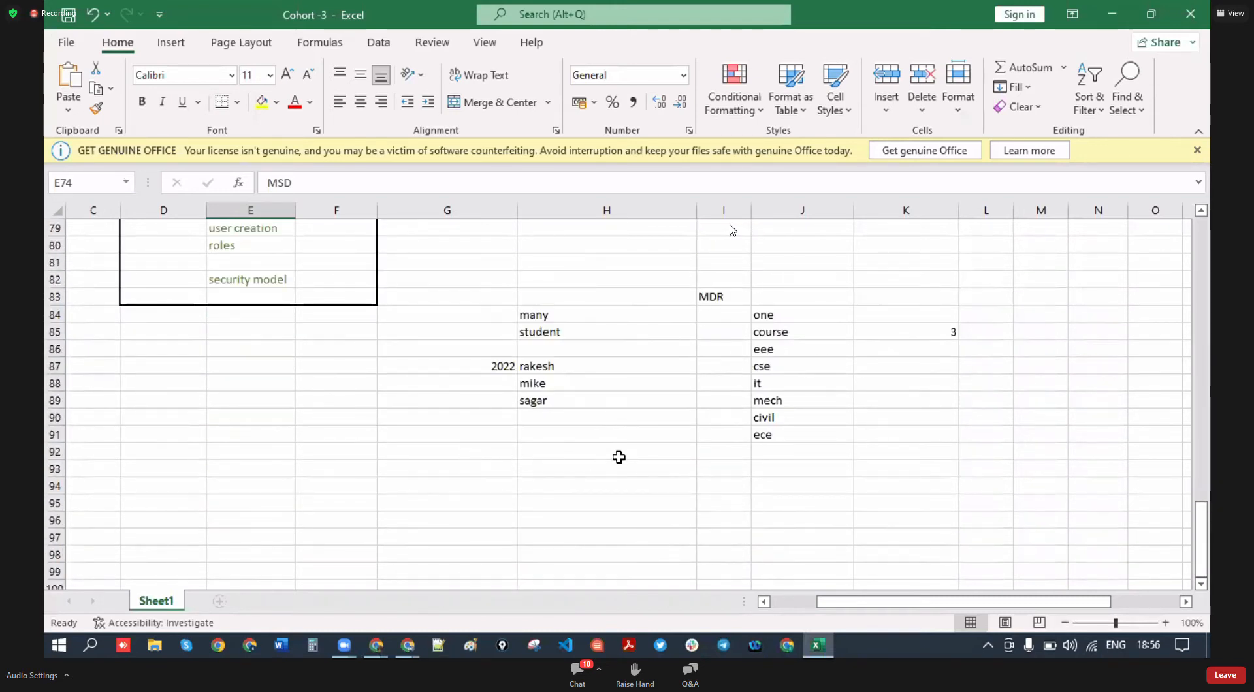
scroll(618, 457, down, 3)
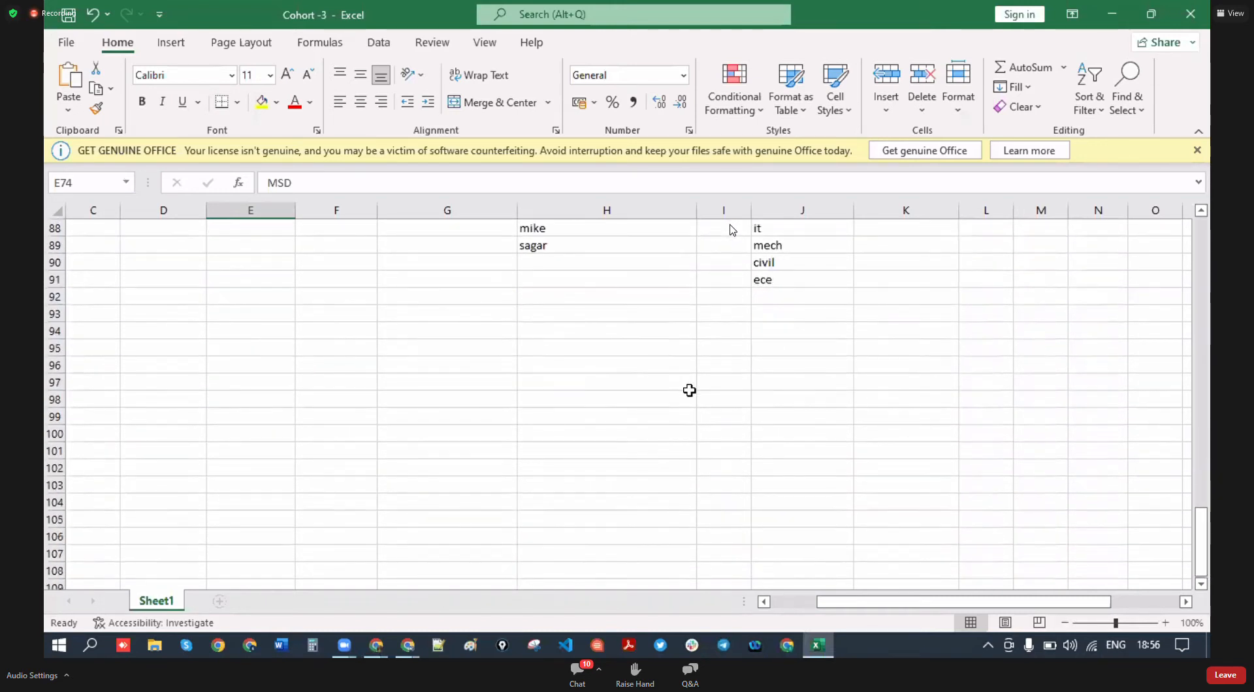
click(415, 364)
text(s)
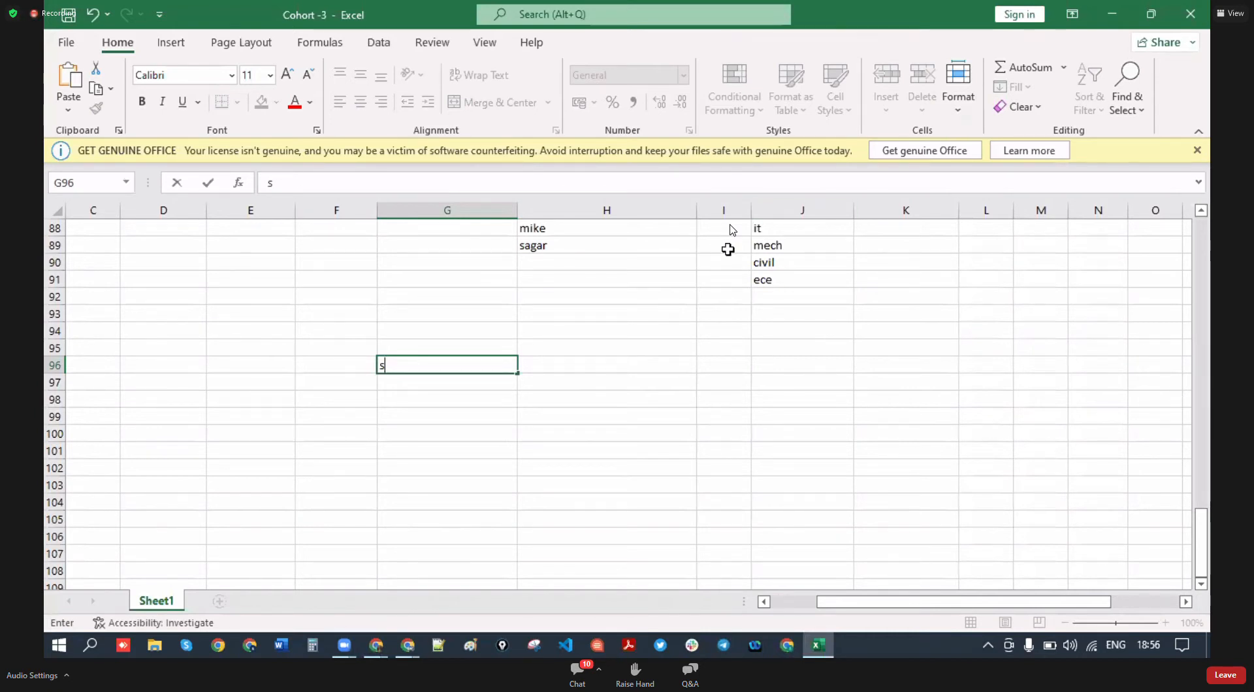
click(430, 367)
text(tudent)
key(Return)
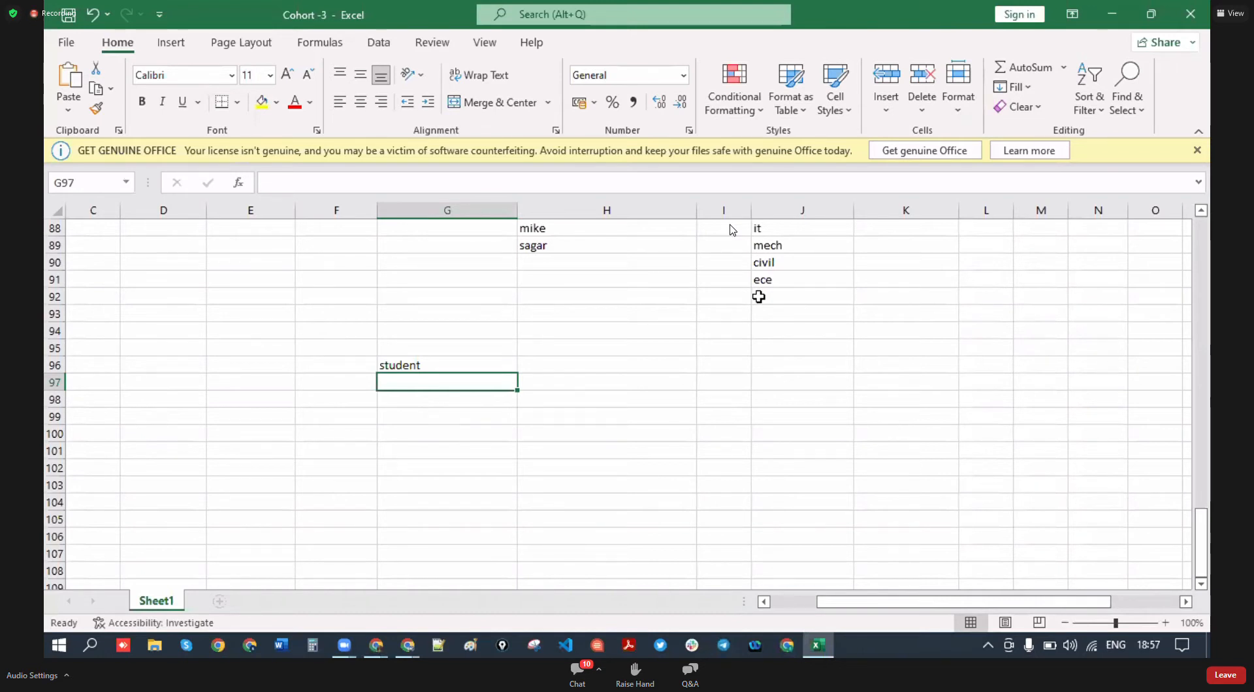
key(alt+Tab)
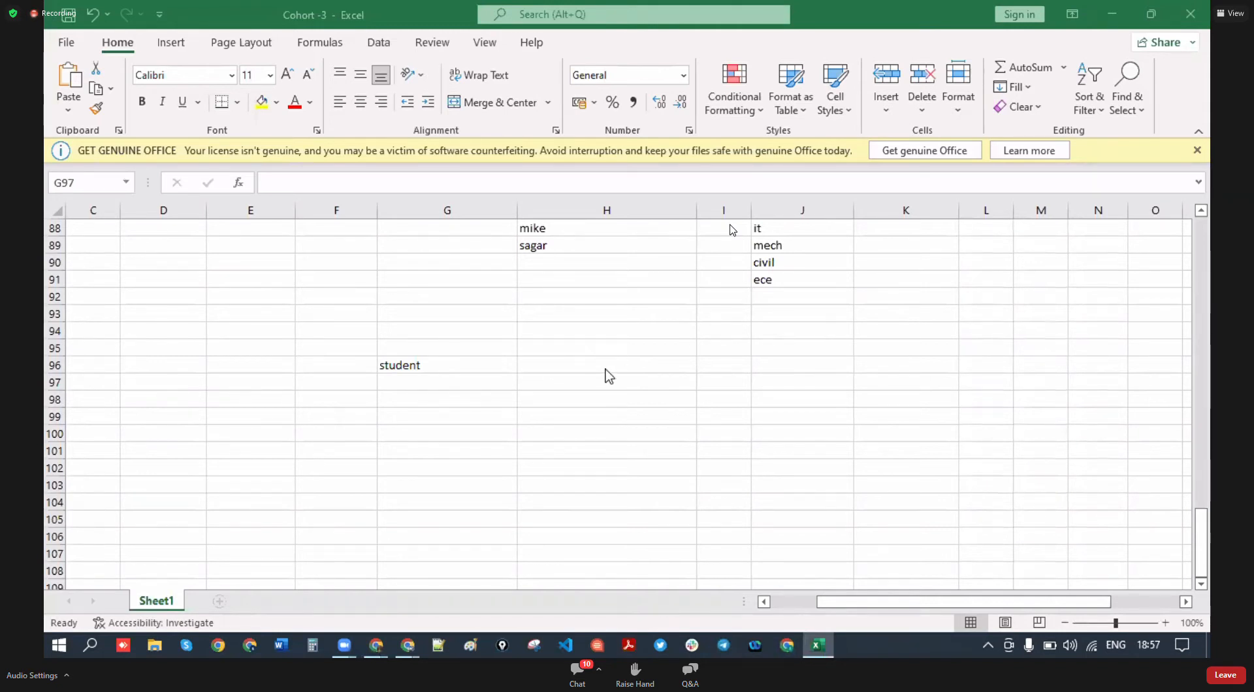
- Enter 'first name' and 'last name' in G98 and G99, and start the roll no. entry in G100
click(433, 383)
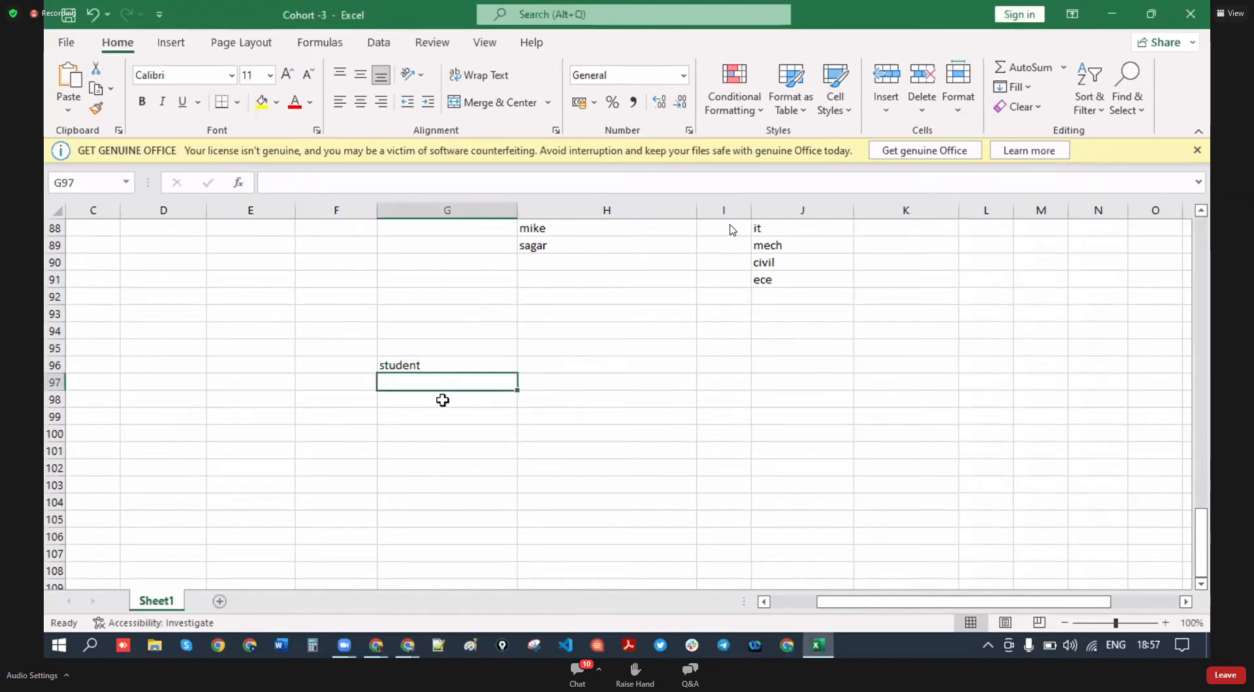
click(437, 362)
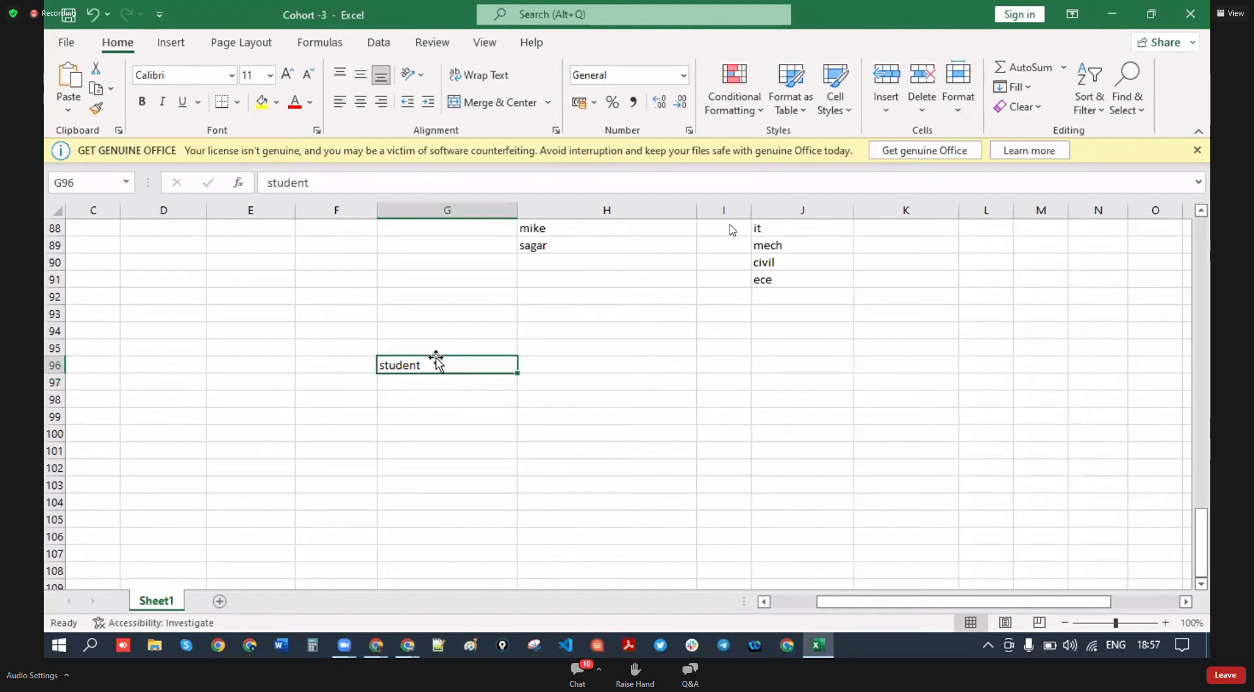
click(441, 401)
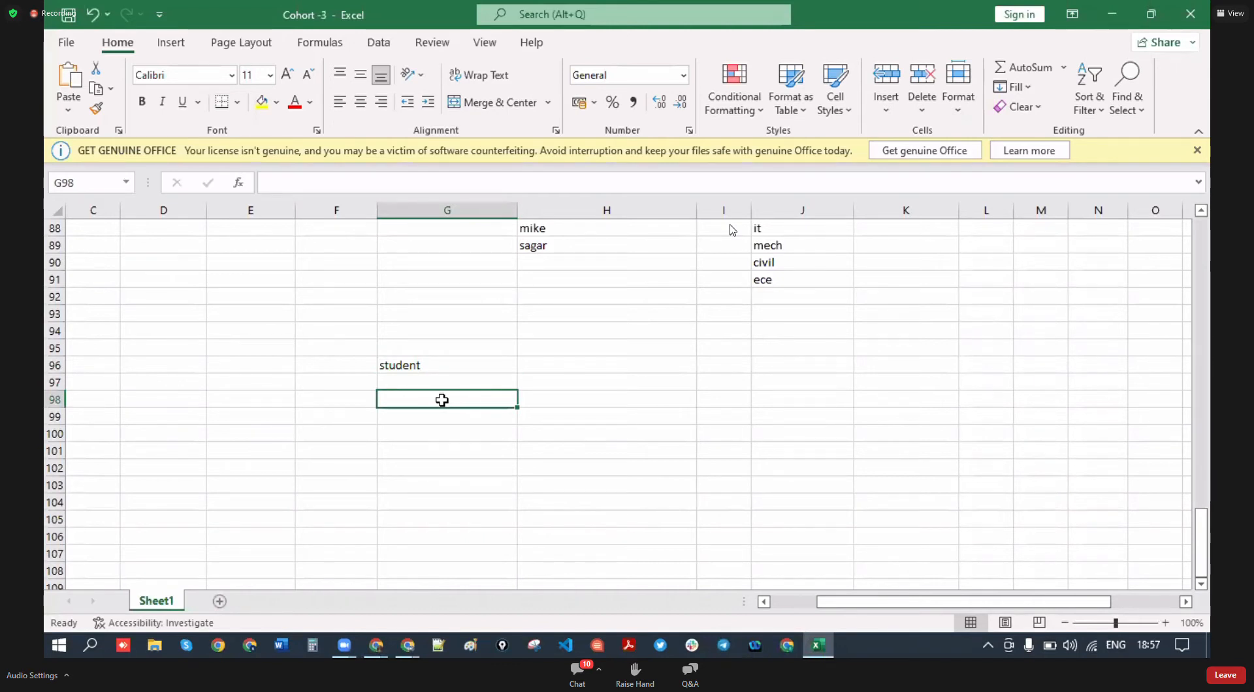
text(f)
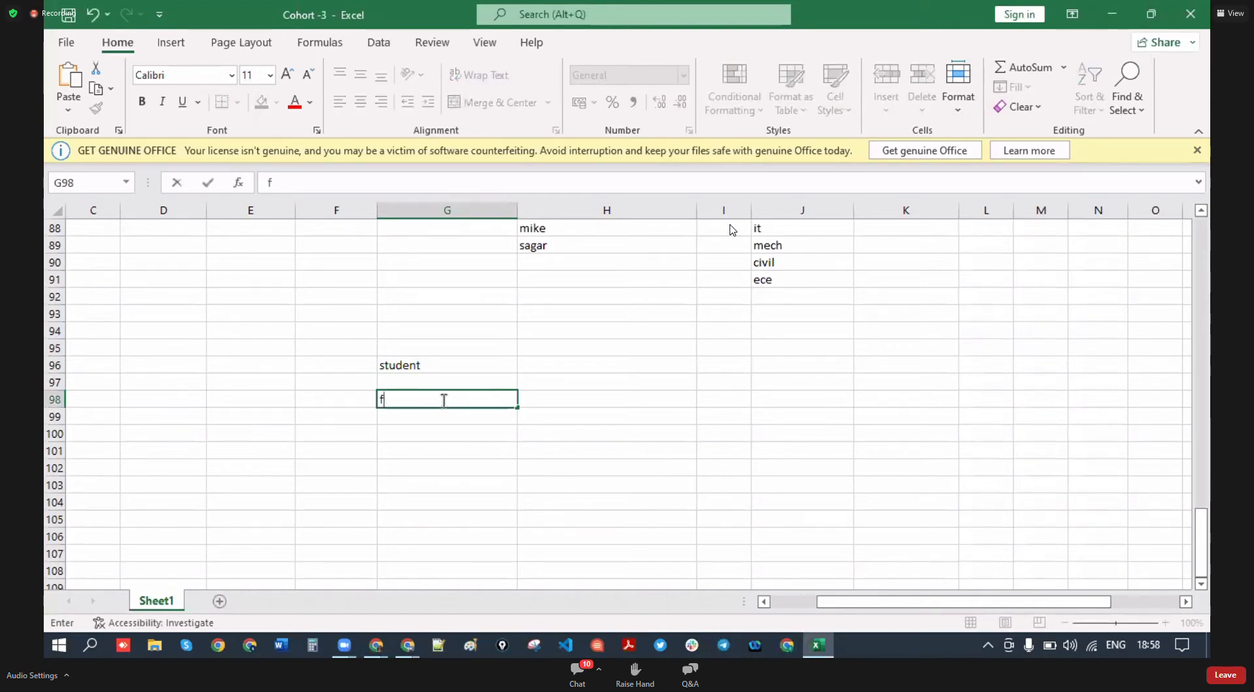
text(irst name)
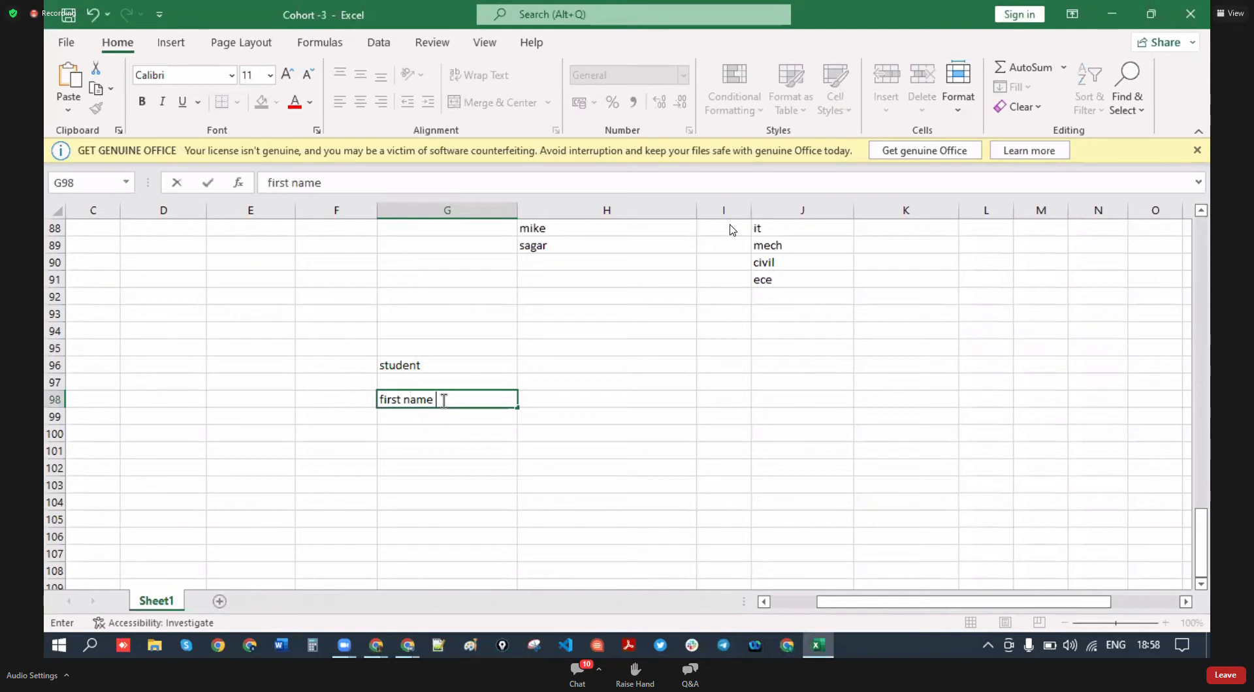
key(Return)
text(last naem)
key(BackSpace)
key(BackSpace)
key(BackSpace)
text(ame)
key(Return)
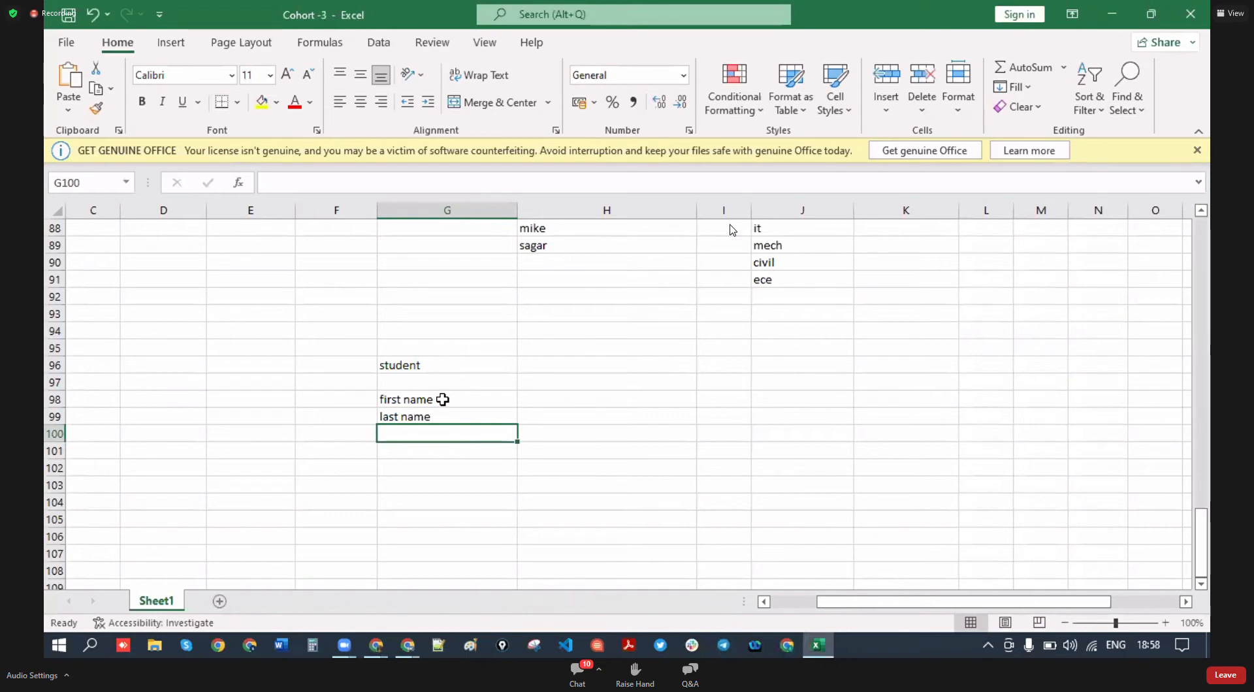
text(rool )
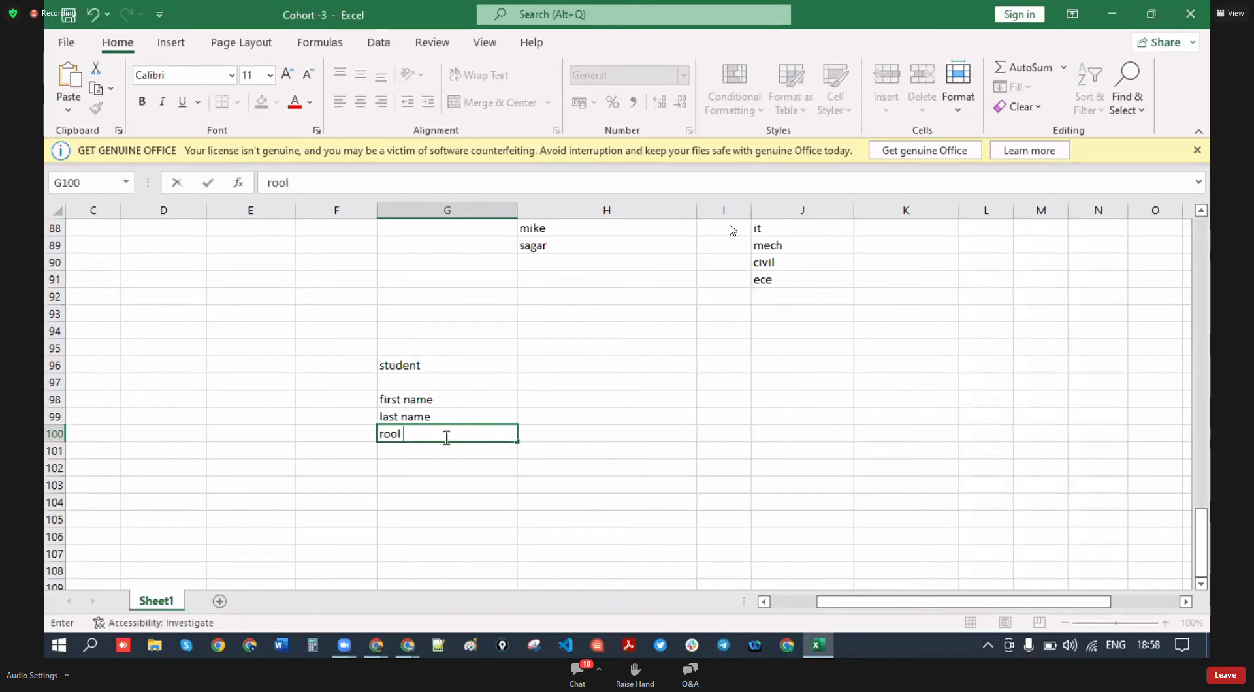
text(no.)
key(Return)
- Correct G100 to 'roll no./id' and add 'phone' in G101
click(418, 436)
double_click(421, 436)
click(399, 437)
key(BackSpace)
text(l)
key(Return)
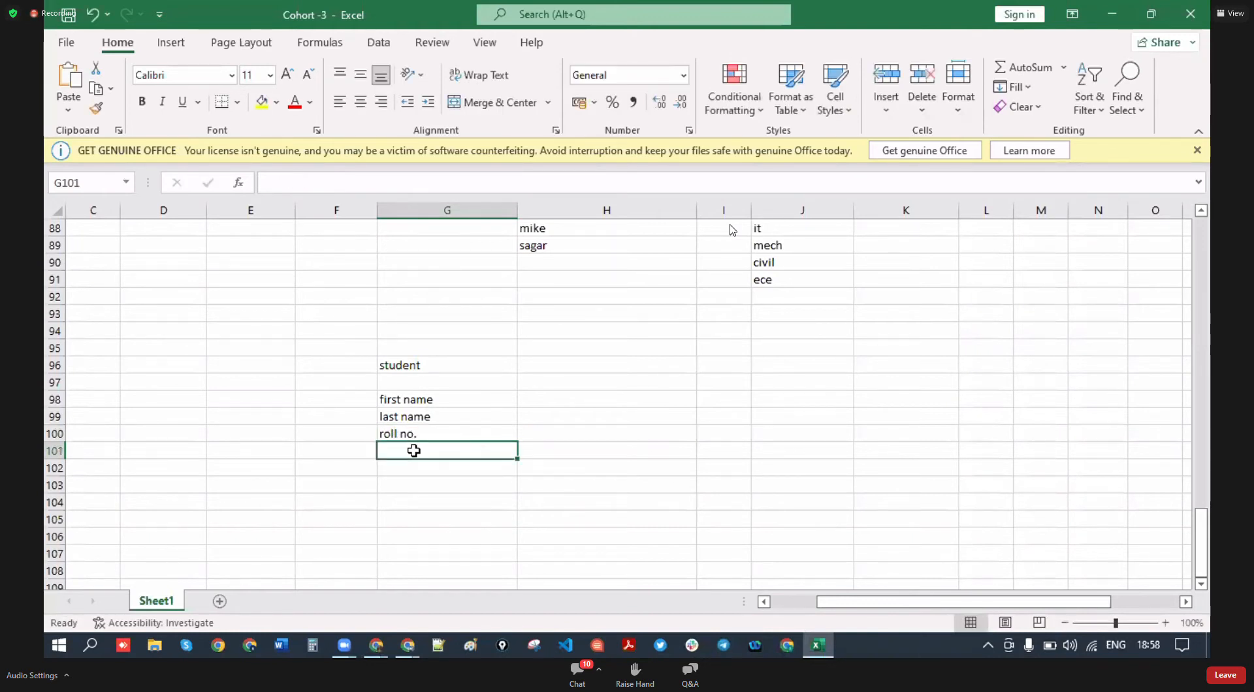
text(ohone)
key(BackSpace)
key(BackSpace)
key(BackSpace)
key(BackSpace)
key(BackSpace)
text(pho)
key(BackSpace)
text(one)
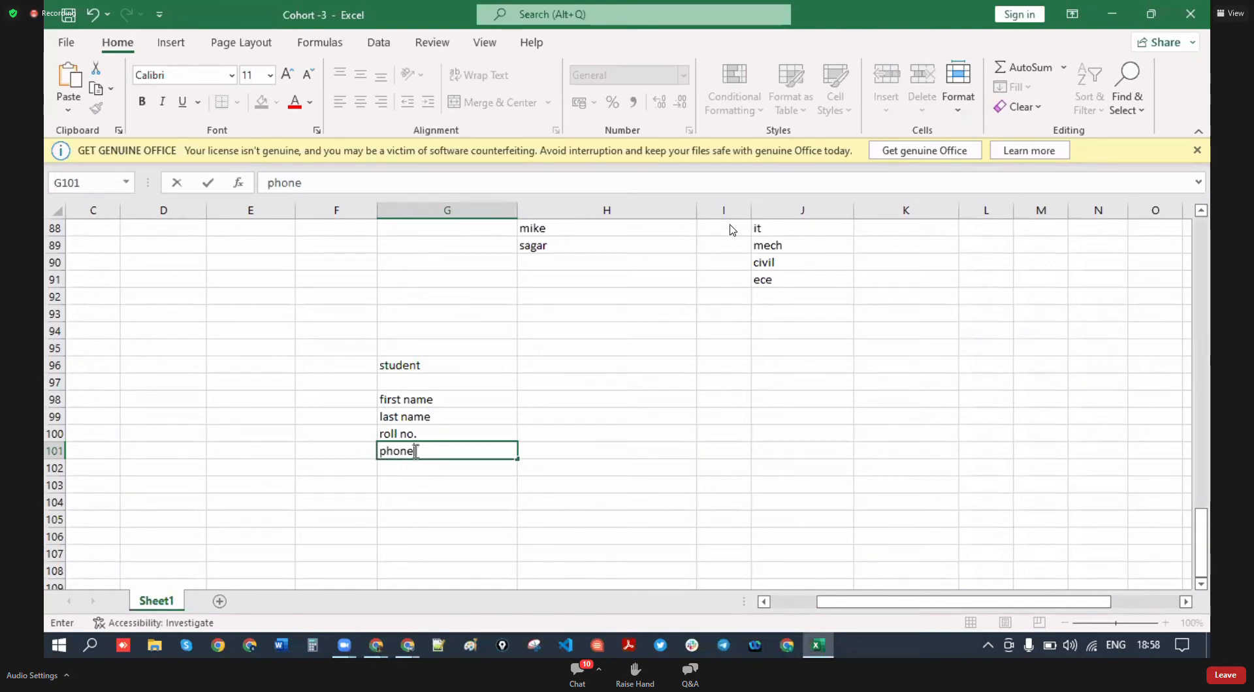
double_click(433, 432)
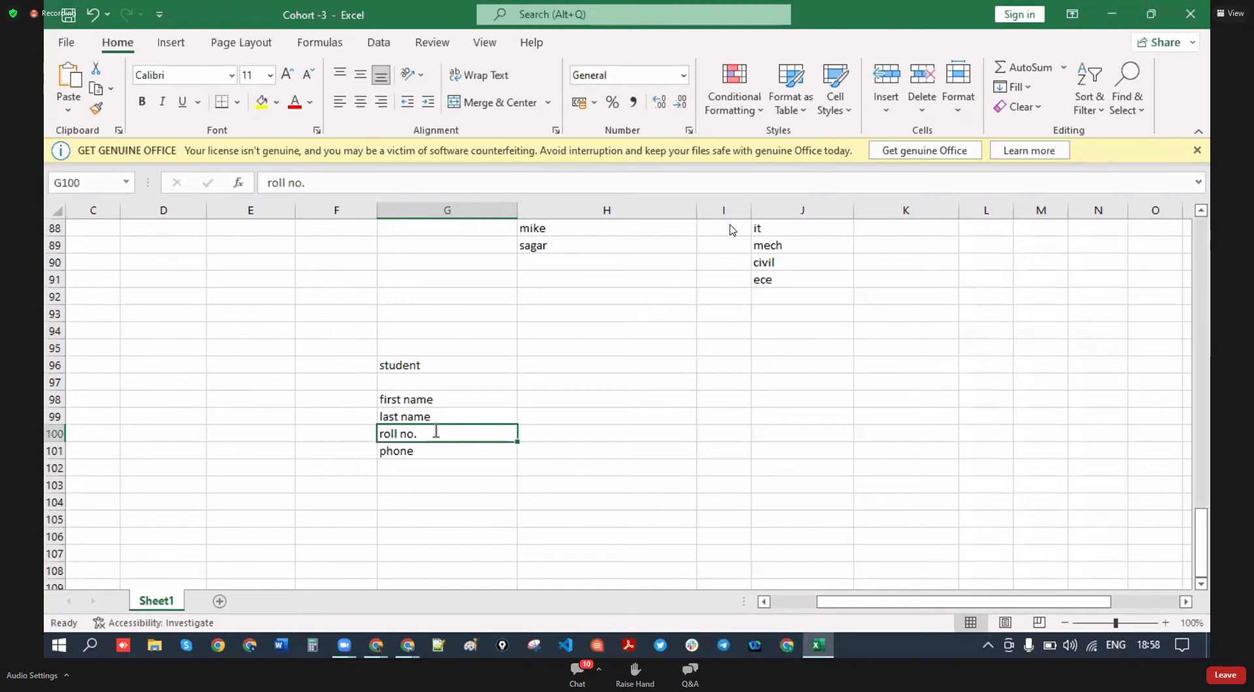
text(/id)
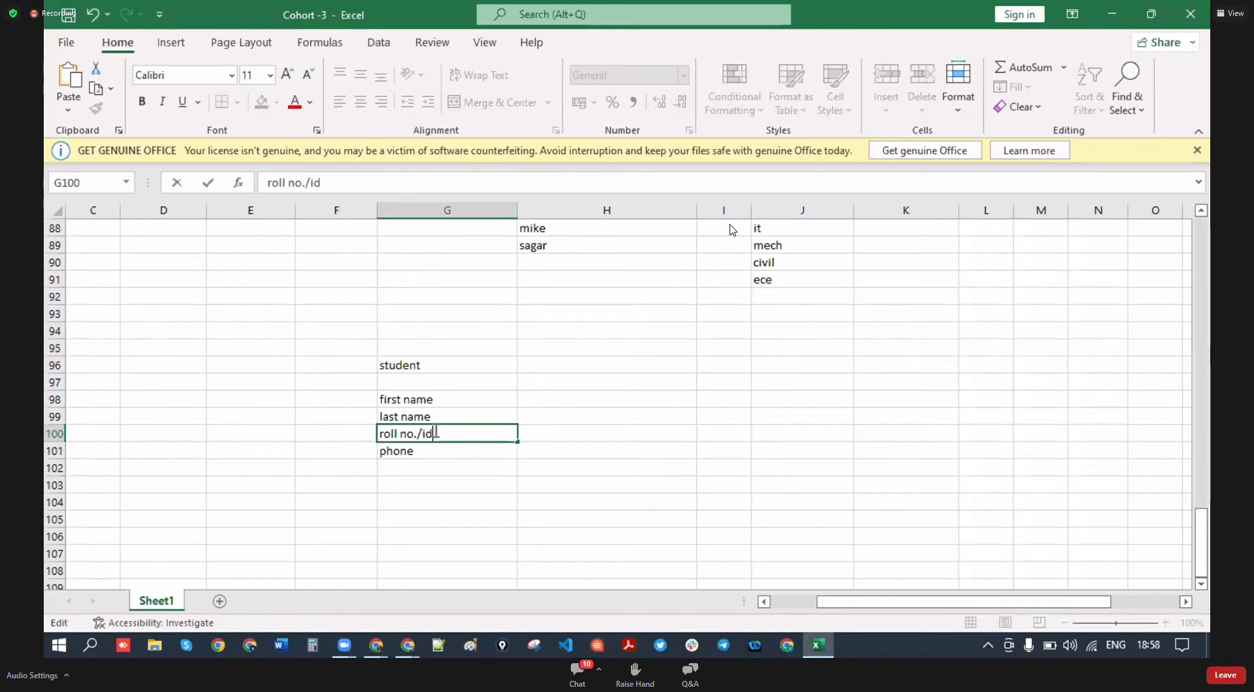
click(484, 484)
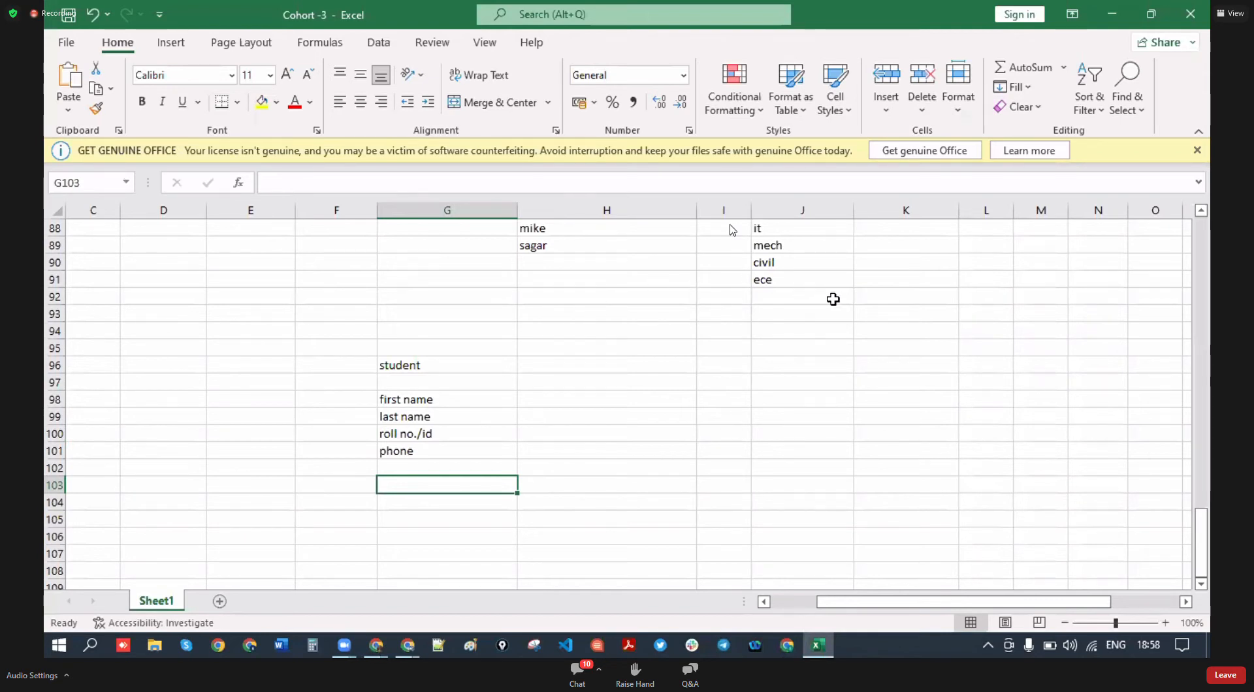
- Add email, course, teacher and clubs in G102 through G105
click(428, 467)
text(emial)
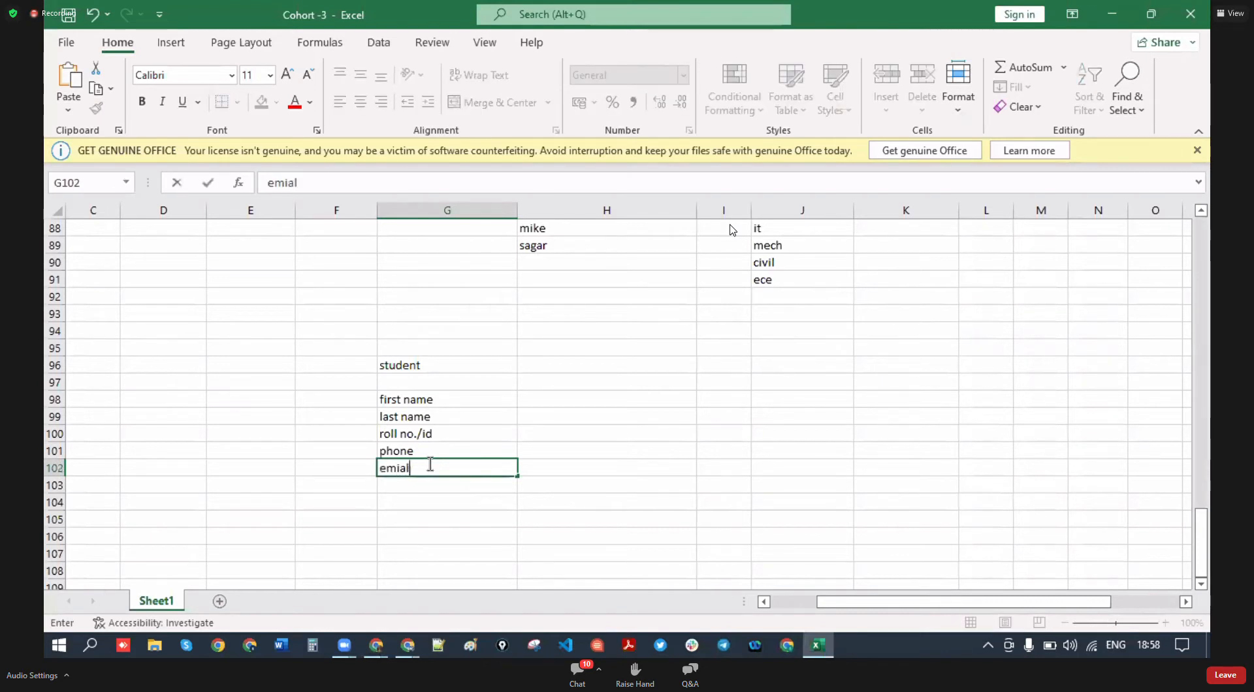
key(BackSpace)
key(BackSpace)
key(BackSpace)
key(BackSpace)
text(mail)
click(428, 485)
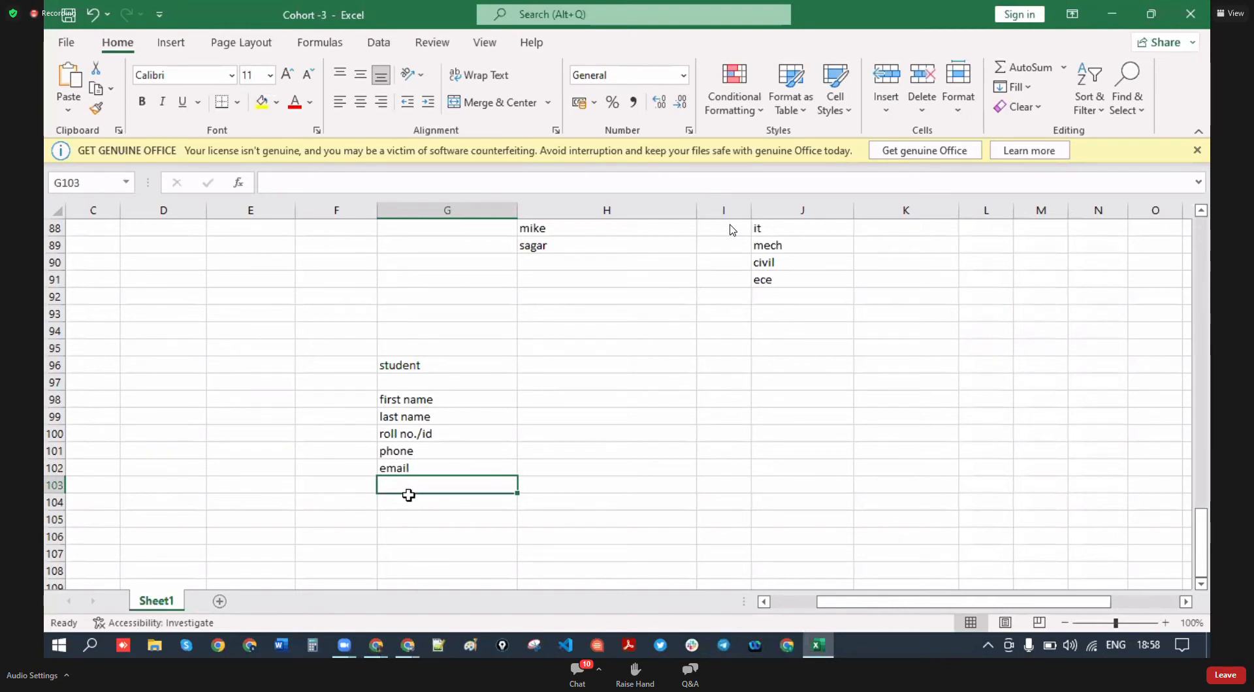
text(course)
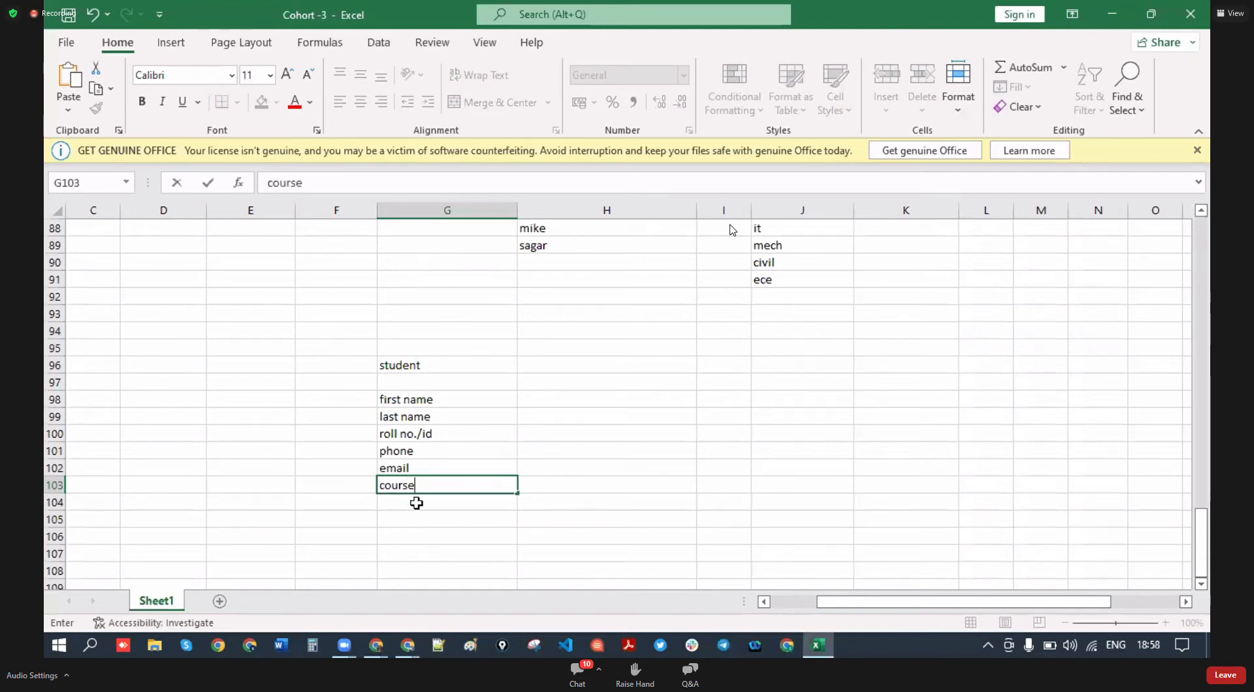
key(Return)
text(teacher)
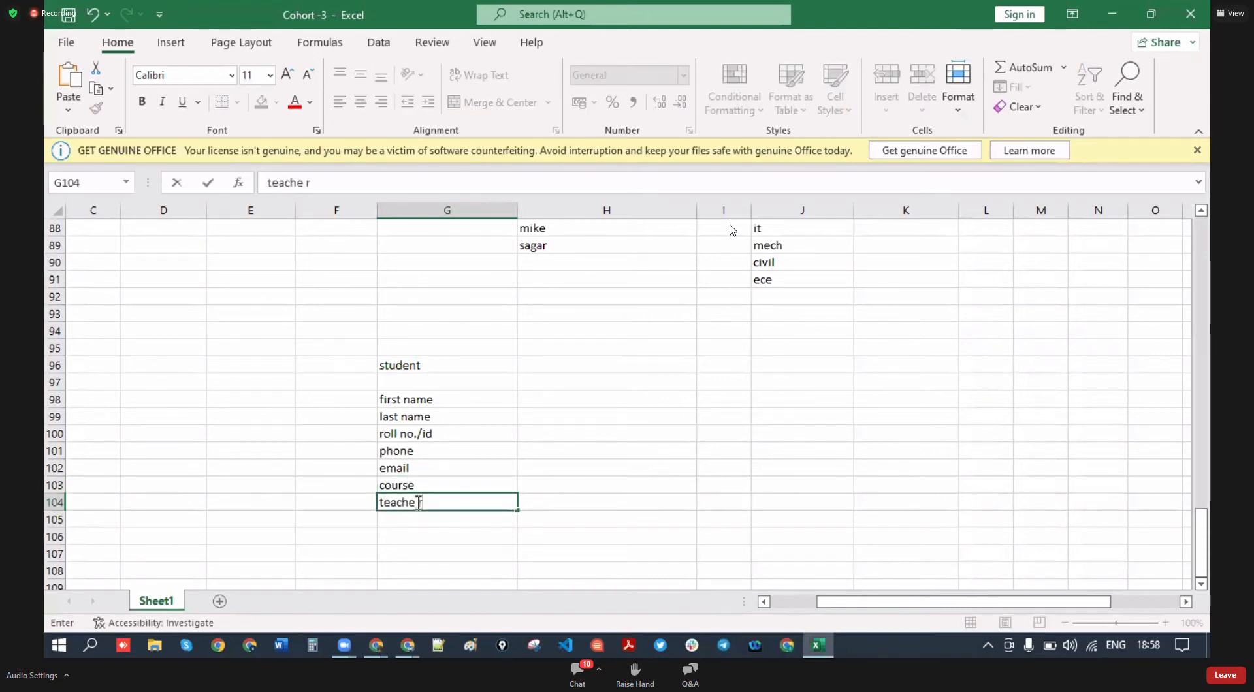
key(BackSpace)
click(415, 522)
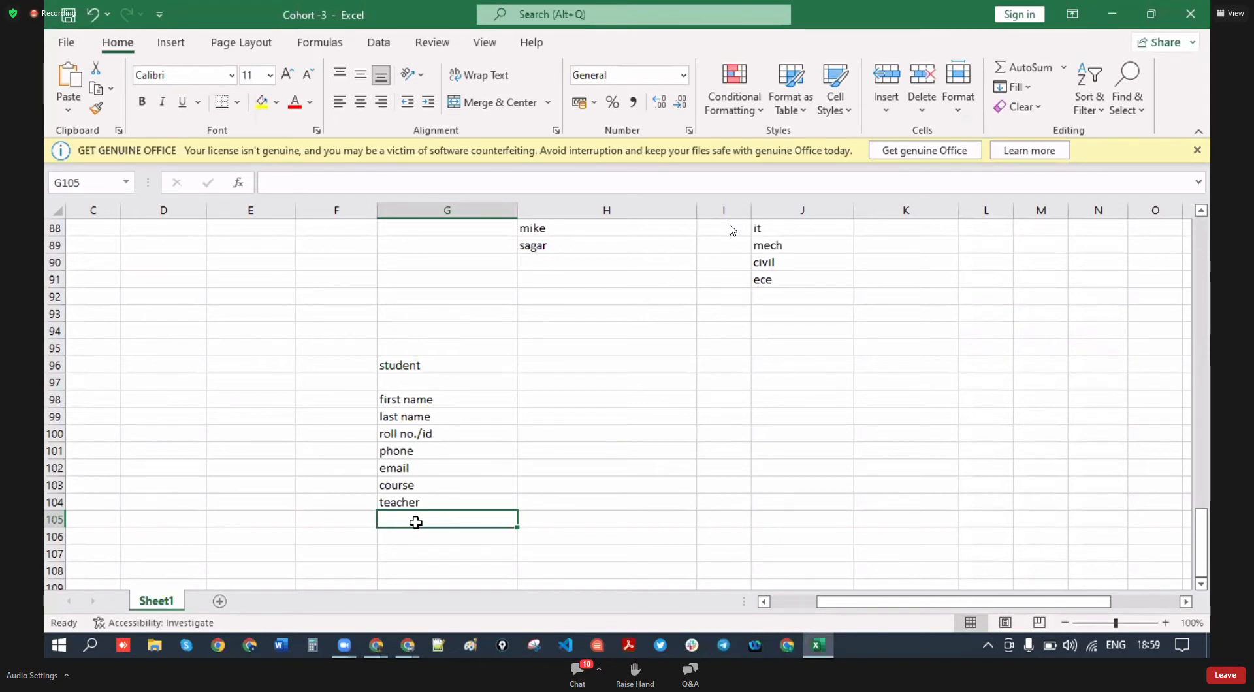
text(clubs)
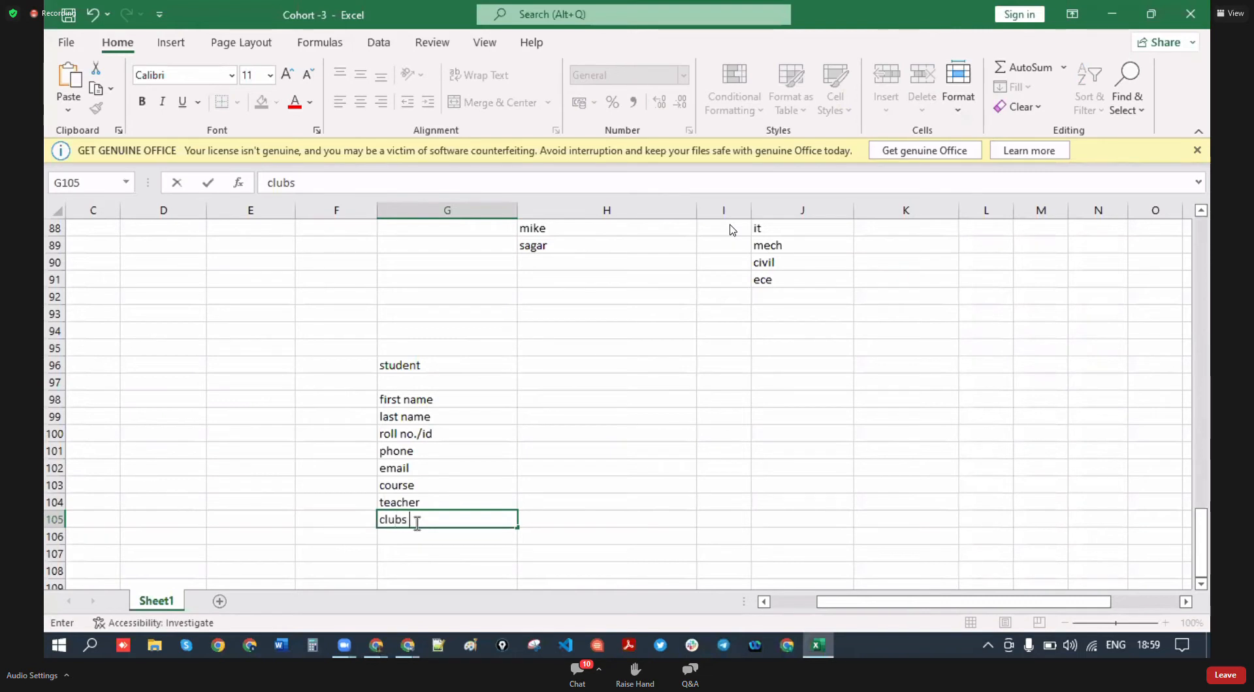
key(Up)
key(Up)
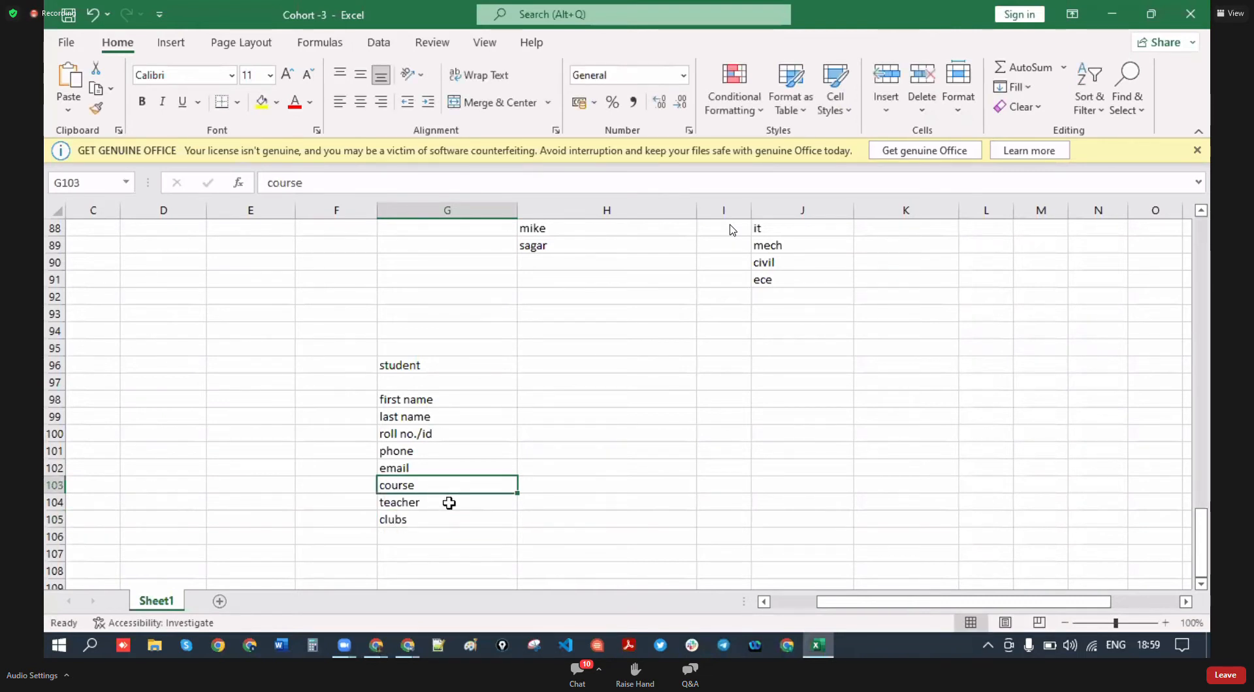
- Colour the course, teacher and clubs entries red
ctrl+click(461, 524)
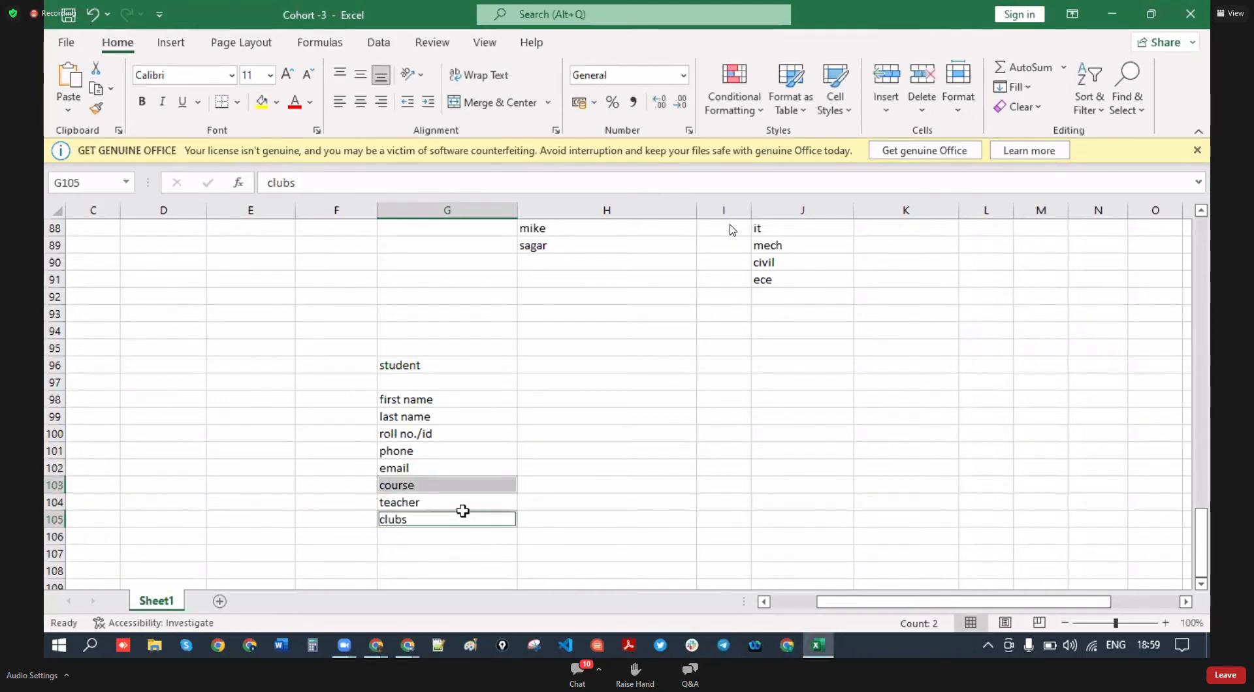
drag(458, 488, 458, 488)
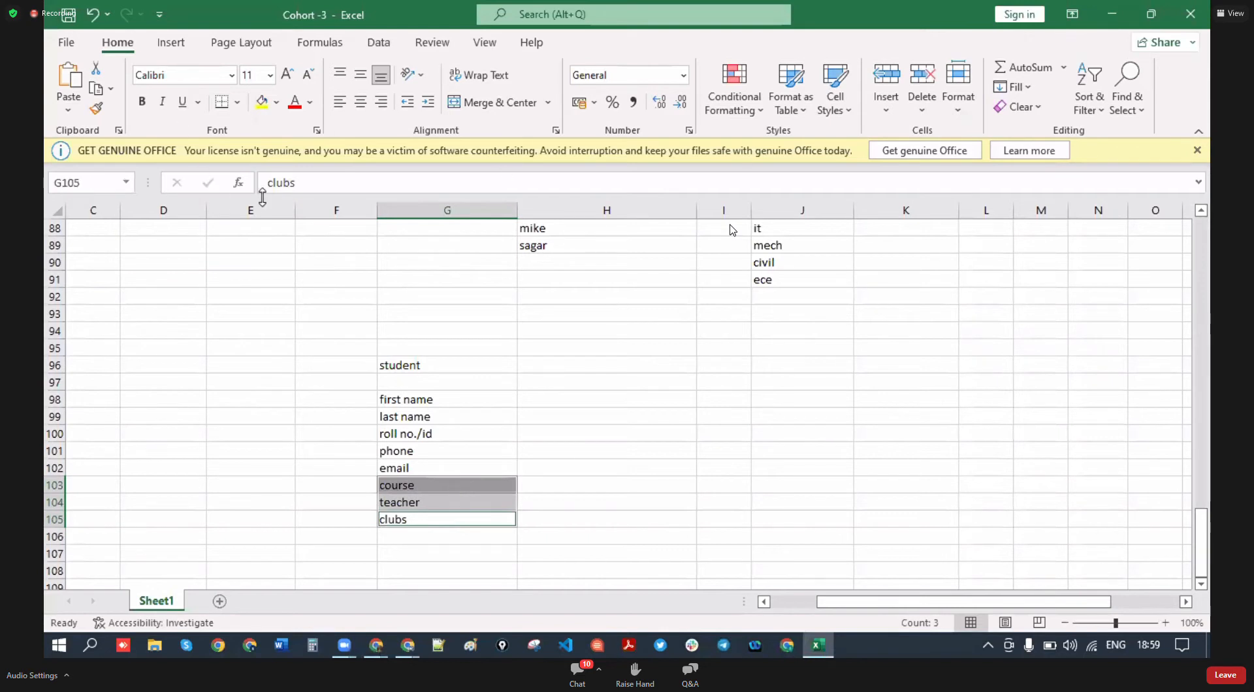
click(310, 101)
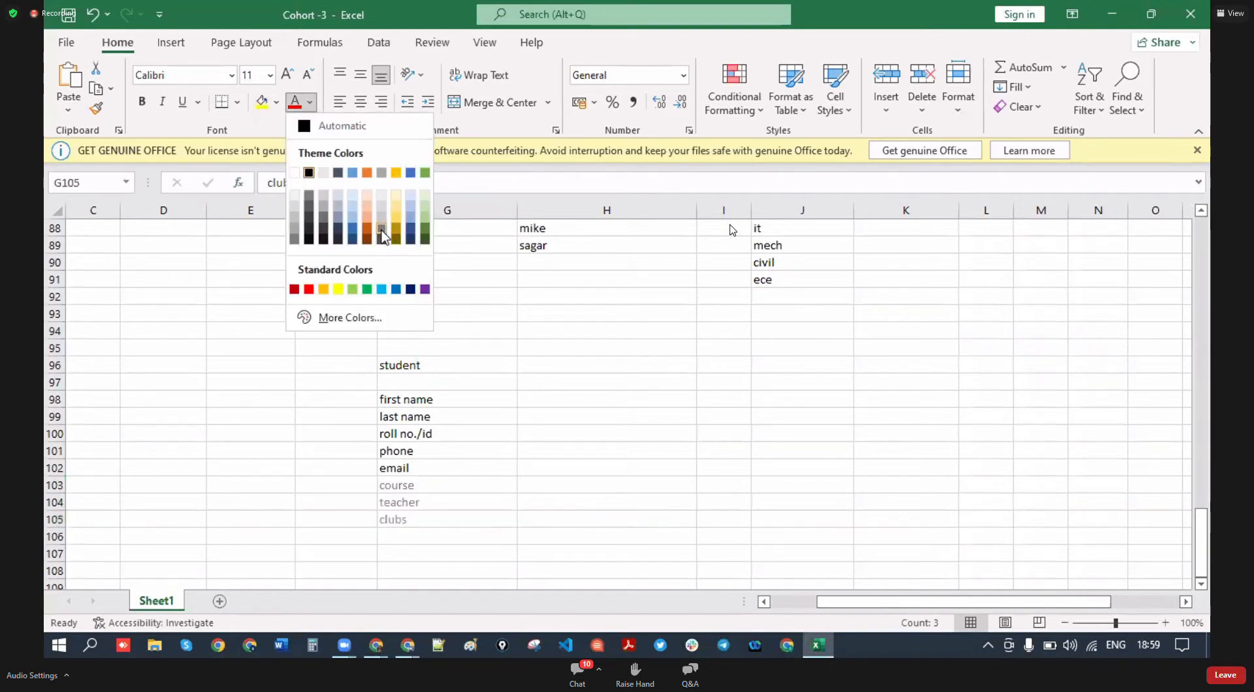
click(309, 289)
click(501, 451)
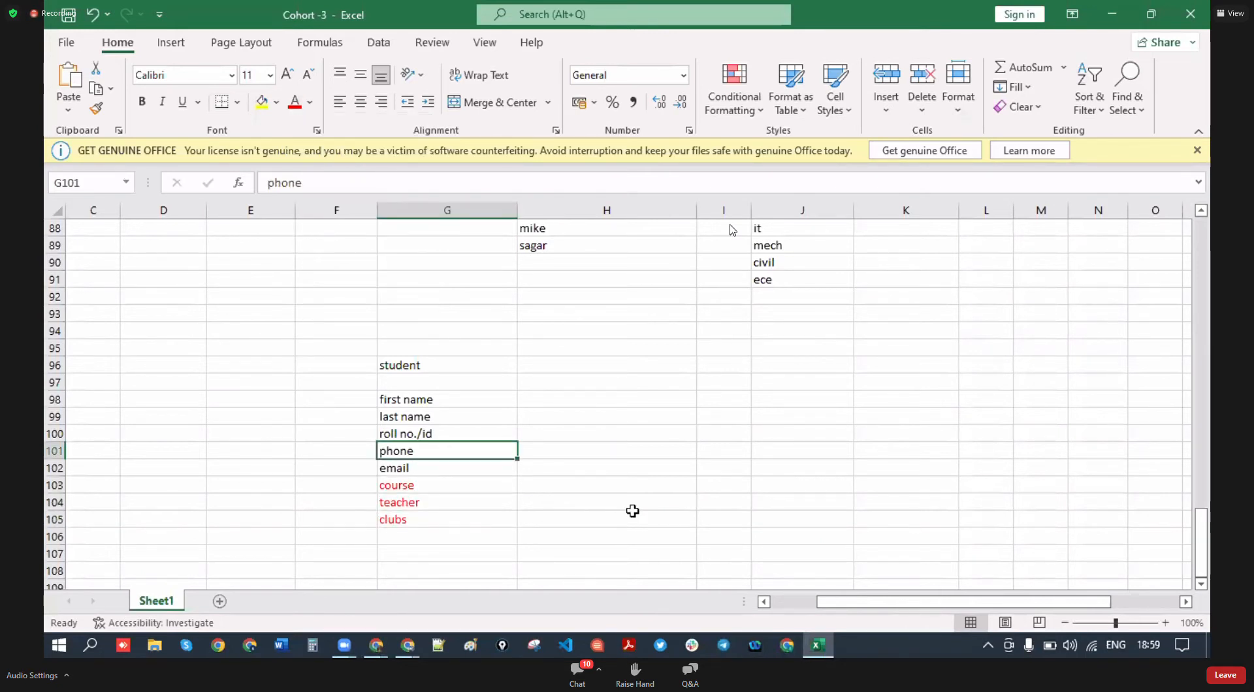
- Add 'country' in G106 and set it to black text
scroll(424, 498, down, 1)
click(423, 484)
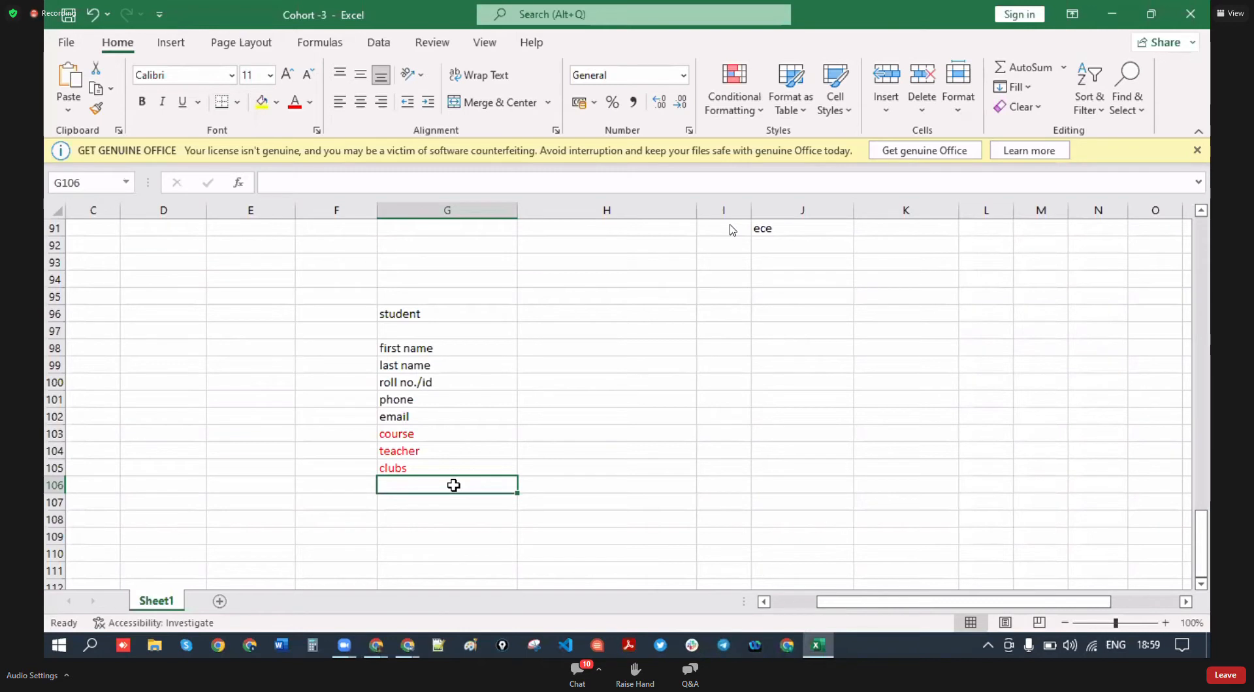
text(country)
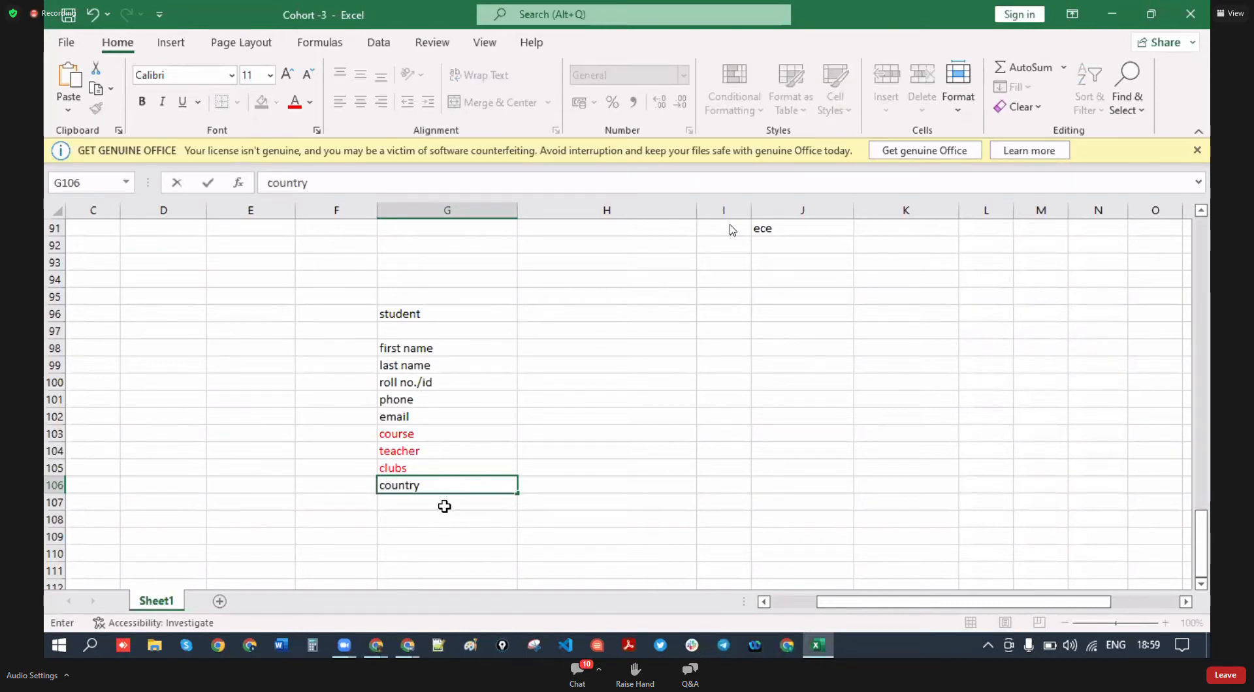
click(444, 505)
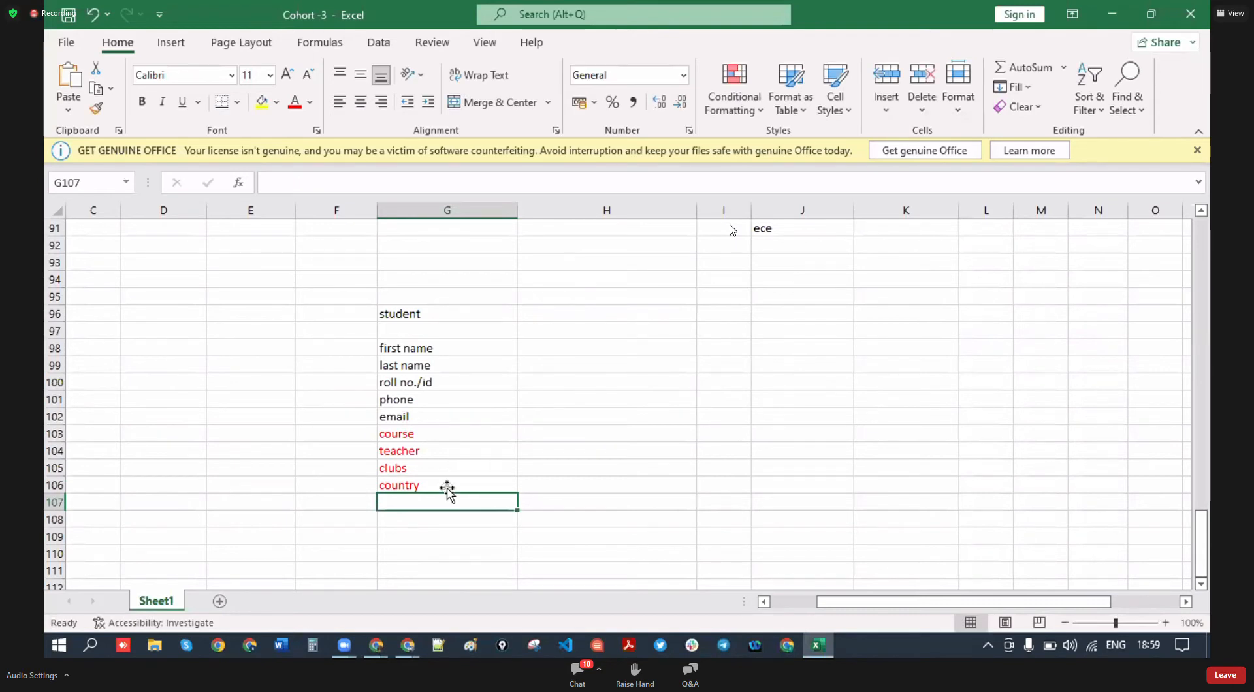
click(438, 488)
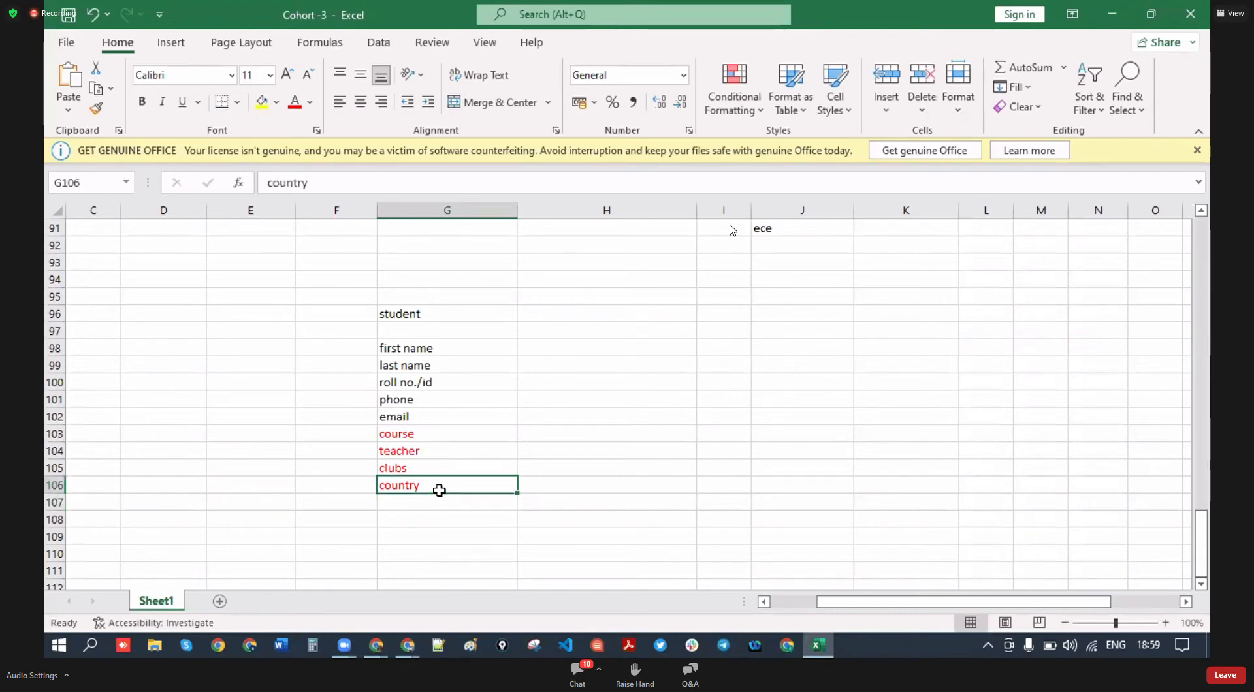
click(309, 102)
click(312, 165)
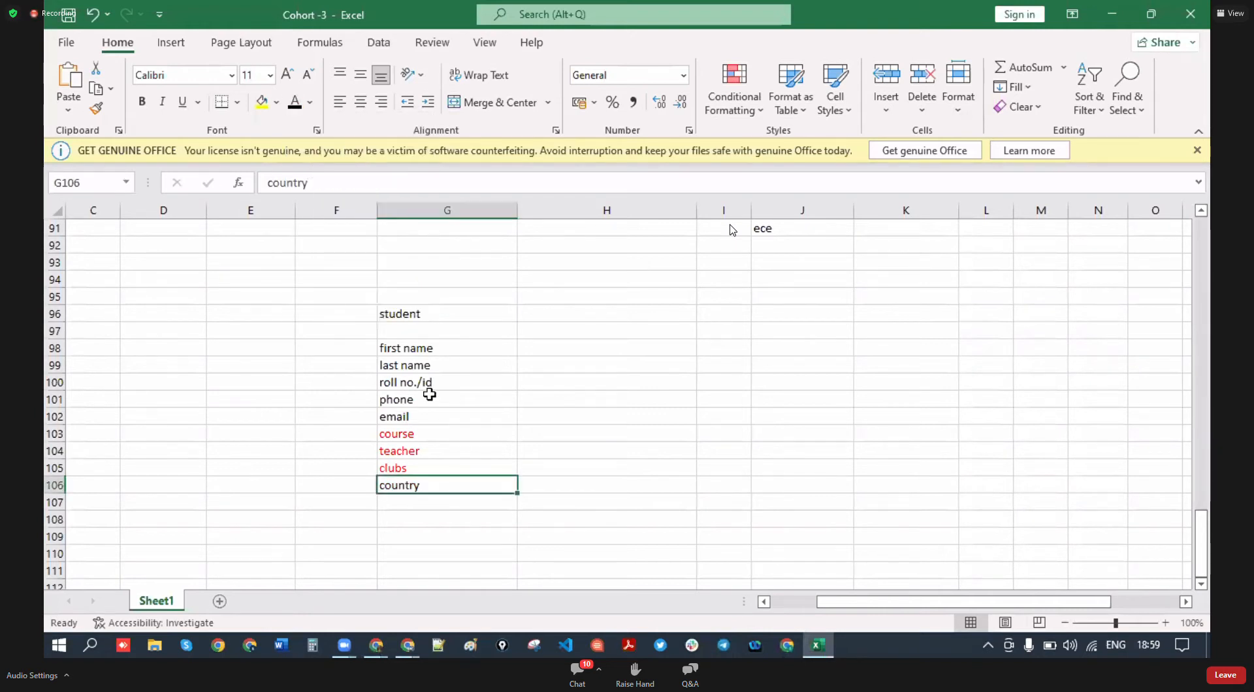
- Add 'state' and 'city' below country and set both to black text
click(412, 504)
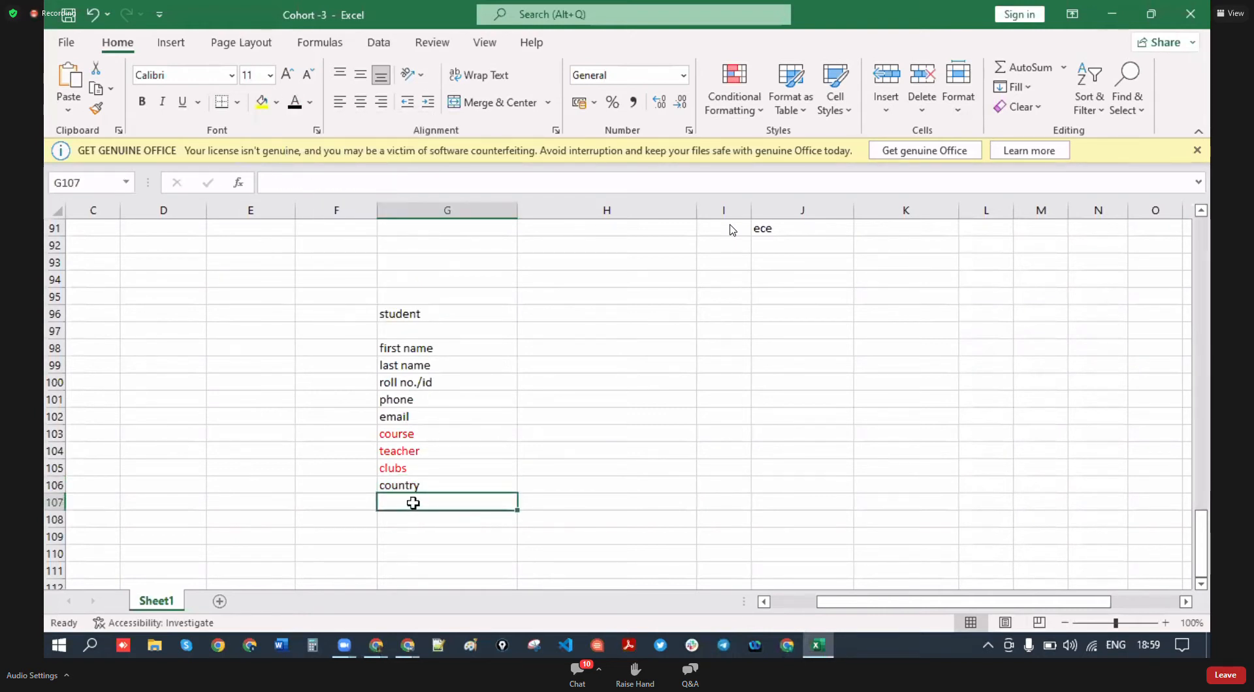
text(state)
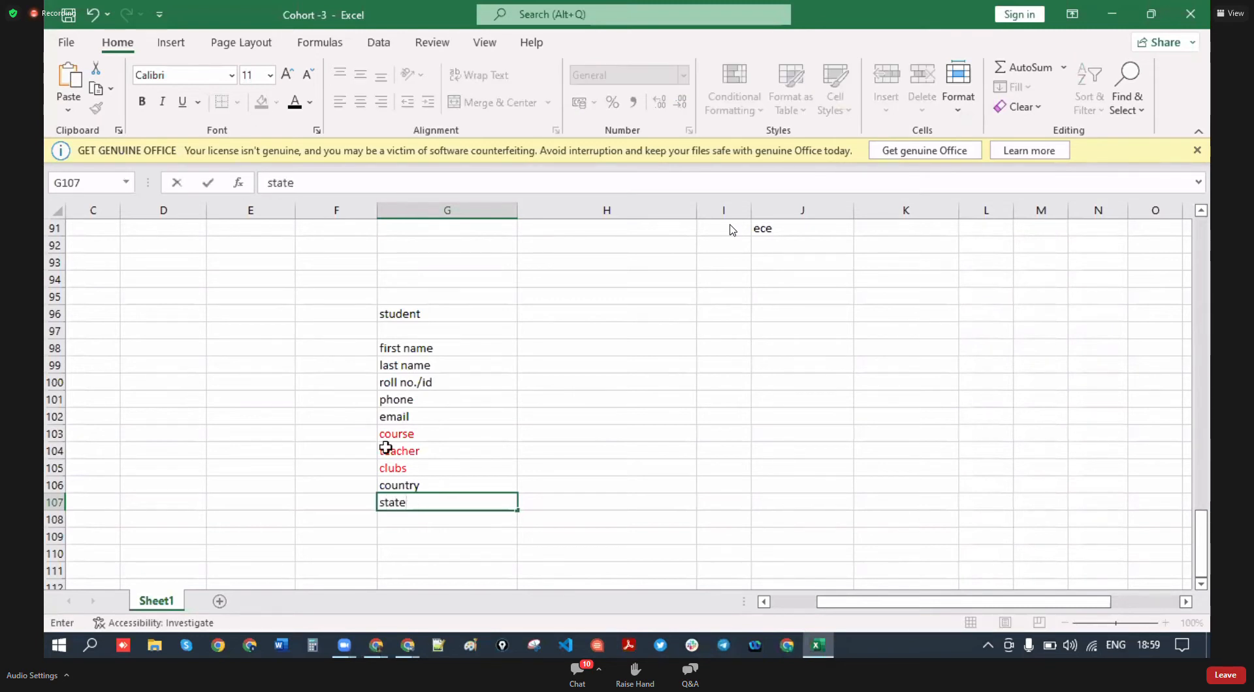
click(395, 520)
text(city)
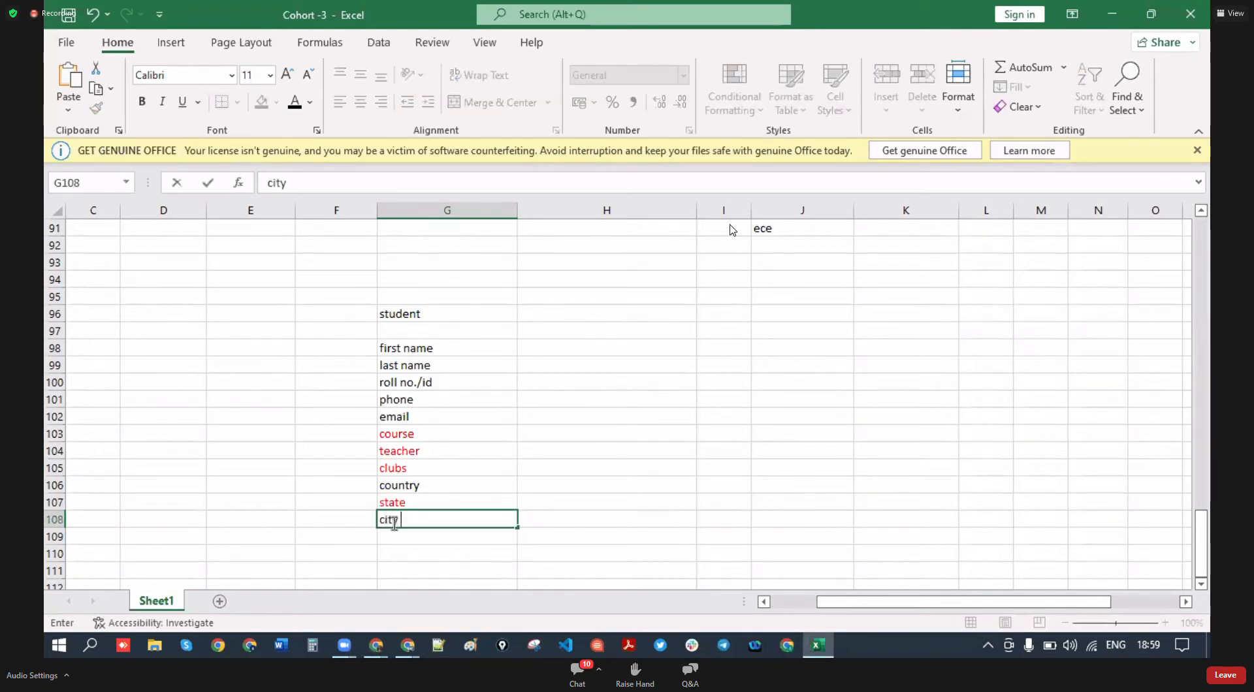
click(433, 538)
click(454, 504)
ctrl+click(456, 520)
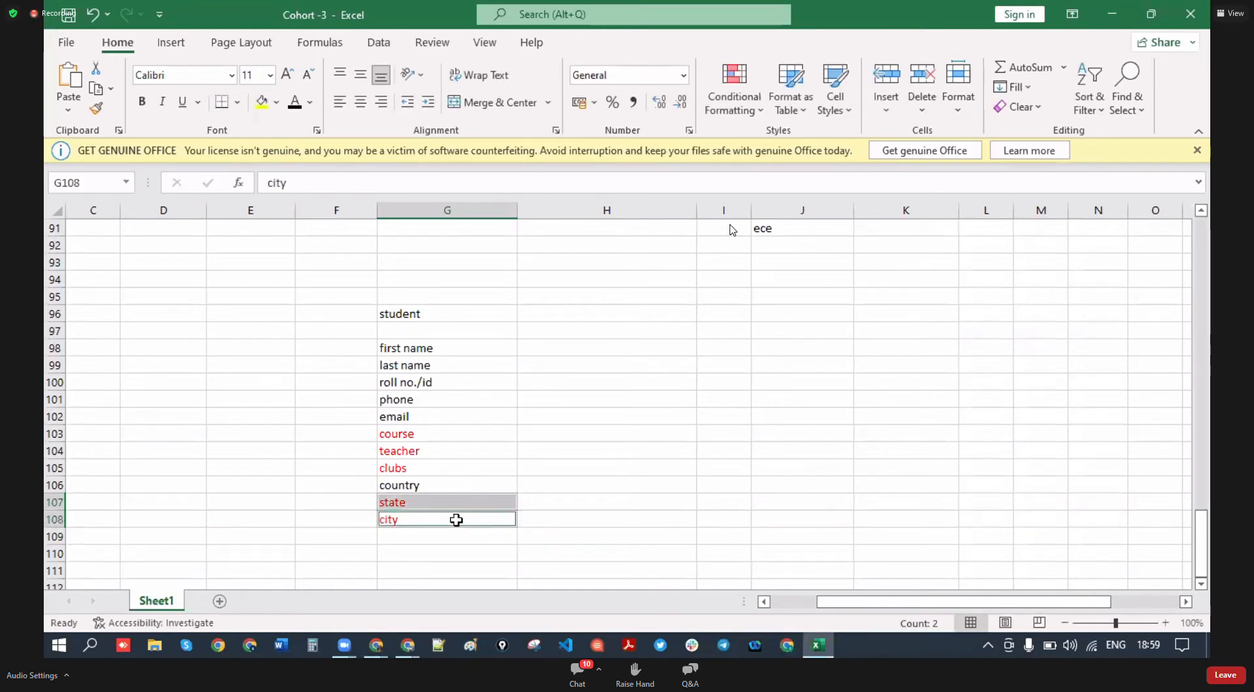
click(295, 102)
click(573, 538)
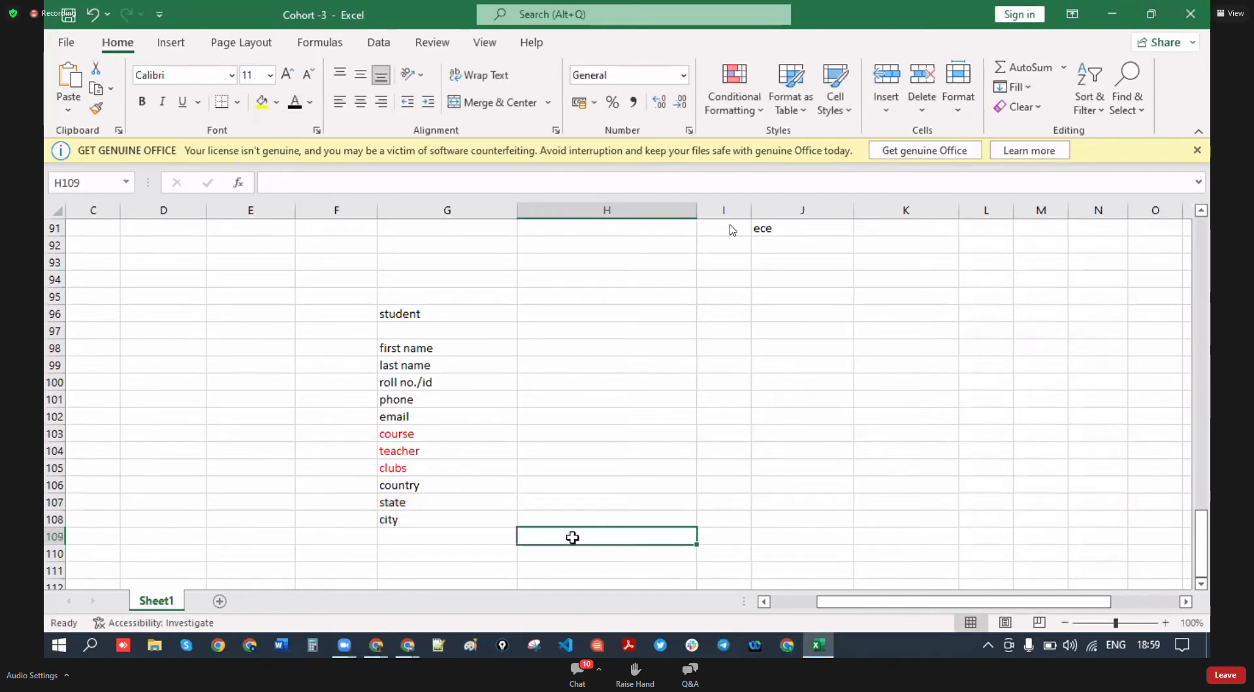
click(455, 536)
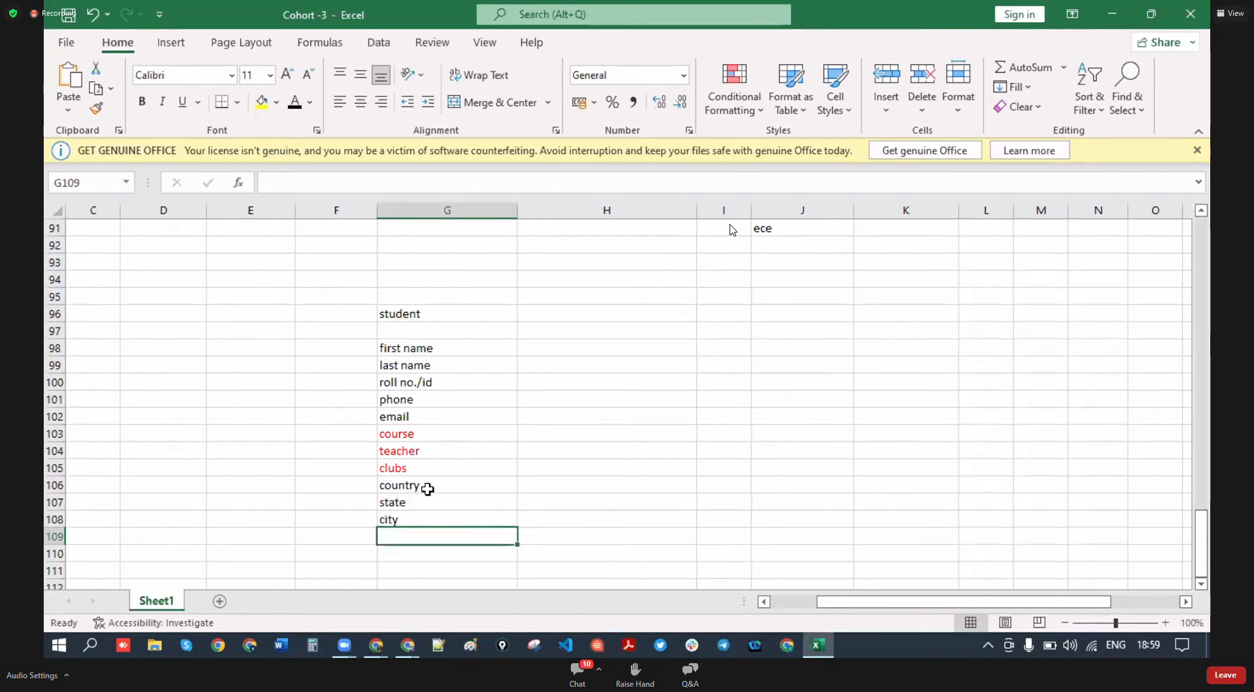
- Enter 'gender' in G109 below city
scroll(427, 489, down, 1)
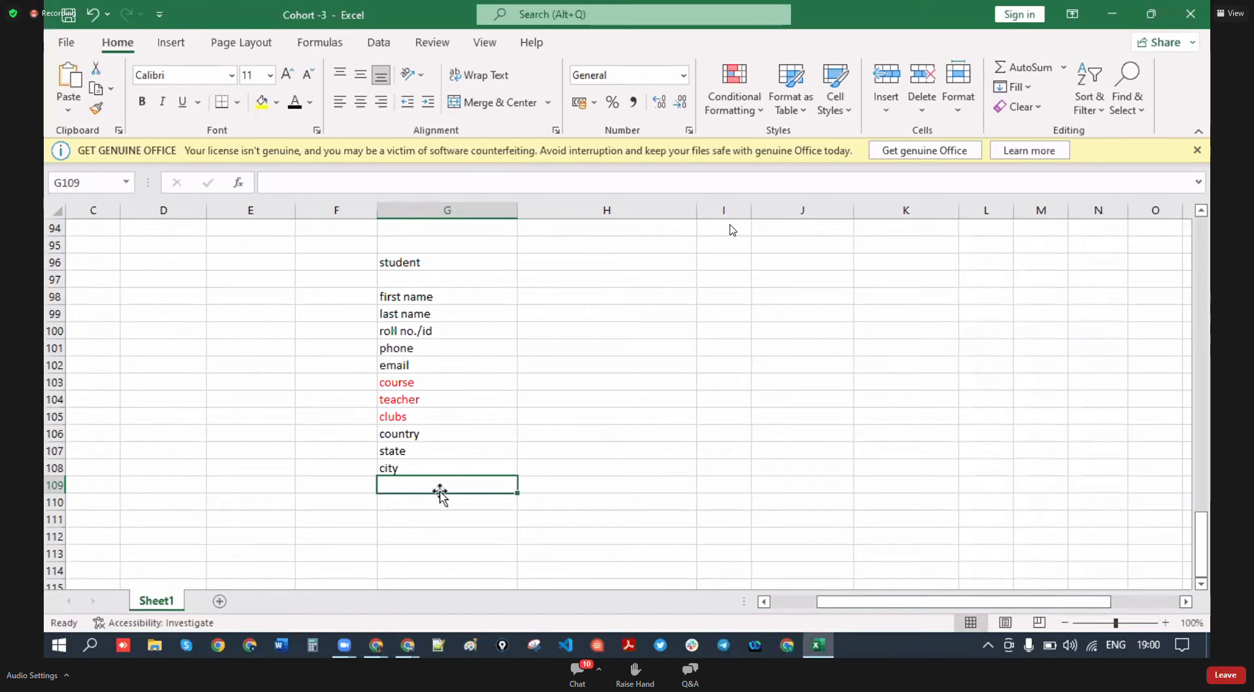
text(gender)
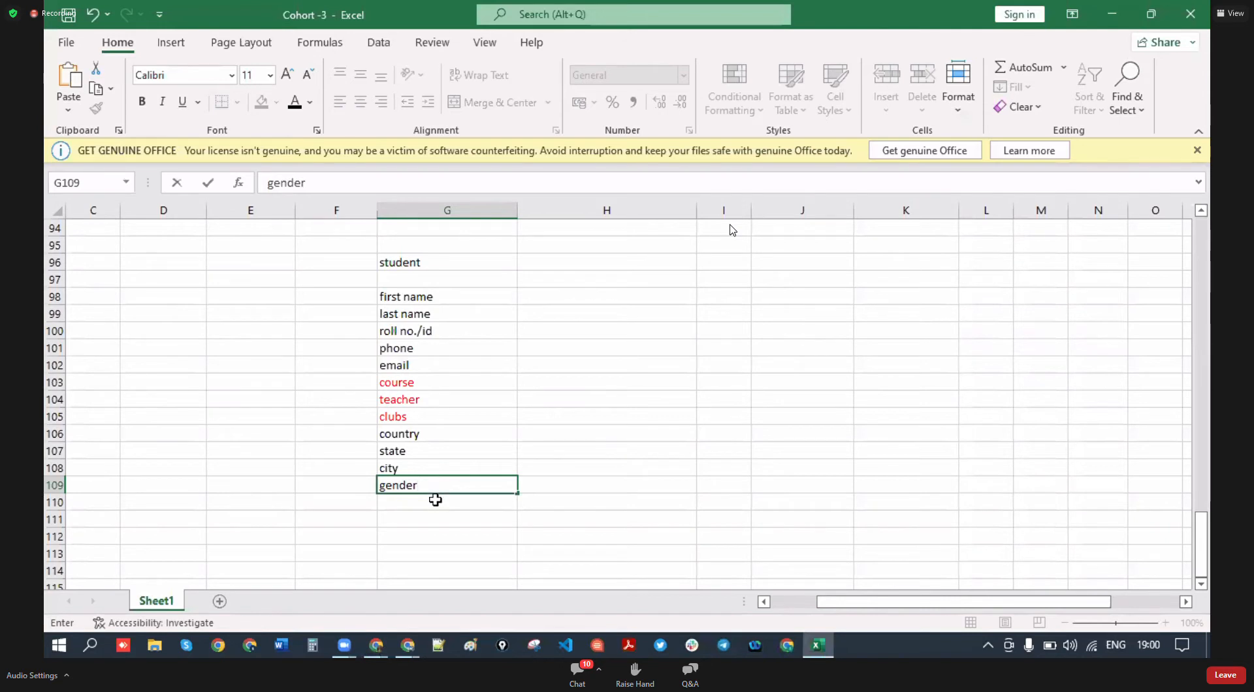
click(434, 500)
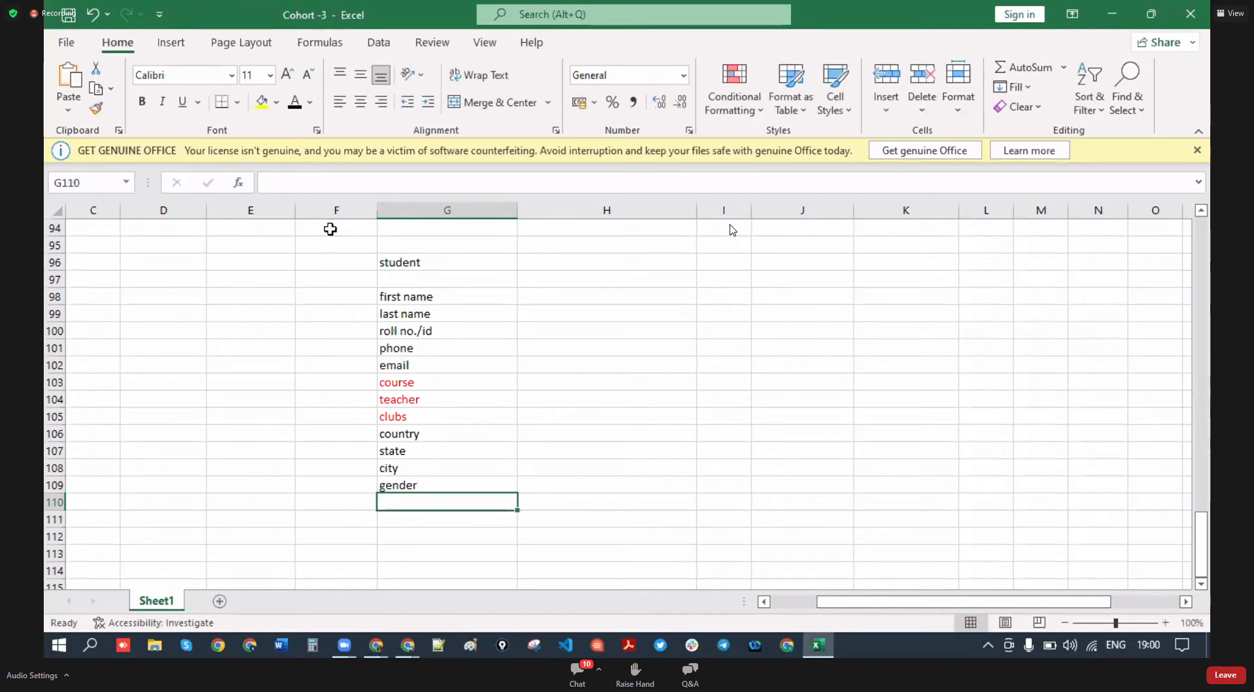
- Review the first name and last name entries at the top of the field list
click(434, 297)
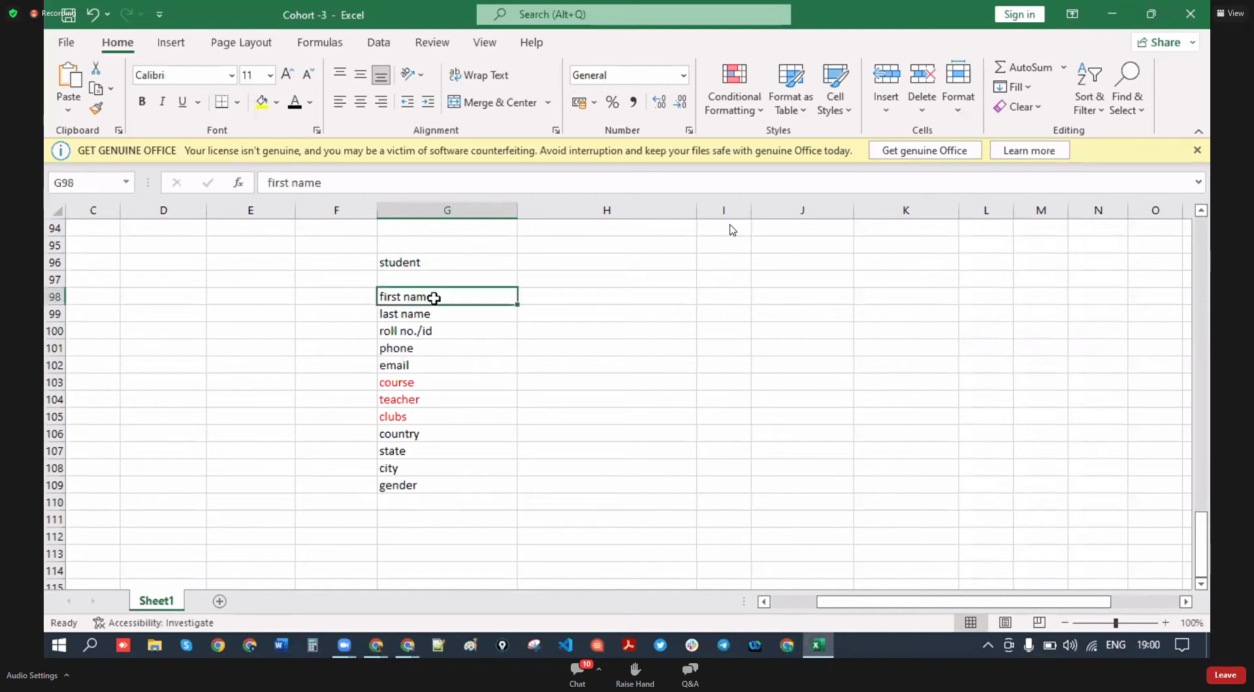
click(439, 314)
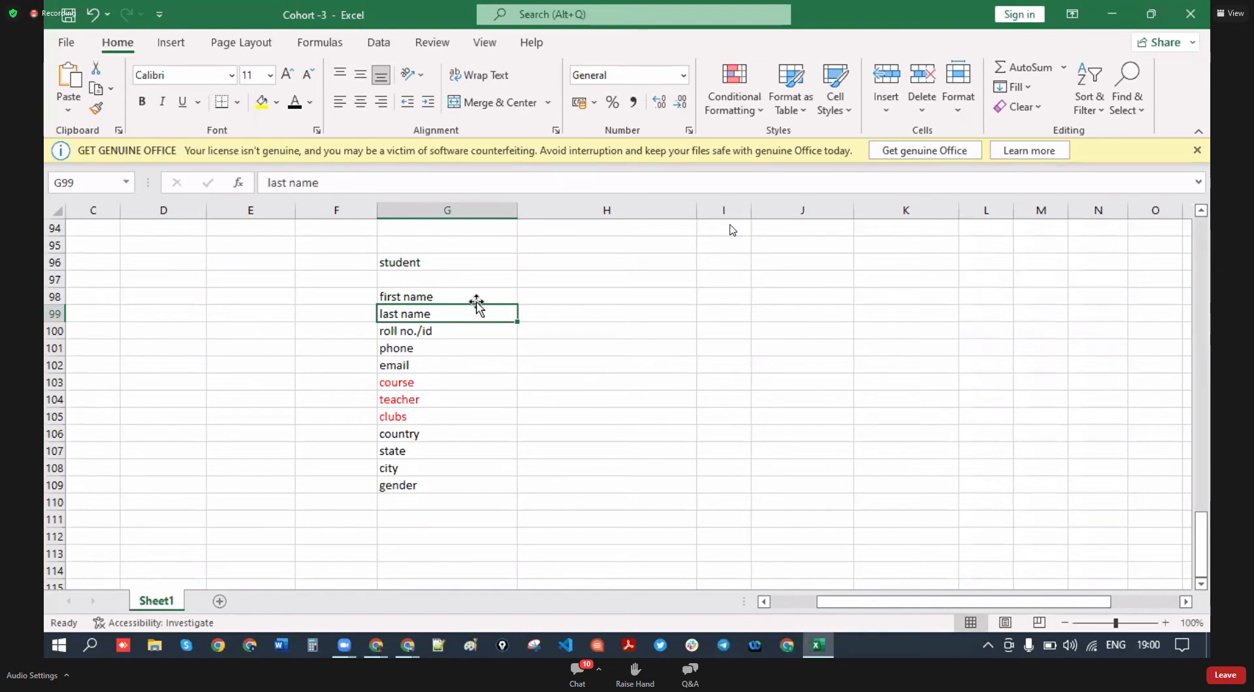
click(423, 299)
click(430, 313)
click(614, 347)
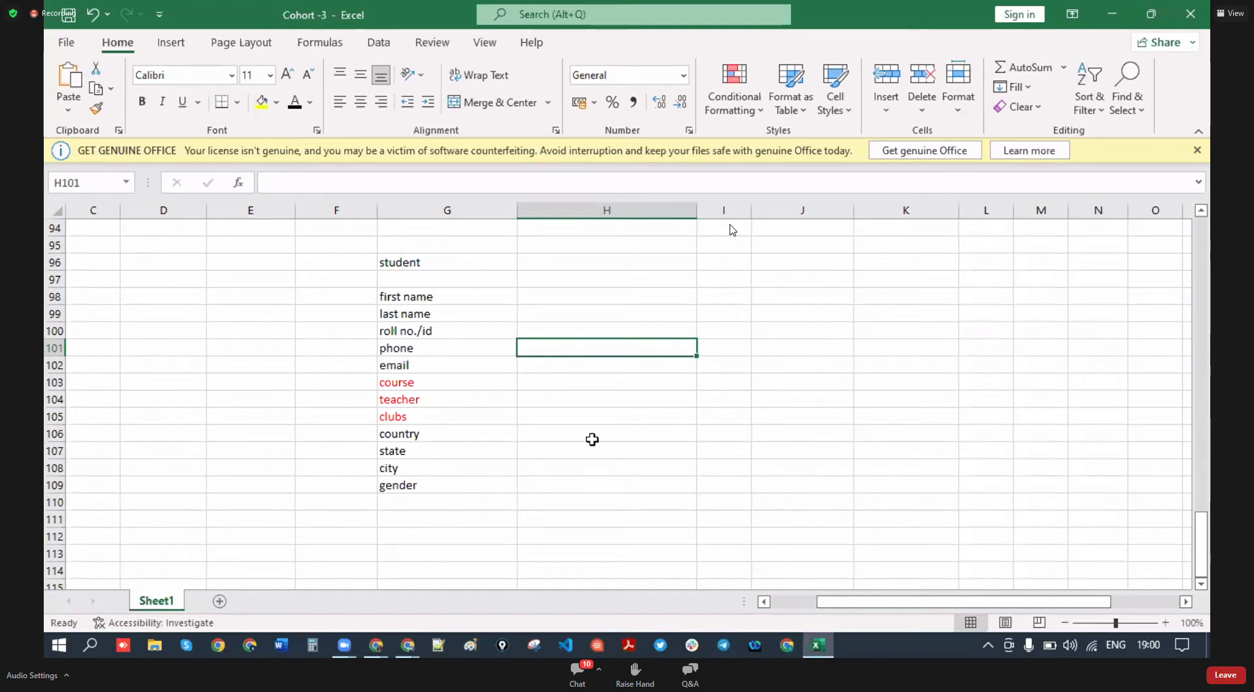
scroll(772, 313, up, 1)
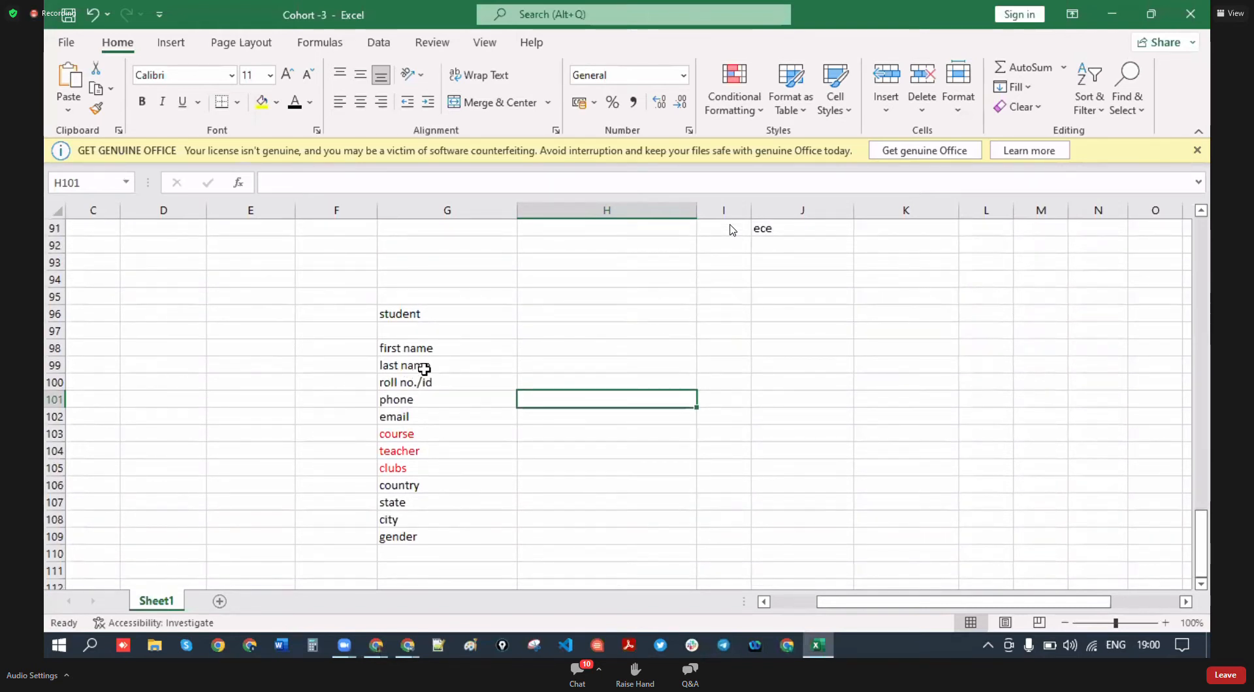
scroll(694, 316, down, 2)
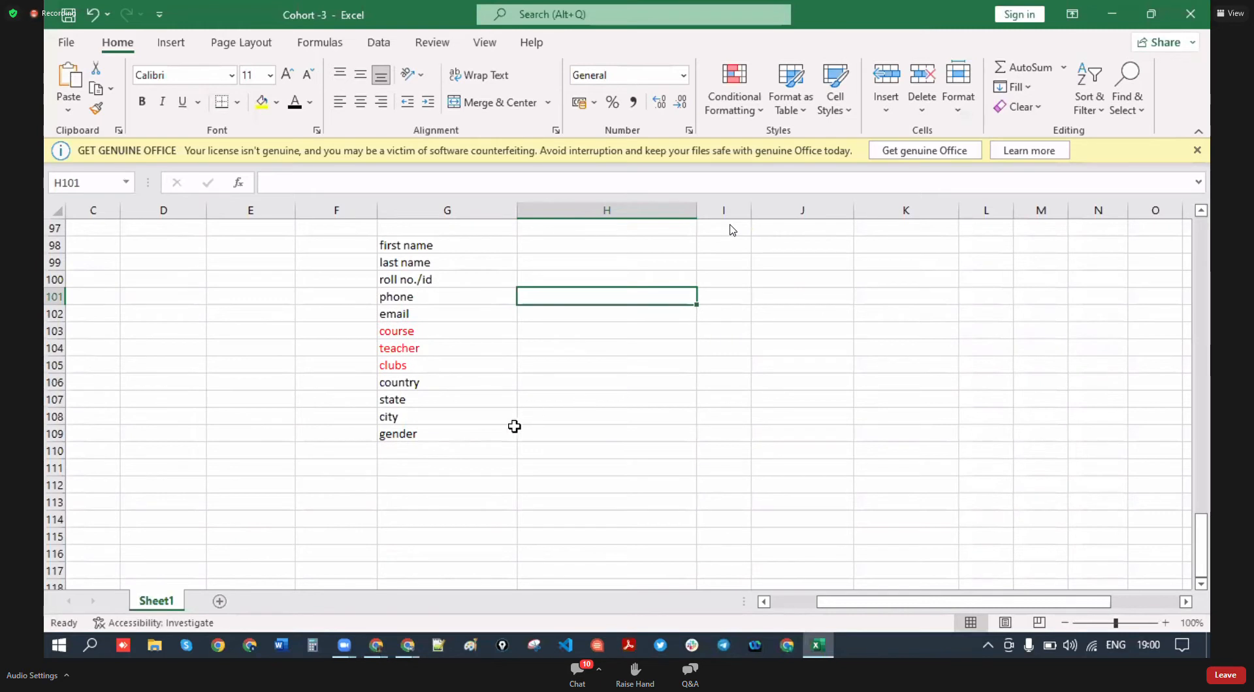
click(404, 457)
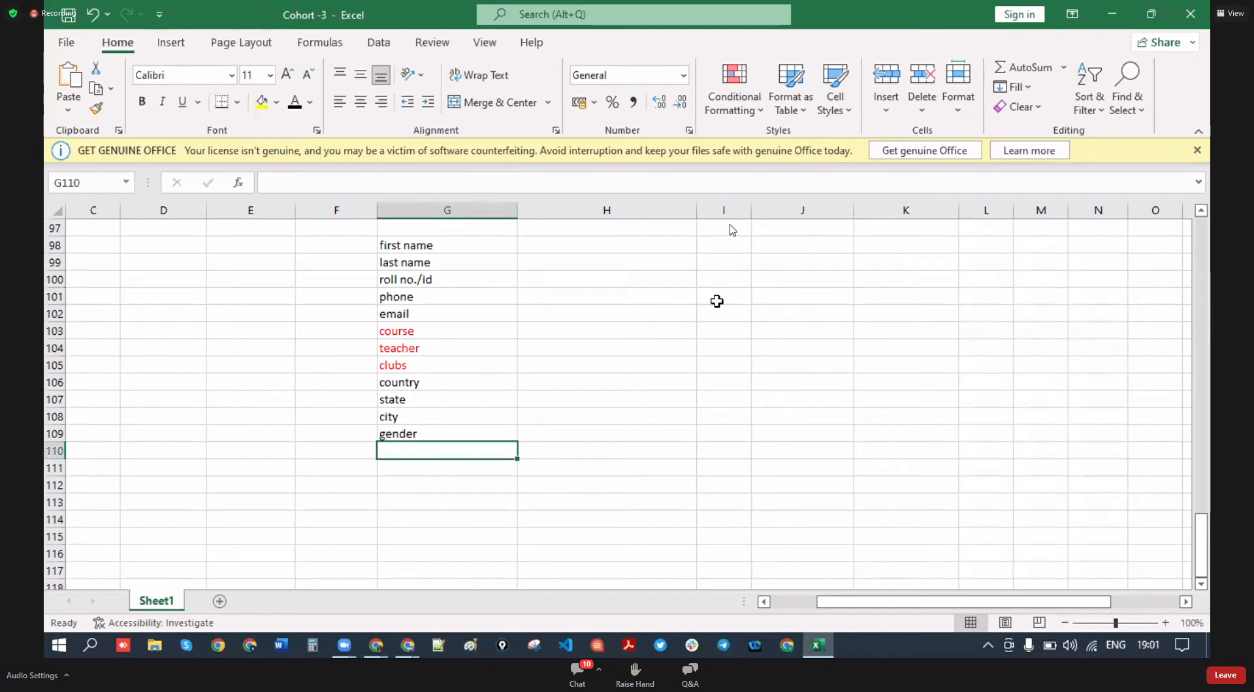
- Enter 'pin code', 'skill' and 'joning date' in G110 through G112
text(pin)
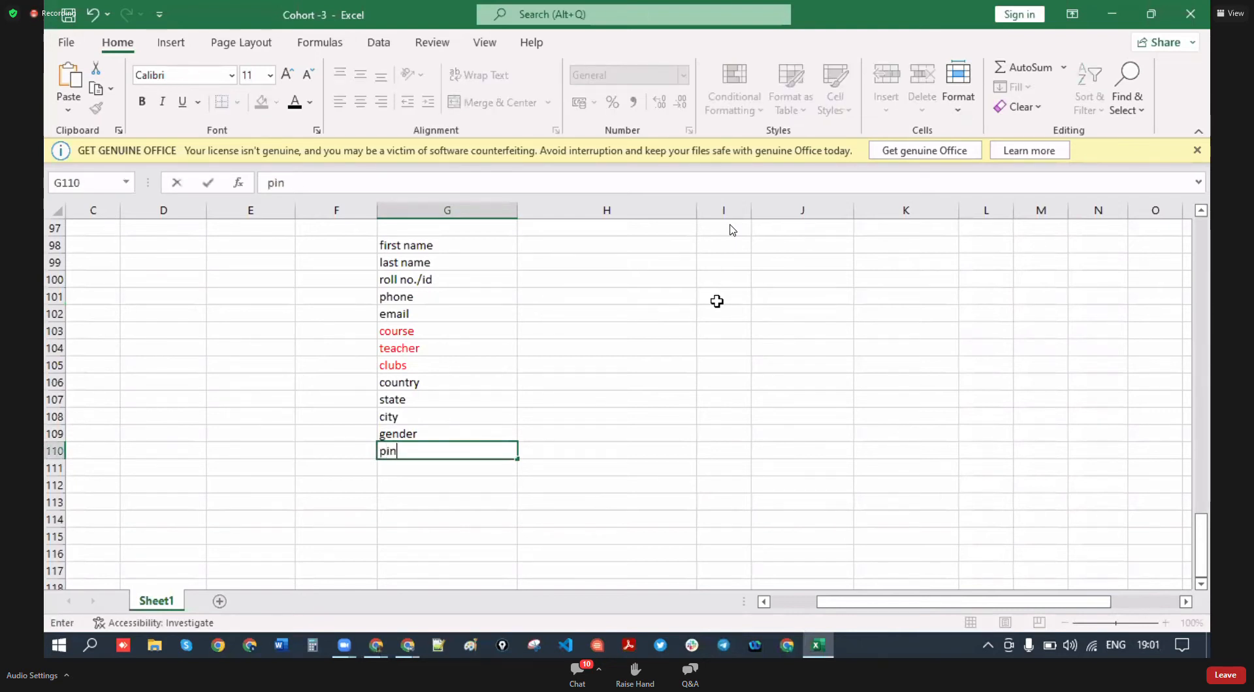
text( code)
click(433, 480)
click(431, 469)
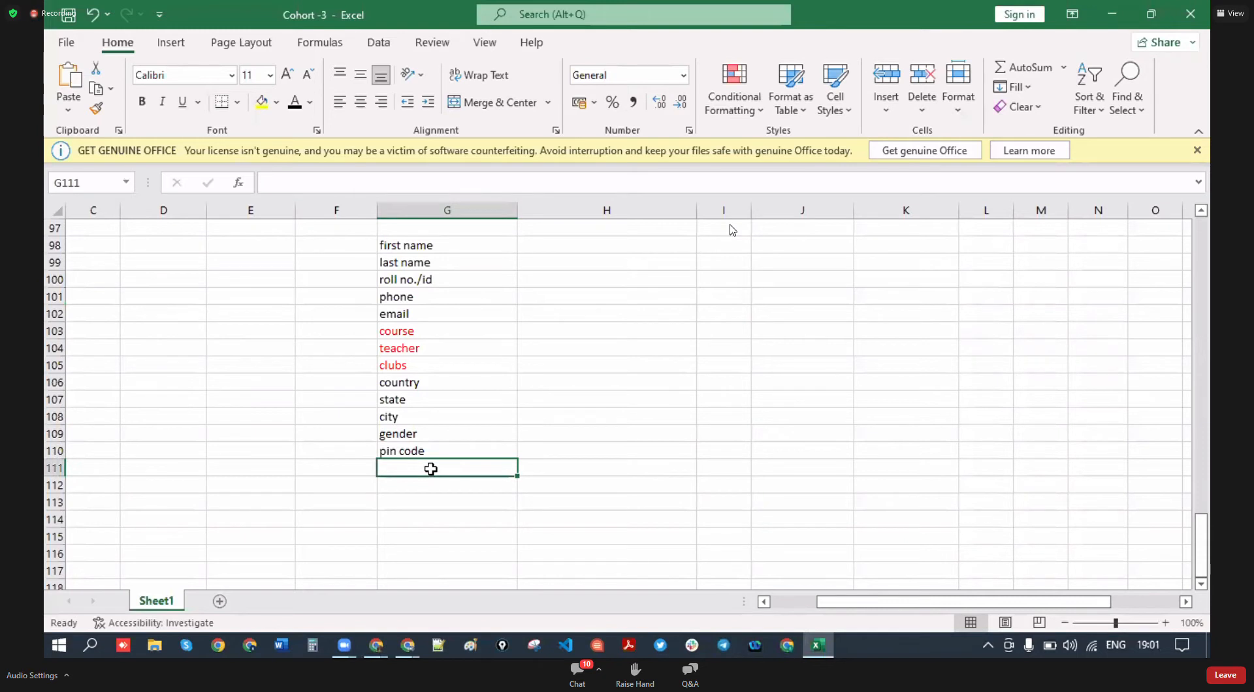
text(skill)
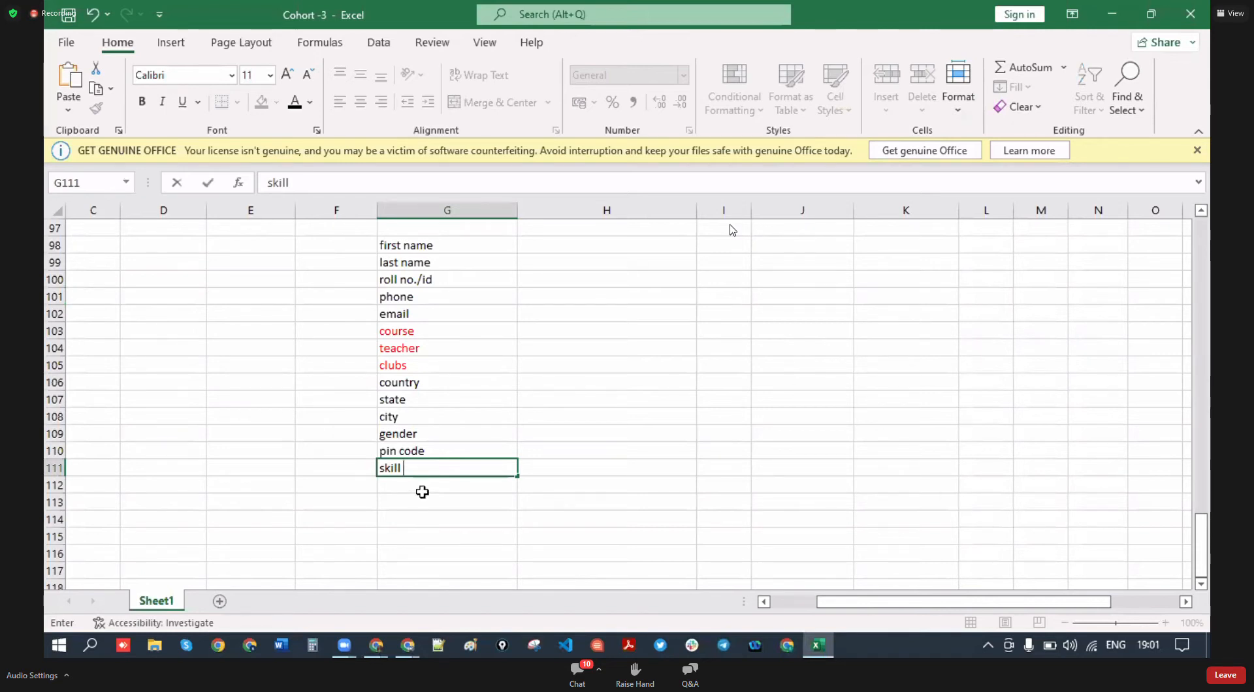
click(422, 492)
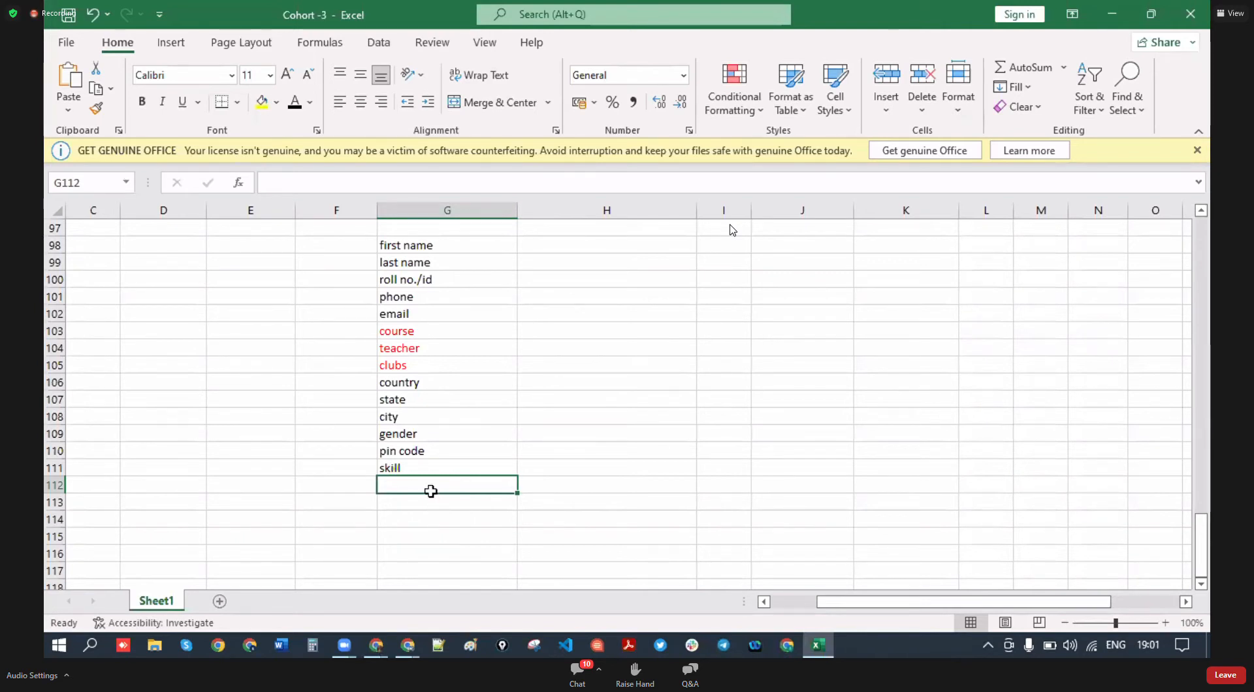
text(joning)
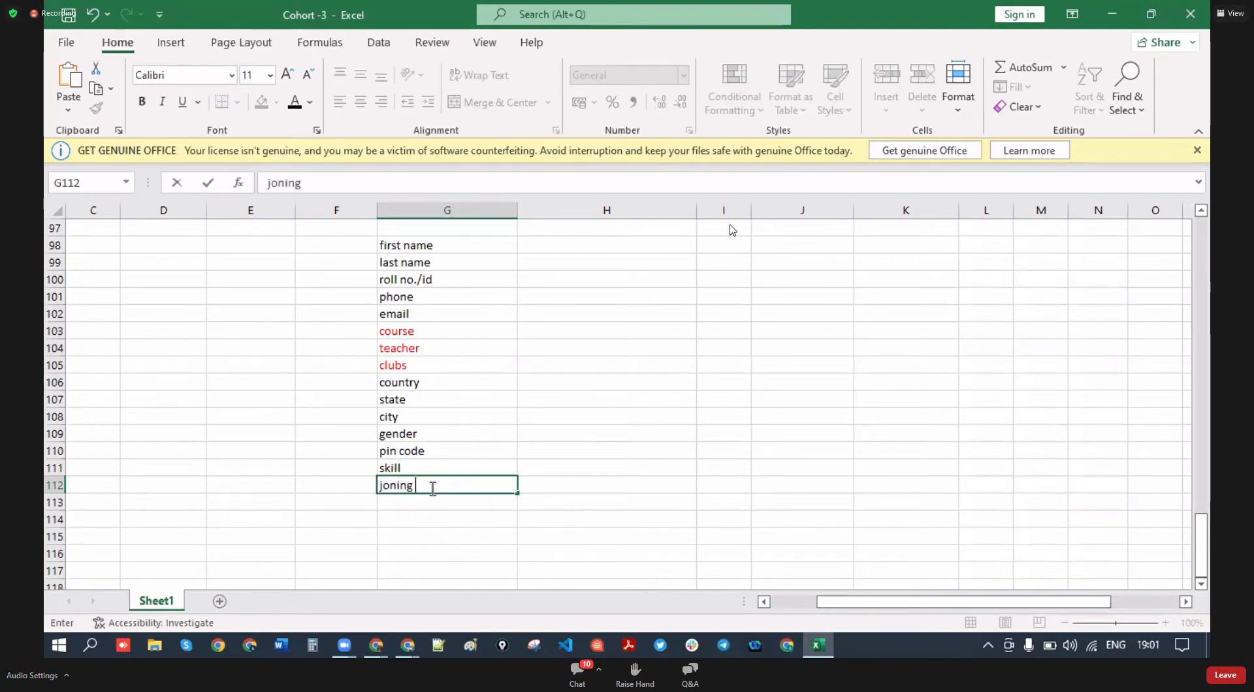
text( date)
key(Return)
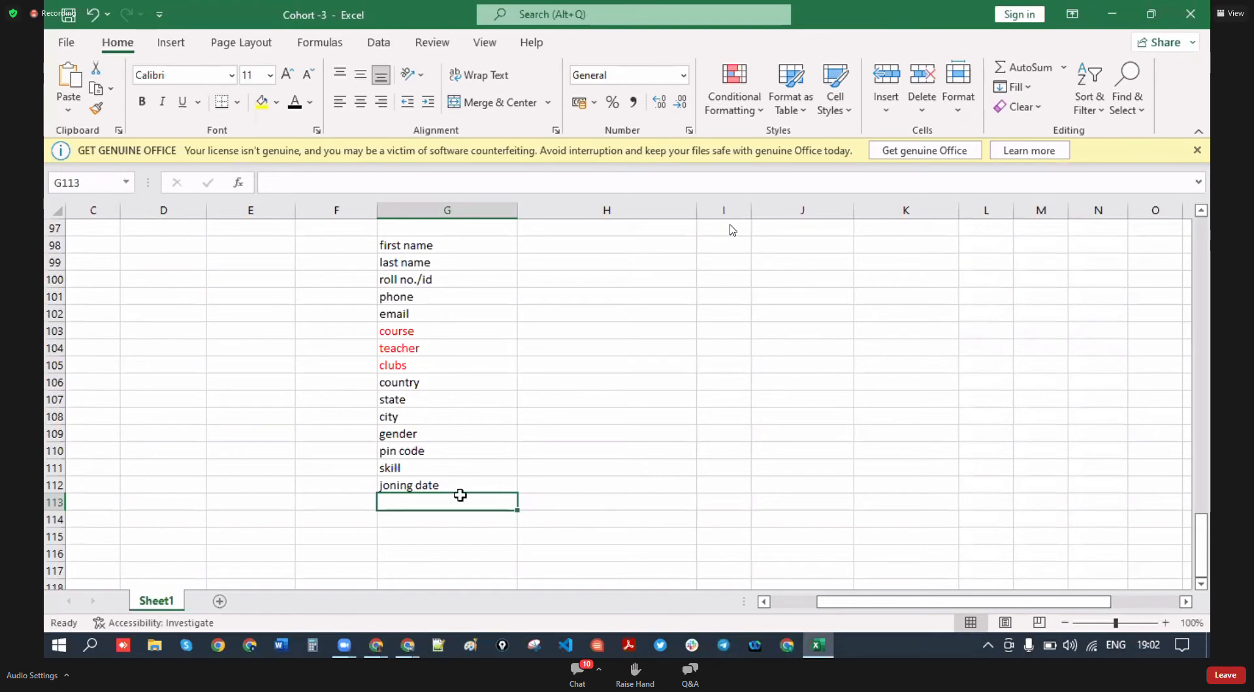
- Add 'DOB' and 'age' in G113 and G114, discarding stray 'fromula' text
text(BO)
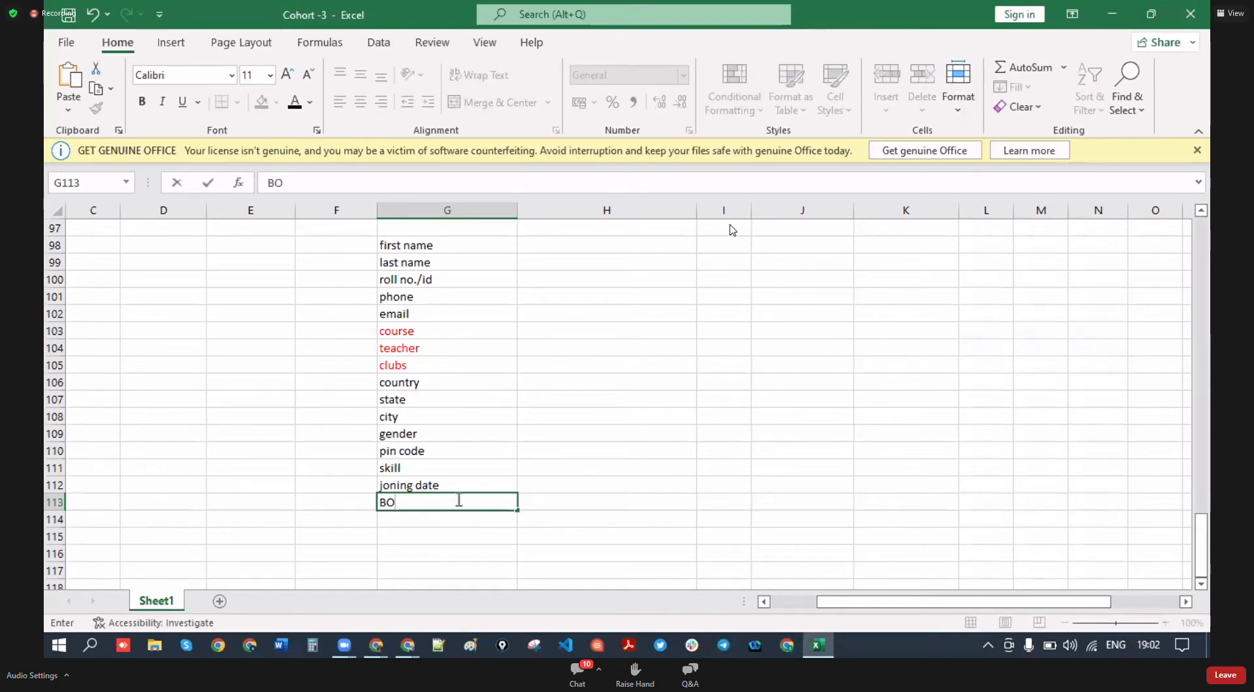
key(BackSpace)
key(BackSpace)
text(DOB)
click(439, 521)
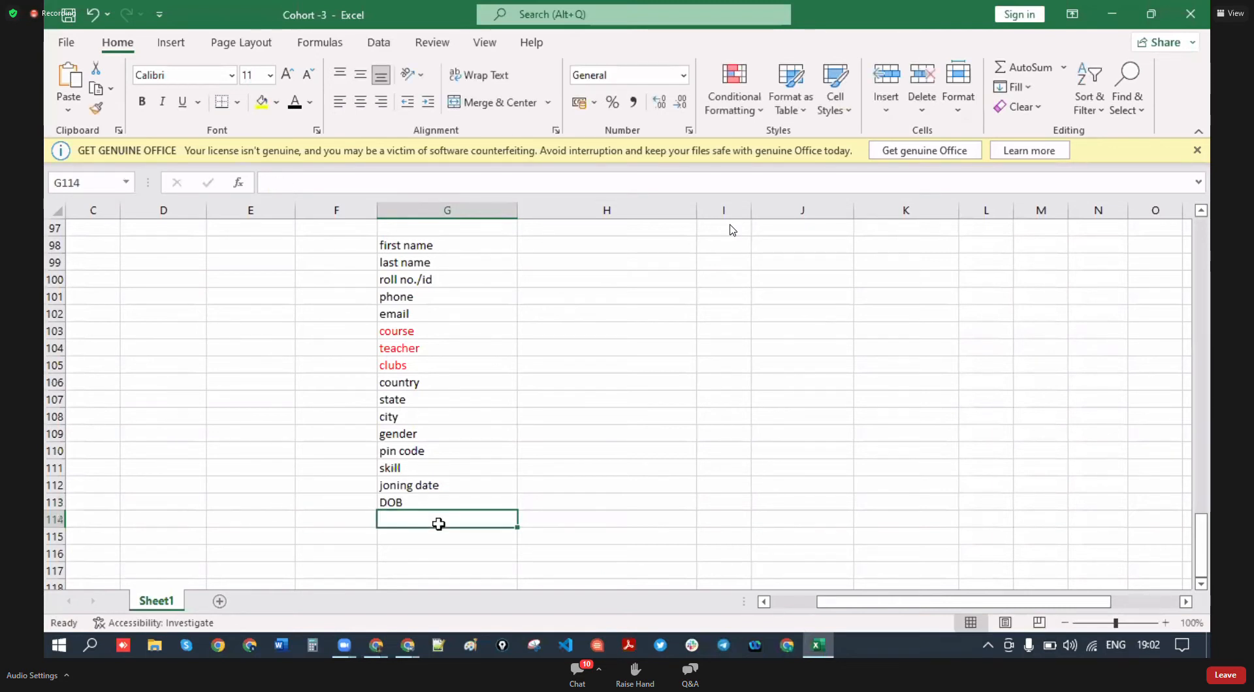
text(age)
click(541, 522)
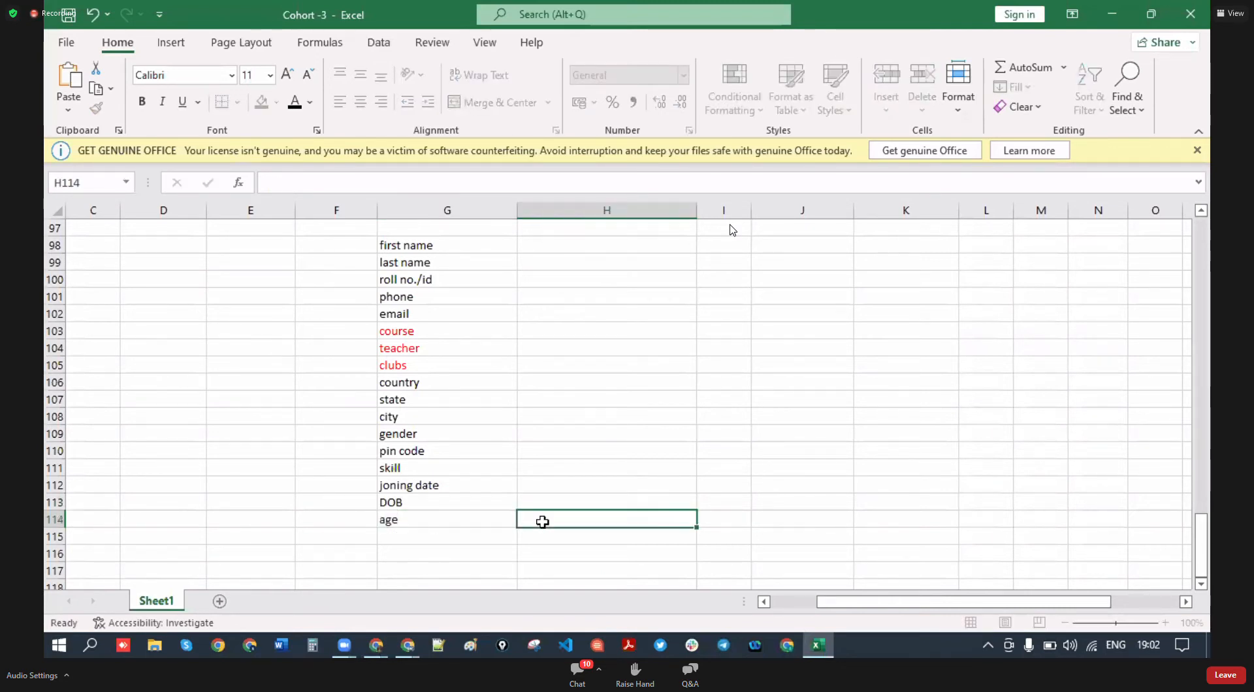
text(fromula)
key(BackSpace)
key(BackSpace)
key(BackSpace)
key(BackSpace)
key(BackSpace)
key(BackSpace)
key(BackSpace)
scroll(483, 397, down, 1)
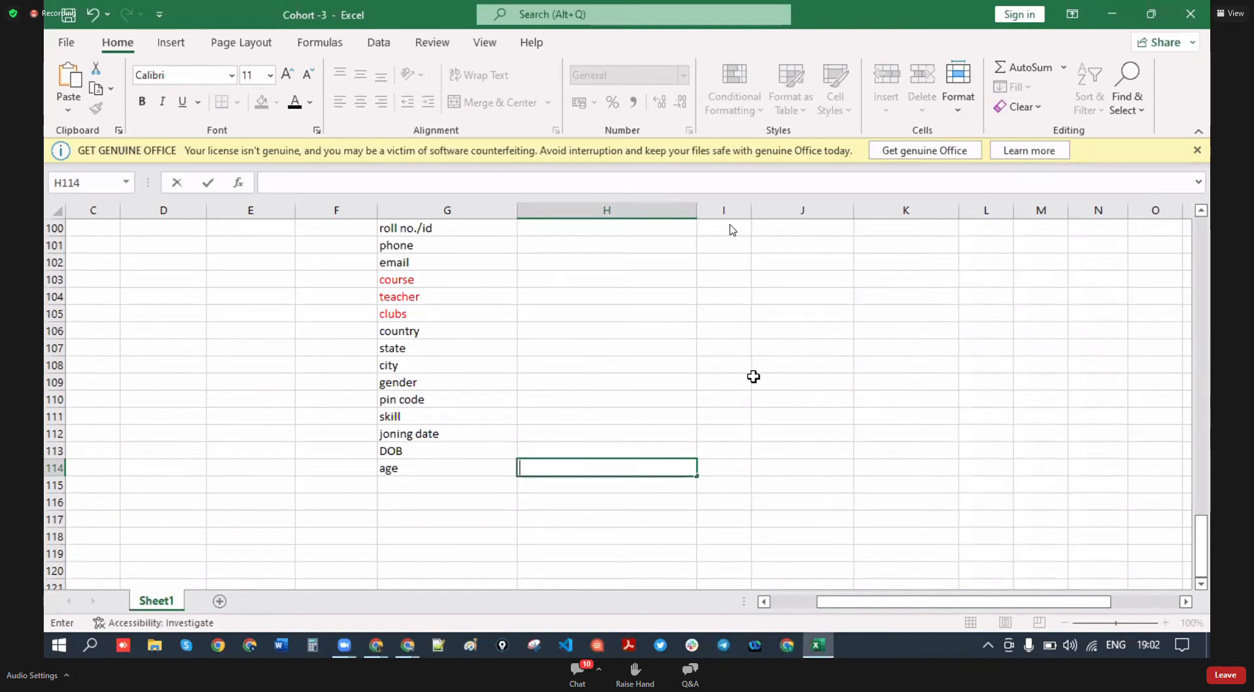
scroll(421, 344, up, 1)
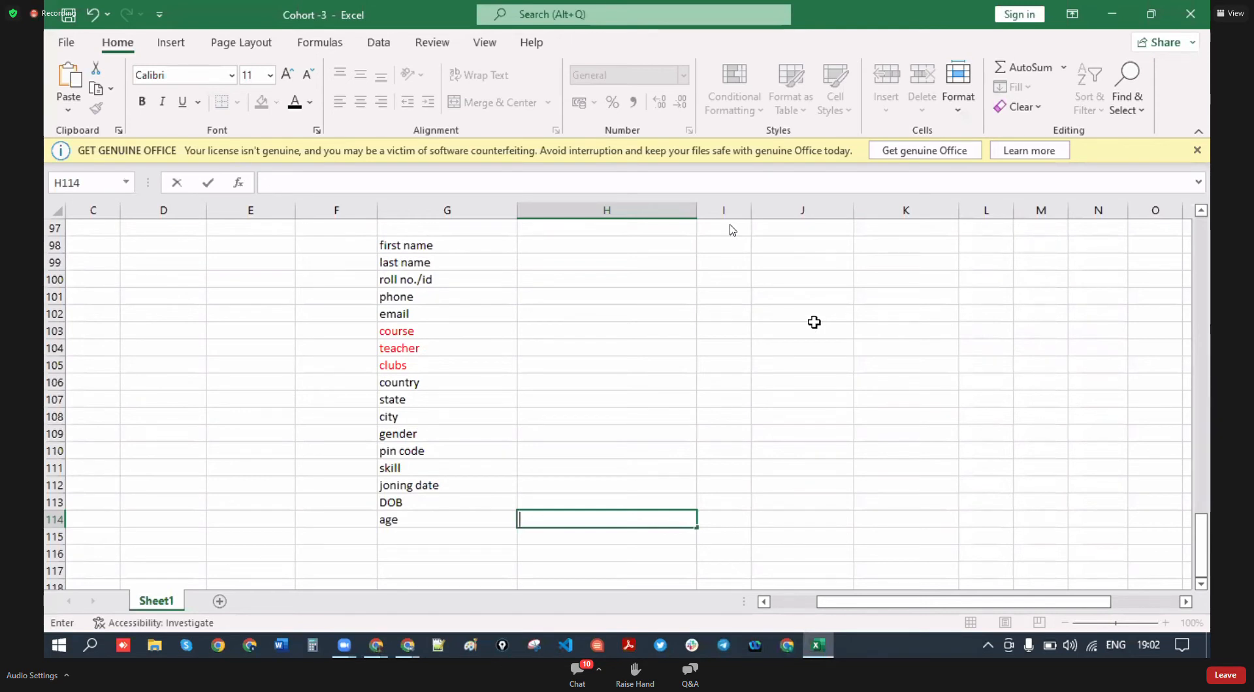
click(401, 536)
scroll(445, 409, up, 2)
scroll(448, 437, down, 3)
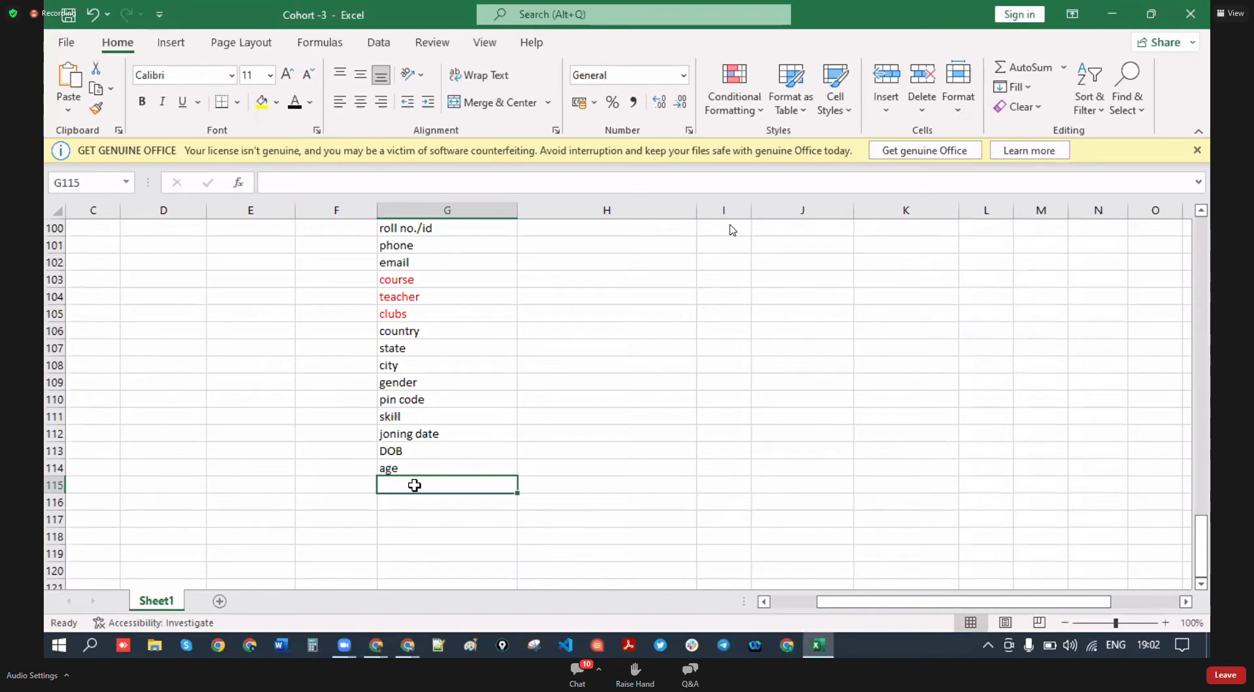
- Correct the 'meber ship fee' entry to 'club fee' and add 'collage fees' below it
text(me)
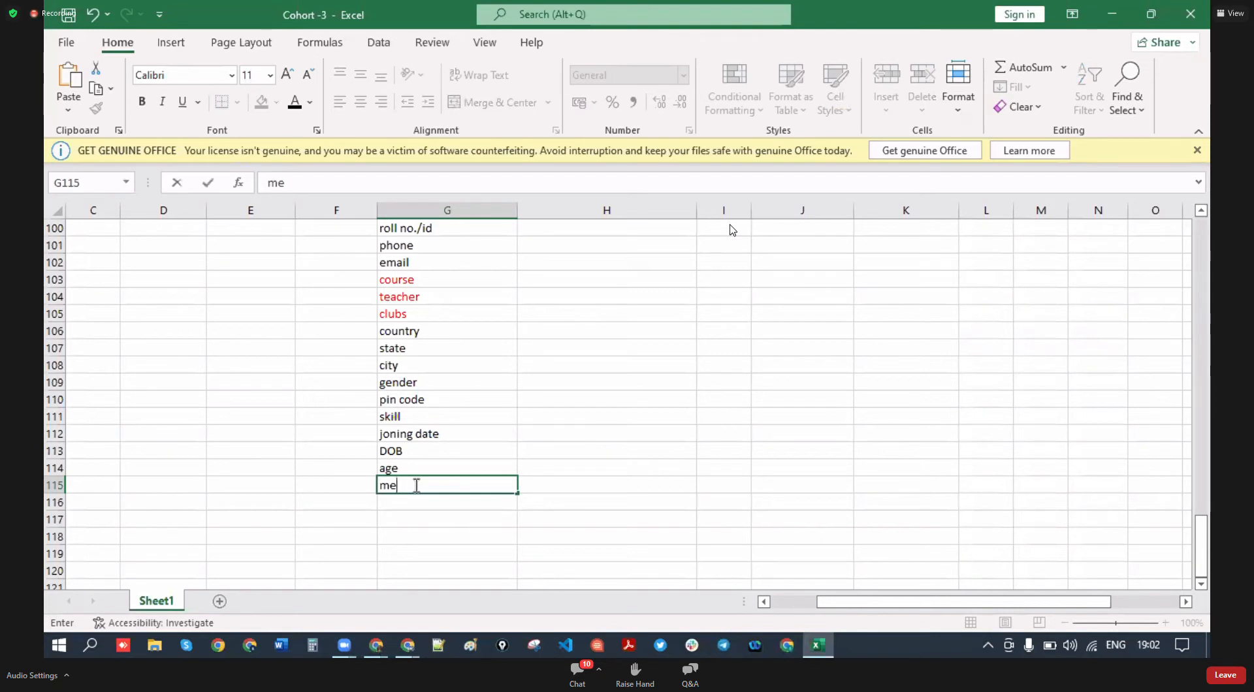
text(ber ship fee)
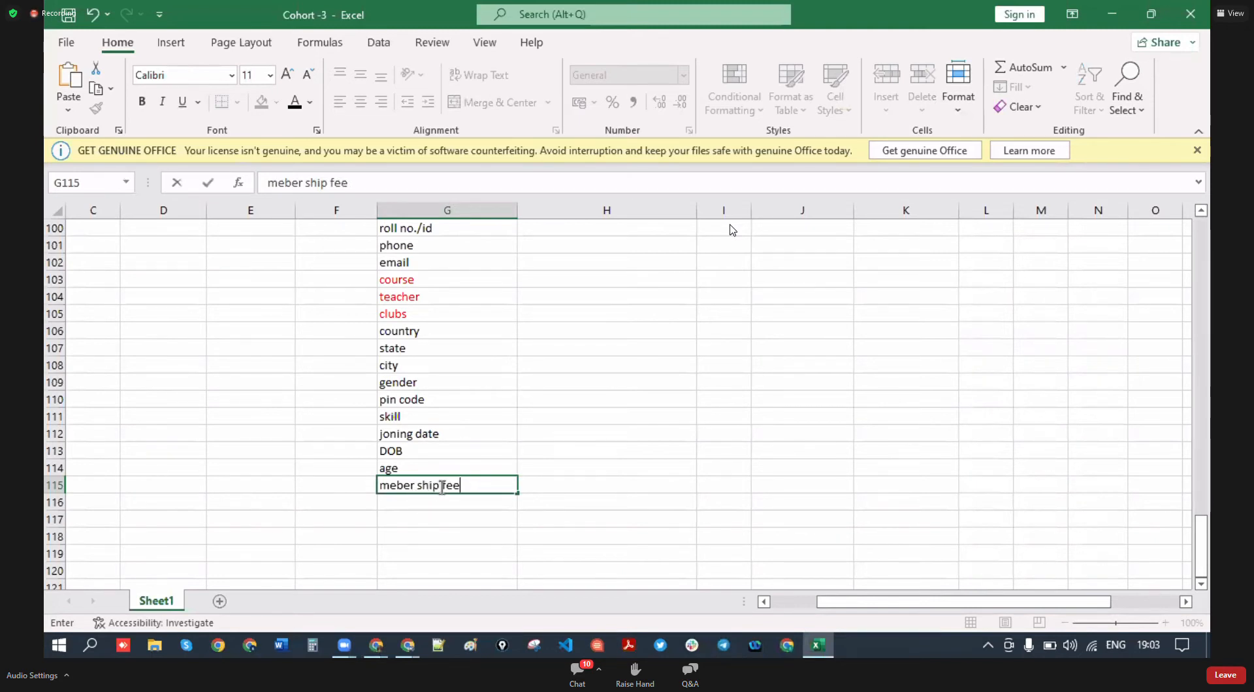
drag(442, 486, 379, 487)
text(club)
key(BackSpace)
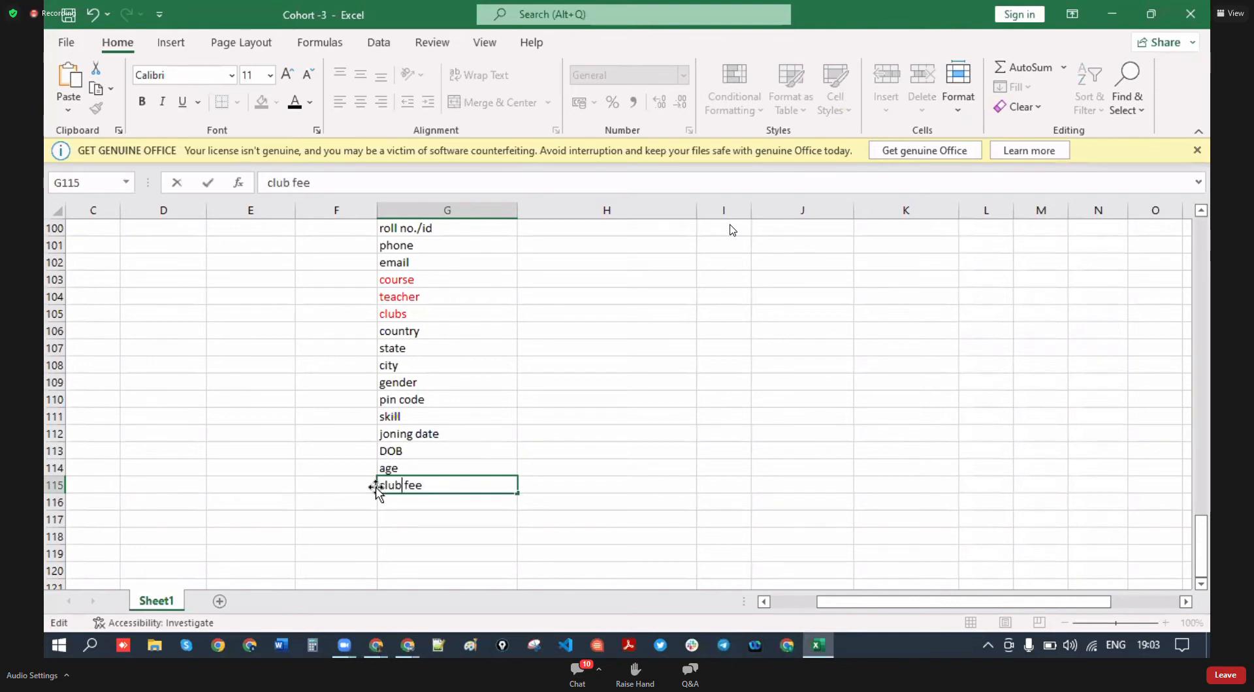
click(393, 508)
text(col)
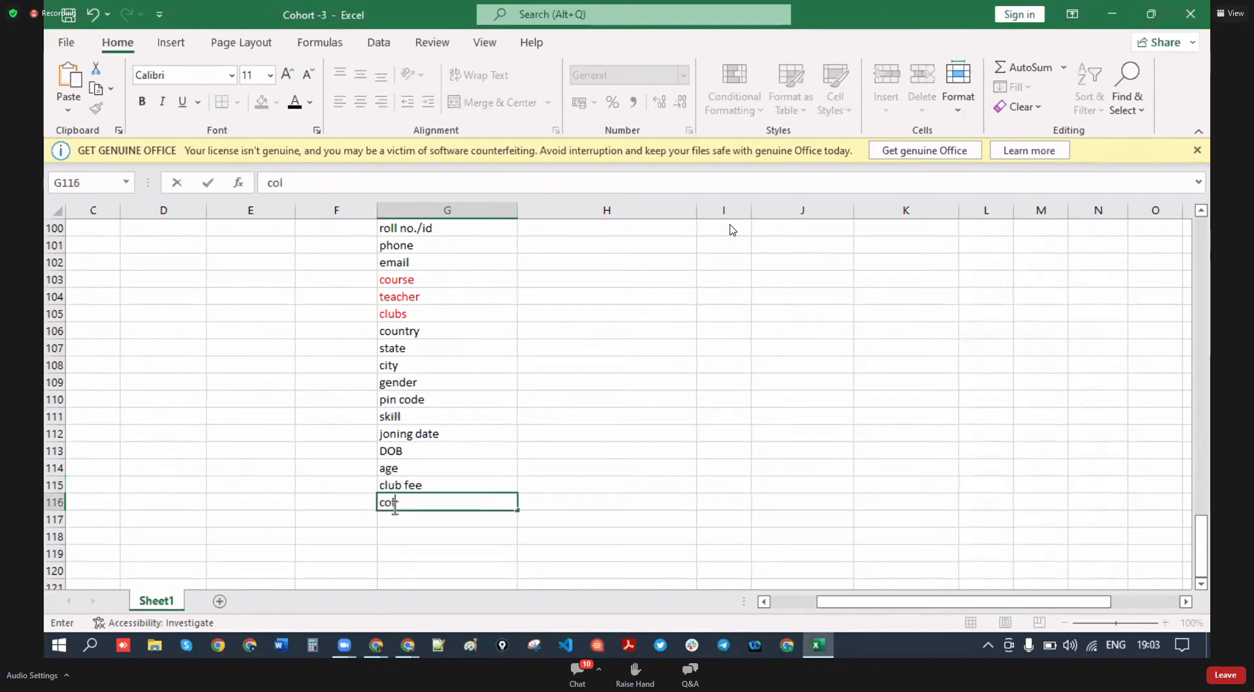
text(lage fees)
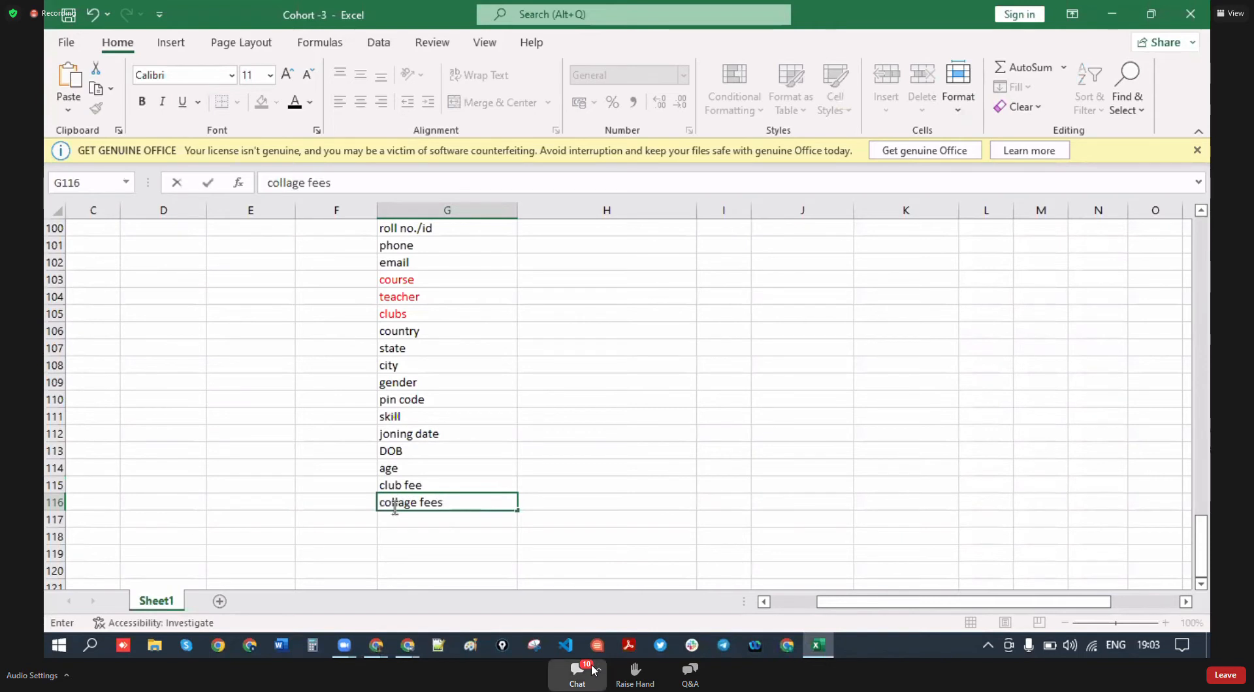
click(406, 524)
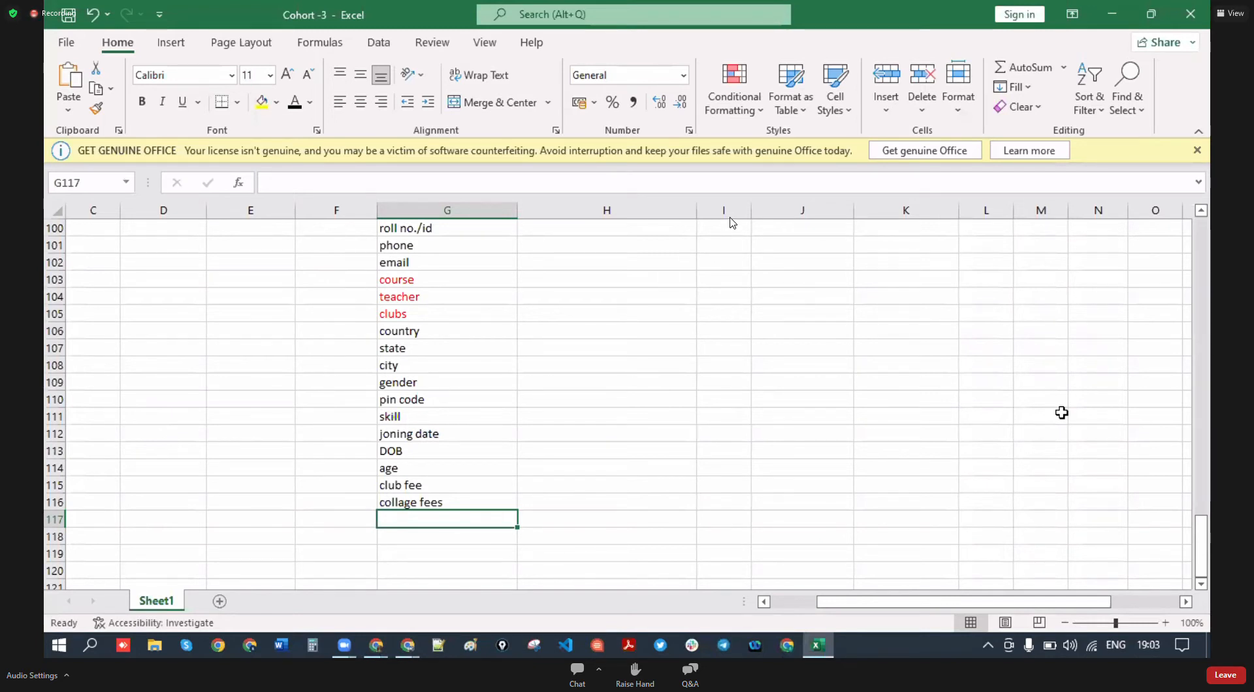
- Snap the Excel sheet to half the screen beside the Salesforce window
click(457, 536)
scroll(489, 391, up, 3)
scroll(489, 390, down, 2)
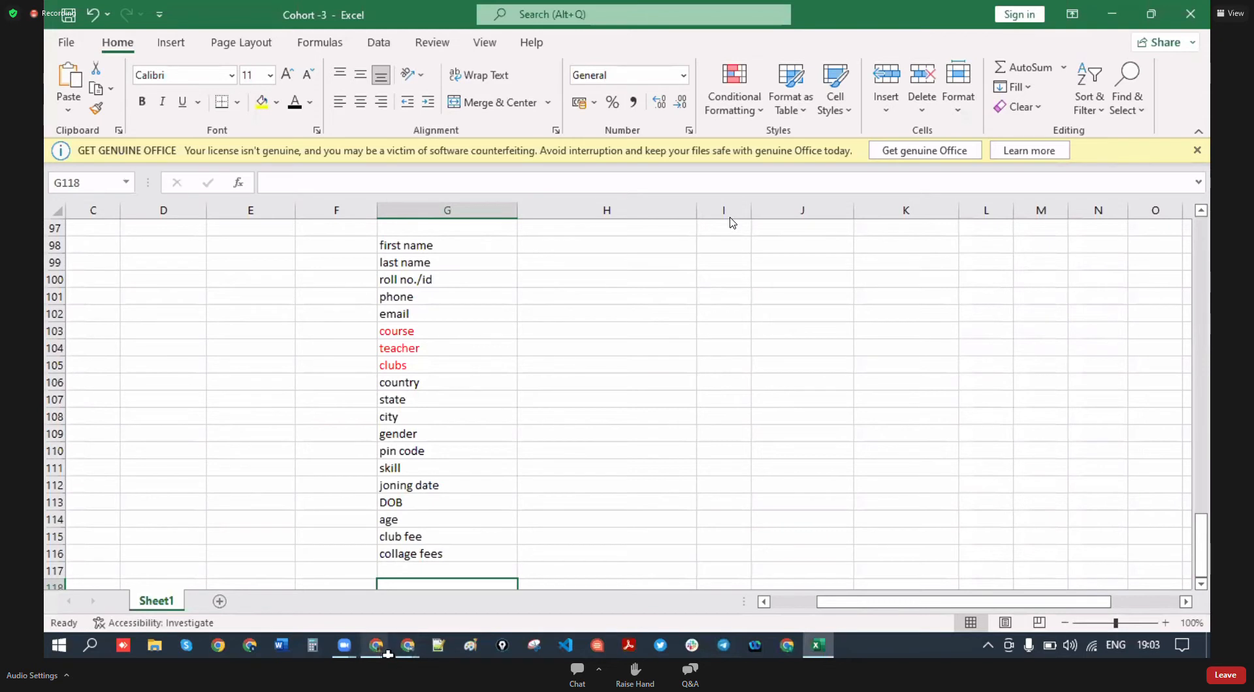
key(super+Right)
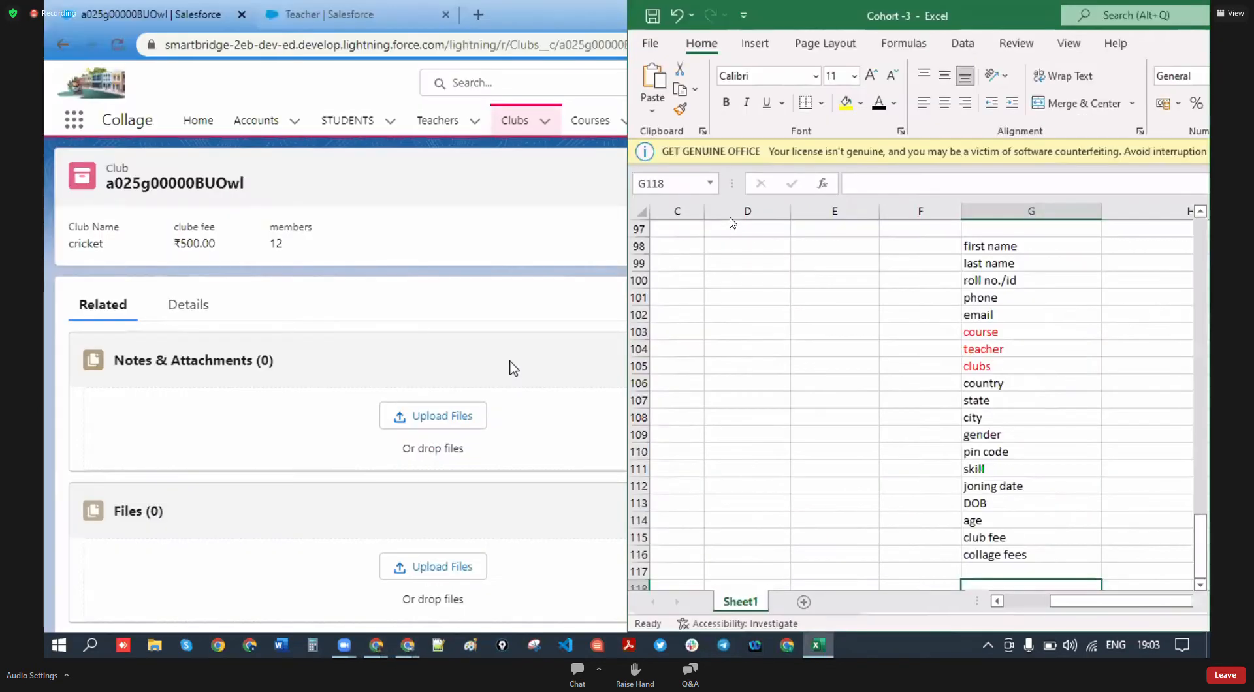
click(294, 227)
key(super+Up)
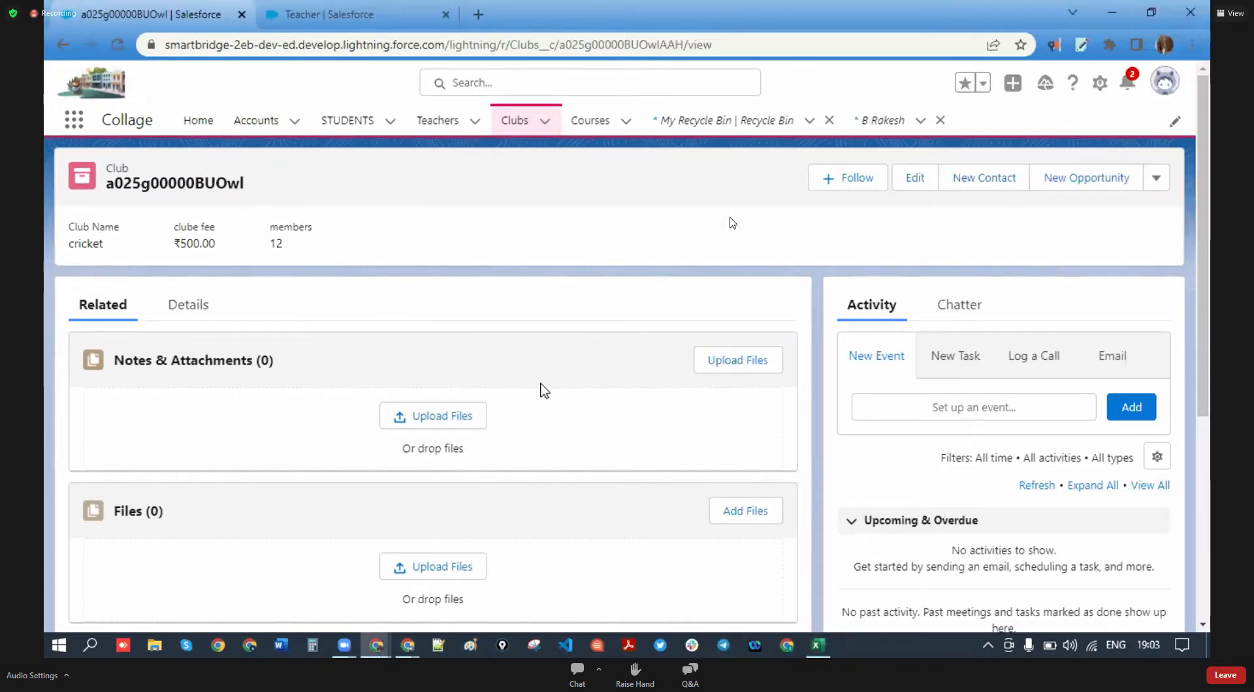
key(super+Down)
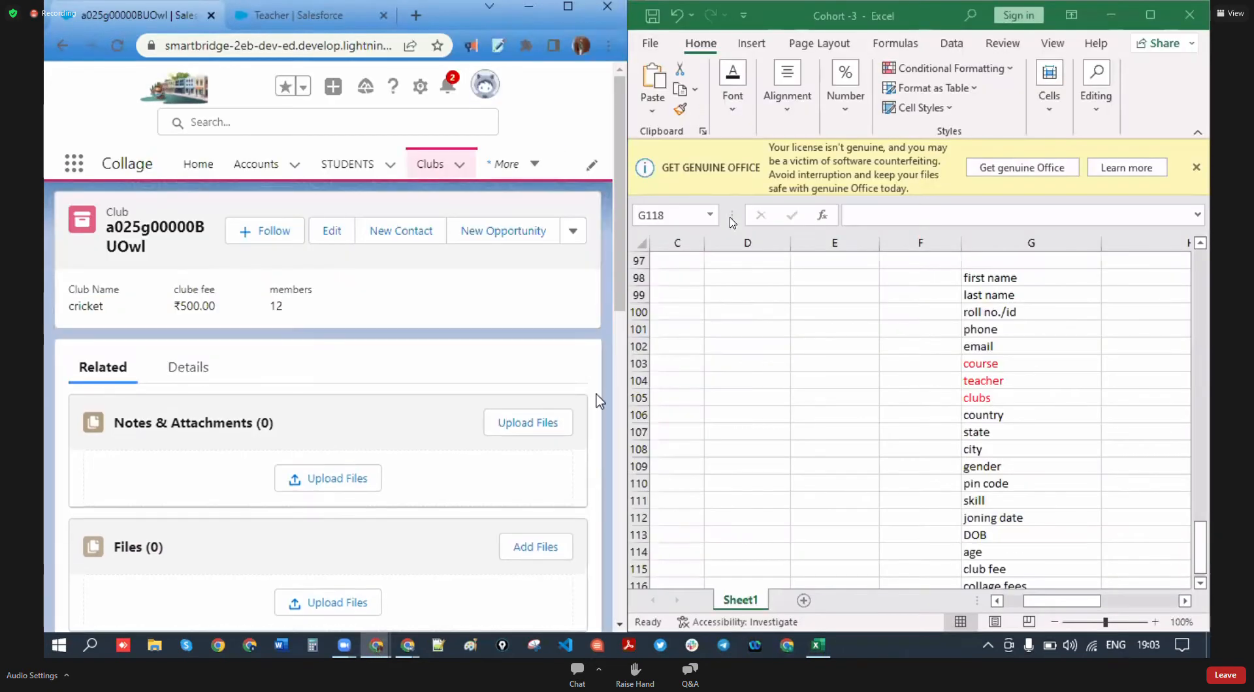
key(alt+Tab)
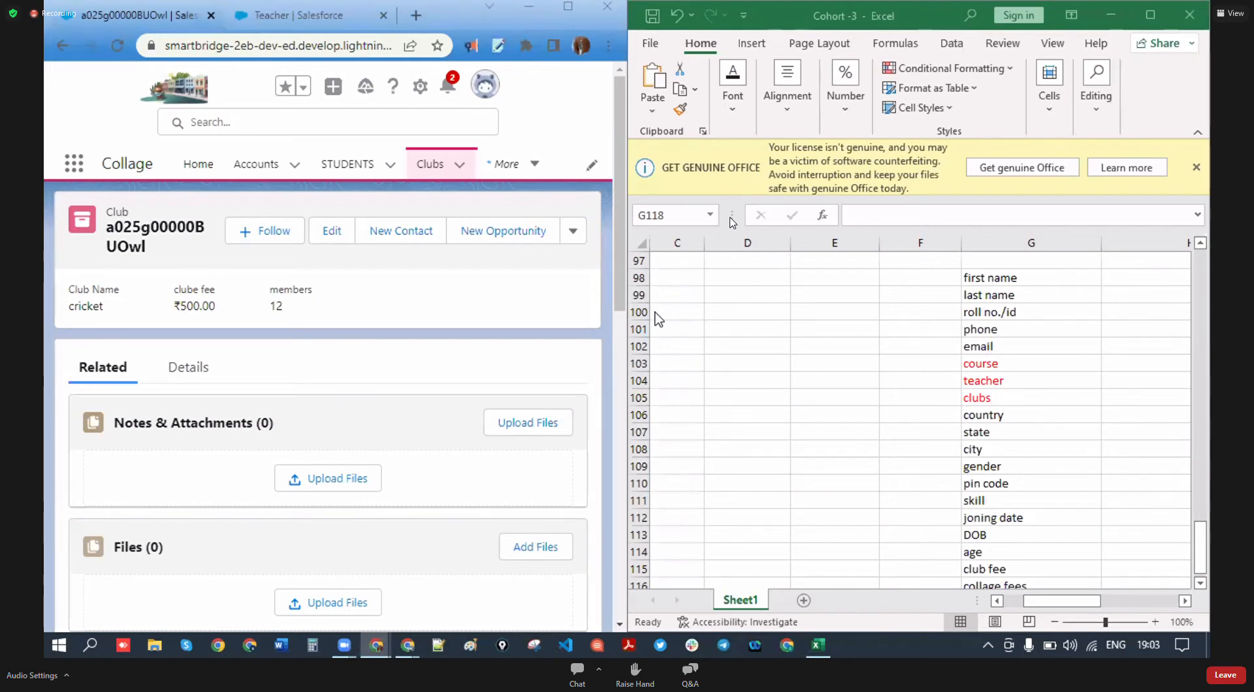
scroll(1010, 473, down, 5)
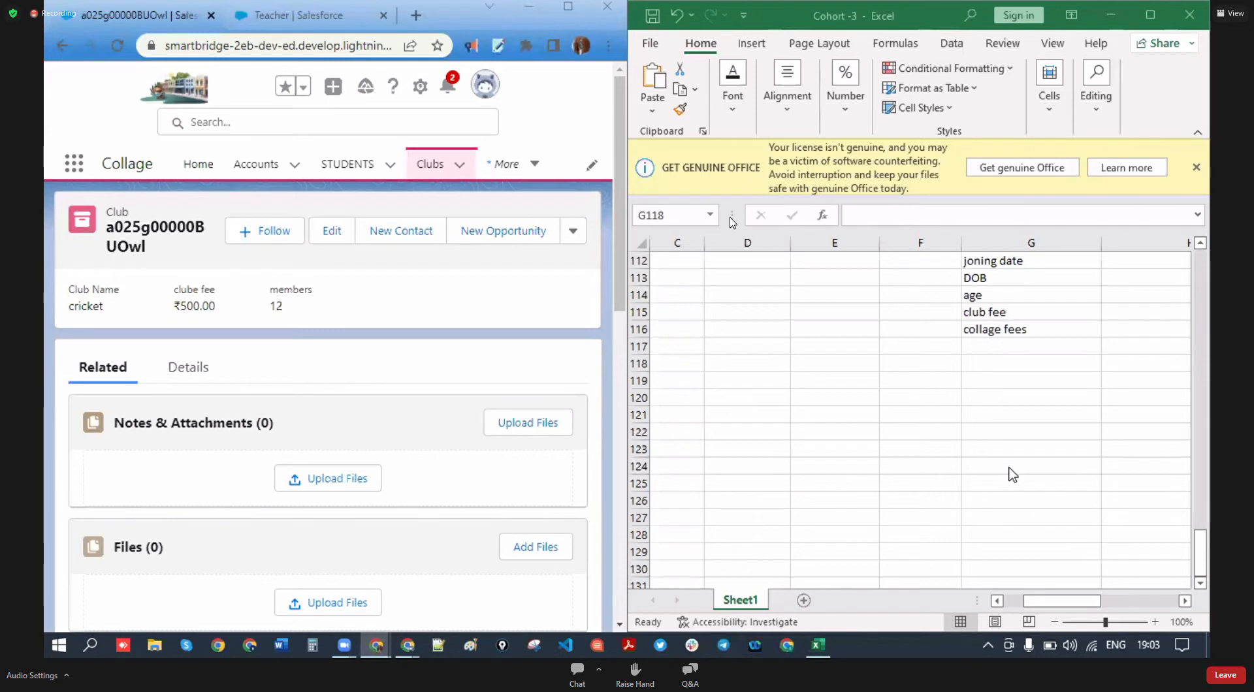
text(langues)
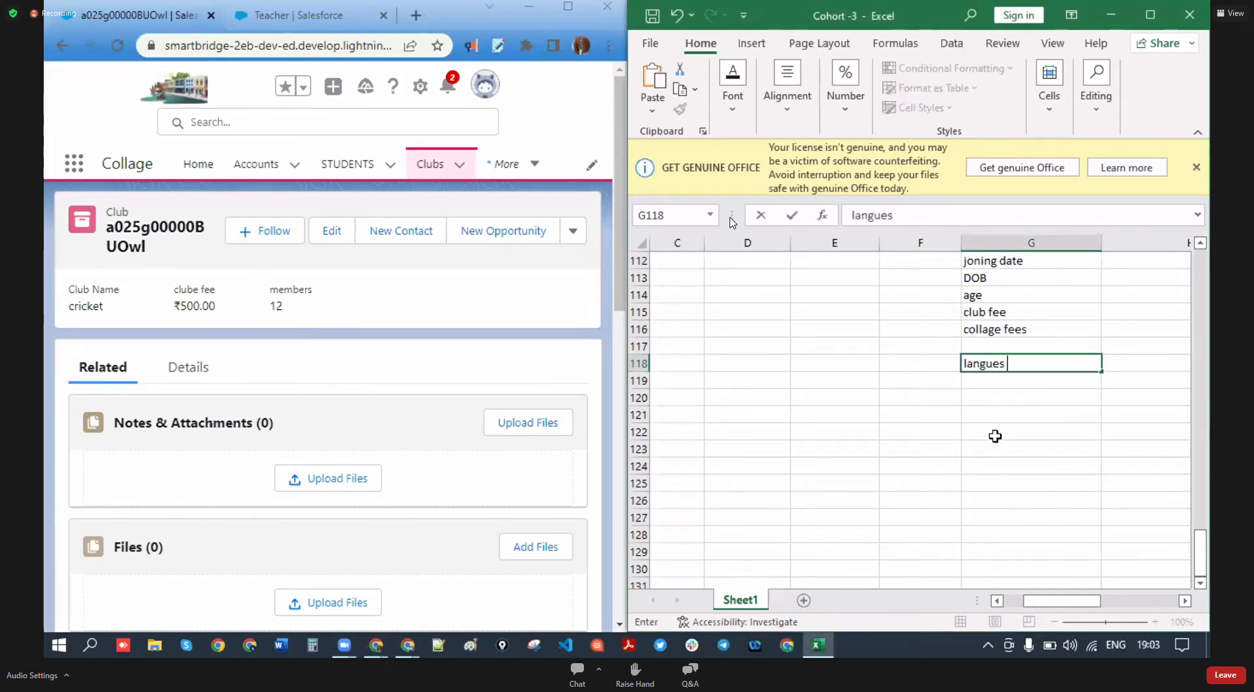
key(BackSpace)
key(BackSpace)
text(ages known)
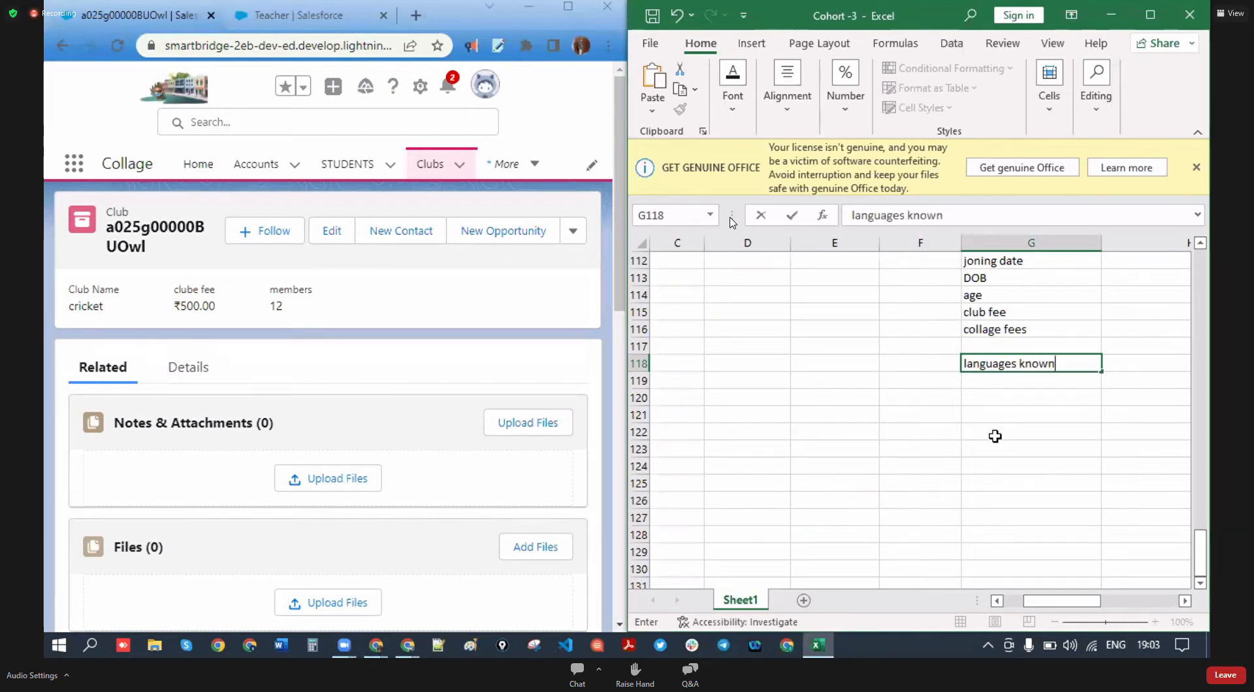
click(1030, 442)
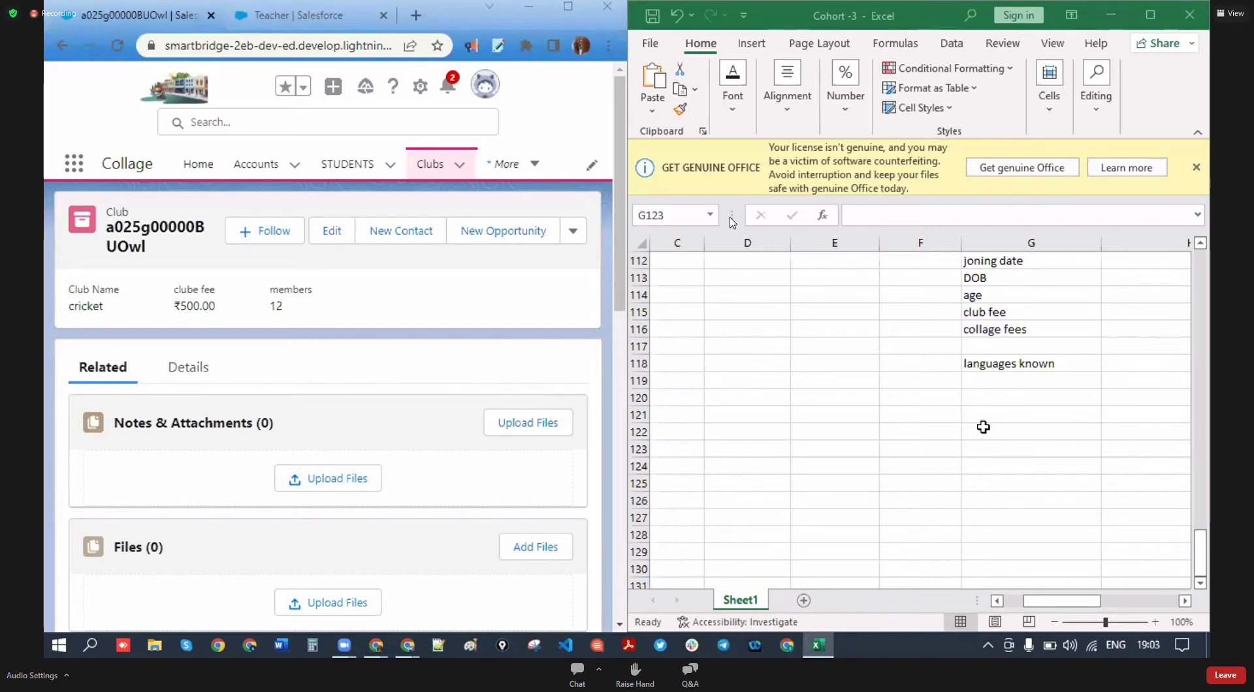
scroll(1028, 371, up, 1)
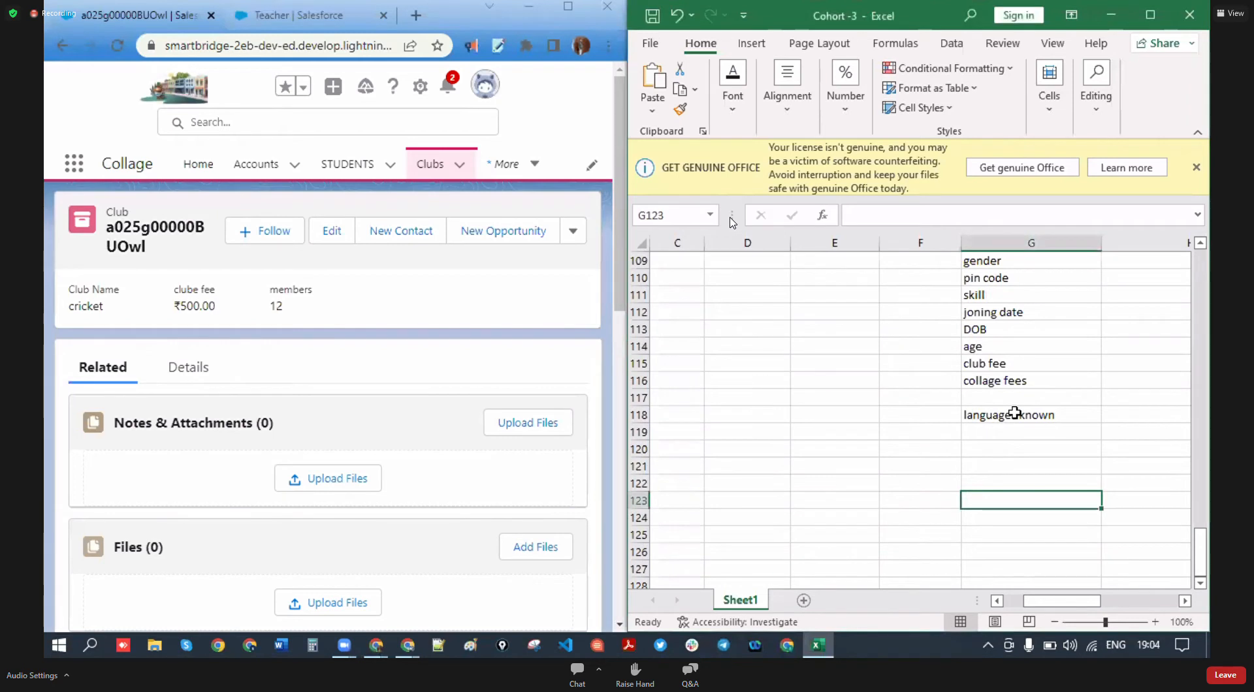
click(1017, 417)
click(1011, 399)
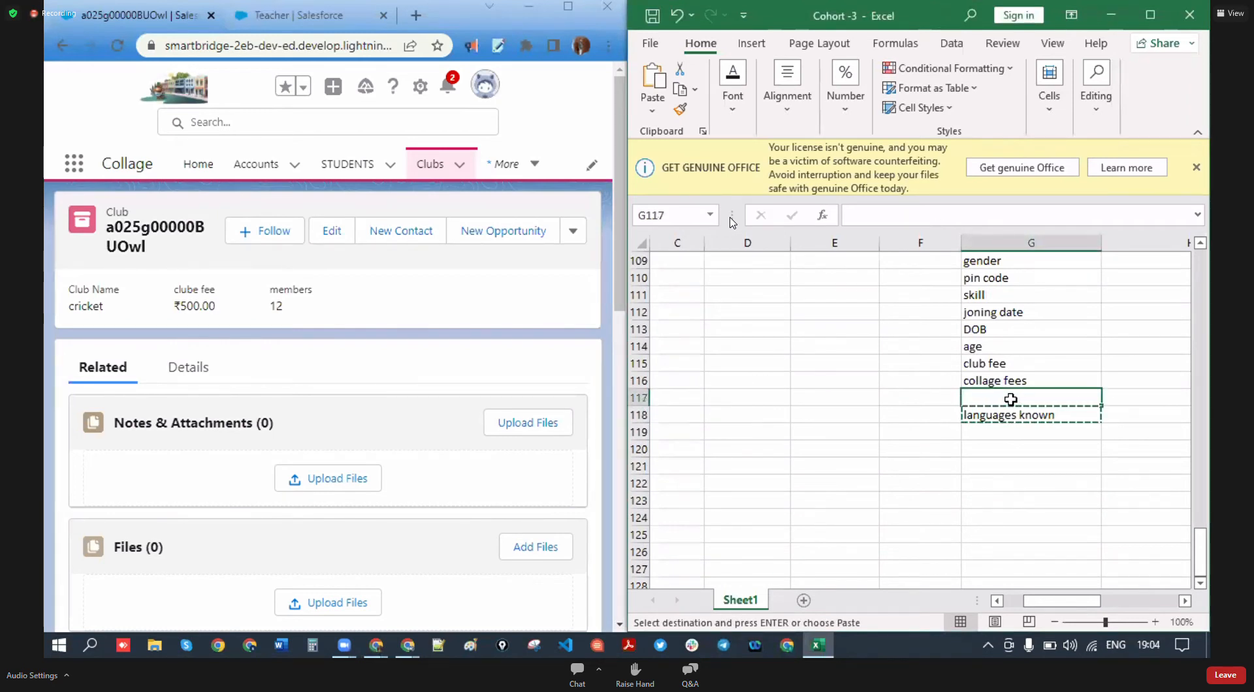
key(Return)
scroll(928, 436, up, 5)
scroll(927, 436, down, 1)
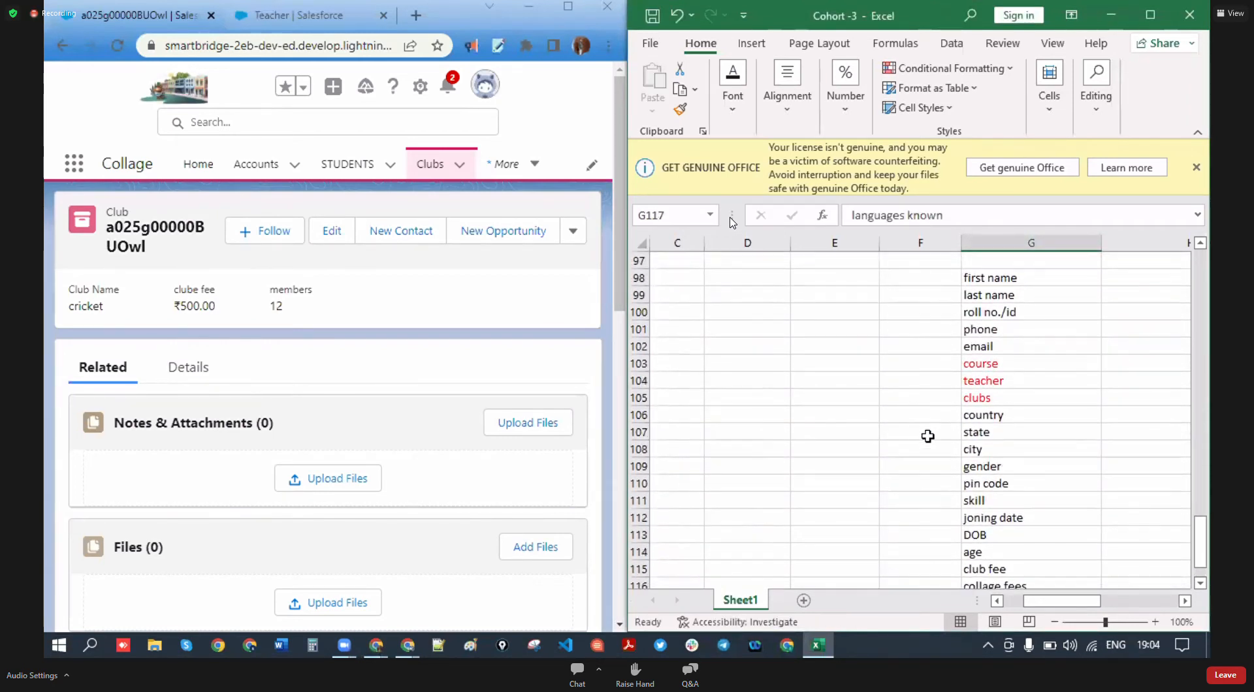
scroll(904, 411, down, 1)
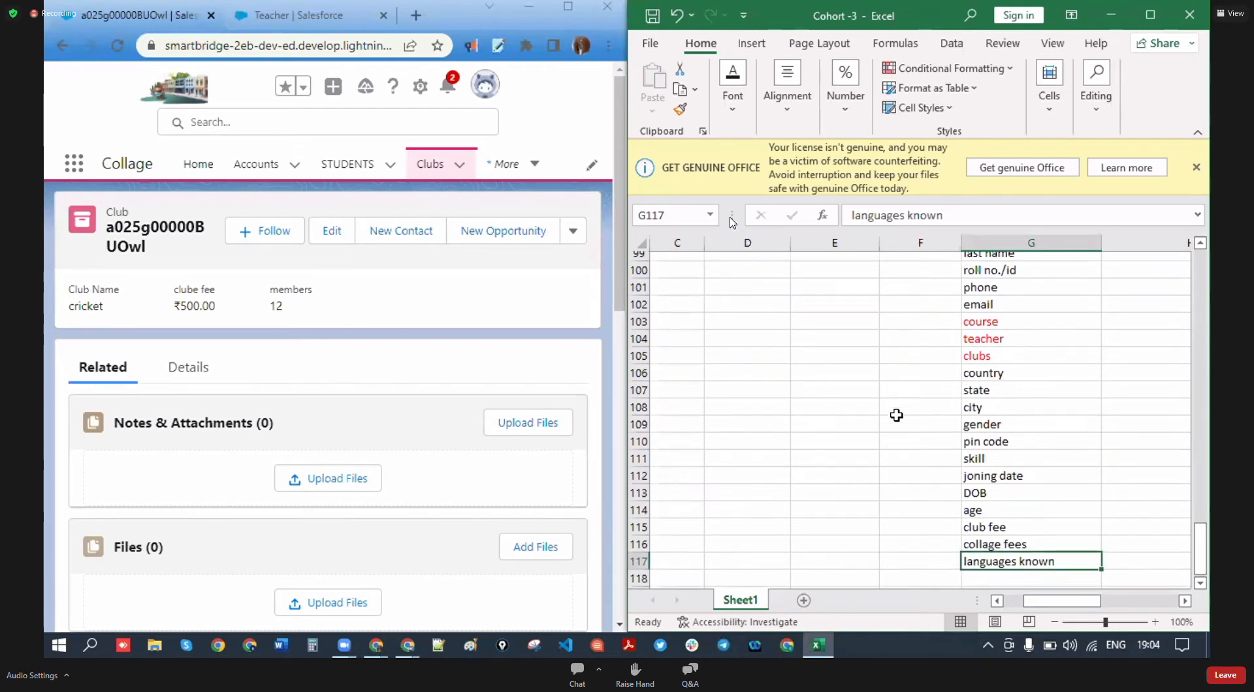
scroll(896, 416, up, 2)
click(987, 295)
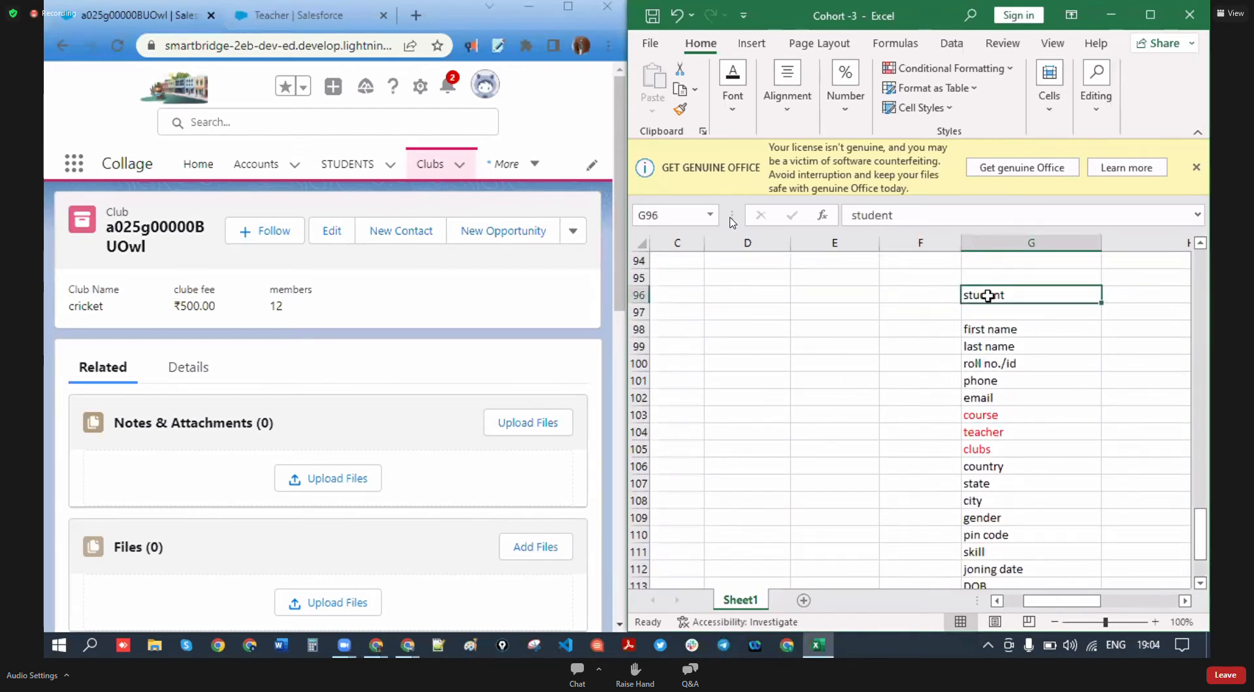
drag(988, 296, 910, 330)
click(920, 397)
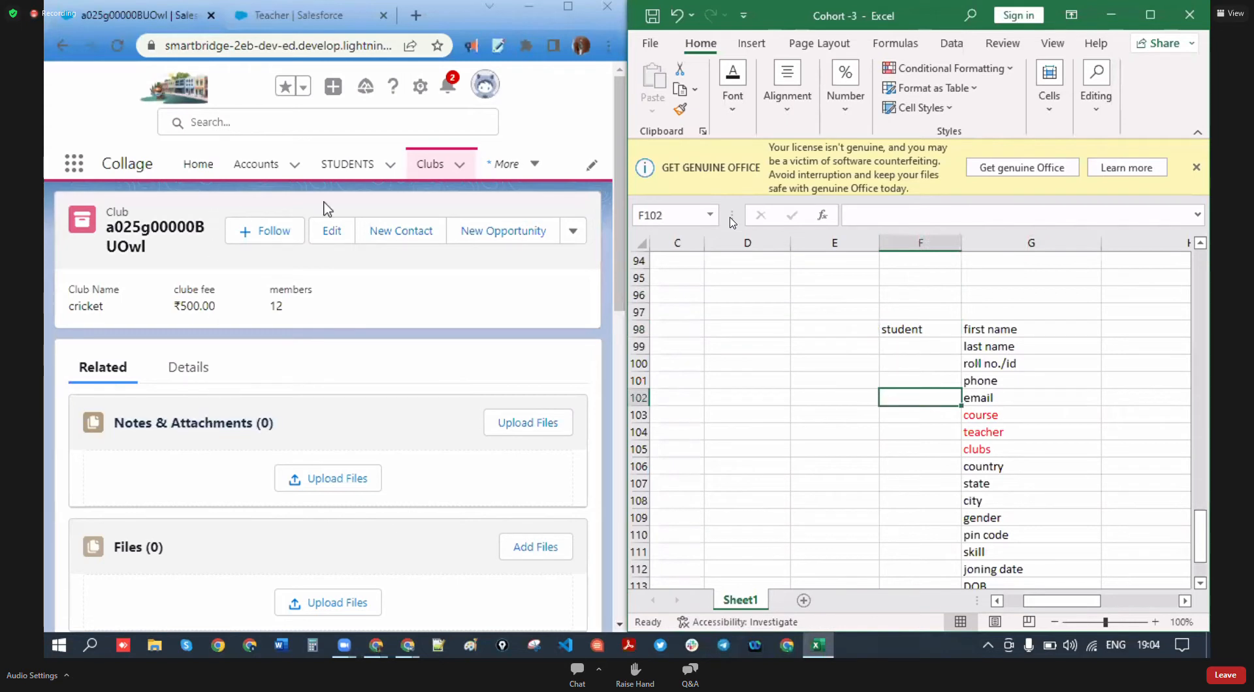
click(354, 173)
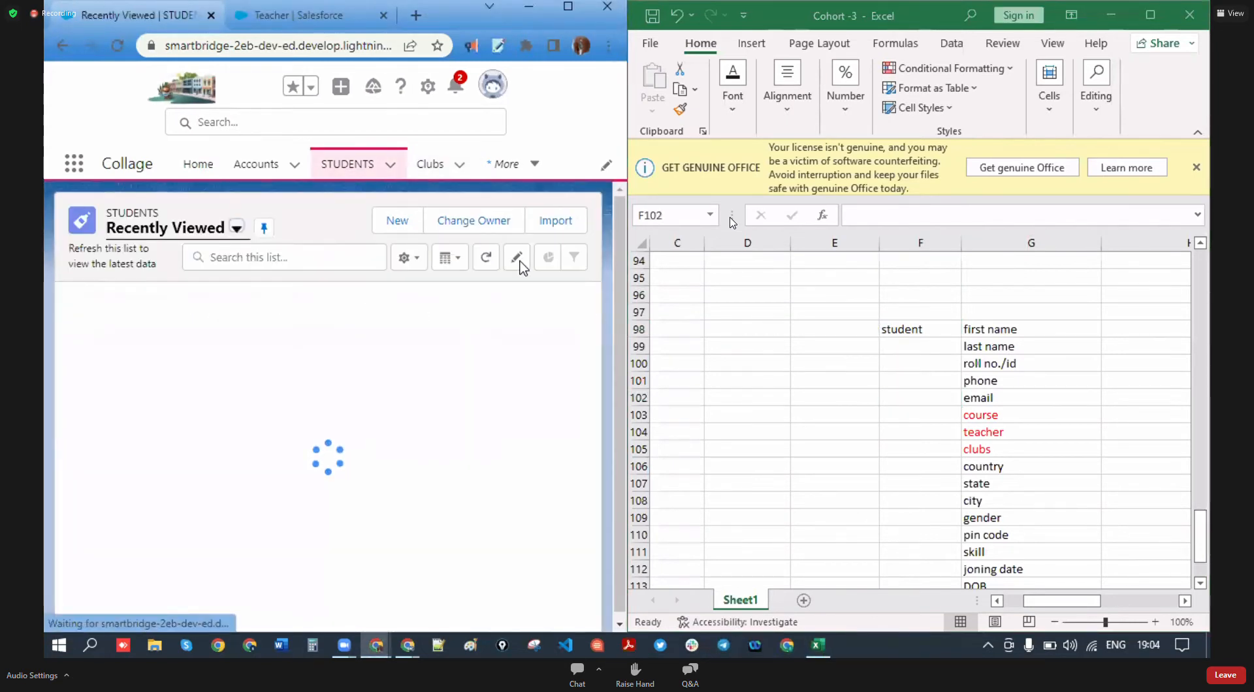
- Check the New STUDENT form's STUDENT Name field against Excel's roll no./id entry, then close the form unsaved
click(513, 220)
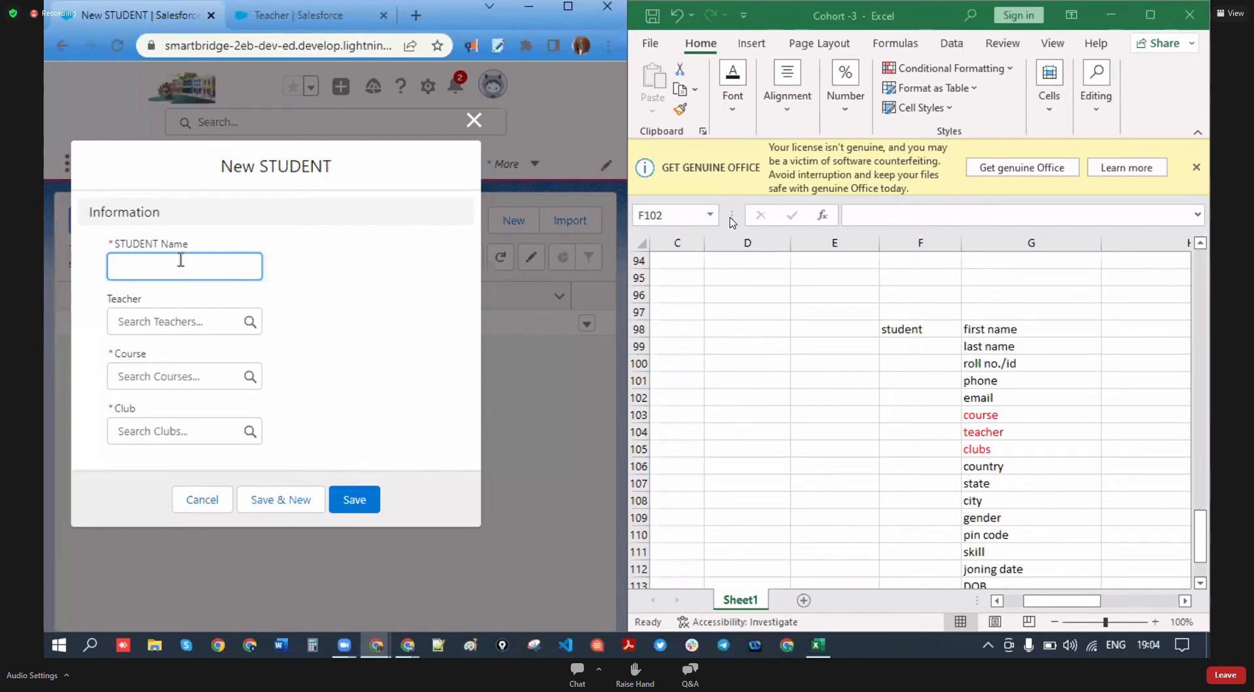
drag(198, 241, 115, 243)
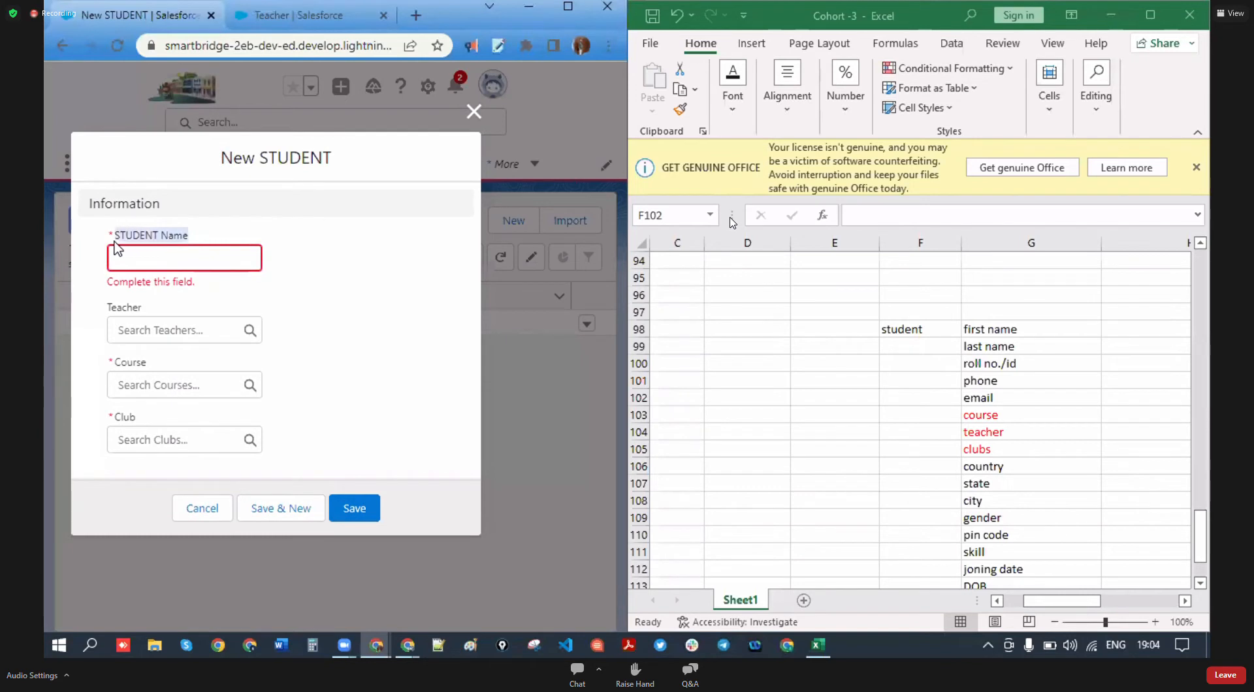
click(202, 247)
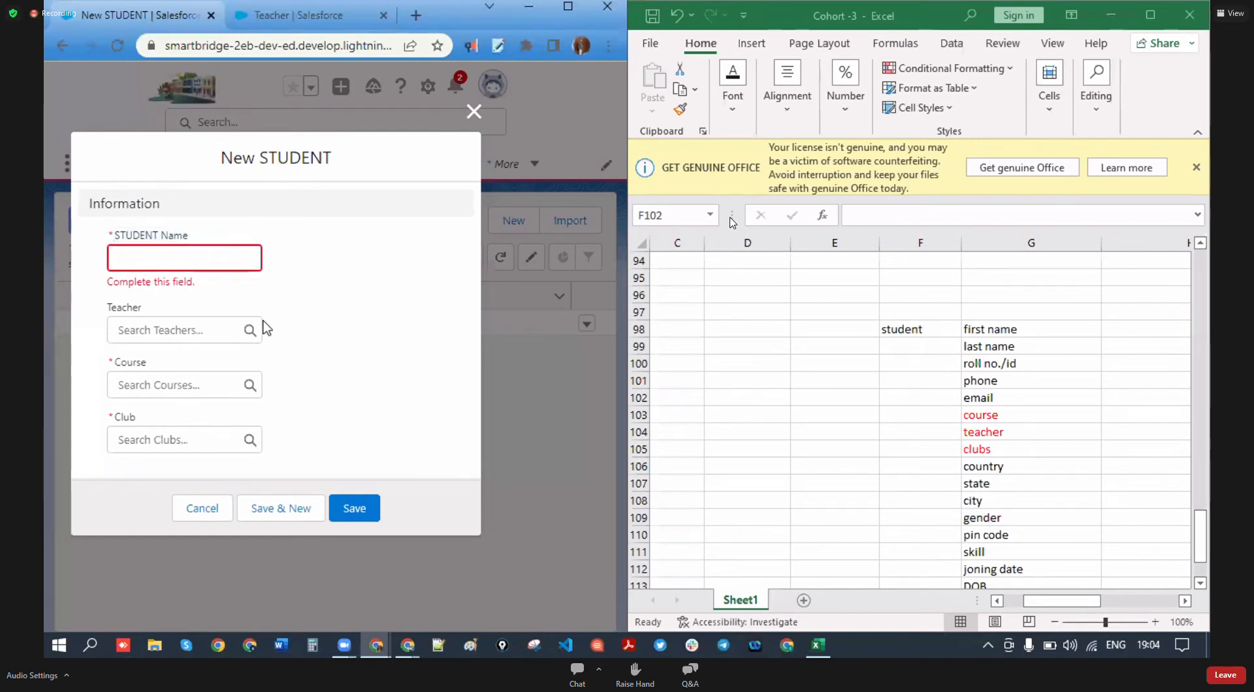
click(1031, 358)
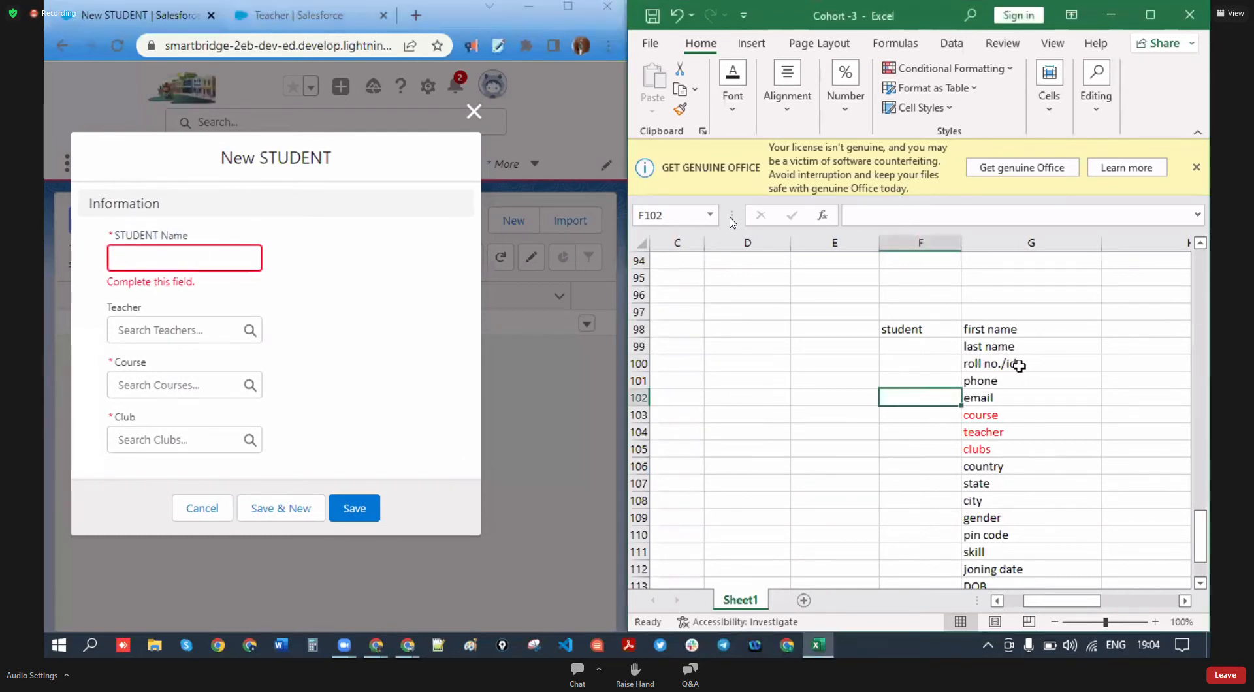
click(1050, 371)
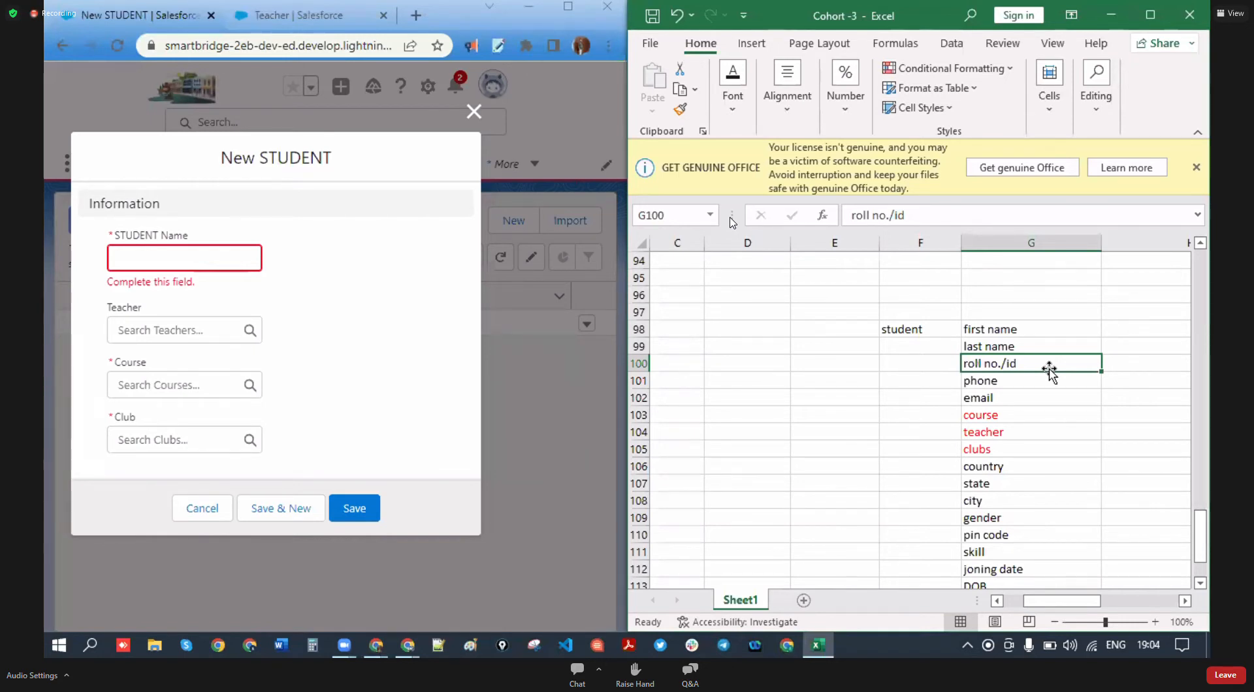
click(1142, 363)
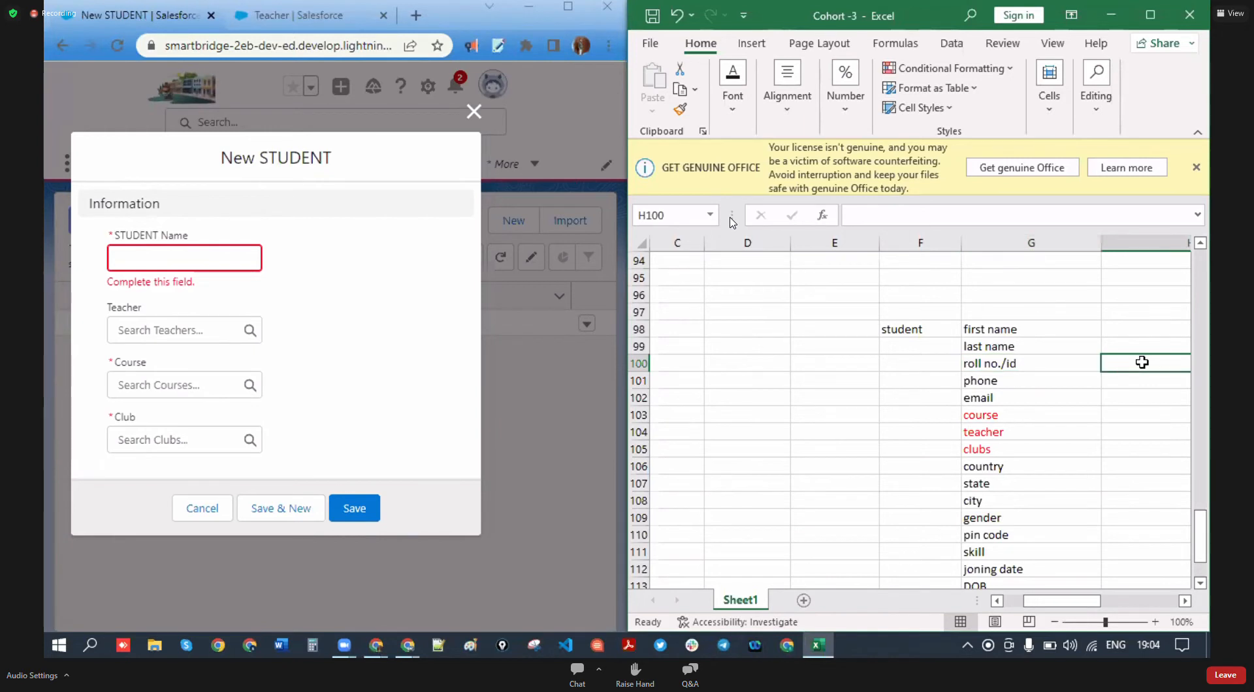
click(474, 112)
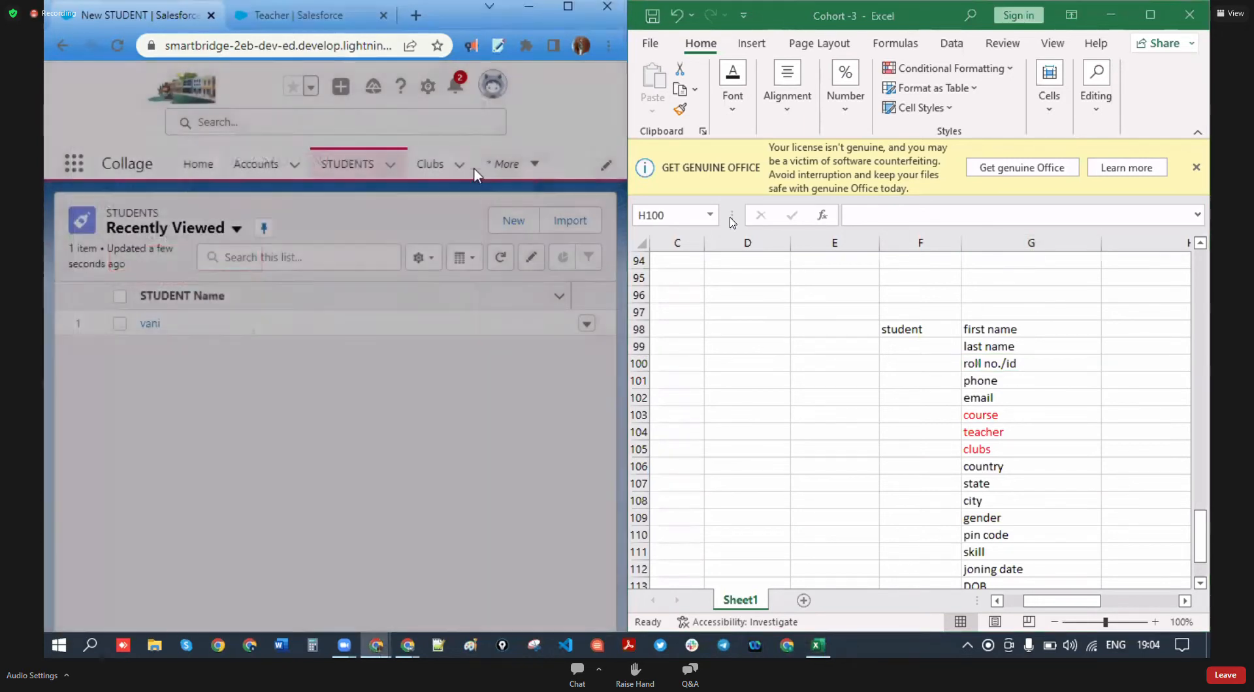
- Open the STUDENT object's Fields & Relationships in Object Manager via Edit Object
click(358, 171)
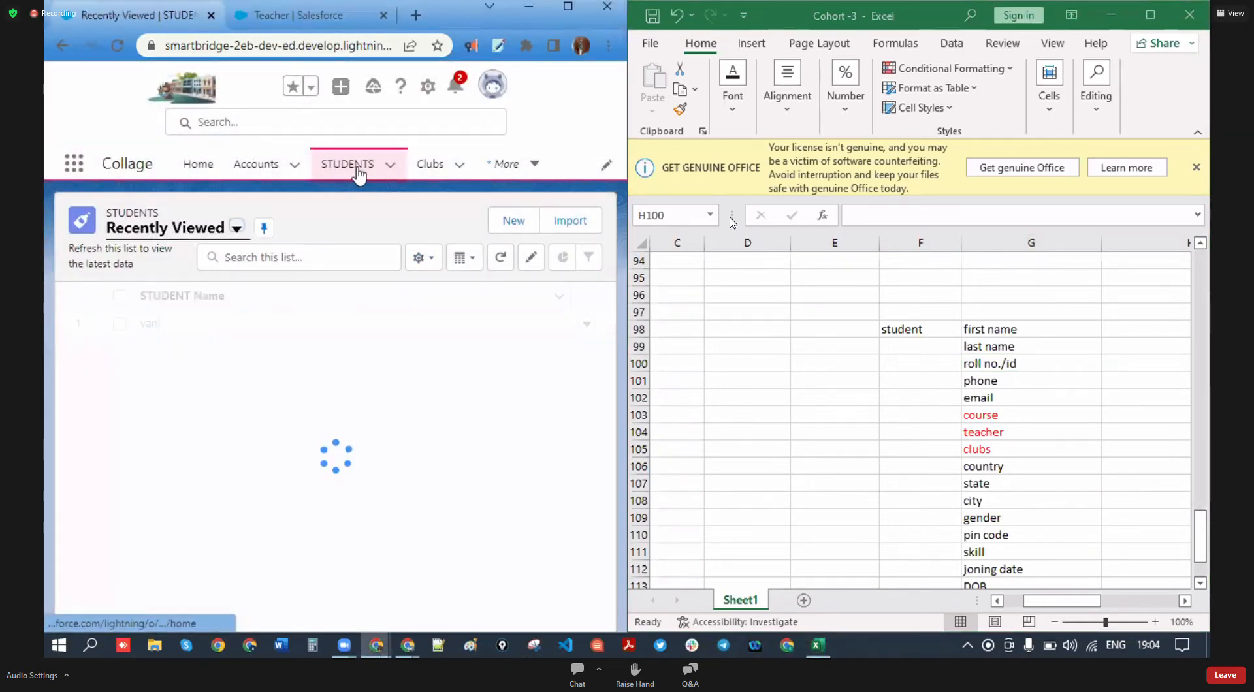
click(428, 87)
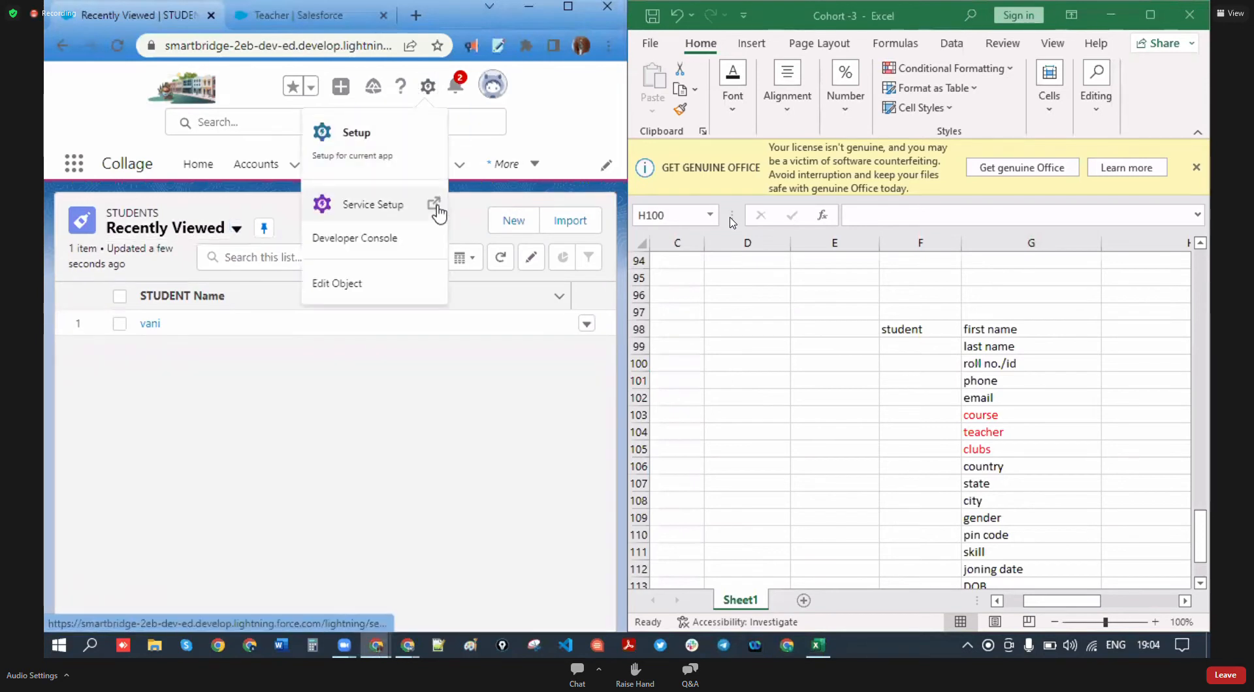
click(354, 284)
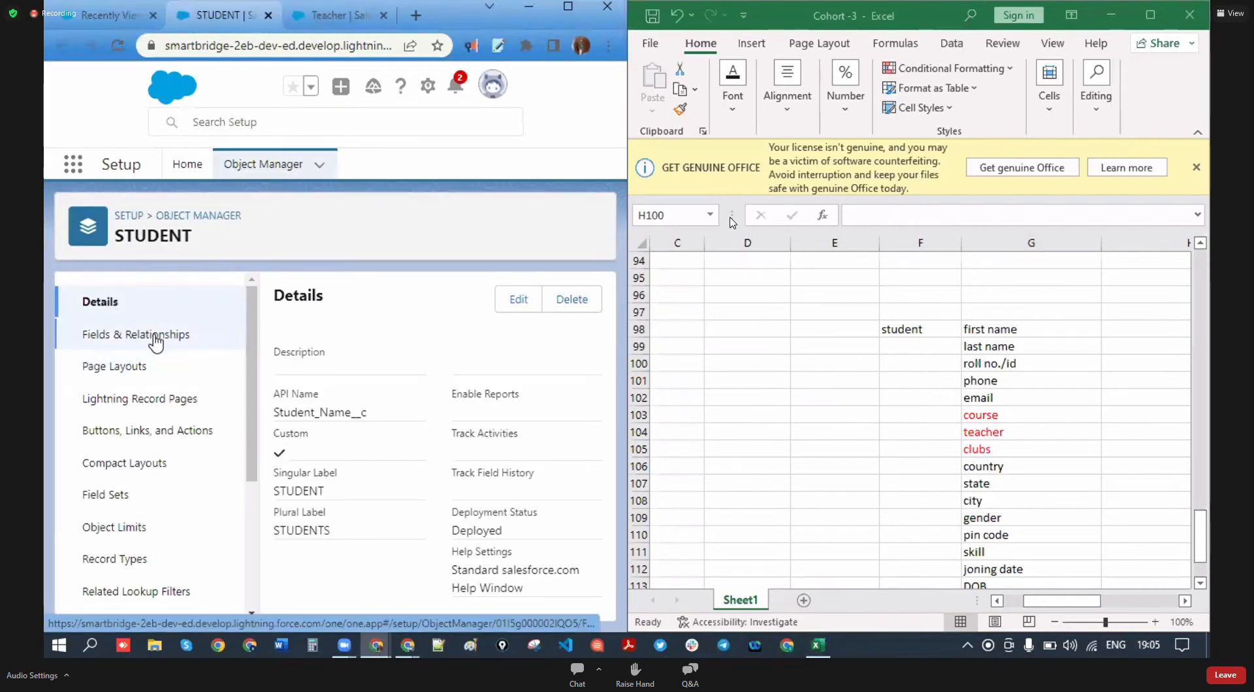
click(156, 335)
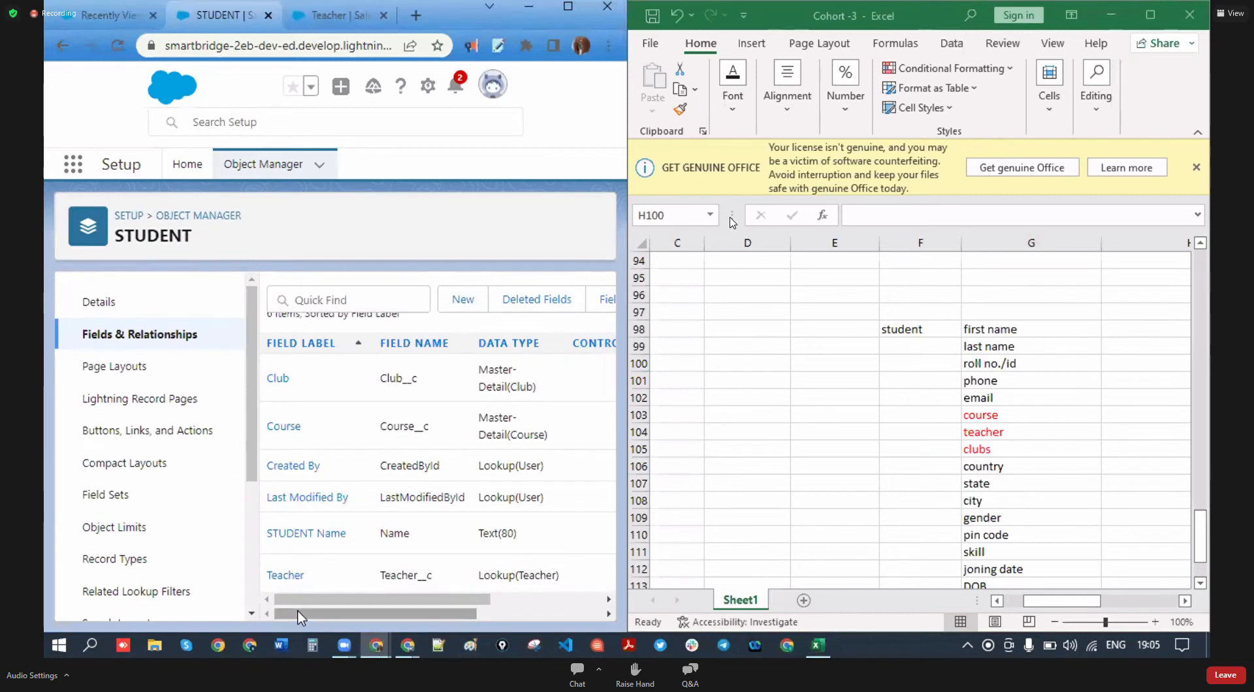
drag(324, 597, 362, 596)
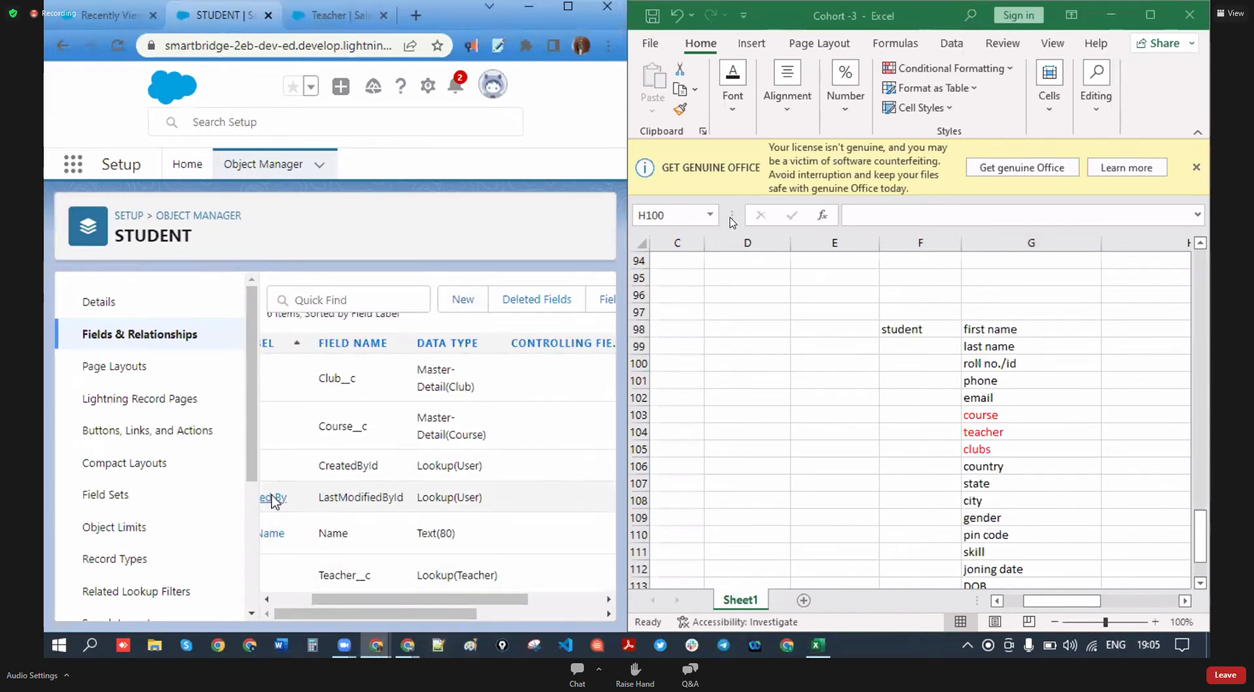
- Check the roll no./id cell in Excel, then edit the STUDENT Name field
click(997, 369)
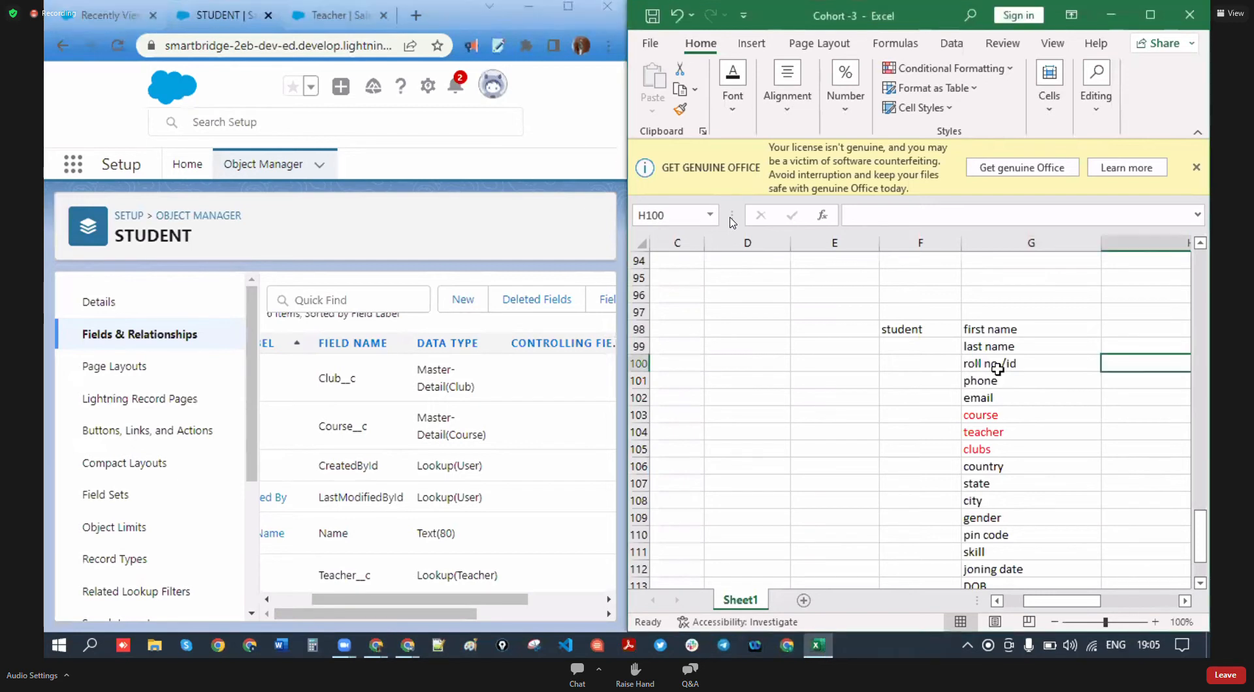
click(993, 365)
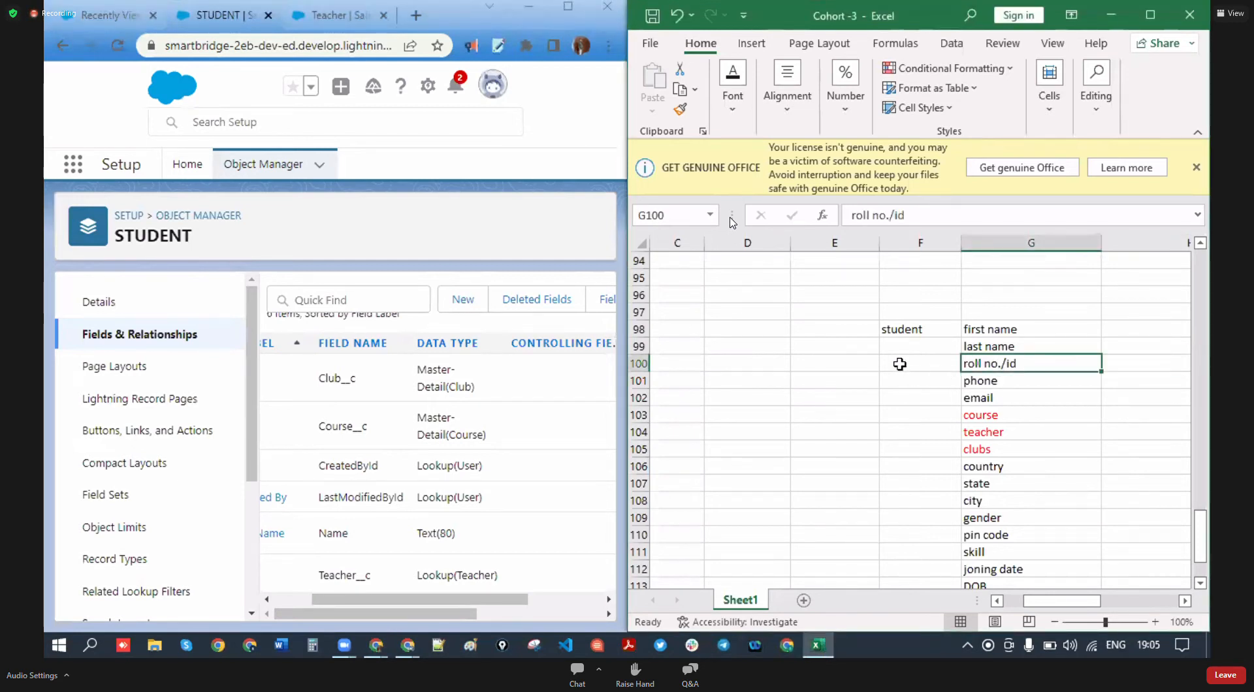
drag(408, 599, 369, 600)
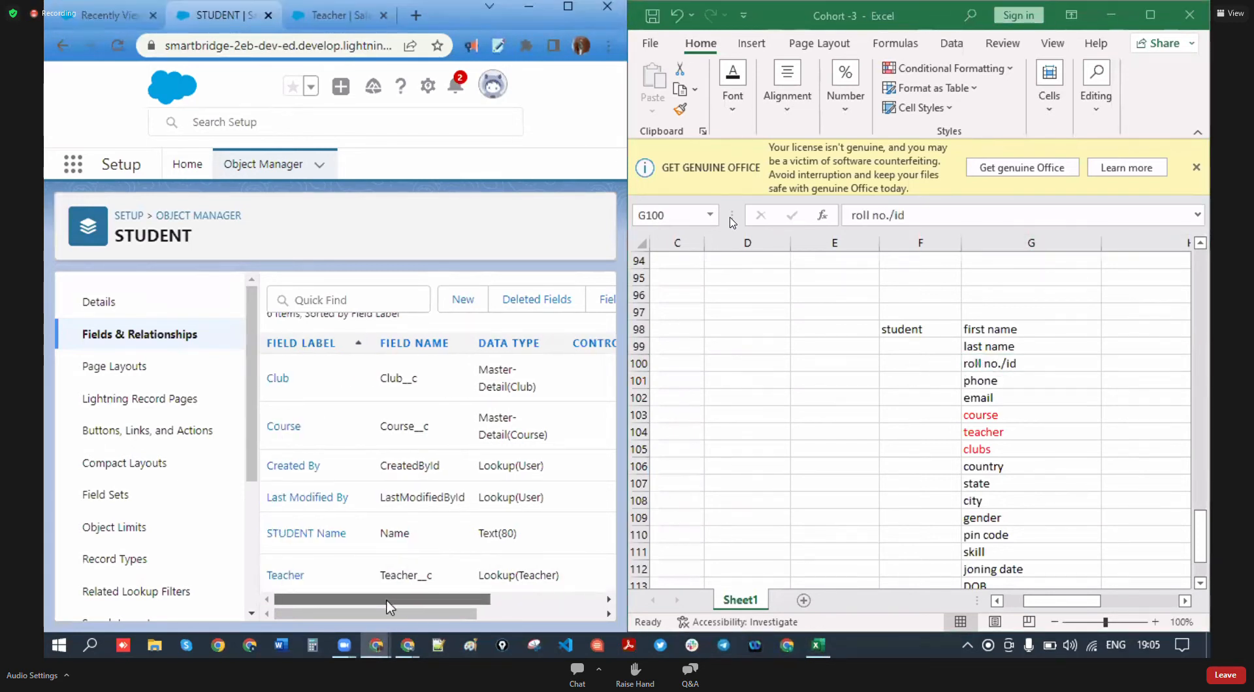
drag(343, 530, 307, 533)
drag(387, 599, 498, 598)
click(591, 532)
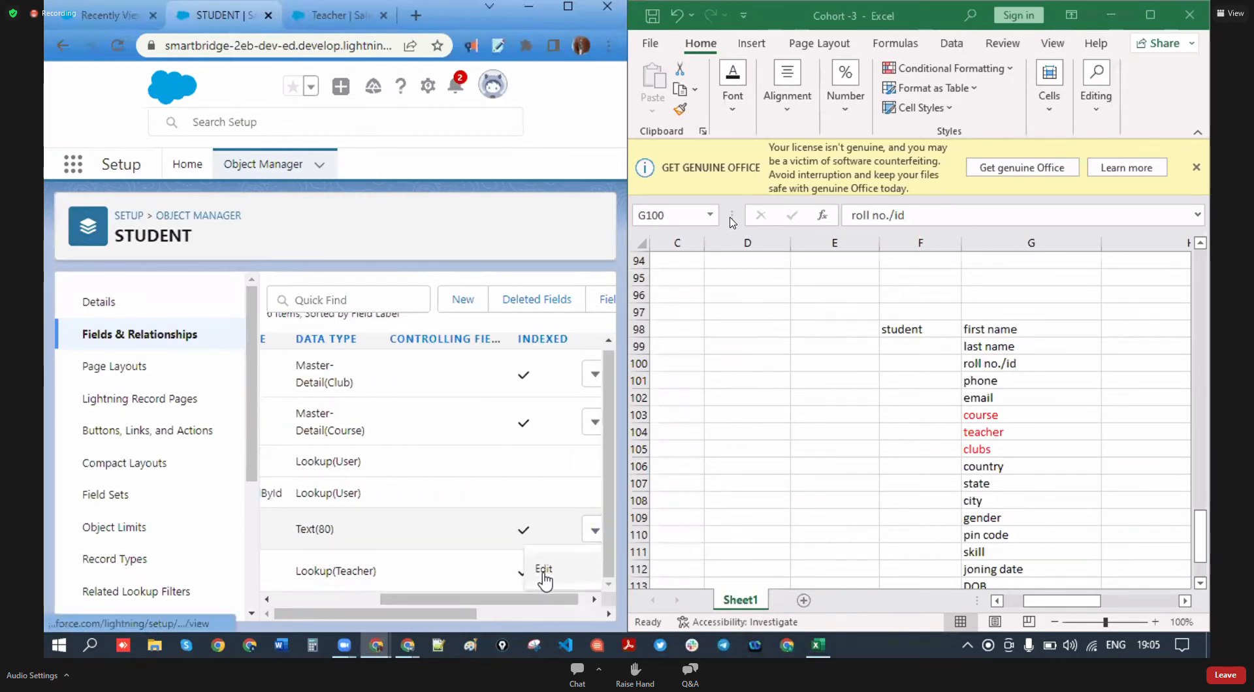
click(541, 573)
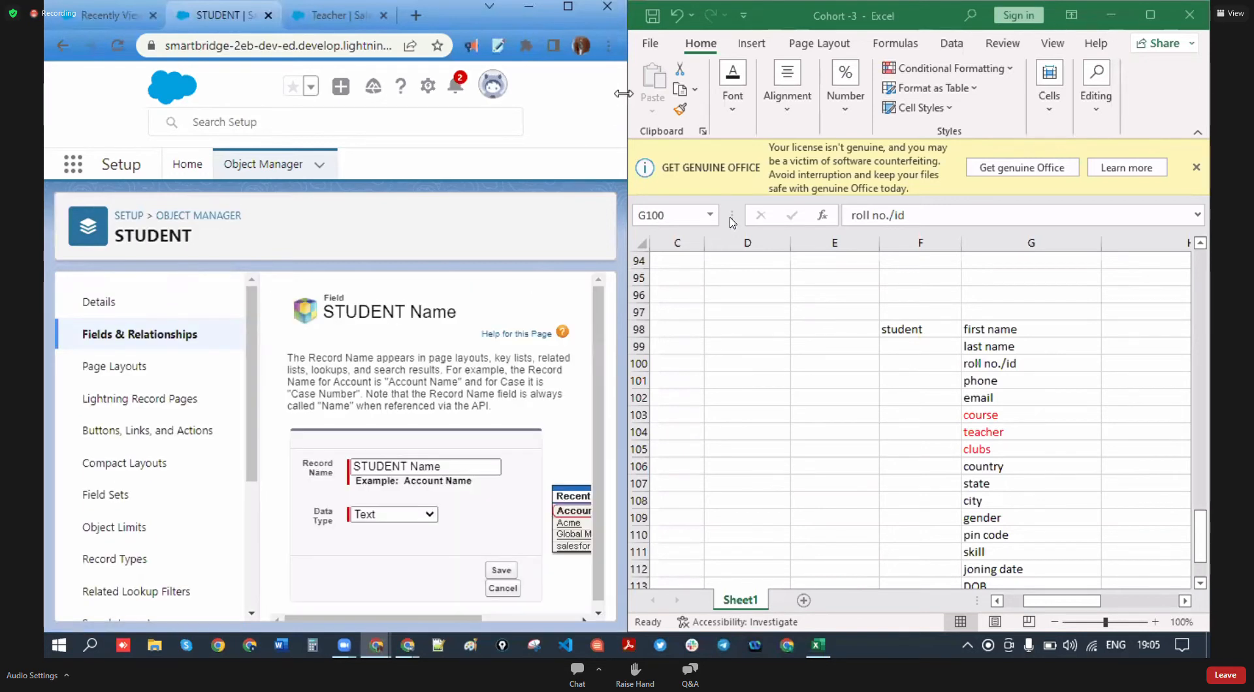
- Replace the record name STUDENT Name with 'Student Roll NO.'
click(456, 461)
drag(454, 461, 344, 469)
text(Student )
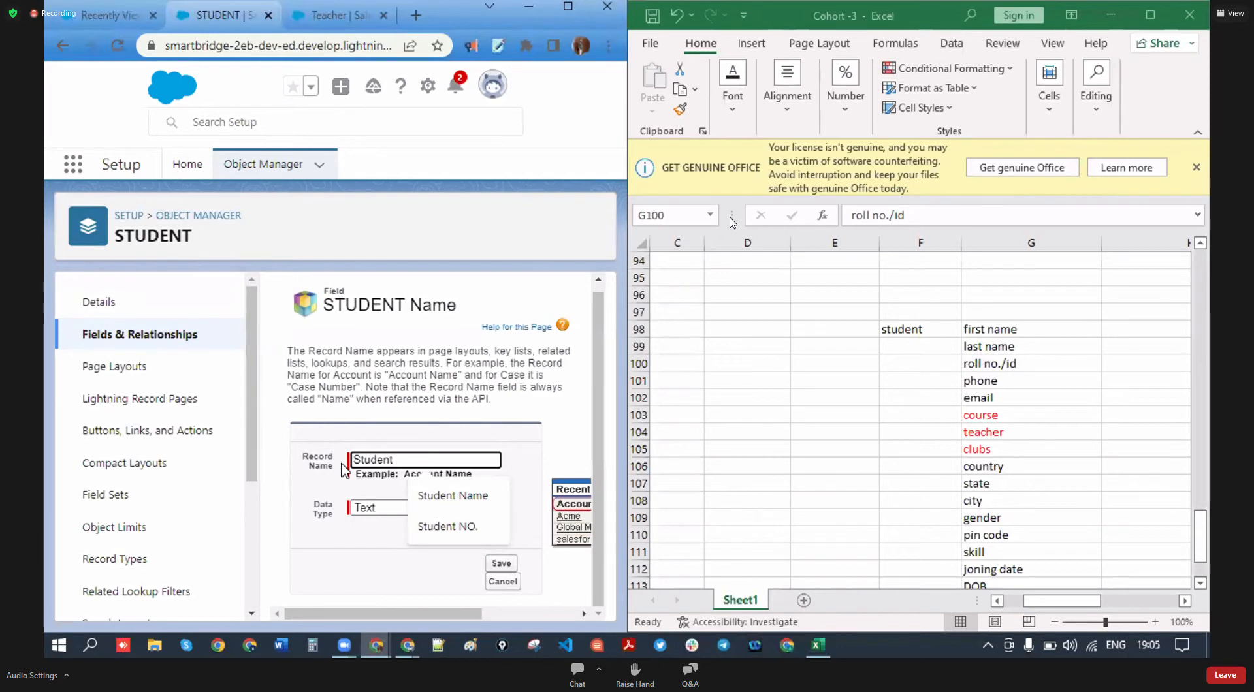
text(Roo)
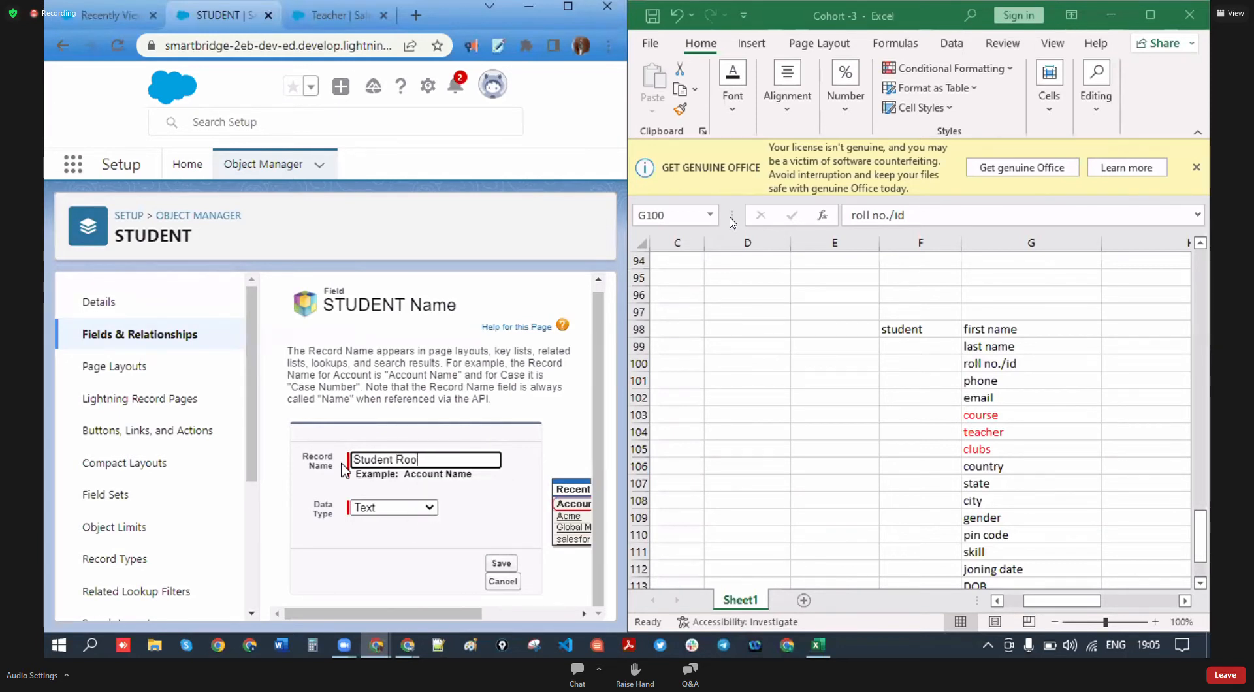
key(BackSpace)
text(ll NO.)
click(394, 508)
- Make the record name an Auto Number with display format 22ABC-{0000}
click(399, 537)
scroll(411, 535, down, 1)
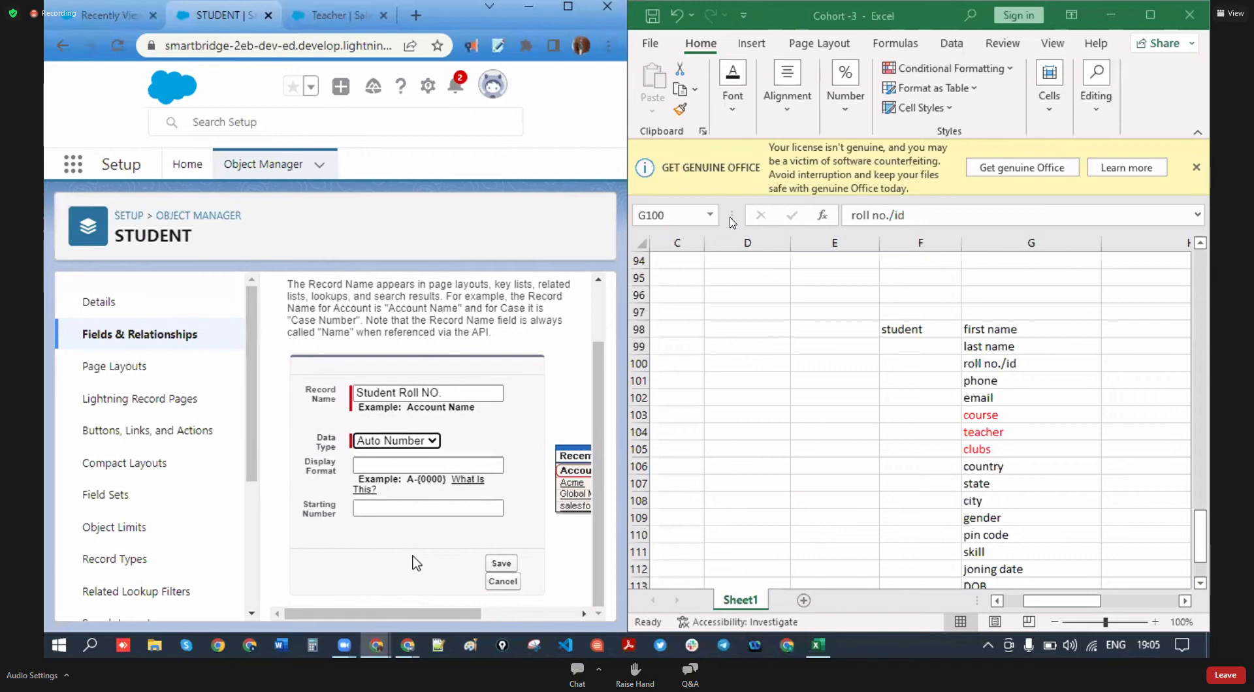
click(368, 465)
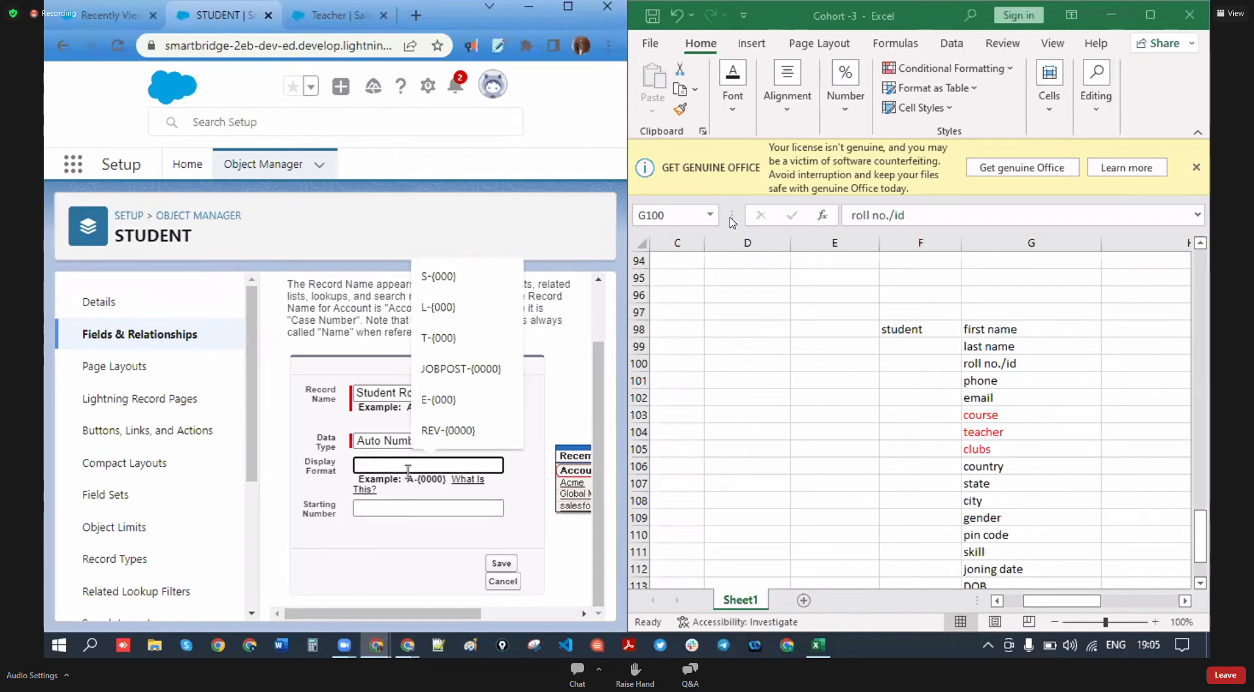
text(stu-{0000)
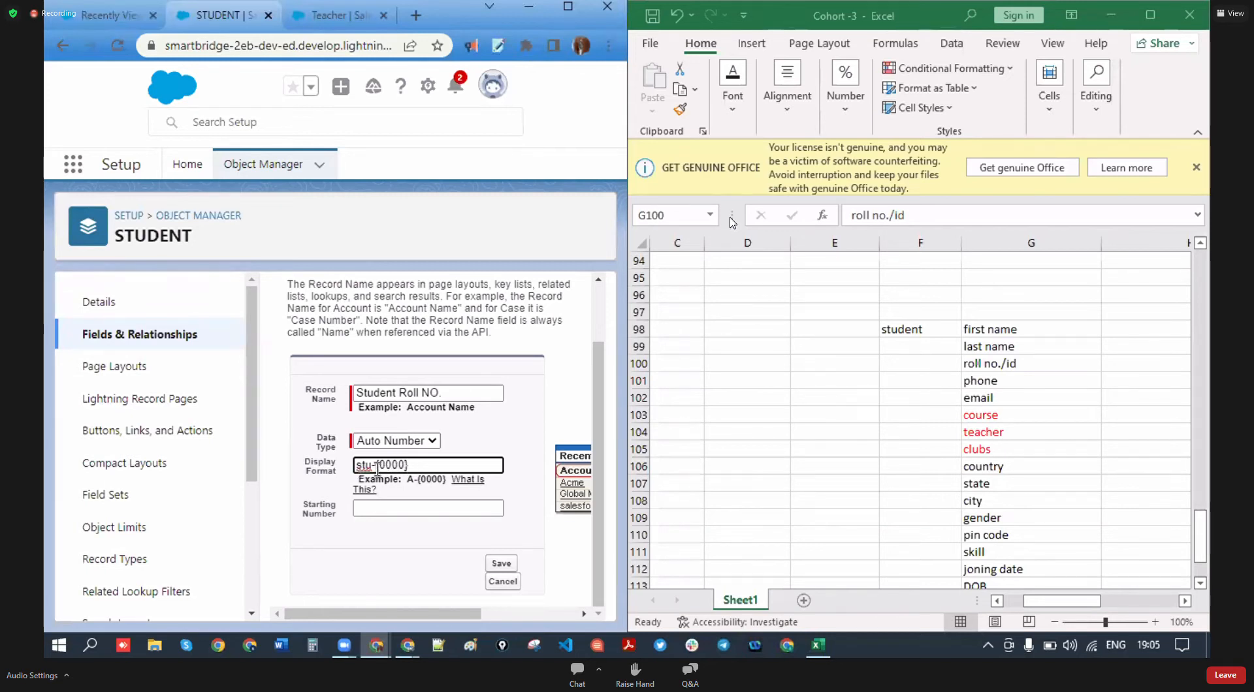
key(BackSpace)
key(BackSpace)
key(BackSpace)
text(-)
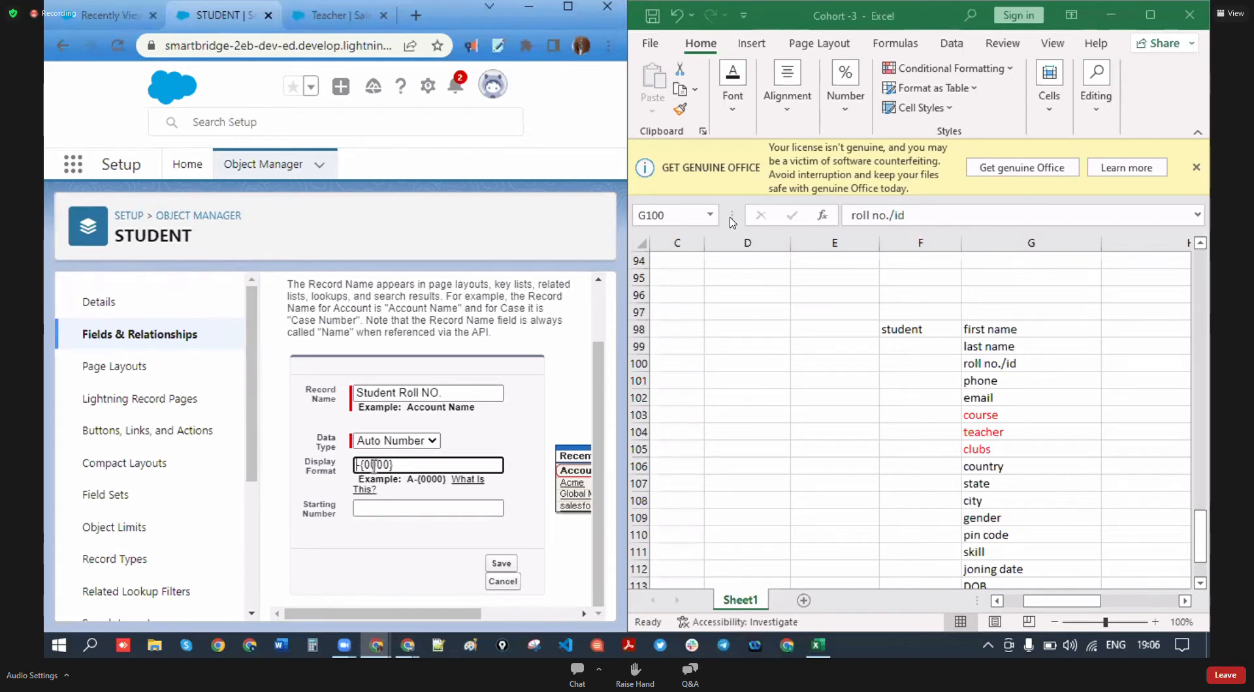
text($)
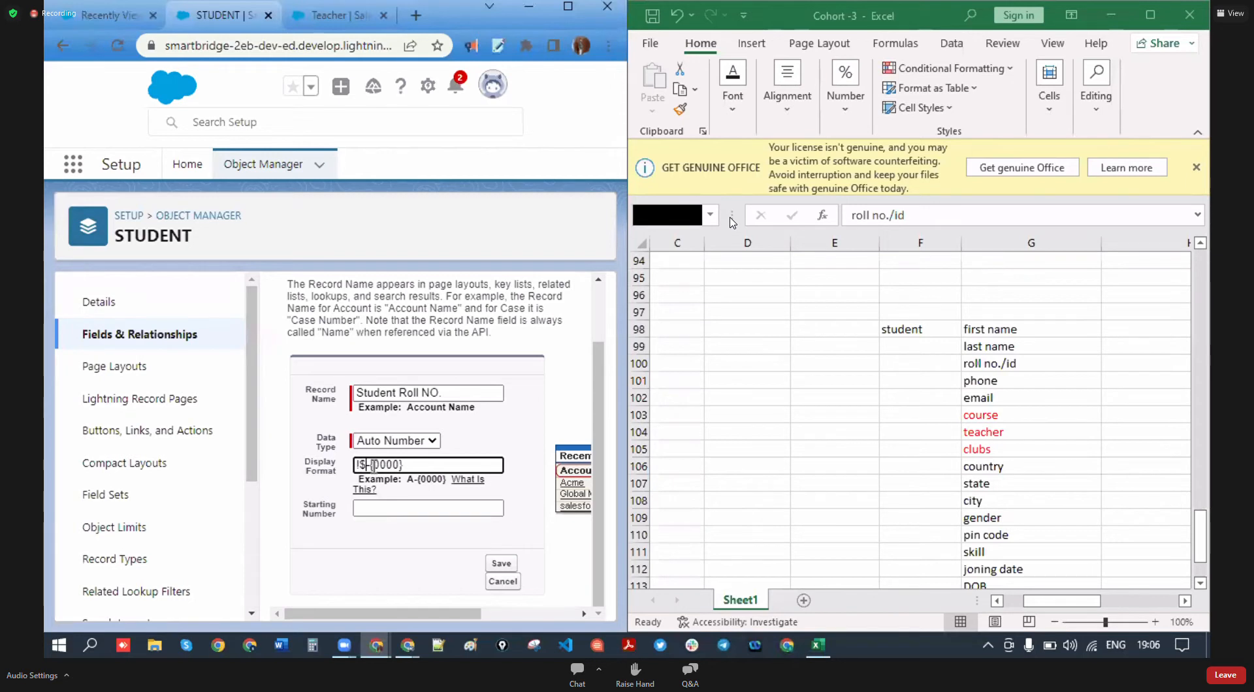
key(BackSpace)
text(22ABC)
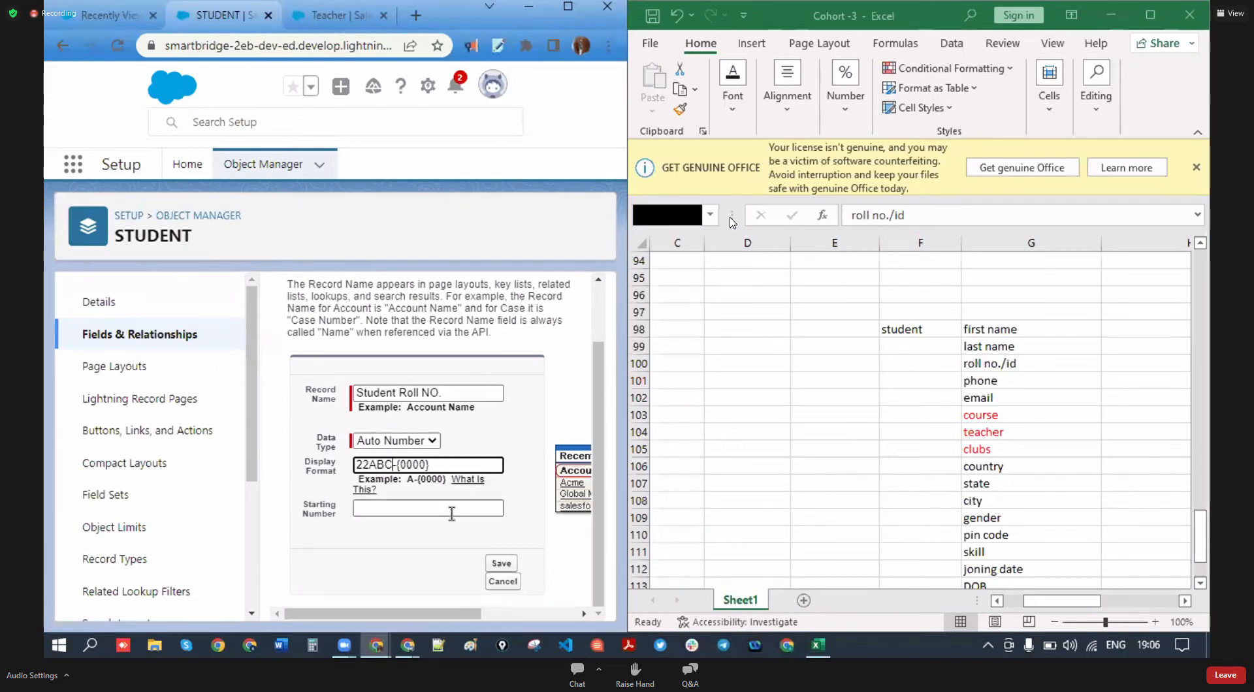
click(337, 510)
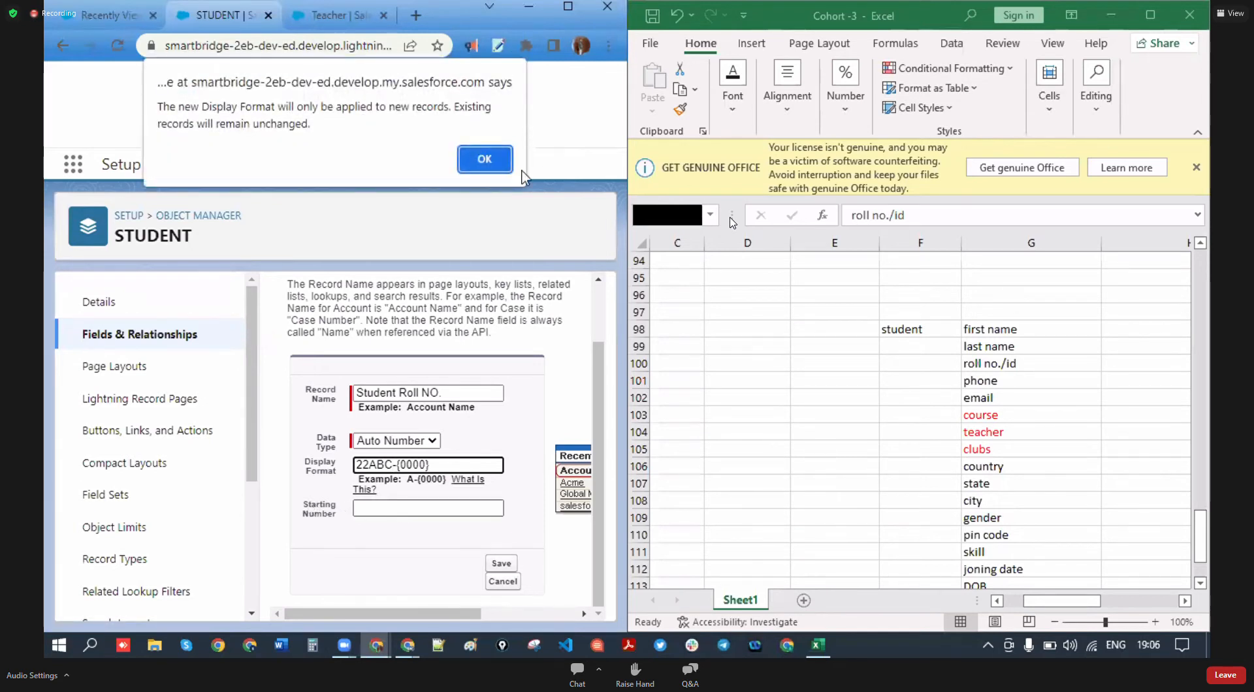
click(484, 158)
- Set the starting number to 100 and save the record name settings
click(392, 509)
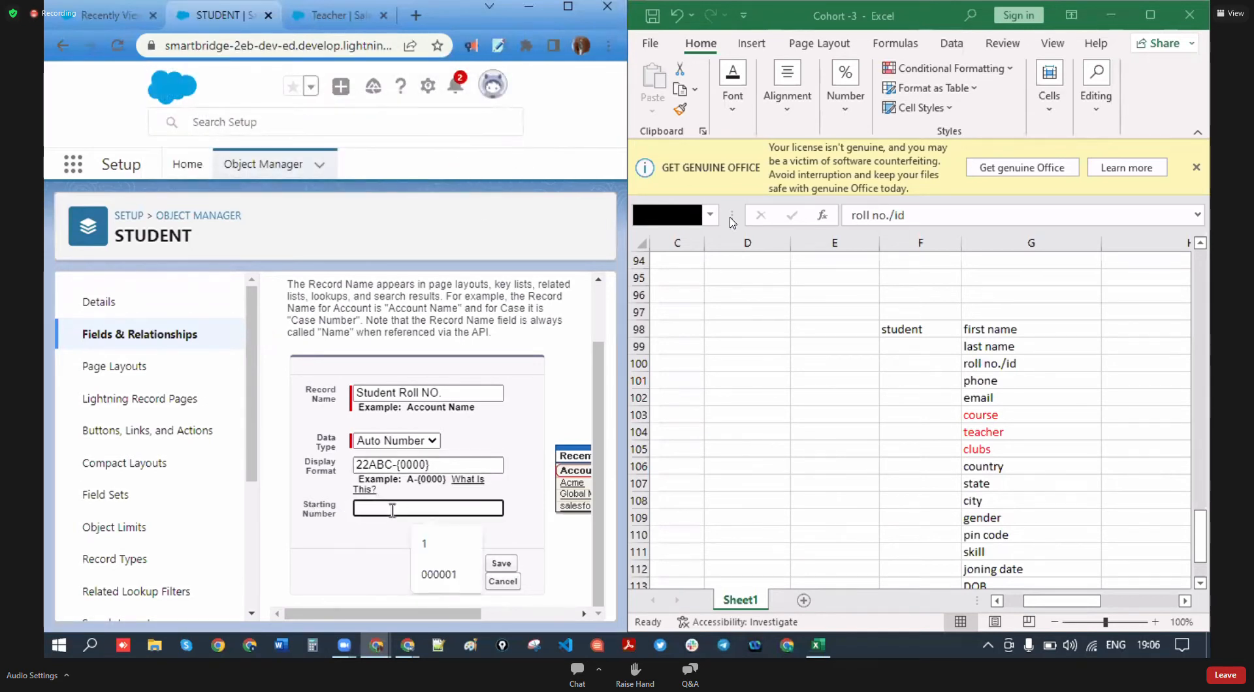
text(10000)
key(BackSpace)
key(BackSpace)
key(BackSpace)
key(BackSpace)
key(BackSpace)
text(1)
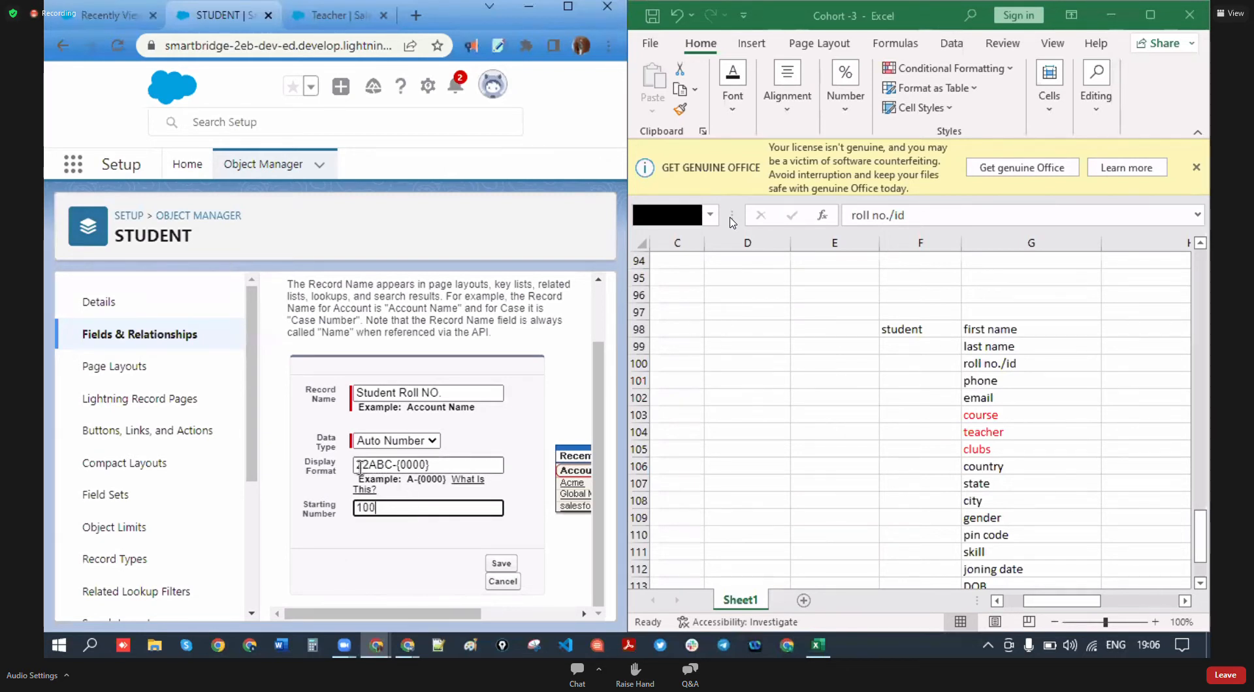
double_click(364, 509)
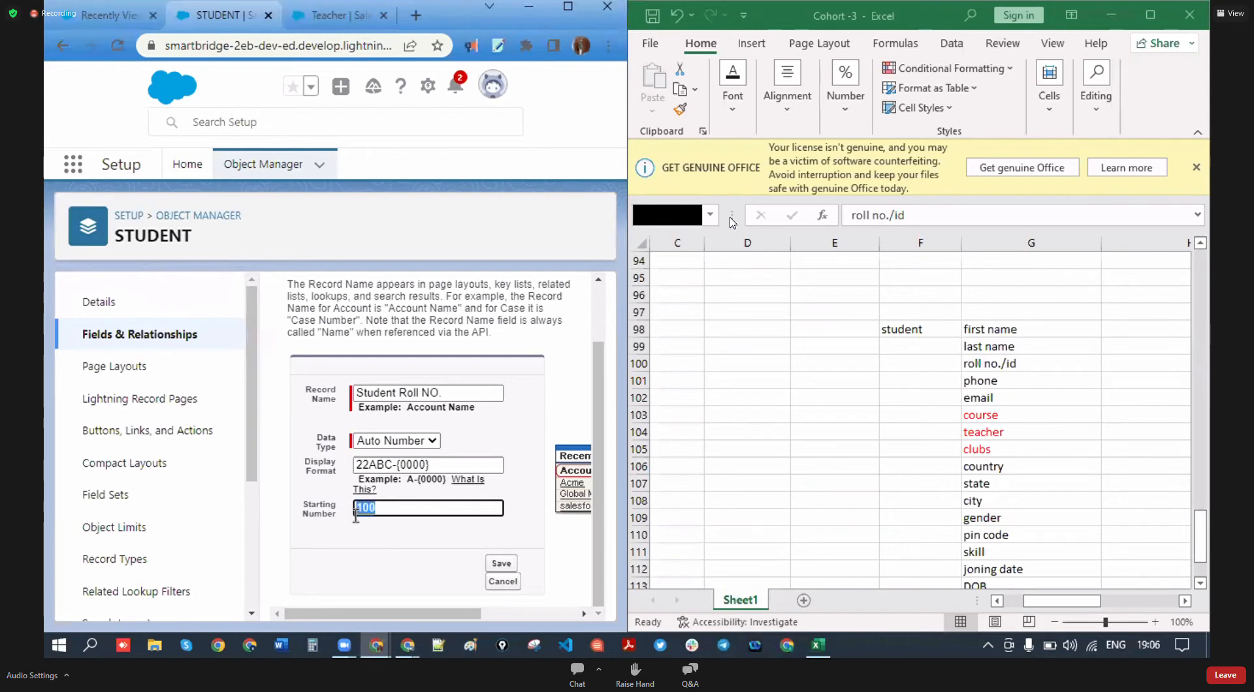
click(509, 566)
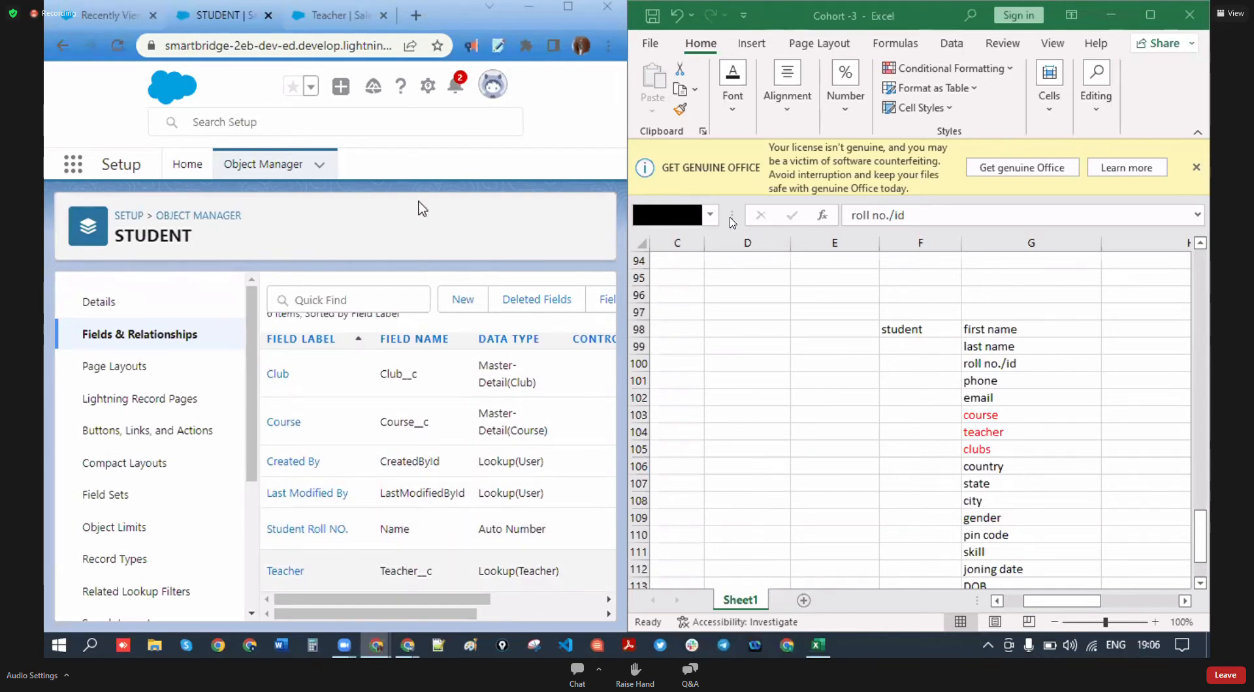
- Reload Salesforce and open the STUDENTS records list
click(113, 26)
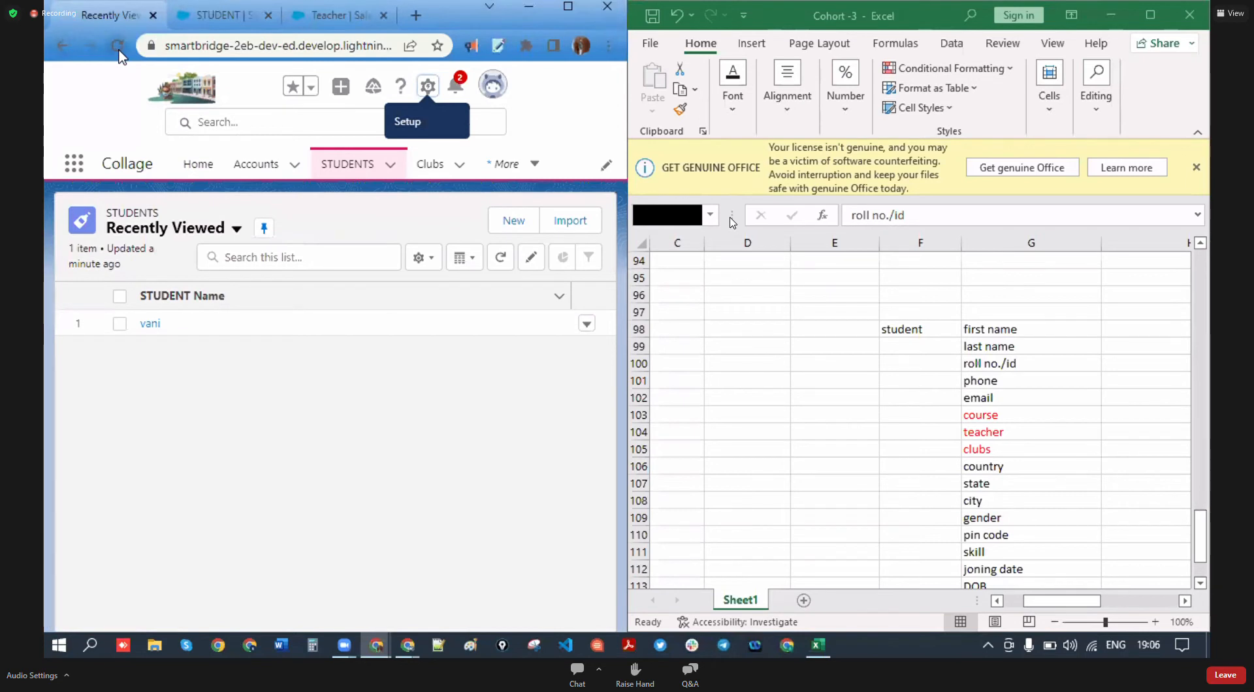
click(119, 51)
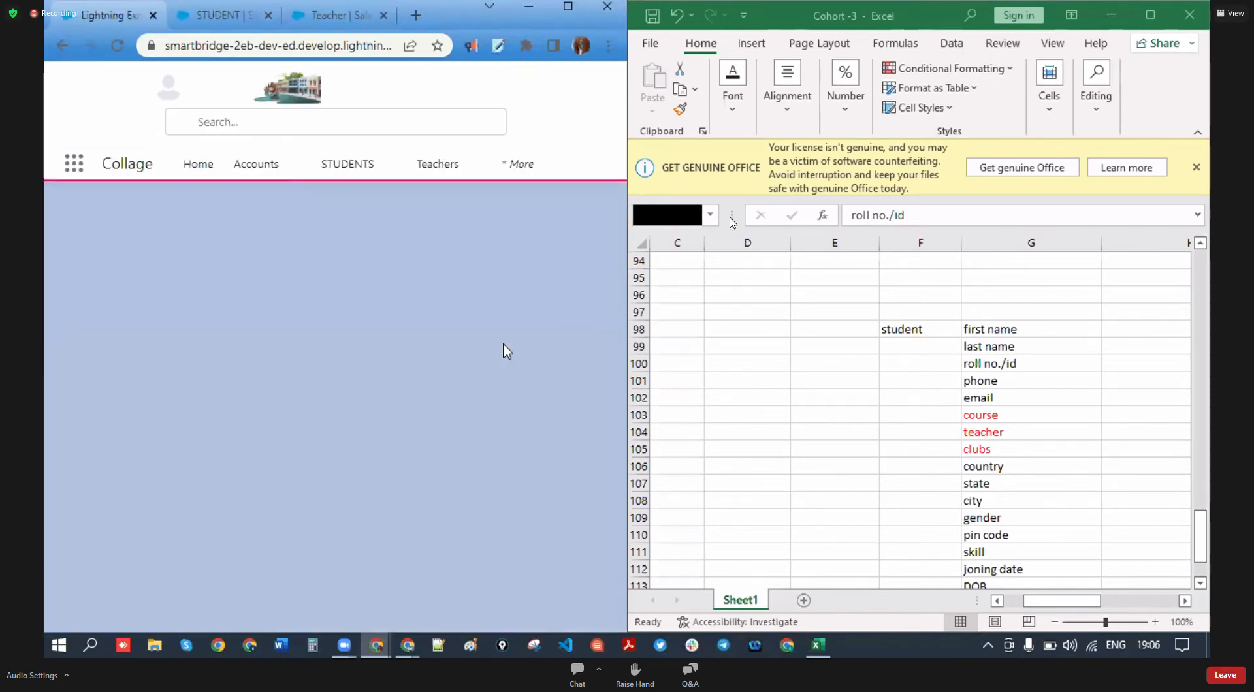
click(343, 168)
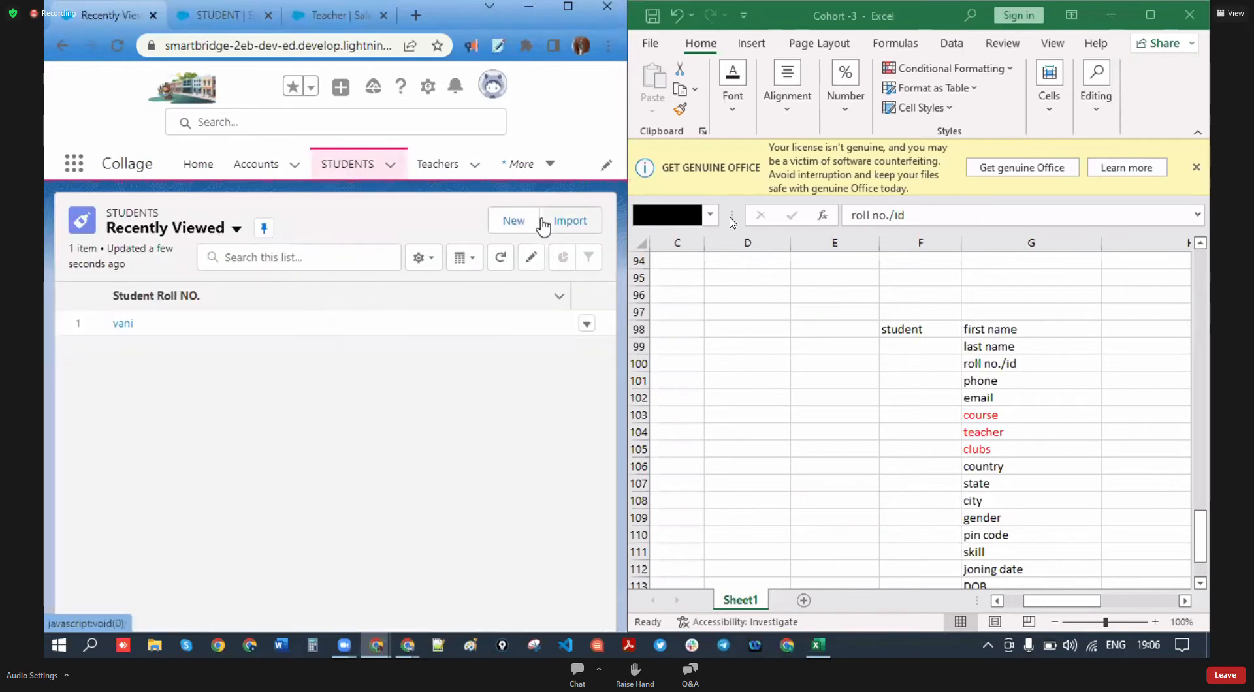
- Verify the New STUDENT form now shows the Student Roll NO. label, then close it unsaved
click(529, 225)
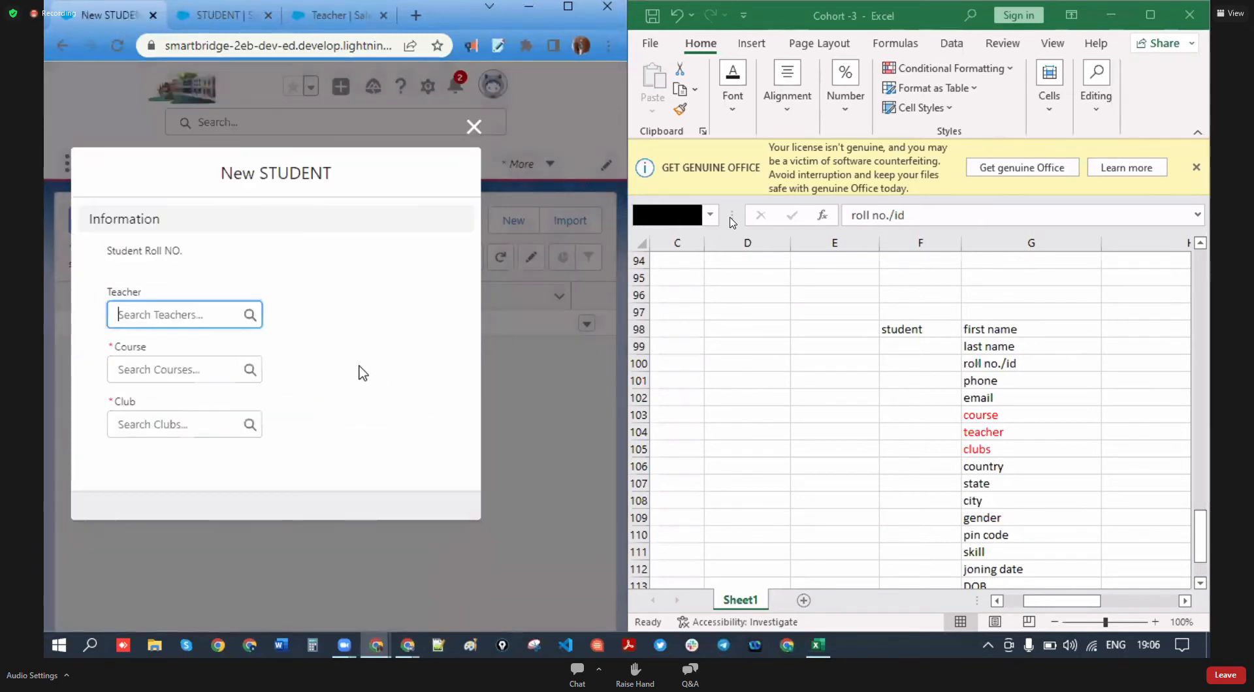
drag(190, 254, 102, 294)
click(146, 275)
drag(195, 255, 126, 257)
click(119, 258)
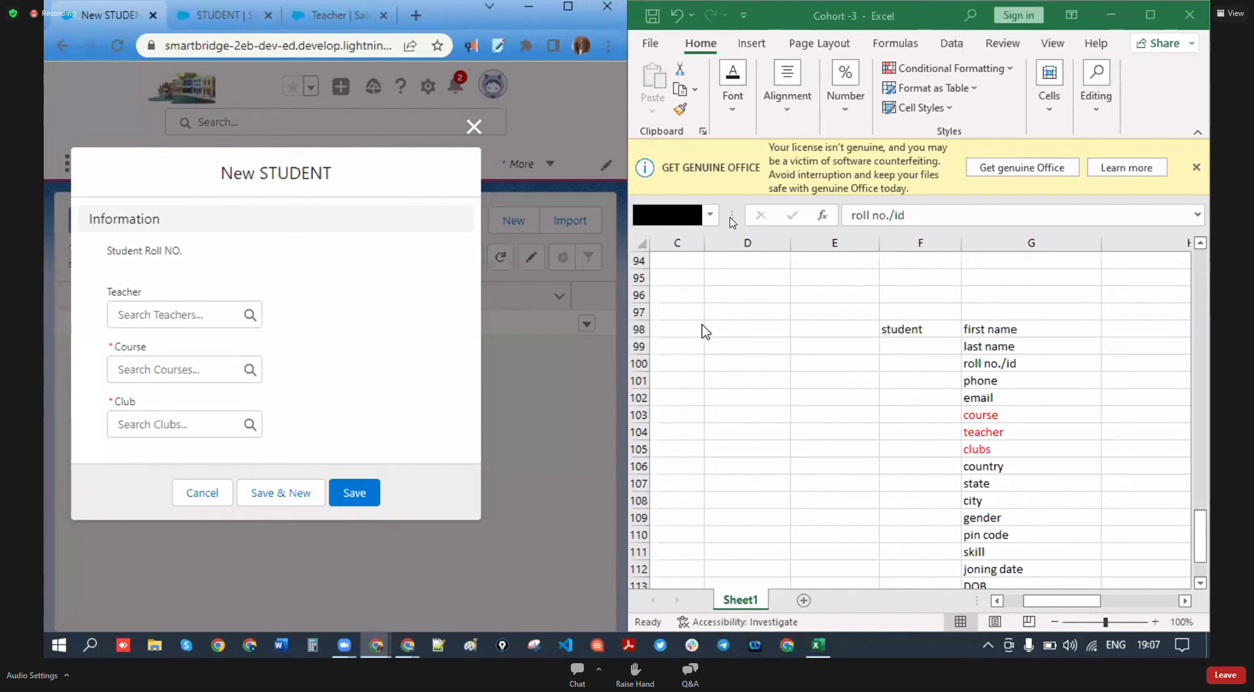
click(474, 127)
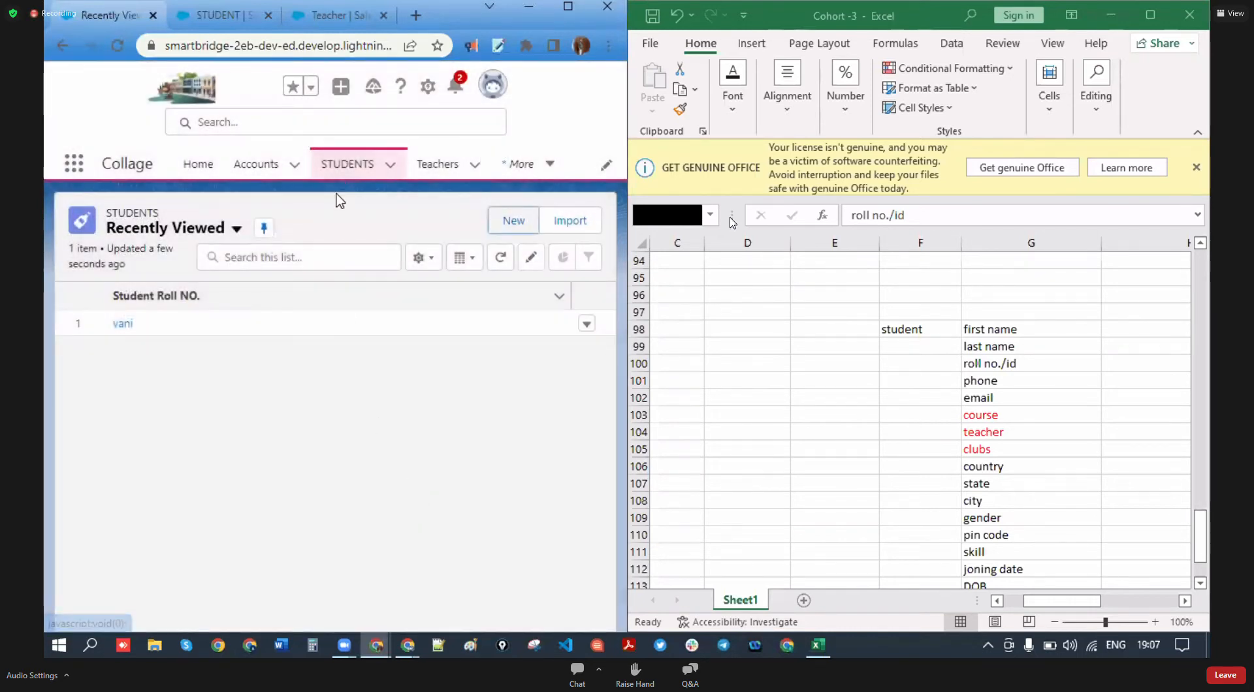
click(246, 25)
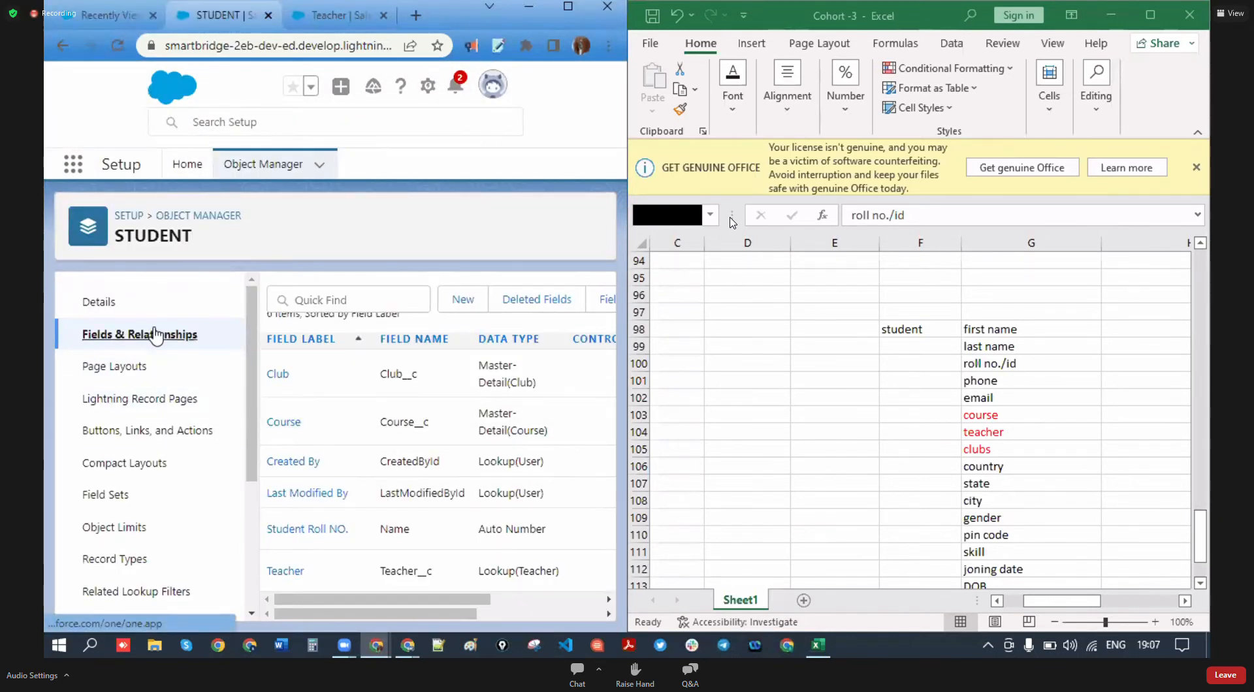
- Start a new custom field on the STUDENT object with the browser maximized
click(462, 299)
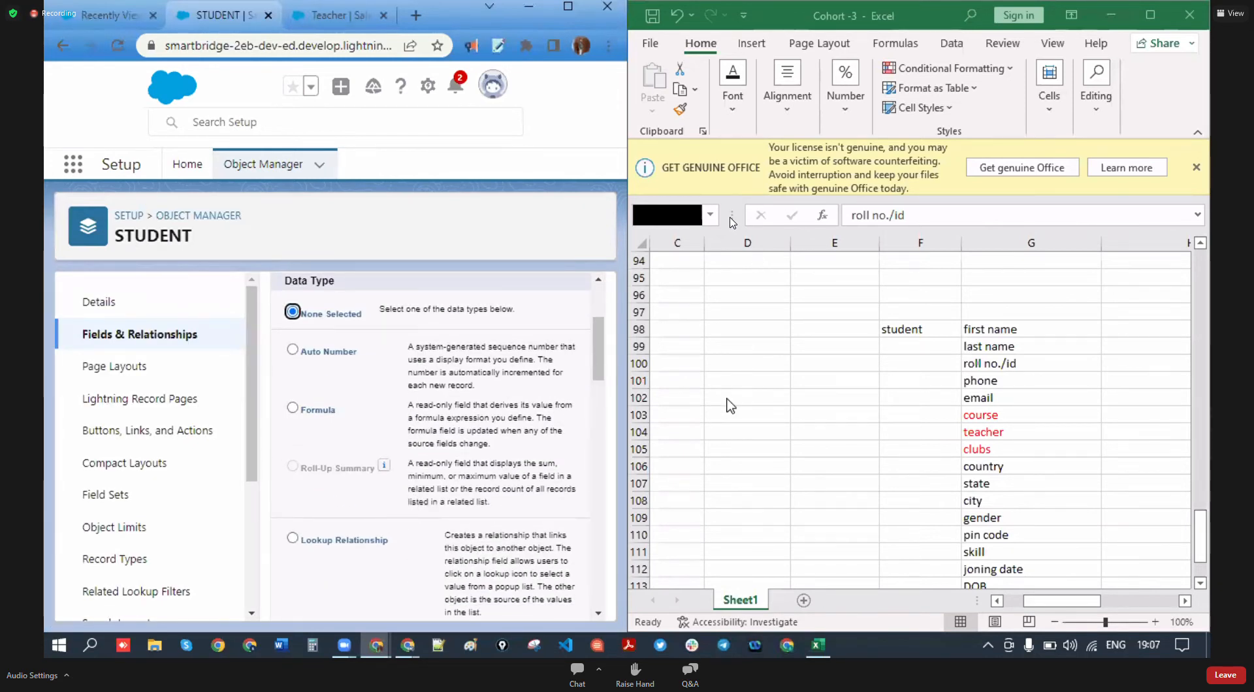
click(571, 8)
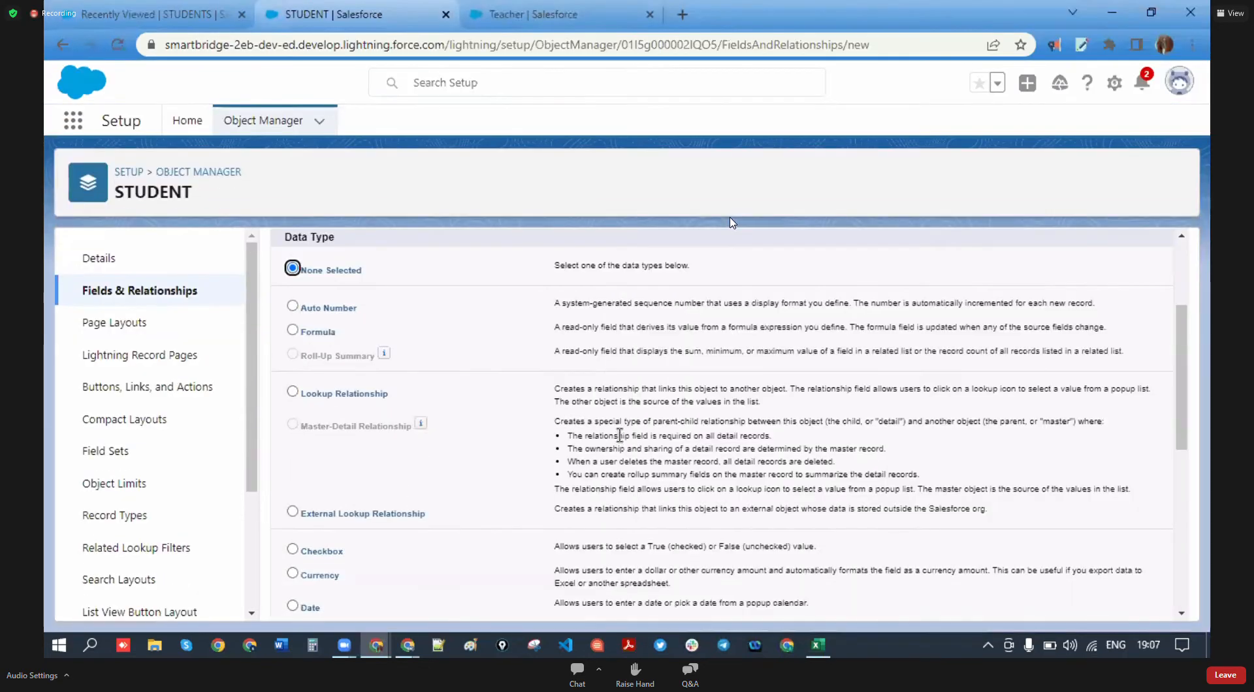
scroll(406, 476, down, 9)
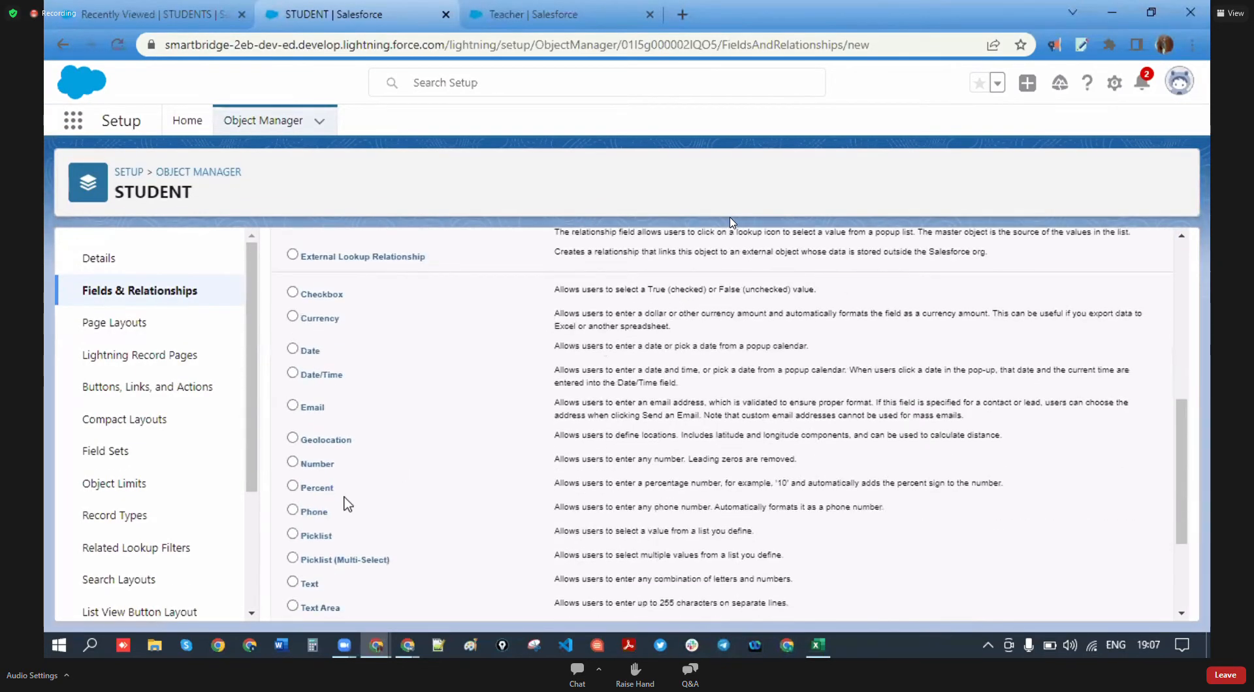
scroll(342, 482, down, 1)
- Choose the Text data type and continue to the field details step
drag(325, 499, 302, 498)
drag(554, 493, 812, 507)
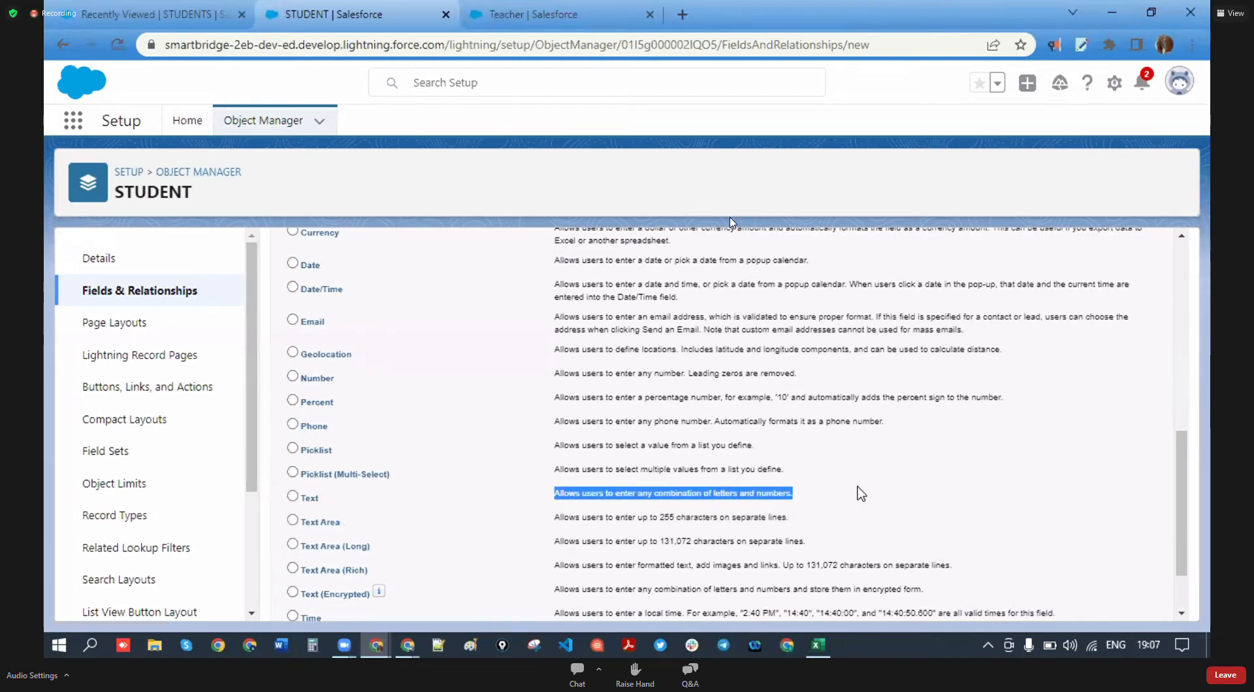
scroll(369, 451, down, 8)
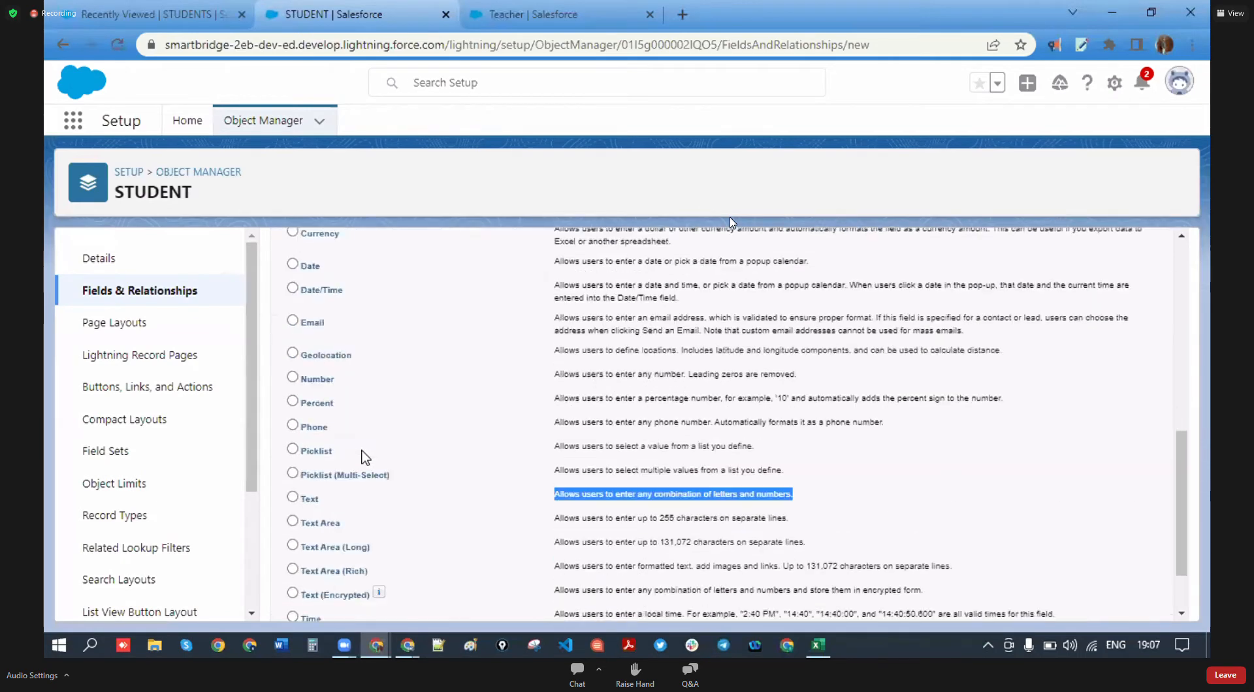
scroll(365, 542, up, 4)
scroll(385, 510, up, 4)
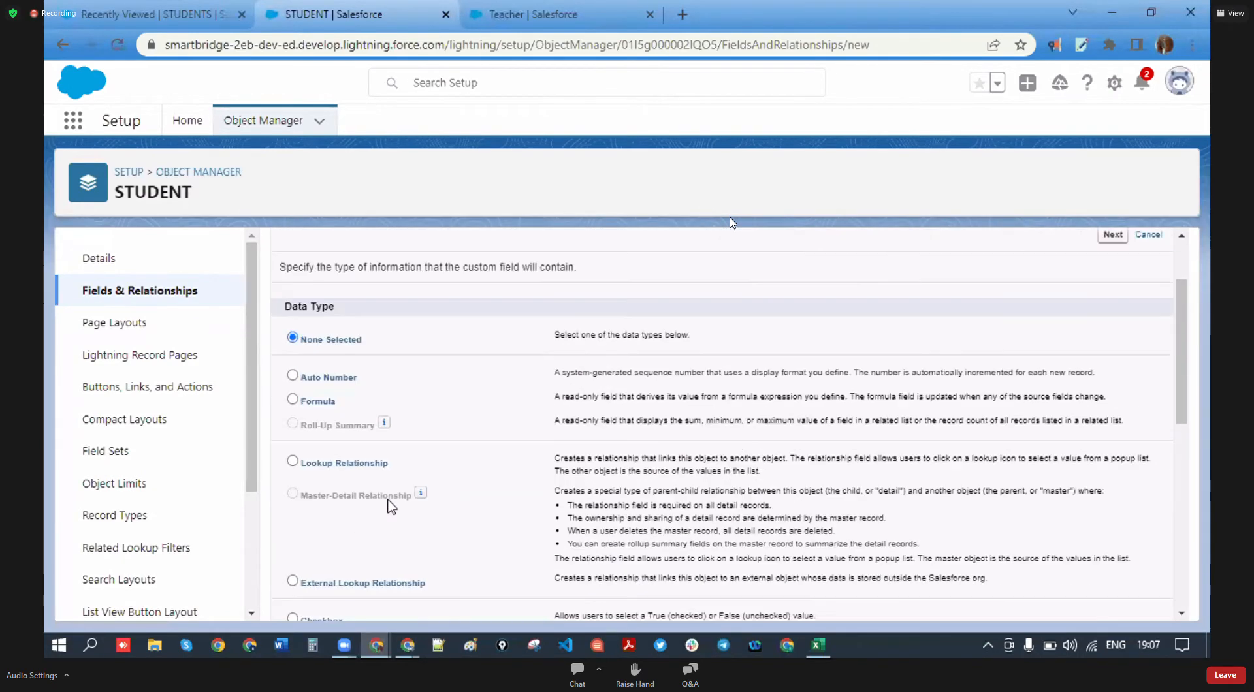
scroll(388, 509, down, 8)
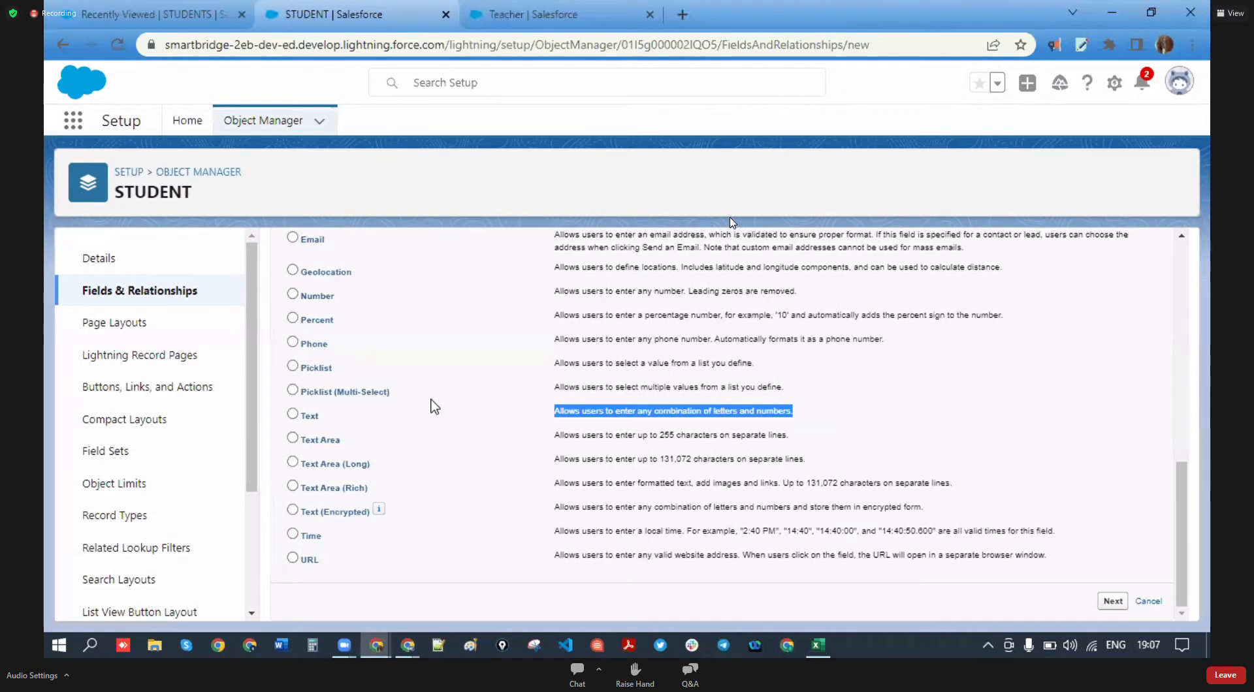
scroll(425, 487, up, 10)
scroll(436, 509, down, 5)
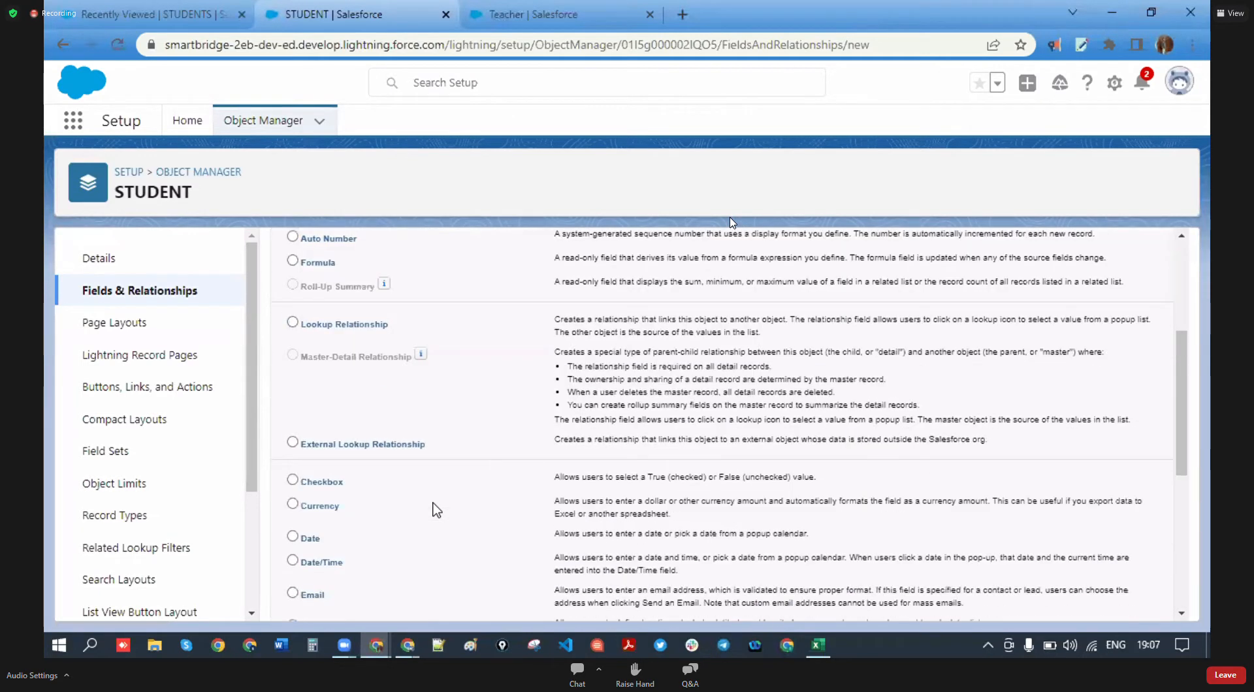
scroll(436, 509, down, 4)
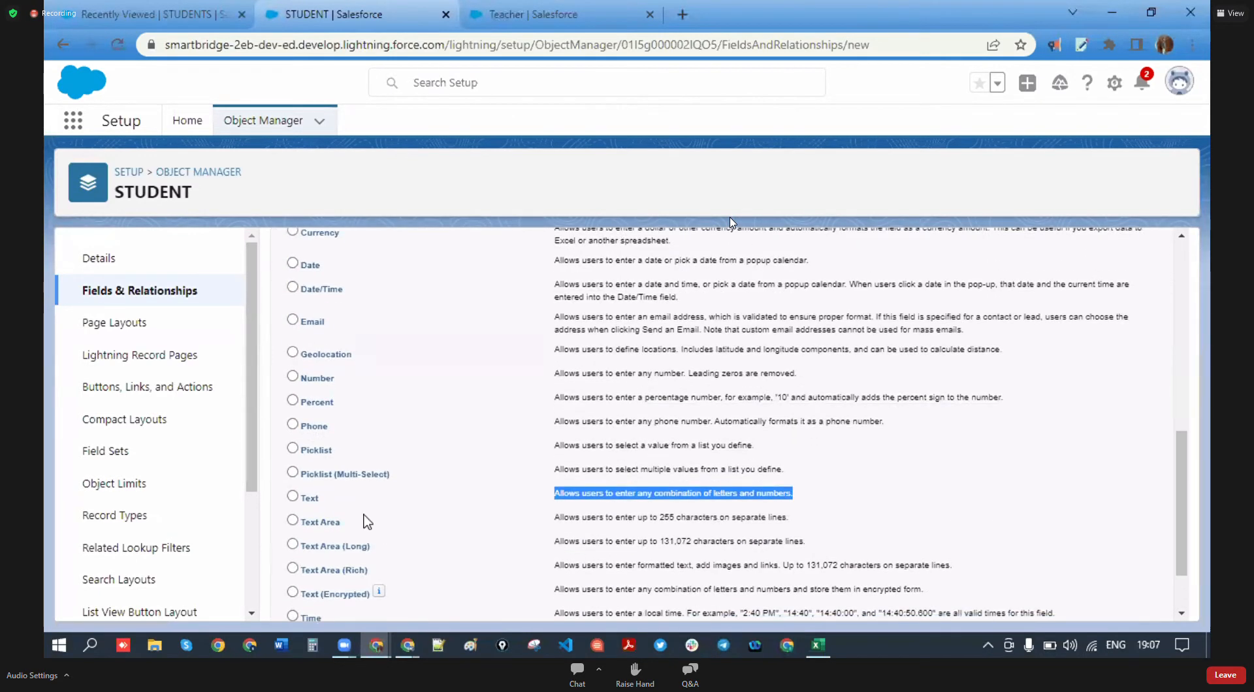
scroll(1108, 515, down, 2)
click(1112, 601)
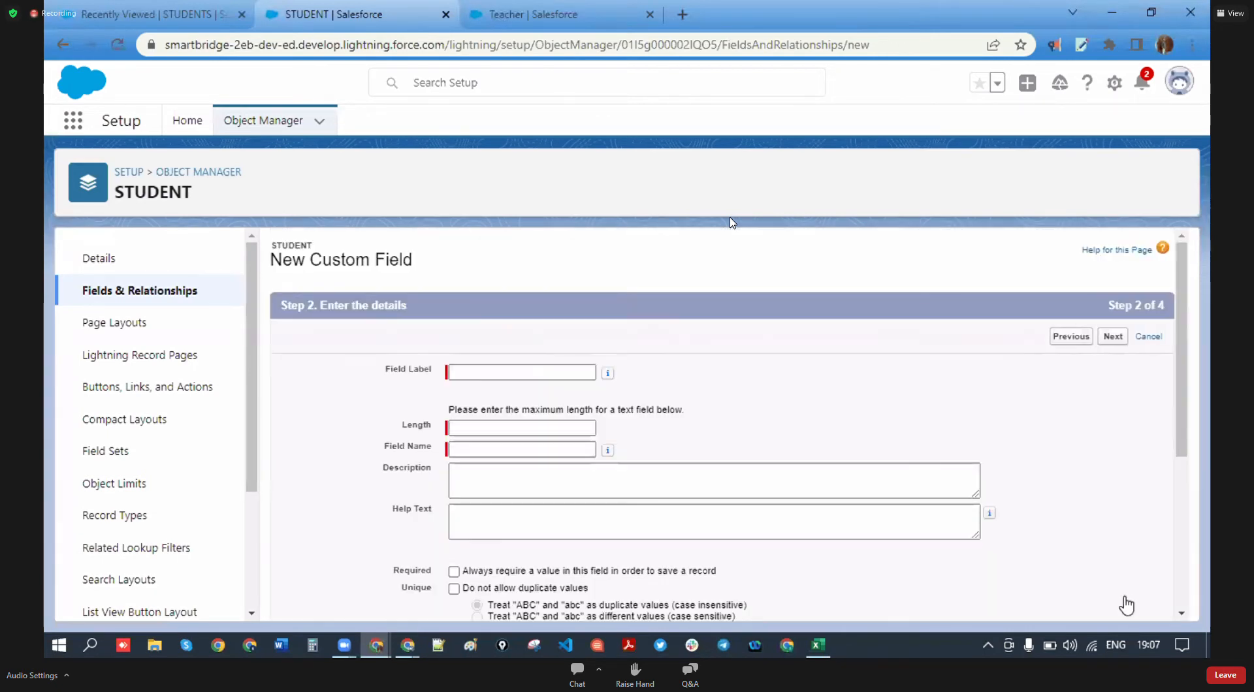
- Label the new Text field FIRST NAME with length 18, confirming field name FIRST_NAME
click(533, 370)
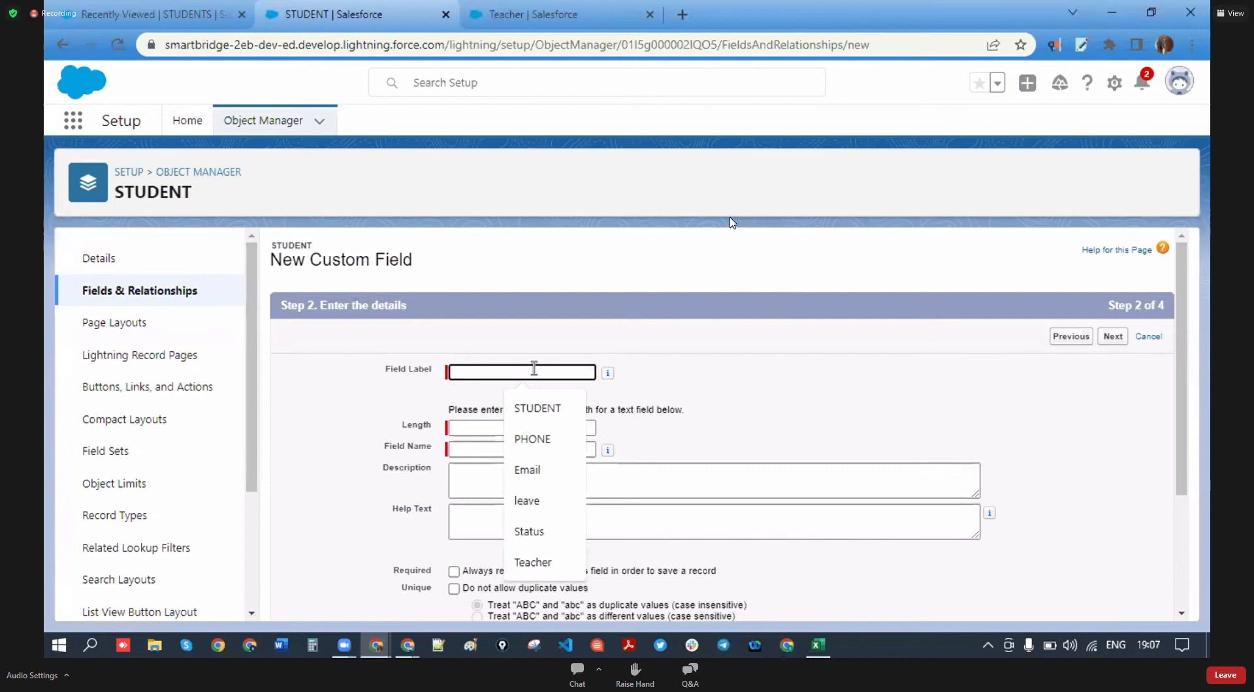
text(Firs)
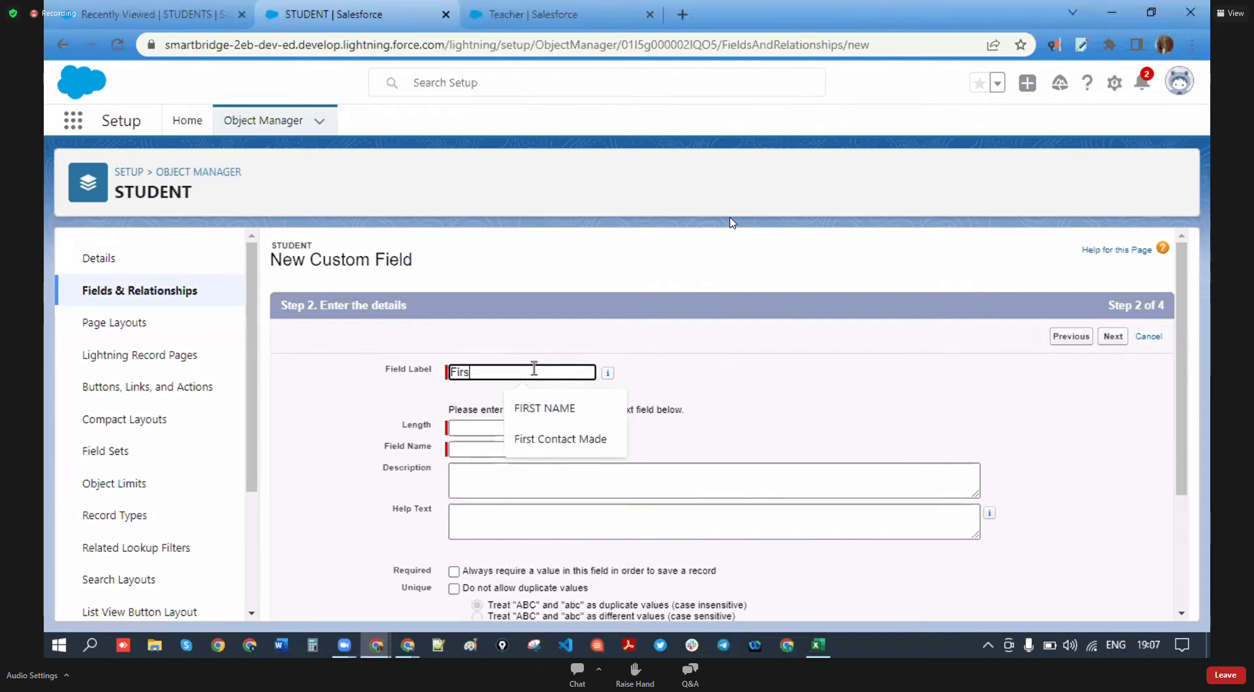
click(539, 419)
click(520, 429)
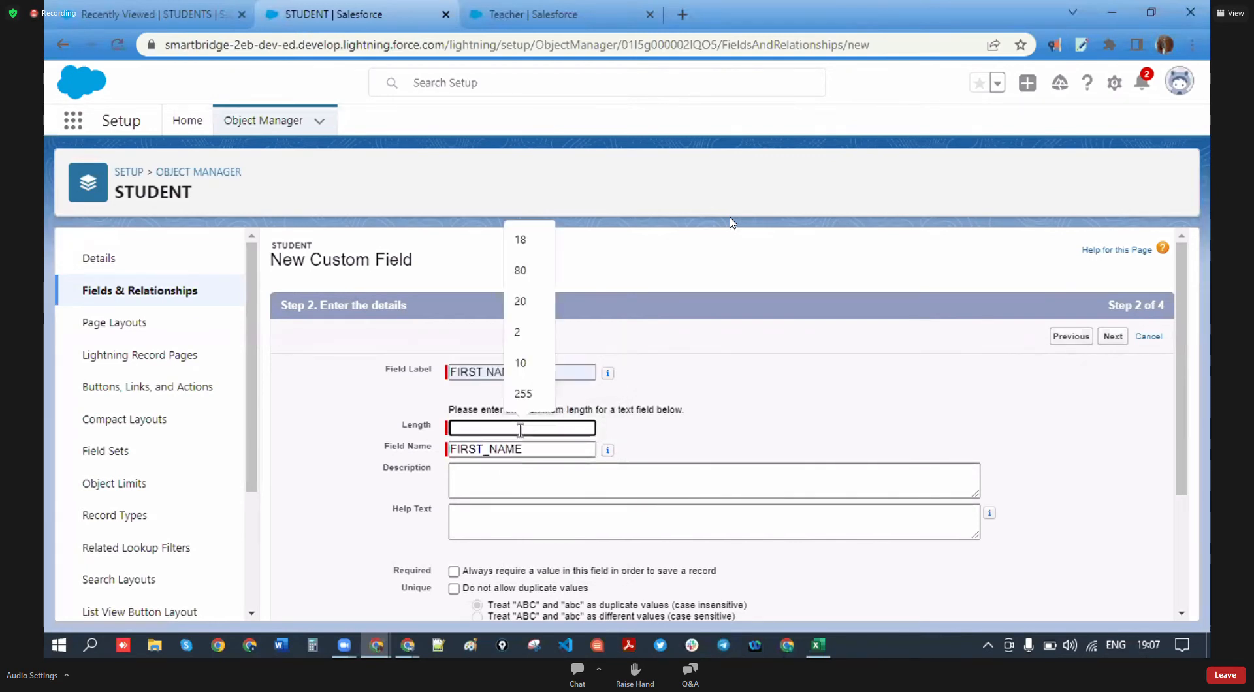
click(548, 246)
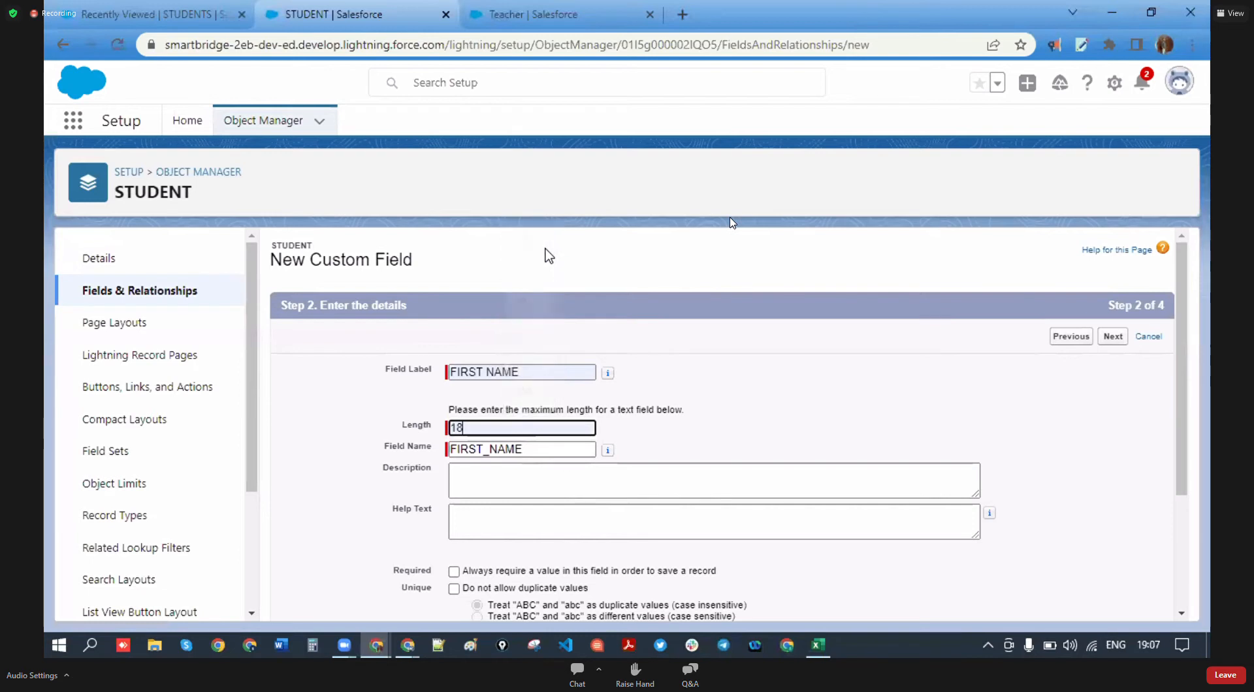
scroll(462, 482, down, 3)
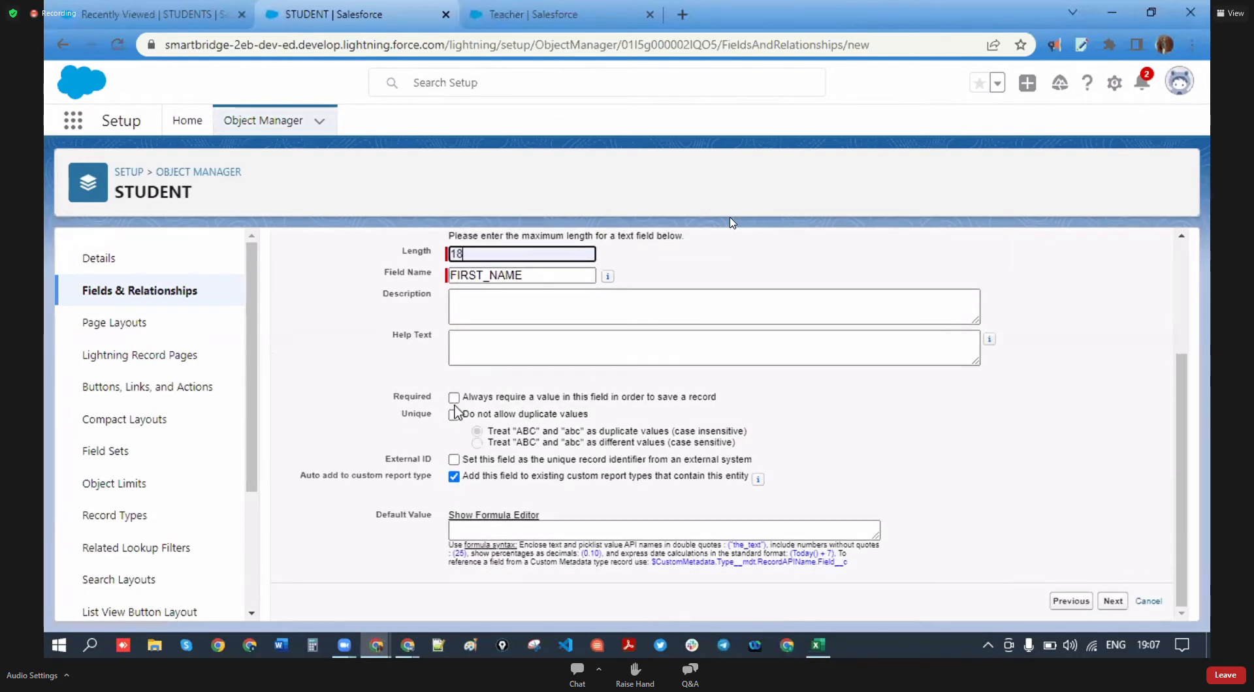
scroll(490, 384, up, 3)
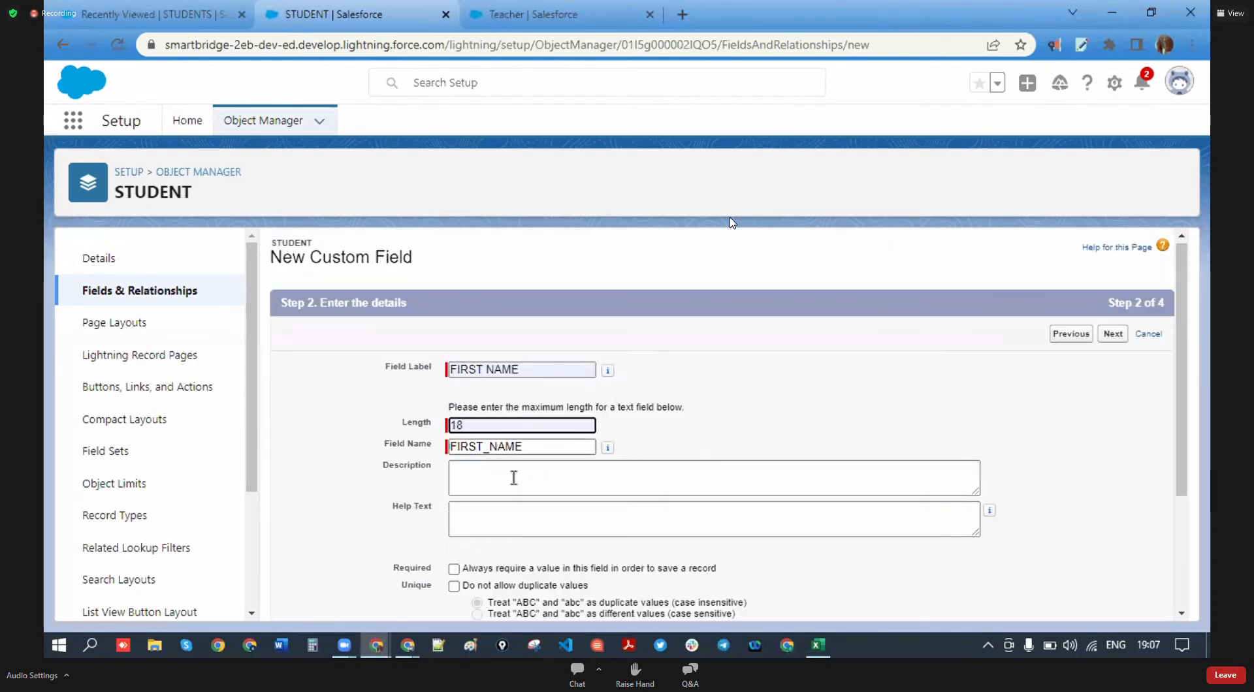
scroll(512, 479, down, 3)
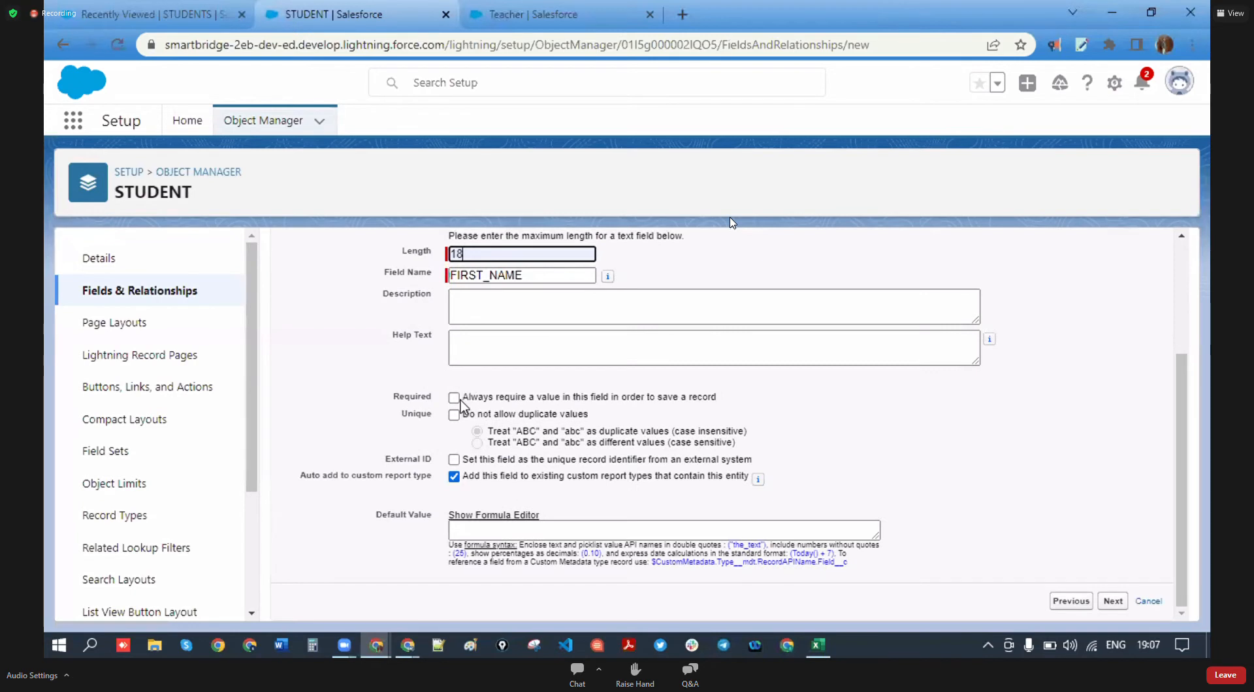
double_click(508, 275)
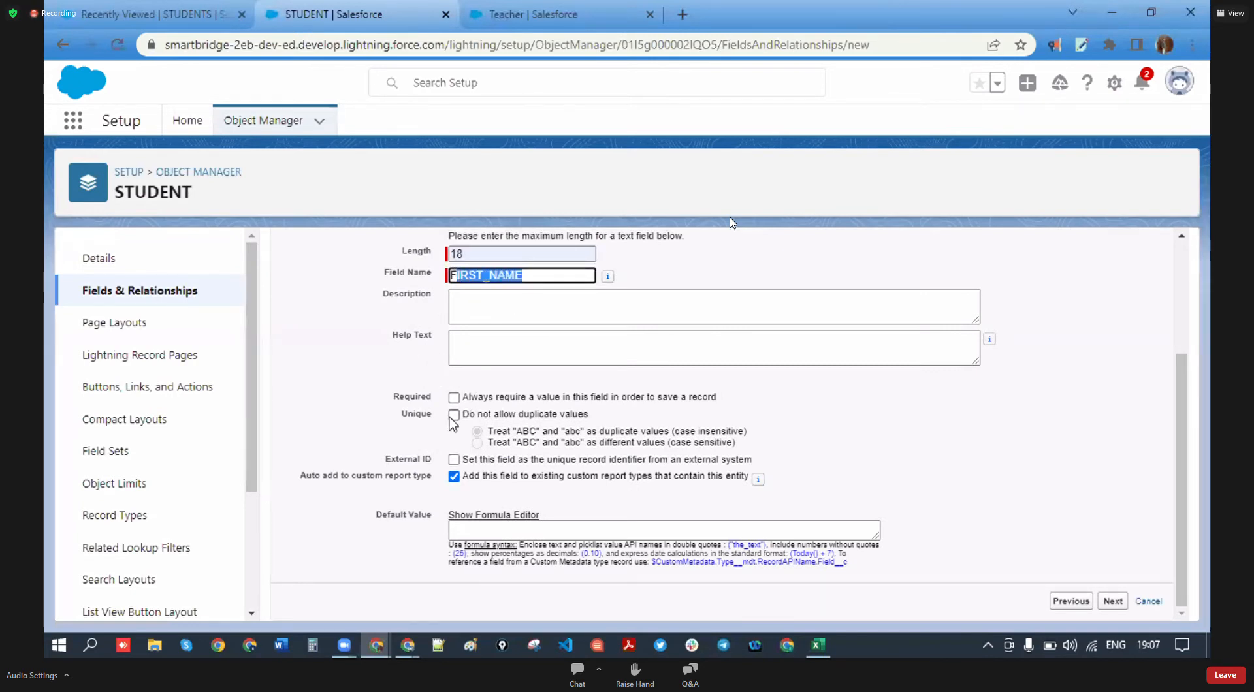
click(807, 421)
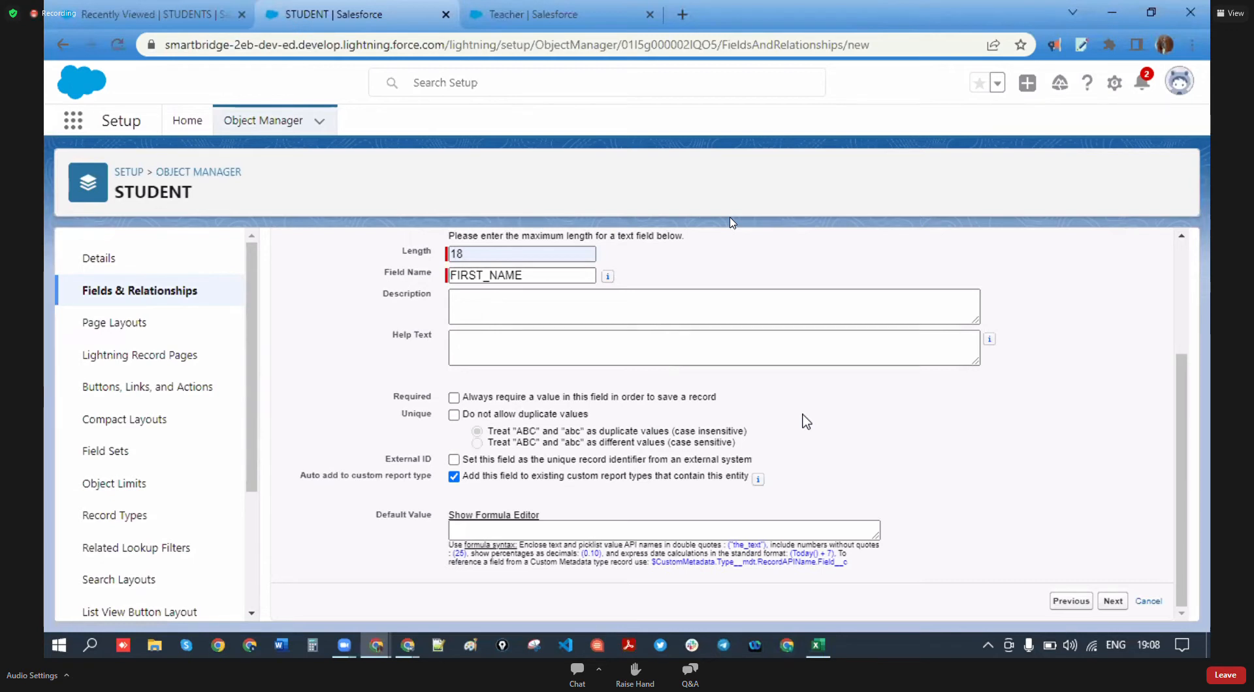
- Leave FIRST NAME without the Unique duplicate-value rule, confirming its removal in the prompt
double_click(410, 397)
click(417, 414)
click(464, 414)
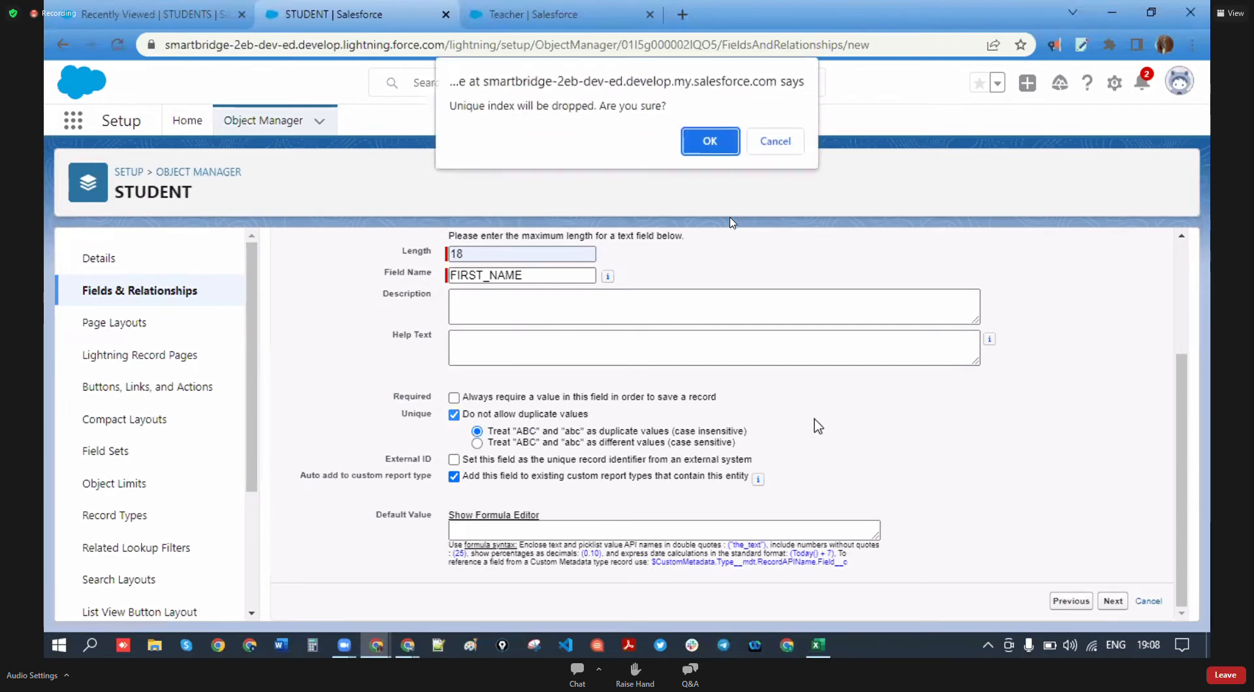
click(778, 144)
click(452, 418)
click(699, 151)
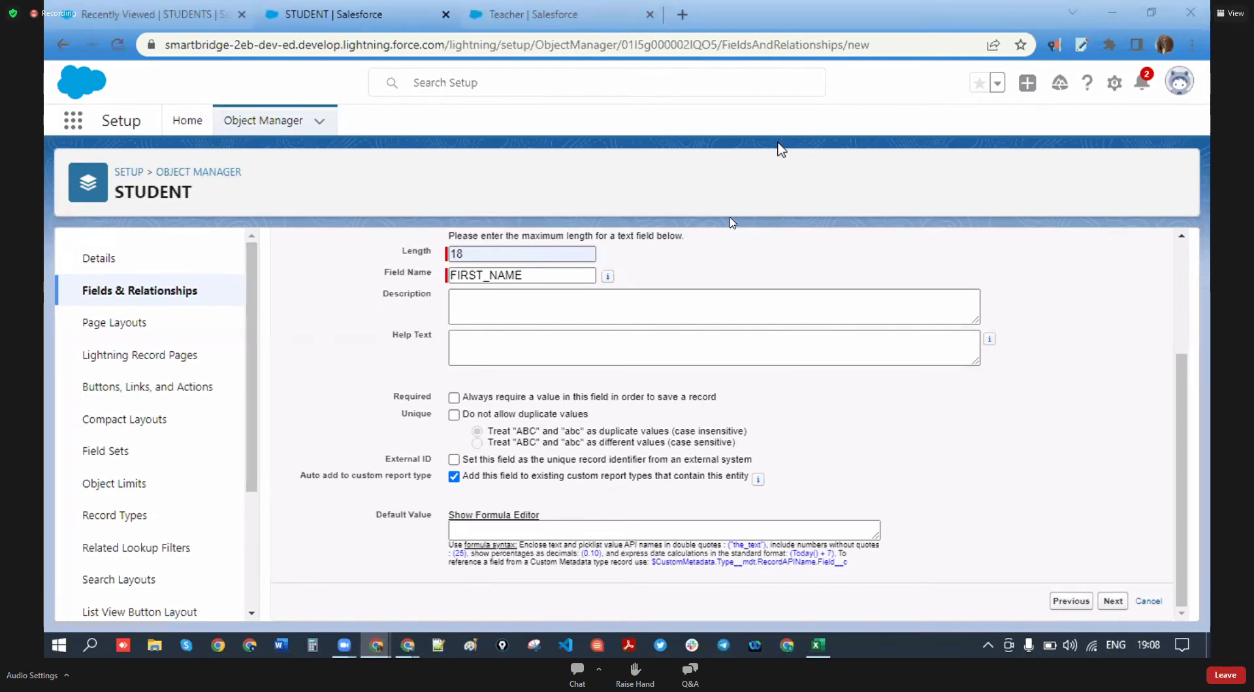
- Keep default field-level security and the STUDENT Layout, then save FIRST NAME with Save & New
click(1113, 601)
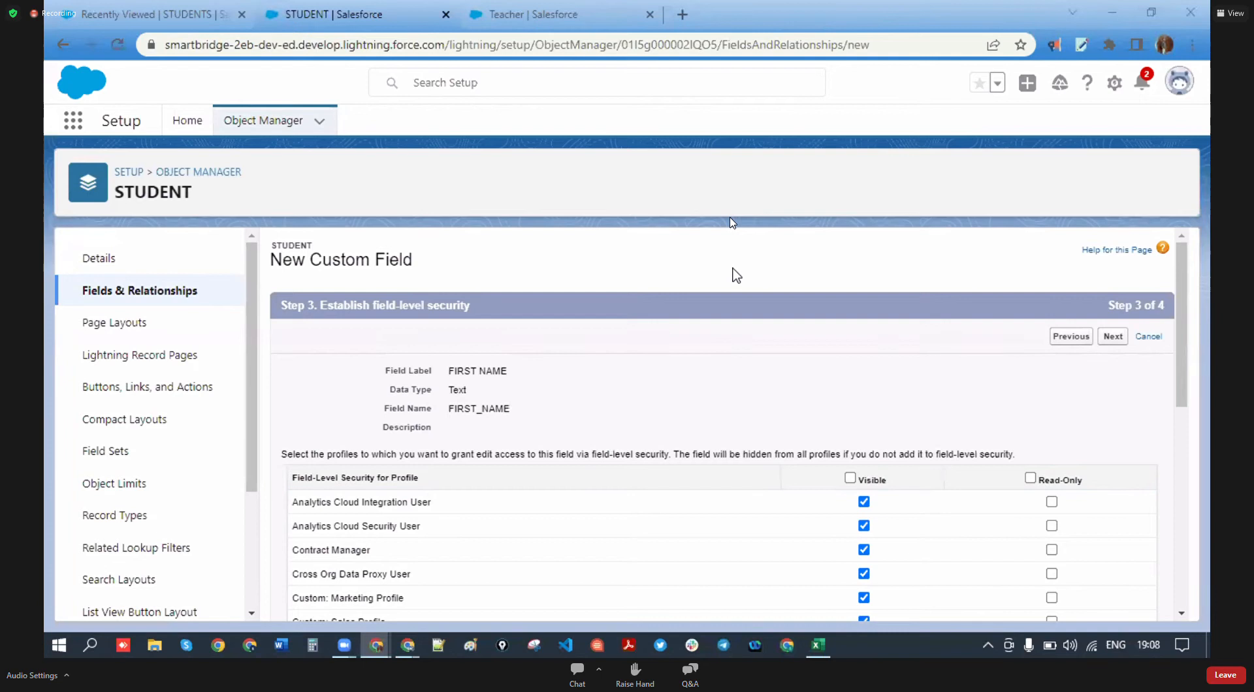
scroll(448, 443, down, 8)
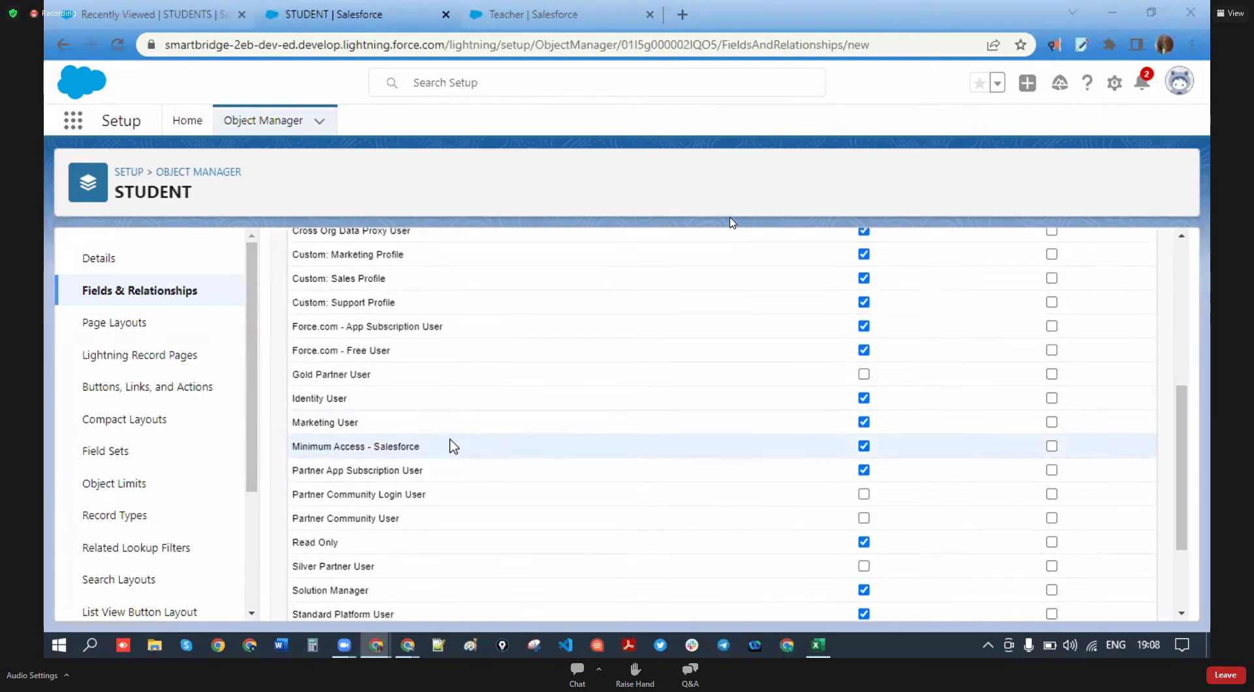
scroll(512, 499, up, 8)
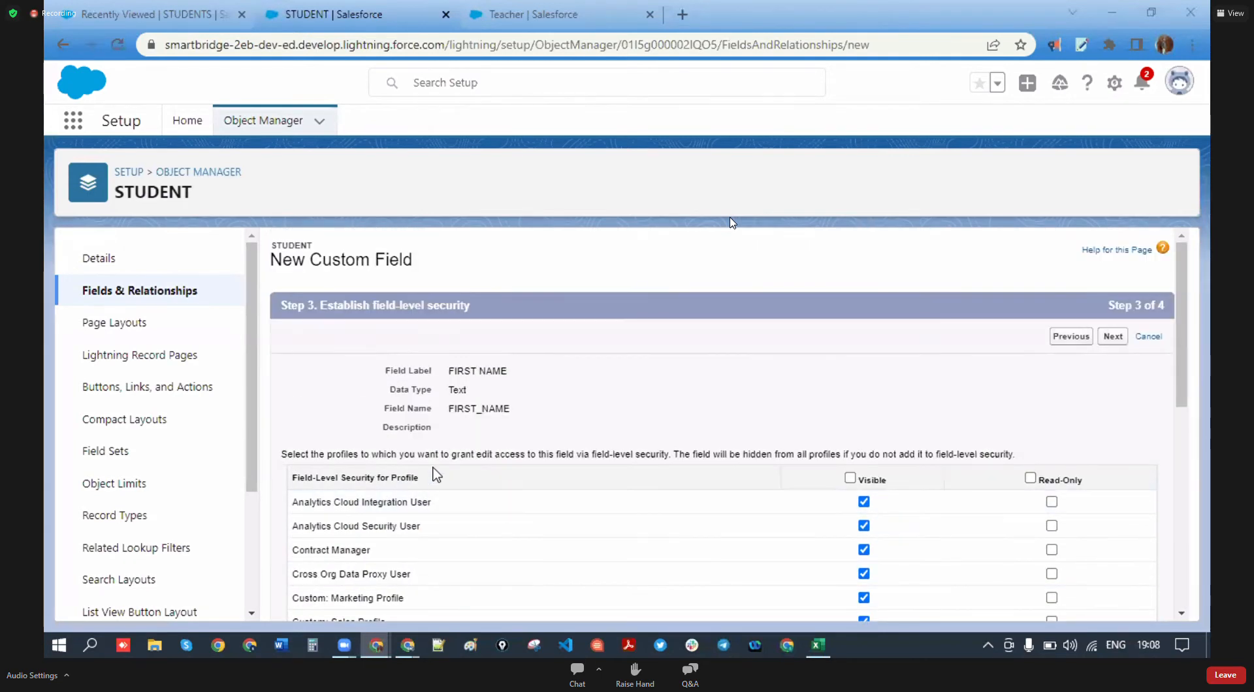
click(1113, 336)
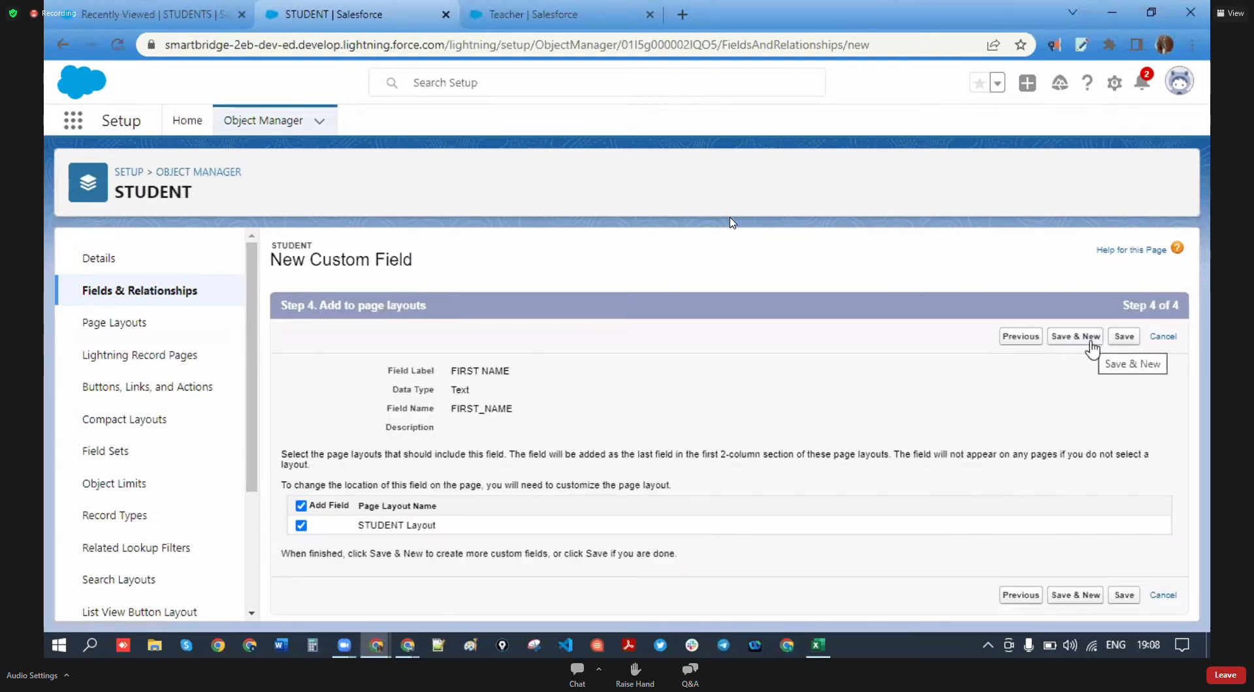
click(1091, 348)
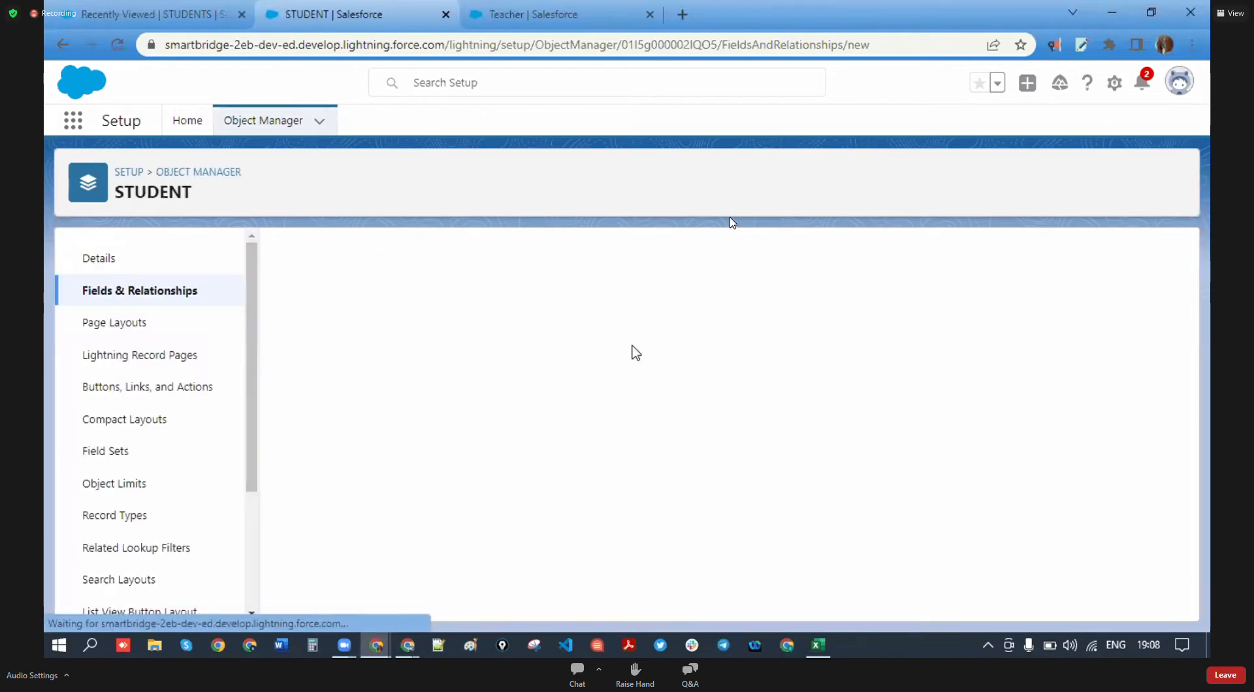
- Choose the Text data type for the next STUDENT field
scroll(316, 483, down, 3)
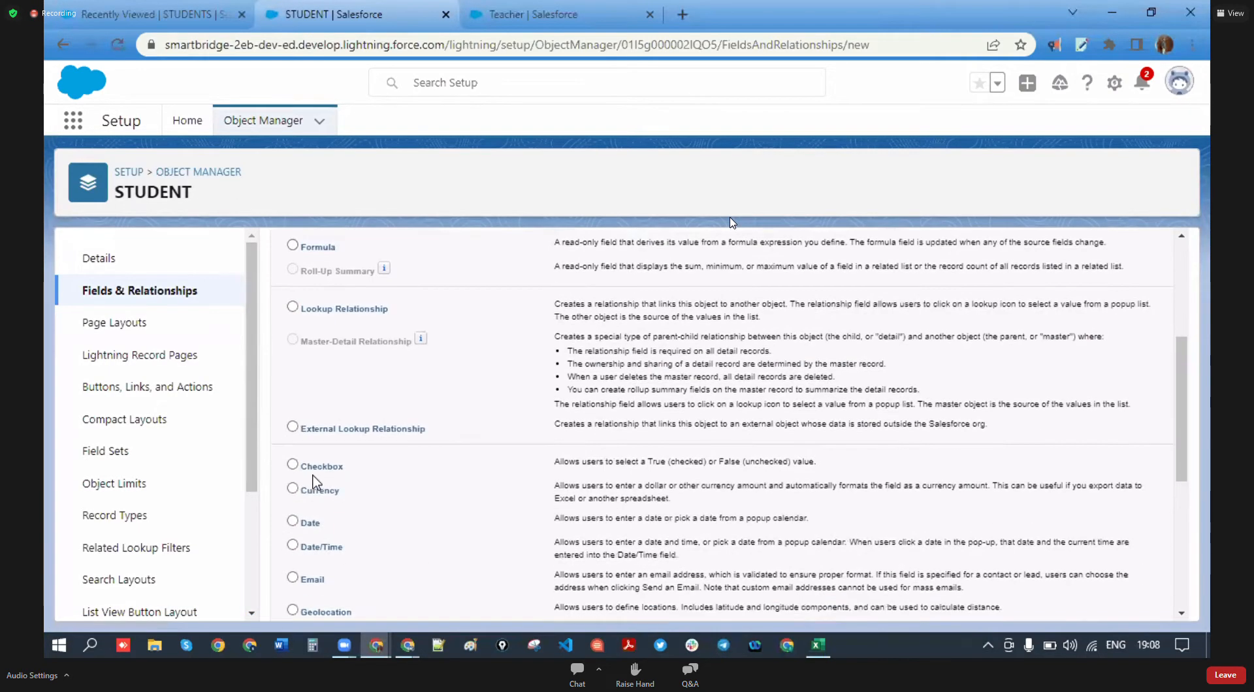
scroll(315, 482, down, 3)
scroll(304, 502, down, 2)
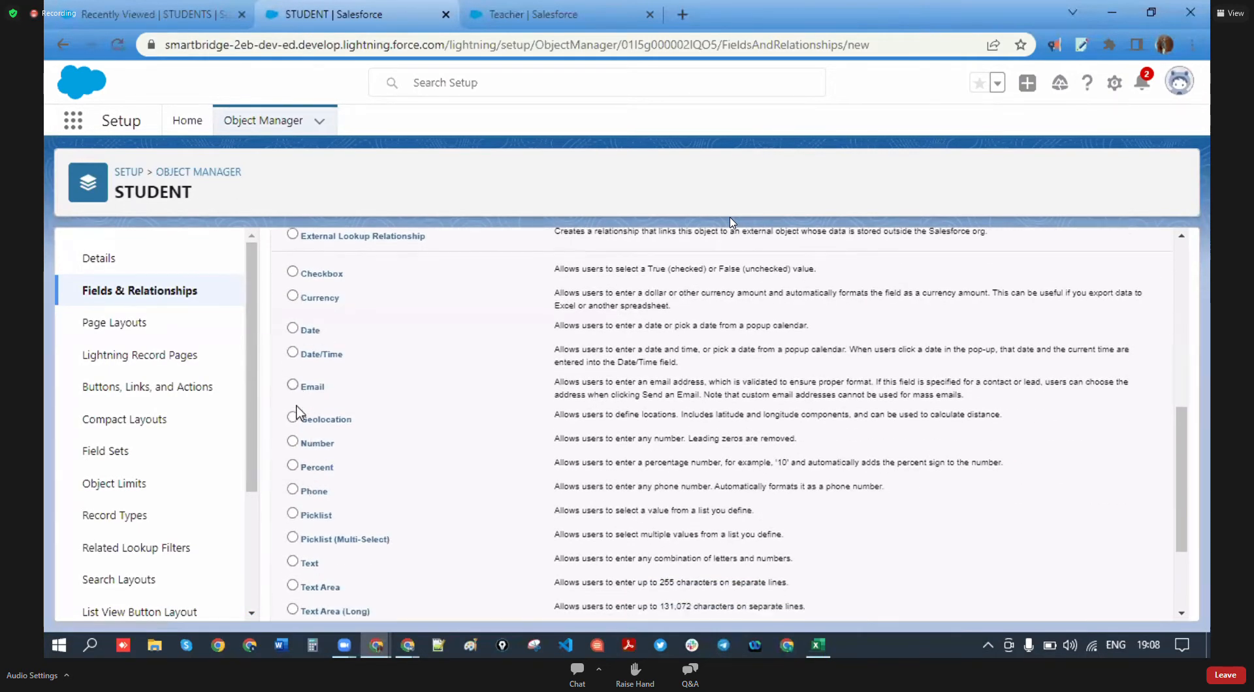
click(294, 499)
scroll(718, 549, down, 2)
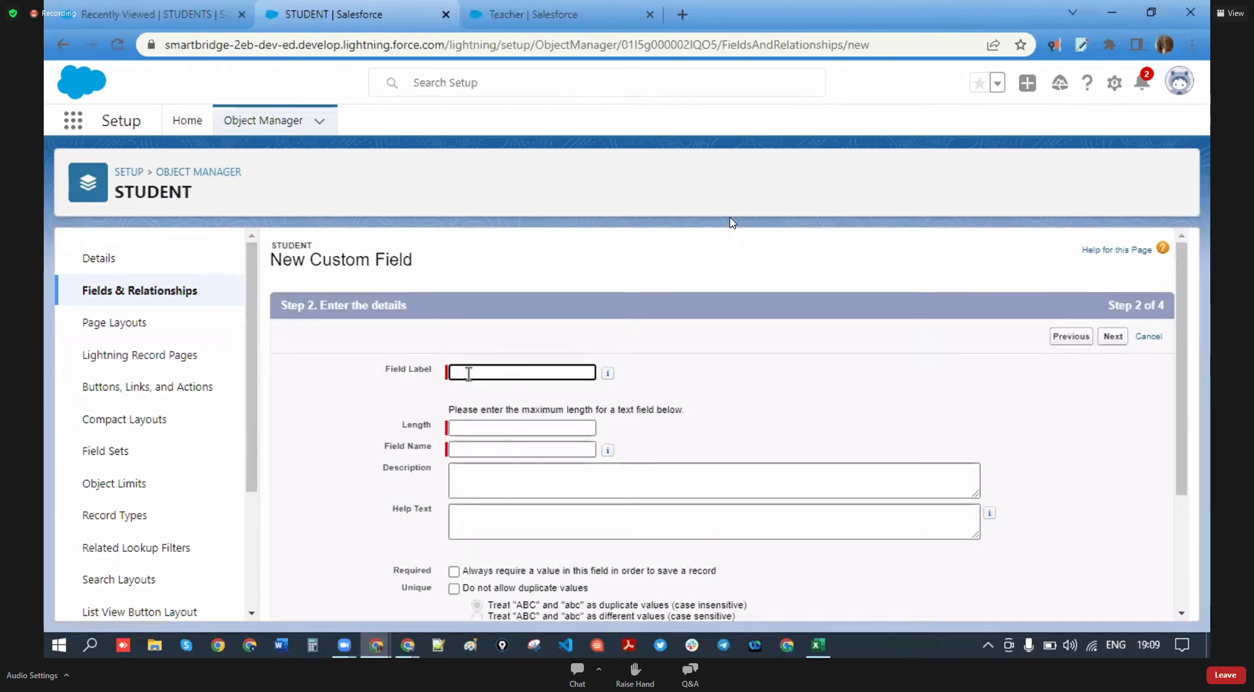
- Label the field LAST NAME with length 20 and make it required
click(469, 374)
text(l)
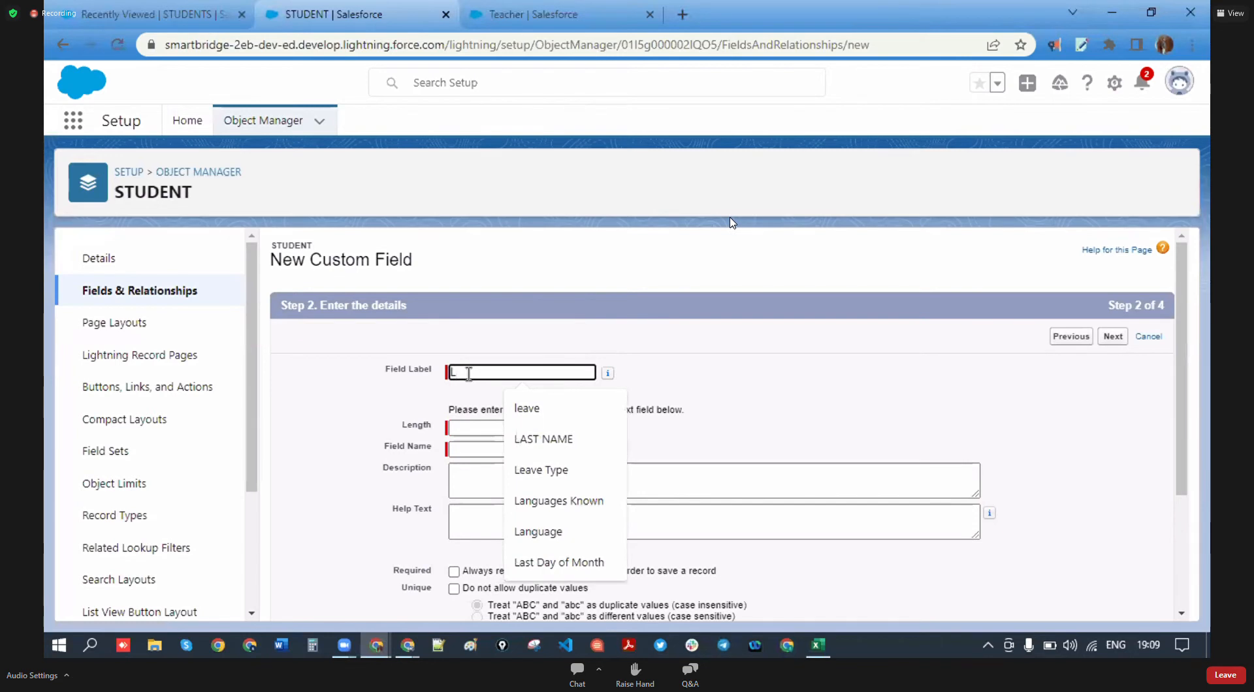
click(544, 439)
click(544, 429)
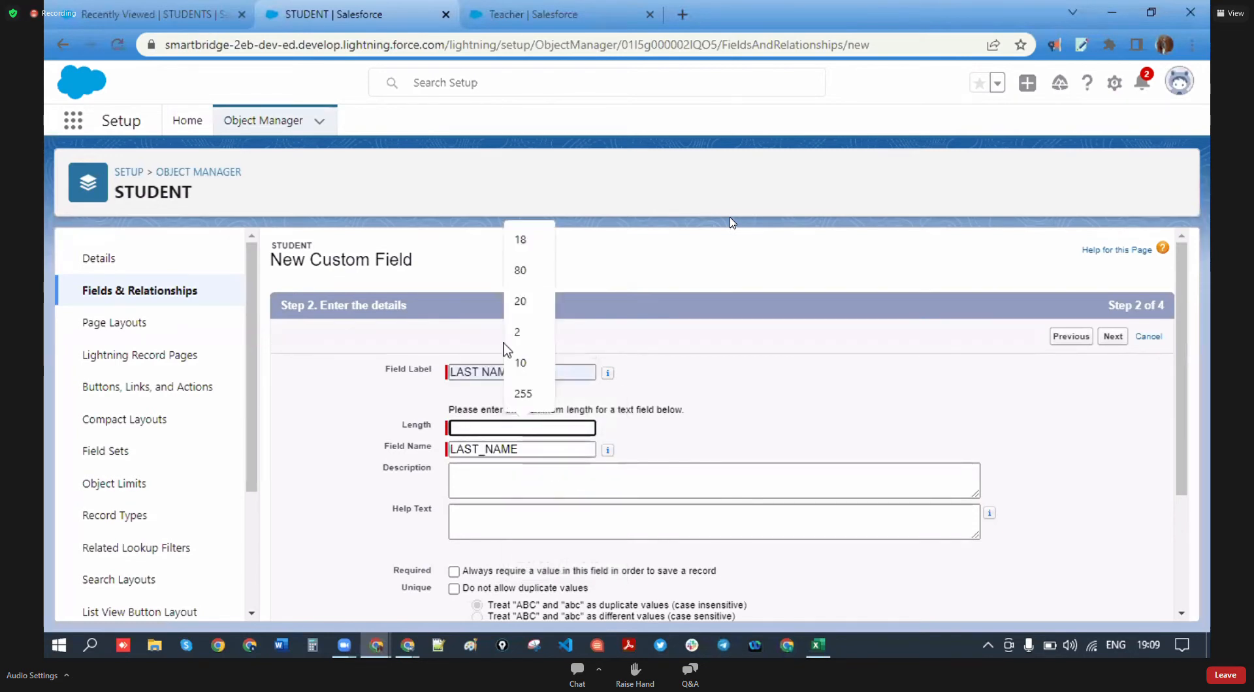
click(546, 293)
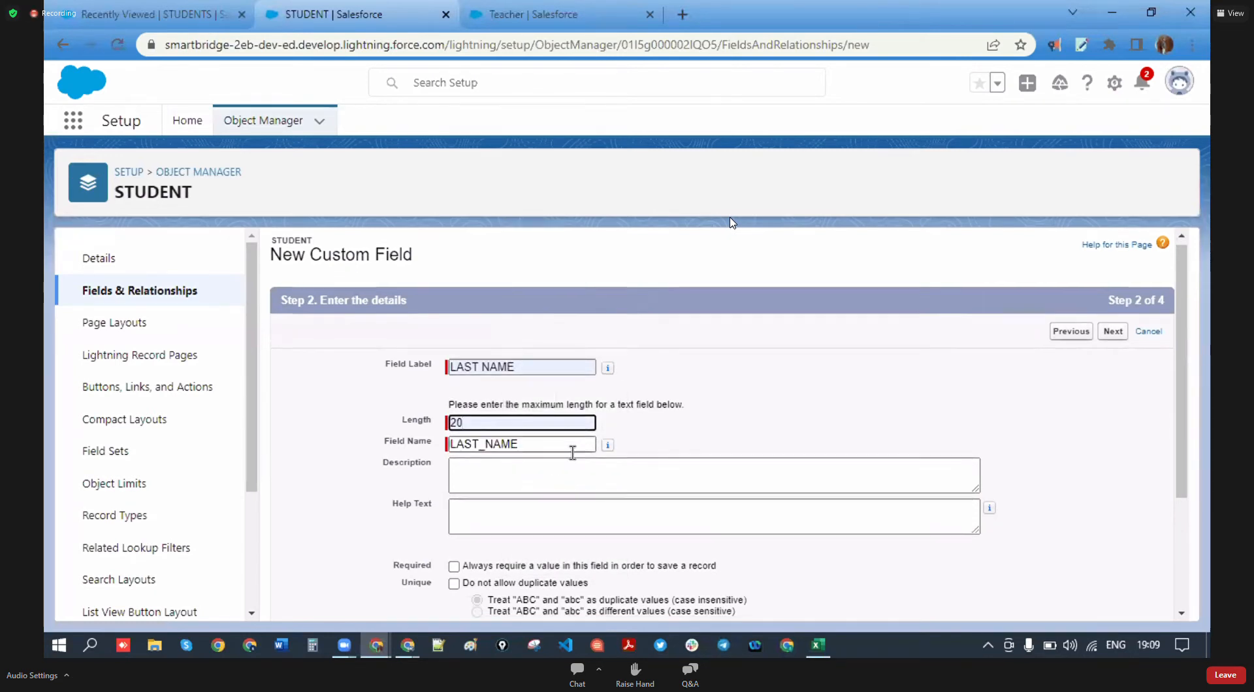
scroll(501, 389, down, 1)
click(454, 486)
scroll(649, 462, up, 1)
scroll(648, 463, down, 2)
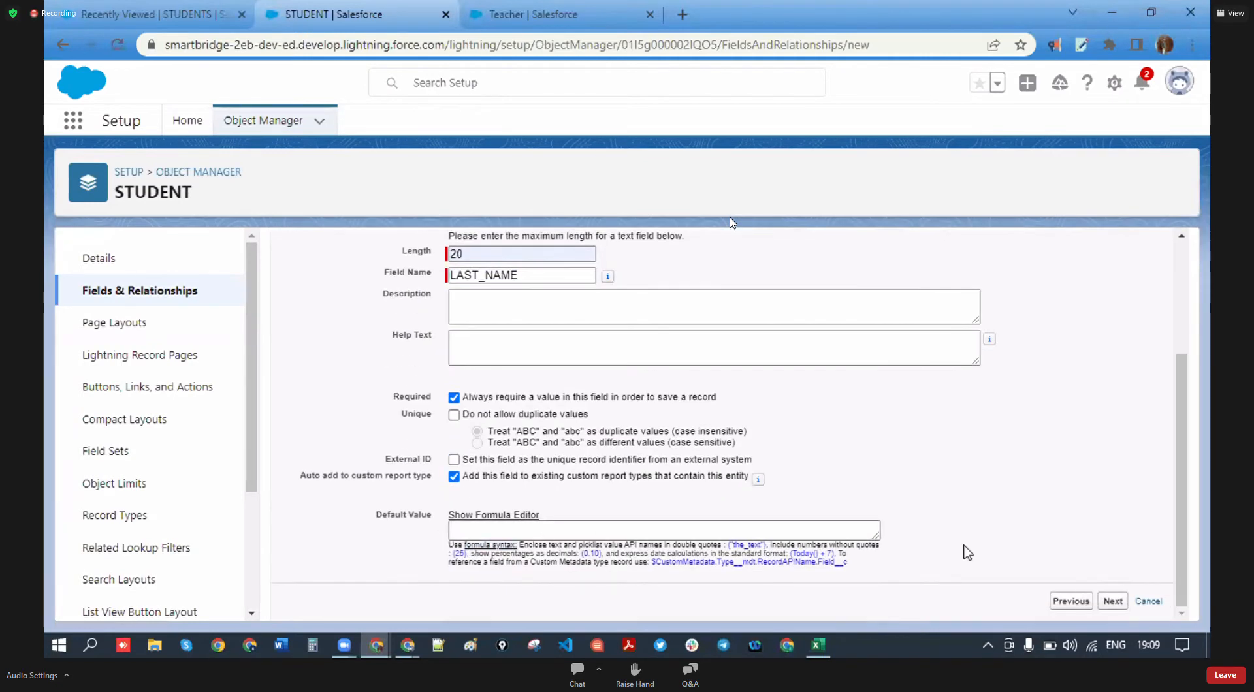
- Advance to field-level security, briefly going back to review the LAST NAME details
click(1112, 600)
click(1111, 336)
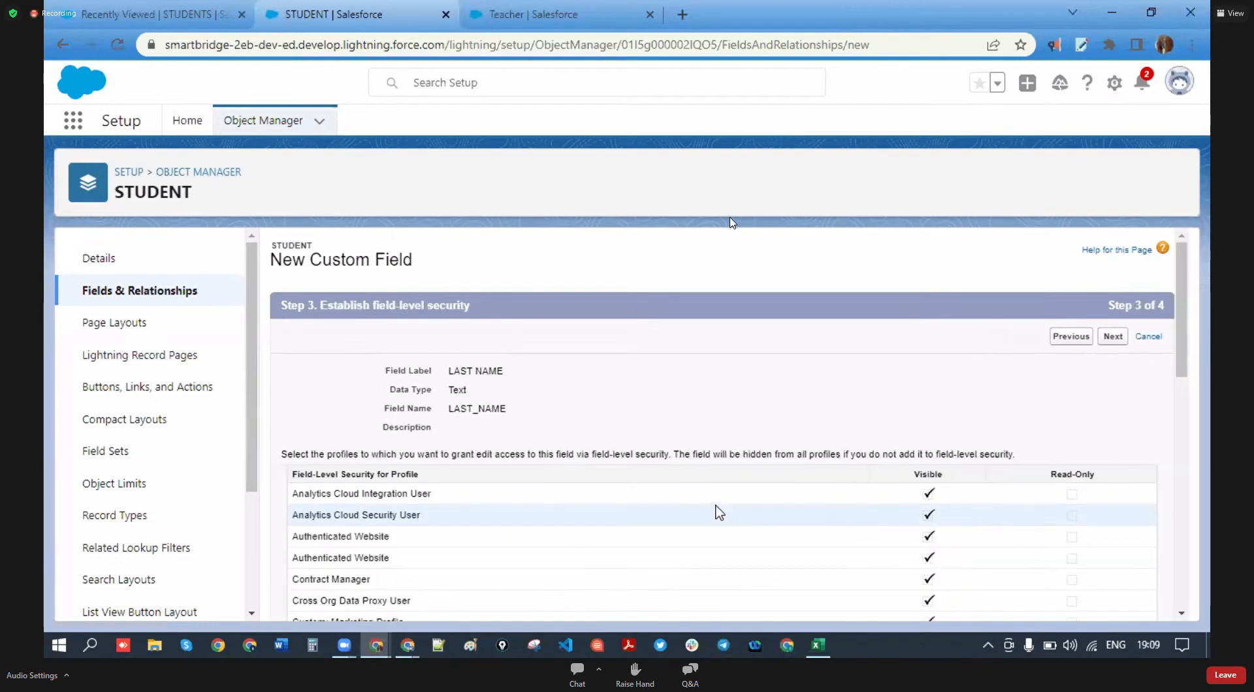
scroll(719, 513, down, 1)
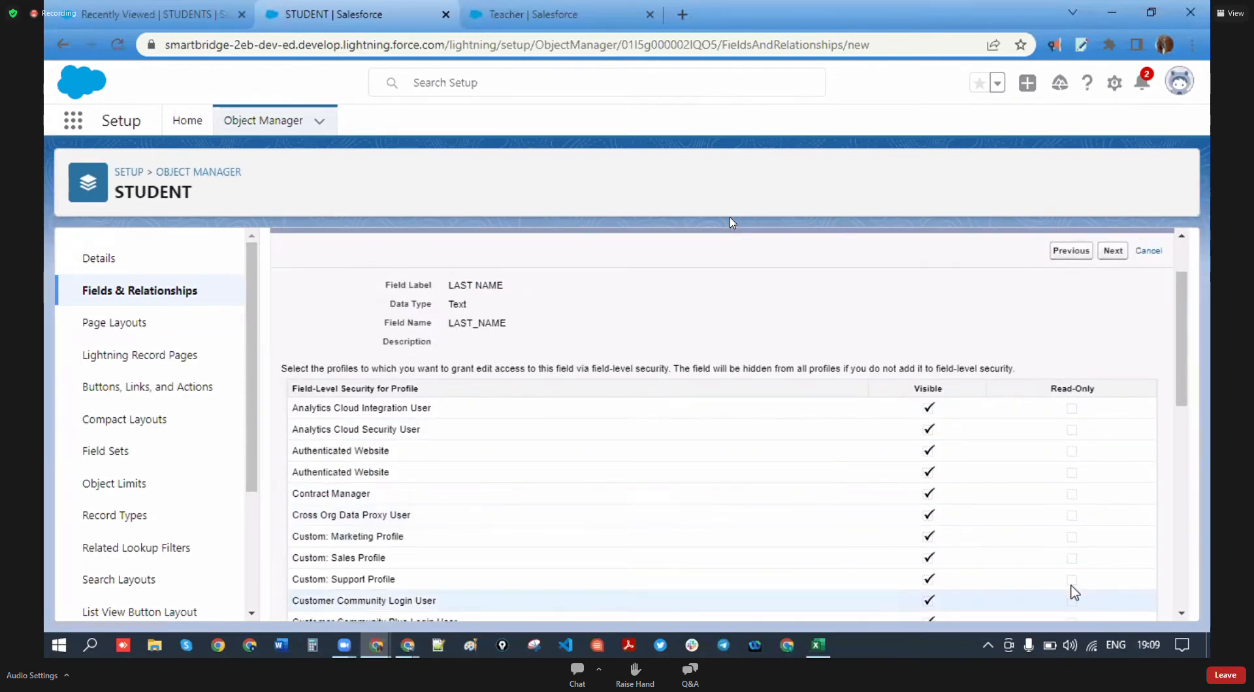
scroll(1066, 604, down, 5)
scroll(1047, 457, up, 6)
click(1065, 340)
scroll(697, 491, down, 3)
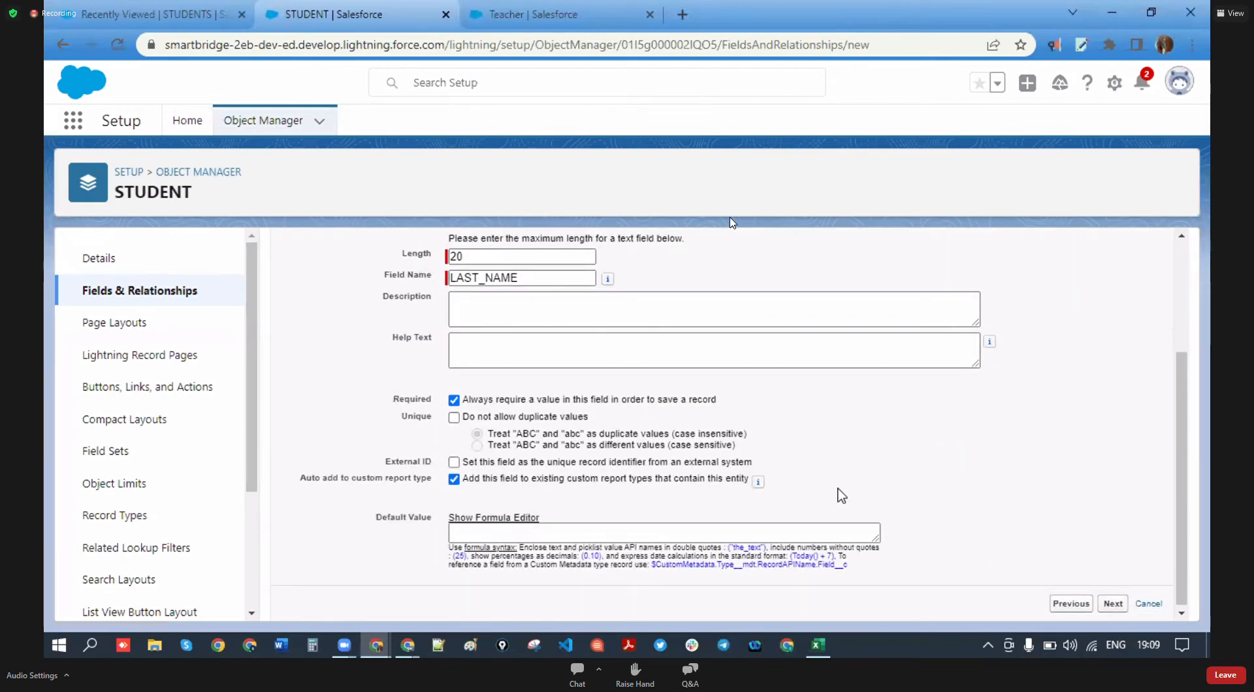
click(1113, 604)
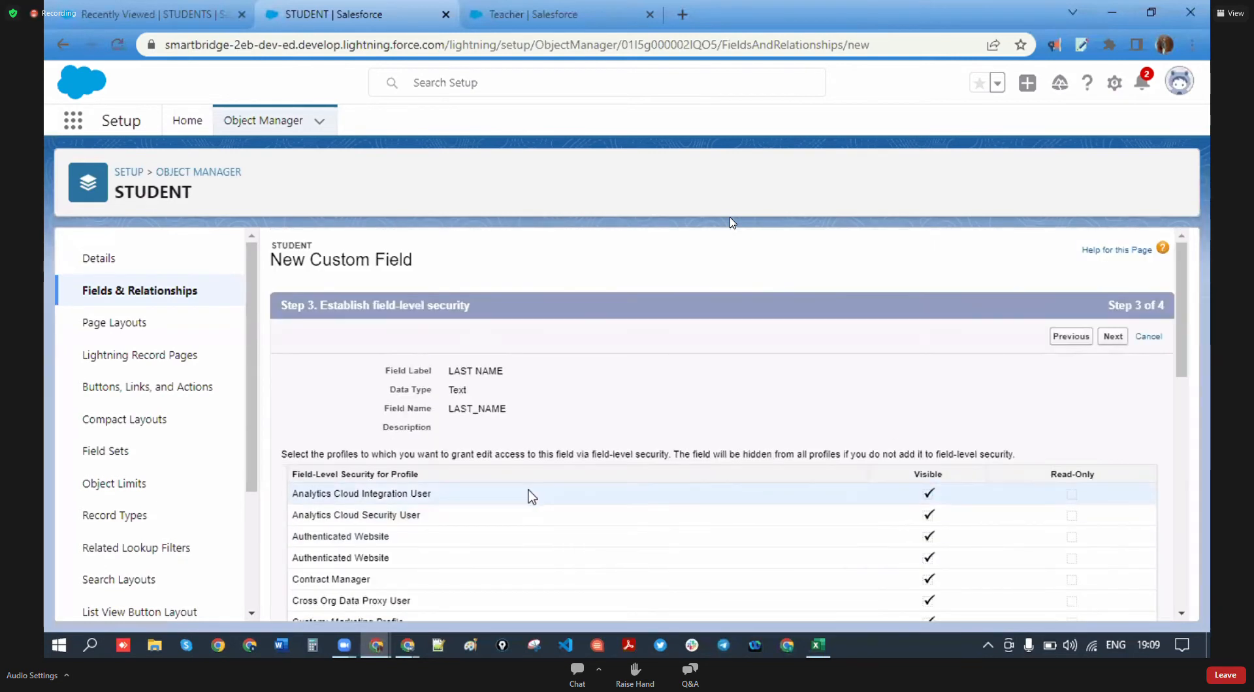
- Review profile visibility, then save LAST NAME on the STUDENT Layout with Save & New
drag(915, 479, 973, 482)
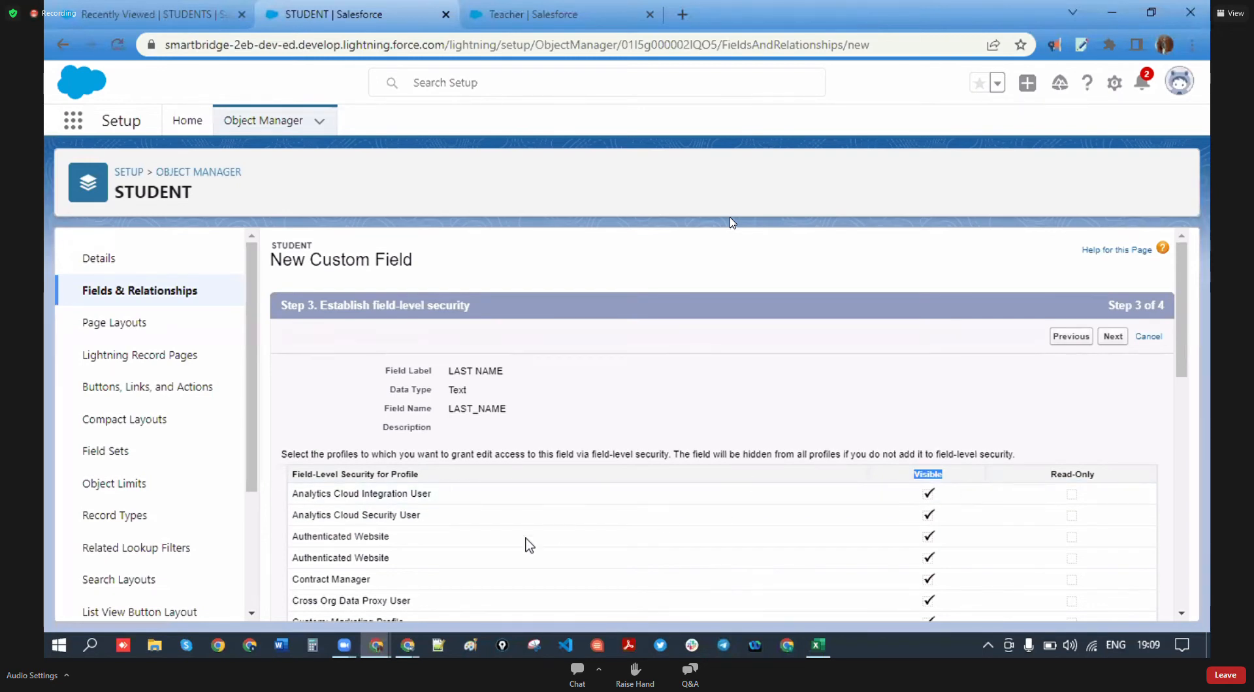
scroll(555, 538, down, 8)
scroll(588, 541, down, 2)
scroll(611, 538, up, 10)
scroll(614, 539, up, 3)
scroll(943, 494, down, 5)
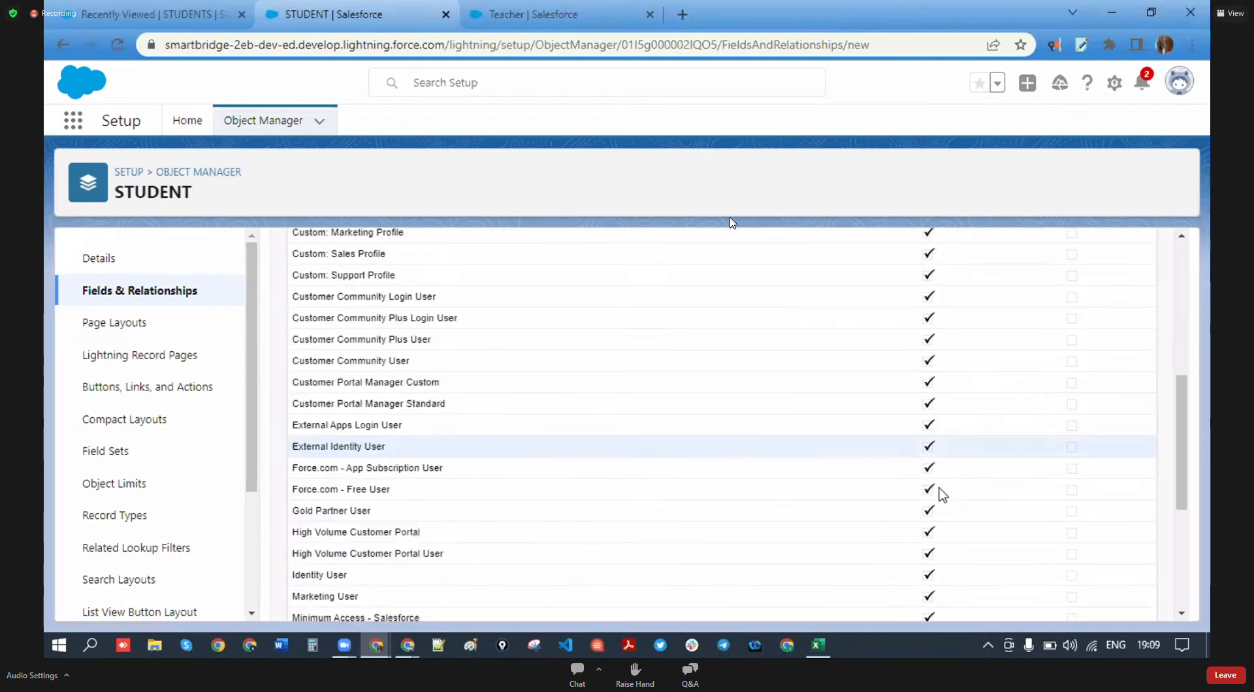
scroll(942, 494, down, 3)
drag(911, 404, 918, 377)
scroll(902, 424, up, 1)
scroll(888, 451, up, 8)
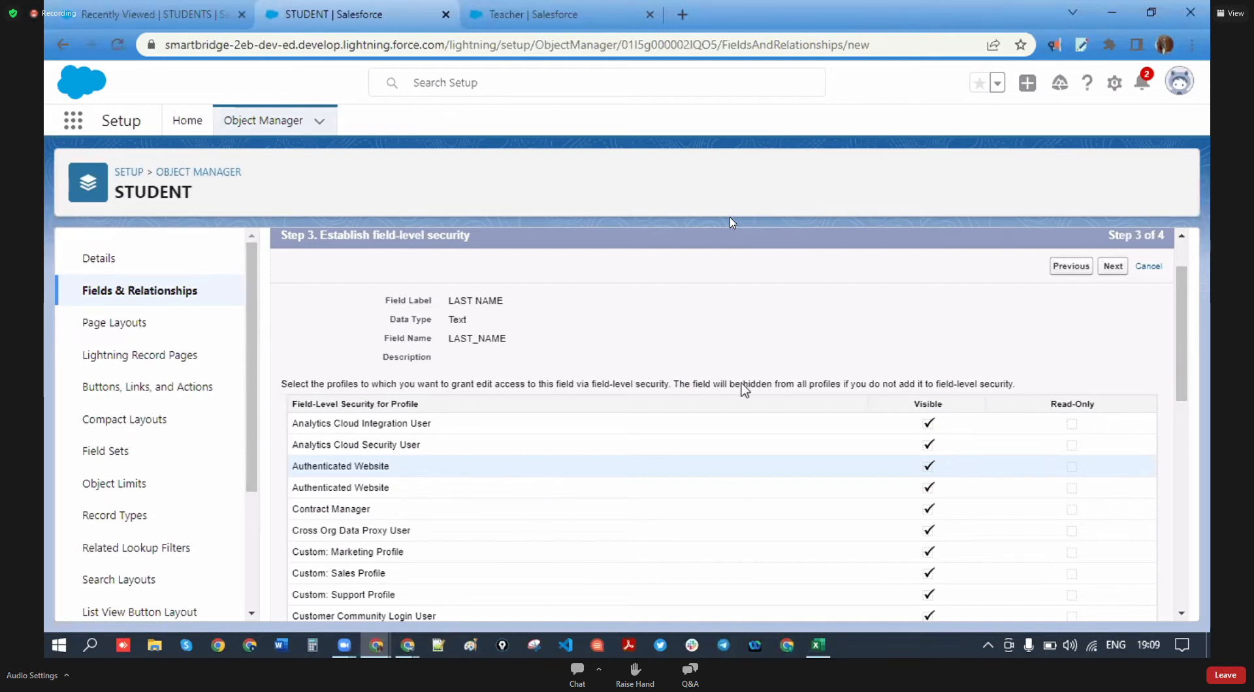
click(1114, 267)
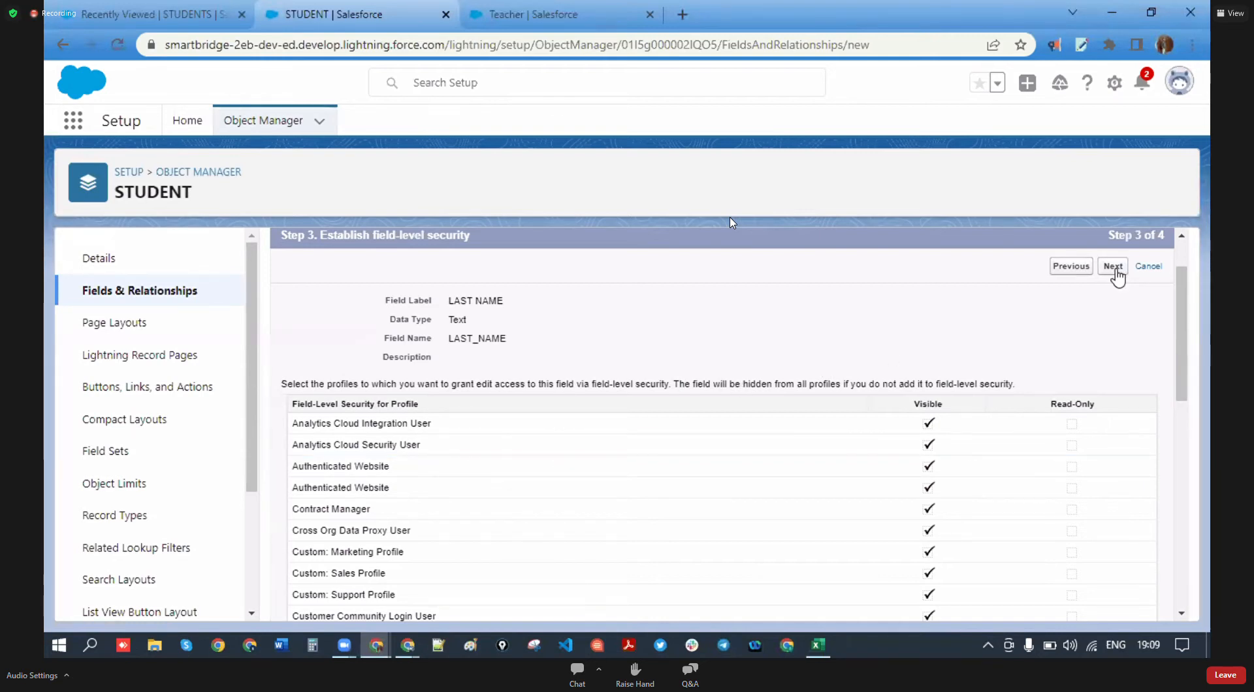
click(1077, 340)
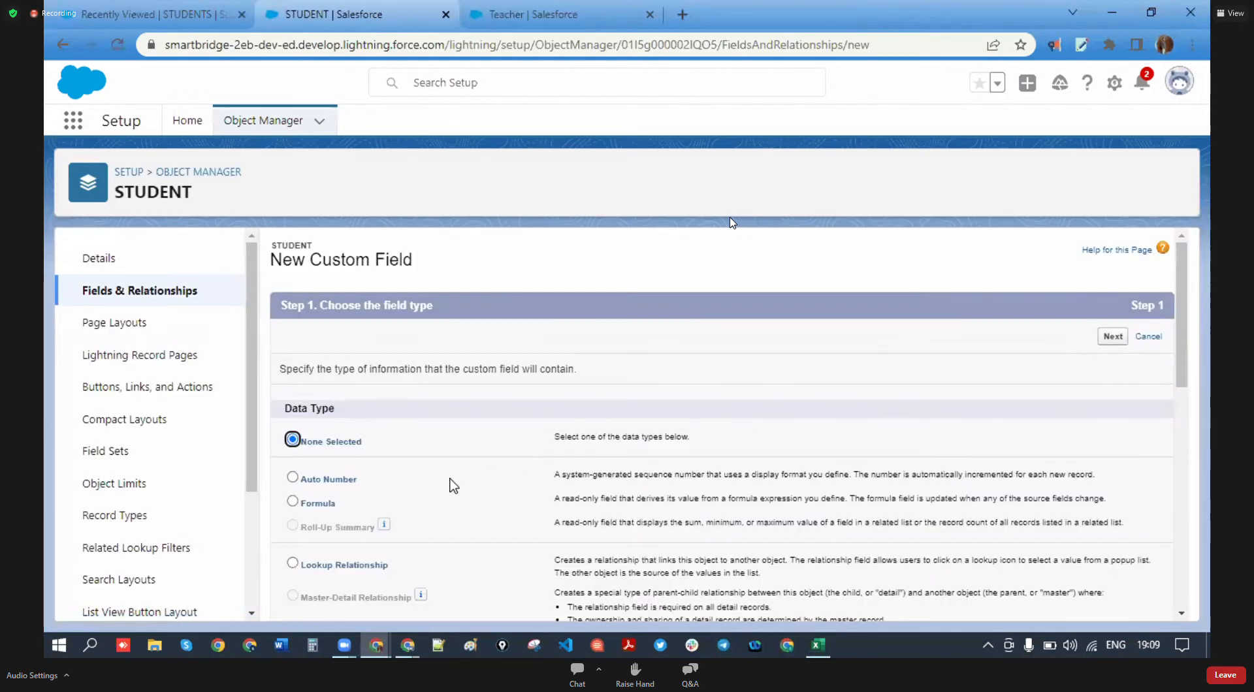
- Choose the Phone data type for the new STUDENT field
scroll(448, 482, down, 5)
scroll(333, 484, down, 2)
click(301, 434)
scroll(1008, 362, up, 8)
click(1114, 337)
- Label the field PHONE and fill in its field name
click(543, 373)
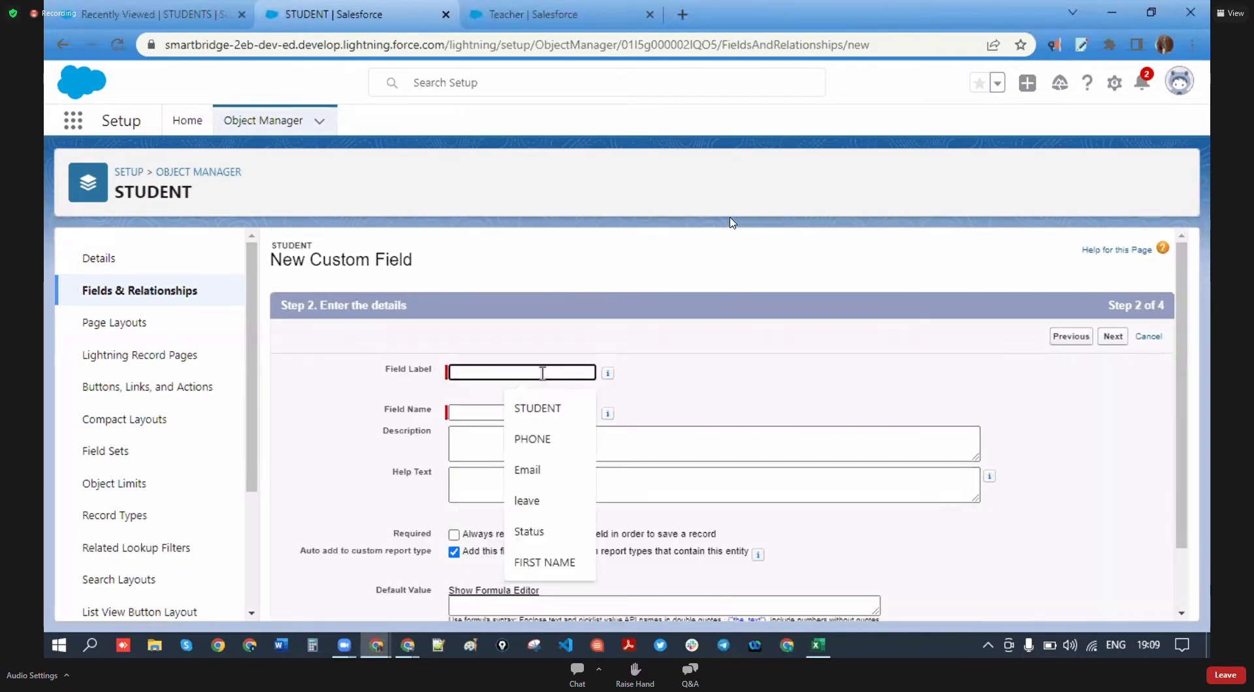
click(548, 434)
click(543, 412)
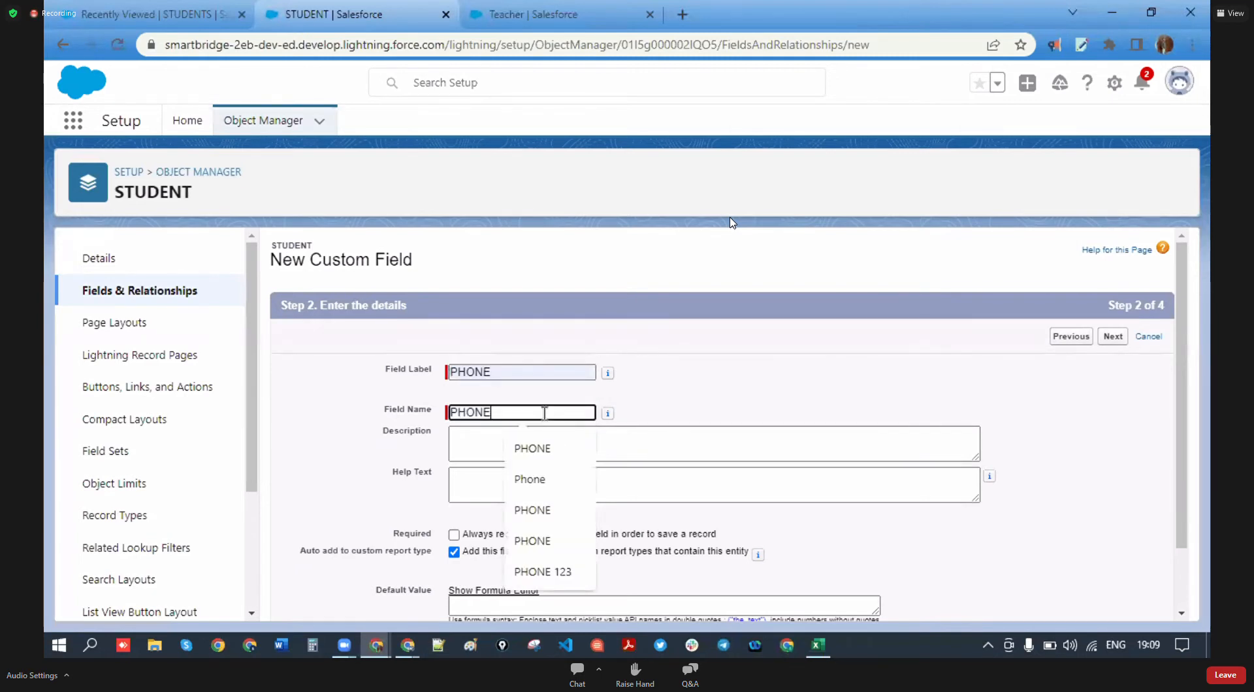
click(805, 401)
scroll(718, 411, down, 1)
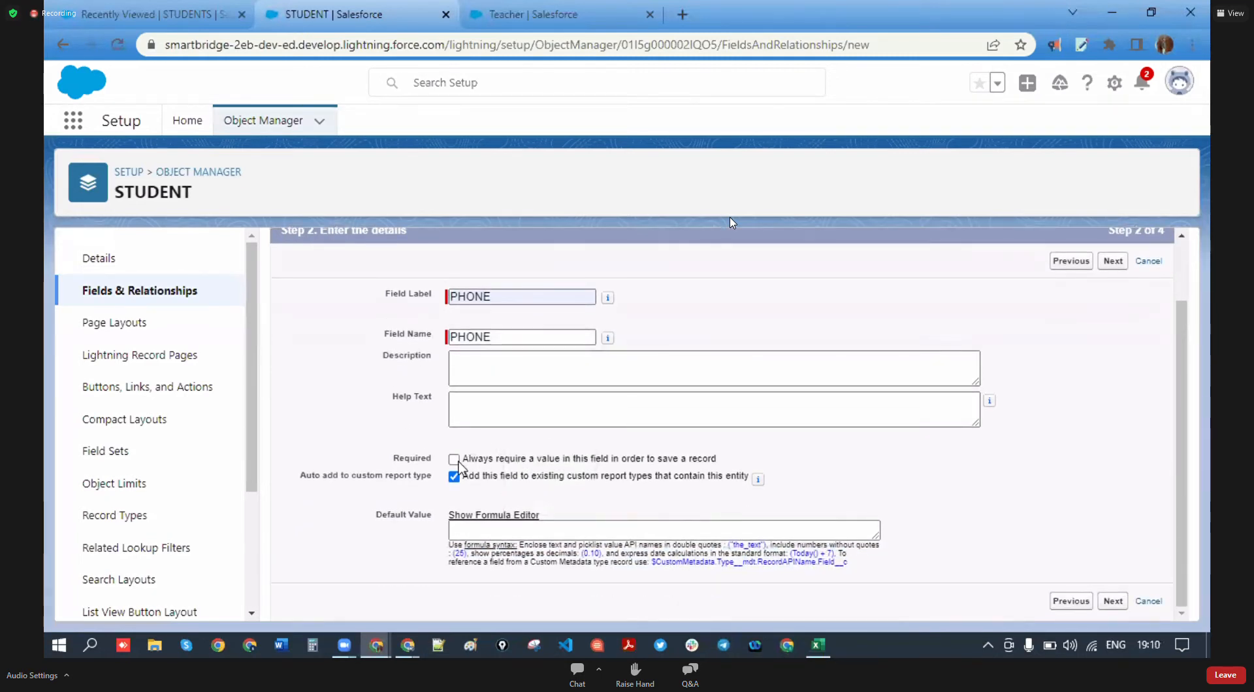
drag(431, 459, 386, 462)
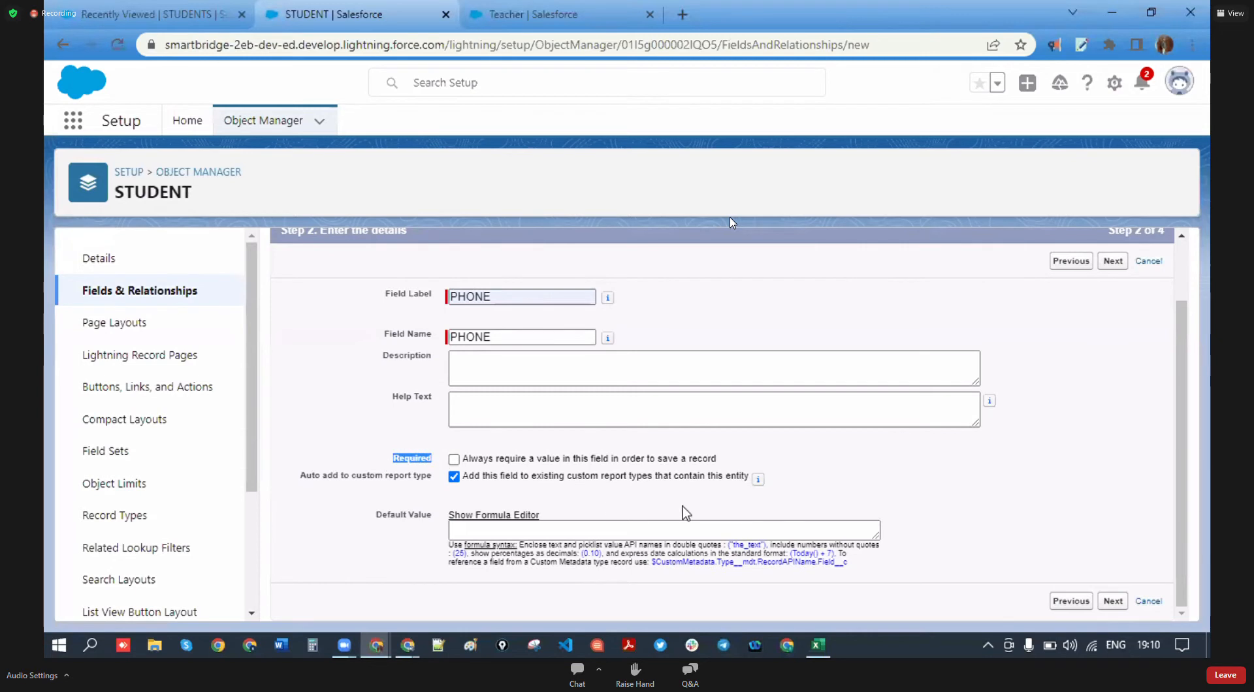
- Save PHONE with default security and layout, then advance the next field to its details
click(1121, 602)
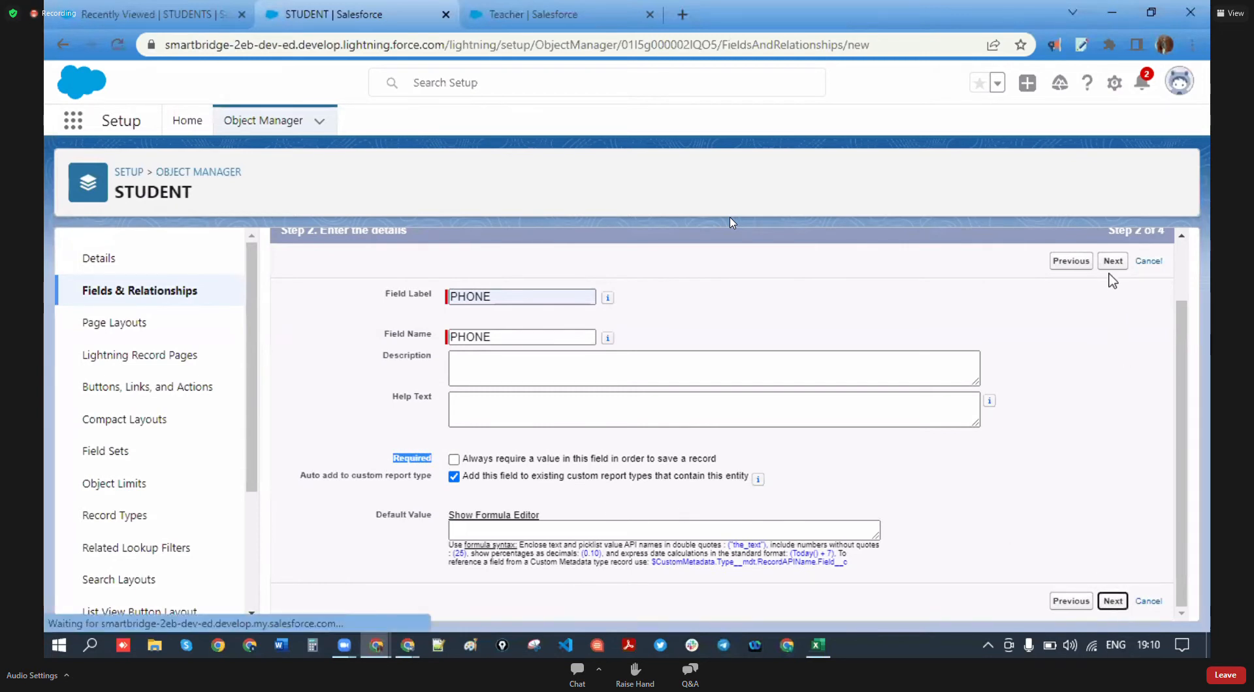
click(1114, 338)
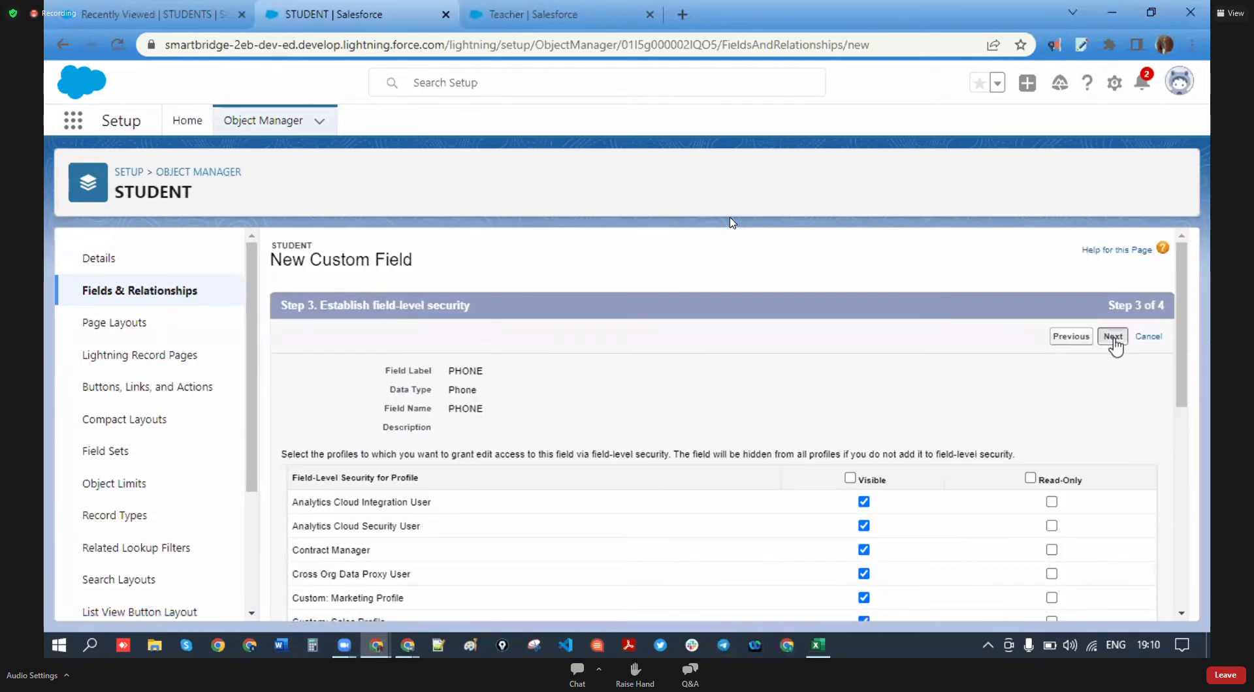
click(1084, 340)
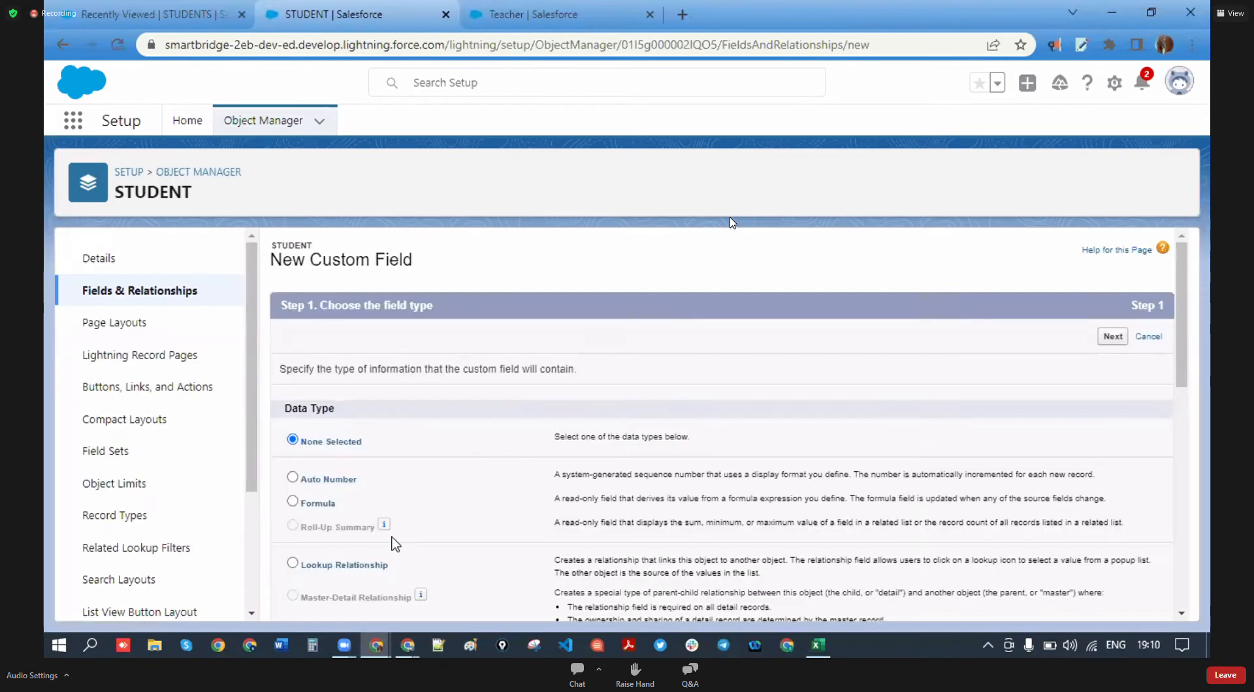
scroll(428, 493, down, 6)
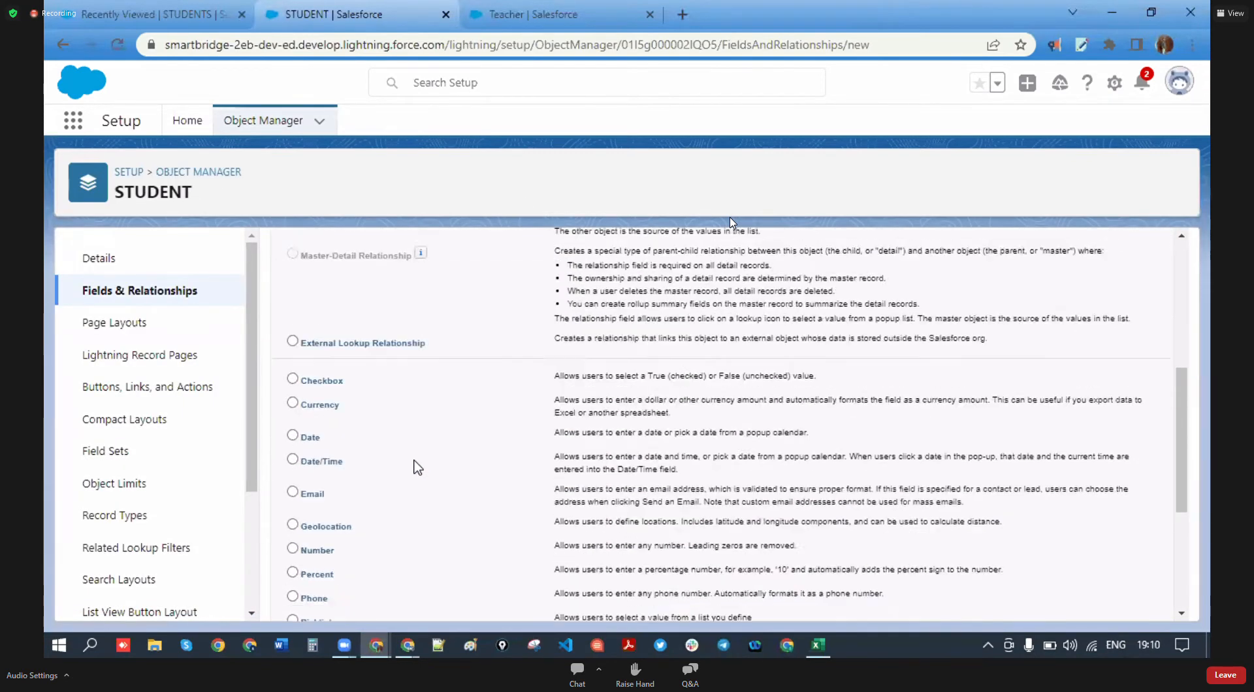
scroll(392, 450, up, 6)
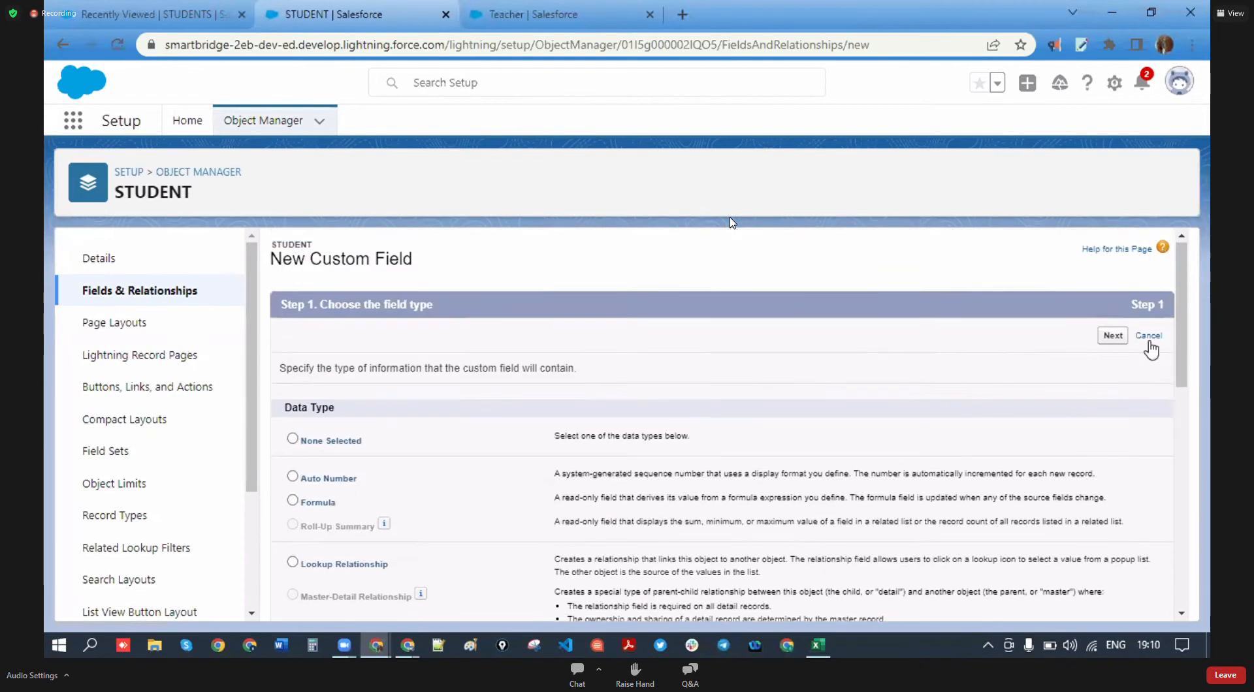
click(1118, 337)
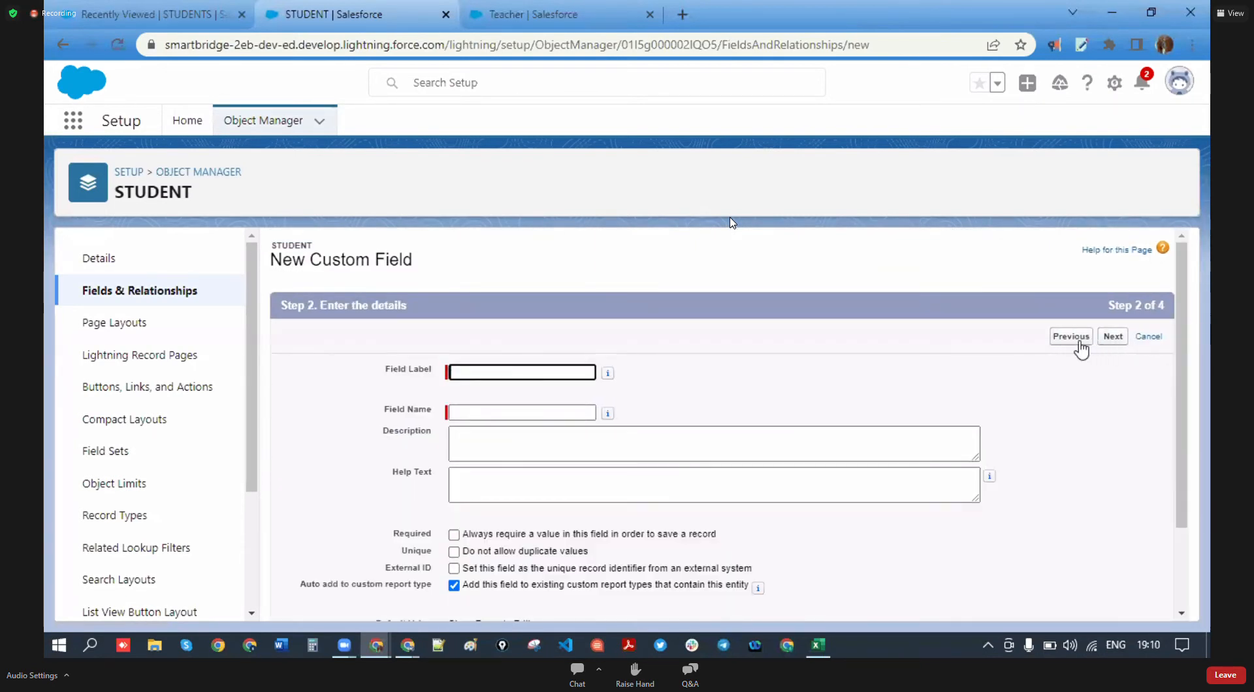
- Label the field Email and check the auto-filled field name
click(574, 377)
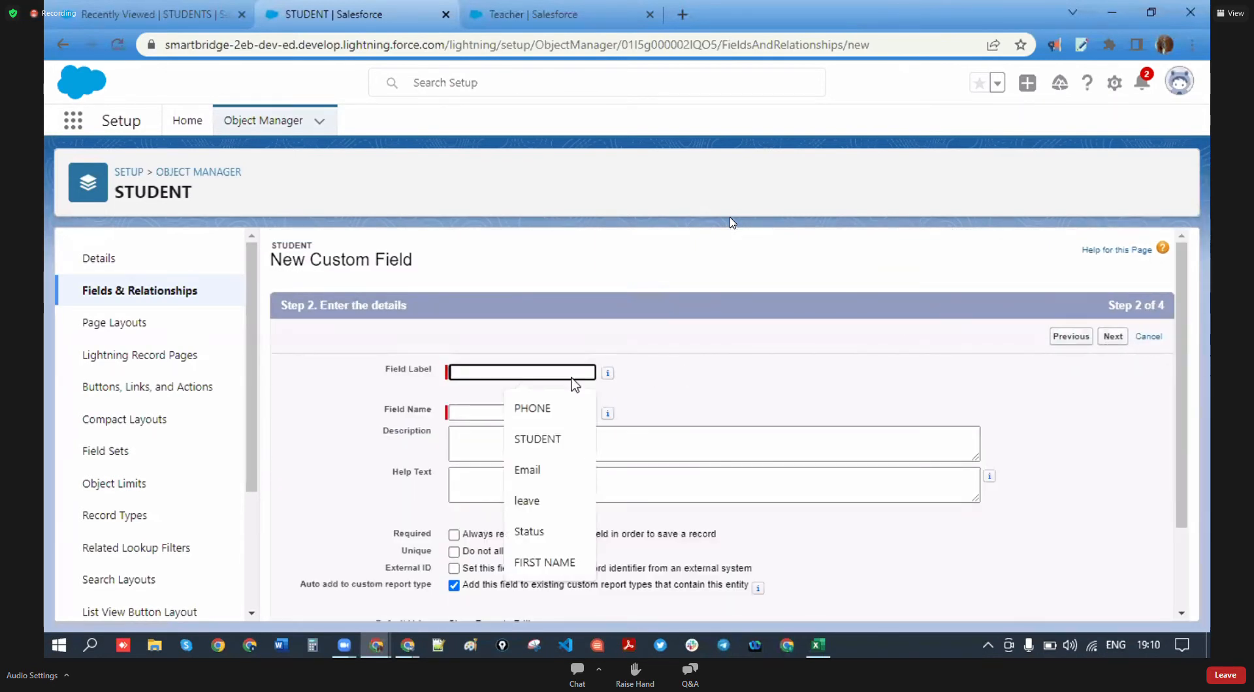
click(541, 482)
click(496, 412)
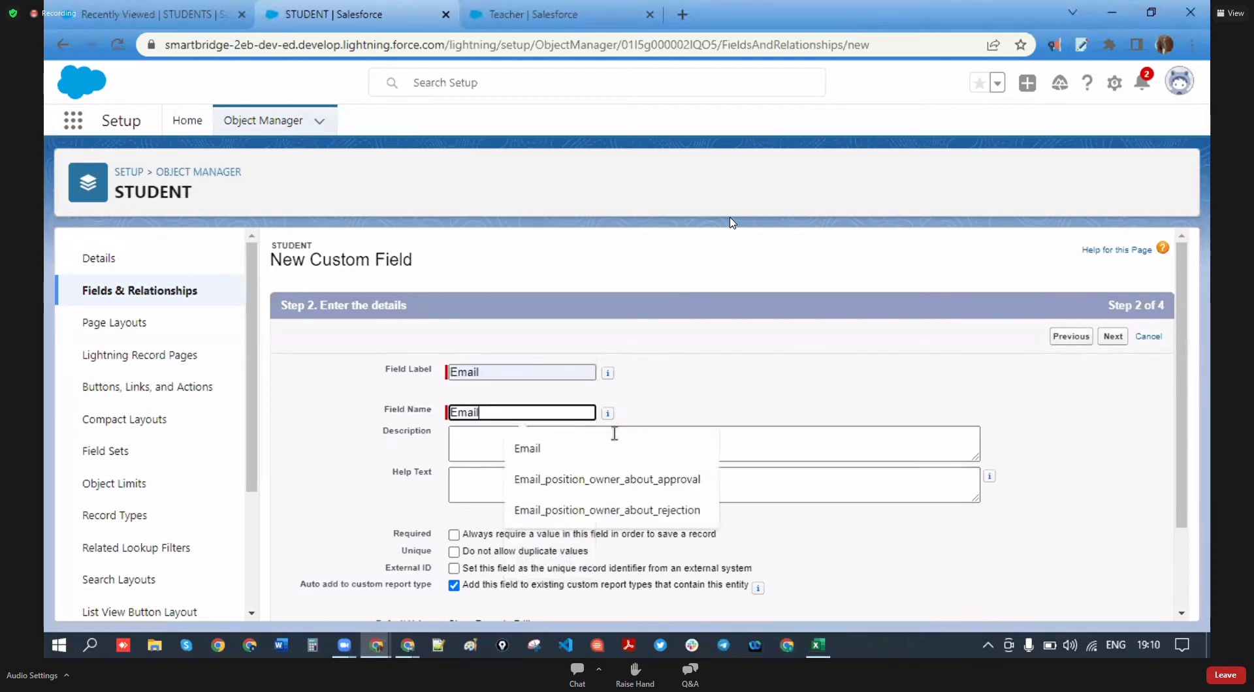
click(774, 406)
scroll(773, 406, down, 2)
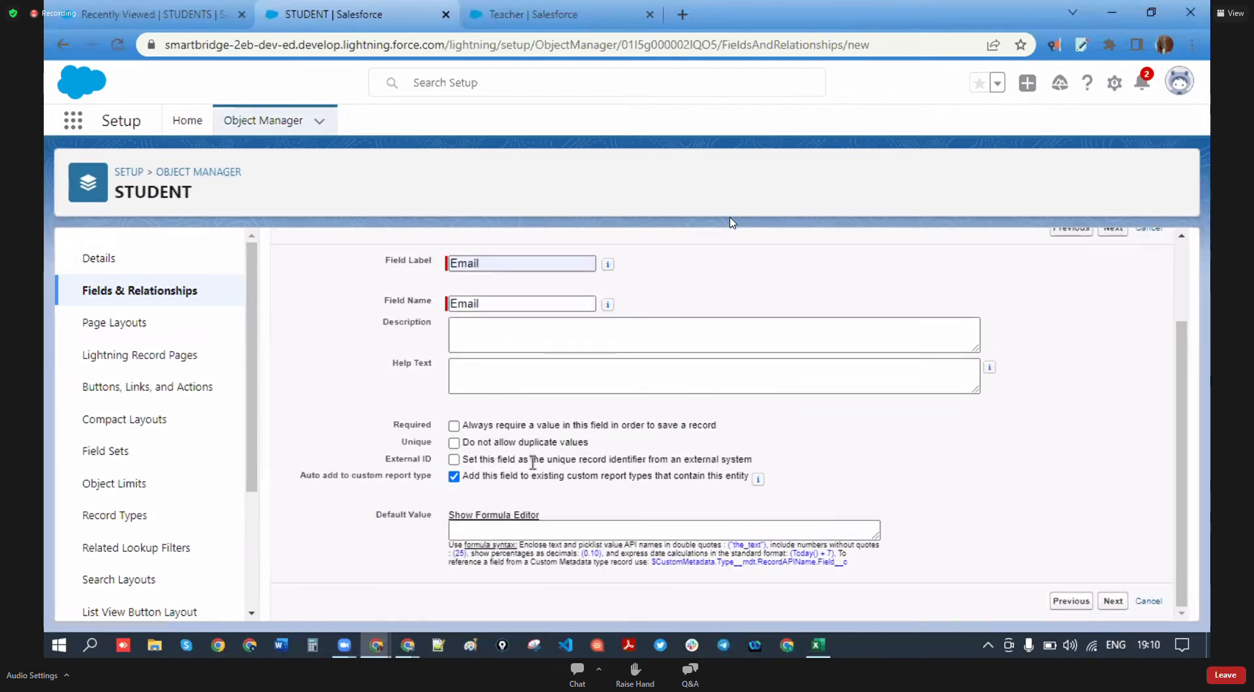
- Tick Unique so Email rejects duplicate values, and submit the details
drag(433, 451, 408, 451)
click(573, 106)
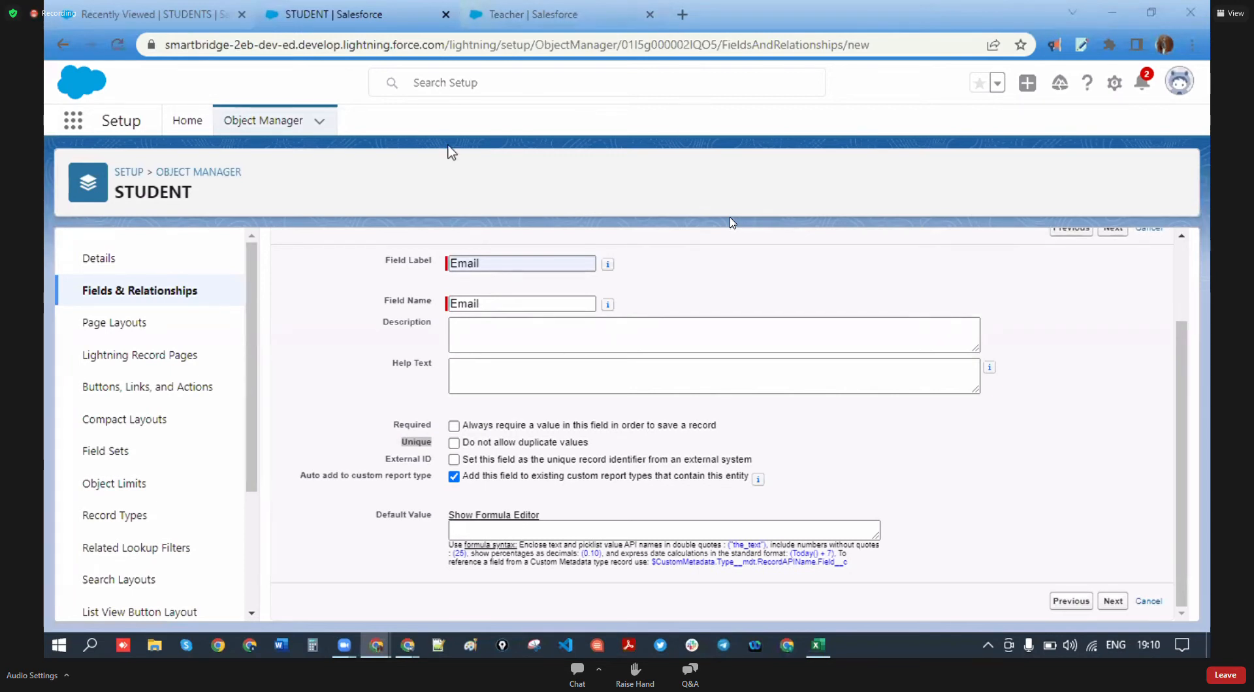
click(457, 447)
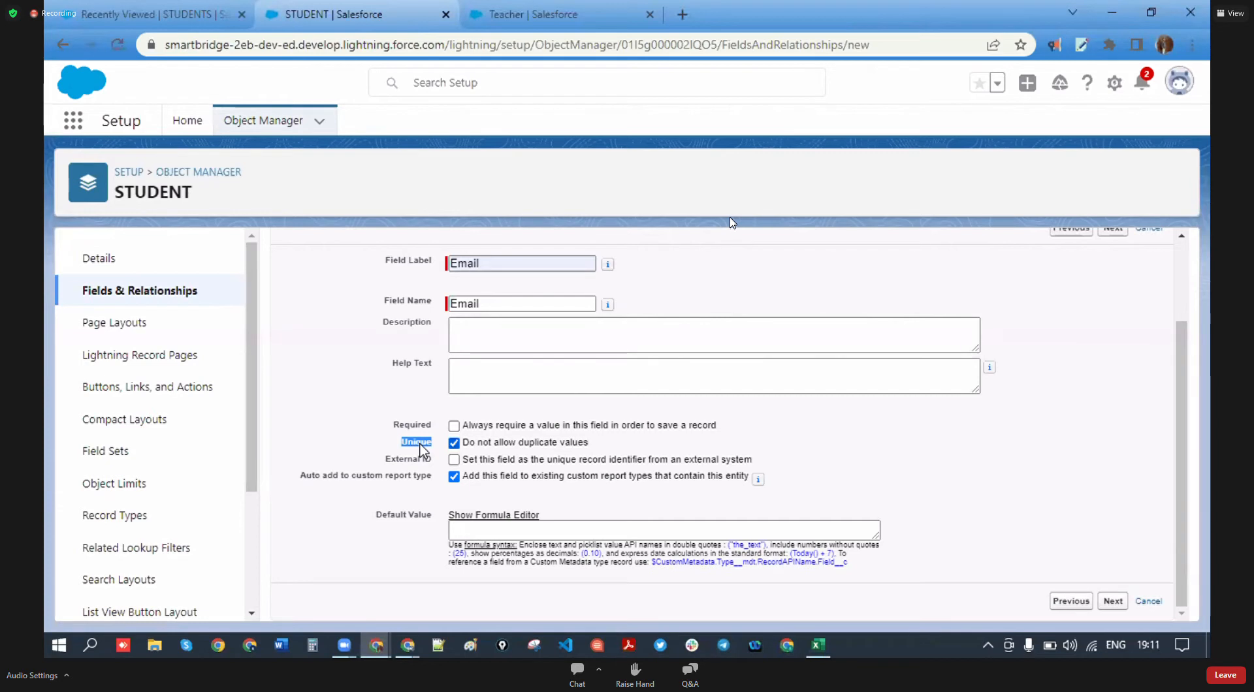
click(434, 452)
drag(433, 443, 400, 444)
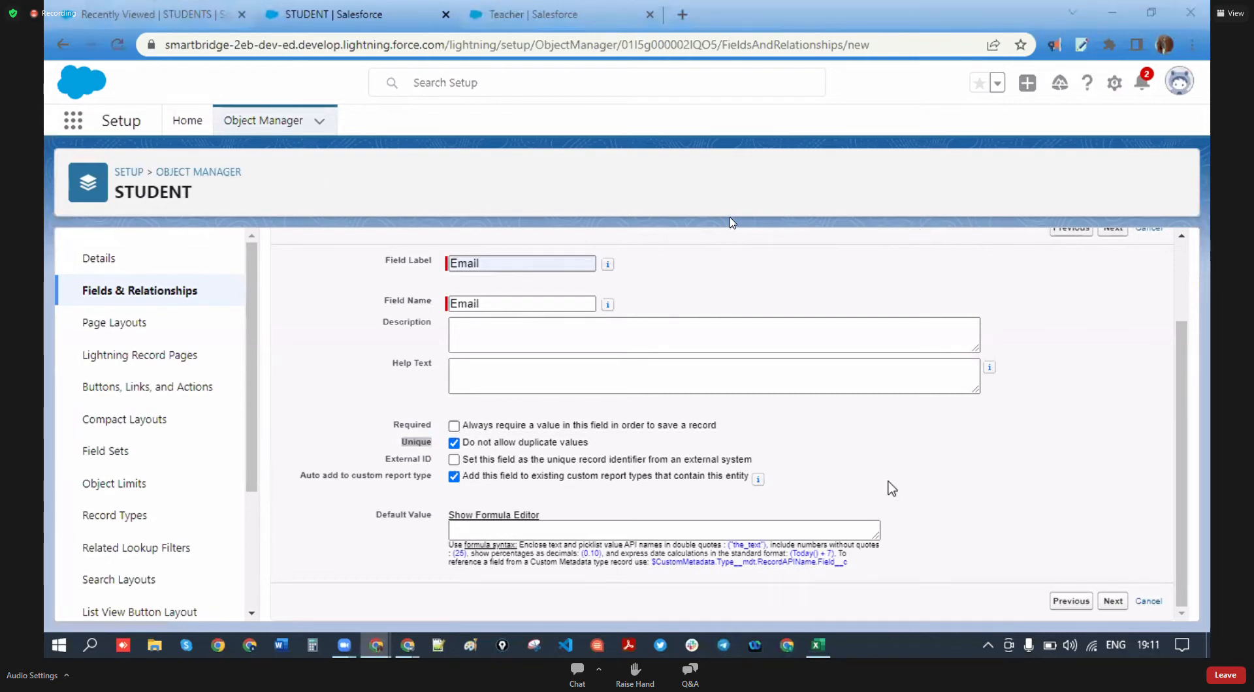
click(1114, 601)
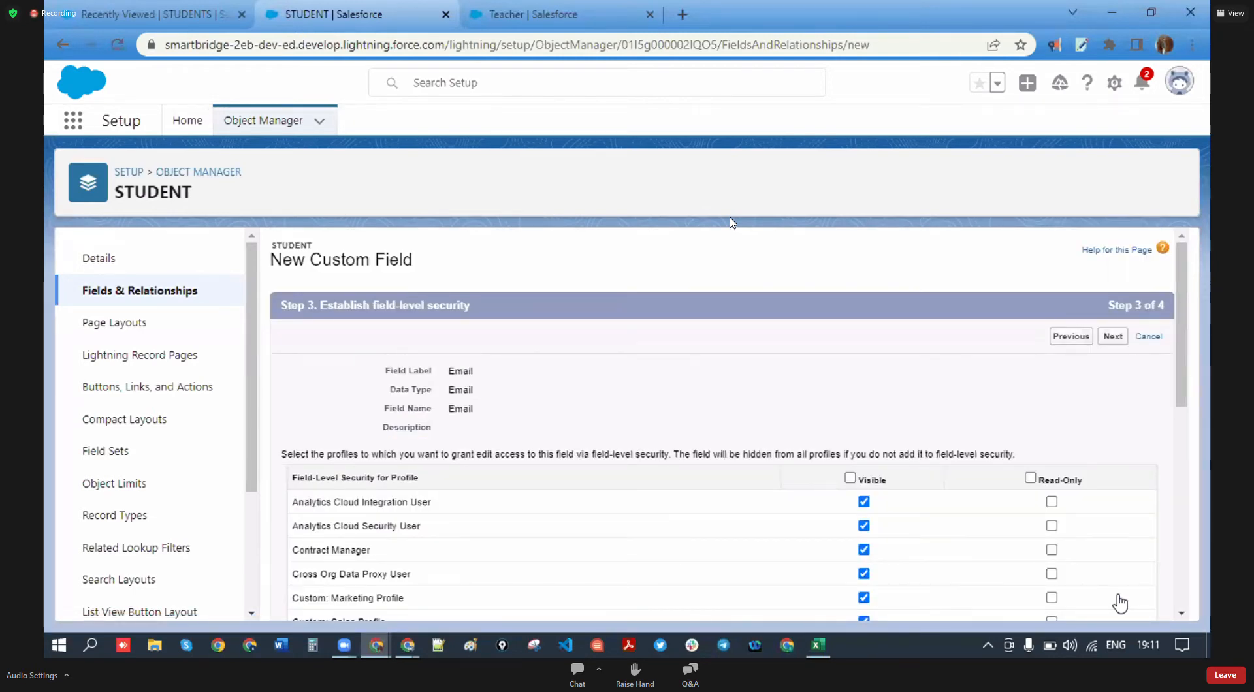
- Keep default visibility for the Email field, save it, and bring up the Cohort -3 spreadsheet
scroll(751, 518, down, 8)
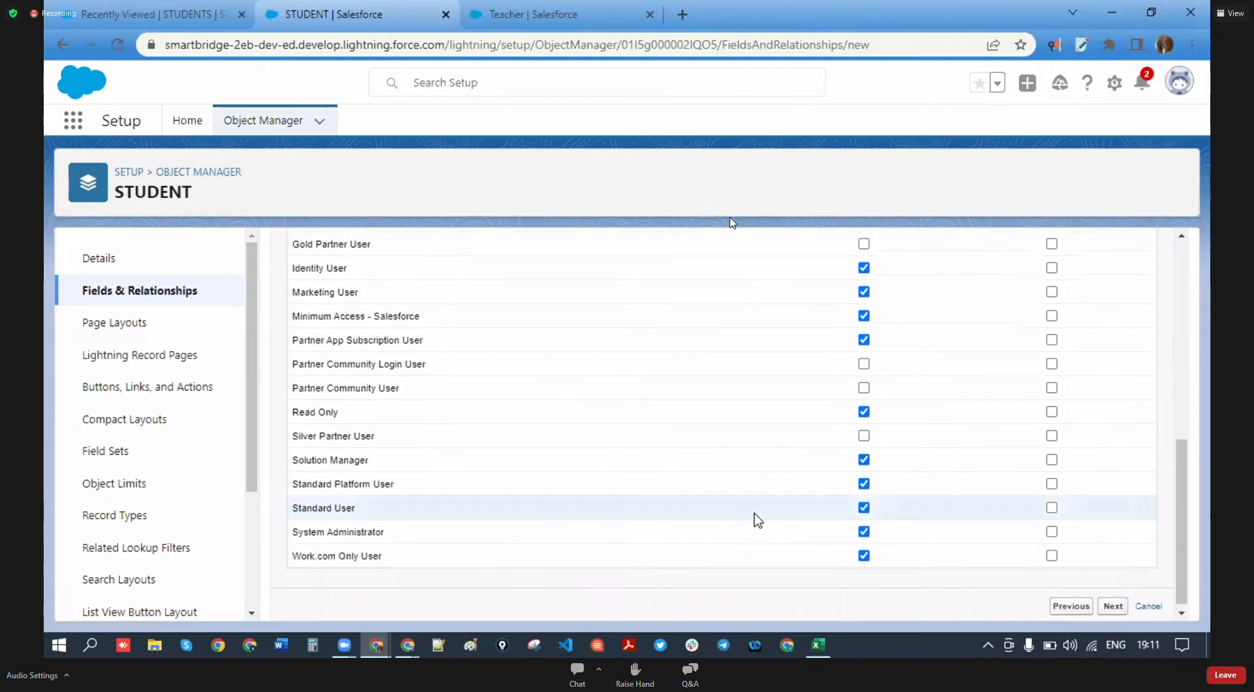
scroll(750, 518, up, 8)
scroll(776, 533, down, 4)
scroll(781, 529, up, 4)
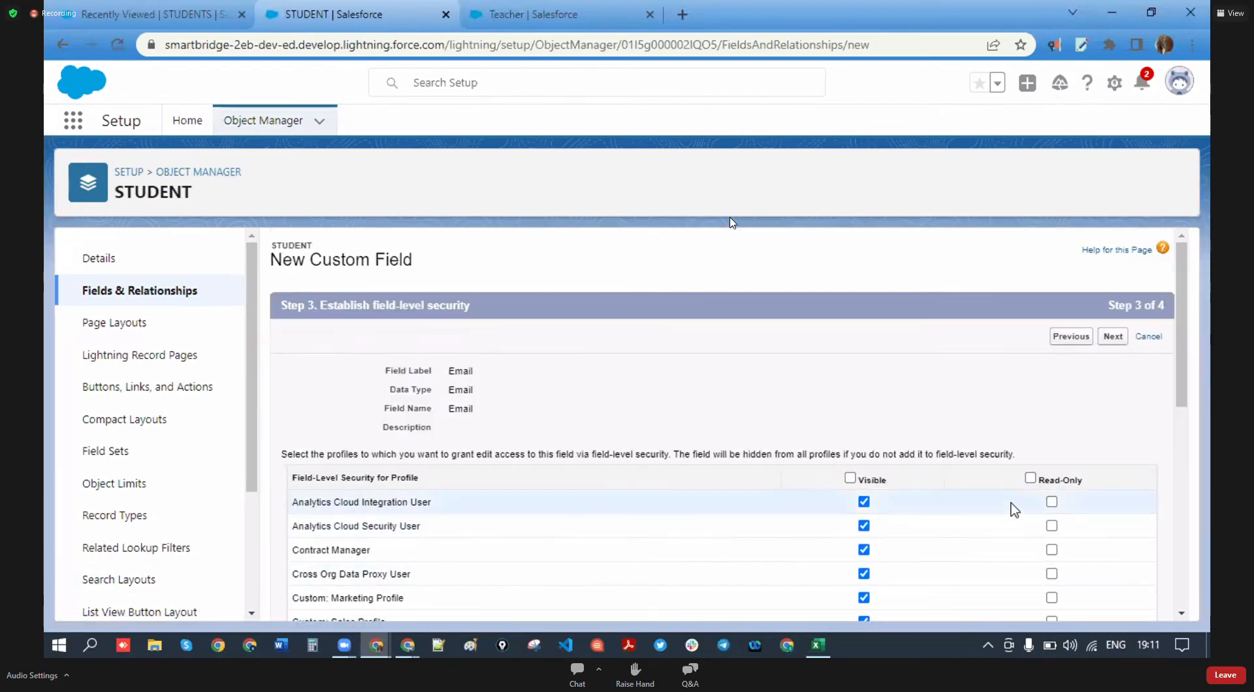
click(1113, 337)
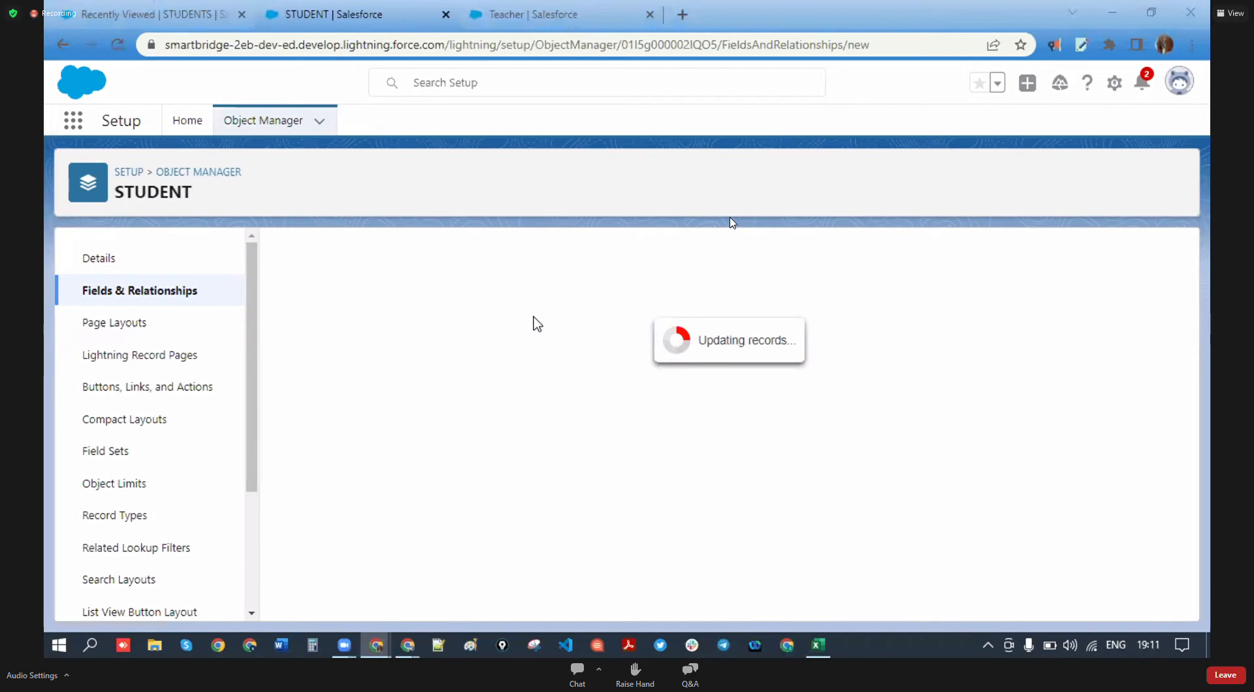
click(816, 645)
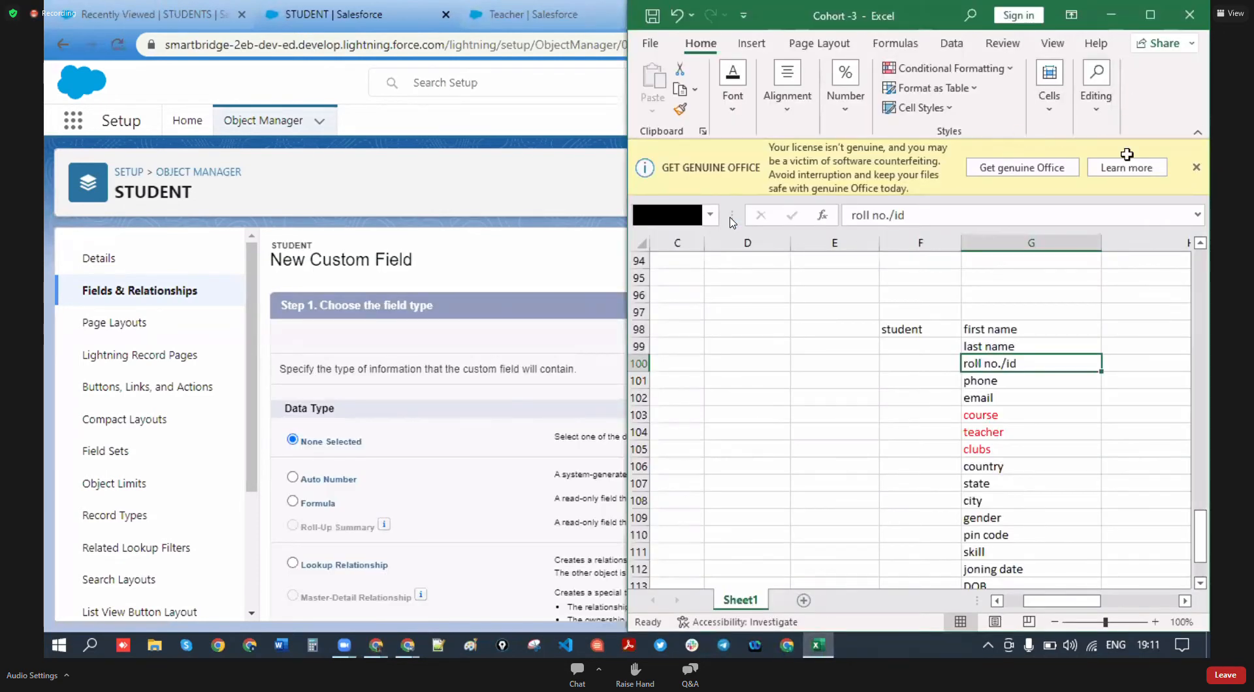
- Maximize Excel and go over the field list from first name down to gender
click(1150, 14)
click(408, 299)
click(422, 317)
click(428, 333)
click(435, 350)
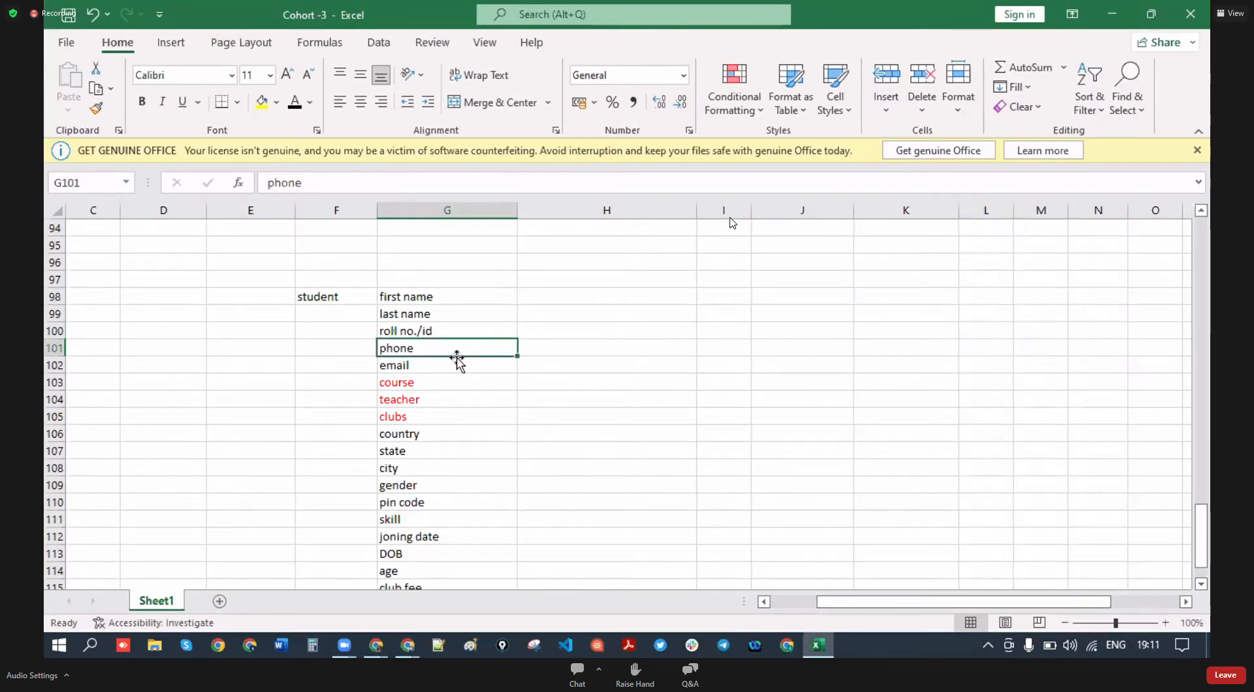
click(428, 366)
click(435, 400)
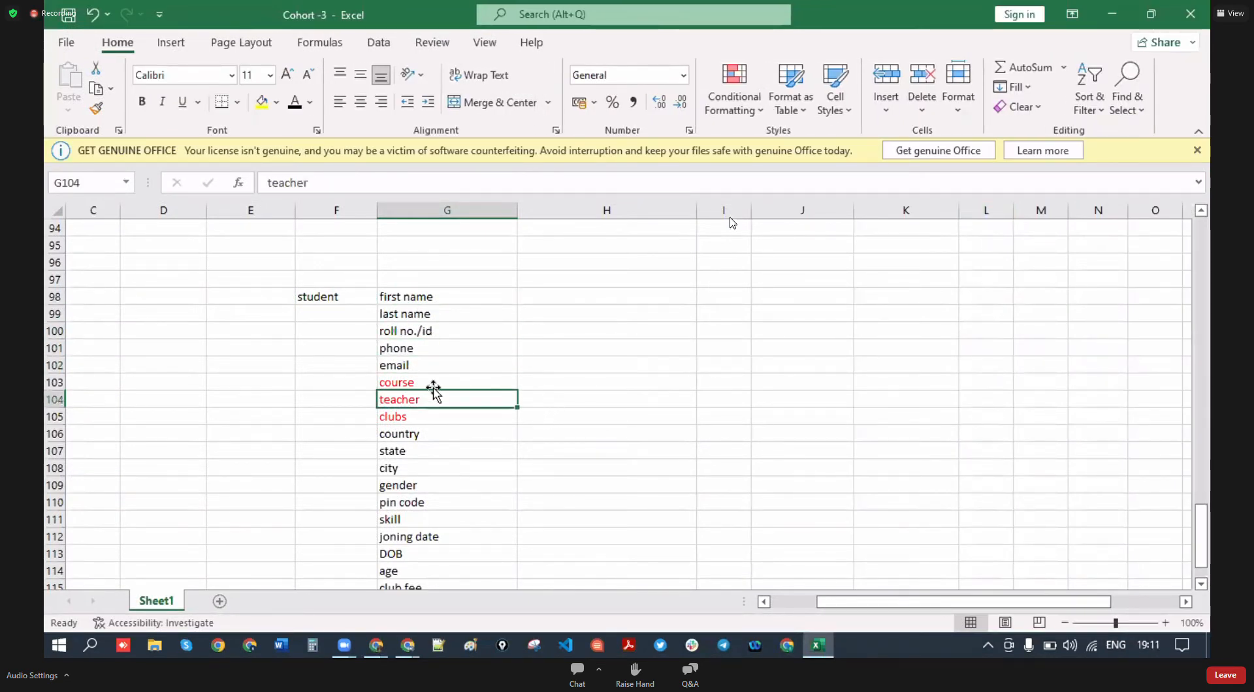
click(425, 419)
click(545, 482)
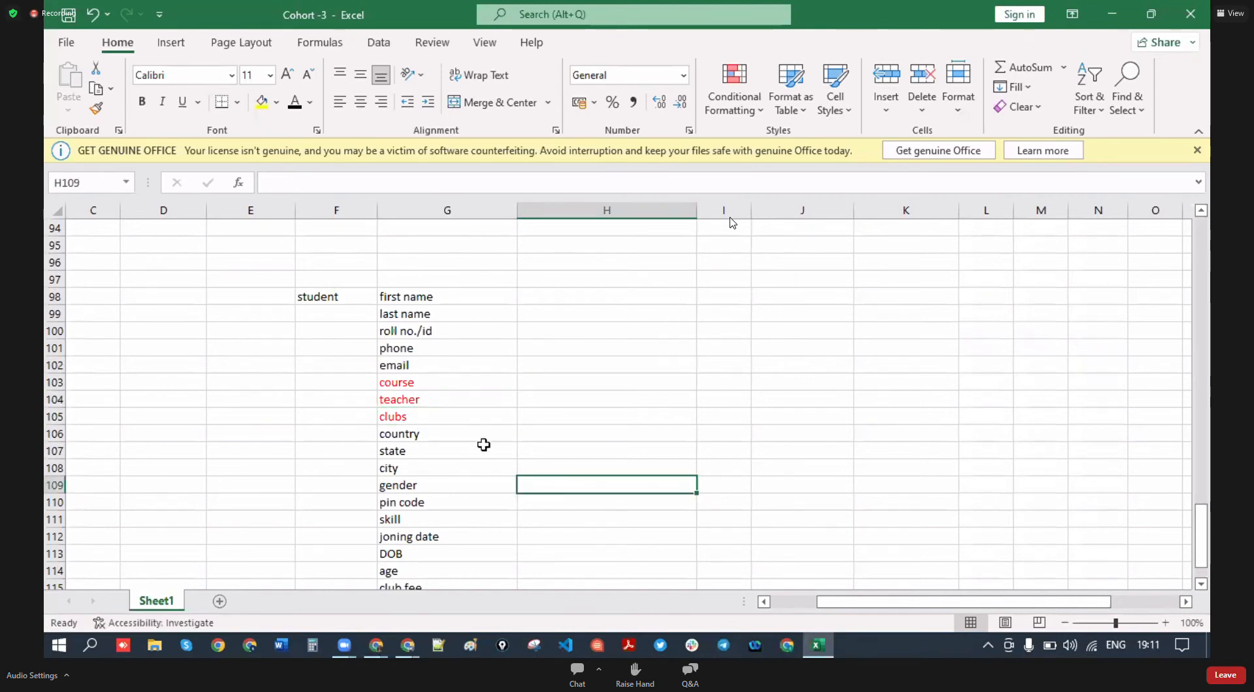
scroll(481, 441, down, 1)
click(415, 437)
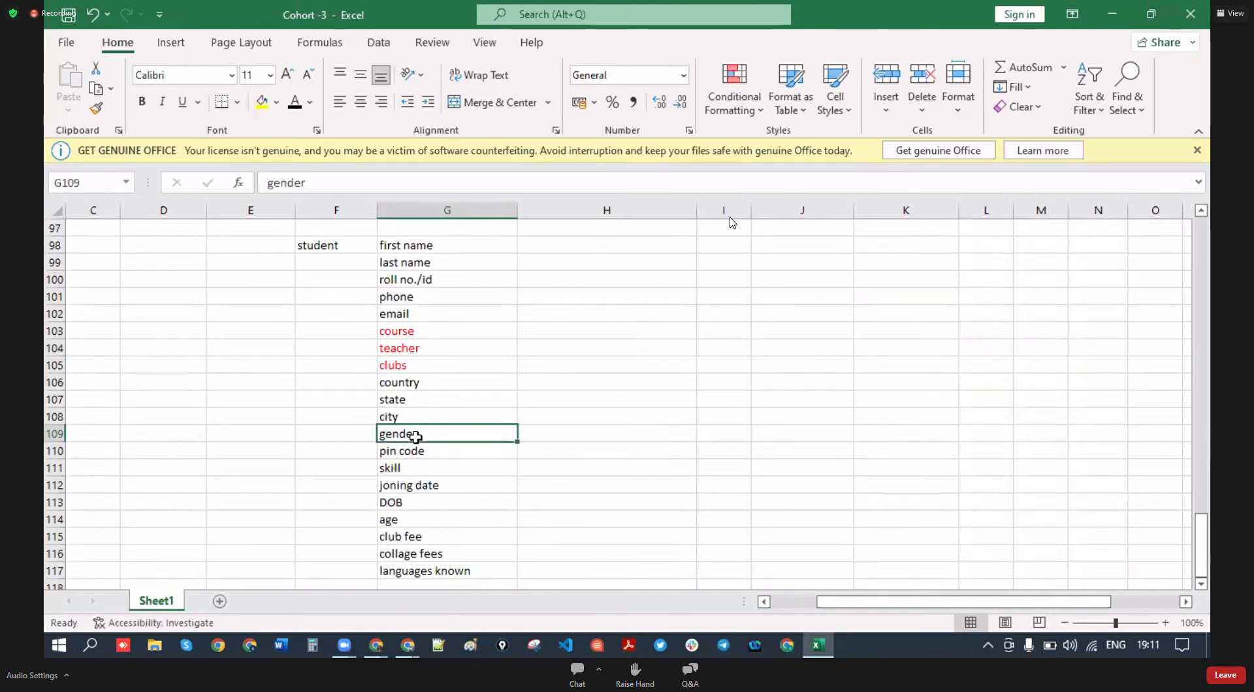
- Enter 3 beside the gender entry and Boy in the next cell
click(539, 433)
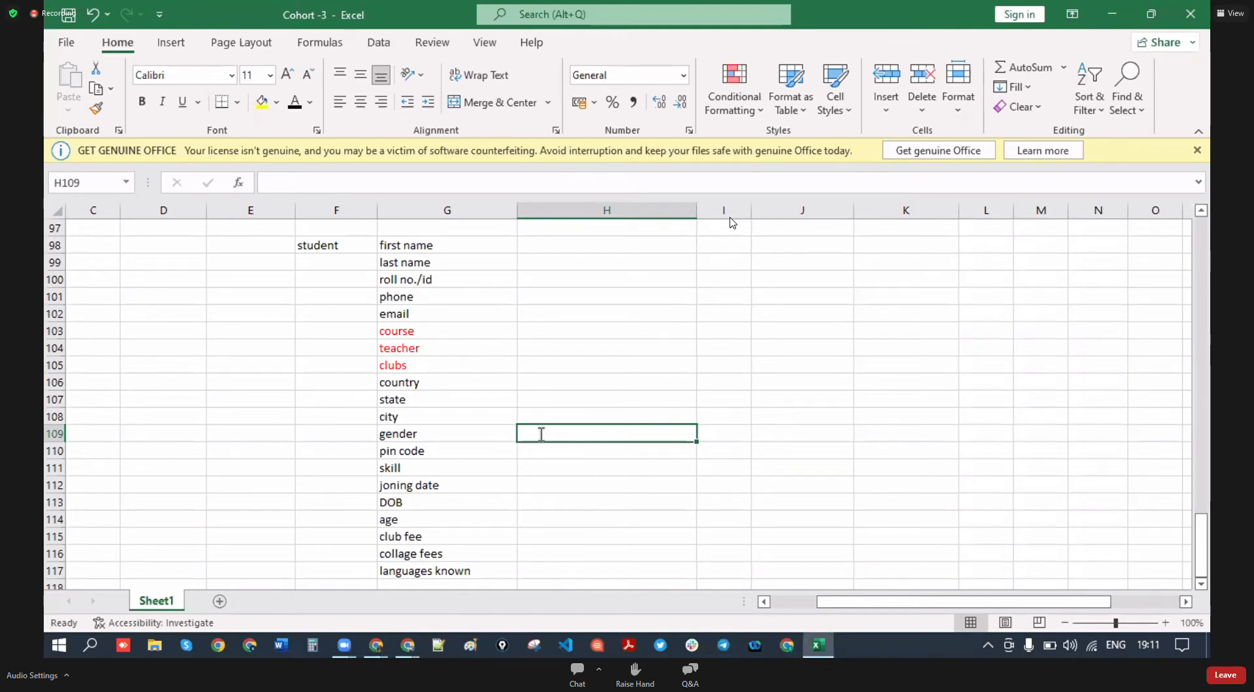
text(3)
key(Tab)
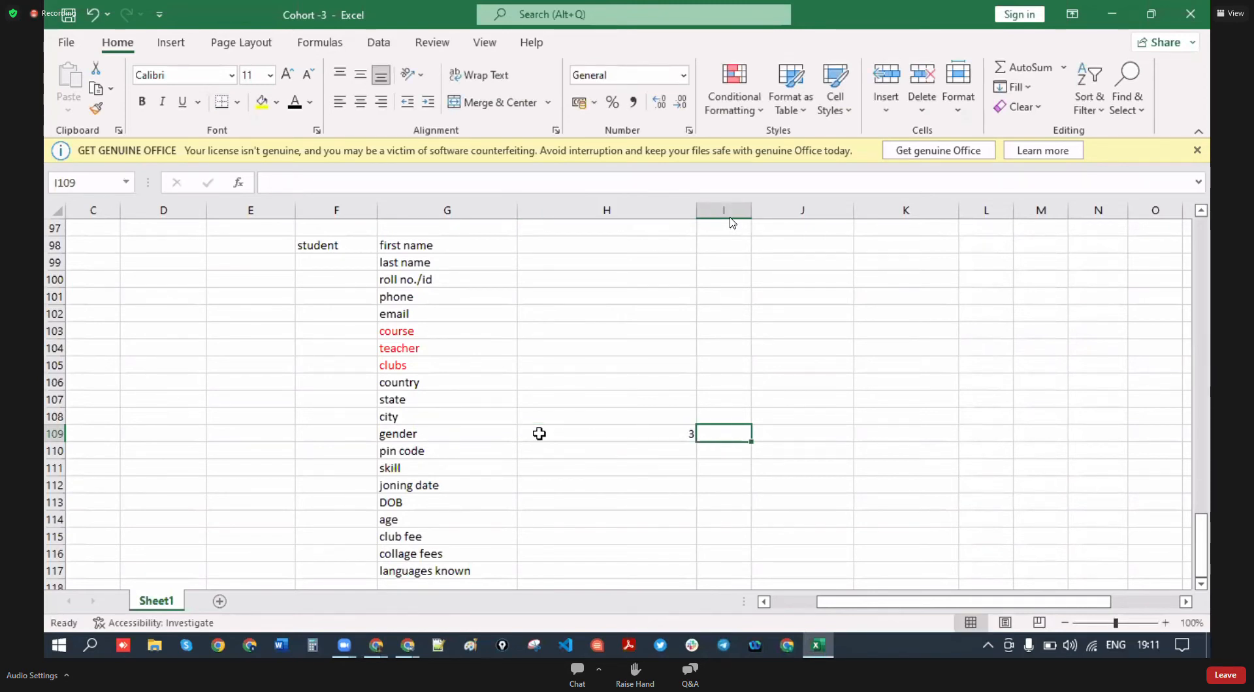
text(biy)
key(BackSpace)
key(BackSpace)
text(Bou)
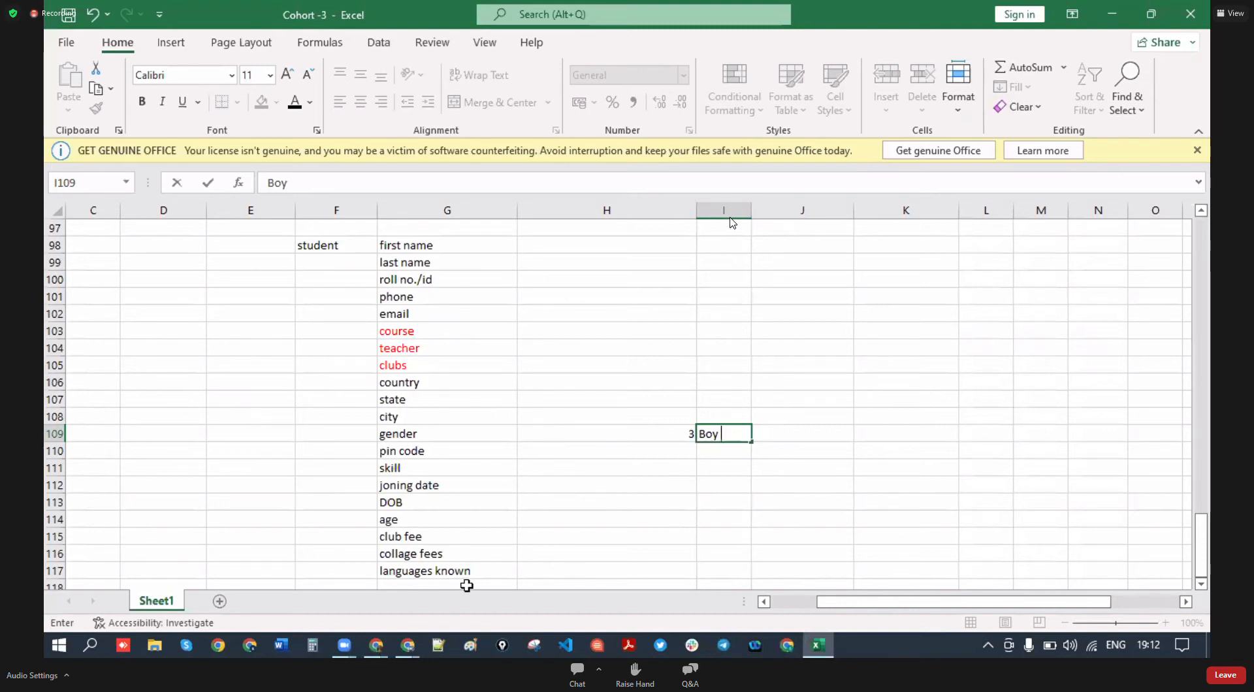
mouse_move(407, 645)
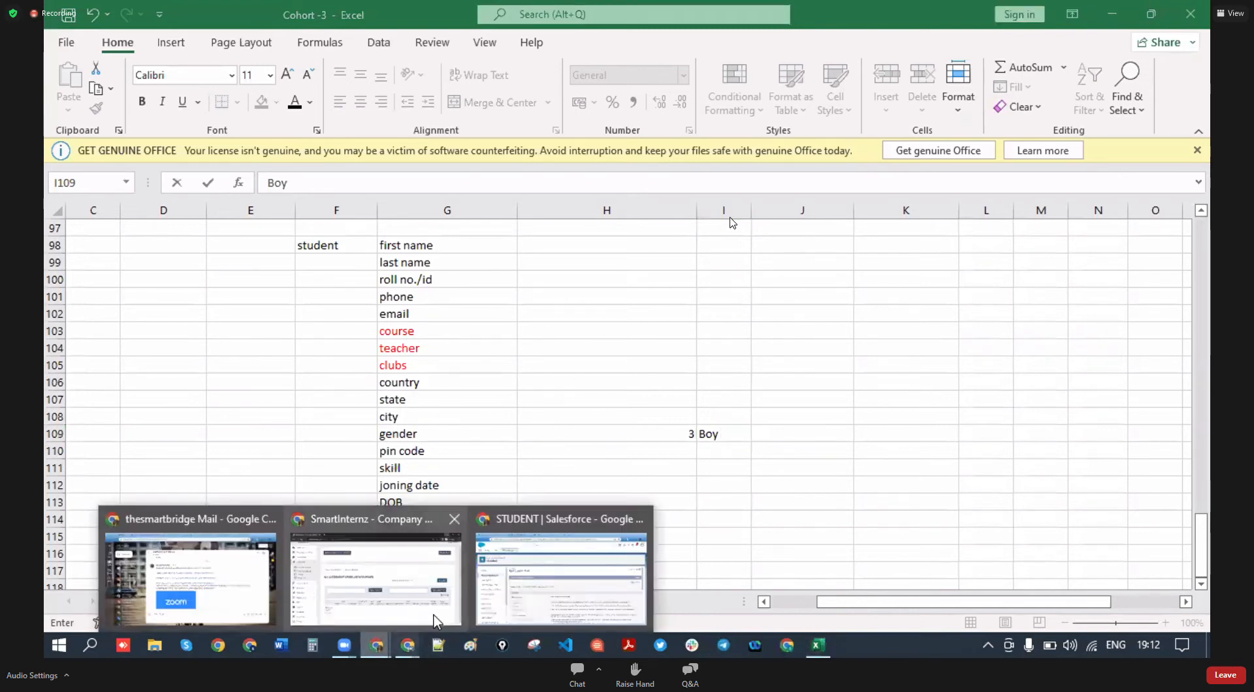
click(555, 575)
- Make the new STUDENT field a Picklist and continue to its details
scroll(702, 503, down, 9)
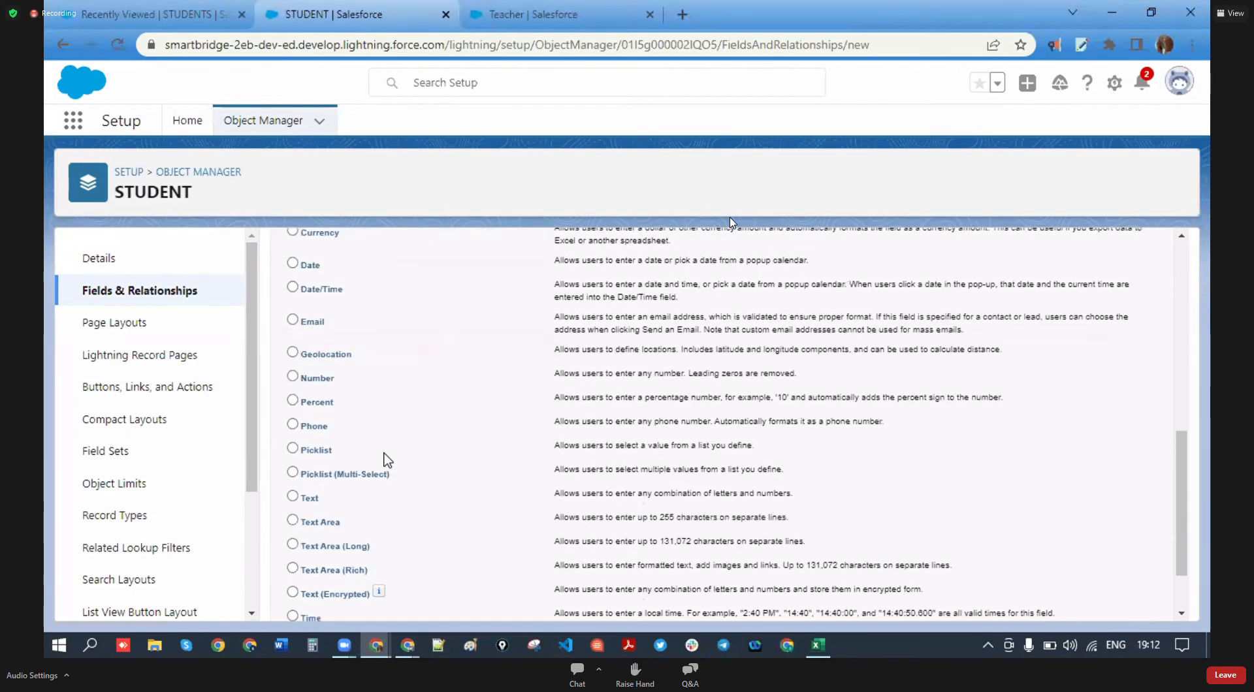
click(293, 448)
scroll(793, 480, up, 9)
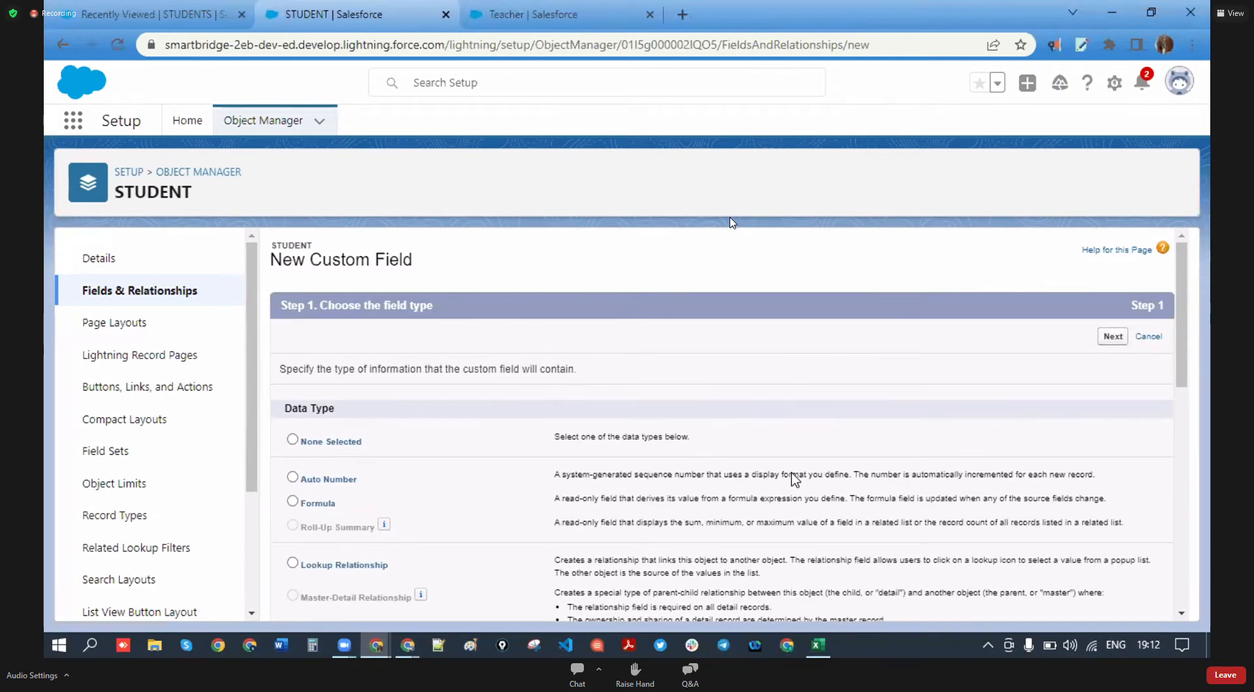
click(1112, 336)
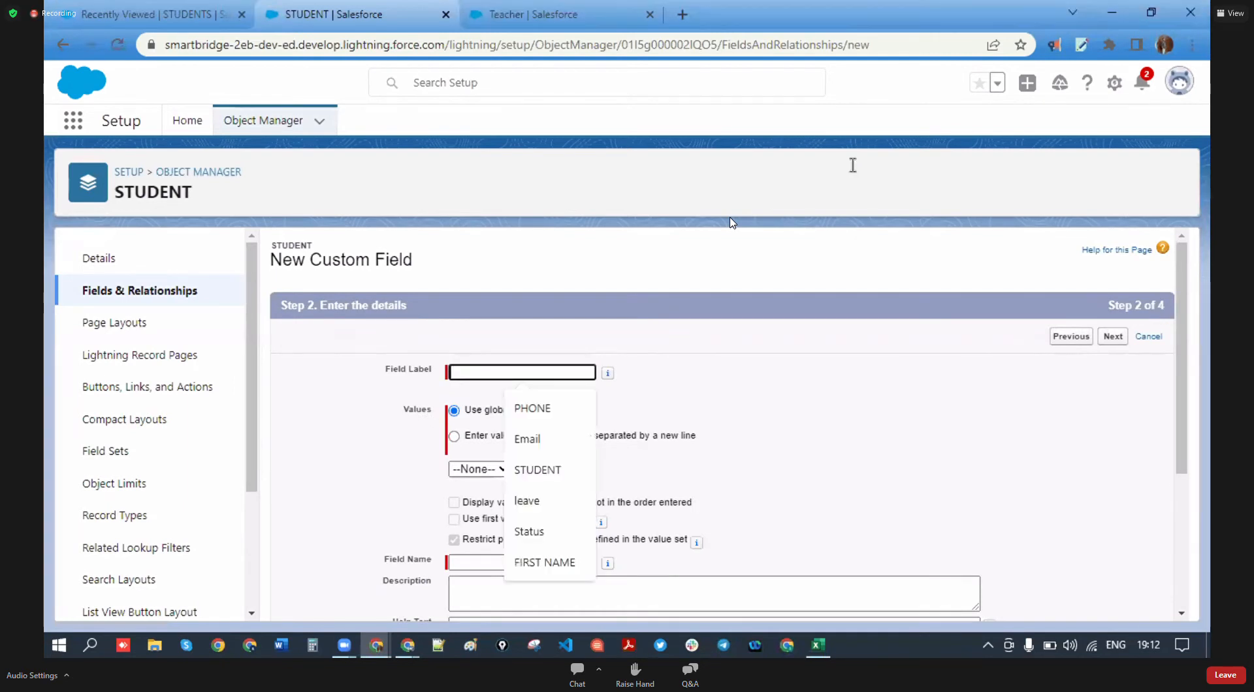
- Label it Gender and choose to enter values one per line instead of a global value set
text(Gender)
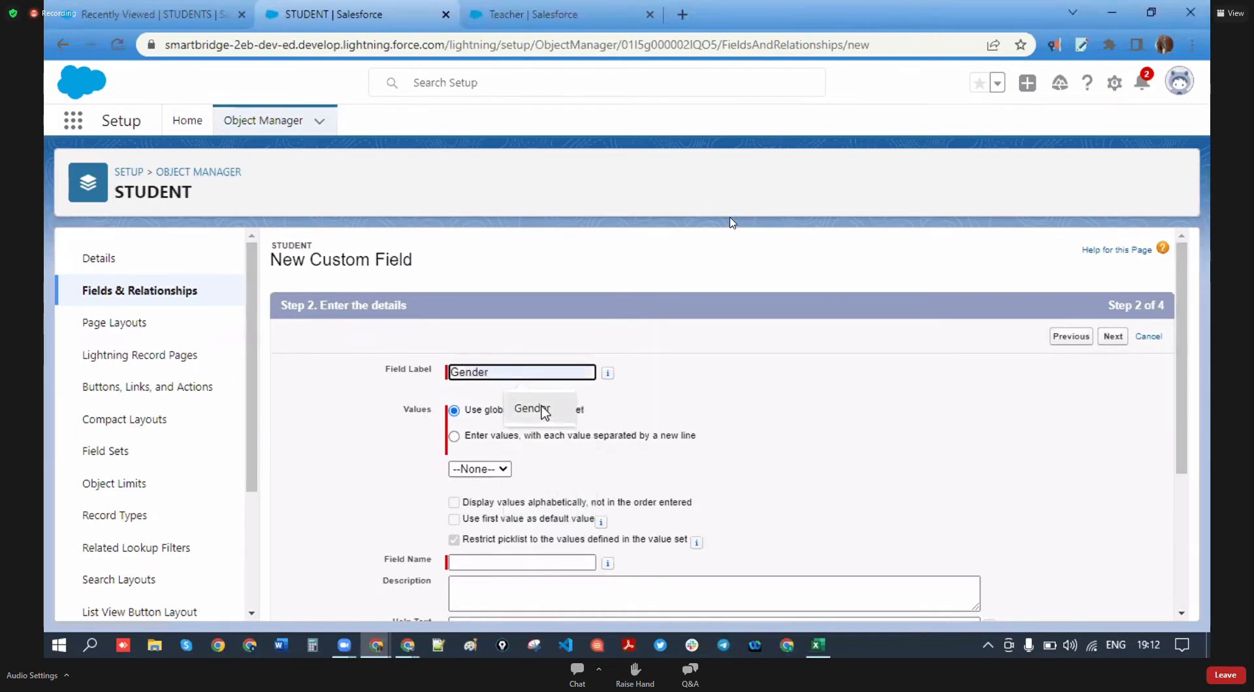
click(532, 409)
drag(584, 411, 472, 416)
click(612, 412)
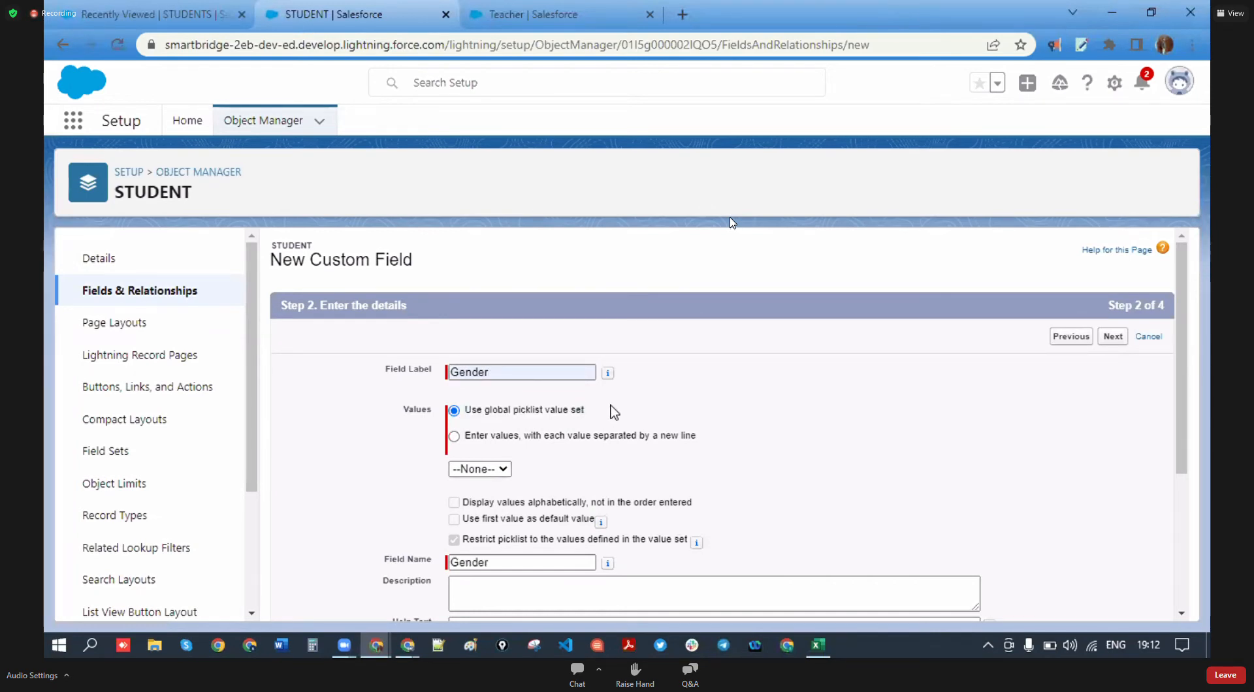
click(454, 436)
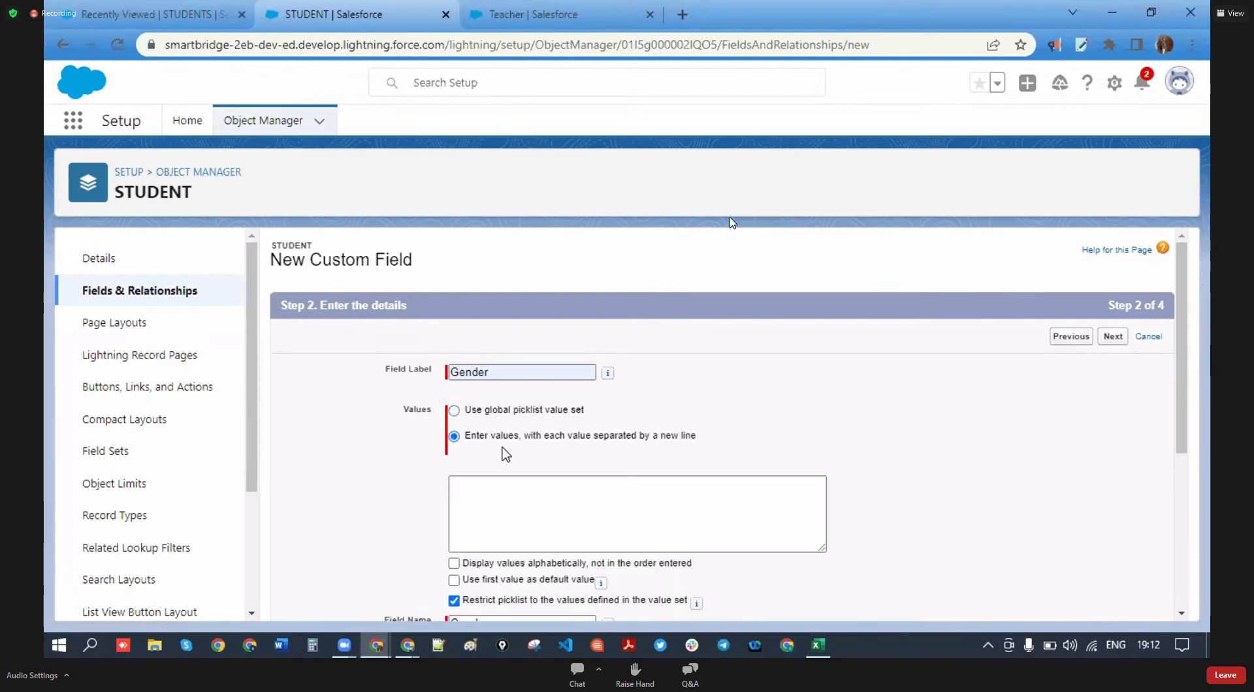
- Enter the Gender picklist values Female, Male and Trans, fixing their capitalisation
click(539, 496)
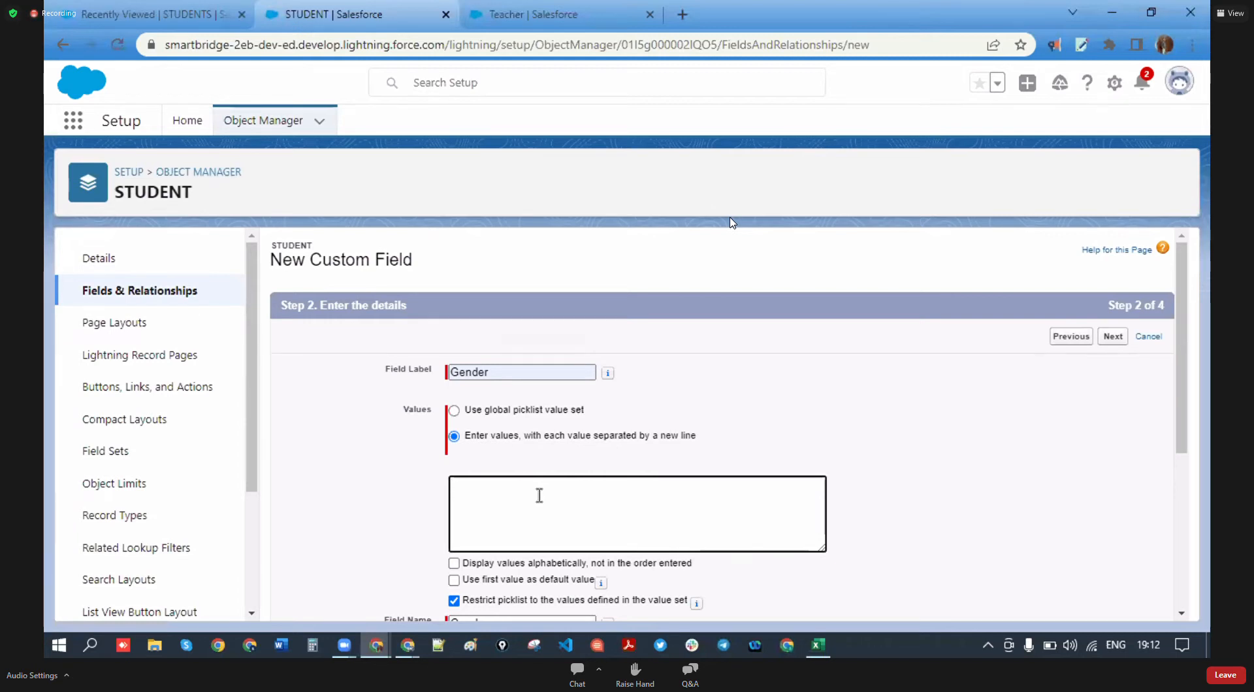
key(BackSpace)
text(emale)
key(Return)
text(male)
key(Return)
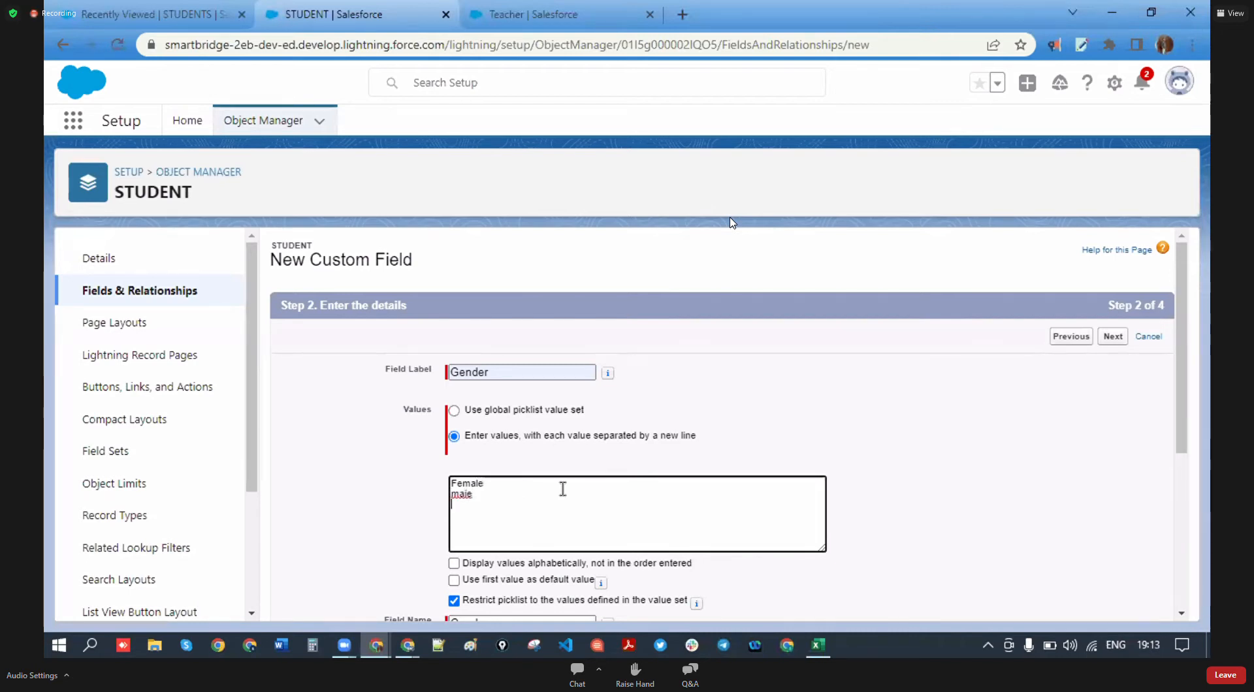
right_click(460, 502)
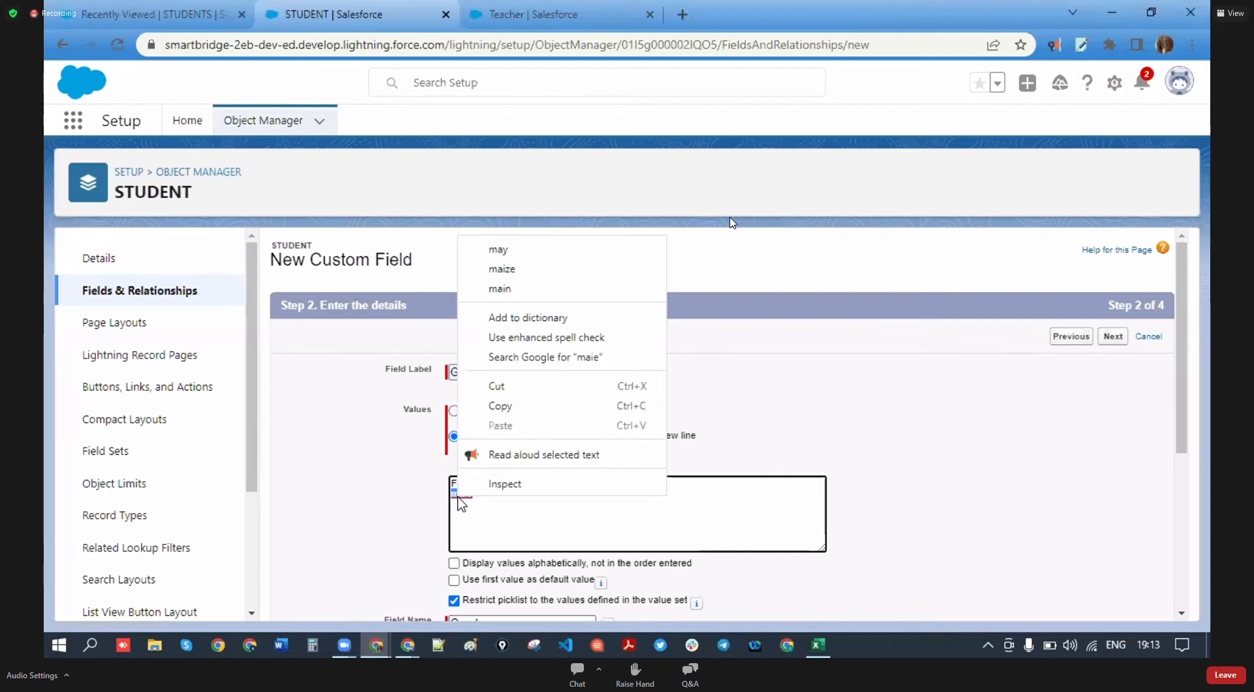
click(512, 521)
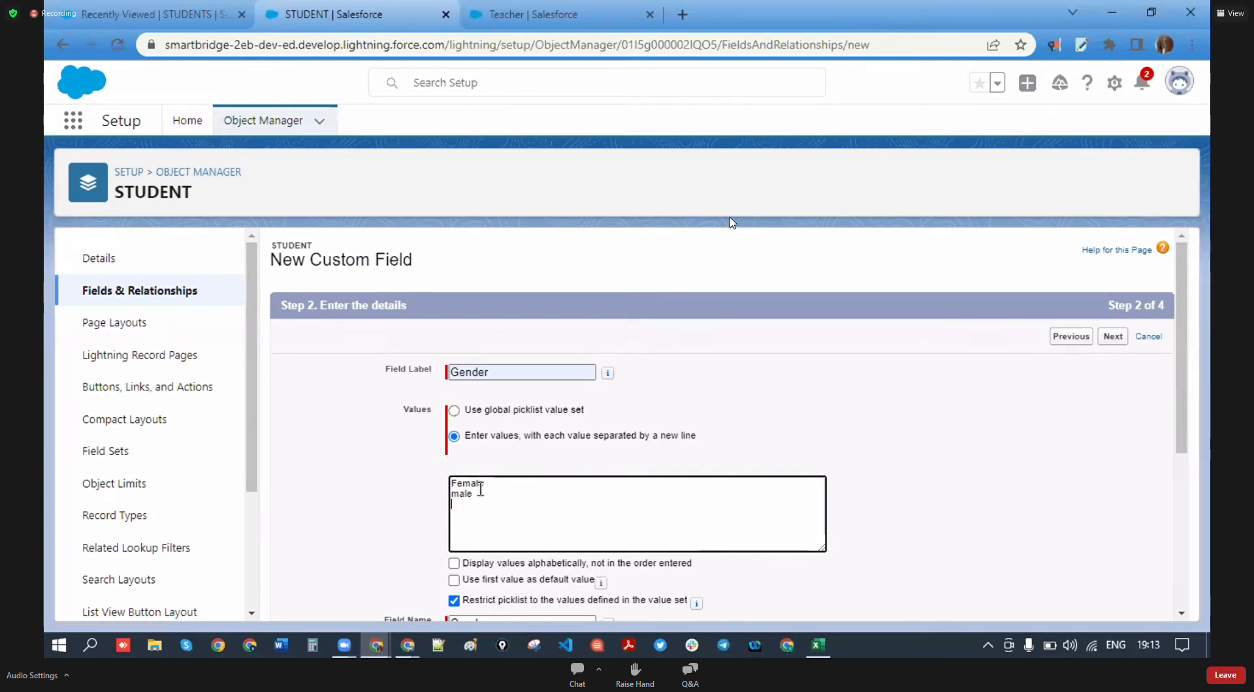
text(trans)
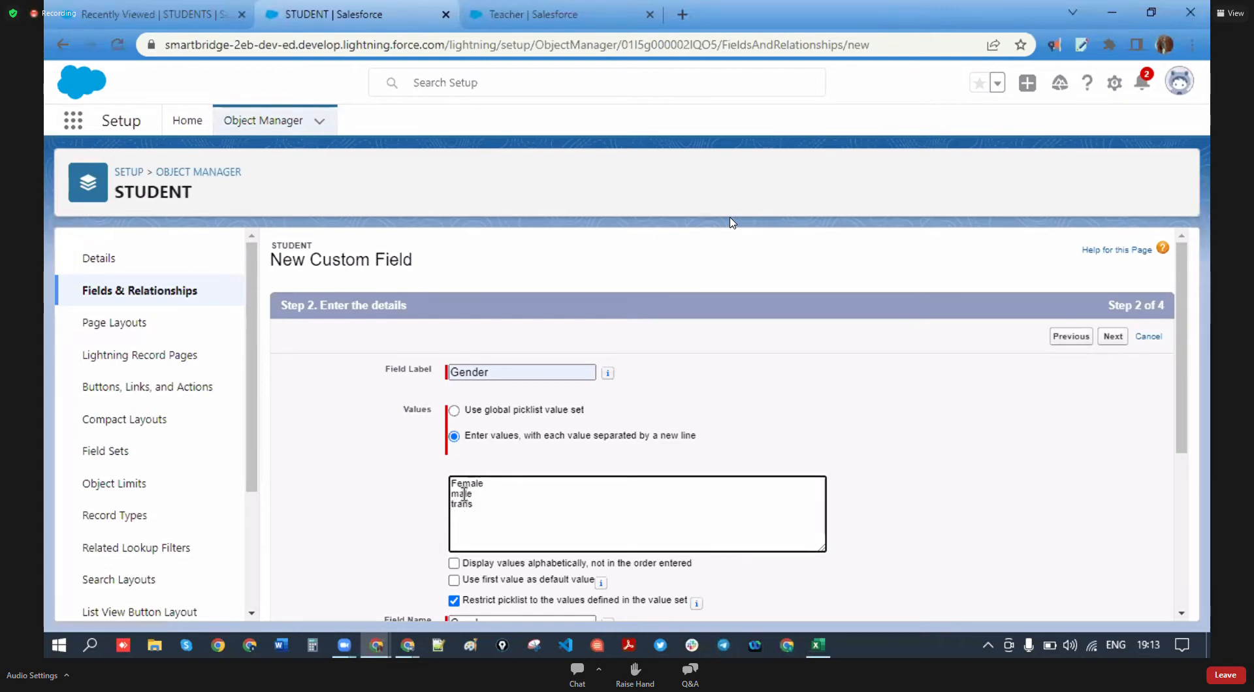
click(459, 495)
key(BackSpace)
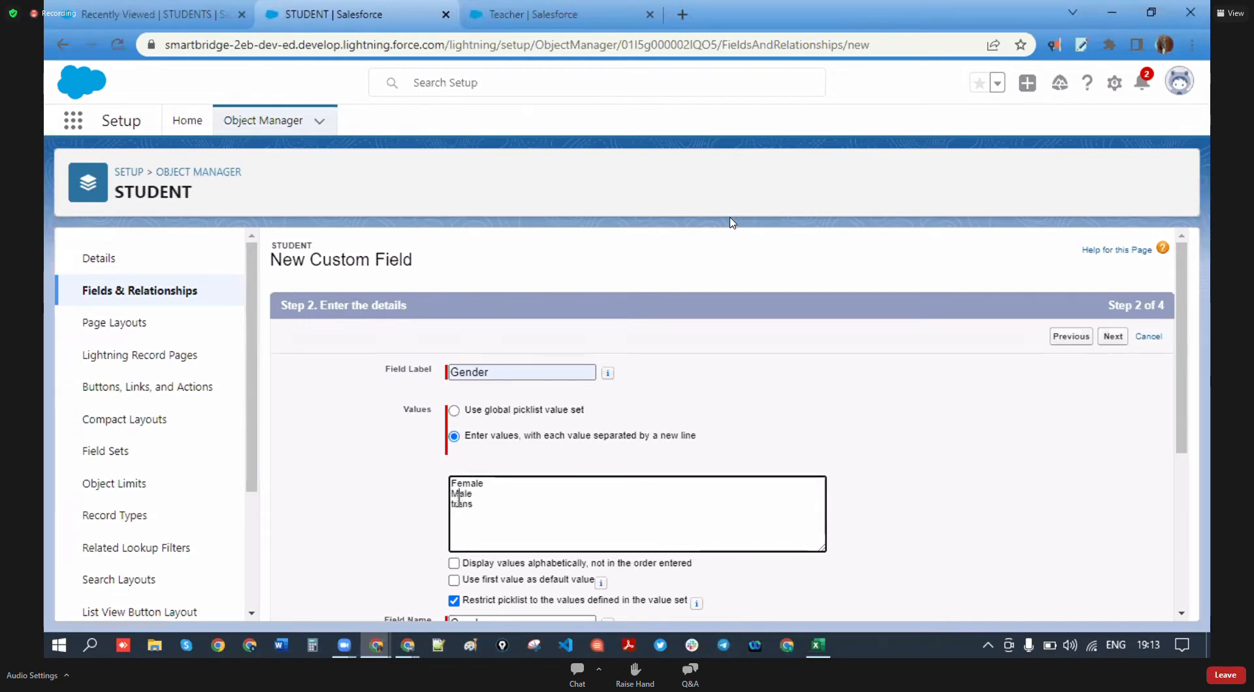
click(456, 501)
key(BackSpace)
text(T)
- Accept default security and the STUDENT Layout, then save Gender with Save & New
scroll(537, 514, down, 3)
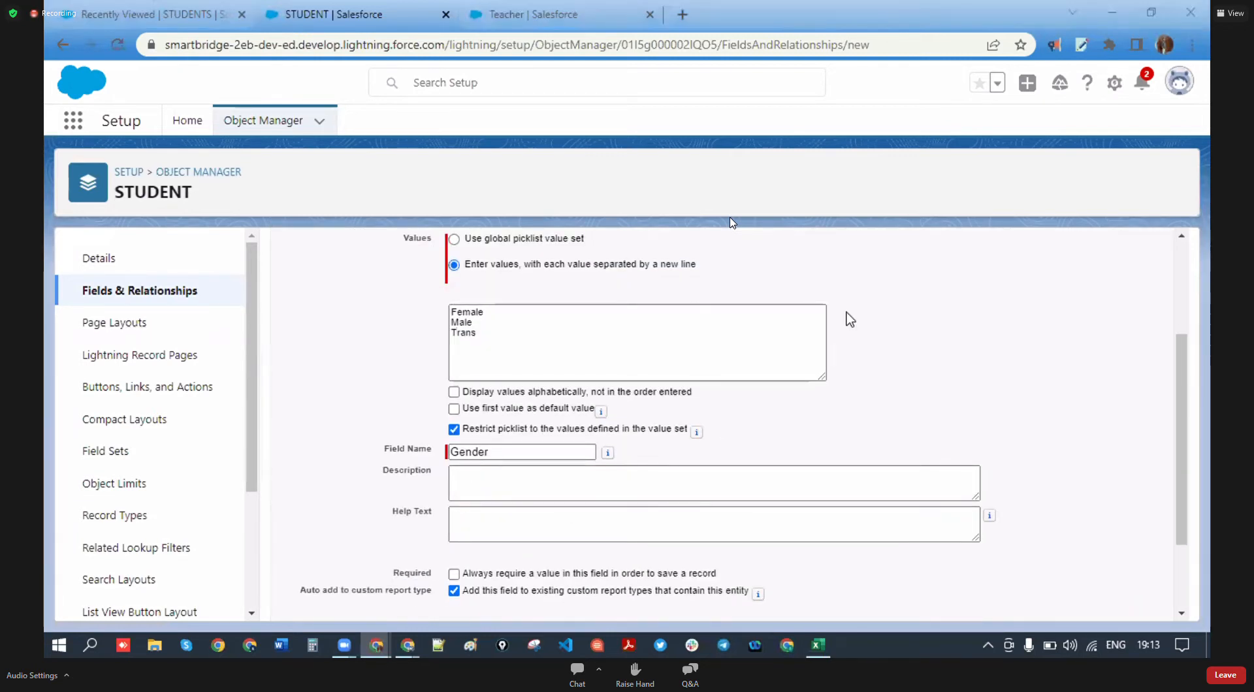
scroll(1106, 351, up, 3)
click(1107, 345)
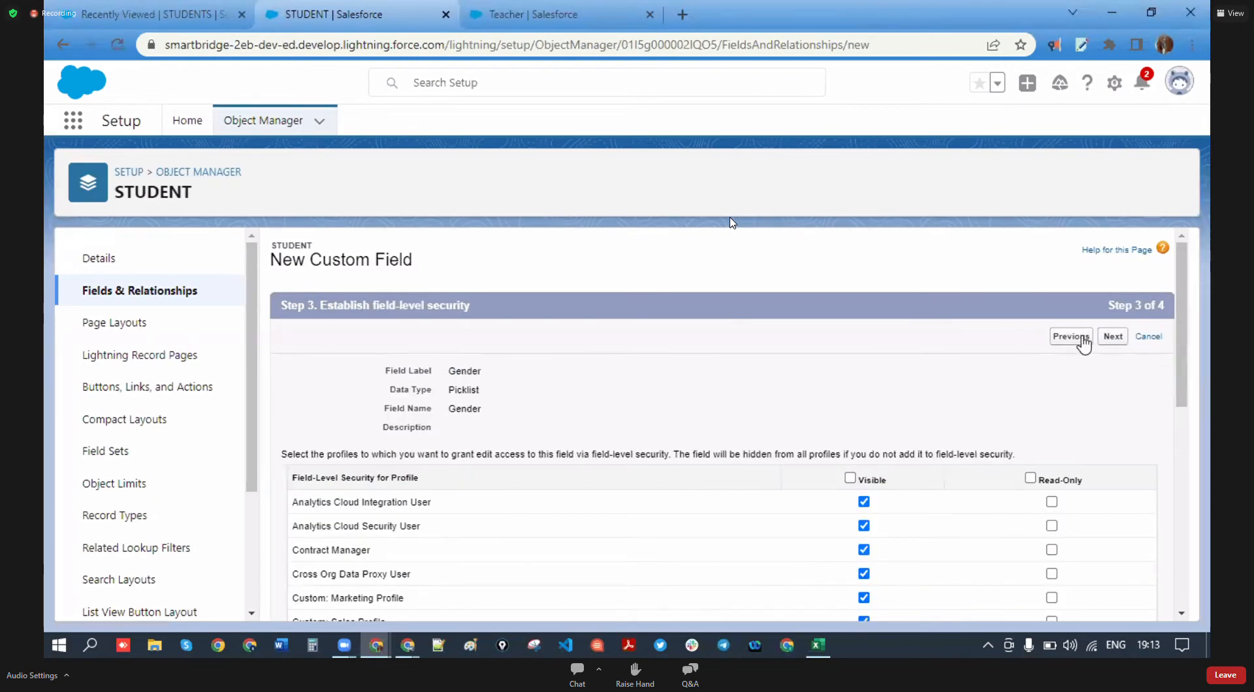
click(1111, 339)
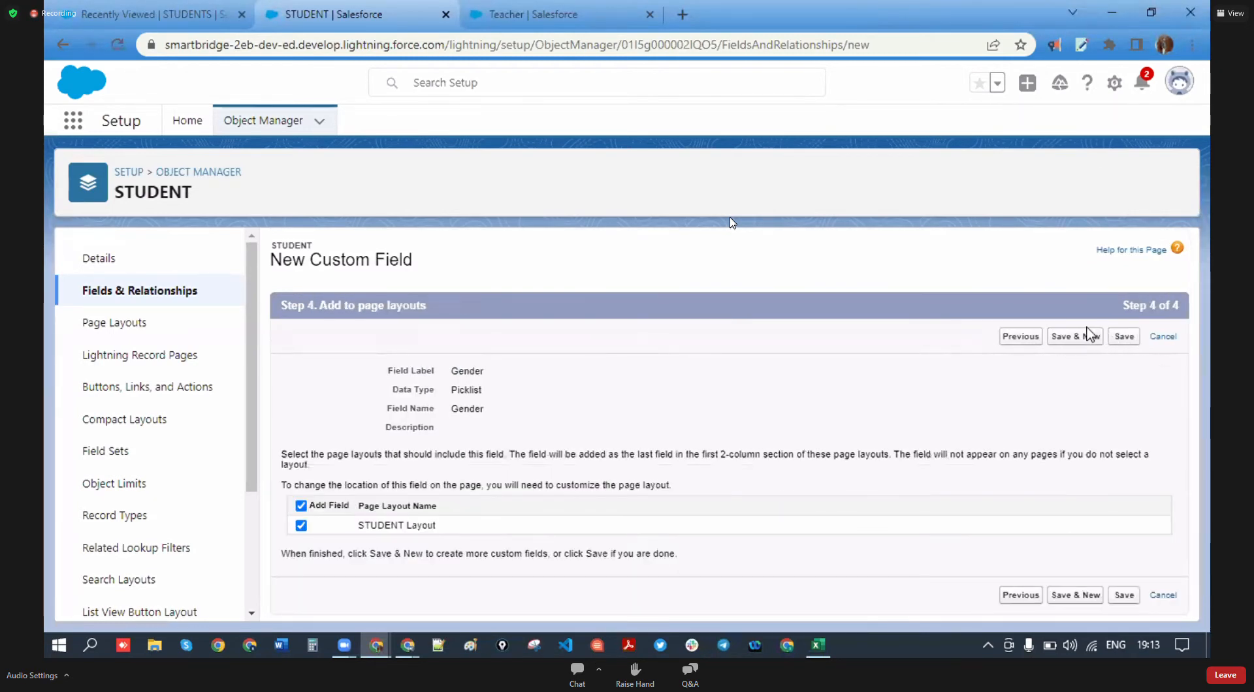
click(1078, 338)
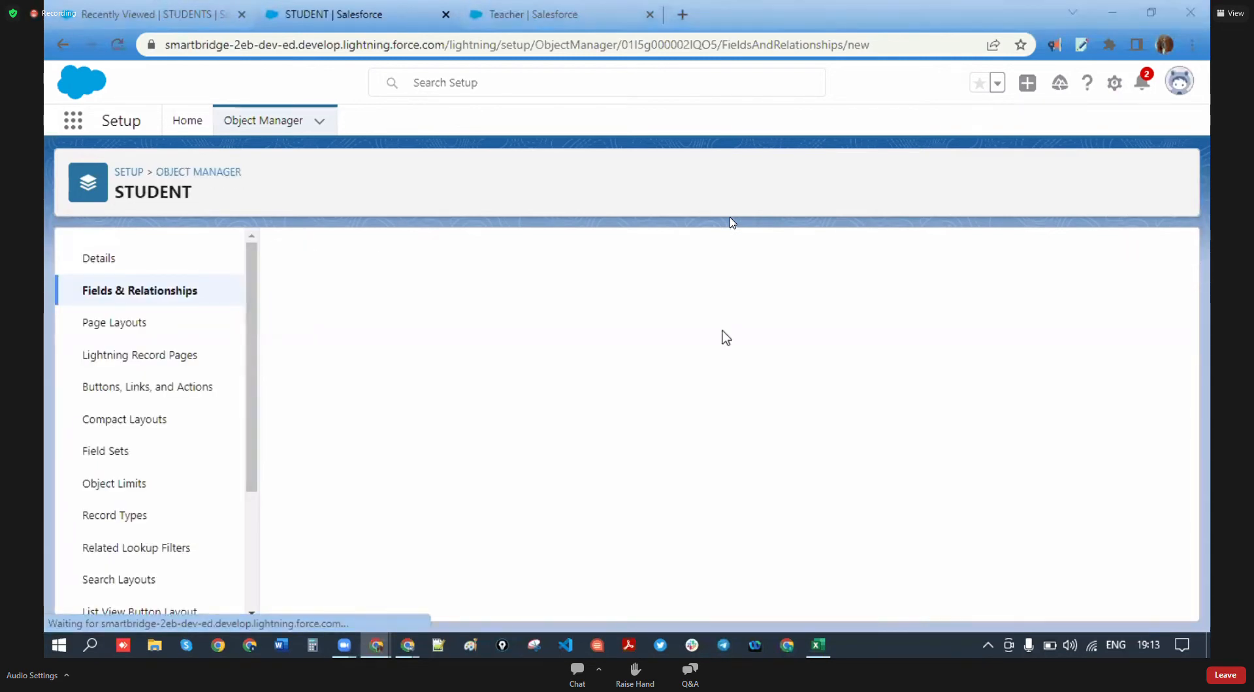
- Review the Cohort -3 field list, checking the DOB and joning date entries
click(818, 645)
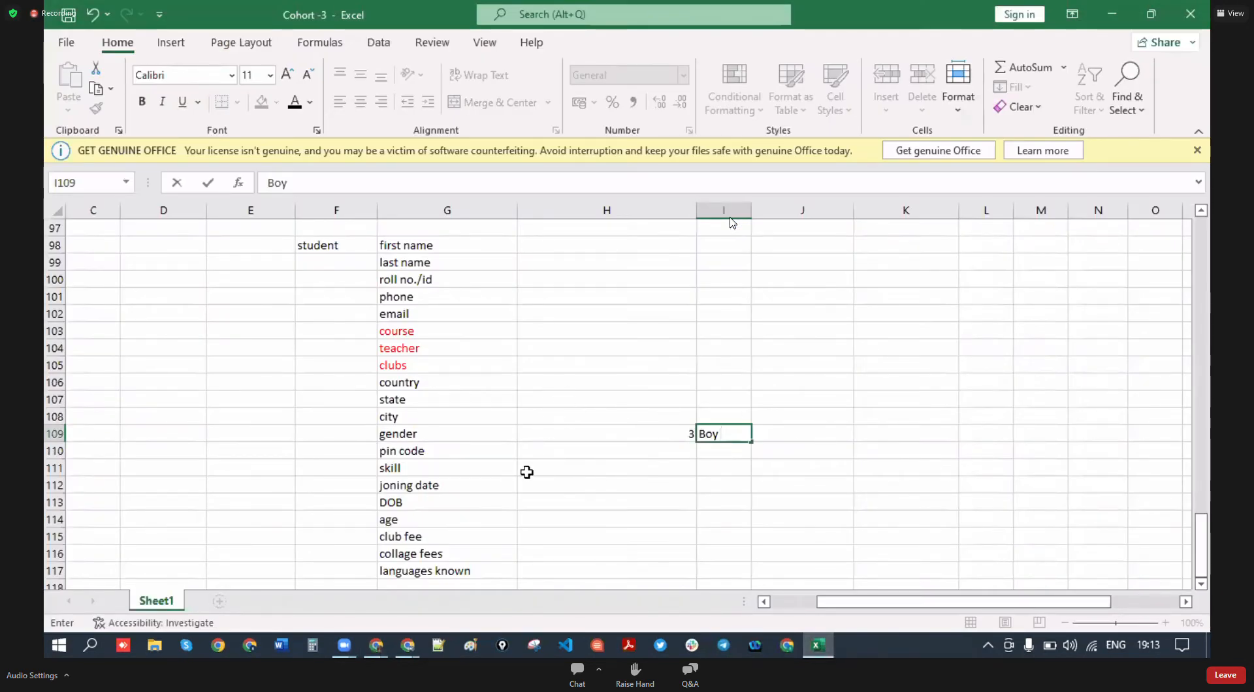
scroll(500, 473, down, 1)
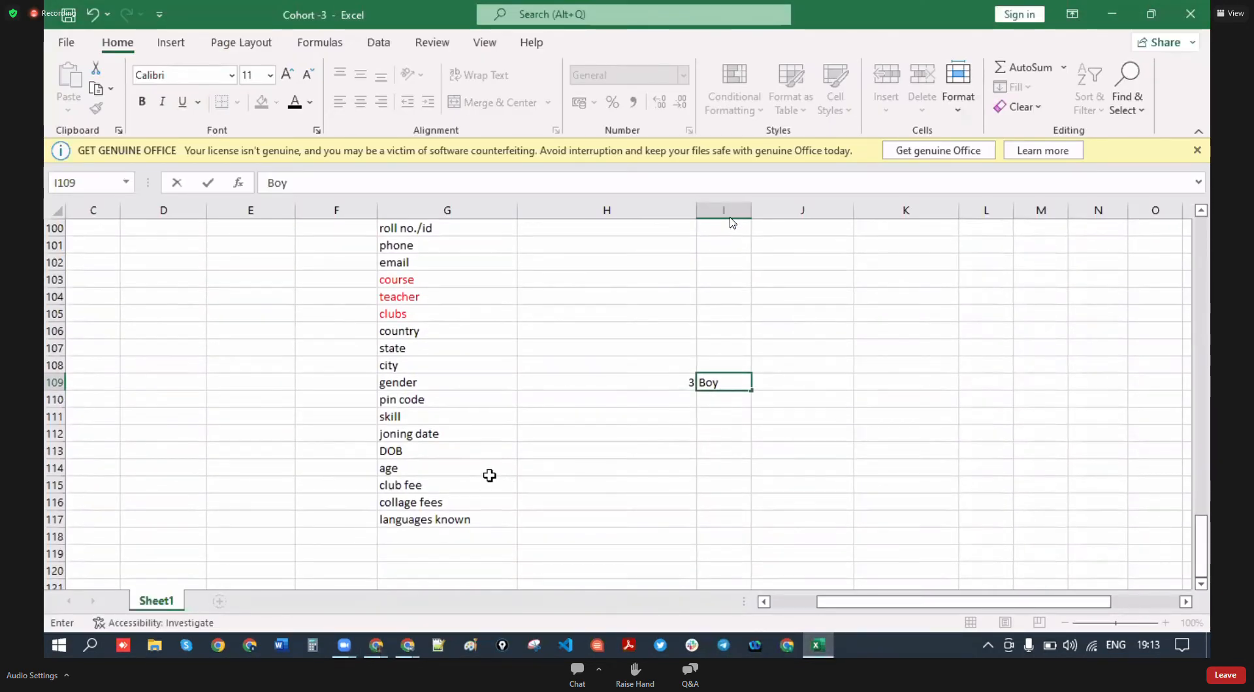
click(413, 448)
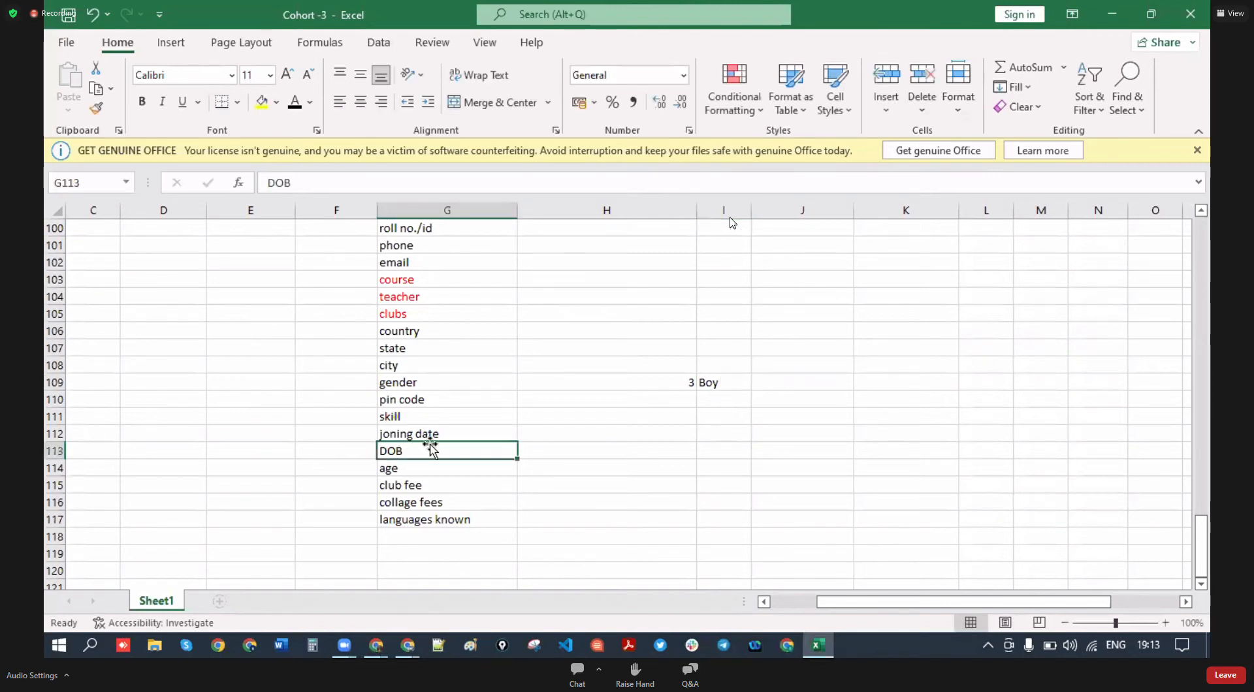
click(430, 434)
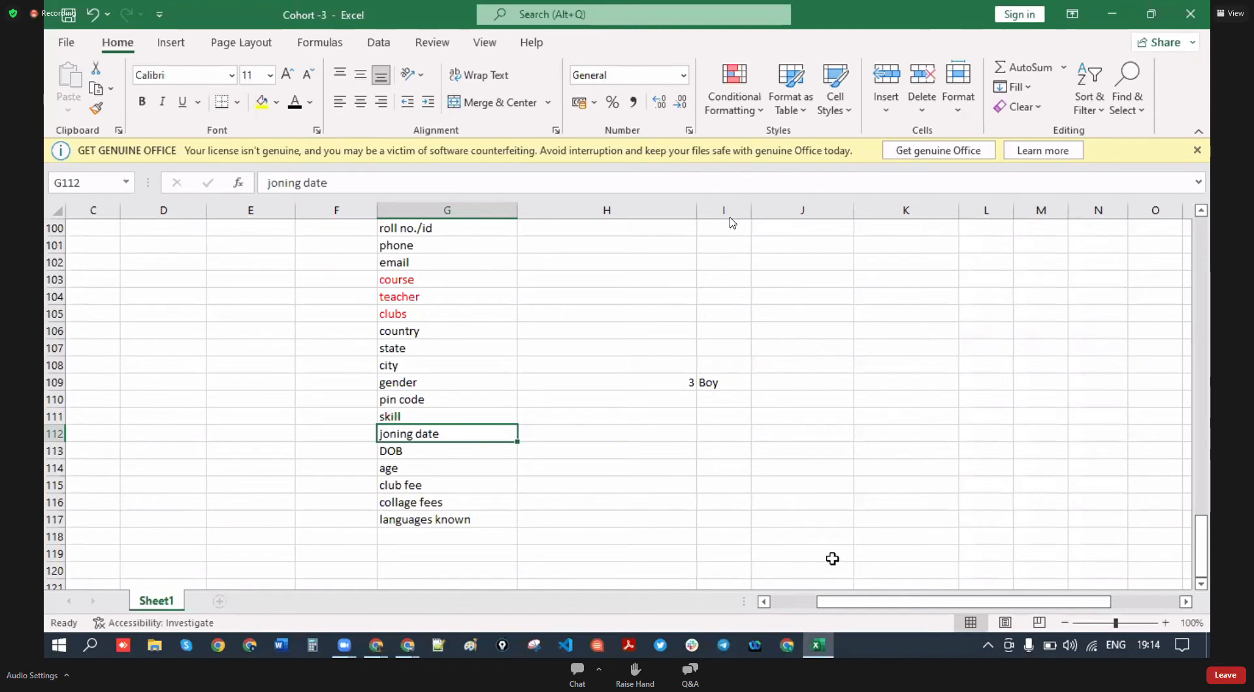
scroll(689, 496, up, 1)
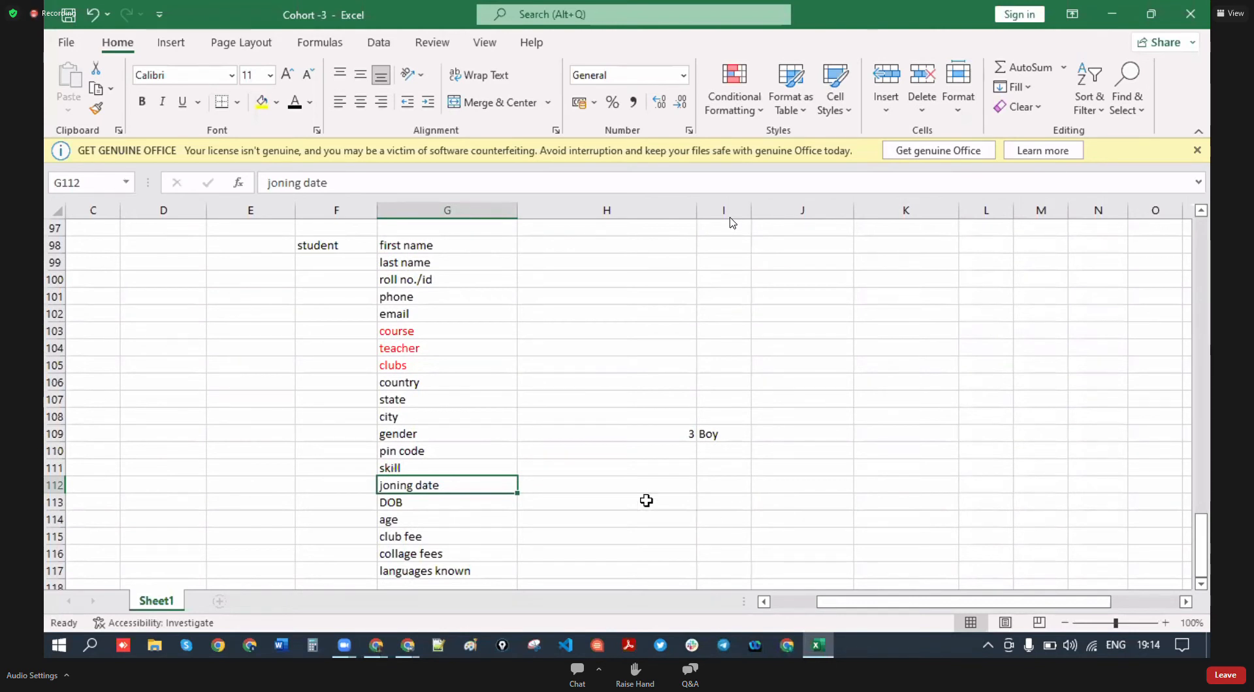
click(377, 646)
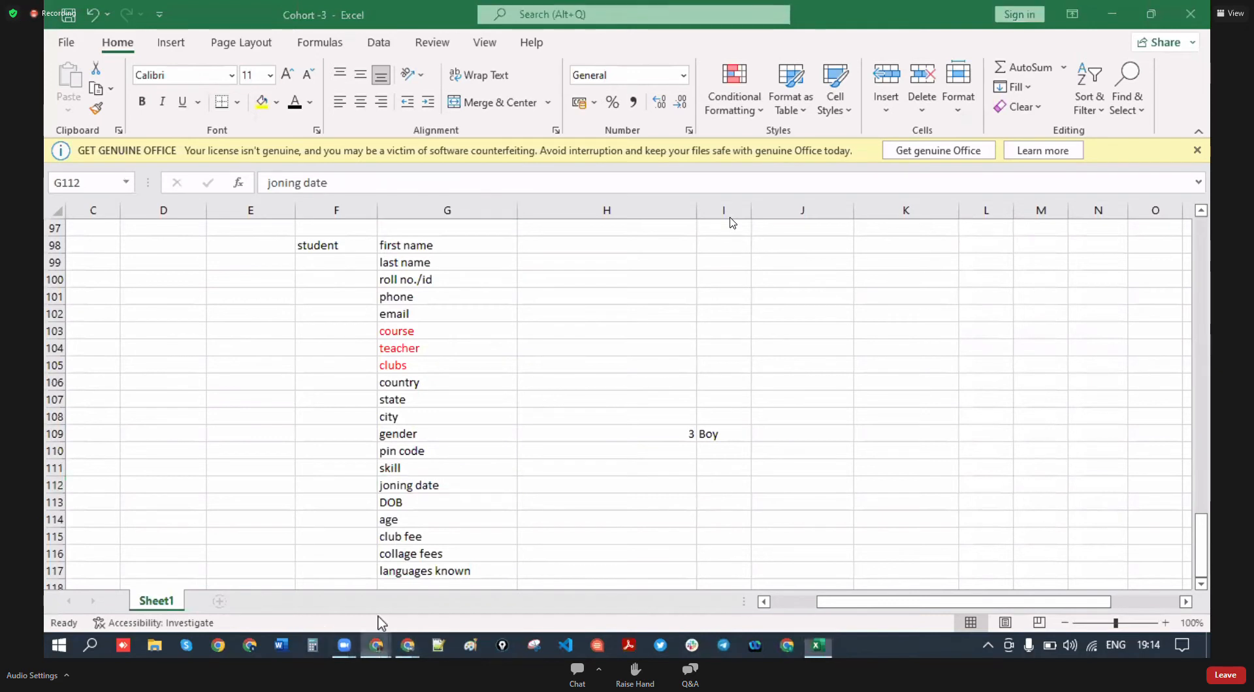
- Return to the STUDENT setup page in Chrome and choose Date as the new field's type
click(384, 569)
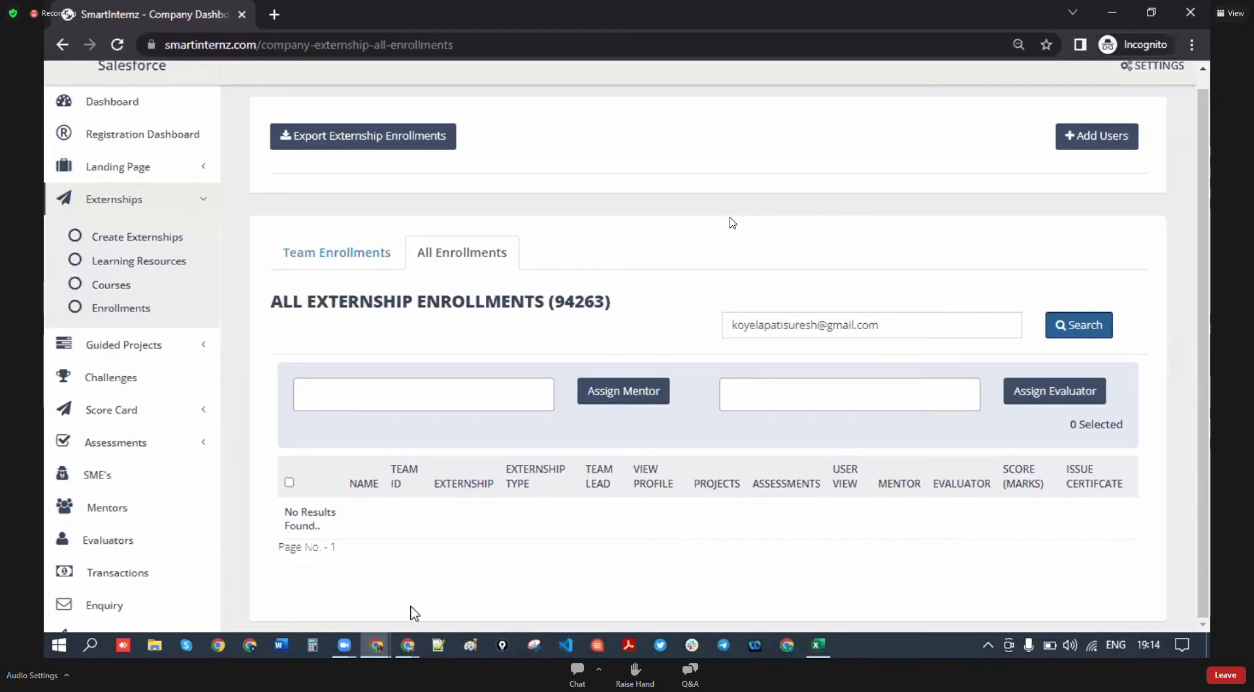
click(378, 647)
click(537, 580)
scroll(481, 462, down, 3)
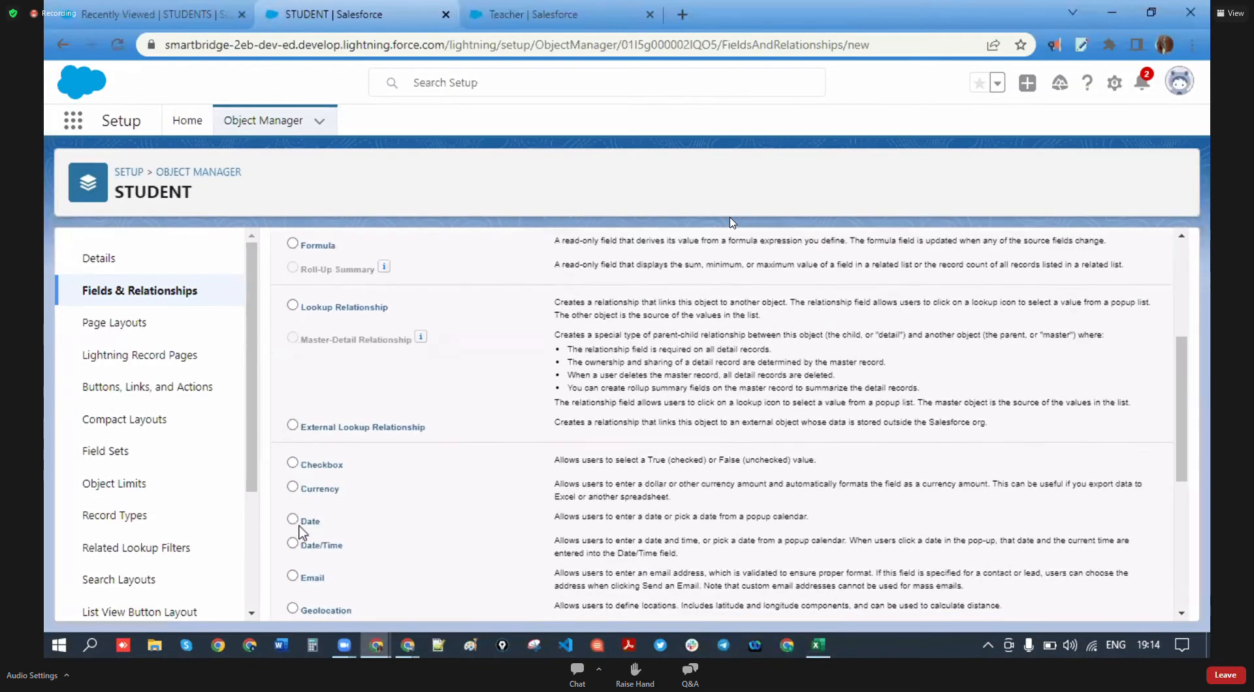
scroll(306, 496, down, 1)
click(293, 459)
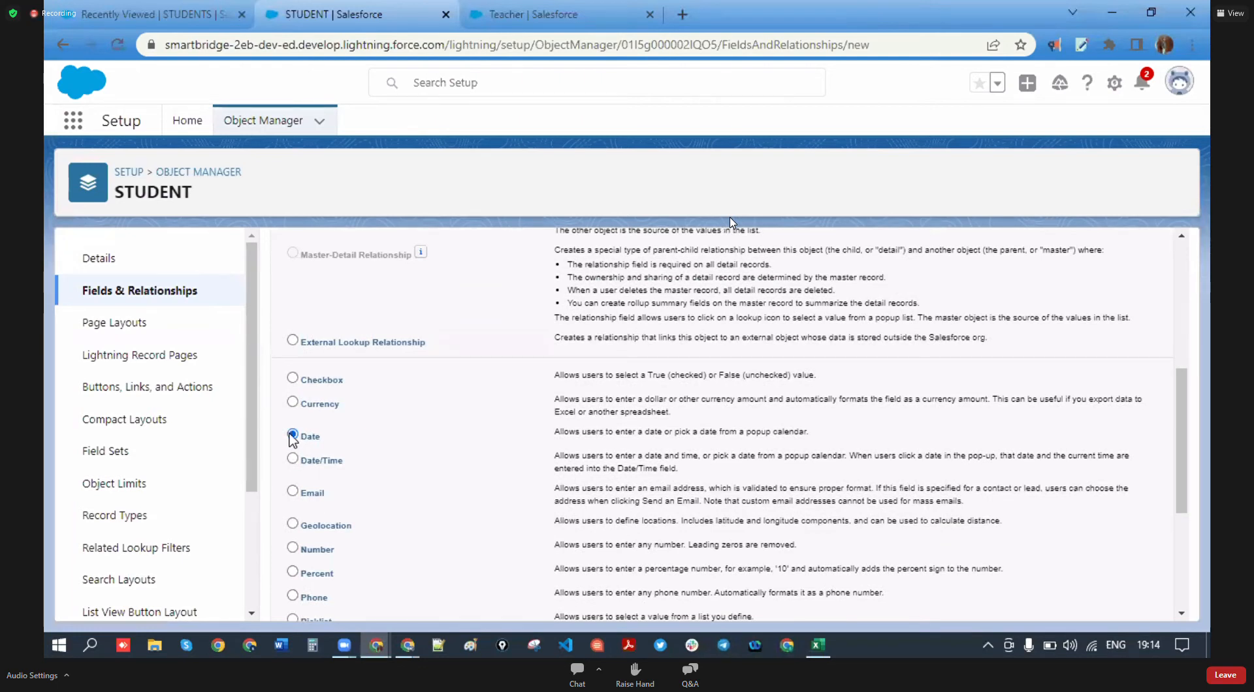
scroll(979, 588, down, 3)
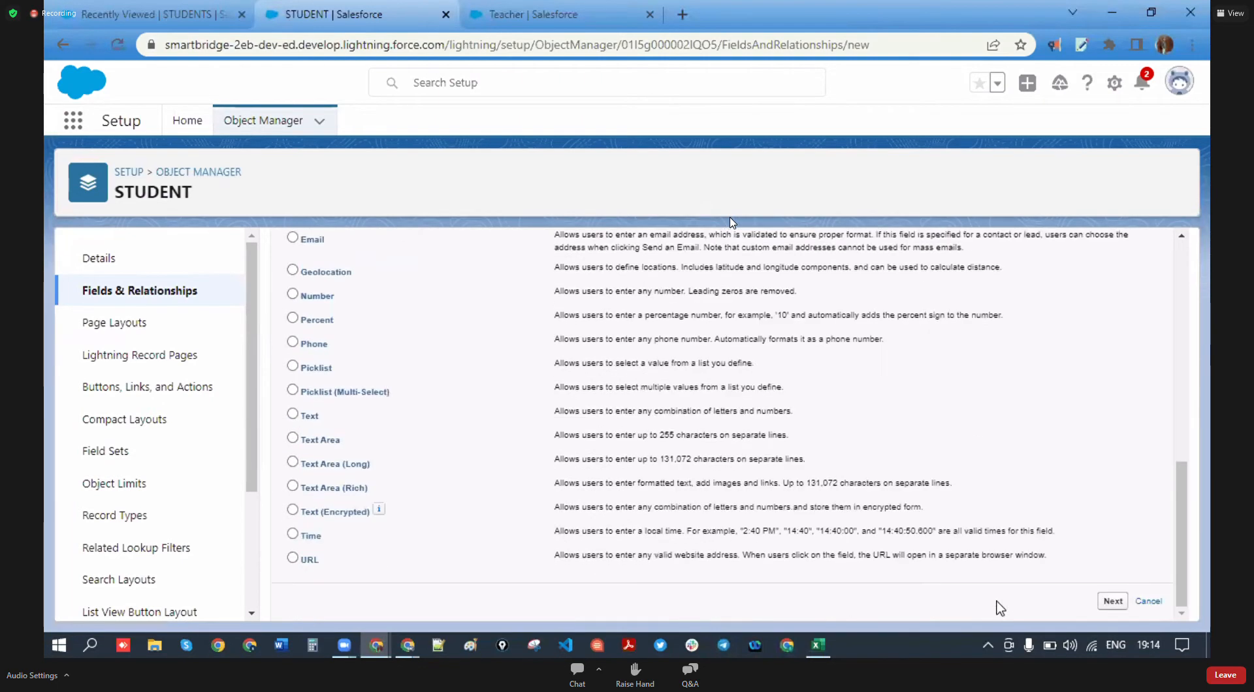
click(1110, 600)
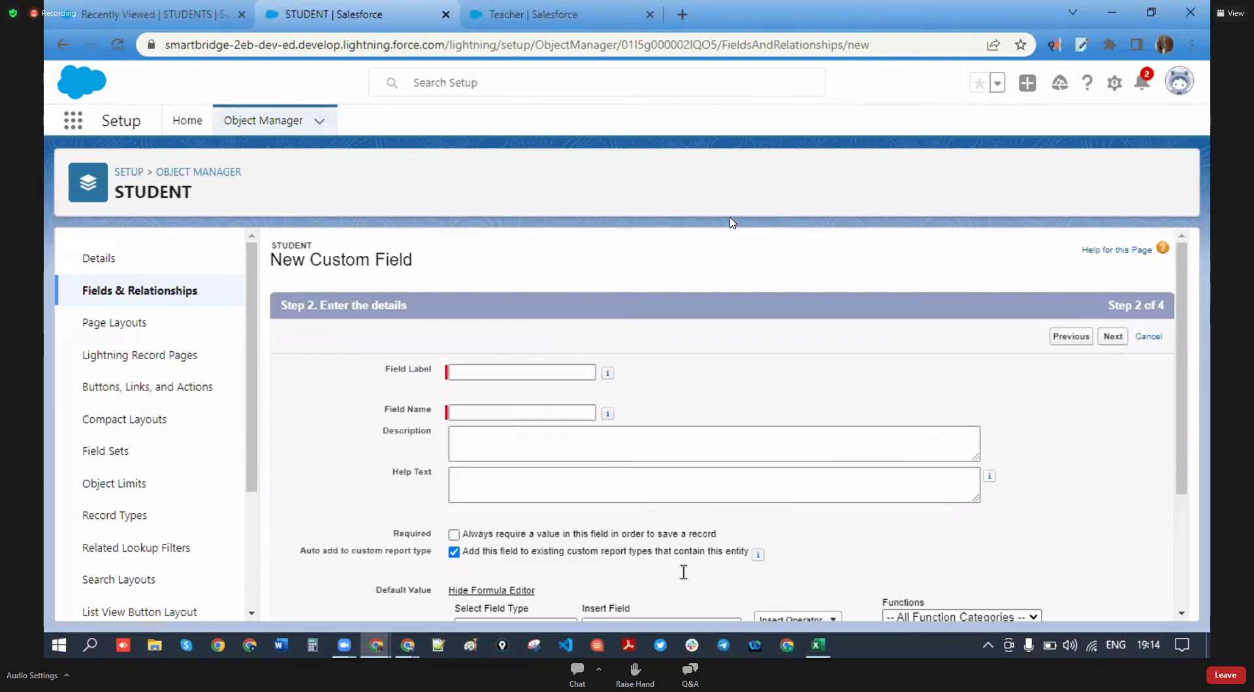
- Label the field 'Joining Date', keep default security and layout, and Save & New
click(513, 373)
text(JOinig)
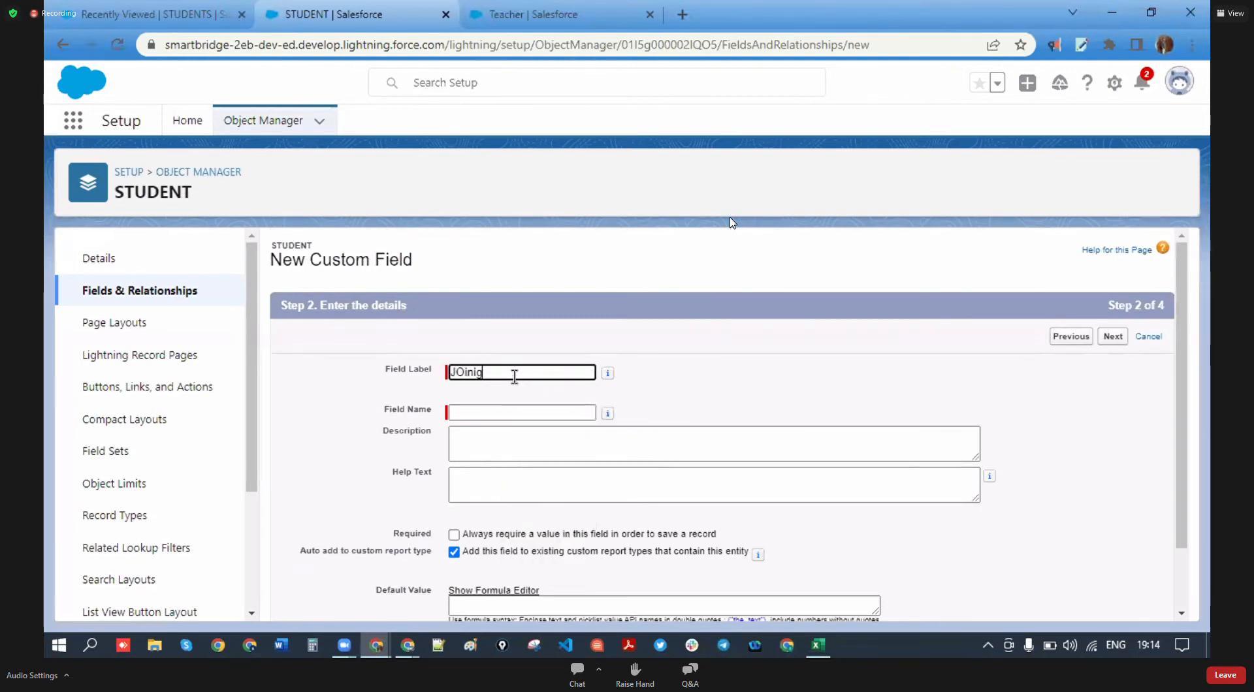
key(BackSpace)
key(BackSpace)
key(BackSpace)
key(BackSpace)
key(BackSpace)
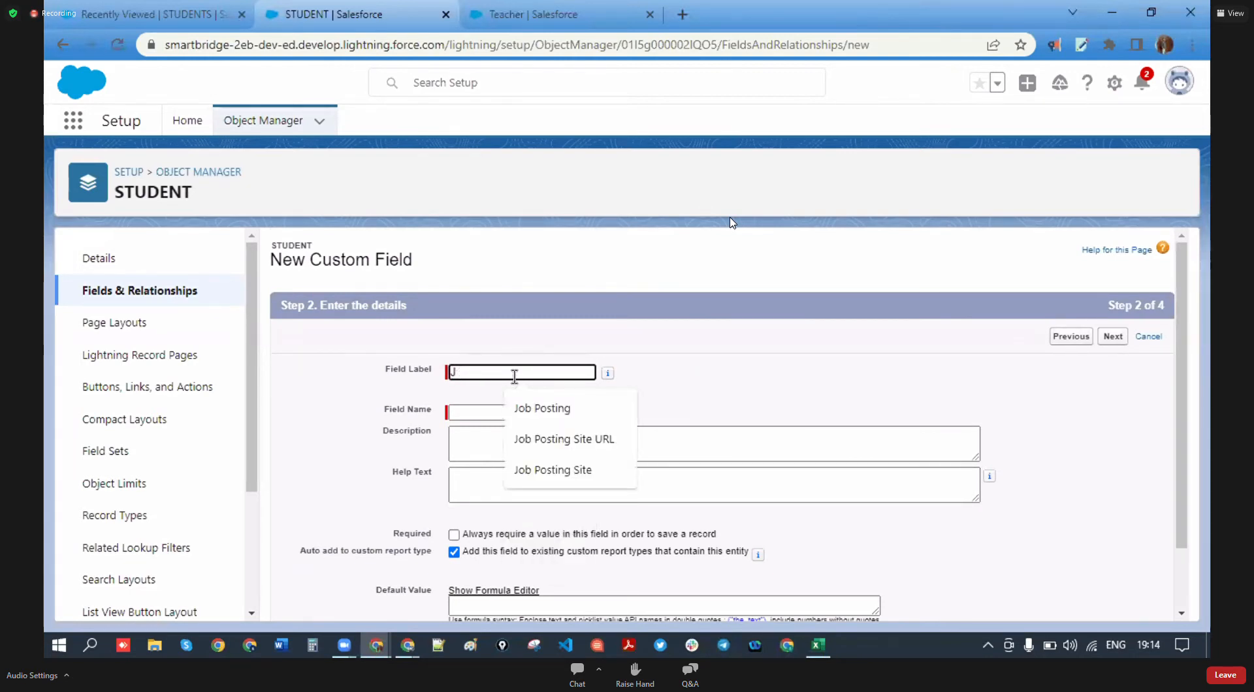
text(oining d)
key(BackSpace)
text(Date)
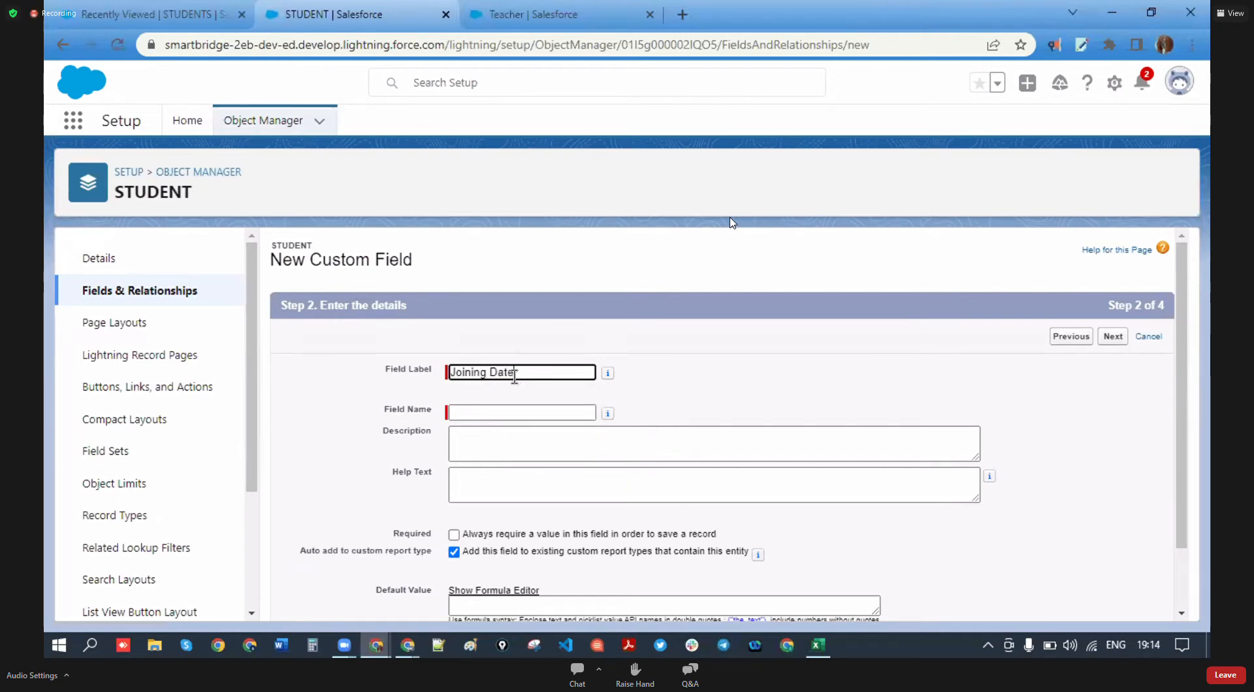
click(541, 415)
scroll(587, 458, down, 1)
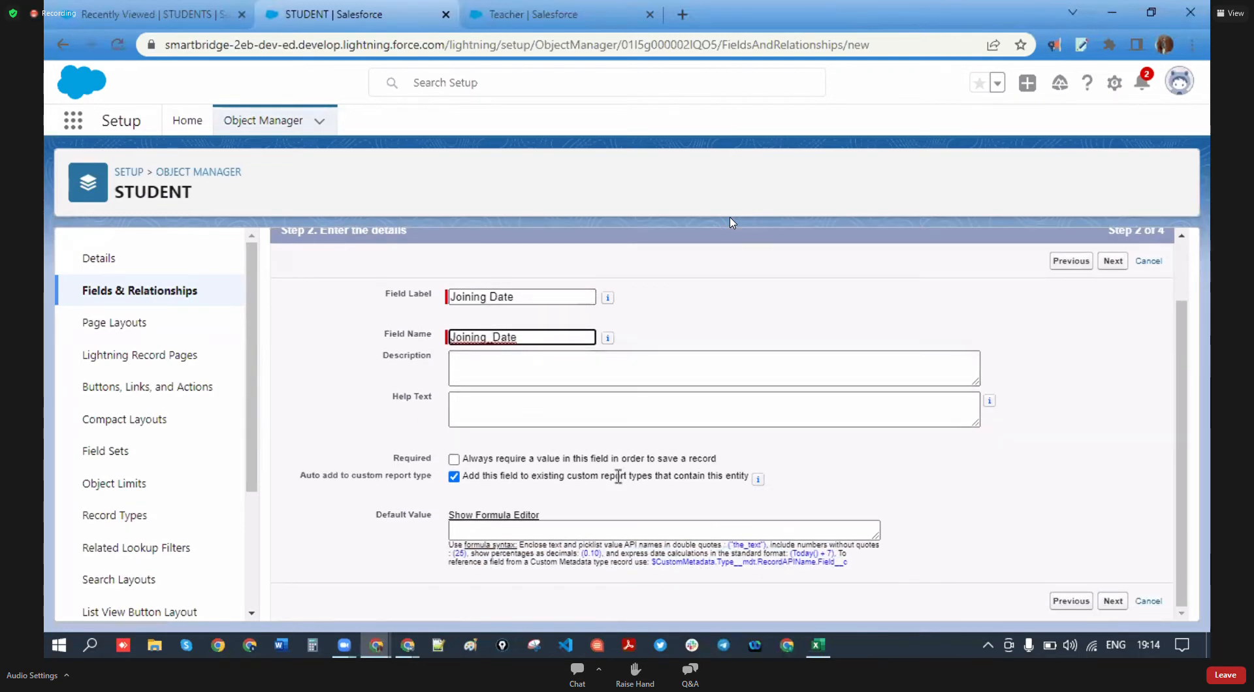
click(1116, 602)
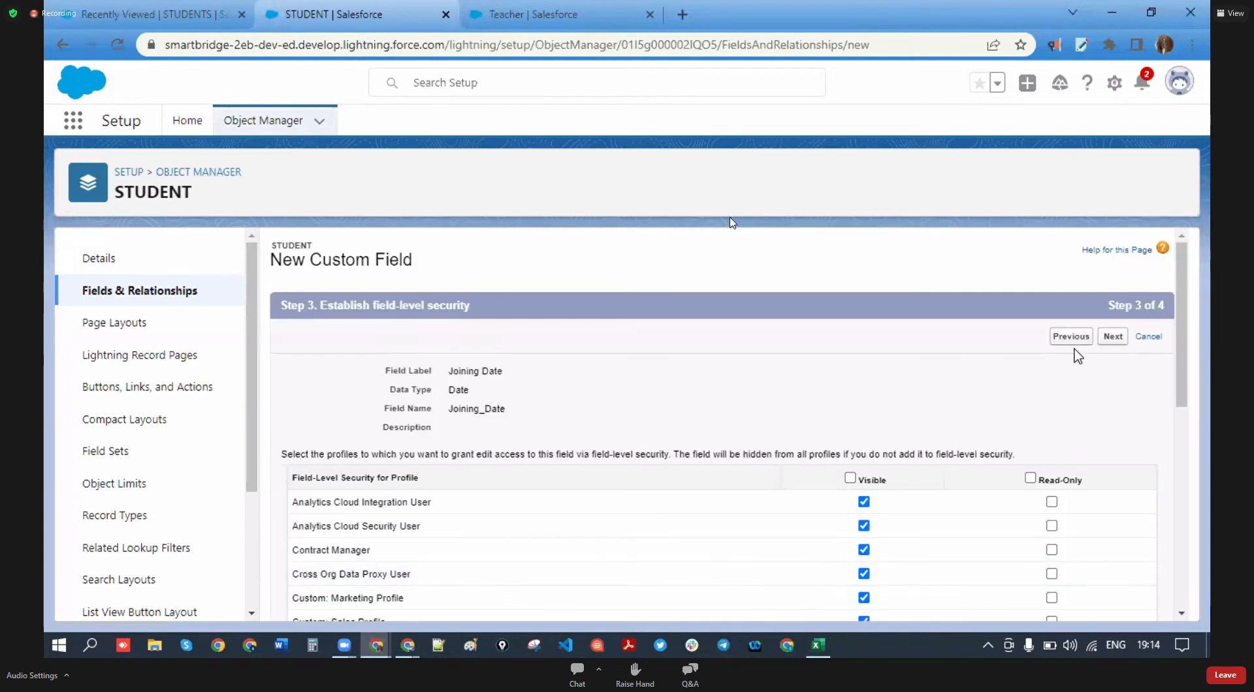
click(1105, 339)
click(1089, 344)
- Check the pin code entry in the Cohort -3 sheet, then return to the STUDENT Salesforce page
click(817, 645)
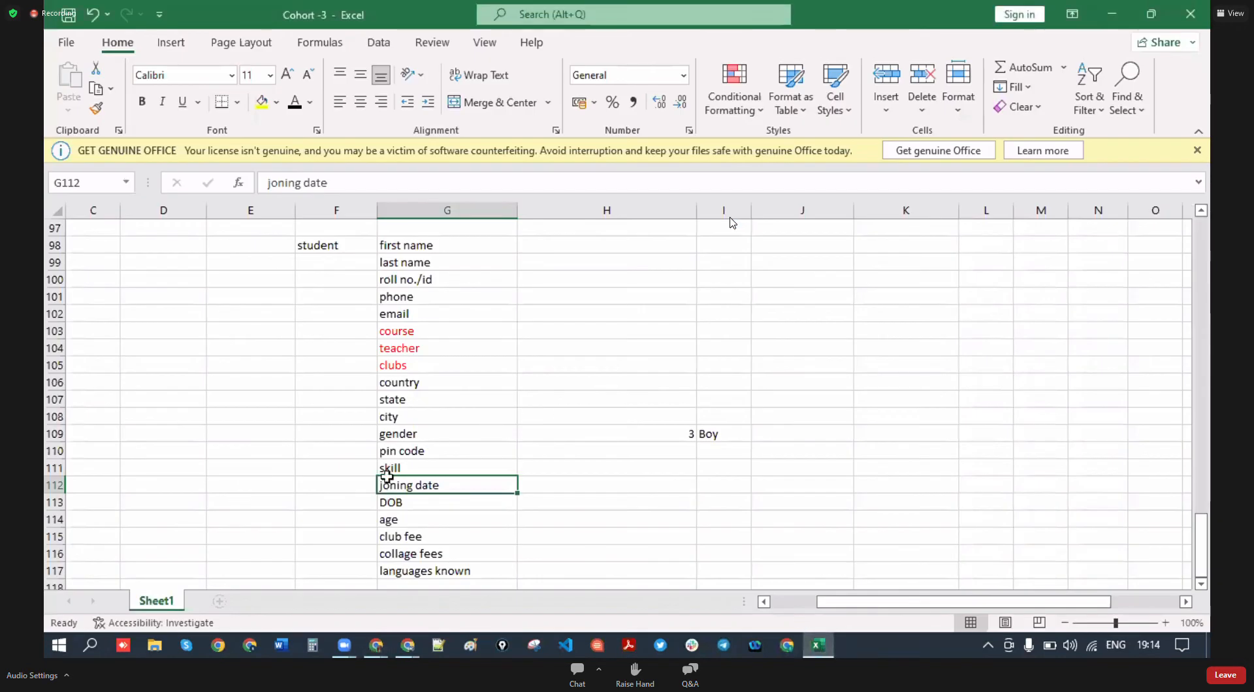
click(411, 452)
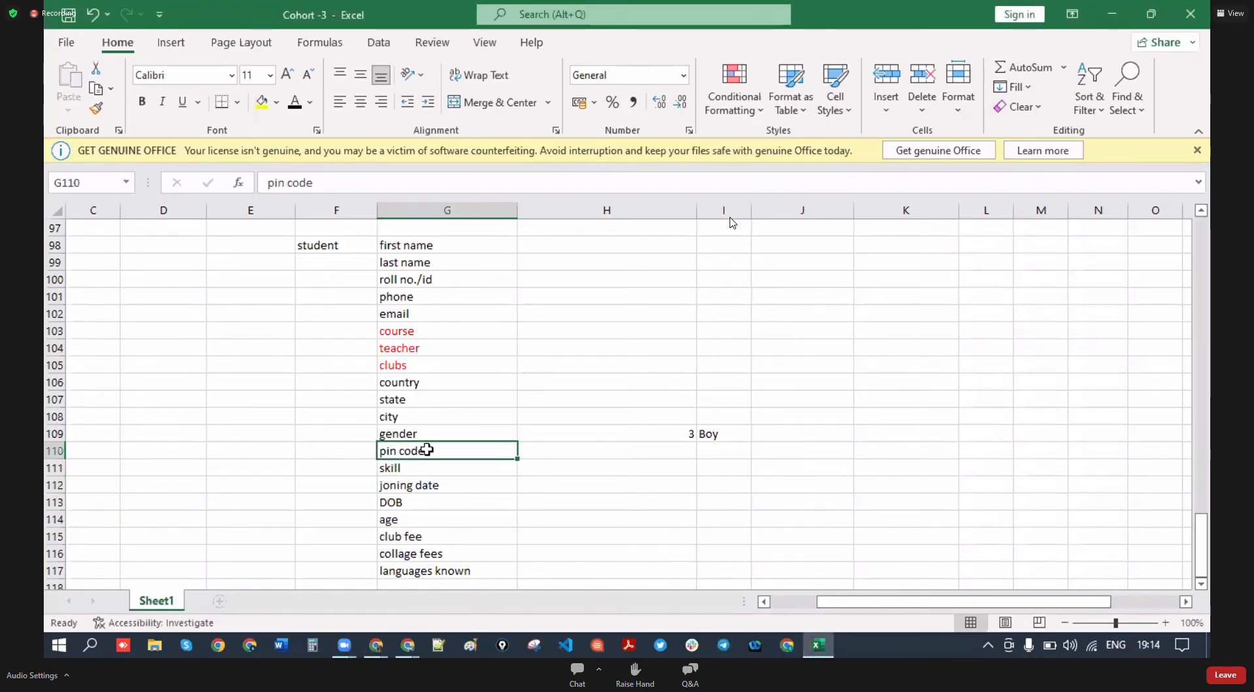
click(379, 650)
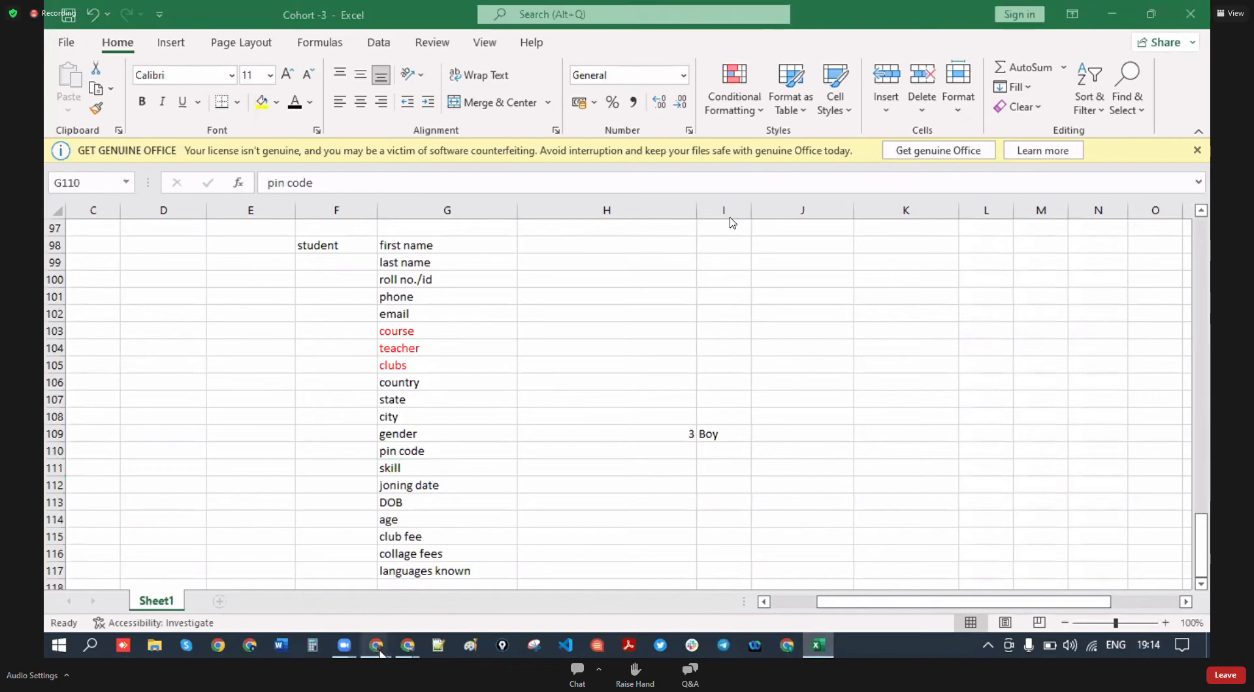
click(599, 582)
scroll(372, 483, down, 5)
- Choose Number as the new field's data type
scroll(348, 534, down, 3)
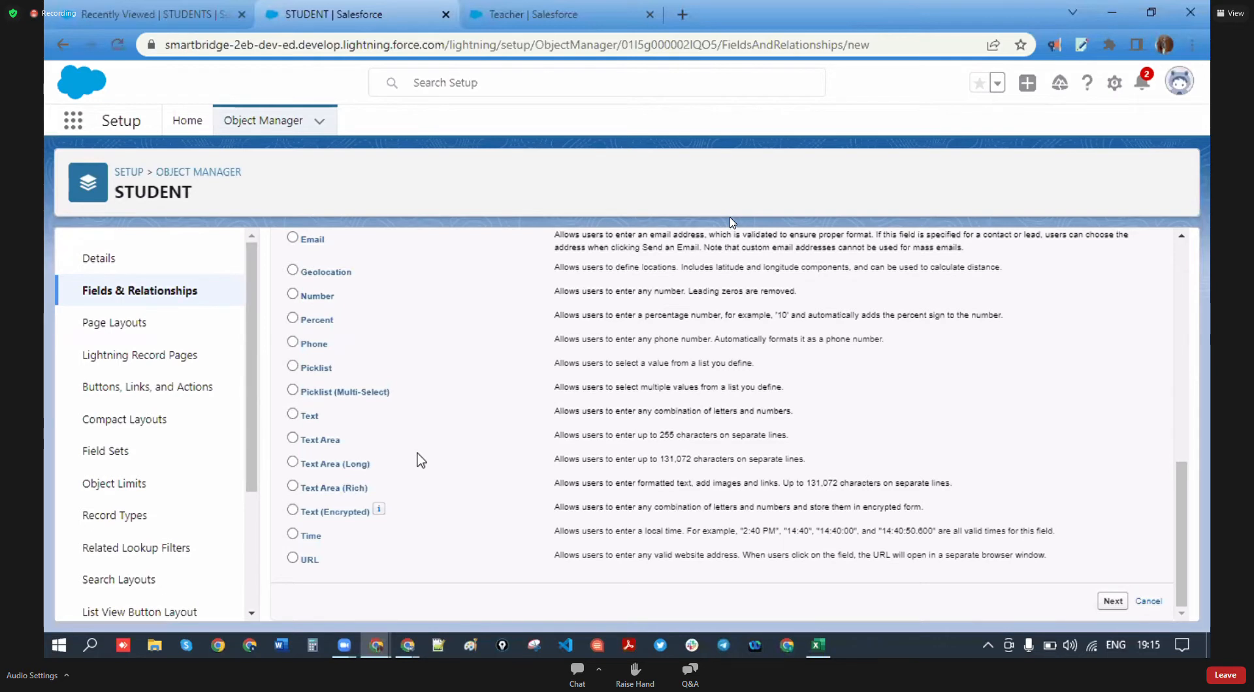
click(293, 294)
click(294, 414)
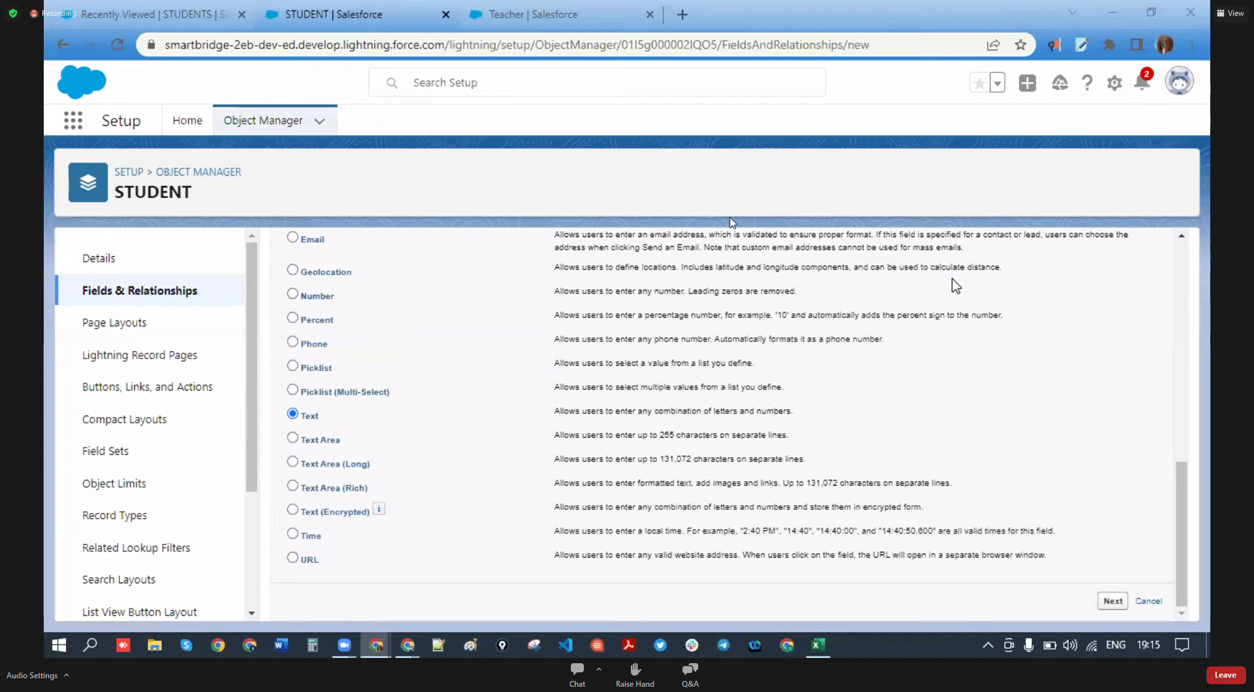
click(293, 293)
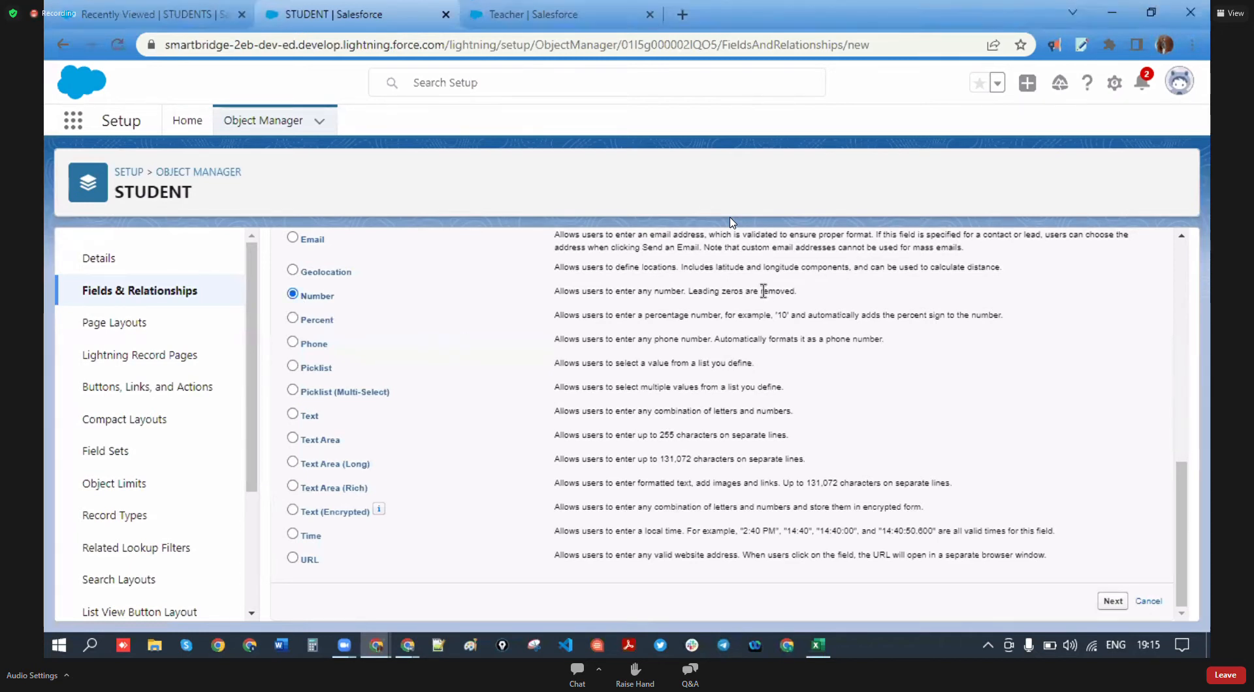
click(1113, 601)
- Enter the label 'Pin Code' with length 6 and 0 decimal places
click(531, 373)
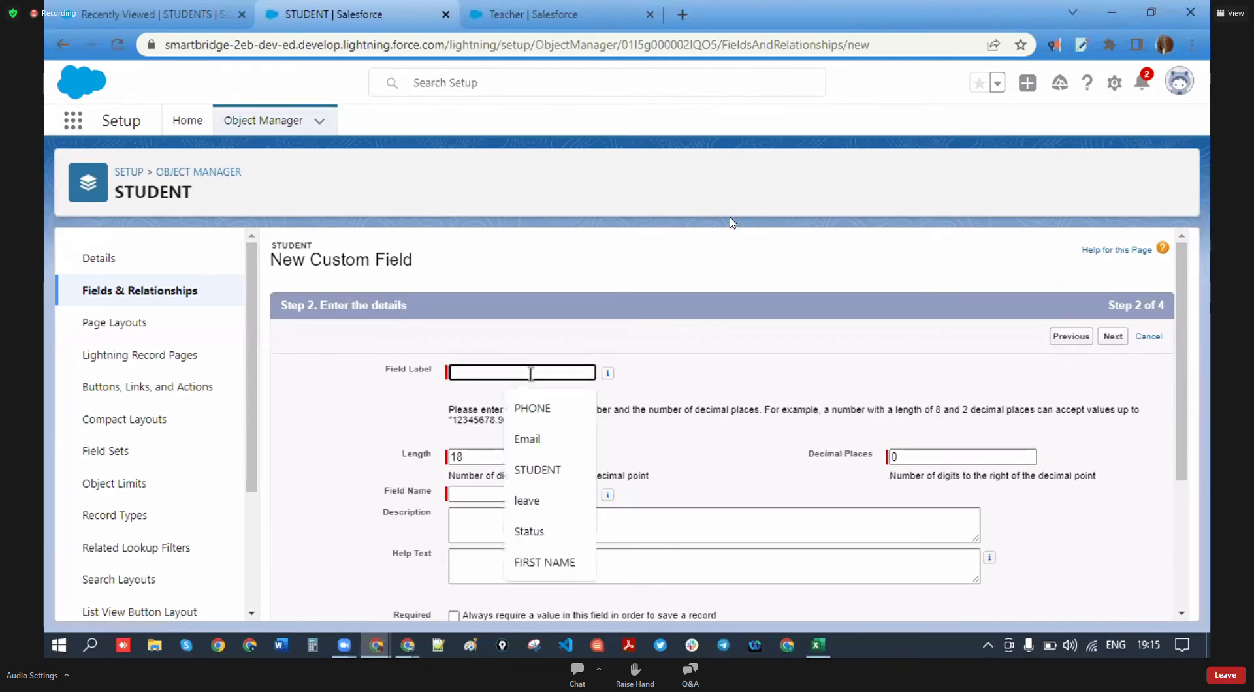
text(Pln)
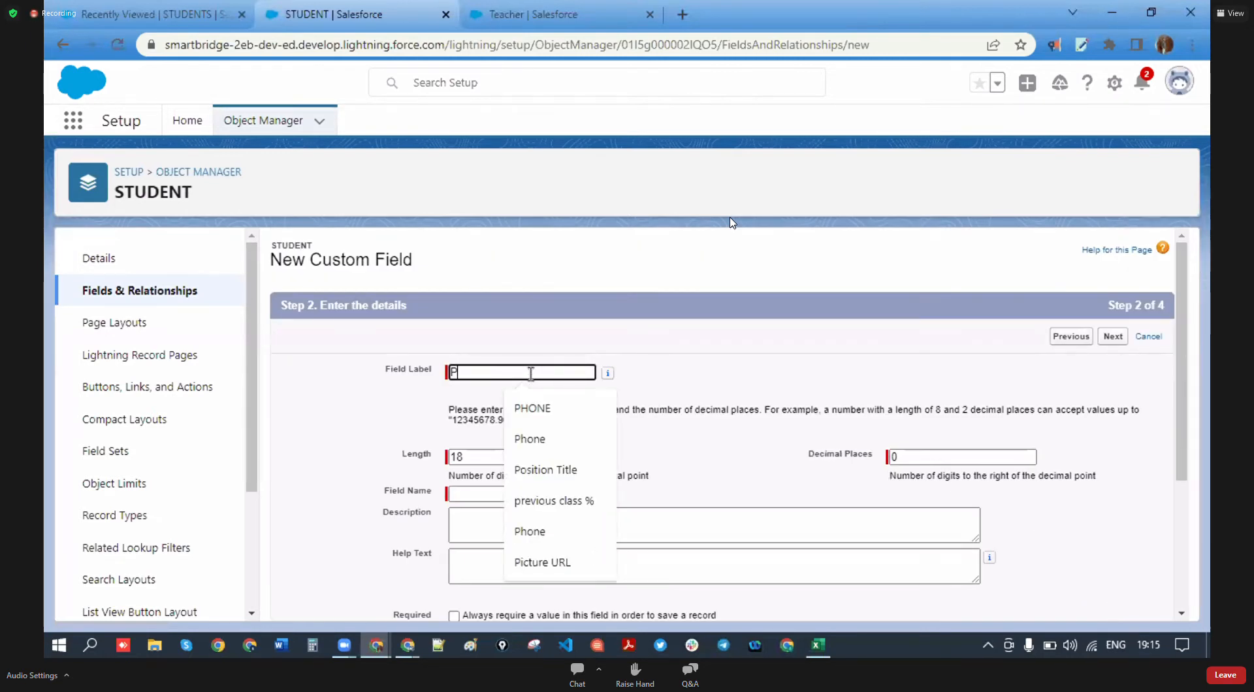
key(BackSpace)
key(BackSpace)
text(in Code)
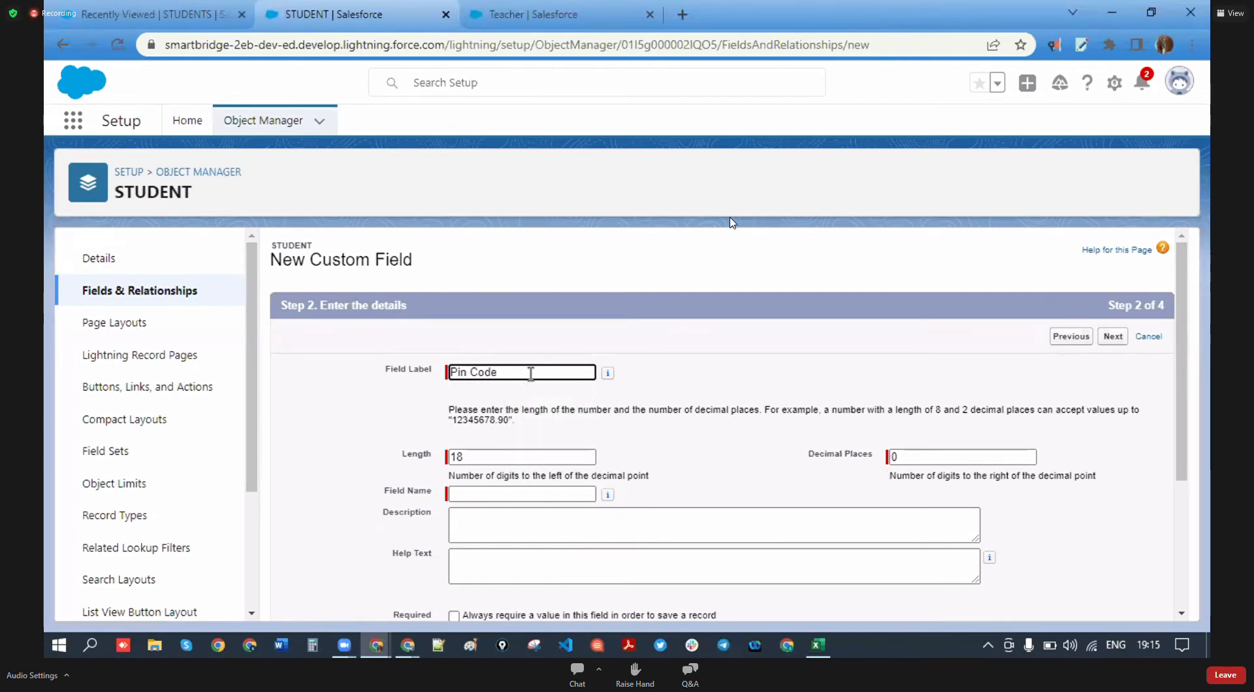
click(492, 457)
key(BackSpace)
key(BackSpace)
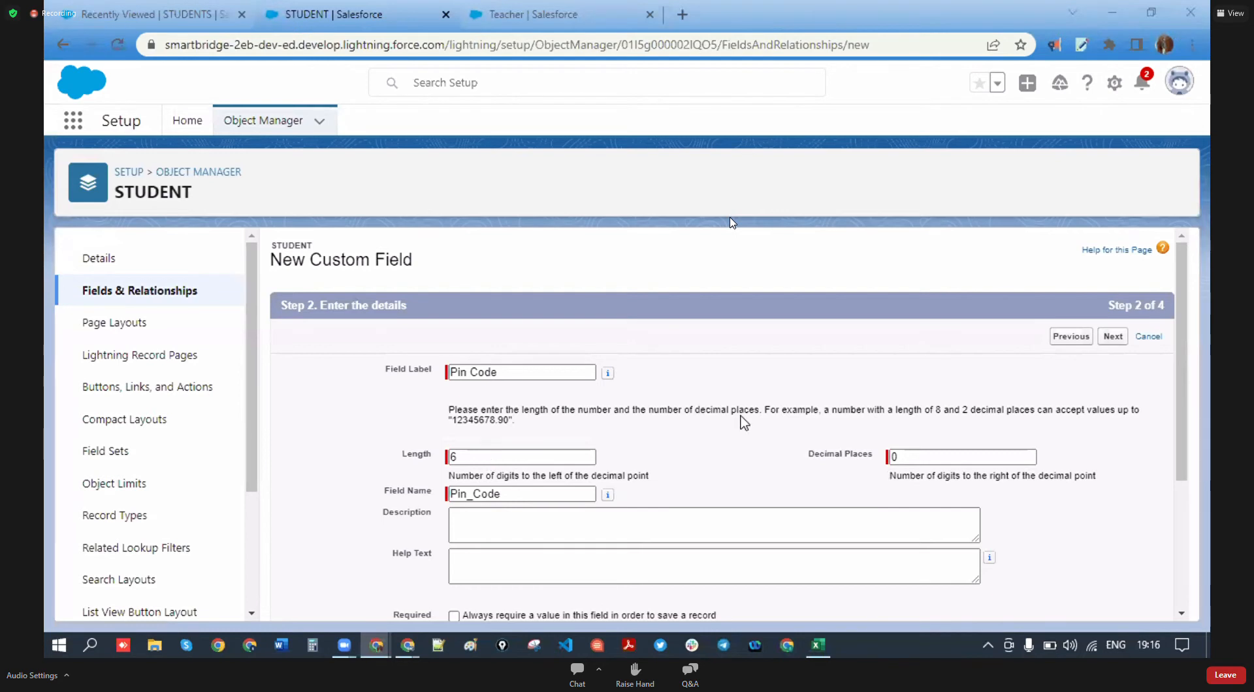
click(890, 458)
double_click(890, 457)
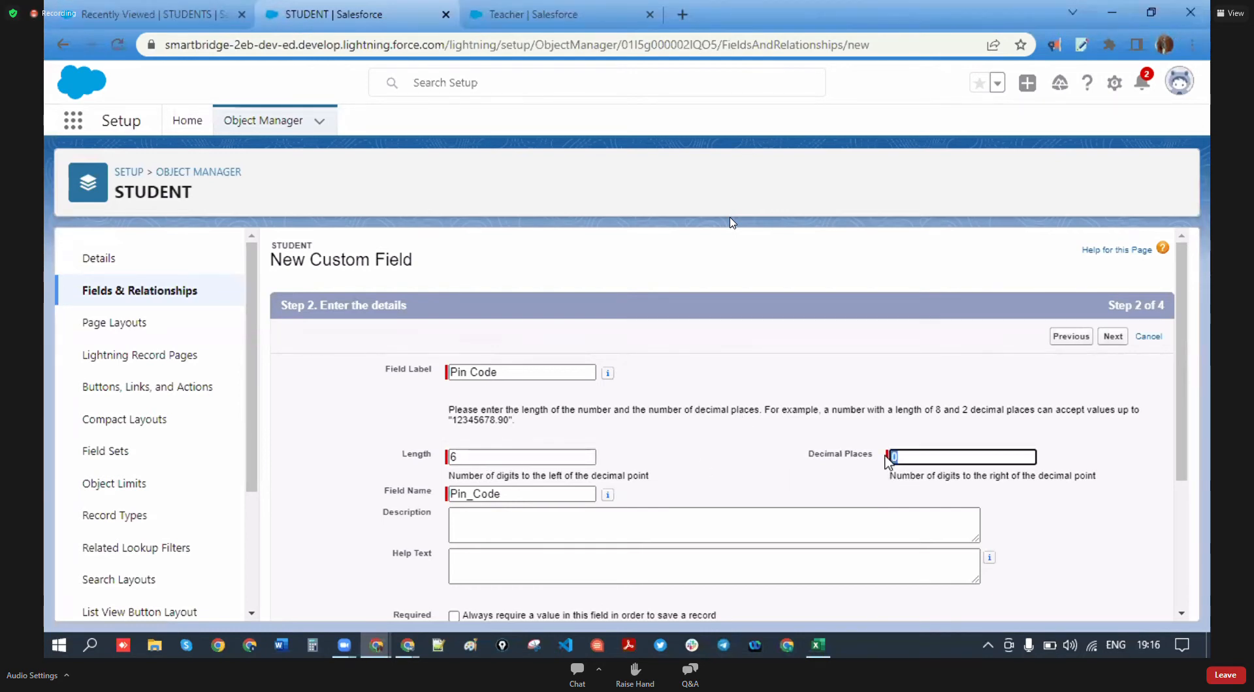
click(839, 469)
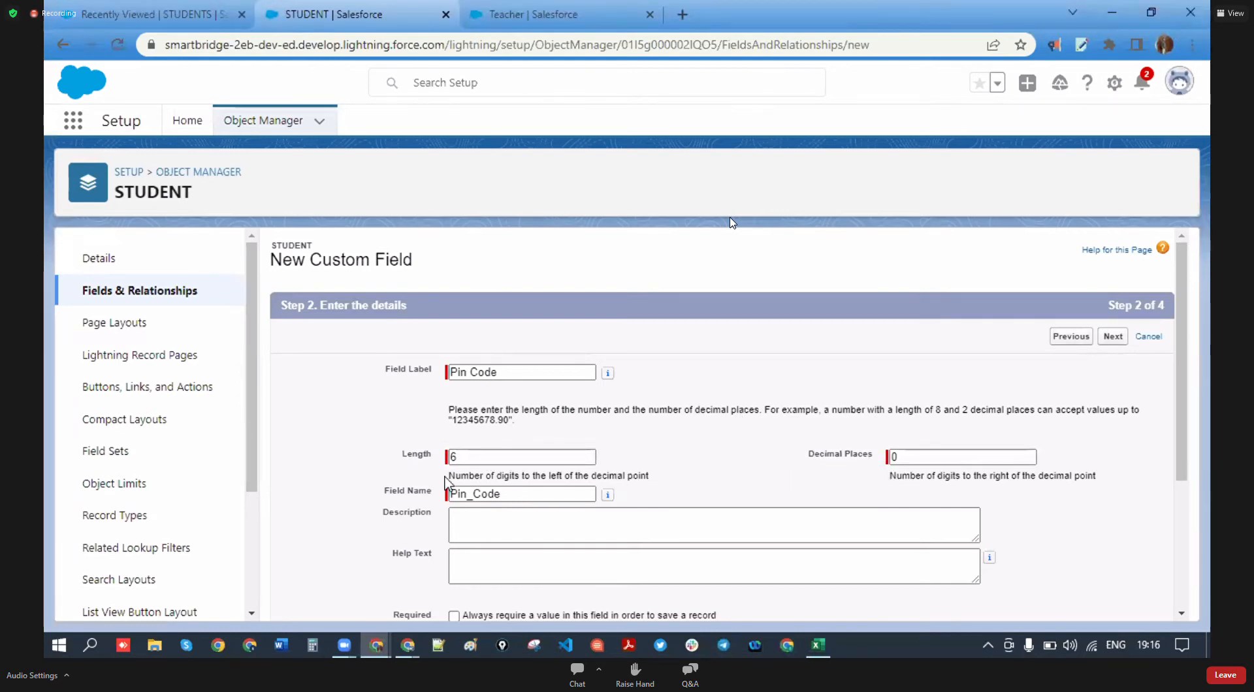
- Accept default field-level security and layout, then Save & New for Pin Code
scroll(723, 487, down, 3)
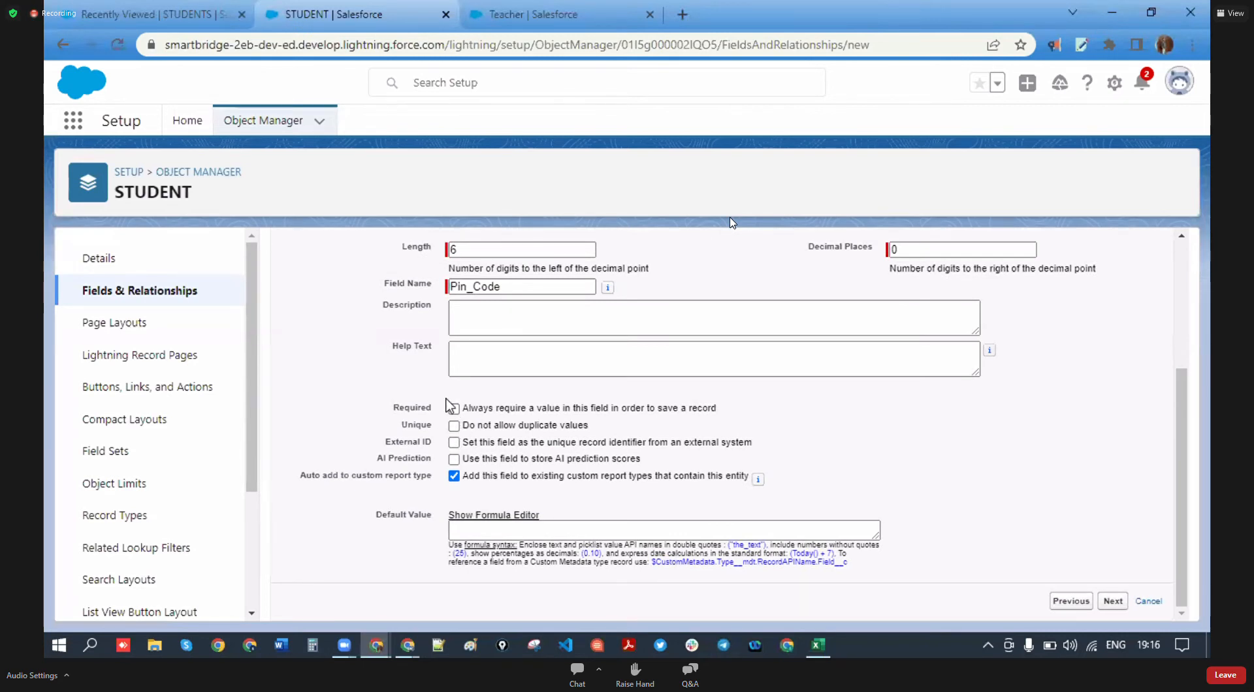
click(1115, 604)
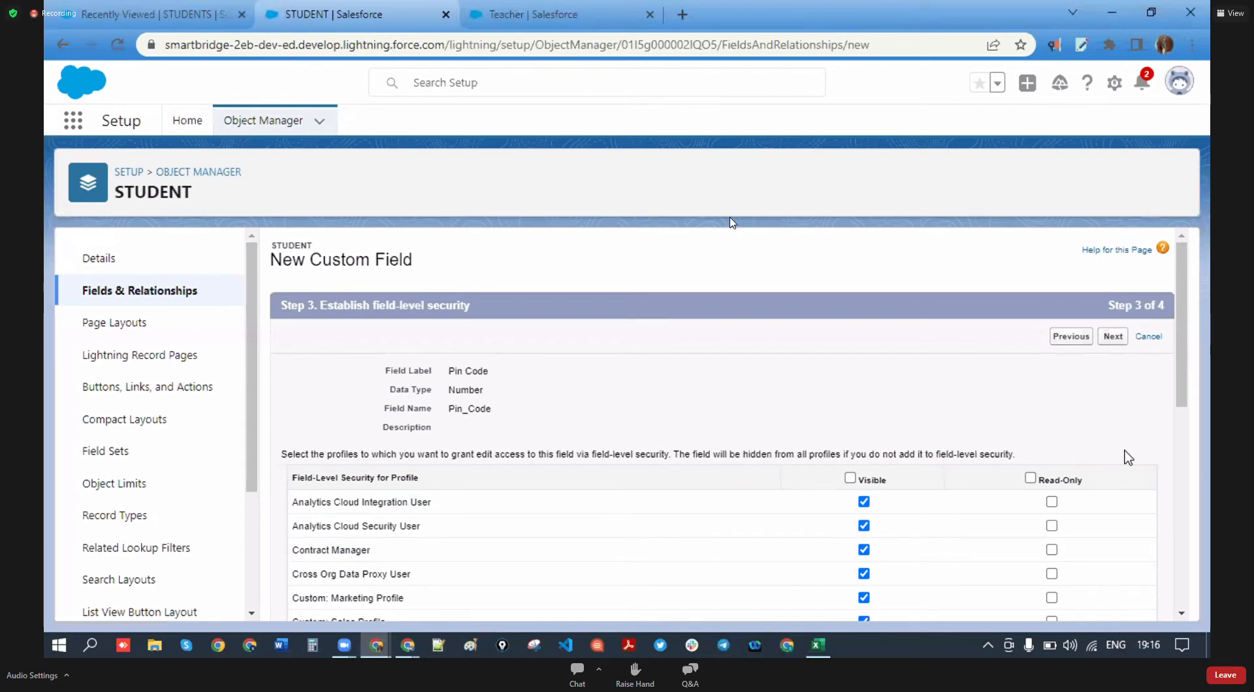
click(1115, 338)
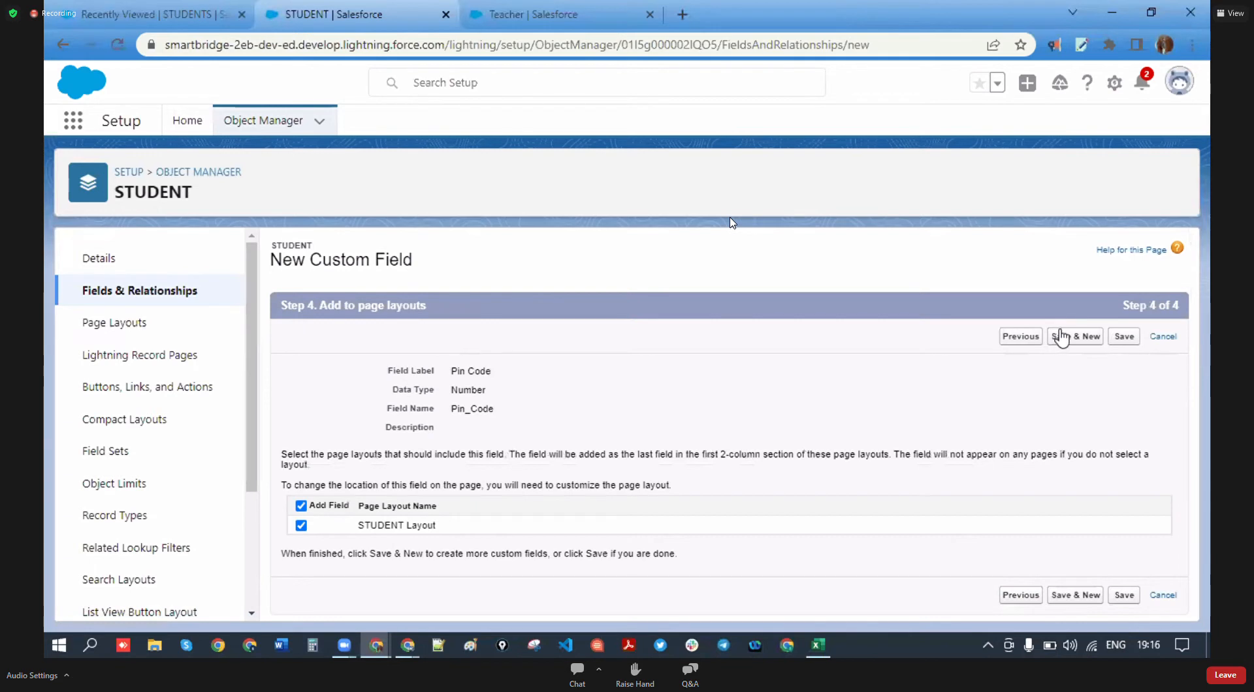
click(1075, 337)
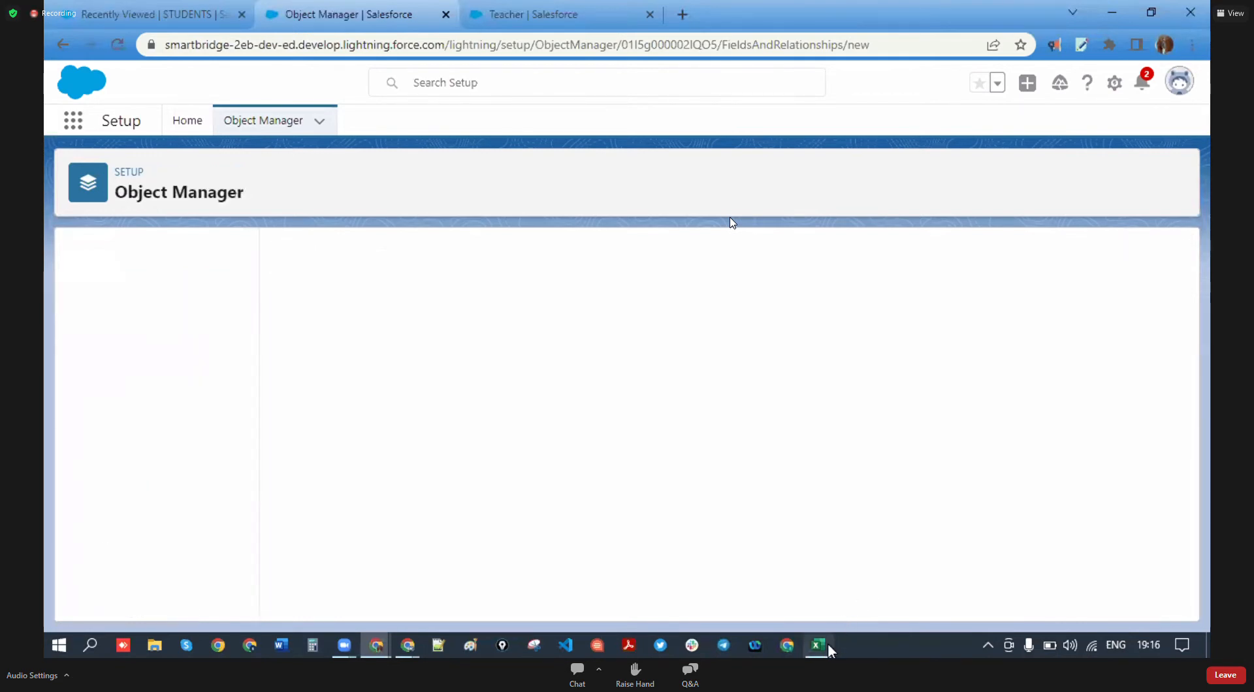
click(827, 645)
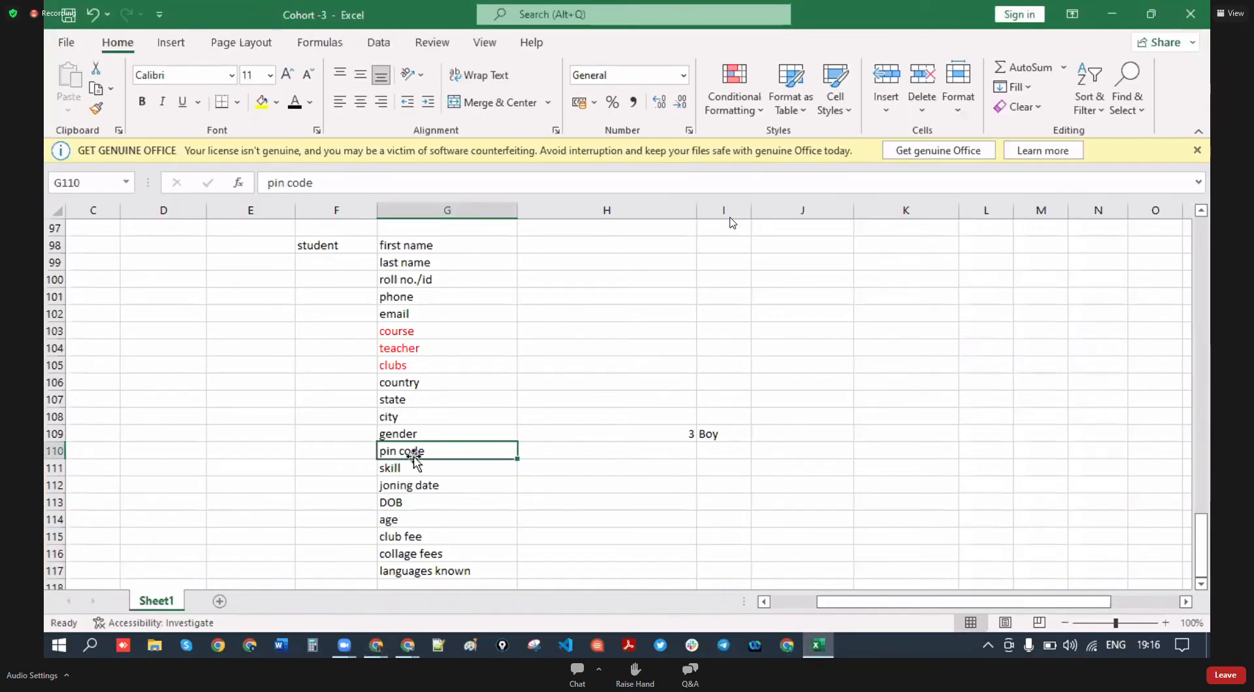
click(423, 434)
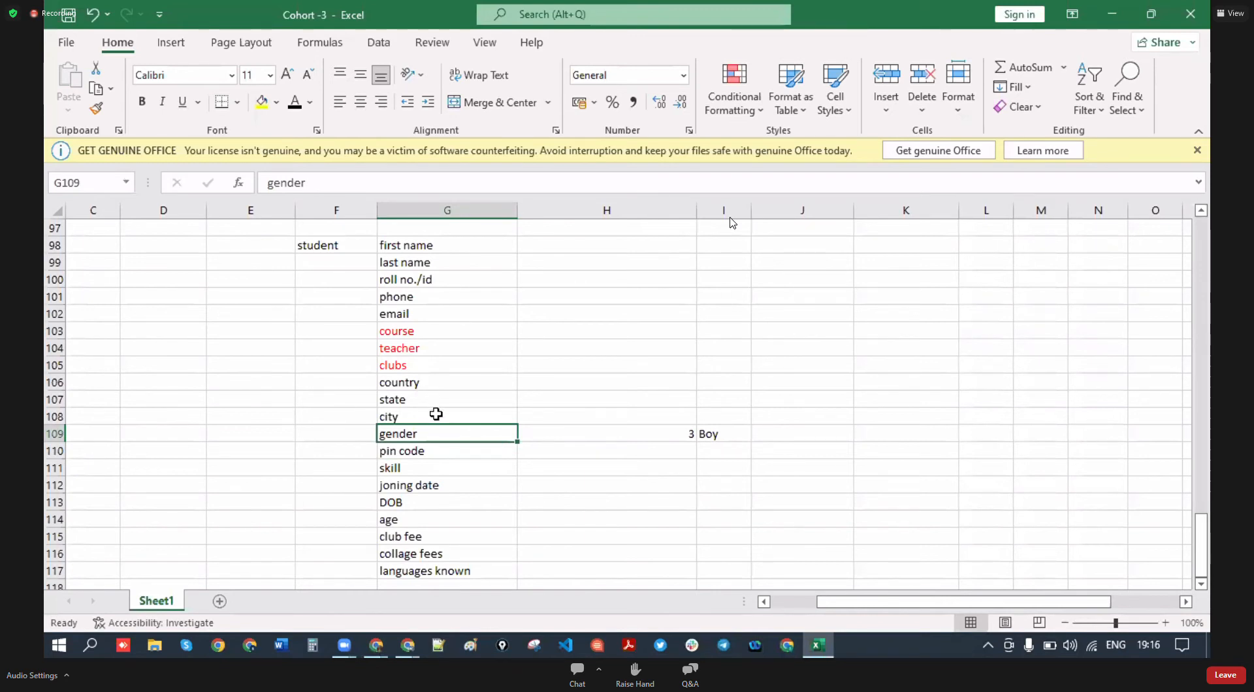
click(426, 485)
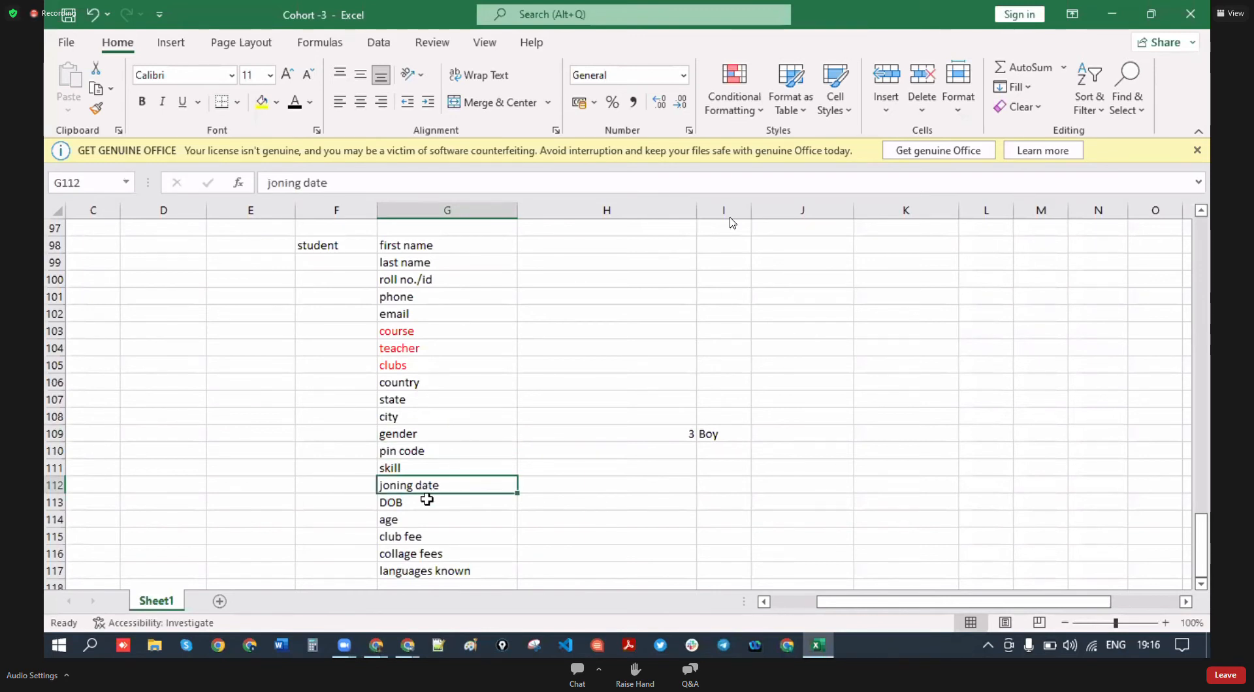
click(413, 507)
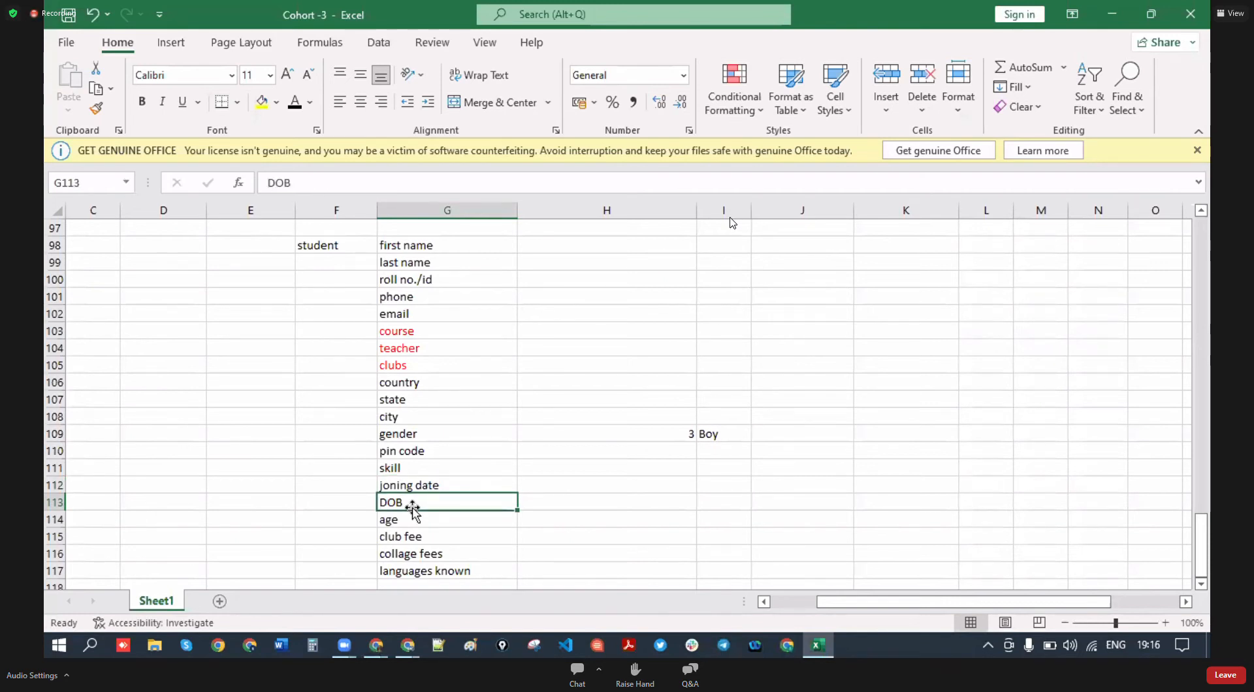
click(432, 540)
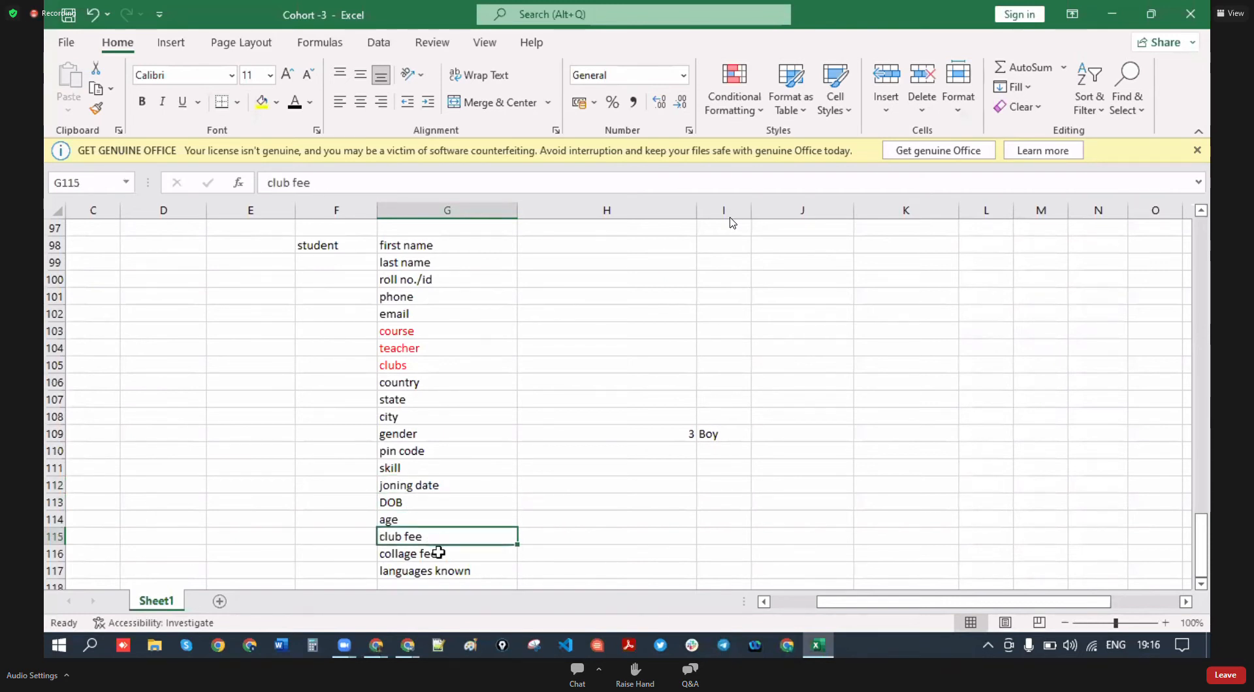
click(437, 553)
click(459, 570)
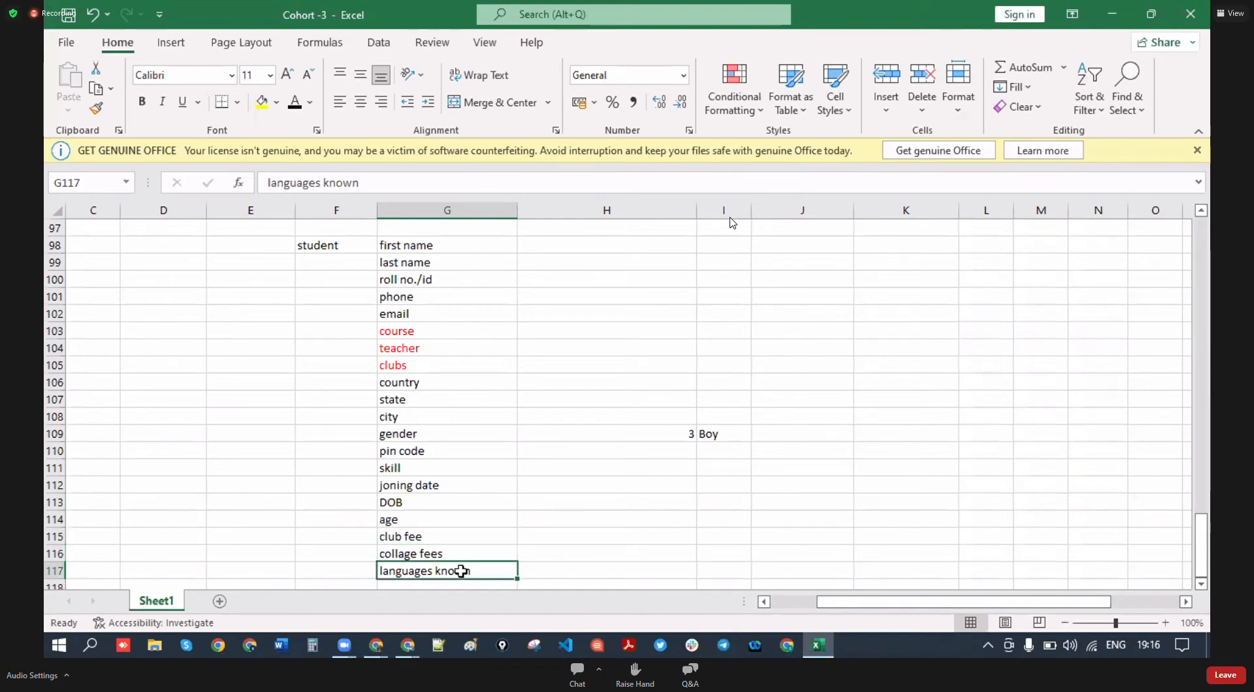
click(422, 503)
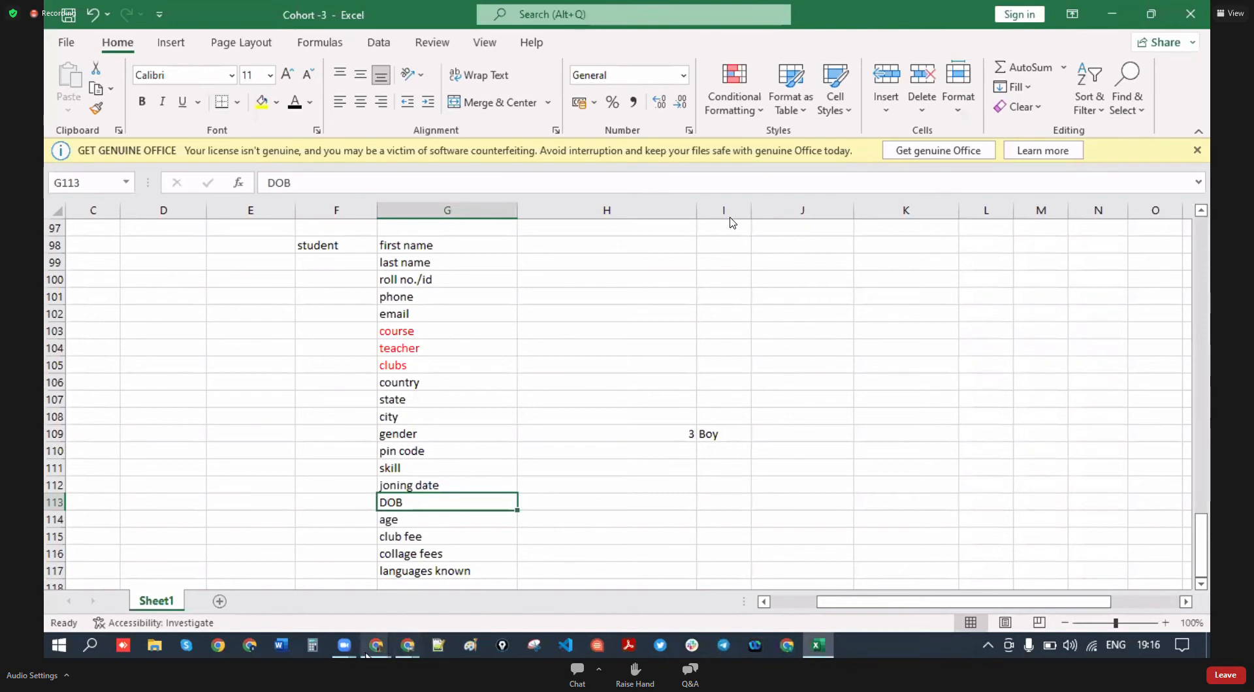
mouse_move(377, 647)
click(419, 572)
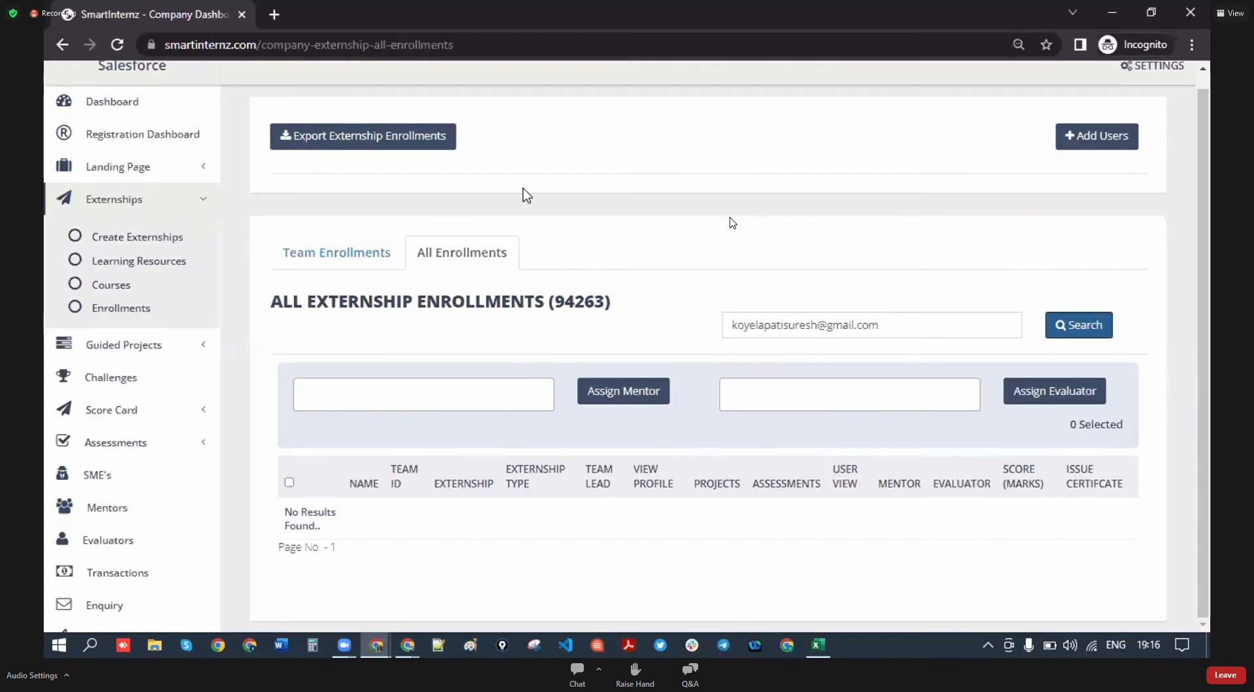
mouse_move(376, 646)
click(541, 581)
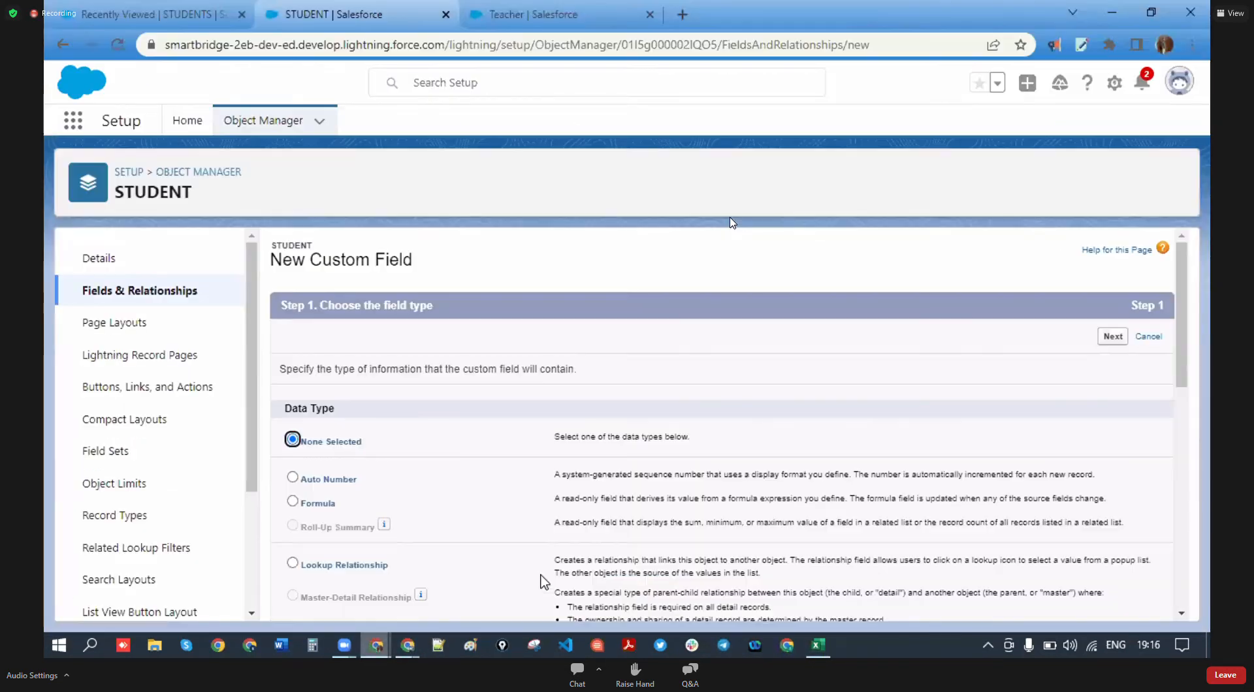
- Choose Date as the new field's data type
scroll(322, 535, down, 5)
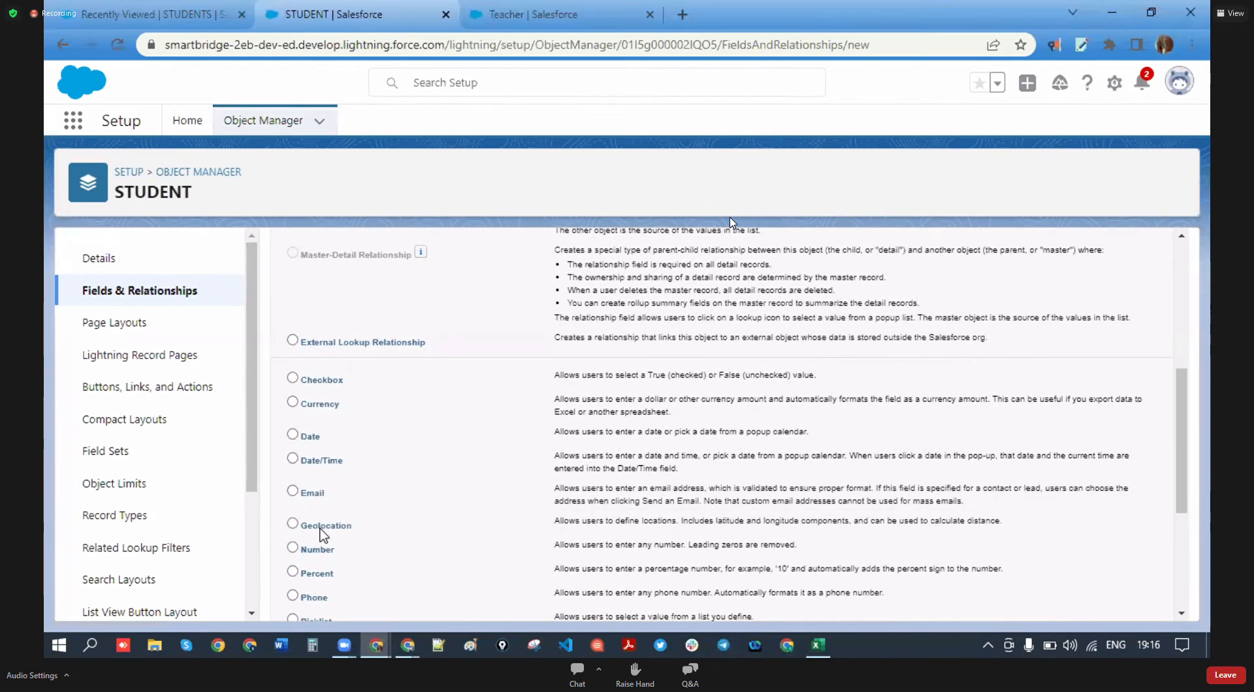
scroll(322, 535, down, 1)
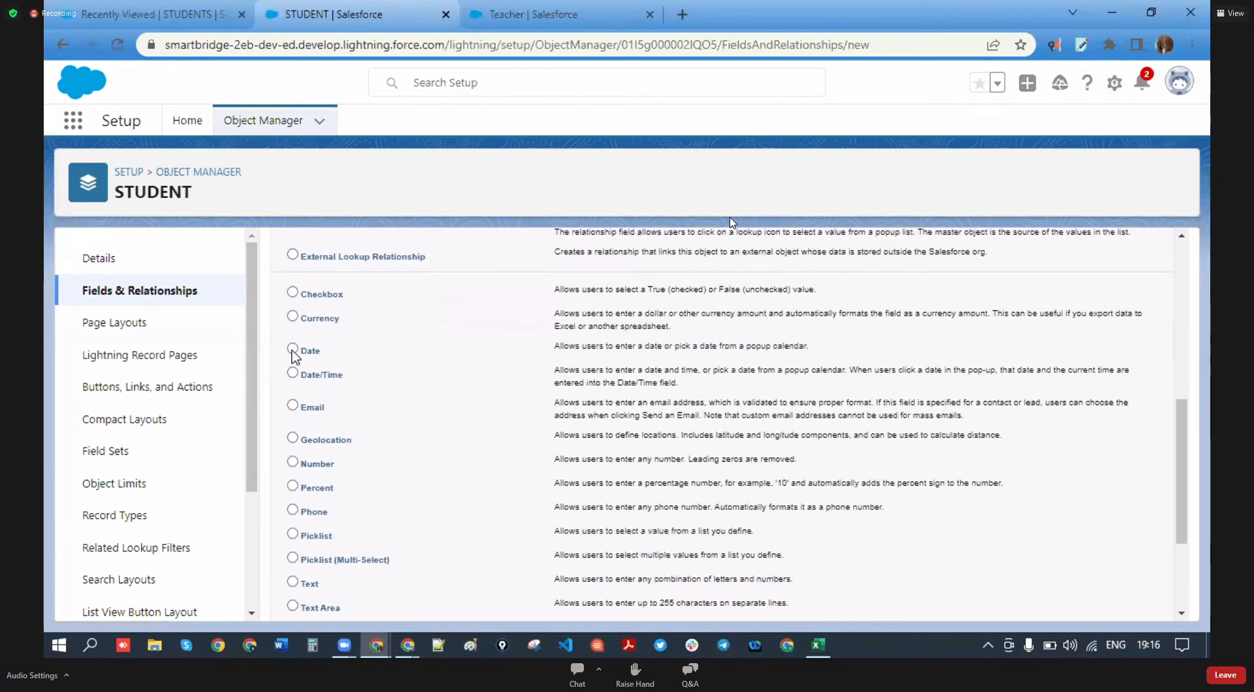
click(293, 349)
scroll(778, 546, up, 6)
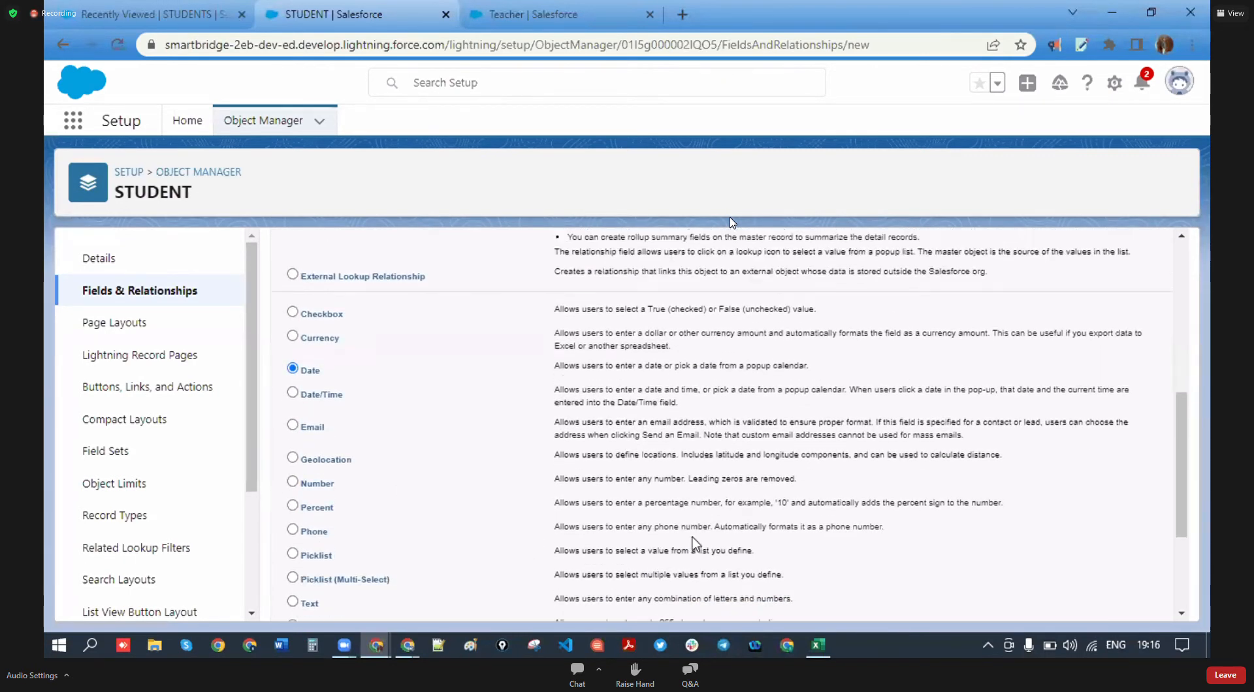
scroll(867, 558, up, 1)
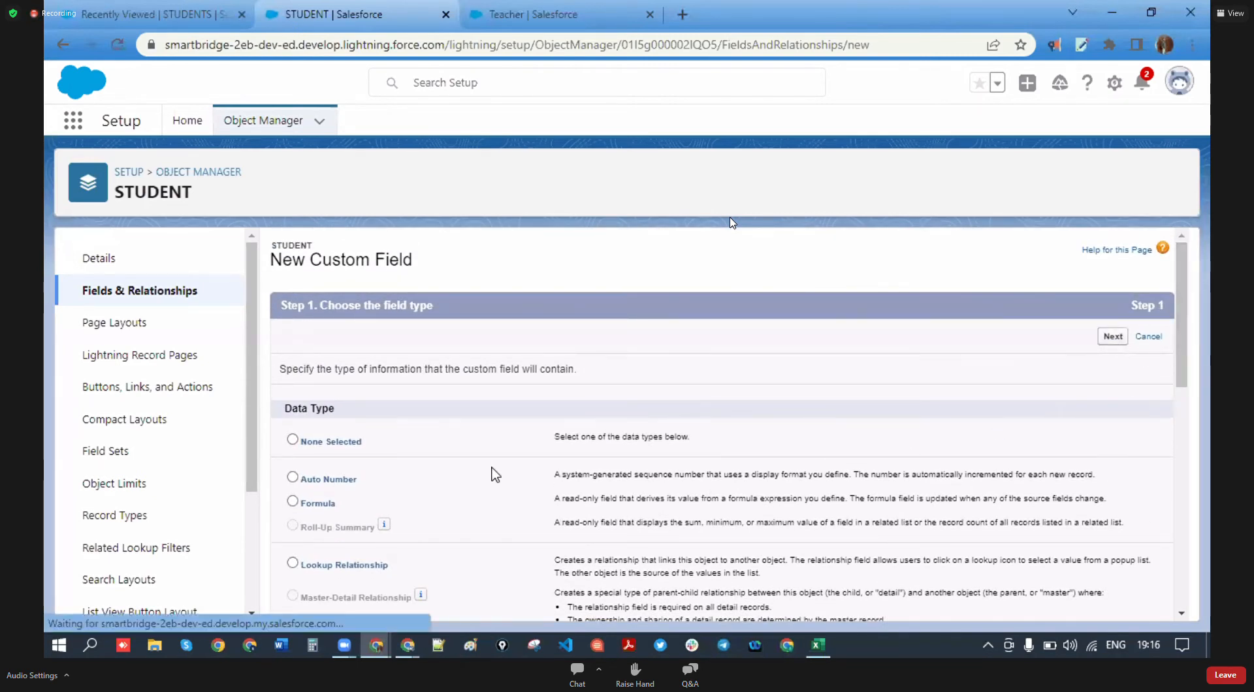
- Label the field 'DOB', accept the default security and layout, and Save & New
click(499, 373)
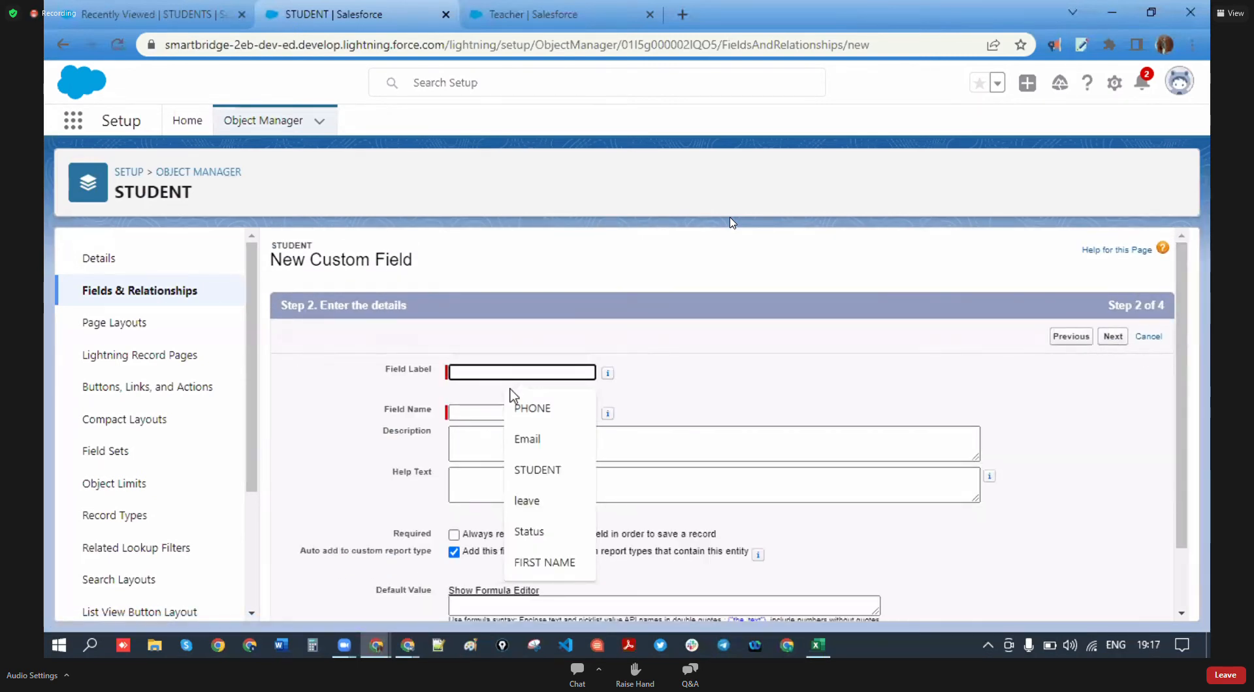
text(C)
key(BackSpace)
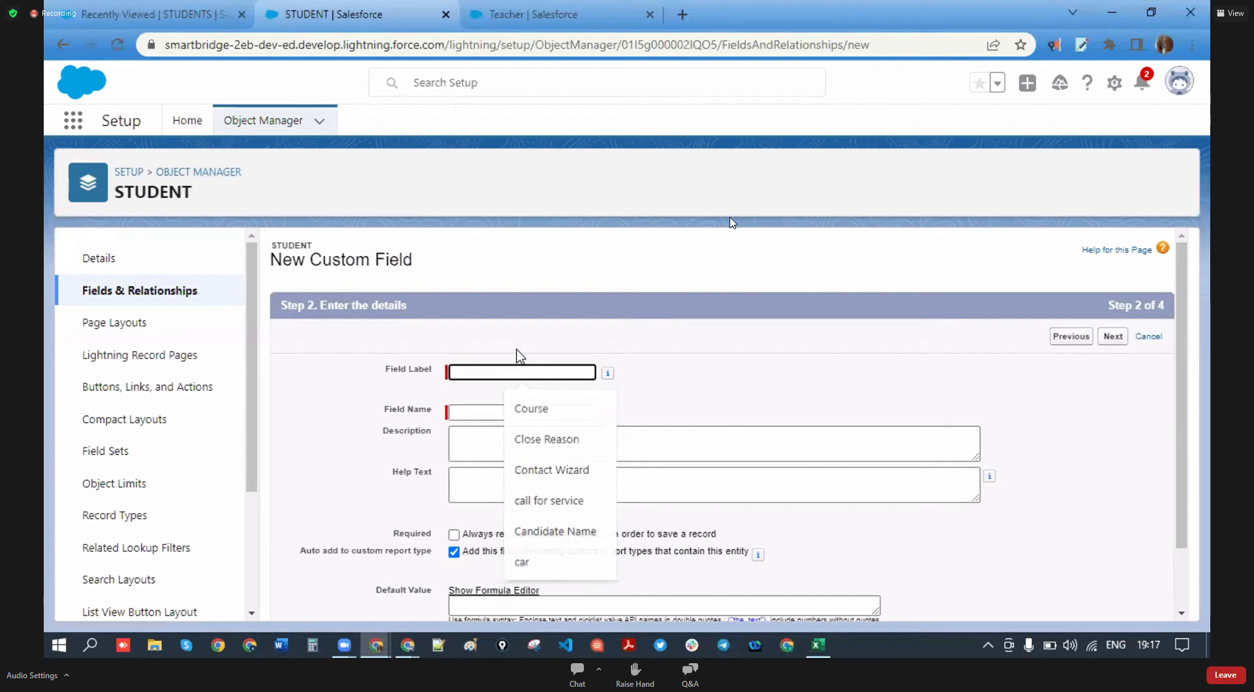
text(DOB)
click(552, 468)
key(Tab)
scroll(548, 470, down, 2)
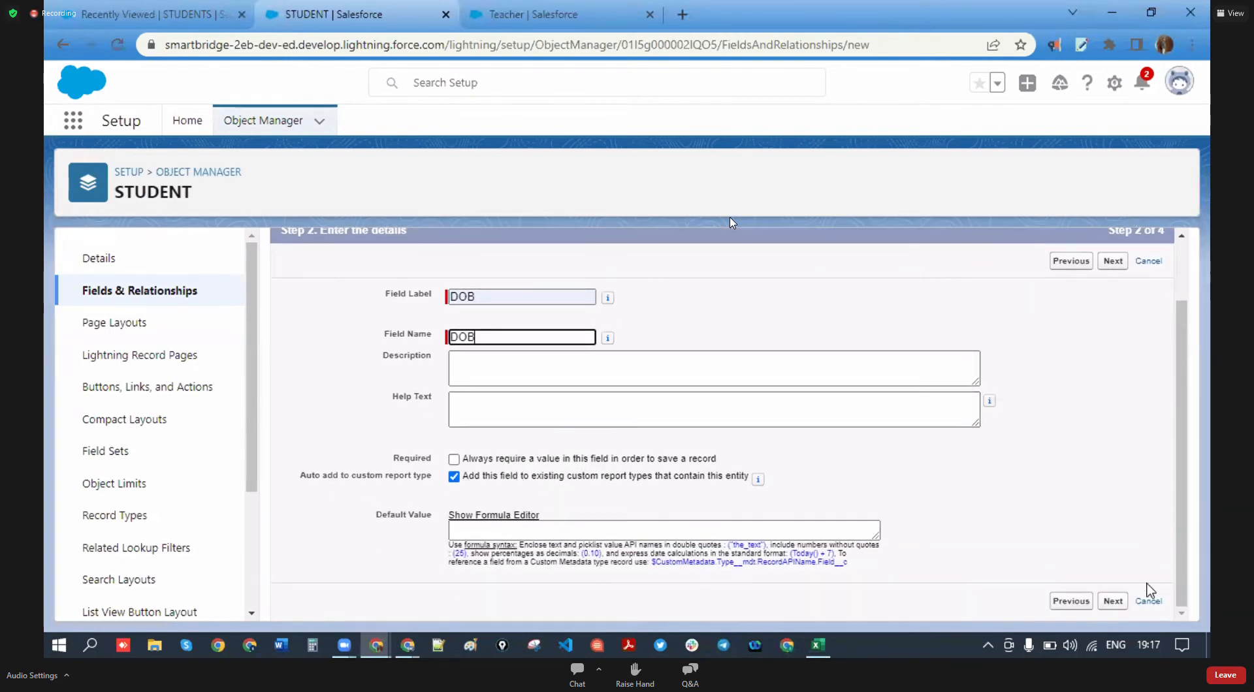
click(1112, 602)
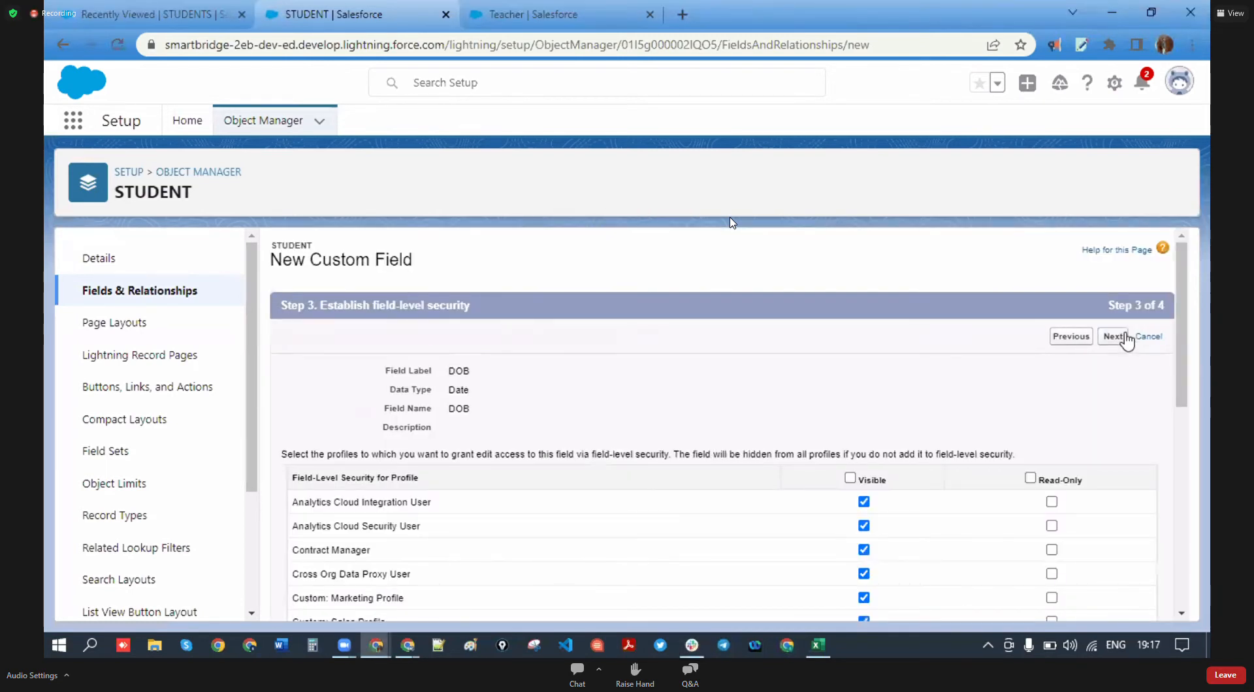
click(1124, 338)
click(1095, 338)
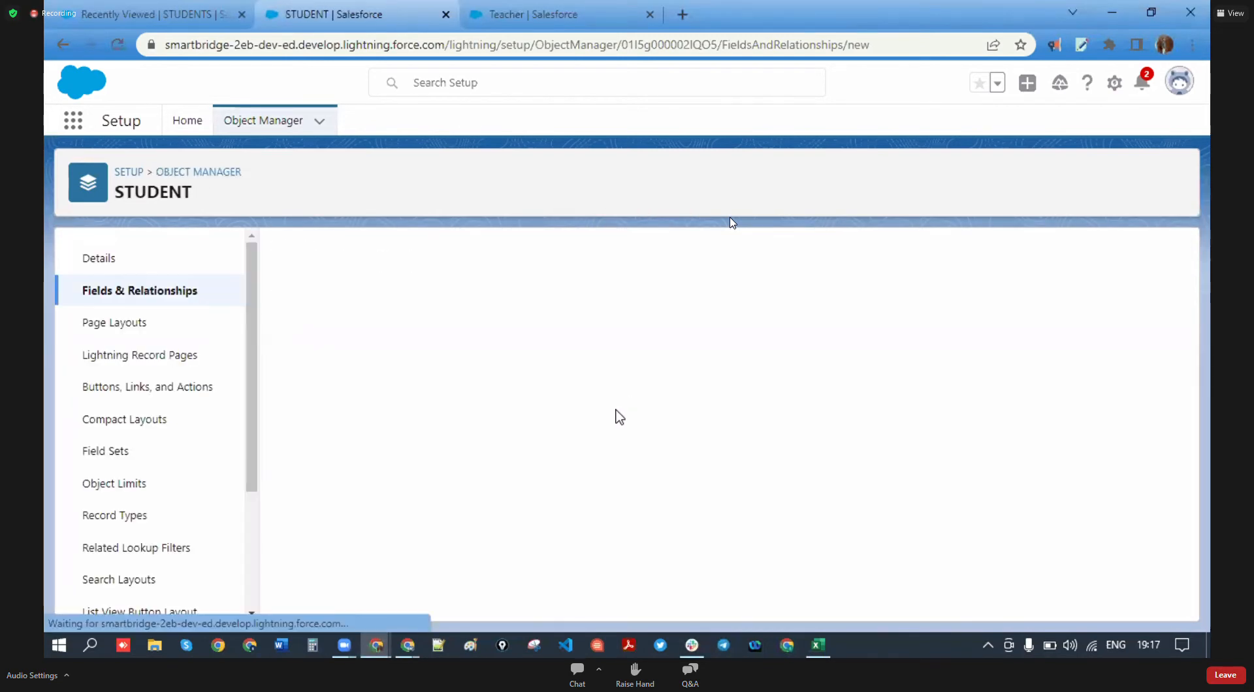
click(821, 646)
- Review the age and collage fees entries in the student list, then return to the STUDENT Salesforce page
click(410, 521)
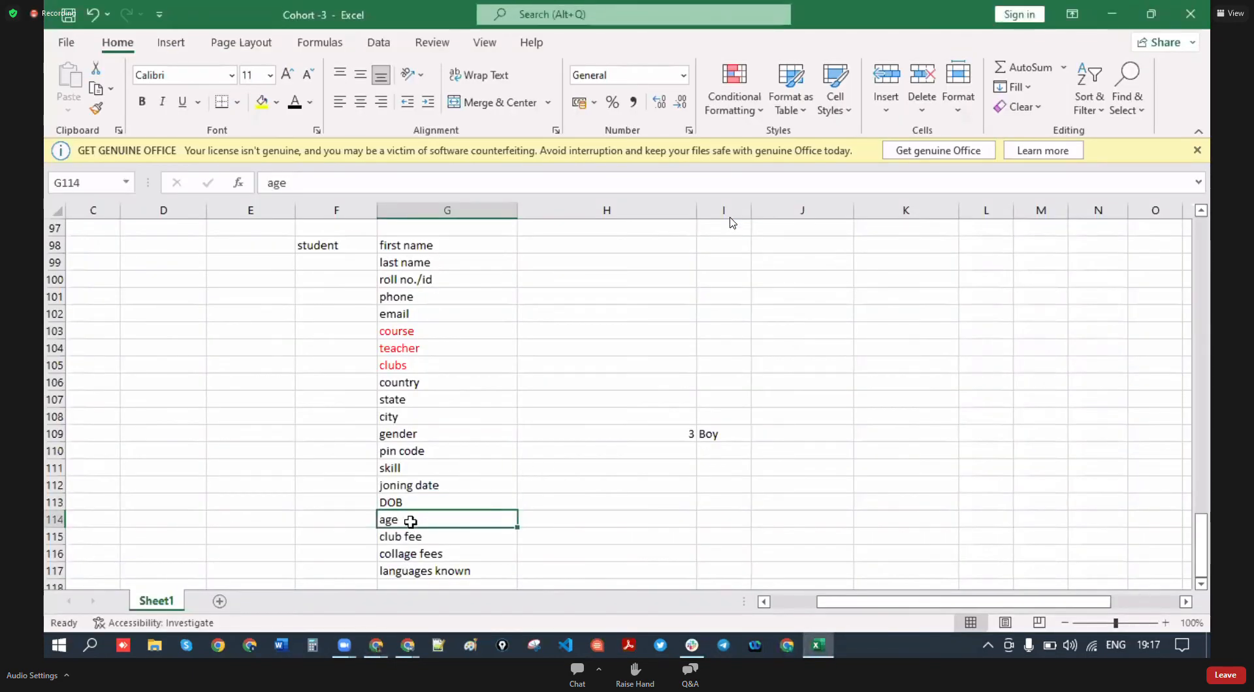
click(552, 517)
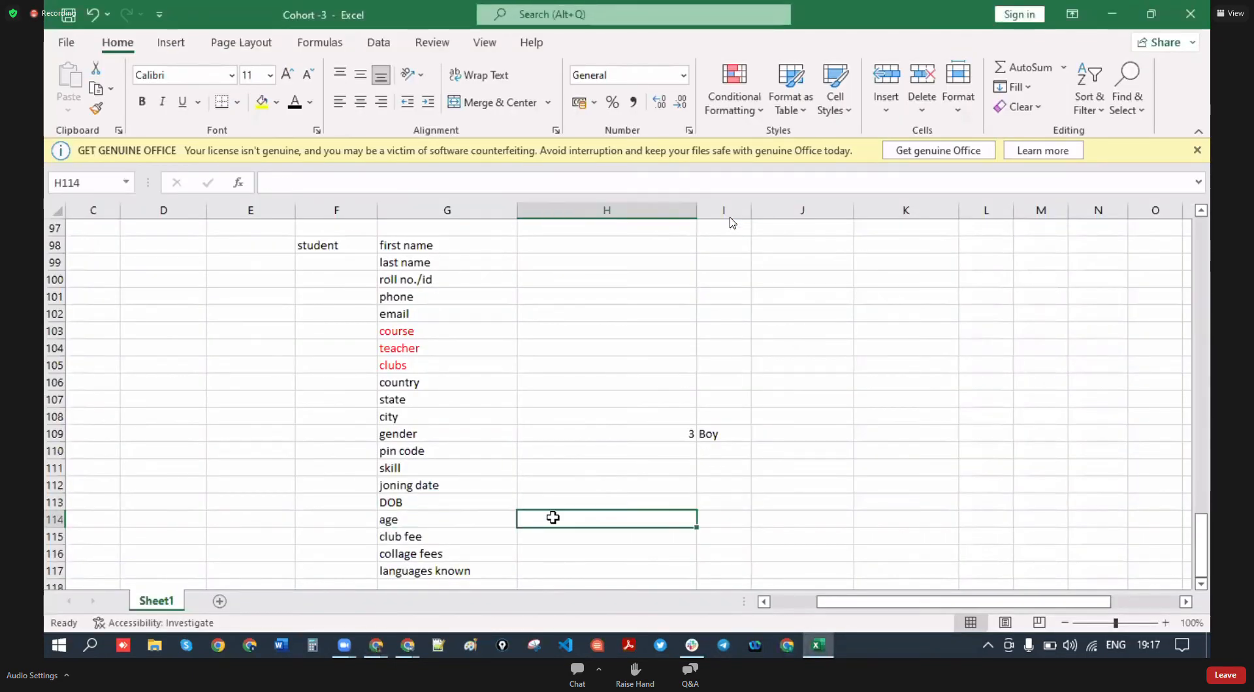
click(644, 557)
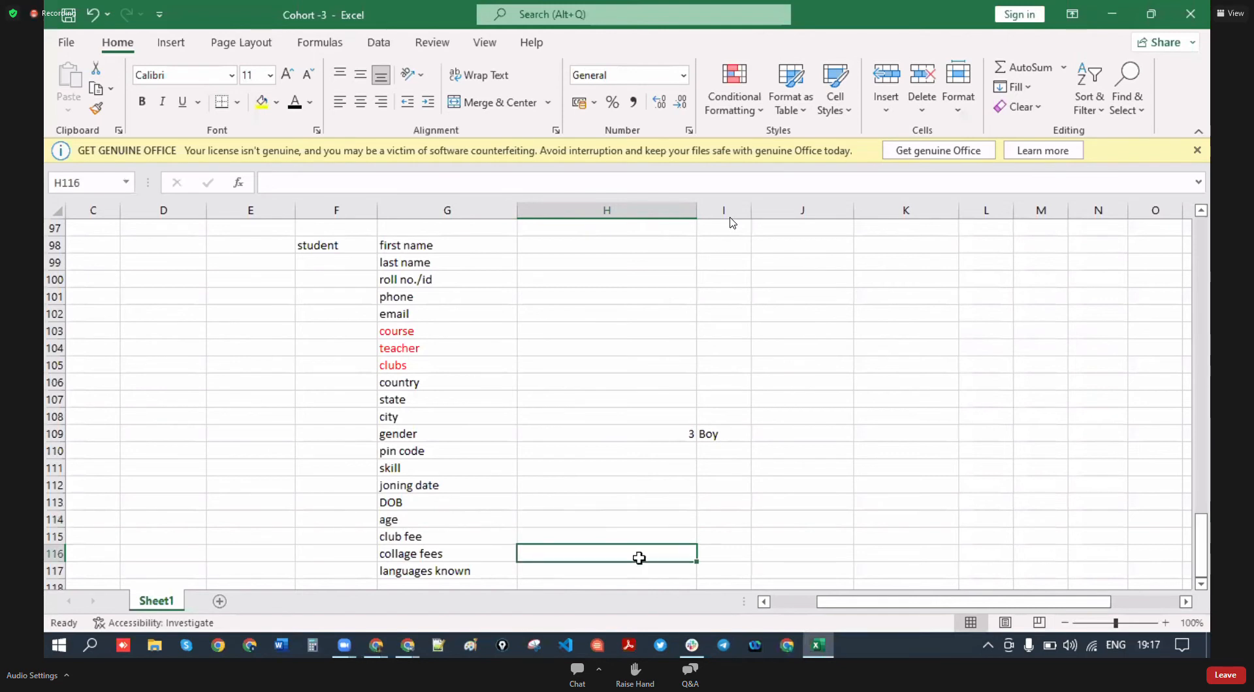
click(424, 538)
click(447, 552)
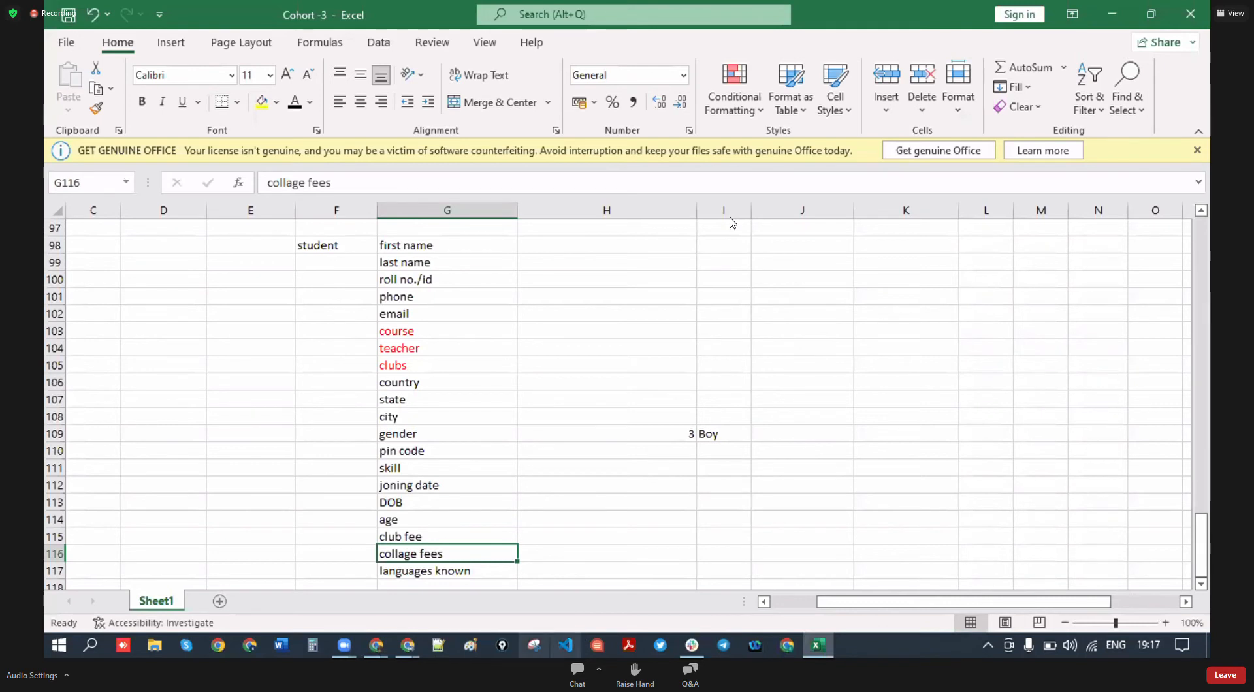
mouse_move(419, 653)
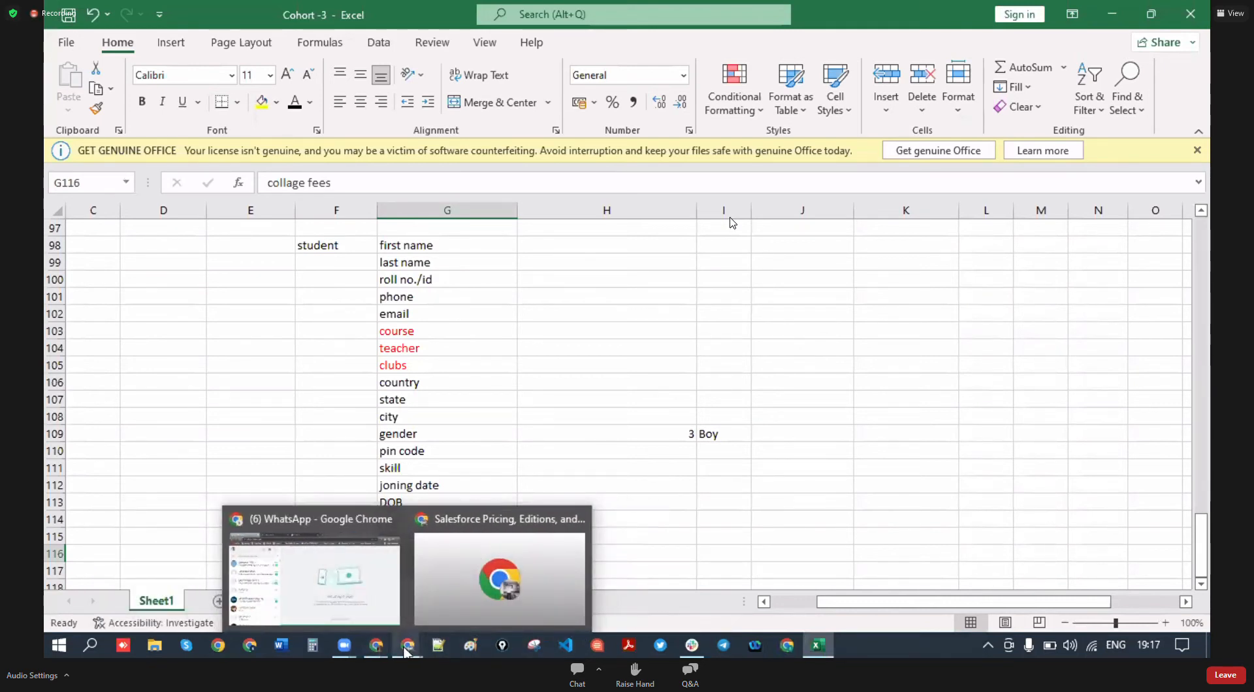
mouse_move(377, 650)
click(555, 568)
- Choose Currency as the new field's data type
scroll(376, 493, down, 5)
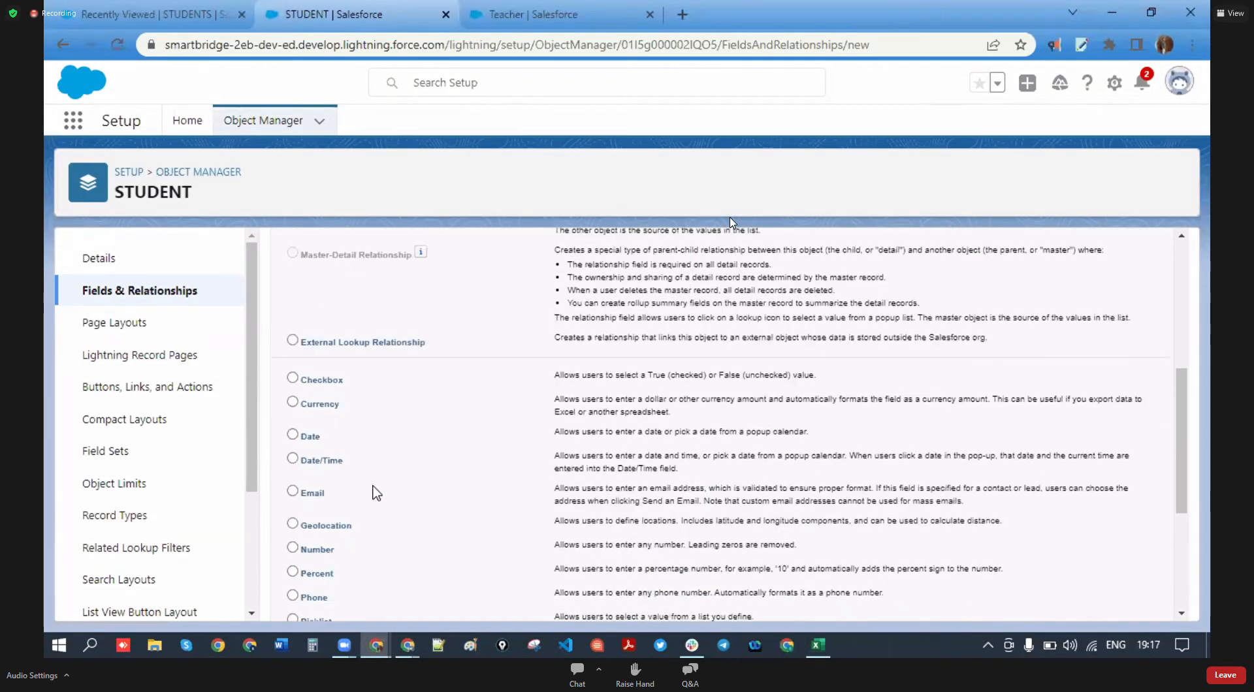
scroll(376, 493, down, 4)
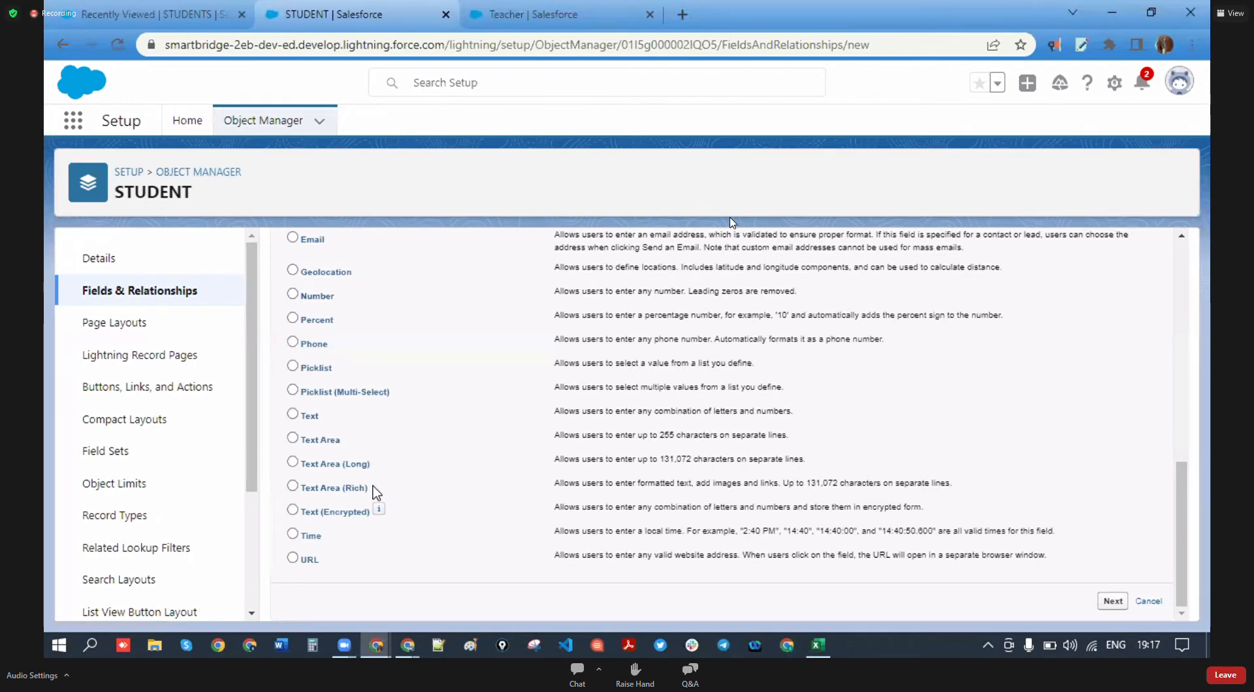
scroll(462, 528, up, 1)
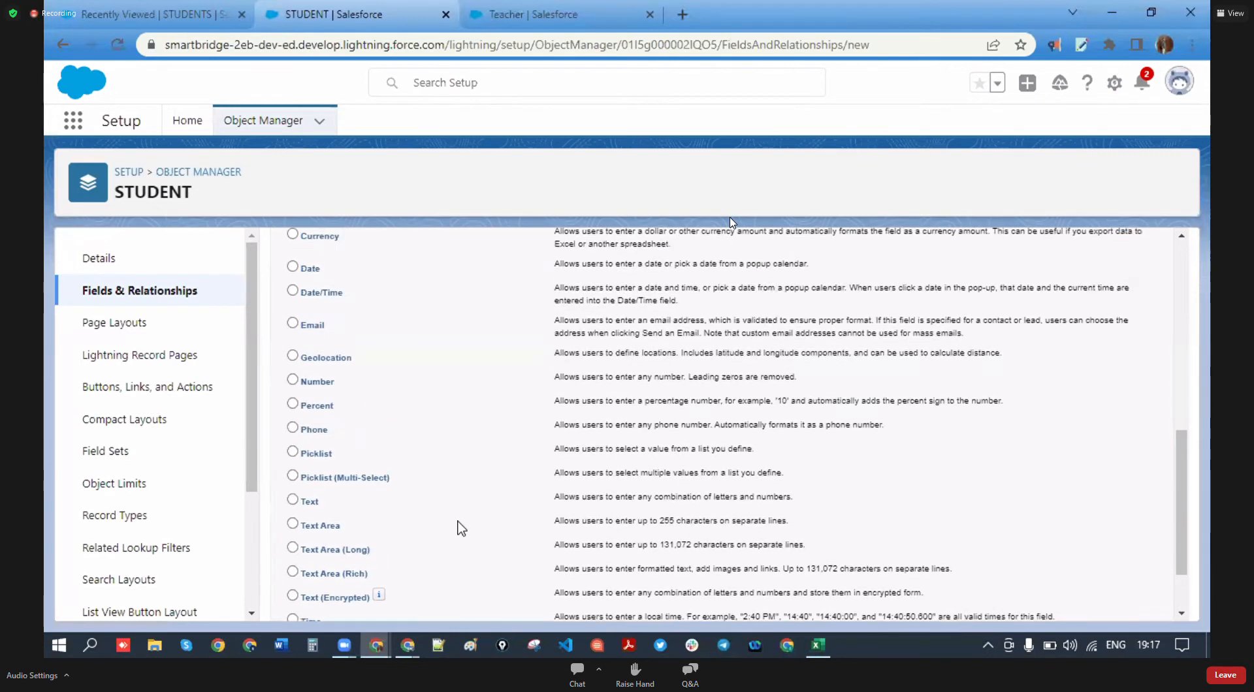
scroll(403, 333, up, 1)
click(292, 322)
scroll(504, 429, up, 2)
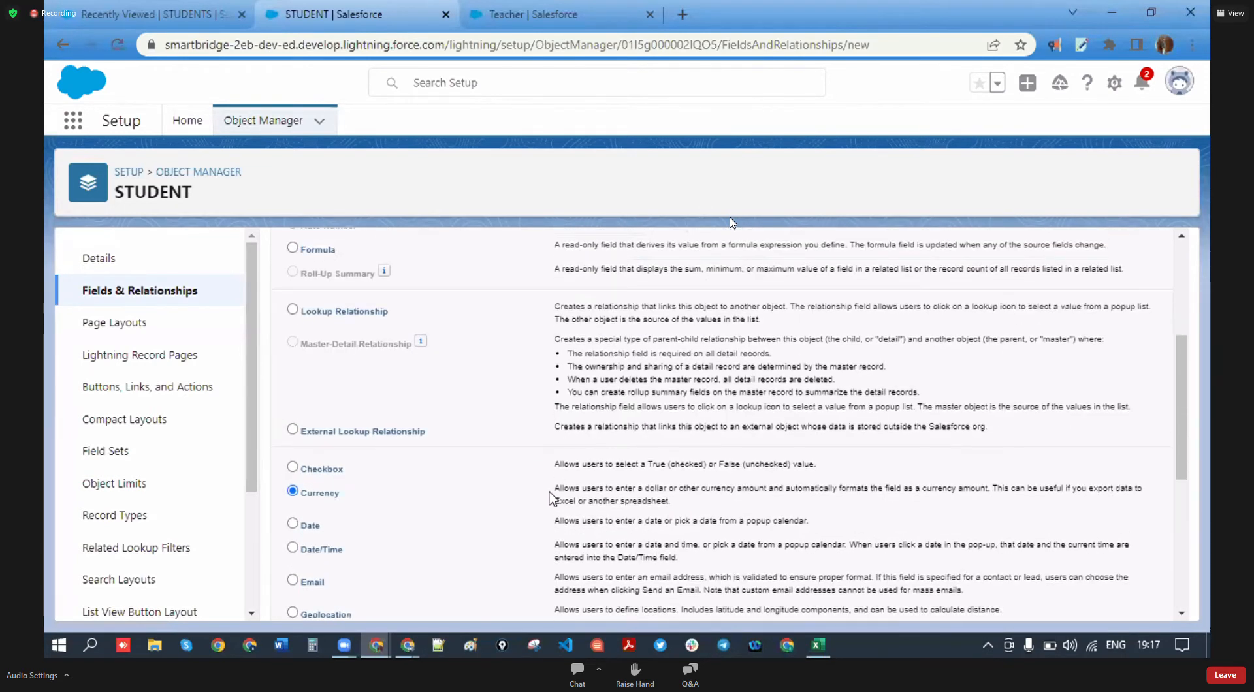
triple_click(596, 489)
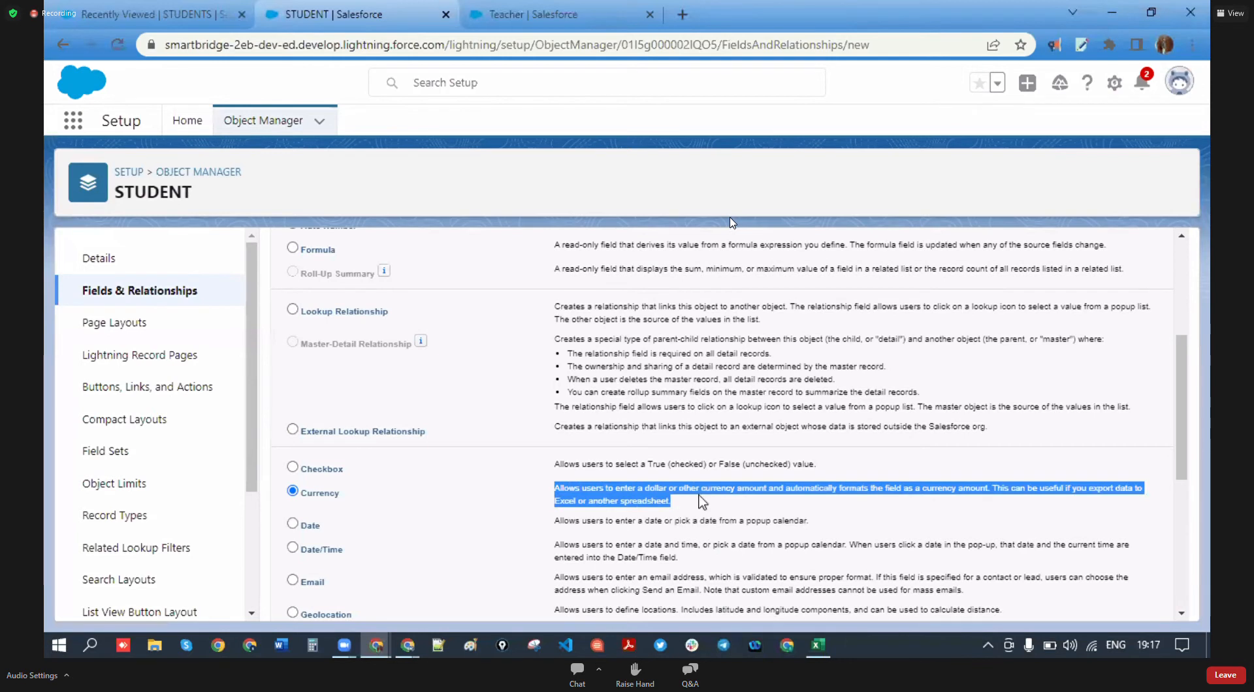
scroll(1028, 541, down, 4)
click(1112, 597)
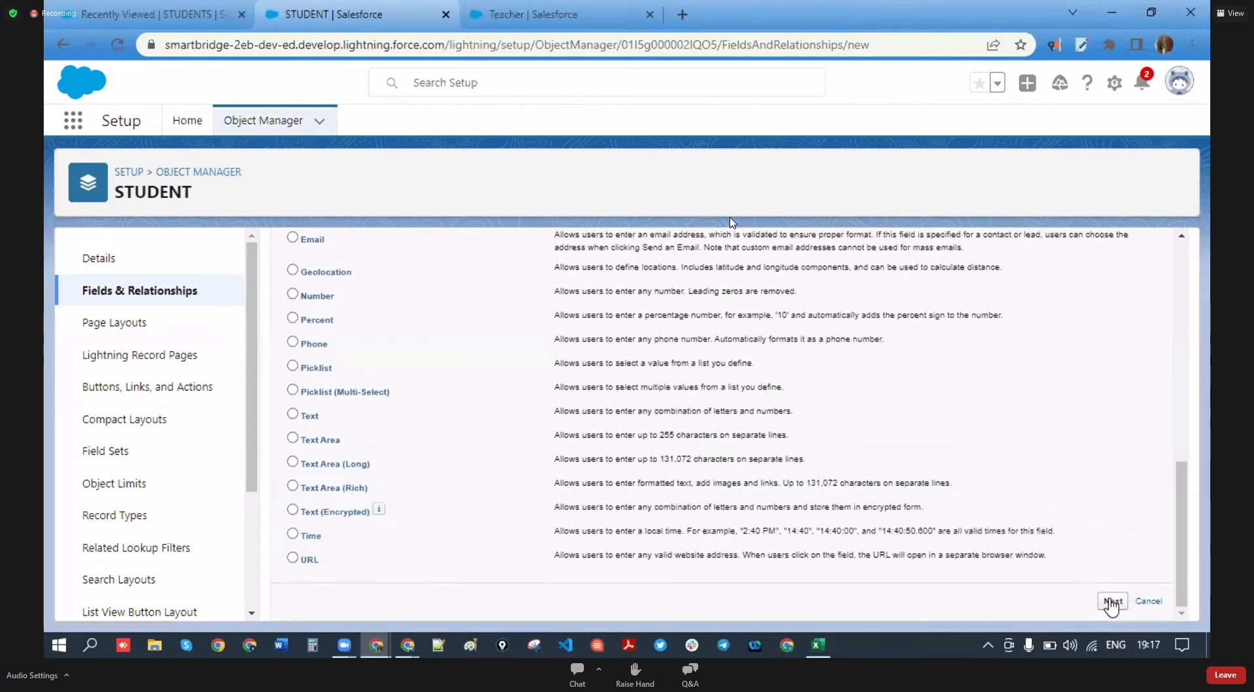
- Enter the label 'Club Fees' and set the length to 3
click(496, 373)
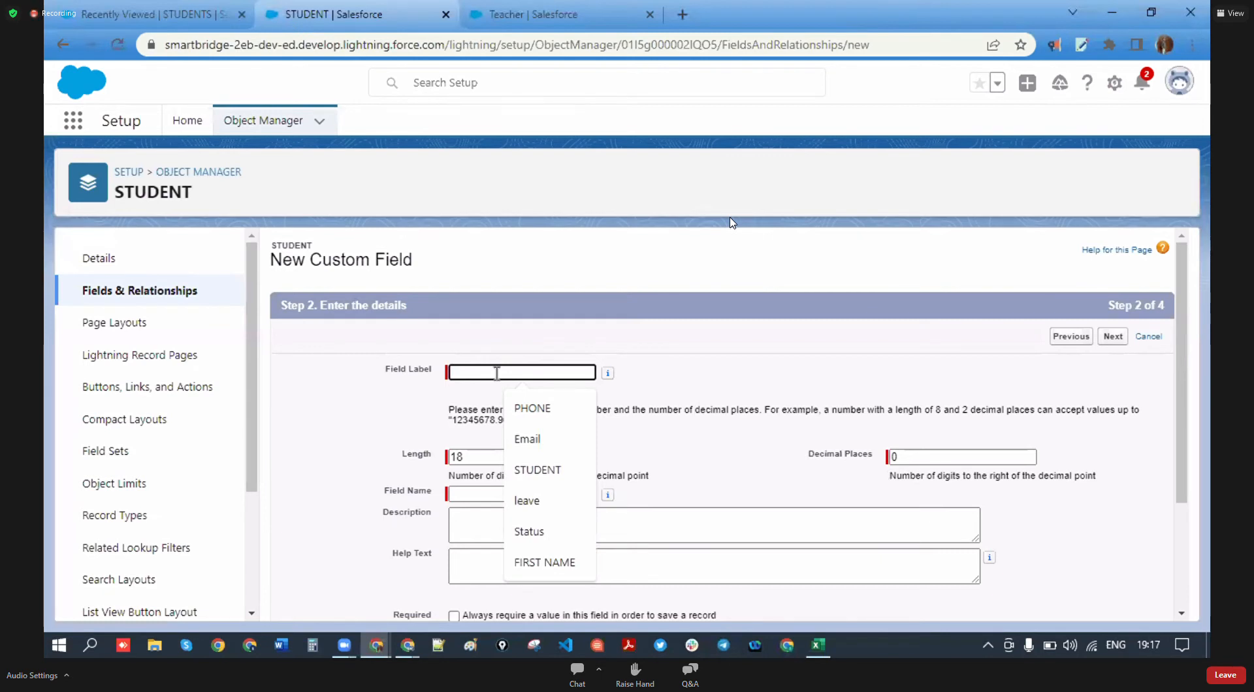
text(Club )
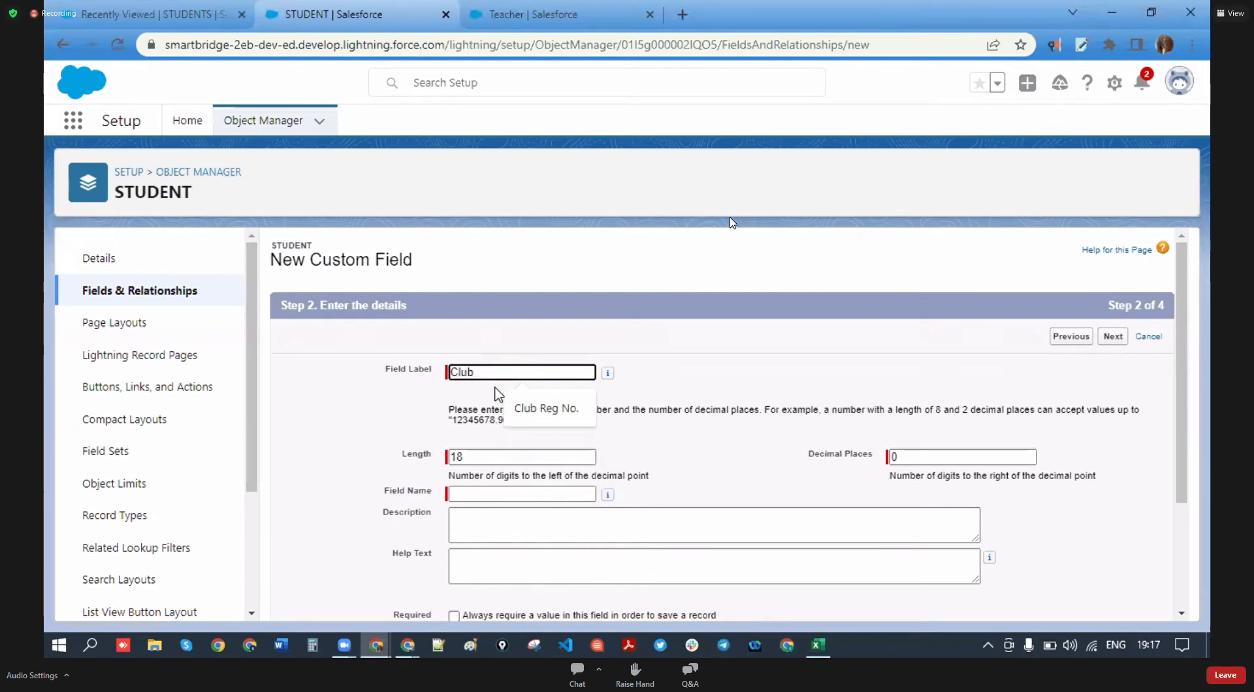
text(Fees)
click(552, 433)
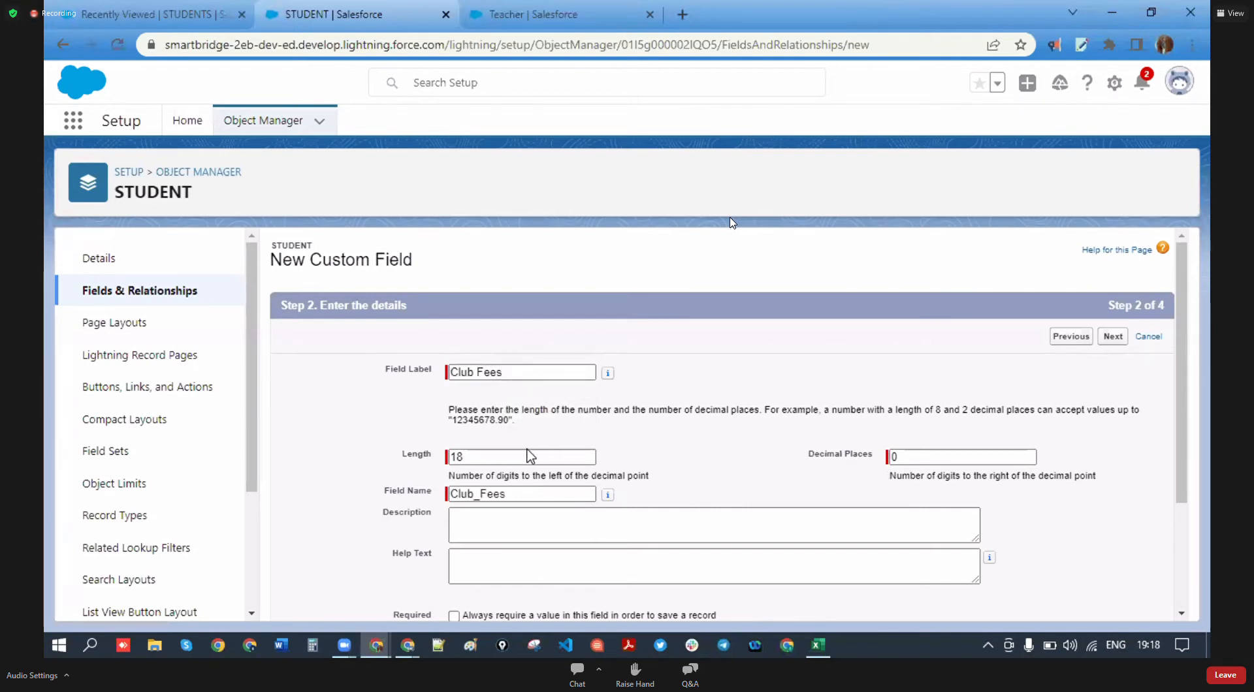
drag(471, 457, 441, 469)
key(BackSpace)
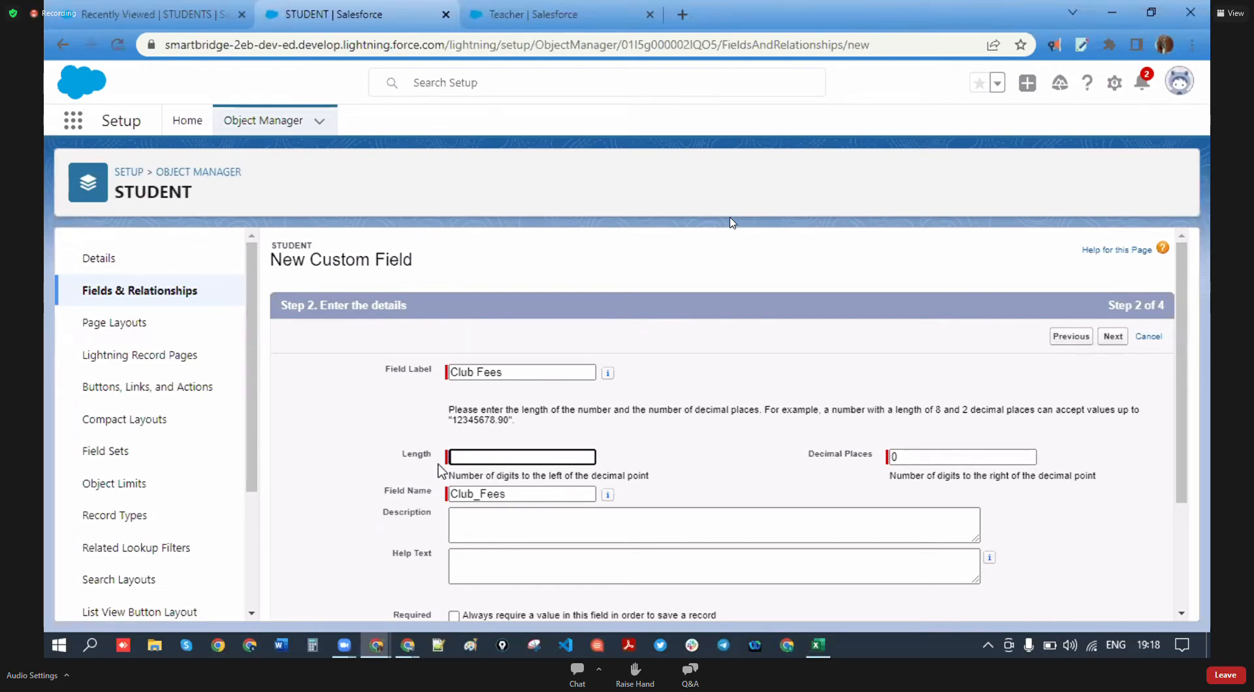
click(481, 457)
text(3)
click(687, 470)
click(490, 453)
click(437, 457)
drag(438, 459, 379, 455)
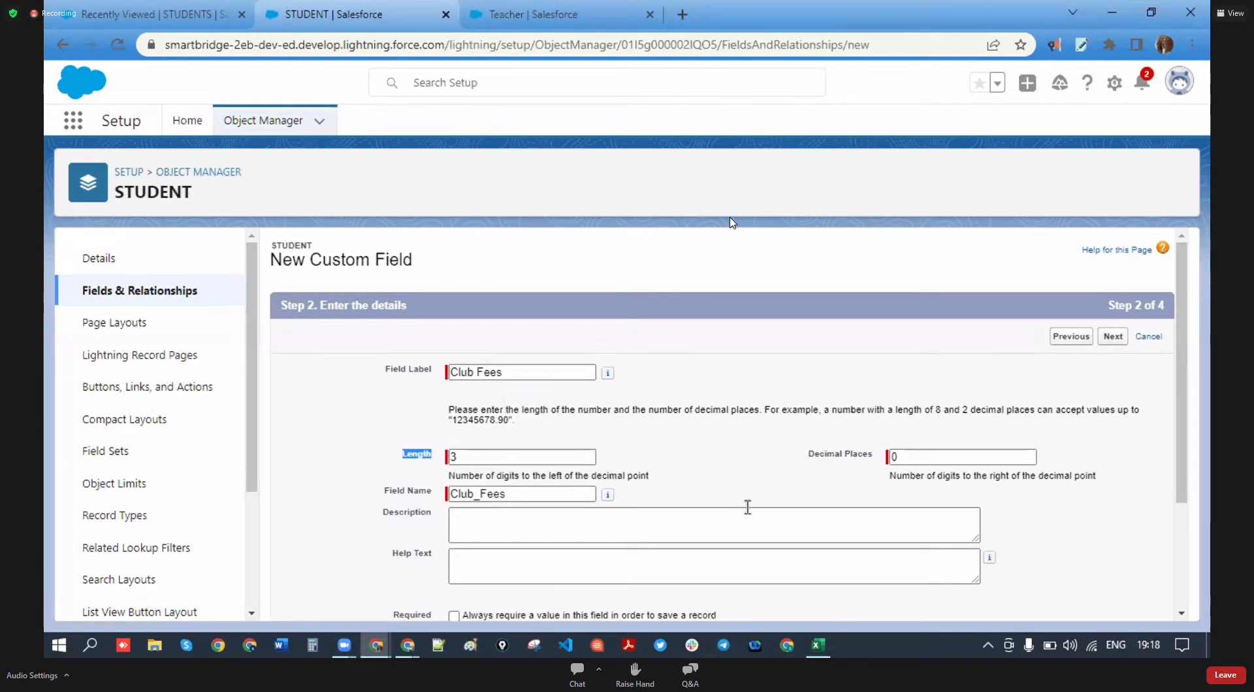
- Accept default field-level security and layout, then Save & New for Club Fees
scroll(771, 523, down, 3)
click(1111, 601)
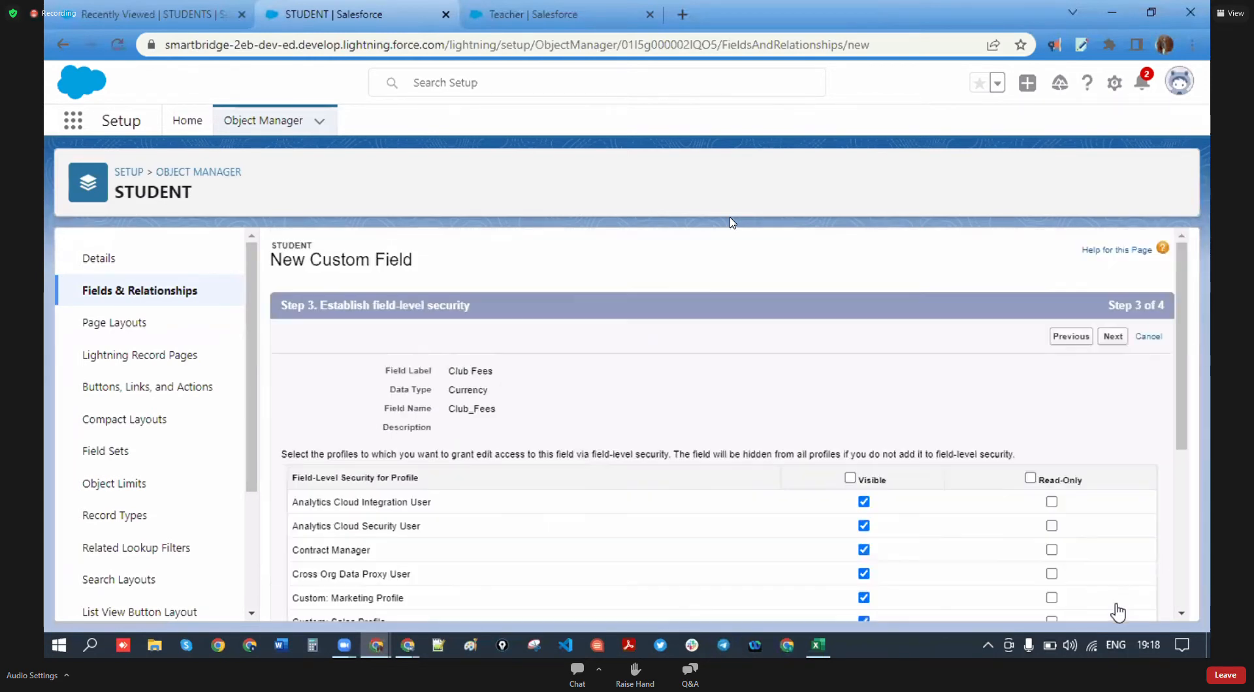
click(1125, 341)
click(1075, 337)
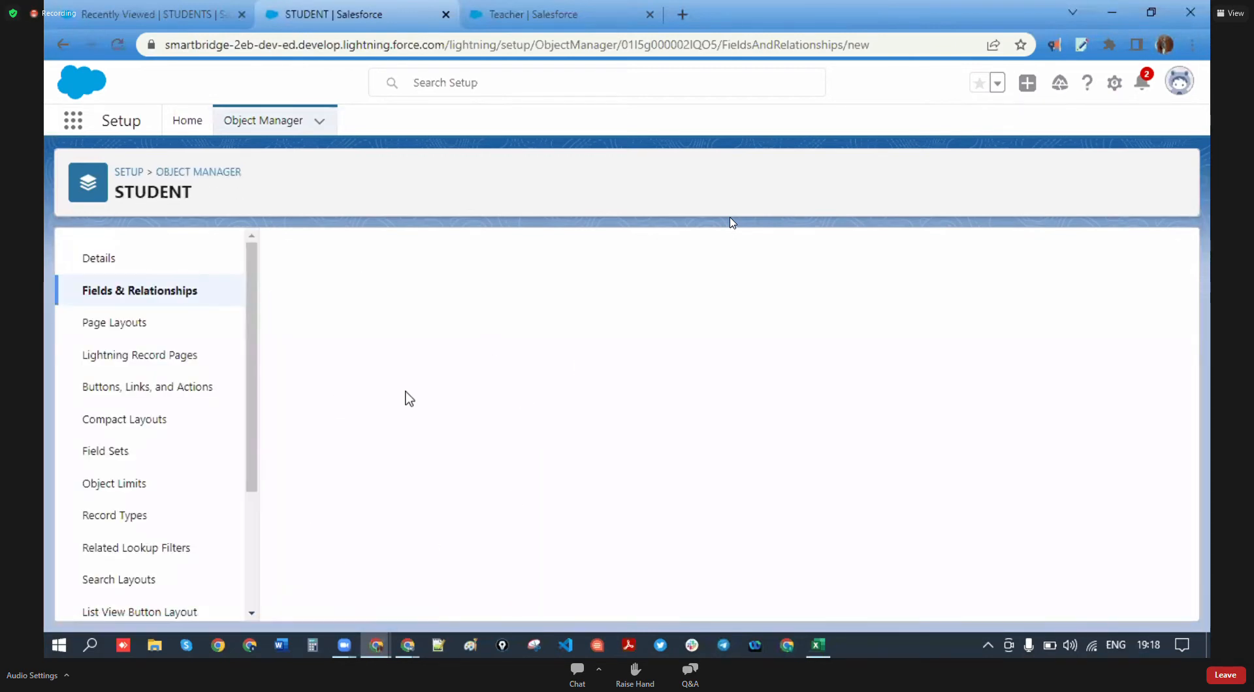
- Choose Currency as the data type for the next field
scroll(314, 367, down, 2)
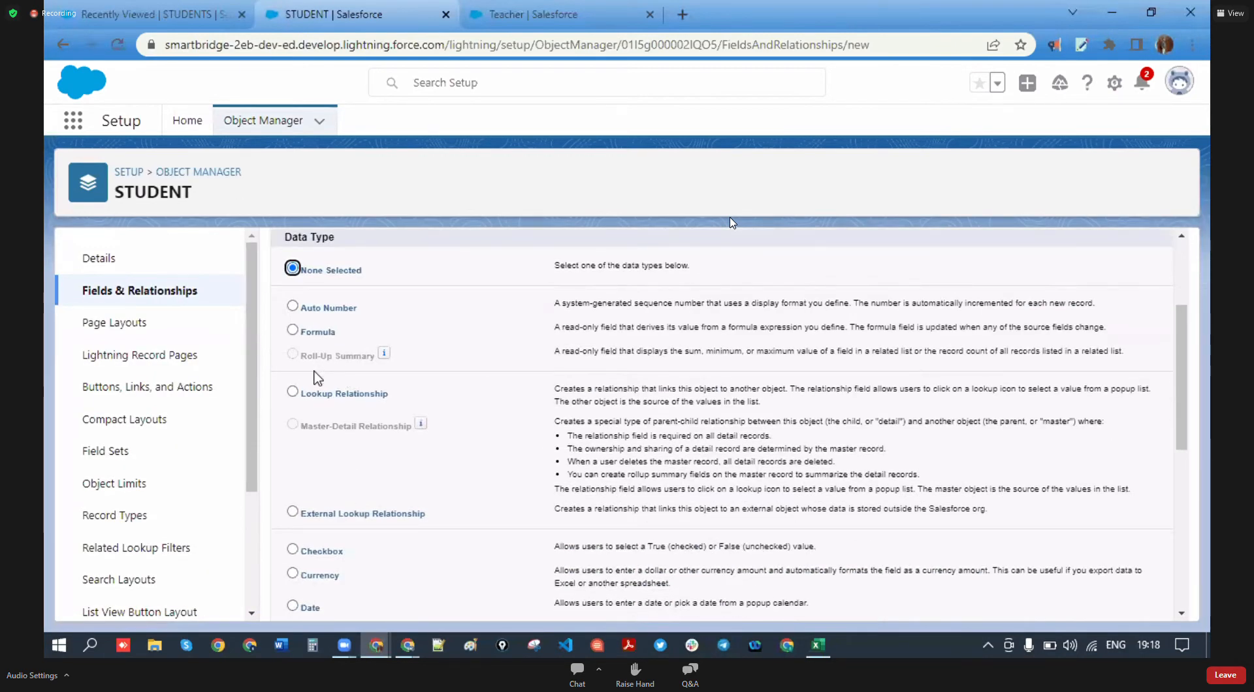
scroll(331, 532, down, 1)
click(294, 487)
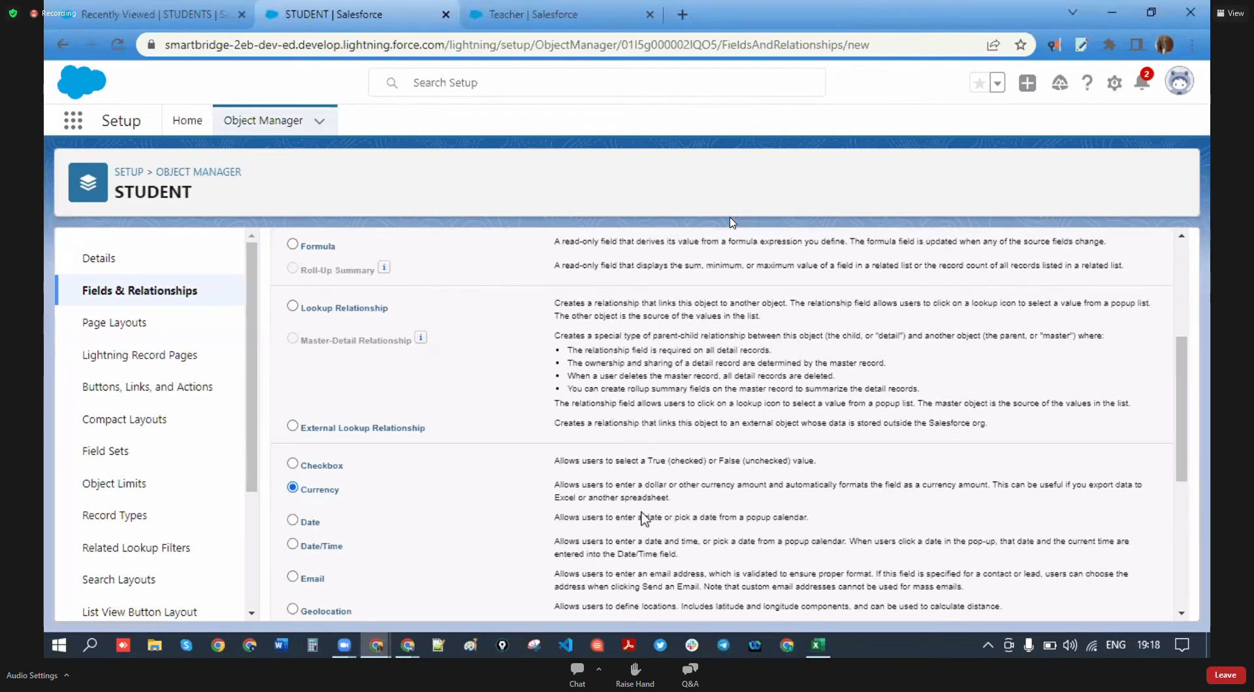
scroll(644, 518, up, 3)
click(1114, 337)
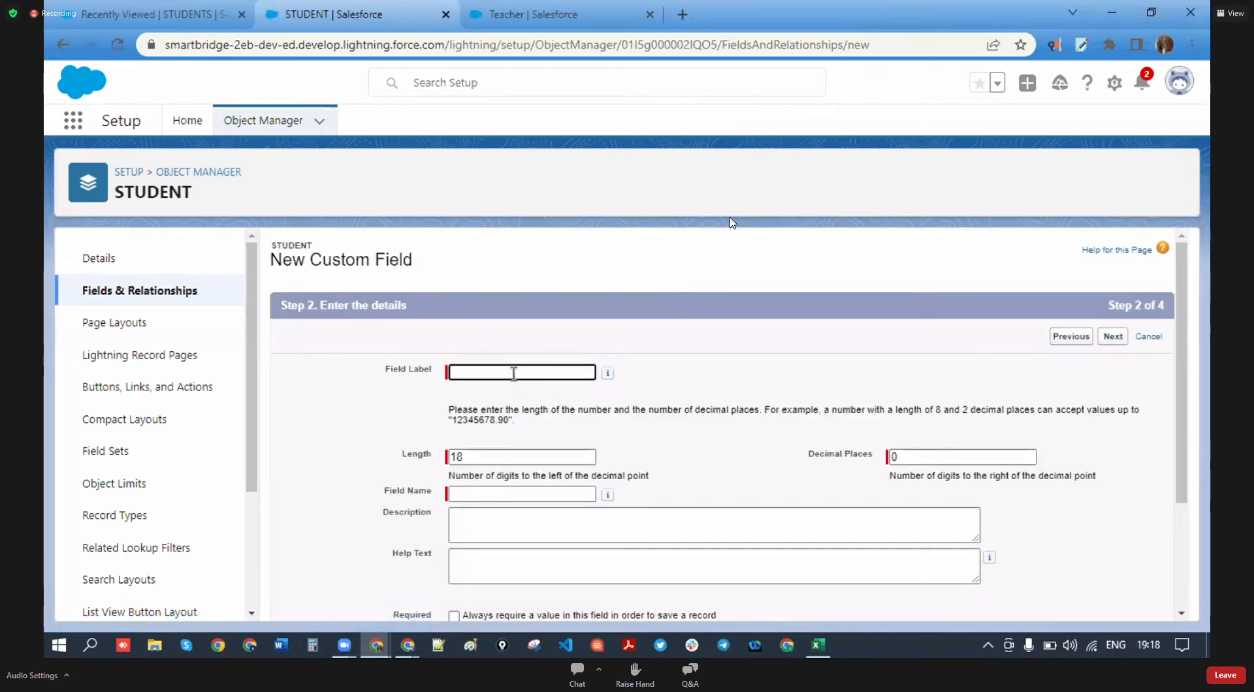
- Enter the label 'Collage Fees' and set the length to 5
click(514, 374)
text(Cool)
key(BackSpace)
key(BackSpace)
key(BackSpace)
text(ollage)
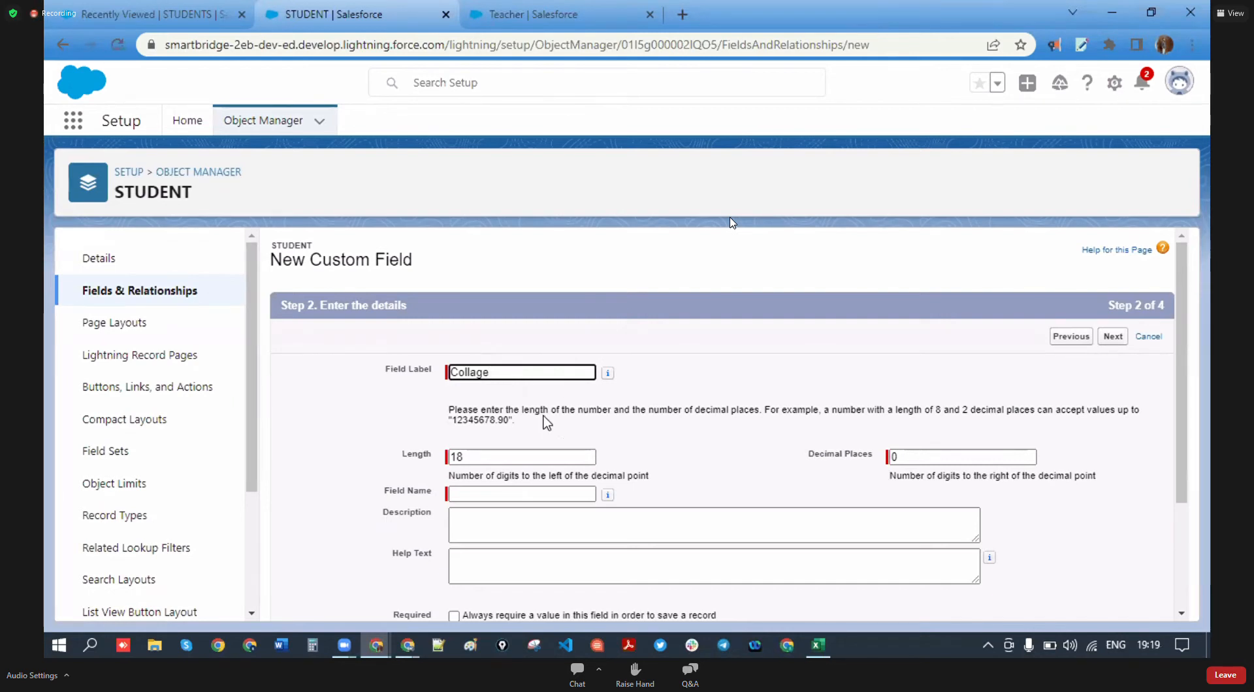
scroll(512, 443, down, 1)
key(Tab)
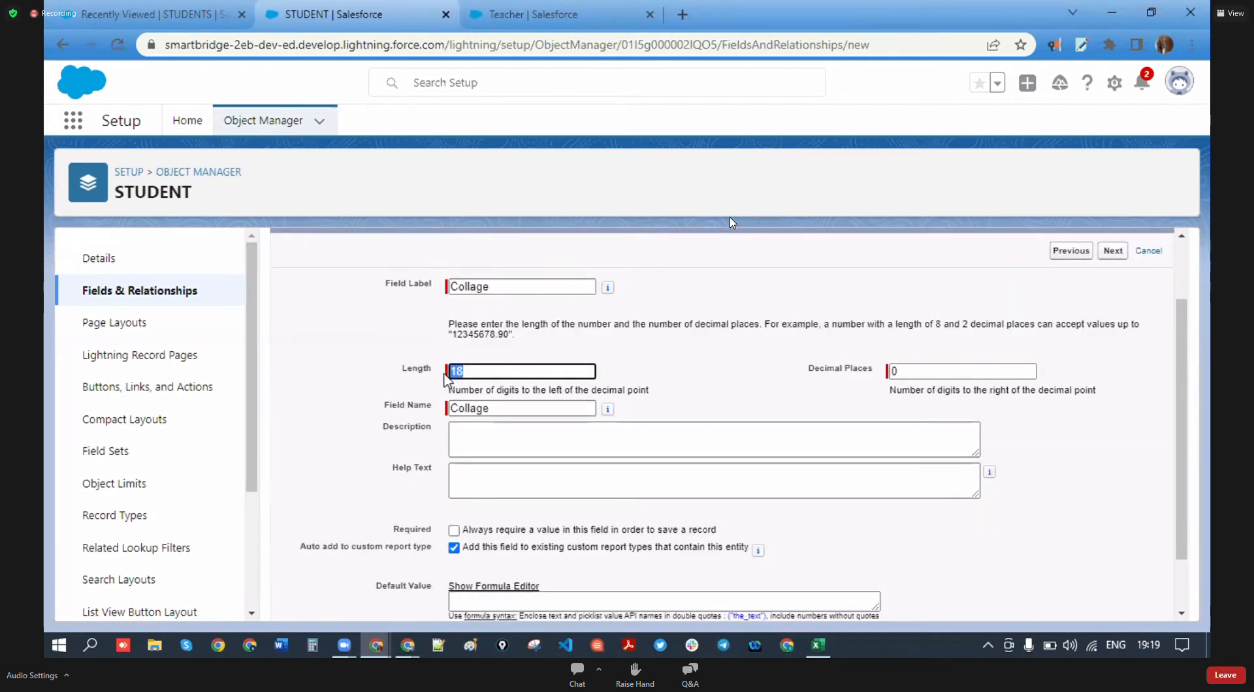
click(509, 283)
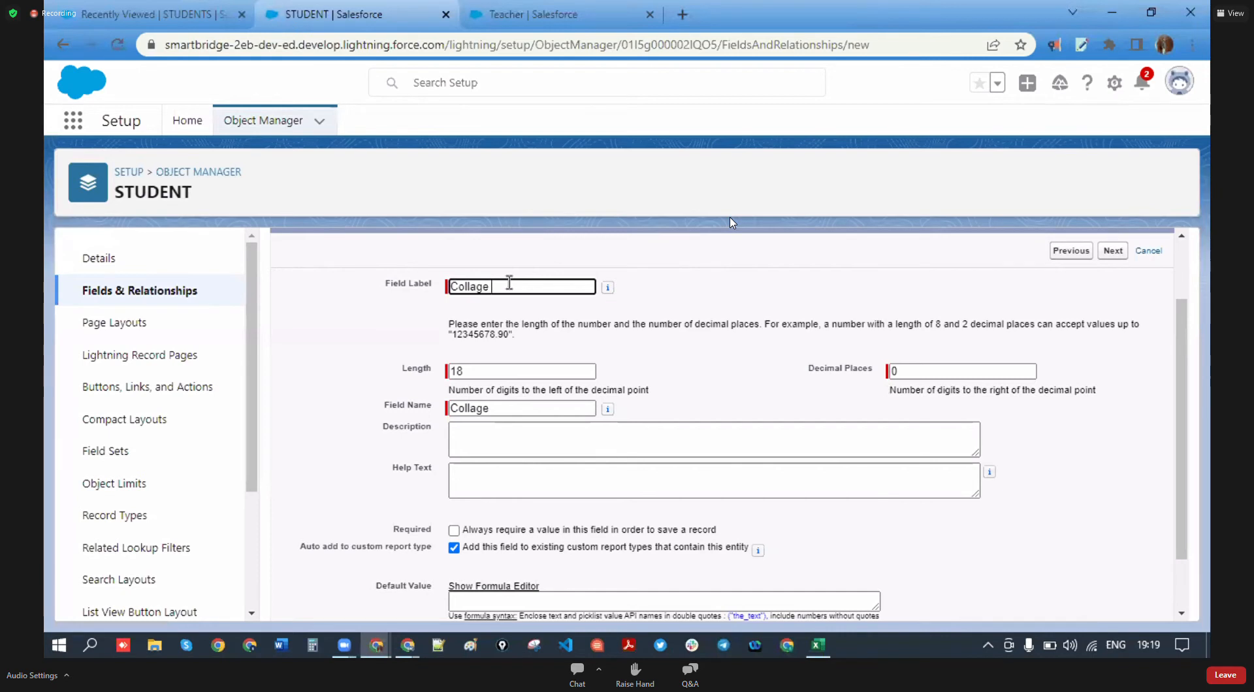
text(Fees)
click(481, 370)
key(BackSpace)
key(BackSpace)
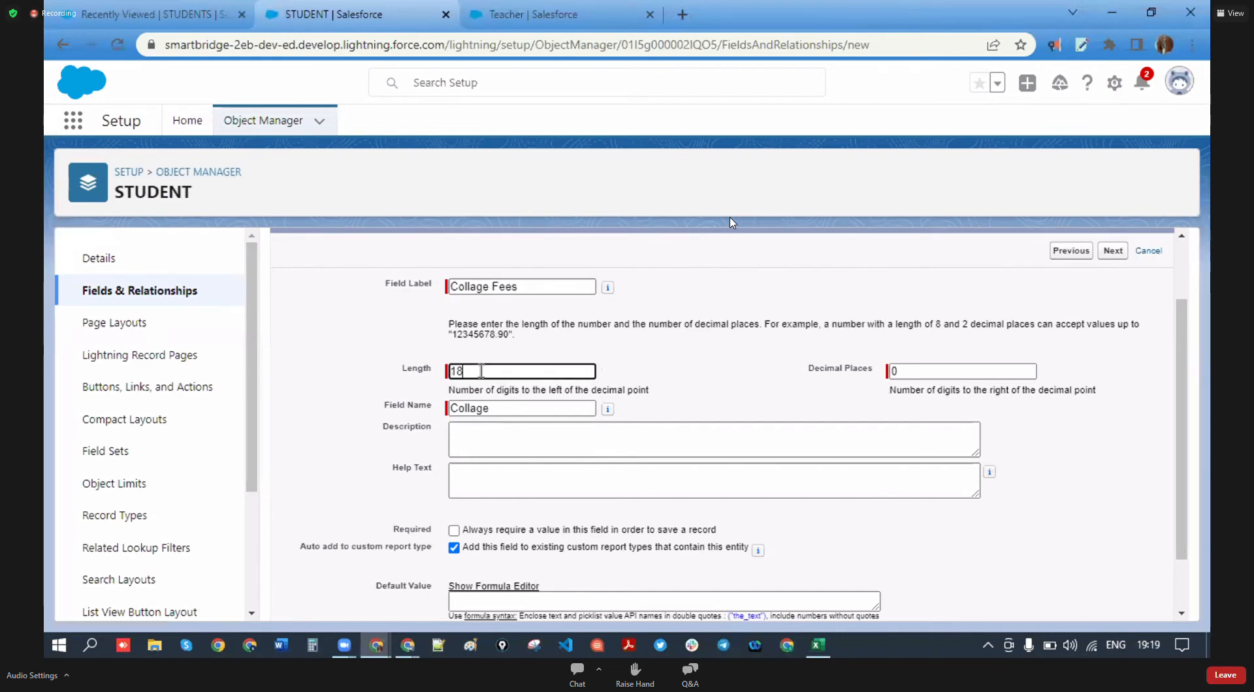
key(Escape)
click(616, 378)
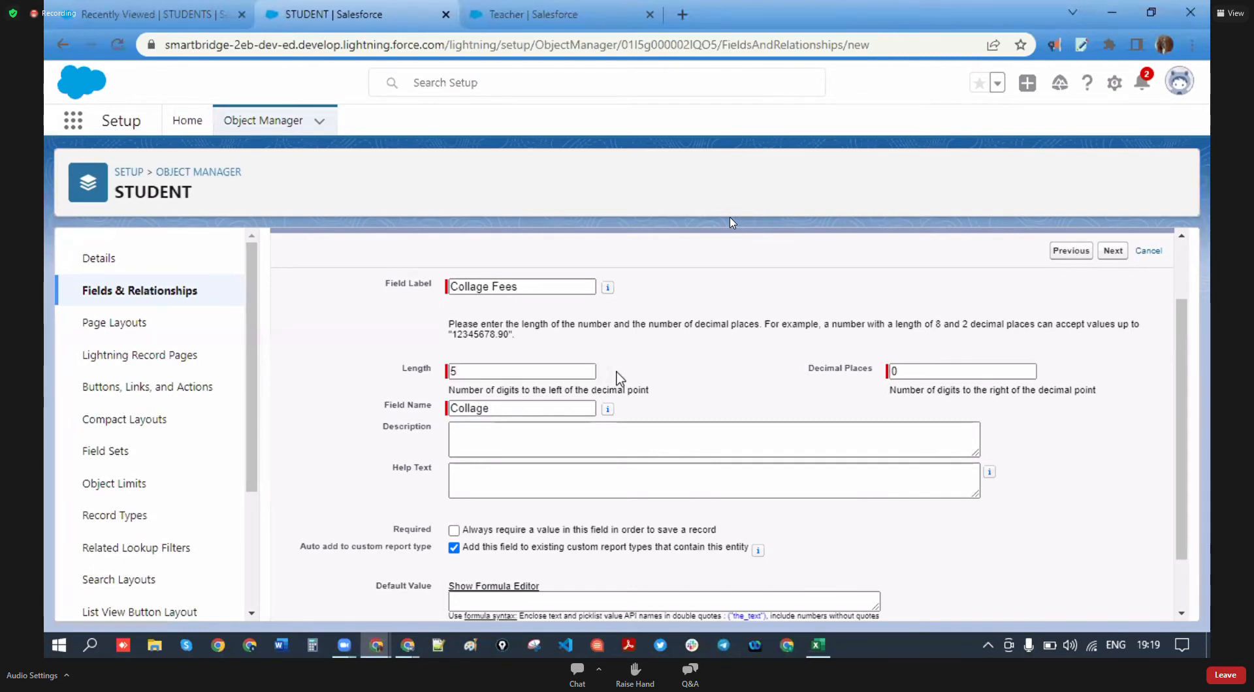
- Set the Collage Fees decimal places to 2
scroll(617, 377, down, 1)
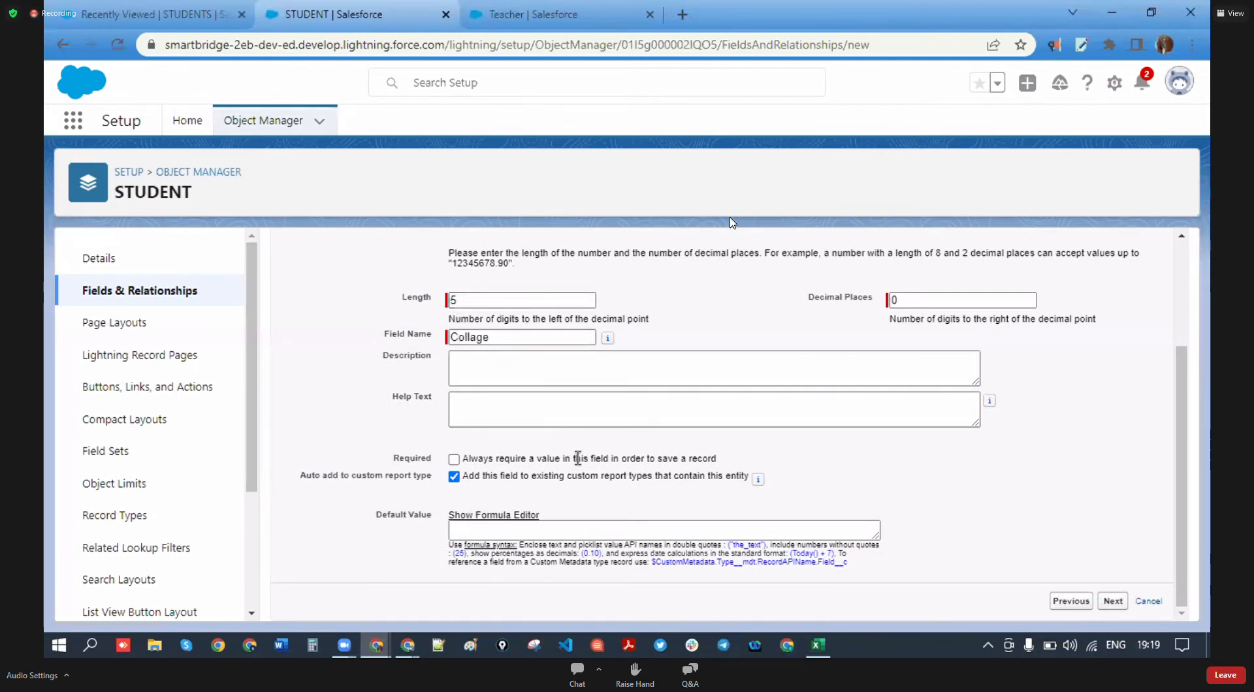
scroll(569, 443, up, 2)
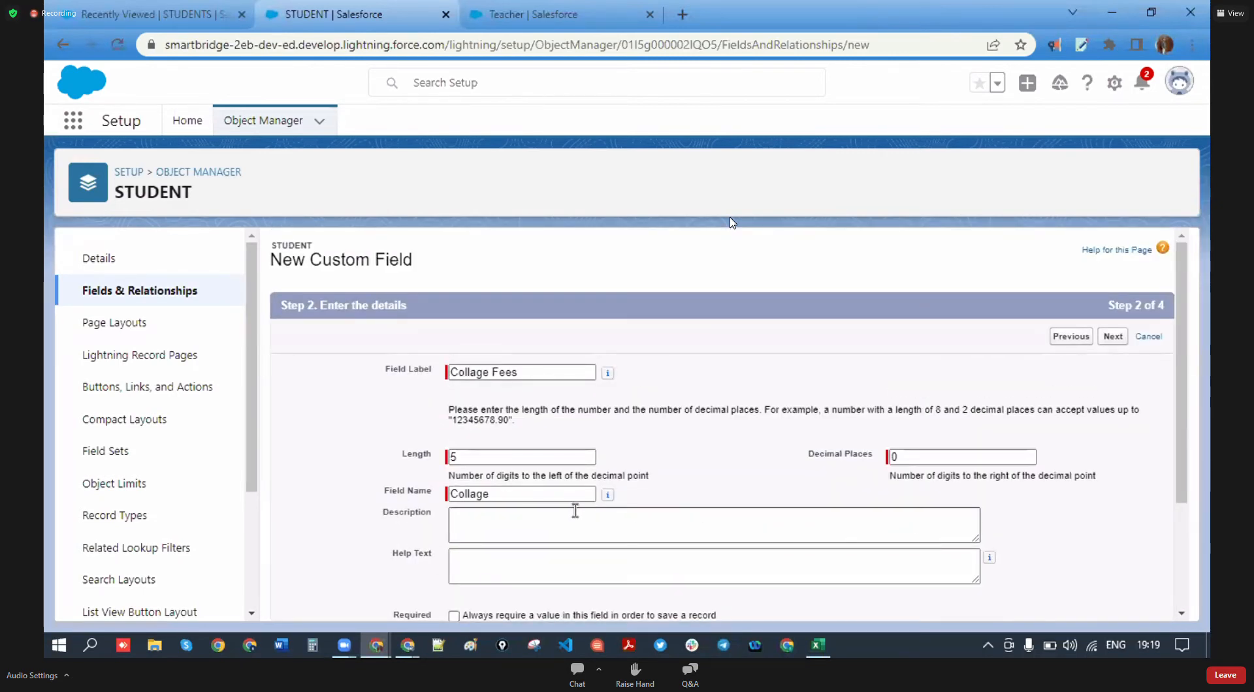
scroll(736, 507, down, 2)
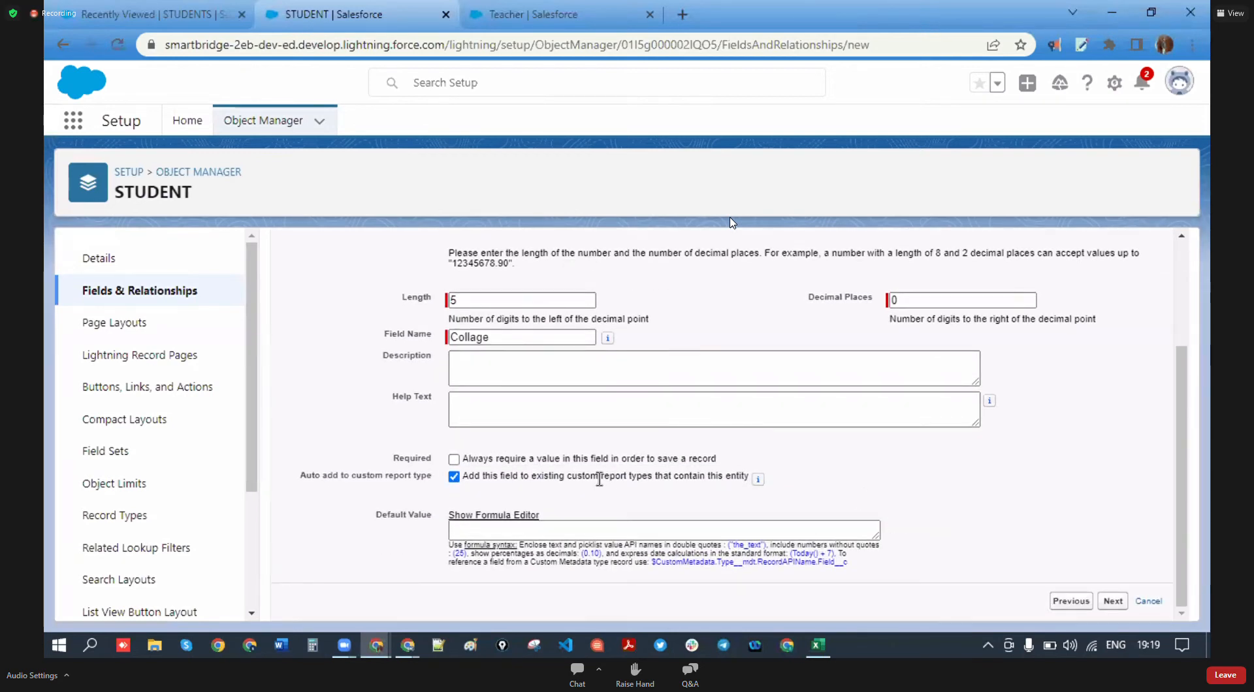
scroll(598, 479, up, 2)
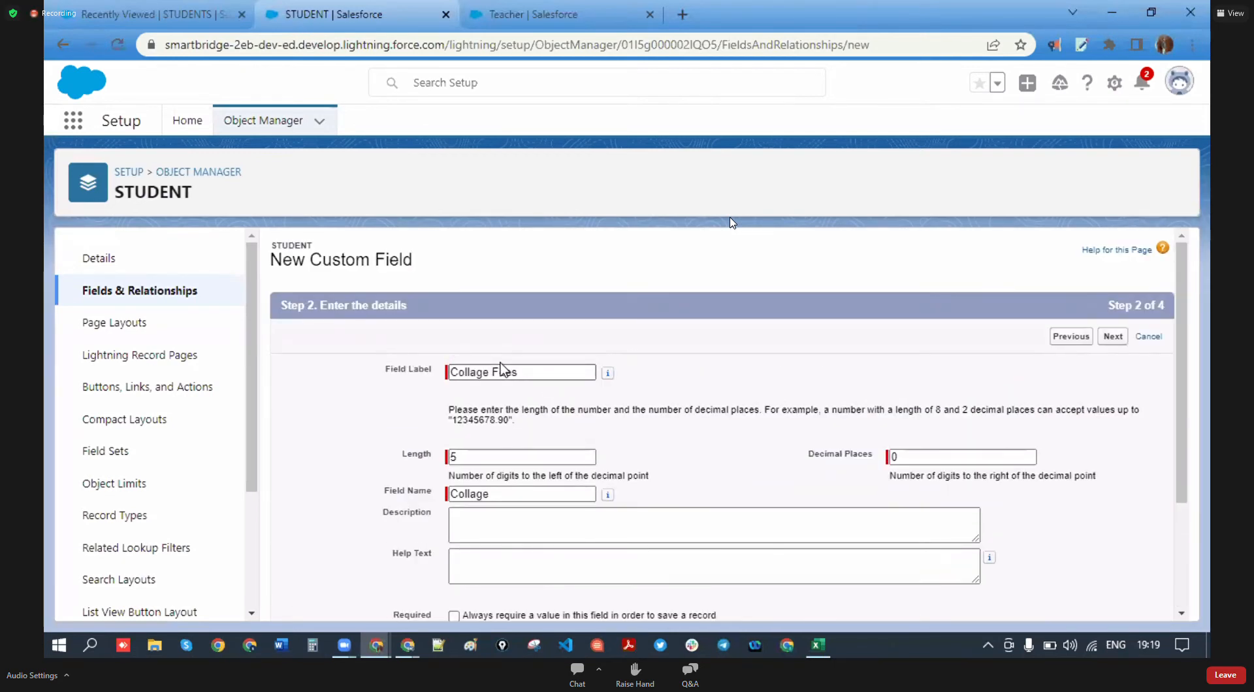
drag(431, 373, 386, 371)
click(405, 377)
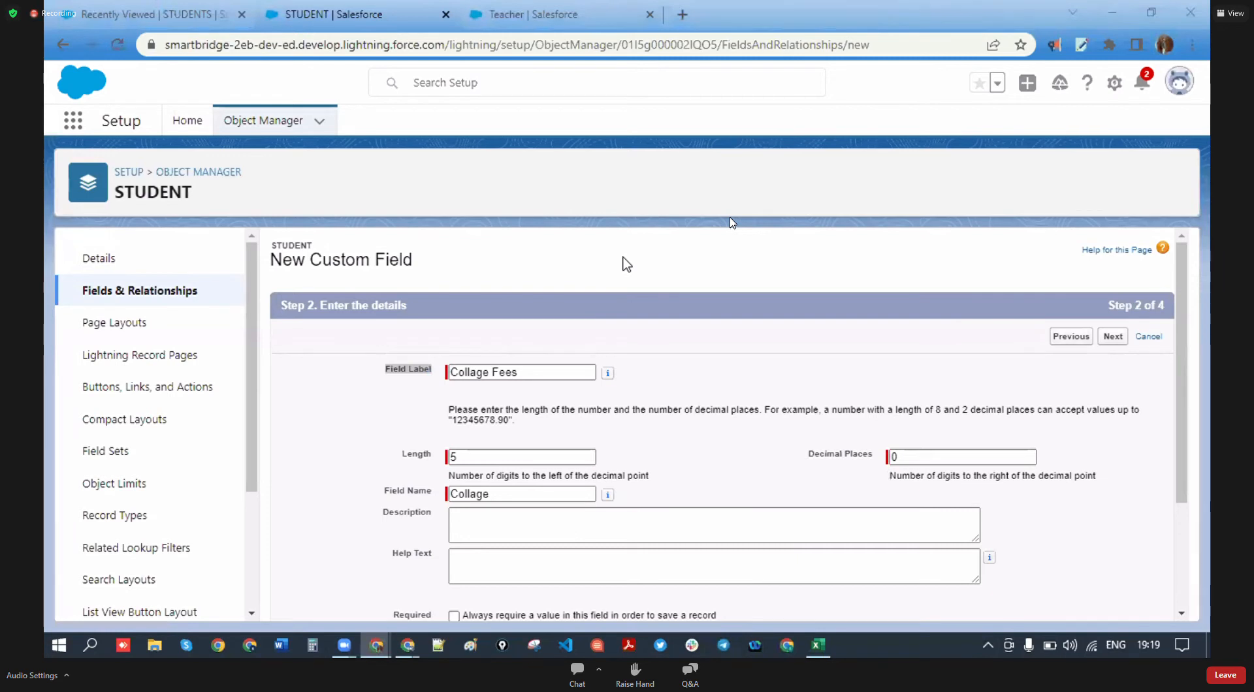
click(522, 457)
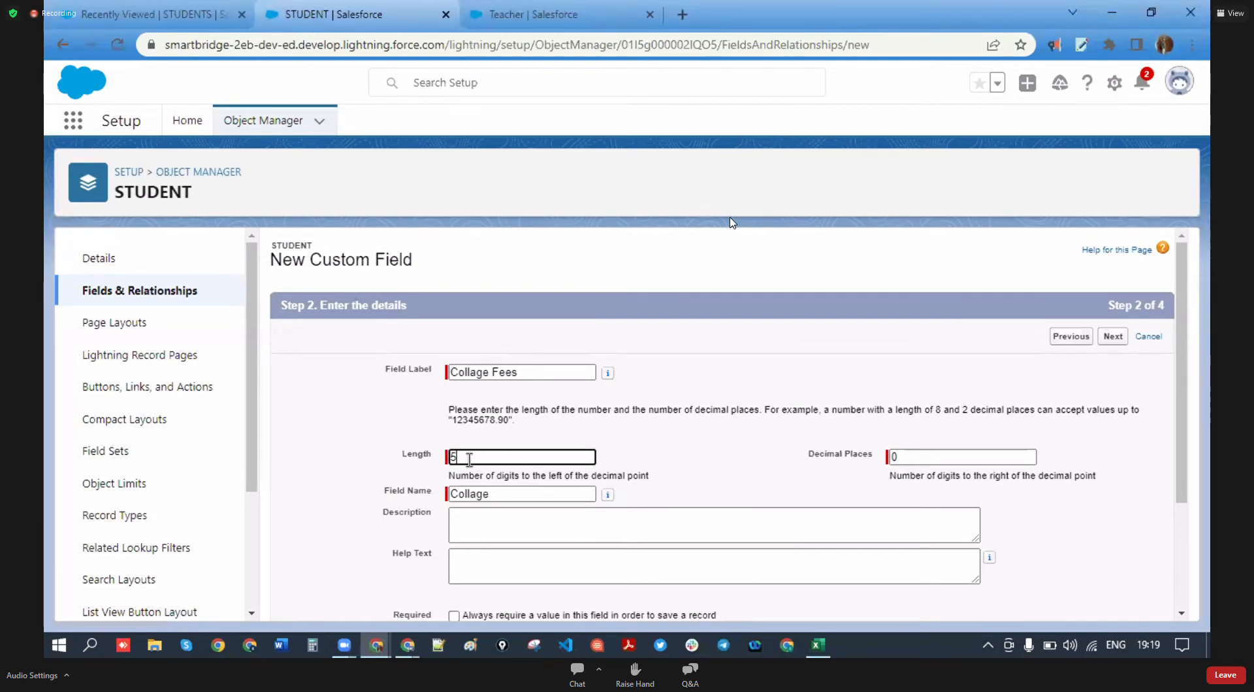
click(913, 461)
key(BackSpace)
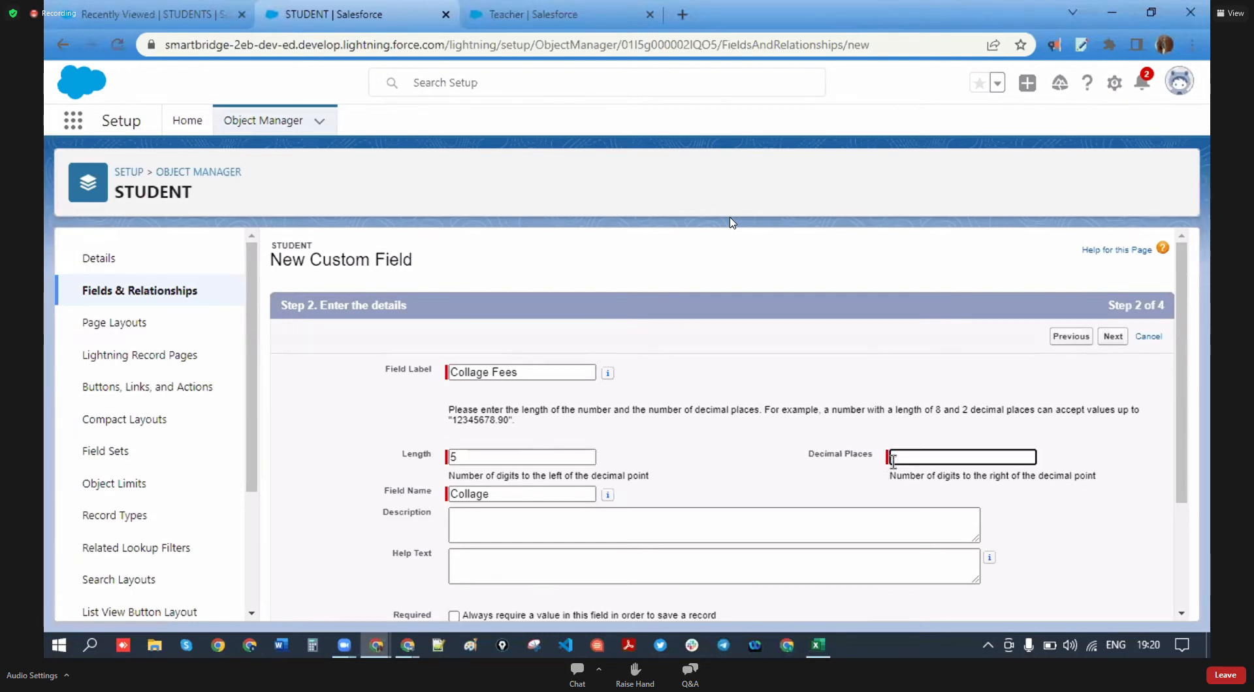
text(2)
click(763, 472)
- Advance through field-level security with default visibility to the page layout step
scroll(849, 466, down, 3)
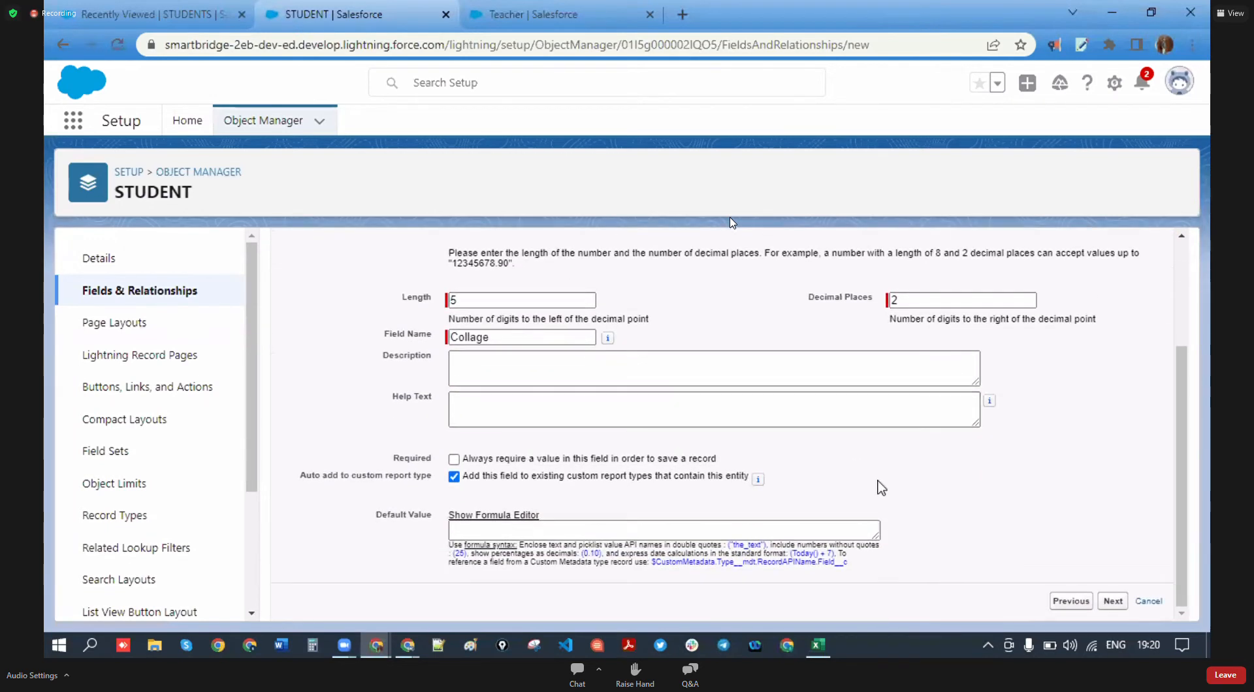
click(1113, 602)
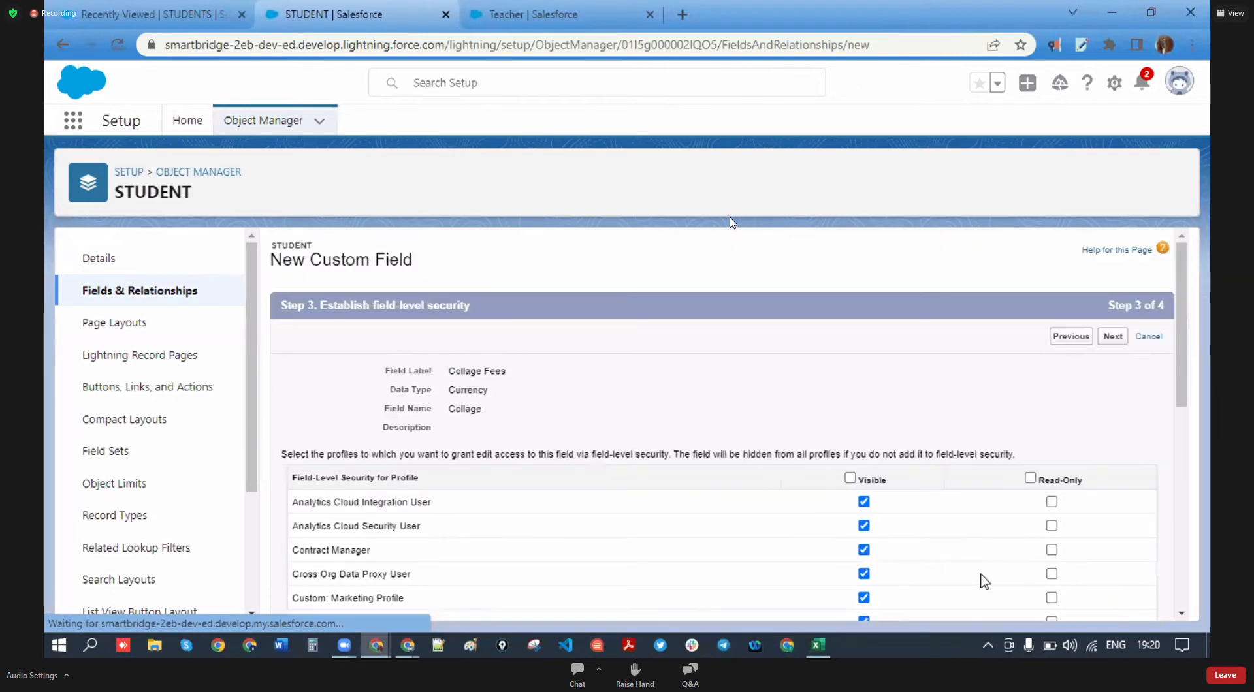
scroll(1108, 380, down, 4)
scroll(1137, 330, up, 4)
click(1126, 342)
- Review the languages known and skill entries in the Cohort -3 sheet, then return to Salesforce
click(817, 645)
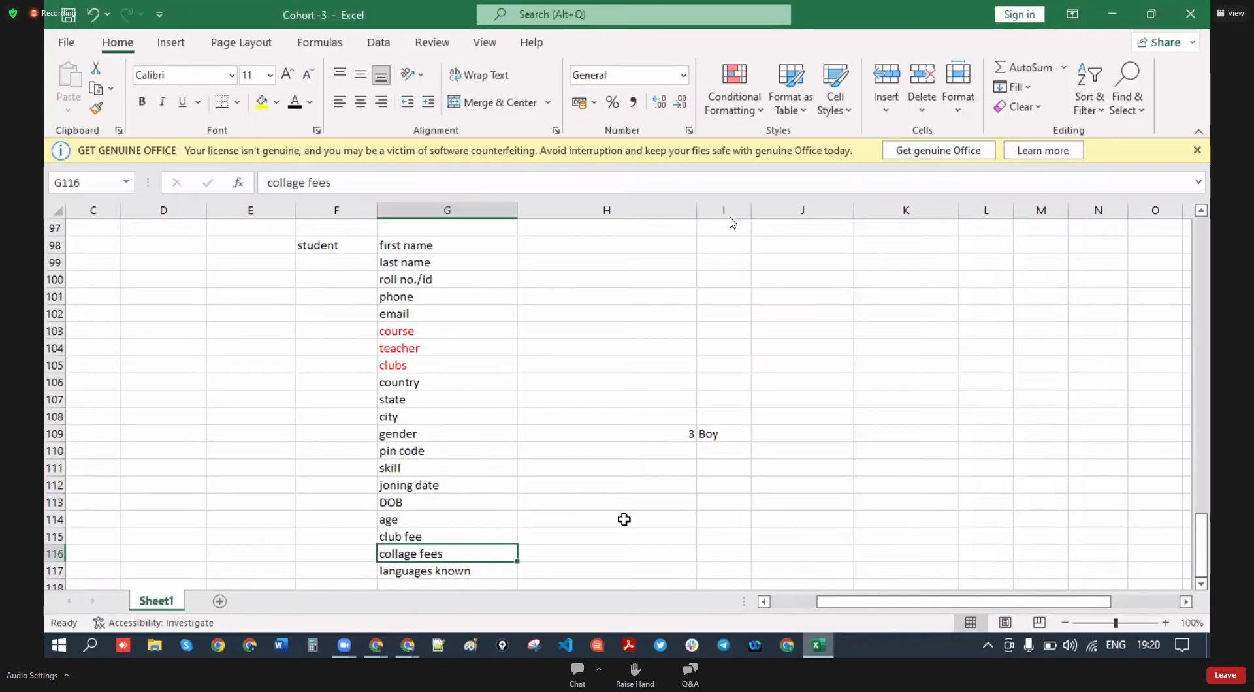
click(437, 571)
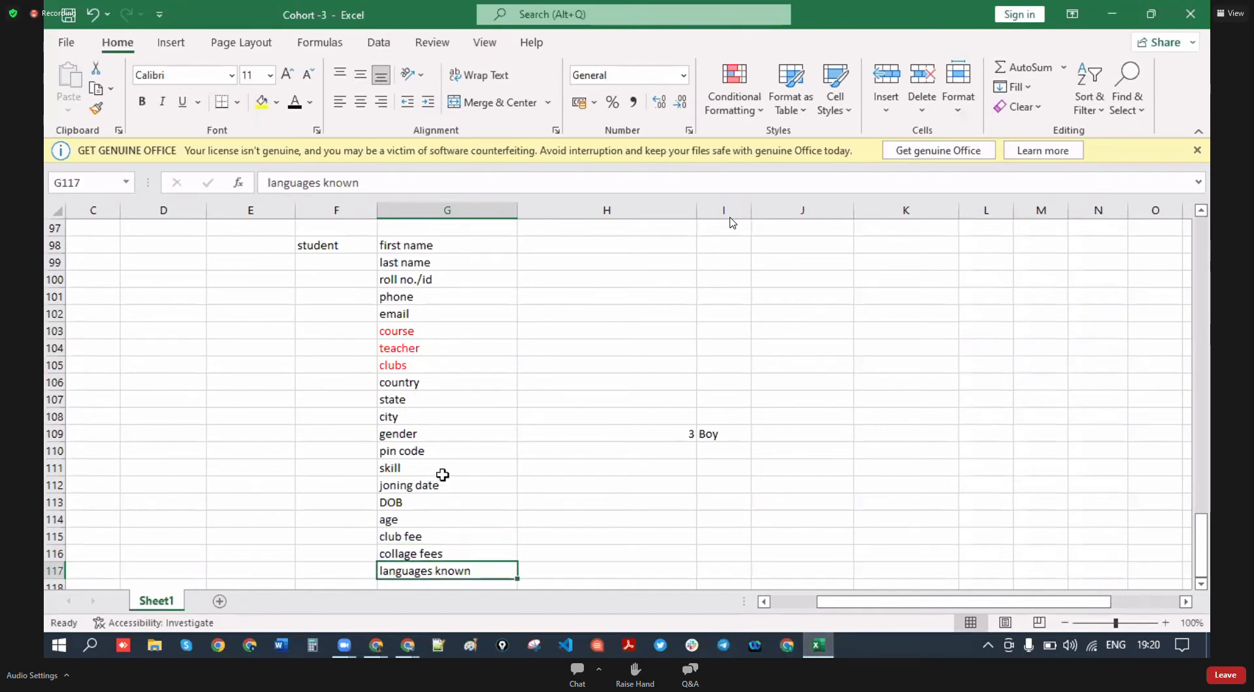
click(401, 467)
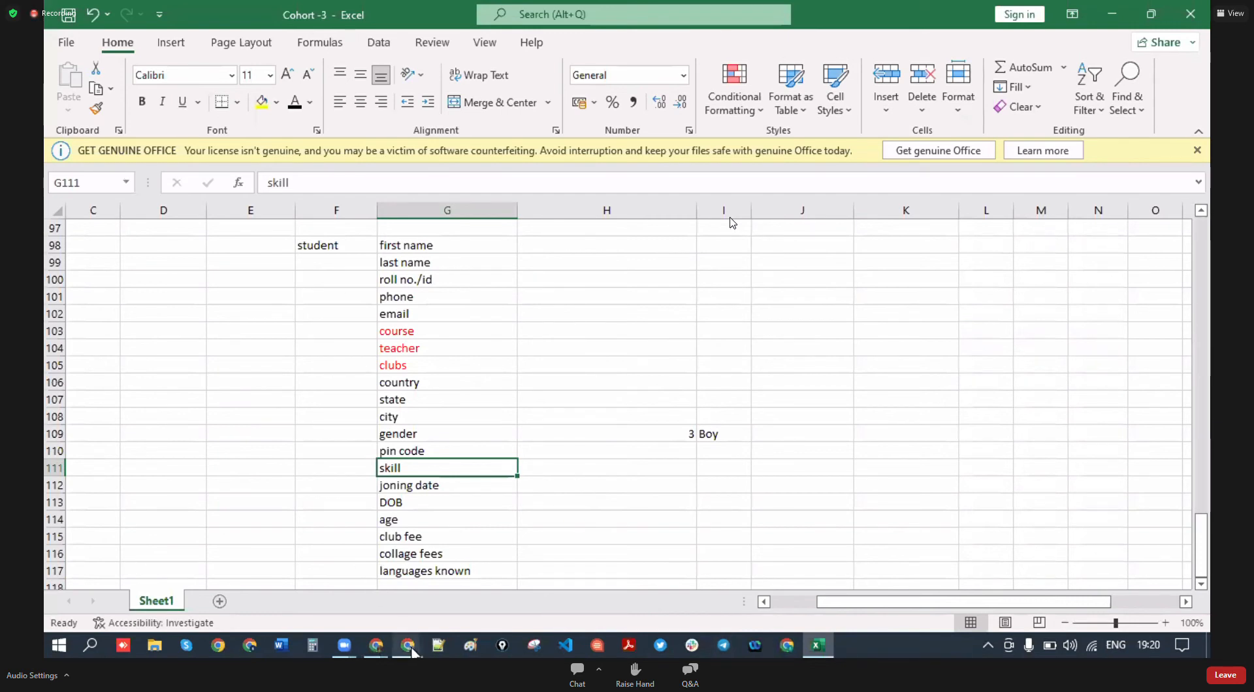
click(561, 574)
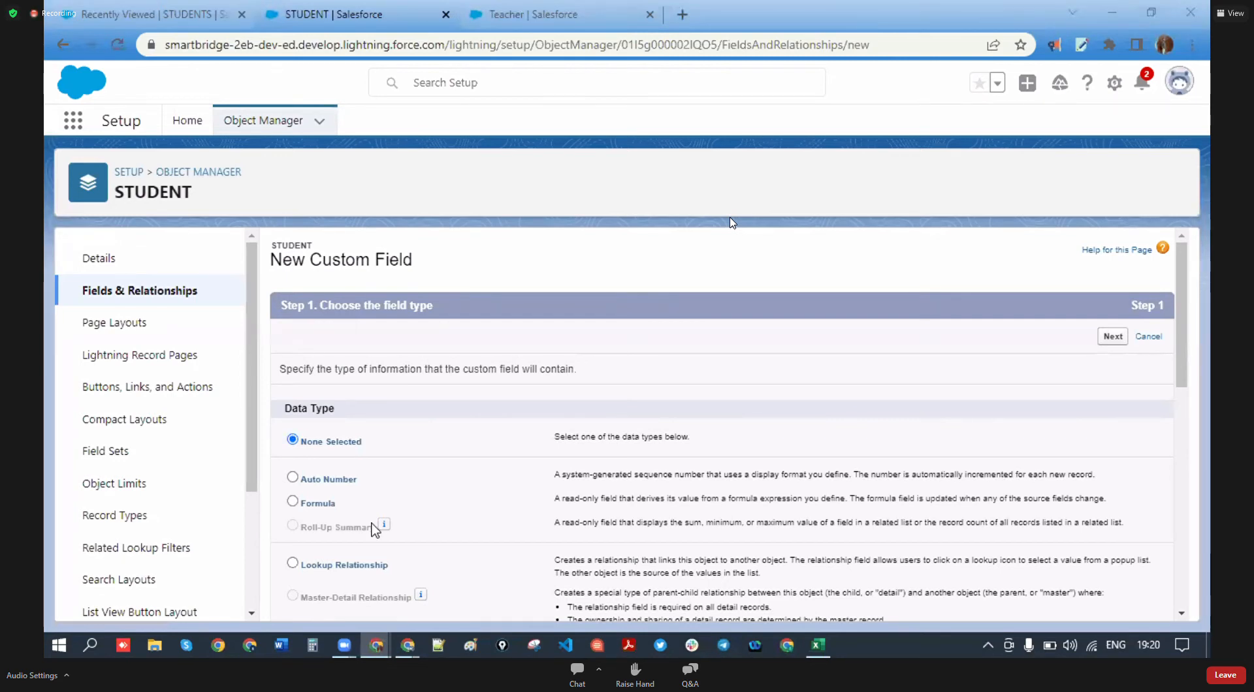
- Choose Picklist (Multi-Select) as the new field's data type
scroll(373, 530, down, 5)
scroll(373, 531, down, 4)
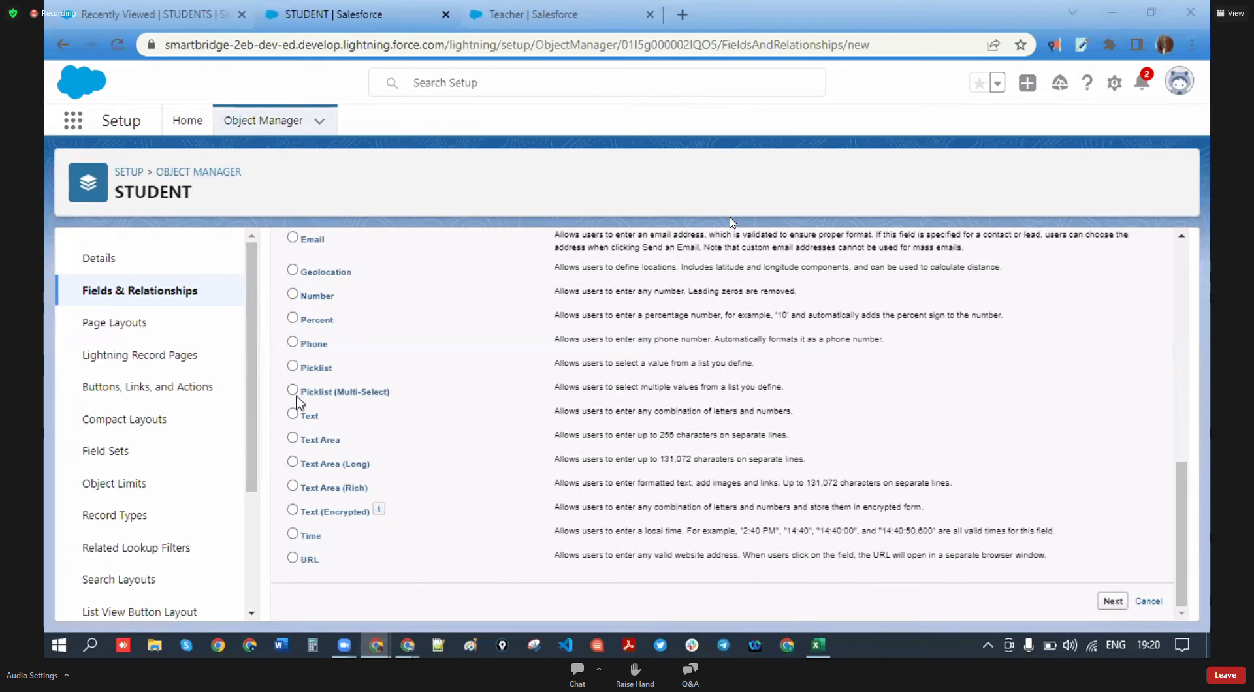
click(320, 369)
click(343, 393)
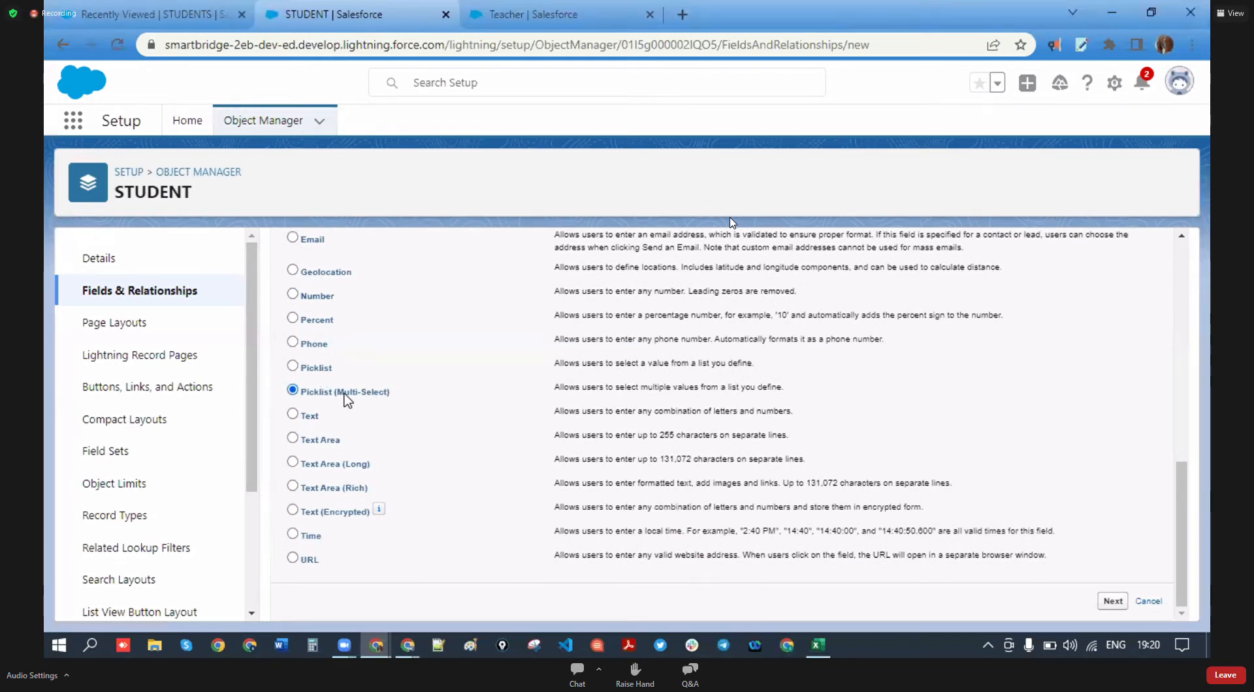
click(320, 369)
click(293, 391)
click(1112, 601)
- Label the field 'skills' and choose to enter its values one per line
click(515, 372)
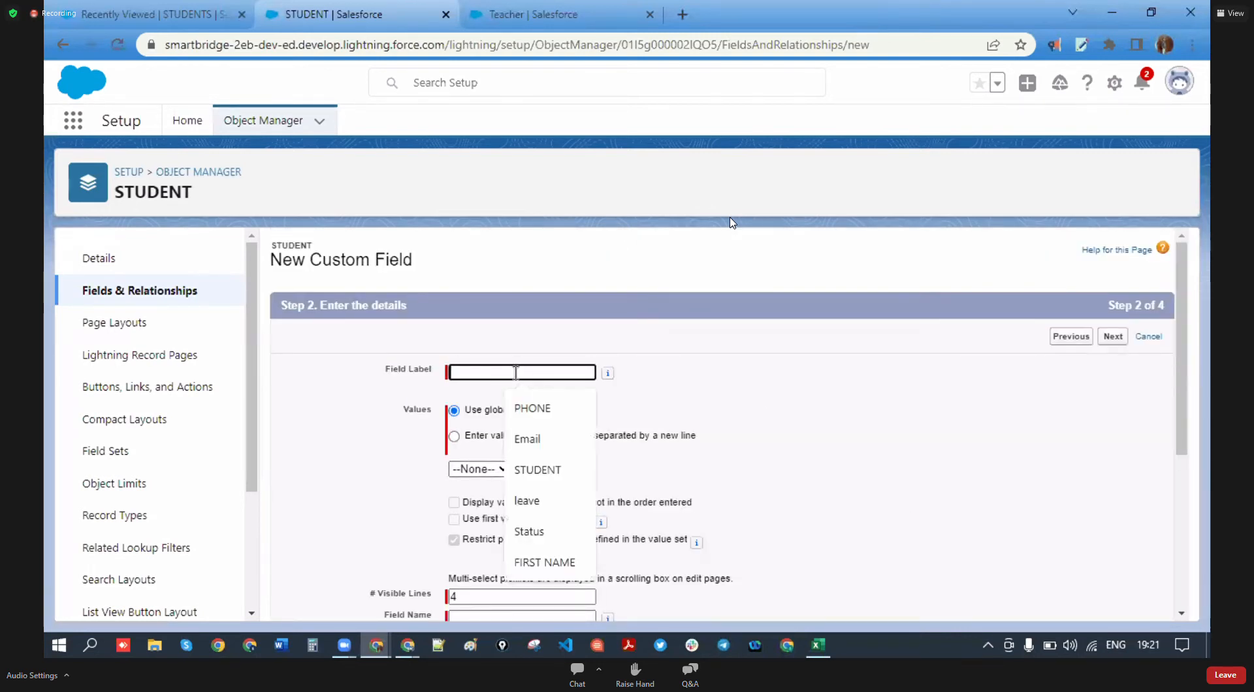
text(skills)
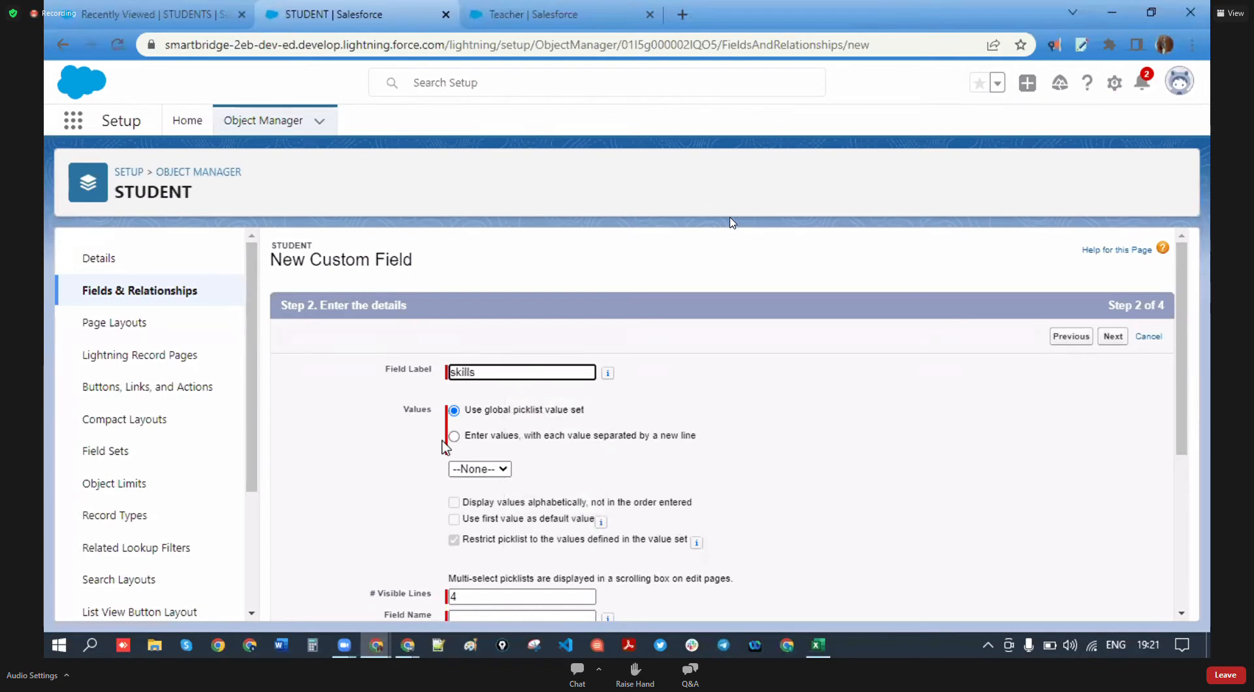
click(454, 437)
click(540, 491)
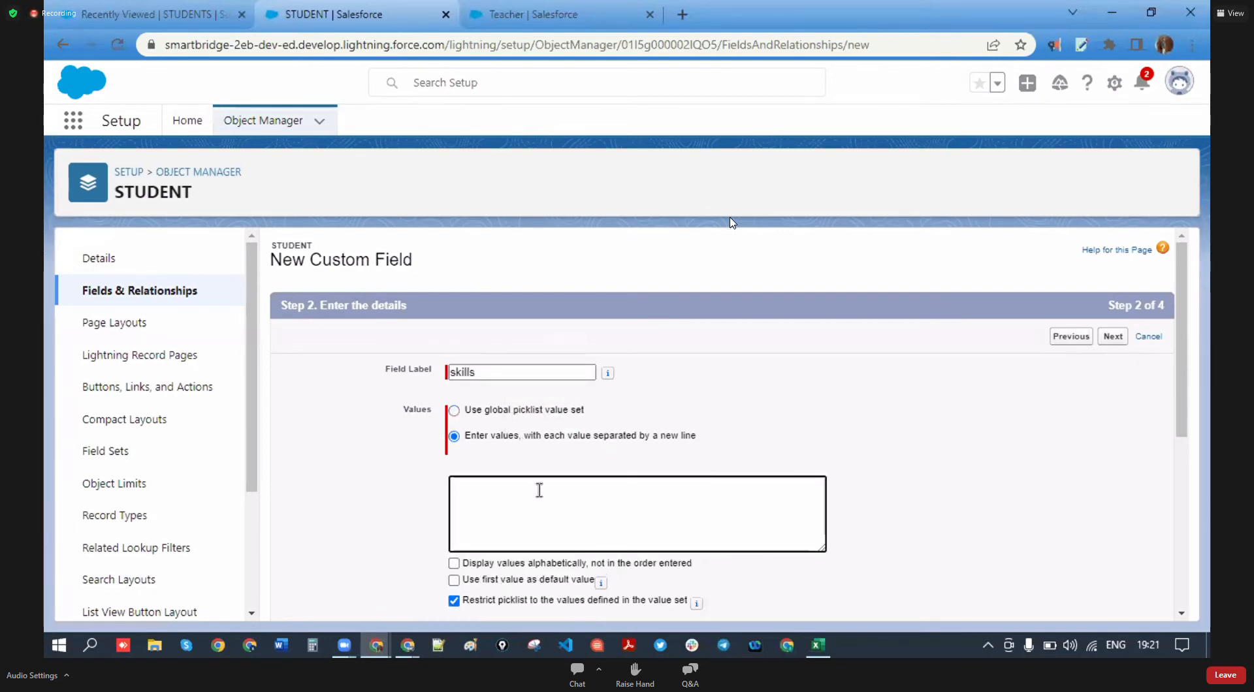
click(609, 228)
key(ctrl+t)
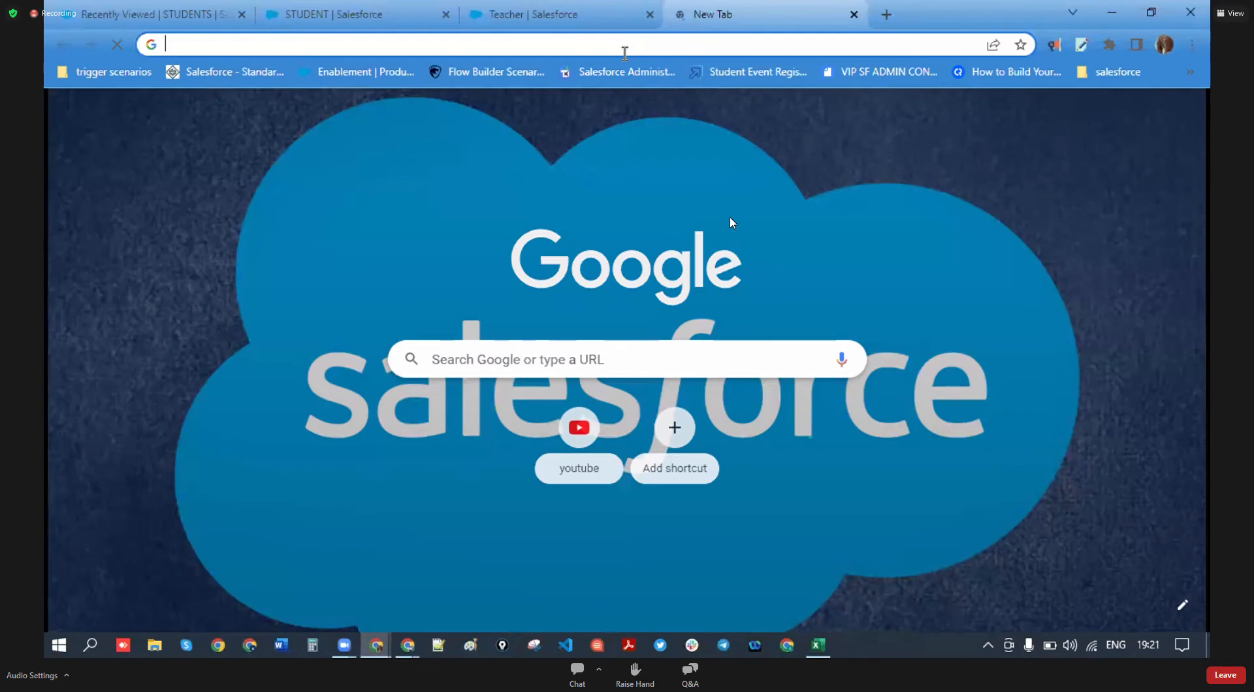
- Search Google for 'general skills' and select the list of eight in-demand soft skills
click(501, 50)
text(gener)
key(BackSpace)
text(ral skills)
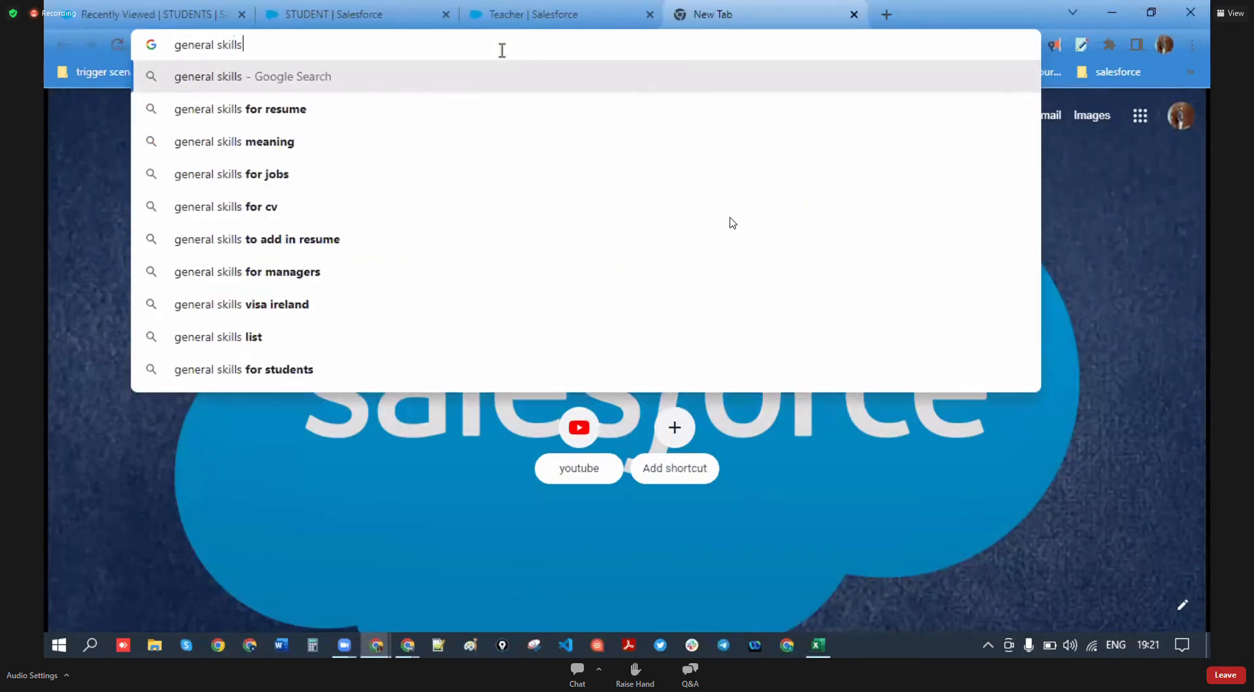
key(Return)
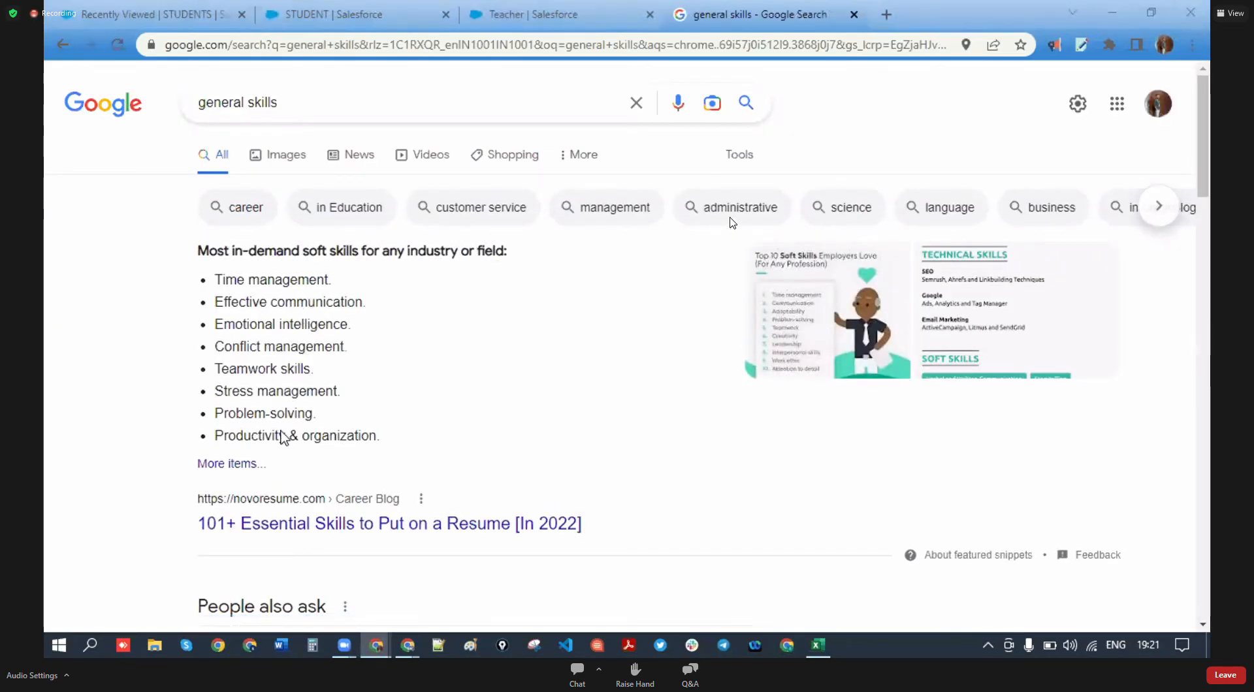
drag(216, 282, 377, 437)
key(ctrl+c)
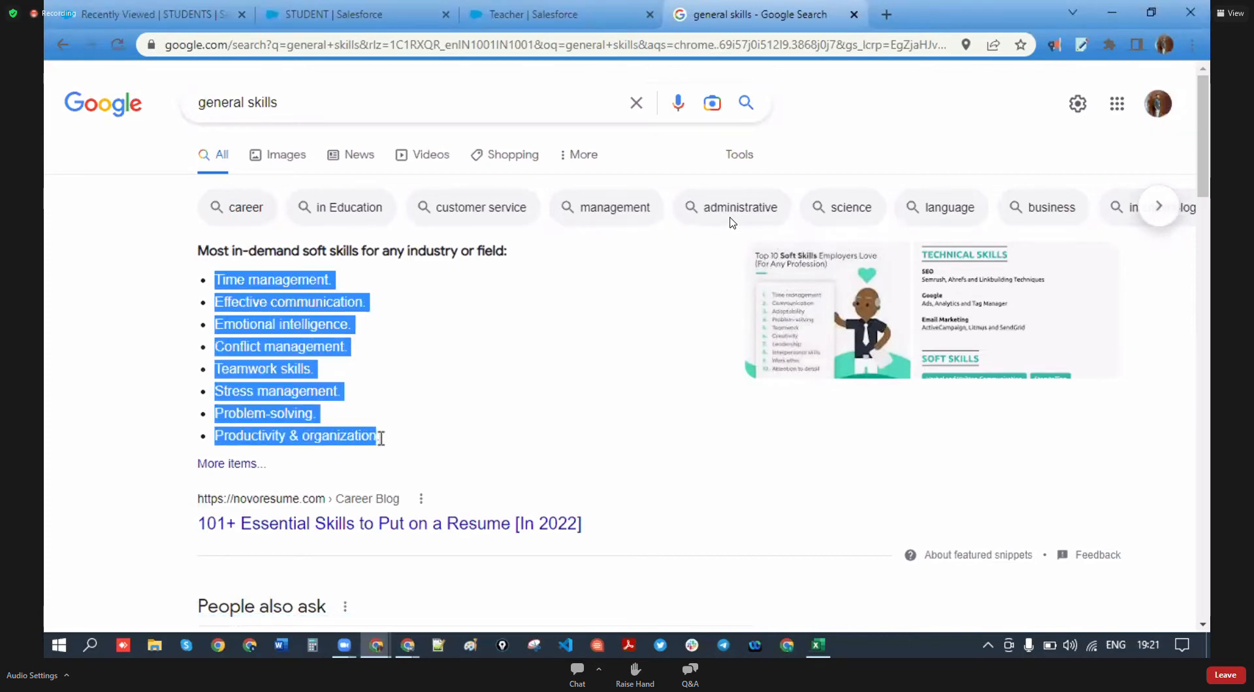
click(486, 14)
- Paste the copied soft skills as picklist values and sort them alphabetically
click(430, 9)
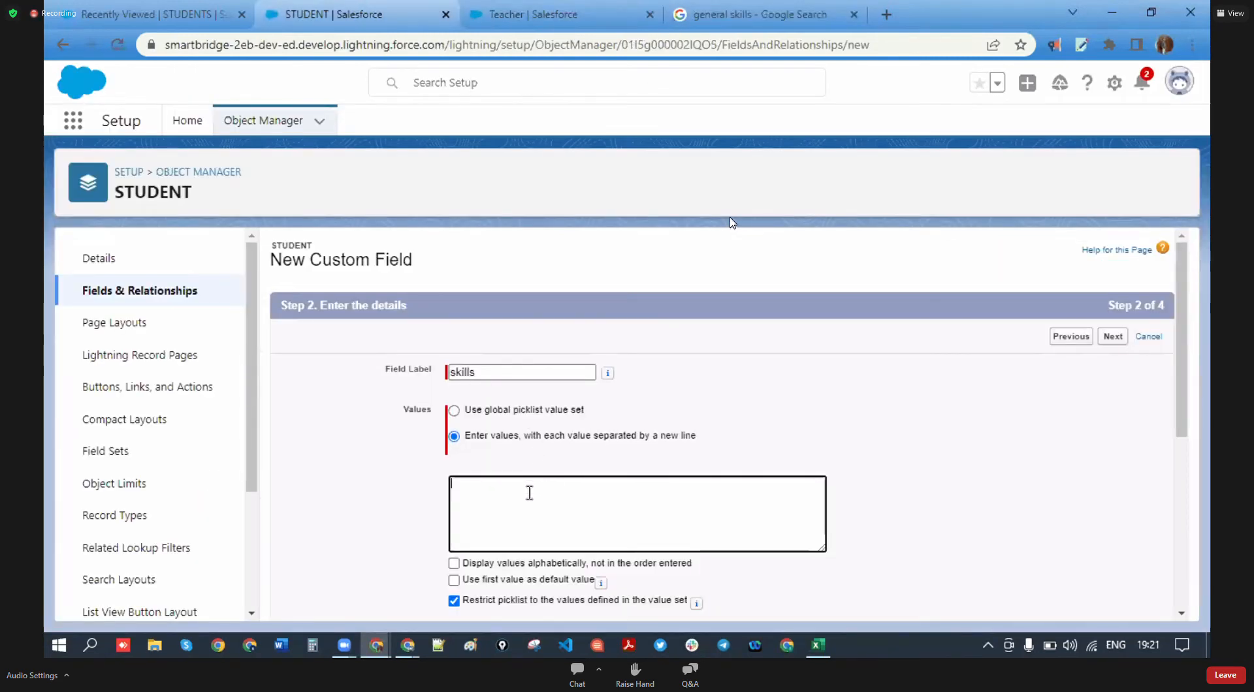
key(ctrl+v)
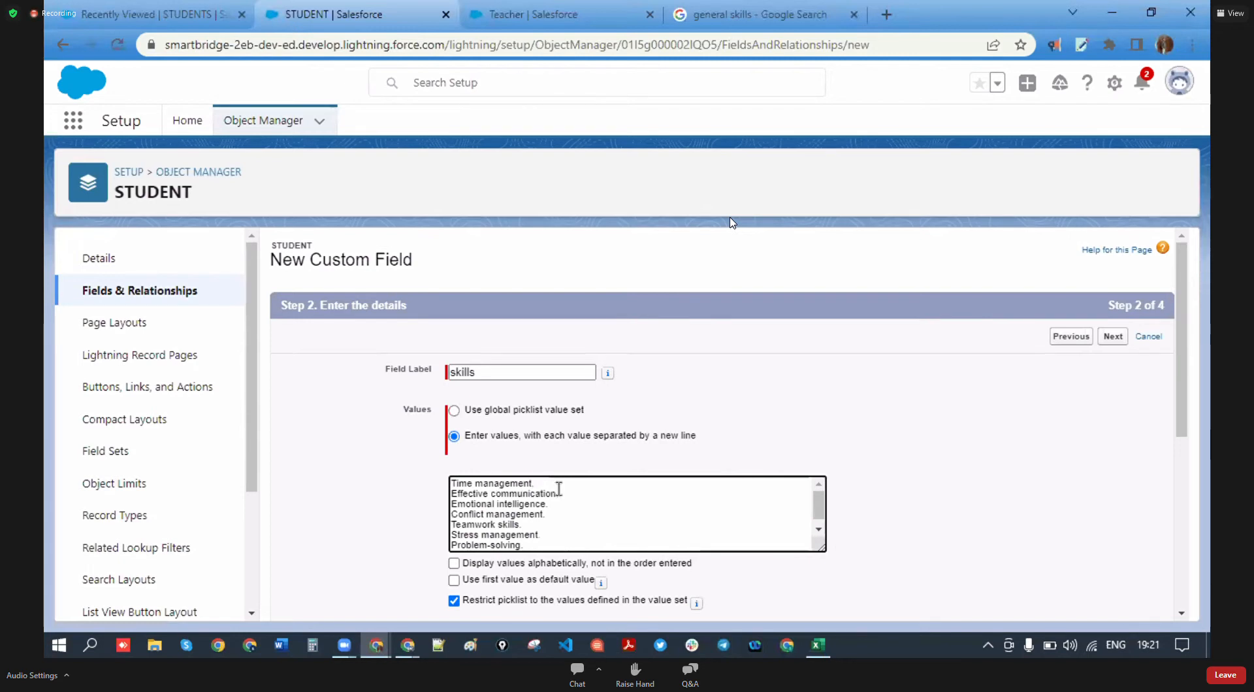
scroll(561, 513, down, 1)
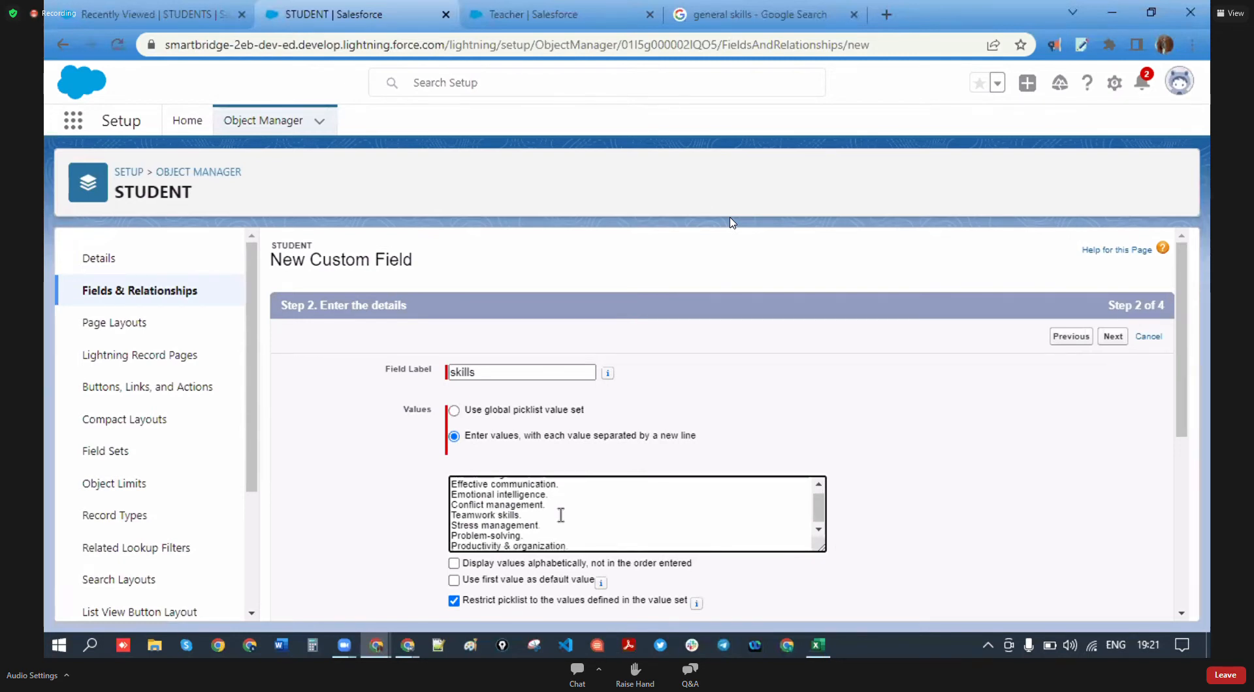
scroll(533, 530, down, 4)
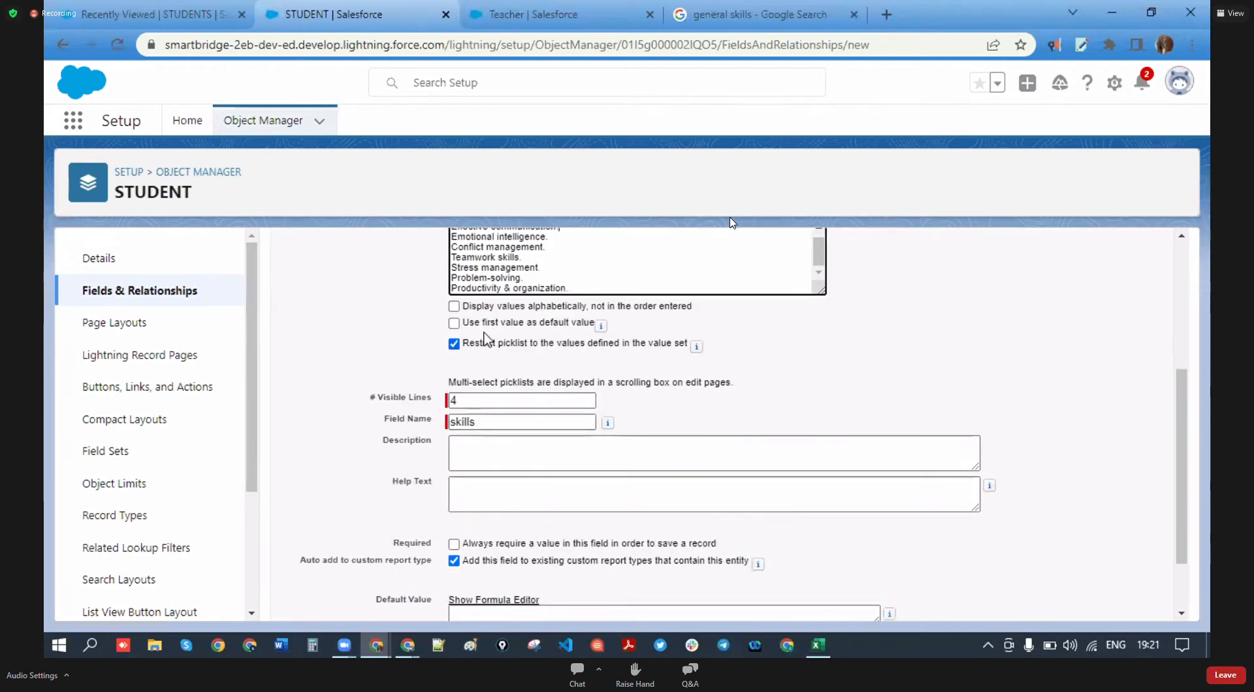
scroll(540, 374, up, 1)
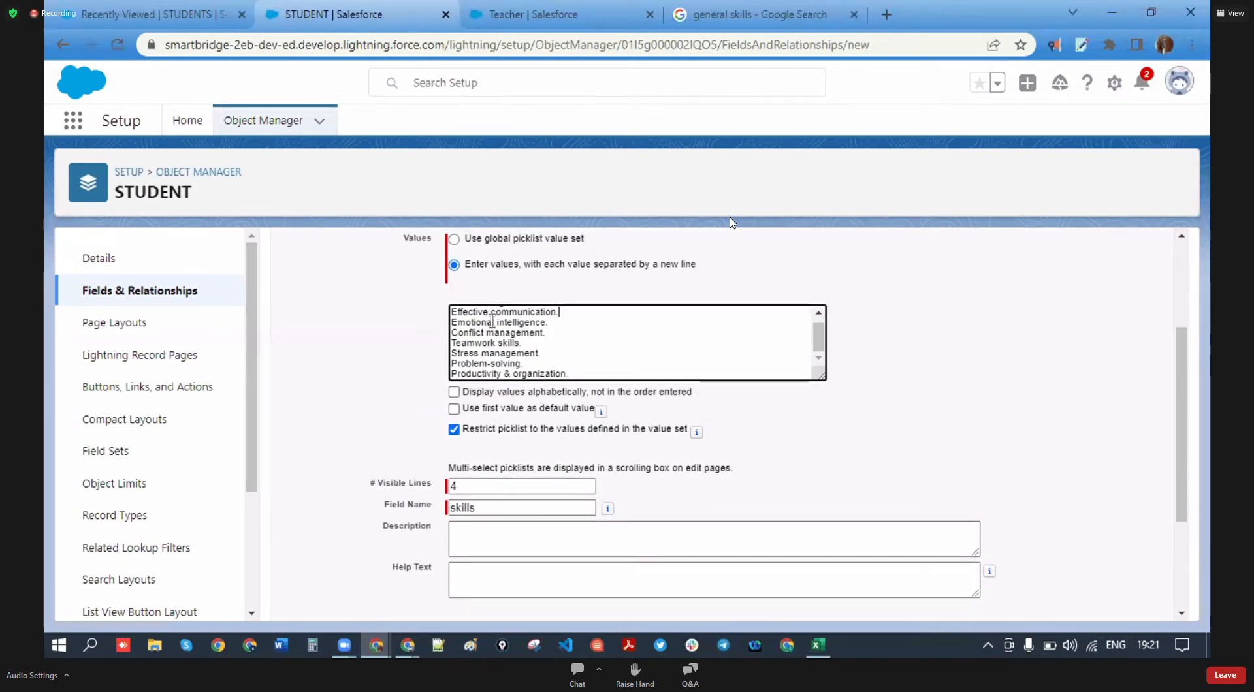
scroll(492, 315, up, 1)
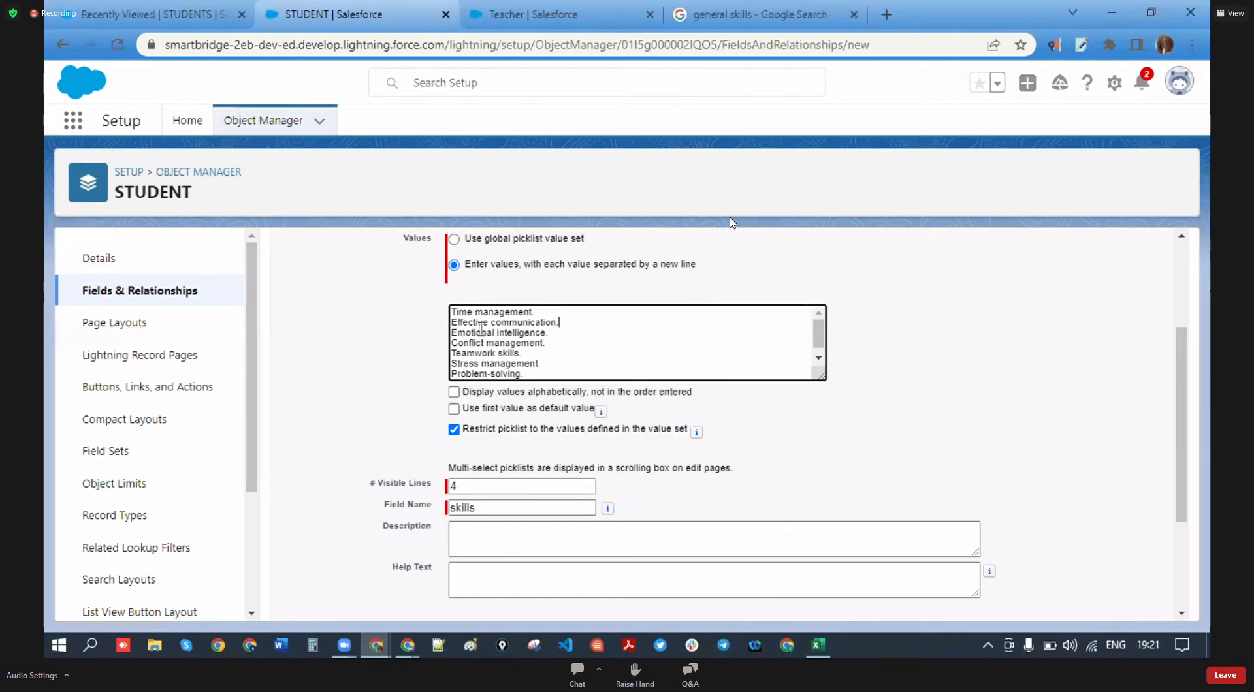
click(453, 392)
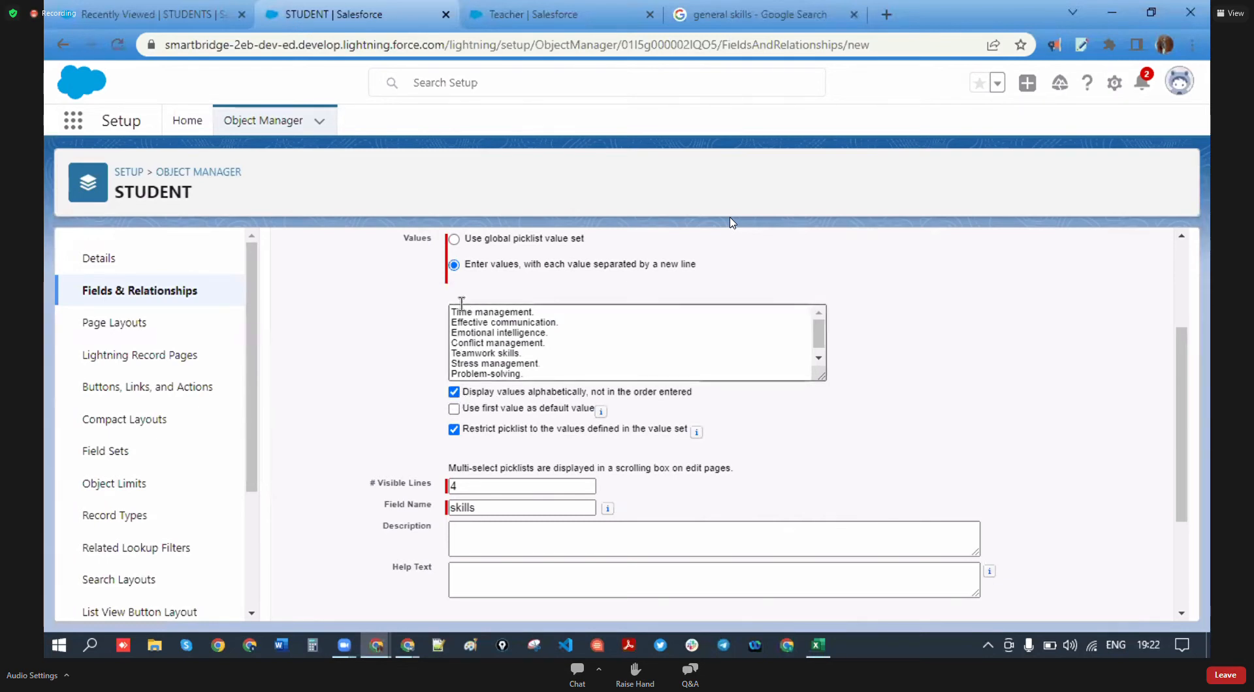
scroll(582, 450, down, 2)
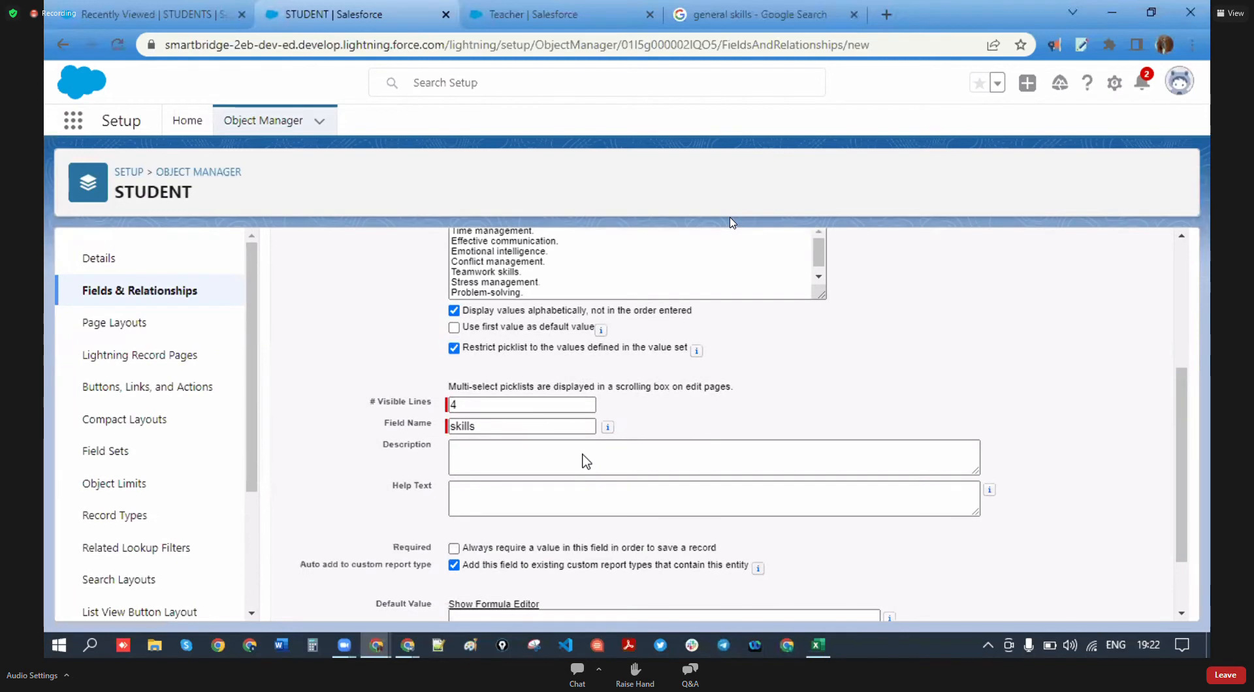
scroll(482, 378, up, 2)
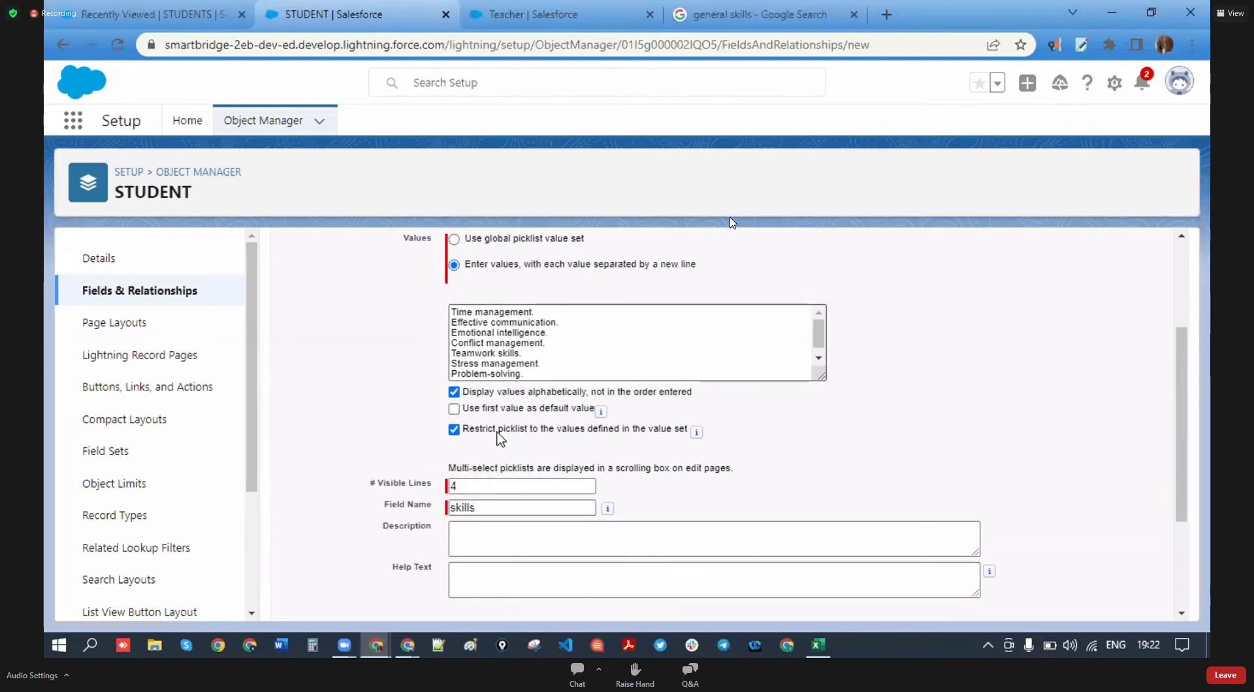
- Set the skills field's visible lines to 5
click(469, 483)
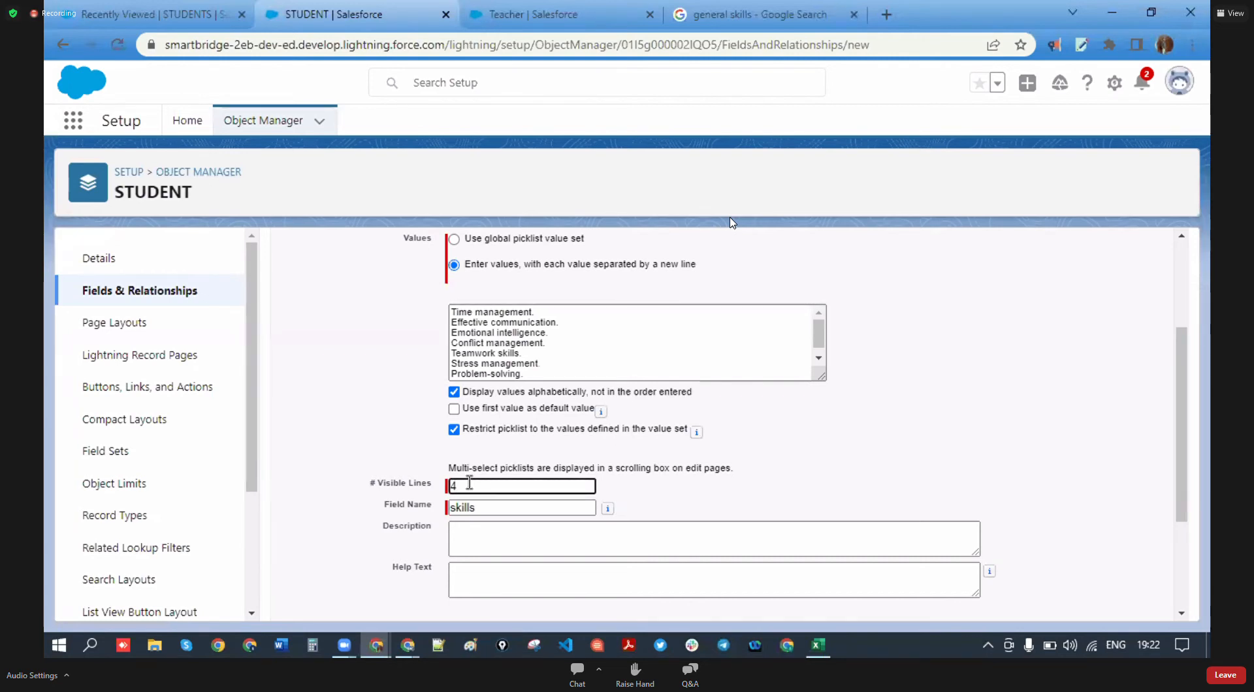
key(BackSpace)
click(826, 468)
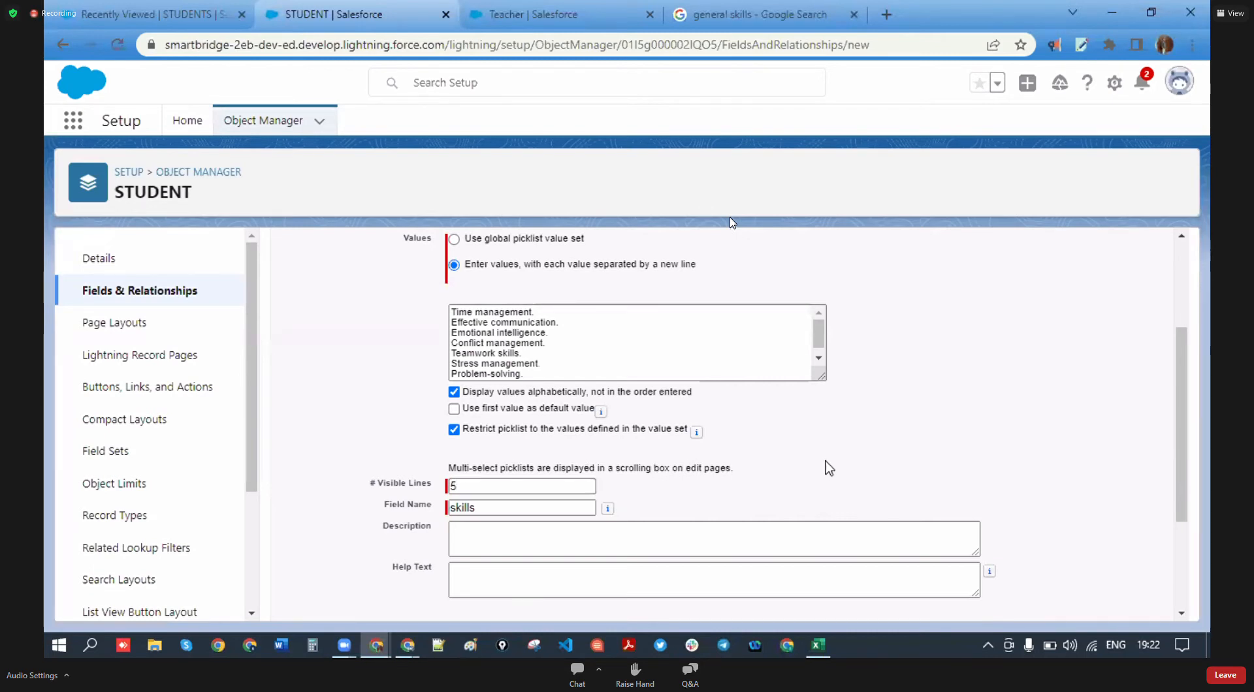
scroll(440, 519, down, 3)
click(454, 476)
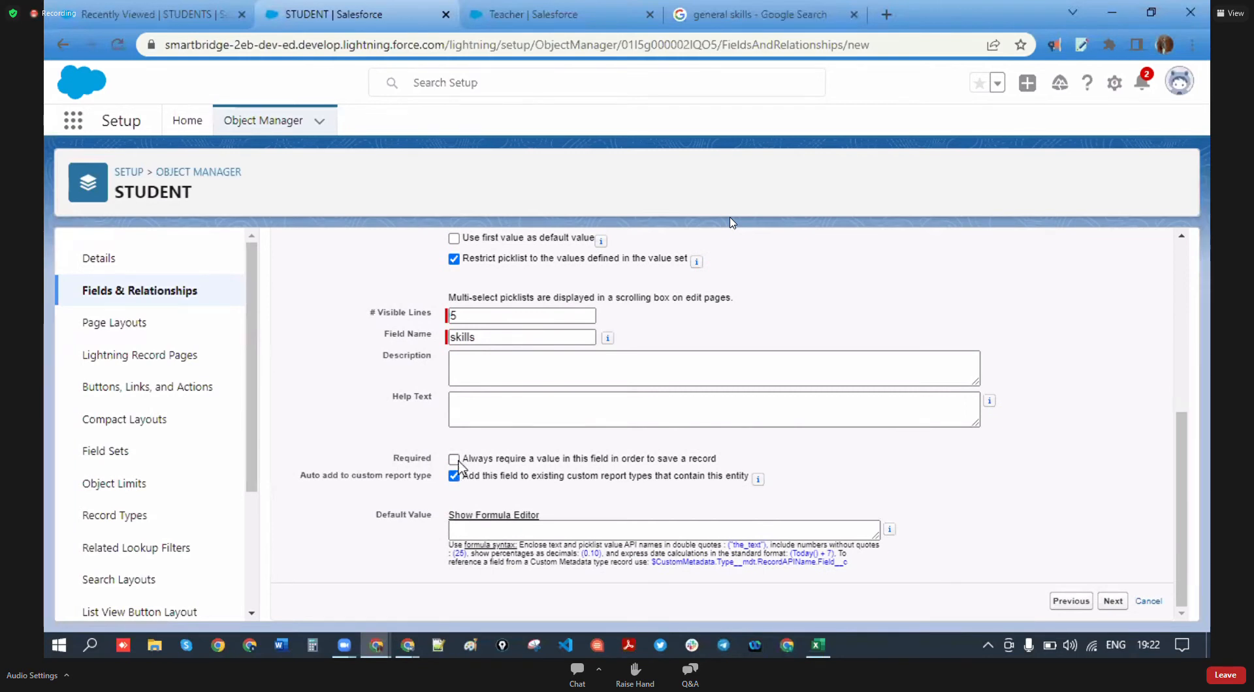
- Save the skills field onto the STUDENT Layout and start a new field
click(1111, 606)
click(1113, 337)
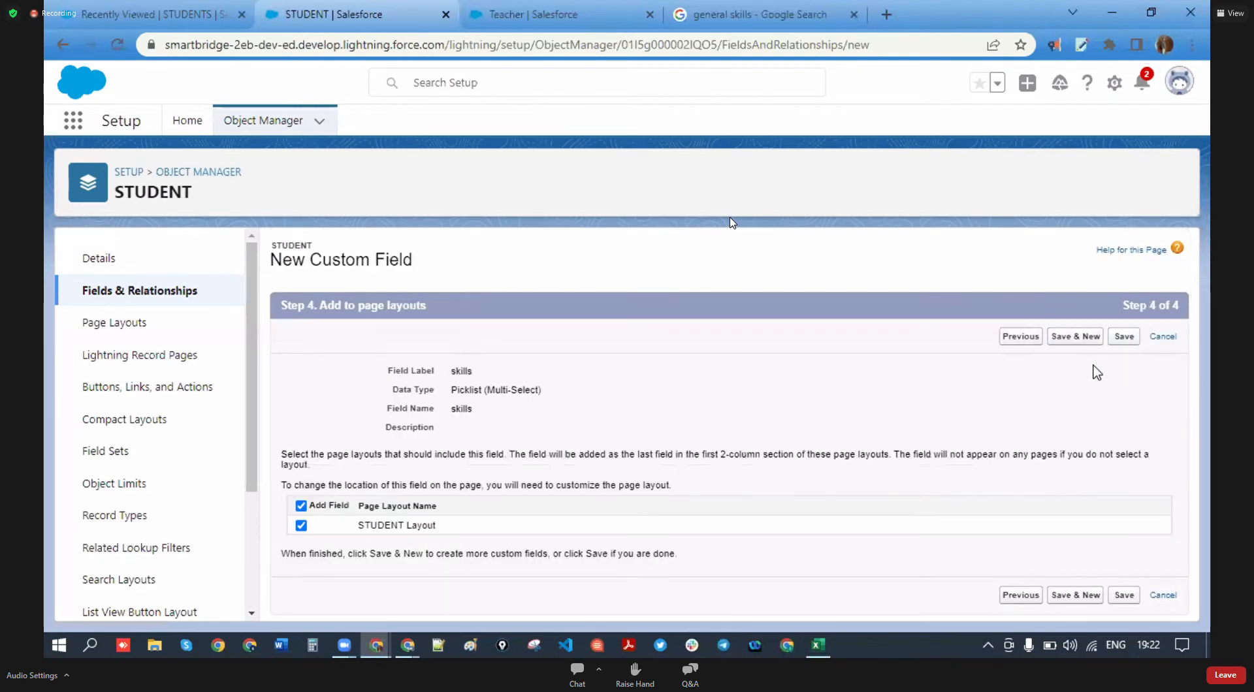
click(1089, 337)
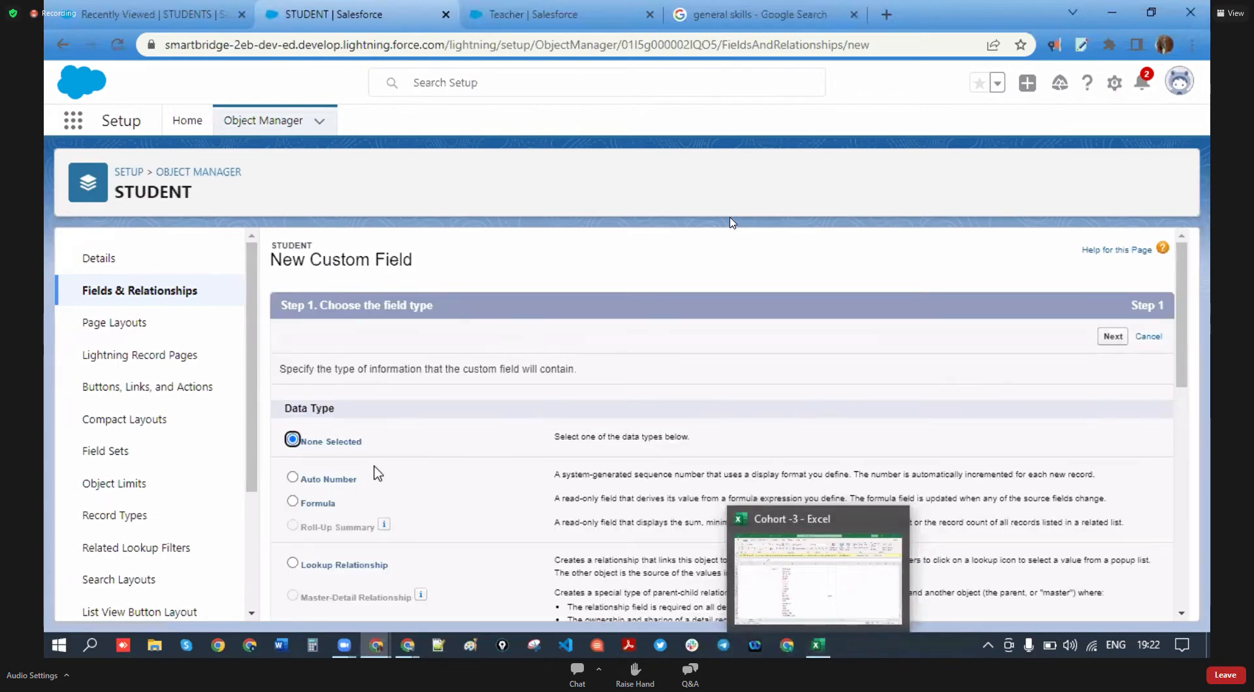
- Start a Multi-Select picklist labelled Languages Known with manually entered values
scroll(385, 554, down, 9)
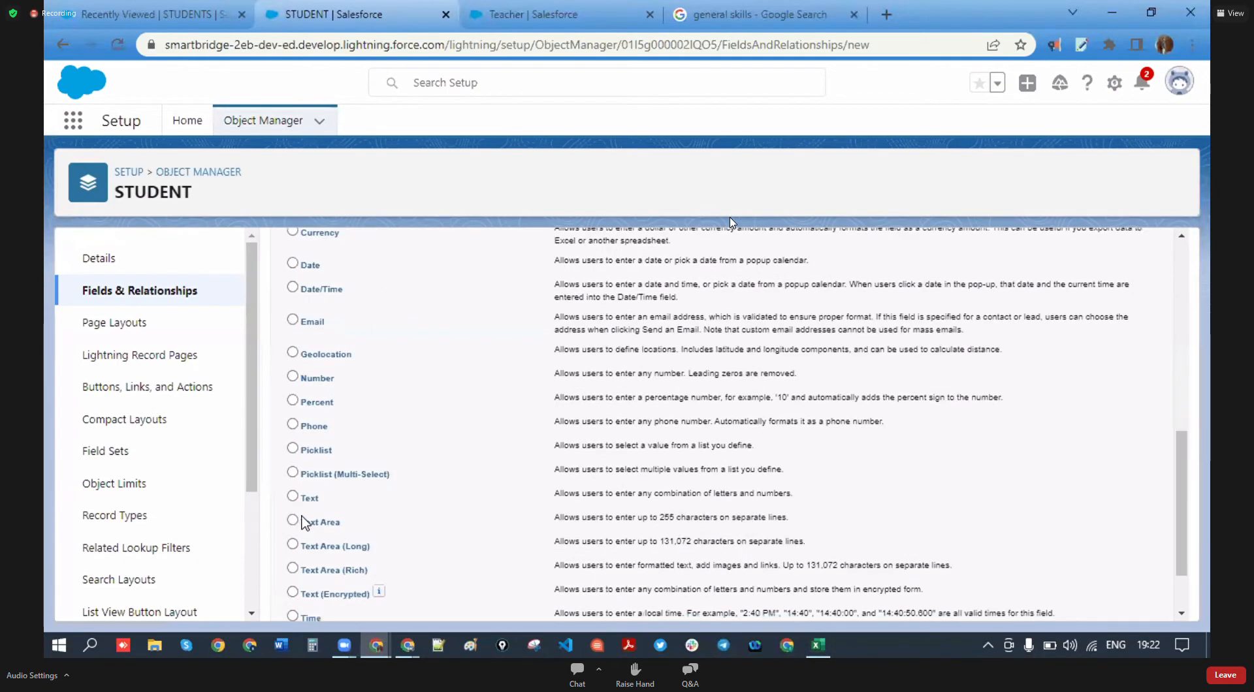
scroll(312, 525, down, 2)
click(293, 390)
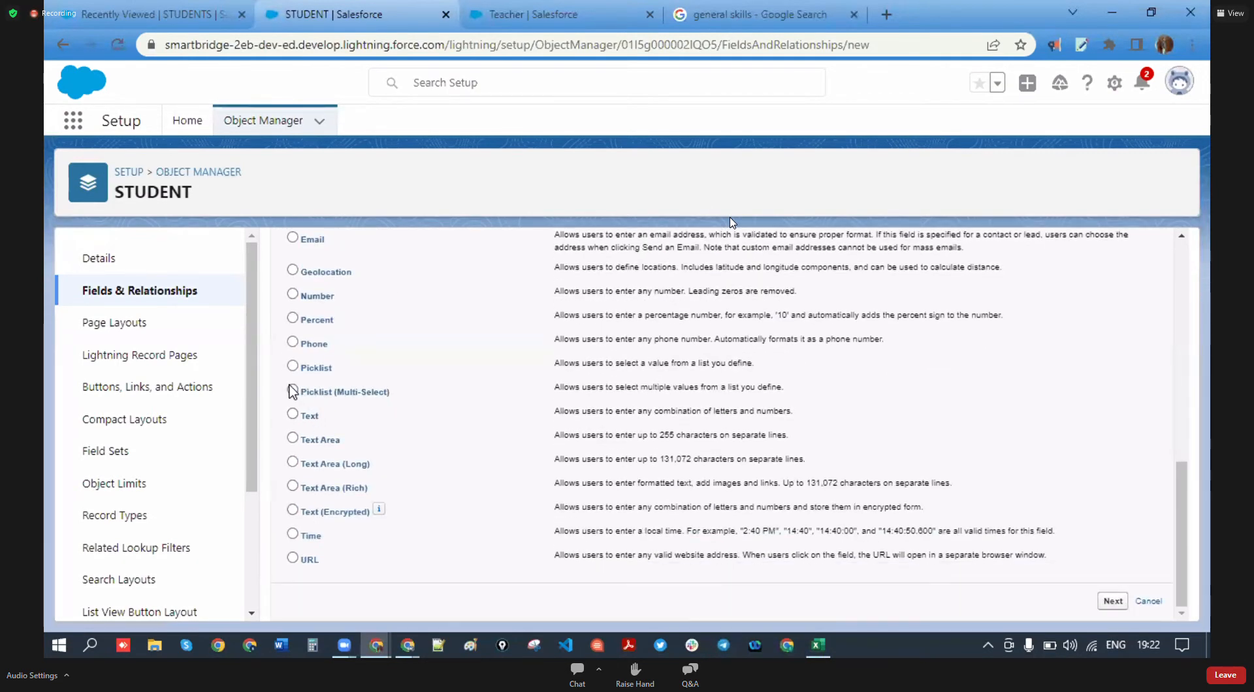
click(1113, 601)
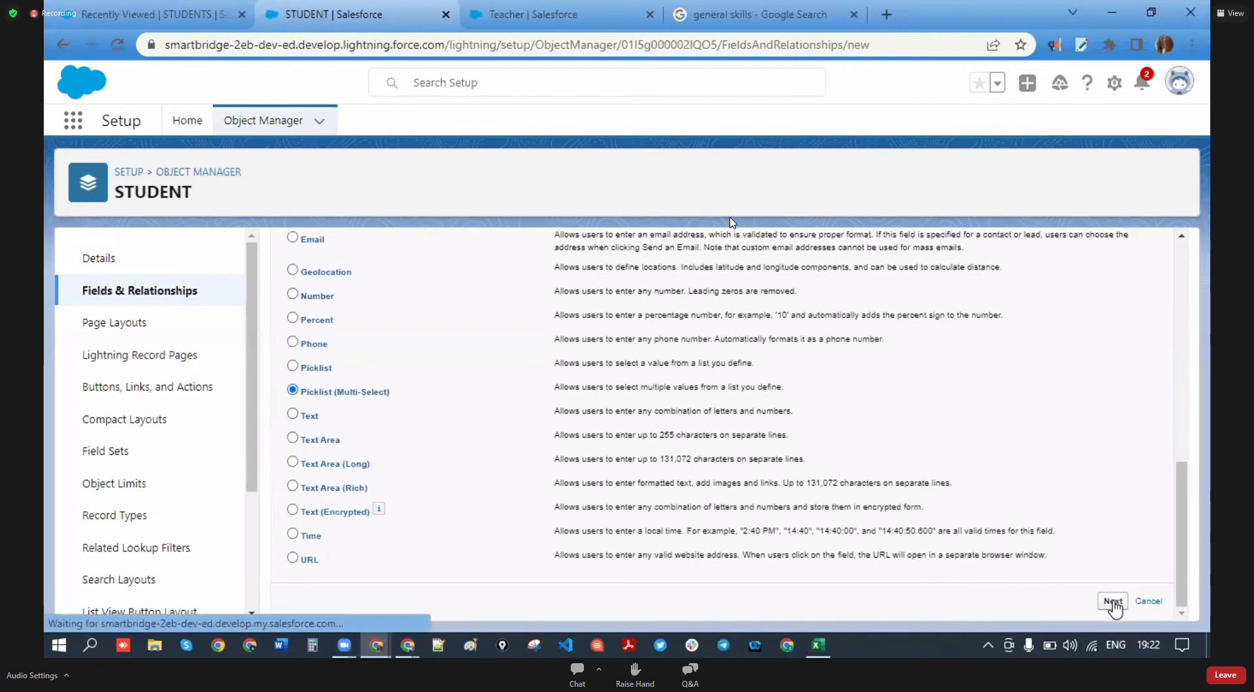
click(567, 369)
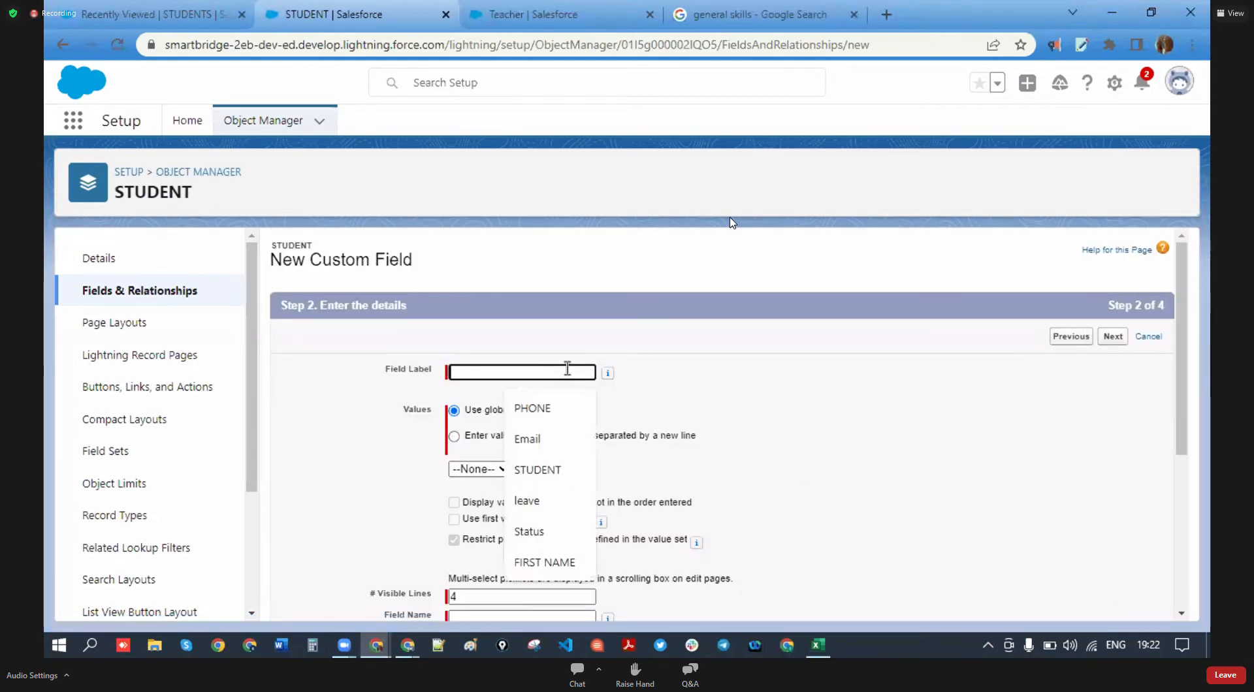
text(Lan)
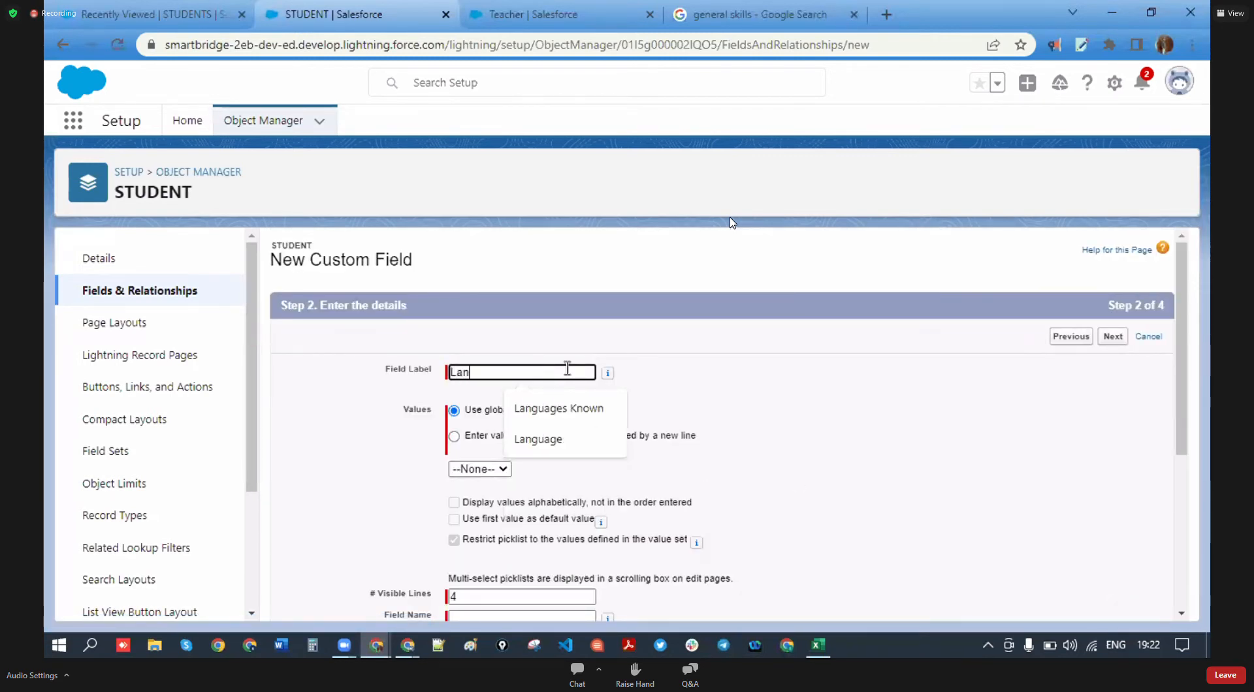
click(574, 408)
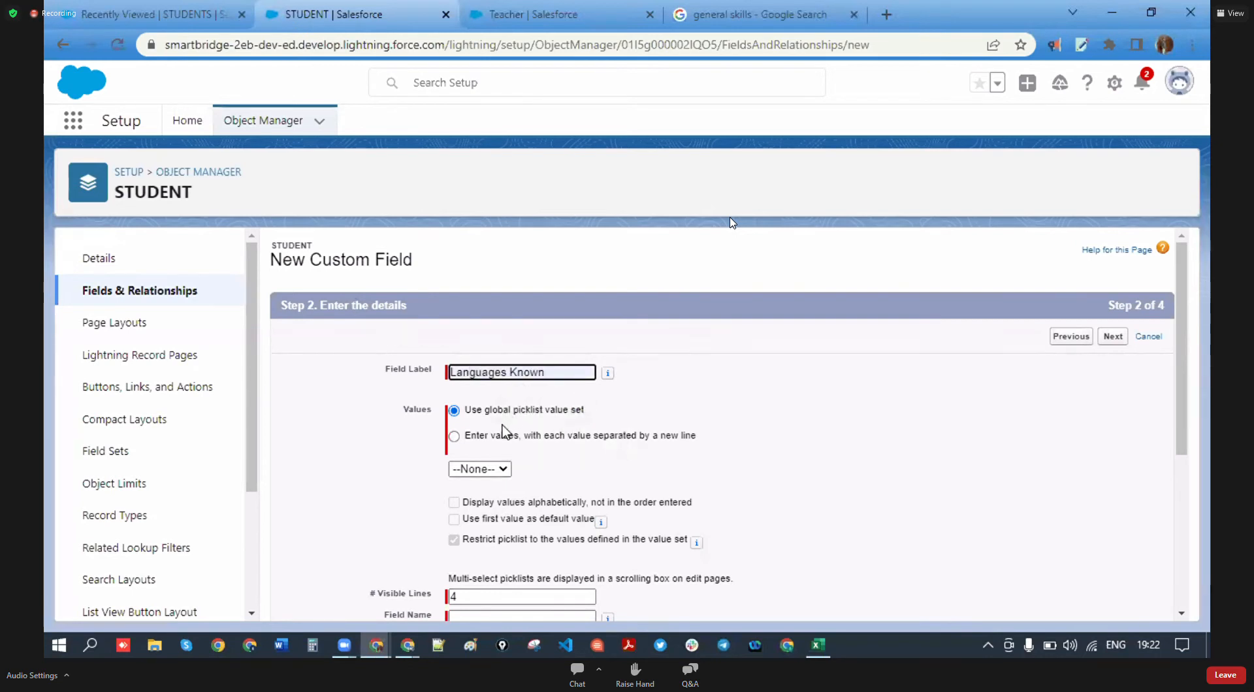
click(454, 437)
- Enter the first languages Telugu, Hindi, English and Marathi, fixing Hindi's capitalisation
click(528, 504)
text(Telugu )
text(Hind)
text(i)
key(Return)
text(englis)
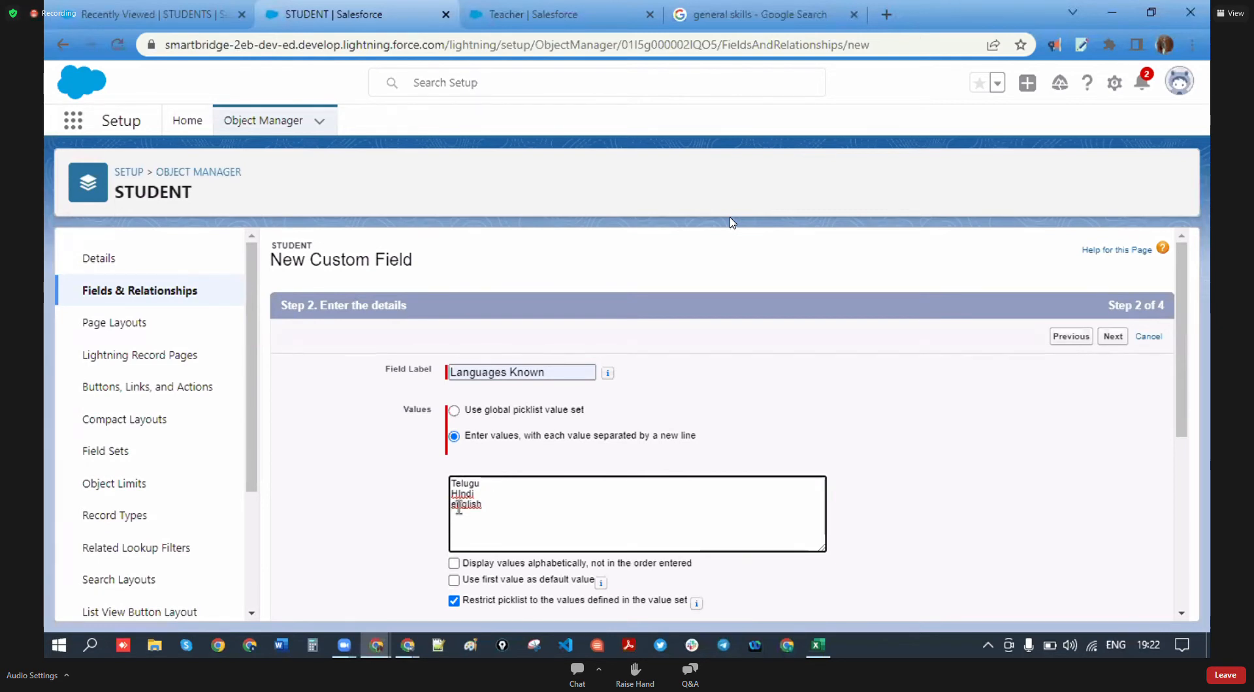
text(E)
key(Return)
text(marat)
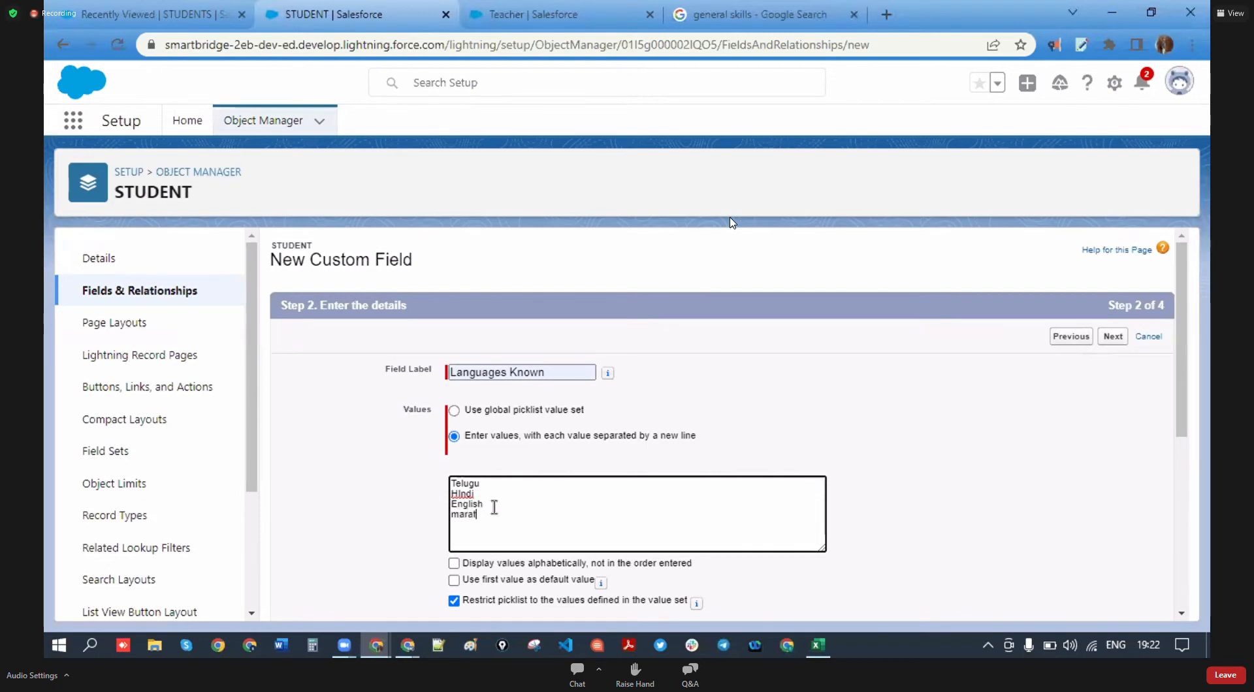
key(BackSpace)
key(BackSpace)
right_click(468, 518)
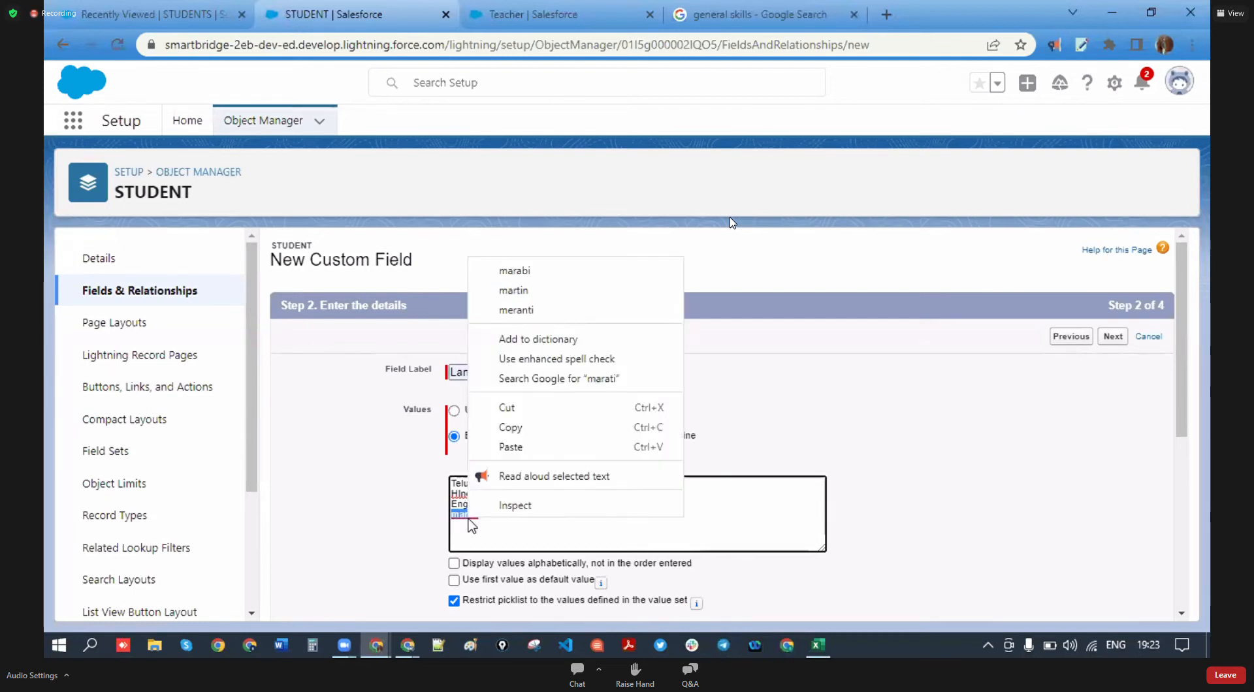
click(513, 521)
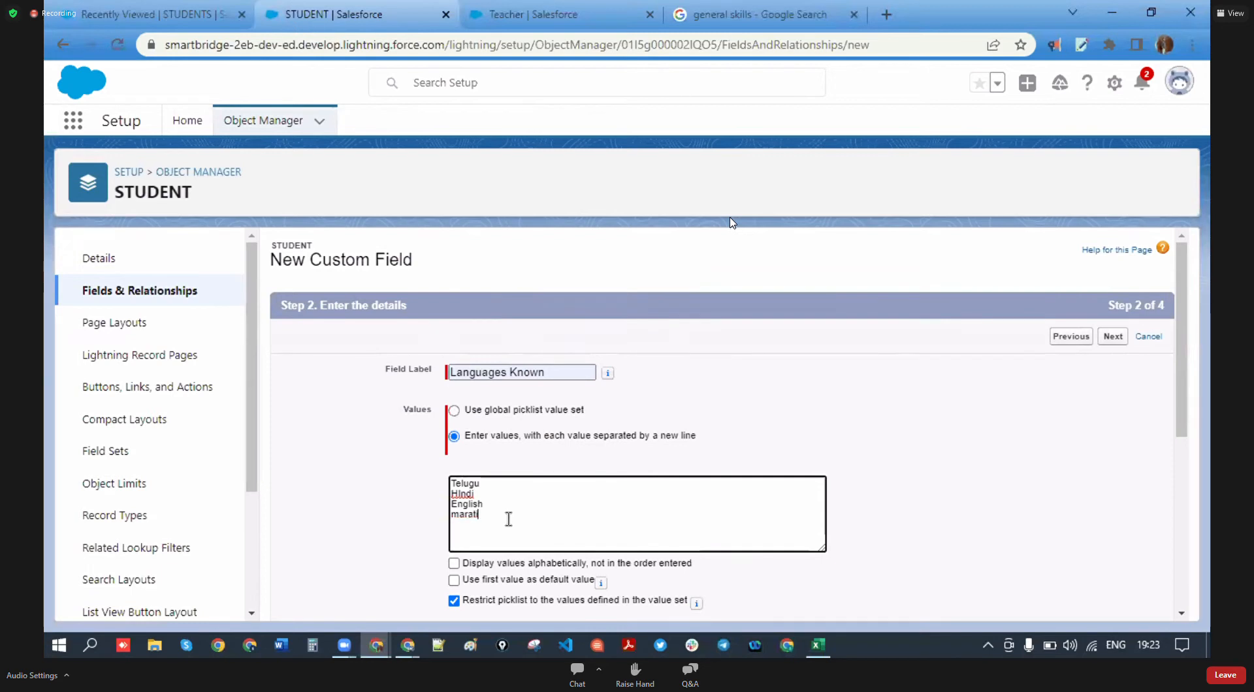
click(462, 496)
key(BackSpace)
click(484, 505)
click(497, 522)
- Capitalise Marathi and add Tamil, Kannada, Oryia and Odia to the list
right_click(470, 515)
click(483, 537)
key(BackSpace)
text(M)
click(506, 516)
text(ta)
key(BackSpace)
key(BackSpace)
text(Tami)
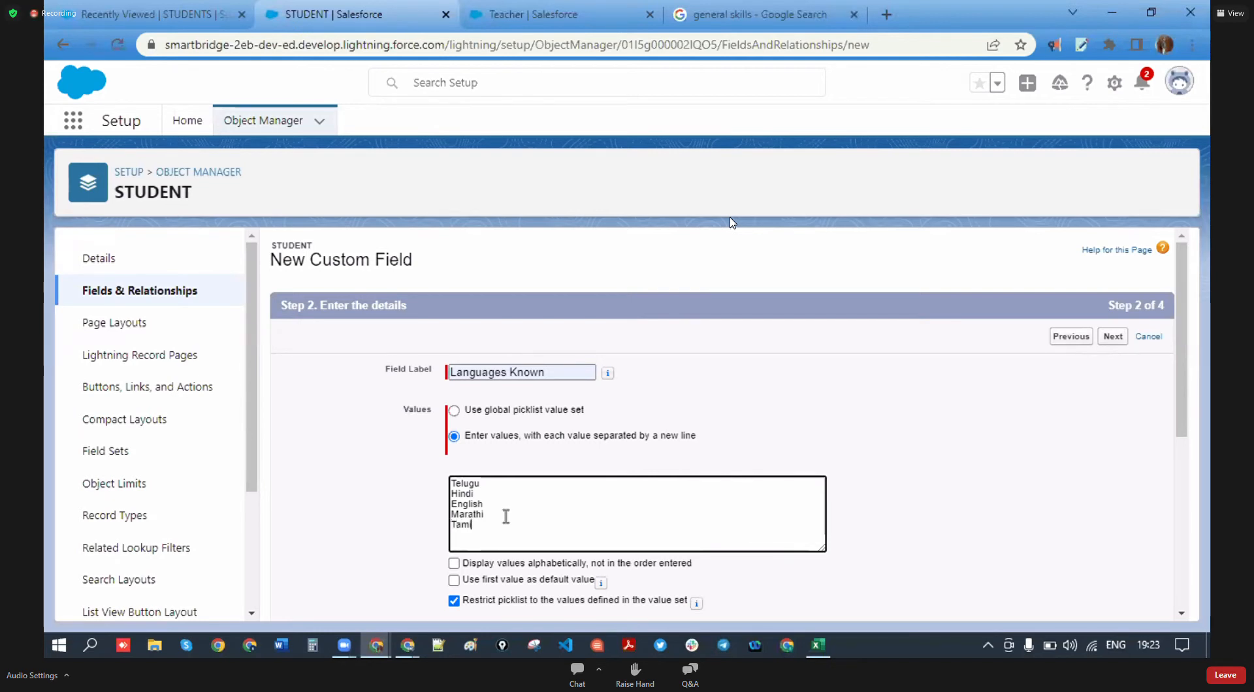
text(l Kannada)
key(Return)
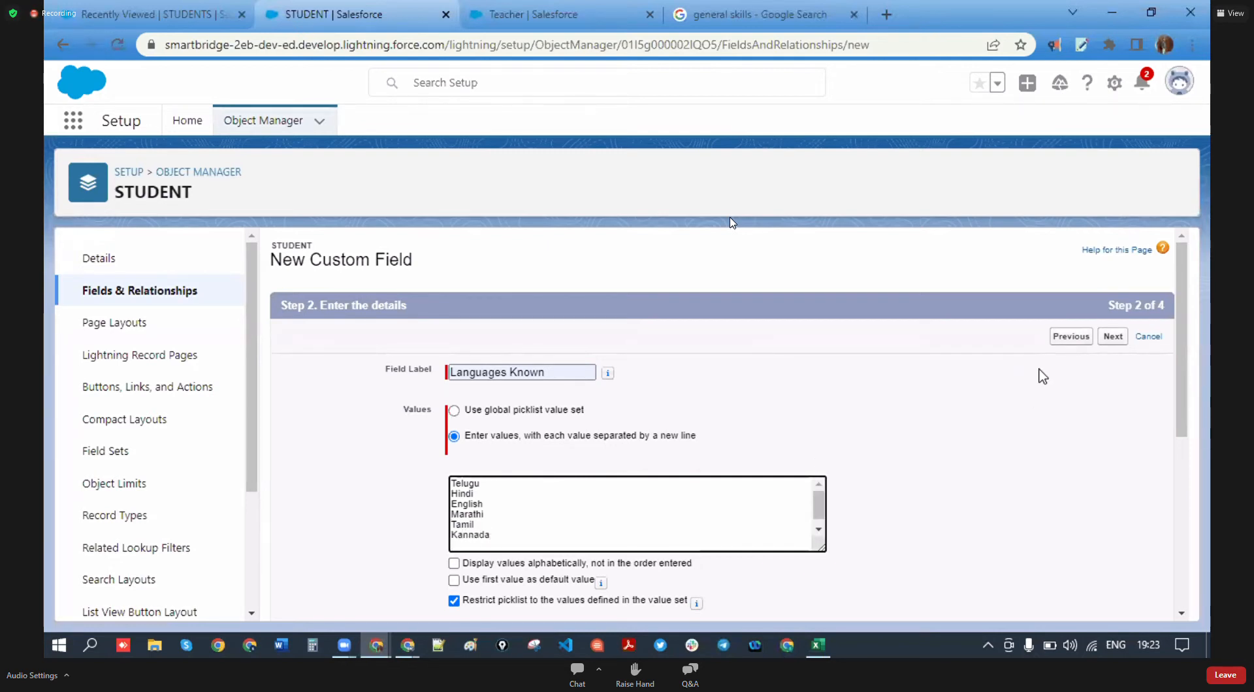
text(Oryia)
key(Return)
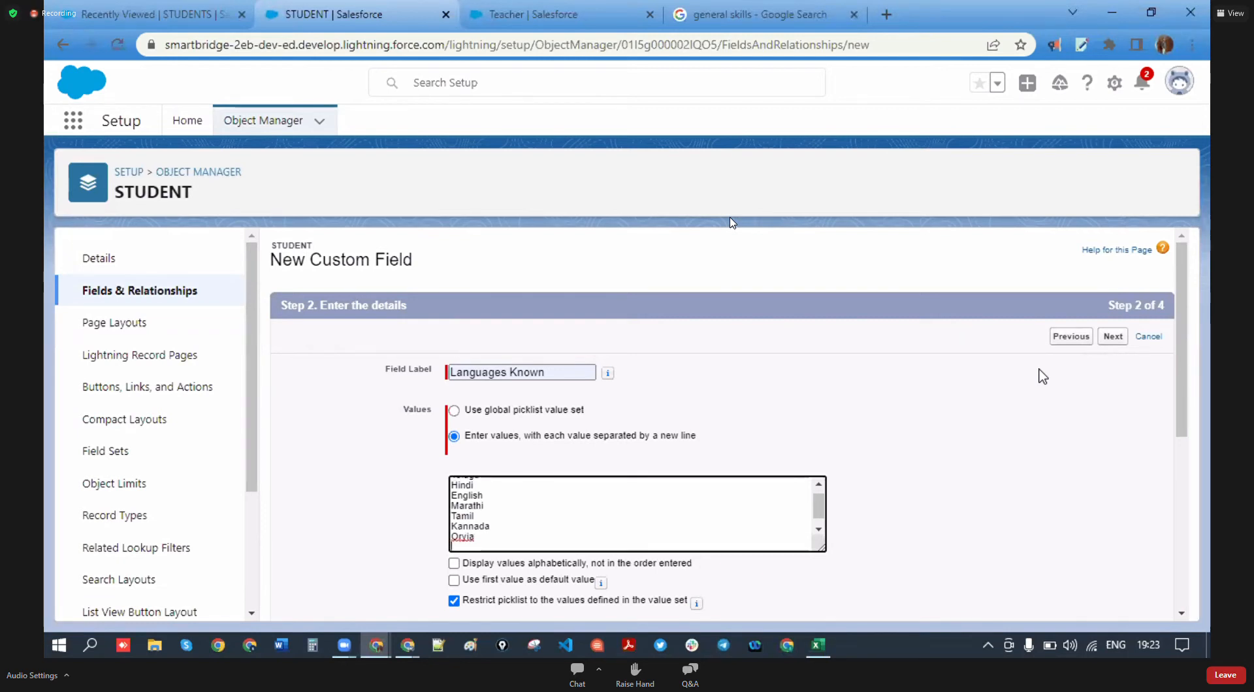
text(ODia)
key(BackSpace)
key(BackSpace)
key(BackSpace)
text(da)
key(BackSpace)
text(ia)
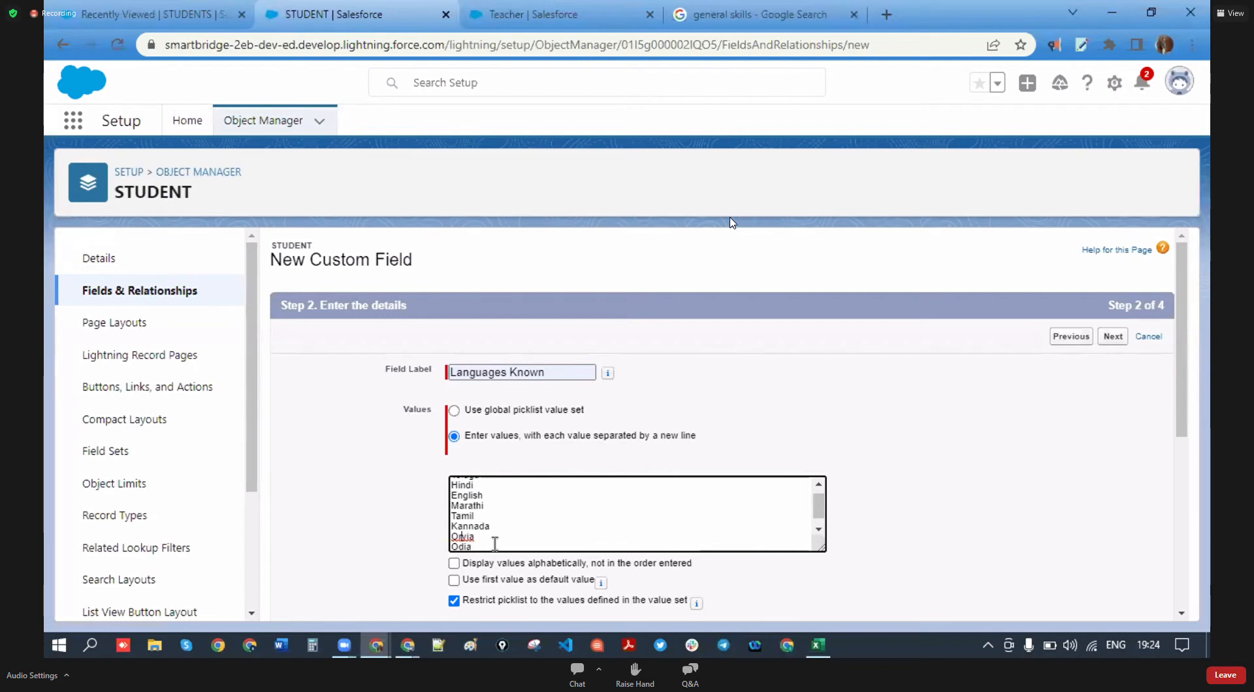
- Set the Languages Known field to show 3 visible lines
scroll(556, 521, down, 1)
scroll(507, 515, up, 1)
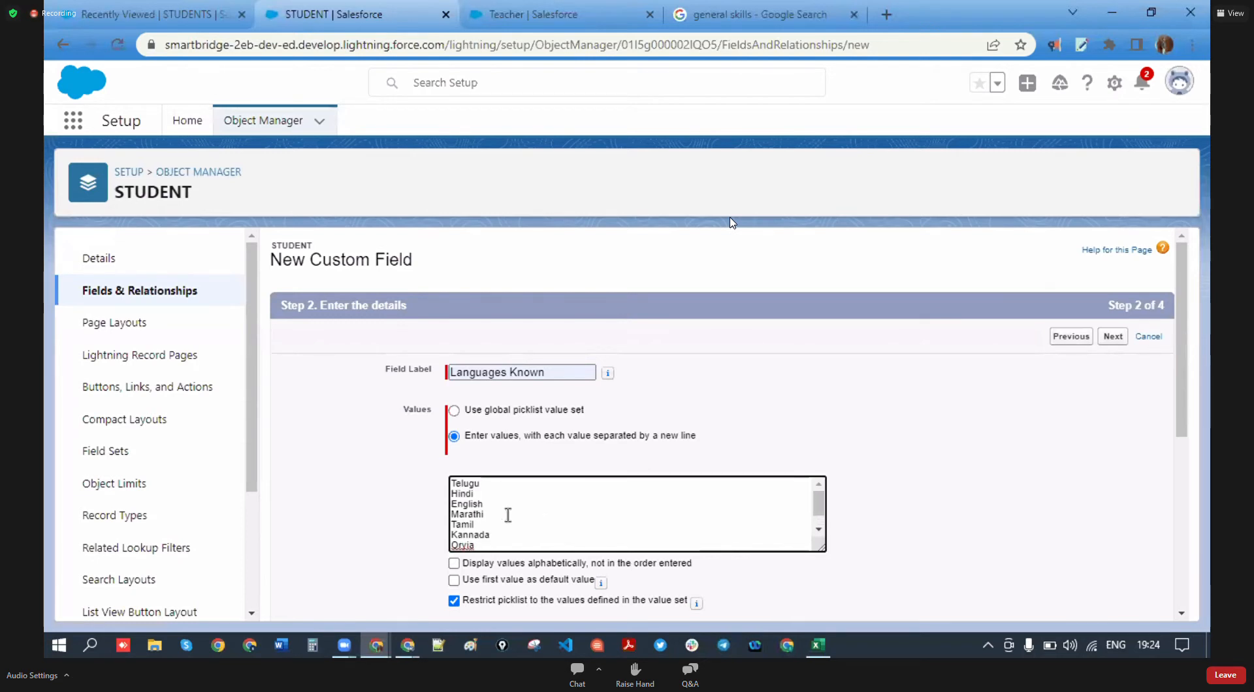
scroll(511, 516, down, 1)
scroll(934, 523, down, 5)
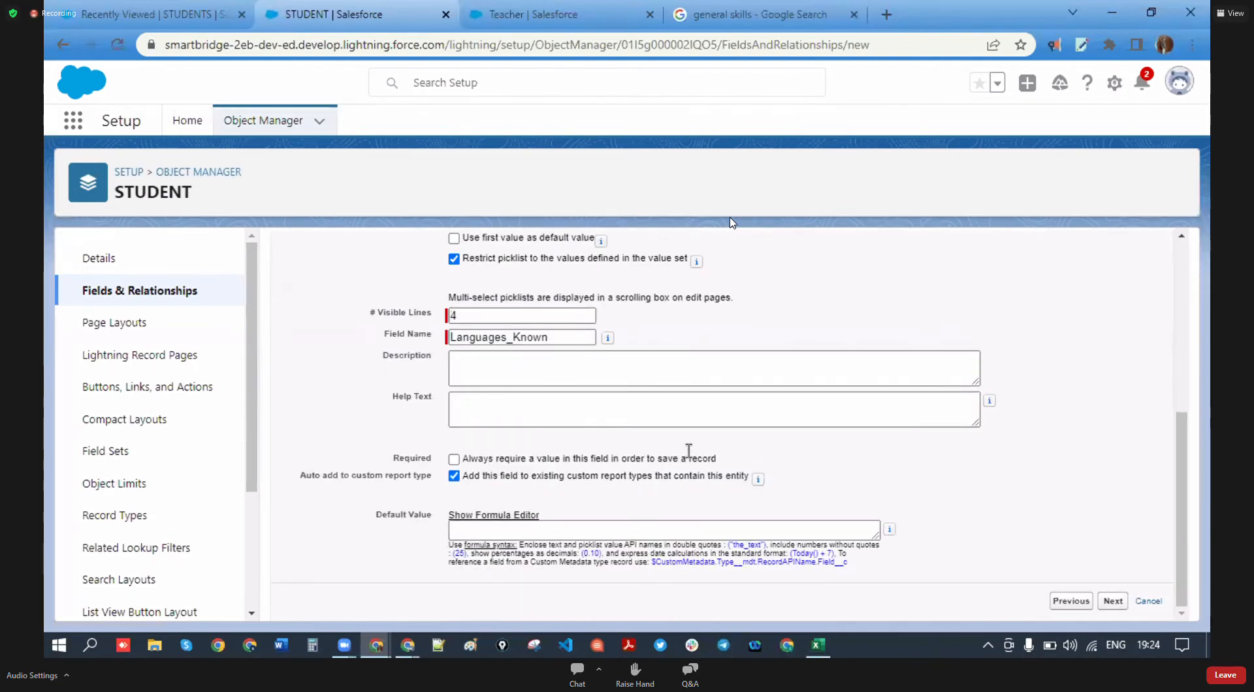
scroll(477, 386, up, 1)
click(467, 400)
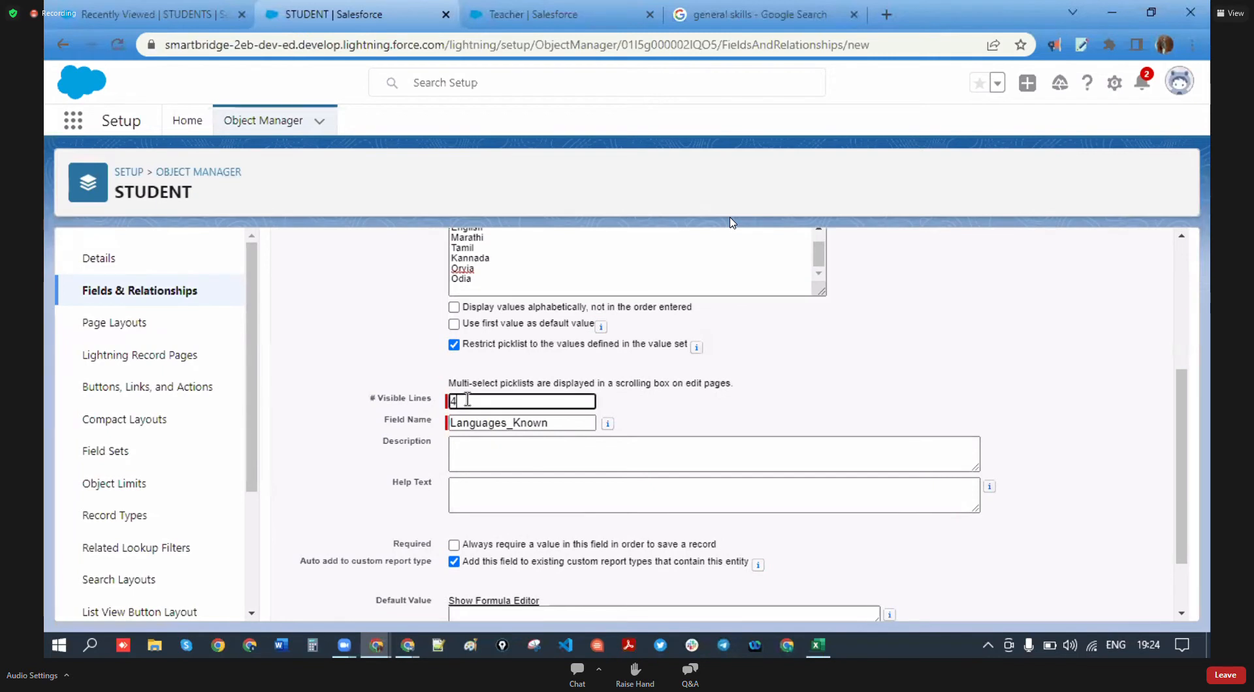
click(700, 408)
scroll(523, 483, down, 2)
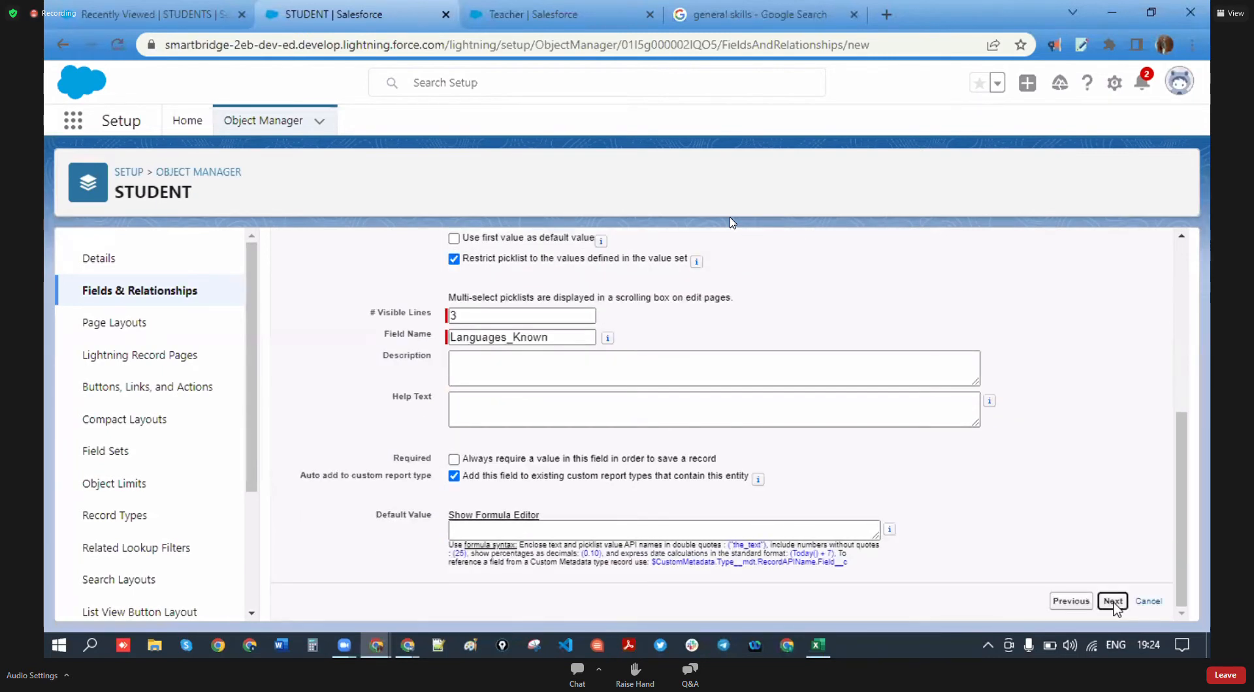
scroll(1025, 580, up, 5)
- Save Languages Known onto the STUDENT Layout and start another field
click(1113, 336)
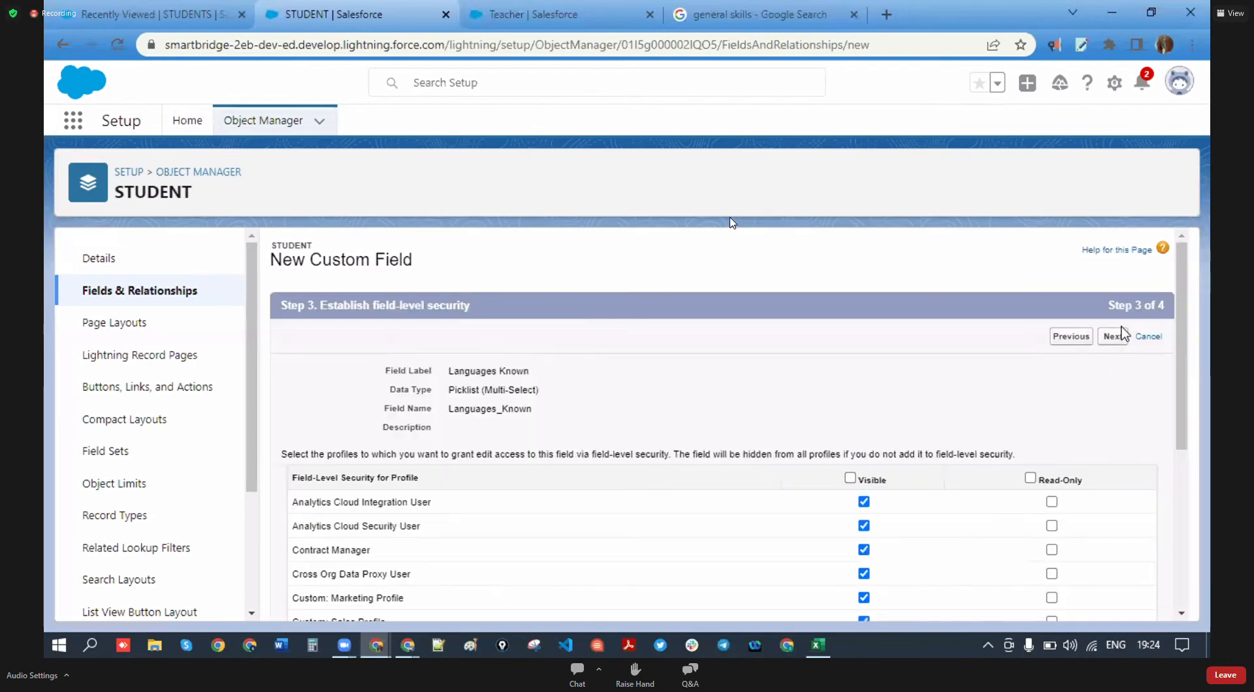
click(1112, 334)
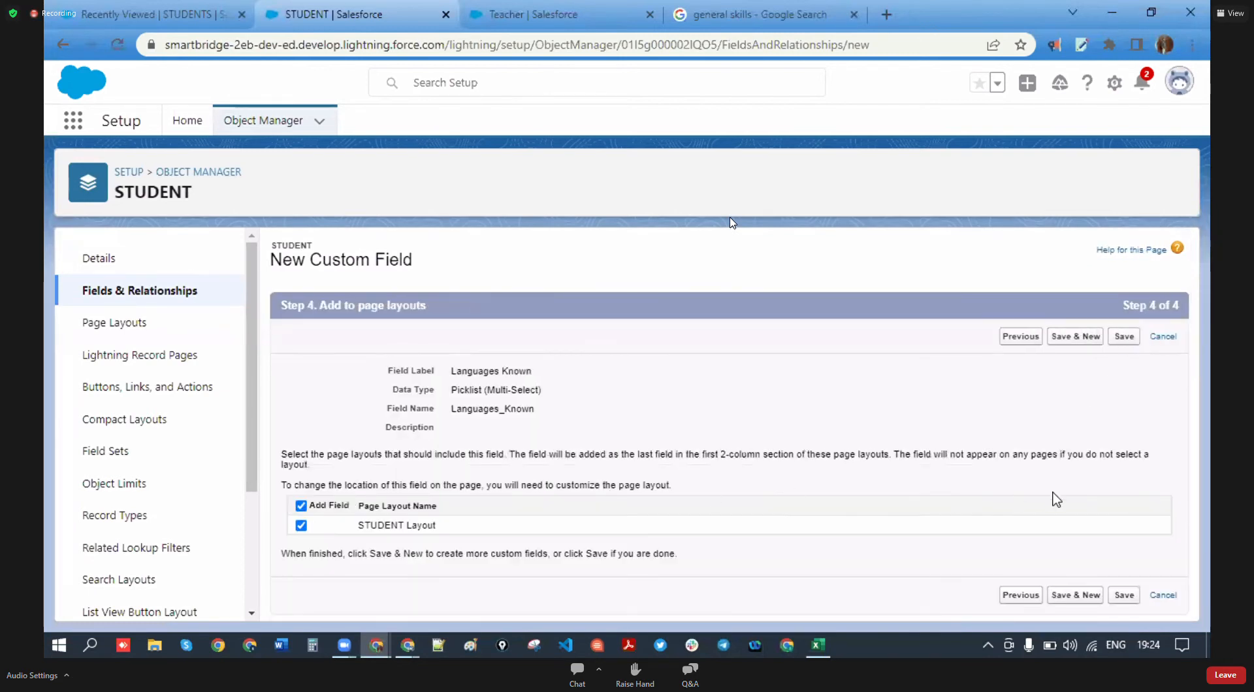
click(1075, 595)
click(818, 648)
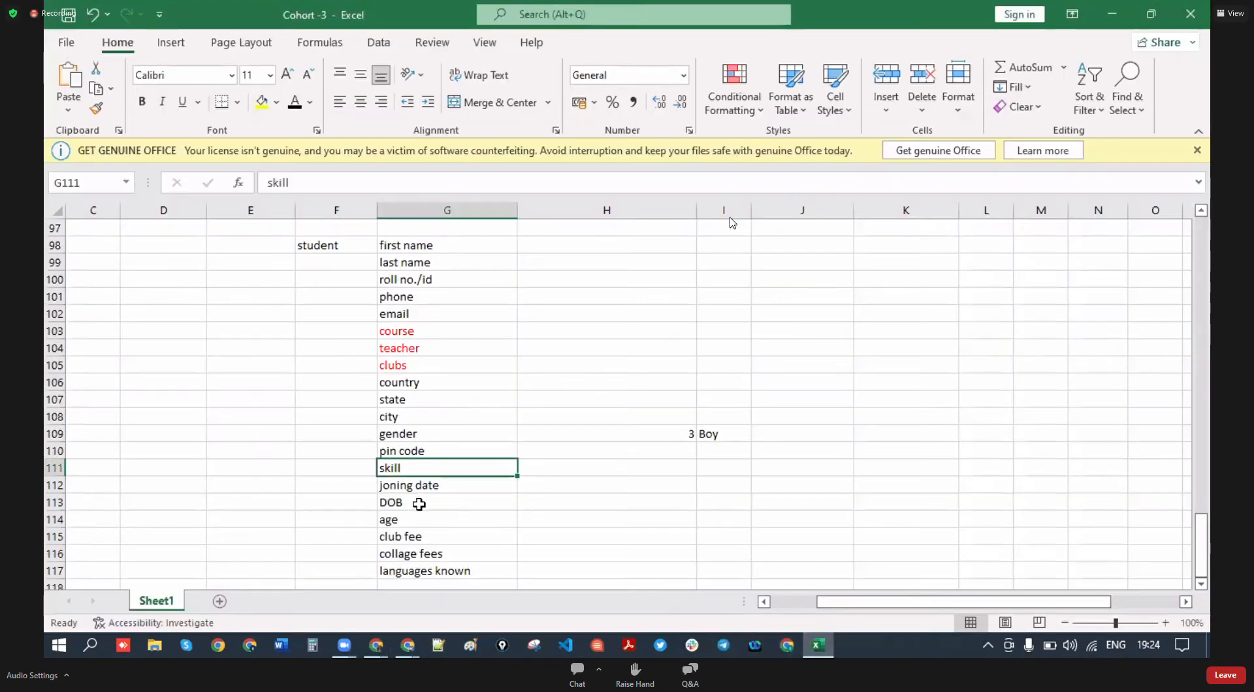
- Review the planned Excel field entries from languages known up to country, state and city
click(431, 573)
click(419, 536)
click(419, 523)
click(420, 501)
click(428, 487)
click(424, 472)
click(424, 452)
click(426, 413)
click(429, 375)
click(416, 400)
click(399, 419)
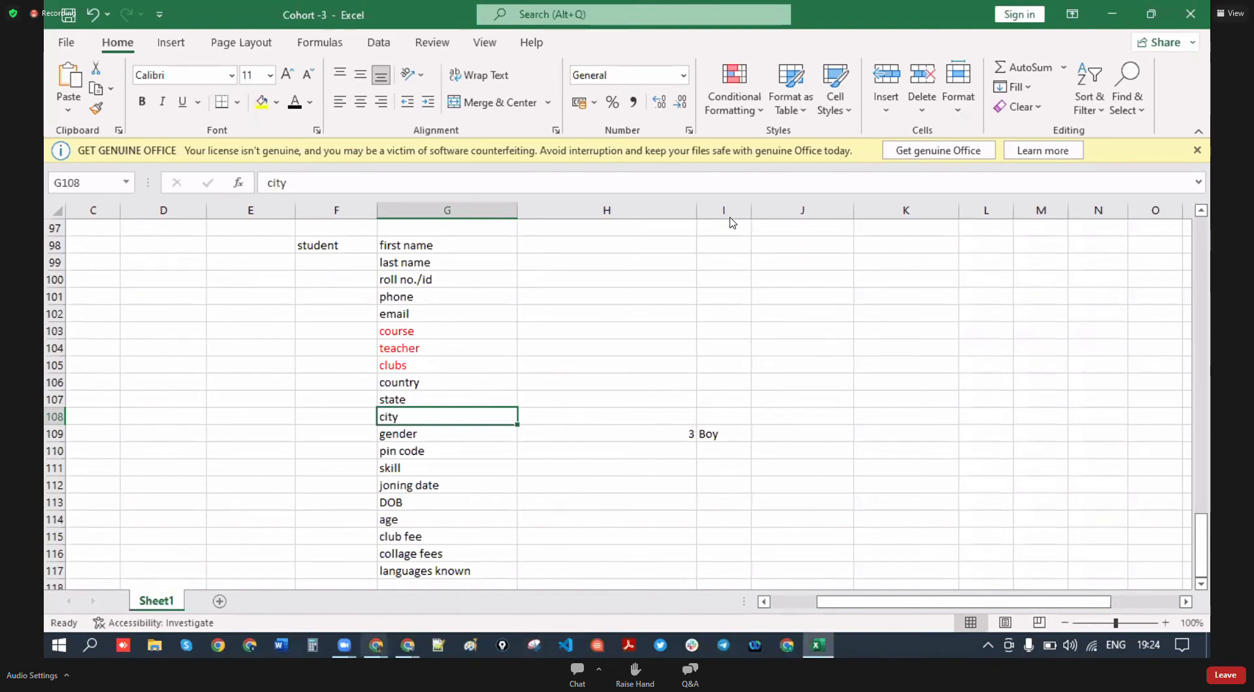
- Return to the STUDENT New Custom Field wizard in Salesforce
mouse_move(376, 646)
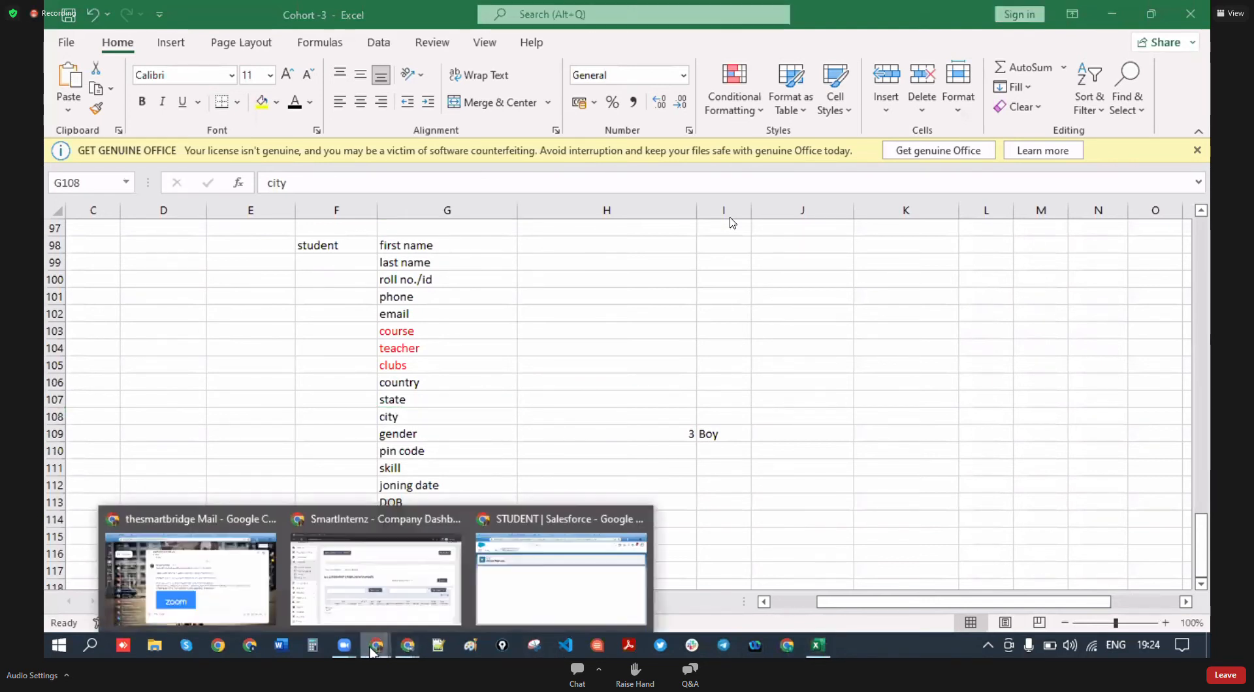
click(532, 581)
scroll(371, 470, down, 4)
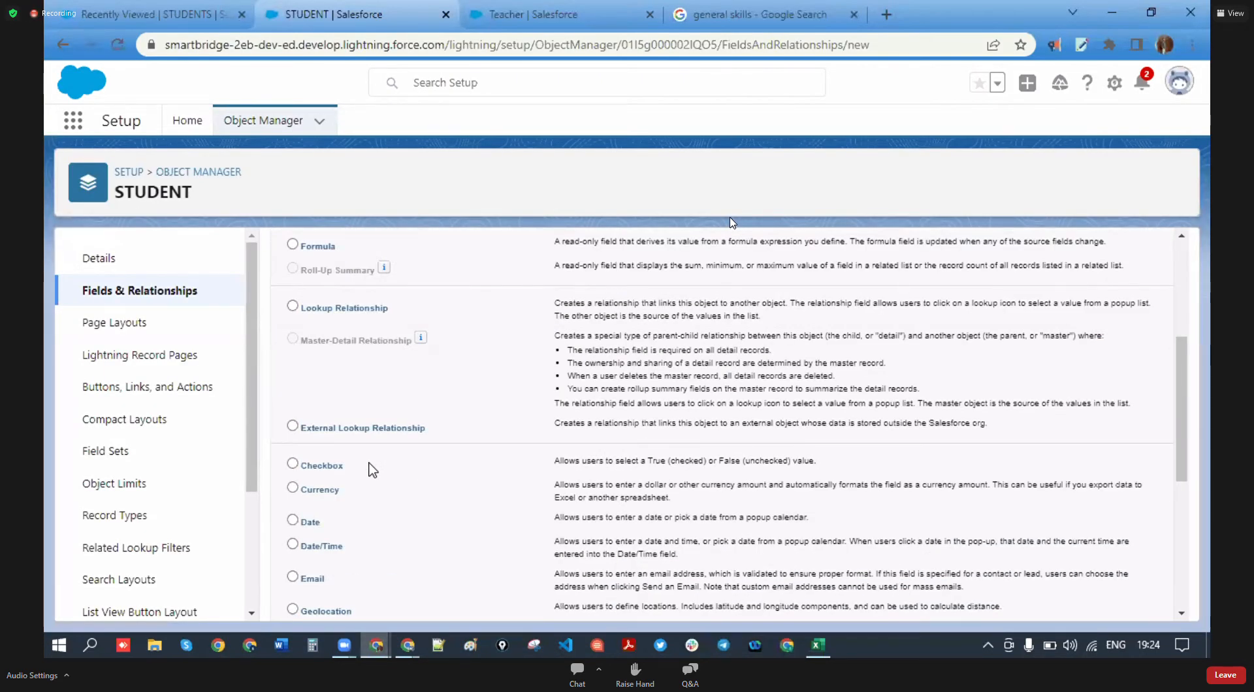
- Label the new picklist field Country
scroll(372, 470, down, 1)
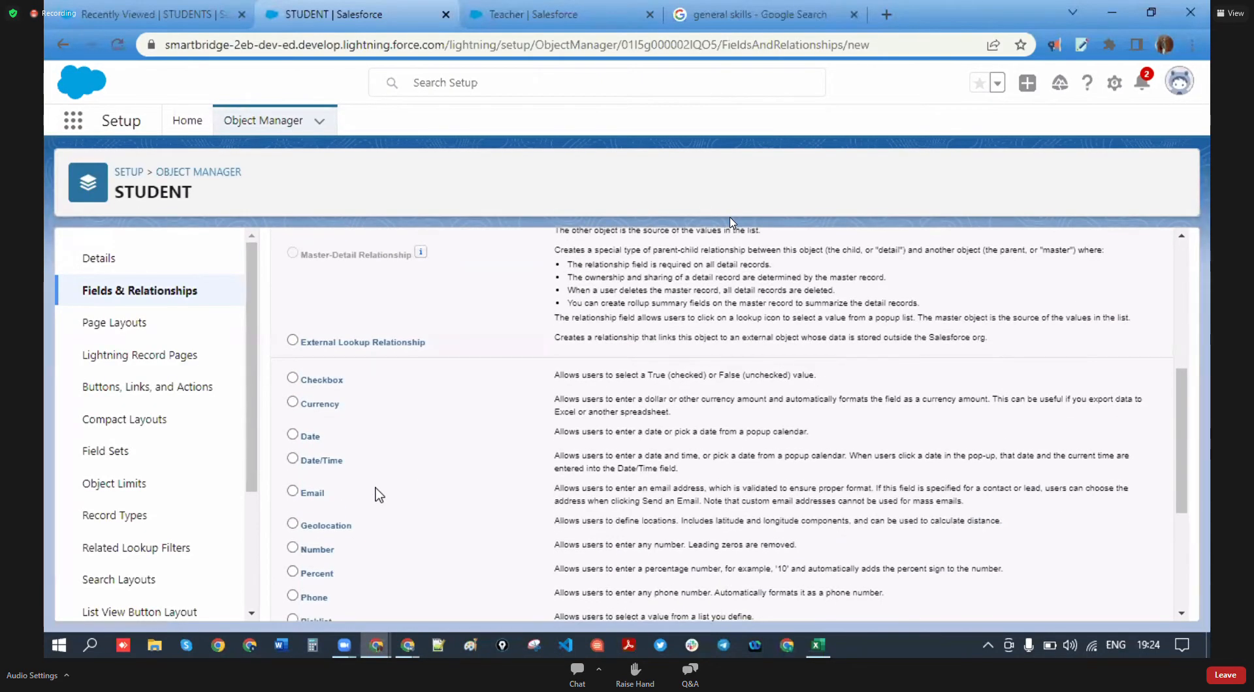
scroll(375, 484, down, 4)
scroll(343, 413, up, 2)
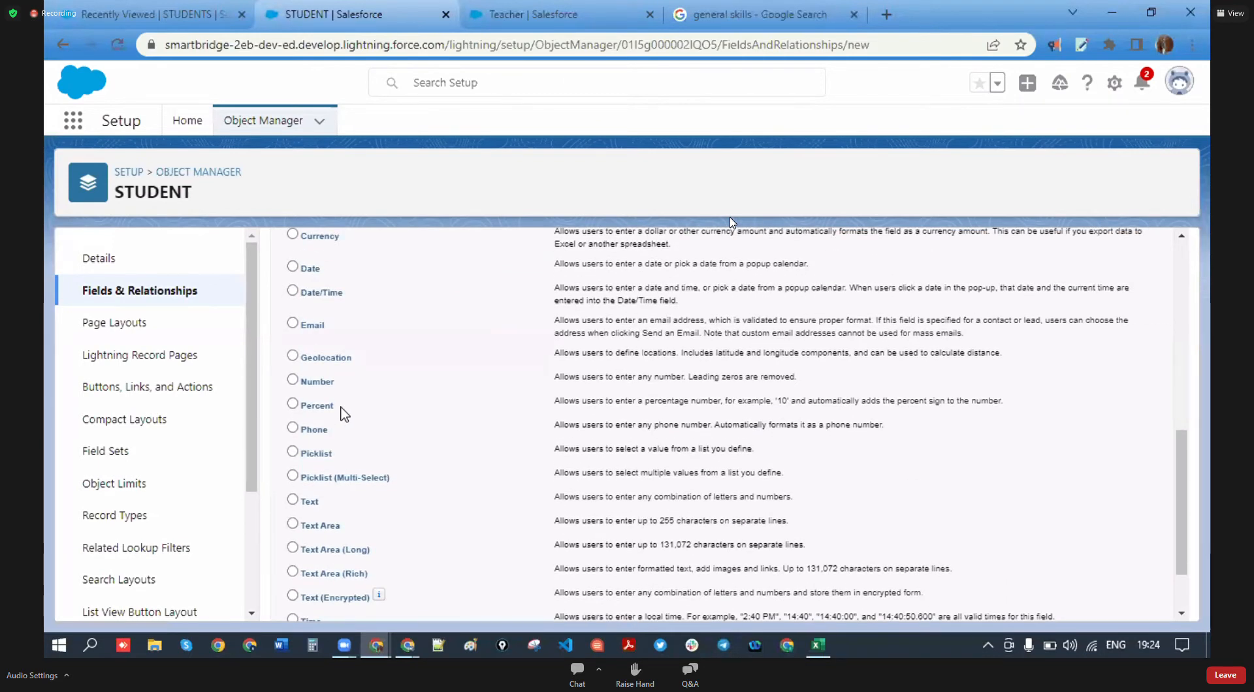
scroll(731, 536, down, 1)
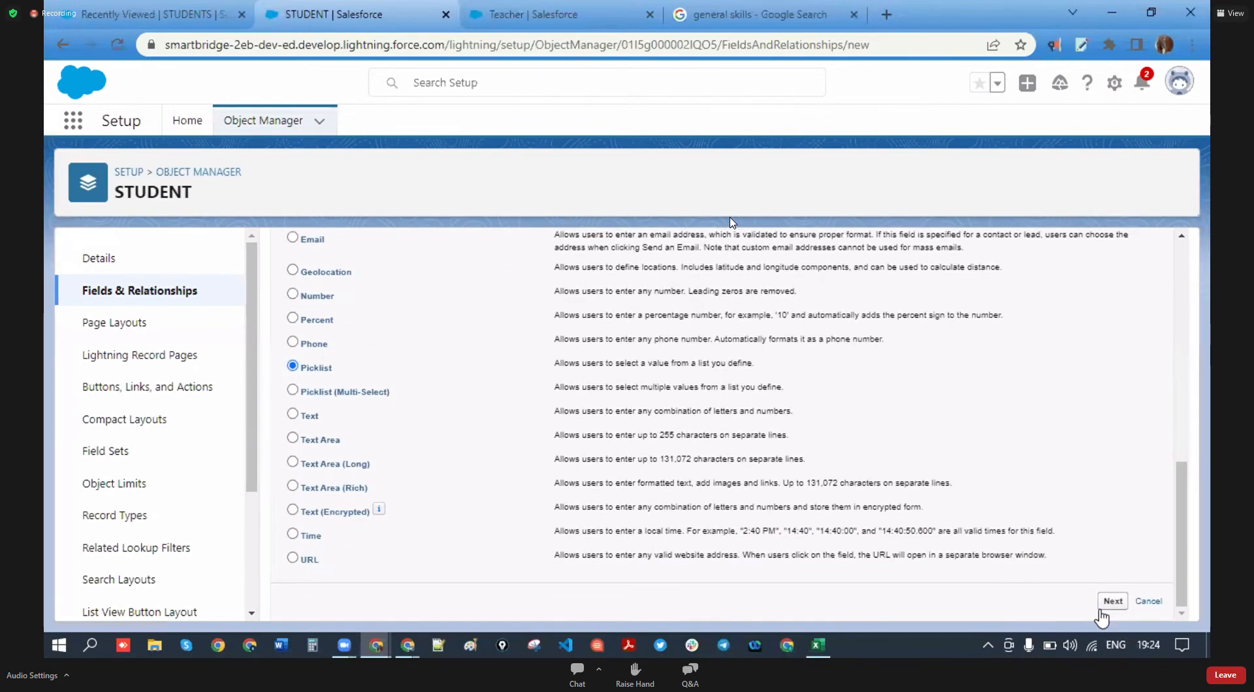
click(1102, 606)
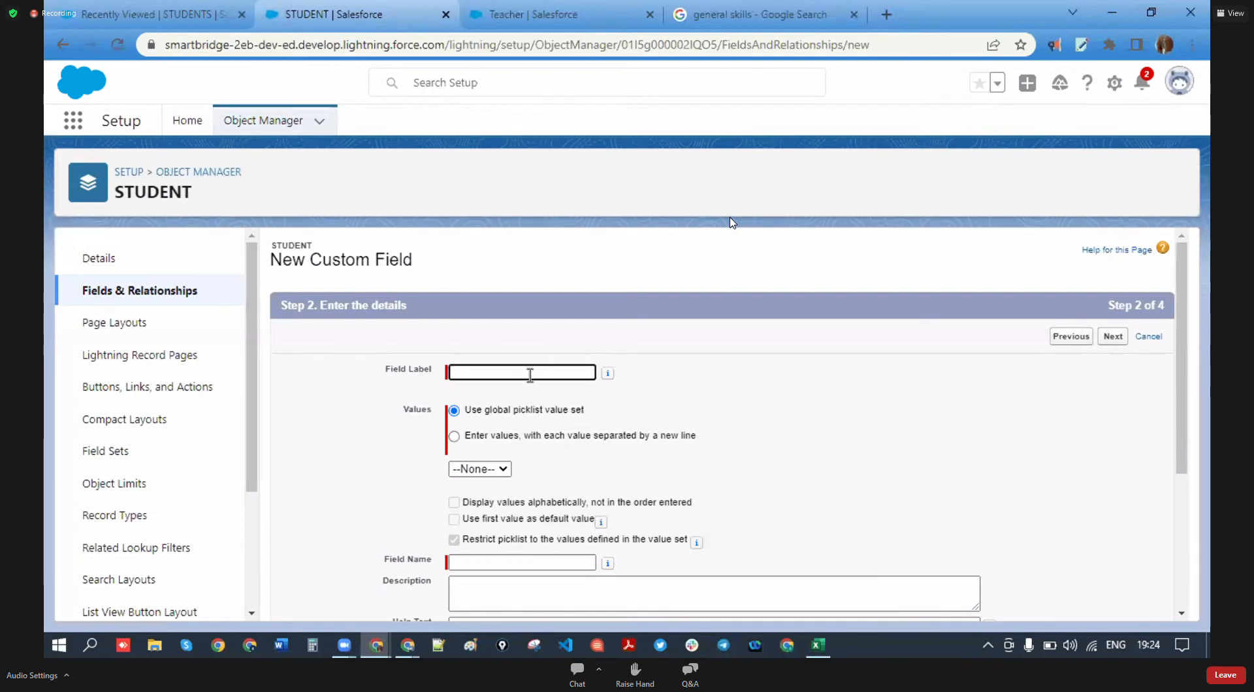
click(529, 374)
text(Count)
click(813, 418)
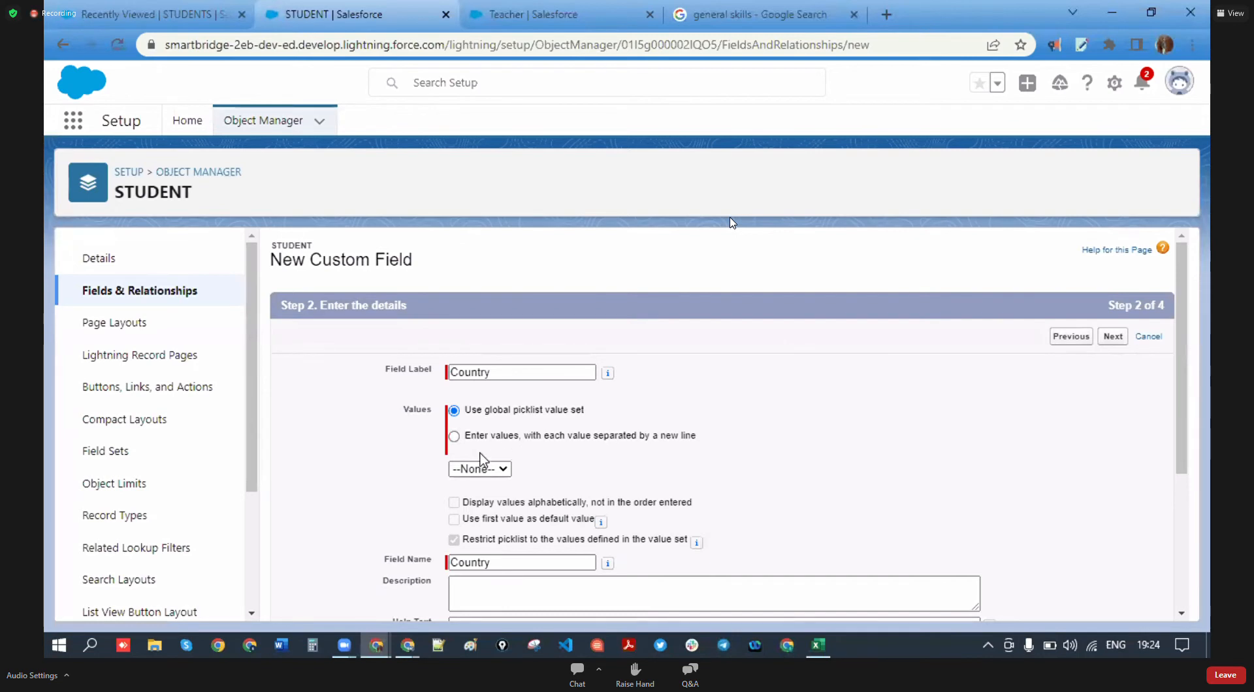
- Enter the country values India, UK, USA and Canada
click(454, 436)
click(521, 493)
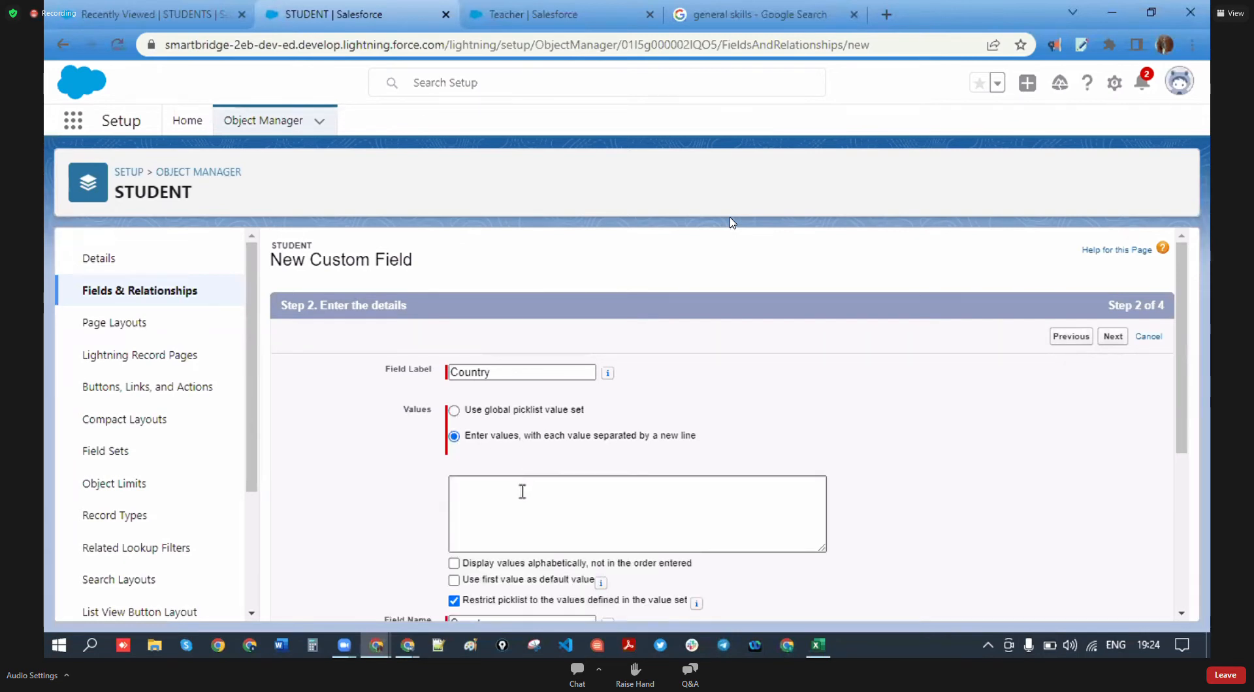
scroll(522, 491, down, 1)
text(IN)
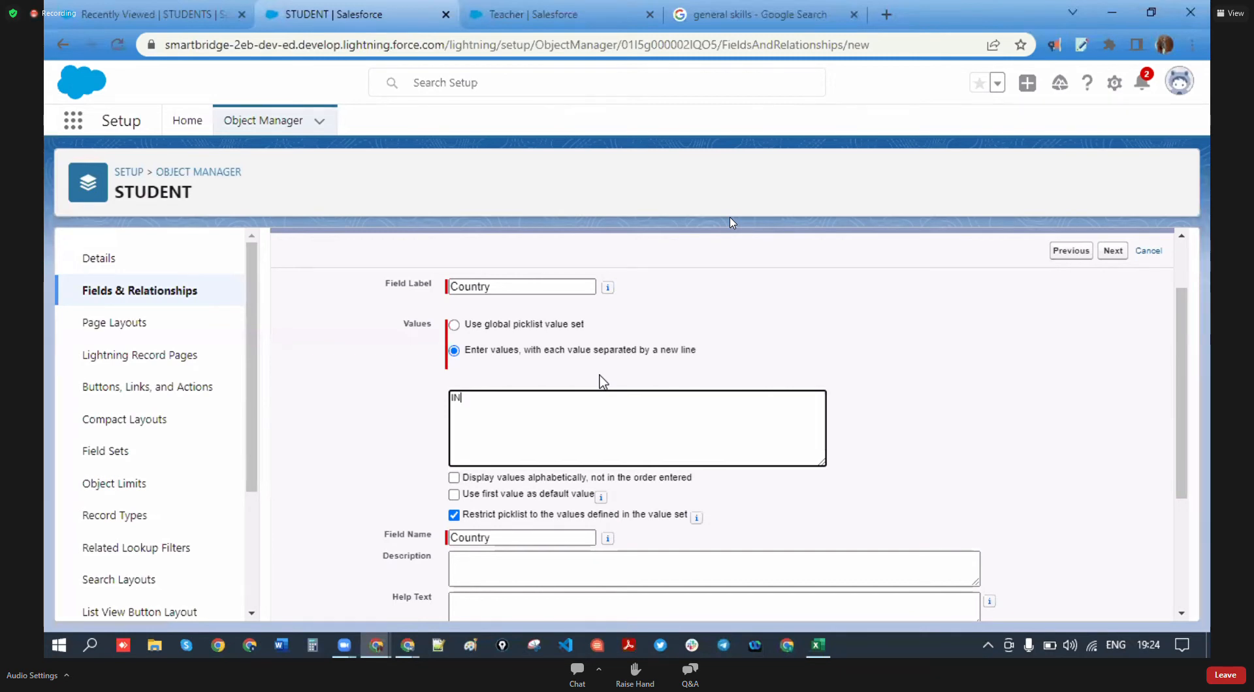
text(duajdia)
key(BackSpace)
key(BackSpace)
key(BackSpace)
key(BackSpace)
text(India )
text(UK)
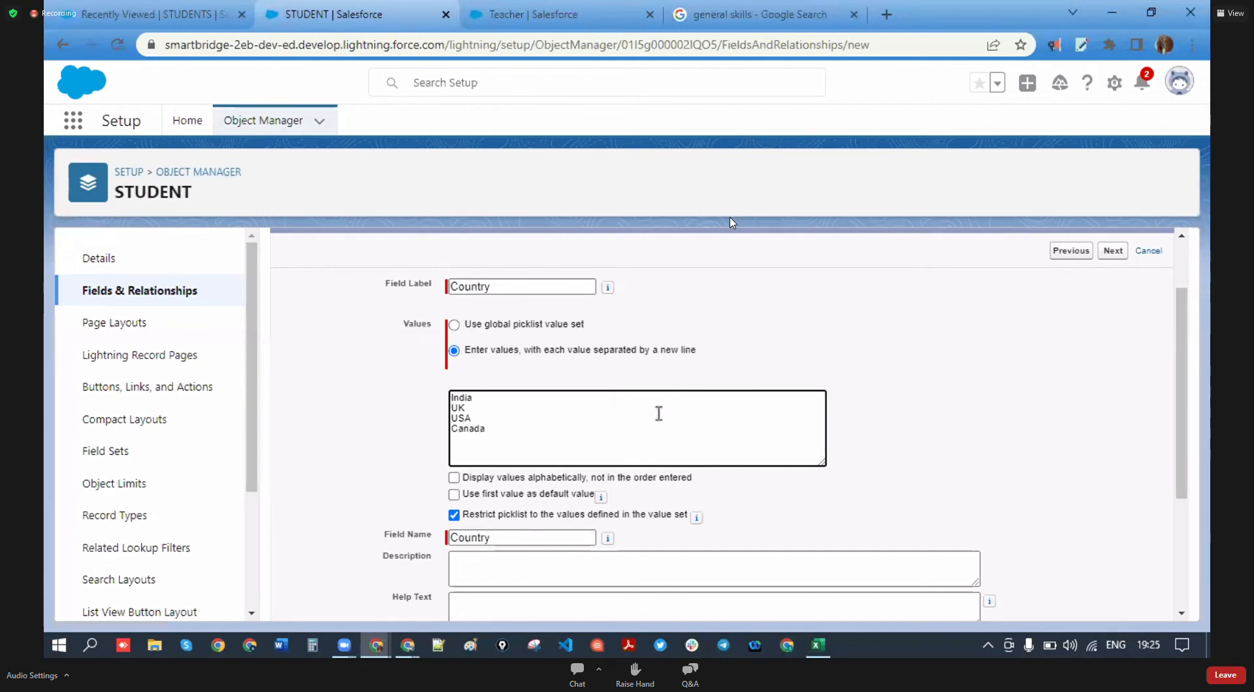
click(910, 439)
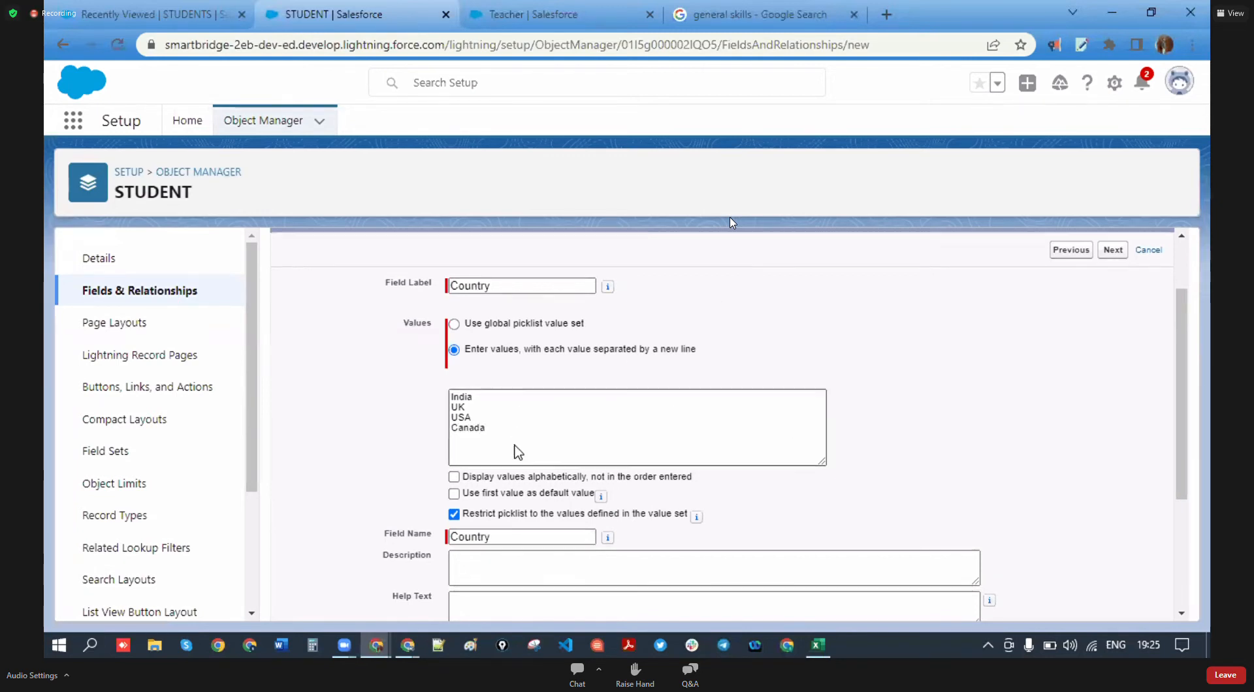
scroll(512, 449, down, 1)
click(497, 343)
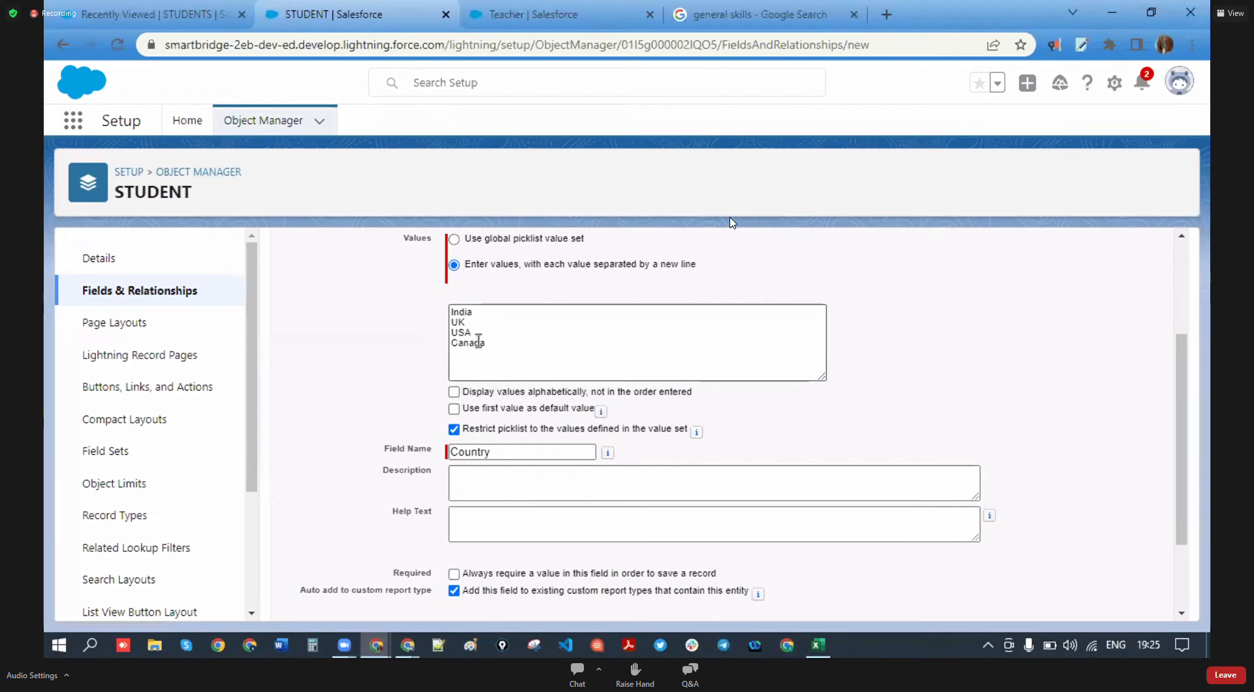
text(Canada)
scroll(497, 359, down, 1)
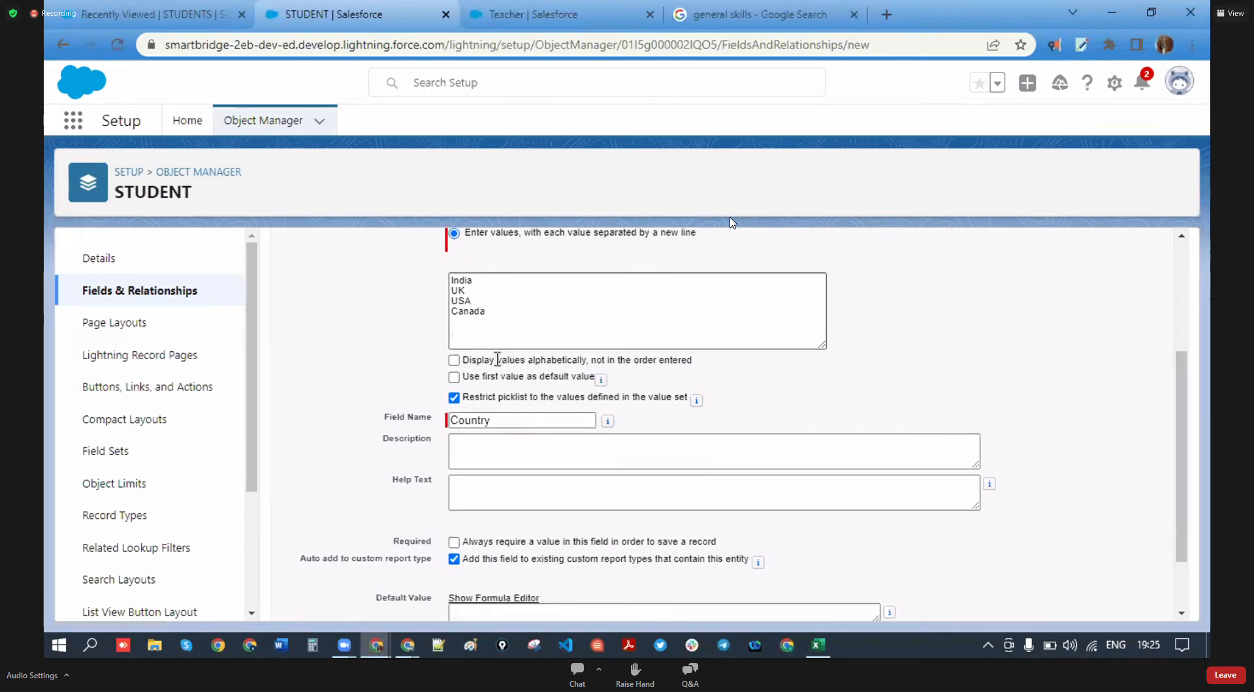
scroll(498, 392, up, 2)
scroll(497, 398, down, 2)
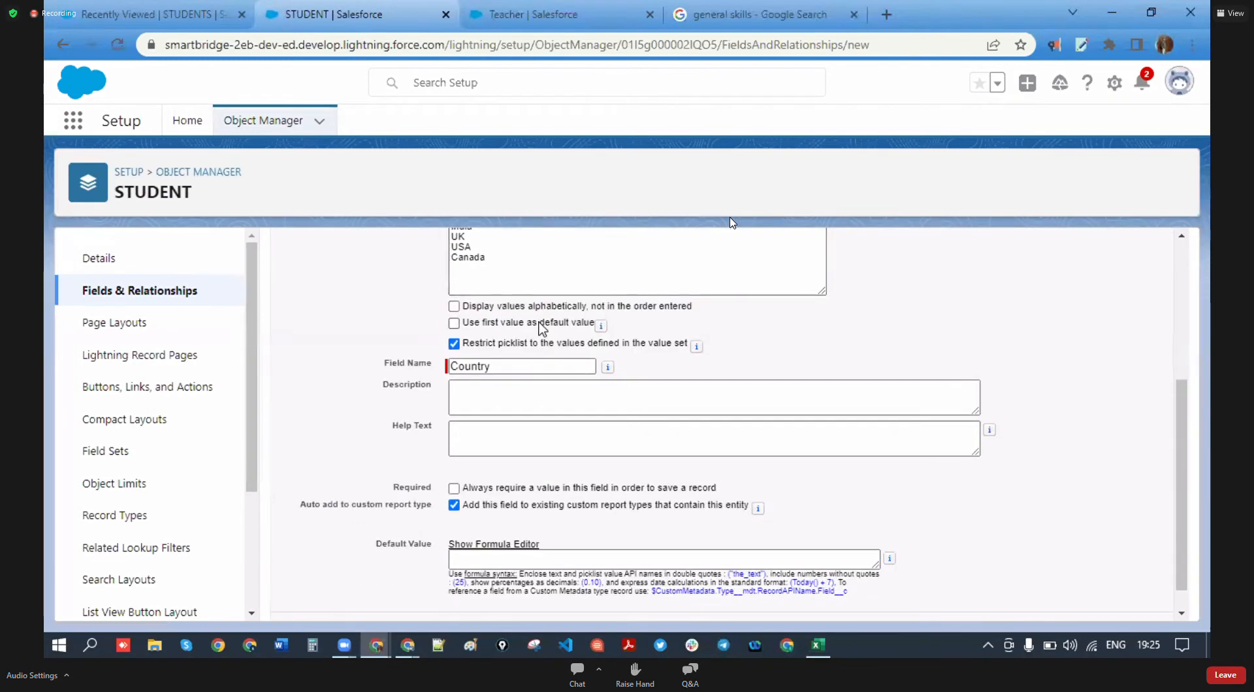
scroll(461, 323, up, 1)
scroll(518, 412, down, 1)
scroll(517, 412, down, 1)
scroll(467, 352, up, 1)
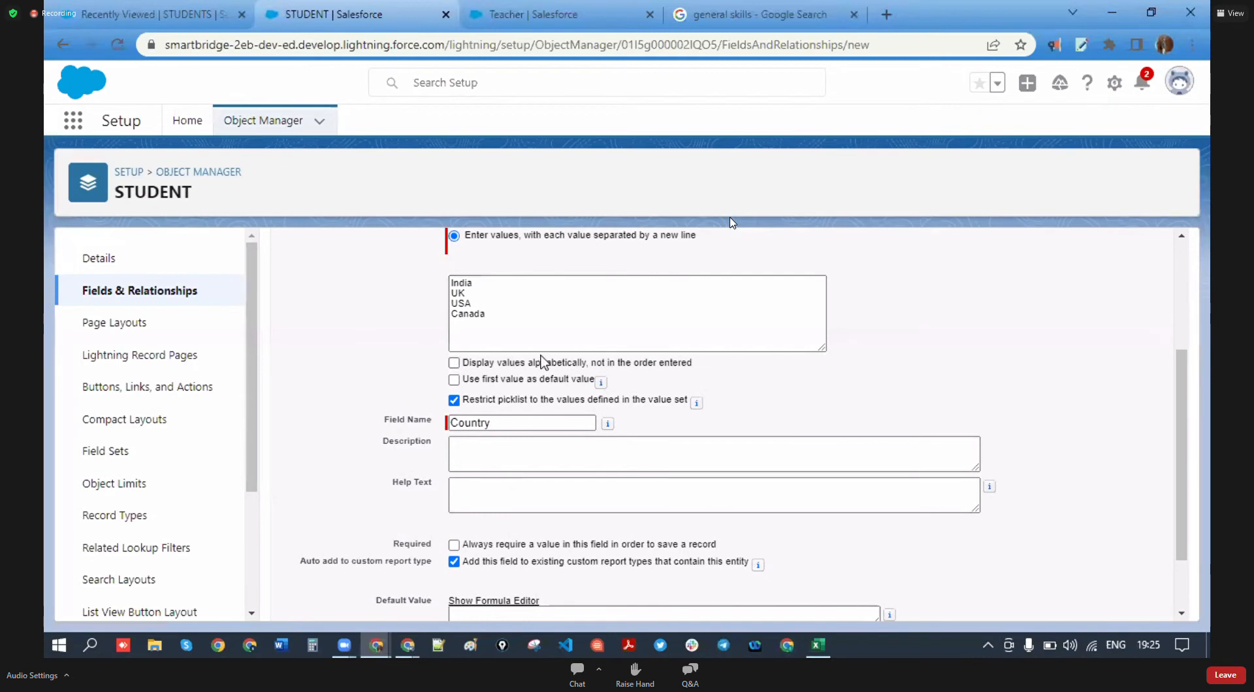
scroll(529, 378, down, 1)
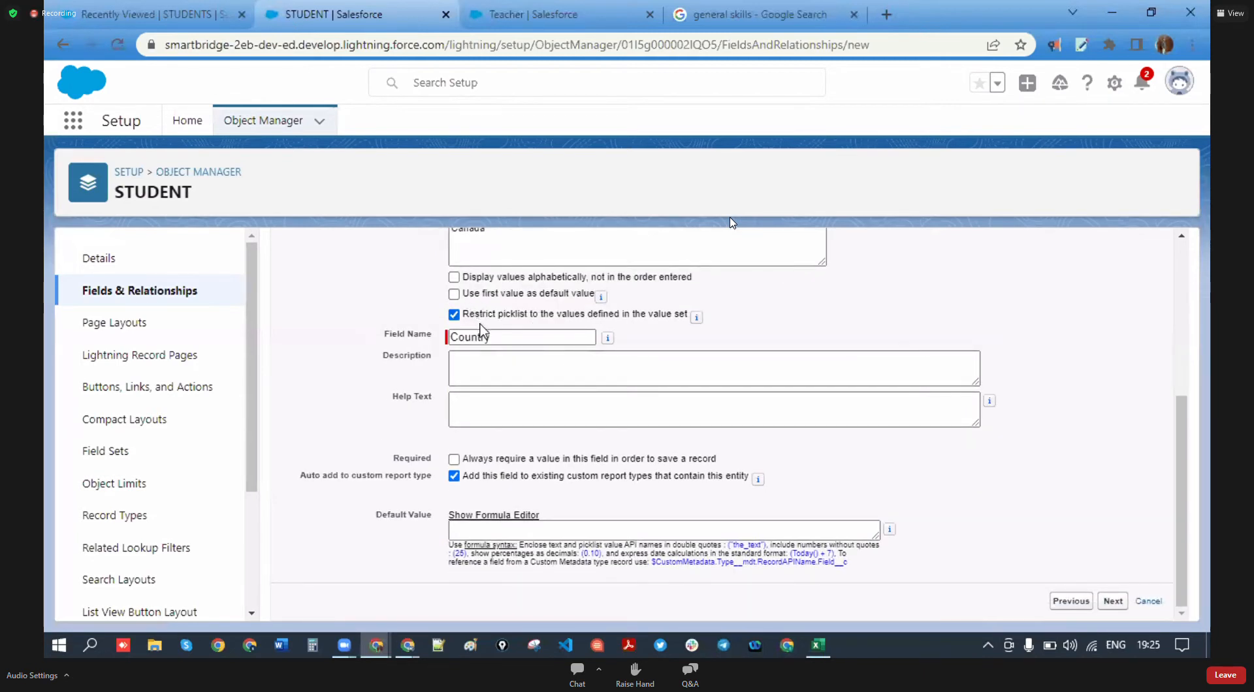
scroll(480, 330, up, 1)
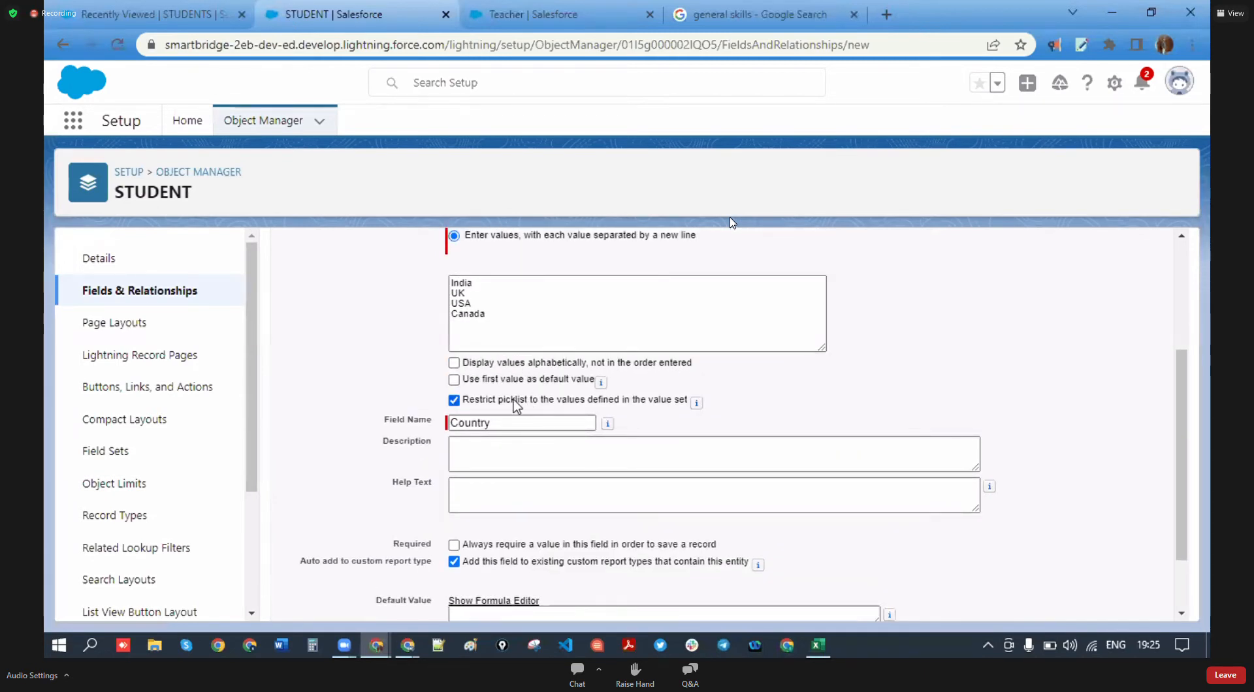
- Uncheck 'Restrict picklist to the values defined' for Country
drag(461, 400, 678, 404)
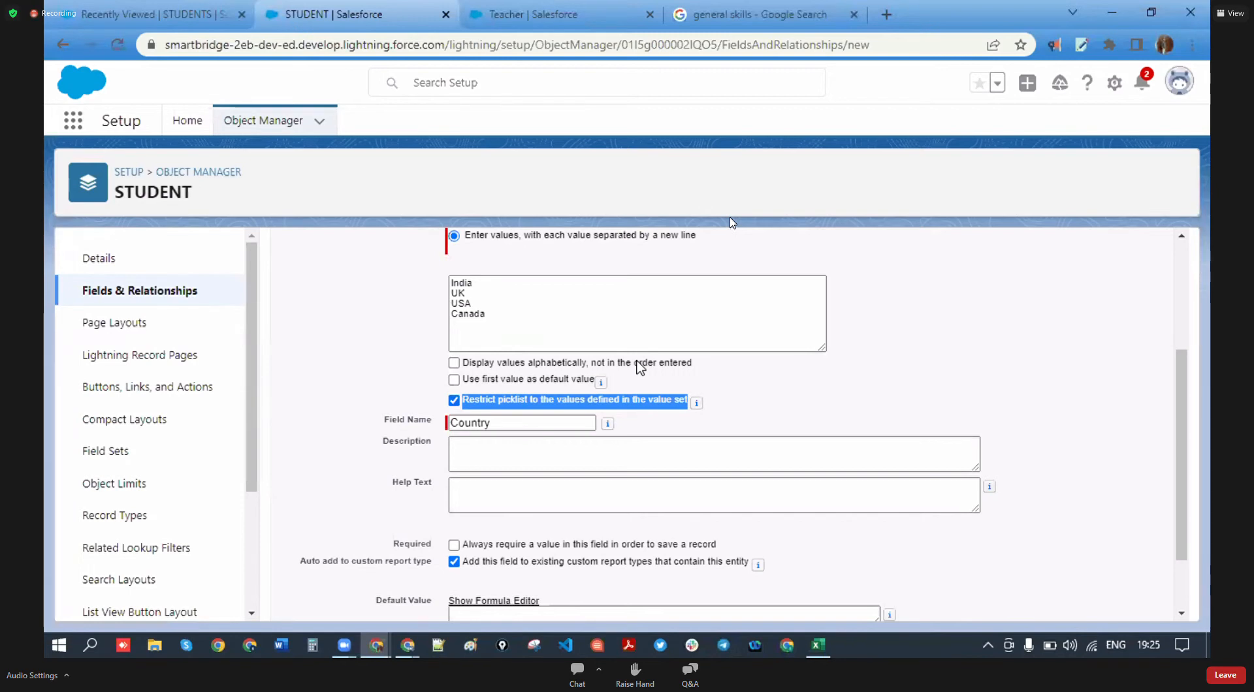
click(454, 400)
drag(486, 315, 457, 265)
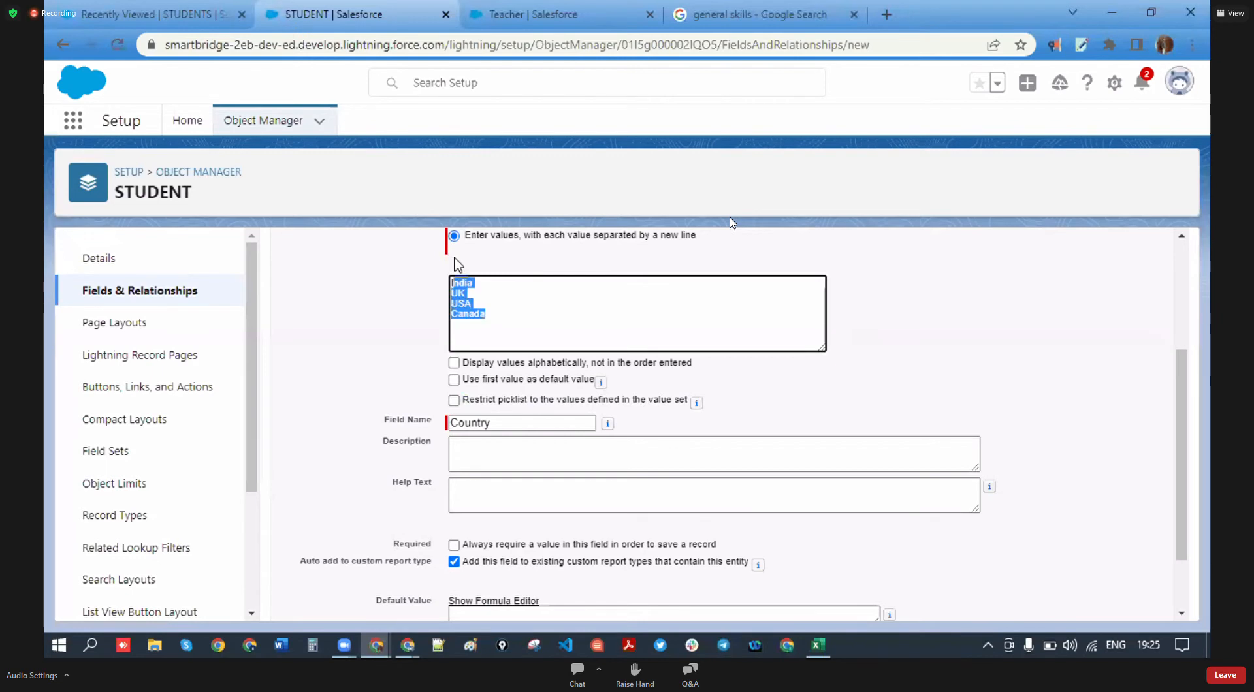
click(591, 317)
scroll(823, 443, down, 3)
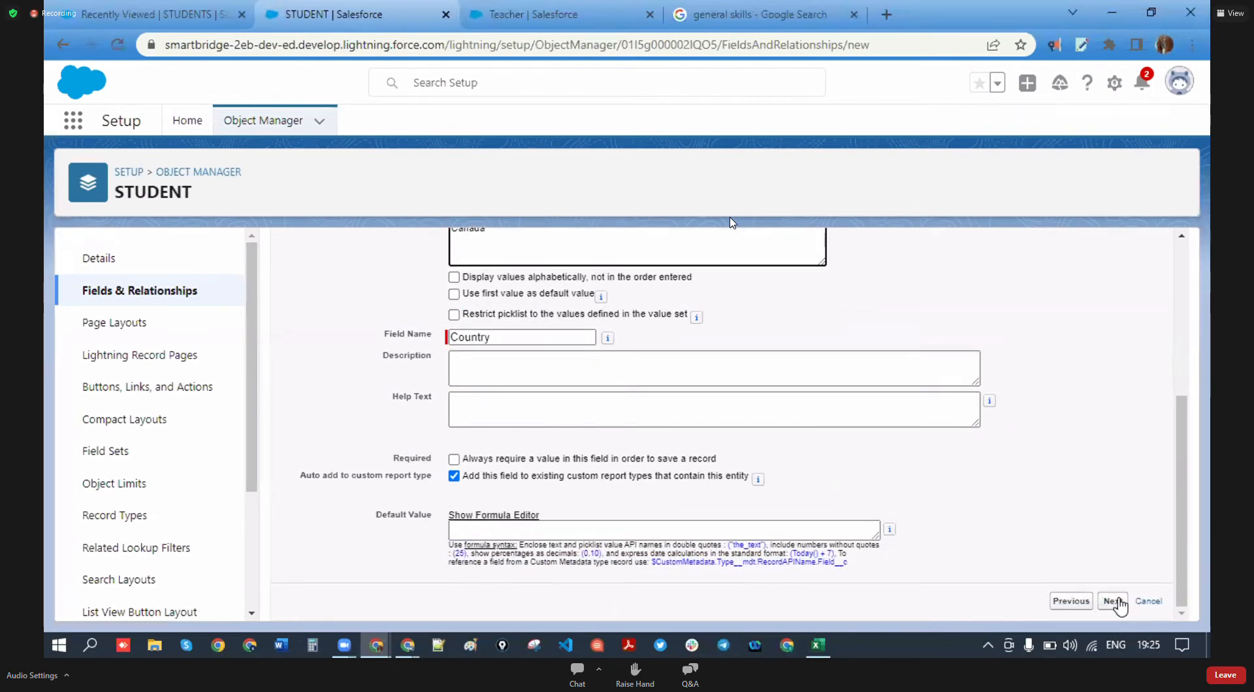
- Save Country onto the STUDENT Layout and start a new field
click(1114, 602)
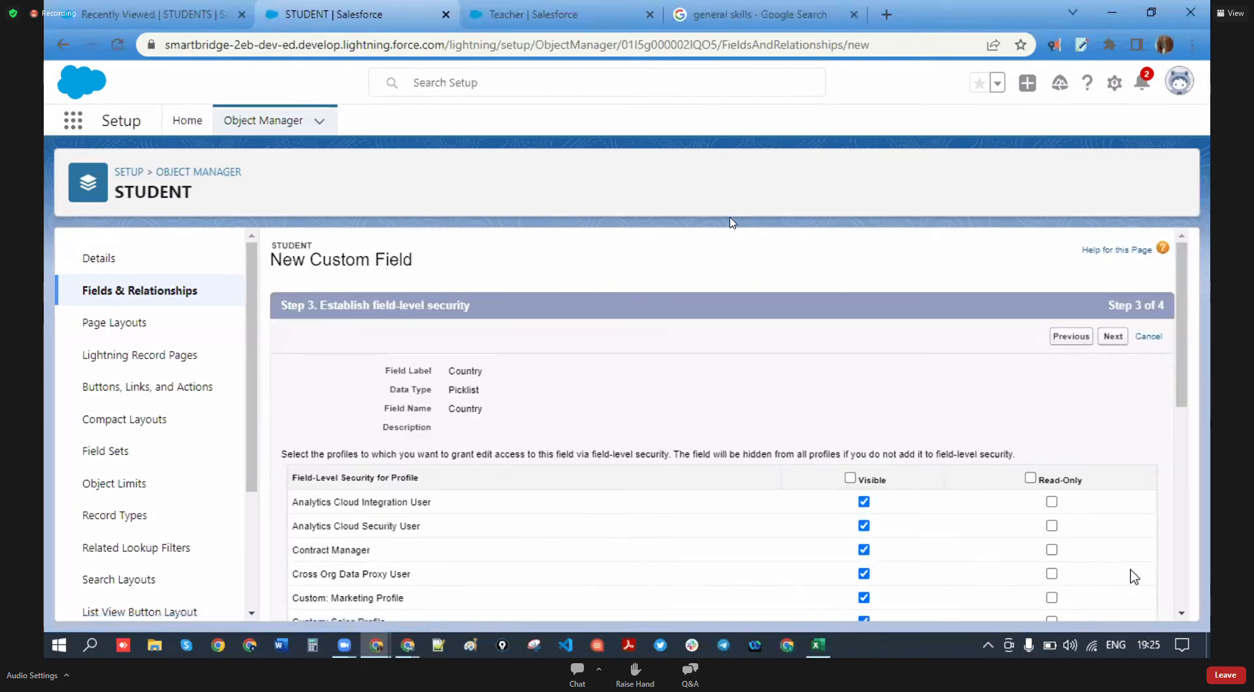
click(1113, 336)
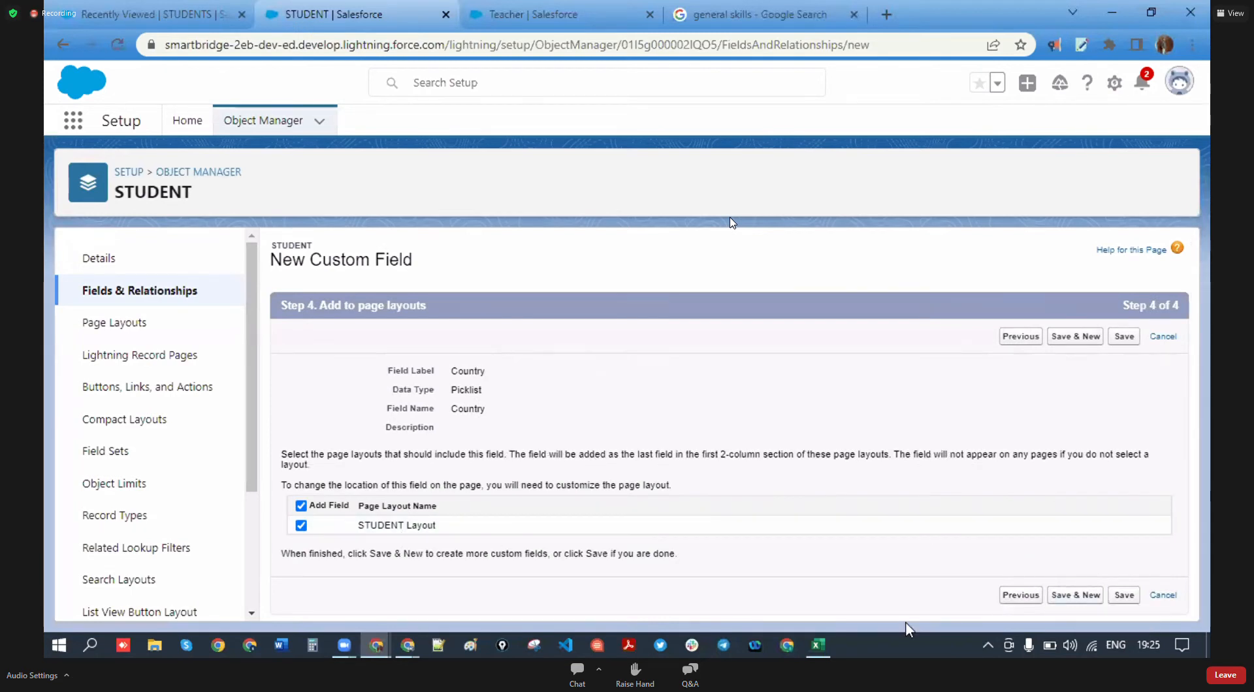
click(1067, 597)
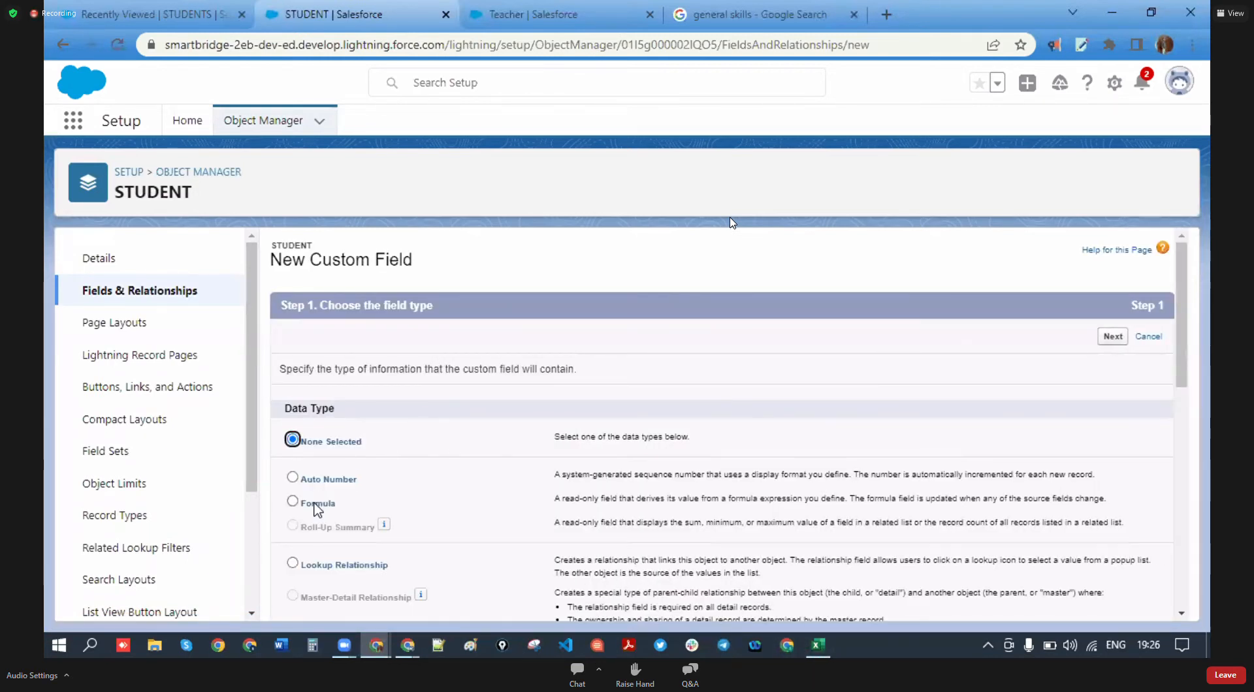
- Start a Picklist field labelled State, set to manually entered values
scroll(318, 510, down, 6)
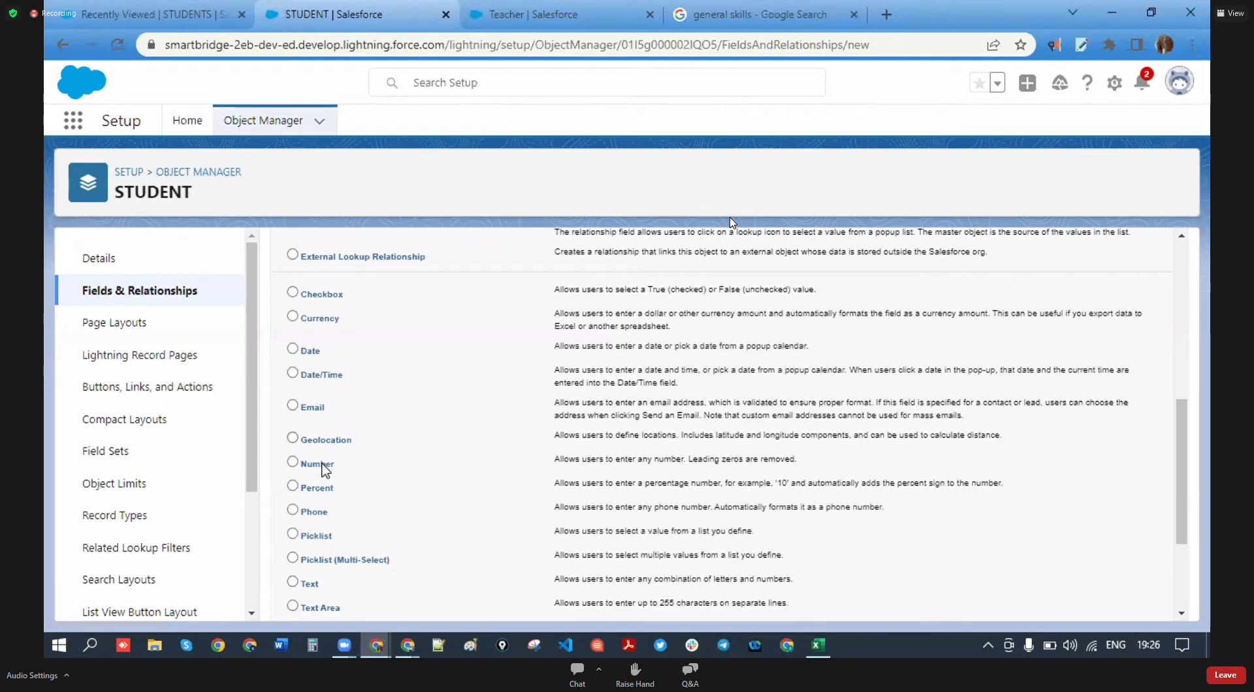
scroll(325, 469, down, 1)
scroll(444, 472, down, 1)
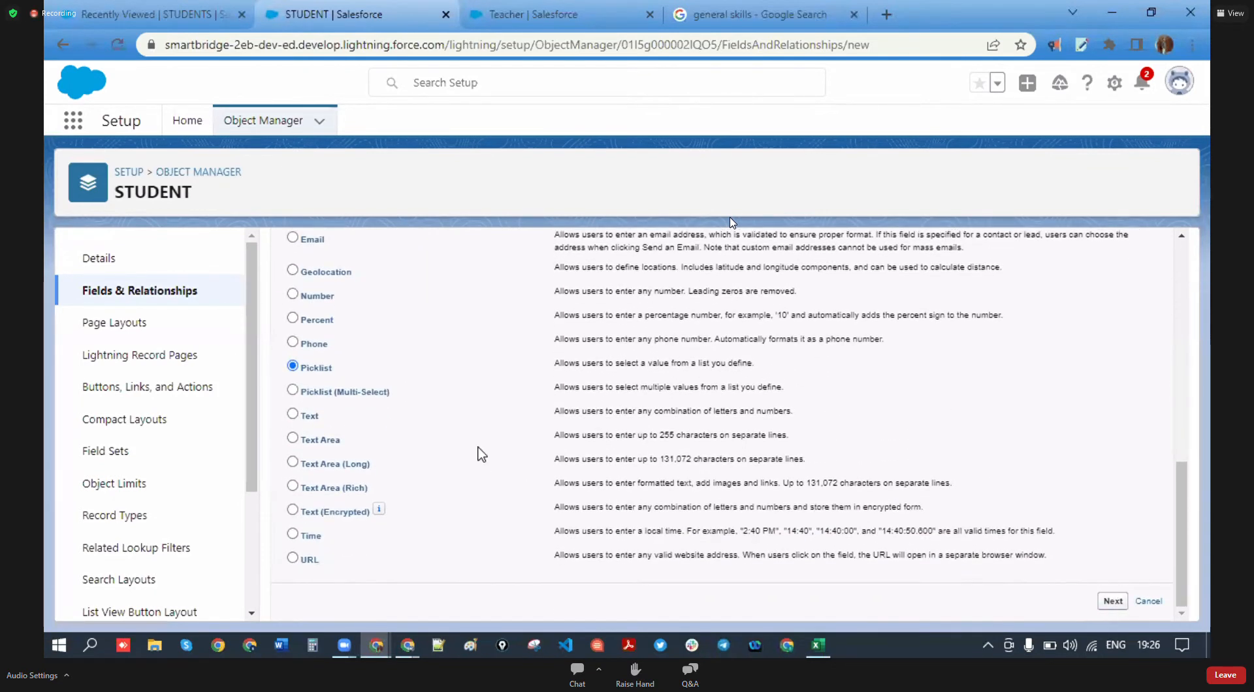
click(492, 372)
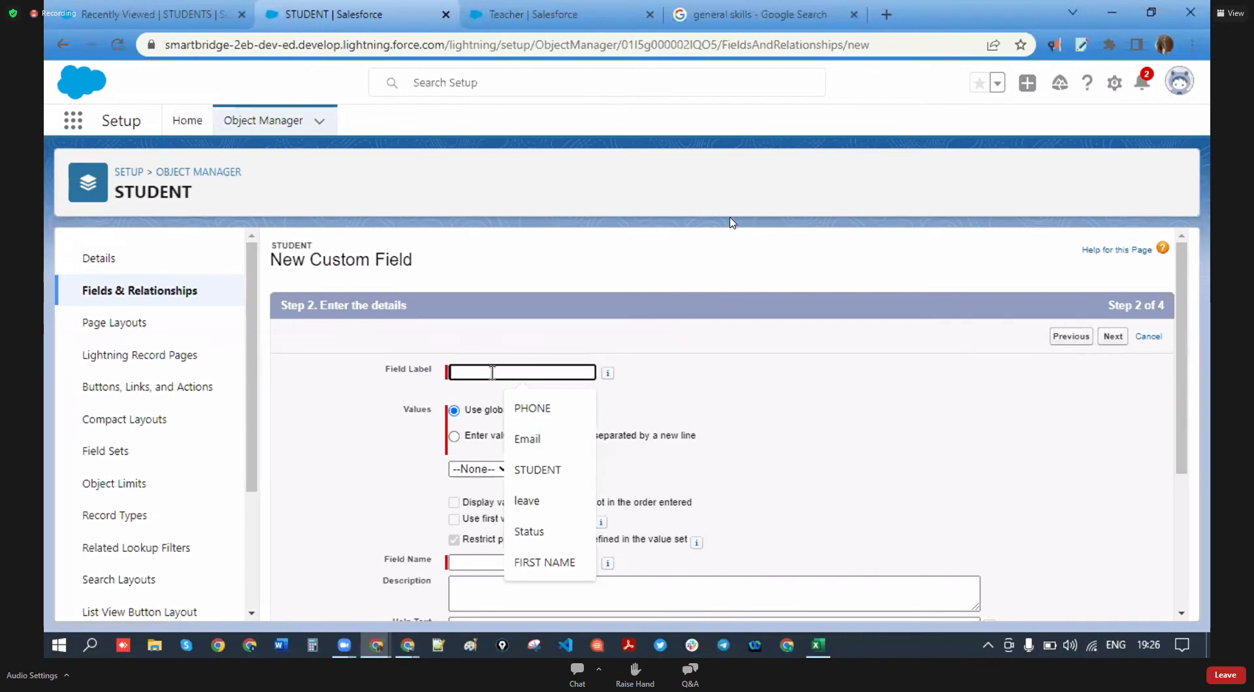
text(State)
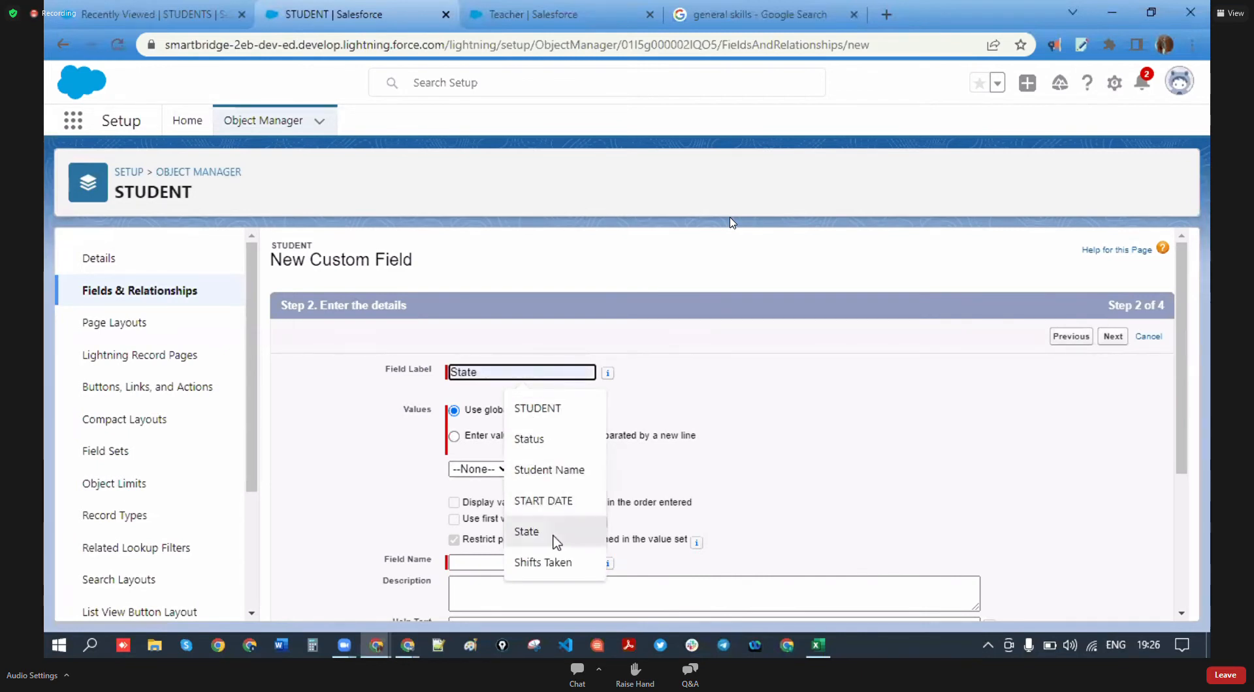
click(555, 542)
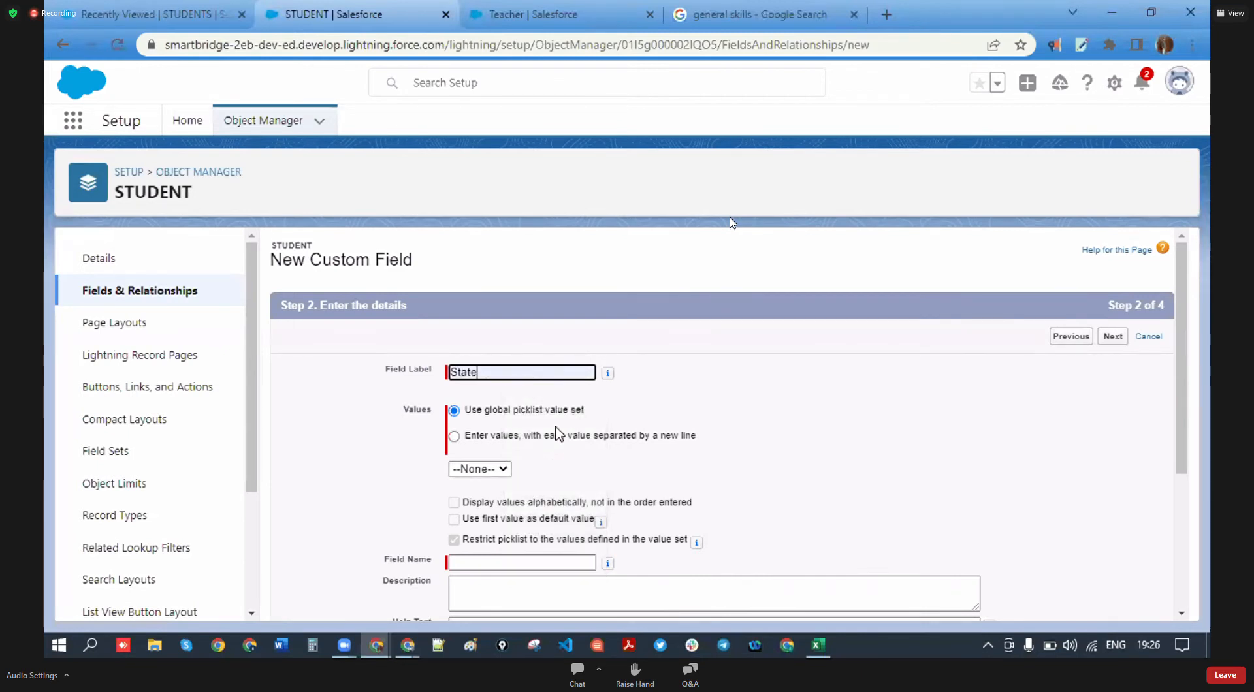
click(454, 437)
click(519, 498)
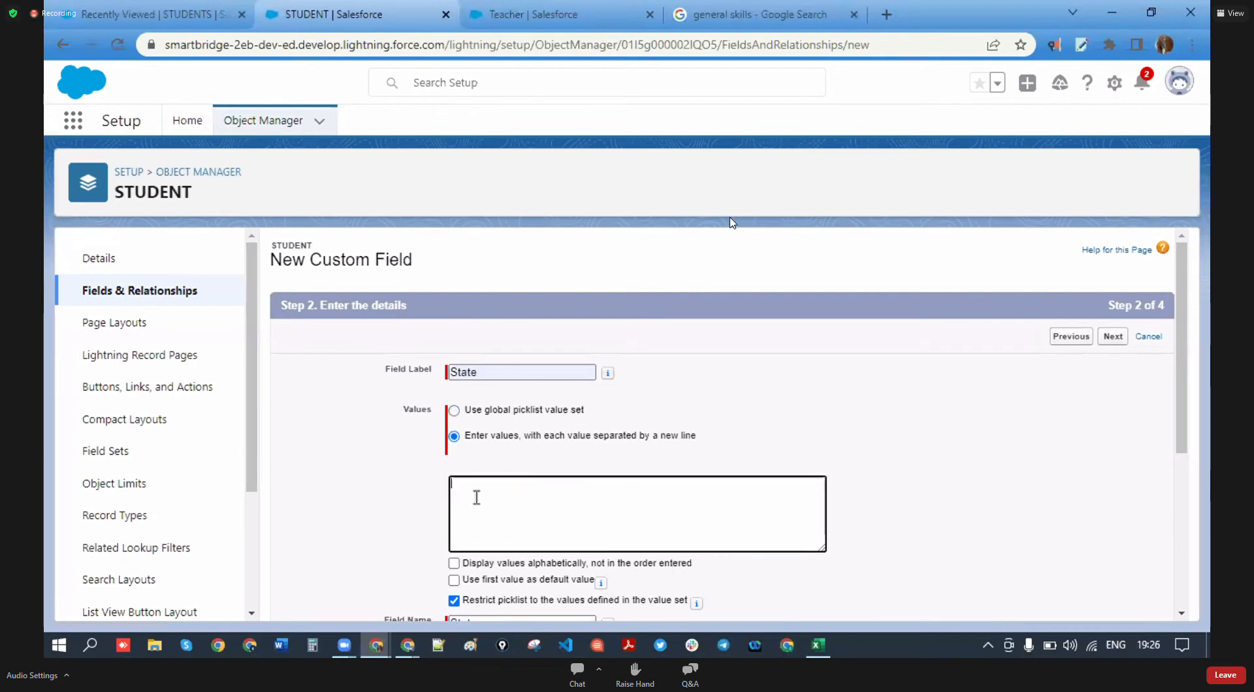
click(887, 16)
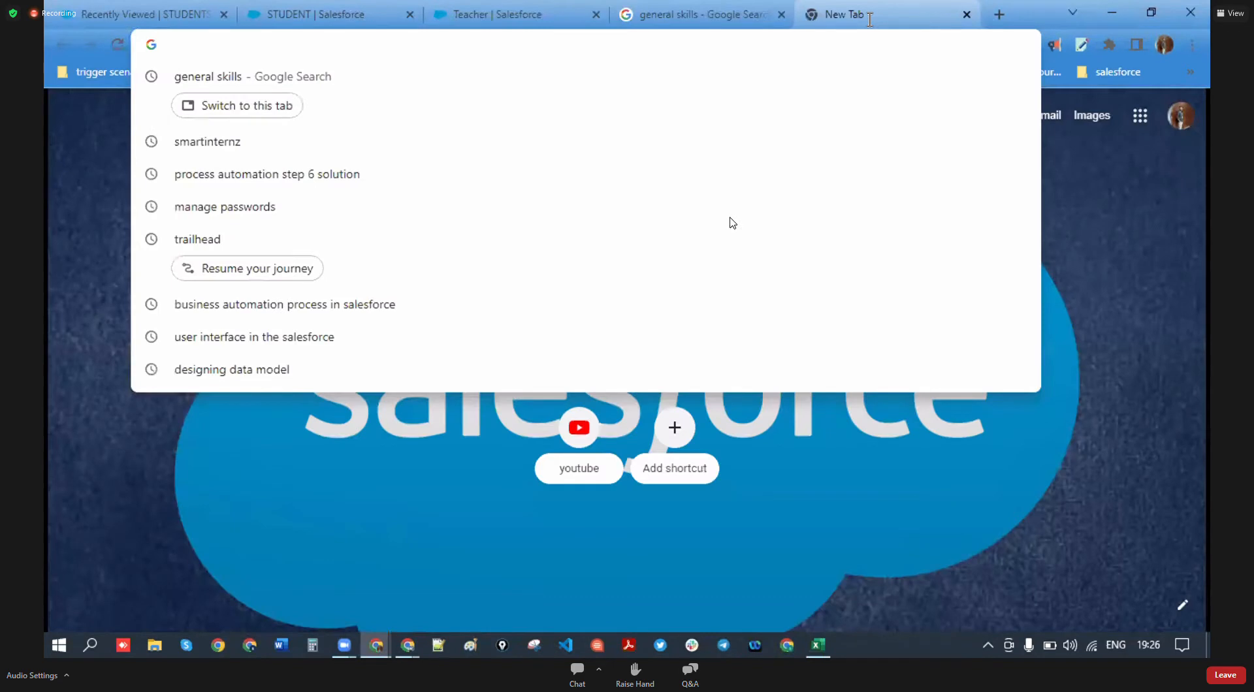
- Search Google for 'india states' and select the States and Union Territories list
text(ind)
key(BackSpace)
key(BackSpace)
key(BackSpace)
click(555, 354)
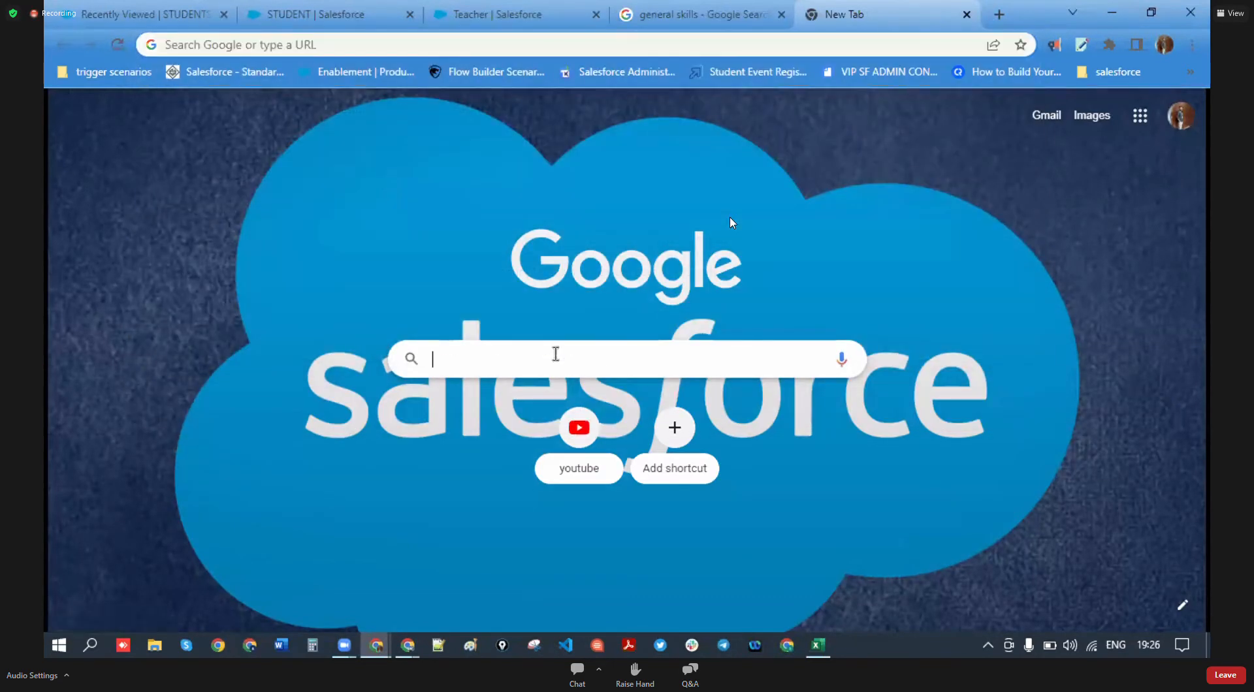
text(in)
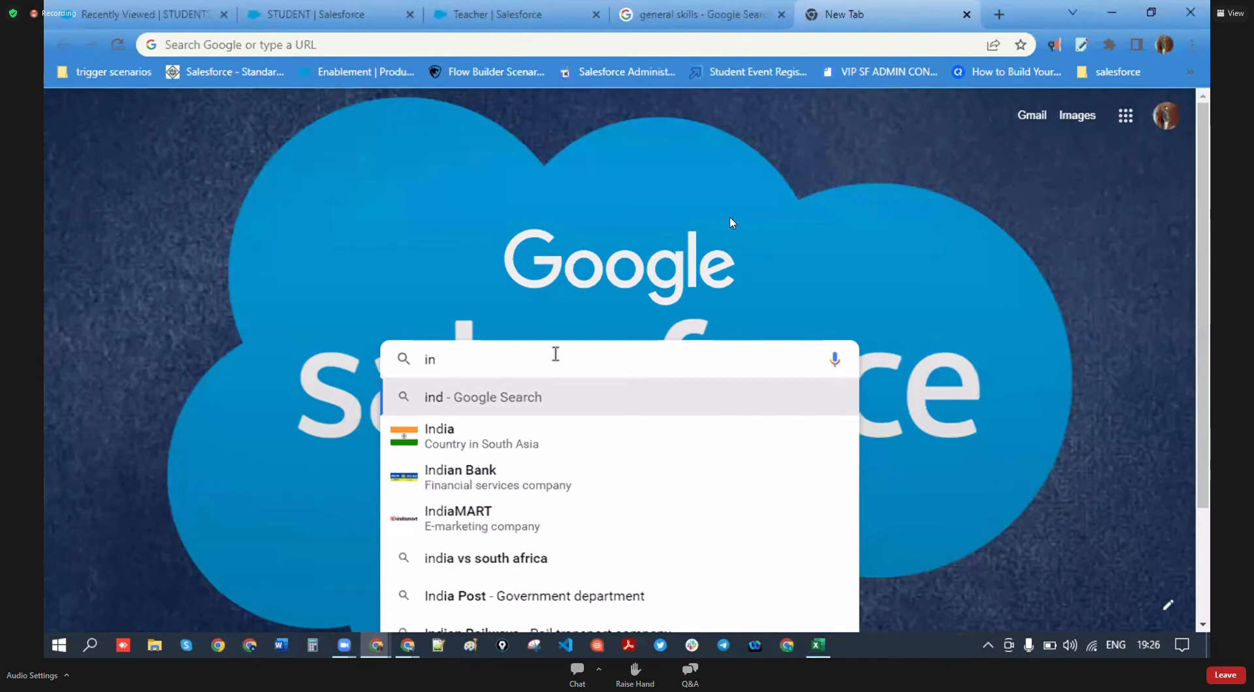
key(BackSpace)
text(india sta)
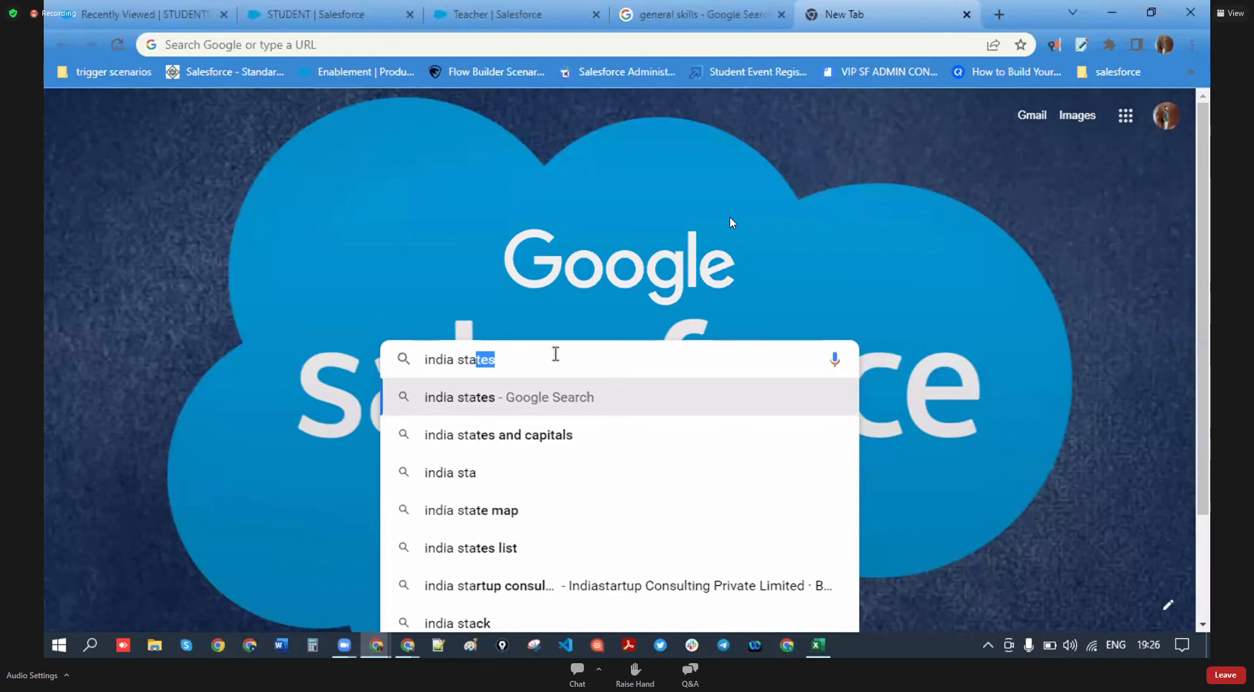
click(468, 400)
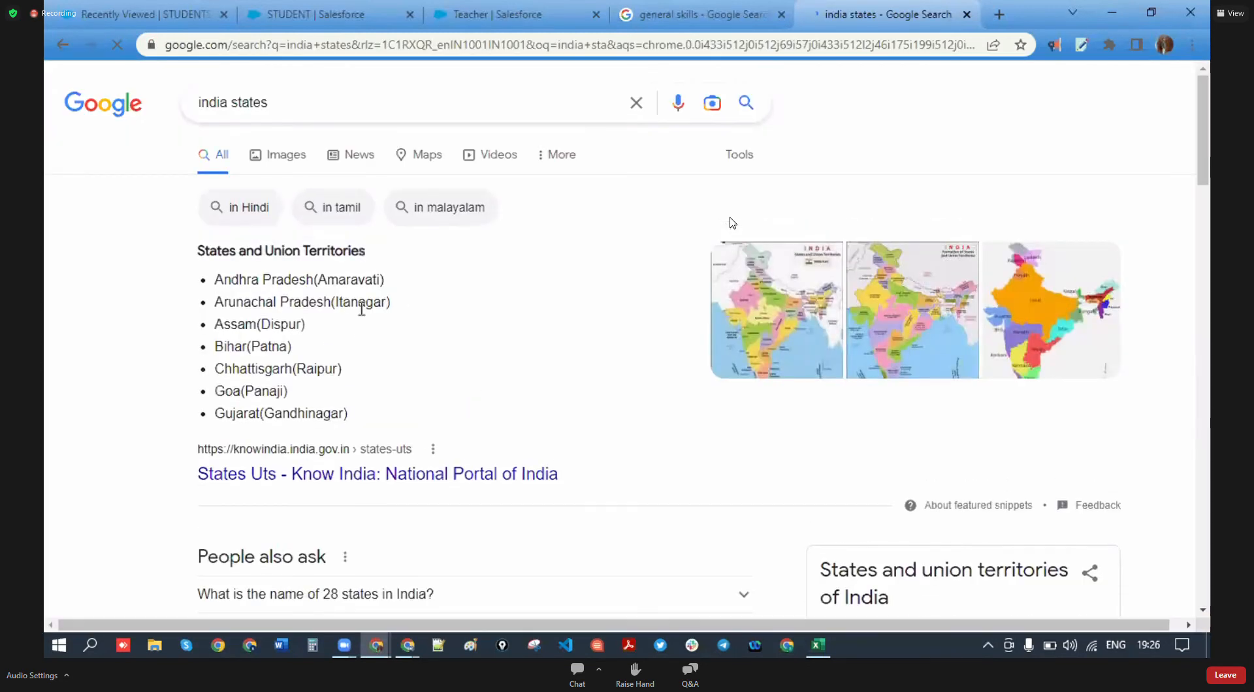
drag(215, 279, 348, 410)
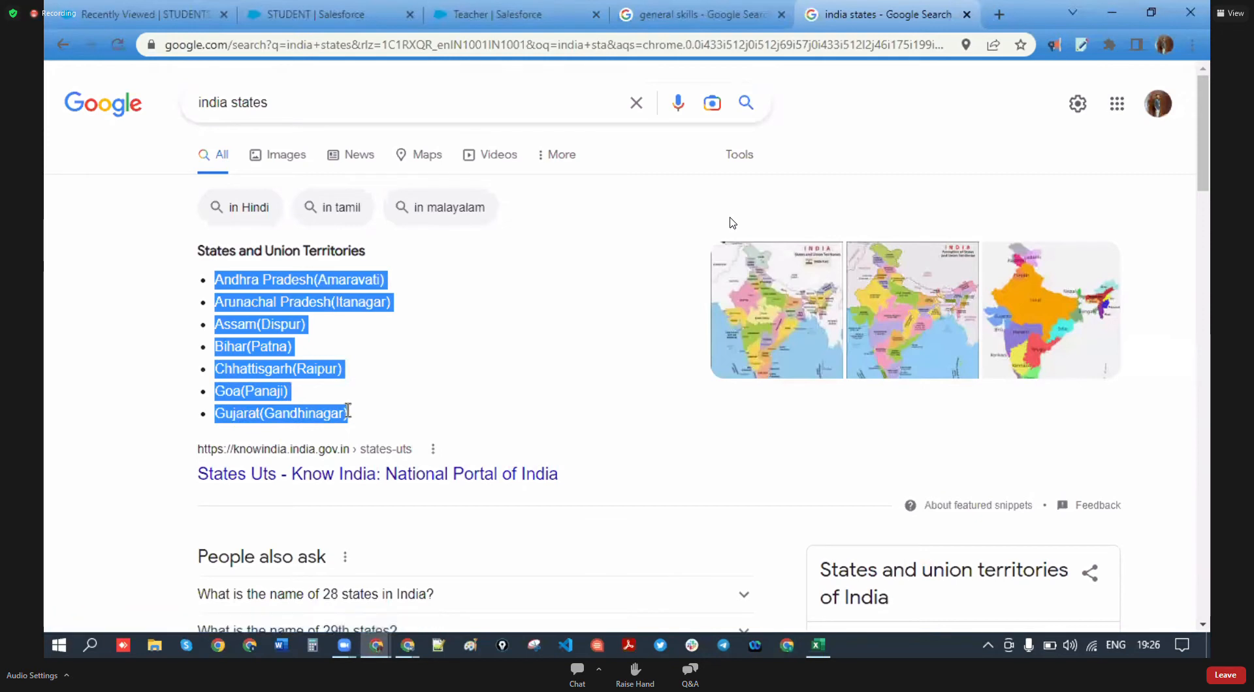
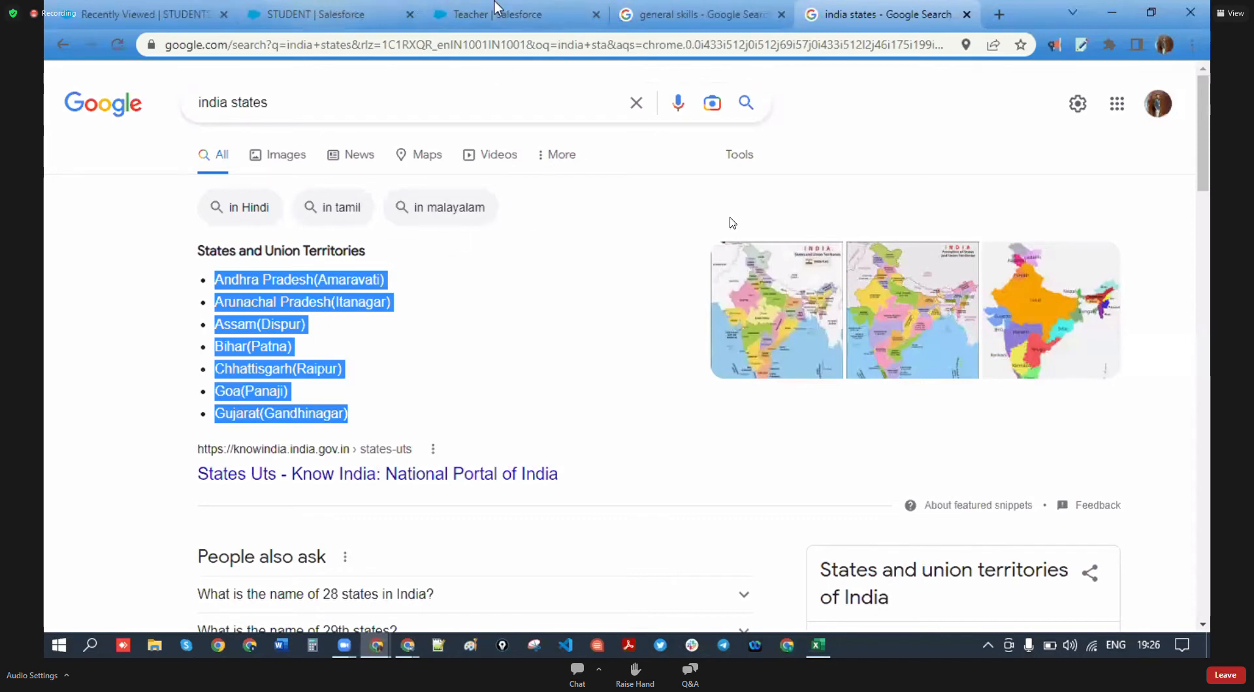
- Leave the Google and Teacher tabs and return to step 2 of STUDENT's new State field
click(690, 16)
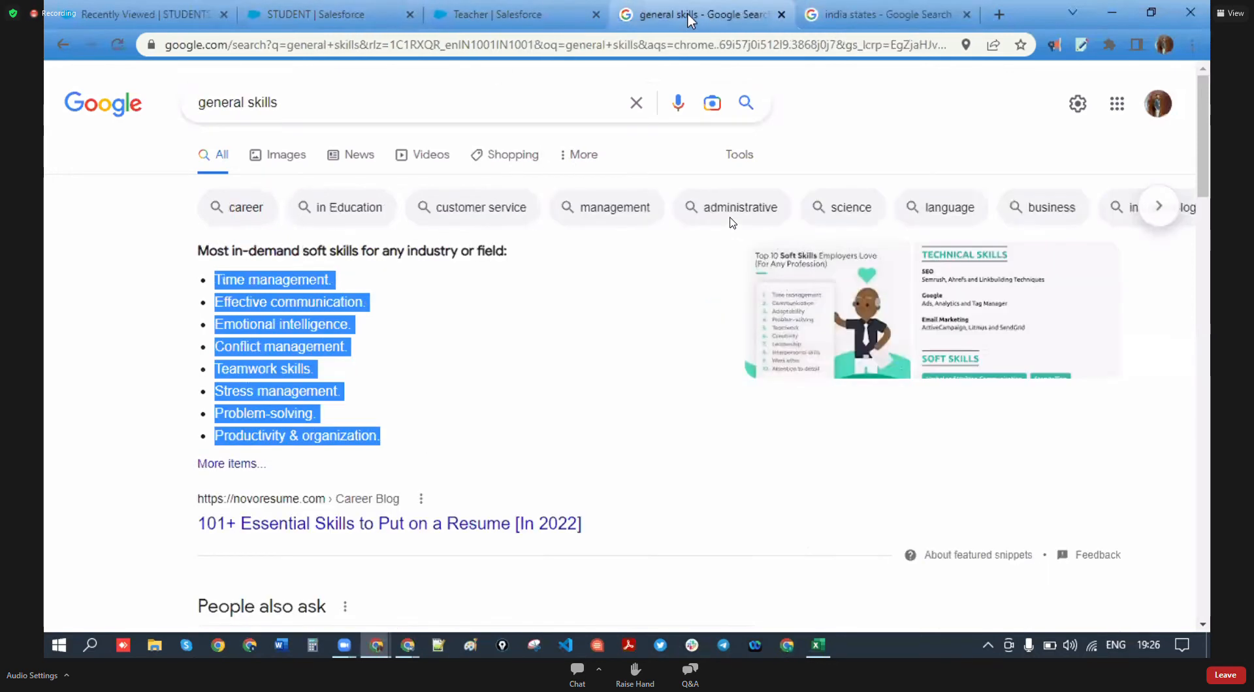
click(506, 14)
click(321, 15)
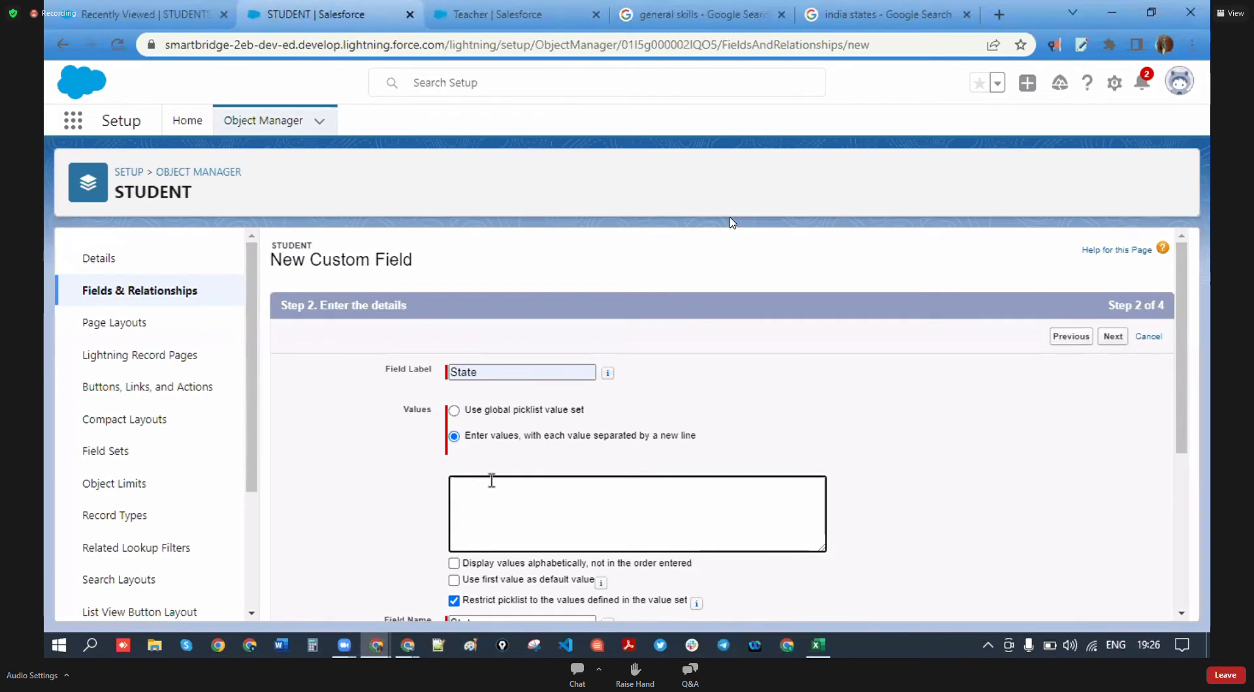
- Paste seven Indian states with capitals as State picklist values, then select 'india' in the Google query
text(Andhra Pradesh(Amaravati) Arunachal Pradesh(Itanagar) Assam(Dispur) Bihar(Patna) Chhattisgarh(Raipur) Goa(Panaji) Gujarat(Gandhinagar))
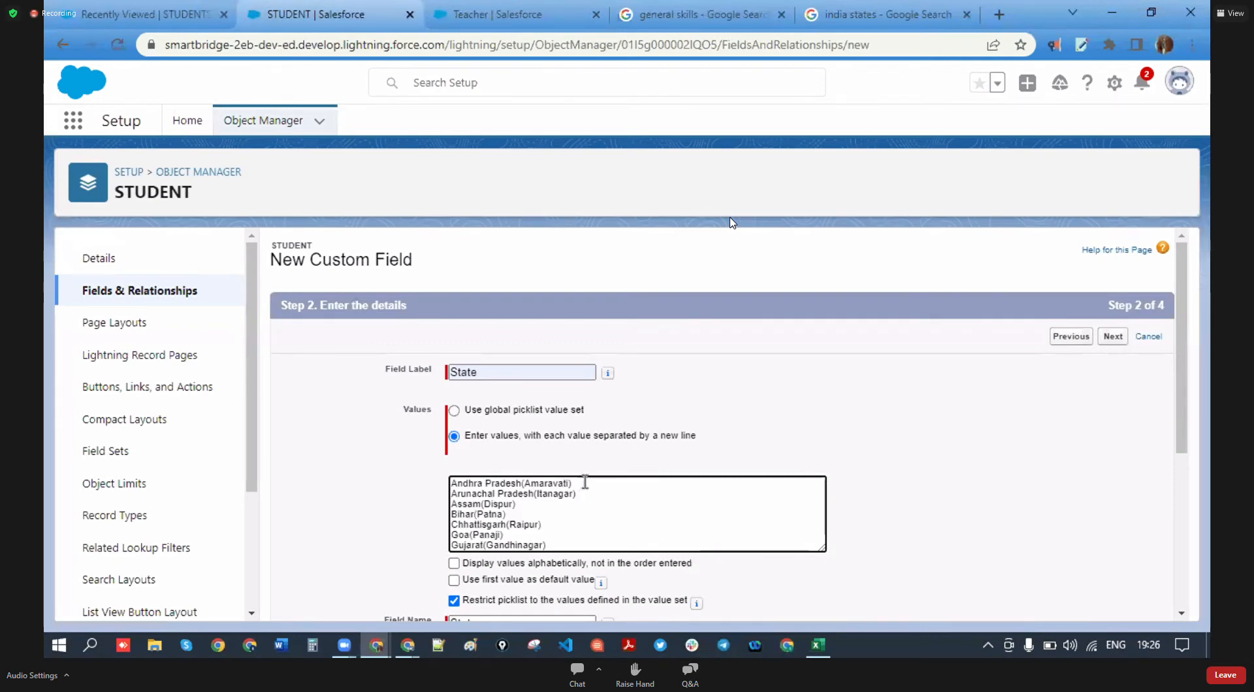
key(Return)
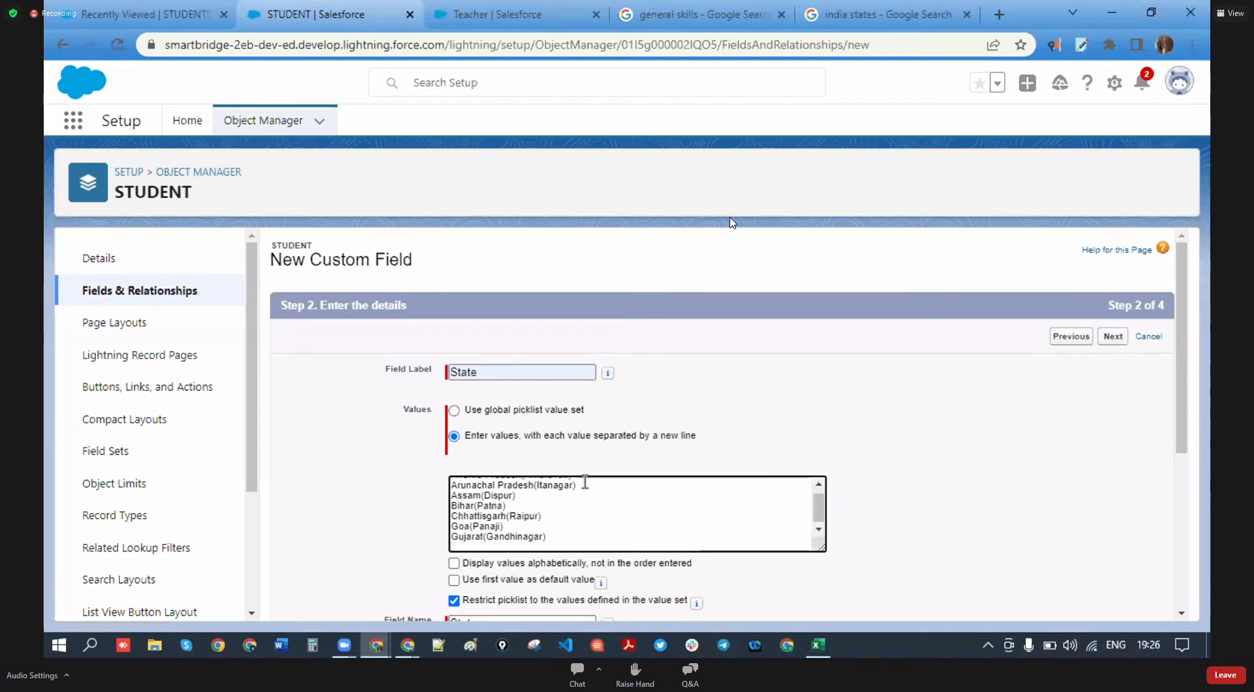
click(829, 14)
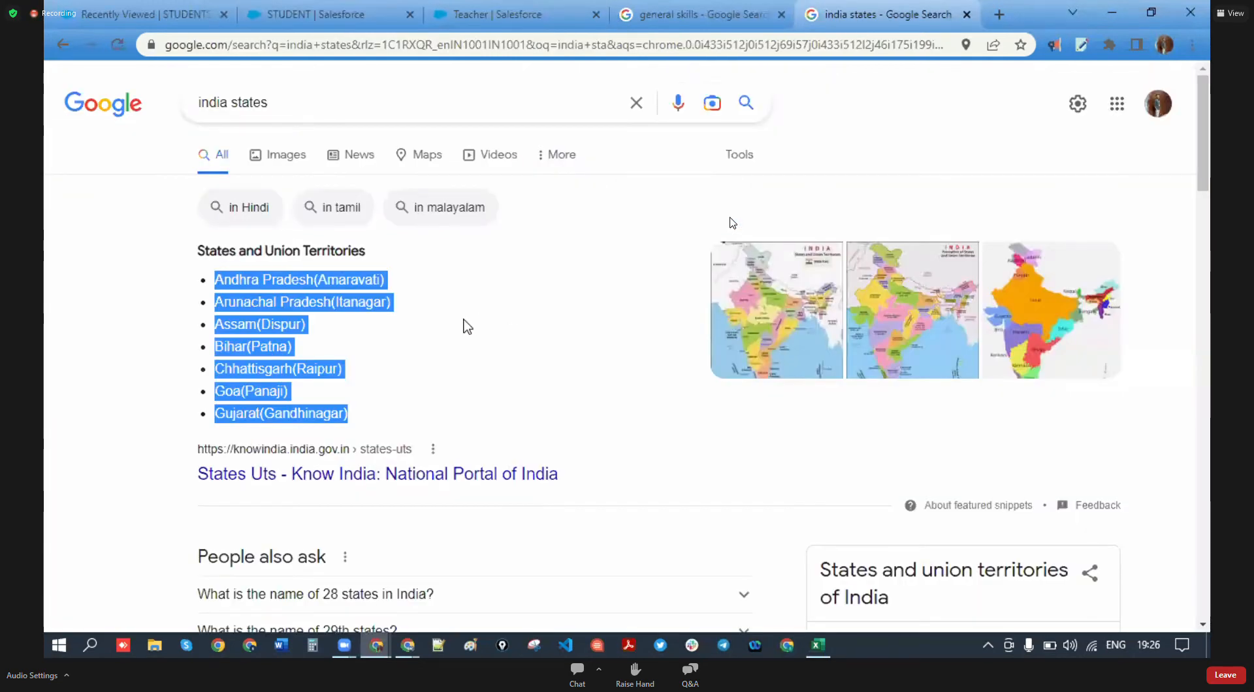
drag(227, 107, 208, 107)
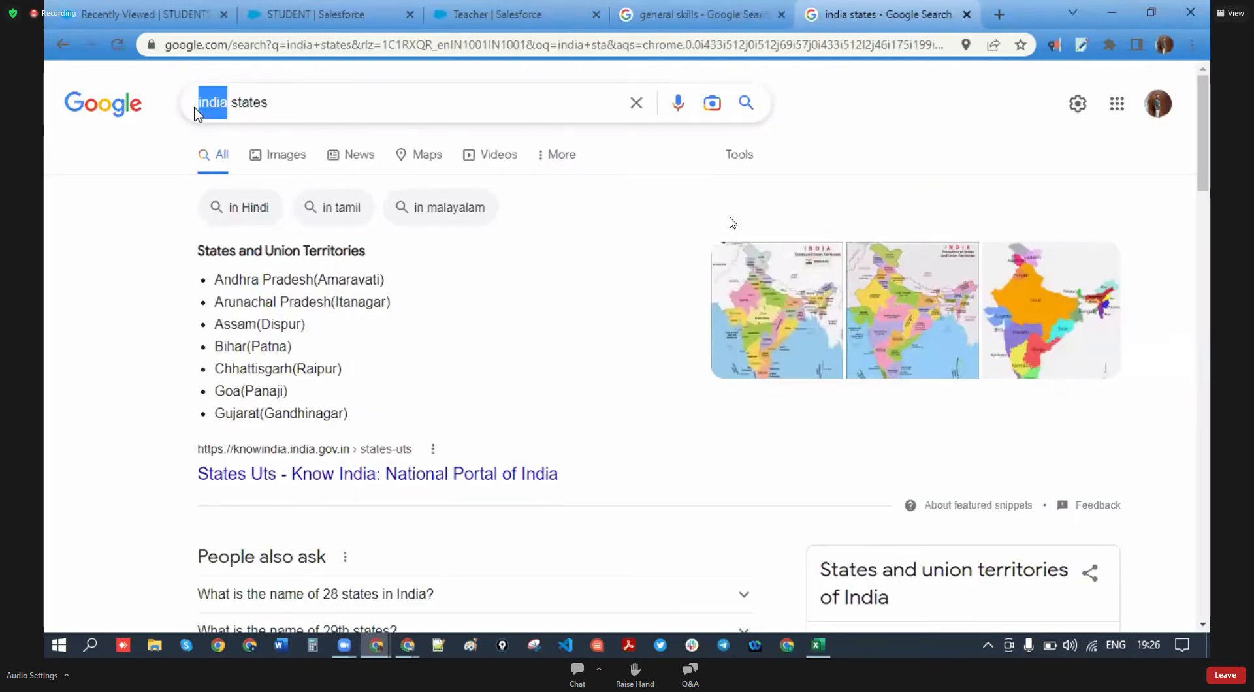
- Search 'usa states' and open Wikipedia's list of US states and territories
text(usa)
key(Return)
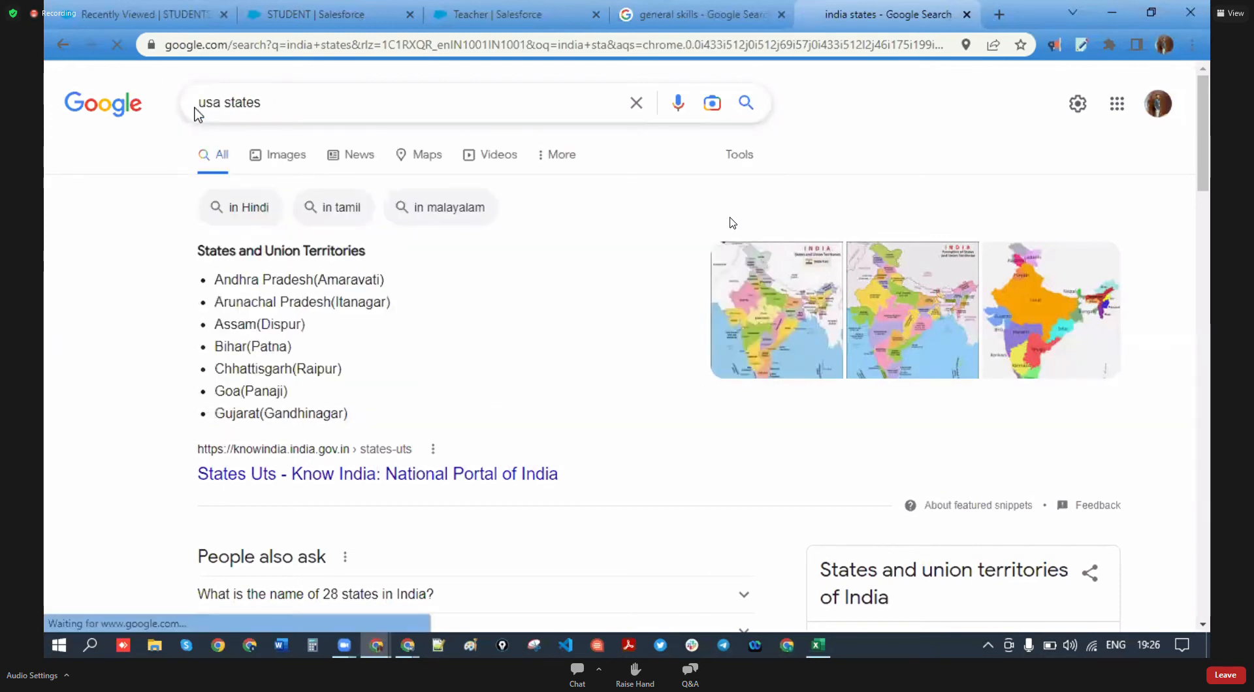
scroll(313, 395, down, 1)
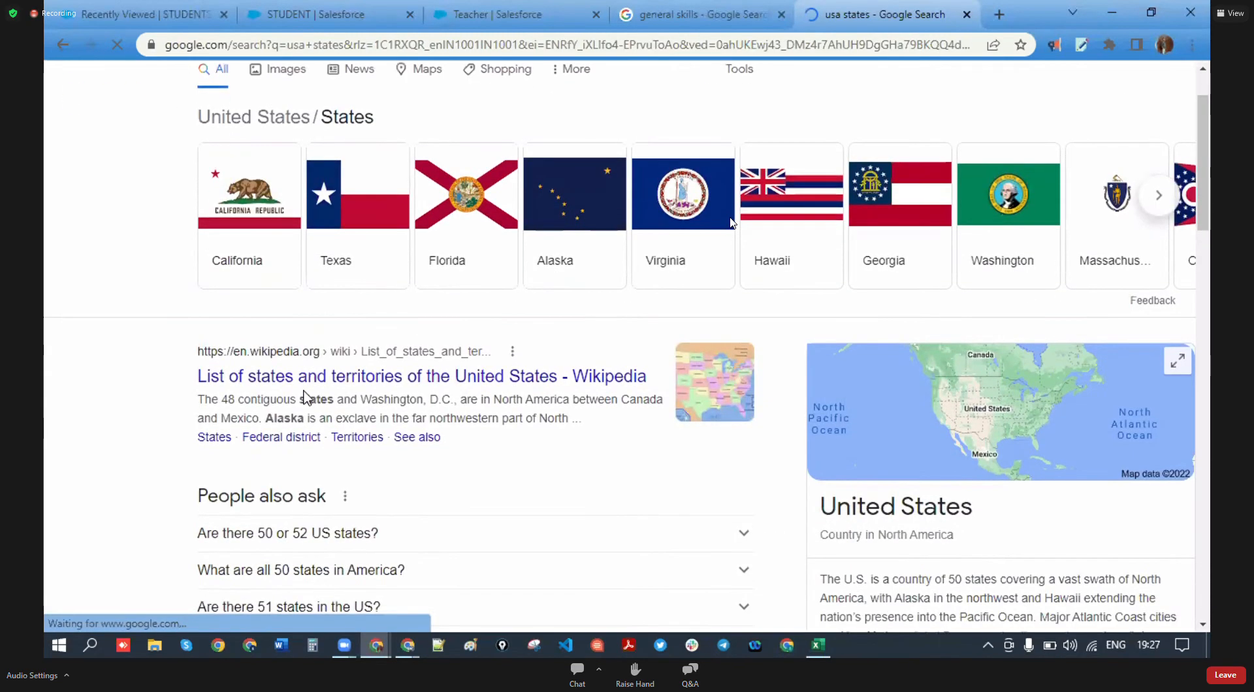
scroll(304, 396, down, 4)
scroll(326, 388, down, 4)
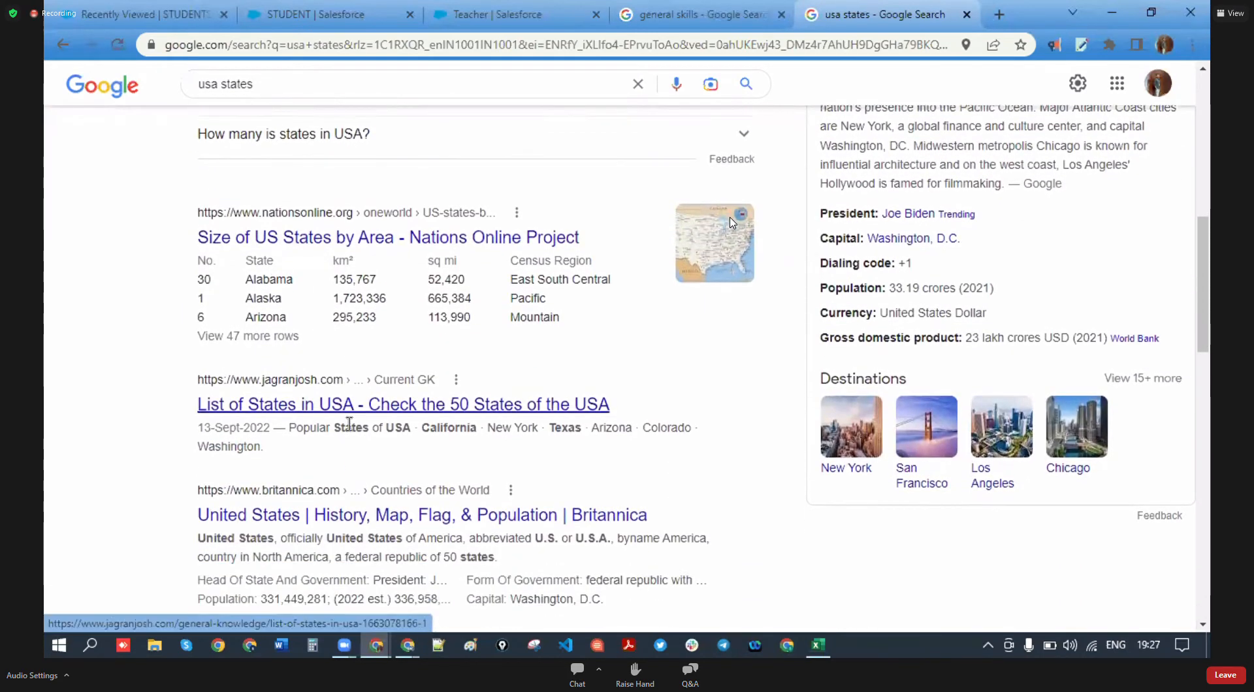
scroll(355, 448, up, 10)
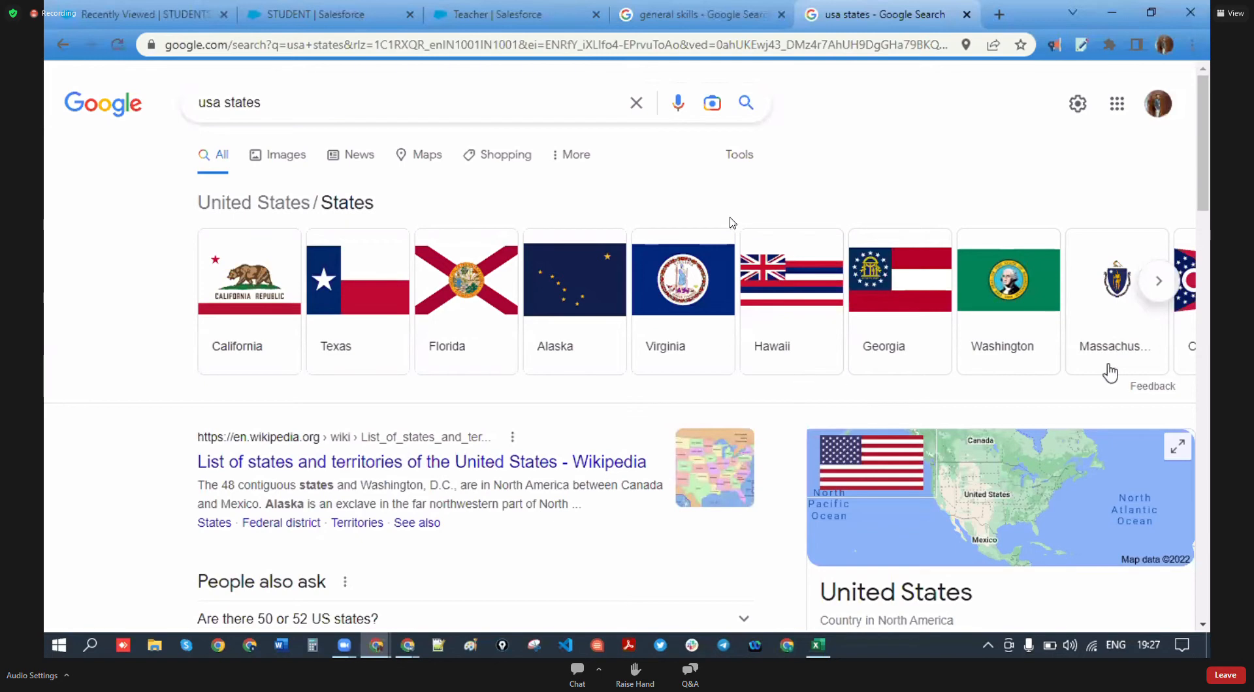
scroll(397, 363, down, 2)
click(356, 379)
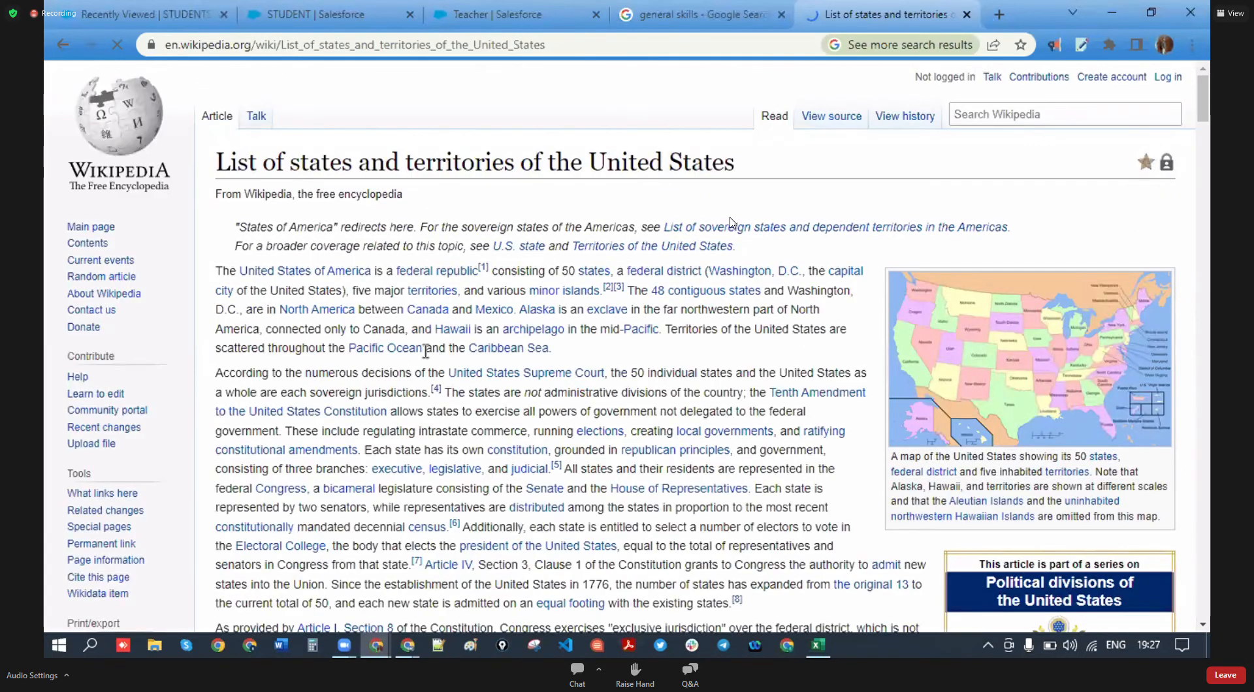
- Copy California from the Wikipedia states table and bring it to the State picklist values
scroll(731, 223, down, 10)
scroll(732, 222, up, 6)
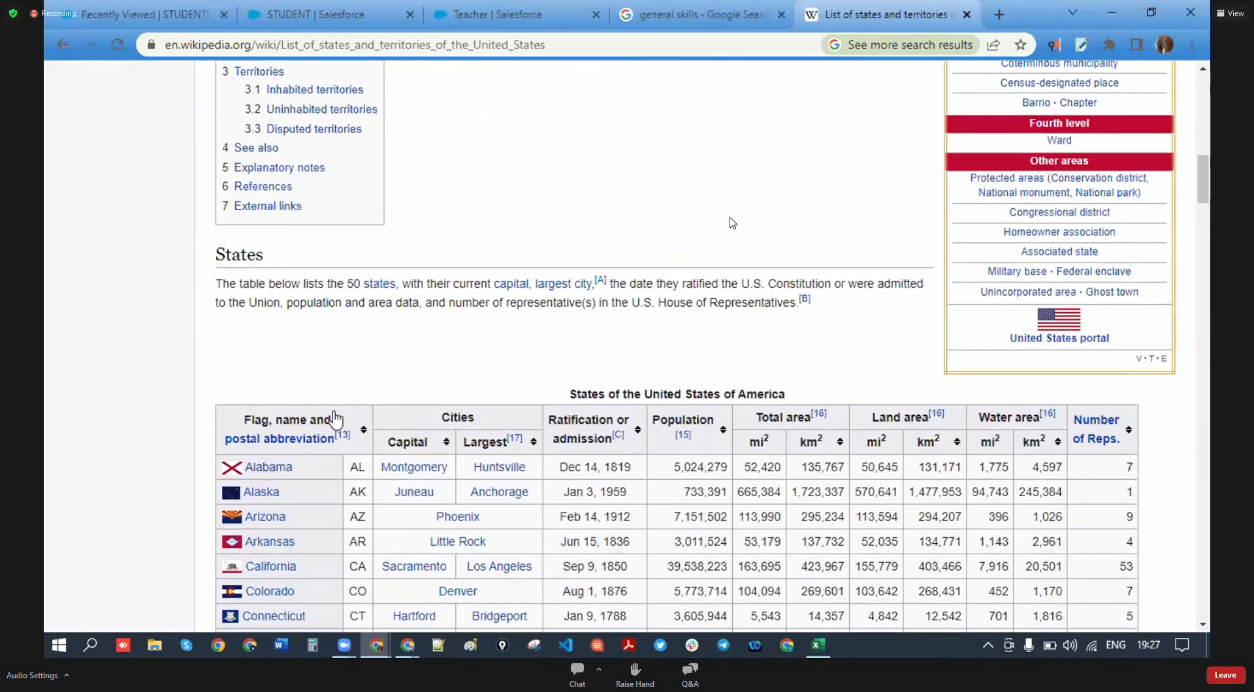
scroll(731, 223, down, 7)
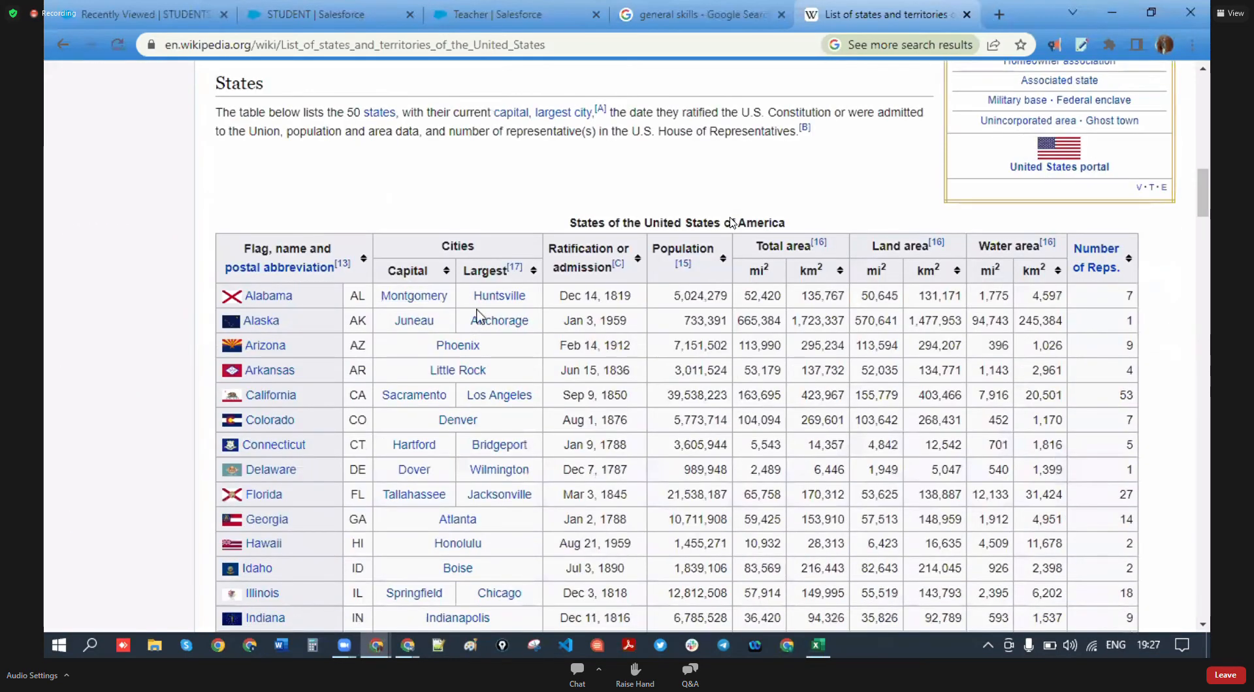
scroll(442, 392, down, 10)
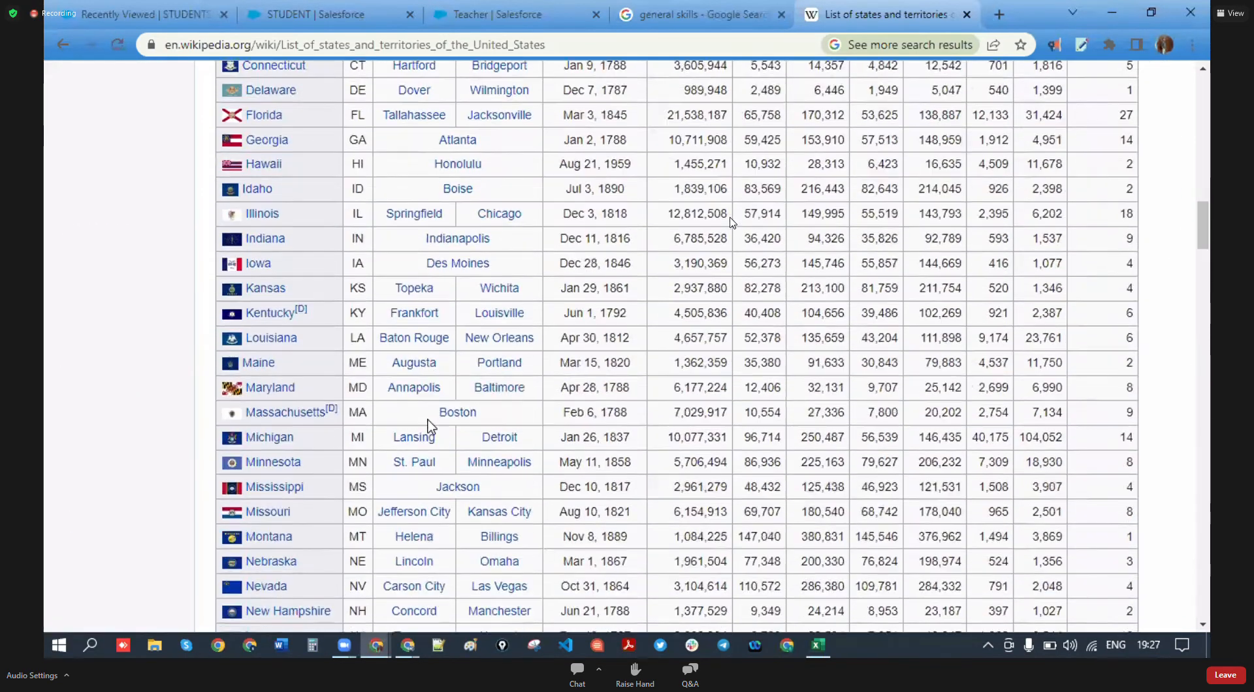
scroll(361, 379, up, 10)
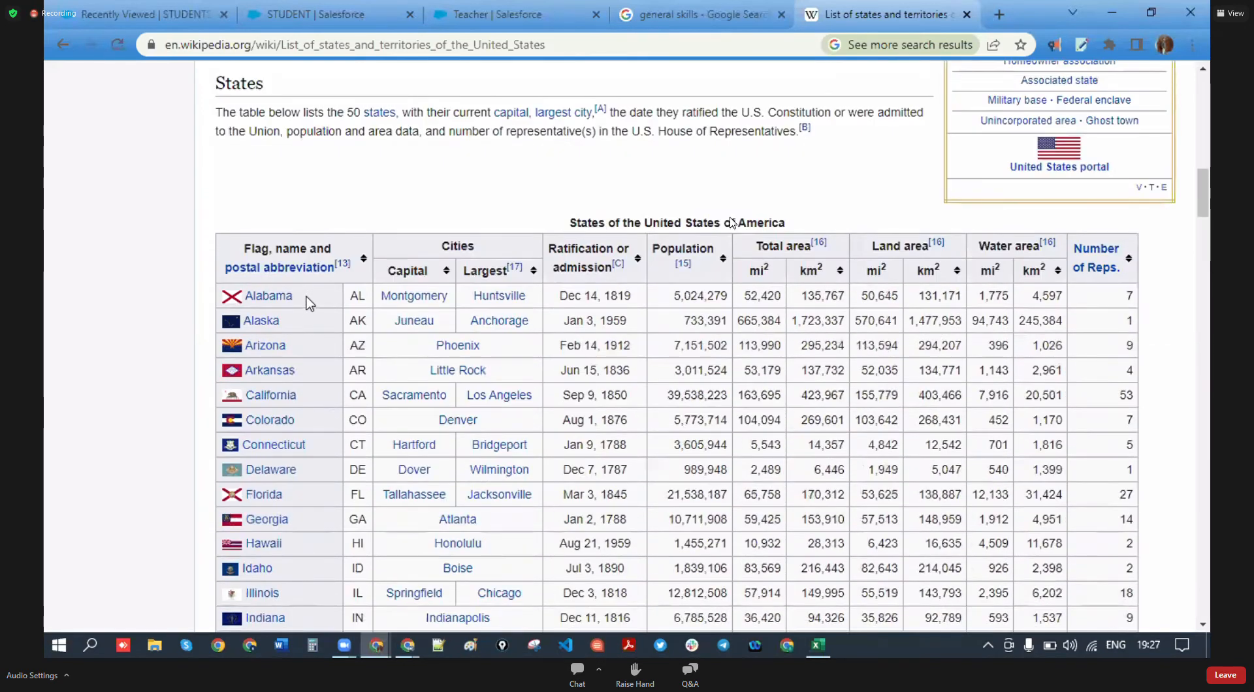
drag(307, 302, 534, 434)
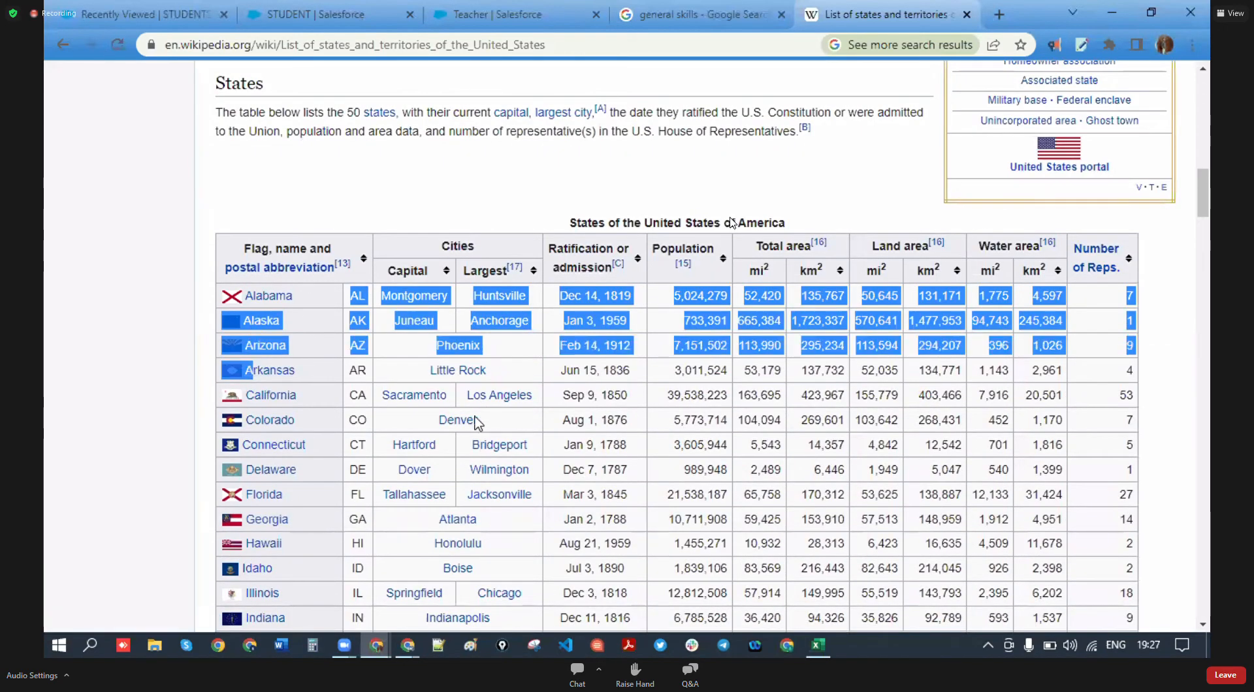
click(227, 195)
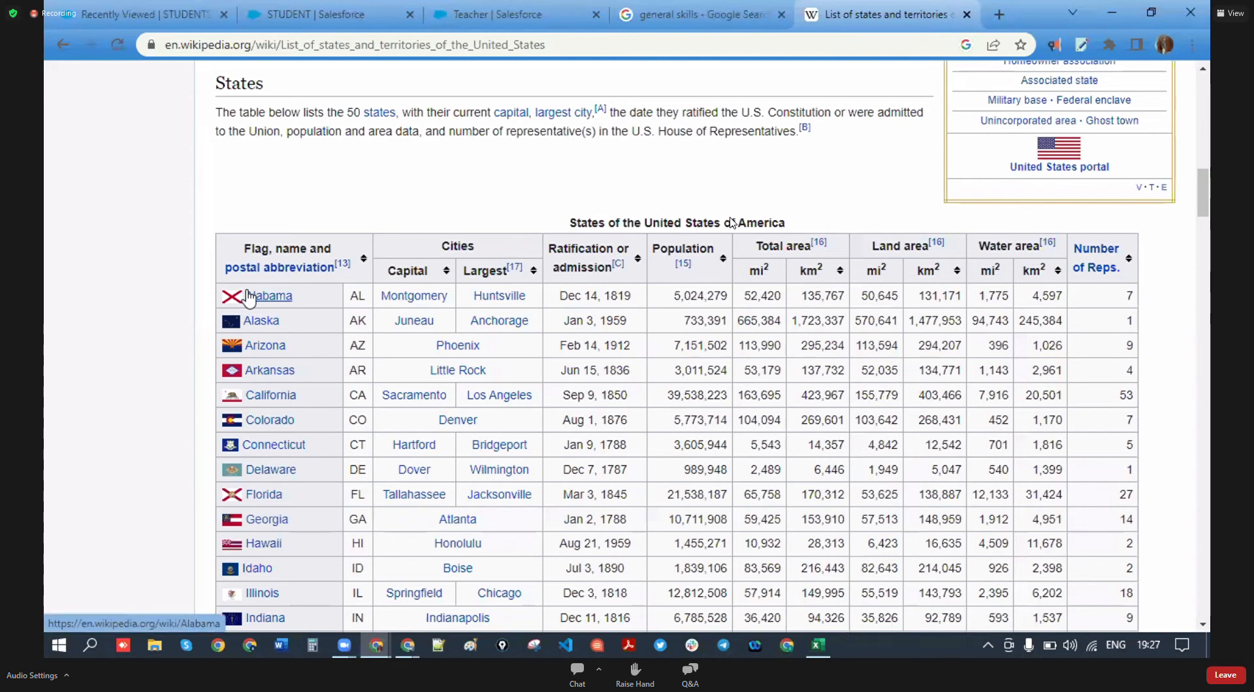
click(249, 298)
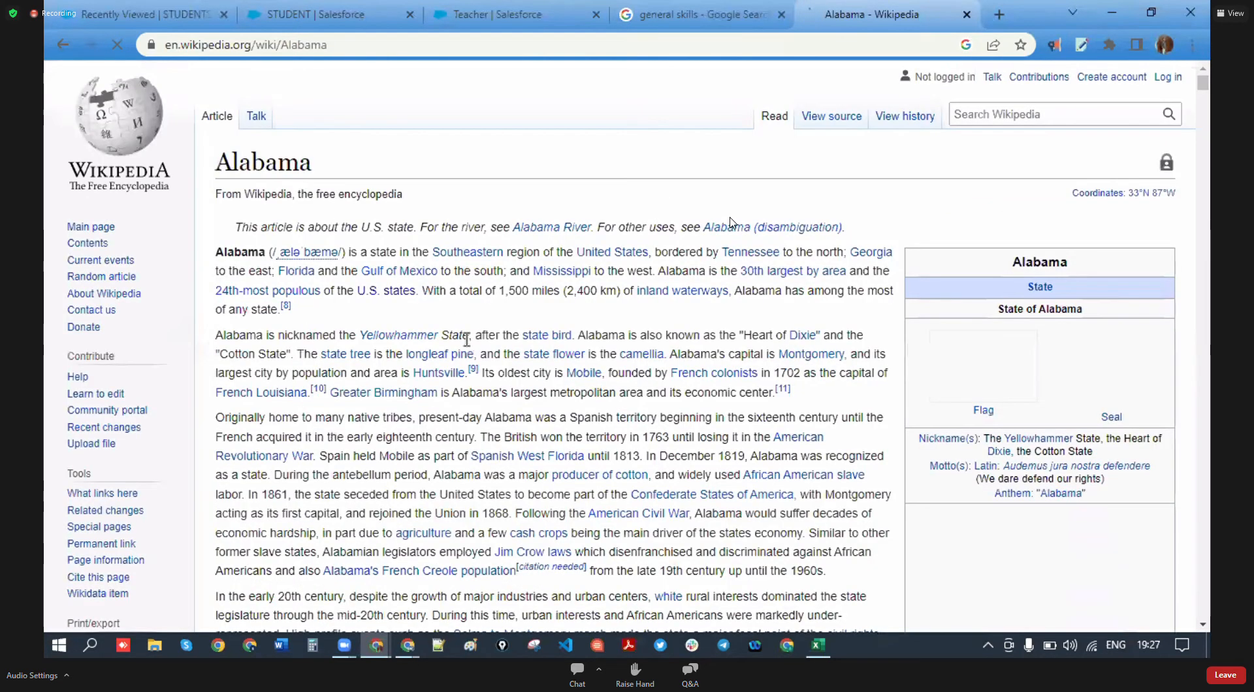
key(alt+Left)
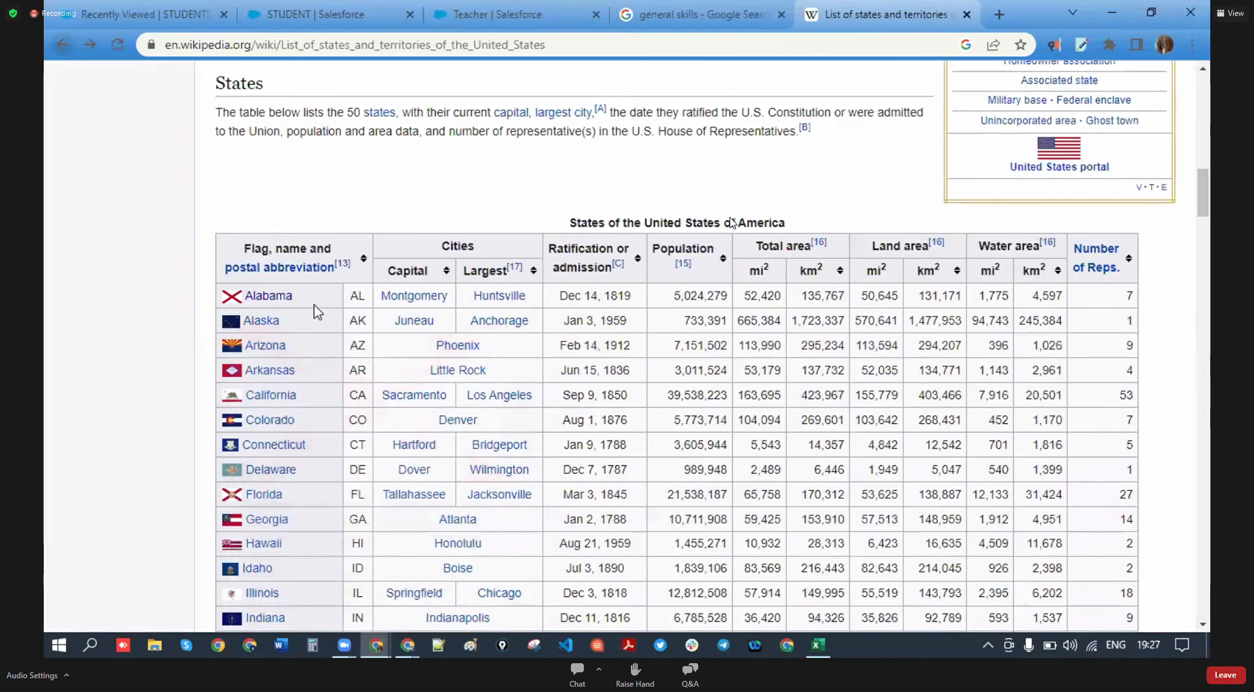
scroll(301, 418, down, 3)
scroll(318, 408, up, 1)
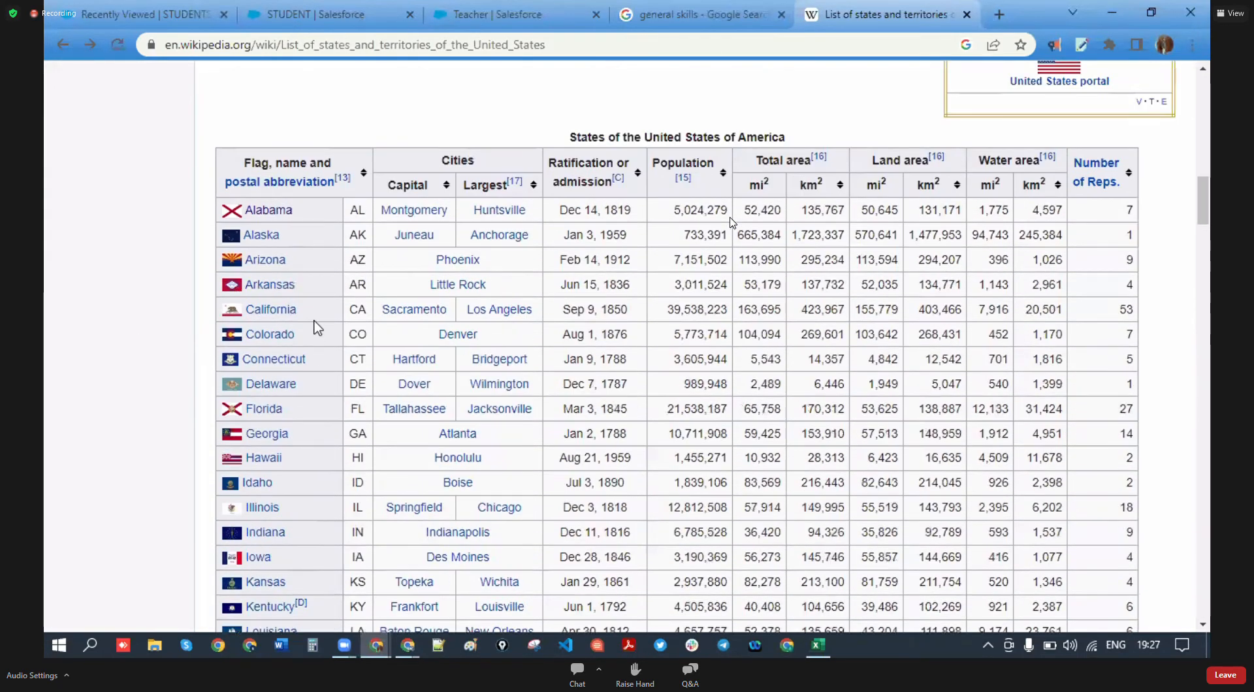
drag(297, 310, 251, 310)
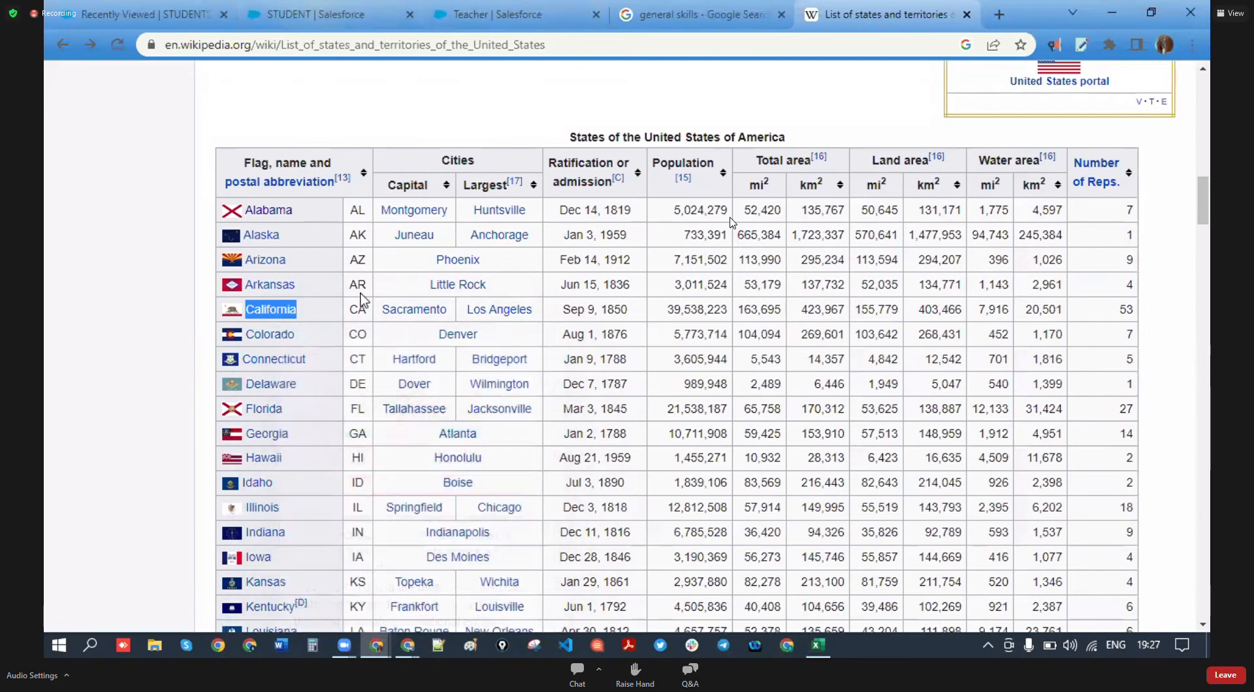
click(320, 14)
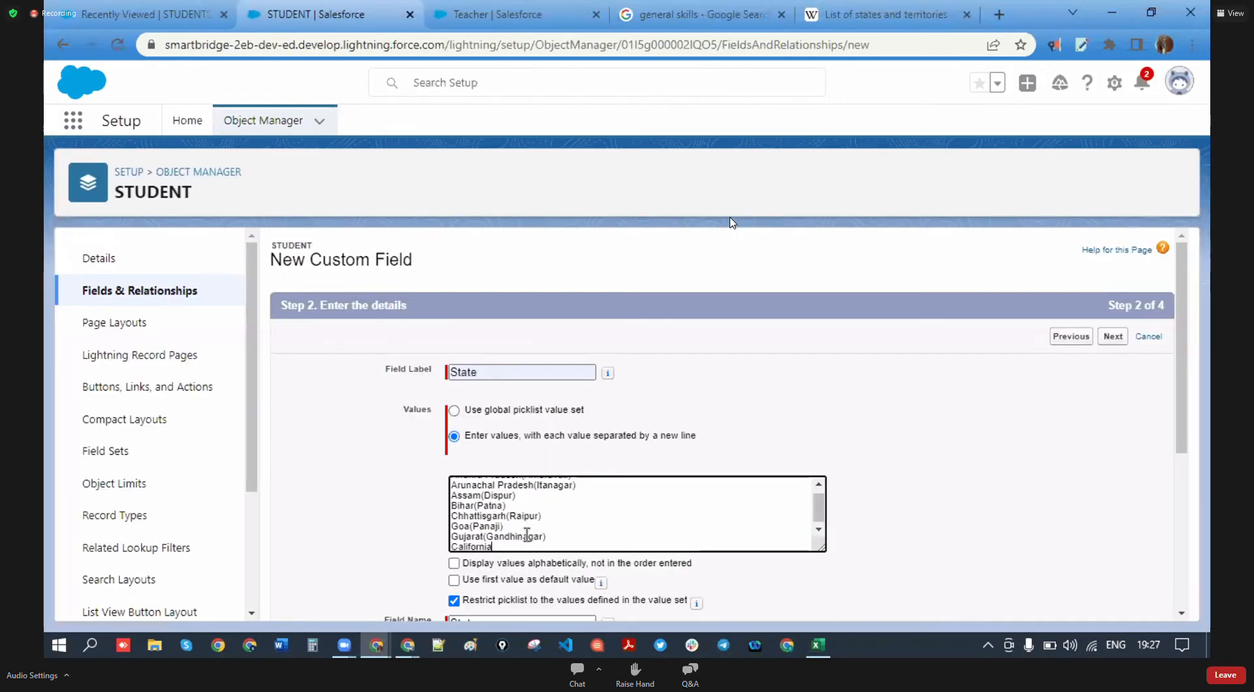
- Copy Florida from the Wikipedia table and add it on a new line after California
click(866, 12)
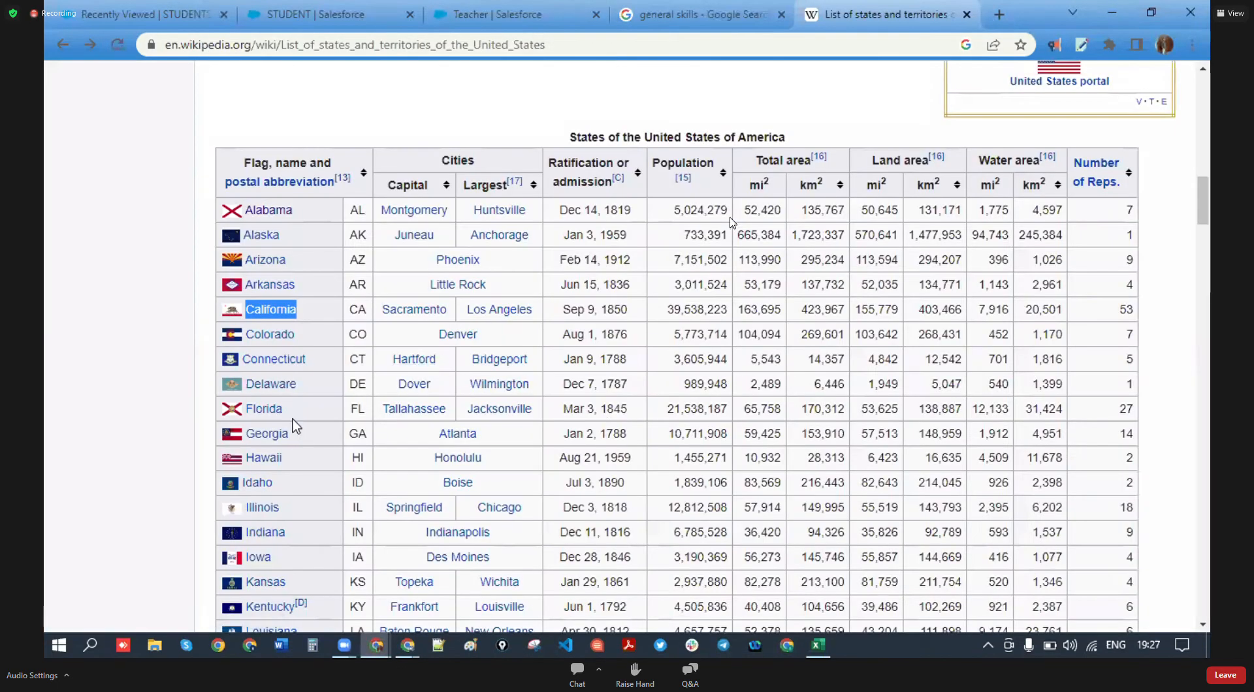
drag(287, 412, 248, 418)
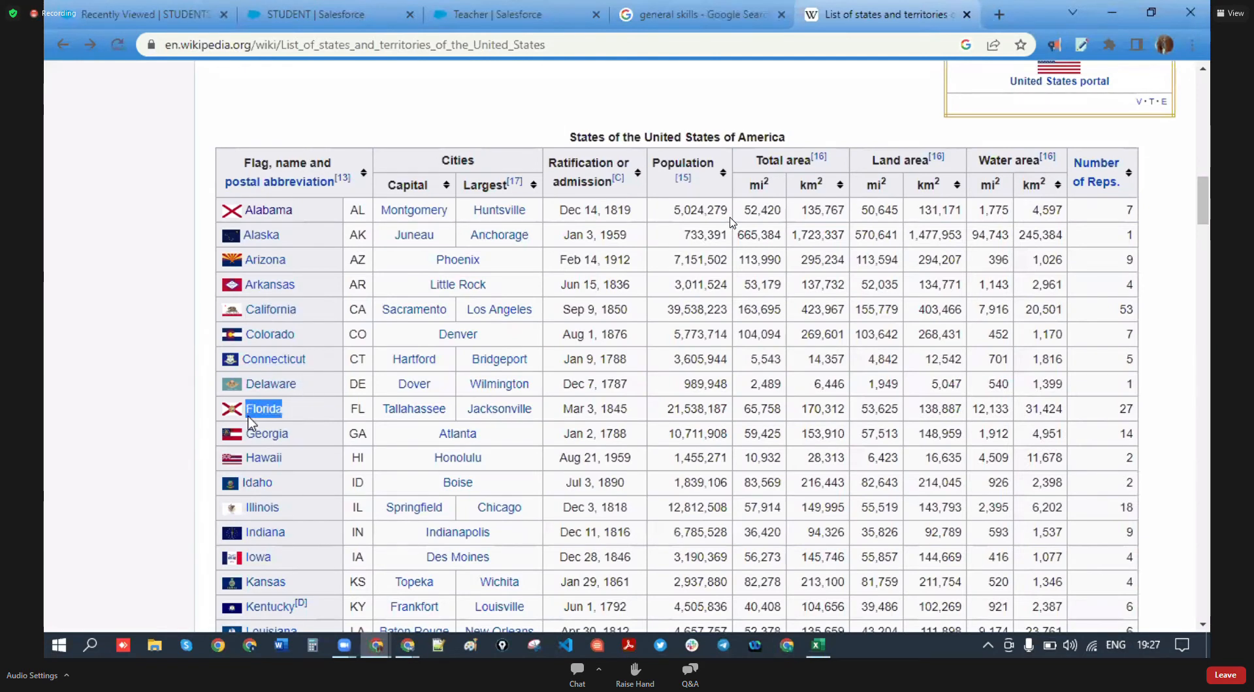
click(320, 15)
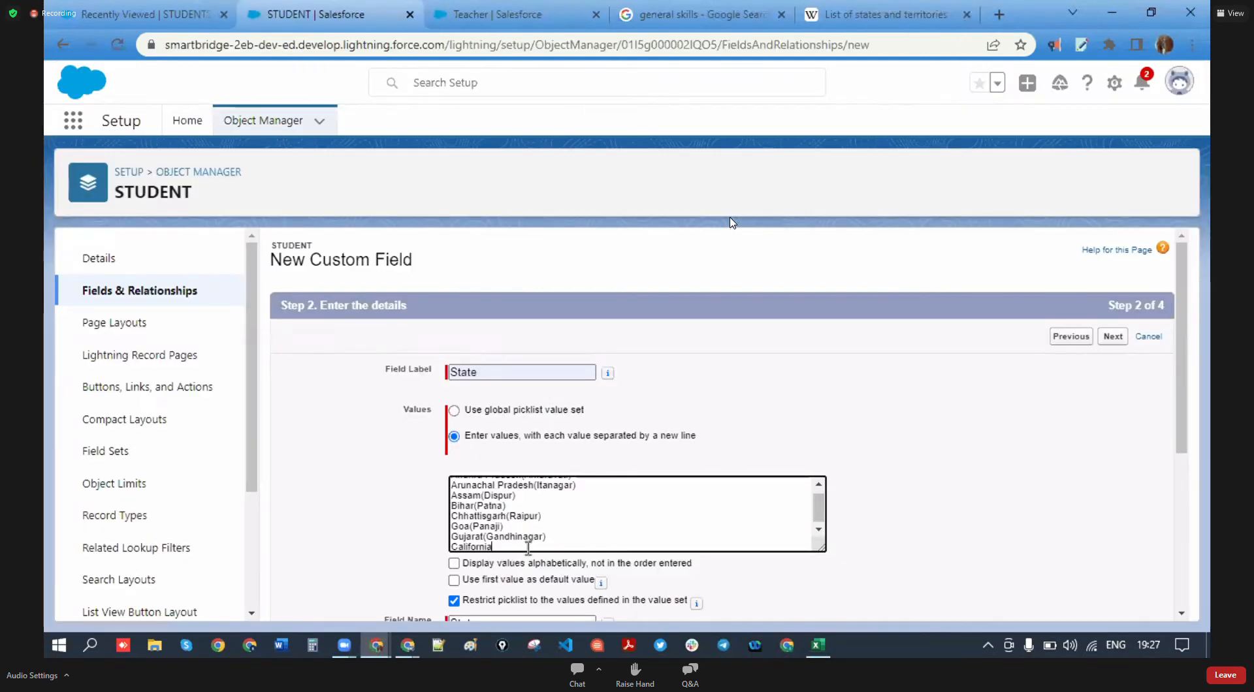
key(Return)
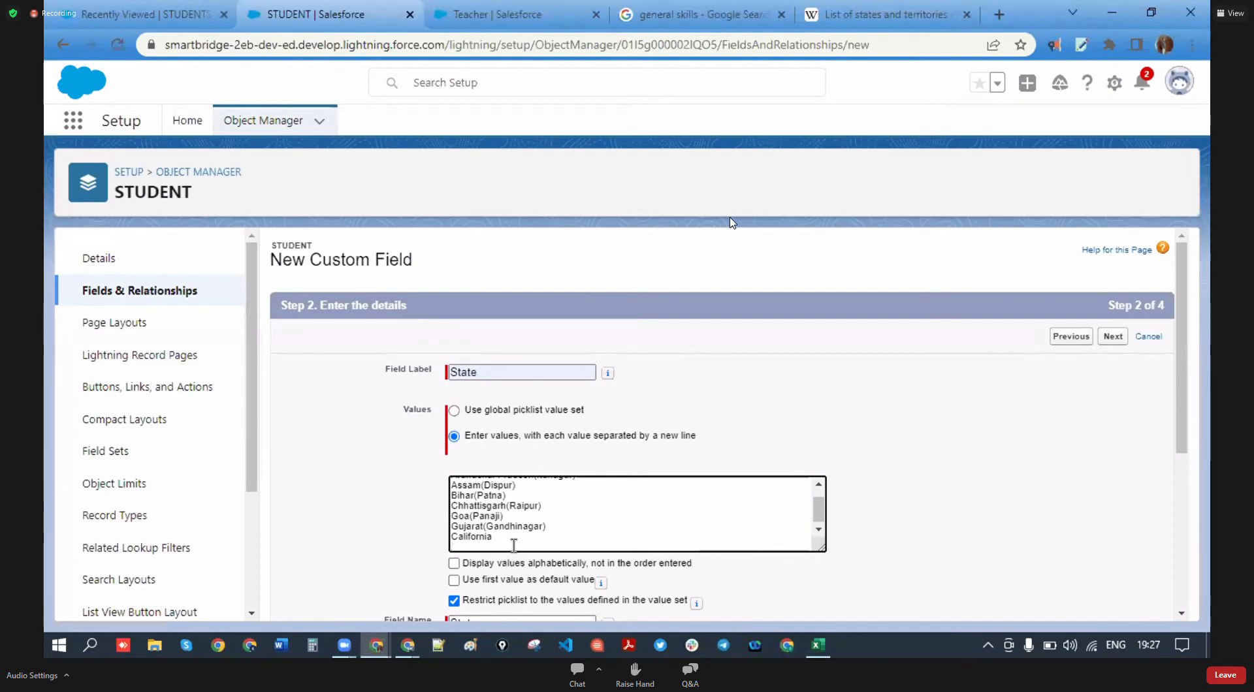
- Copy Texas from further down the states table and add it after Florida
click(881, 14)
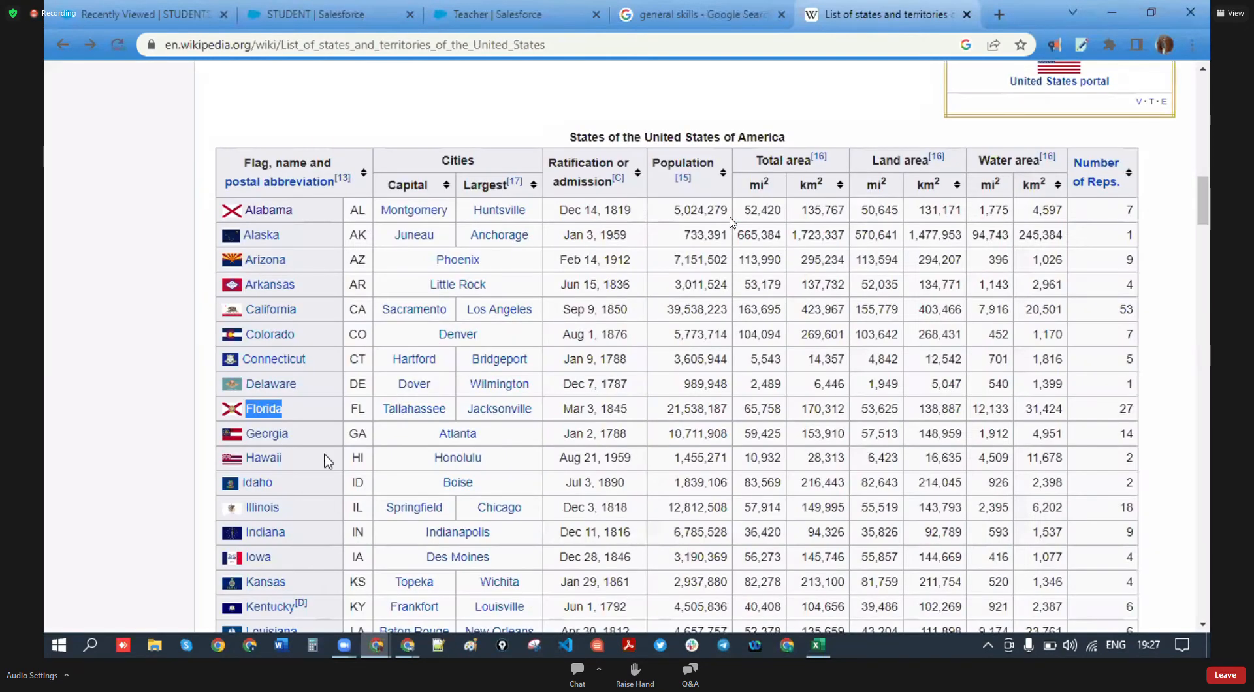
scroll(327, 462, down, 4)
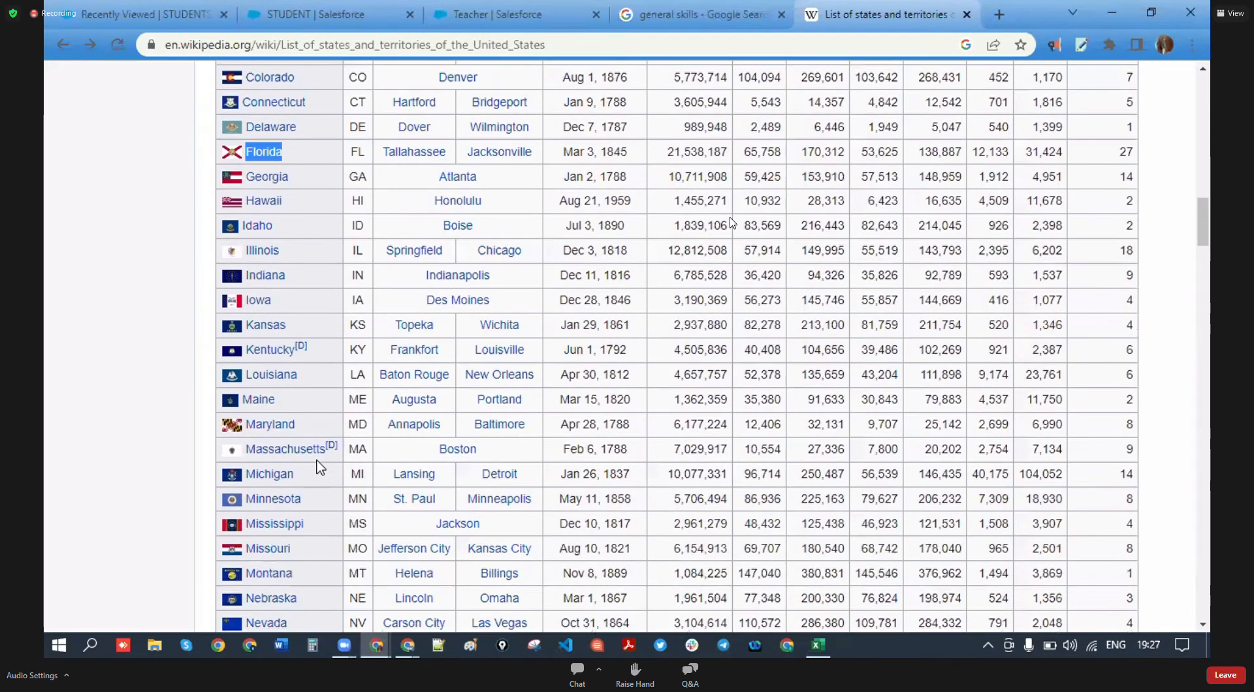
scroll(318, 467, down, 1)
scroll(318, 465, down, 4)
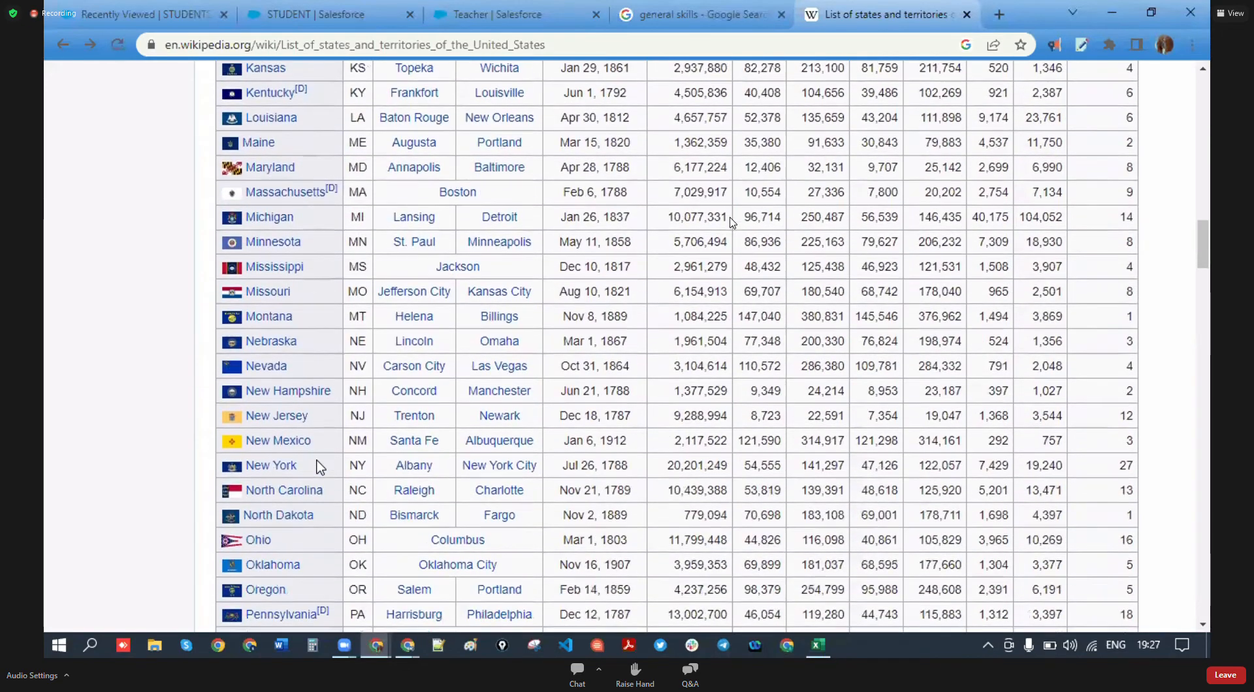
scroll(318, 467, down, 1)
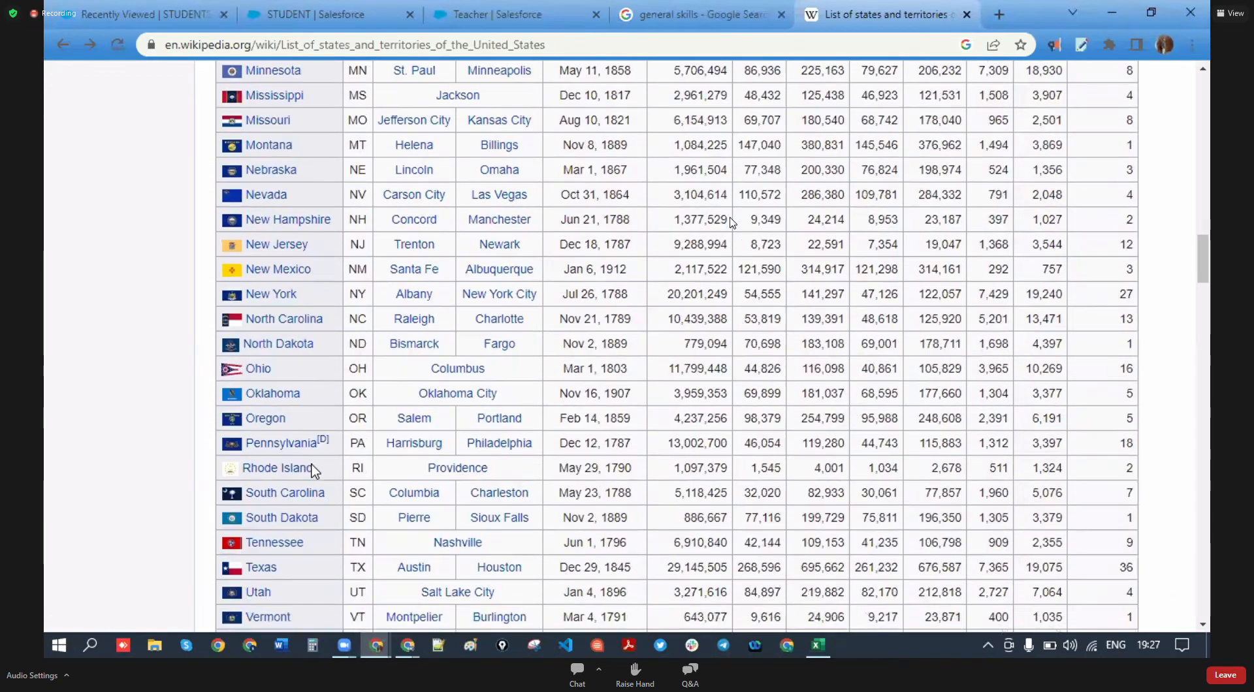
mouse_move(313, 472)
scroll(313, 471, down, 2)
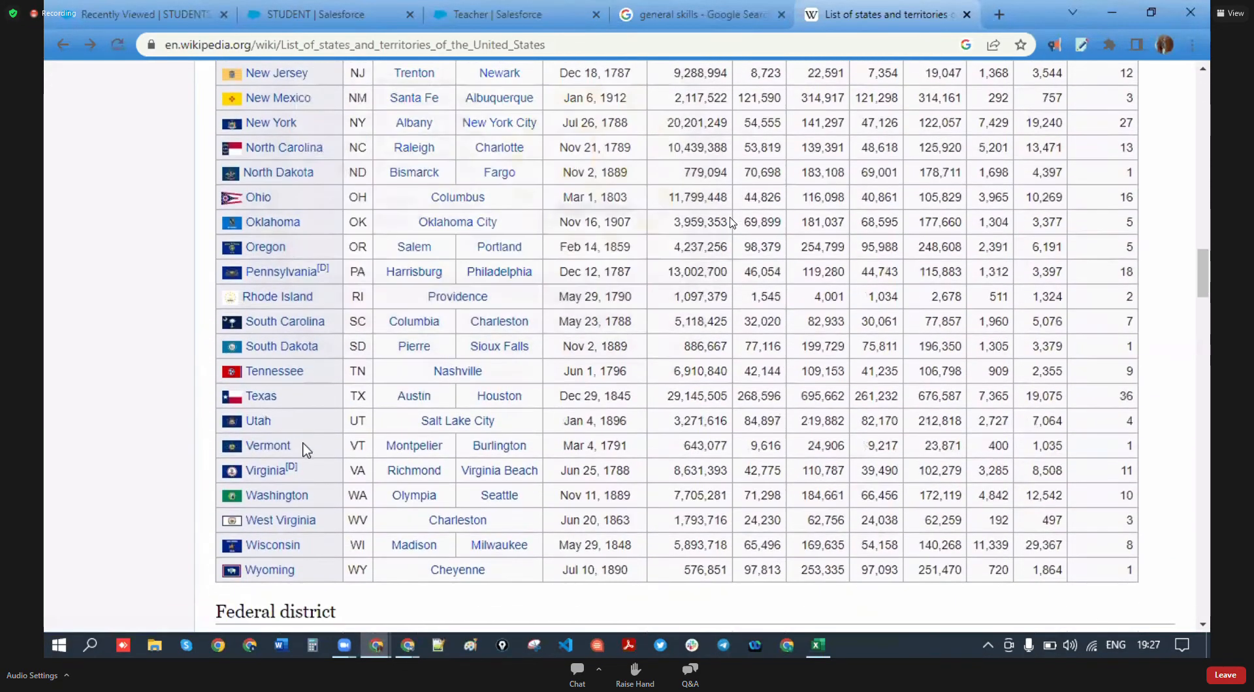
drag(288, 406, 245, 398)
click(344, 15)
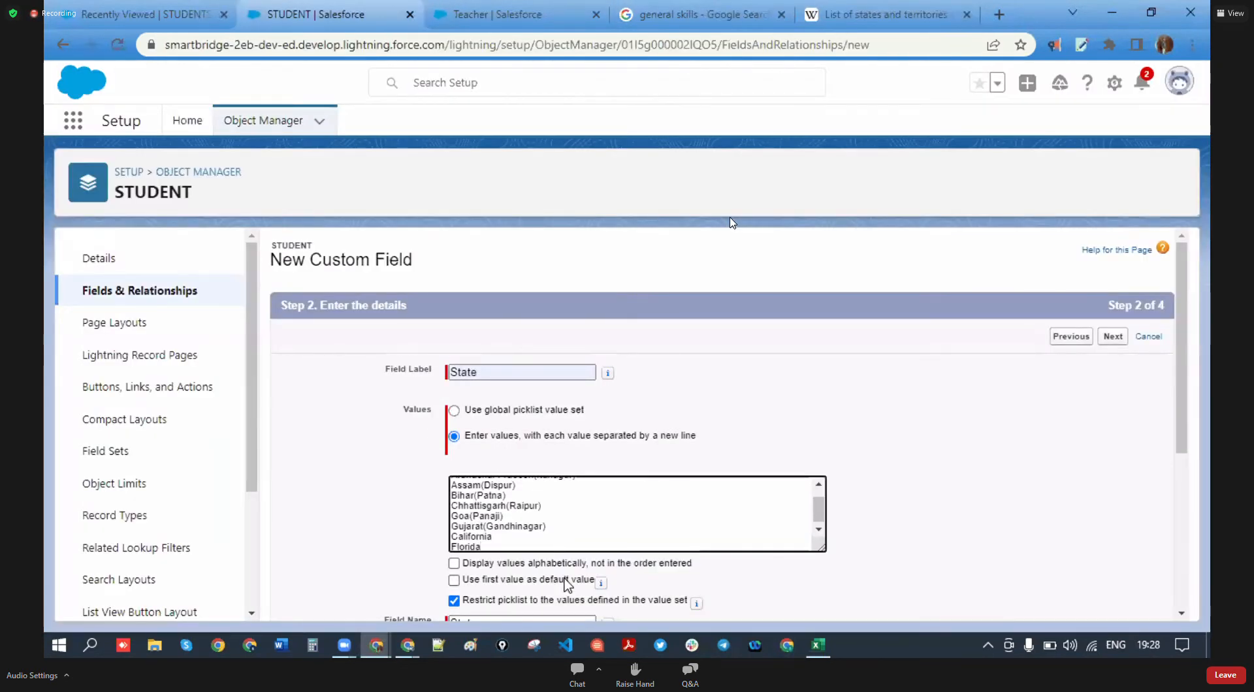
key(Return)
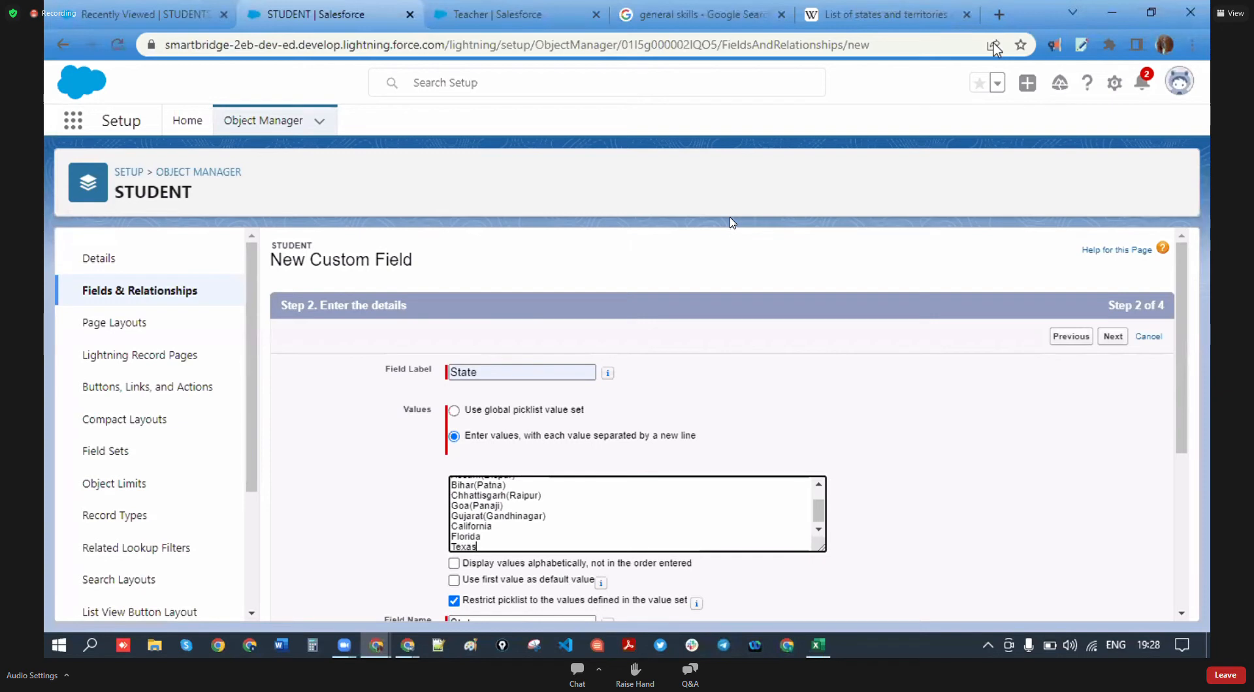
- Paste Washington on a new line under Texas and decline an incoming Slack call
click(919, 13)
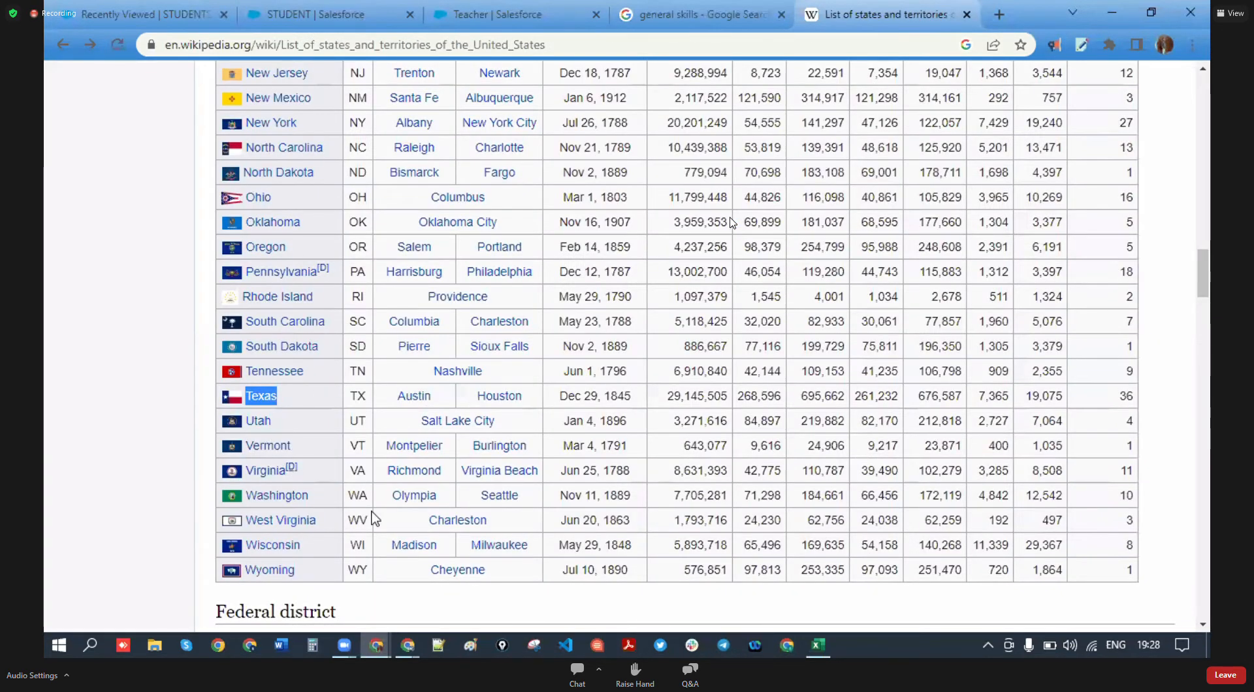
drag(310, 496, 249, 504)
key(ctrl+c)
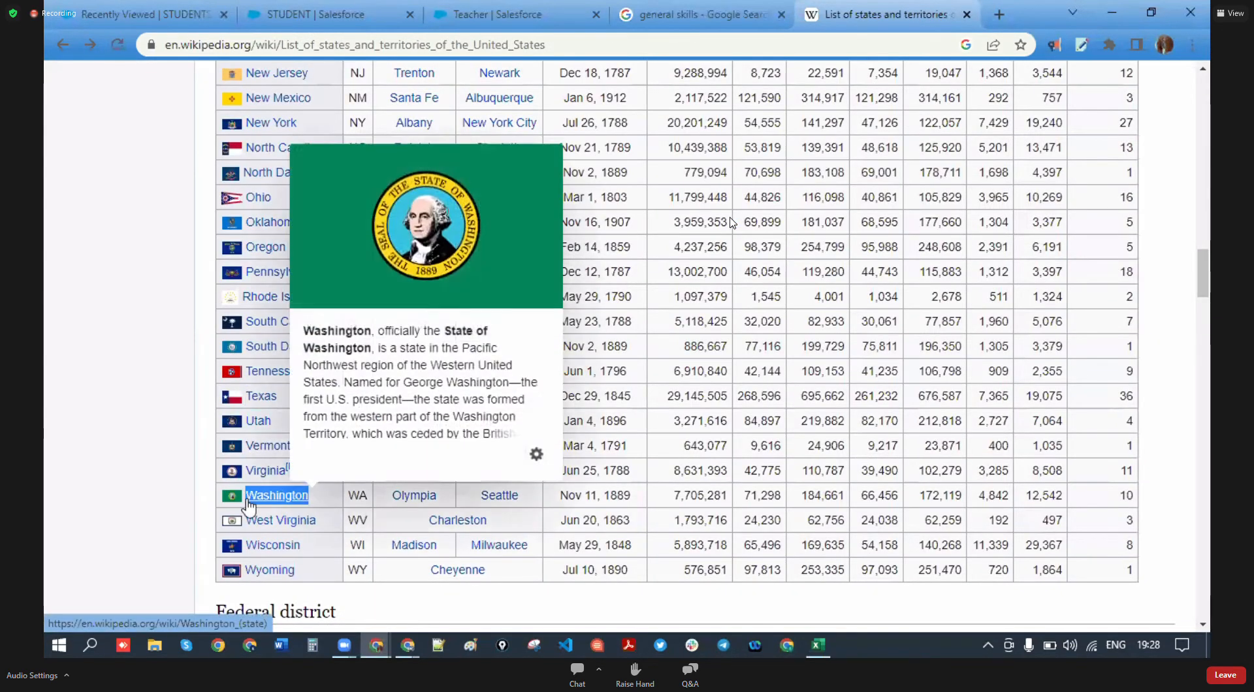
click(392, 9)
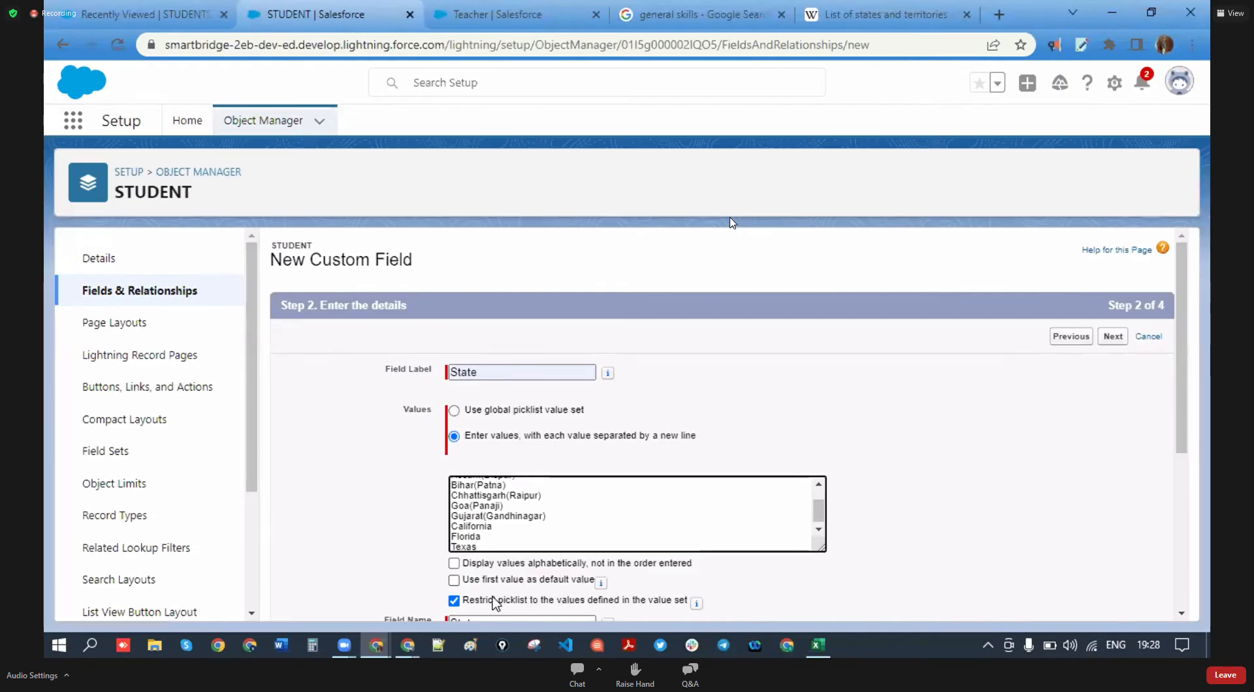
key(Return)
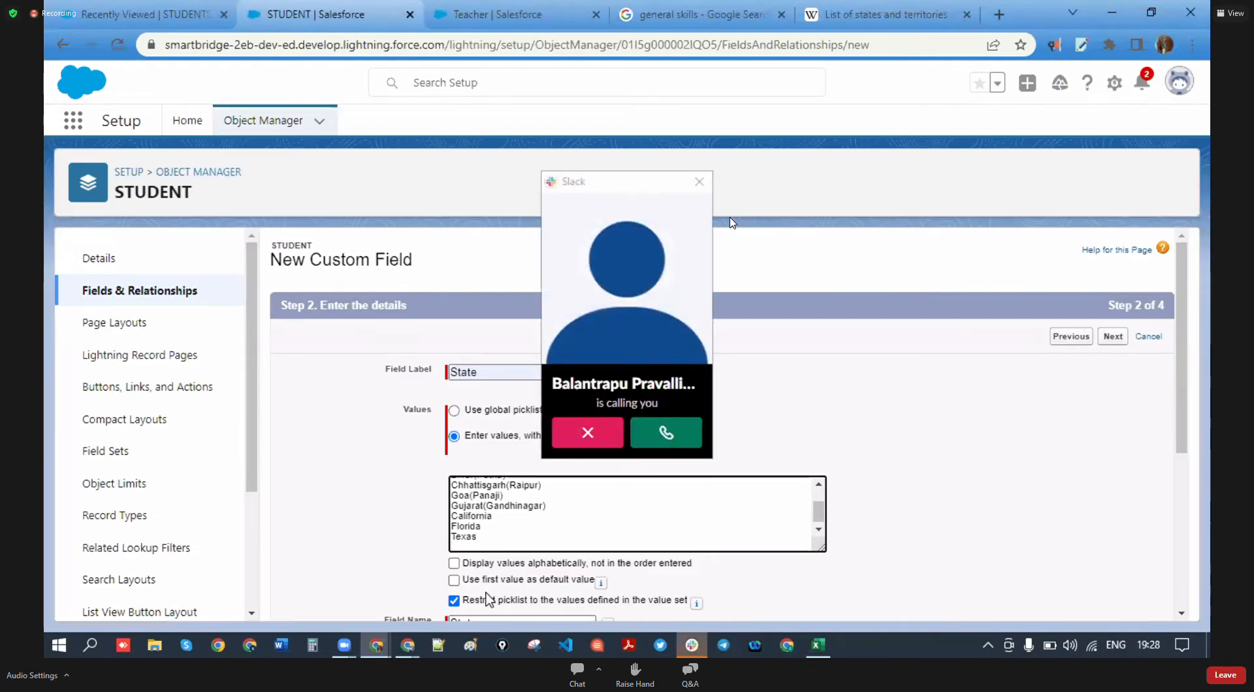
key(ctrl+v)
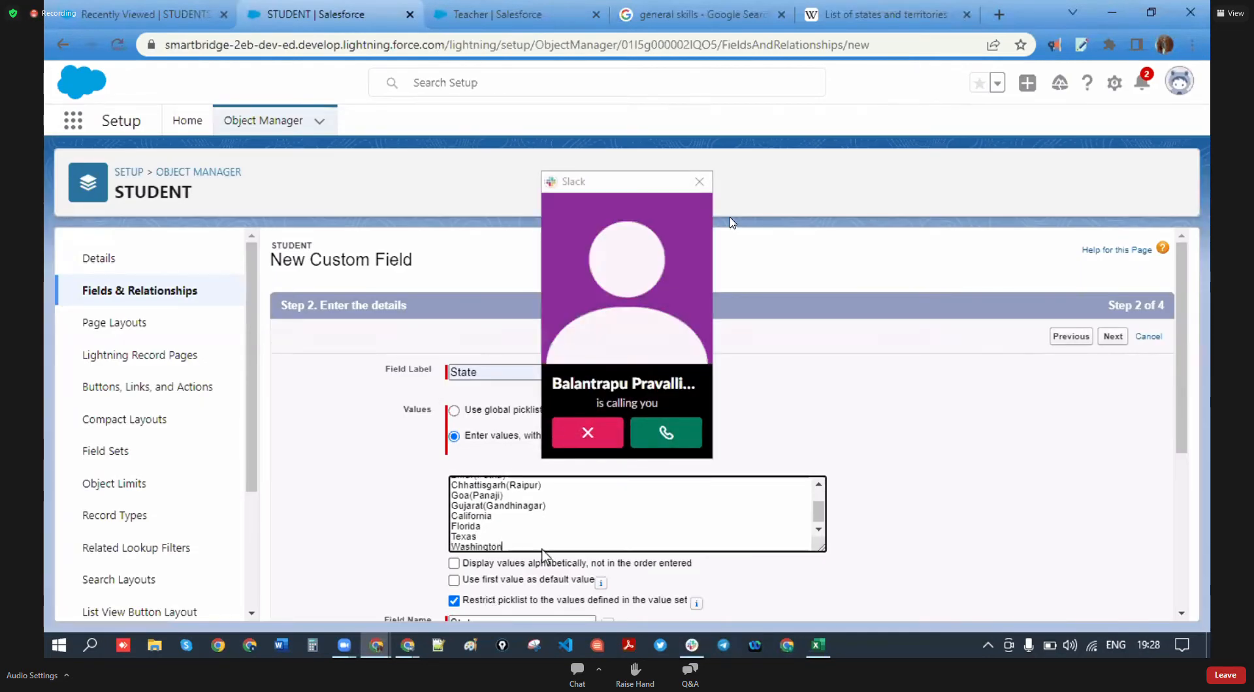
click(605, 430)
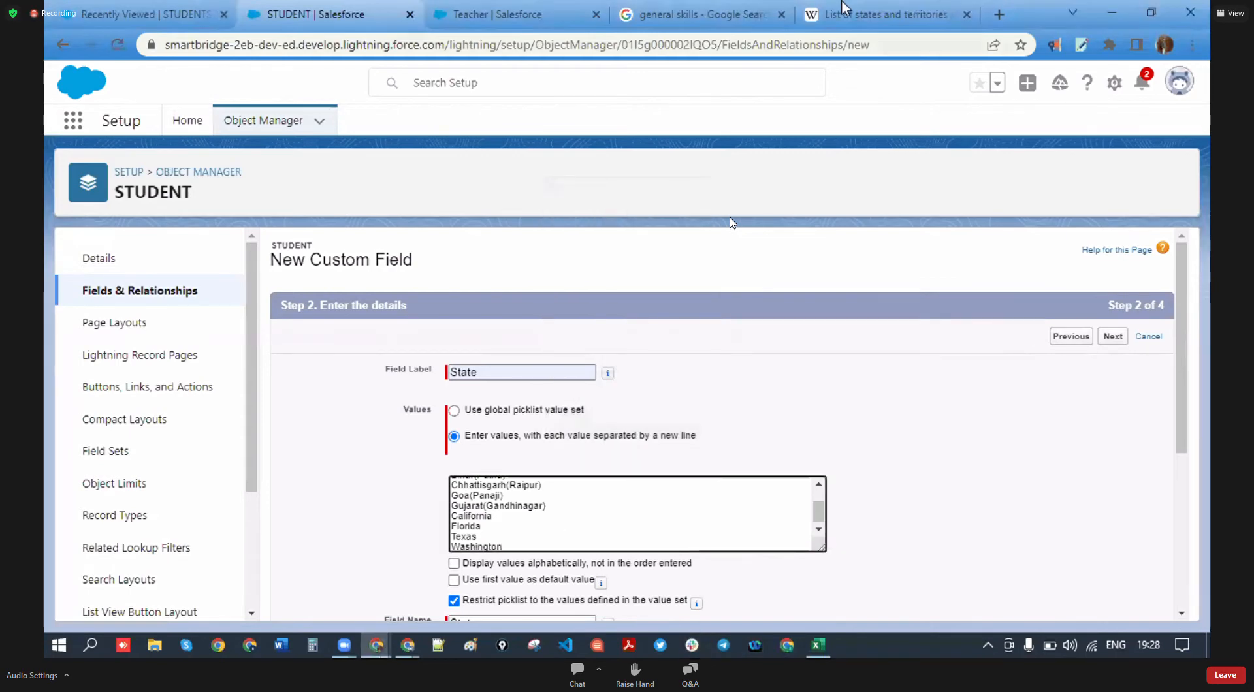
click(881, 14)
- Go back to the 'usa states' results and search 'uk states list' instead
scroll(601, 307, up, 5)
click(699, 14)
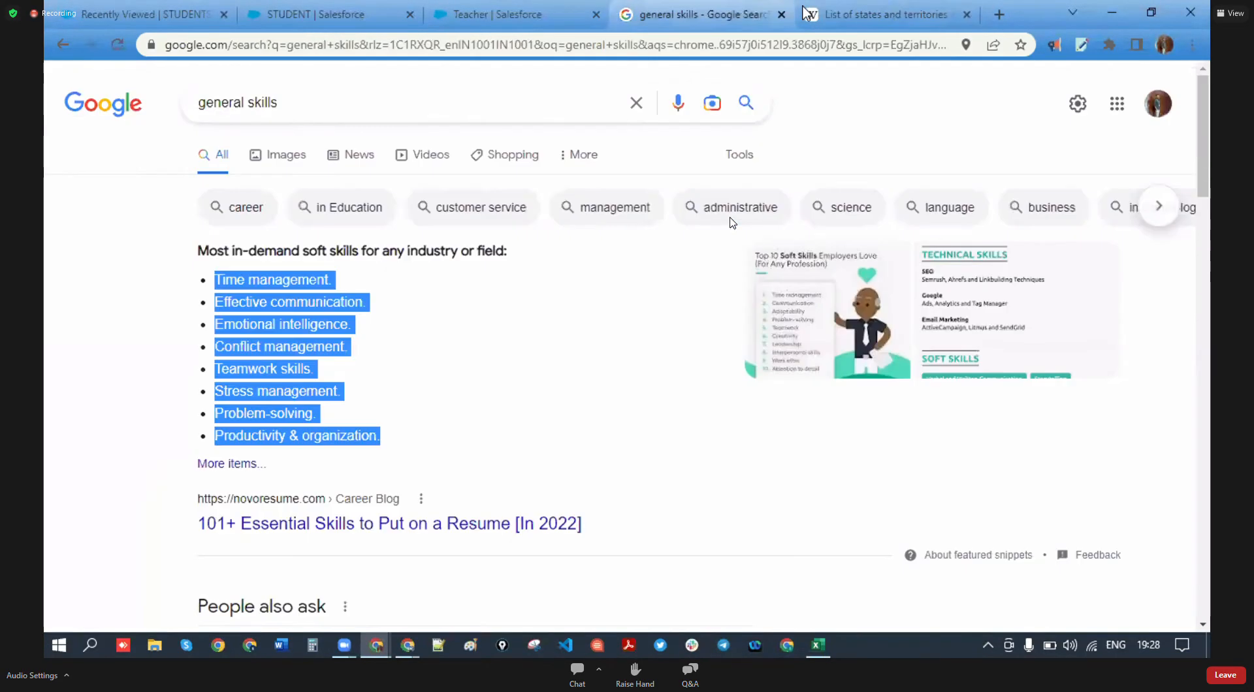
click(882, 14)
click(64, 45)
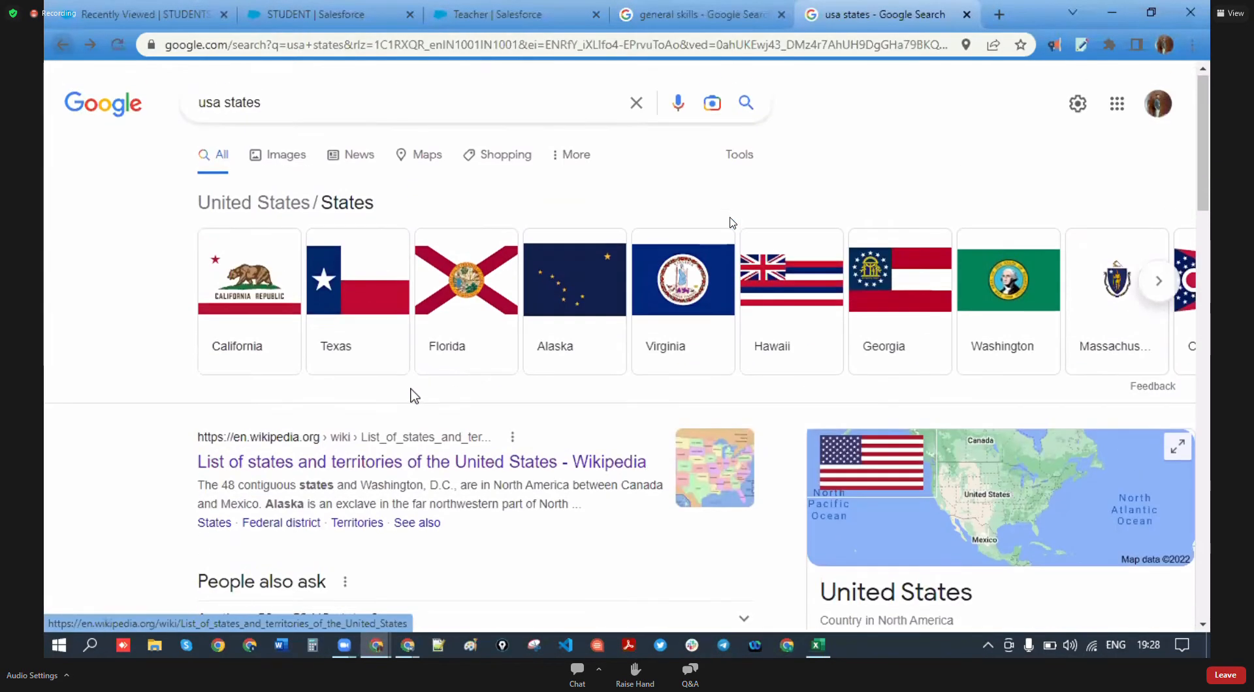
drag(220, 103, 203, 103)
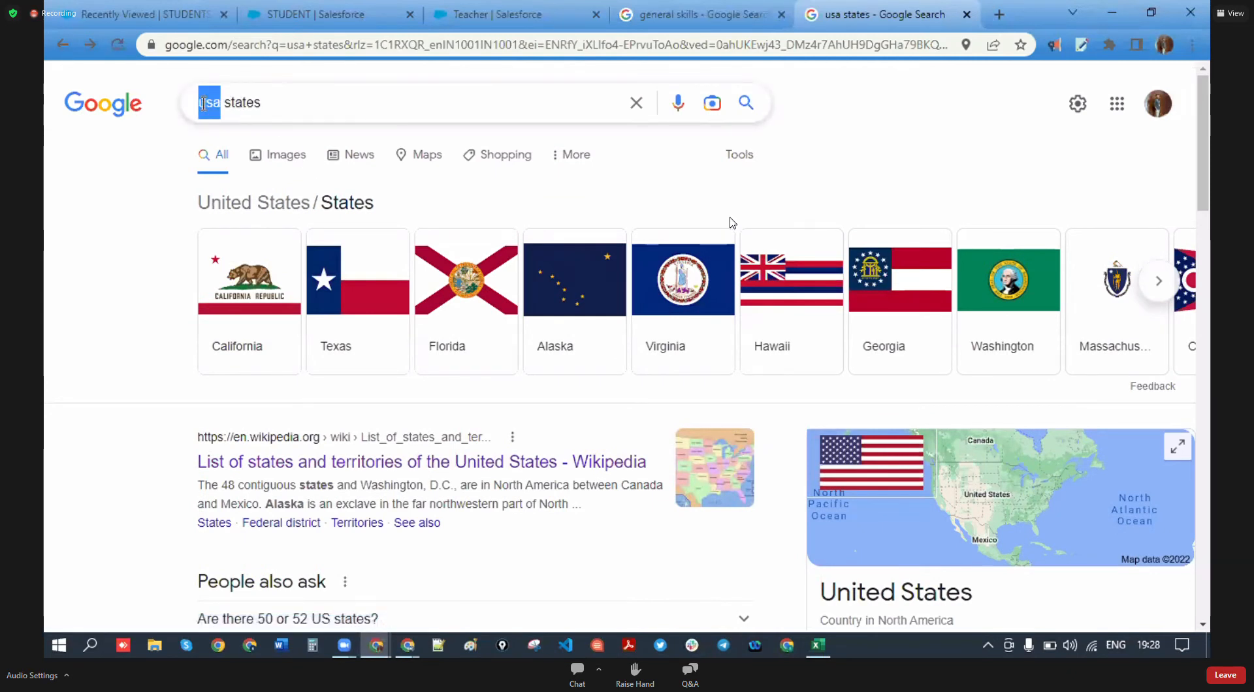
text(uk)
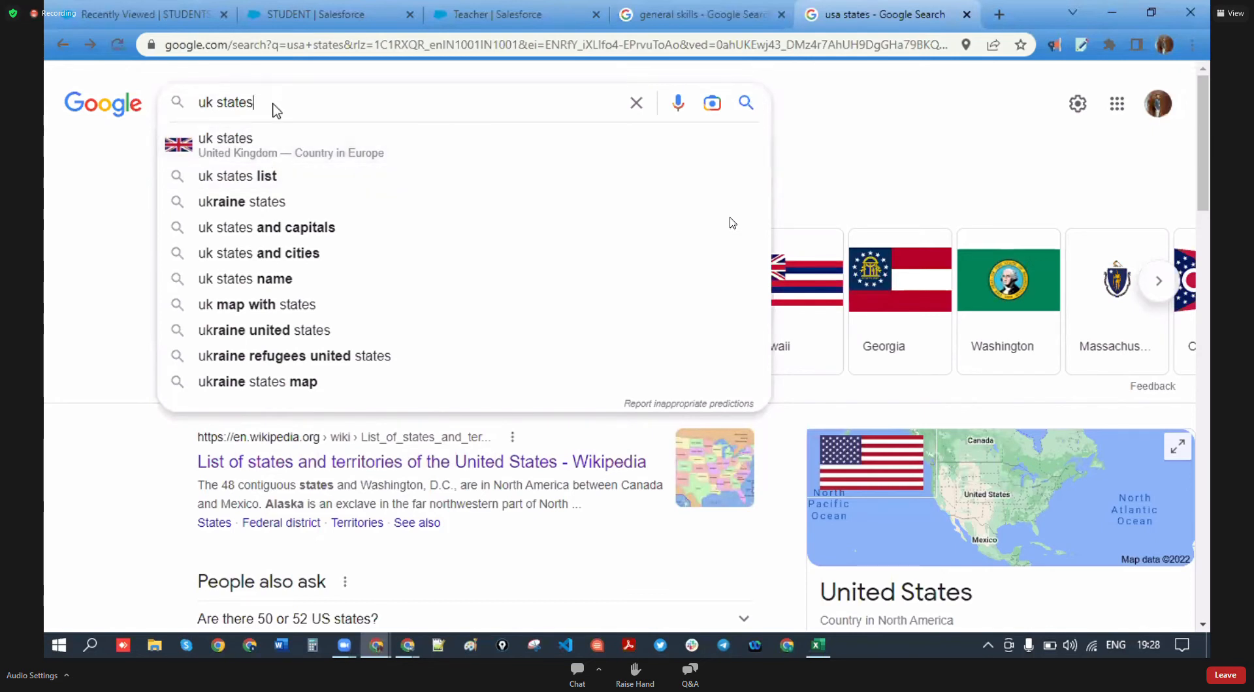
click(277, 175)
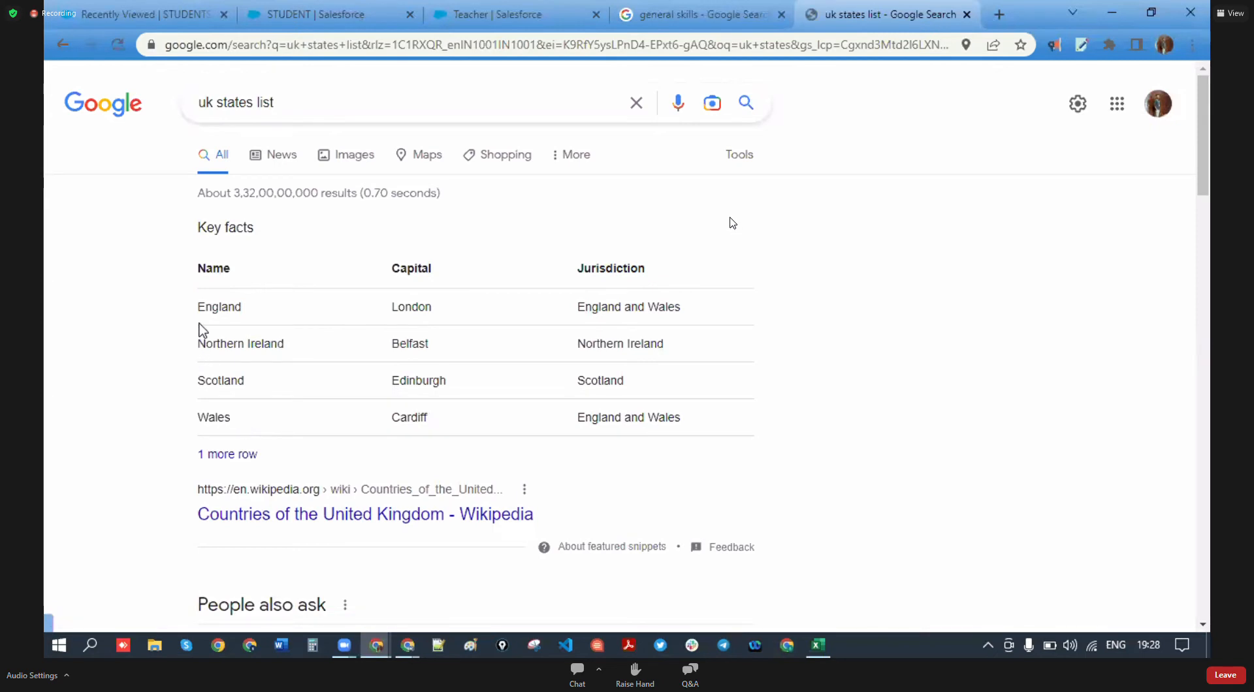
- Select England in the UK key facts table for copying
drag(191, 305, 245, 359)
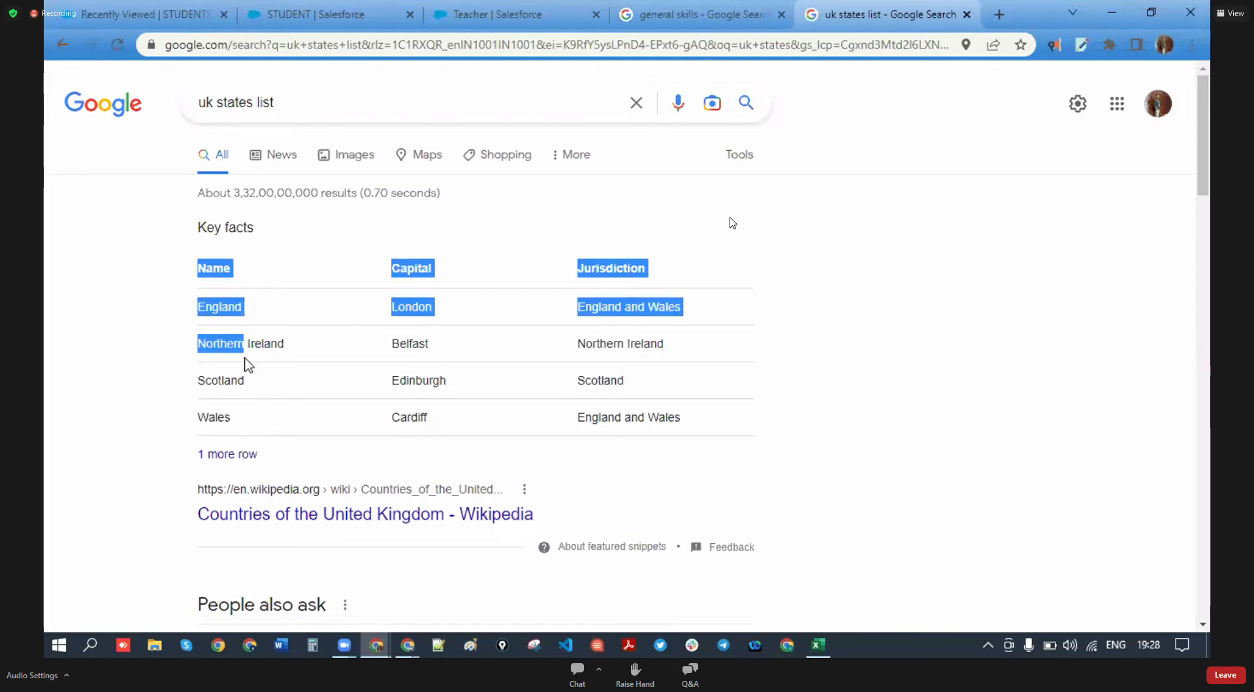
click(414, 316)
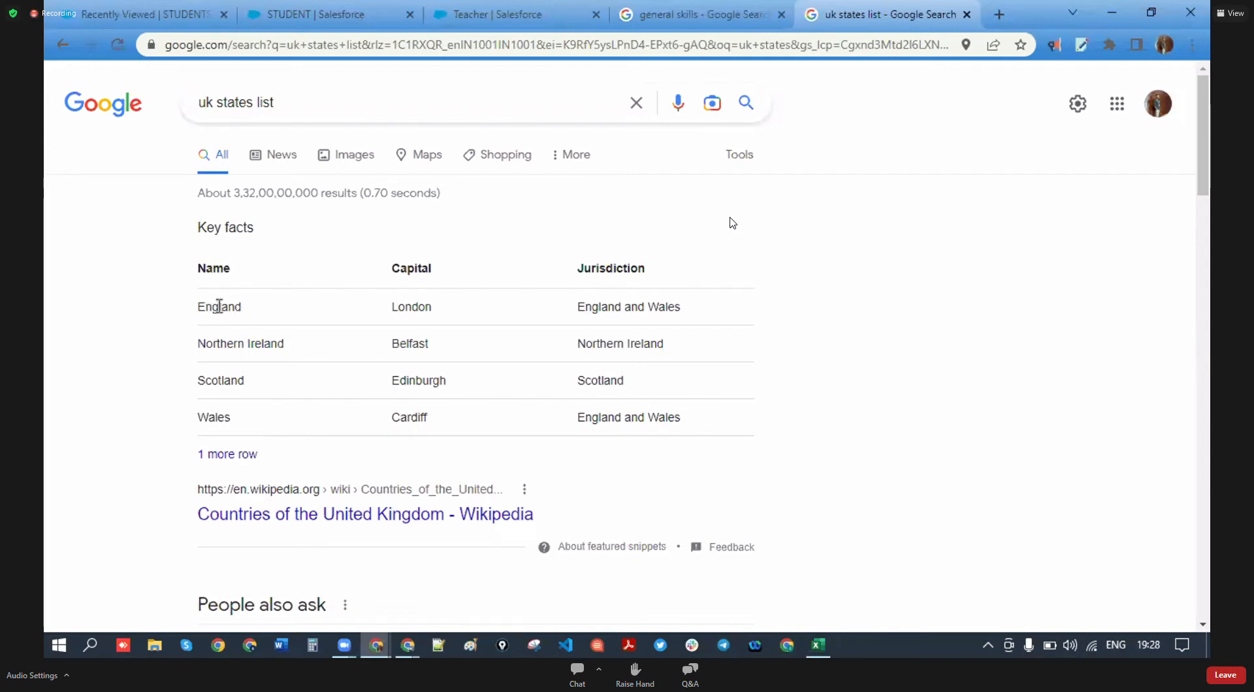
drag(271, 320, 244, 410)
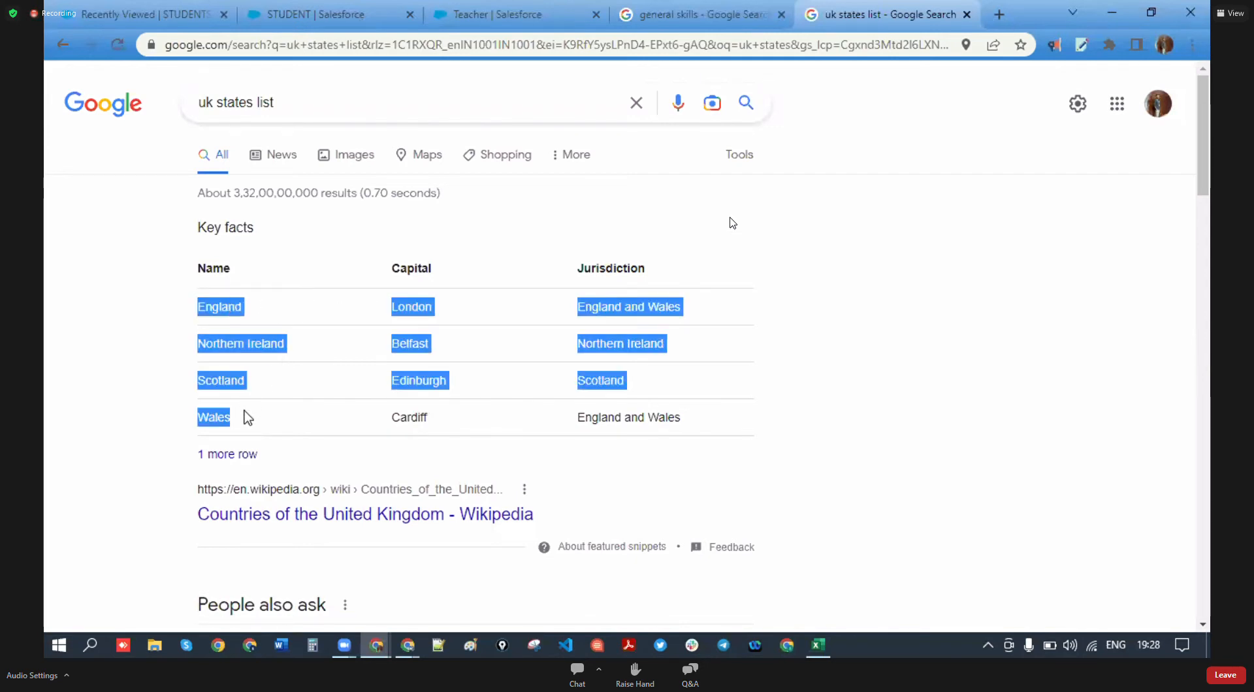
click(955, 471)
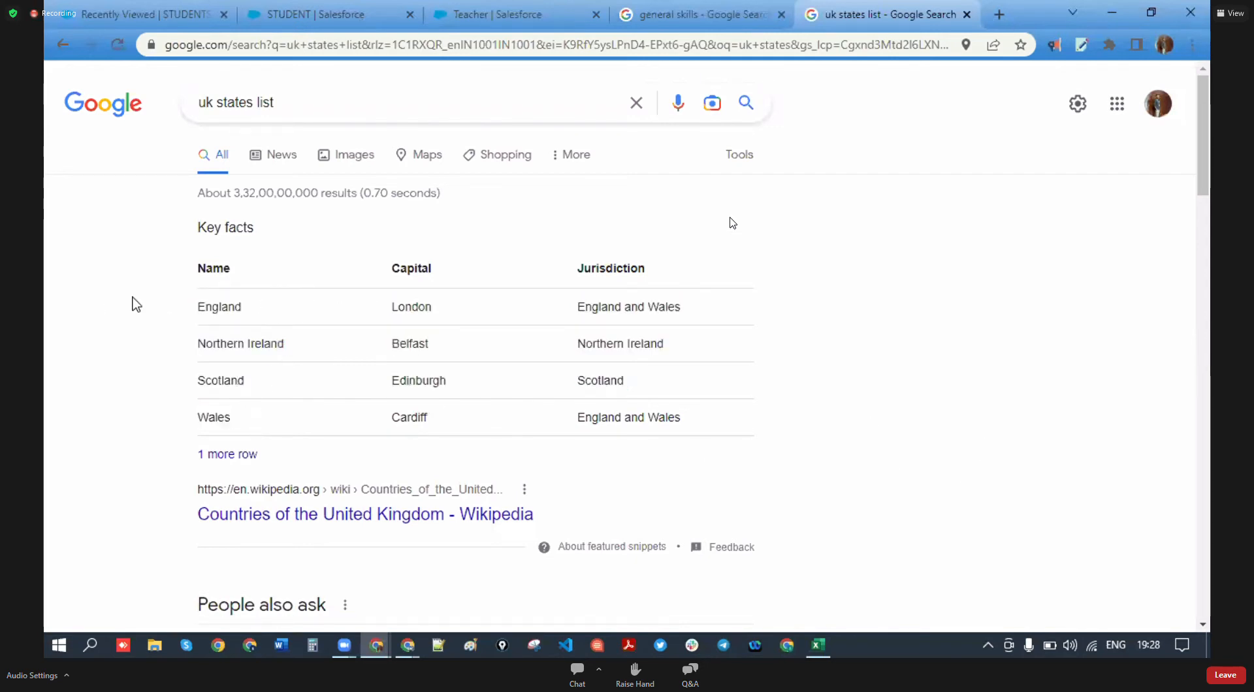
drag(250, 307, 220, 304)
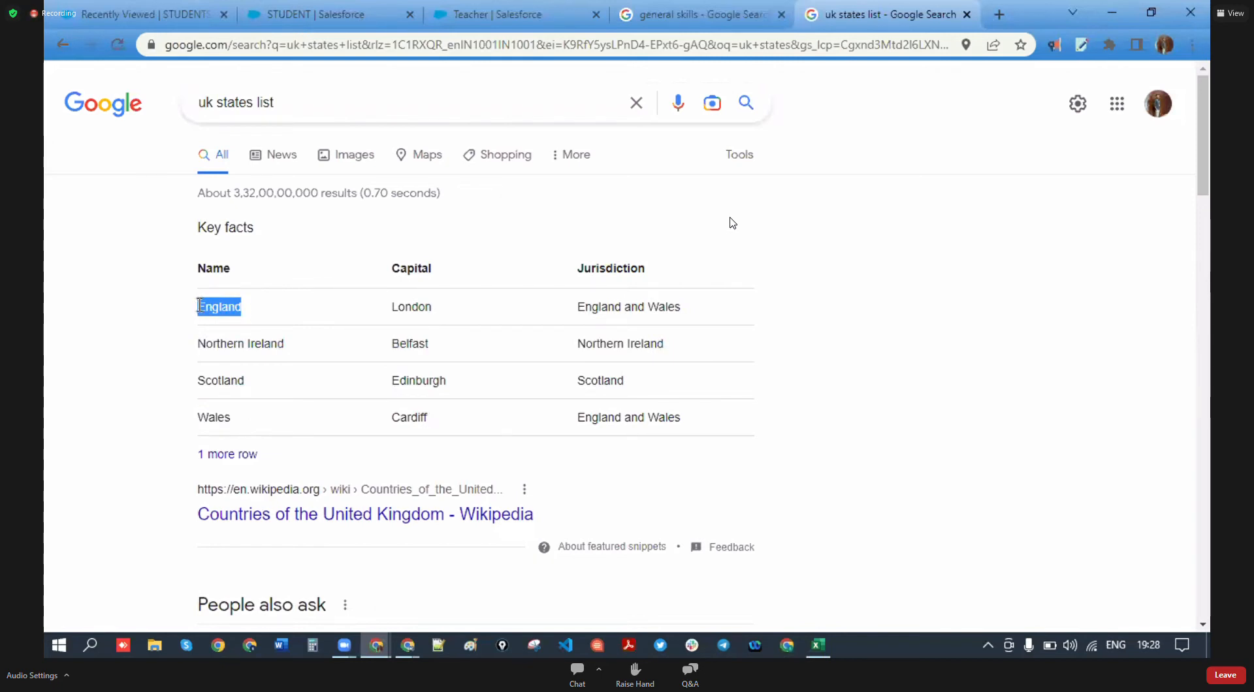
- Paste England as a new State picklist value under Washington
click(510, 14)
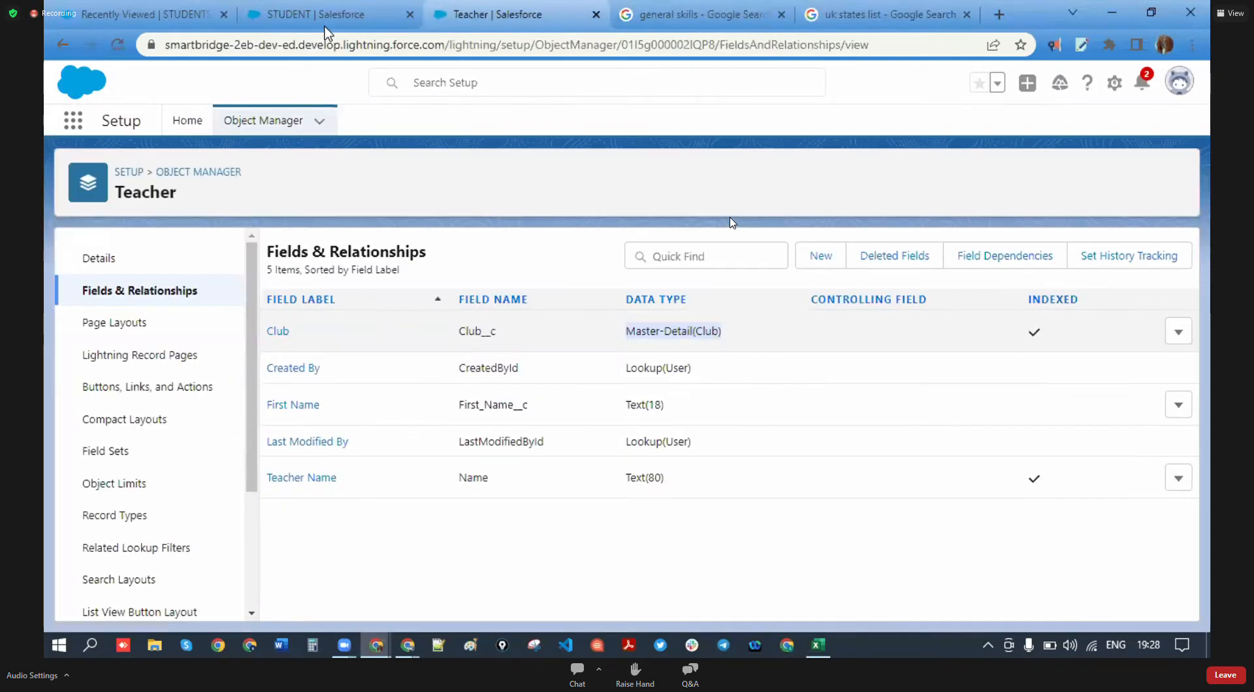
click(307, 16)
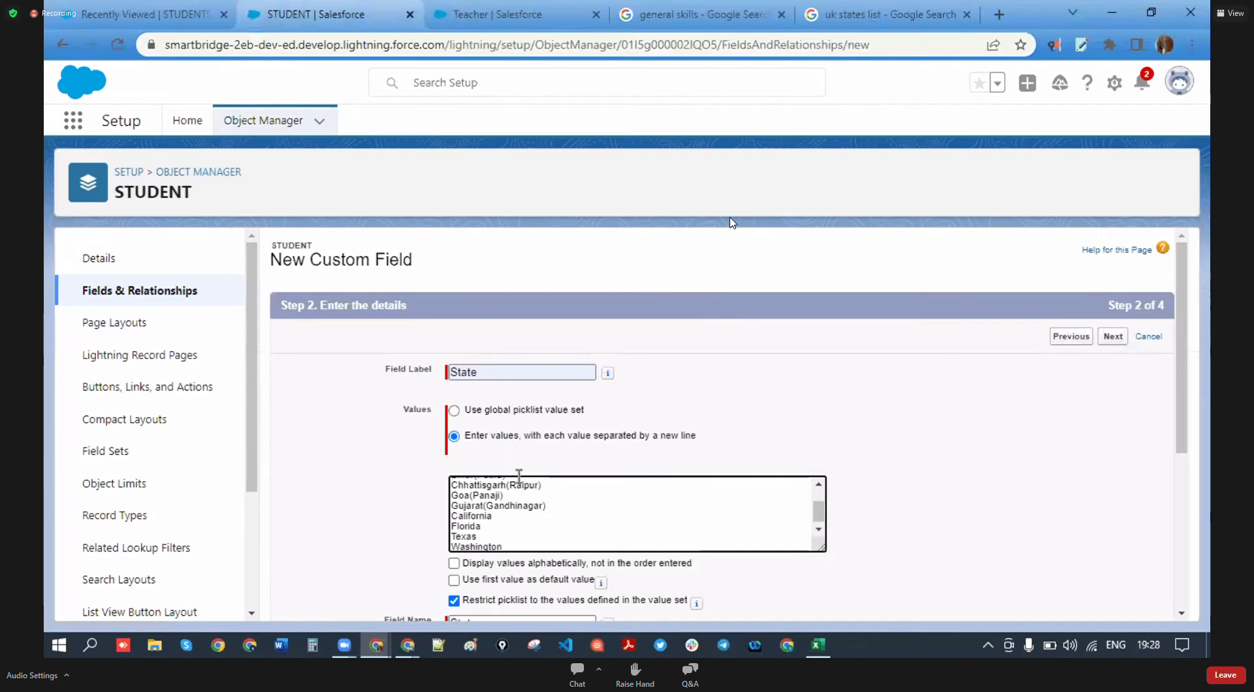
key(Return)
text(England)
- Copy Northern Ireland from the key facts table and paste it after England
click(849, 7)
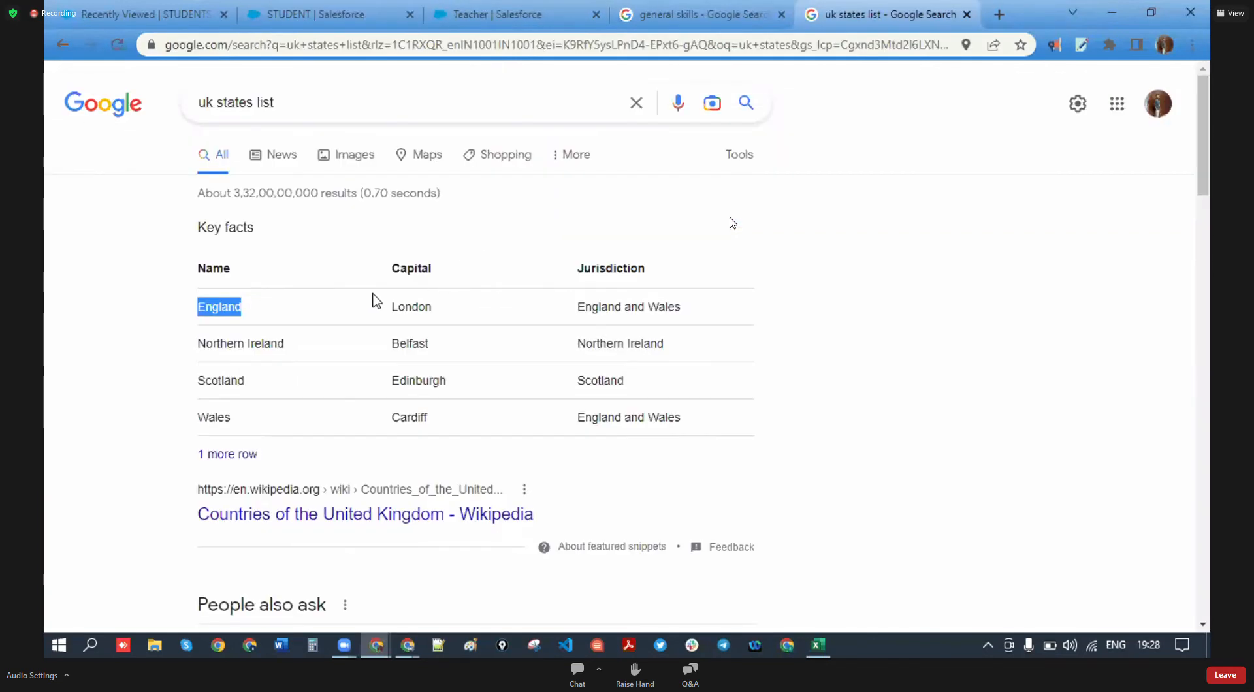
drag(311, 350, 203, 356)
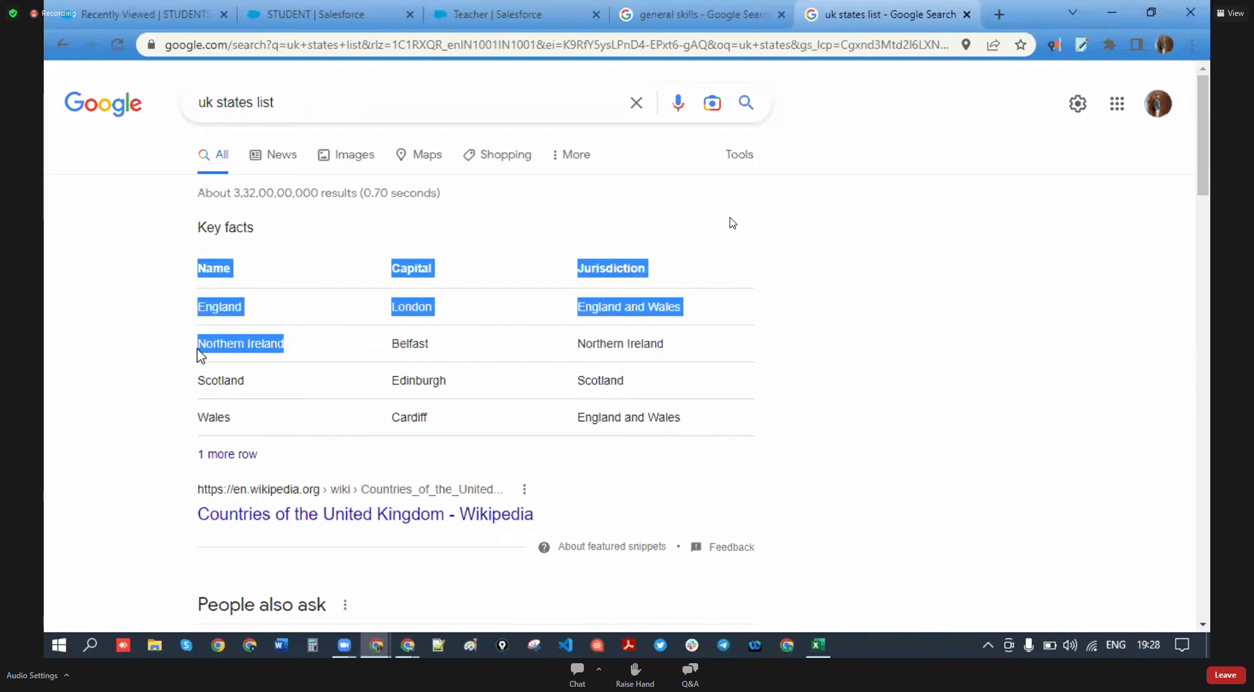
click(909, 470)
drag(299, 356, 200, 354)
click(611, 497)
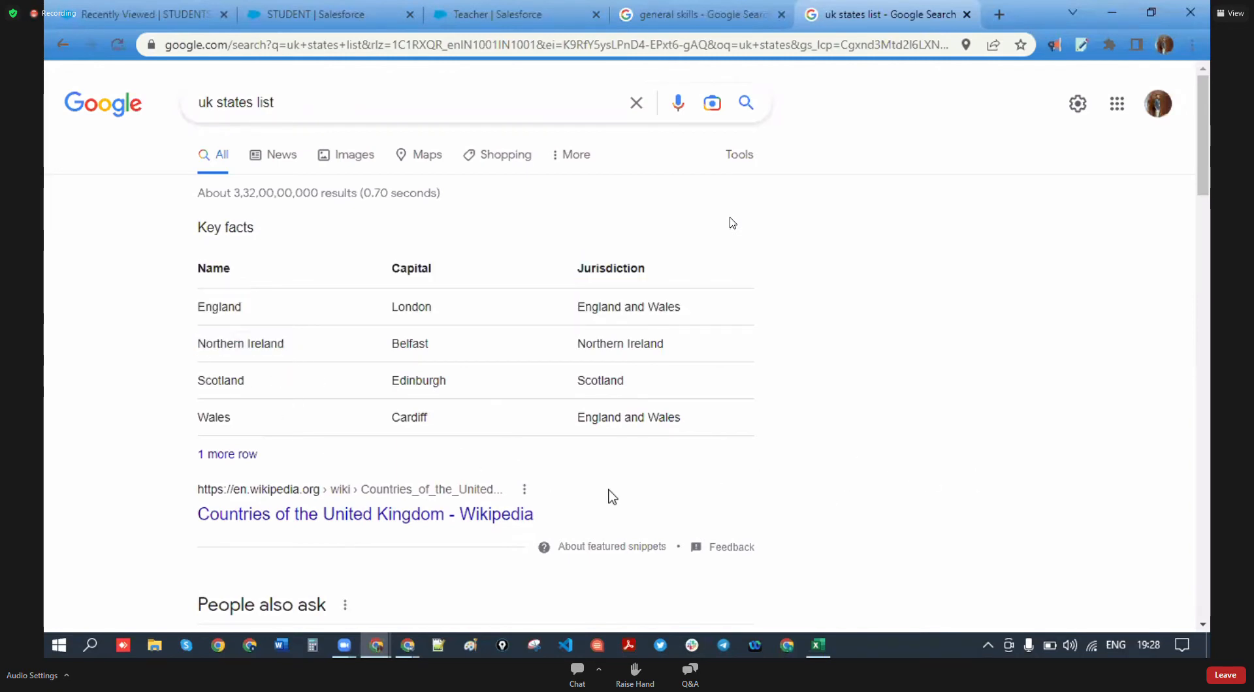
drag(285, 345, 211, 348)
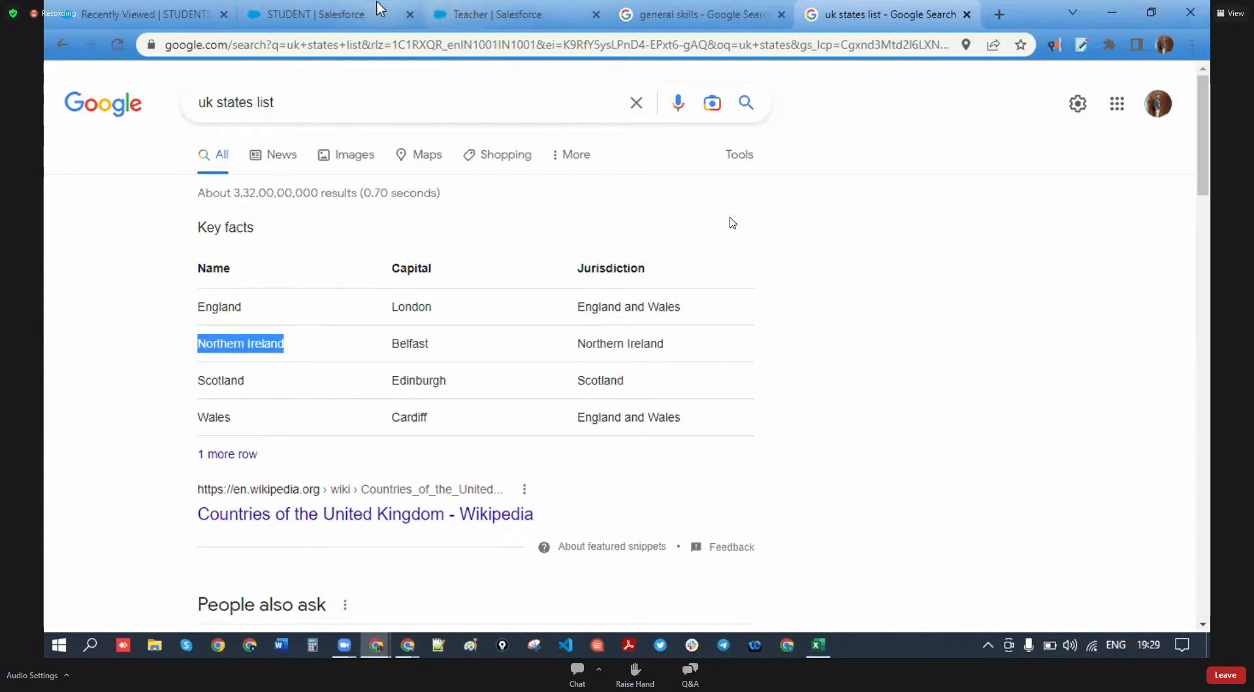
click(364, 12)
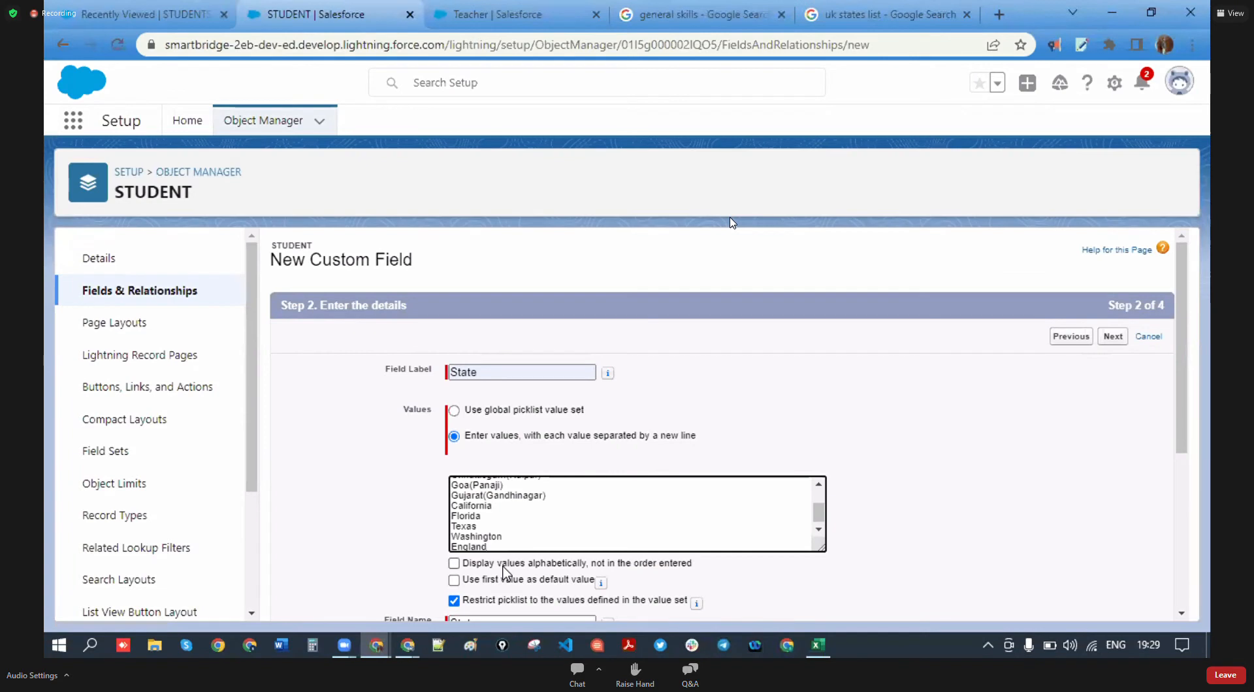
key(Return)
text(Northern Ireland)
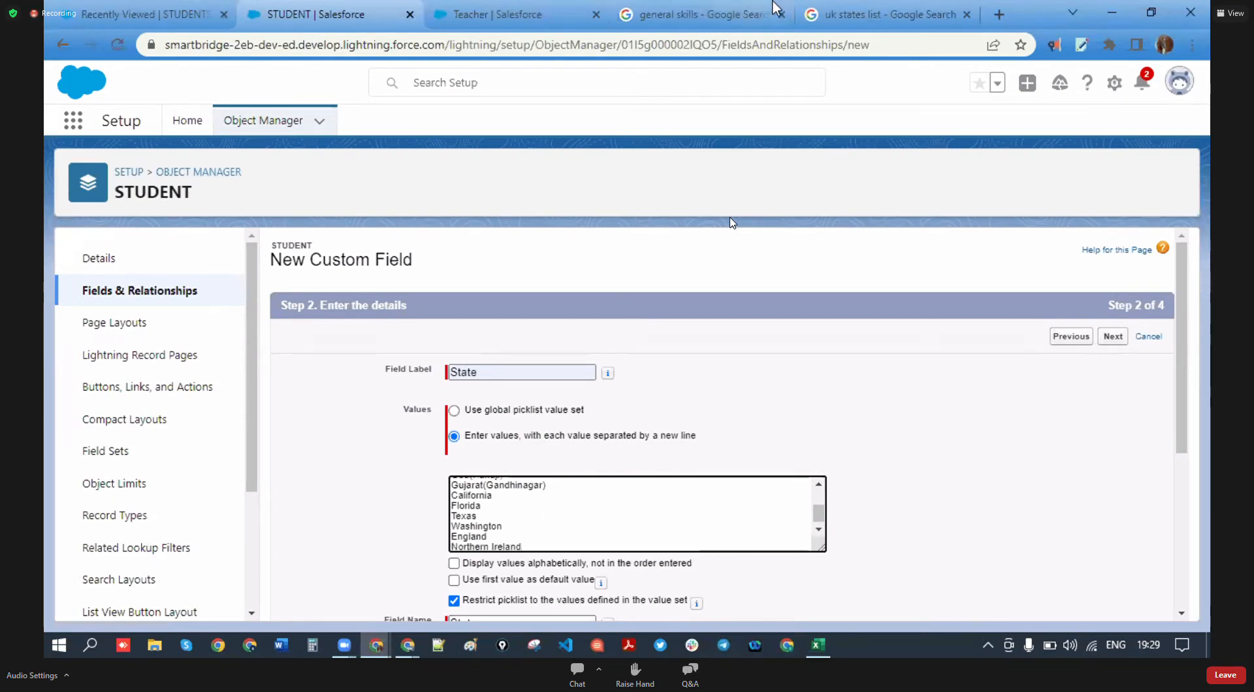
- Copy Scotland from the table and paste it after Northern Ireland
click(851, 17)
drag(245, 381, 200, 383)
key(ctrl+c)
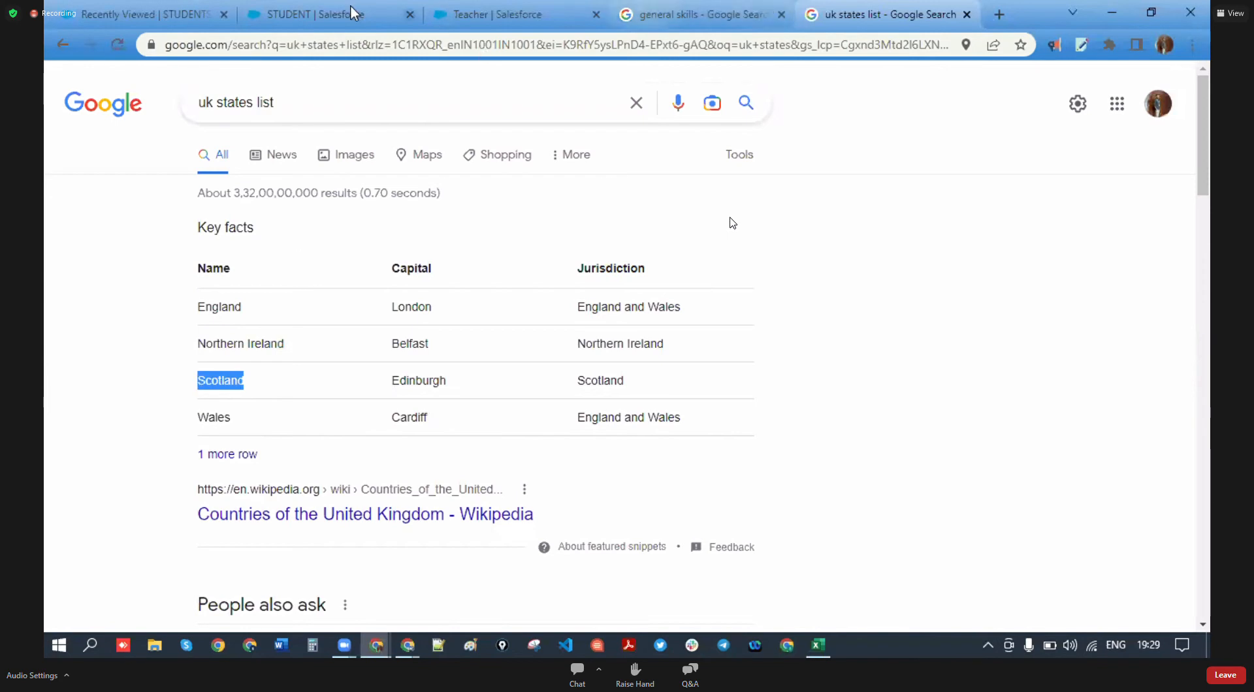
click(316, 14)
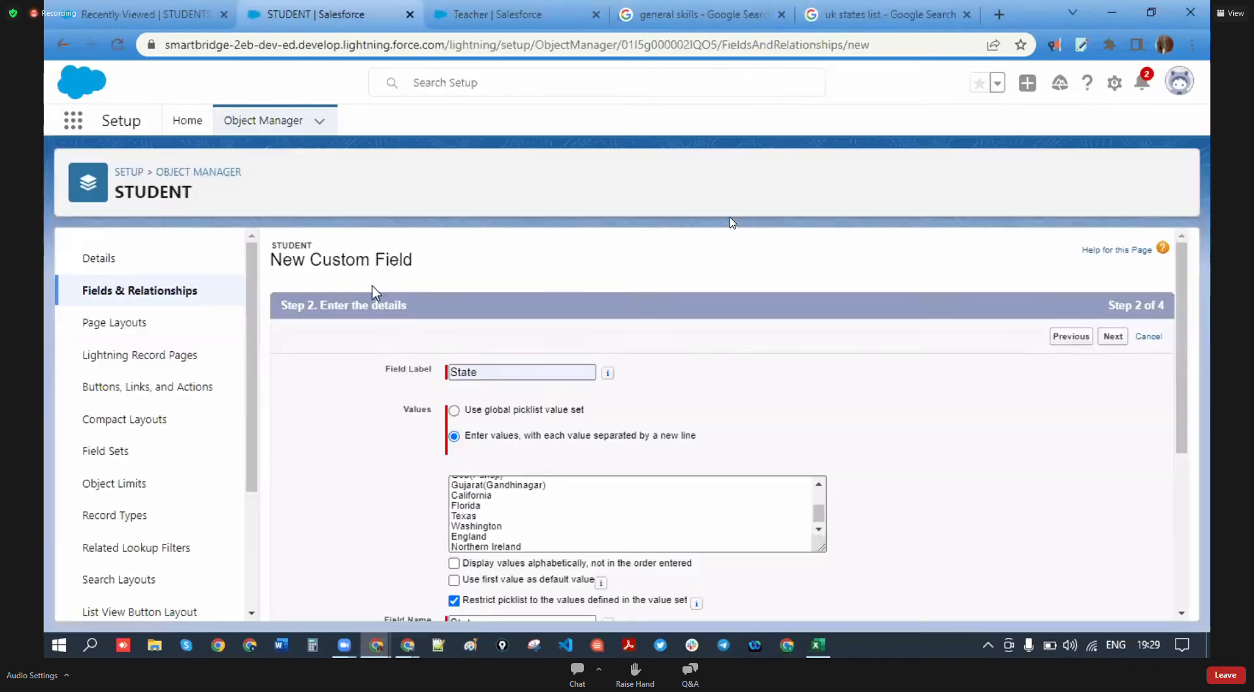
click(527, 549)
key(Return)
key(ctrl+v)
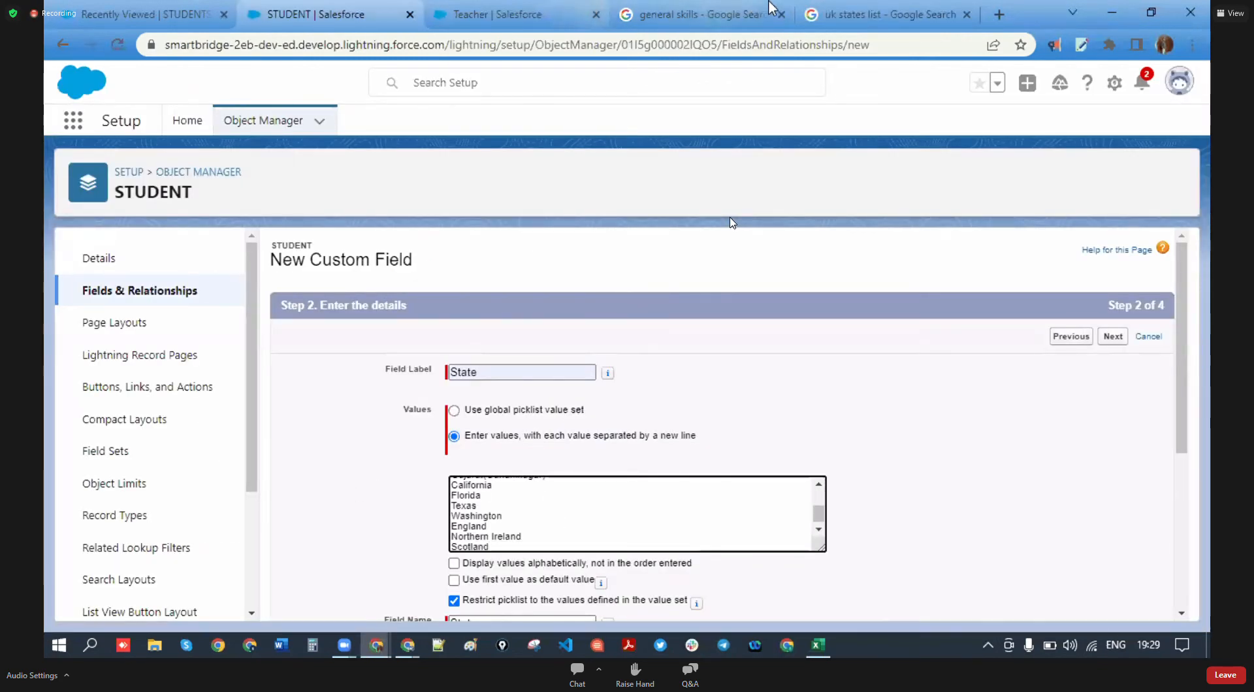
- Copy Wales from the table and paste it after Scotland in the values
click(843, 13)
drag(234, 420, 200, 418)
key(ctrl+c)
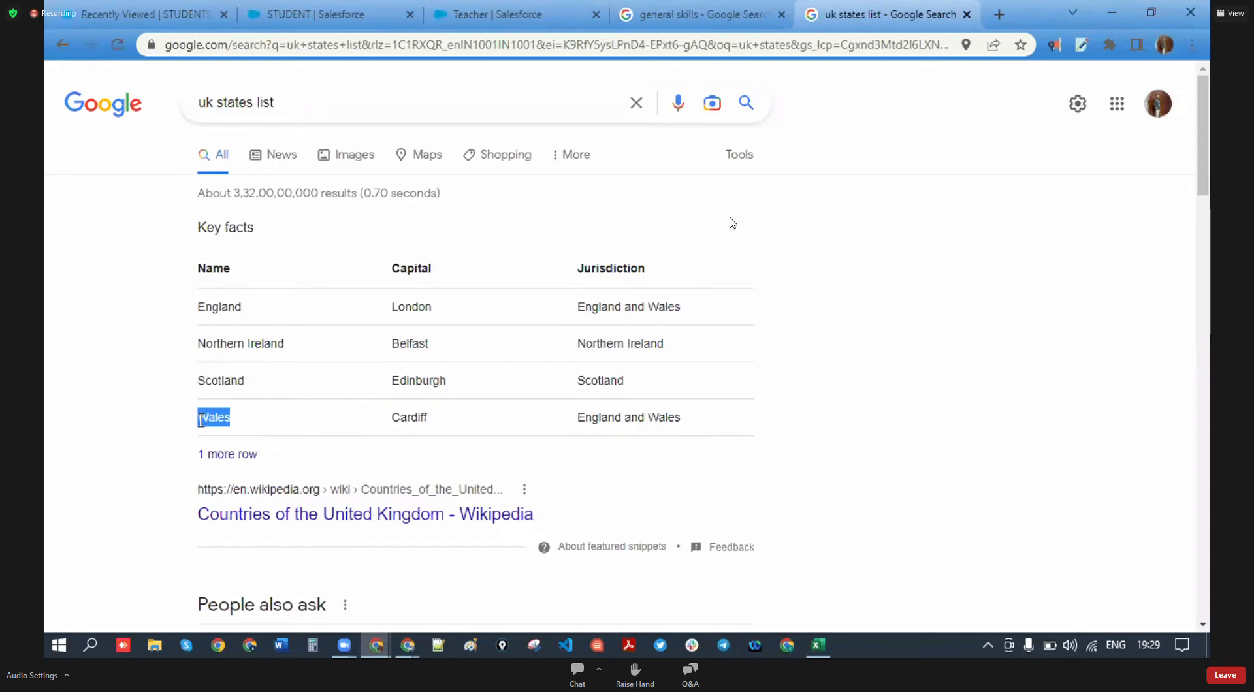
click(326, 11)
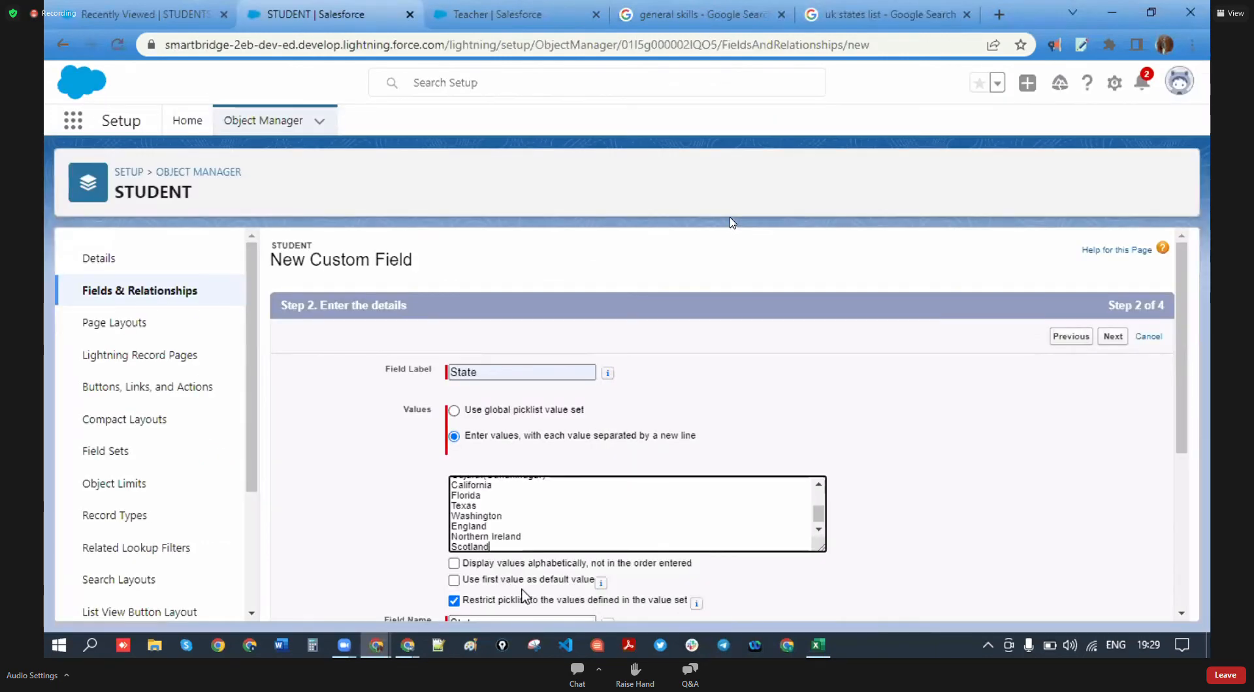
key(Return)
key(ctrl+v)
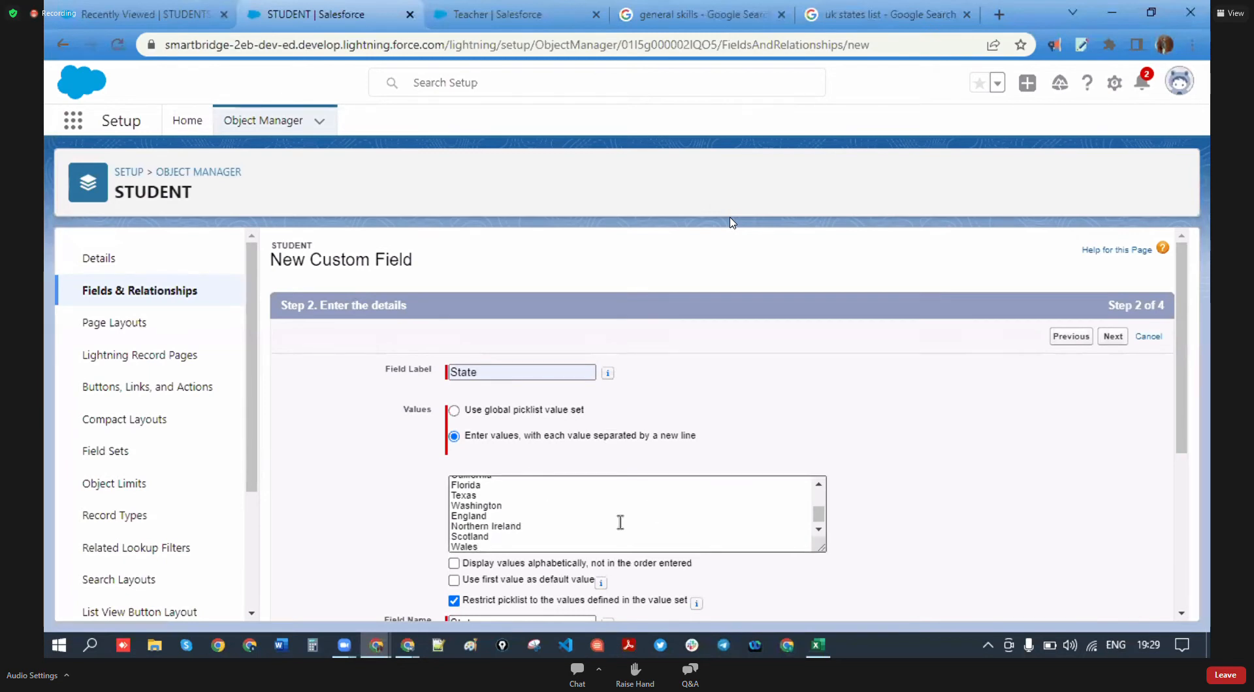
scroll(564, 520, up, 1)
scroll(563, 521, up, 5)
scroll(564, 521, down, 5)
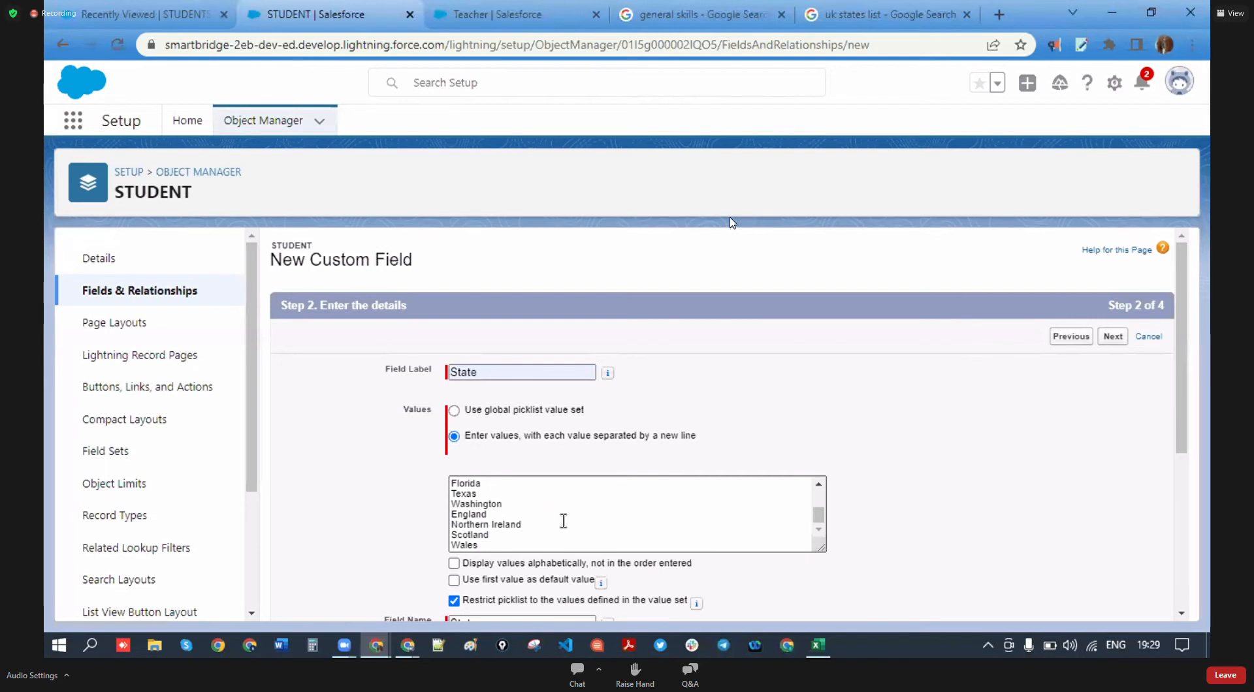
click(882, 14)
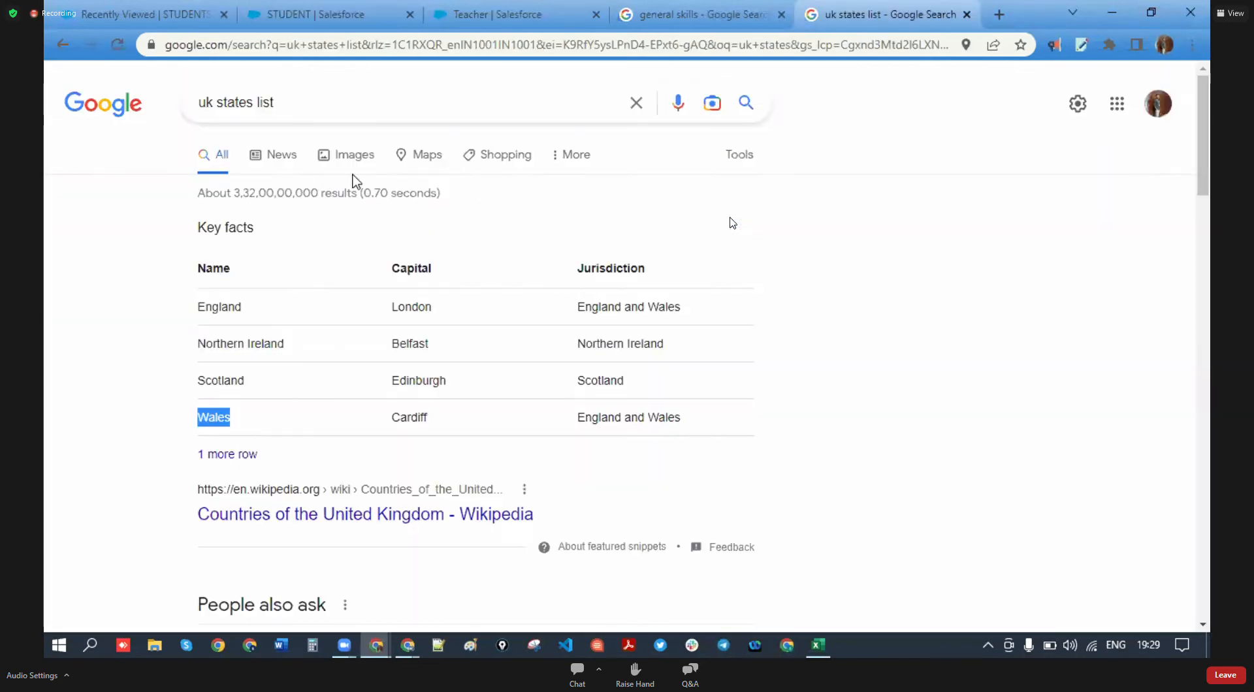
drag(214, 104, 185, 111)
- Search 'canada states list' and add Manitoba on a new line after Wales
text(Canad)
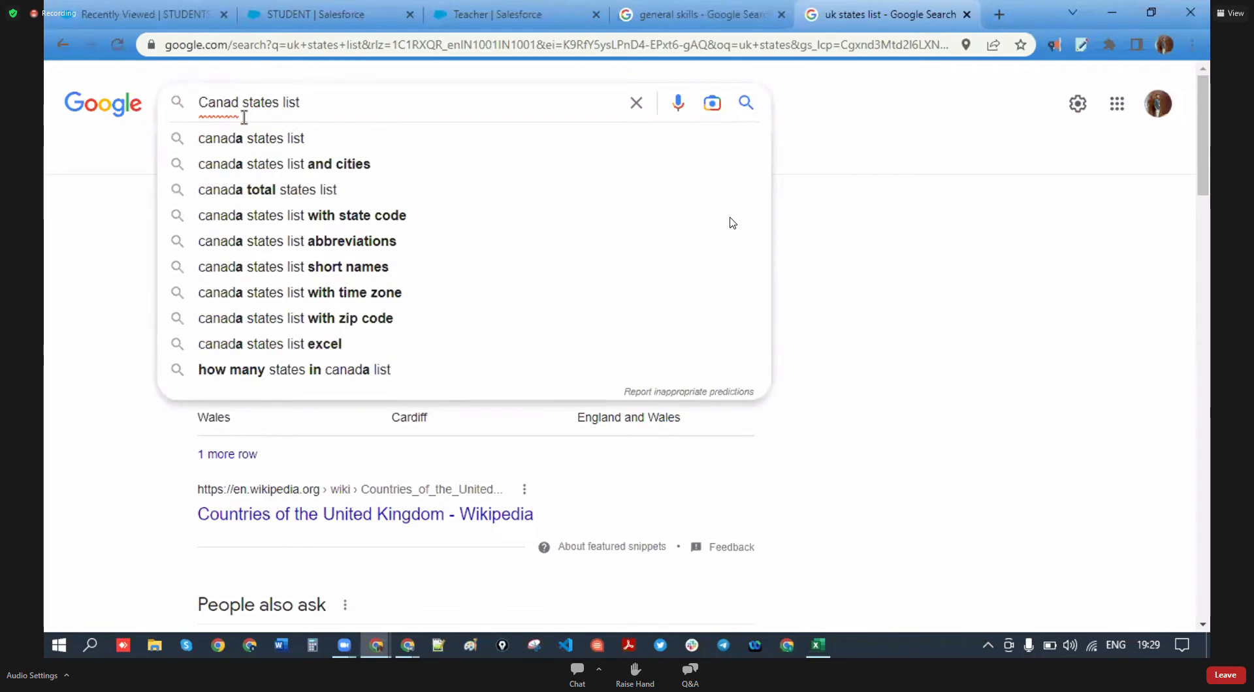
click(252, 139)
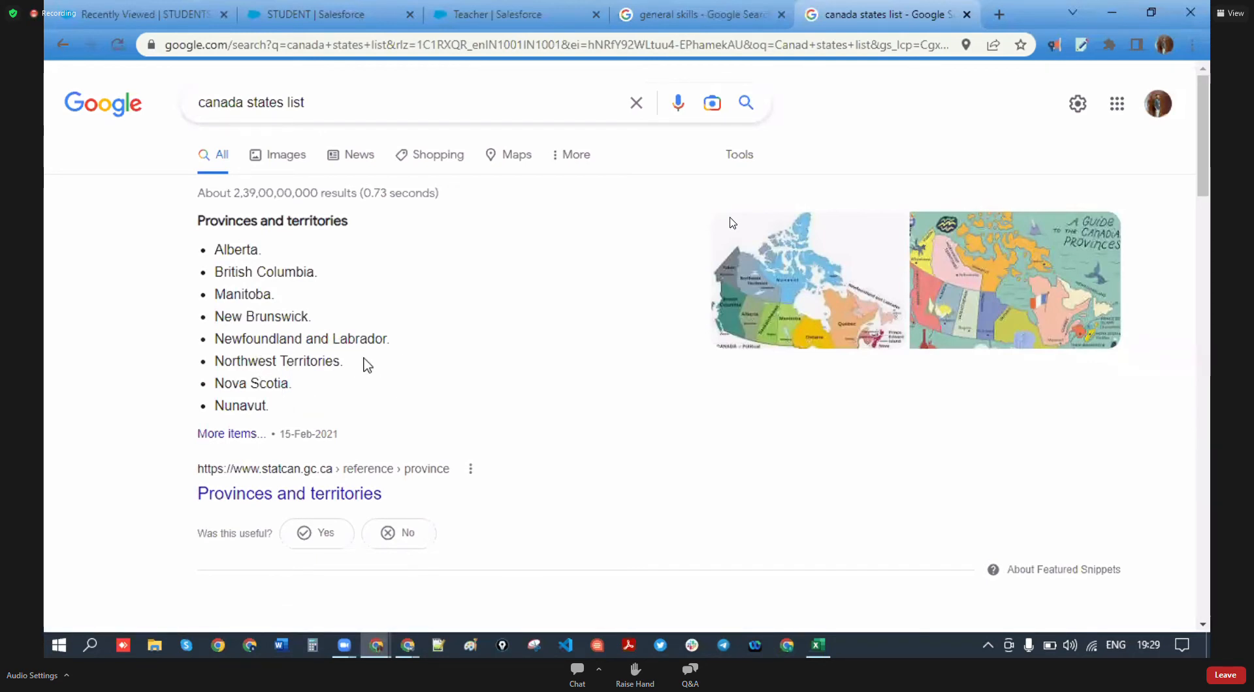
drag(274, 295, 225, 298)
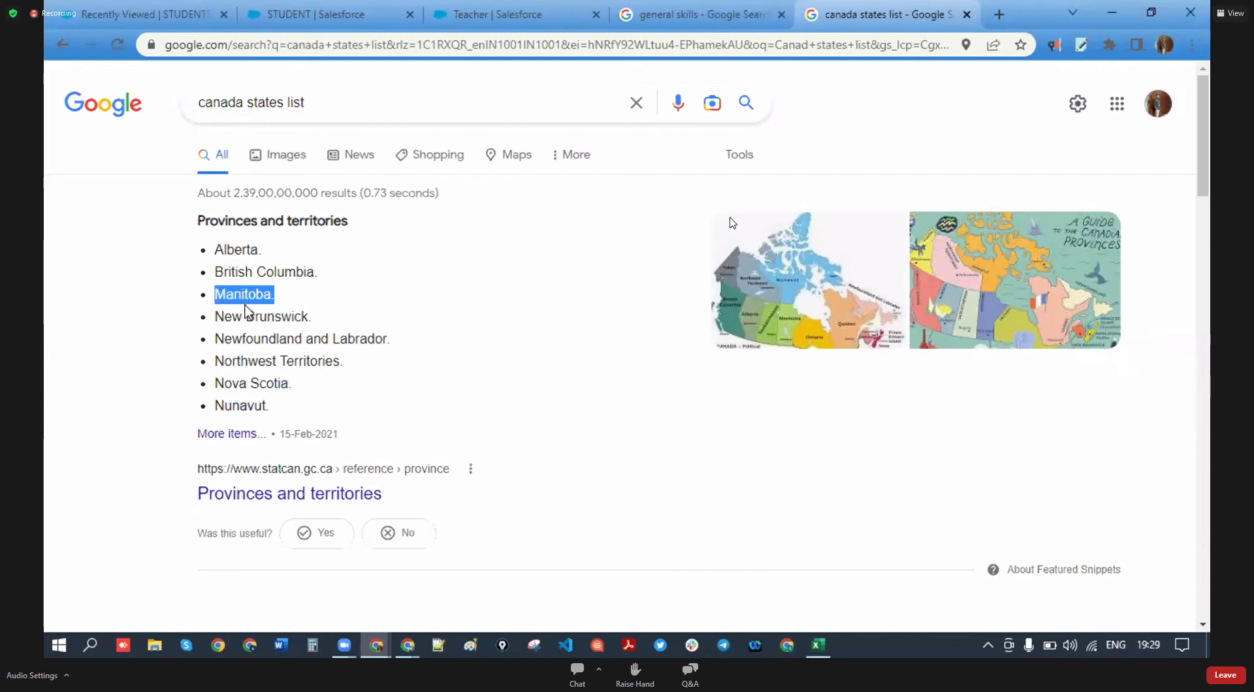
click(369, 12)
click(489, 550)
key(Return)
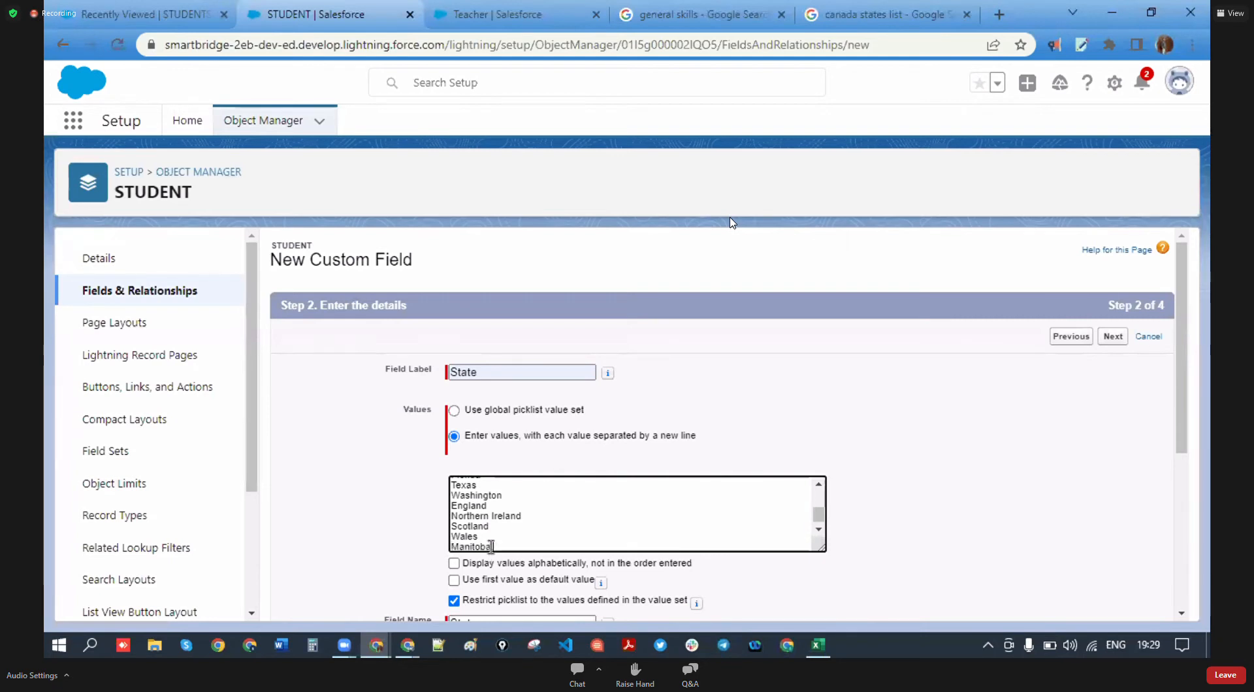
- Copy Alberta from the provinces list and paste it after Manitoba
click(881, 14)
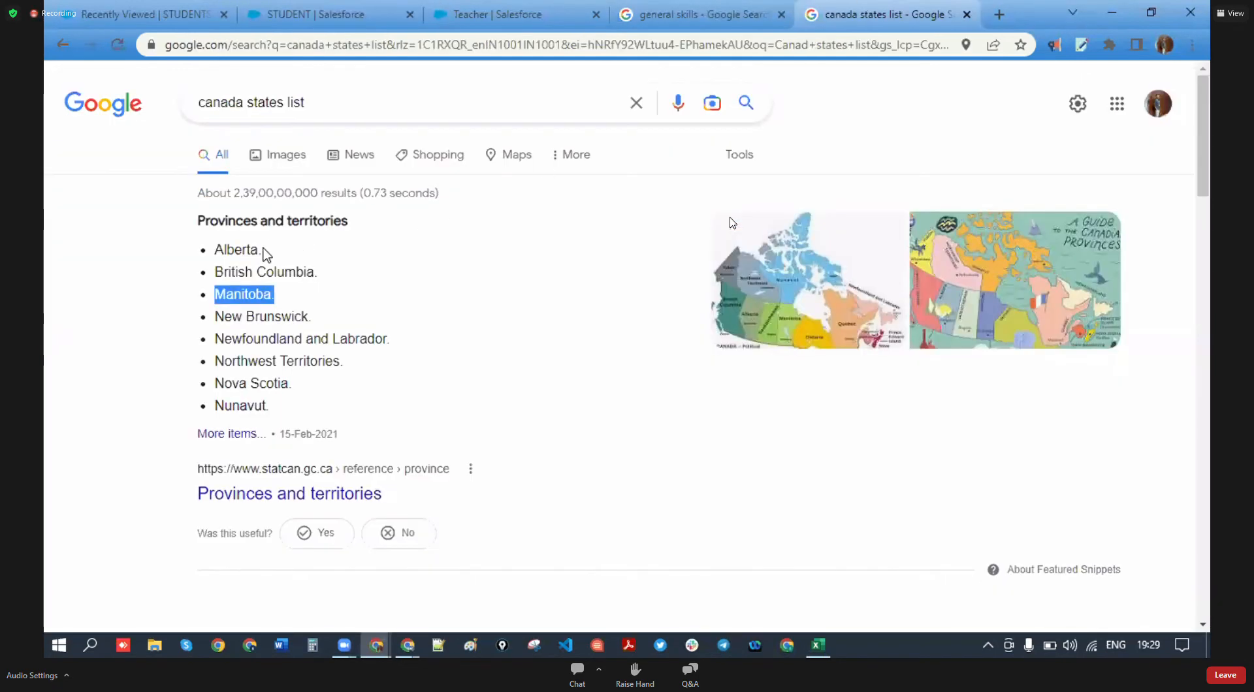
drag(219, 251, 244, 255)
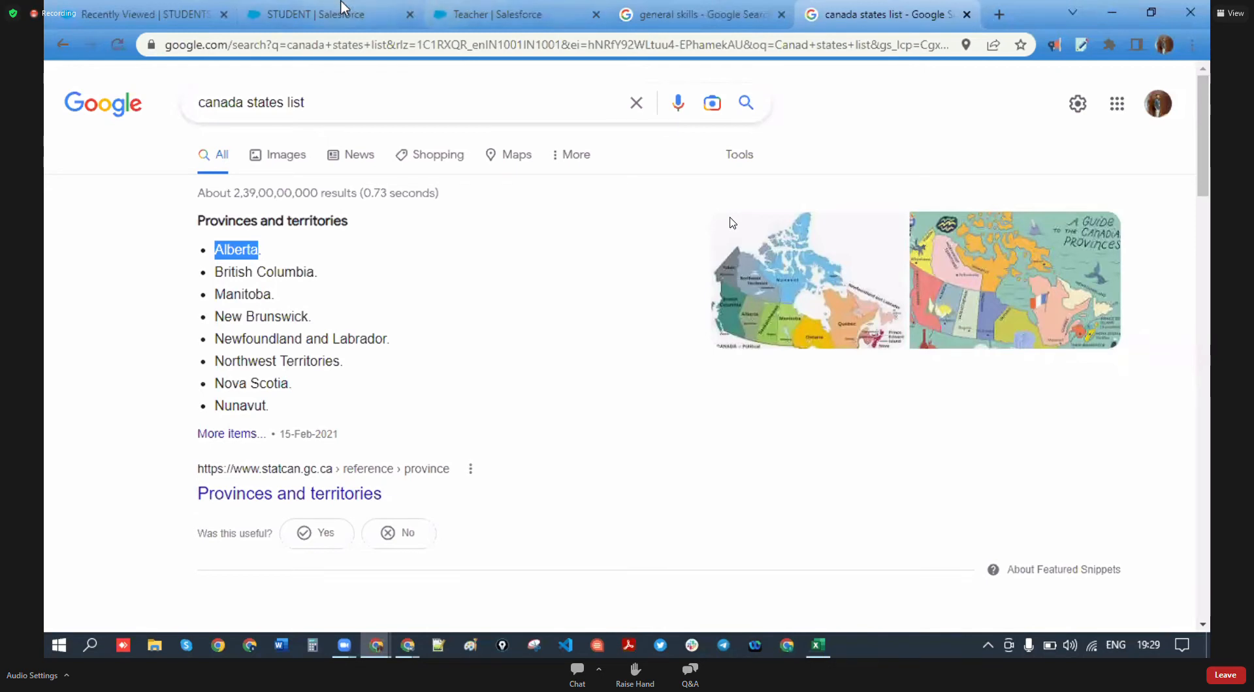
click(342, 8)
click(857, 4)
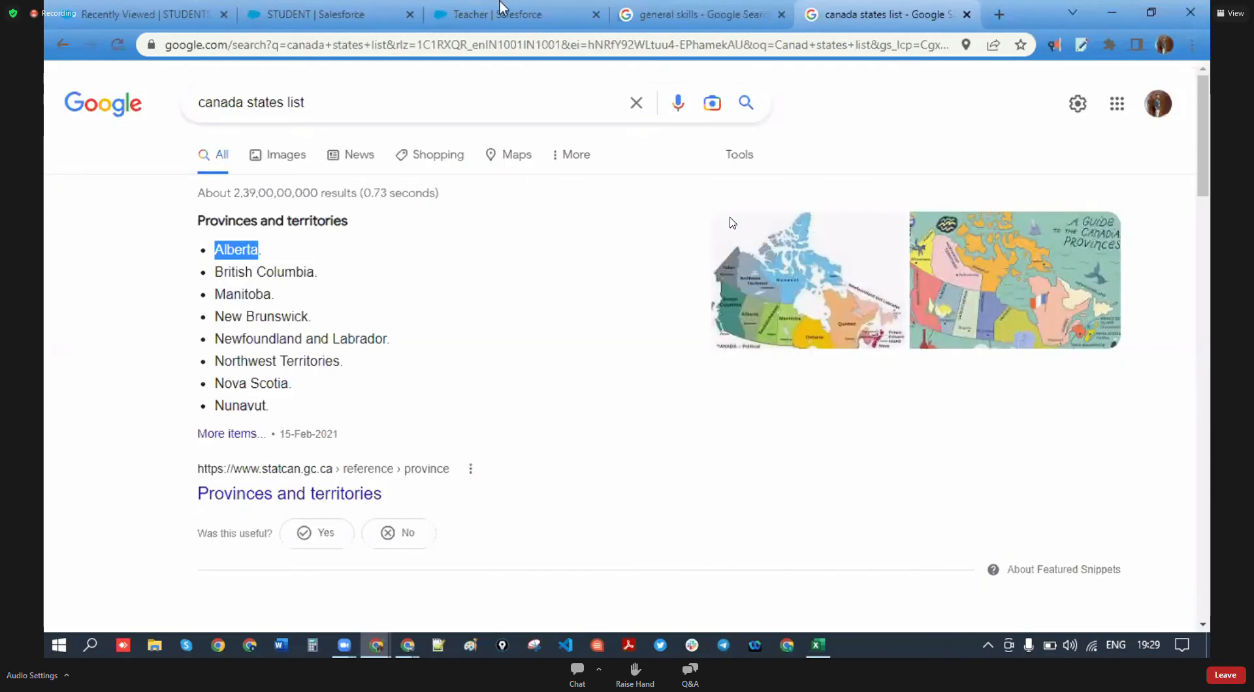
click(303, 7)
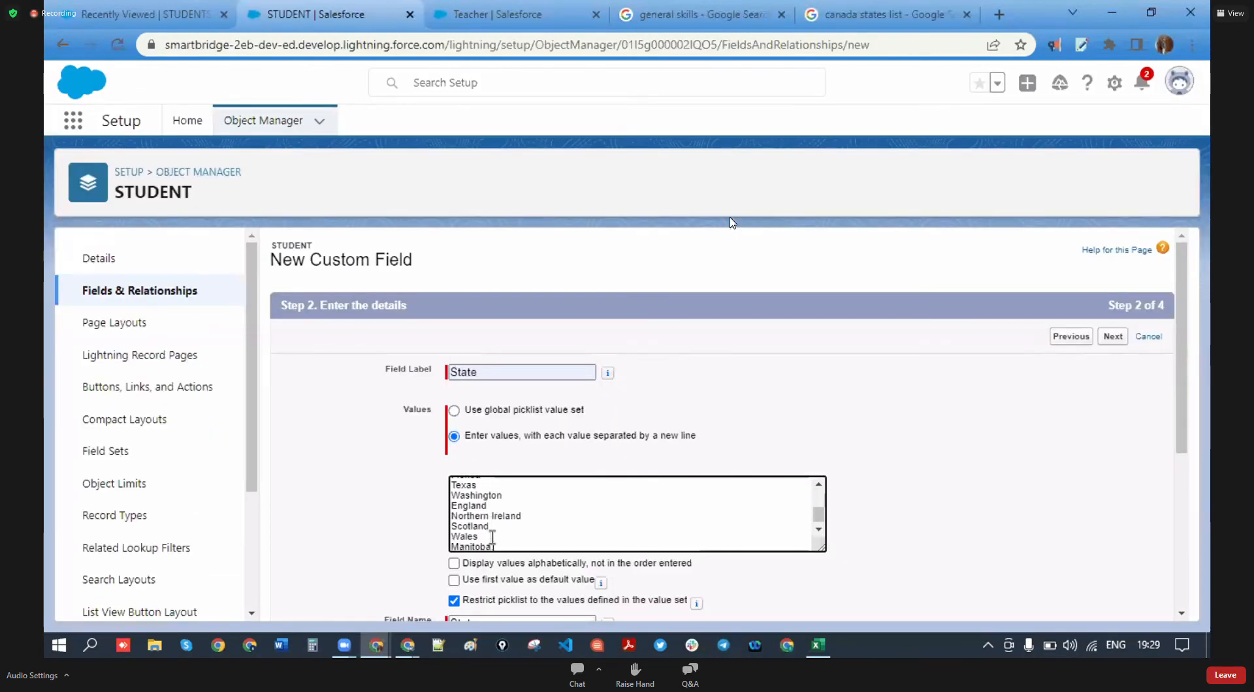
key(Return)
text(Alberta)
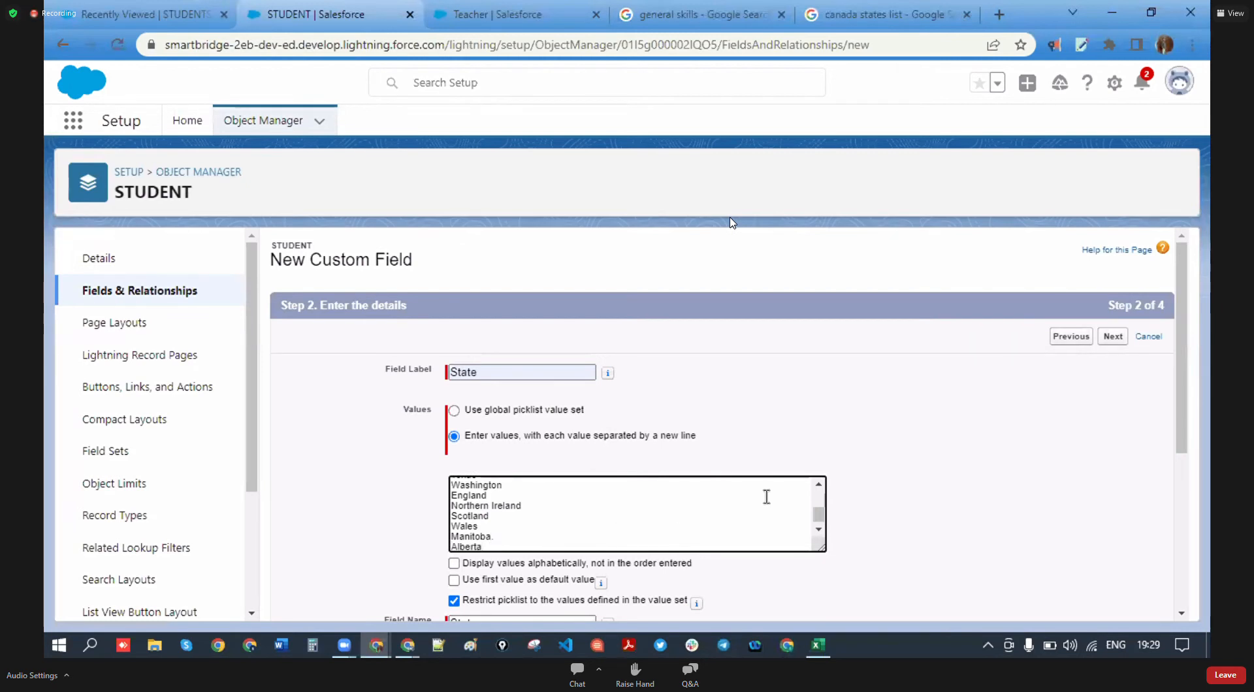
click(928, 507)
- Unrestrict the State picklist, keep it on STUDENT Layout, and Save & New
click(607, 503)
scroll(607, 504, down, 1)
click(494, 561)
click(455, 601)
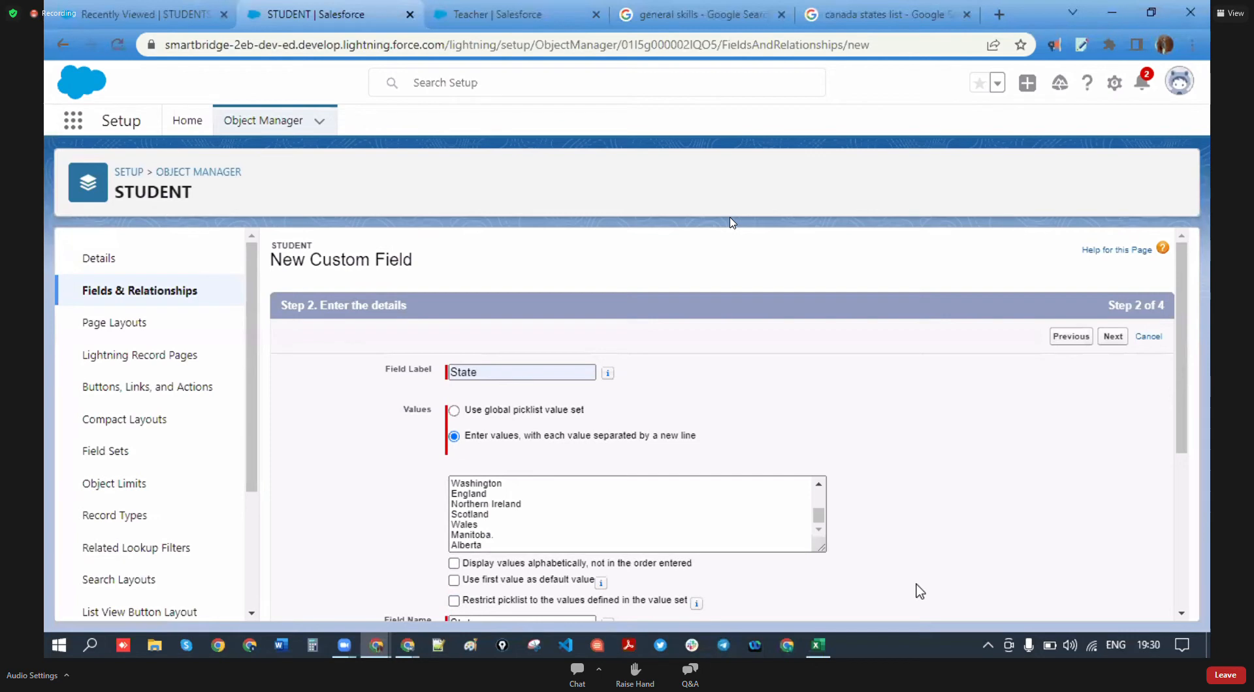
scroll(997, 562, down, 4)
click(1108, 604)
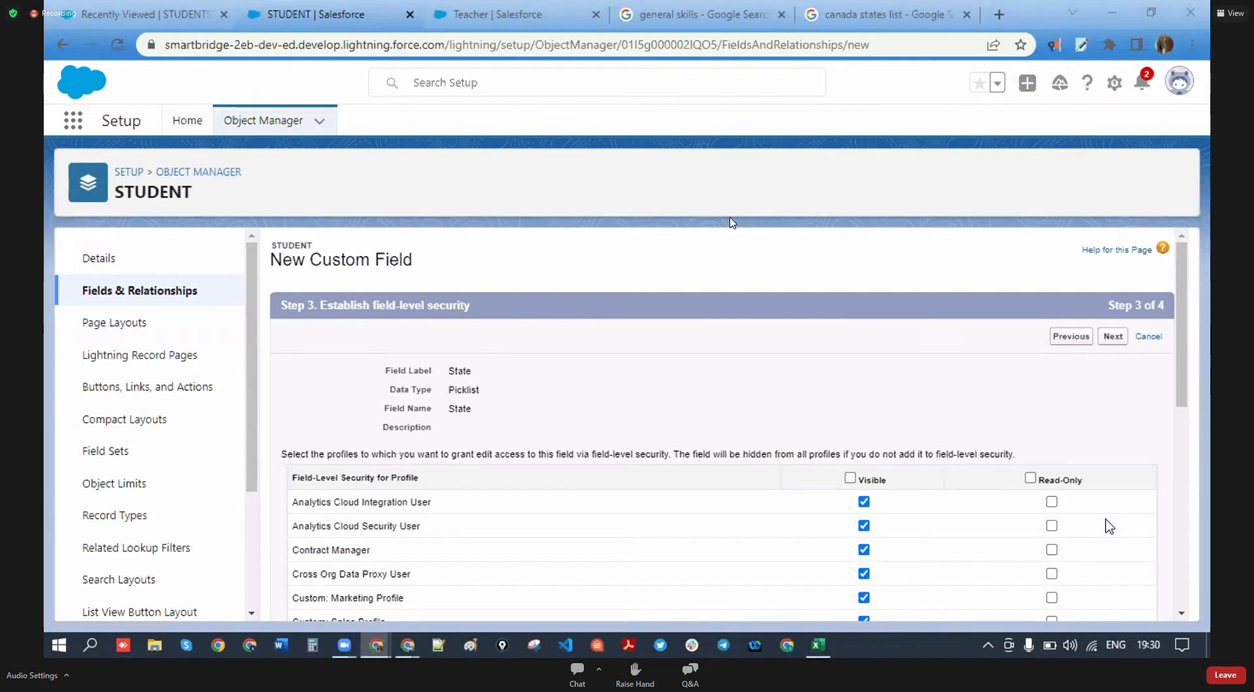
scroll(952, 420, down, 7)
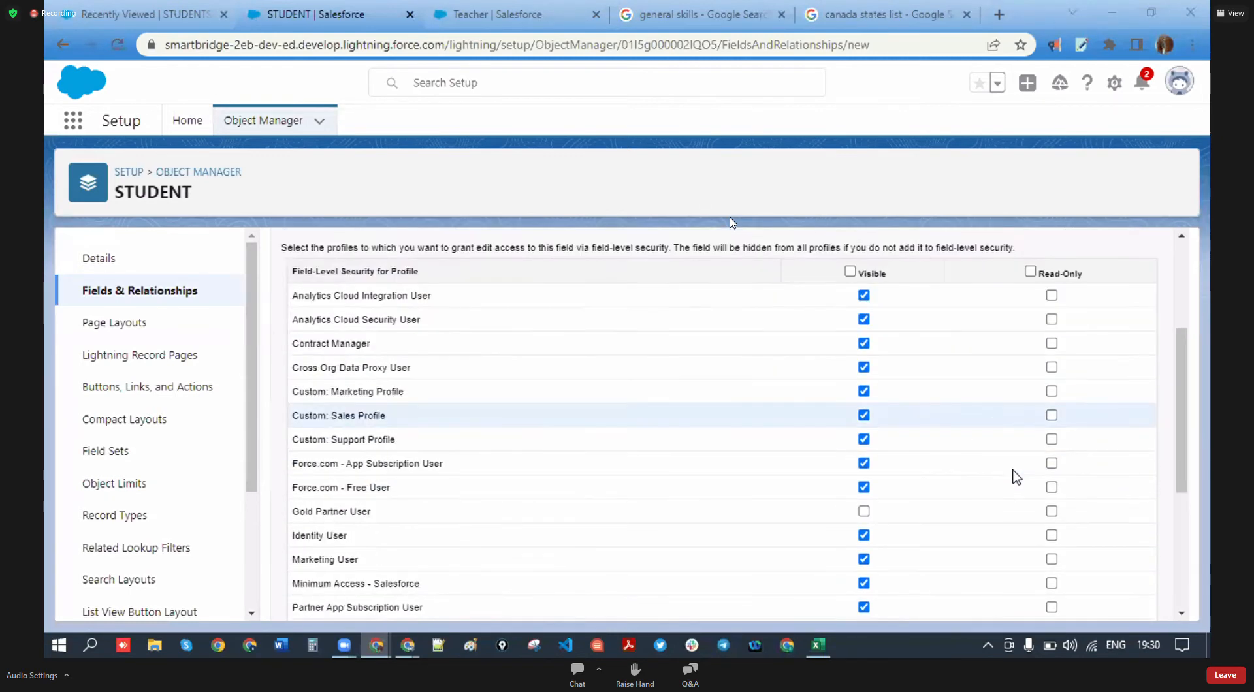
click(1113, 601)
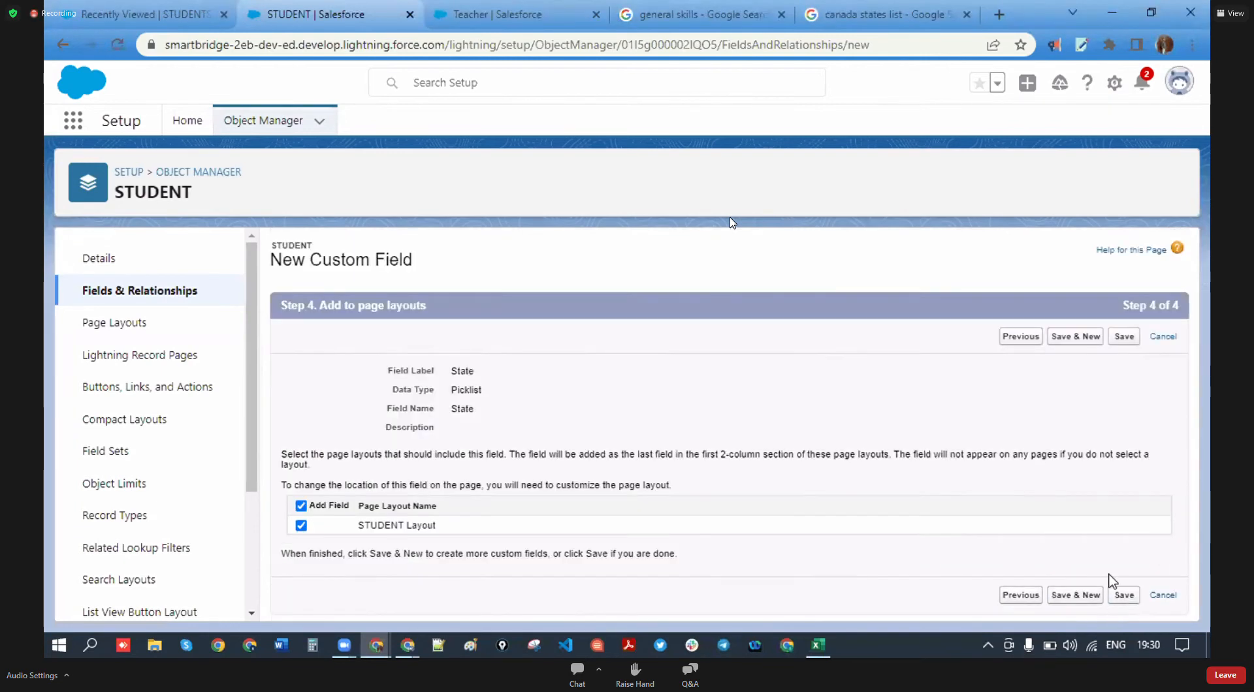
click(1089, 597)
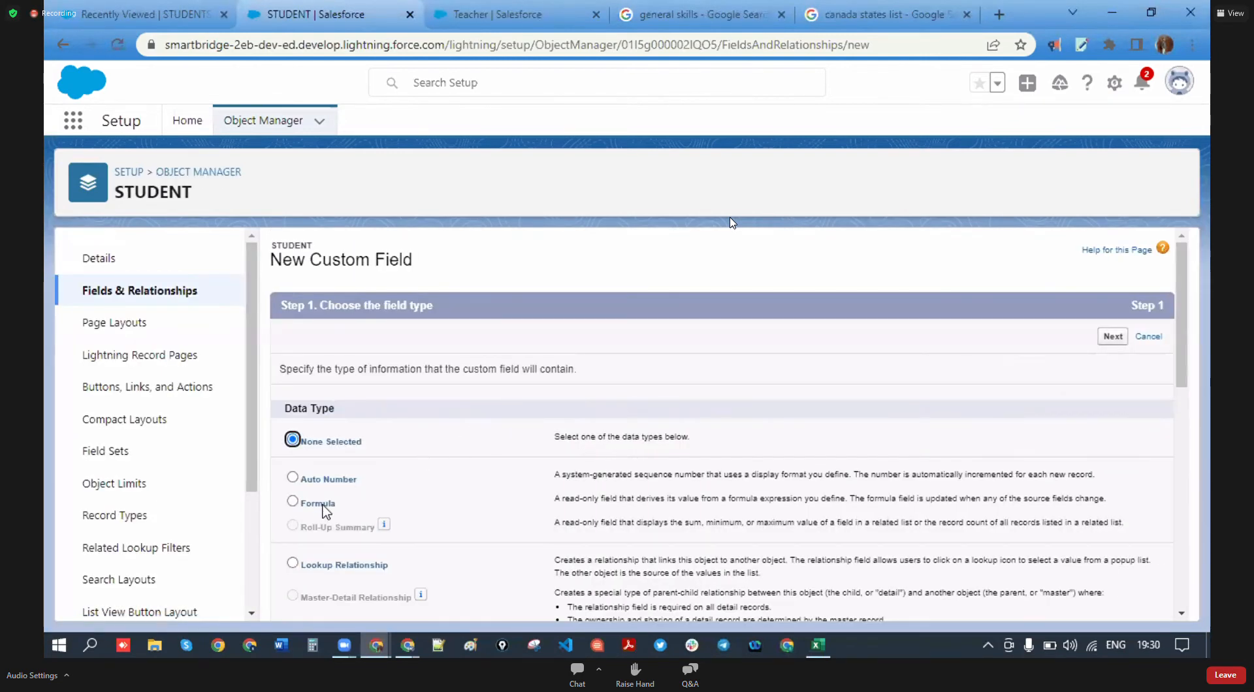
- Choose the Picklist field type and label the new field City
scroll(324, 512, down, 7)
scroll(339, 448, down, 2)
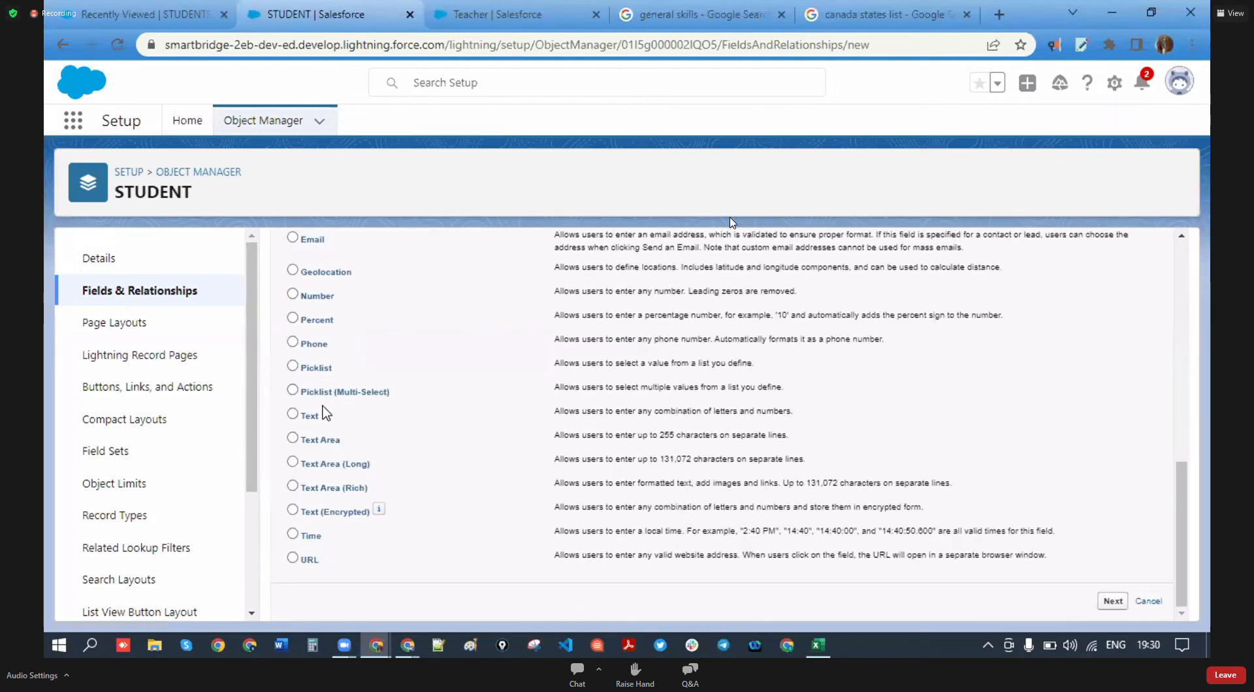
scroll(341, 442, up, 1)
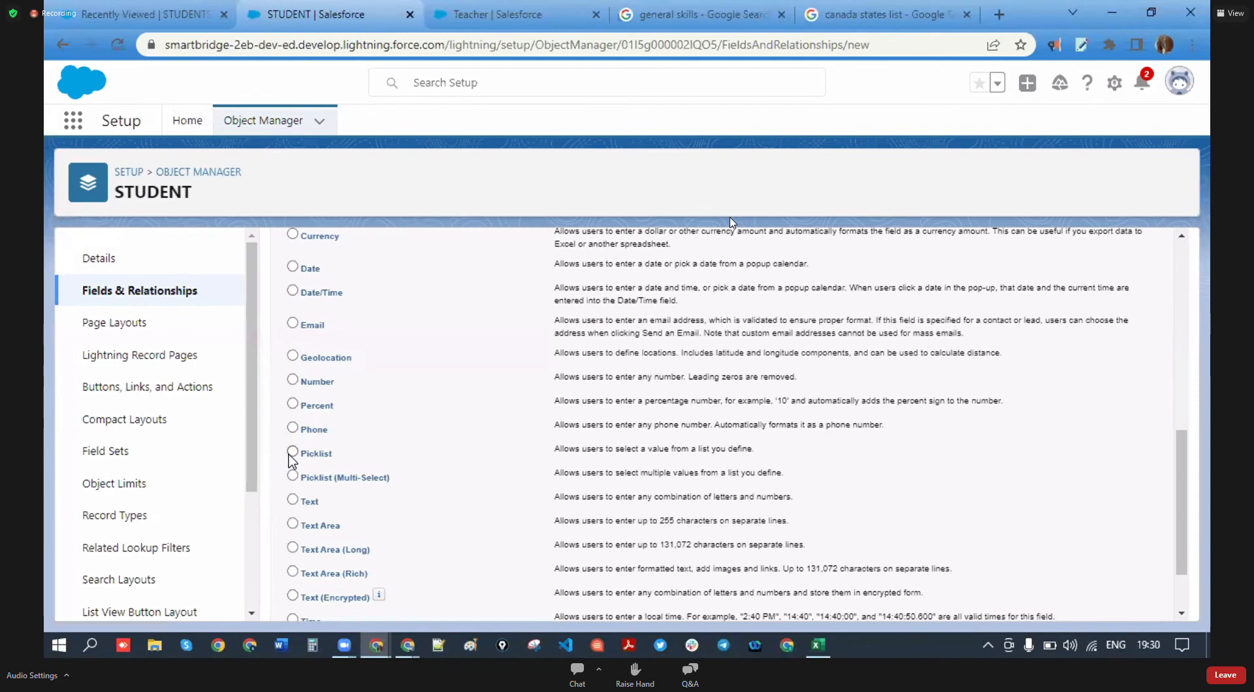
scroll(432, 465, up, 10)
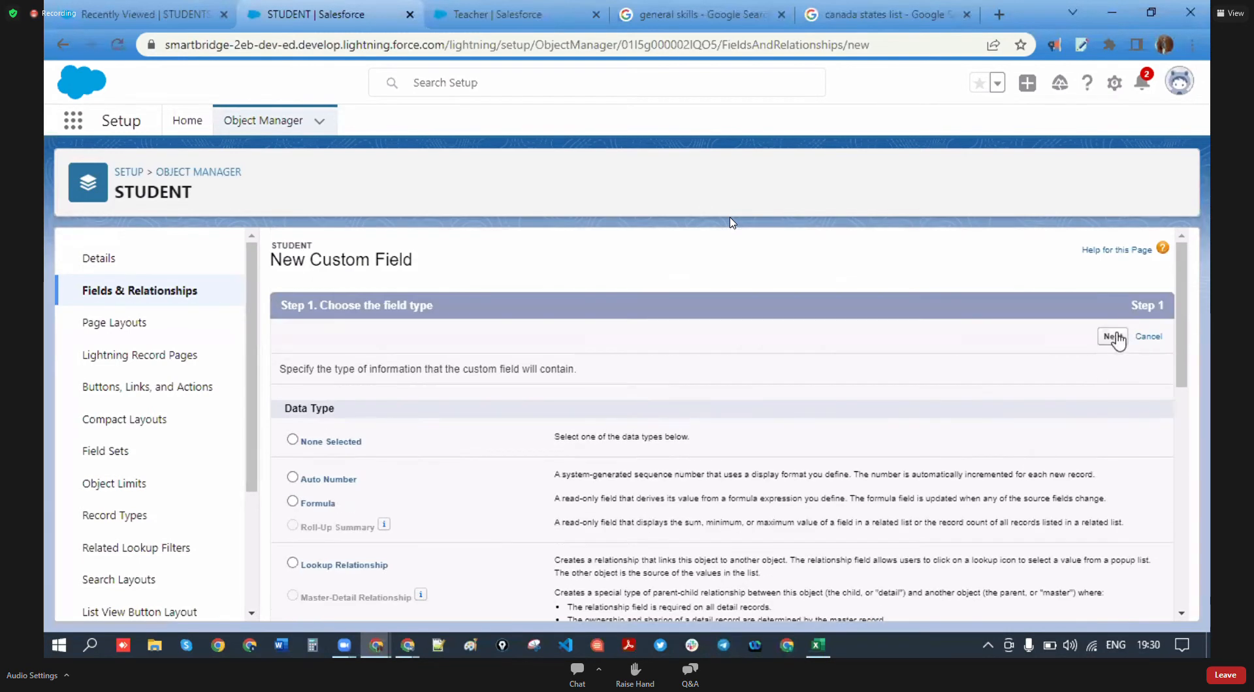
click(1113, 336)
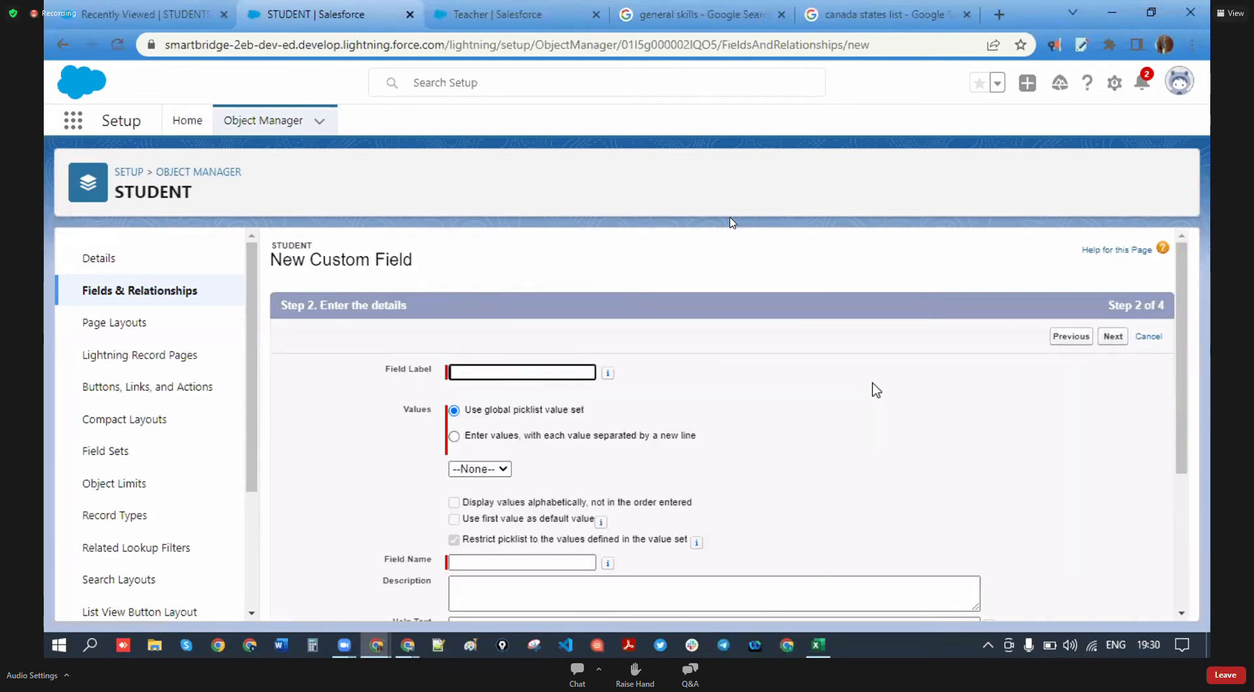
click(555, 374)
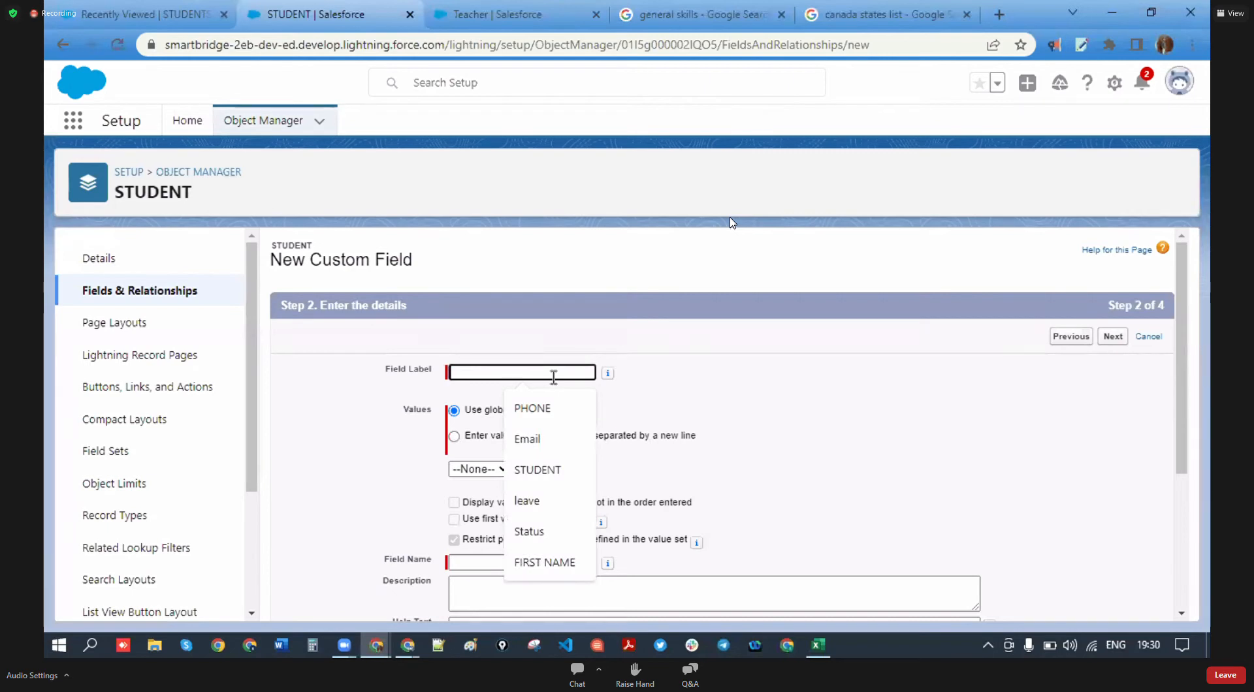
text(City)
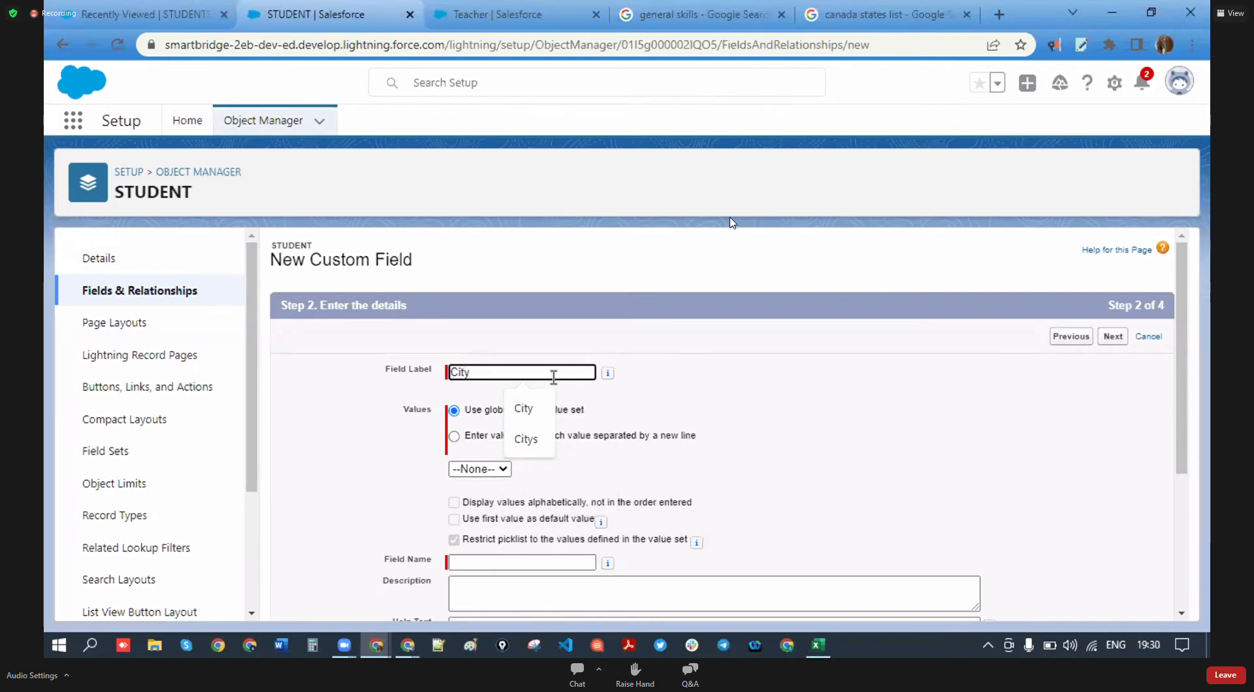
click(547, 418)
click(709, 420)
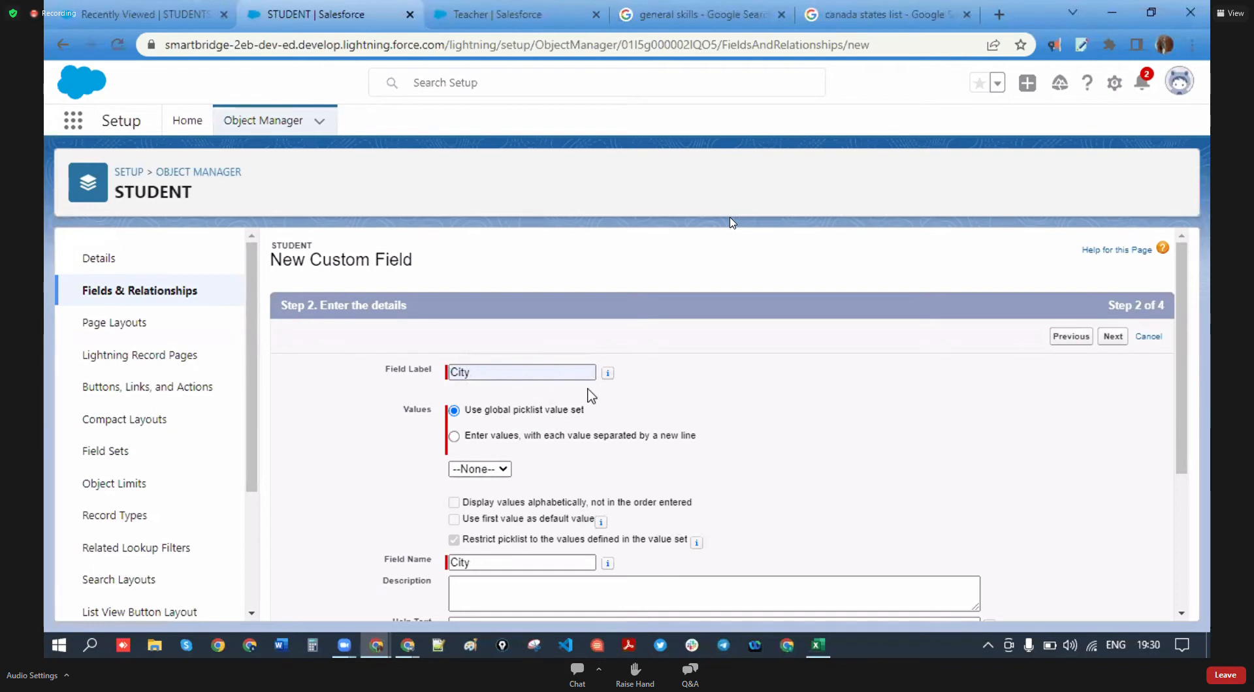
- Set City to use its own newline-separated values instead of a global value set
click(507, 469)
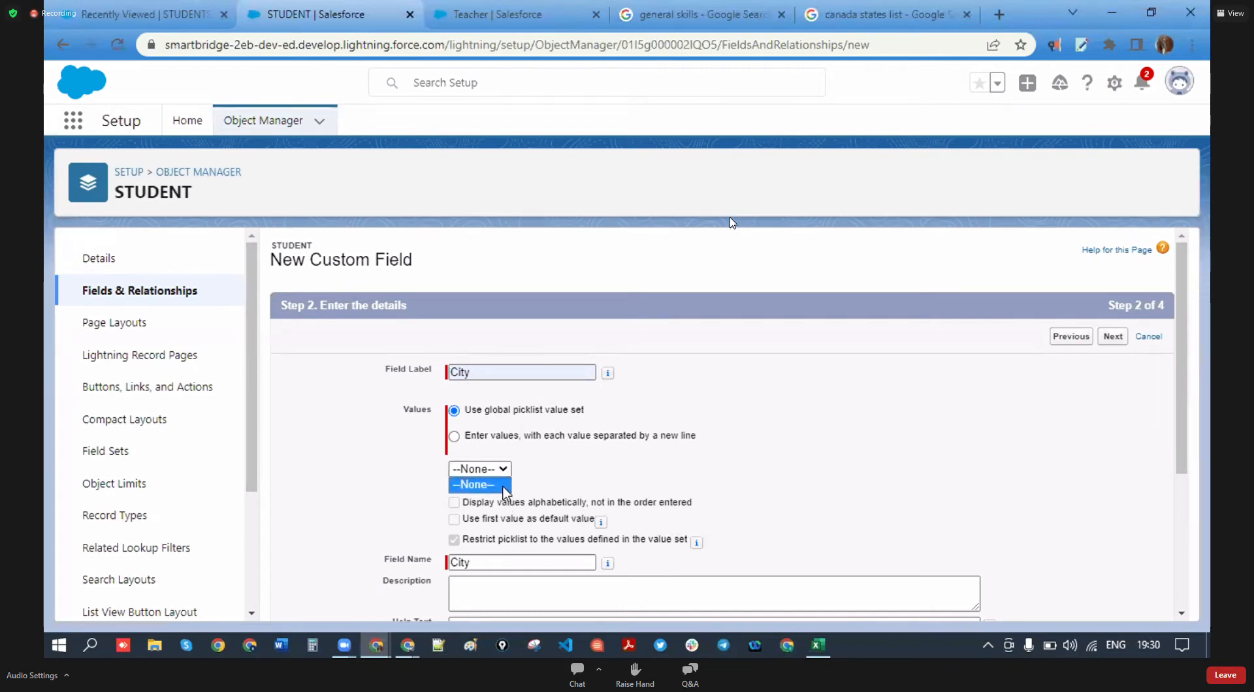
click(503, 484)
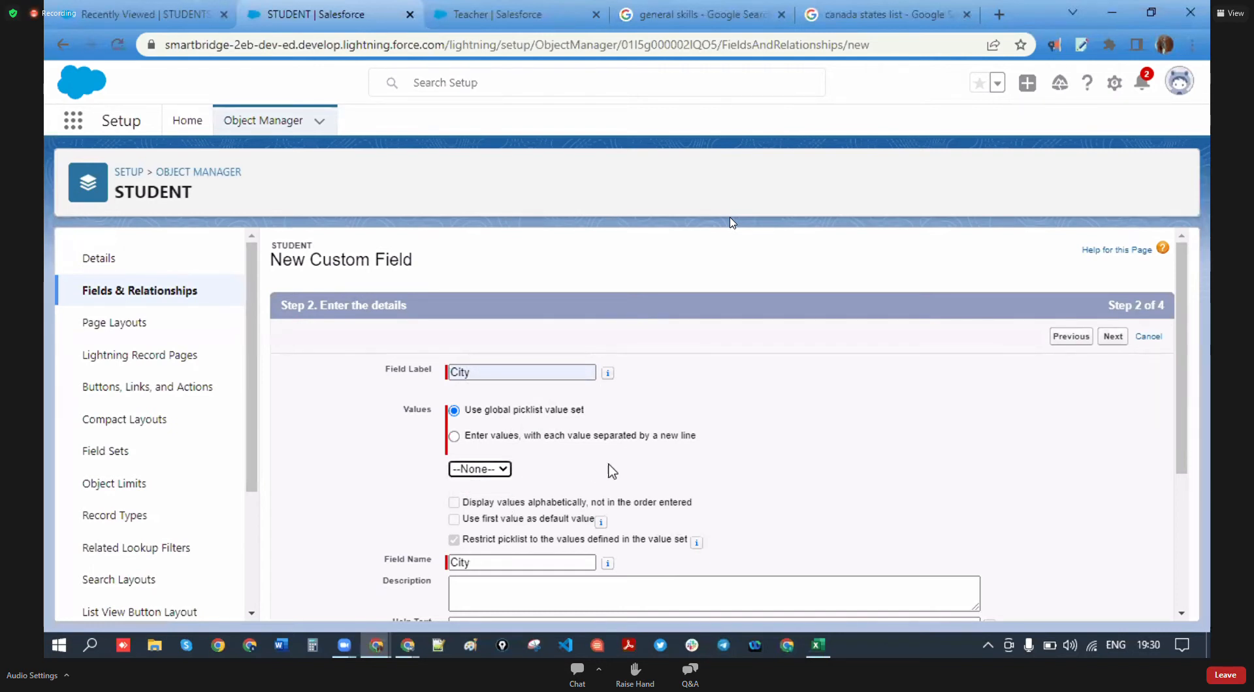
click(454, 436)
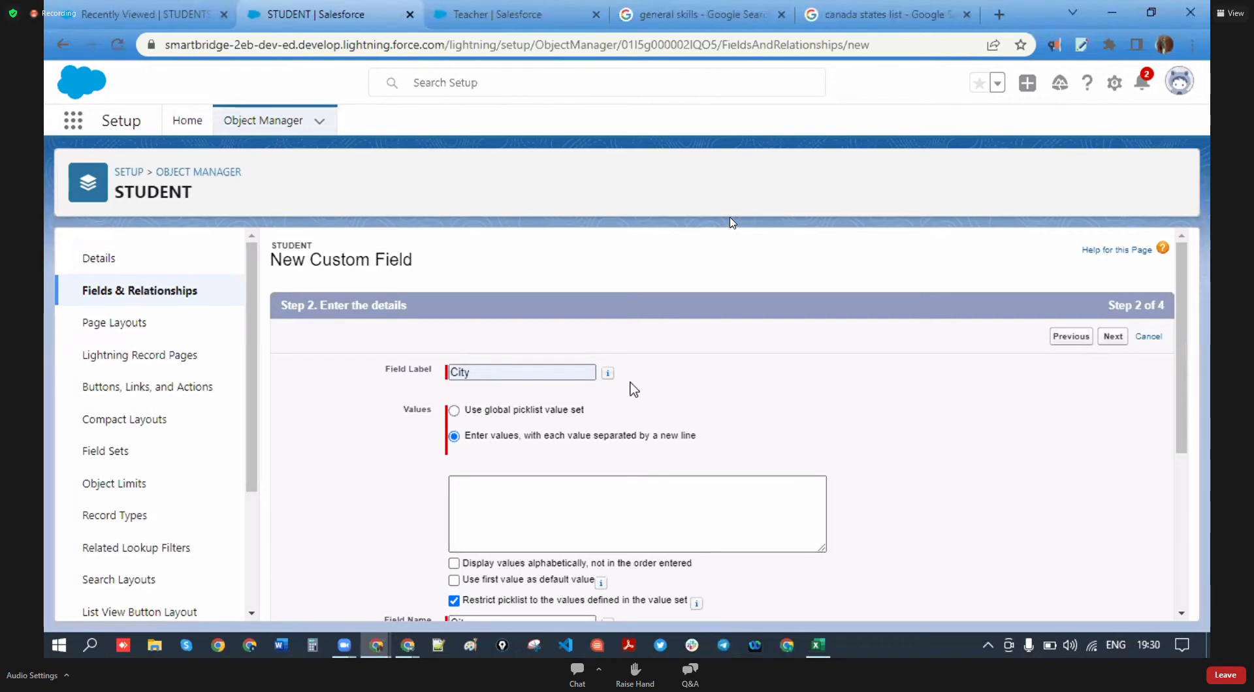
click(547, 503)
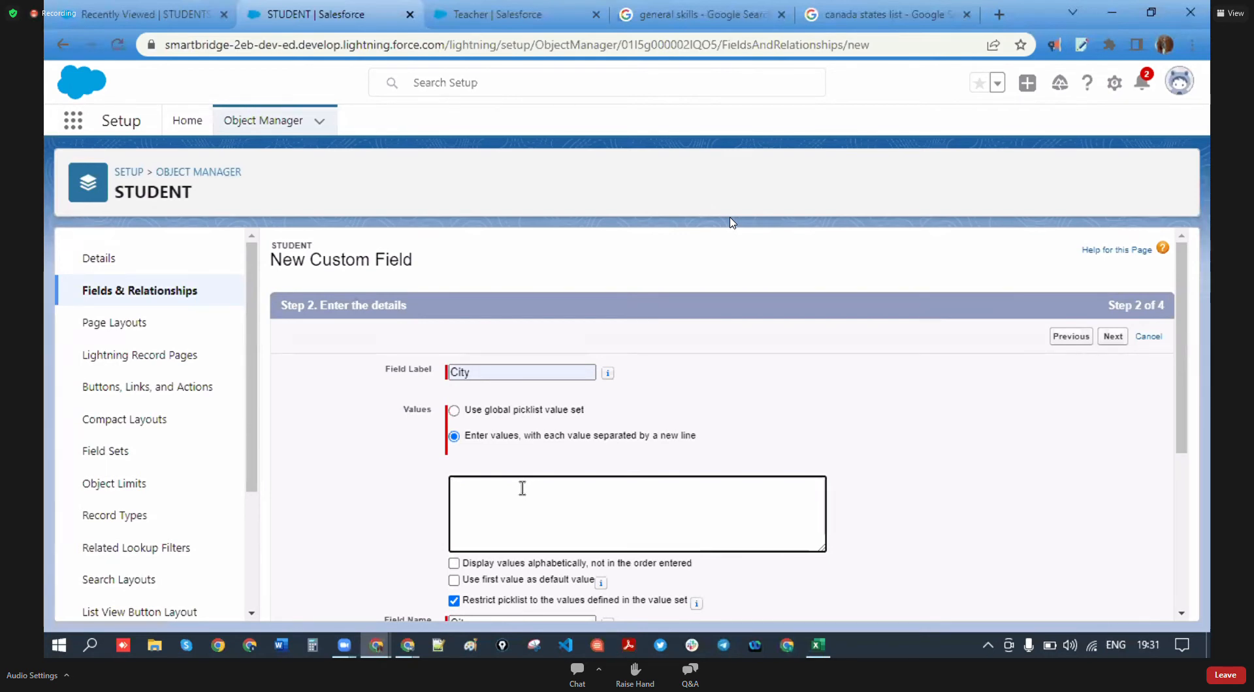
- Enter warangal, Hyderabad and bobbili as the City picklist values, one per line
text(warangal )
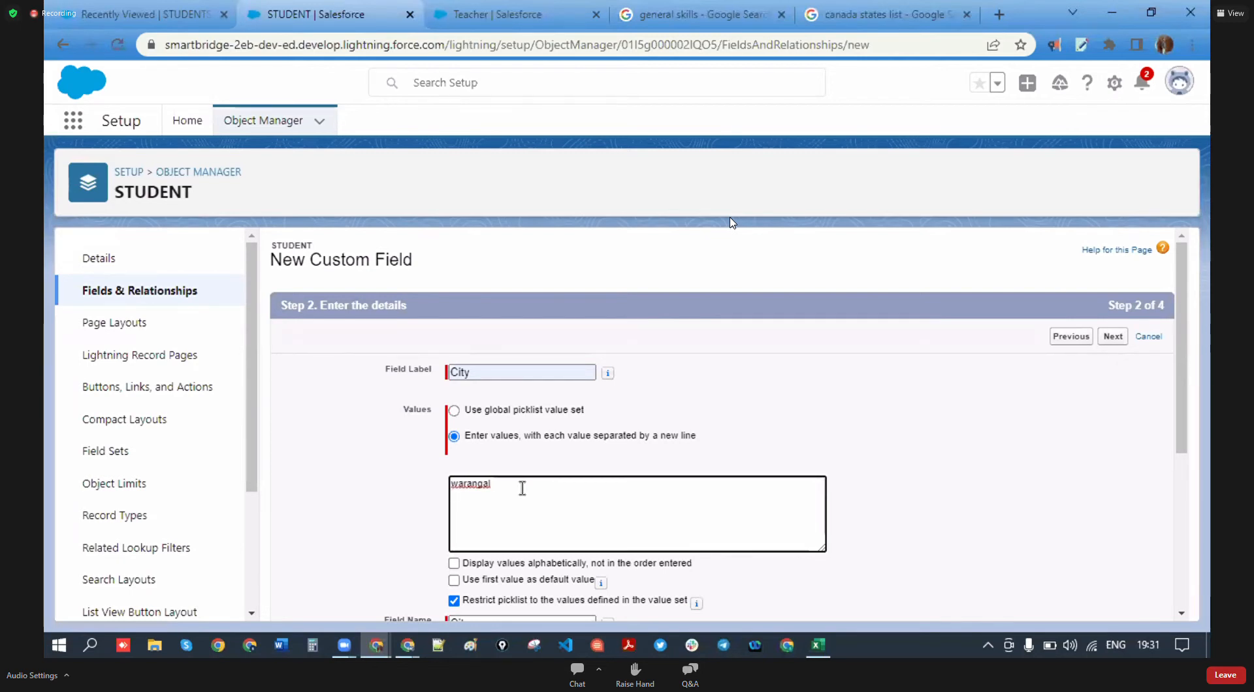
text(Hyderabad)
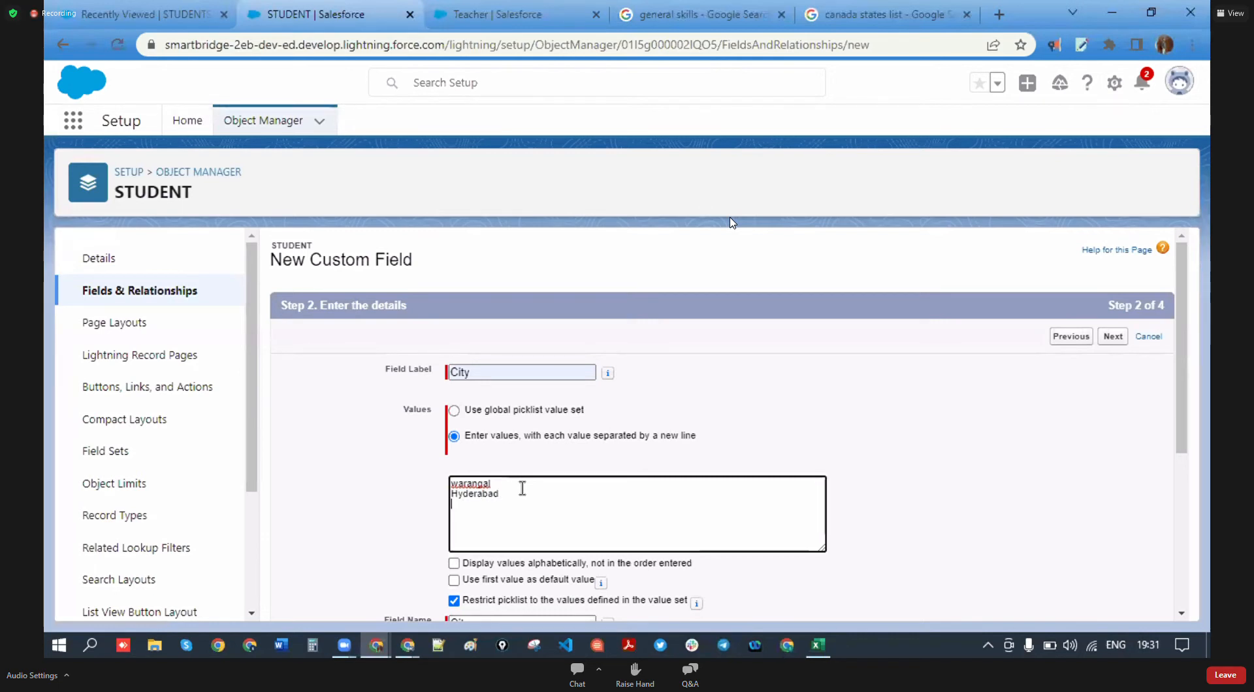
key(Return)
text(bo)
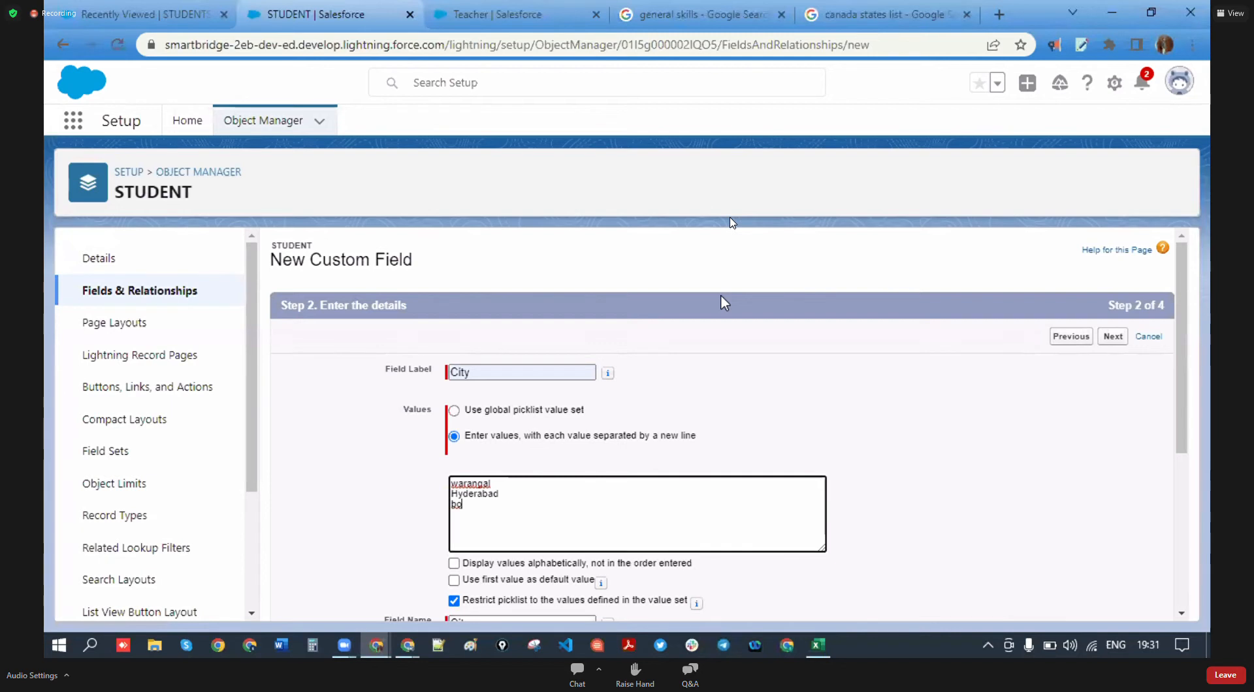
text(bbili)
drag(495, 504, 455, 486)
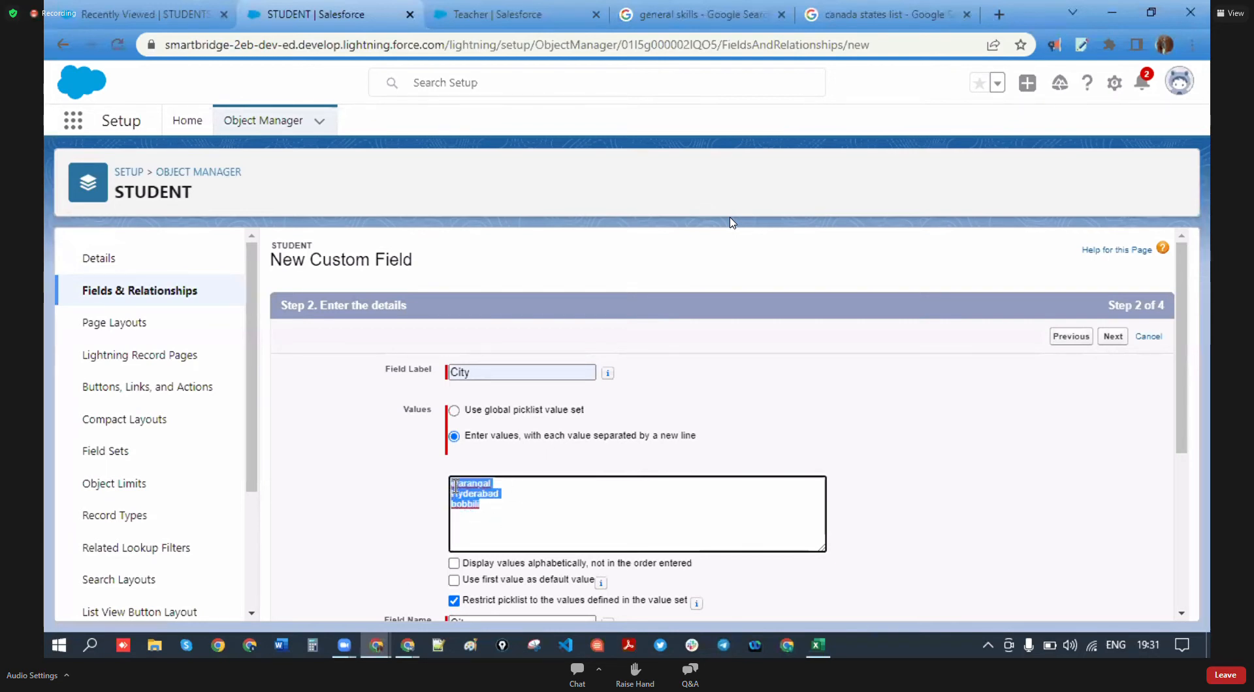
click(493, 509)
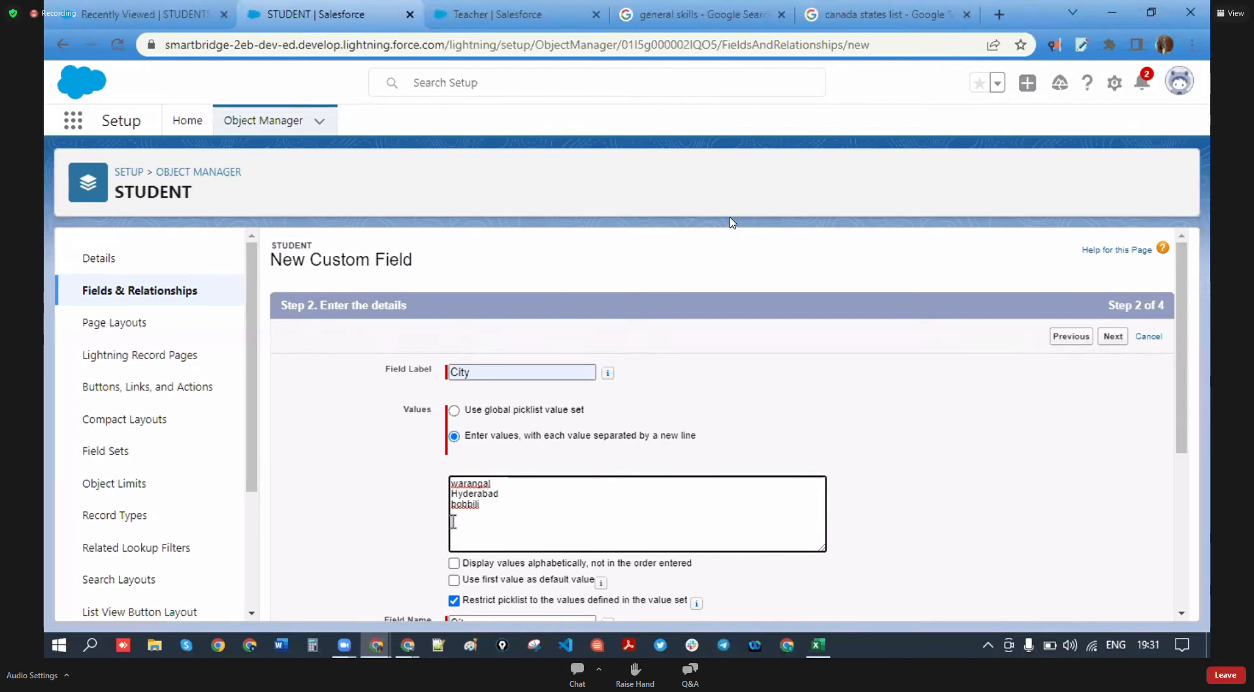
click(812, 21)
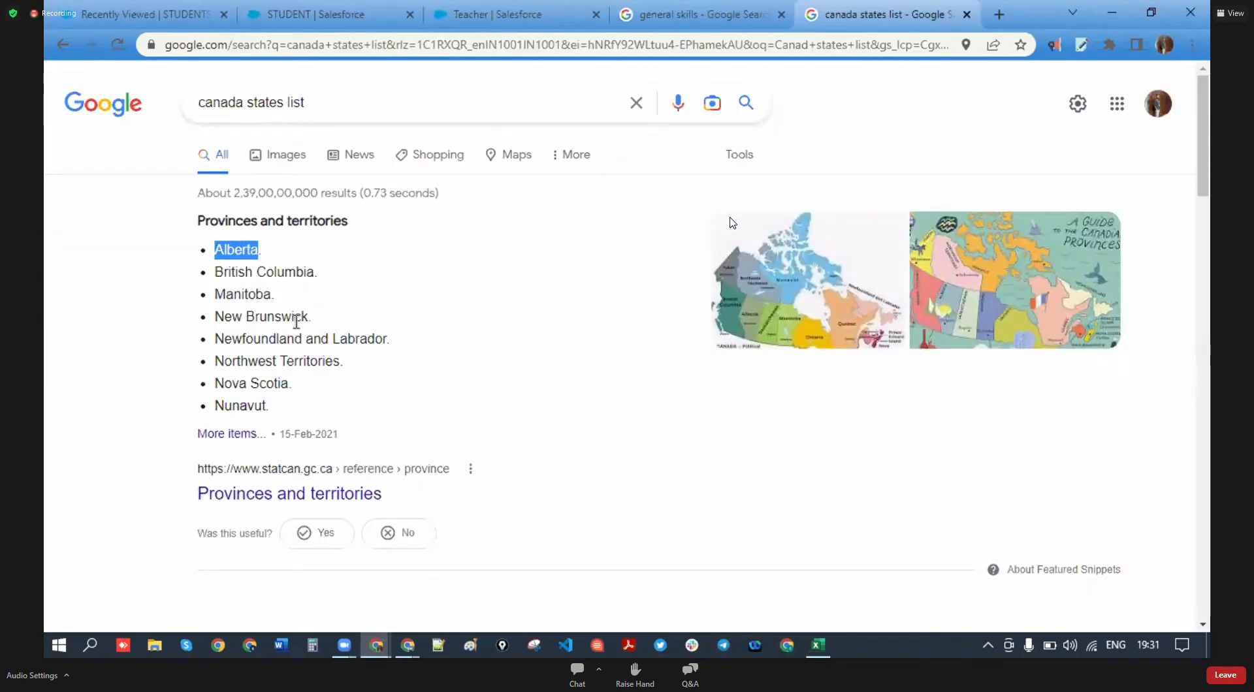
- Search Google for a list of Alberta cities and select Calgary in the results
drag(285, 102, 247, 101)
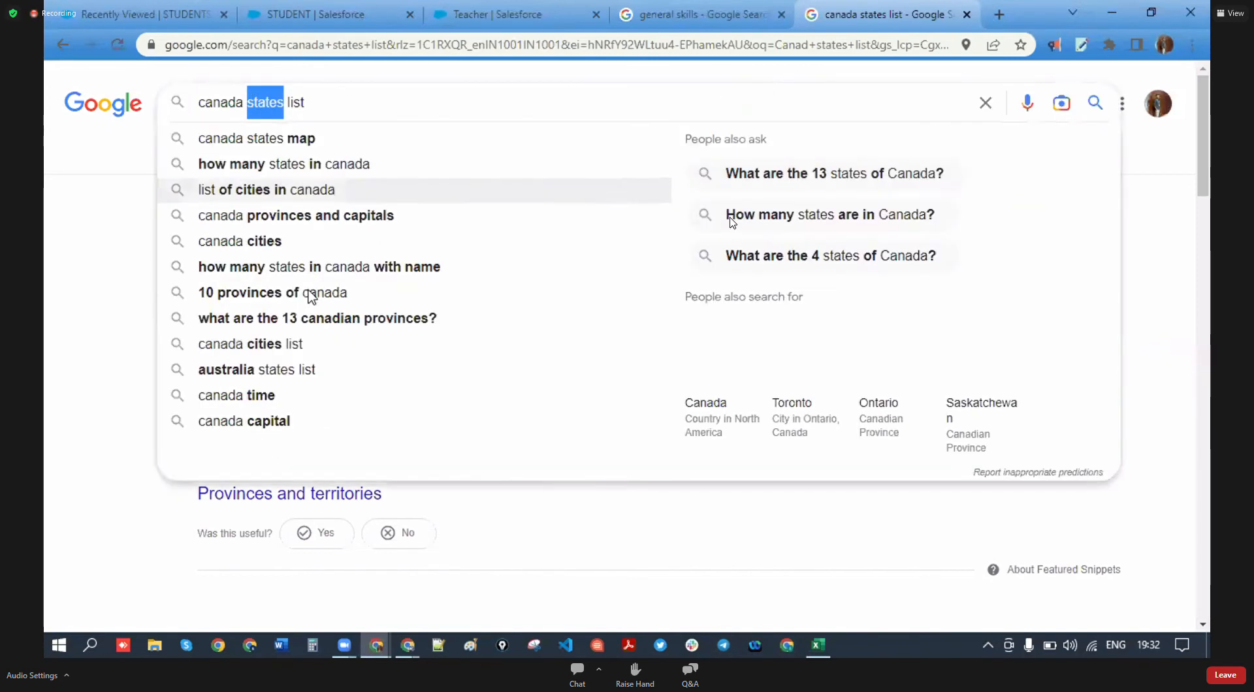
click(97, 369)
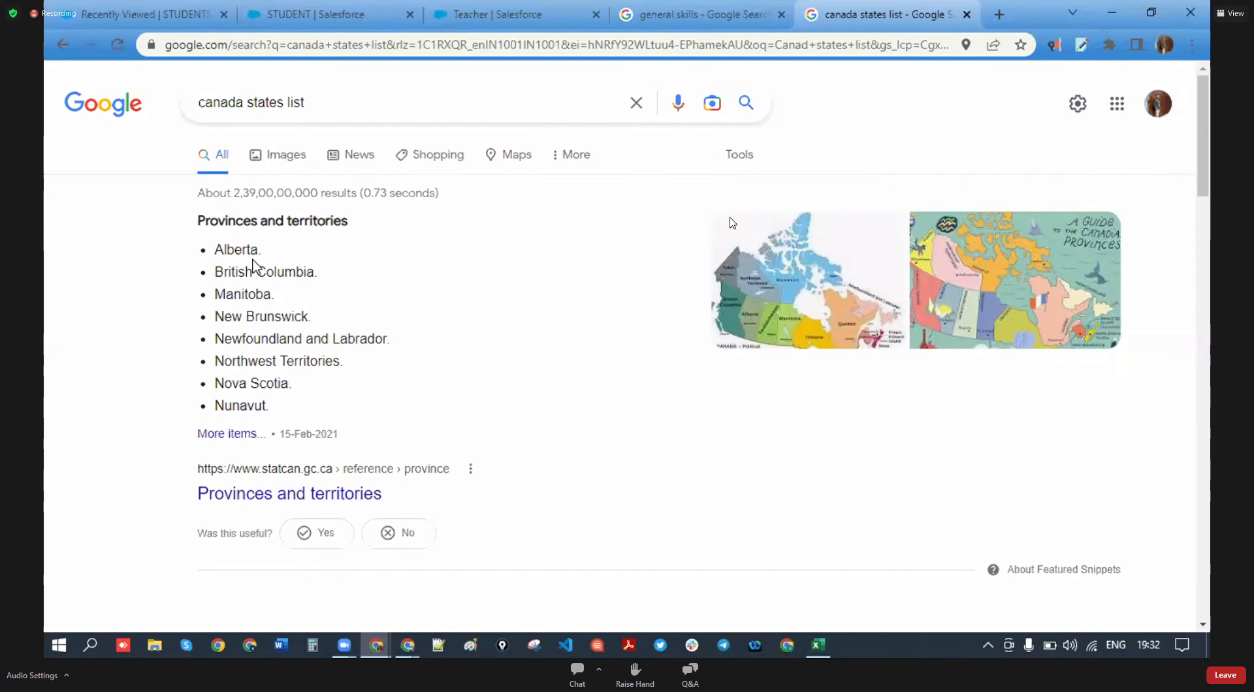
drag(259, 249, 219, 246)
key(ctrl+c)
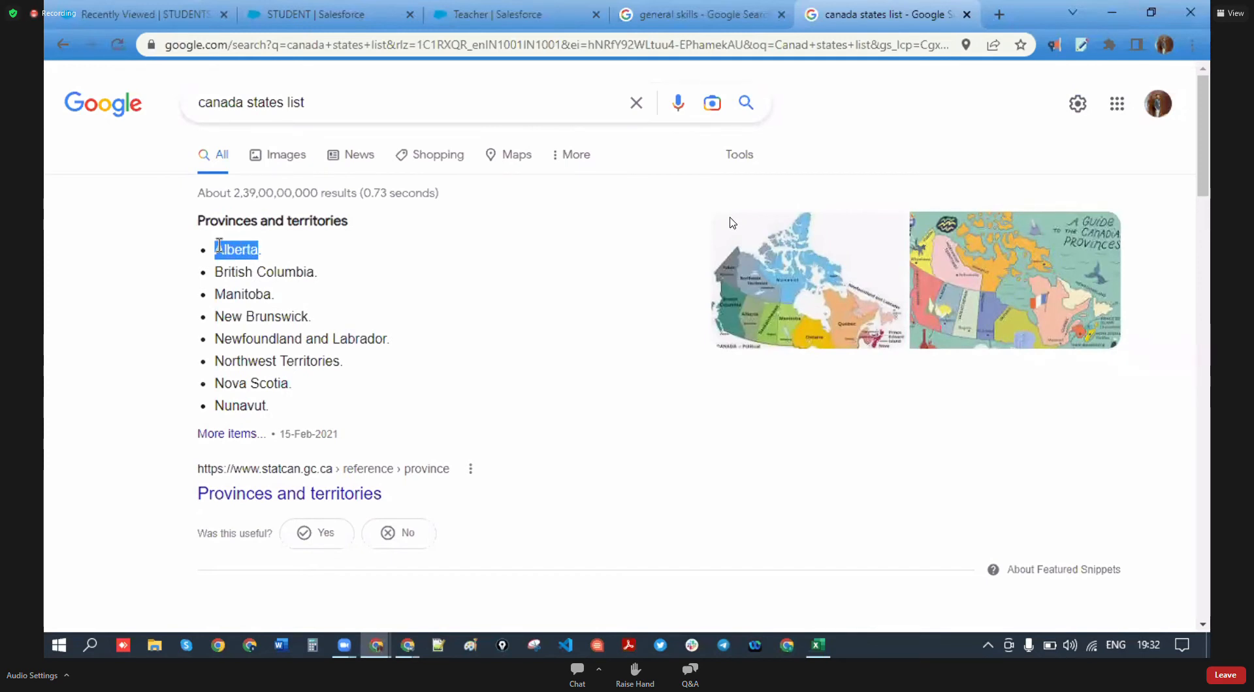
drag(284, 103, 249, 105)
key(ctrl+v)
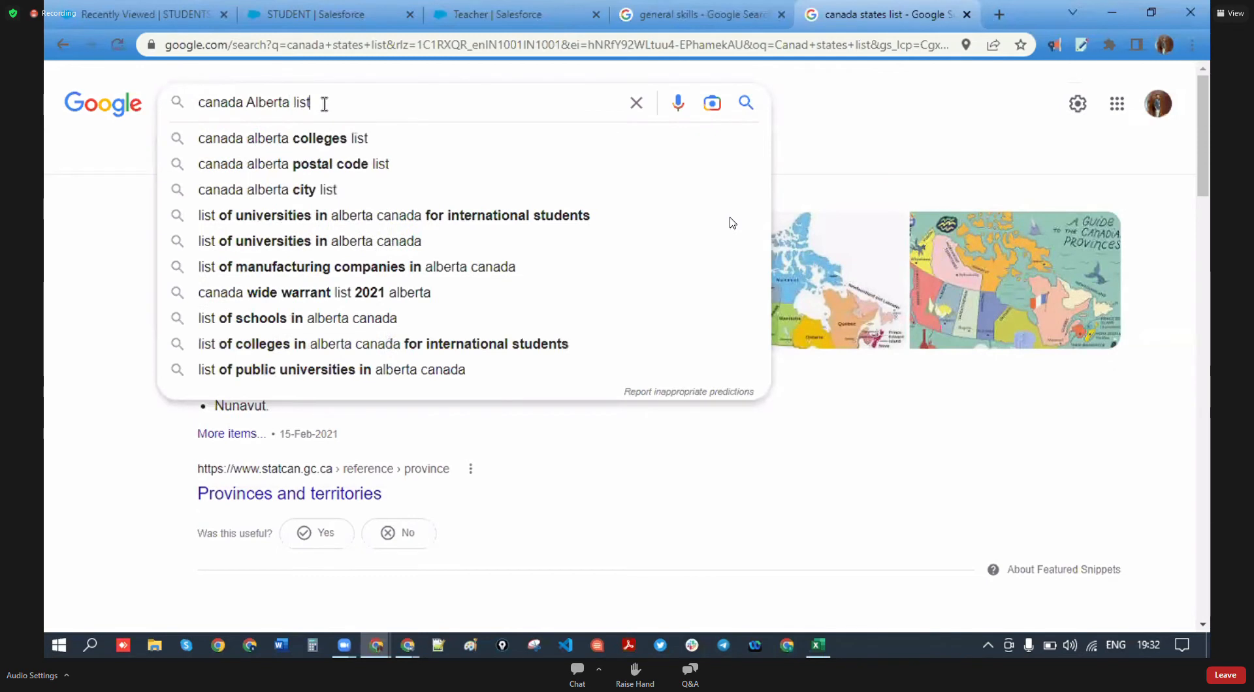
text(city)
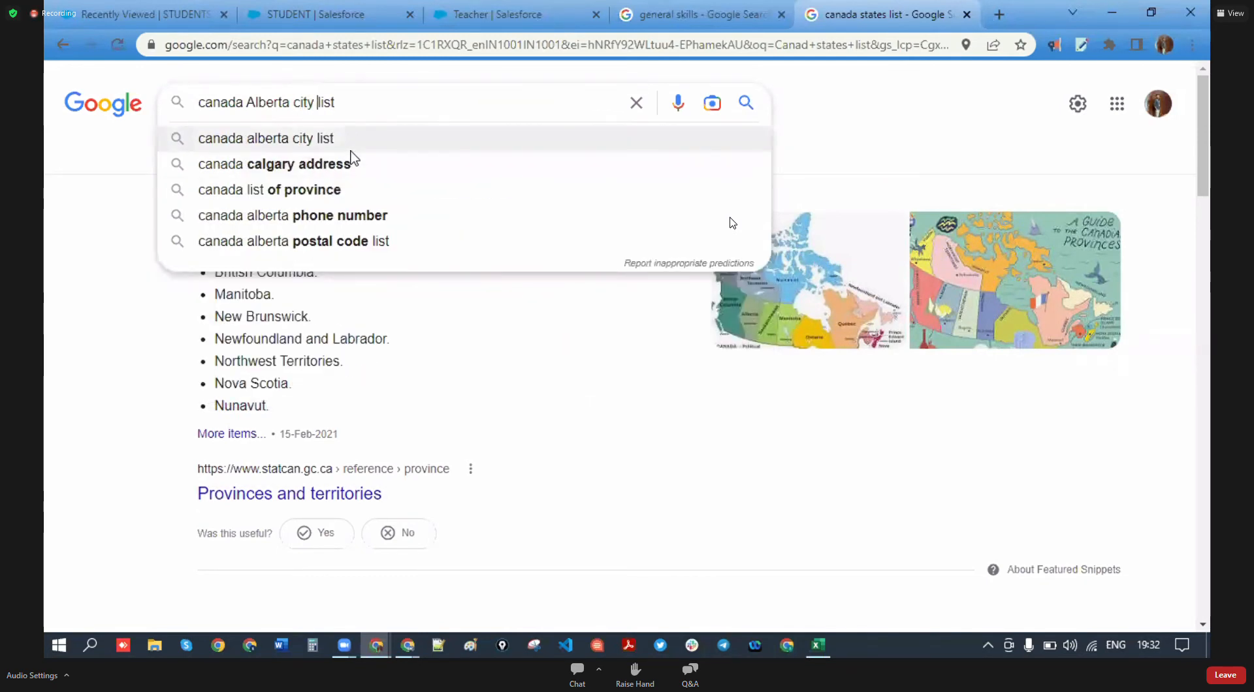
click(353, 145)
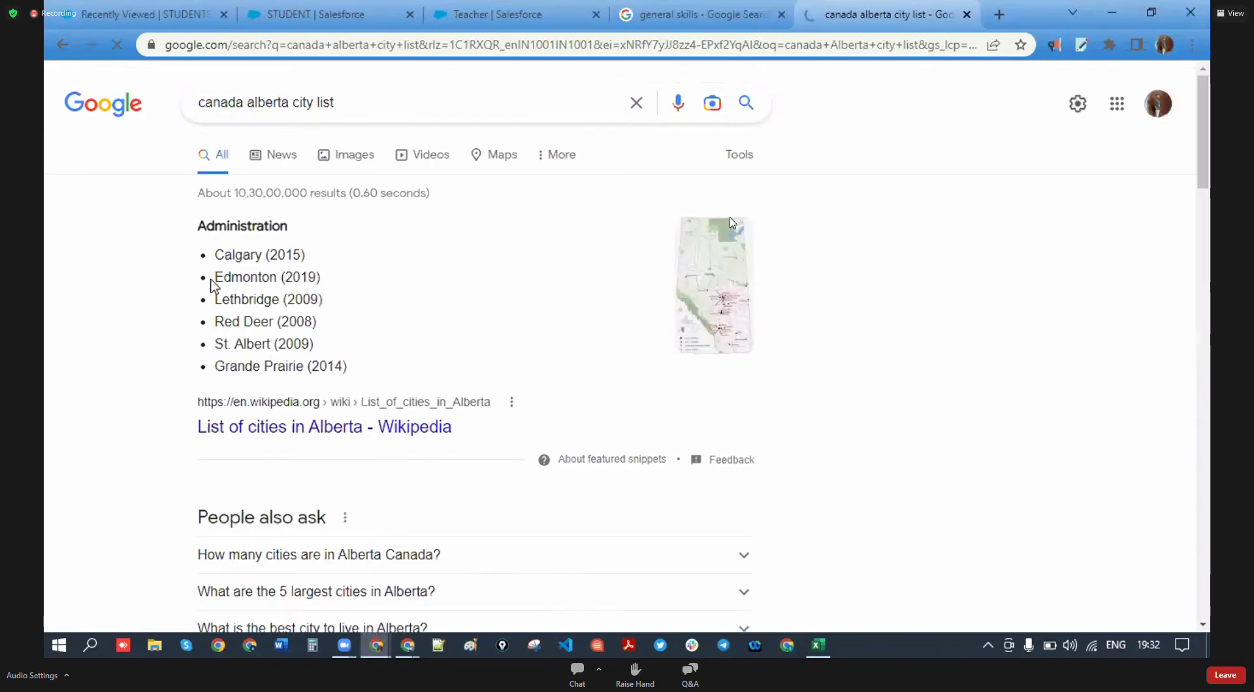
drag(216, 254, 264, 260)
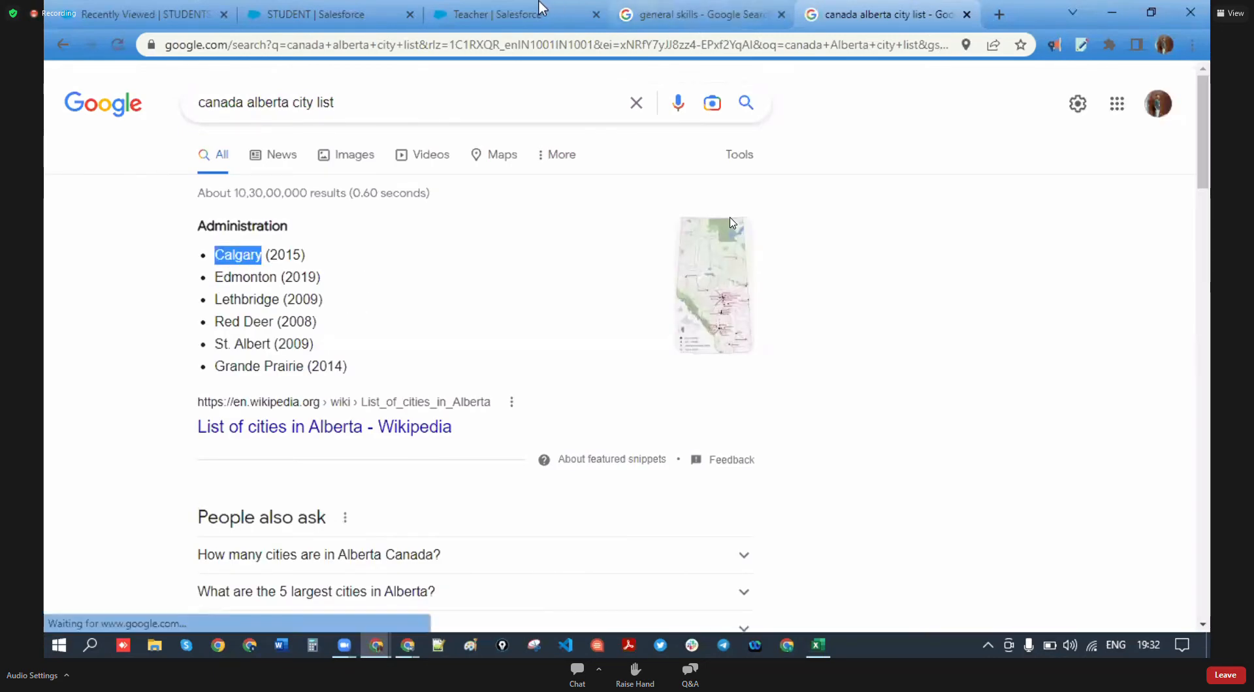
- Change the query to 'list of city in texas usa', search it, and return to the STUDENT form
click(516, 12)
click(344, 10)
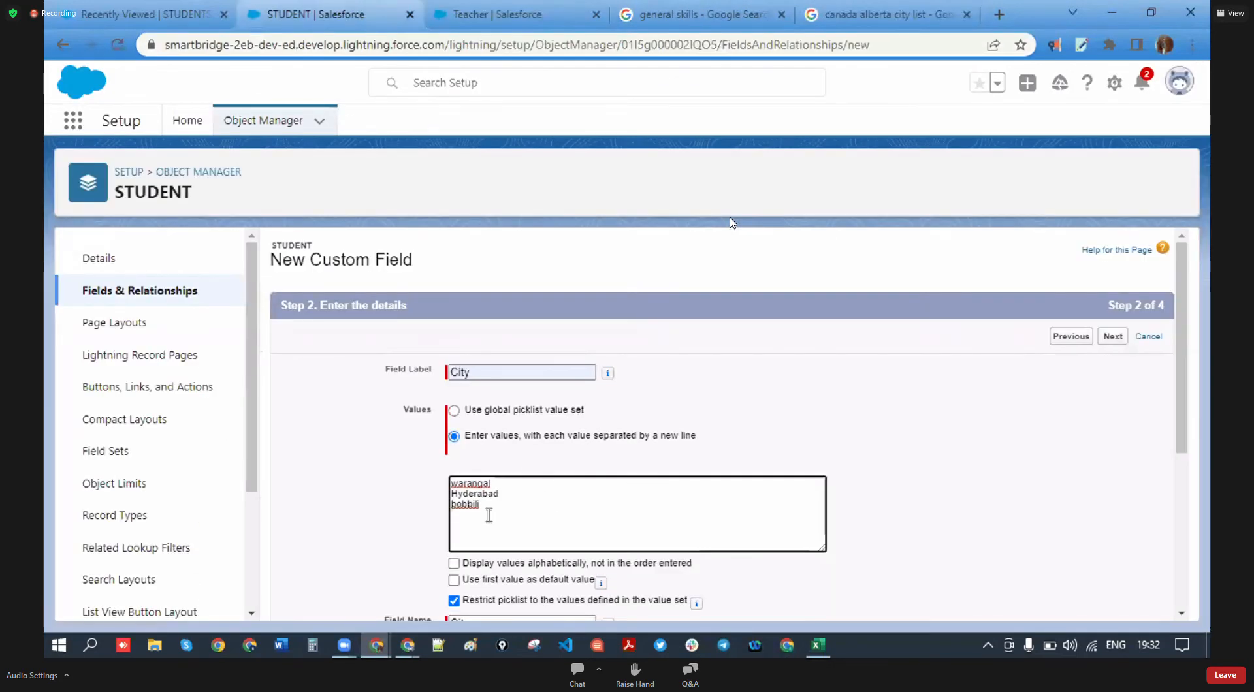
click(858, 28)
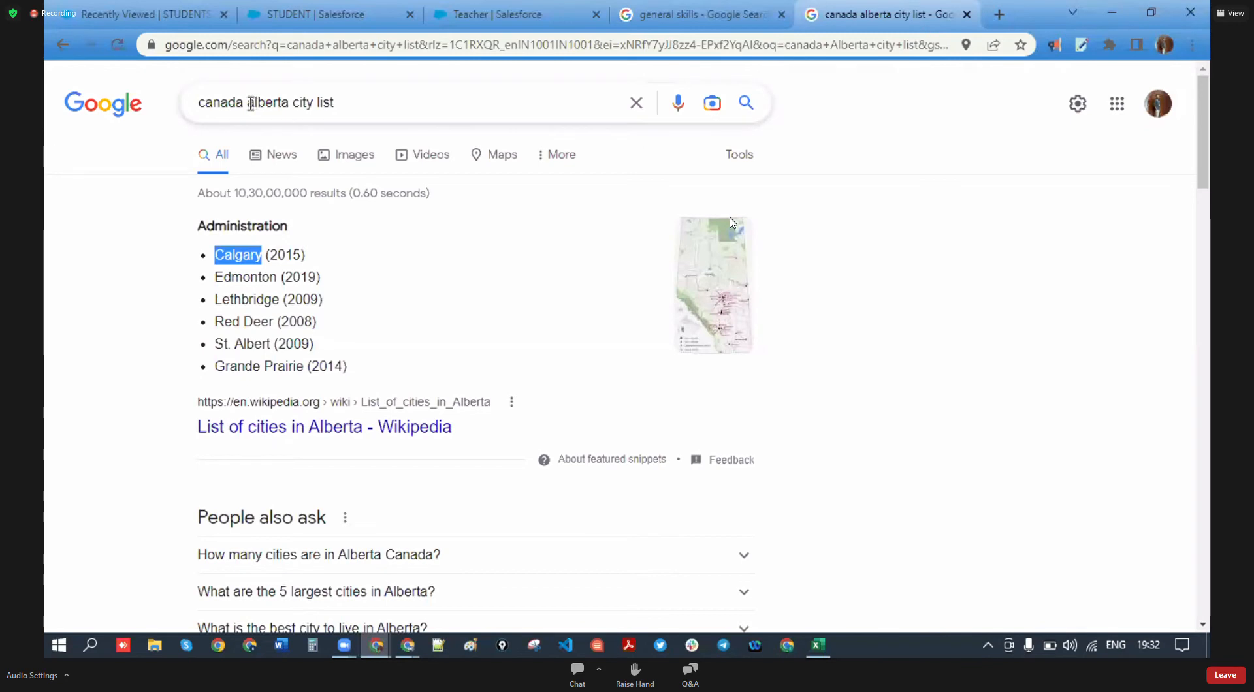
drag(245, 104, 171, 113)
text(usa)
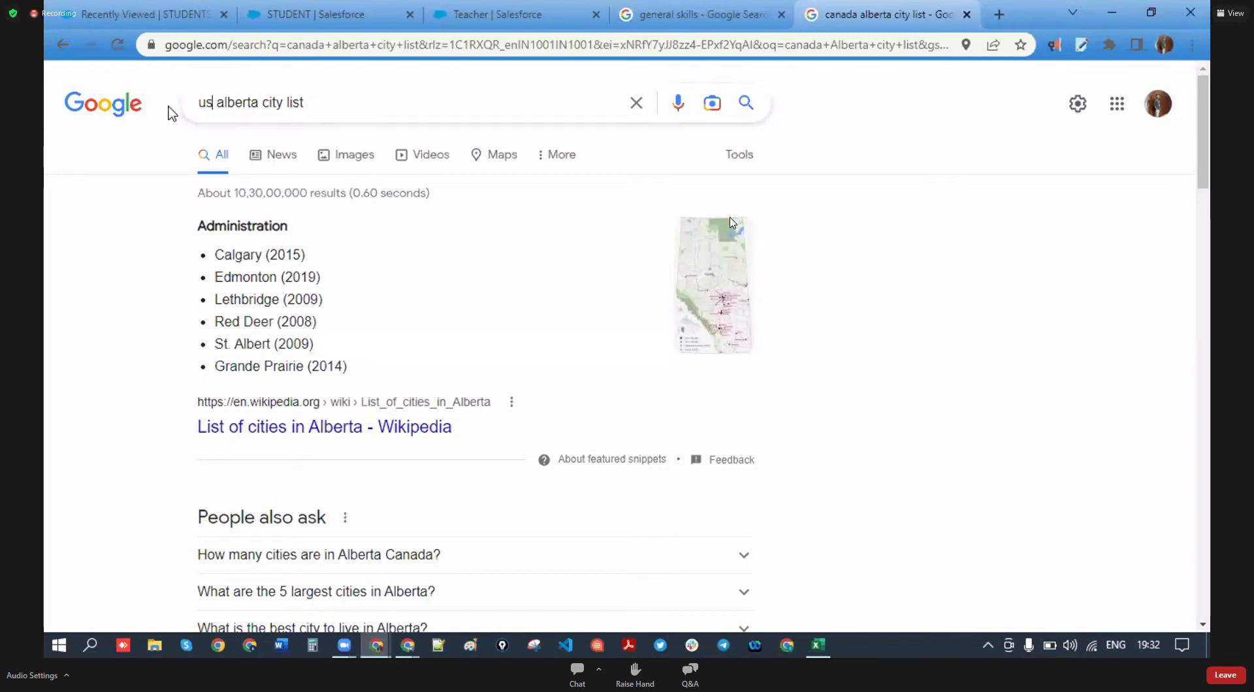
drag(266, 110, 230, 108)
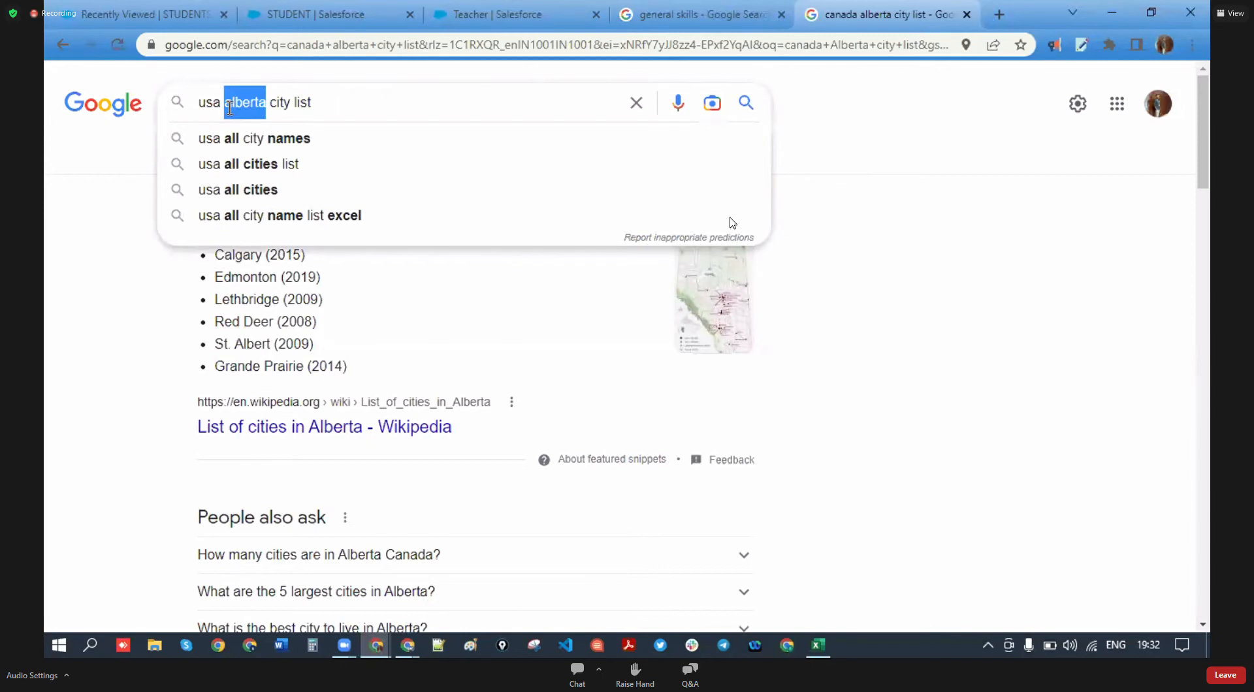
text(te)
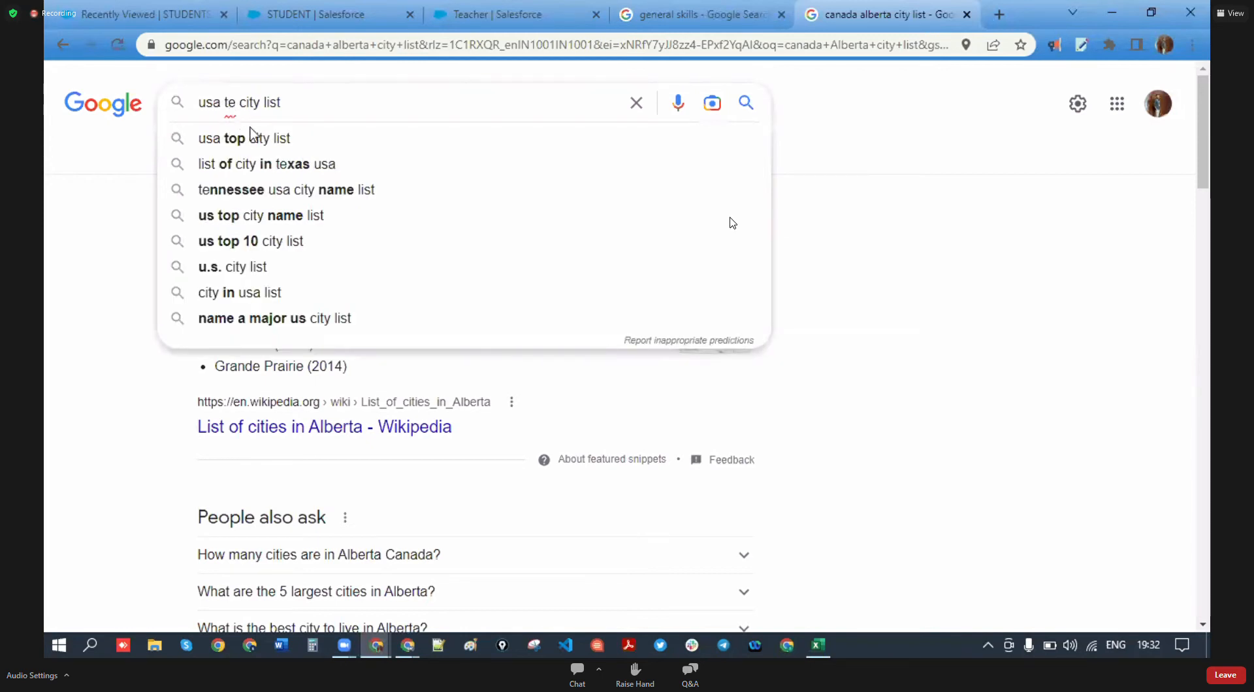
key(BackSpace)
text(exas)
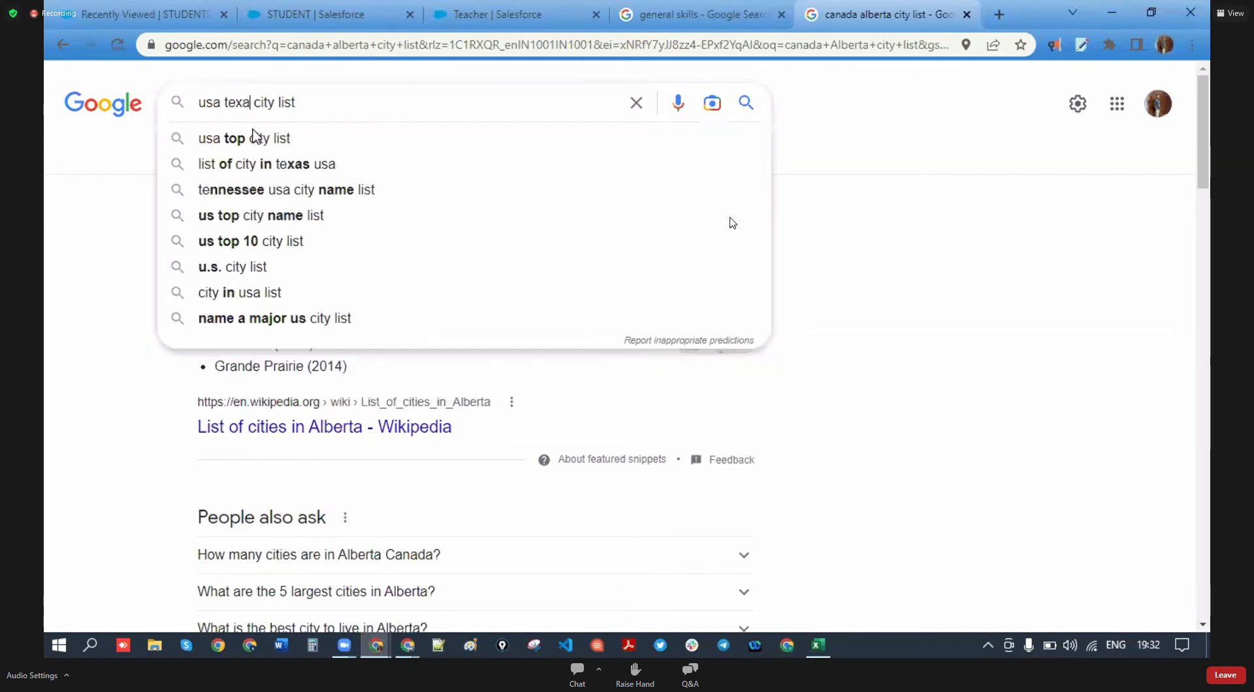
click(307, 141)
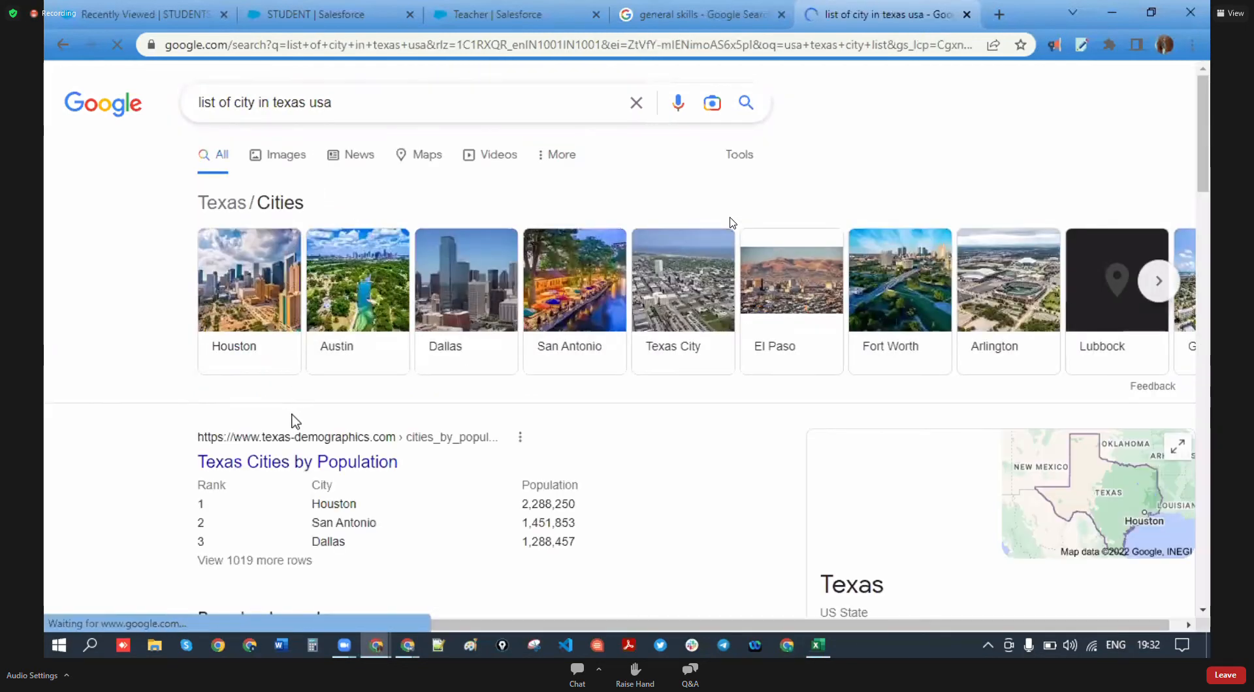
scroll(346, 353, right, 1)
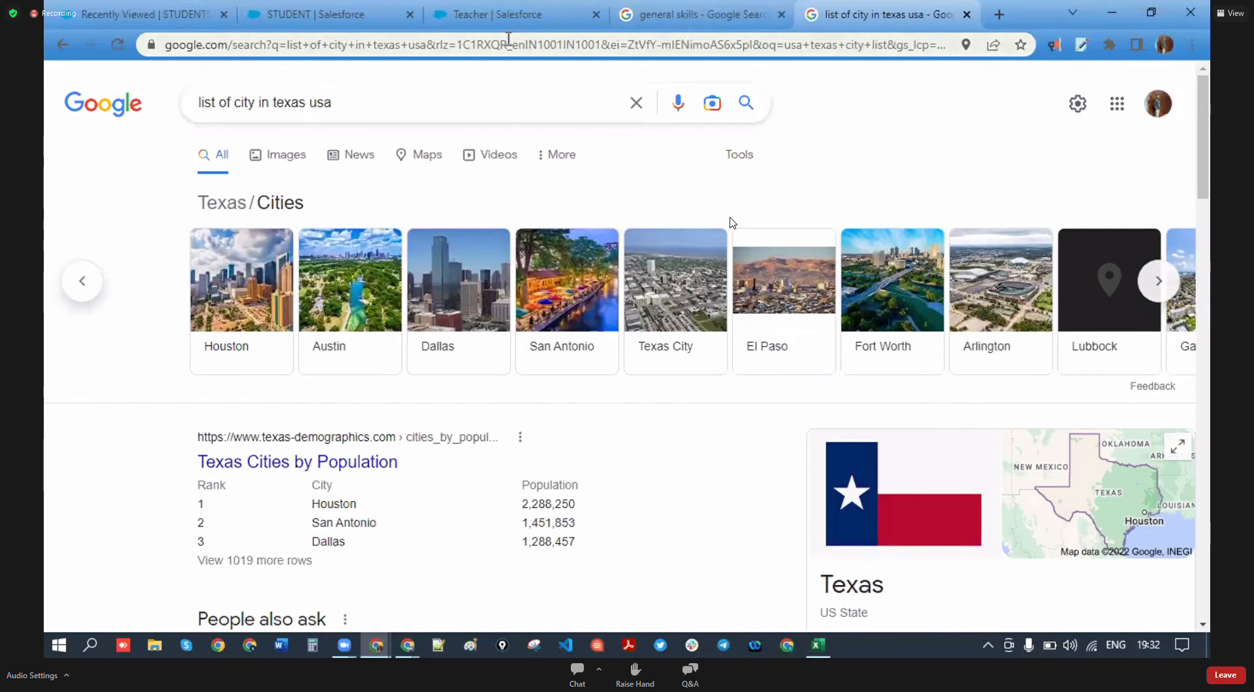
click(280, 6)
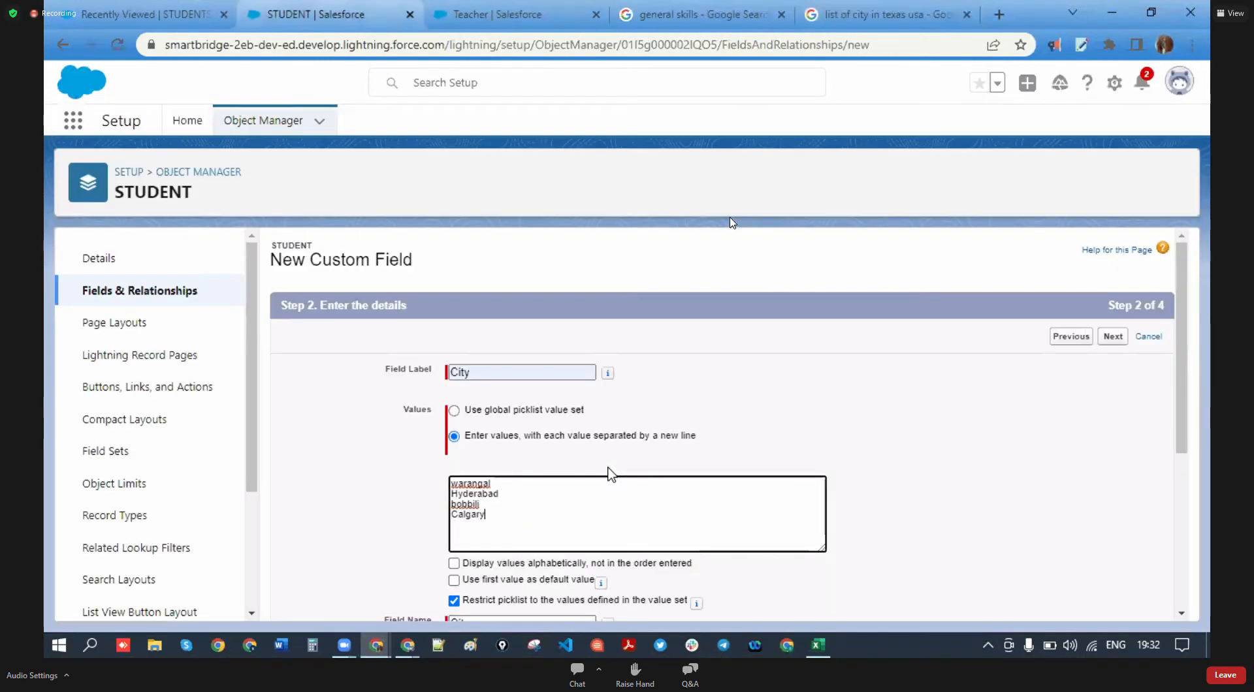
- Add austin, dallas and London on new lines after Calgary in the City values
click(517, 522)
key(Return)
text(a)
click(496, 13)
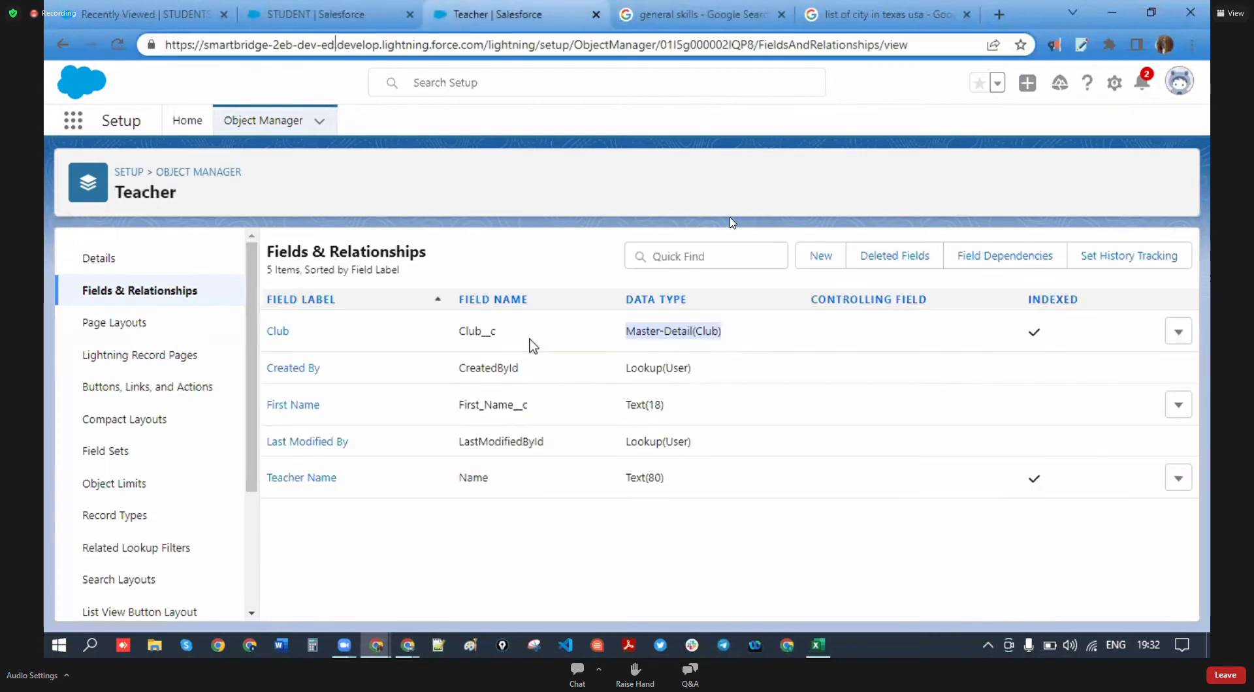
click(376, 10)
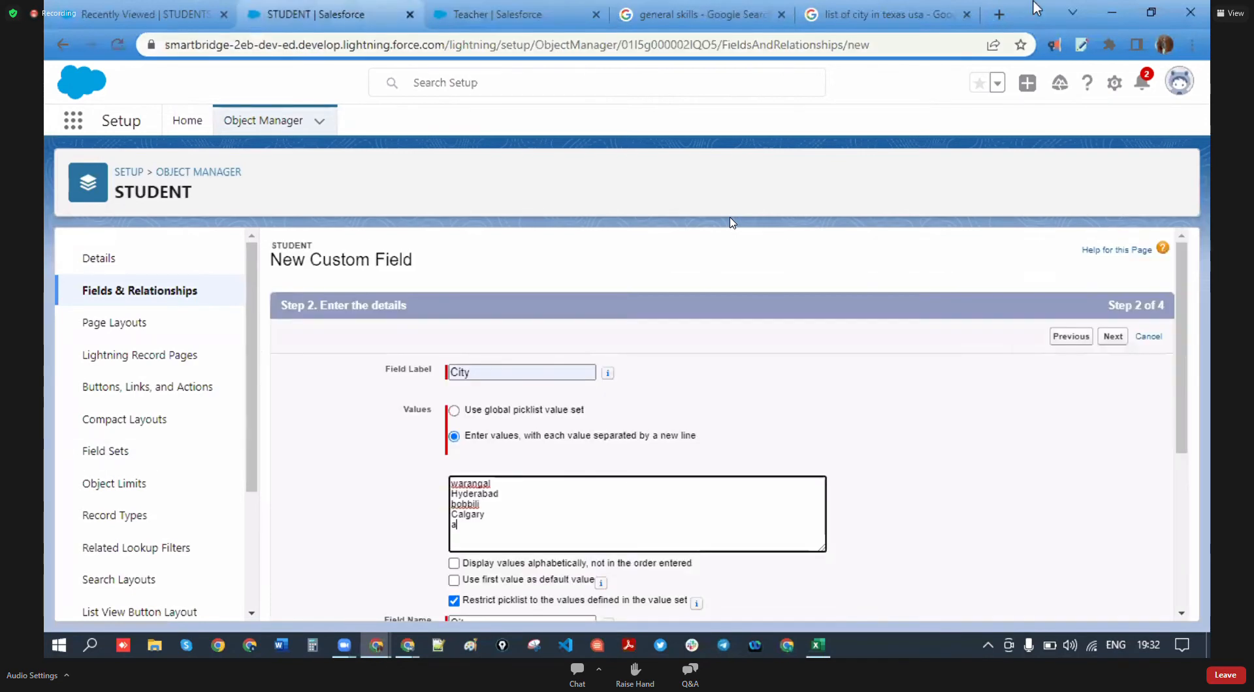
click(887, 13)
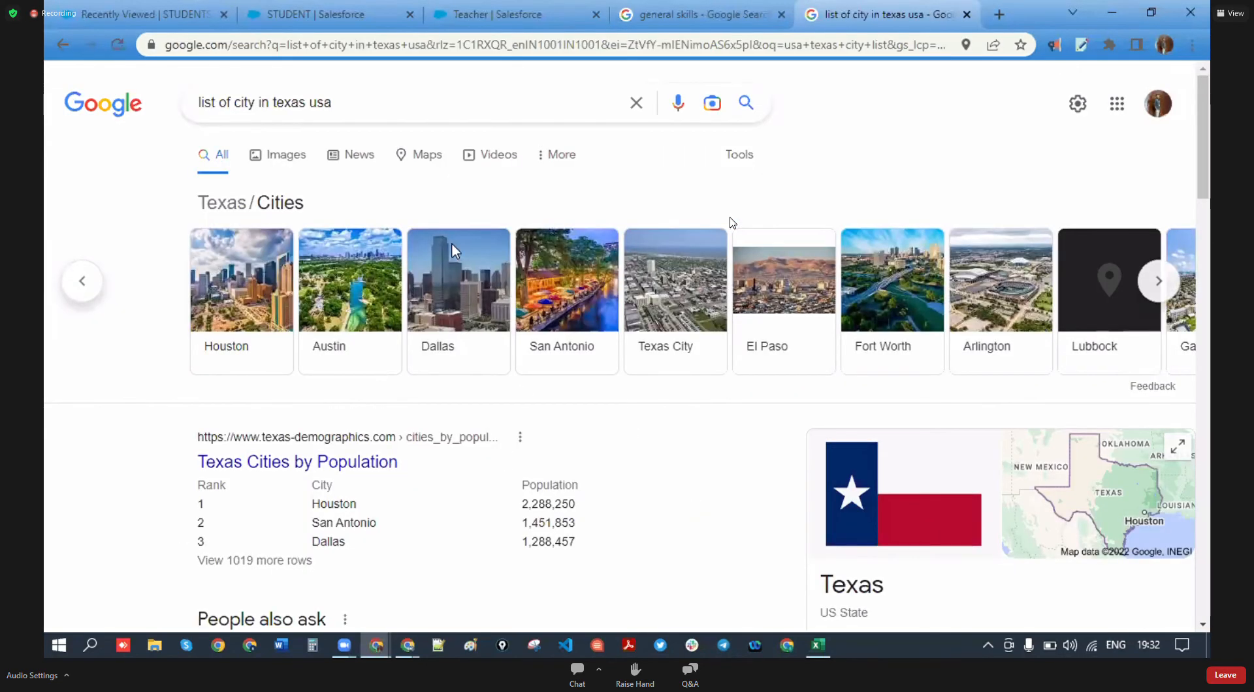
click(352, 10)
text(ustin)
key(Return)
text(dallas)
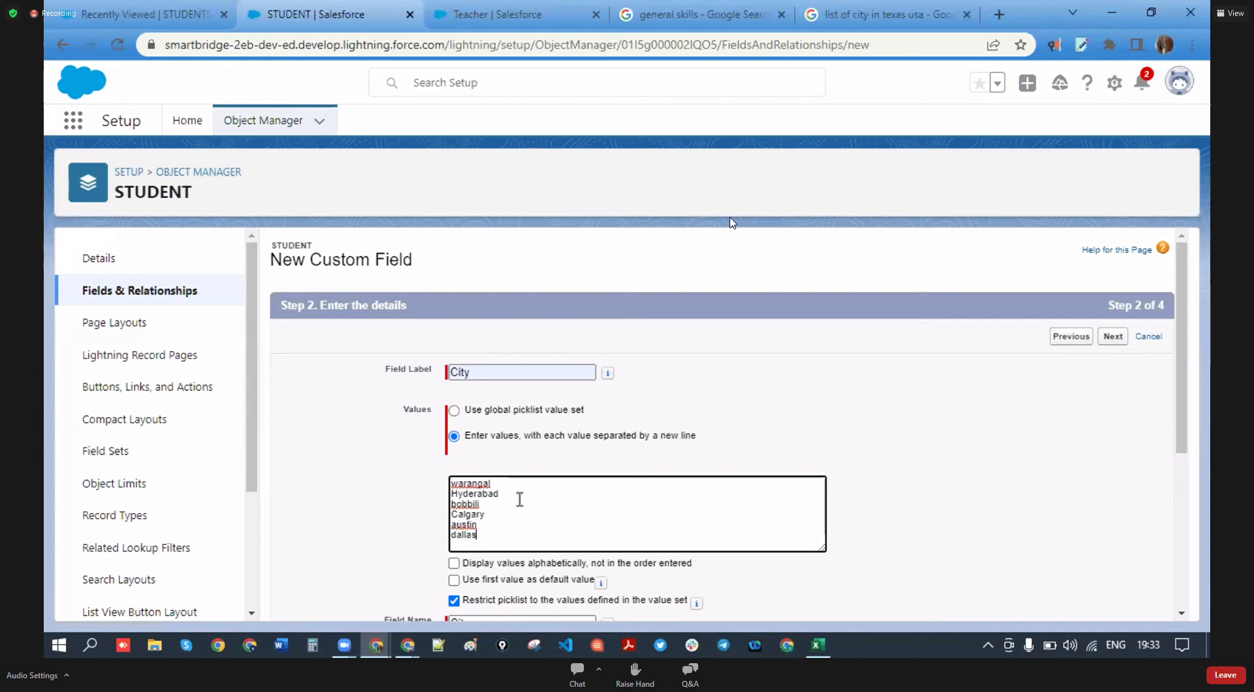
click(889, 9)
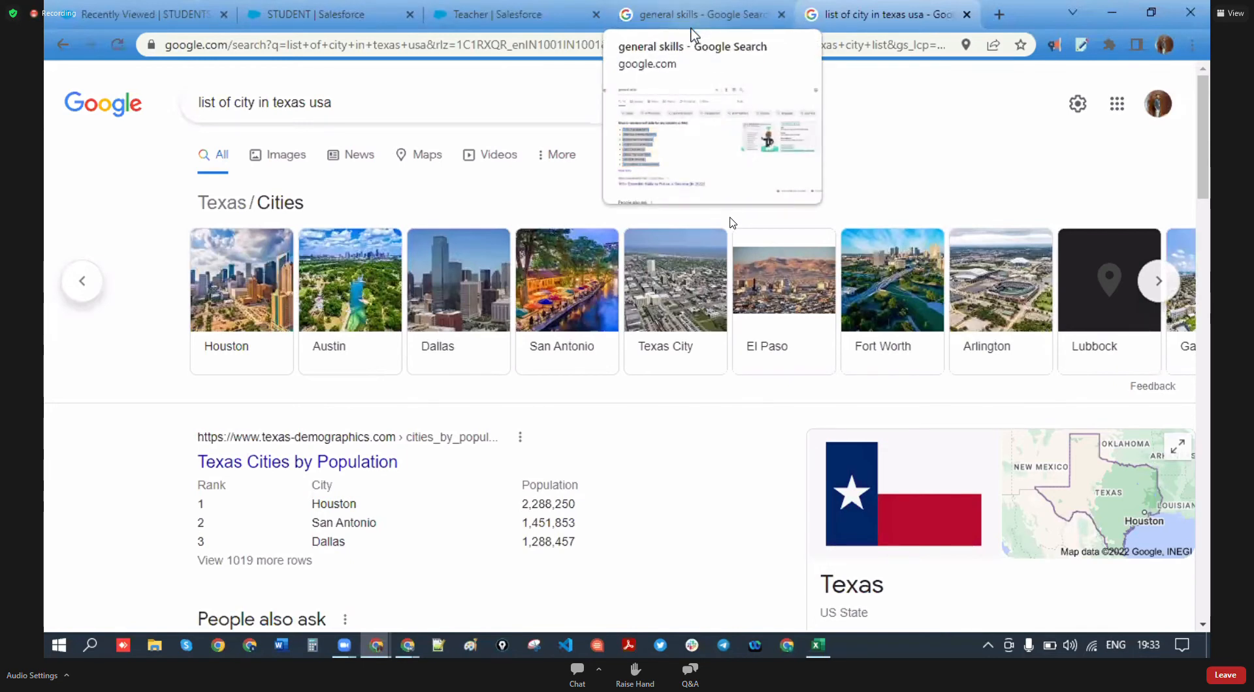
click(366, 14)
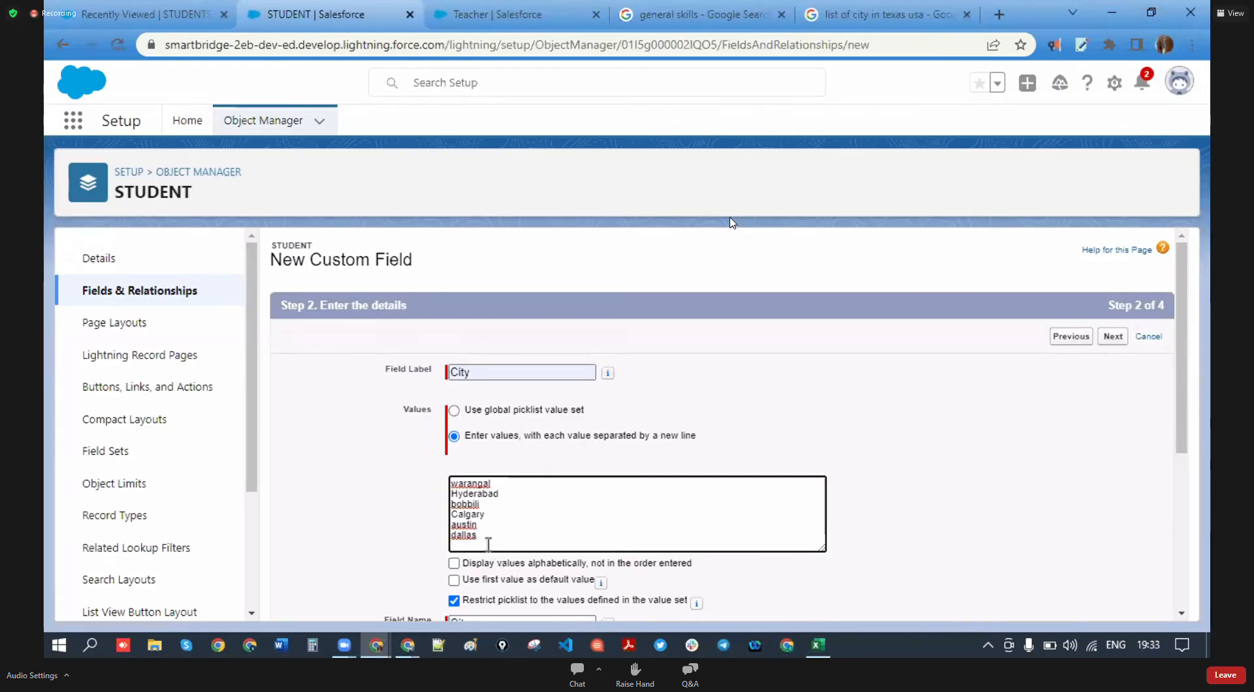
text(London)
- Uncheck 'Restrict picklist to the values defined' for the City field
scroll(487, 544, down, 4)
scroll(493, 335, up, 1)
click(453, 400)
- Turn on 'Display values alphabetically' for the City picklist values
scroll(457, 418, up, 2)
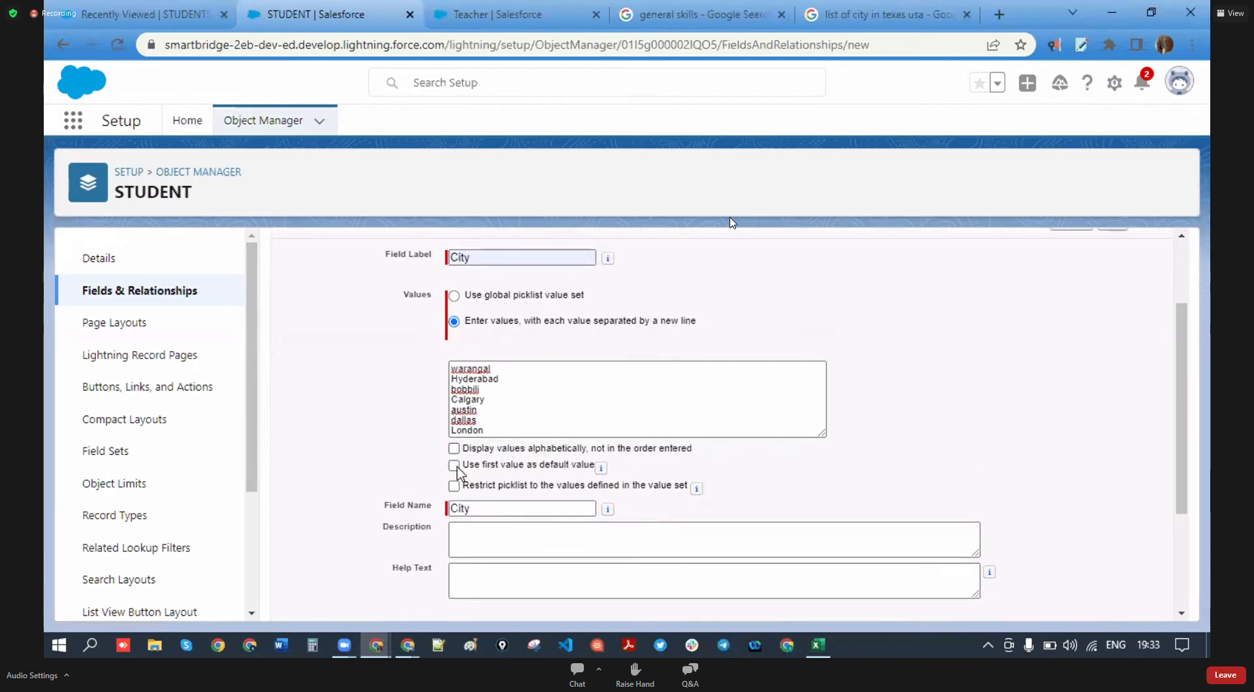
click(454, 449)
scroll(528, 410, down, 1)
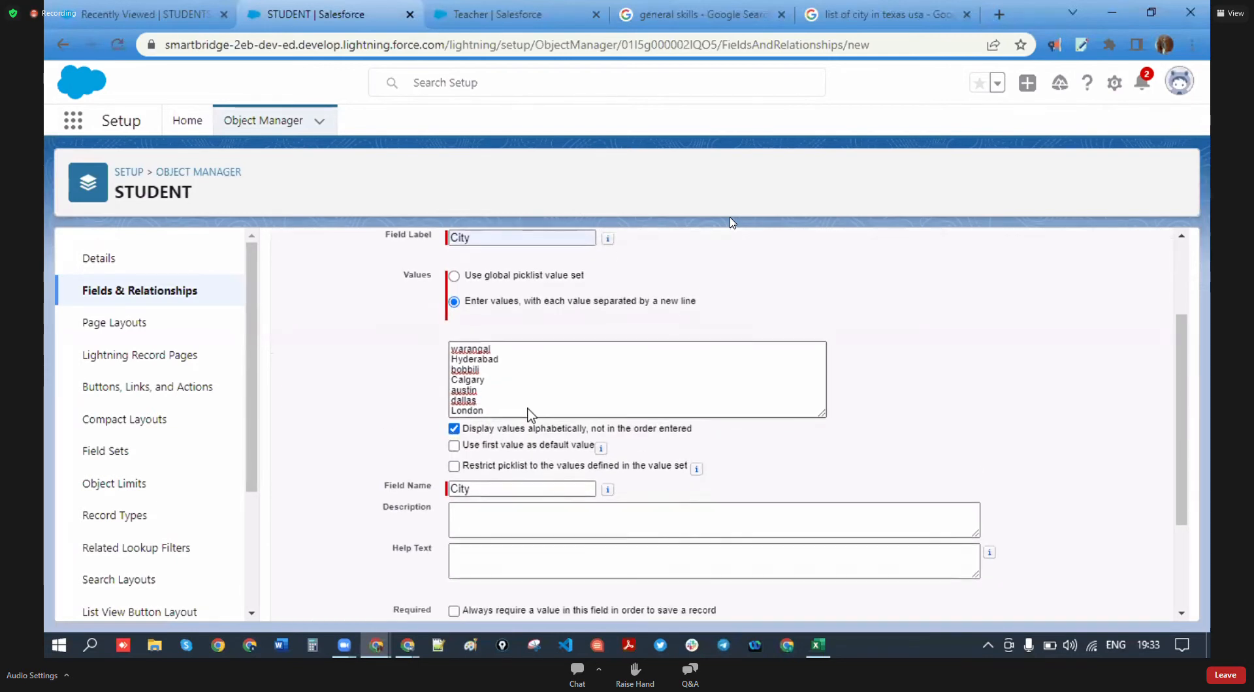
scroll(531, 413, down, 1)
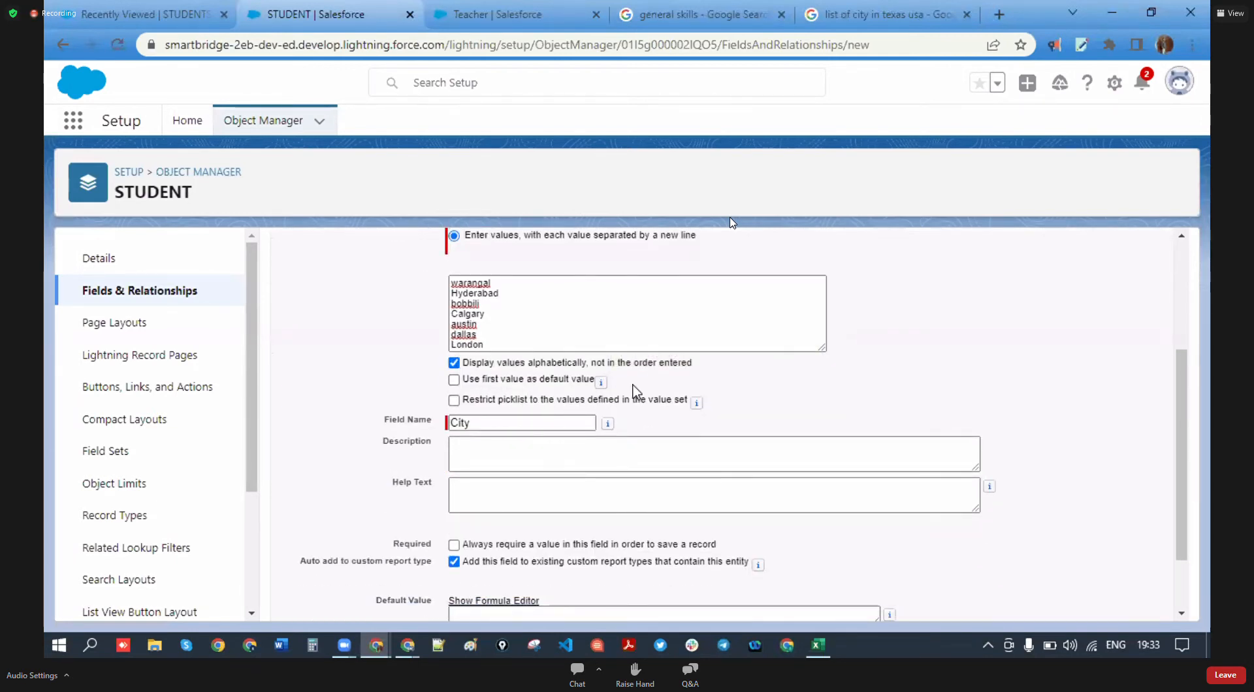
scroll(632, 392, down, 2)
- Advance past field-level security to Step 4, then bring up the Cohort -3 Excel field list
click(1113, 601)
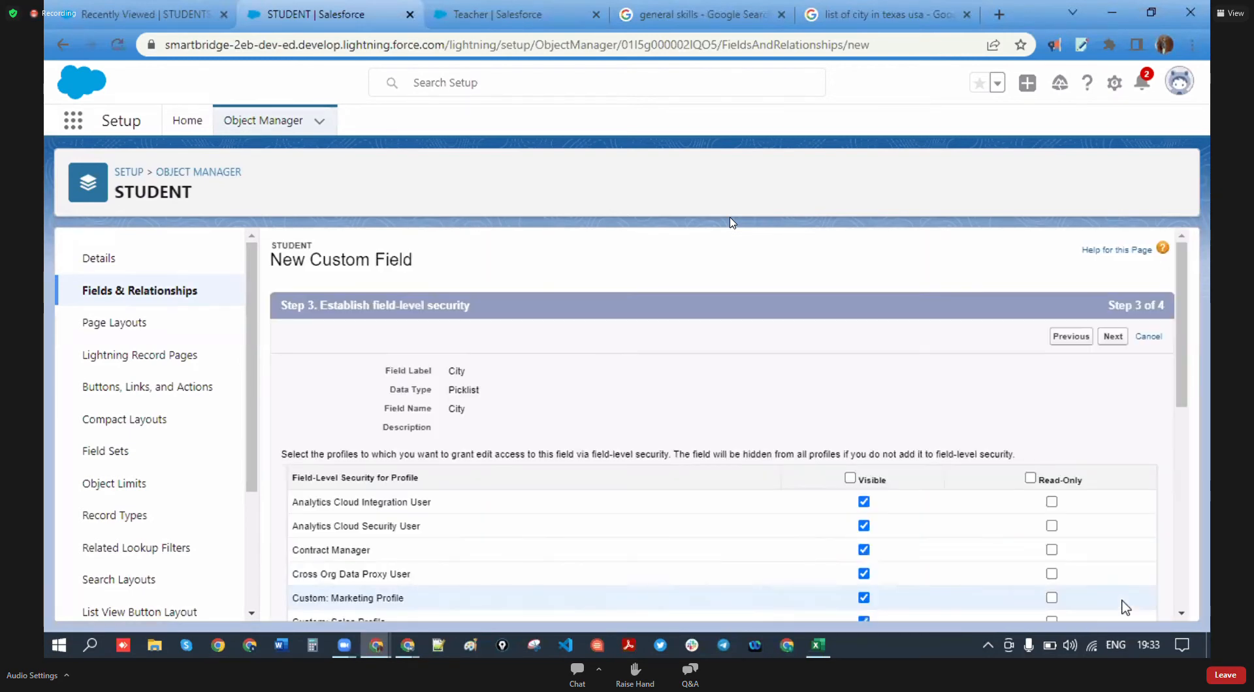
scroll(1045, 532, down, 10)
scroll(1084, 537, up, 10)
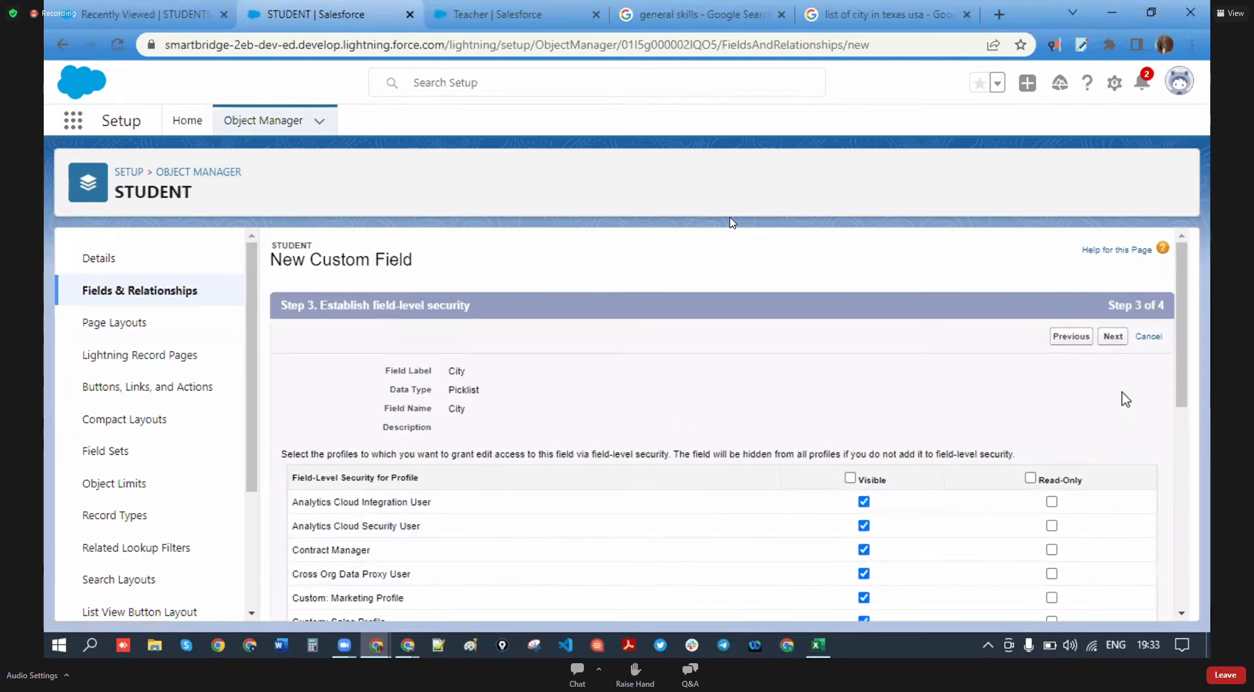
click(1113, 337)
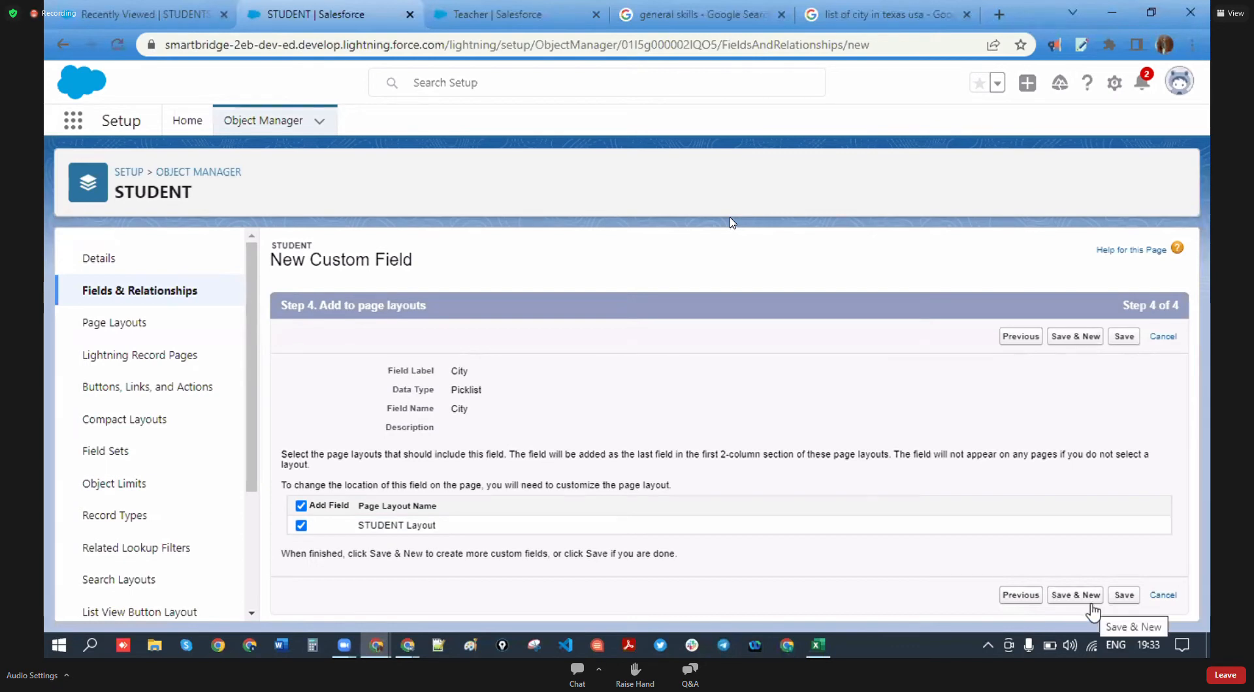
click(817, 645)
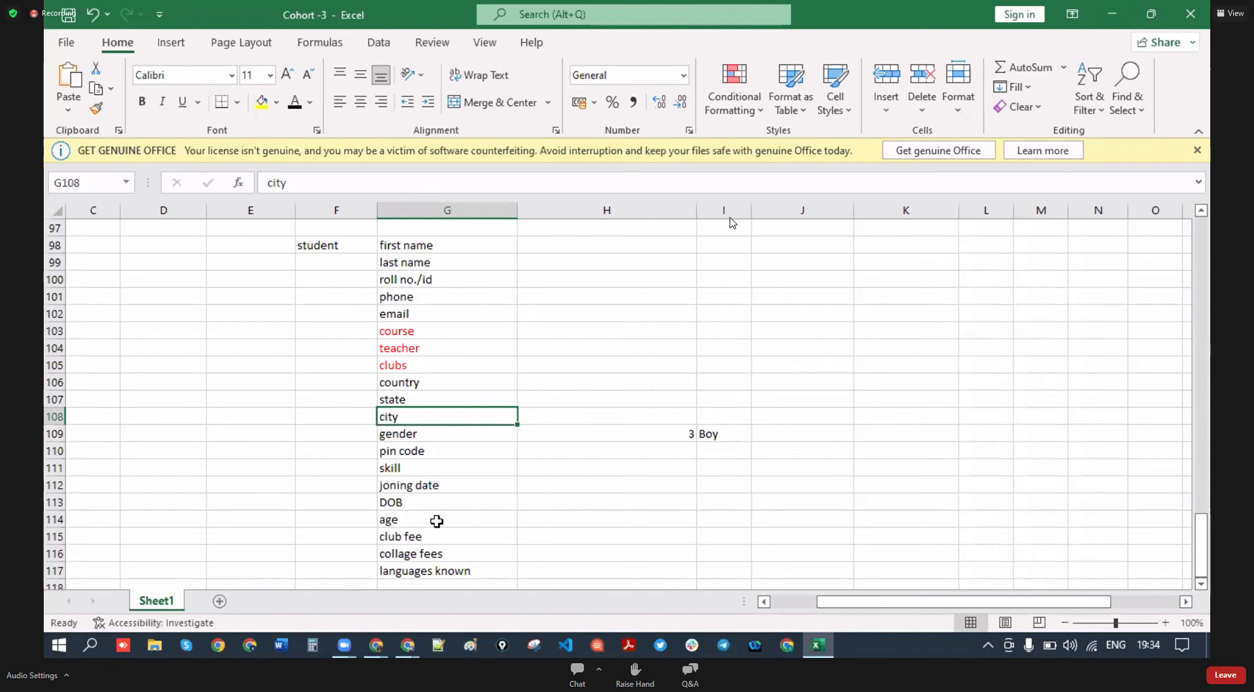
click(403, 520)
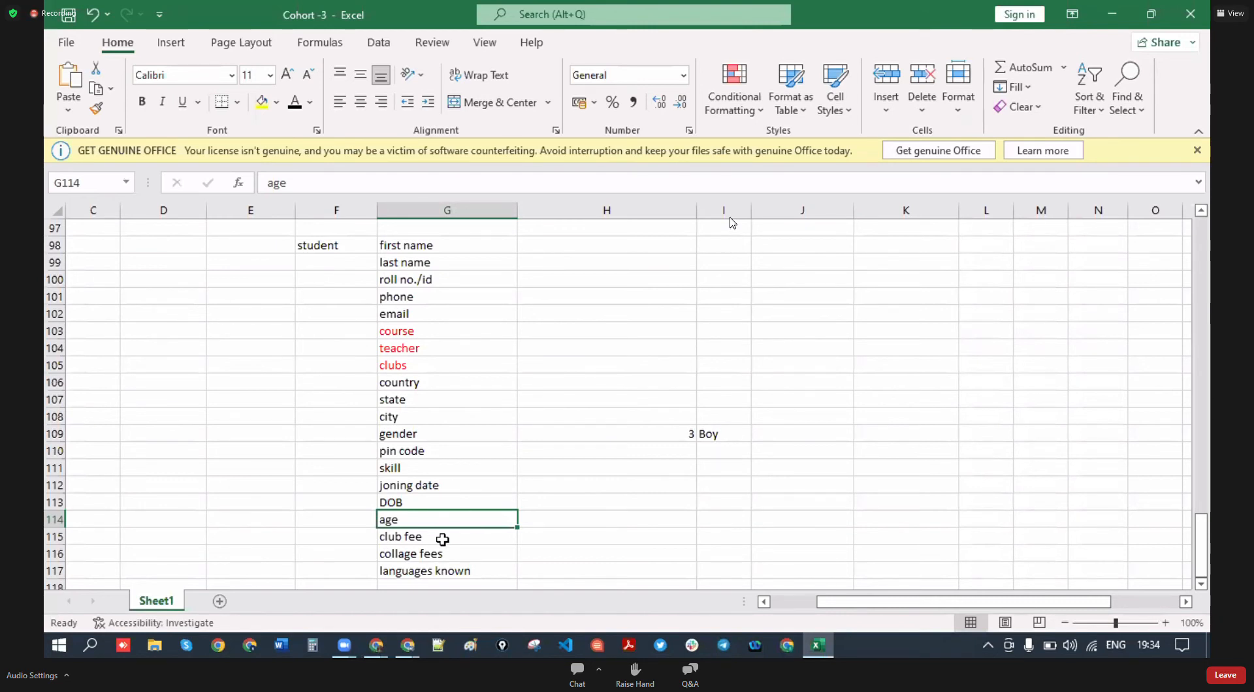
click(479, 251)
click(475, 266)
click(474, 282)
click(475, 317)
click(468, 383)
click(460, 399)
click(461, 417)
click(459, 434)
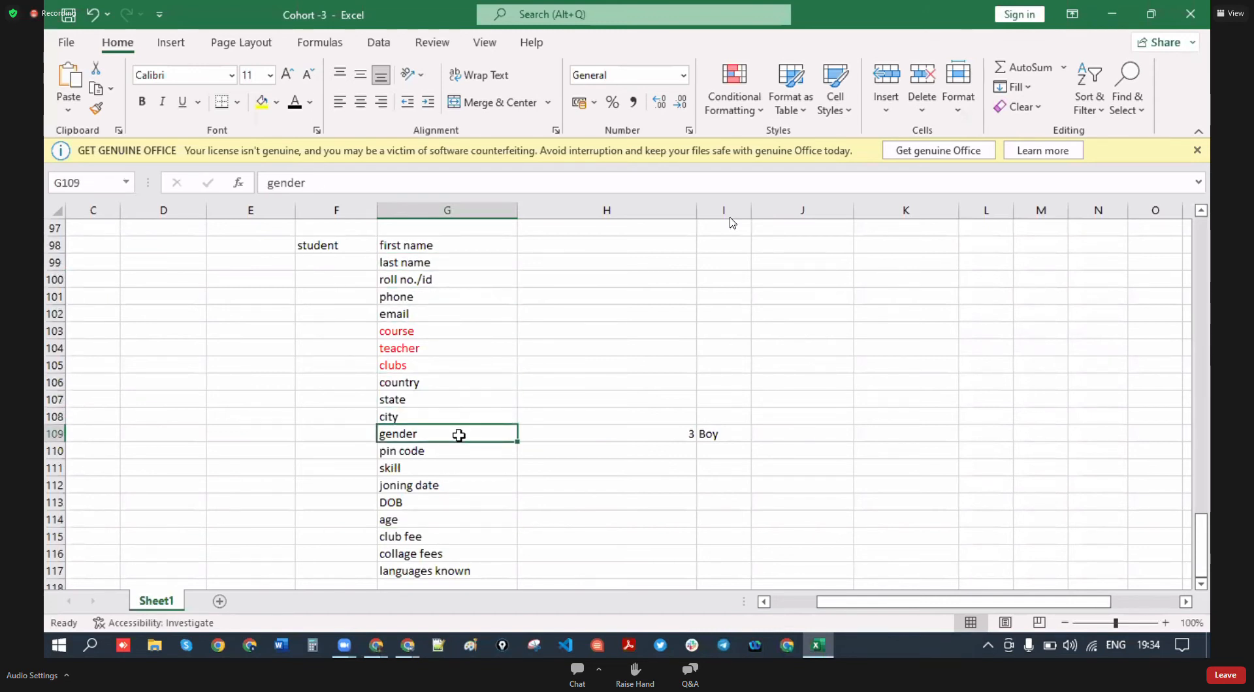
click(443, 452)
click(444, 468)
click(451, 486)
click(459, 518)
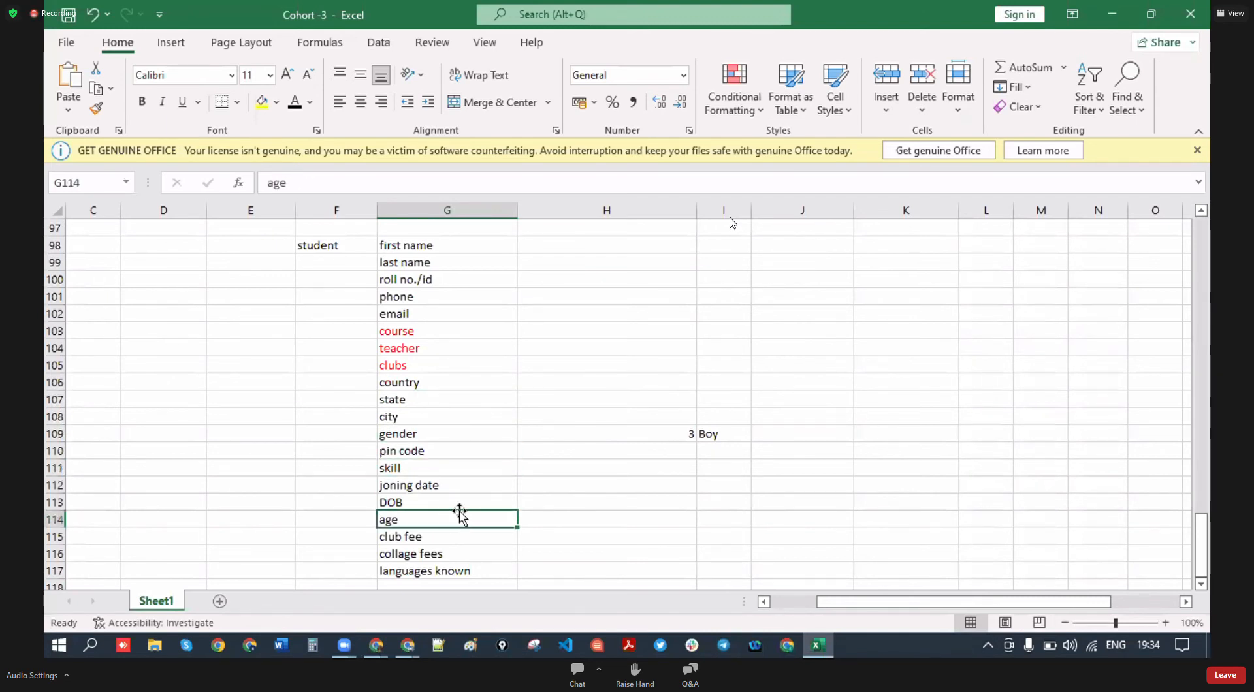
click(447, 554)
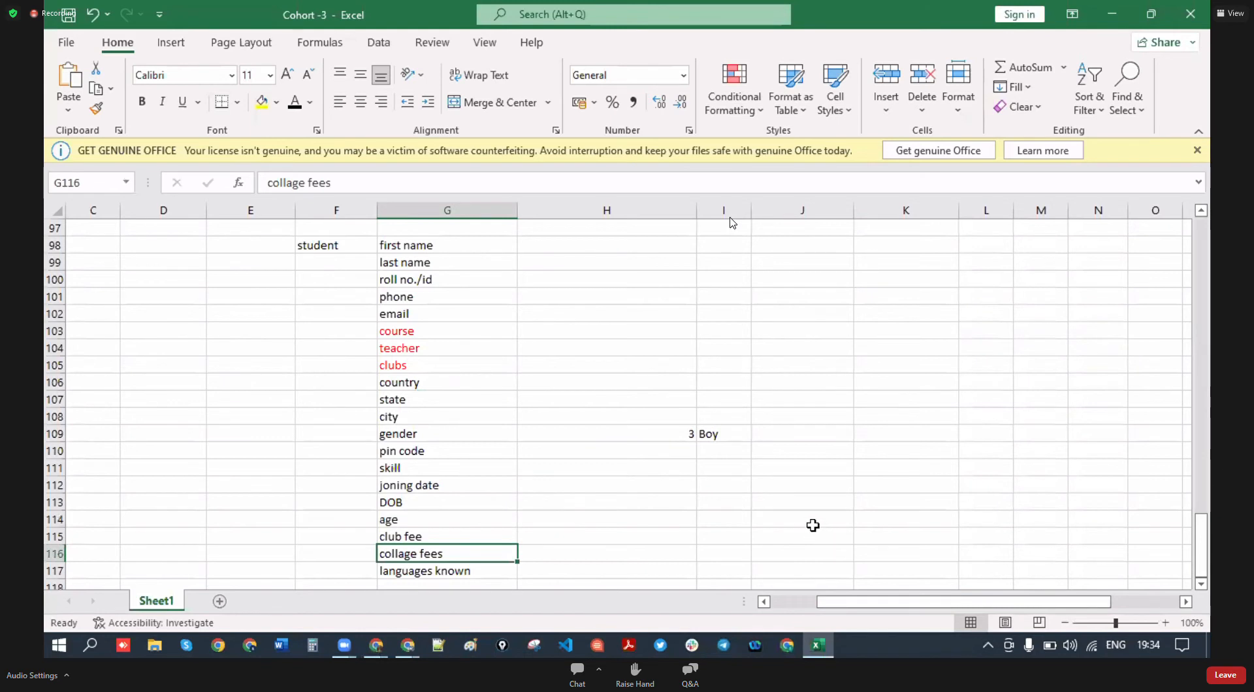
- Save the City picklist, confirm it among STUDENT's 21 fields, and return to the Texas results
mouse_move(390, 654)
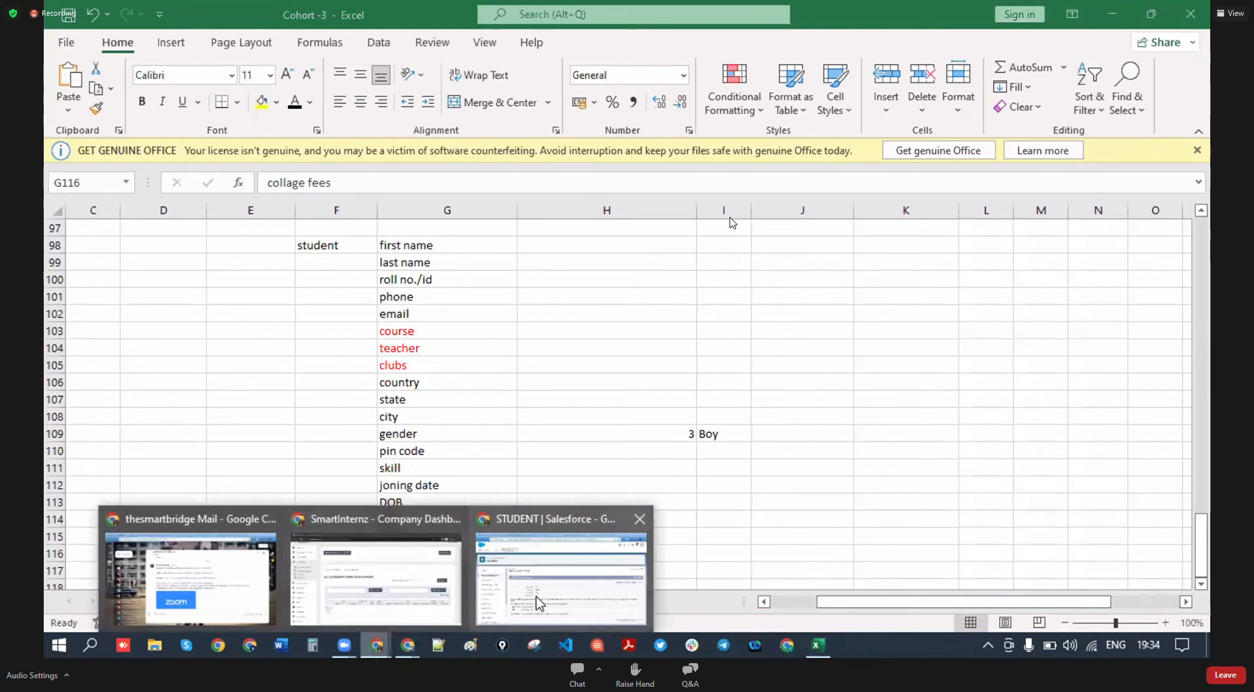
click(575, 581)
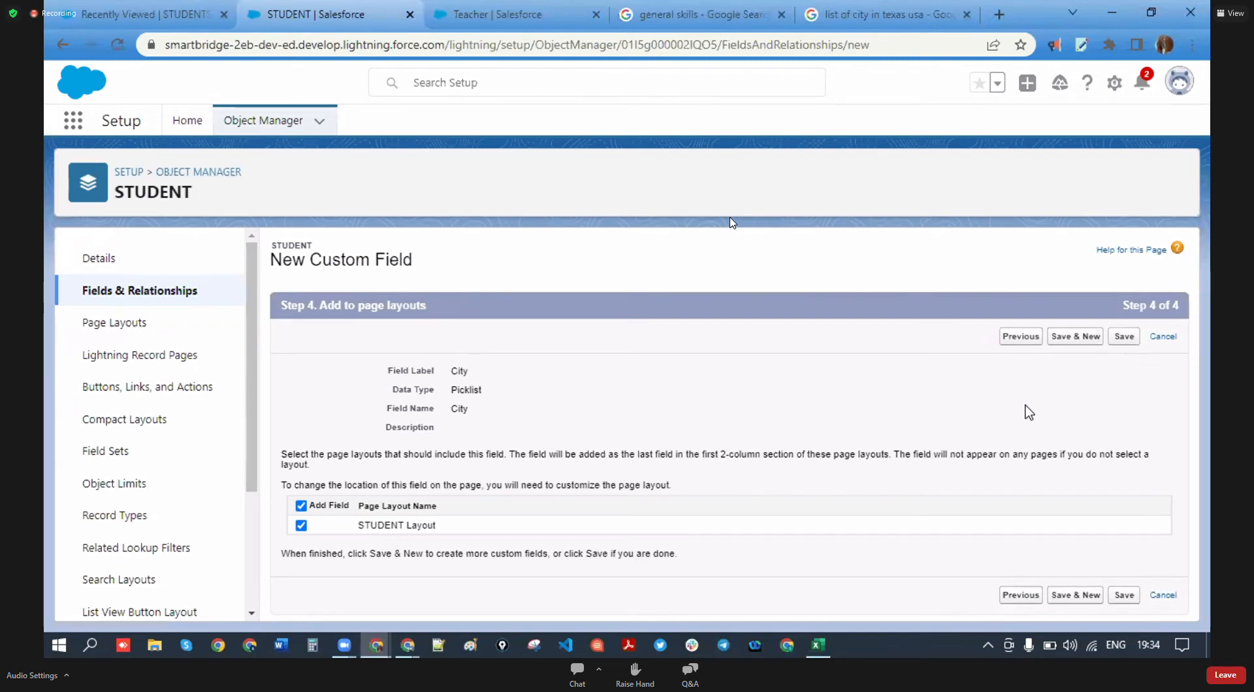
click(1125, 596)
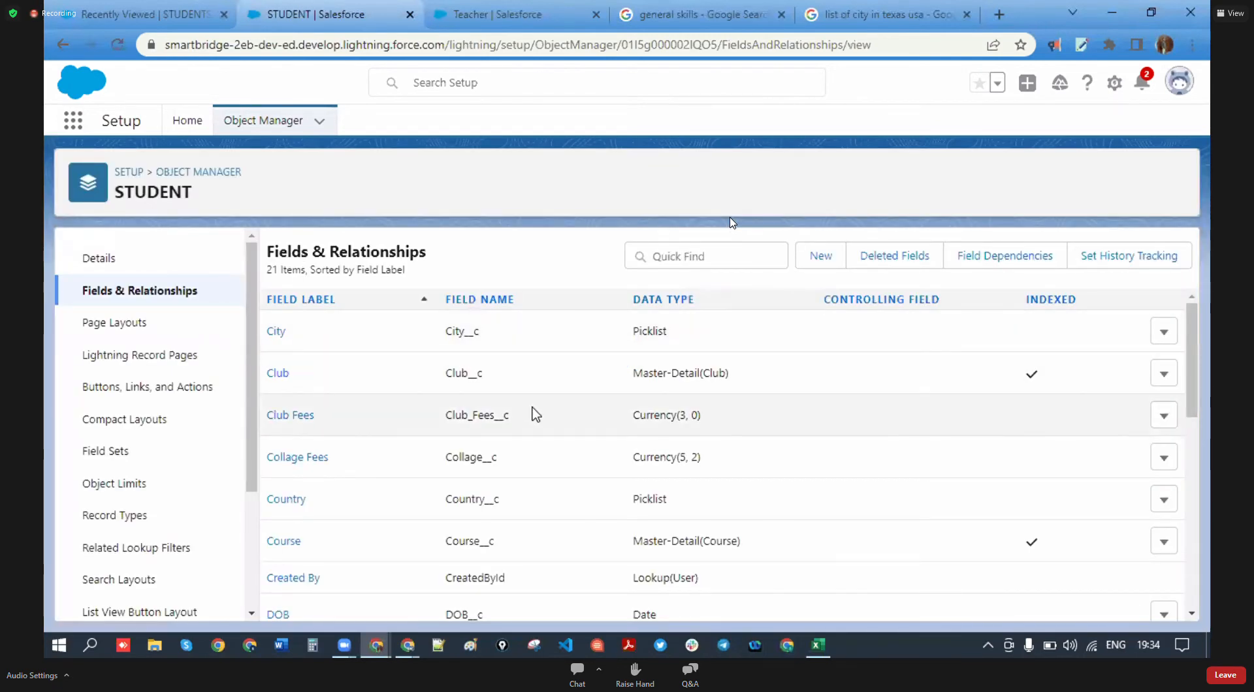
scroll(532, 411, down, 8)
scroll(533, 411, up, 8)
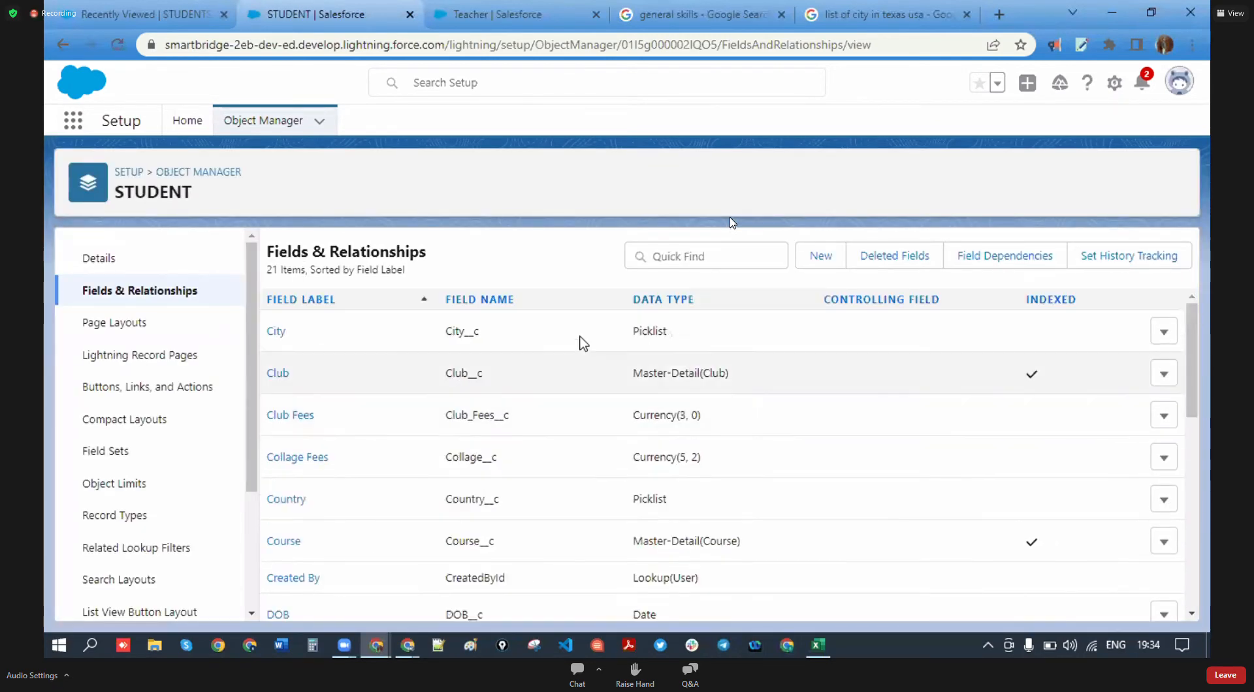
click(919, 13)
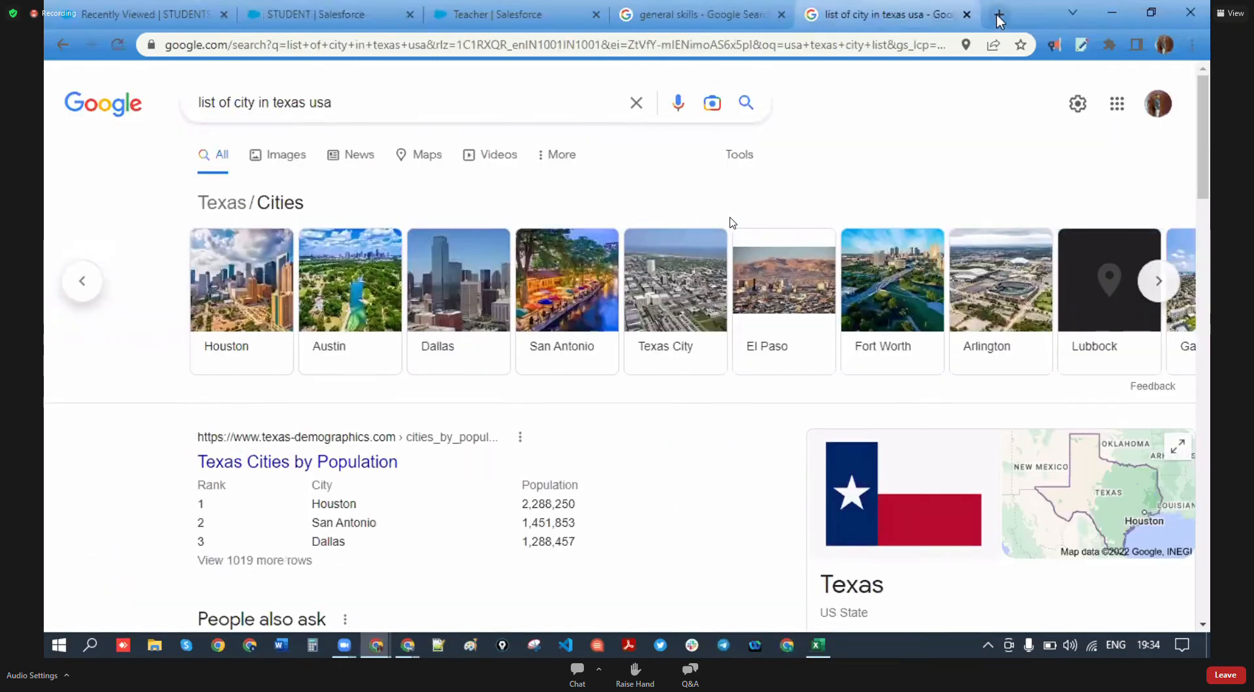
- Search Google for 'timer 10 min' in a new tab
click(999, 15)
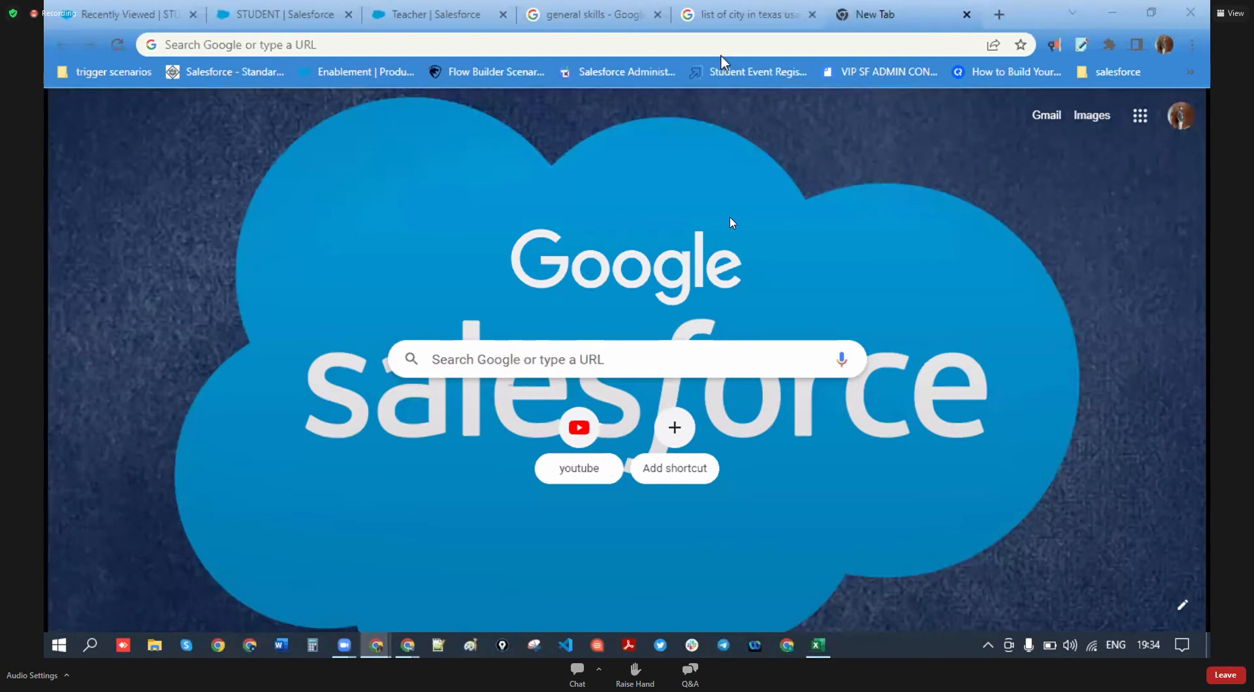
click(327, 46)
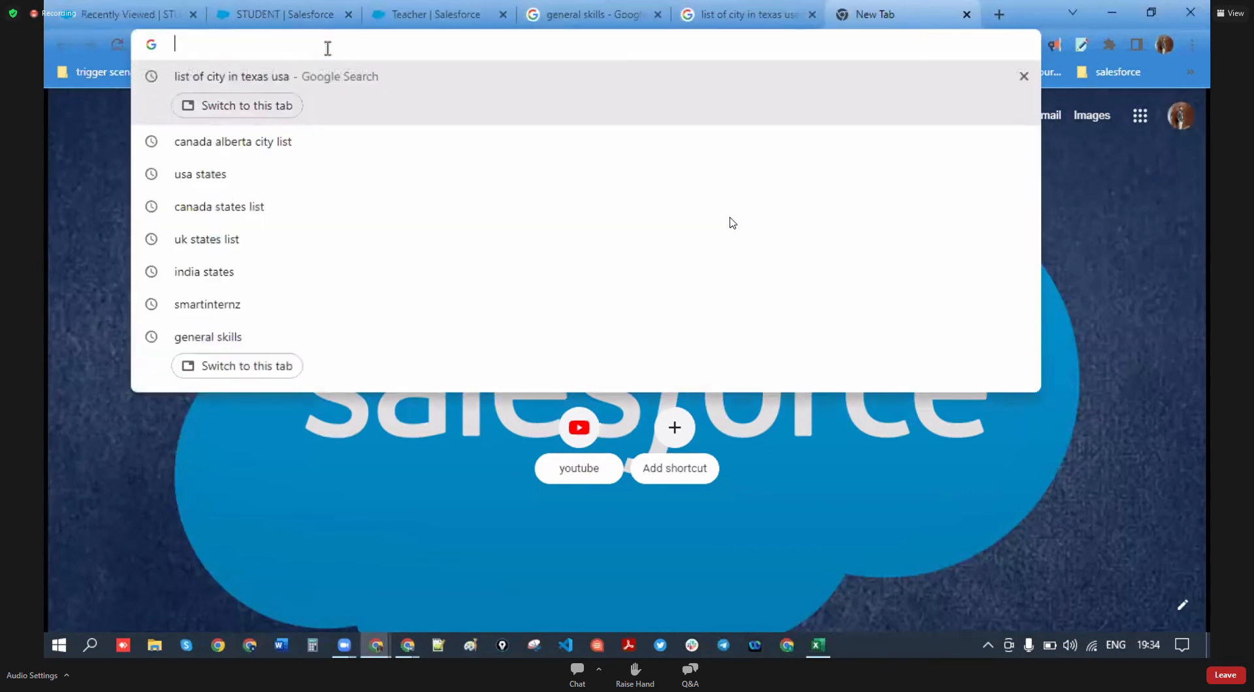
text(timer )
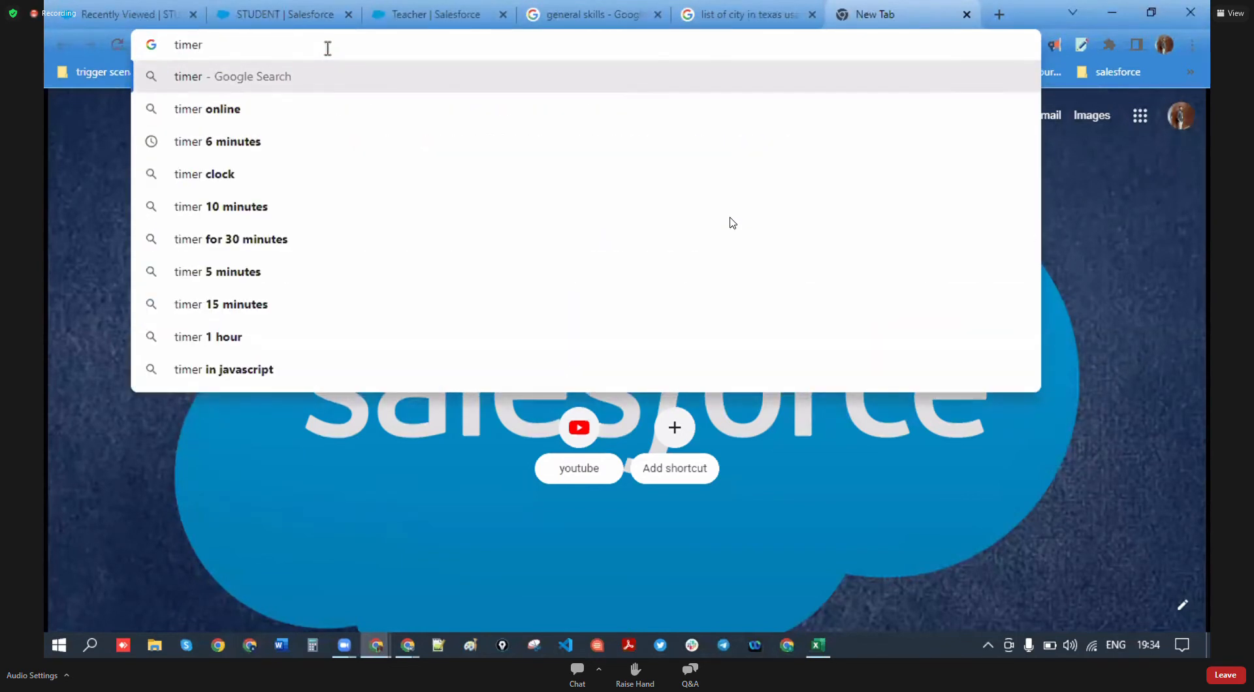
text(10 min)
key(Return)
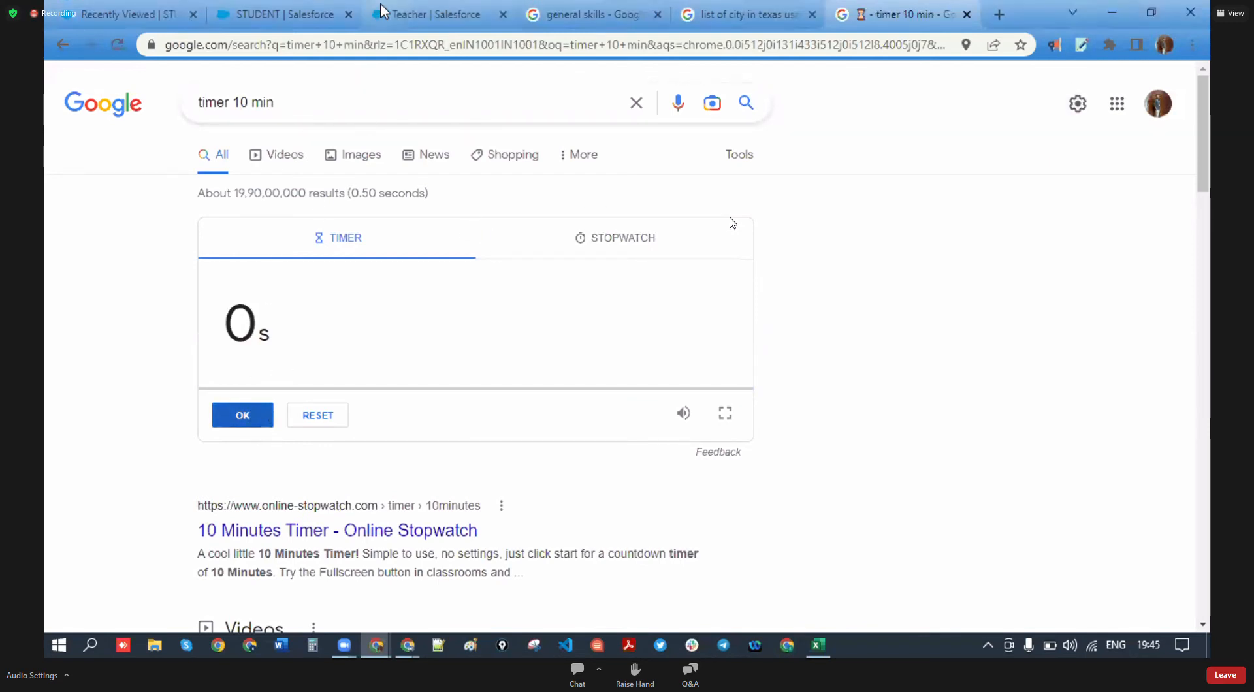
- Close the 'timer 10 min' tab to return to the Texas cities results
click(350, 13)
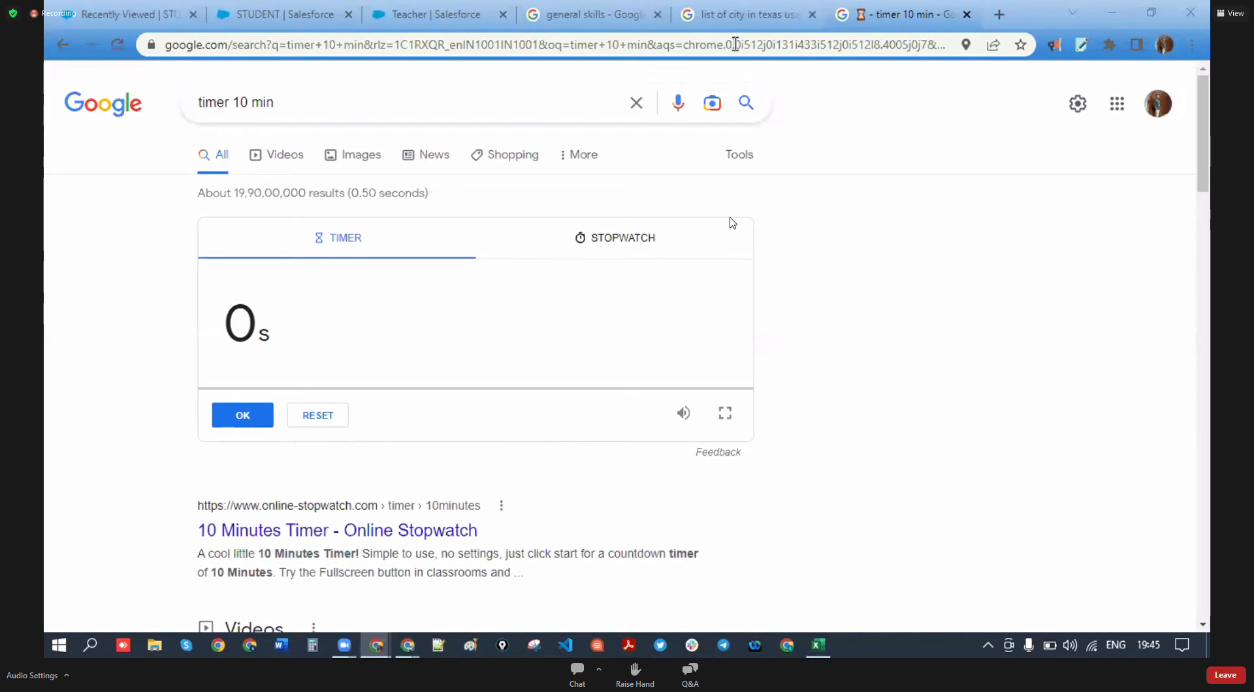
key(ctrl+w)
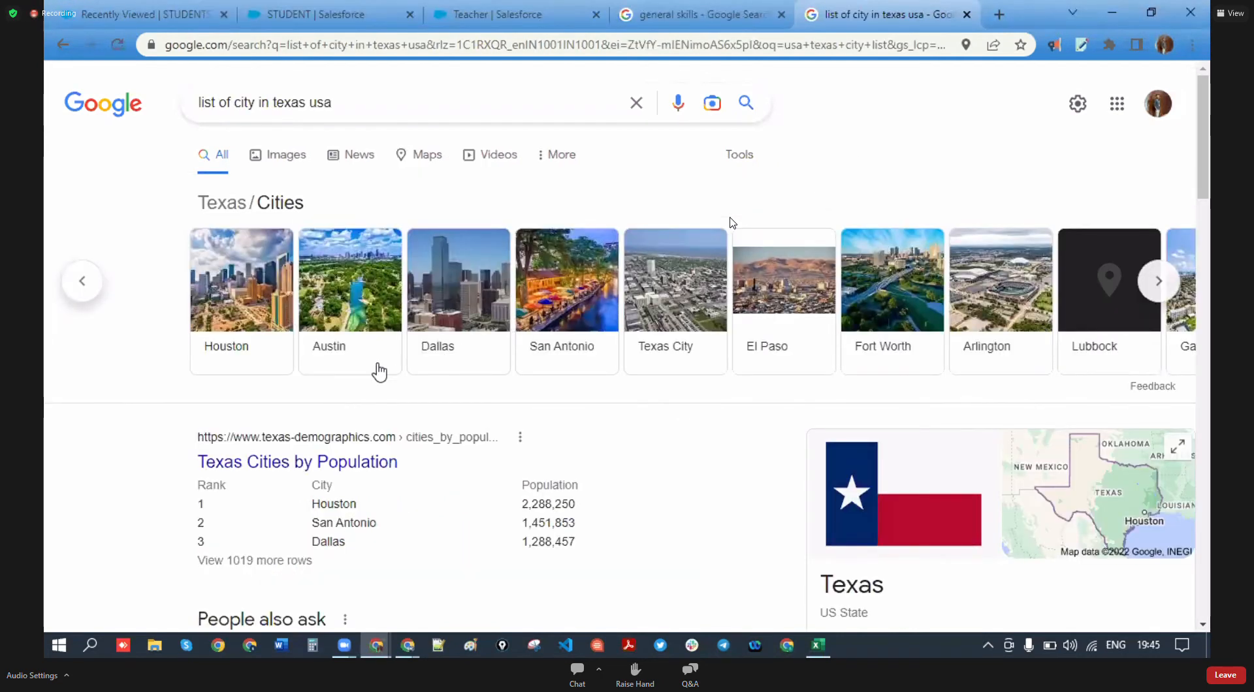
- Switch back to STUDENT's Fields & Relationships list, showing its 21 fields including State and City
scroll(356, 333, down, 5)
scroll(356, 326, up, 5)
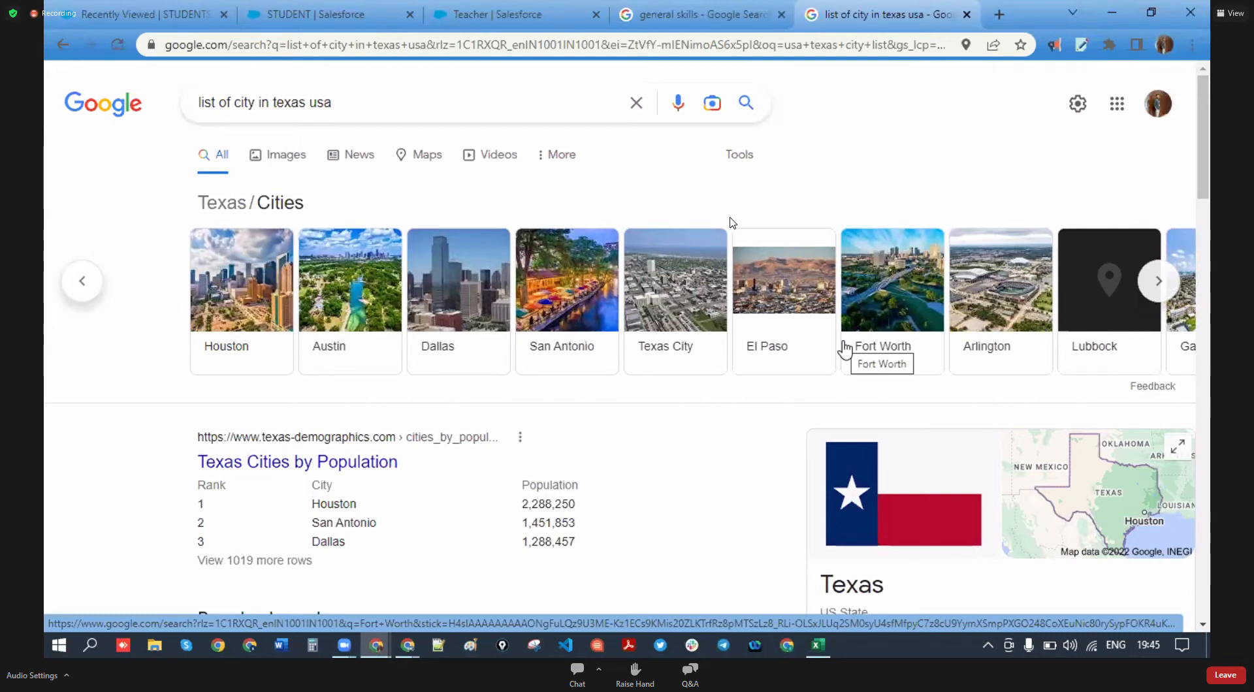
click(325, 13)
scroll(486, 406, down, 10)
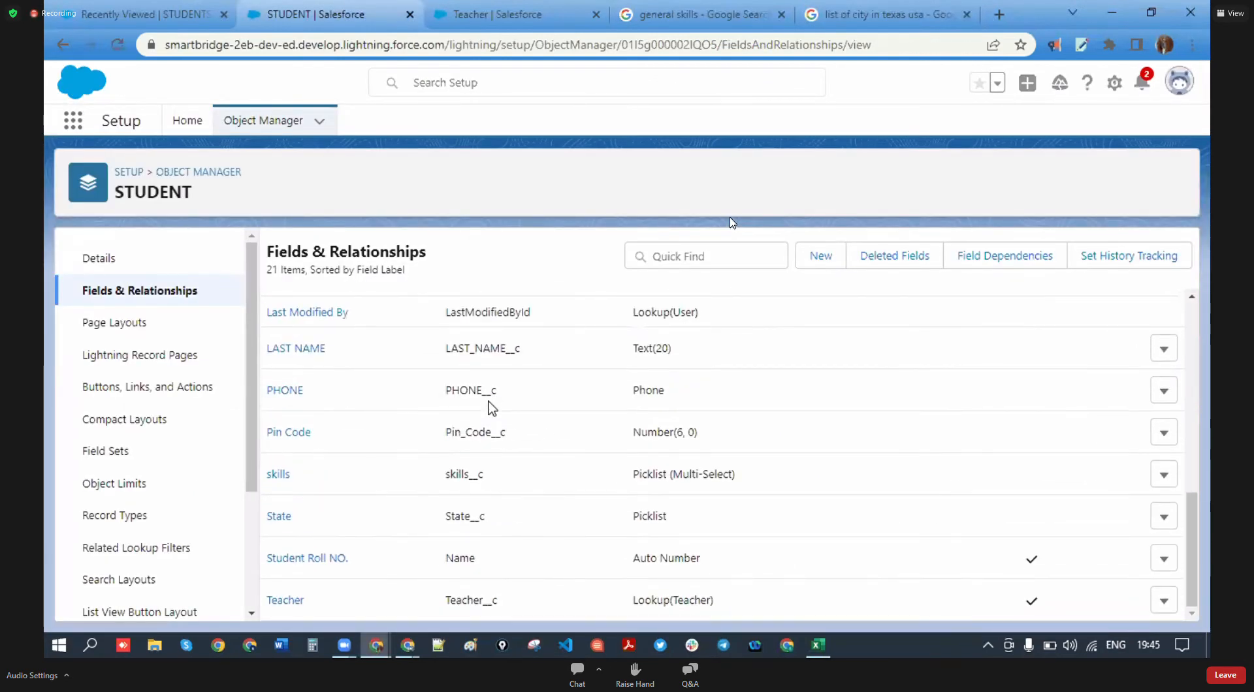
scroll(492, 409, up, 10)
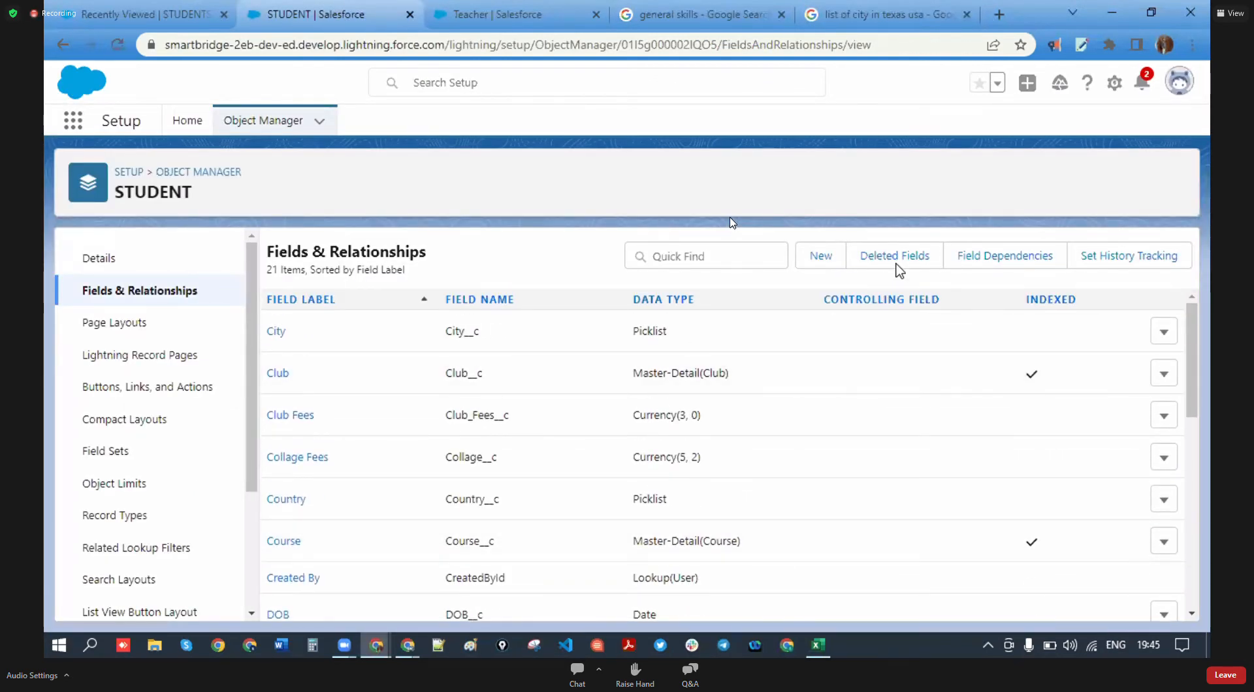
- In the Cohort -3 sheet, select the student field list G98:G117, first name to languages known
click(817, 645)
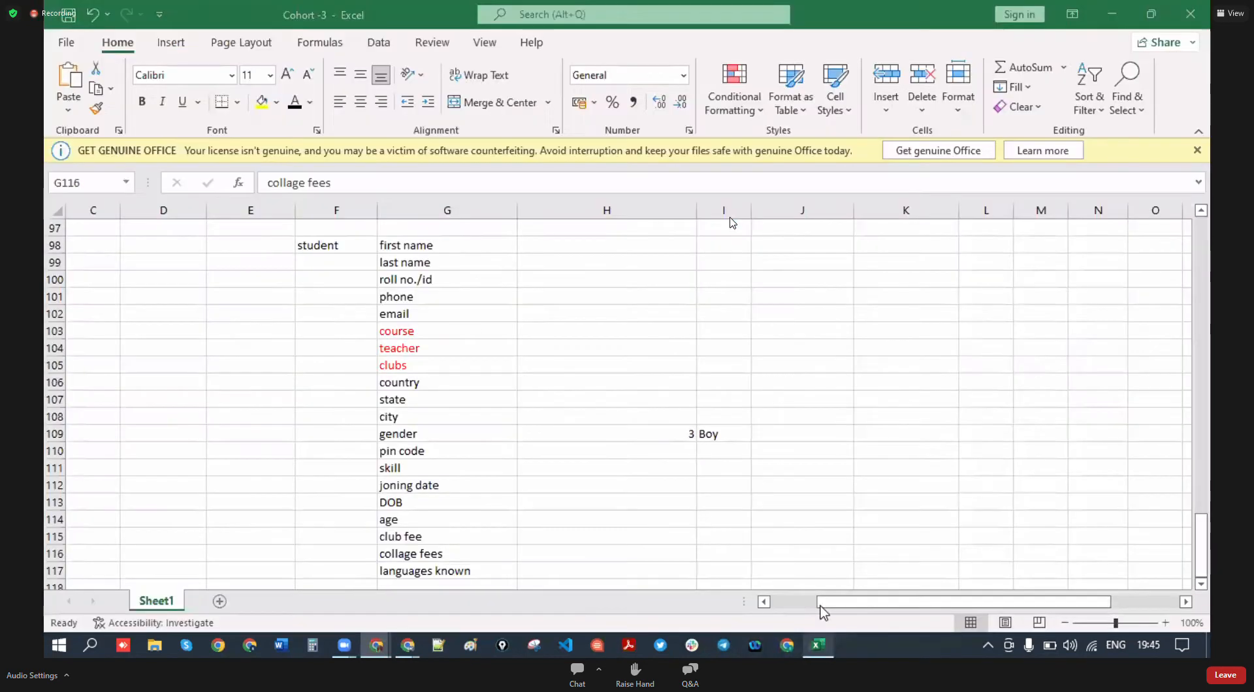
scroll(499, 474, up, 2)
click(445, 352)
scroll(477, 434, down, 5)
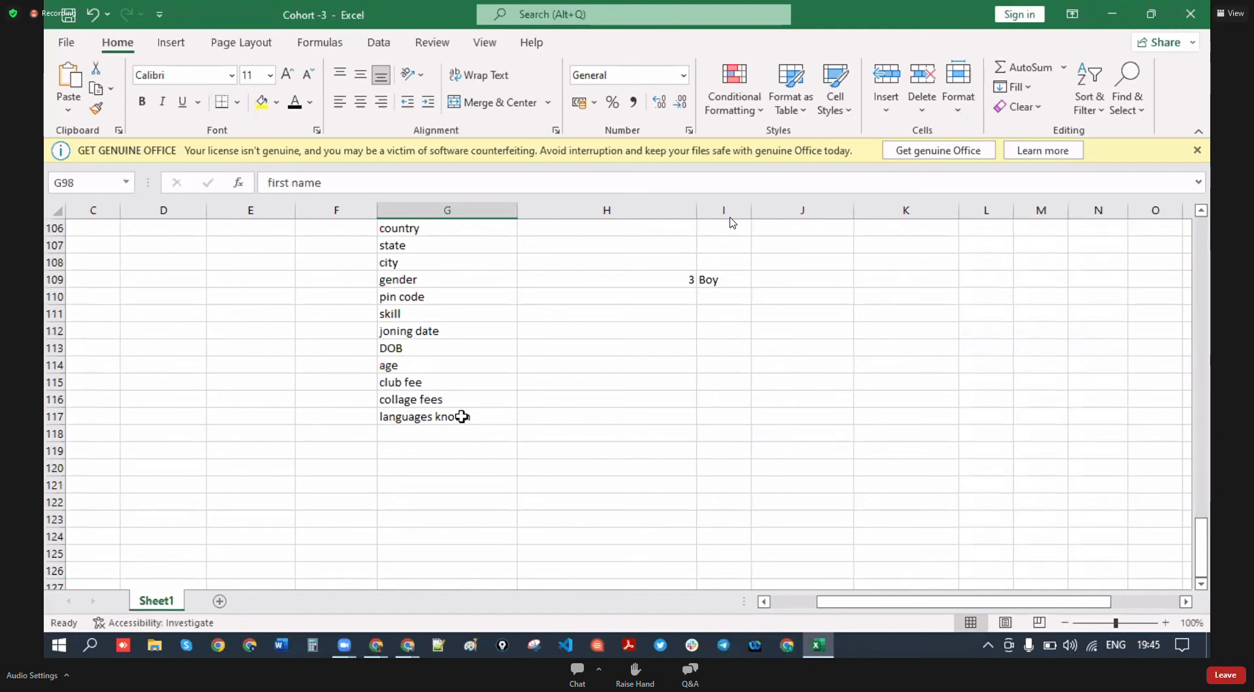
shift+click(462, 417)
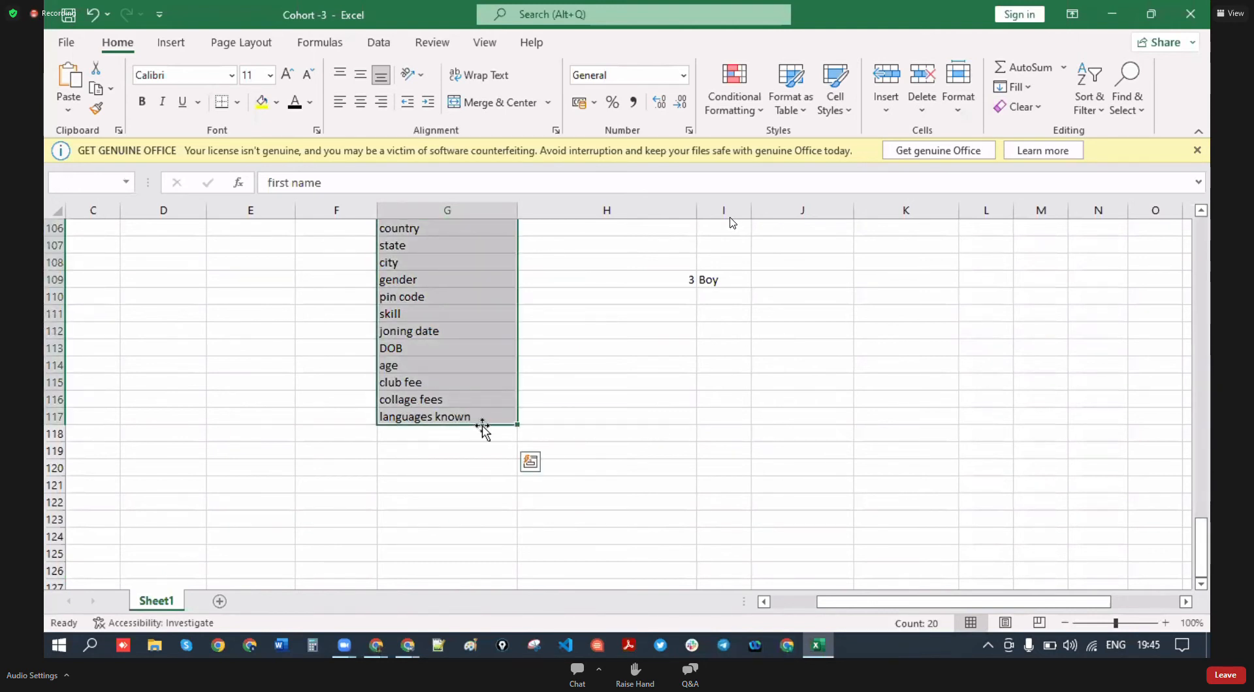
- Clear the selection and review the field list around the gender entry in row 109
scroll(649, 448, up, 3)
click(596, 451)
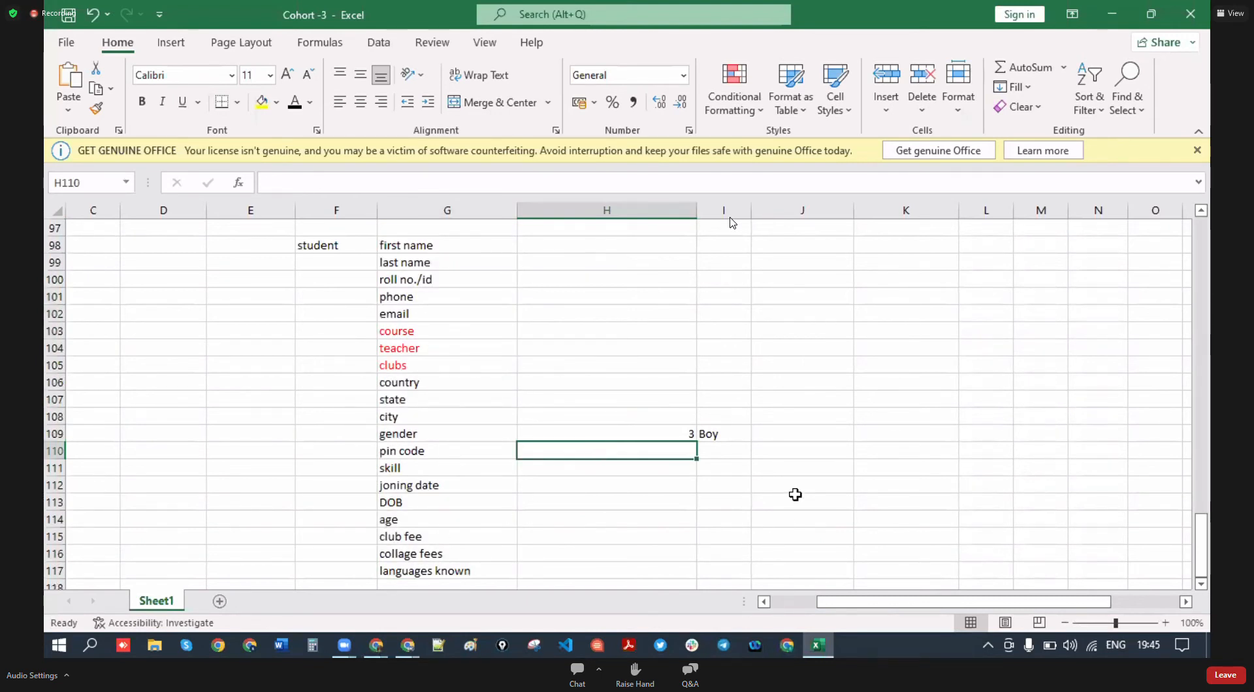
click(817, 482)
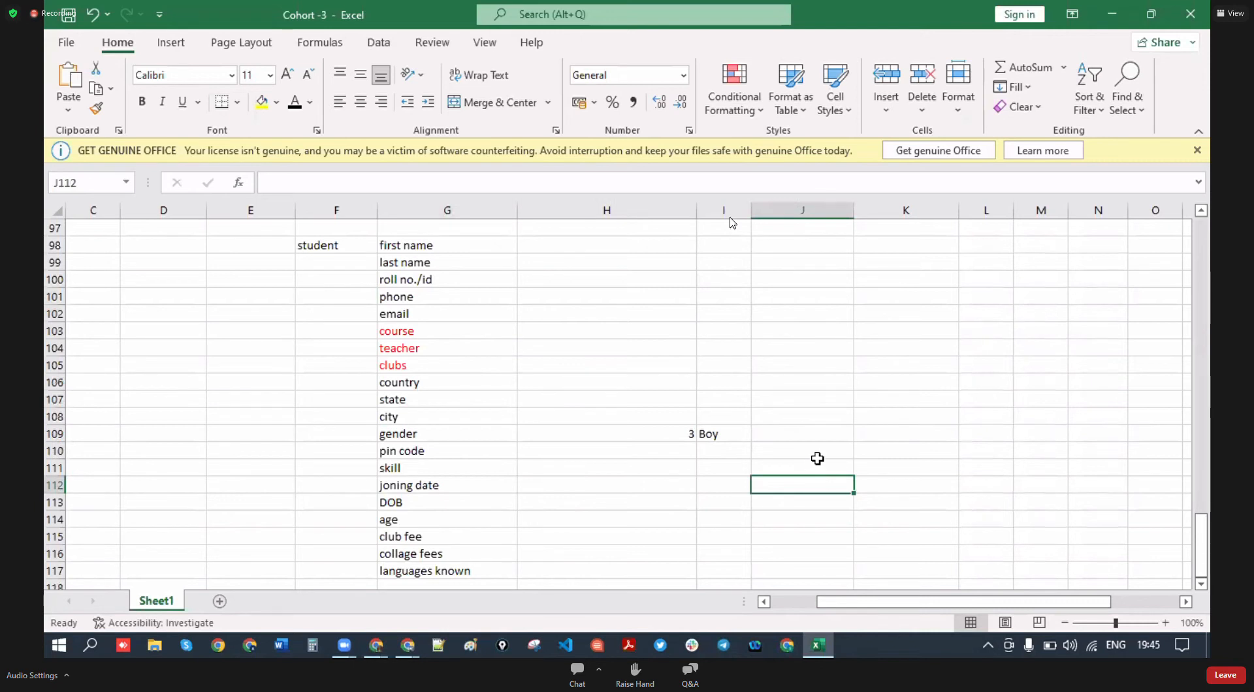
click(837, 474)
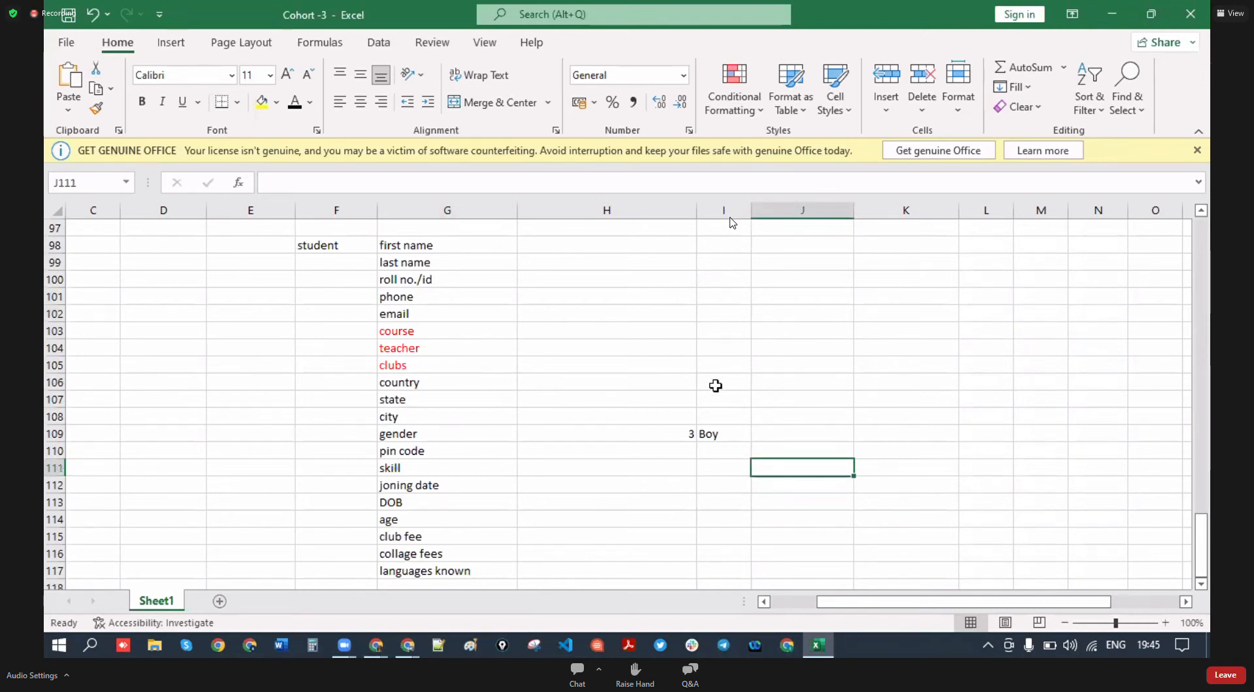
scroll(653, 418, up, 1)
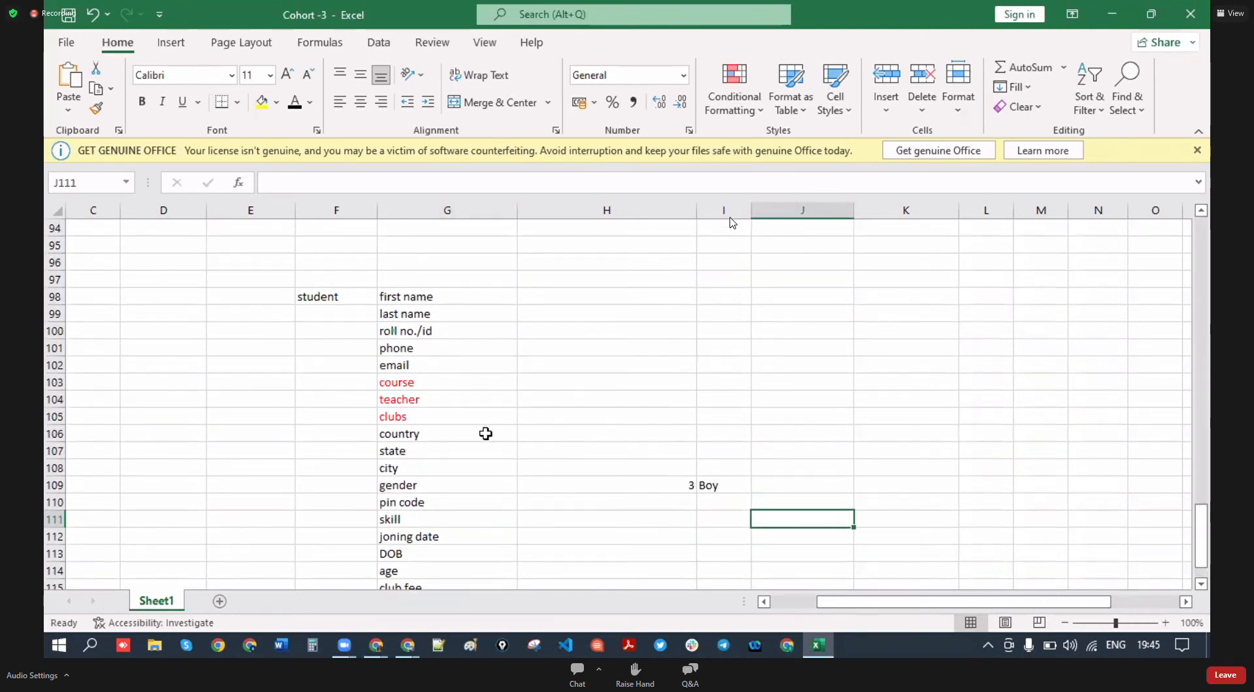
scroll(490, 431, down, 4)
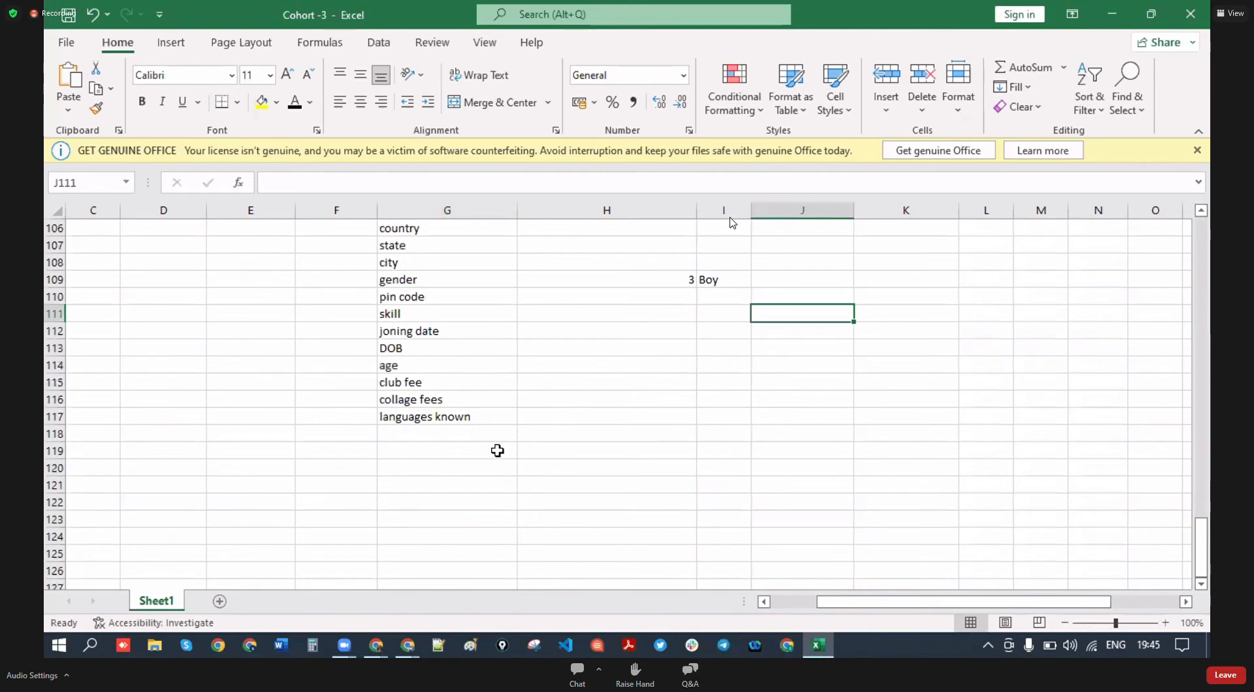
scroll(497, 451, up, 2)
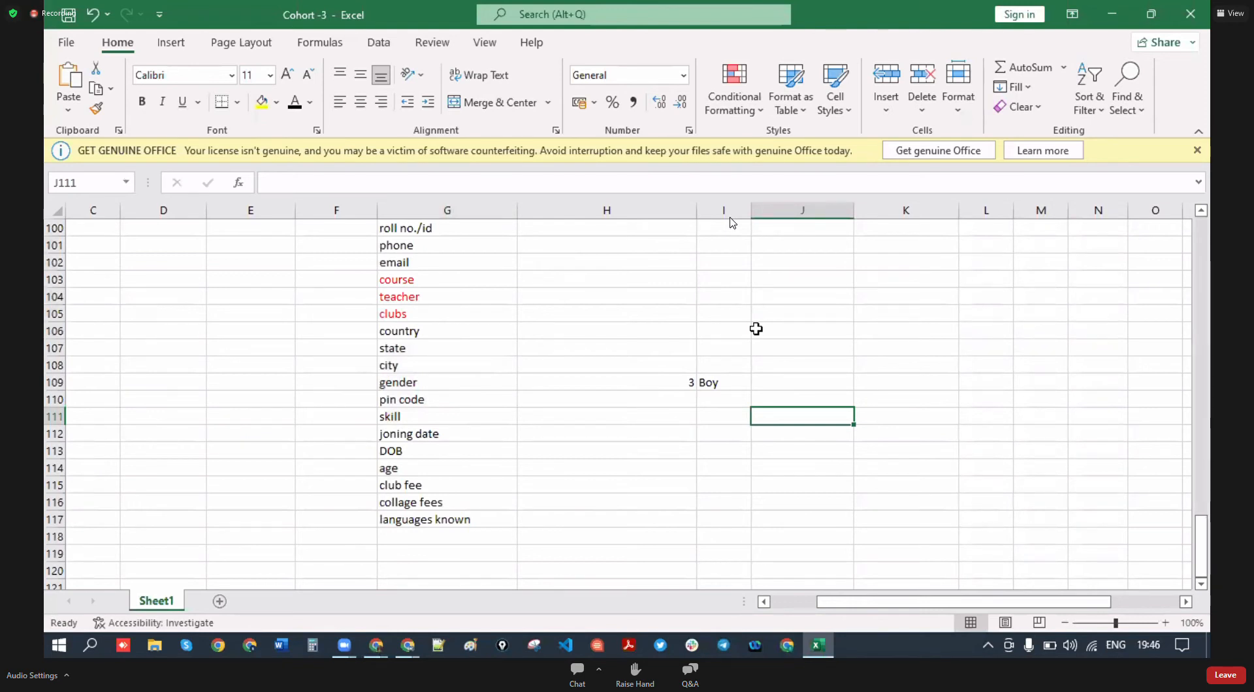
key(alt+Tab)
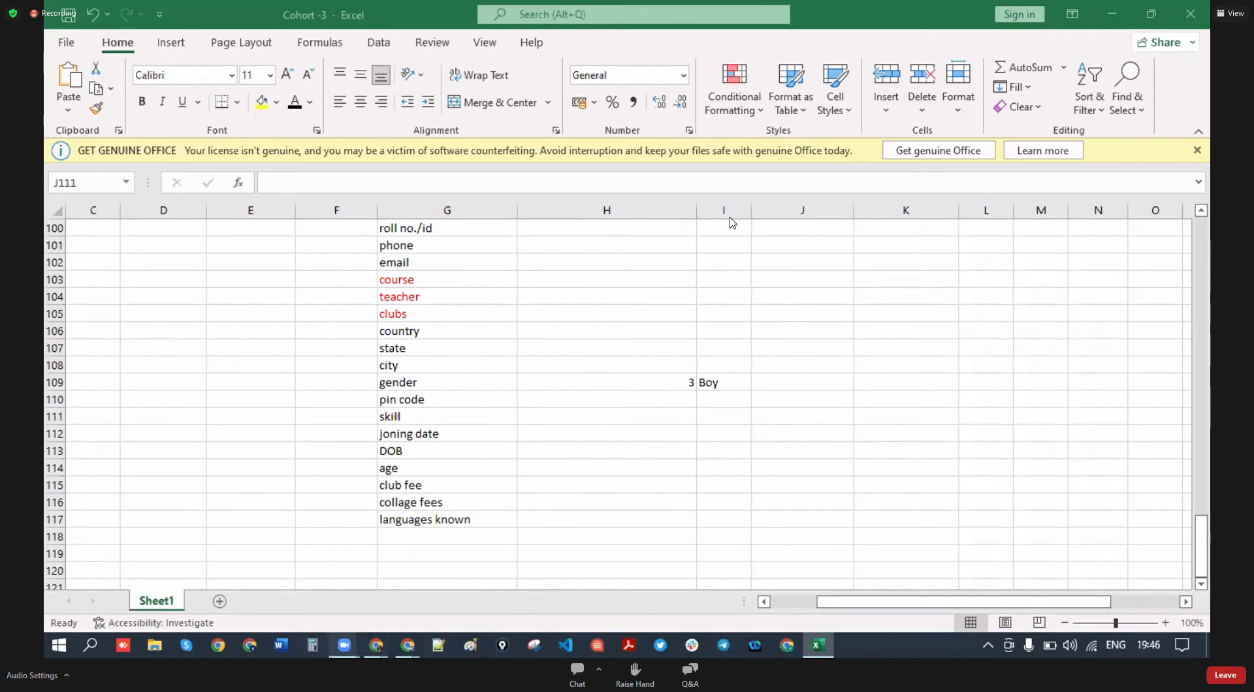
- Return to the STUDENT object in Salesforce and highlight its heading
mouse_move(378, 650)
click(558, 588)
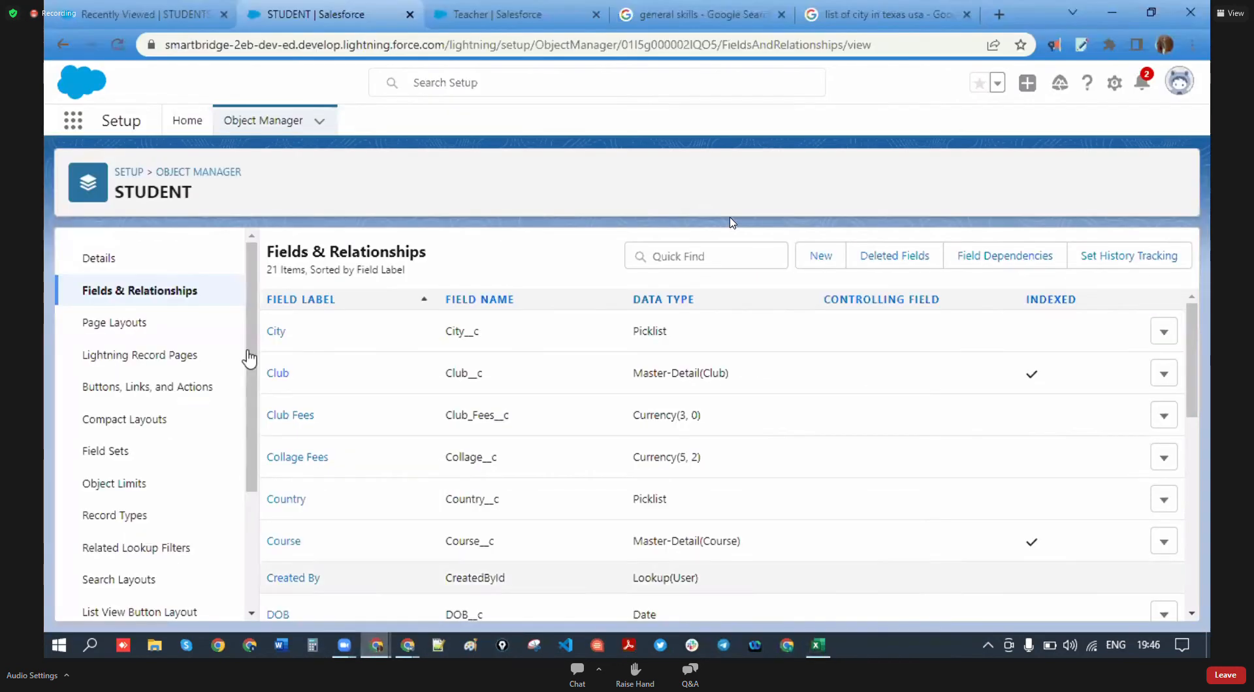
scroll(153, 510, down, 2)
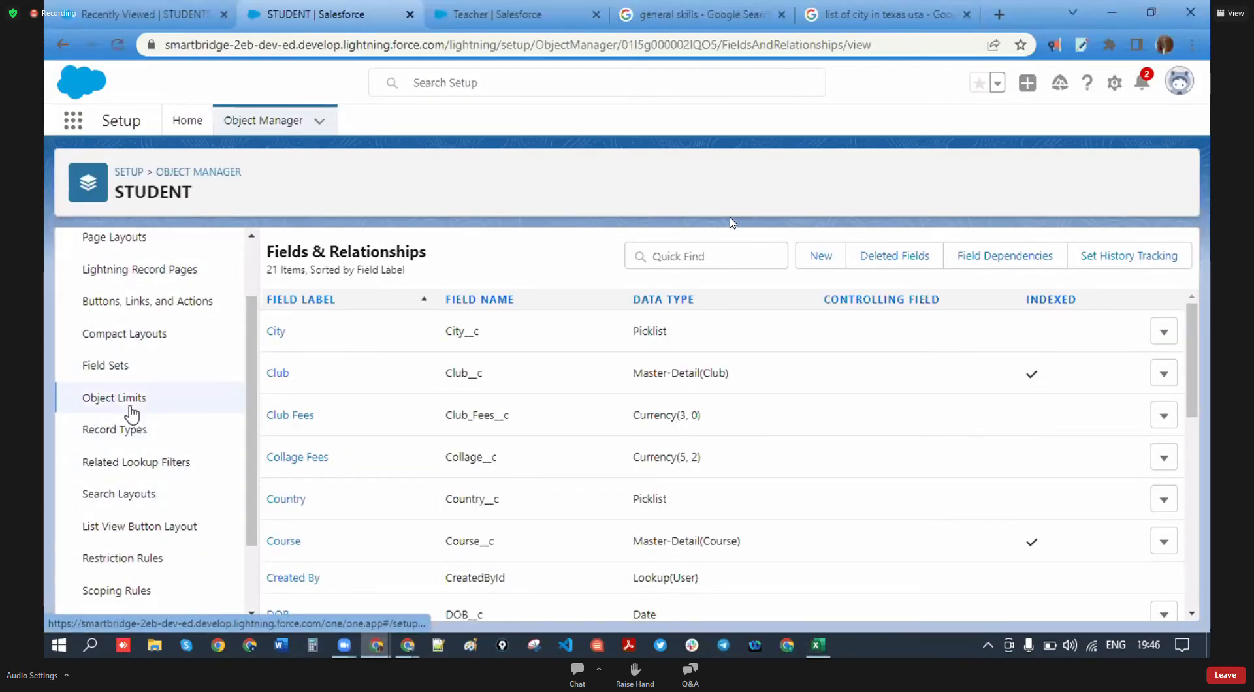
scroll(185, 425, up, 2)
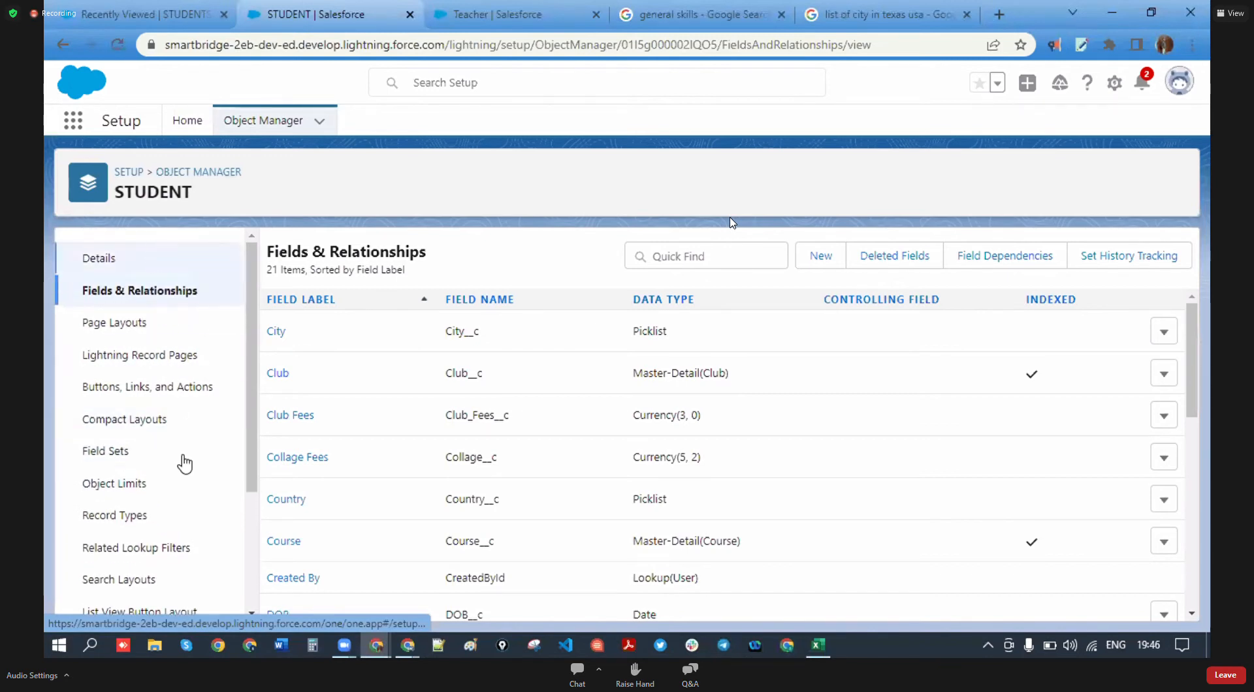
drag(192, 195, 108, 195)
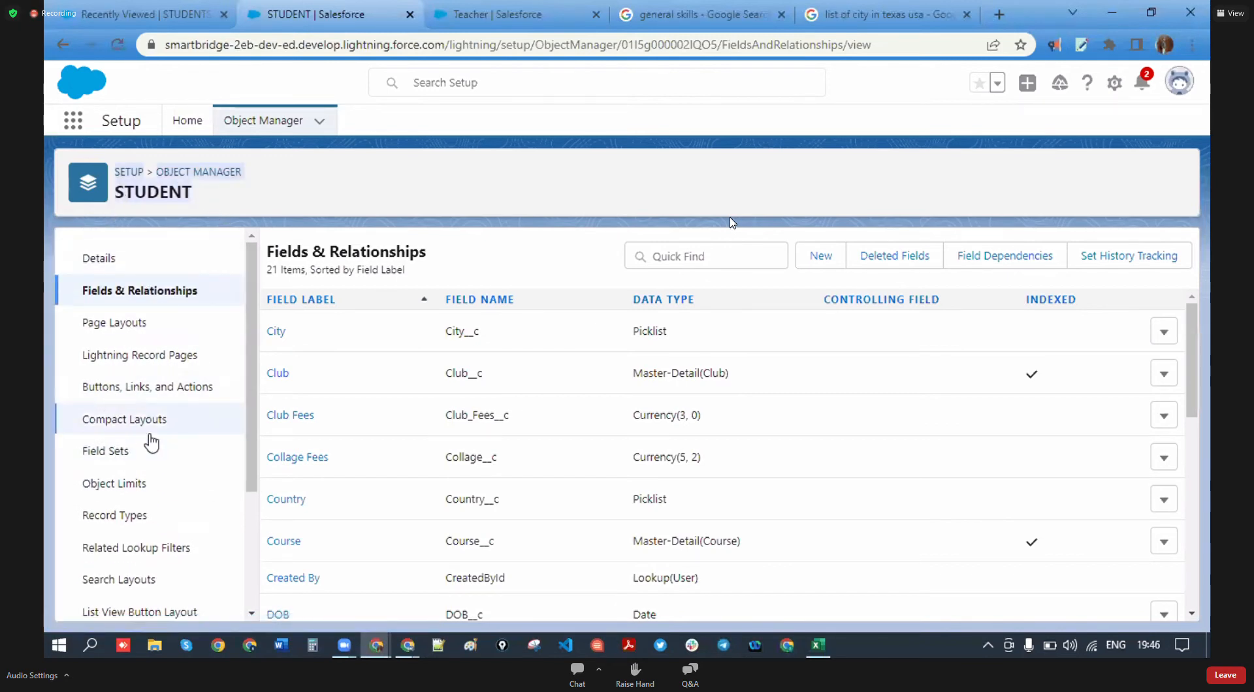
drag(196, 195, 115, 194)
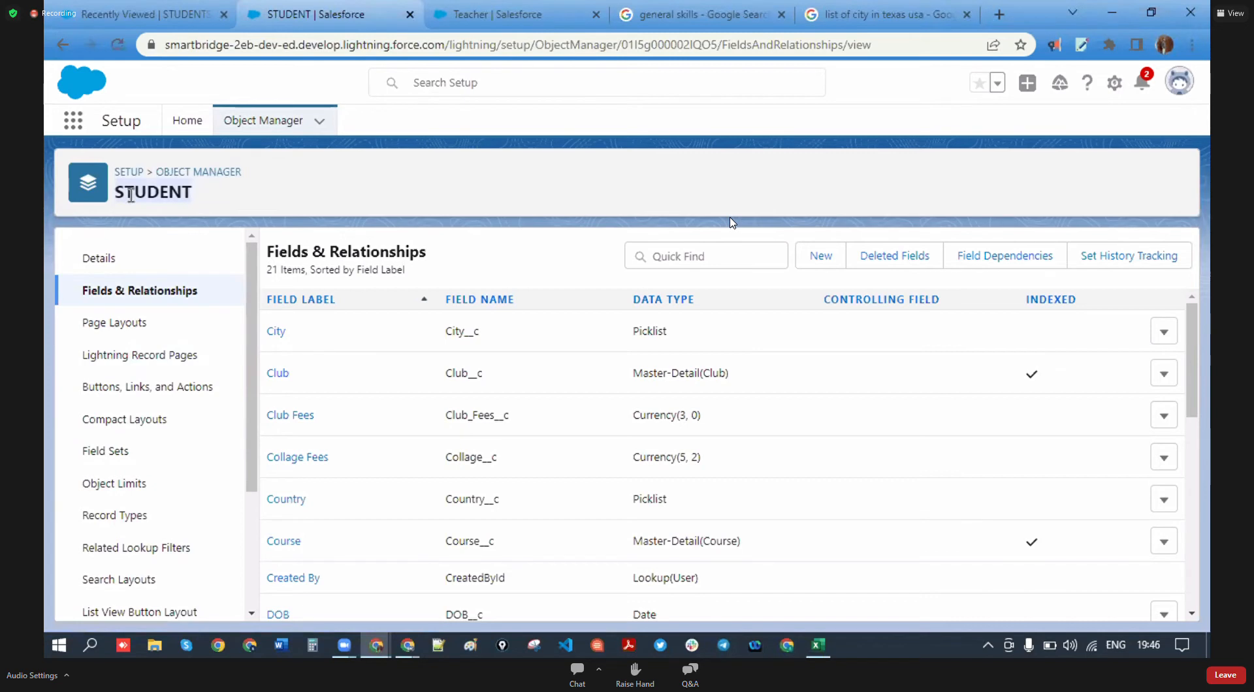
- Review Object Limits, highlighting Custom Fields 18 of 500 and the 40 relationship-field limit
click(124, 489)
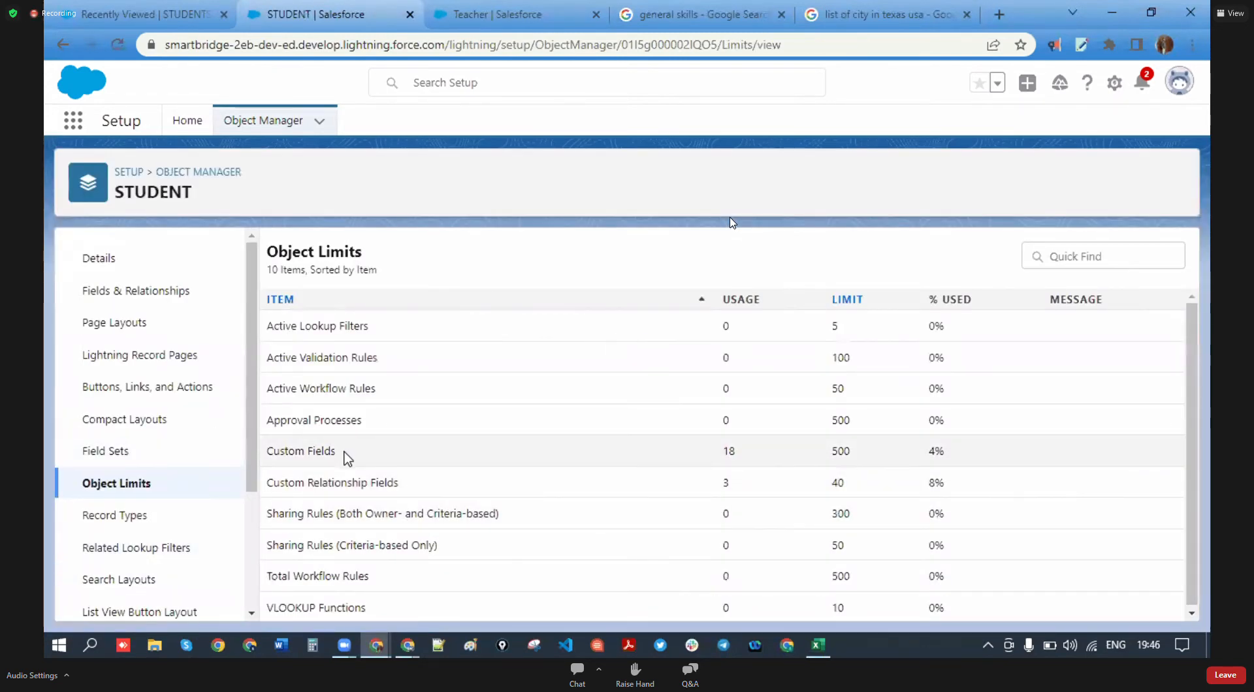
drag(292, 452, 265, 451)
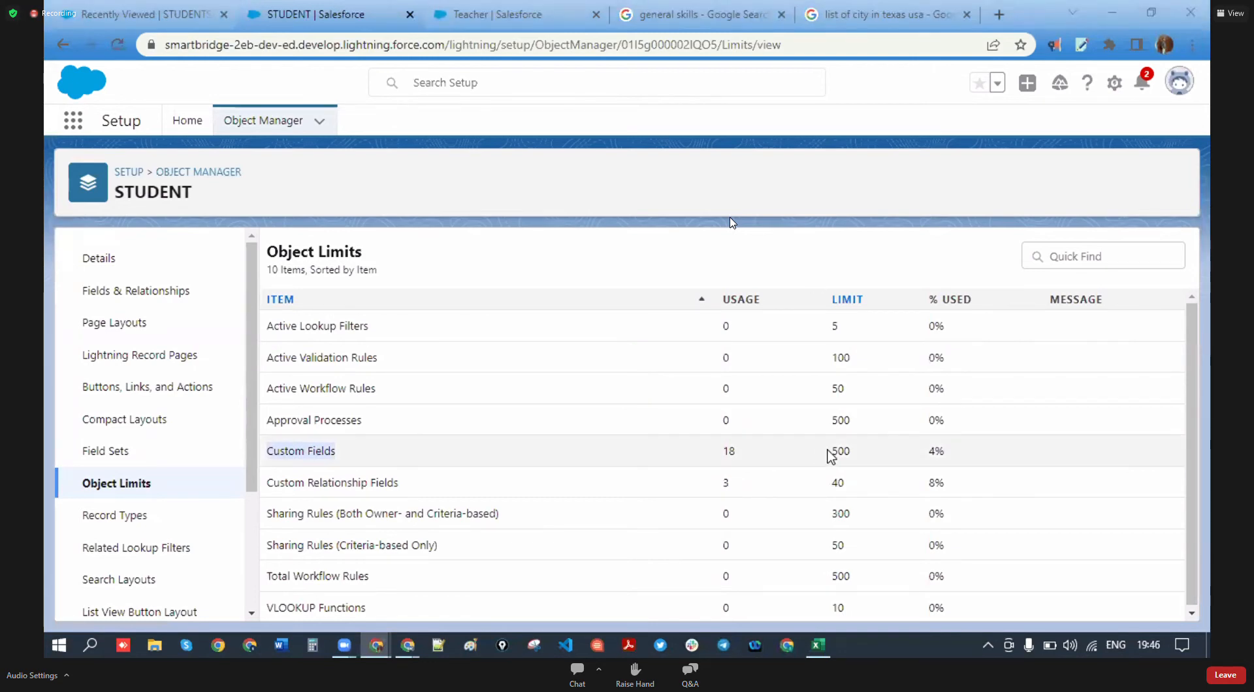
drag(830, 452, 862, 454)
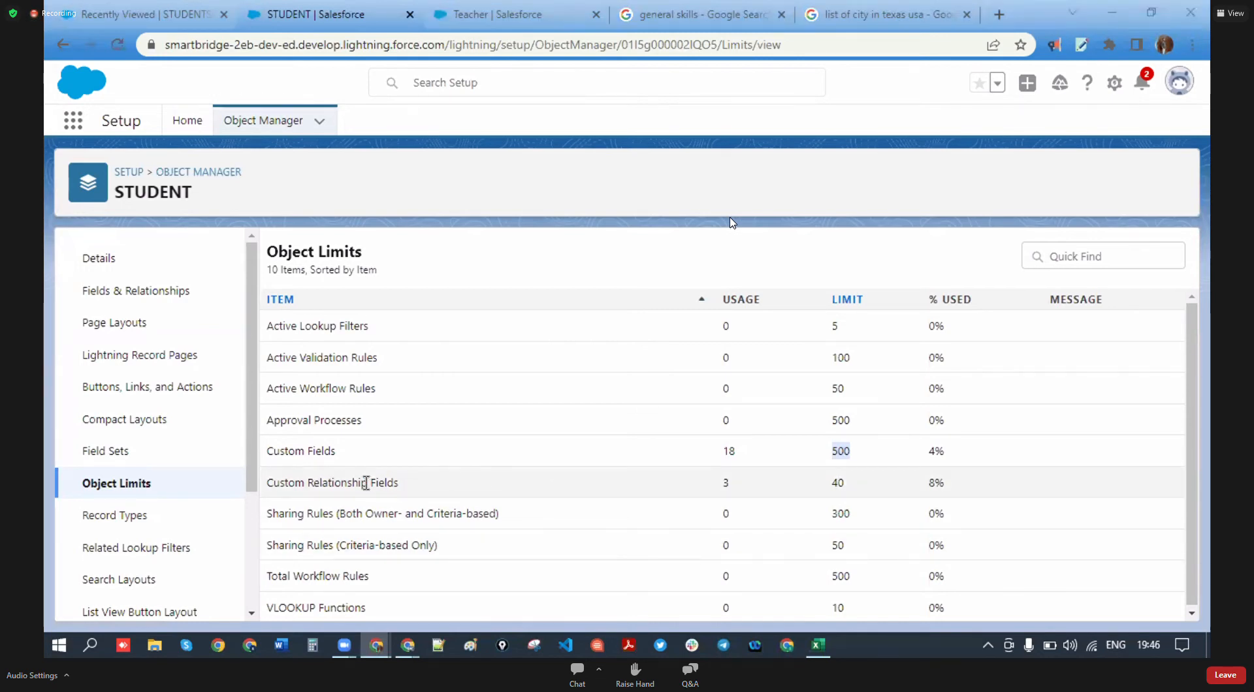
click(837, 484)
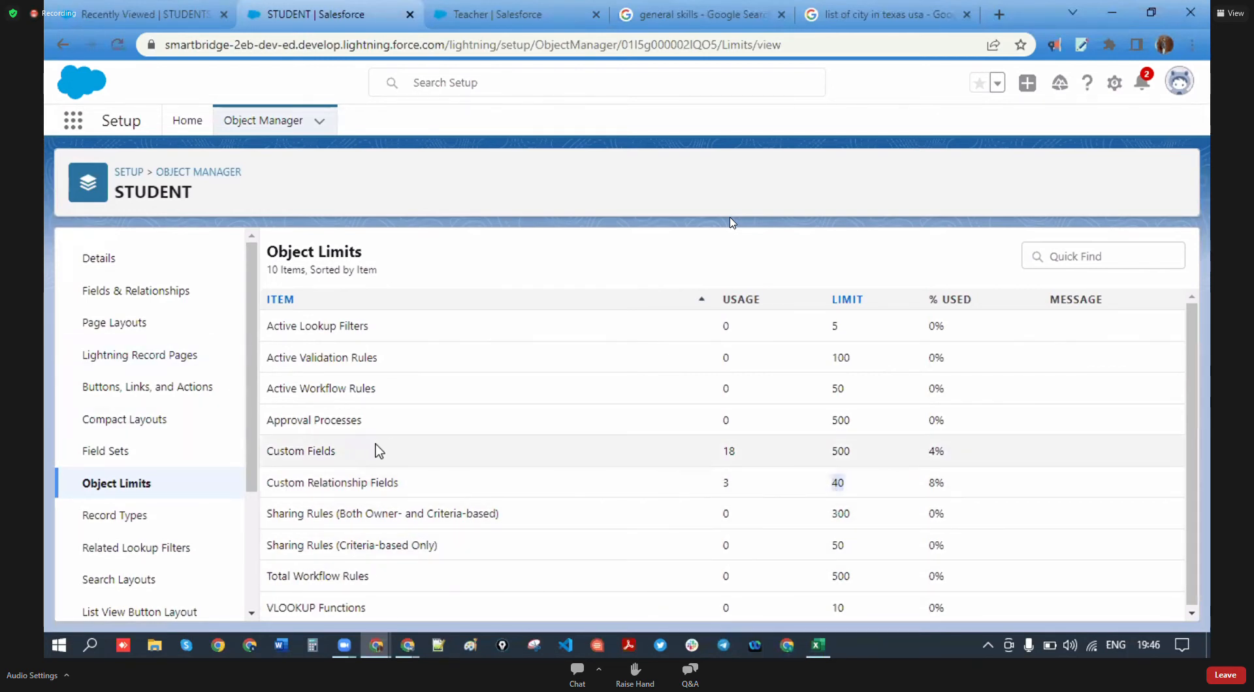
drag(345, 452, 265, 455)
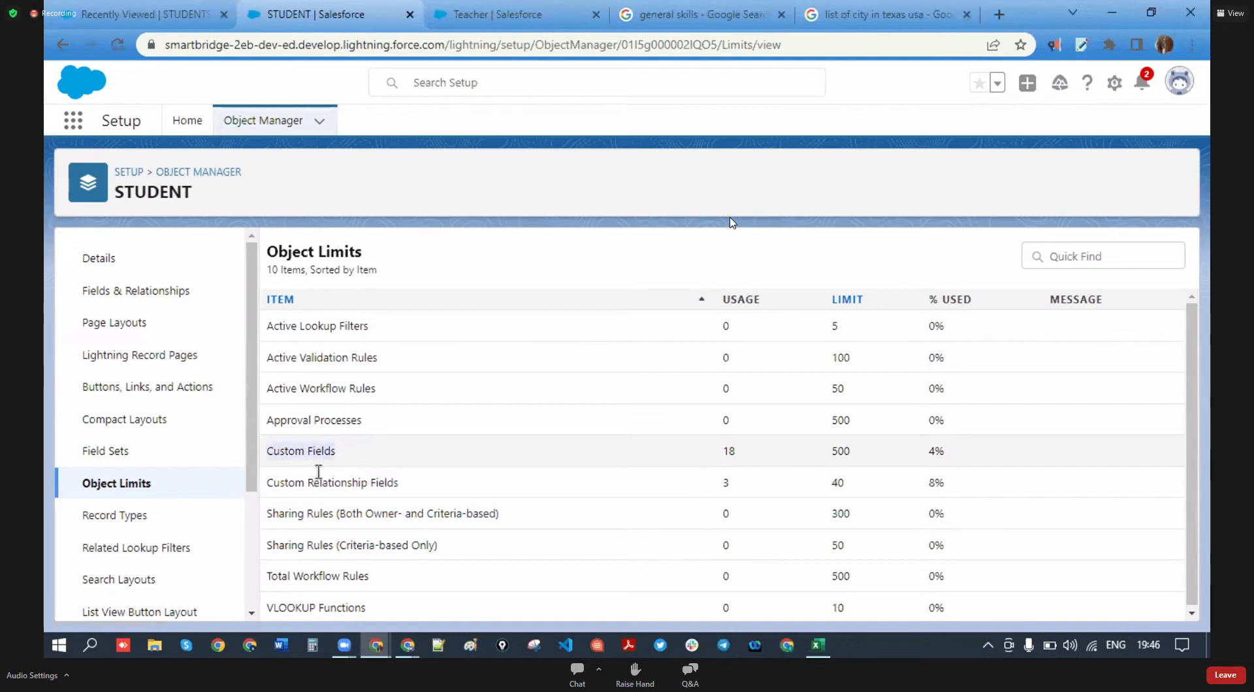
drag(852, 452, 832, 452)
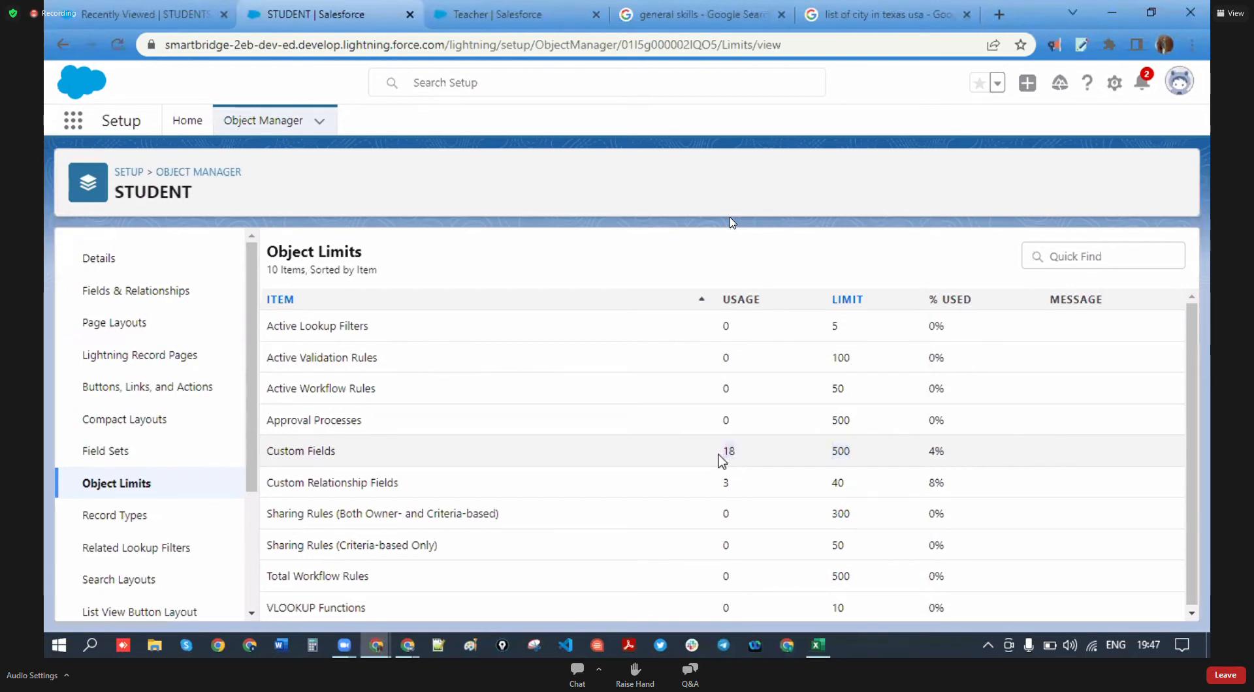
drag(721, 460, 964, 461)
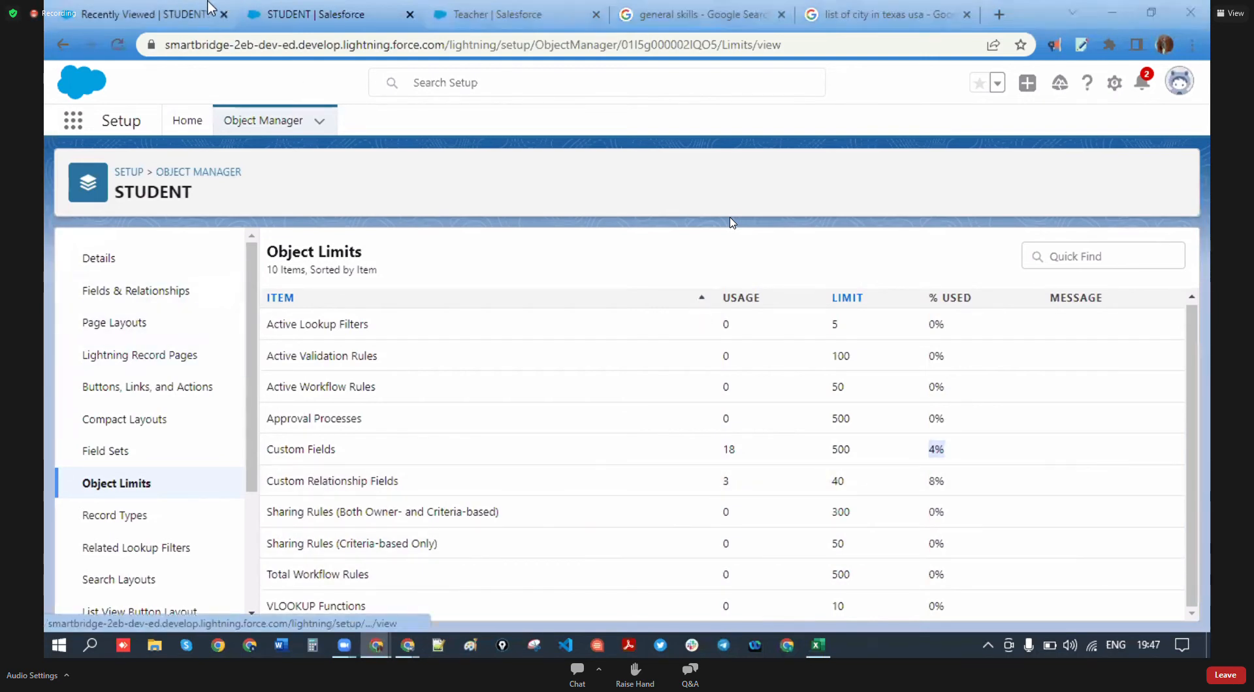
click(146, 19)
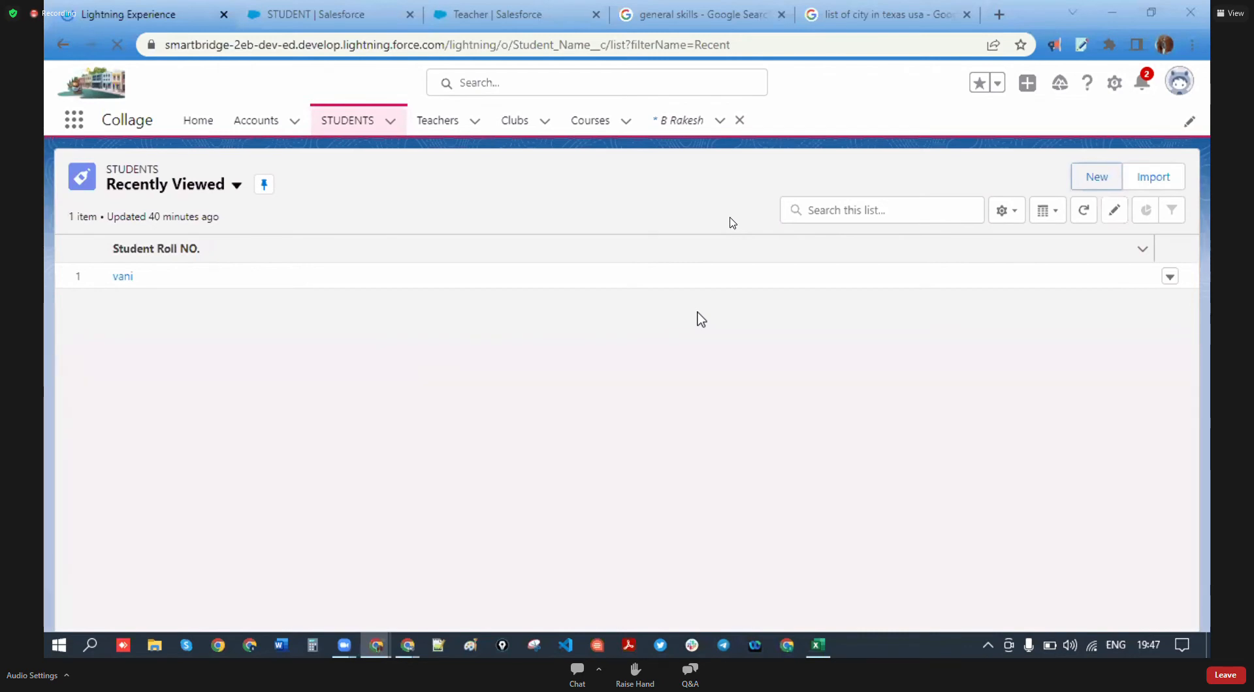
- Open a blank New STUDENT form and scroll through its fields, noting where FIRST NAME sits
click(1097, 177)
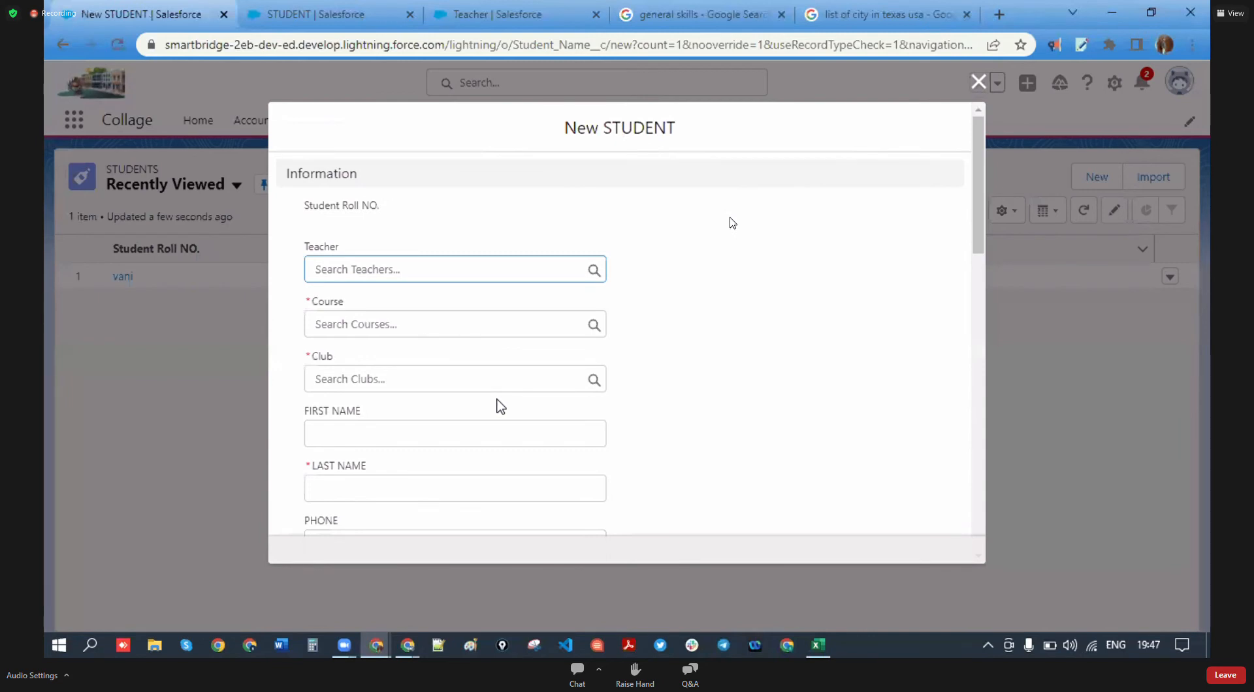
scroll(499, 402, down, 5)
scroll(499, 399, down, 10)
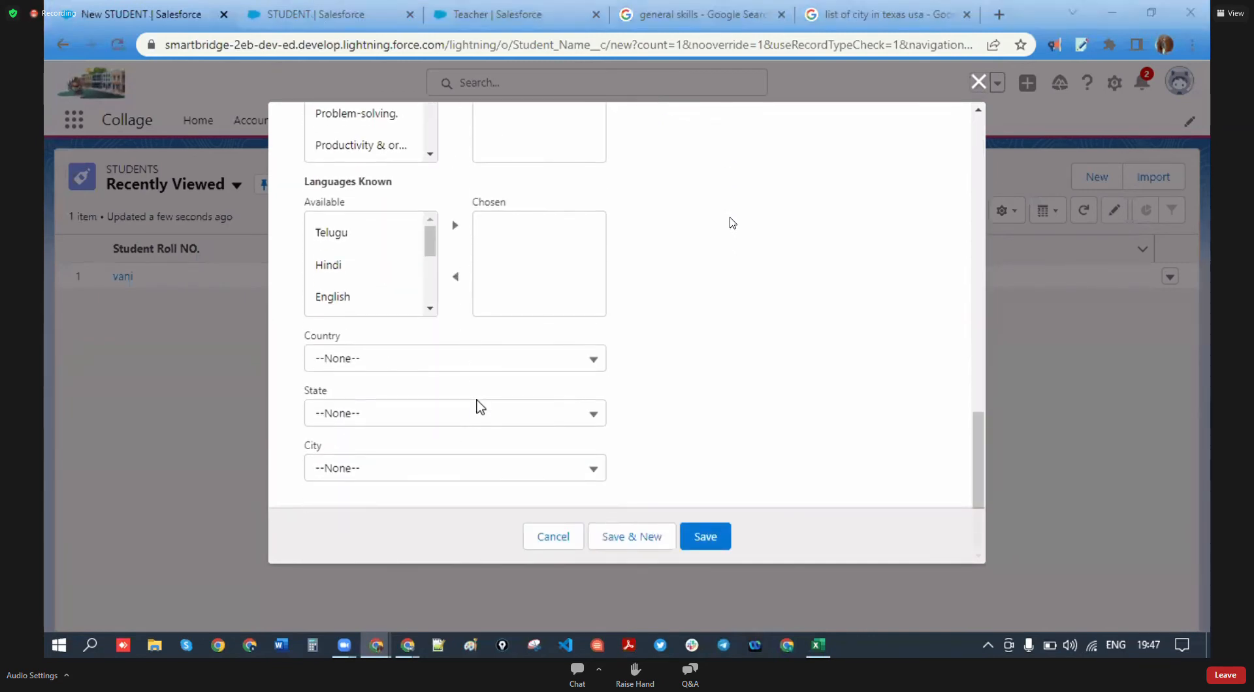
scroll(480, 402, up, 15)
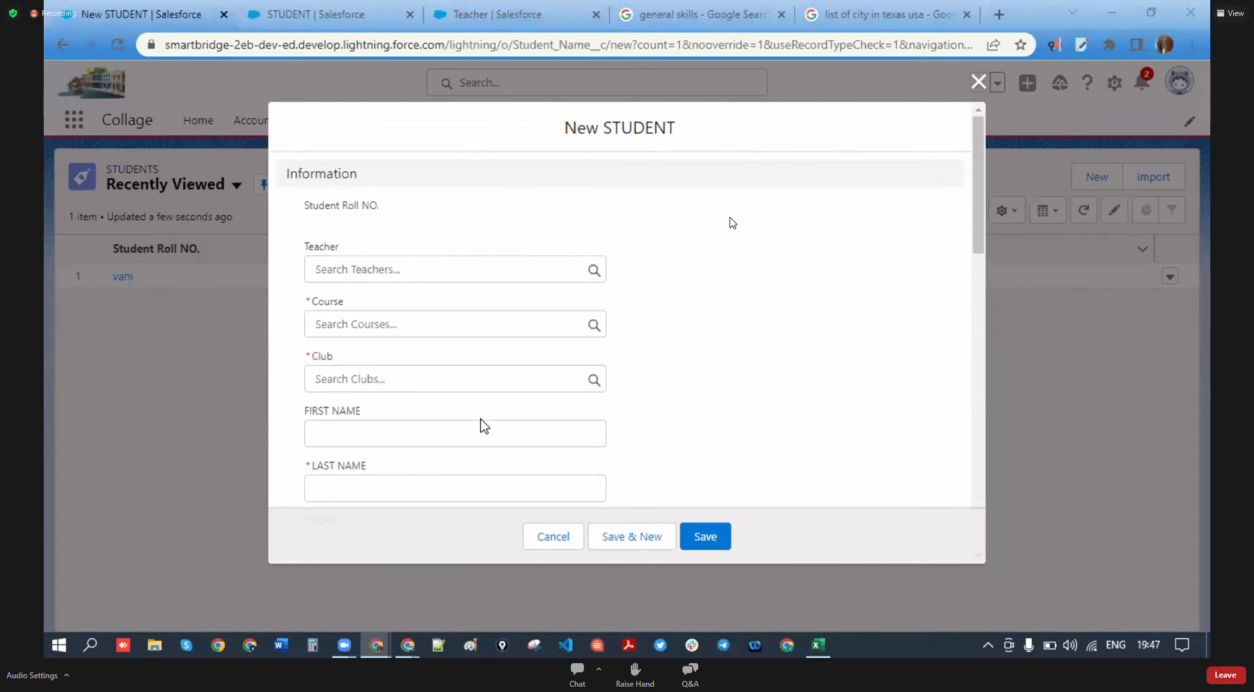
scroll(457, 421, down, 4)
scroll(389, 313, up, 1)
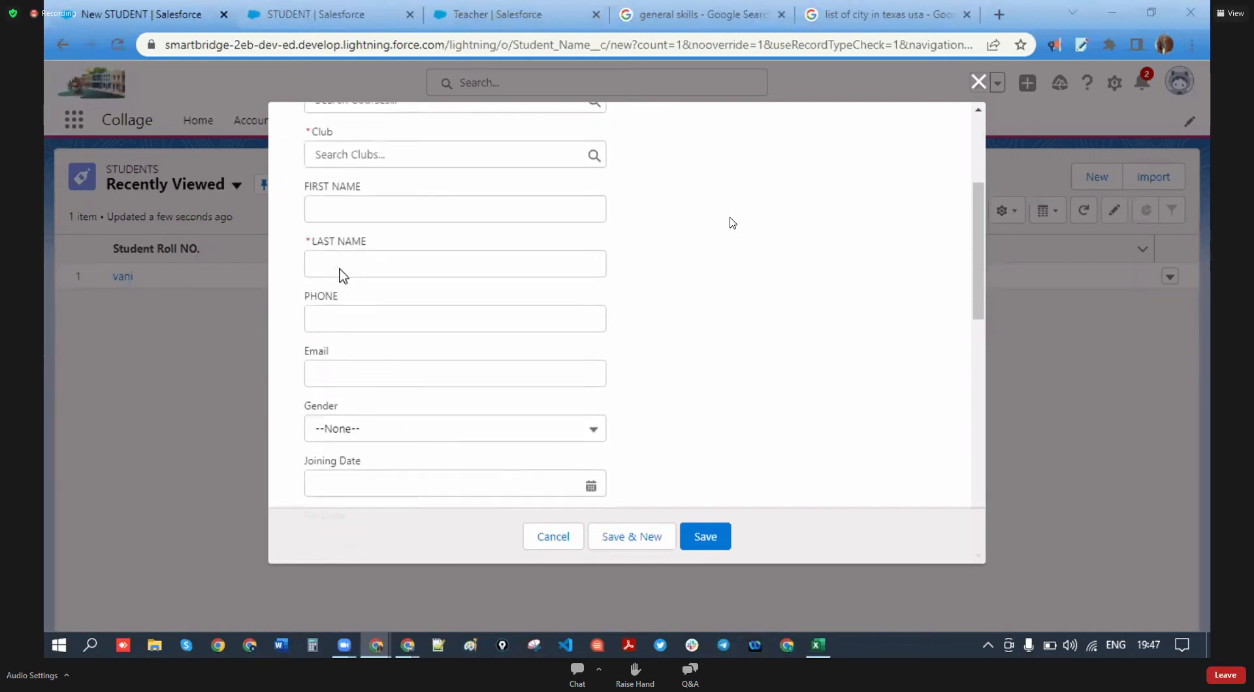
drag(361, 240, 323, 242)
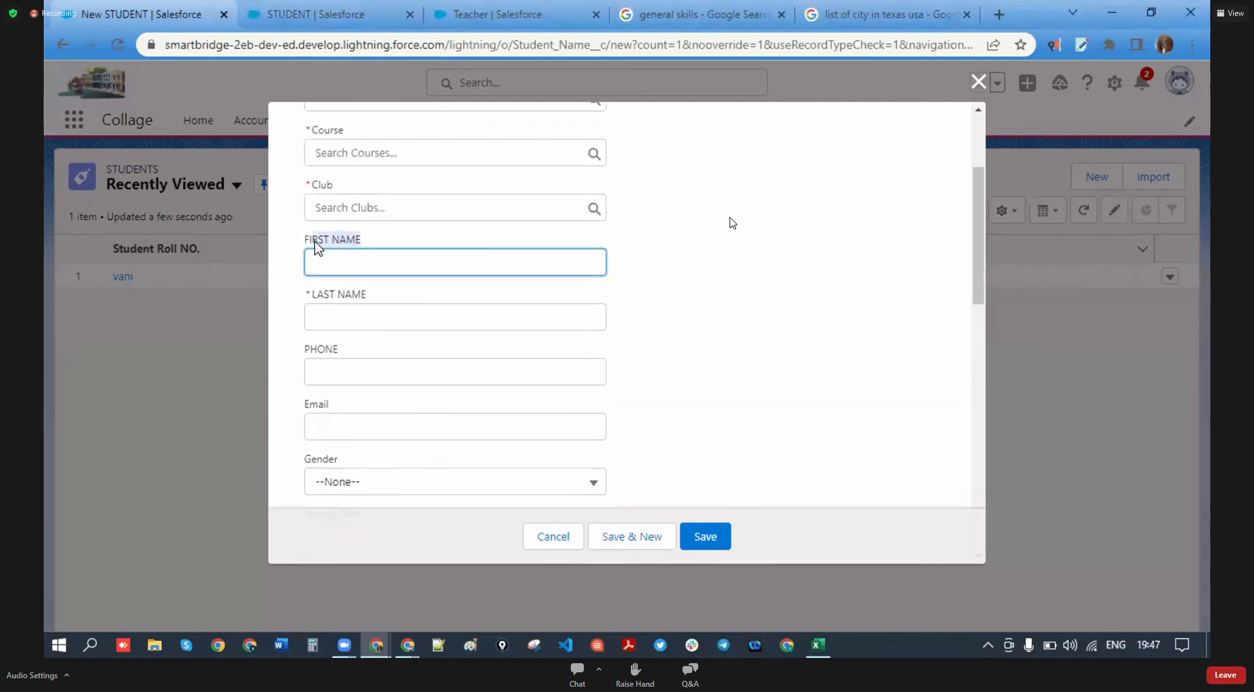
scroll(363, 339, up, 2)
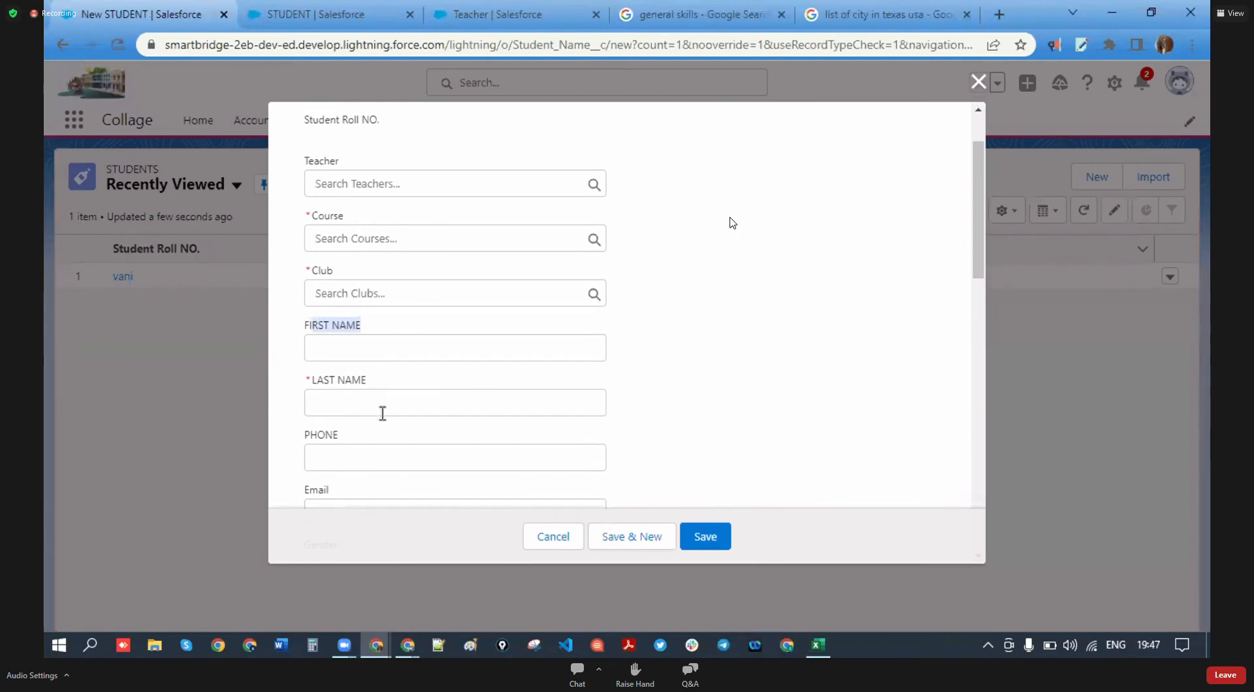
scroll(370, 410, up, 1)
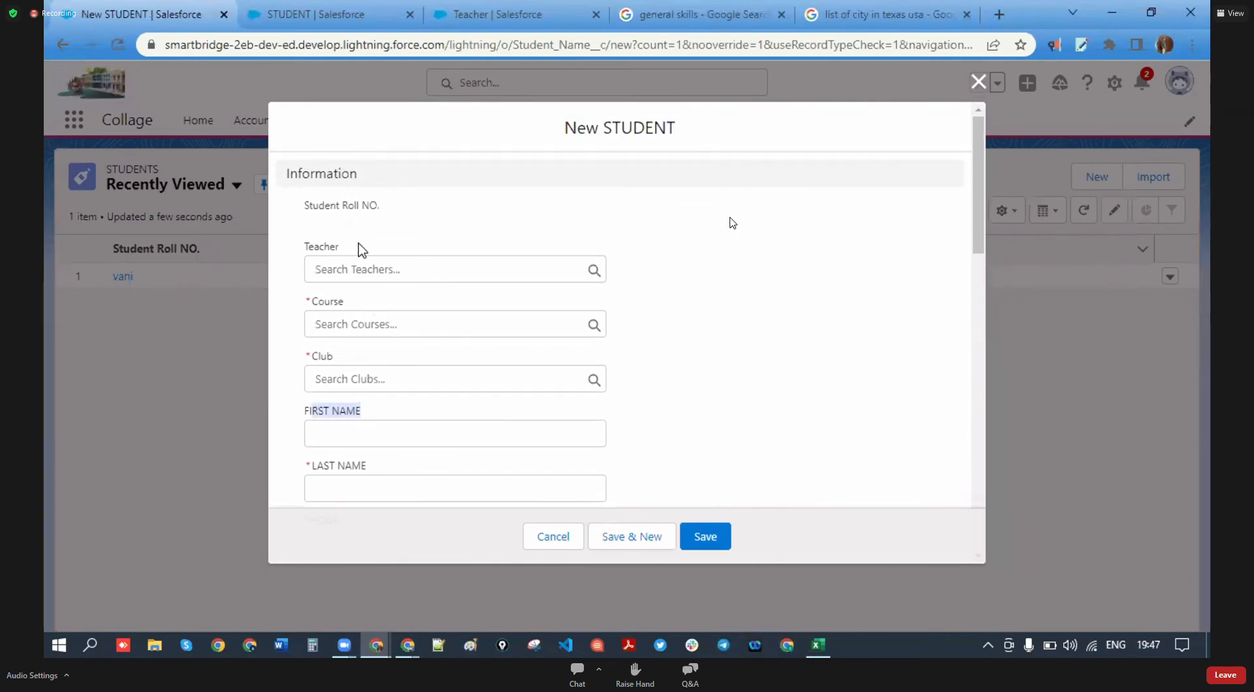
scroll(359, 246, down, 10)
scroll(473, 356, up, 5)
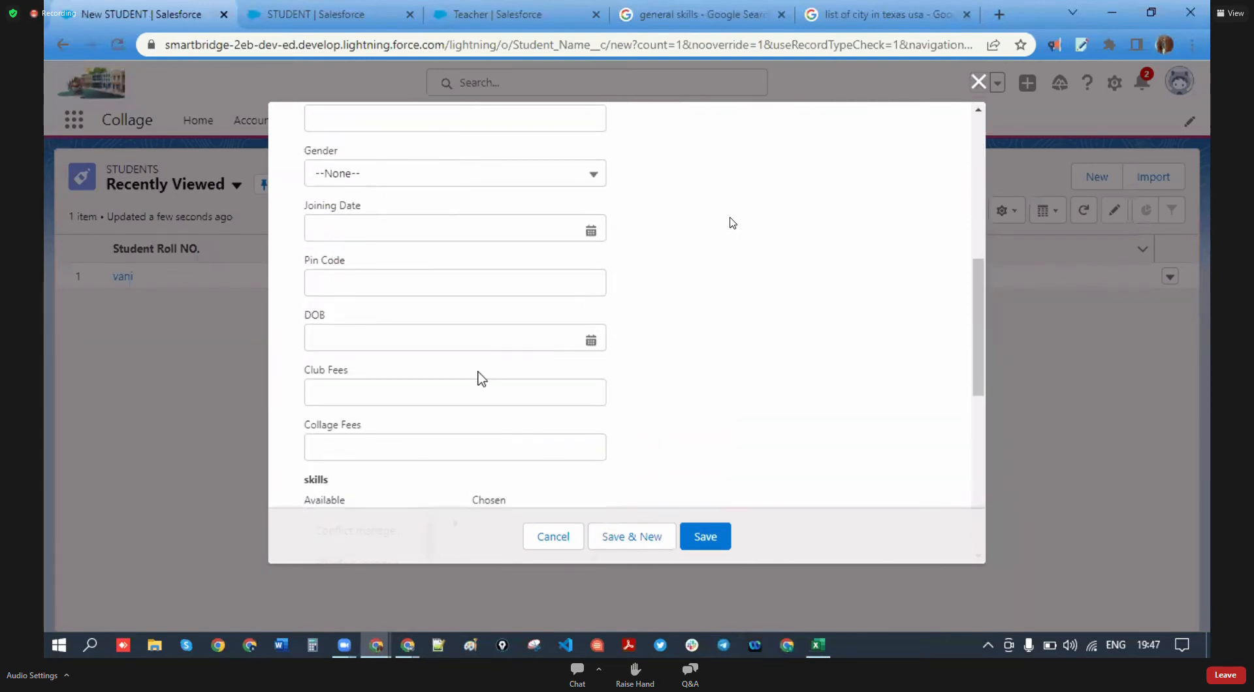
scroll(482, 379, up, 5)
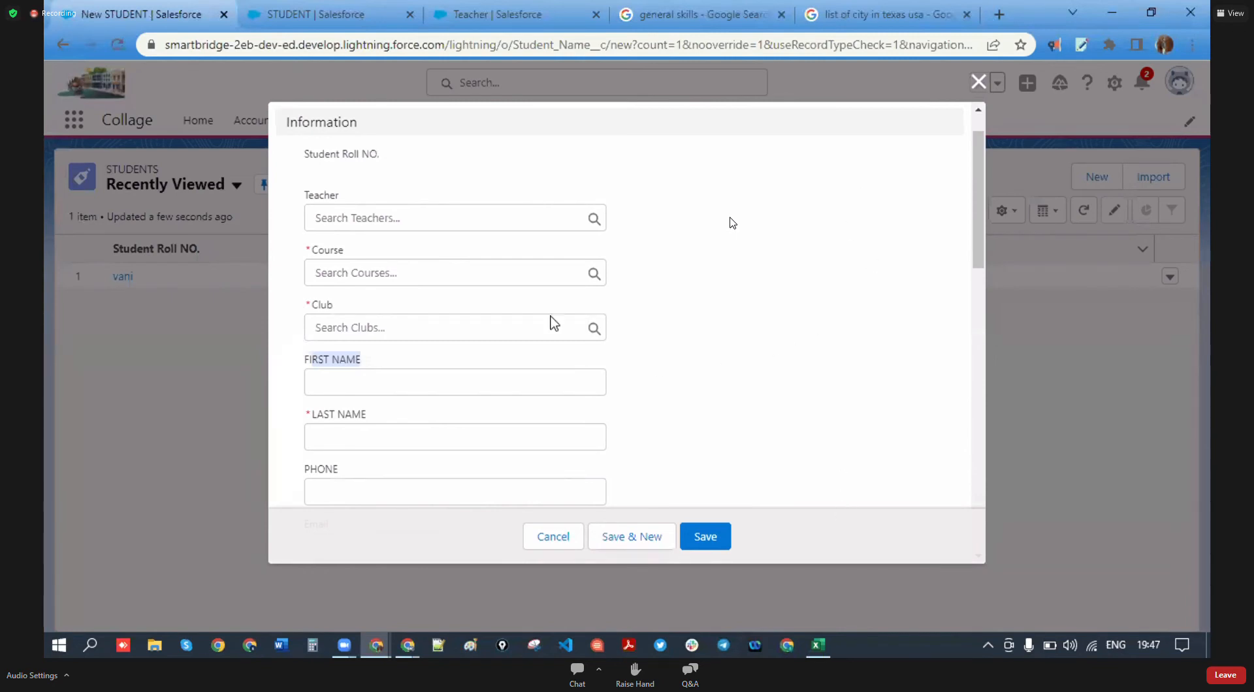
scroll(435, 366, down, 5)
scroll(418, 274, up, 5)
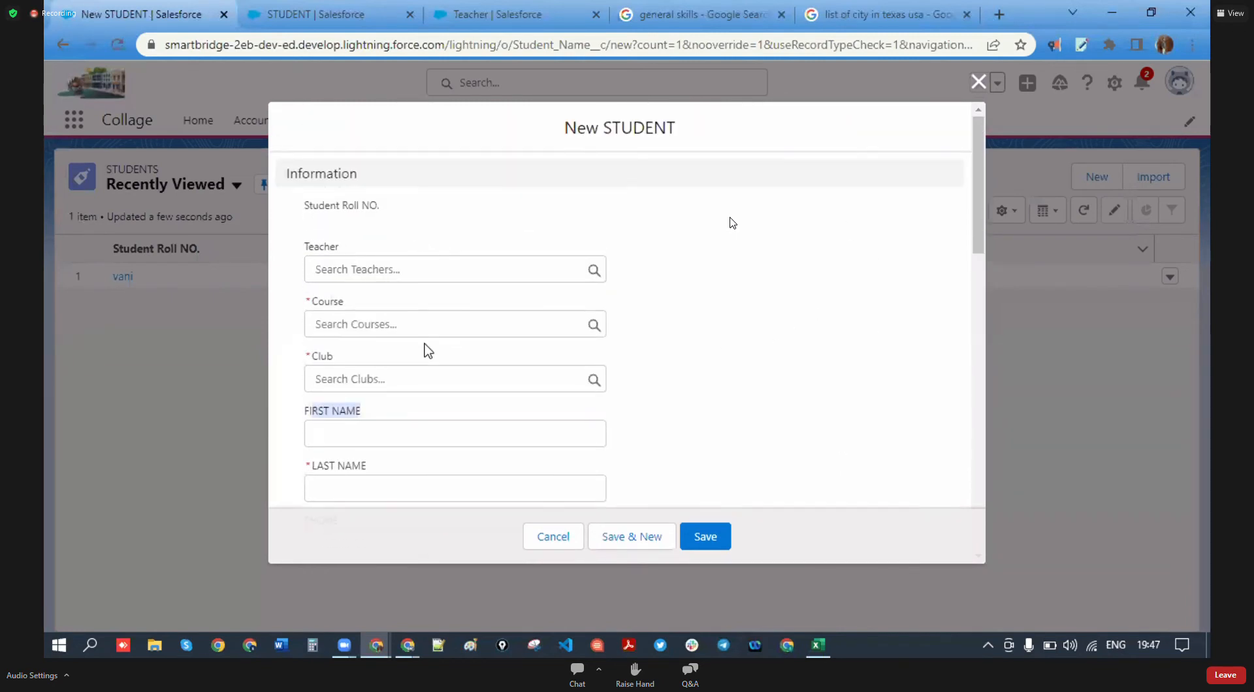
scroll(425, 348, down, 10)
scroll(439, 383, up, 10)
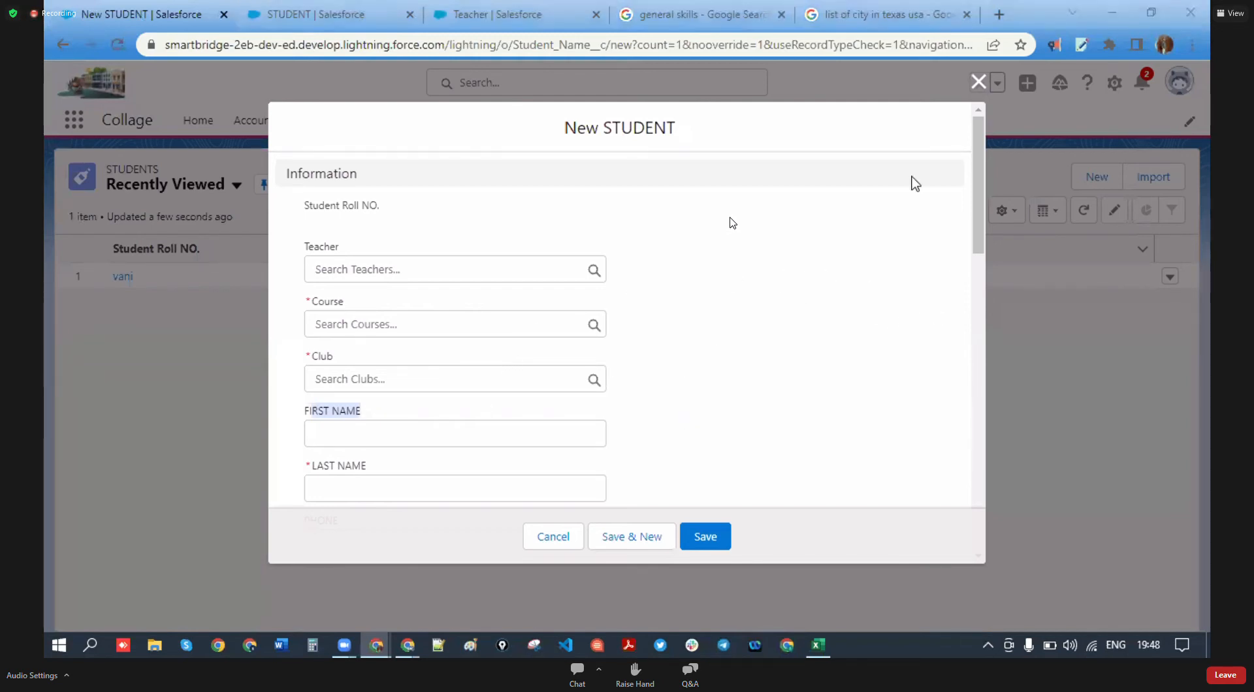
- Discard the New STUDENT form and go to the STUDENT object's Page Layouts to create a new layout
click(977, 92)
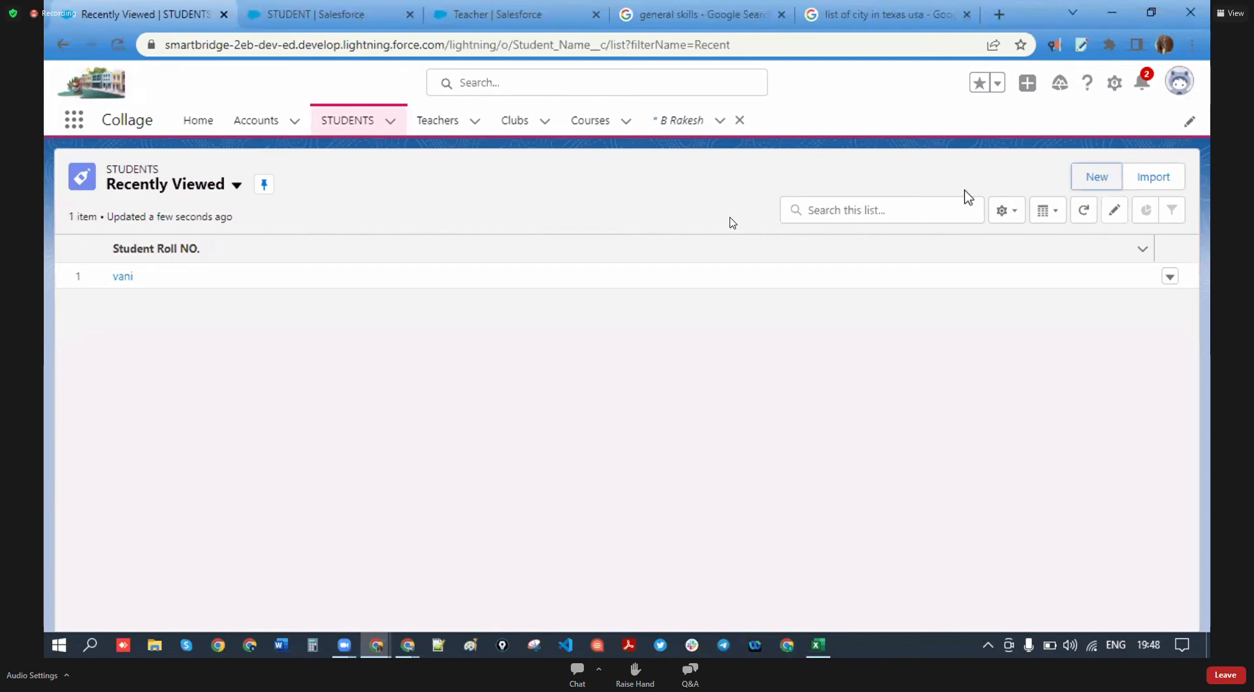
click(273, 11)
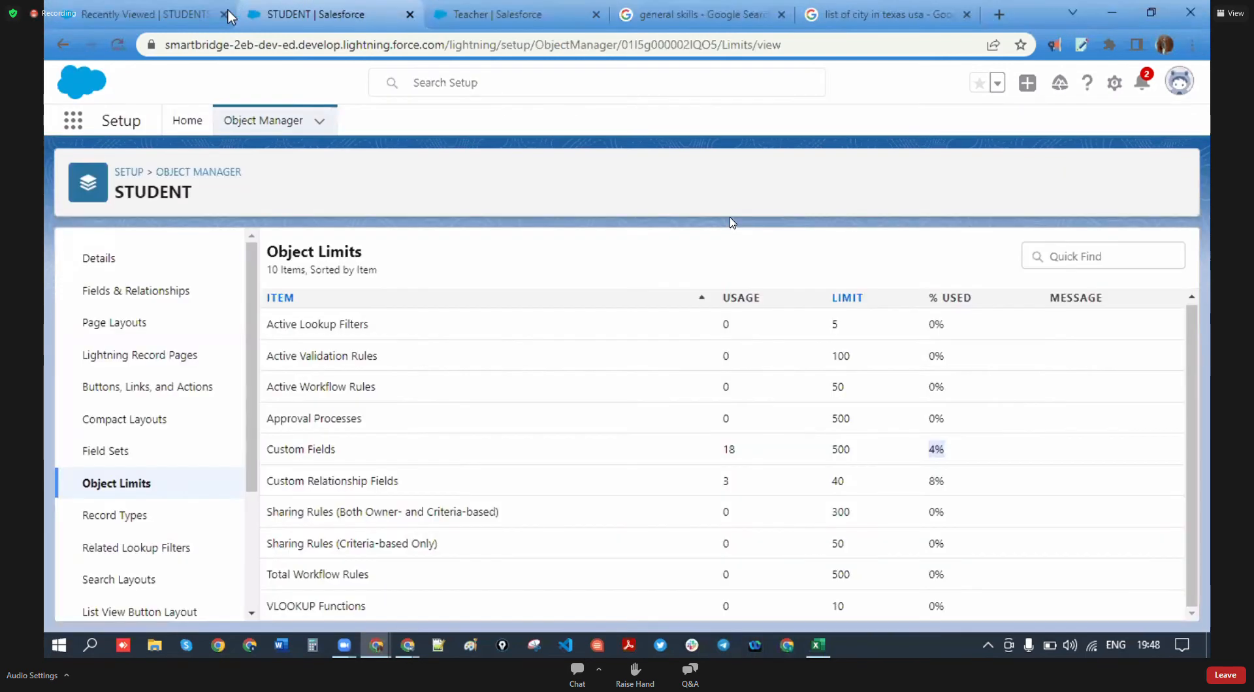
click(117, 264)
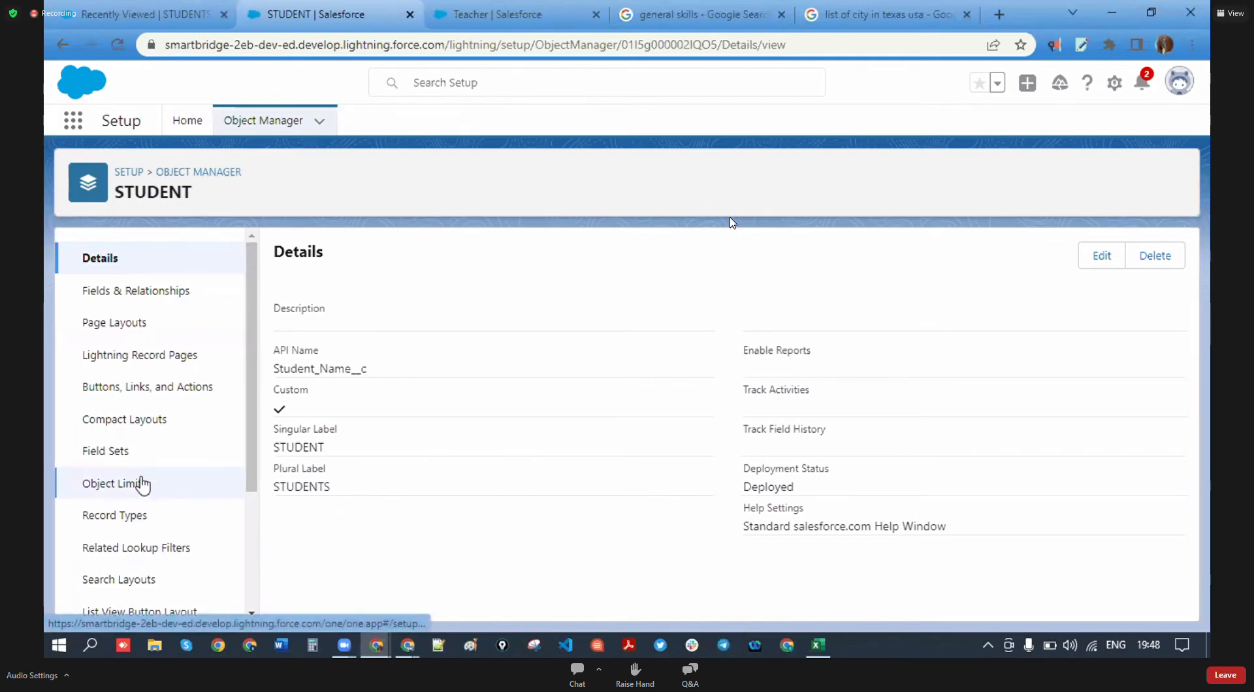
click(146, 332)
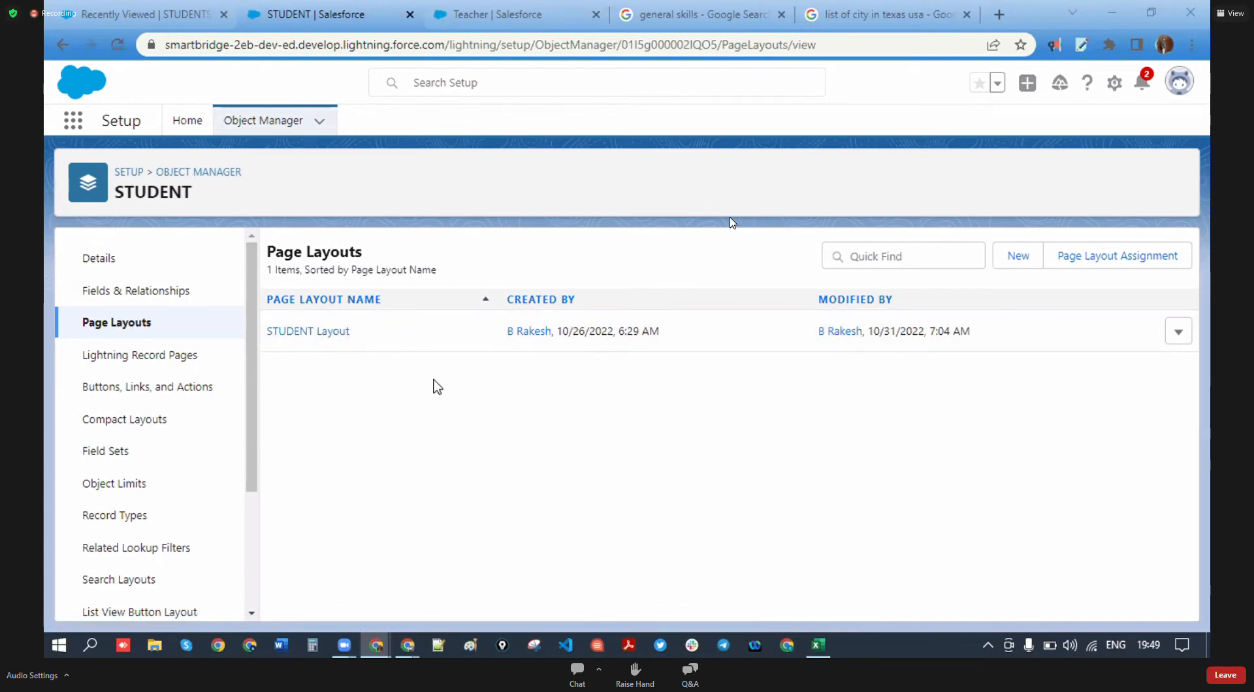
click(1018, 256)
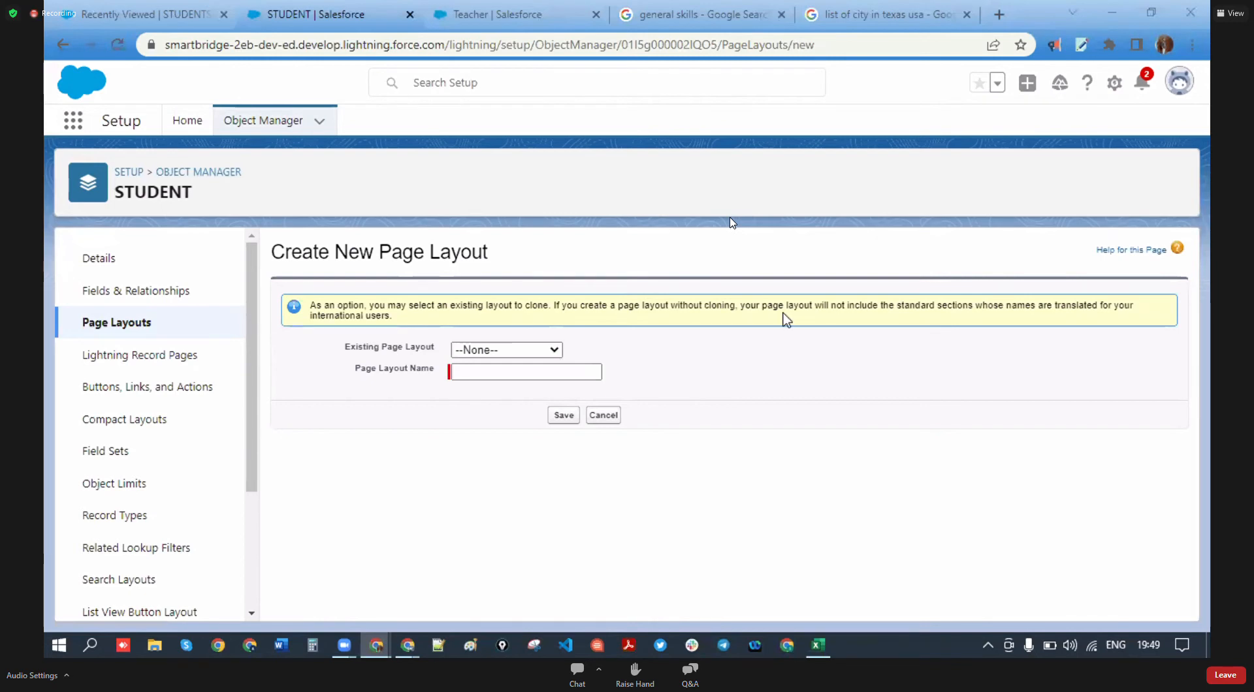
- Clone STUDENT Layout into a new page layout named 'Custom student layout' and save it
click(555, 350)
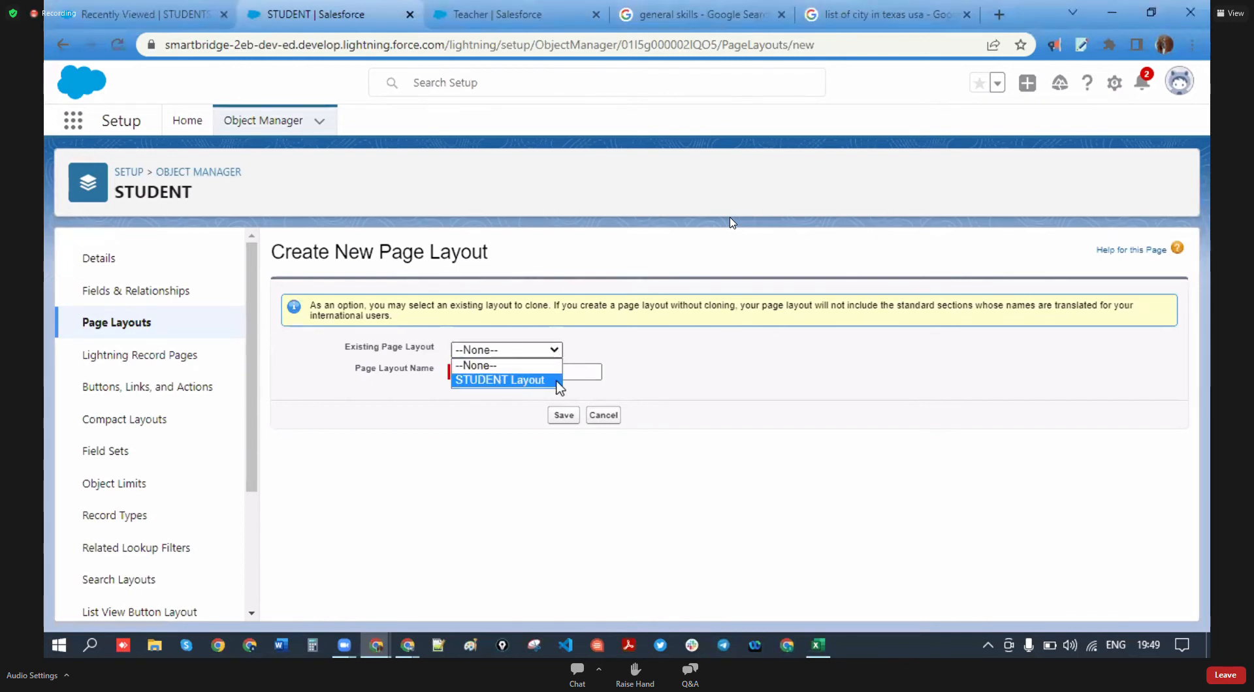
click(557, 380)
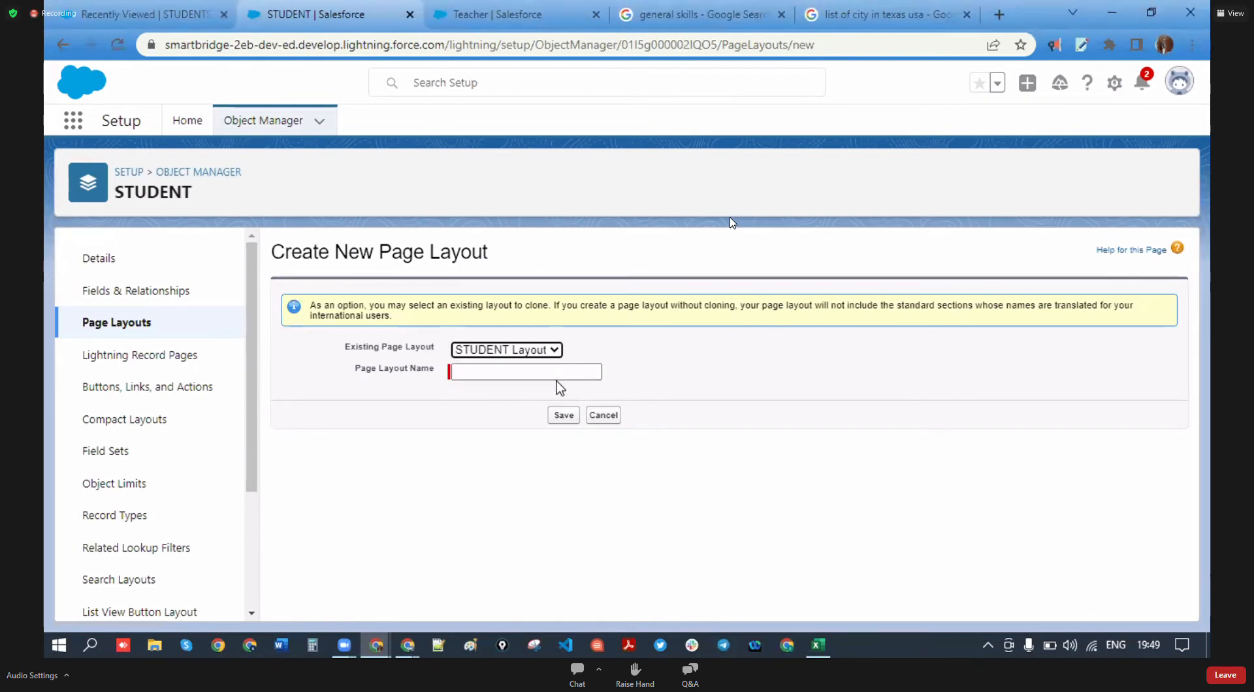
click(560, 373)
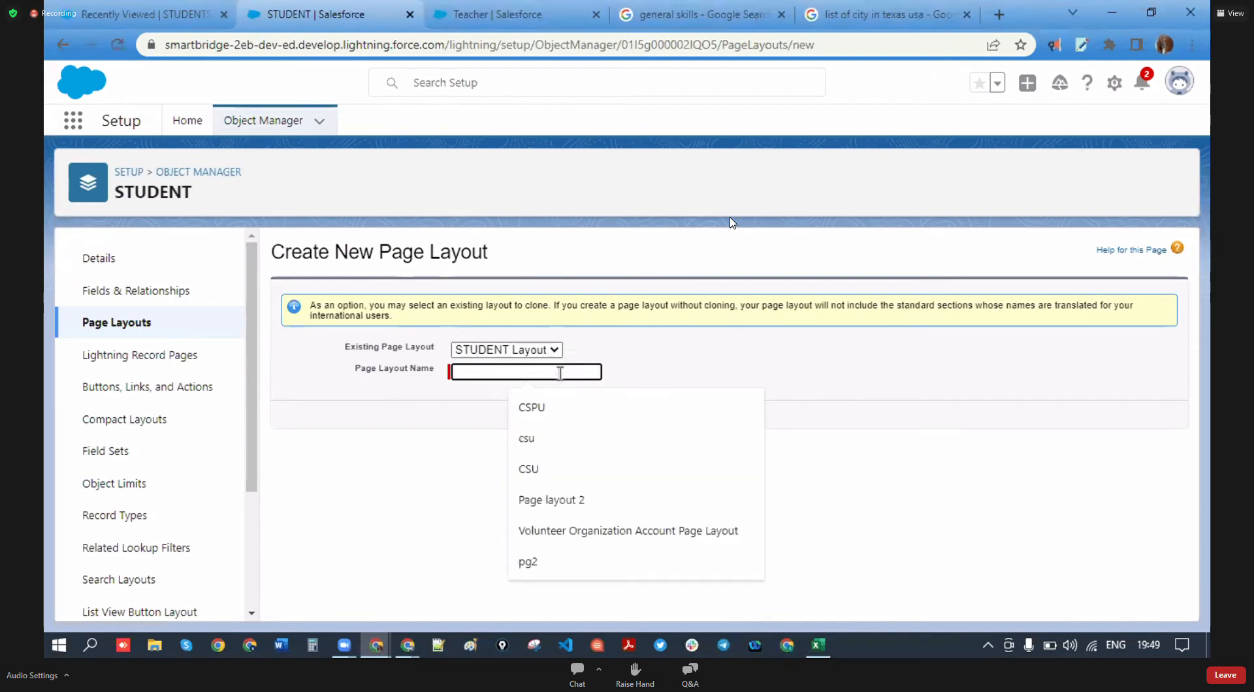
text(cm)
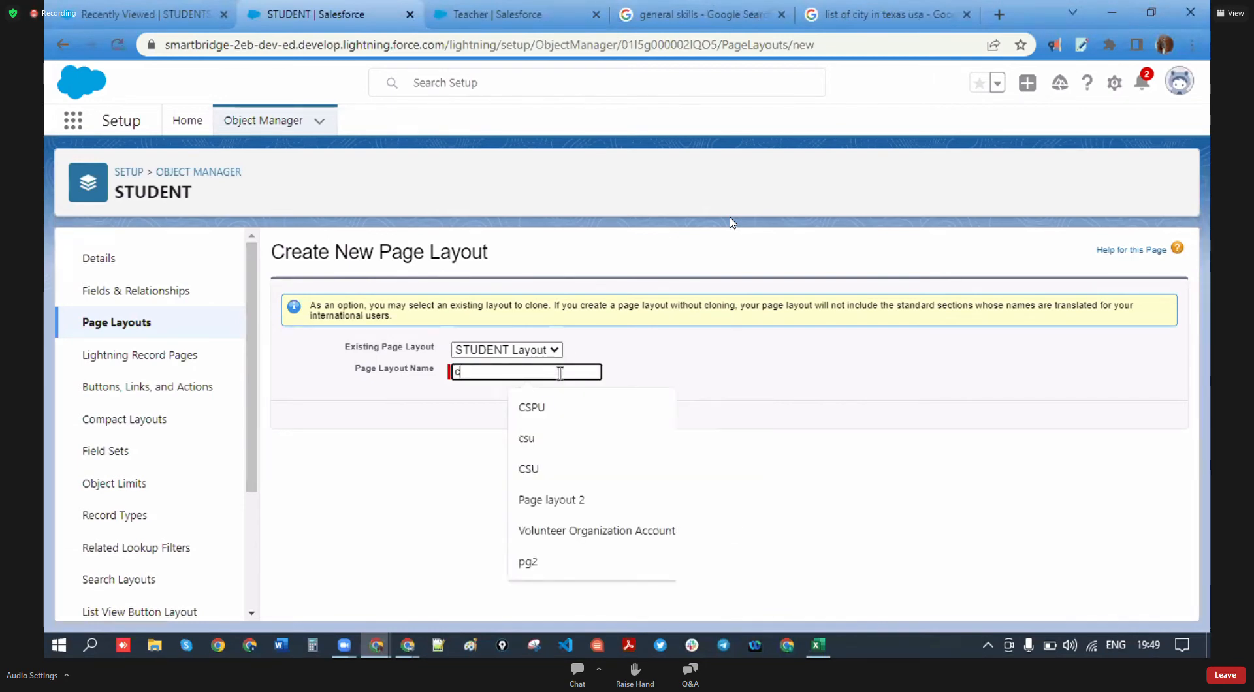
key(BackSpace)
key(BackSpace)
text(Custom )
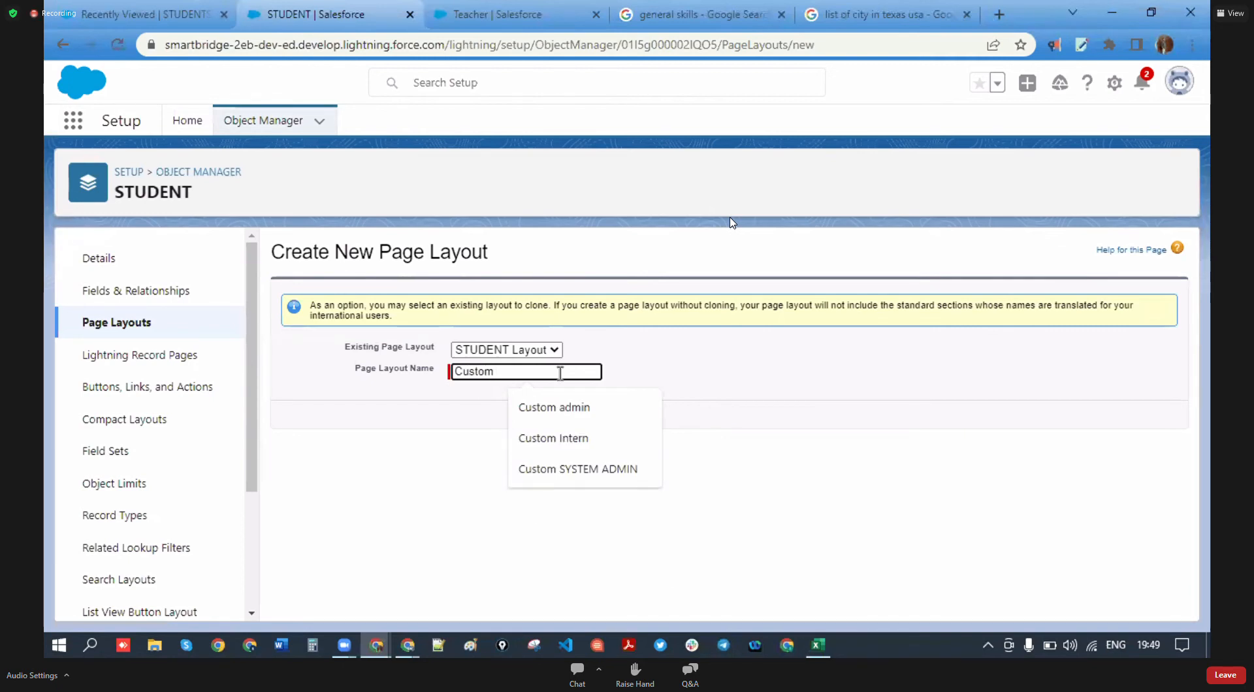
text(stude)
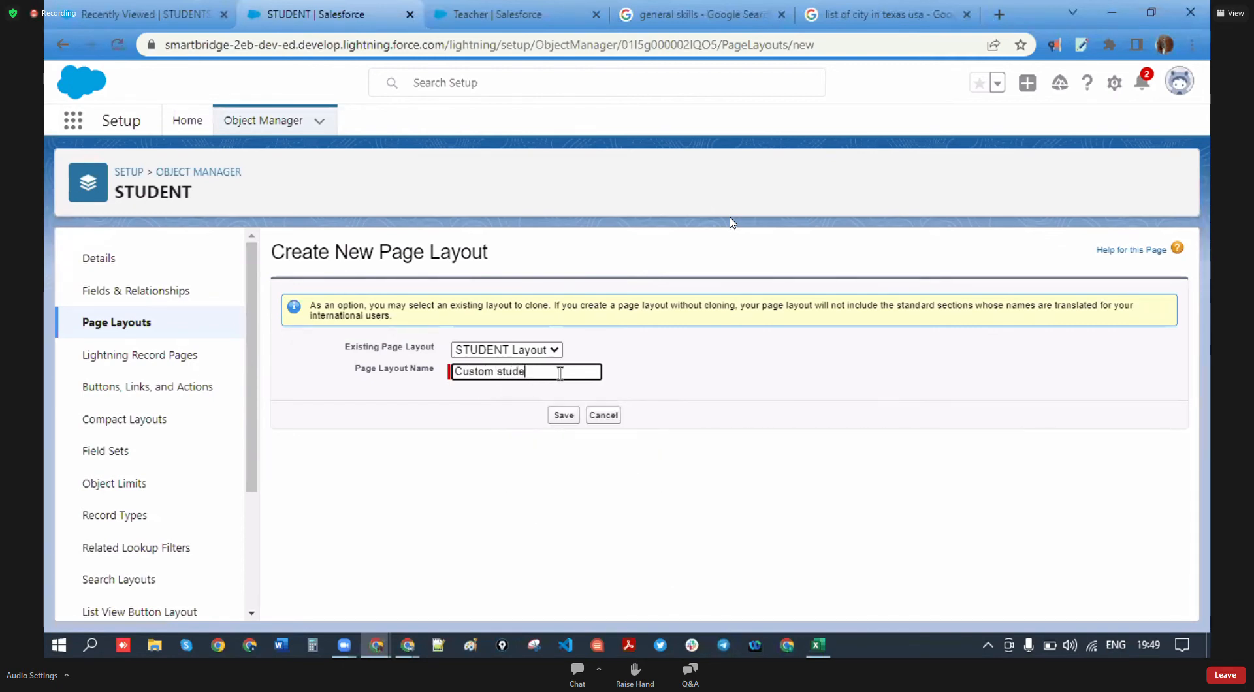
text(nt layout)
click(643, 363)
click(552, 369)
click(588, 386)
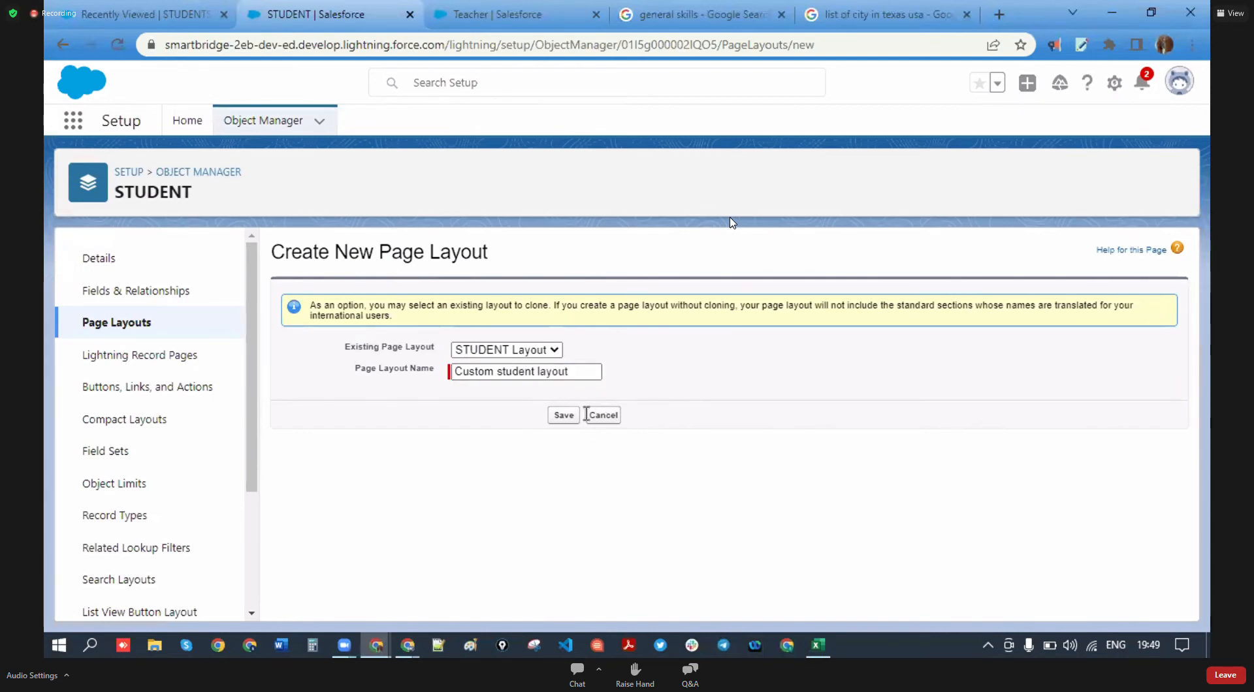
click(563, 415)
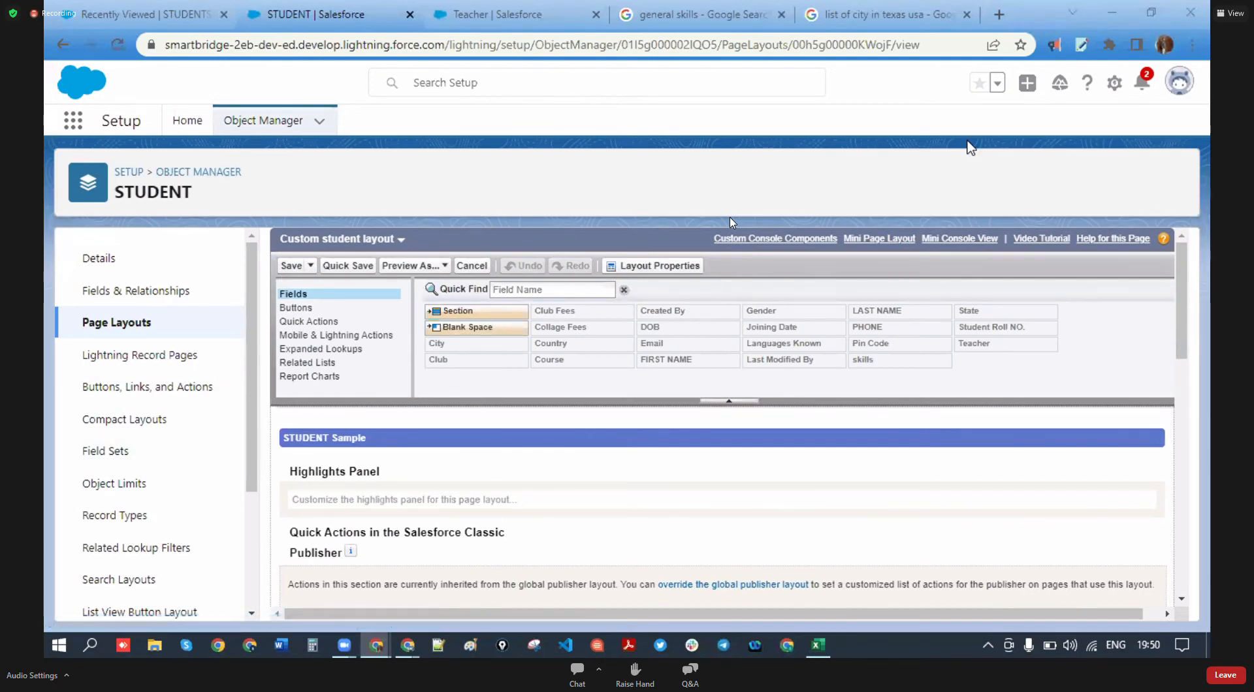
- Move FIRST NAME to the top of the Information section, followed by LAST NAME, PHONE and Email
scroll(176, 391, down, 3)
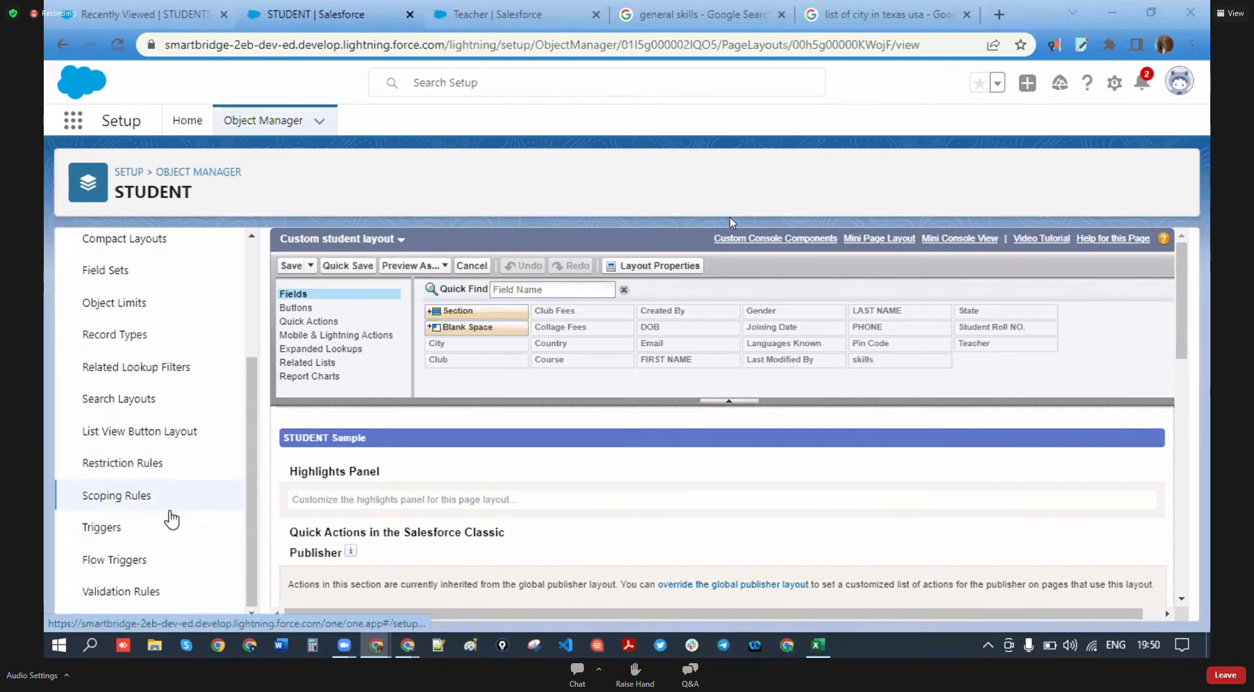
scroll(174, 519, up, 3)
scroll(591, 503, down, 10)
scroll(597, 506, up, 8)
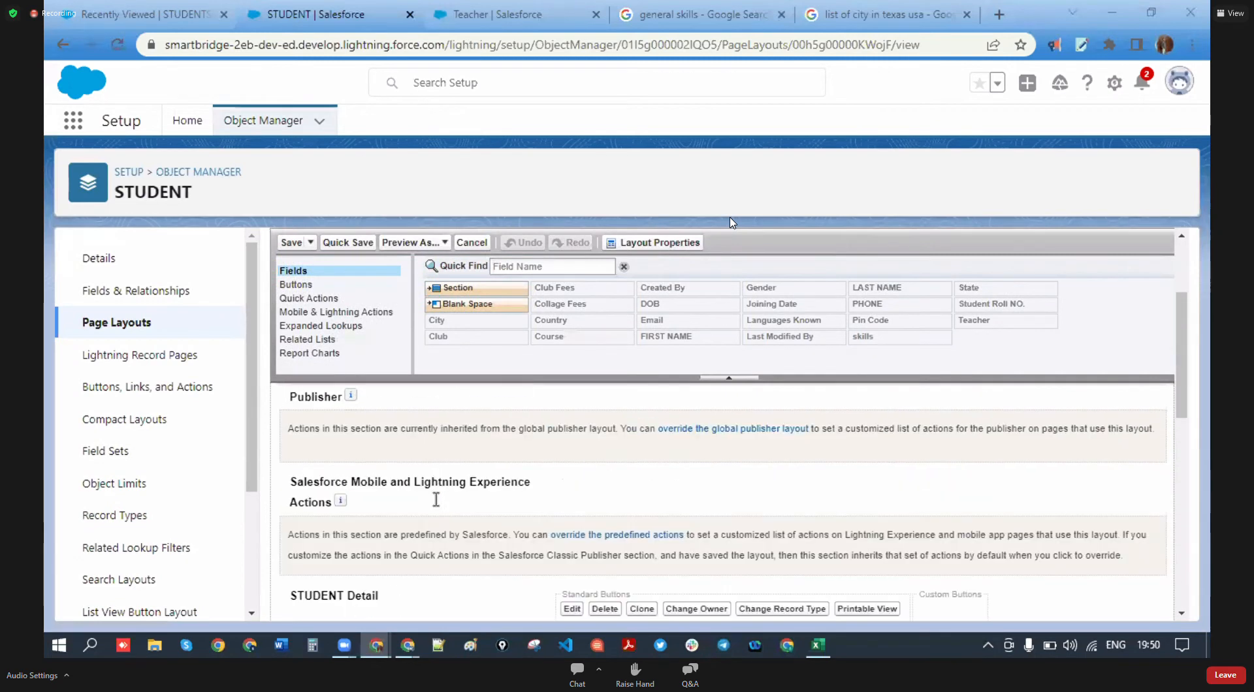
scroll(509, 483, down, 5)
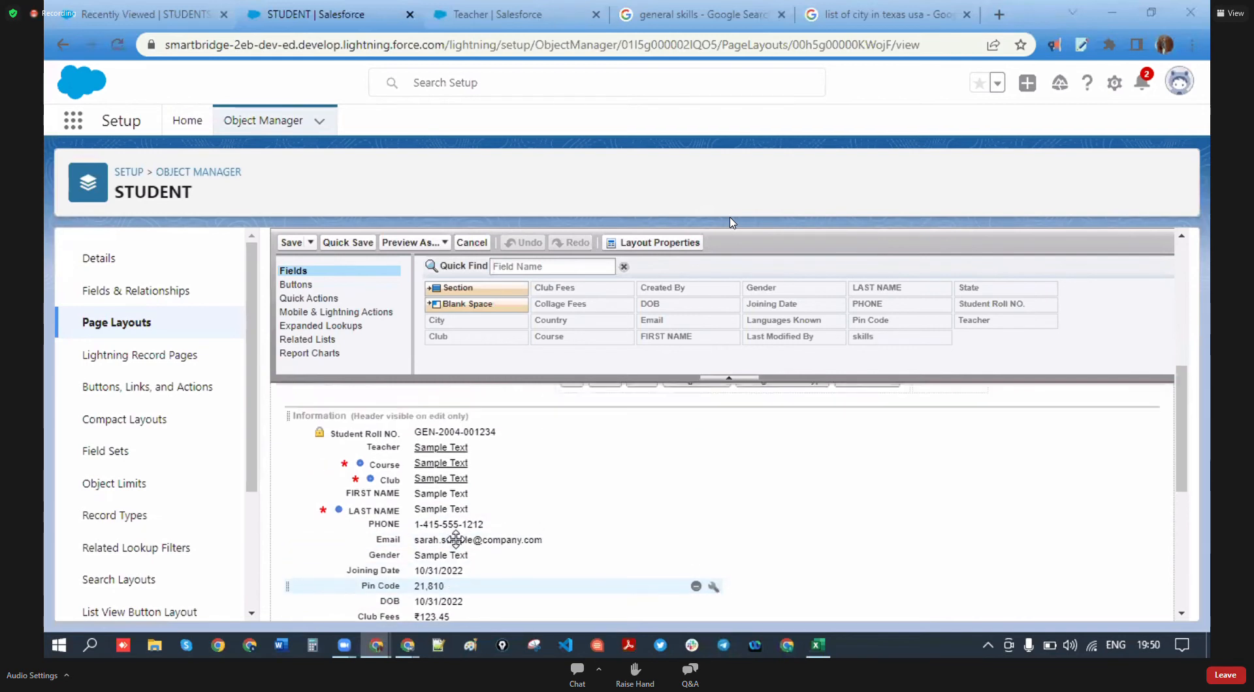
scroll(451, 518, up, 2)
scroll(447, 523, down, 2)
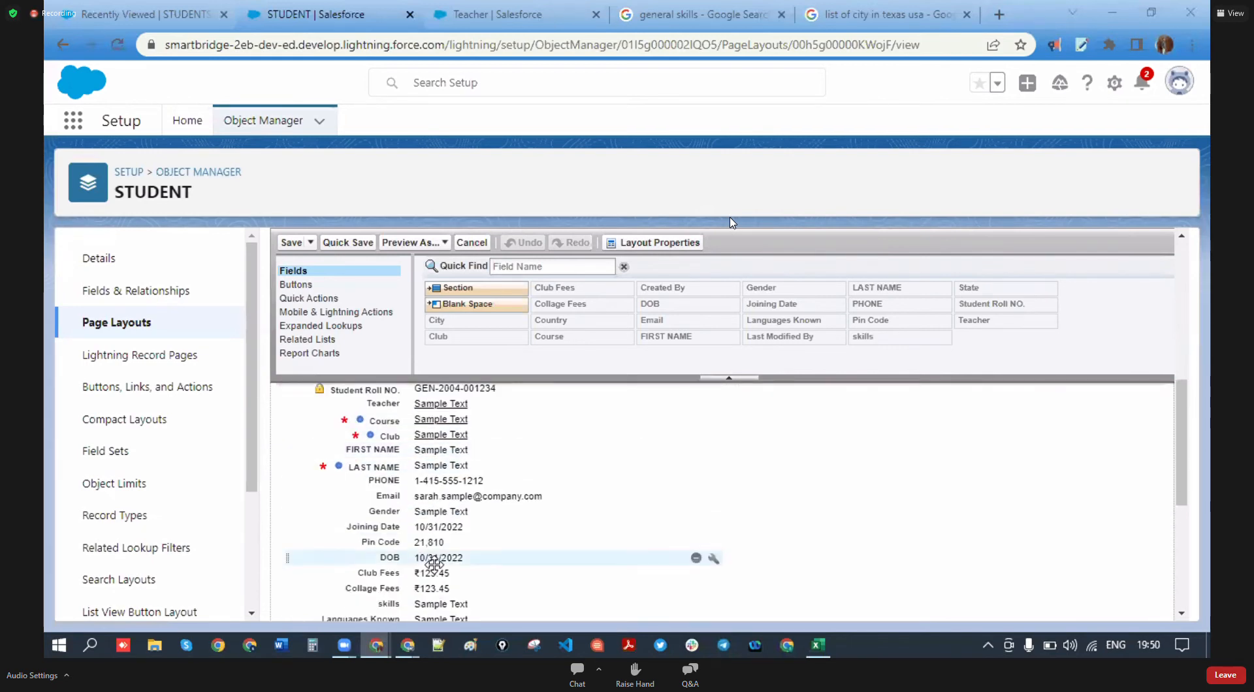
mouse_move(426, 451)
mouse_down()
mouse_move(406, 396)
mouse_move(405, 513)
mouse_move(413, 451)
mouse_up()
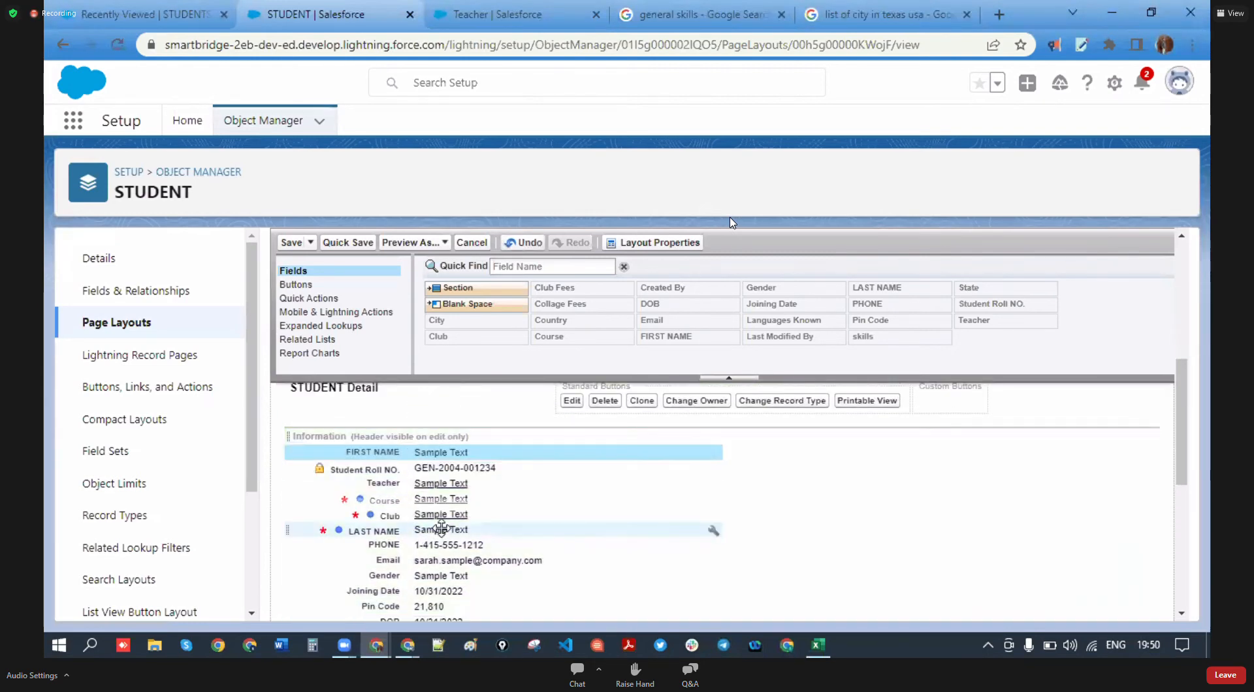
drag(421, 536, 431, 451)
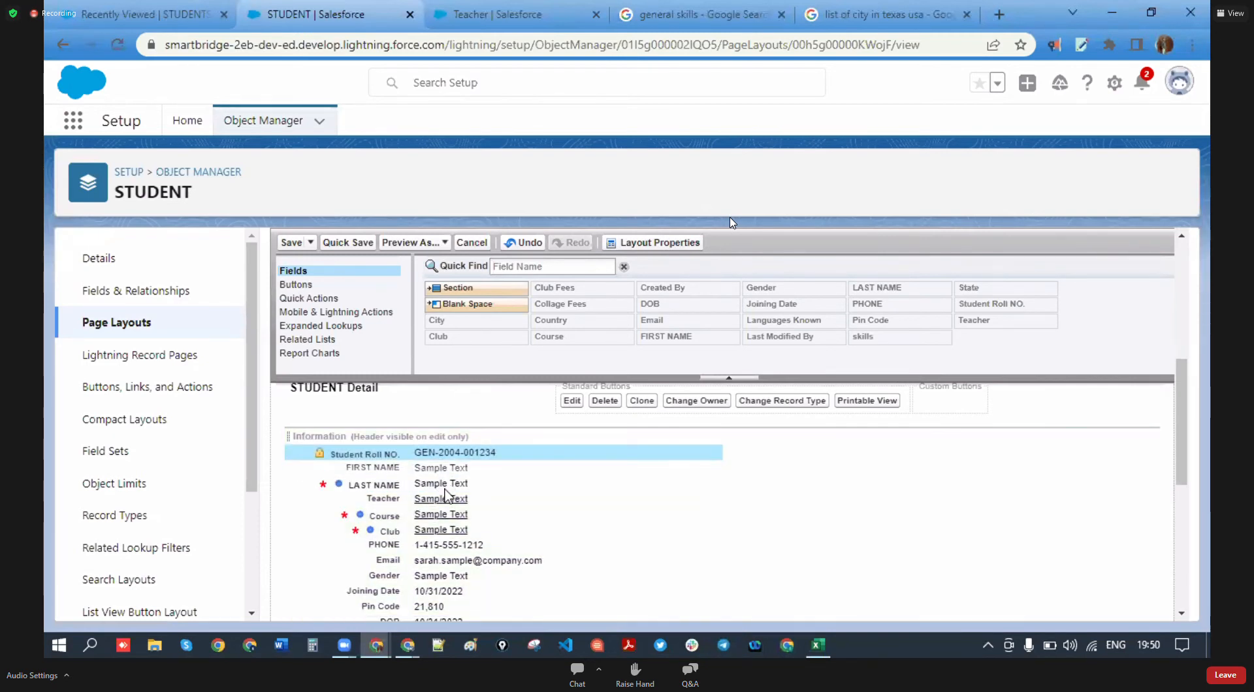
drag(431, 545, 428, 485)
drag(413, 560, 437, 403)
- Put Gender after LAST NAME, DOB above Joining Date, Pin Code after City, and save the layout
scroll(425, 555, down, 1)
drag(439, 505, 465, 465)
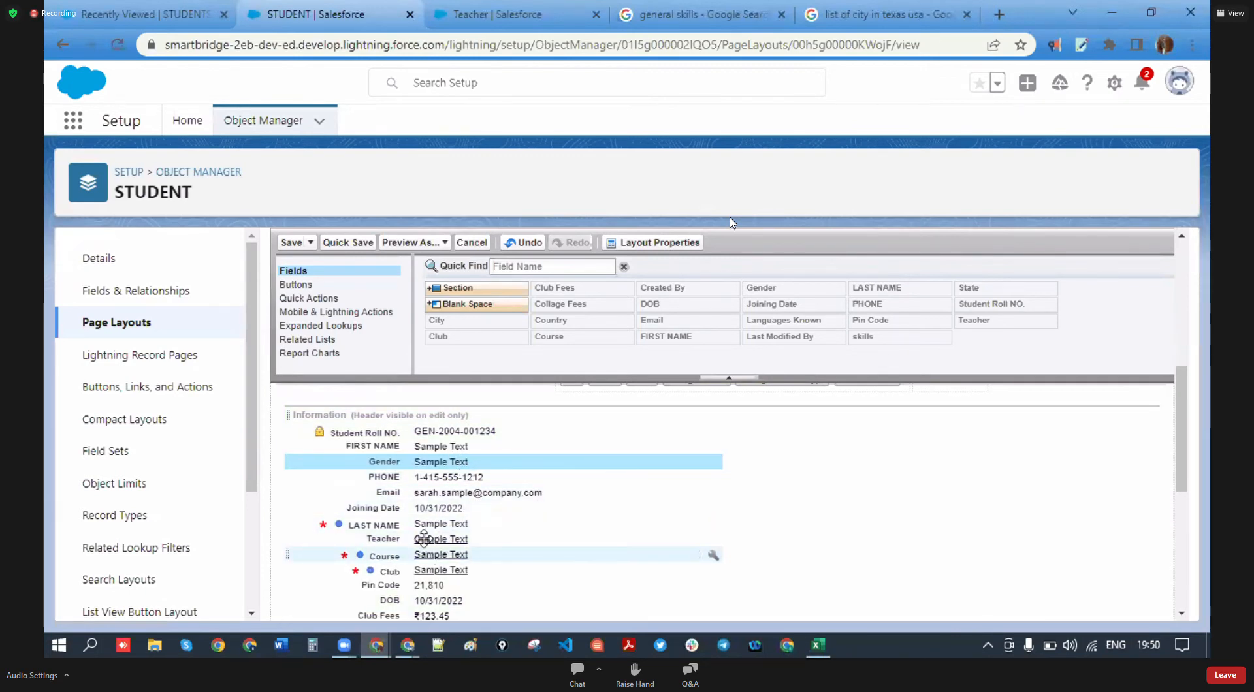
drag(415, 524, 421, 456)
scroll(444, 496, down, 2)
drag(454, 516, 470, 437)
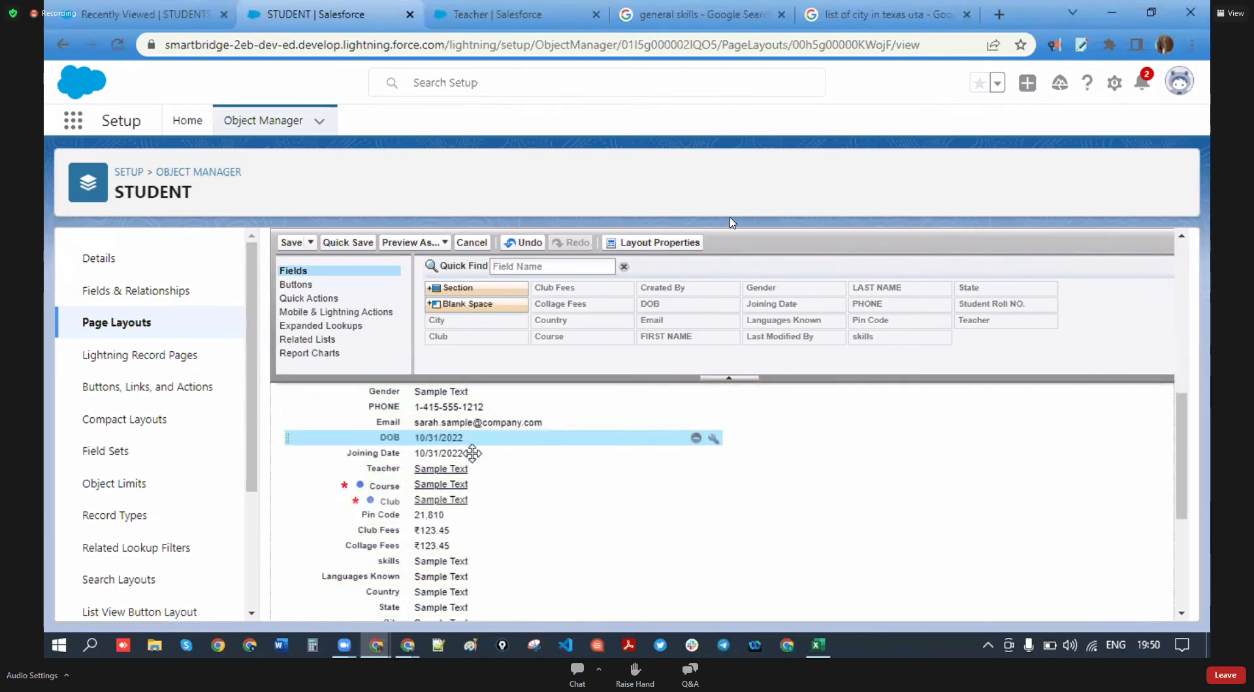
scroll(447, 559, down, 1)
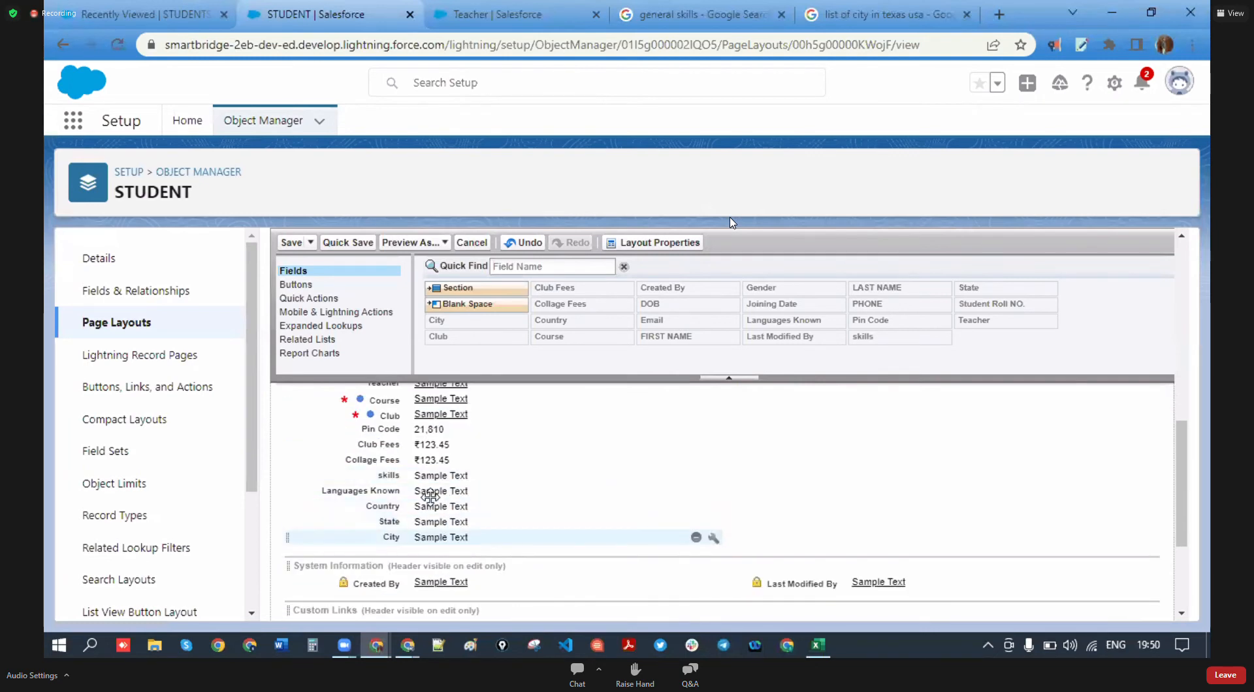
scroll(423, 474, up, 1)
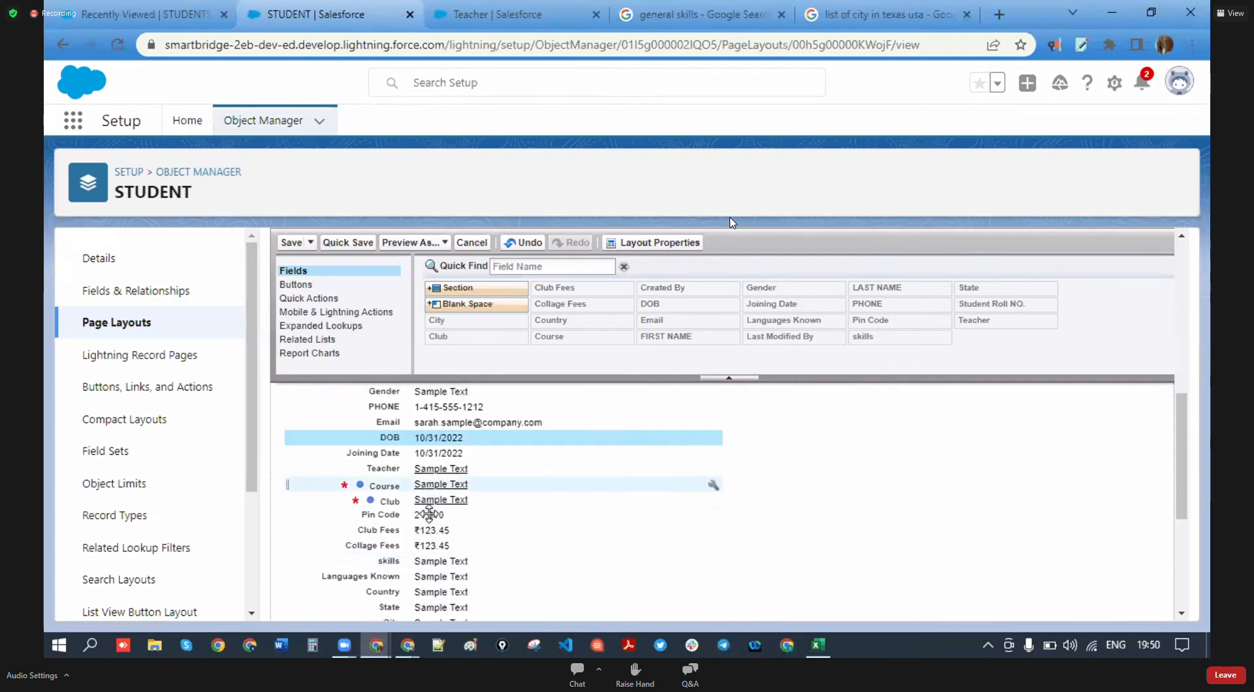
drag(432, 515, 467, 500)
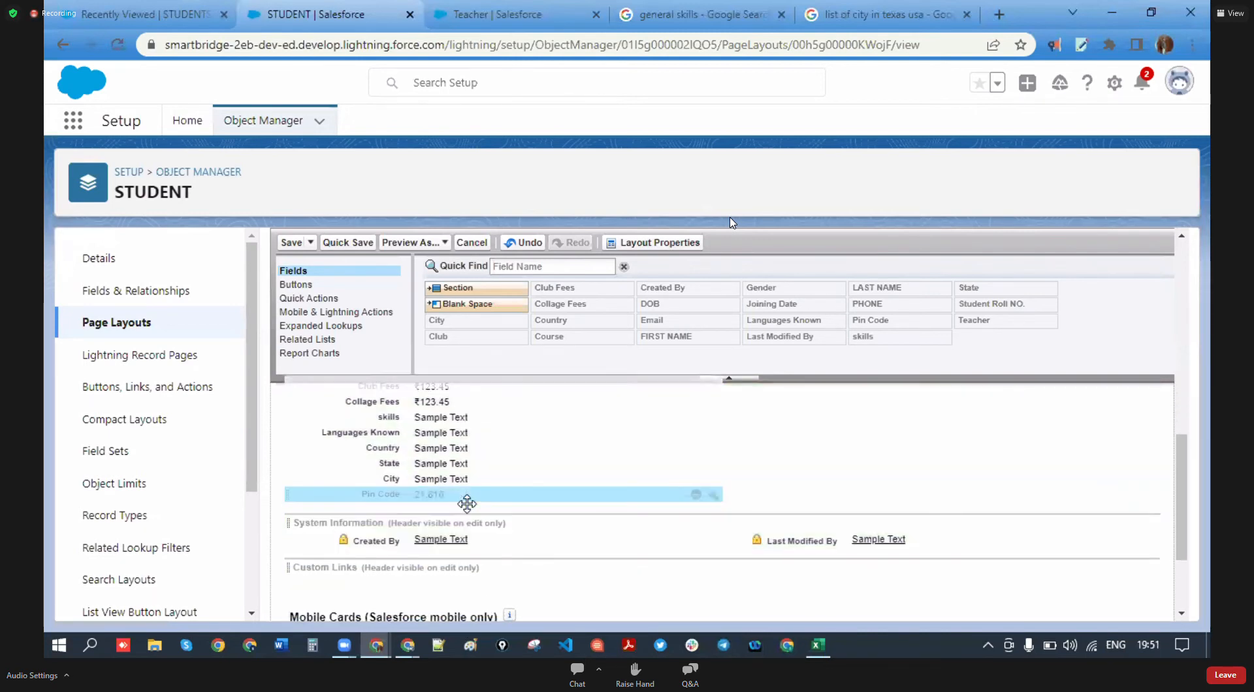
scroll(418, 516, up, 2)
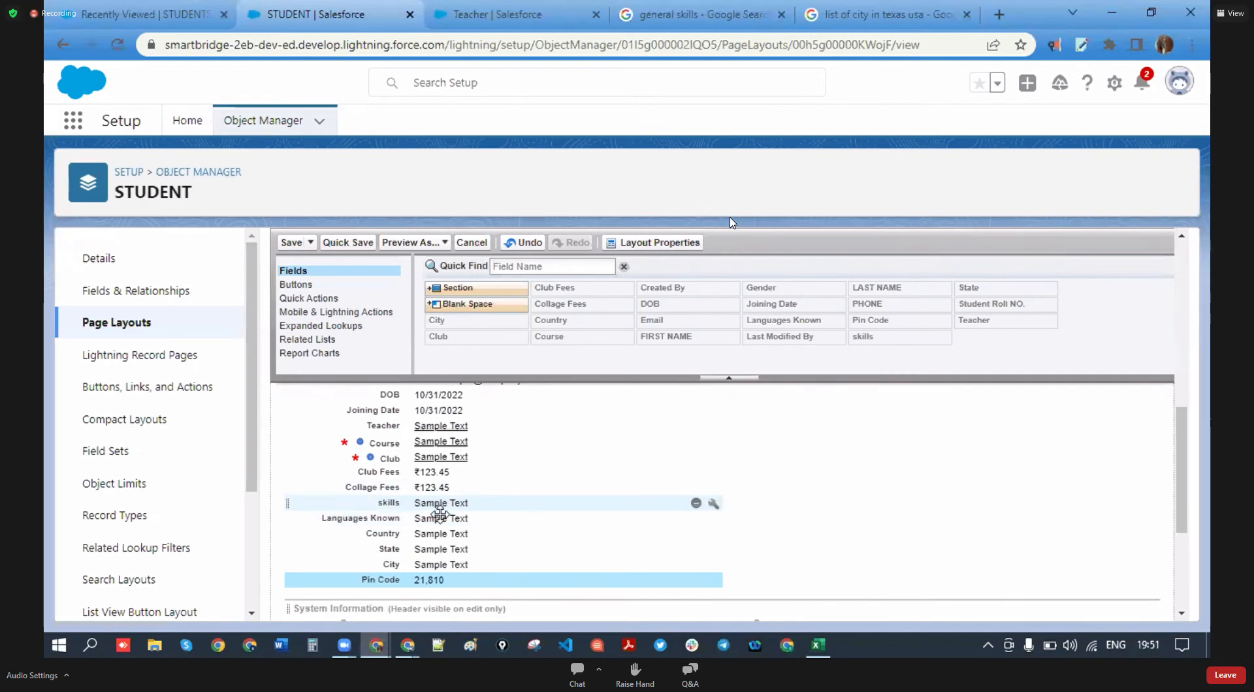
scroll(431, 503, up, 1)
scroll(438, 523, up, 3)
scroll(439, 528, down, 5)
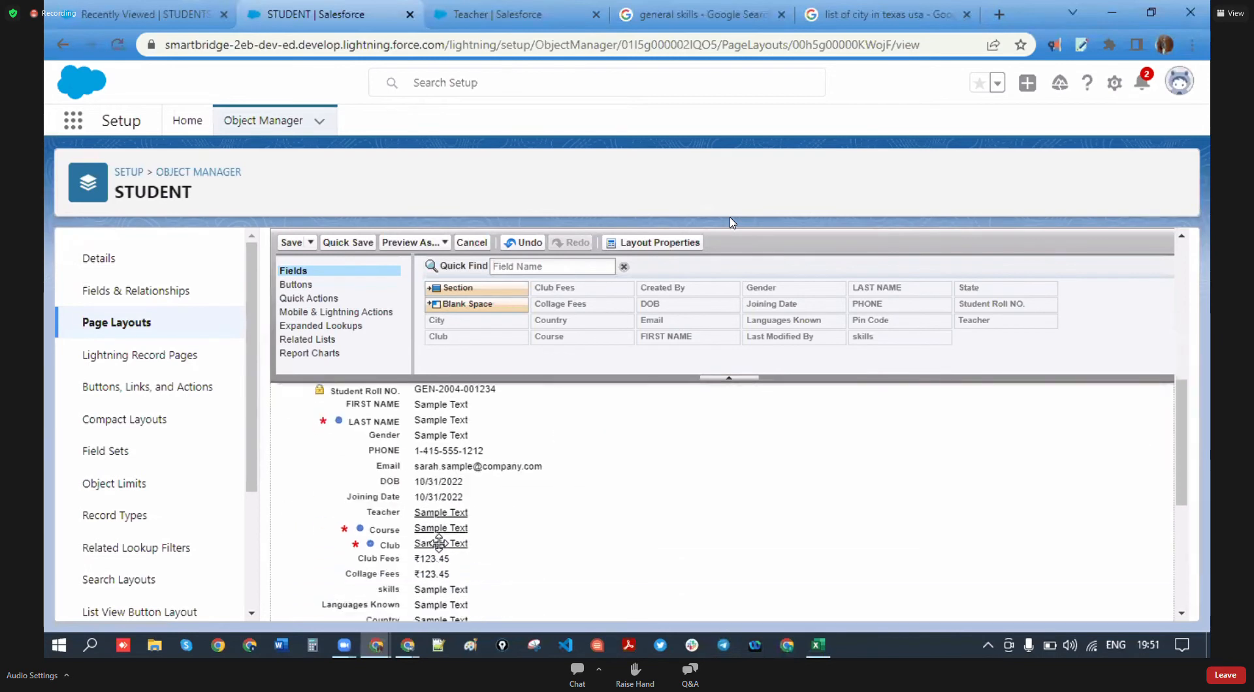
click(291, 243)
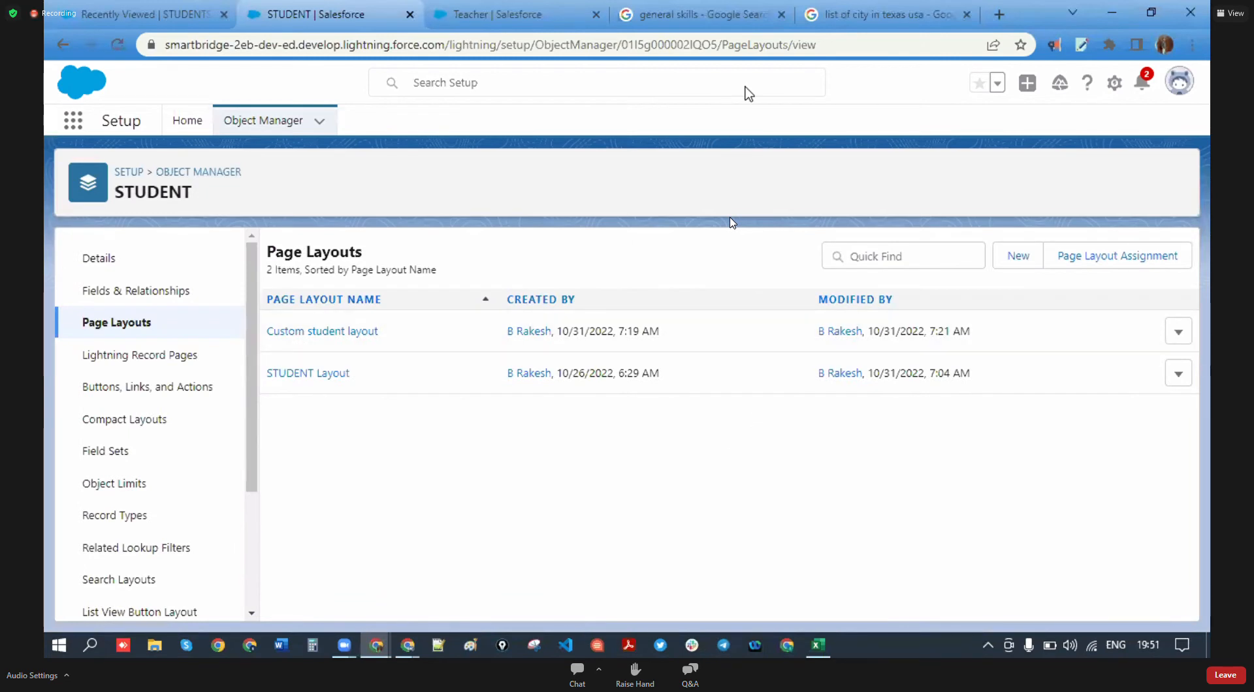
- Reload the Students list, review the New STUDENT form's new field order, then close the form
click(137, 14)
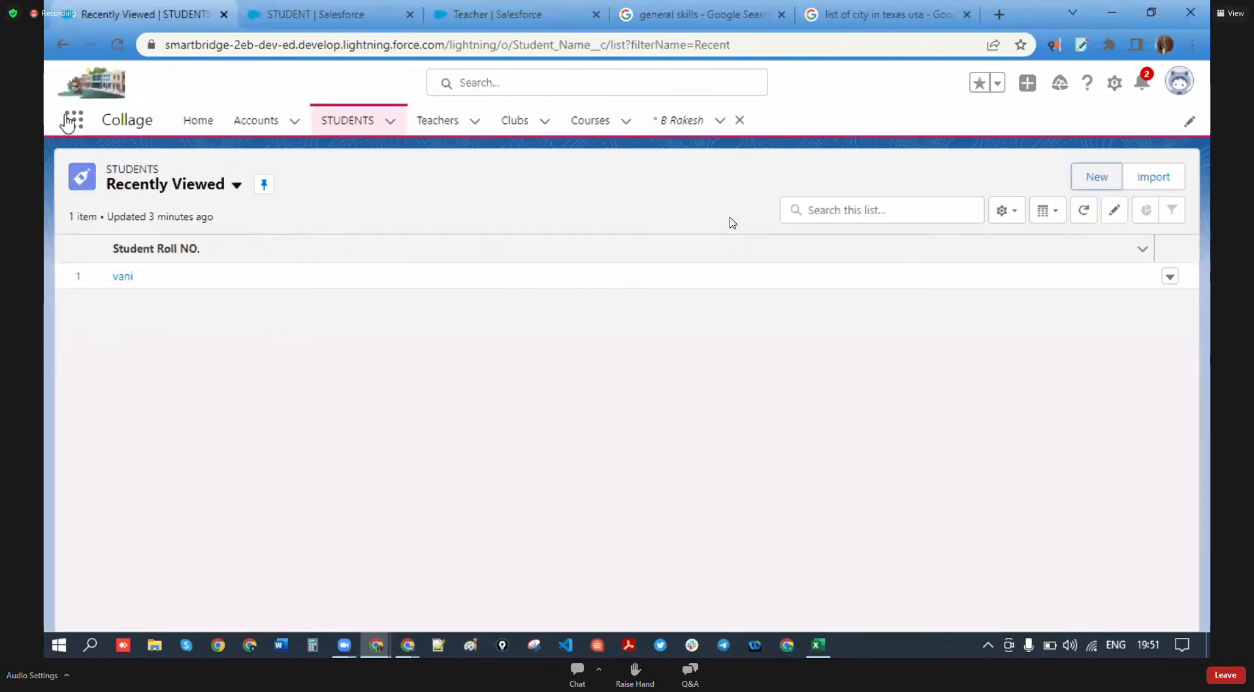
click(119, 48)
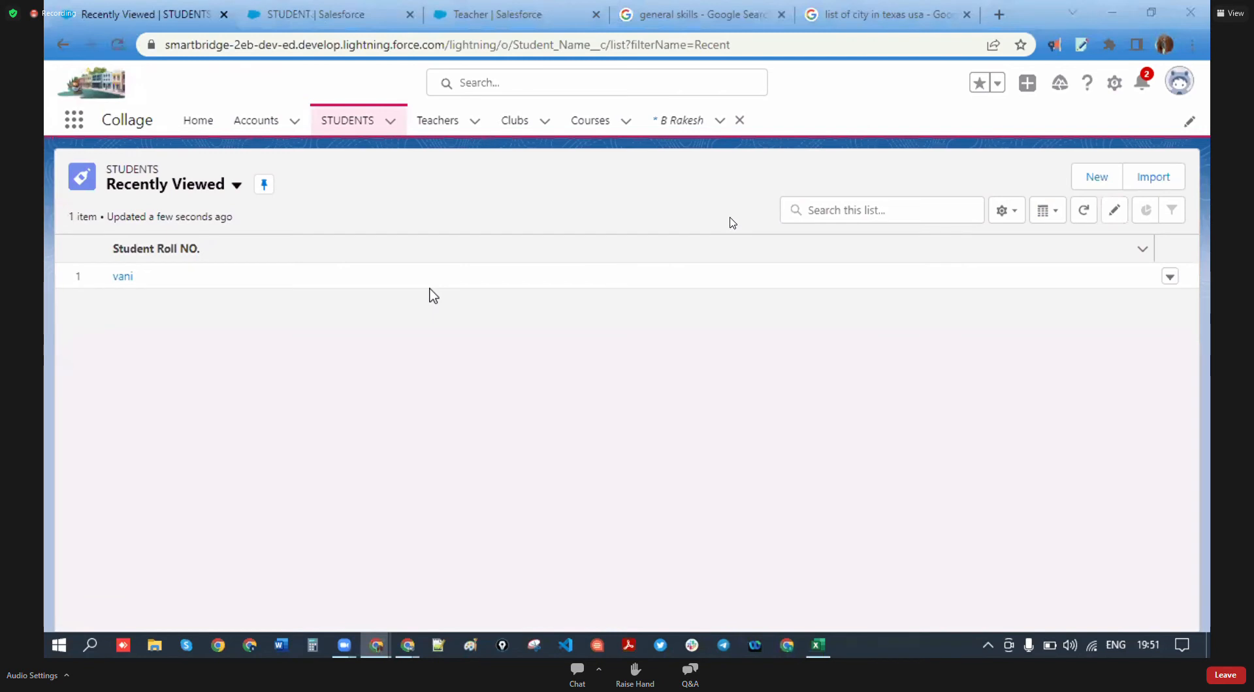
scroll(334, 325, down, 6)
scroll(359, 368, down, 5)
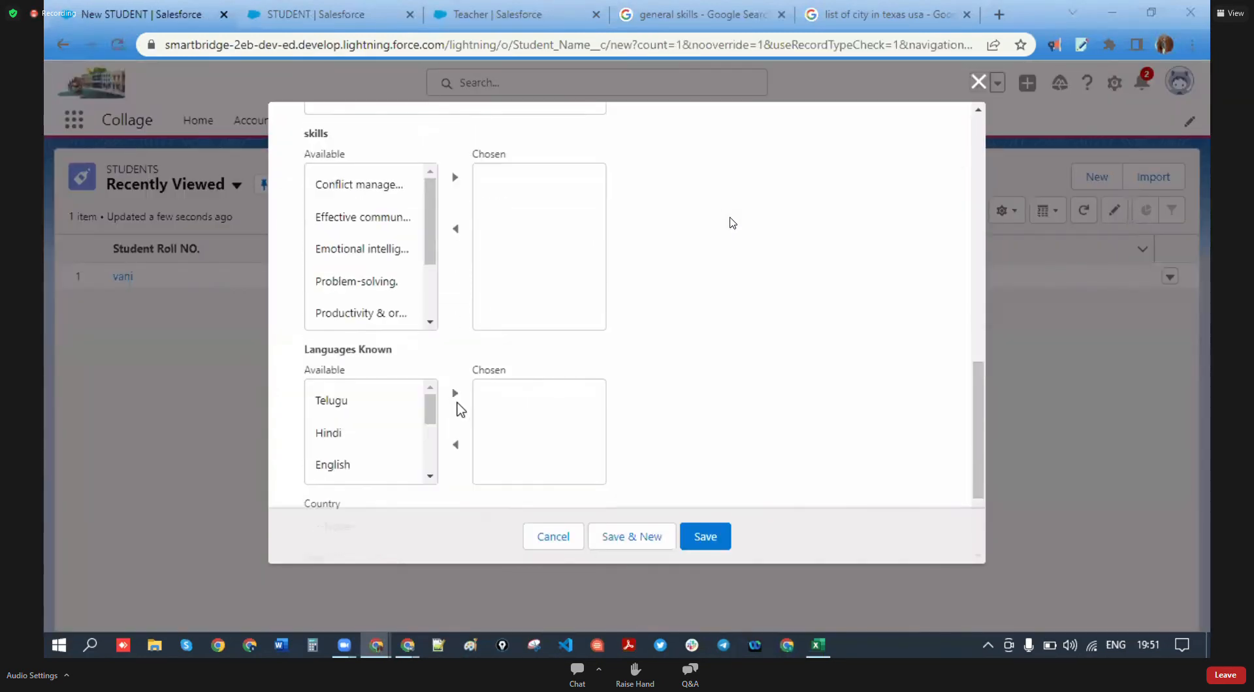
scroll(453, 408, up, 4)
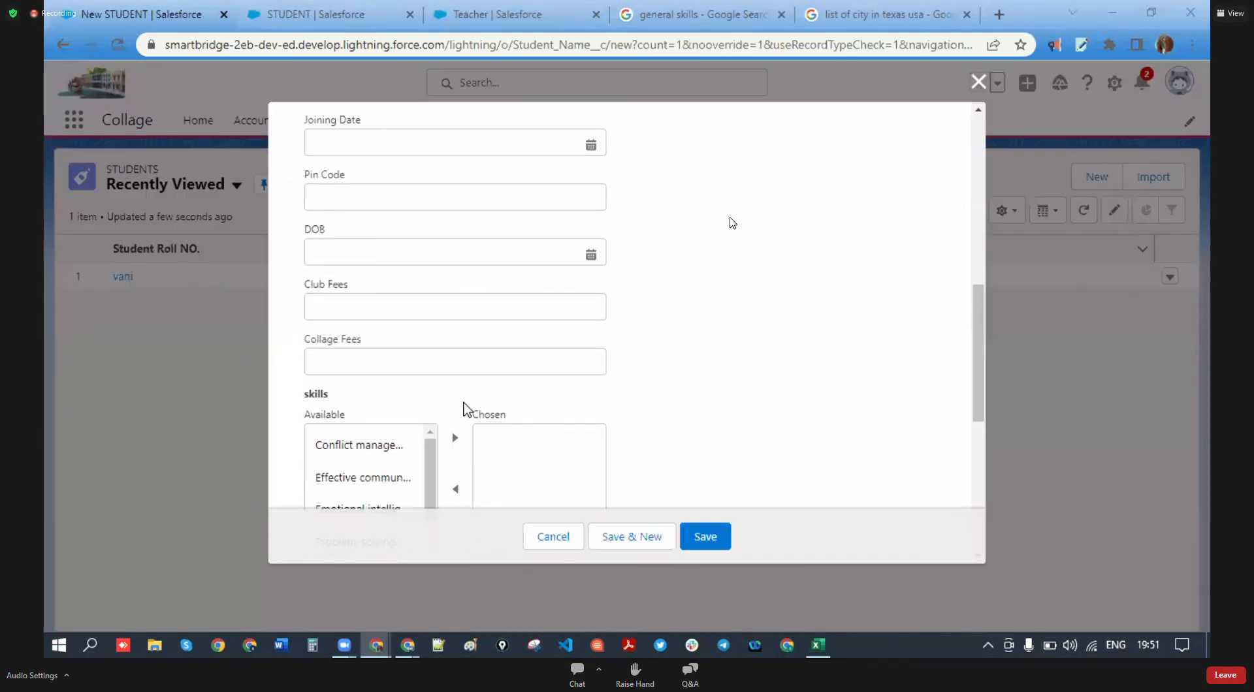
scroll(465, 409, down, 5)
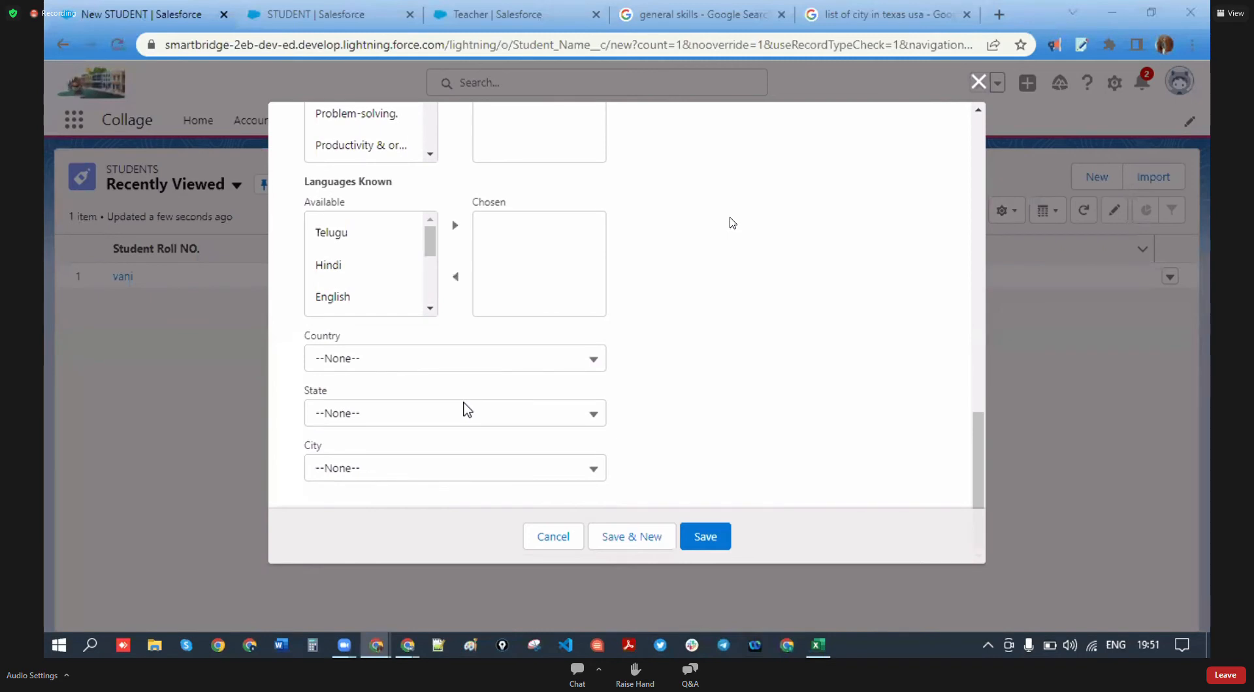
scroll(542, 418, up, 7)
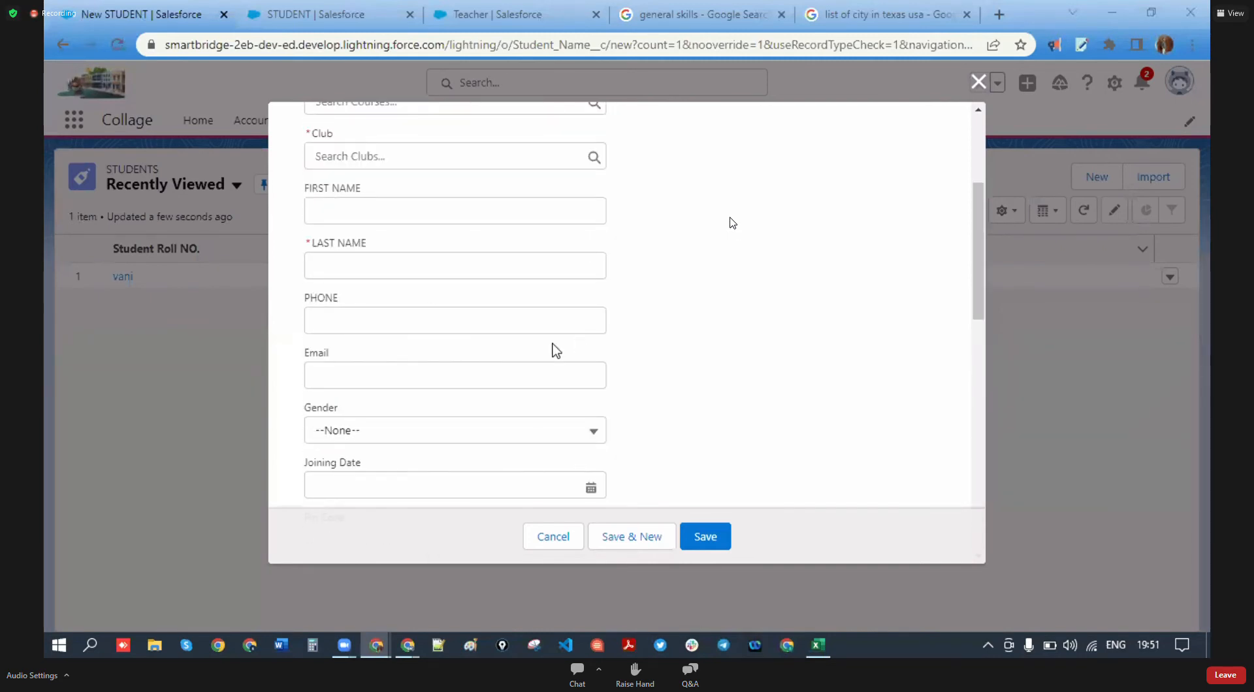
scroll(443, 408, up, 3)
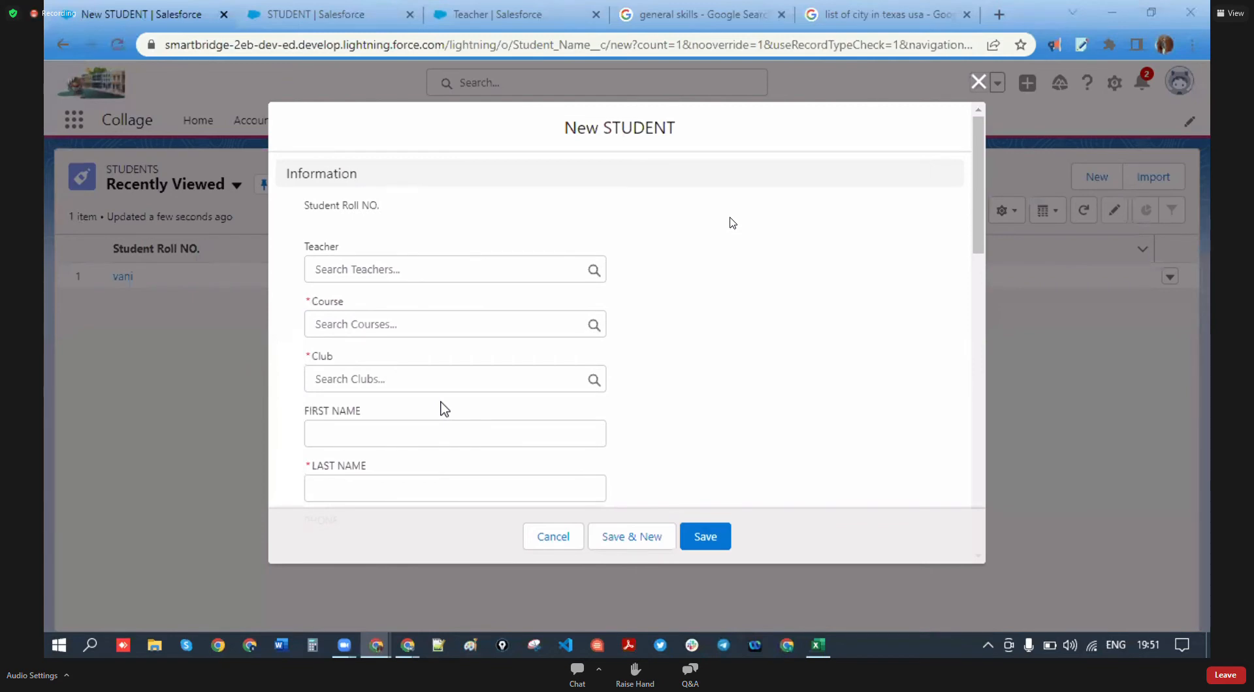
click(980, 82)
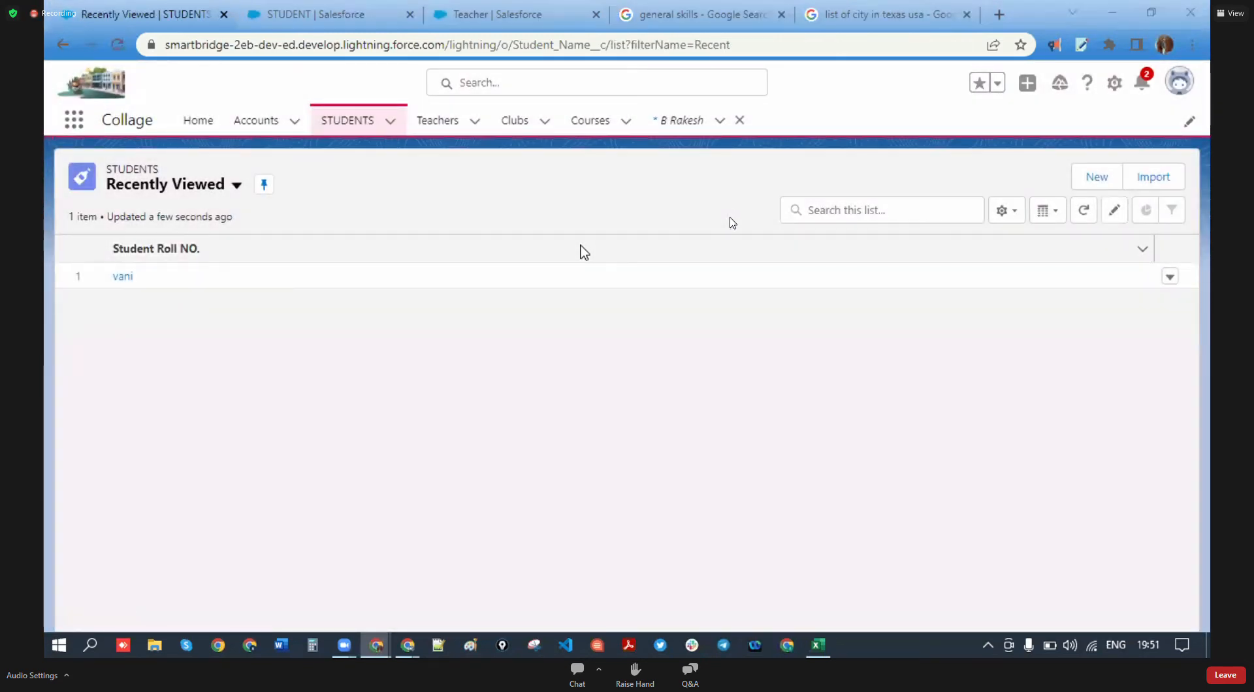
click(1179, 81)
- Log out of Salesforce and sign back in using the saved login credentials
click(1023, 172)
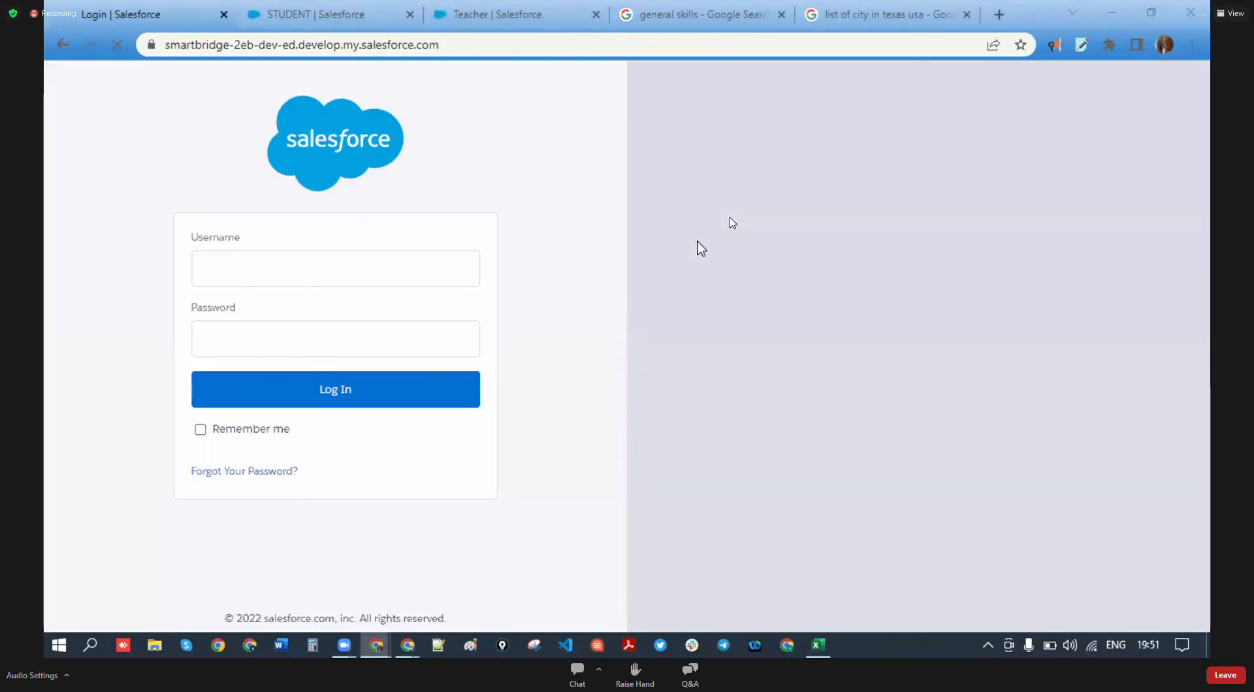
click(422, 278)
click(574, 283)
click(307, 382)
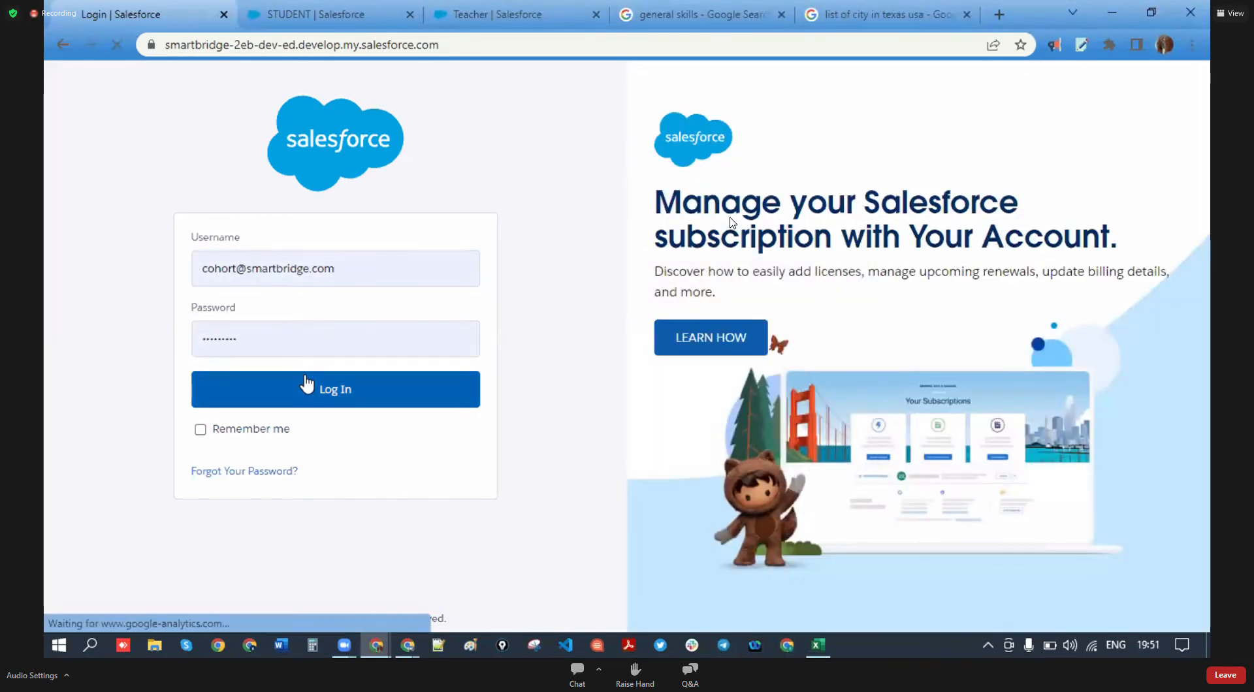
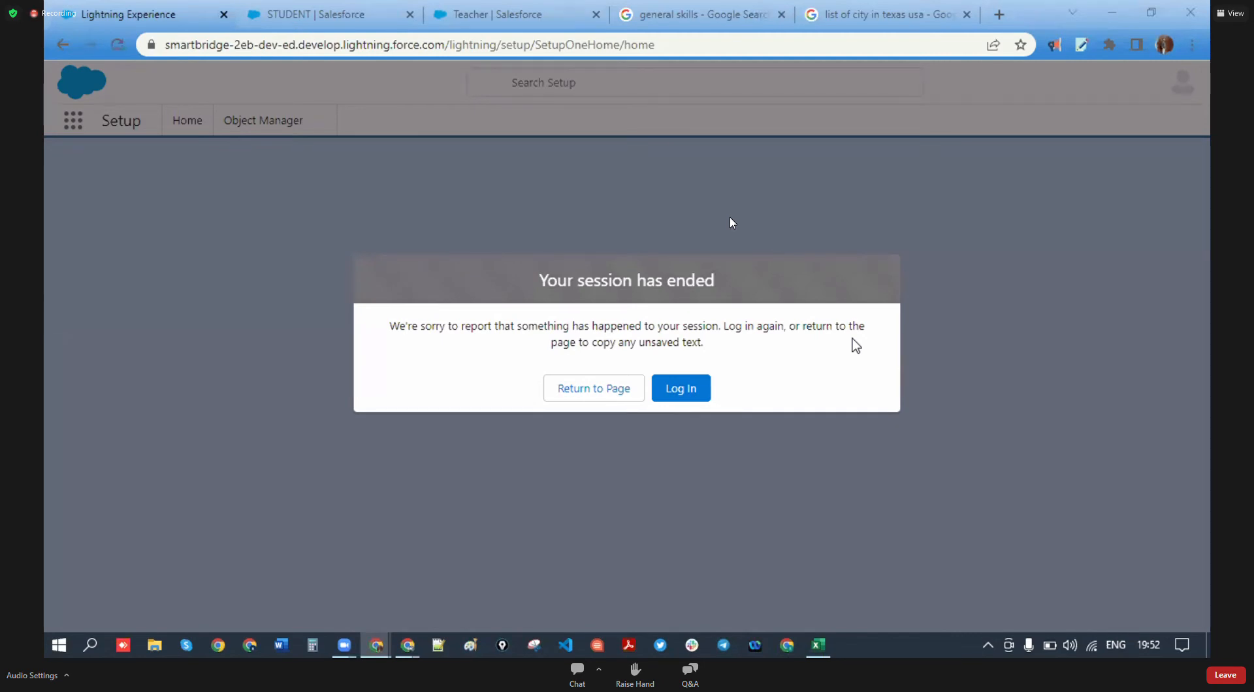
- Log back in, reload Setup, and launch the Collage app from an App Launcher search for 'collage'
click(683, 388)
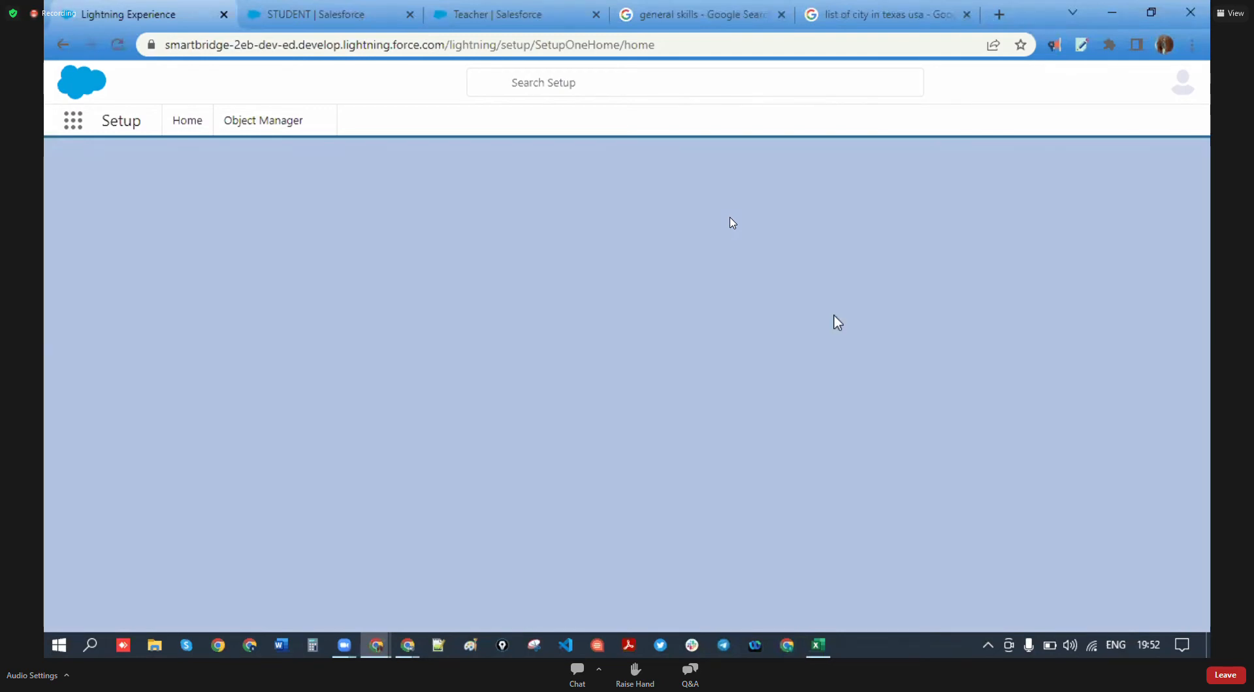
click(118, 46)
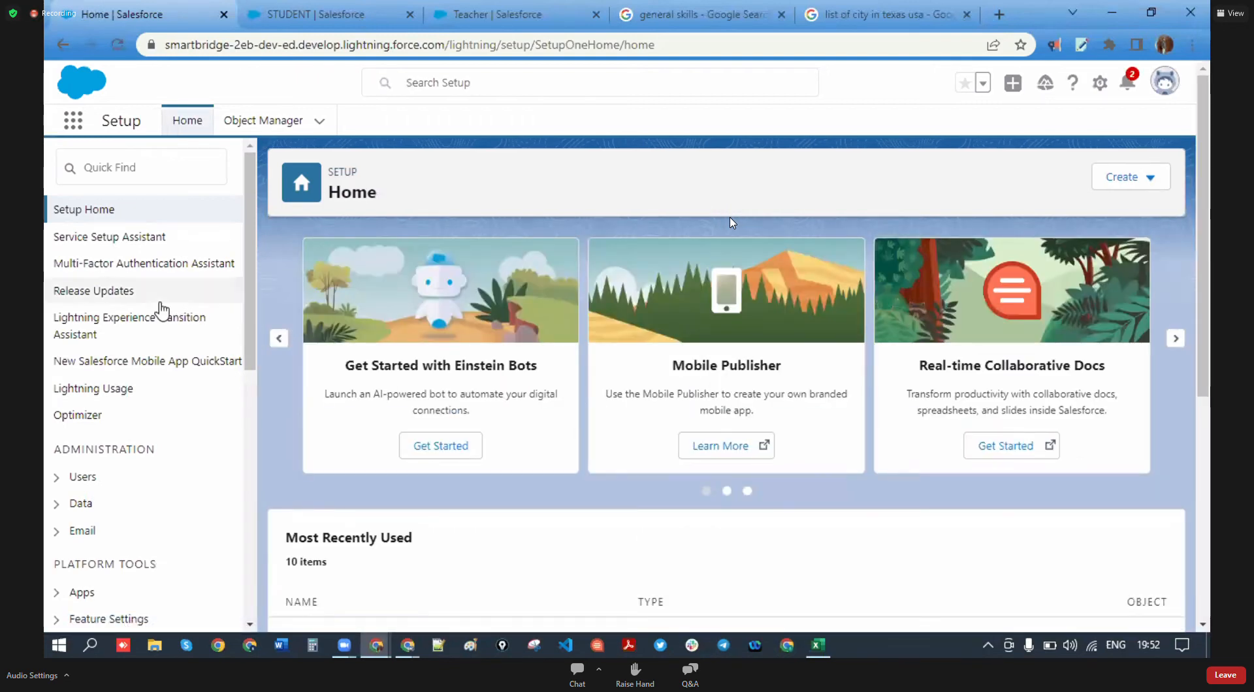
click(282, 18)
click(125, 12)
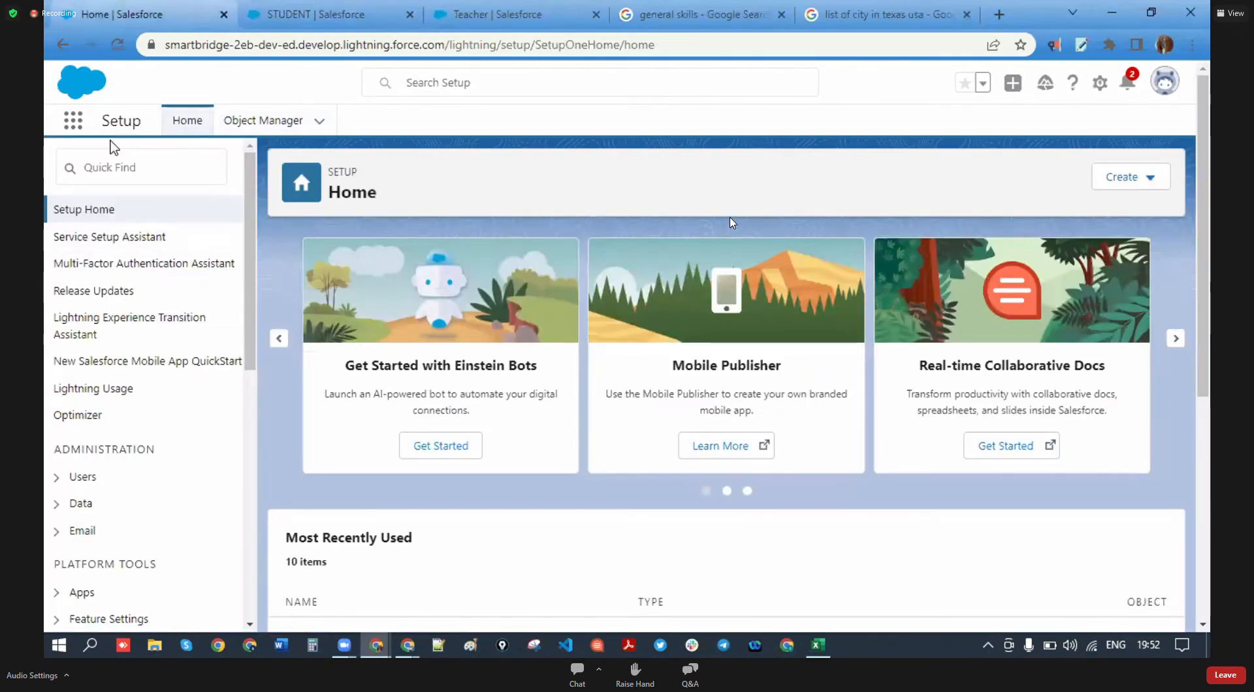
click(74, 124)
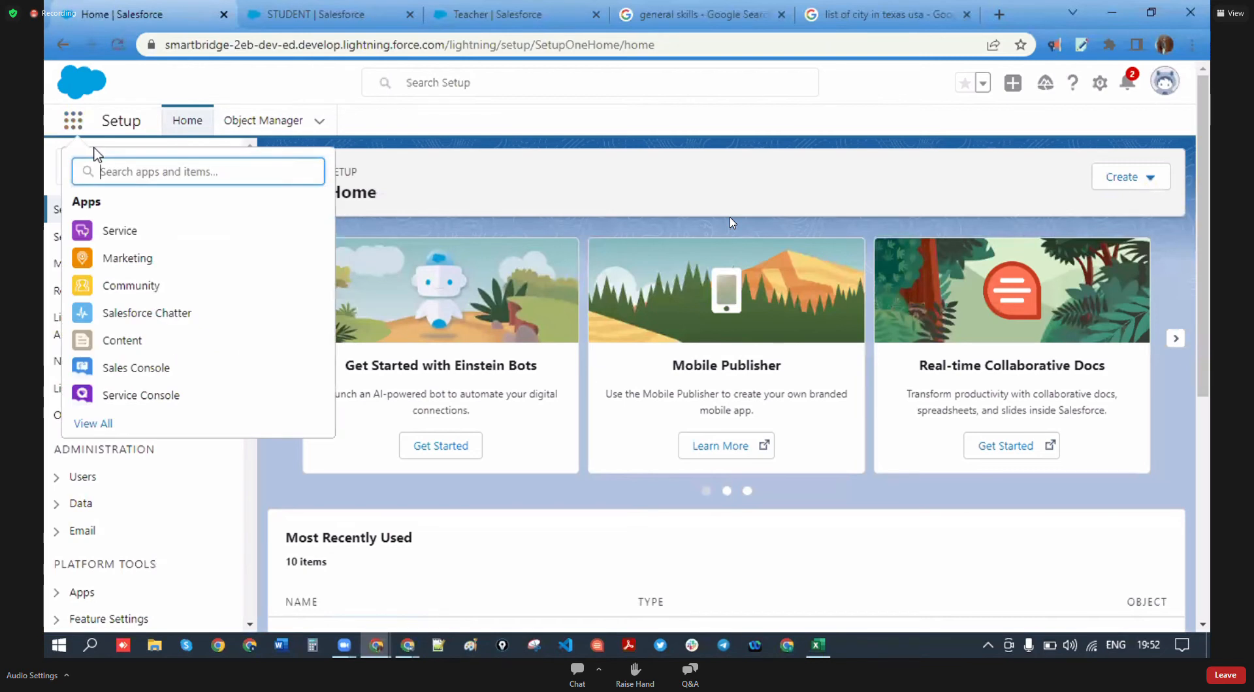
text(collage)
click(115, 229)
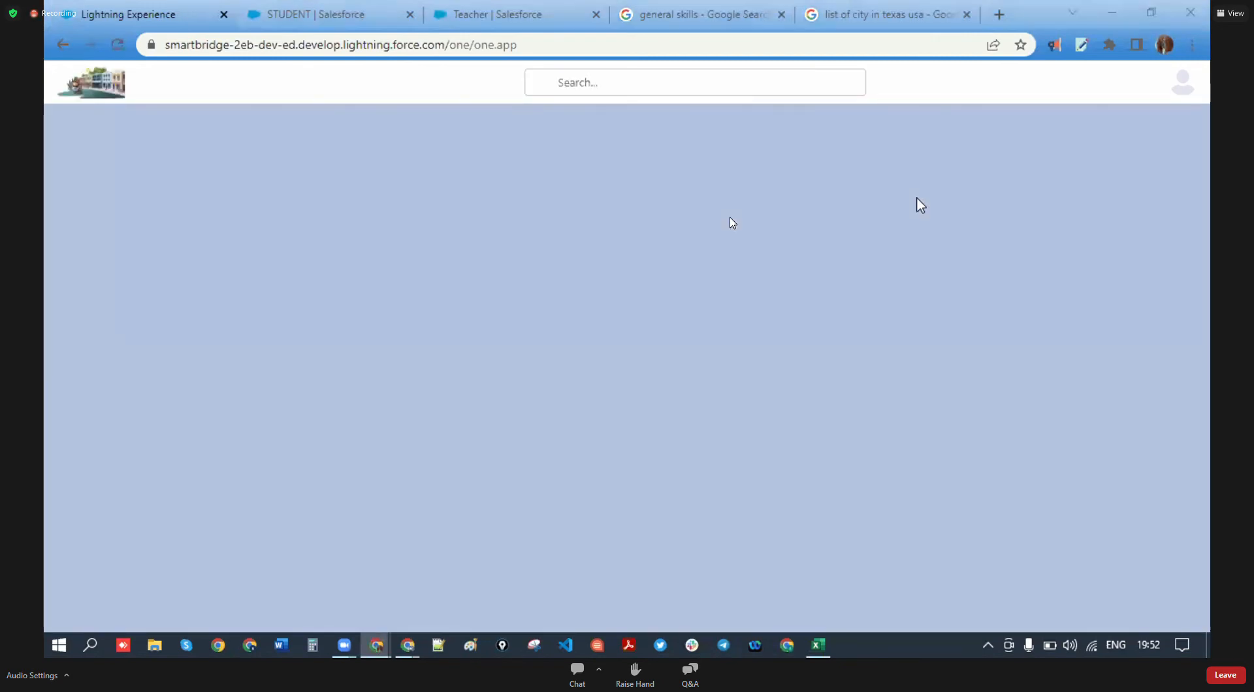
click(588, 123)
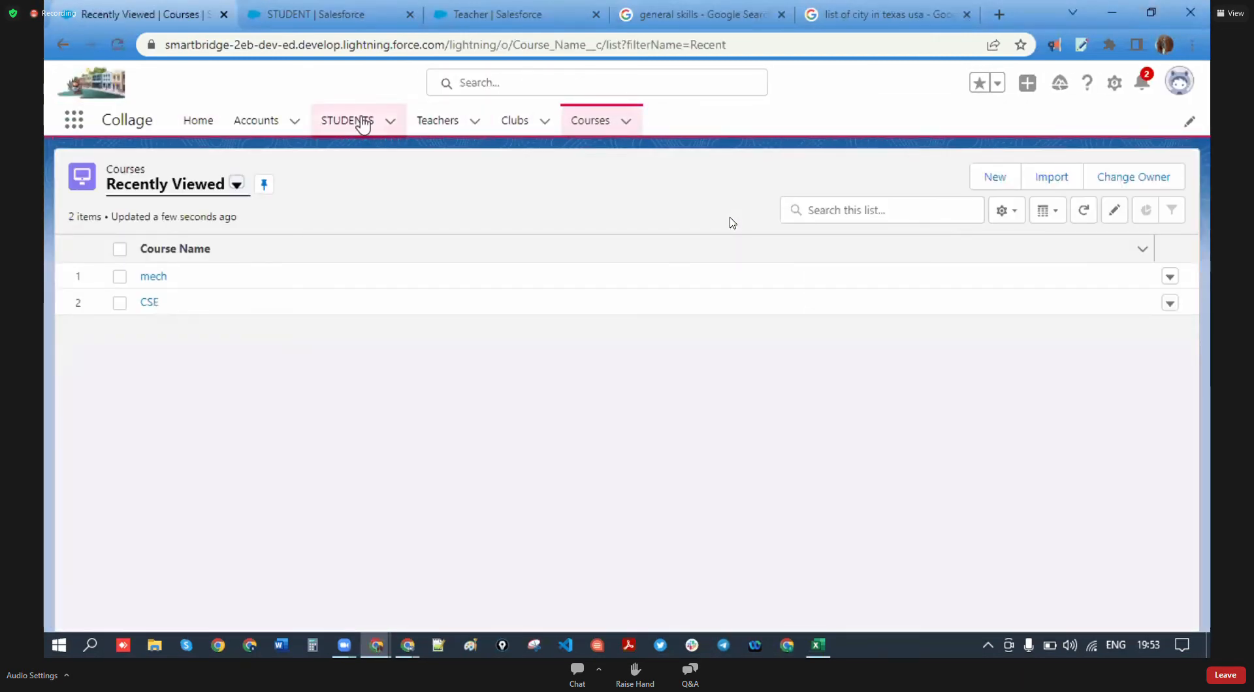
- Preview and close a New STUDENT form, then return to the STUDENT Page Layouts in Setup
click(362, 123)
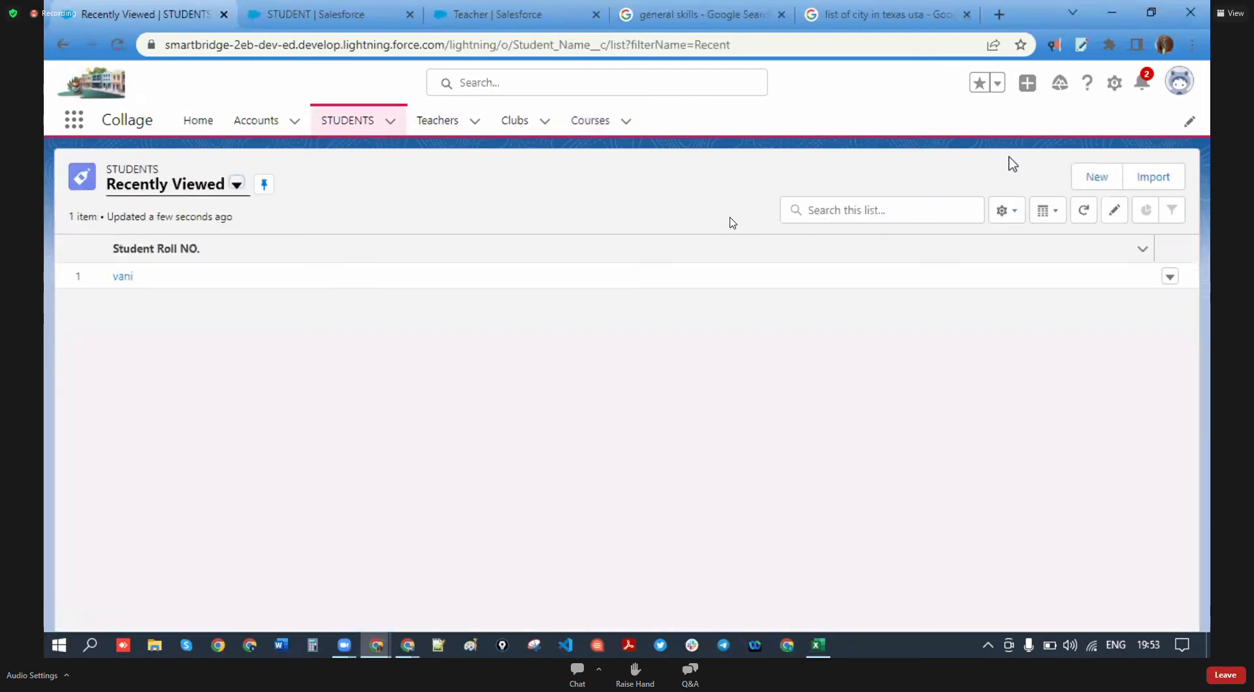
click(1096, 177)
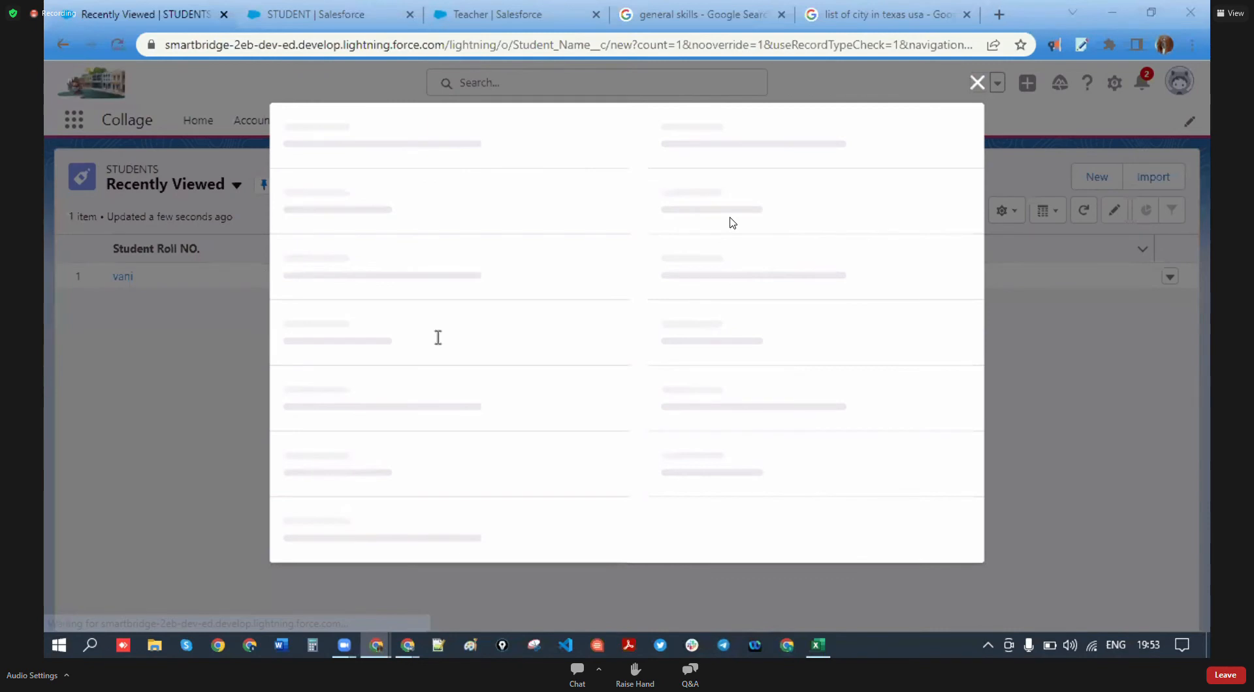
scroll(435, 320, down, 10)
scroll(595, 336, up, 10)
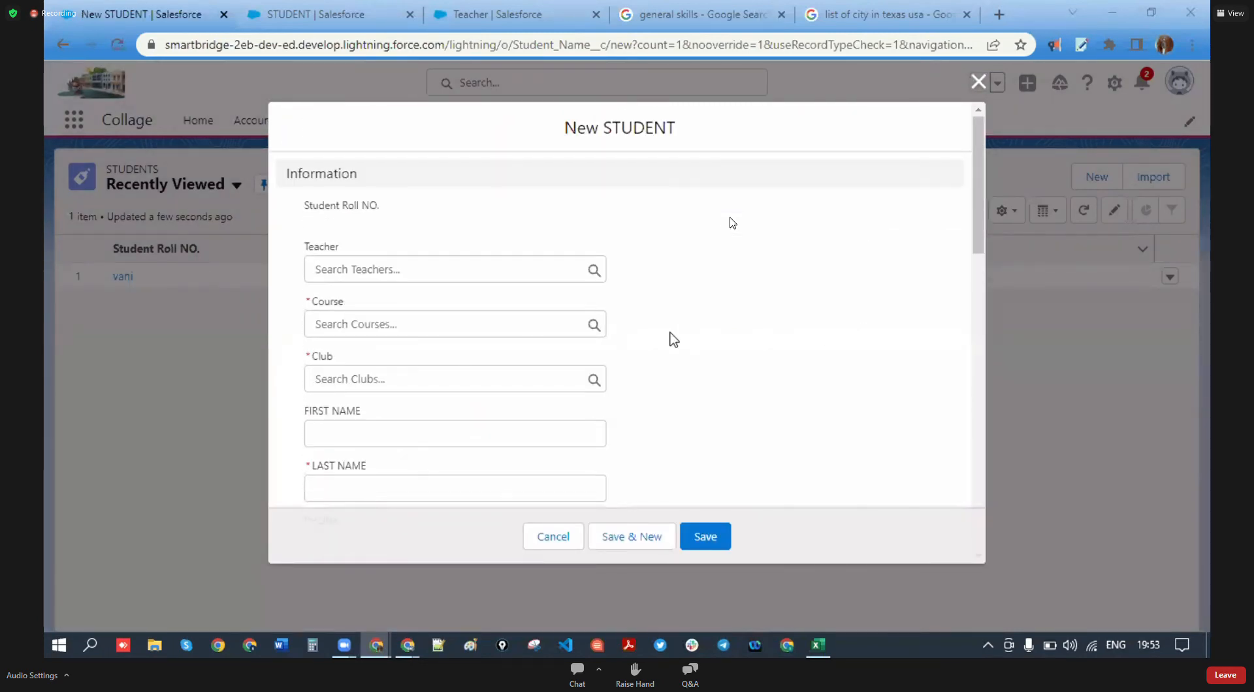
click(977, 81)
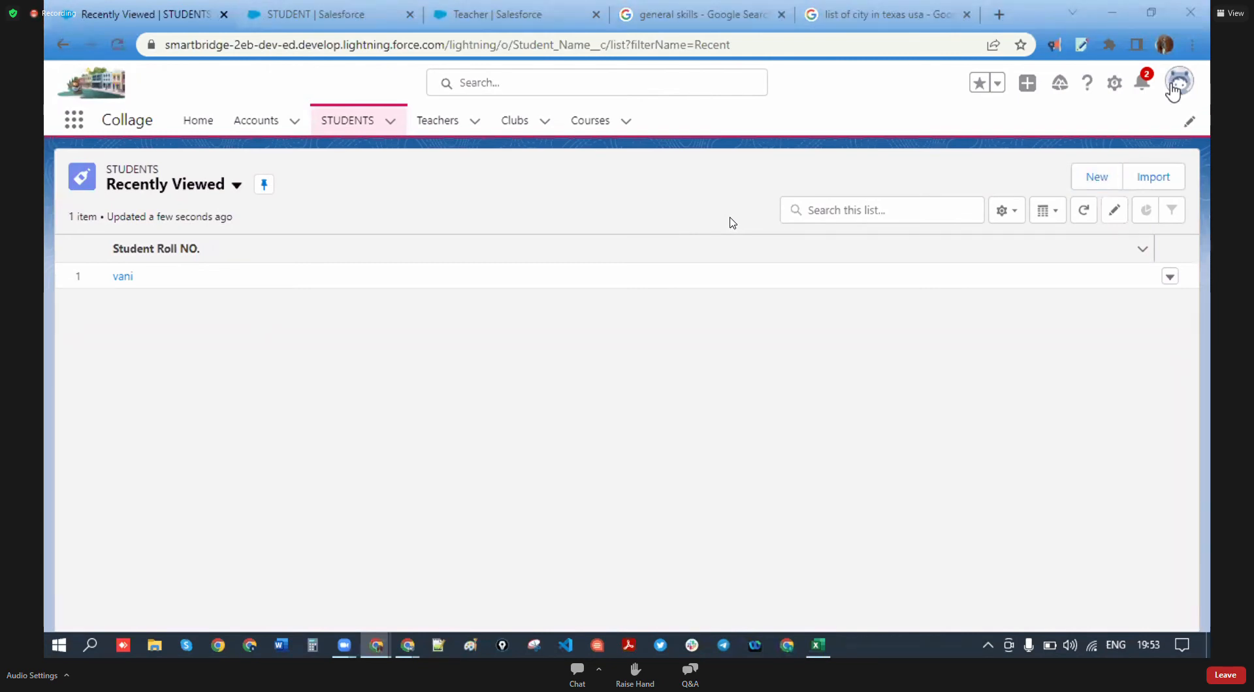
click(645, 394)
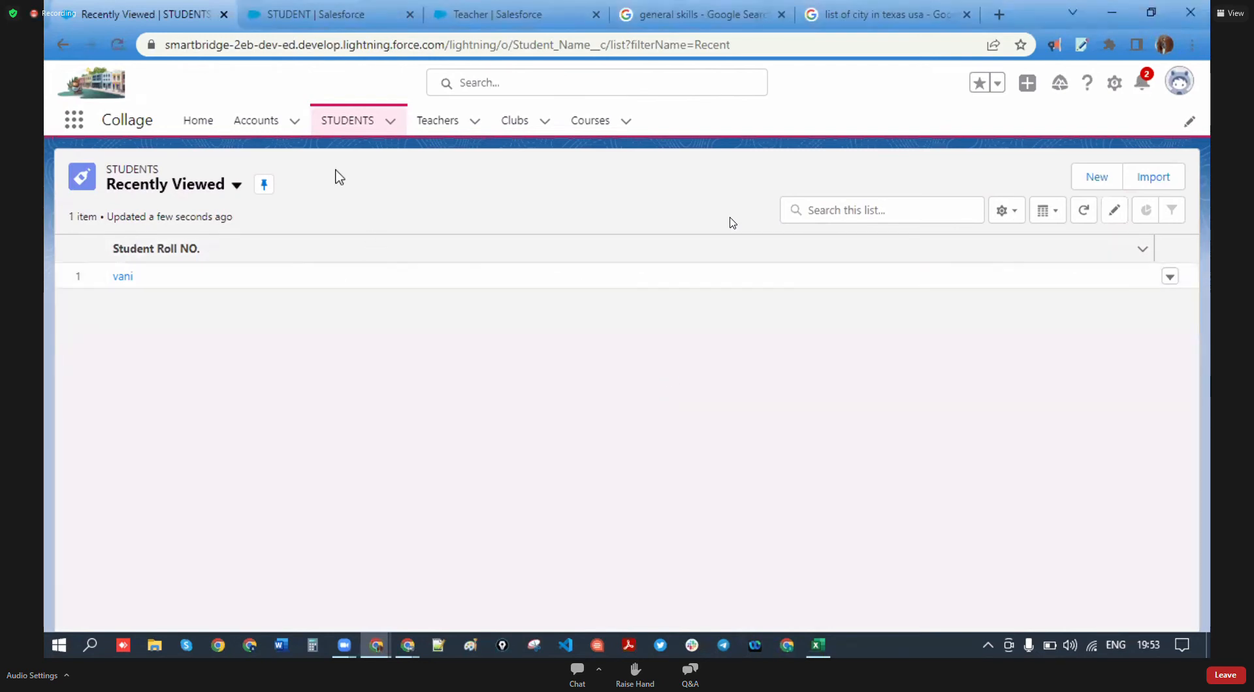
click(272, 10)
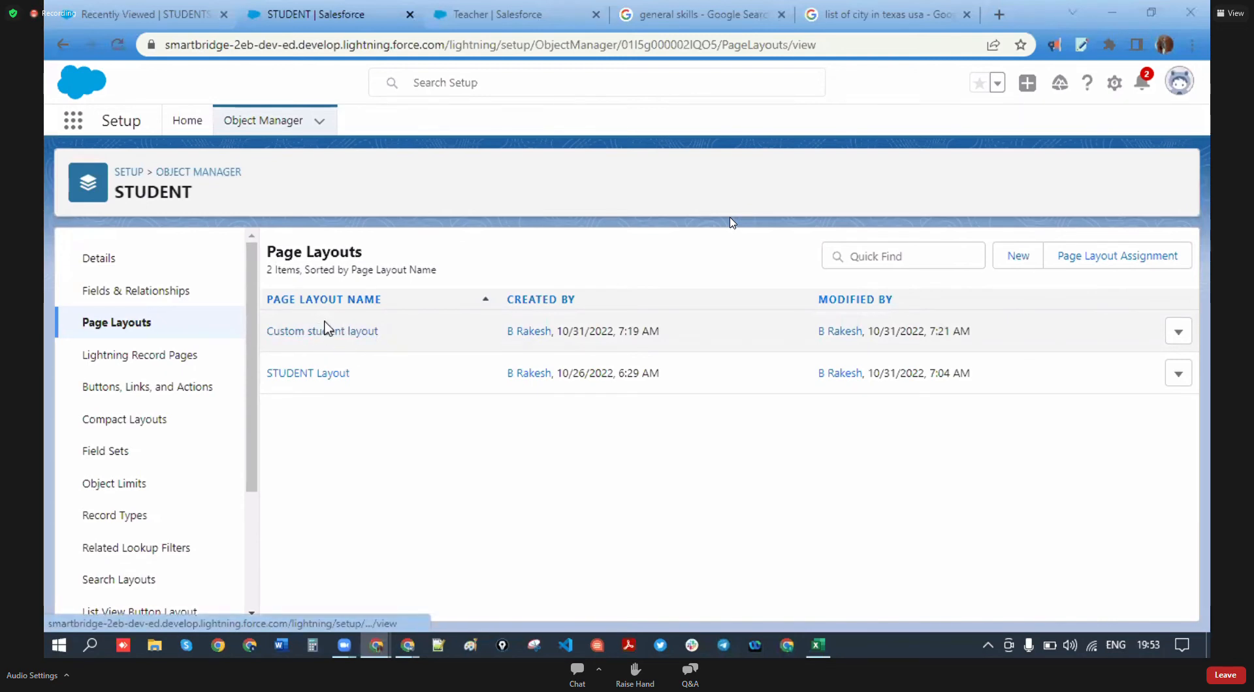
- Assign Custom student layout to the System Administrator profile for STUDENT and save
click(1118, 255)
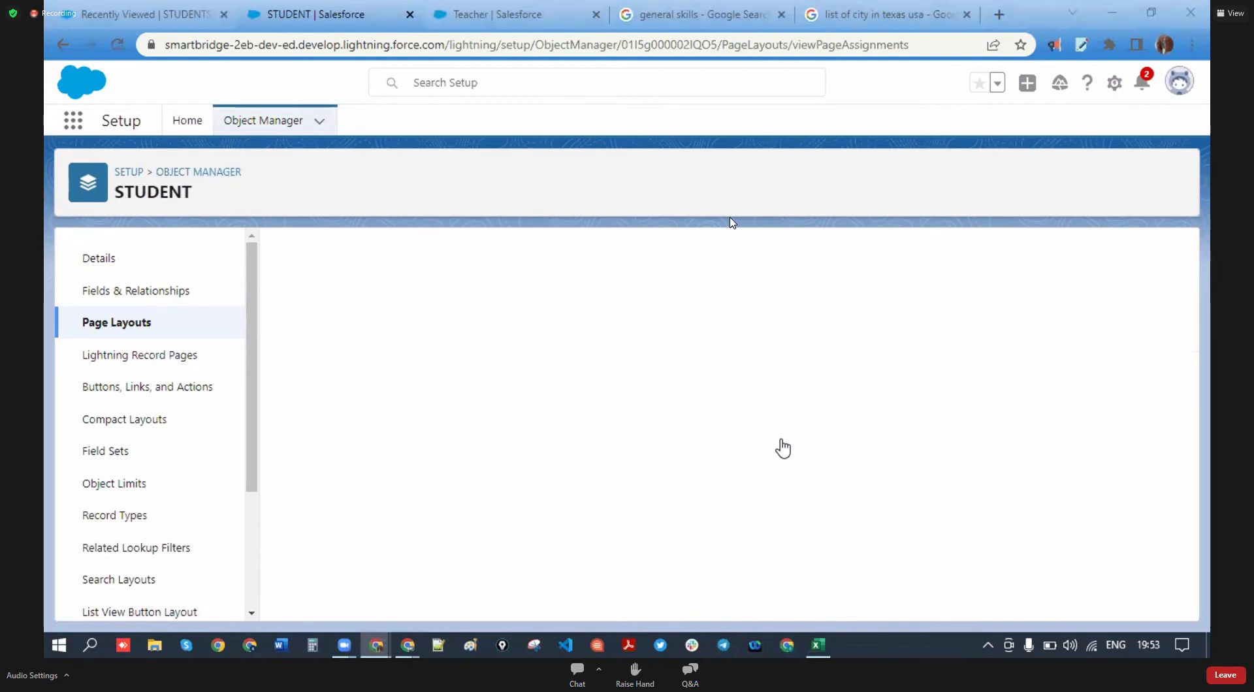
click(580, 335)
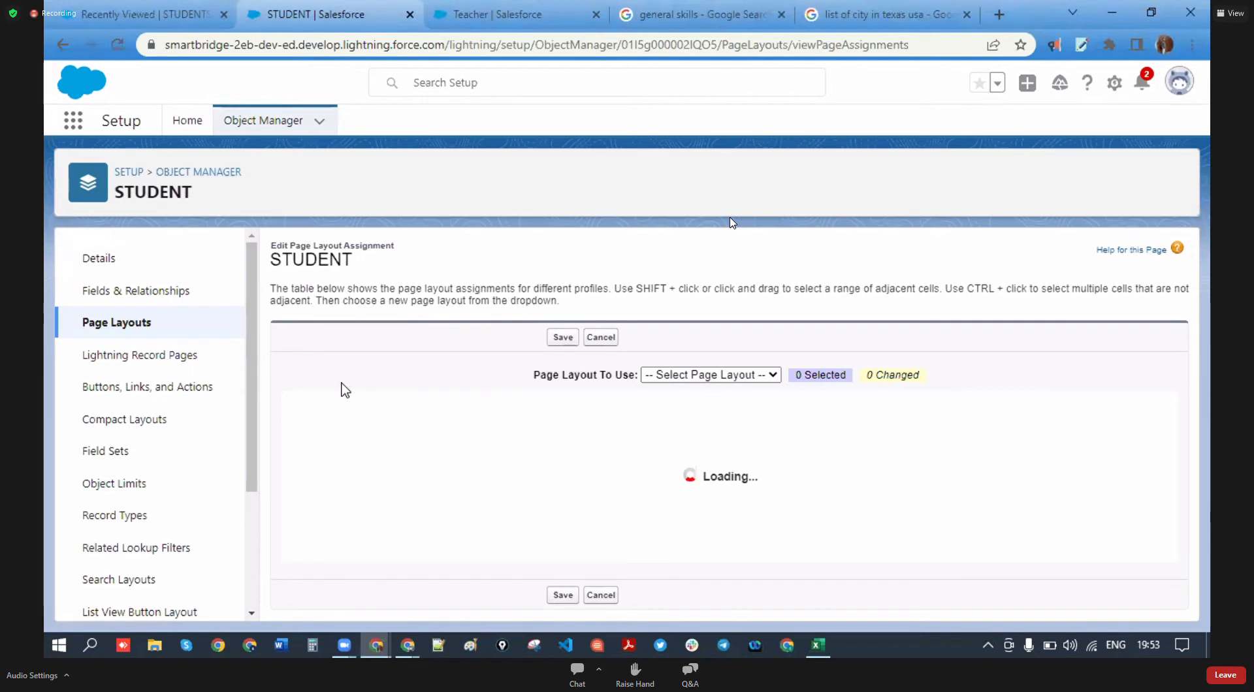
drag(339, 408, 284, 410)
click(421, 390)
scroll(420, 409, down, 4)
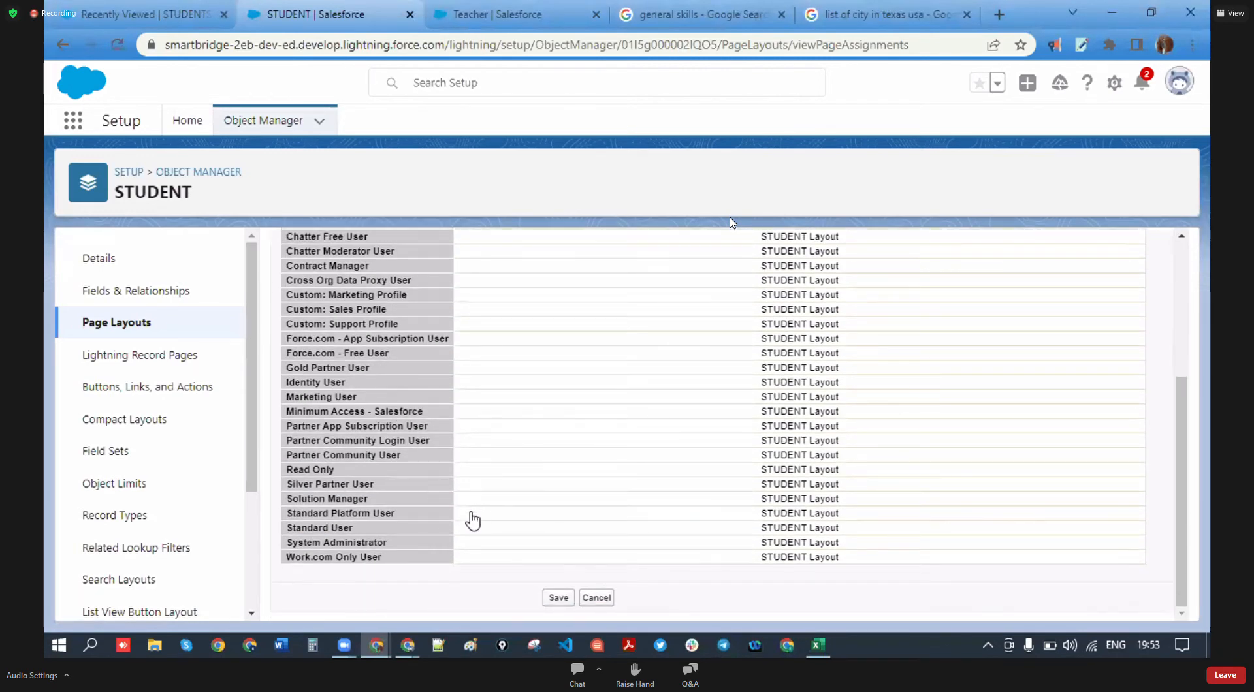
click(777, 542)
scroll(703, 462, up, 3)
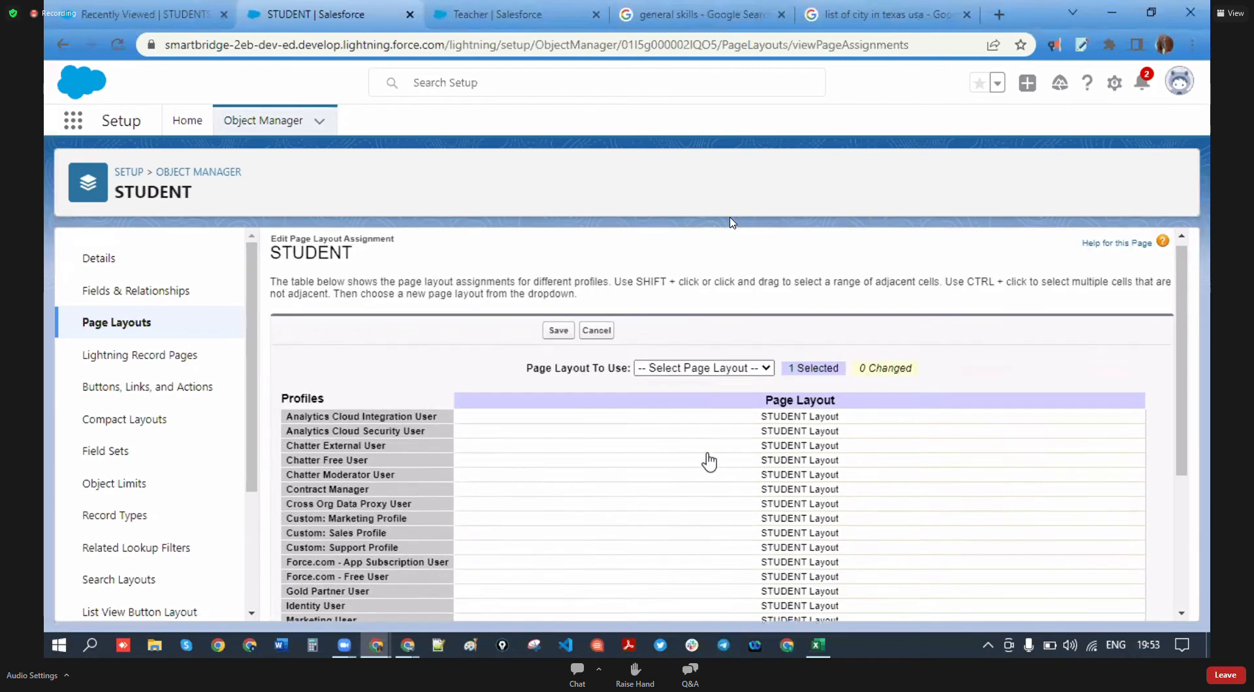
click(730, 370)
click(708, 401)
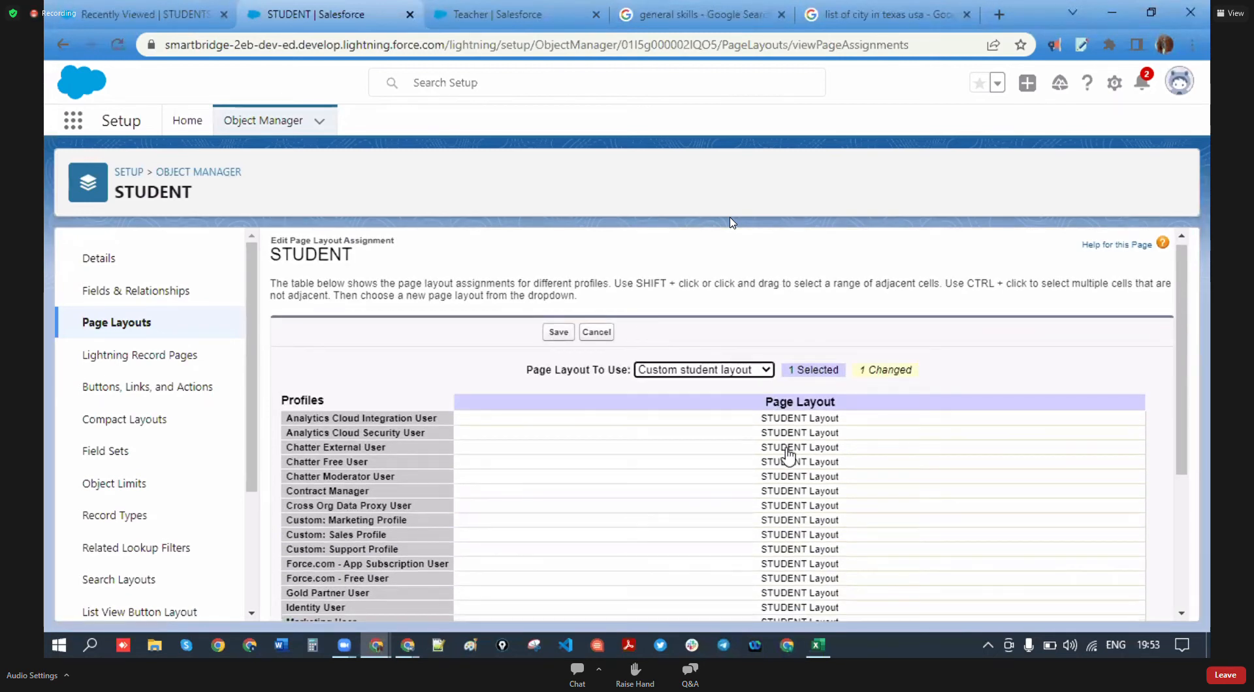
scroll(788, 455, down, 3)
click(557, 596)
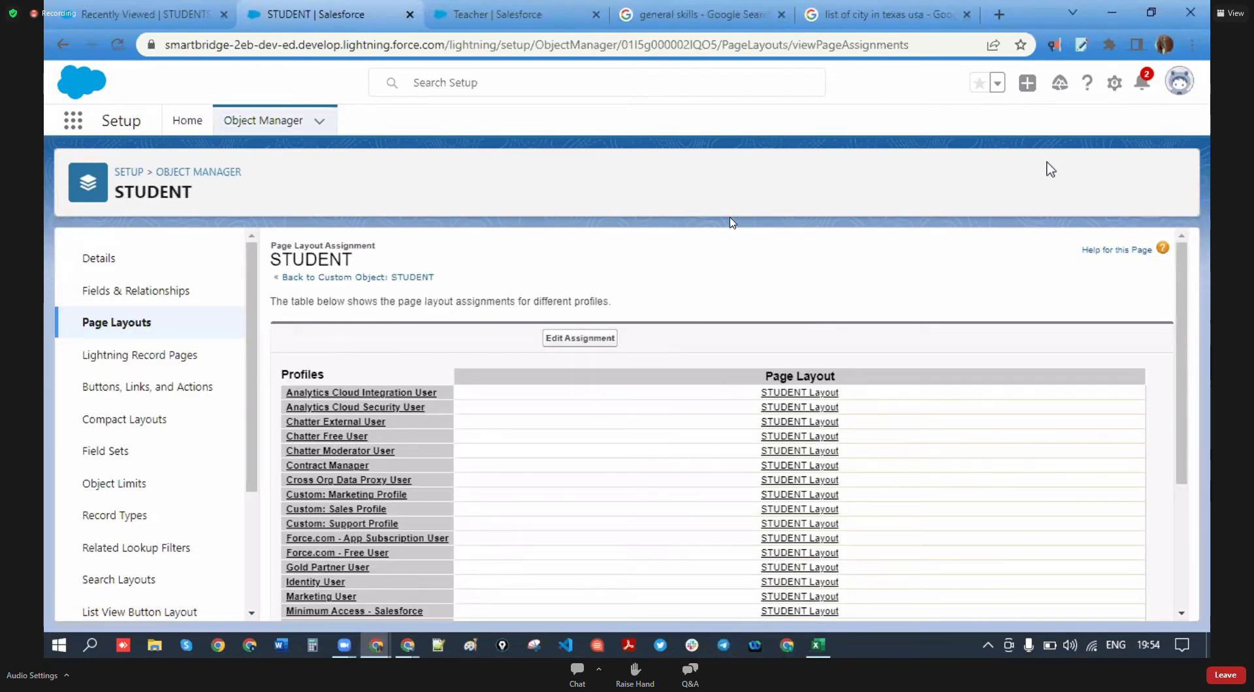
- Review the updated STUDENT Page Layout Assignment table for System Administrator's new layout
scroll(795, 456, down, 3)
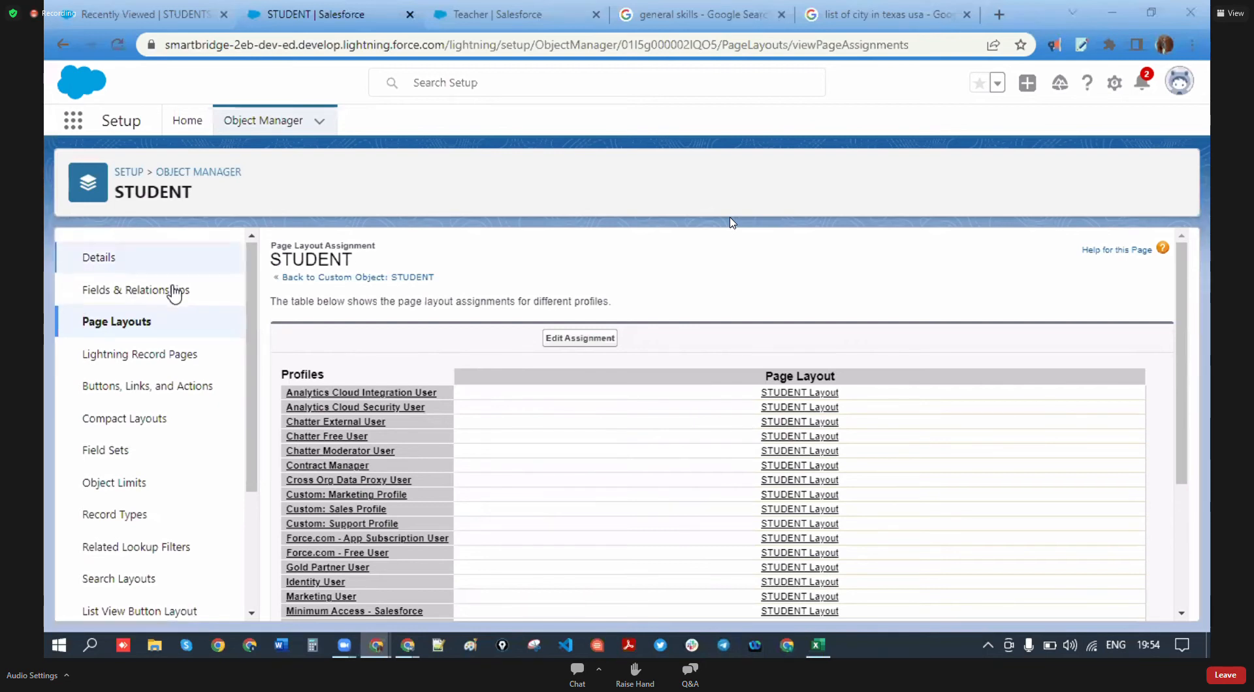
scroll(134, 289, down, 3)
scroll(414, 356, down, 3)
scroll(730, 377, up, 4)
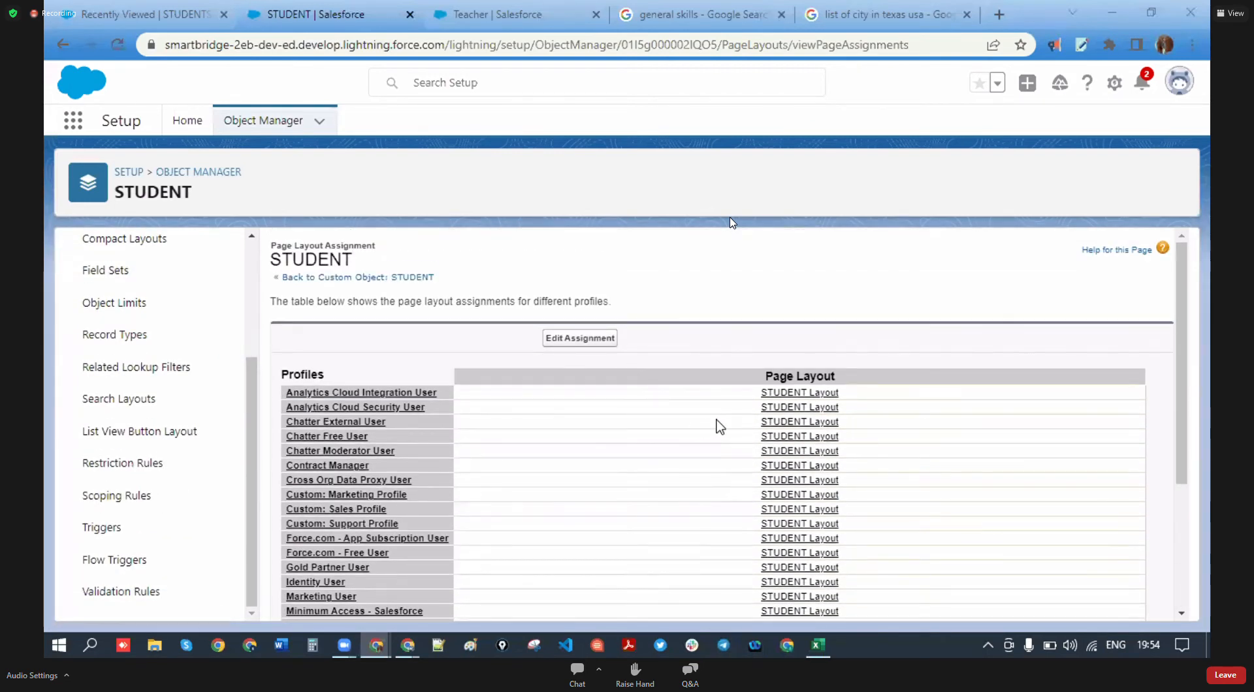
scroll(719, 426, down, 4)
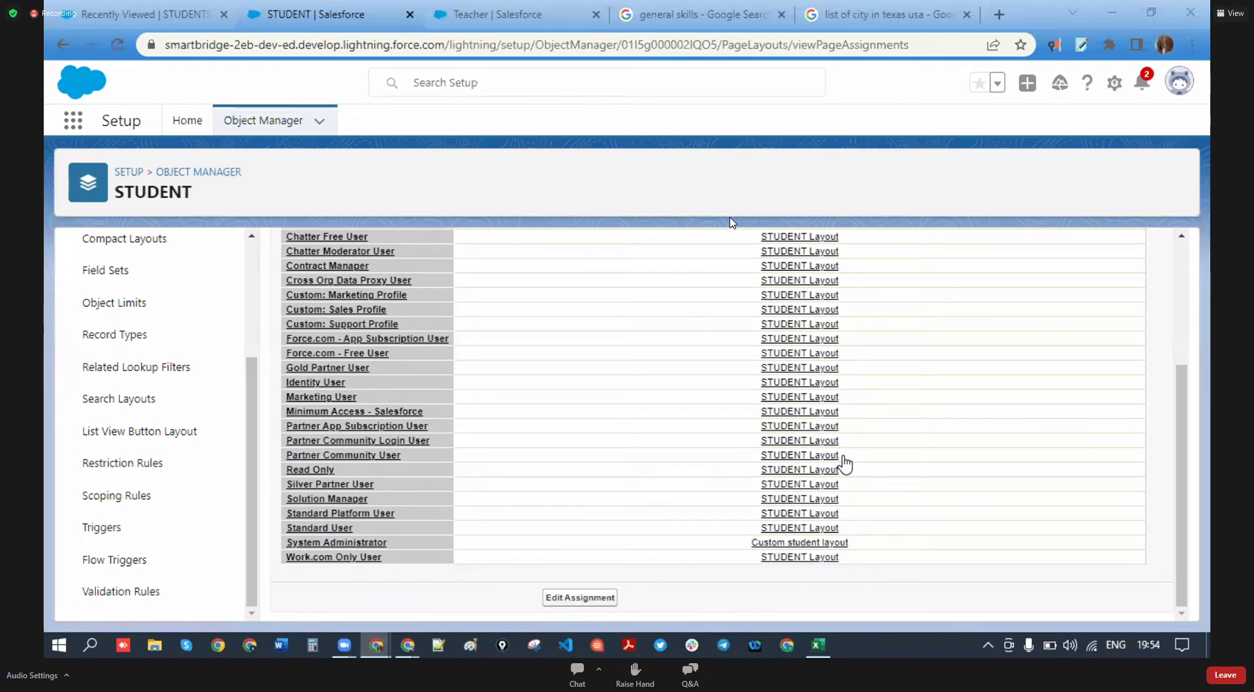
scroll(646, 461, up, 3)
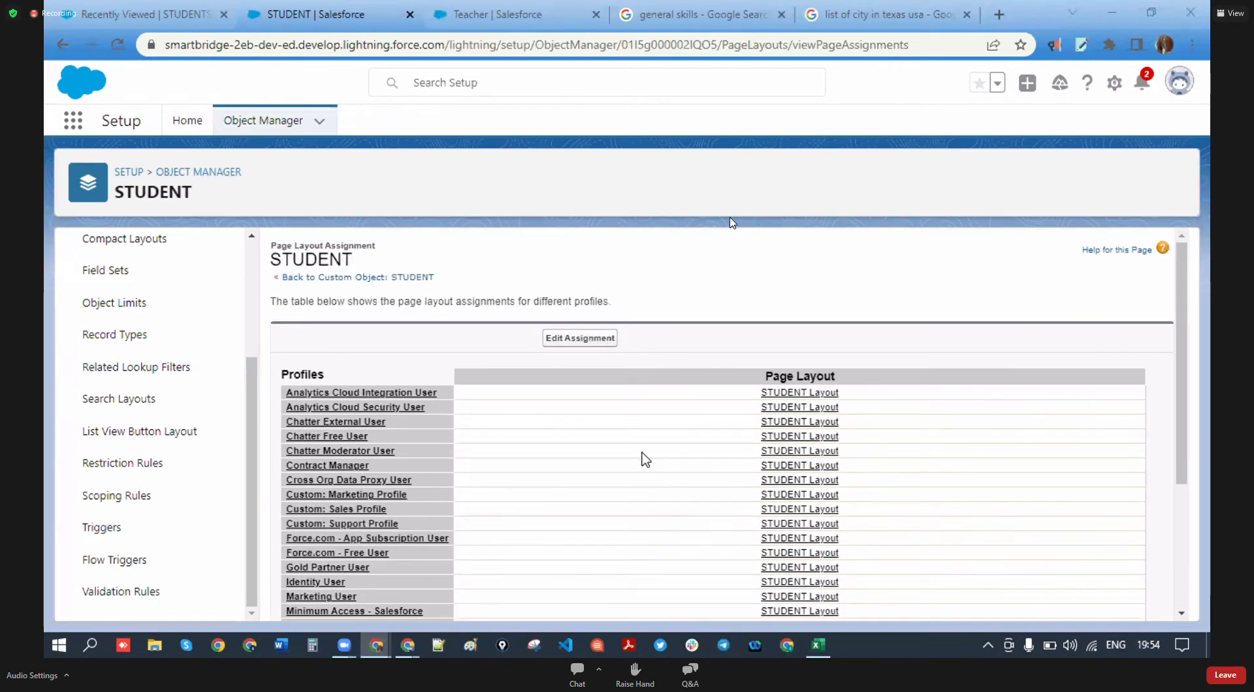
scroll(145, 365, up, 3)
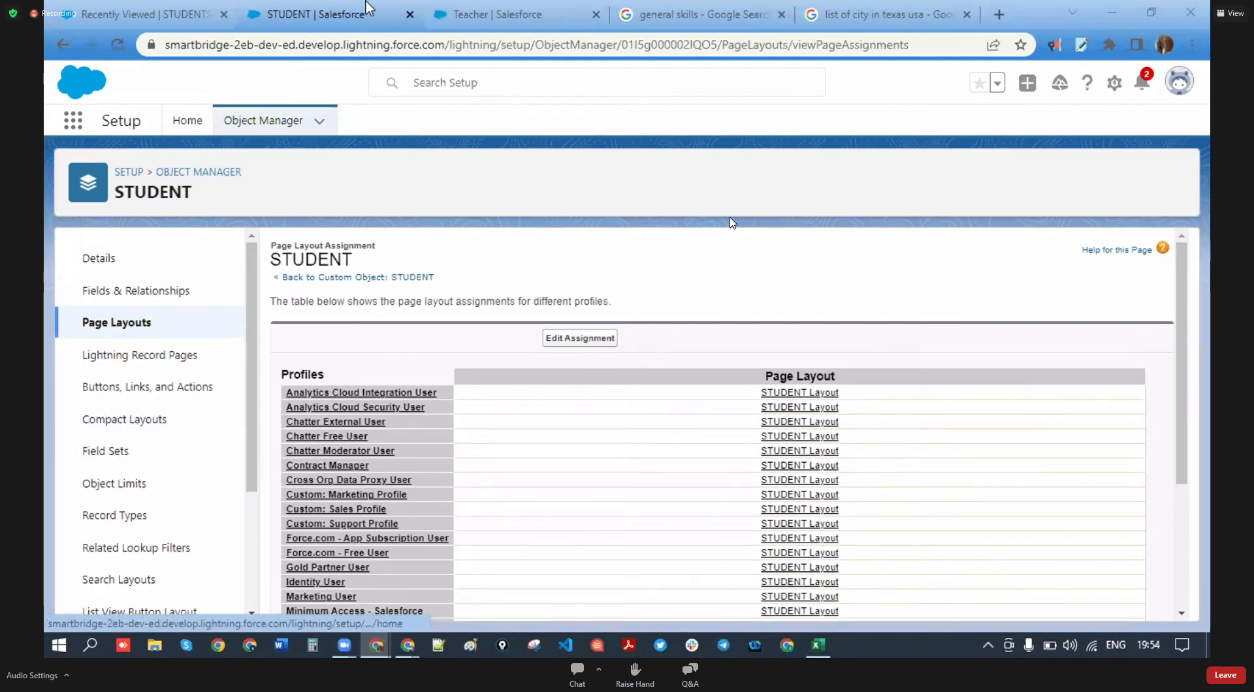
- Reload the STUDENTS list in Collage and open a New STUDENT form to check its fields
click(150, 14)
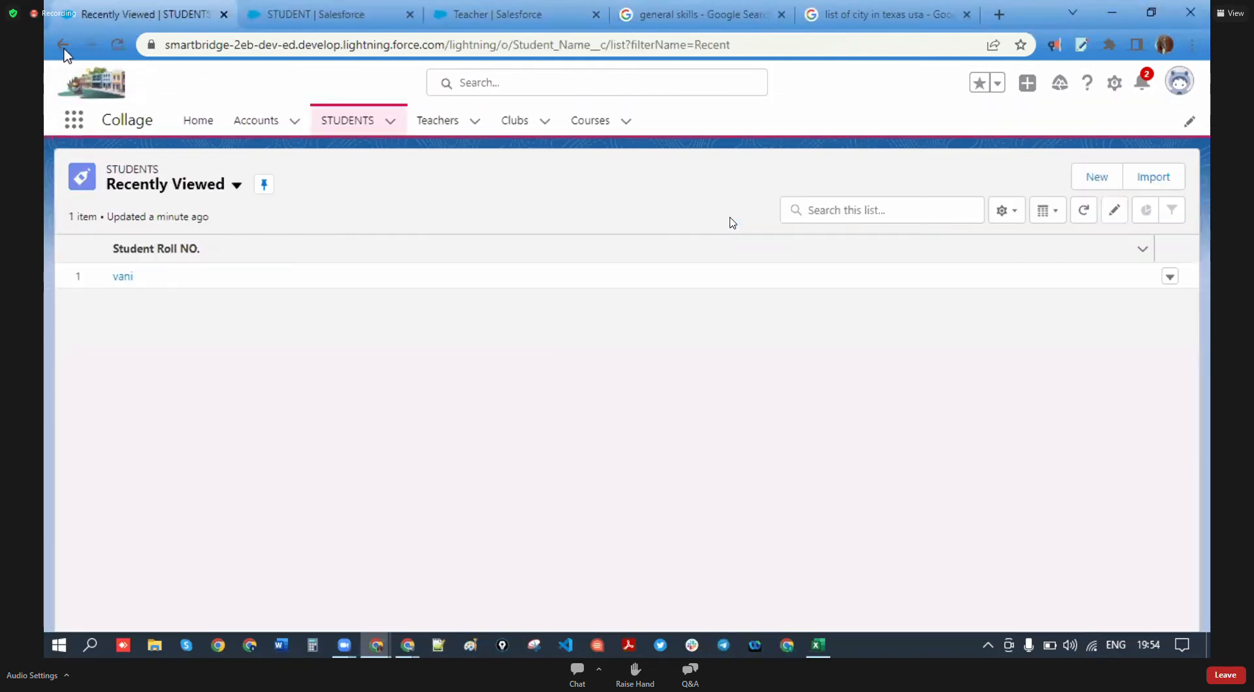
click(124, 48)
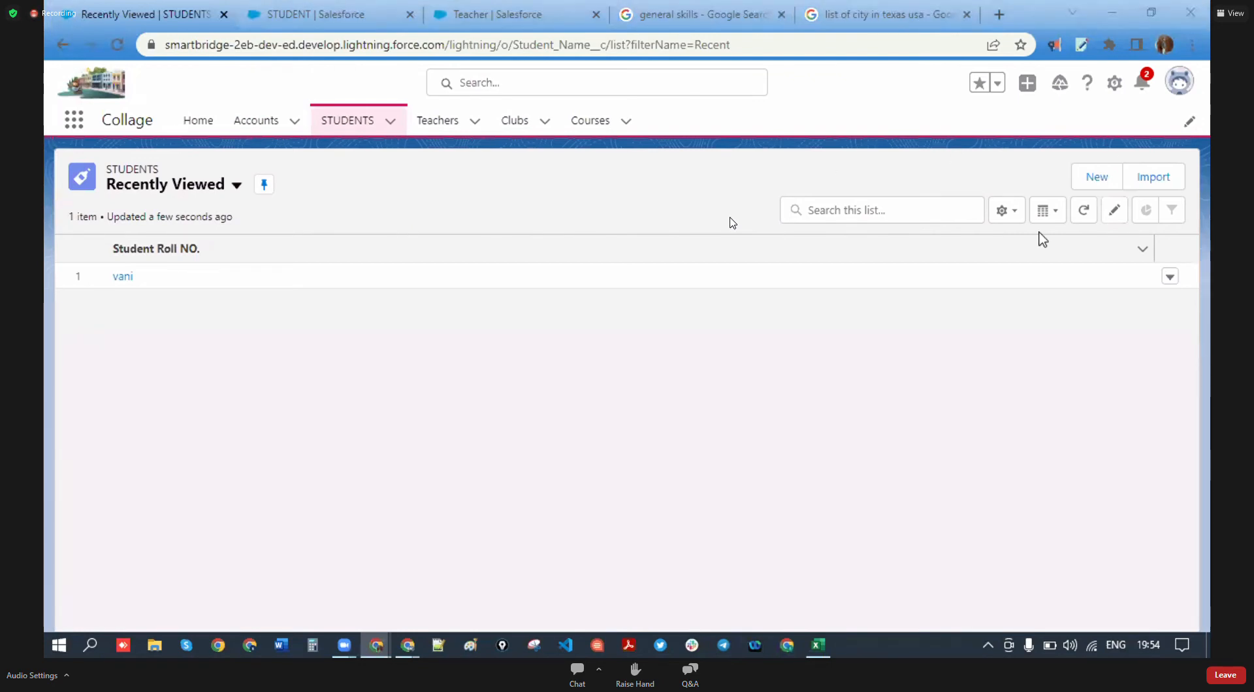
click(1097, 176)
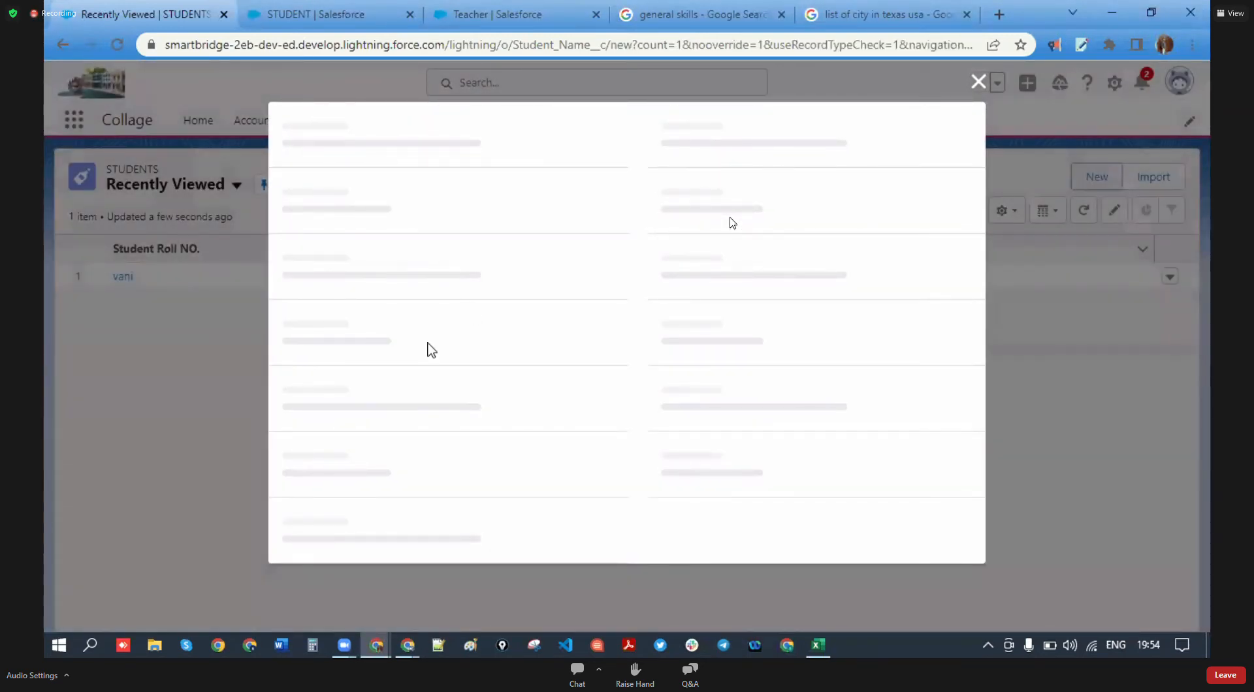
scroll(431, 348, down, 10)
scroll(432, 372, down, 3)
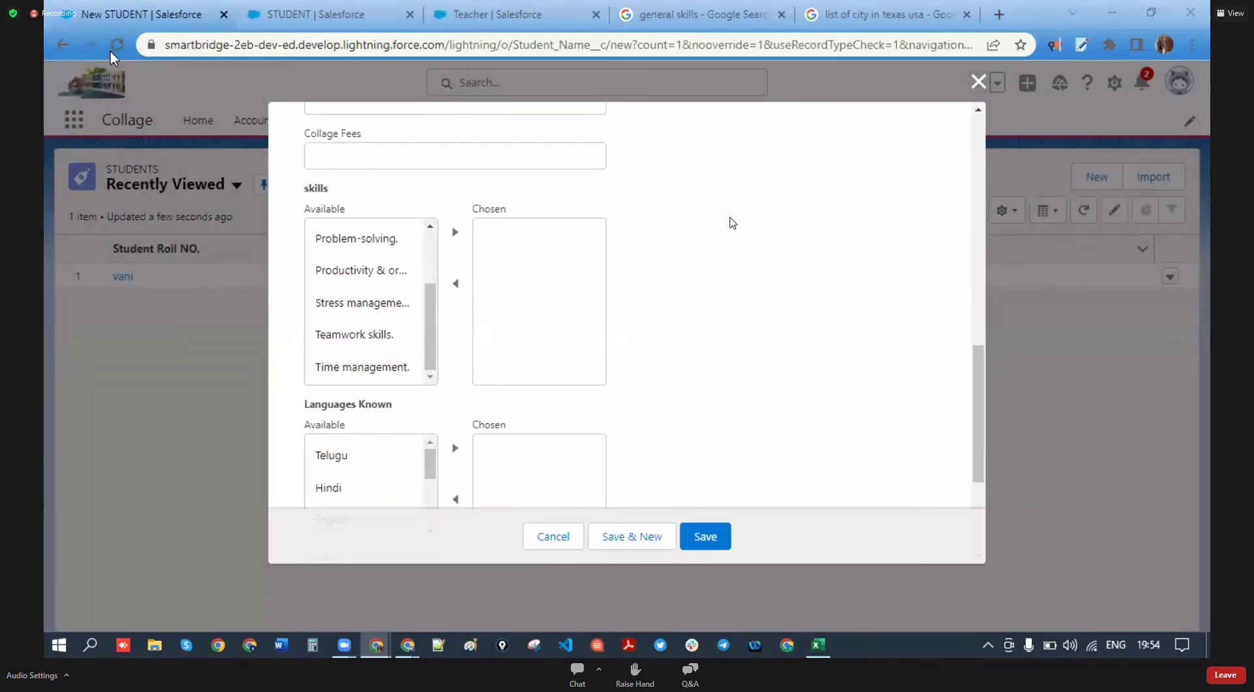
- Go back to the STUDENT page layouts and recheck which layout each profile uses
click(309, 13)
scroll(602, 426, down, 1)
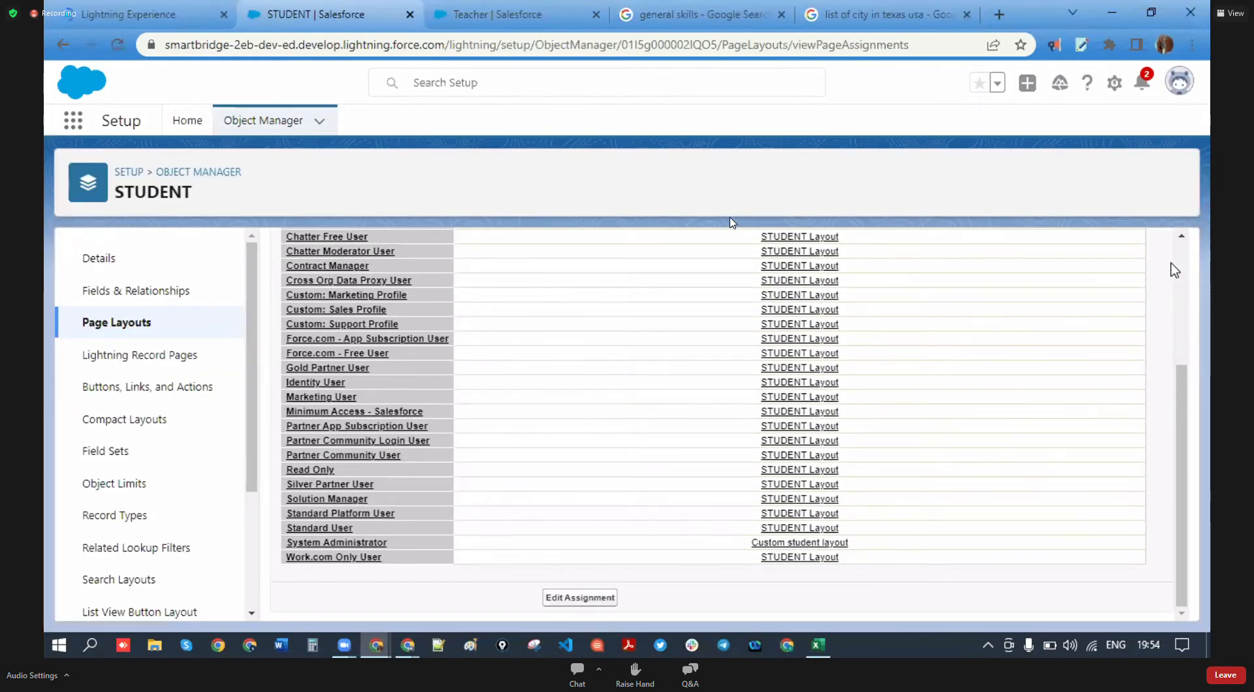
scroll(909, 342, up, 3)
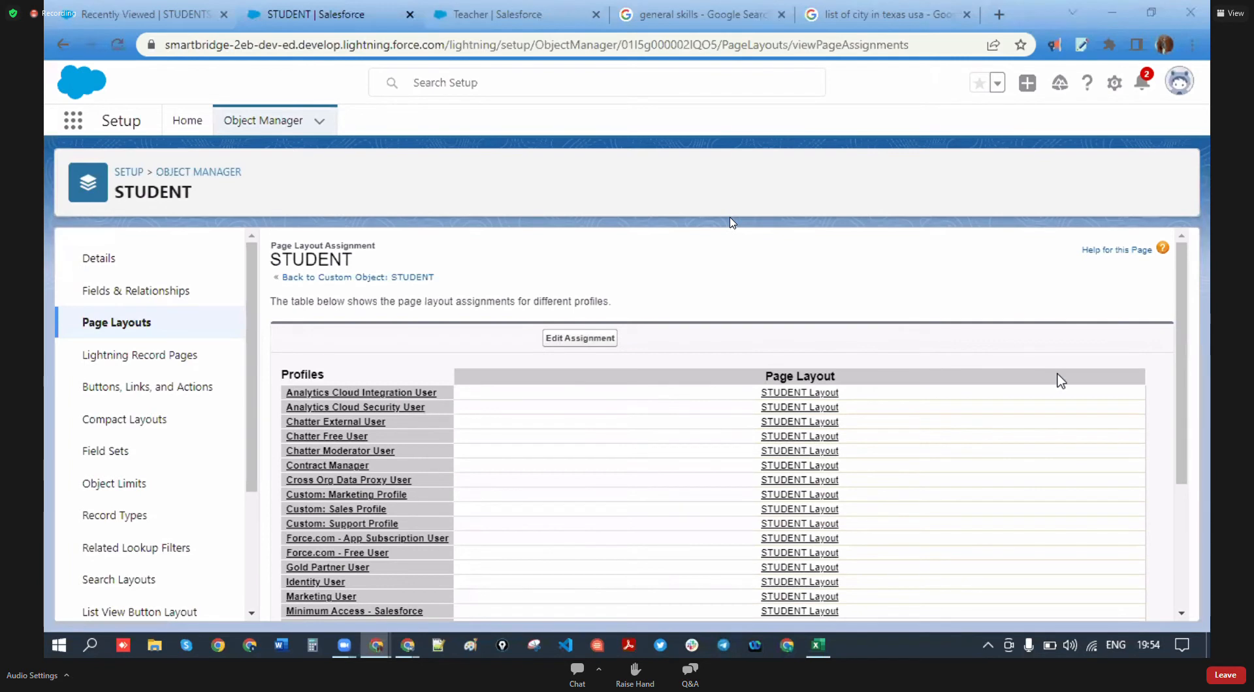
click(48, 329)
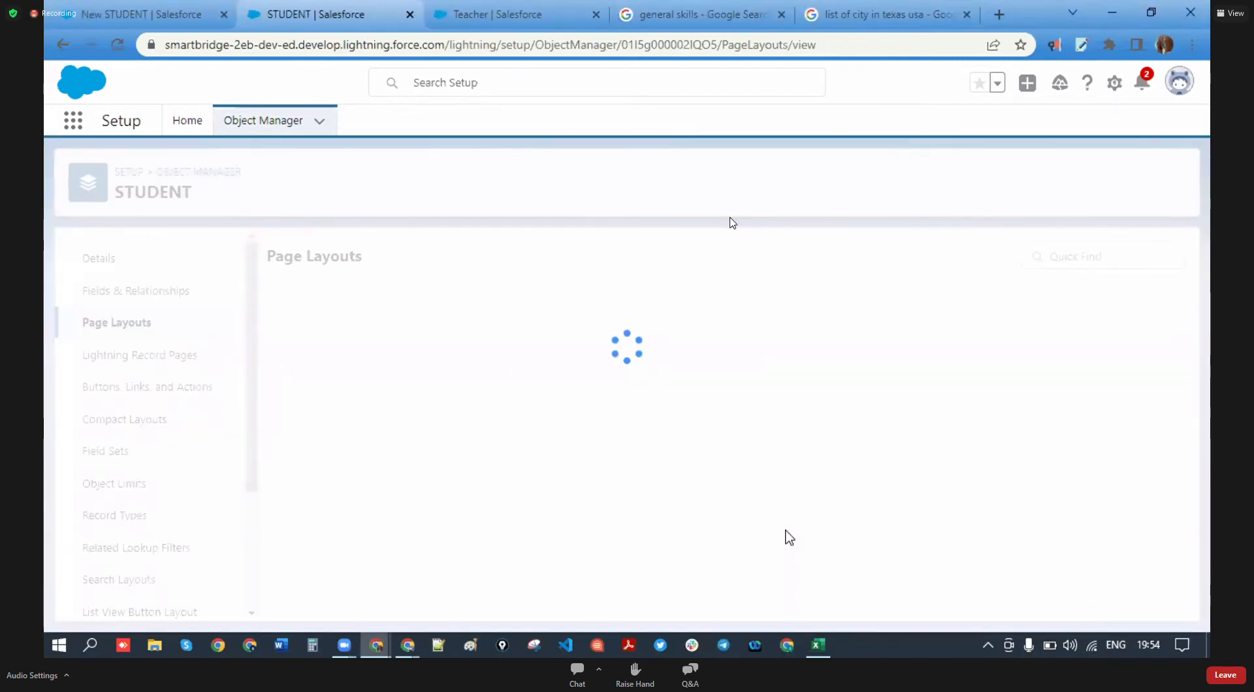
click(1078, 256)
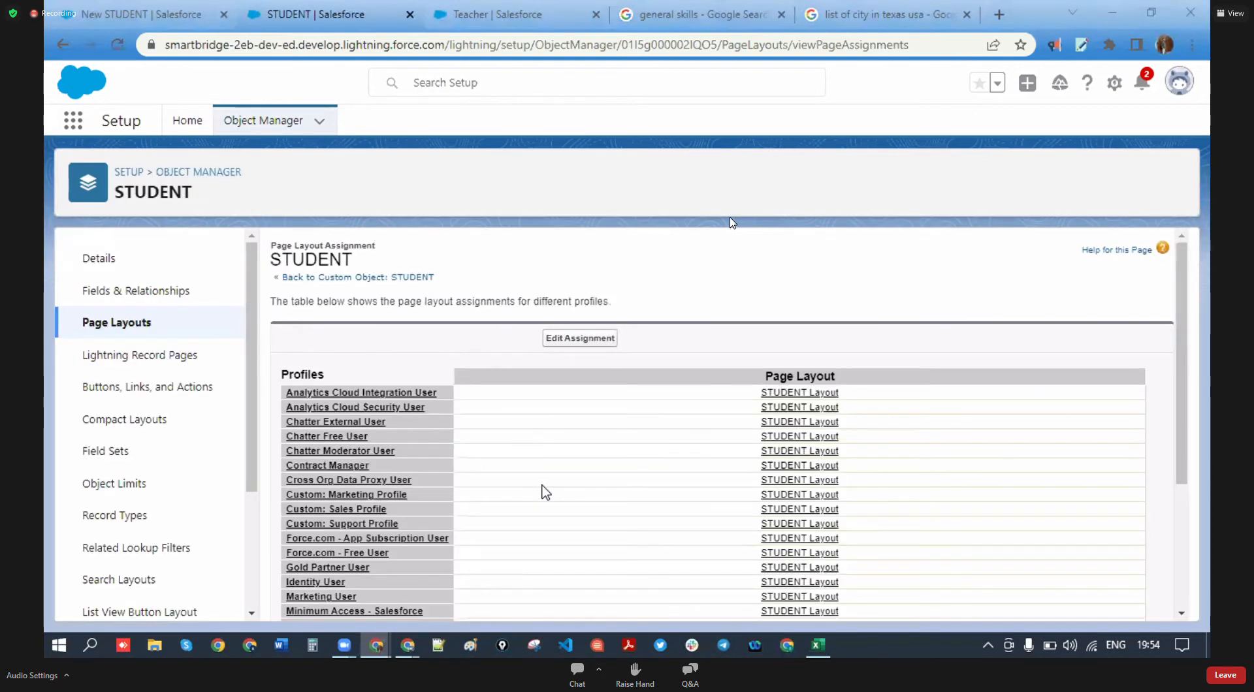
scroll(544, 491, down, 3)
scroll(577, 512, up, 3)
- Reload the New STUDENT form tab, close the form, and bring up the profile menu to log out
click(151, 12)
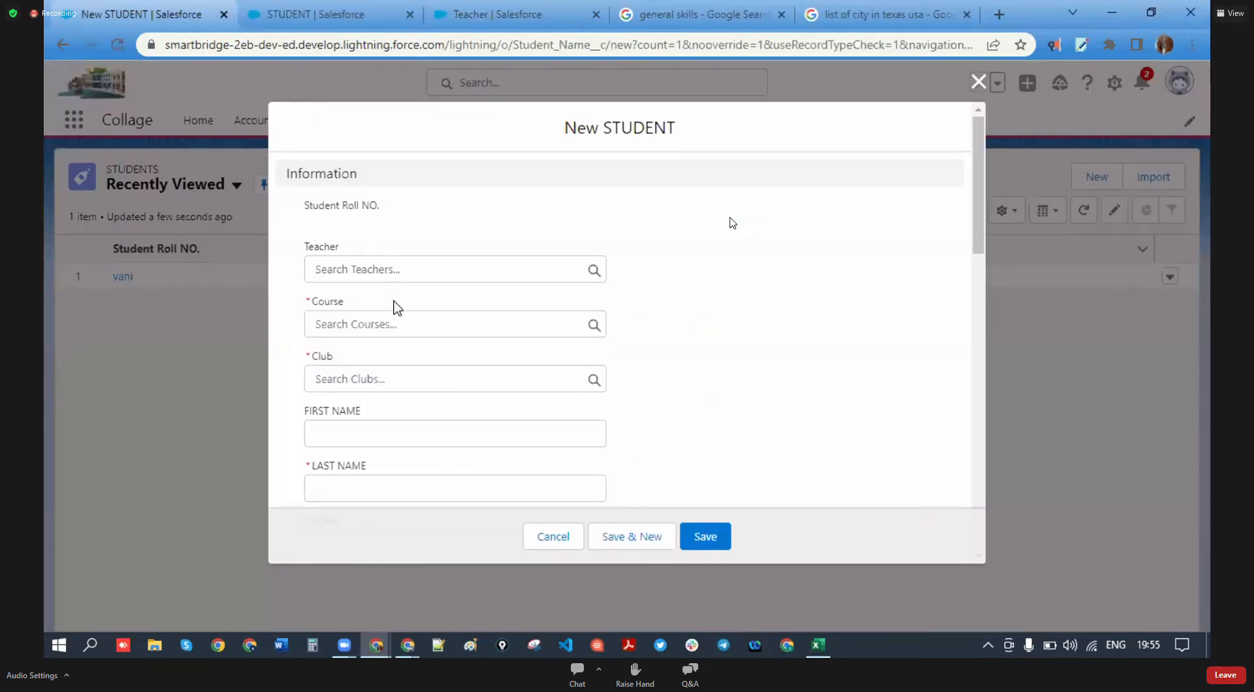
click(117, 43)
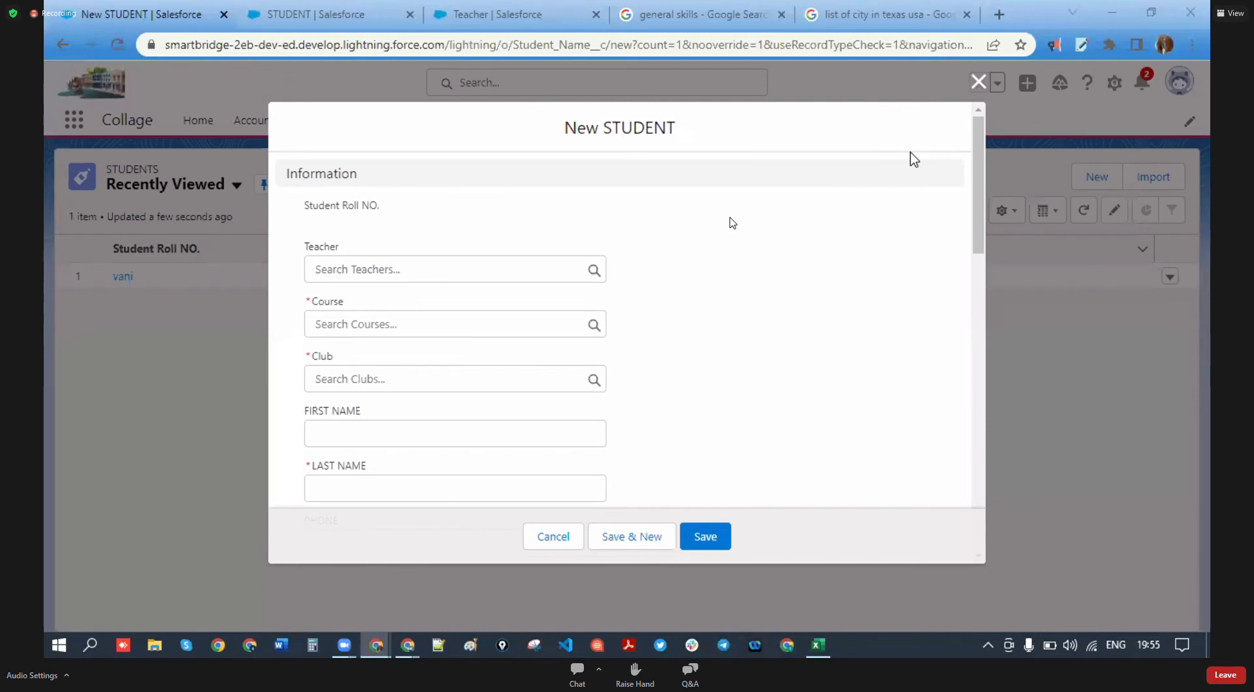
click(978, 82)
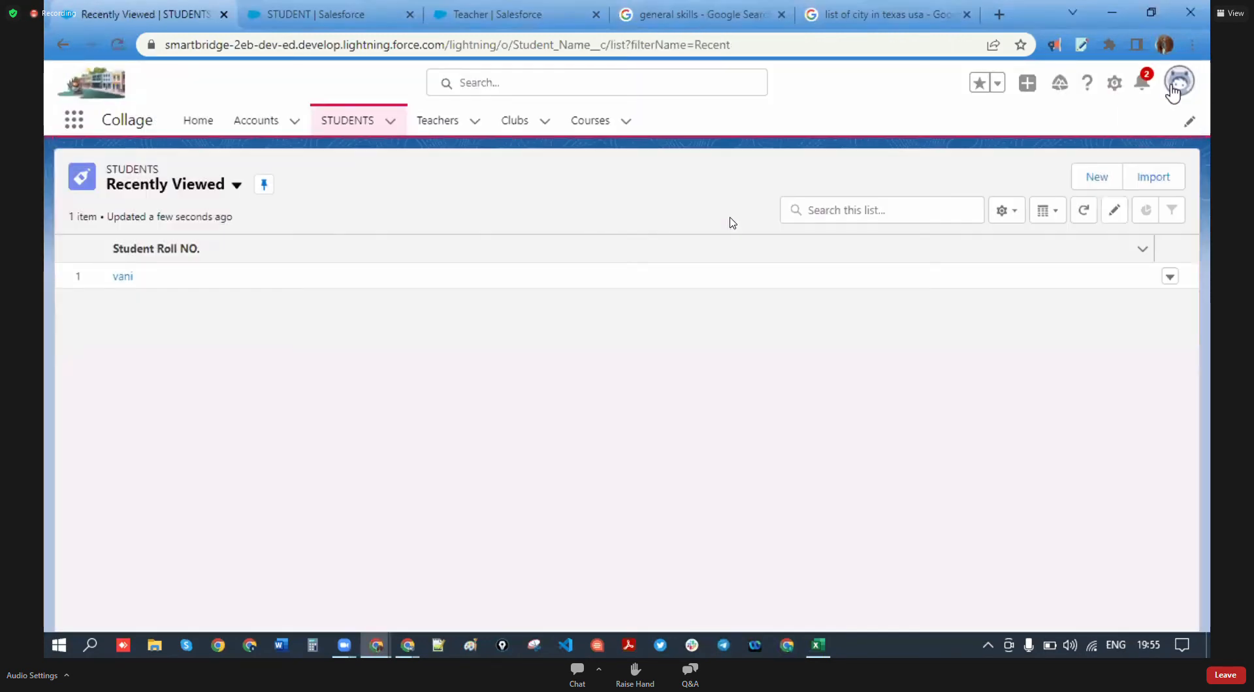
click(1178, 80)
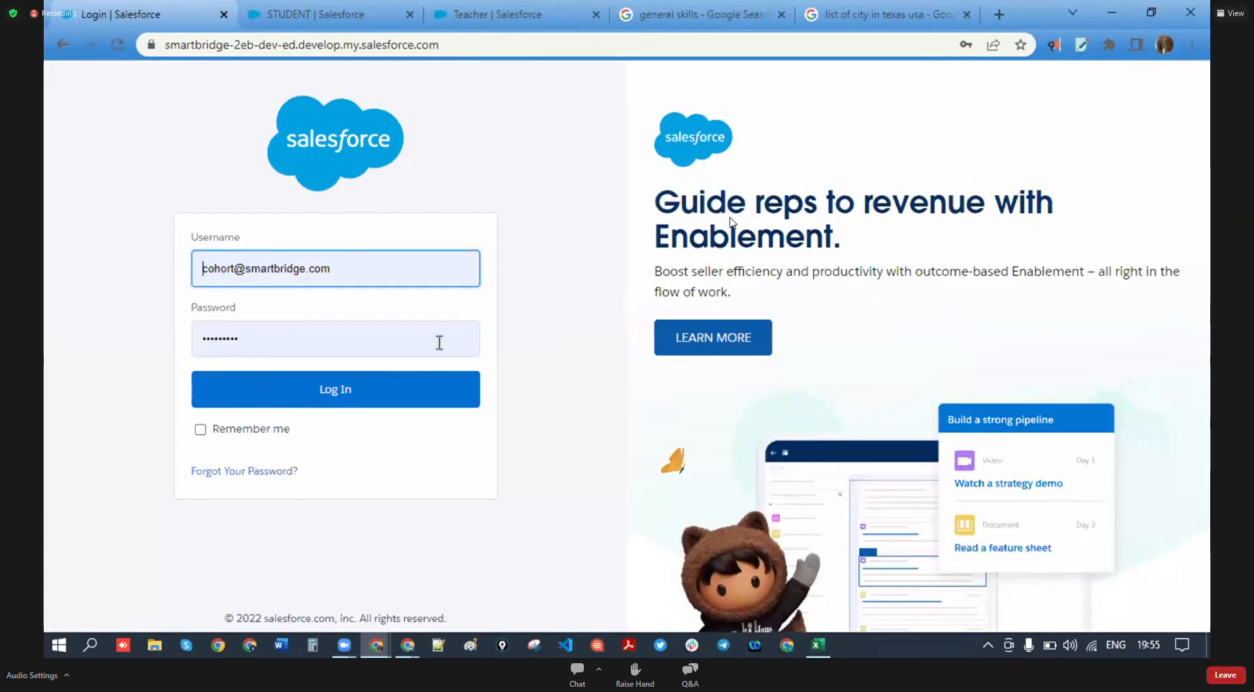
- Sign back in to Salesforce from the login page
click(360, 389)
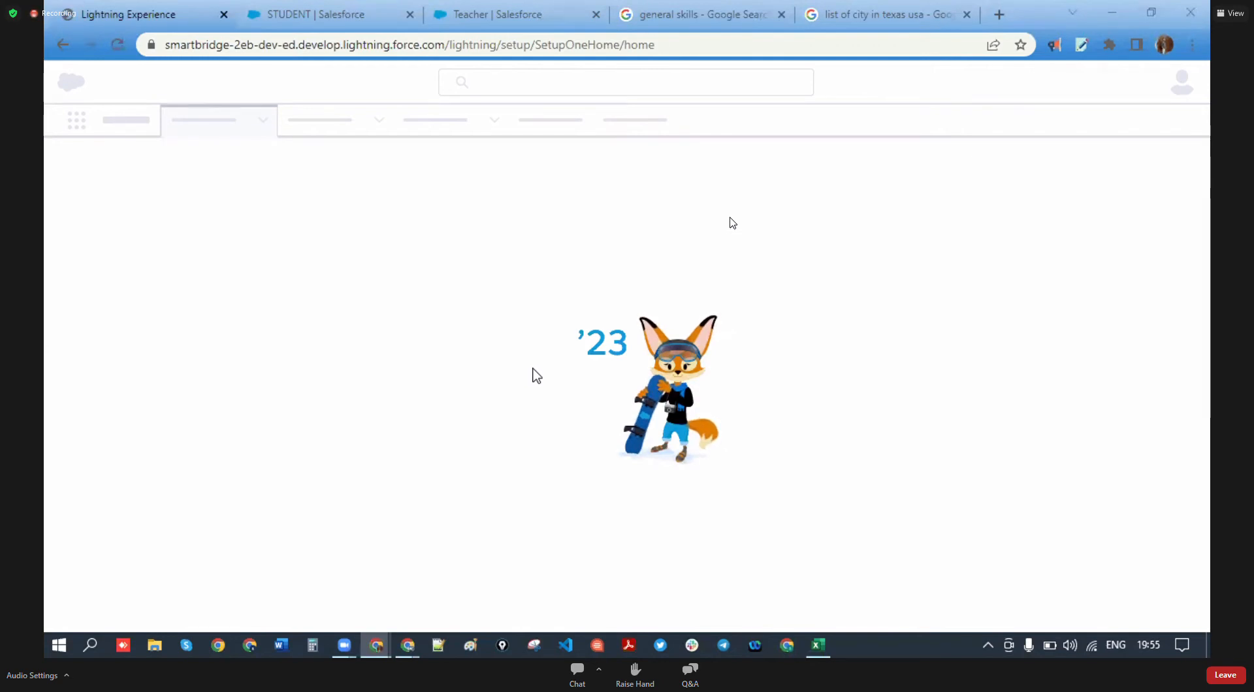
click(818, 645)
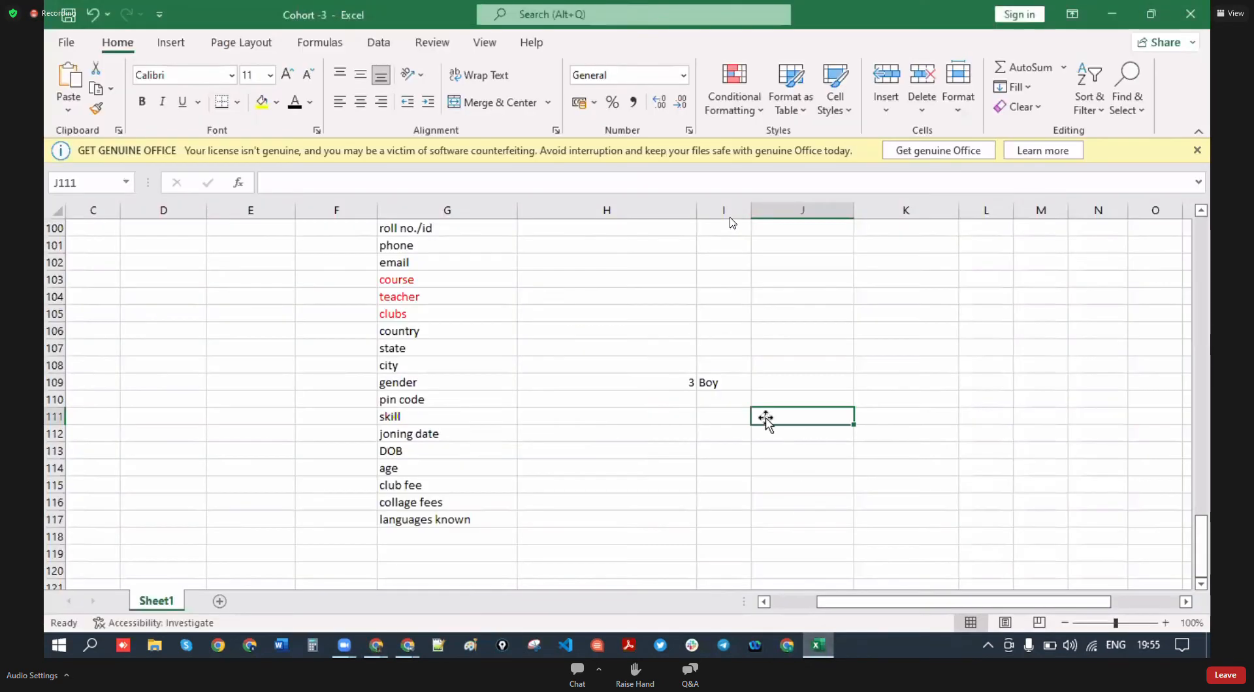
scroll(643, 426, up, 12)
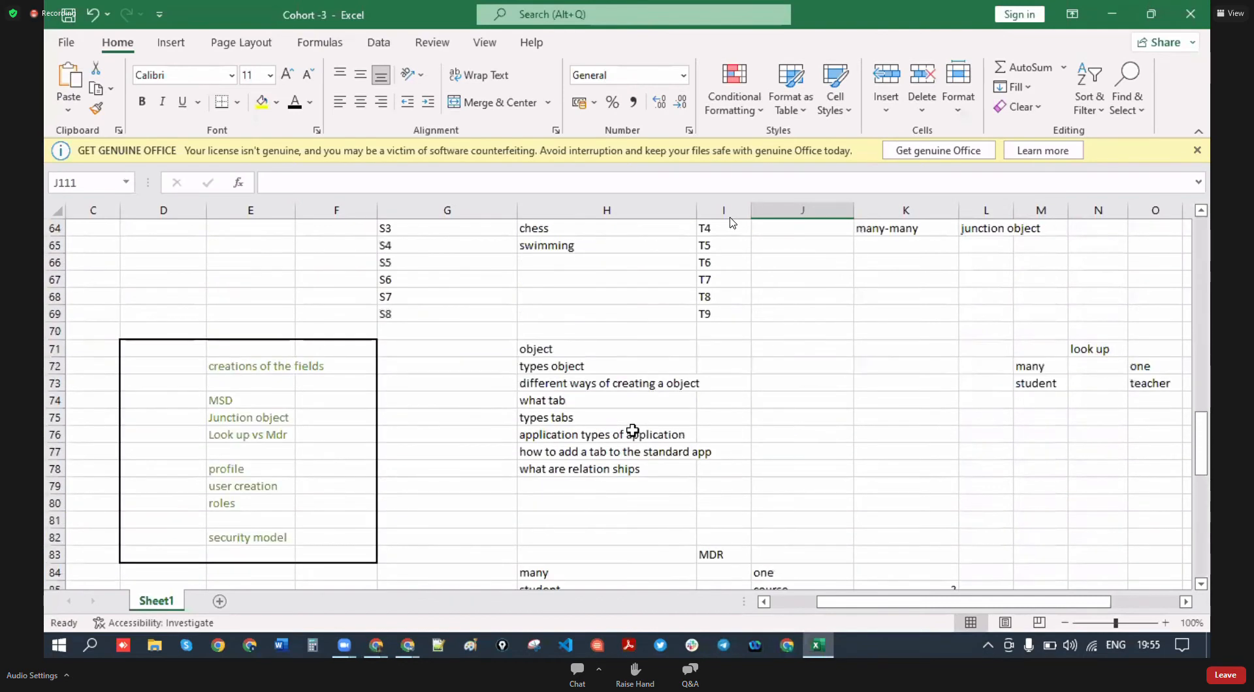
scroll(632, 430, down, 20)
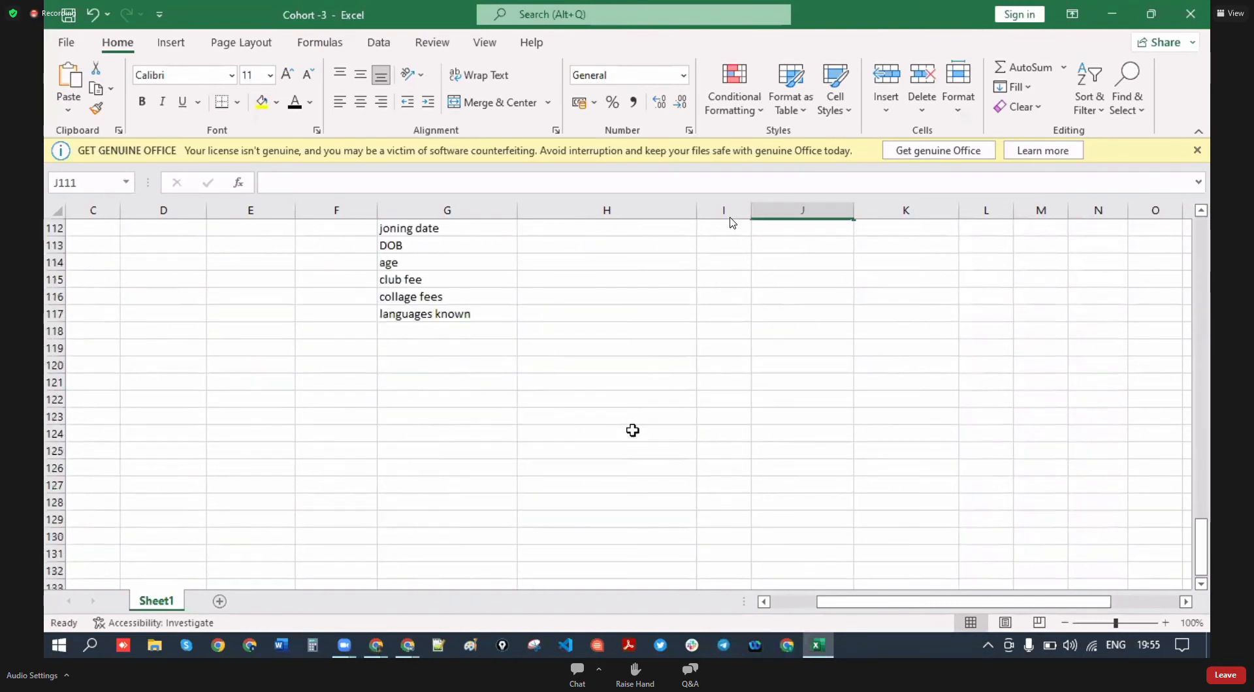
scroll(668, 522, up, 12)
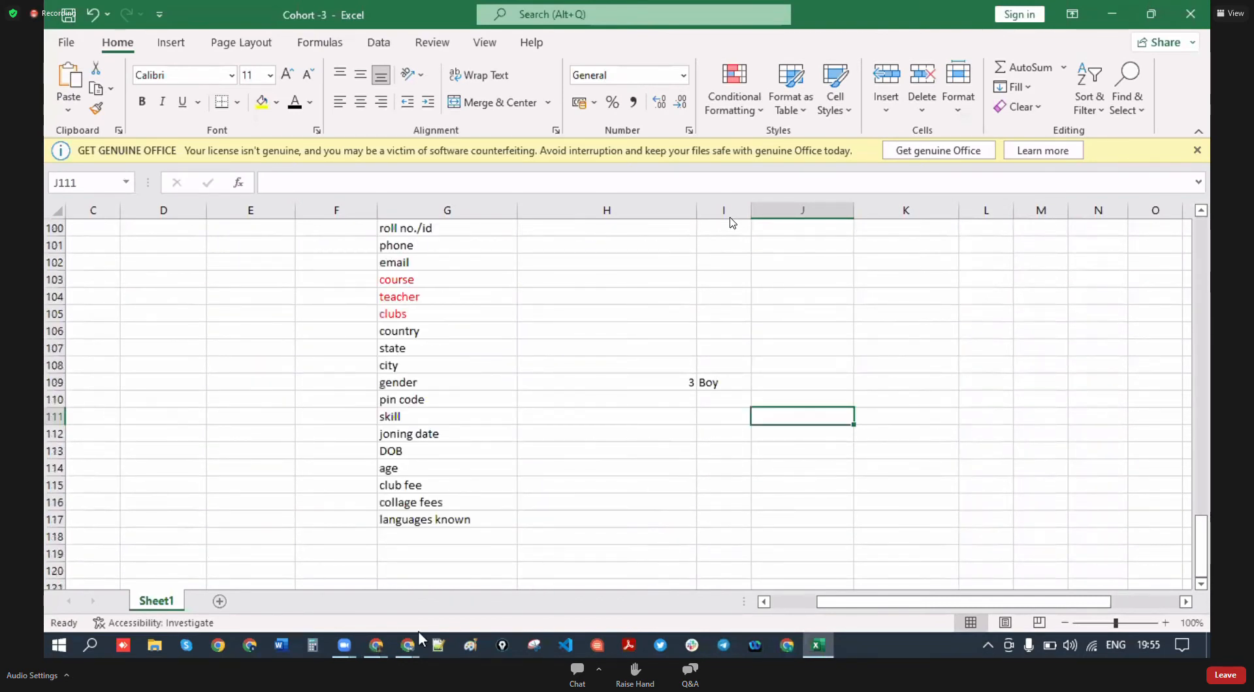
click(537, 569)
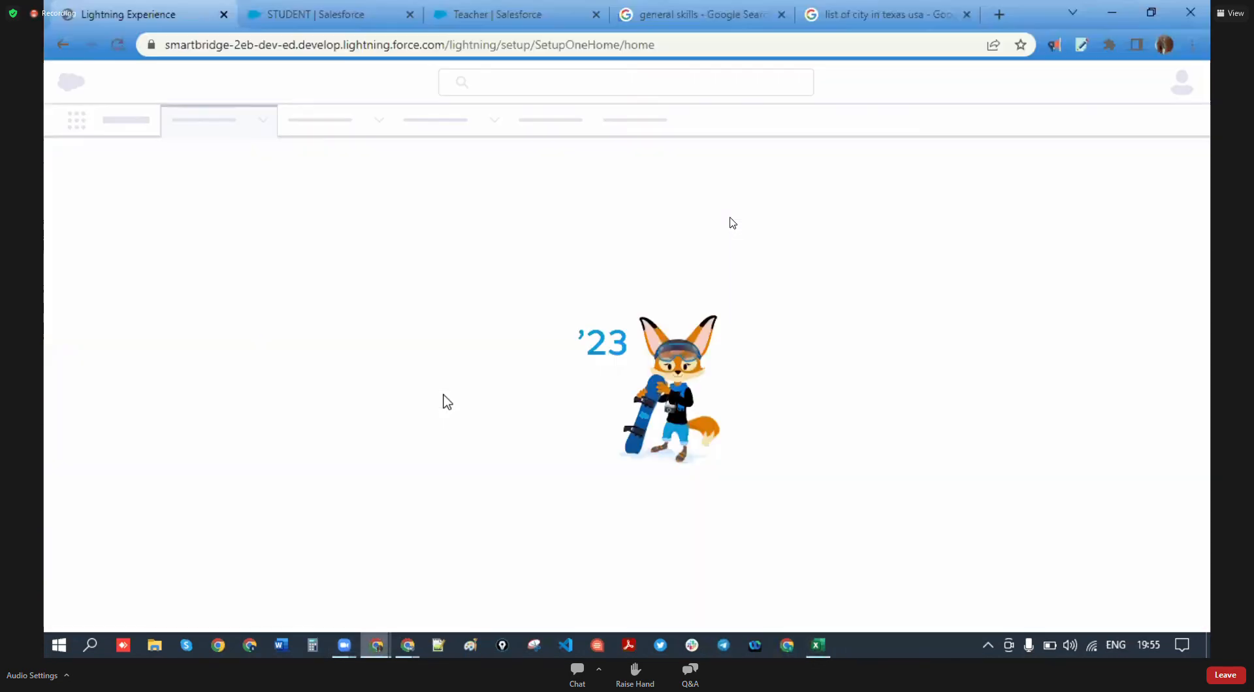
- Reload the page and launch the Collage app from an App Launcher search for 'ollage'
click(116, 42)
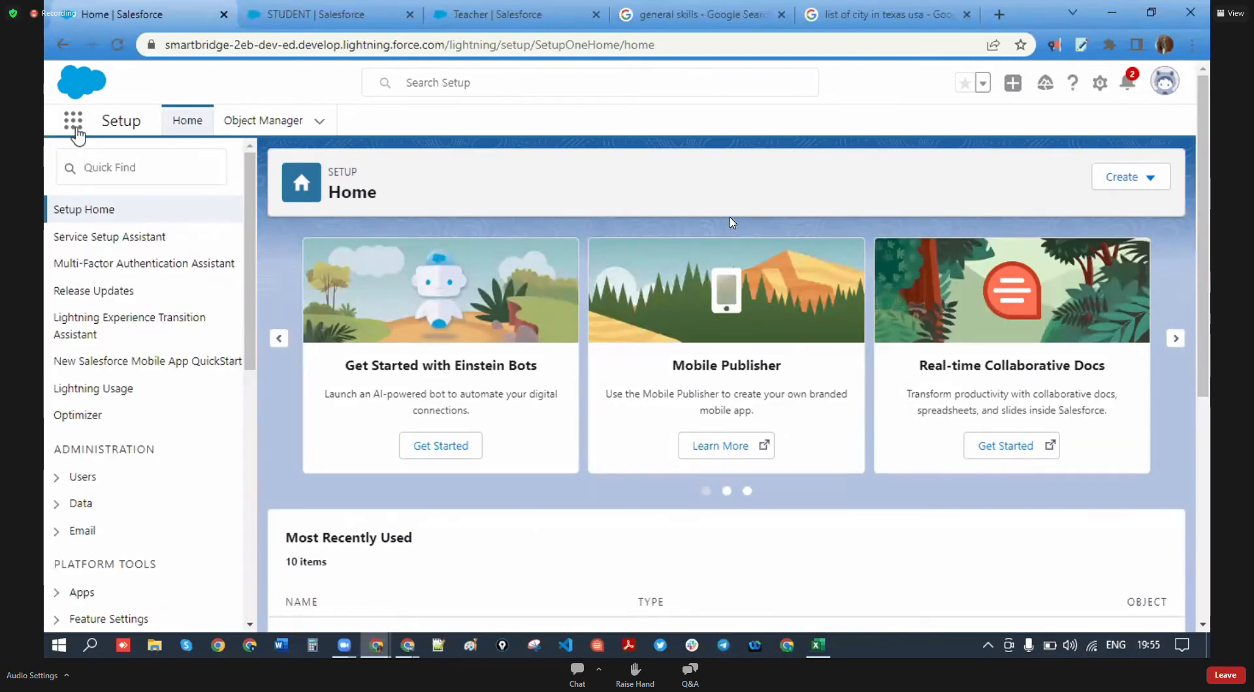
click(74, 126)
text(ollage)
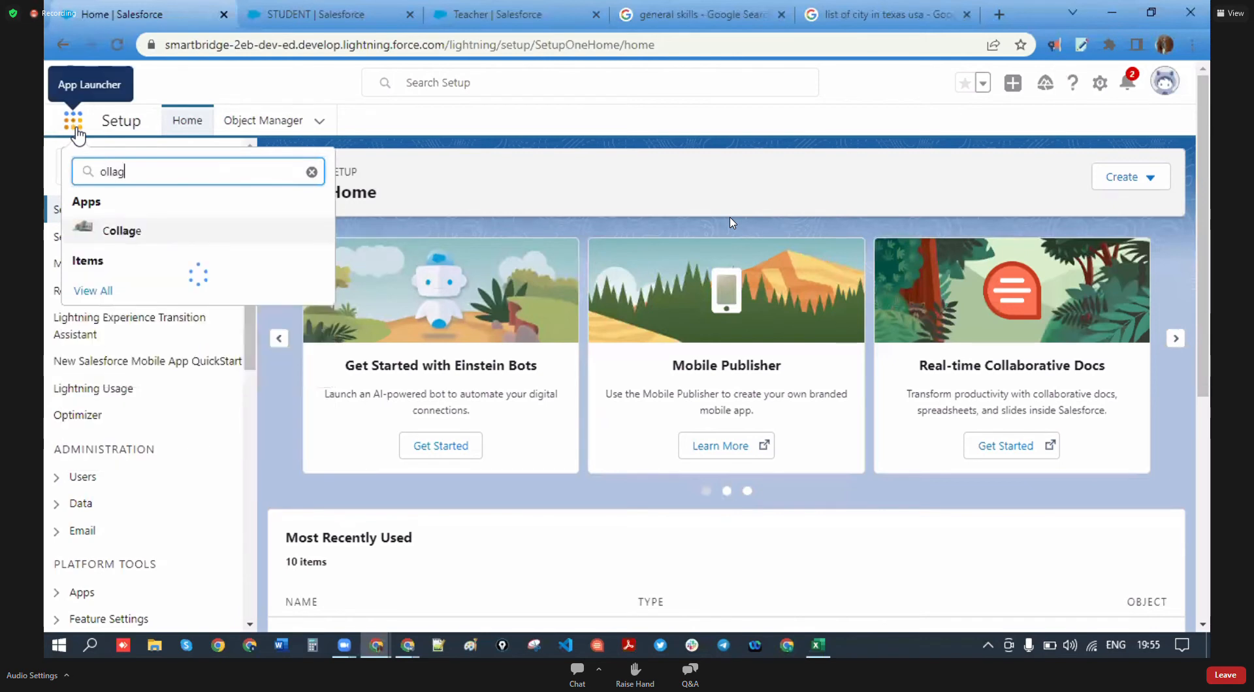
click(121, 230)
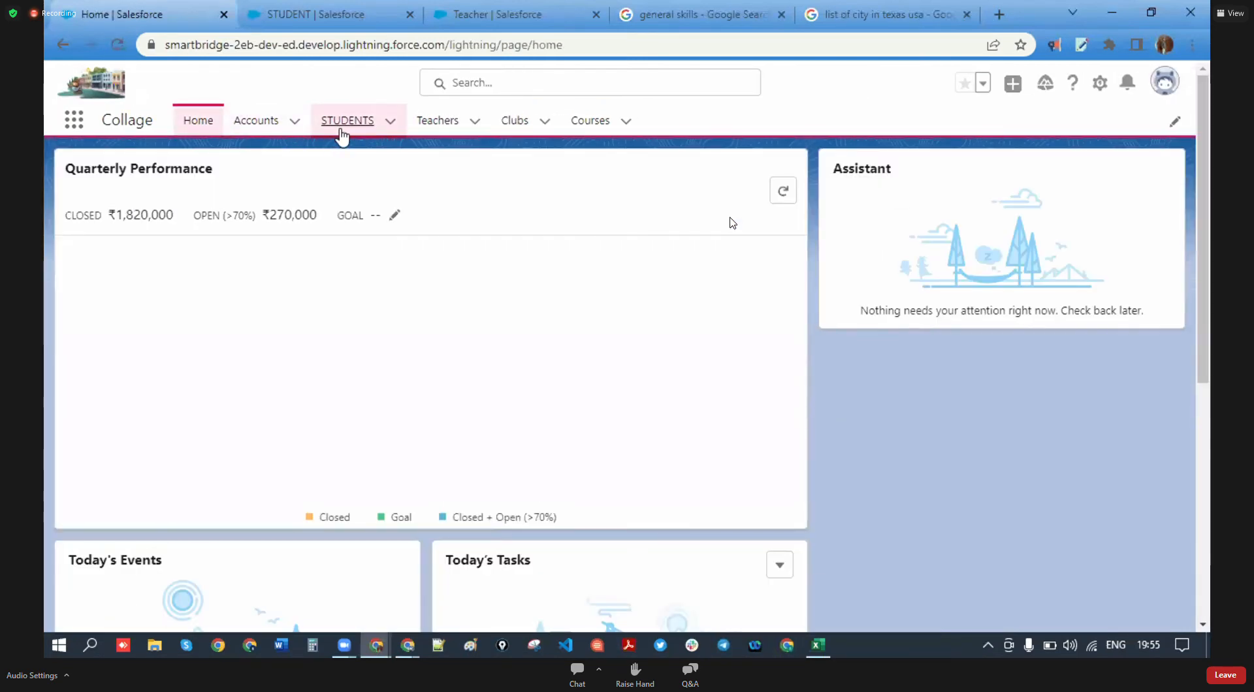
- Start a New STUDENT record and scroll down to its Country, State and City fields
click(342, 126)
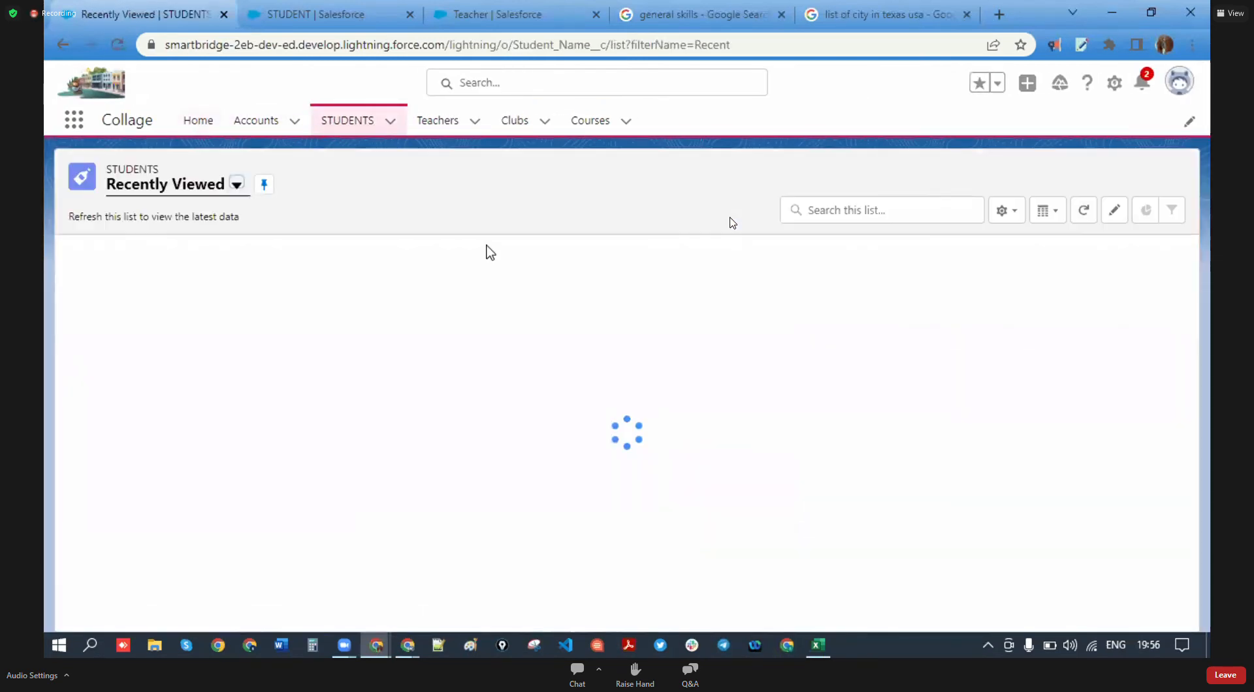
click(1094, 177)
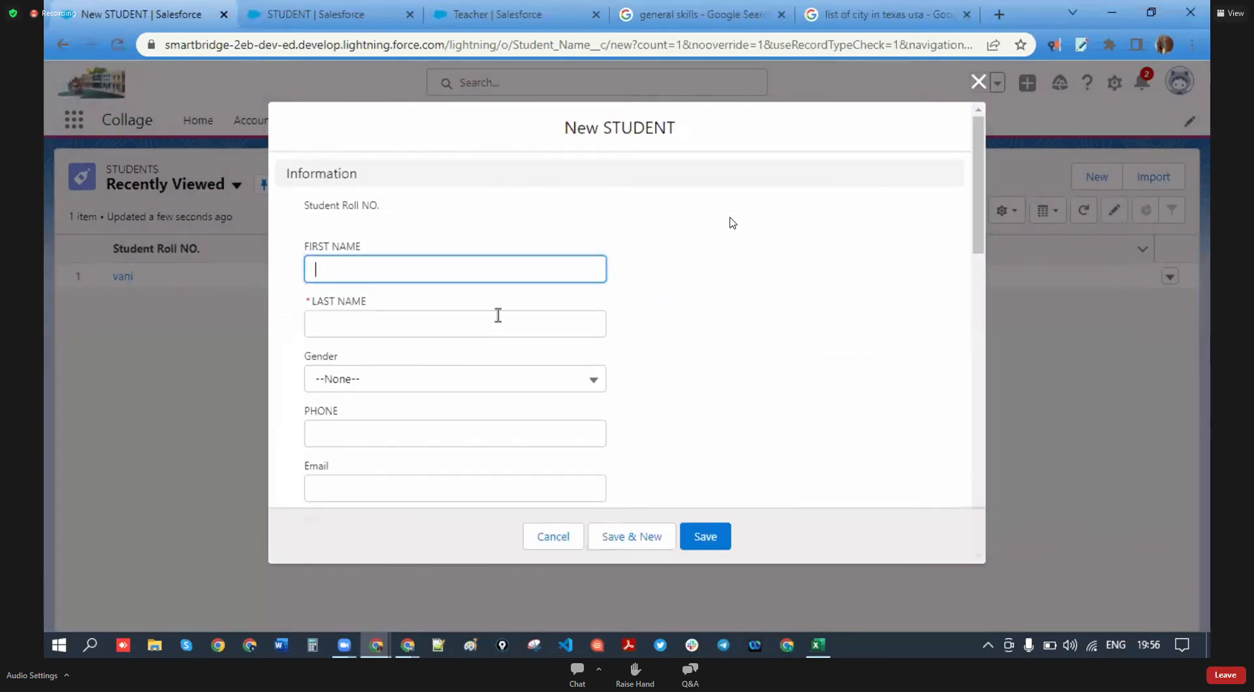
drag(362, 247, 283, 247)
drag(375, 304, 309, 301)
scroll(405, 372, down, 3)
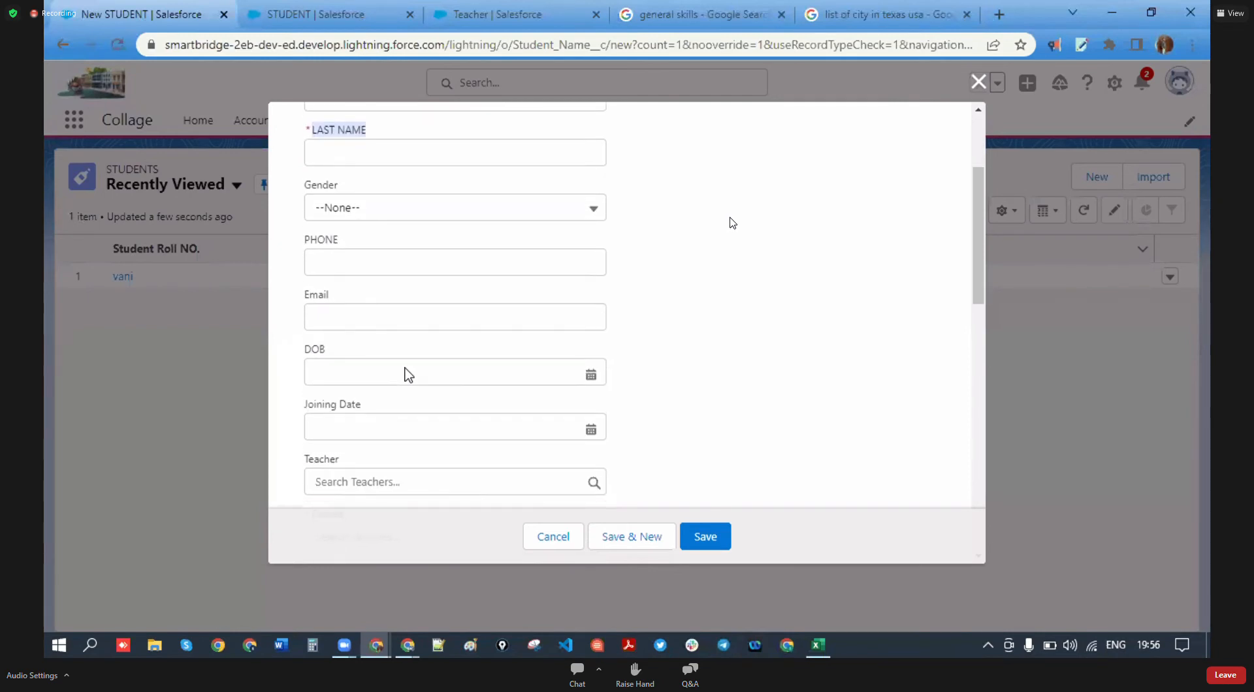
scroll(409, 374, down, 4)
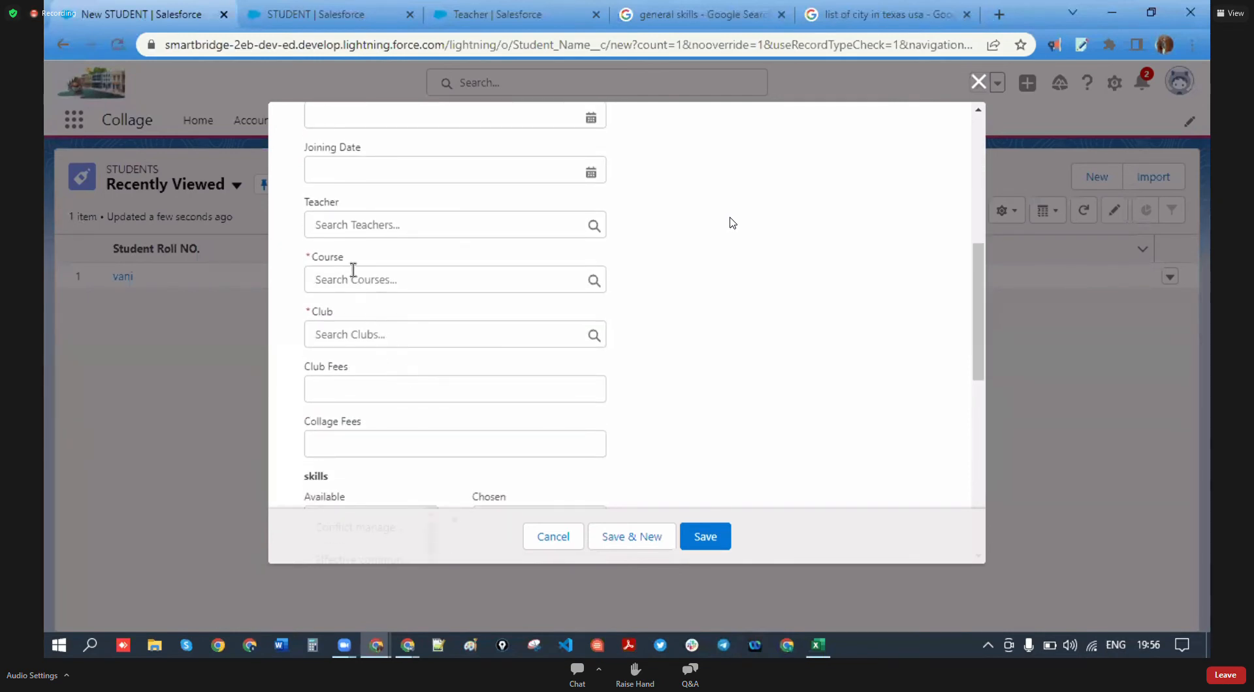
scroll(351, 304, down, 5)
scroll(366, 337, down, 2)
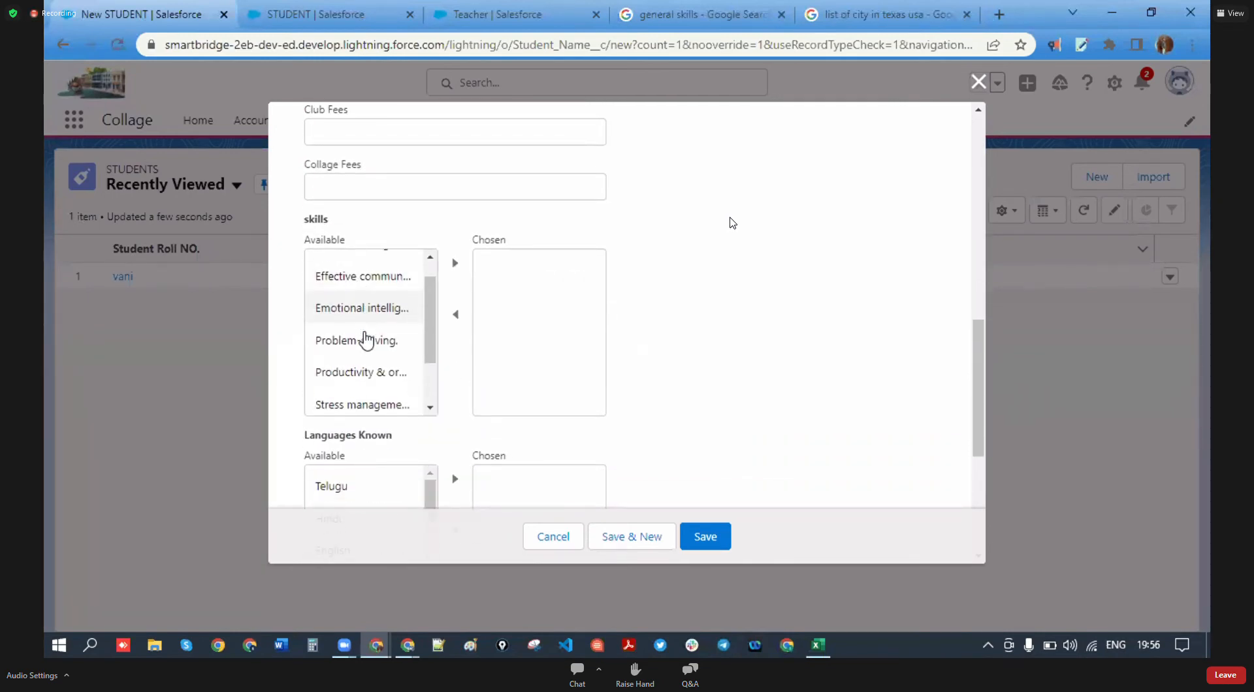
scroll(566, 364, up, 4)
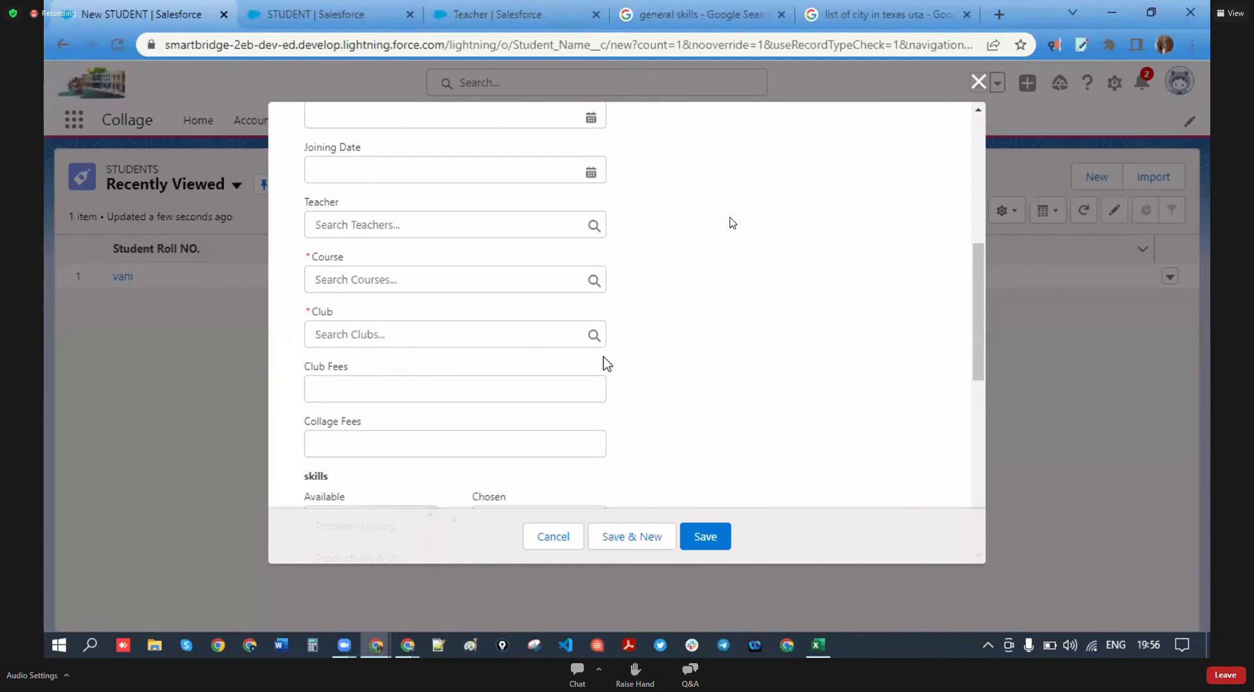
scroll(606, 364, up, 5)
scroll(421, 374, up, 2)
scroll(421, 374, down, 10)
scroll(425, 379, down, 2)
- Test the picklists: check City options, set Country to USA, clear it, then choose India
click(396, 422)
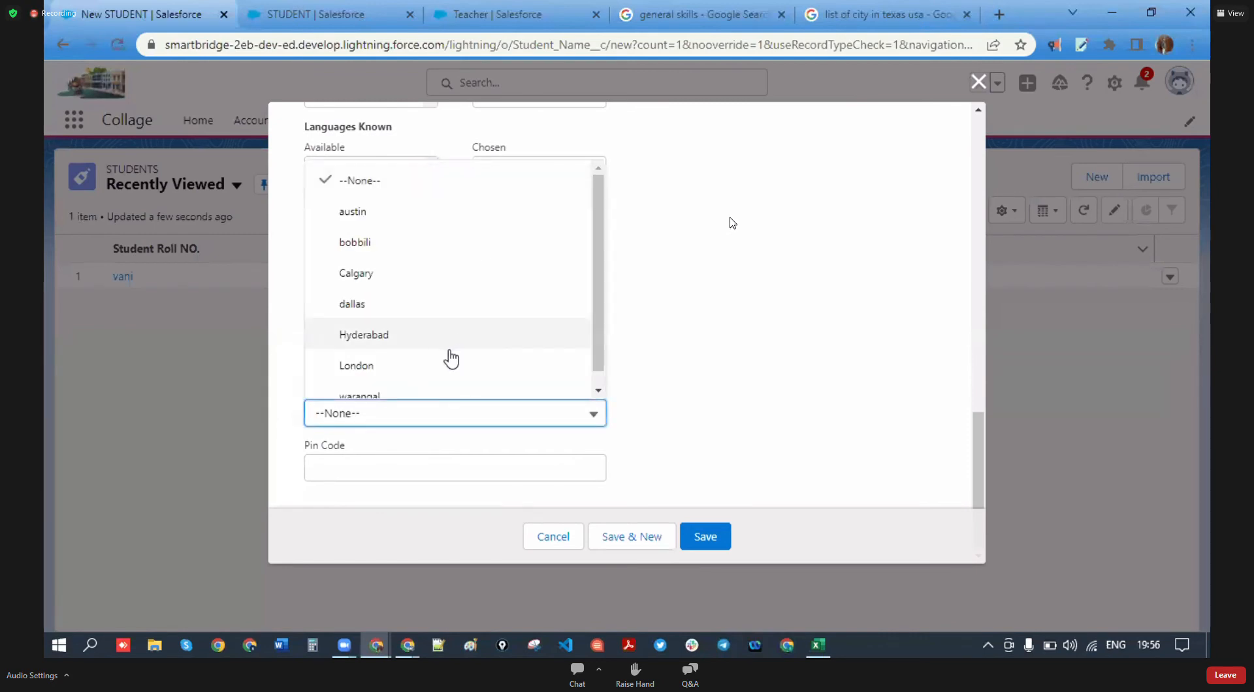
click(795, 353)
click(440, 311)
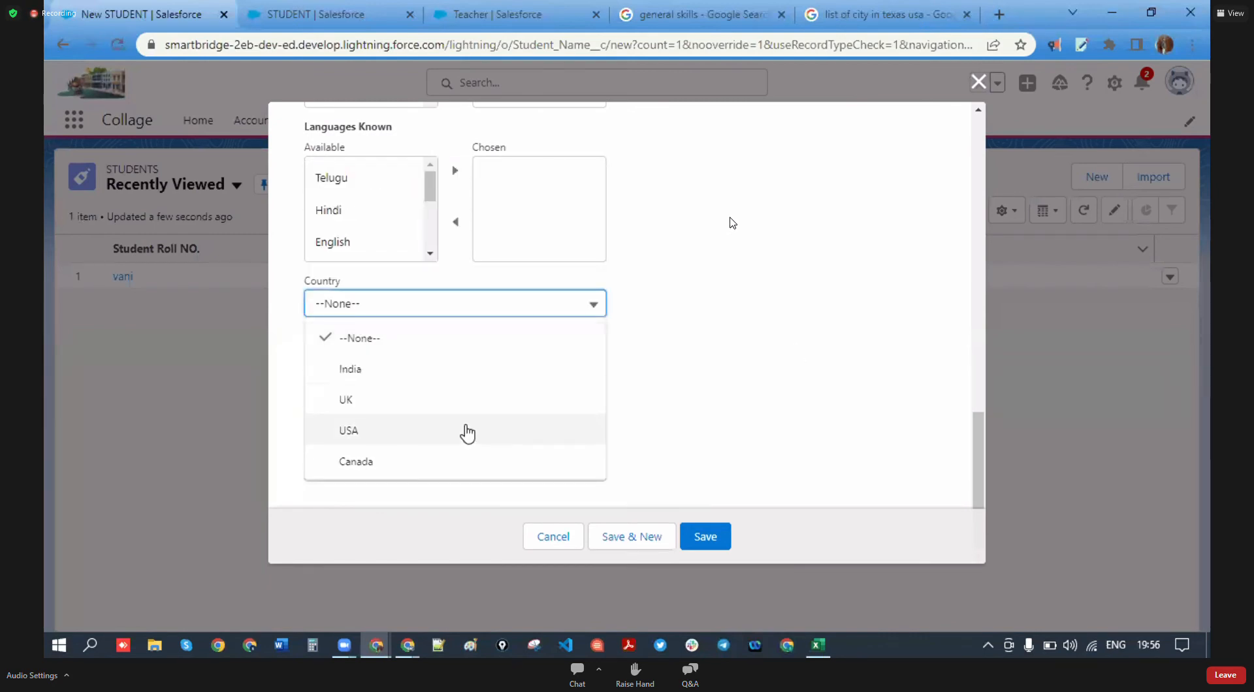
click(512, 338)
click(549, 313)
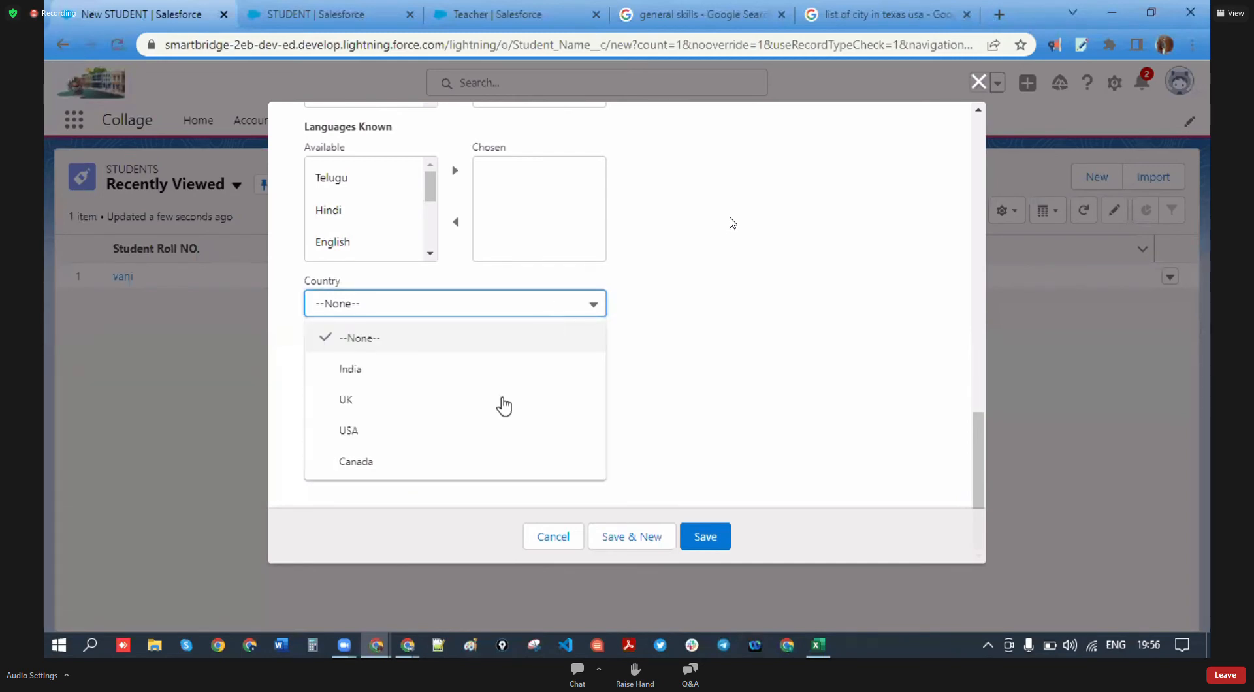
click(463, 430)
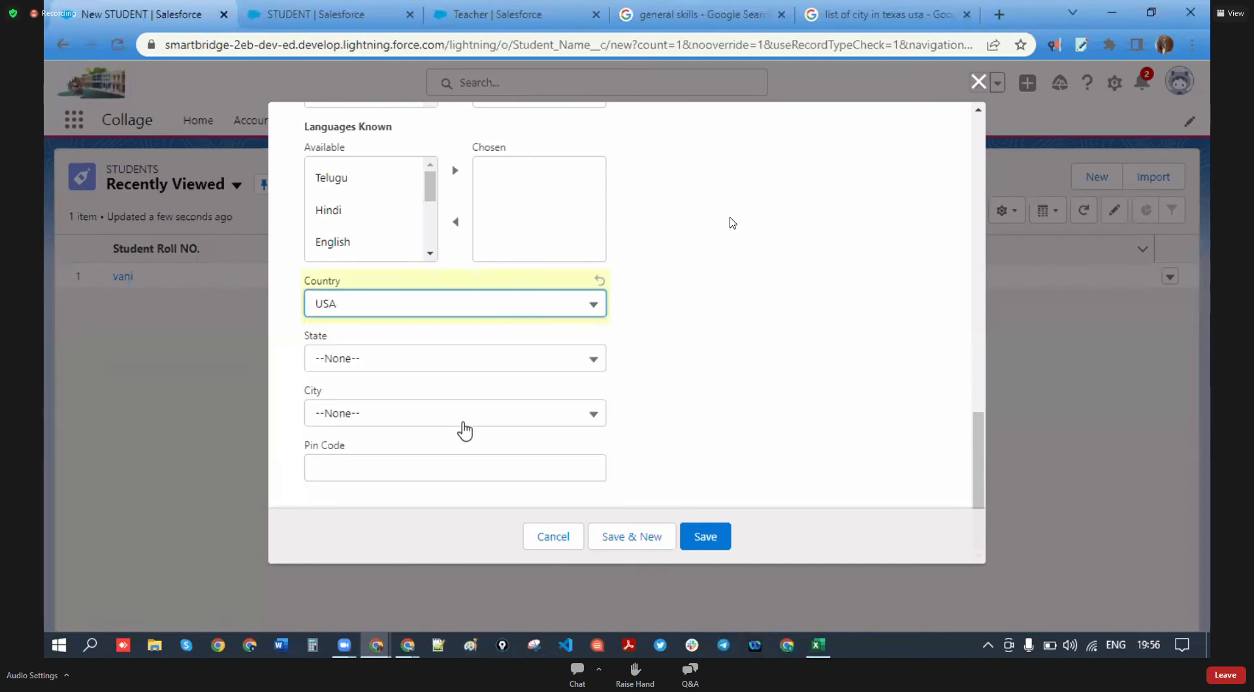
click(554, 300)
click(529, 337)
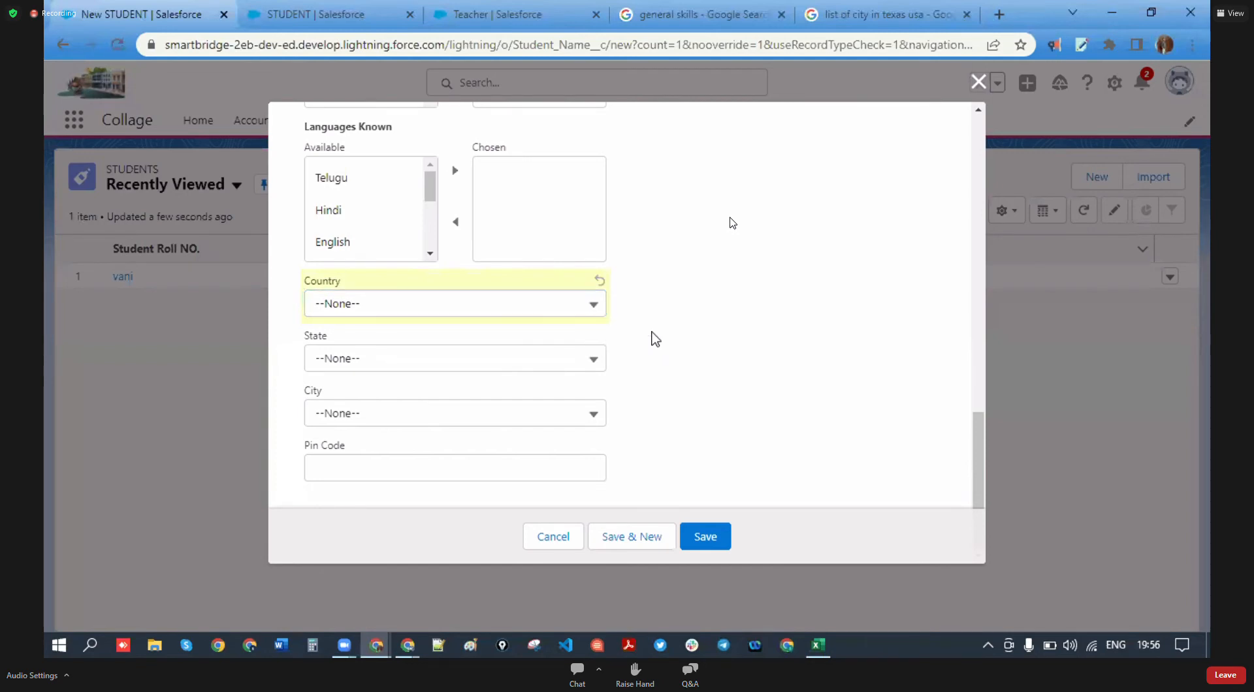
click(562, 305)
click(506, 374)
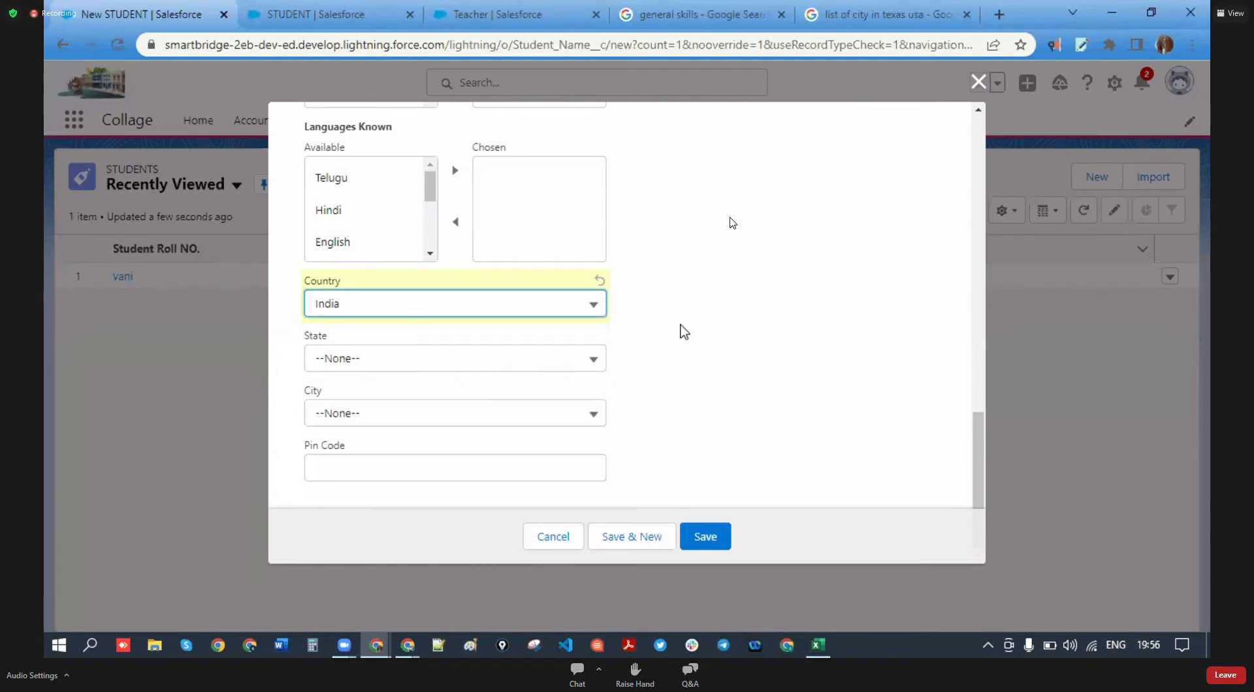
- Check the dependent fields, cancel the unsaved student form, and return to STUDENT setup
scroll(504, 398, up, 10)
scroll(505, 392, down, 5)
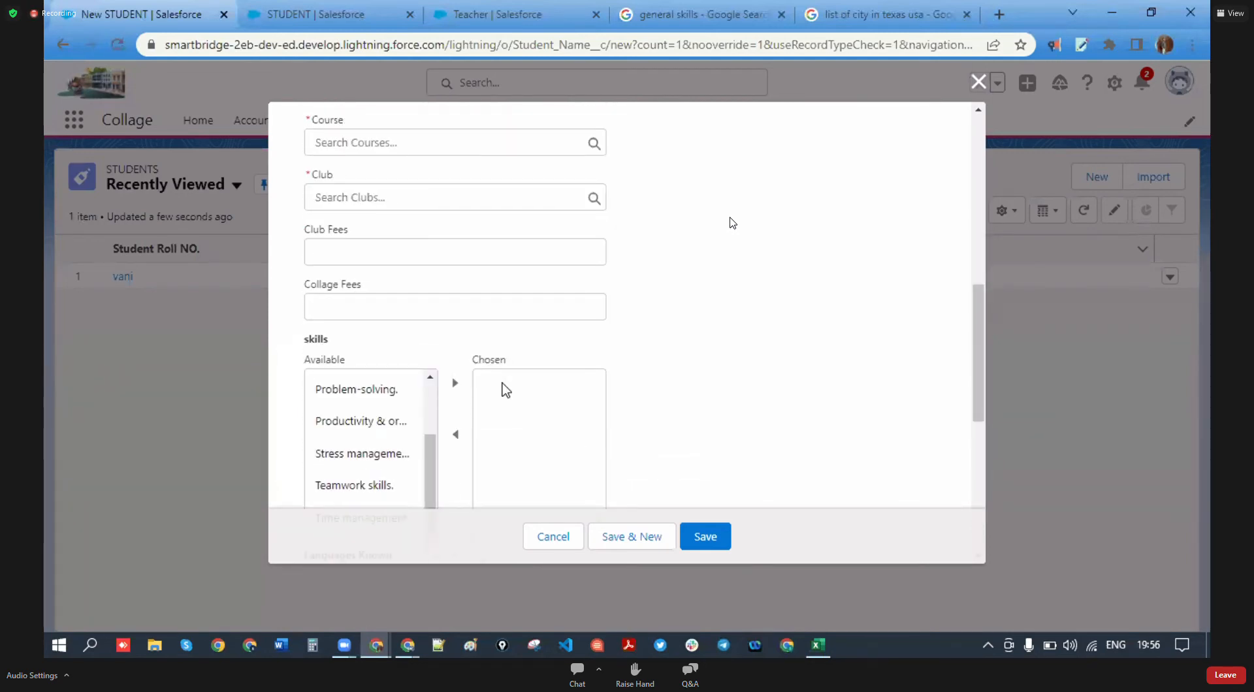
scroll(505, 390, down, 5)
scroll(483, 392, up, 10)
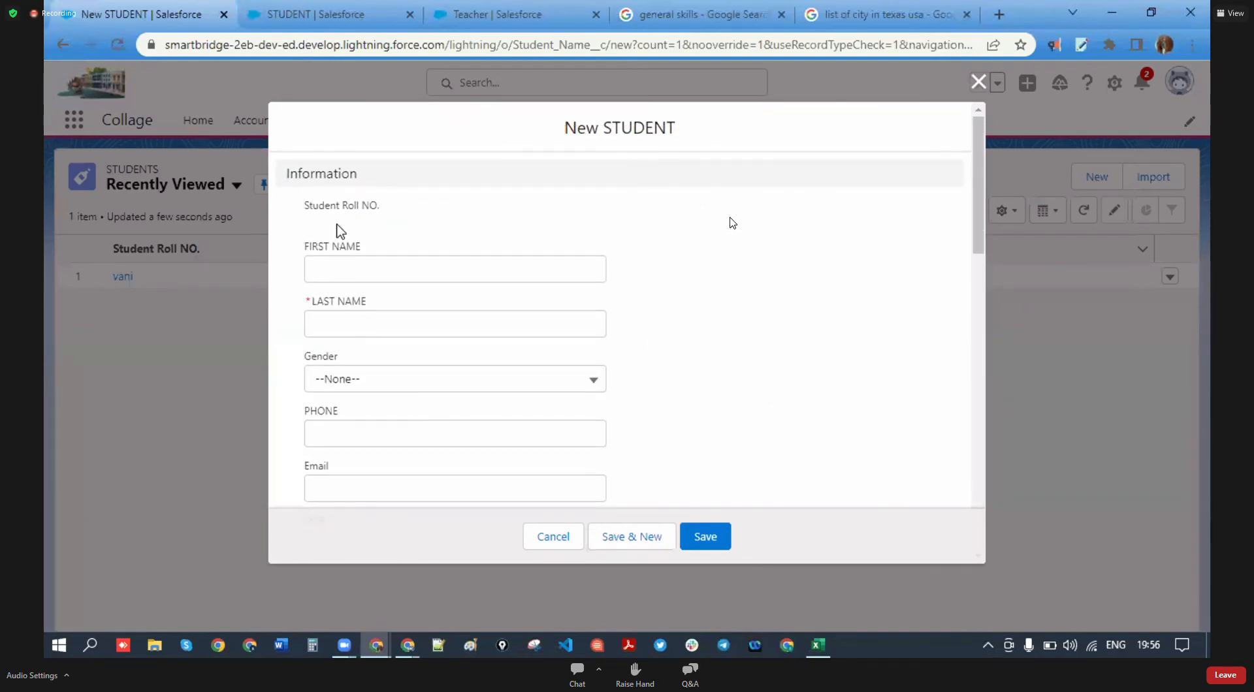
drag(371, 183, 280, 185)
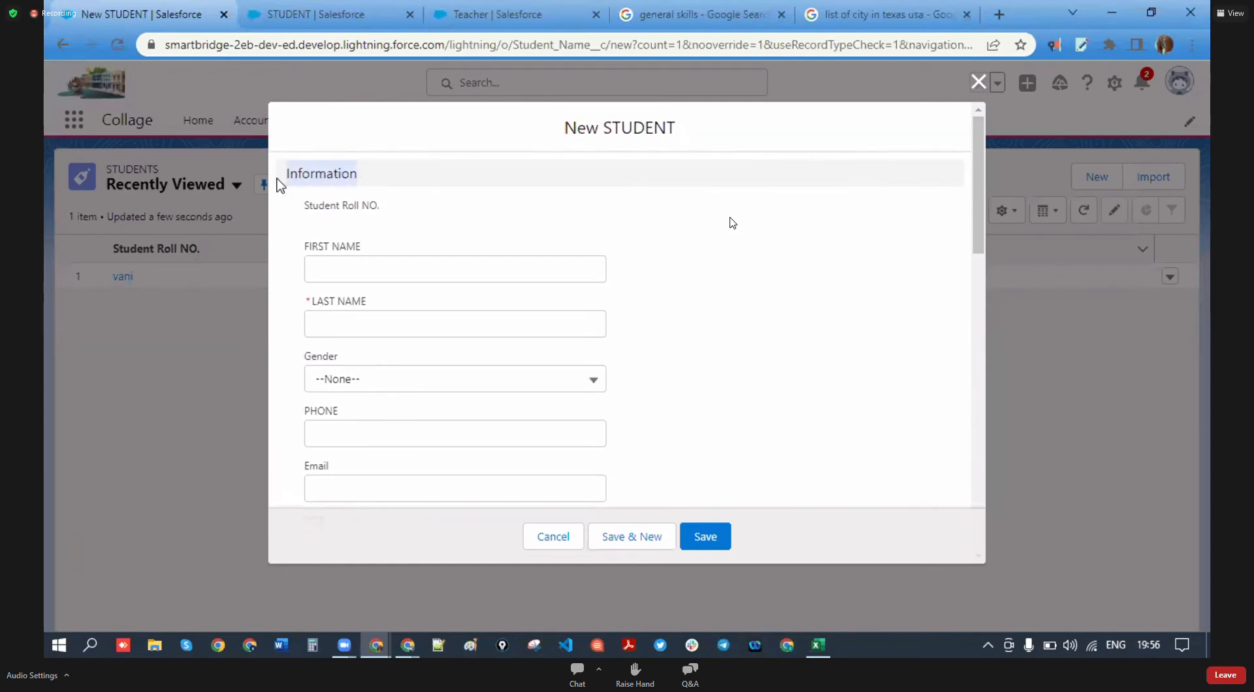
drag(376, 175, 296, 174)
scroll(344, 197, down, 7)
scroll(408, 358, down, 4)
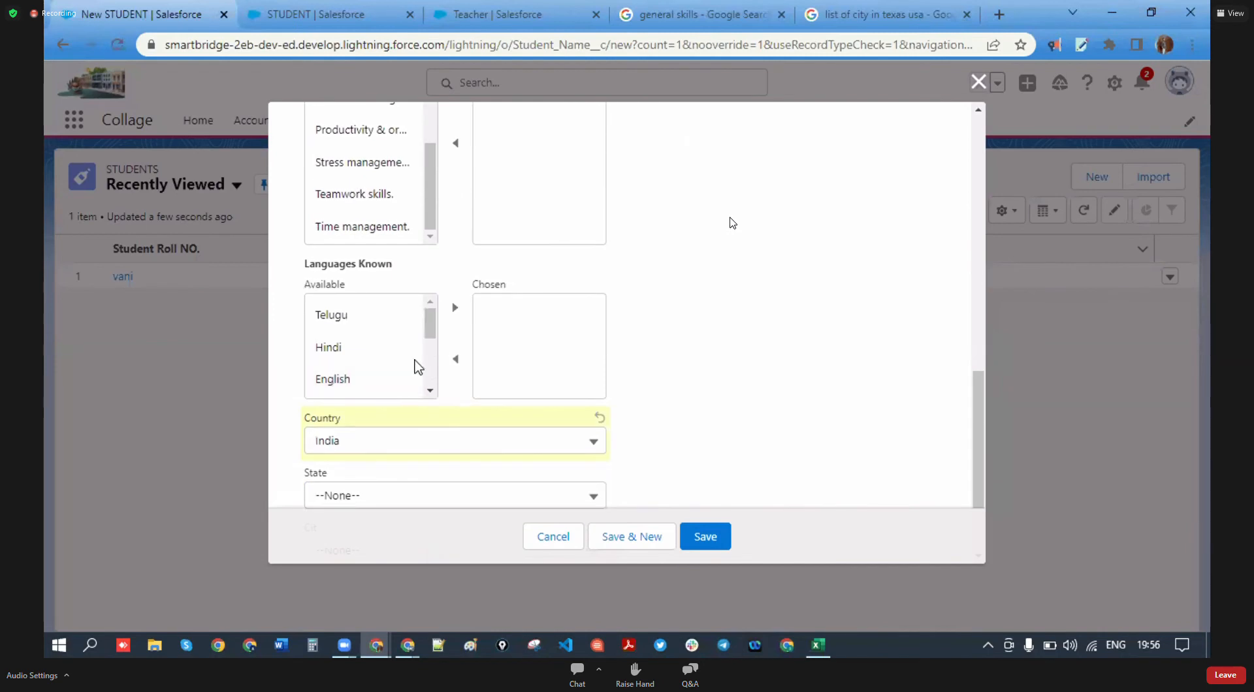
scroll(444, 333, up, 10)
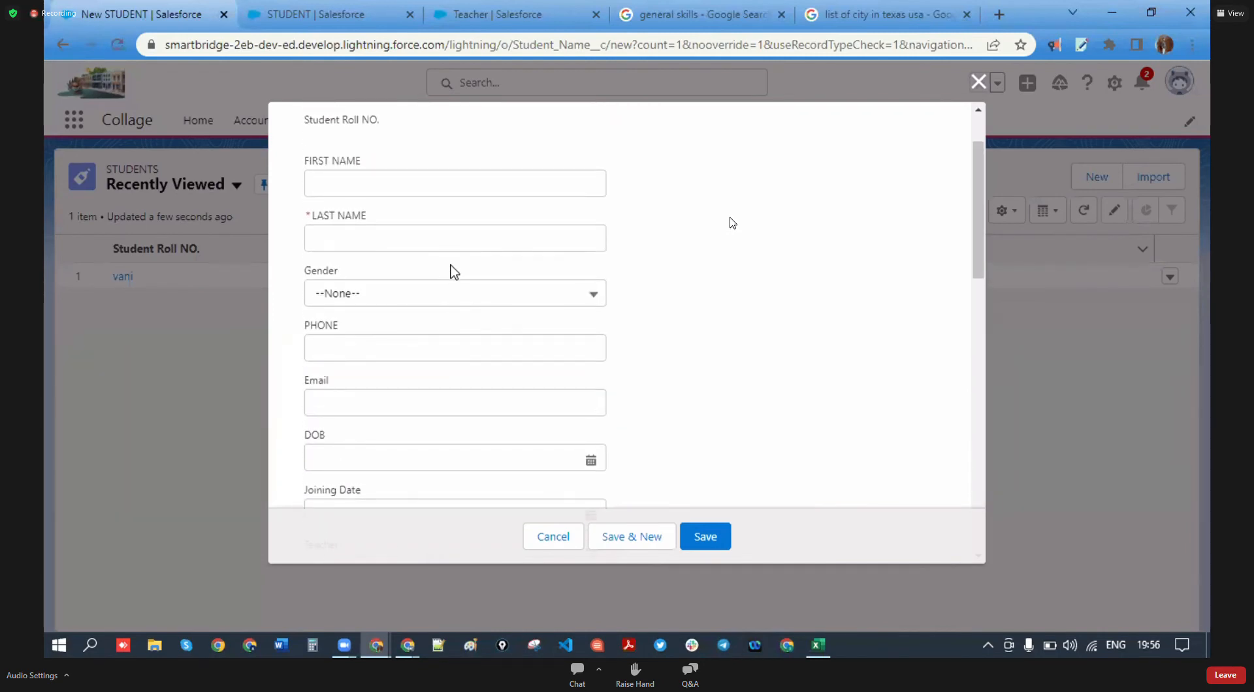
scroll(462, 262, down, 10)
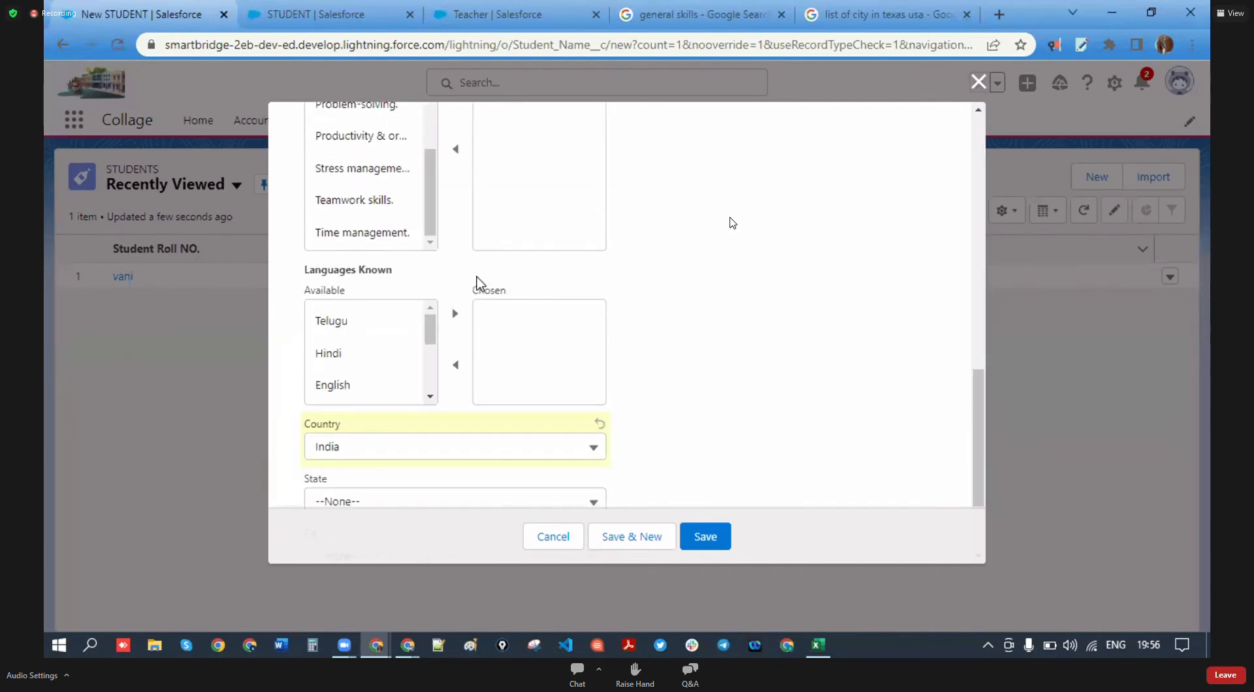
scroll(483, 286, up, 4)
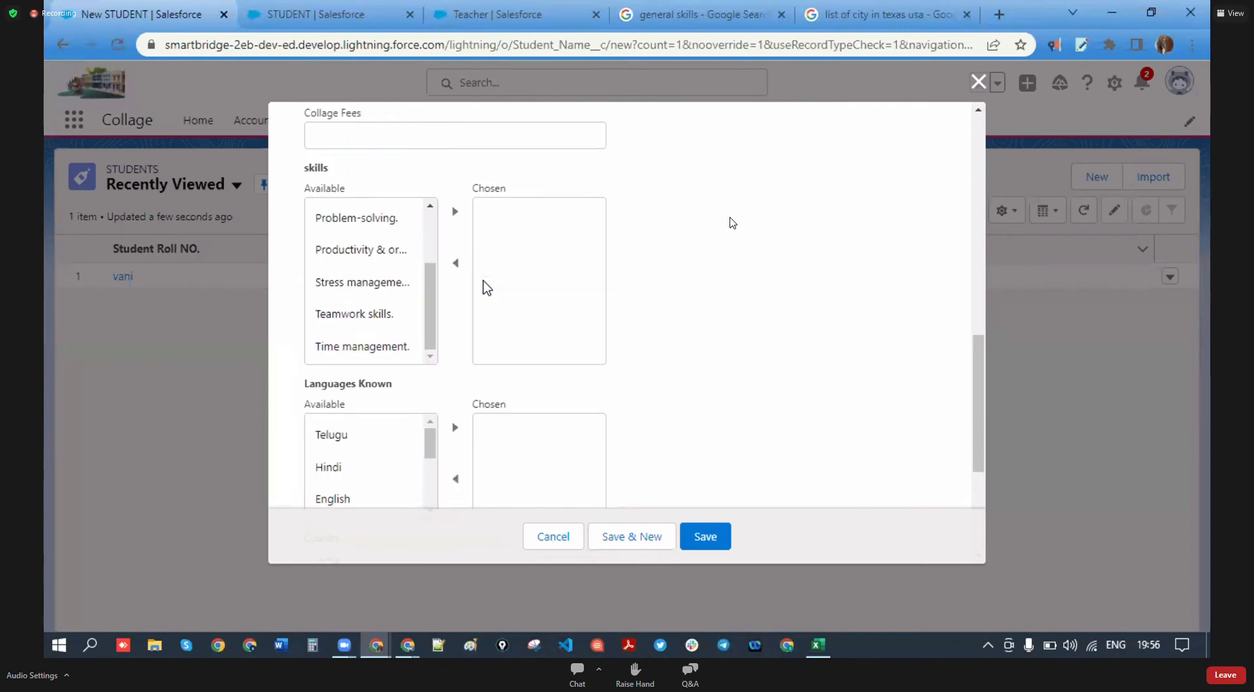
scroll(484, 283, up, 1)
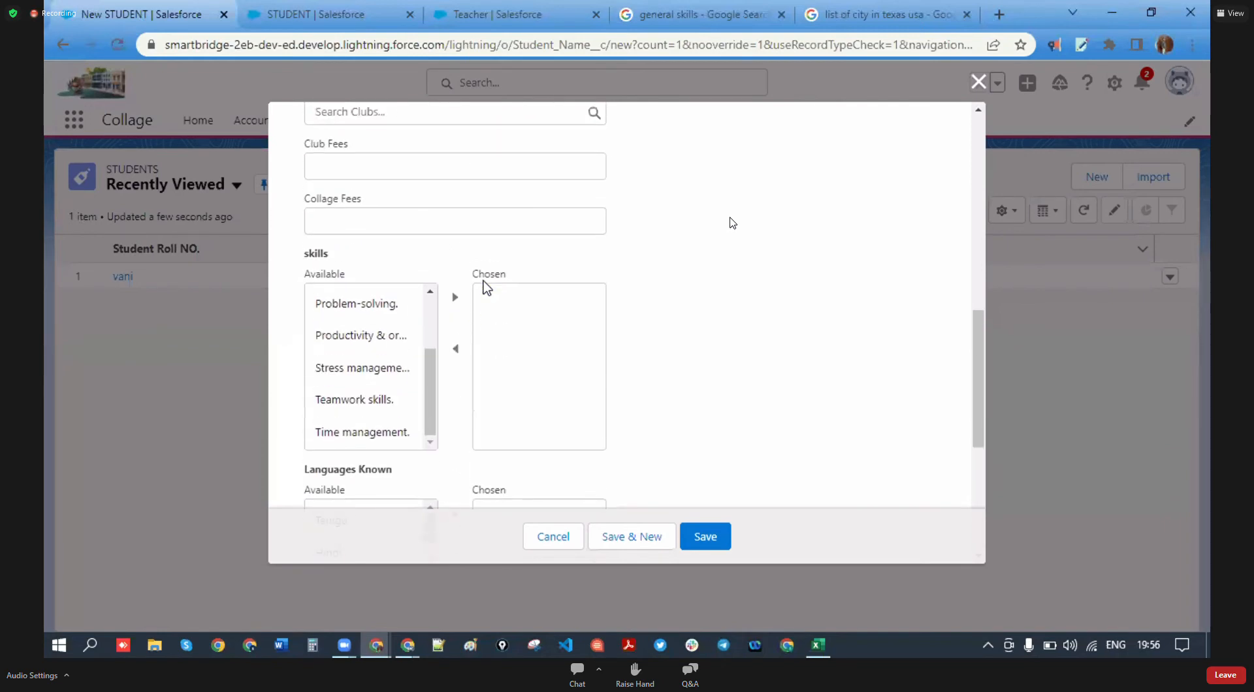
scroll(479, 350, down, 5)
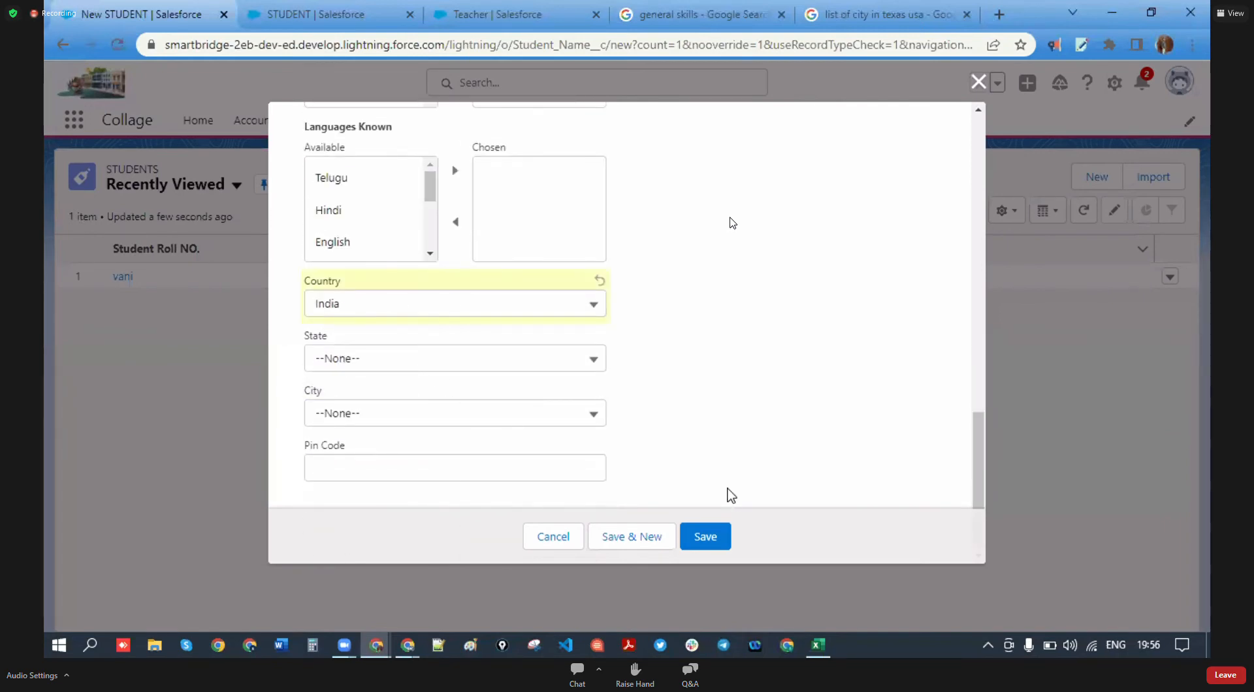
click(978, 81)
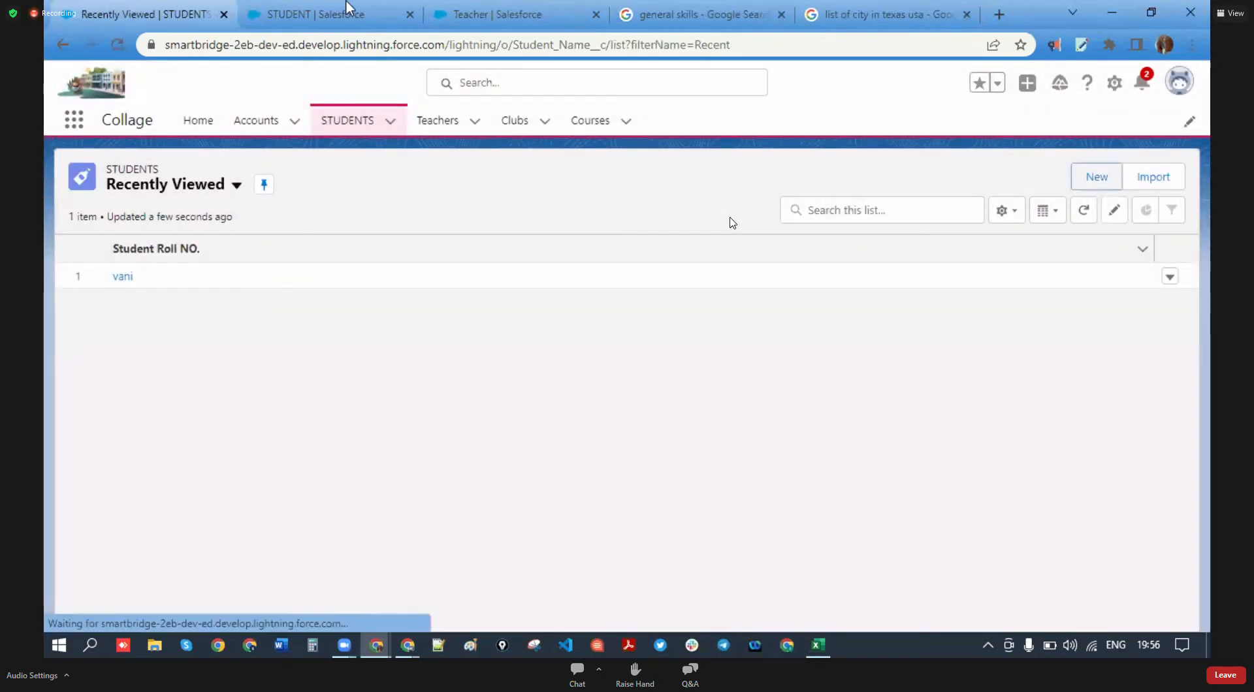
click(314, 13)
- In Custom student layout, add a new section and name it 'General information'
scroll(399, 378, down, 3)
scroll(399, 379, up, 1)
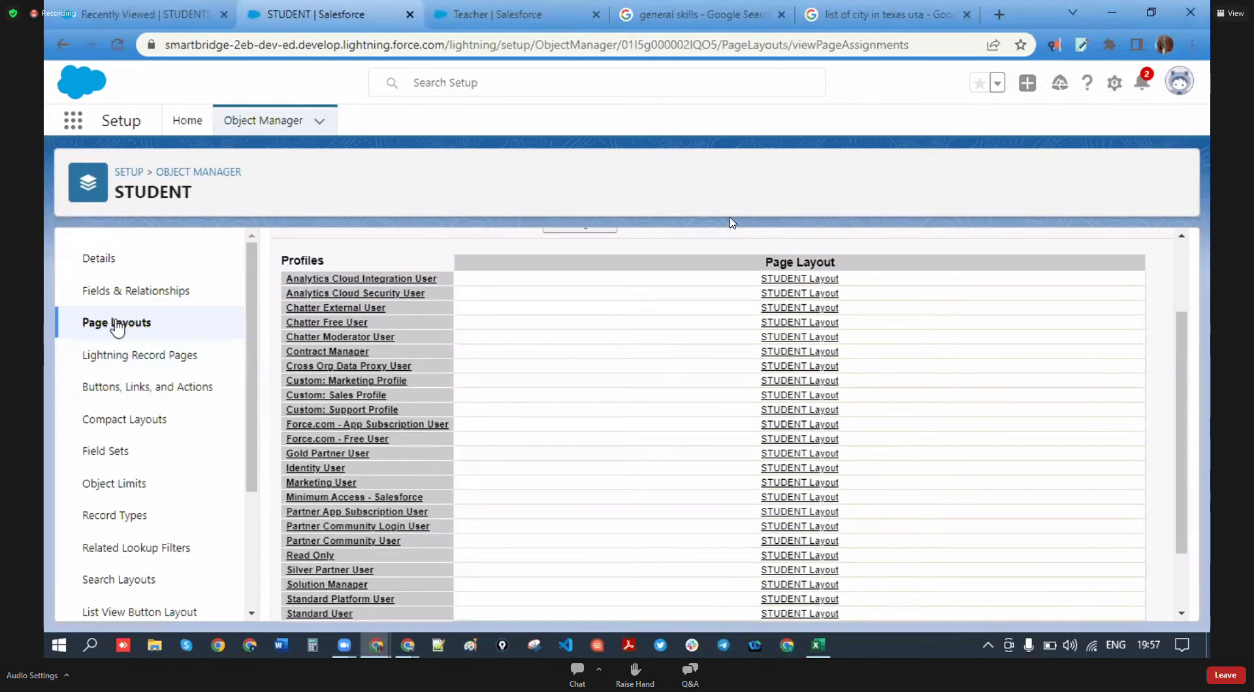
click(117, 322)
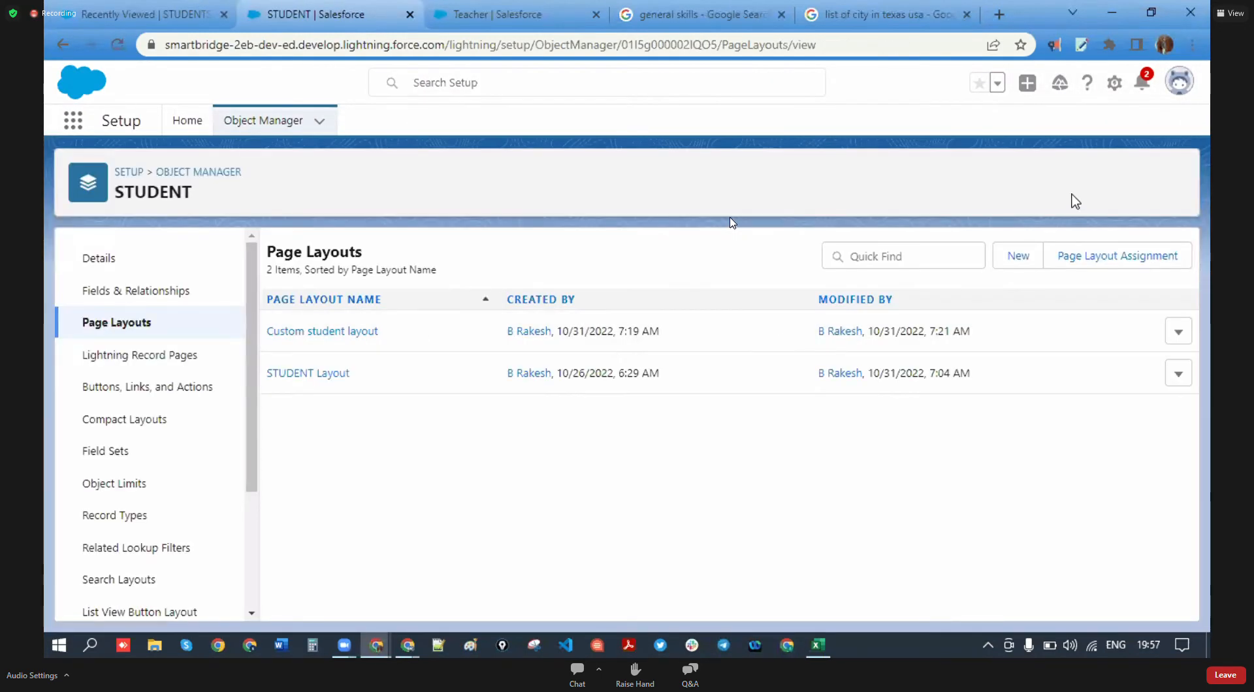
click(317, 331)
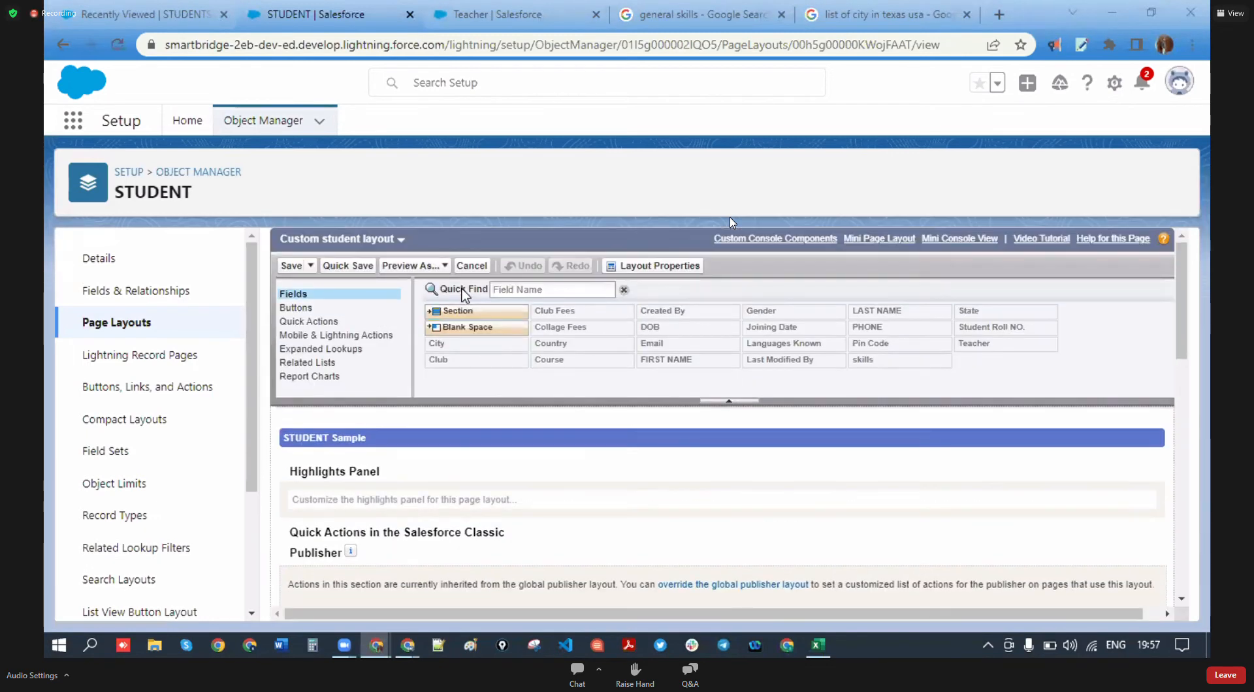
drag(467, 305, 425, 482)
drag(757, 351, 666, 355)
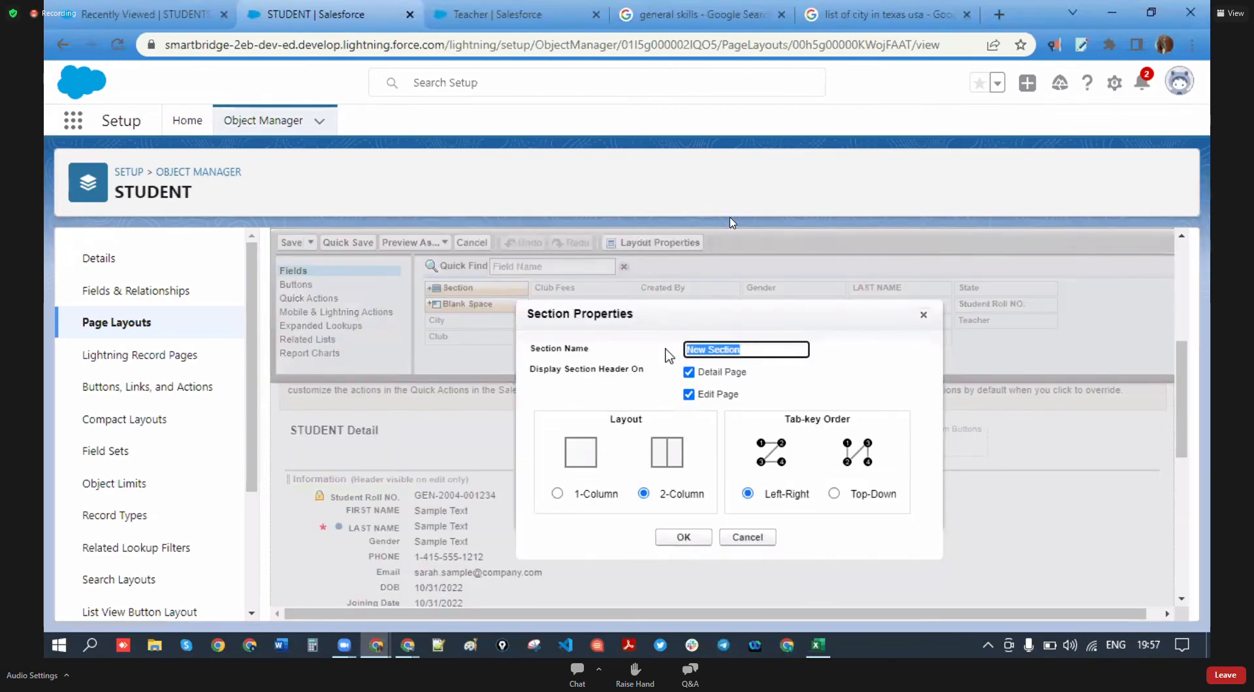
text(General informa)
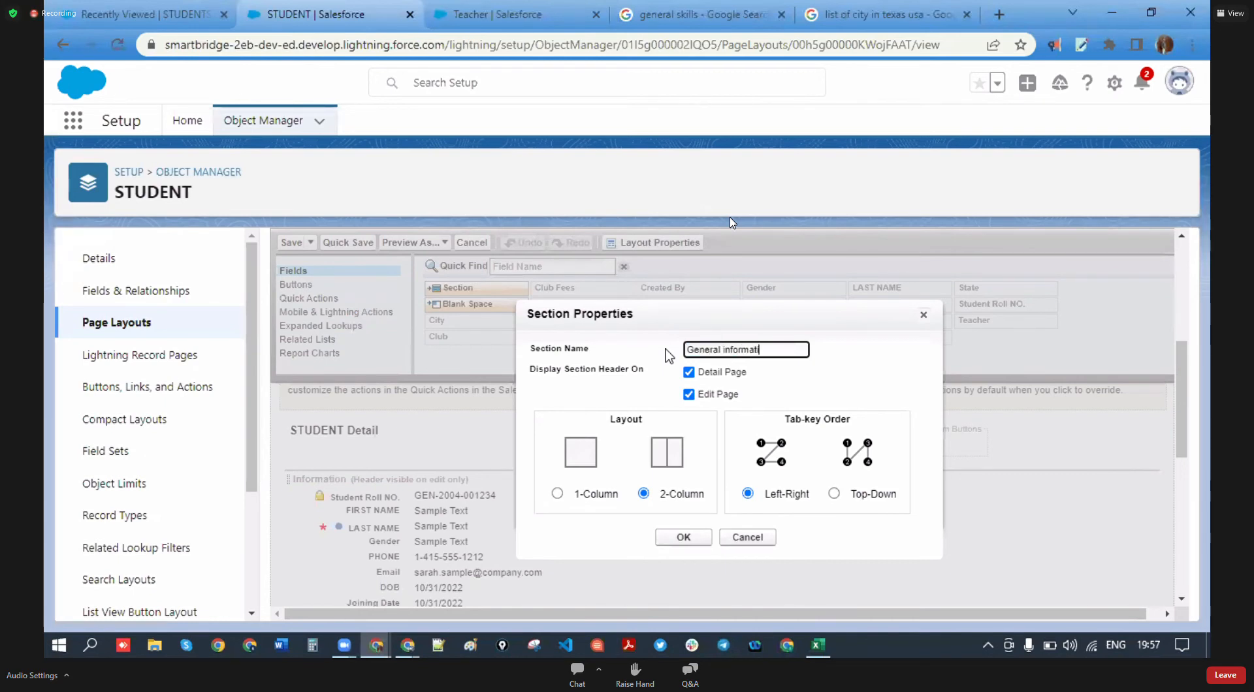
click(791, 381)
drag(776, 346, 702, 376)
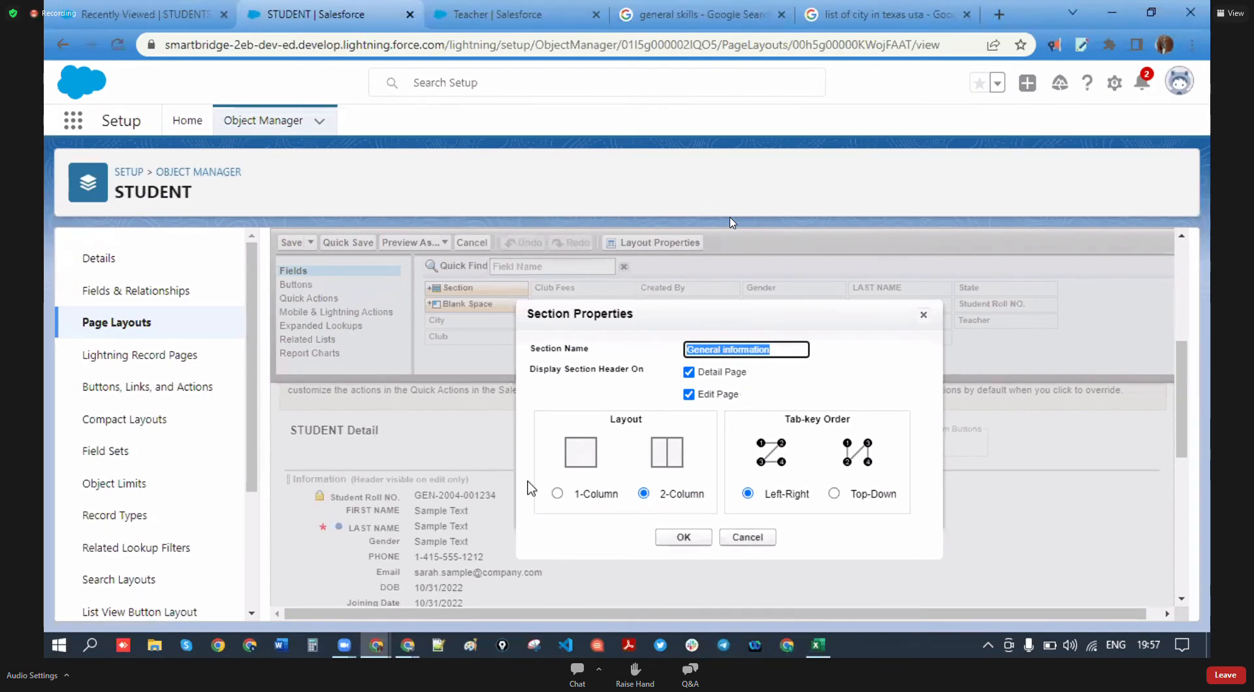
drag(645, 422, 611, 421)
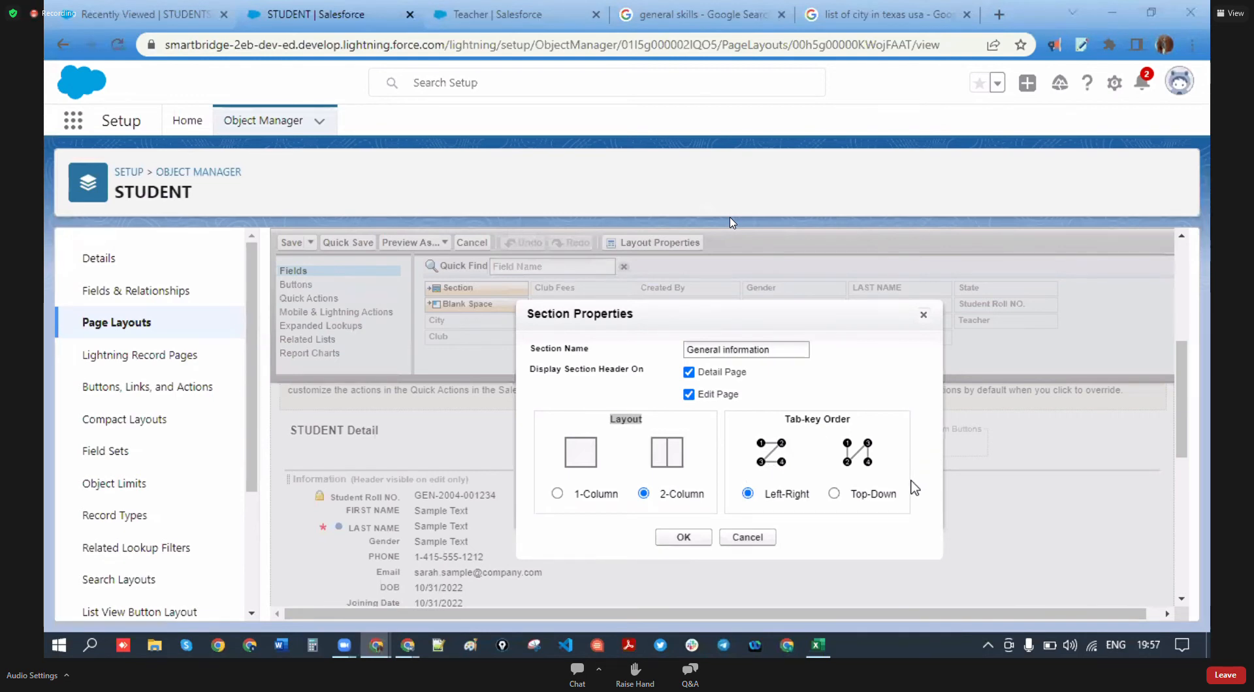
- Confirm the section and move Student Roll NO., FIRST NAME, LAST NAME and a blank space into it
click(683, 538)
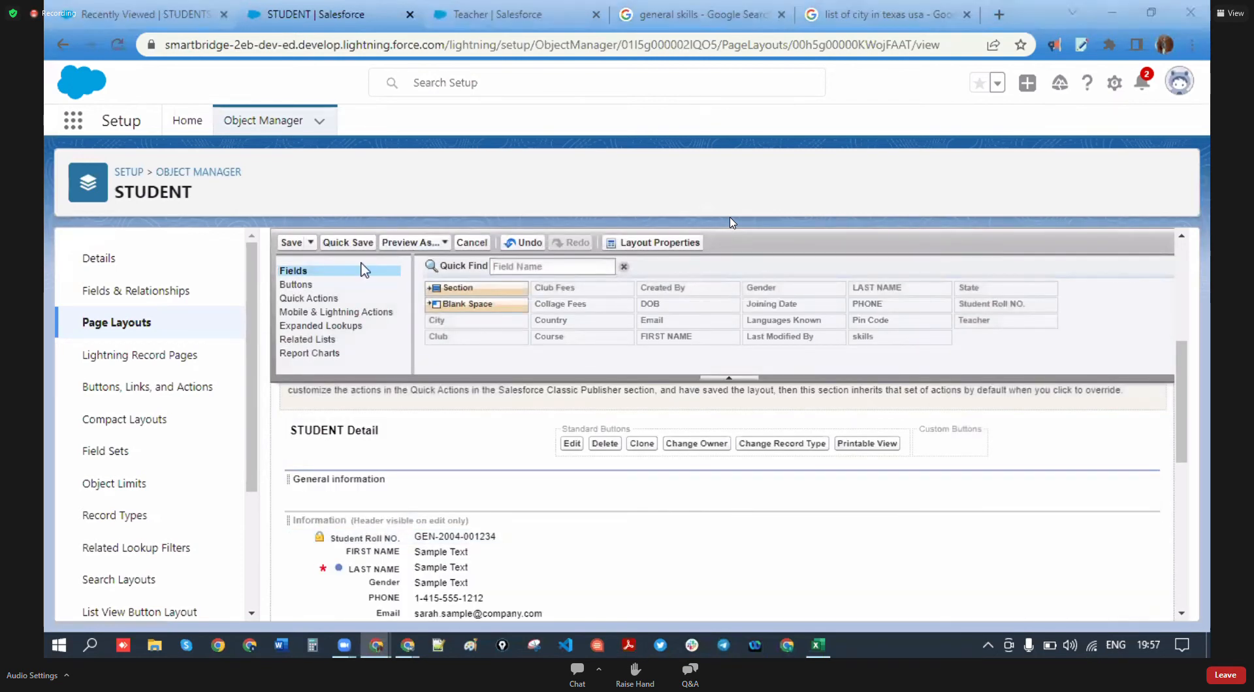
drag(414, 541, 392, 485)
drag(388, 543, 400, 505)
drag(406, 560, 748, 495)
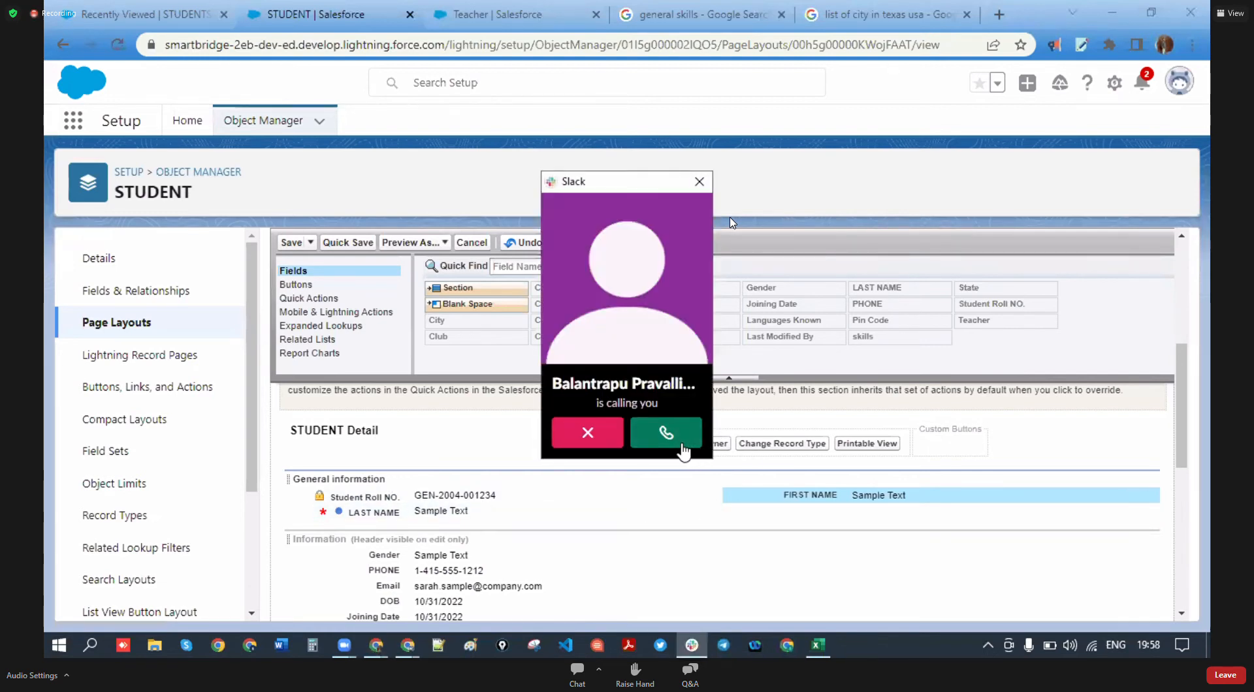
click(587, 444)
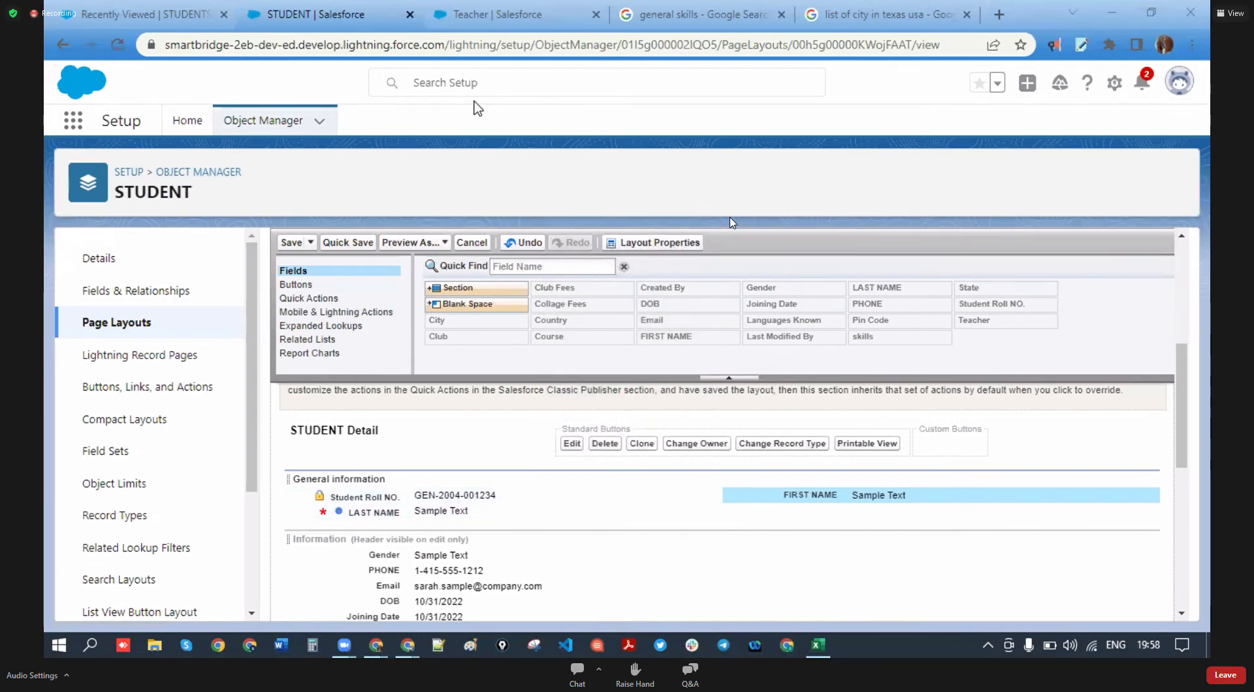
mouse_move(461, 304)
mouse_down()
mouse_move(451, 308)
mouse_move(620, 317)
mouse_move(772, 503)
mouse_up()
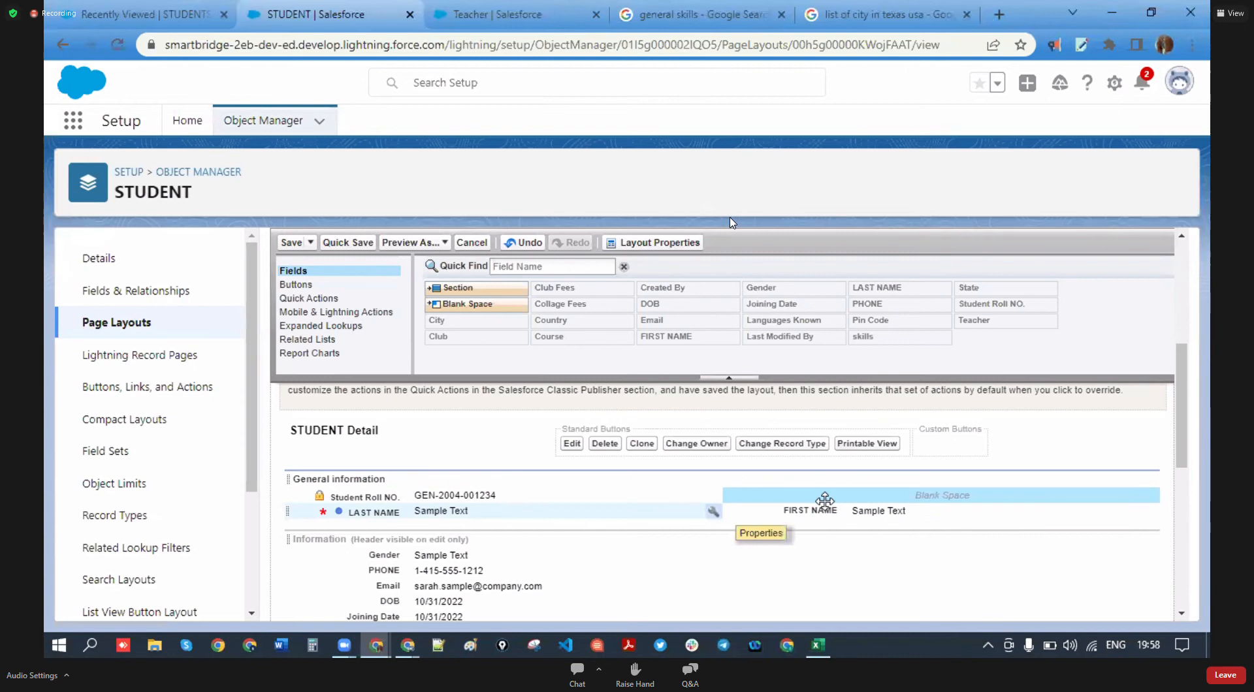
- Move Gender, PHONE, Email, DOB and a blank space into General information, then add another section
scroll(566, 503, down, 2)
drag(444, 470, 432, 436)
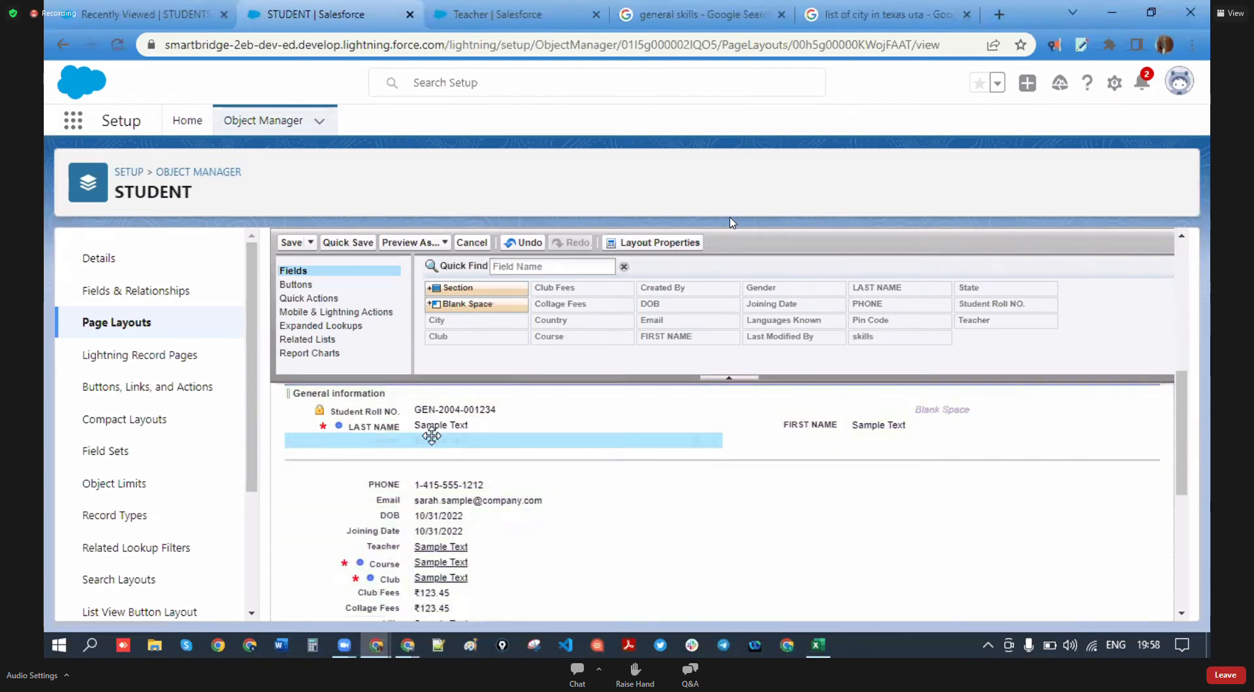
drag(448, 486, 457, 456)
drag(457, 513, 859, 446)
drag(467, 304, 835, 440)
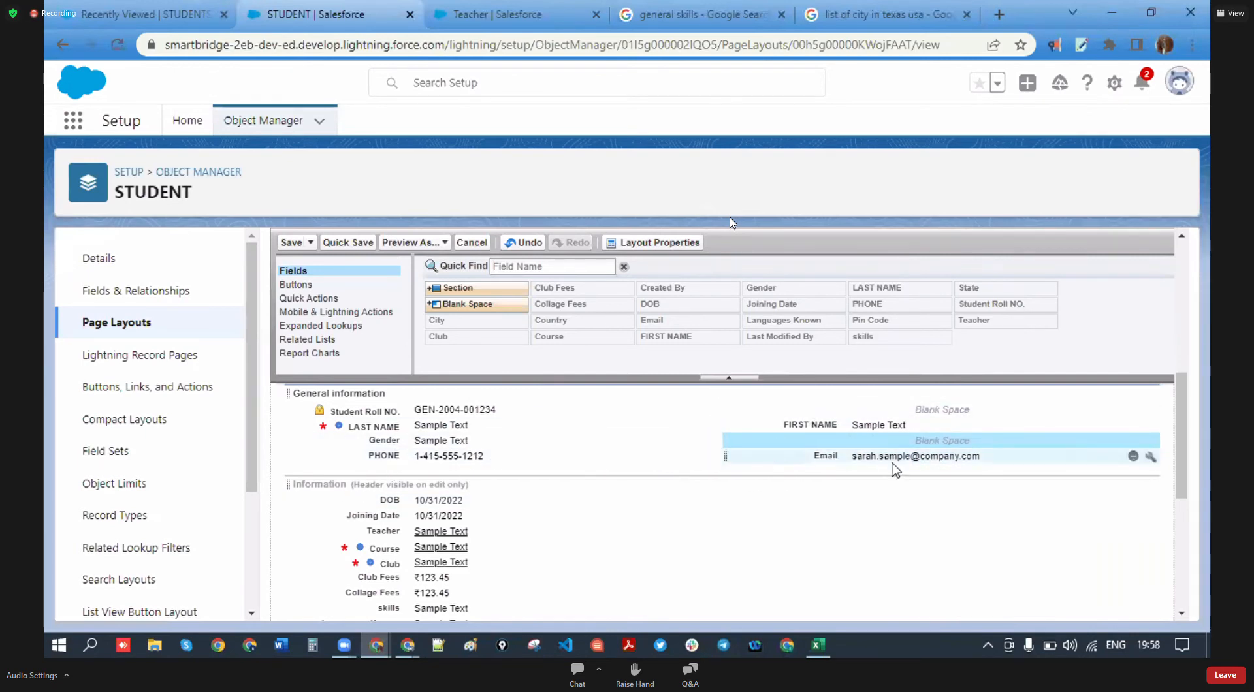
scroll(892, 461, down, 3)
scroll(660, 478, up, 1)
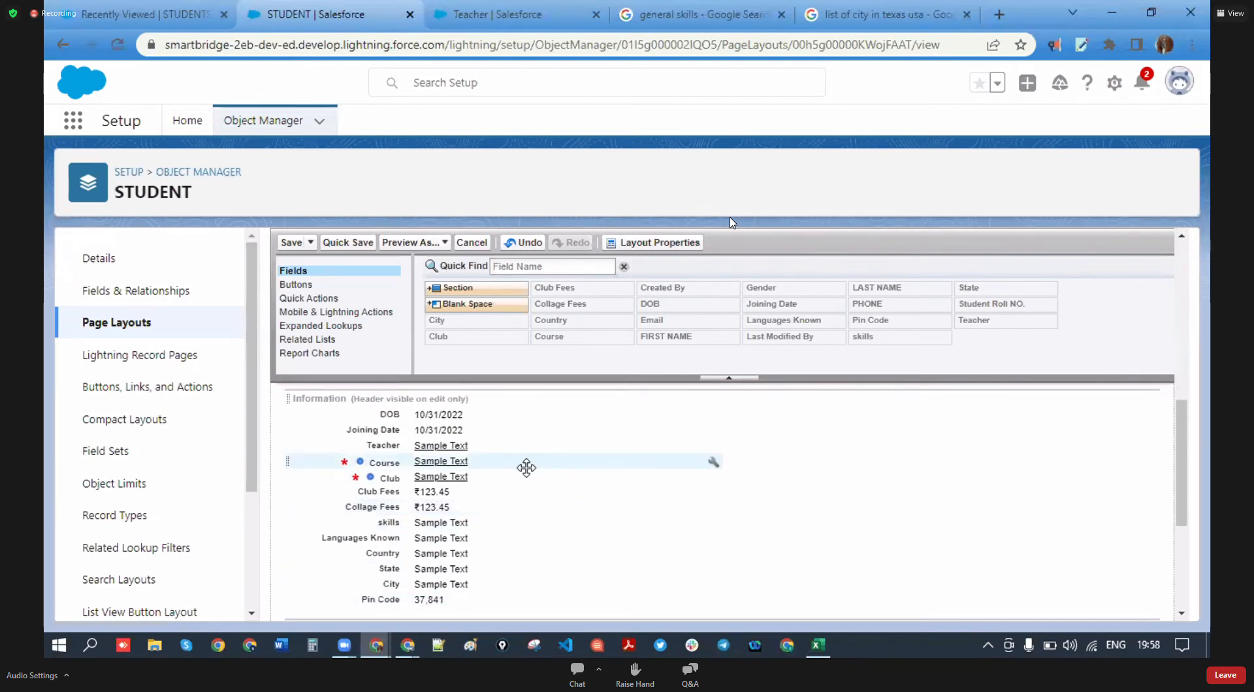
scroll(527, 467, up, 1)
drag(405, 500, 408, 467)
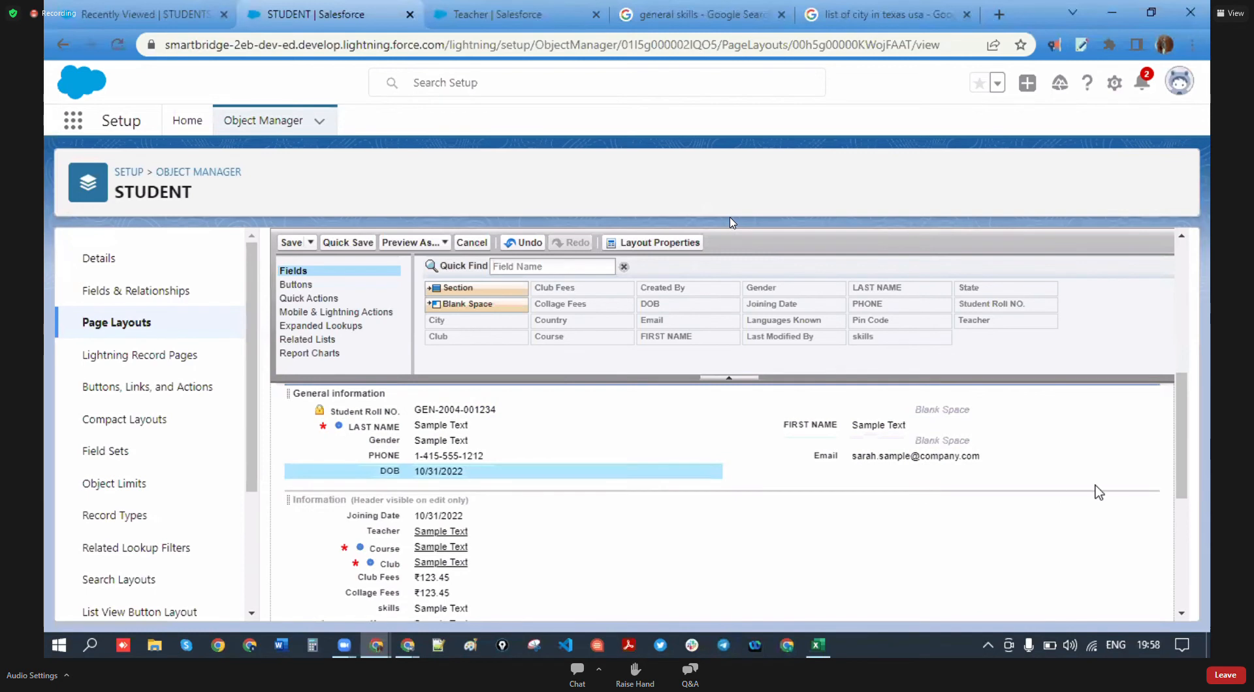
scroll(499, 526, down, 2)
scroll(501, 530, up, 2)
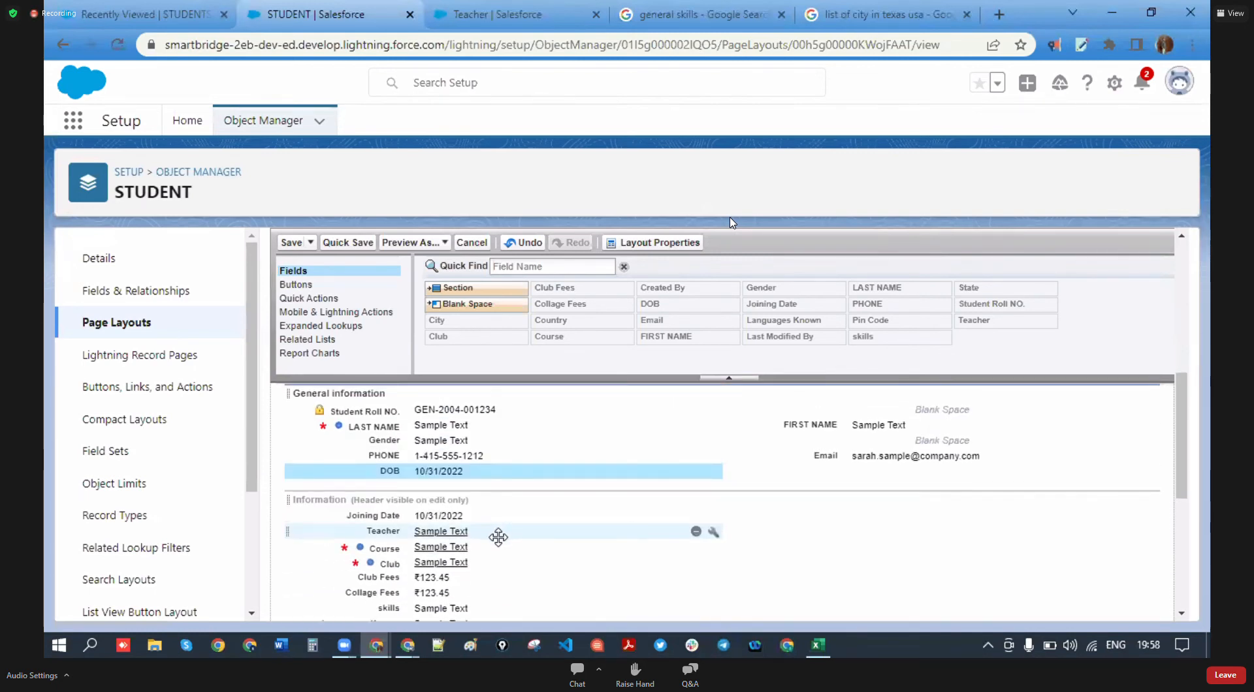
drag(437, 288, 459, 483)
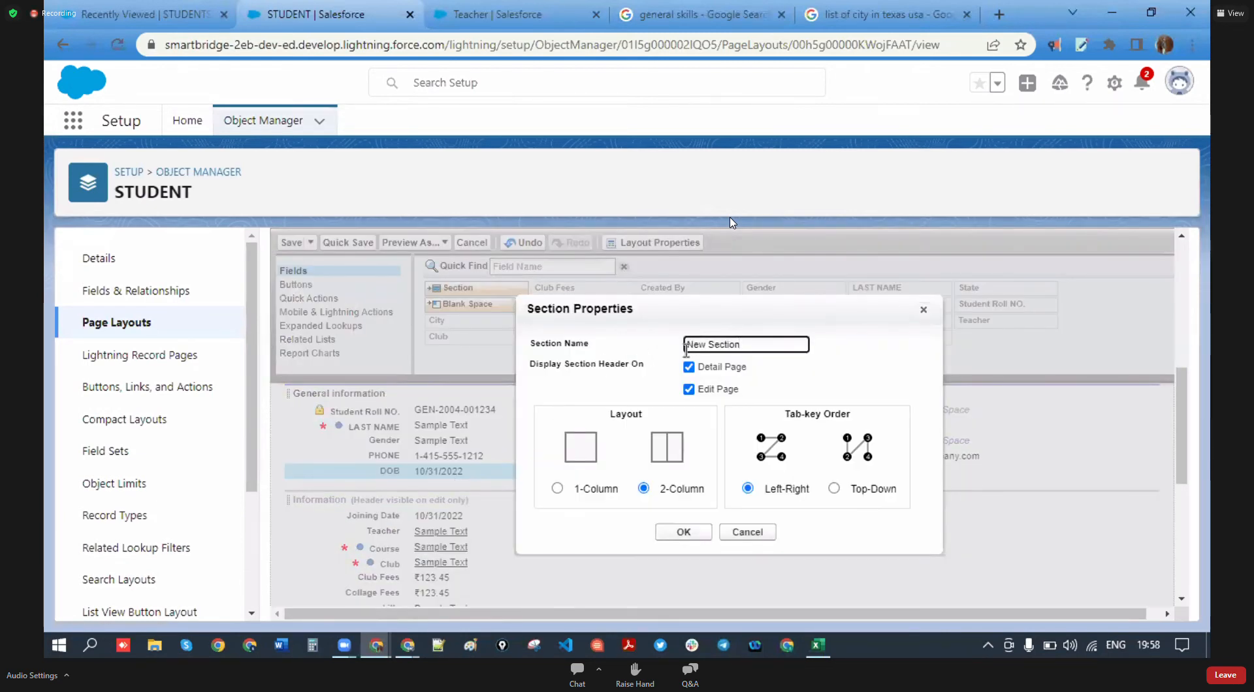
- Create a single-column section named 'Related objects'
text(P)
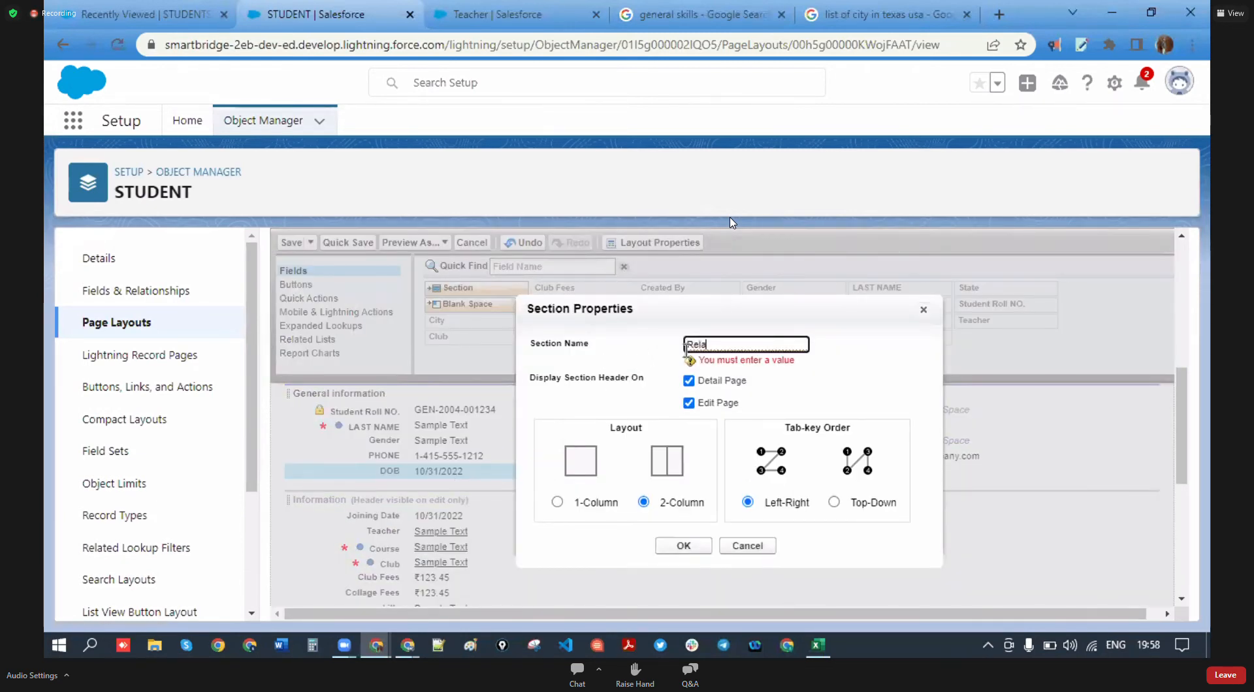
text(elated objects)
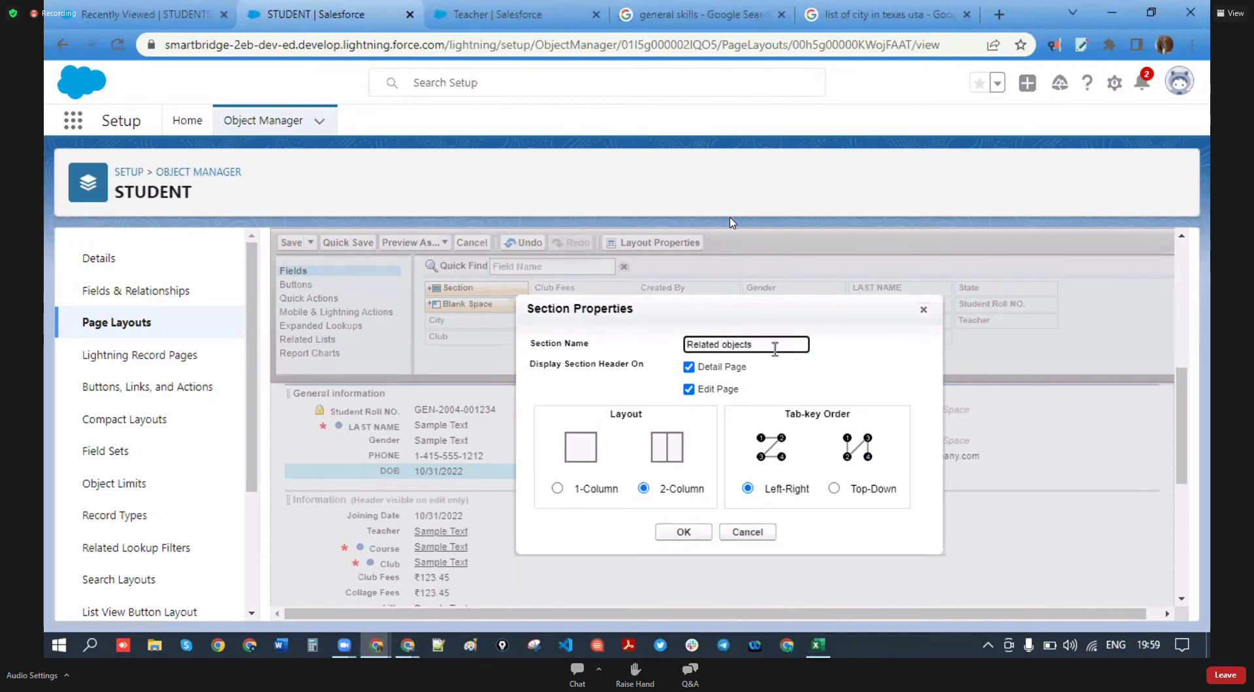
click(572, 462)
click(558, 488)
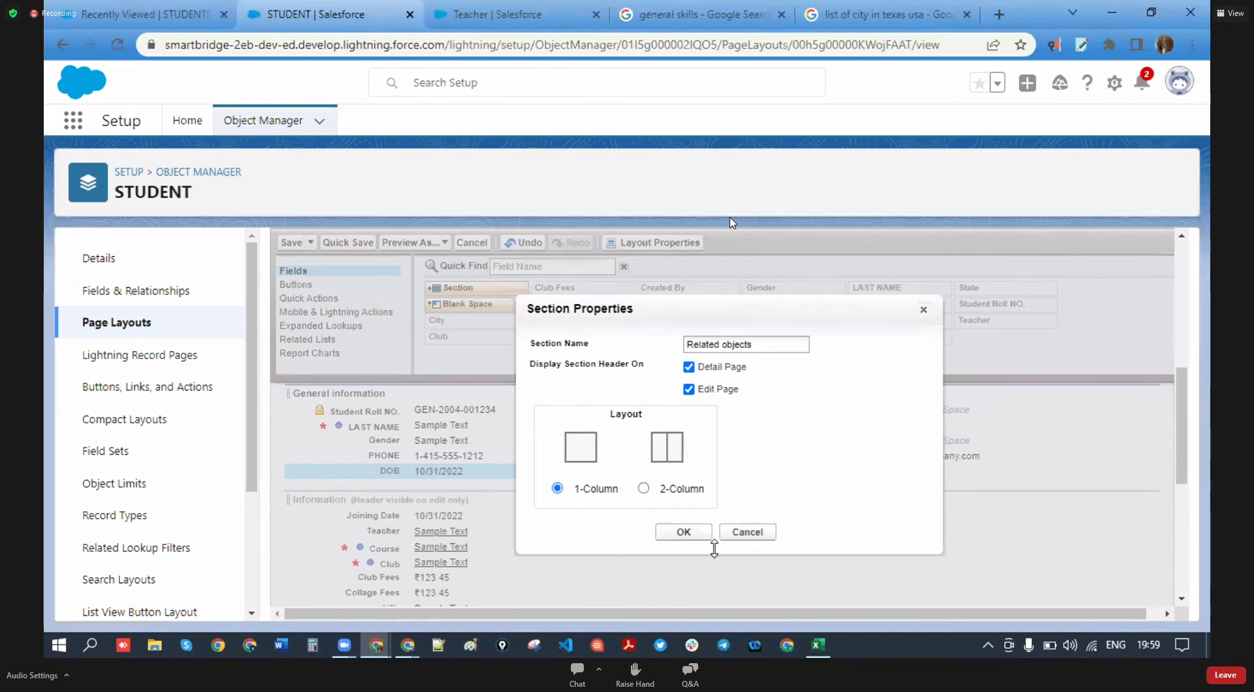
click(693, 533)
- Drag Teacher and Course into Related objects and drop another new section onto the layout
scroll(499, 533, down, 2)
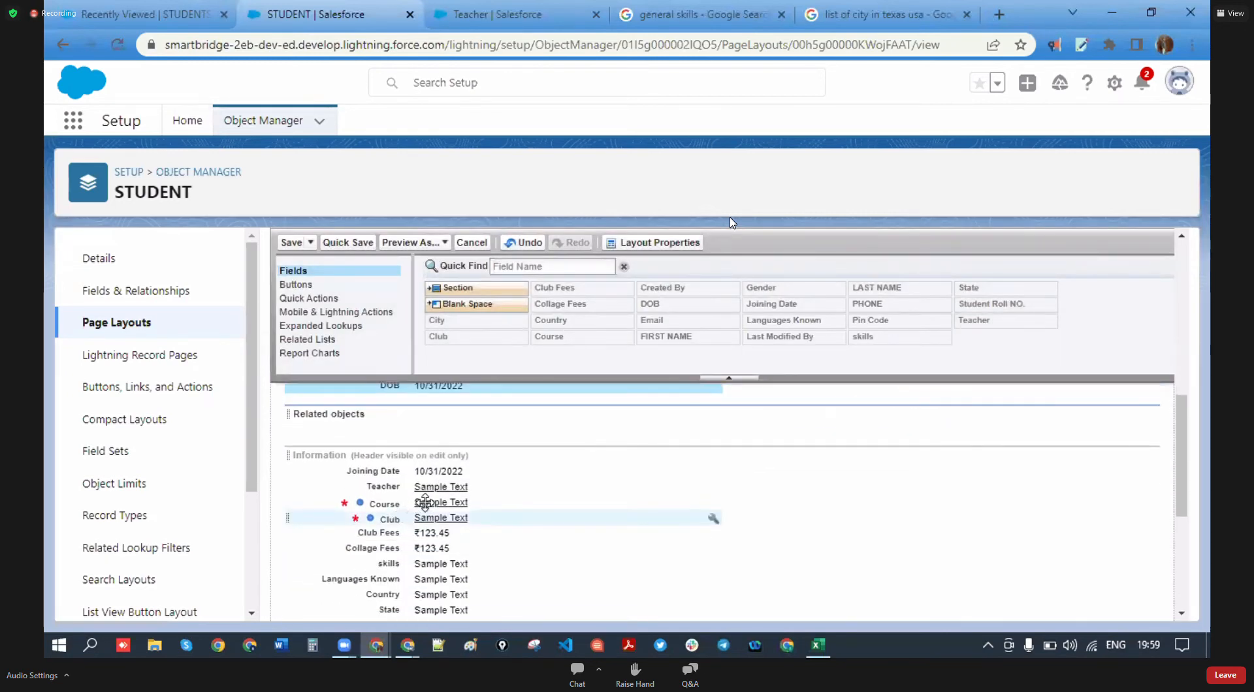
mouse_move(421, 454)
mouse_down()
mouse_move(425, 439)
mouse_move(423, 461)
mouse_move(461, 450)
mouse_move(423, 431)
mouse_up()
drag(439, 506, 434, 461)
scroll(450, 484, down, 2)
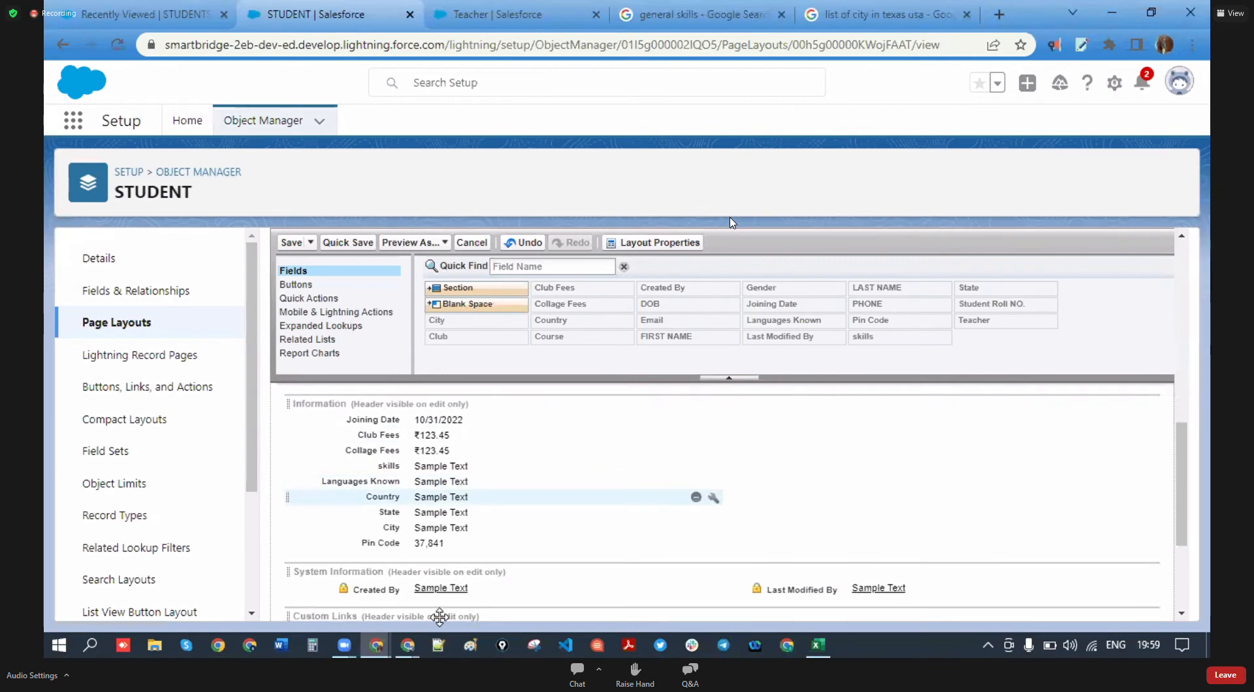
scroll(442, 539, up, 3)
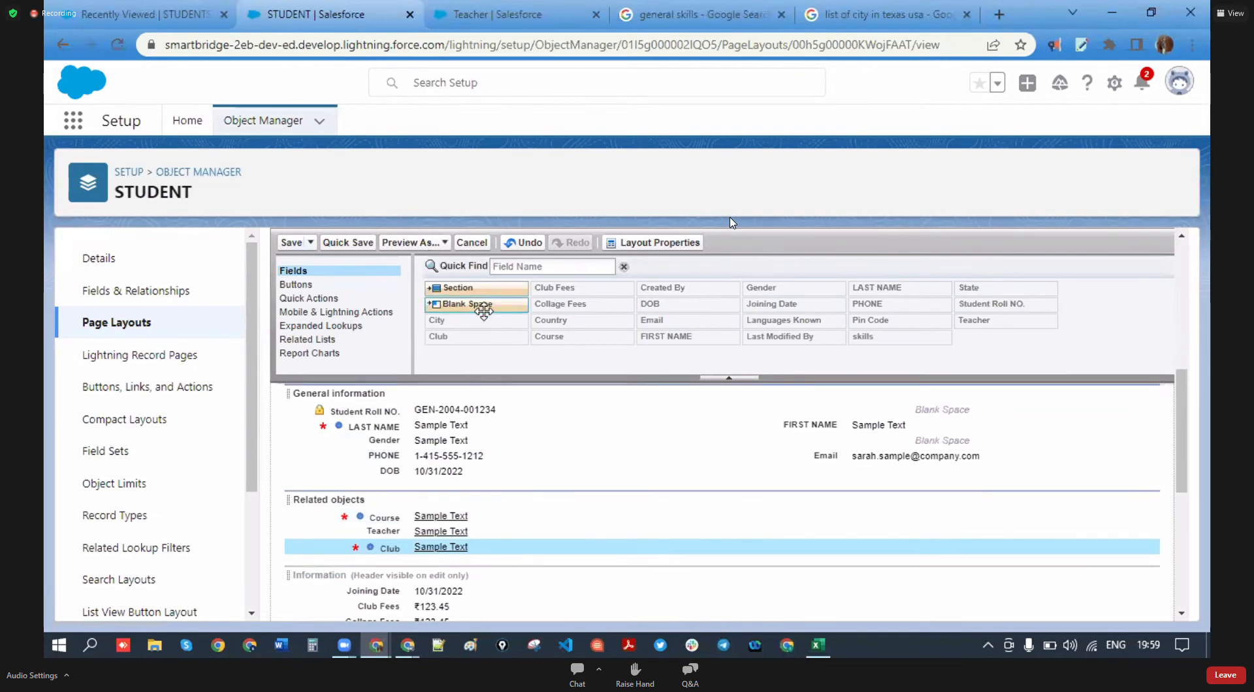
drag(433, 288, 480, 491)
- Name the new section 'Collage info' with top-down tab order and confirm it
drag(749, 344, 681, 358)
text(Collage info)
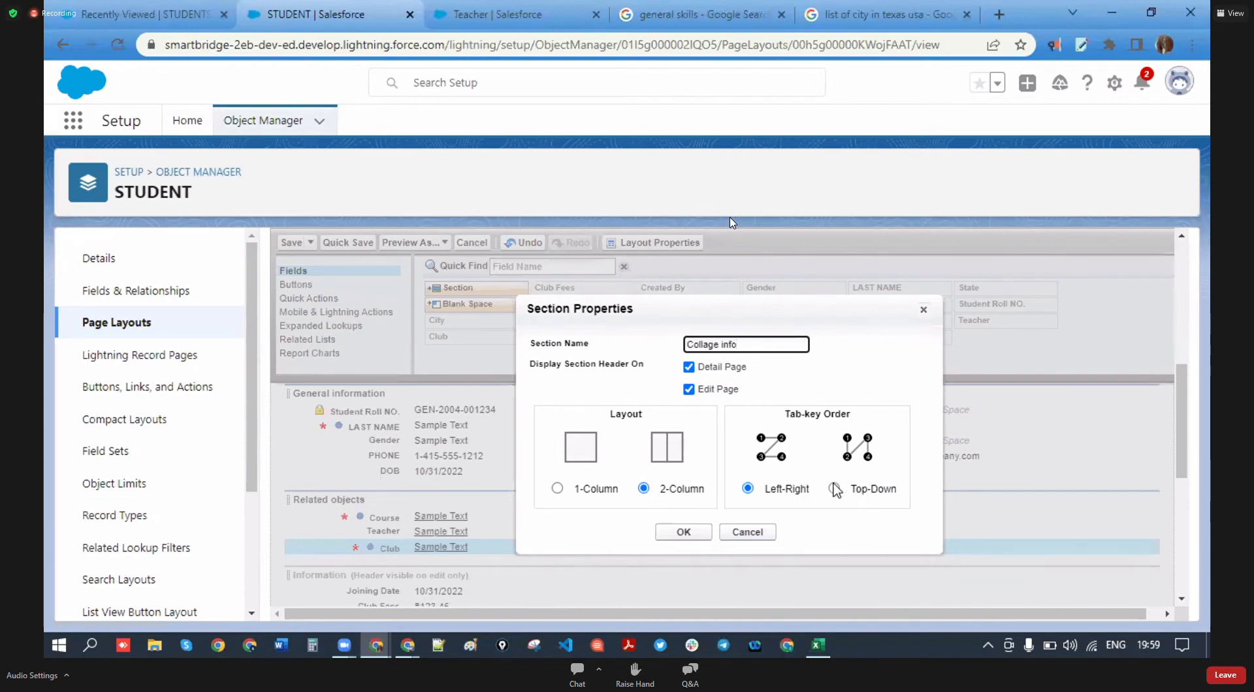
click(834, 489)
click(700, 533)
- Fill Collage info with Joining Date, Club Fees, Collage Fees, skills and Languages Known, then add another section
scroll(396, 526, down, 2)
drag(440, 552, 431, 428)
drag(436, 555, 441, 446)
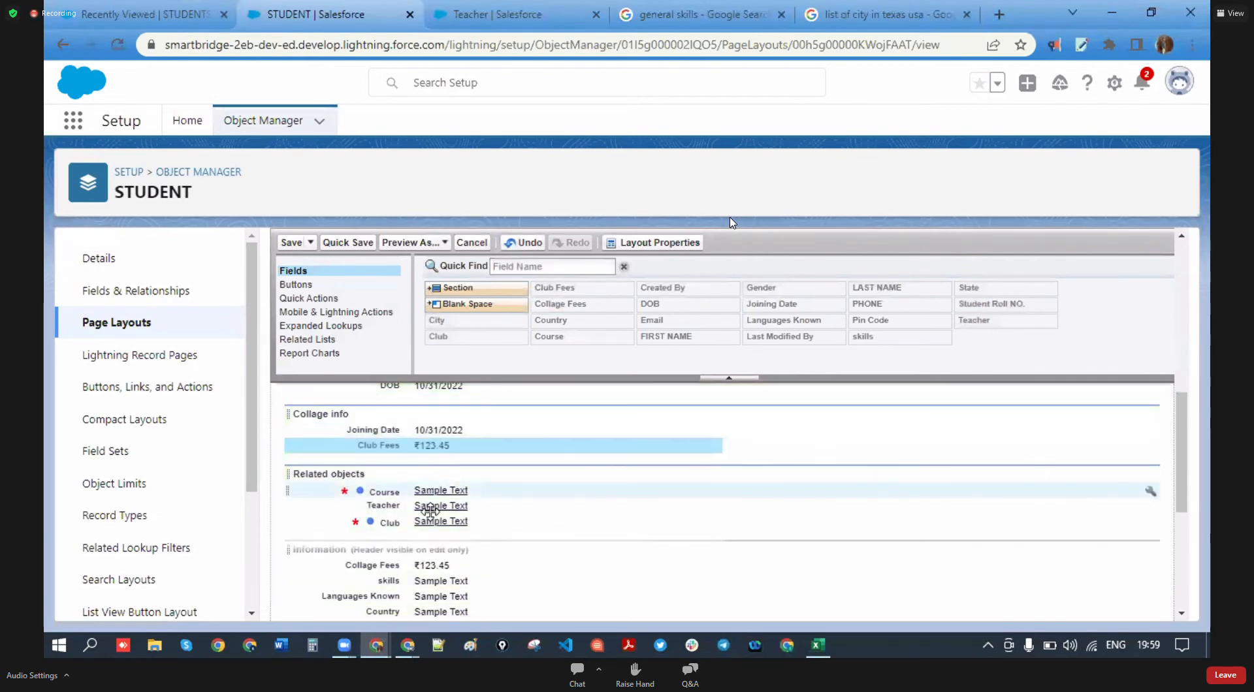
drag(434, 565, 776, 428)
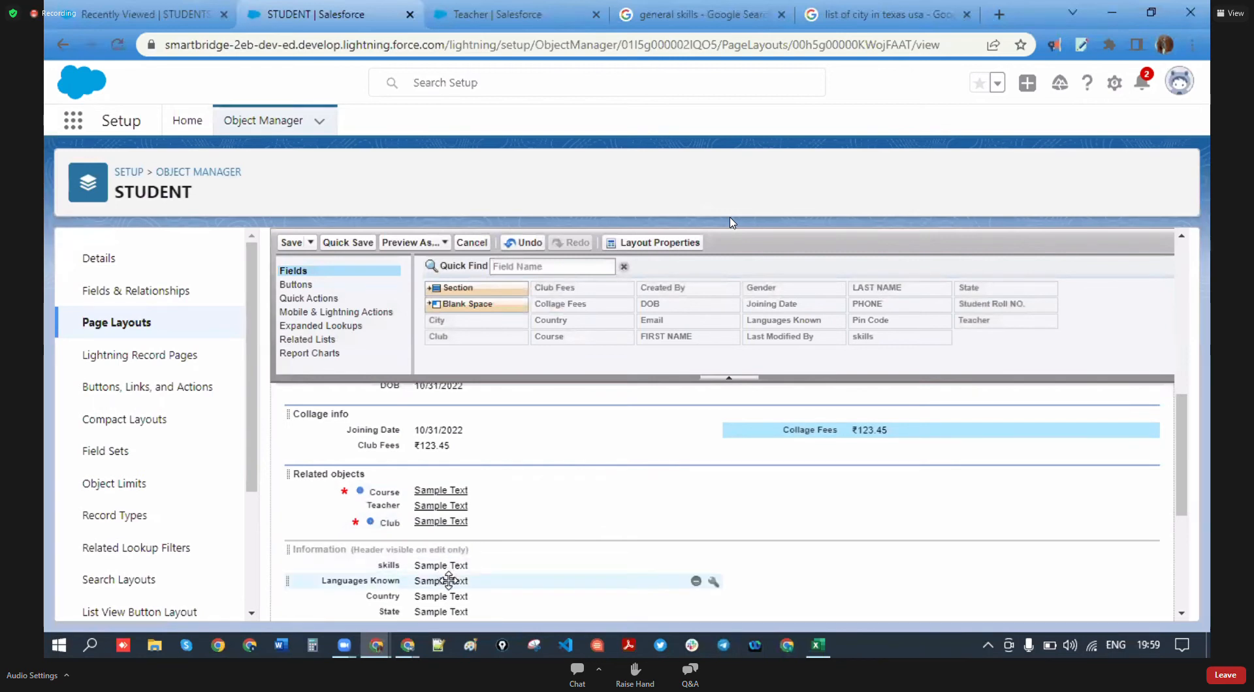
scroll(448, 580, down, 1)
drag(453, 484, 751, 505)
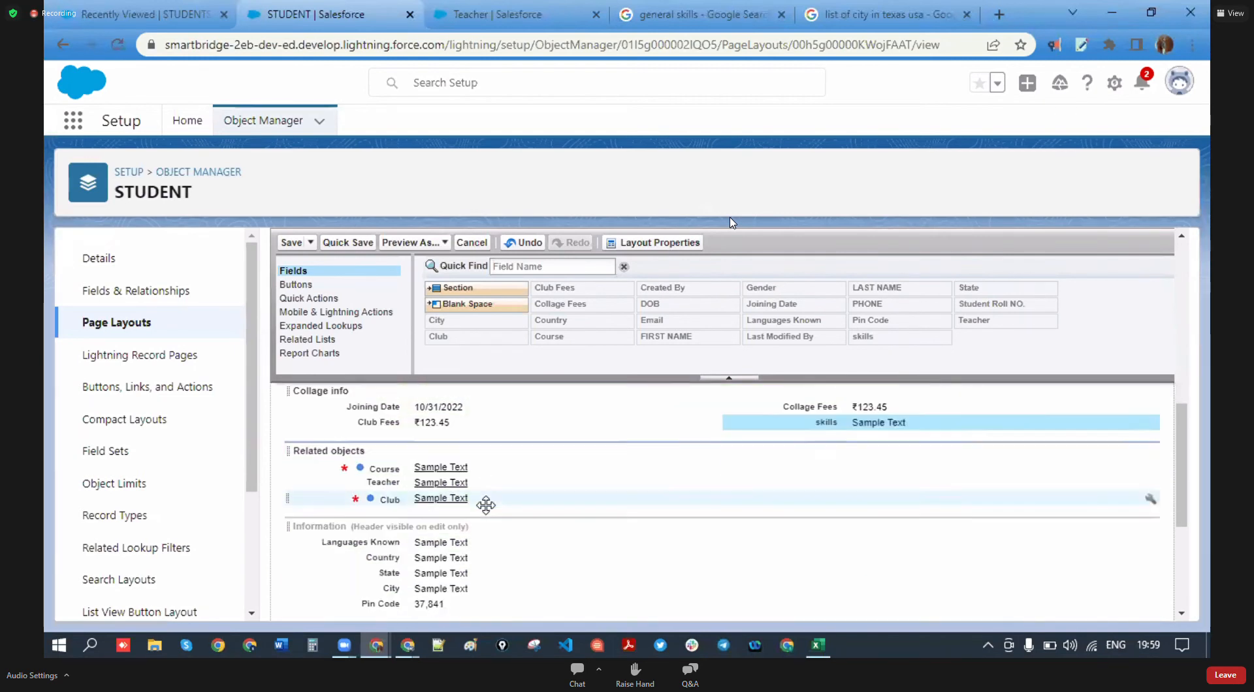
drag(445, 523, 446, 584)
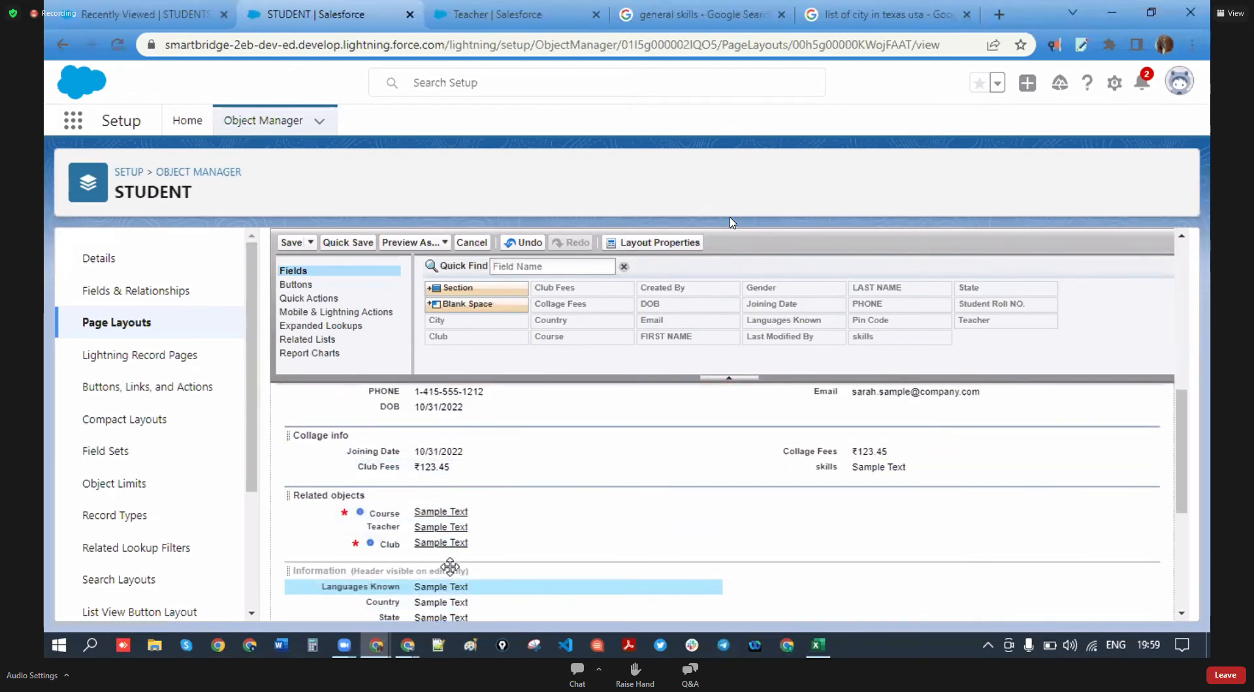
drag(450, 587, 431, 467)
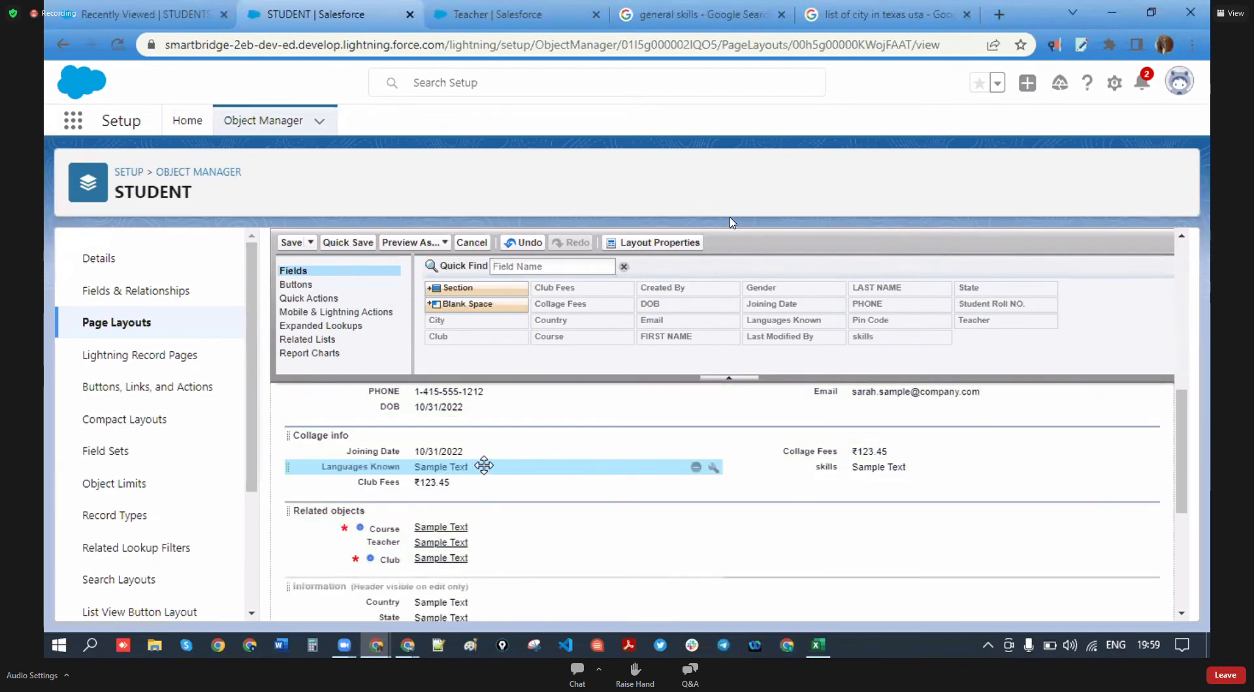
scroll(483, 550, down, 1)
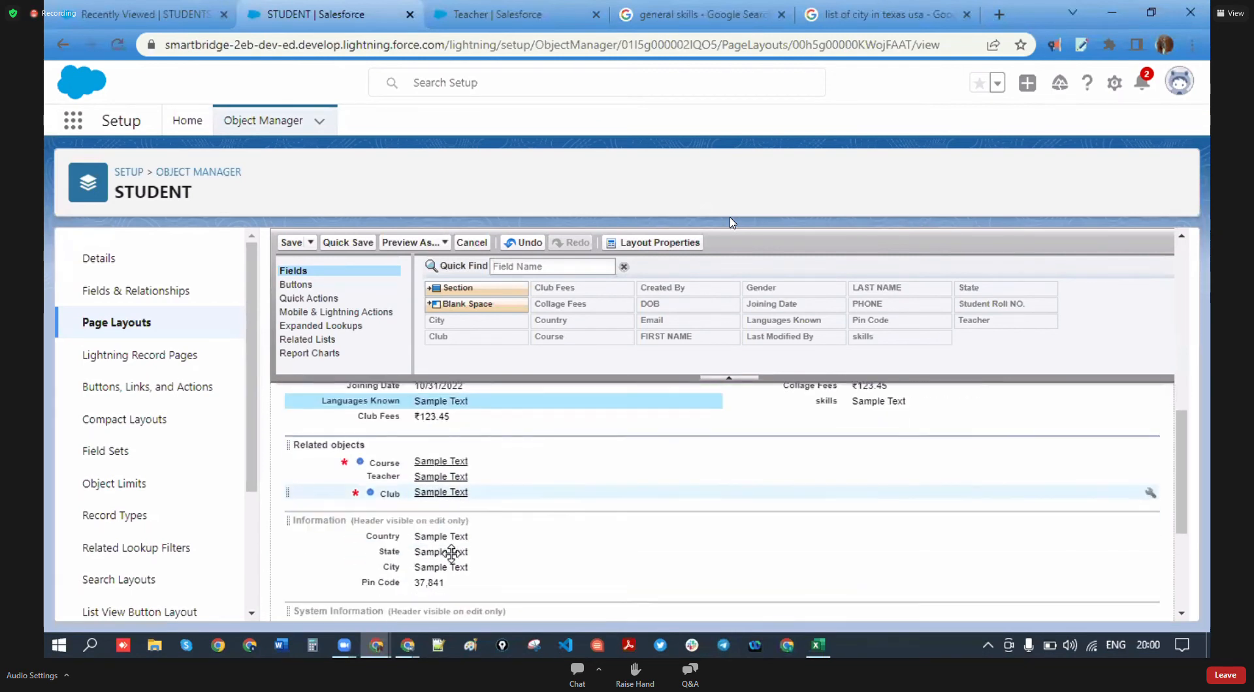
scroll(450, 552, up, 2)
drag(470, 288, 468, 519)
- Create a section named 'Addres' and move it below Related objects
drag(761, 340, 662, 361)
text(addre)
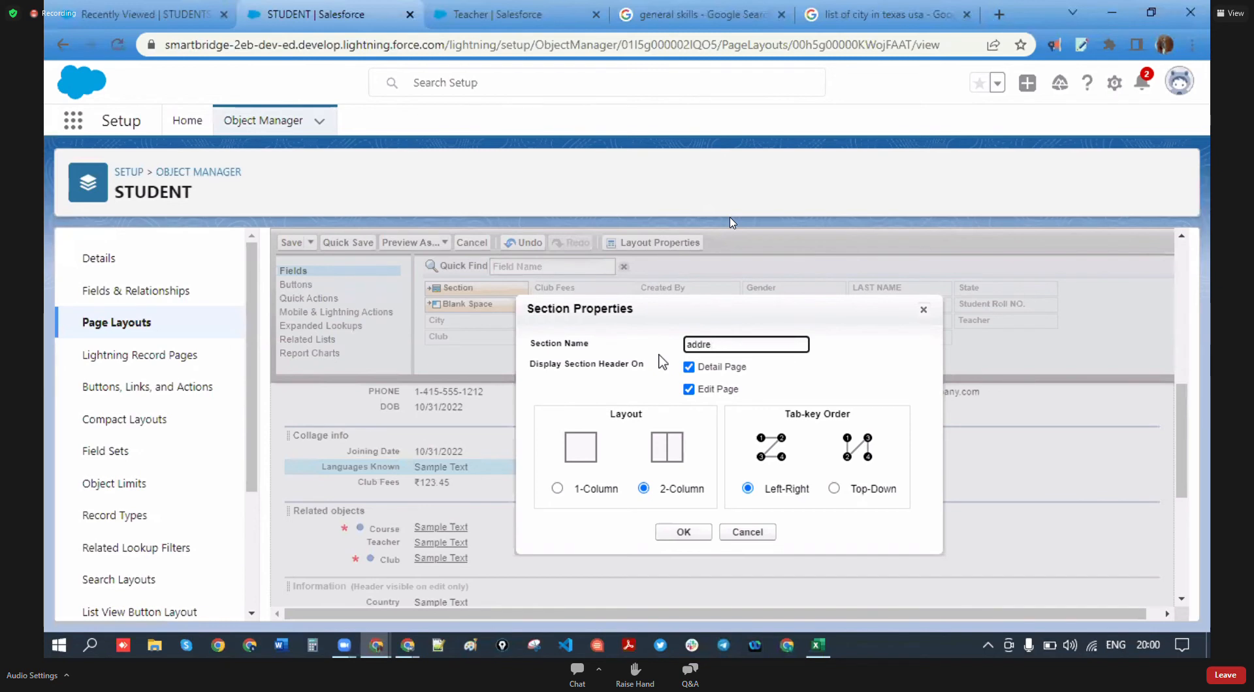
text(Ad)
click(701, 534)
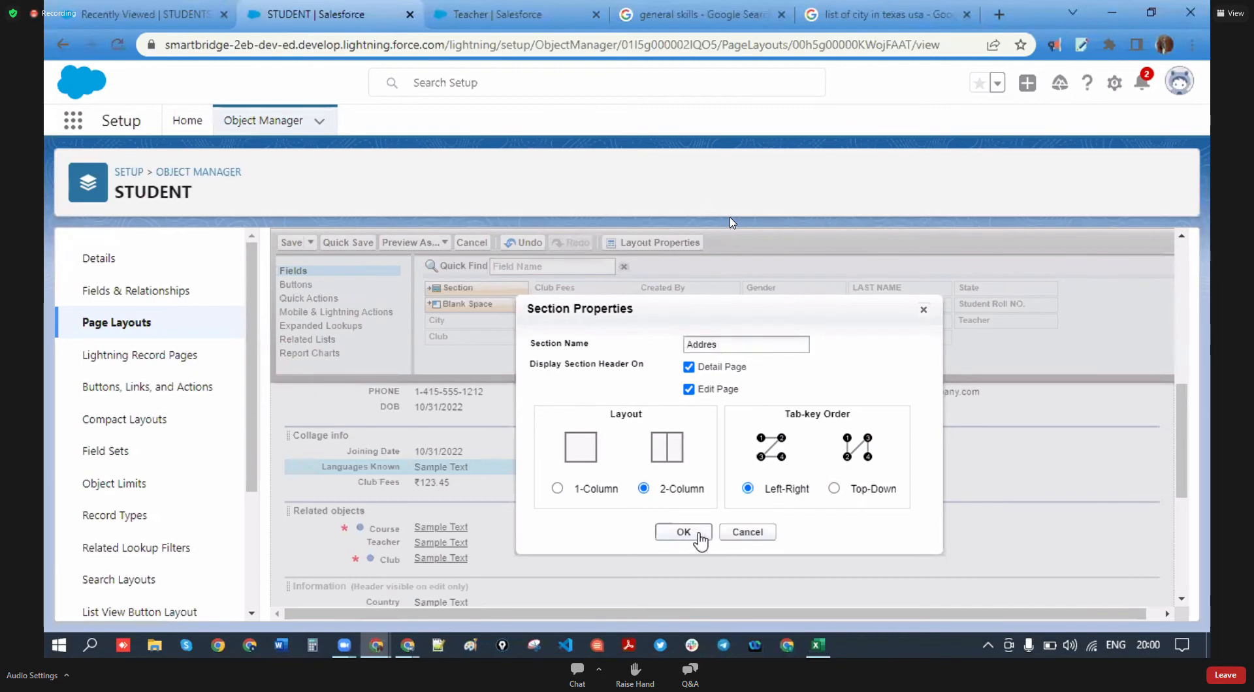
scroll(457, 516, down, 2)
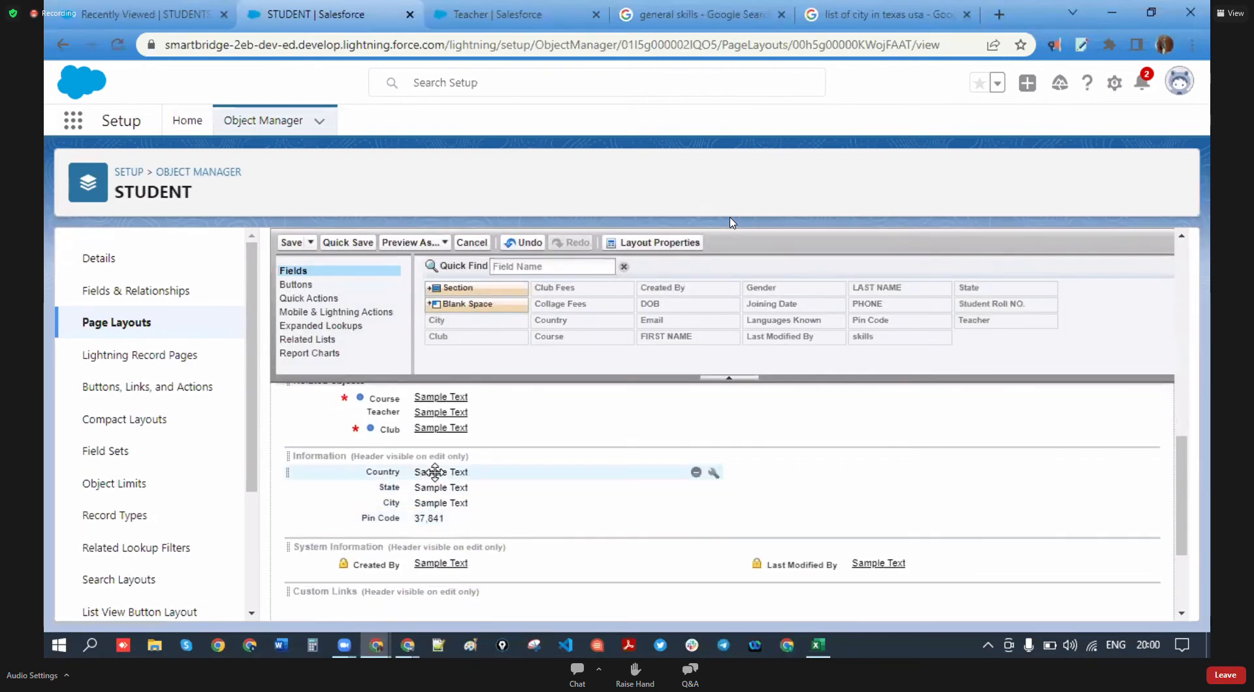
scroll(435, 471, up, 3)
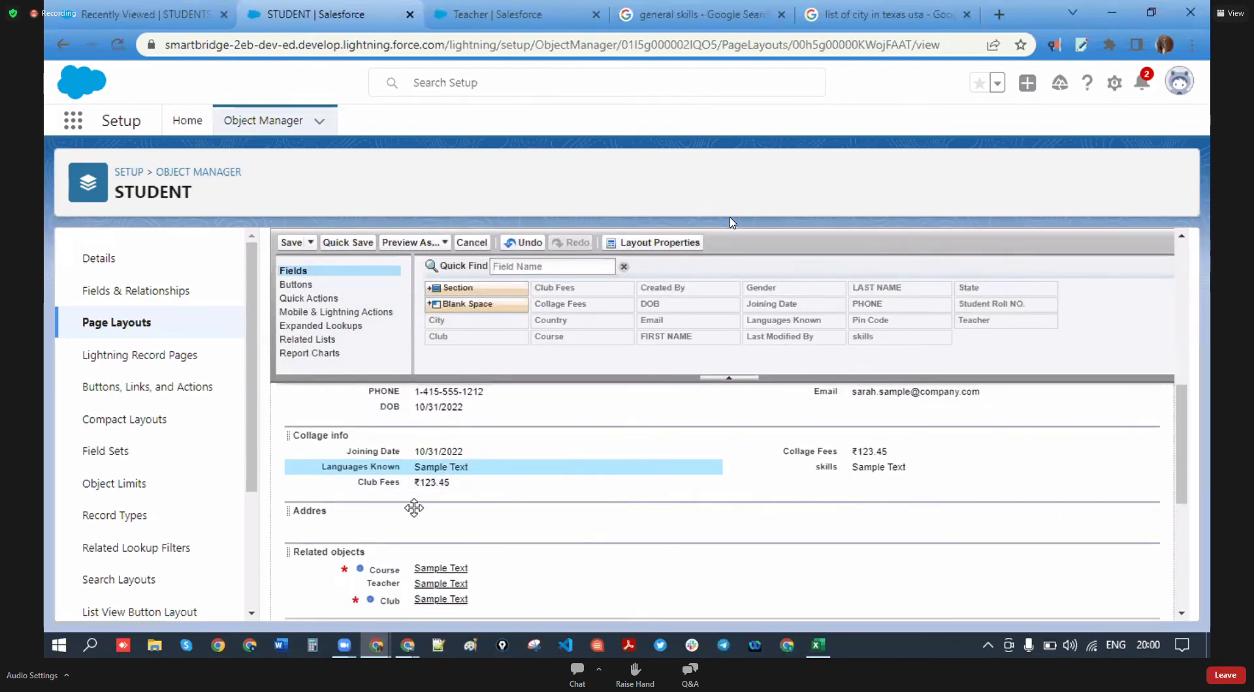
drag(306, 510, 849, 519)
- Place Country, State, City and Pin Code into the Addres section
scroll(426, 556, down, 1)
drag(435, 566, 425, 528)
drag(444, 576, 891, 537)
scroll(428, 551, down, 3)
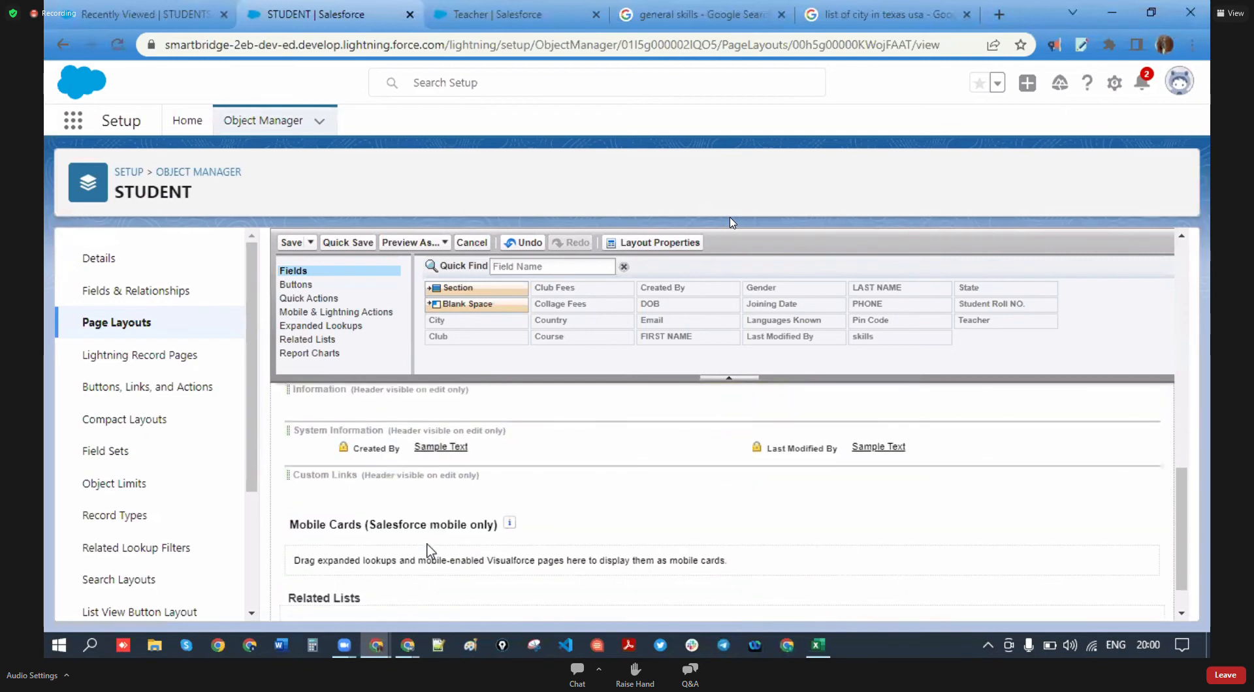
scroll(444, 525, up, 2)
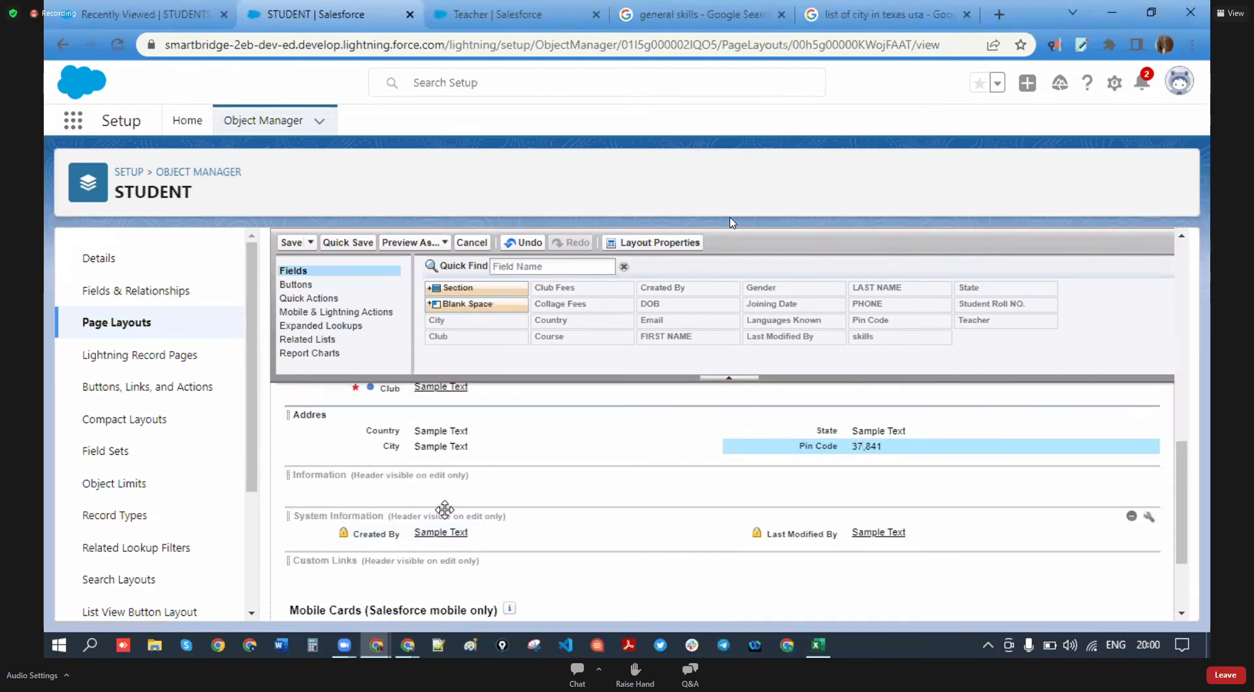
scroll(398, 554, down, 2)
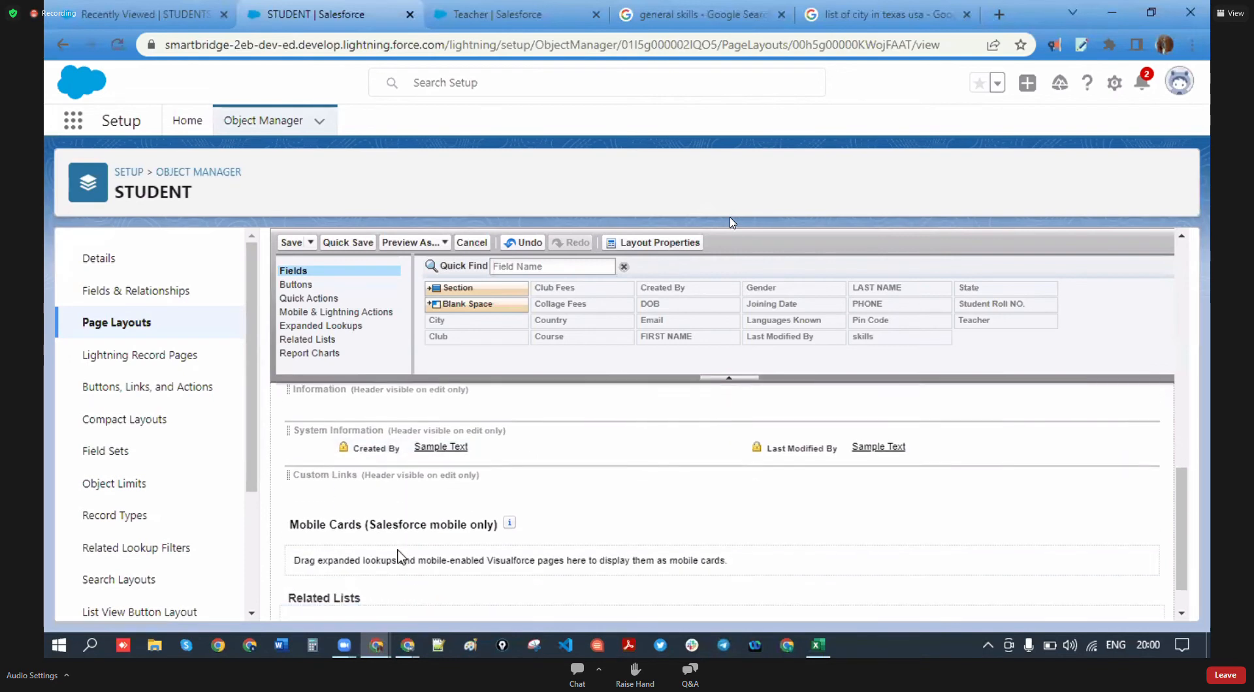
scroll(392, 542, up, 4)
scroll(366, 568, down, 2)
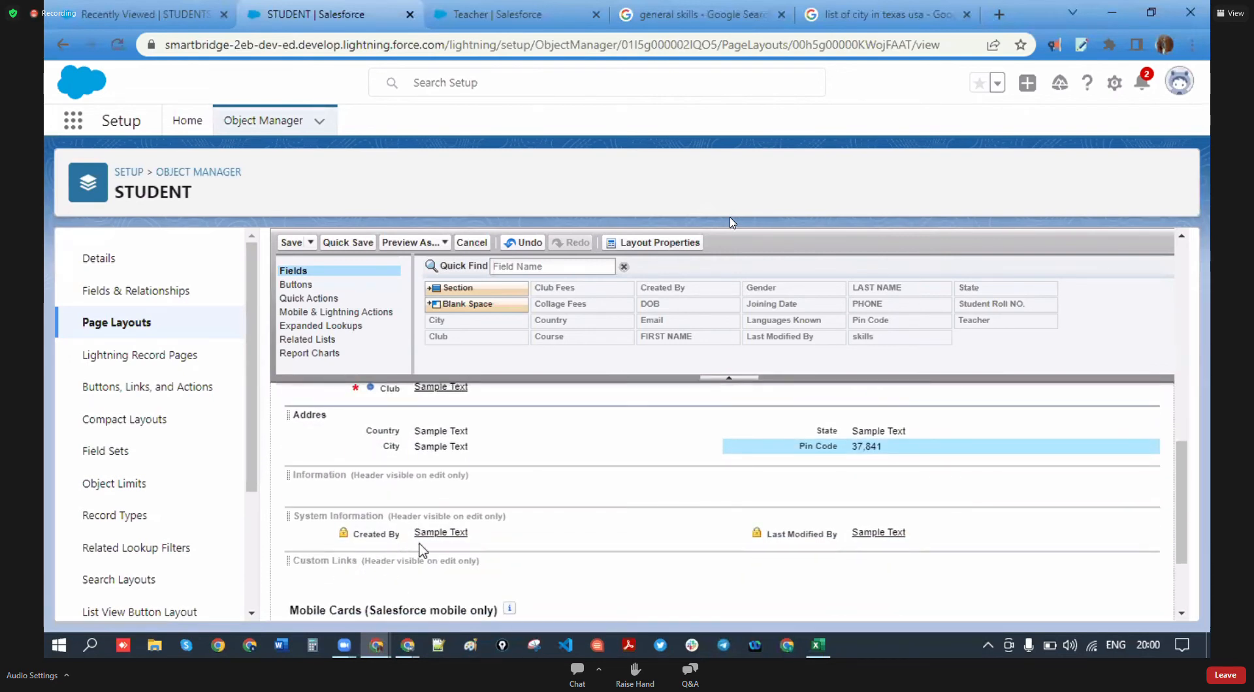
scroll(424, 540, down, 3)
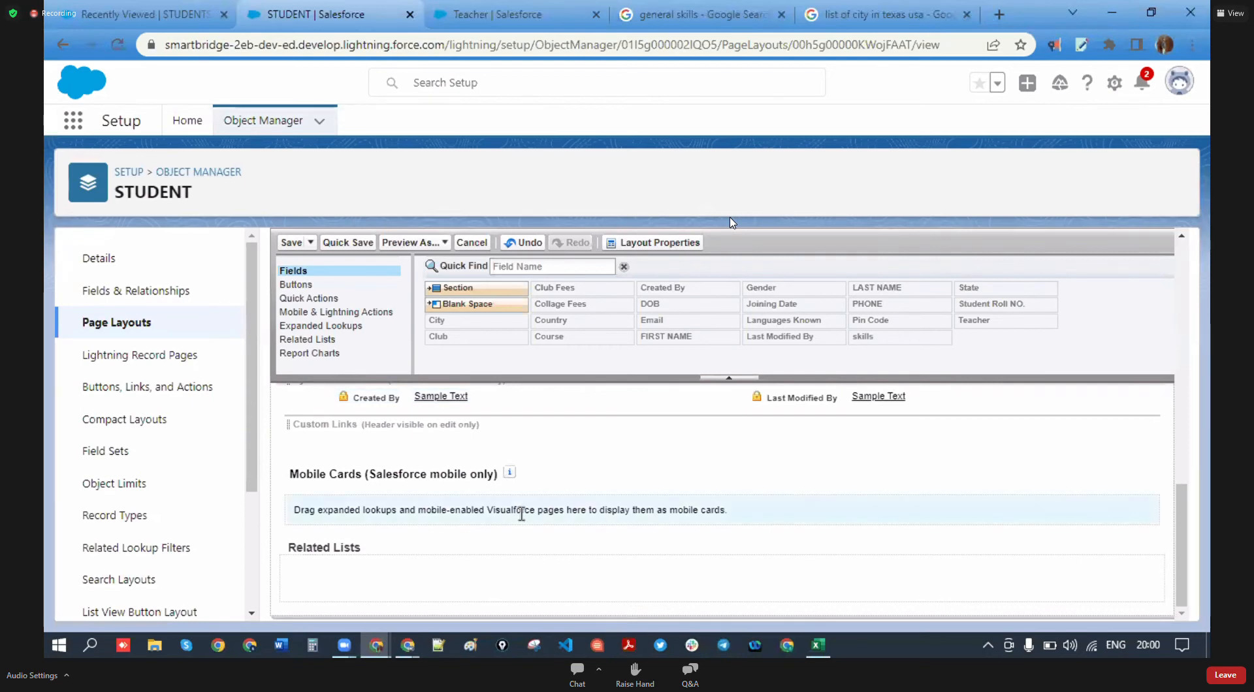
scroll(446, 566, up, 10)
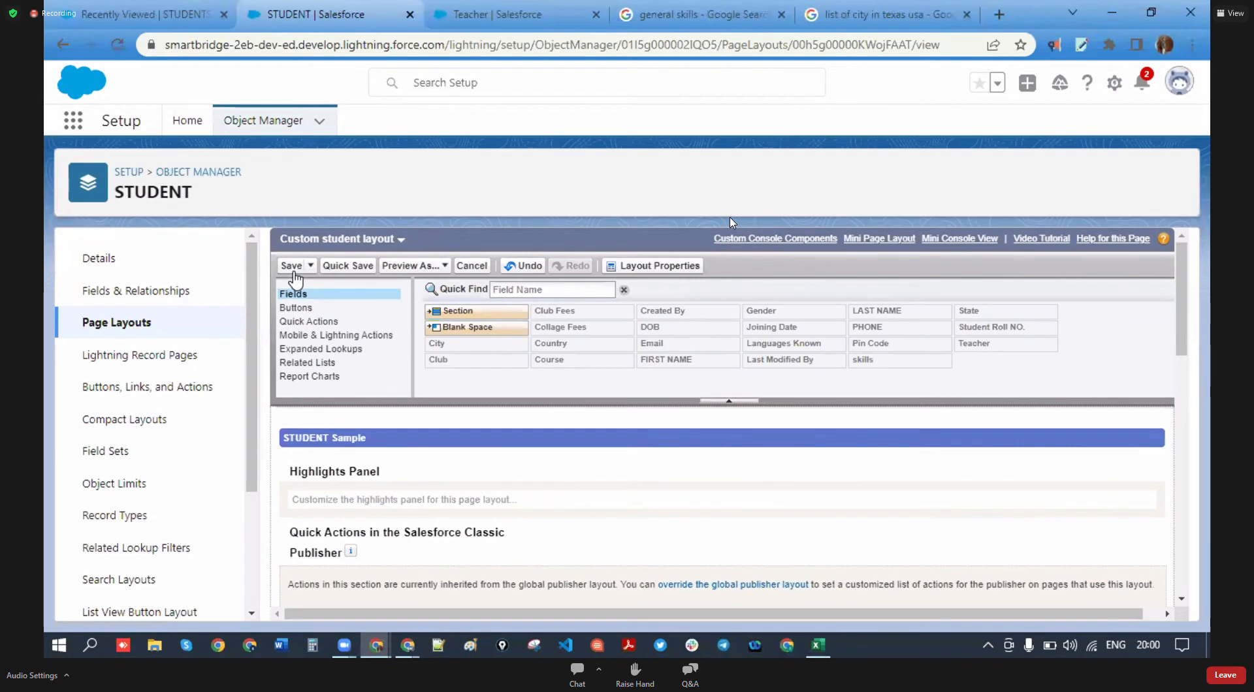
- Save the STUDENT layout and start a new record from the refreshed Students list
click(294, 270)
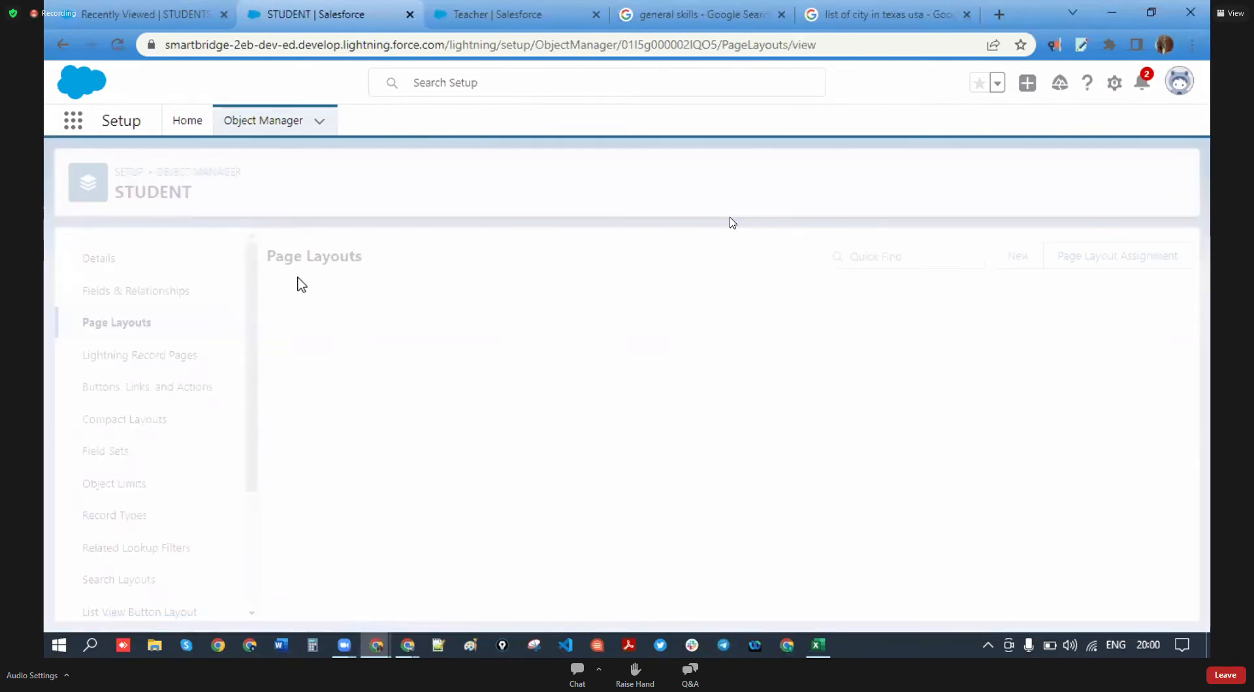
click(131, 14)
click(124, 47)
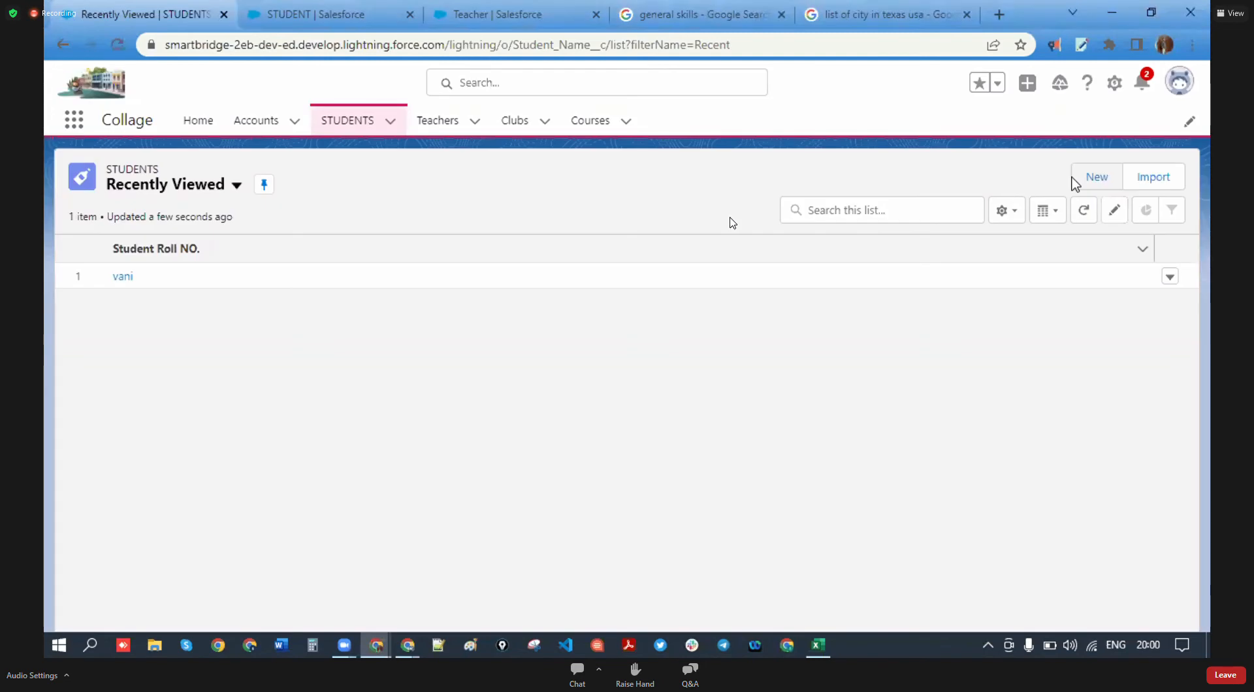
click(1093, 179)
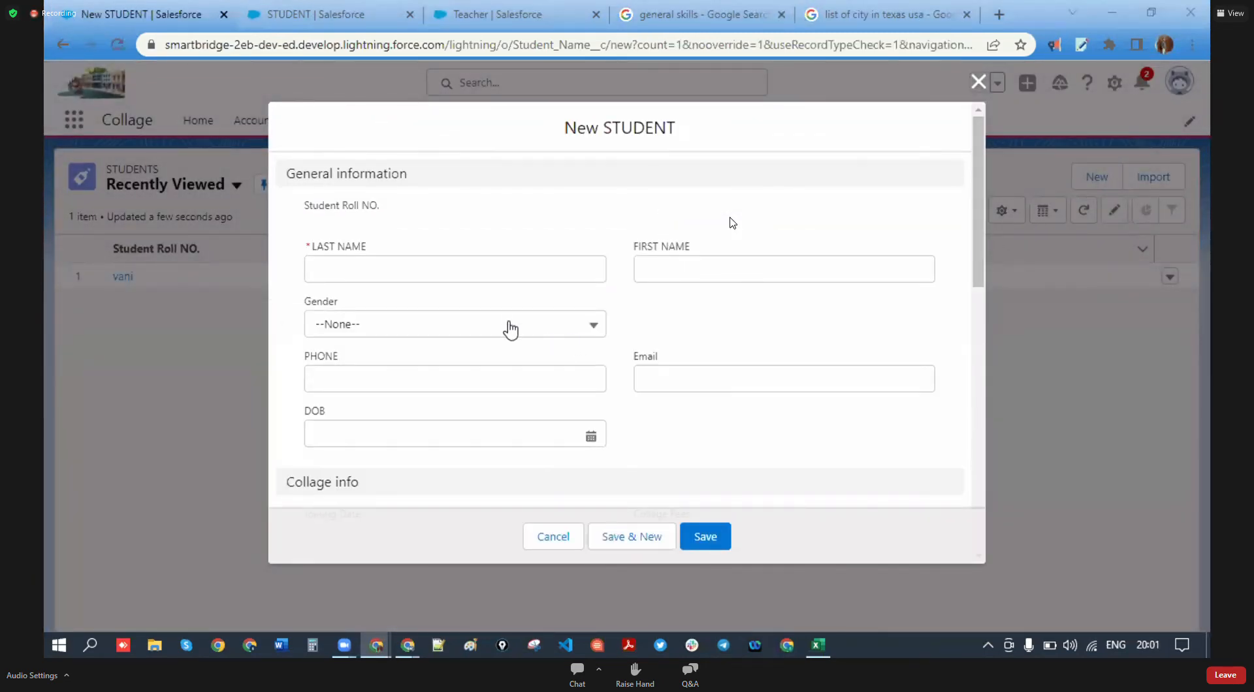
- Review the New STUDENT form's Collage info, Related objects and Addres sections
scroll(473, 325, down, 4)
scroll(506, 369, up, 3)
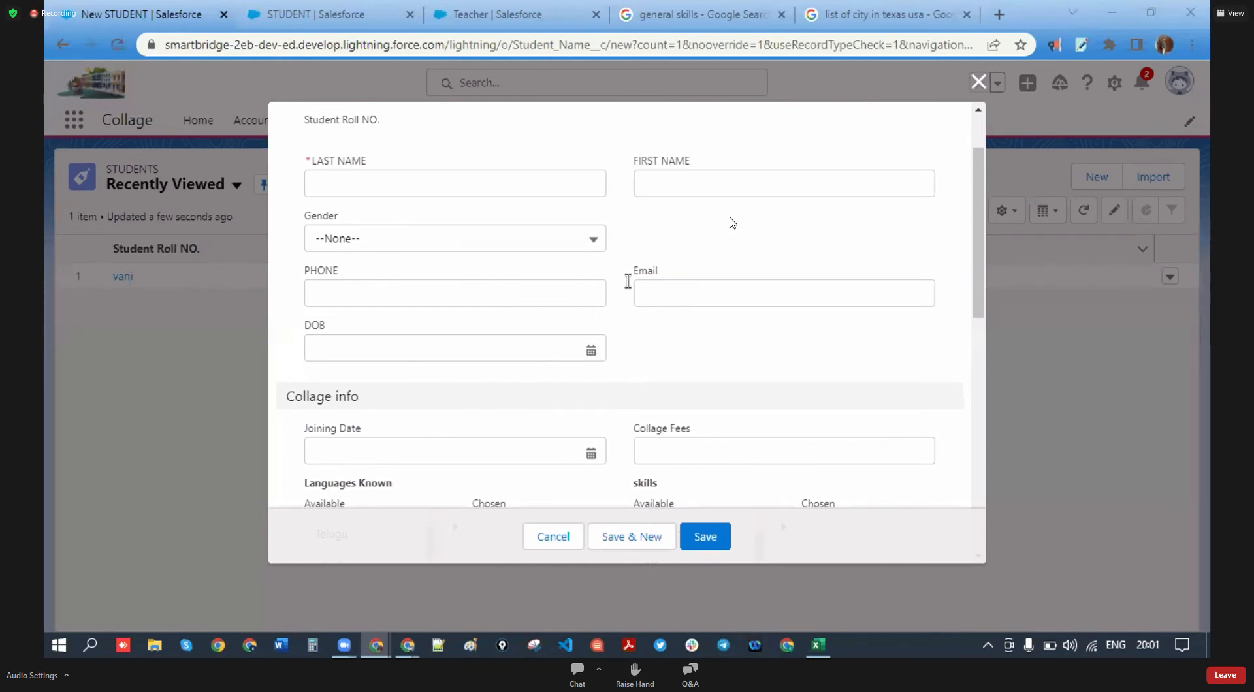
scroll(423, 350, down, 3)
scroll(353, 264, up, 1)
scroll(334, 277, up, 1)
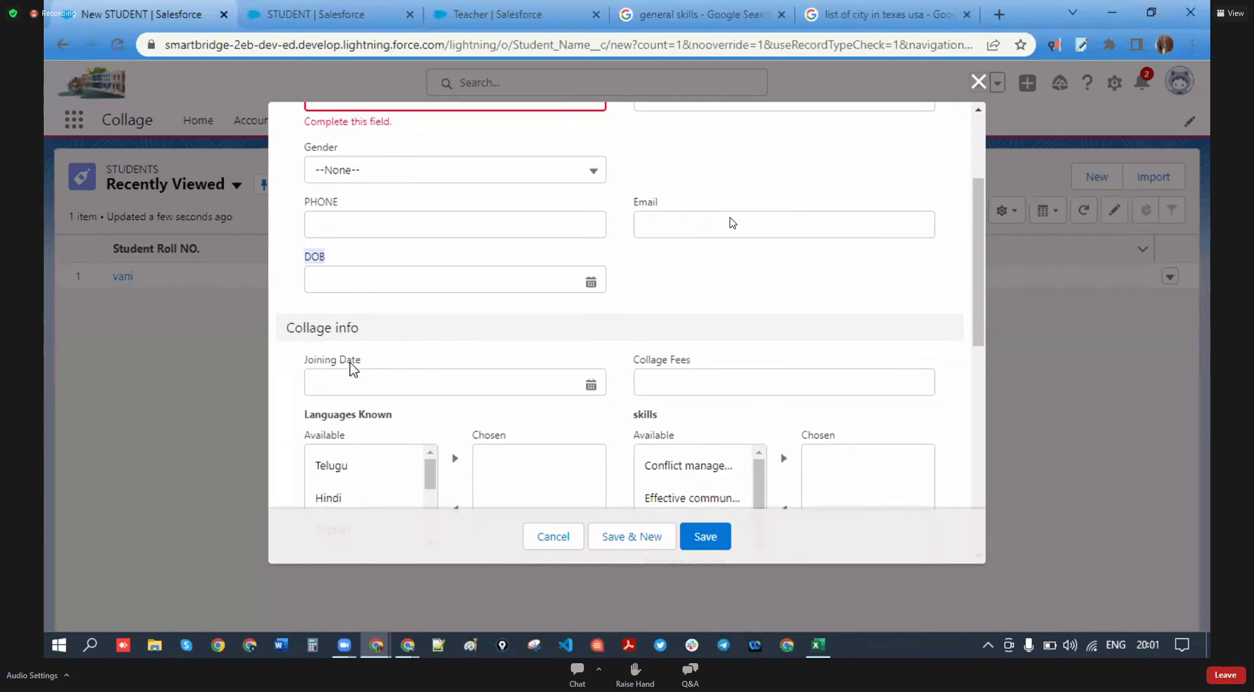
click(352, 382)
scroll(450, 328, down, 5)
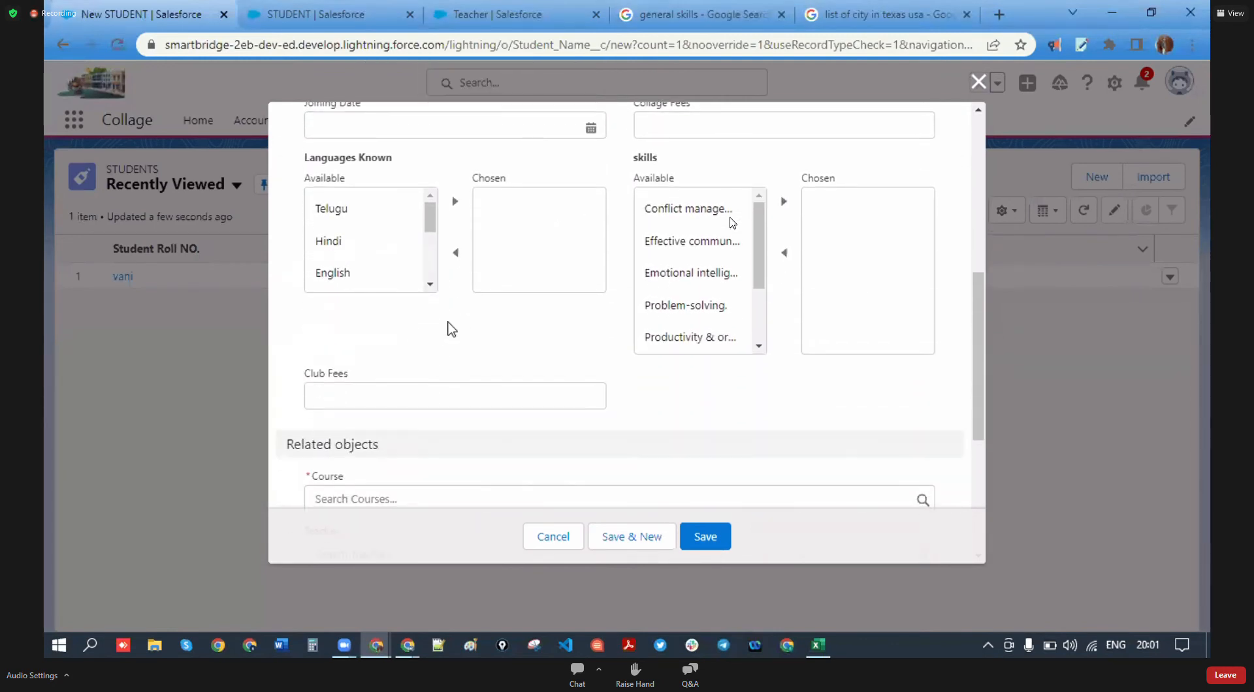
scroll(313, 314, down, 1)
click(313, 314)
click(724, 310)
scroll(428, 366, down, 1)
scroll(451, 366, up, 3)
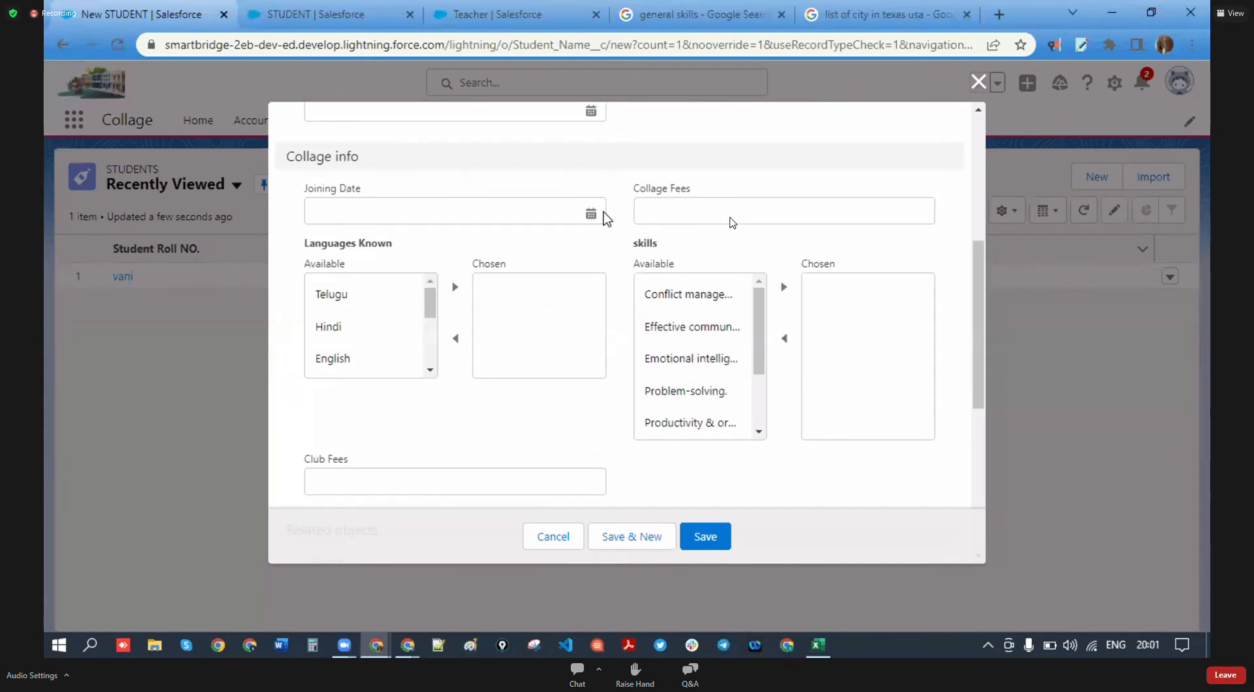
drag(374, 196, 309, 190)
scroll(460, 287, down, 4)
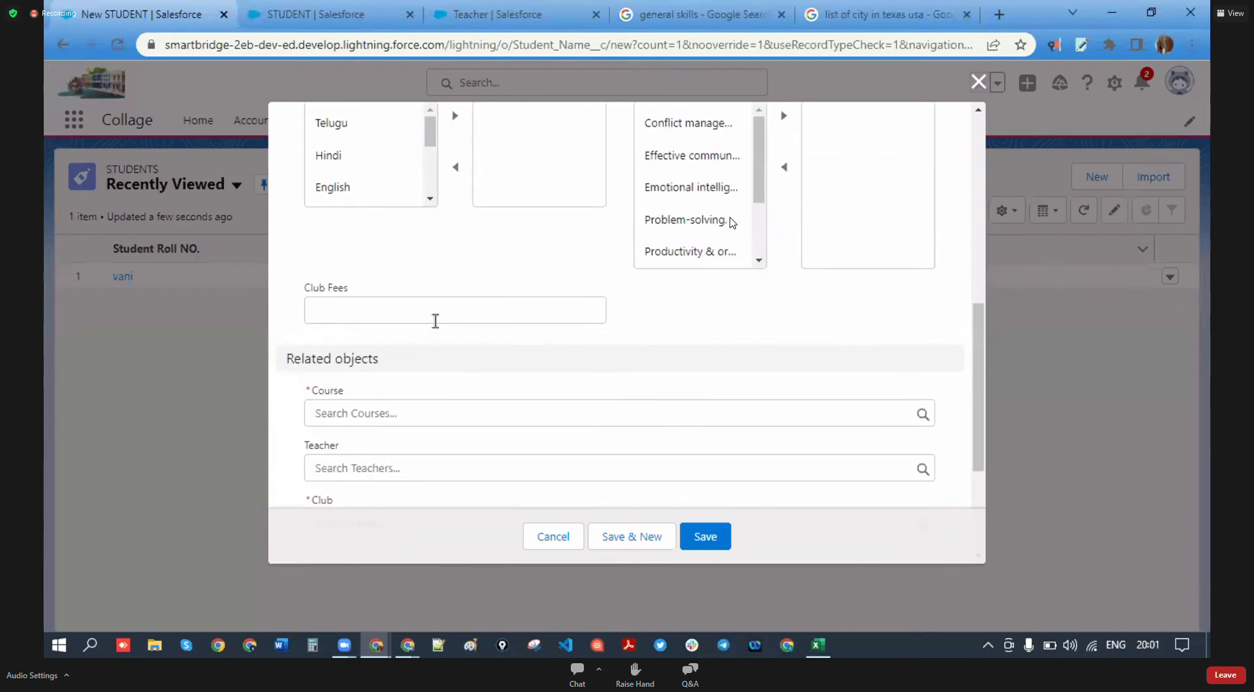
scroll(394, 369, down, 2)
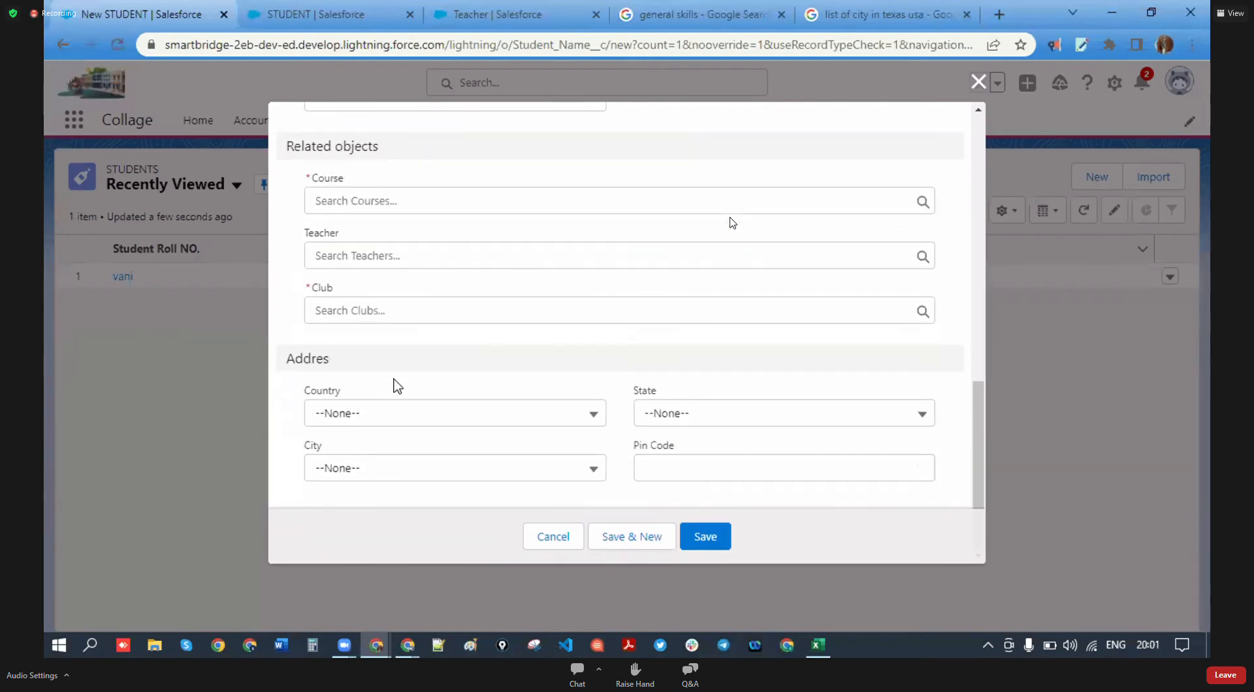
drag(353, 361, 280, 359)
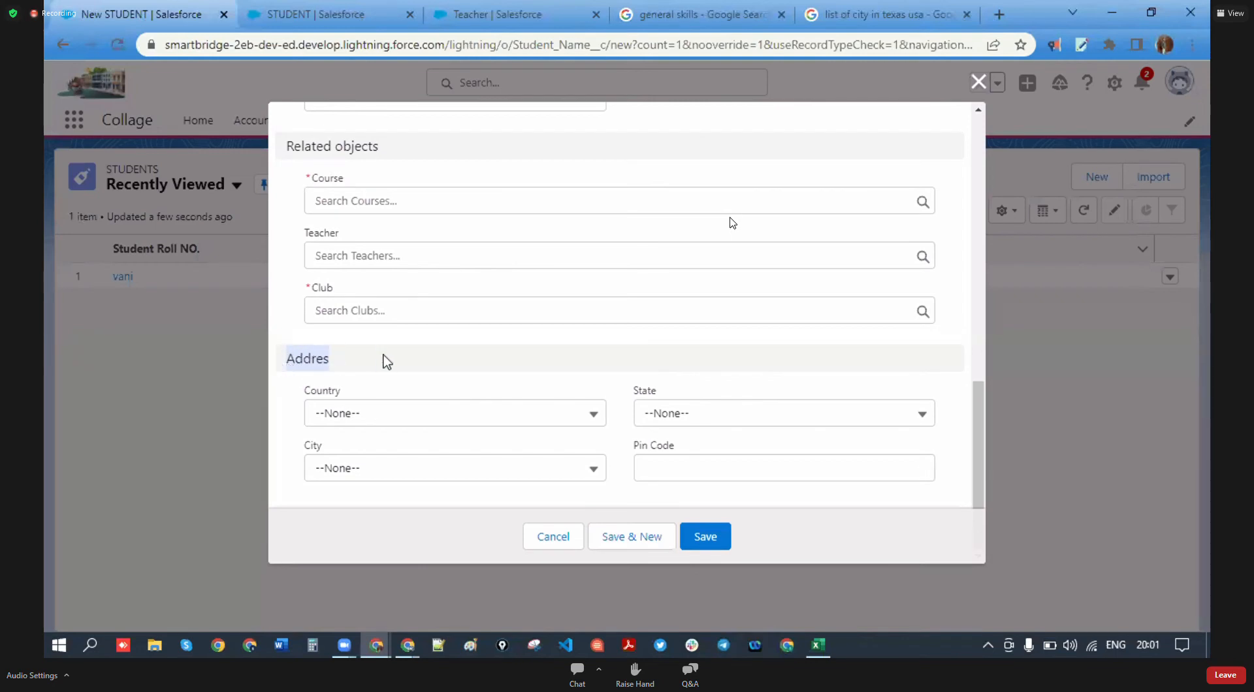
scroll(627, 451, up, 8)
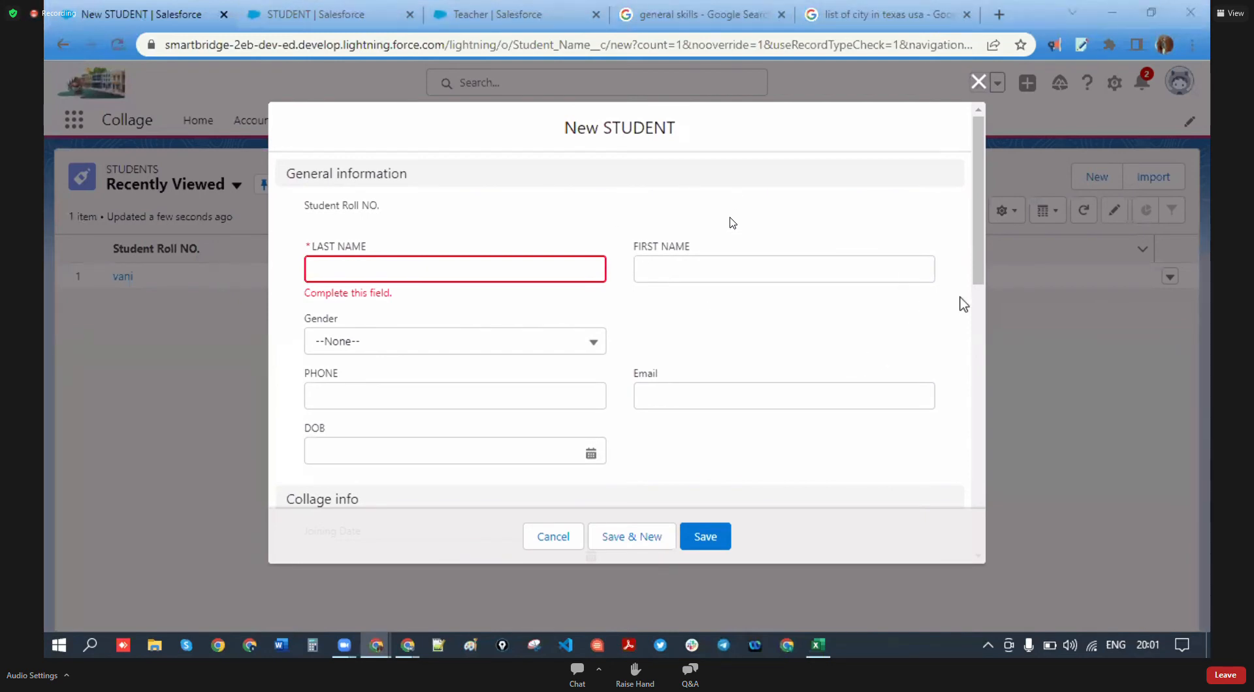
- Enter the student's last and first names and set Gender to Male
click(403, 268)
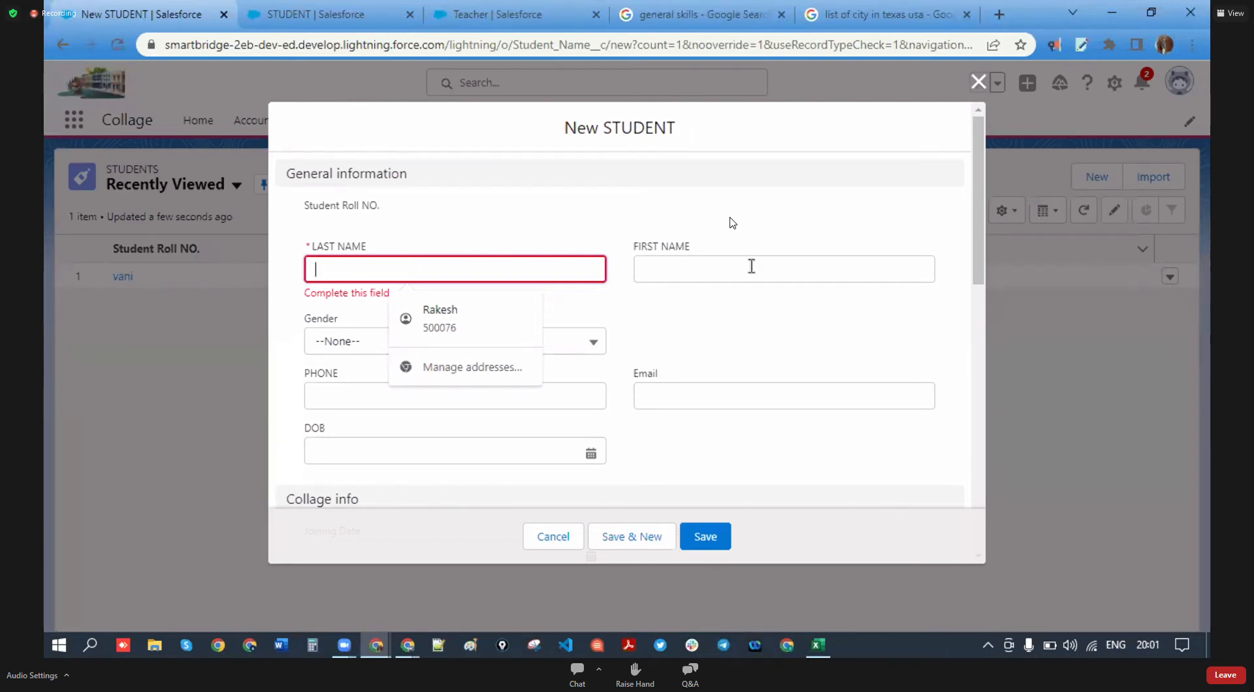
text(anu)
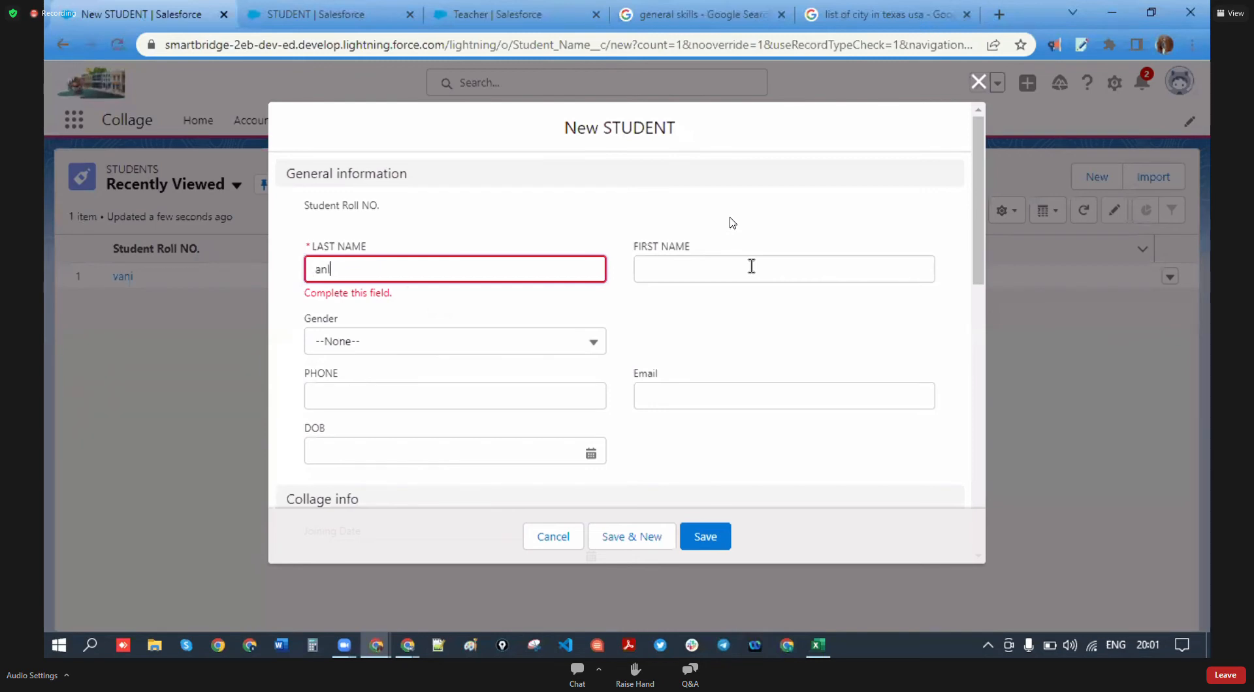
key(BackSpace)
key(BackSpace)
click(670, 274)
text(f)
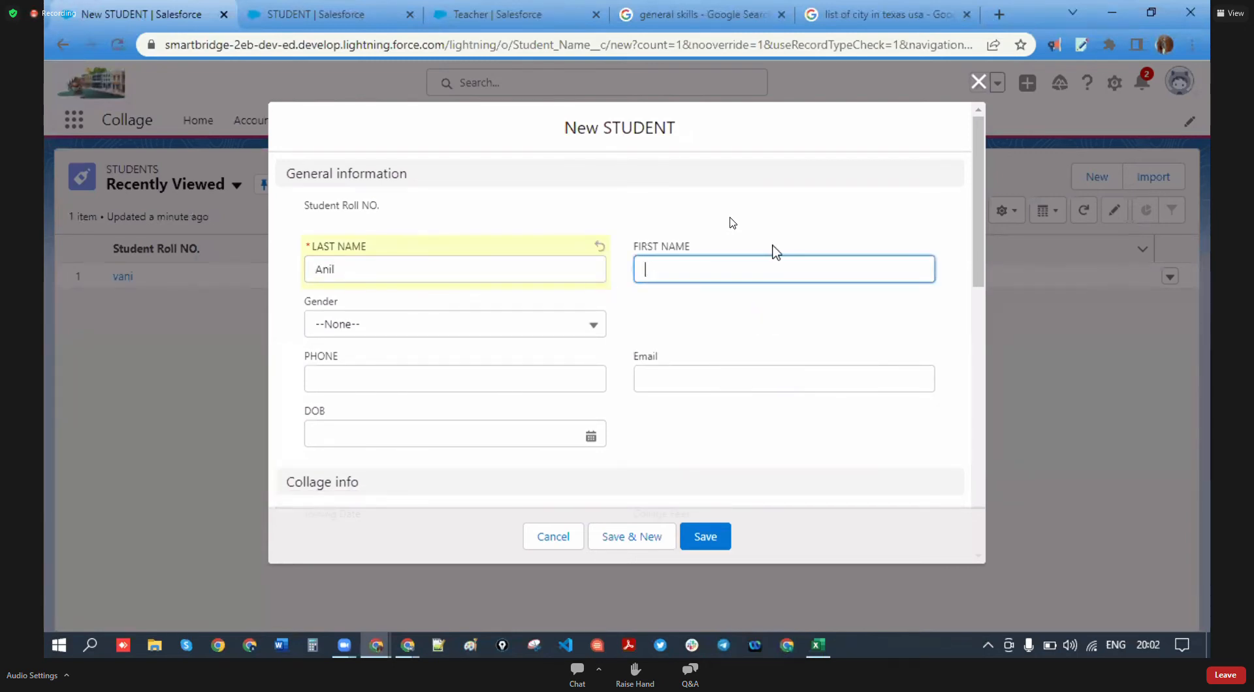
text(G)
click(521, 324)
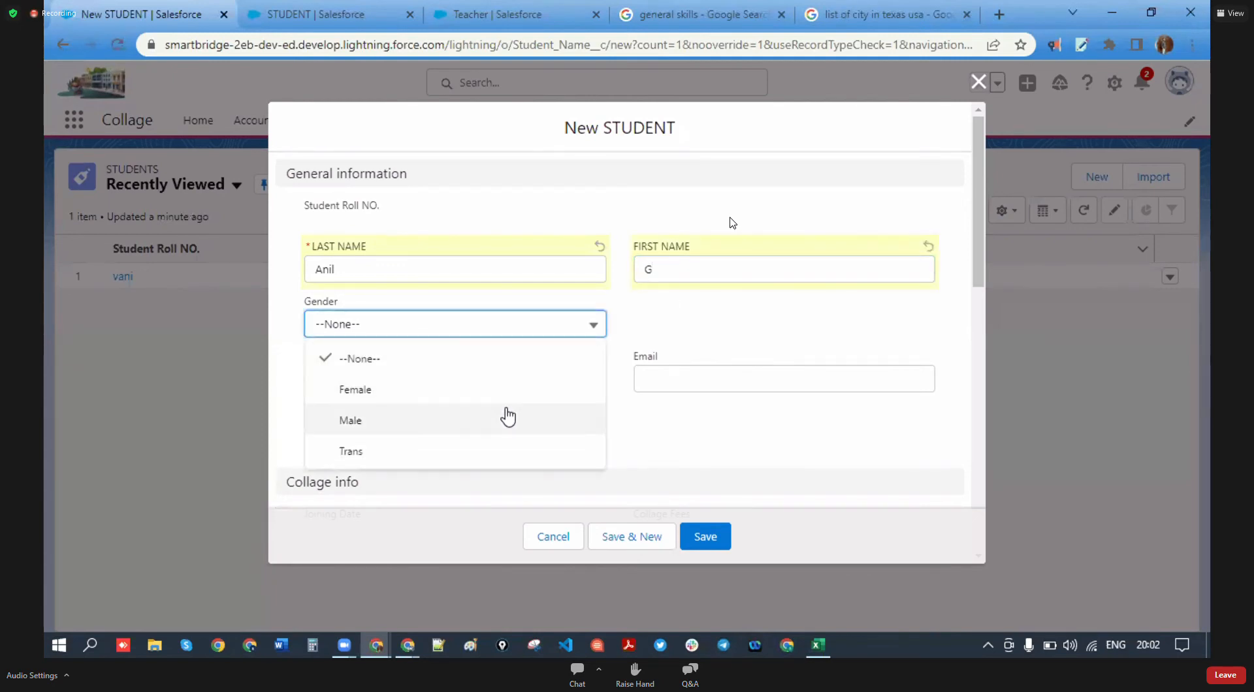
click(482, 417)
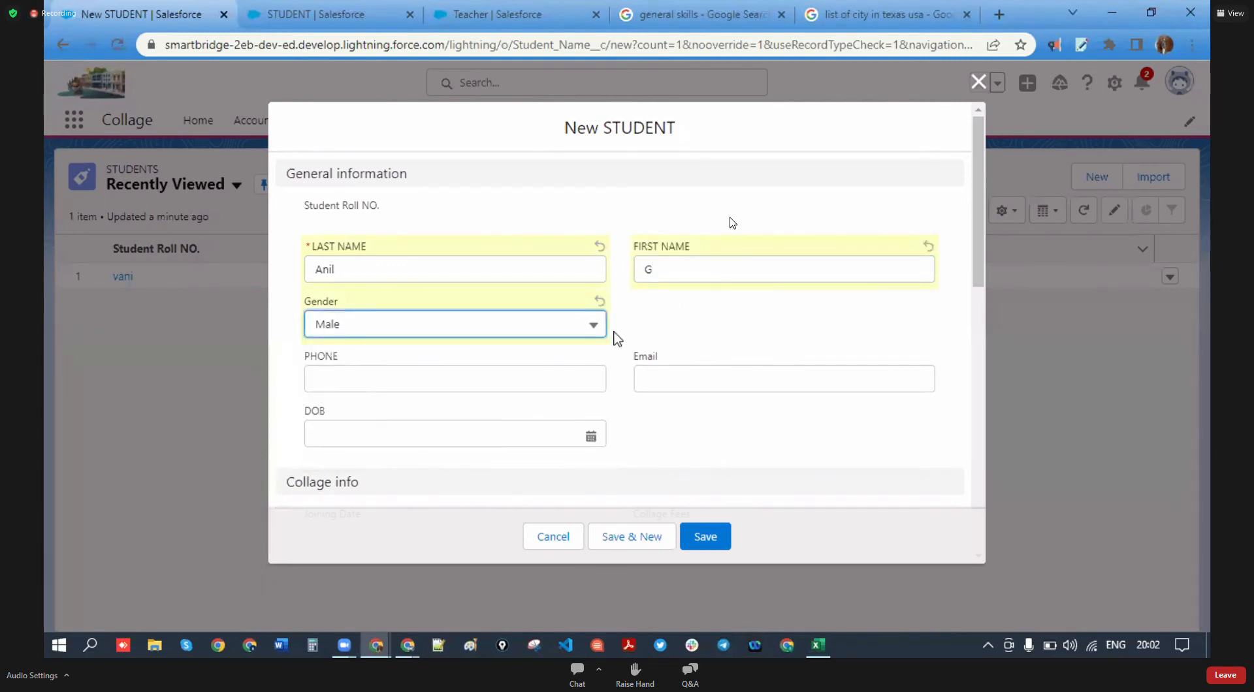
- Enter the student's phone number and e-mail address
scroll(535, 347, down, 2)
click(434, 292)
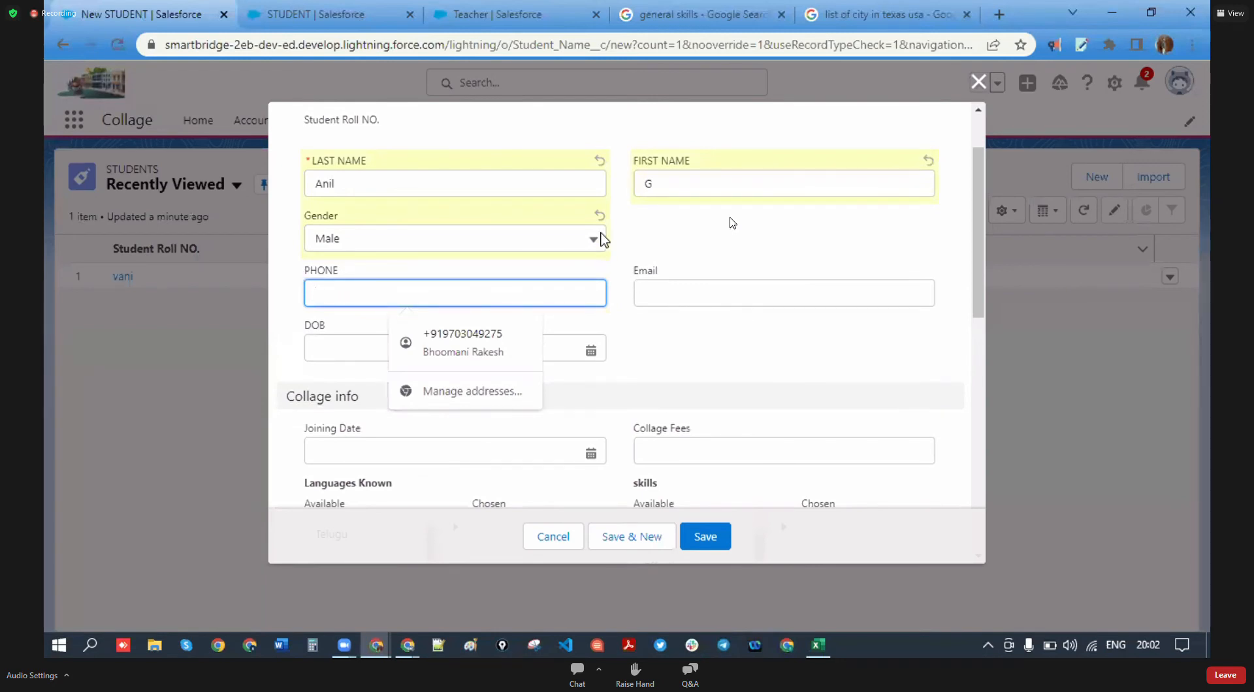
text(321546478)
click(717, 284)
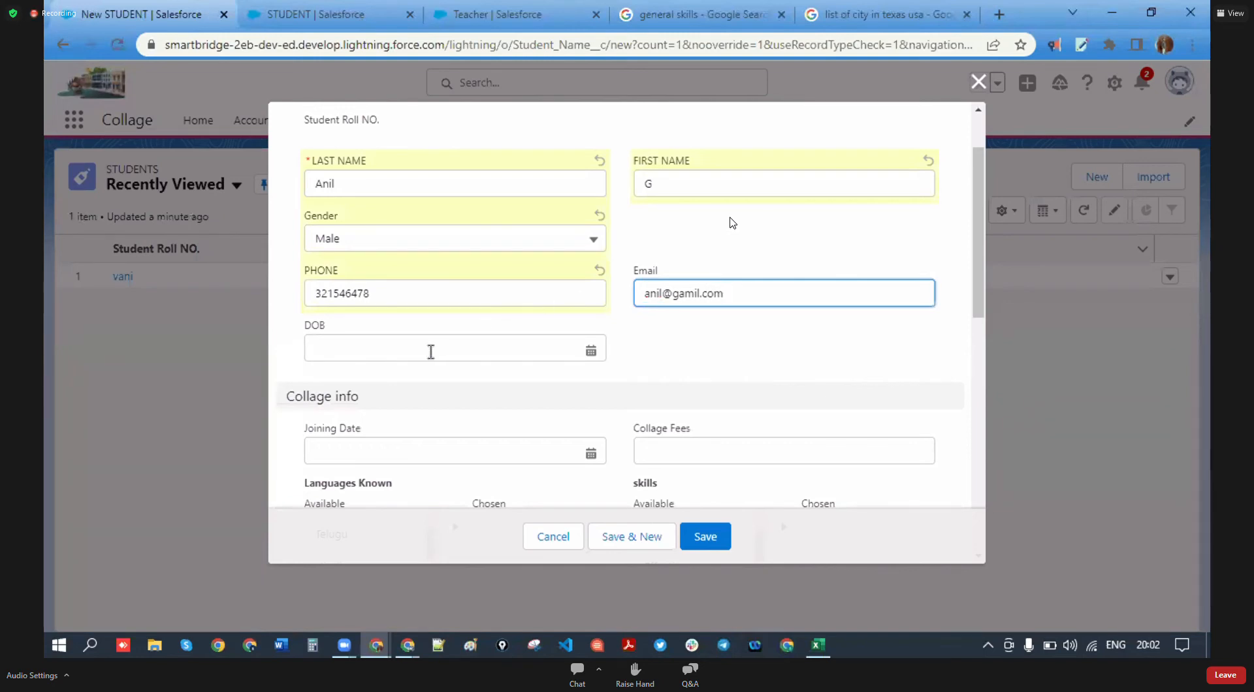
- Set the date of birth to 10/16/2004
click(596, 348)
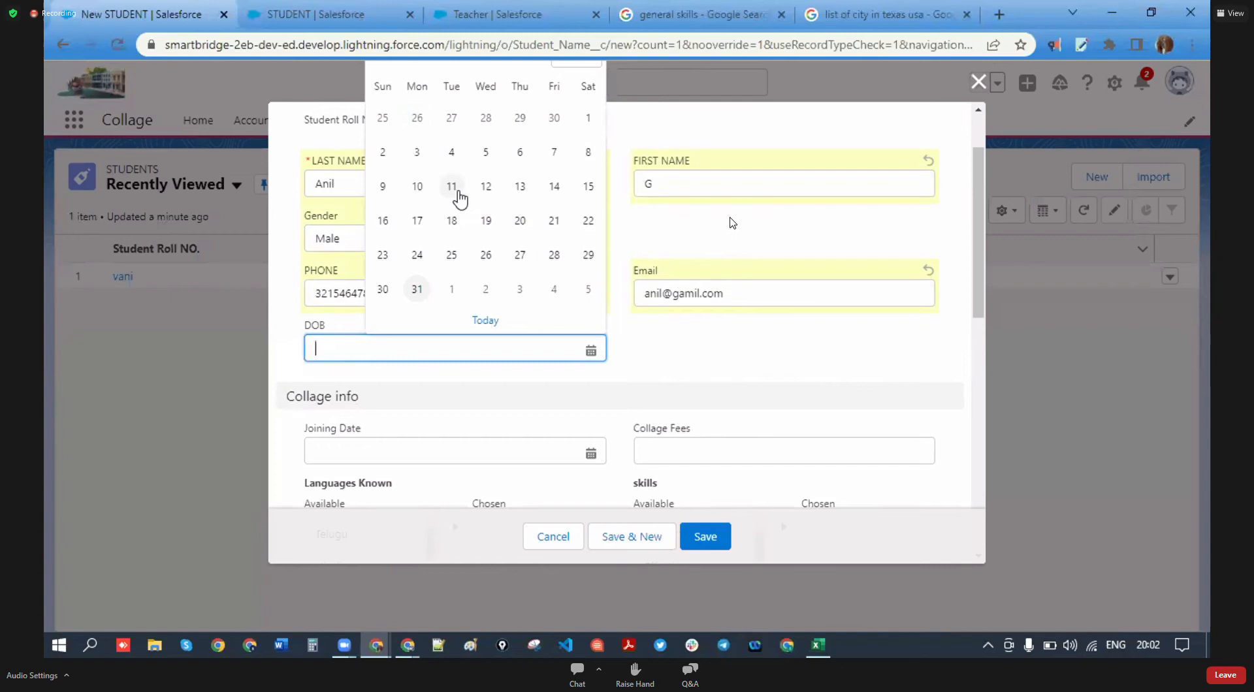
scroll(934, 194, up, 3)
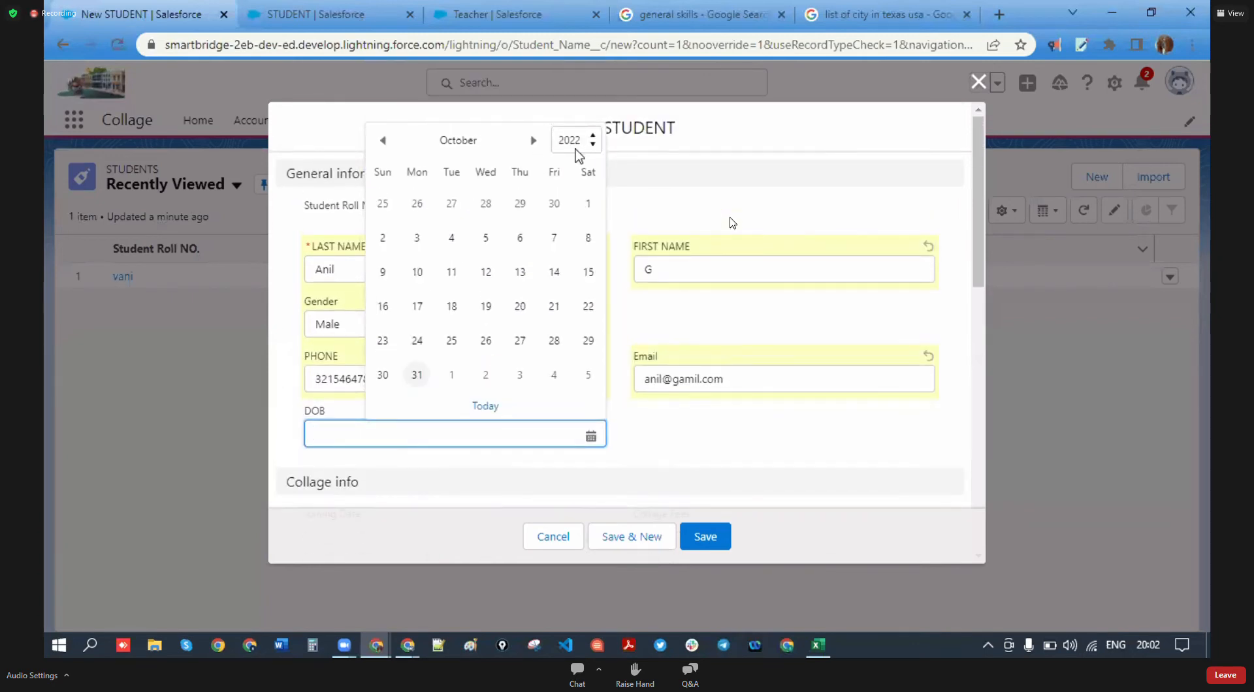
click(597, 141)
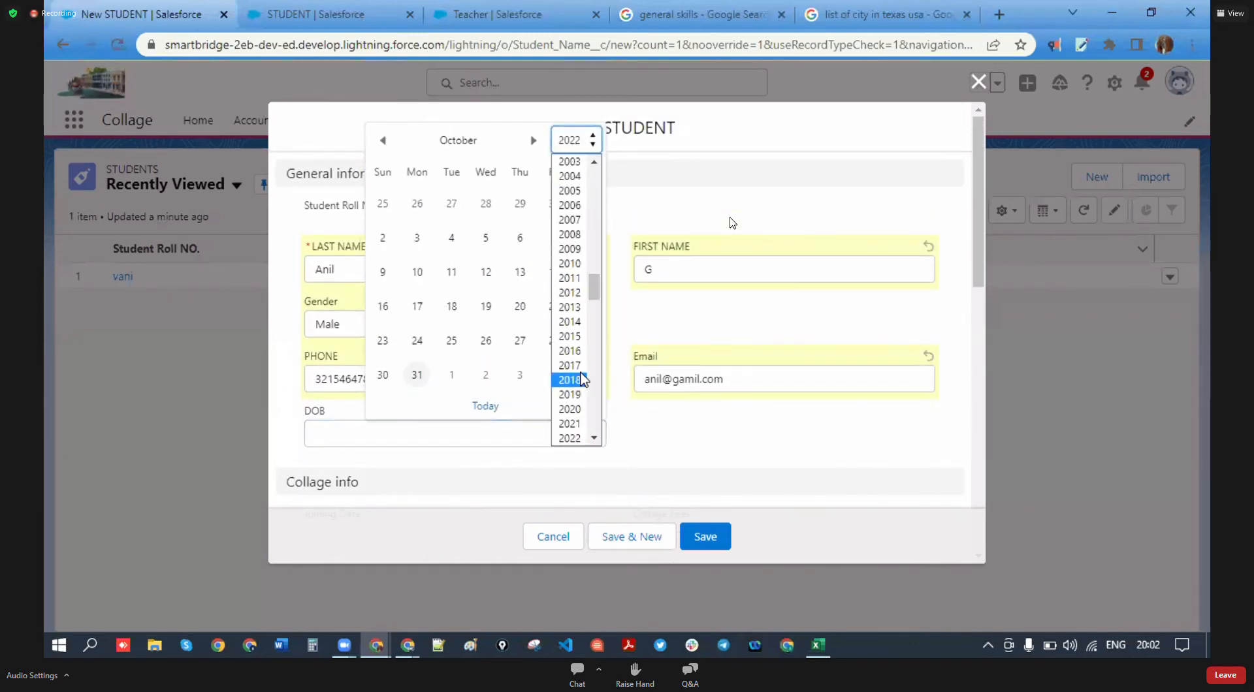
scroll(580, 255, down, 3)
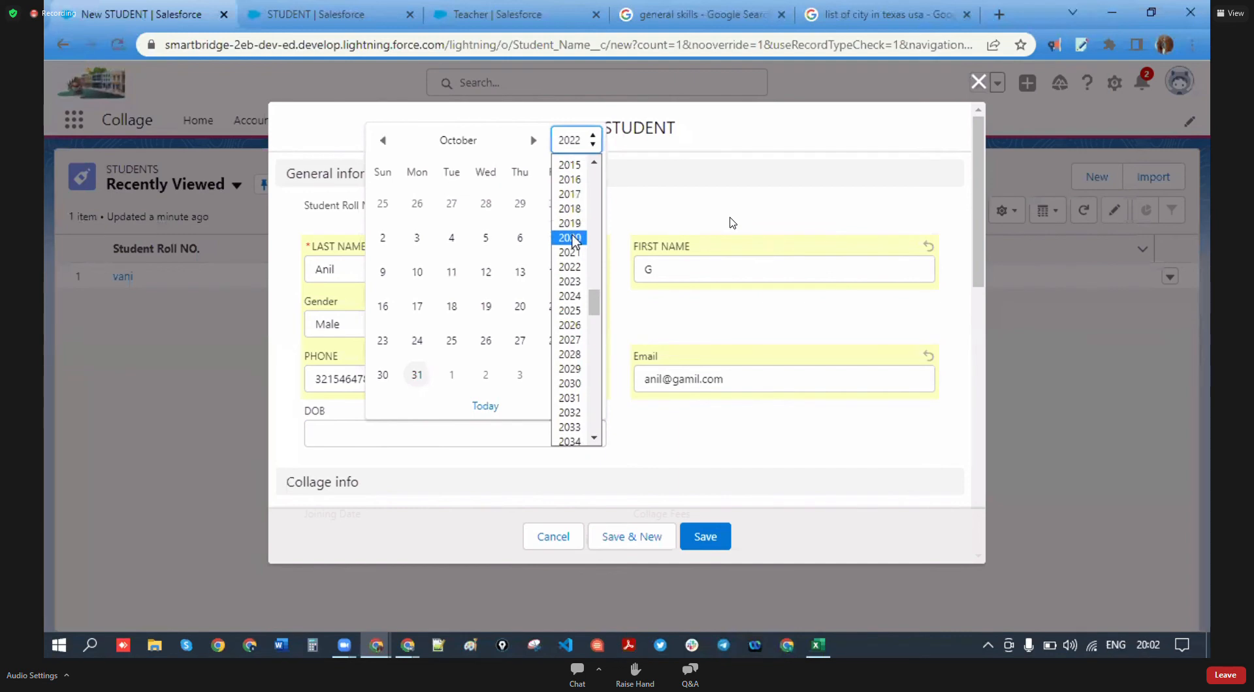
scroll(573, 241, up, 5)
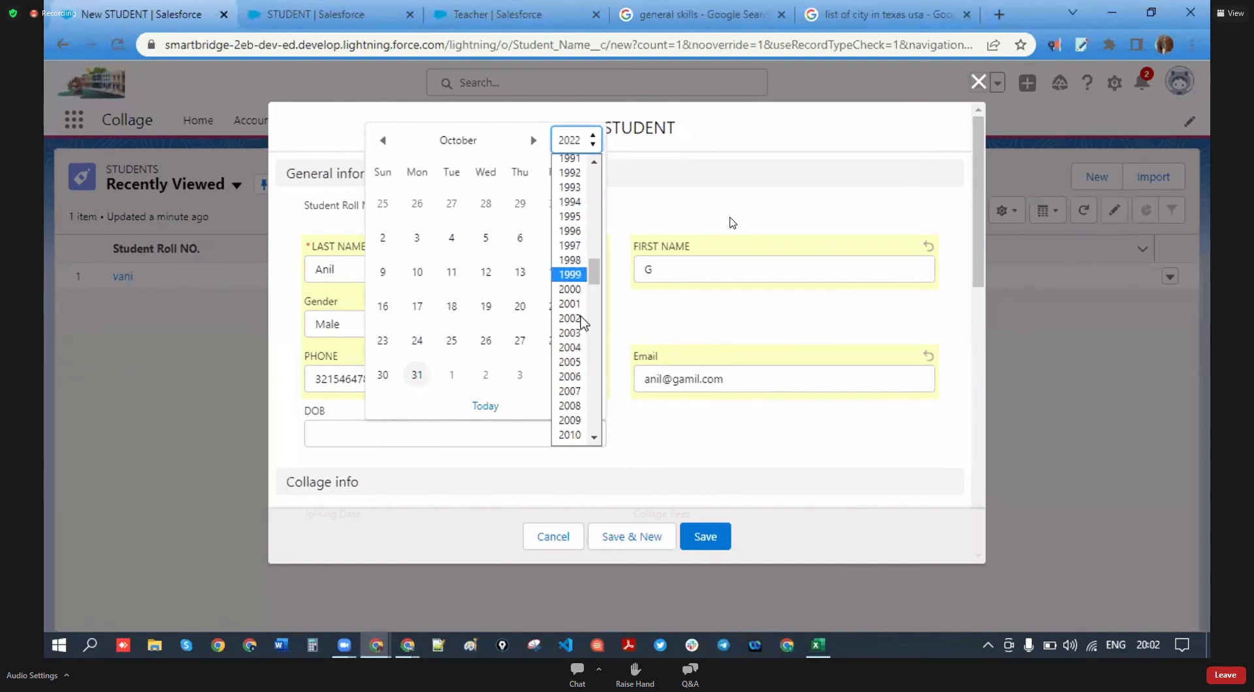
click(581, 348)
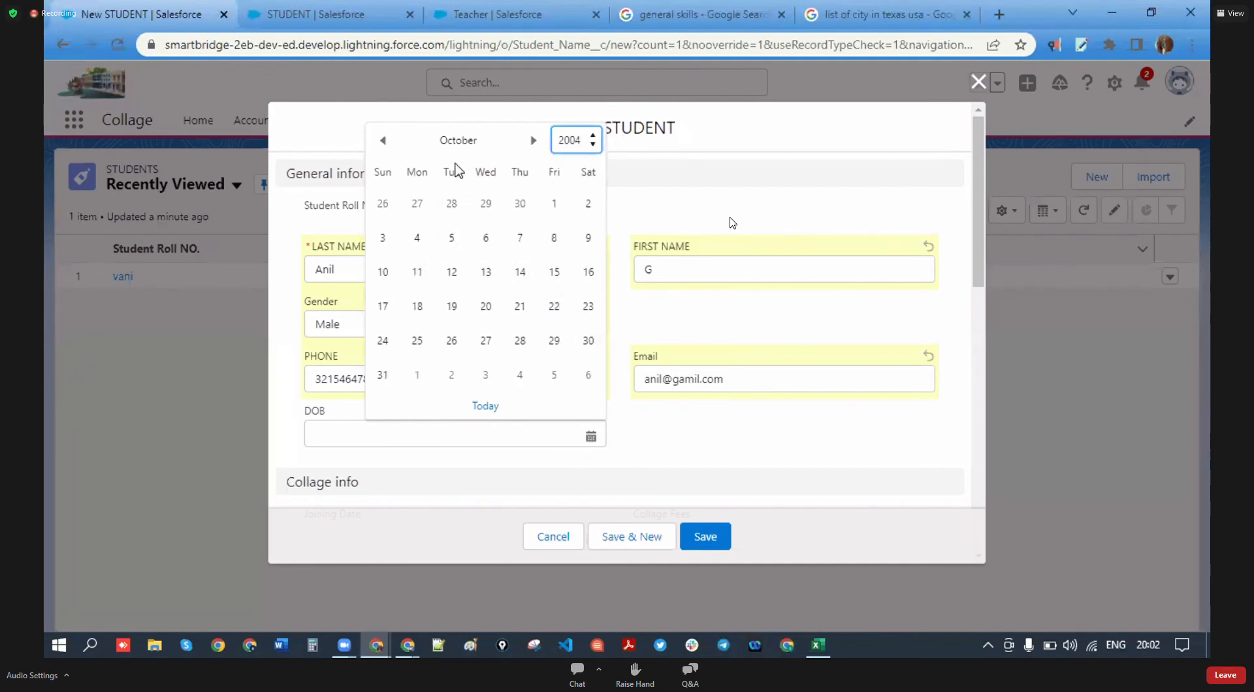
click(581, 277)
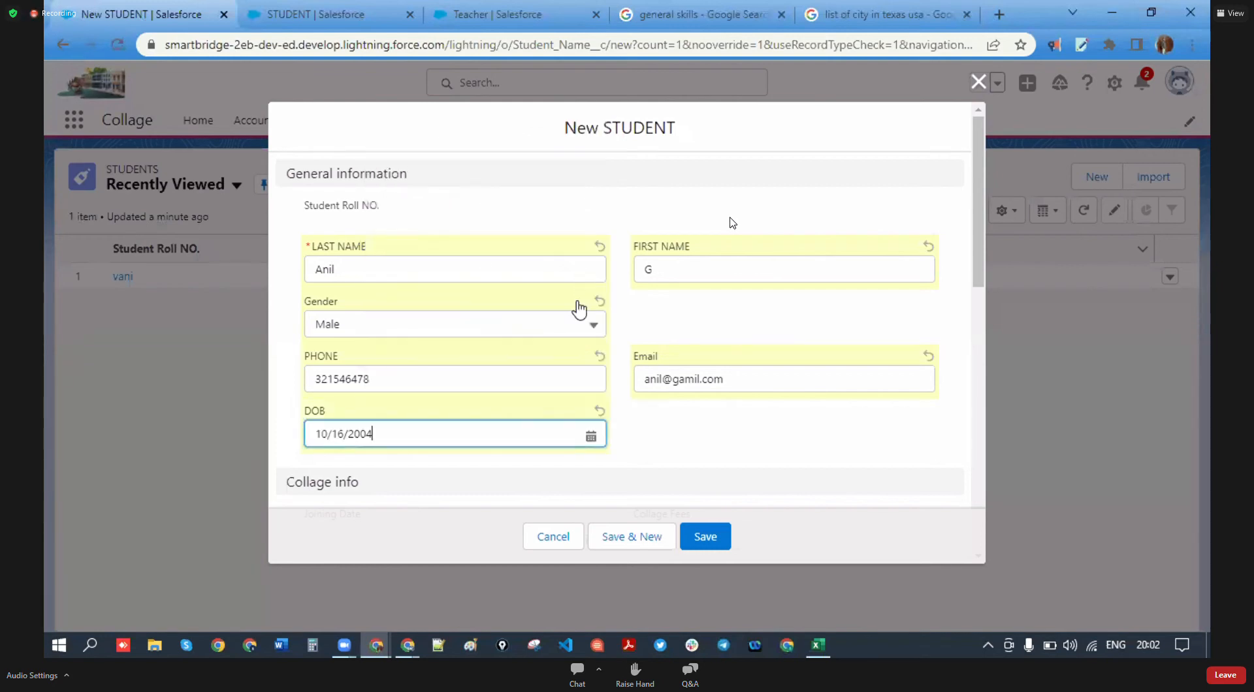
- Set Joining Date to 10/24/2022 and enter Collage Fees of ₹50,000
scroll(473, 382, down, 1)
scroll(470, 379, down, 2)
click(591, 283)
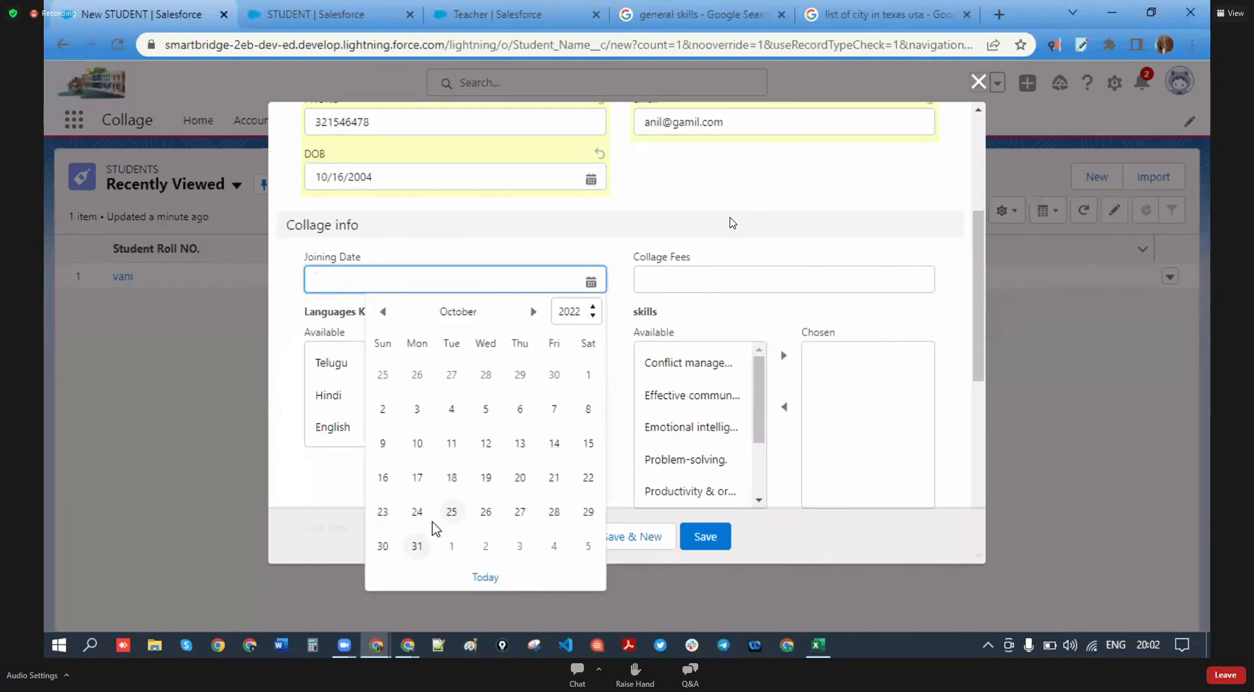
click(417, 512)
click(698, 284)
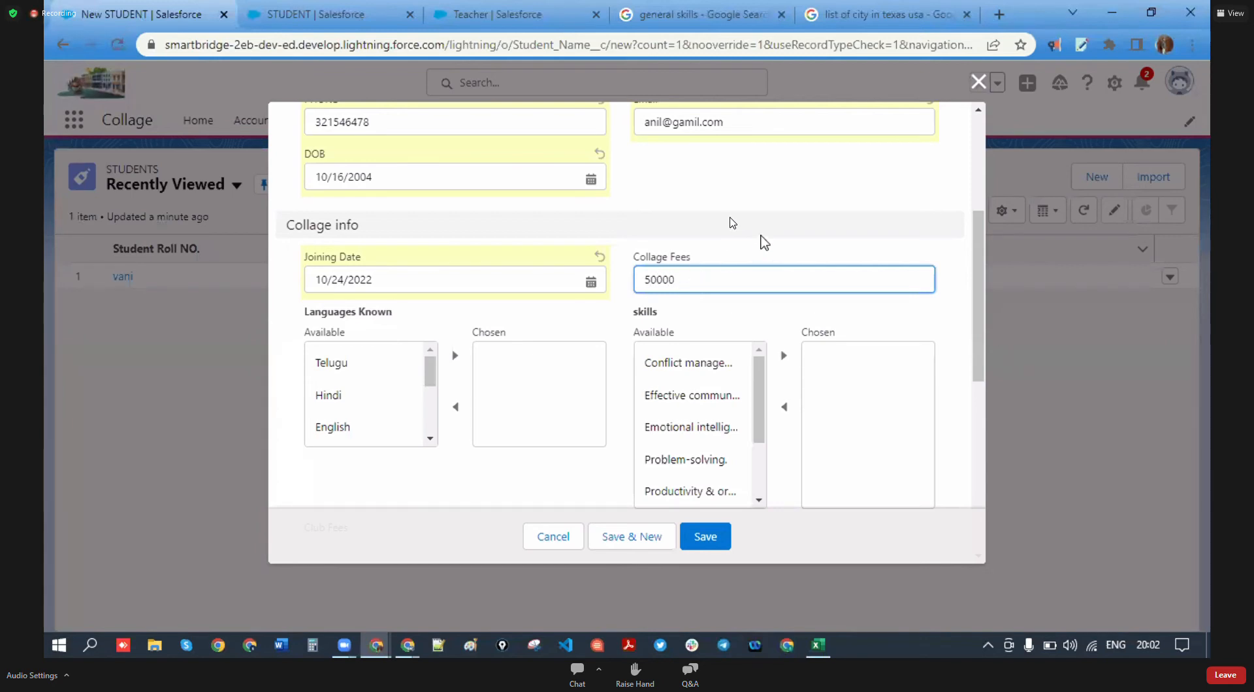
- Add Telugu, Tamil, Marathi and Oryia to Languages Known
click(332, 362)
click(455, 355)
scroll(343, 418, down, 3)
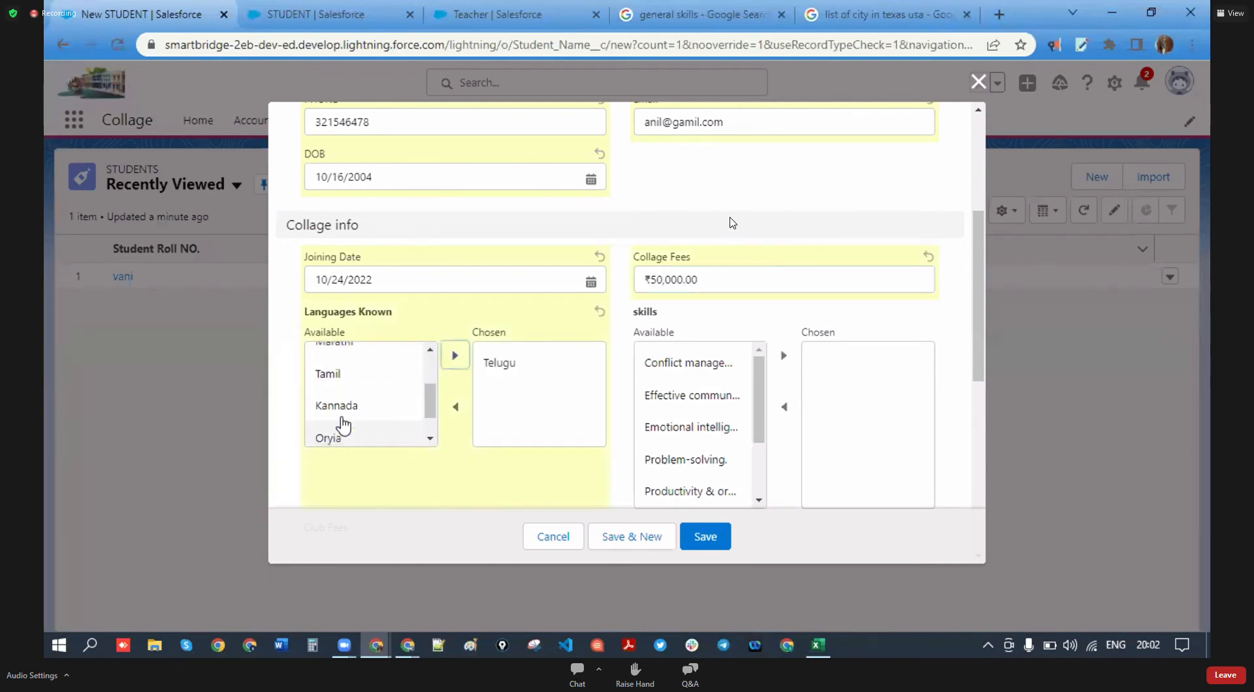
click(354, 370)
click(455, 355)
scroll(356, 392, up, 3)
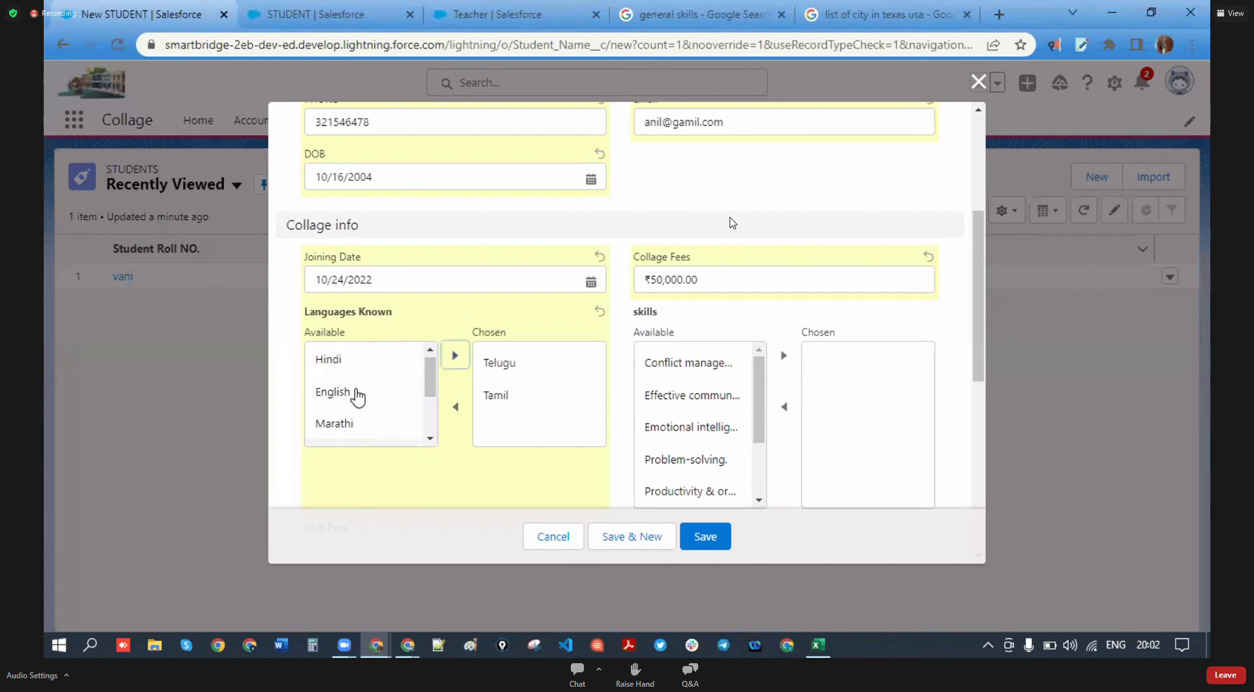
click(350, 424)
click(455, 356)
scroll(374, 423, down, 2)
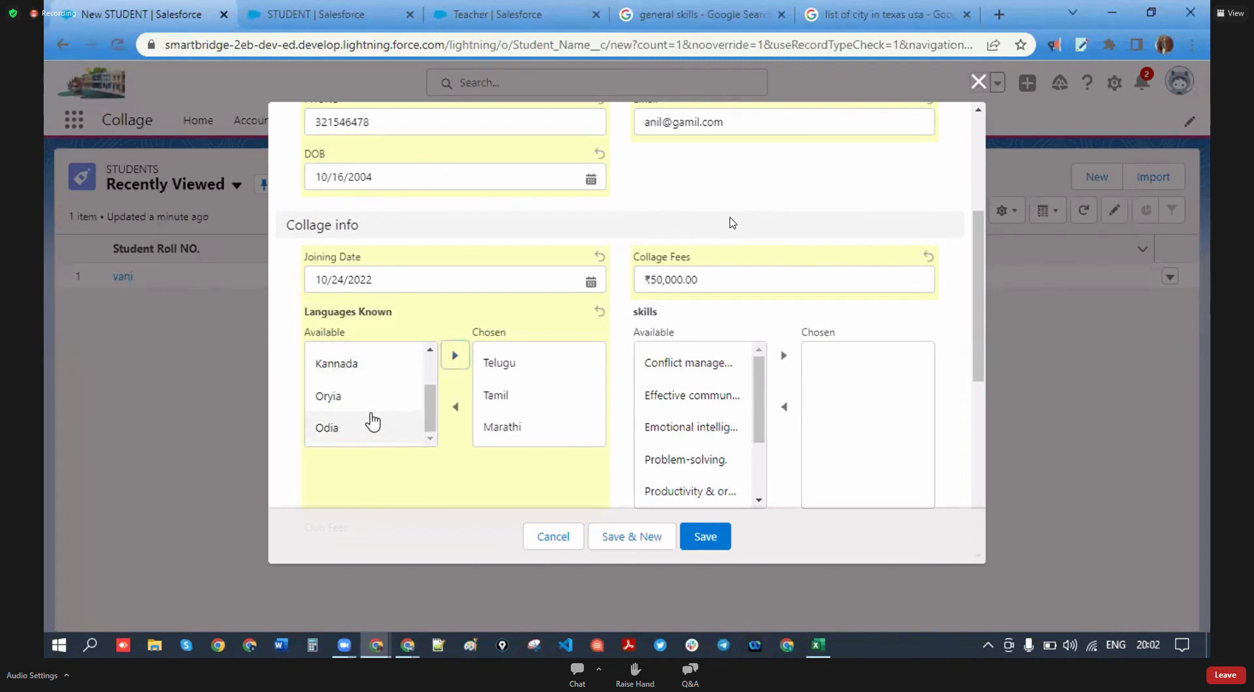
click(366, 396)
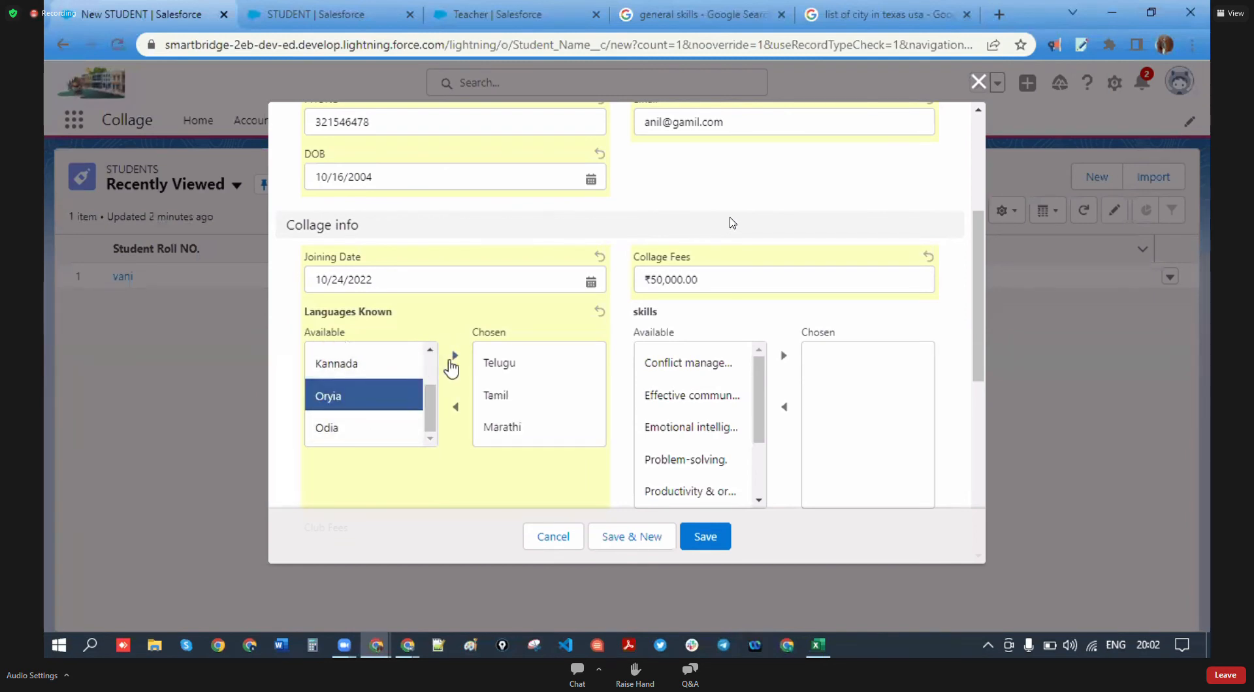
click(454, 358)
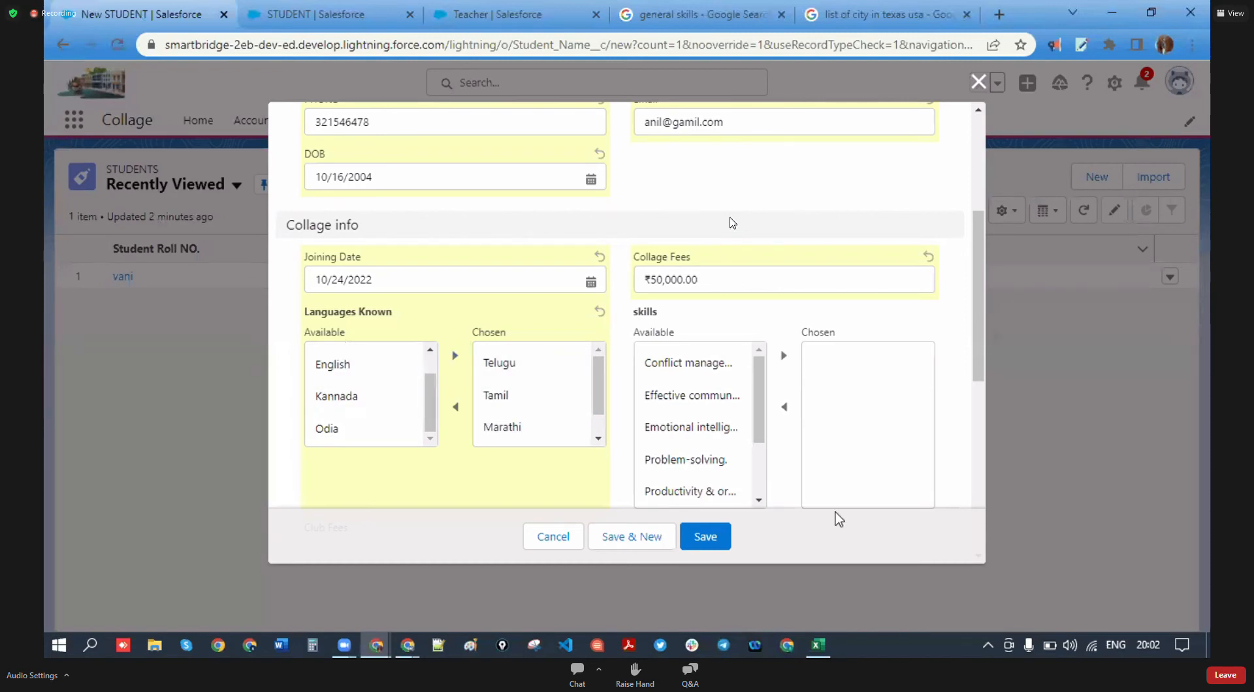
scroll(735, 412, down, 2)
scroll(742, 437, up, 2)
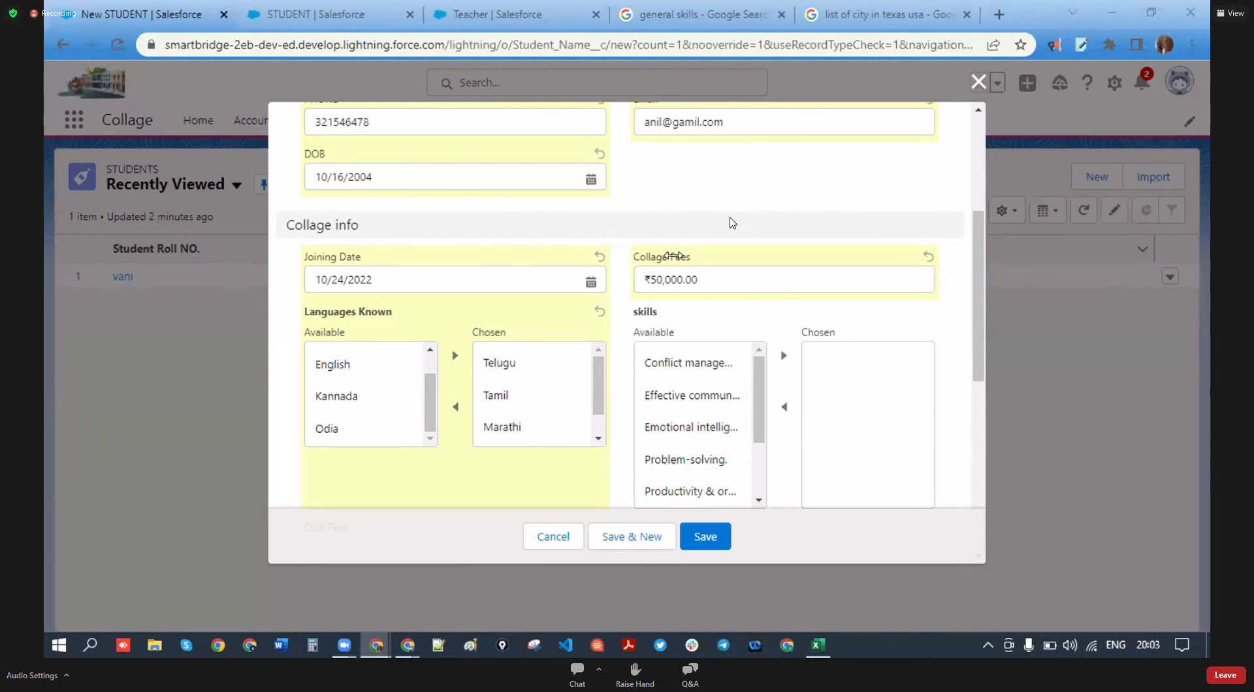
- Choose skills Conflict management, Emotional intelligence, productivity, Teamwork and Time management
click(688, 363)
click(784, 355)
click(706, 395)
click(784, 356)
click(702, 428)
click(783, 355)
click(692, 459)
click(784, 355)
click(701, 459)
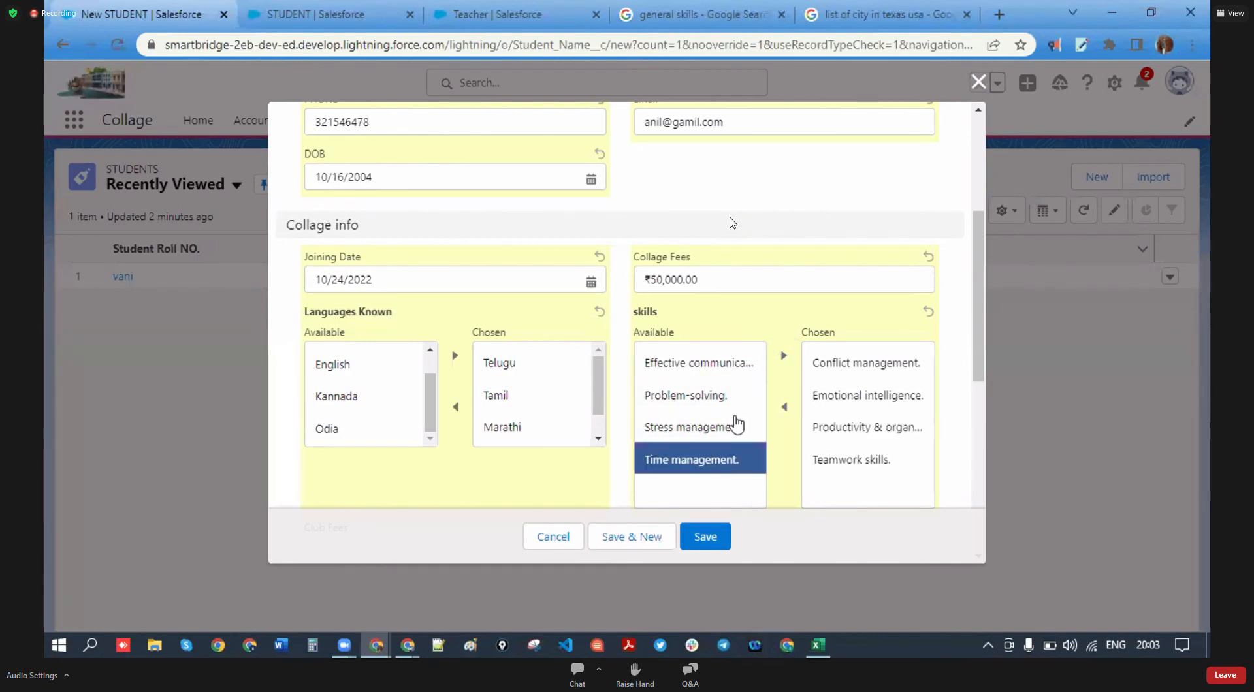
click(784, 355)
scroll(720, 400, down, 3)
scroll(720, 400, down, 1)
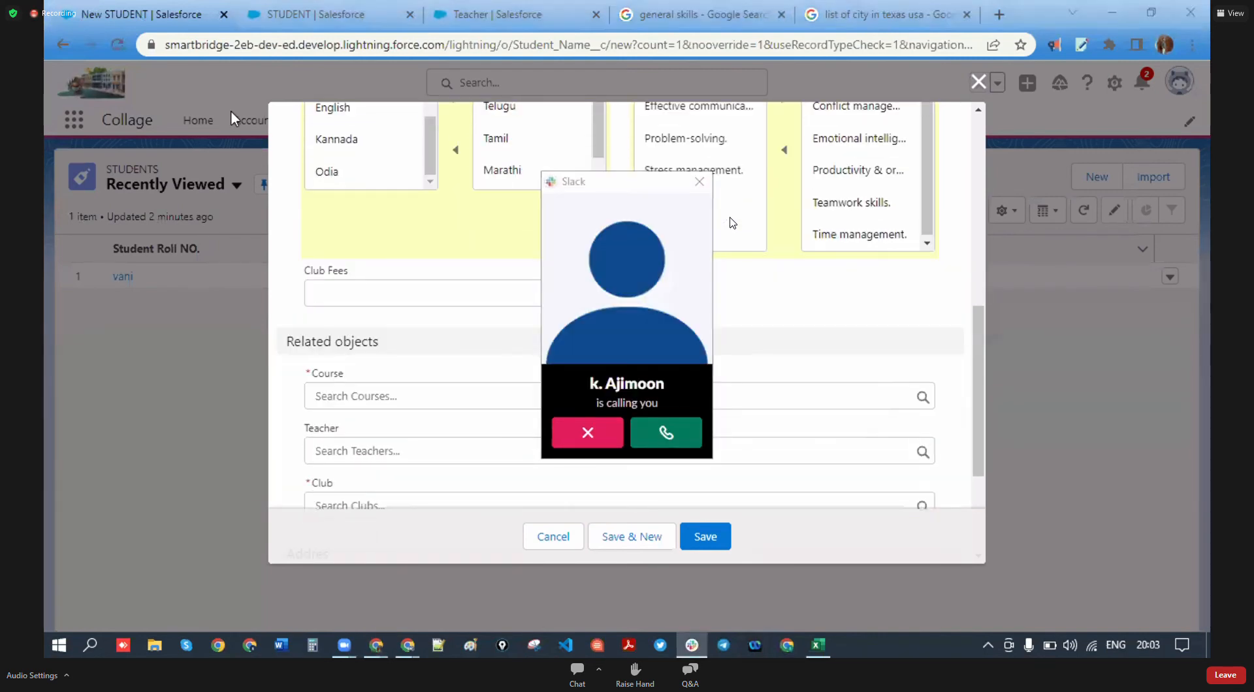
- Assign the mech course and the cycling club to the student
click(581, 431)
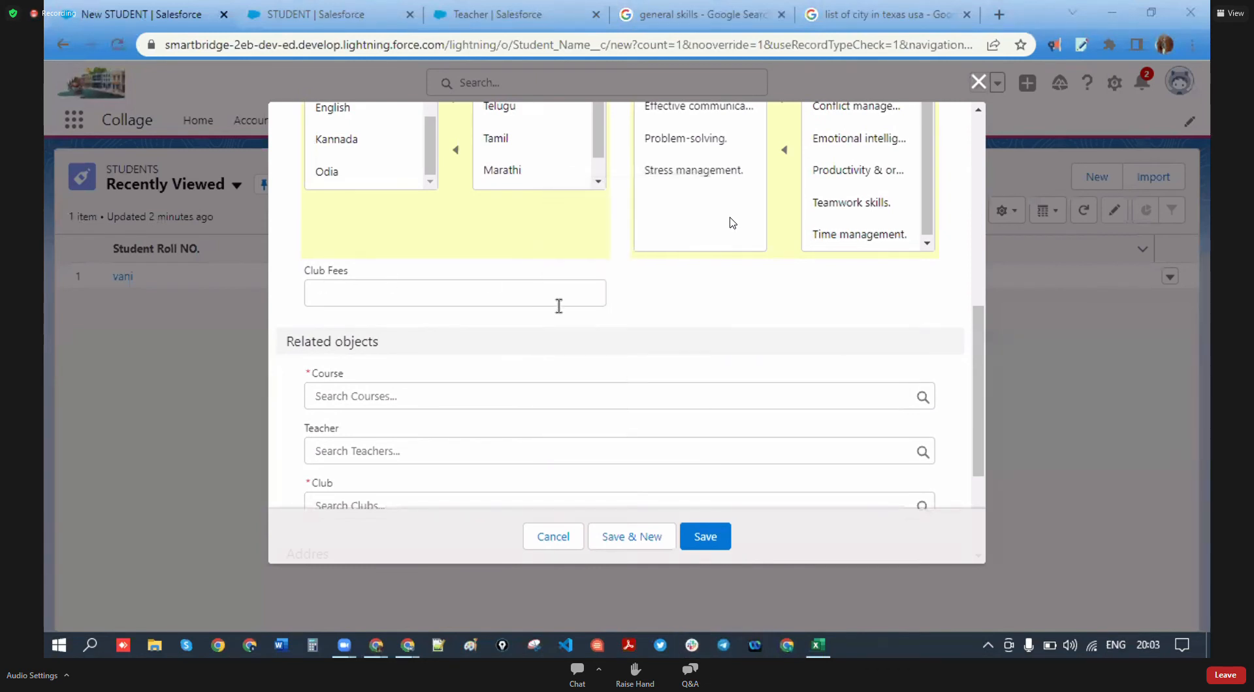
click(477, 289)
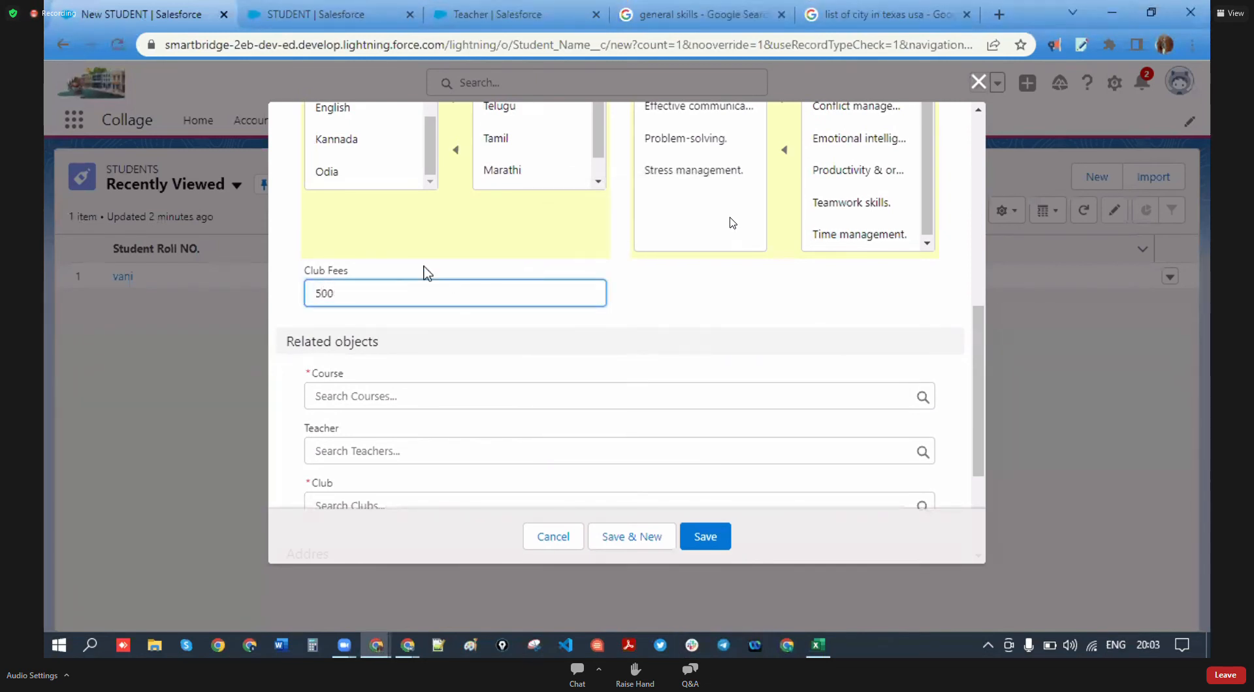
click(367, 393)
click(366, 461)
scroll(418, 405, down, 3)
click(356, 329)
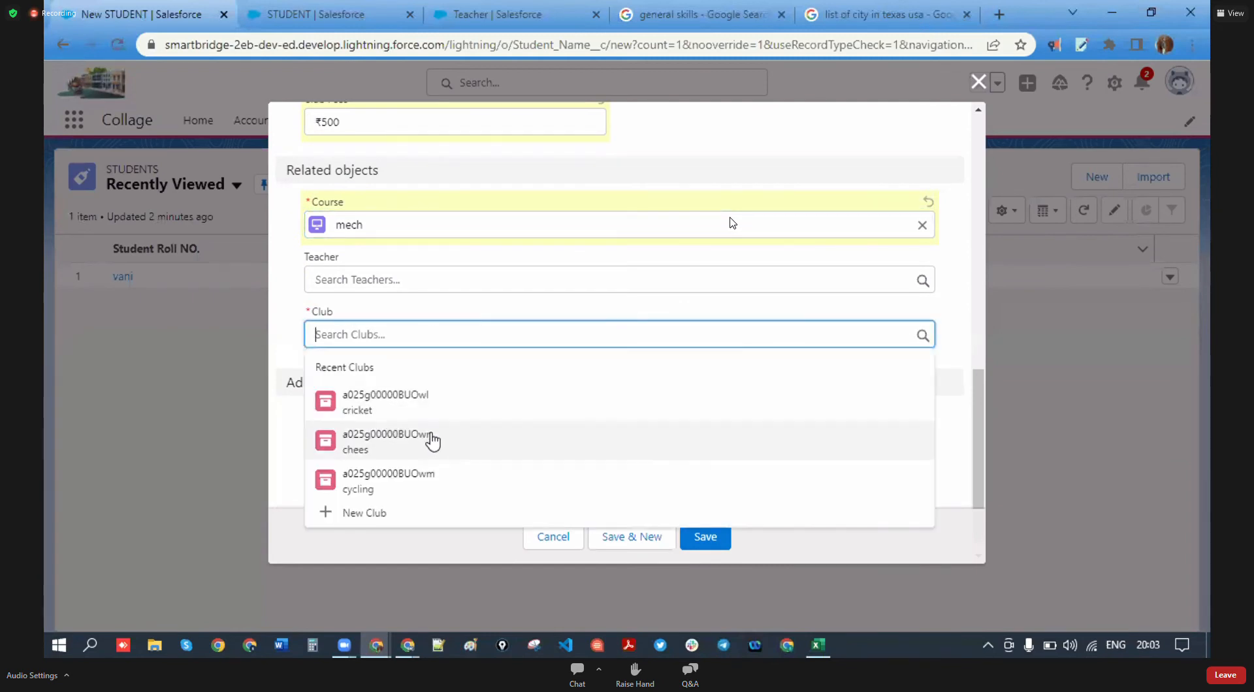
click(406, 489)
- Set Country to India and State to Andhra Pradesh(Amaravati)
scroll(377, 374, down, 1)
click(593, 418)
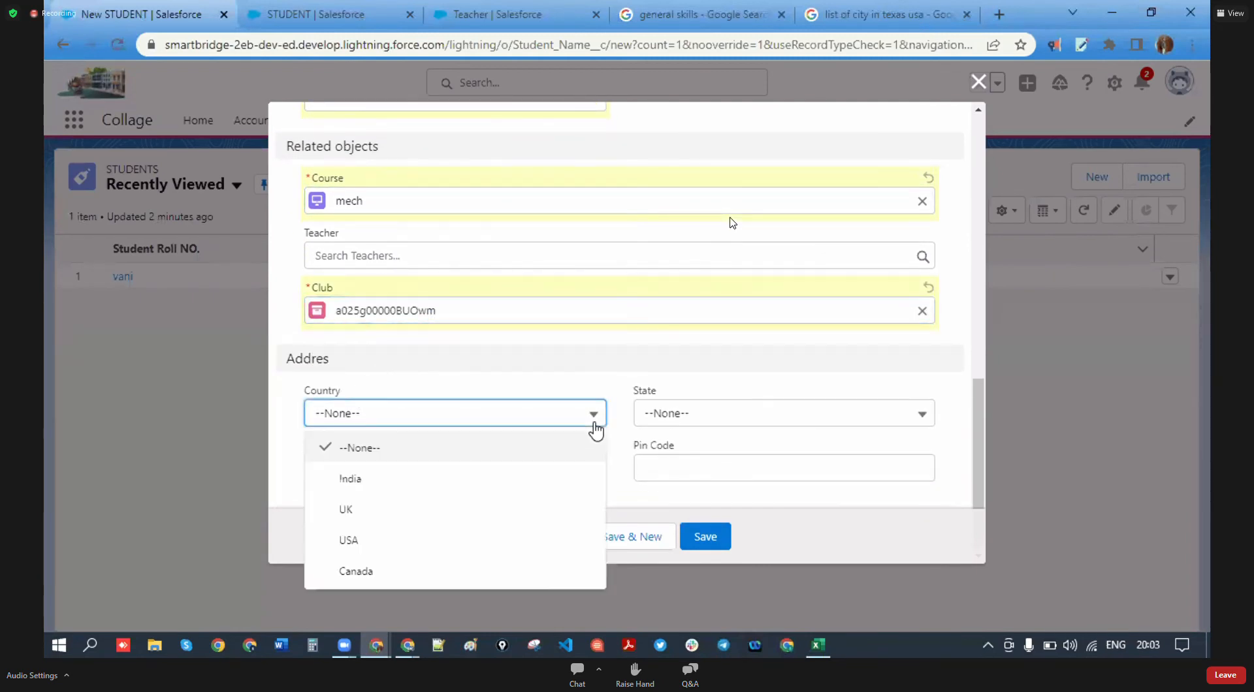
click(509, 481)
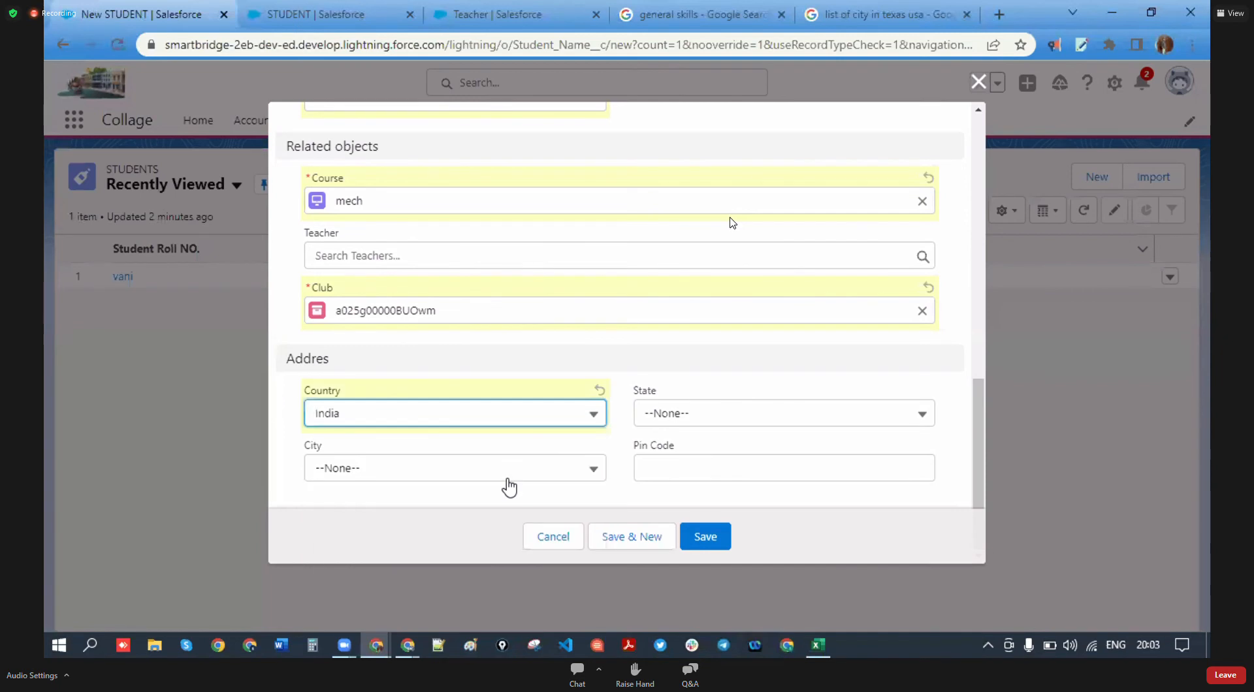
click(824, 240)
click(734, 418)
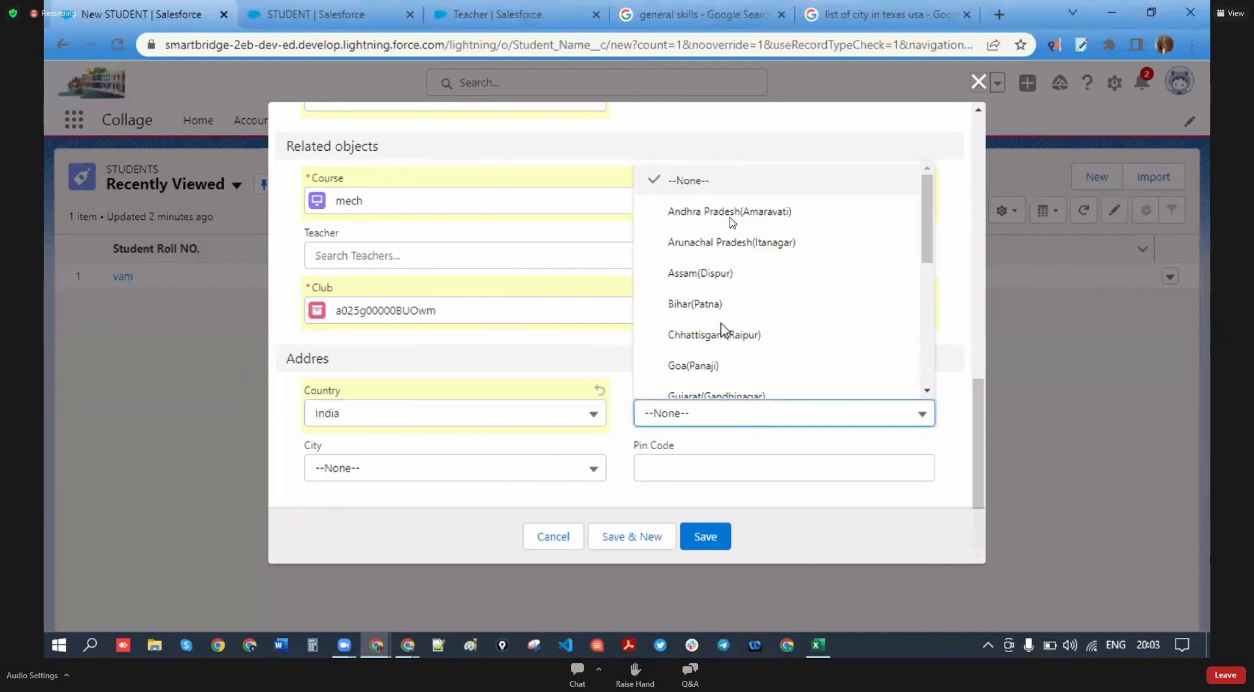
scroll(710, 327, down, 10)
scroll(709, 334, up, 10)
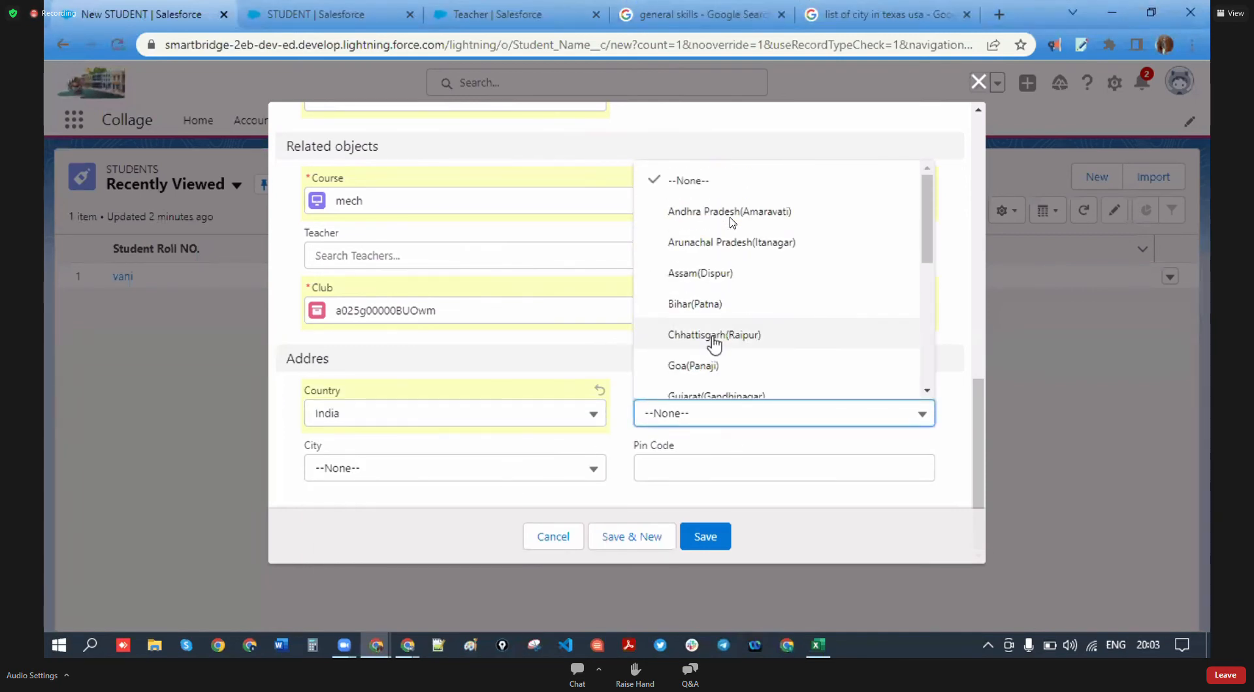
click(732, 216)
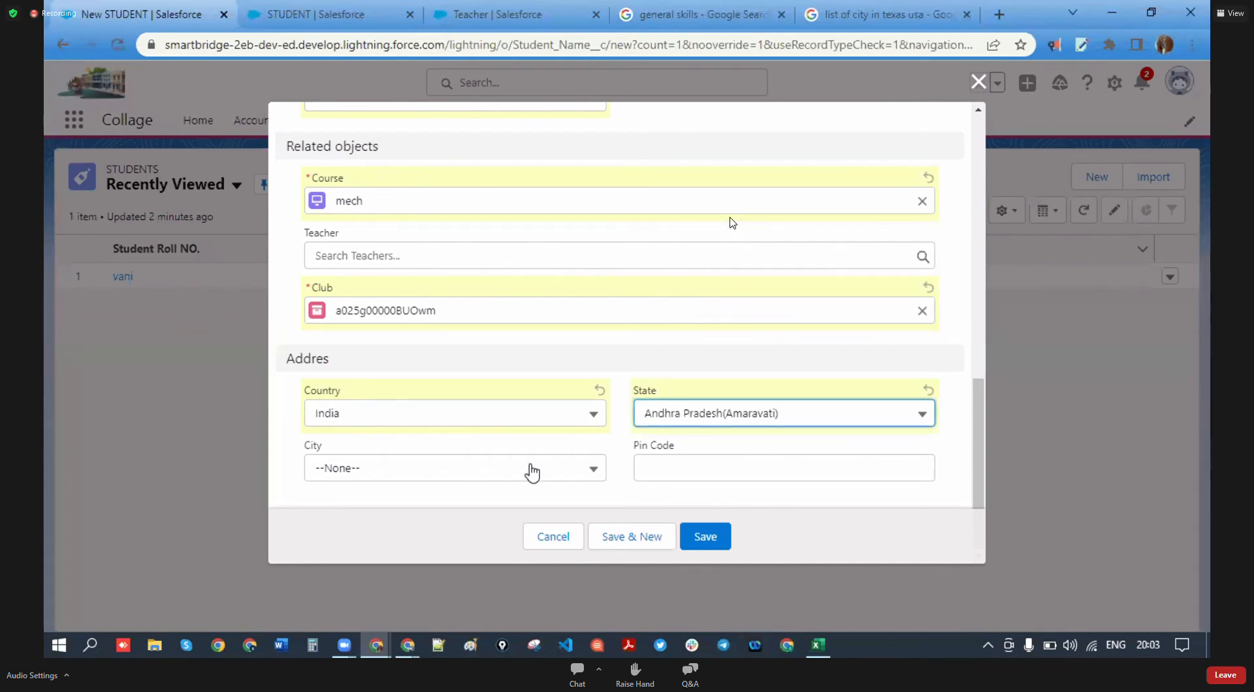
- Choose Hyderabad as City, enter Pin Code 500072, and save the record
click(428, 475)
click(783, 363)
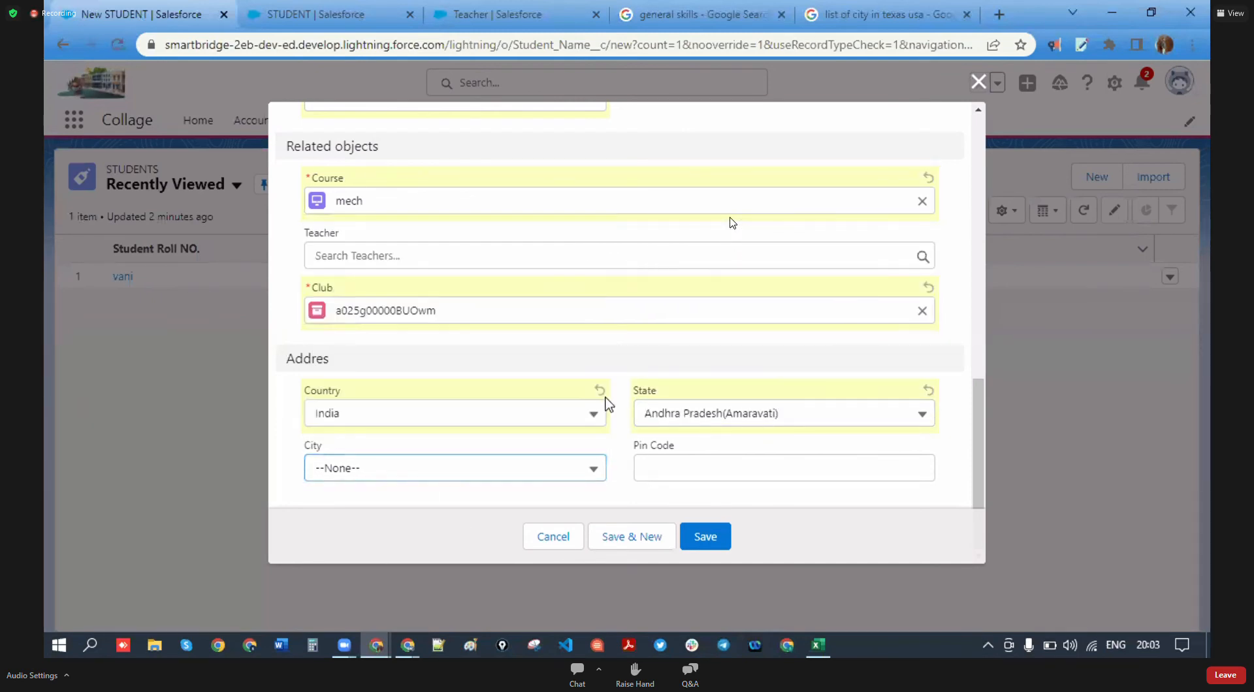
click(551, 469)
click(550, 469)
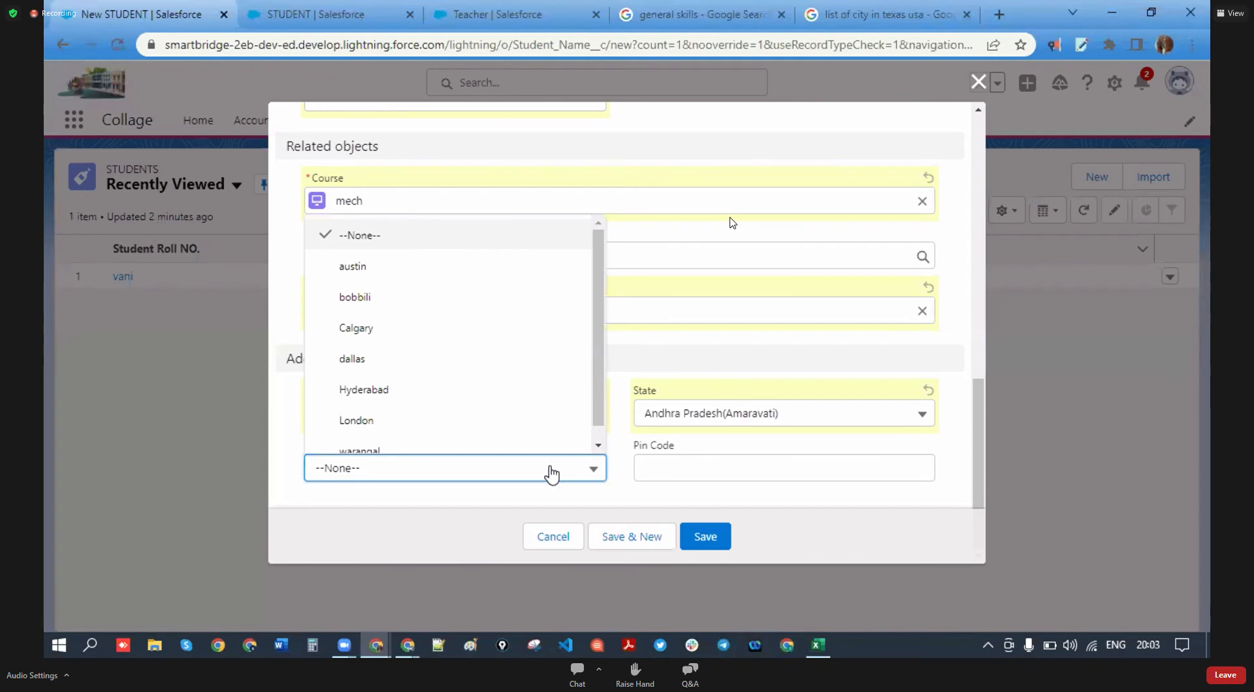
click(439, 392)
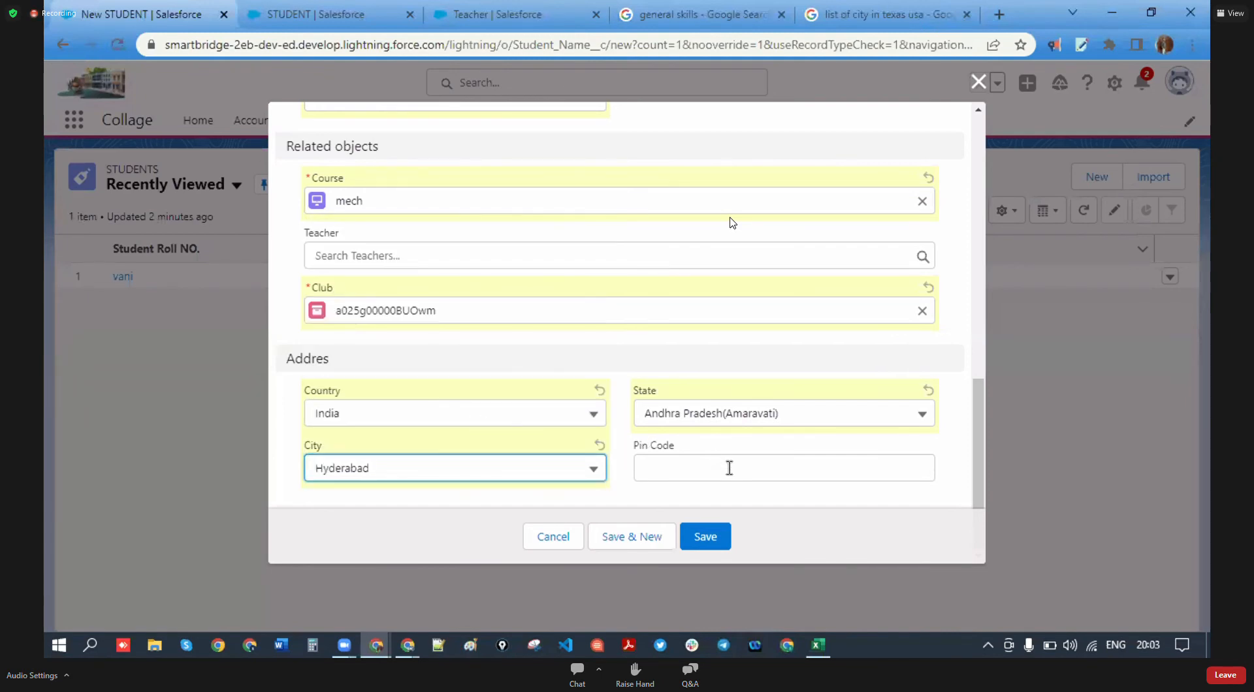
click(729, 468)
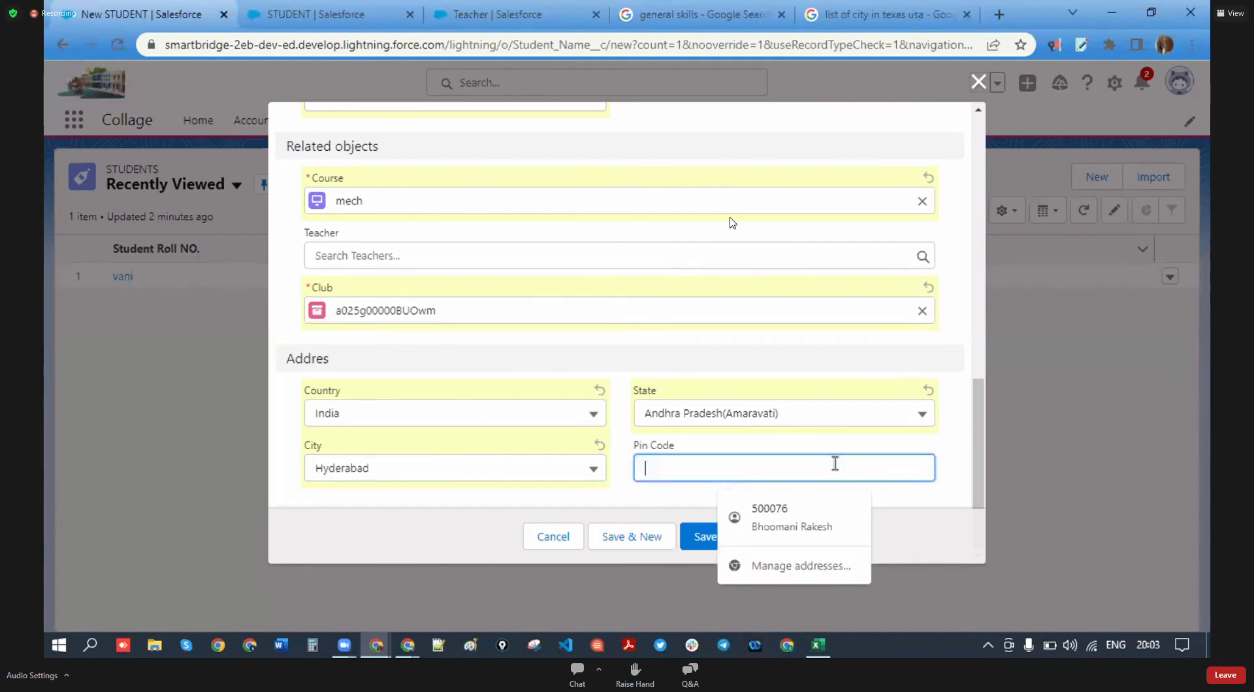
text(500,072)
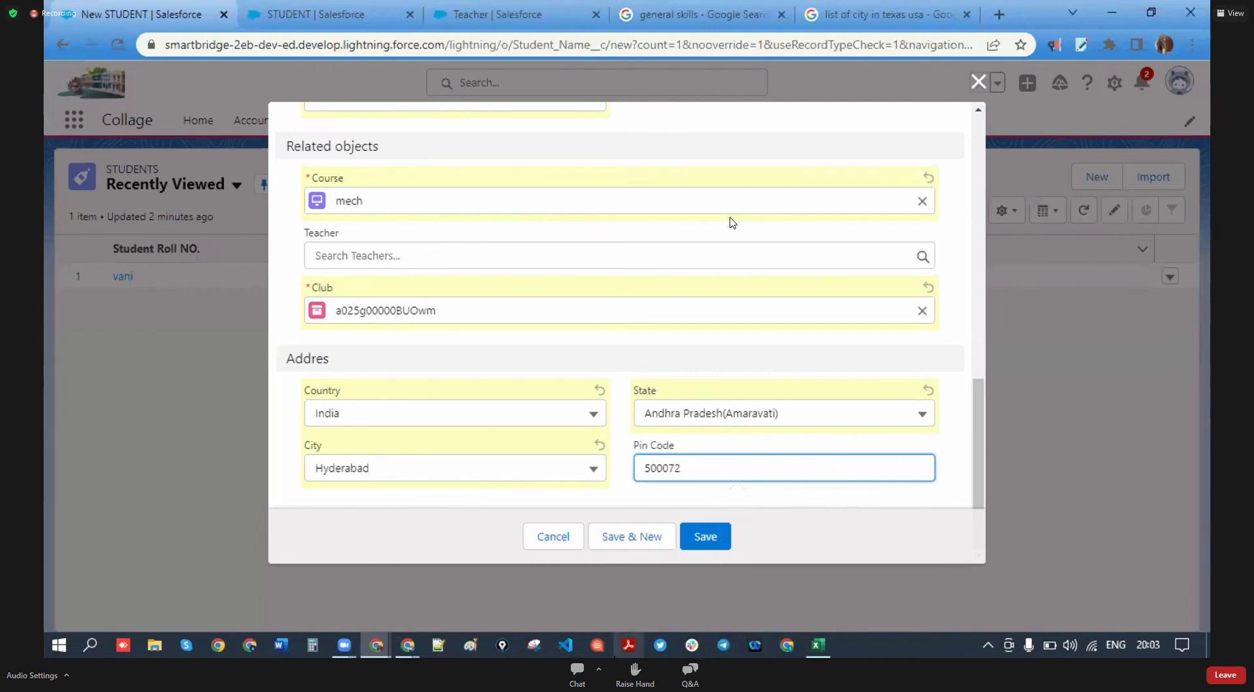
click(728, 538)
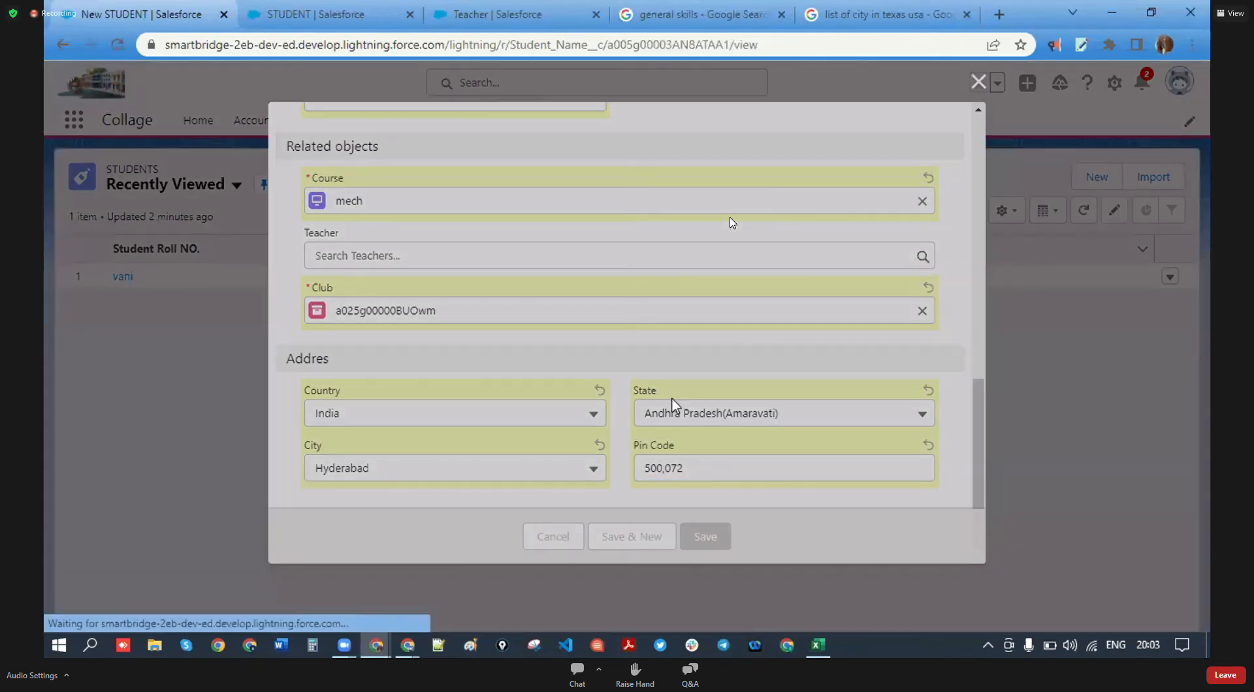
- Review student 22ABC-0100's Details and Related tabs, then return to the two-record Students list
scroll(326, 409, down, 7)
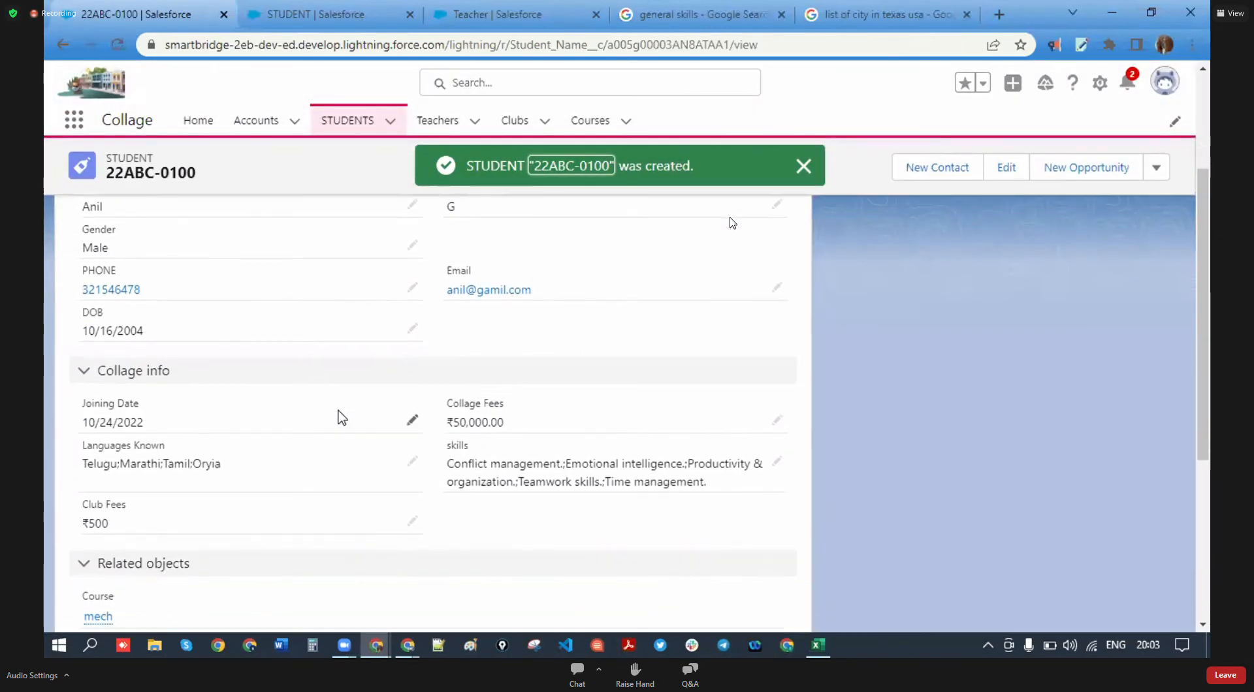
scroll(350, 434, up, 3)
scroll(350, 433, down, 5)
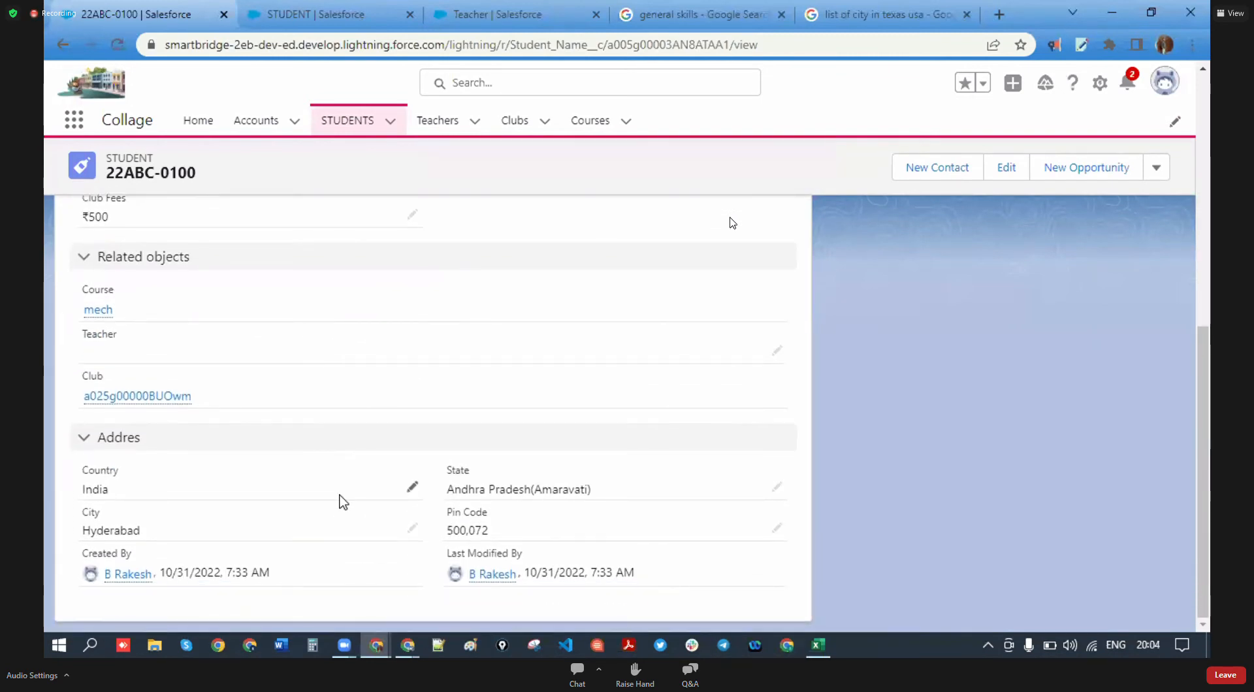
scroll(287, 499, up, 10)
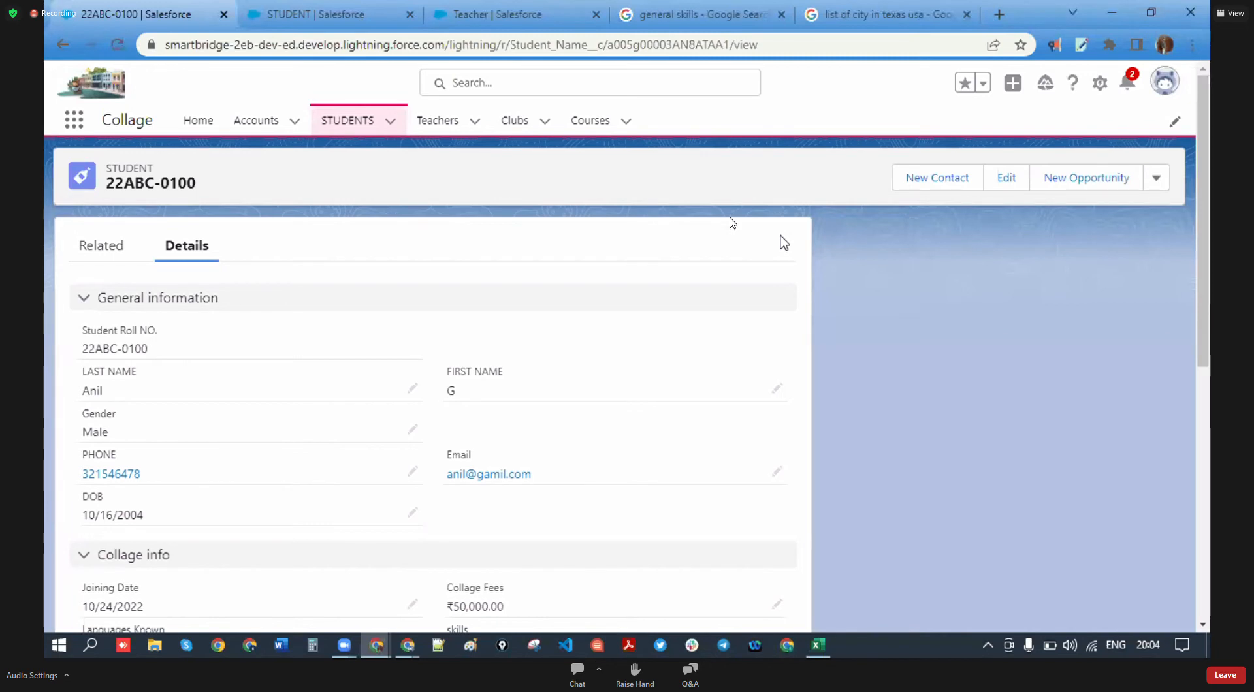
scroll(261, 412, down, 4)
scroll(268, 415, up, 4)
click(116, 252)
click(197, 247)
click(124, 261)
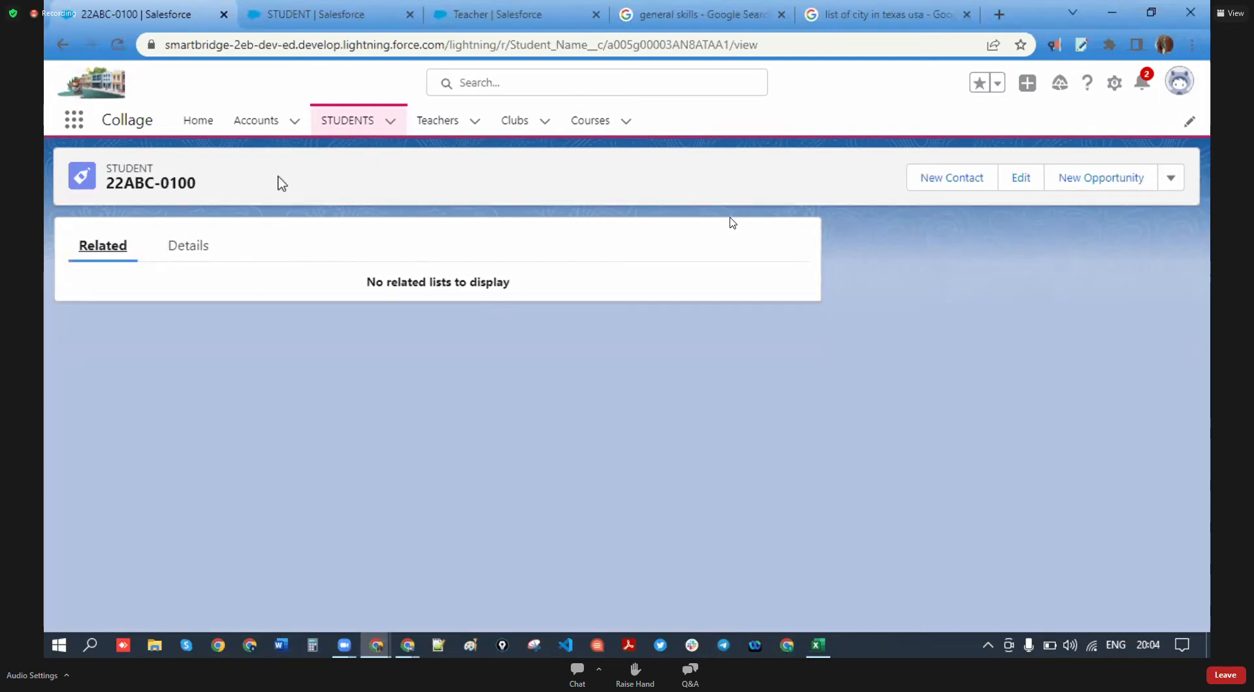
click(436, 124)
click(351, 124)
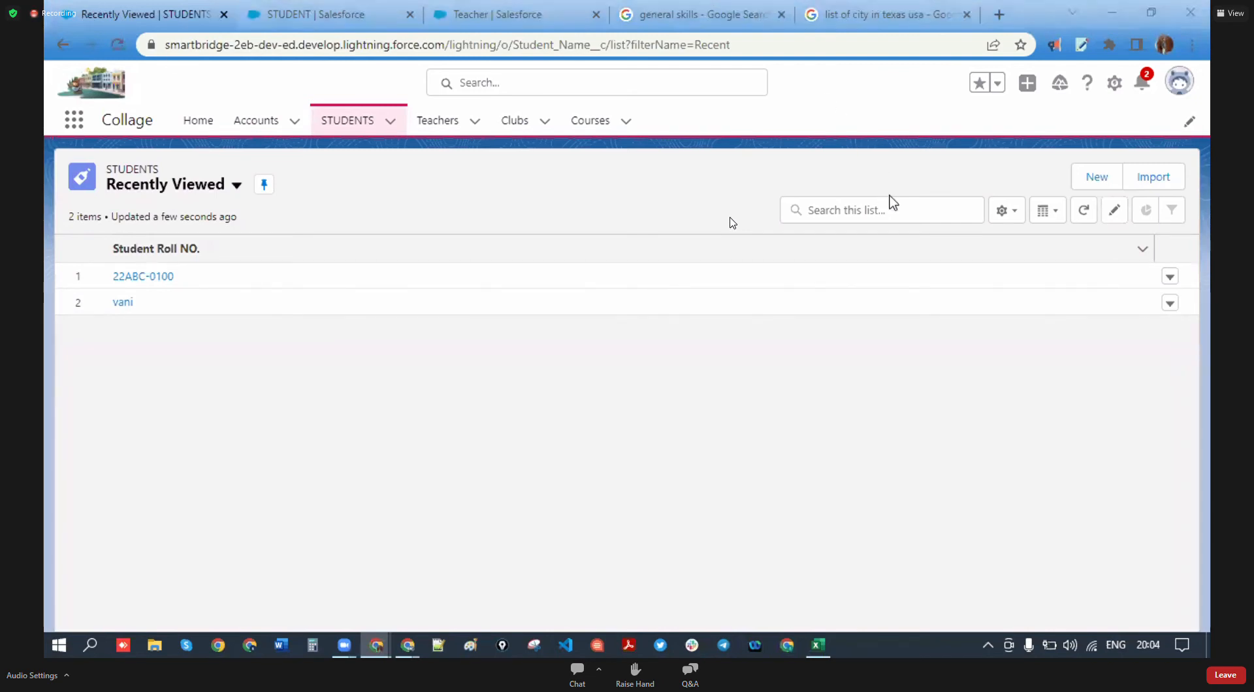
- In the Custom student layout, set the PHONE field to Required instead of Read-Only
click(358, 8)
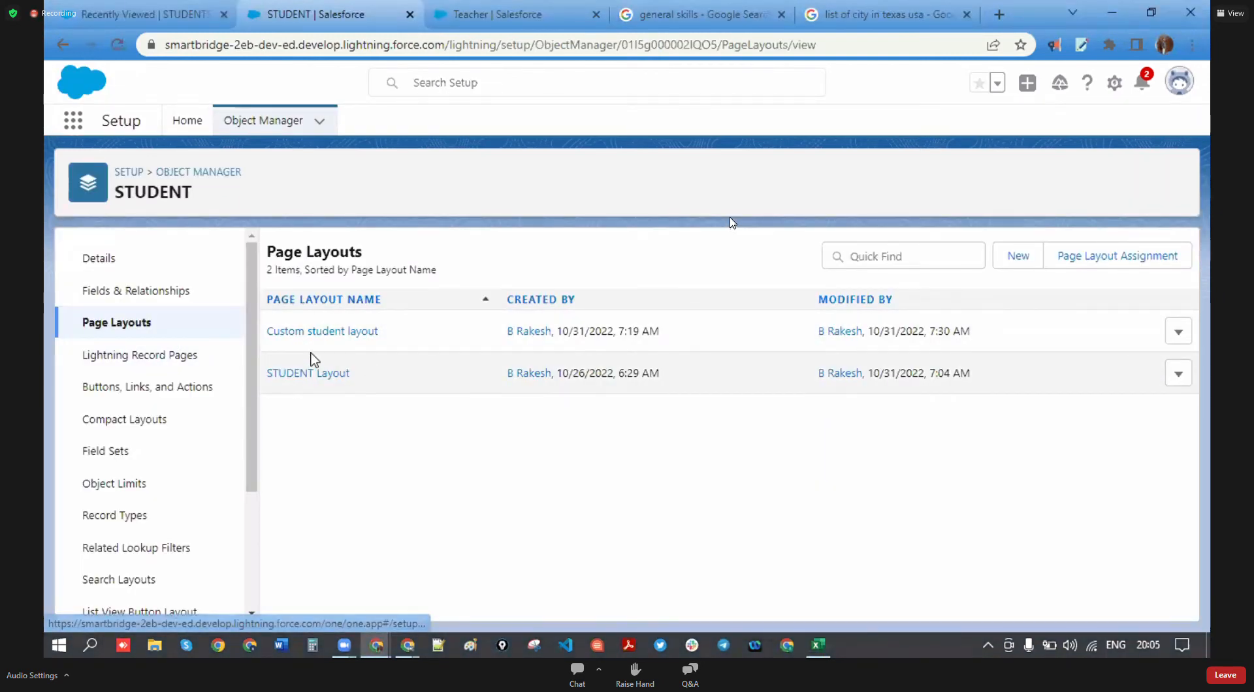
click(309, 337)
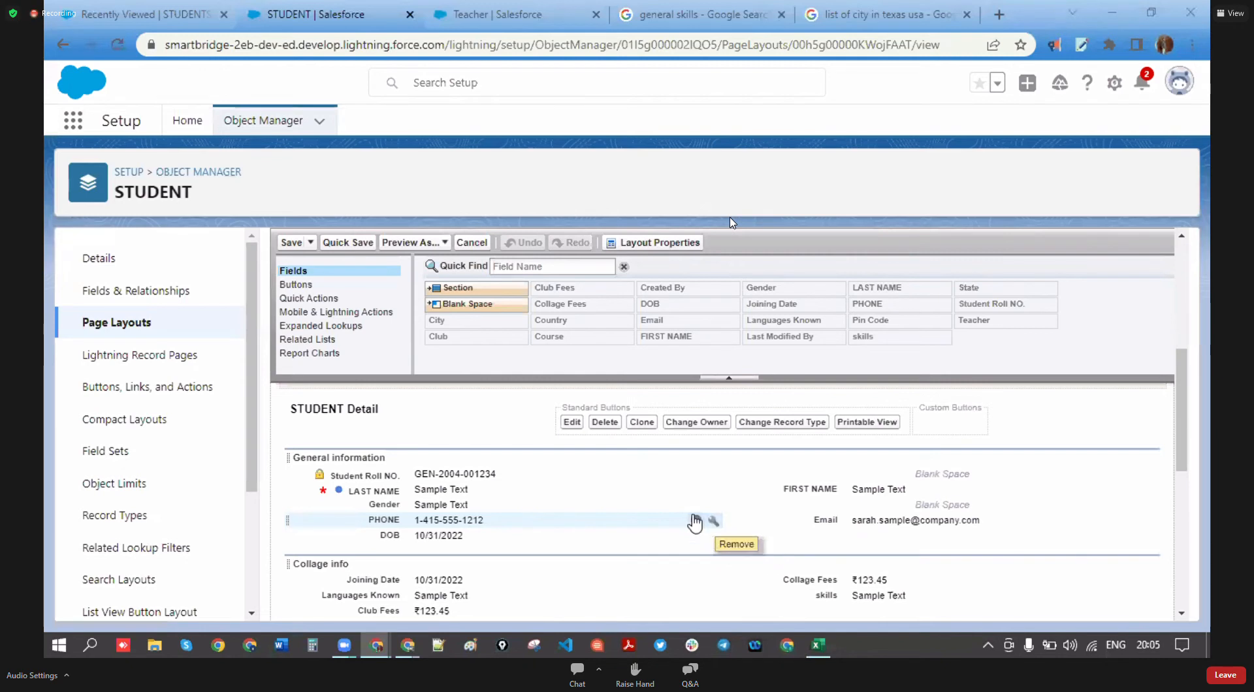
click(713, 522)
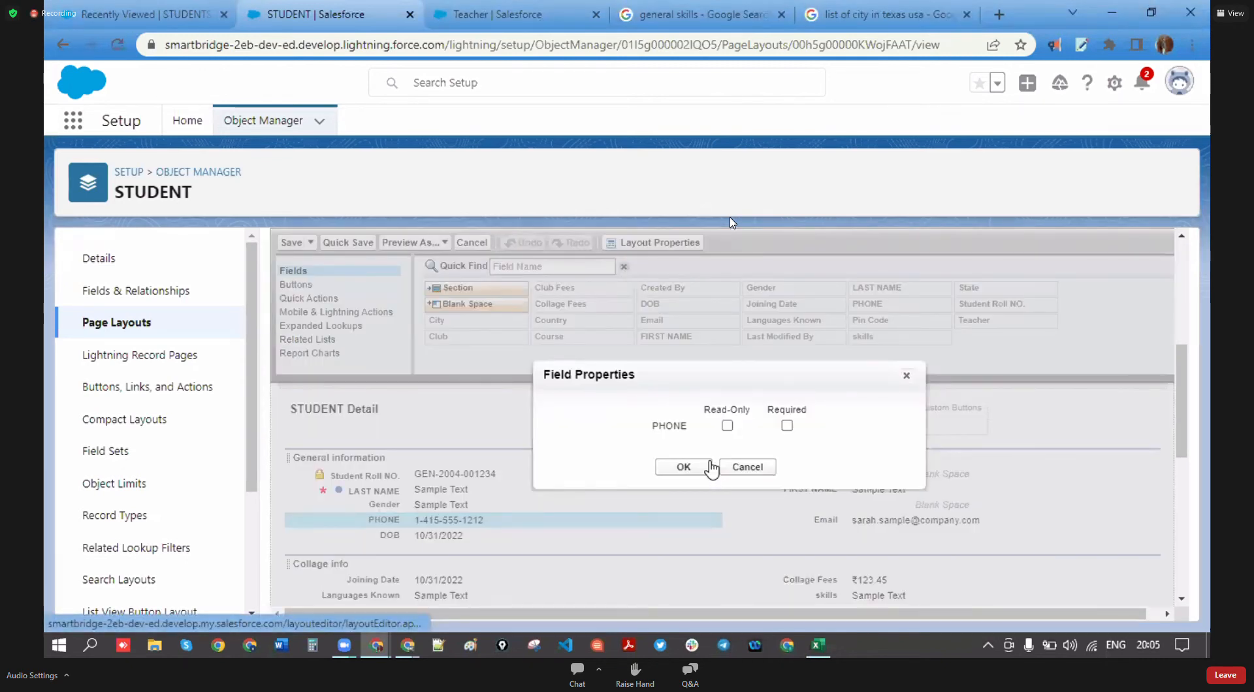
click(728, 426)
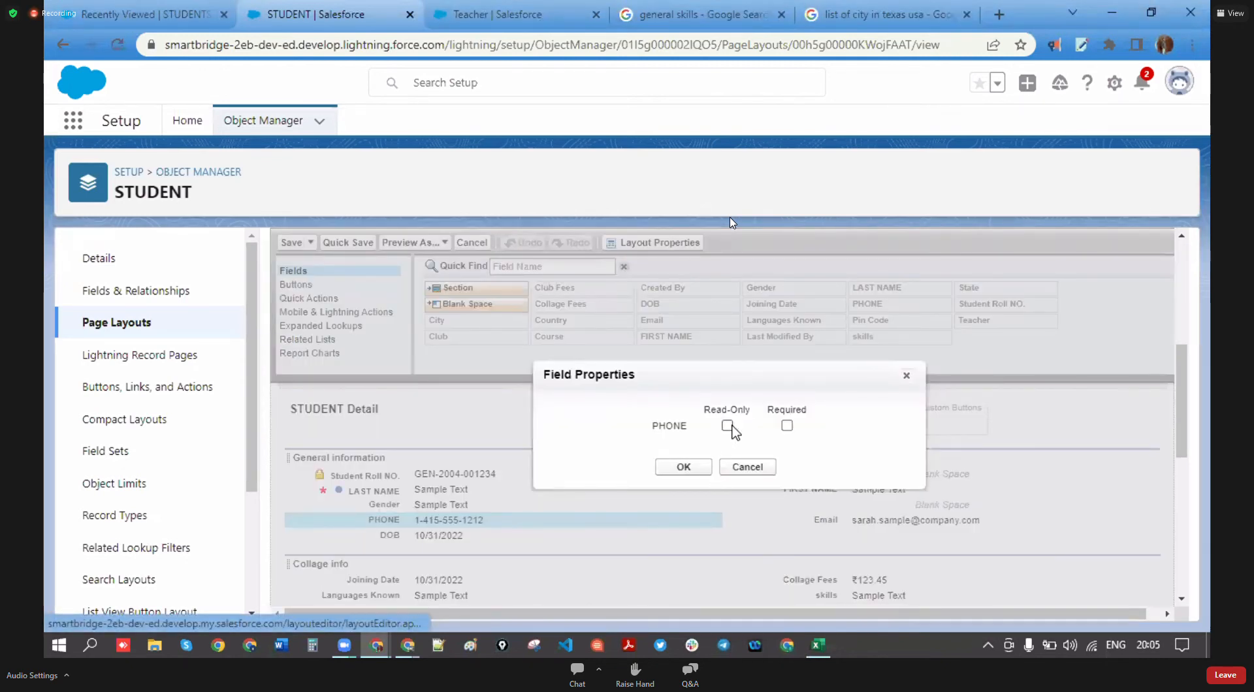
click(786, 427)
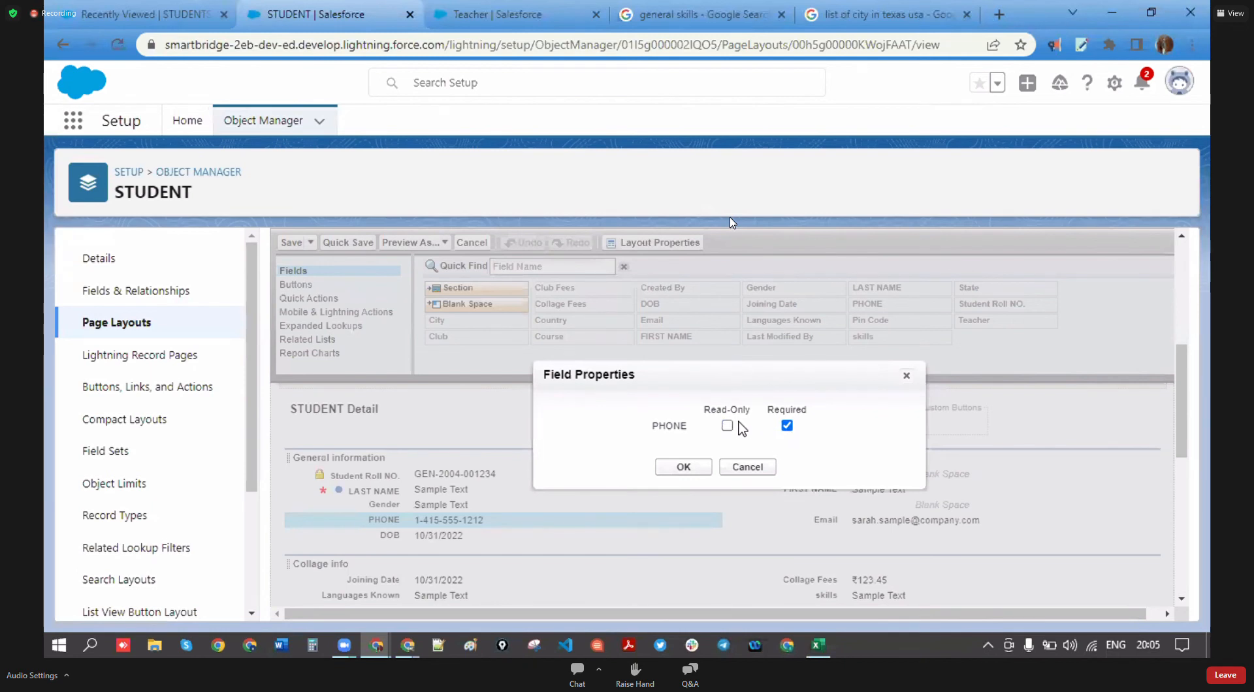
click(788, 427)
drag(698, 408, 862, 418)
click(768, 418)
click(817, 443)
click(698, 469)
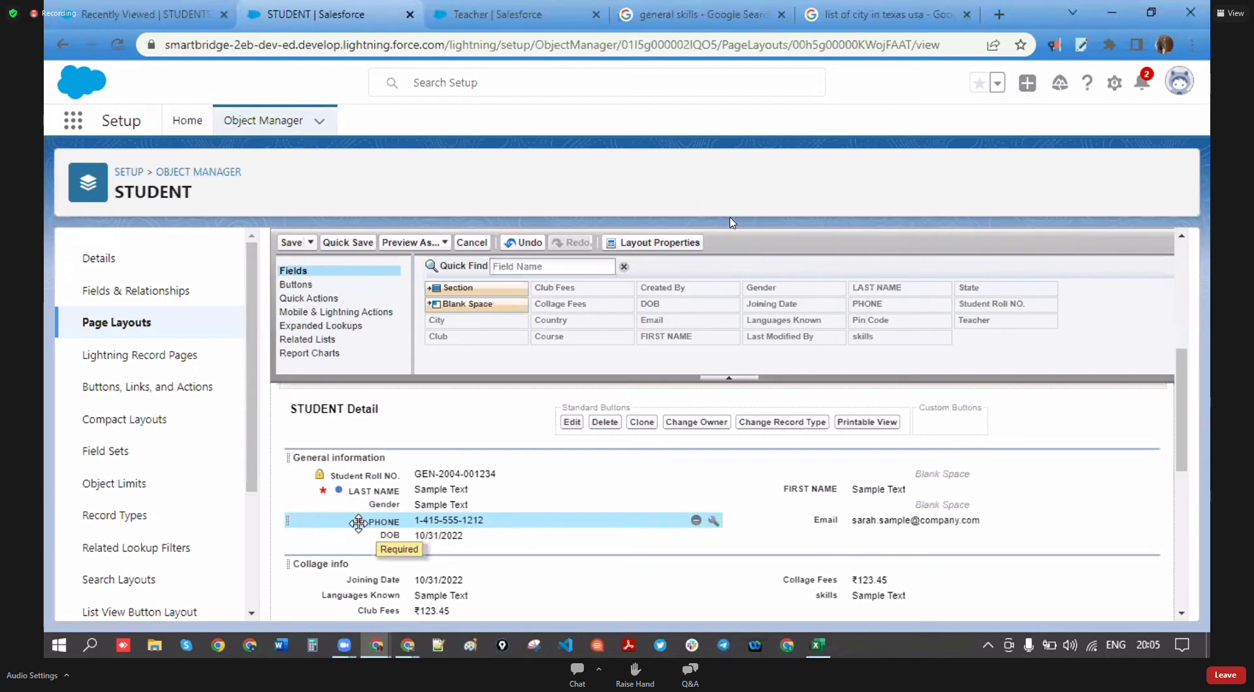
scroll(548, 528, down, 5)
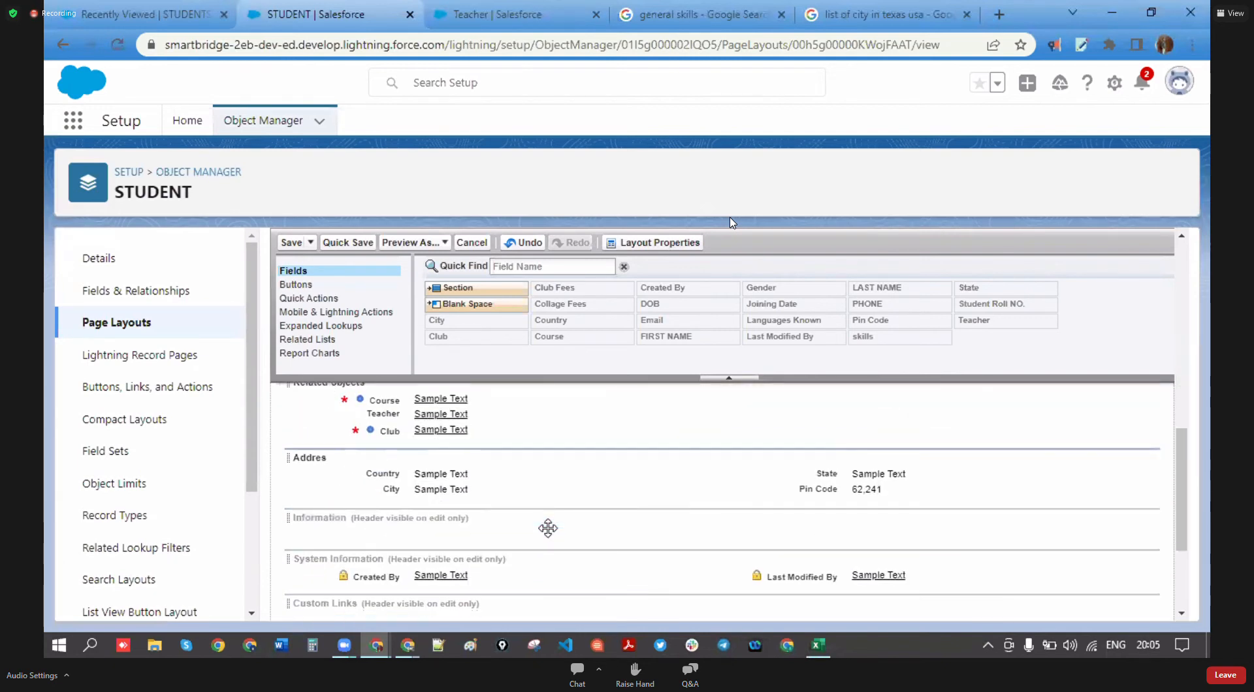
scroll(550, 523, up, 2)
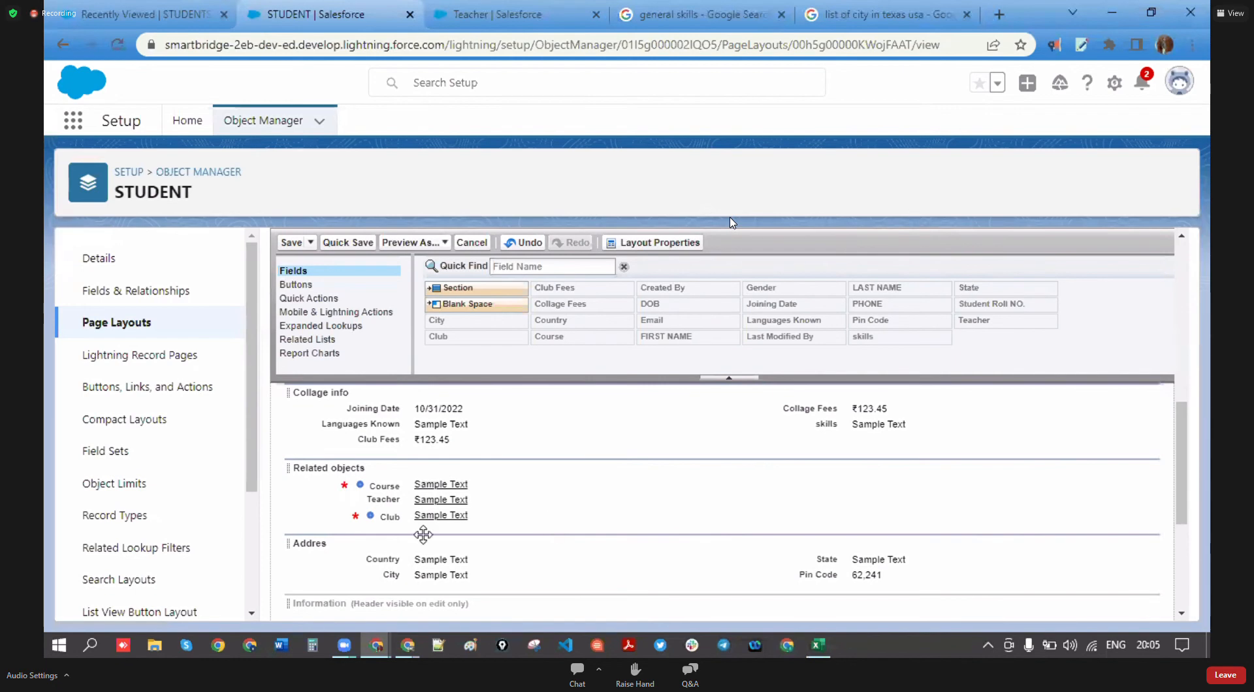
- Rename the Addres section to Address
double_click(316, 544)
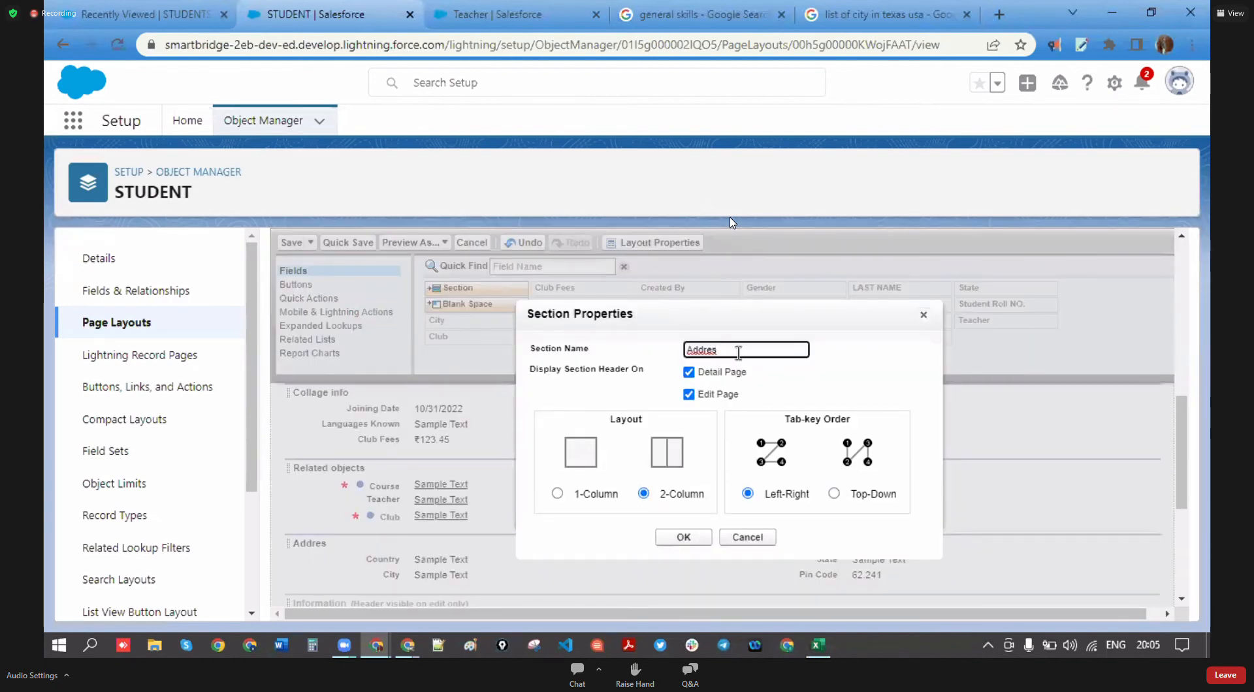
text(s)
click(680, 537)
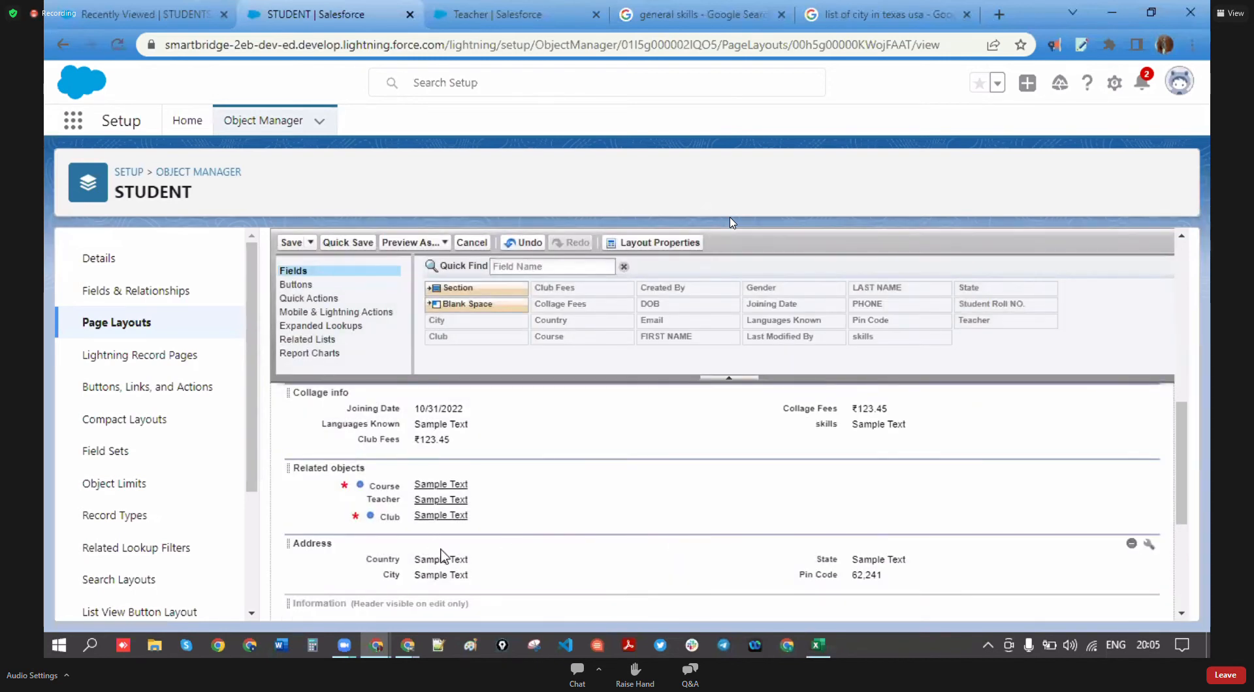
- Move Club Fees below Club in Related objects and save the page layout
drag(414, 439, 754, 515)
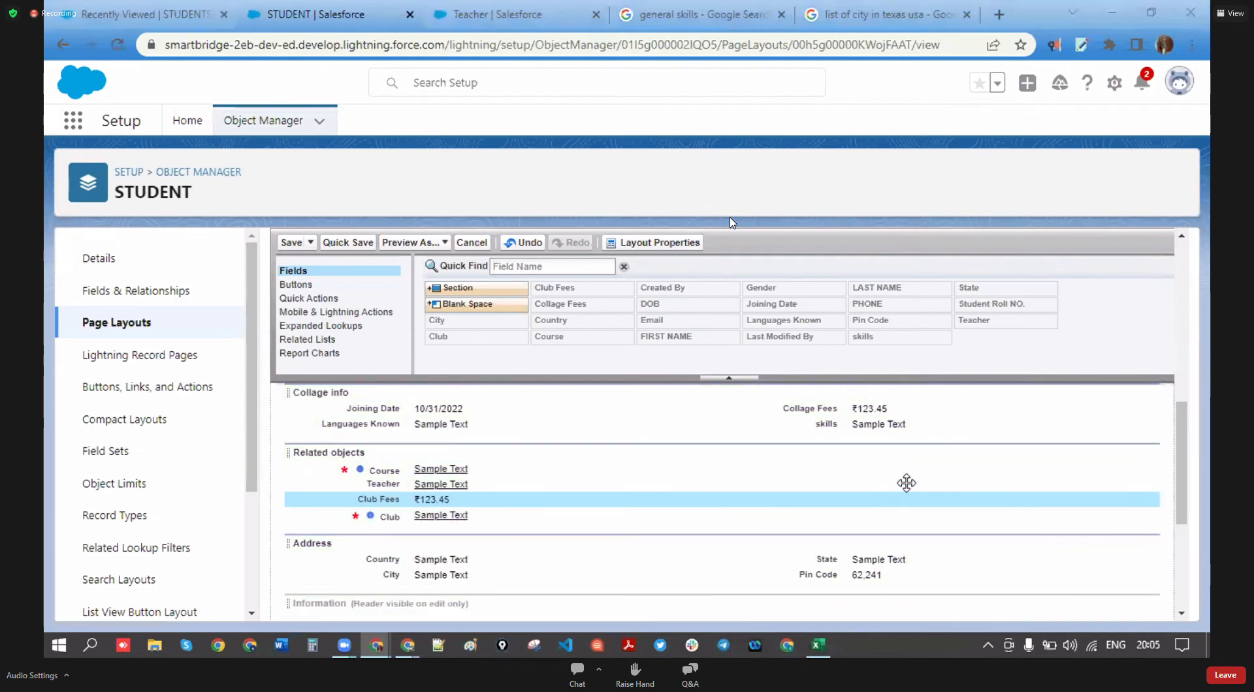
drag(428, 499, 795, 519)
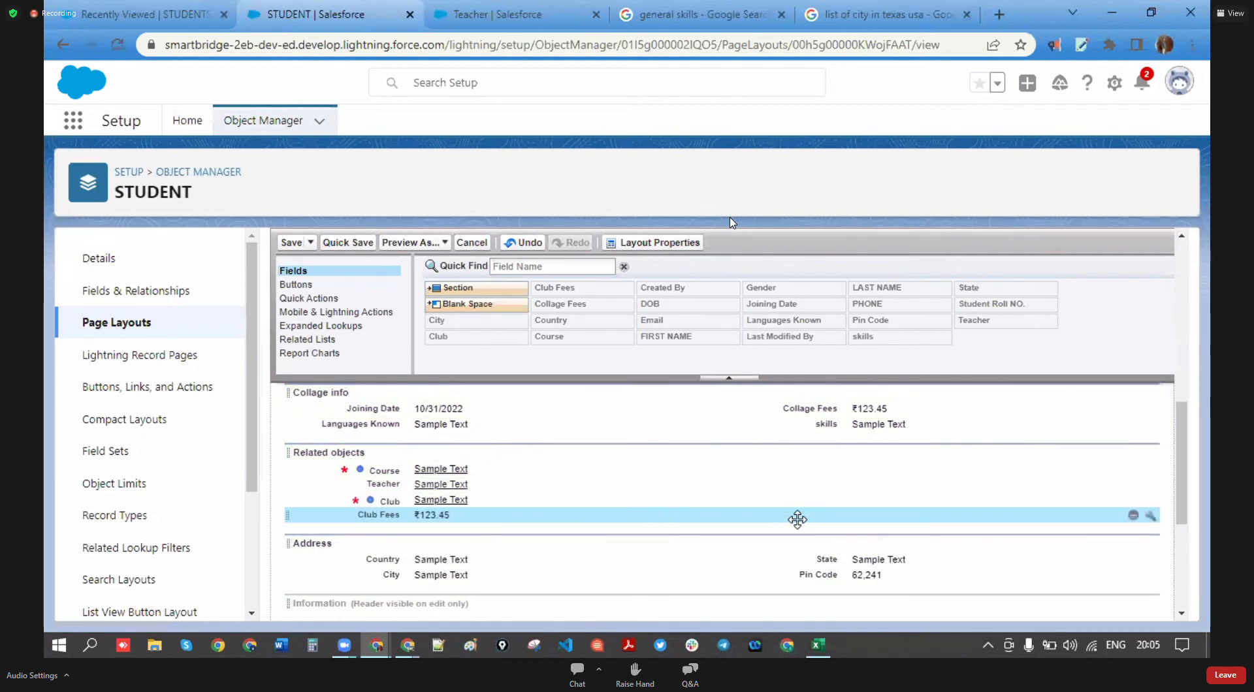
scroll(507, 520, down, 2)
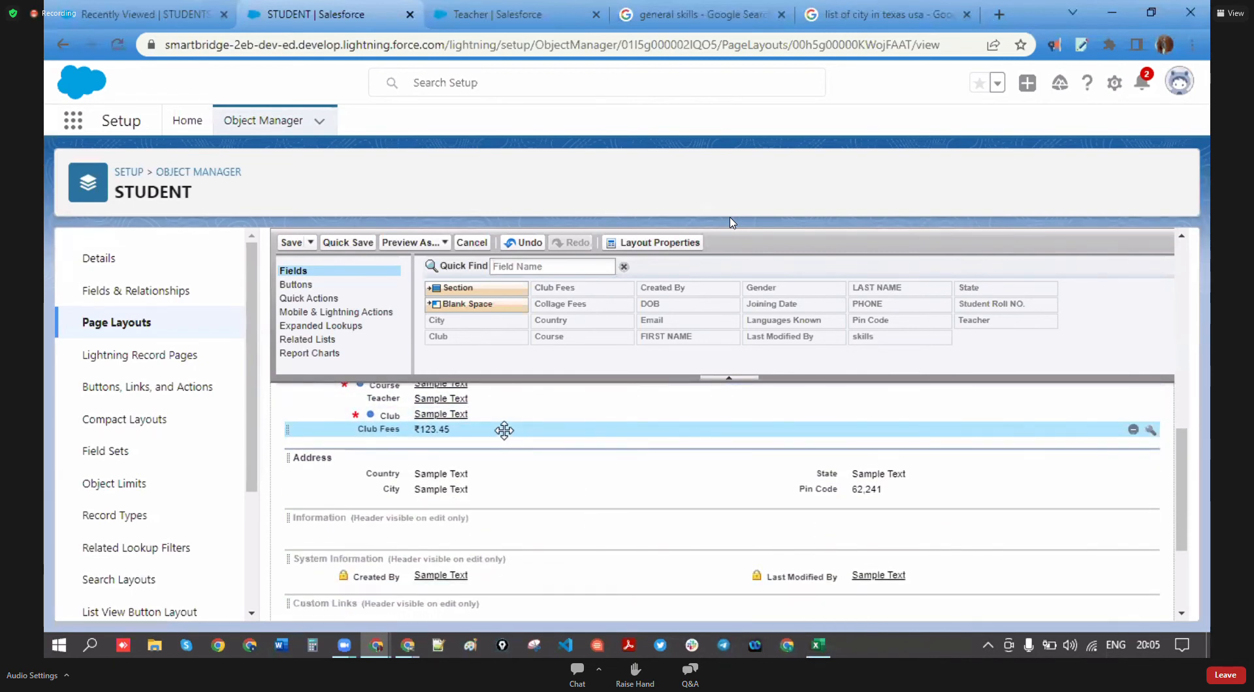
scroll(482, 513, down, 2)
scroll(484, 520, up, 5)
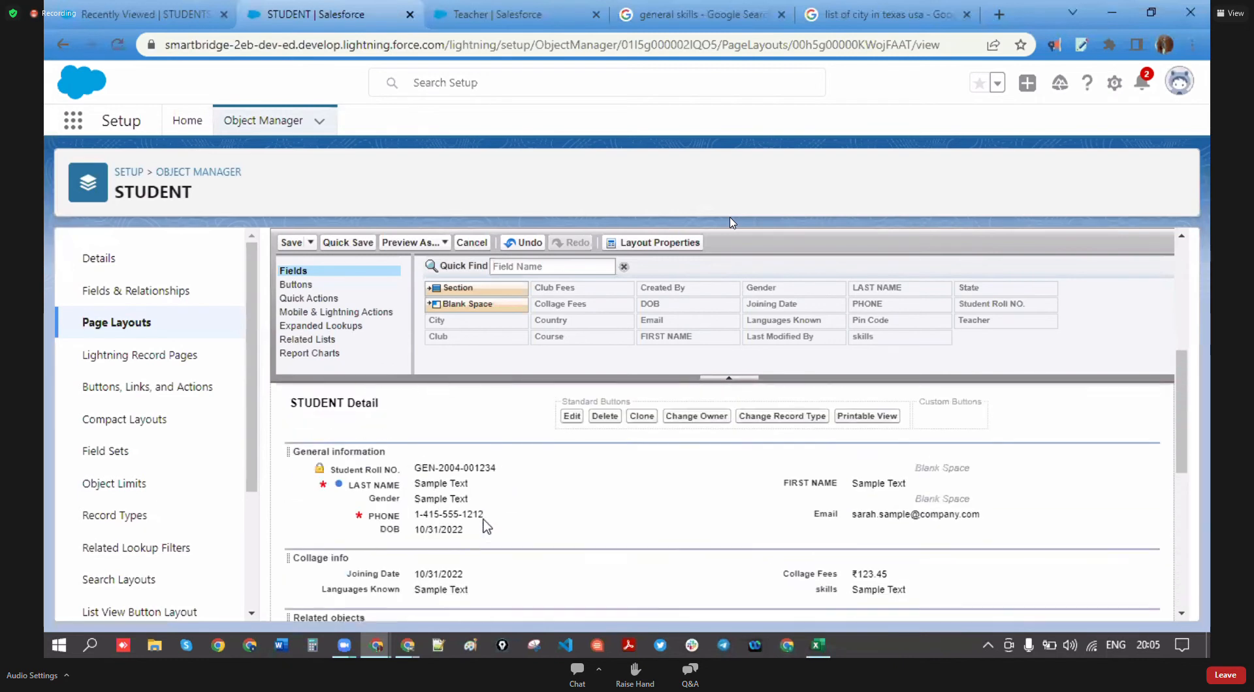
scroll(485, 526, up, 4)
click(291, 266)
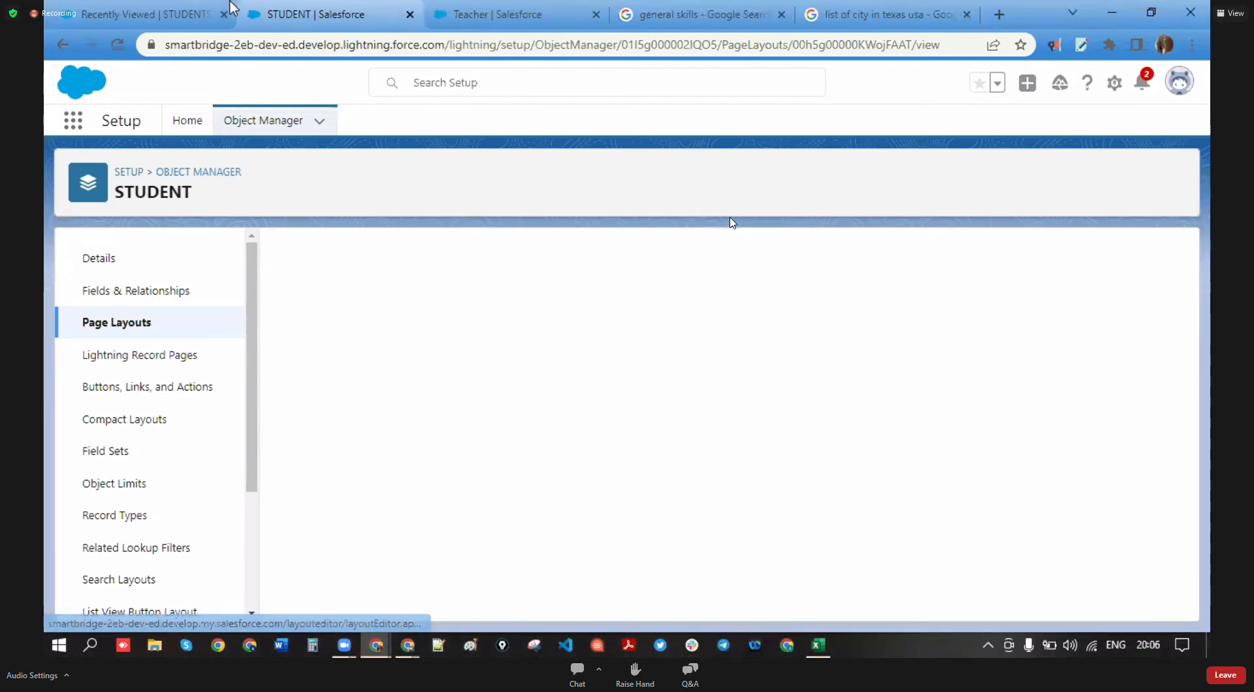
- Start a new student record and save it empty to test the required fields
click(228, 9)
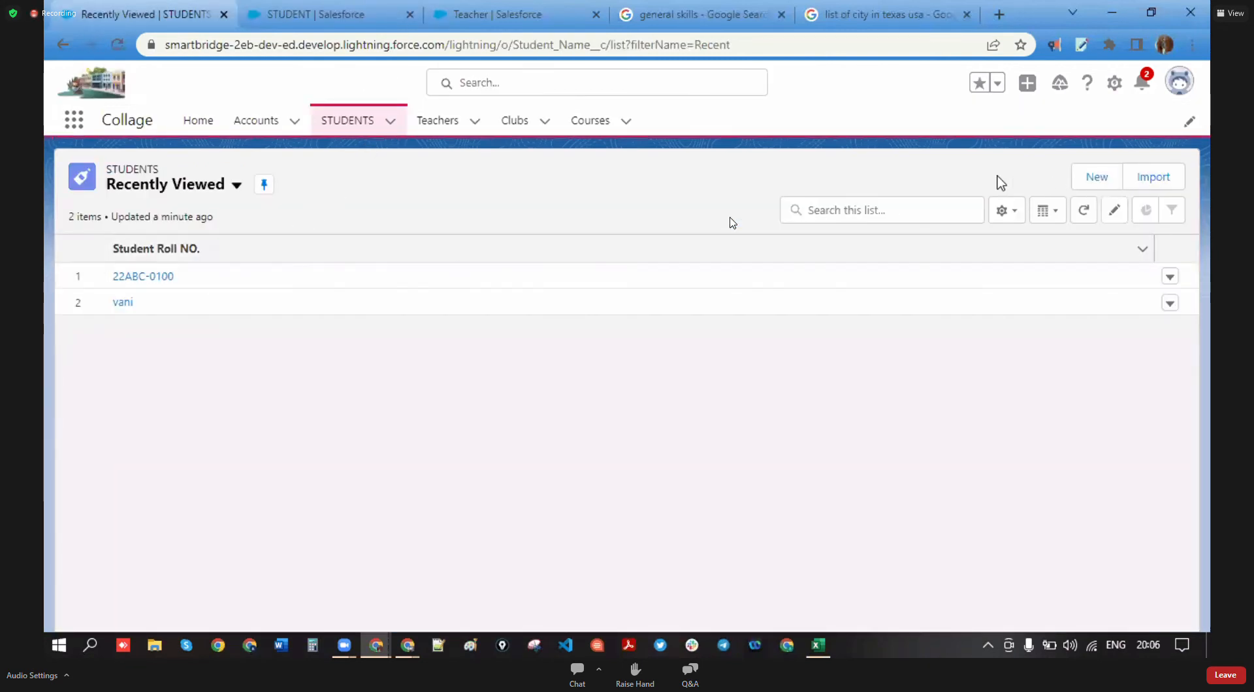
click(1097, 177)
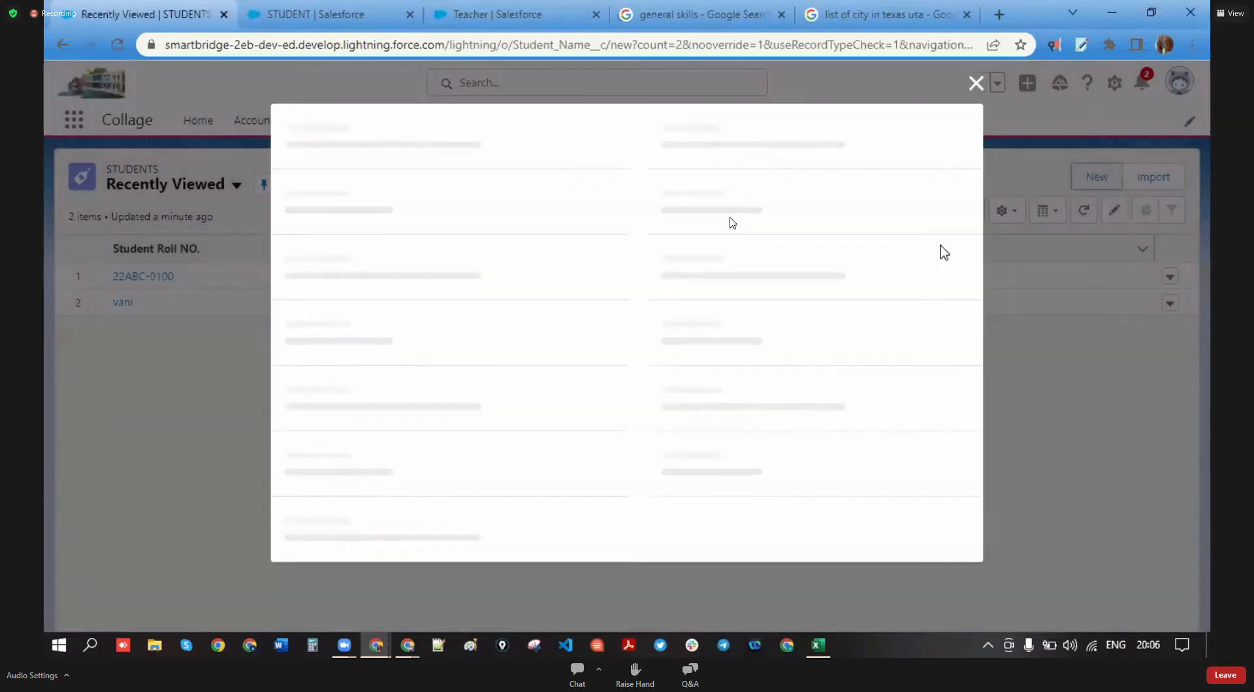
scroll(346, 281, down, 3)
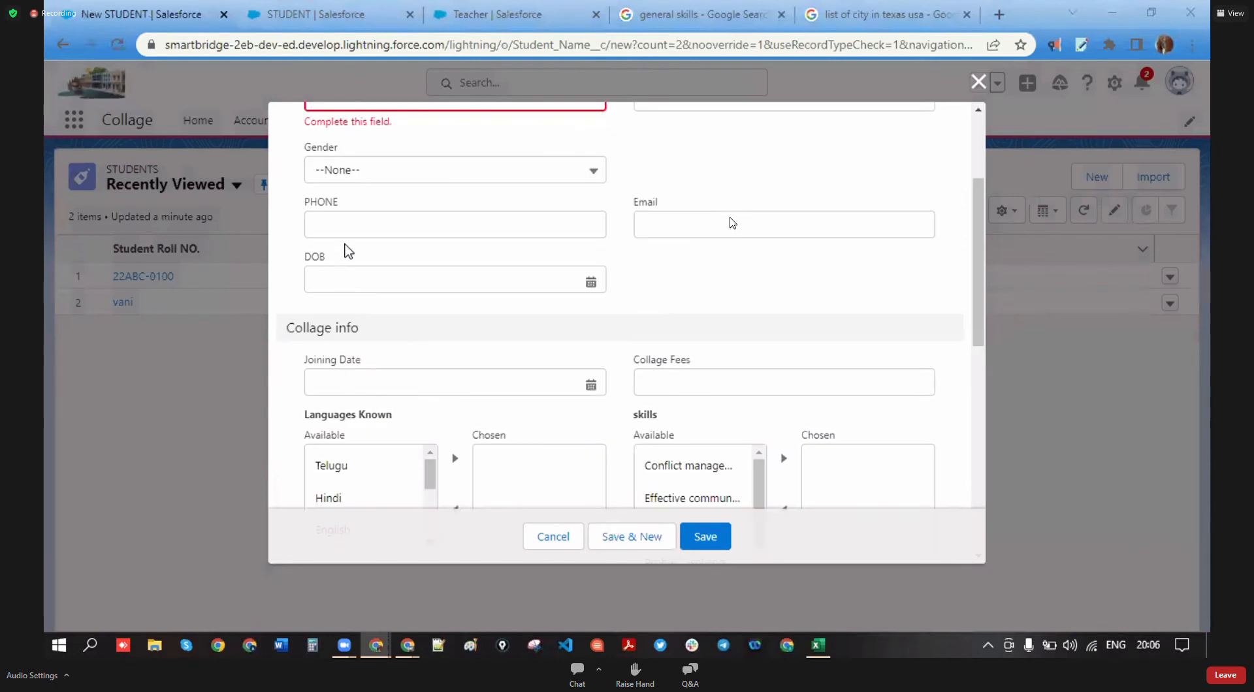
drag(348, 212, 301, 207)
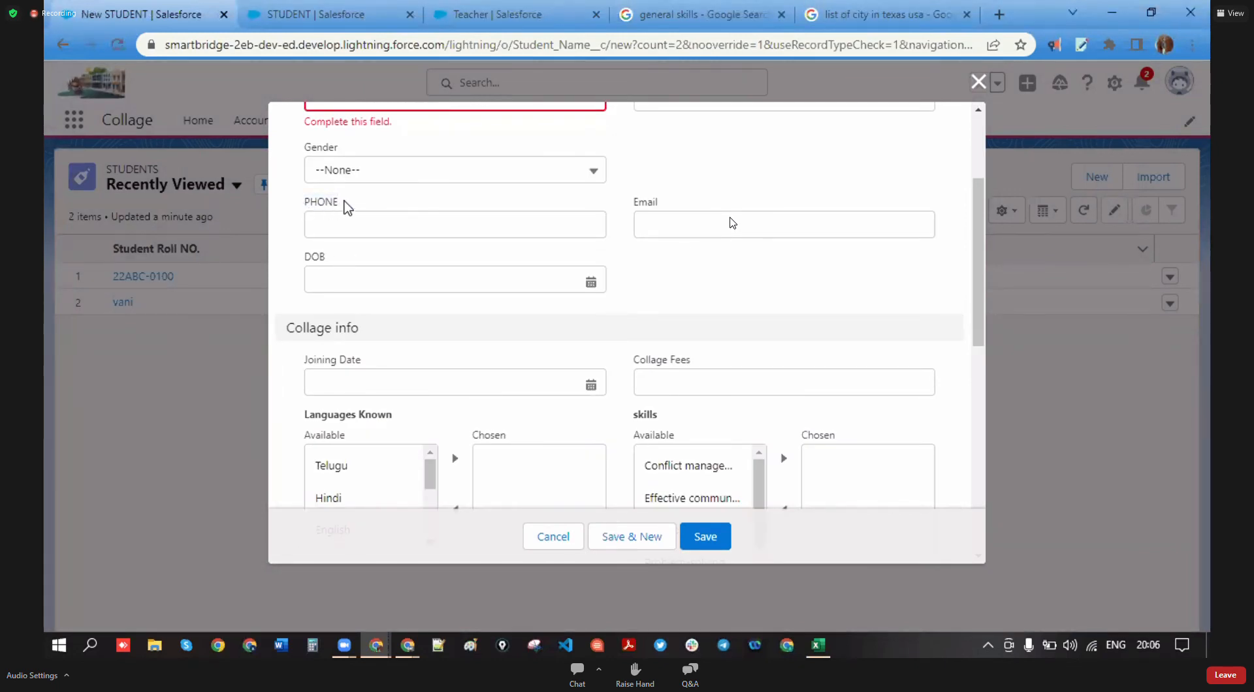
scroll(428, 362, up, 3)
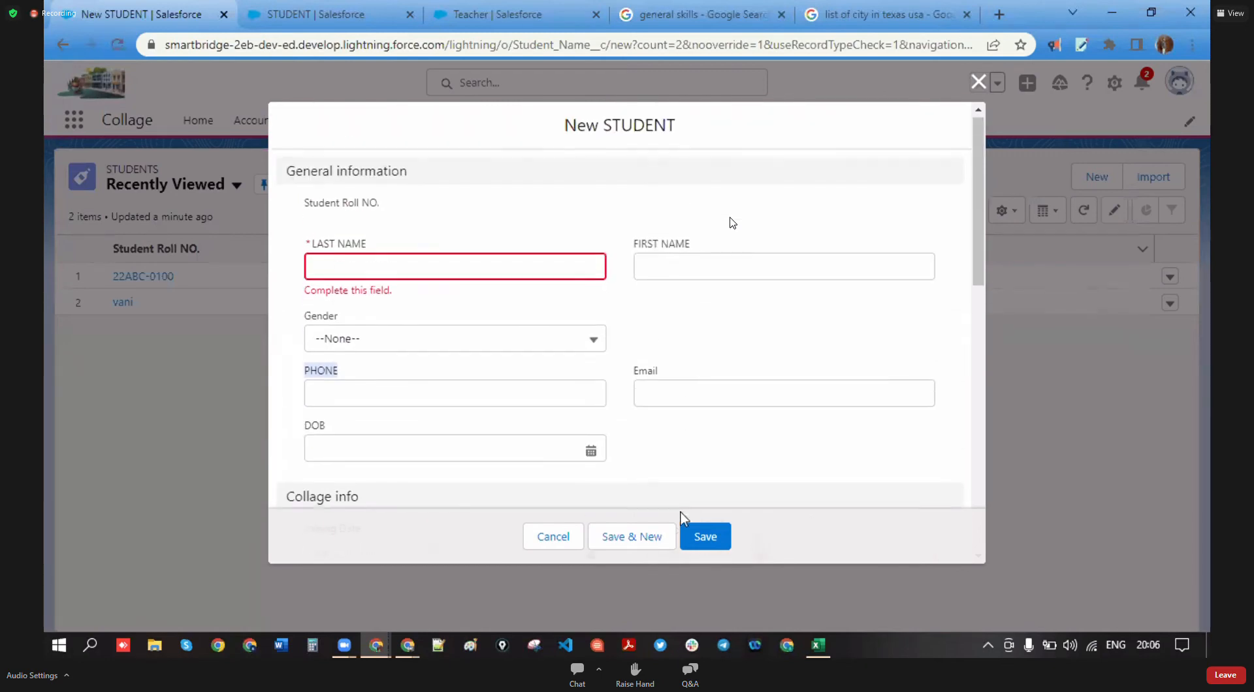
click(686, 547)
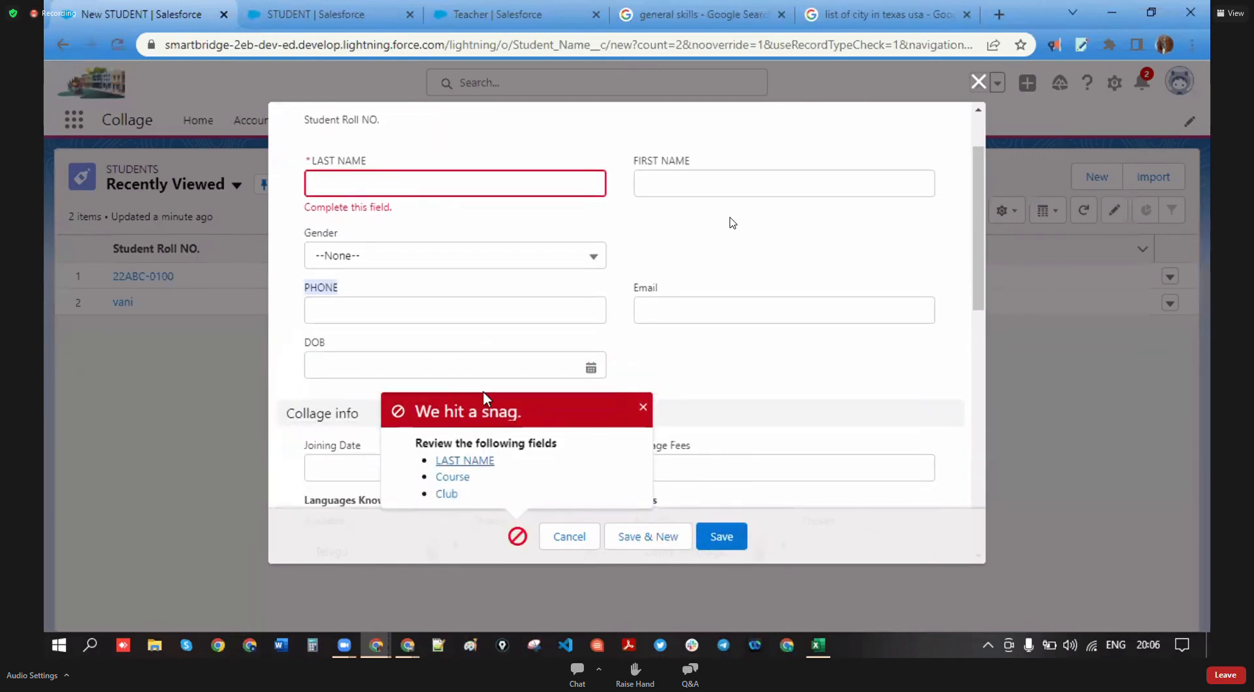
- Review the required-field errors and dismiss the error summary popup
scroll(503, 358, down, 3)
scroll(490, 359, down, 5)
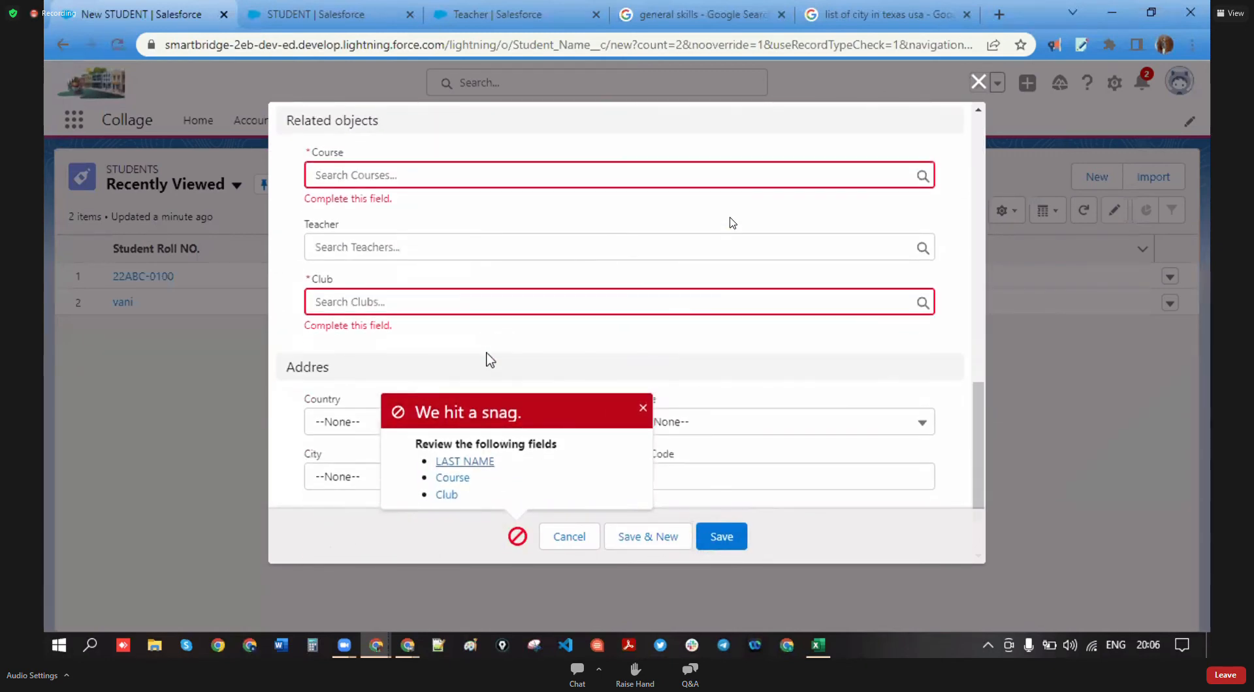
scroll(491, 364, up, 8)
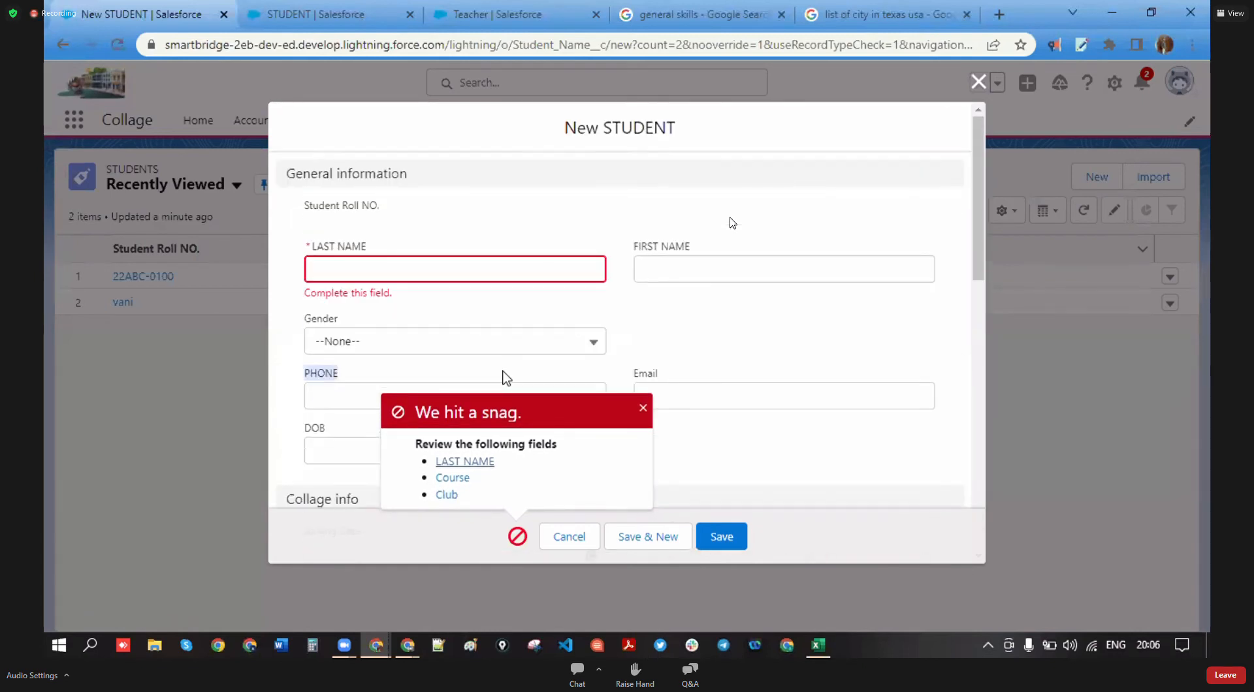
click(1022, 209)
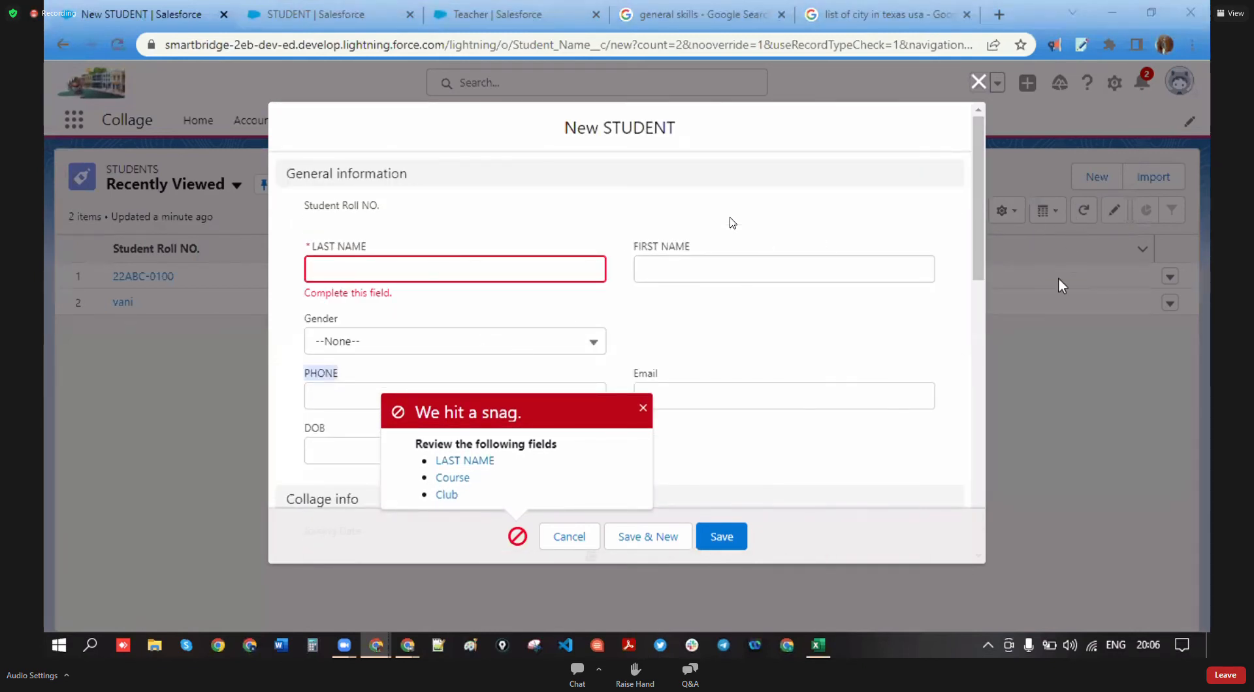
scroll(630, 394, down, 5)
scroll(705, 389, down, 2)
click(642, 408)
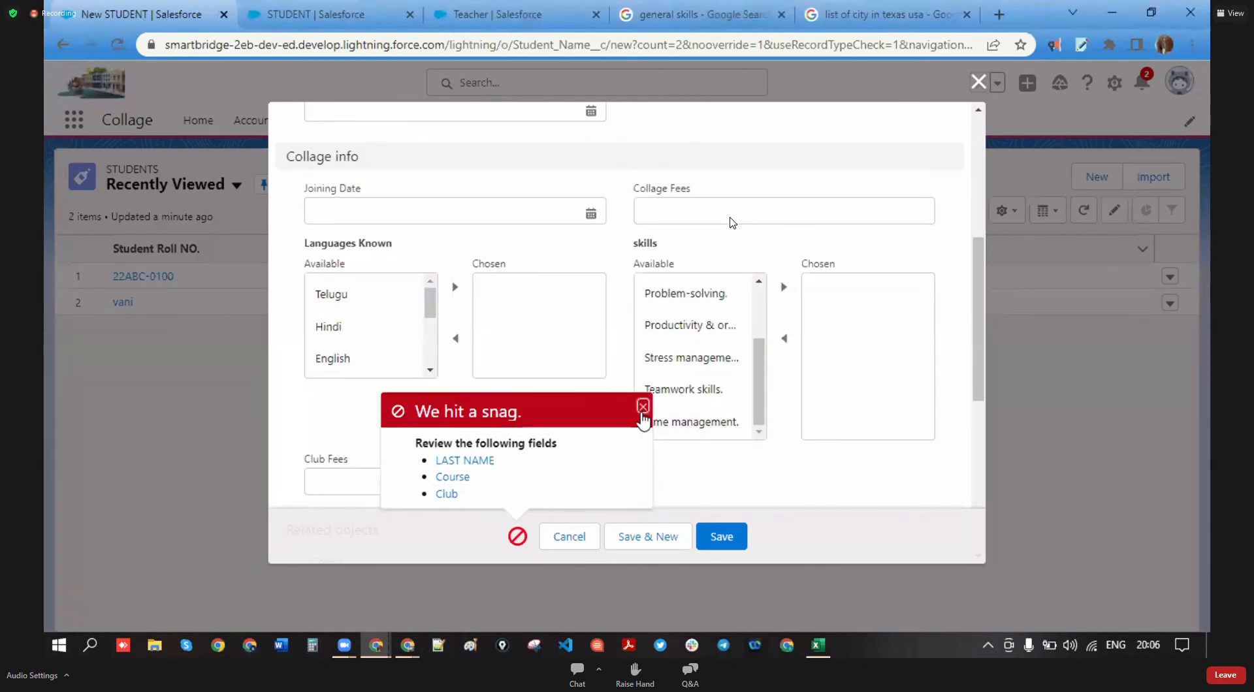
scroll(532, 401, down, 6)
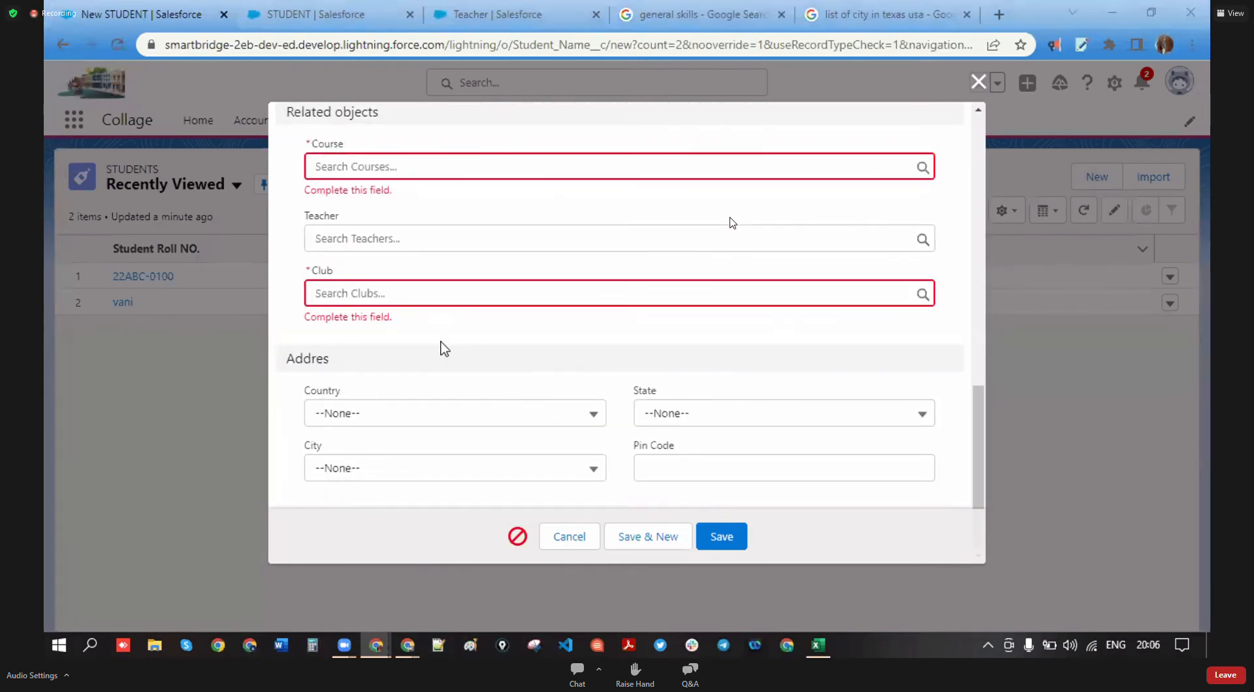
- Set Country to USA, confirm State still lists every state, then discard the form
click(595, 414)
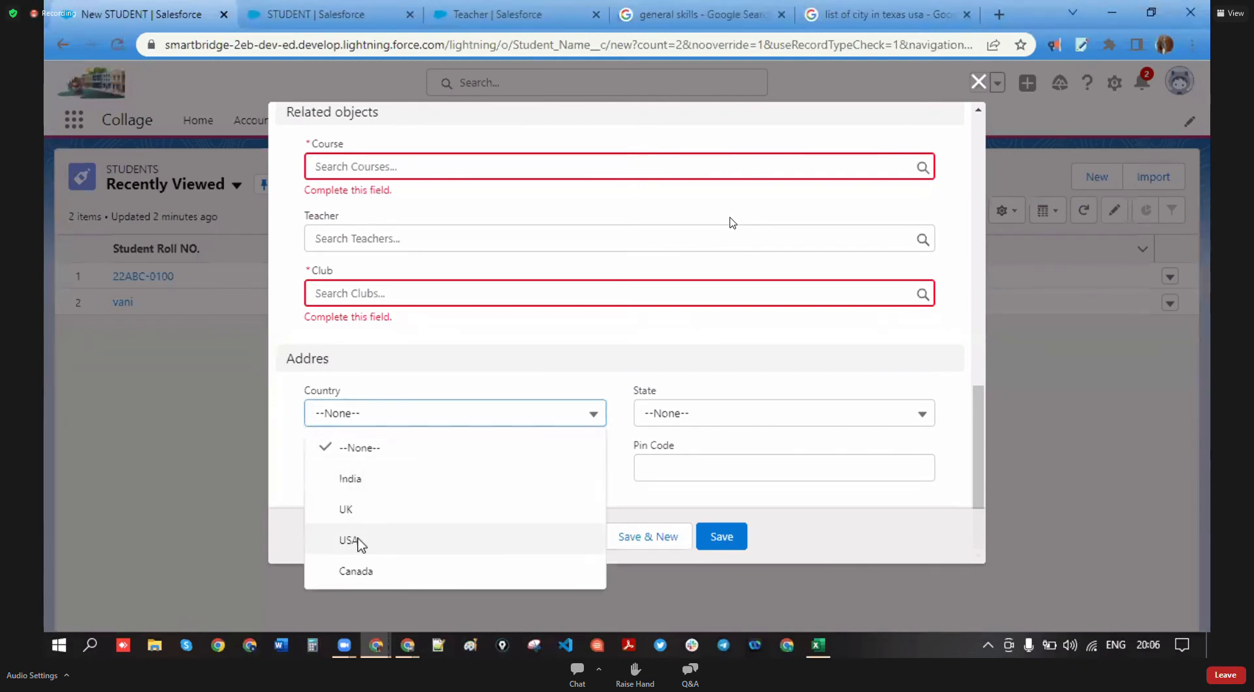
click(356, 541)
click(765, 410)
scroll(718, 365, down, 10)
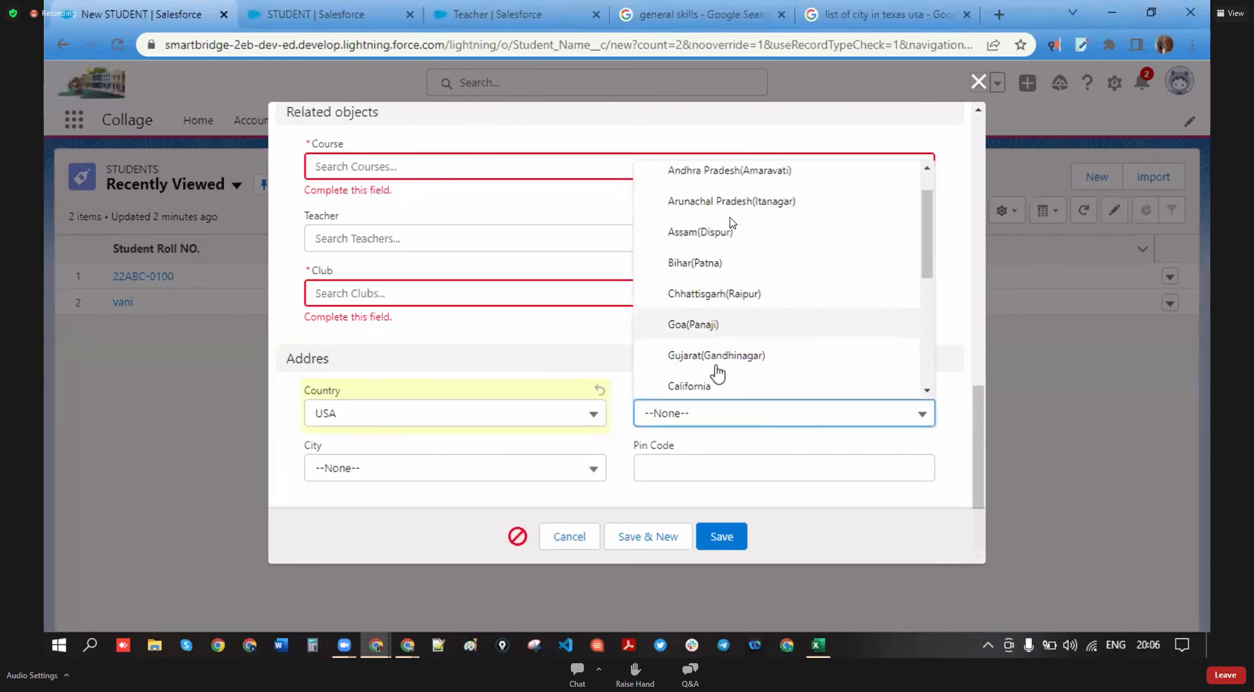
scroll(720, 377, up, 10)
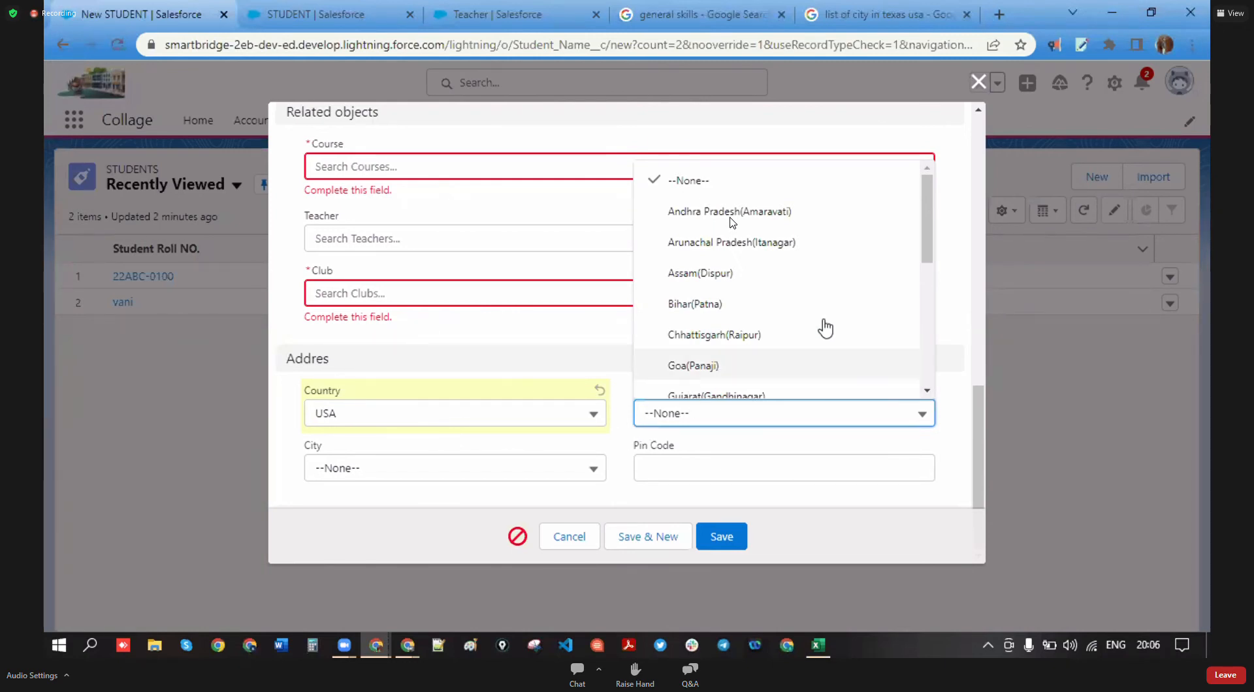
scroll(823, 327, down, 1)
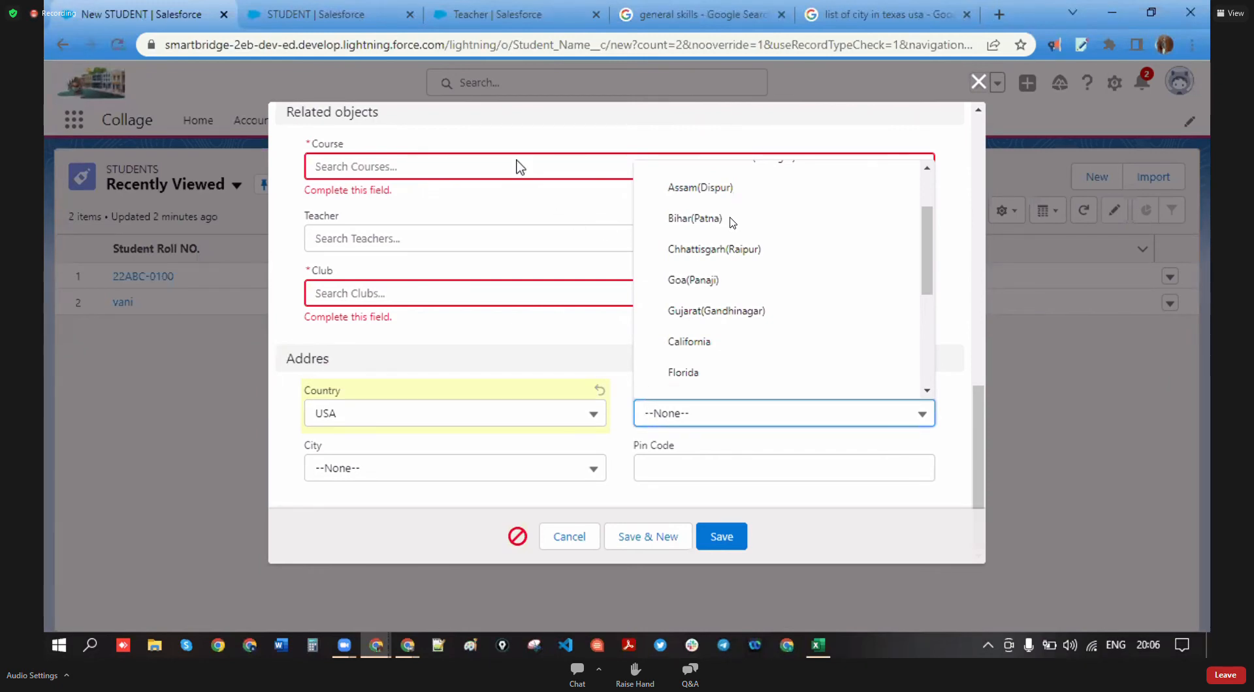
click(732, 223)
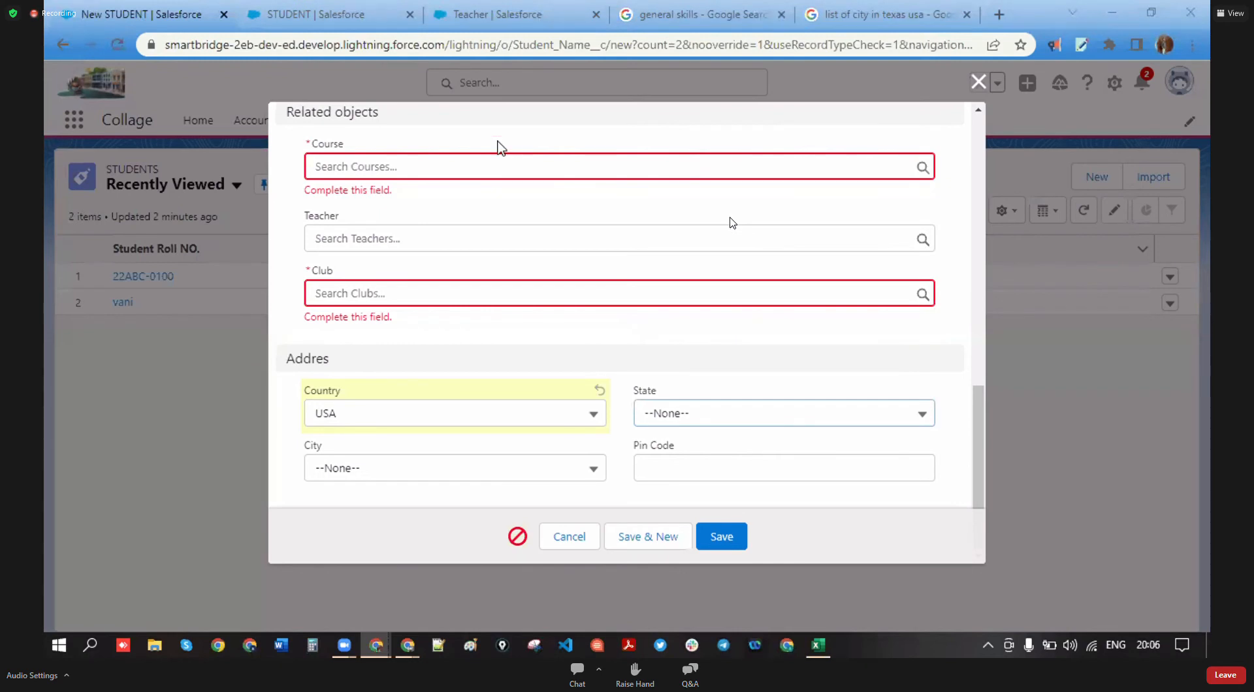
click(978, 81)
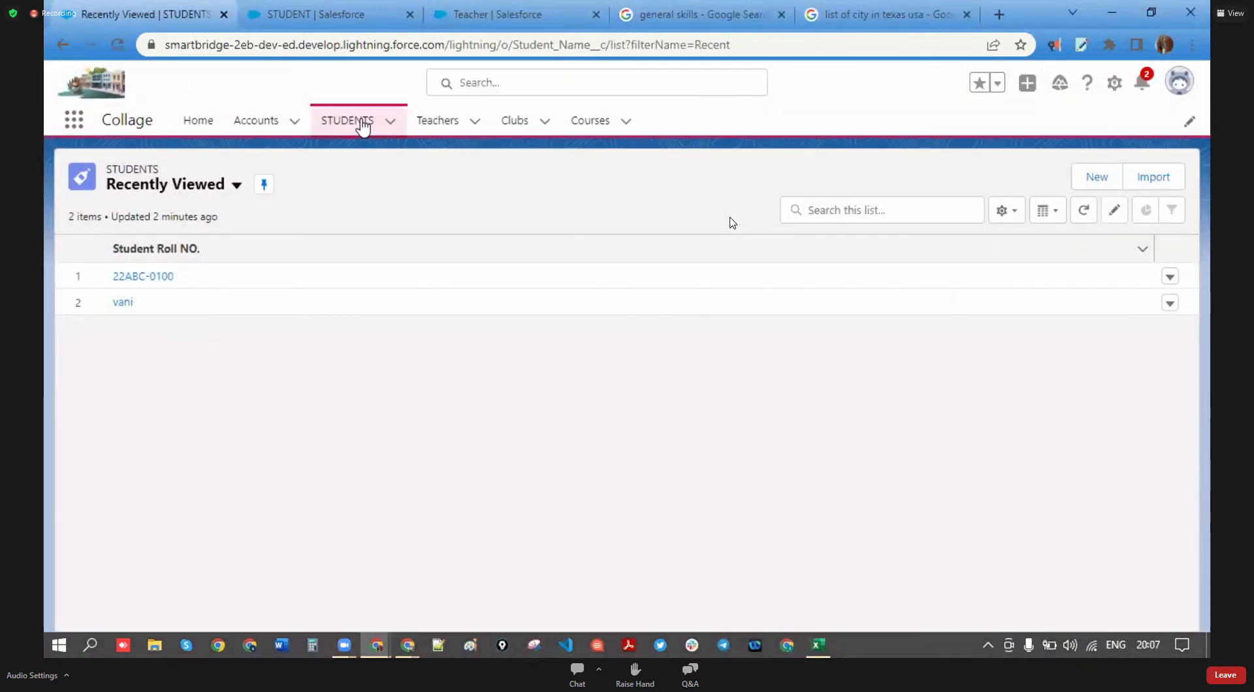
- From STUDENT's Fields & Relationships, open Field Dependencies and start a new dependency
click(282, 12)
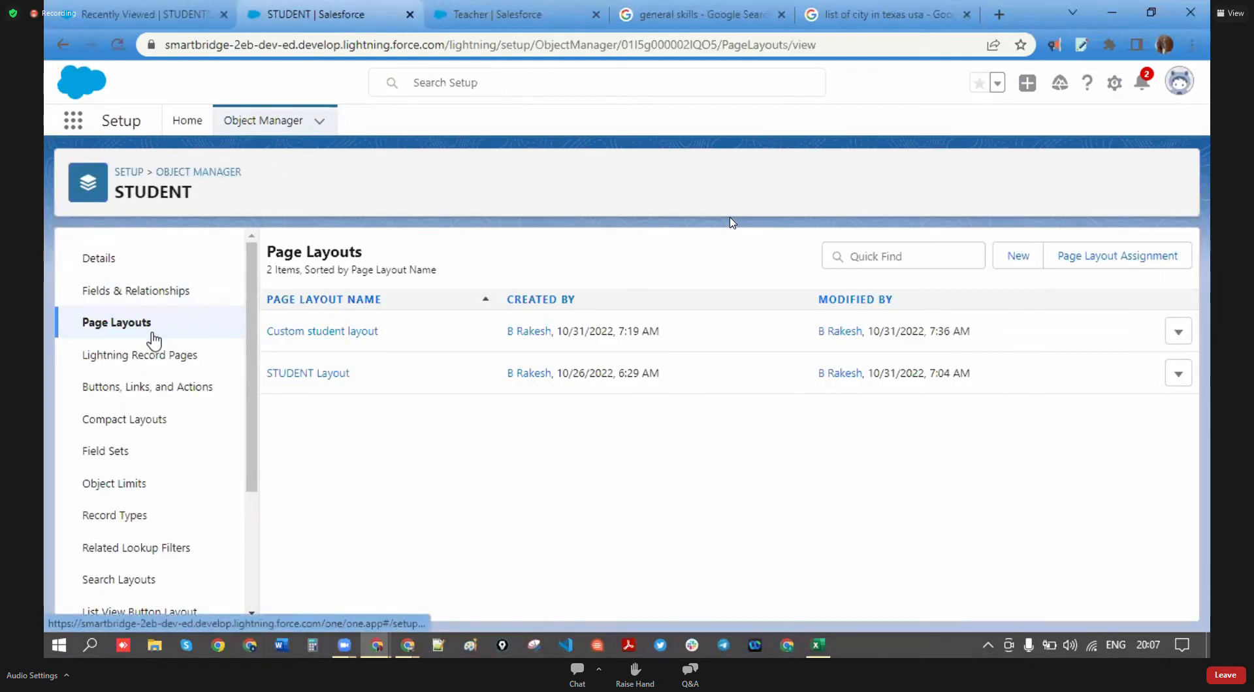
click(121, 292)
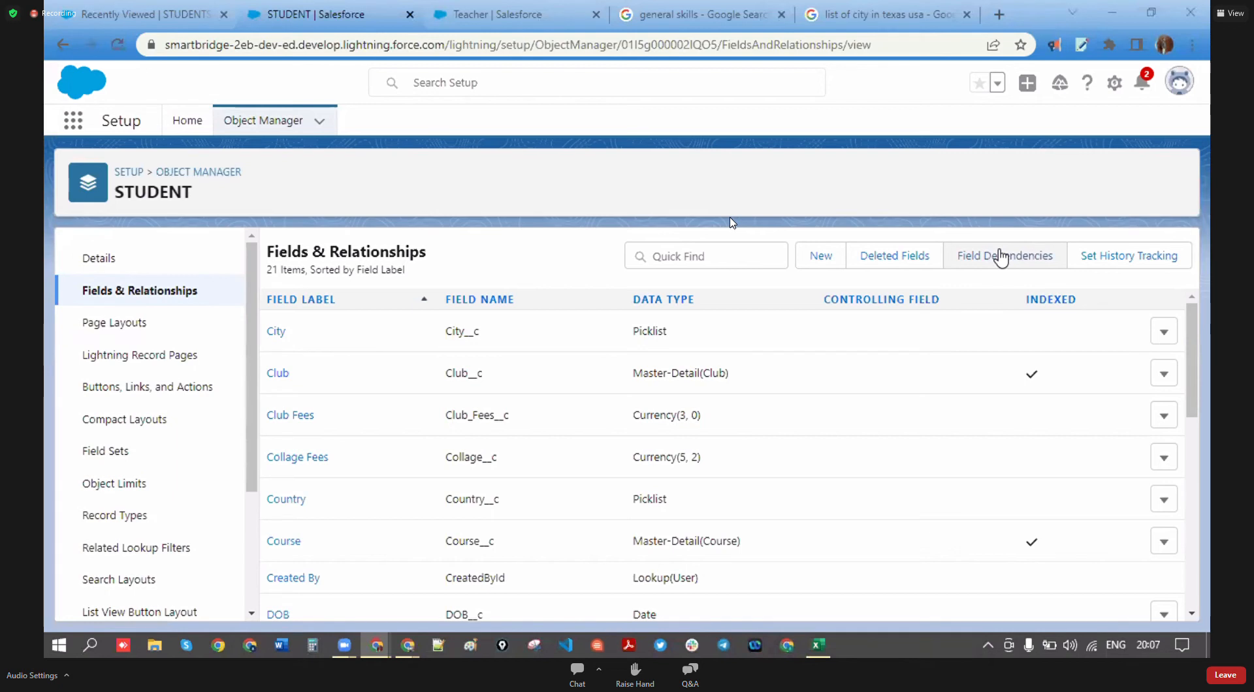
click(1021, 264)
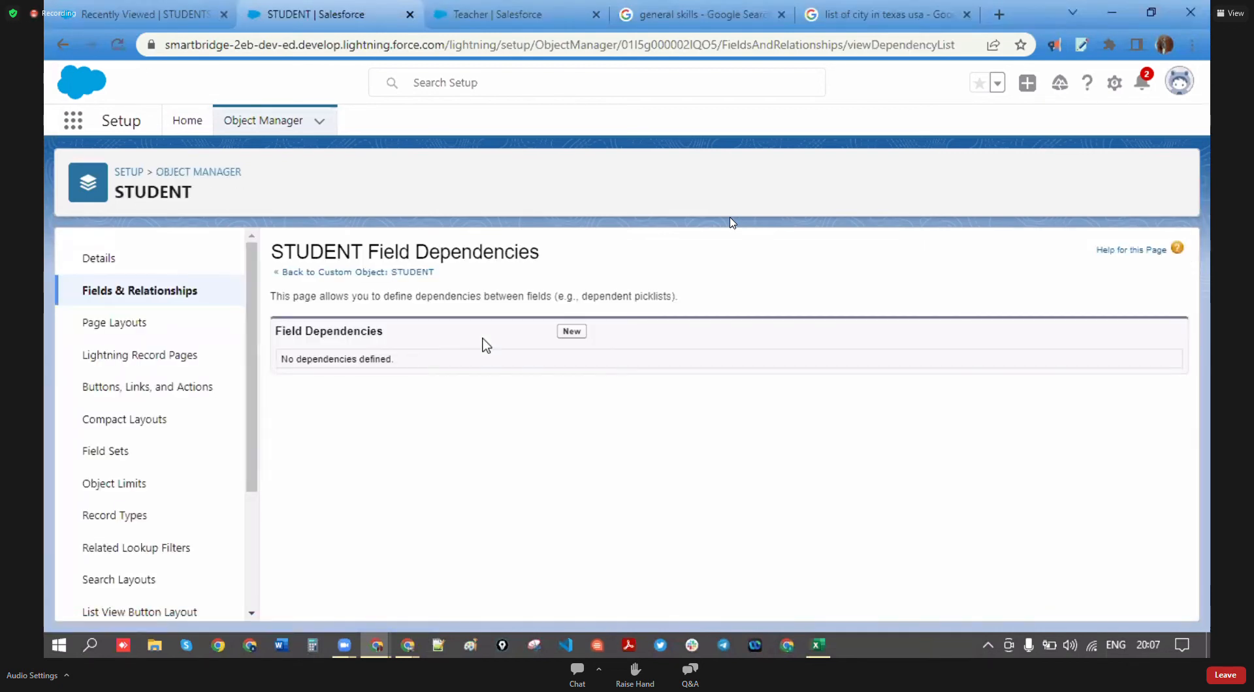
click(572, 332)
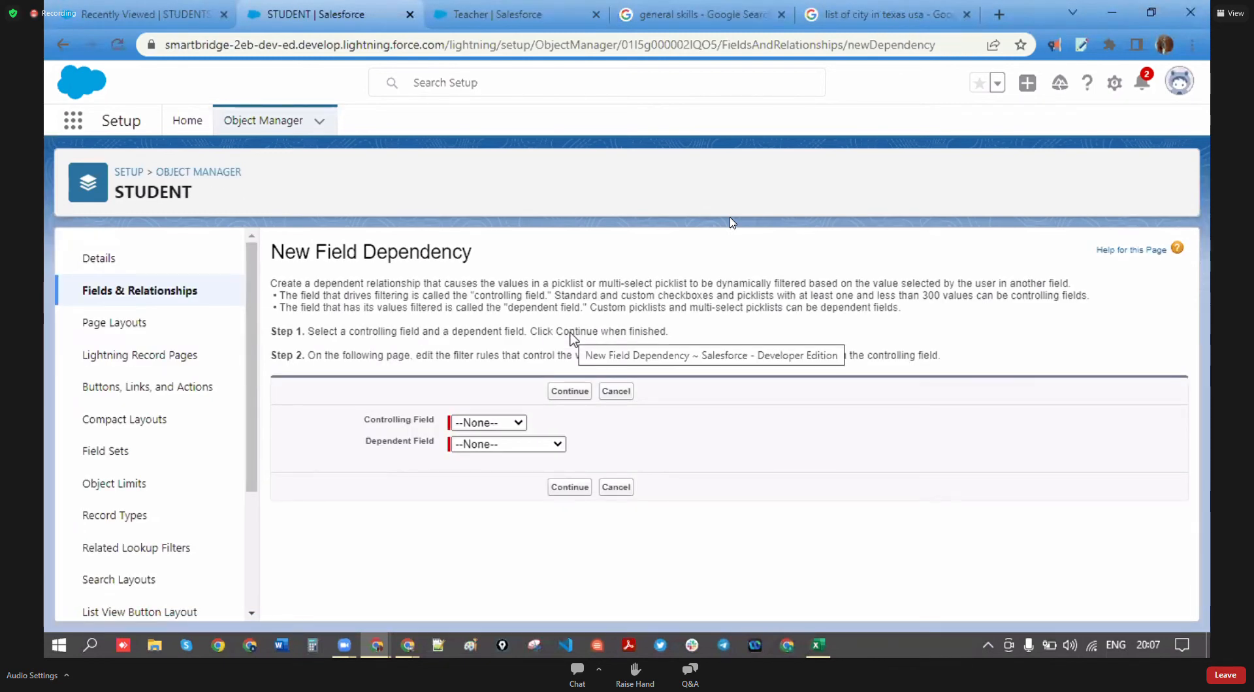
- Pick Country as the controlling field and State as the dependent field, then continue
click(522, 423)
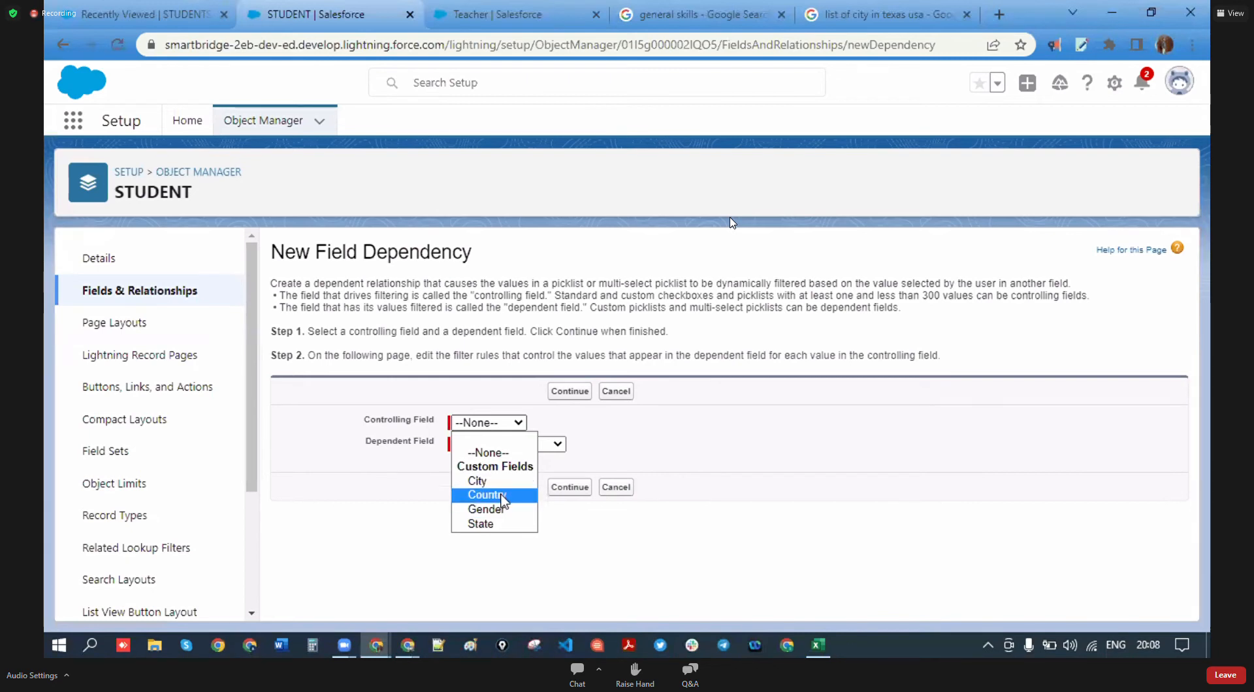
click(505, 501)
click(511, 445)
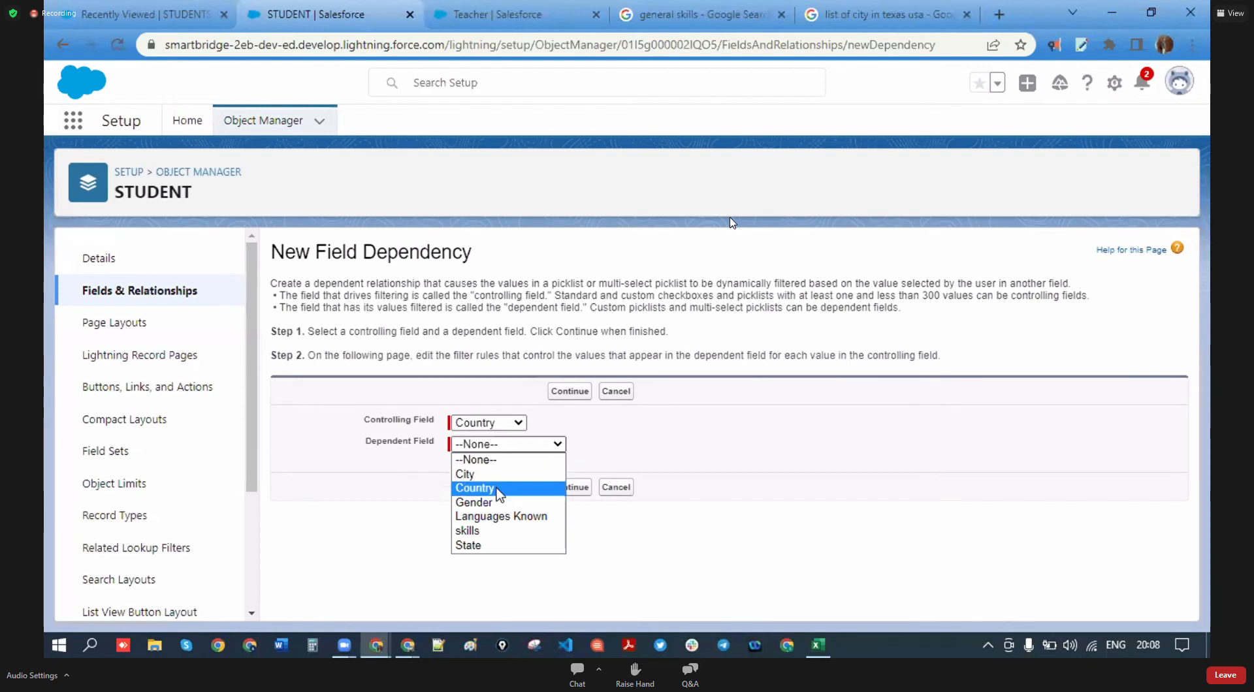
click(499, 546)
click(565, 501)
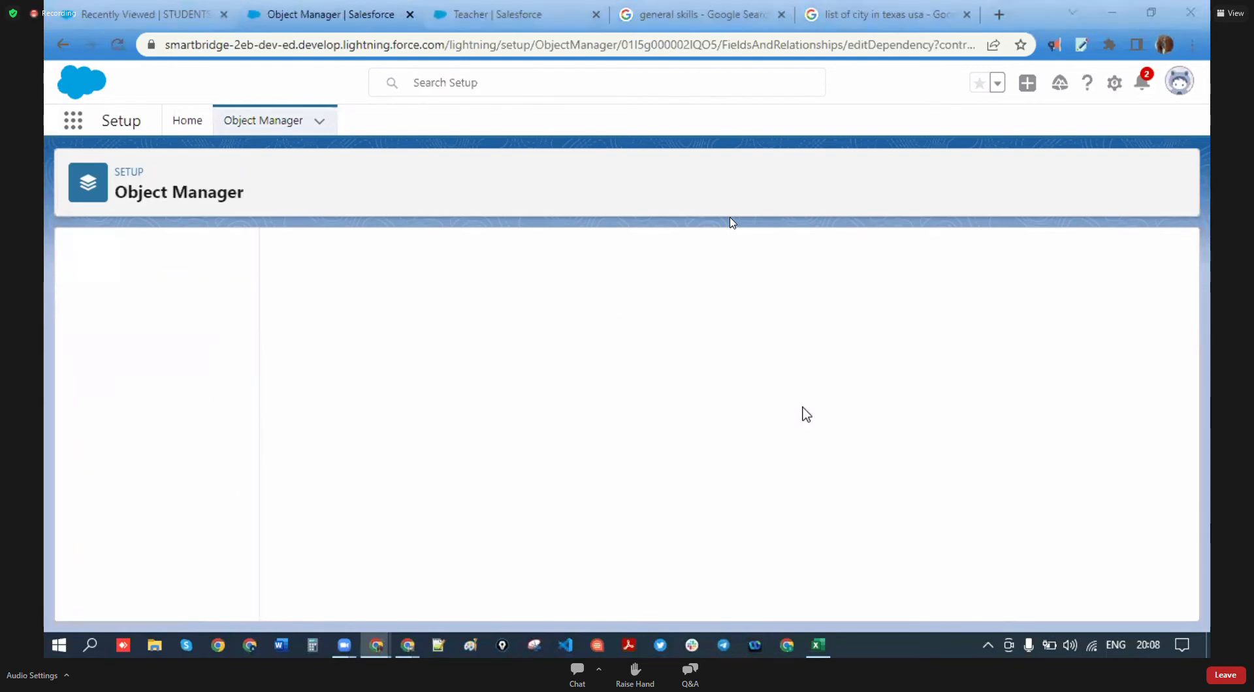
- Begin selecting states: Andhra Pradesh–Gujarat for India, US states, UK nations, Manitoba and Alberta
scroll(494, 423, down, 3)
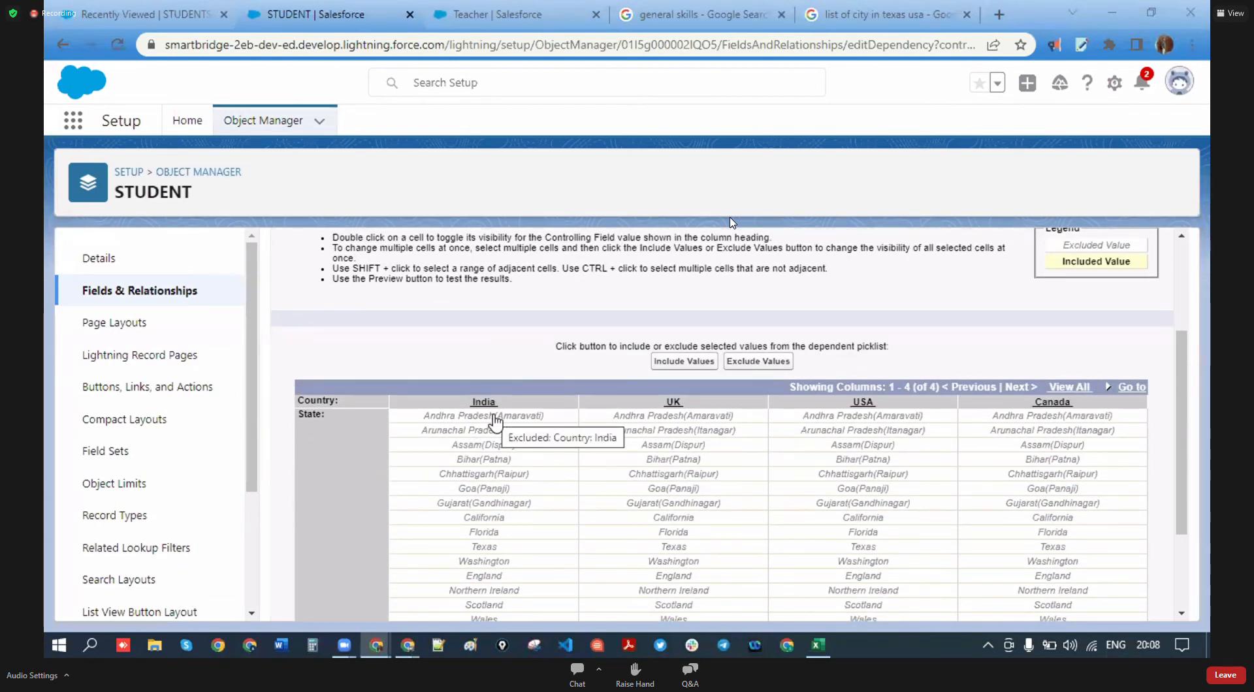
click(494, 418)
shift+click(504, 432)
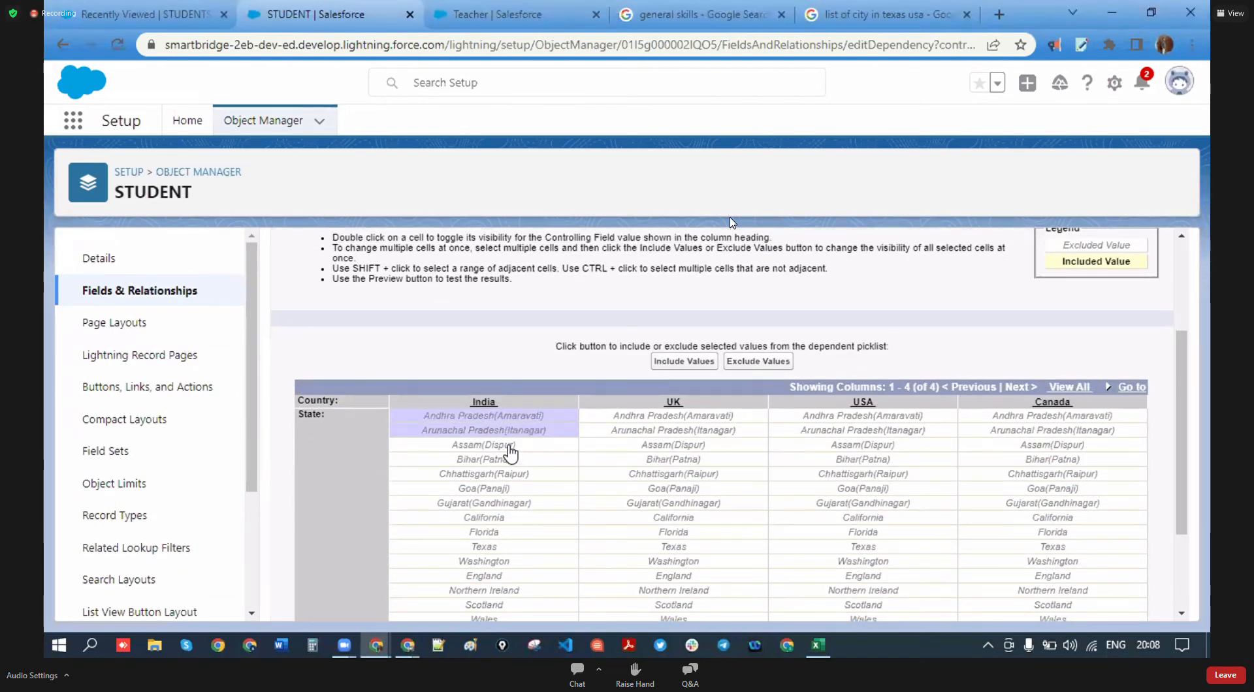
shift+click(509, 446)
shift+click(516, 459)
shift+click(528, 474)
shift+click(540, 488)
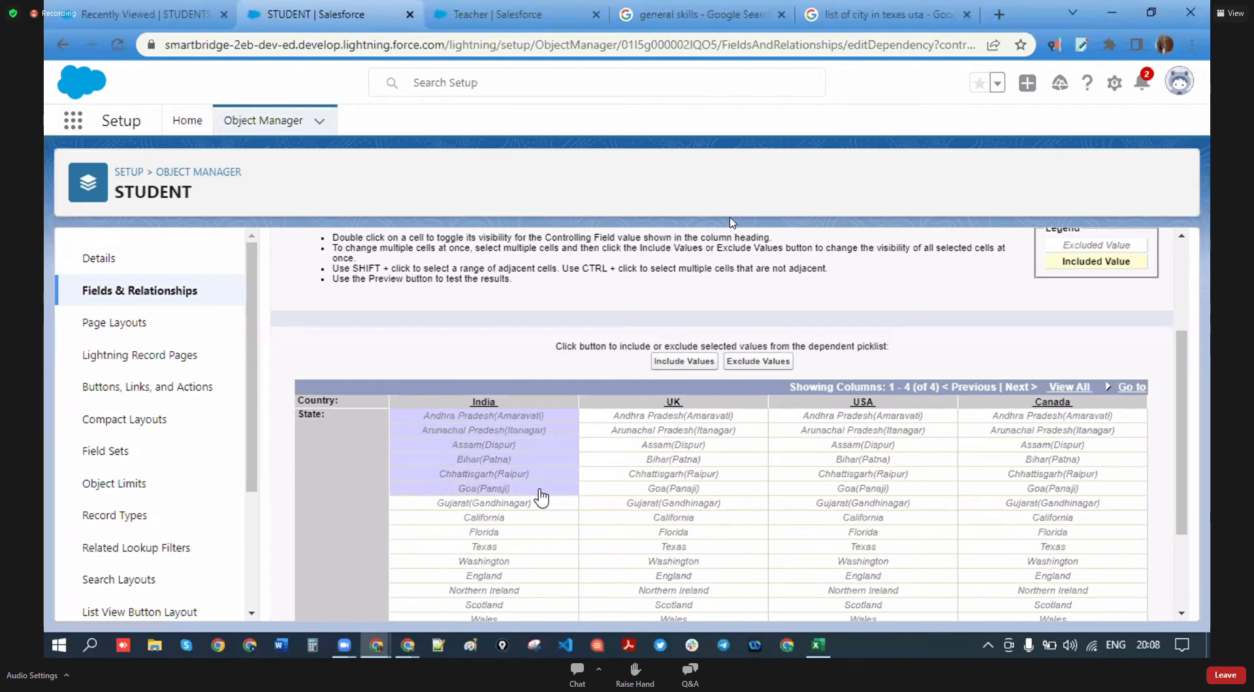
shift+click(535, 503)
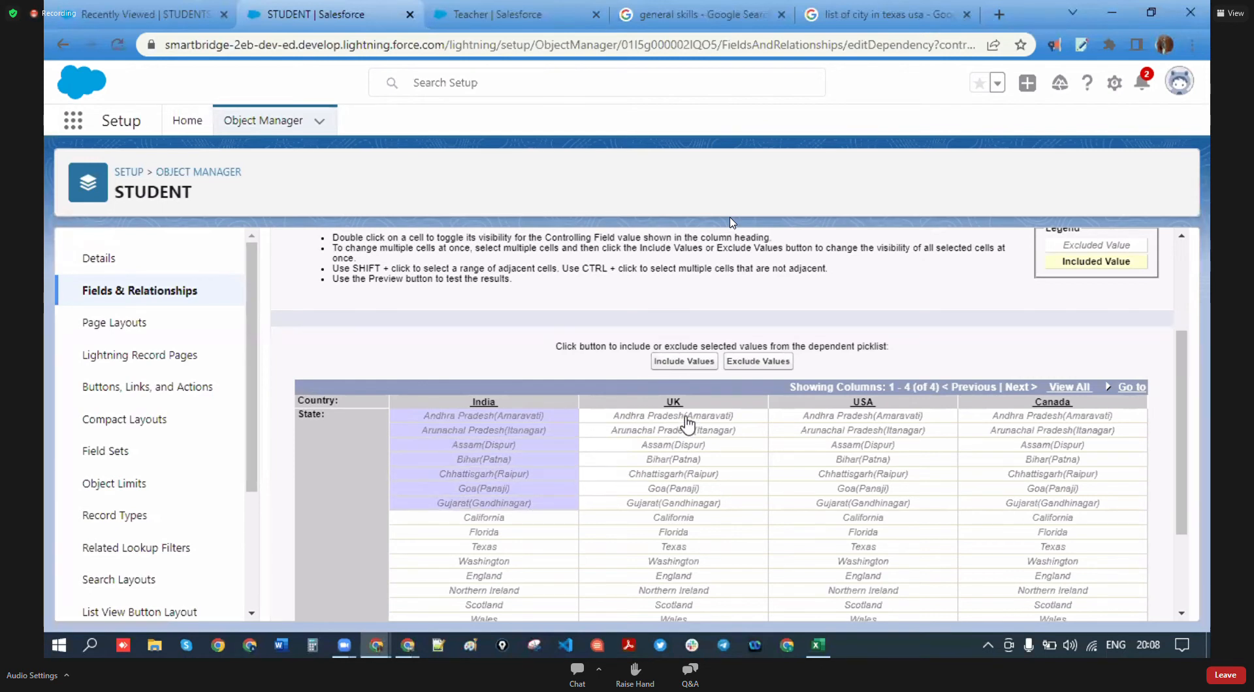
scroll(716, 504, down, 1)
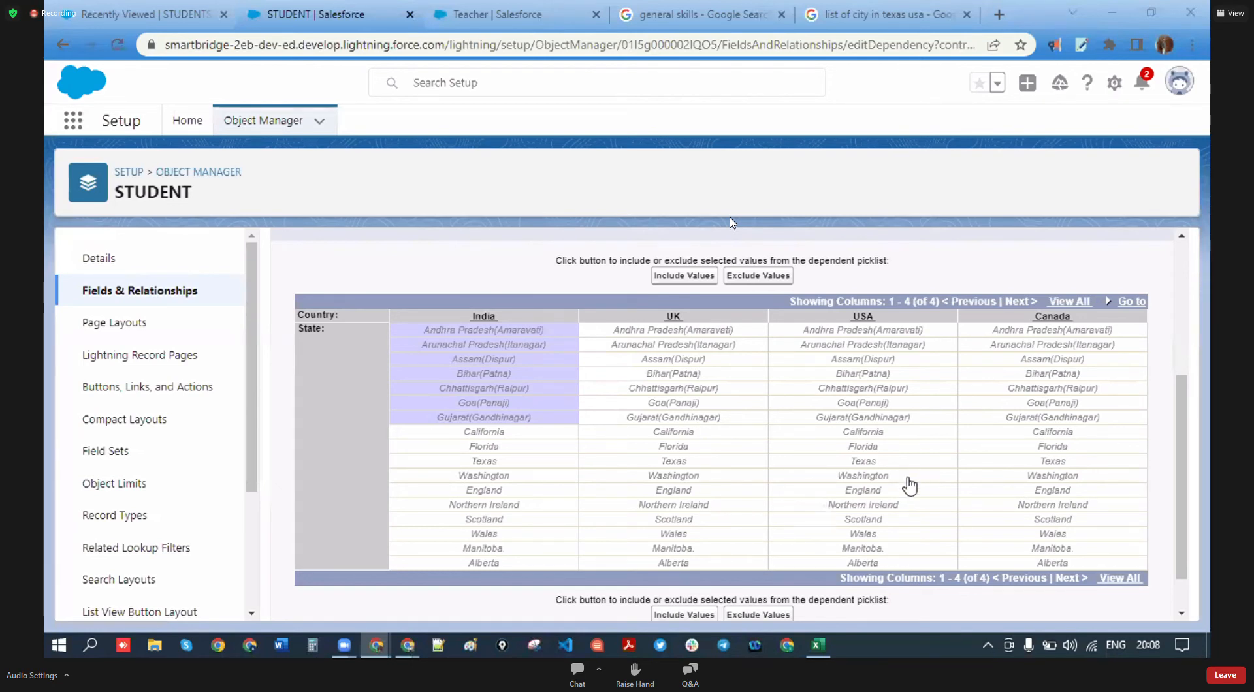
click(894, 463)
drag(898, 480, 895, 438)
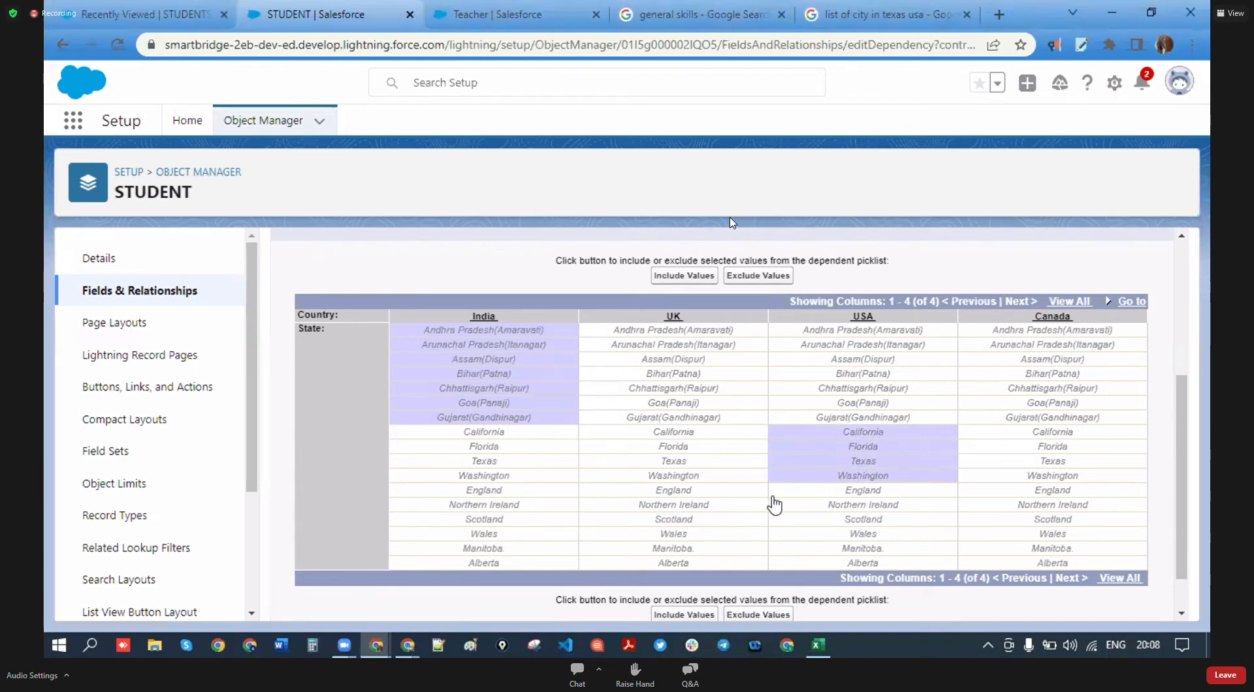
click(700, 496)
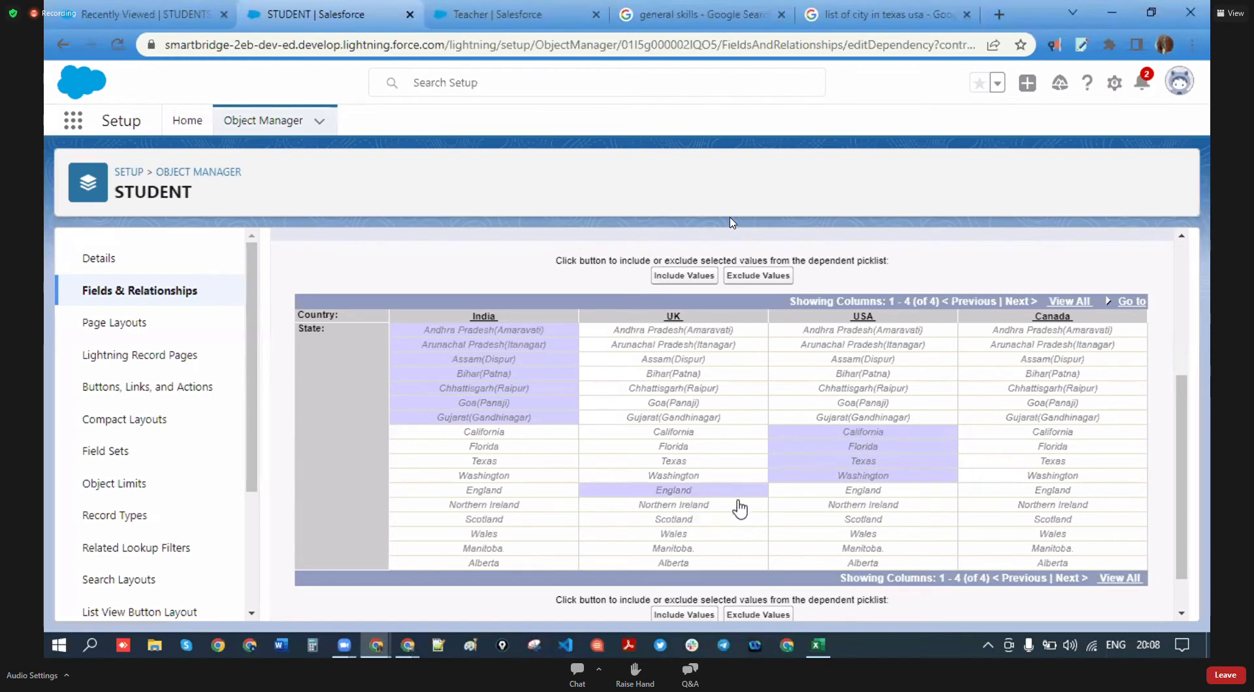
ctrl+click(705, 508)
ctrl+click(706, 522)
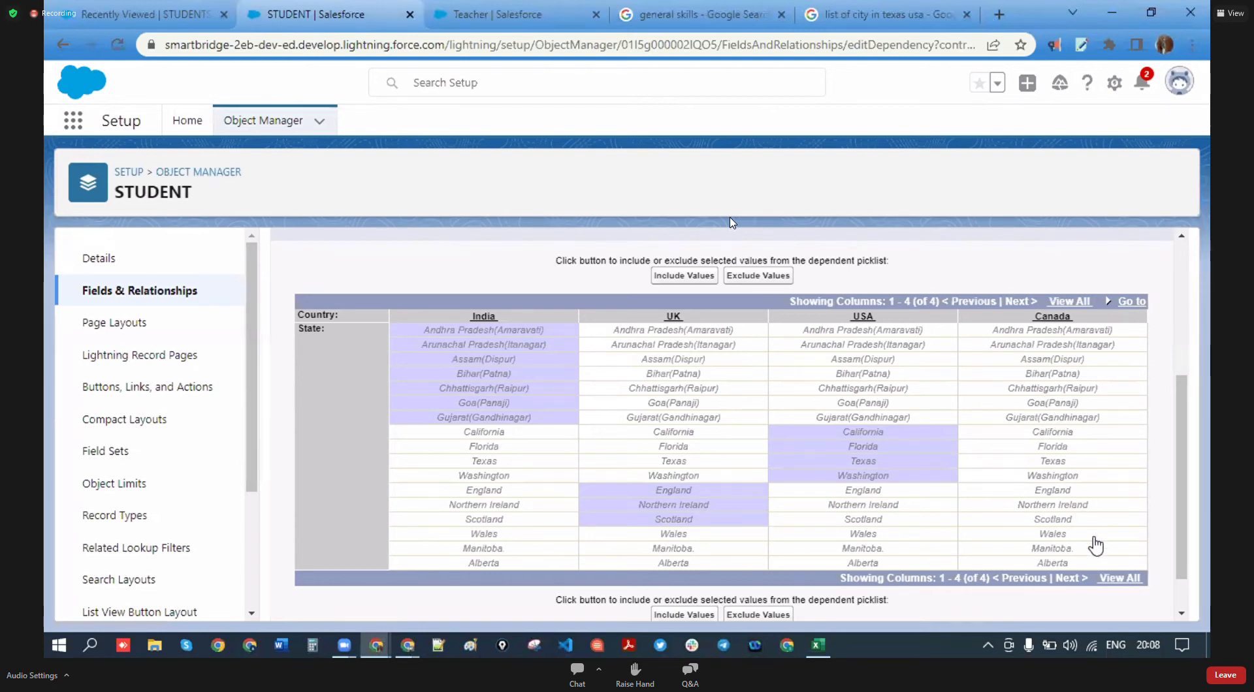
double_click(695, 535)
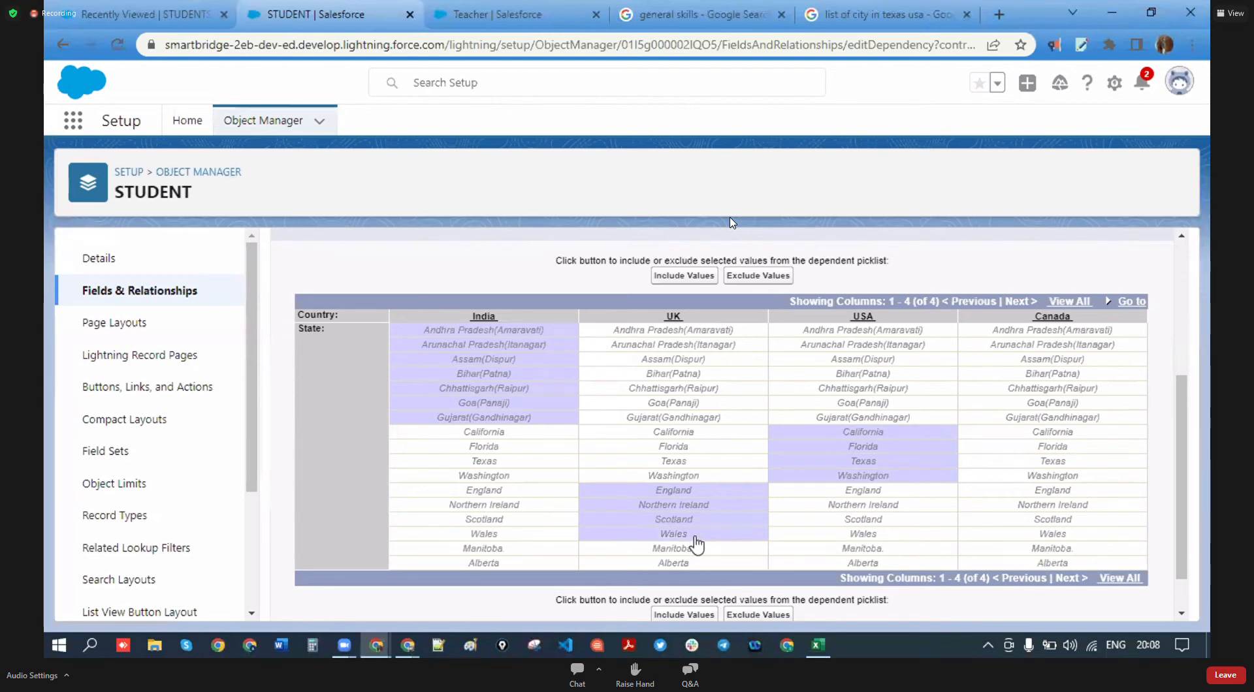
click(1084, 548)
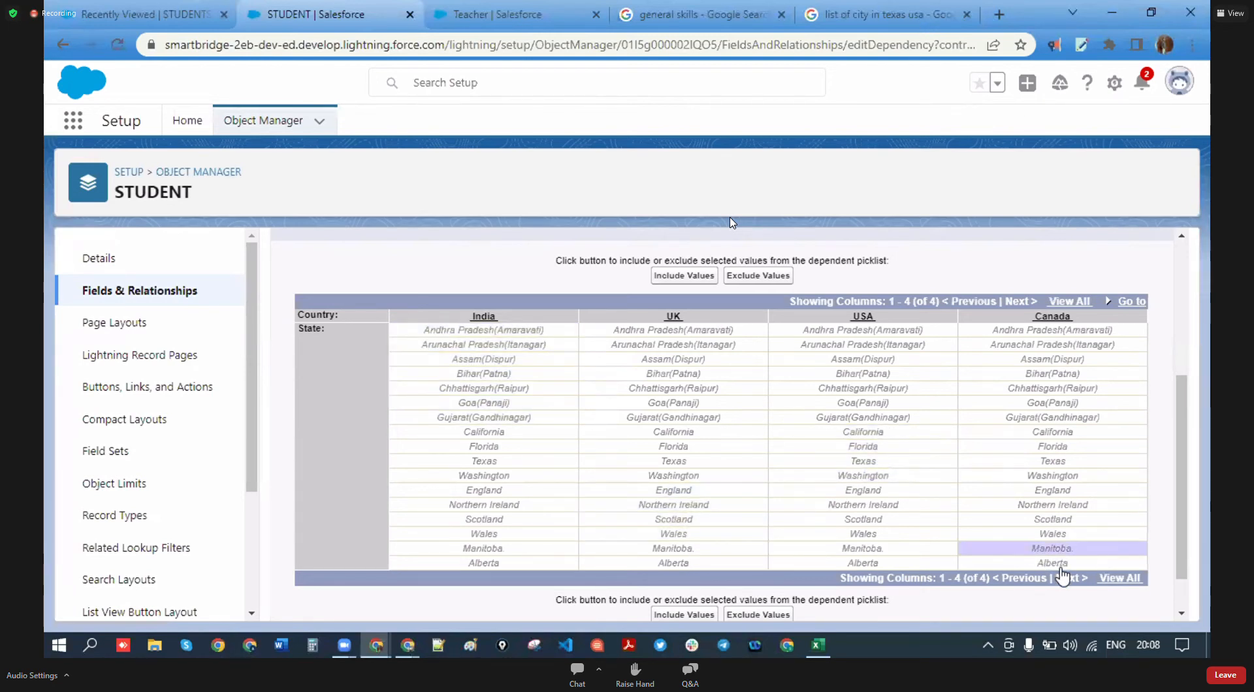
click(1060, 564)
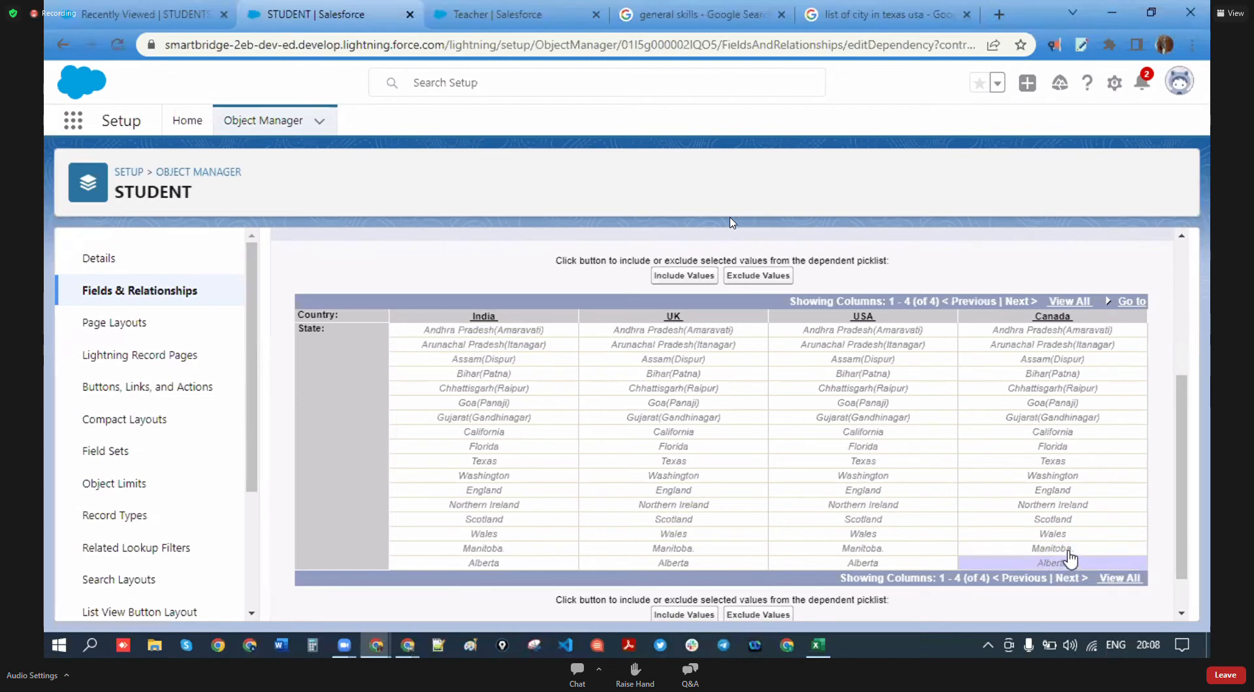
ctrl+click(1066, 549)
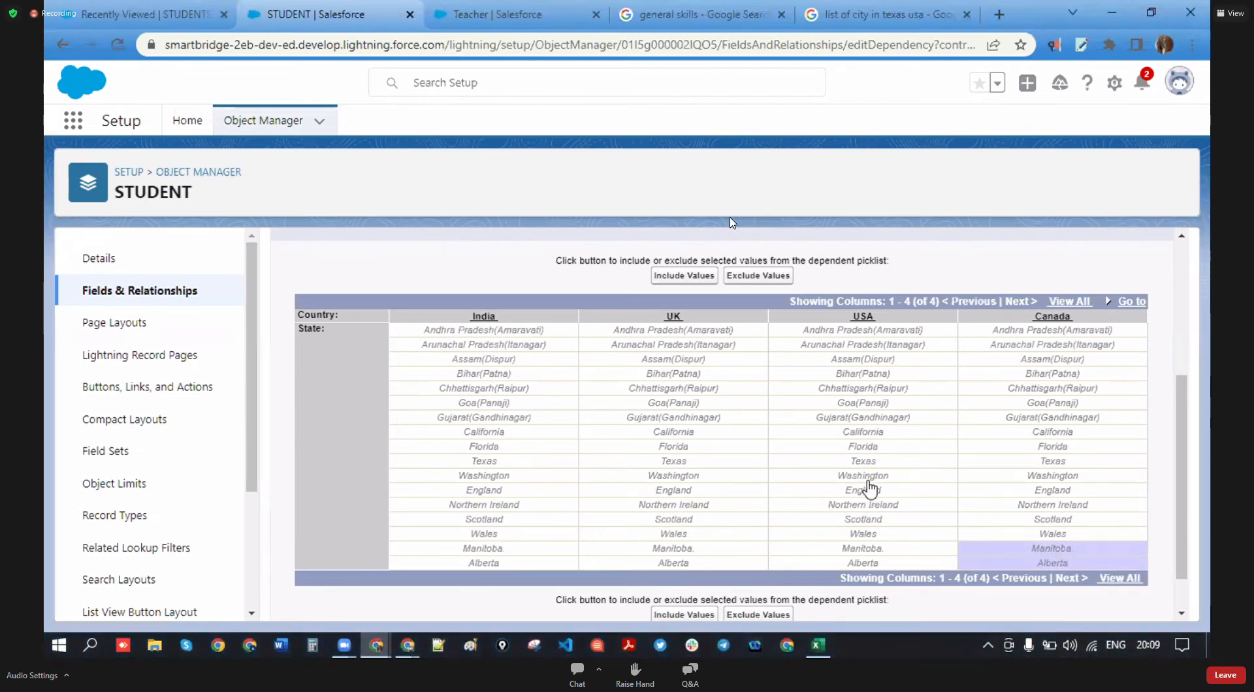
- Correct the USA selection to Texas, Washington, Florida and California, dropping England and Northern Ireland
ctrl+click(879, 462)
ctrl+click(882, 476)
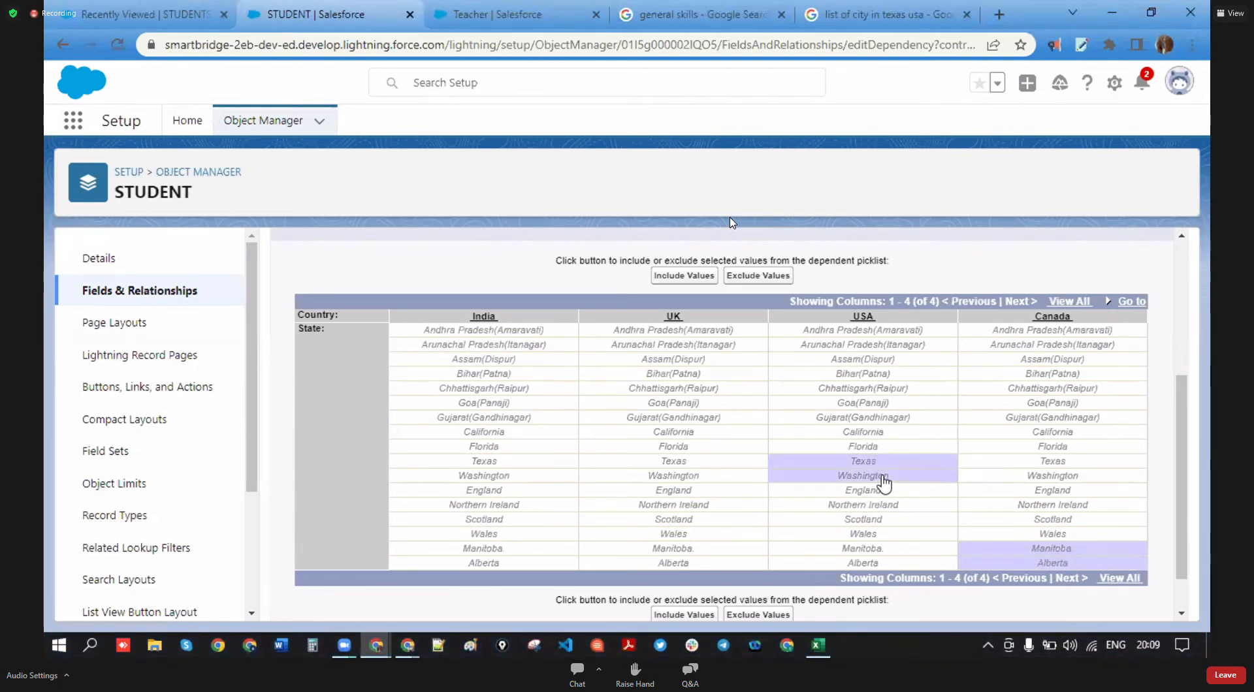
ctrl+click(894, 492)
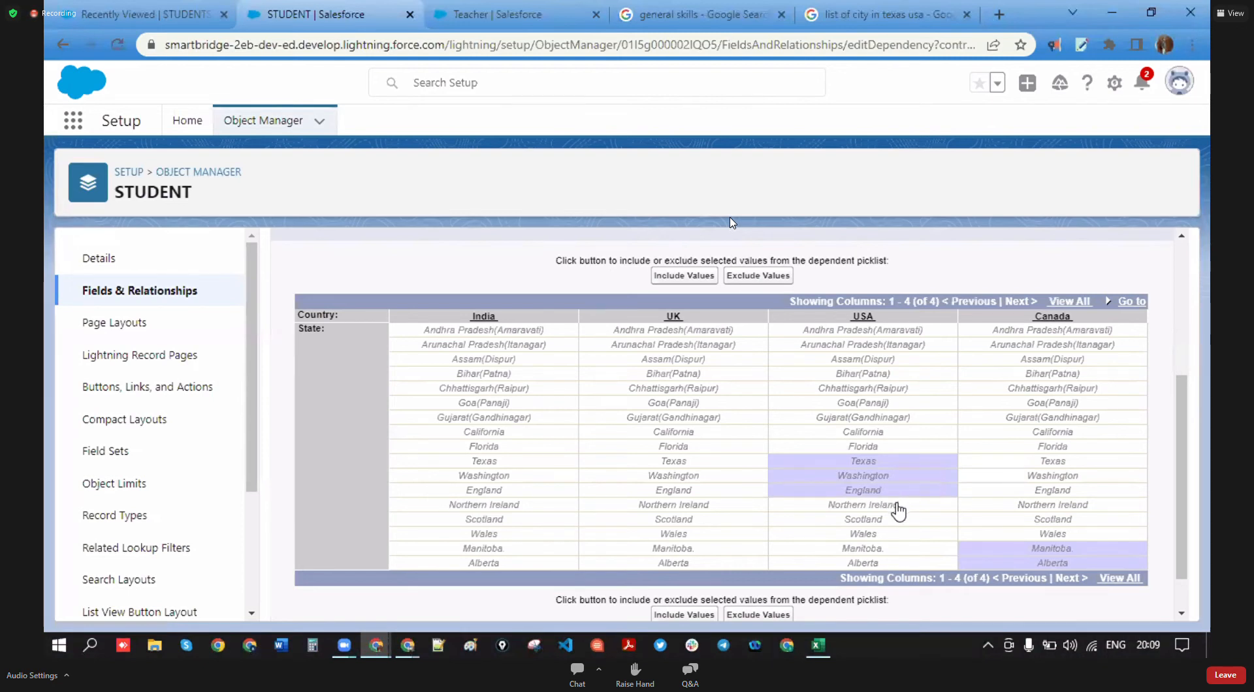
ctrl+click(898, 506)
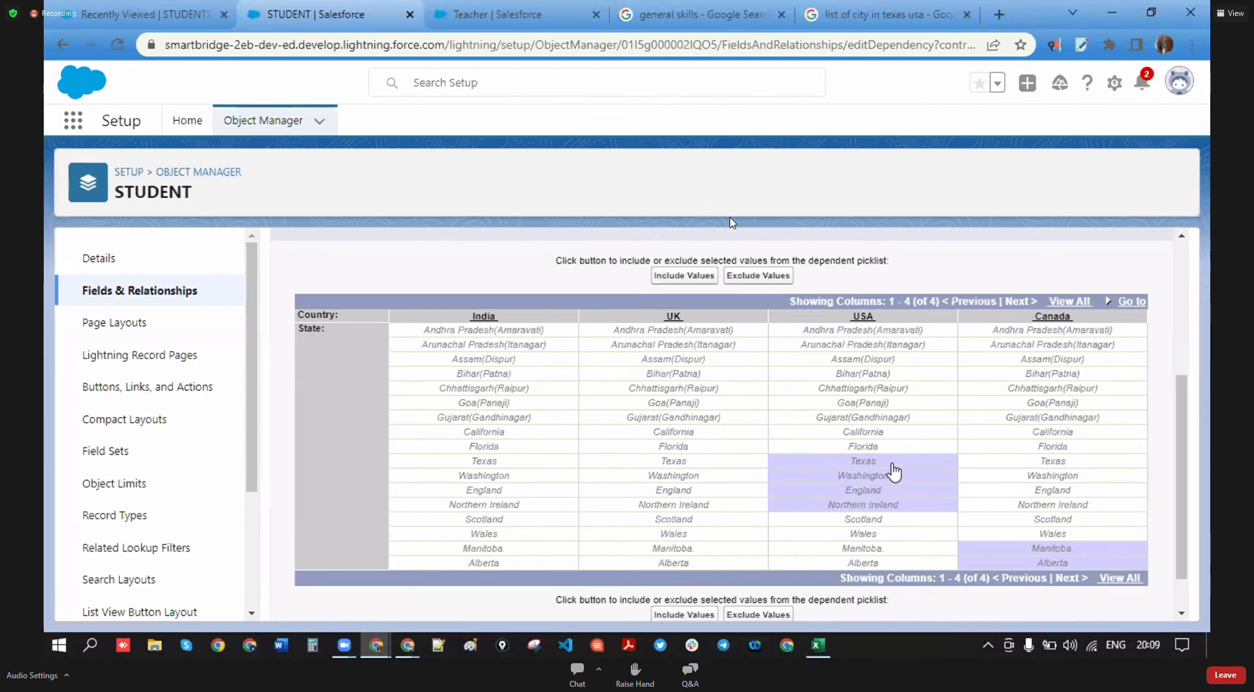
ctrl+click(883, 463)
ctrl+click(878, 506)
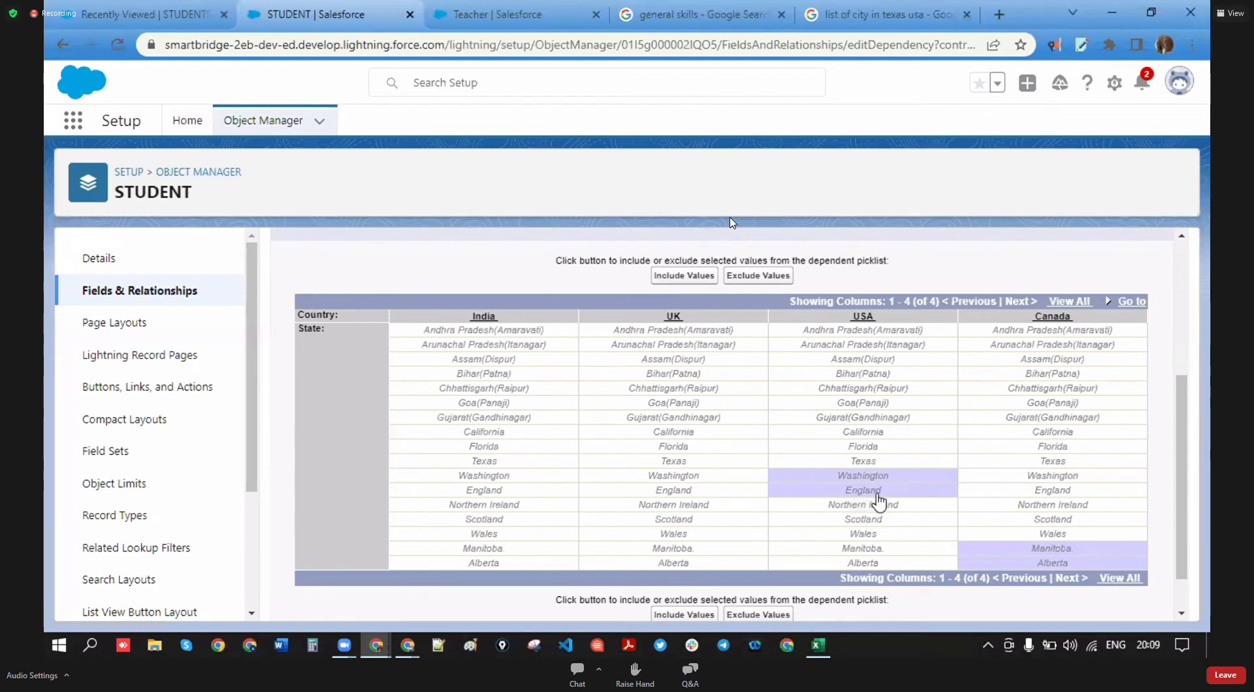
ctrl+click(878, 490)
ctrl+click(882, 461)
ctrl+click(879, 448)
ctrl+click(875, 434)
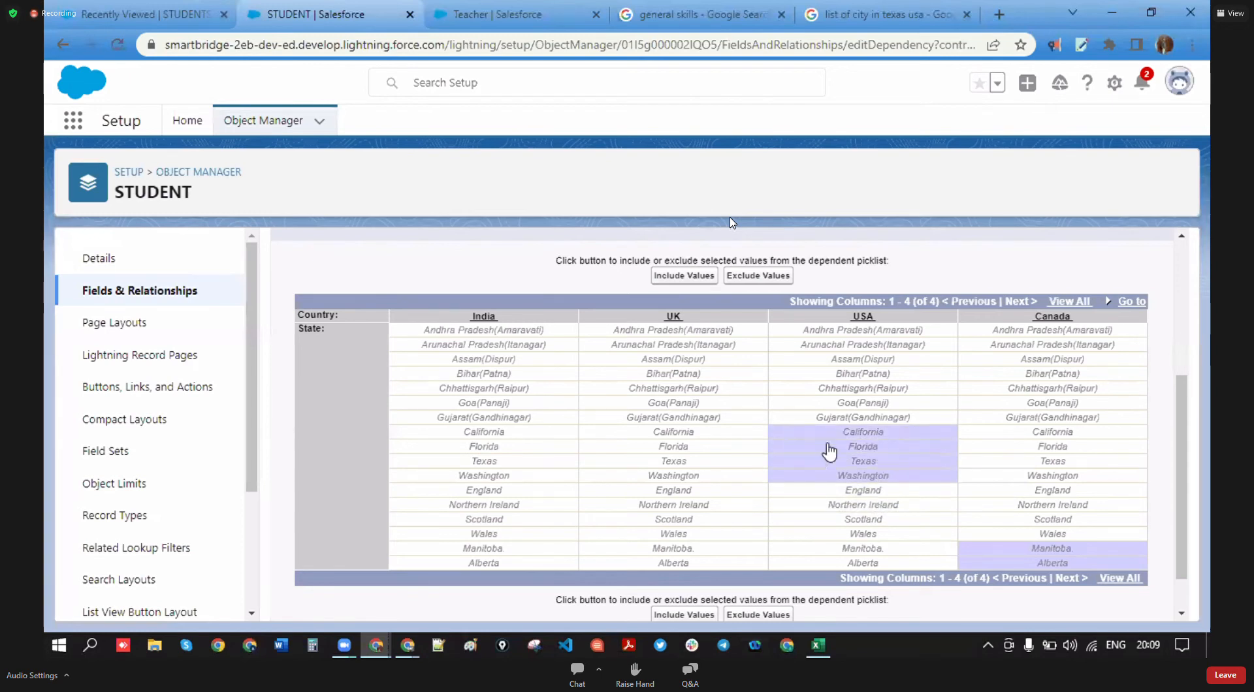
- Reselect India's Andhra Pradesh through Gujarat and the UK's England, Northern Ireland, Scotland and Wales
ctrl+click(517, 330)
ctrl+click(524, 417)
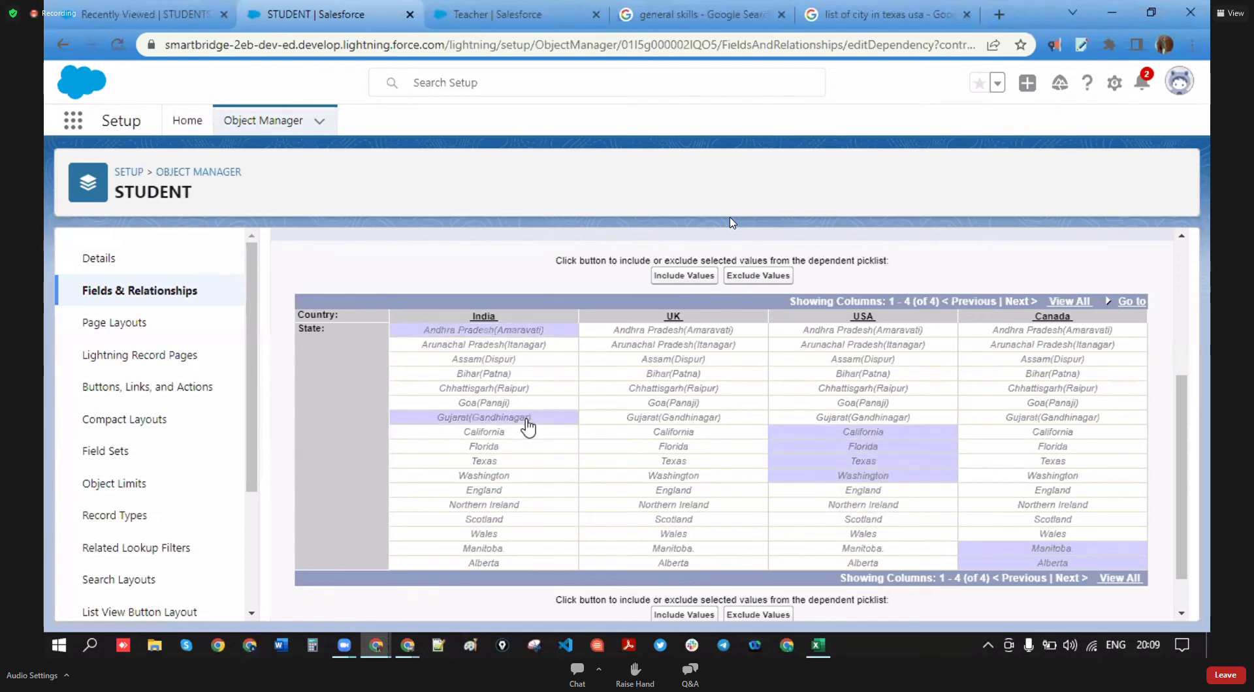
ctrl+click(525, 416)
ctrl+click(536, 391)
ctrl+click(538, 360)
ctrl+click(532, 350)
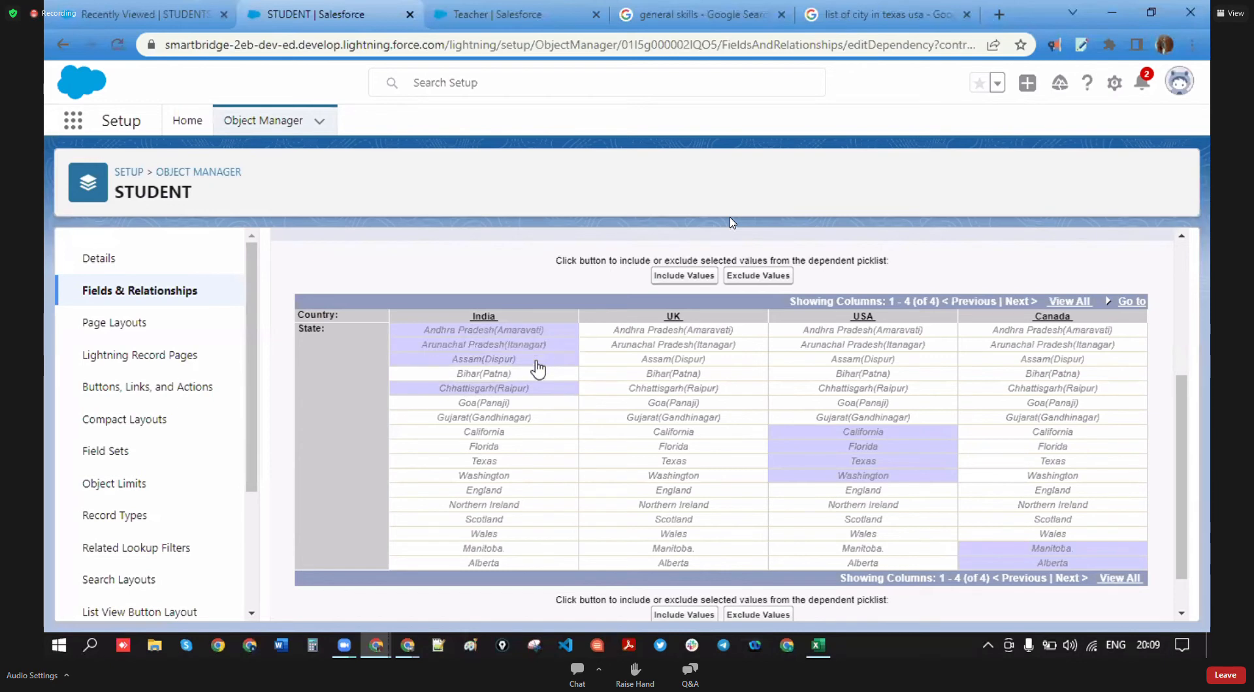
ctrl+click(534, 375)
ctrl+click(542, 405)
ctrl+click(540, 419)
ctrl+click(676, 433)
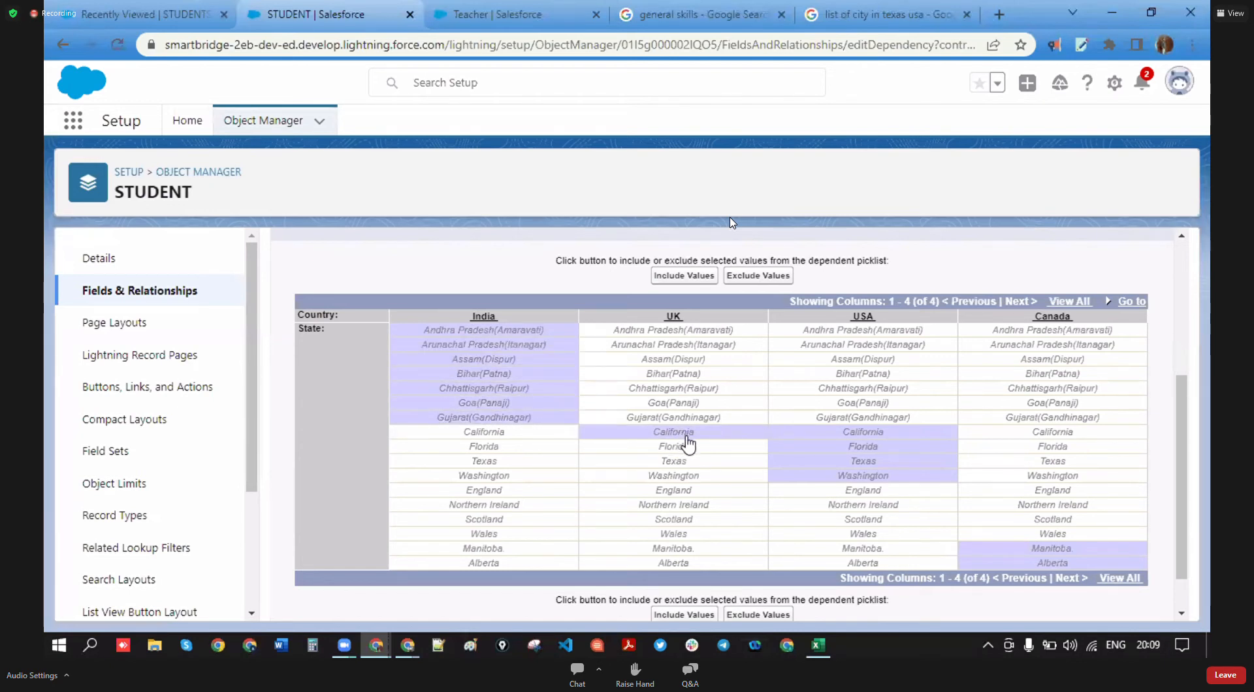
ctrl+click(691, 434)
ctrl+click(682, 491)
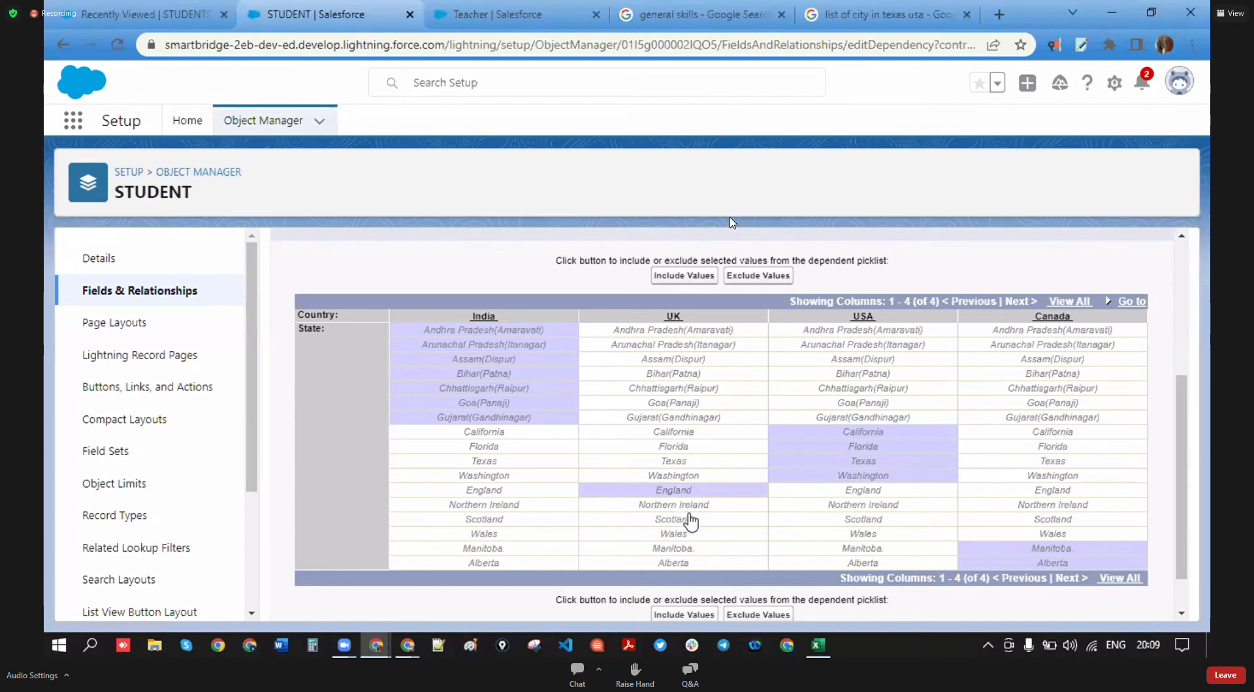
ctrl+click(698, 505)
ctrl+click(697, 520)
ctrl+click(700, 534)
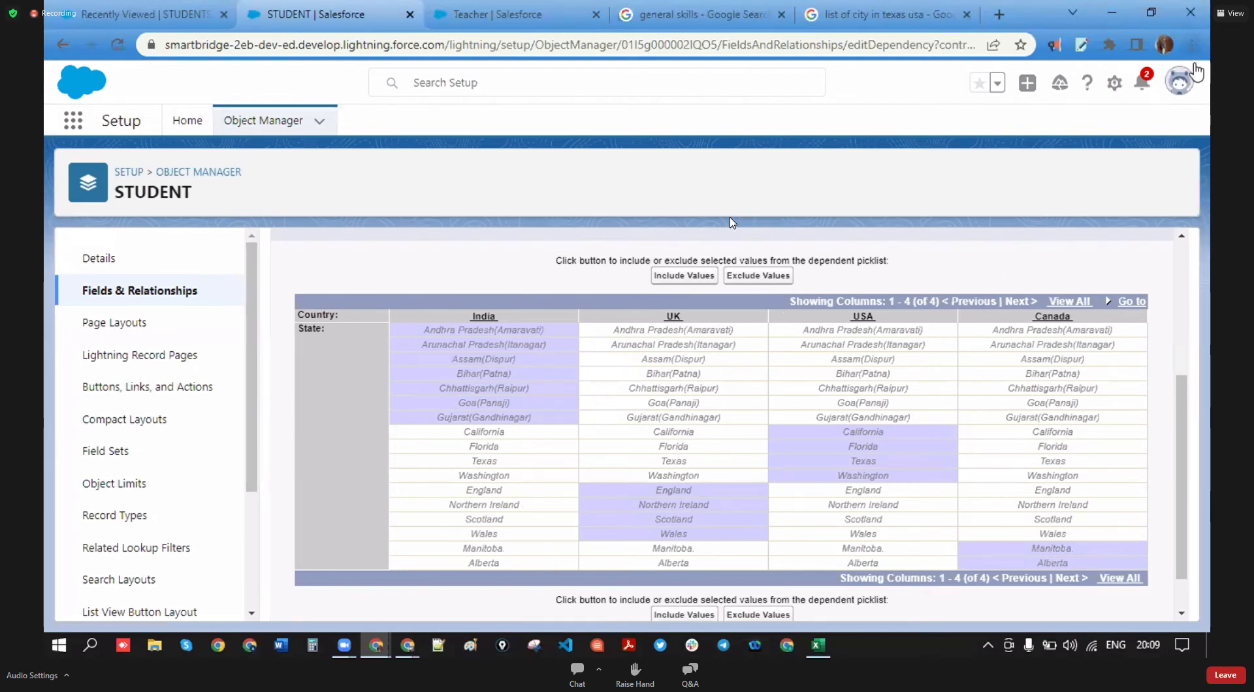
- Show all country columns and reselect the states for India, UK, USA and Canada
scroll(715, 484, down, 1)
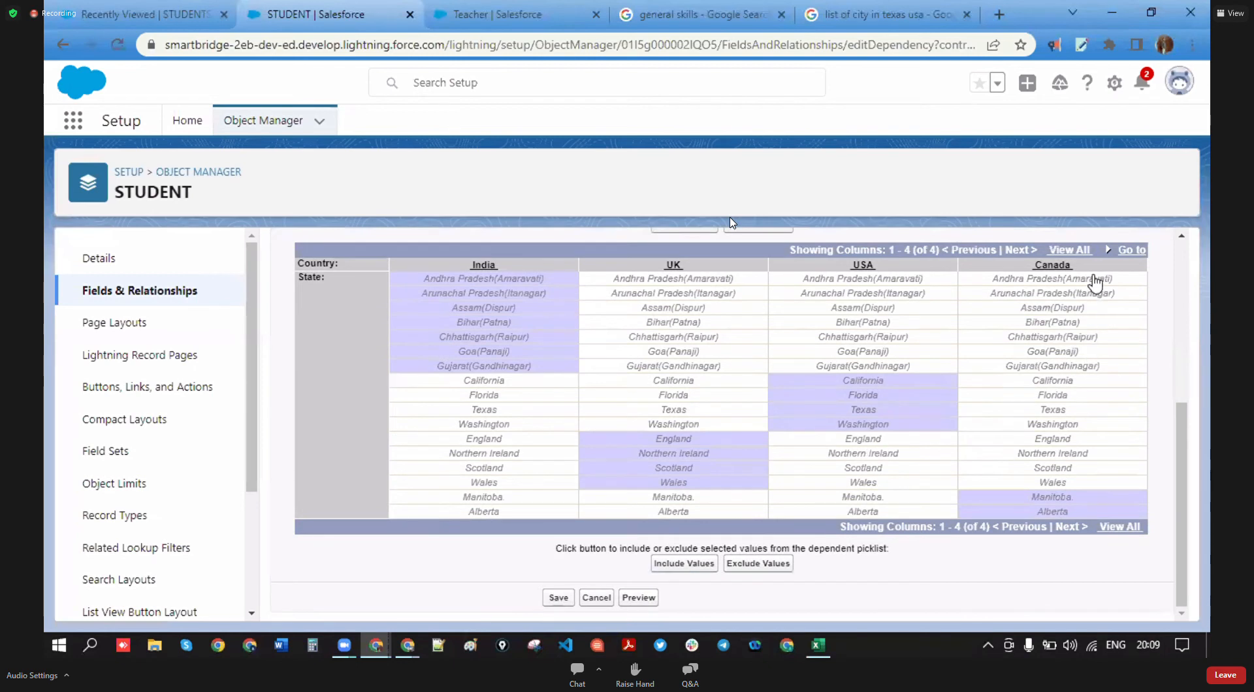
scroll(1096, 284, up, 2)
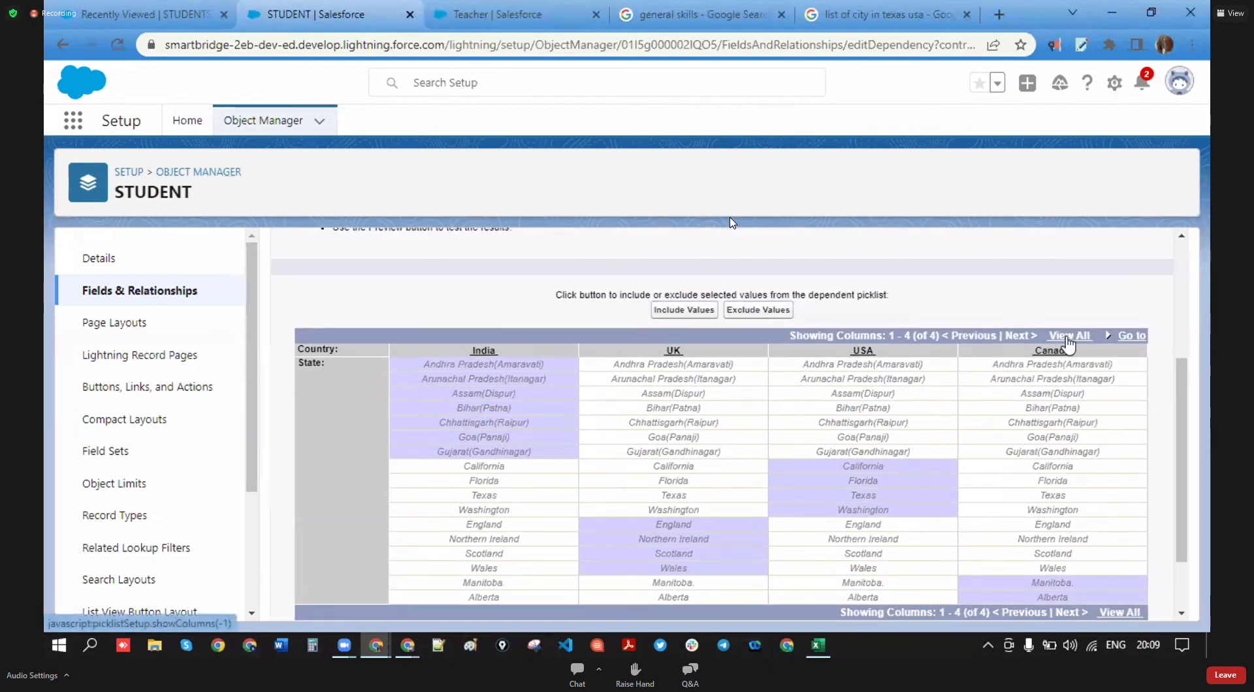
click(1068, 336)
scroll(649, 457, down, 2)
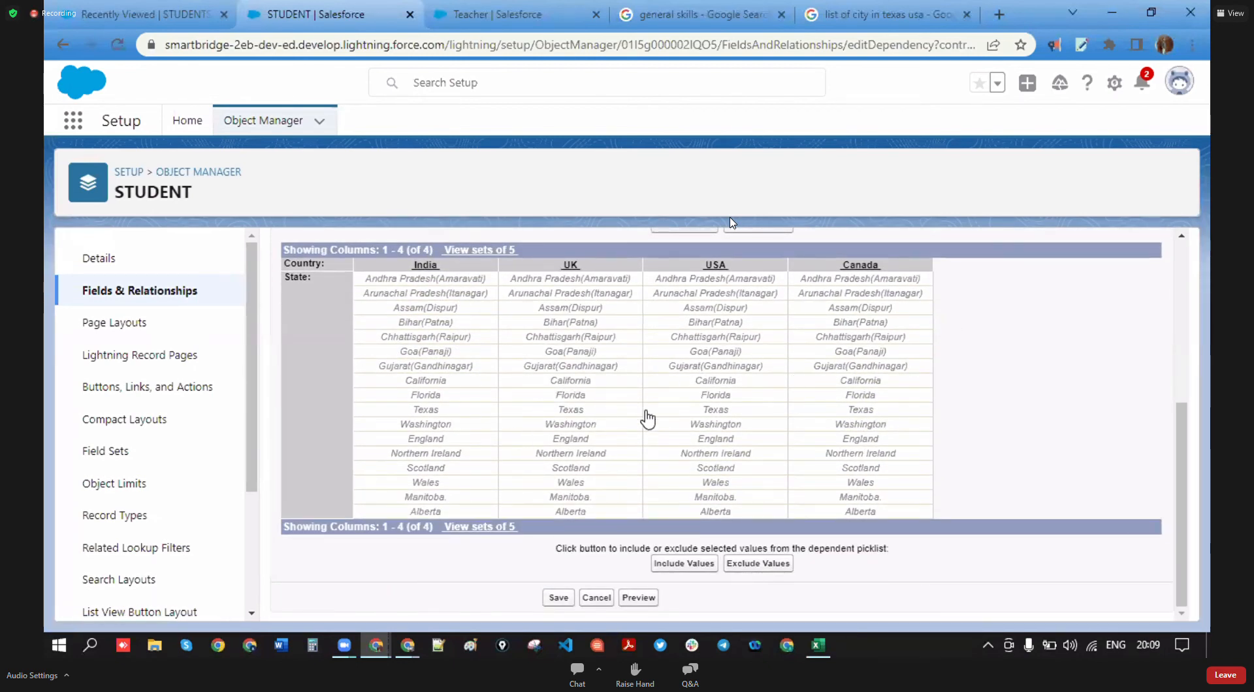
scroll(587, 477, up, 4)
scroll(712, 431, down, 2)
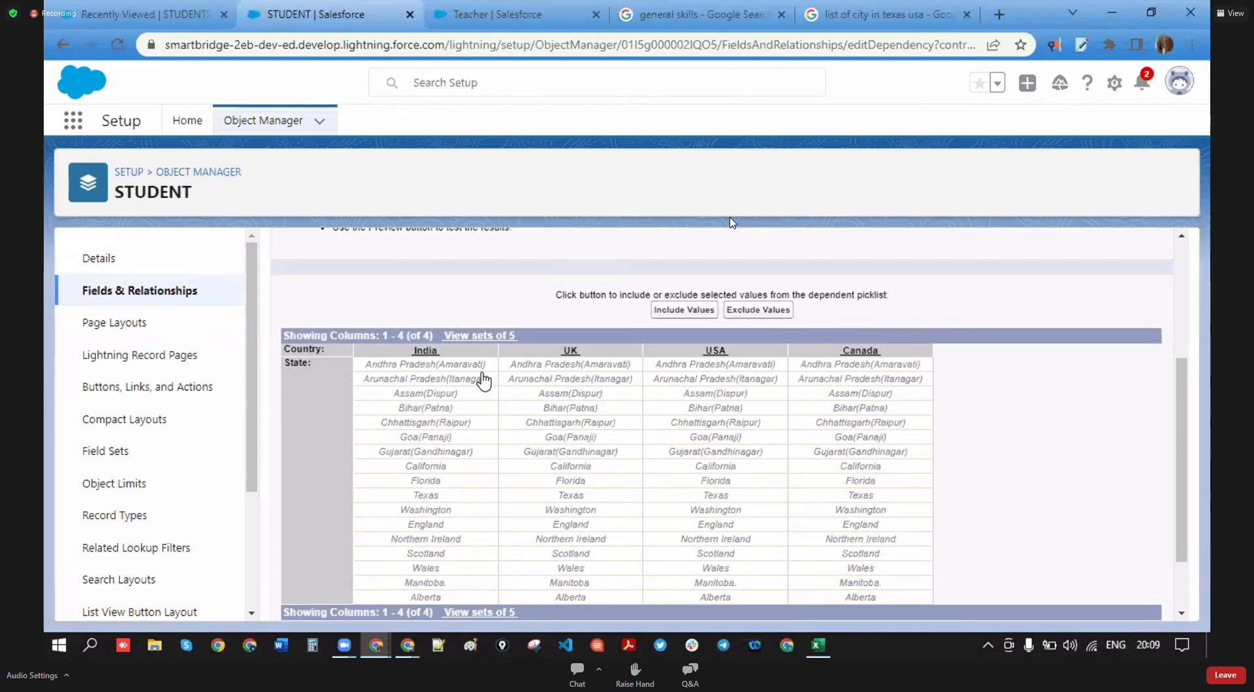
click(475, 364)
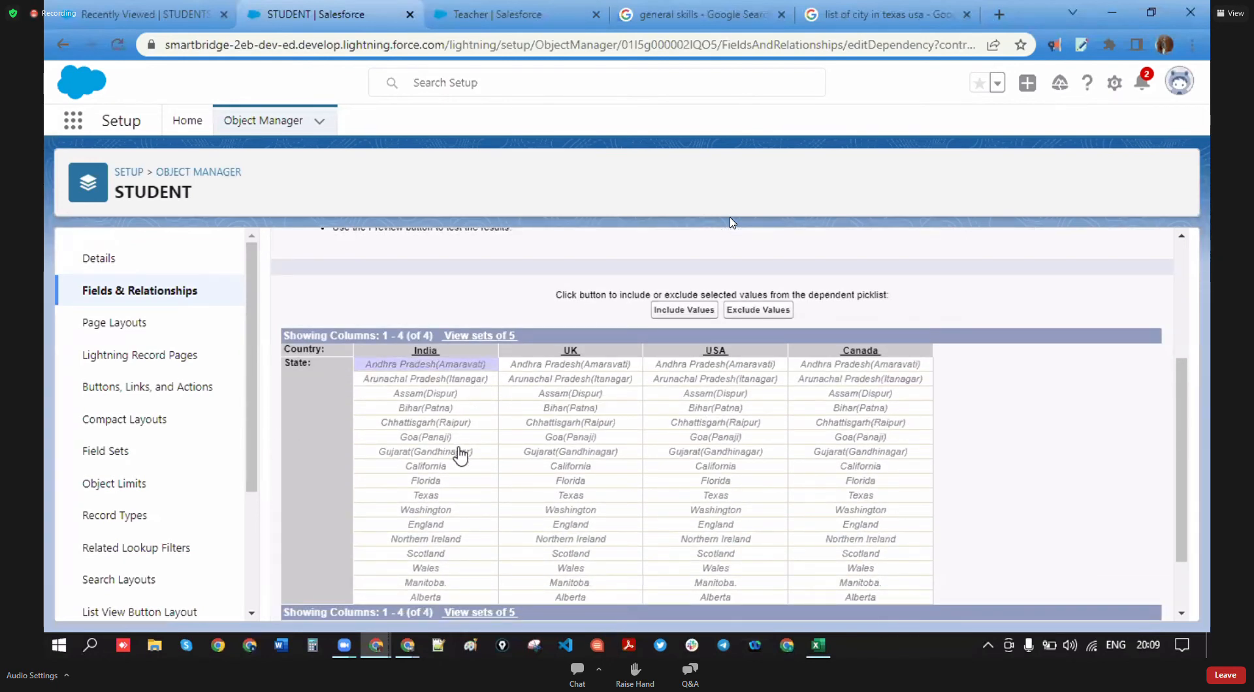
shift+click(460, 452)
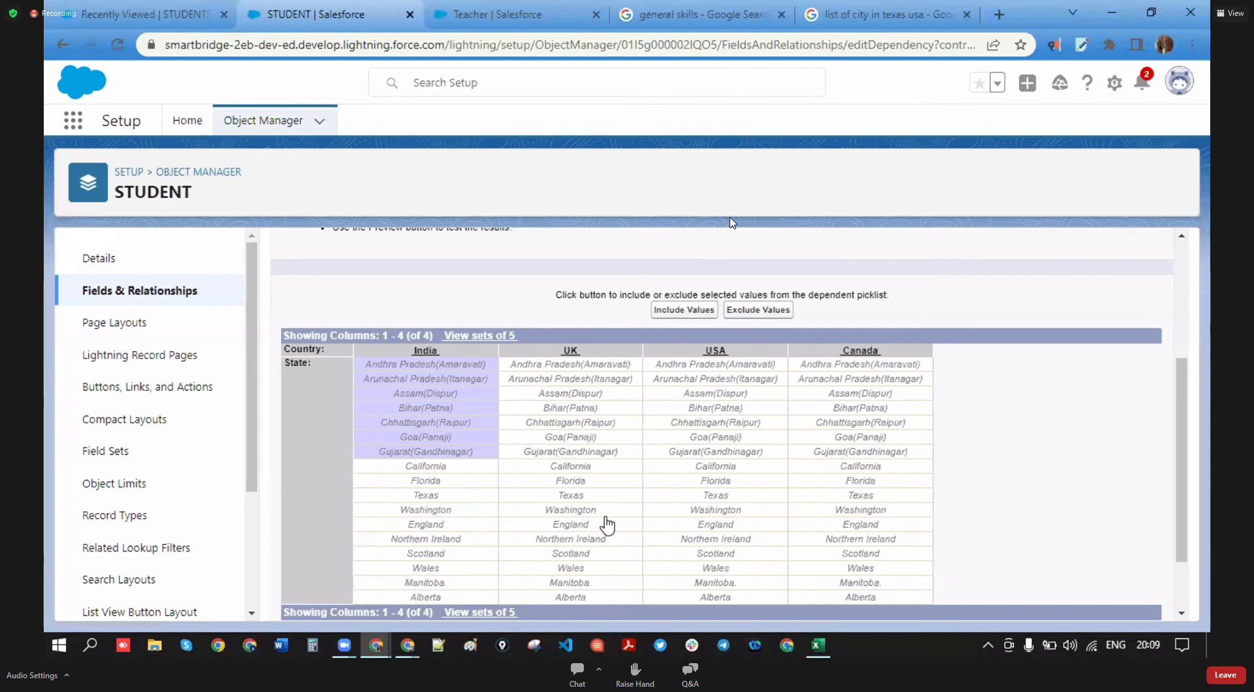
drag(604, 513, 597, 574)
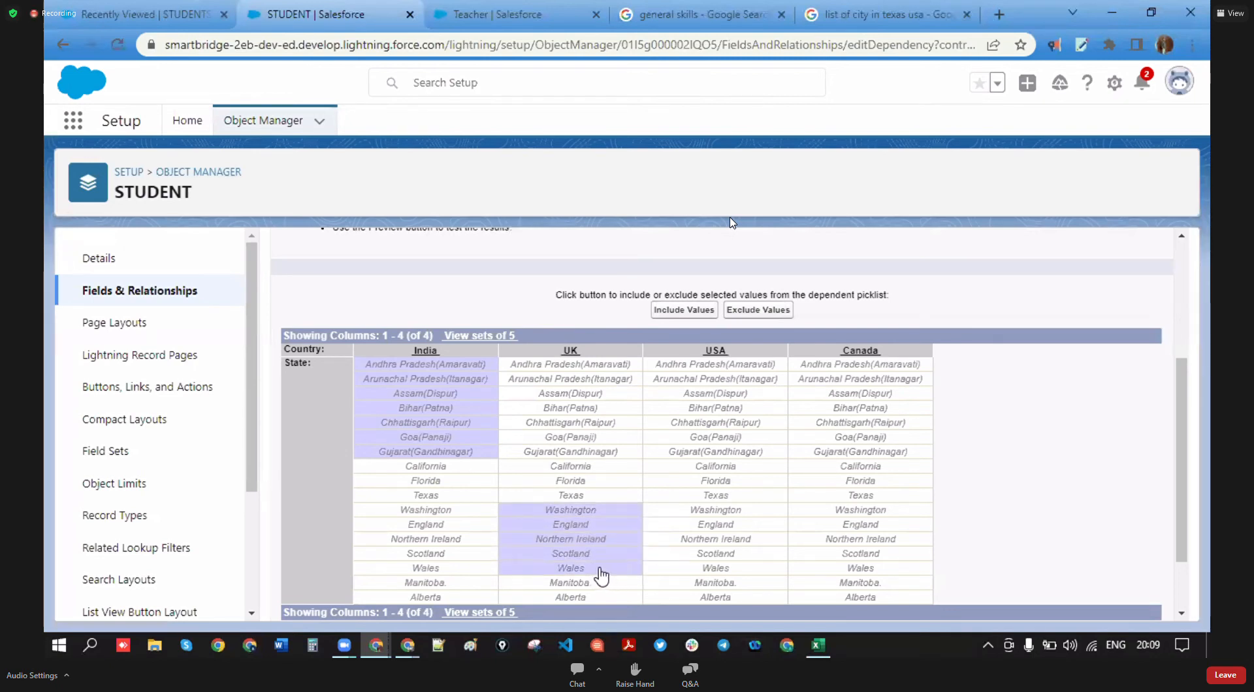
ctrl+click(601, 516)
drag(751, 510, 747, 467)
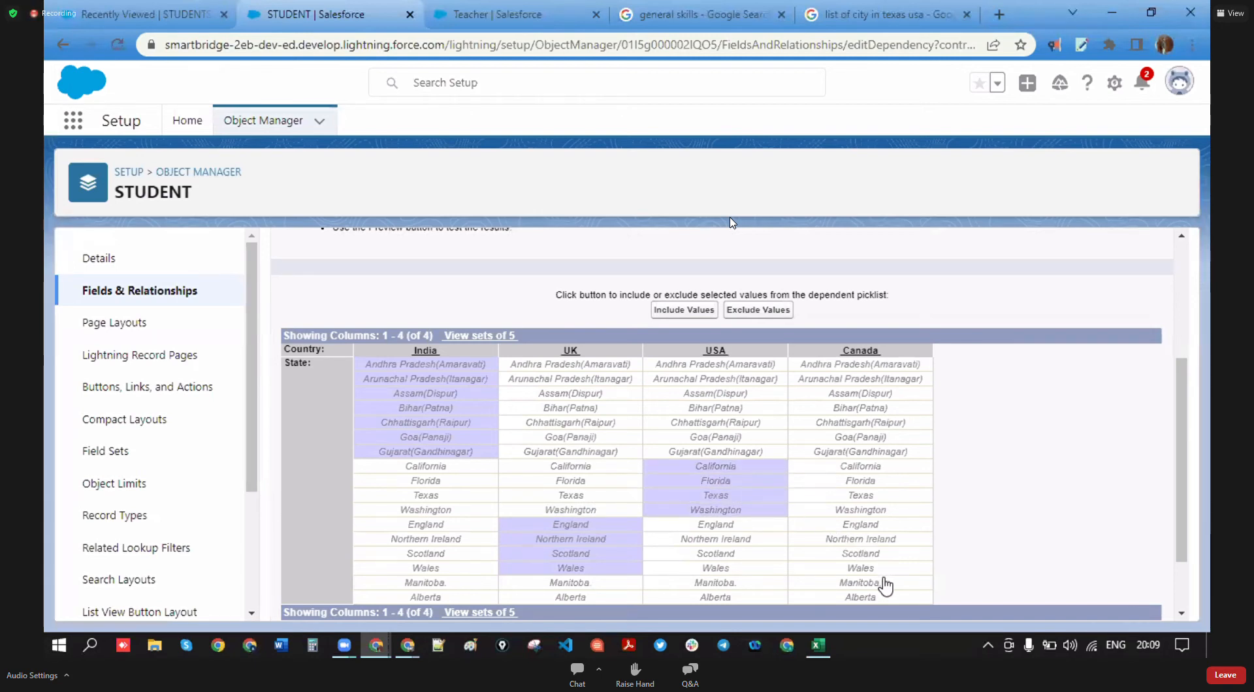
drag(887, 585, 896, 600)
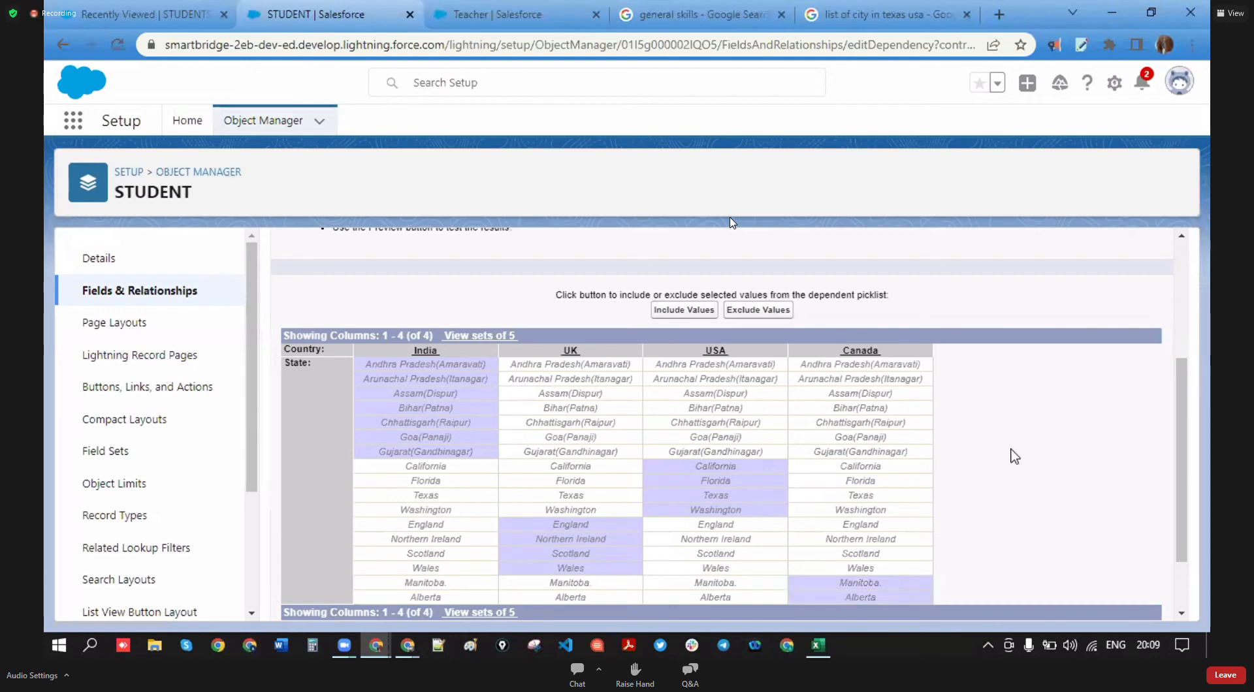
- Include the selected values and save the Country-to-State dependency
click(685, 312)
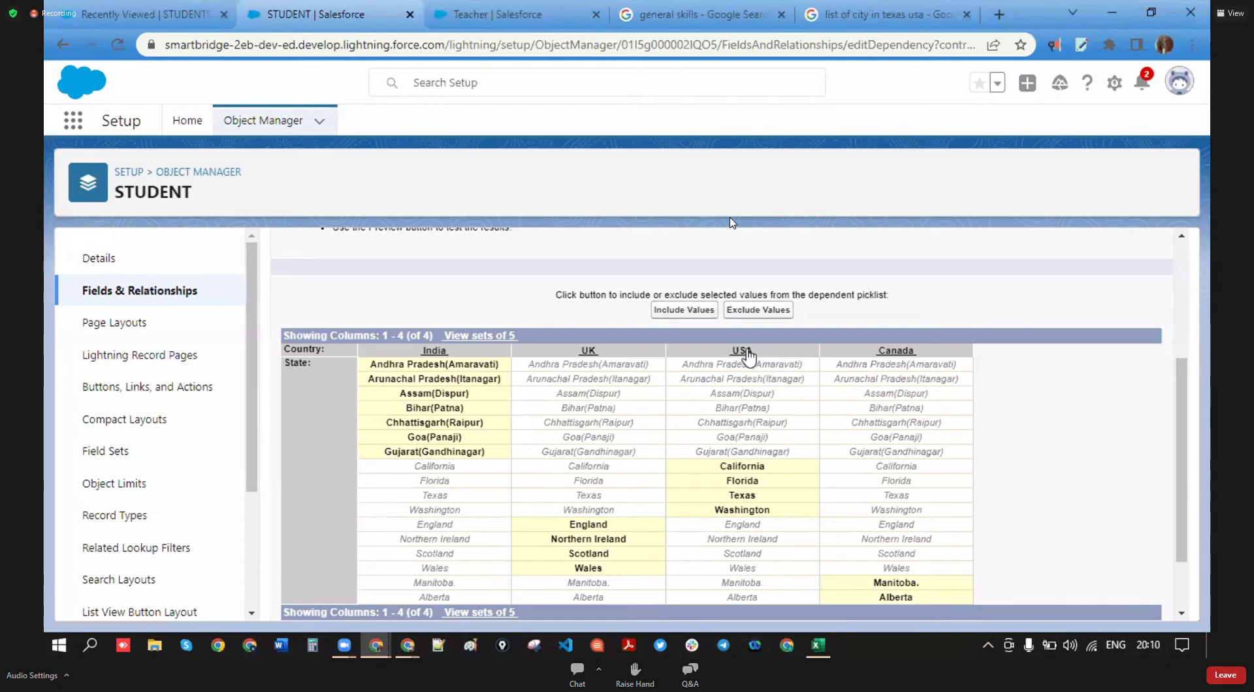
scroll(791, 516, down, 2)
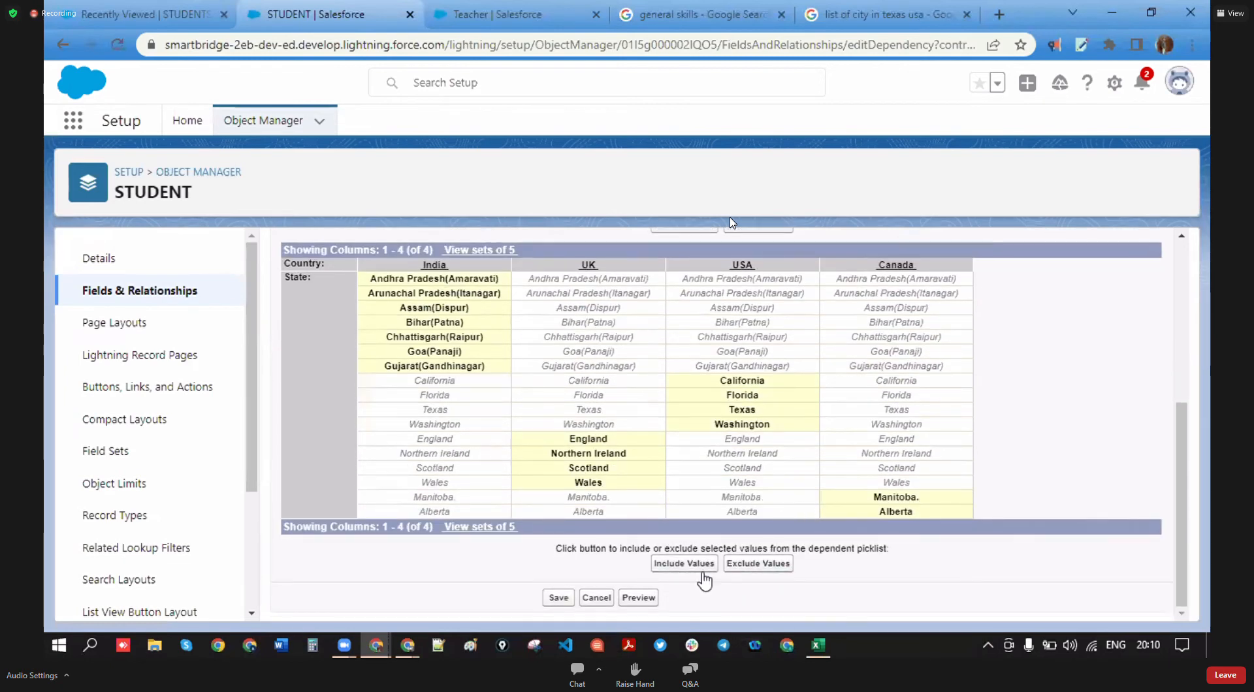
click(563, 597)
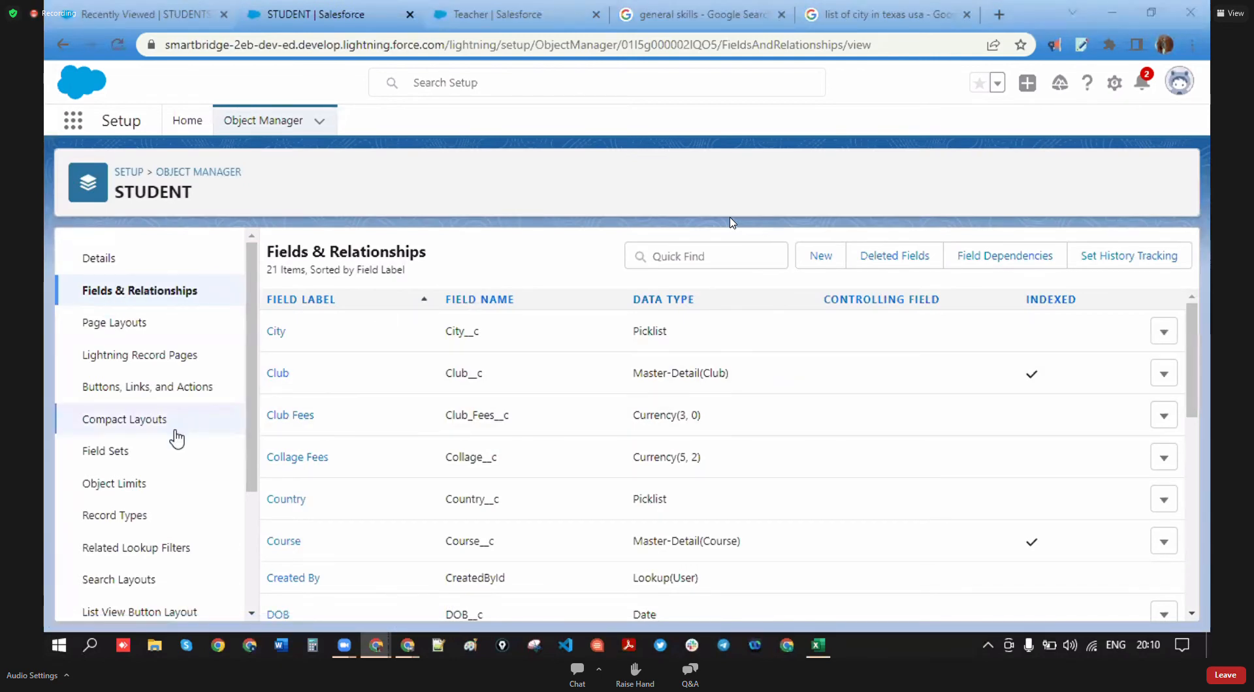
- Open the first student record from Recently Viewed and edit its address fields
click(144, 13)
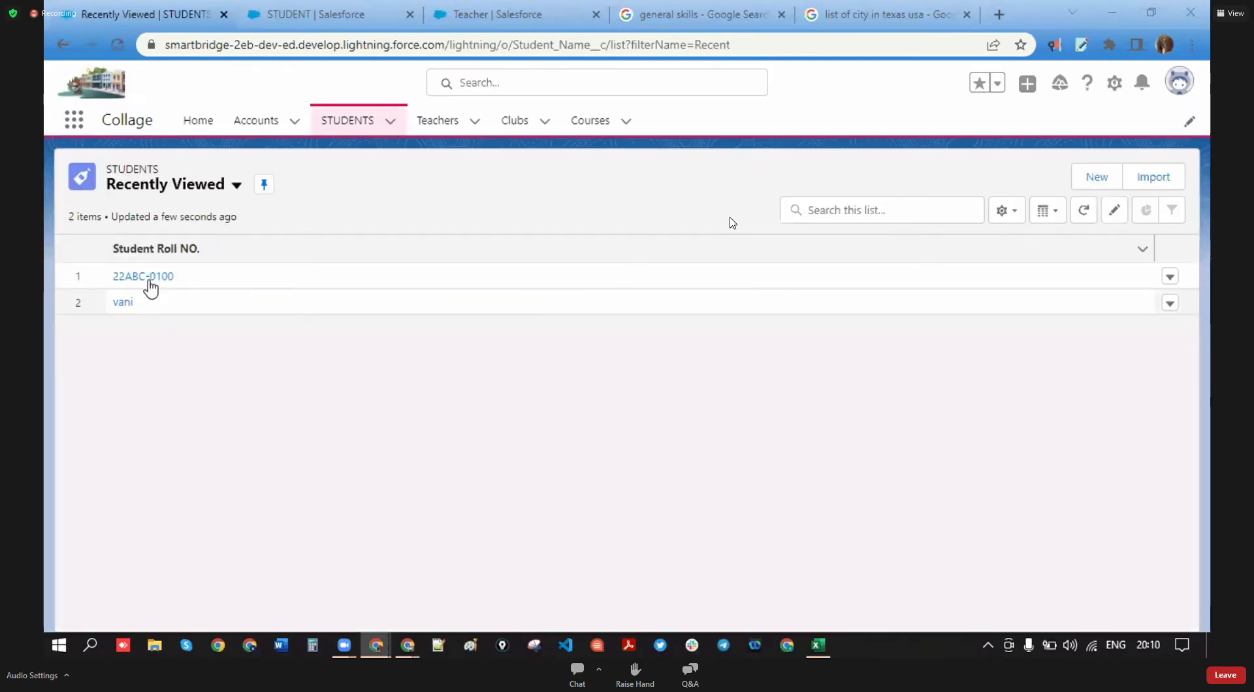
click(149, 280)
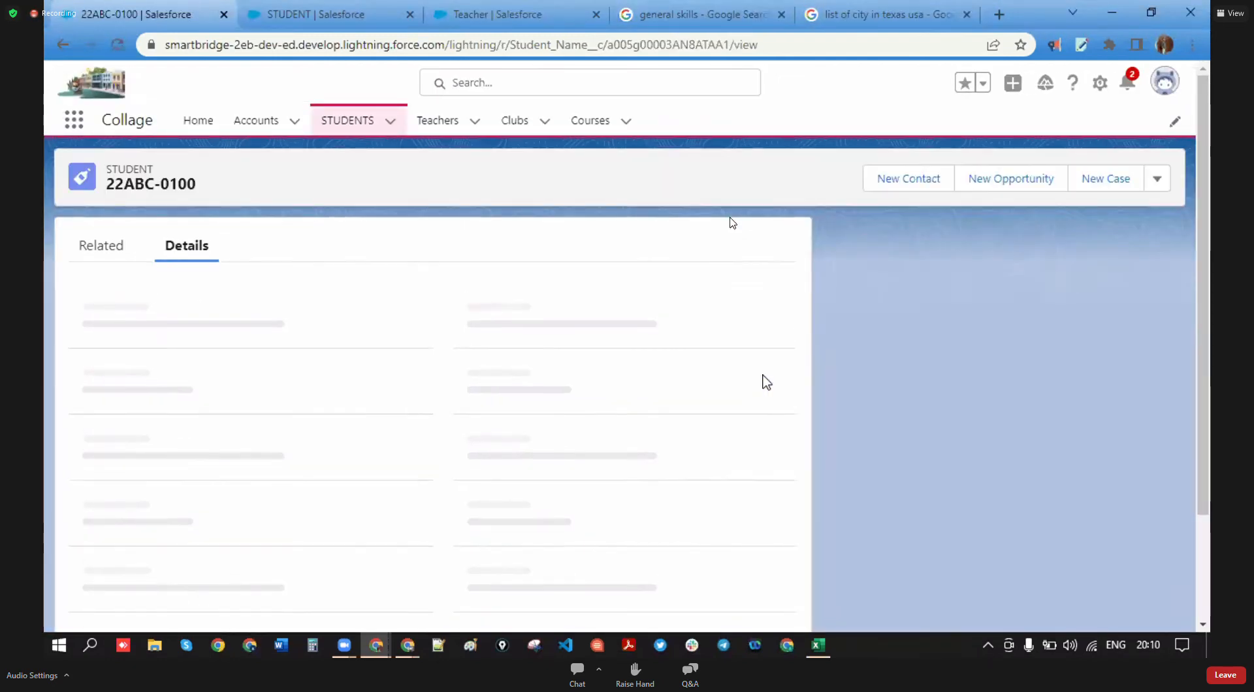
scroll(394, 502, down, 5)
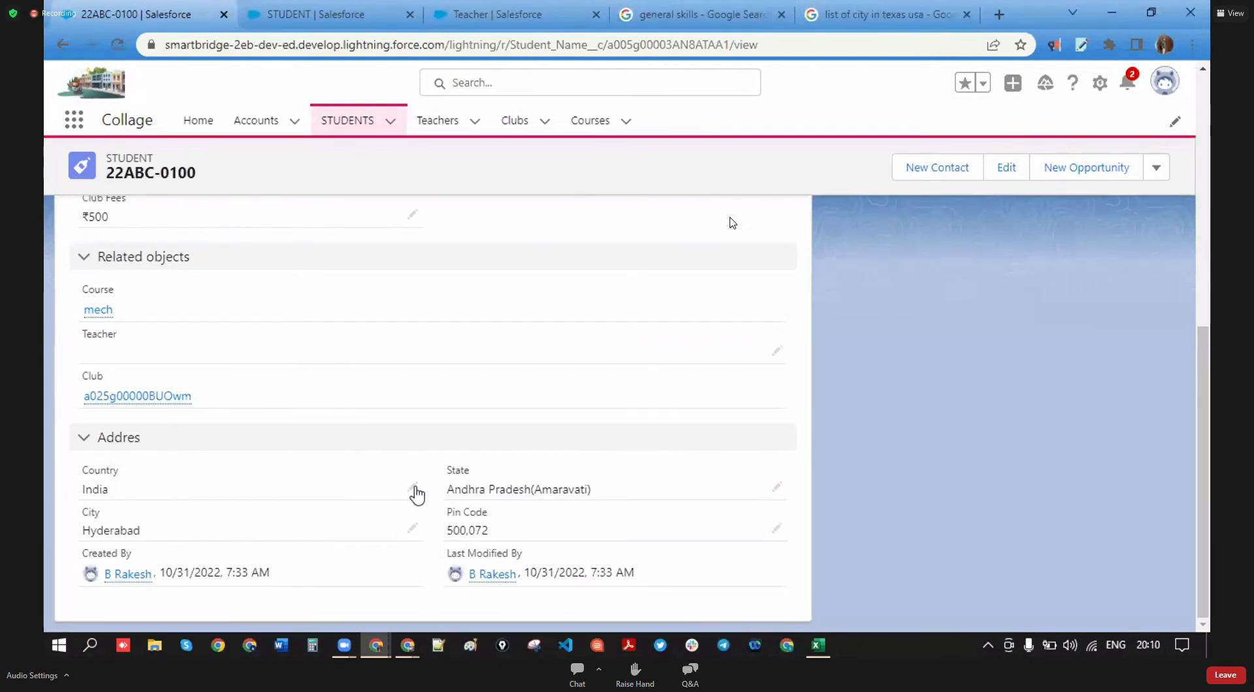
click(412, 487)
scroll(400, 551, down, 2)
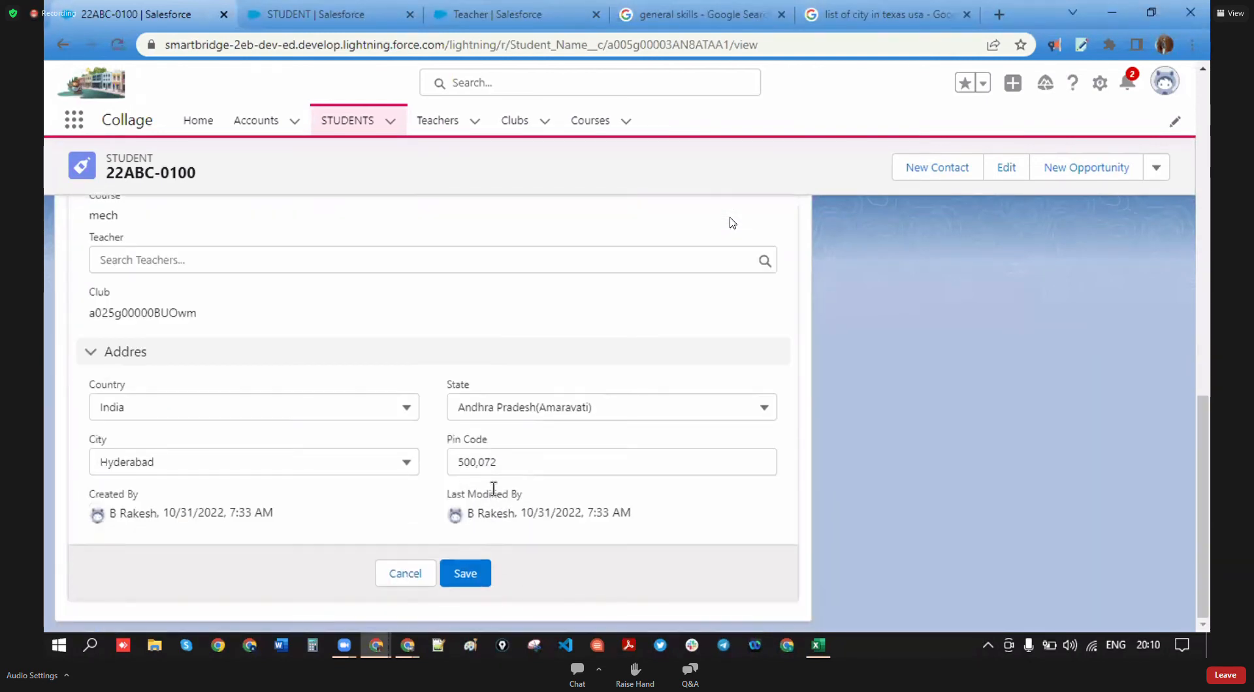
- Set Country to UK and State to England, leaving City as Hyderabad
click(400, 408)
click(131, 502)
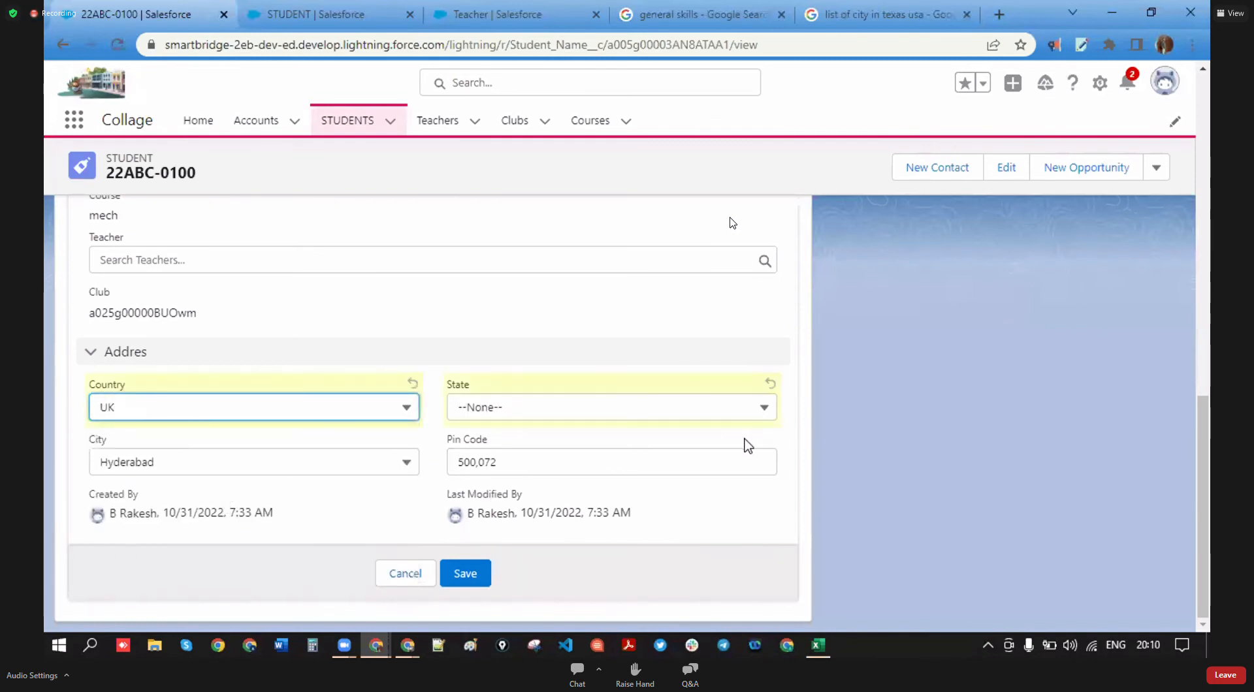
click(764, 409)
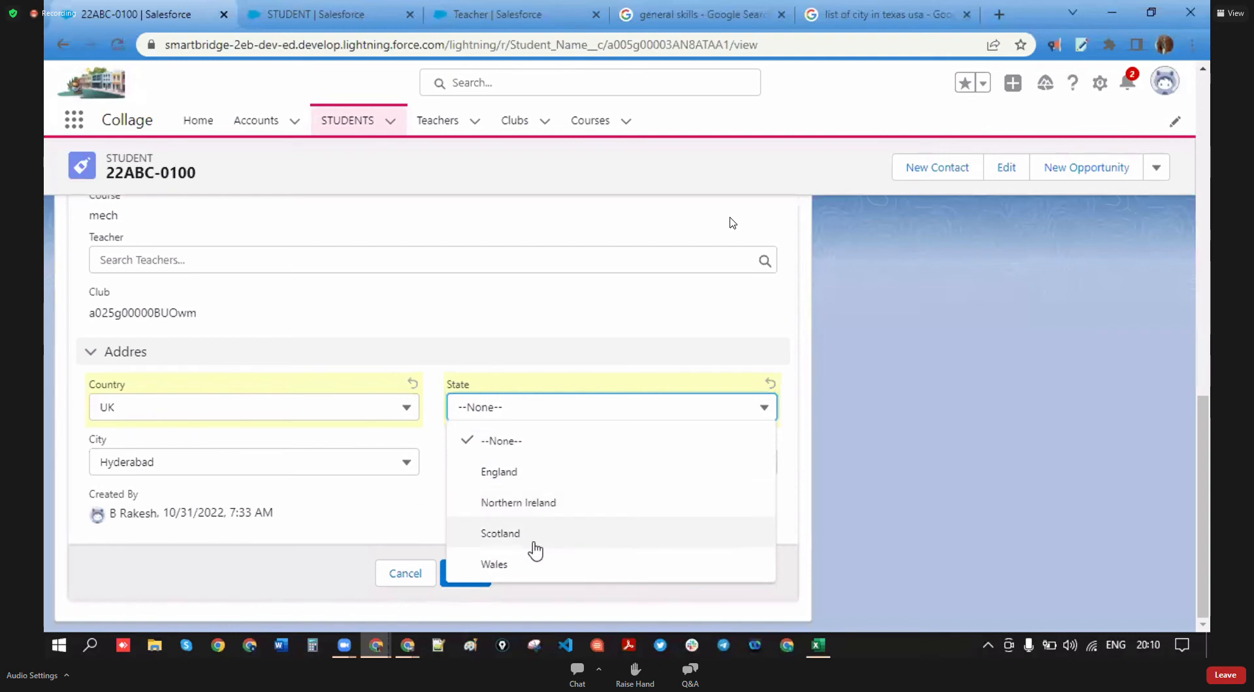
click(516, 473)
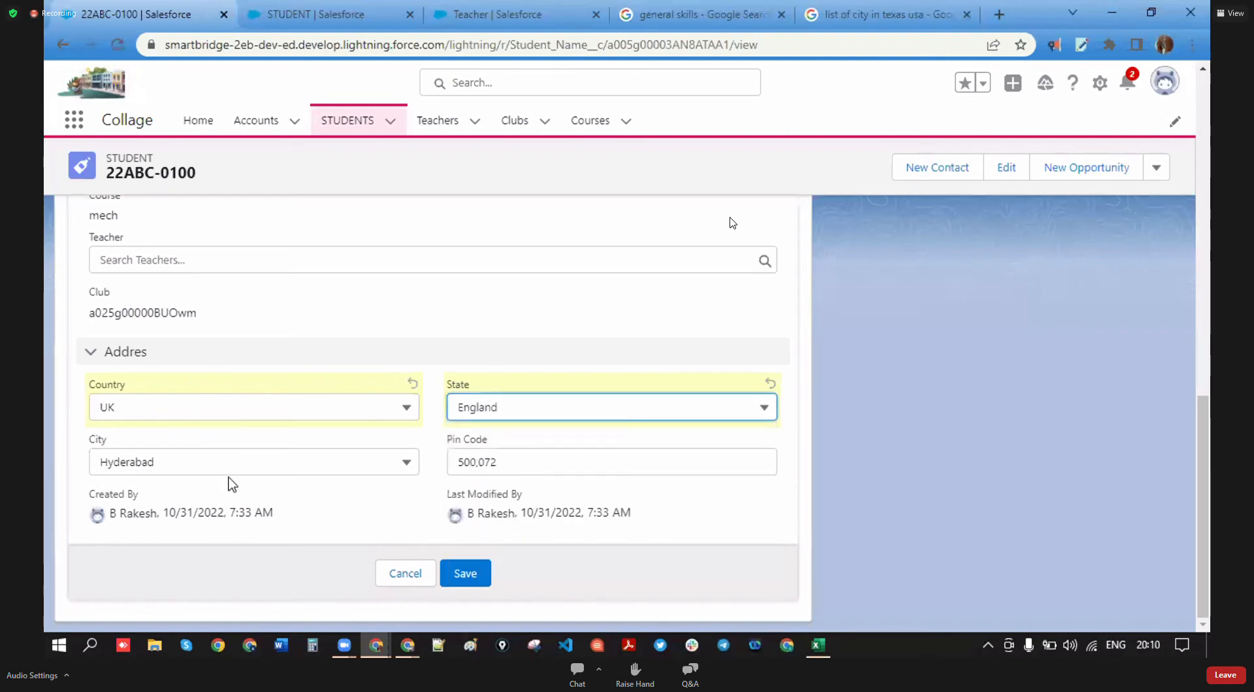
click(406, 465)
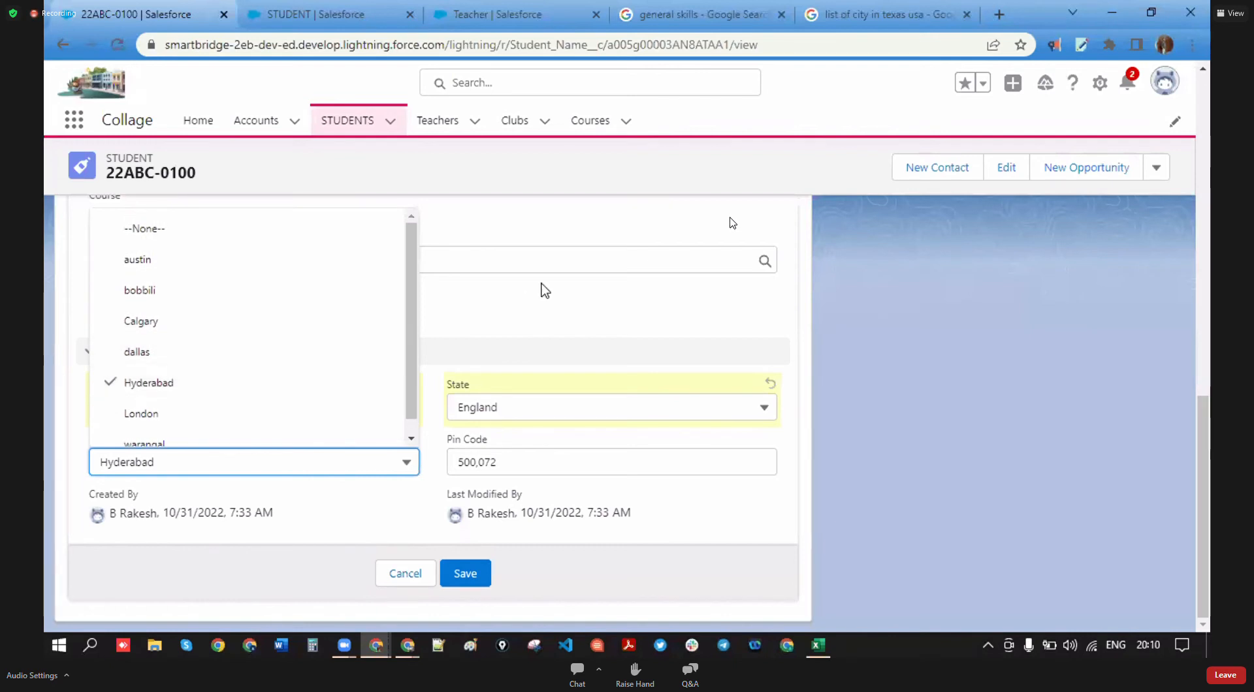
click(533, 309)
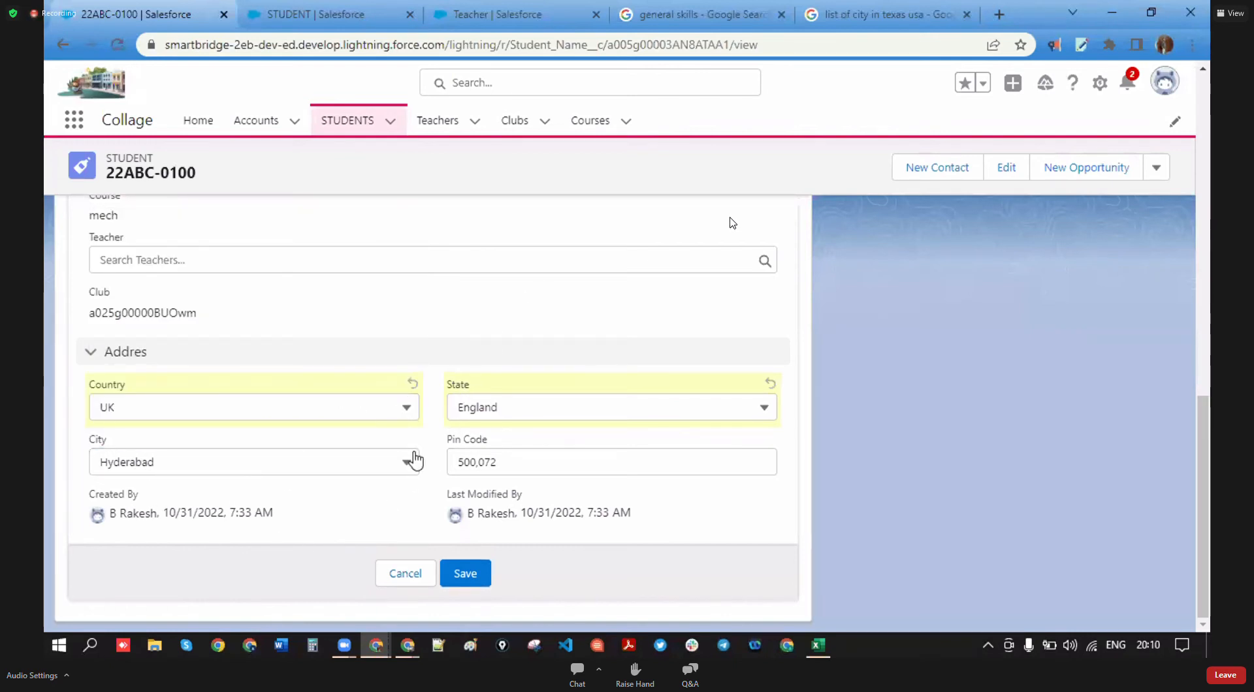
- Point out the State and City fields, then switch to the STUDENT setup page
click(112, 441)
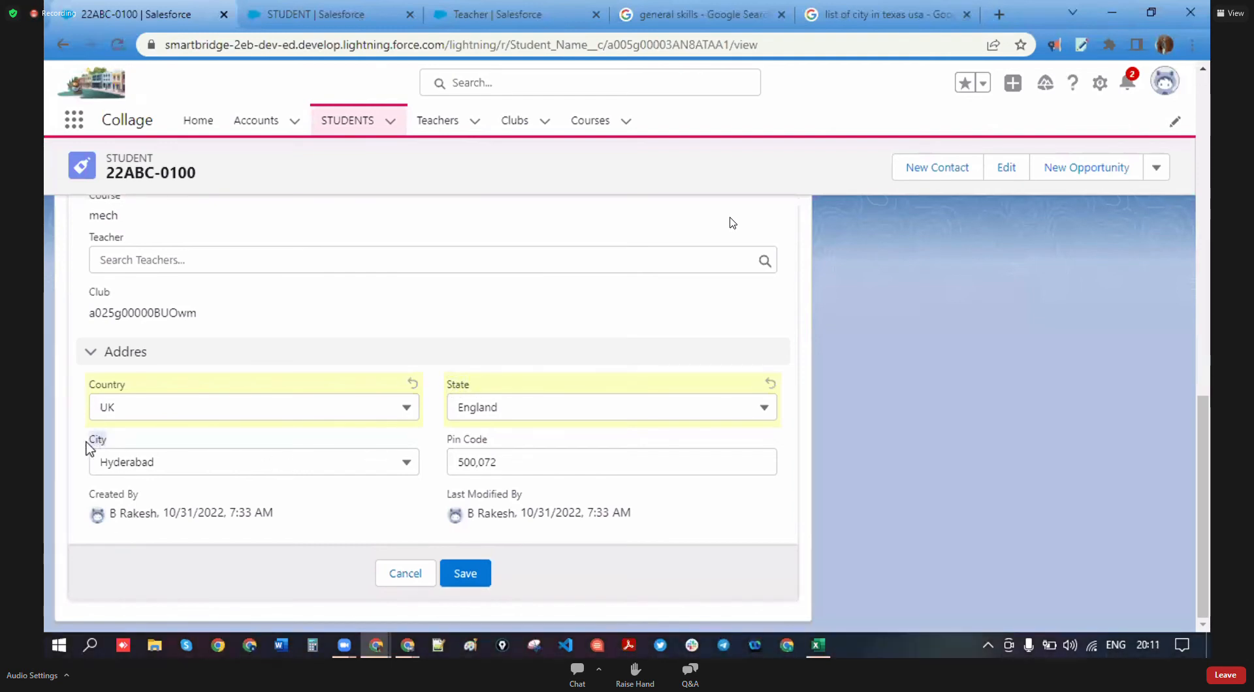
drag(472, 384, 451, 391)
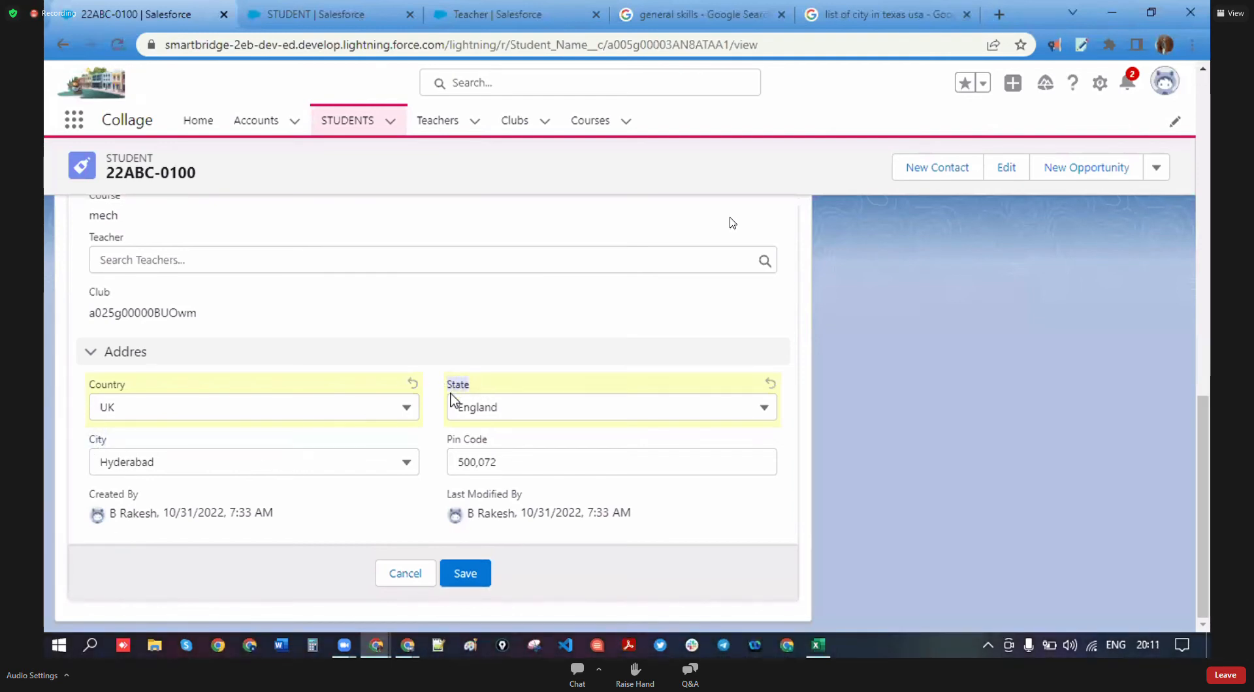
drag(109, 436, 91, 435)
scroll(347, 534, up, 10)
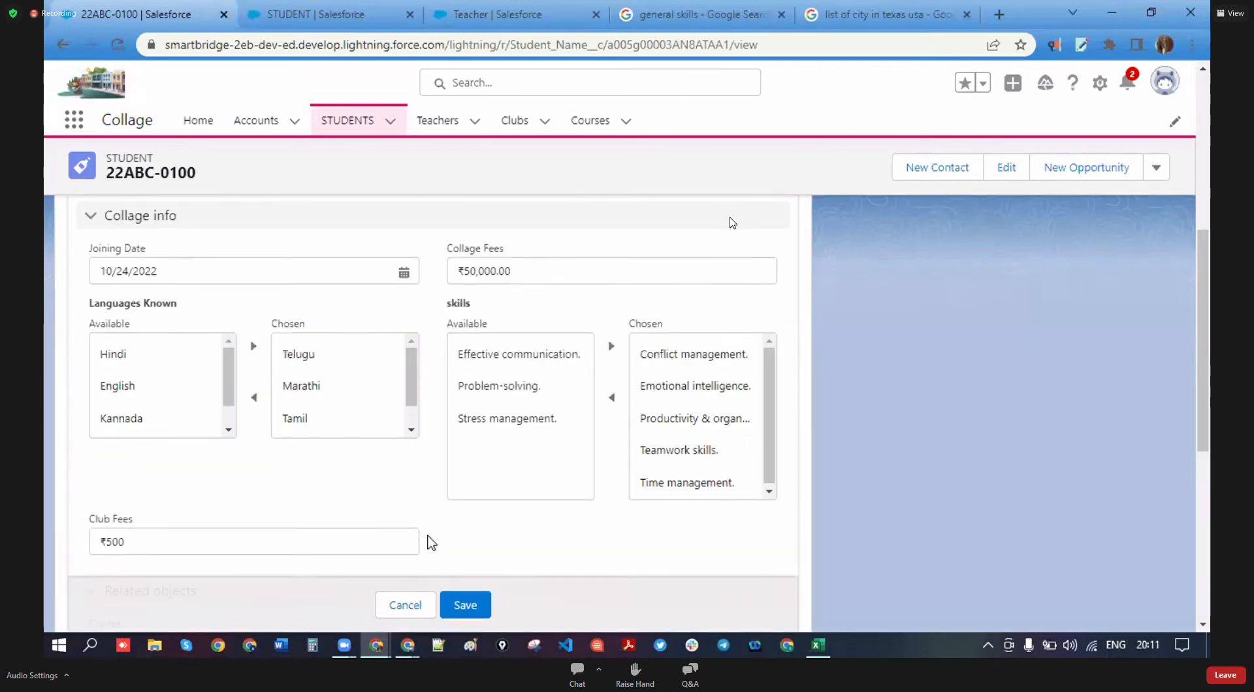
click(317, 9)
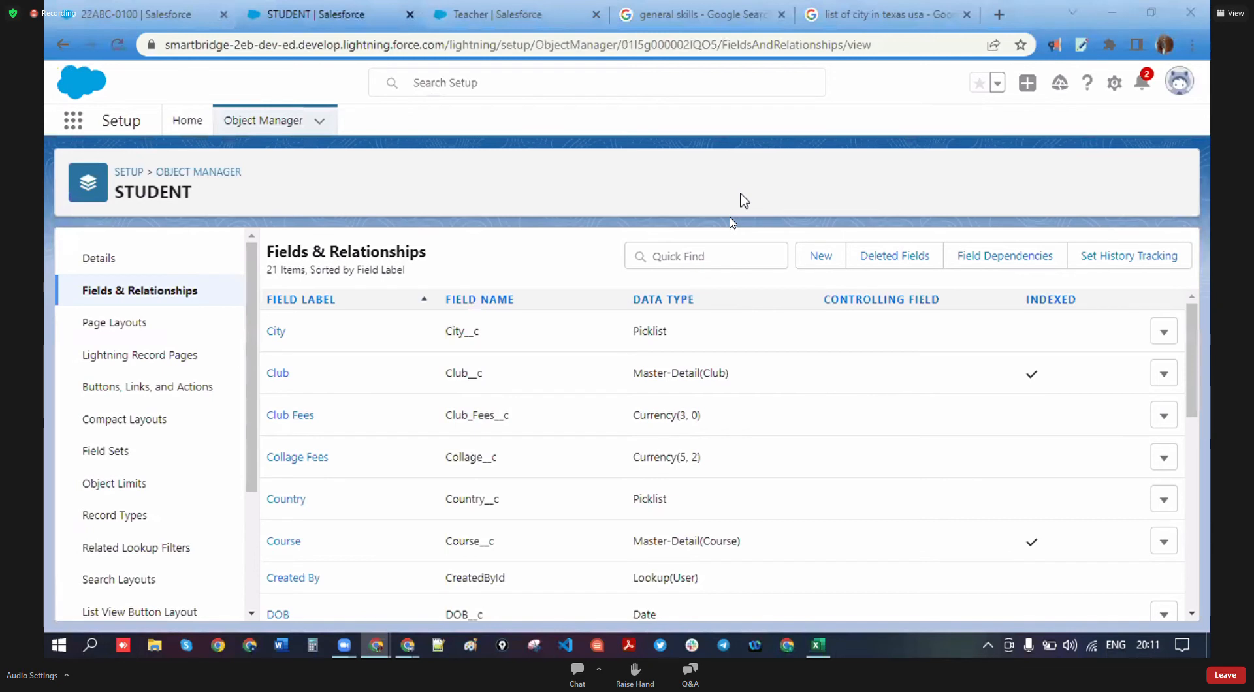
- Begin a new STUDENT field dependency with State as the controlling field
click(1004, 256)
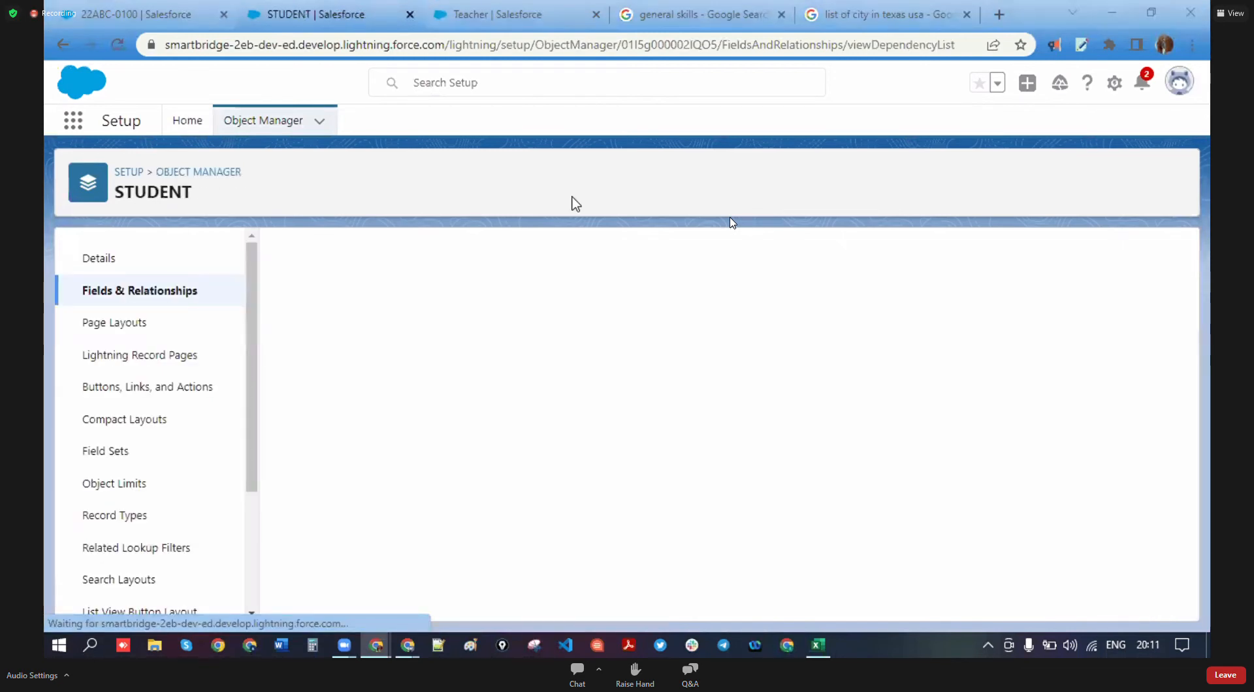
click(572, 330)
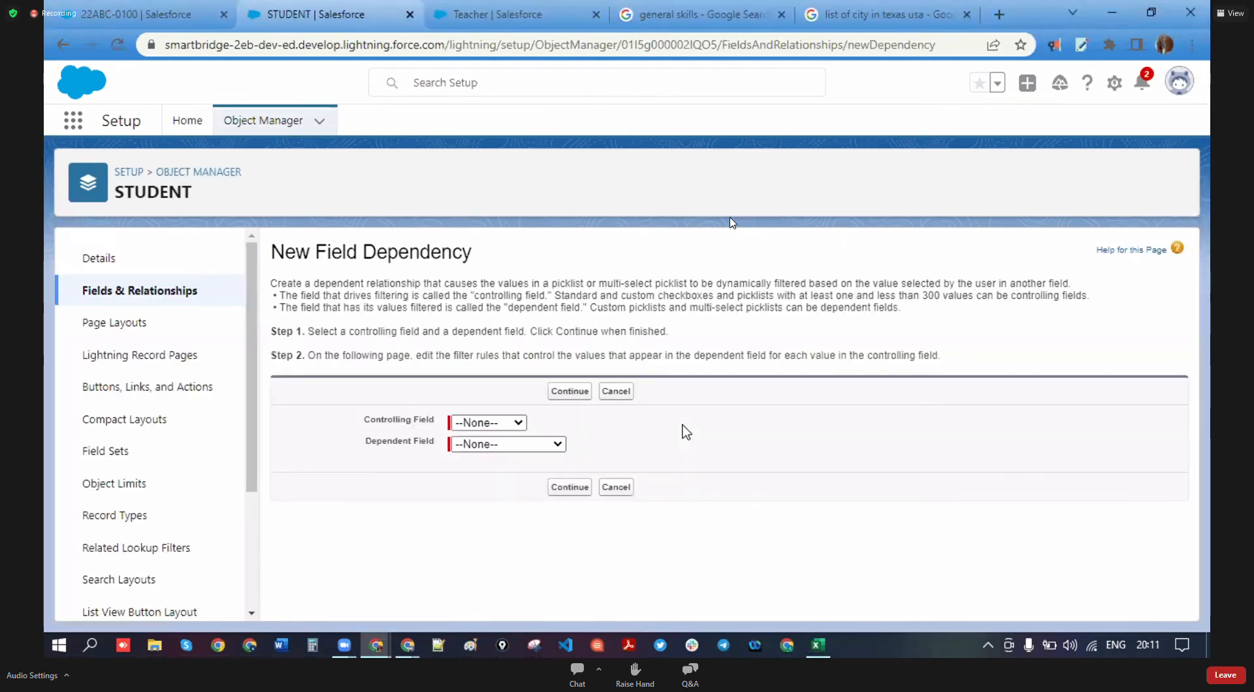
click(512, 423)
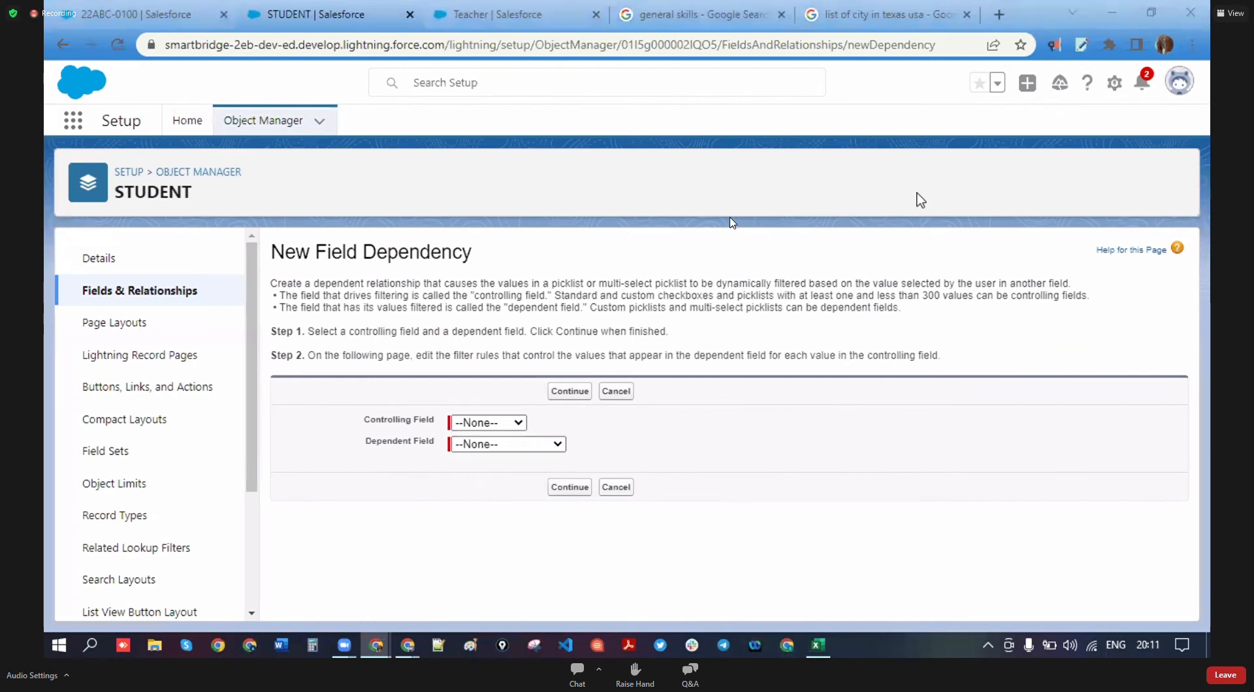
click(516, 423)
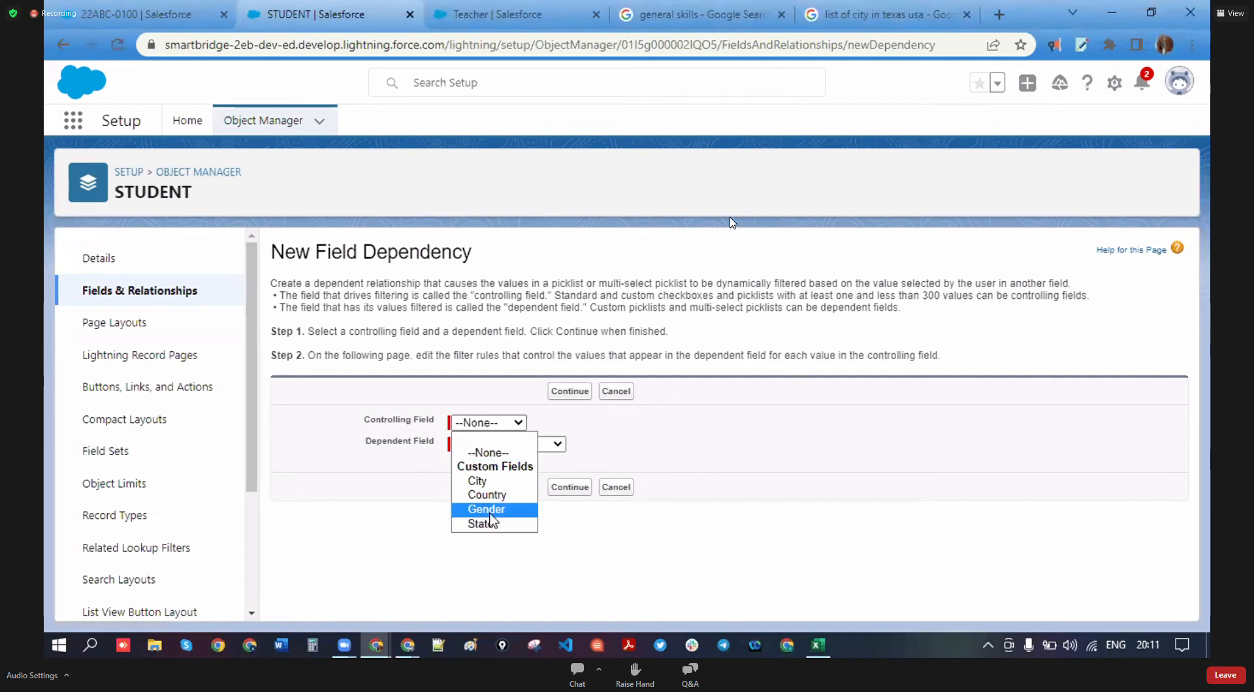
click(481, 523)
- Keep State as the controlling field and choose City as the dependent field
click(556, 445)
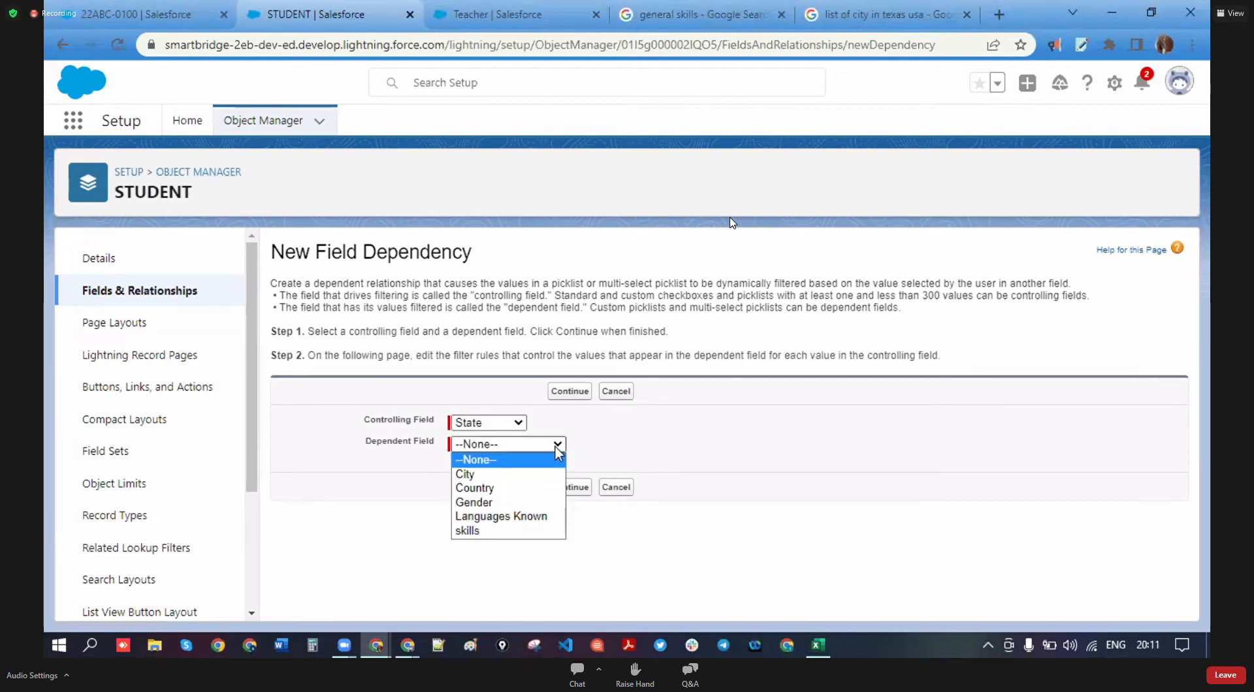
click(556, 446)
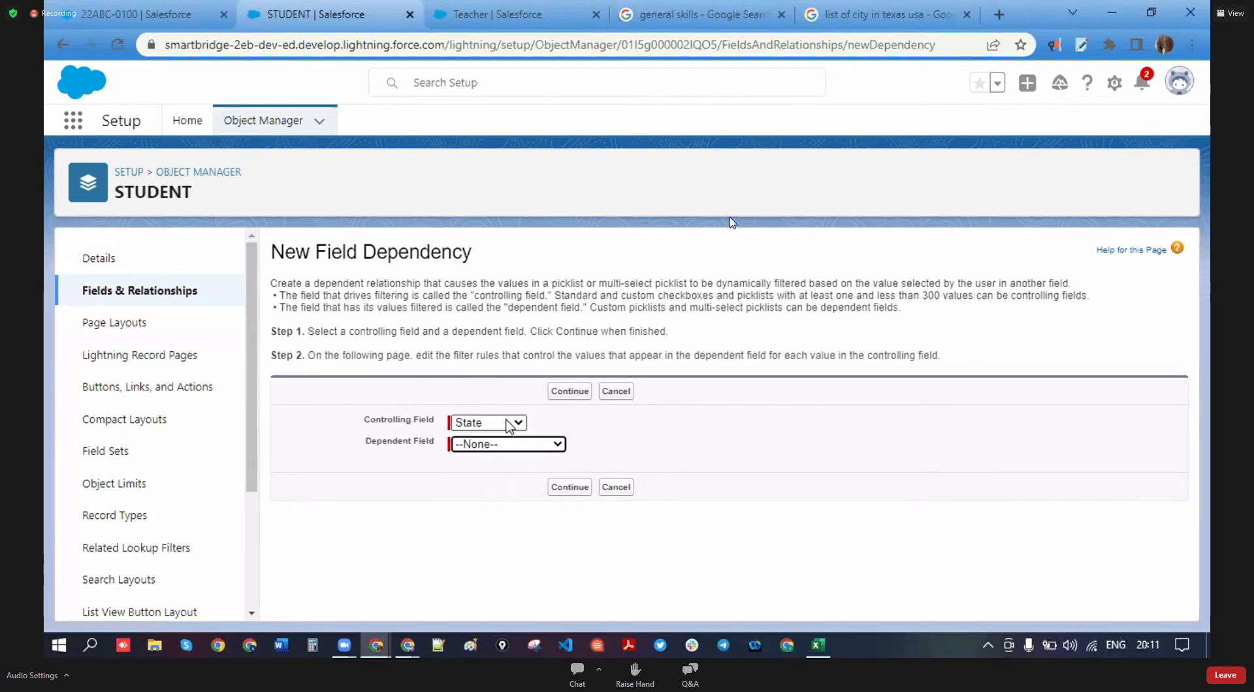
click(519, 423)
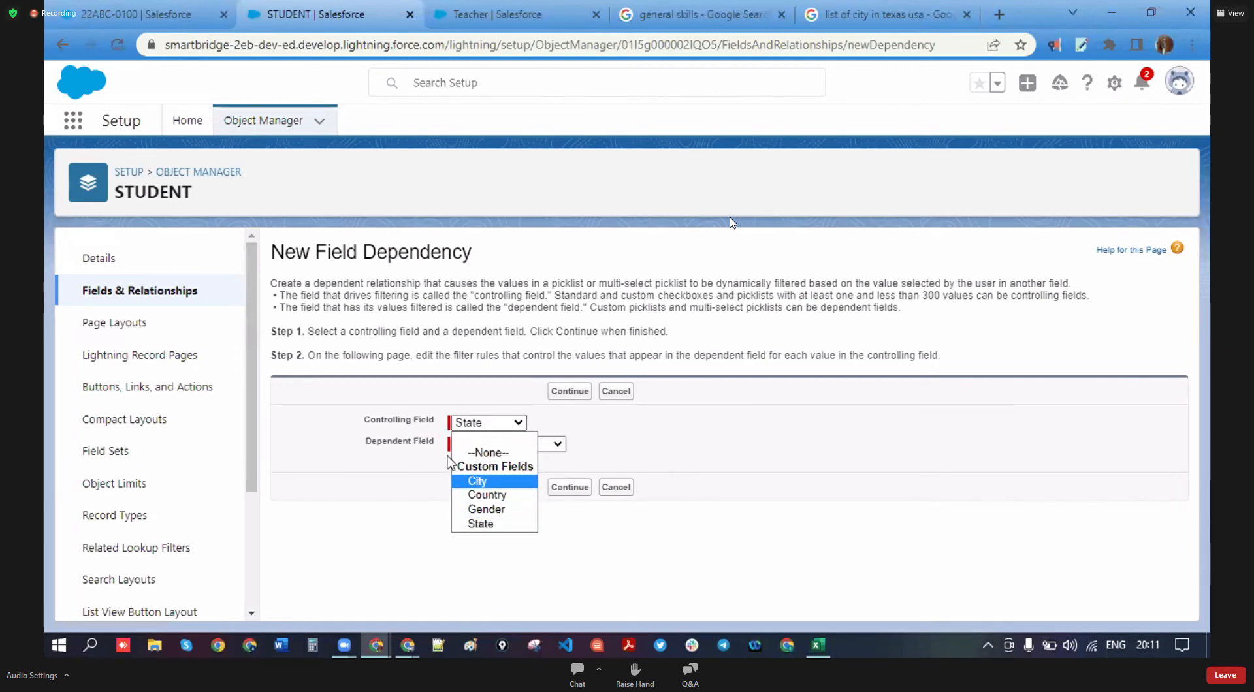
click(531, 429)
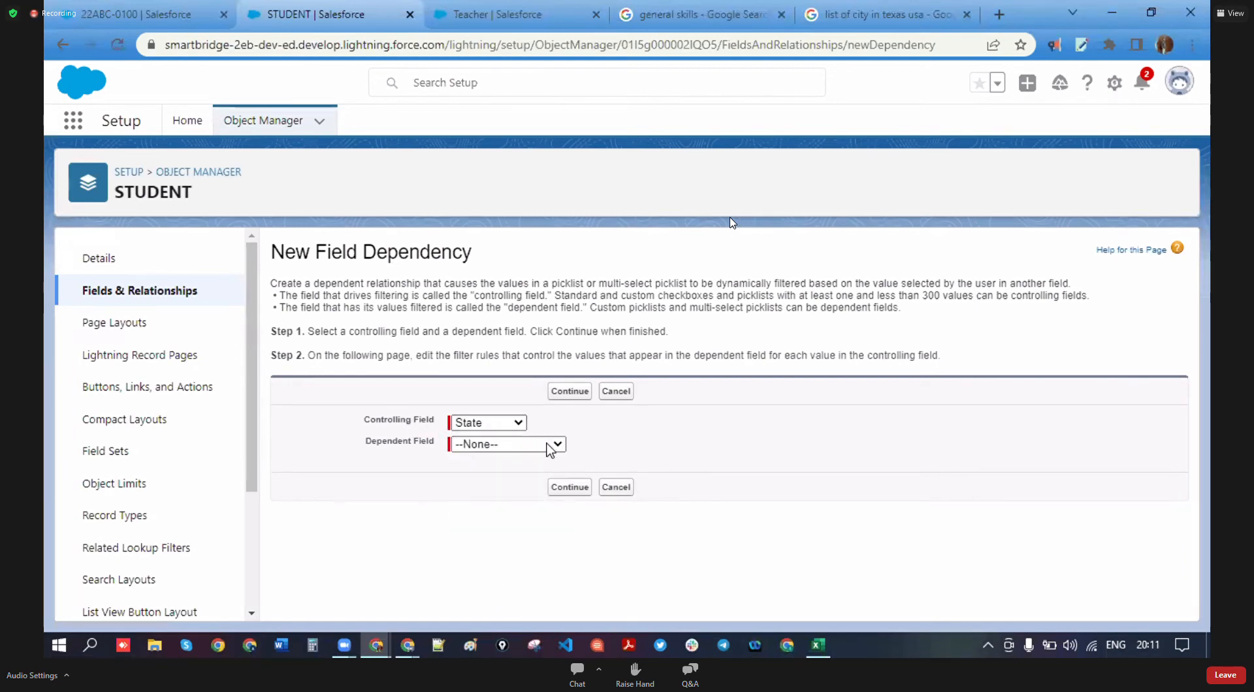
click(554, 448)
click(549, 466)
click(718, 437)
click(557, 447)
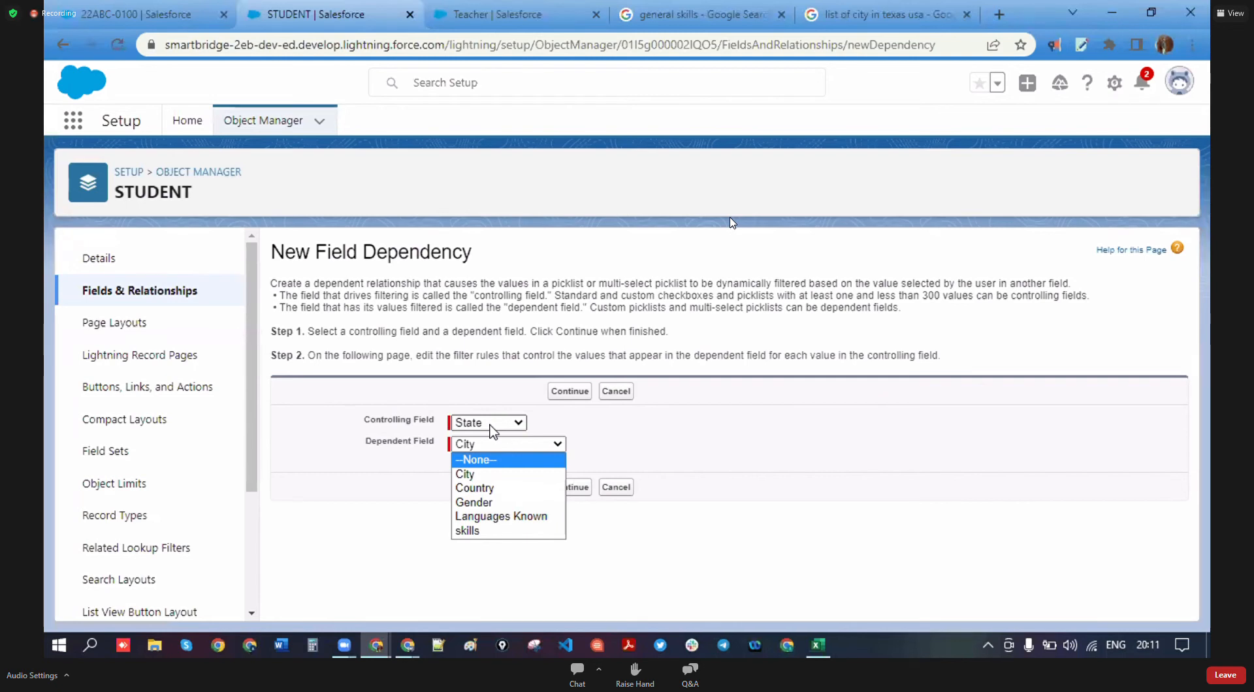
- Explain the Controlling and Dependent Field labels, then continue with City to the state-by-city matrix
drag(429, 442, 367, 444)
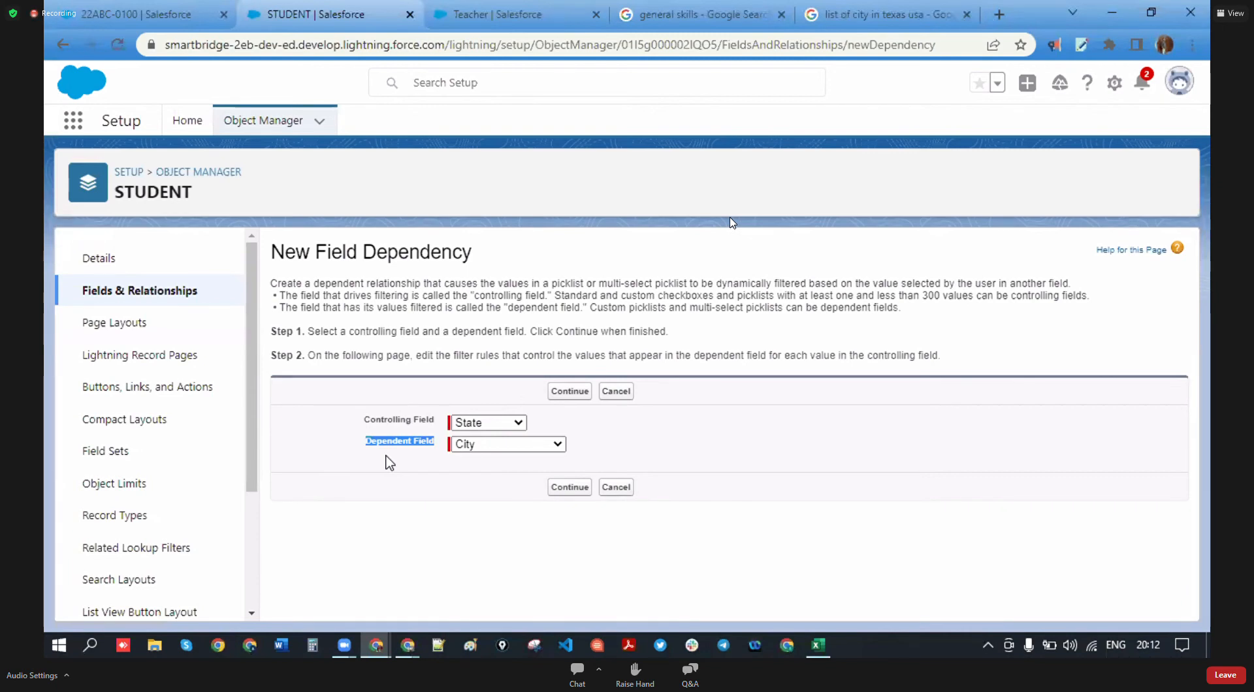
drag(442, 420, 375, 426)
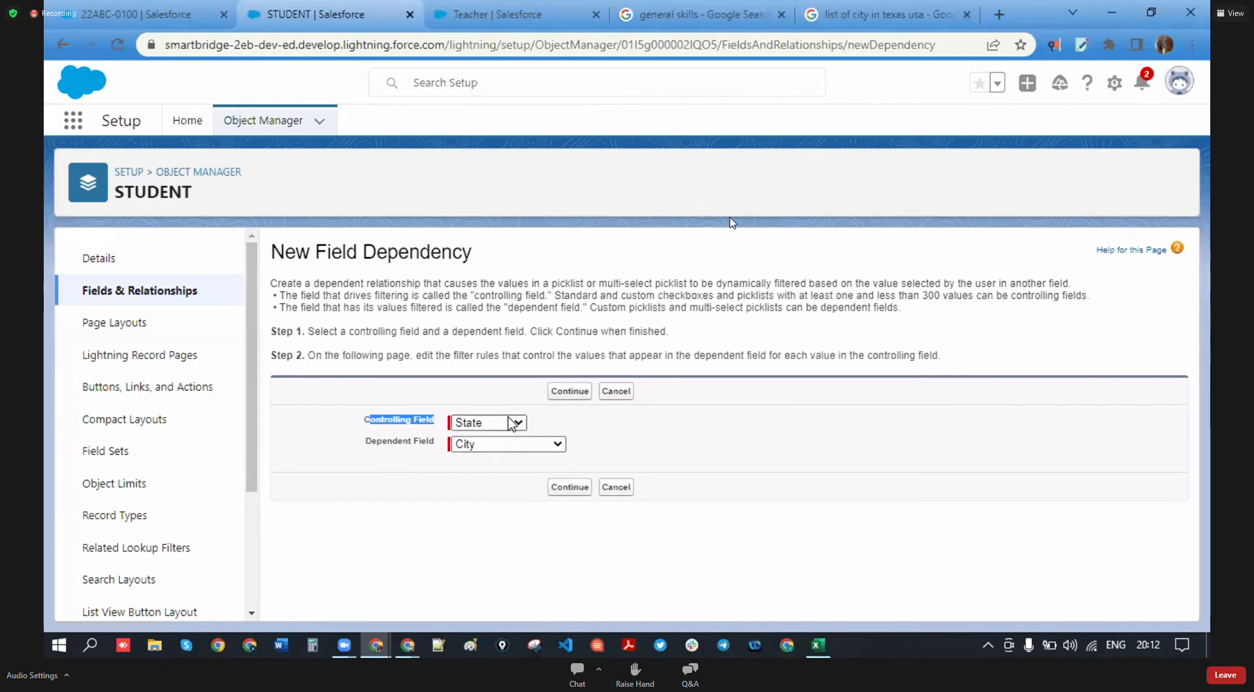
click(665, 436)
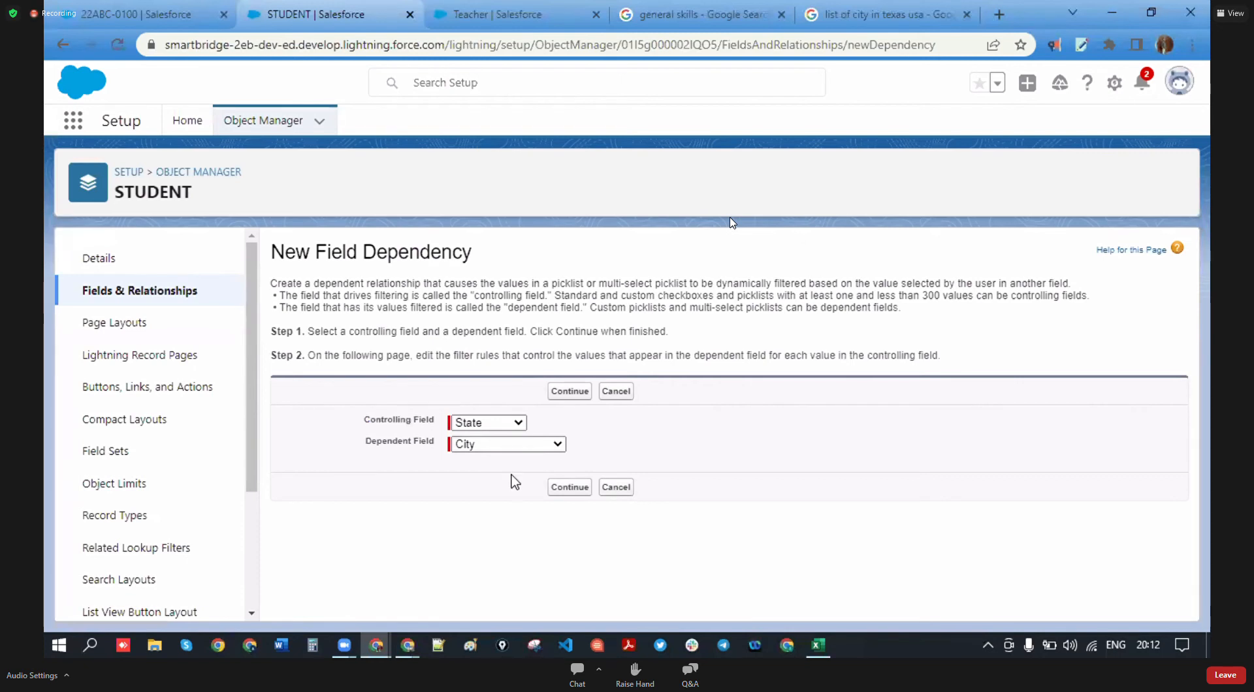
drag(438, 445, 356, 448)
click(557, 445)
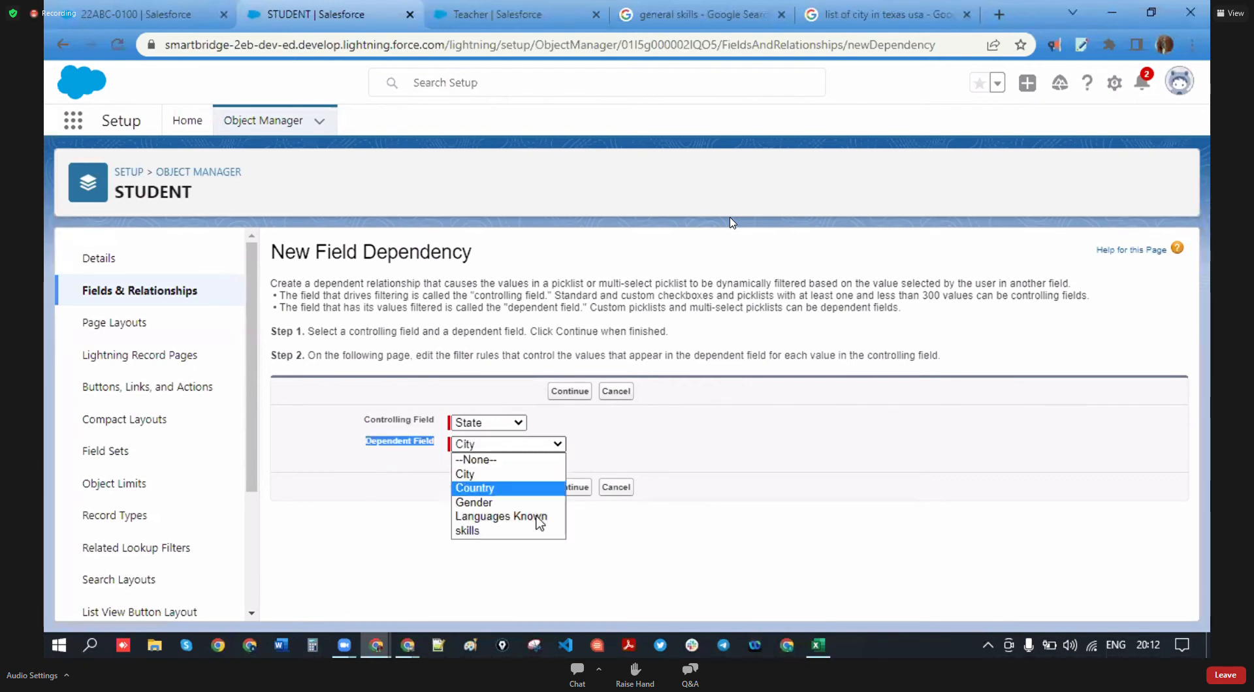
click(657, 465)
click(567, 490)
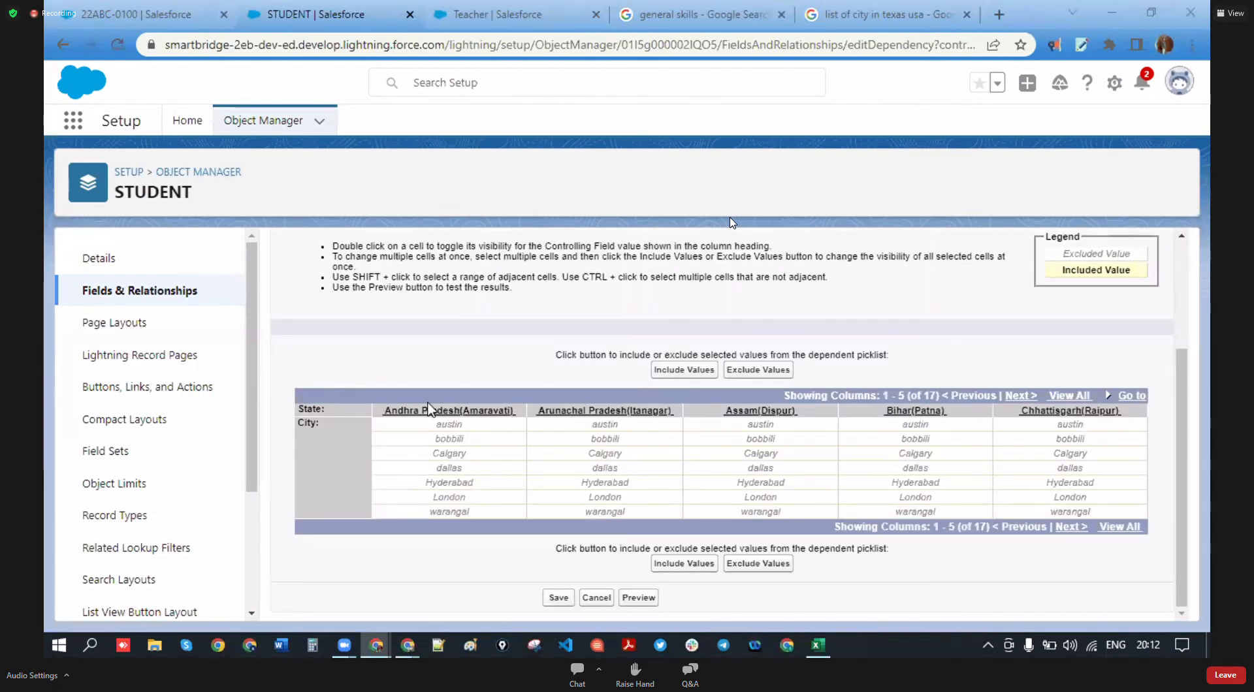
- Show all 17 state columns and include bobbili, Hyderabad and warangal under Andhra Pradesh(Amaravati)
click(470, 512)
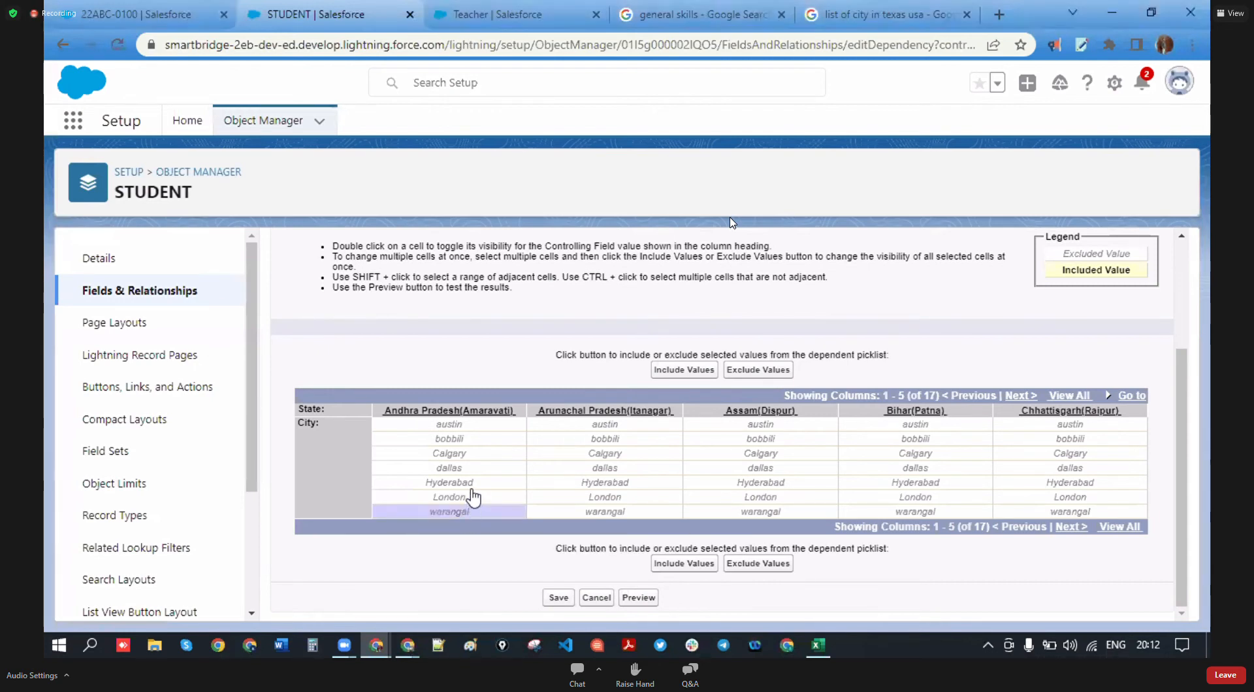
ctrl+click(471, 485)
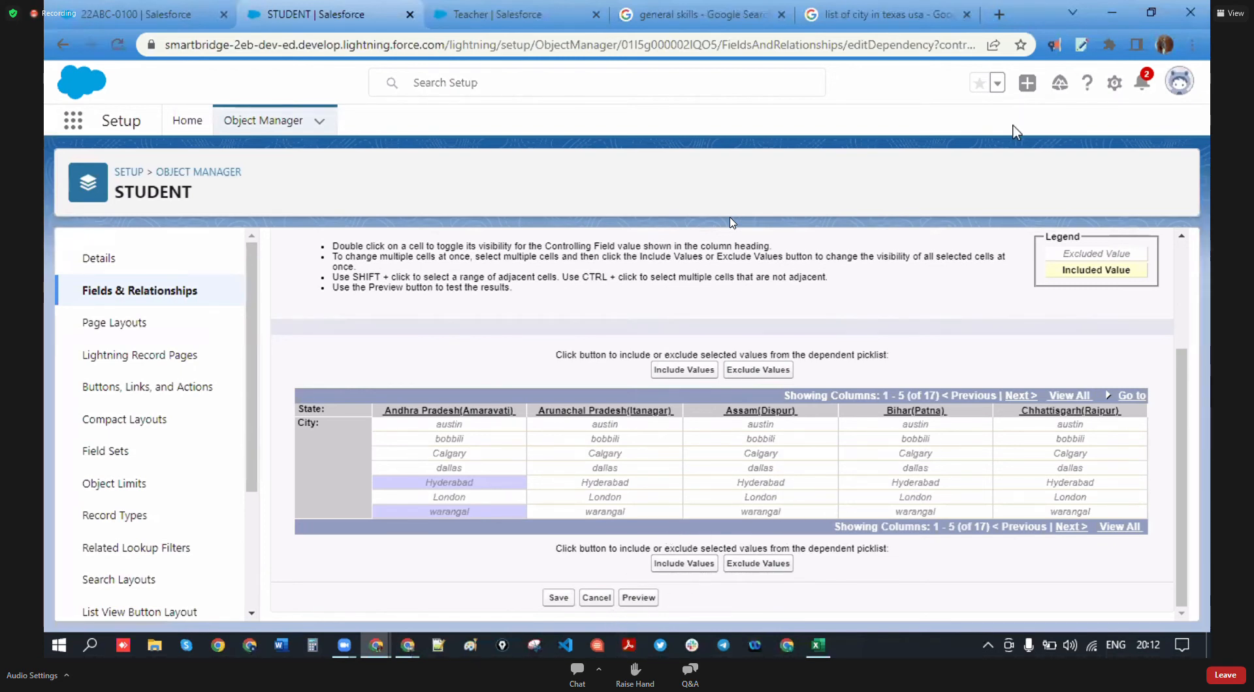
click(1069, 396)
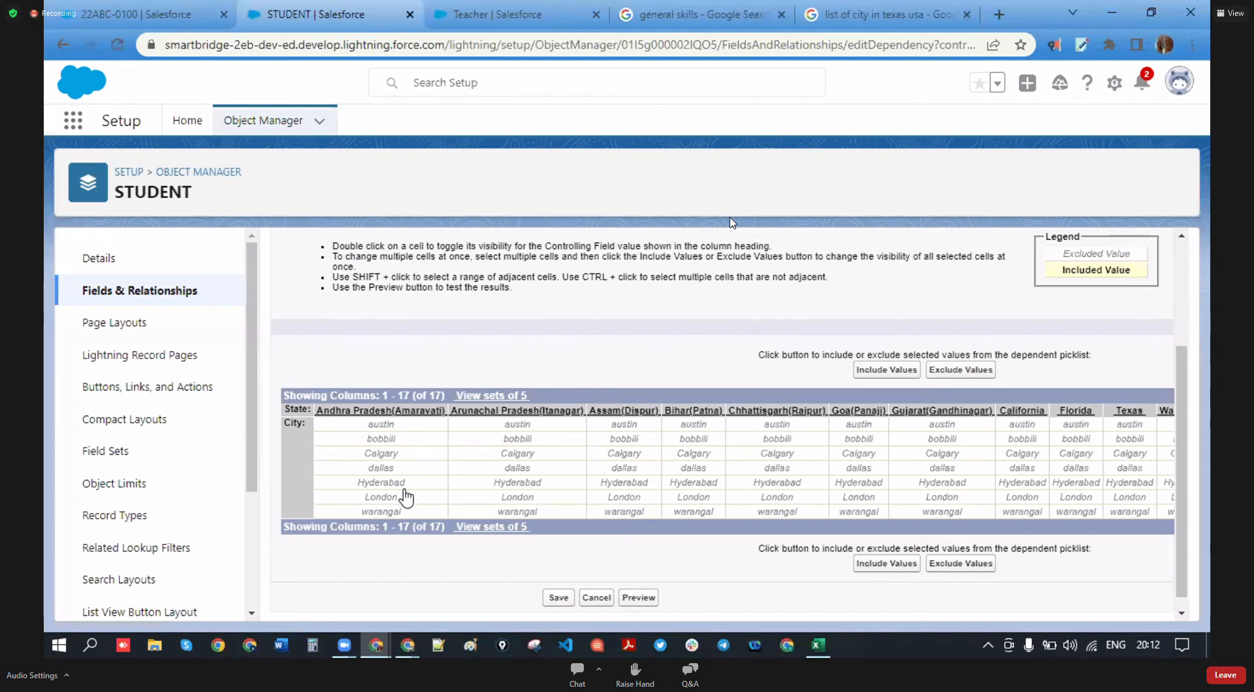
click(389, 444)
scroll(399, 514, down, 1)
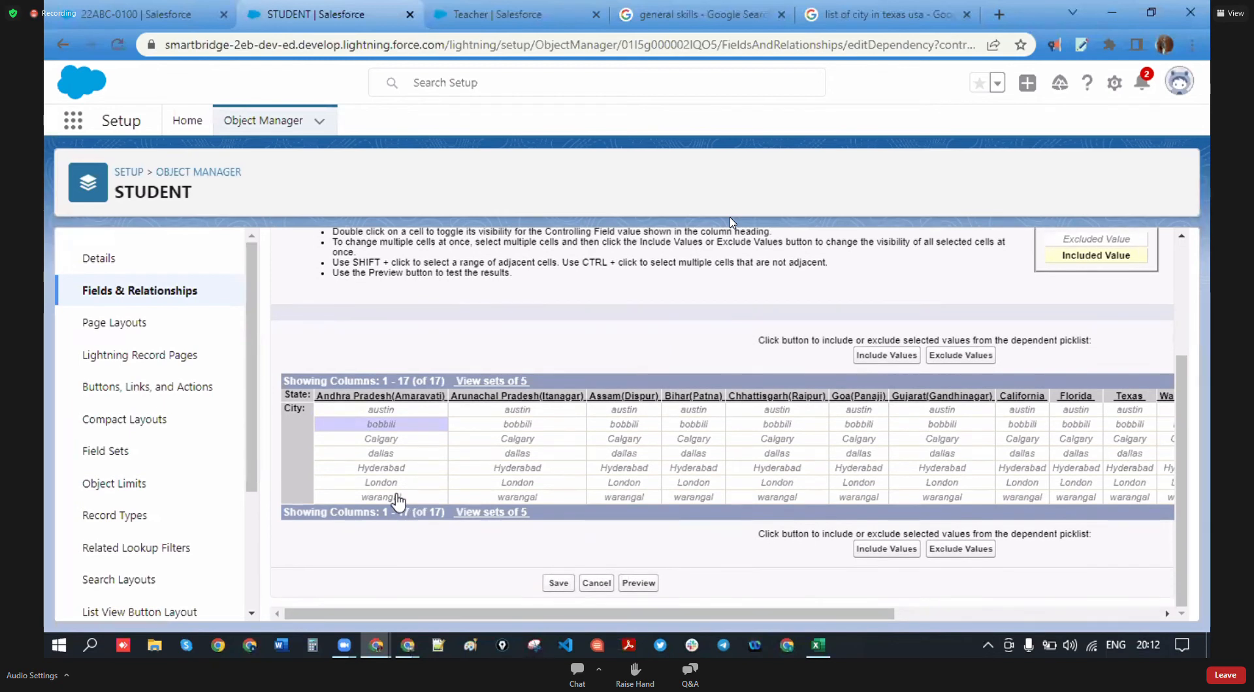
ctrl+click(397, 498)
ctrl+click(399, 468)
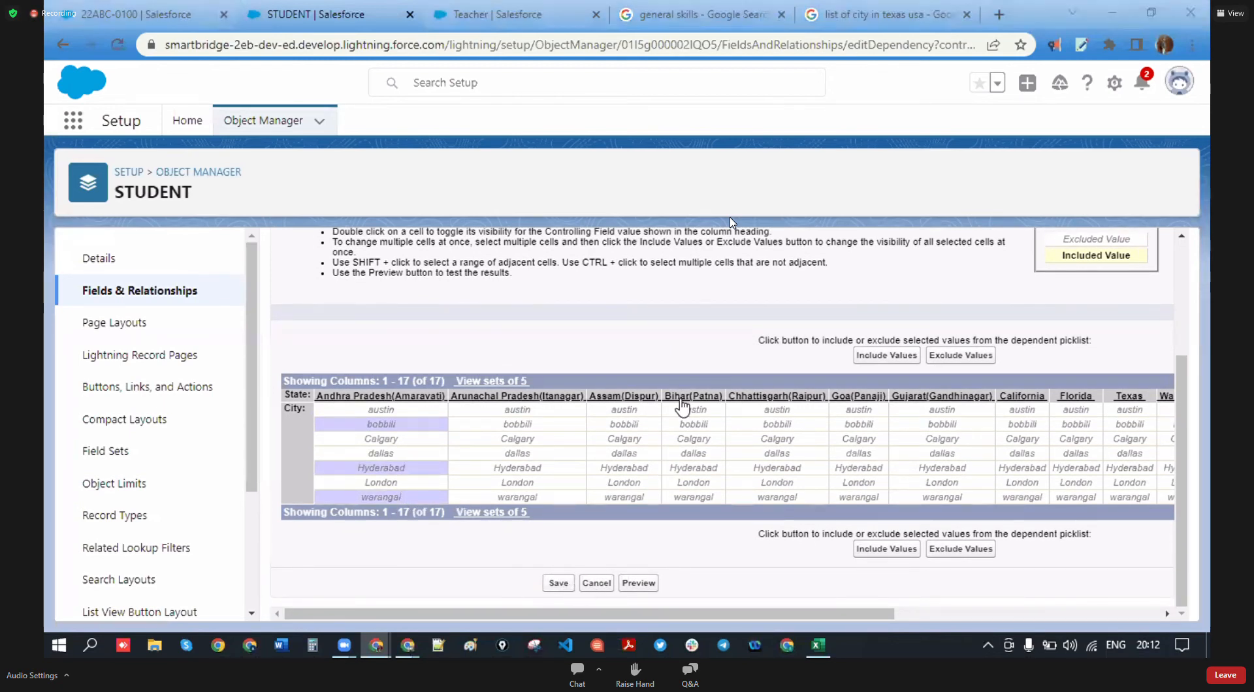
click(886, 355)
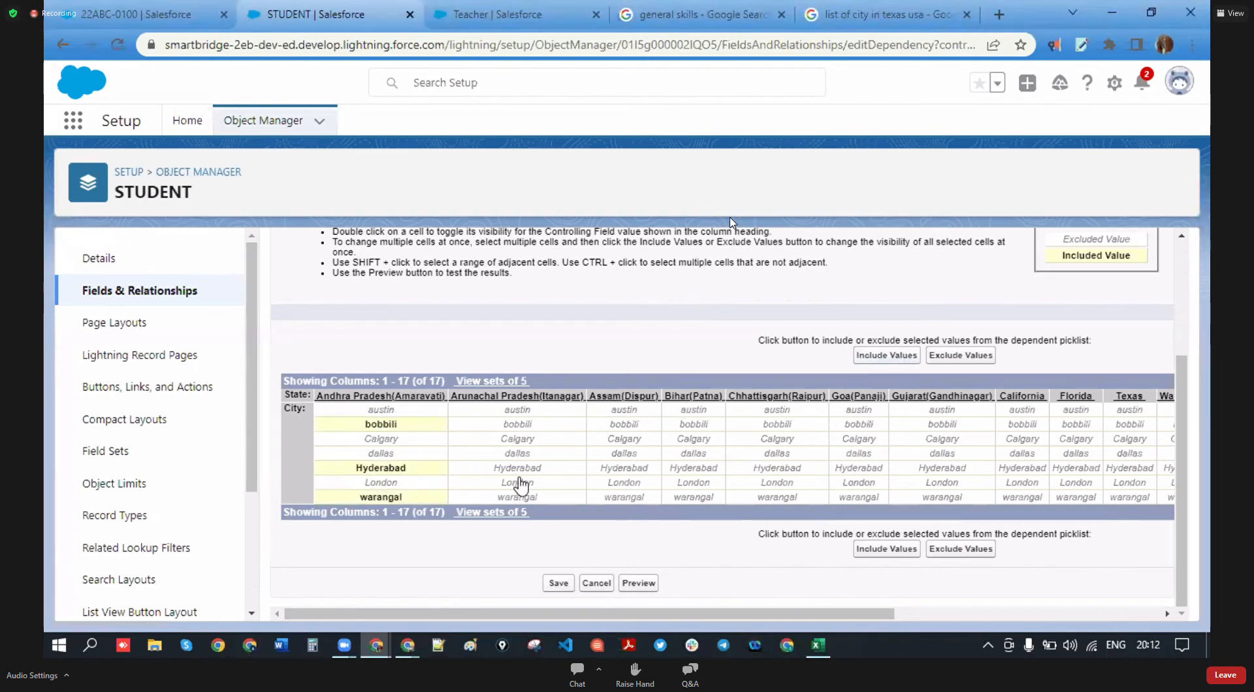
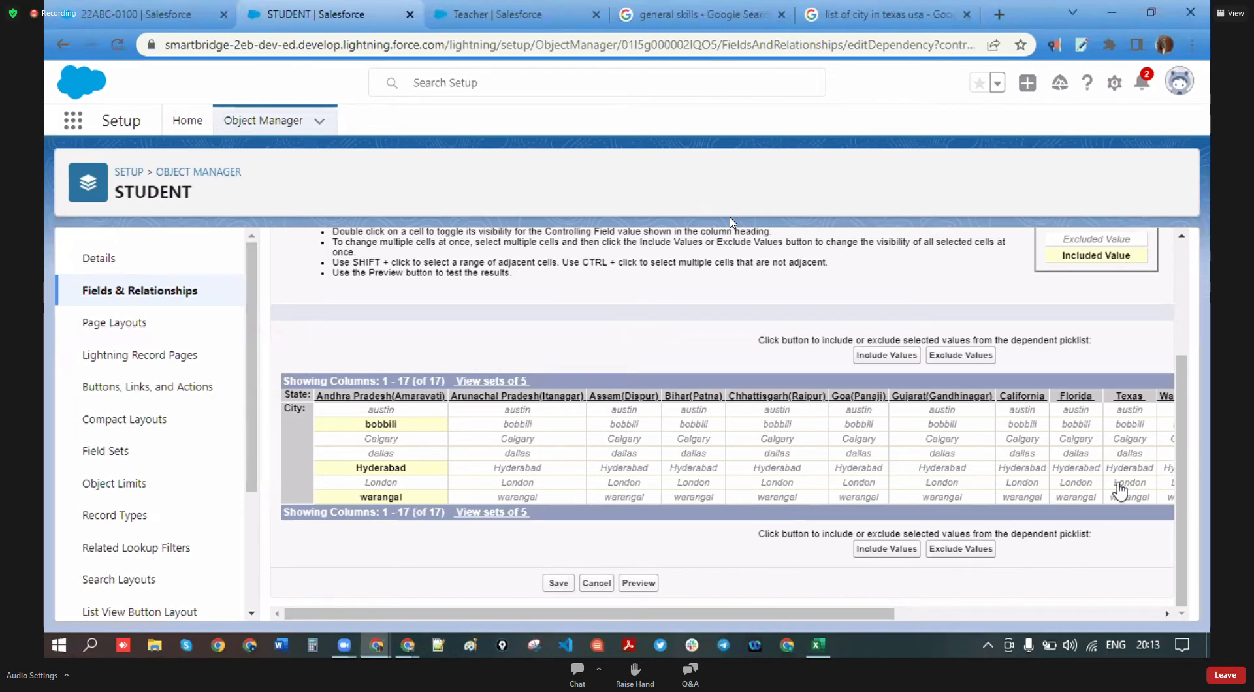
- Select austin and dallas under Texas, then show all 17 state columns again
click(1144, 410)
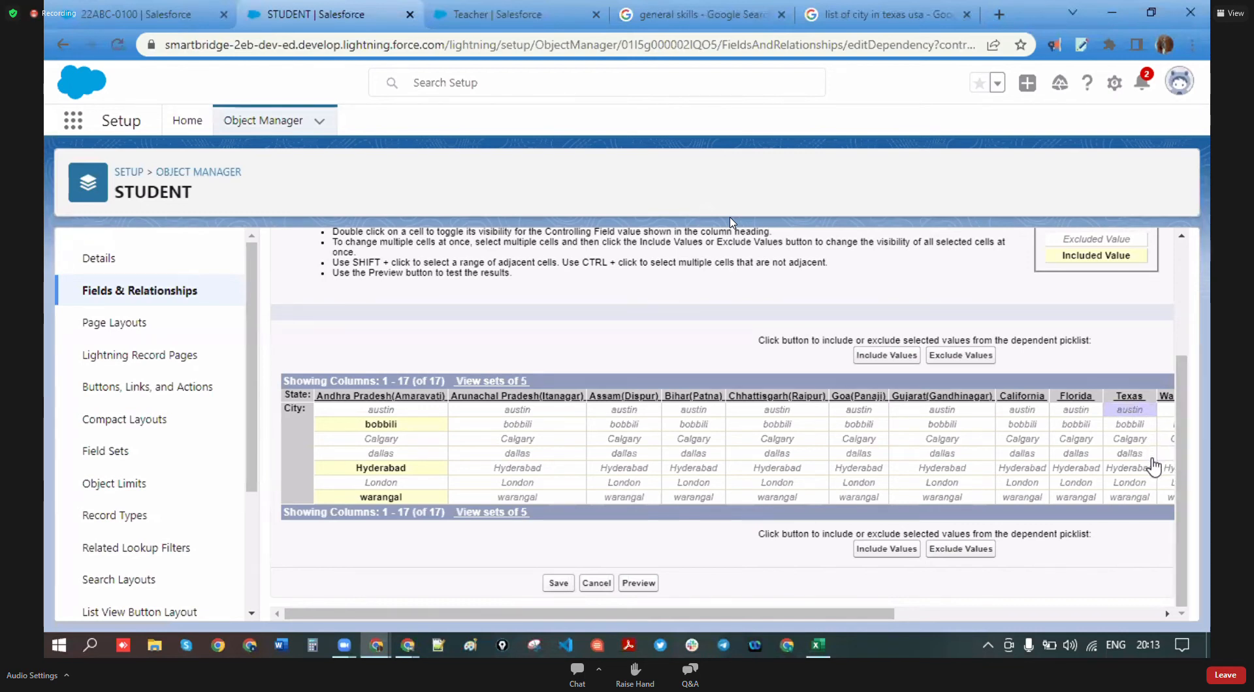
ctrl+click(1134, 453)
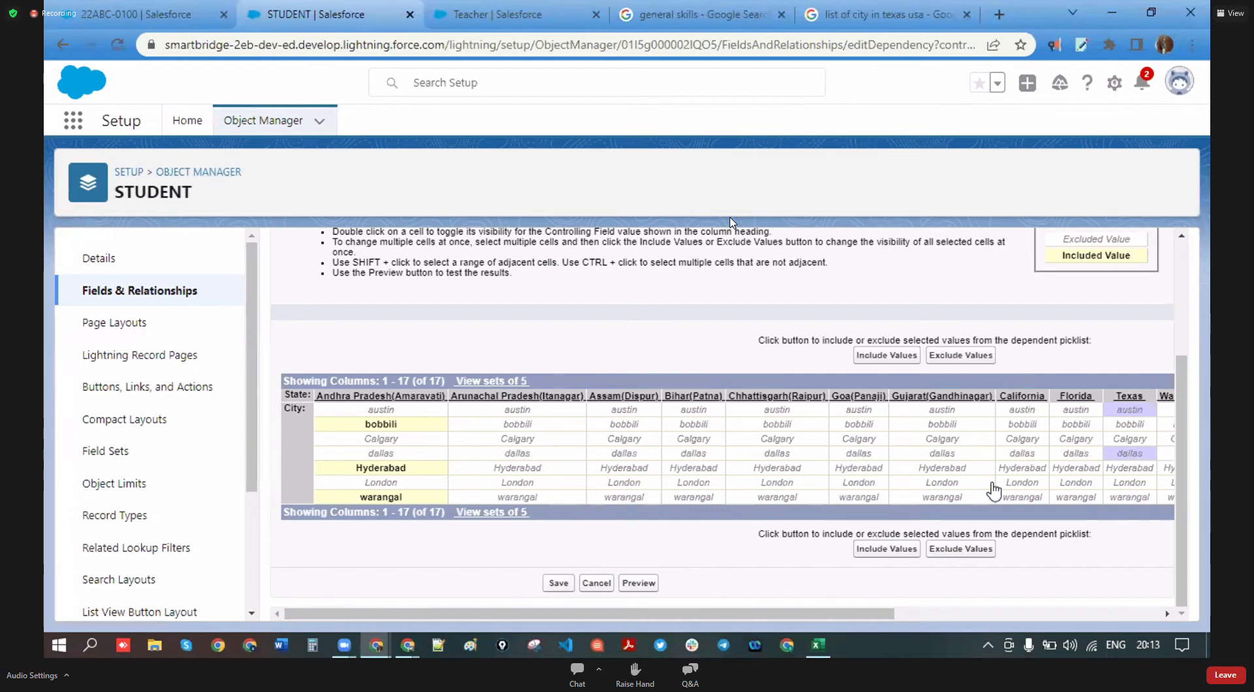
click(488, 512)
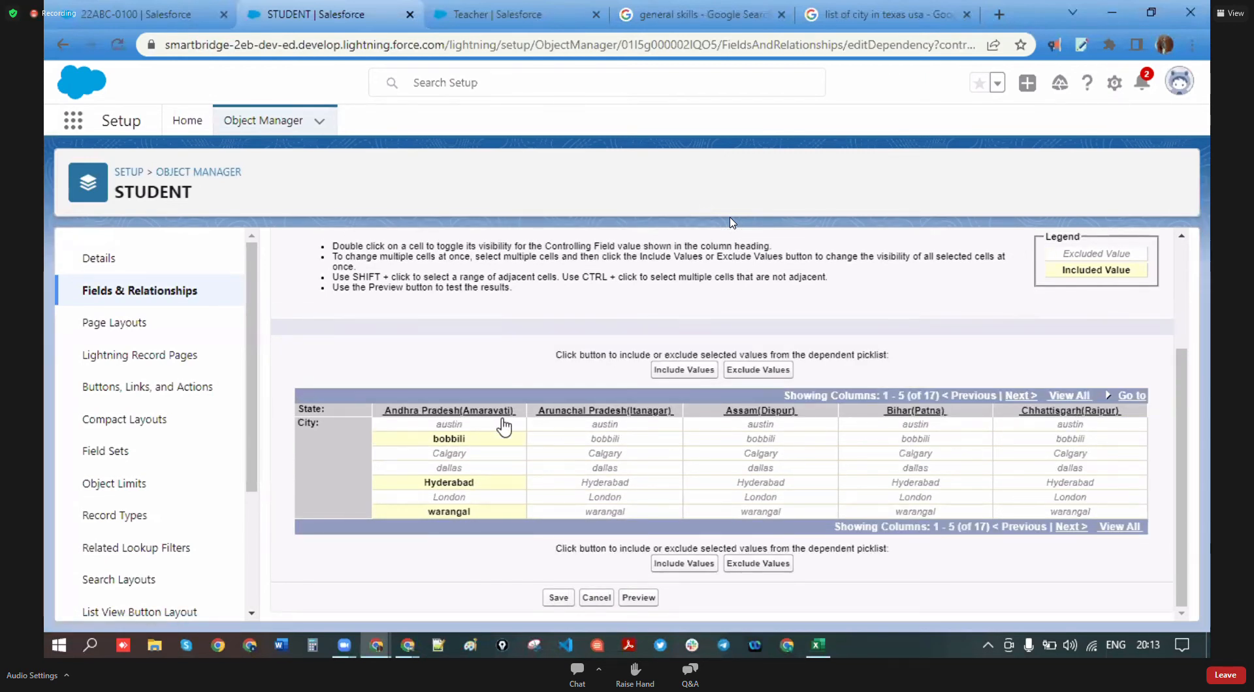
click(1079, 395)
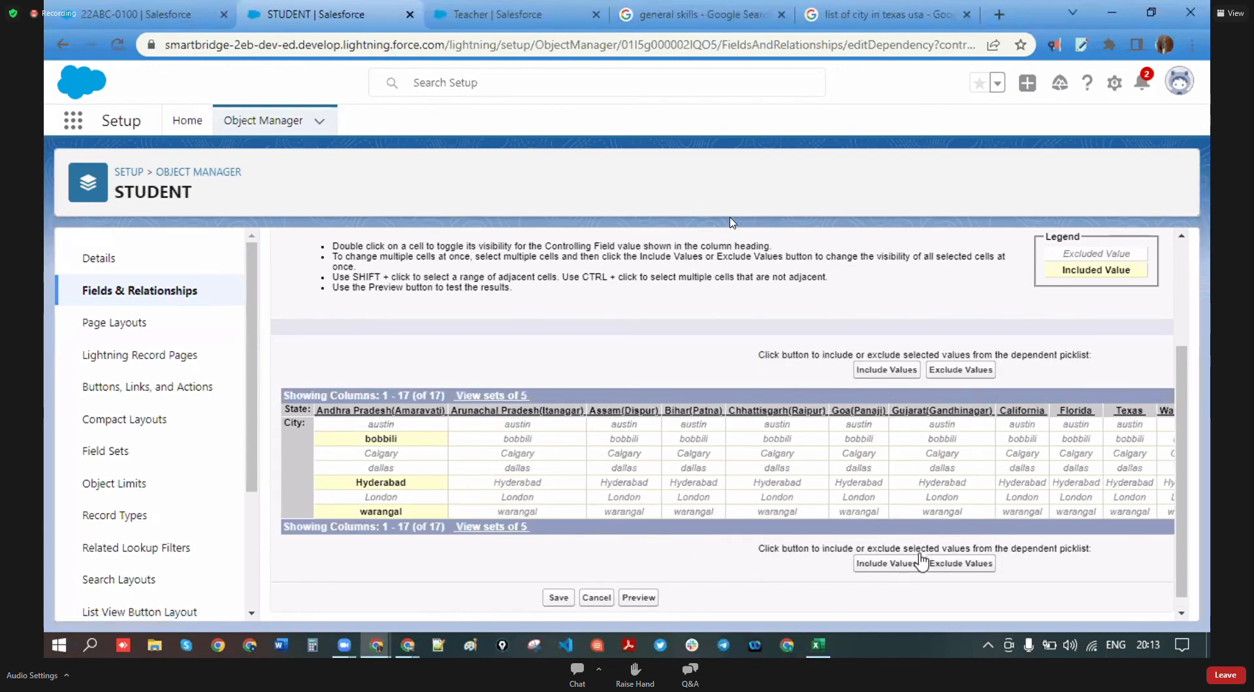
scroll(706, 560, down, 1)
drag(731, 615, 1011, 613)
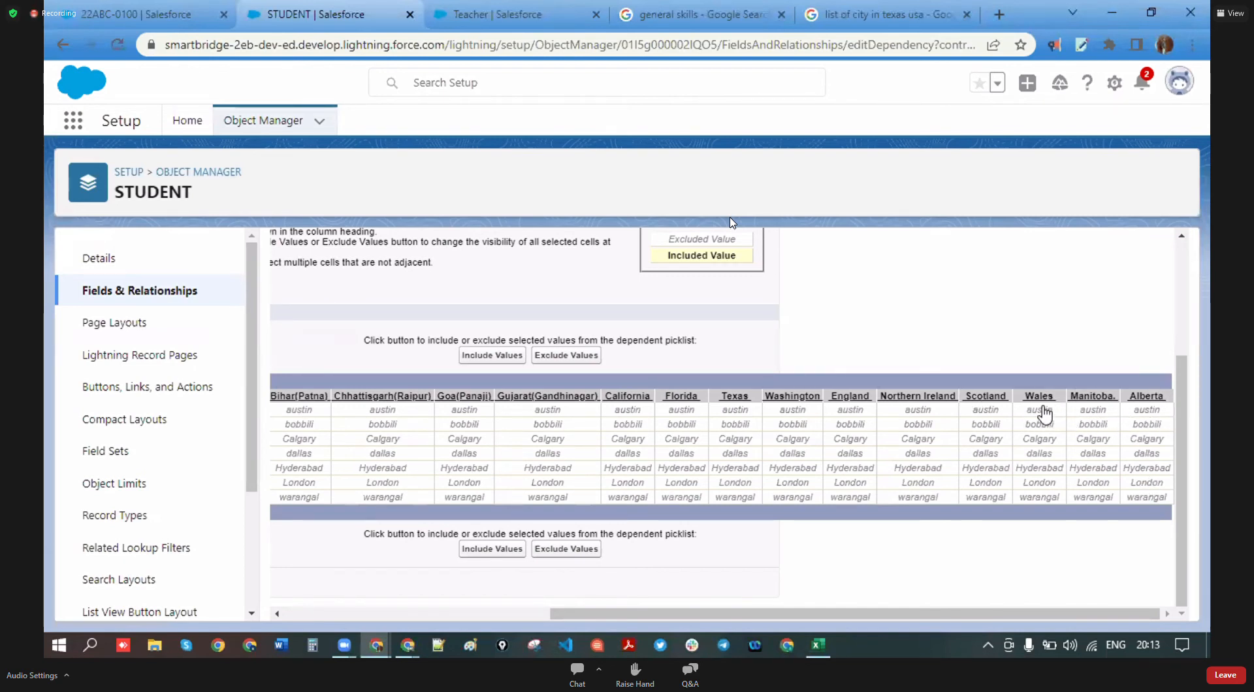
- Include London as a city value for England
click(866, 482)
click(504, 356)
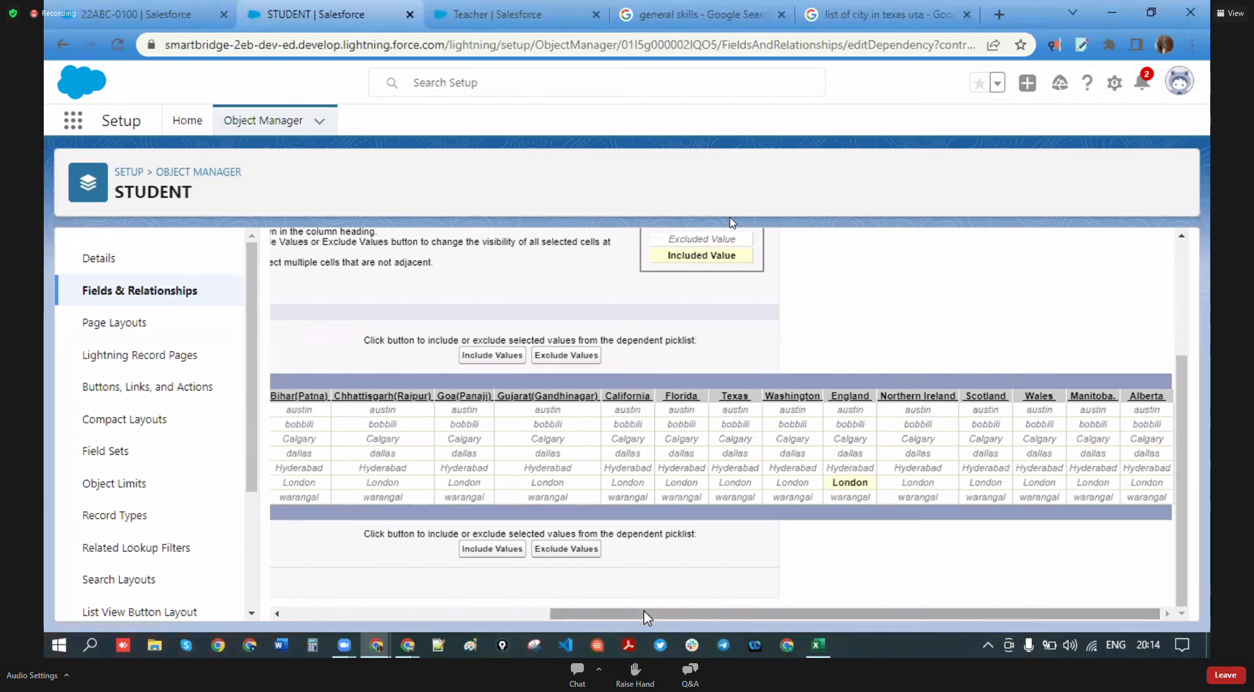
drag(583, 614, 317, 614)
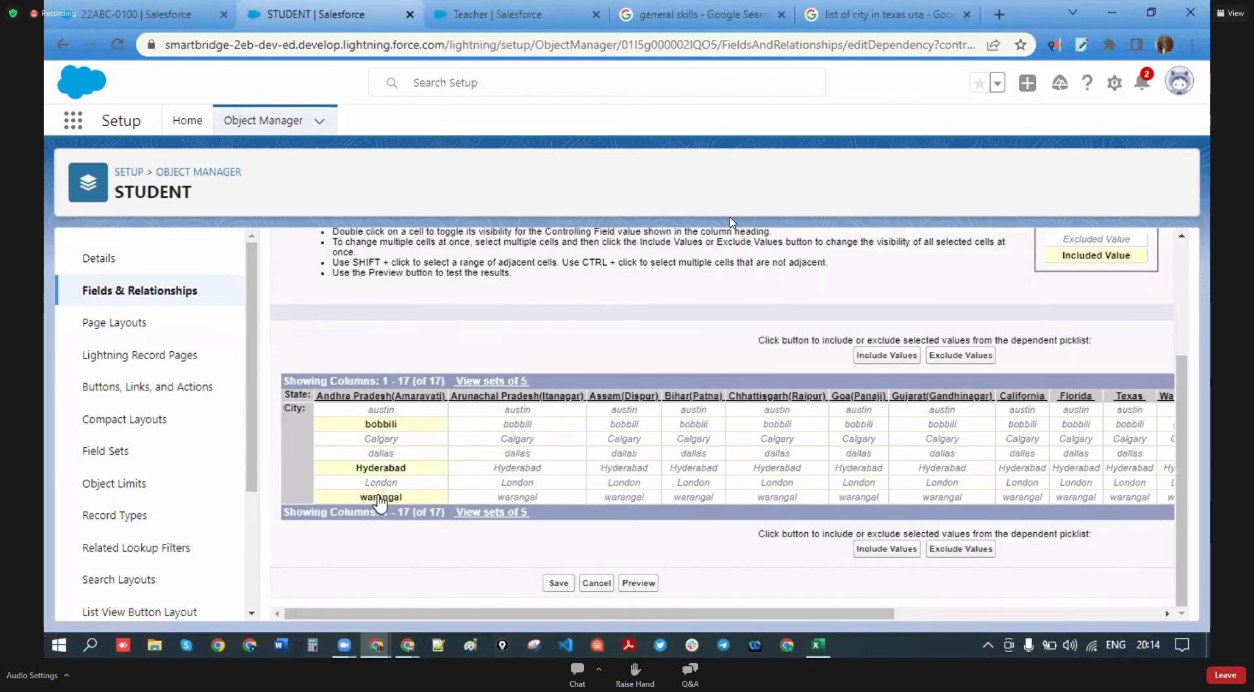
drag(560, 614, 944, 586)
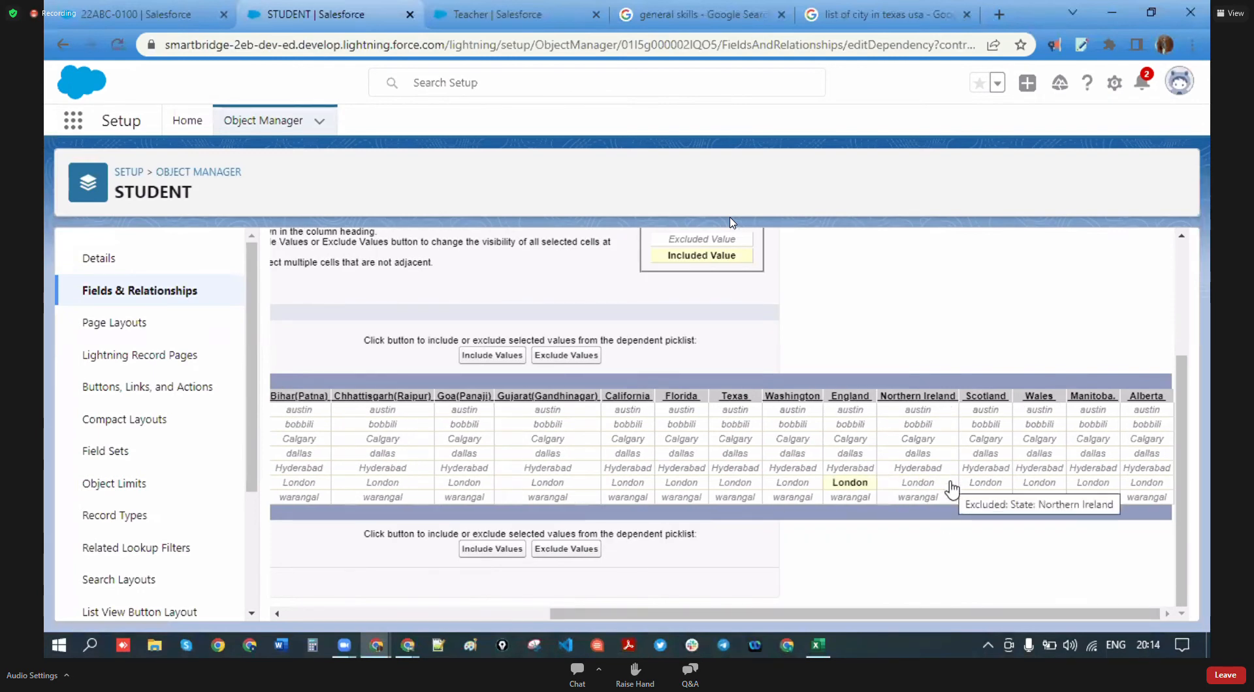
drag(876, 613, 943, 609)
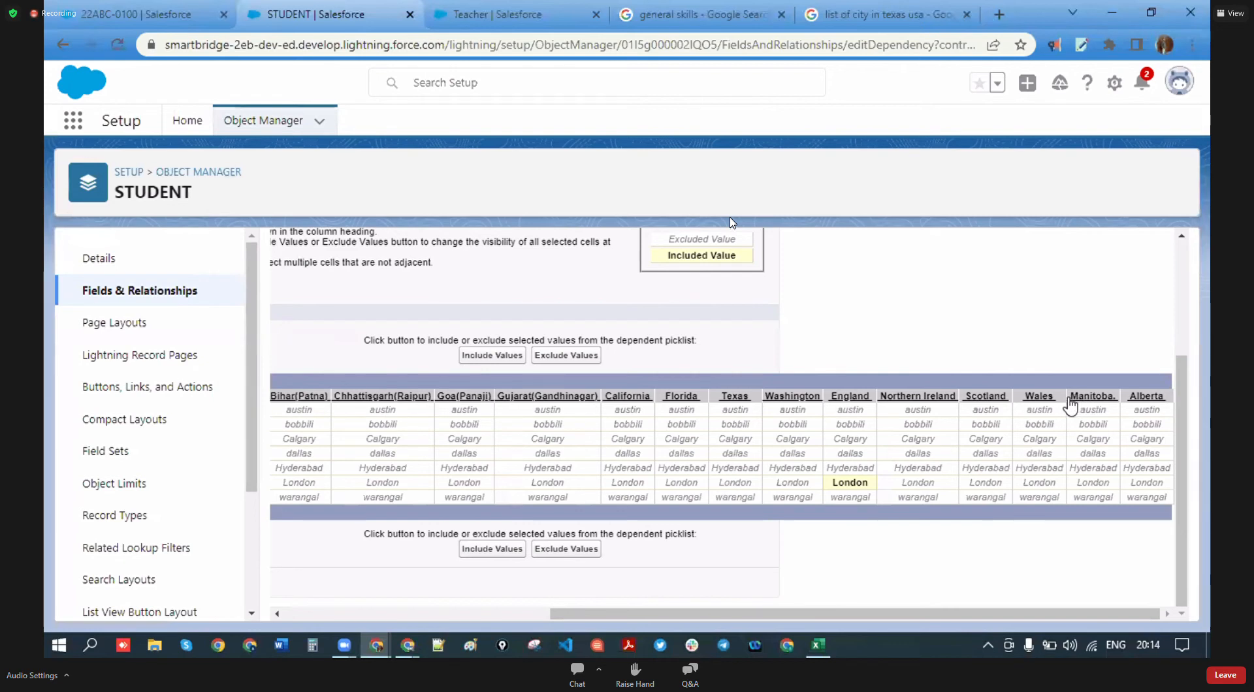
- Include dallas under Manitoba and Calgary under Wales
click(1094, 457)
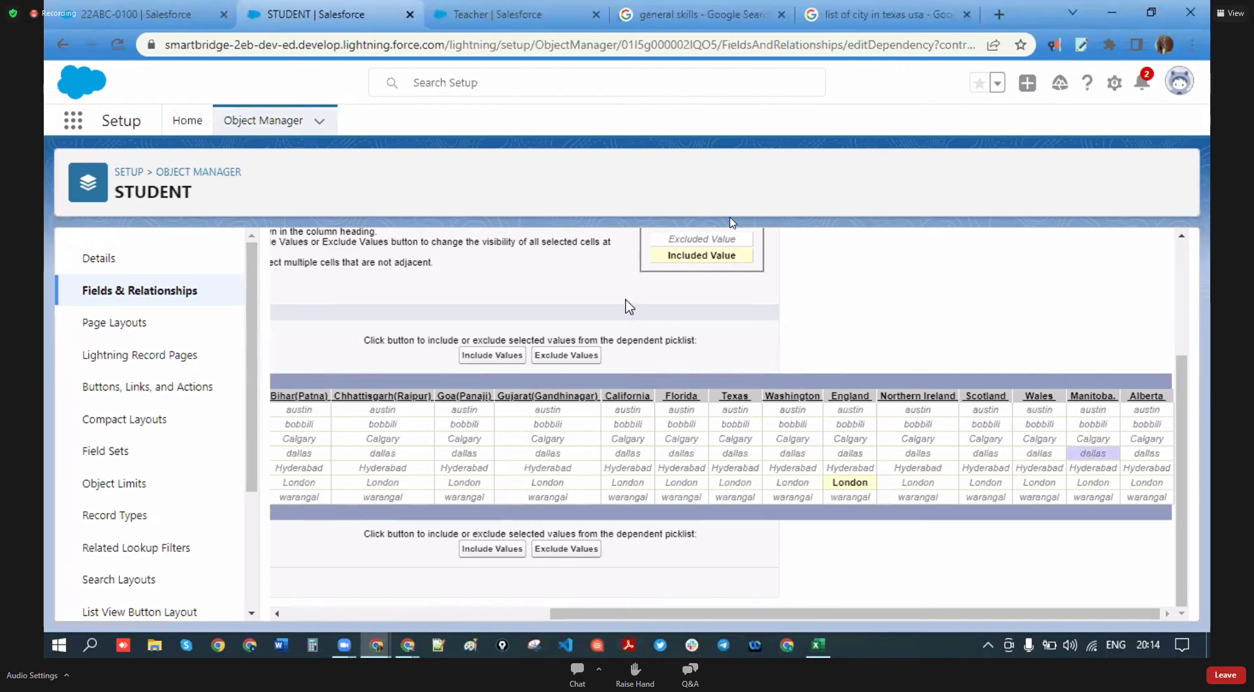
click(514, 356)
click(1039, 439)
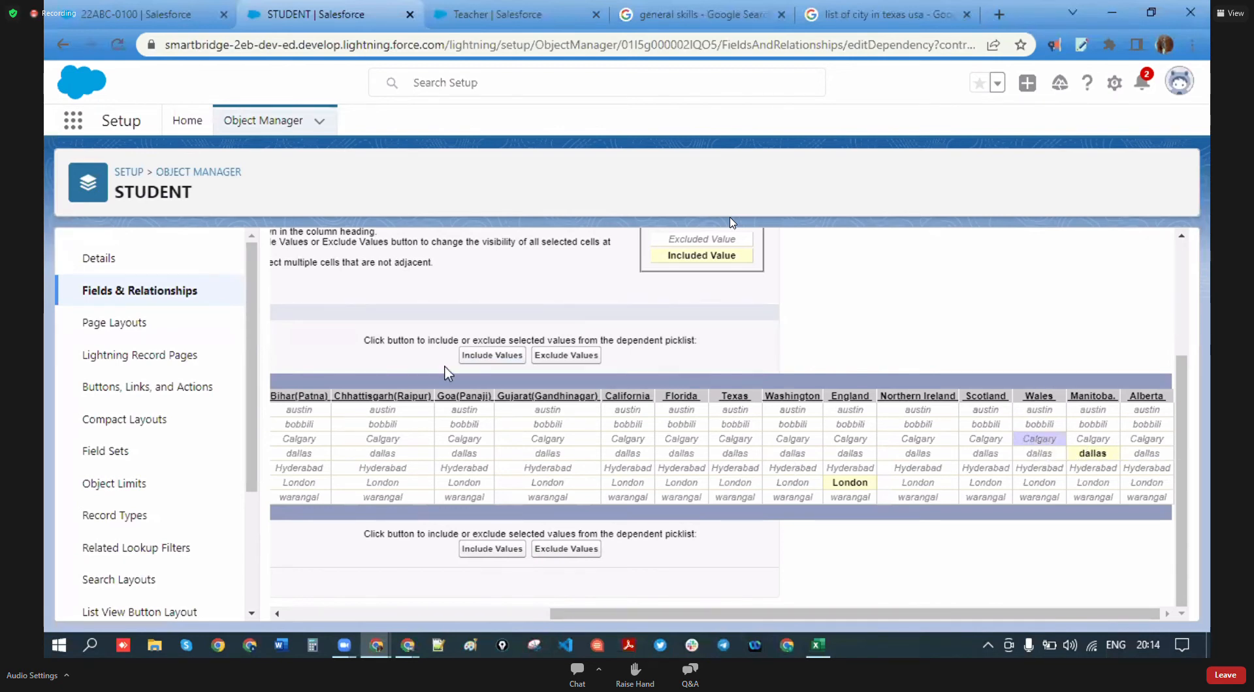
click(497, 361)
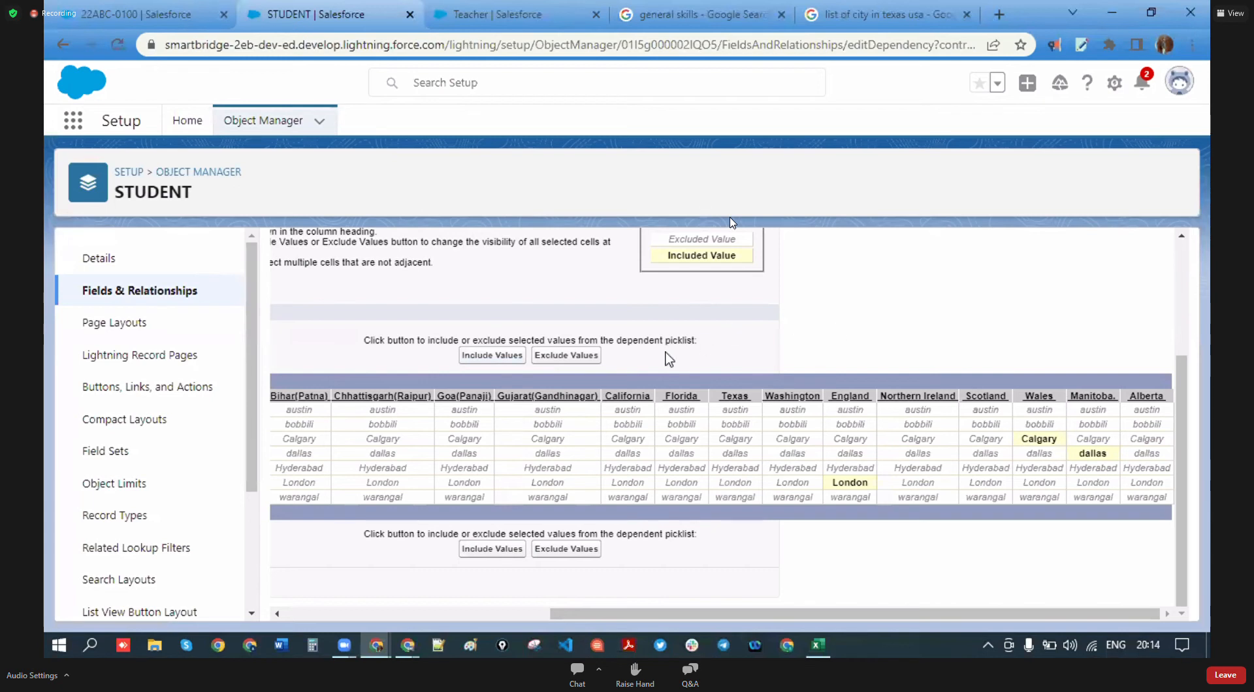
- Reselect London under England and review the dependency matrix
scroll(619, 404, up, 1)
scroll(620, 403, down, 1)
click(851, 483)
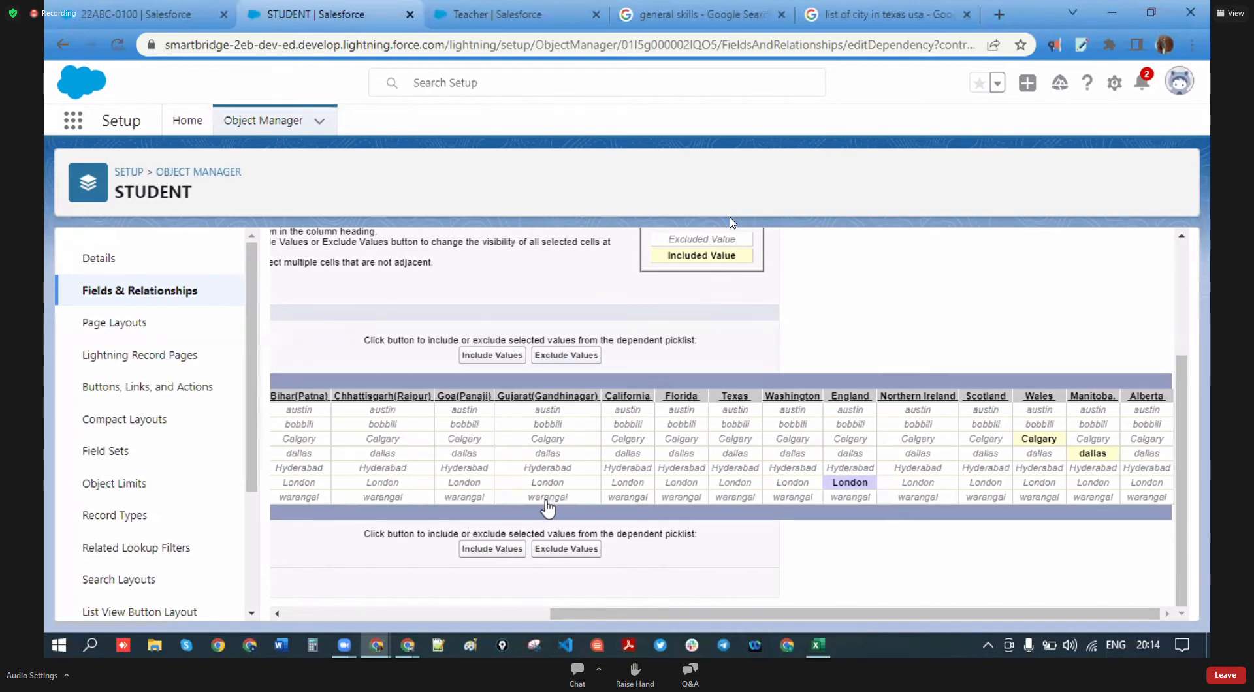
scroll(711, 499, up, 3)
scroll(537, 499, down, 3)
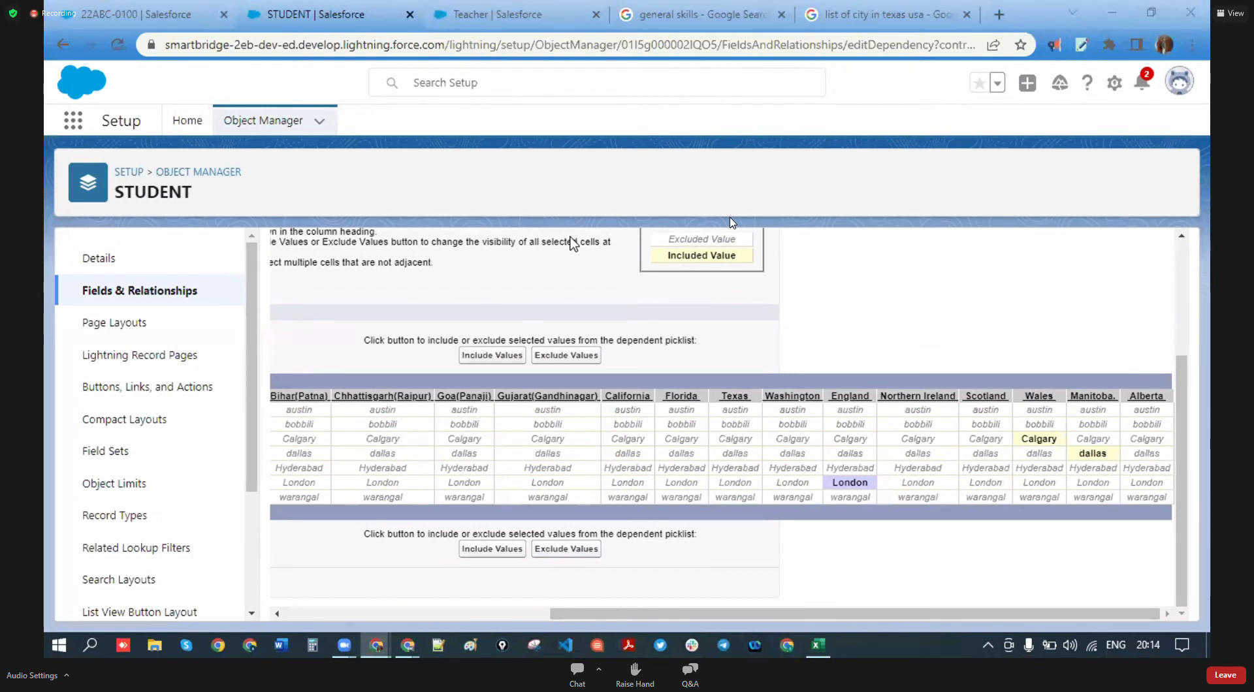
scroll(573, 243, up, 3)
scroll(494, 465, down, 3)
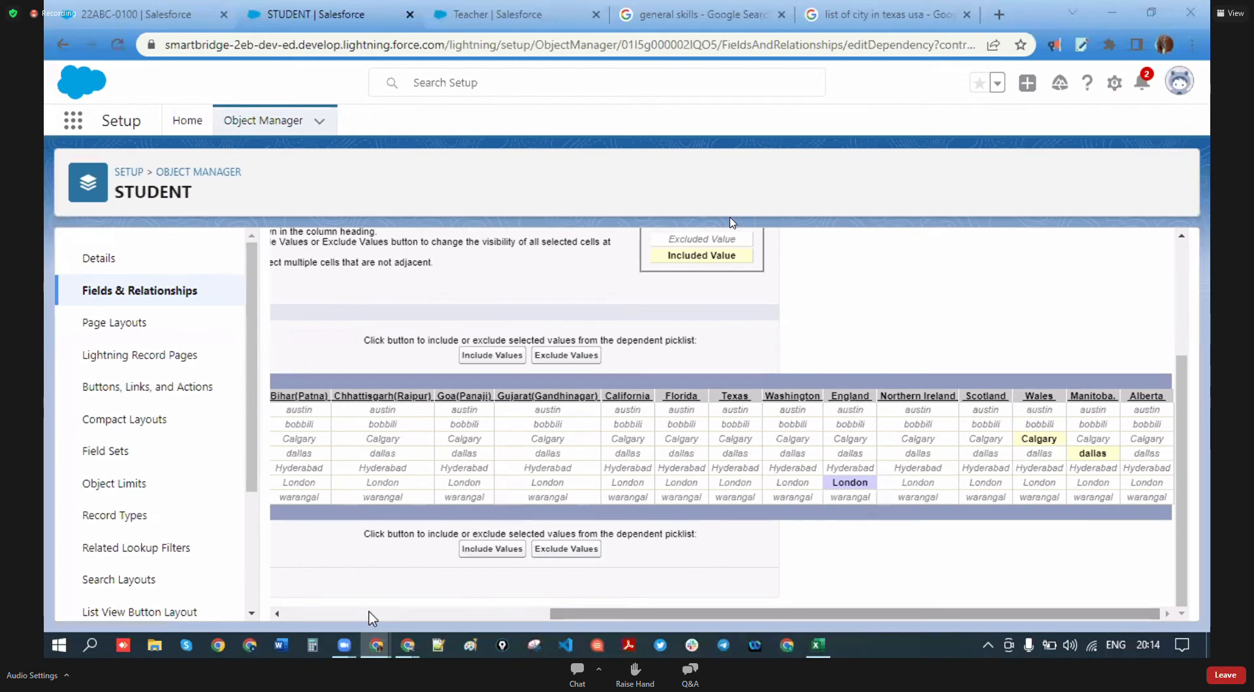
click(480, 618)
- Save the State–City dependency, confirming despite states without cities
click(558, 583)
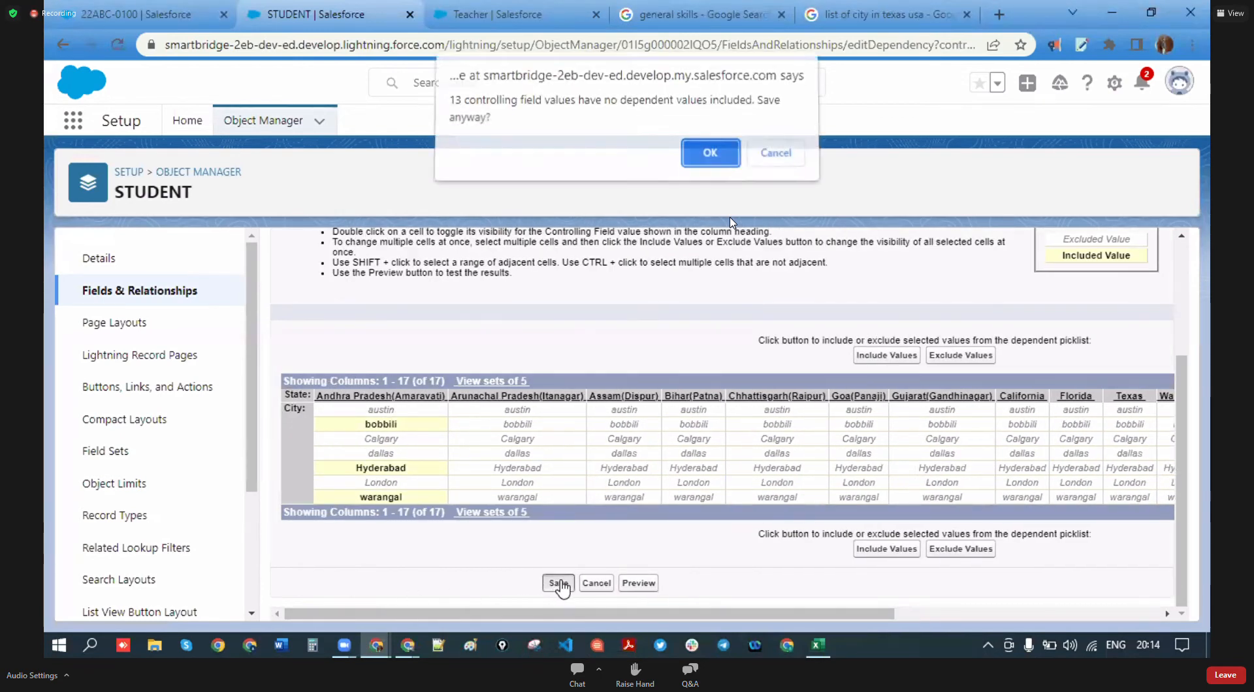
click(693, 169)
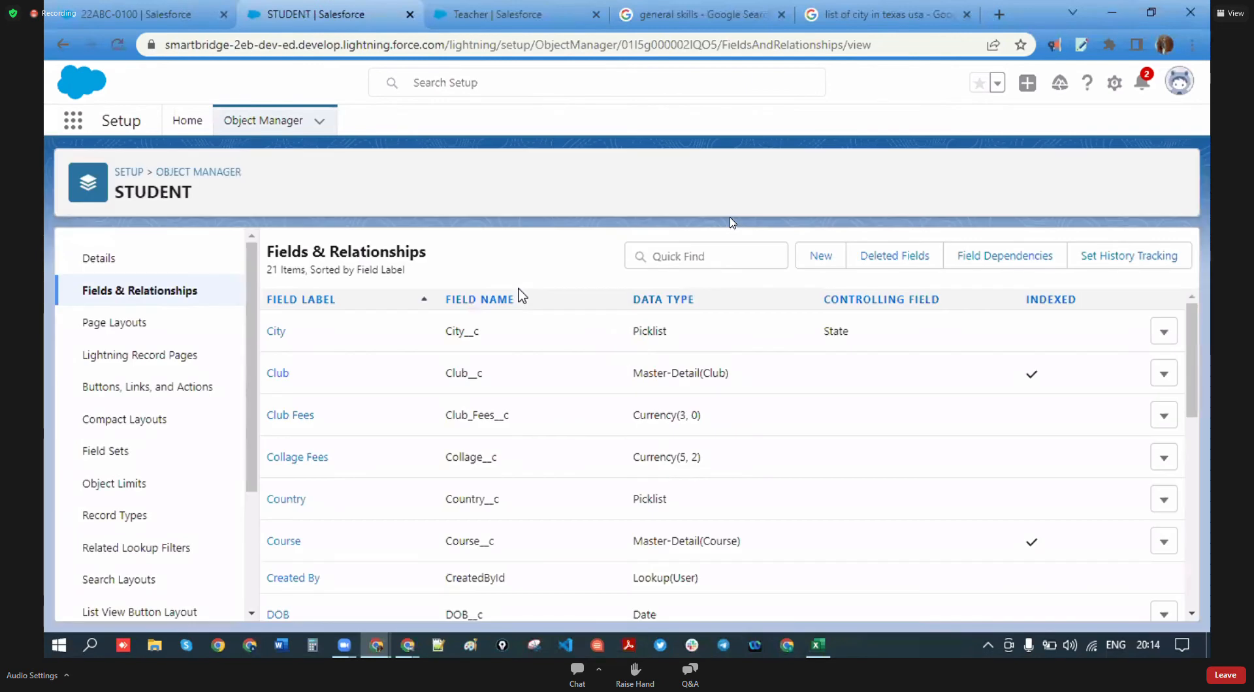
scroll(420, 336, down, 6)
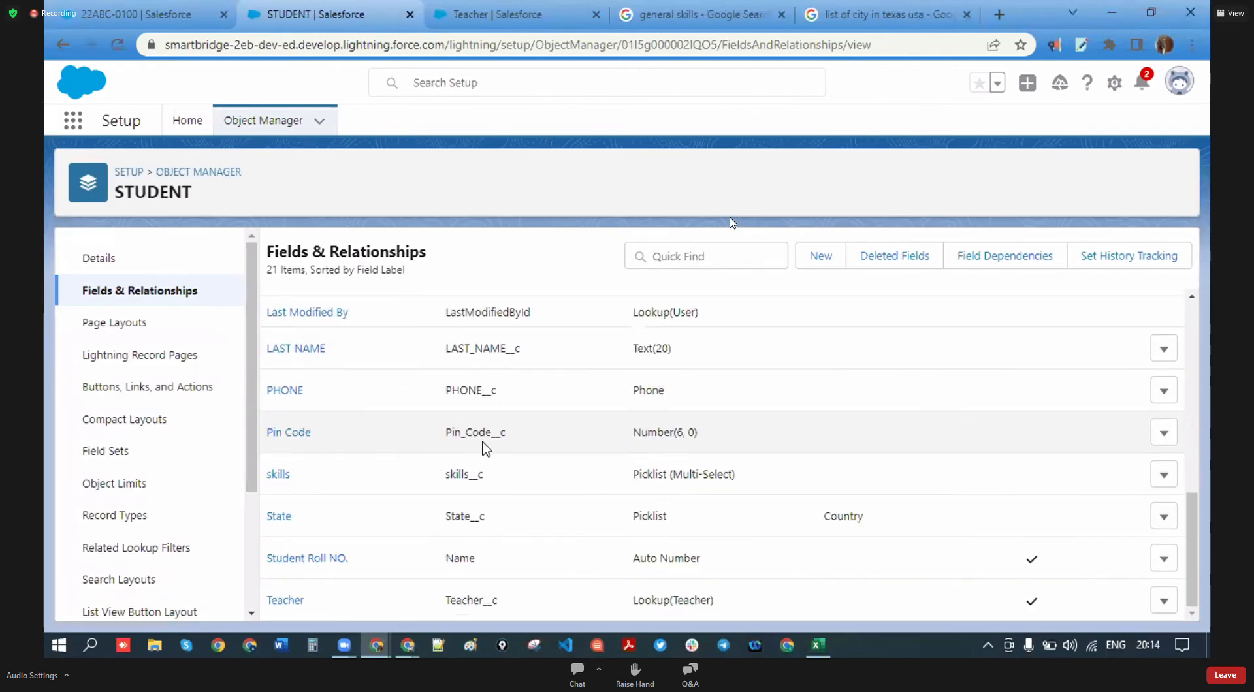
- Reload the student record page in its browser tab
click(168, 9)
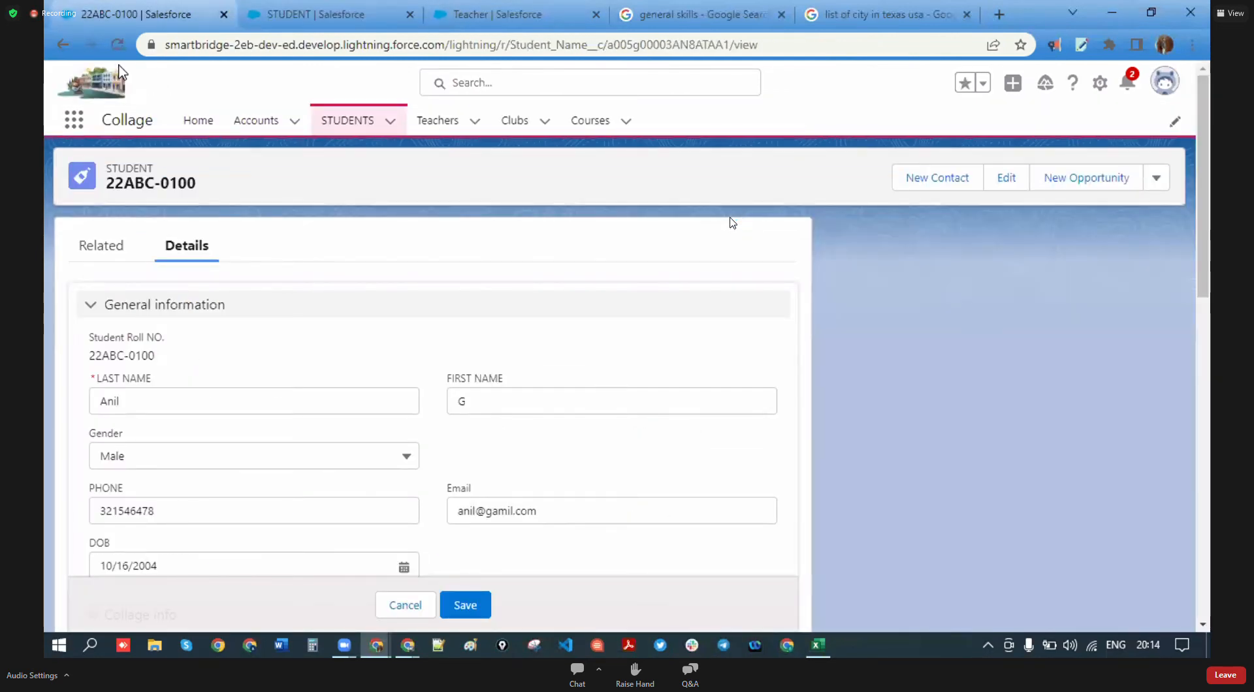
key(F5)
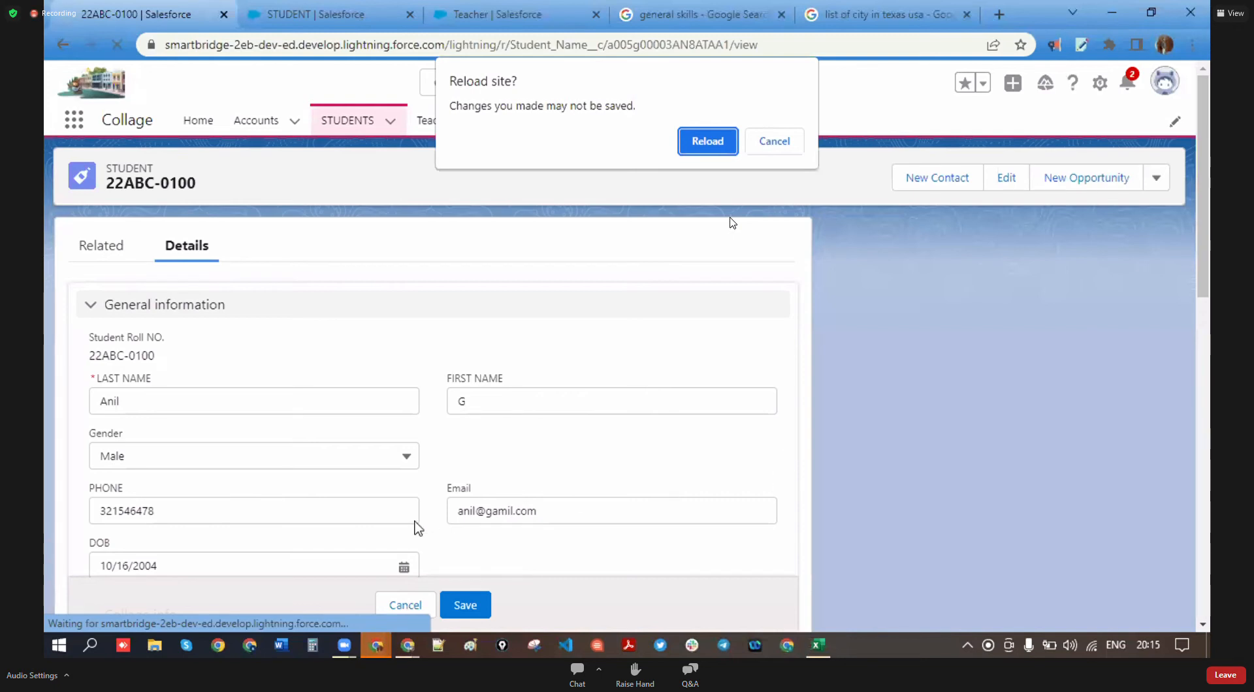
click(687, 145)
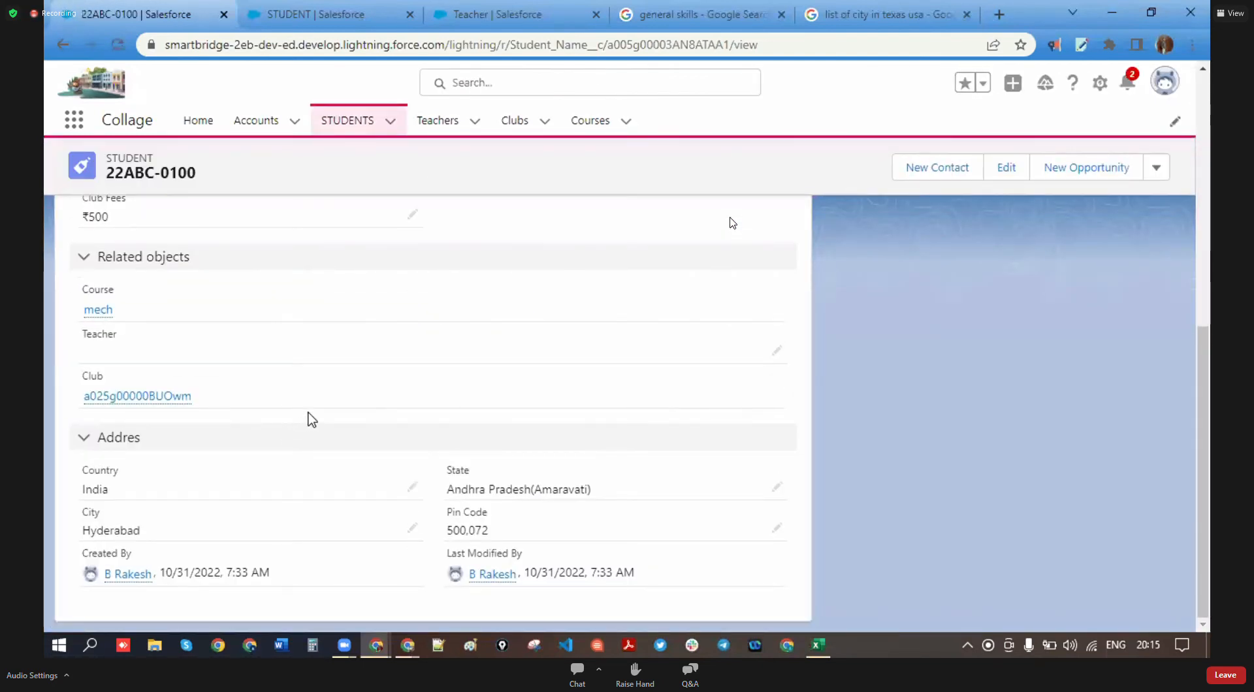
- Edit the student's address, setting country to USA and state to Texas
click(412, 487)
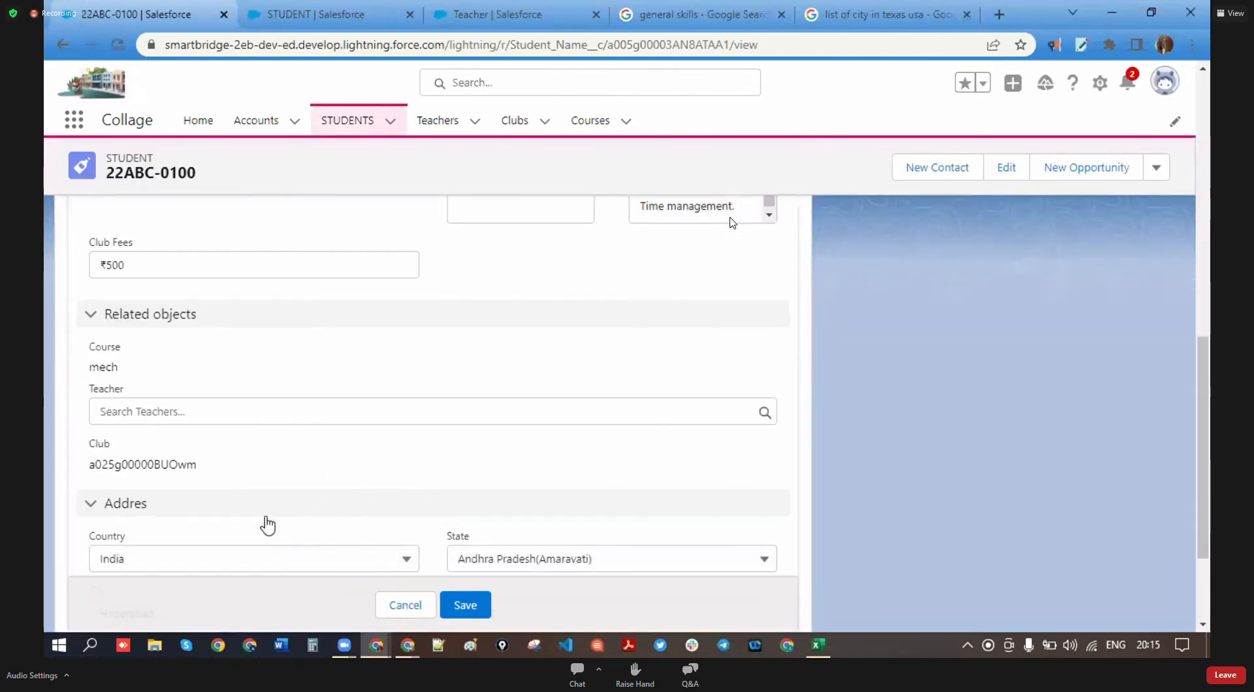
scroll(294, 503, down, 2)
click(418, 414)
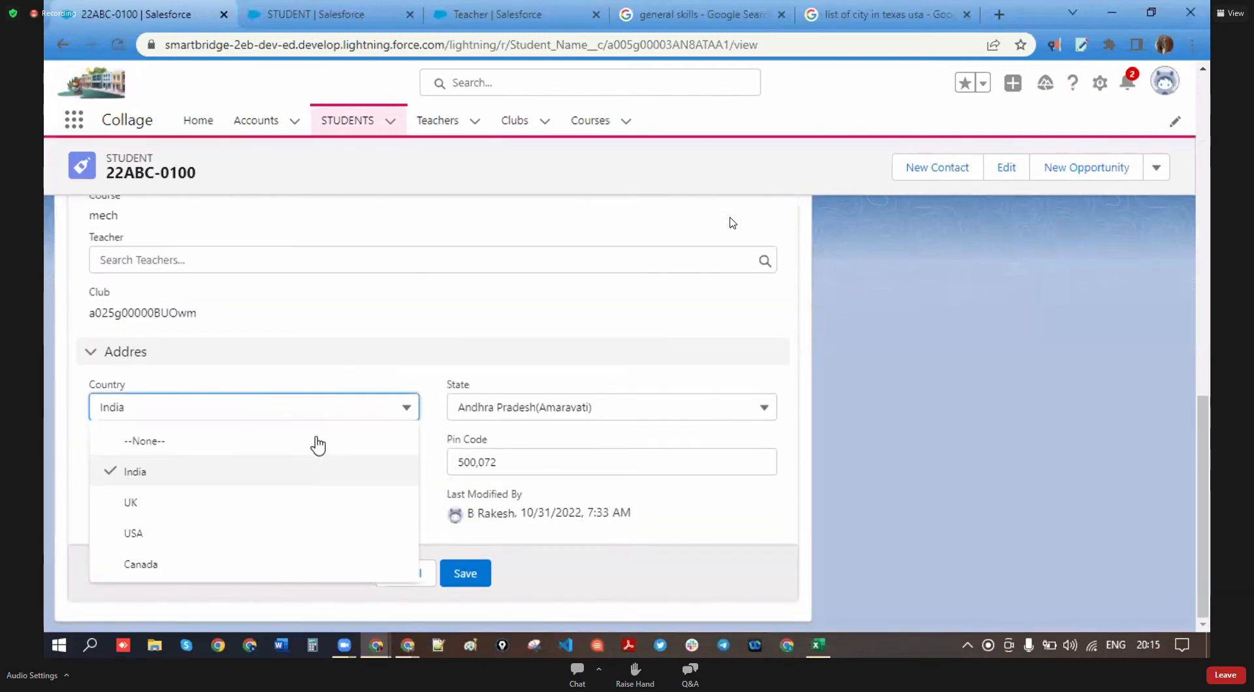
click(183, 528)
click(611, 411)
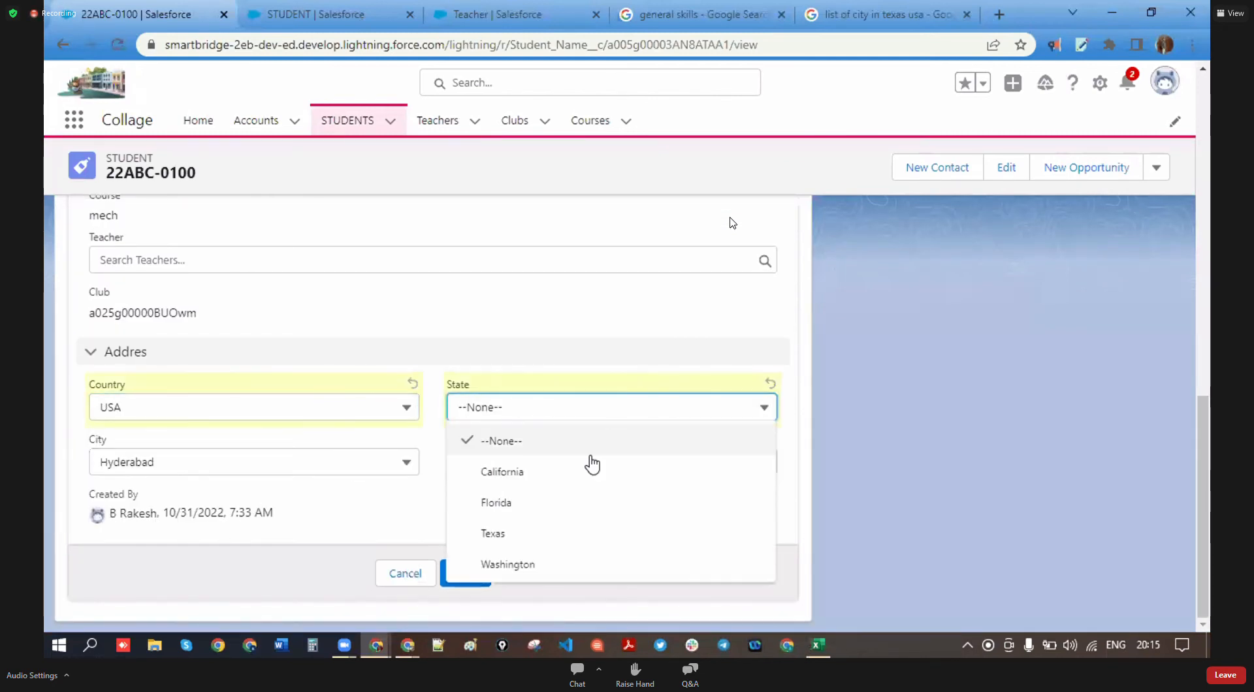
click(502, 534)
- Check the Texas city options, leave the city as Hyderabad, then highlight the PHONE label
click(373, 469)
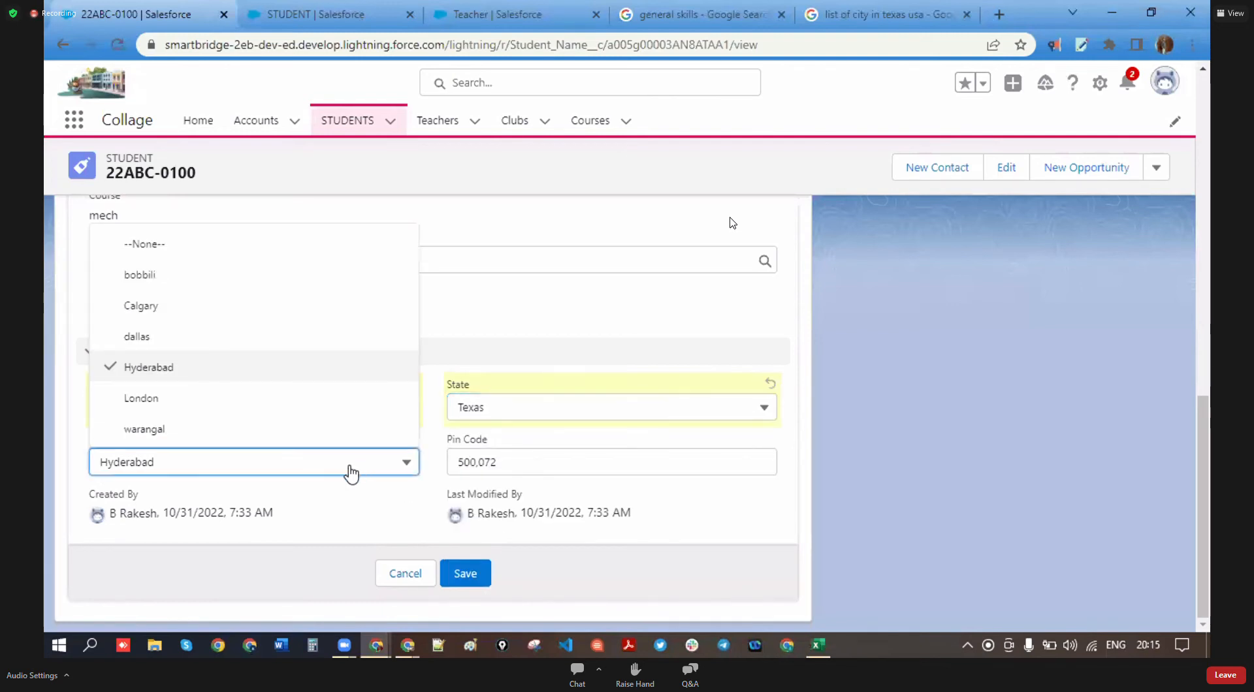
click(369, 471)
click(369, 470)
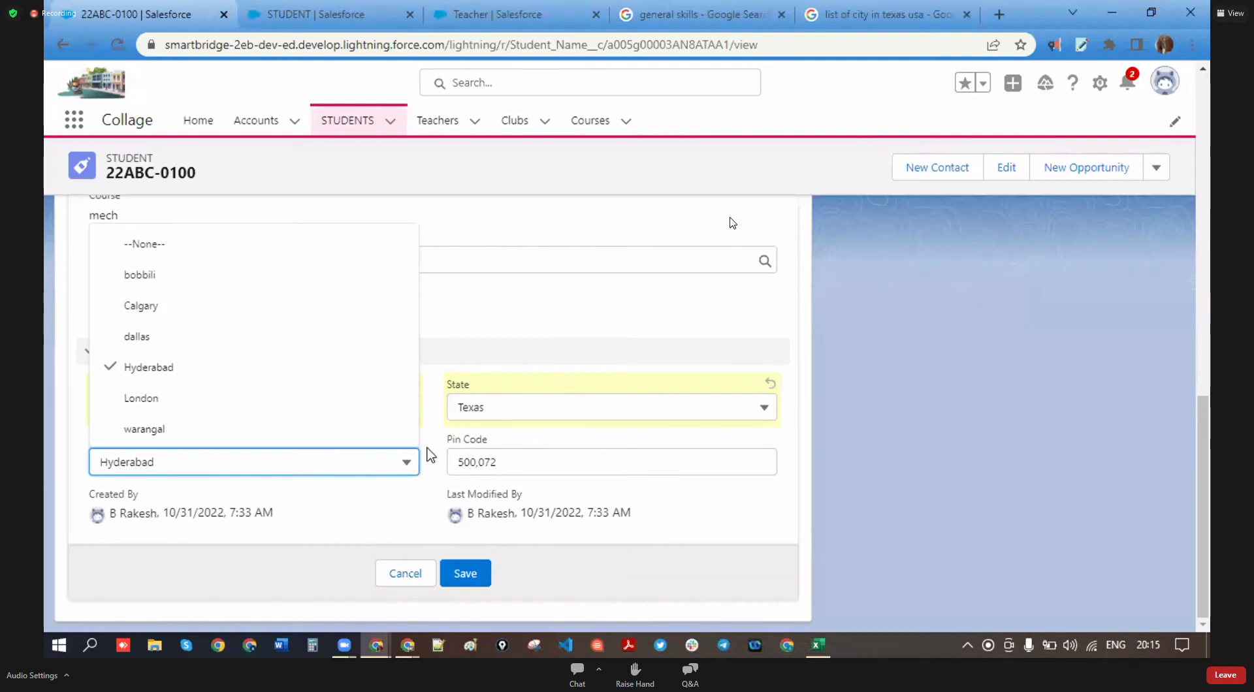
click(357, 509)
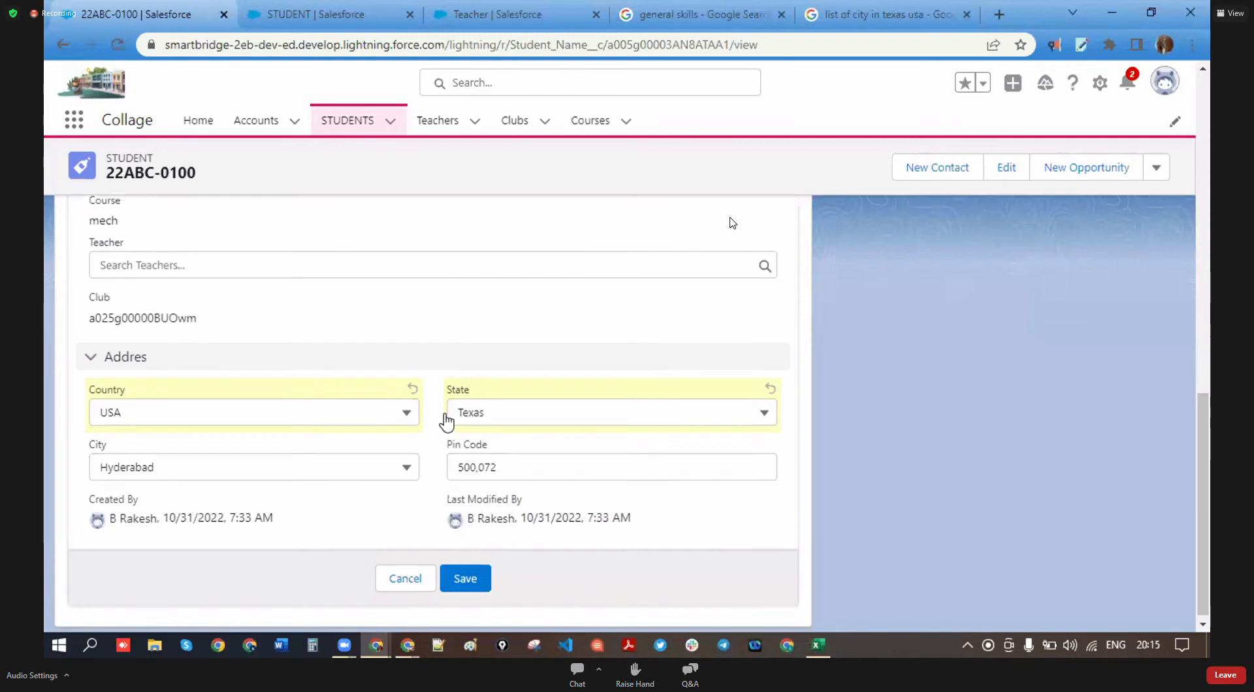
scroll(444, 418, up, 10)
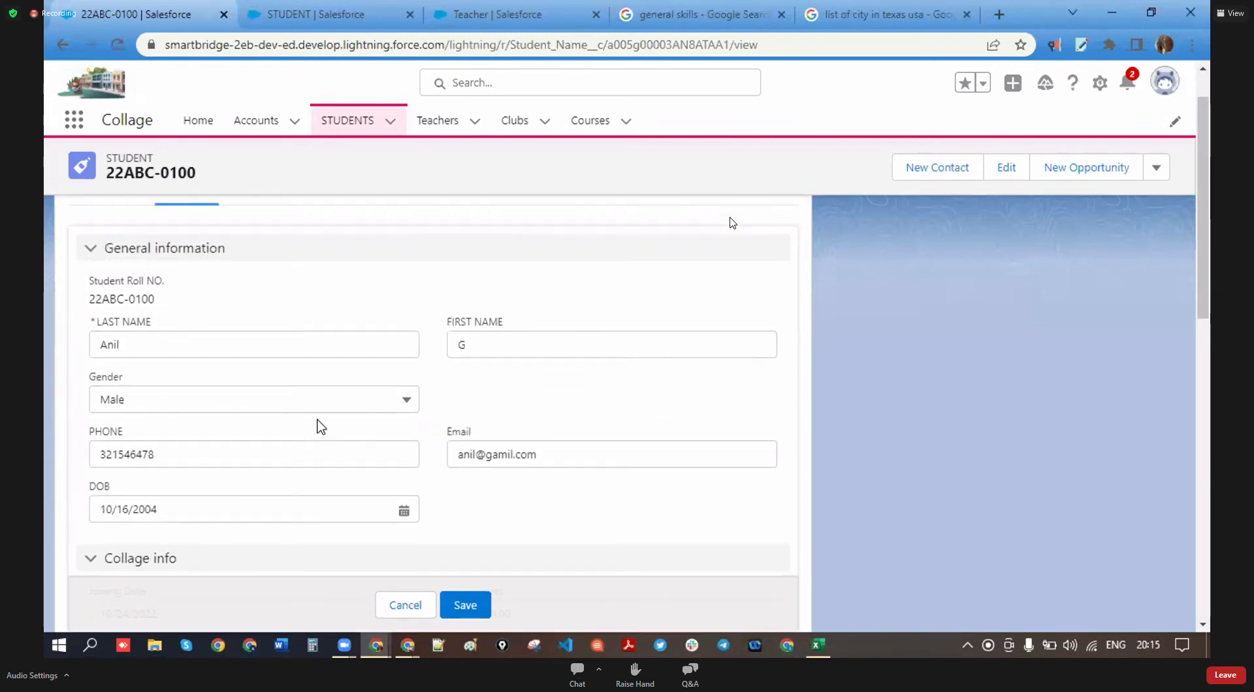
drag(127, 430, 93, 431)
scroll(451, 428, down, 10)
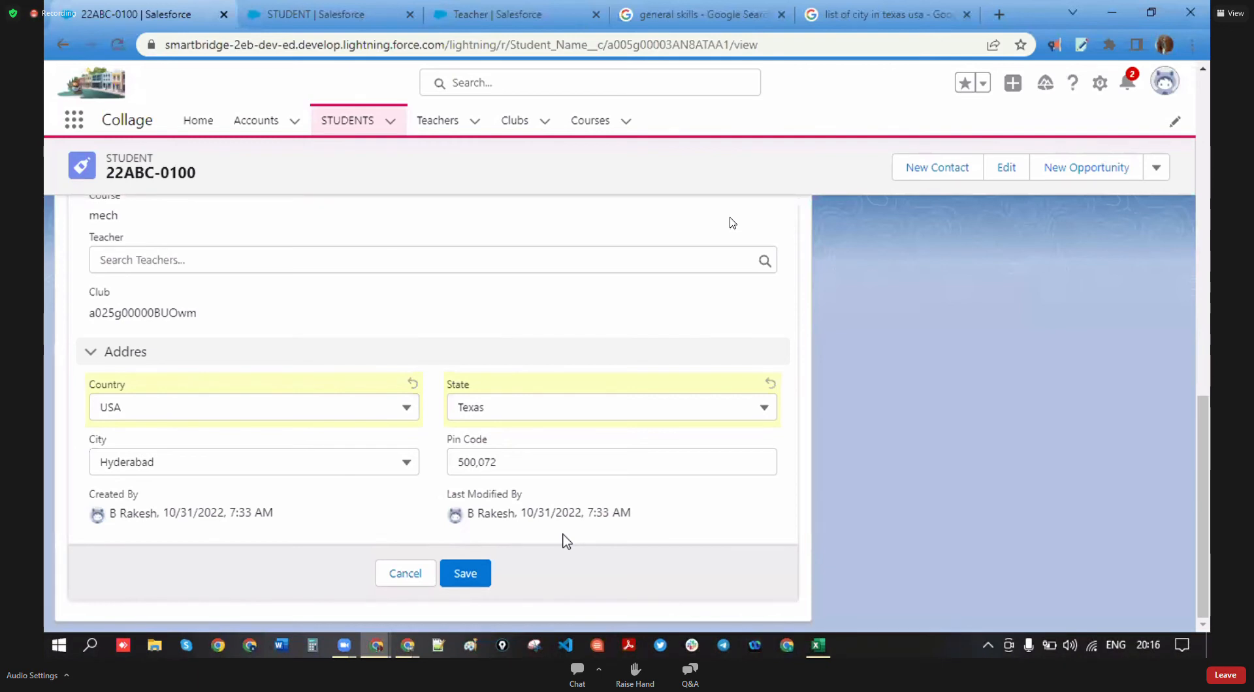
click(817, 645)
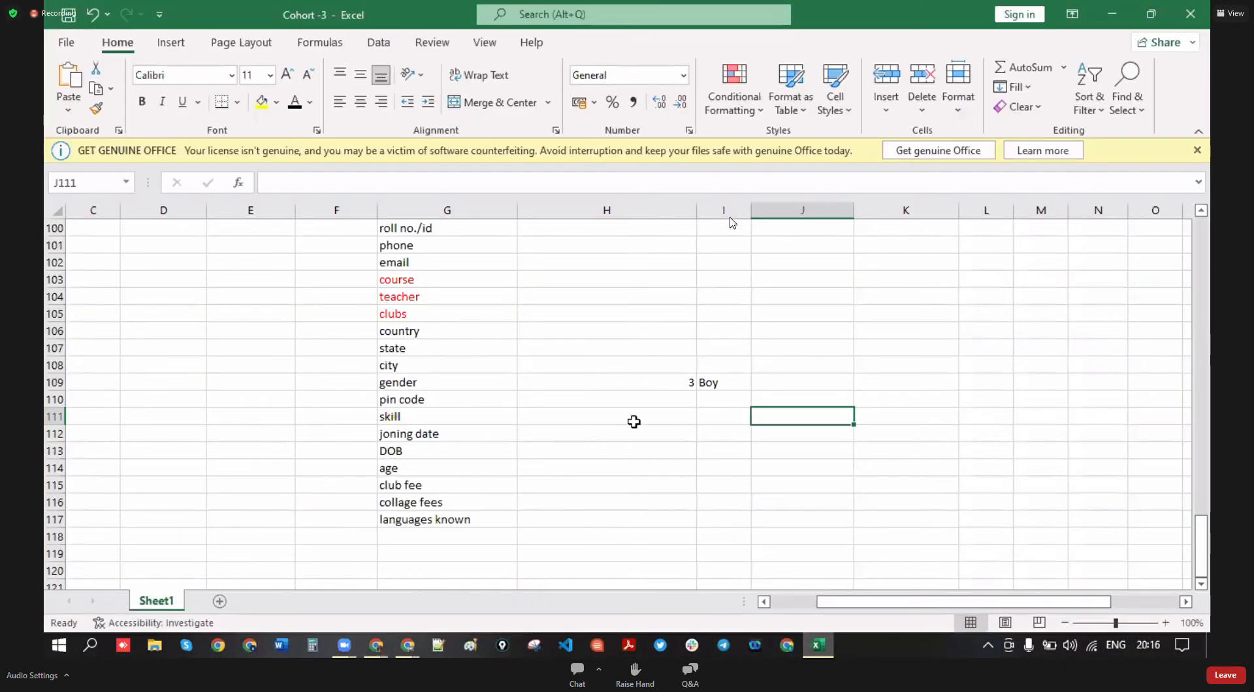
- Point through the profile and user creation notes in the Excel sheet
scroll(433, 443, up, 10)
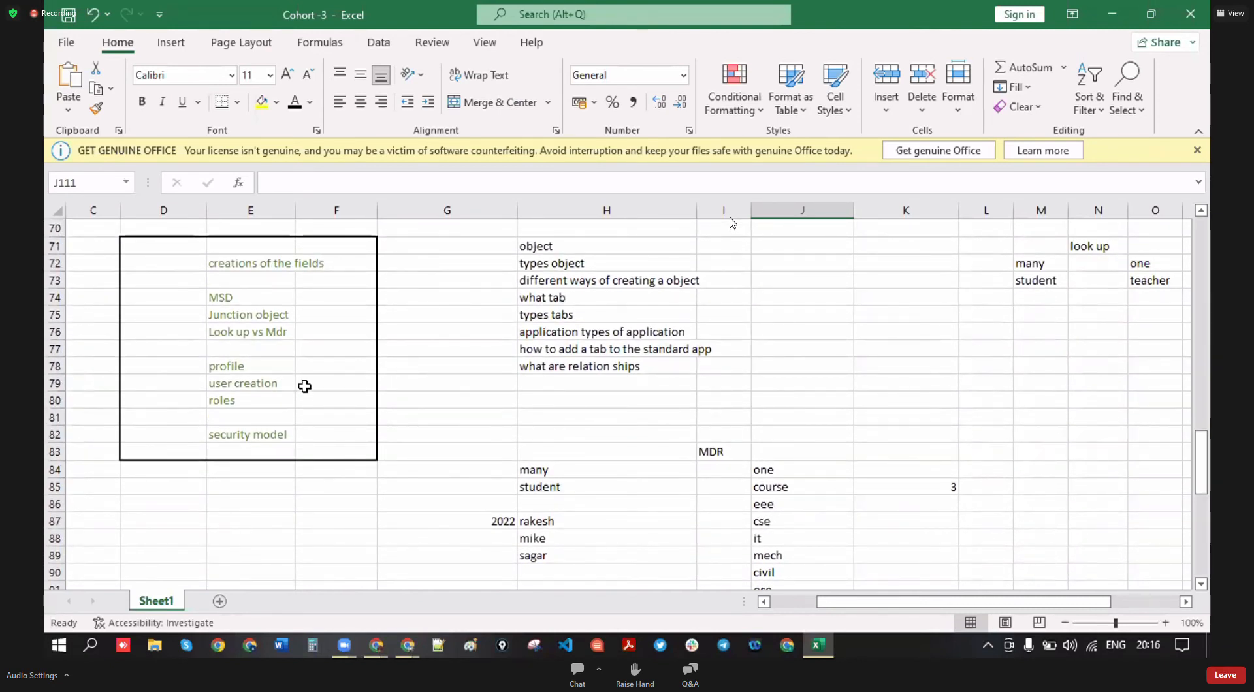
click(263, 365)
click(308, 342)
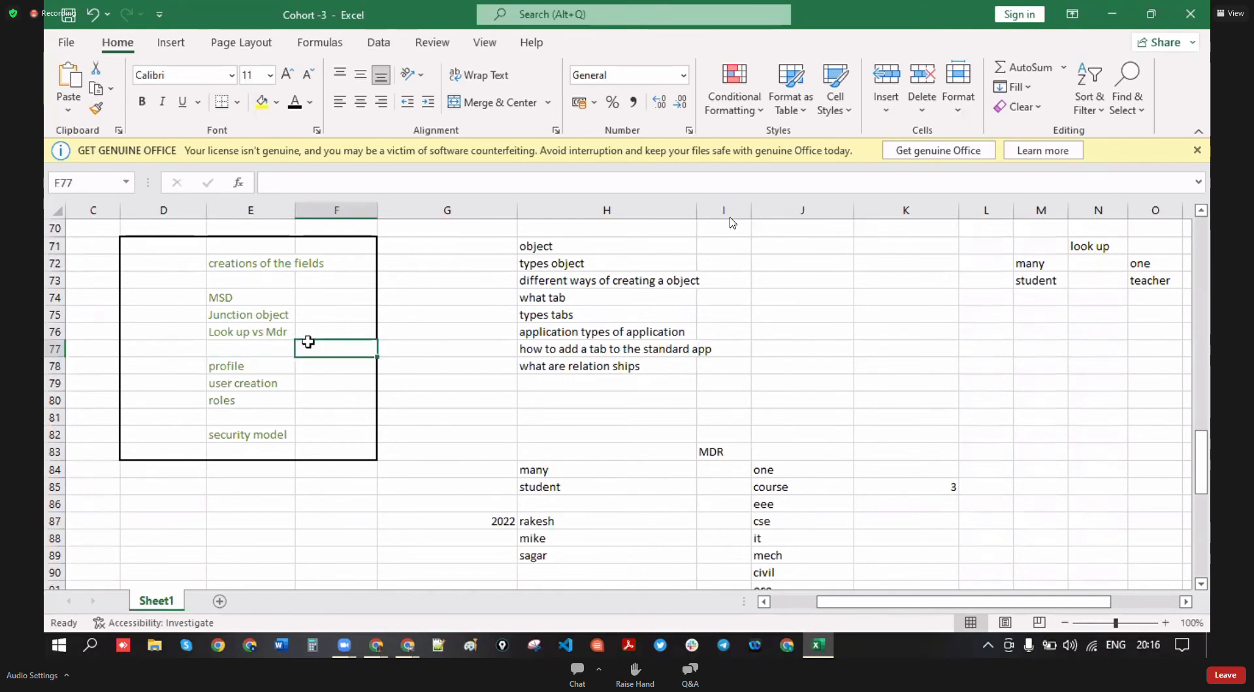
click(250, 382)
click(253, 371)
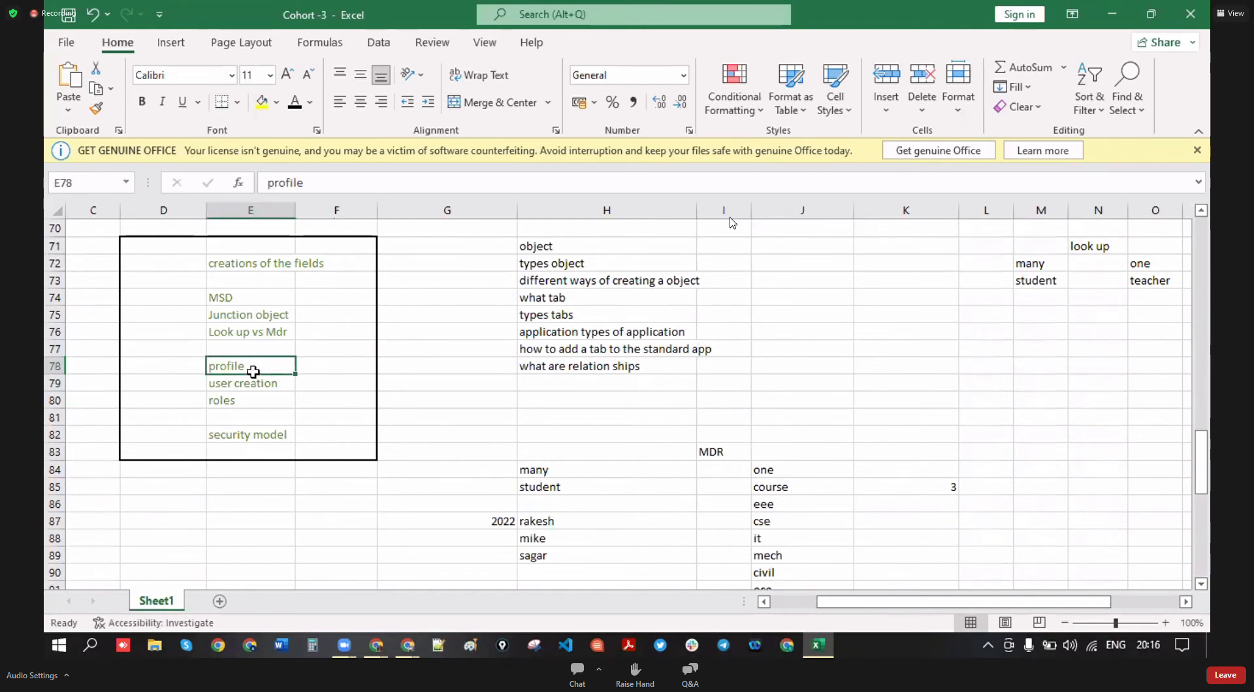
click(262, 384)
click(311, 385)
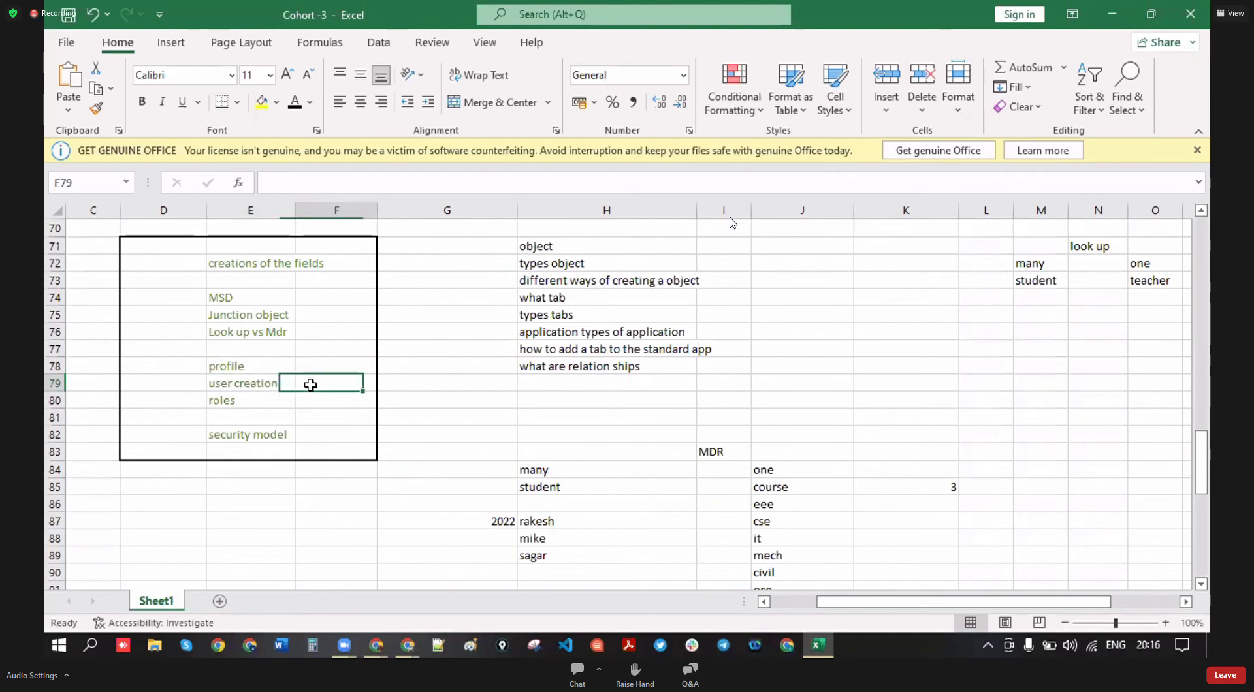
click(272, 406)
click(248, 366)
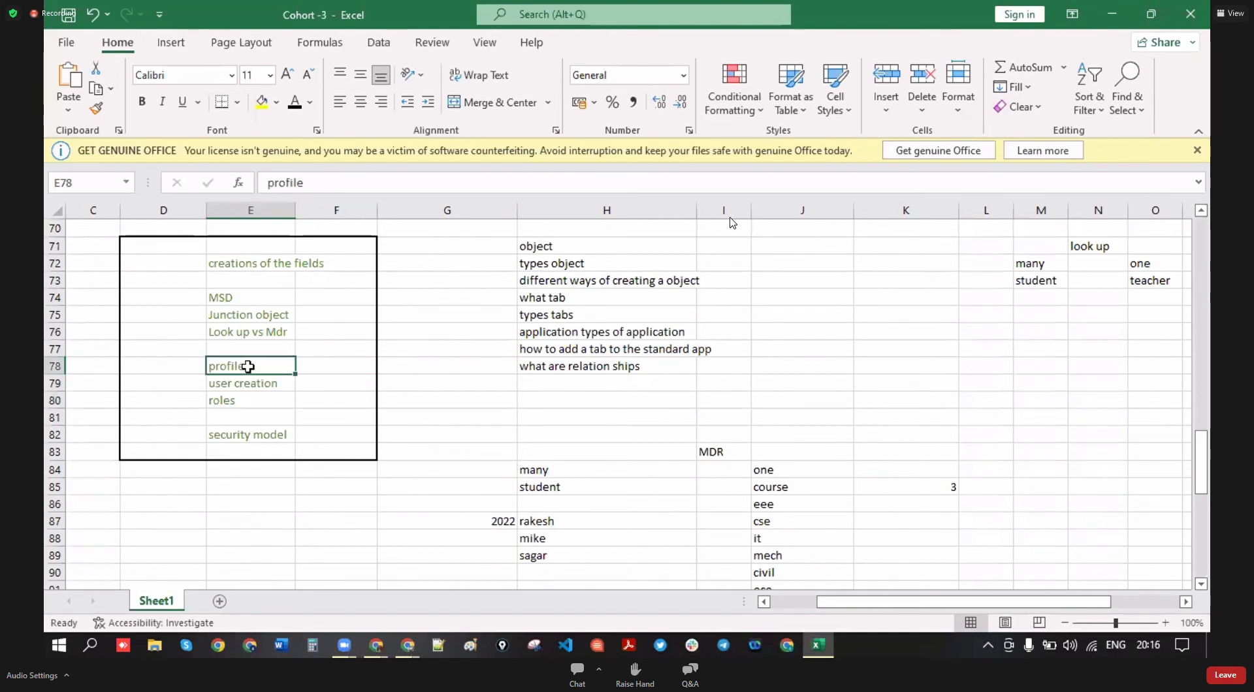
scroll(475, 417, down, 12)
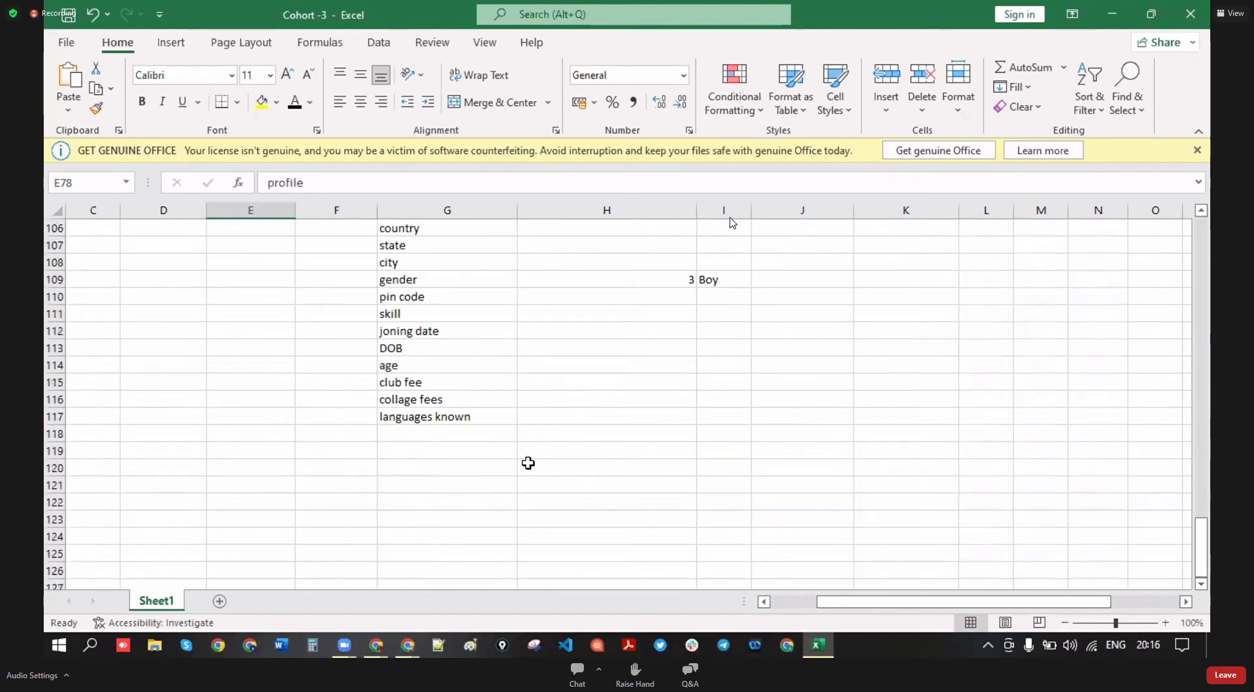
scroll(523, 459, up, 1)
- Go back to the Salesforce student record via Chrome's window preview
drag(900, 615, 770, 606)
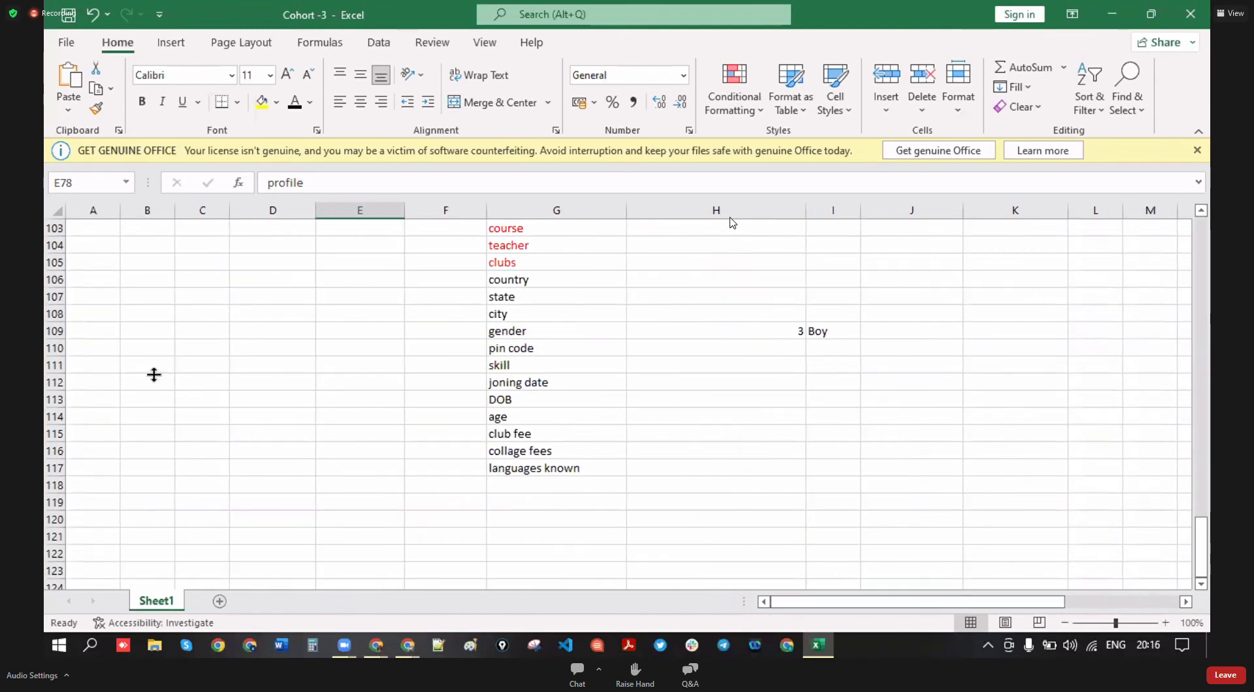
click(185, 333)
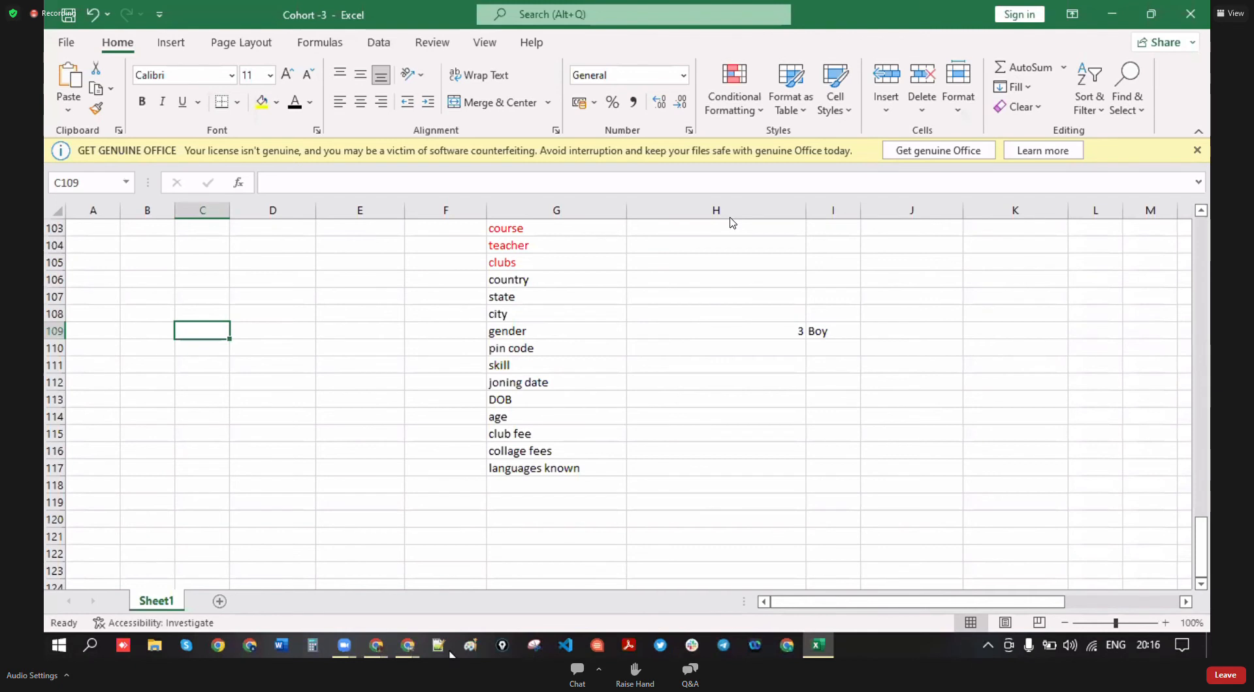
click(383, 650)
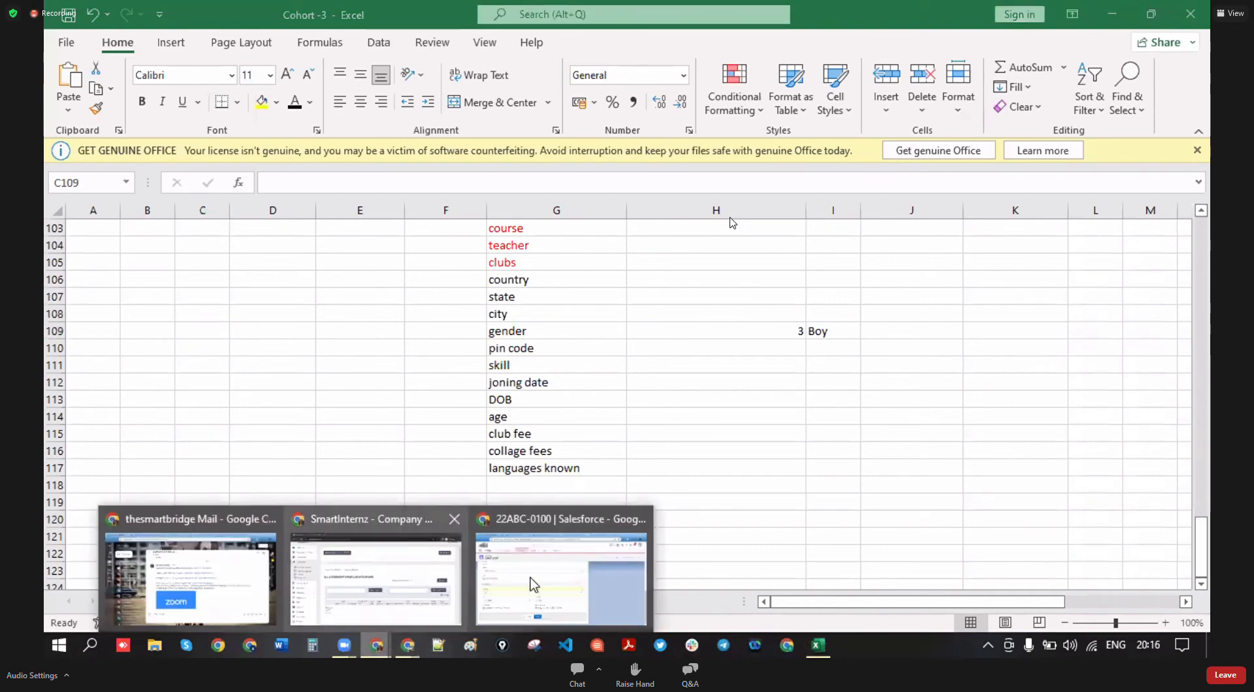
click(530, 583)
scroll(534, 294, up, 10)
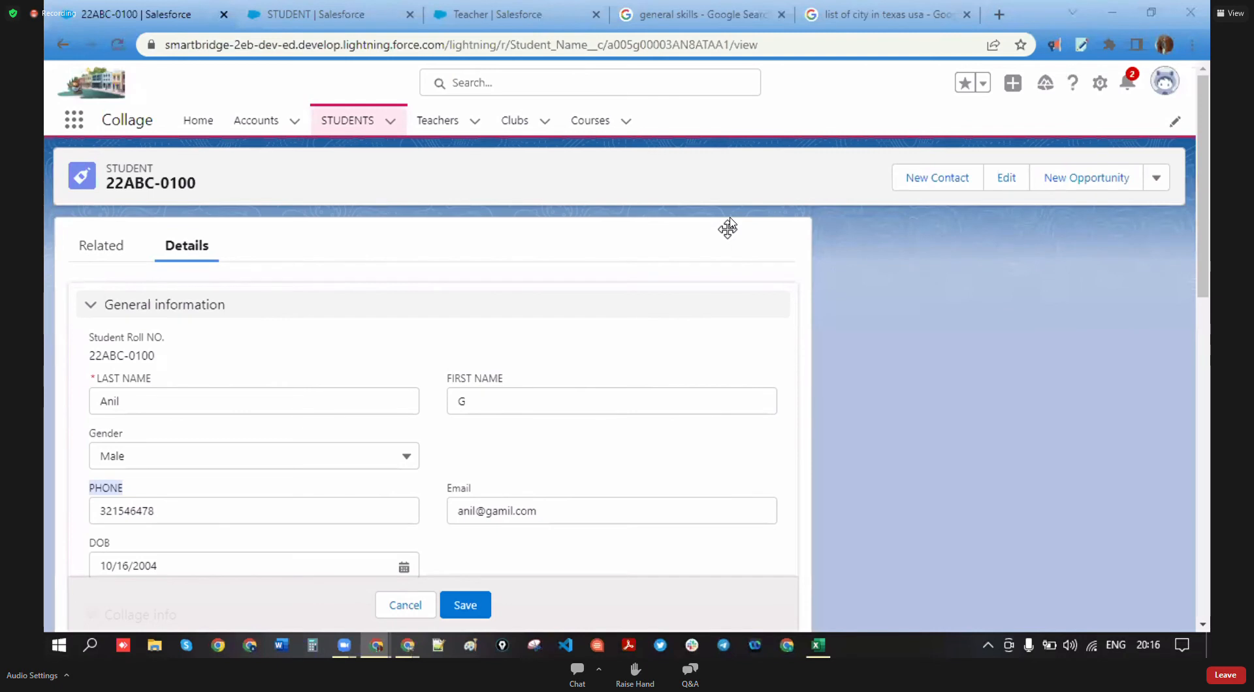
- Open Setup from the gear menu and close the STUDENT, Teacher and Google search tabs
click(1100, 83)
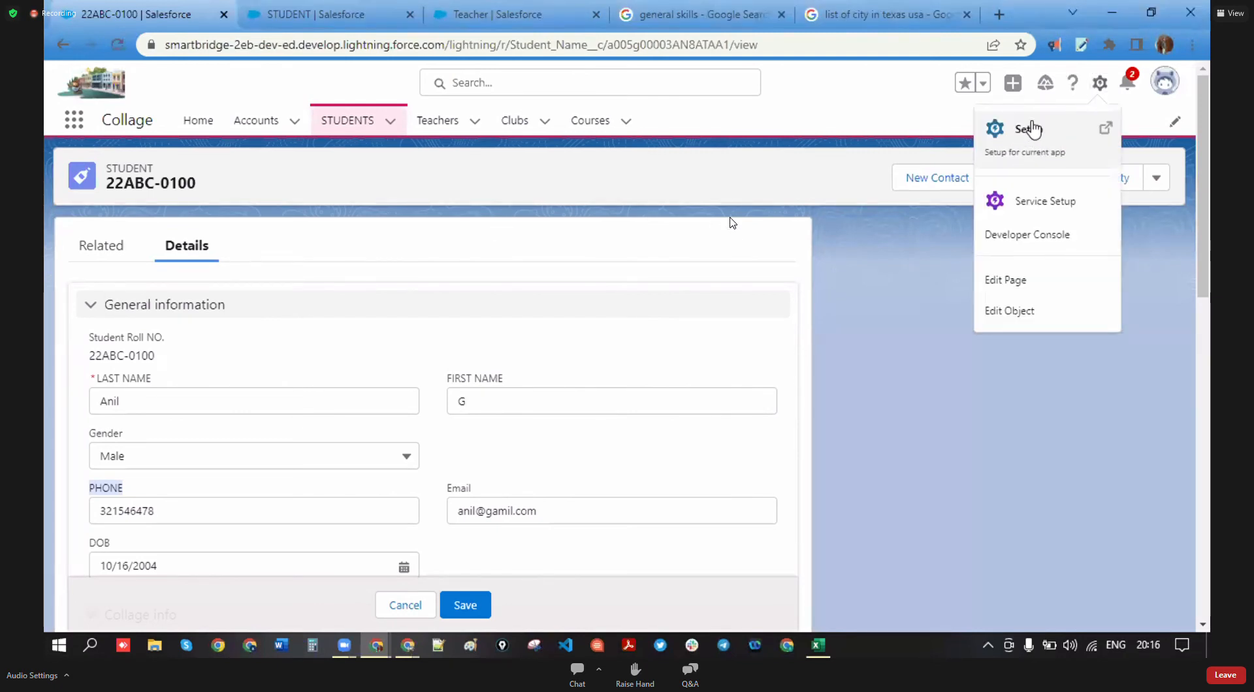
click(1032, 128)
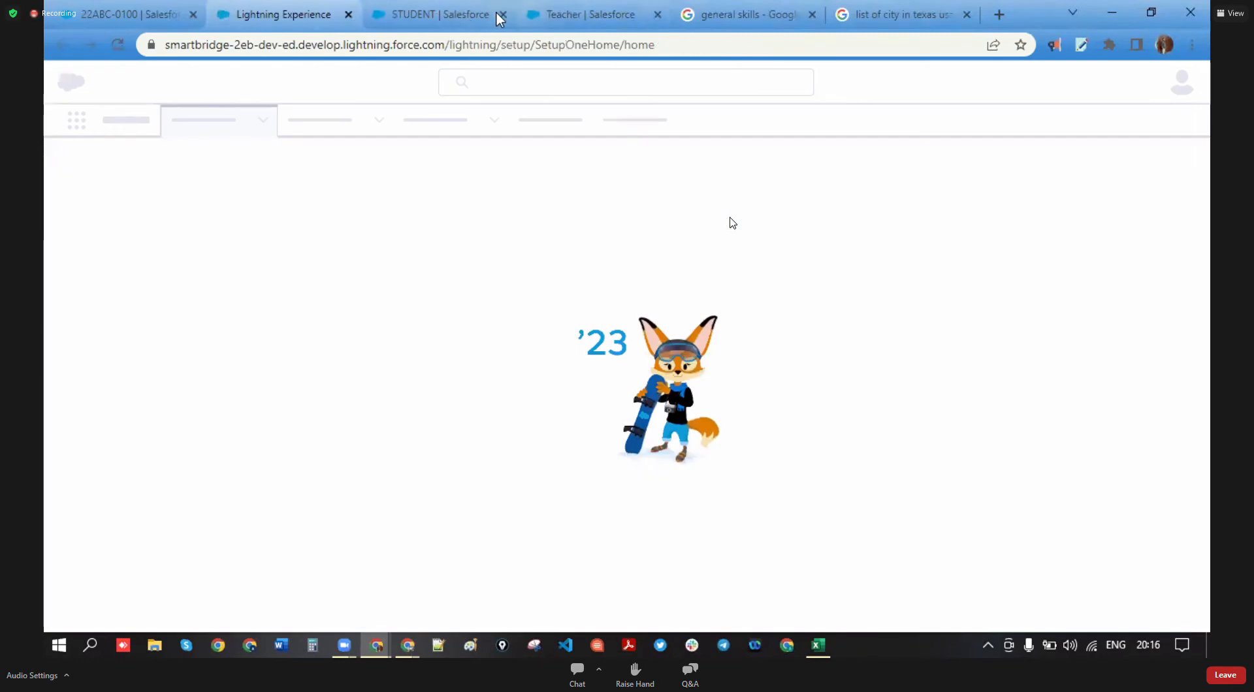
click(501, 14)
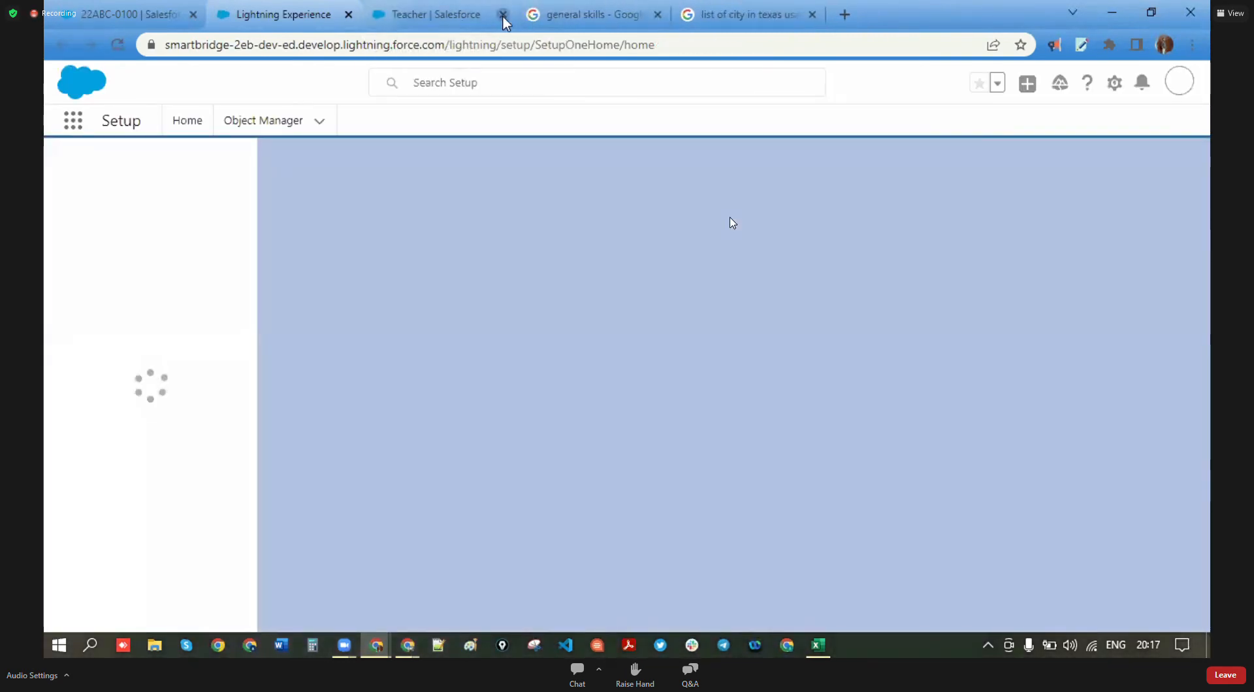
click(503, 15)
click(503, 16)
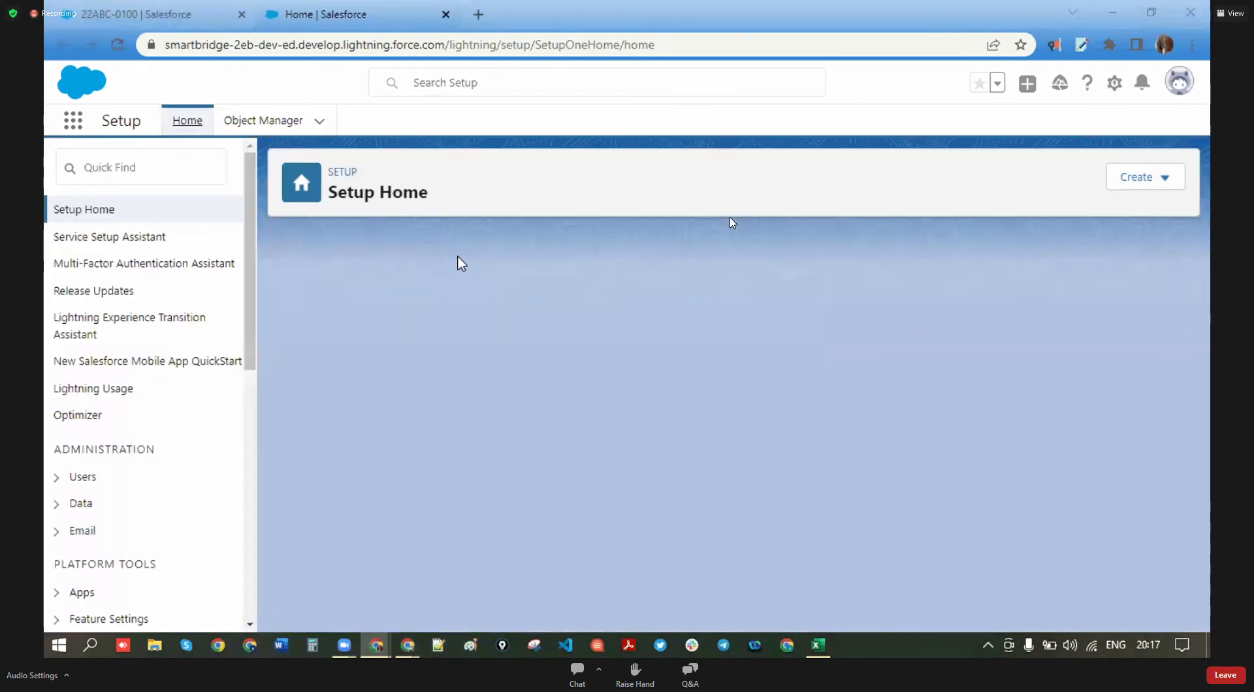
- Open Users from Quick Find and point out a user's full name and the Profile column
text(users)
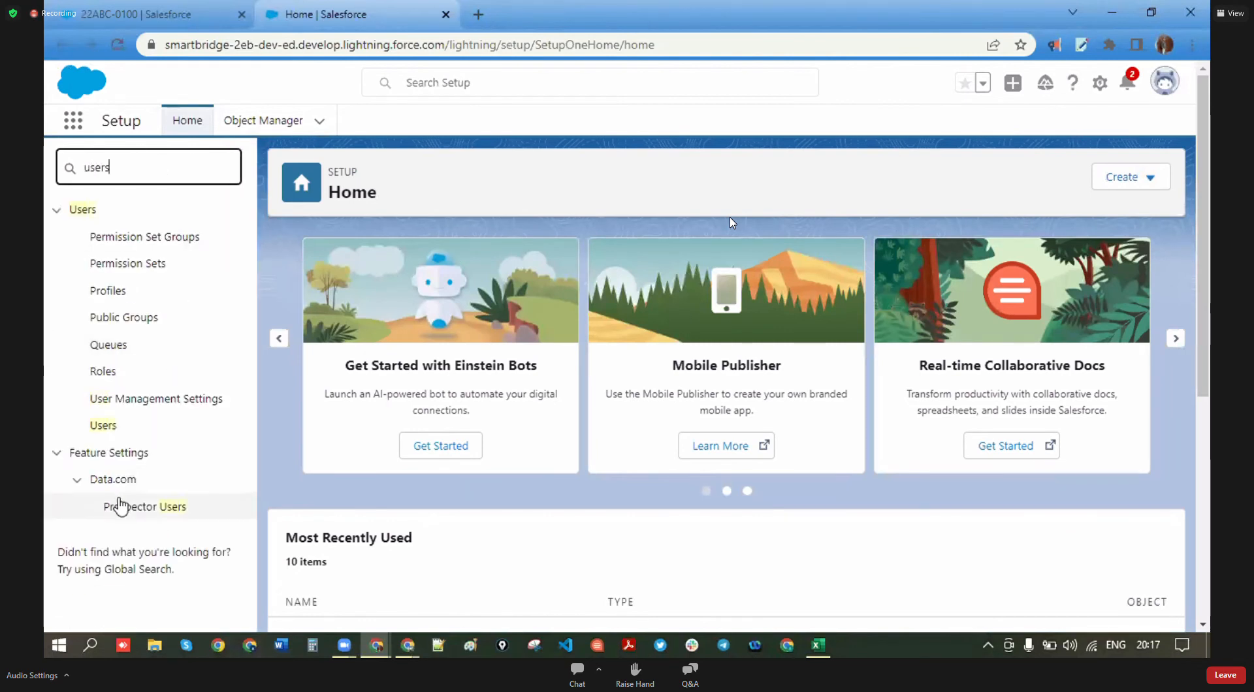
click(105, 431)
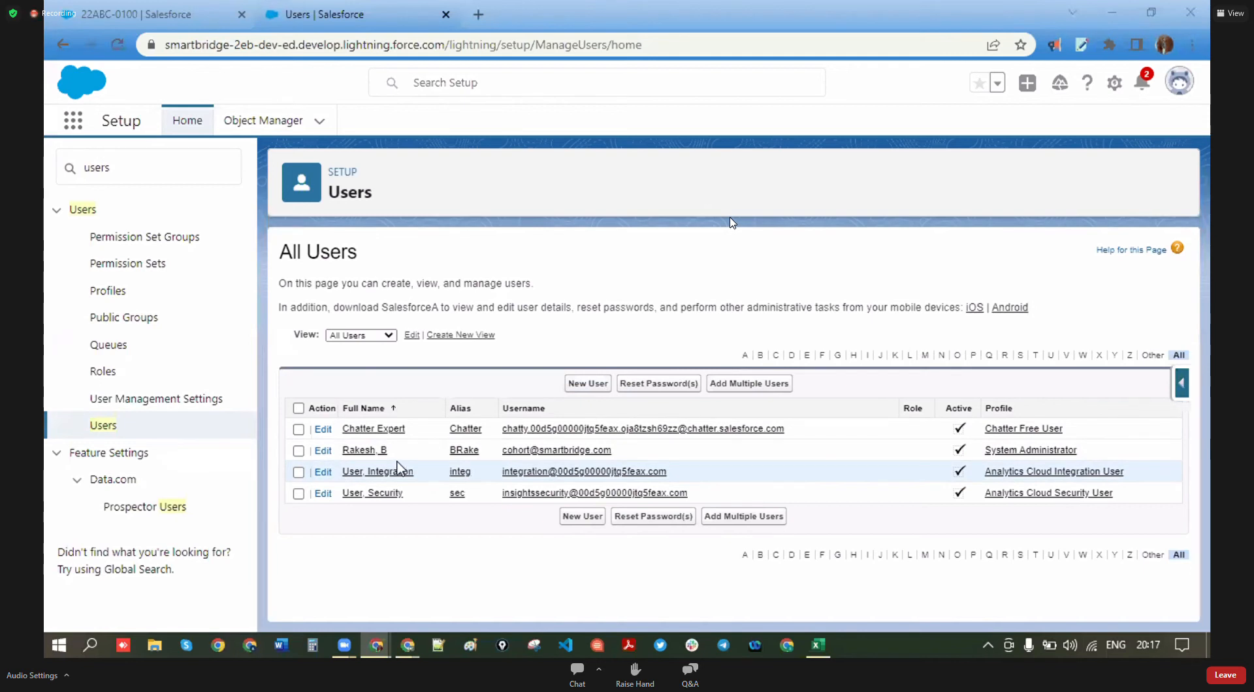
drag(393, 459, 344, 455)
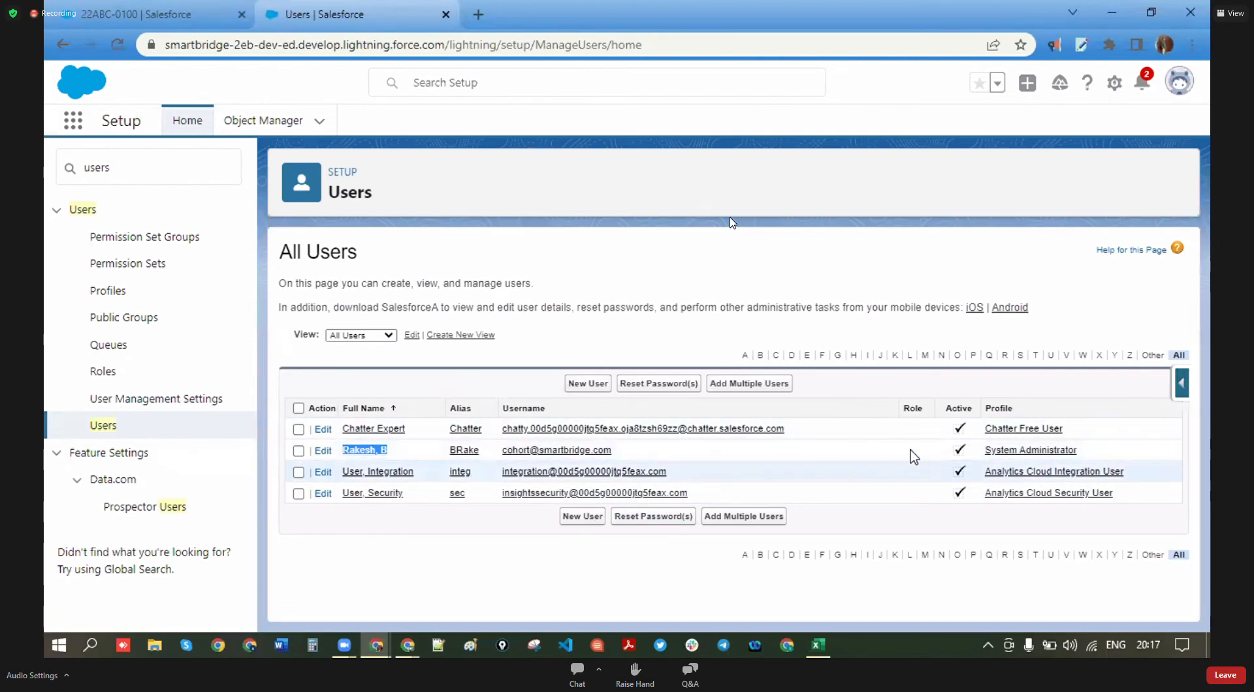
drag(1031, 409, 989, 409)
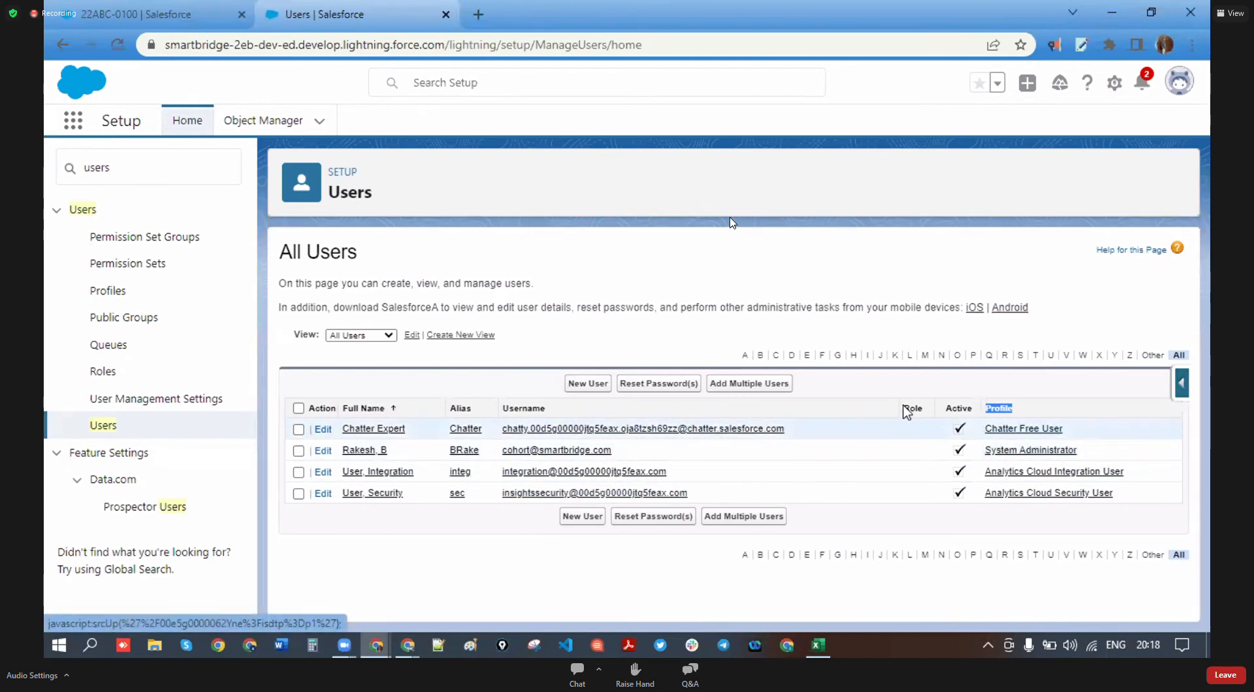
drag(118, 168, 58, 178)
- Retype the Quick Find search, correcting typos like 'prfles' and 'porfiles' toward 'profiles'
text(pr)
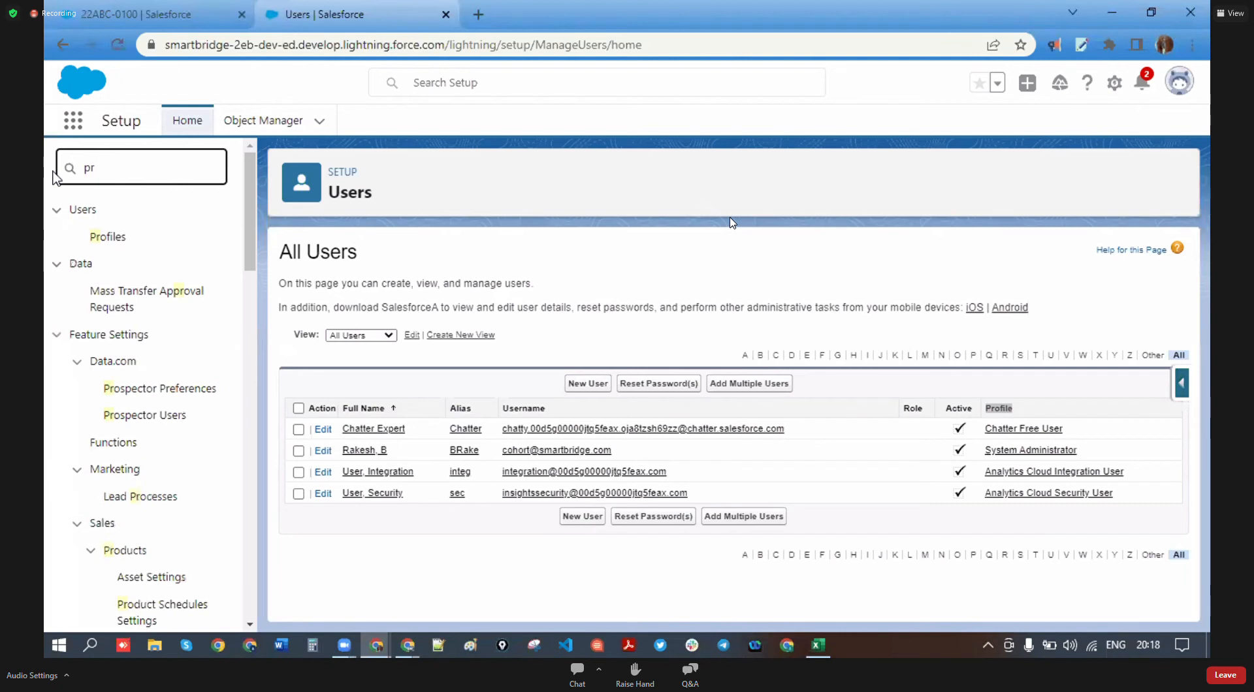
text(fles)
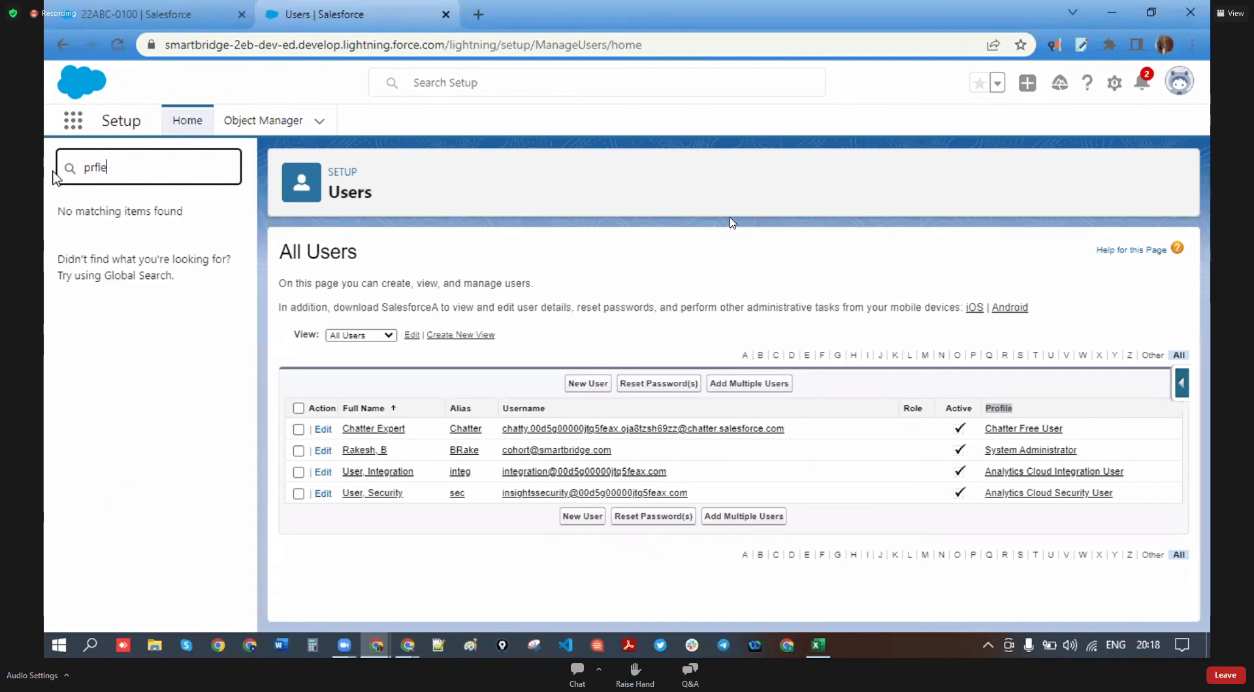
key(BackSpace)
key(BackSpace)
key(BackSpace)
key(BackSpace)
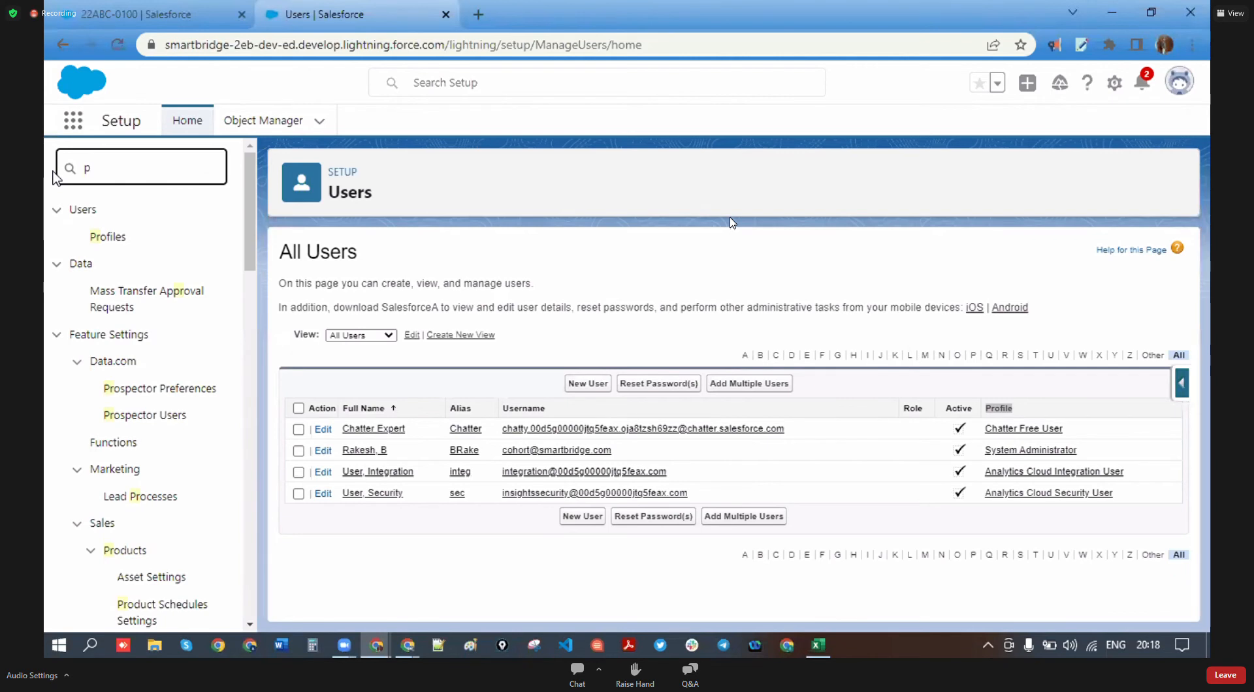
key(BackSpace)
text(po)
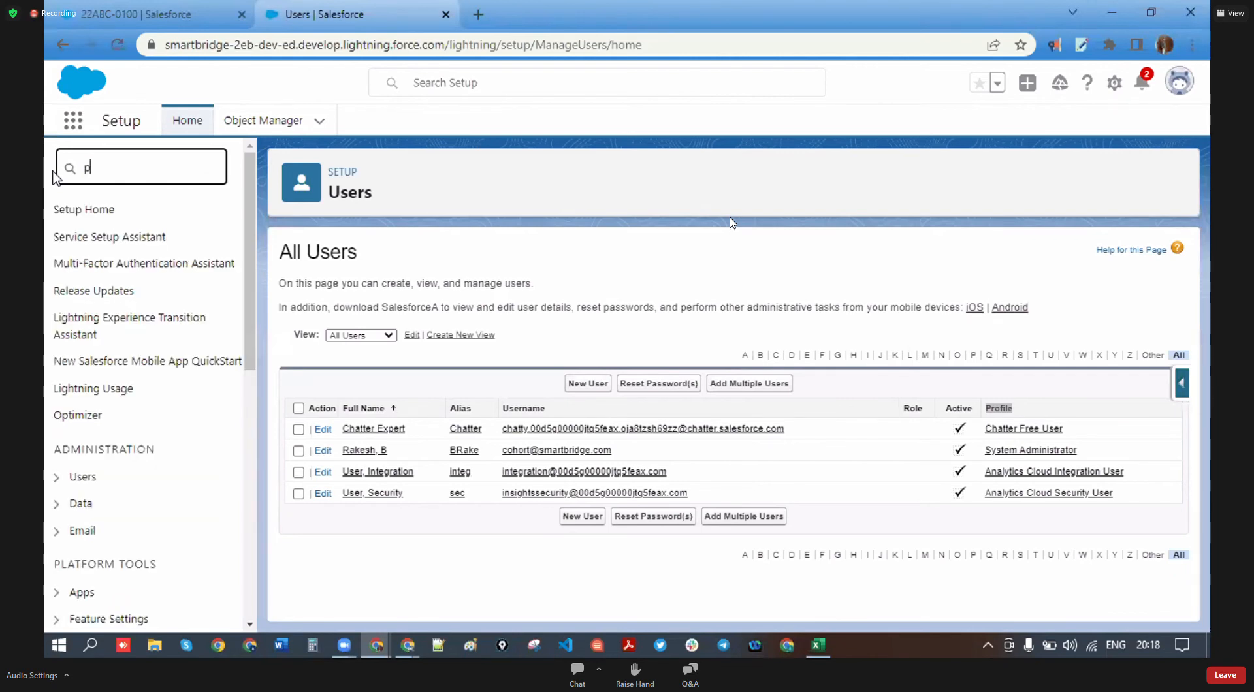
text(rfiles)
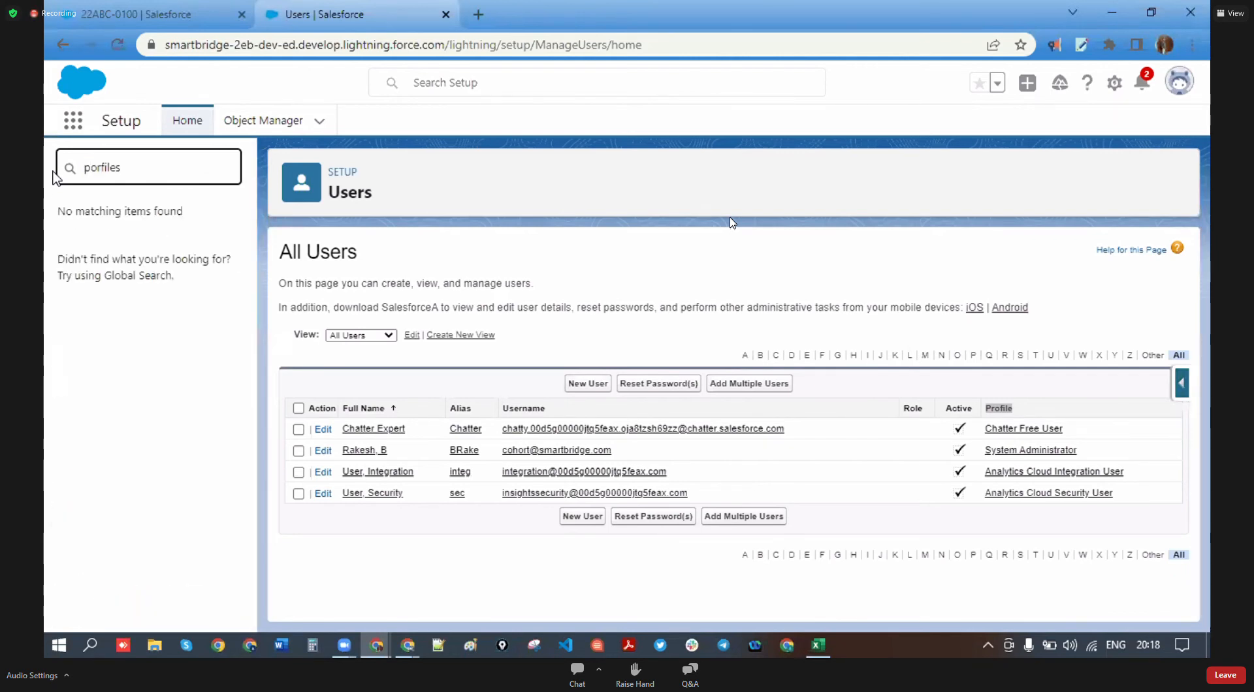
key(BackSpace)
key(BackSpace)
key(BackSpace)
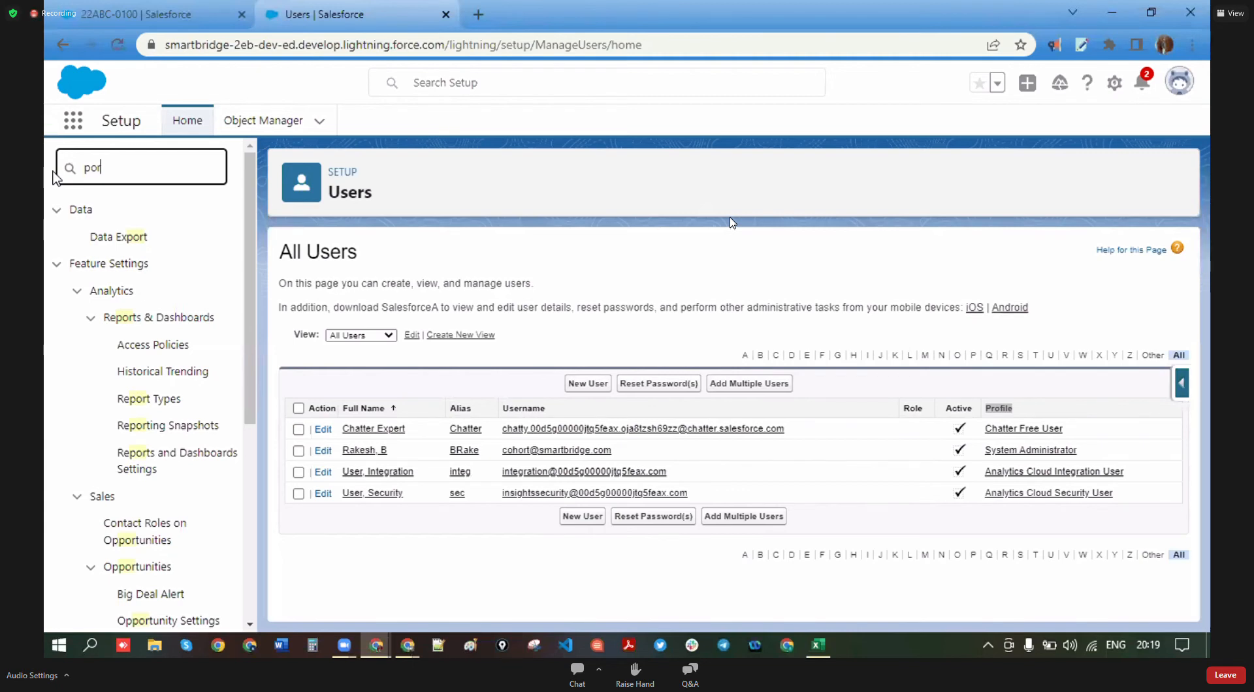
key(BackSpace)
key(BackSpace)
key(BackSpace)
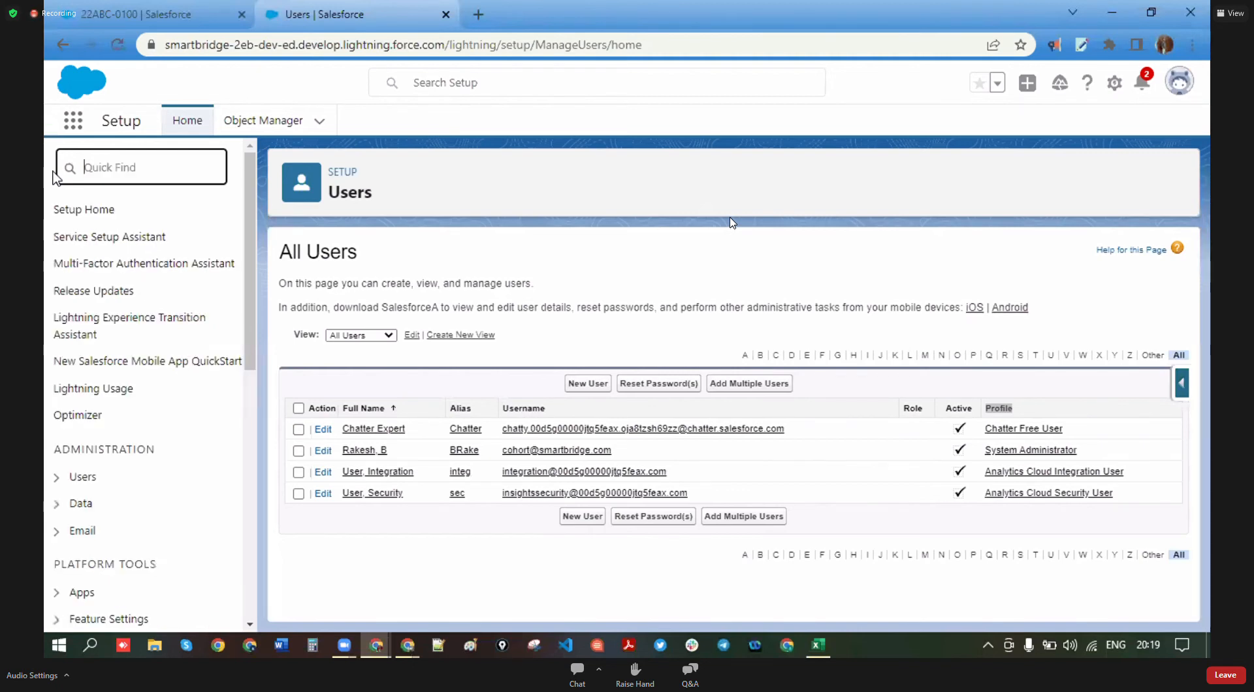
text(pofilse)
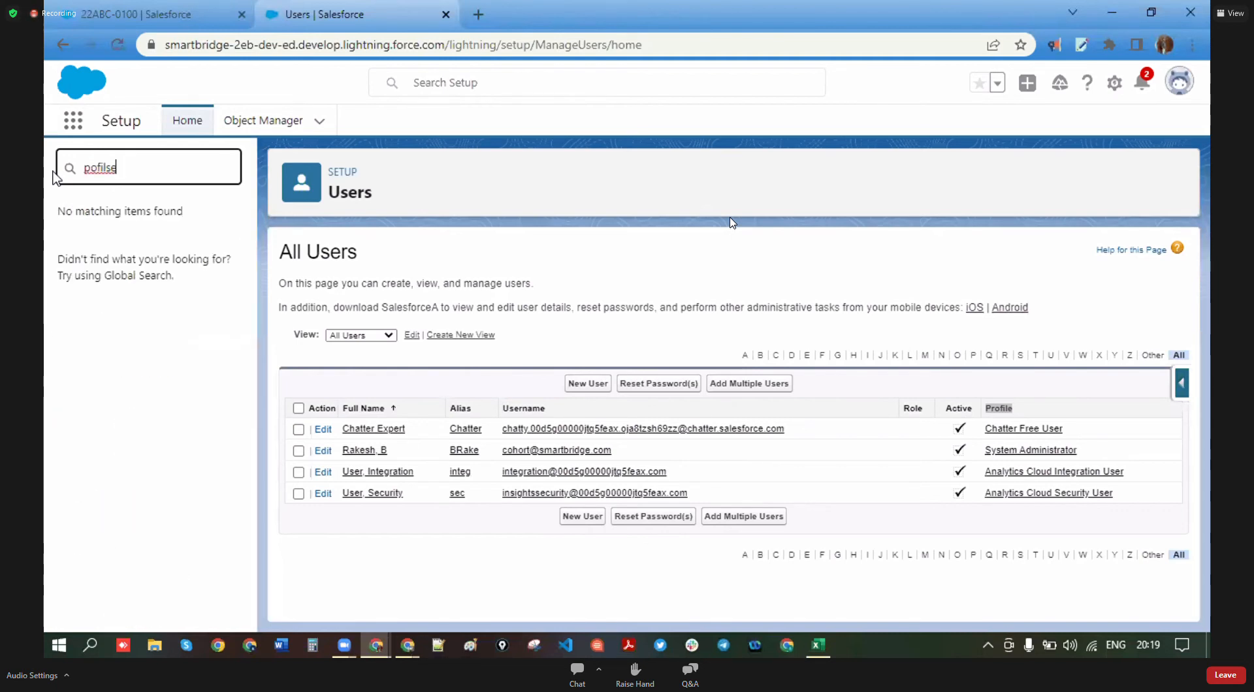
key(BackSpace)
text(wa)
key(BackSpace)
key(BackSpace)
text(es)
click(89, 168)
- Open the Profiles page and filter the list to names beginning with S
text(r)
click(105, 239)
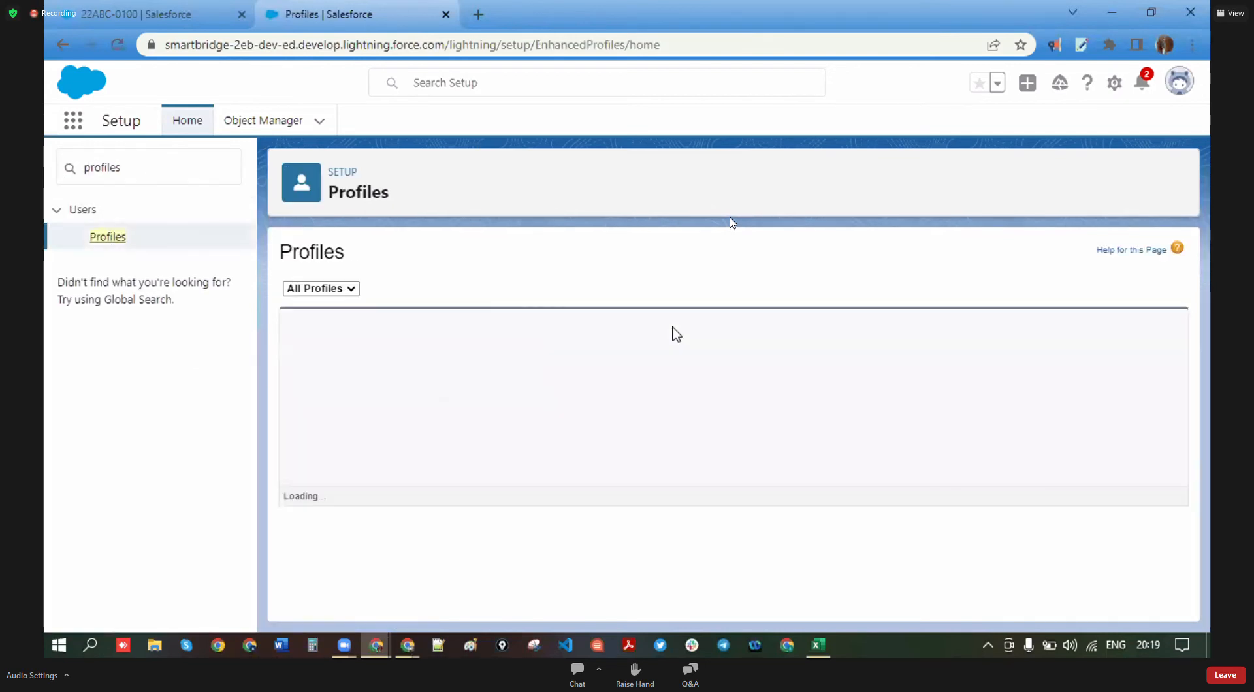
scroll(421, 488, down, 3)
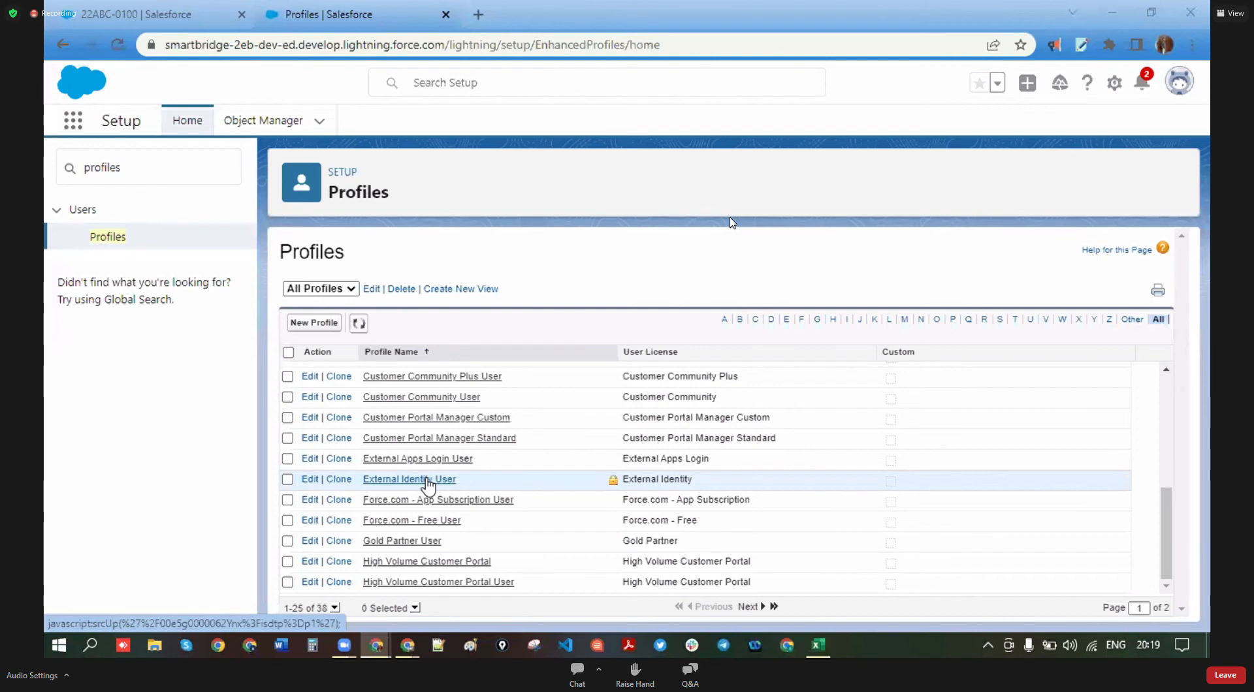
scroll(428, 484, up, 3)
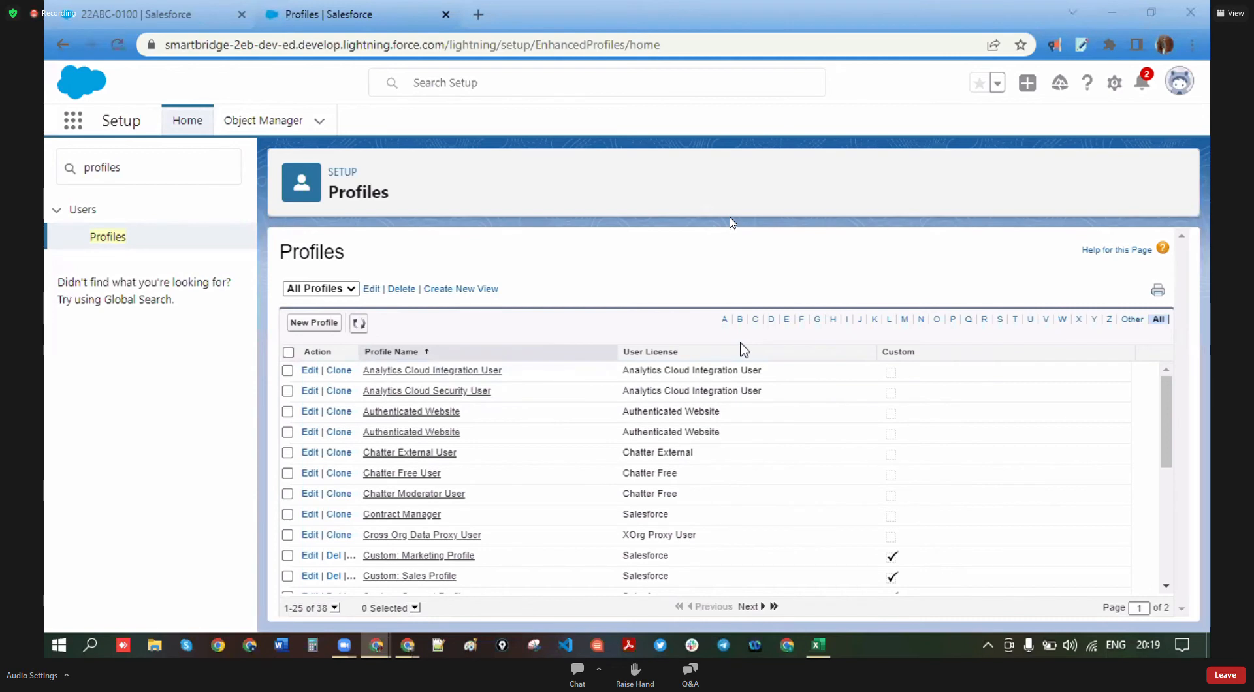
click(1000, 320)
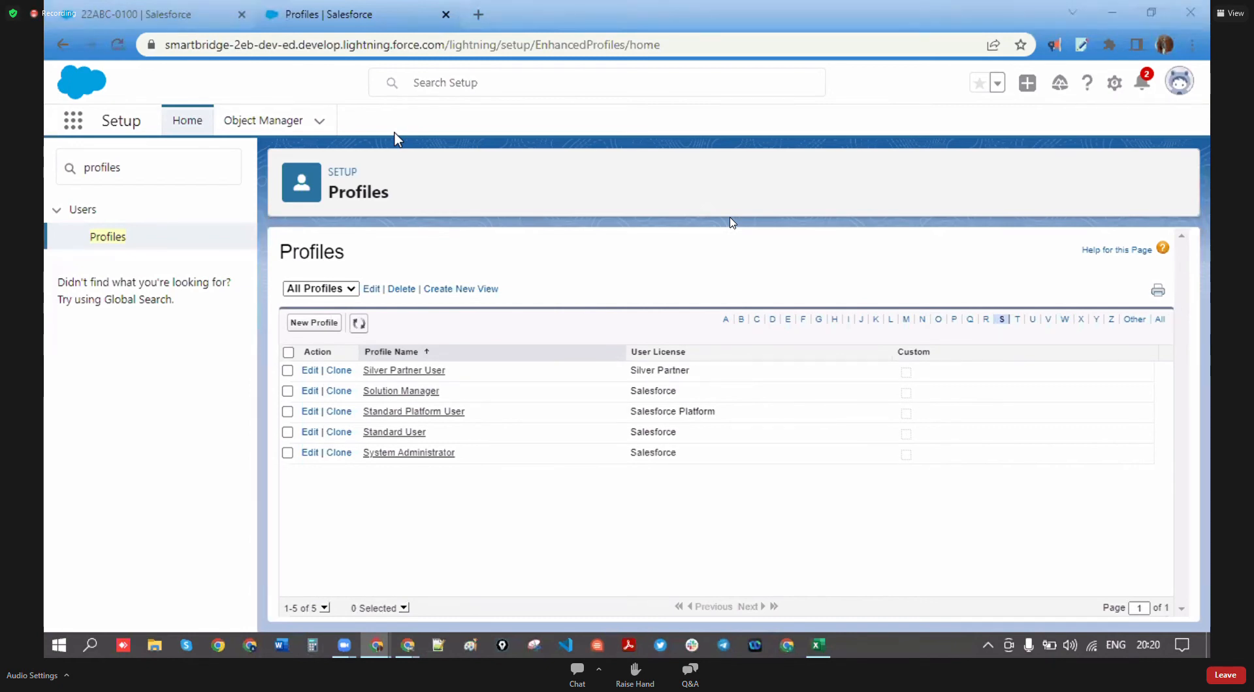
drag(683, 354, 673, 426)
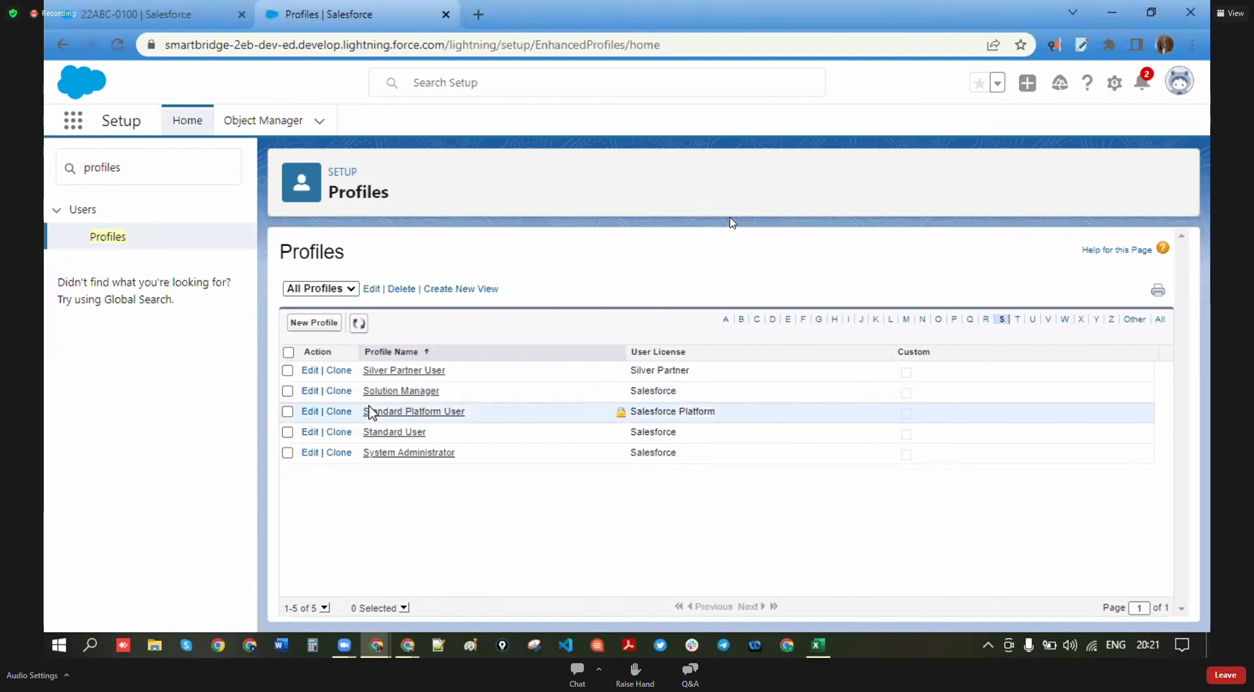
- Open the System Administrator profile and point out its Page Layouts and Custom Object Layouts sections
click(410, 455)
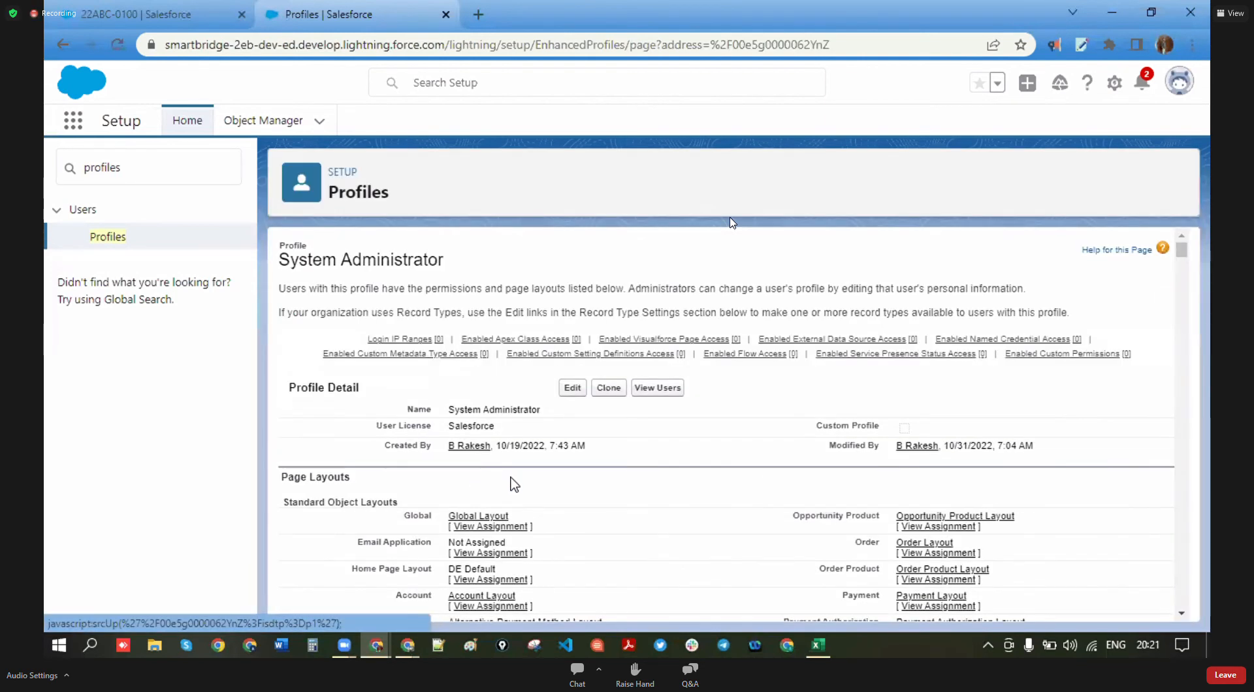
scroll(518, 489, down, 1)
drag(385, 395, 281, 392)
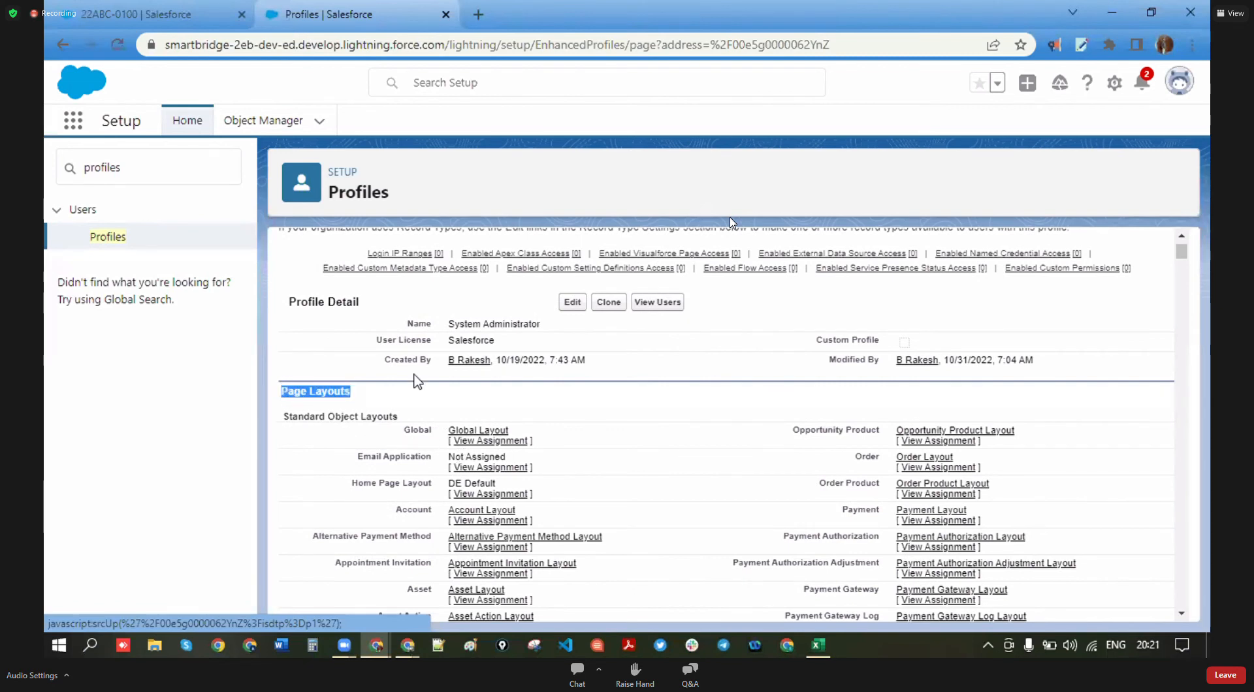
drag(375, 387, 275, 397)
scroll(470, 451, down, 1)
scroll(470, 451, down, 15)
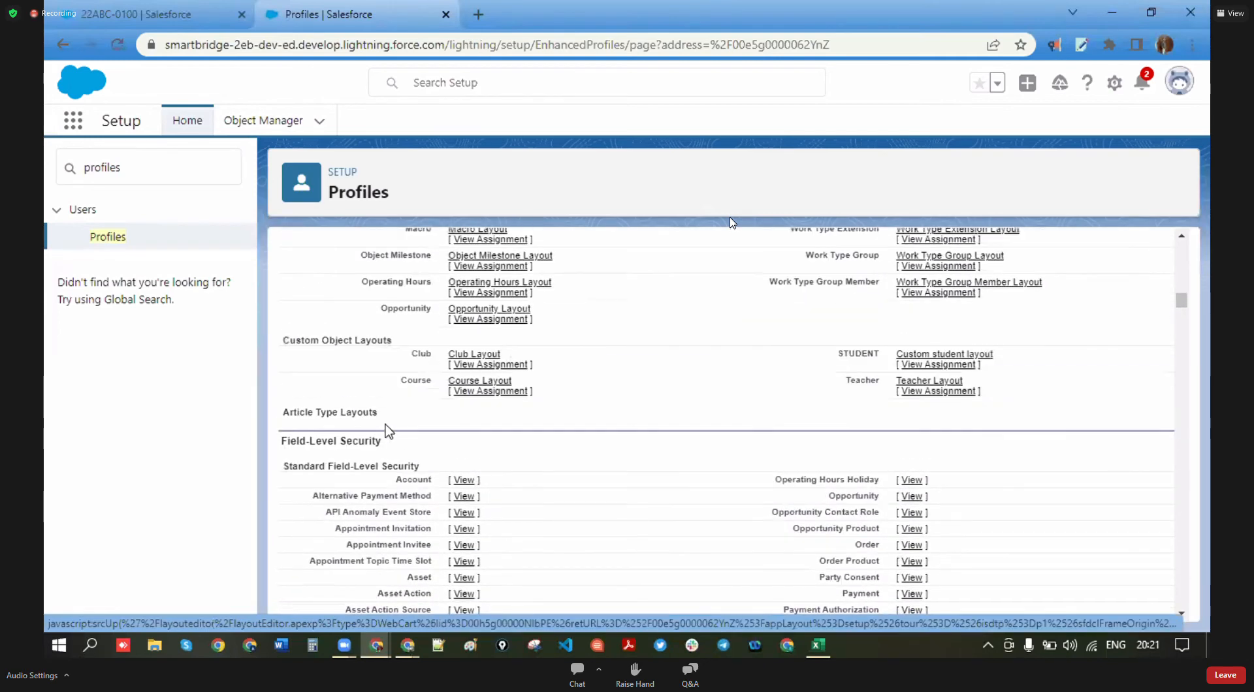
drag(394, 341, 286, 350)
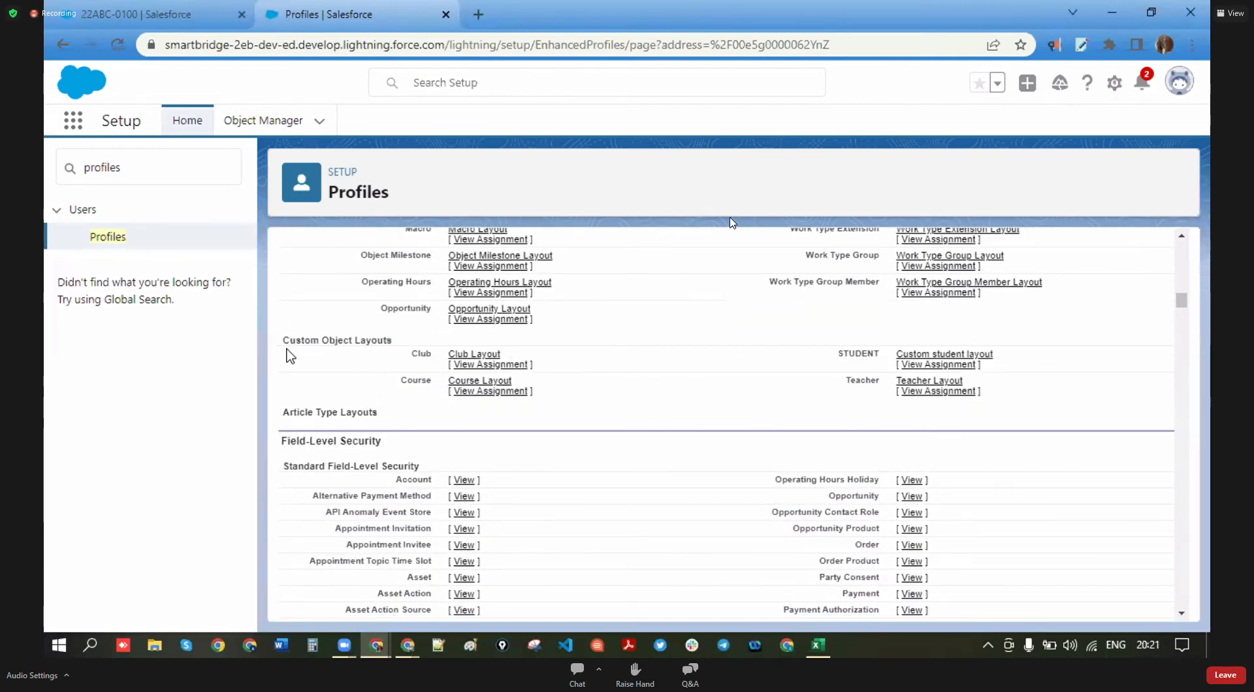
triple_click(283, 341)
scroll(419, 366, up, 12)
scroll(419, 366, up, 10)
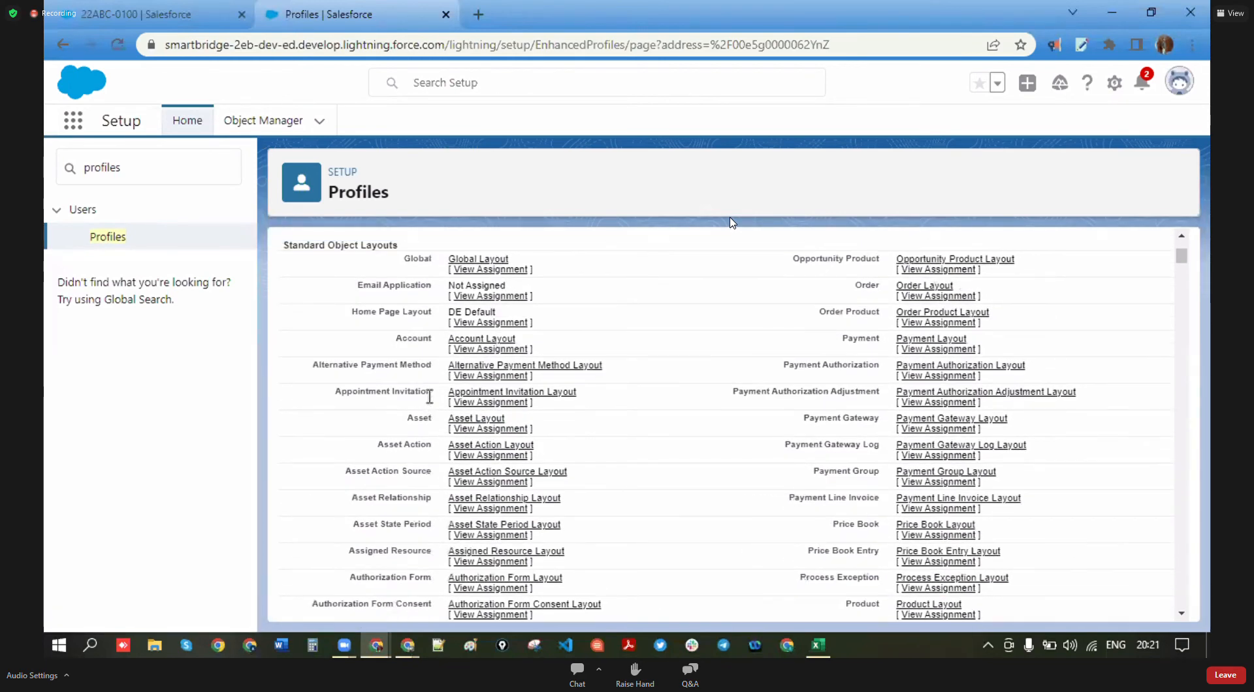
scroll(652, 481, up, 3)
scroll(718, 496, down, 5)
scroll(611, 526, down, 20)
scroll(473, 448, down, 9)
scroll(428, 542, up, 5)
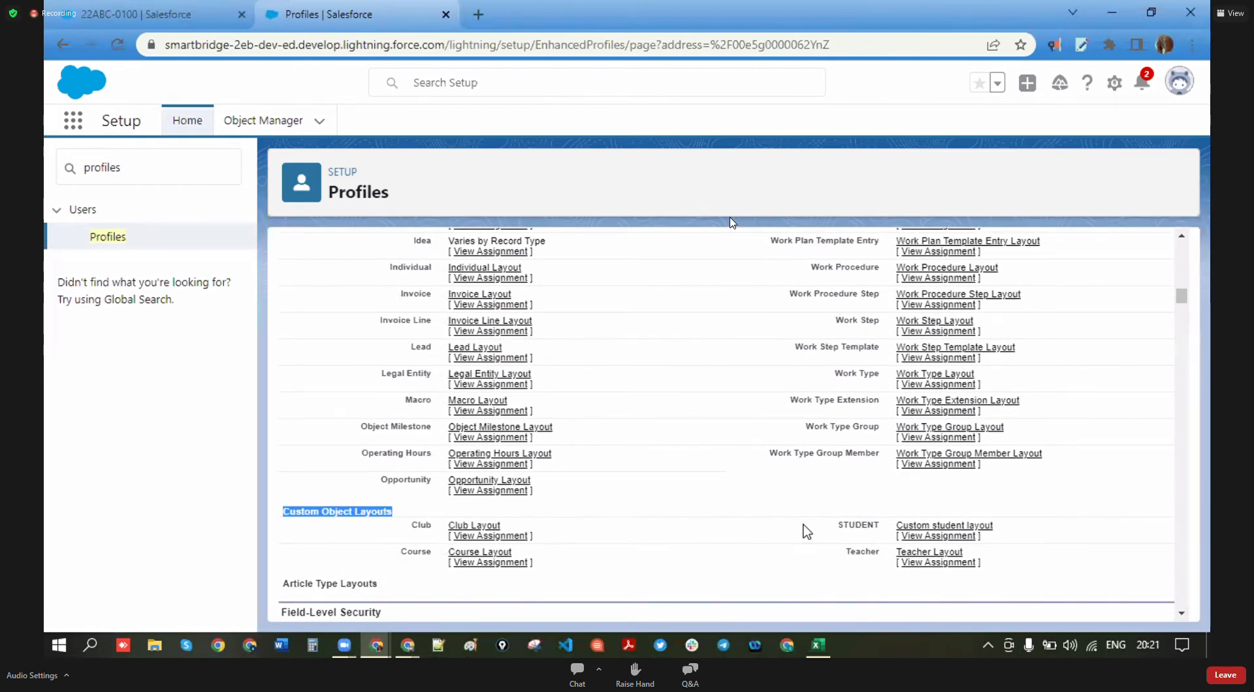
scroll(805, 532, down, 2)
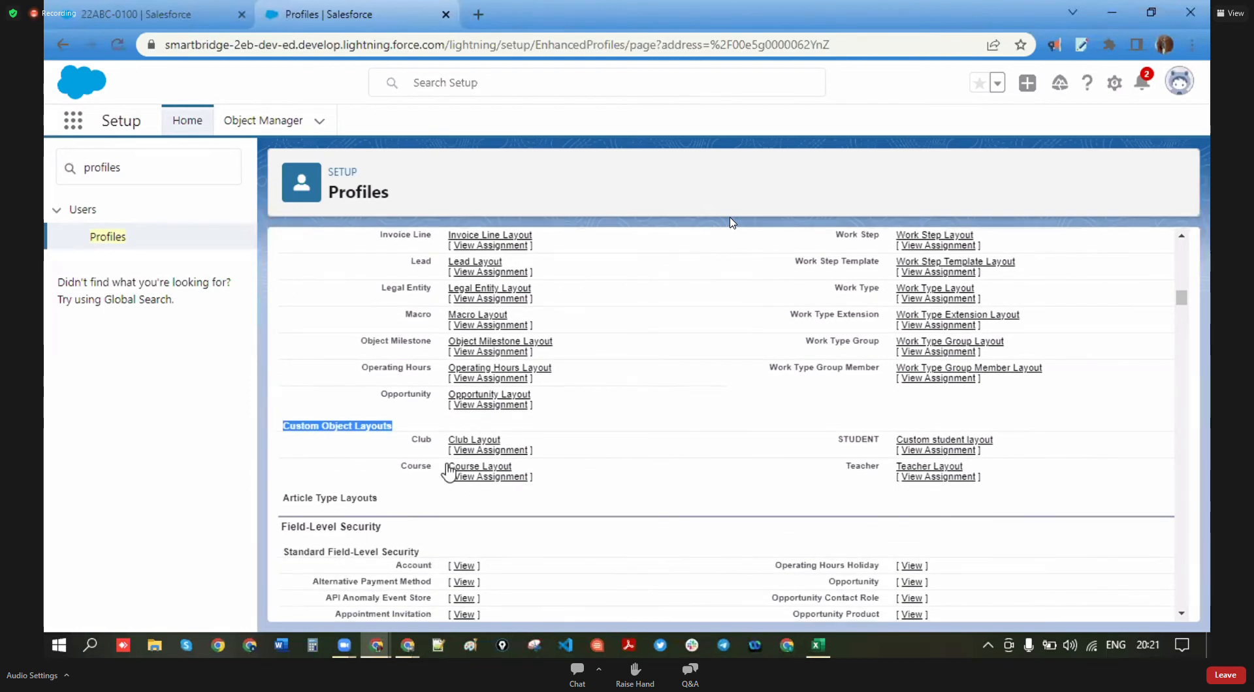
click(423, 439)
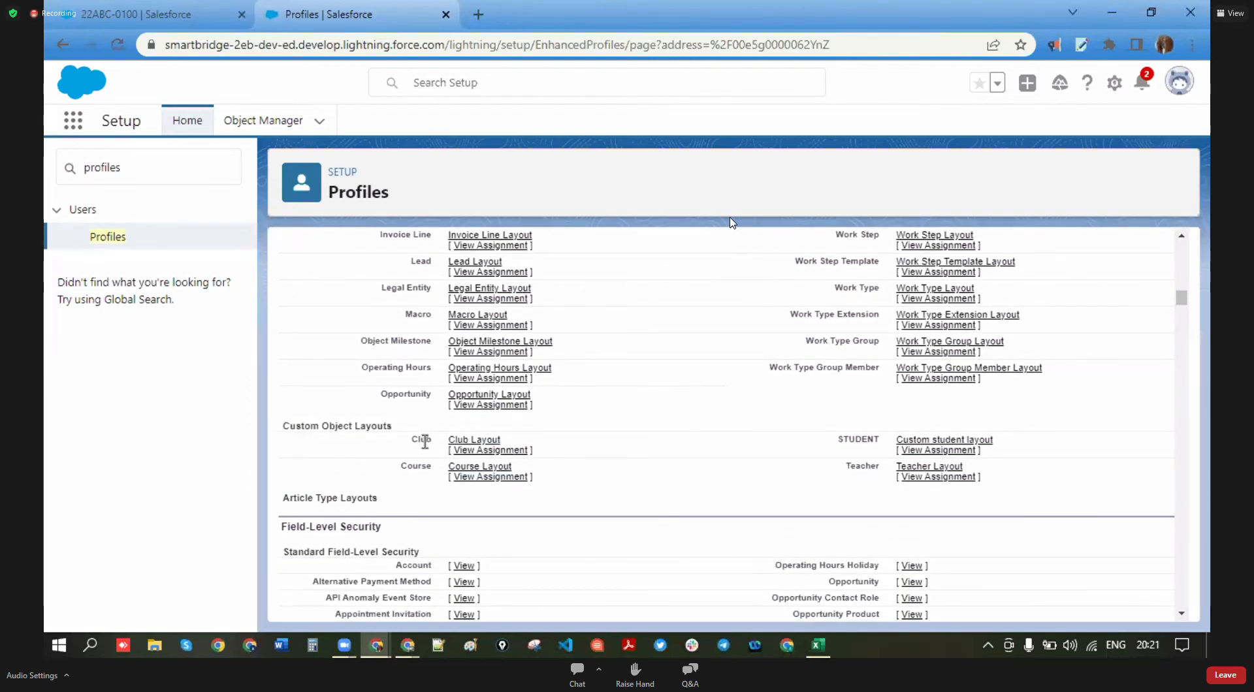
- Highlight the Field-Level Security section and the Profiles page title
scroll(425, 451, down, 2)
drag(392, 448, 285, 443)
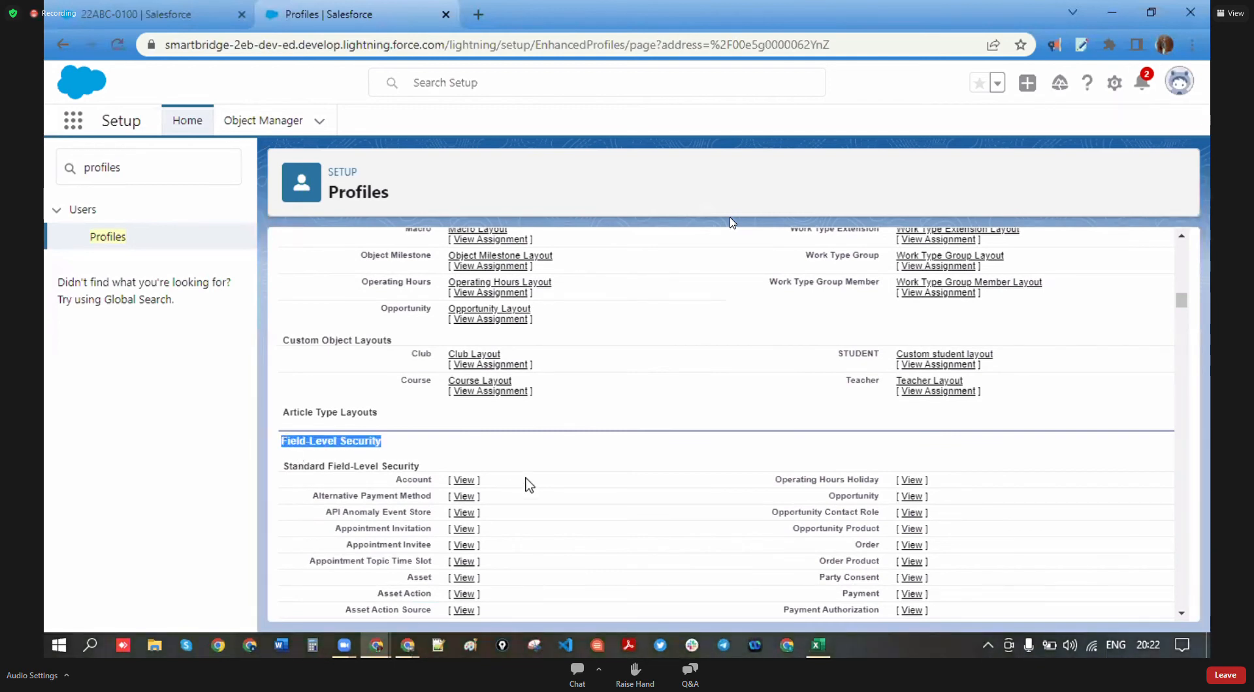
scroll(529, 486, down, 8)
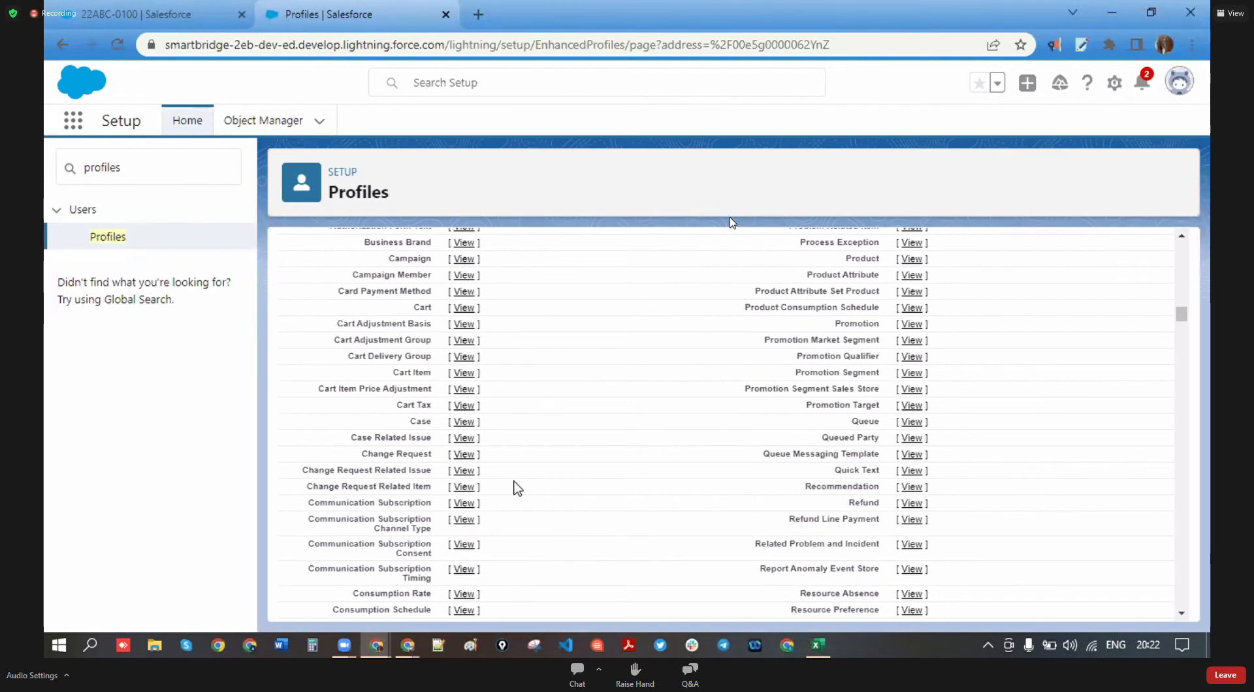
scroll(518, 489, up, 8)
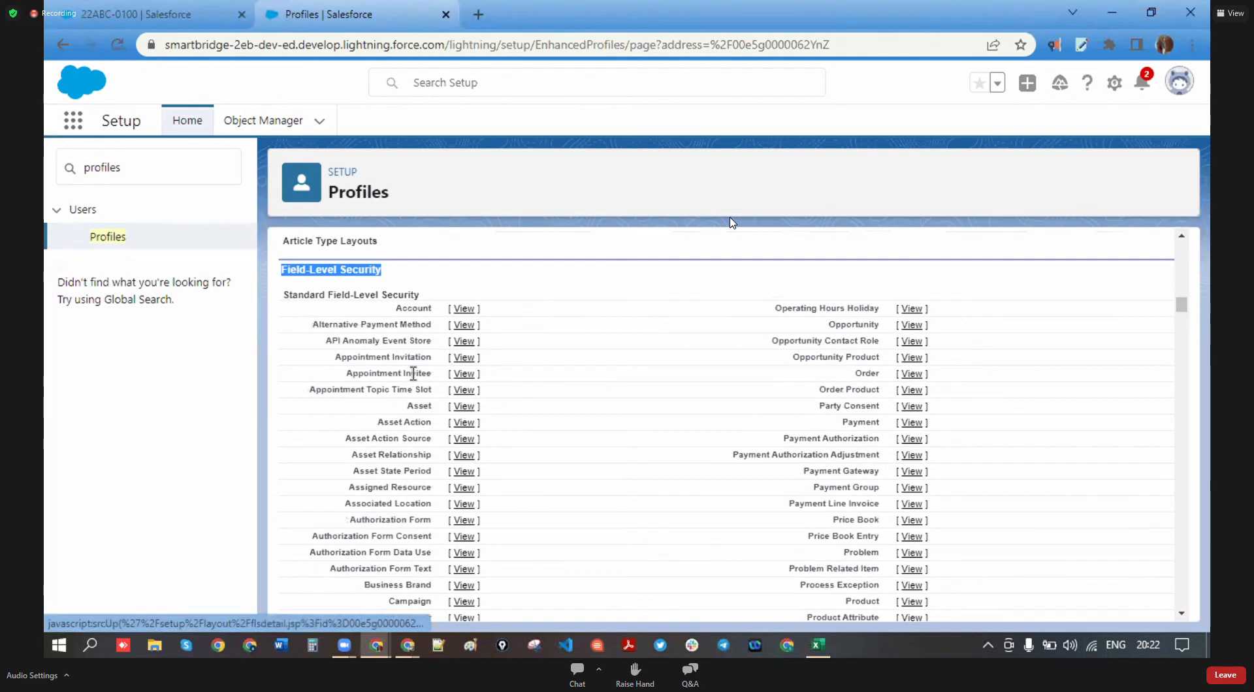
drag(400, 274, 280, 275)
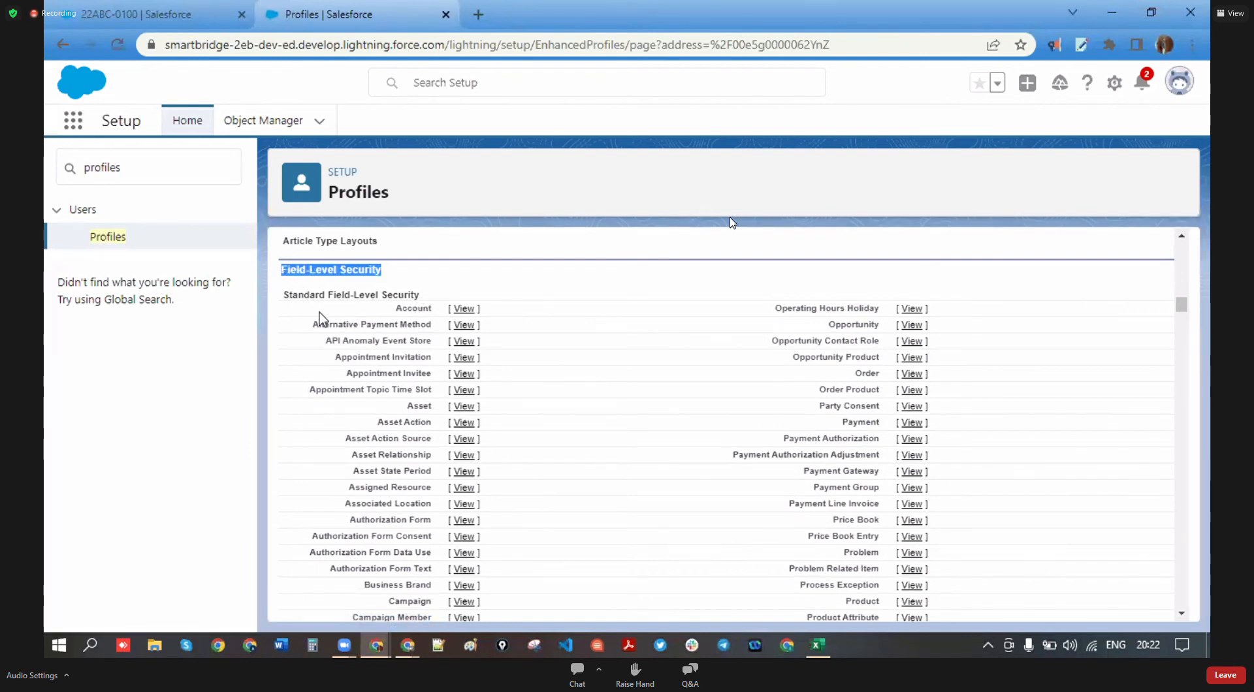
drag(390, 193, 332, 193)
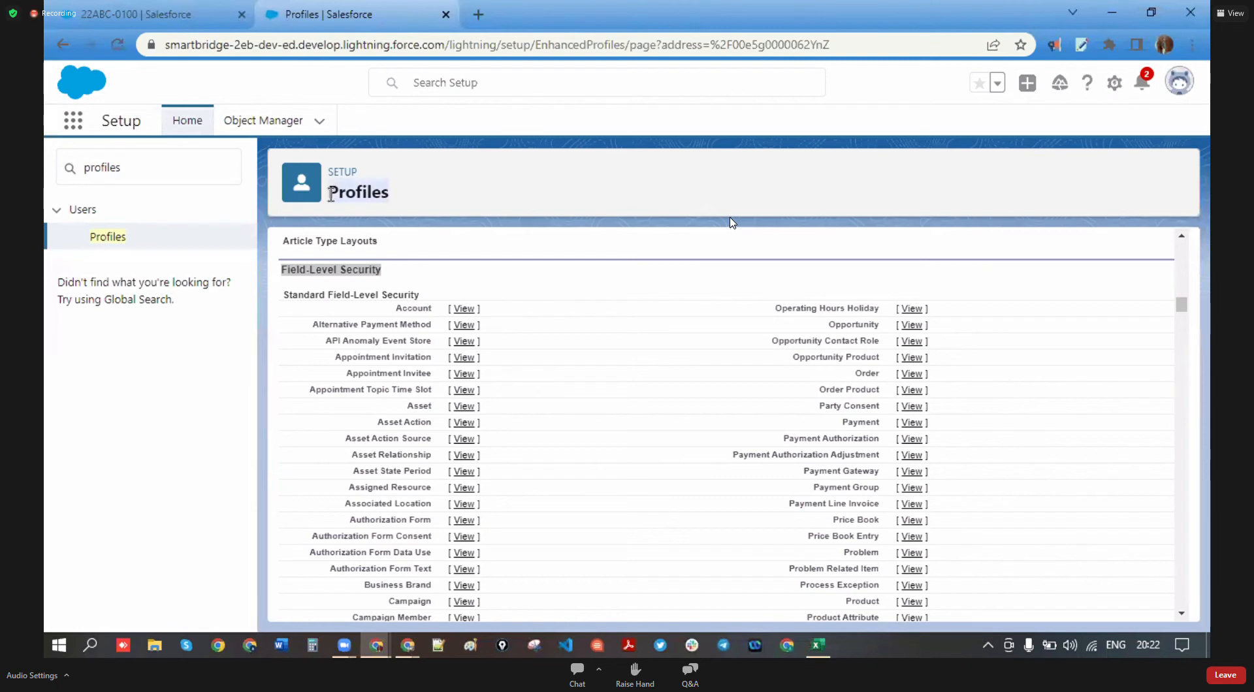
click(388, 288)
scroll(425, 378, down, 10)
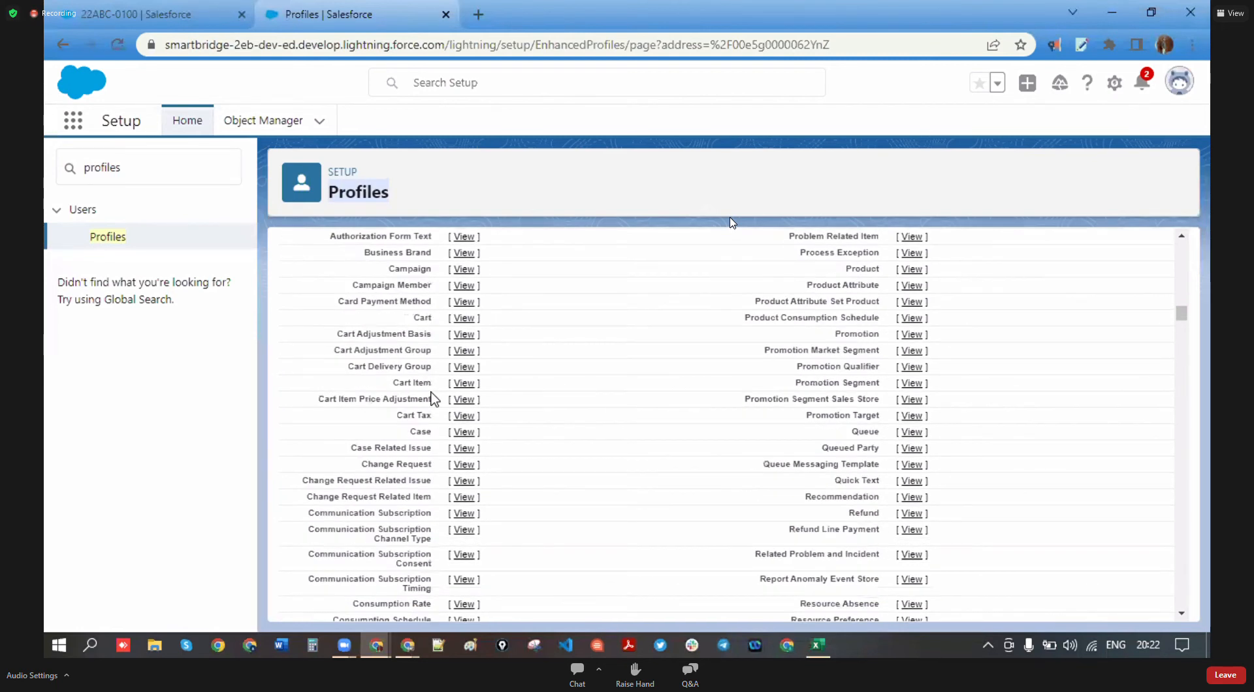
scroll(433, 399, down, 8)
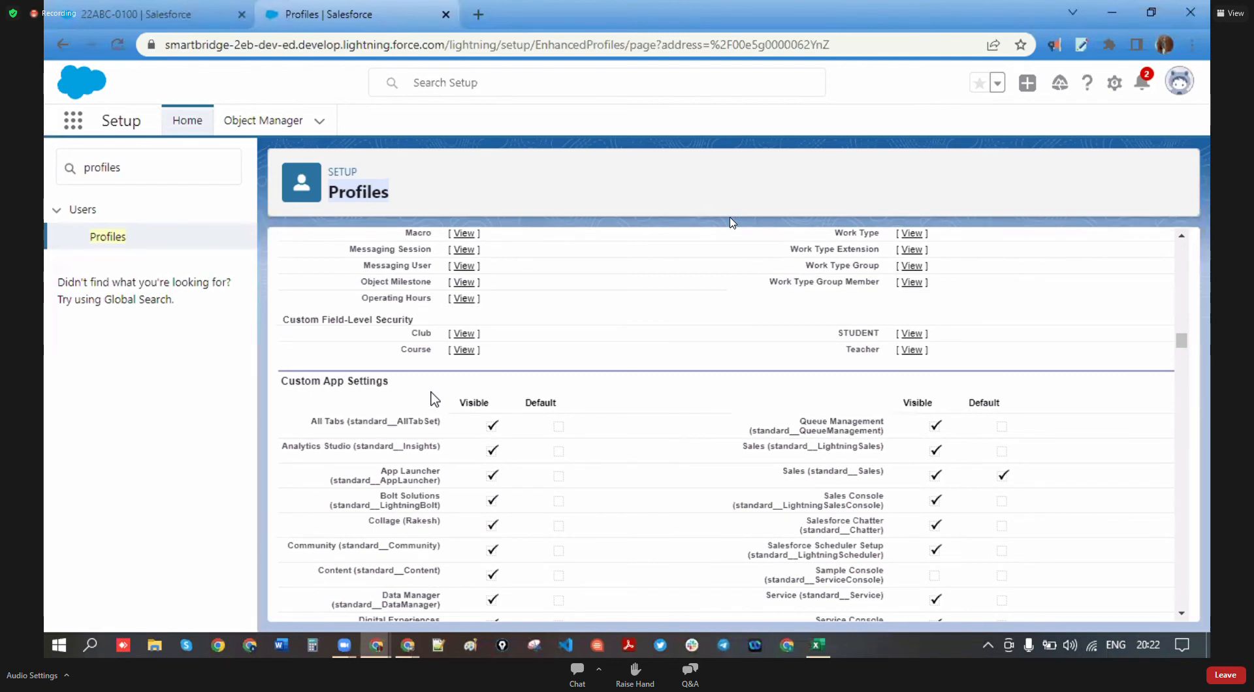
drag(418, 319, 290, 319)
drag(424, 391, 280, 383)
scroll(507, 410, down, 4)
scroll(554, 448, up, 4)
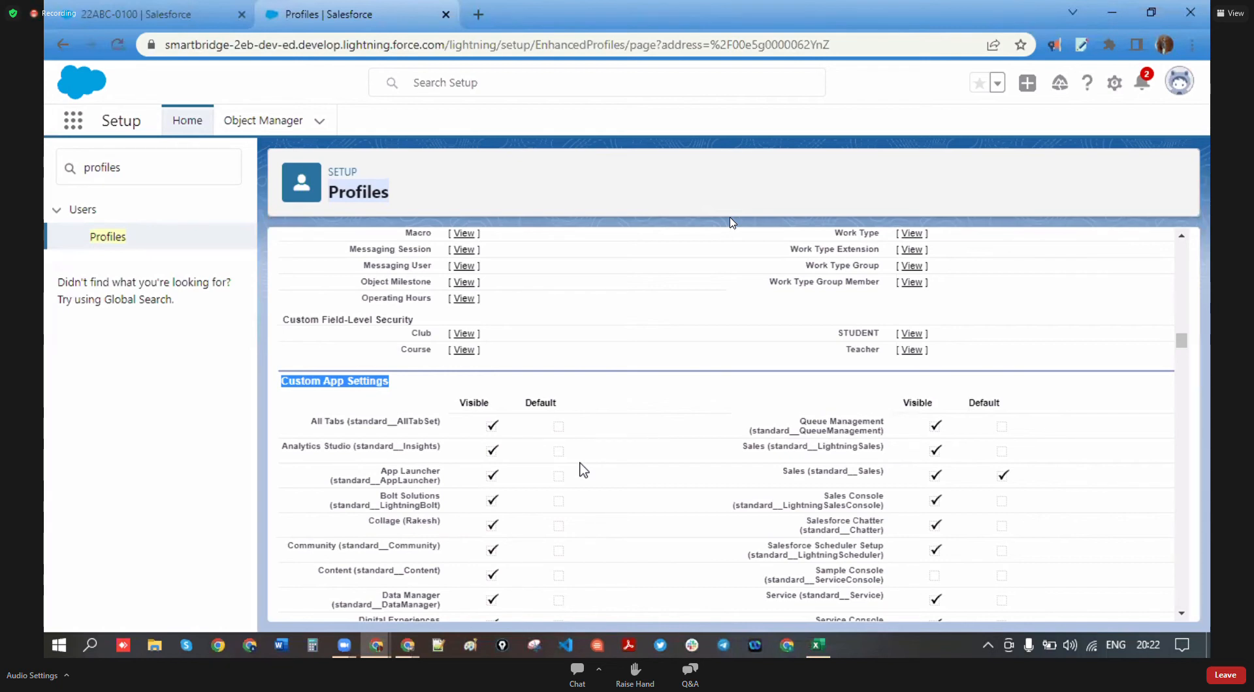
click(432, 389)
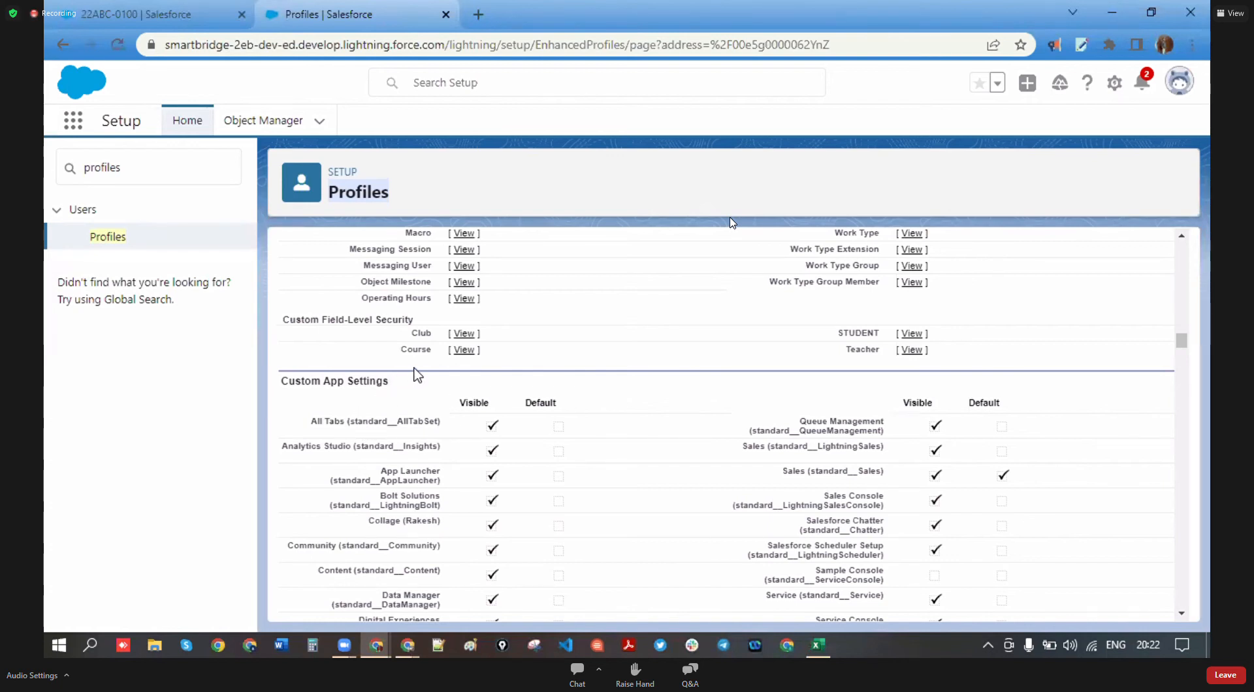
drag(392, 383, 307, 397)
scroll(352, 405, down, 5)
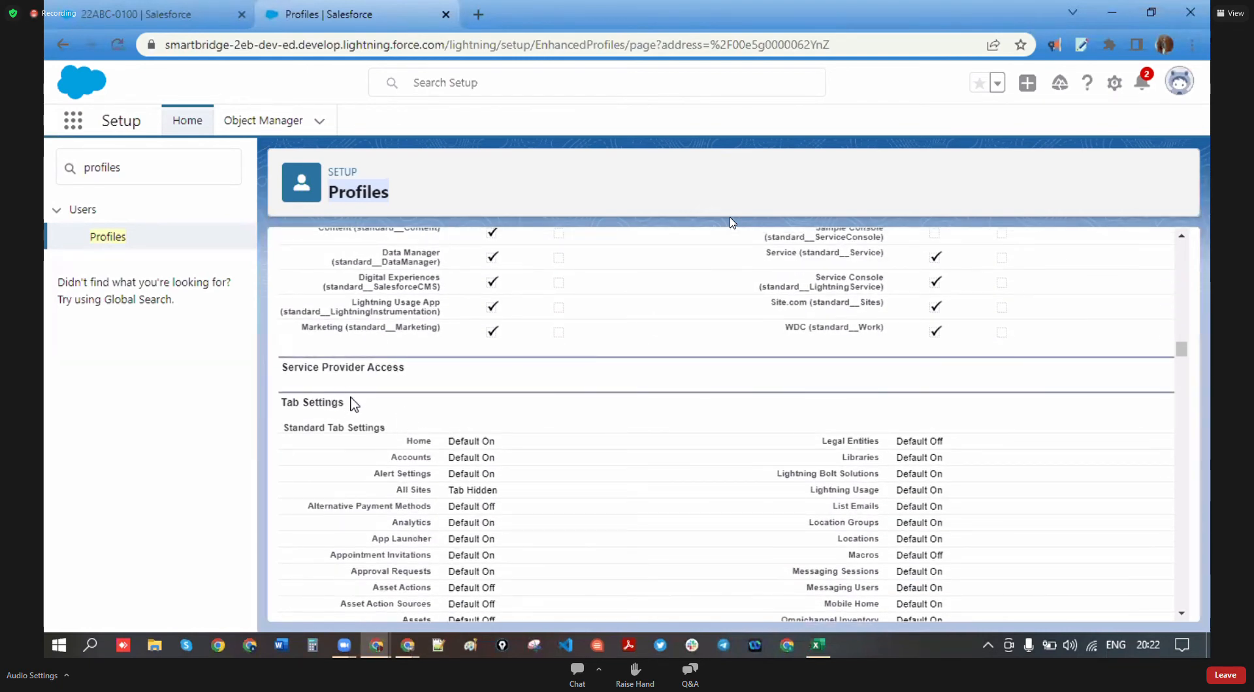
triple_click(280, 403)
scroll(420, 418, down, 15)
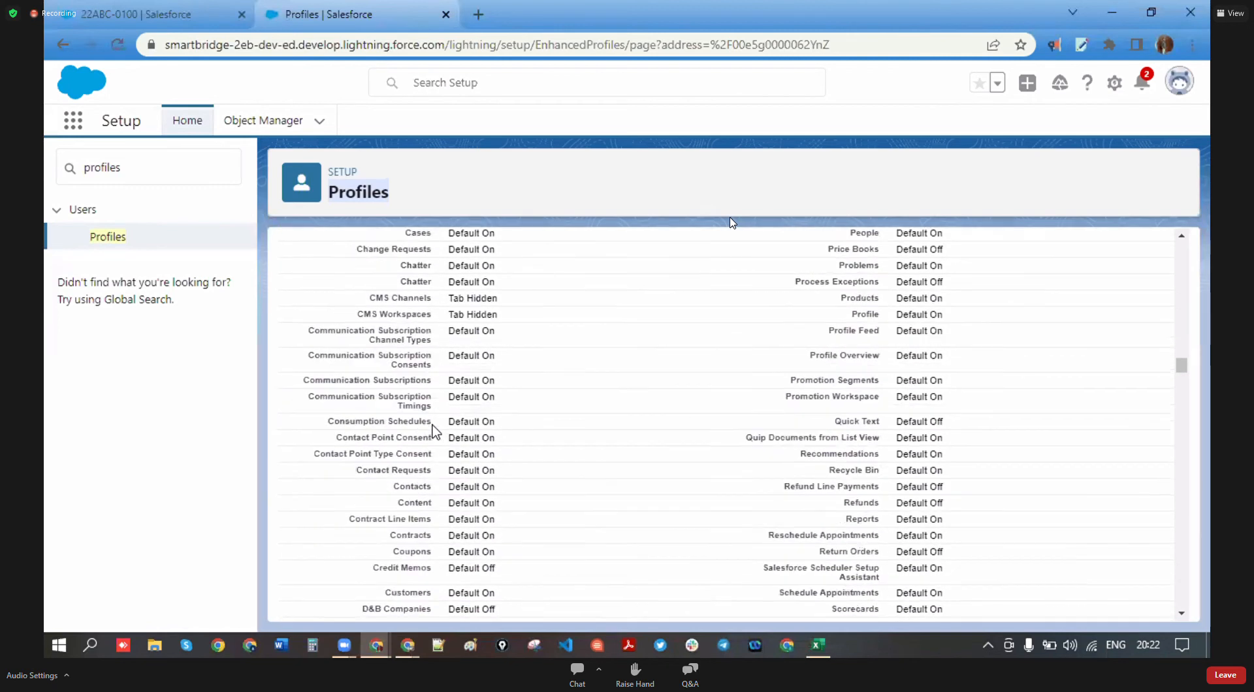
scroll(436, 434, up, 5)
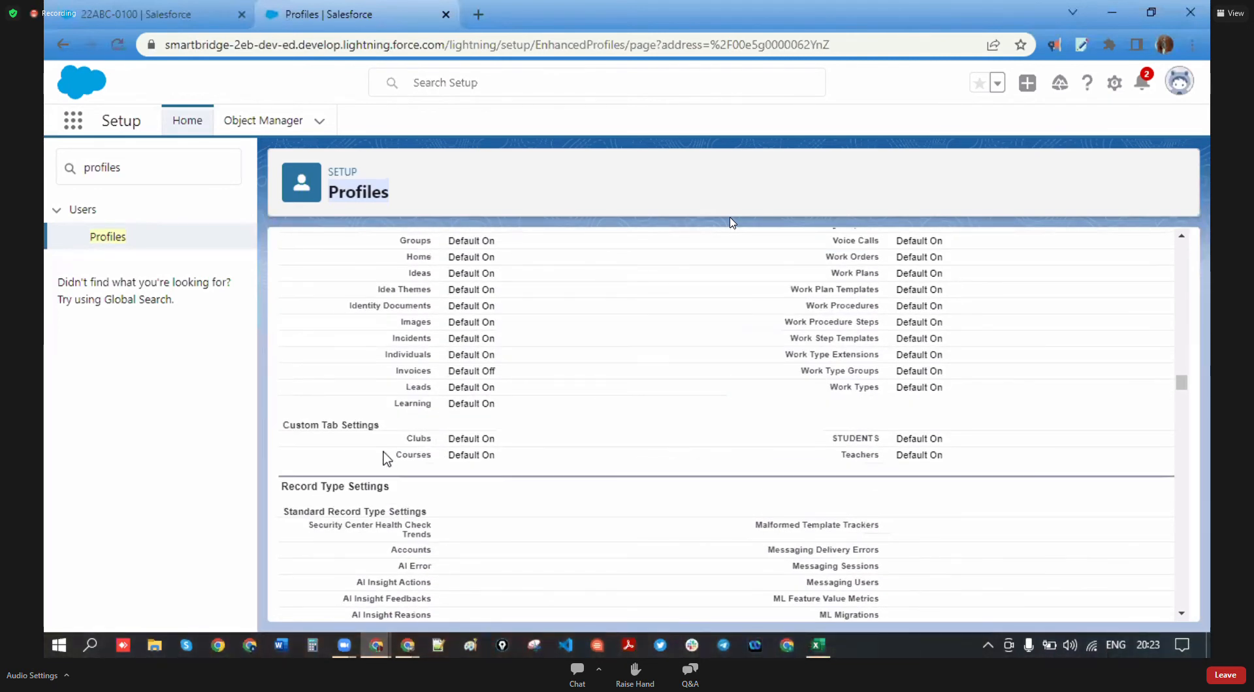
drag(412, 492, 279, 490)
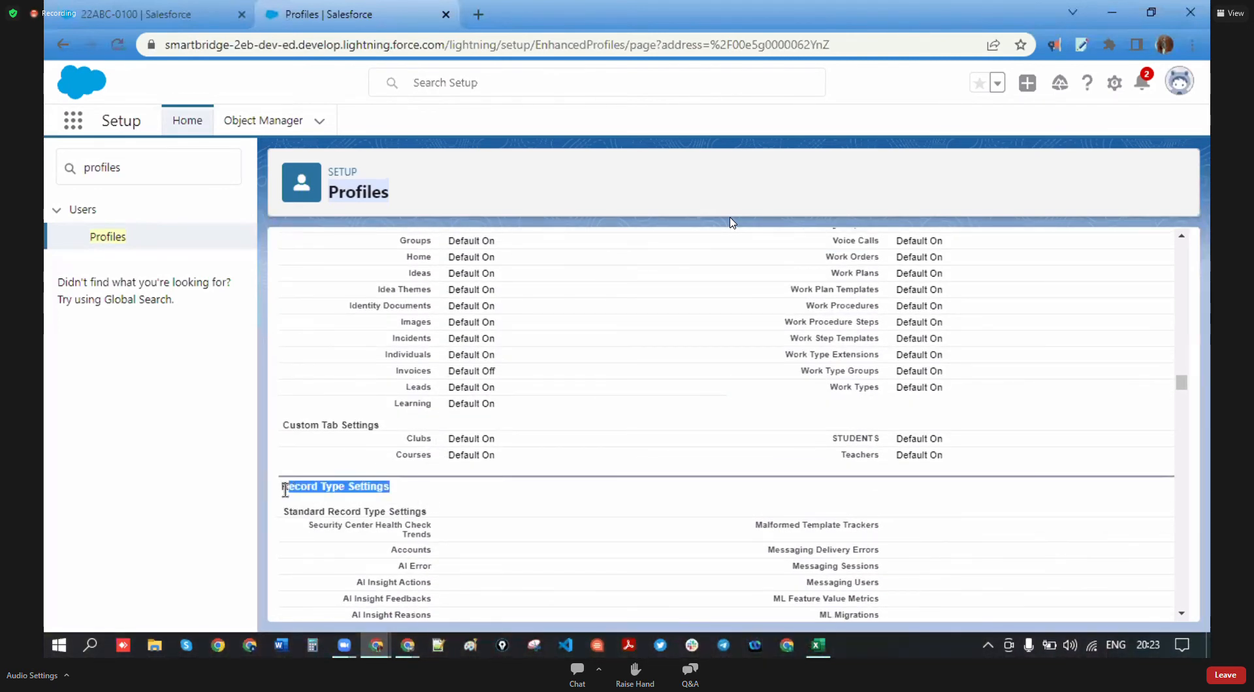
scroll(424, 471, down, 3)
scroll(435, 412, down, 12)
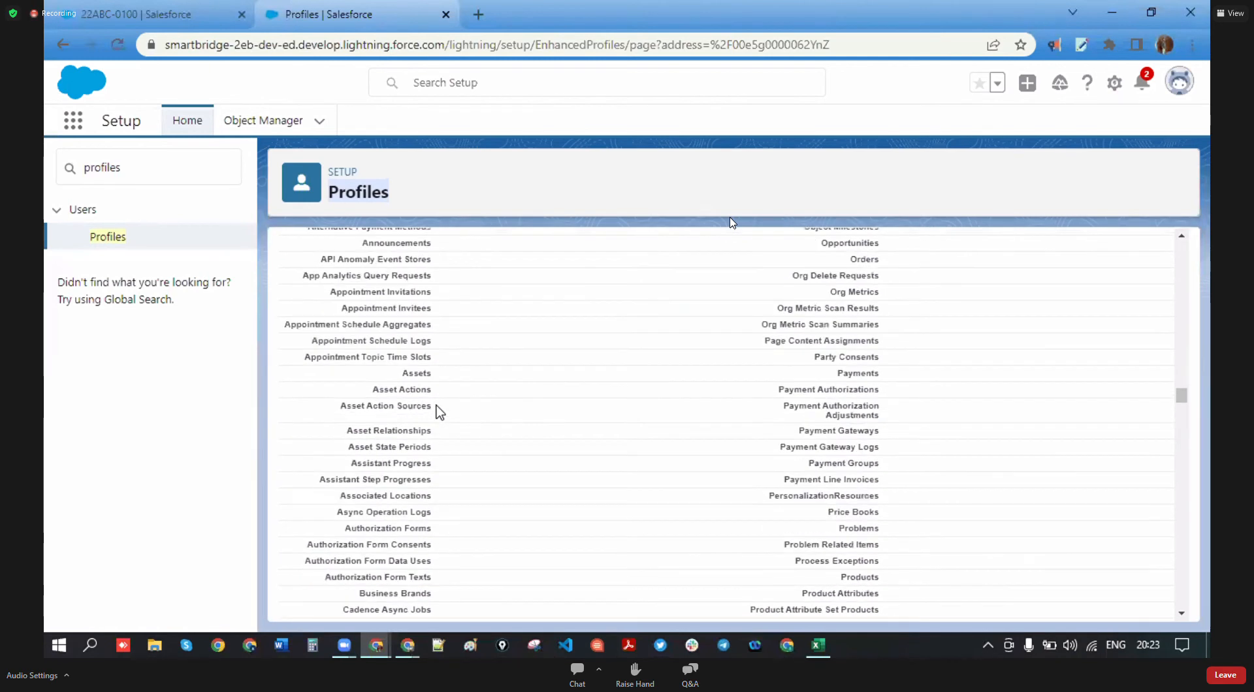
scroll(418, 428, up, 12)
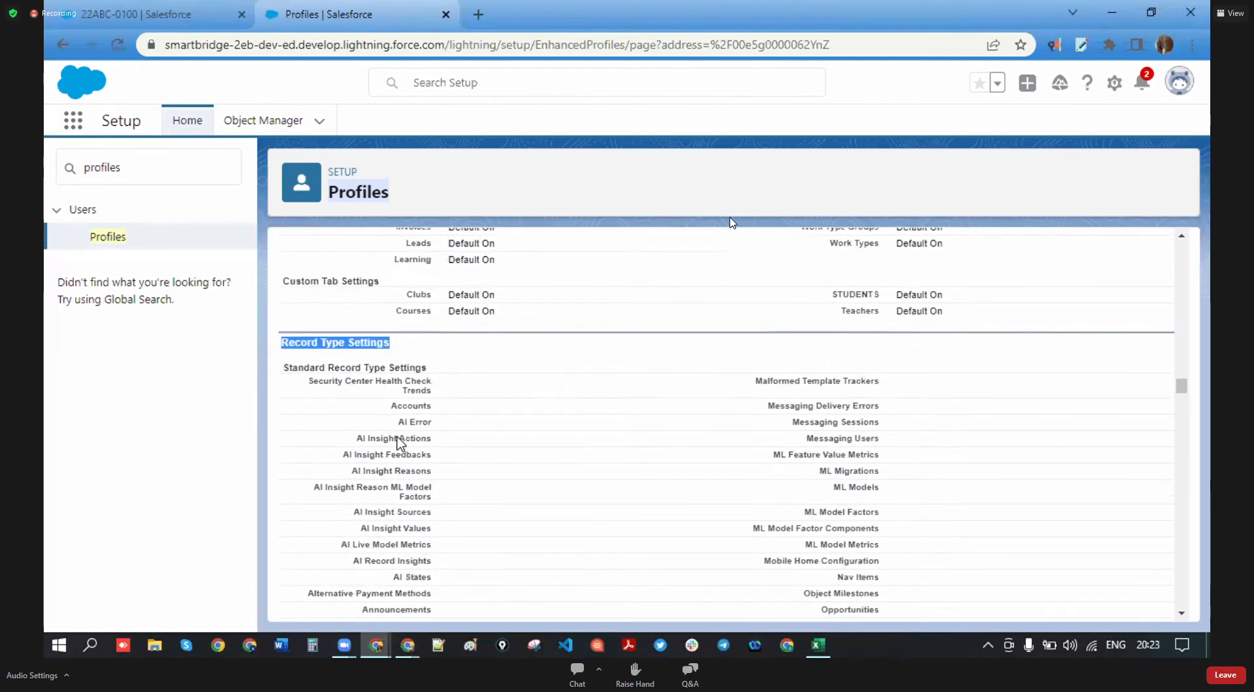
drag(380, 425, 283, 426)
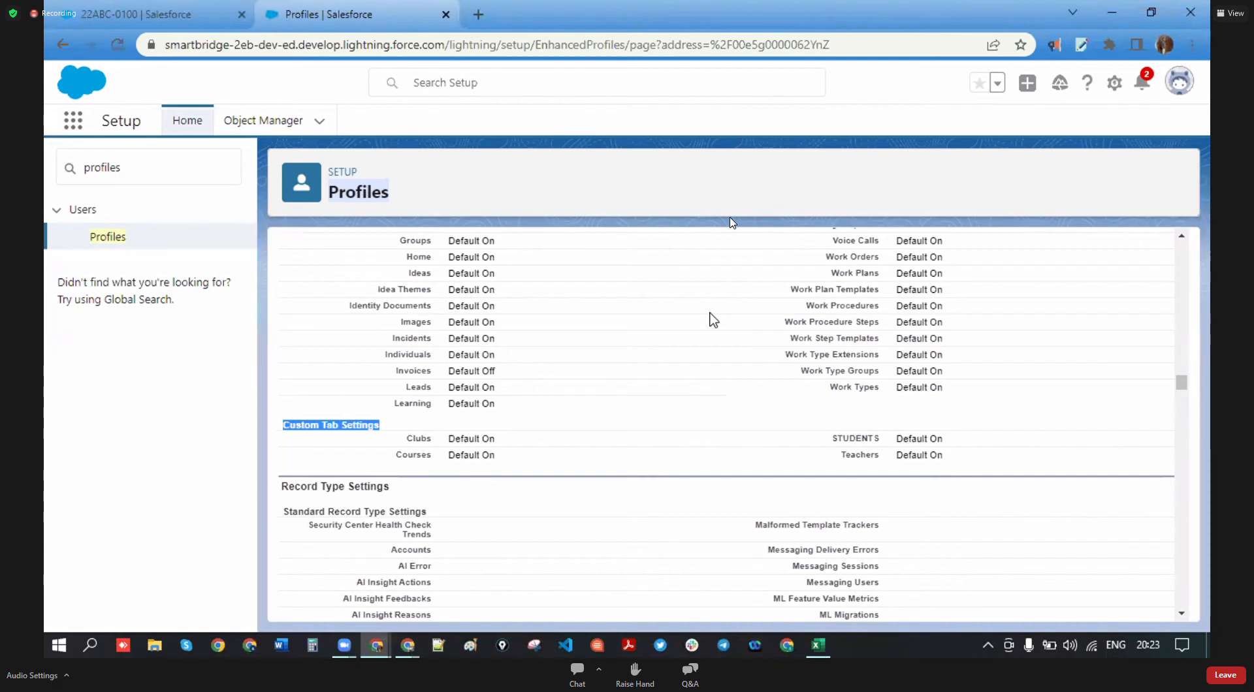
scroll(614, 323, down, 5)
scroll(614, 327, down, 9)
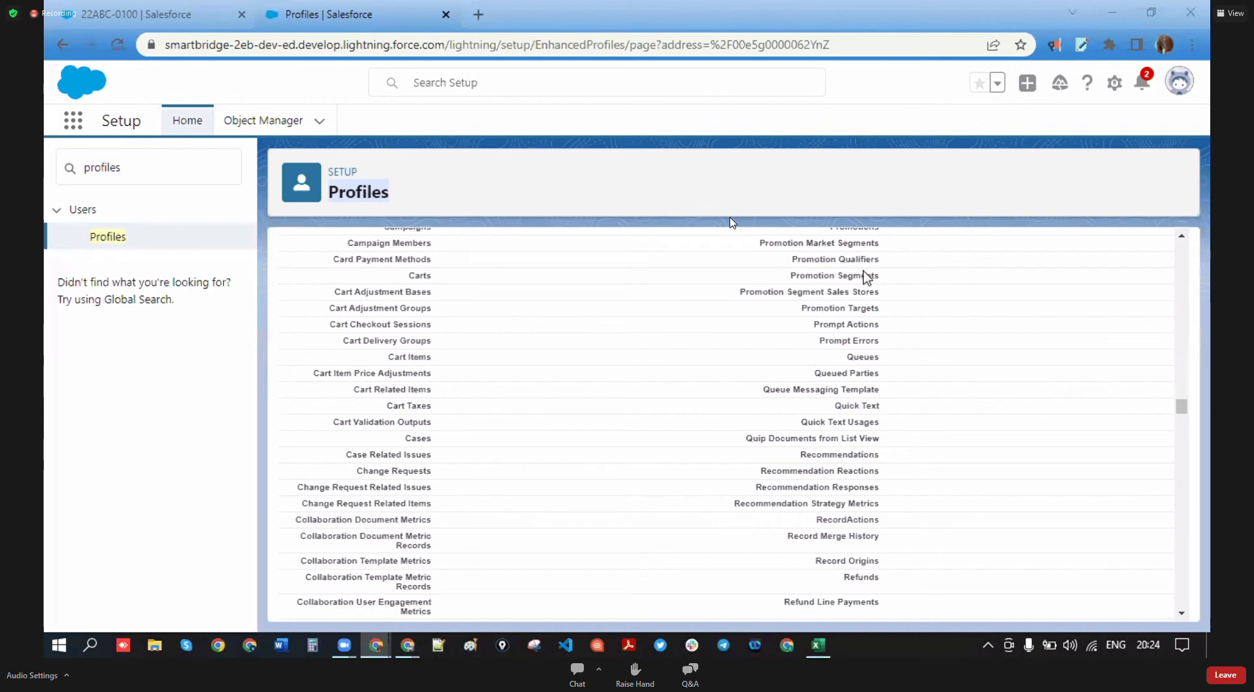
scroll(577, 410, up, 1)
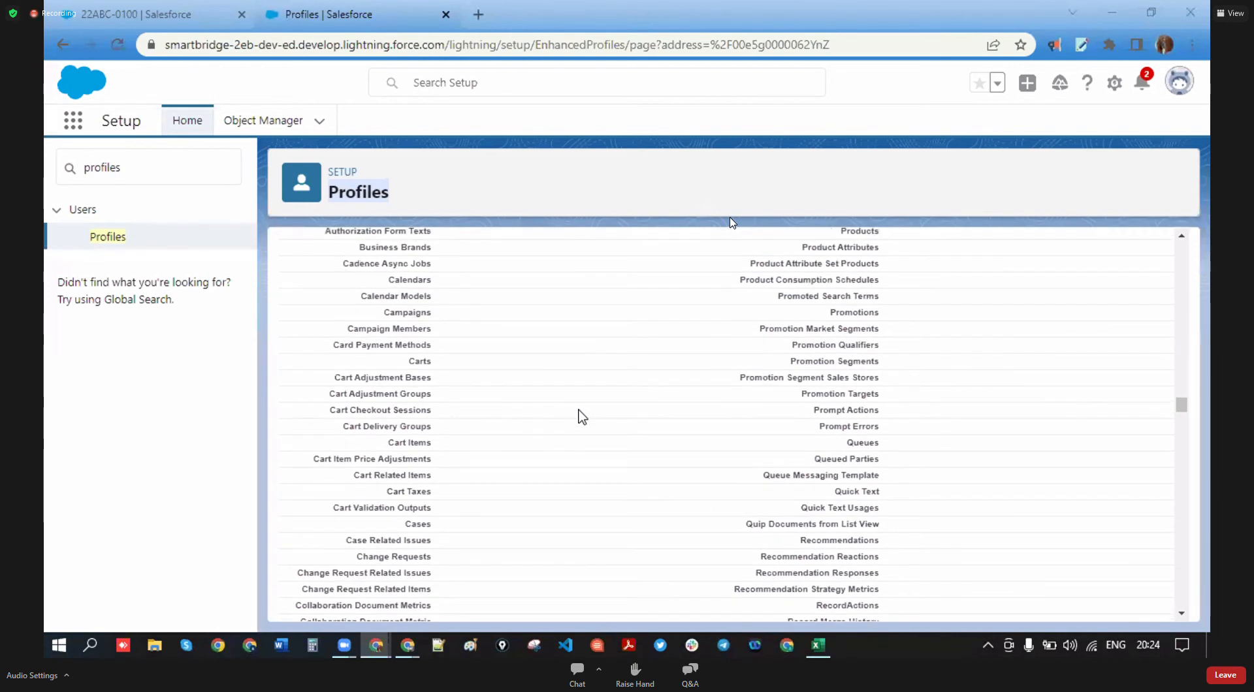
scroll(578, 411, down, 3)
scroll(692, 339, down, 4)
scroll(589, 413, down, 15)
scroll(589, 412, down, 5)
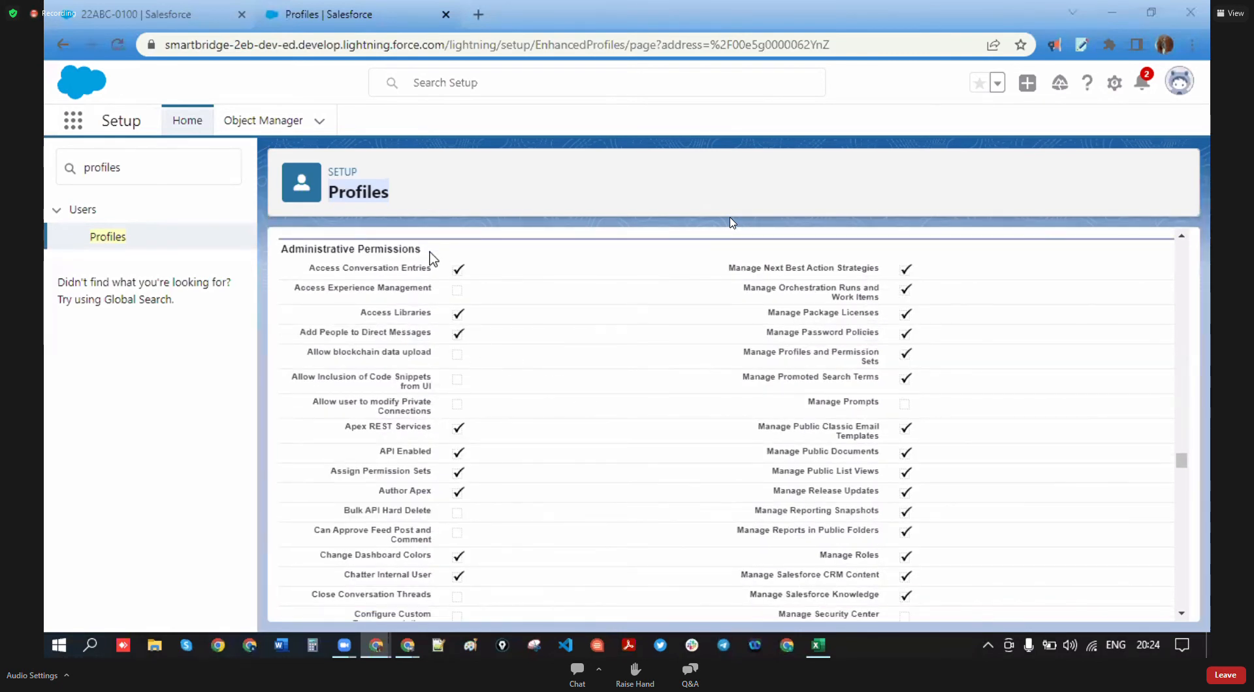
drag(426, 251, 267, 253)
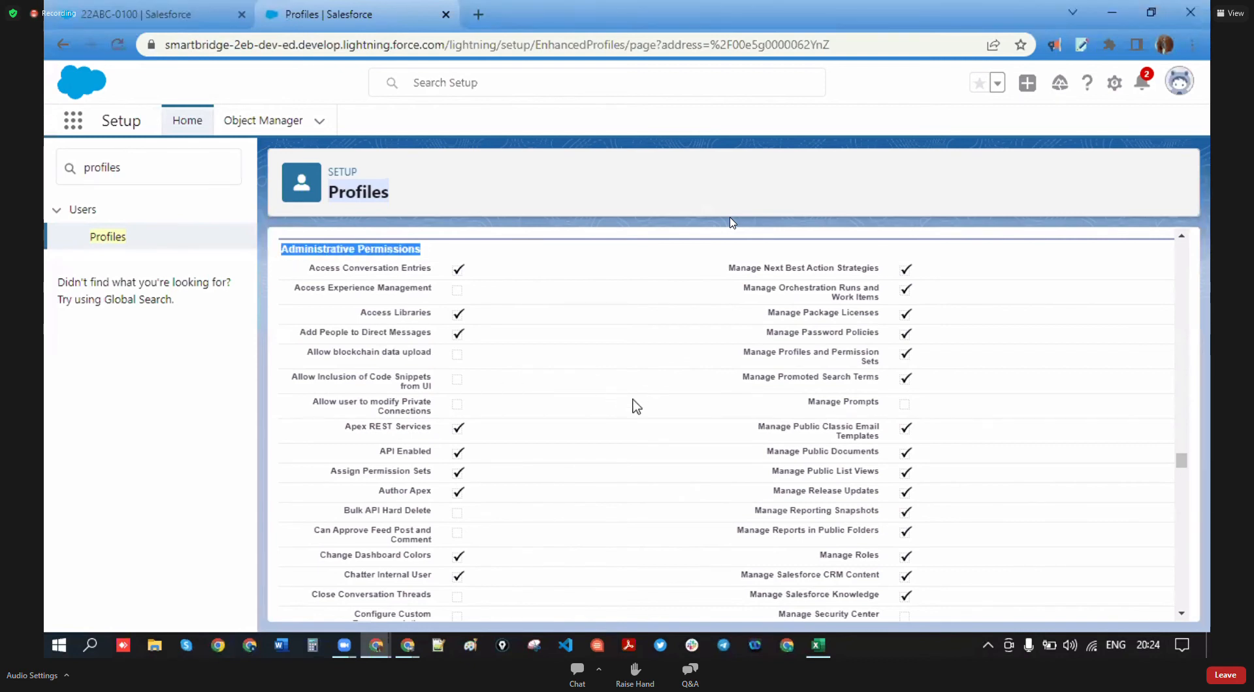
click(302, 263)
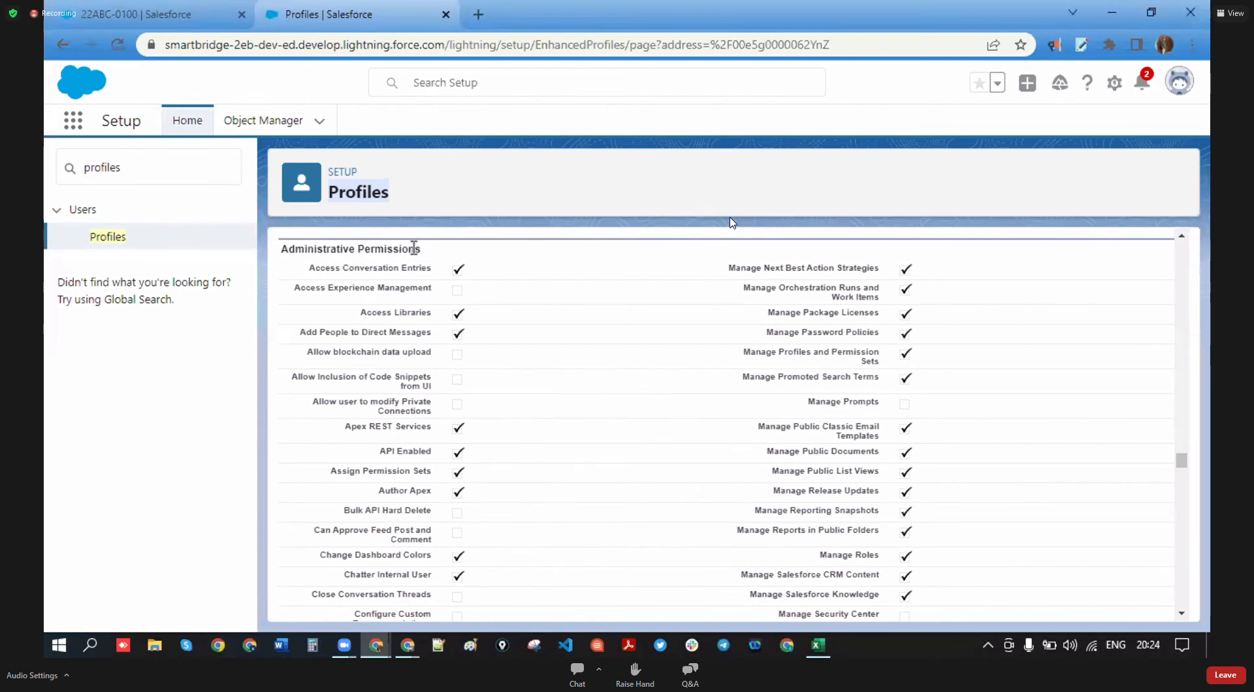
drag(421, 249, 277, 258)
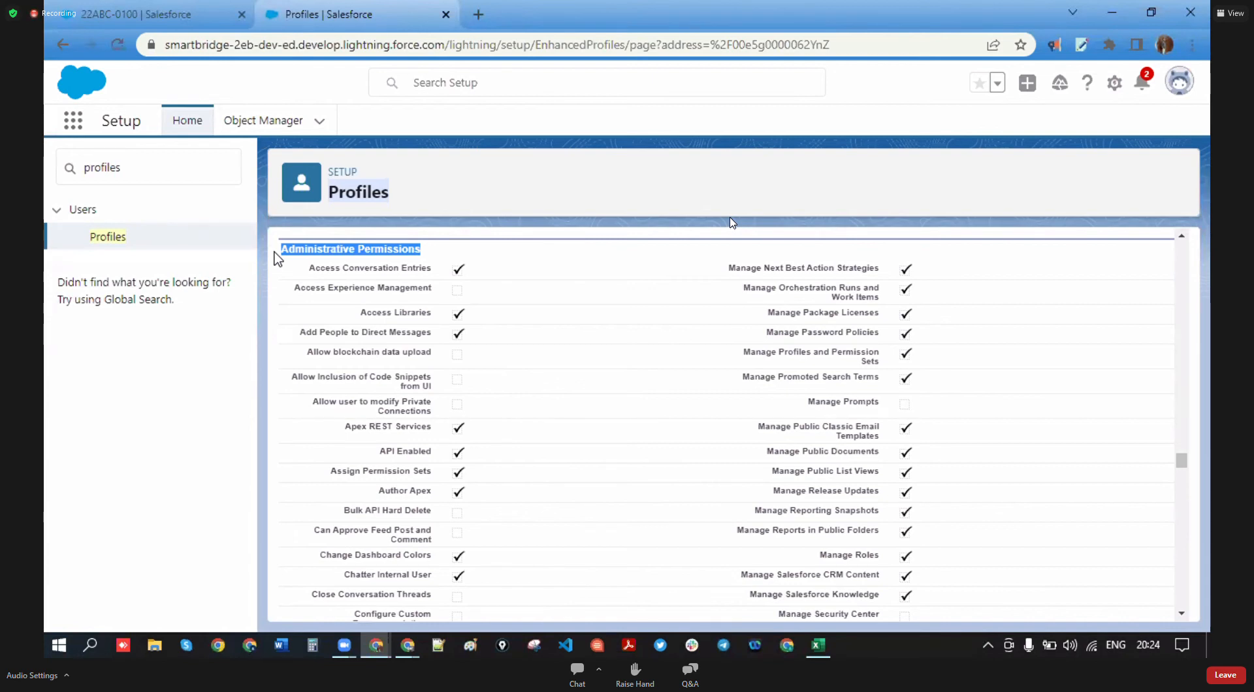
scroll(420, 330, down, 5)
scroll(438, 372, up, 6)
drag(425, 335, 281, 335)
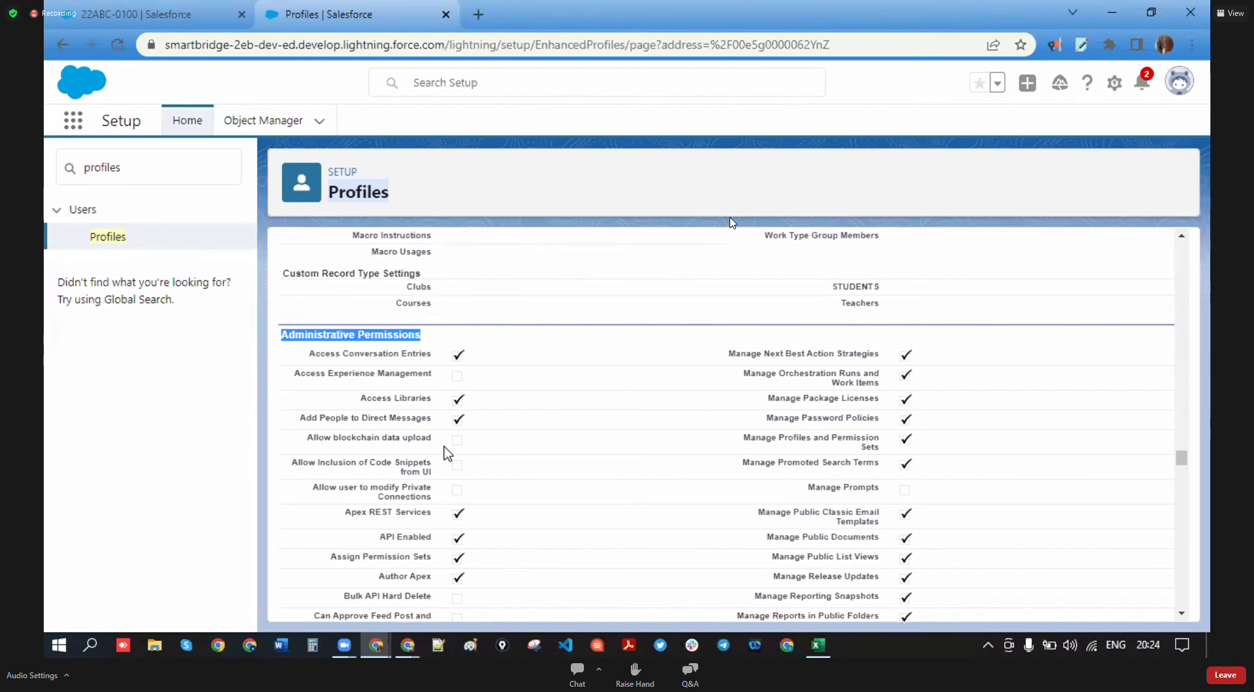
scroll(448, 453, down, 15)
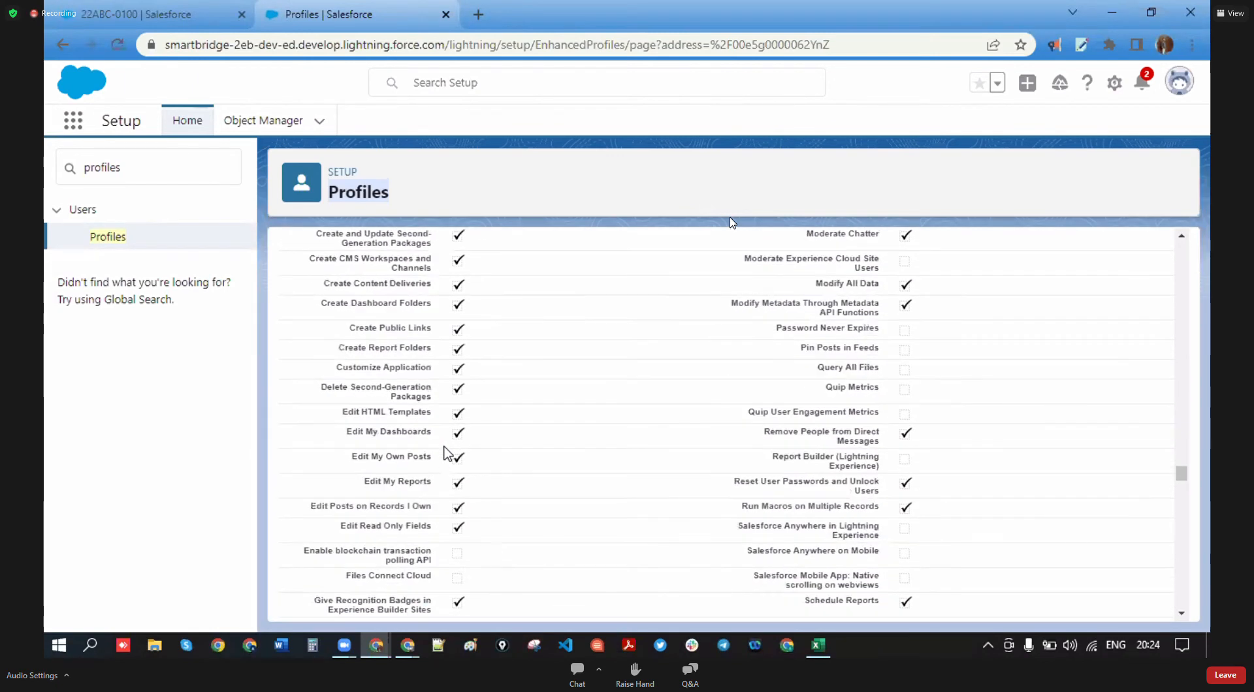
scroll(447, 453, down, 2)
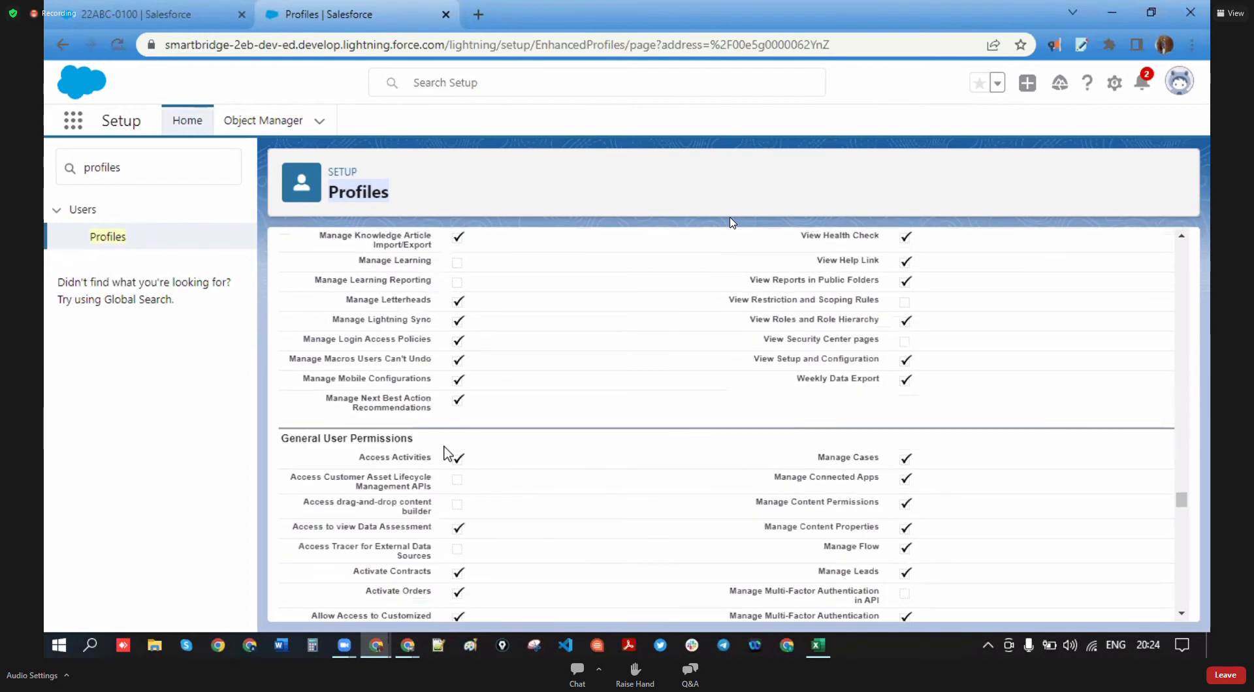
scroll(448, 452, down, 3)
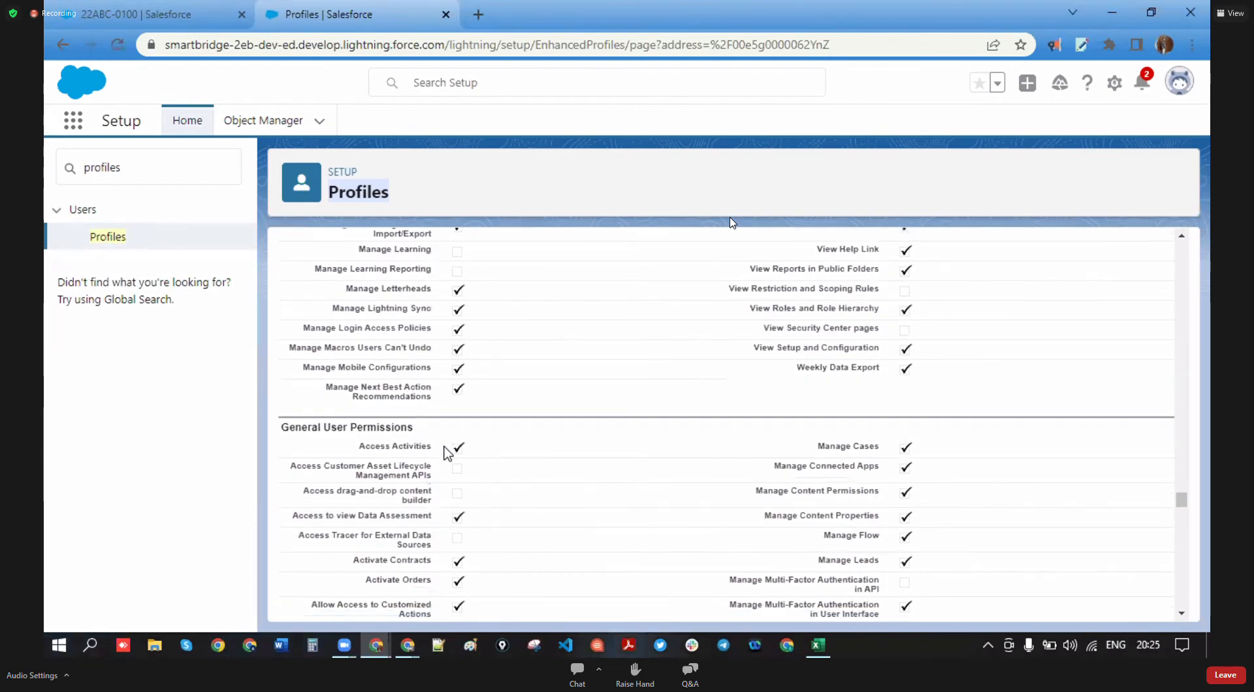
drag(265, 270, 415, 268)
scroll(483, 372, down, 15)
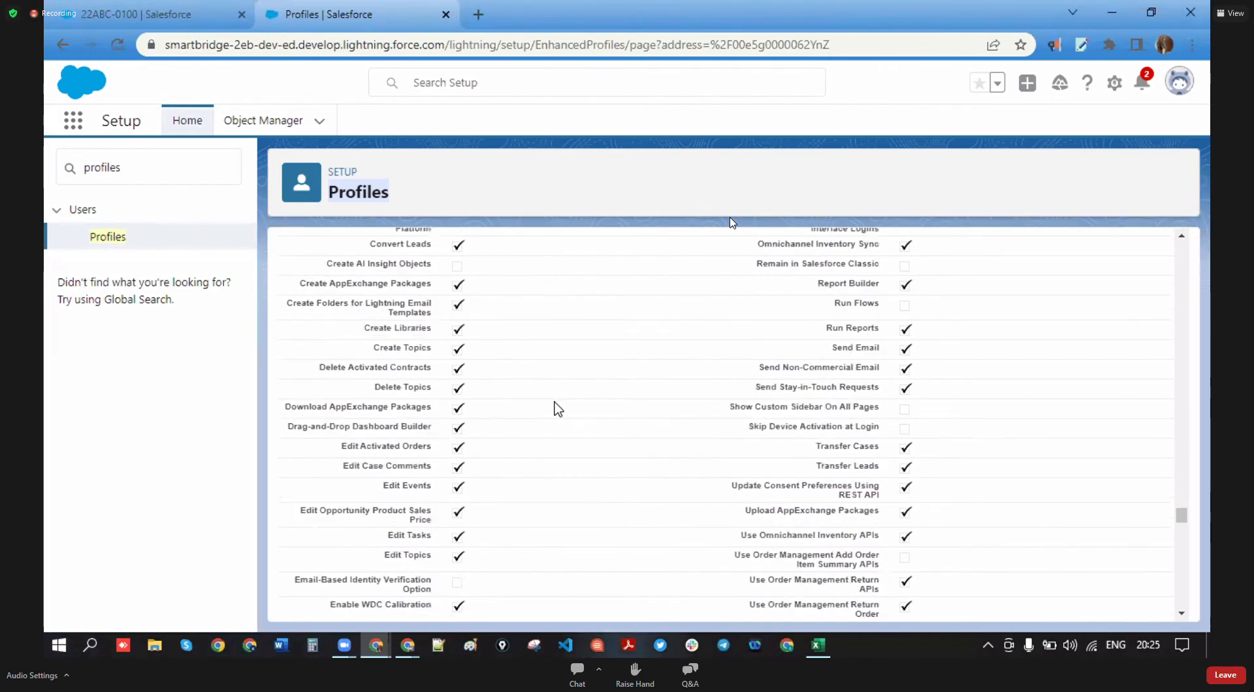
scroll(555, 412, up, 4)
drag(451, 370, 283, 364)
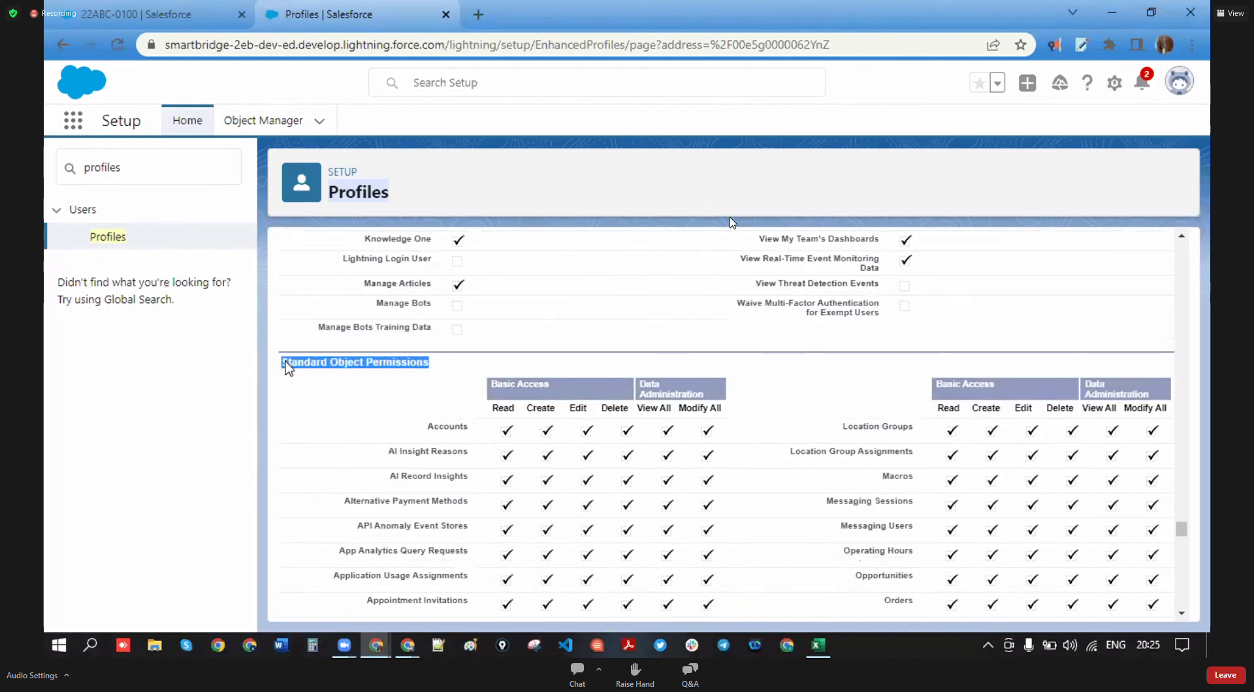
scroll(579, 482, down, 16)
scroll(605, 491, down, 10)
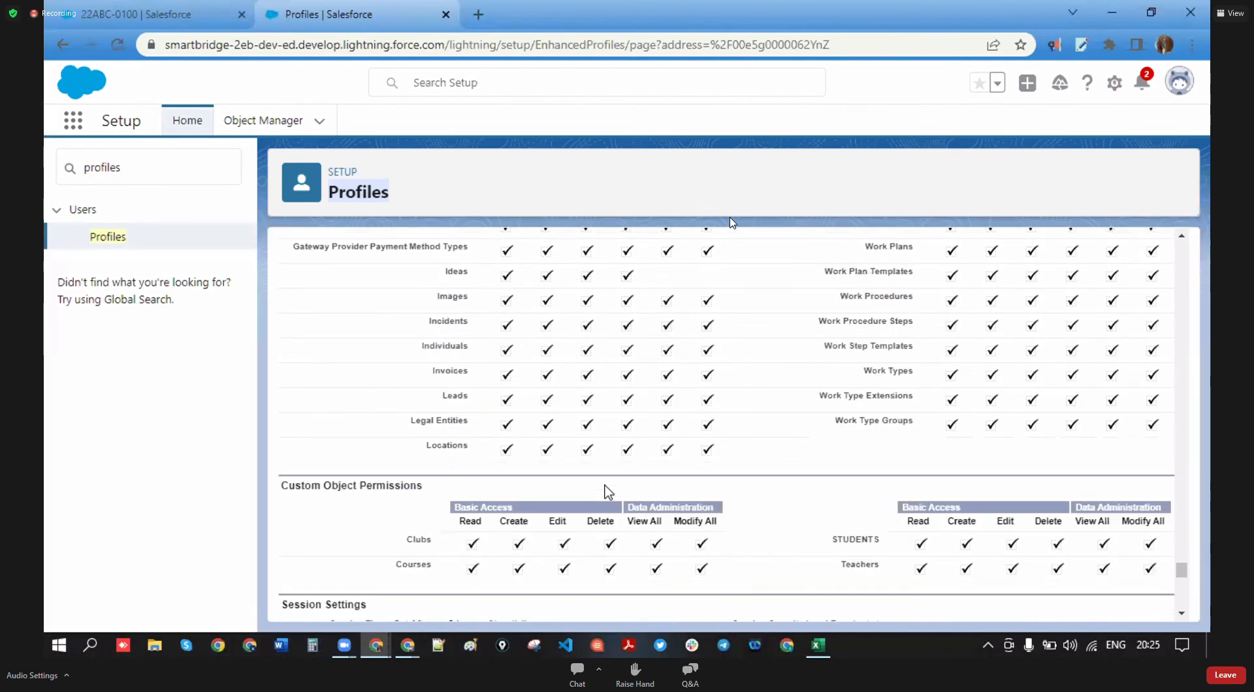
drag(465, 365, 267, 371)
scroll(468, 521, down, 3)
scroll(367, 331, up, 3)
drag(382, 487, 288, 495)
scroll(457, 549, down, 4)
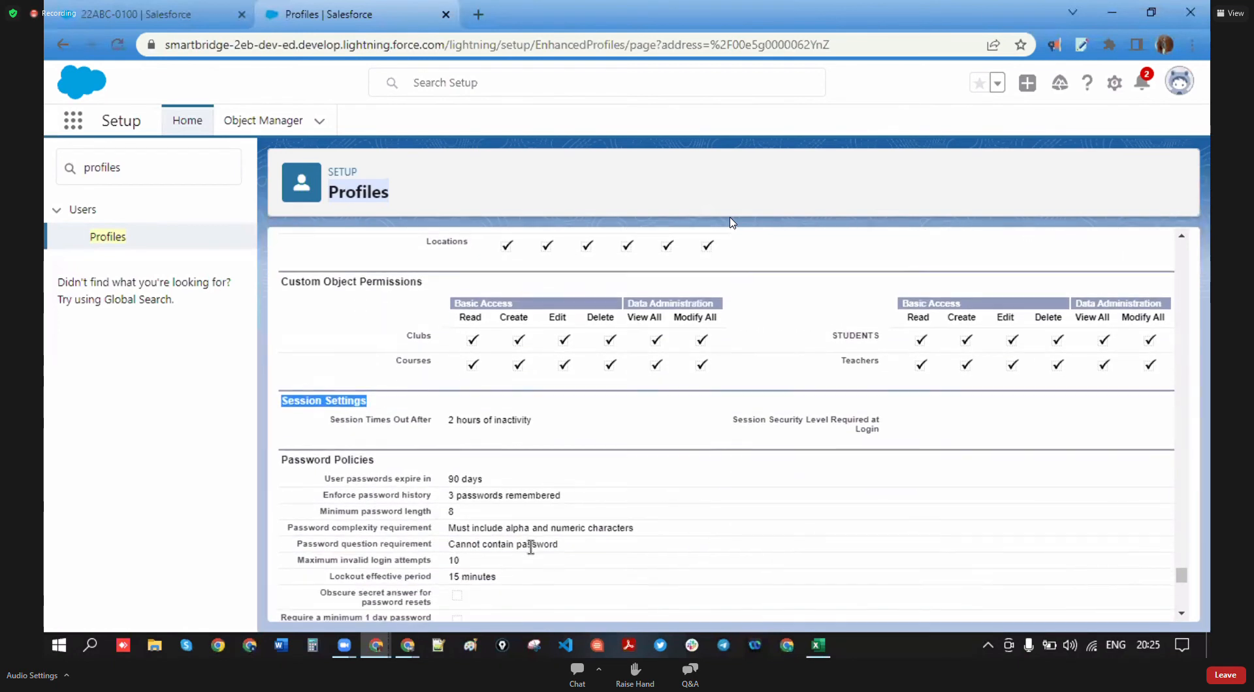
scroll(373, 401, up, 3)
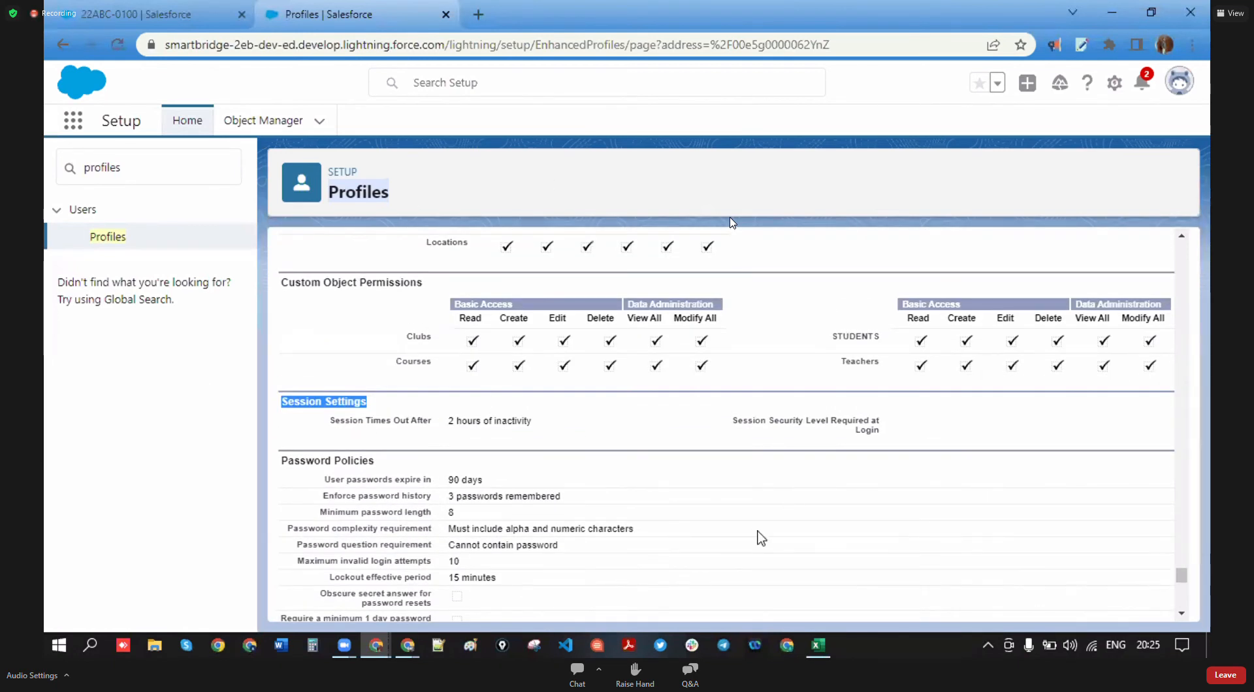
scroll(627, 536, down, 2)
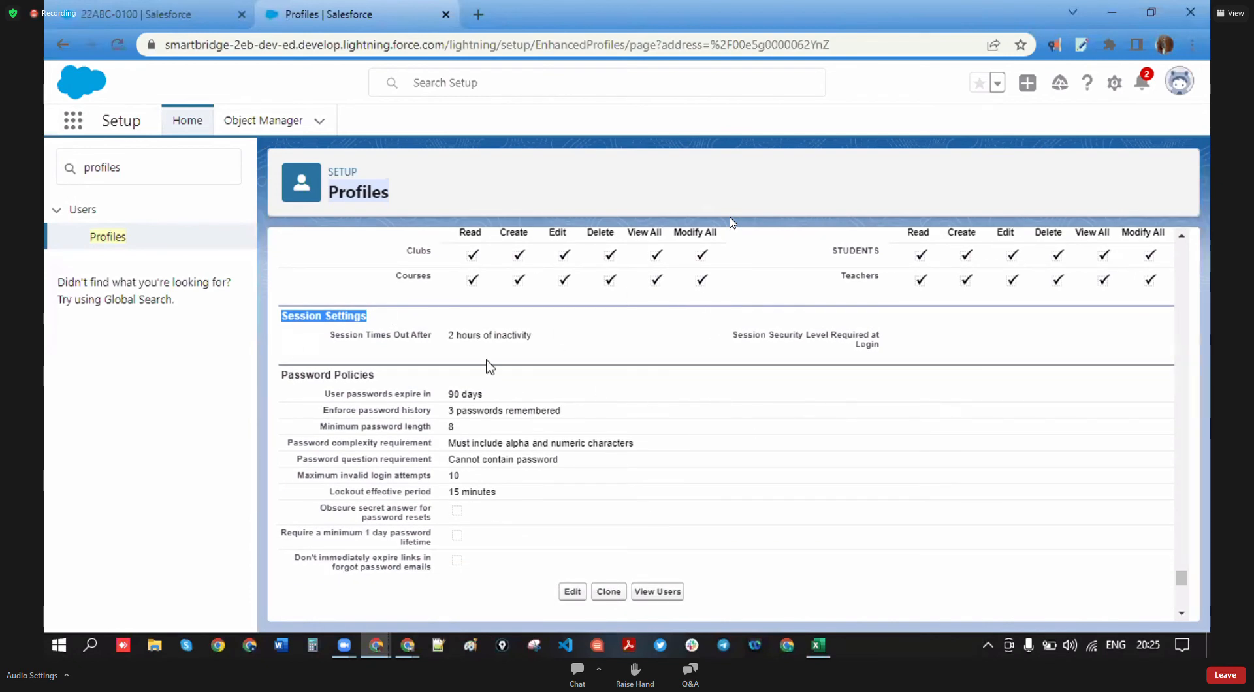
drag(378, 376, 333, 398)
click(526, 385)
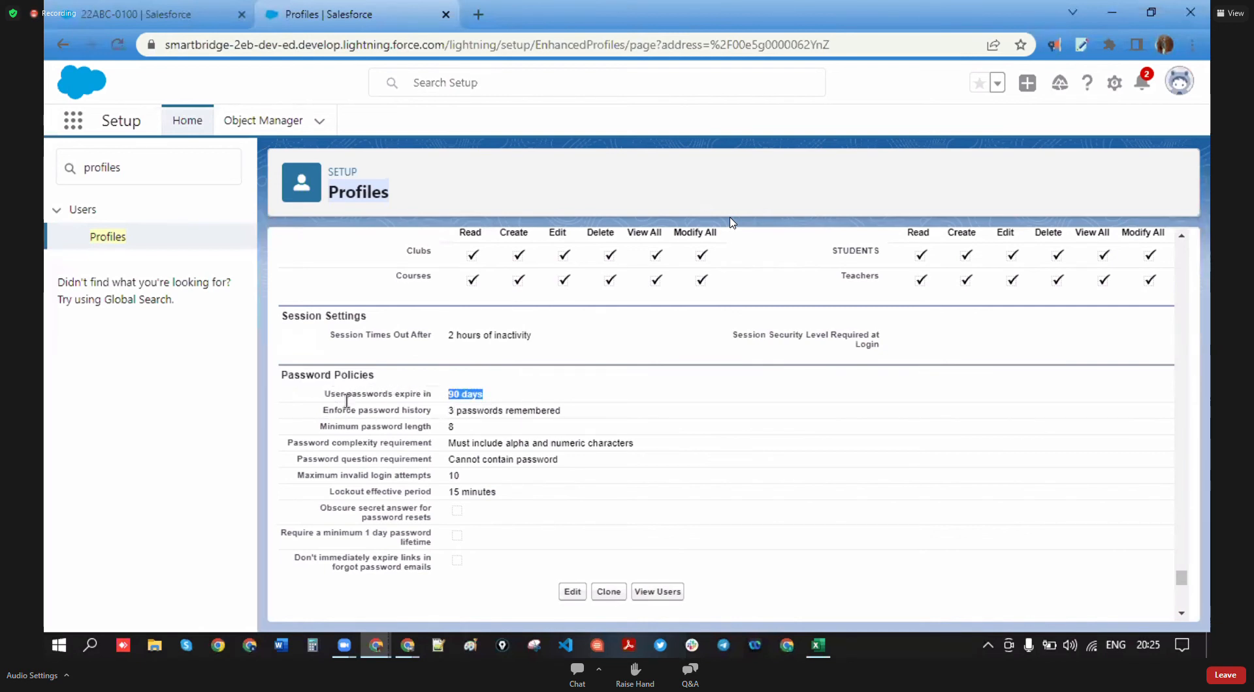
scroll(586, 438, up, 5)
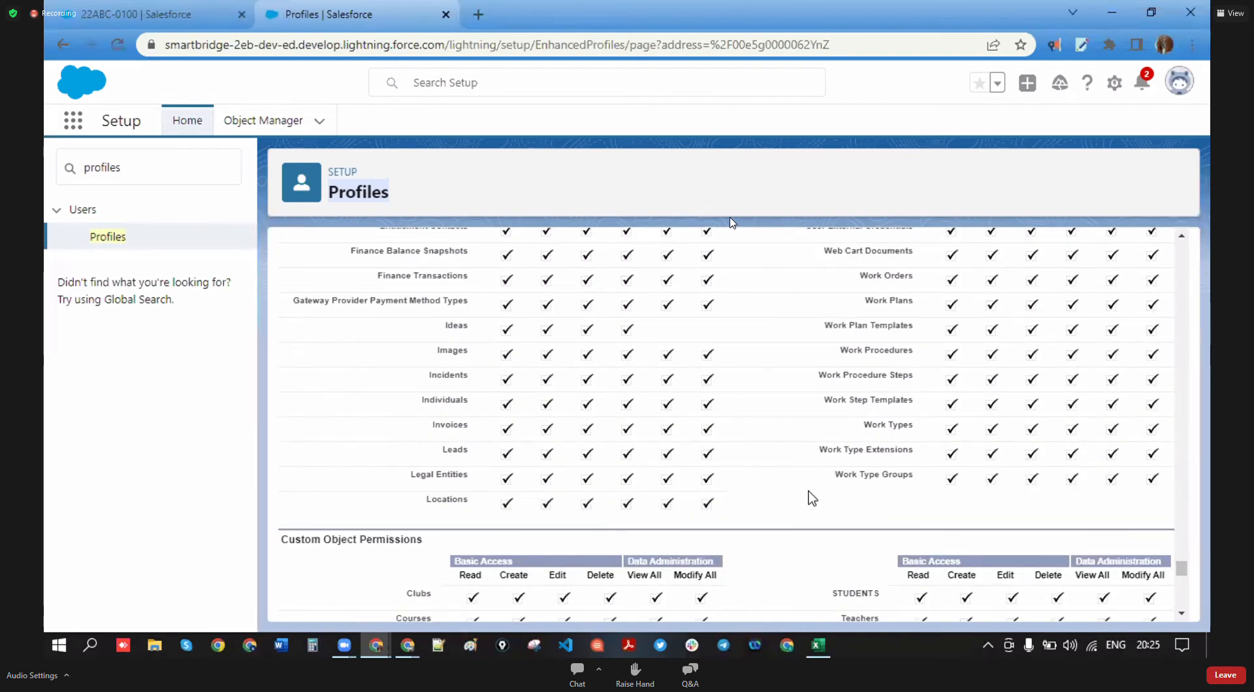
scroll(660, 464, down, 10)
scroll(662, 465, down, 5)
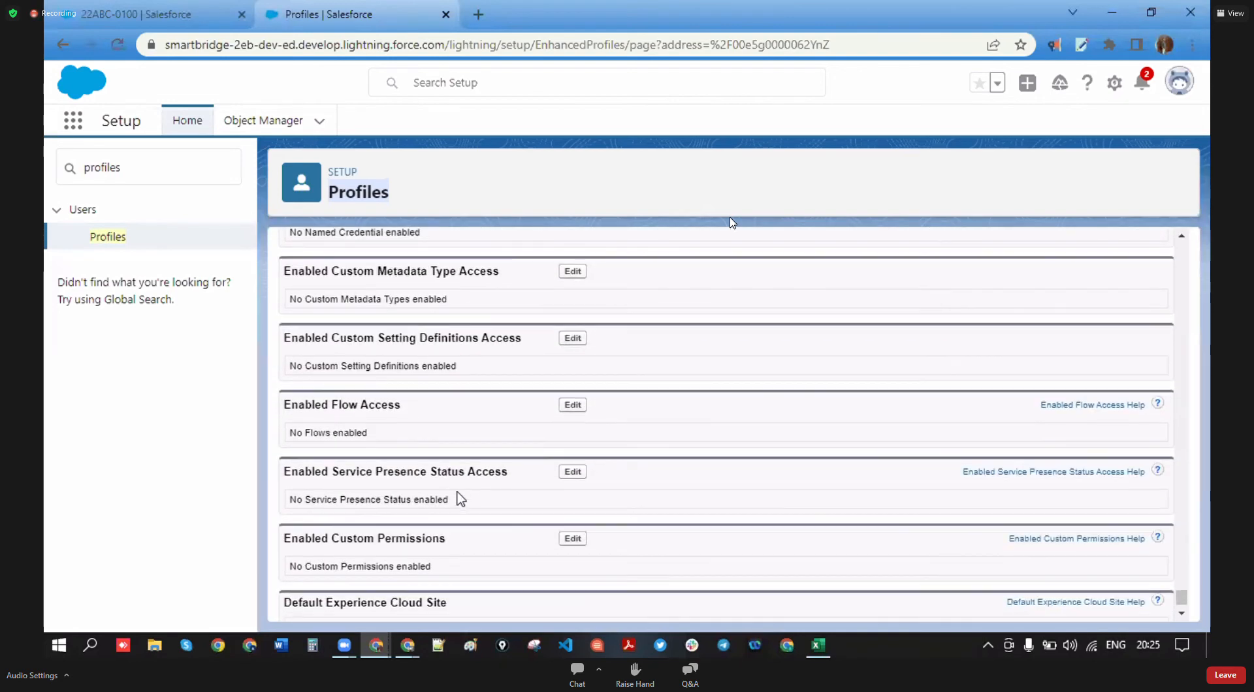
scroll(484, 507, up, 10)
scroll(500, 517, down, 2)
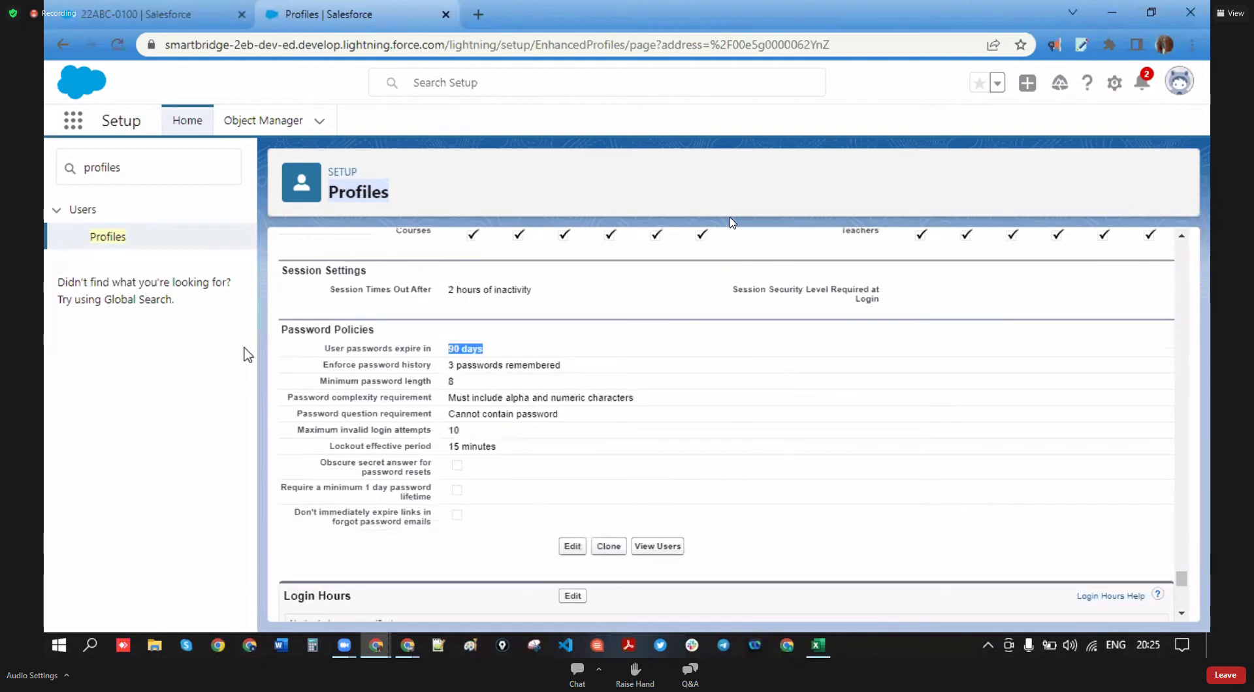
drag(280, 329, 413, 340)
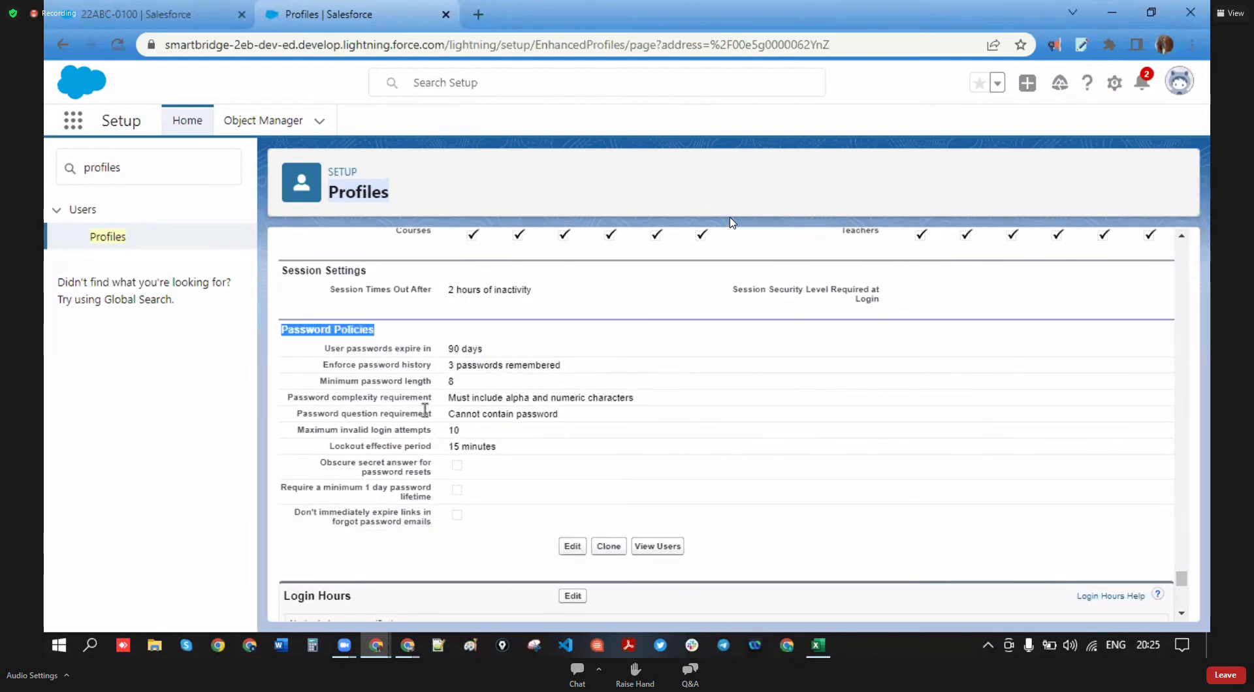
scroll(473, 516, down, 1)
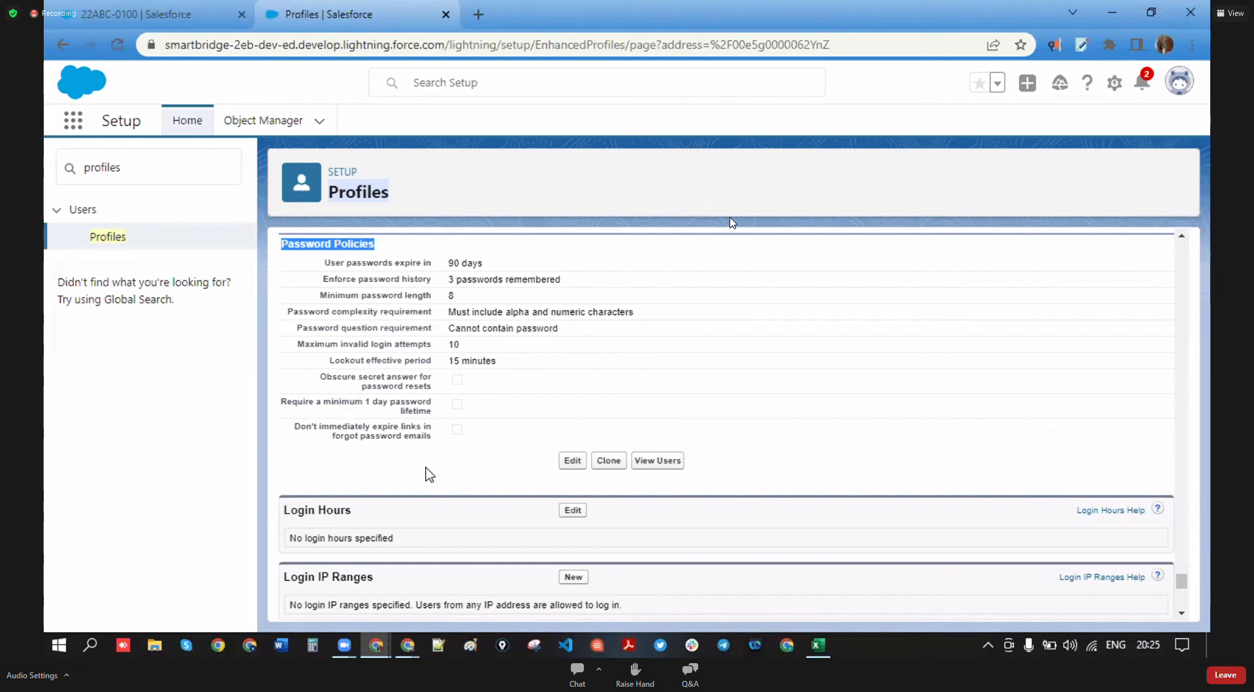
scroll(431, 477, down, 2)
scroll(433, 479, down, 3)
scroll(433, 497, up, 5)
scroll(420, 504, down, 3)
scroll(392, 482, down, 8)
scroll(484, 560, up, 12)
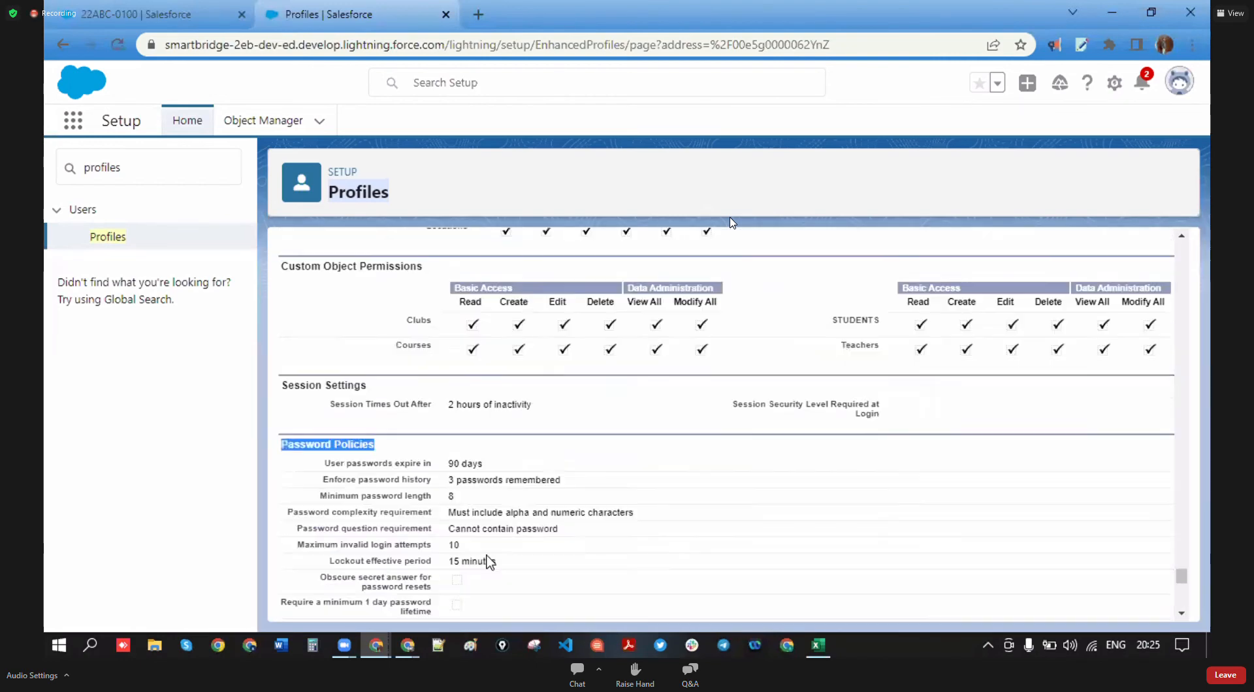
scroll(504, 563, up, 15)
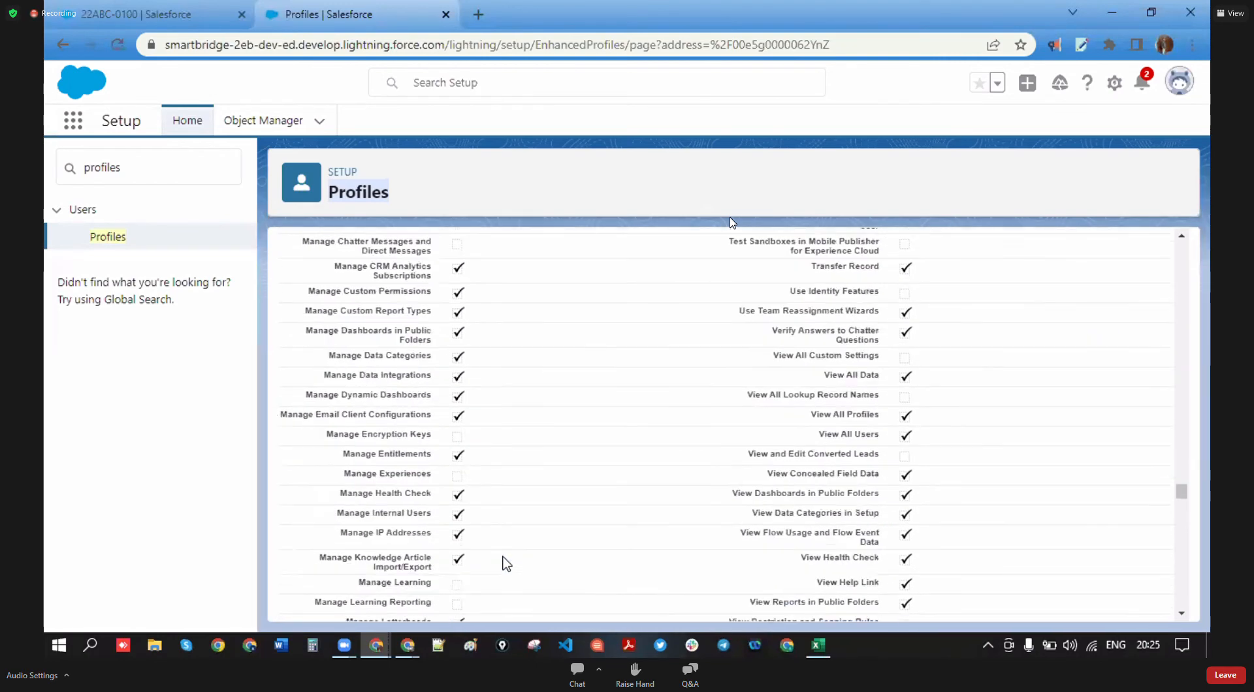
scroll(507, 566, up, 7)
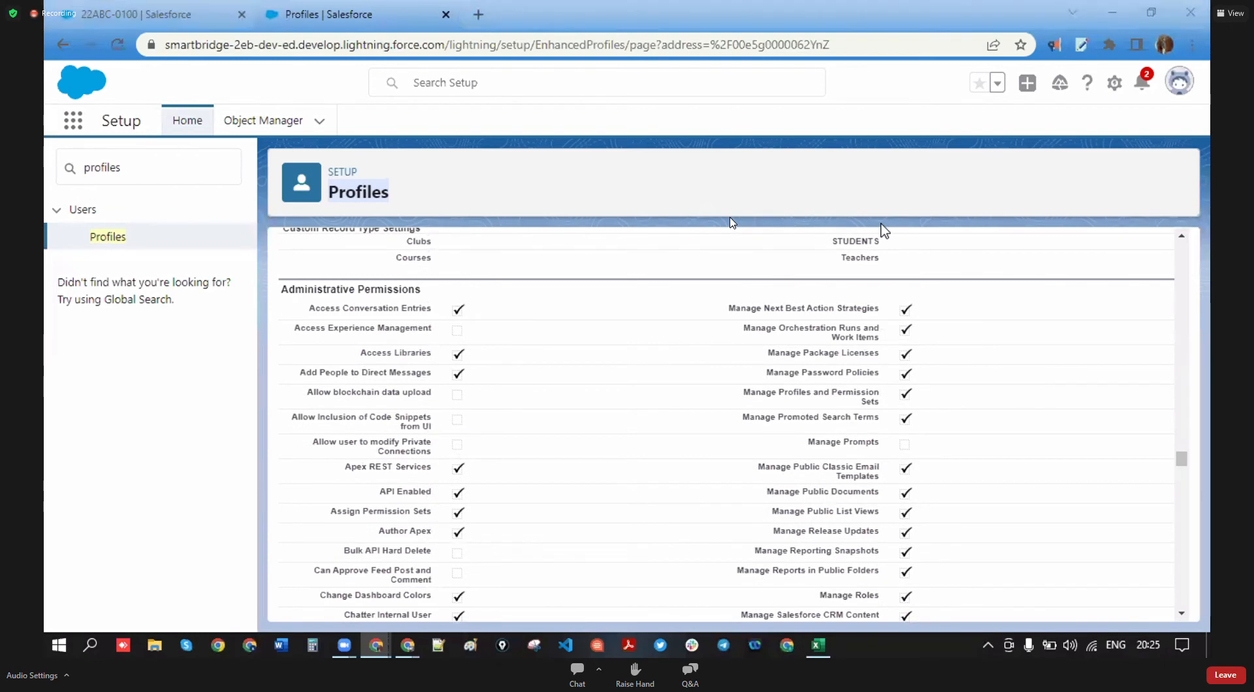
scroll(968, 468, up, 10)
drag(1182, 406, 1184, 249)
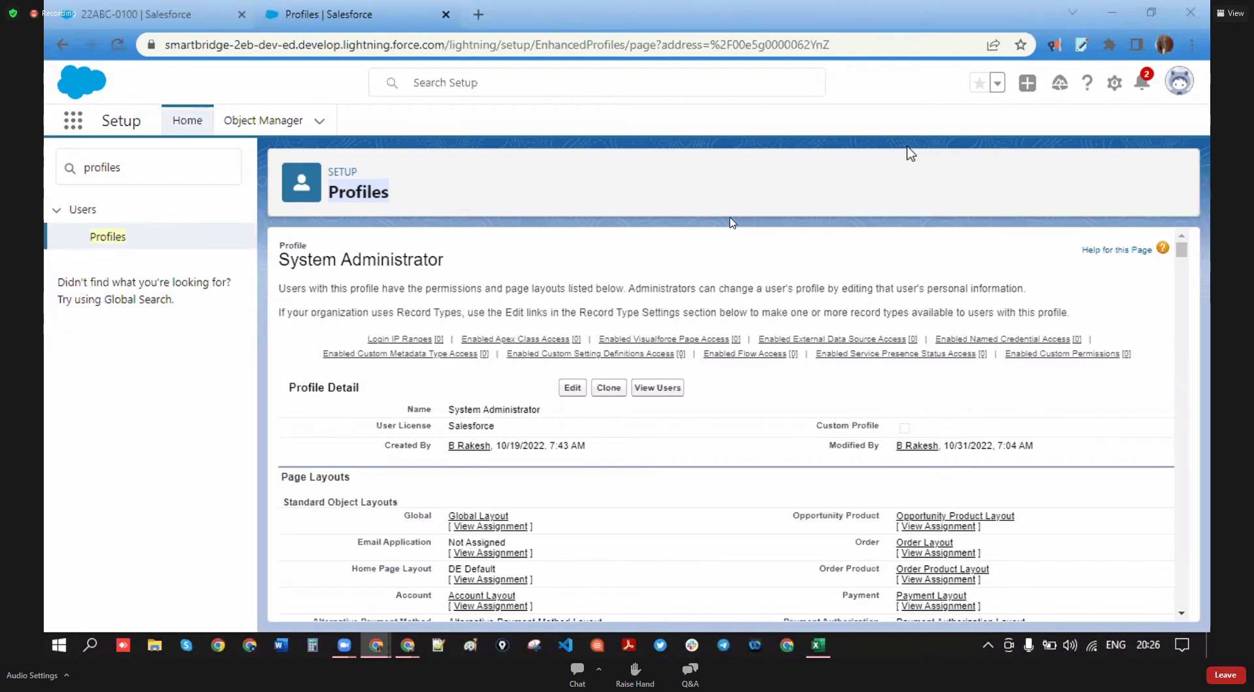
- Clone the System Administrator profile as 'Custom SYSTEM ADMIN', then switch to the Excel notes
click(609, 388)
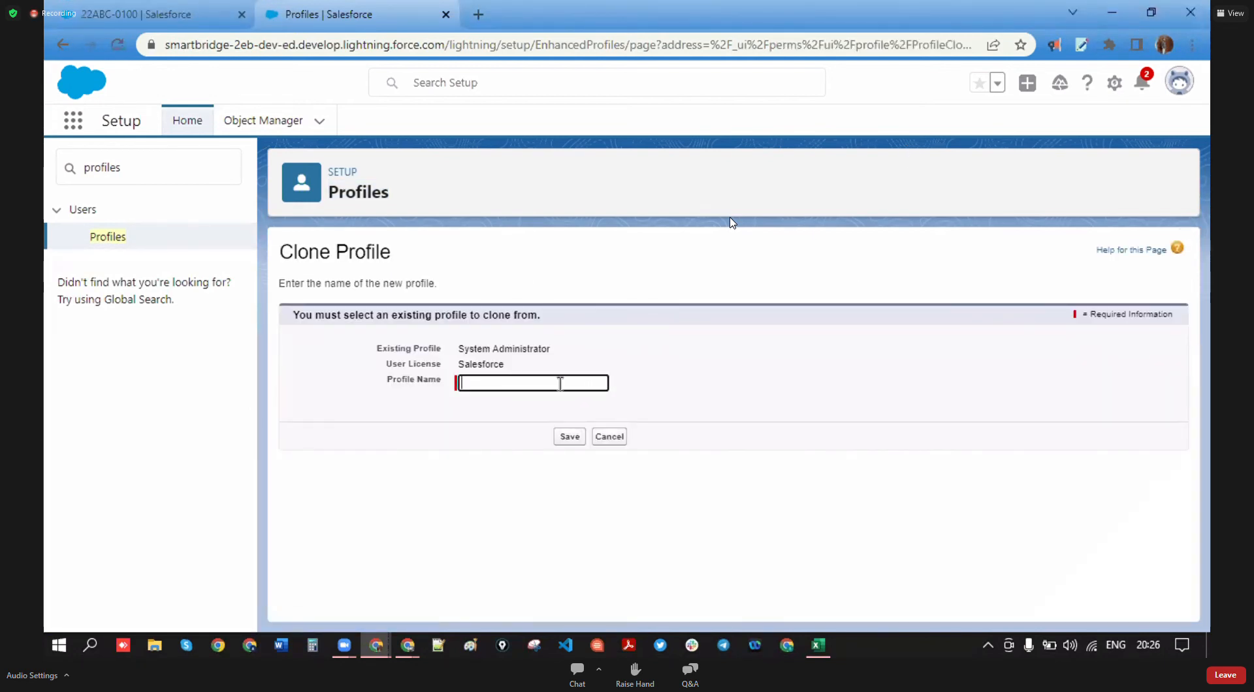
click(560, 383)
text(custim)
key(BackSpace)
key(BackSpace)
key(BackSpace)
text(om system )
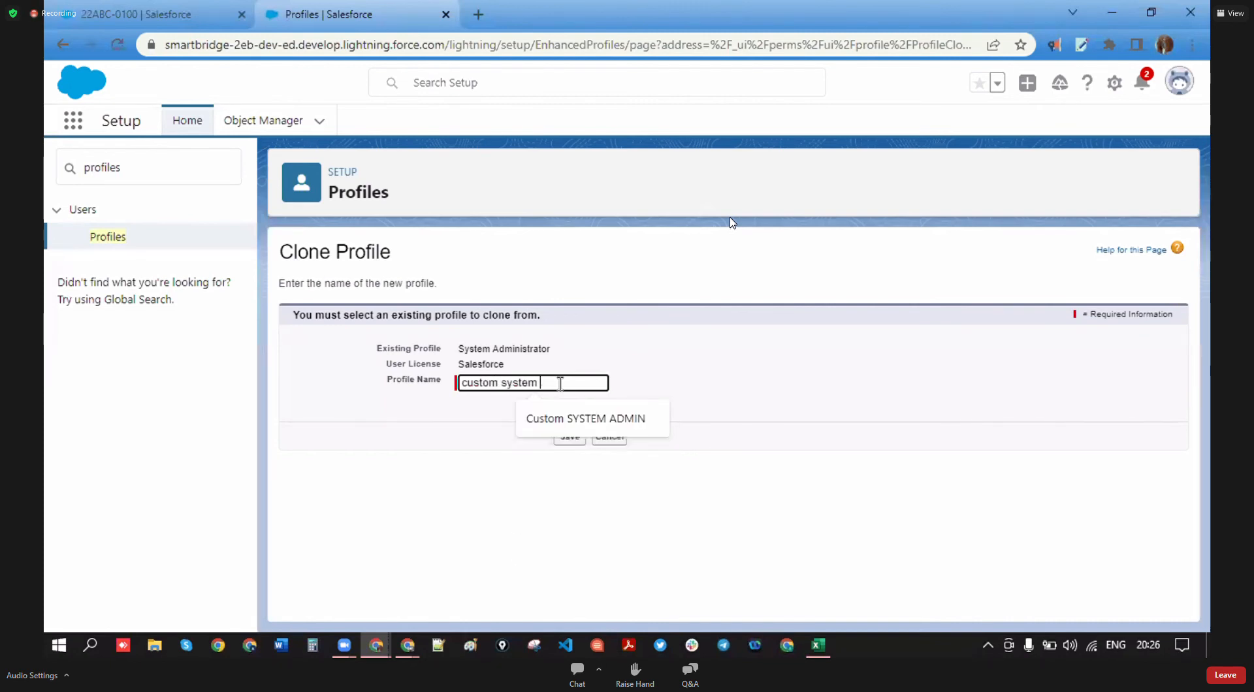
text(admin)
click(618, 428)
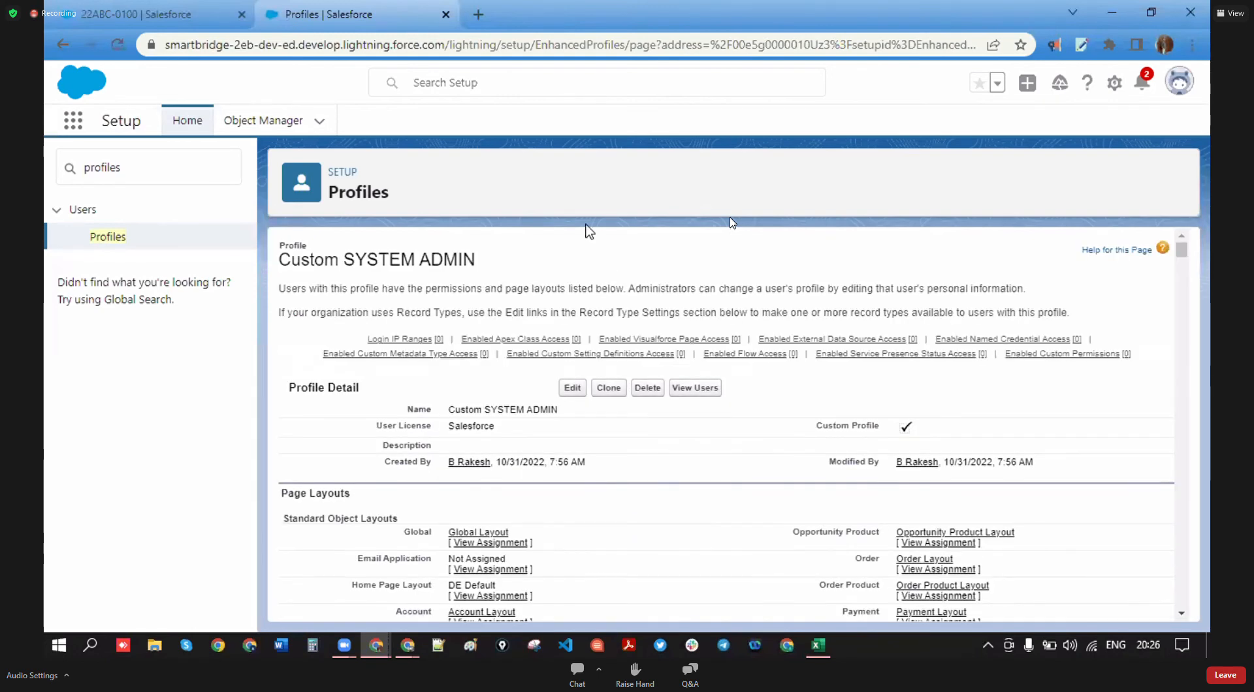
mouse_move(522, 355)
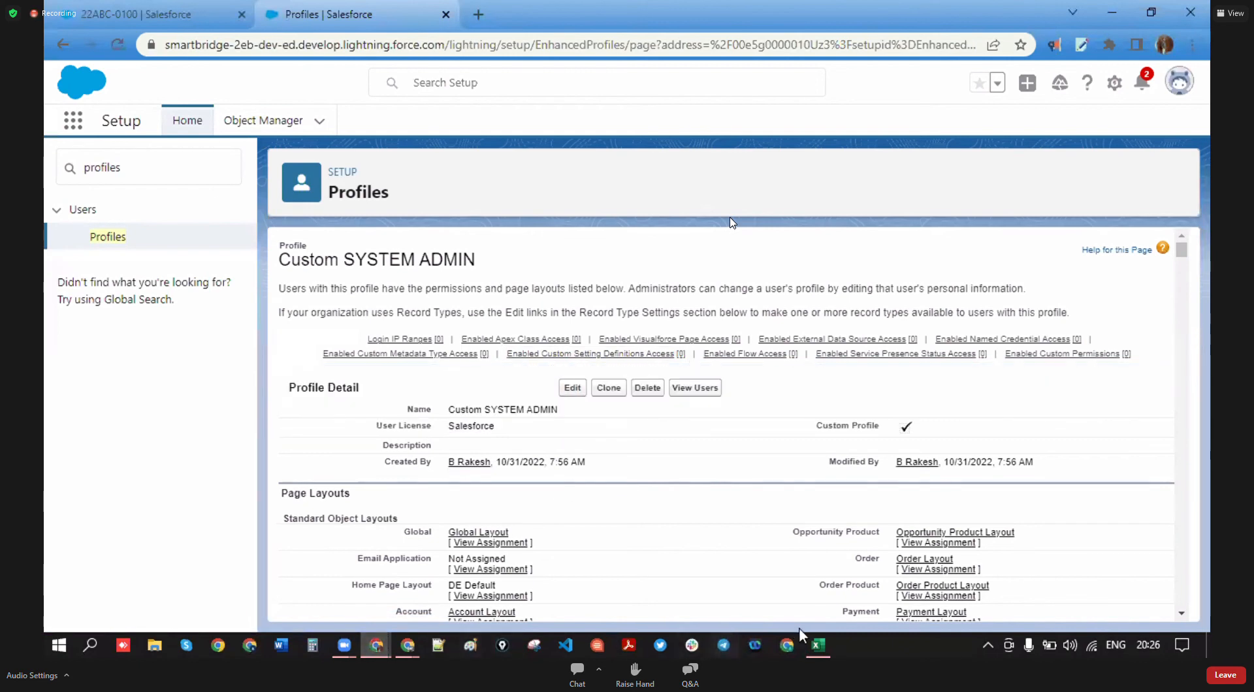
click(818, 645)
scroll(359, 367, up, 12)
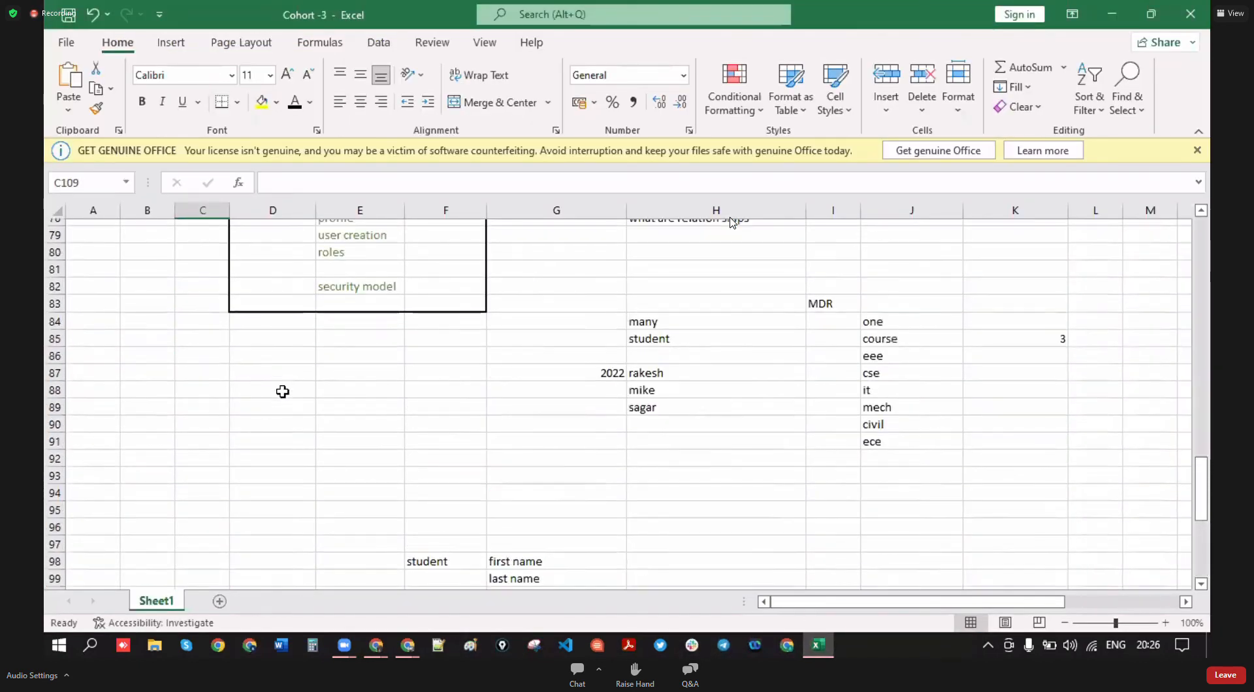
click(418, 439)
click(388, 451)
click(401, 434)
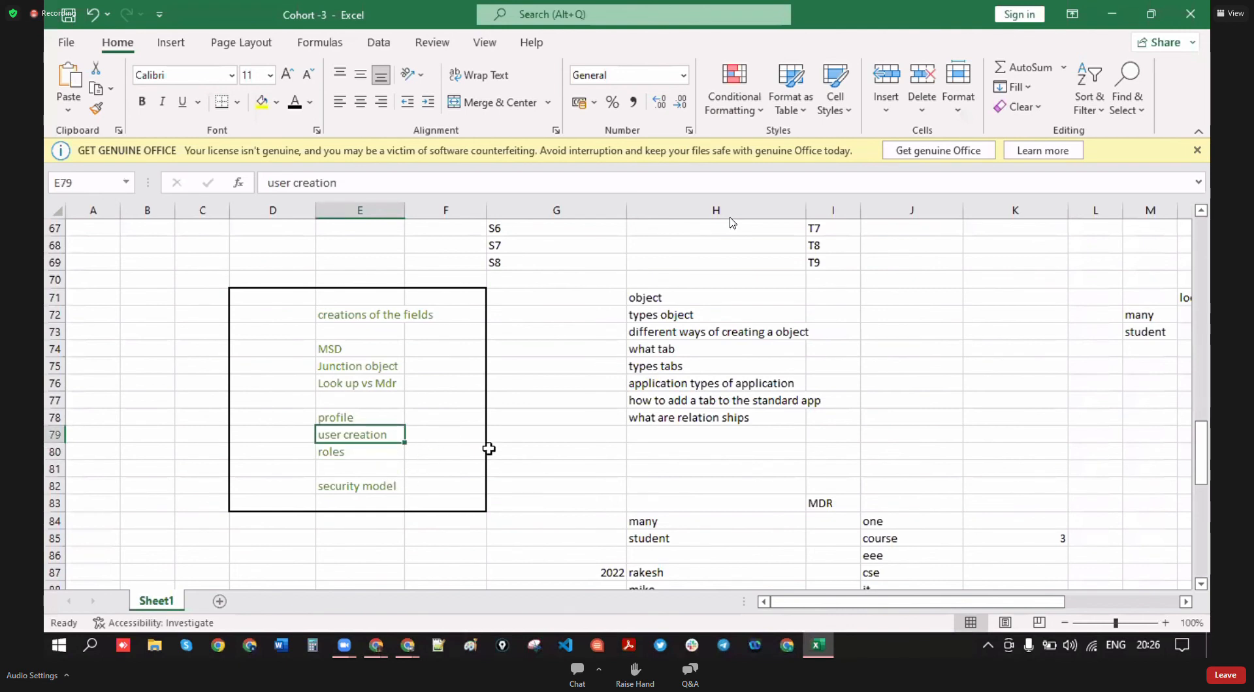
click(527, 450)
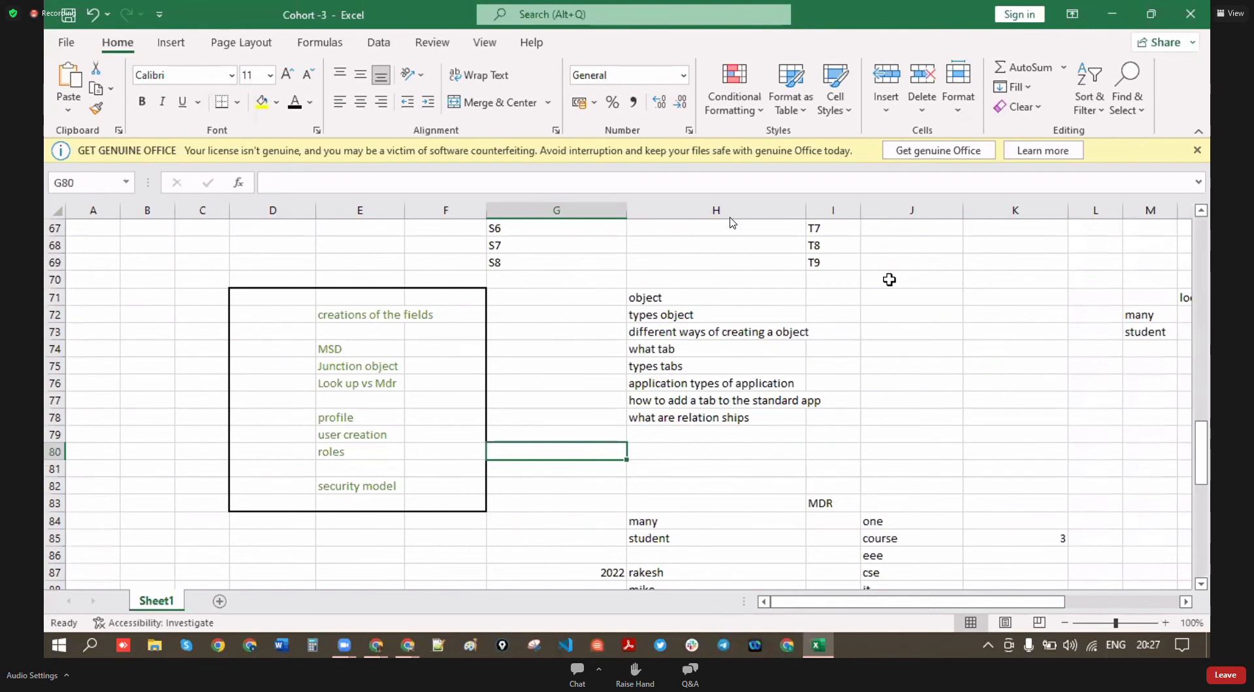
click(527, 352)
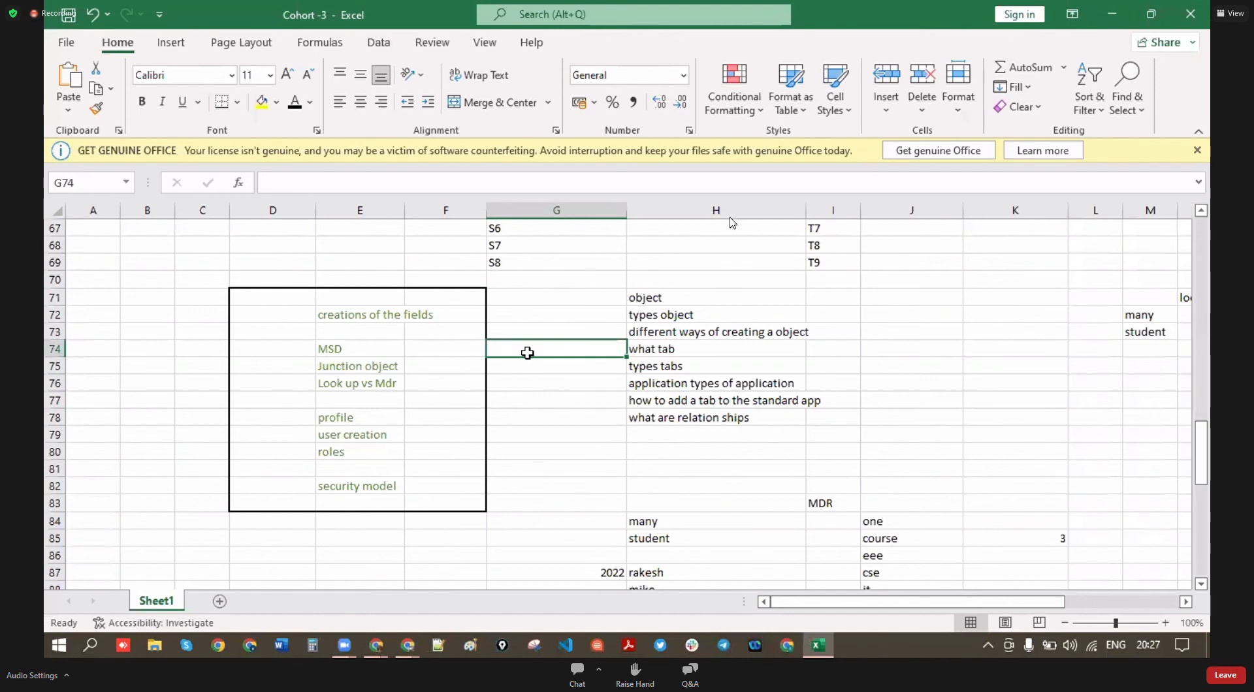
click(390, 437)
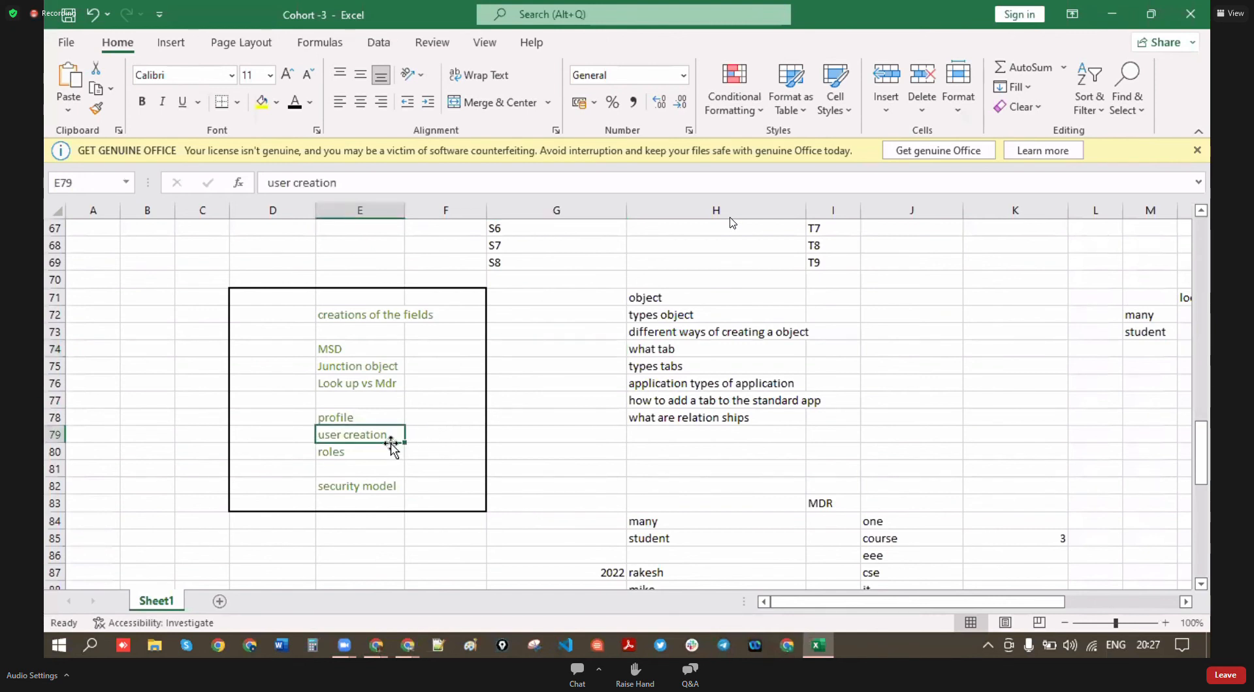
click(541, 454)
click(542, 395)
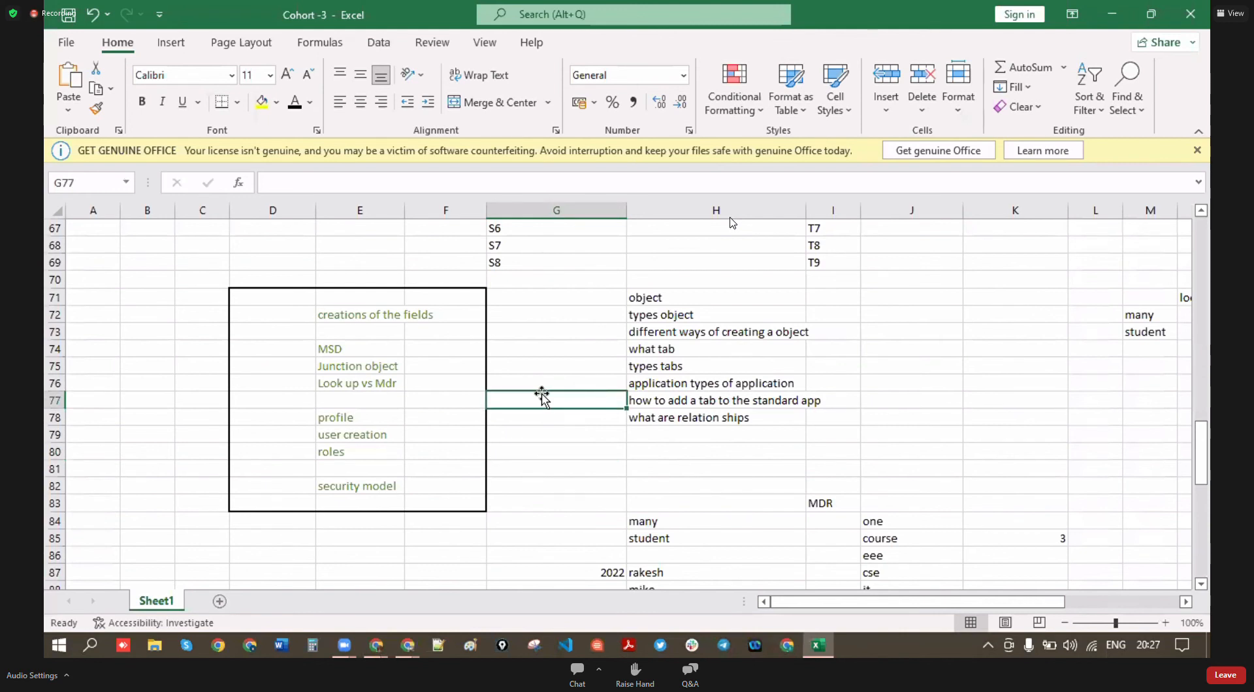
scroll(243, 506, down, 3)
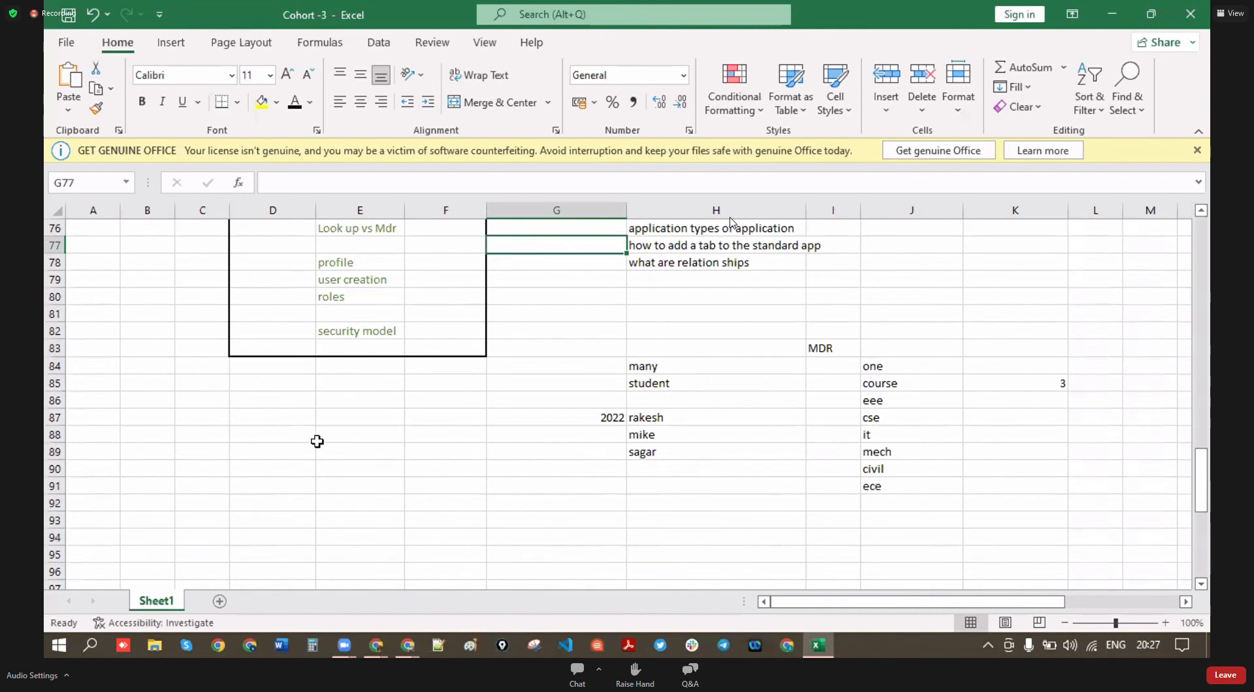
- Enter 10 as the employee count in cell D89
click(286, 450)
text(10)
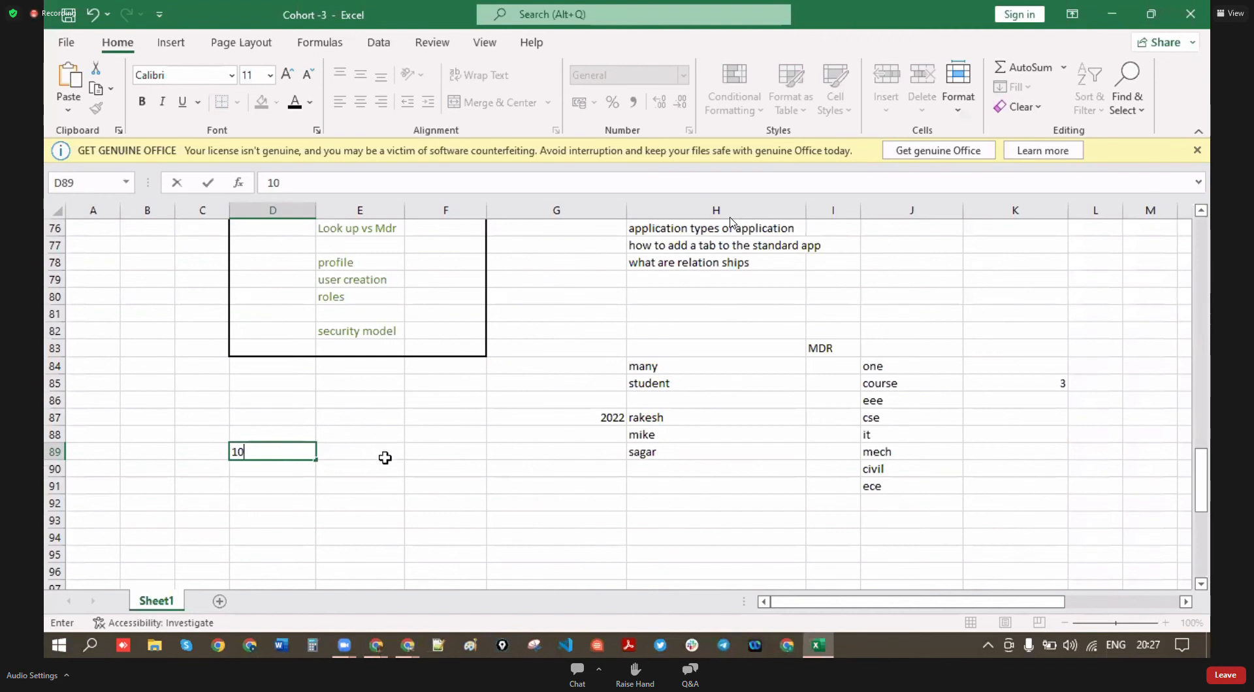
key(Return)
click(280, 455)
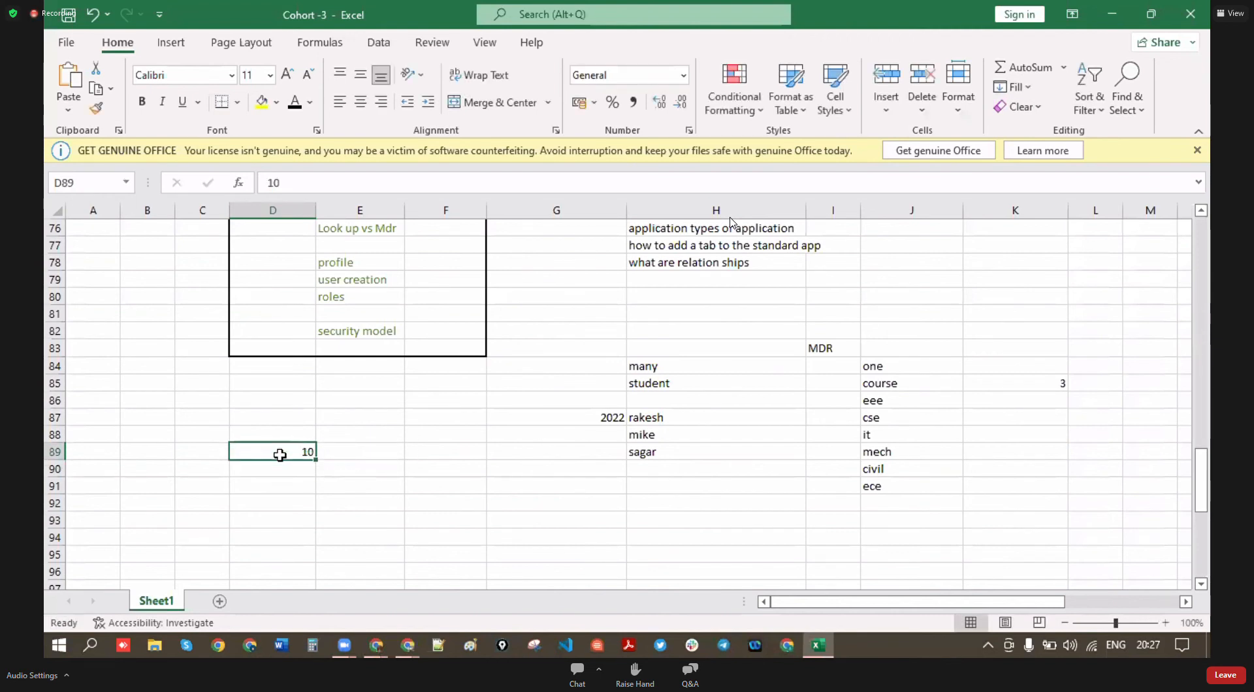
click(462, 458)
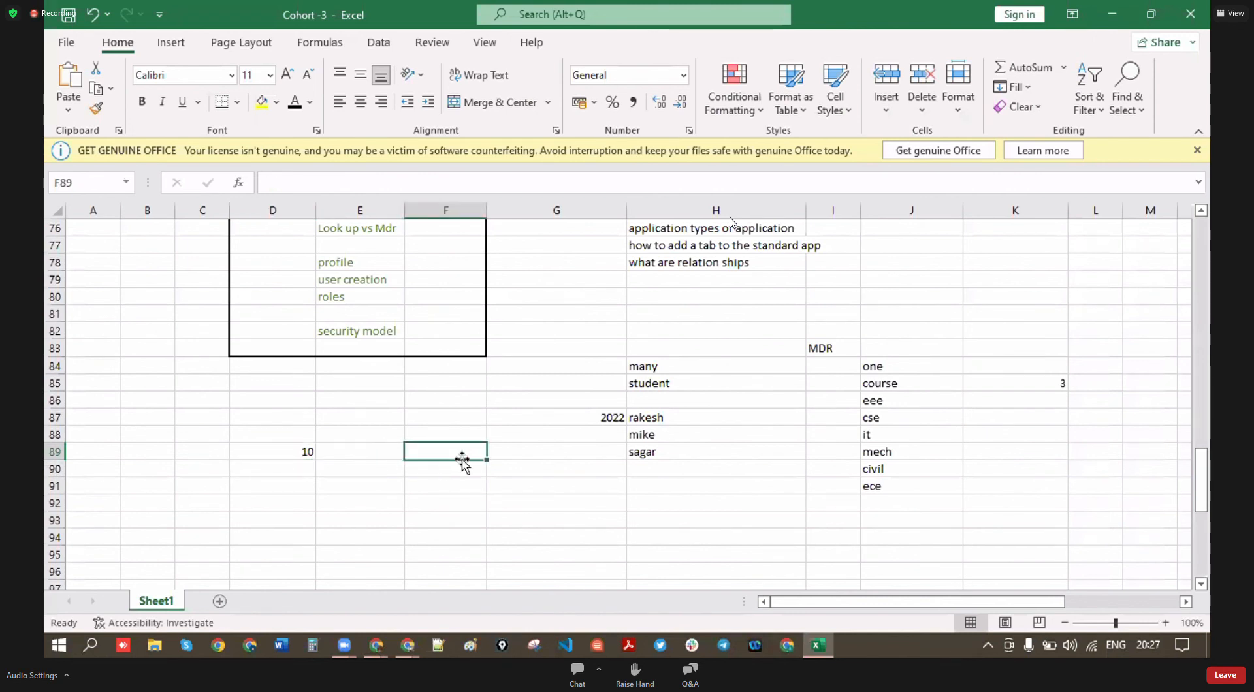
- Label D88 'employees' and put a second 10 in F89
click(272, 435)
text(empl)
key(BackSpace)
text(ployees)
click(482, 453)
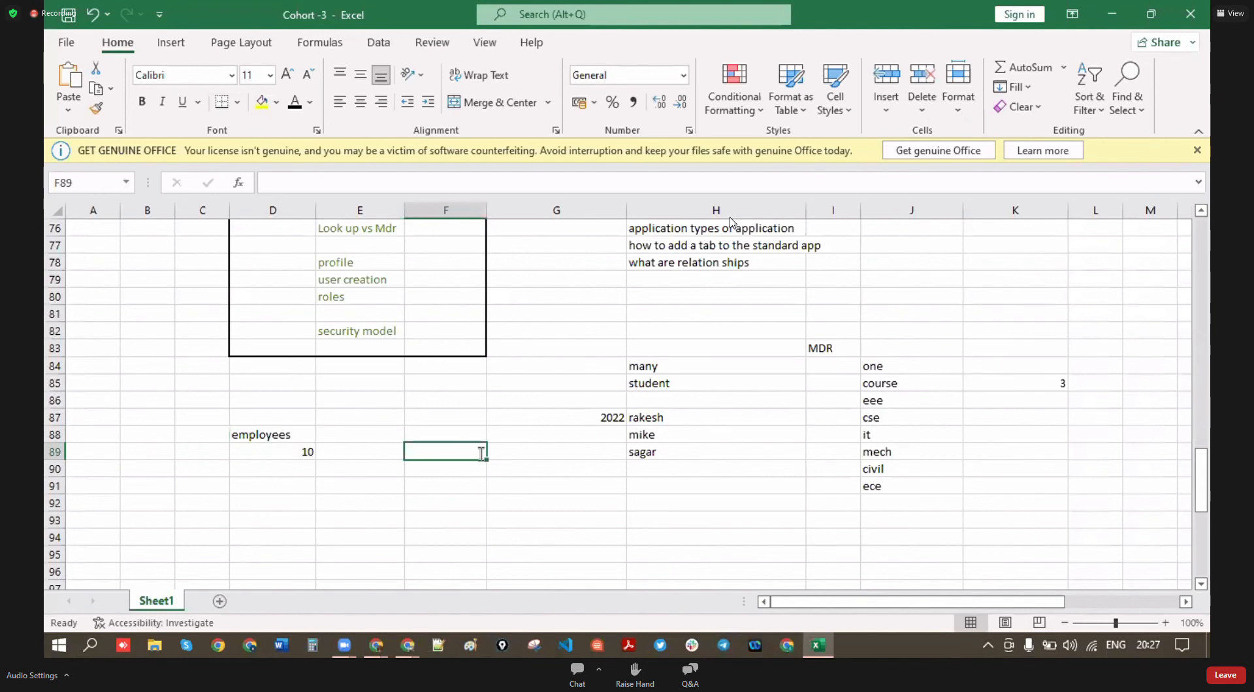
text(10)
click(252, 487)
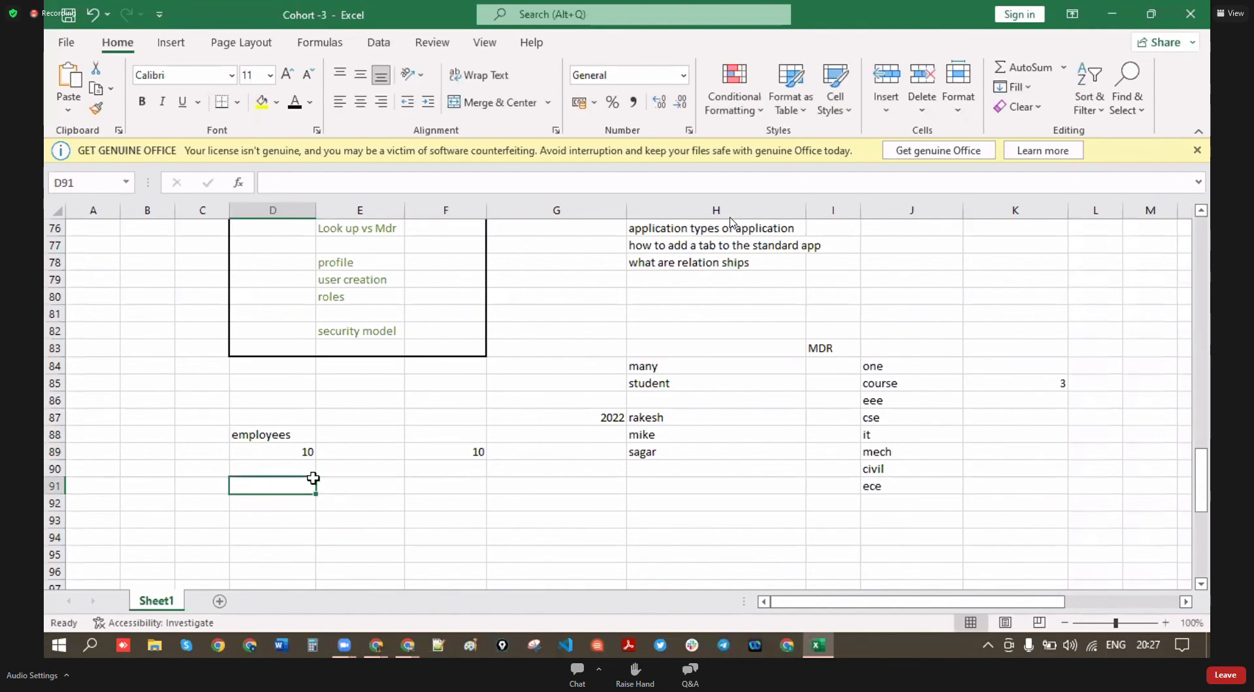
- Start a label in D92 and add the 'sales' label in C89
click(305, 453)
click(304, 520)
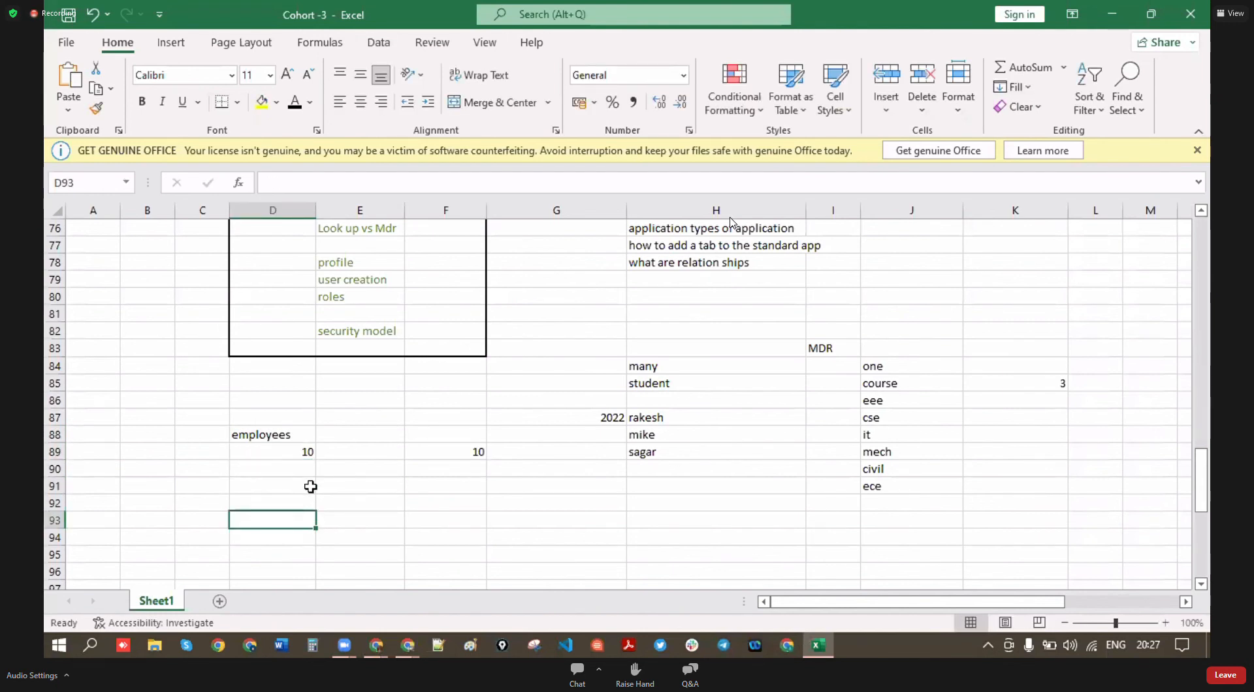
click(298, 454)
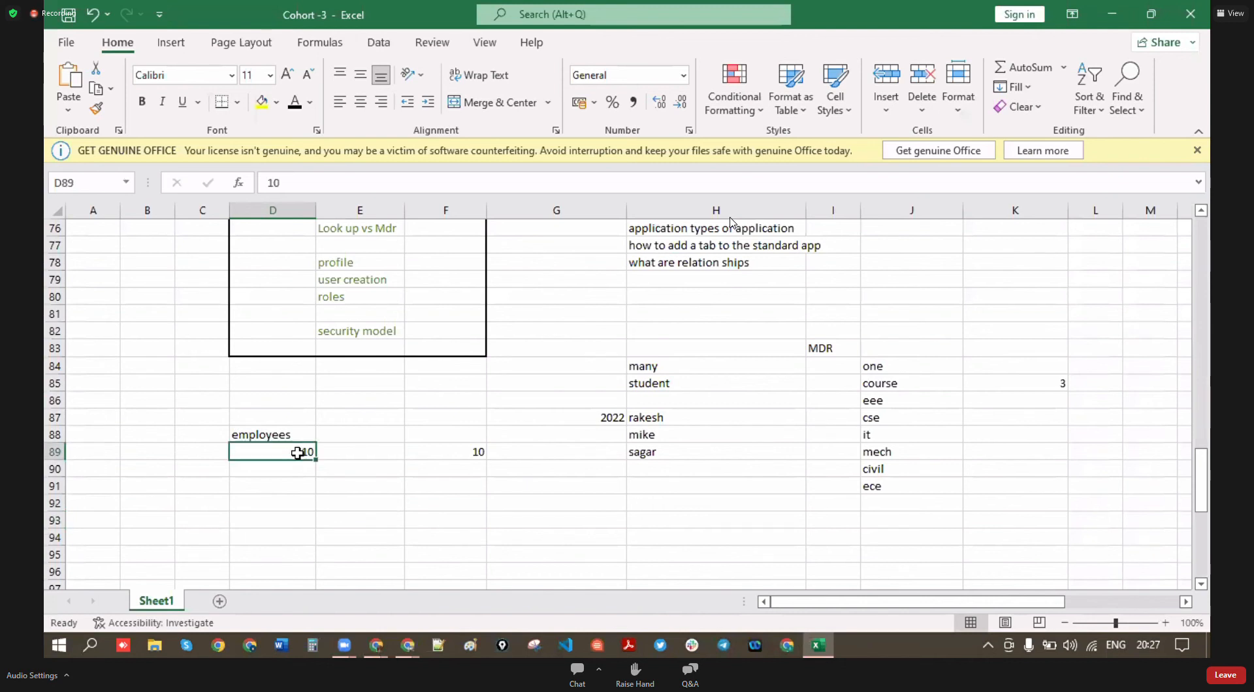
click(286, 504)
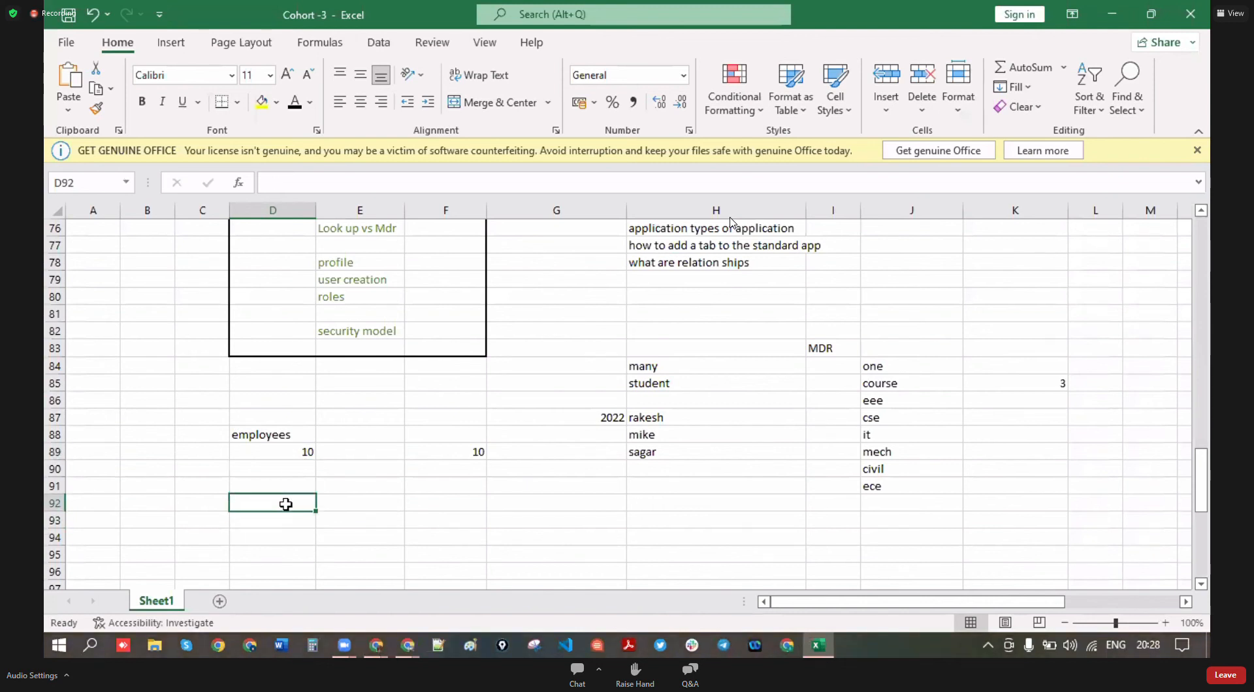
text(p)
click(186, 452)
text(sales)
click(191, 519)
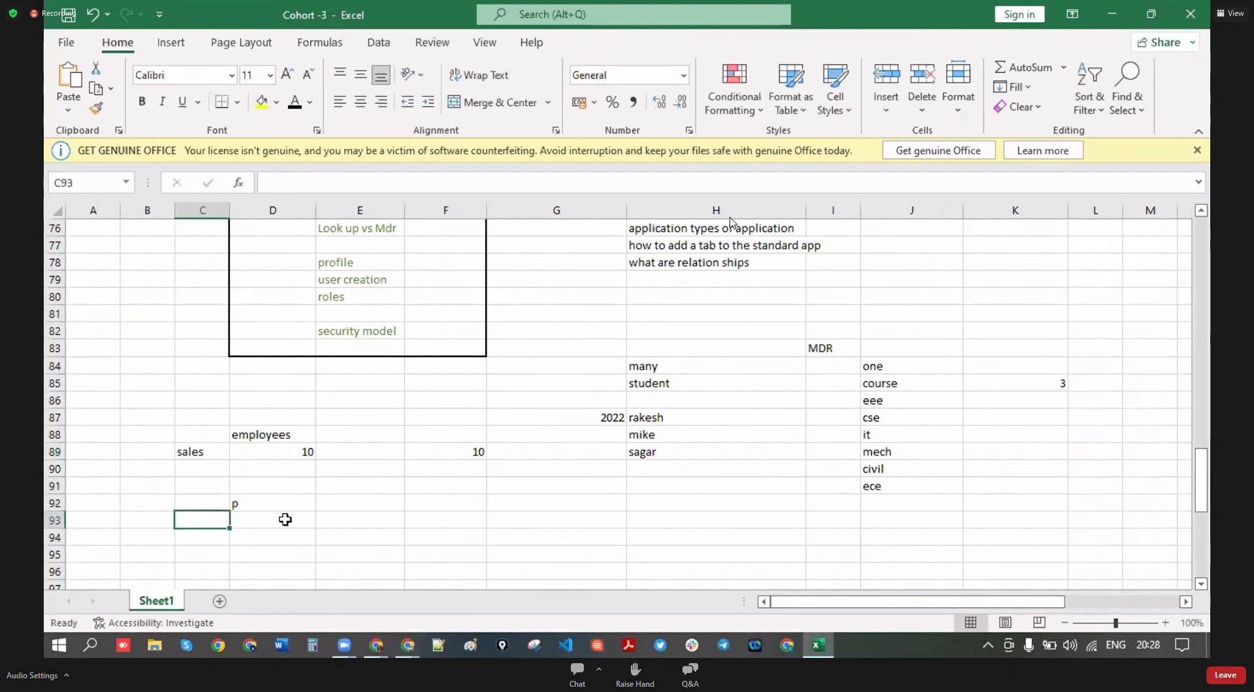
- Retype the D92 label as 'profiles'
click(255, 510)
key(BackSpace)
text(prof)
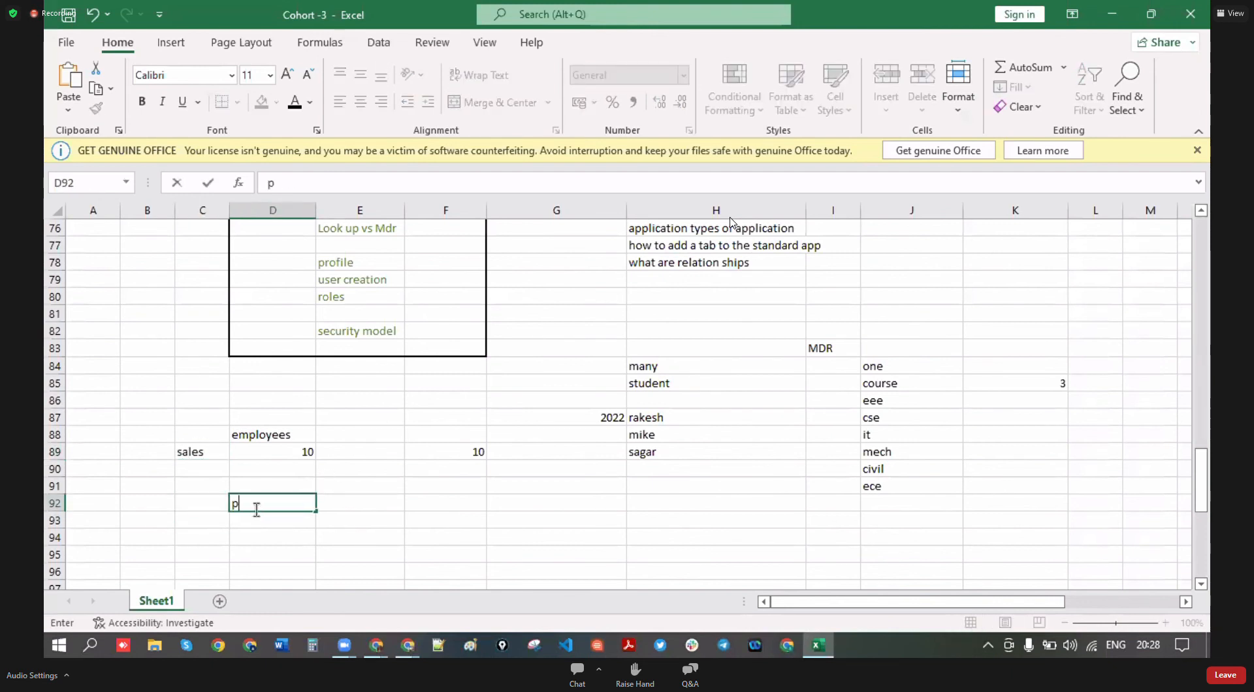
text(iel)
key(BackSpace)
key(BackSpace)
key(BackSpace)
text(les)
click(279, 542)
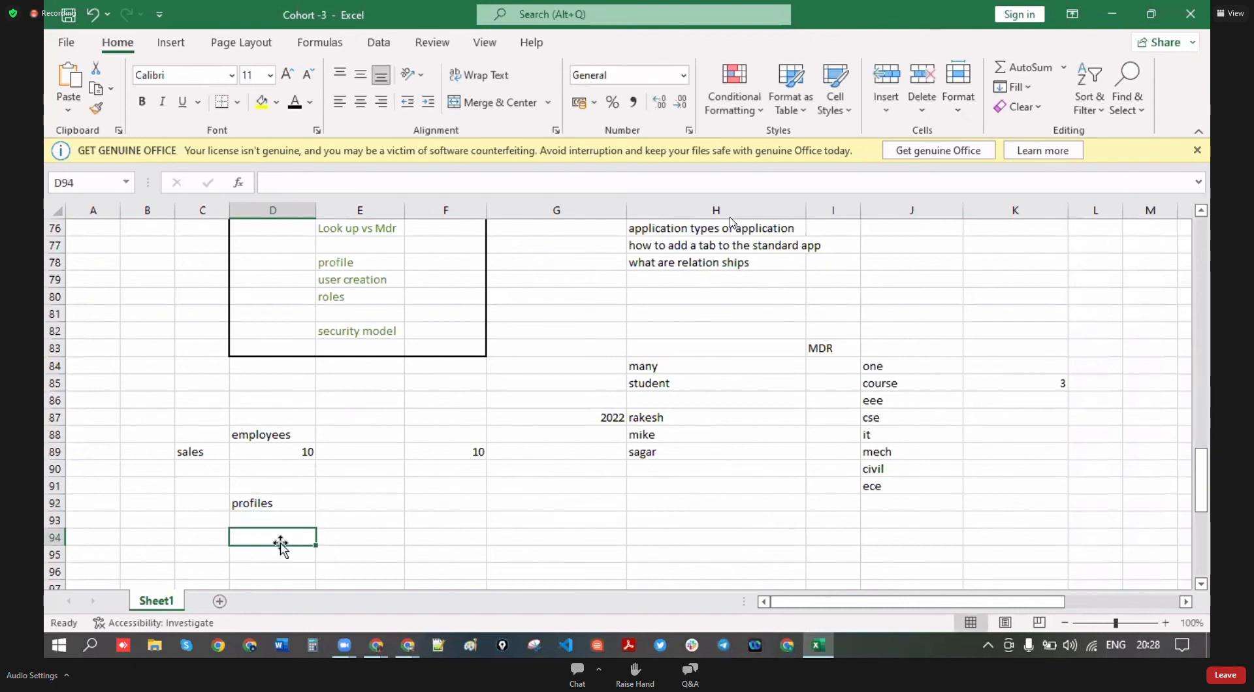
click(261, 503)
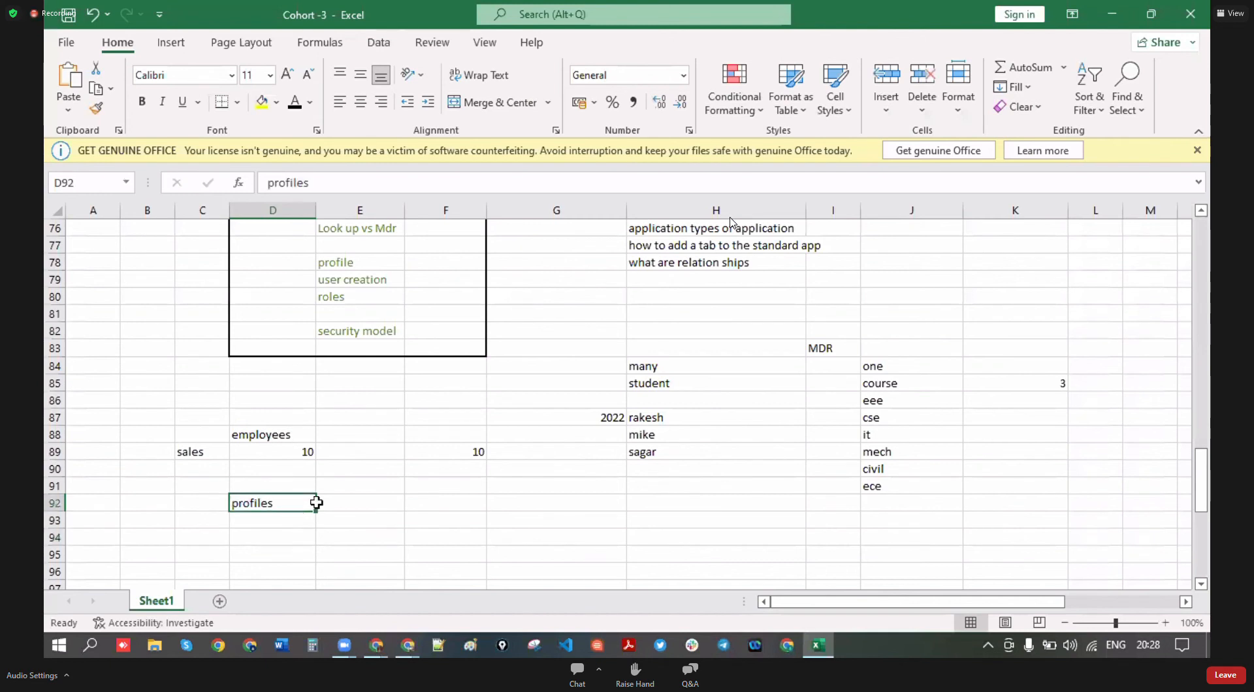
click(286, 455)
- Enter 1 as the profile count in E92
click(349, 504)
text(1)
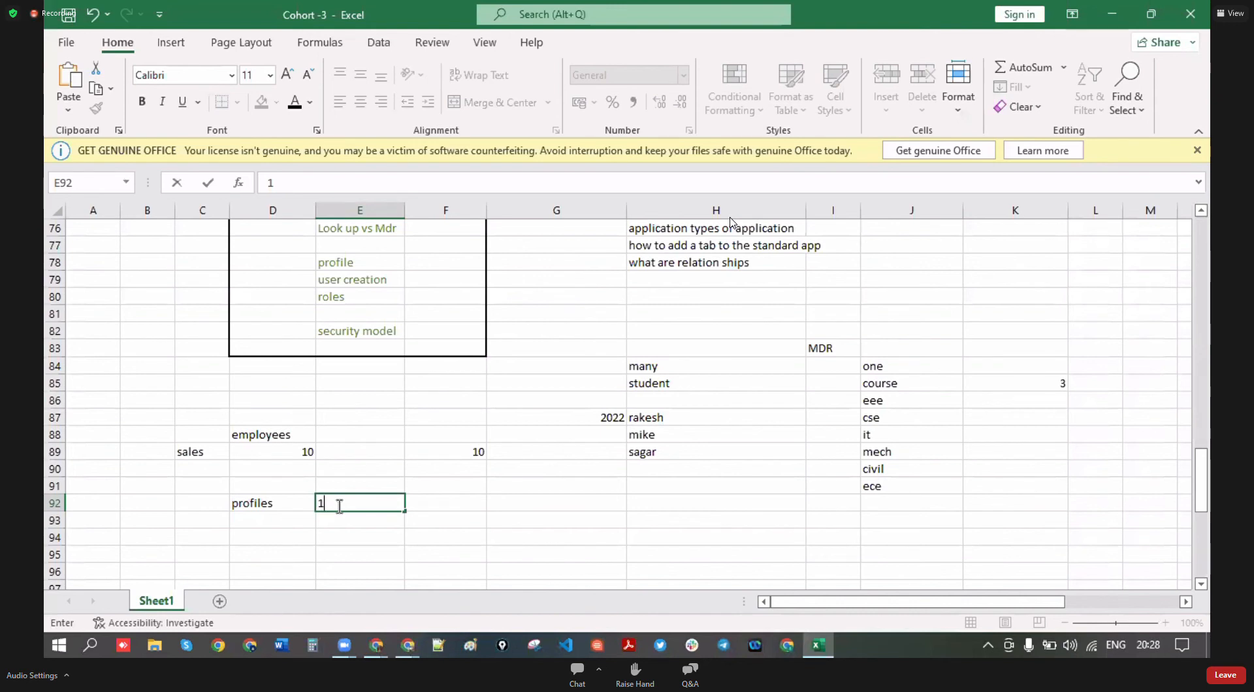
click(280, 454)
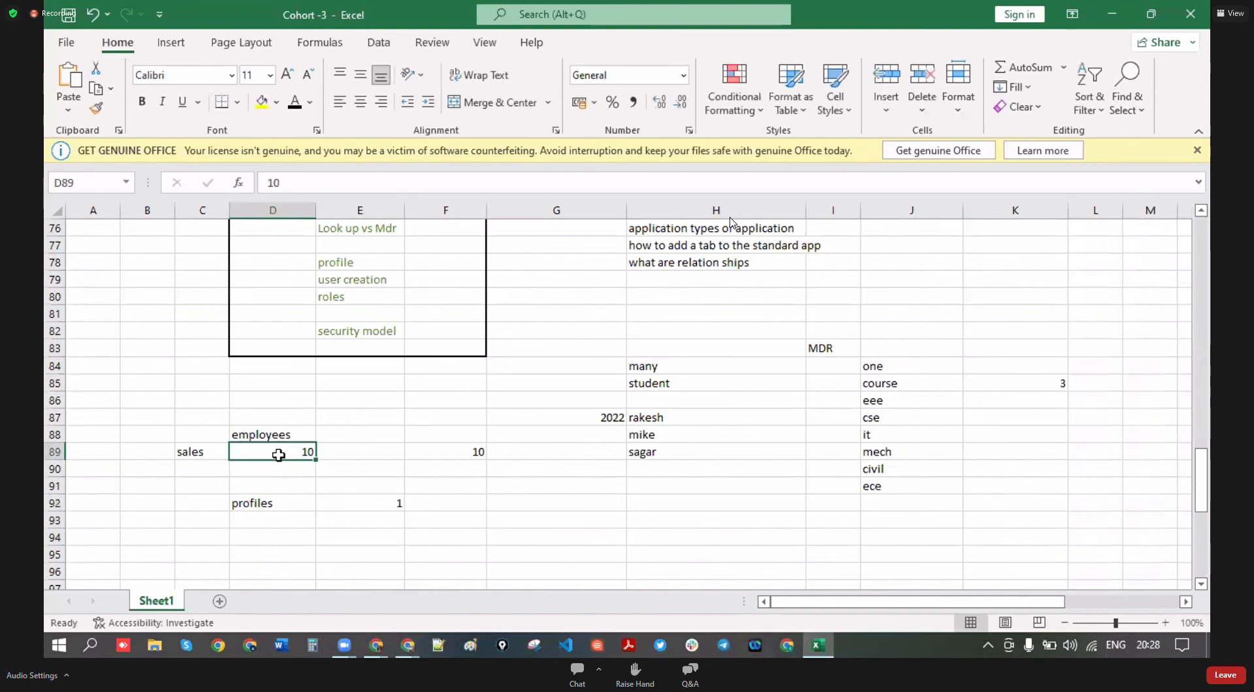
click(333, 503)
click(209, 457)
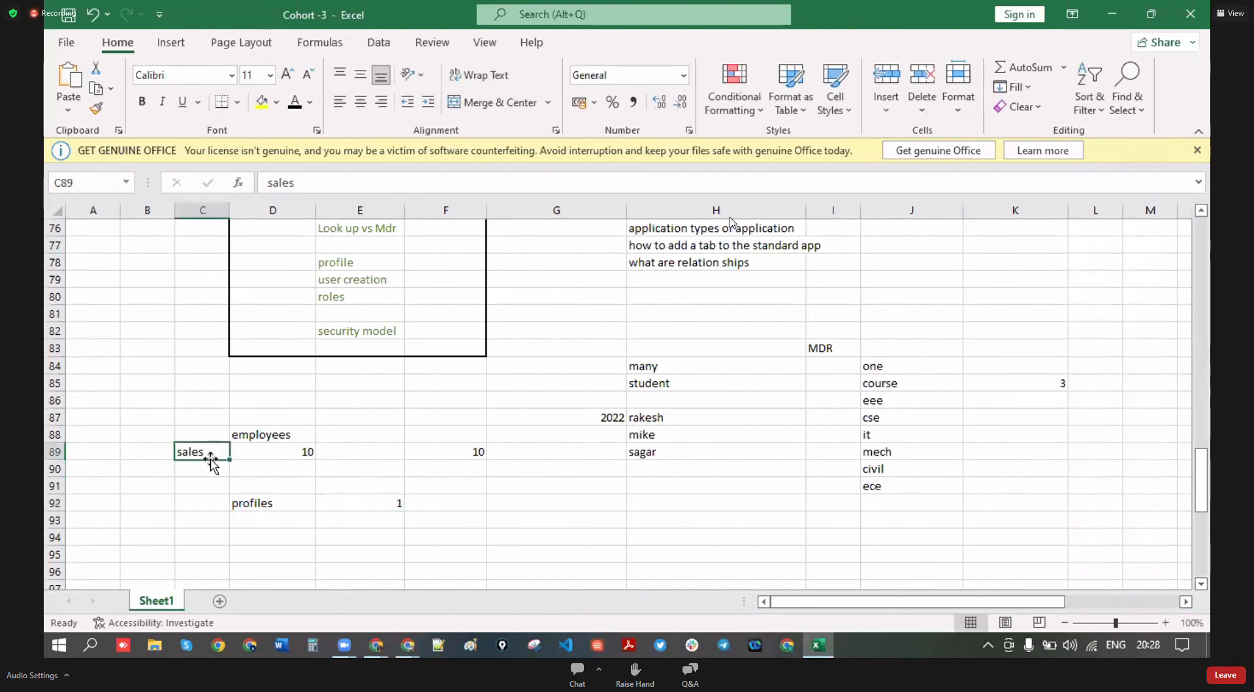
click(248, 506)
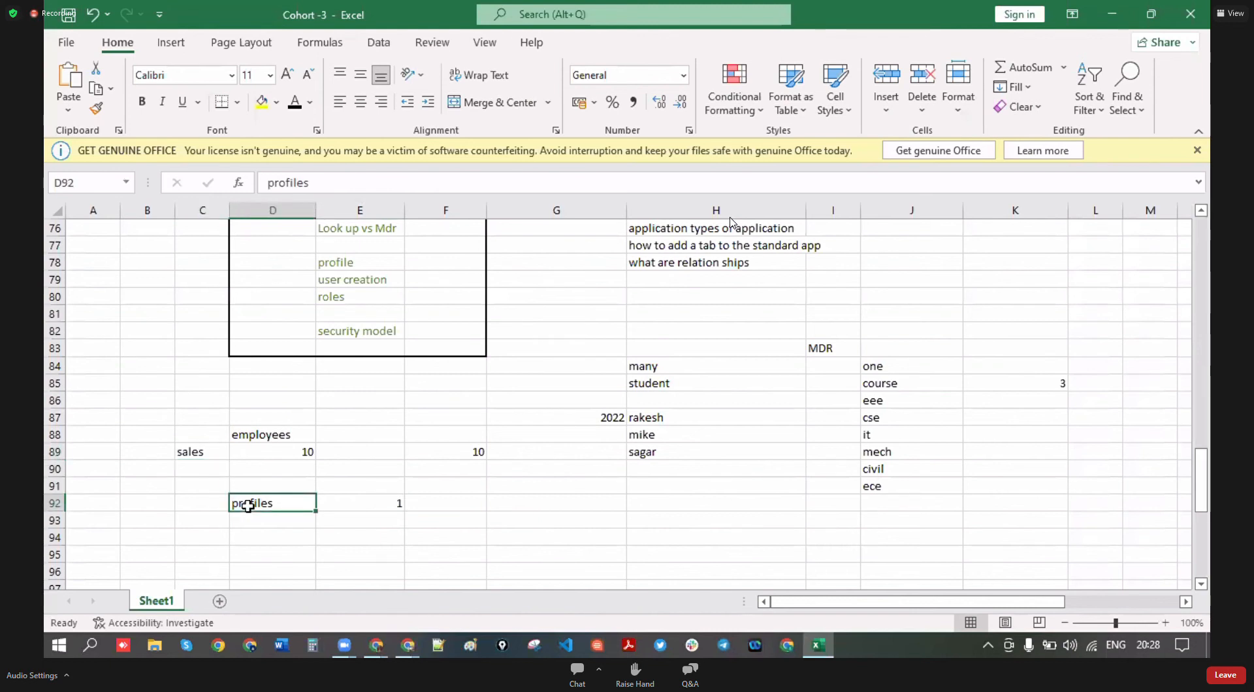
click(383, 513)
- Review the sales, employees, profiles and profile count cells in the example block
click(214, 457)
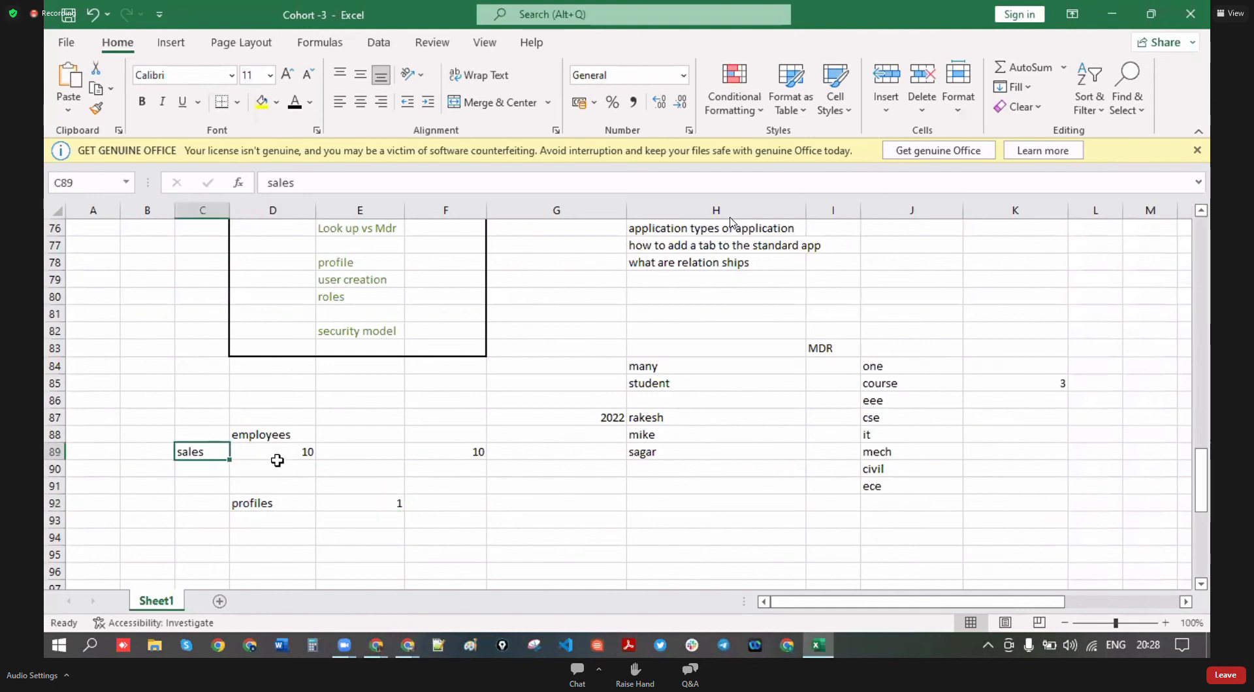
click(275, 458)
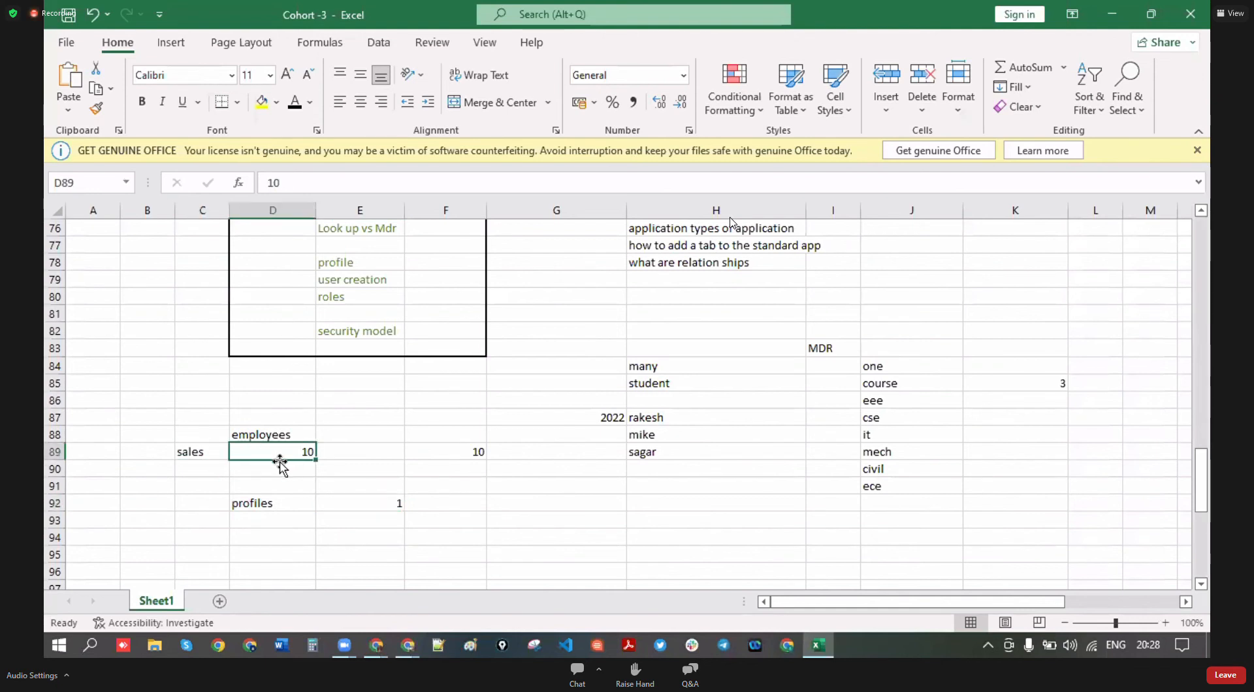
click(507, 506)
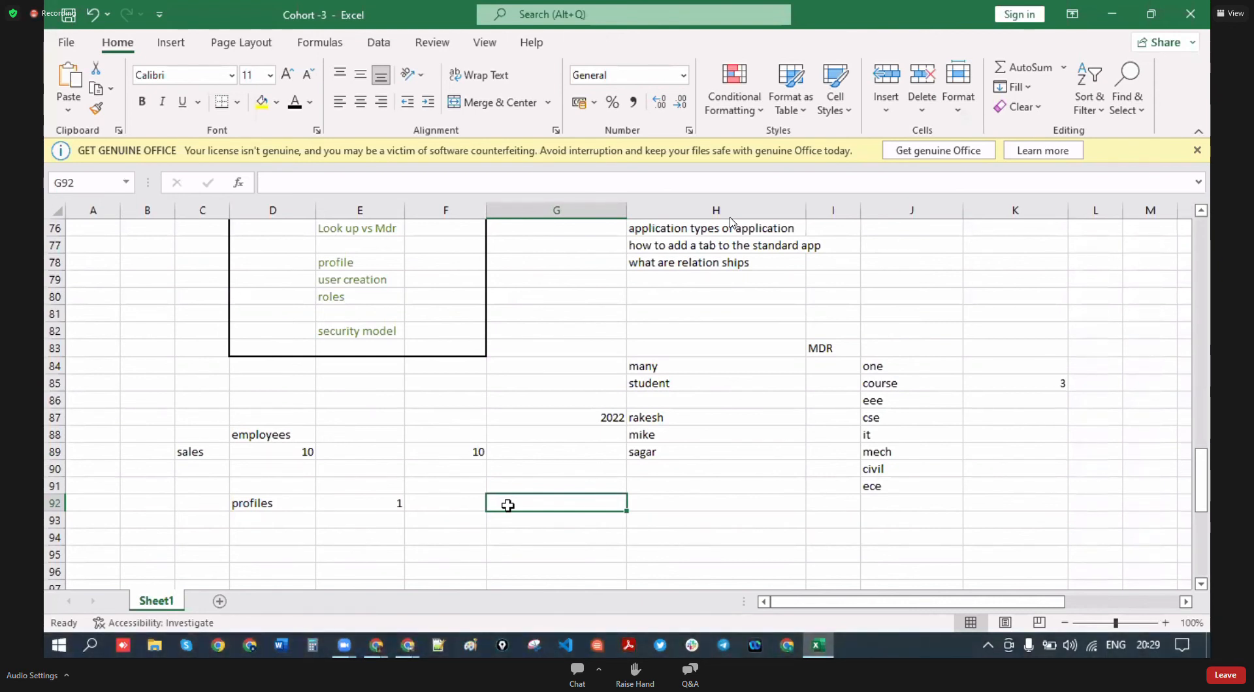
click(385, 505)
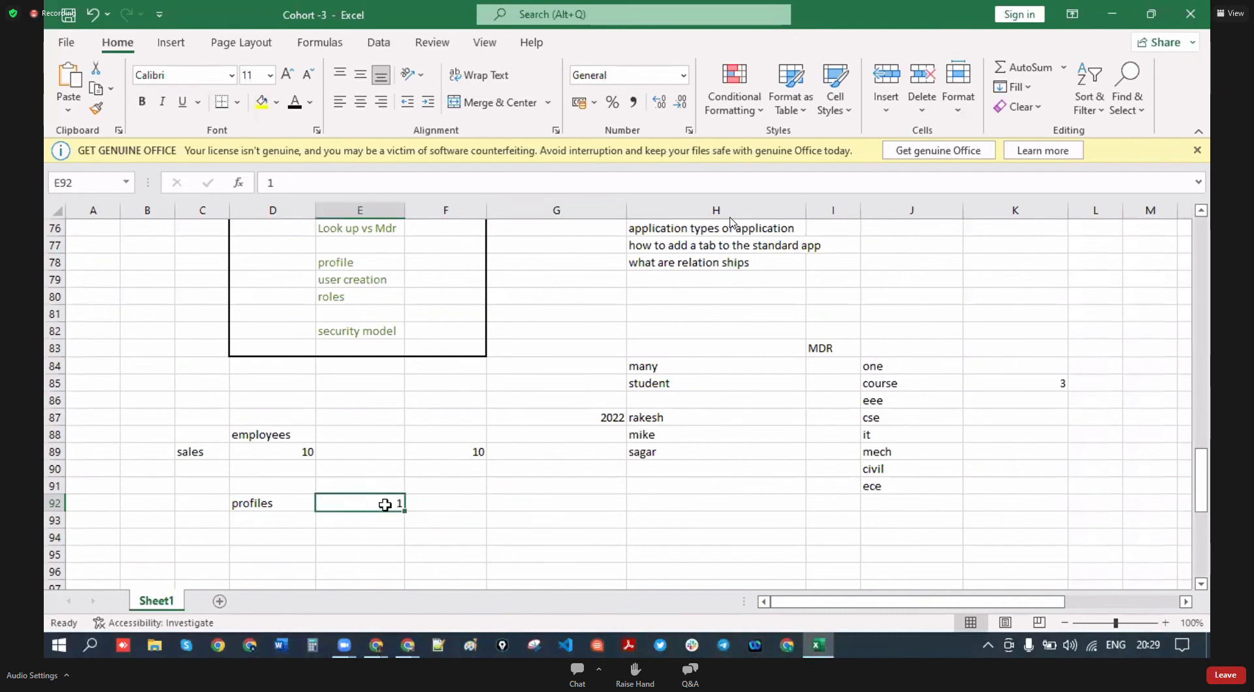
click(205, 465)
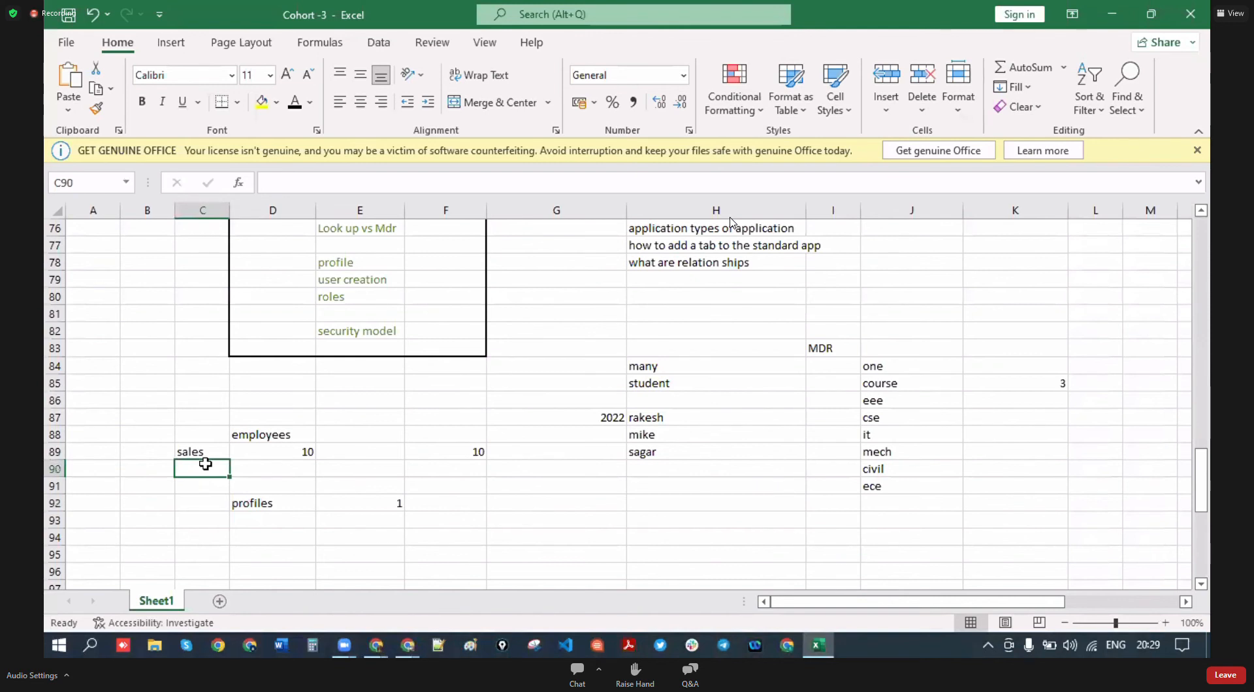
click(283, 507)
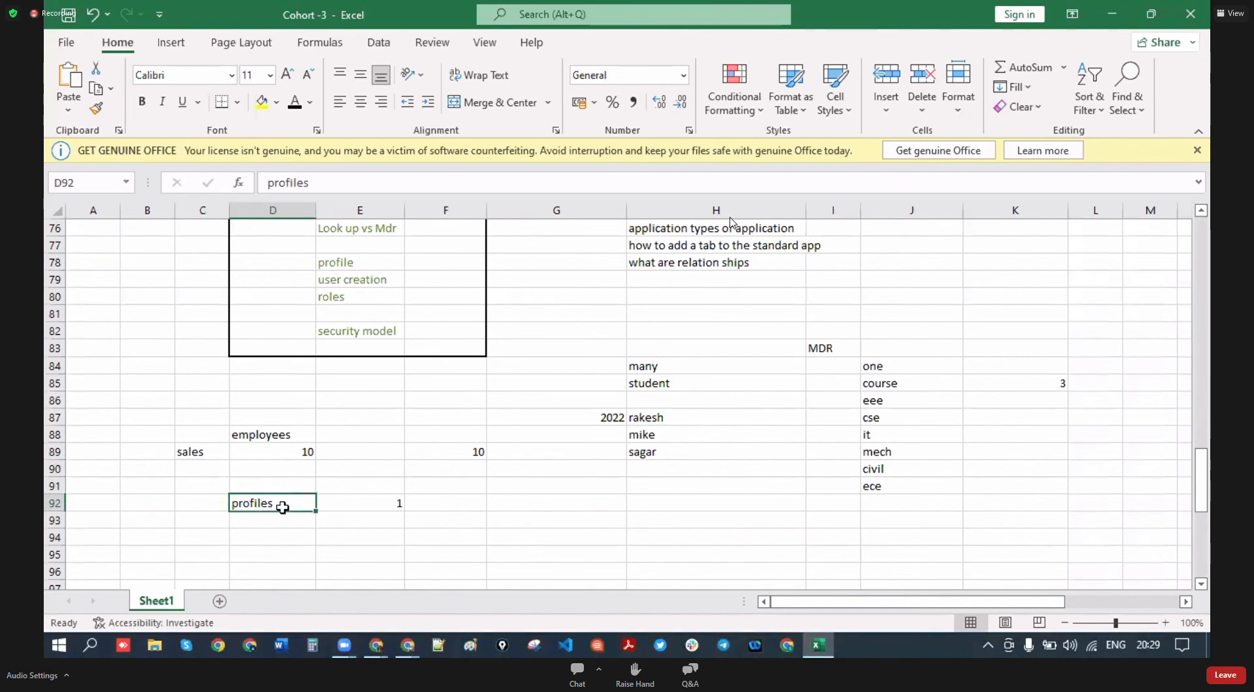
key(Up)
key(Up)
key(Up)
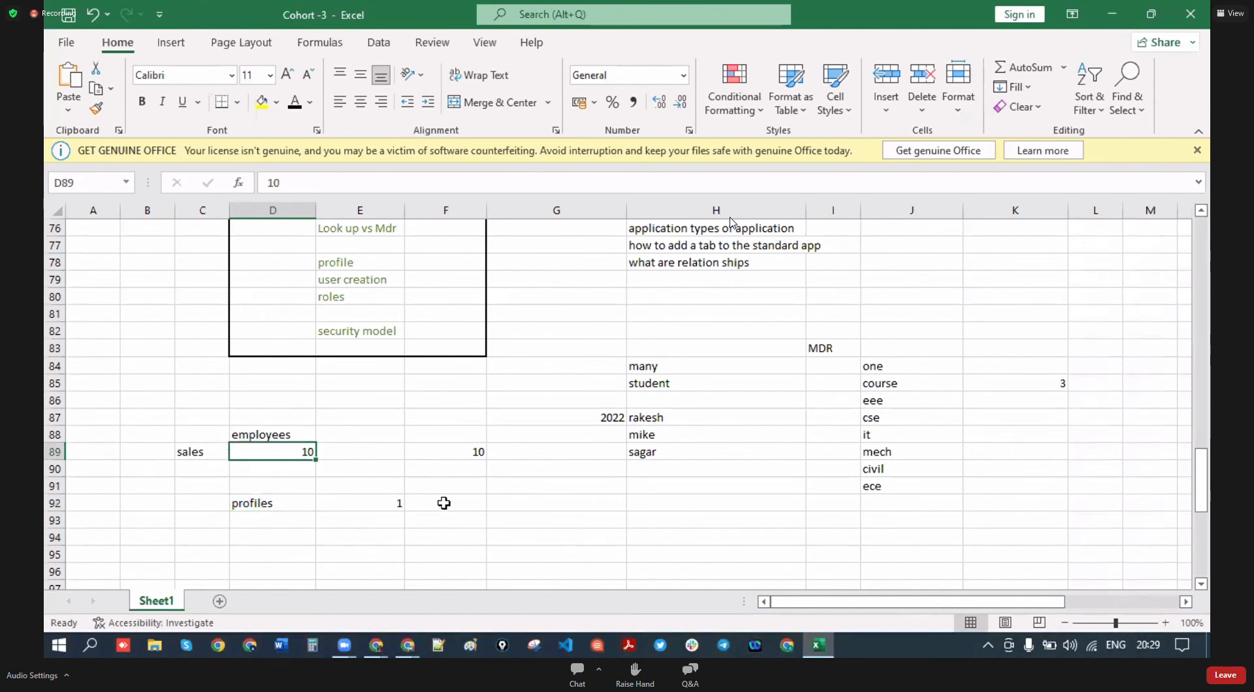
- Label the second 10 in row 89 as 'lic' in G89
click(479, 454)
click(524, 450)
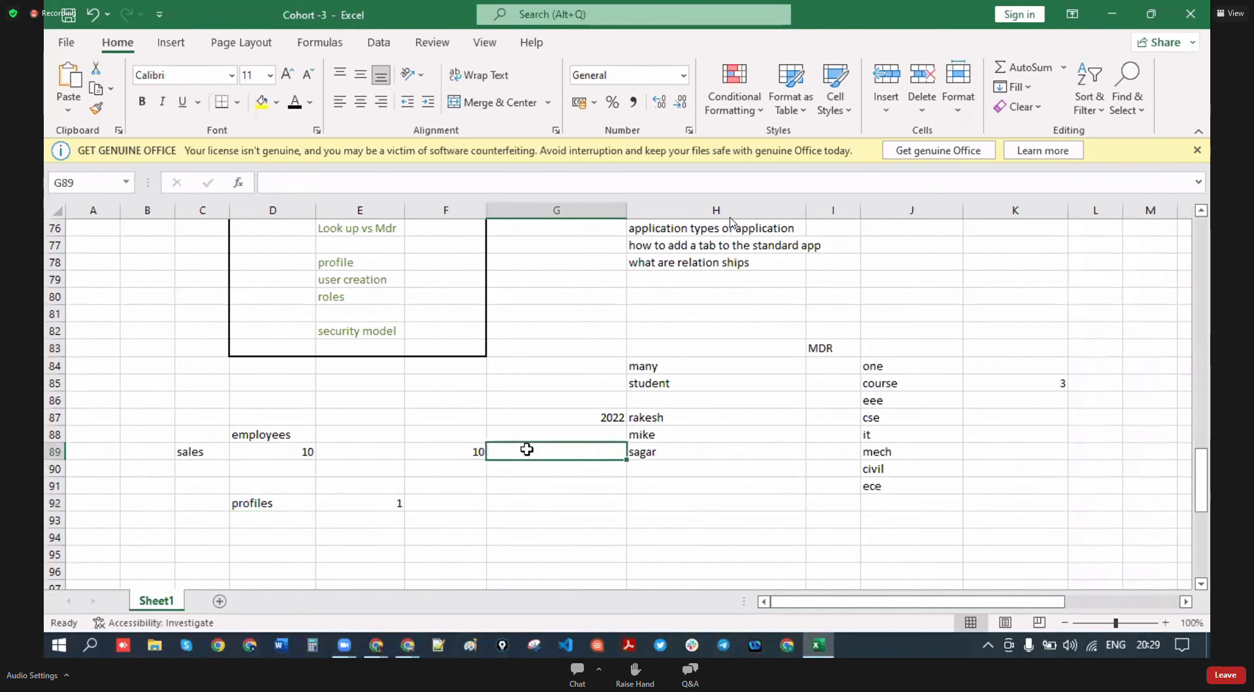
text(li)
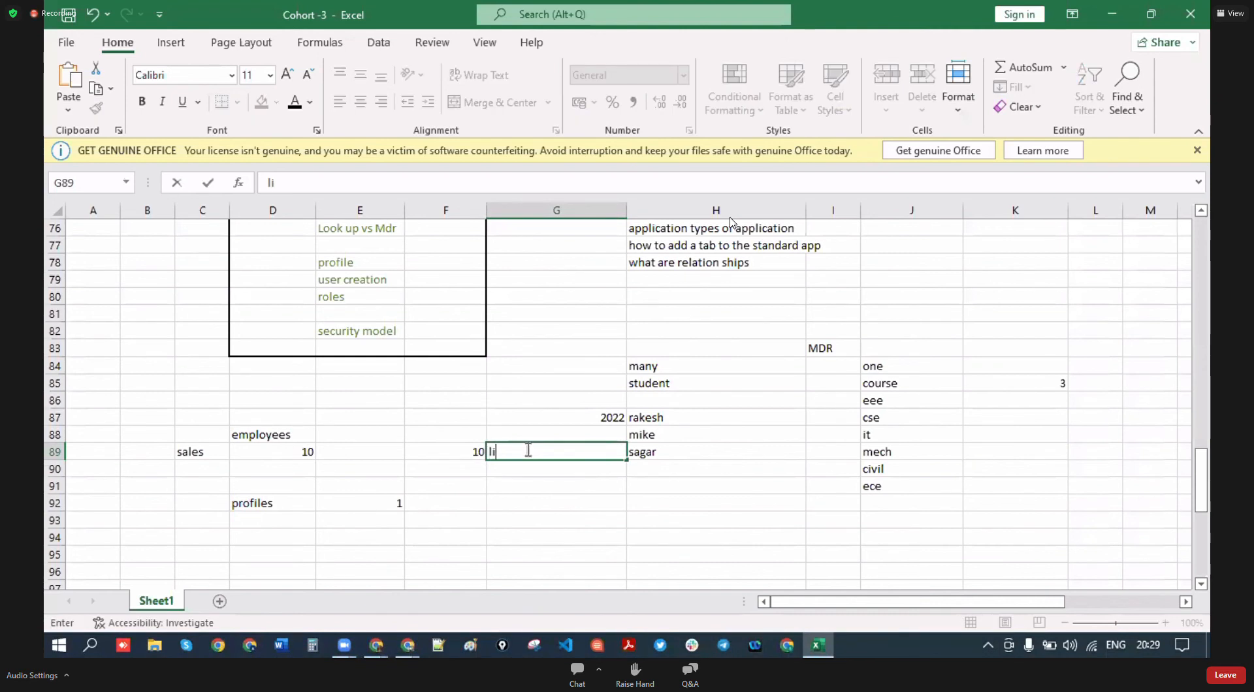
text(c)
click(268, 509)
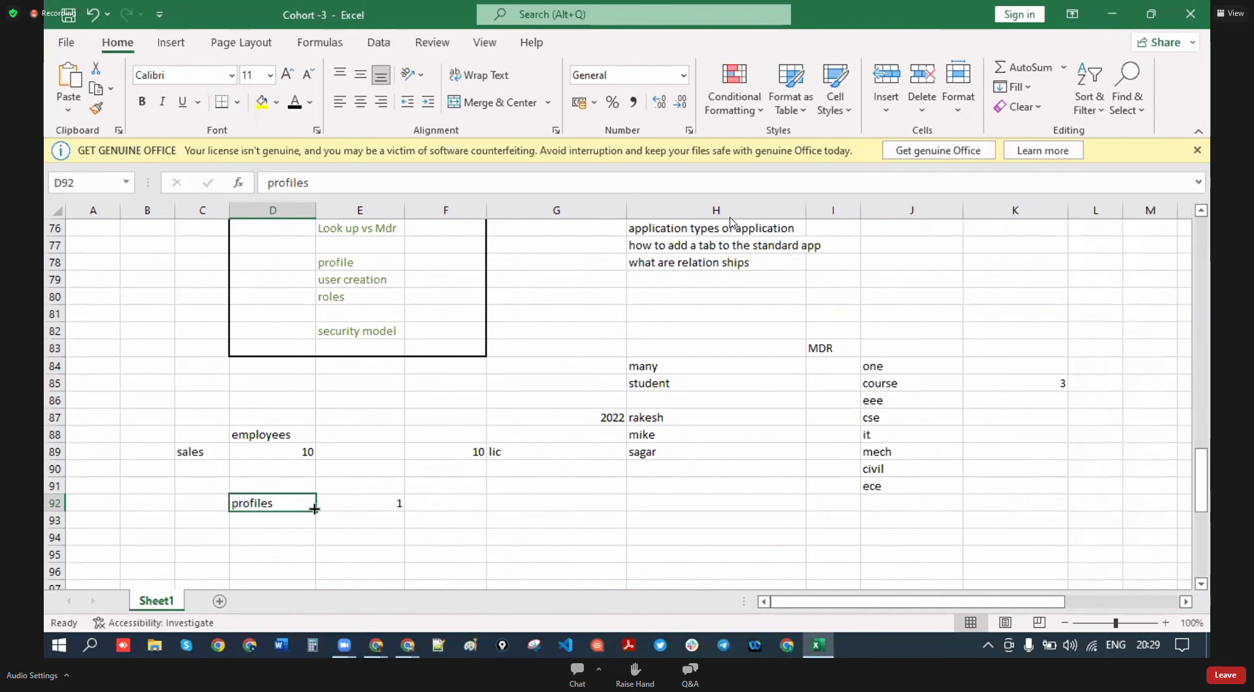
- Note '10 emp' in the cell beside the profiles count of 1
click(286, 539)
text(10)
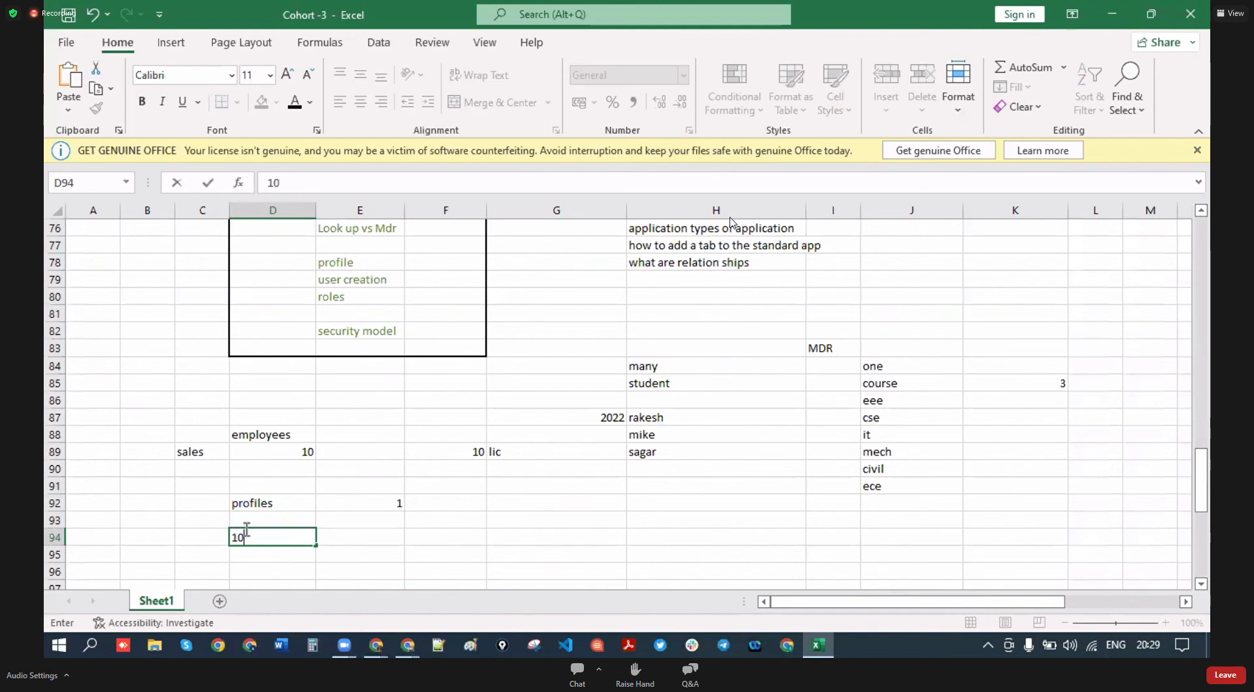
key(BackSpace)
key(BackSpace)
click(264, 504)
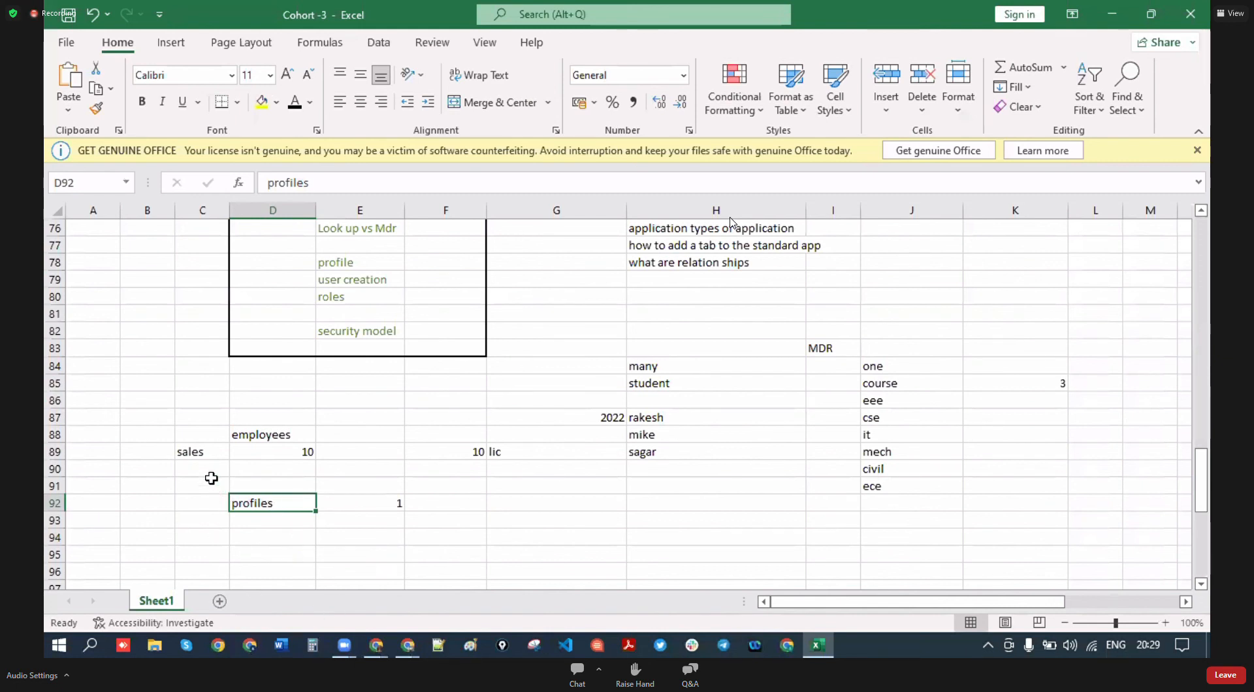
click(423, 505)
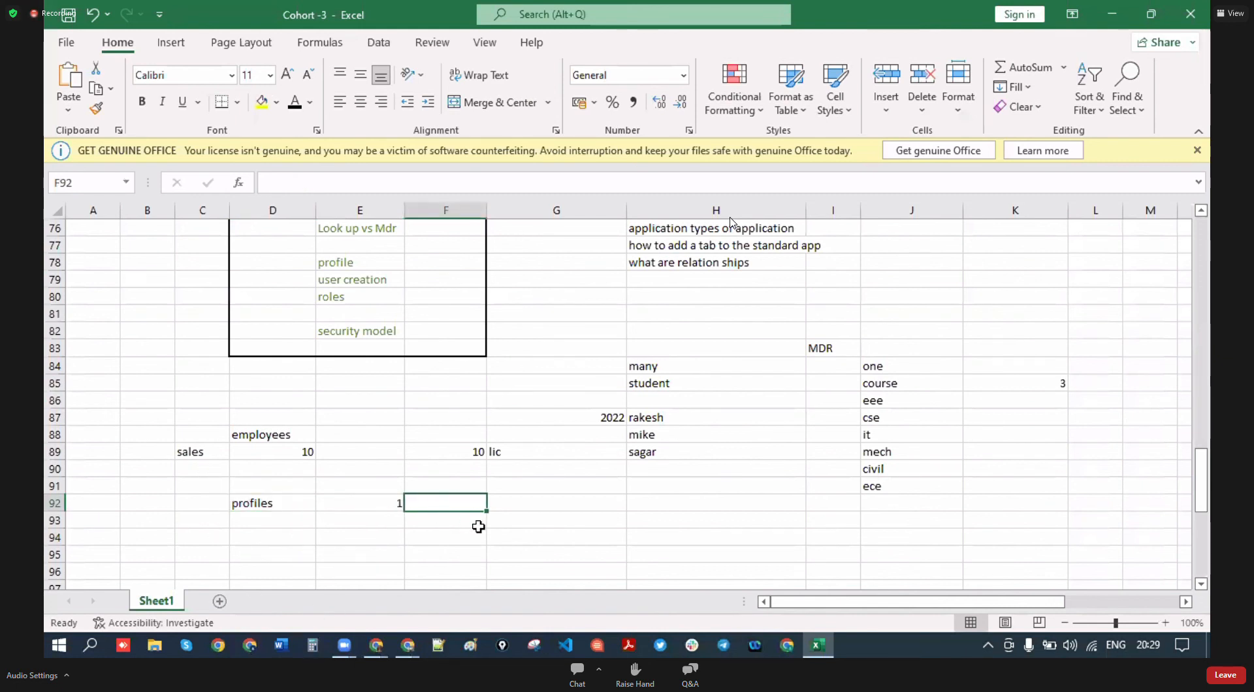
text(10 emo)
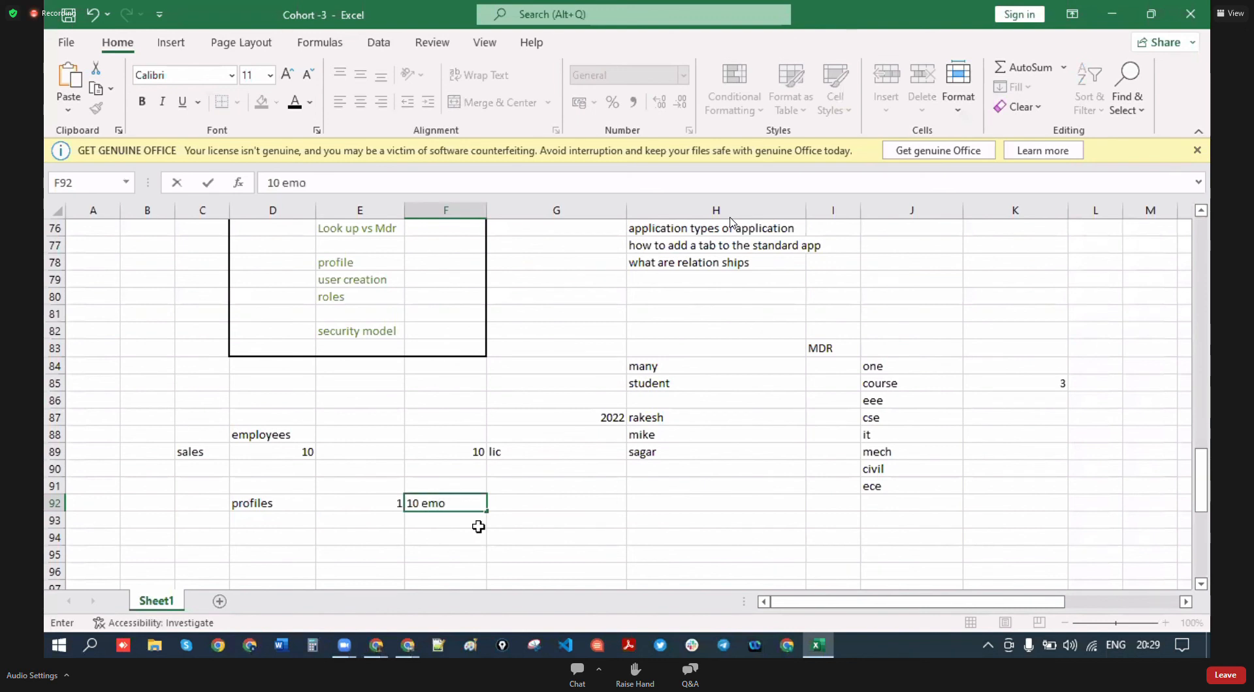
key(BackSpace)
text(p)
click(472, 456)
- Select the whole block of licence notes
click(495, 452)
click(527, 512)
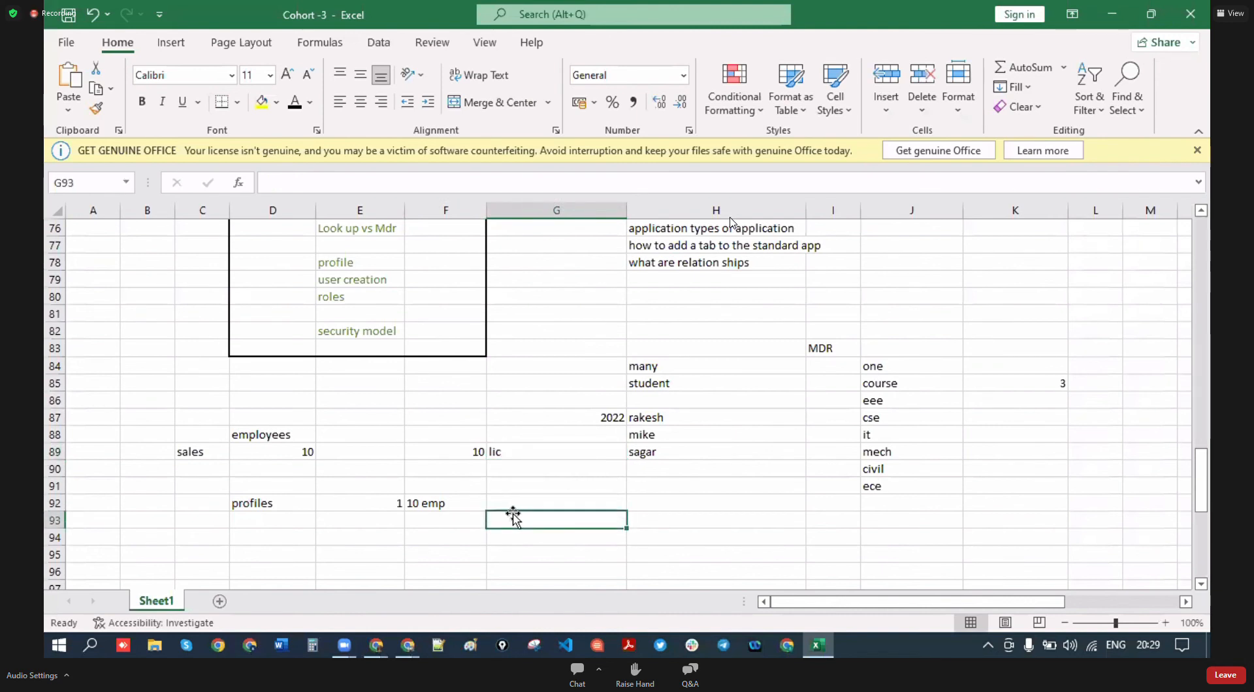
drag(138, 377, 487, 528)
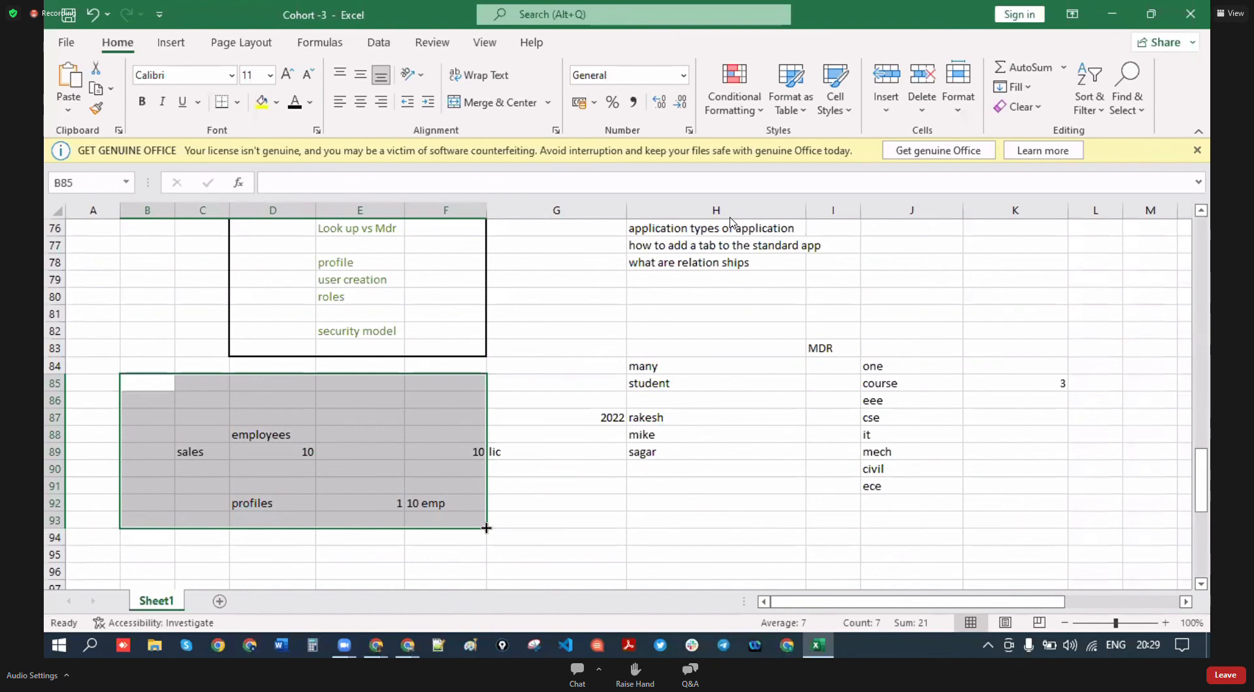
- Clear the selected licence notes and the leftover 'lic' label in G89
key(Delete)
click(521, 465)
click(521, 448)
key(Delete)
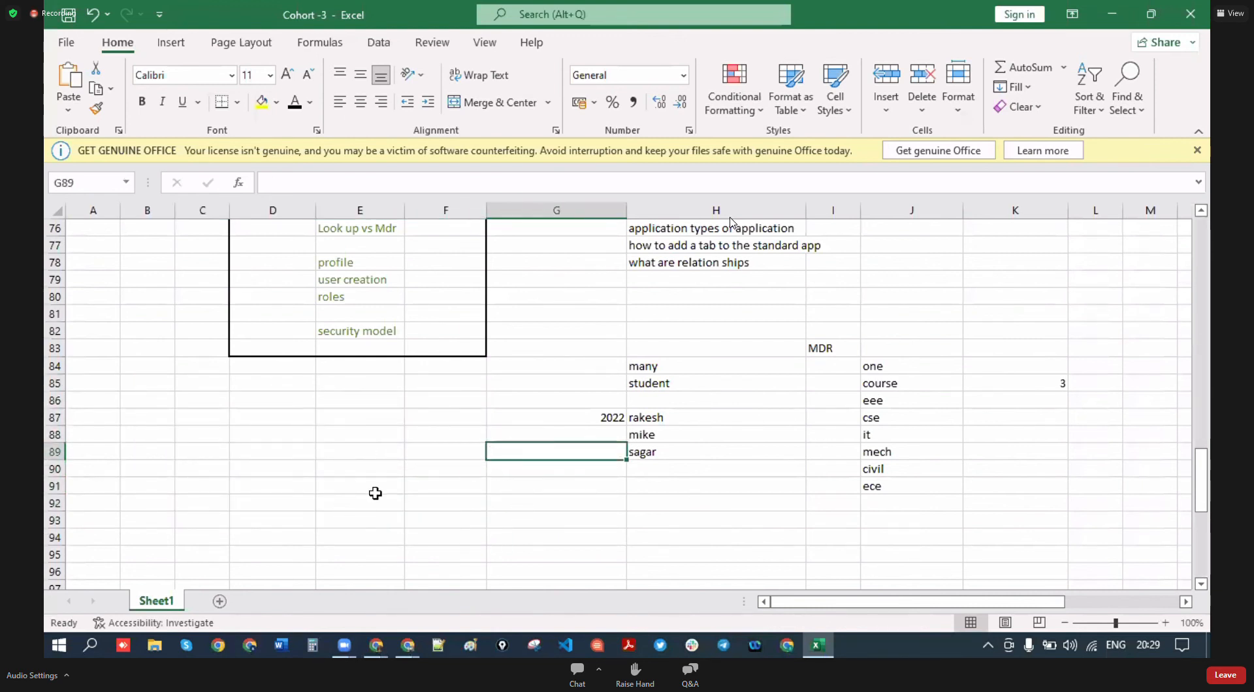
- Enter '10 -lic', '1-profile' and '10-employees' across D88:F88
click(267, 435)
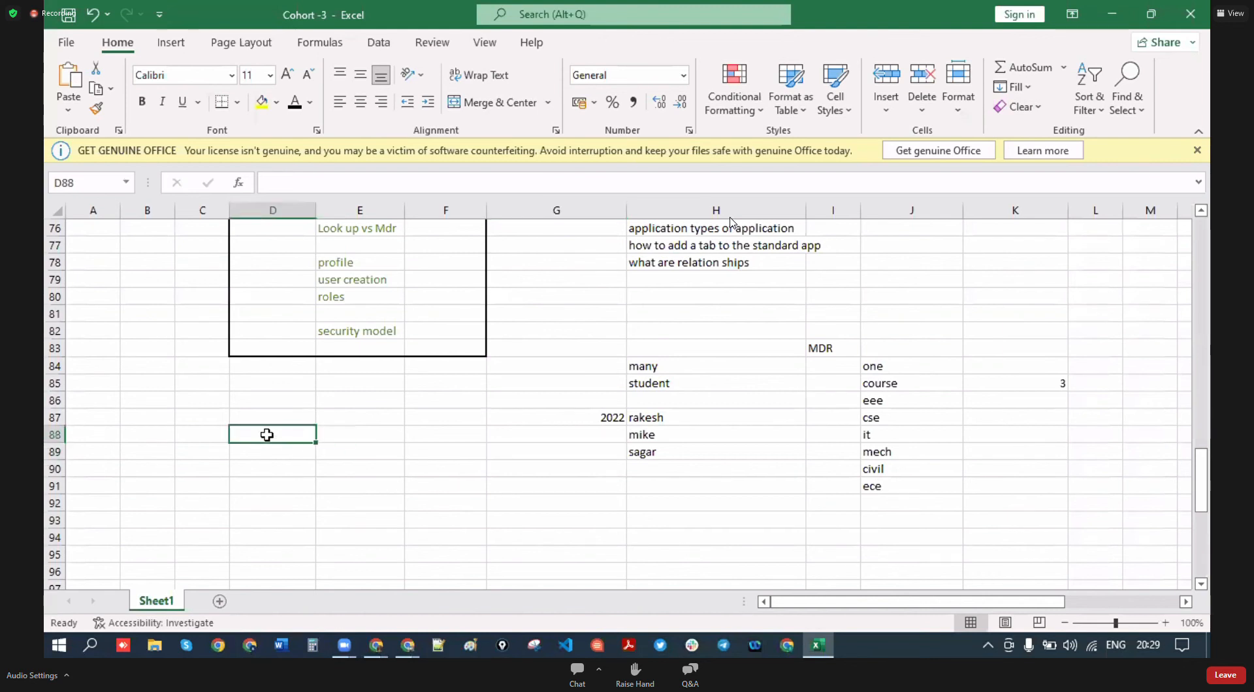
text(10)
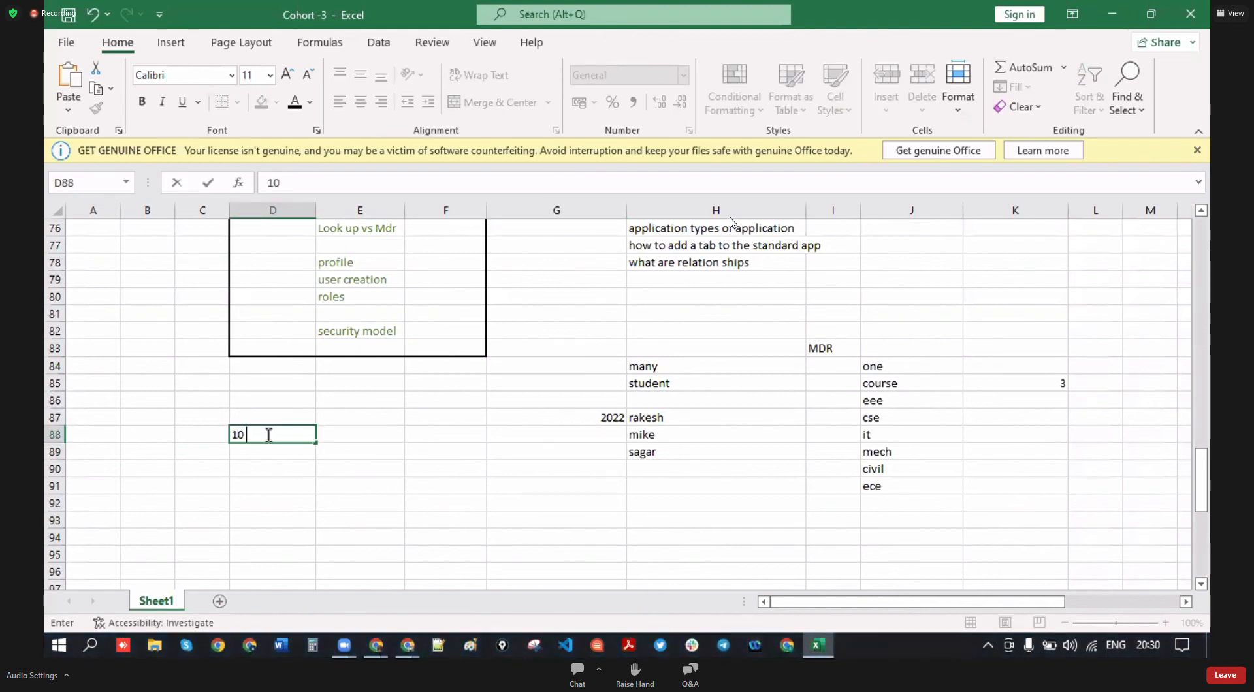
text( -lic)
click(372, 433)
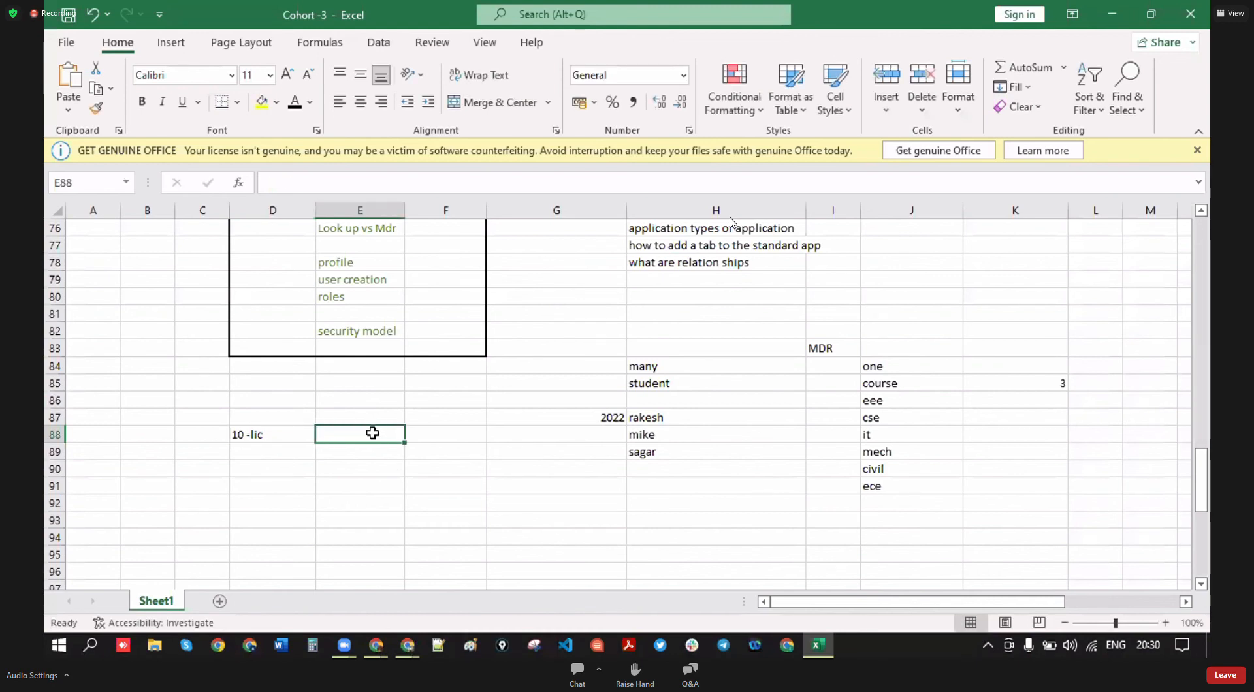
text(1-prfi)
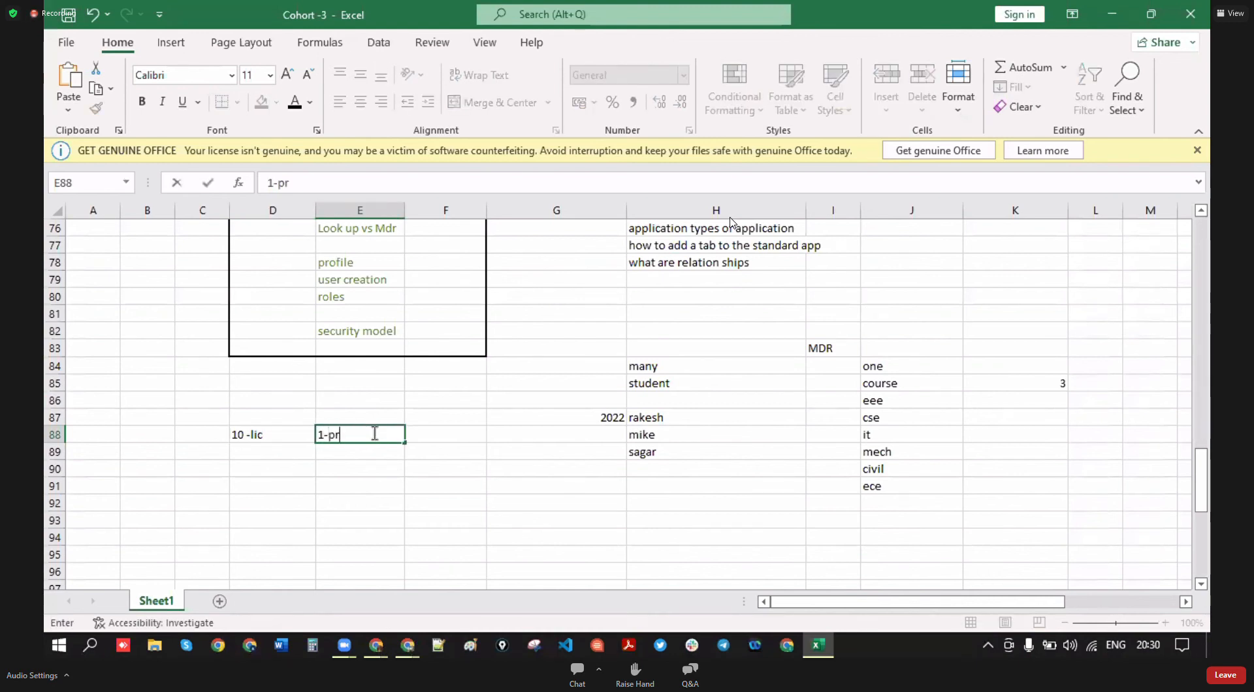
key(BackSpace)
key(BackSpace)
key(BackSpace)
key(BackSpace)
text(file)
click(443, 440)
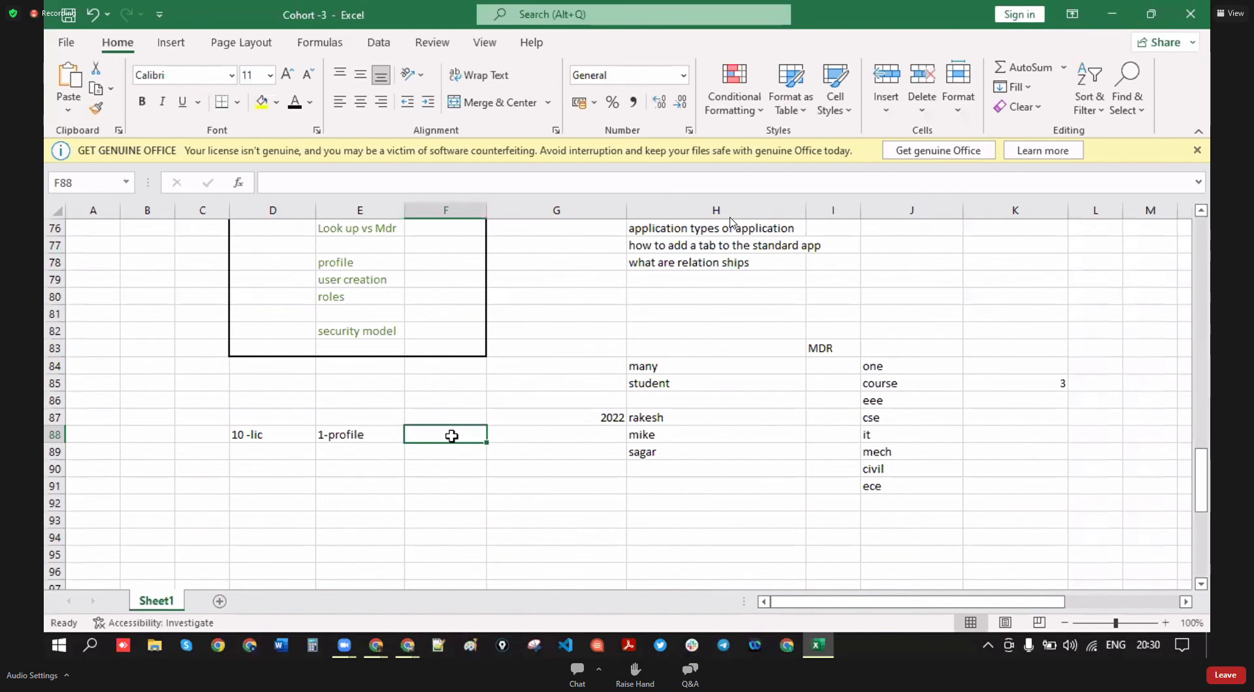
text(10-employees)
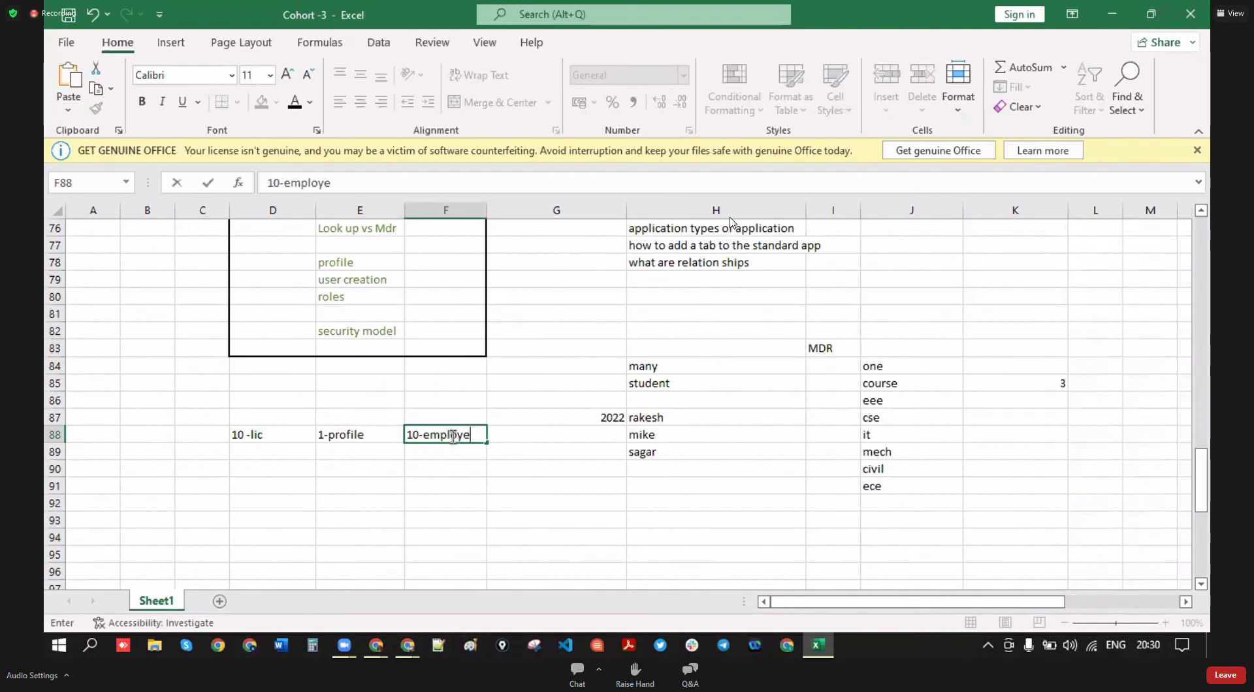
click(457, 500)
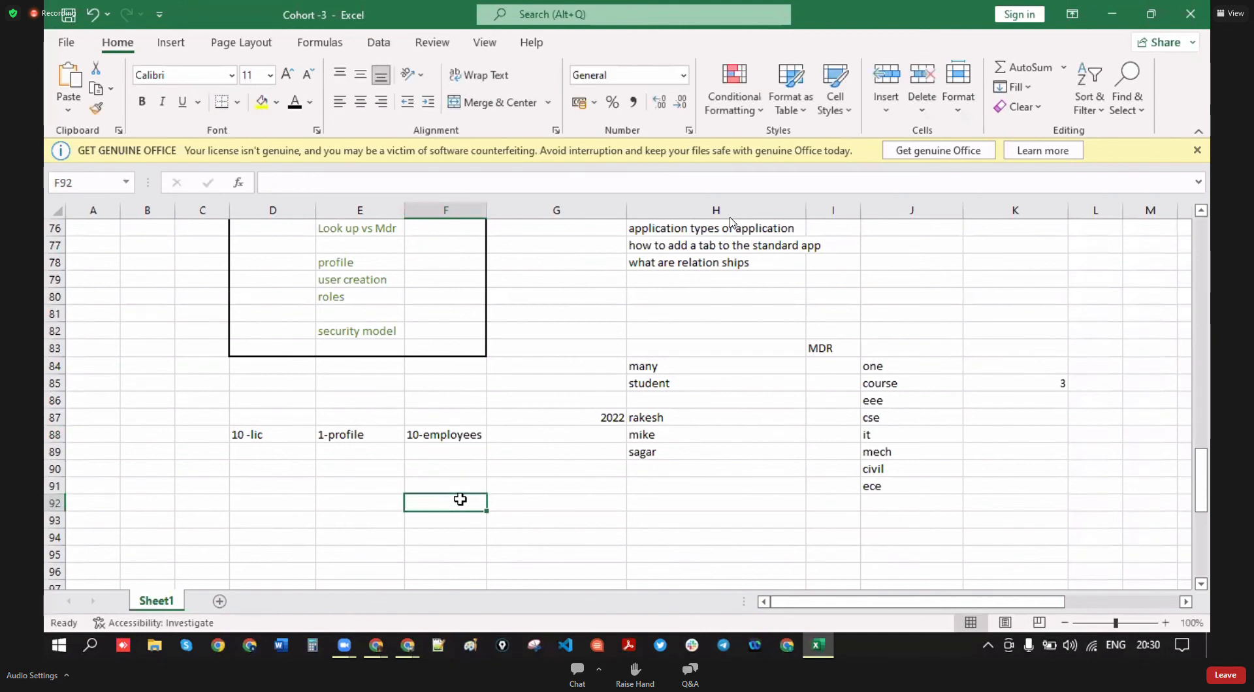
- Check the summary cells and add the 'sales' label in C88
click(256, 437)
click(365, 436)
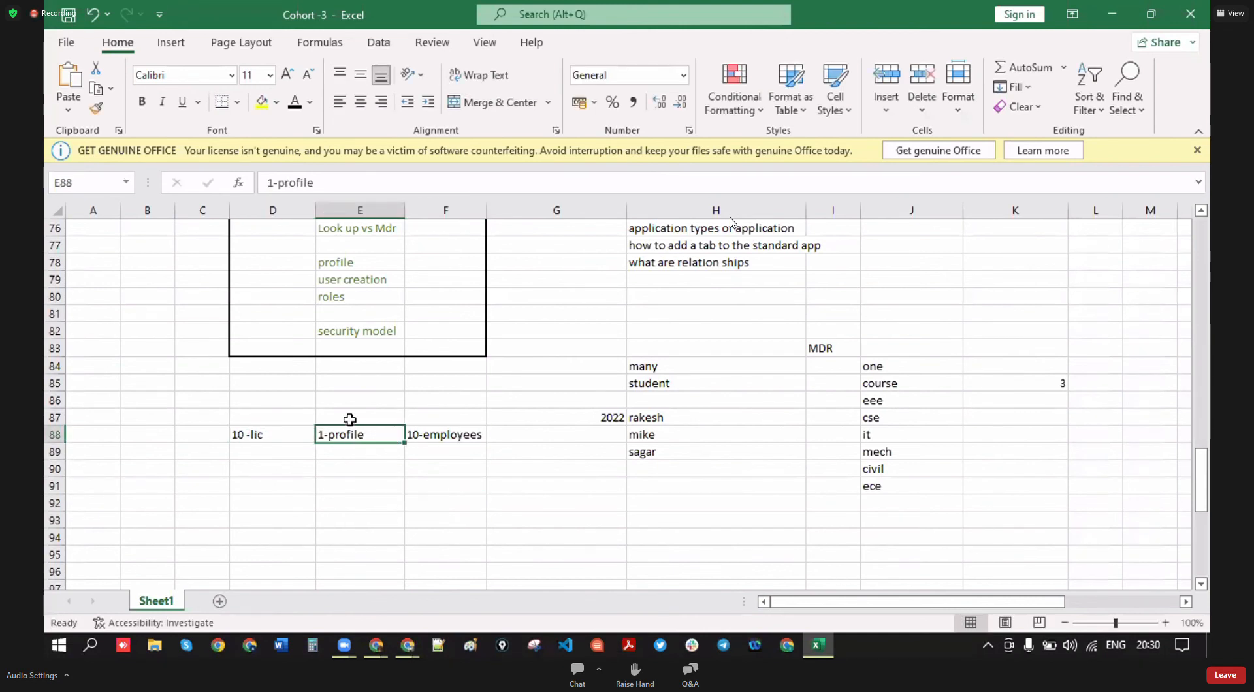
click(442, 438)
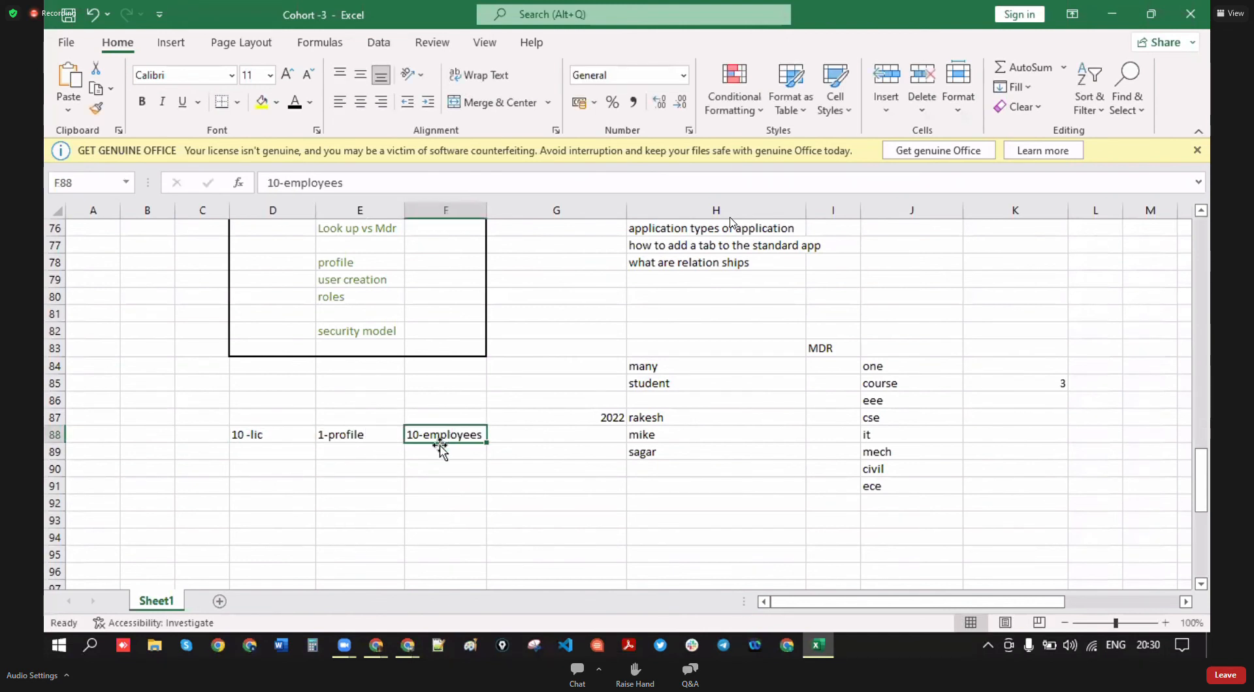
click(190, 436)
text(sales)
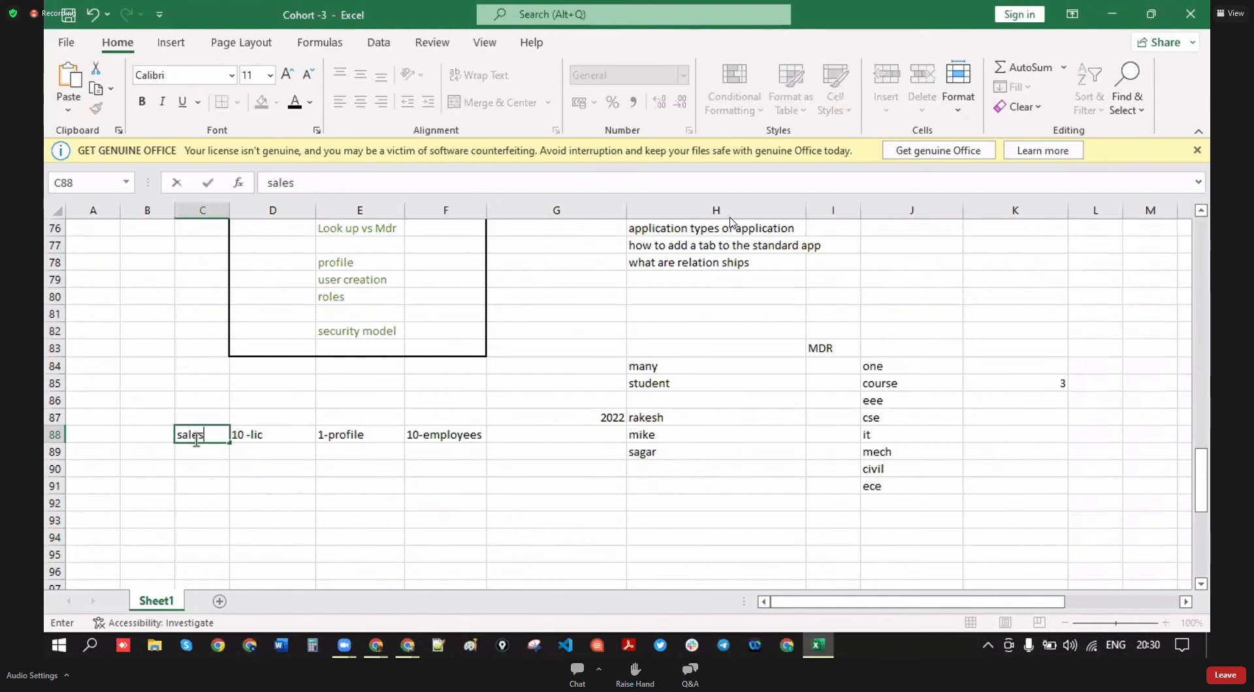
click(198, 453)
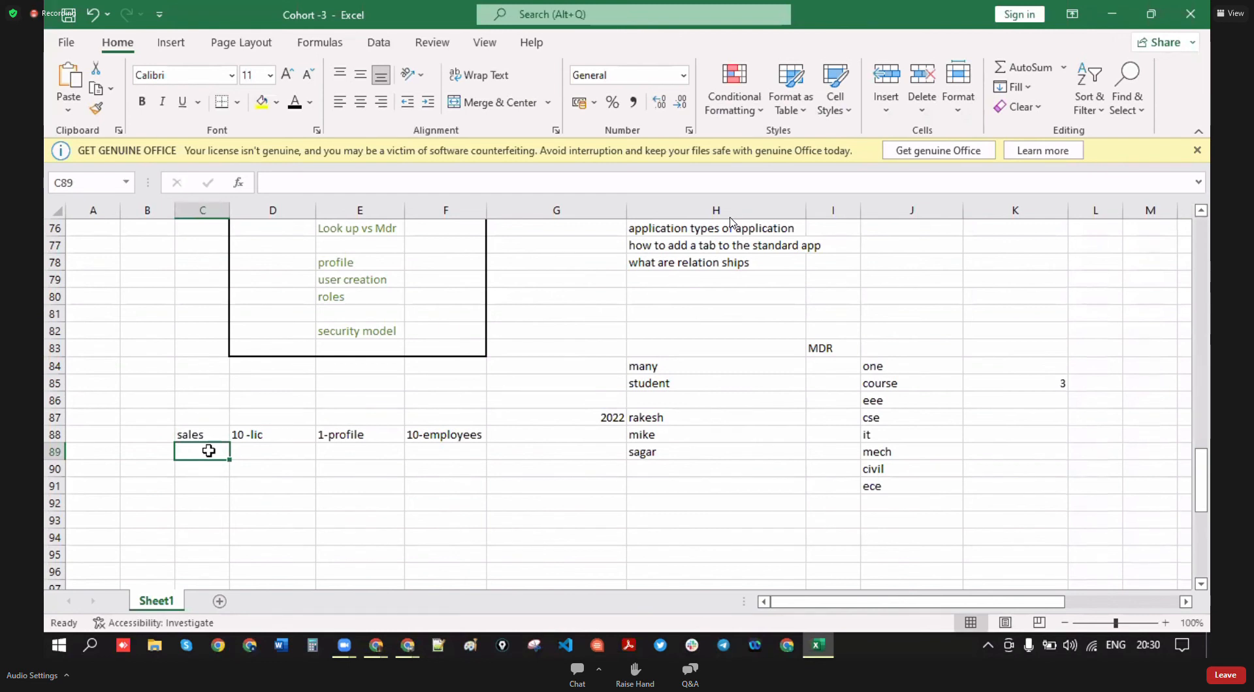
click(442, 442)
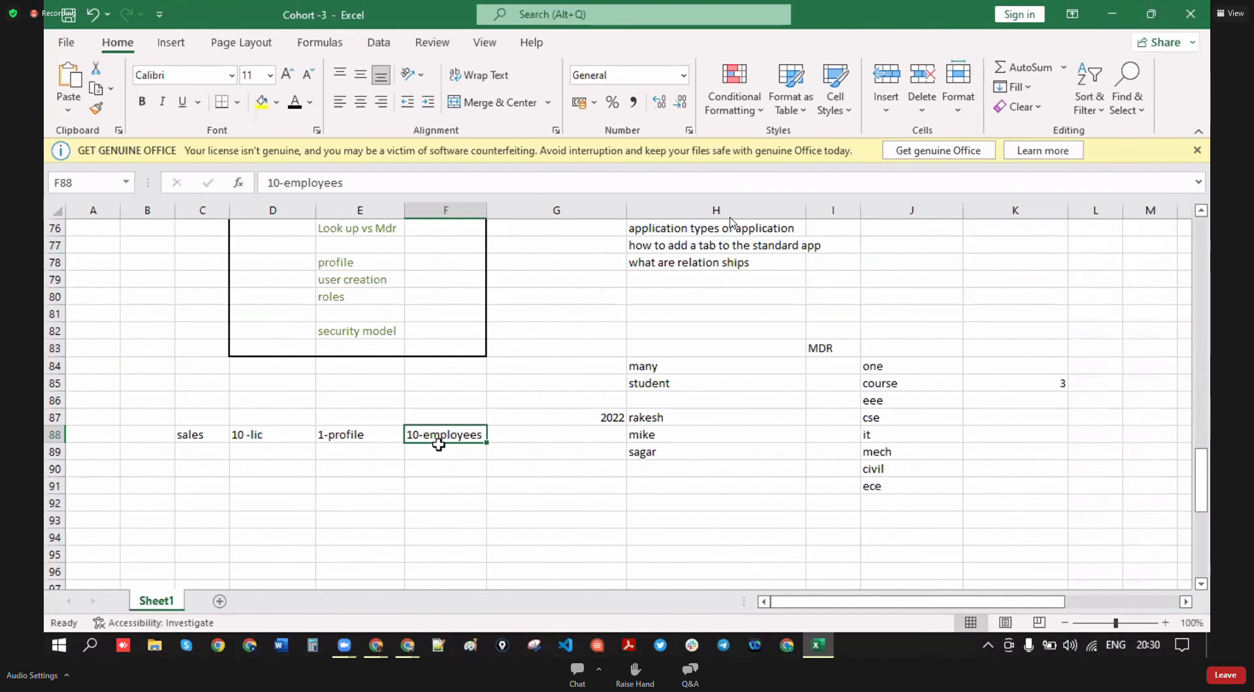
- Add the note '5- employees are there' below 10-employees
click(245, 437)
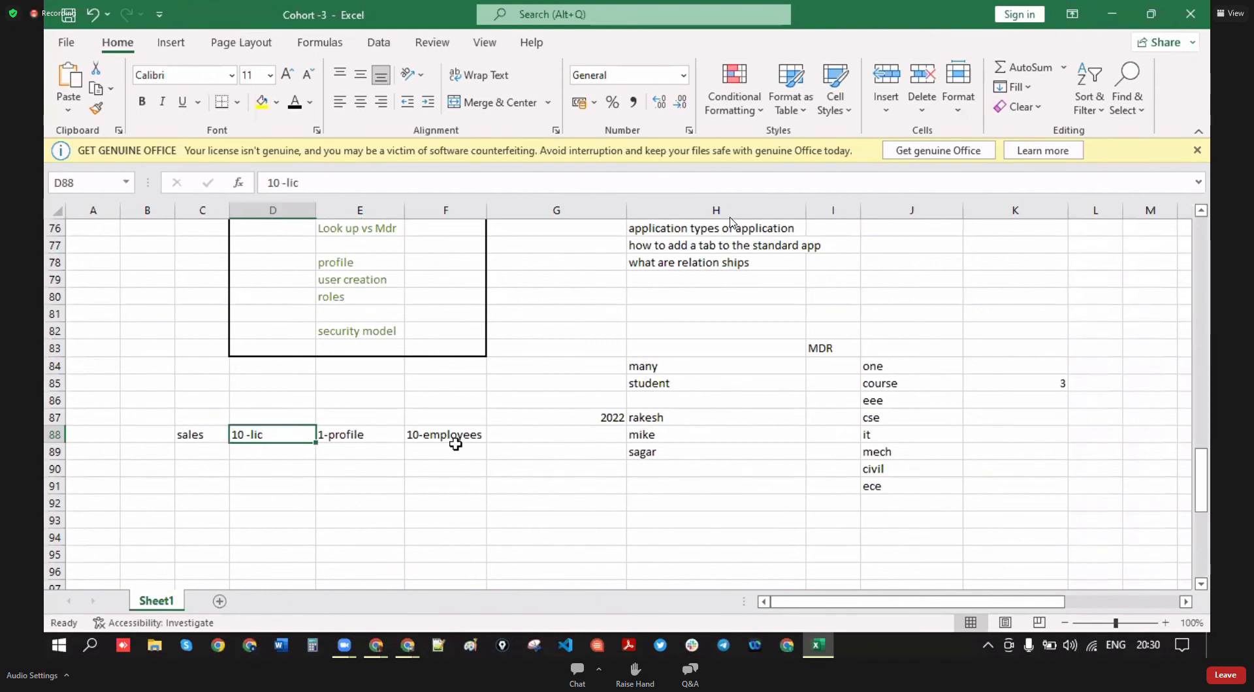
click(427, 456)
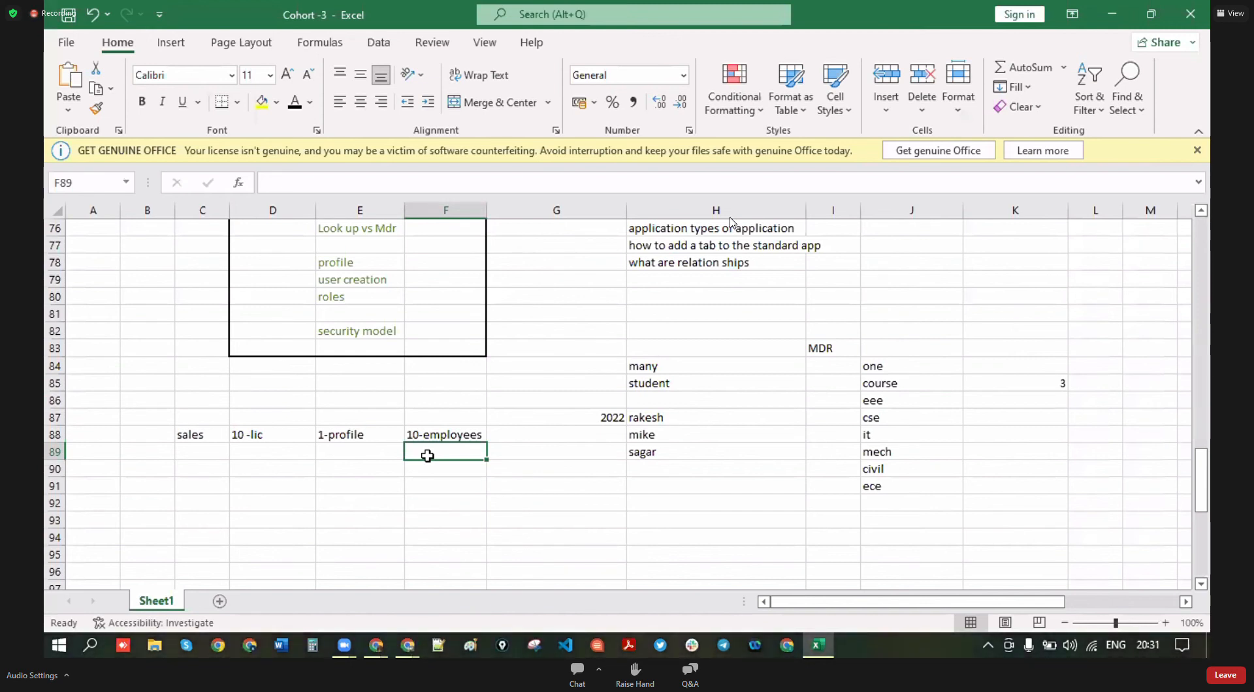
text(5)
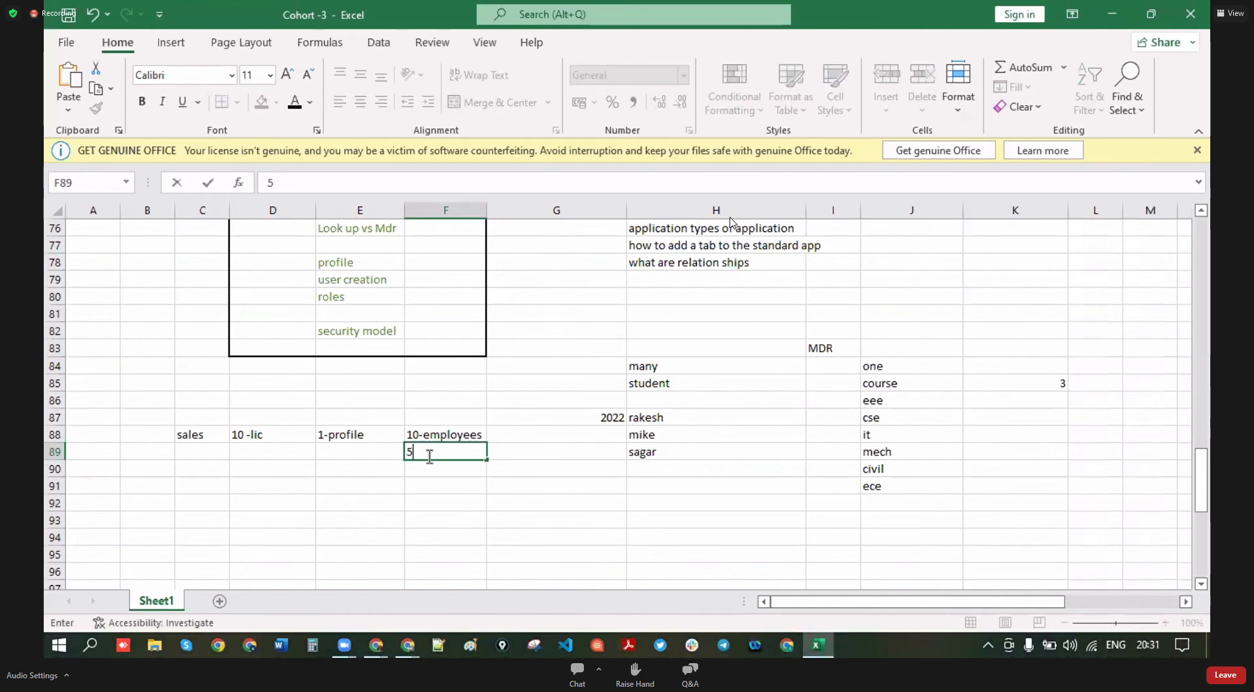
text(- emo)
key(BackSpace)
key(BackSpace)
key(BackSpace)
text(mployees are there)
key(Return)
click(462, 504)
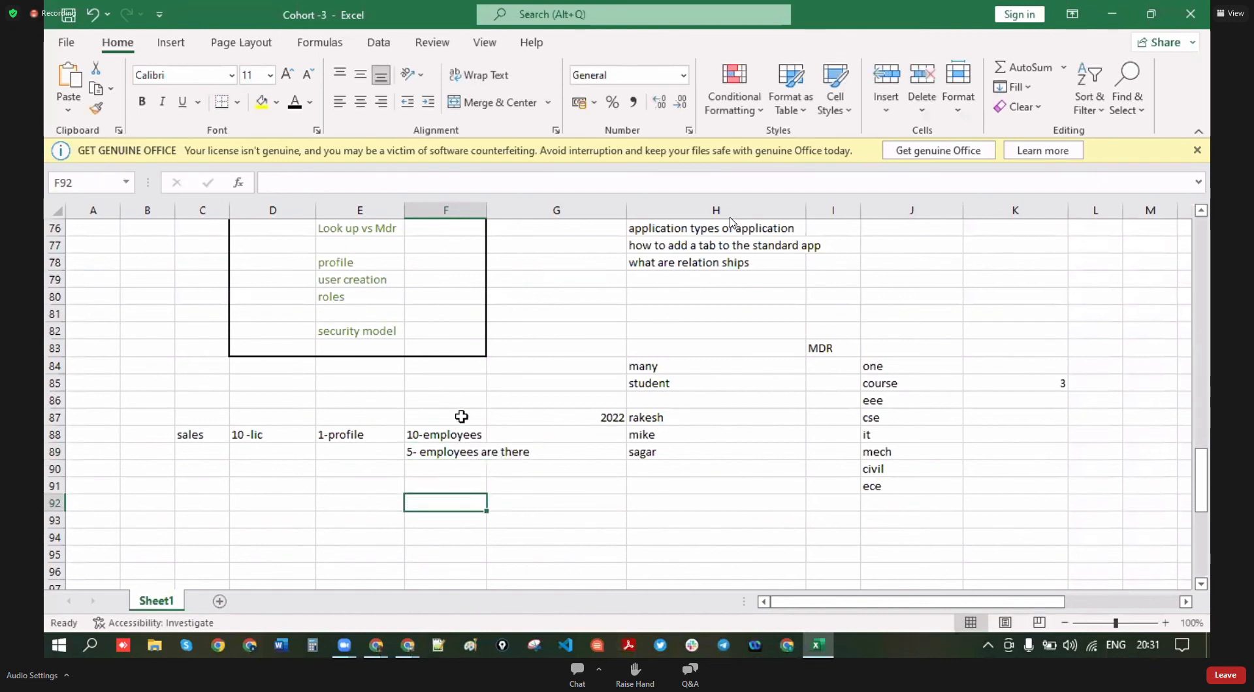
- Put 10 in D89, clearing a misplaced 10 entered first
click(281, 471)
text(10)
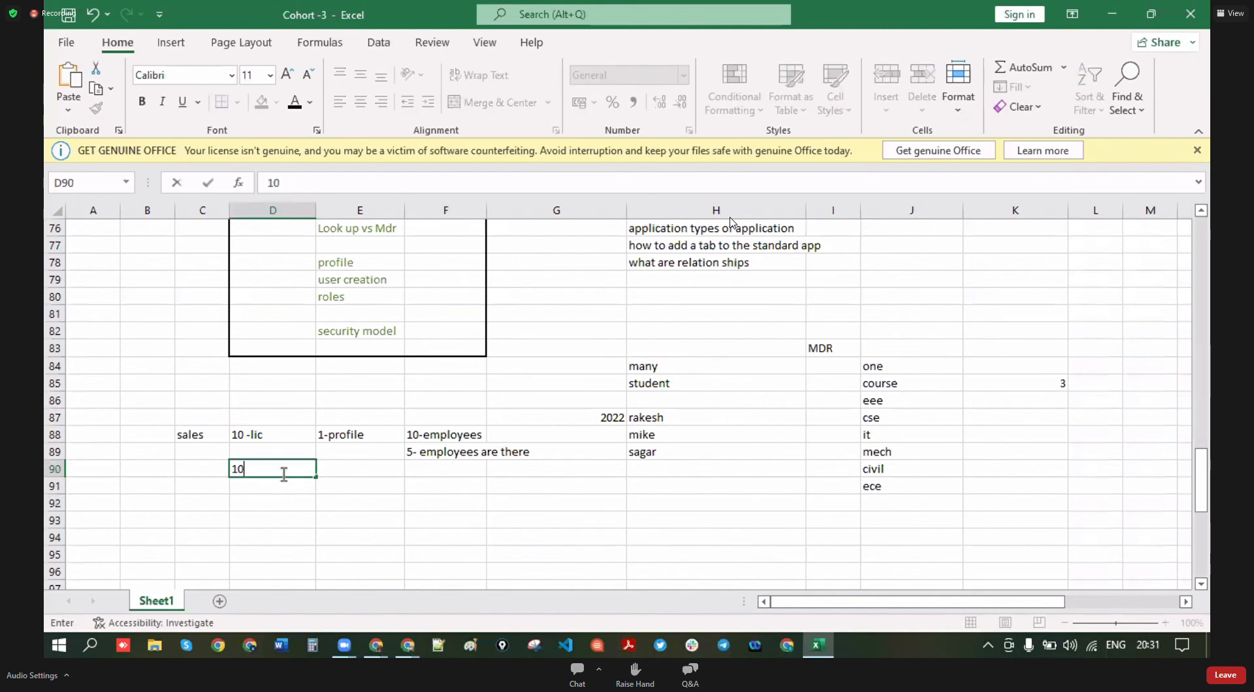
key(Return)
click(312, 470)
key(BackSpace)
click(296, 452)
text(10)
key(Return)
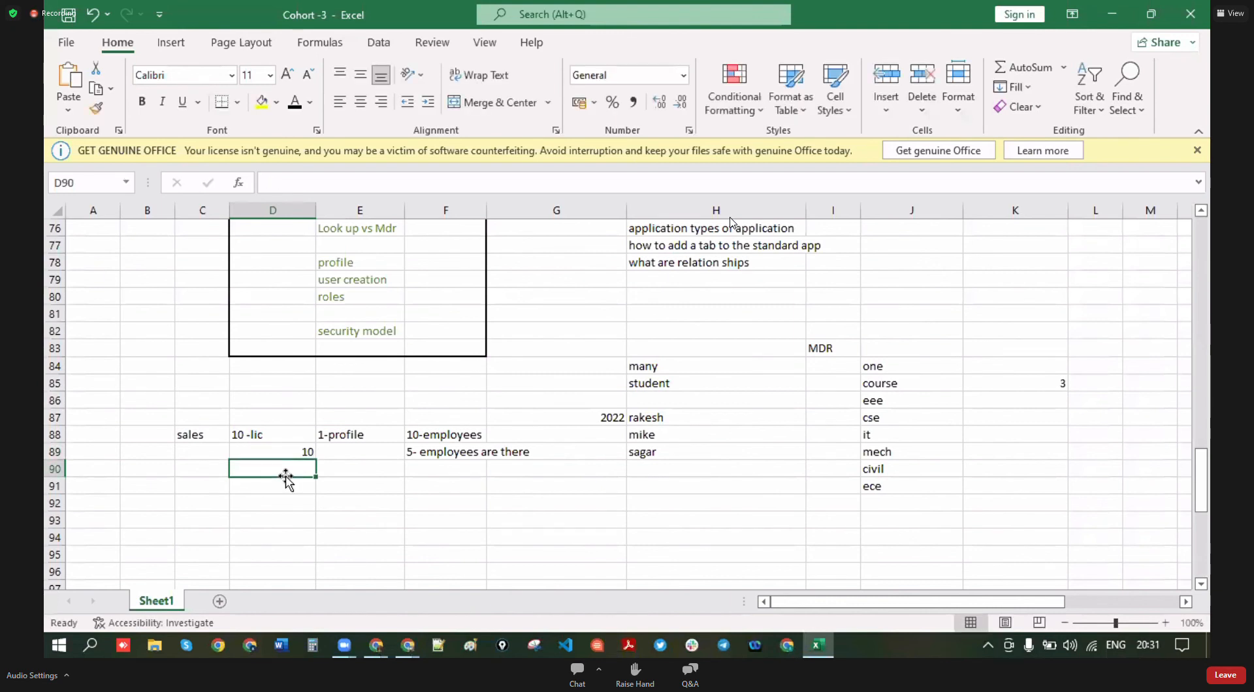
click(407, 517)
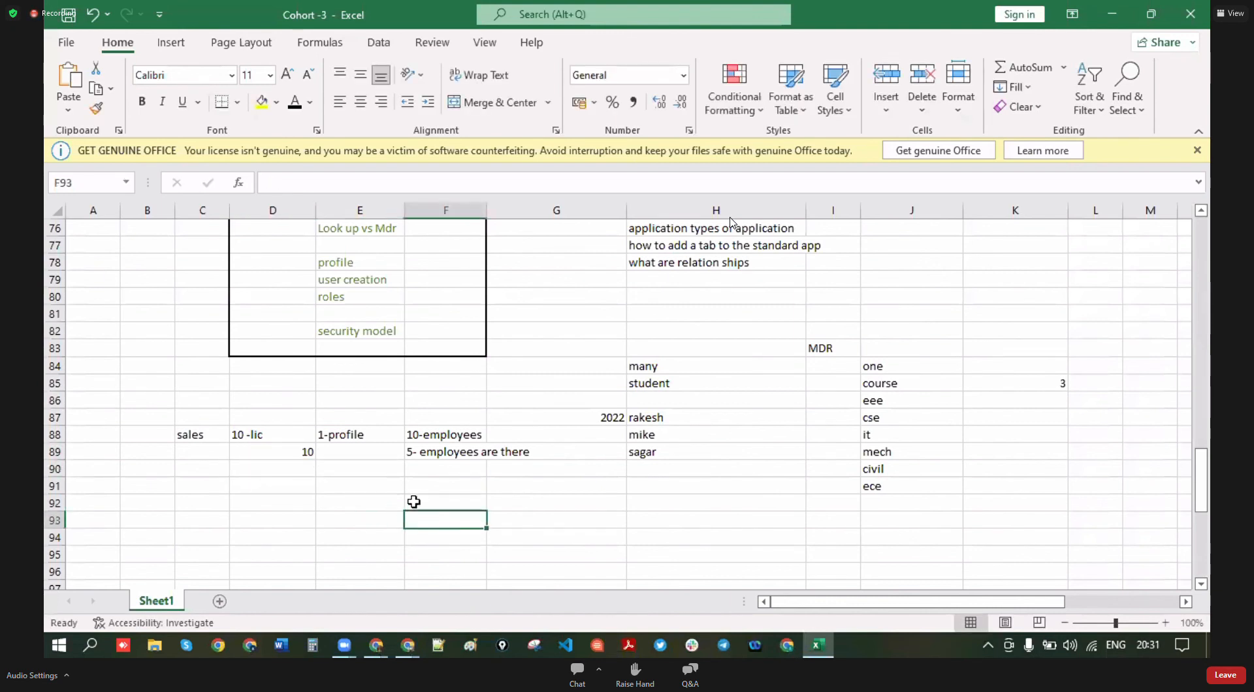
- Write '15-hr 6 new employes' in F90
click(428, 467)
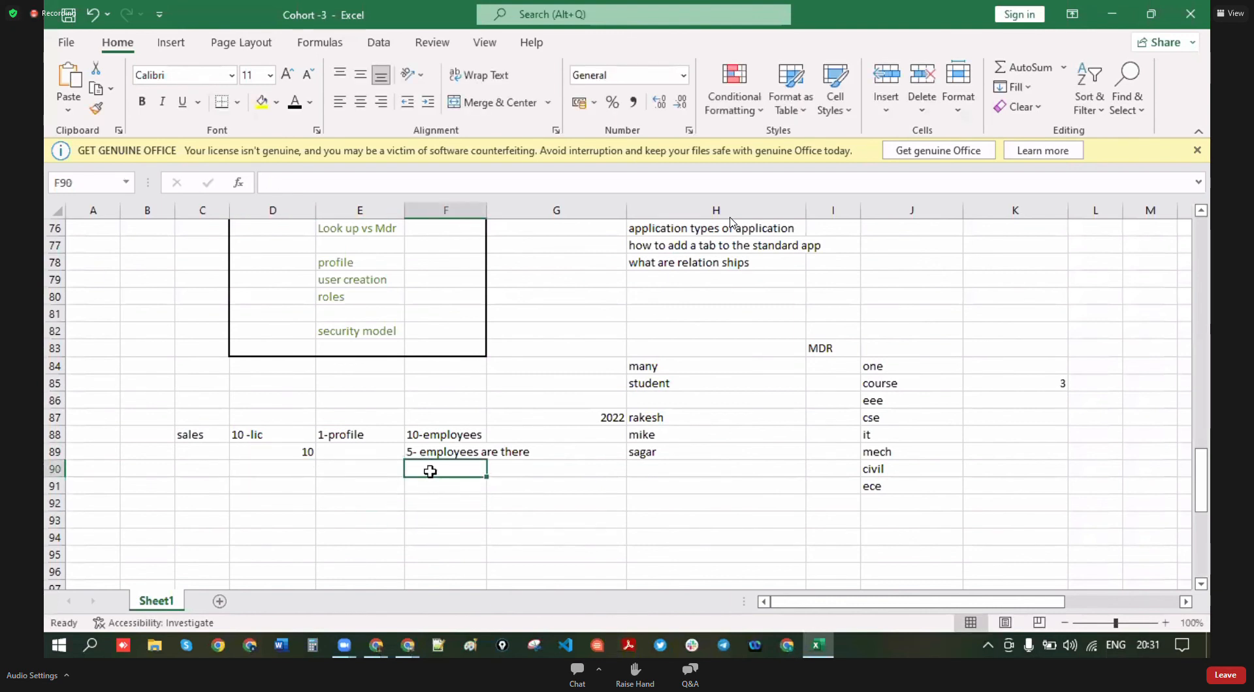
text(15-)
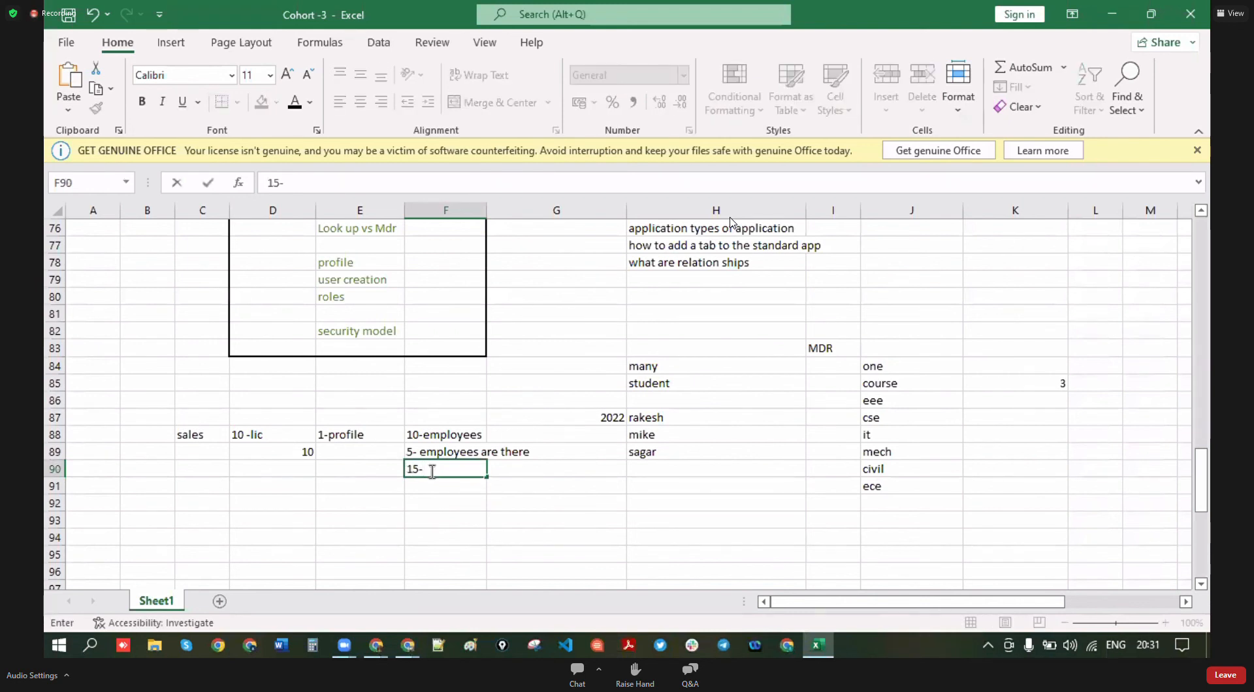
text(h)
text(6 new employes)
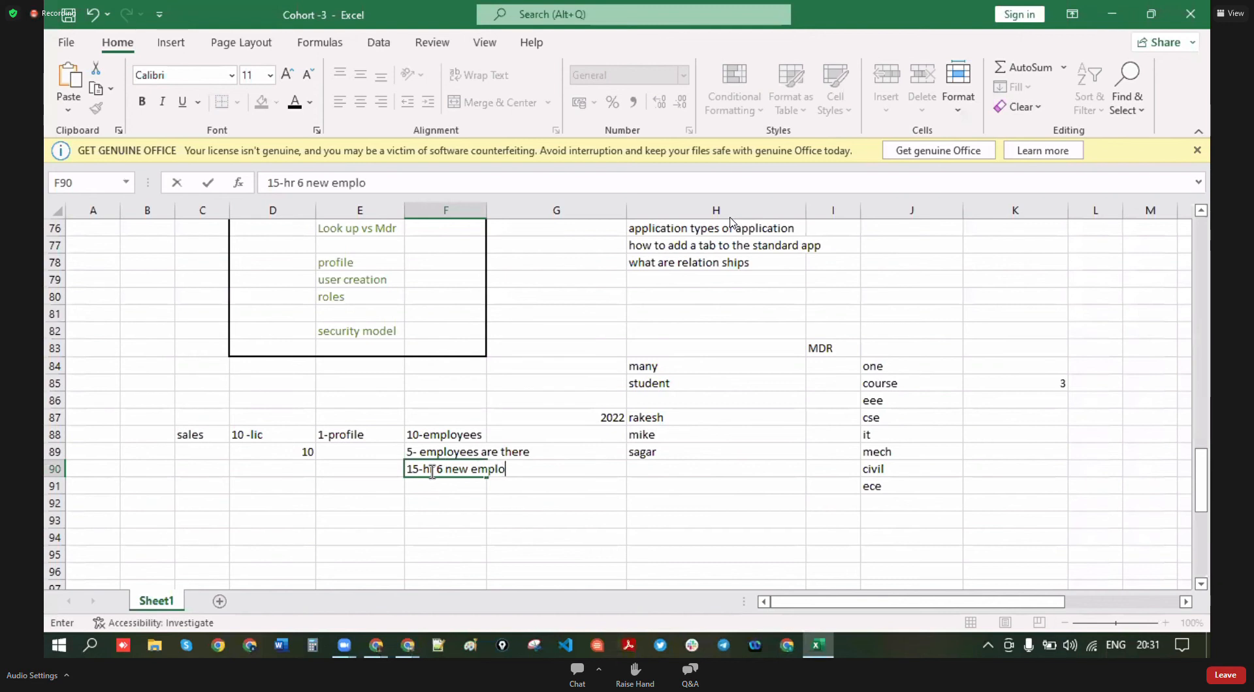
click(406, 515)
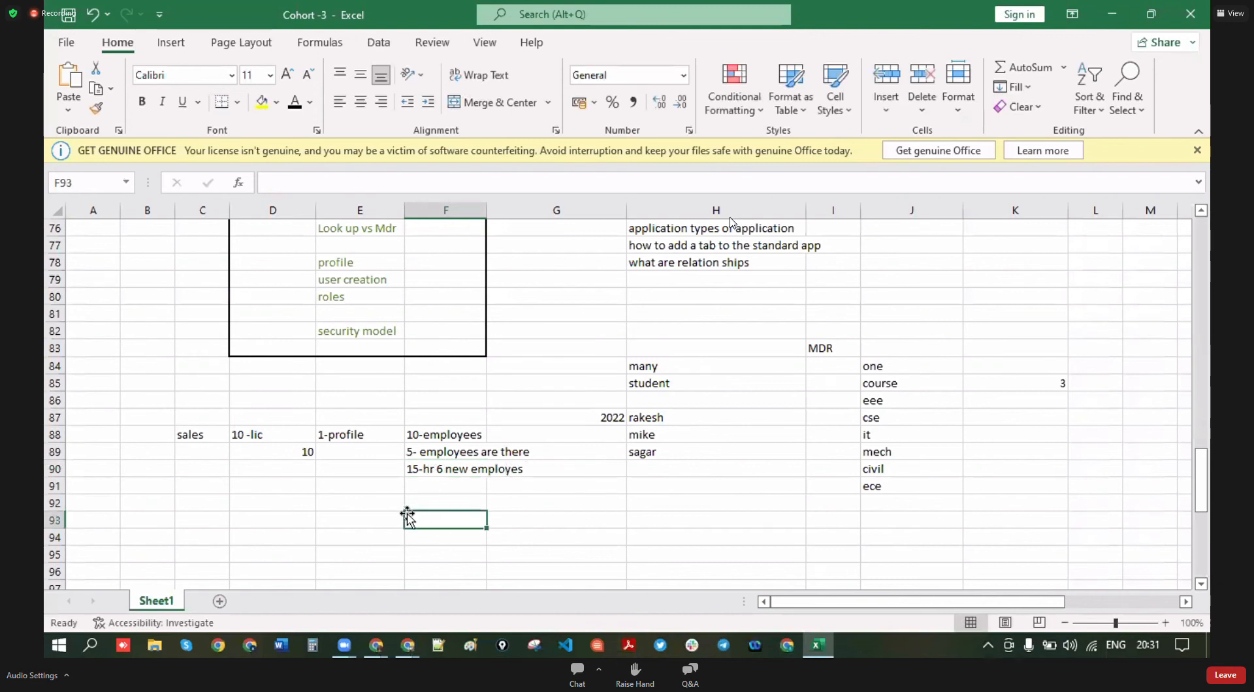
- Enter '??' in D92 and 'active users ?' in F92
click(279, 502)
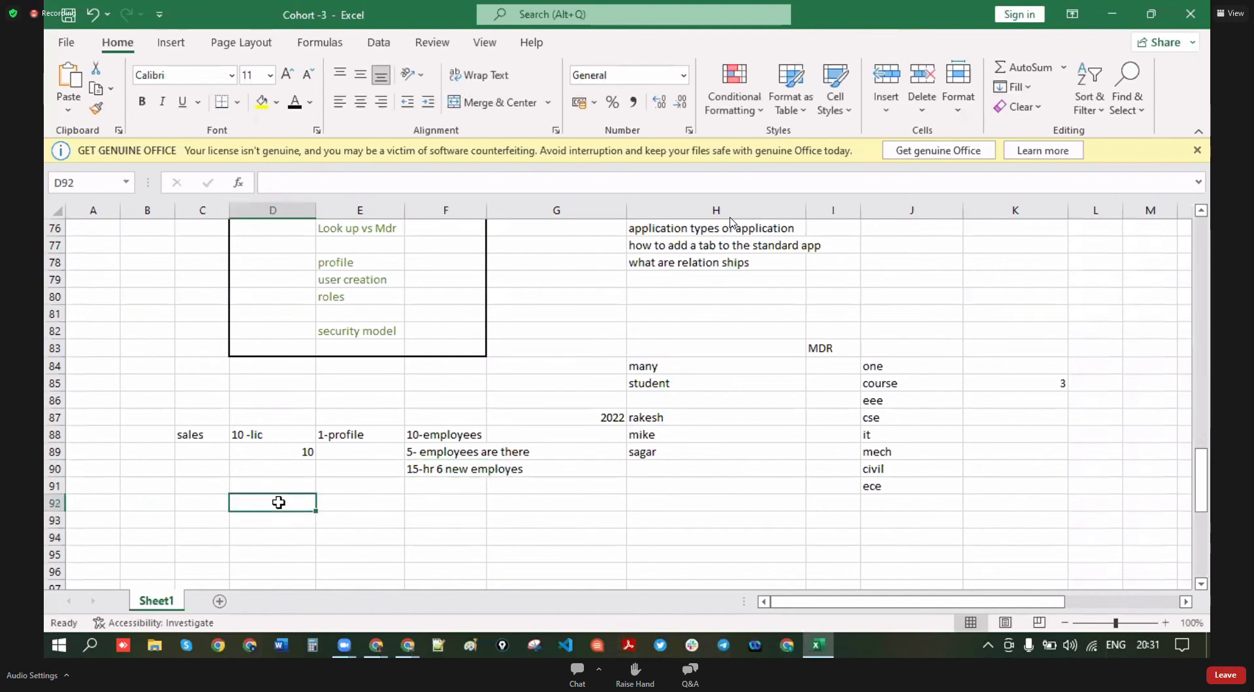
text(??)
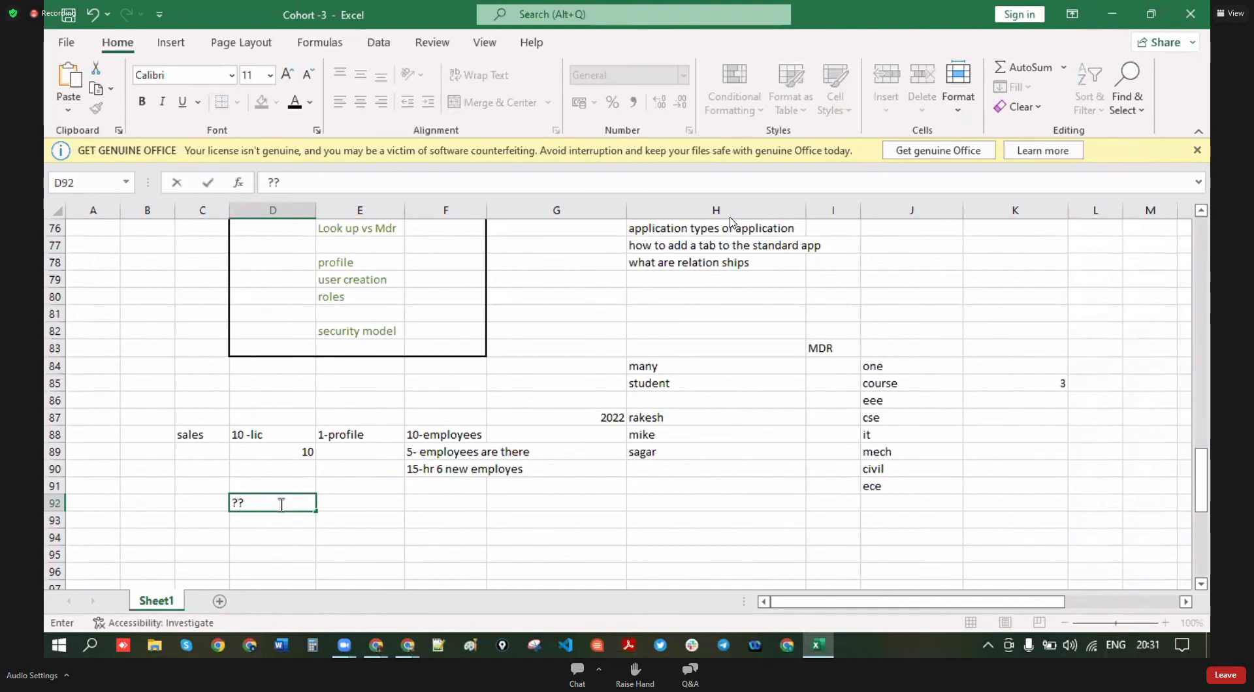
click(363, 521)
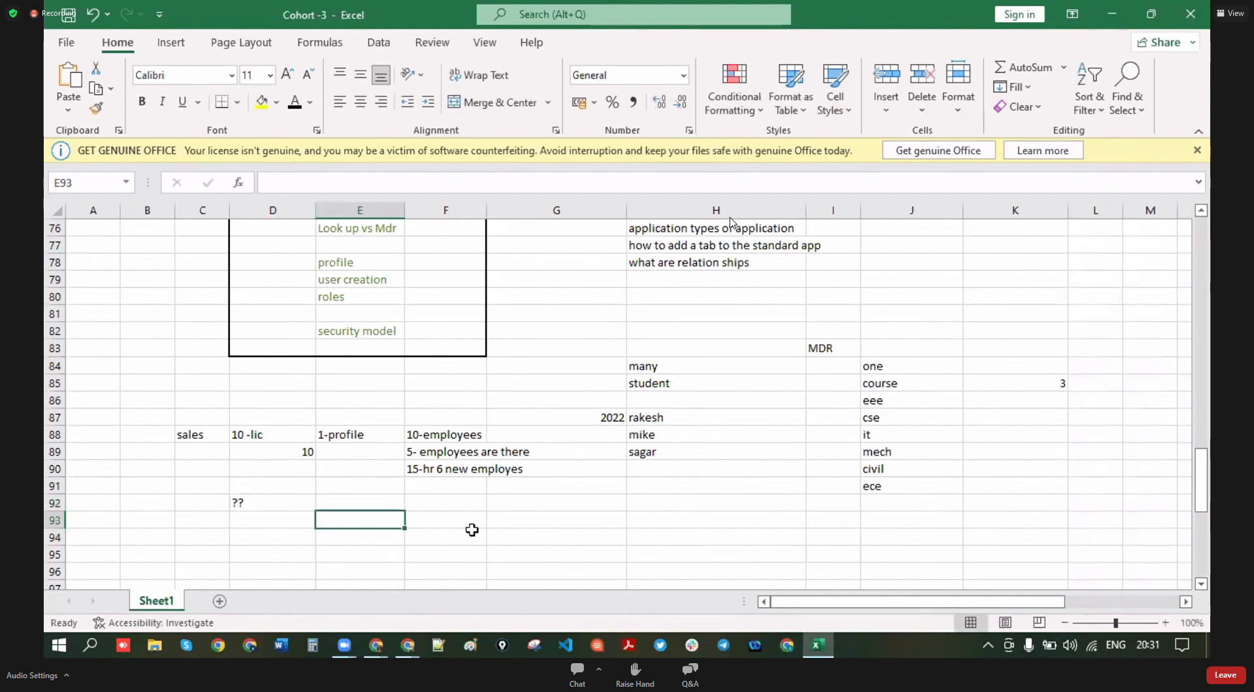
click(455, 506)
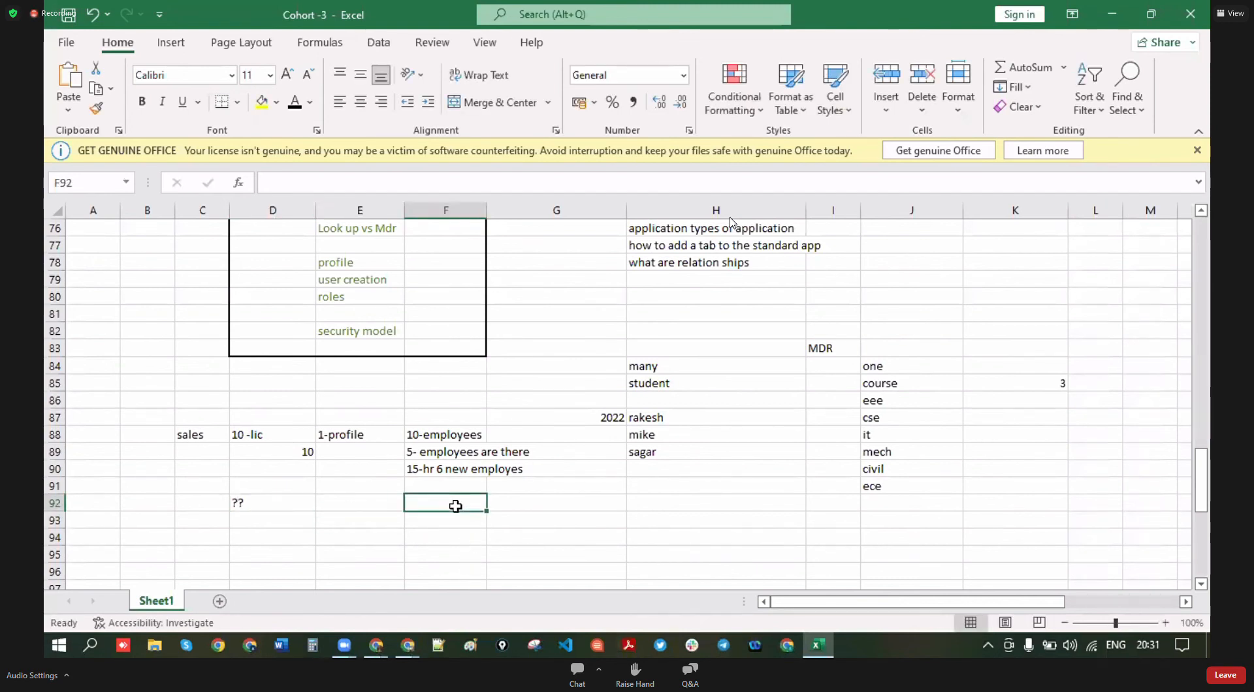
text(acives)
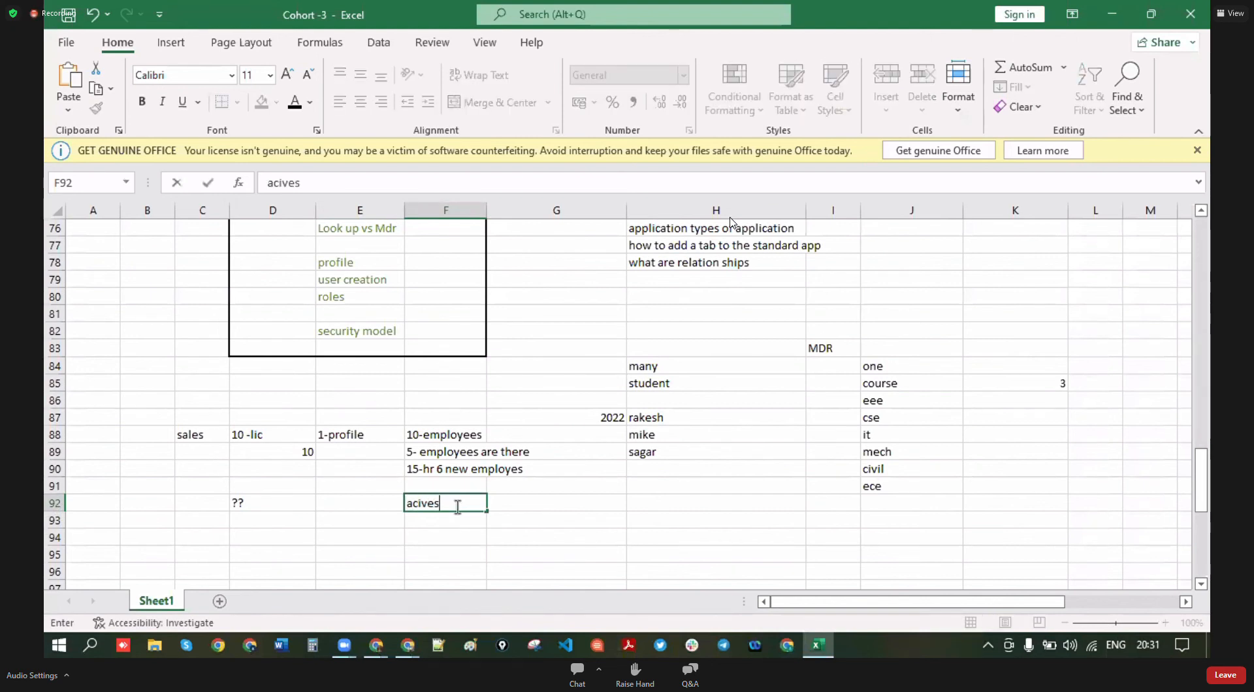
key(BackSpace)
key(BackSpace)
key(BackSpace)
text(tive users ?)
click(271, 520)
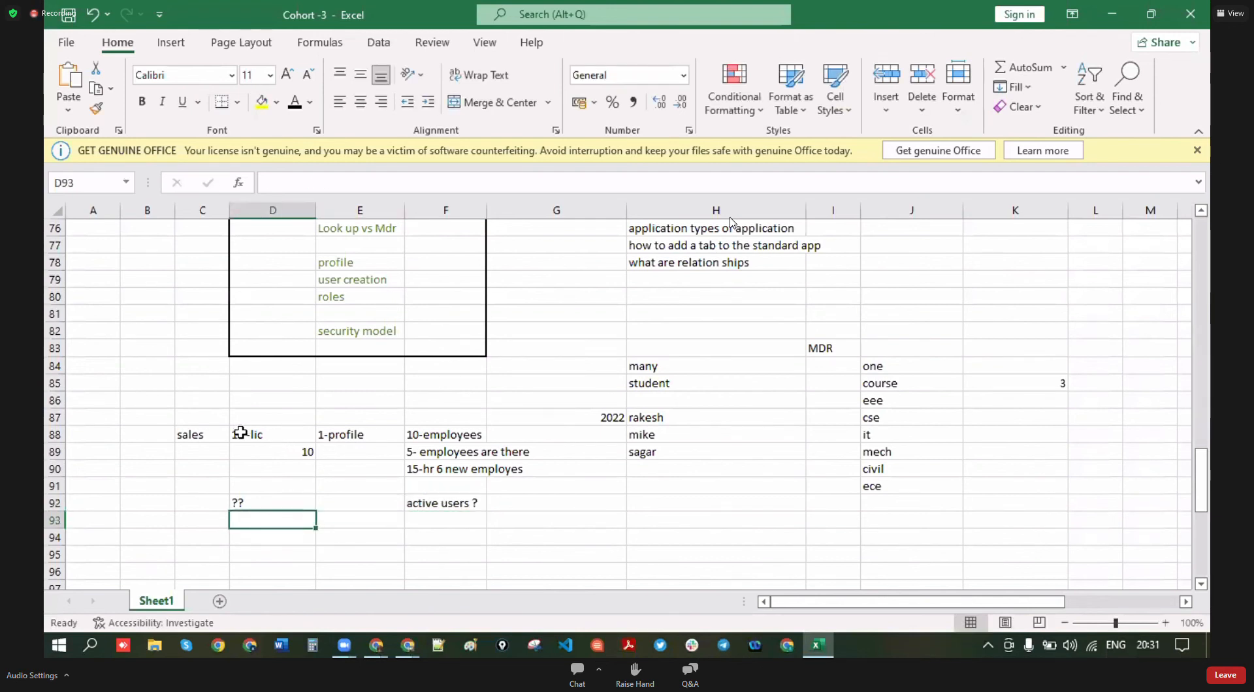
- Enter 1 in E92 as the answer
click(458, 471)
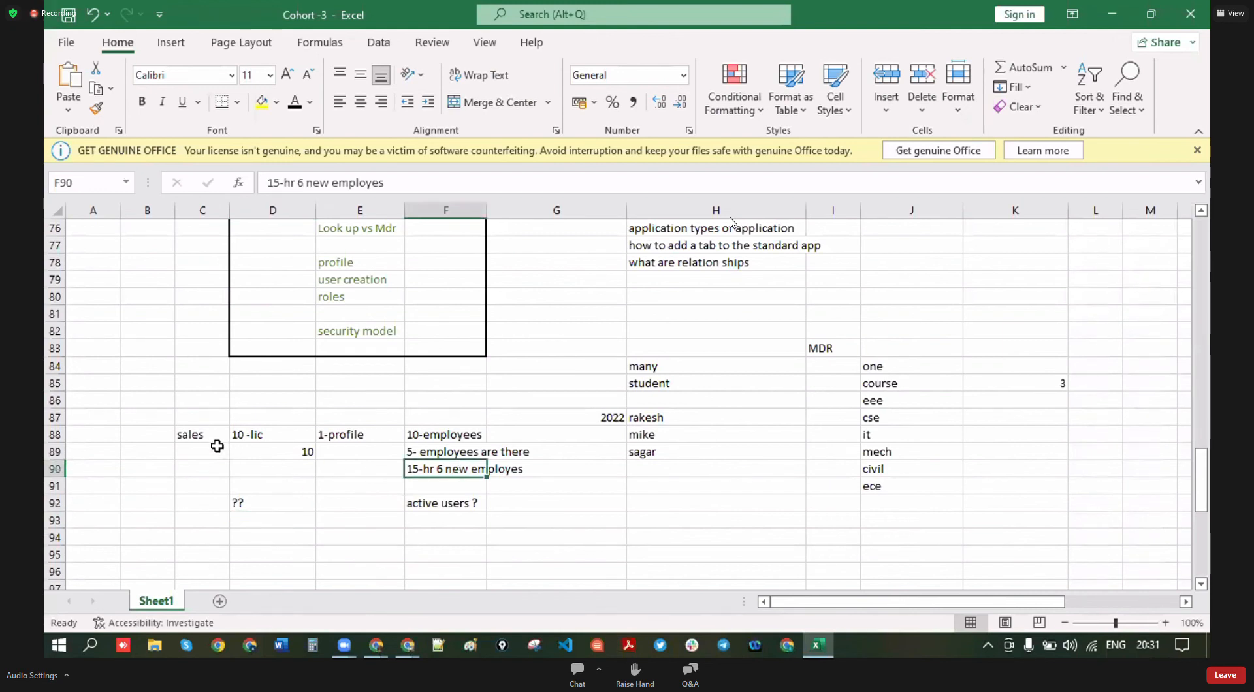
click(200, 434)
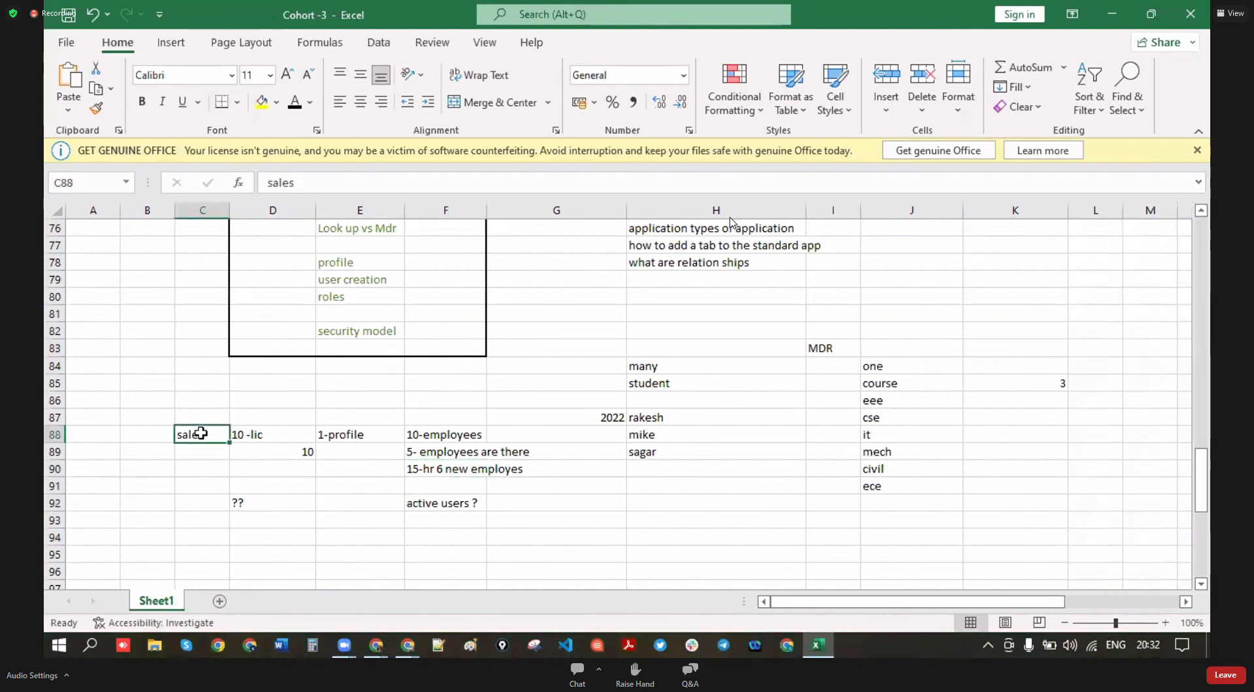
click(342, 501)
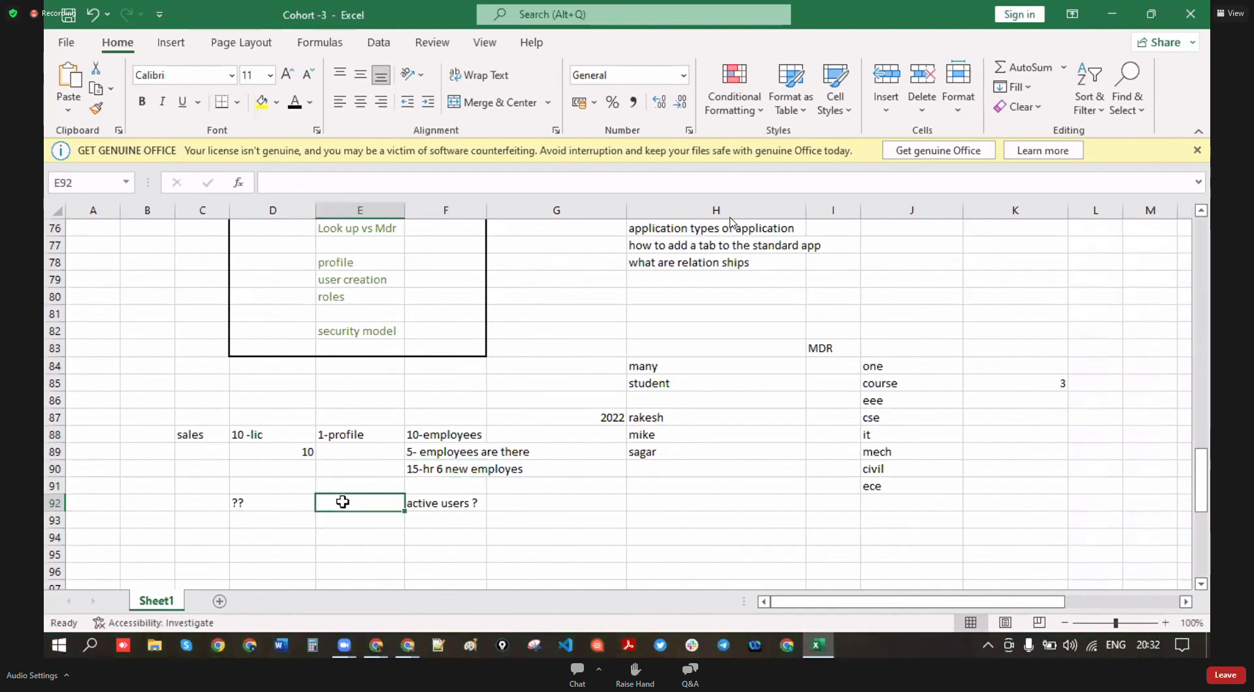
text(1)
click(549, 544)
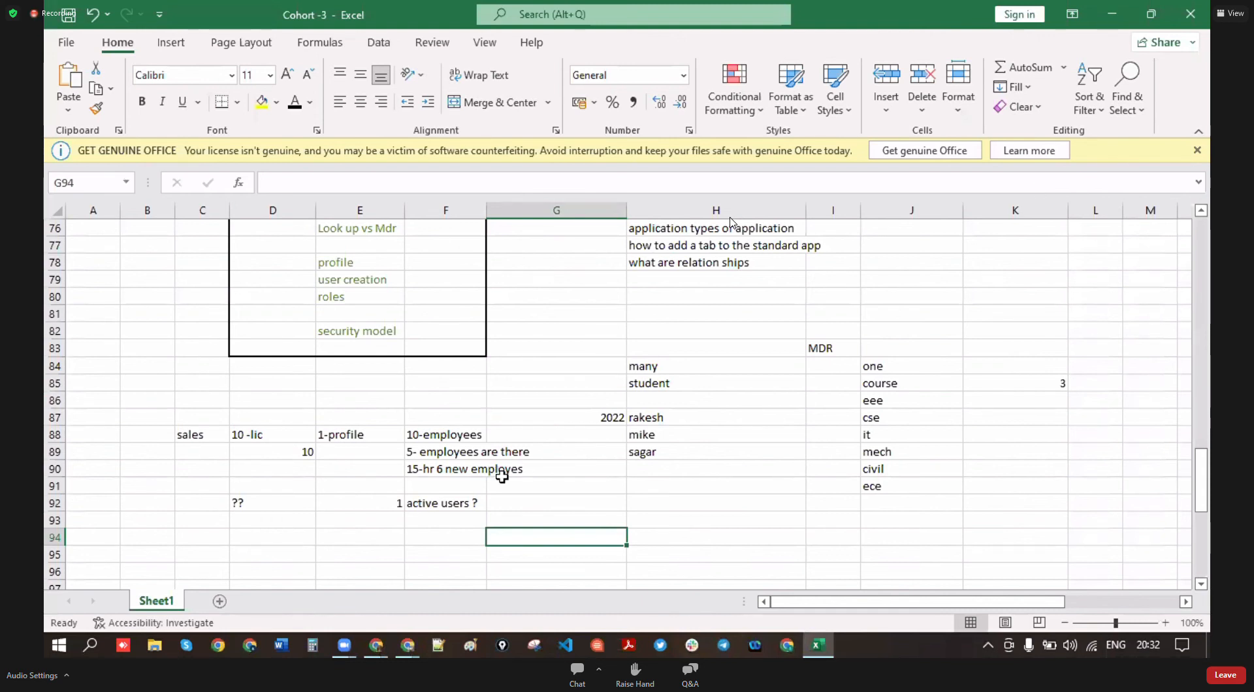
- Move the student field list so it starts at H96
scroll(495, 471, down, 2)
scroll(490, 458, down, 1)
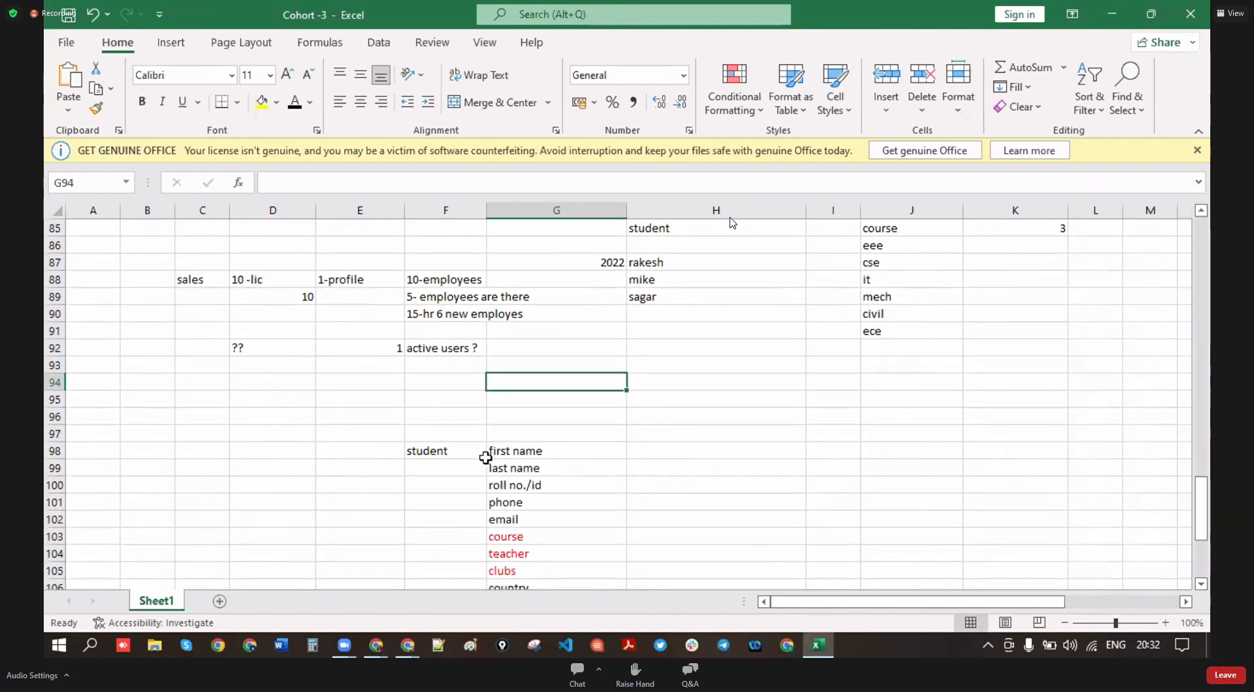
drag(405, 436, 588, 553)
key(ctrl+c)
scroll(814, 552, up, 6)
scroll(814, 552, down, 1)
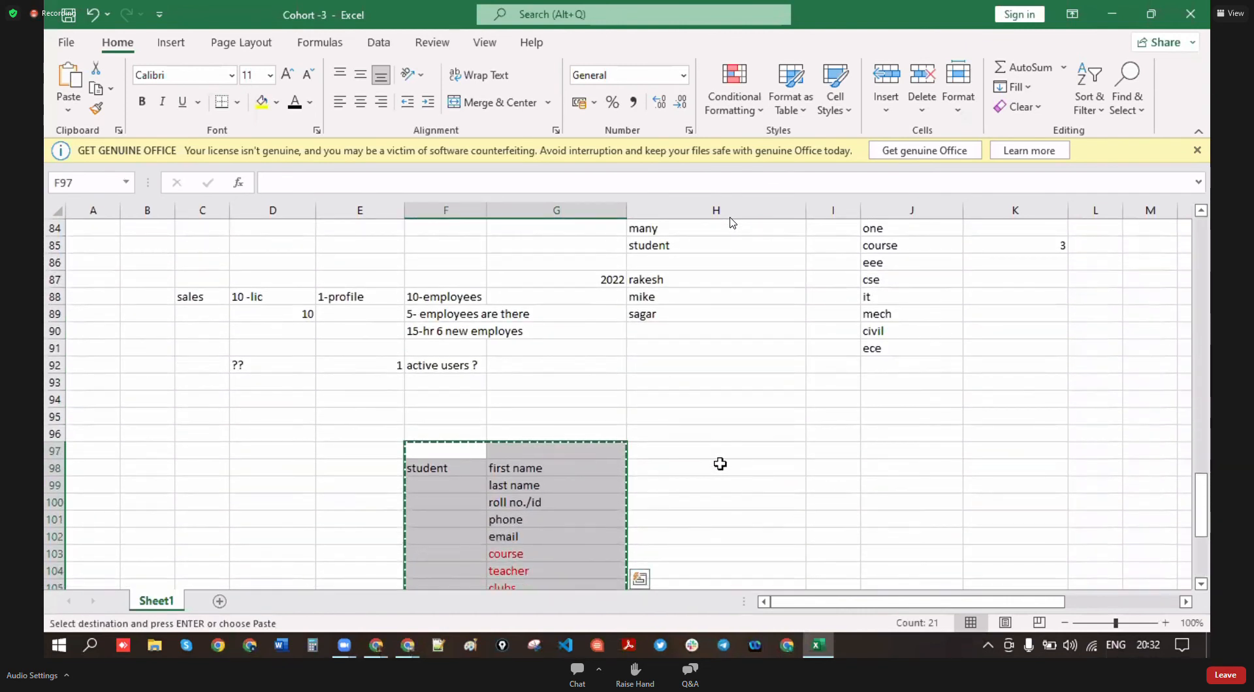
click(710, 438)
key(Return)
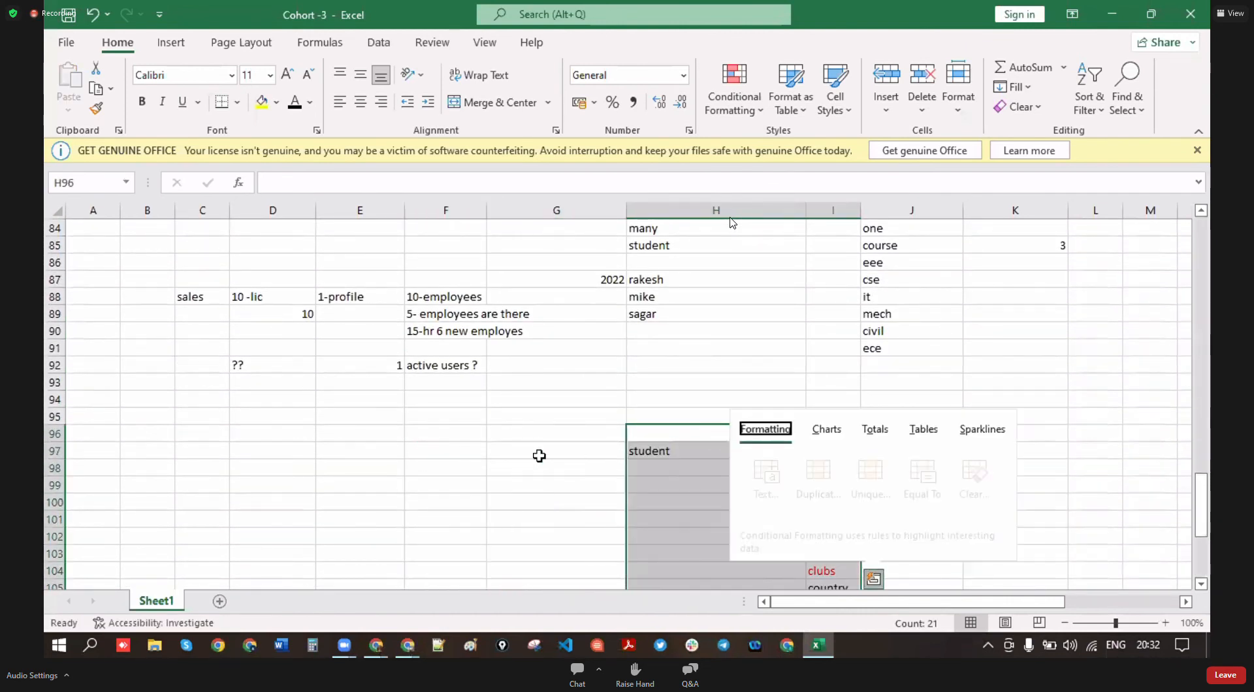
click(574, 452)
scroll(730, 453, up, 4)
scroll(744, 450, down, 3)
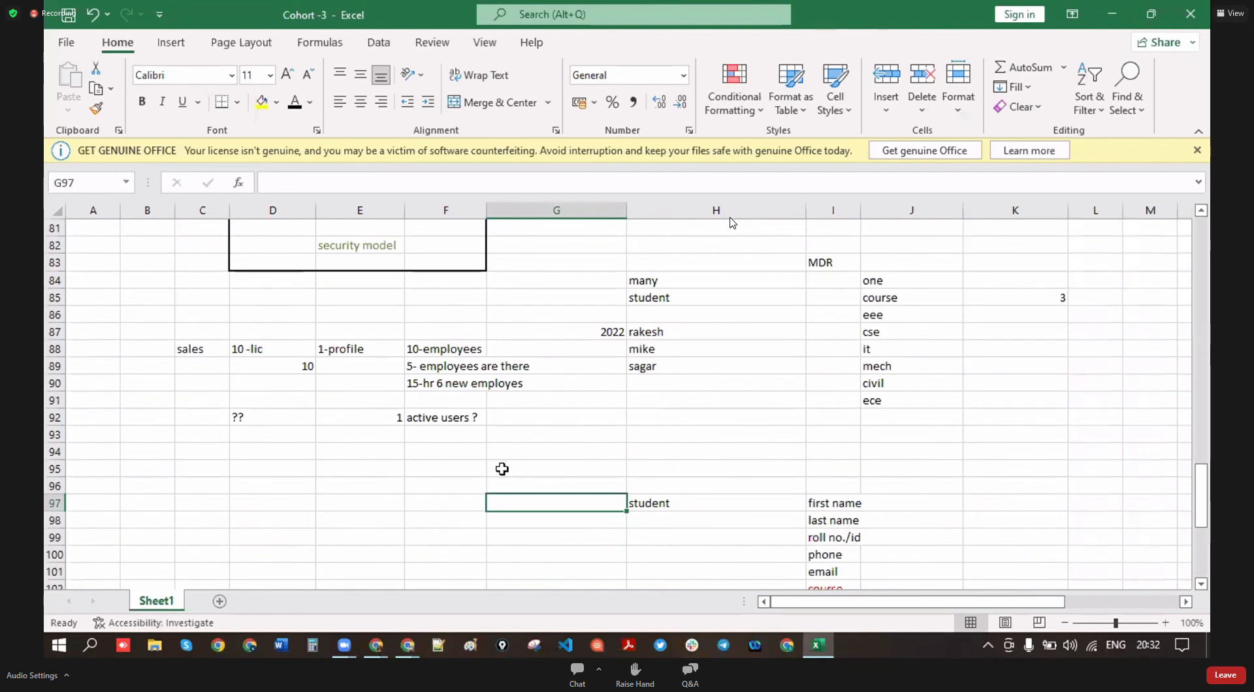
scroll(501, 468, down, 1)
- Write '10-5+6' in E96 and '11 active users' beneath it
click(320, 438)
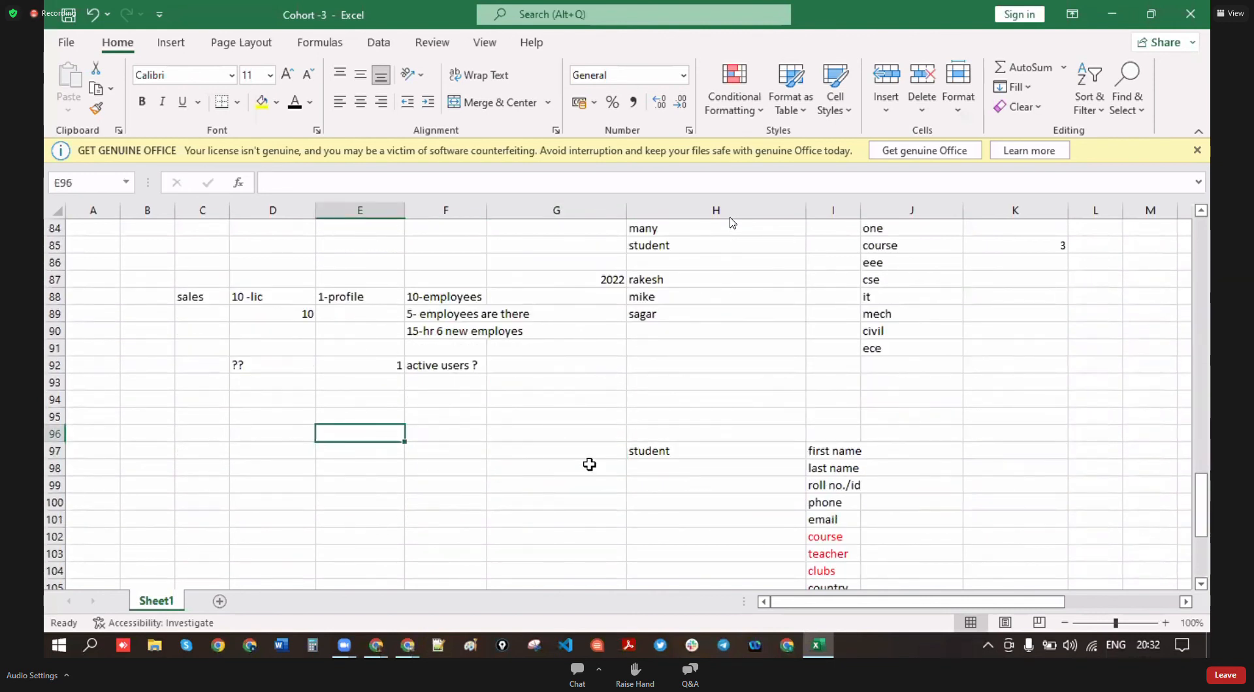
text(1)
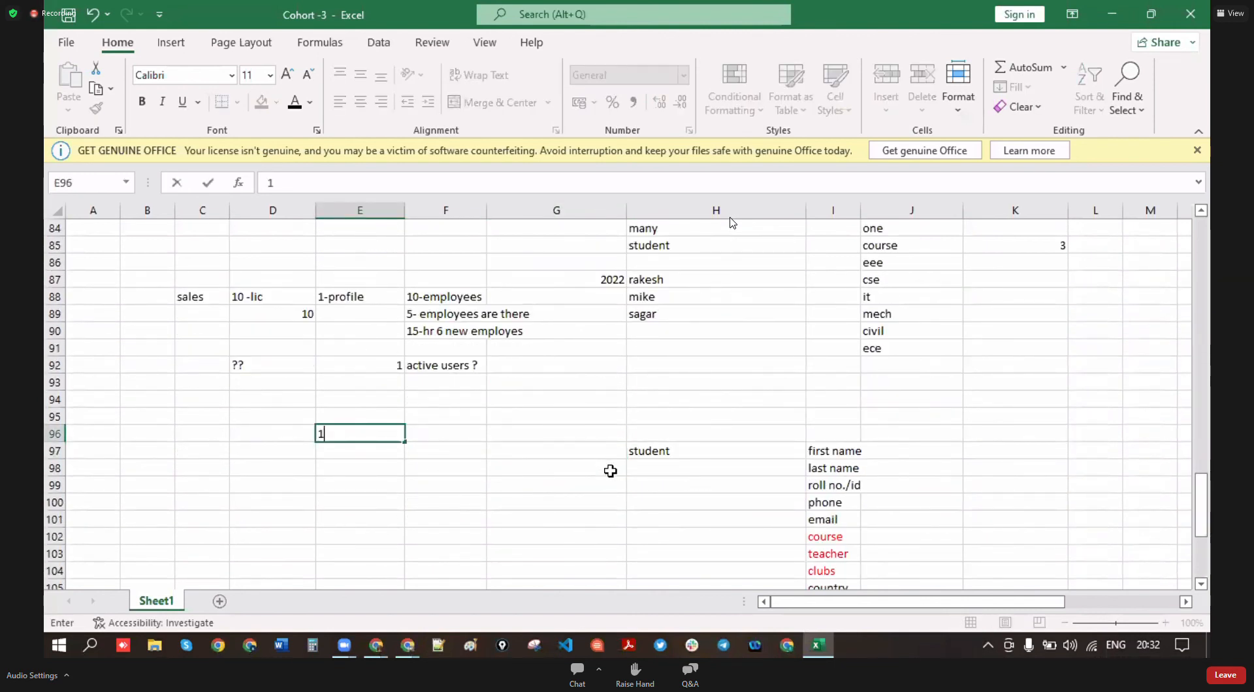
text(0-5+6)
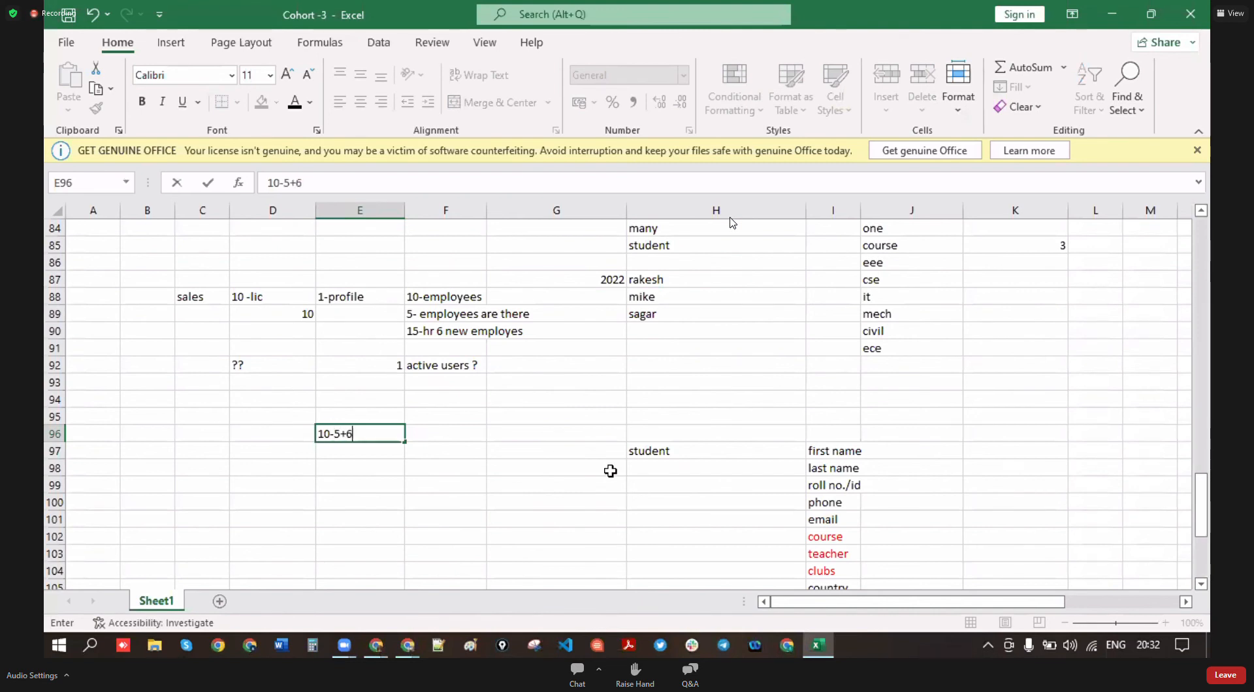
key(Return)
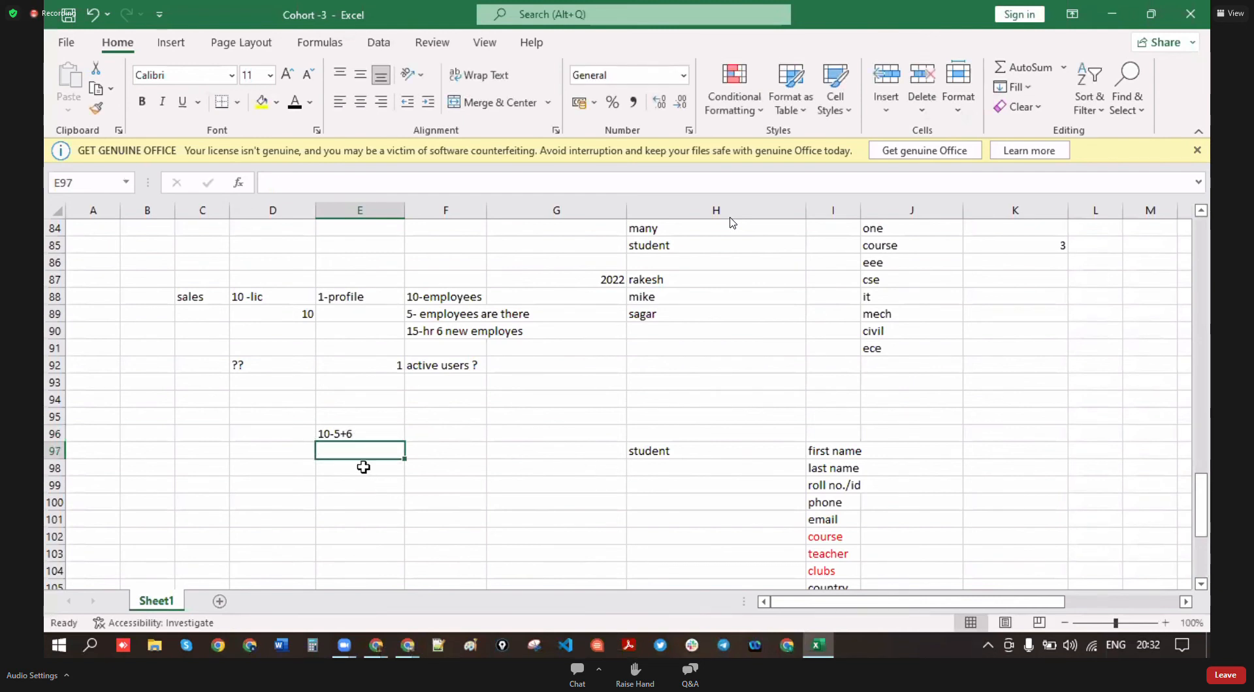
text(11)
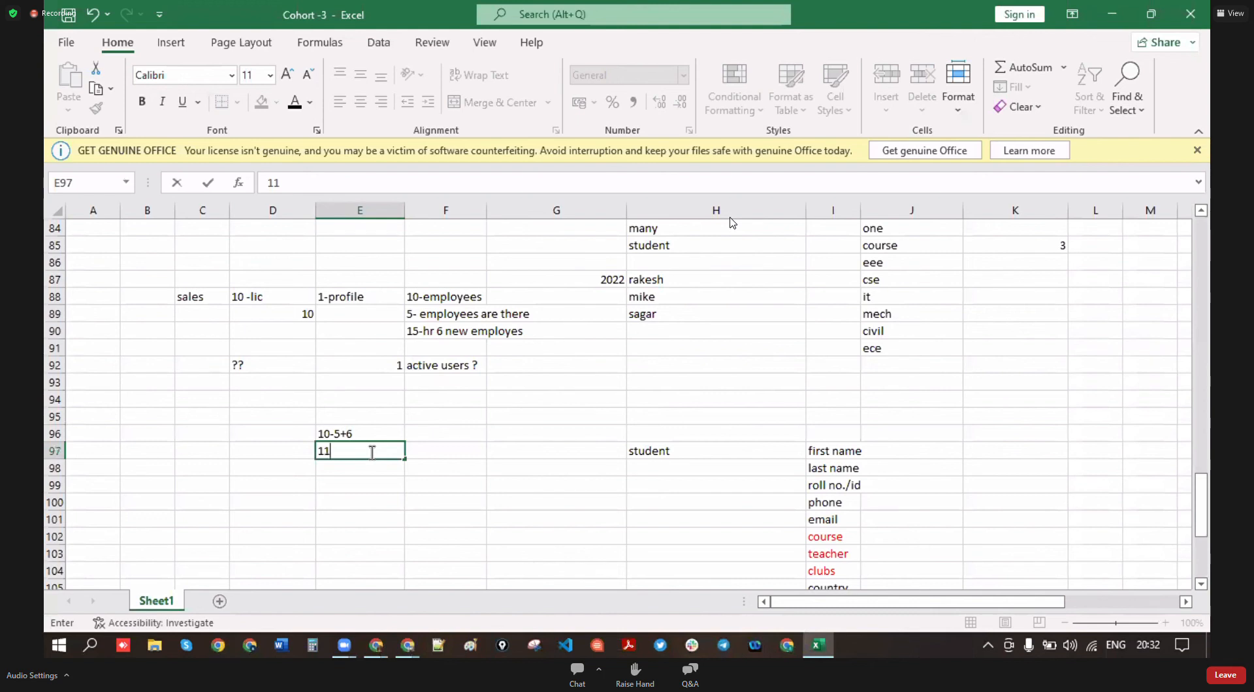
text( actuves)
key(BackSpace)
key(BackSpace)
key(BackSpace)
key(BackSpace)
text(tive users)
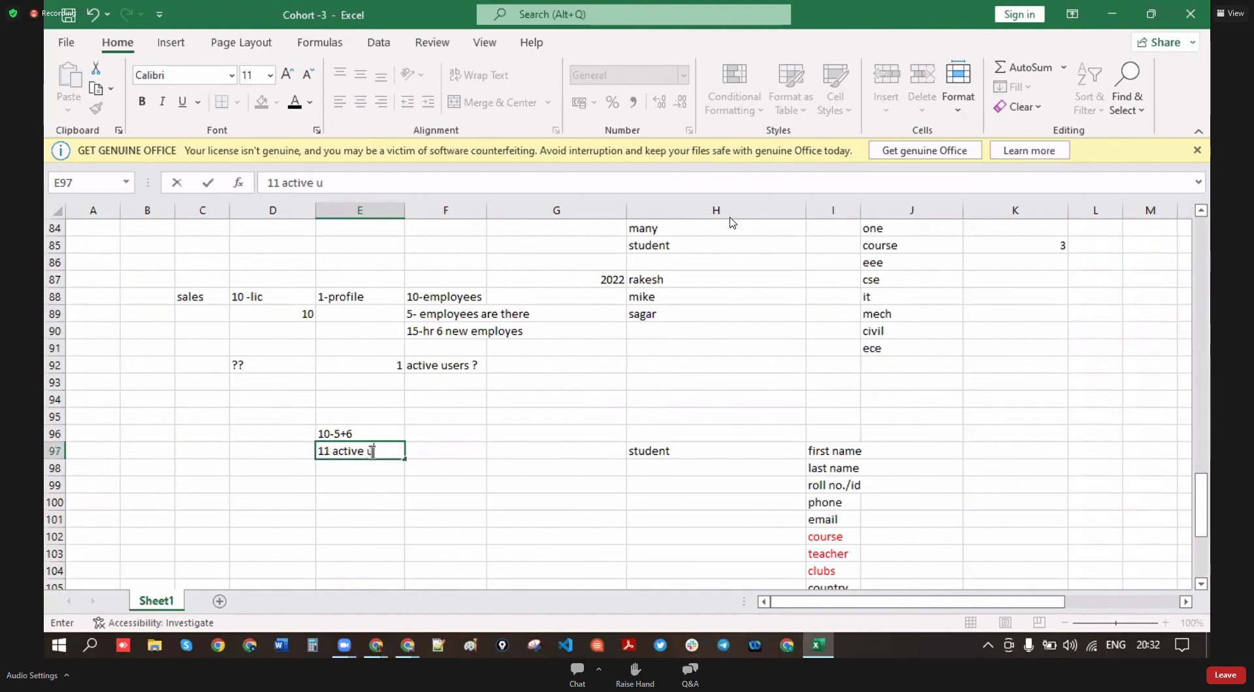
click(498, 487)
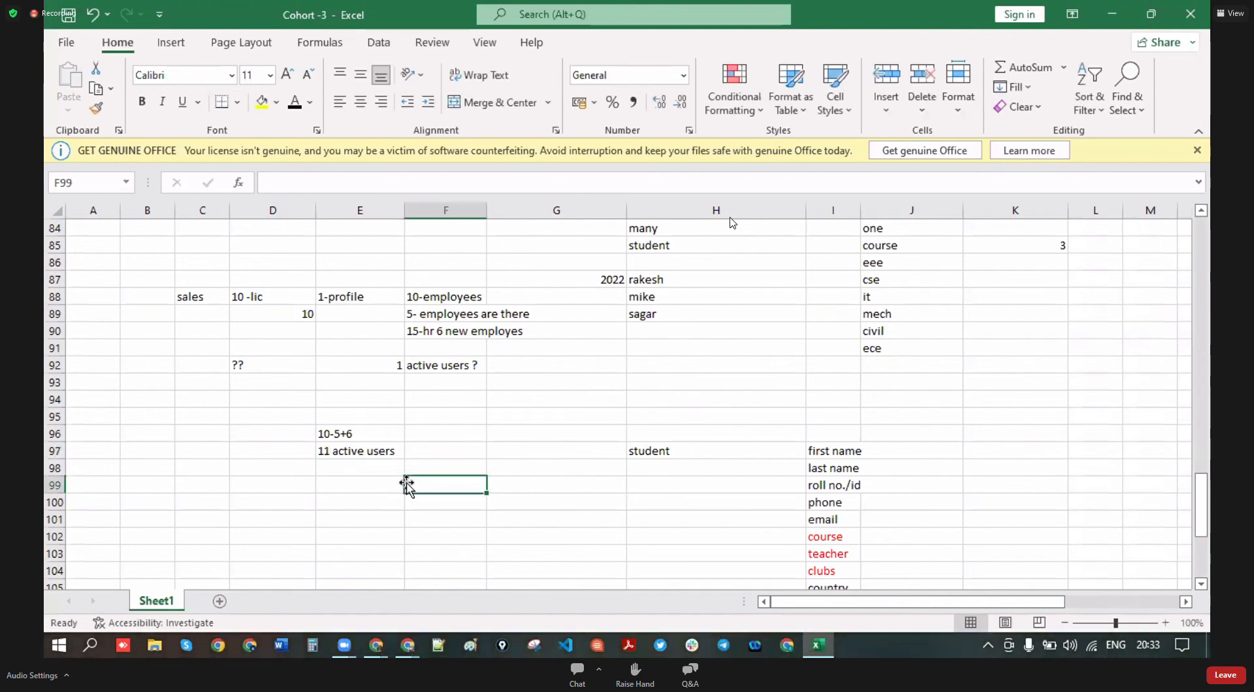
click(254, 366)
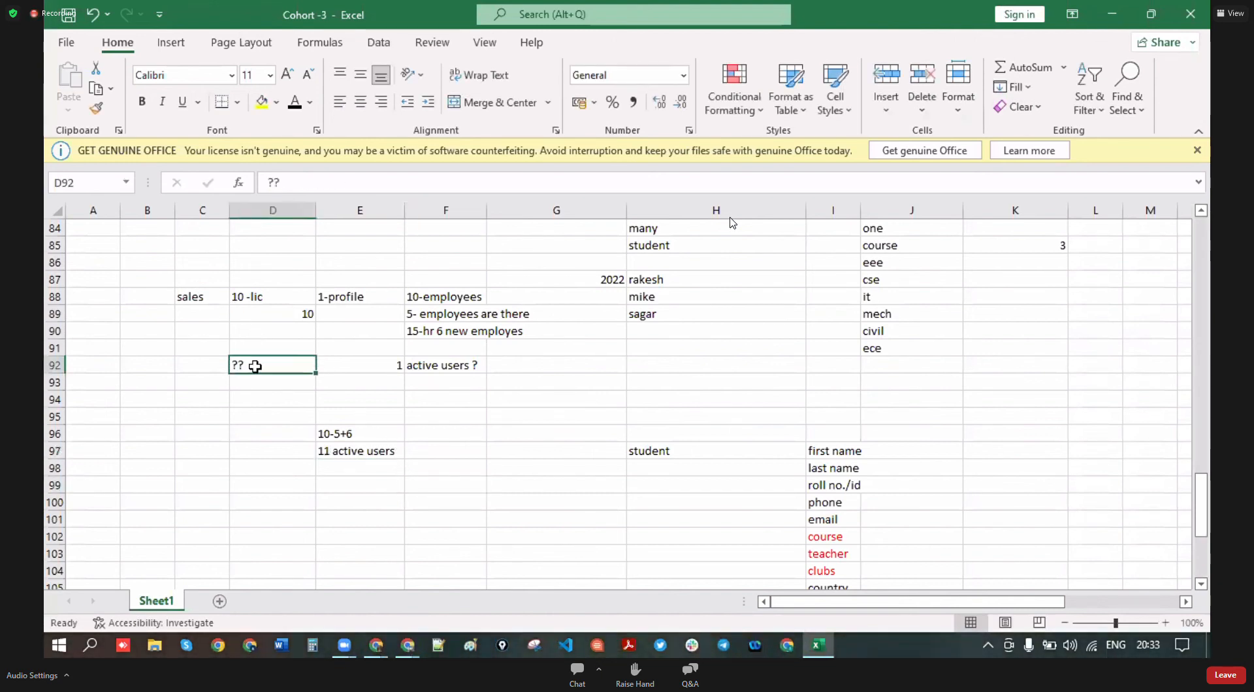
click(482, 434)
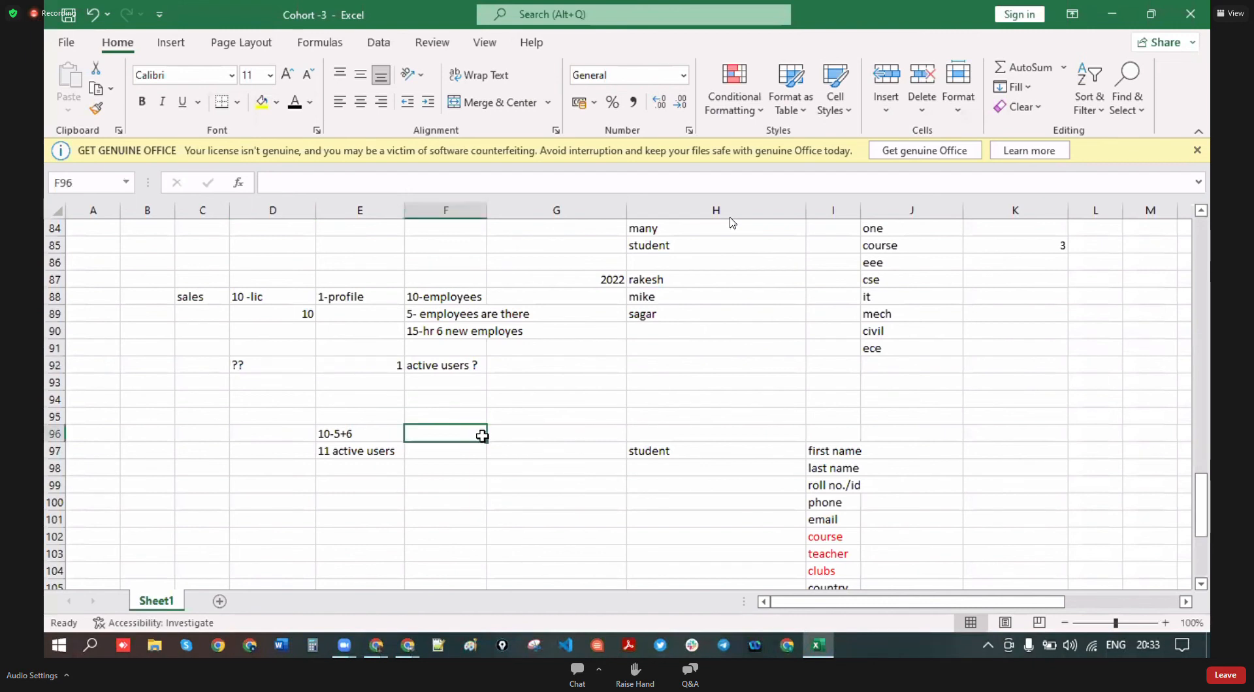
click(452, 302)
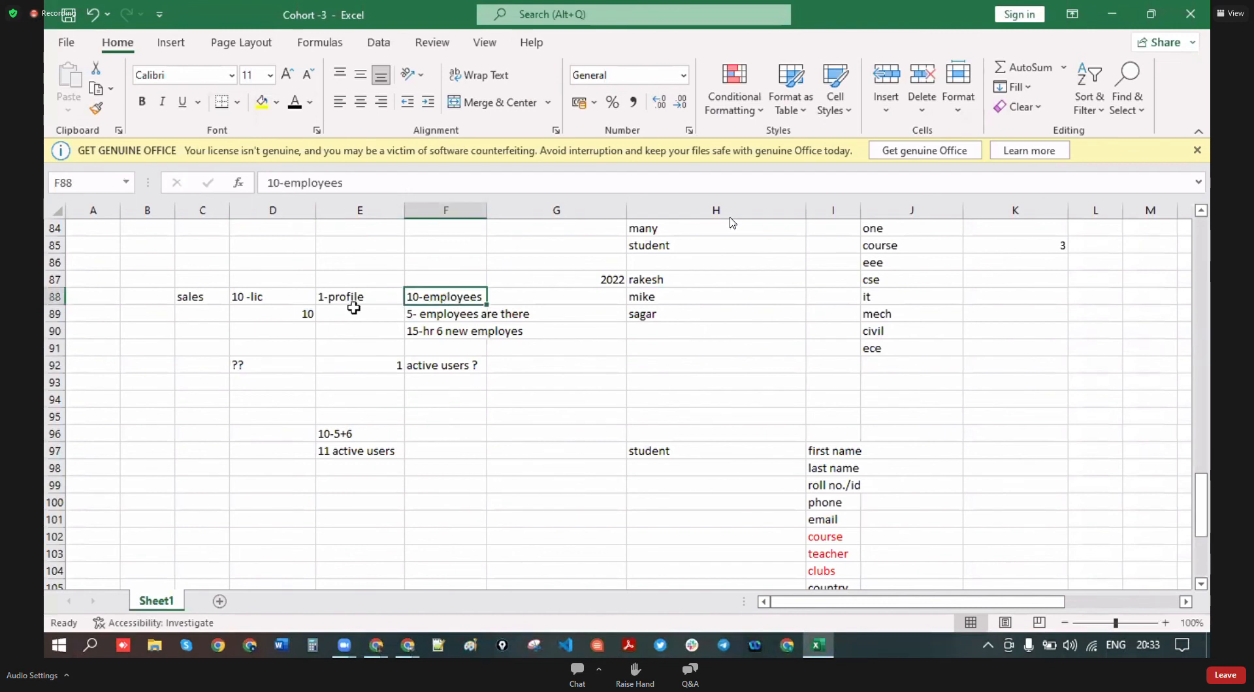
click(272, 302)
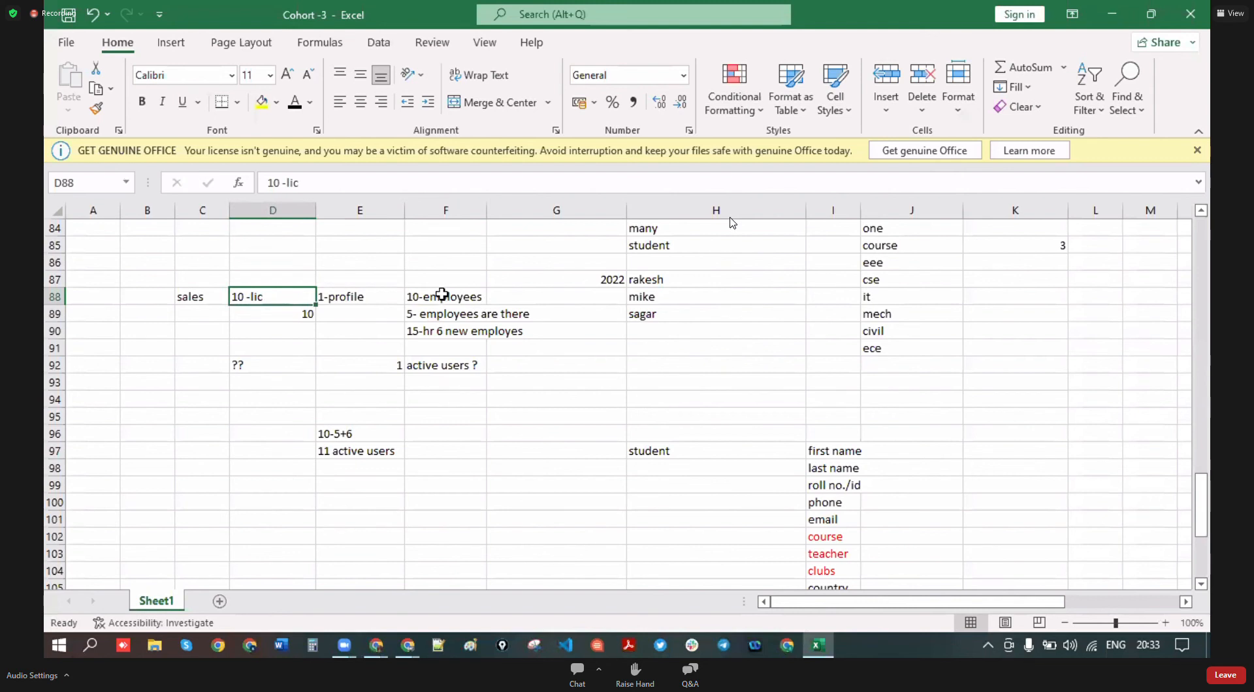
click(447, 318)
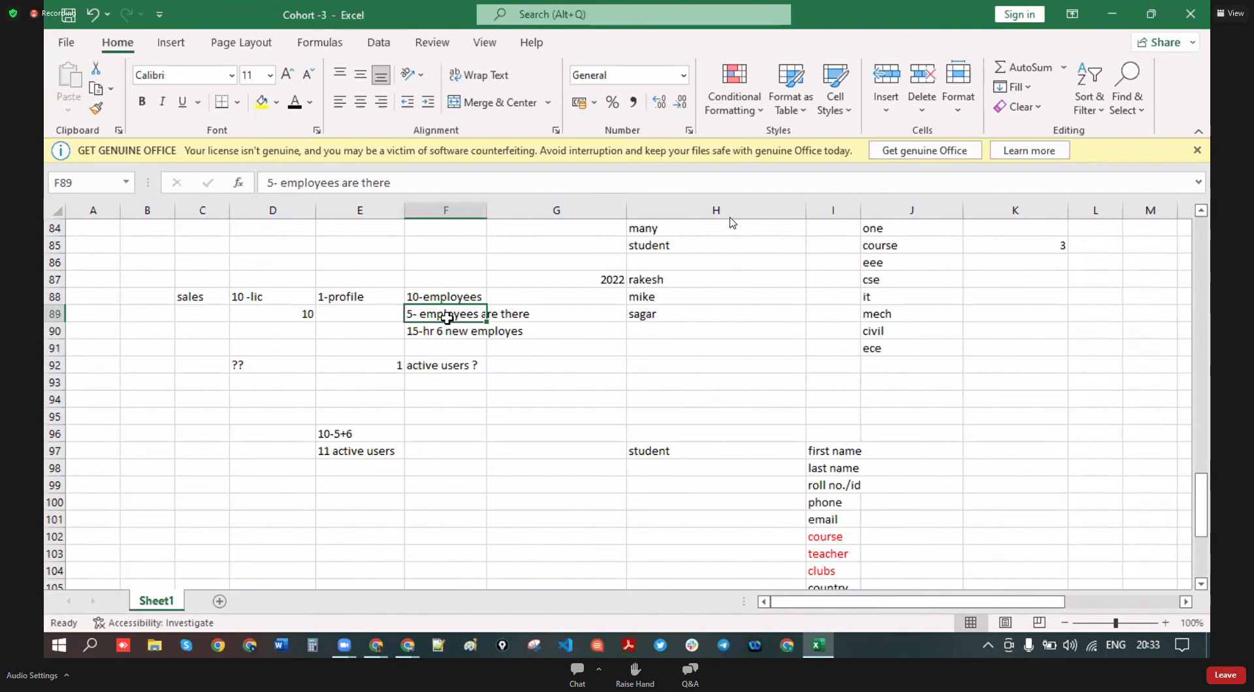
click(256, 316)
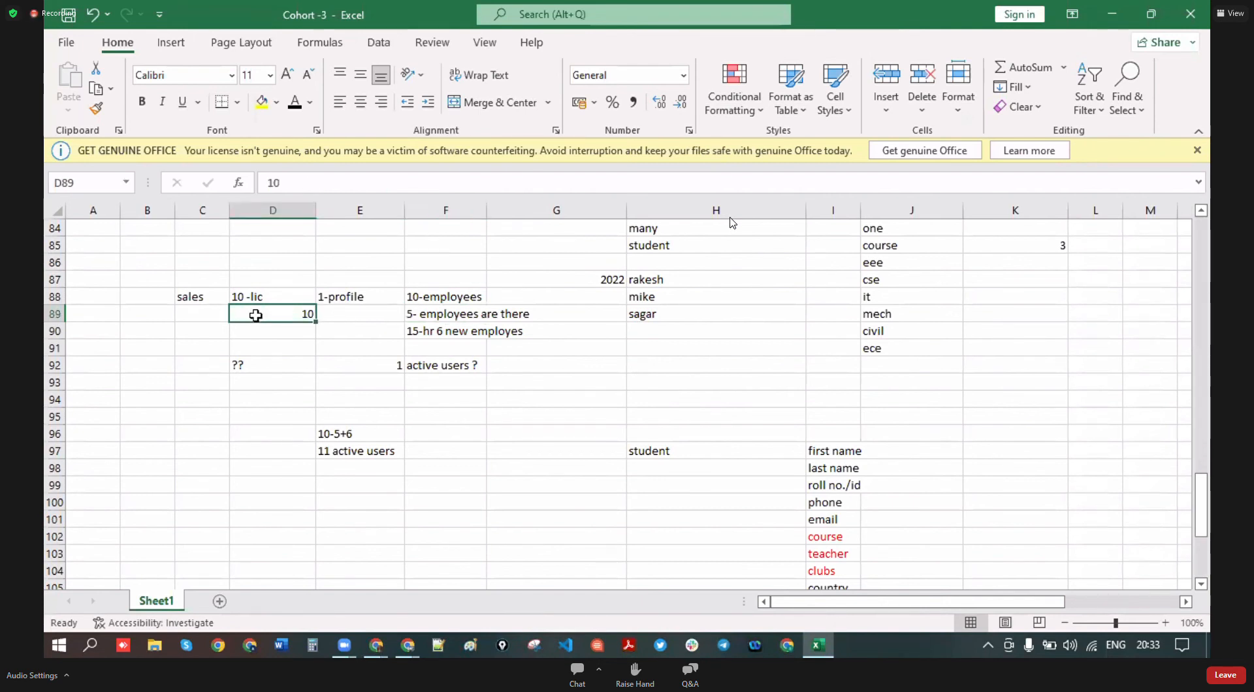
click(429, 318)
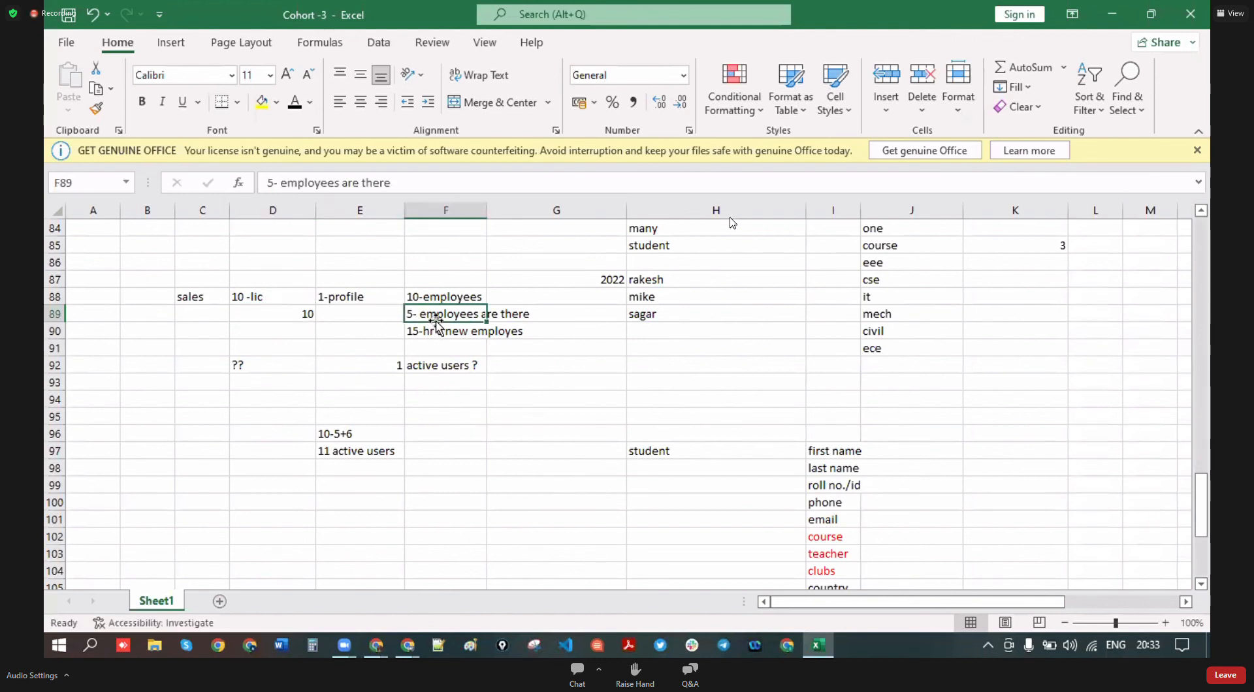
click(581, 317)
- Mark cell G89 as 'inactive'
text(inactive)
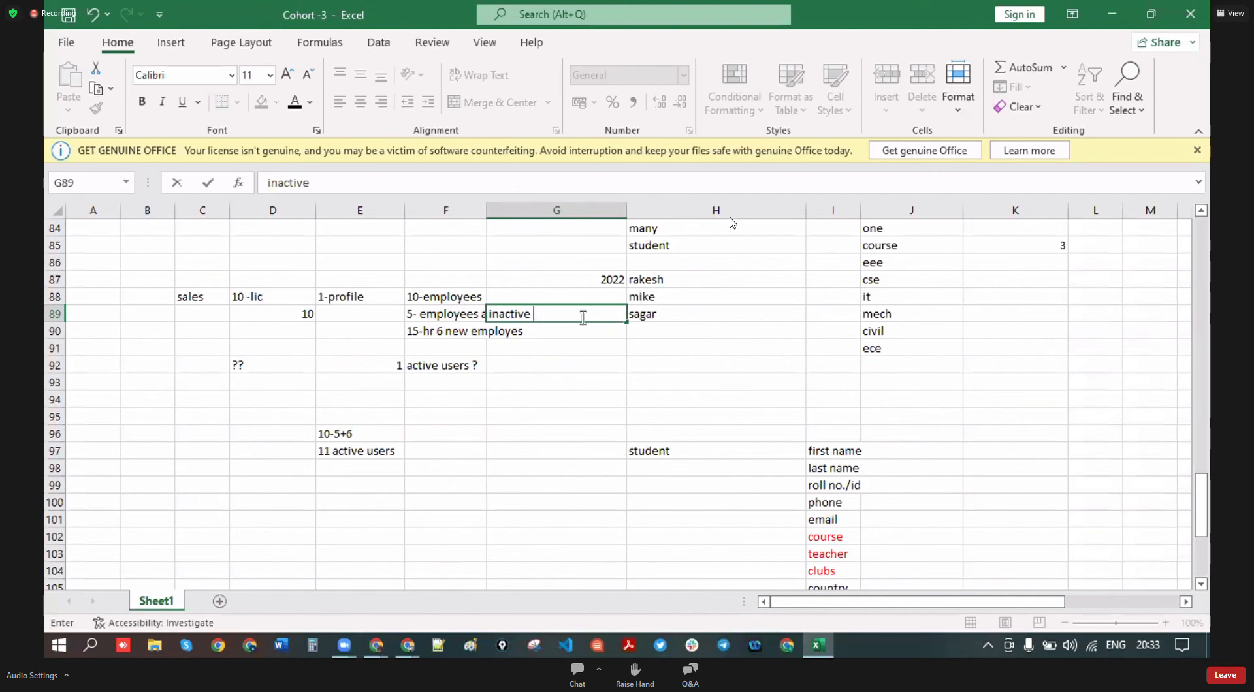
click(568, 359)
click(534, 320)
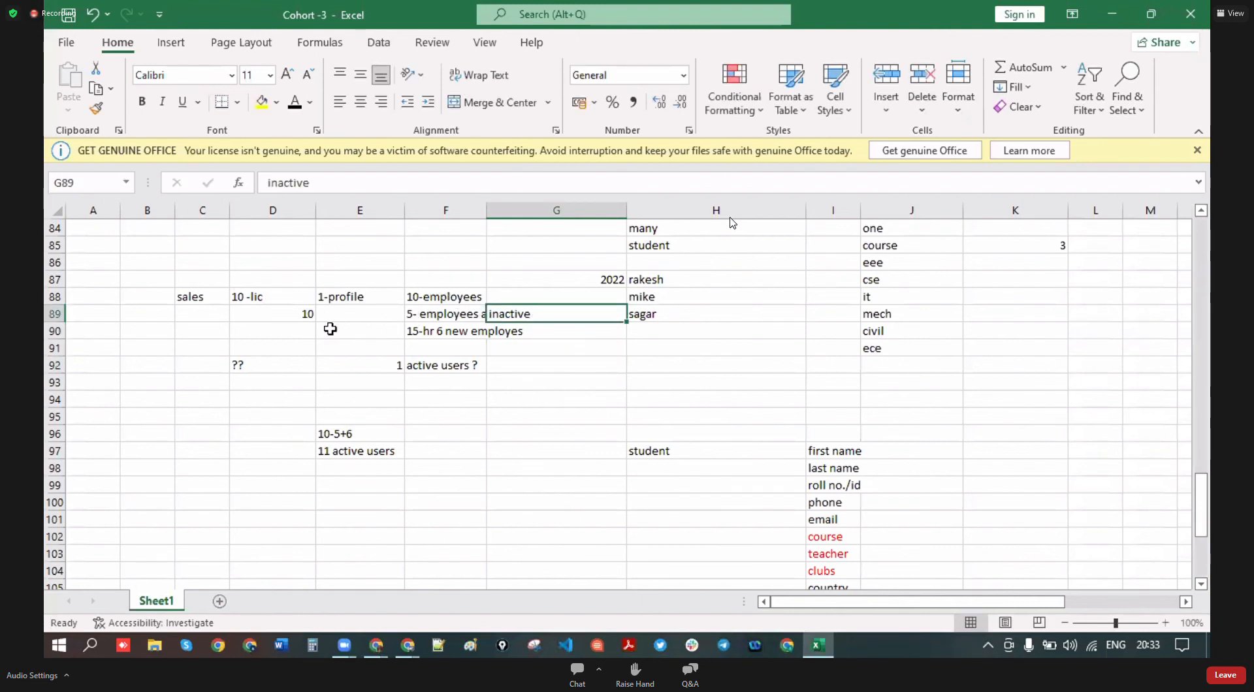
- Replace the 10 in D89 with '5 use and 5 more can be users'
click(425, 319)
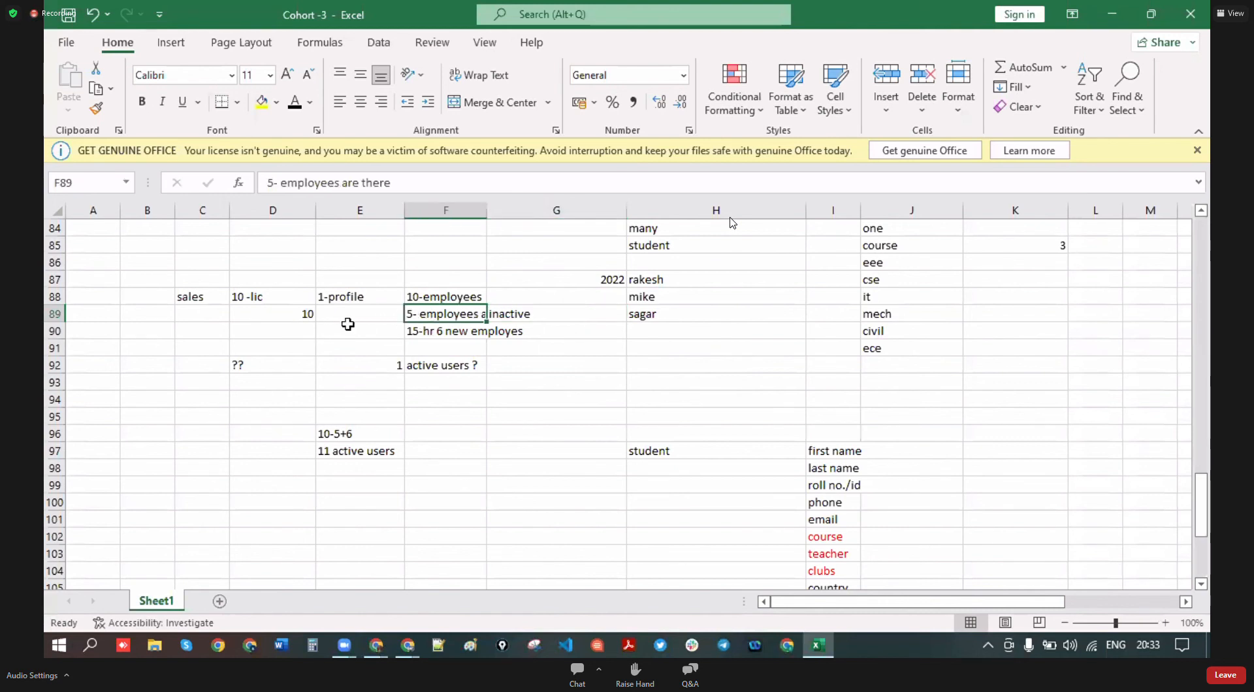
click(264, 333)
click(310, 315)
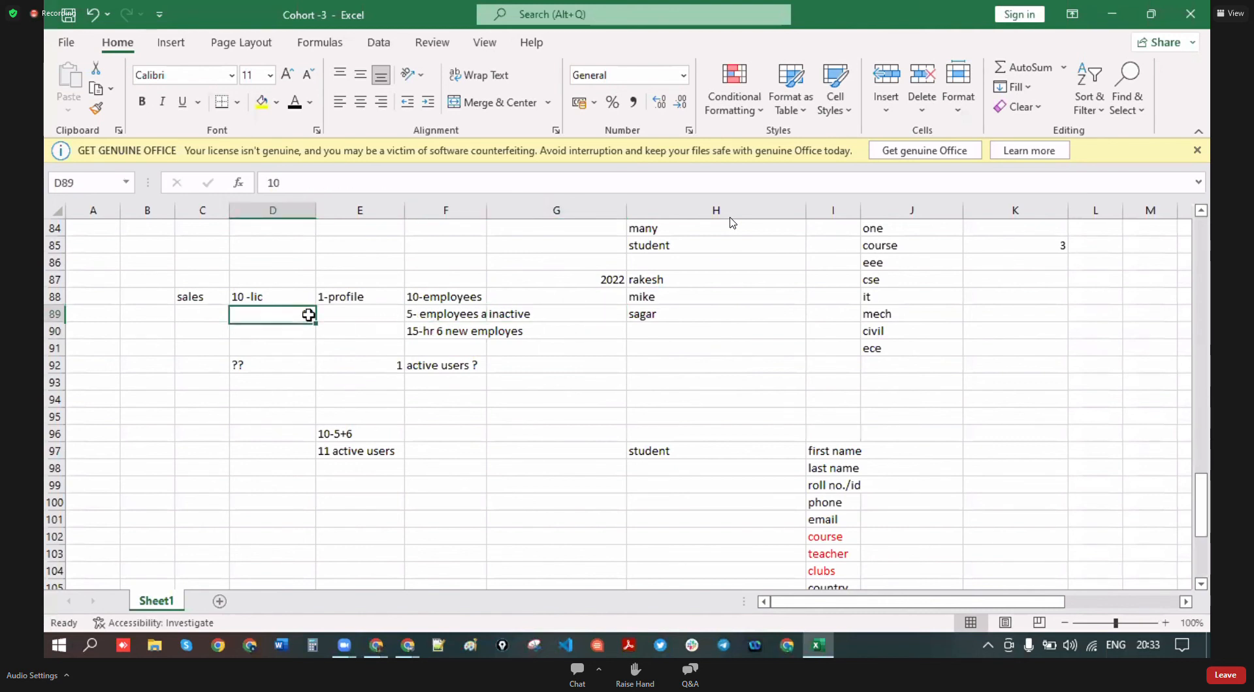
text(5)
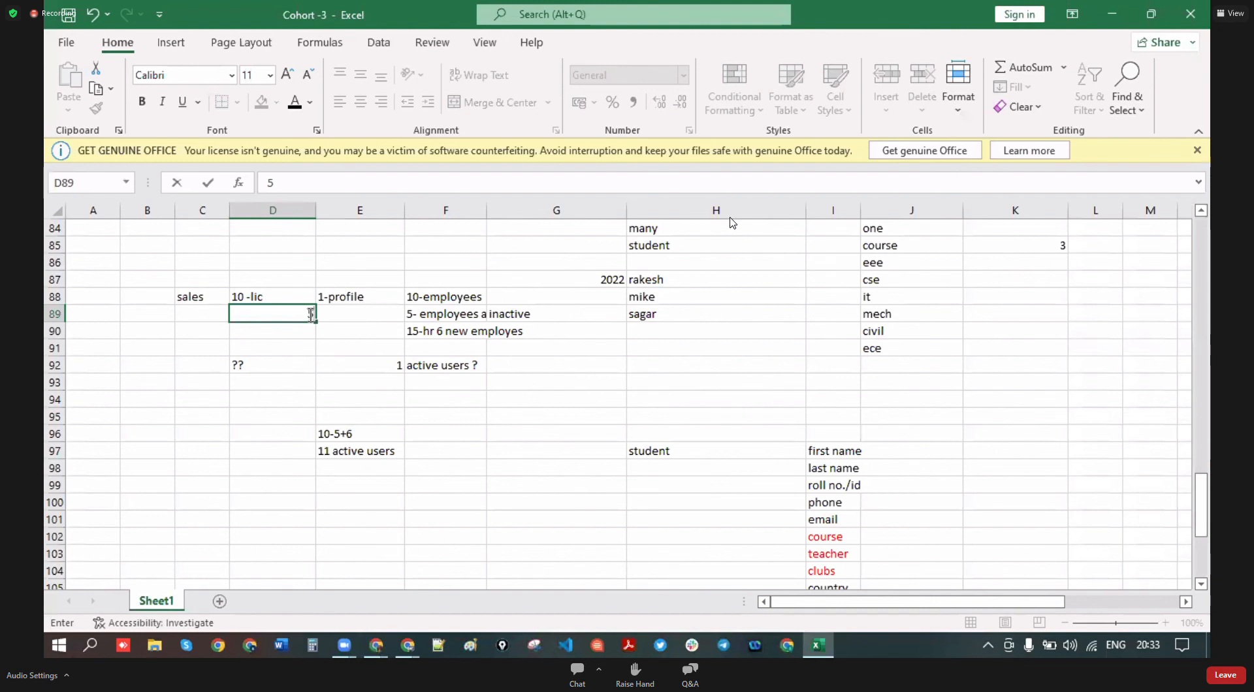
text(use and 5 more ca)
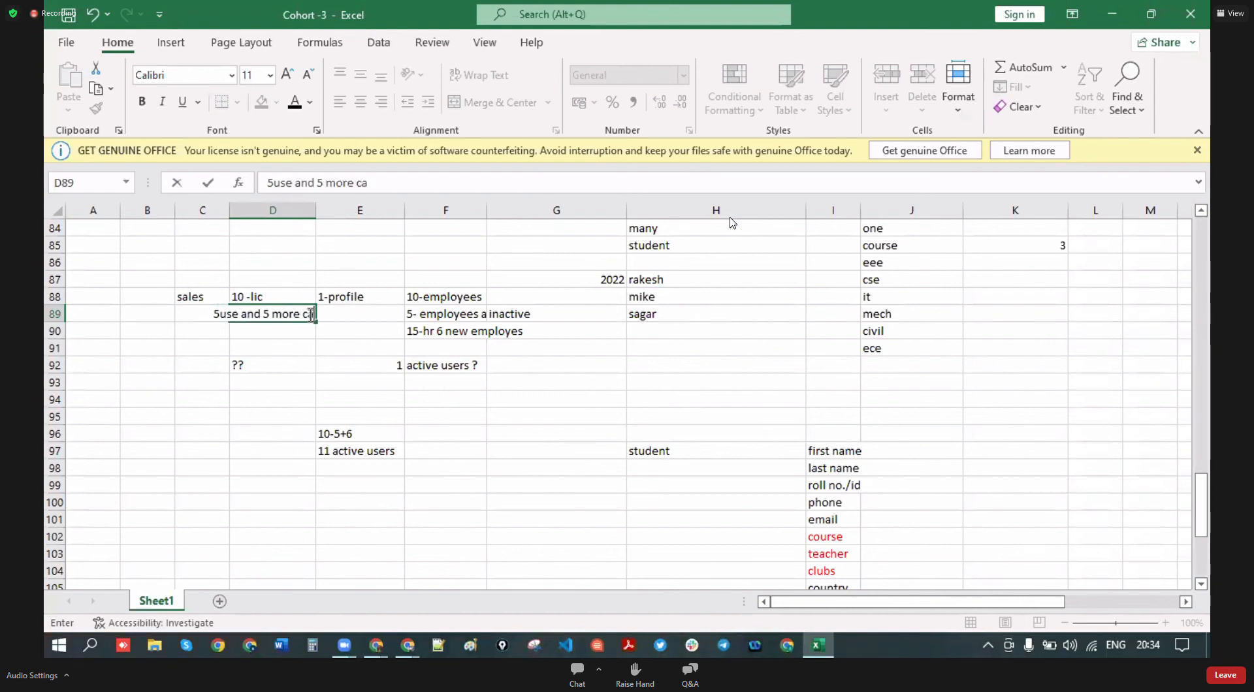
text(n be users)
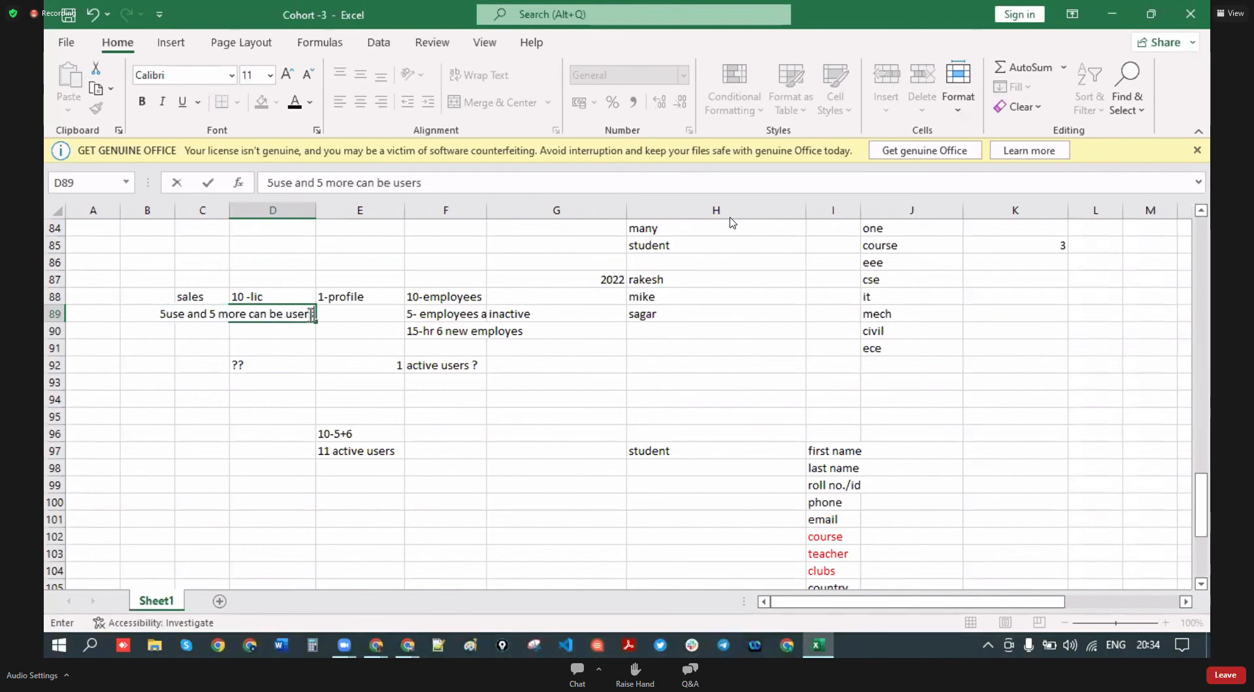
click(227, 484)
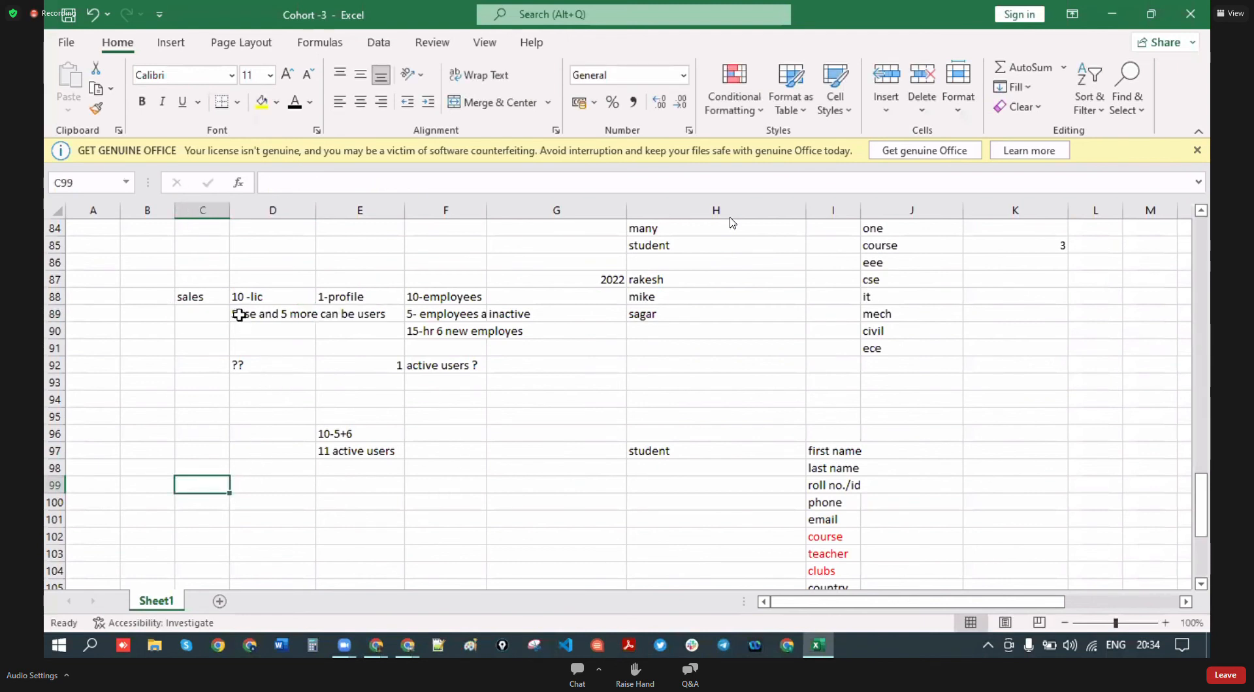
double_click(238, 314)
click(274, 384)
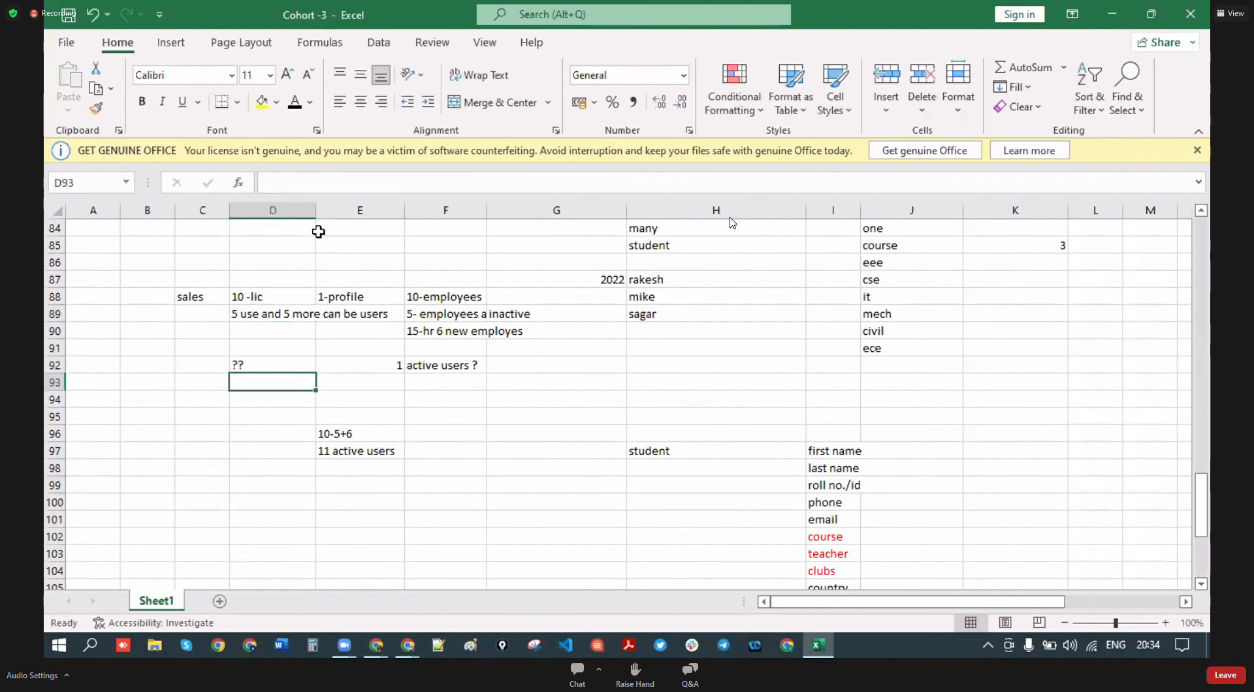
- Autofit columns D and F to their text
double_click(316, 210)
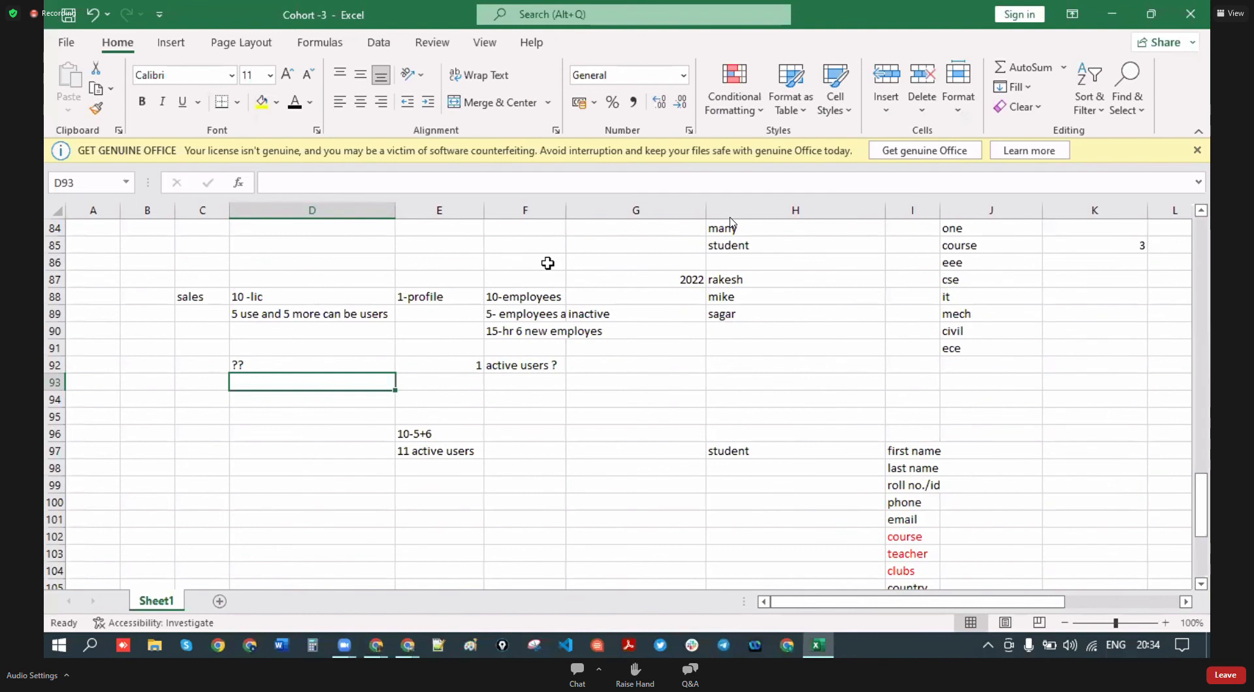
double_click(566, 209)
click(619, 399)
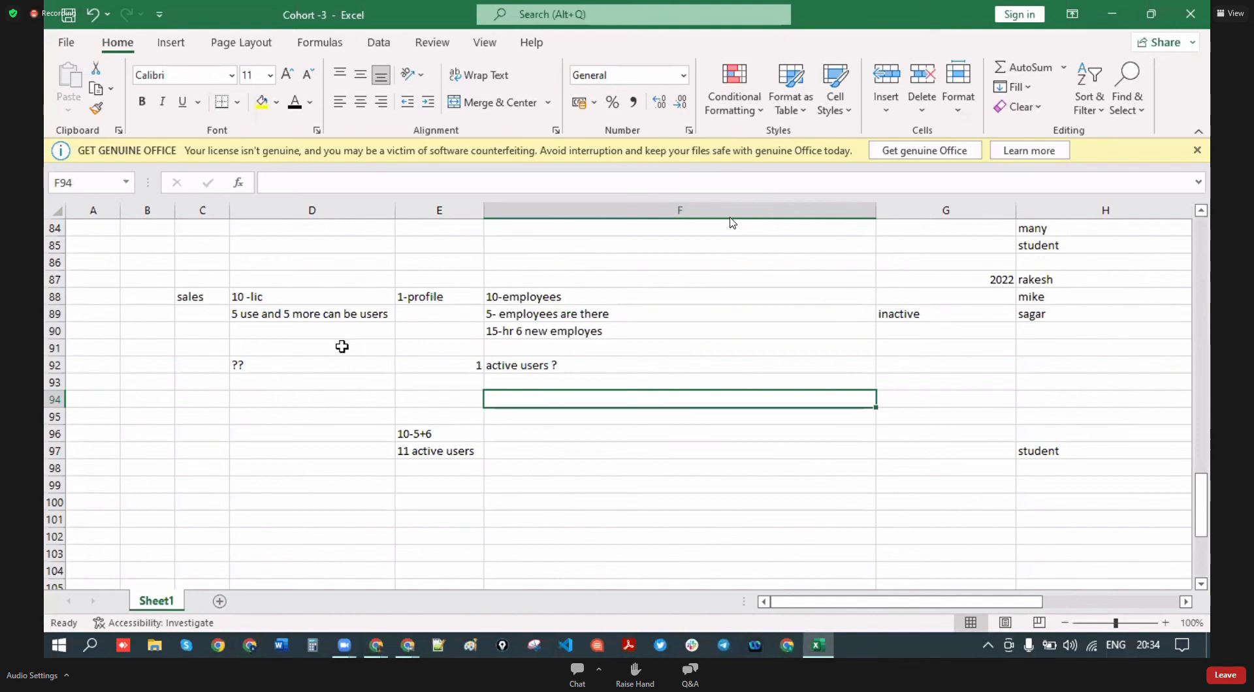
- Enter '10+1' in D90 and replace the ?? in D92 with 11
click(280, 331)
text(10+)
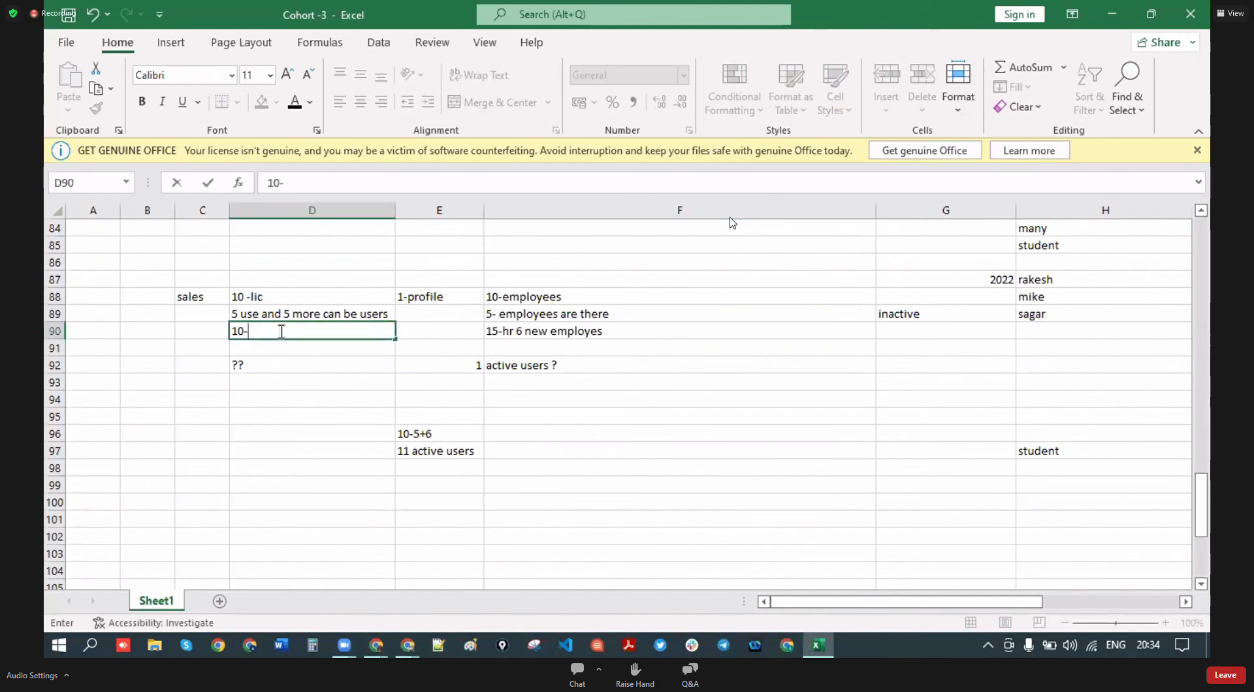
text(1)
click(277, 348)
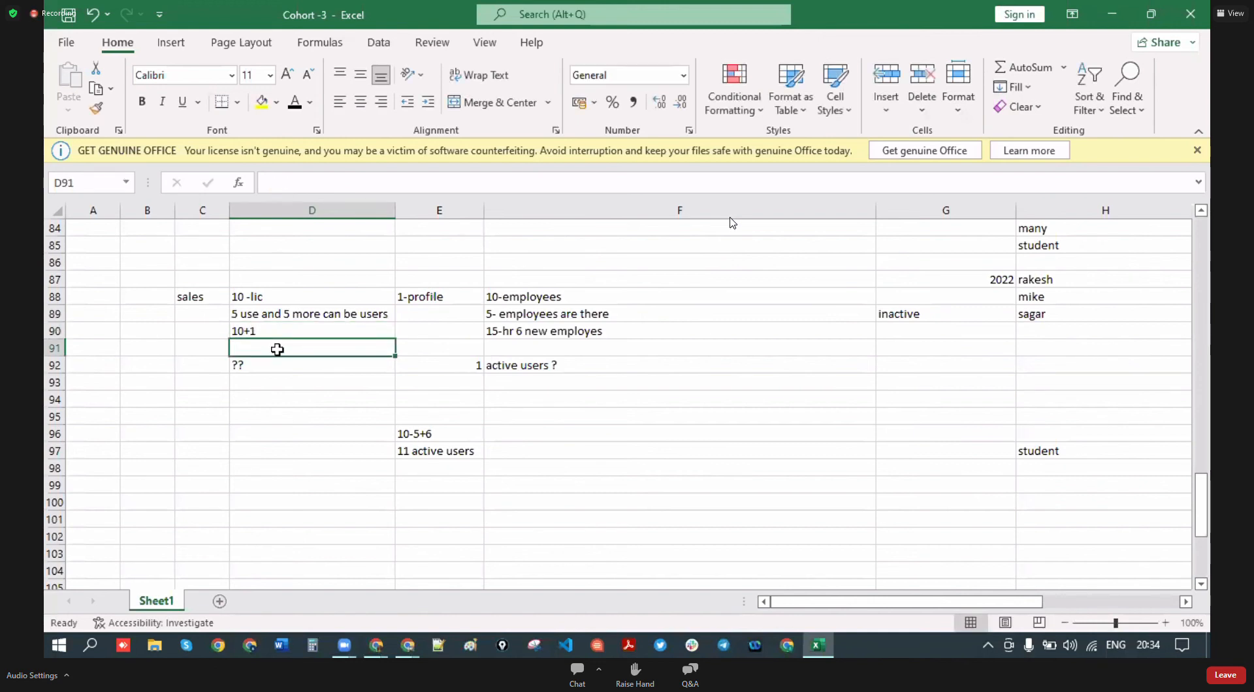
click(272, 366)
text(11)
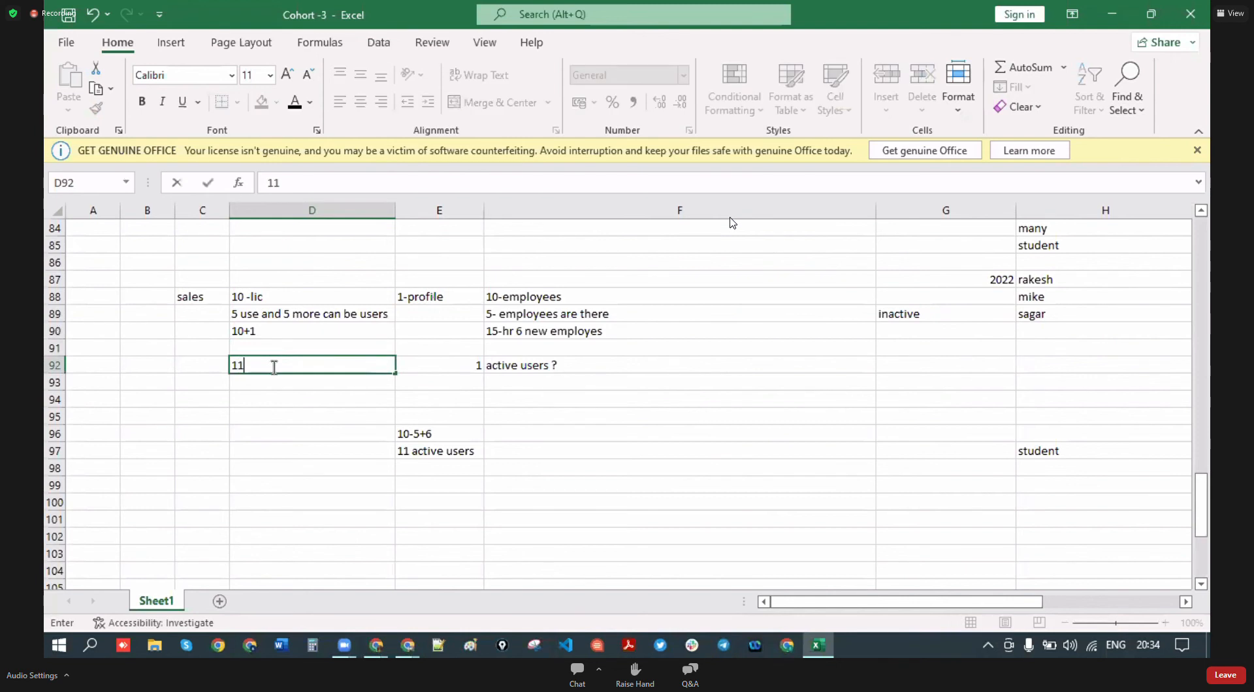
click(619, 366)
- Change F92's question mark so it reads 'active users 11'
double_click(619, 366)
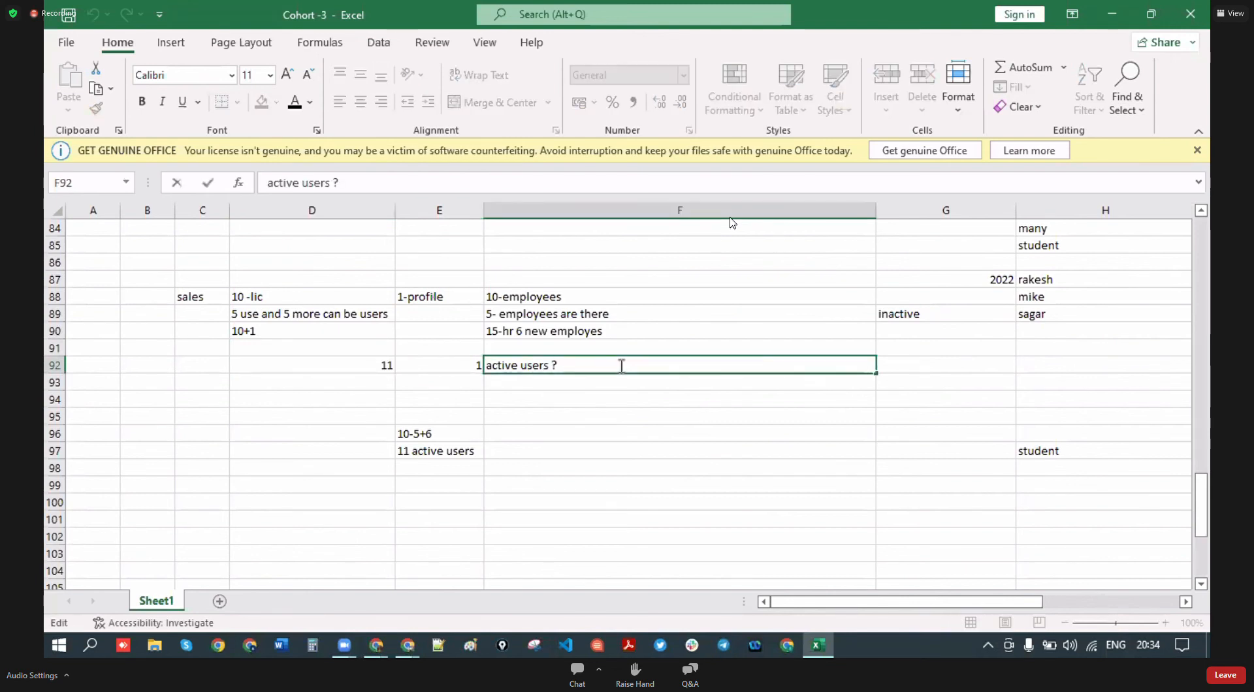
key(BackSpace)
text(11)
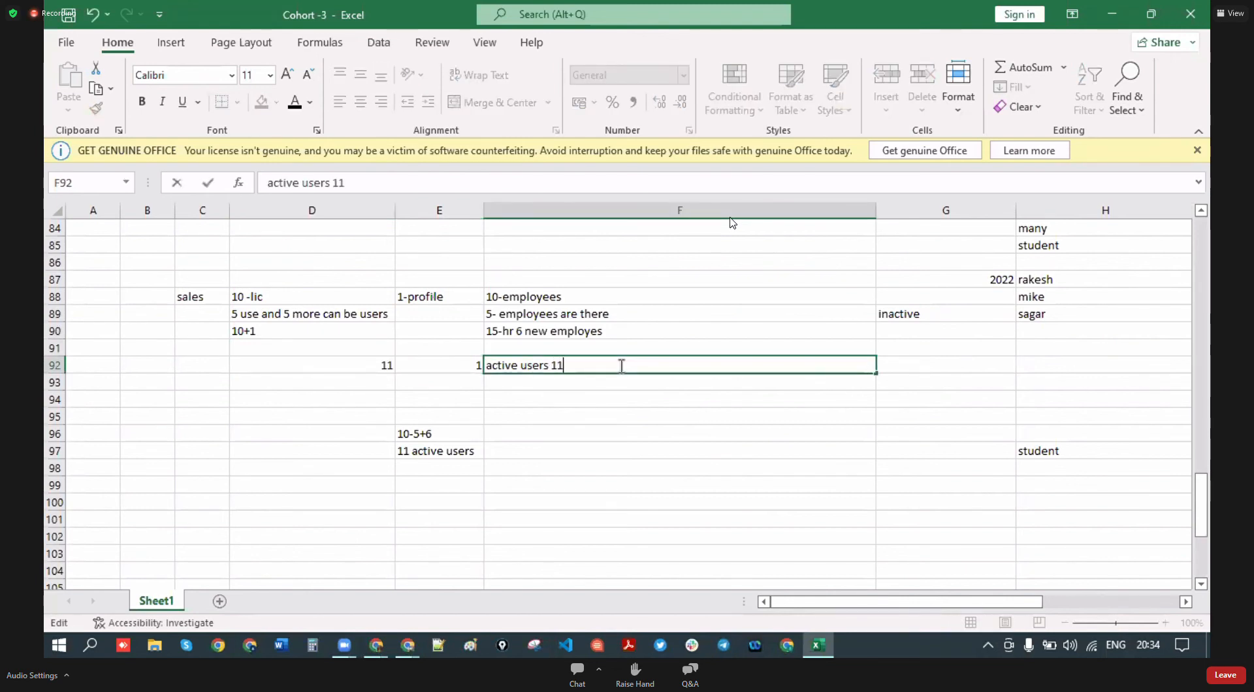
click(619, 434)
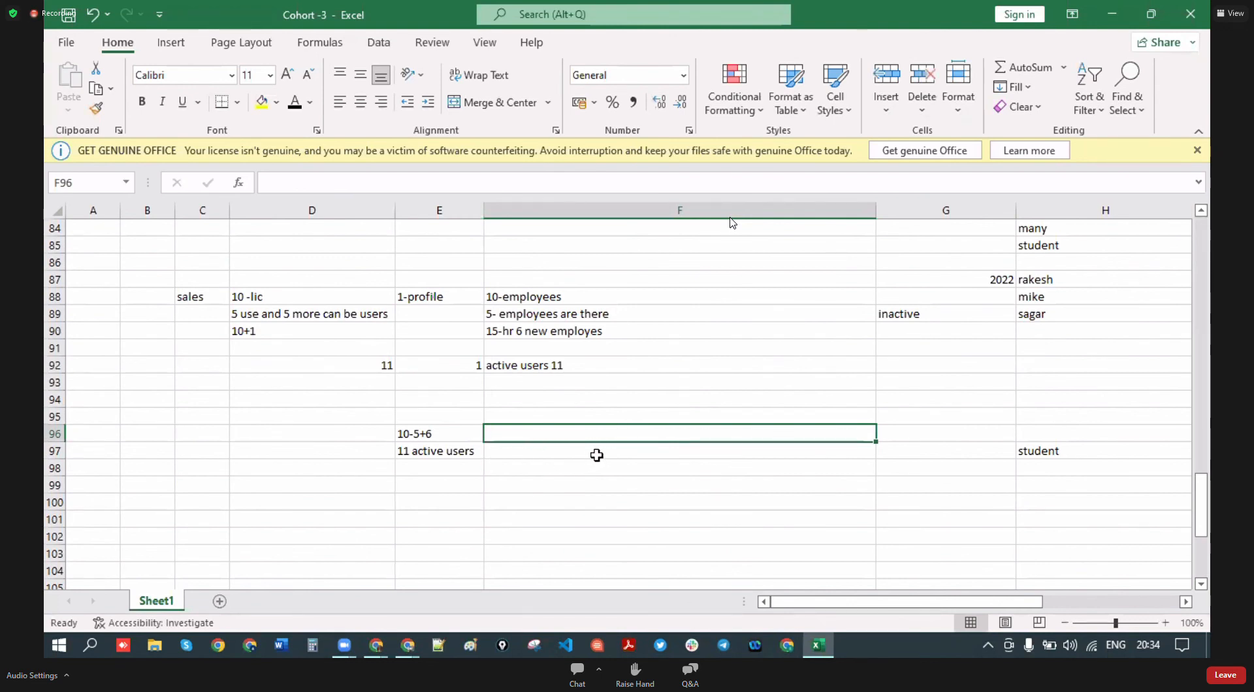
scroll(700, 444, up, 1)
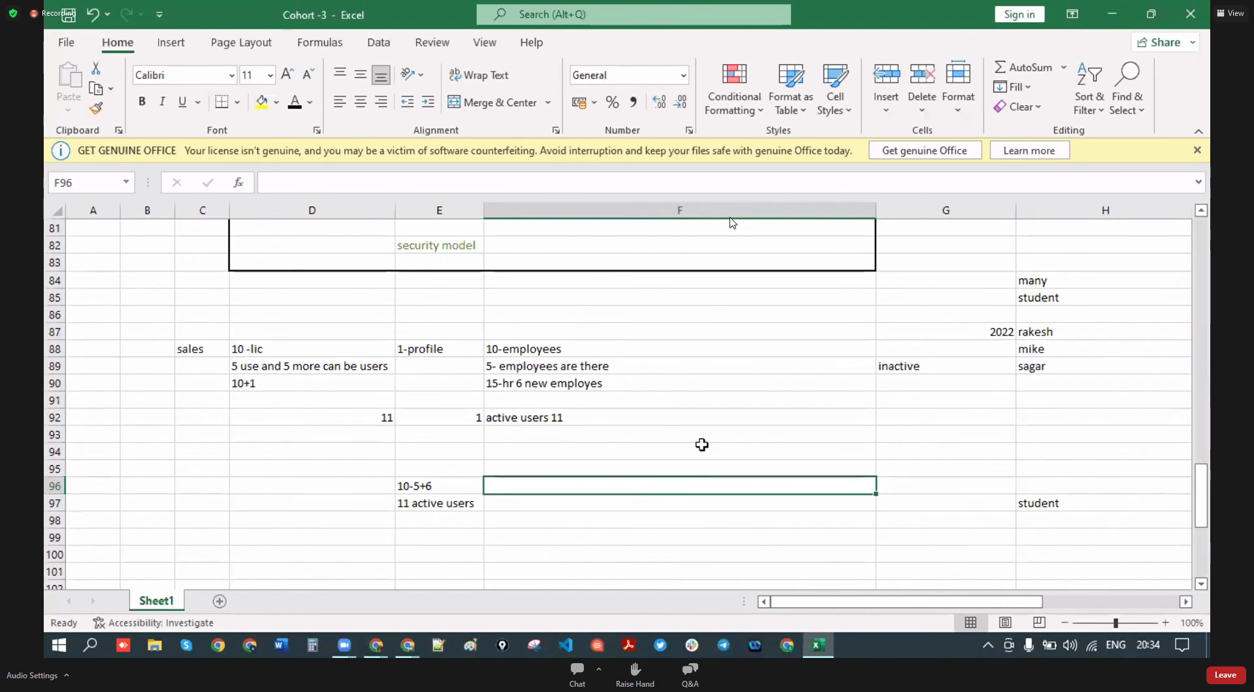
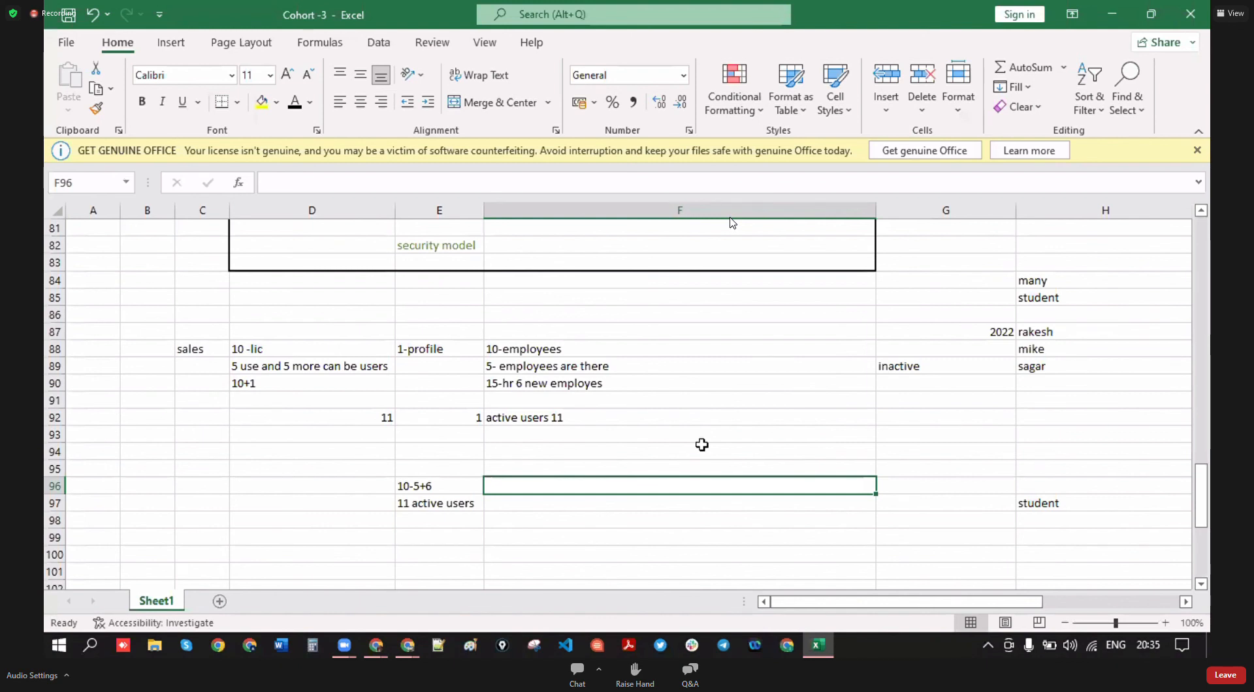
- Delete the licence and active-user notes in B87:F97, then return to Salesforce
drag(146, 328, 647, 508)
key(Delete)
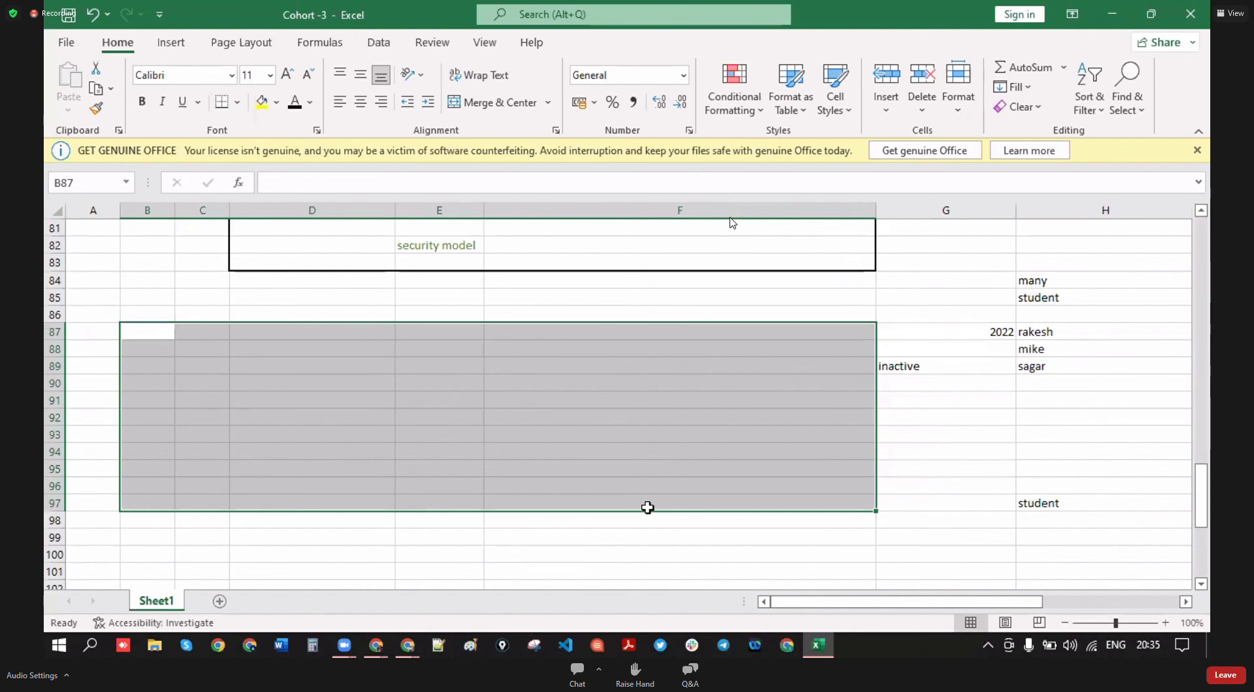
click(616, 560)
scroll(355, 488, up, 4)
scroll(355, 488, up, 4)
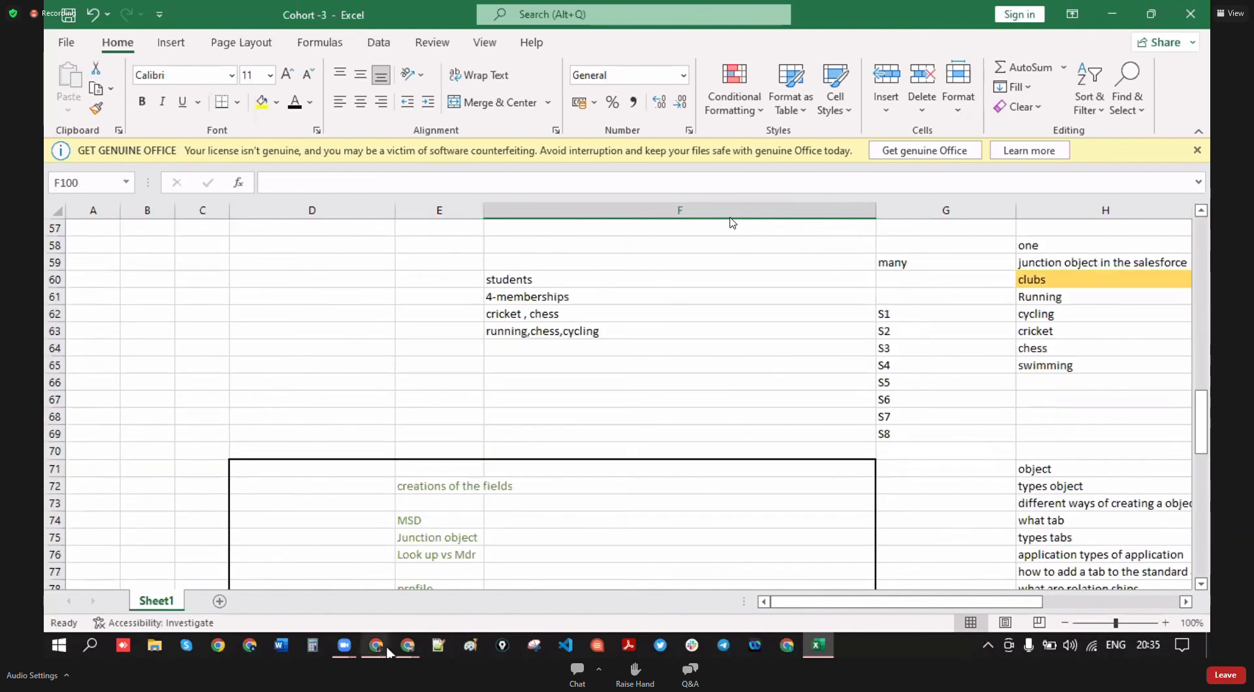
mouse_move(376, 646)
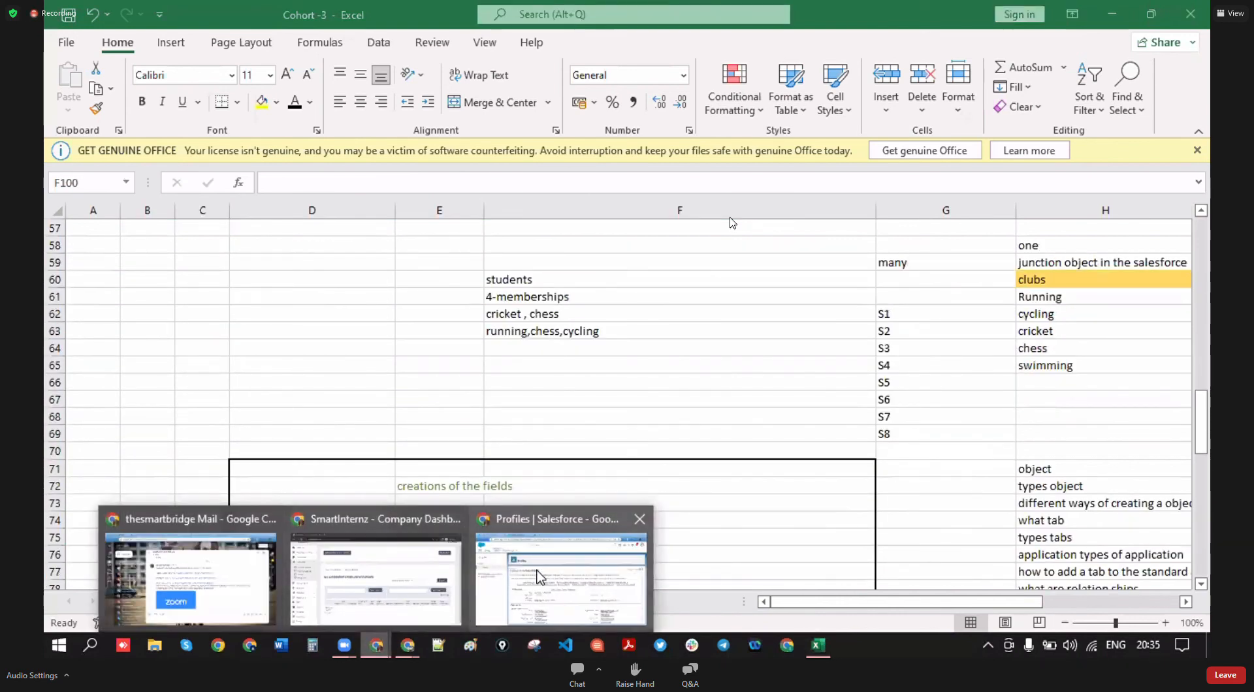
click(499, 578)
- Search Quick Find for 'company' and open Company Information
click(85, 180)
key(ctrl+a)
text(copmau)
key(BackSpace)
key(BackSpace)
key(BackSpace)
key(BackSpace)
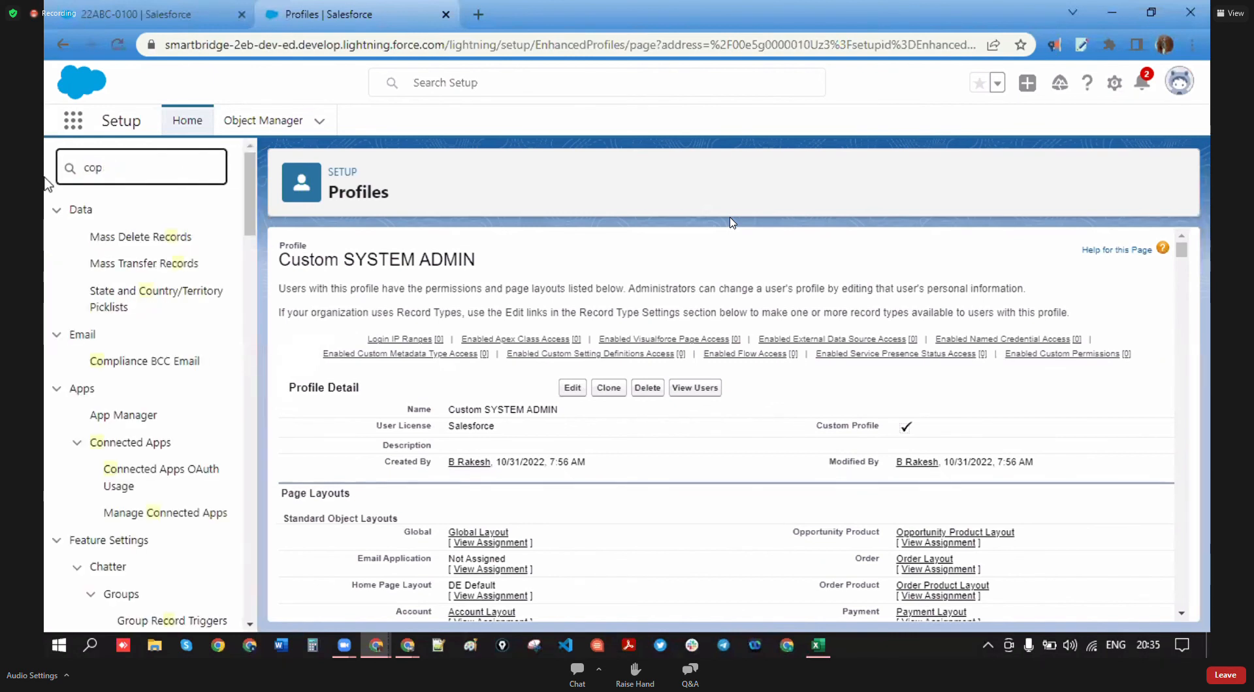
key(BackSpace)
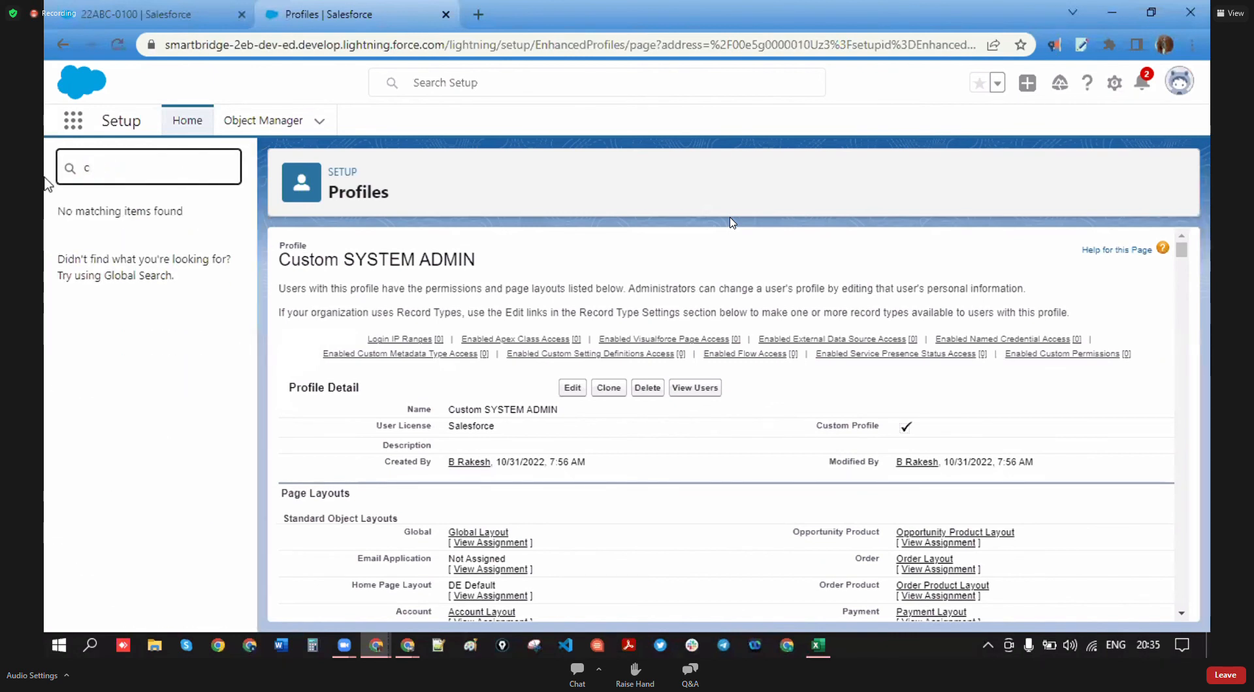
text(ompany)
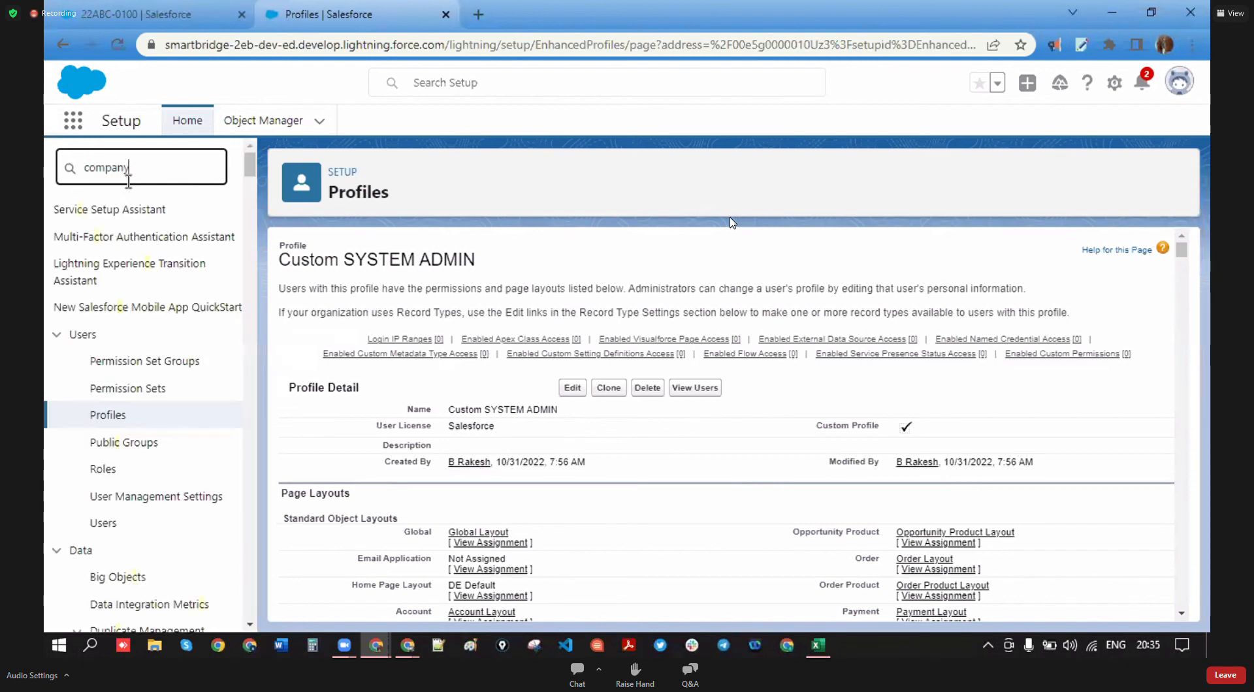
click(168, 335)
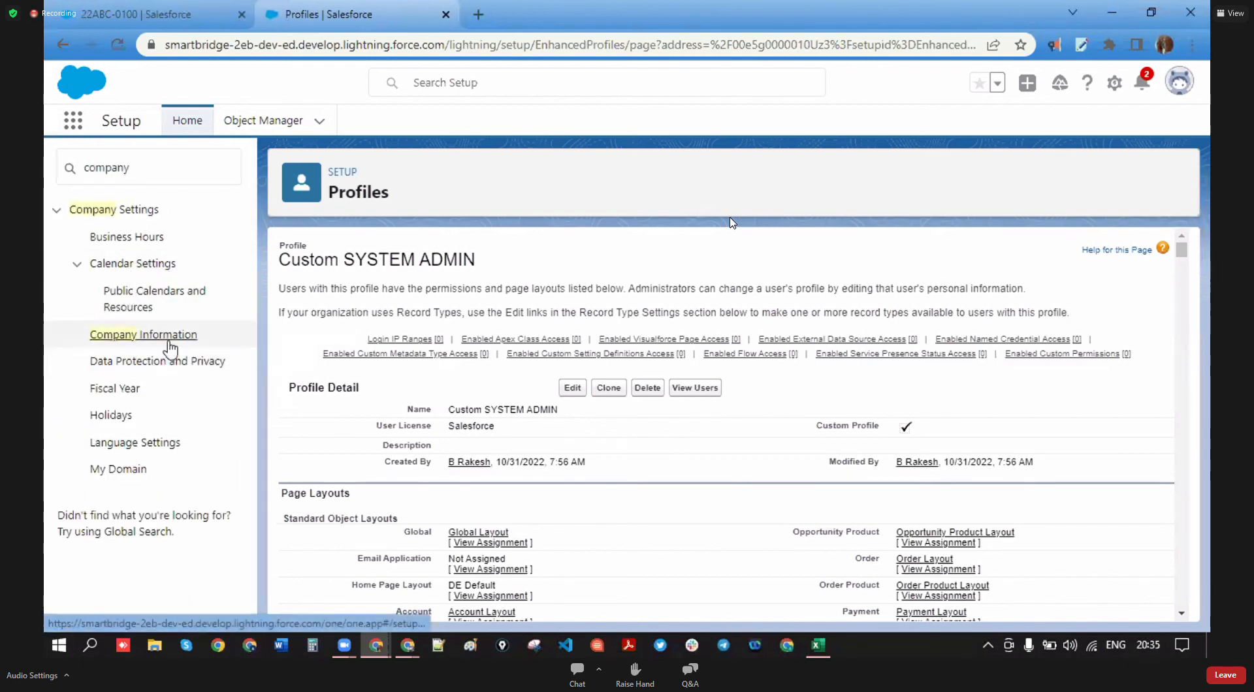
- Check the Salesforce row in User Licenses: 2 total, 1 used
scroll(509, 425, down, 8)
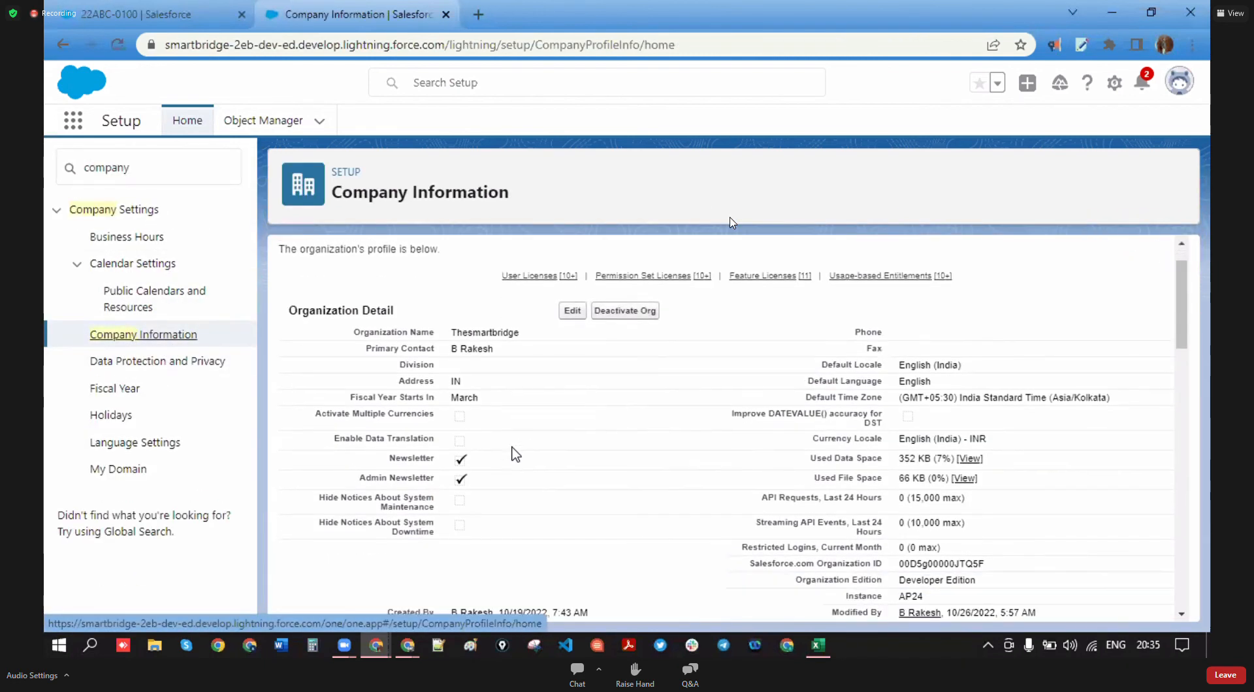
scroll(457, 444, up, 3)
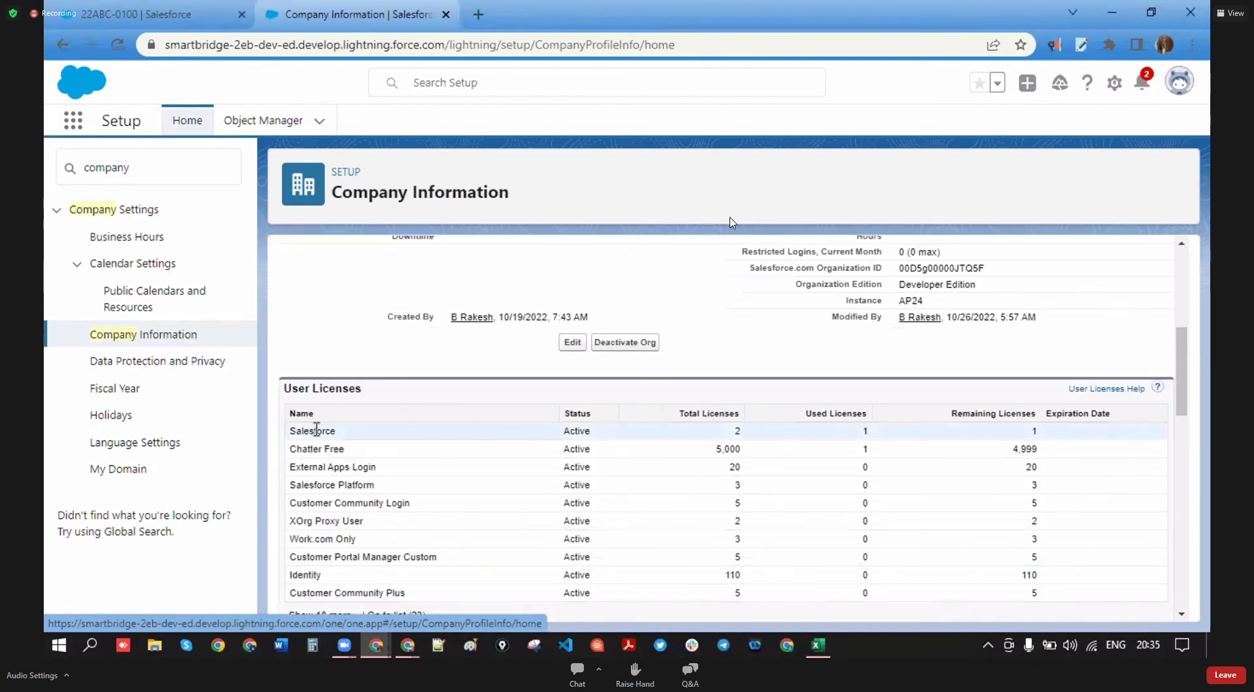
drag(340, 431, 288, 412)
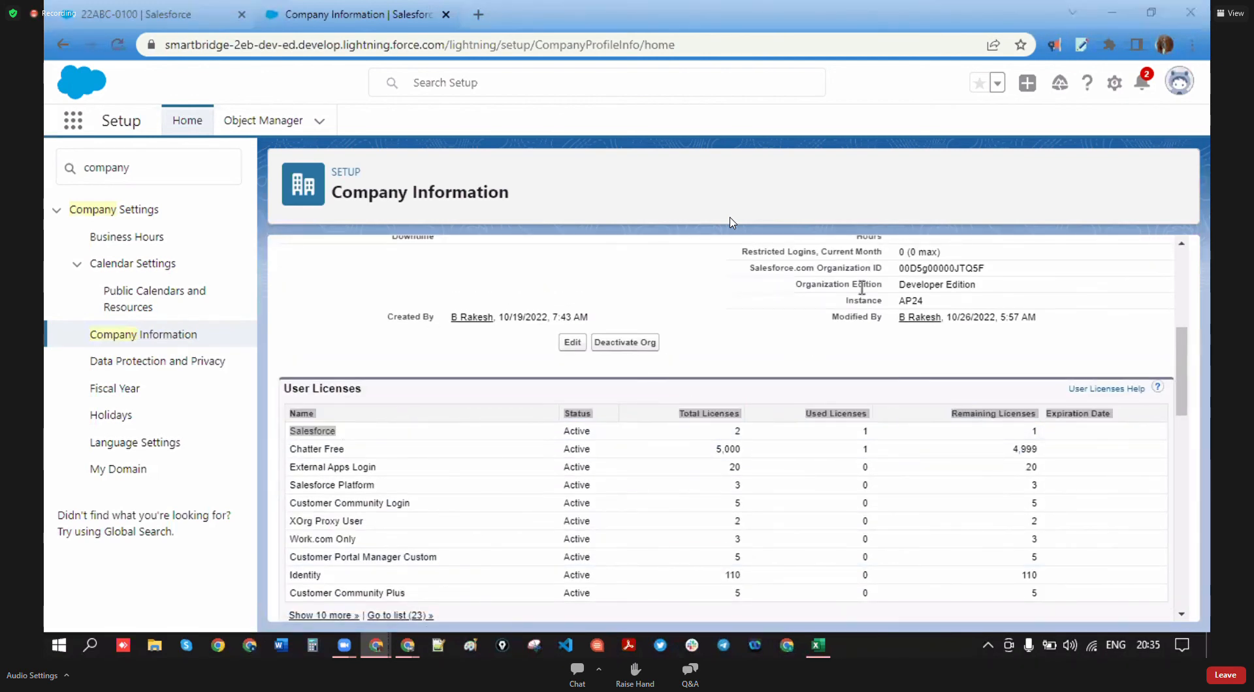
double_click(737, 431)
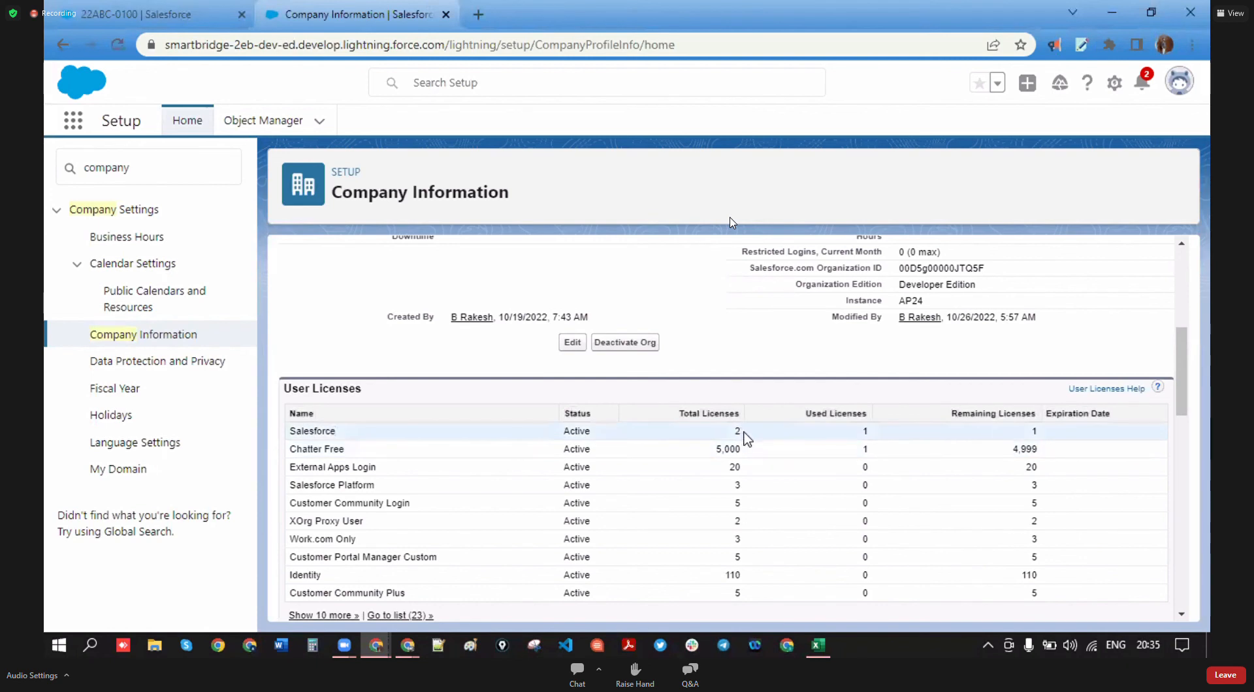
double_click(864, 433)
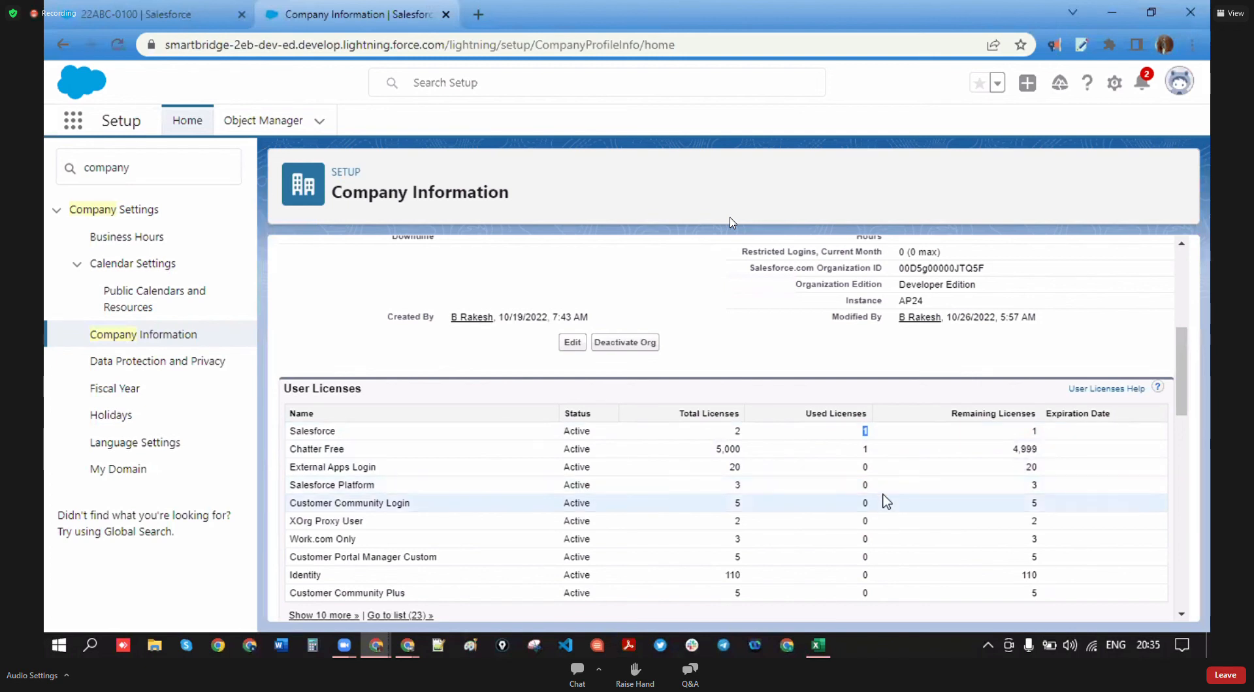
- Search Quick Find for 'users' and open the Users page
drag(163, 175, 47, 170)
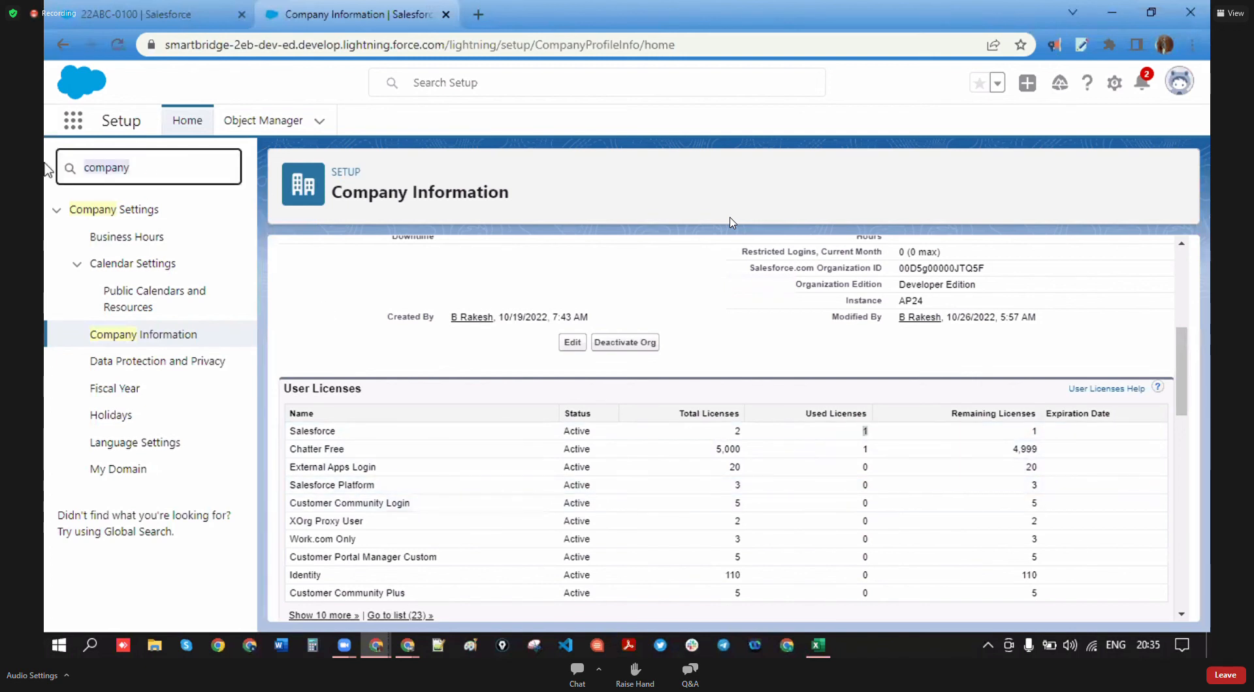
text(us)
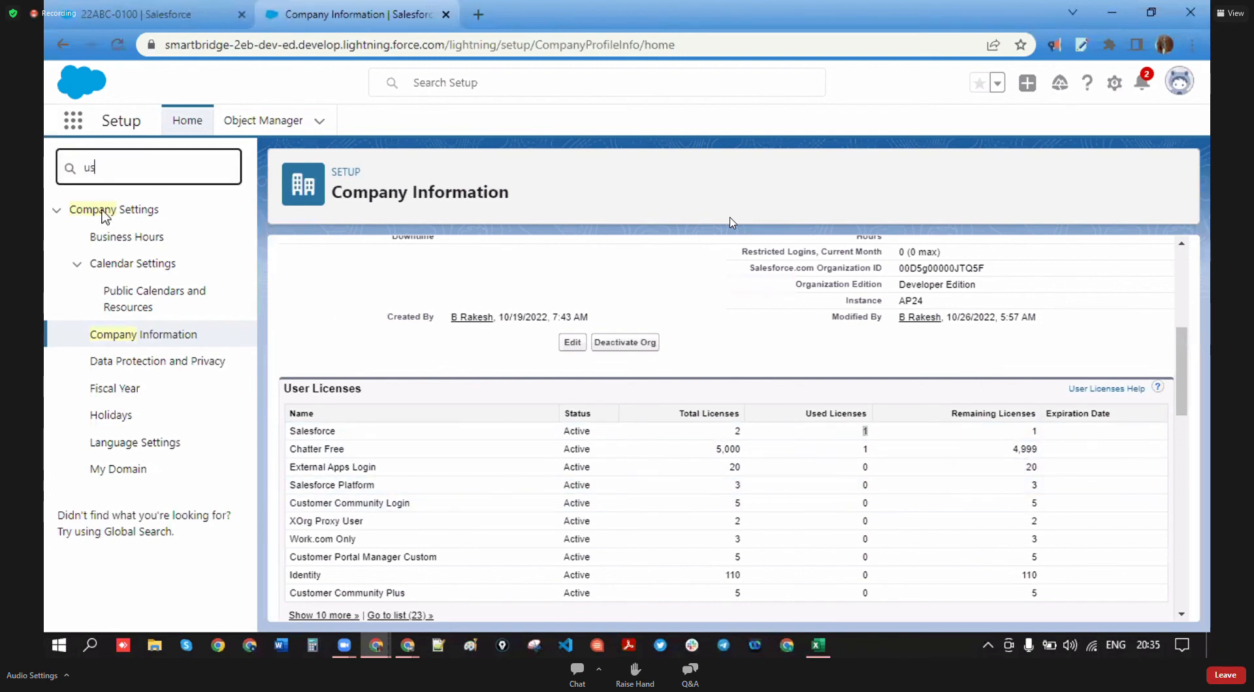
text(ers)
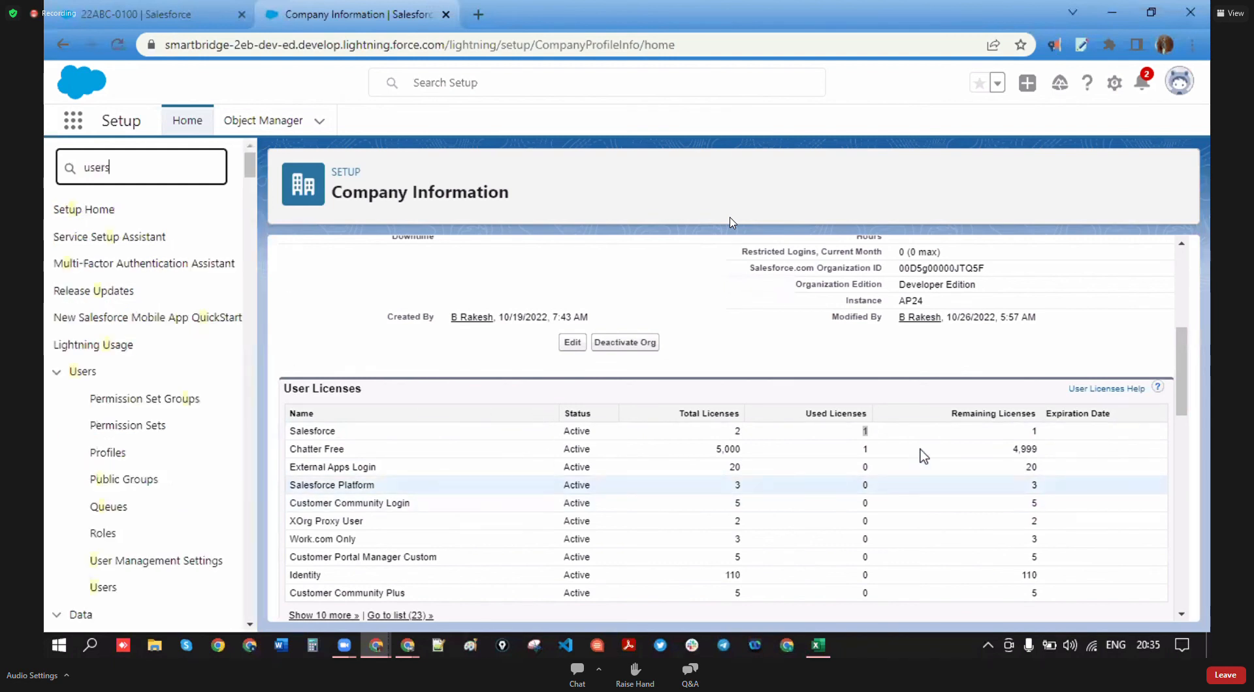
click(104, 424)
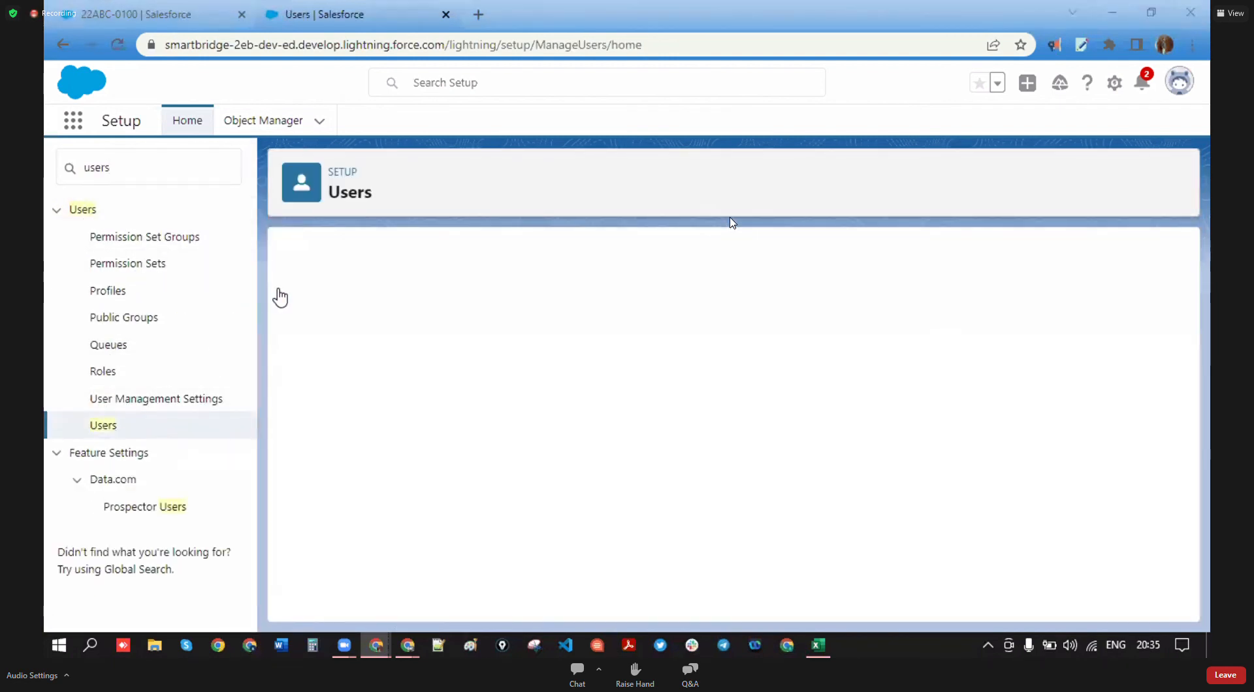
- Start a New User, enter a capitalised last name, and let the alias auto-fill
click(587, 384)
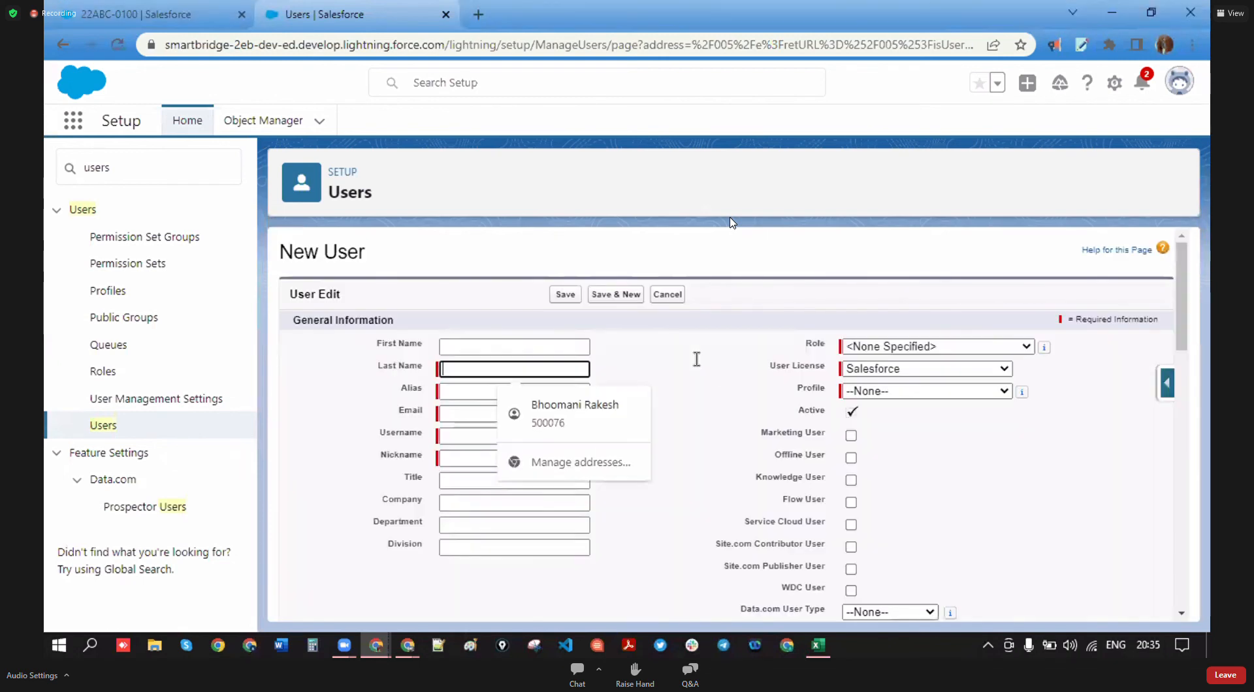
click(1078, 321)
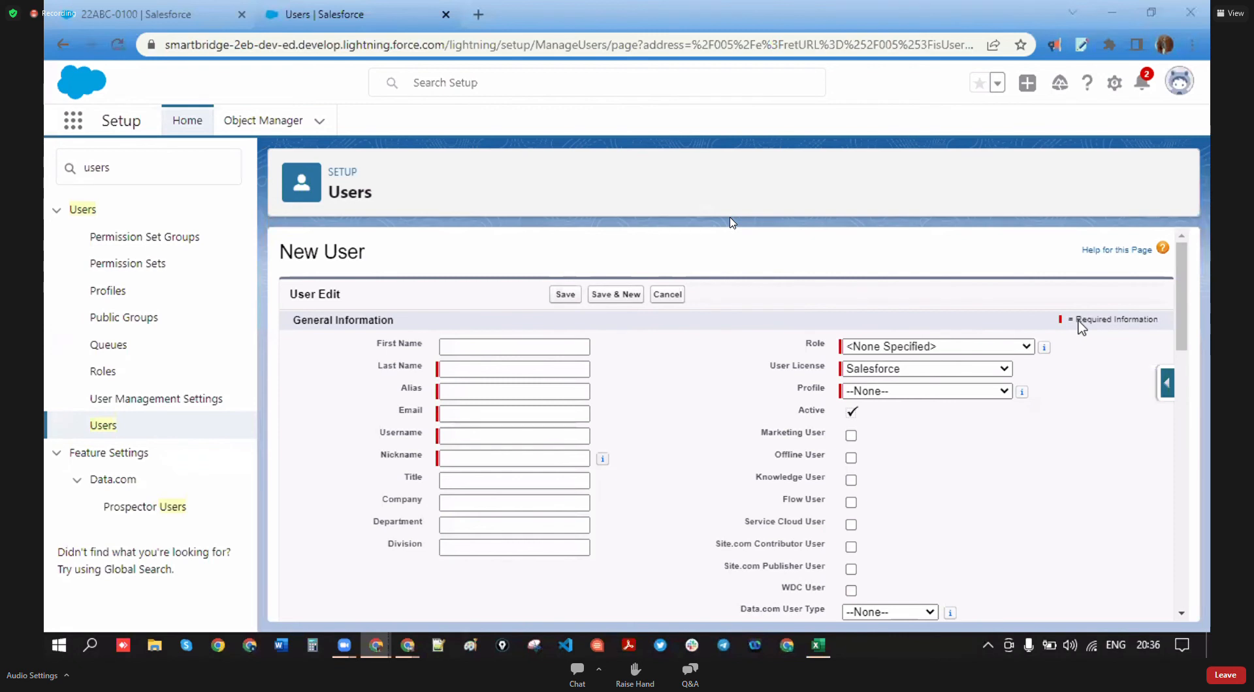
click(536, 371)
text(tonny)
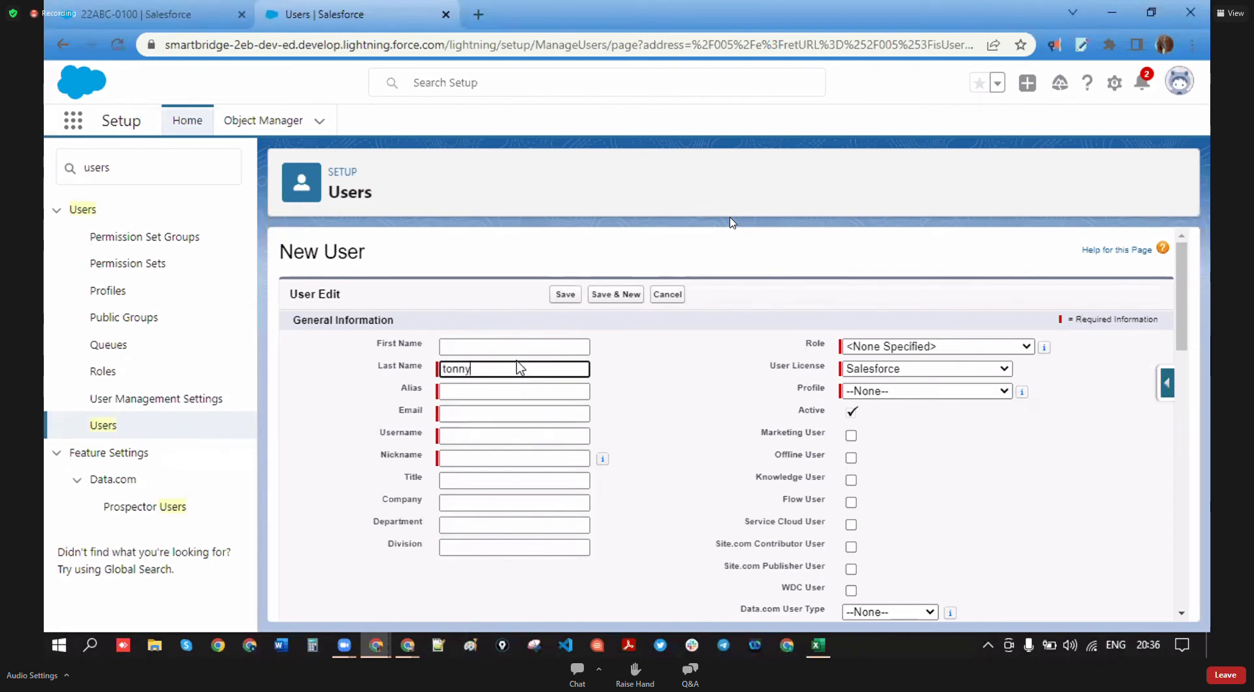
key(Home)
key(Delete)
text(T)
click(868, 120)
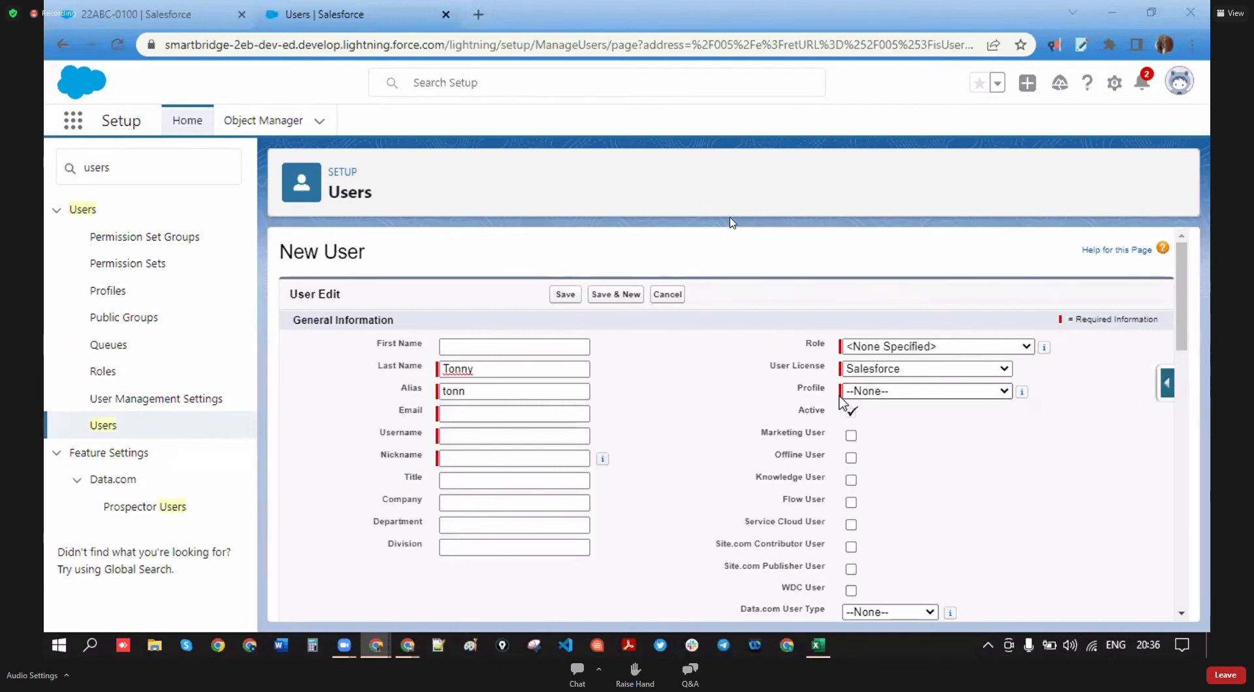
- Choose Custom SYSTEM ADMIN from the Profile picklist
double_click(821, 391)
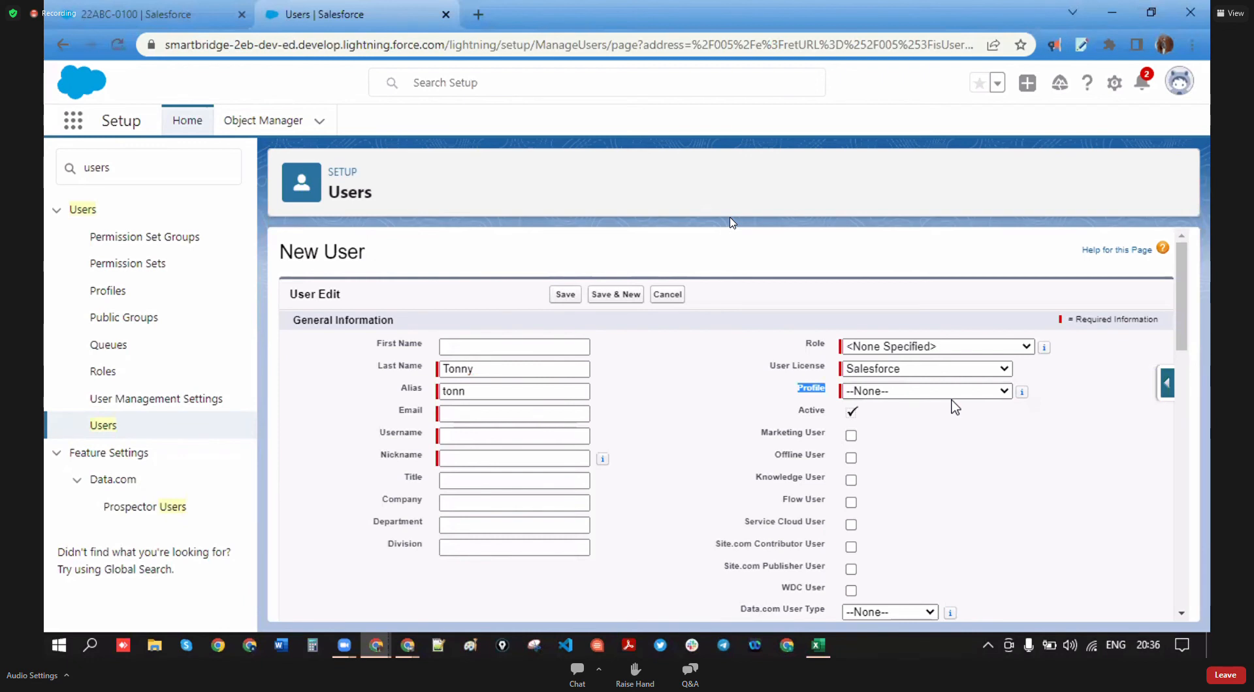
click(983, 392)
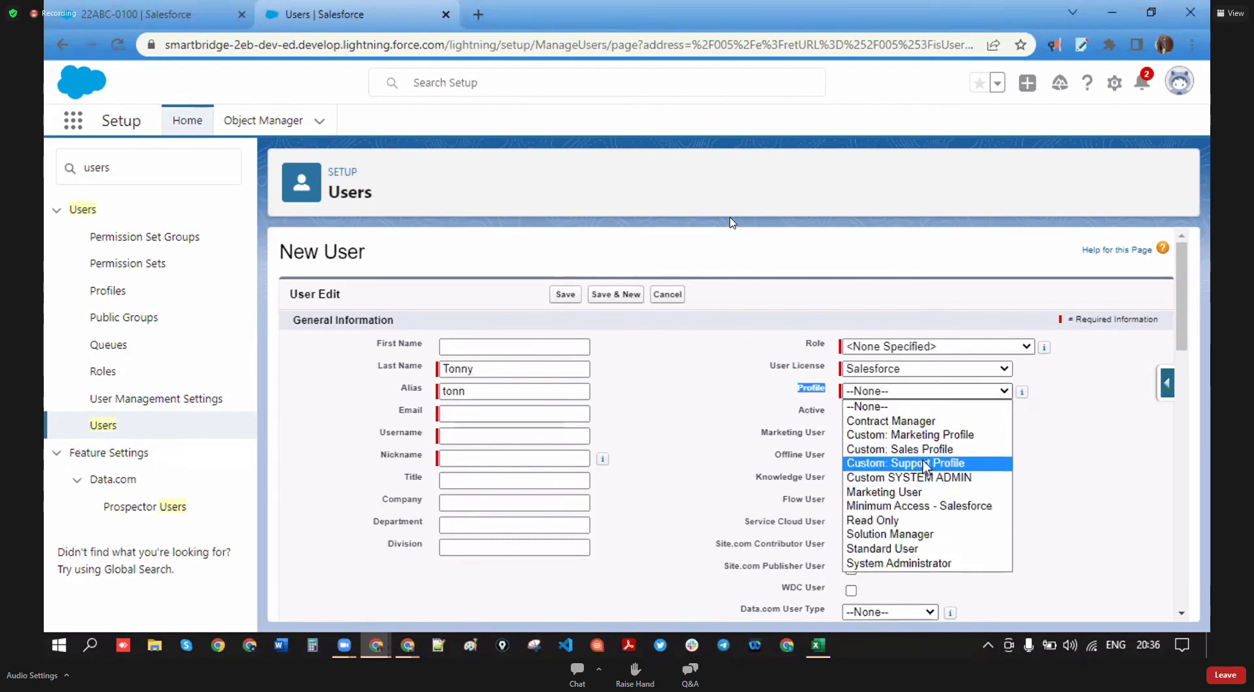
click(930, 478)
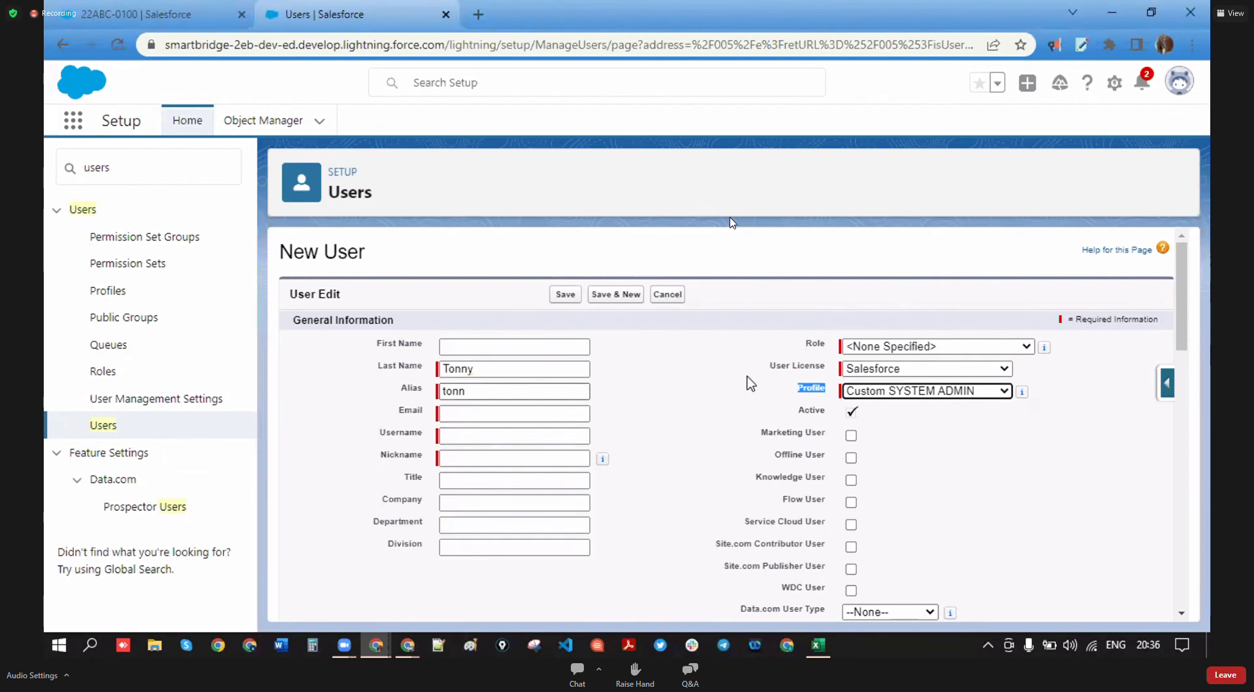
- Try the Salesforce Platform licence and review which profiles it allows
drag(828, 364, 763, 368)
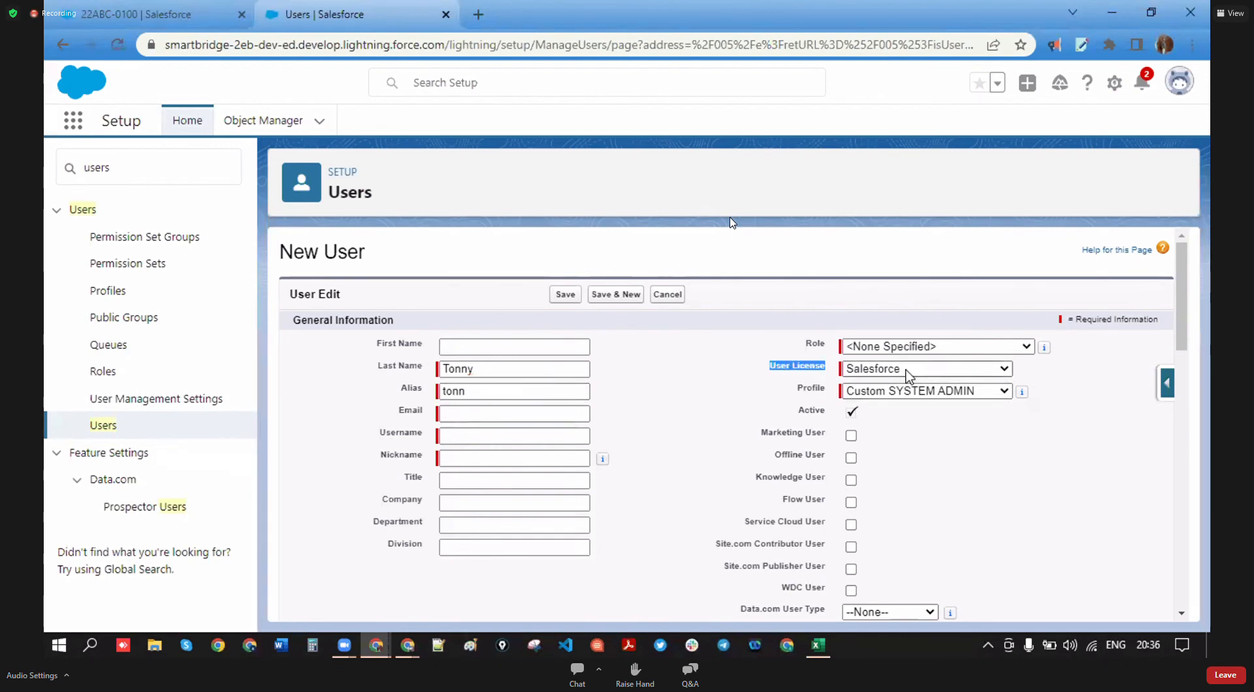
click(907, 374)
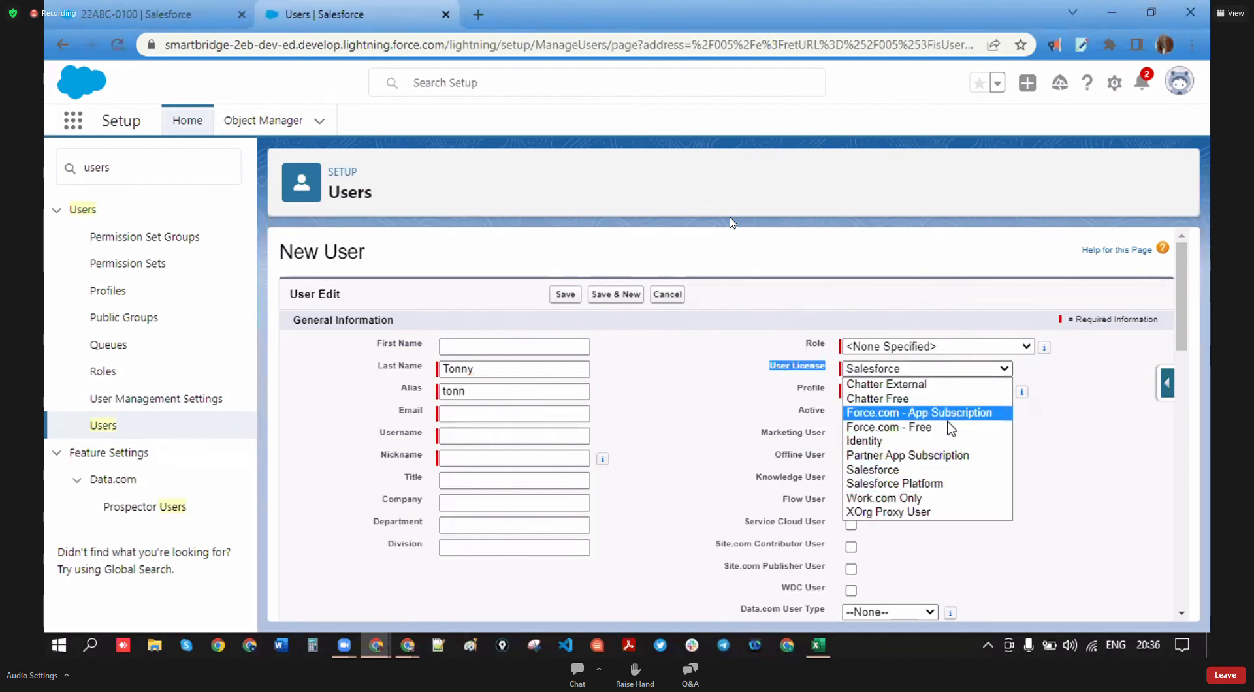
click(922, 484)
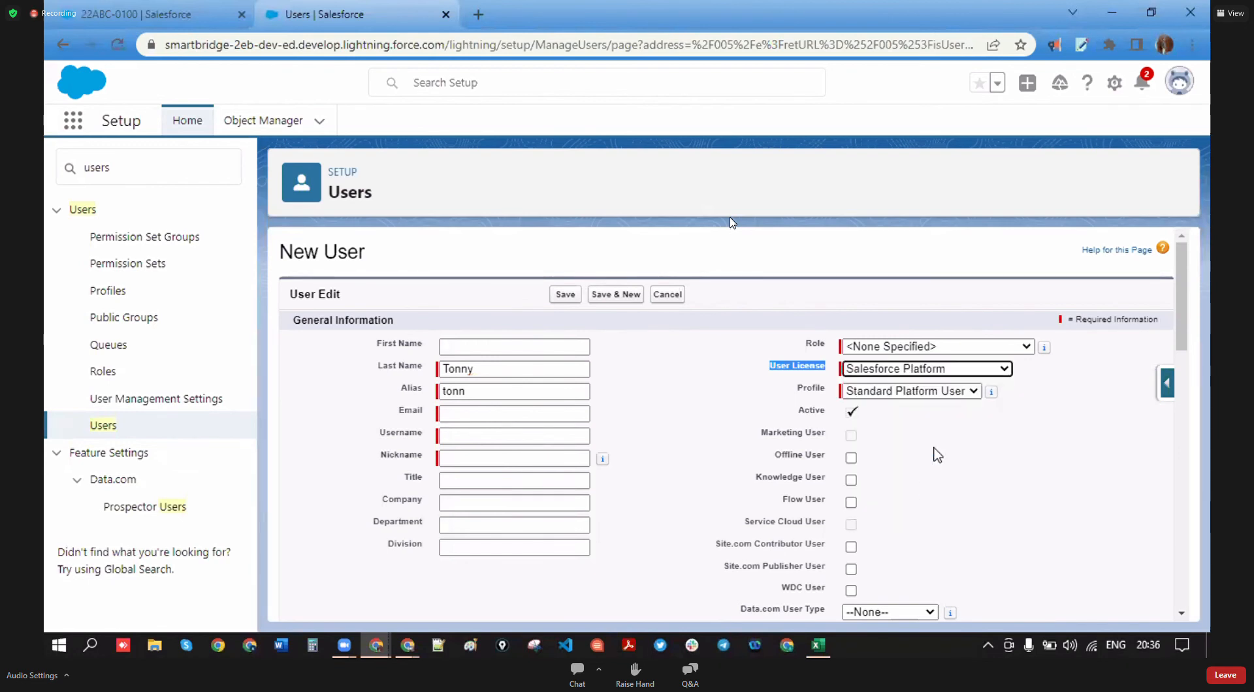
click(962, 390)
click(984, 440)
click(967, 396)
click(980, 465)
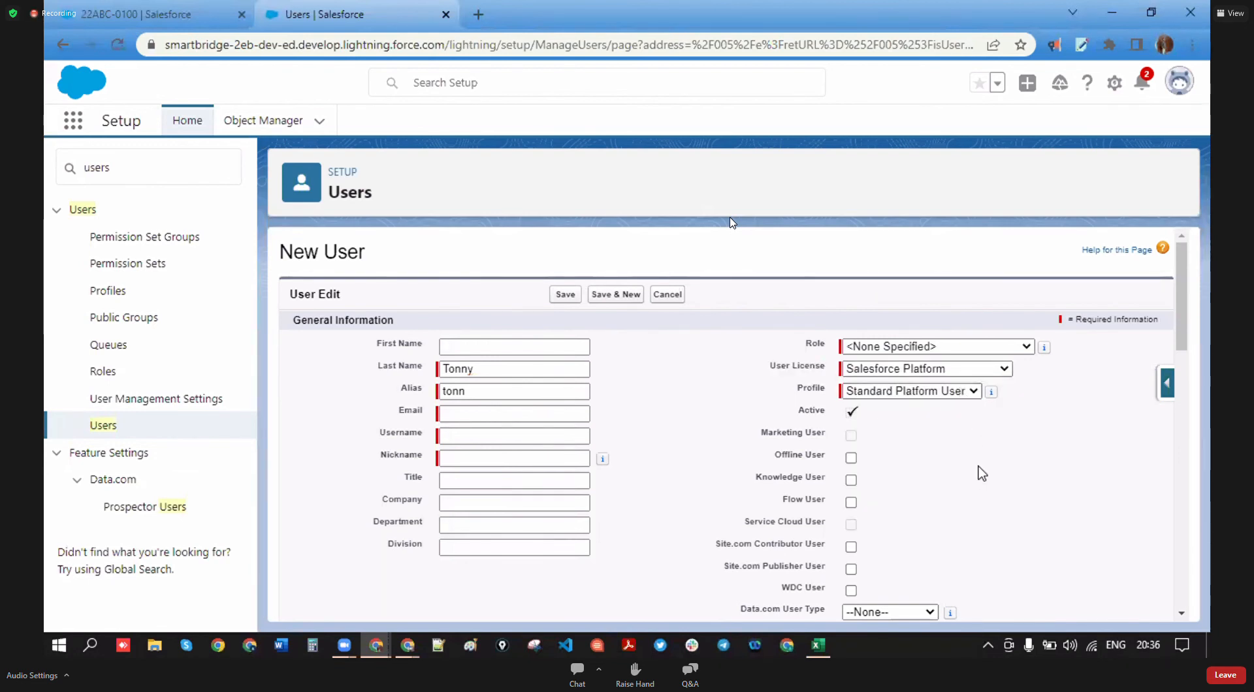
- Switch the licence back to Salesforce and reselect the Custom SYSTEM ADMIN profile
click(1004, 370)
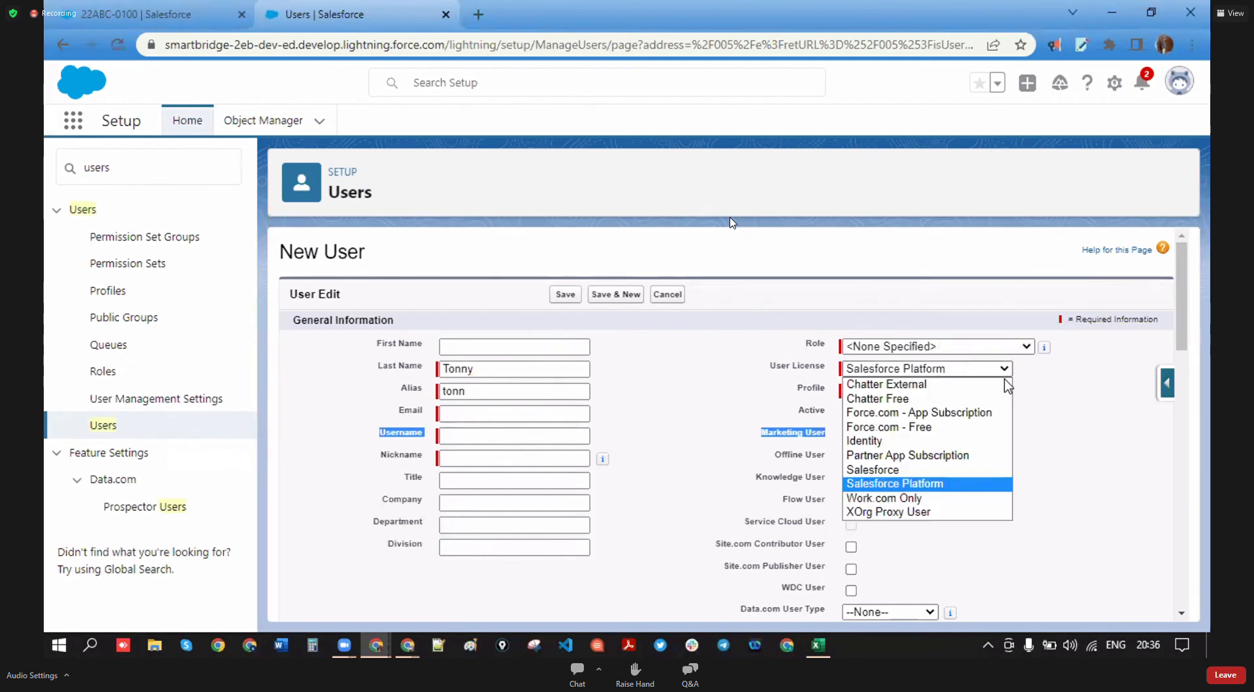
click(957, 470)
click(960, 392)
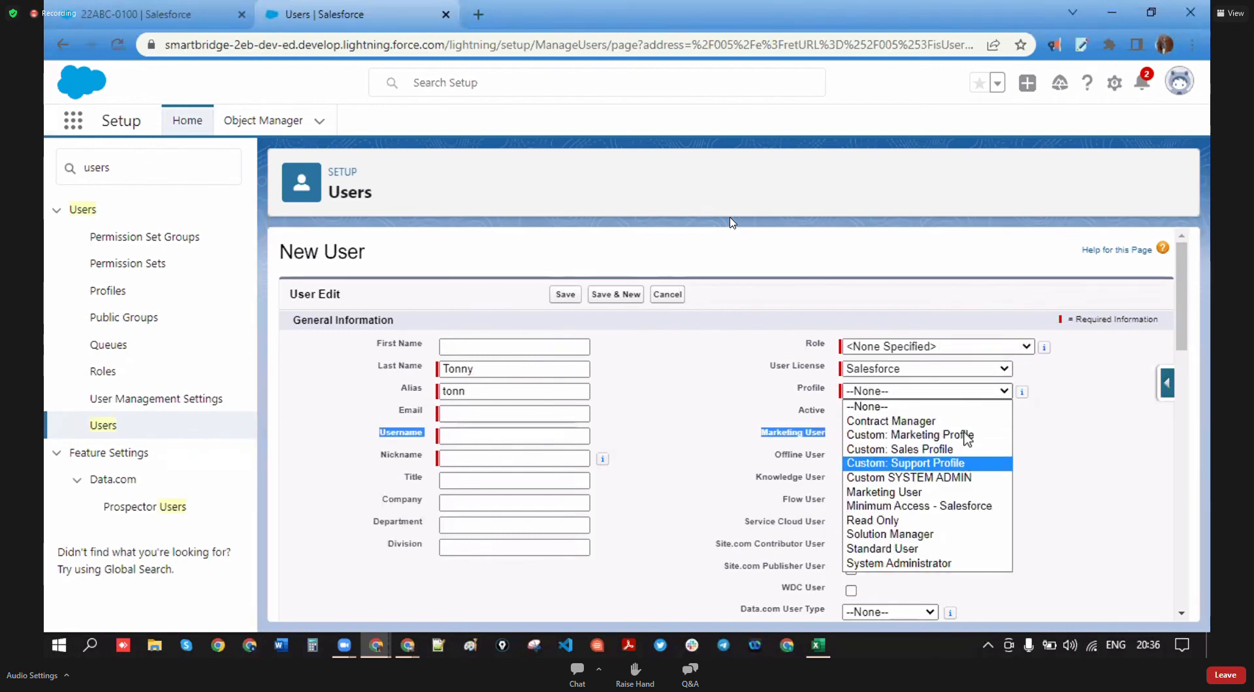
click(960, 479)
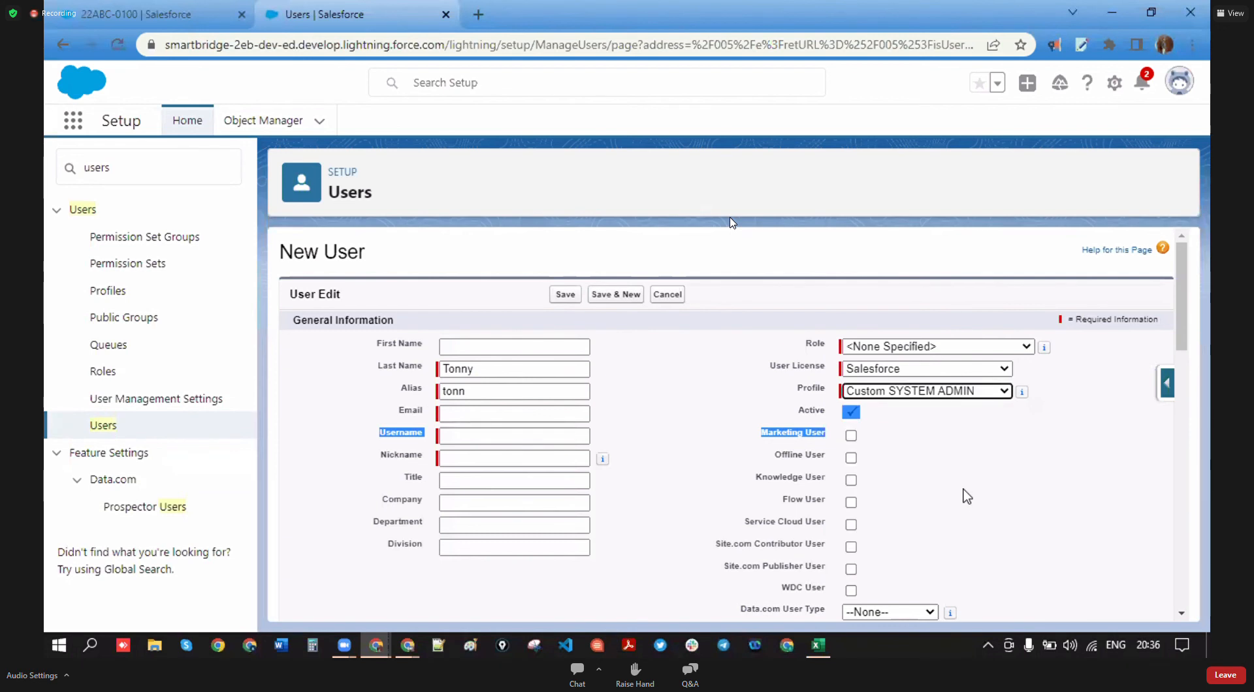
click(510, 421)
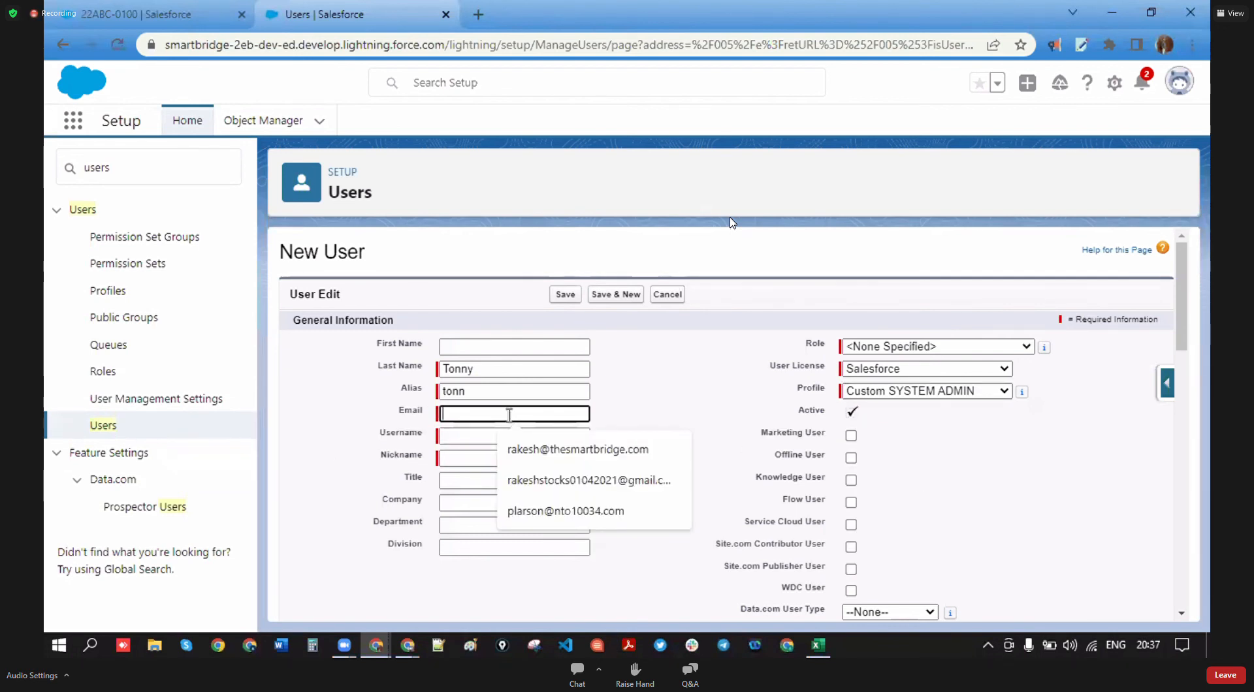
click(542, 449)
click(622, 409)
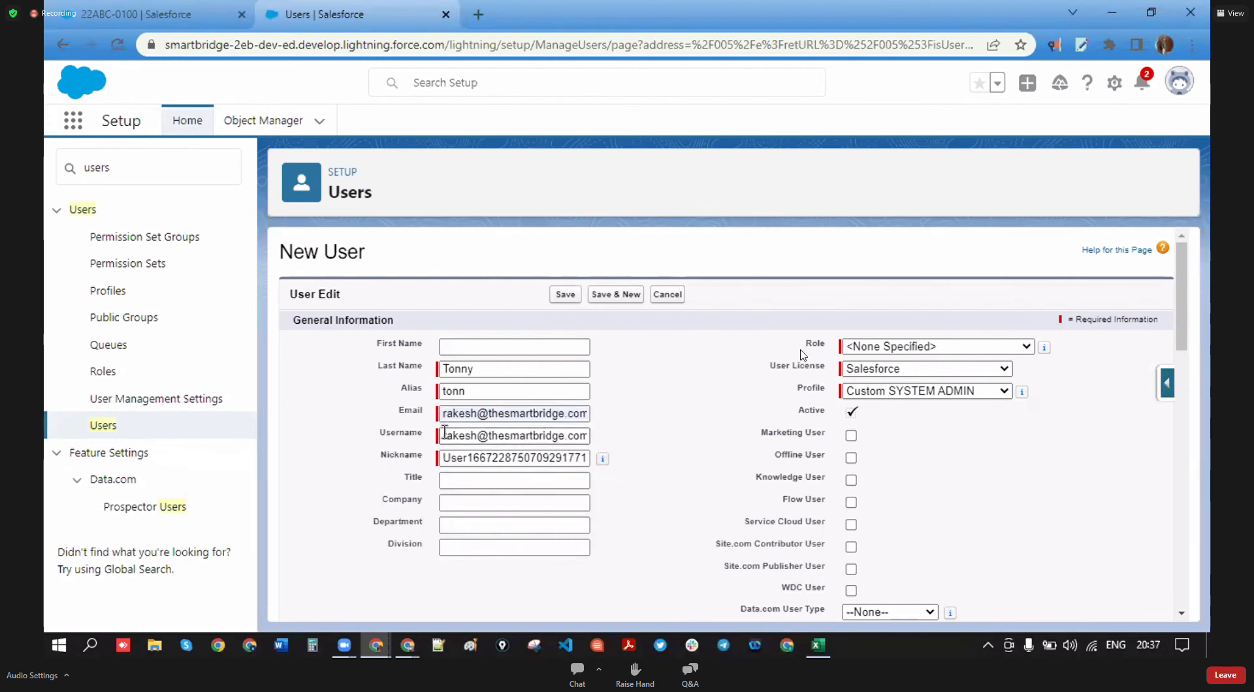
drag(444, 432, 621, 440)
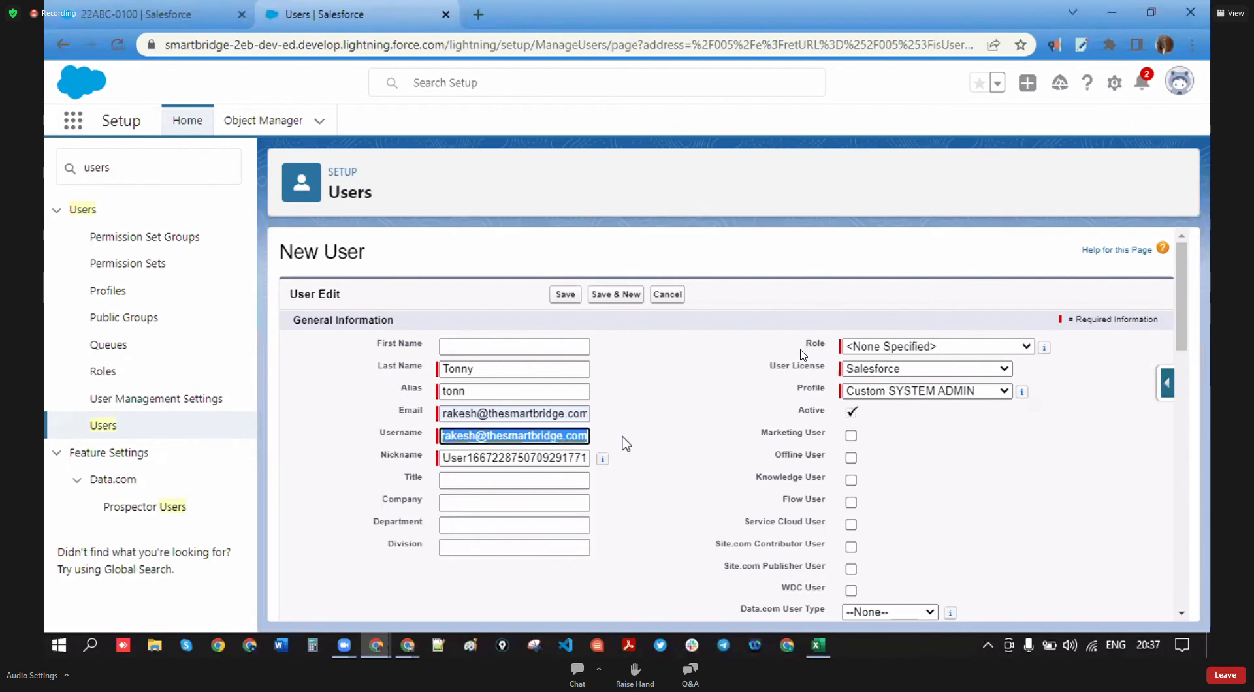
click(473, 433)
text(1234567987)
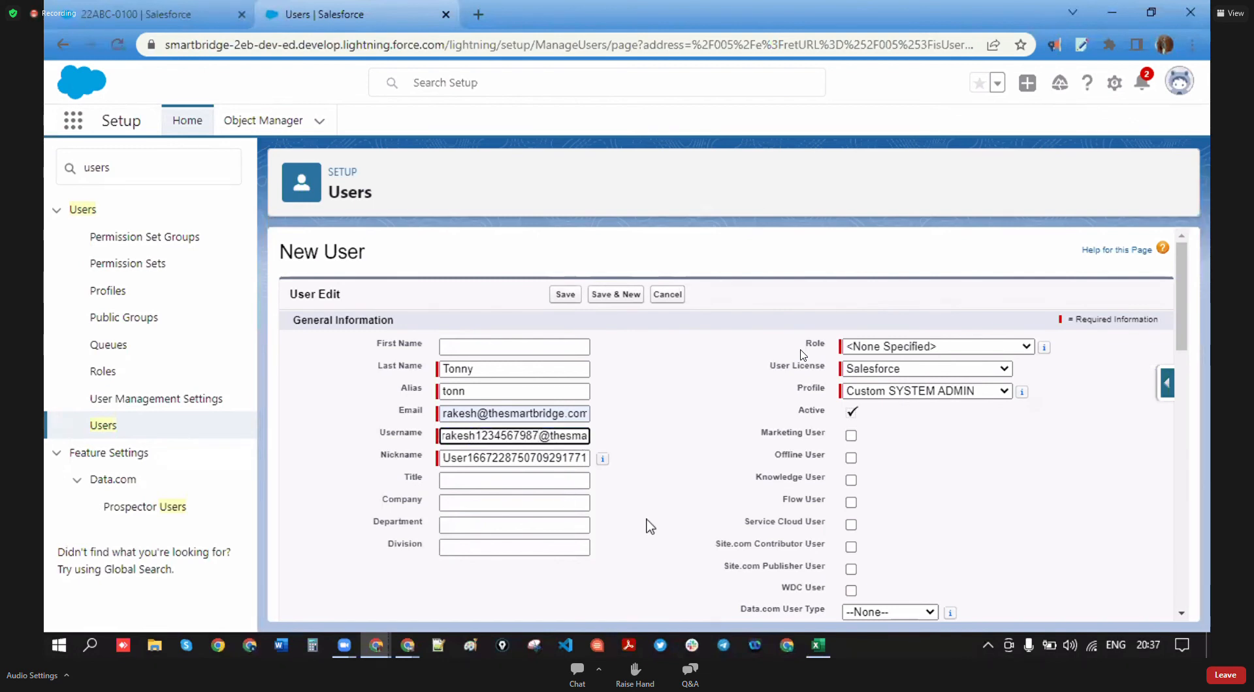
click(640, 401)
- Review the Role list and leave it at None Specified
scroll(624, 464, down, 2)
scroll(625, 464, up, 2)
drag(827, 412, 800, 411)
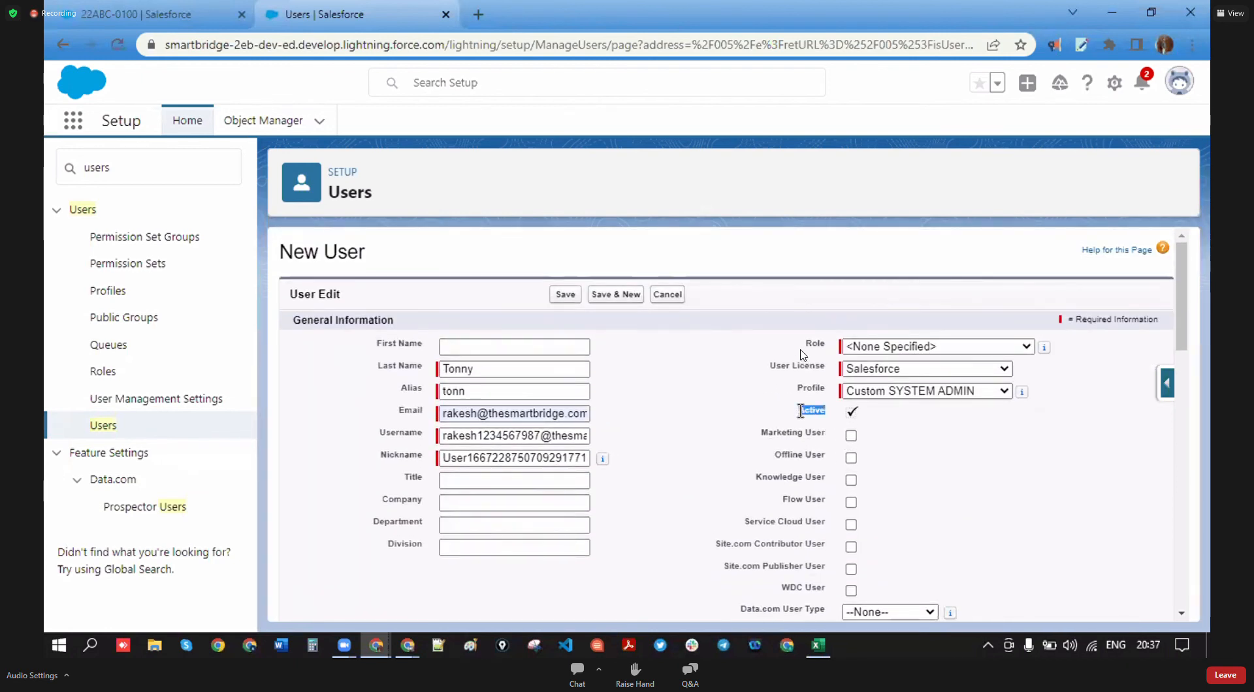
drag(829, 343, 802, 344)
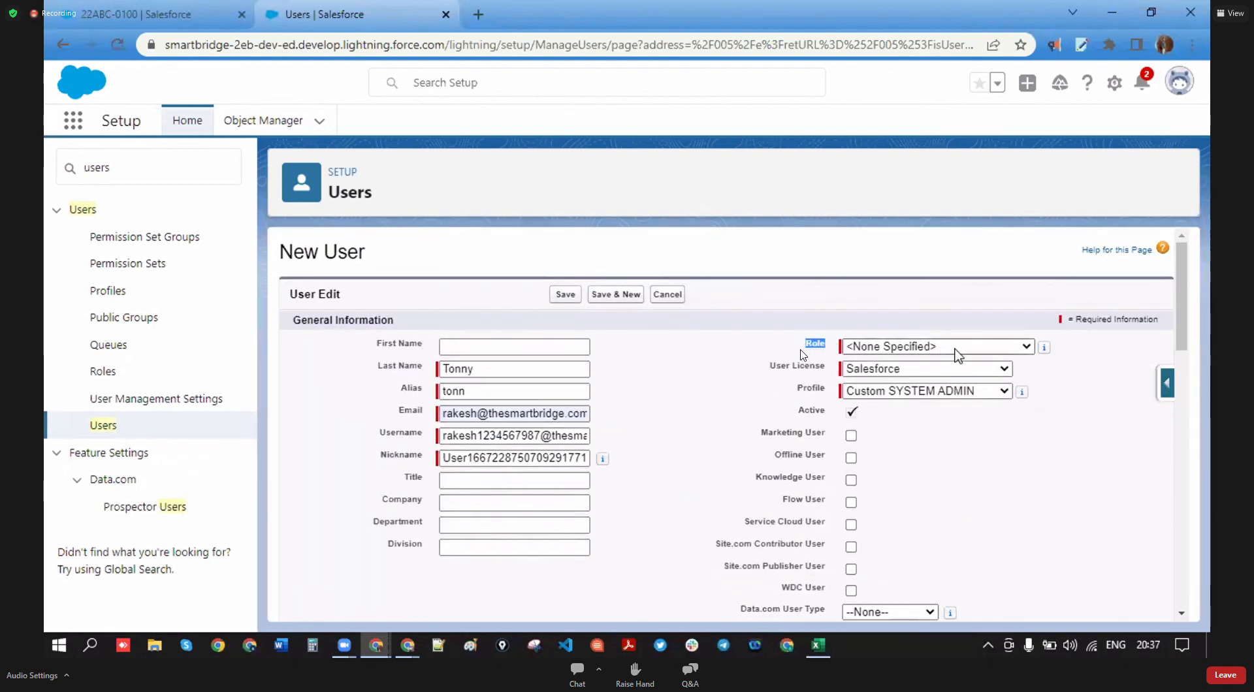
double_click(1010, 353)
click(1010, 354)
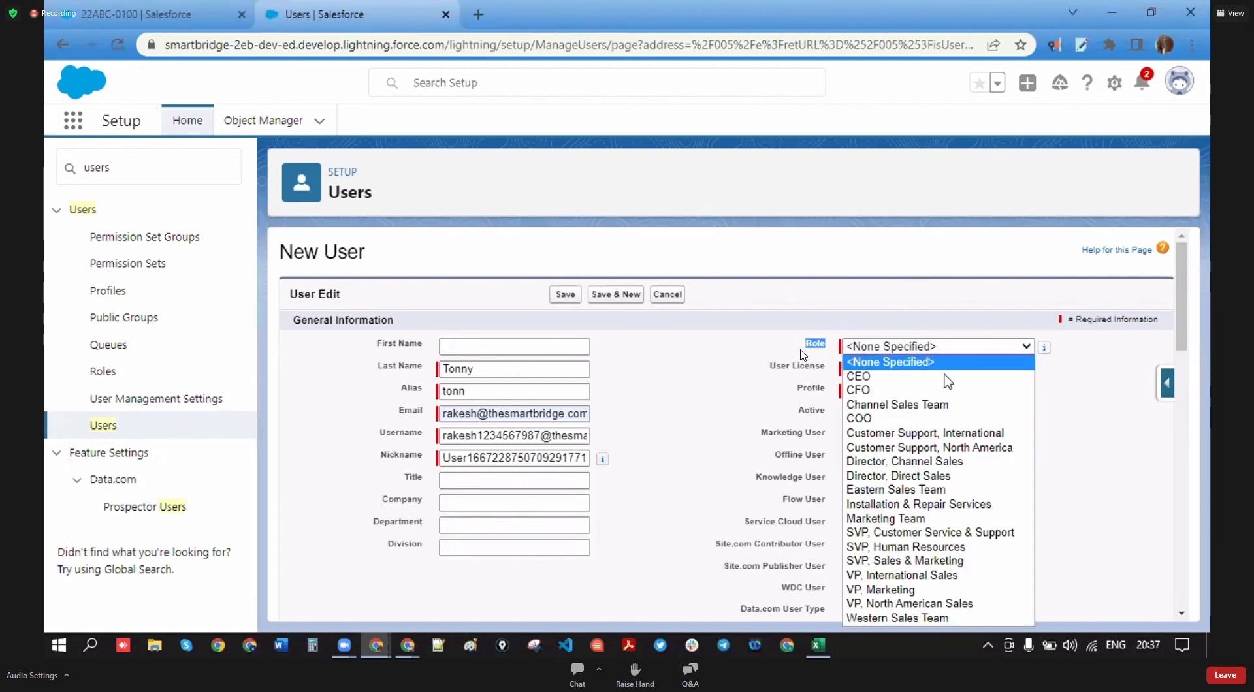
click(910, 363)
click(1010, 349)
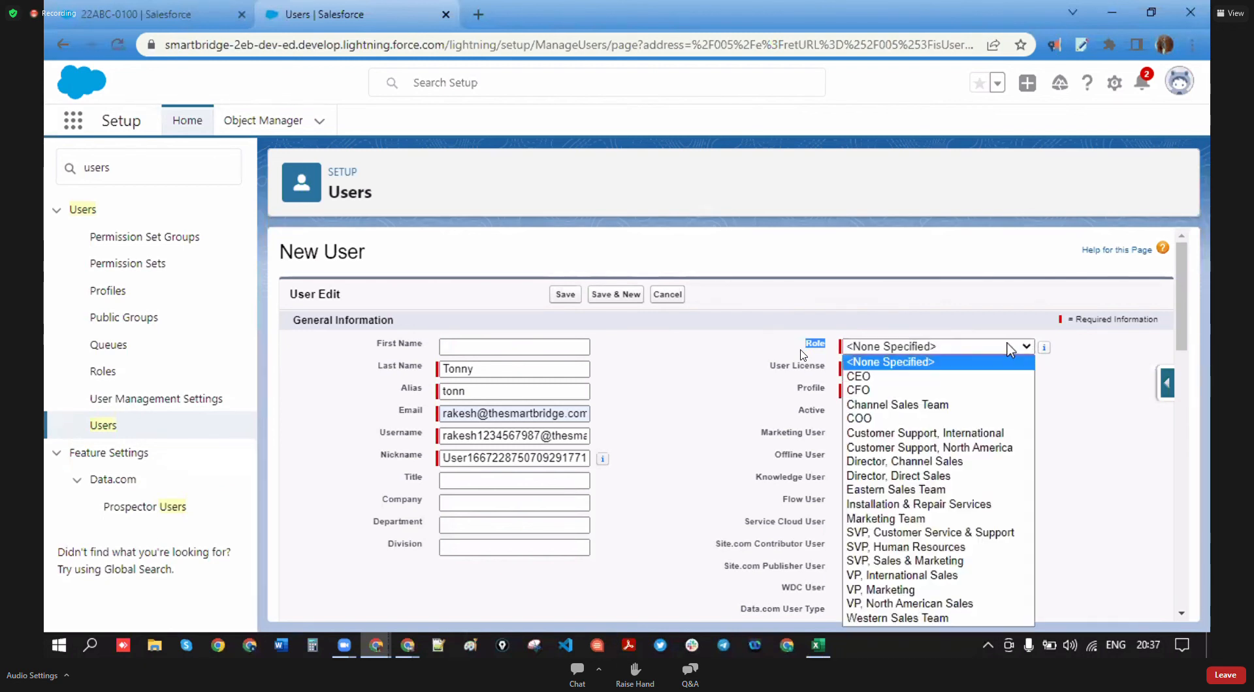
click(1009, 349)
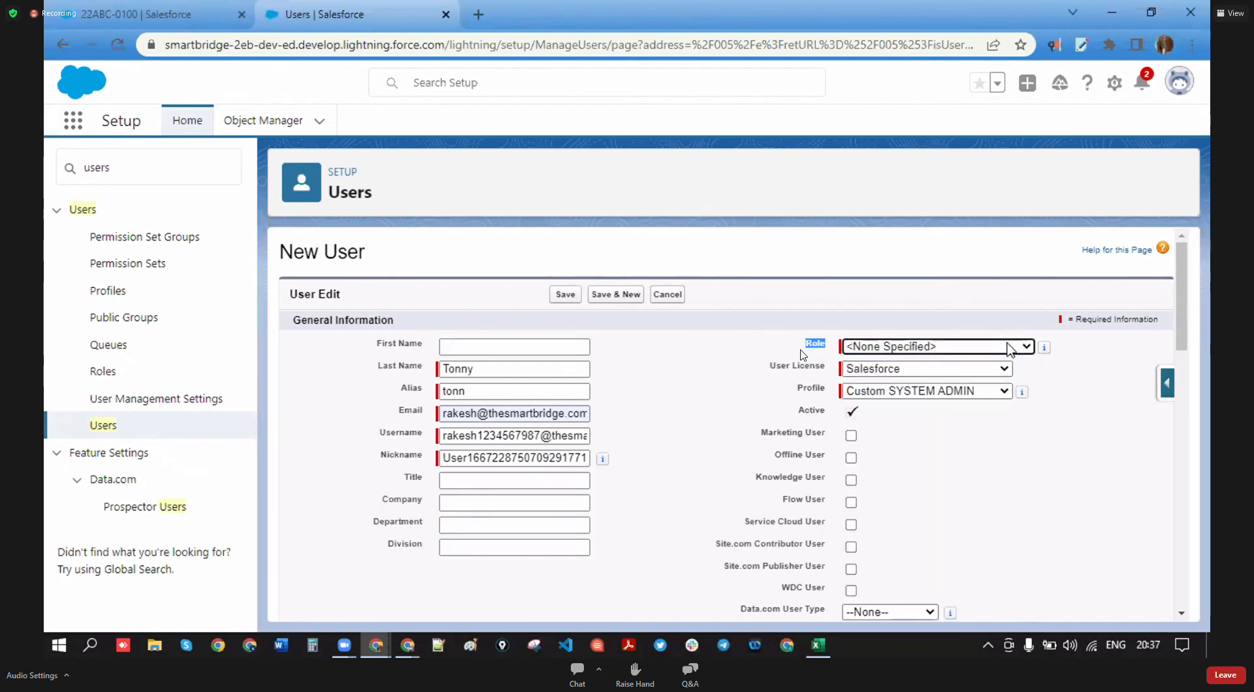
click(1010, 349)
click(1010, 349)
click(1010, 350)
click(1010, 349)
- Keep the user's locale as English (India)
scroll(1055, 419, down, 10)
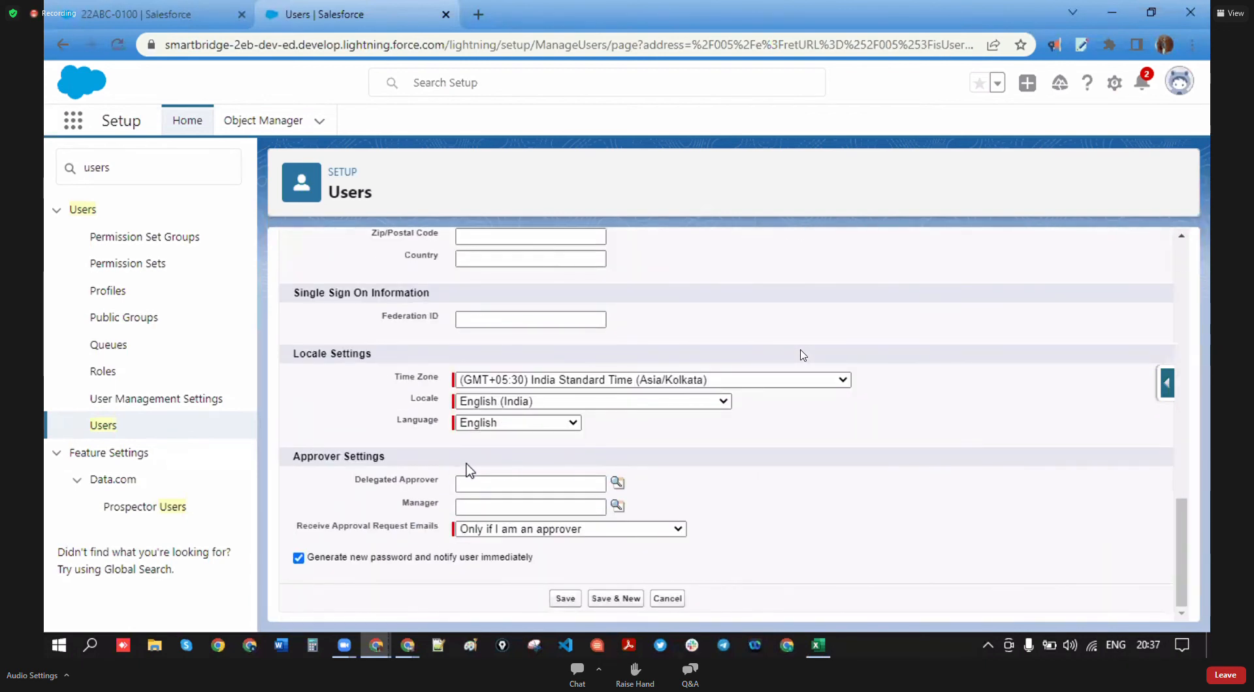
click(721, 403)
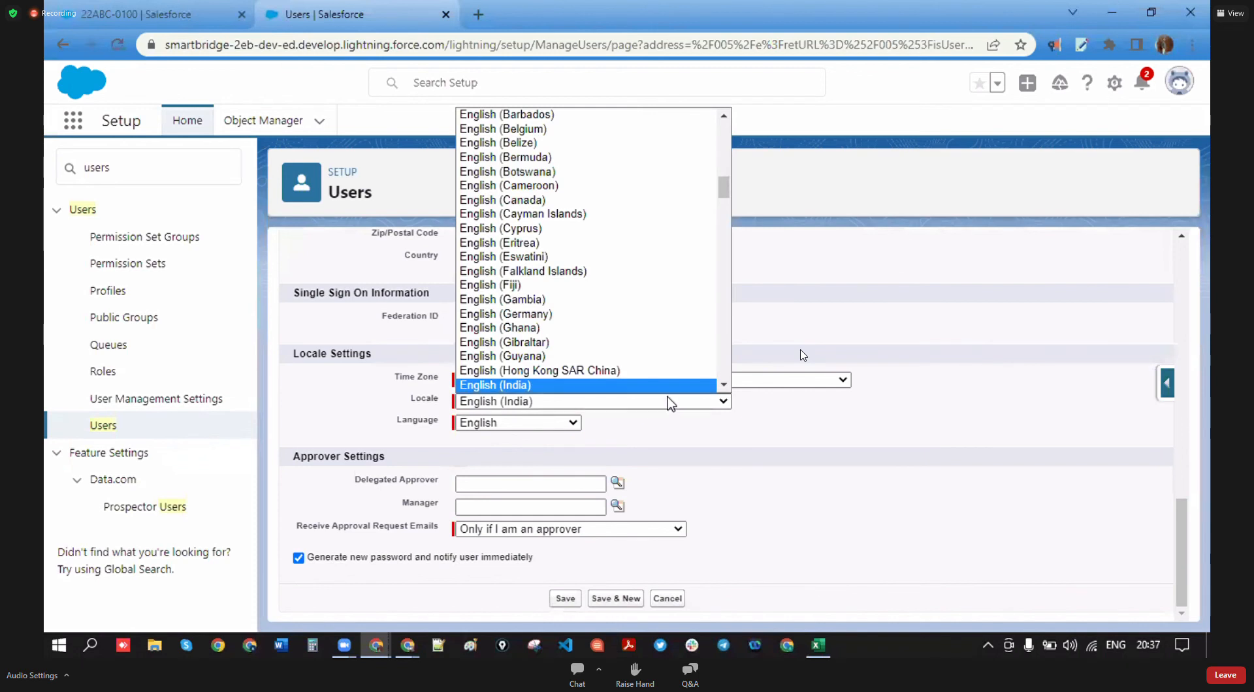
click(721, 408)
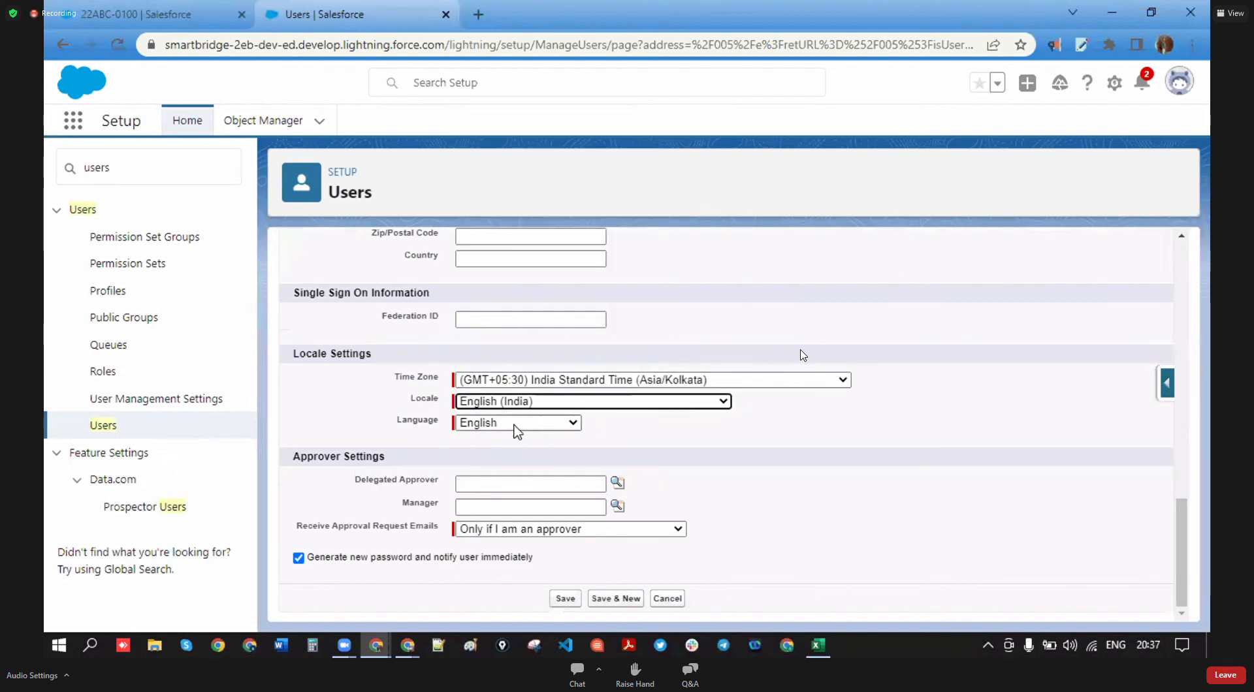
- Pick a recently viewed user as Manager and uncheck 'Generate new password and notify user immediately'
click(615, 508)
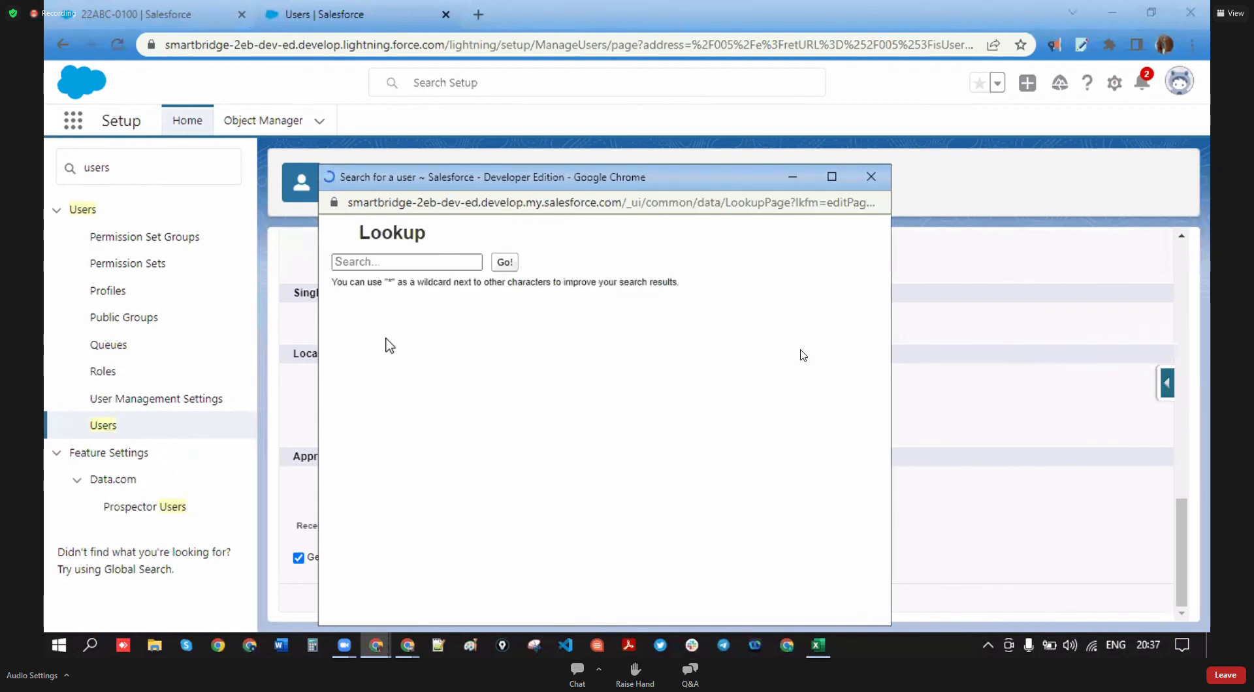
click(360, 384)
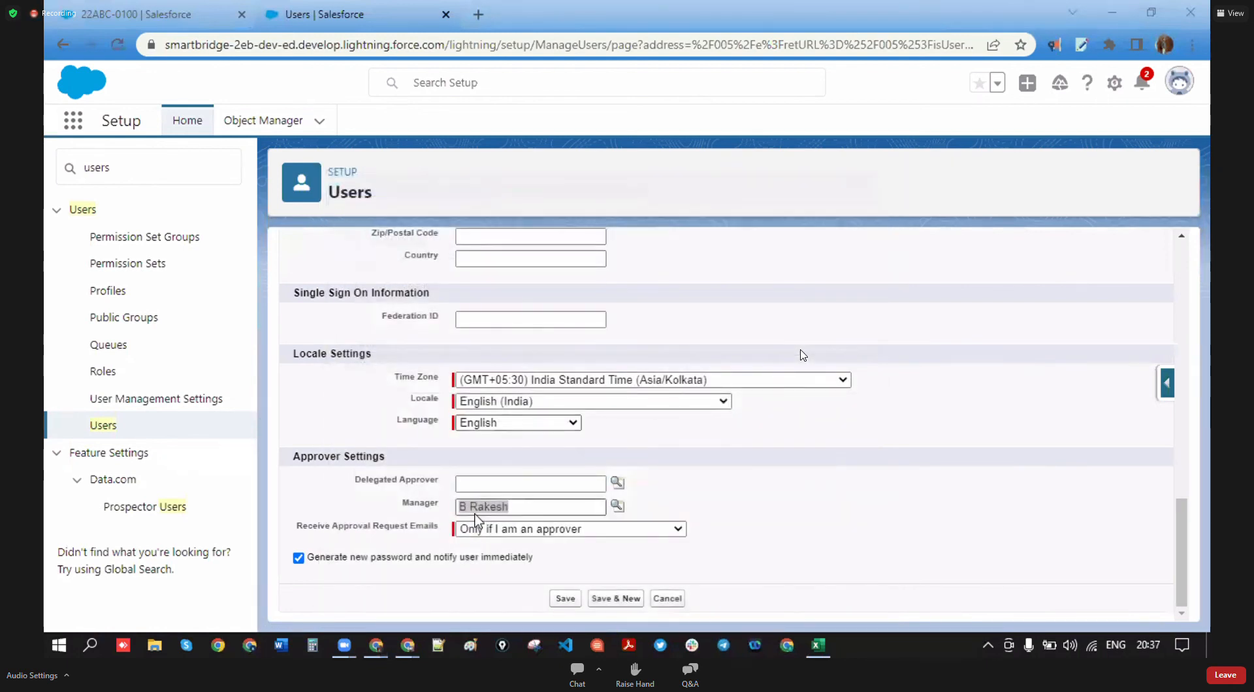
click(298, 558)
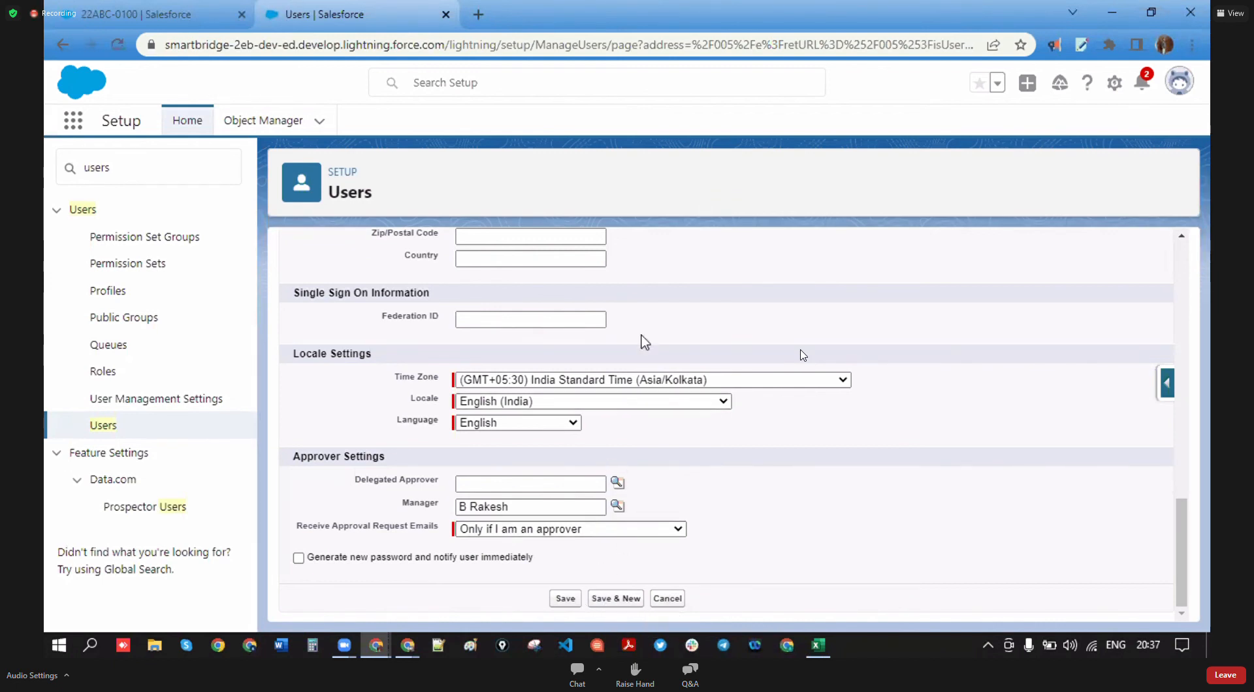
scroll(627, 349, up, 15)
scroll(662, 430, up, 1)
scroll(656, 438, down, 4)
scroll(653, 449, up, 4)
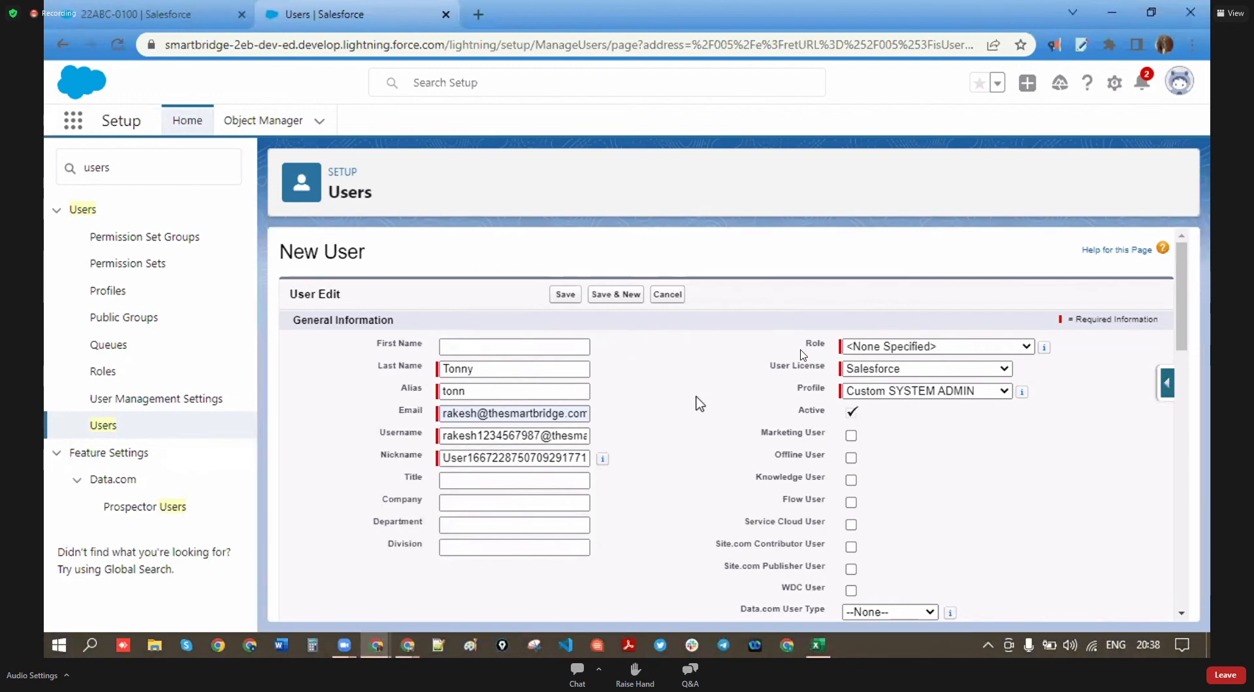
scroll(659, 470, down, 10)
scroll(661, 479, up, 10)
scroll(666, 451, down, 5)
scroll(678, 440, up, 5)
click(527, 391)
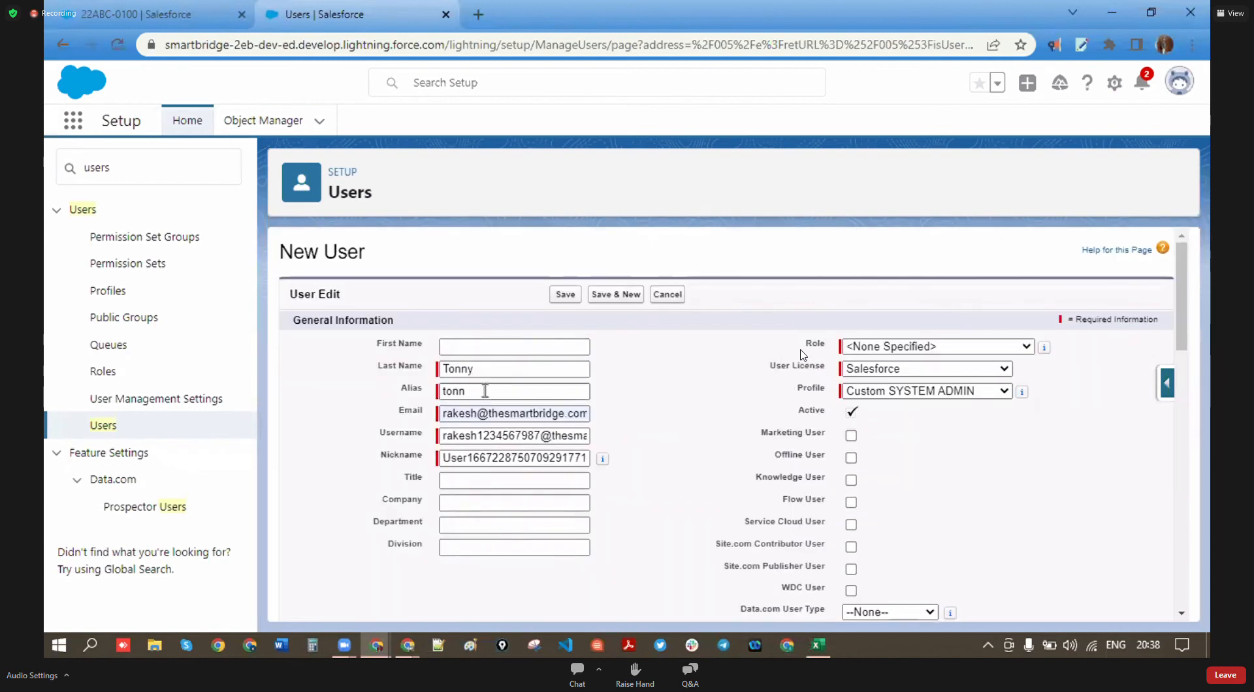
click(497, 372)
click(497, 373)
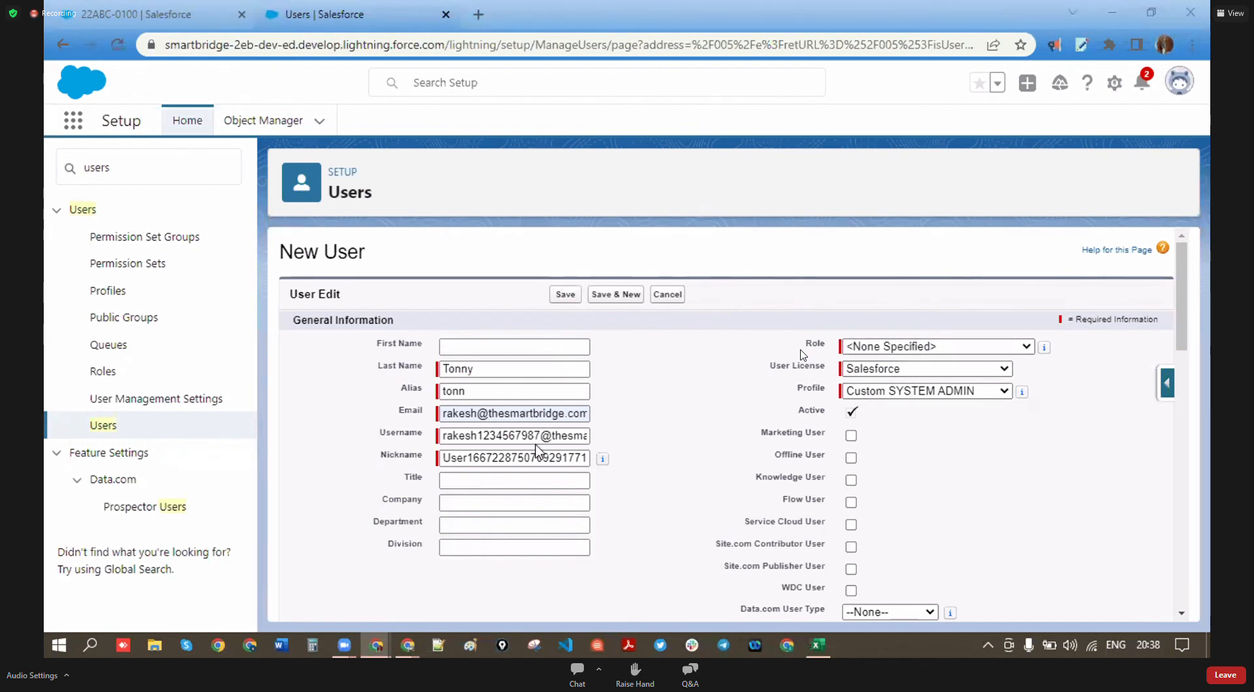
drag(425, 434, 375, 437)
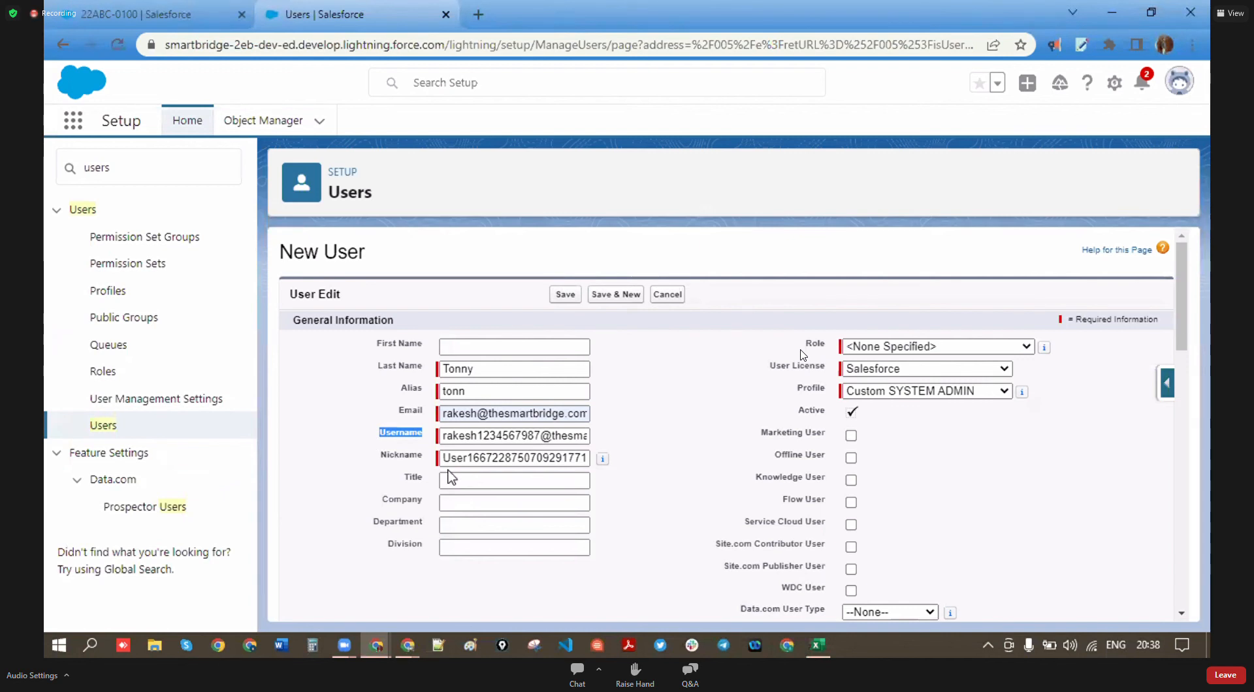
drag(442, 440, 659, 432)
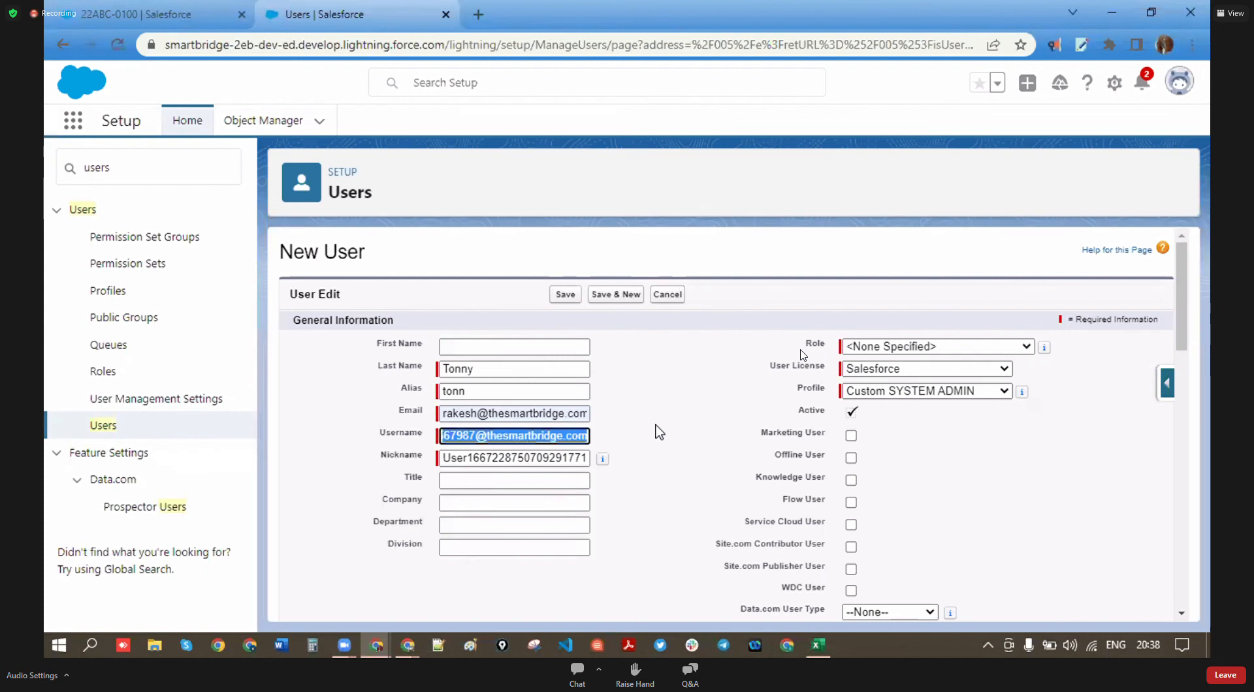
drag(481, 367, 444, 367)
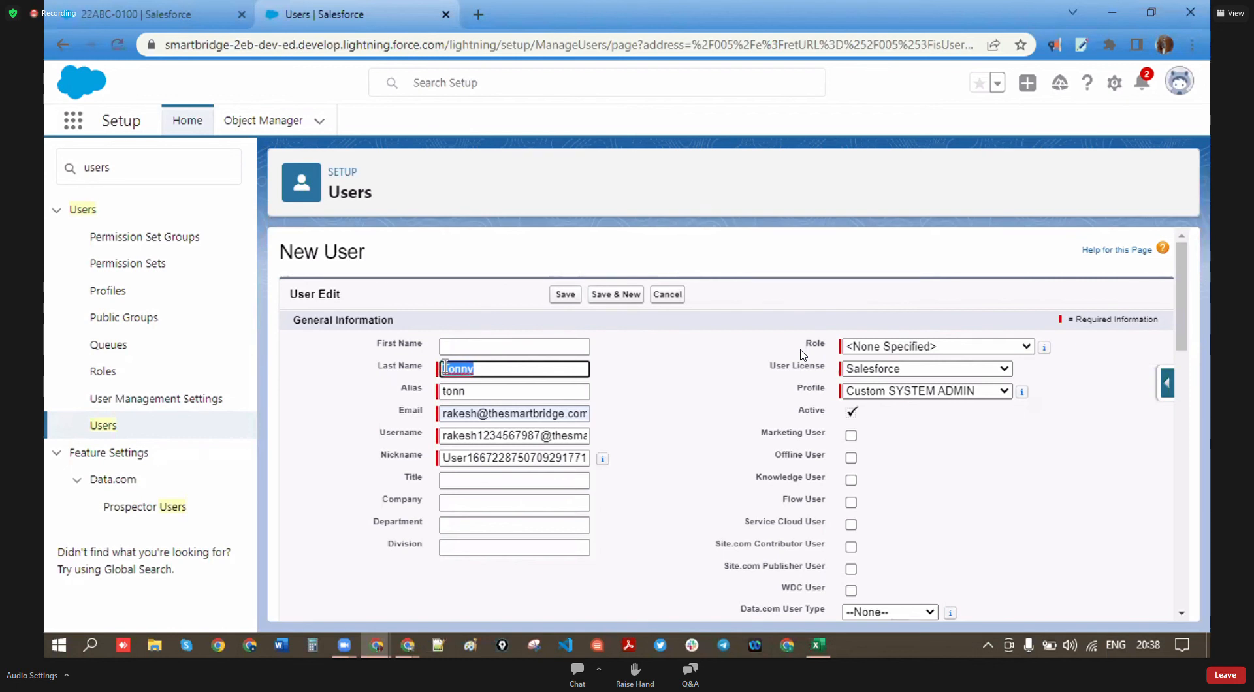
click(649, 455)
drag(484, 368, 414, 363)
click(688, 450)
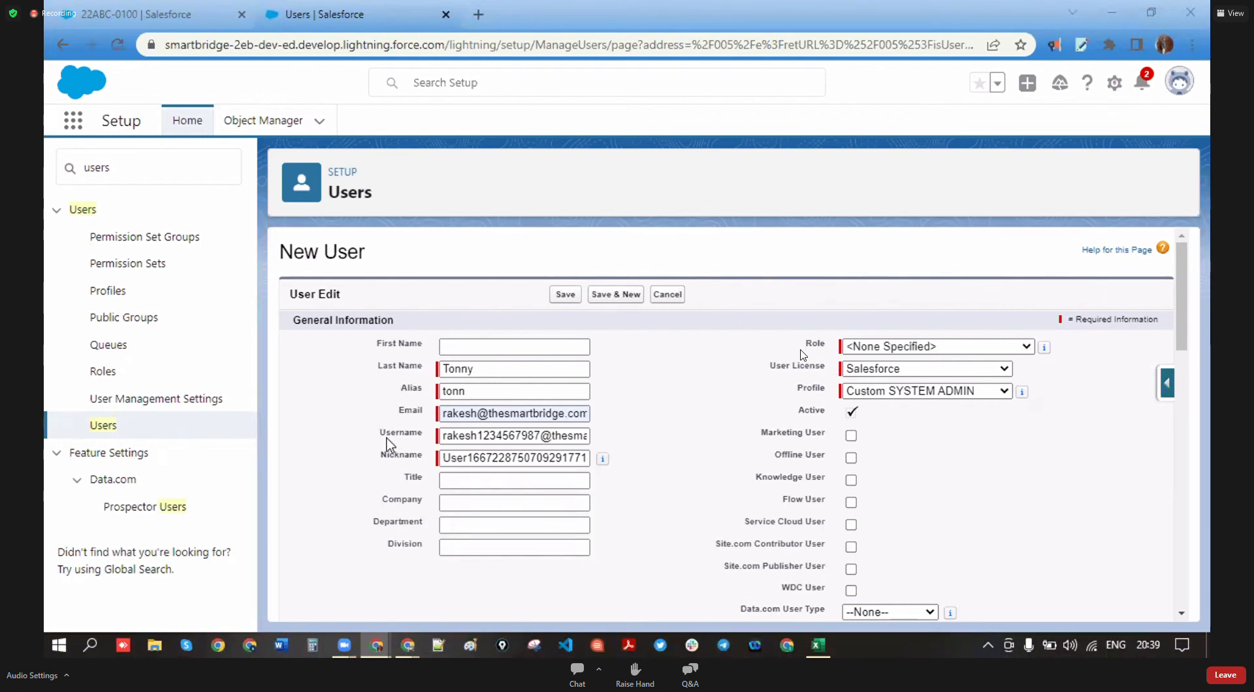
click(466, 392)
click(491, 371)
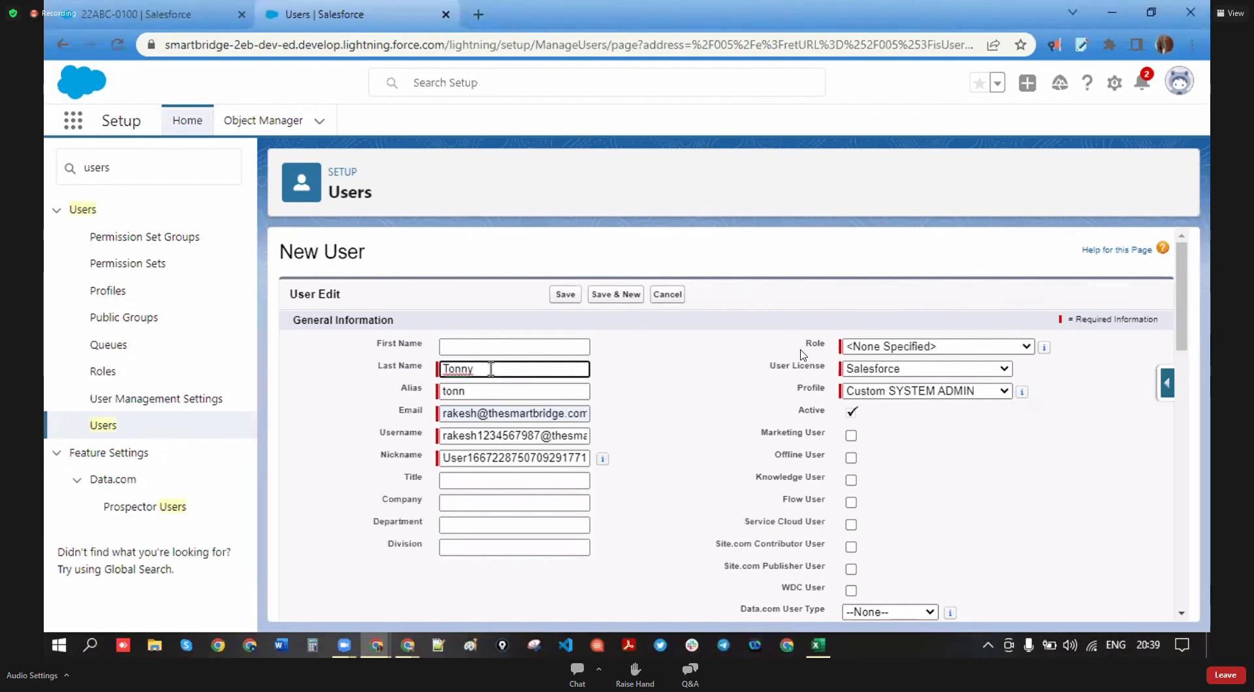
click(483, 390)
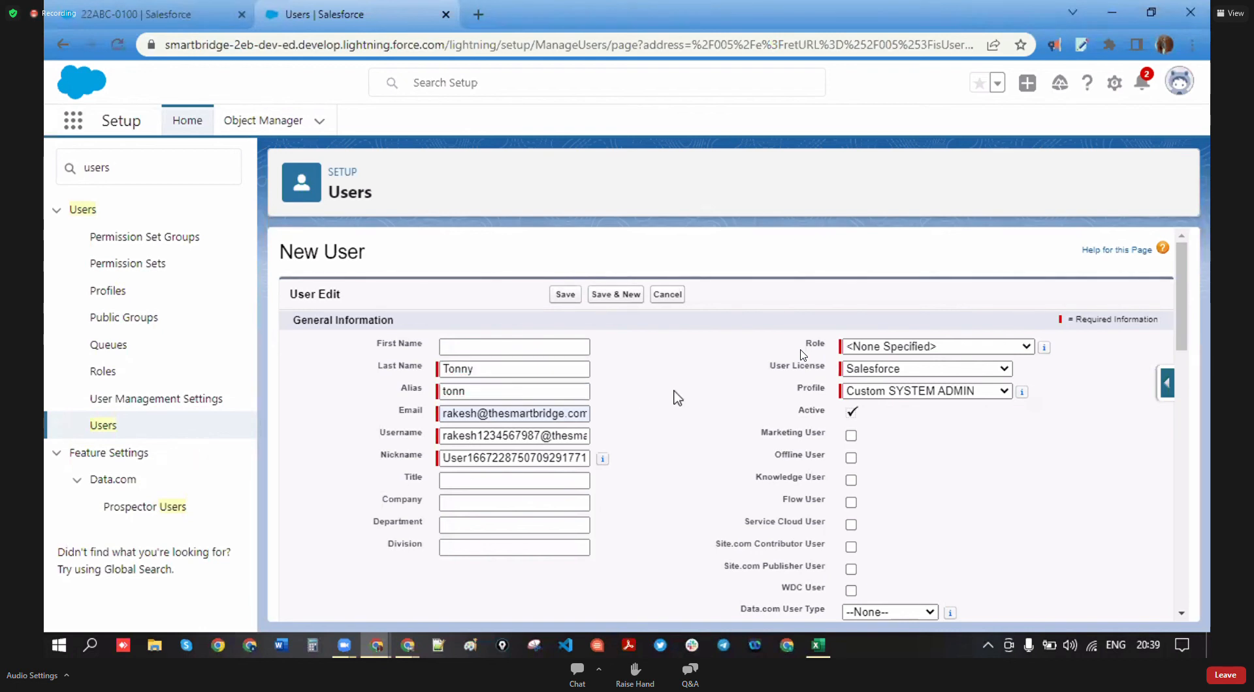
key(ctrl+a)
key(BackSpace)
text(e)
key(BackSpace)
text(kris)
key(BackSpace)
key(BackSpace)
key(BackSpace)
key(BackSpace)
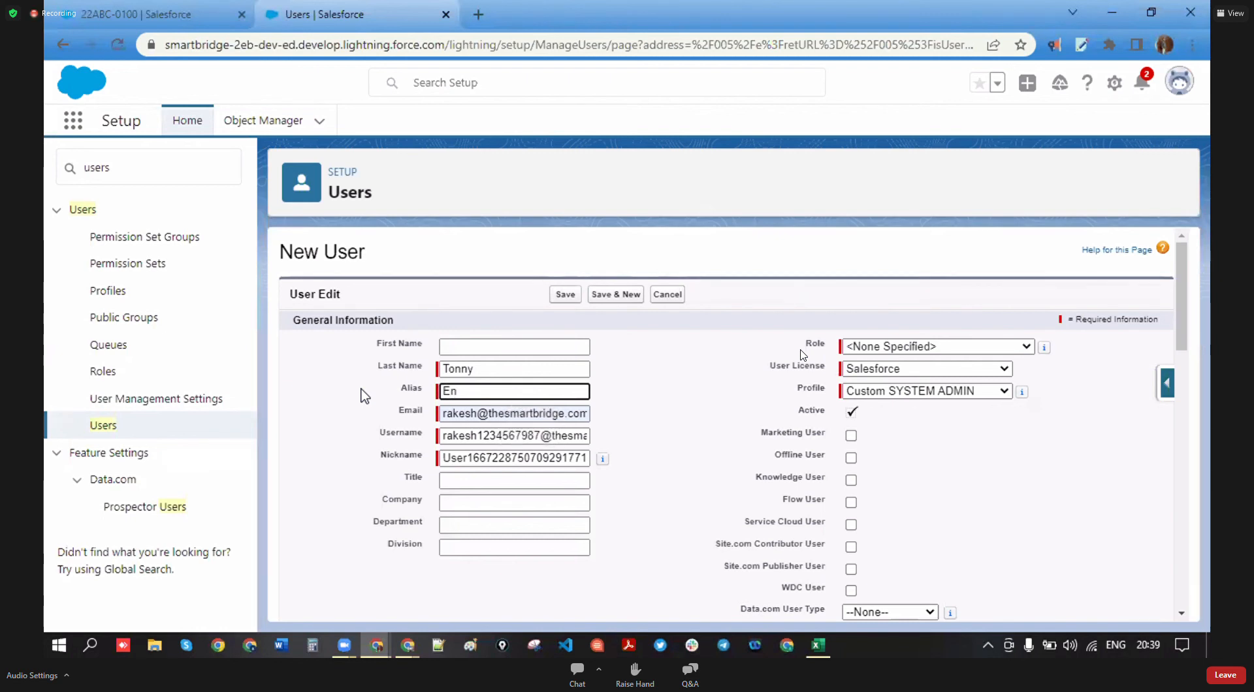
text(tonn)
scroll(646, 418, down, 15)
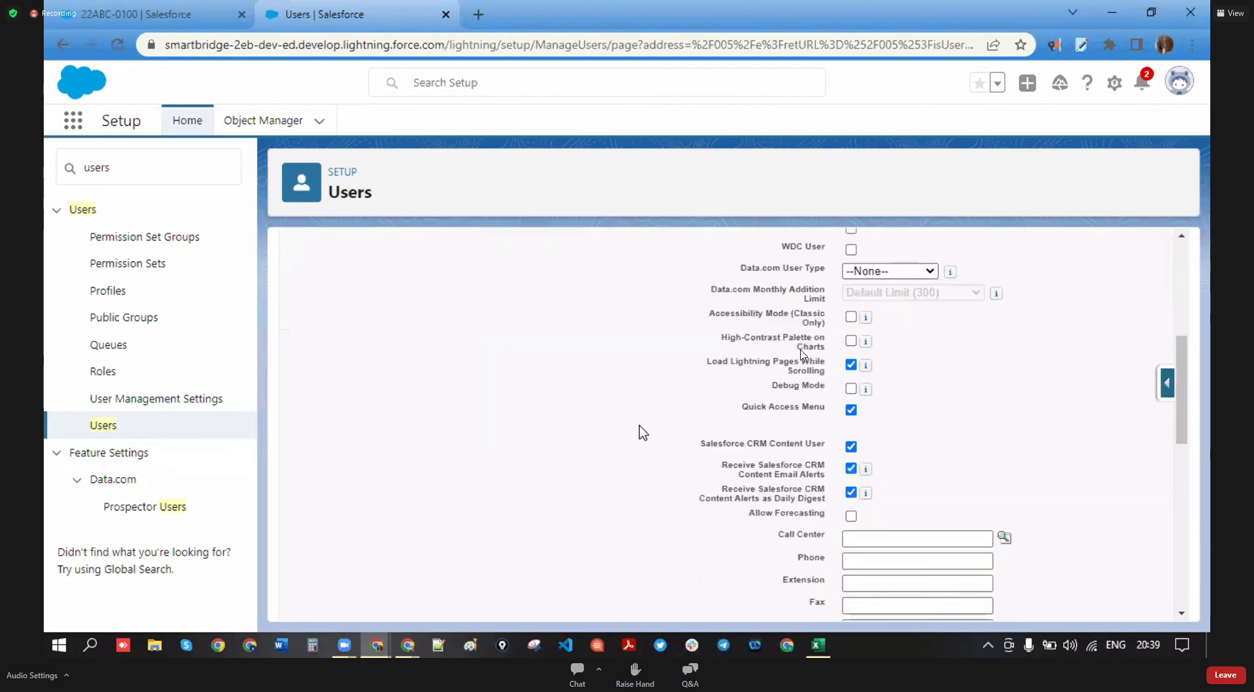
scroll(616, 487, down, 1)
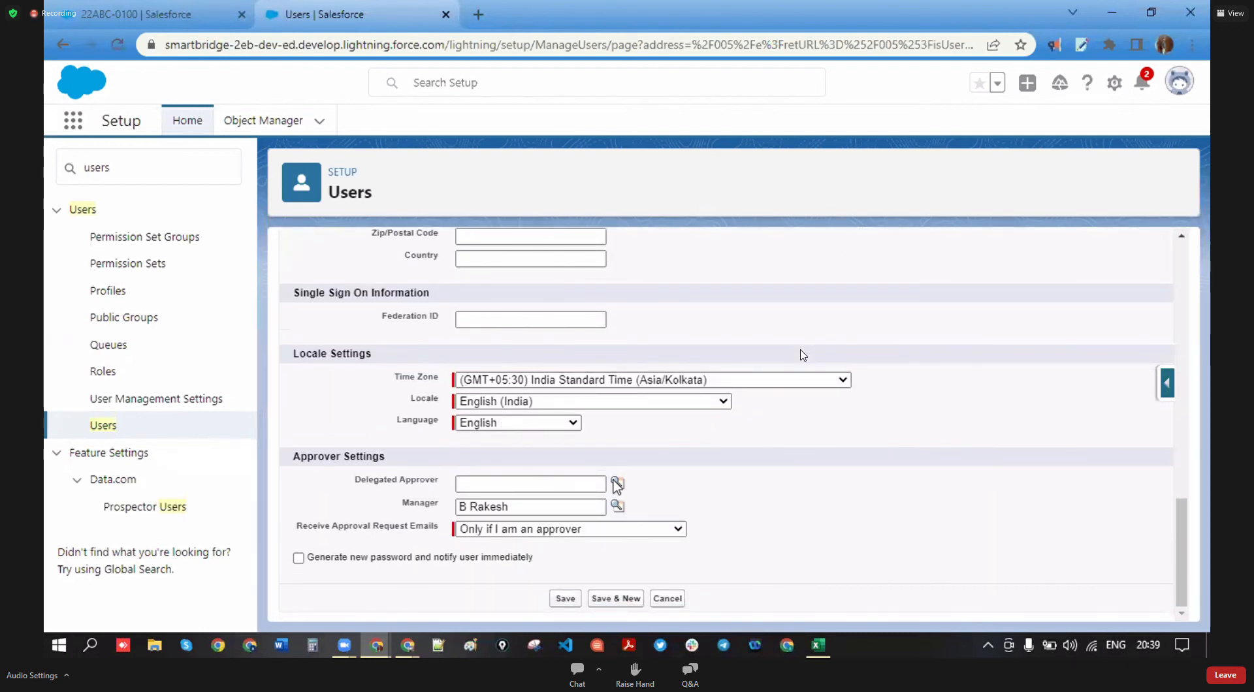
- Save the new user, confirm it is active, and search Quick Find for 'company'
click(565, 598)
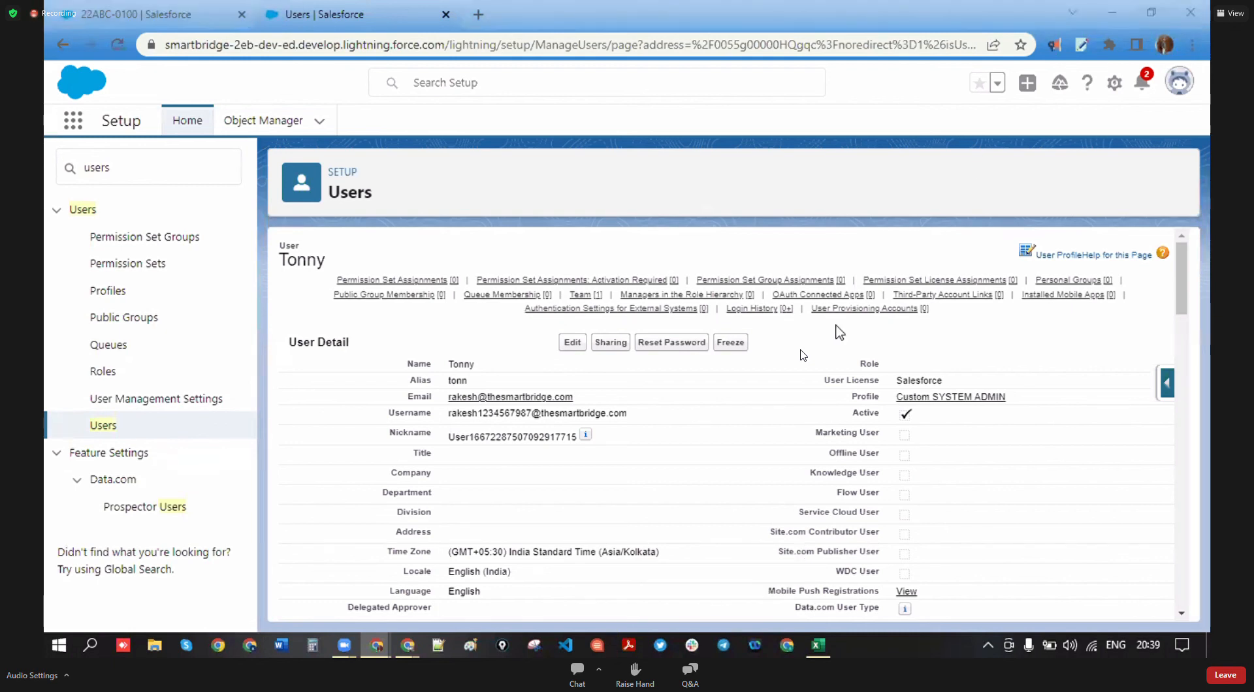
double_click(874, 415)
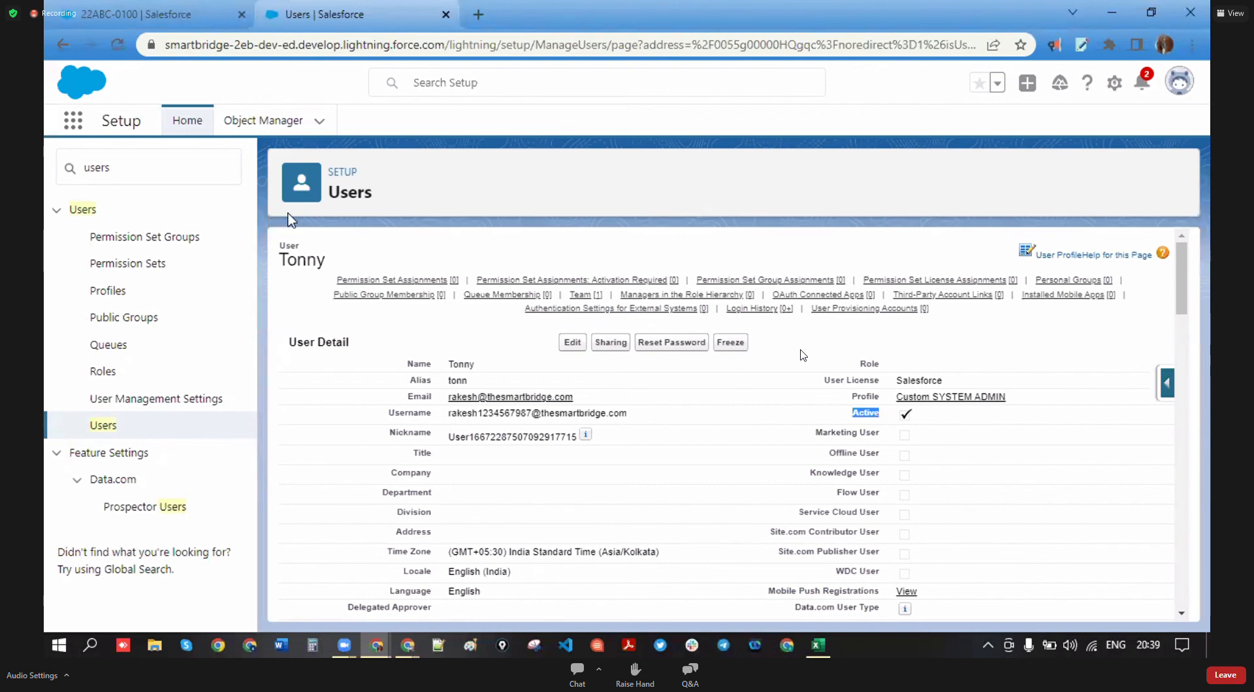
double_click(55, 168)
text(co)
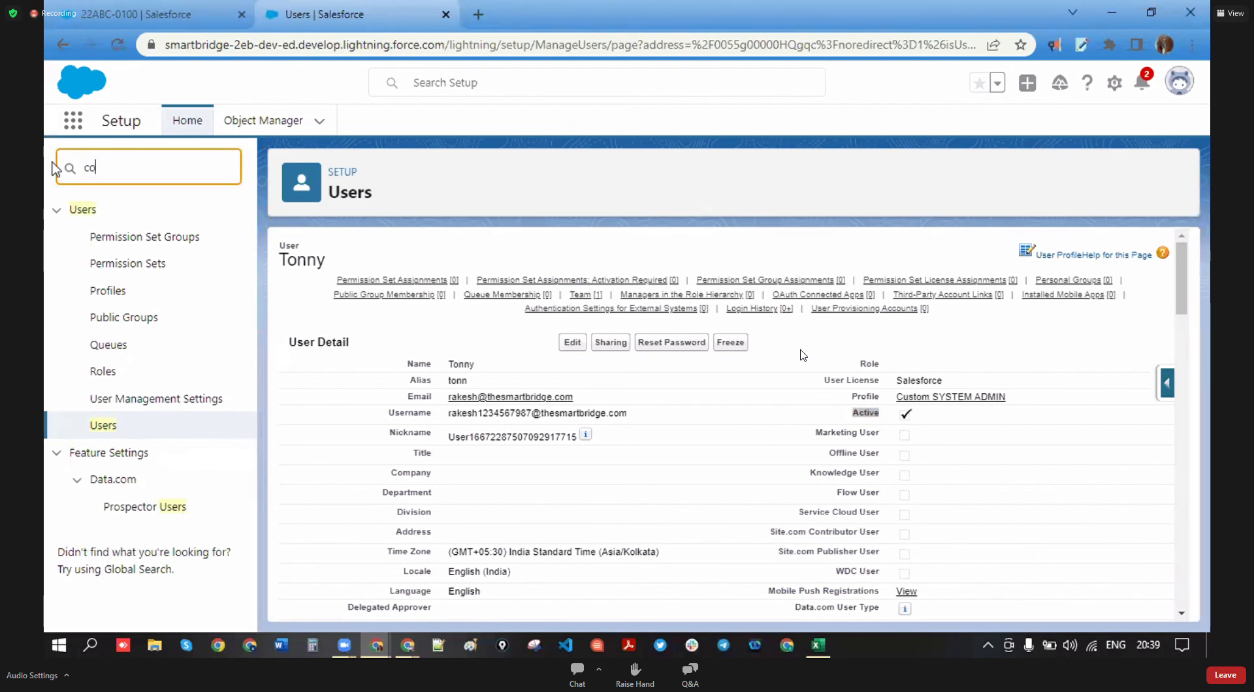
text(mpany)
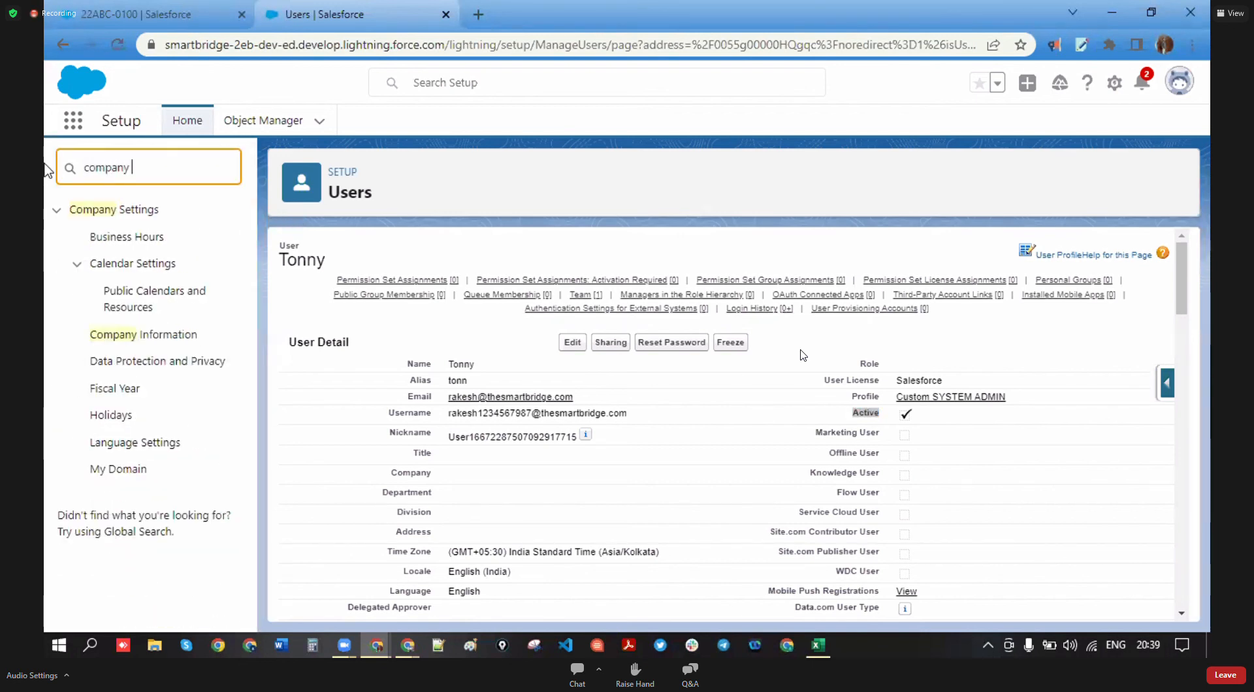
- On Company Information, confirm Salesforce licences show 2 used and 0 remaining
click(98, 335)
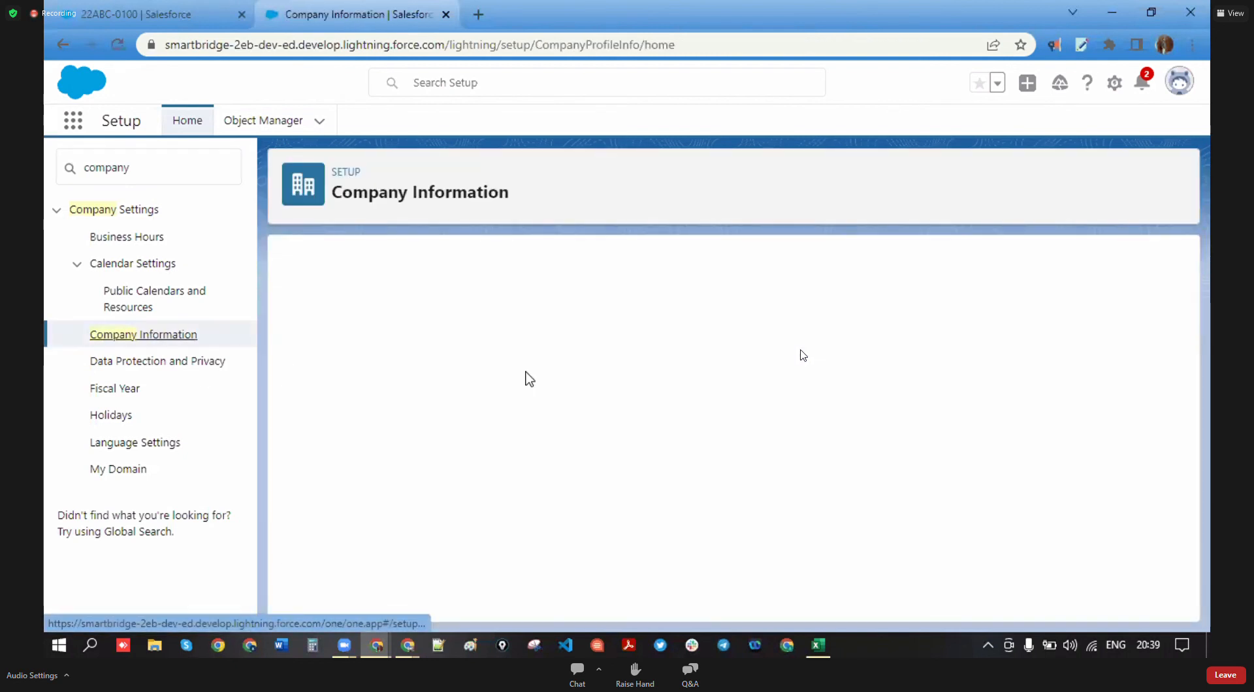
scroll(516, 395, down, 10)
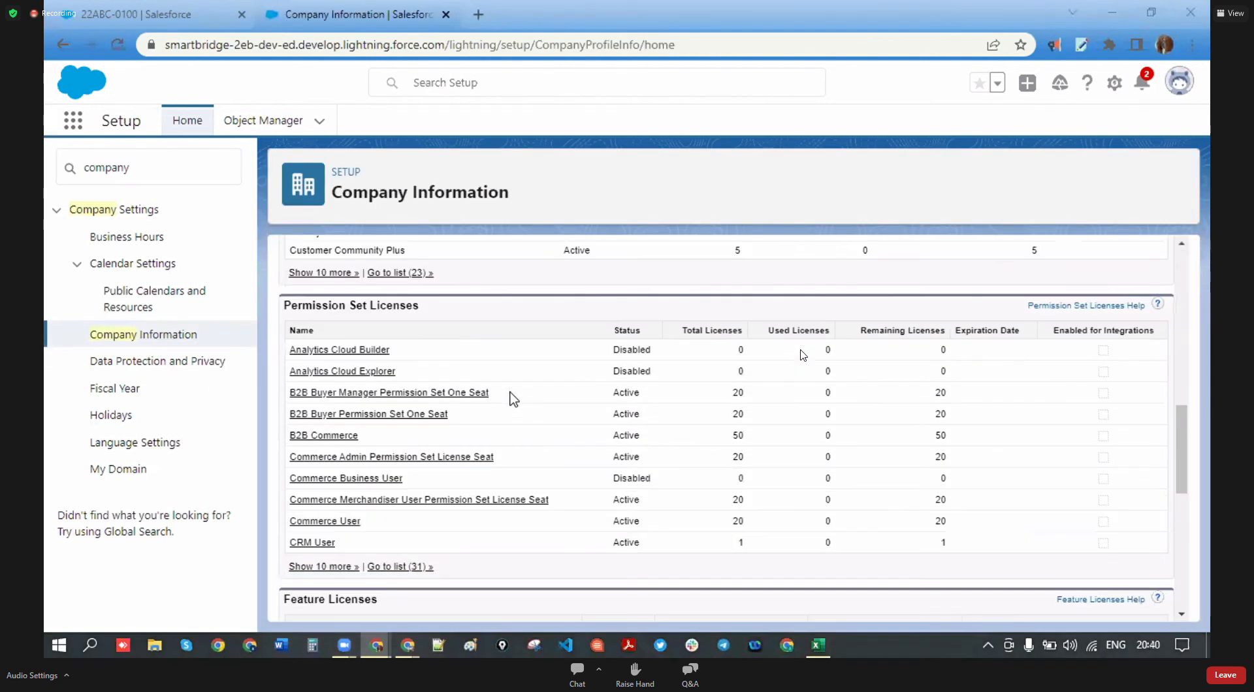
scroll(408, 392, up, 5)
scroll(392, 480, up, 3)
scroll(431, 483, down, 4)
drag(342, 432, 279, 432)
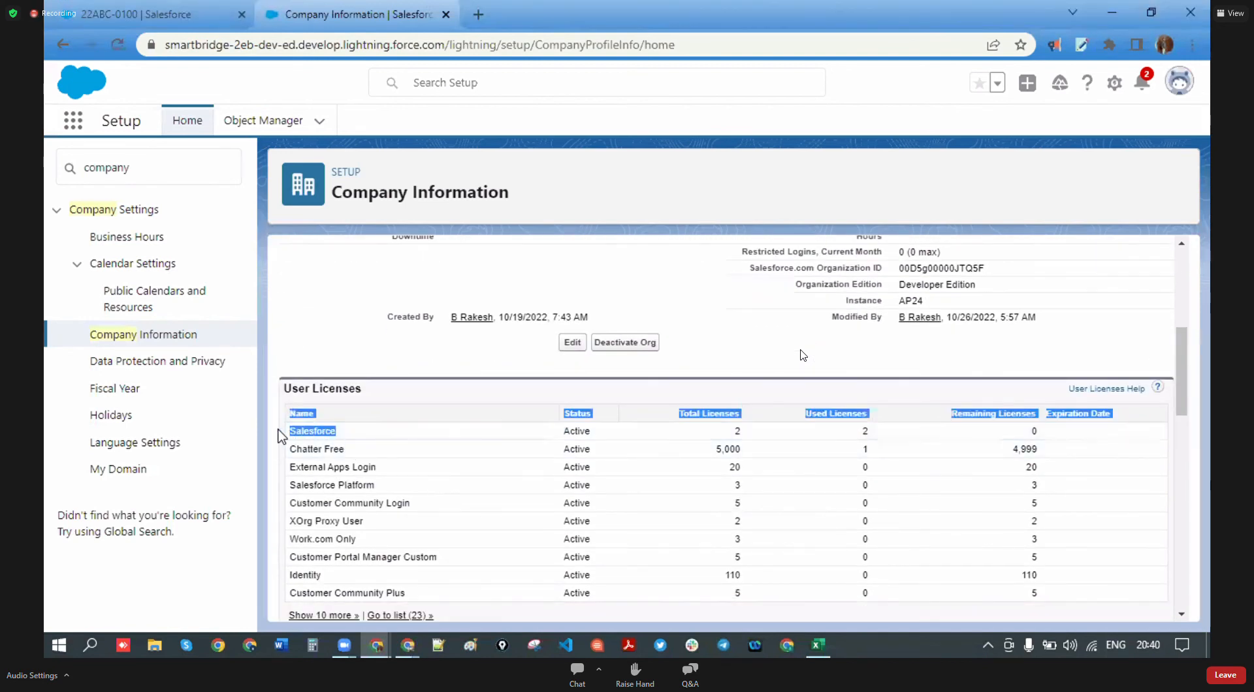
click(793, 433)
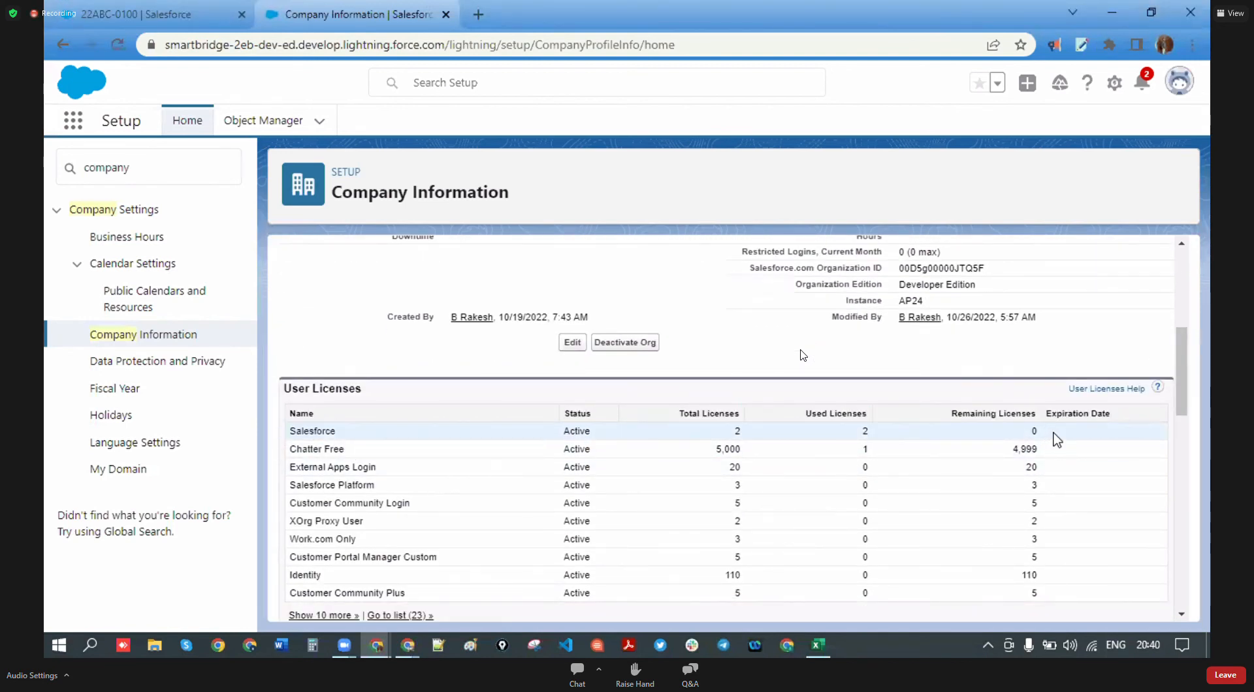
double_click(1033, 433)
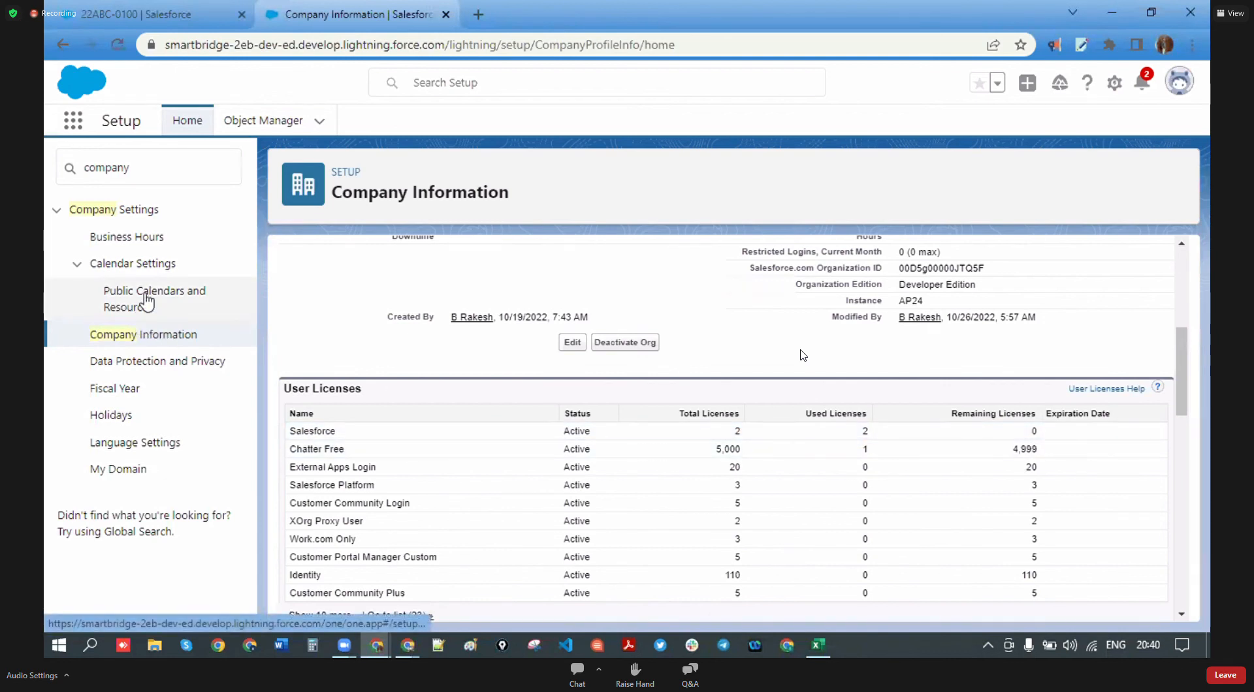
- Replace the Quick Find text with 'users' and open the Users page
click(146, 155)
drag(146, 154, 60, 160)
key(BackSpace)
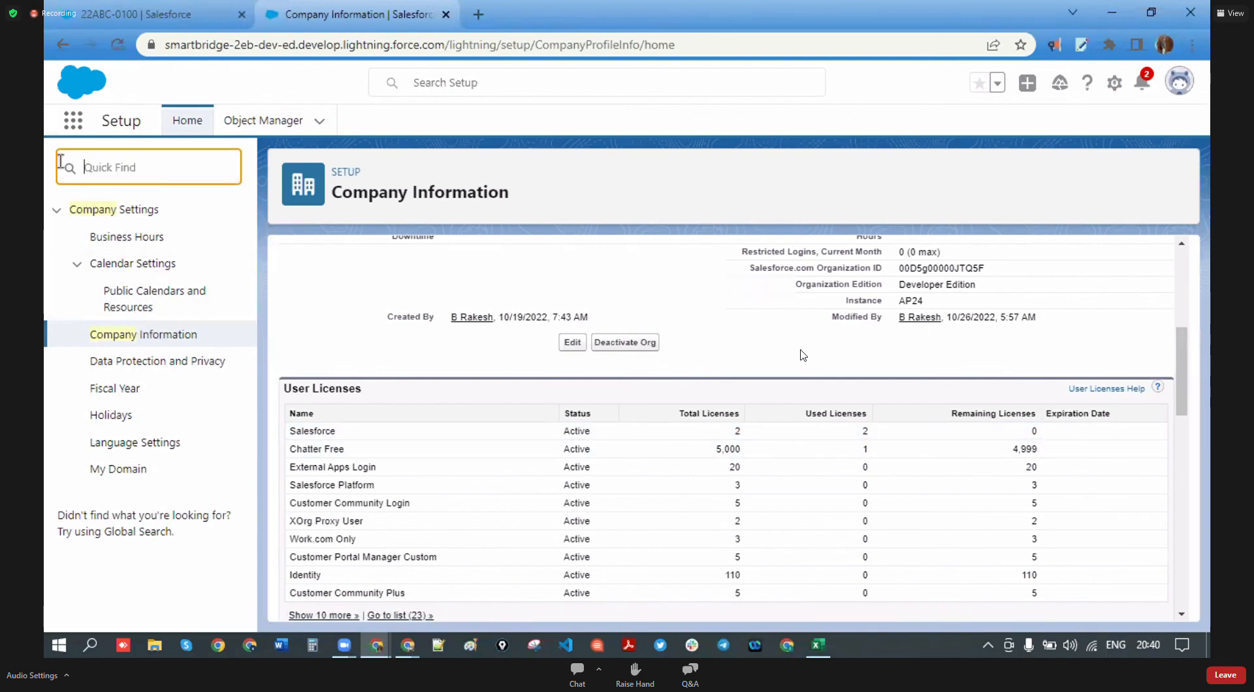
text(use)
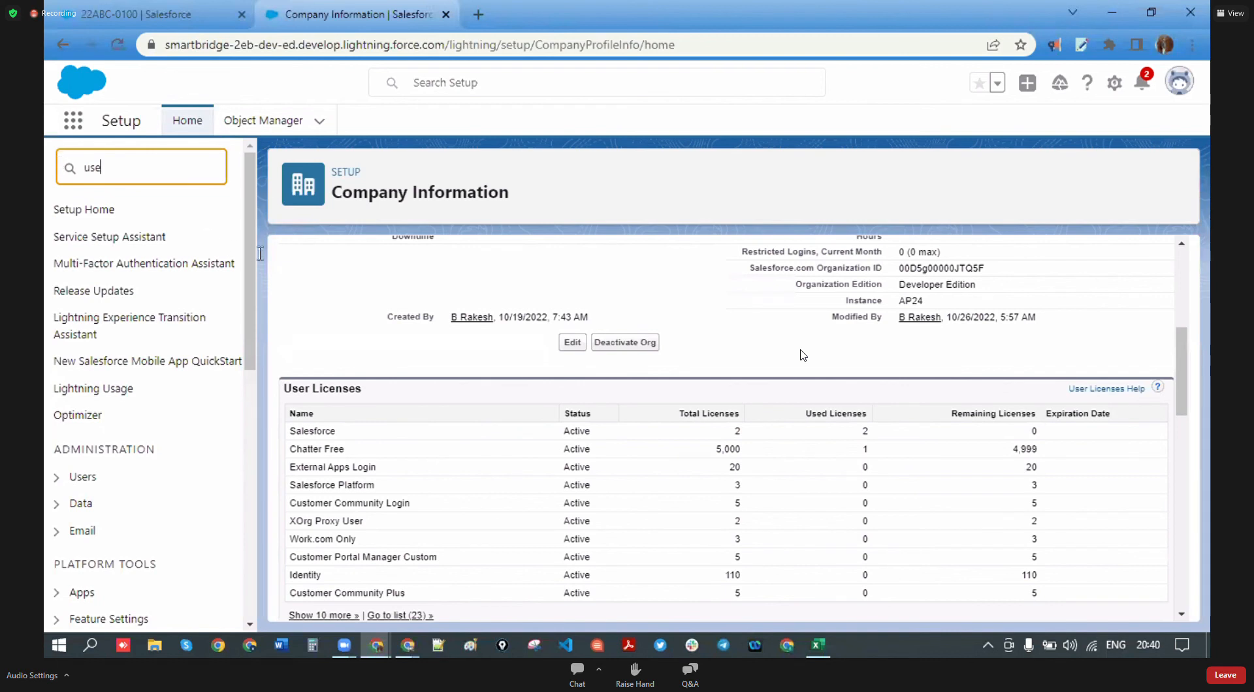
text(rs)
click(103, 426)
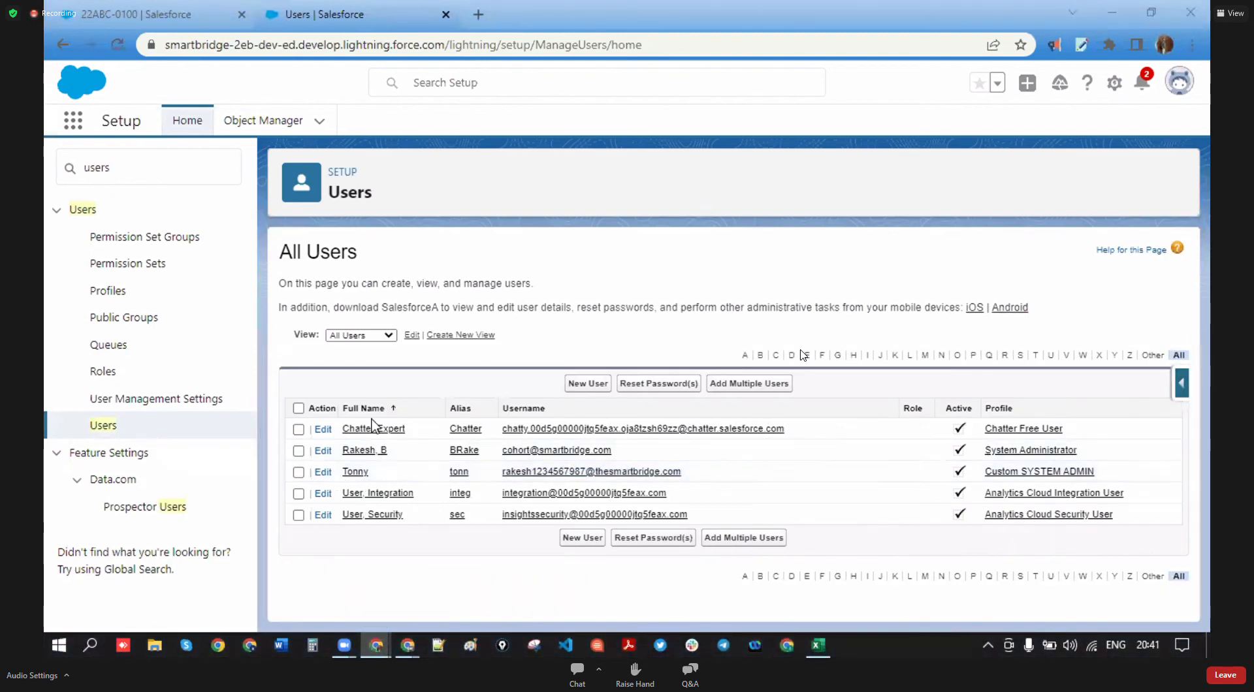
- Edit the Custom SYSTEM ADMIN user, uncheck Active, acknowledge the notice, and save
click(323, 471)
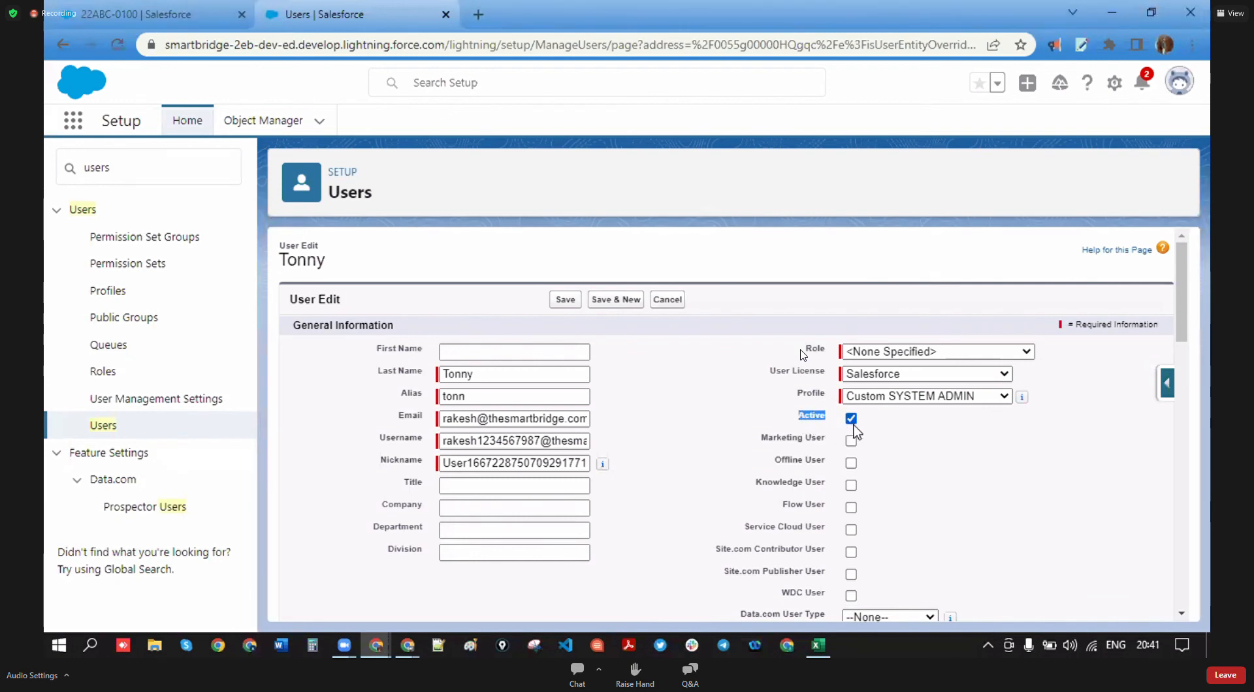
click(851, 418)
click(730, 409)
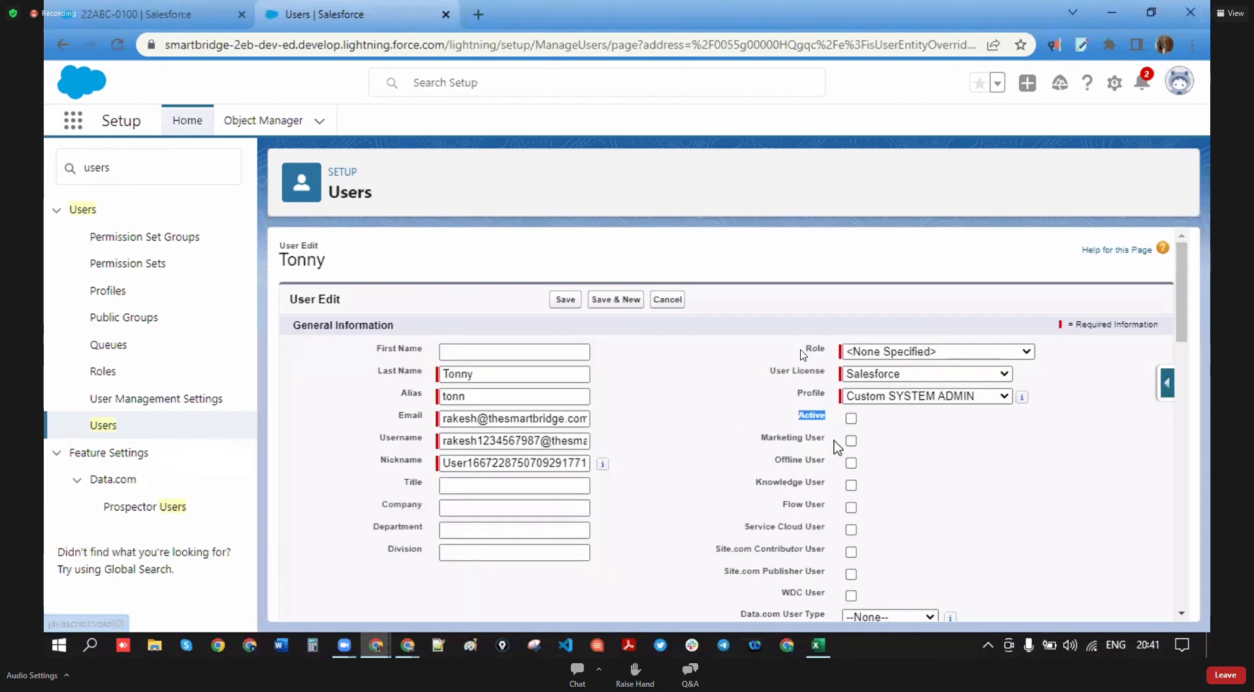
scroll(810, 503, down, 1)
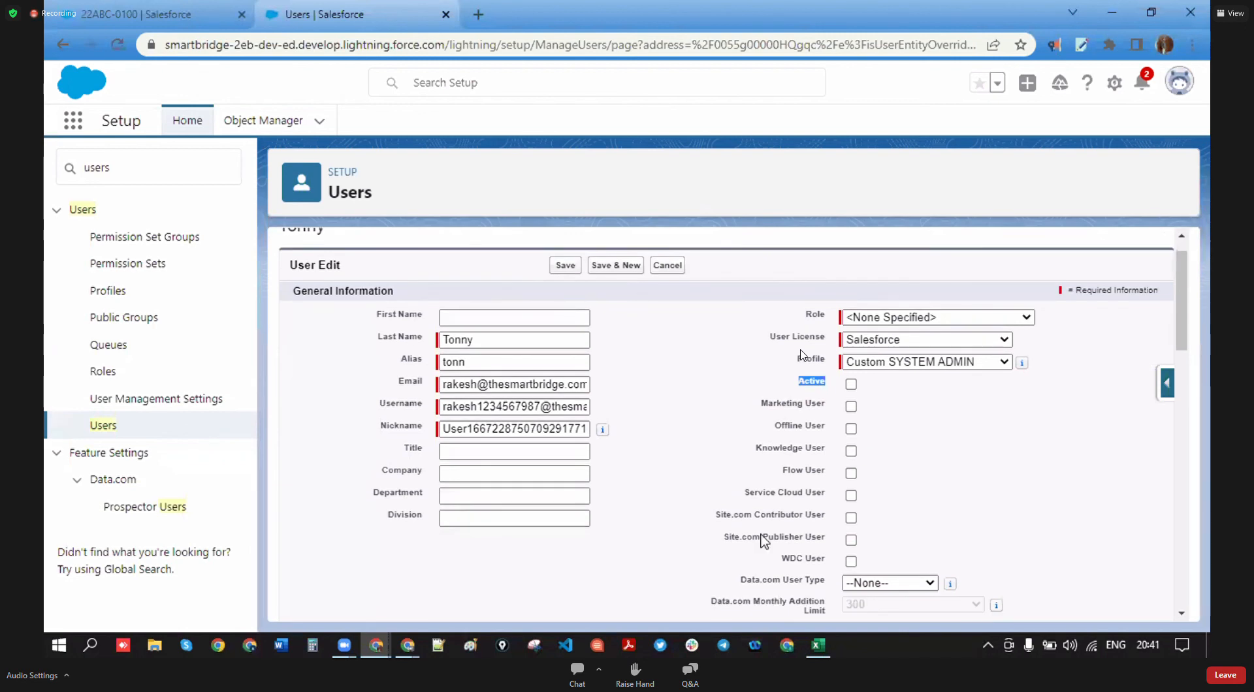
scroll(653, 366, up, 1)
click(573, 300)
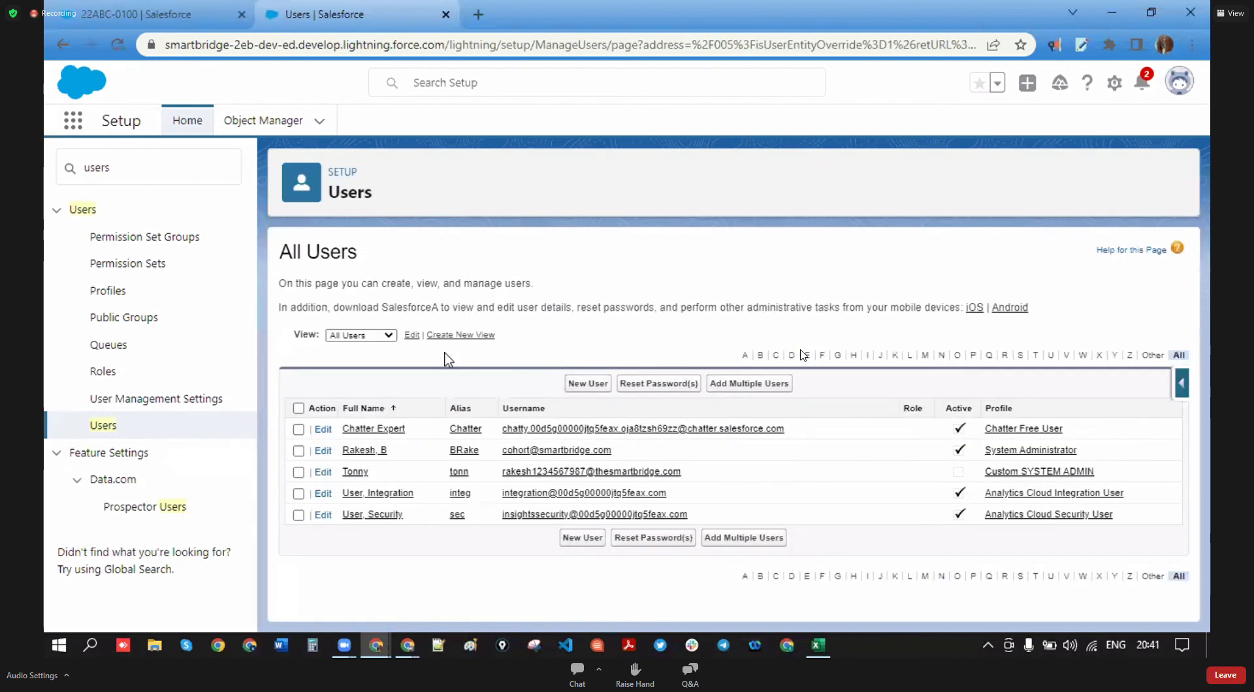
- Open Company Information and check Salesforce licences now read 1 used, 1 remaining
drag(123, 168, 48, 212)
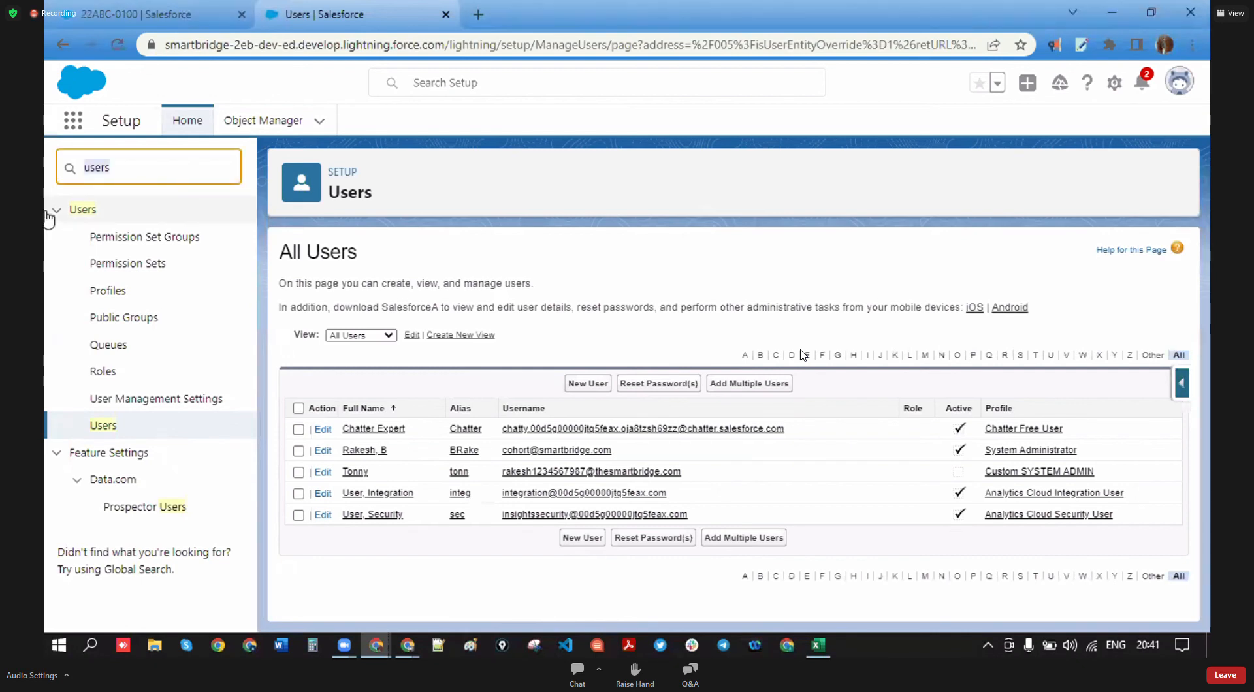
text(company)
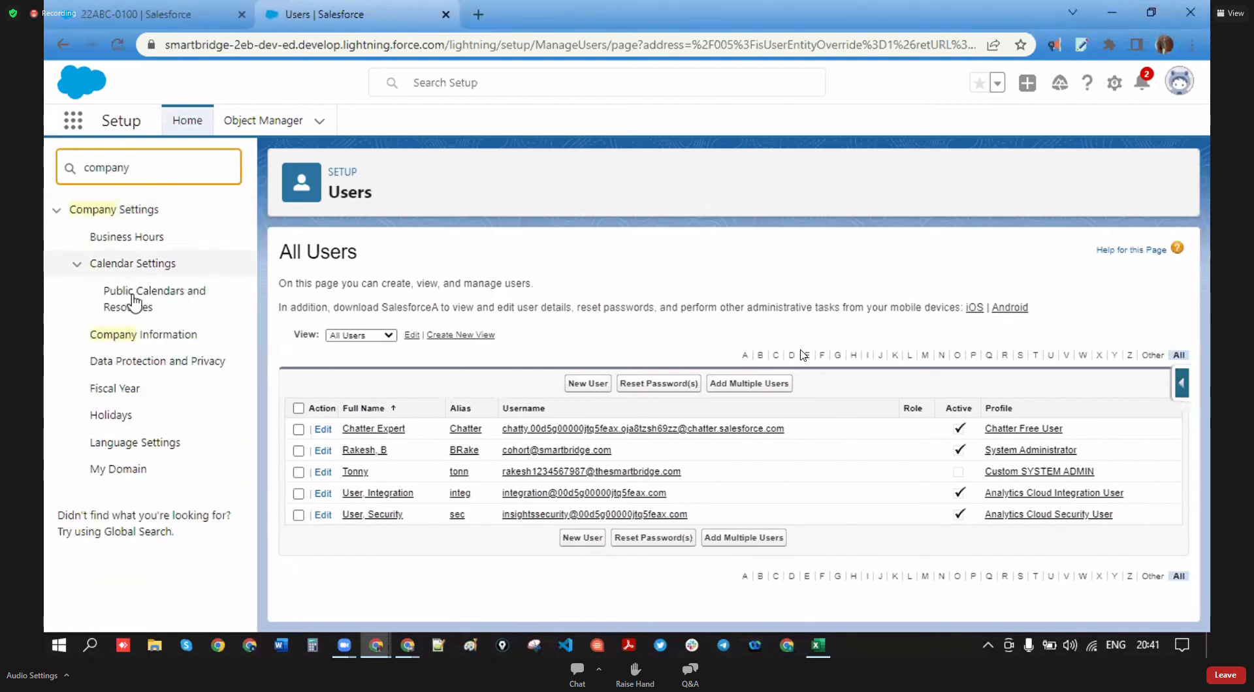
click(145, 336)
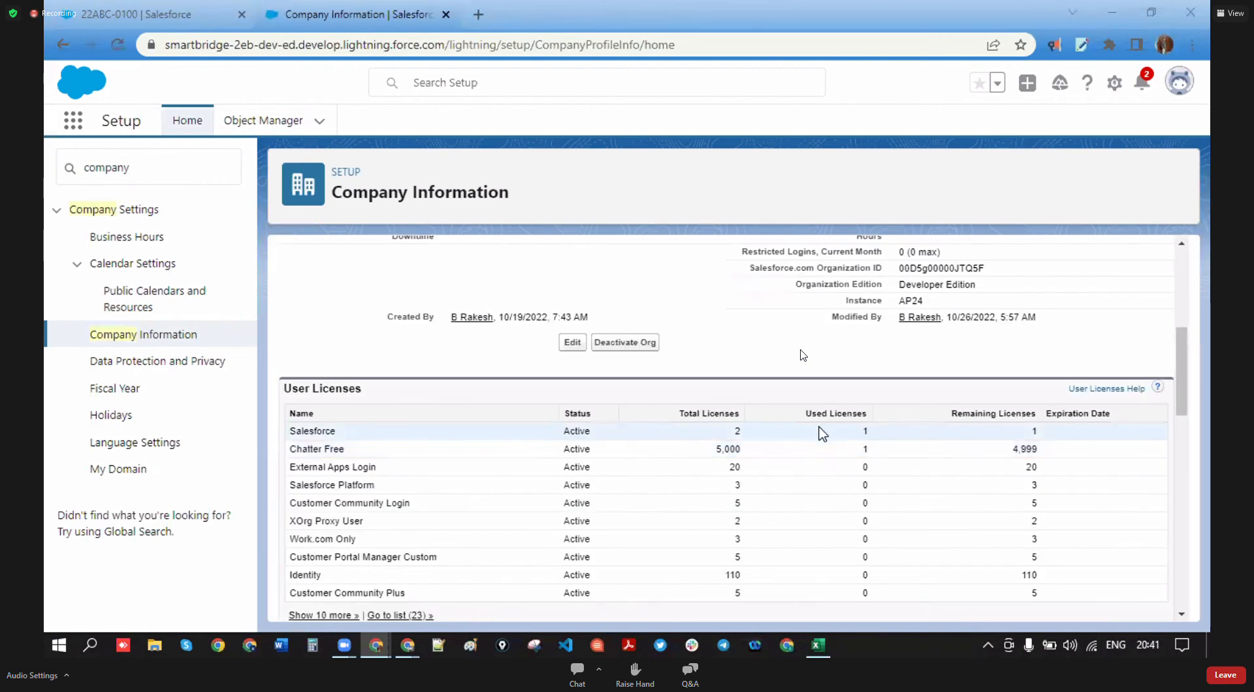
drag(807, 414, 854, 430)
drag(1043, 430, 1030, 429)
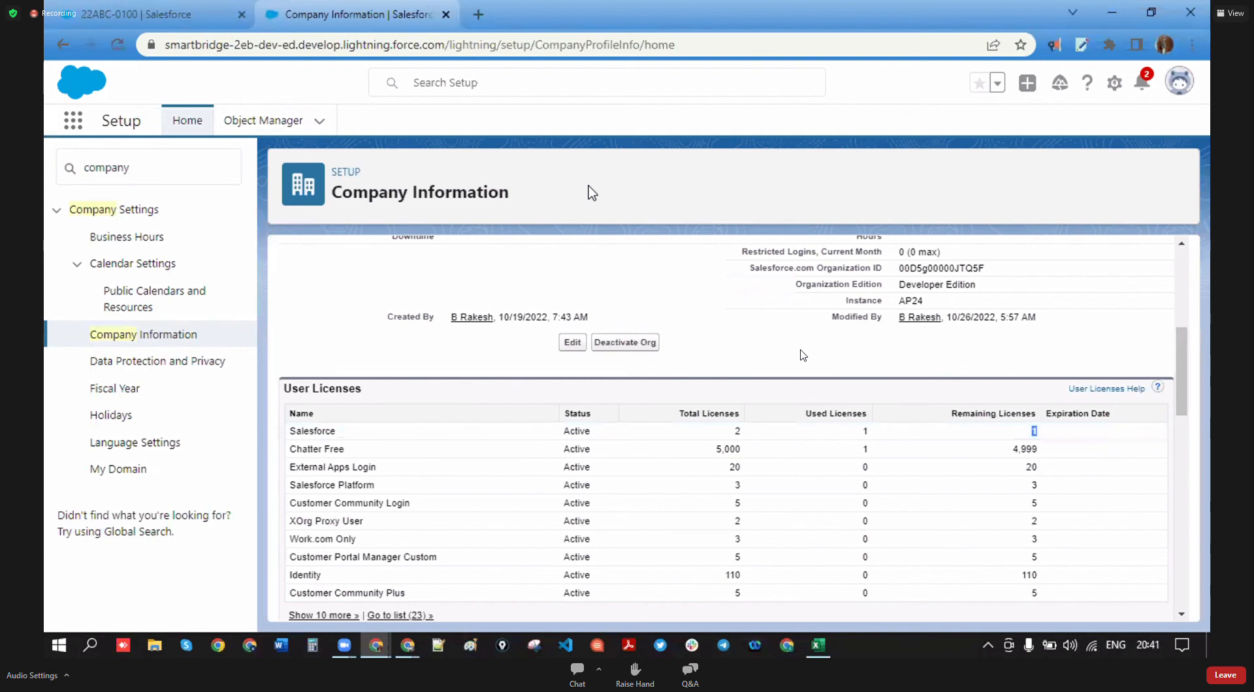
- Replace the Quick Find text with 'userrss'
drag(138, 168, 45, 175)
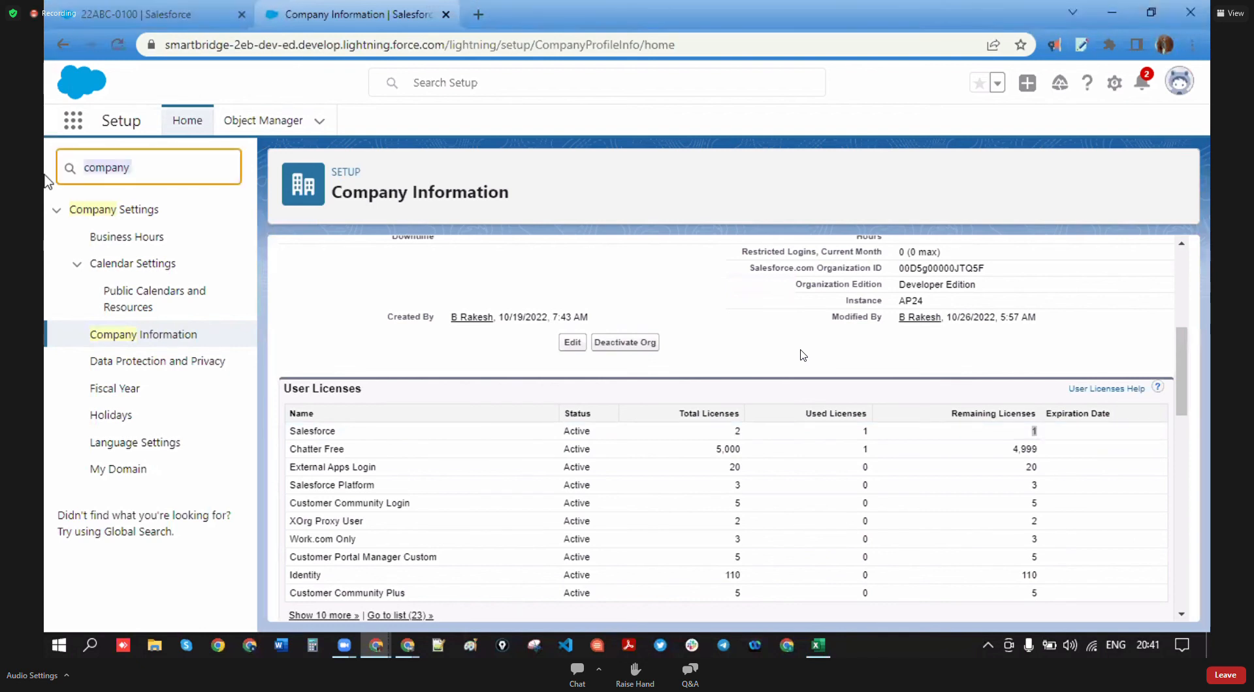
key(BackSpace)
text(use)
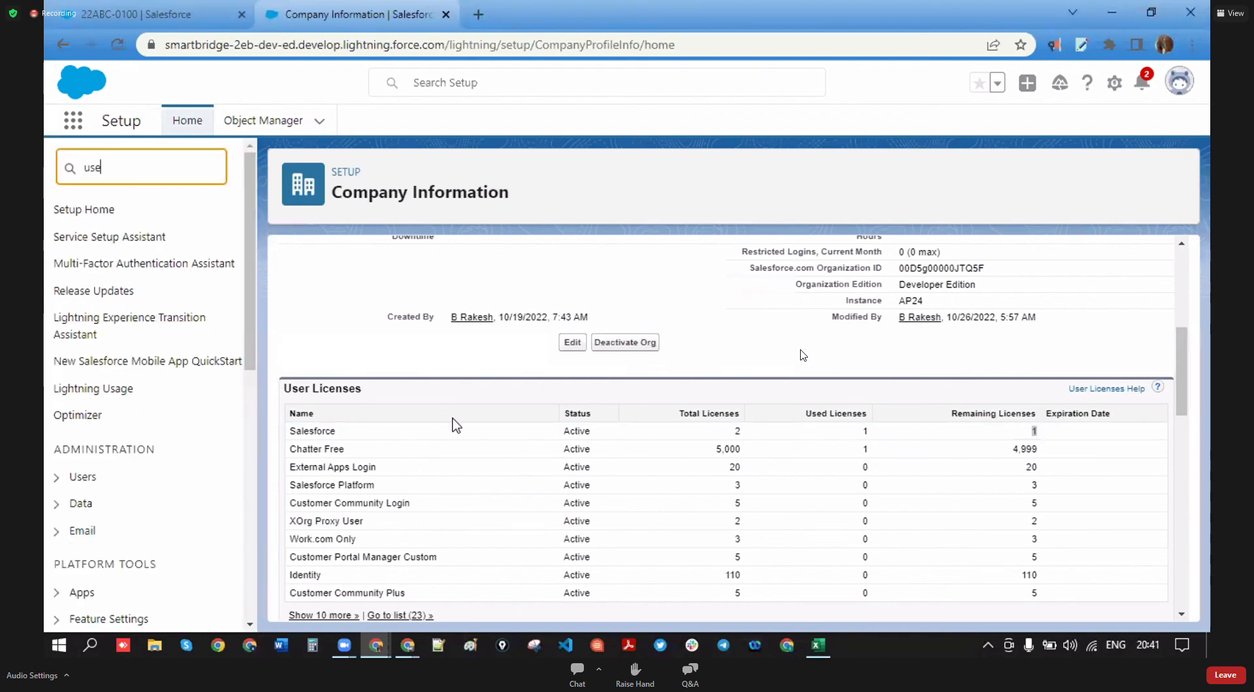
text(rrs)
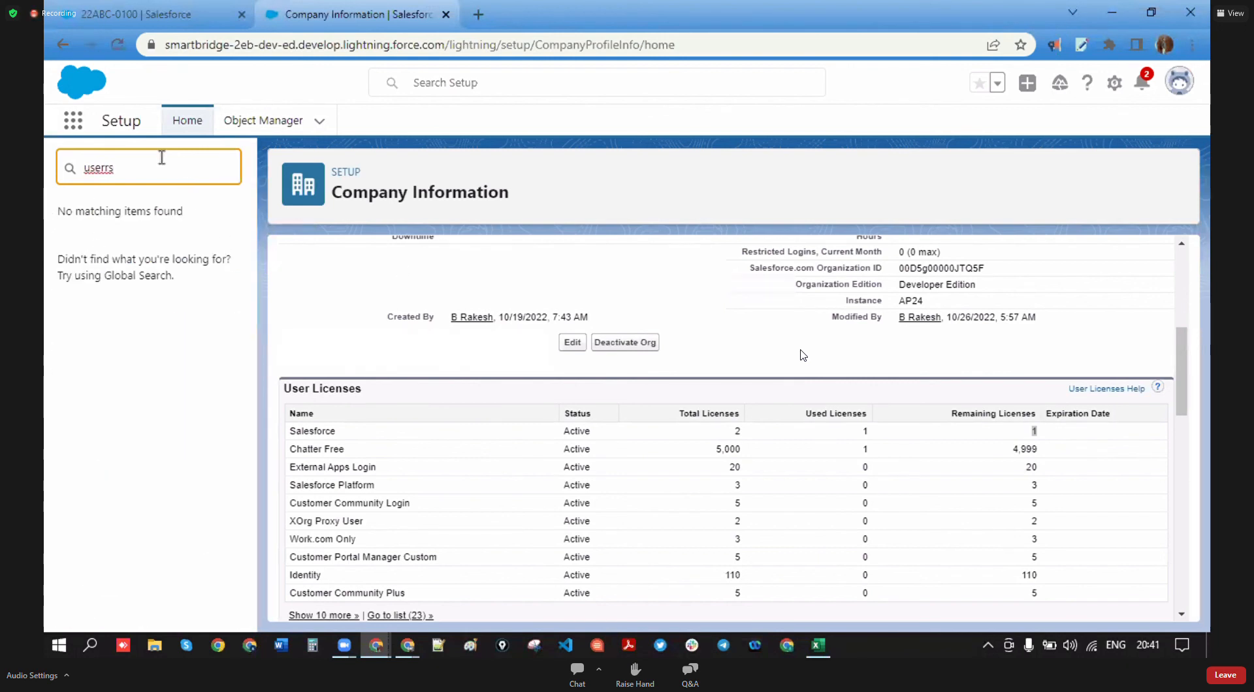
key(BackSpace)
key(BackSpace)
text(s)
- Review the deactivated user's edit form, with Active unchecked and a Salesforce licence, then go back to All Users
click(103, 425)
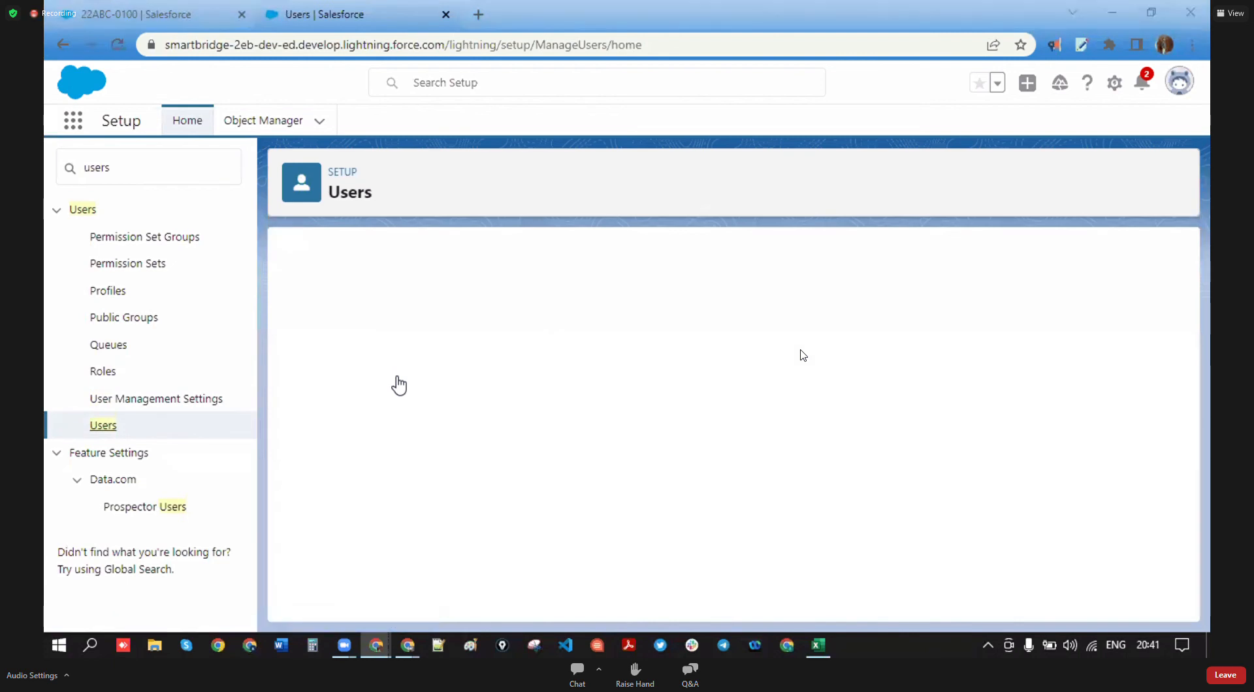
click(317, 471)
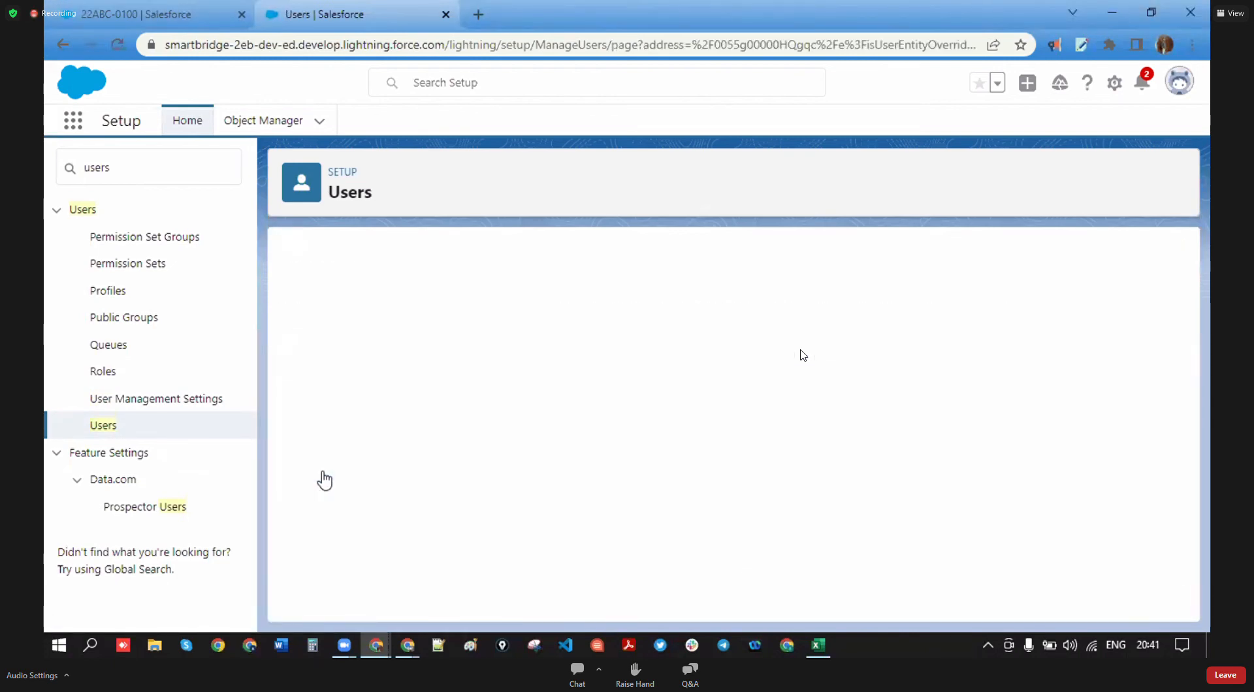
scroll(888, 385, down, 10)
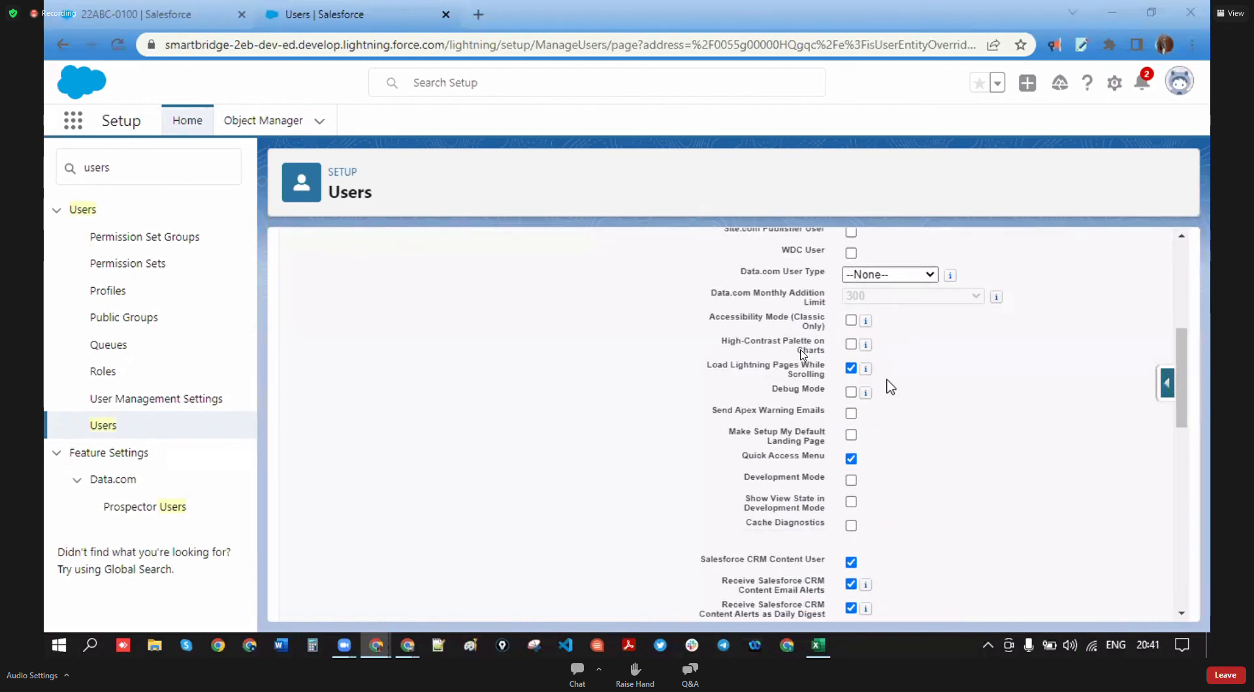
scroll(637, 405, up, 10)
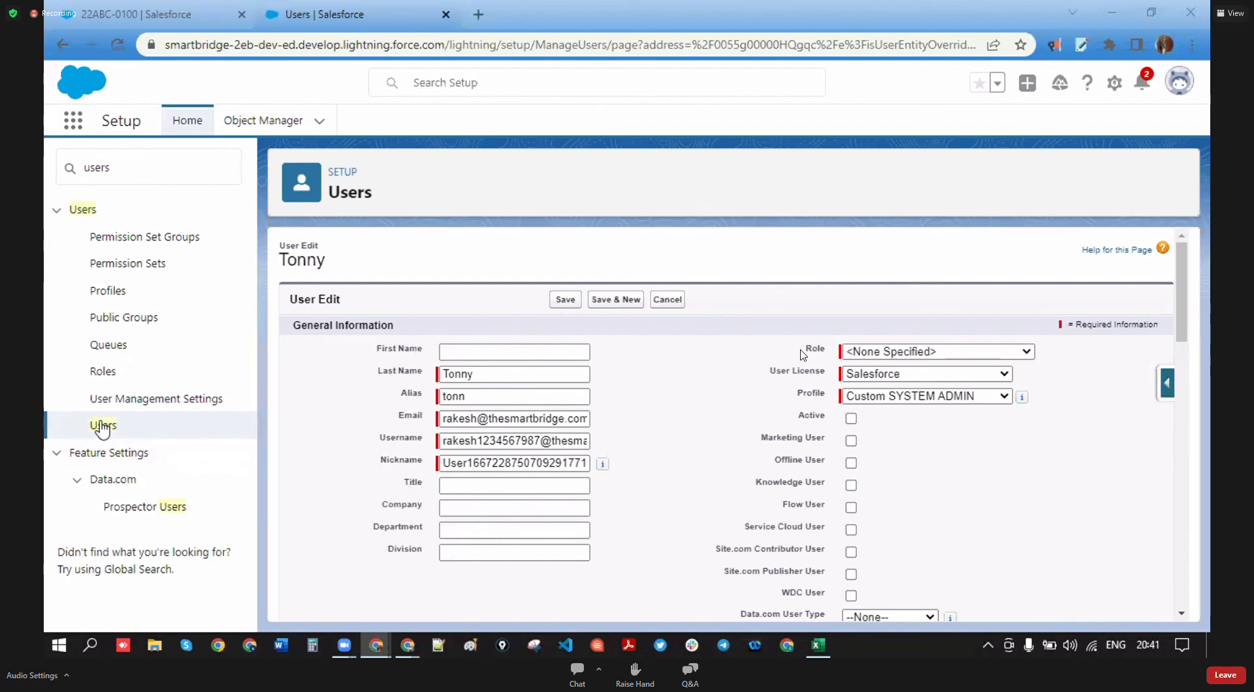
click(103, 426)
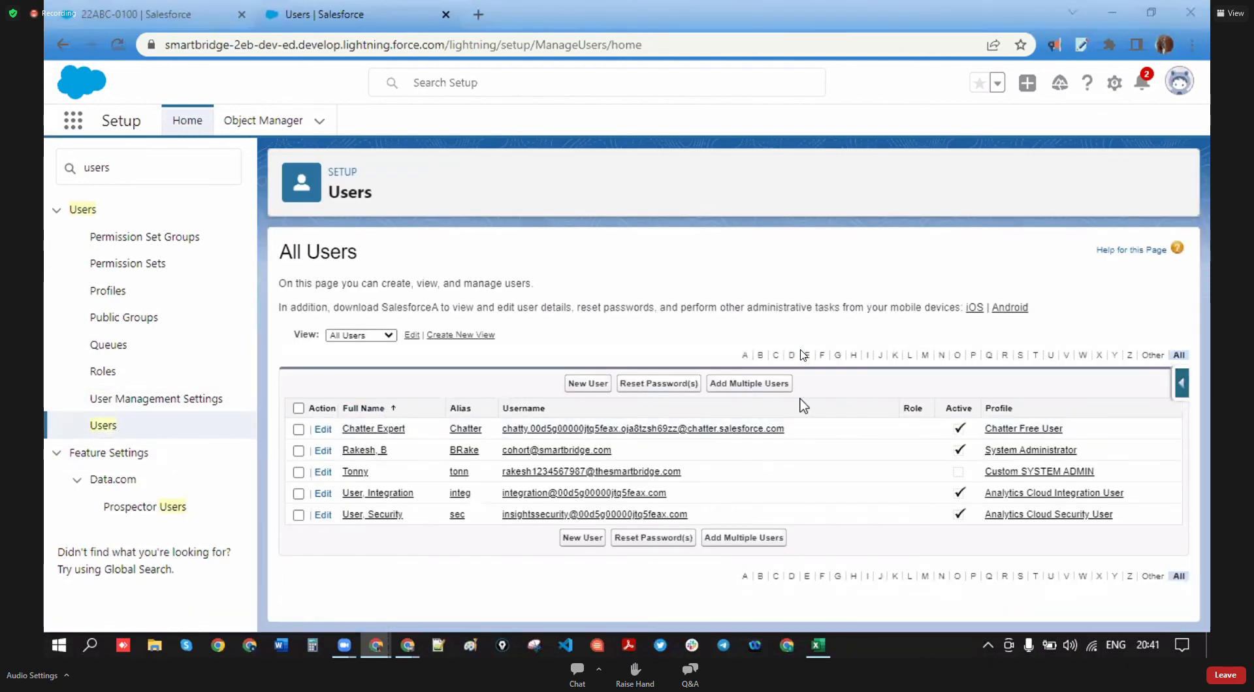
- Open the deactivated user's detail page and confirm the Active field is unchecked
click(361, 473)
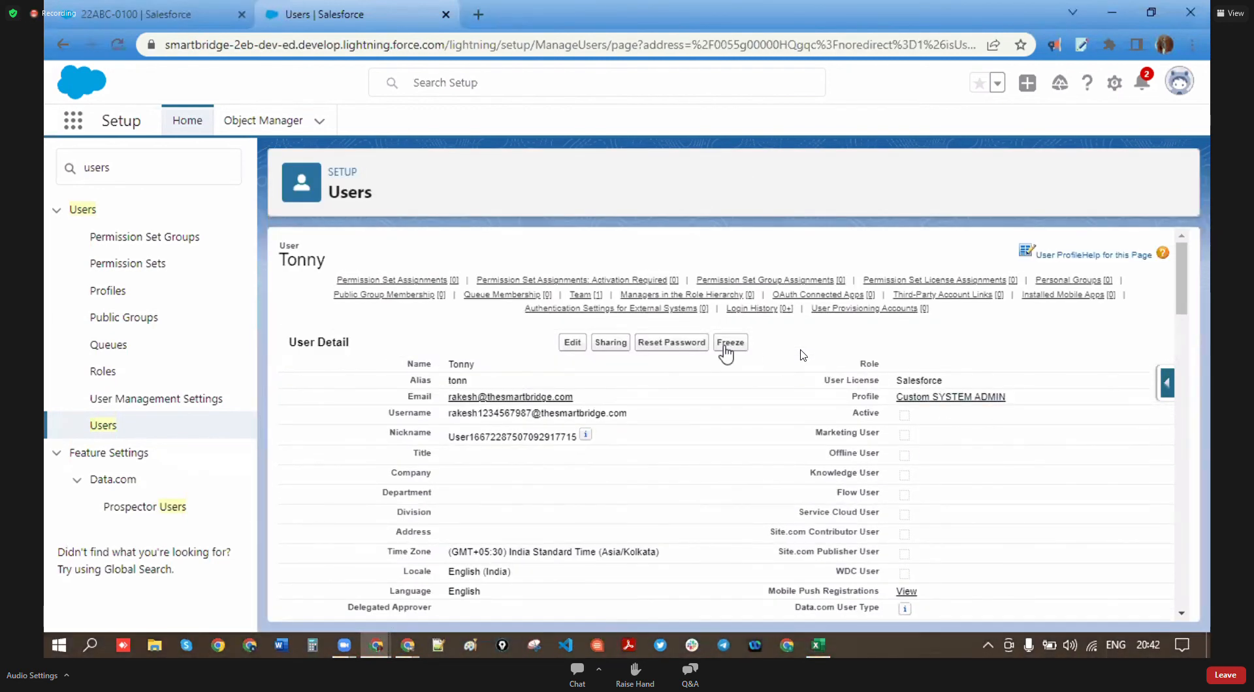
scroll(824, 391, down, 1)
drag(851, 327, 887, 335)
scroll(744, 356, up, 1)
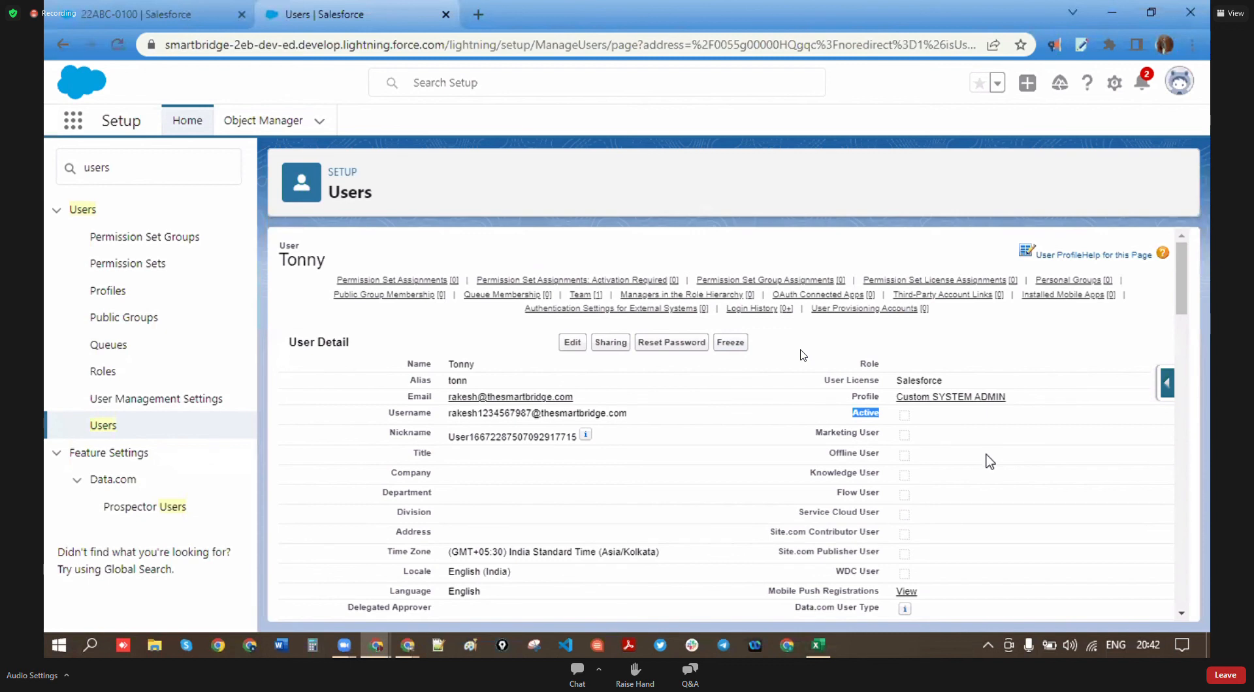
- Freeze the deactivated user's account and reopen the record for editing
key(alt+Tab)
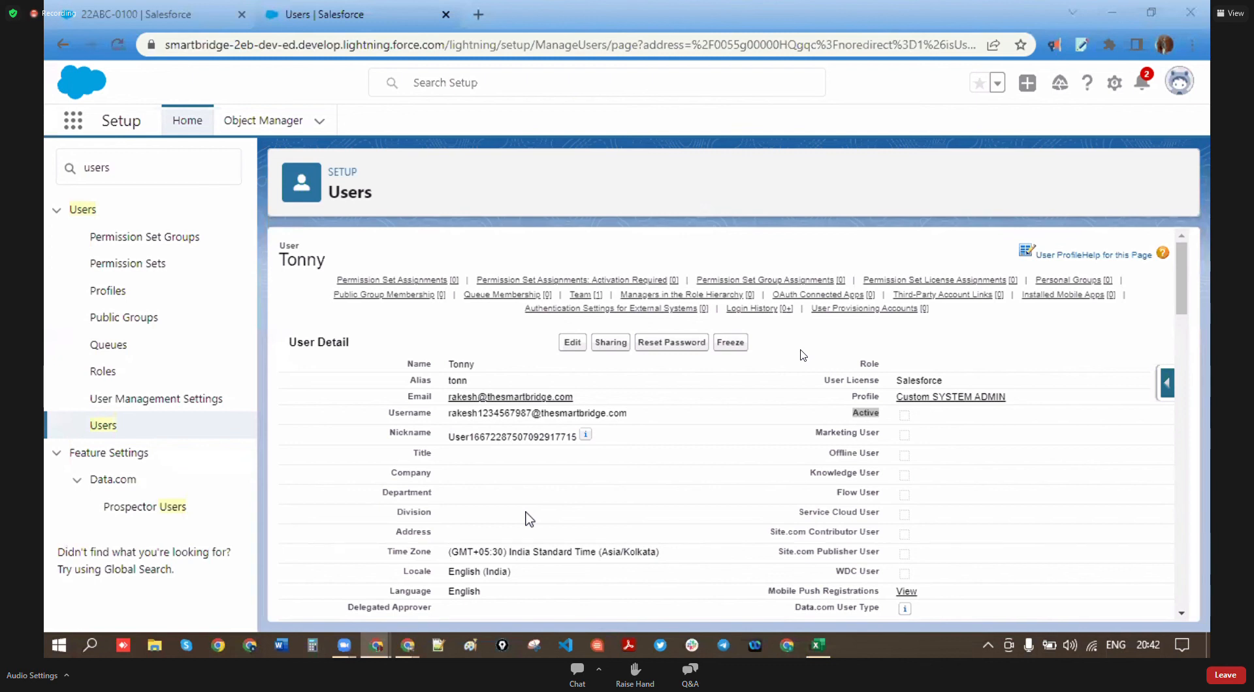
click(736, 347)
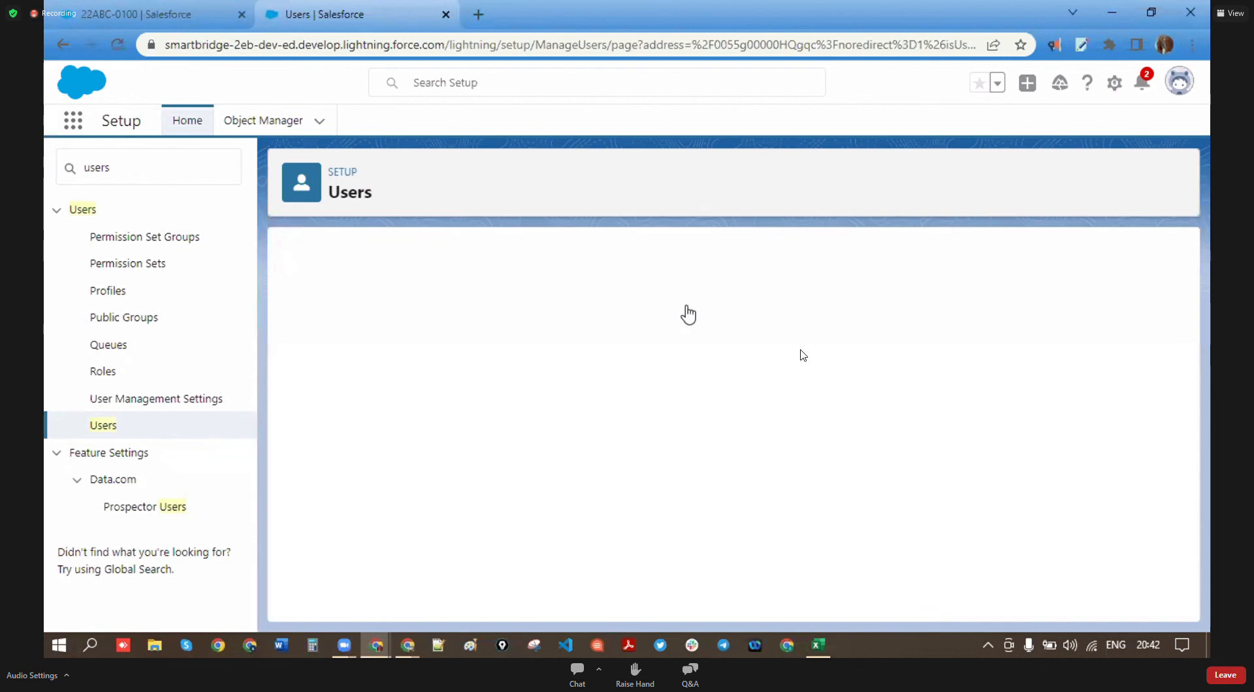
click(573, 343)
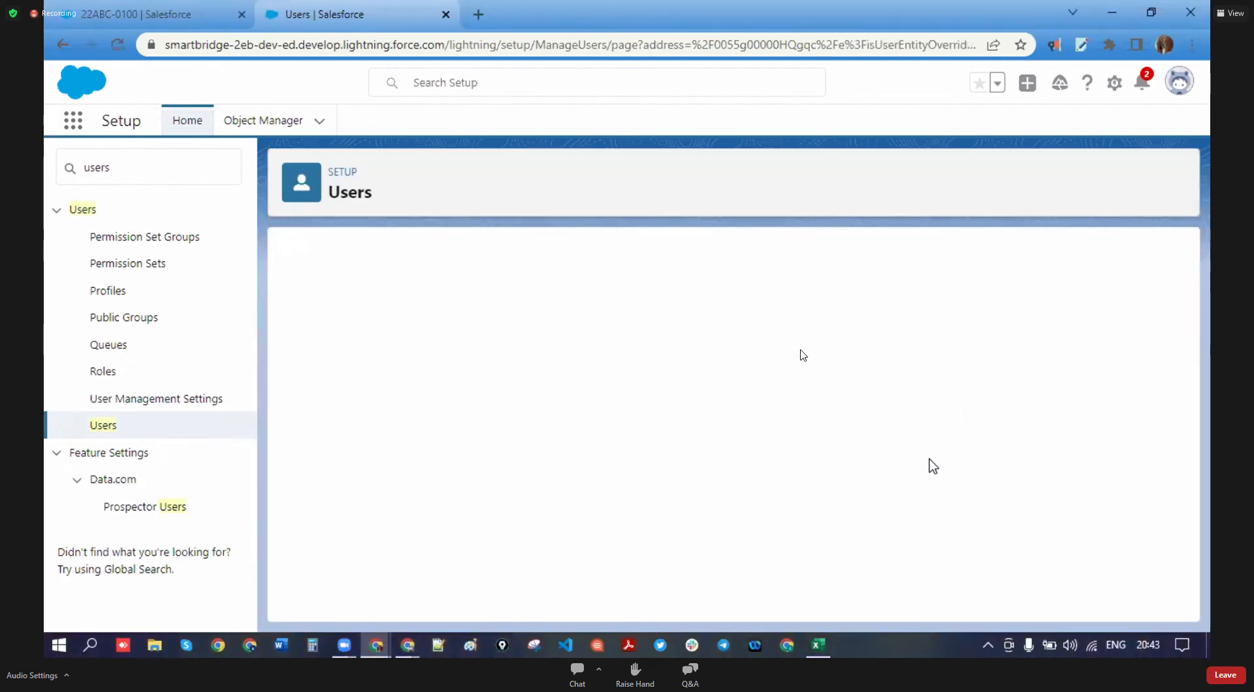
- Tick the Active checkbox on the User Edit form and save the user
click(851, 418)
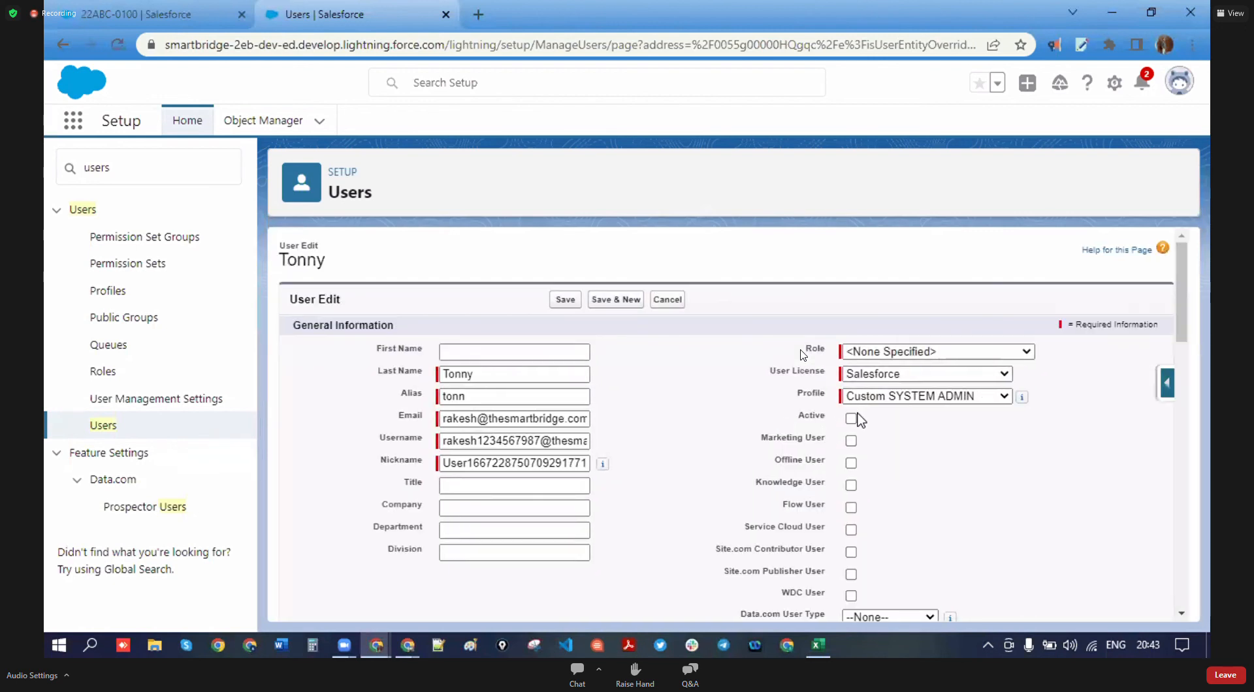
click(565, 300)
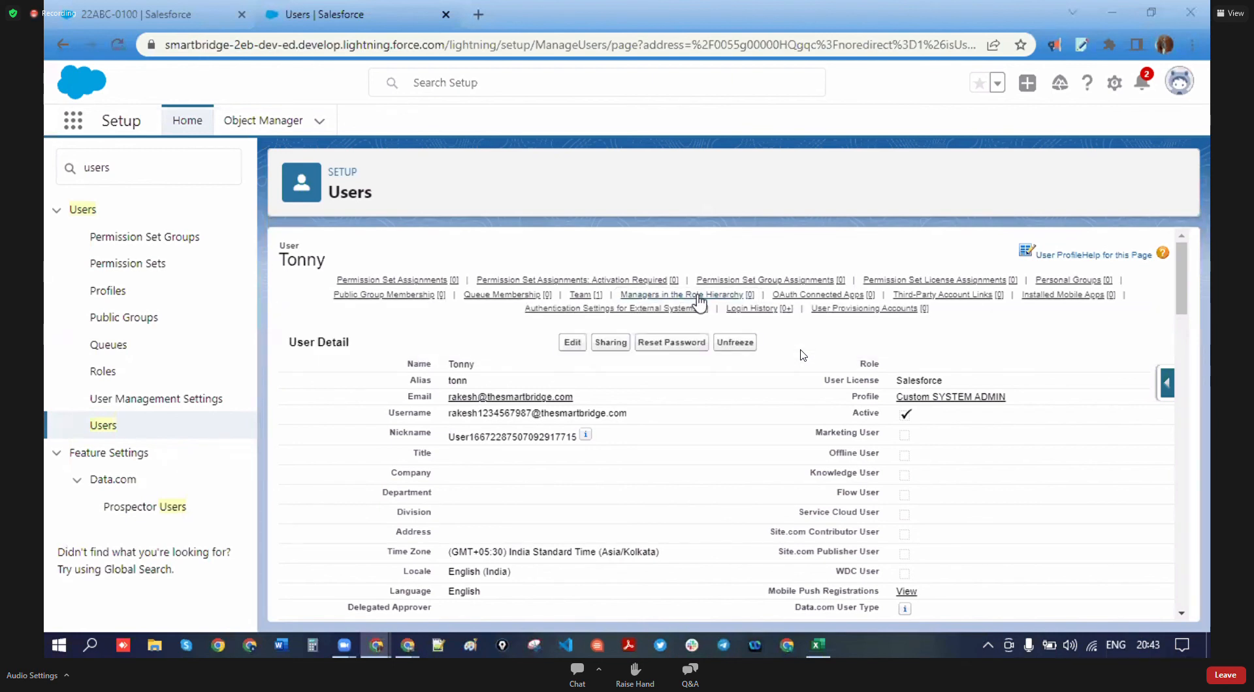
- Search Quick Find for 'company' and open the Company Information page
click(66, 171)
text(coimpany)
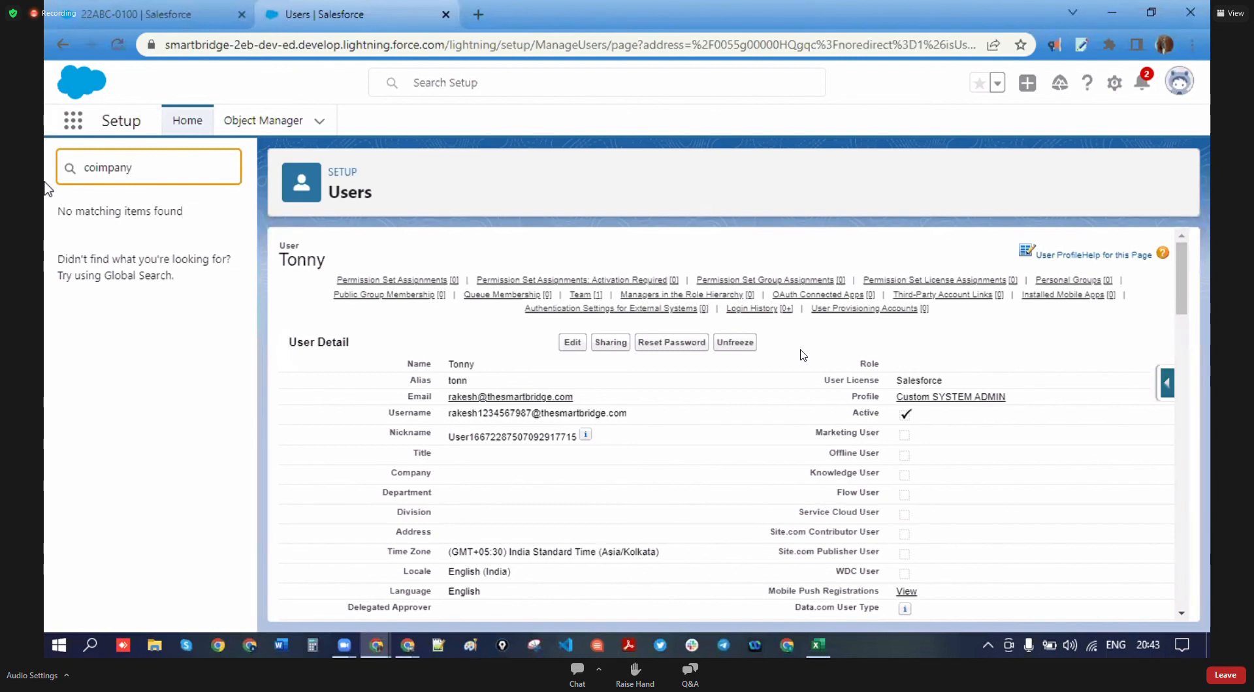
key(BackSpace)
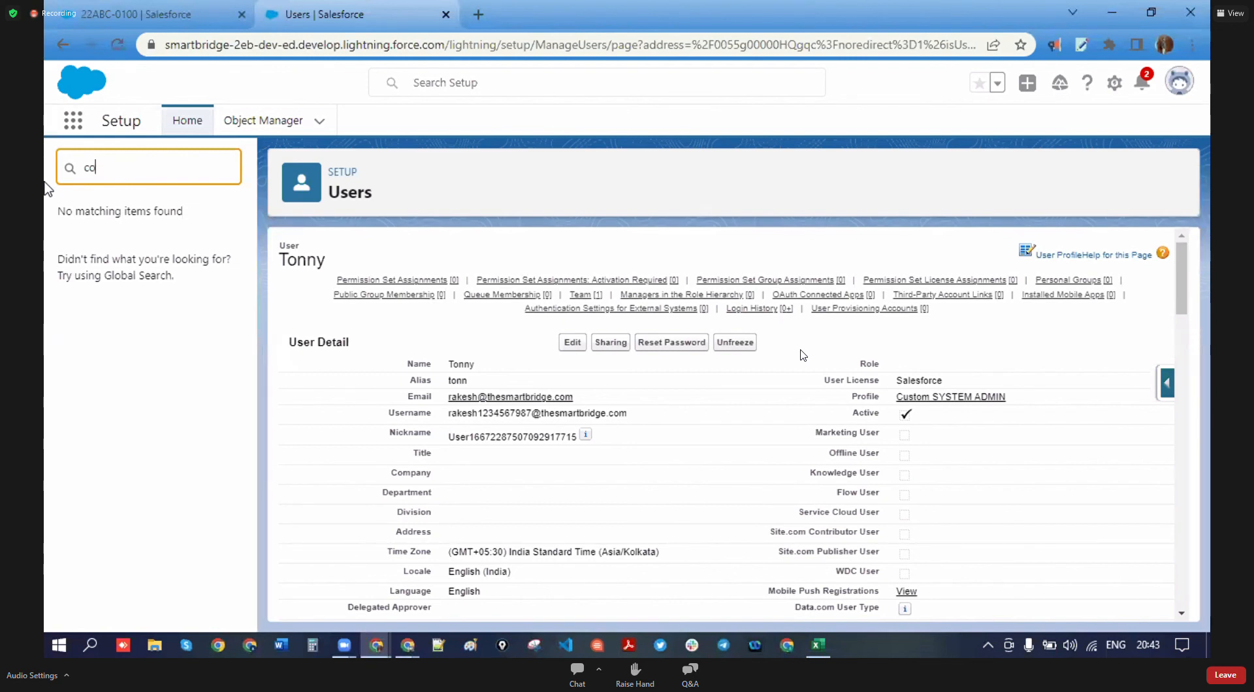
text(mpany)
click(175, 336)
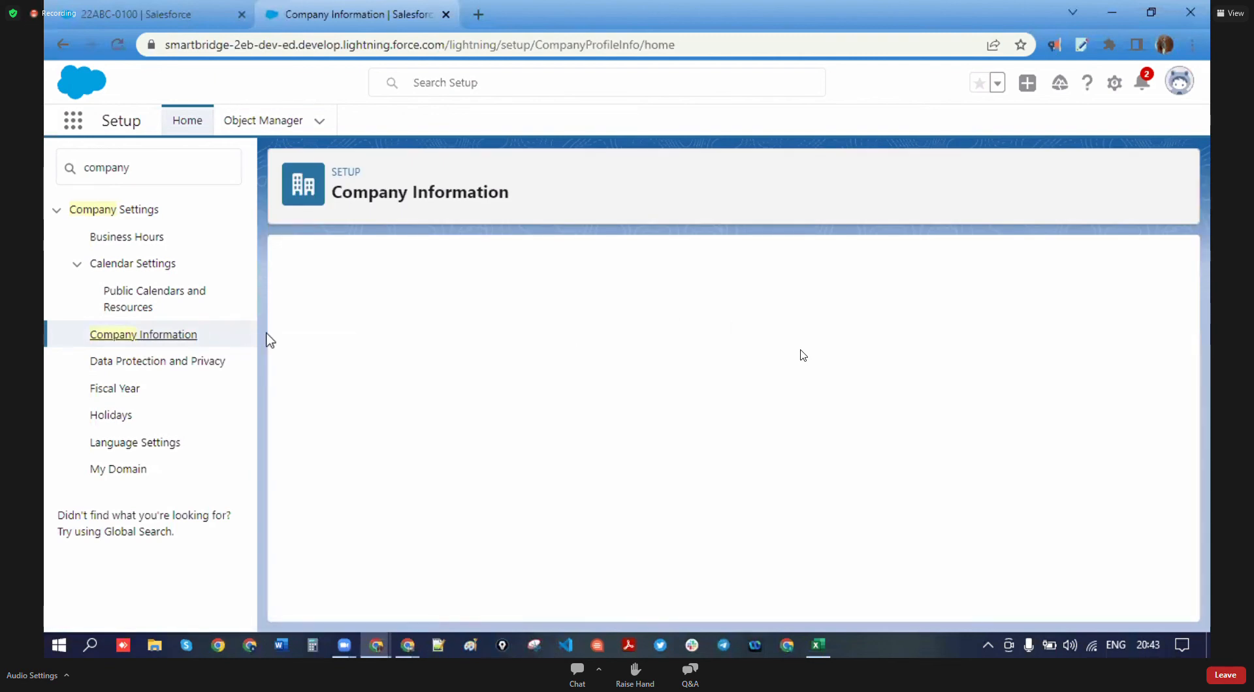
- Check the Salesforce licence used and total counts, then return to Setup Home
scroll(434, 392, down, 6)
double_click(865, 347)
double_click(736, 345)
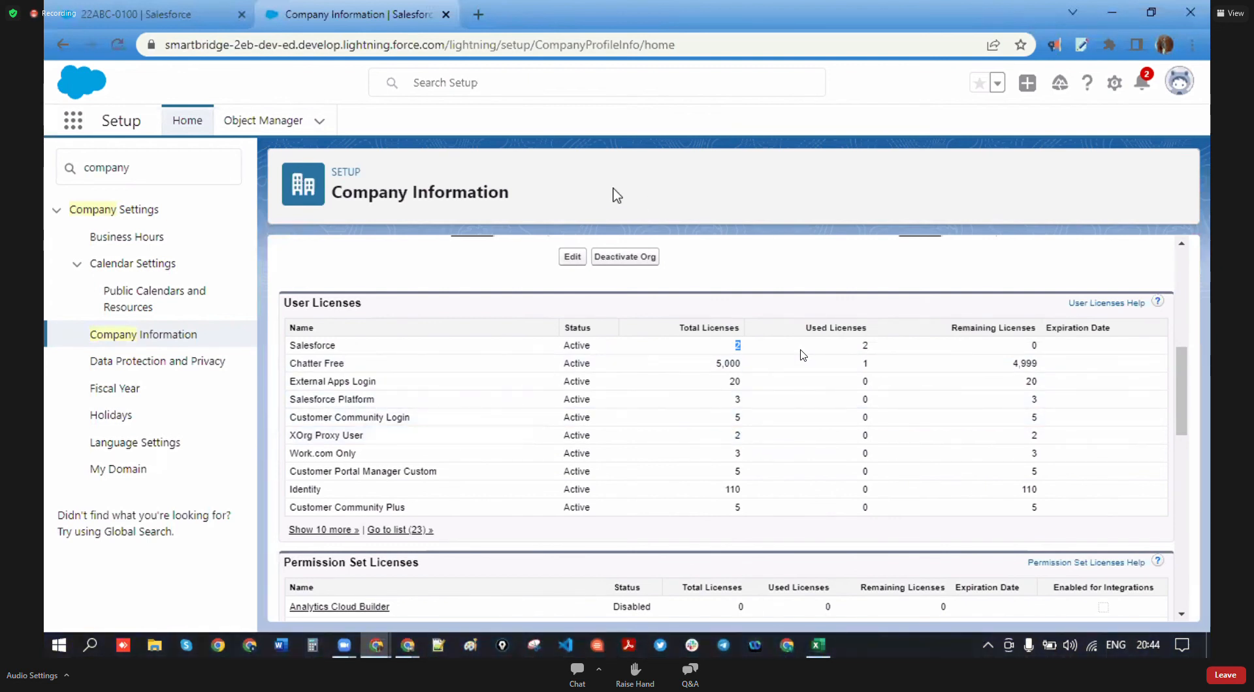
scroll(890, 384, up, 5)
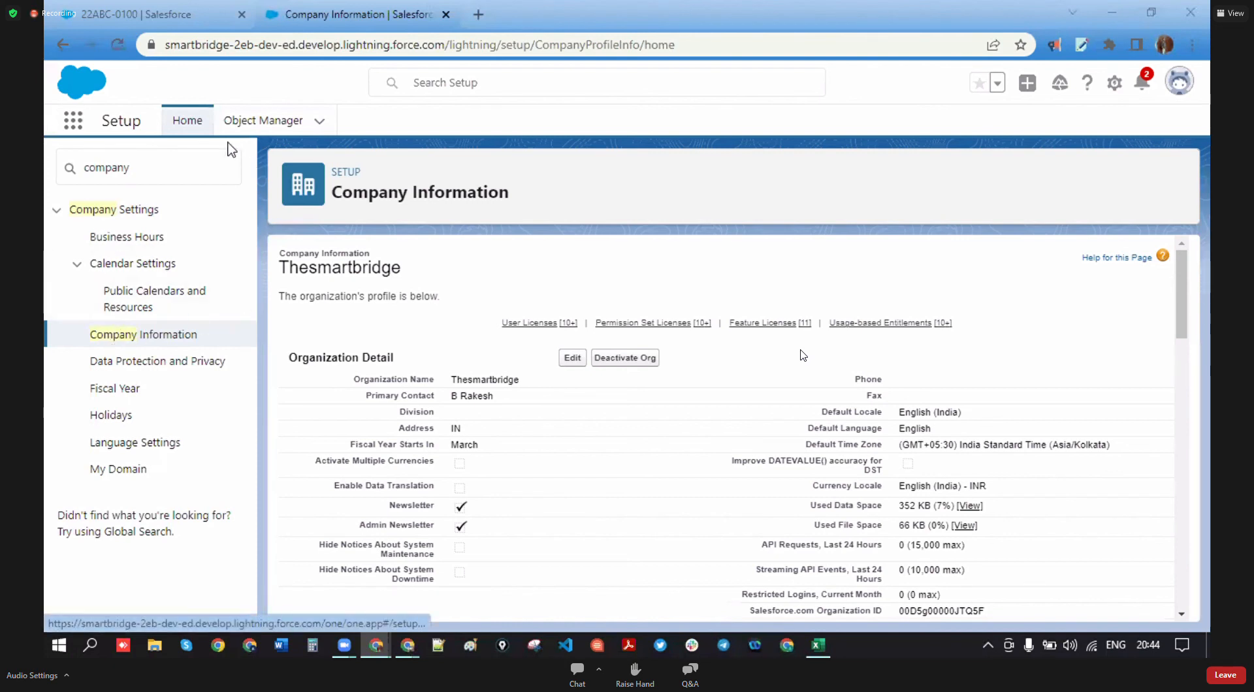
click(187, 120)
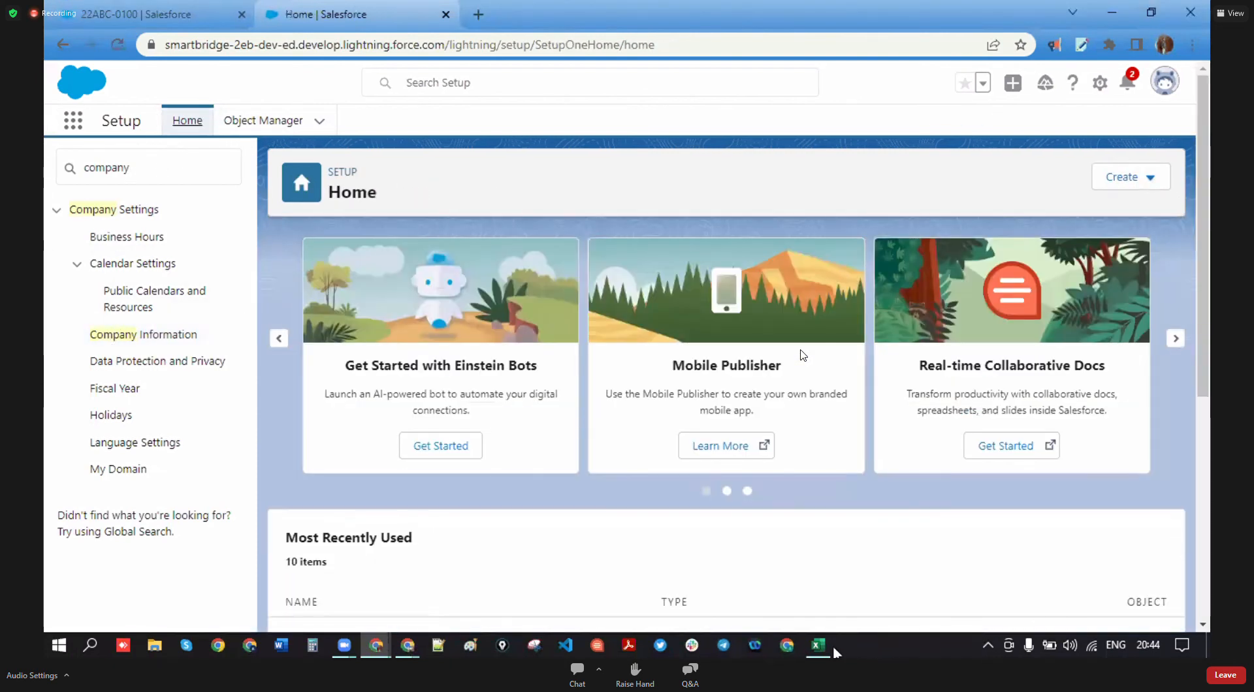
click(817, 645)
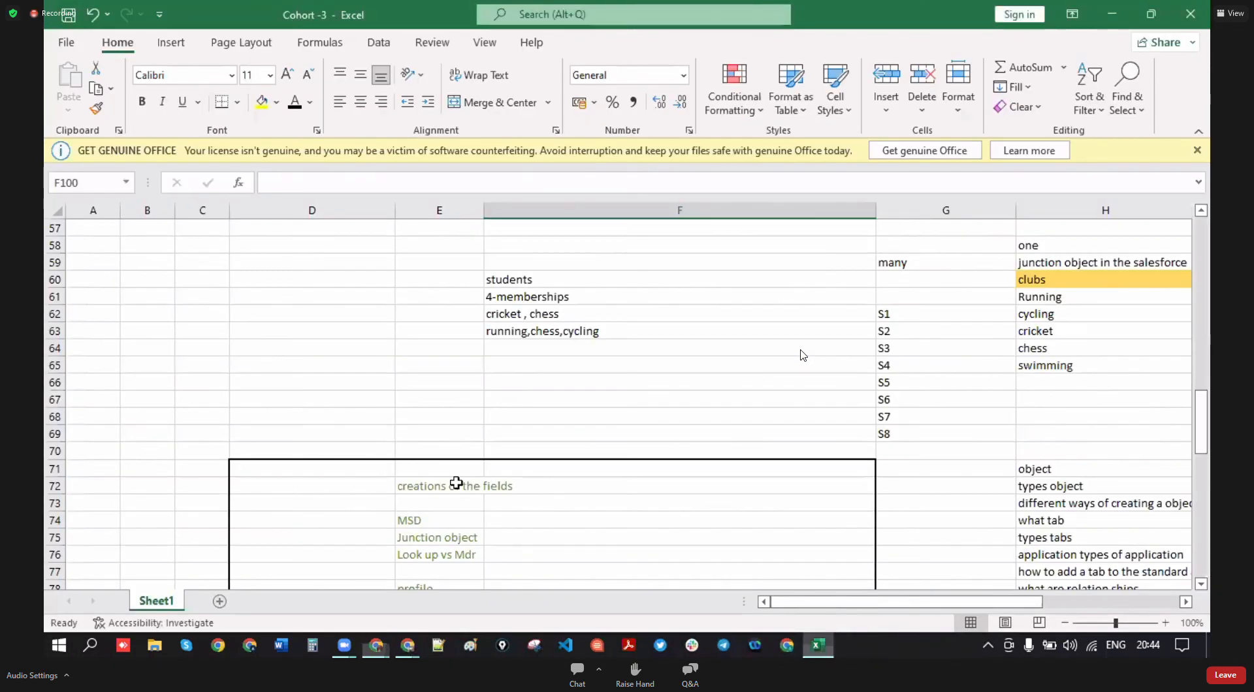
scroll(364, 437, down, 4)
click(455, 390)
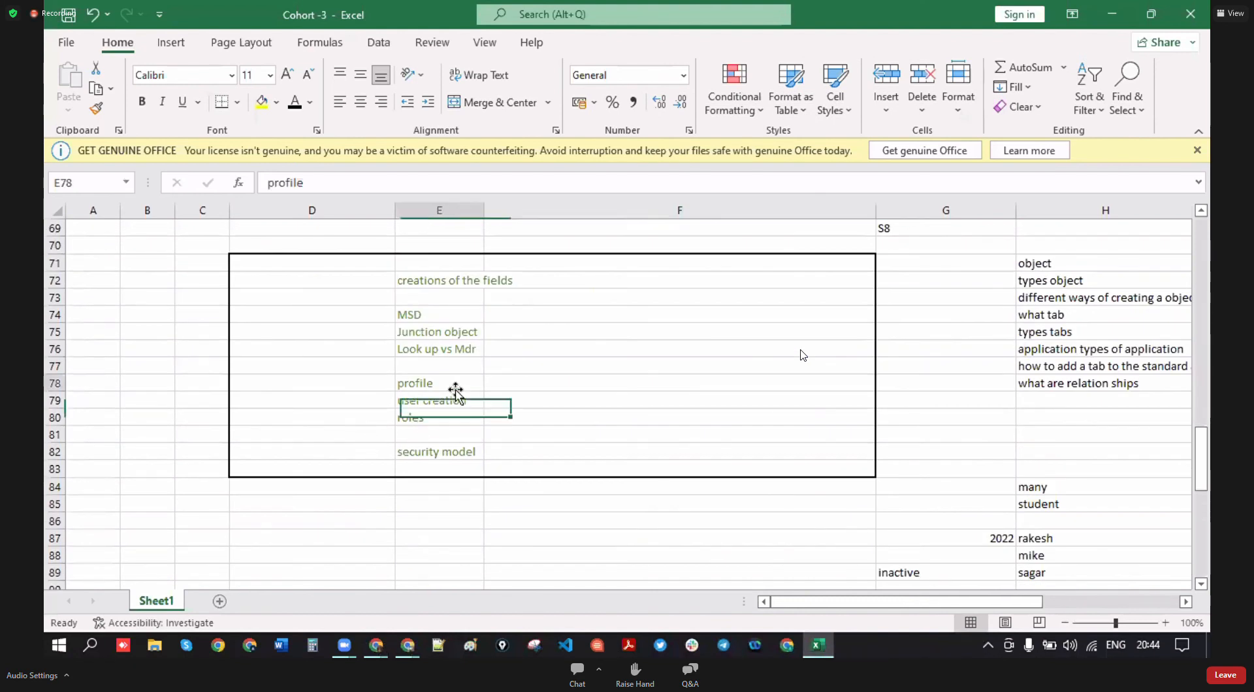
click(475, 414)
click(468, 398)
click(437, 418)
click(538, 419)
click(454, 418)
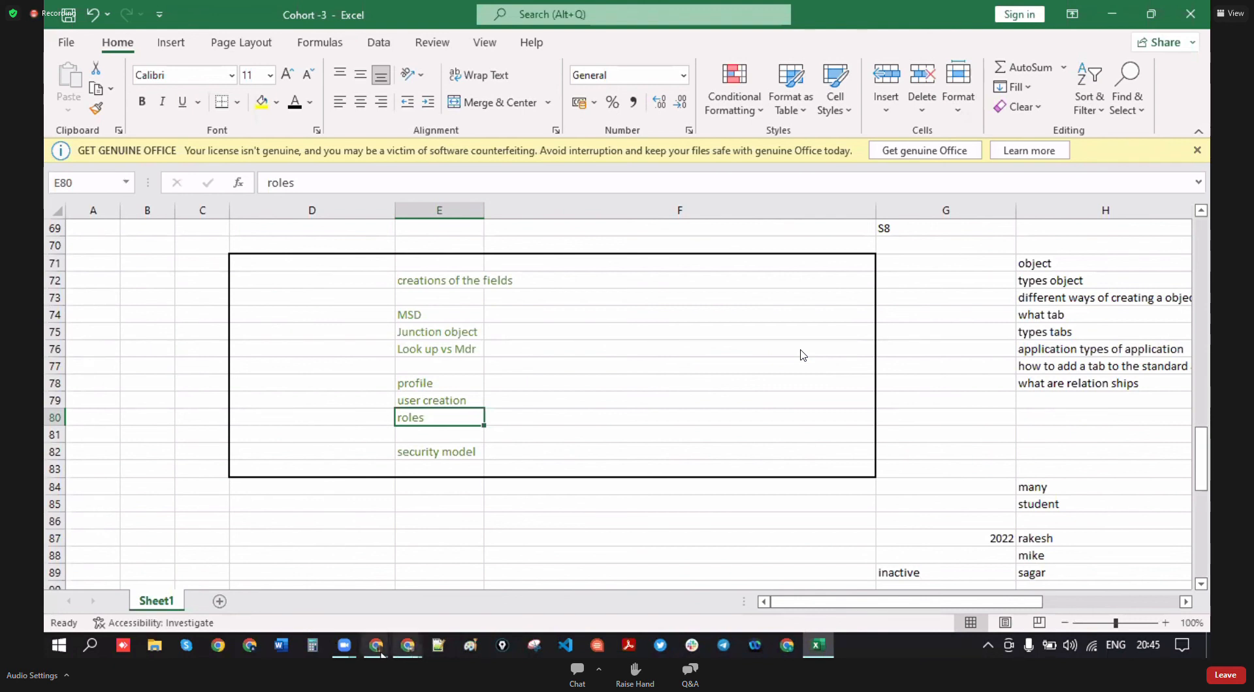
mouse_move(376, 646)
click(538, 584)
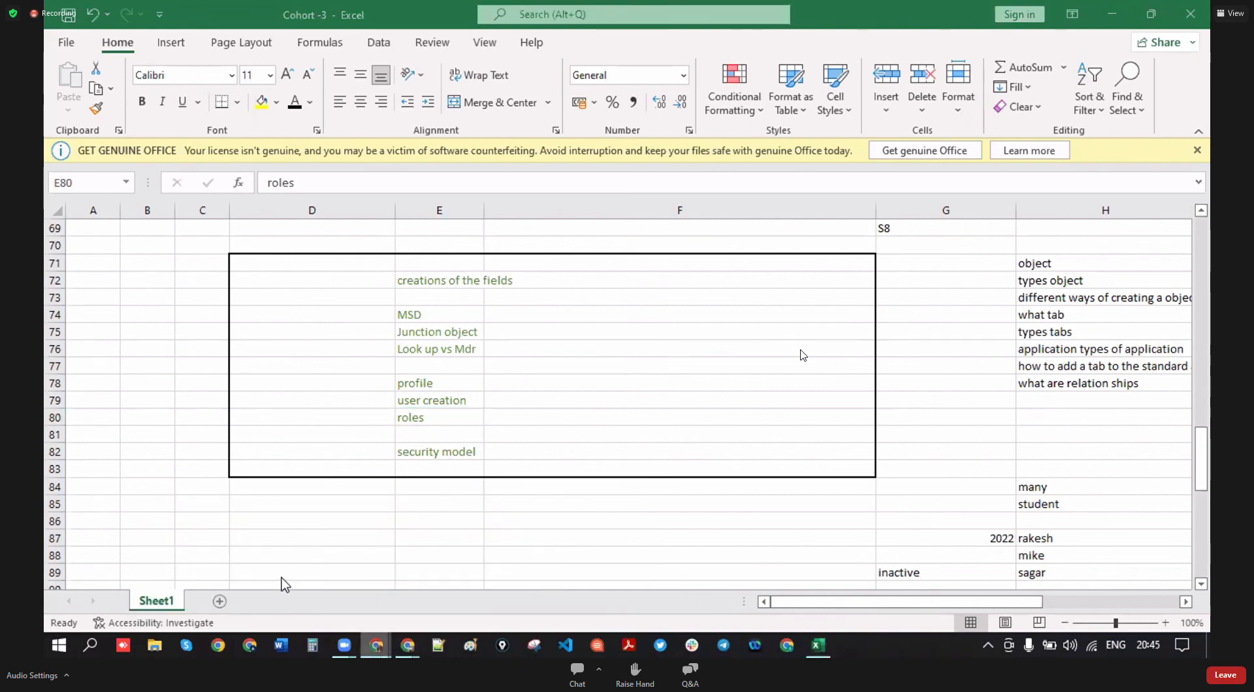
click(380, 646)
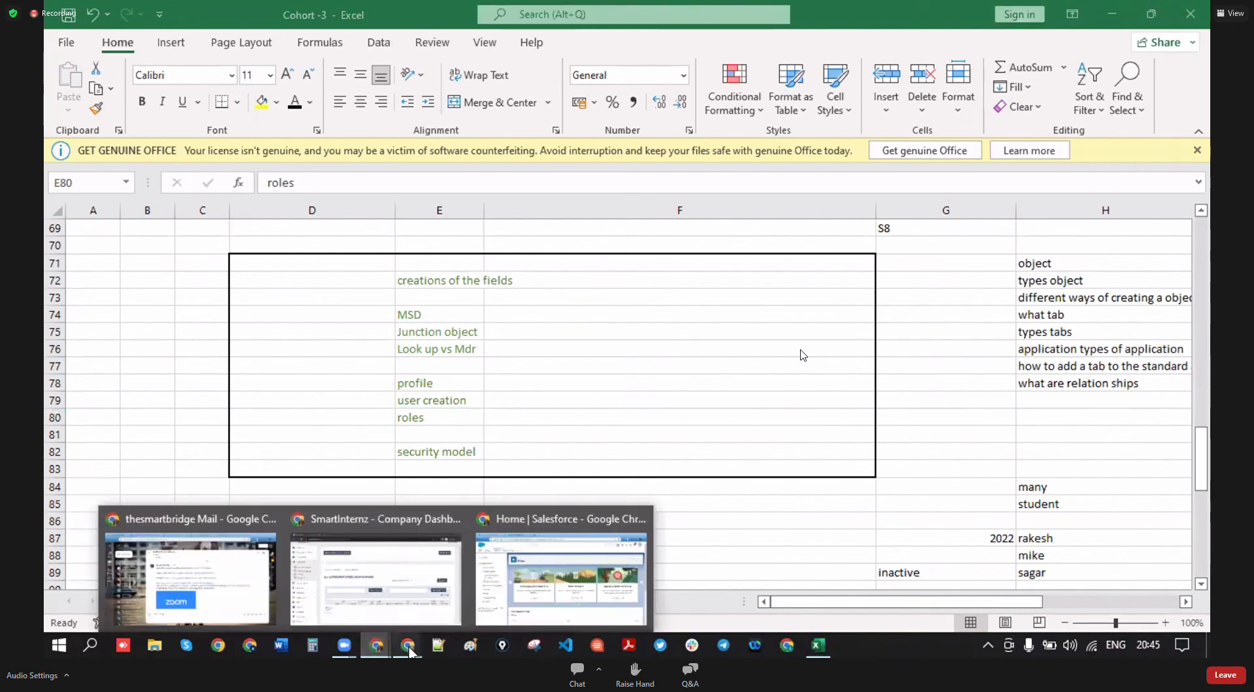
click(560, 580)
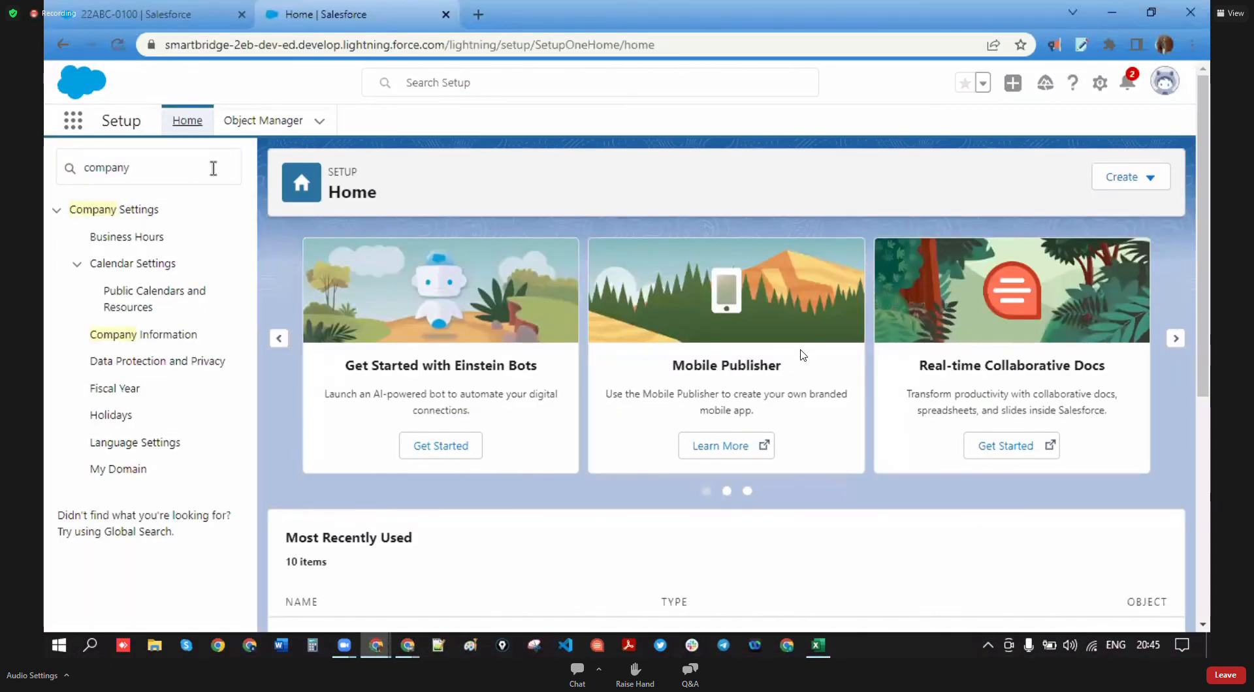
- Leave Setup Home and switch back to the Cohort -3 Excel workbook
click(70, 171)
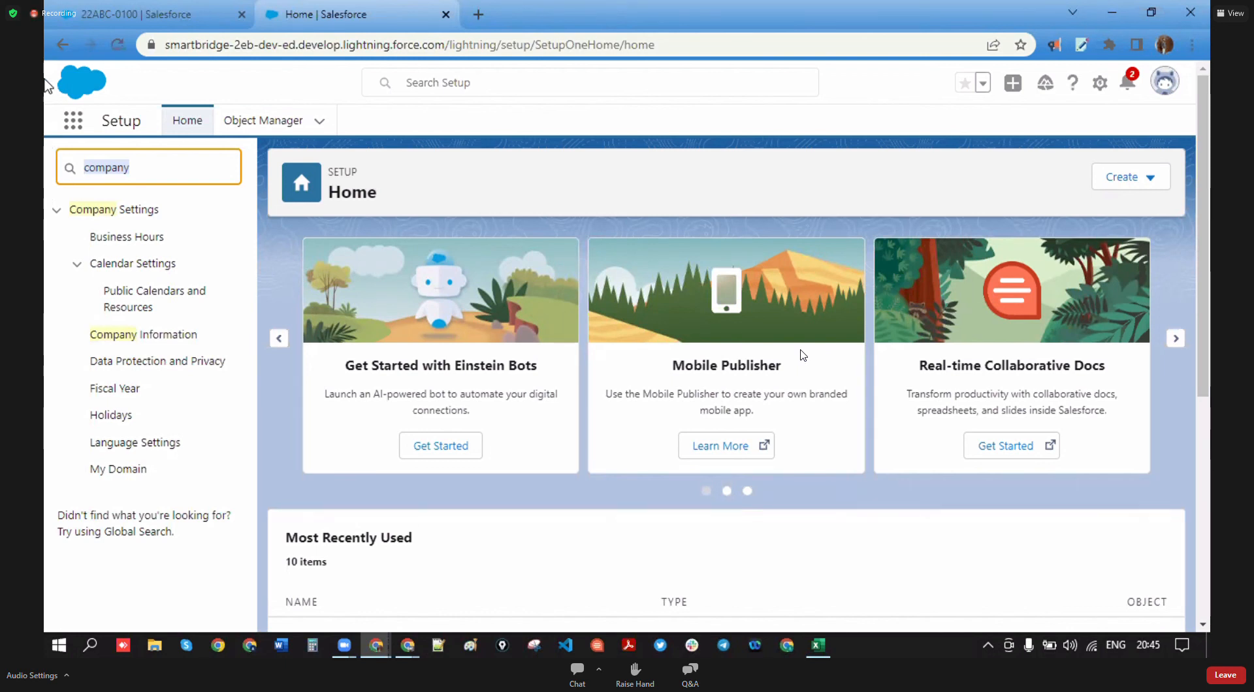
click(829, 637)
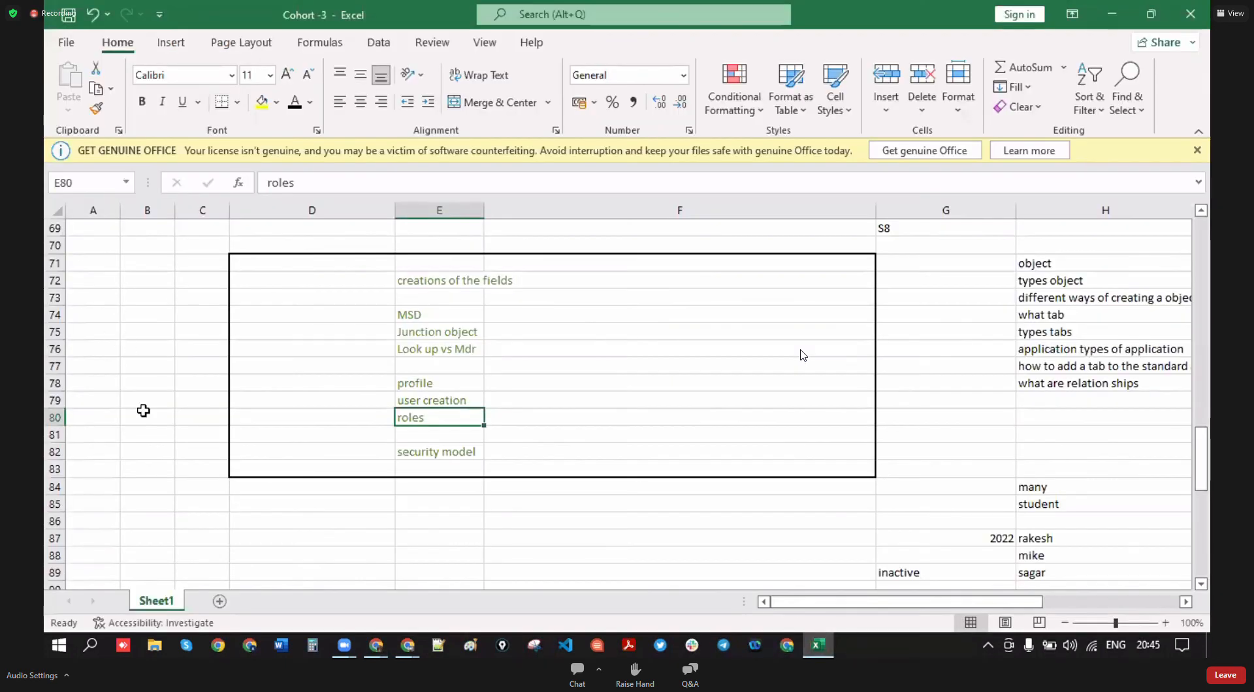
- Enter 'sr sales manager' in D90 and 'jr sales manager' in D91
scroll(364, 437, down, 3)
click(374, 439)
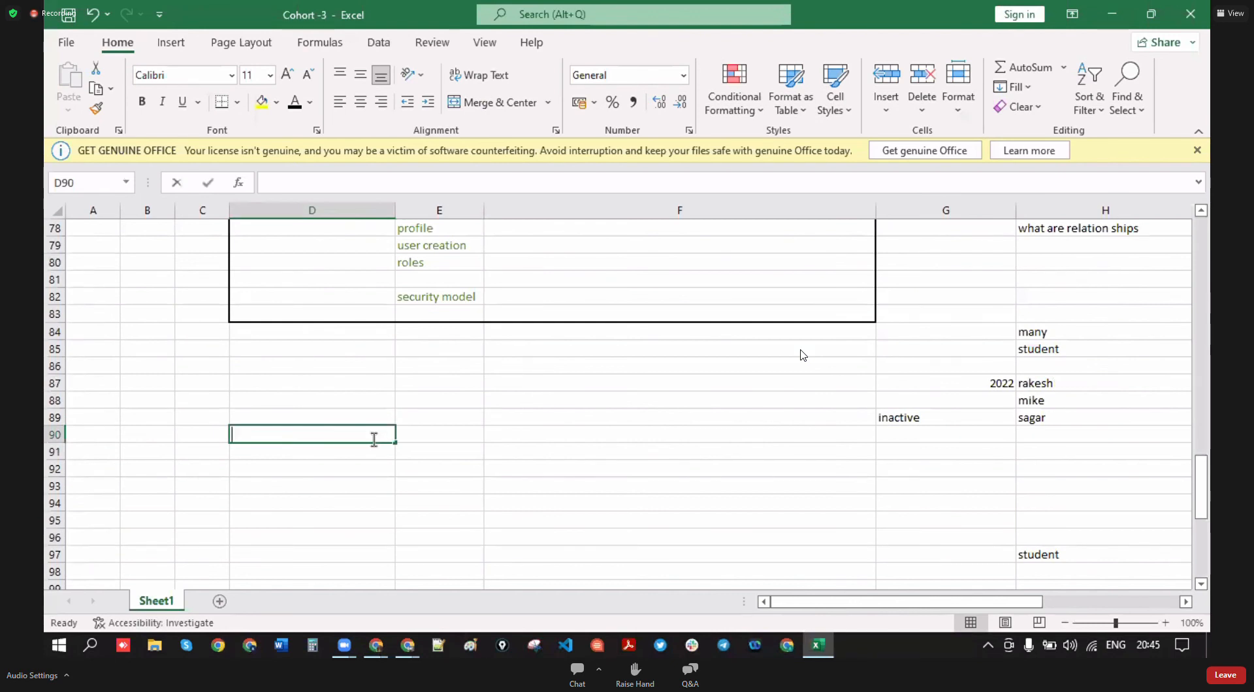
text(sr sales)
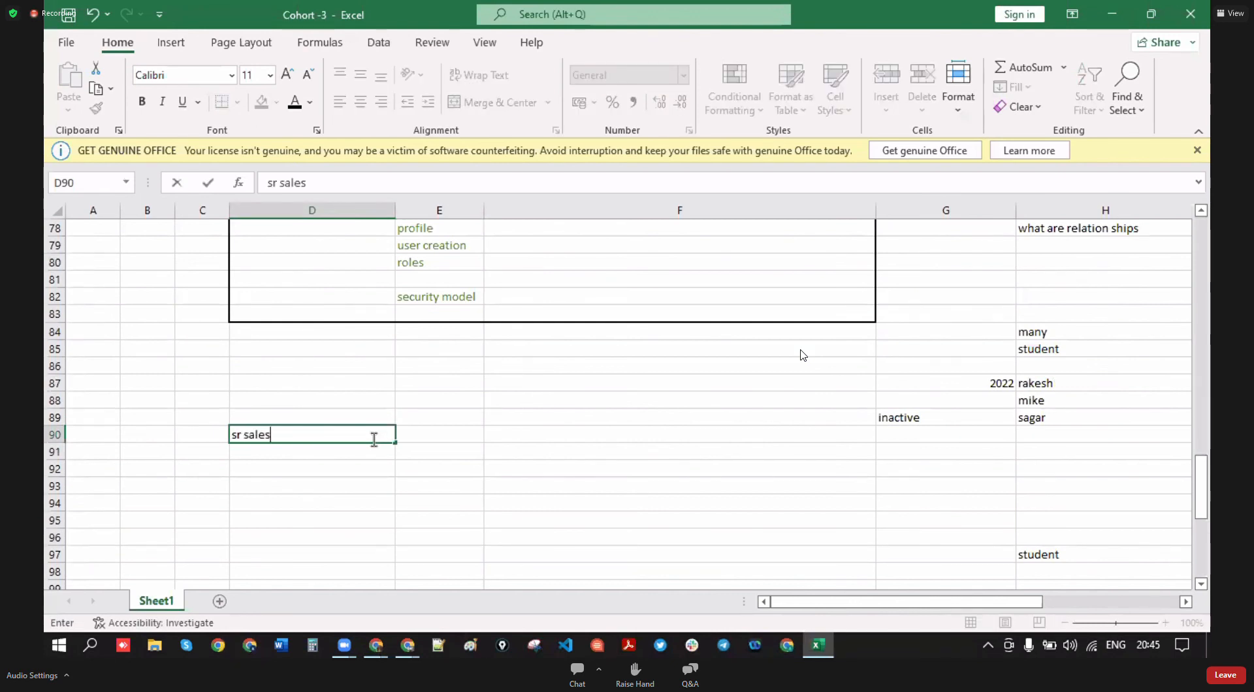
text( manager)
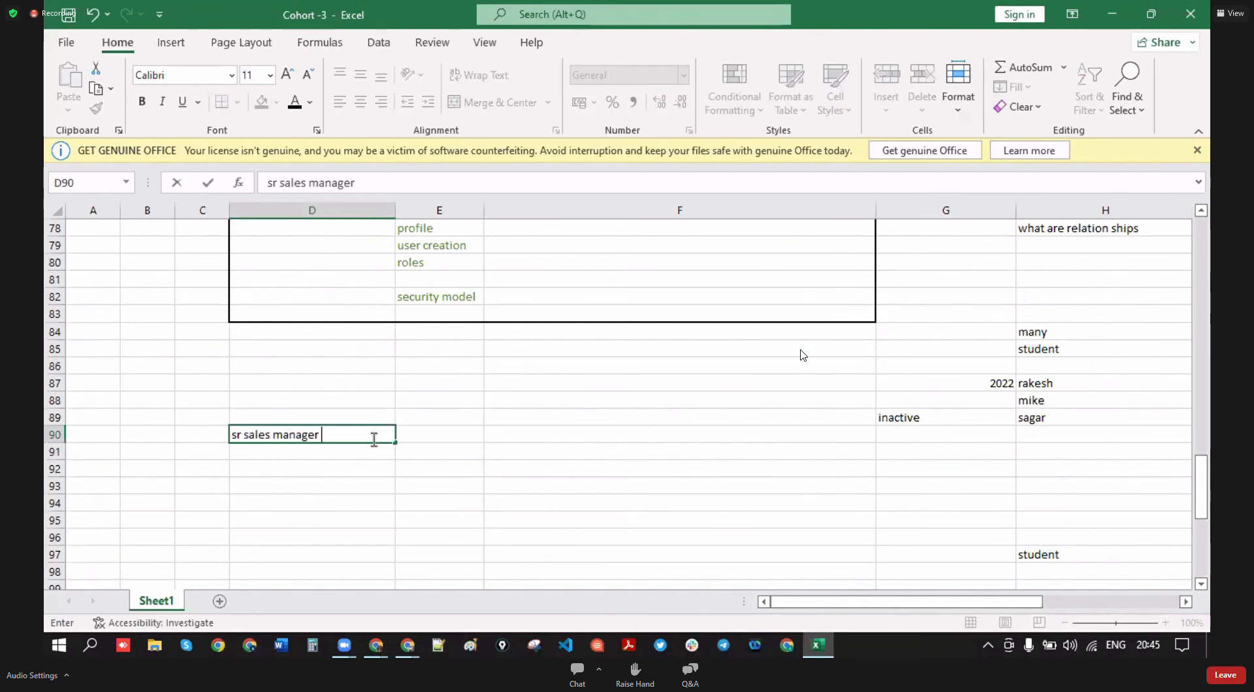
click(286, 452)
text(jt)
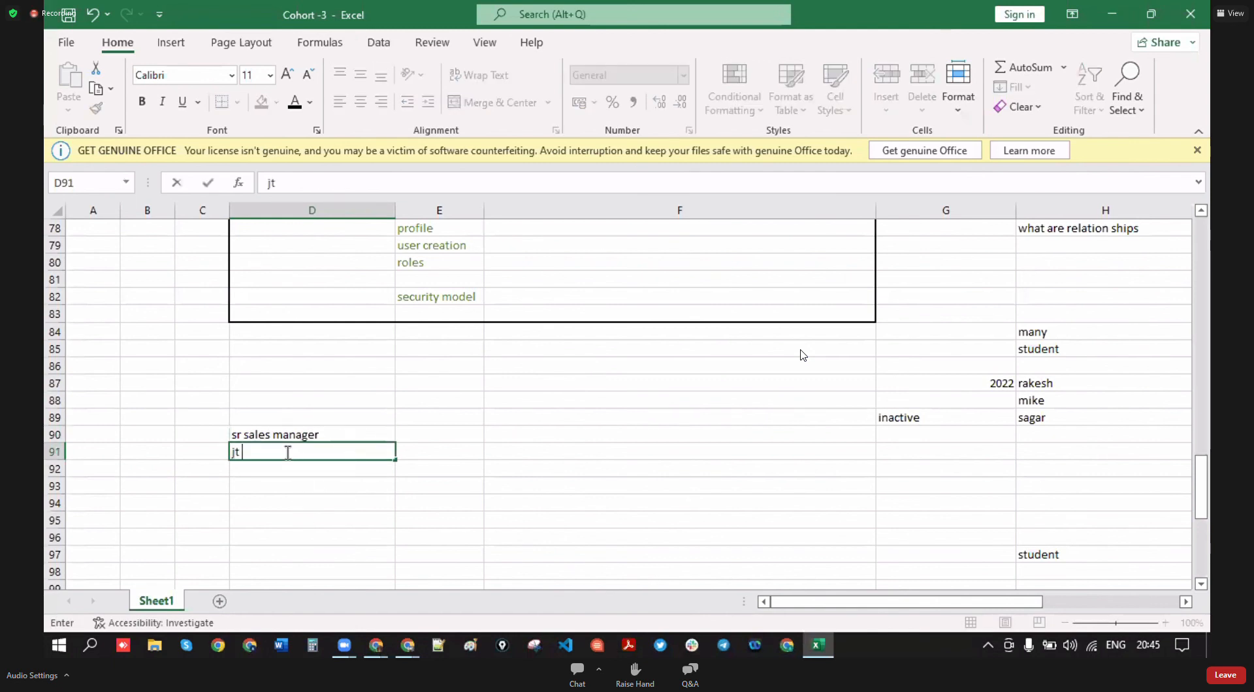
text( sales manager)
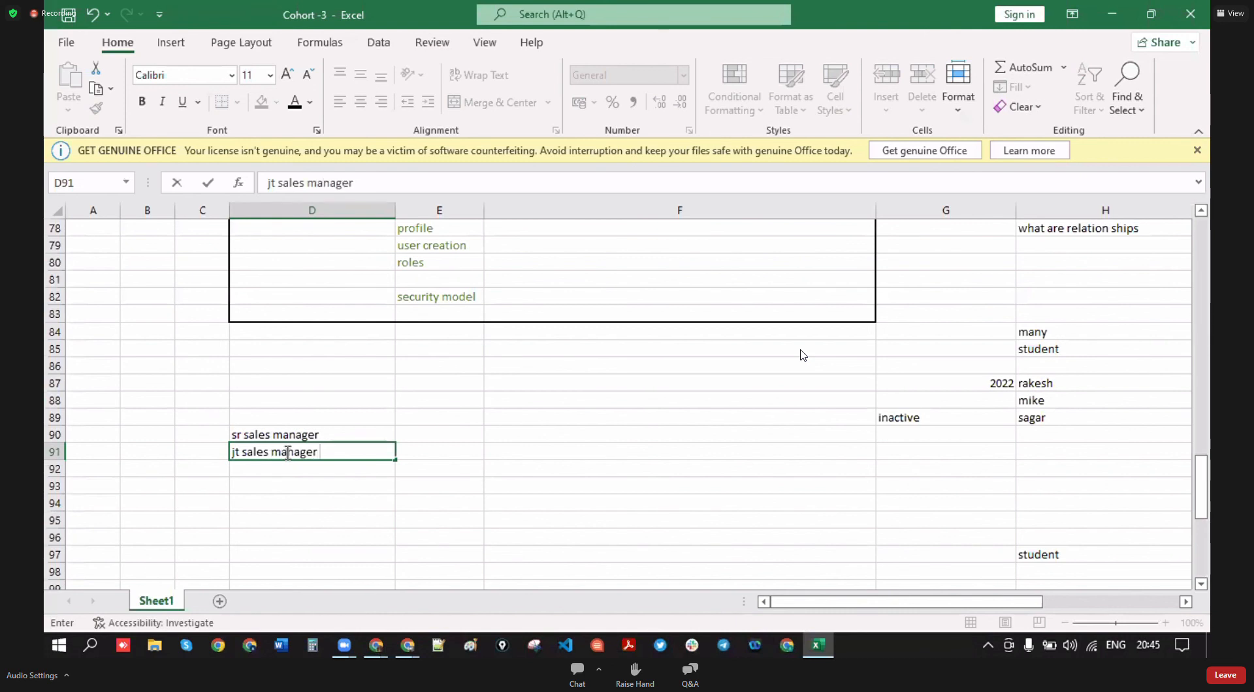
click(240, 452)
key(BackSpace)
text(r)
key(Return)
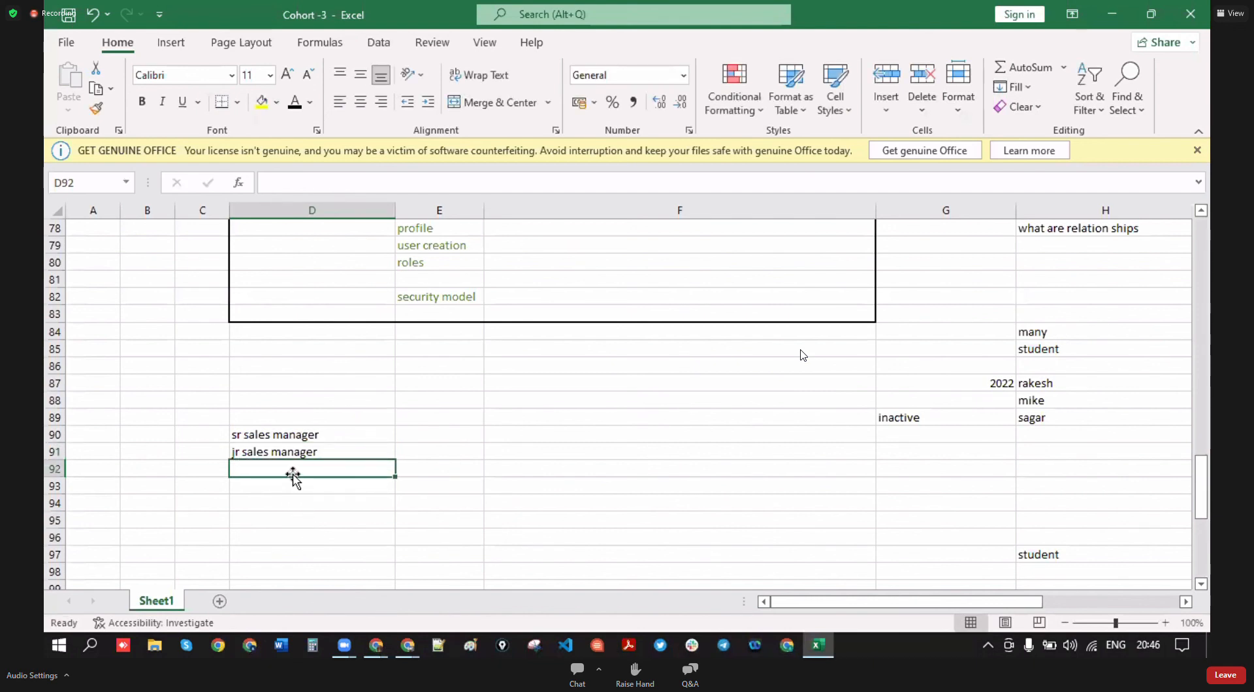
- Enter 'Fields sales rep' in D92 and 'Sr sales rep' in D93
text(F)
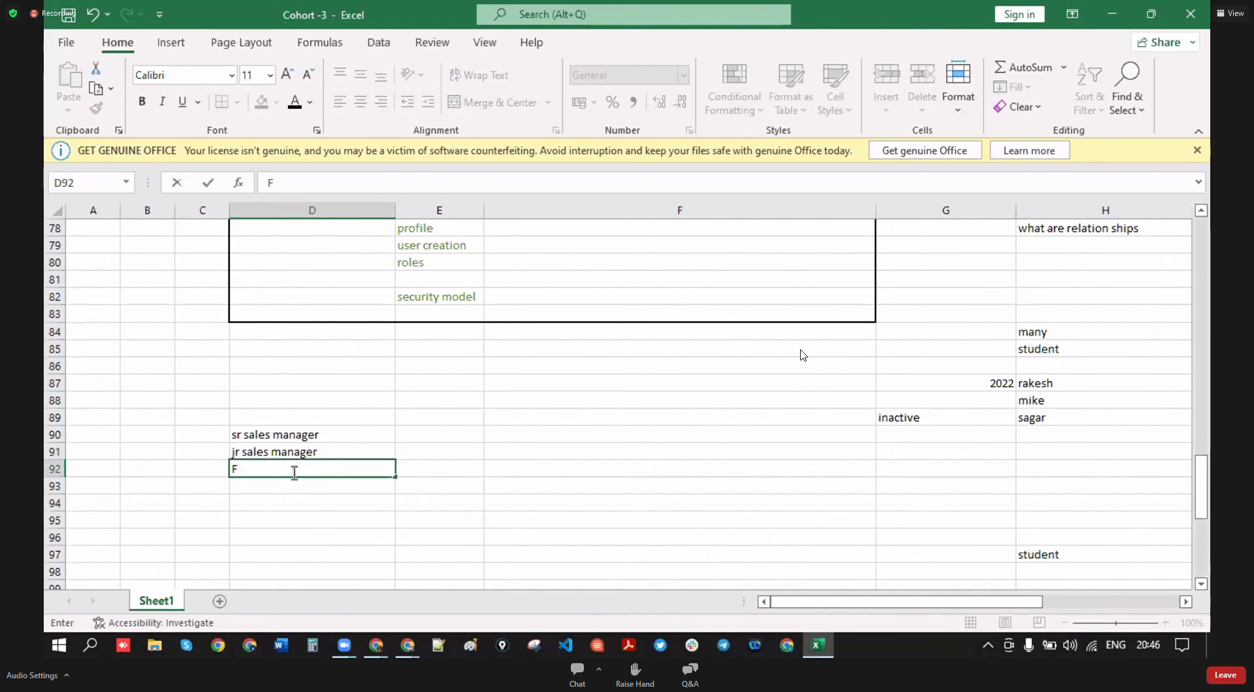
text(ields salesf)
key(BackSpace)
text(rep)
click(292, 505)
click(289, 487)
text(jr s)
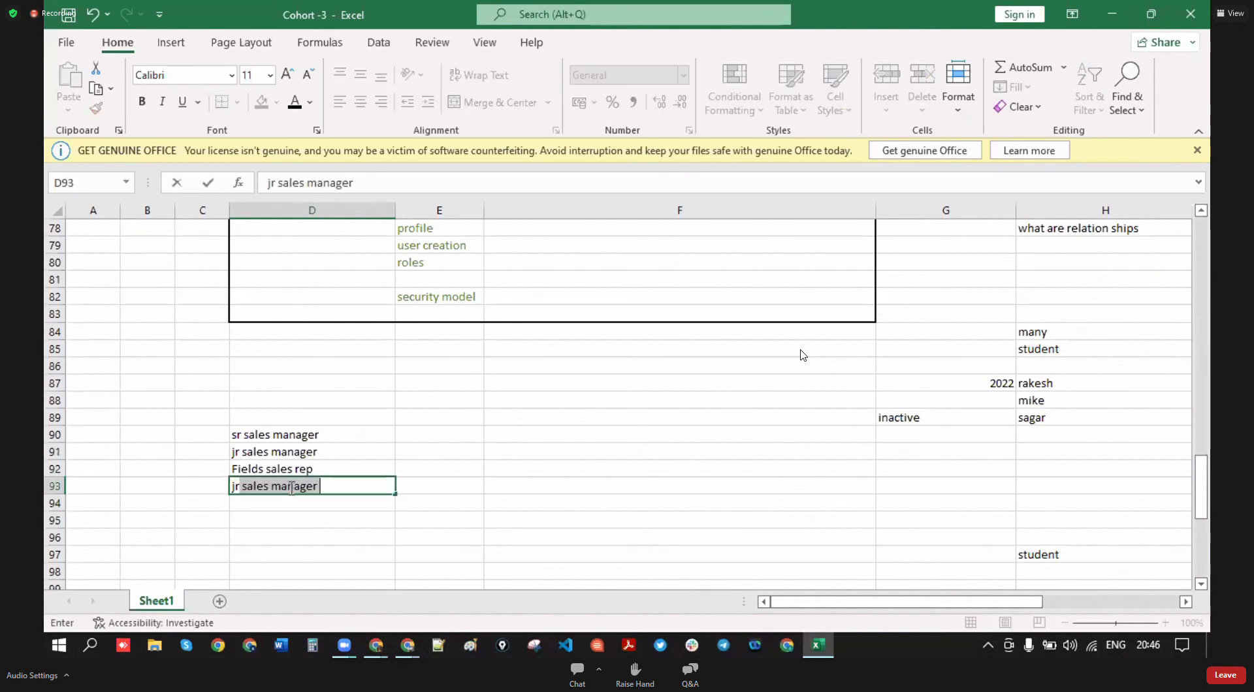
text(ales)
key(BackSpace)
key(BackSpace)
text(rep)
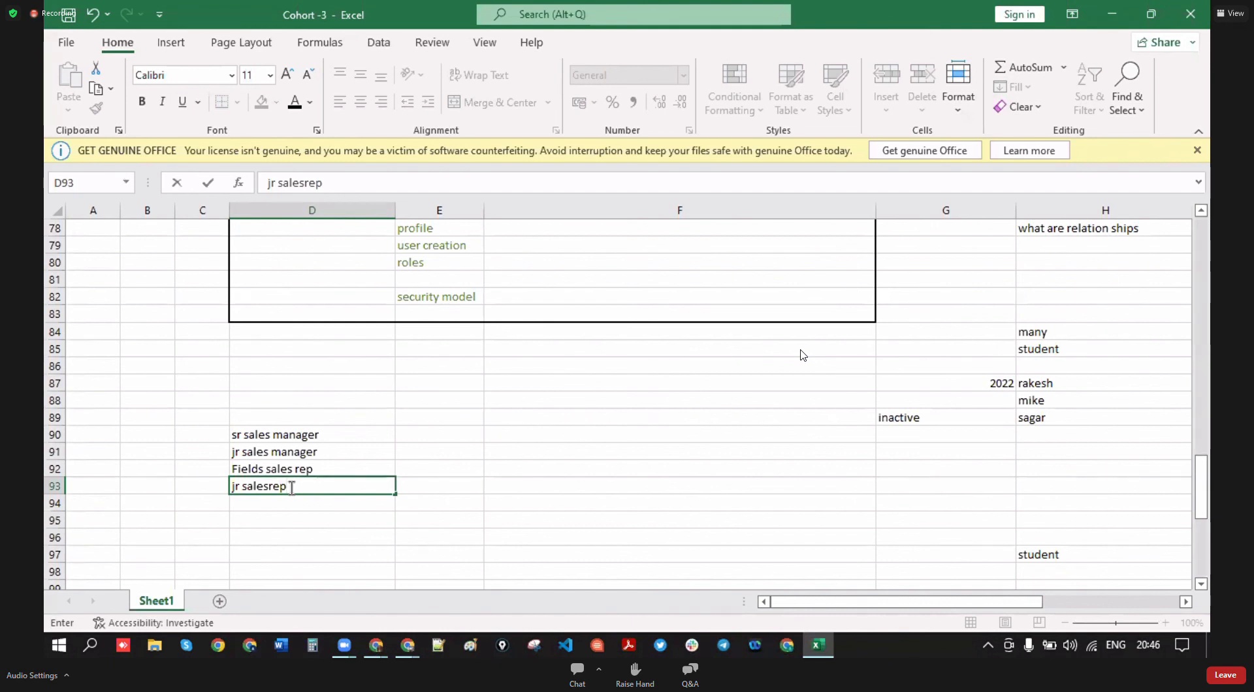
key(BackSpace)
key(BackSpace)
key(BackSpace)
key(BackSpace)
key(BackSpace)
key(BackSpace)
key(BackSpace)
key(BackSpace)
key(BackSpace)
key(BackSpace)
key(BackSpace)
text(SSr)
key(BackSpace)
key(BackSpace)
text(r sales rep)
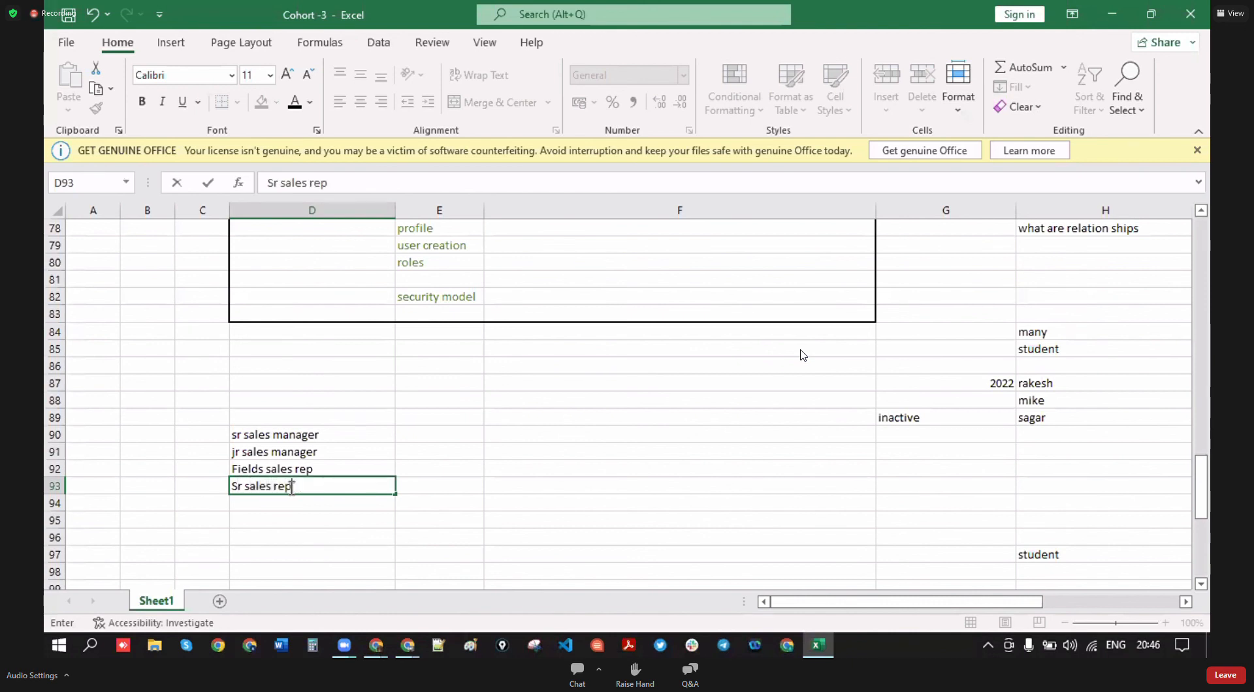
- Enter 'jr sales rep' in D94 to finish the role list
click(292, 504)
text(jt)
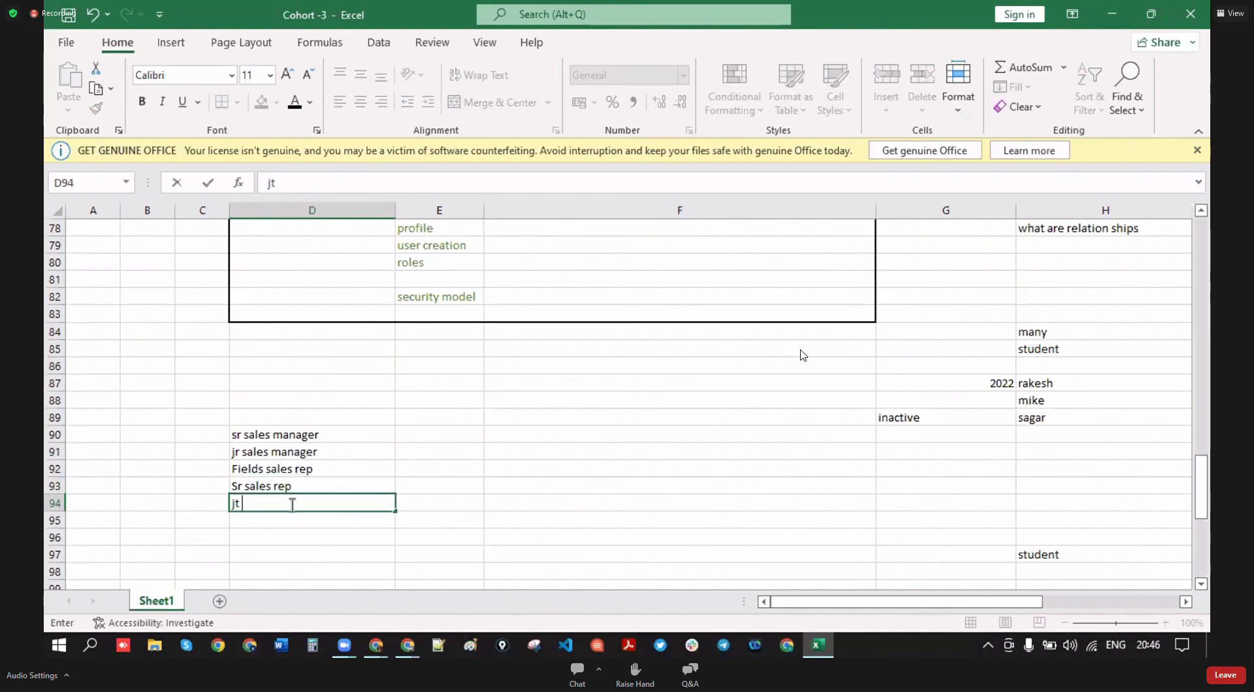
text(r)
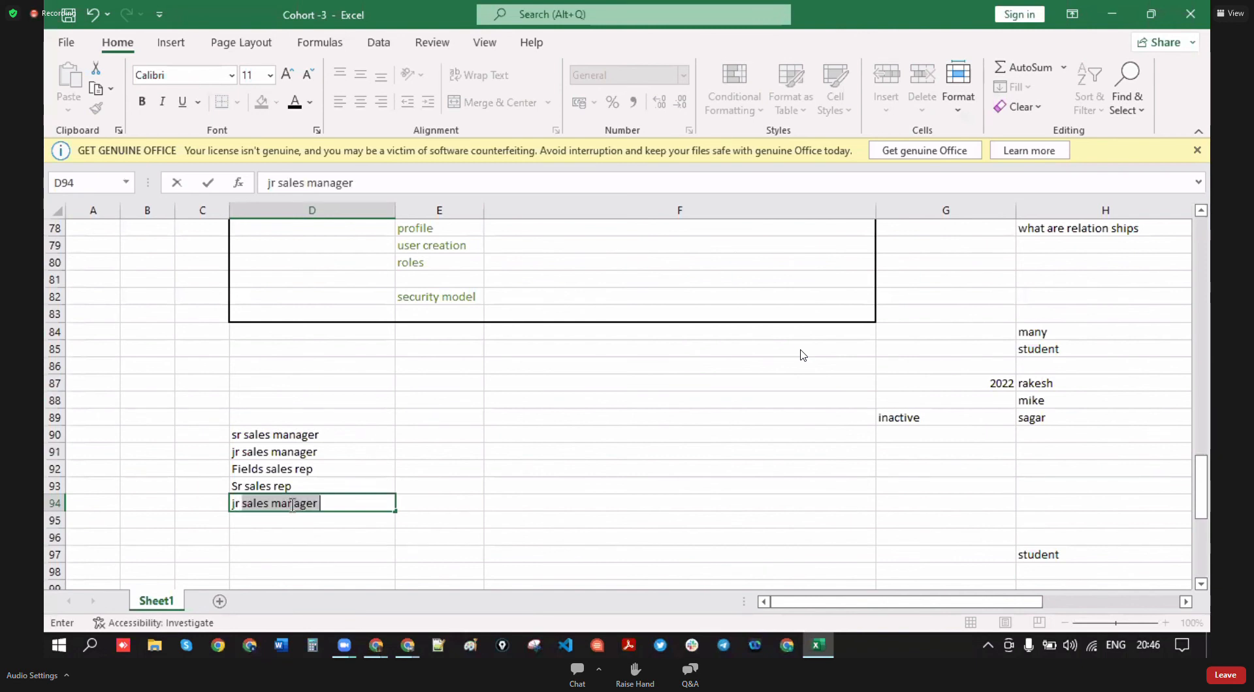
text( sales rep)
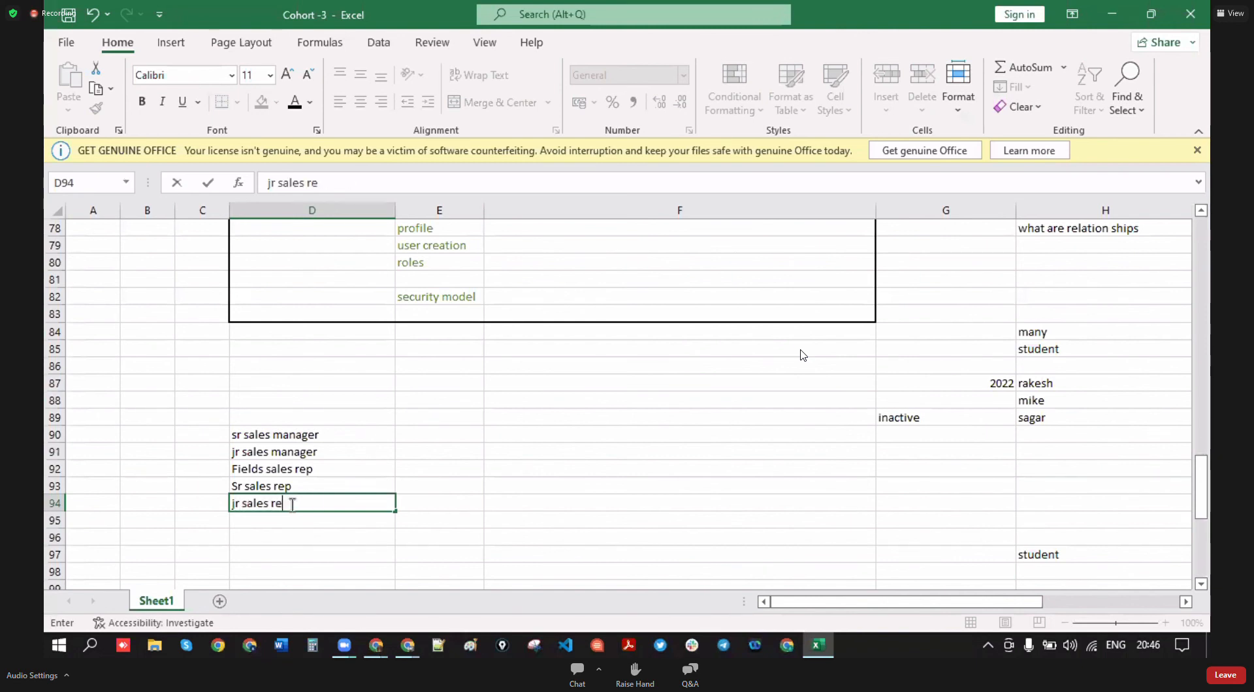
click(286, 575)
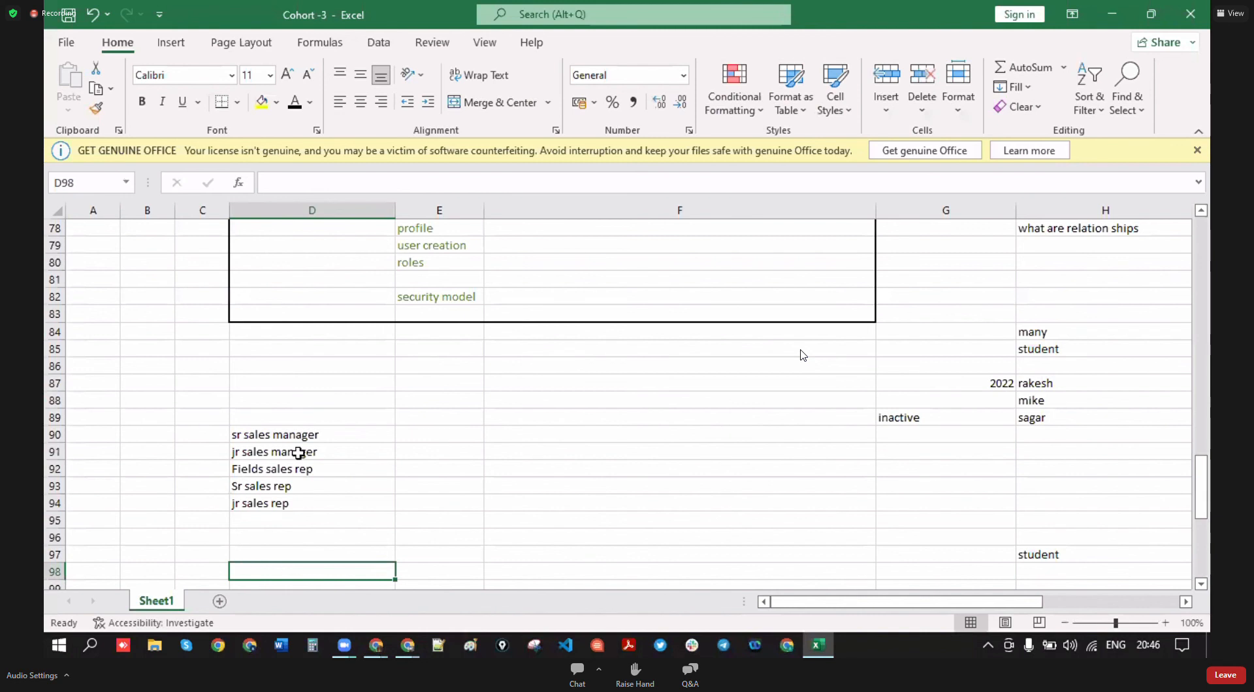
click(277, 383)
- Enter 'zonak manages' in D87 above the sales role list
text(zonak)
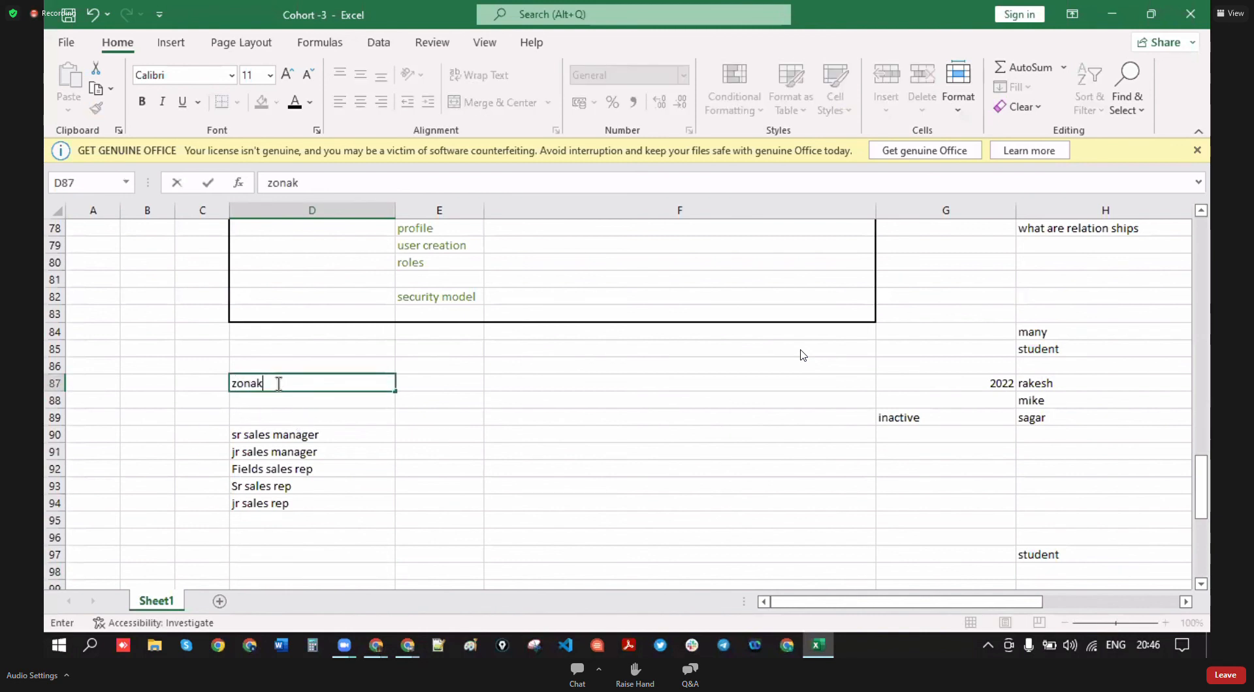
text( manages)
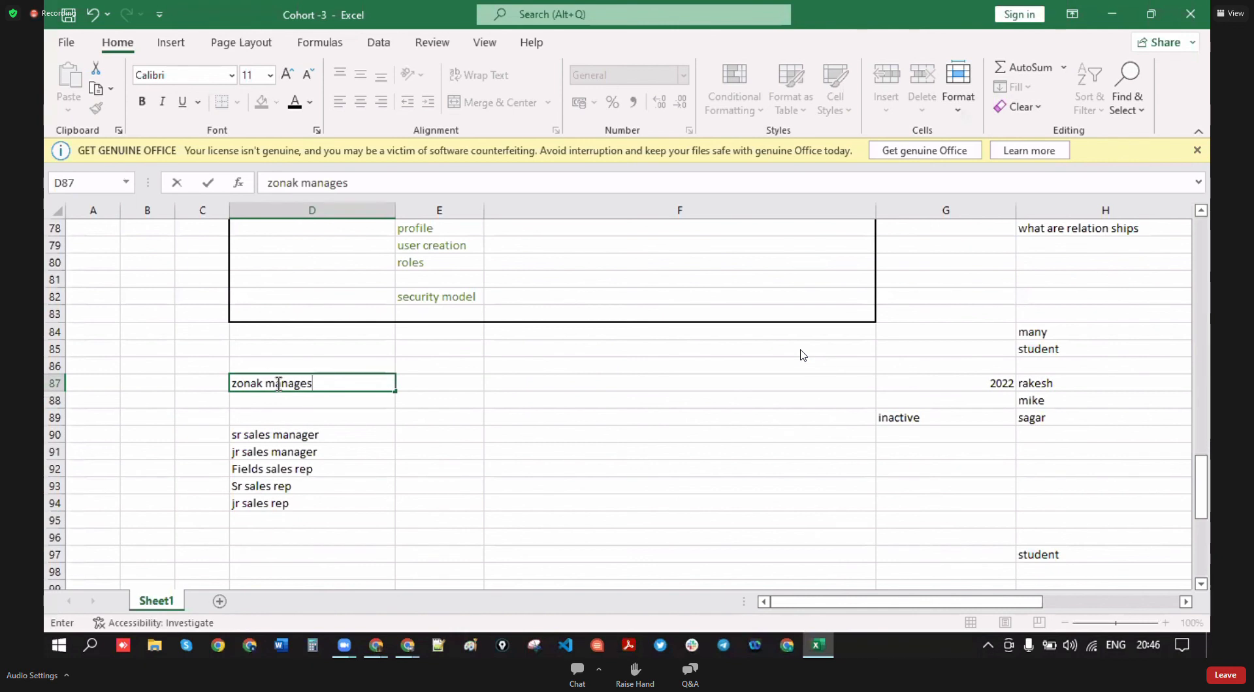
click(290, 441)
click(292, 384)
click(279, 503)
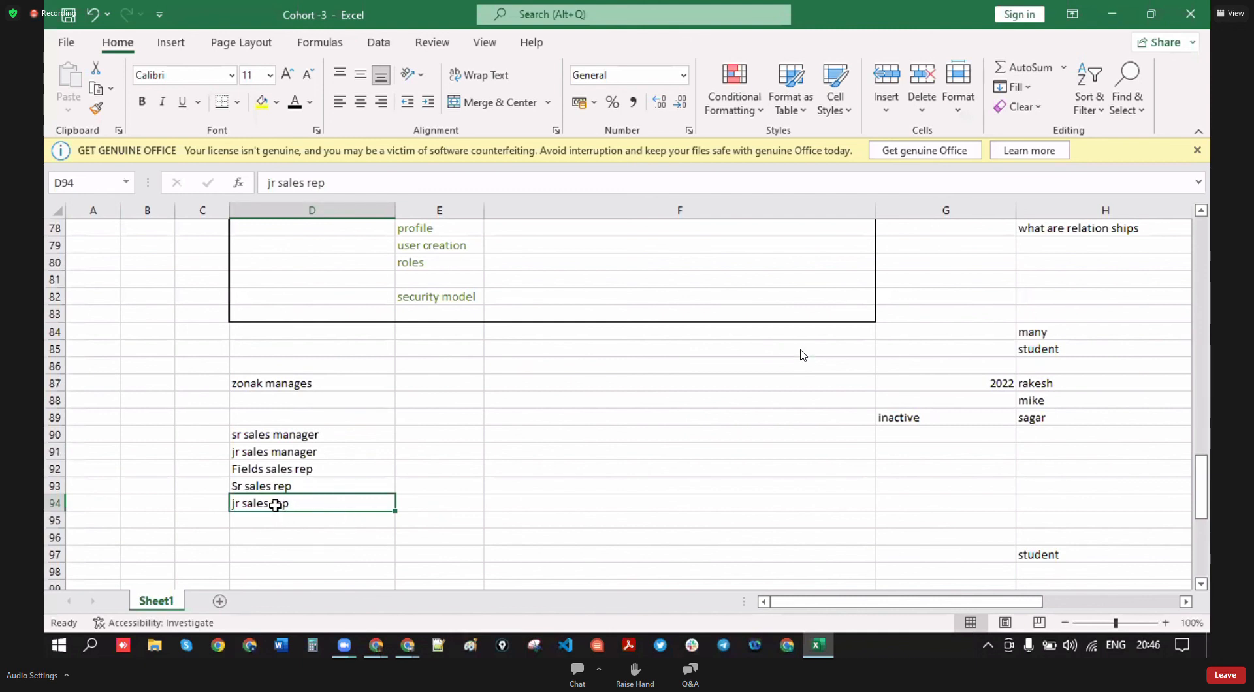
click(332, 440)
click(290, 488)
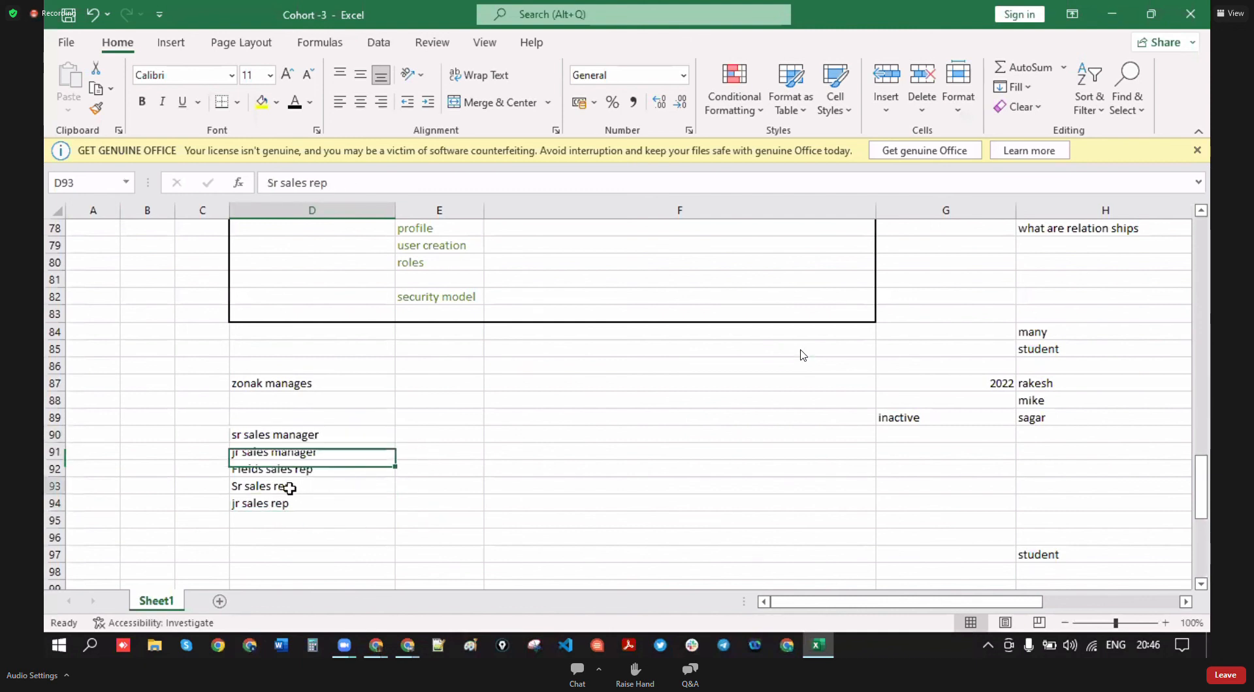
click(327, 438)
click(306, 473)
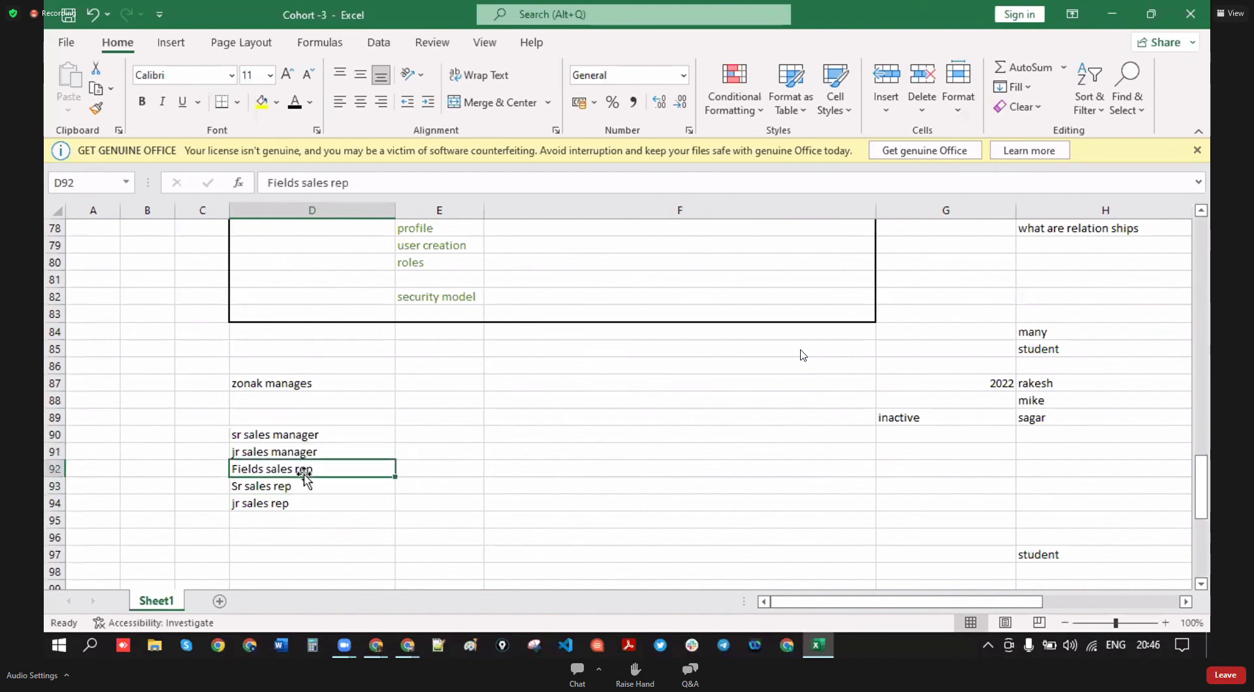
click(308, 433)
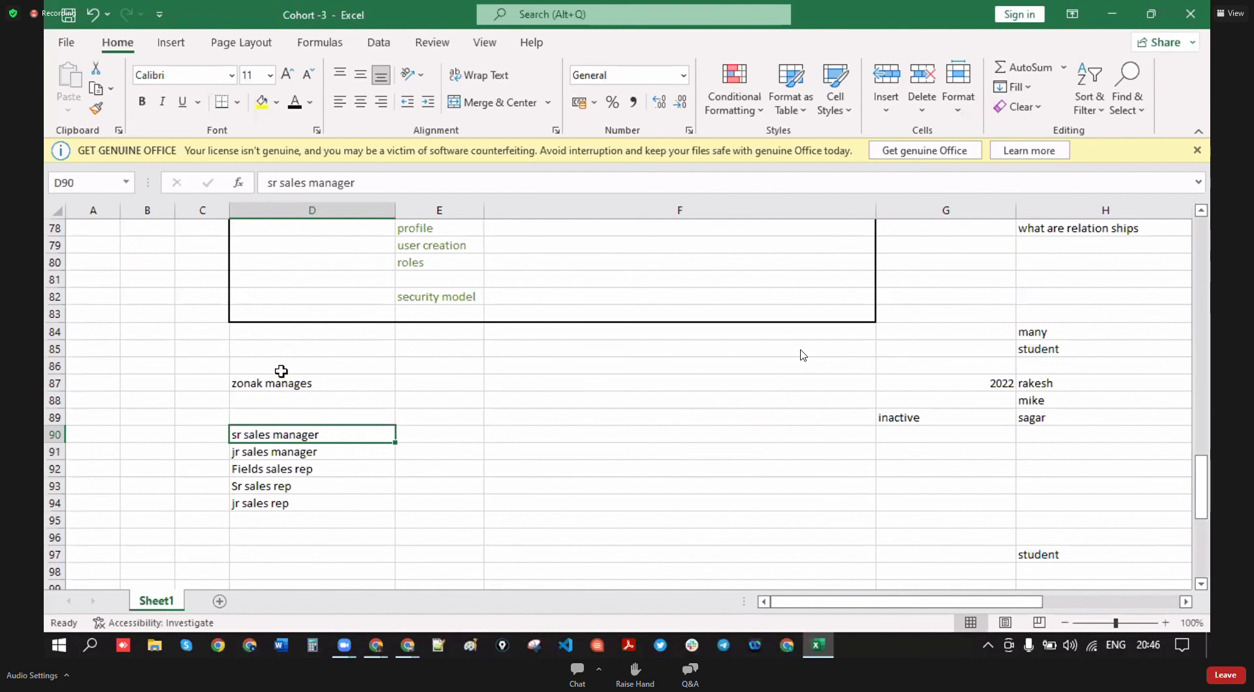
double_click(246, 388)
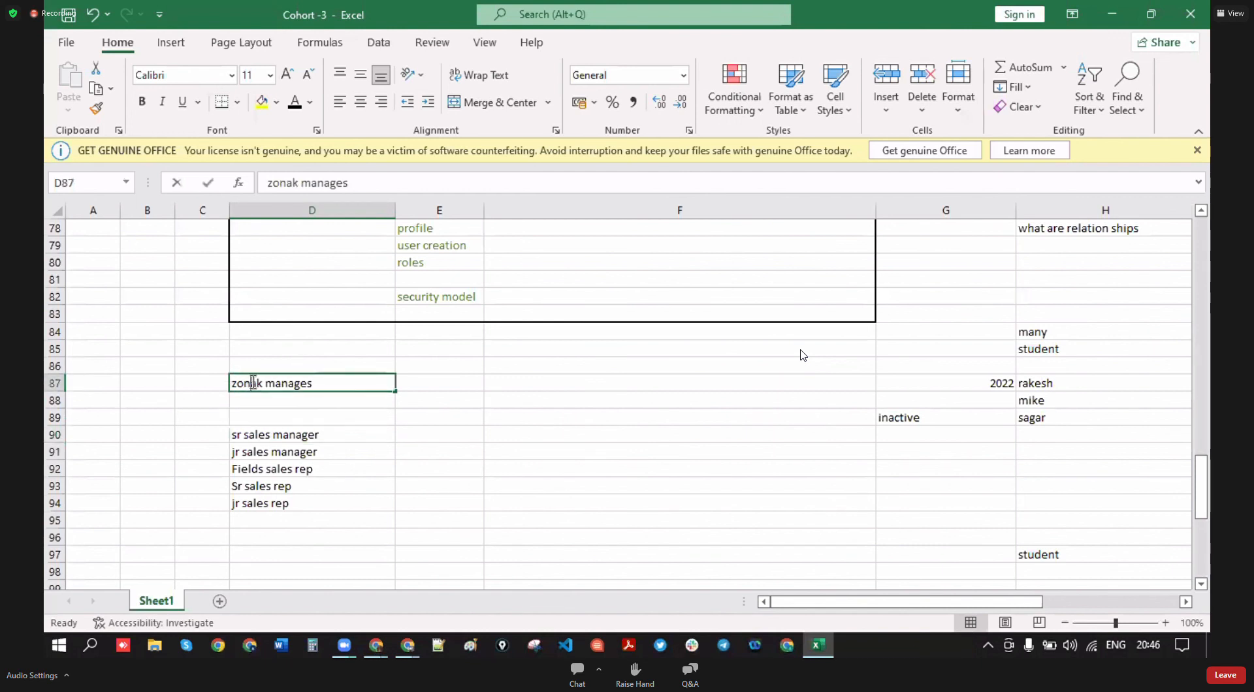
click(277, 439)
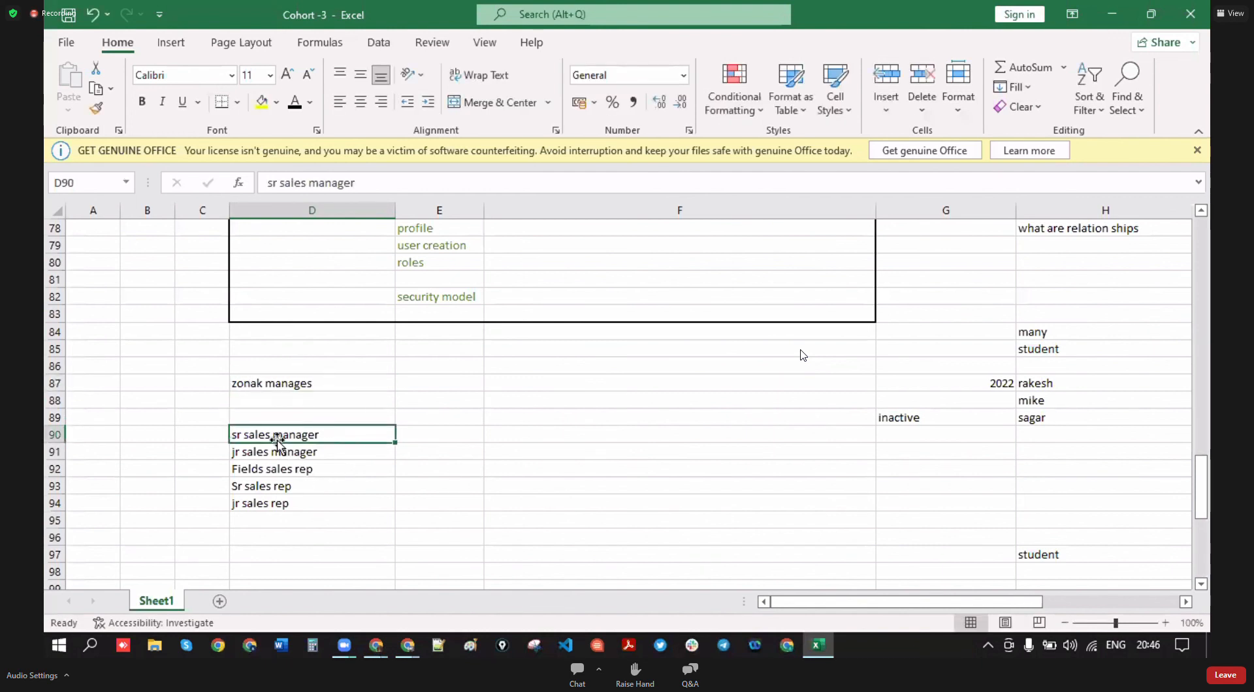
click(297, 379)
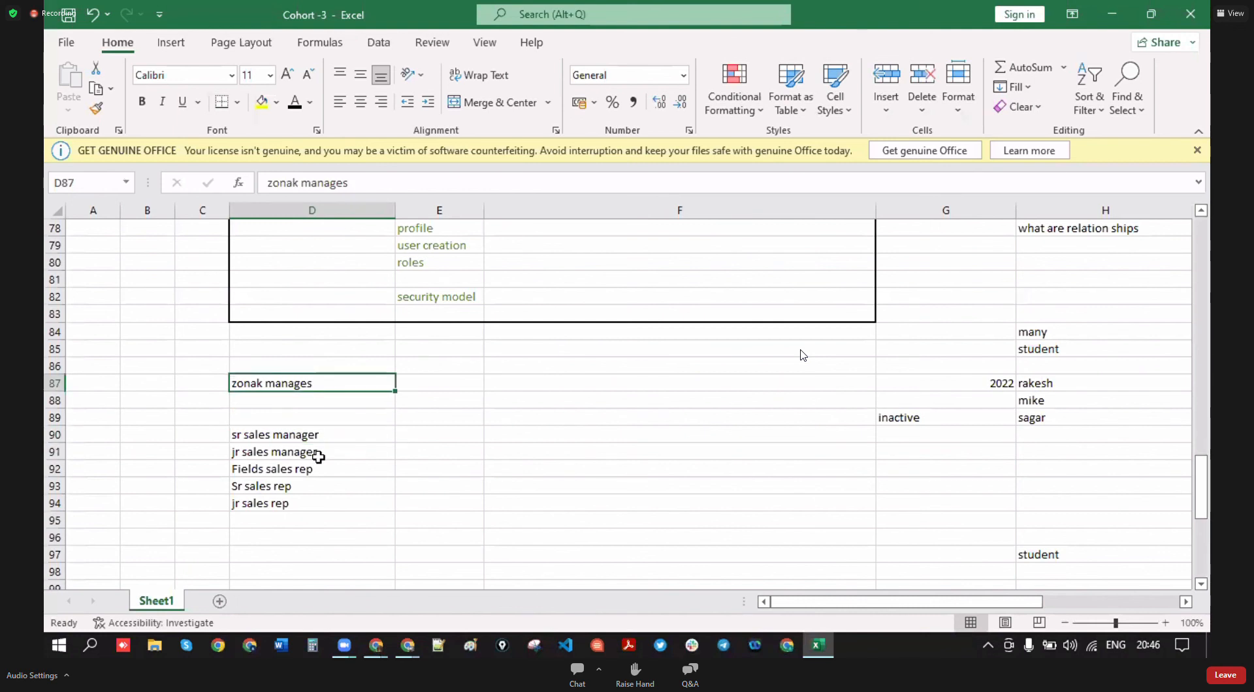
- Look over the five sales roles from sr sales manager to jr sales rep
click(288, 455)
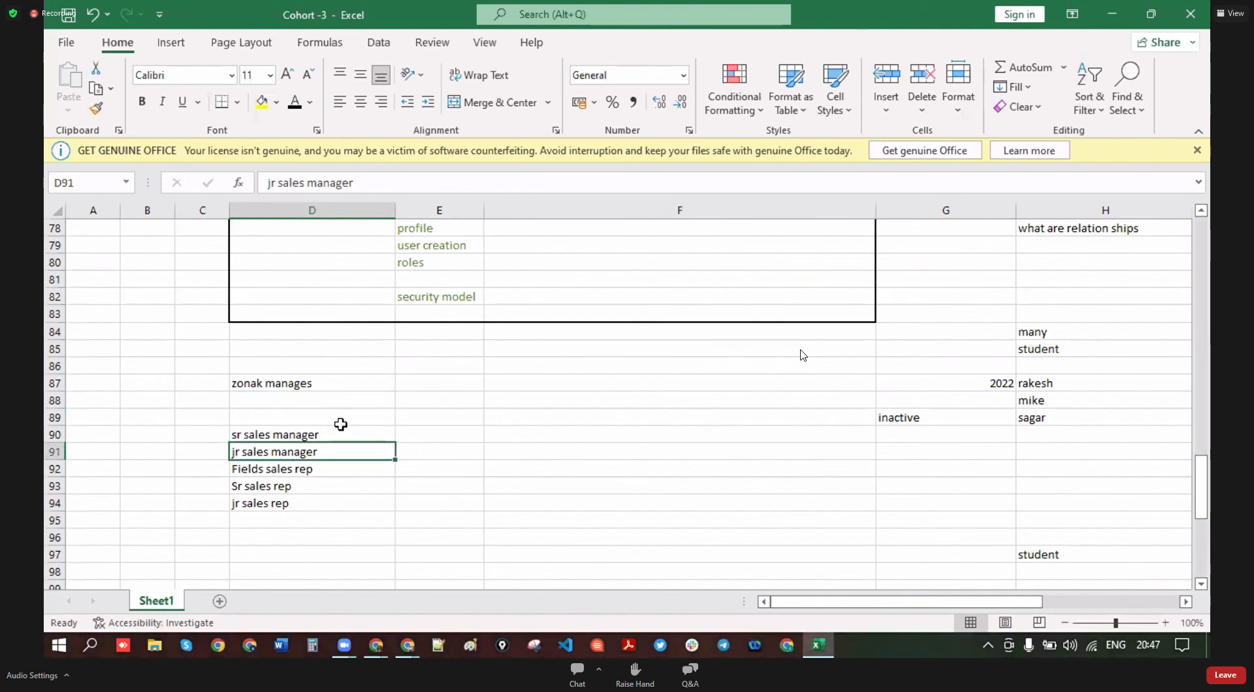
click(314, 432)
click(307, 470)
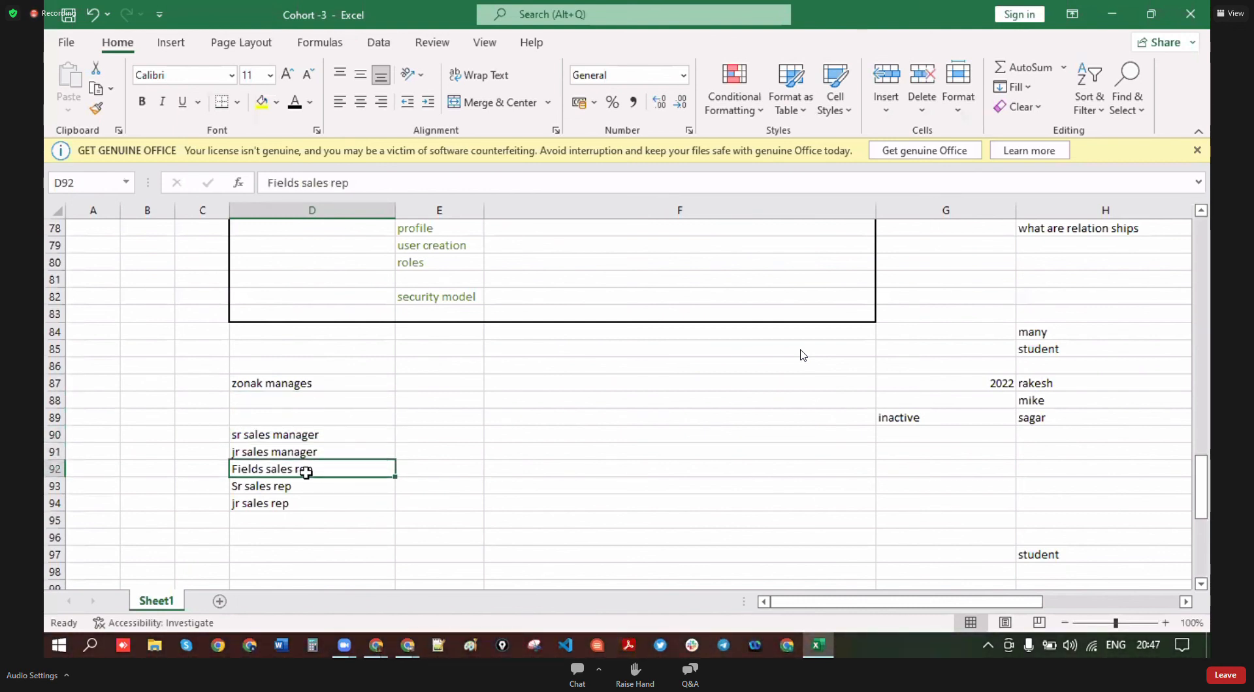
click(308, 452)
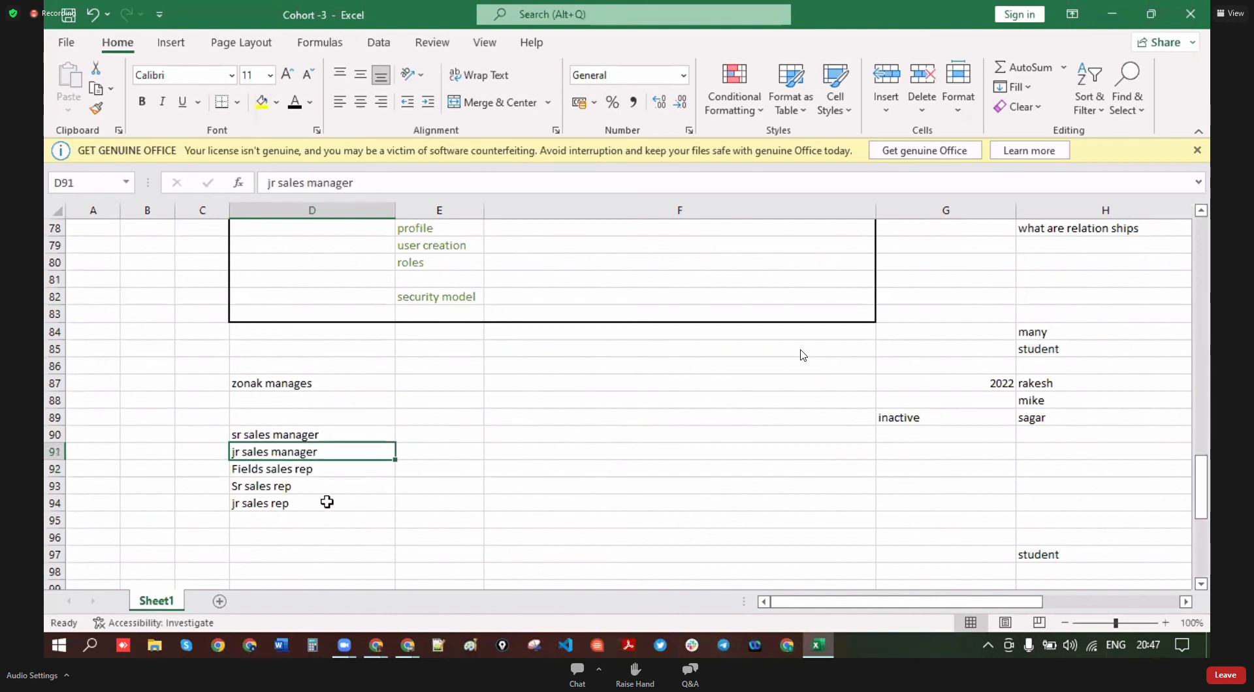
click(292, 494)
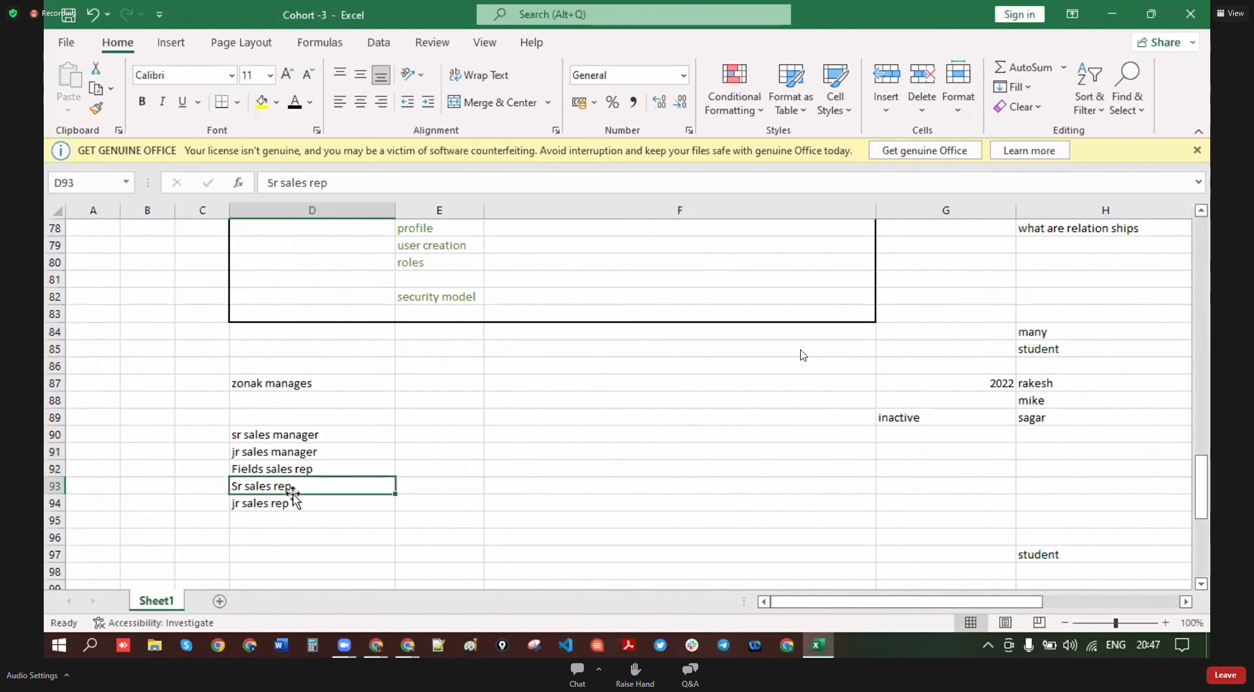
click(306, 470)
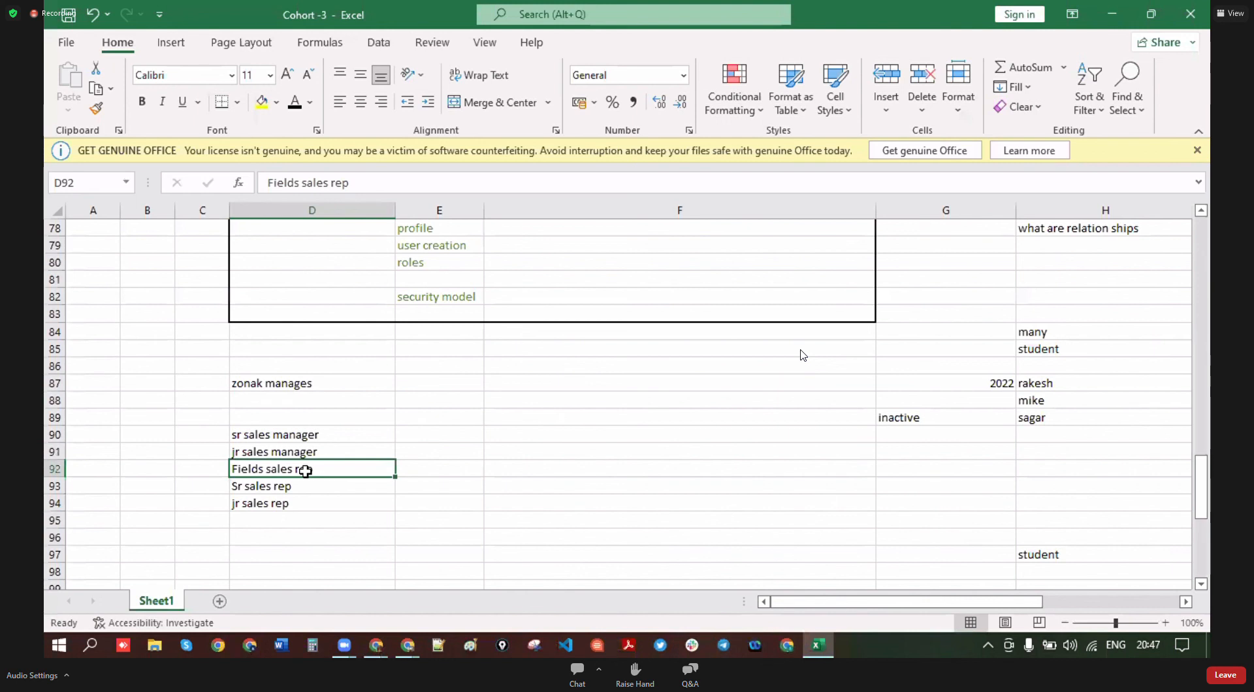
click(267, 508)
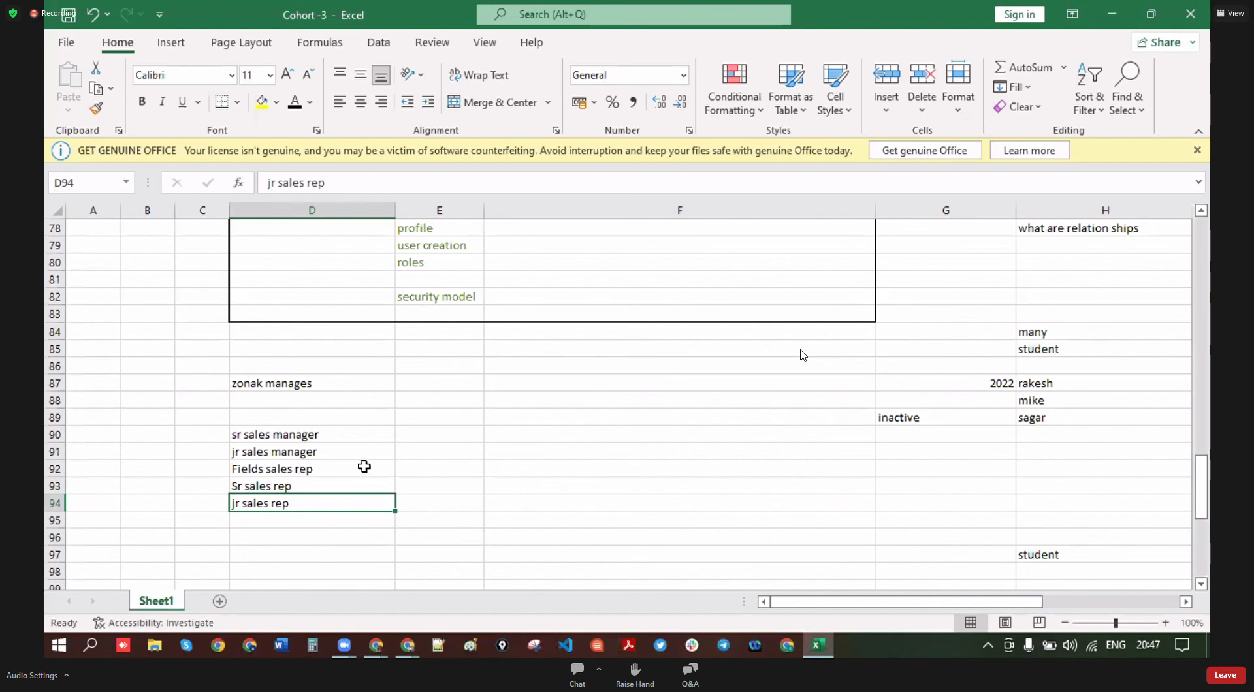
click(297, 485)
- Enter 'spl employee sales' in D96 and 'ceo' in D84
click(286, 539)
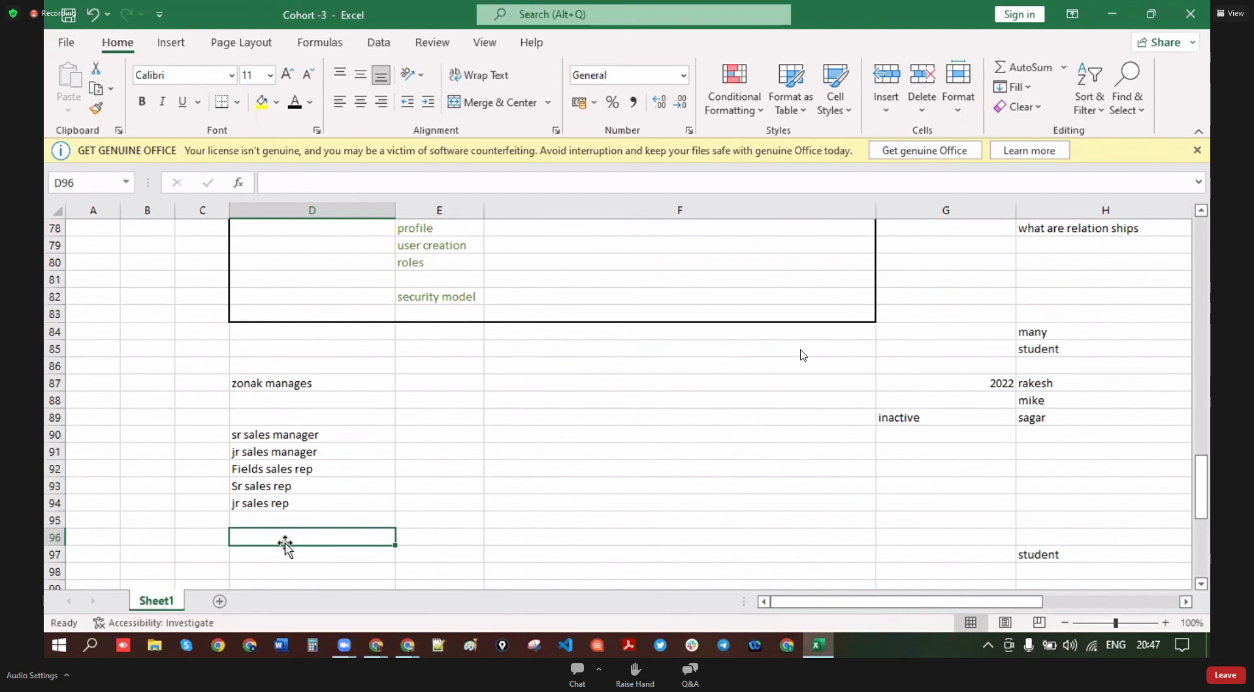
text(spl employee sales)
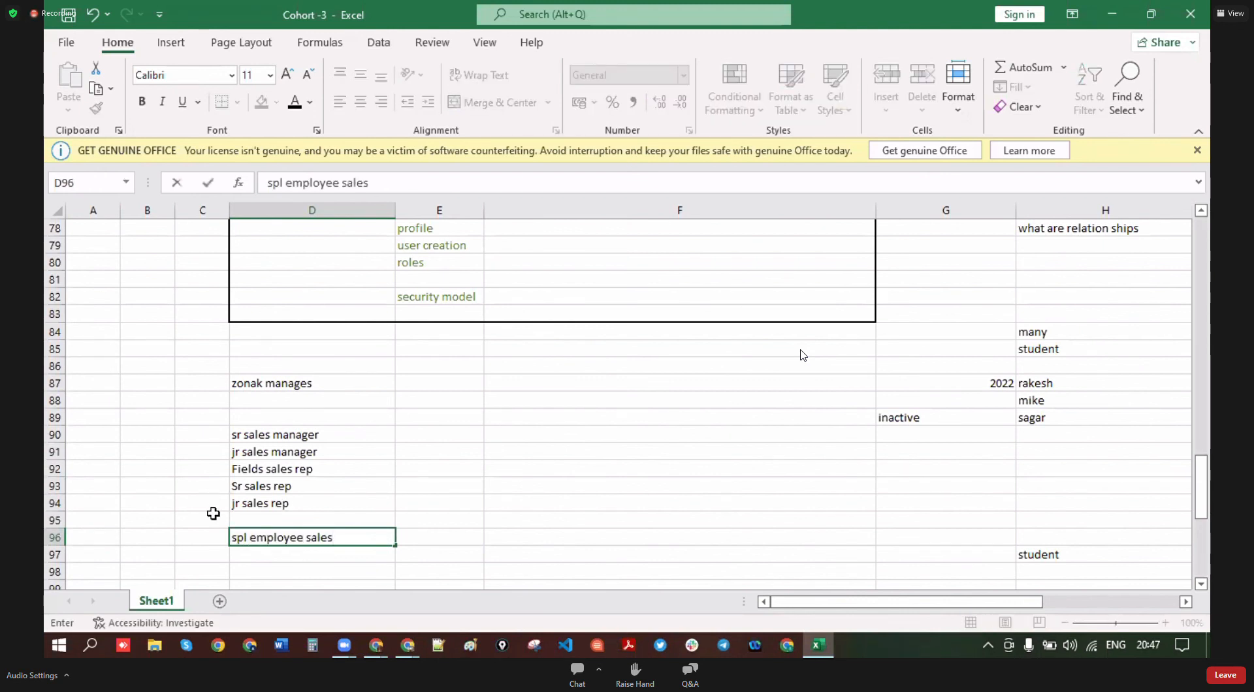
click(283, 333)
text(ceo)
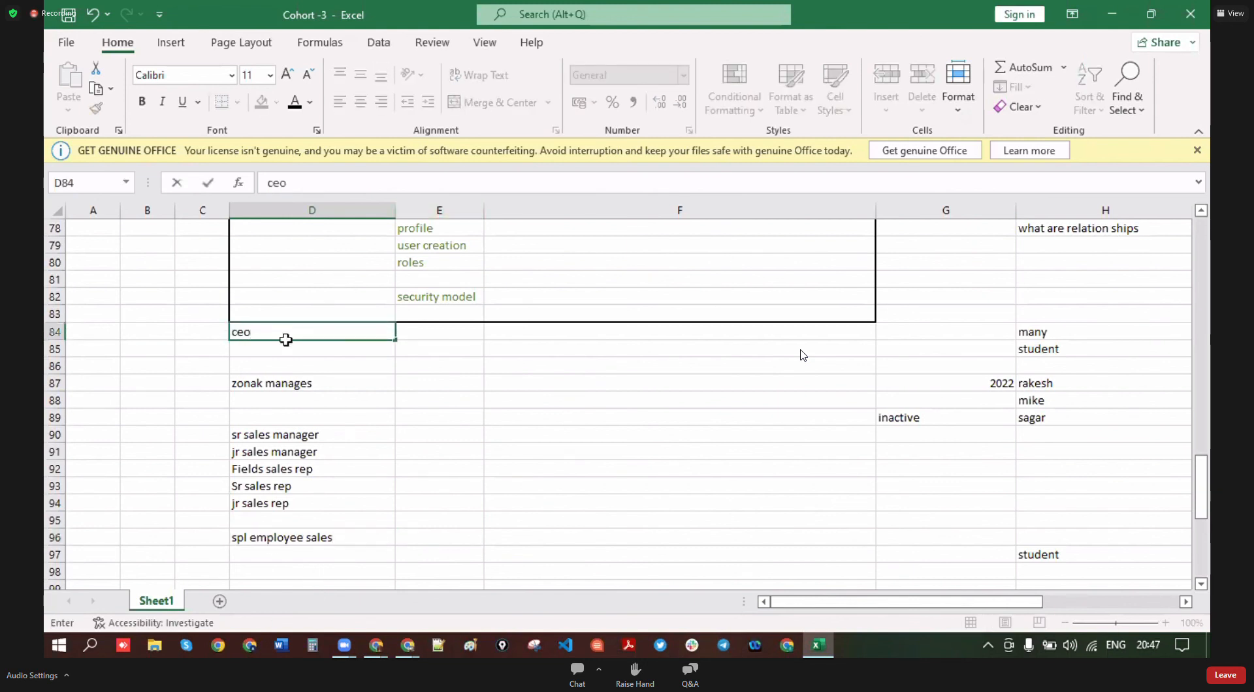
click(255, 538)
click(245, 331)
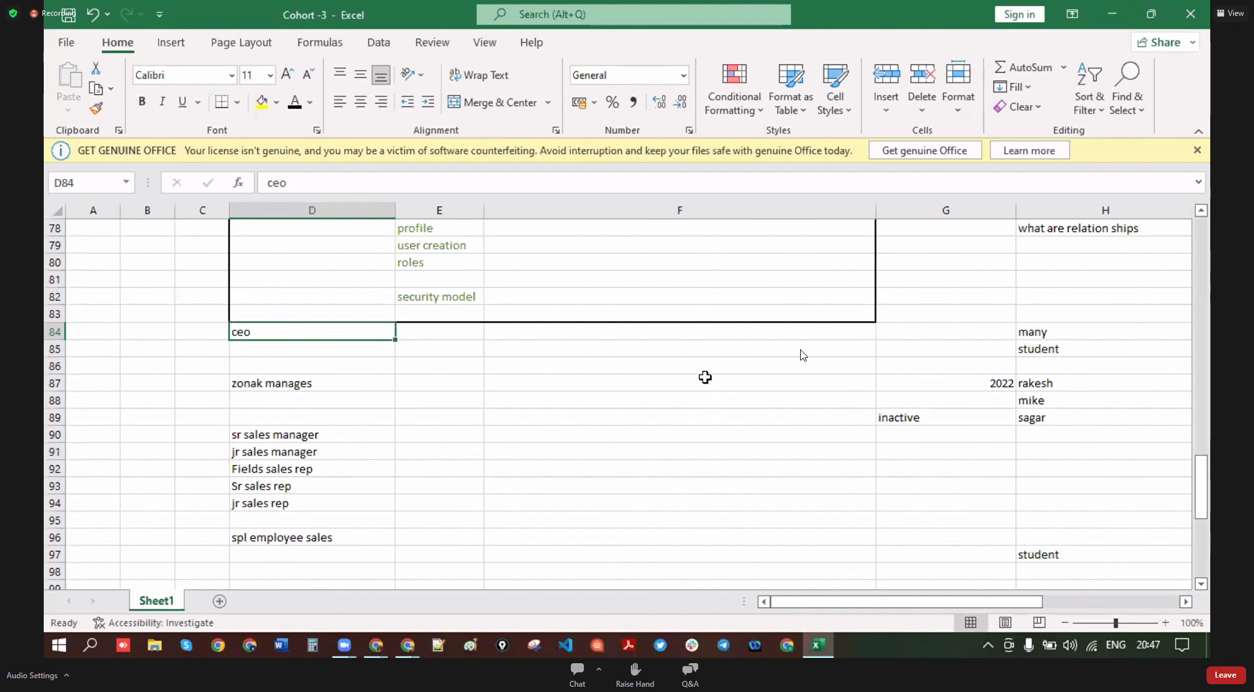
click(478, 446)
click(591, 499)
- Enter the note 'role' in E92 beside Fields sales rep
scroll(499, 459, down, 1)
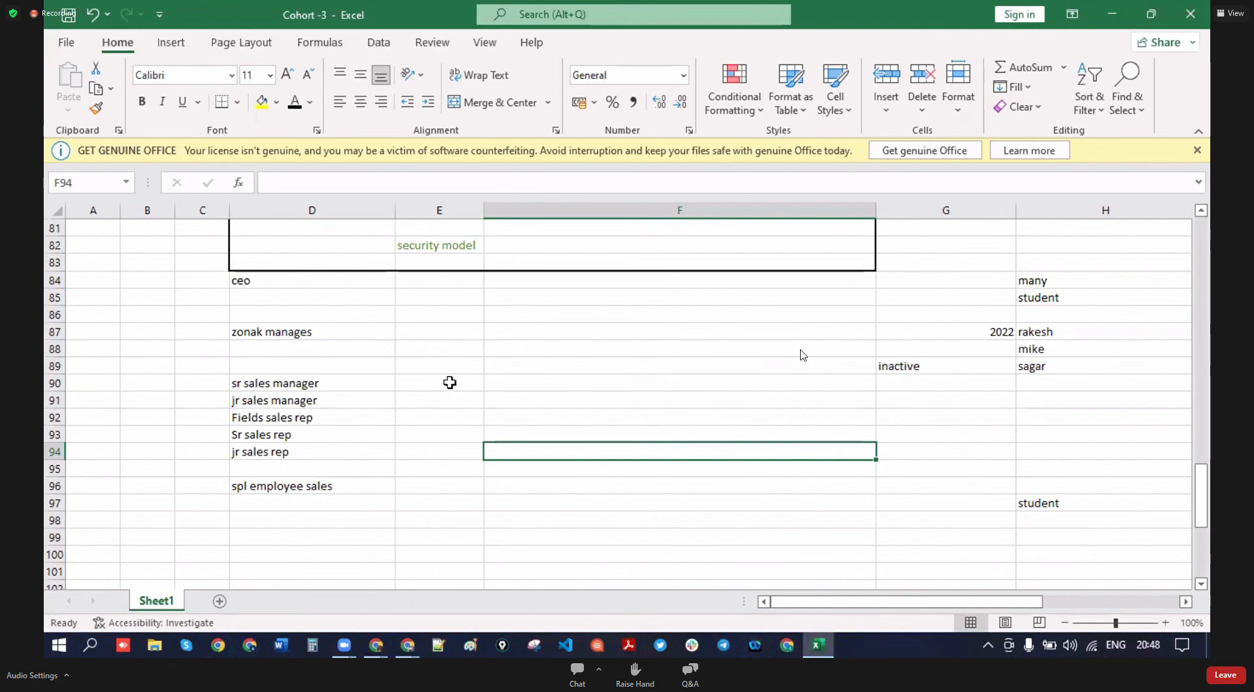
click(429, 397)
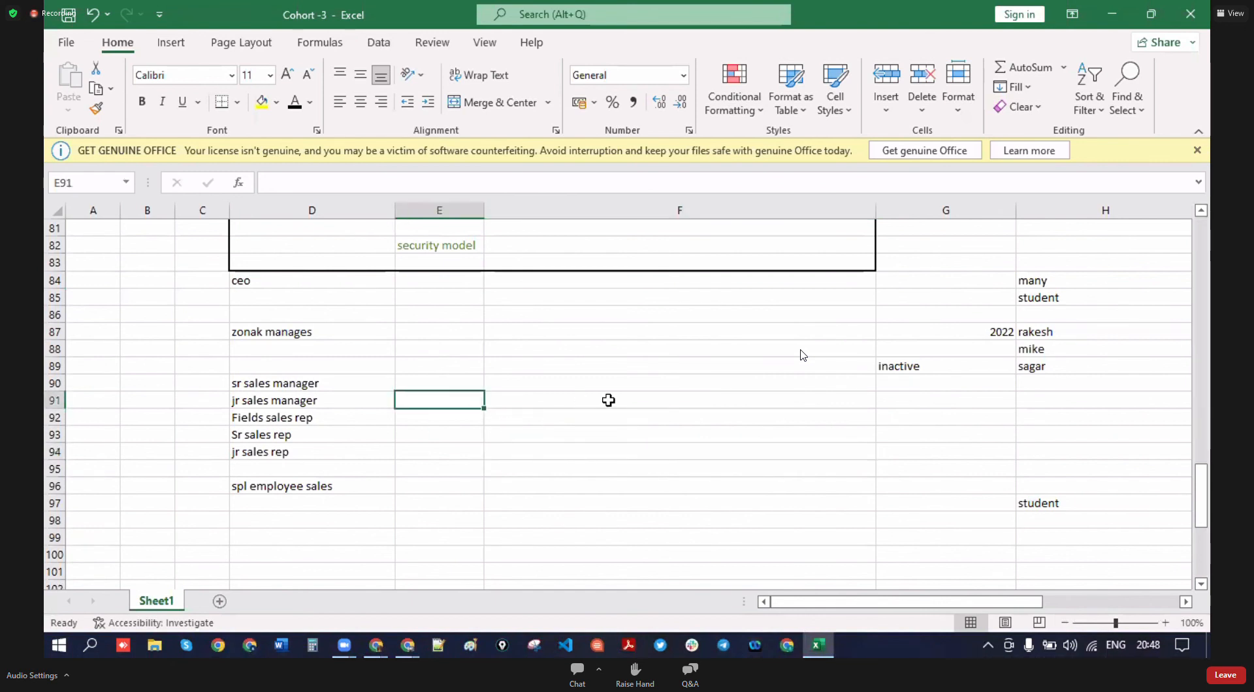
click(530, 471)
drag(199, 315, 281, 546)
click(439, 504)
click(356, 401)
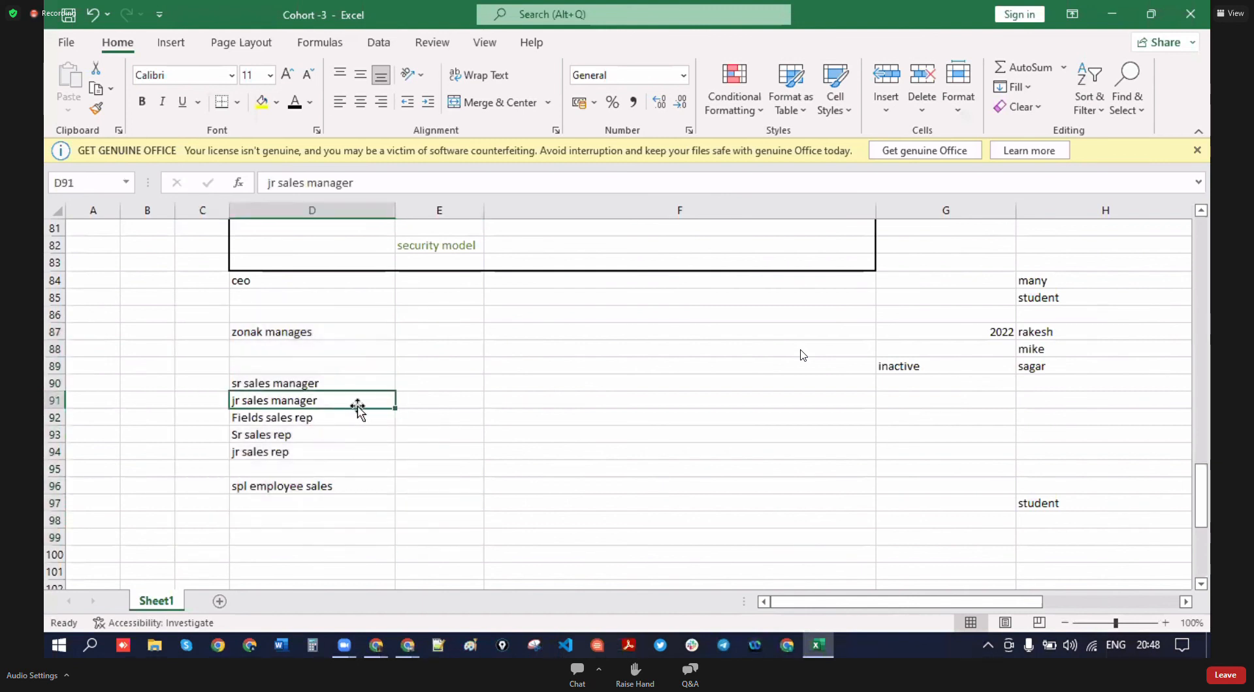
click(402, 424)
text(rol)
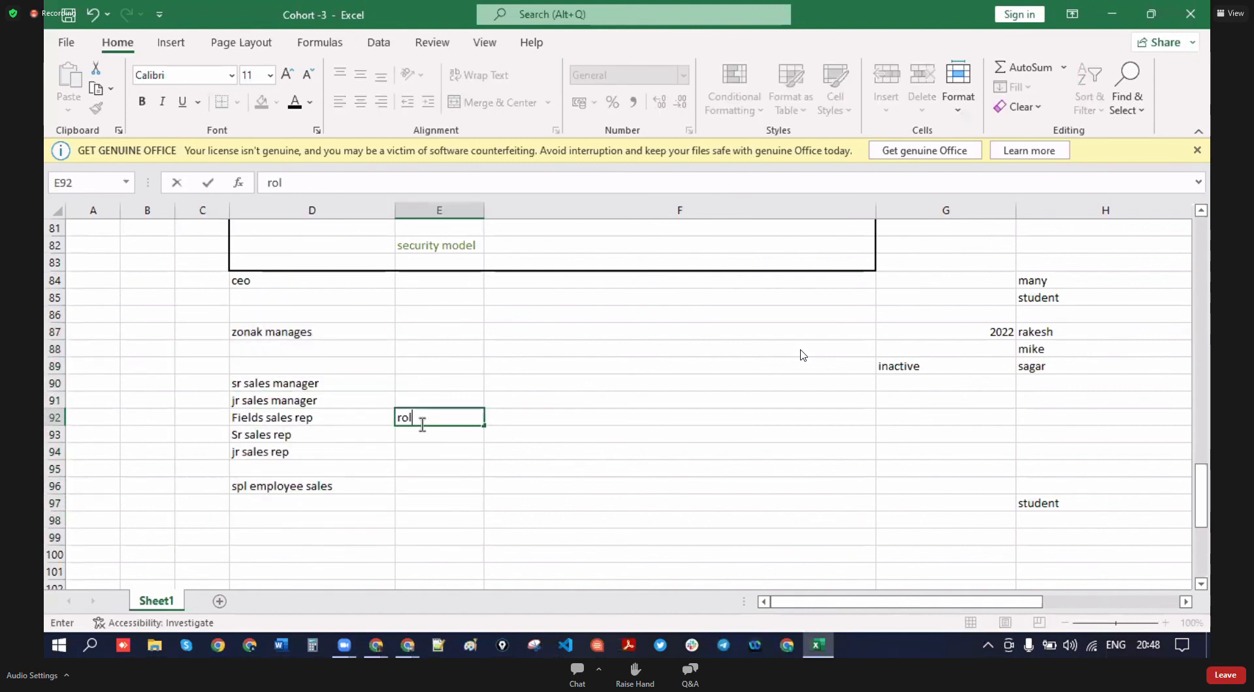
mouse_move(294, 541)
mouse_down()
mouse_move(288, 496)
mouse_move(300, 521)
mouse_up()
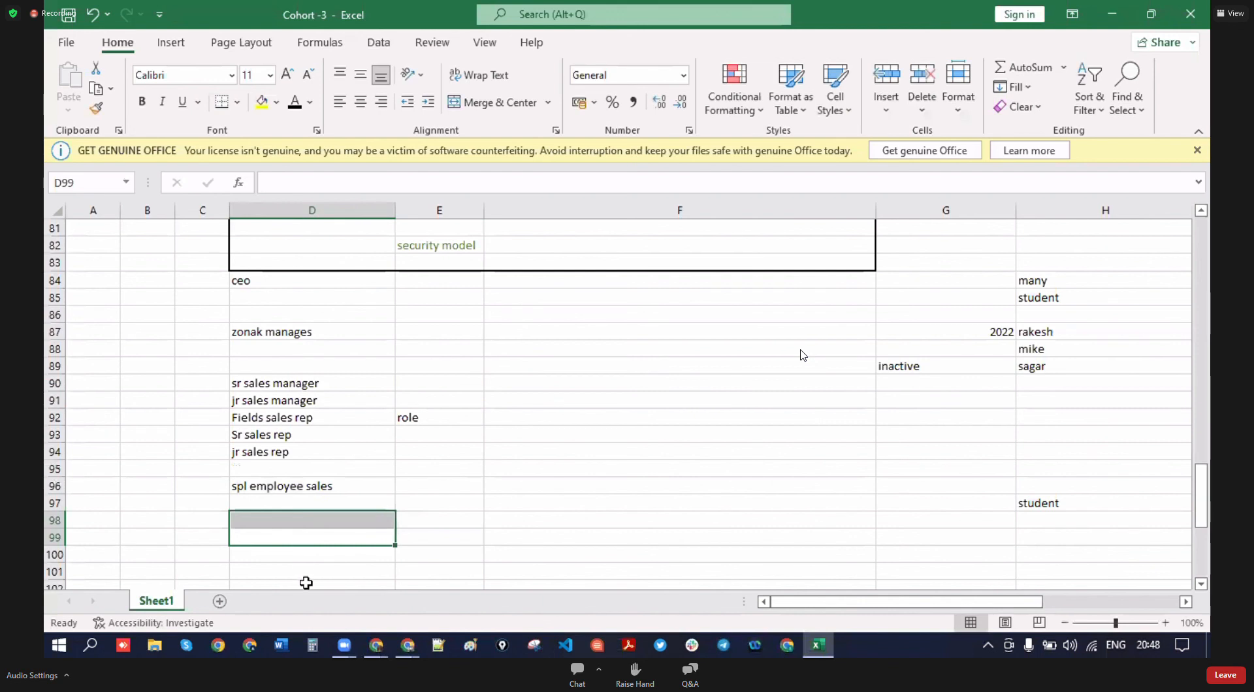
- Enter 'role hrcy' in E94 beside jr sales rep and check the column E notes
click(443, 449)
text(rle h)
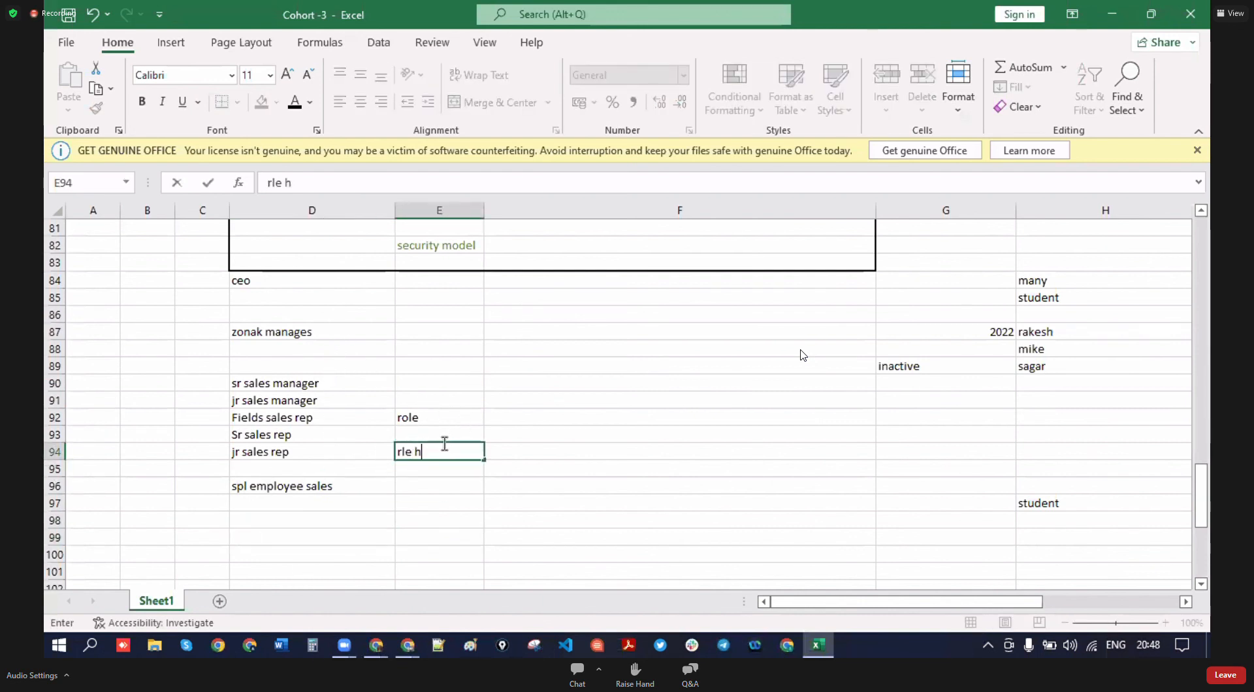
text(ole hrcy)
click(491, 505)
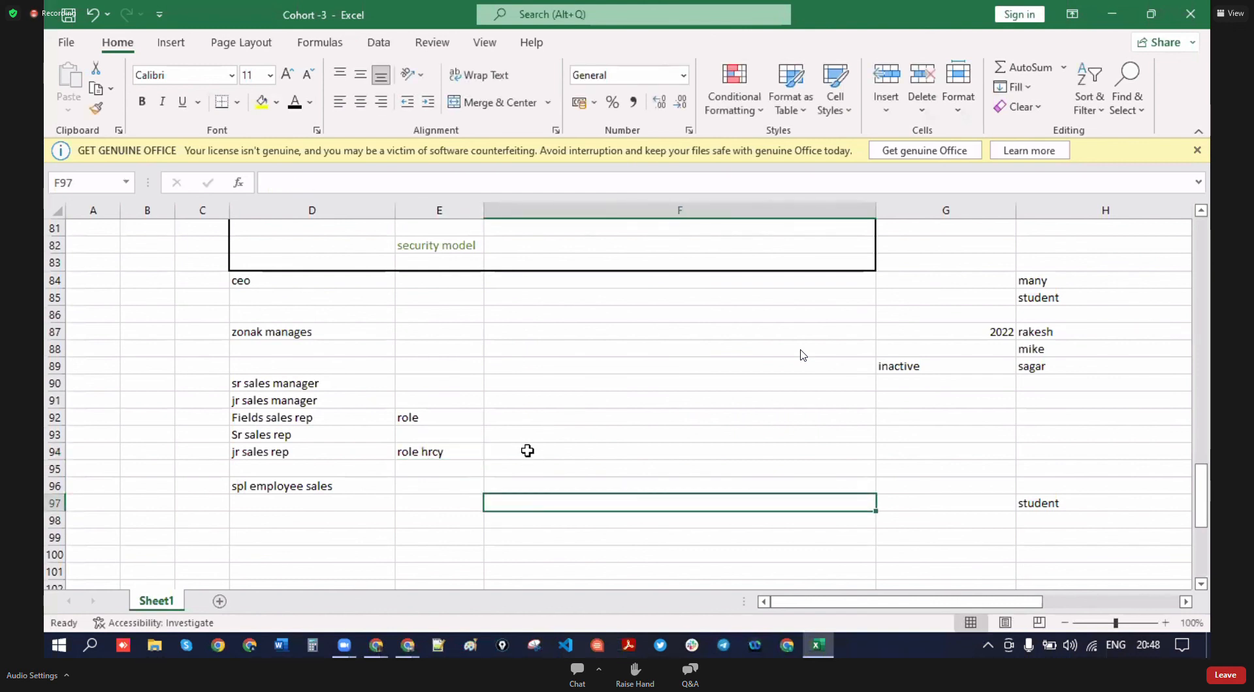
click(438, 419)
click(456, 468)
click(461, 452)
click(679, 435)
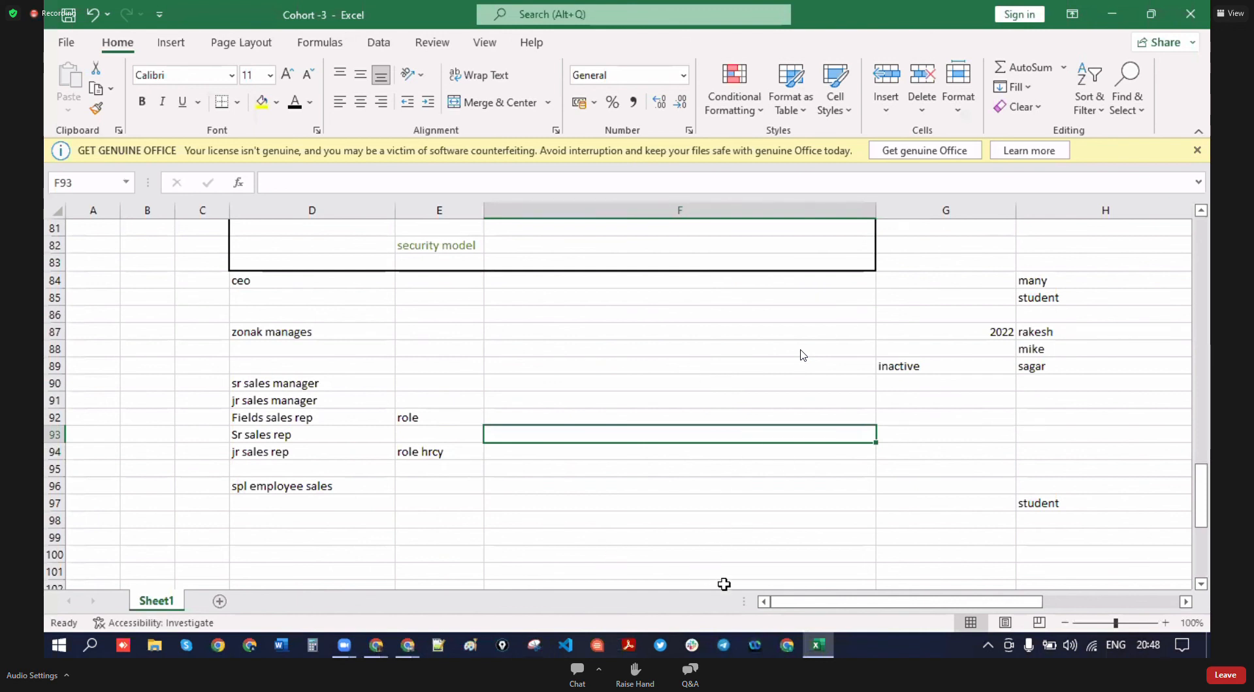
scroll(578, 480, down, 3)
scroll(576, 482, up, 3)
click(591, 382)
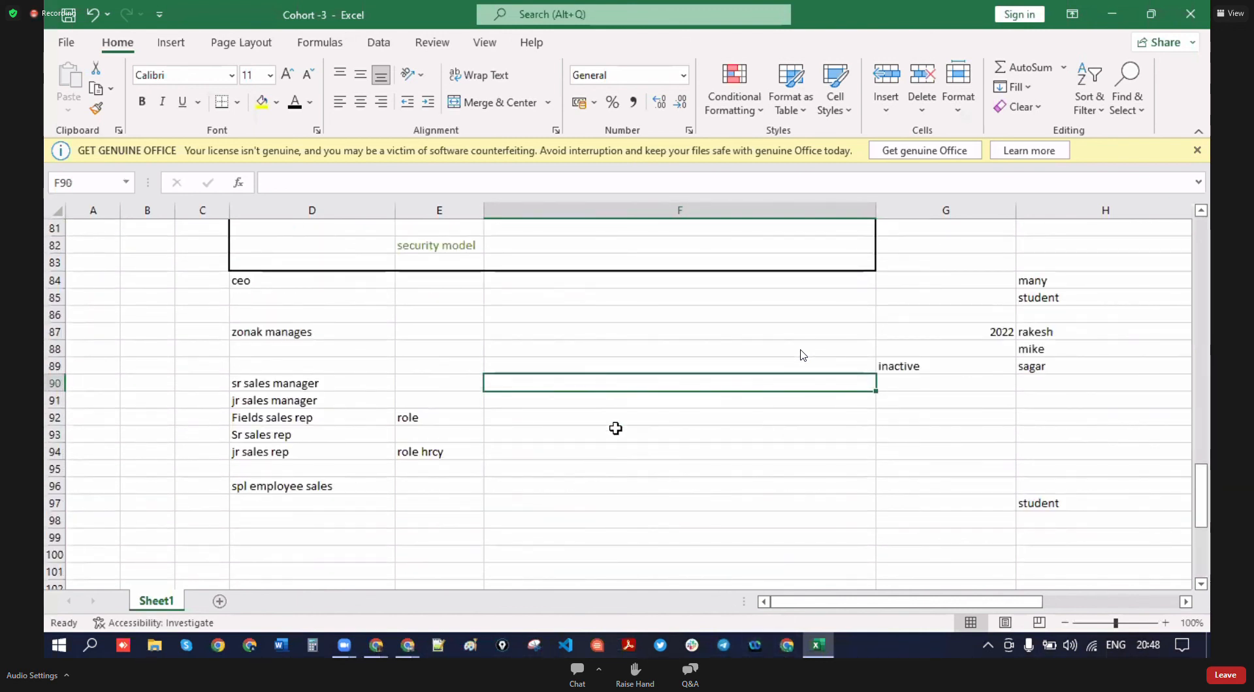
click(622, 468)
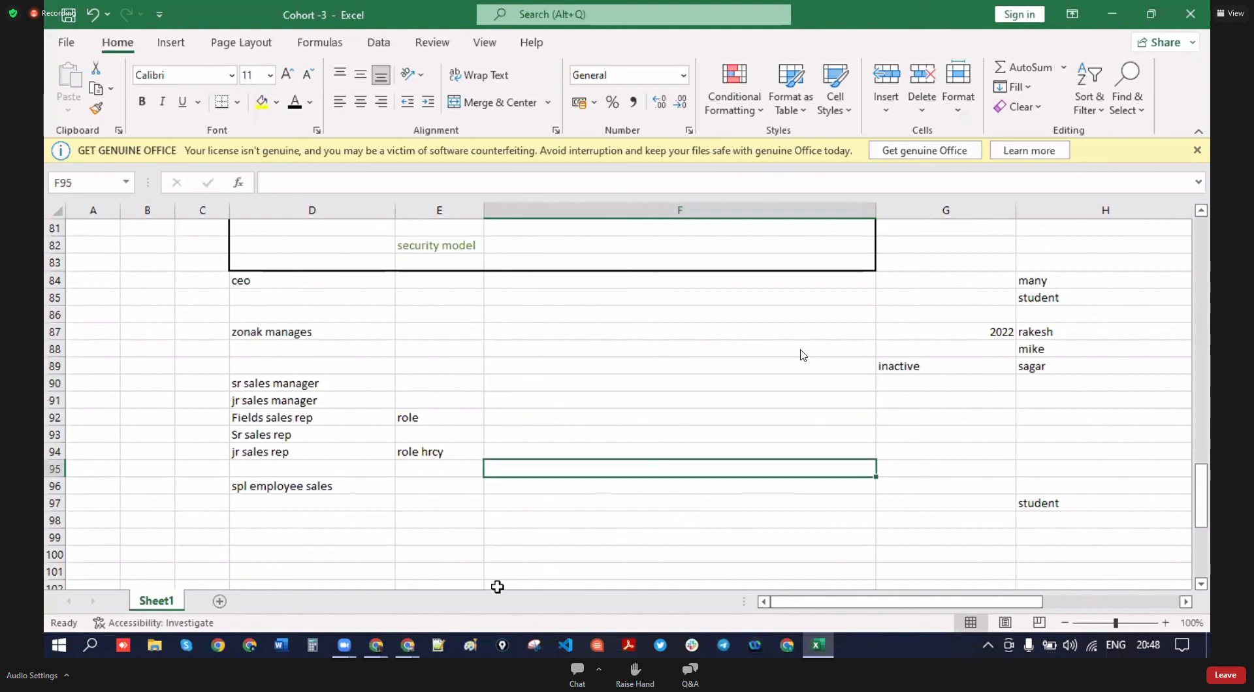
click(376, 645)
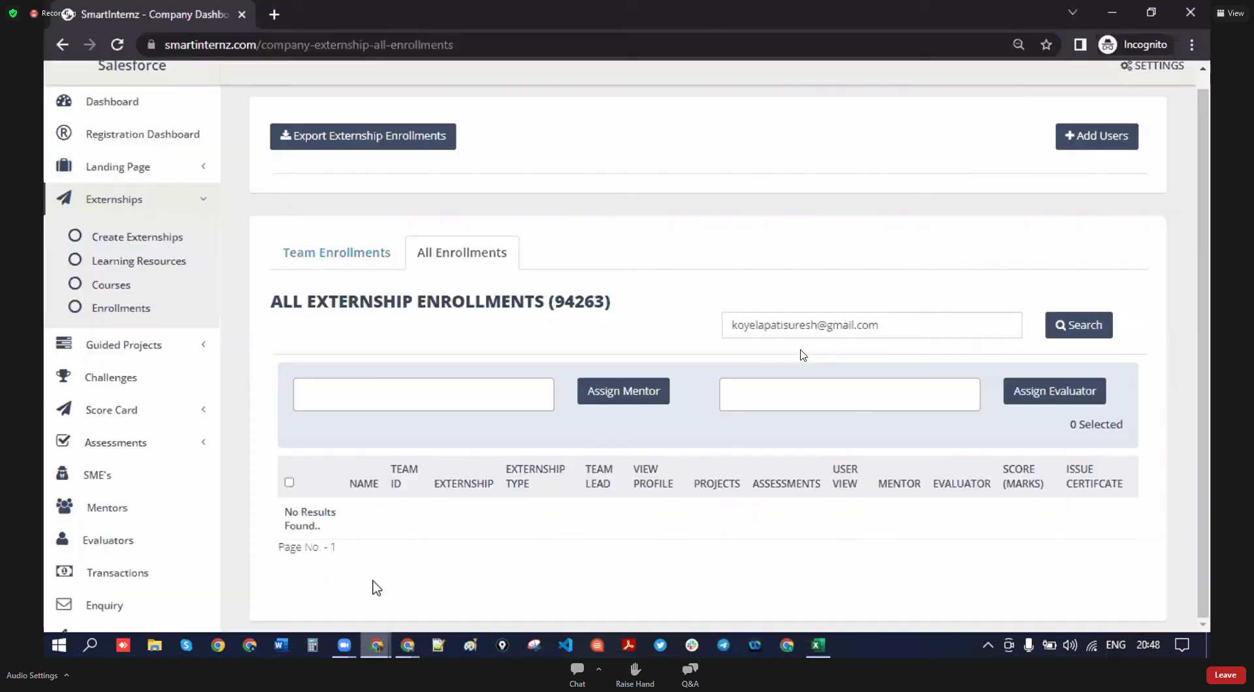
- In Salesforce Setup, find Roles via Quick Find 'roles', set up roles, and add a role under CEO
click(377, 585)
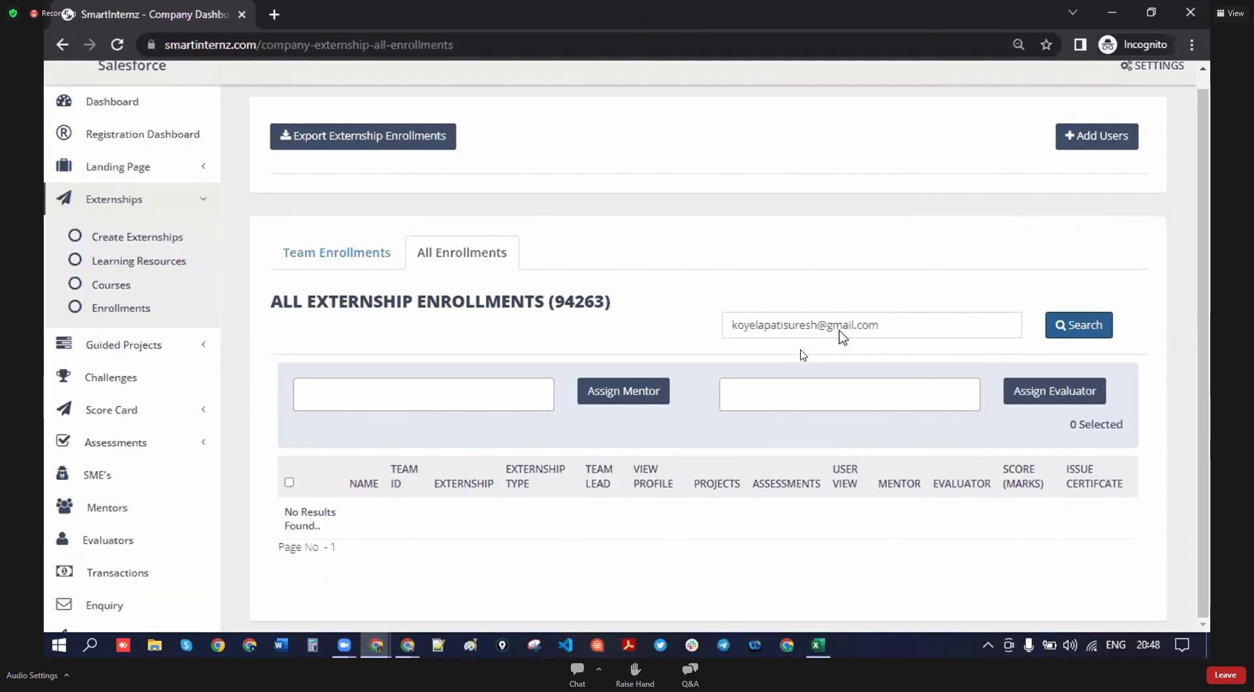
click(378, 645)
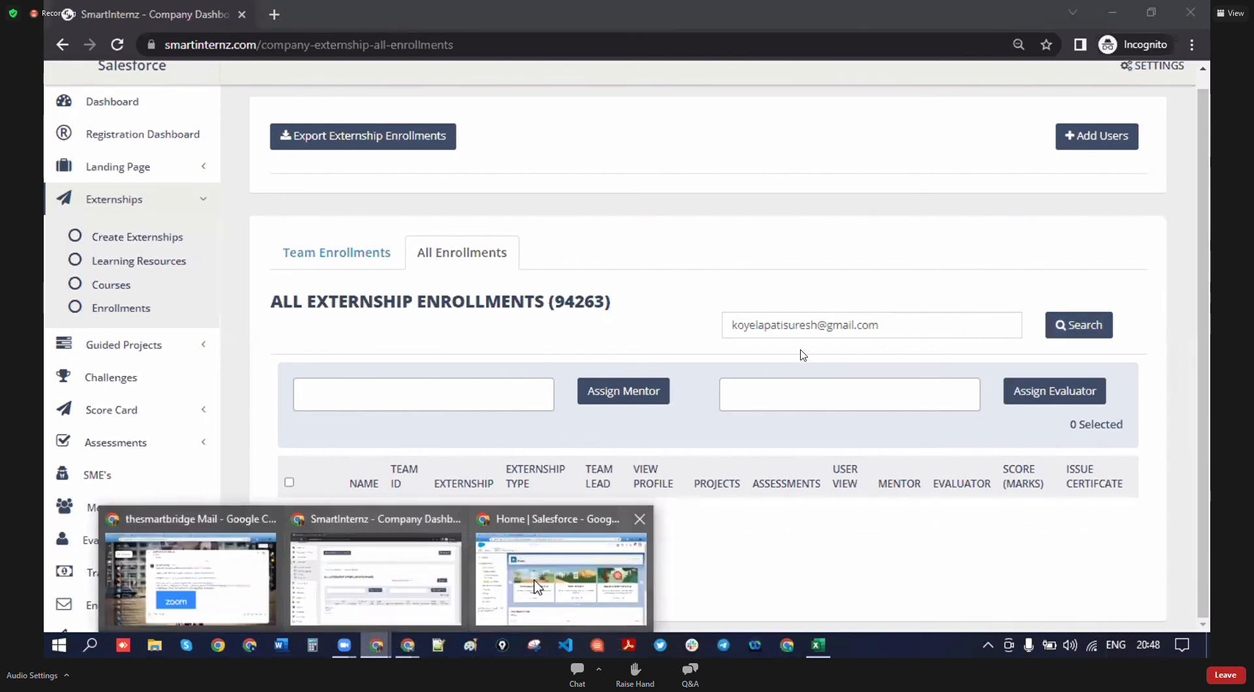
click(558, 574)
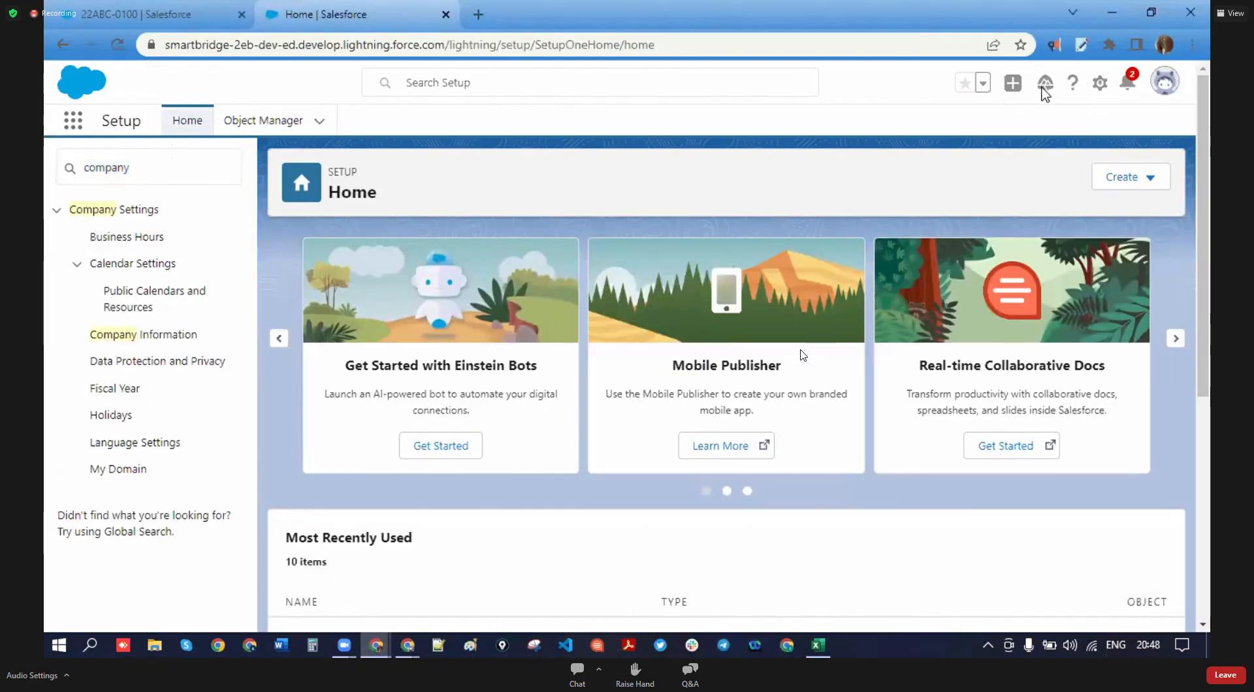
drag(212, 177, 45, 188)
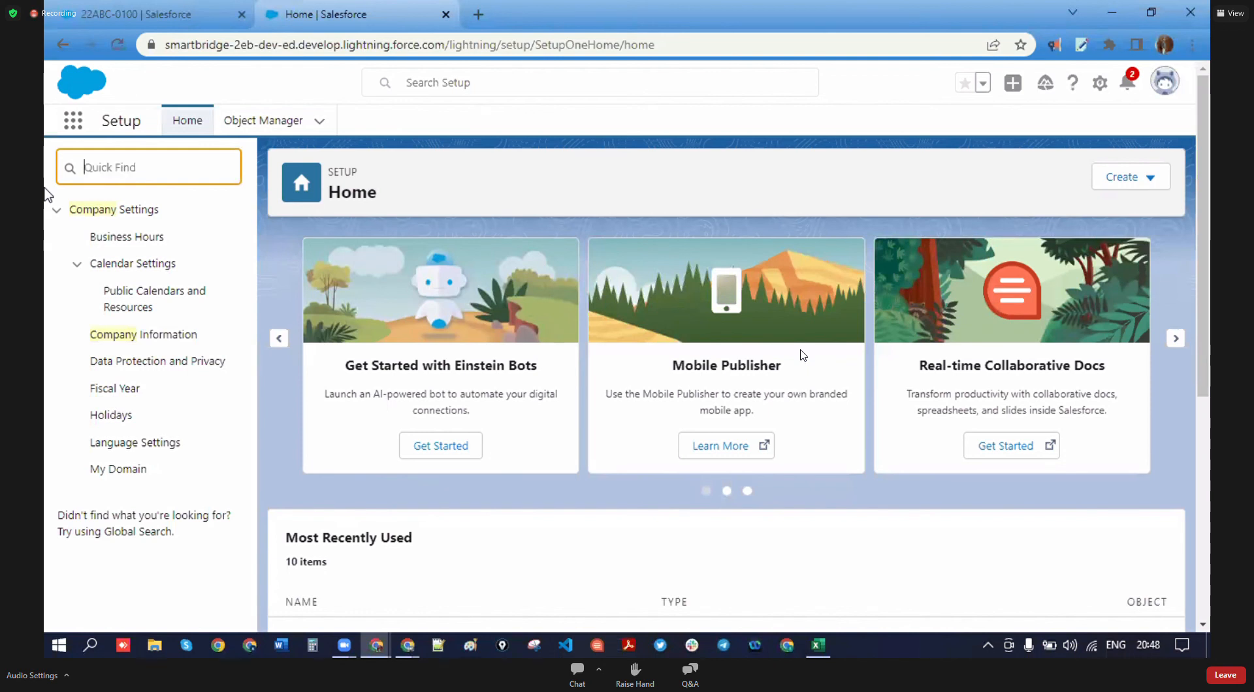
text(roles)
click(99, 237)
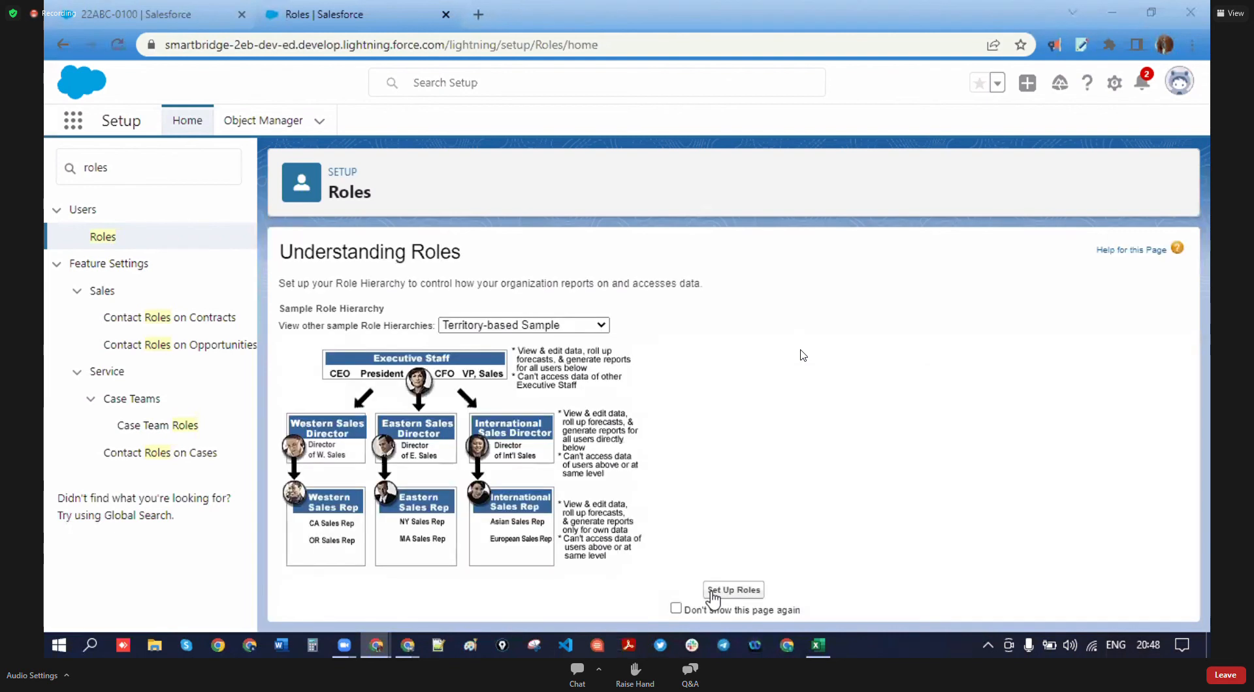
click(718, 589)
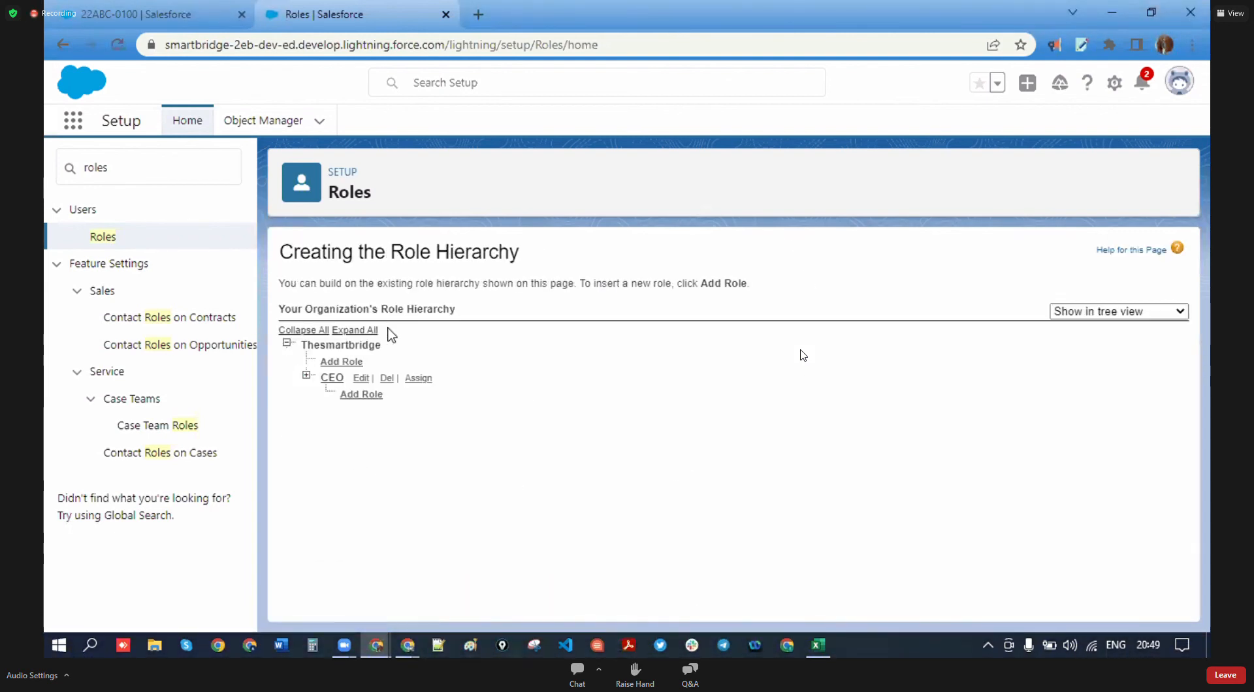
click(361, 395)
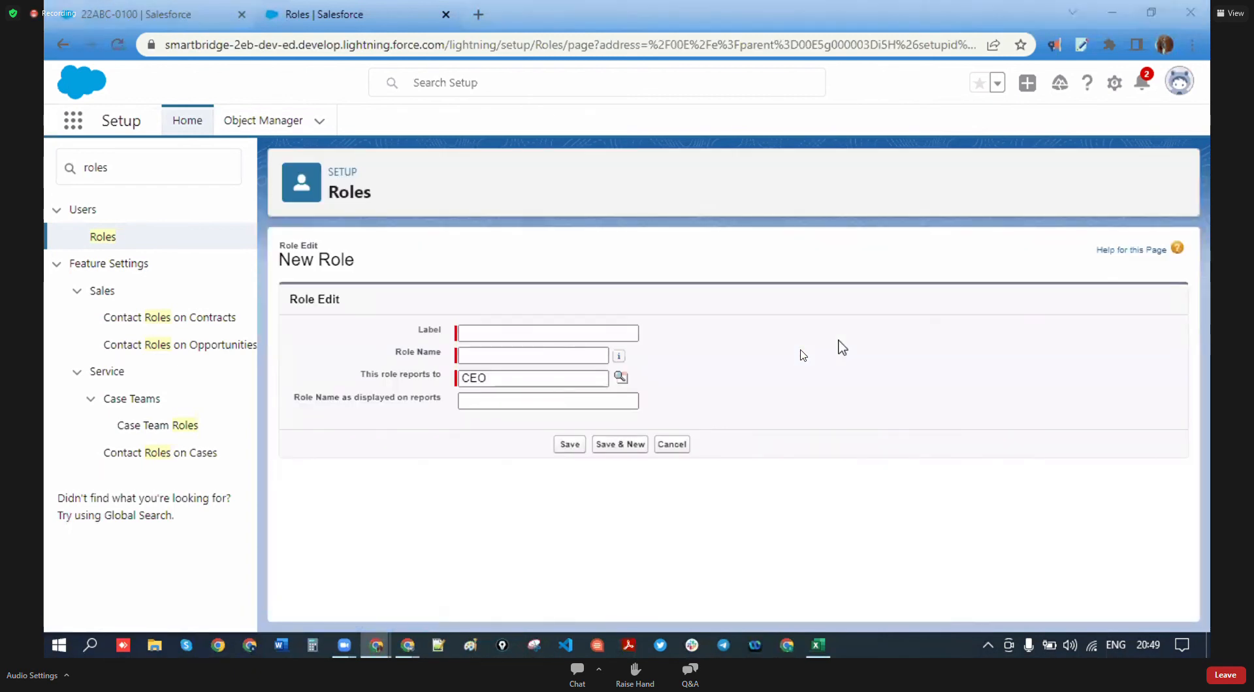
- Label the new role 'Head Master', generating the role name Head_Master
click(515, 331)
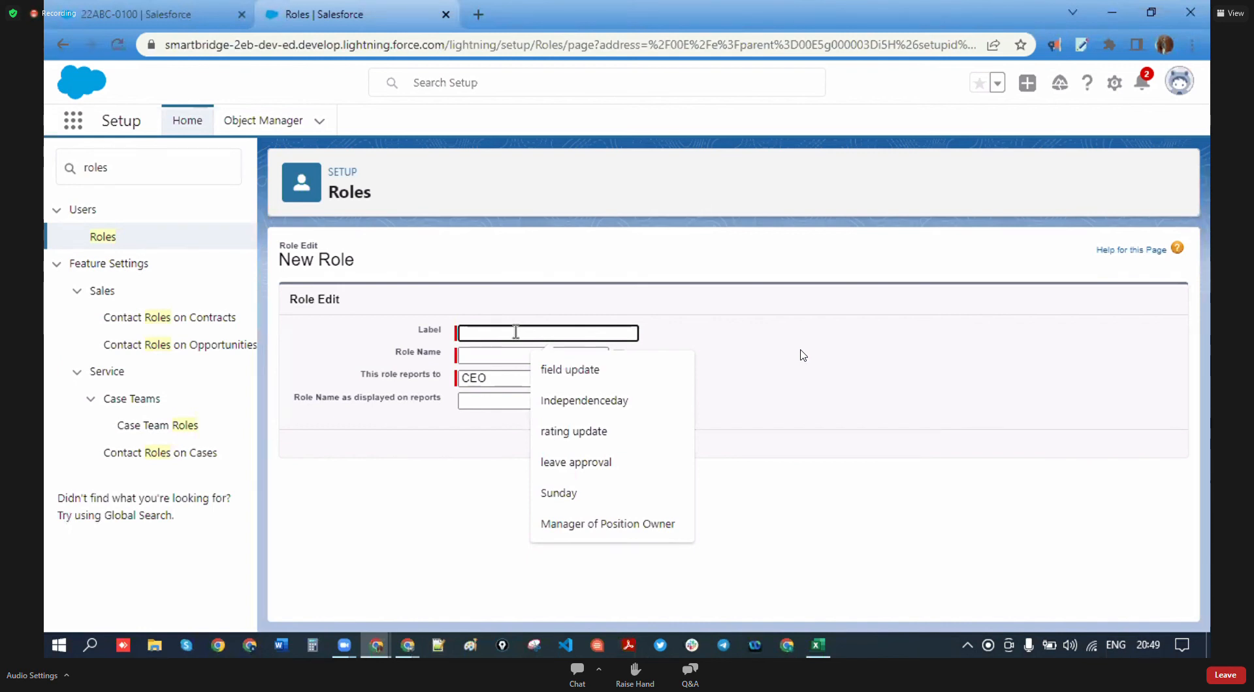
text(Foo)
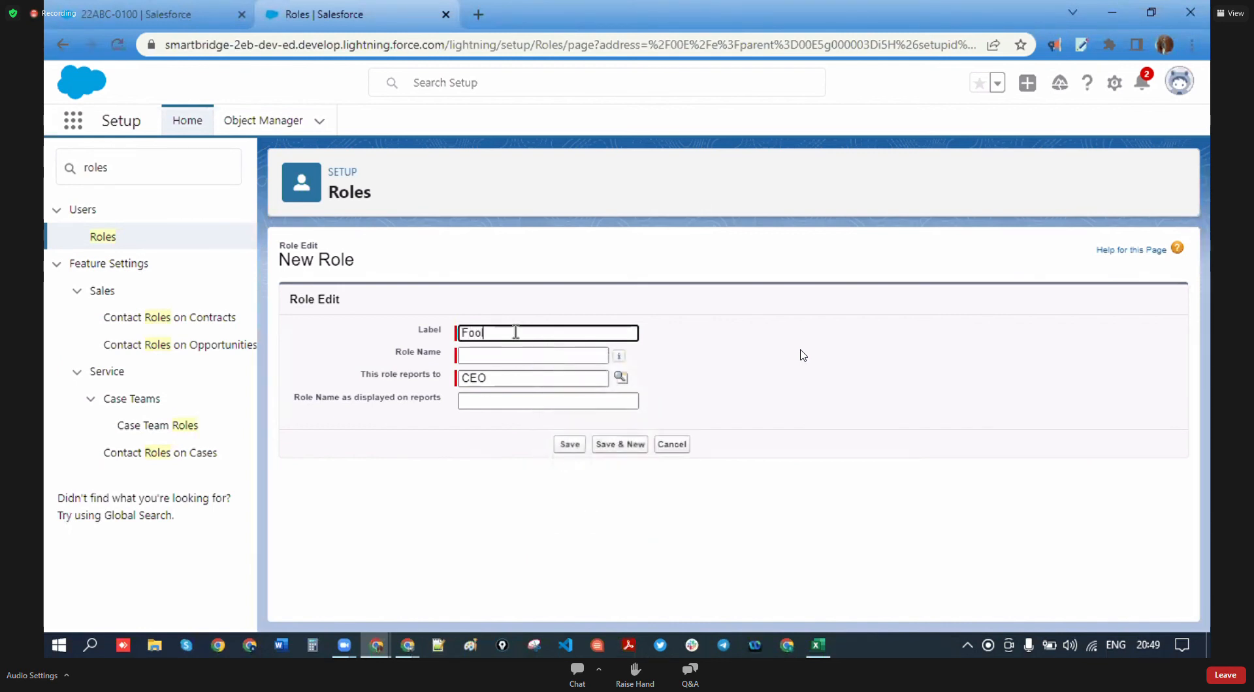
key(BackSpace)
key(BackSpace)
key(BackSpace)
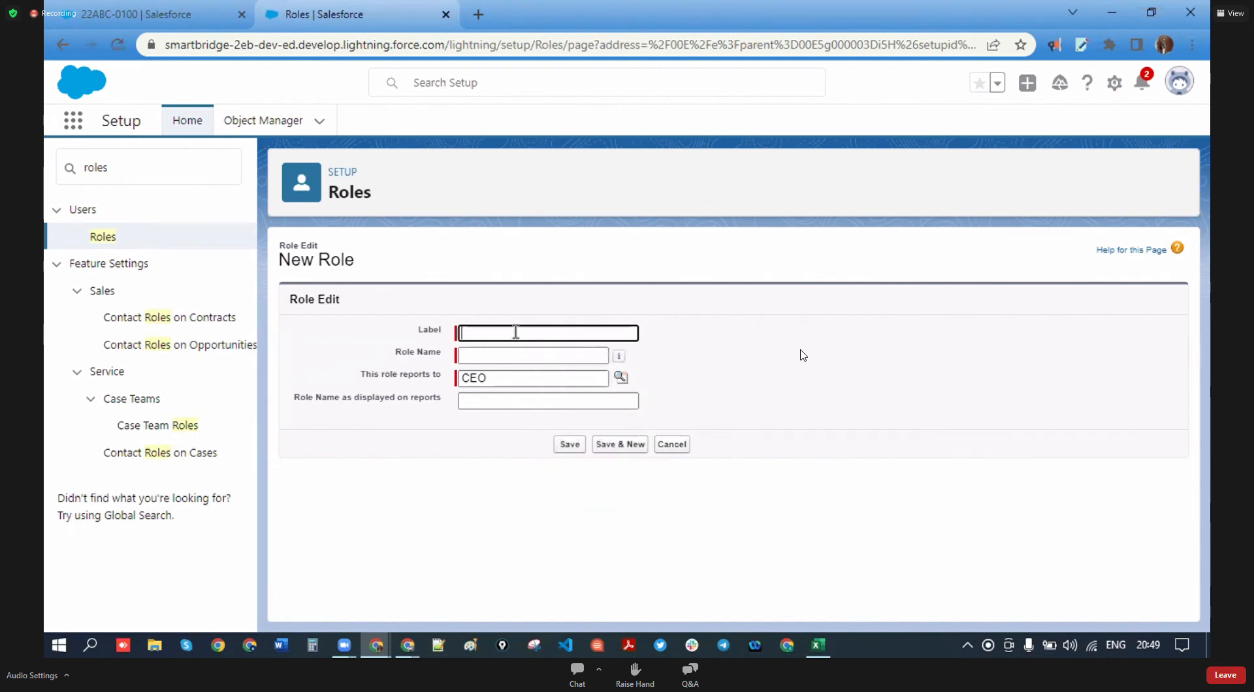
text(head)
key(BackSpace)
key(BackSpace)
text(H)
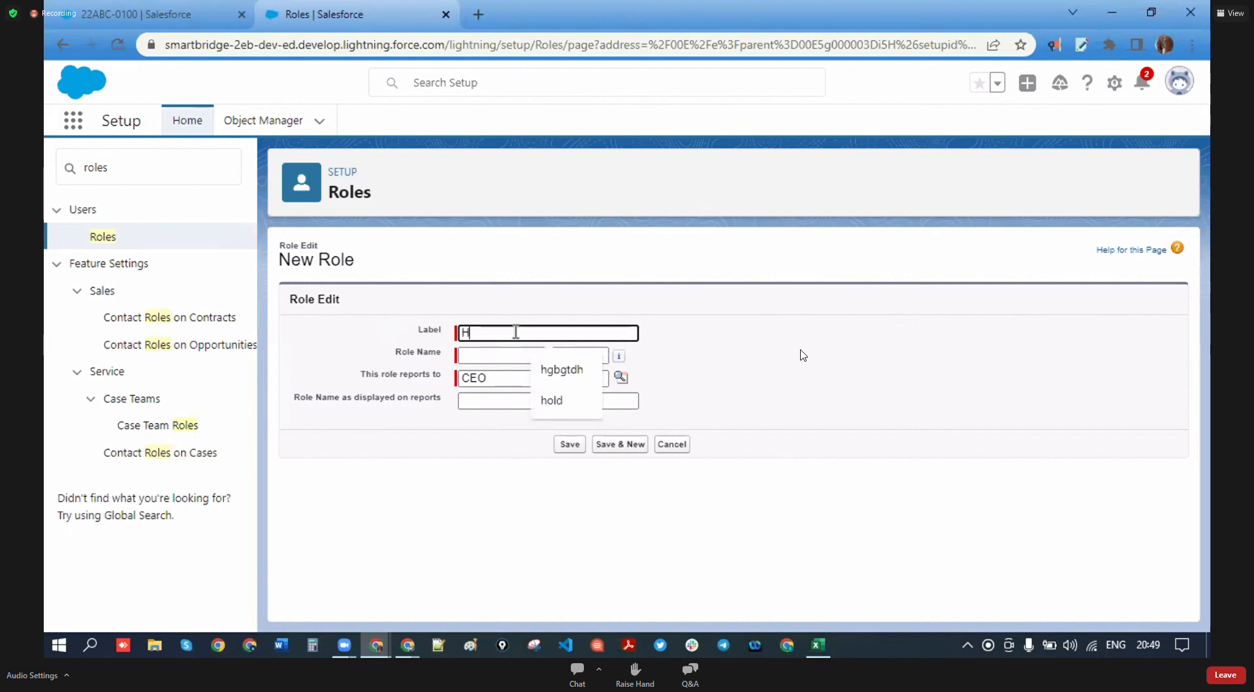
text(ead master)
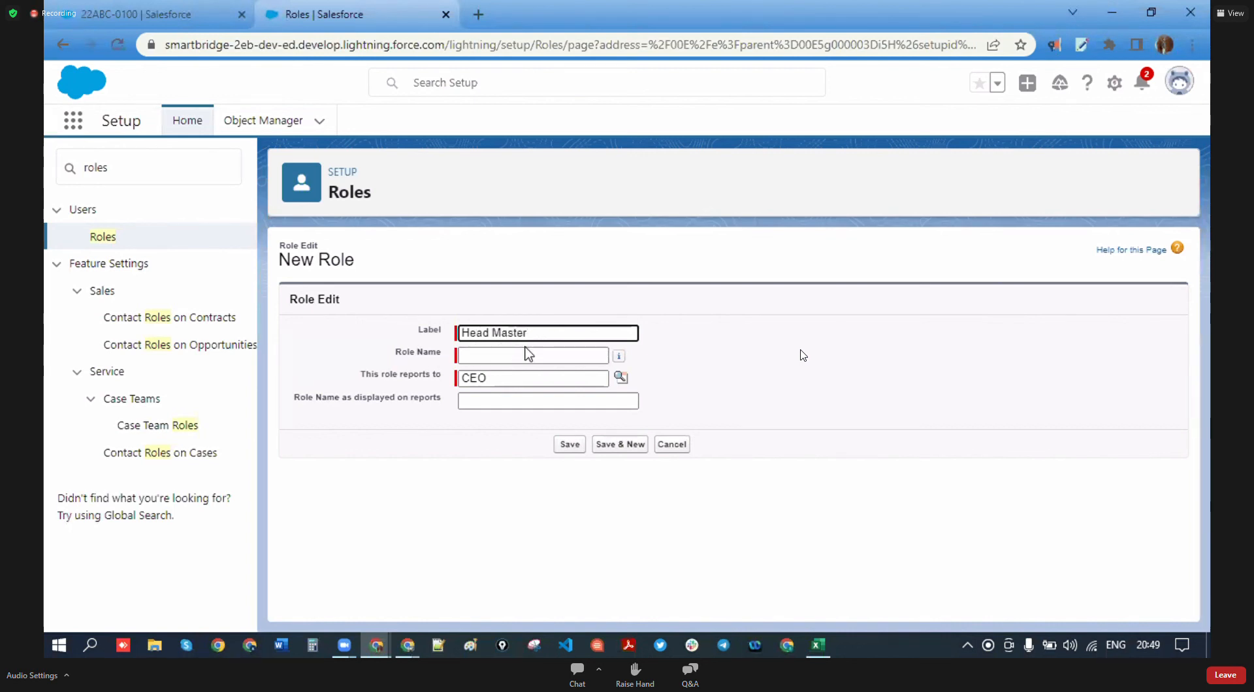
click(516, 356)
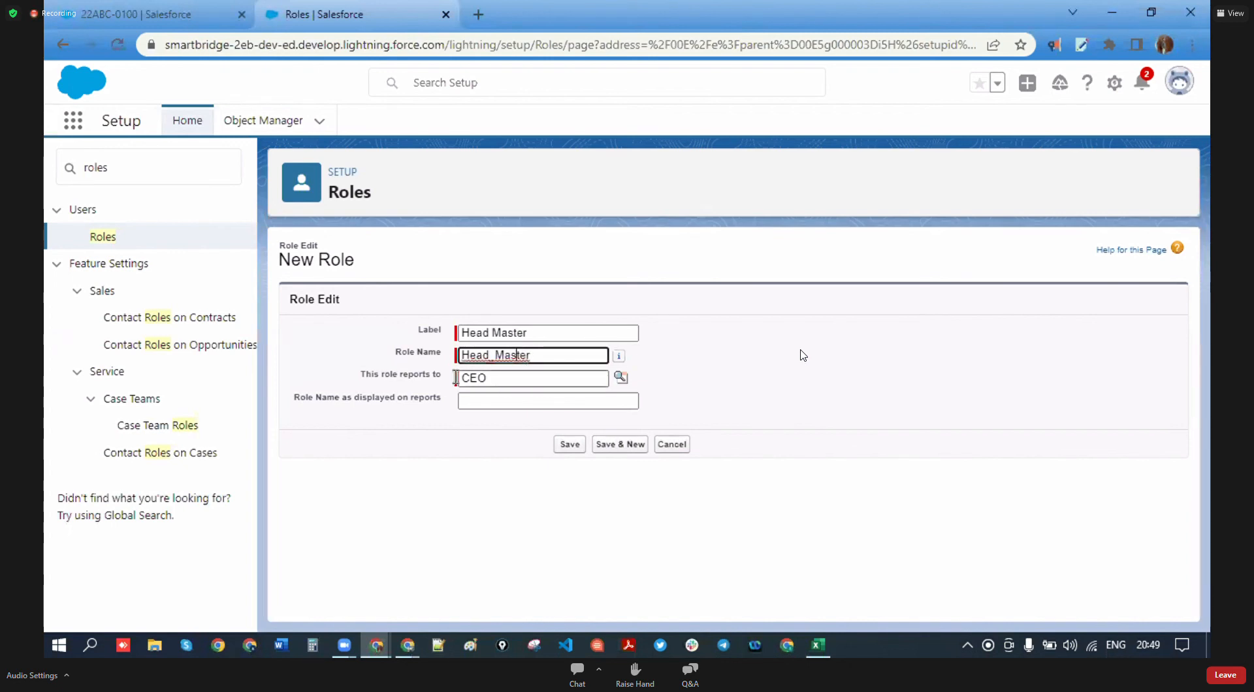
- Keep CEO as the parent role and save the Head Master role
drag(363, 375, 438, 376)
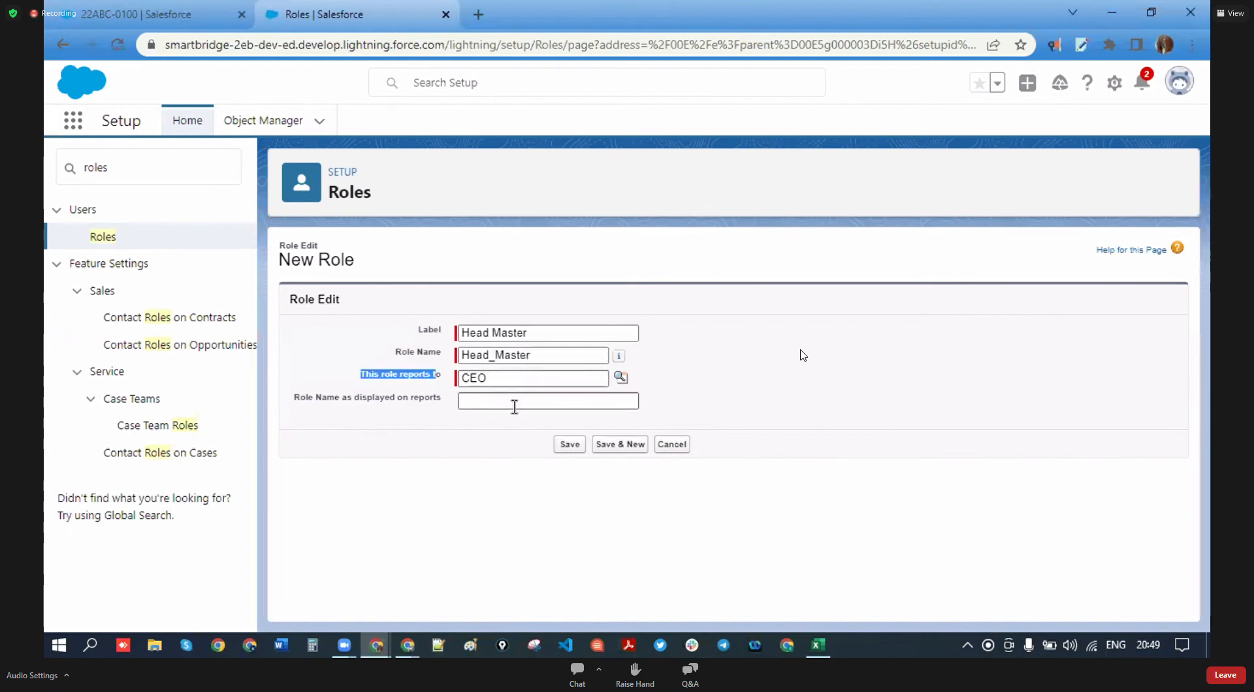
drag(497, 384, 461, 386)
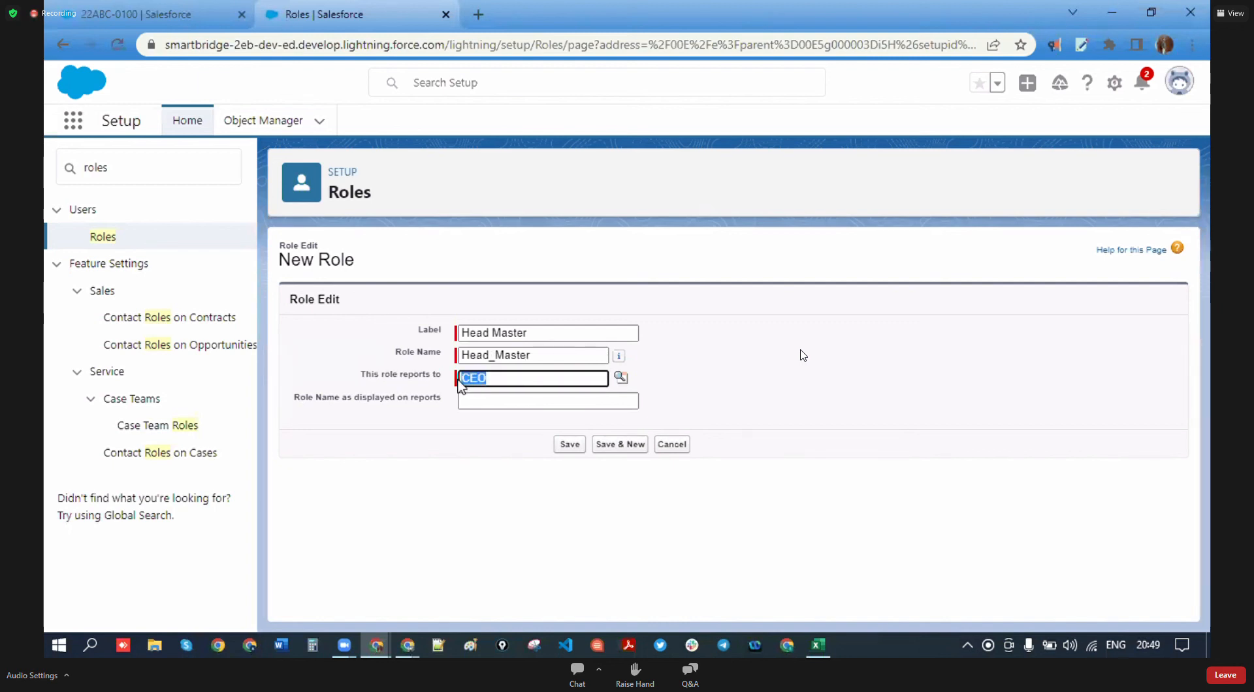
click(443, 441)
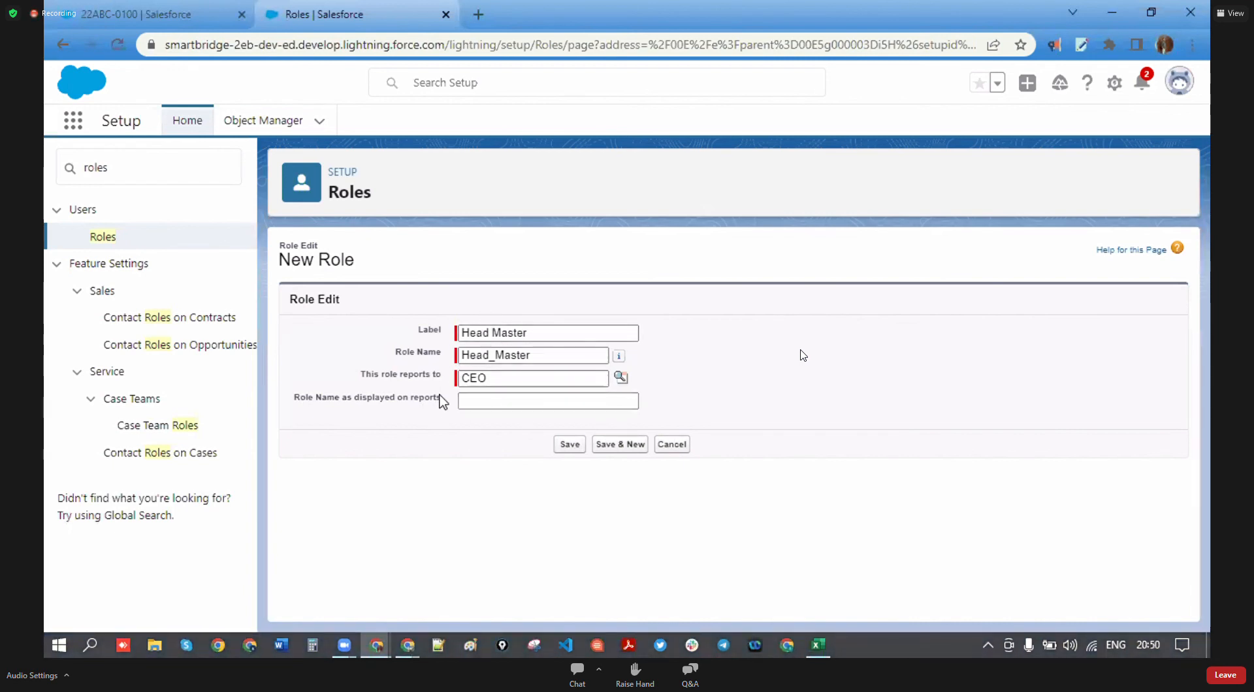
drag(457, 426, 462, 408)
click(486, 426)
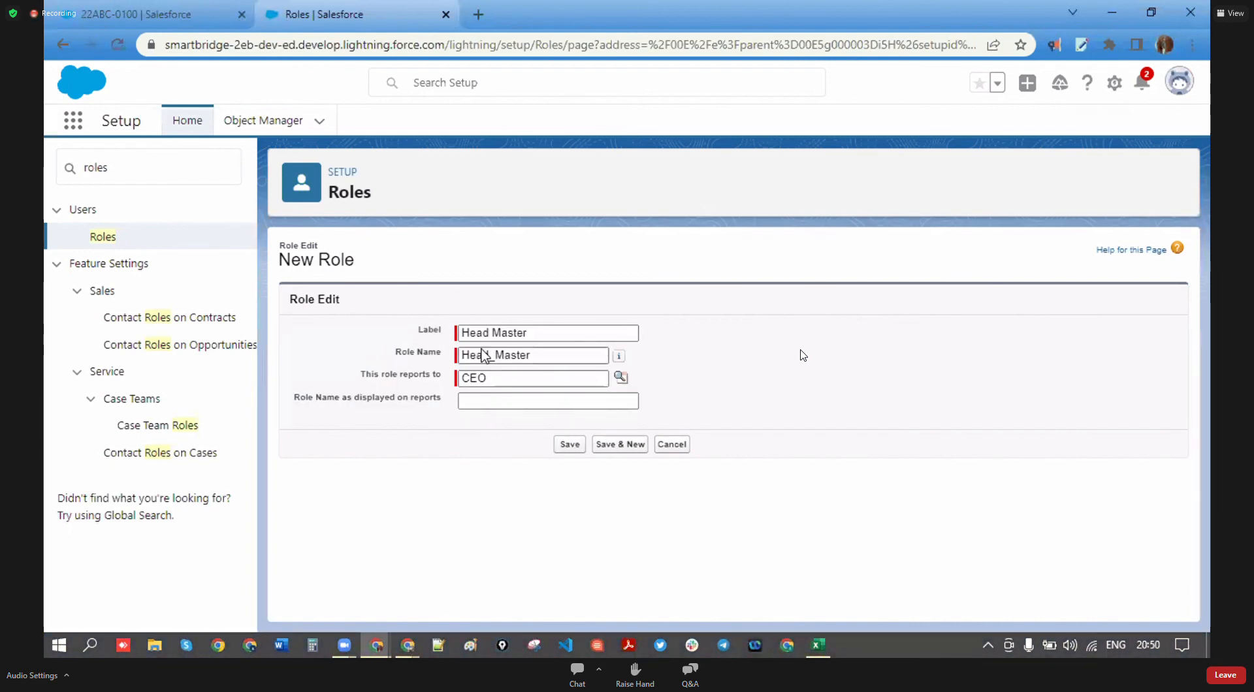
click(577, 449)
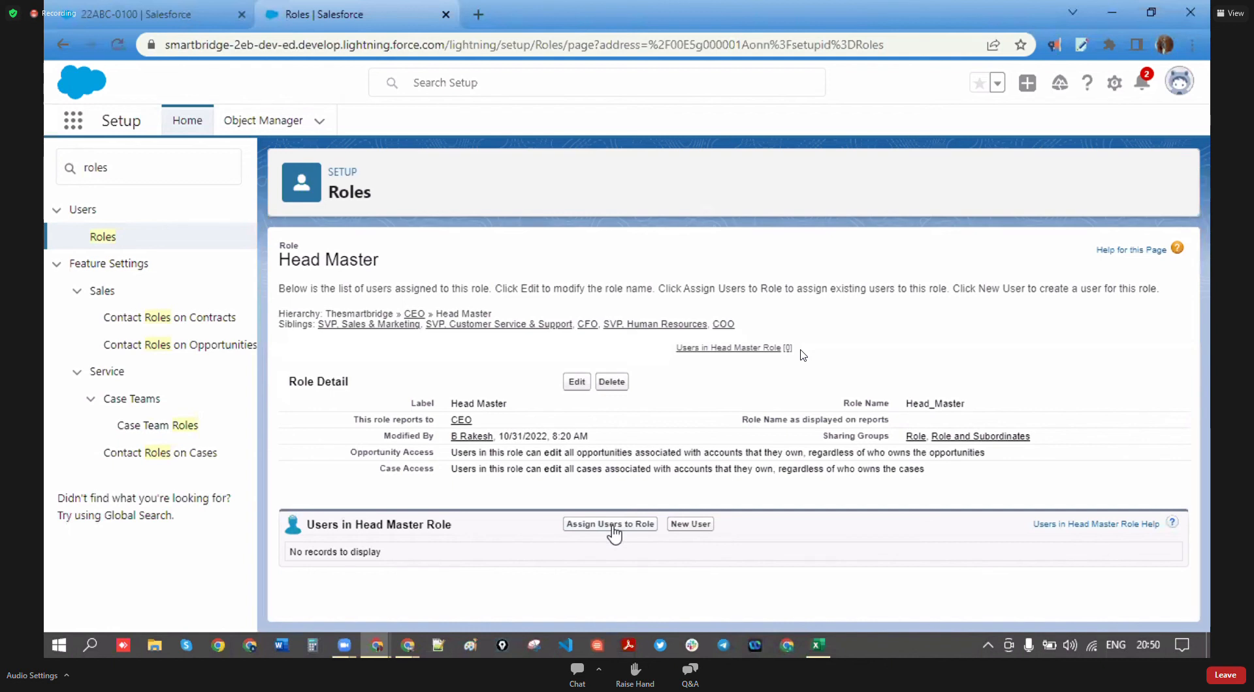
click(644, 525)
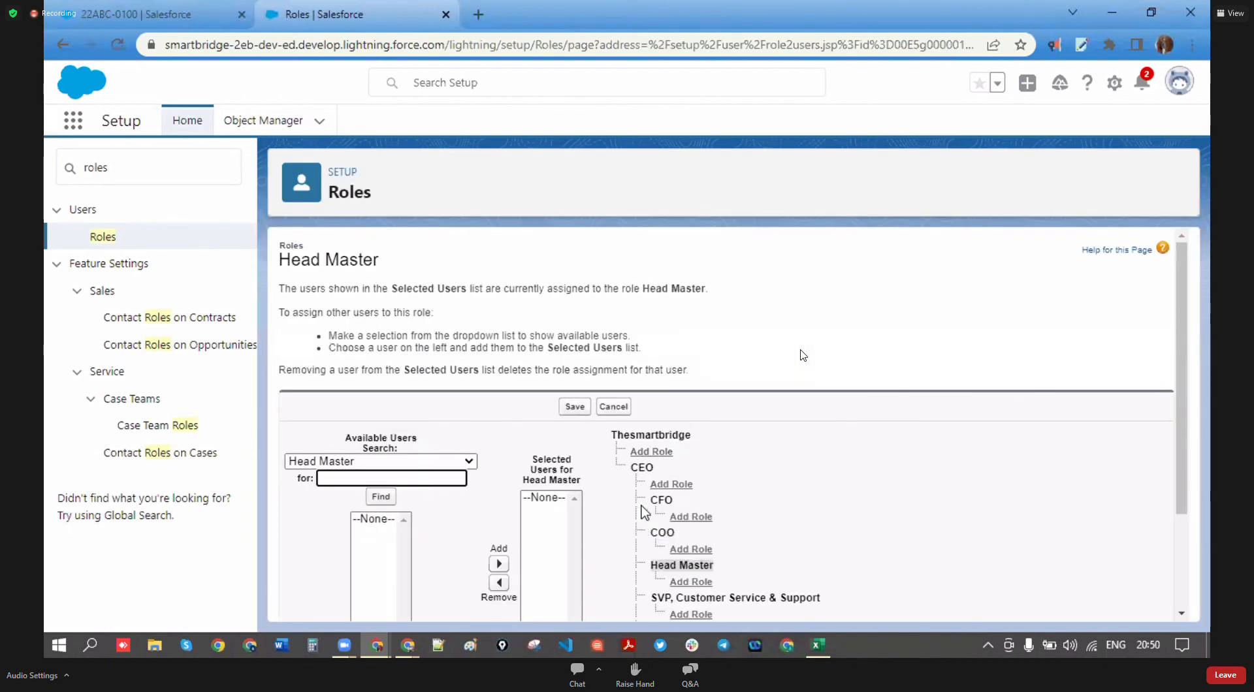
- List All Users, add the chosen user to Head Master's Selected Users, and save
scroll(411, 443, down, 3)
scroll(552, 494, up, 2)
scroll(541, 518, down, 2)
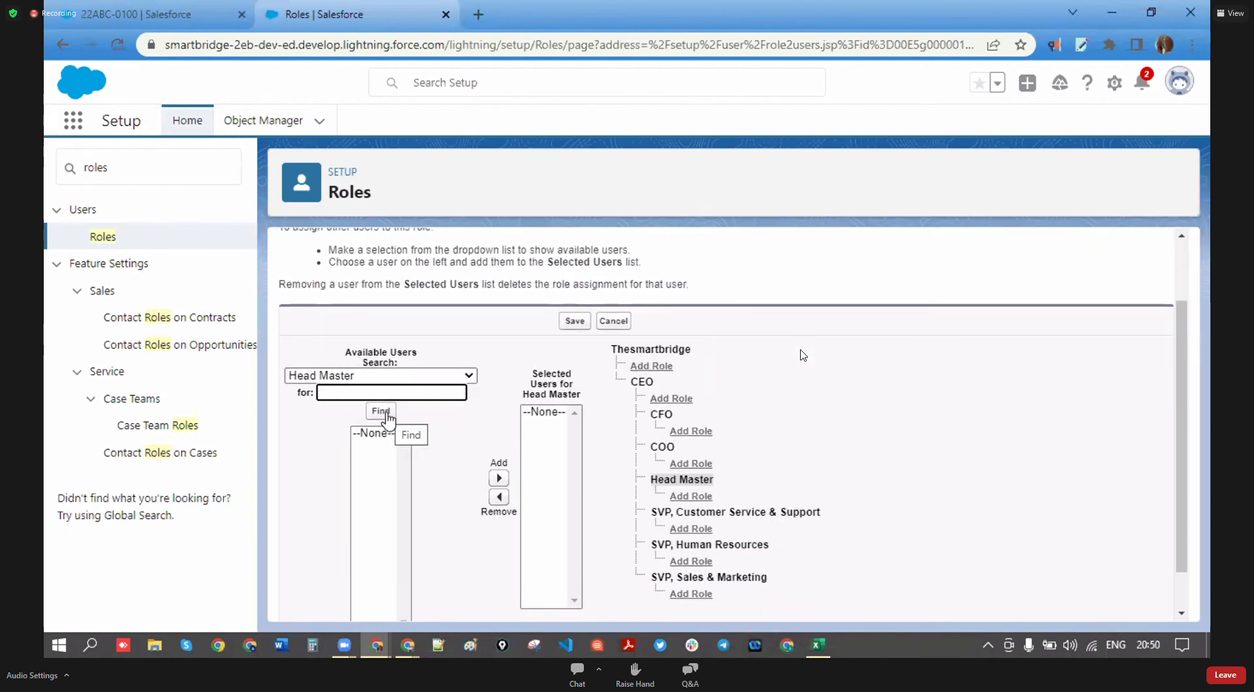
scroll(376, 417, up, 2)
scroll(374, 416, up, 1)
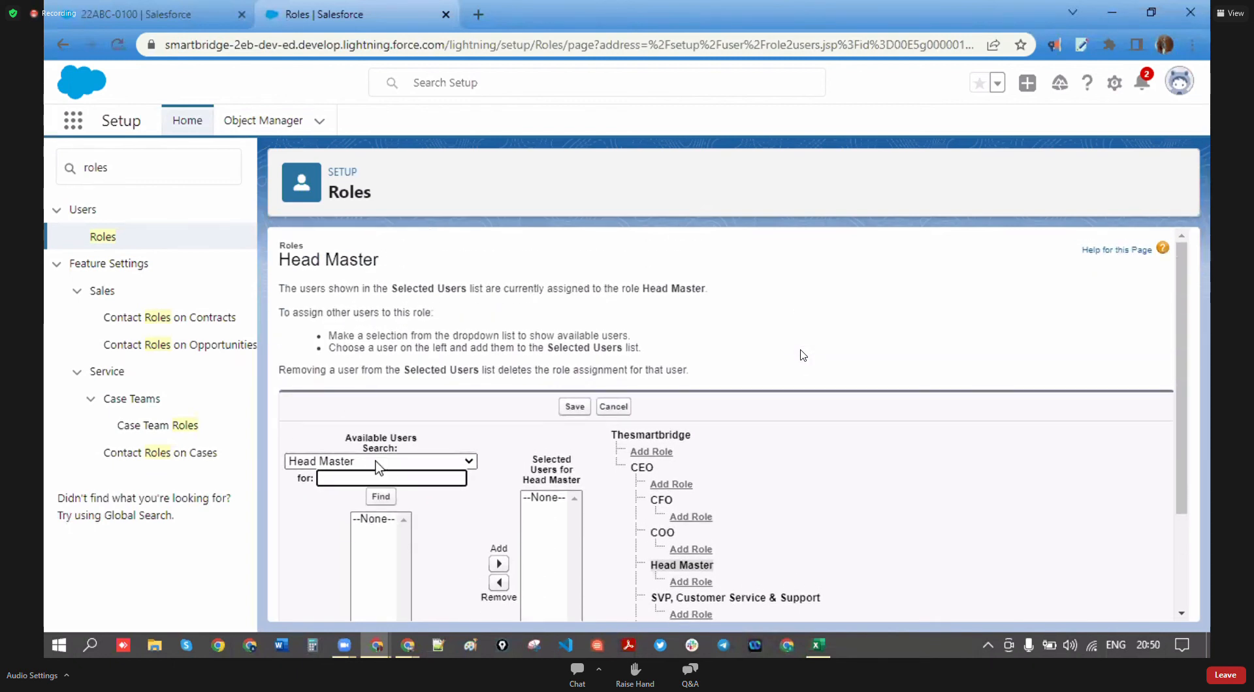
click(425, 461)
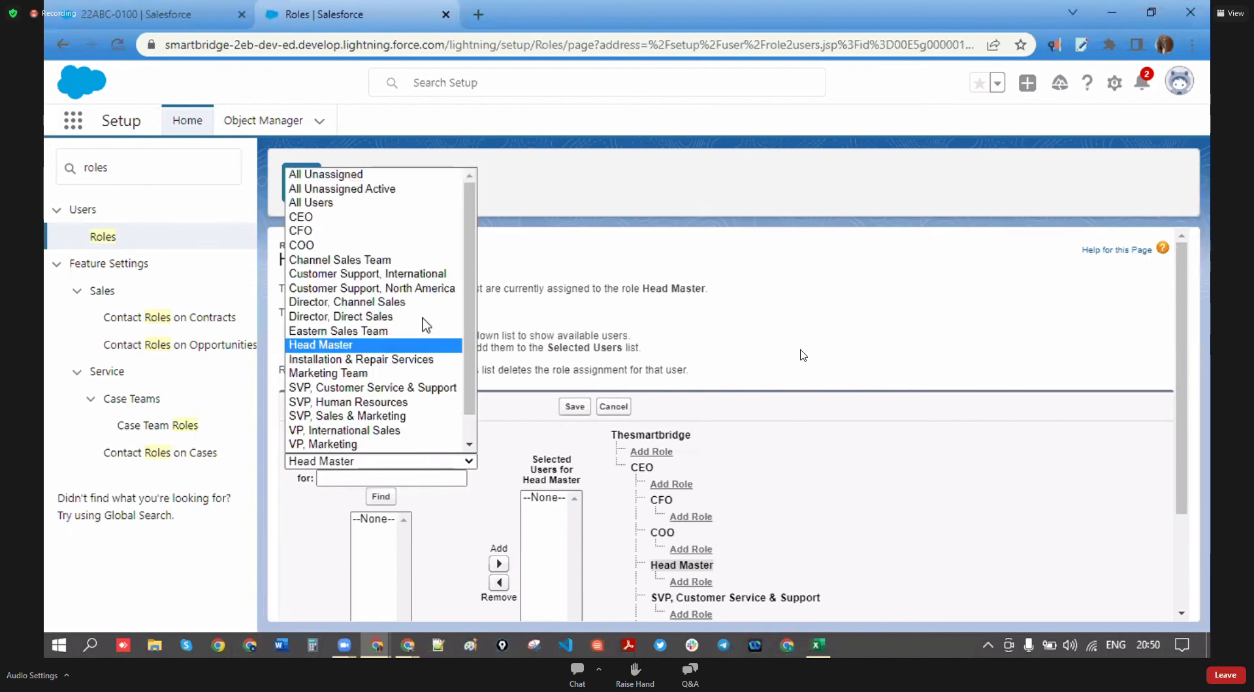
click(379, 208)
scroll(392, 493, down, 3)
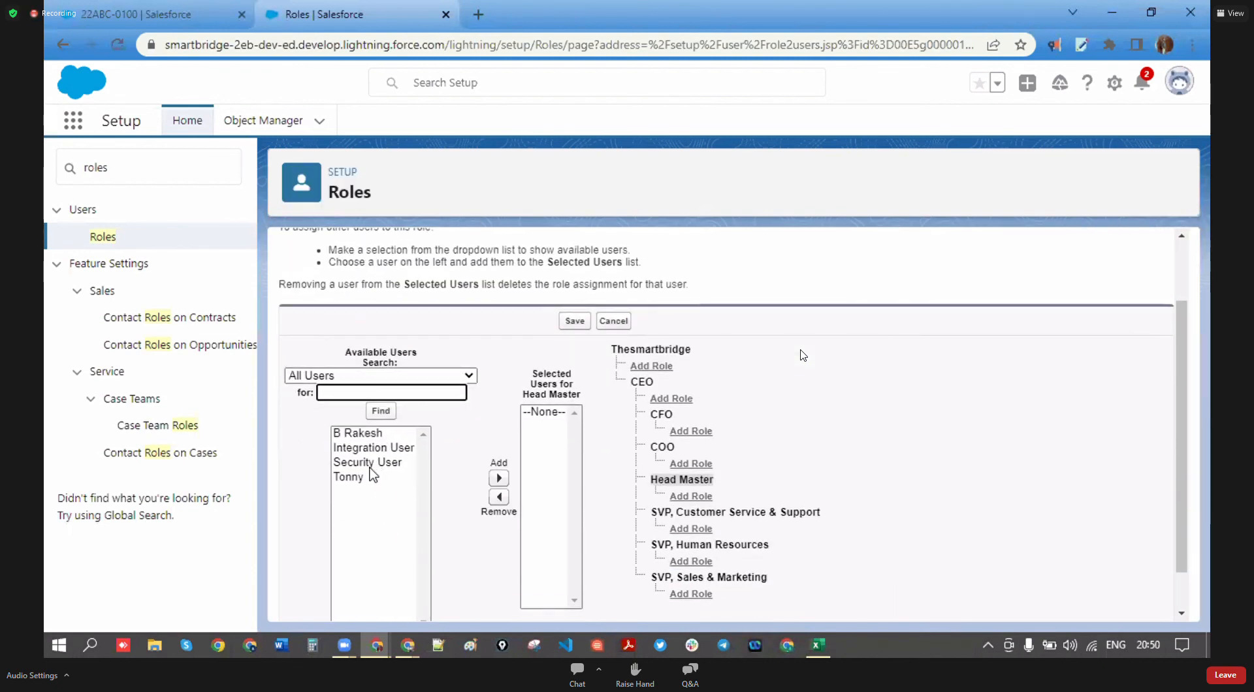
click(369, 468)
click(499, 470)
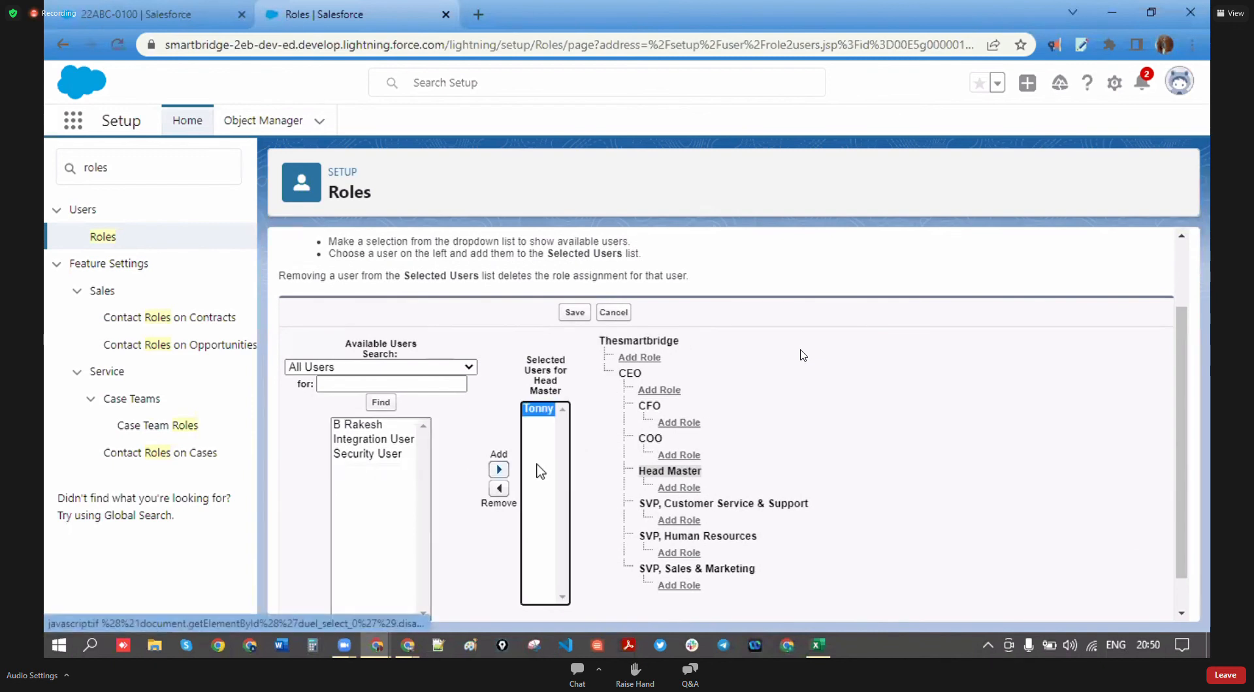
click(578, 313)
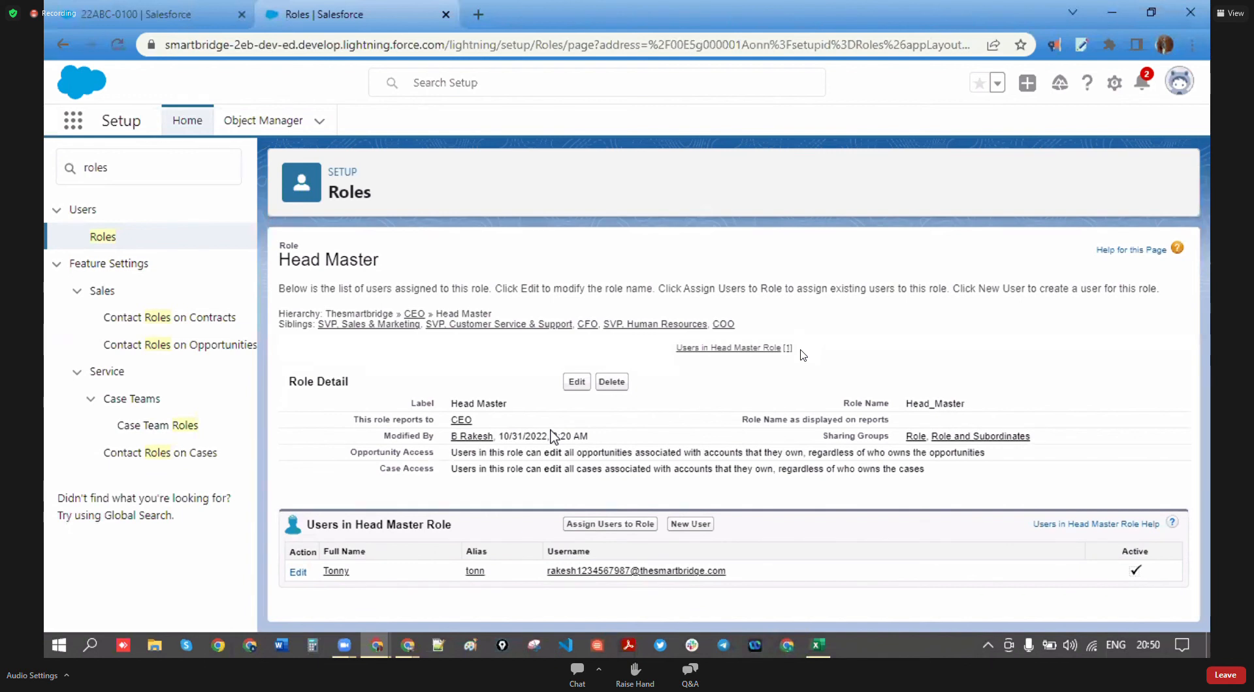
- Search Setup for 'users' and open the Head Master user's details from All Users
click(67, 174)
text(us)
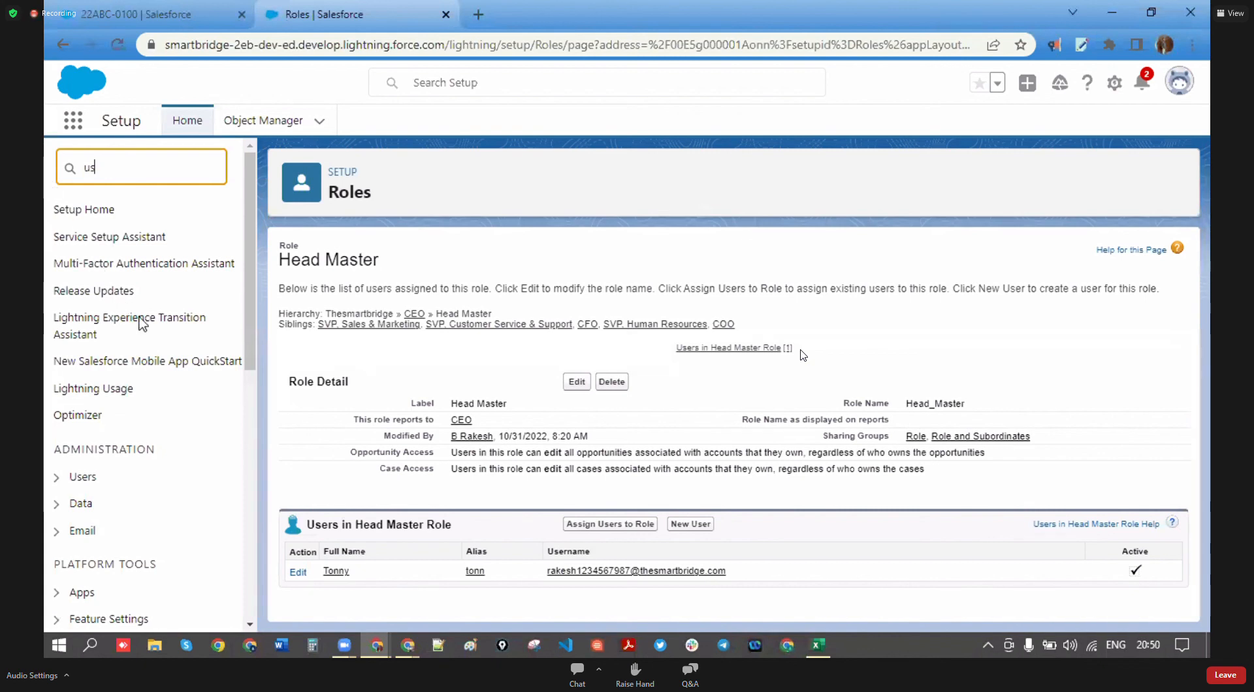
text(ers)
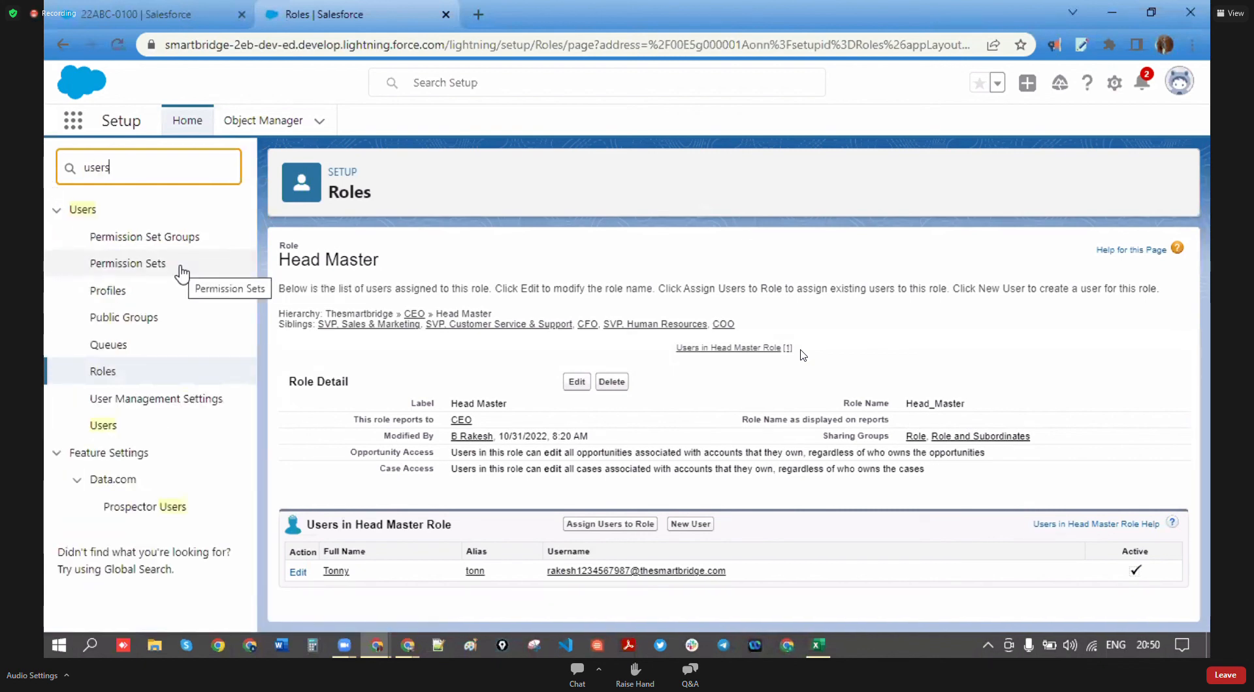
click(107, 426)
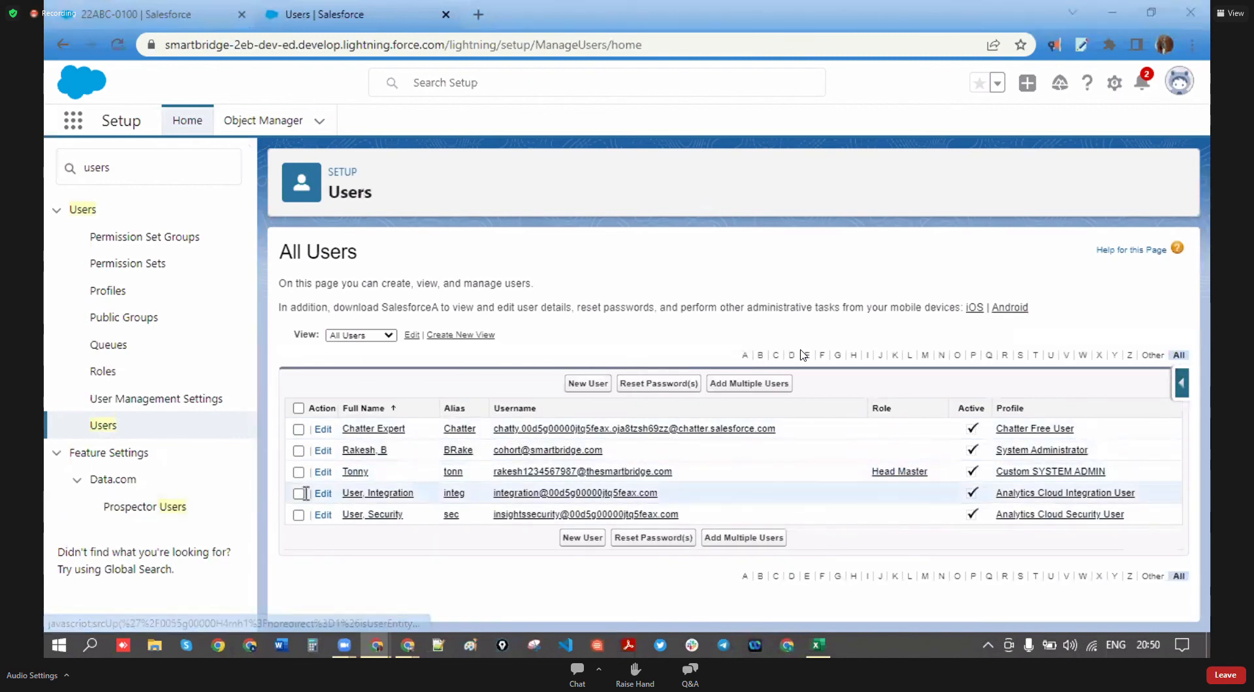
click(362, 474)
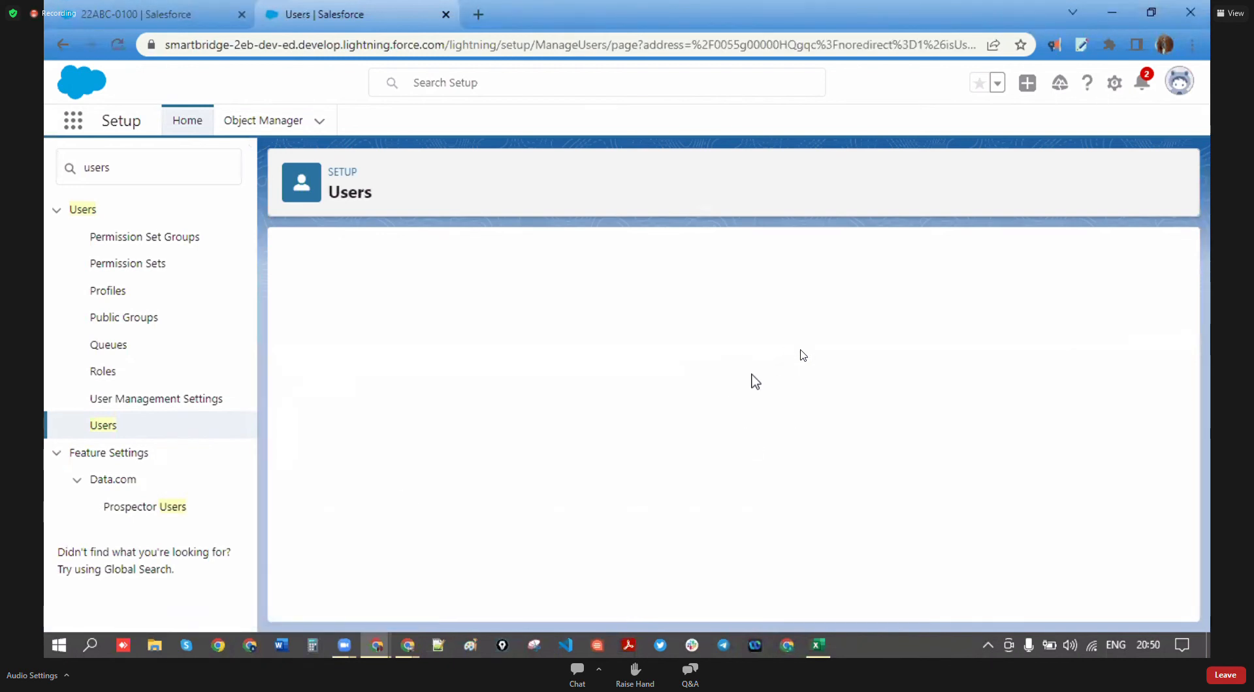
- Return to the All Users list and open the System Administrator user for editing
scroll(578, 562, down, 10)
scroll(578, 562, down, 3)
scroll(551, 538, up, 4)
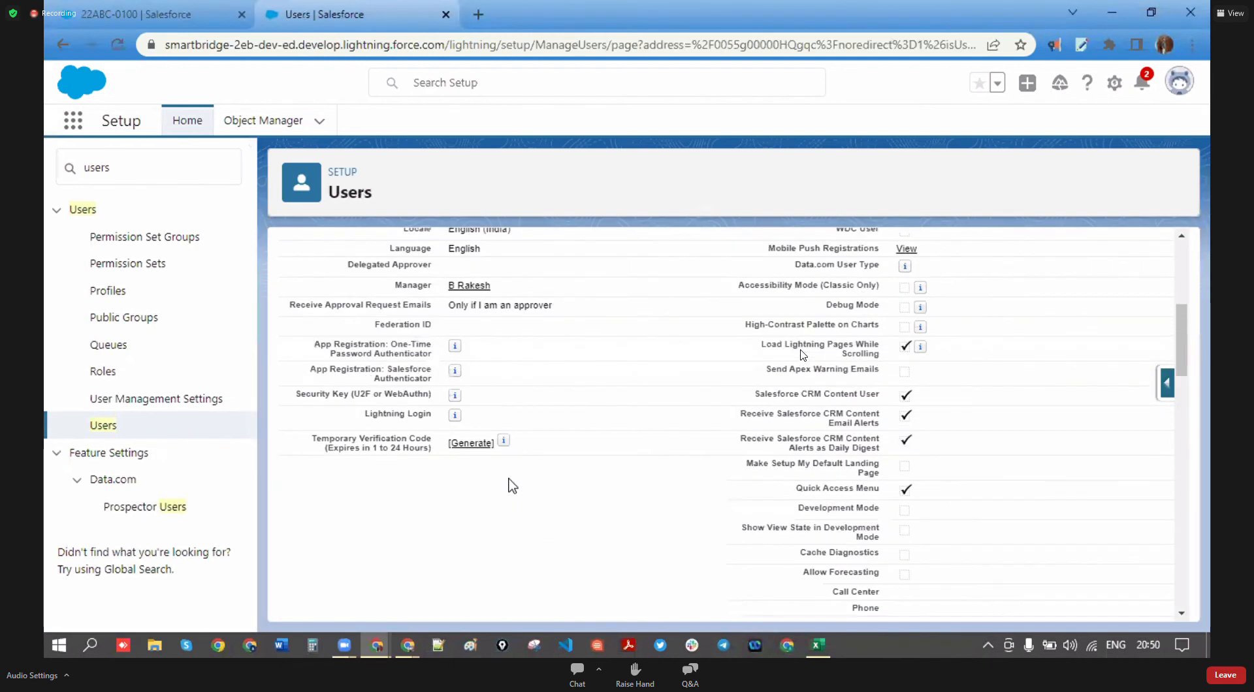
scroll(482, 418, up, 2)
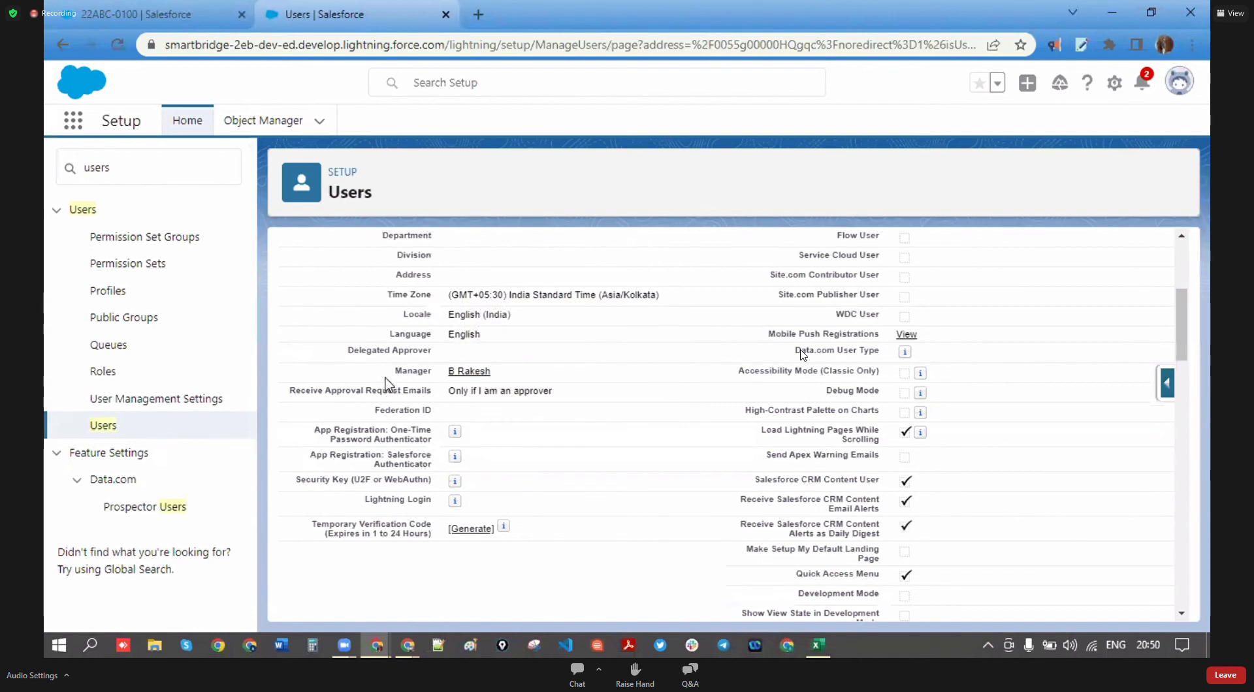
click(106, 427)
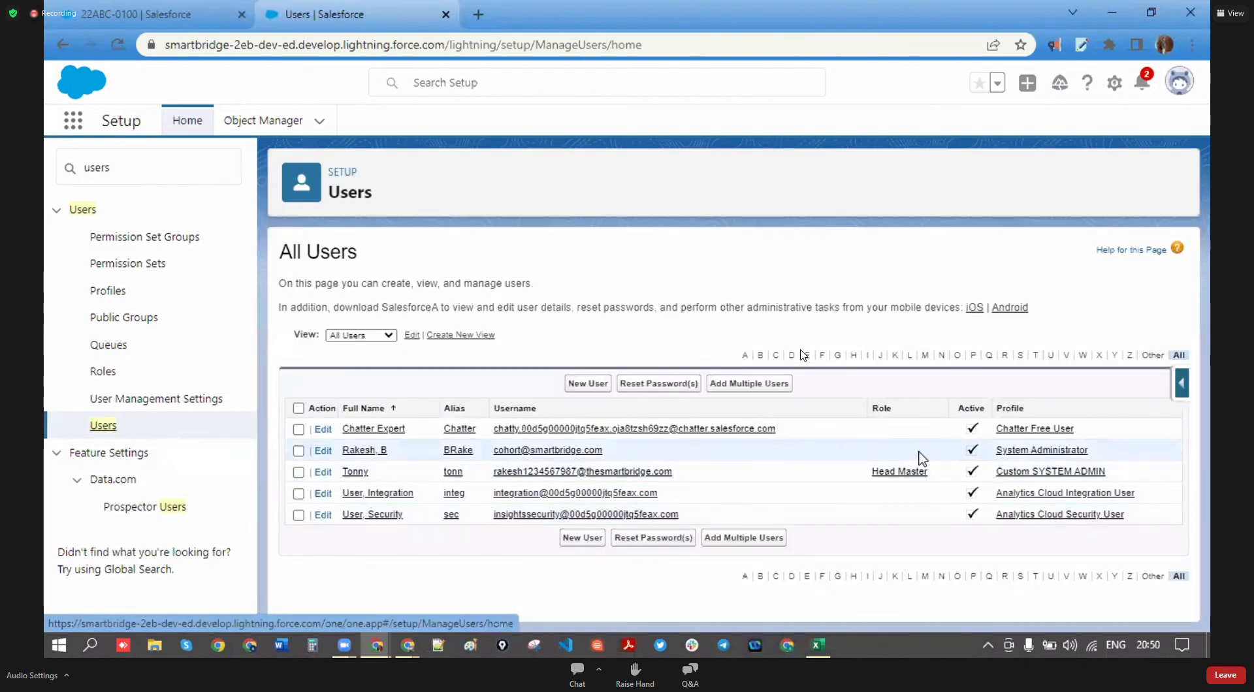
click(323, 452)
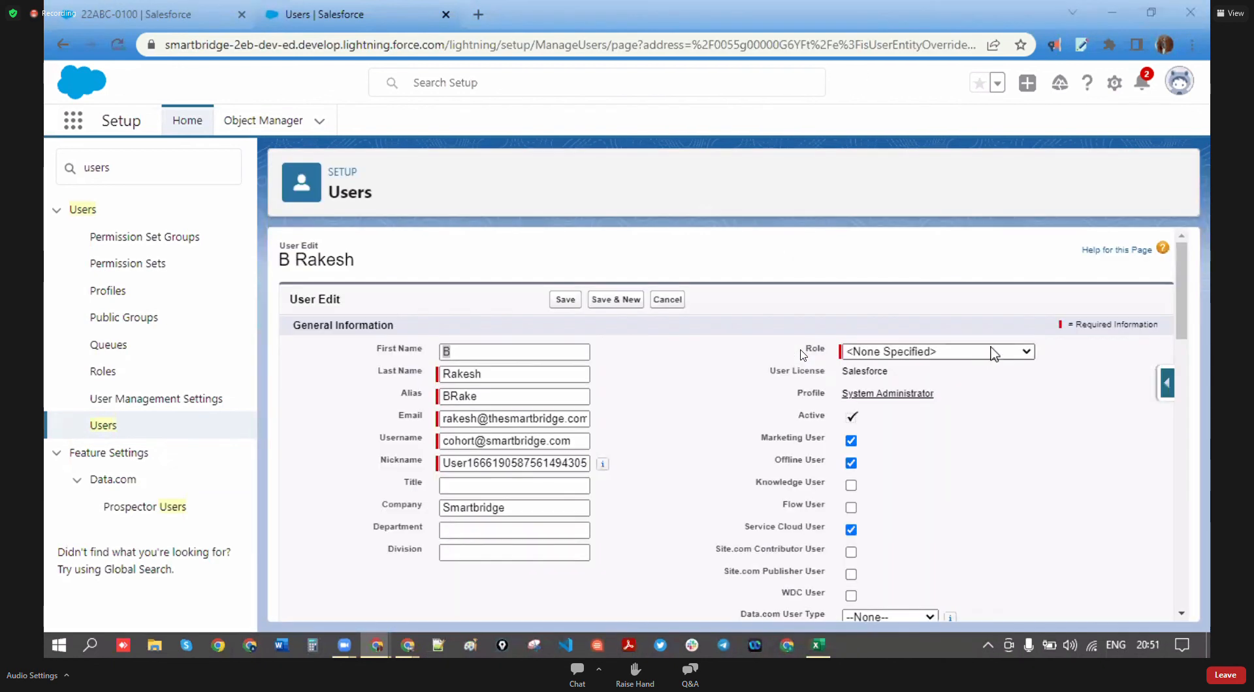
- Set the System Administrator user's role to CEO and save
click(941, 351)
click(904, 91)
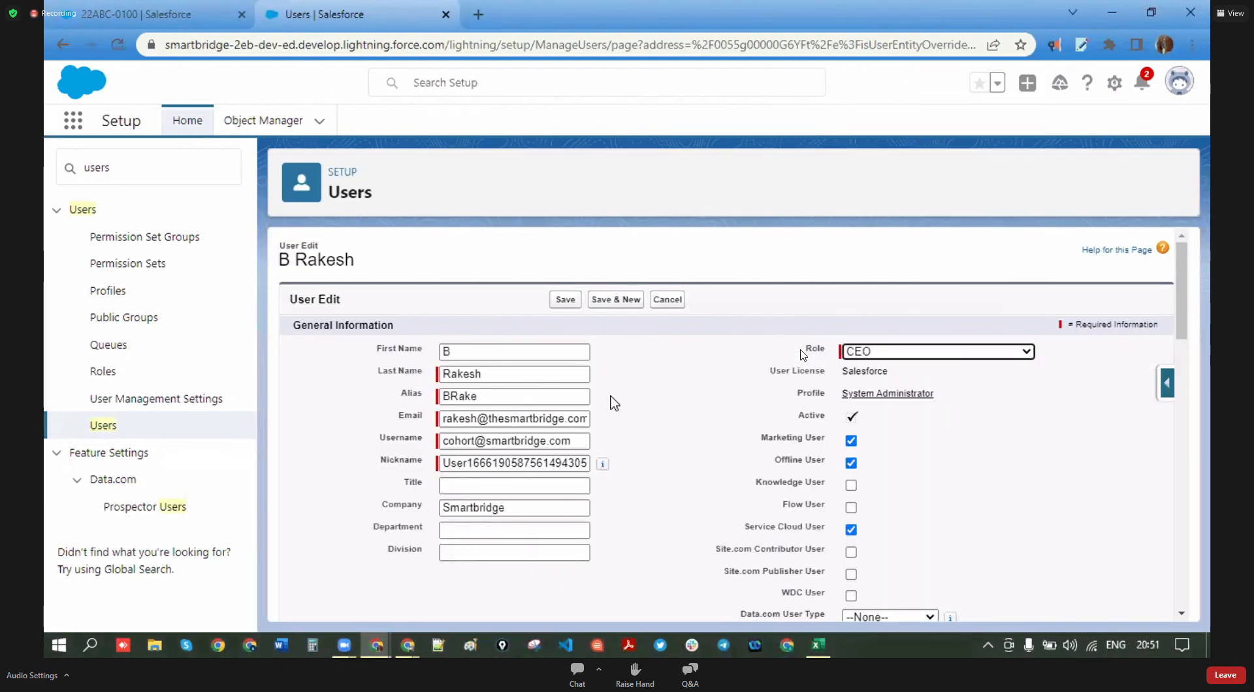
scroll(566, 320, down, 6)
scroll(593, 409, up, 6)
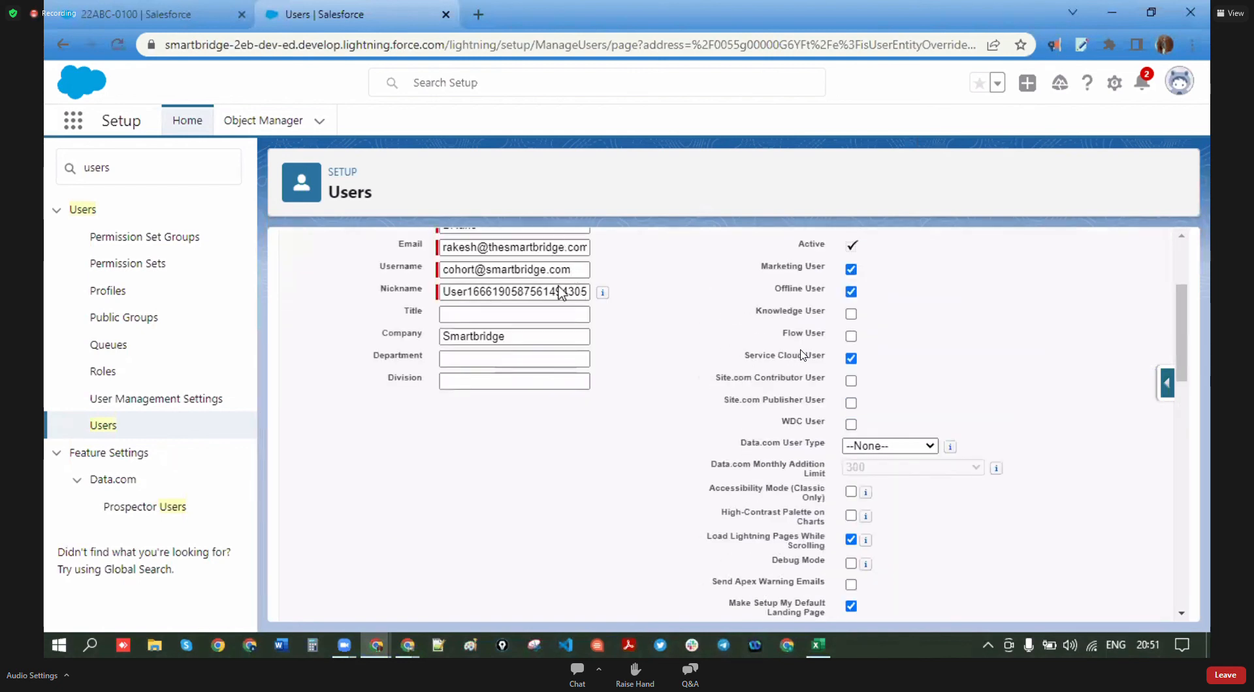
click(564, 300)
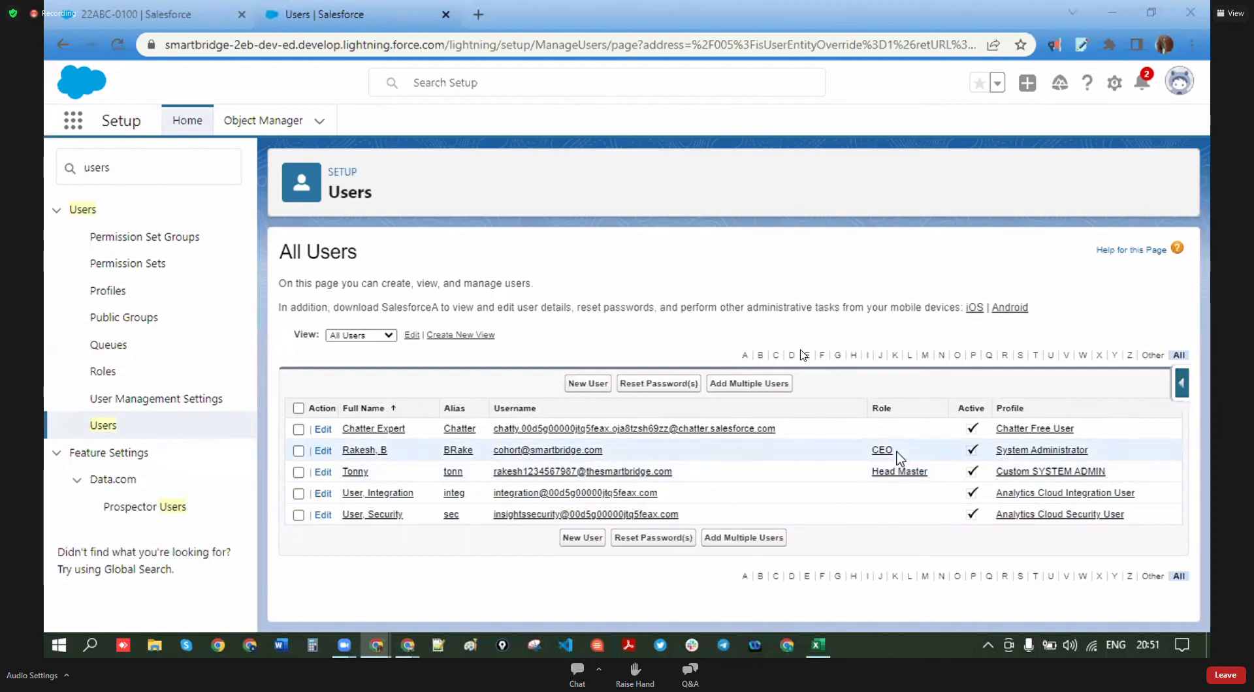
- Change the same user's role to Head Master, save, then return to the Excel workbook
click(322, 451)
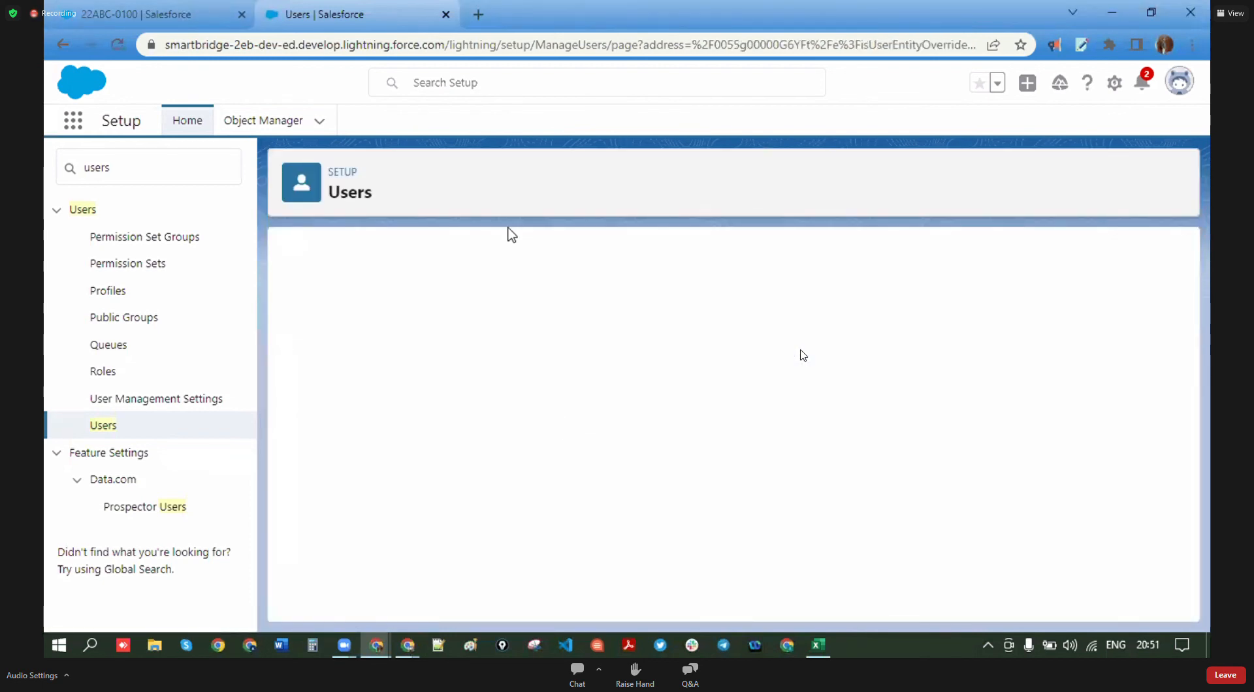
click(949, 352)
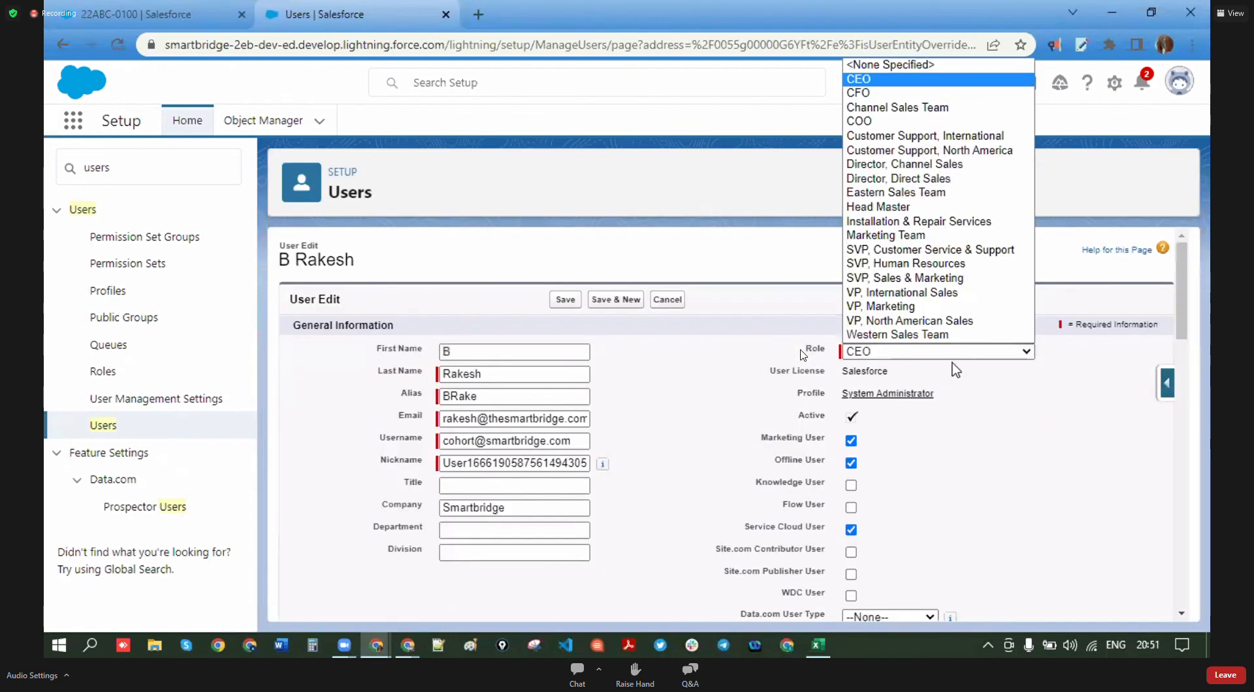
click(900, 207)
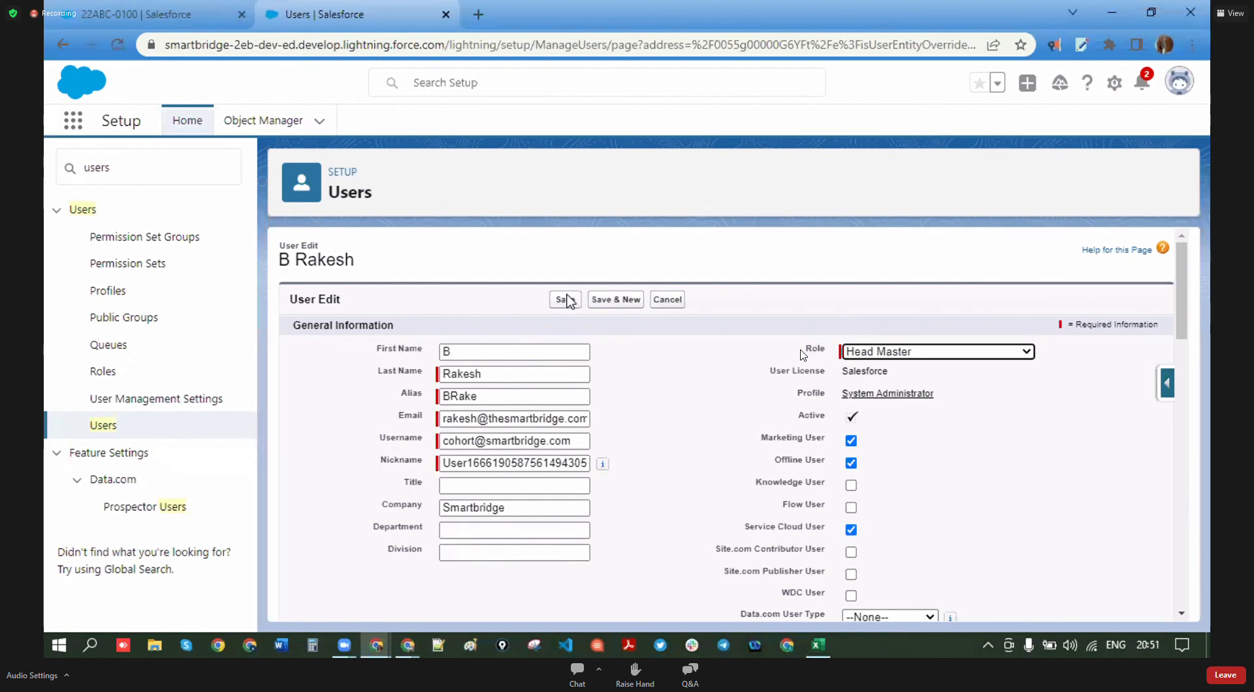
click(566, 300)
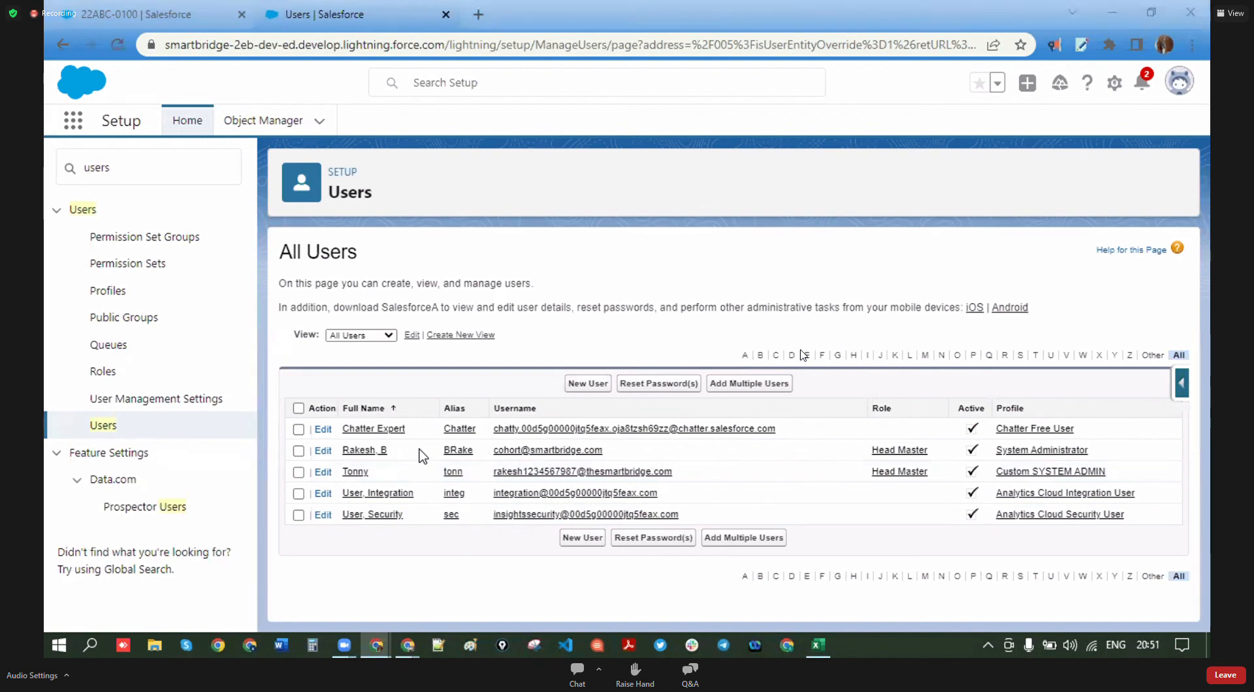
click(817, 646)
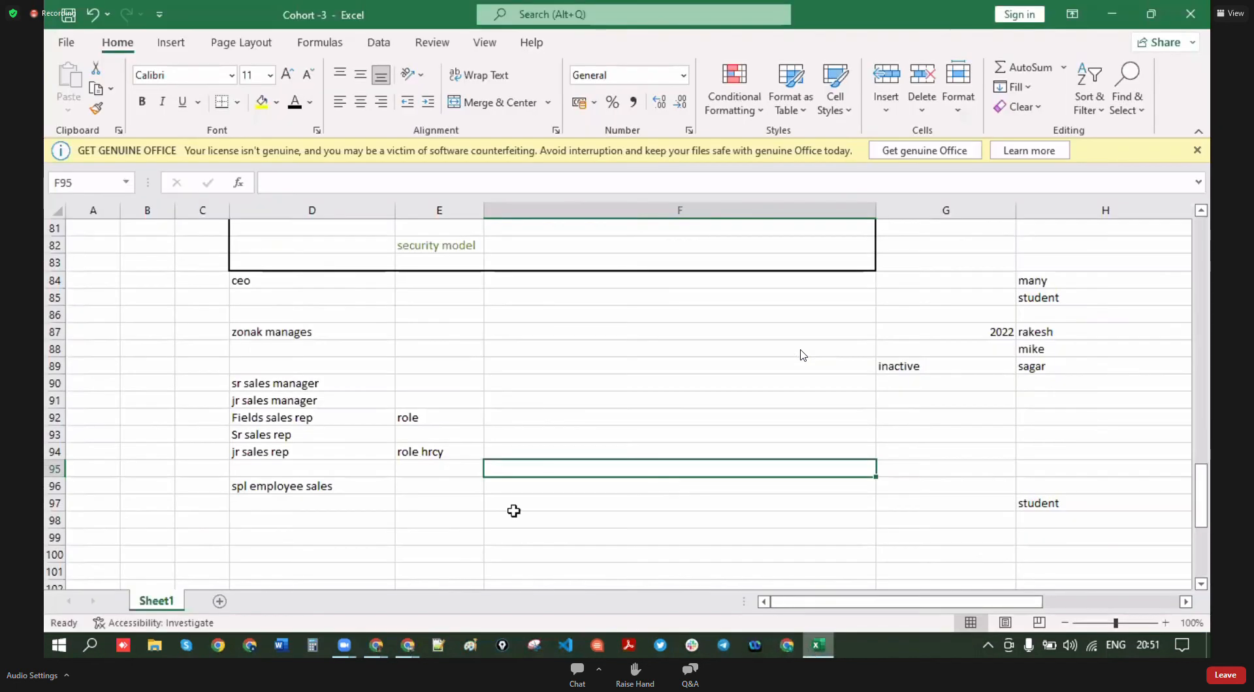
scroll(308, 445, up, 4)
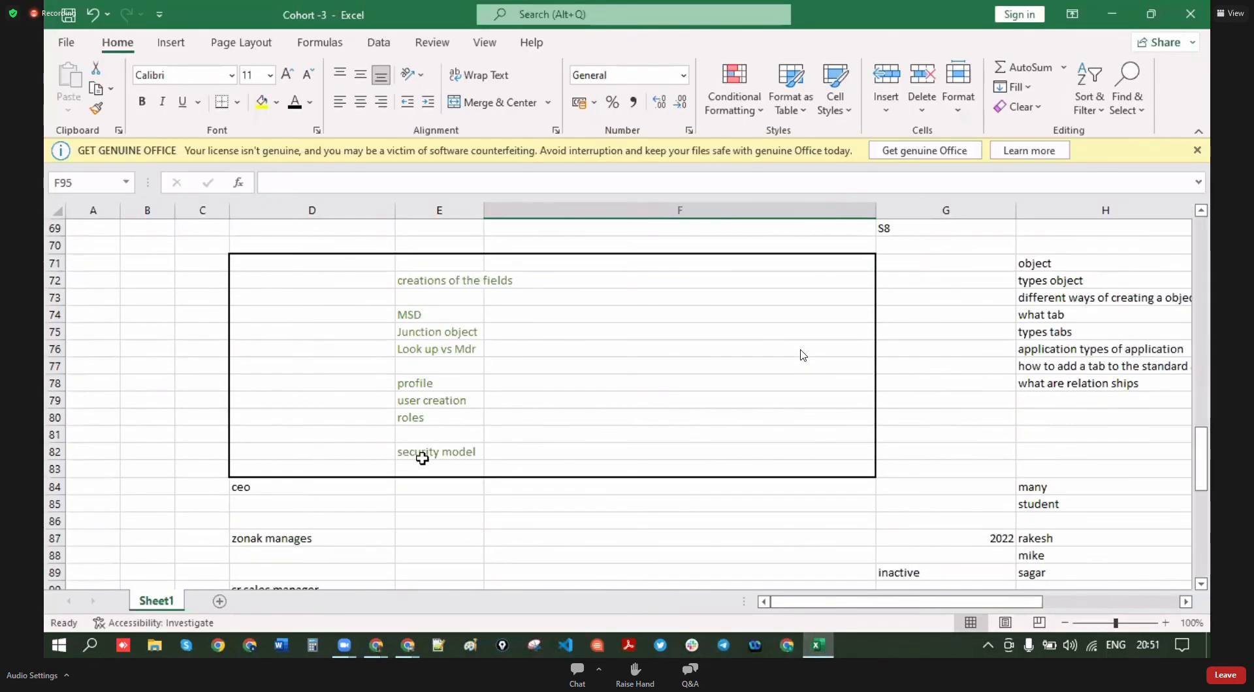
click(460, 453)
scroll(441, 507, up, 4)
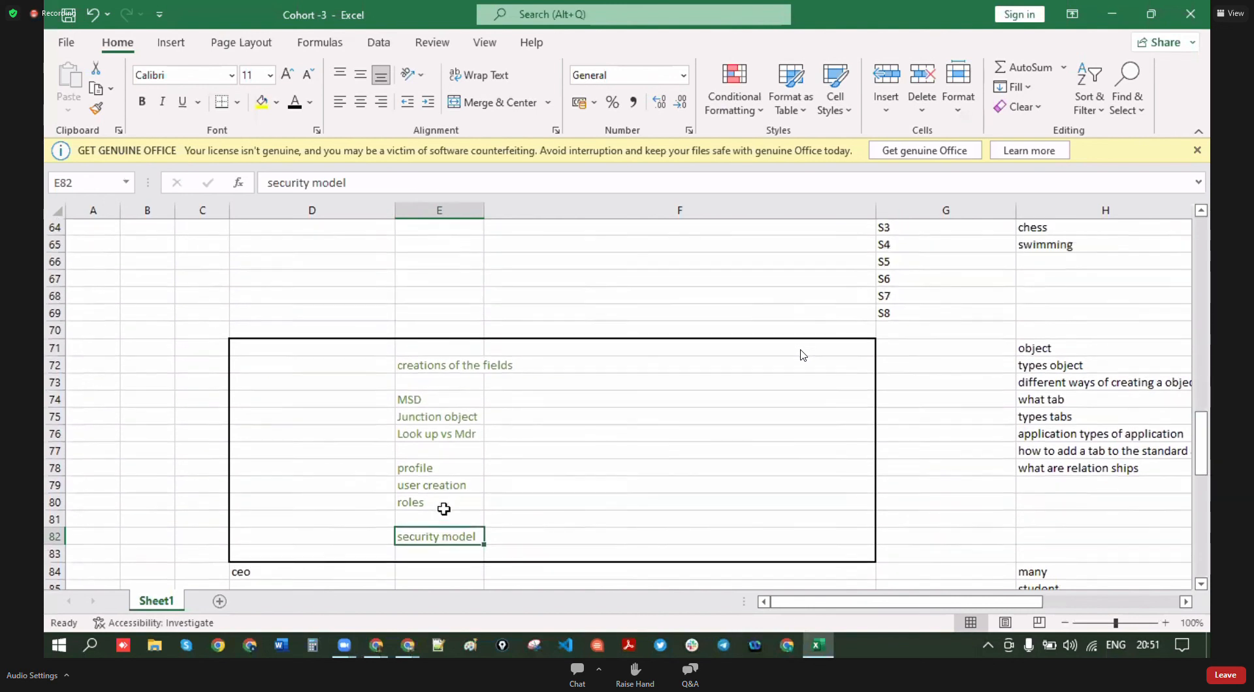
scroll(443, 507, down, 4)
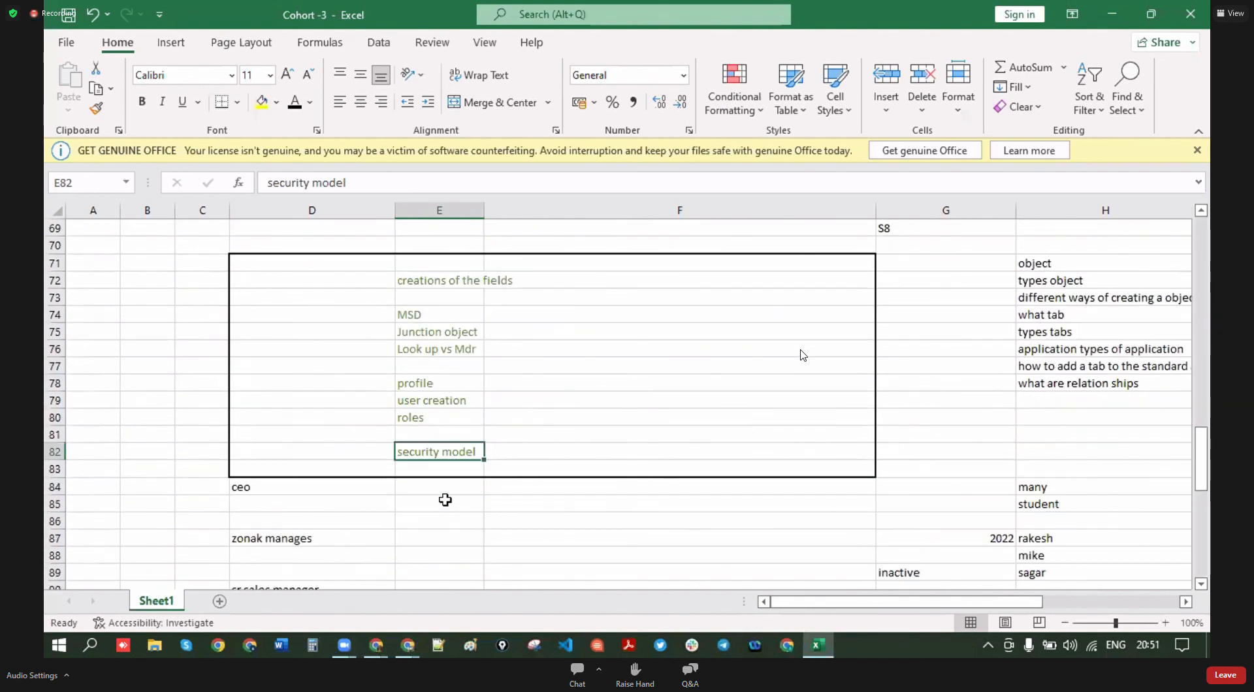
scroll(555, 457, down, 2)
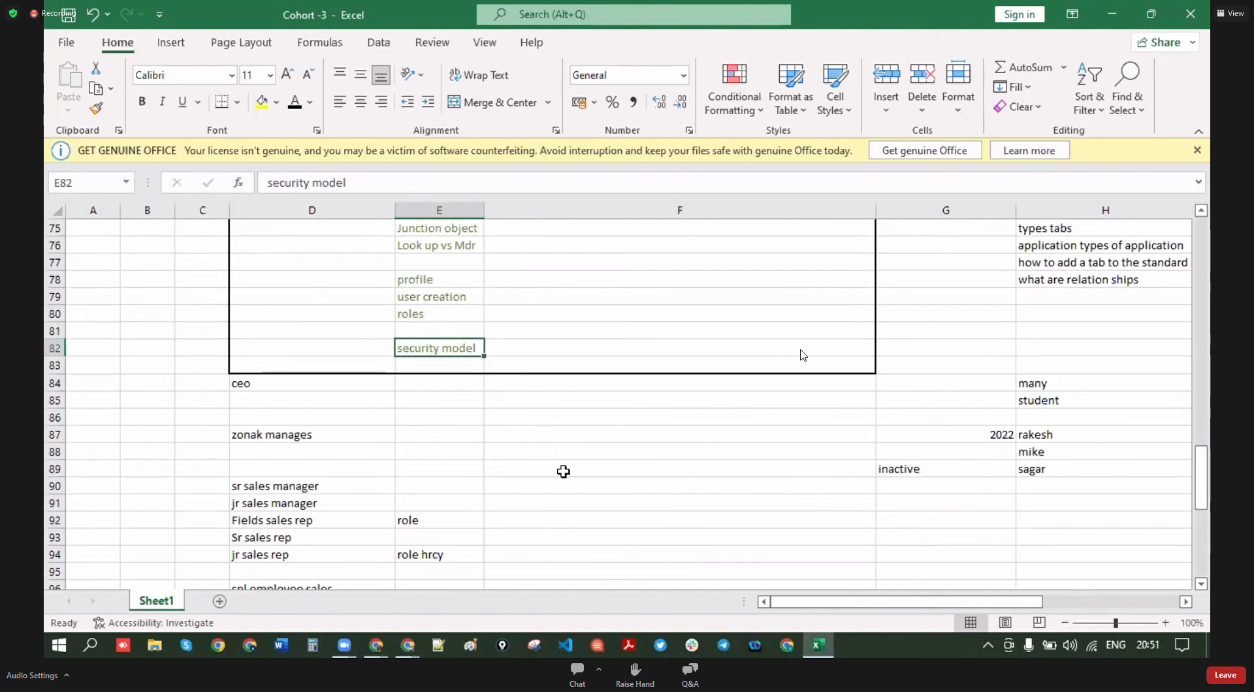
click(563, 469)
click(584, 433)
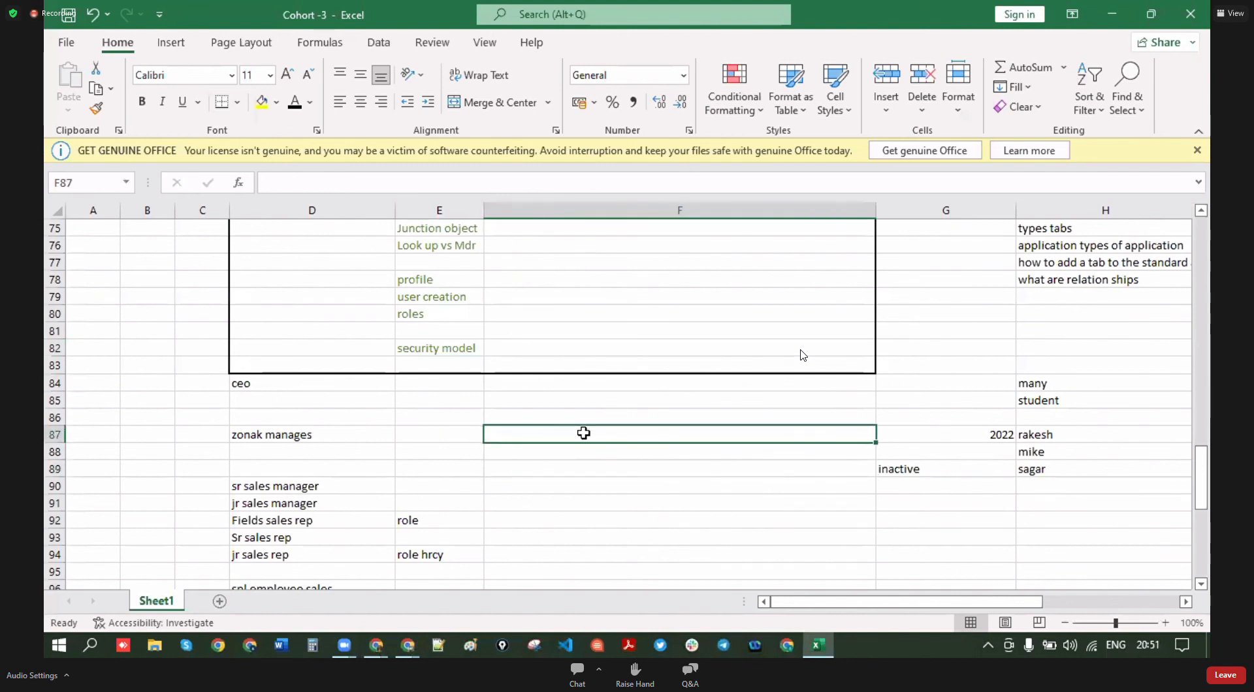
text(ag)
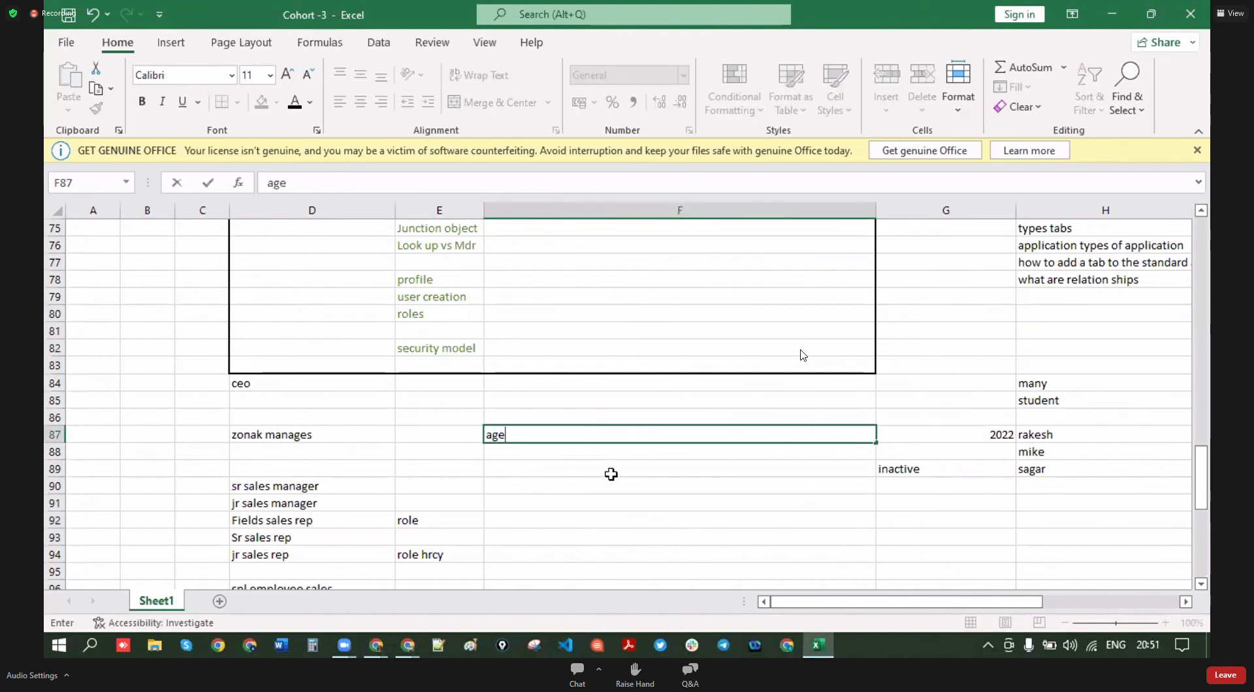
text(e)
click(611, 484)
click(610, 437)
key(BackSpace)
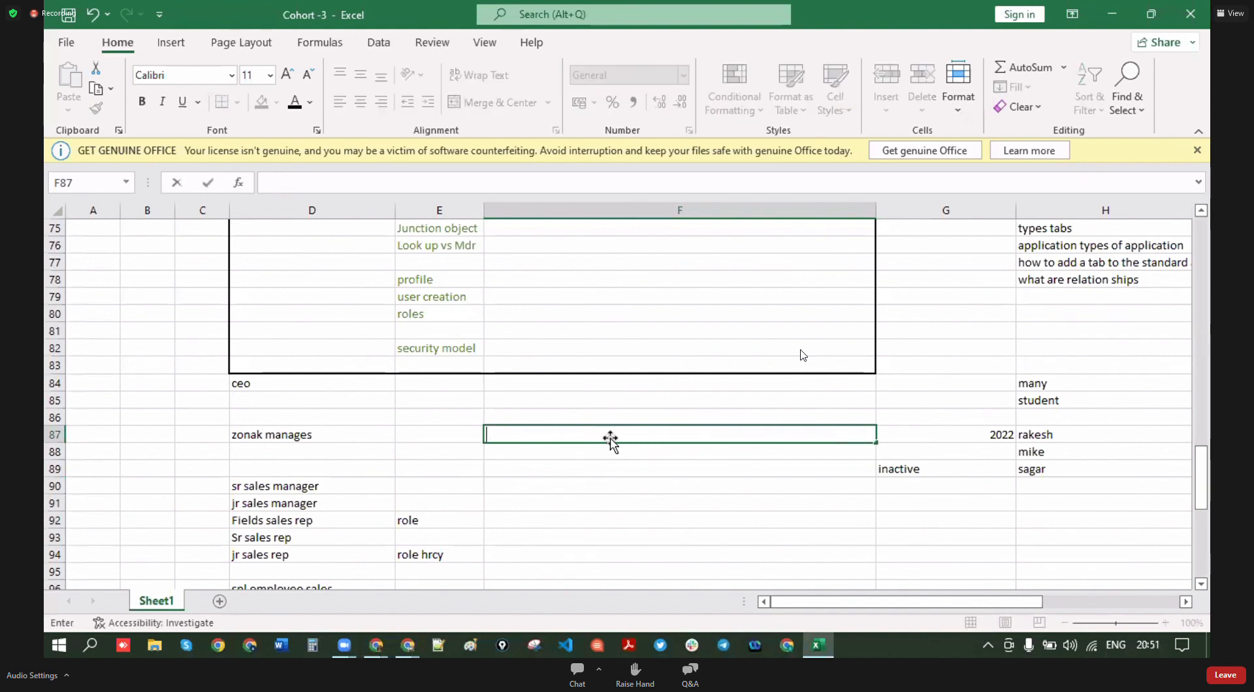
click(595, 521)
scroll(595, 522, down, 9)
scroll(595, 523, up, 5)
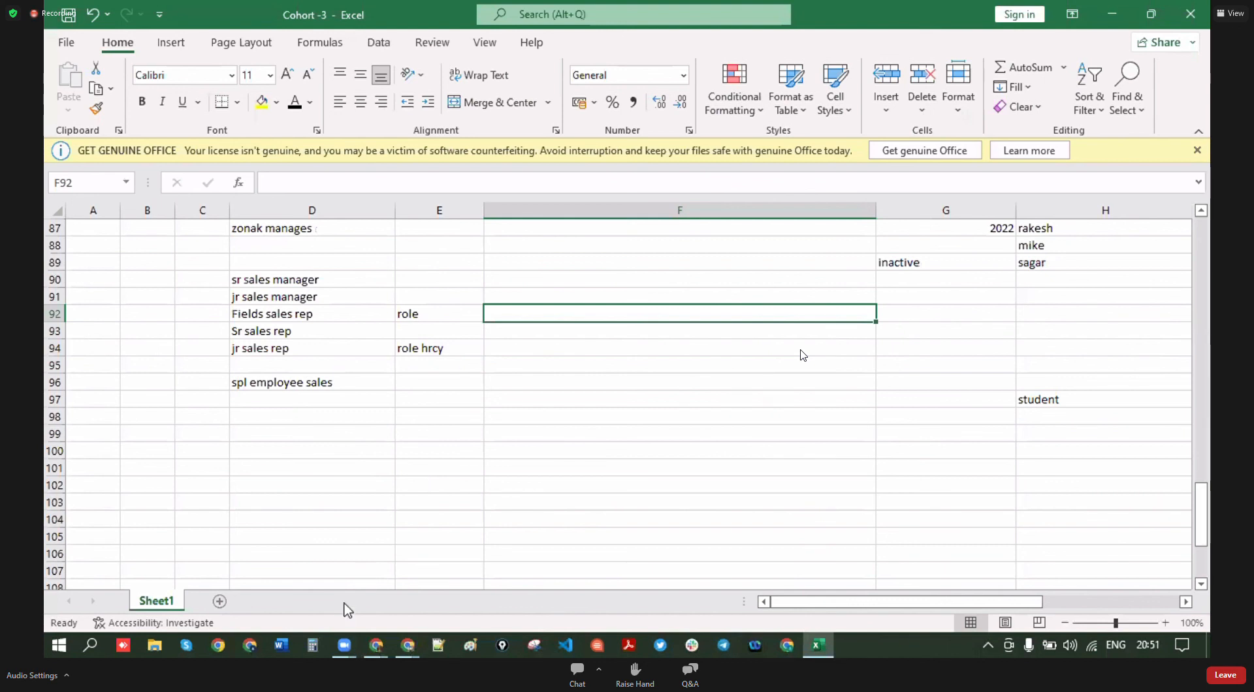
click(376, 646)
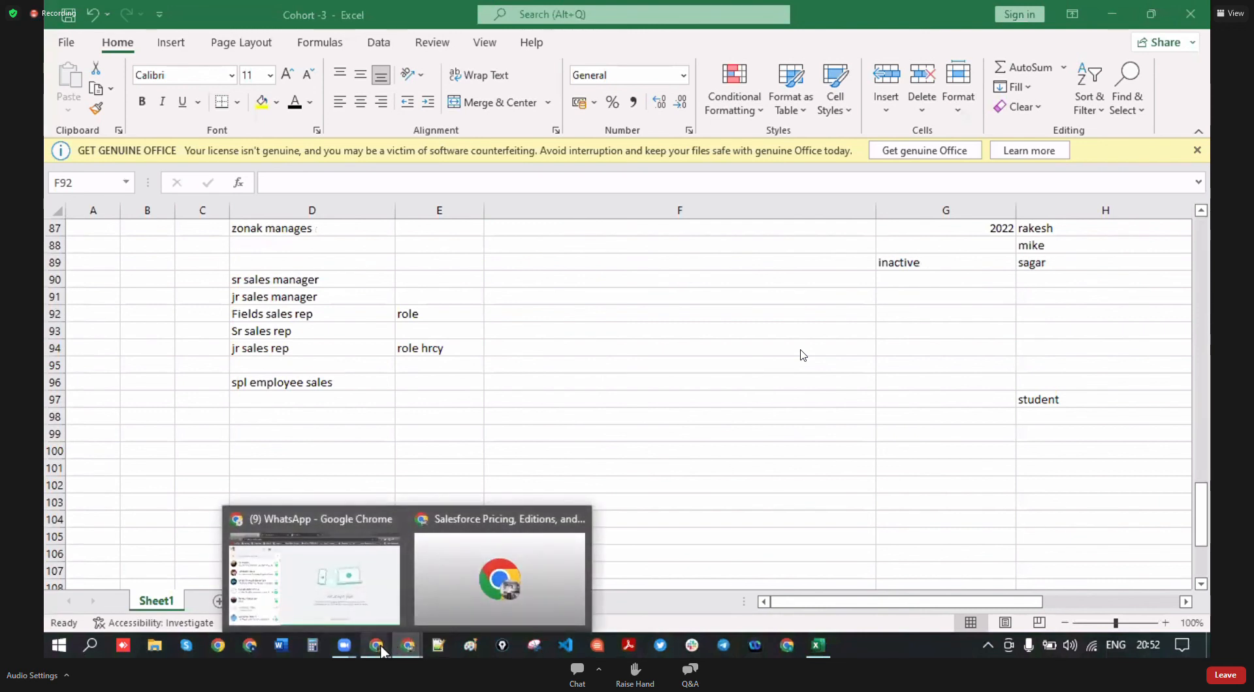
- Find the STUDENT object in Object Manager and start a new custom field
mouse_move(376, 646)
click(540, 607)
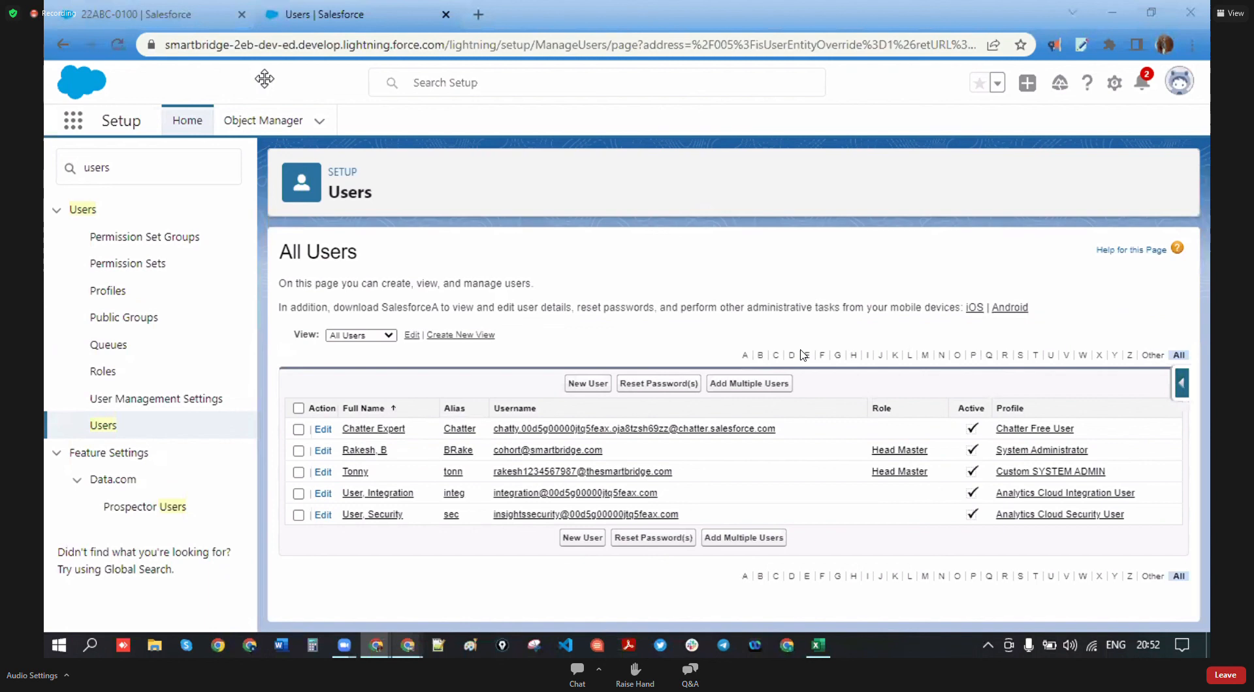
click(261, 121)
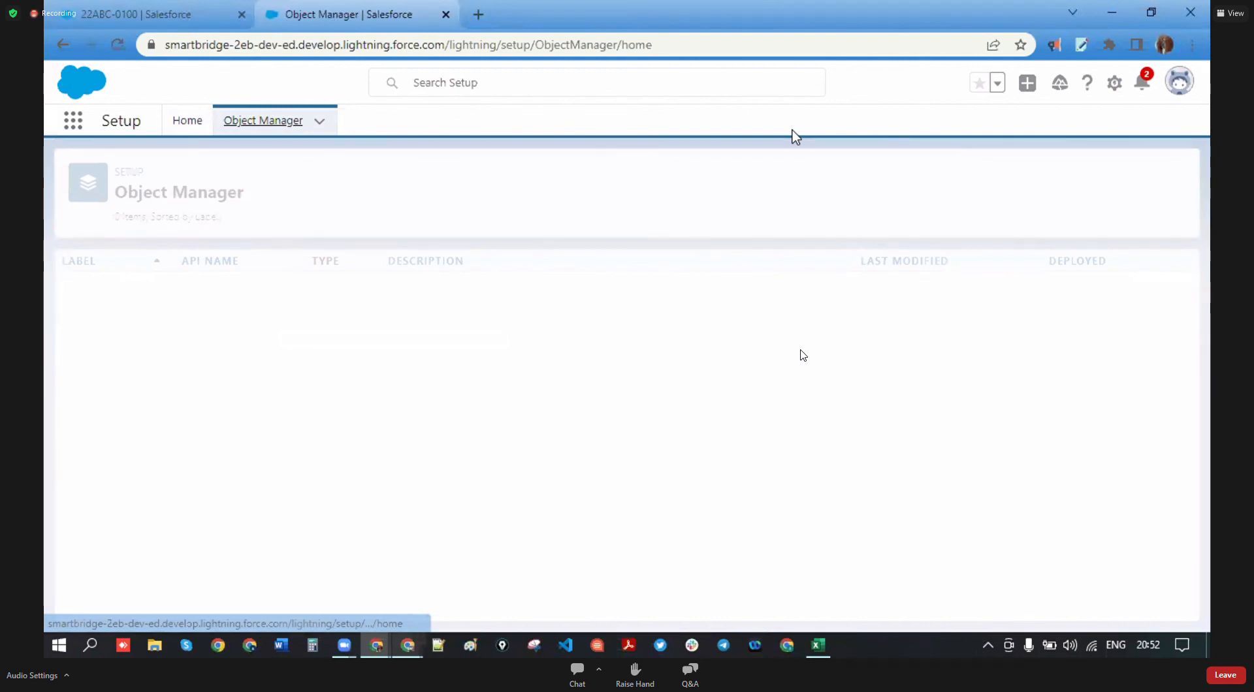
text(s)
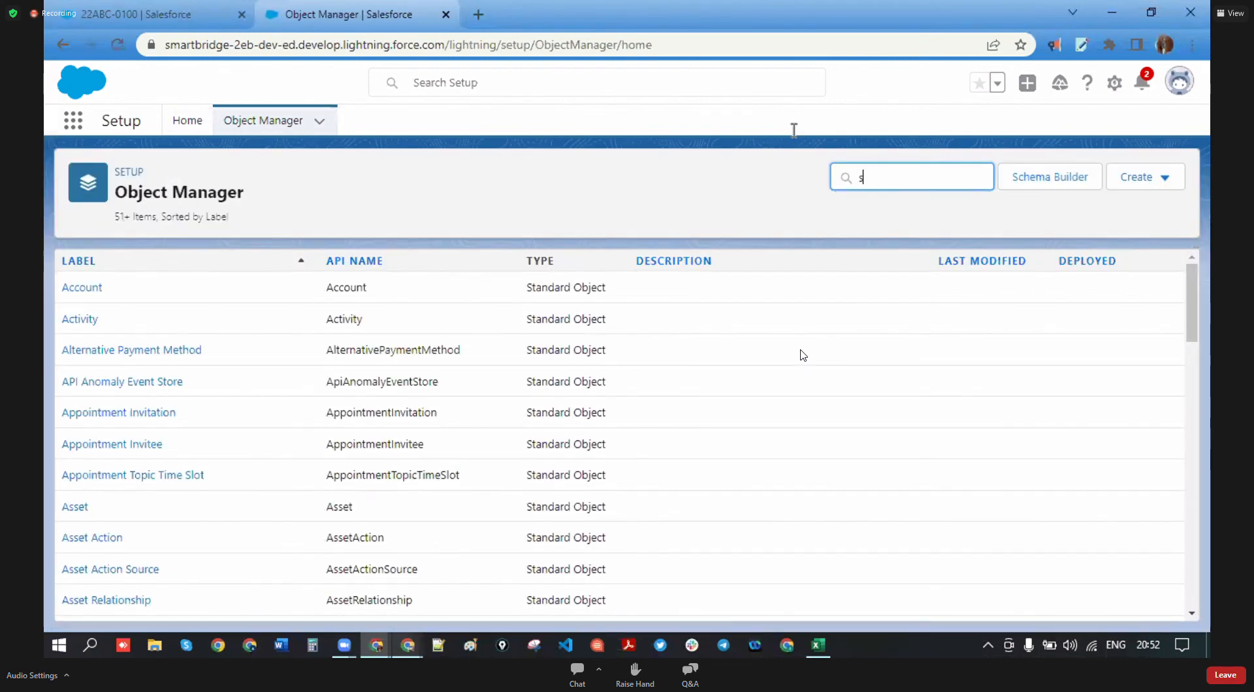
text(tudent)
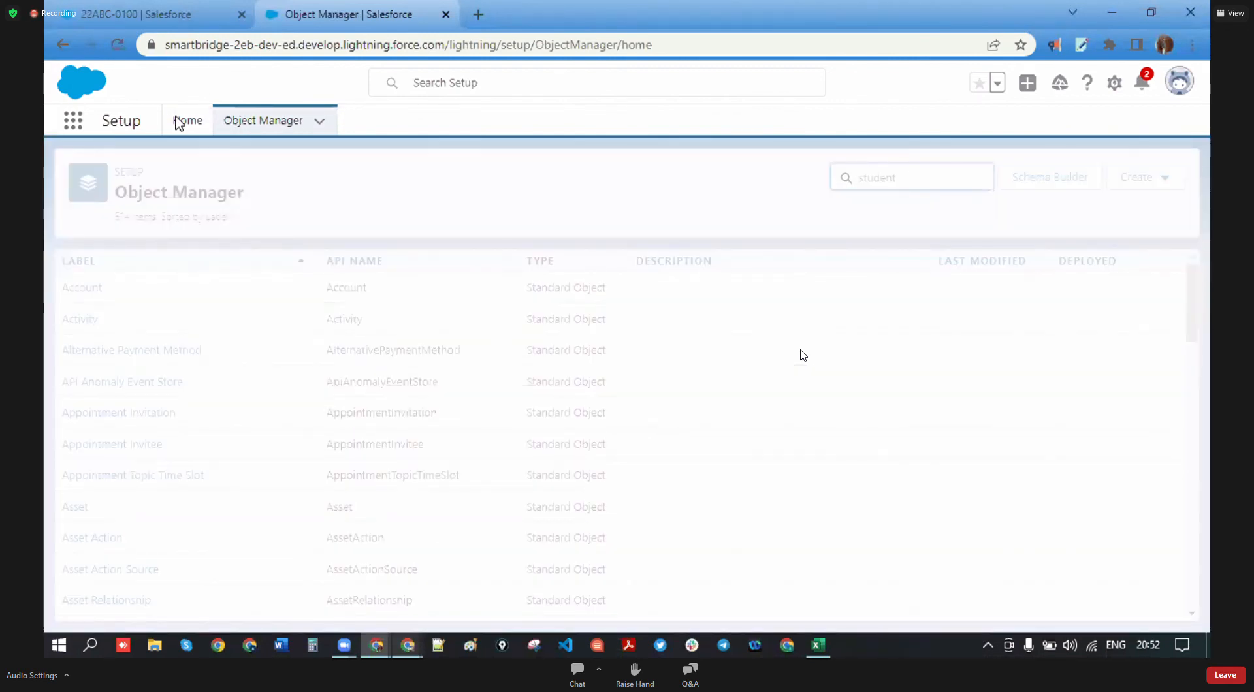
click(93, 297)
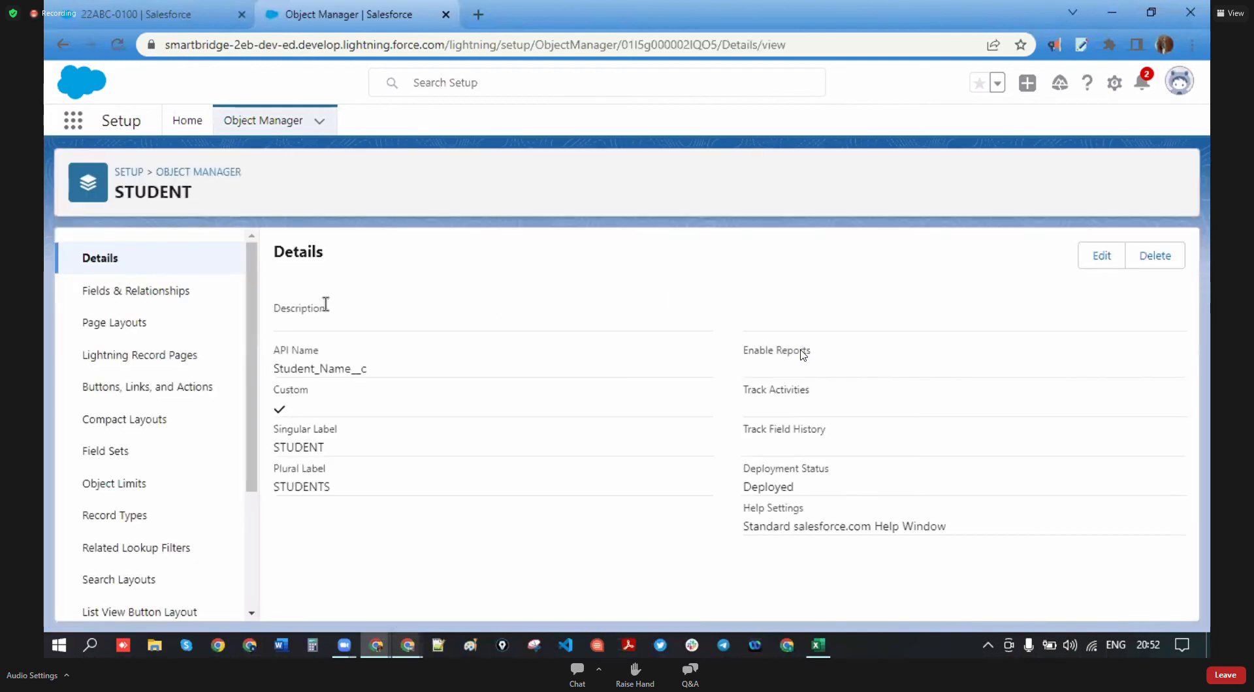
click(145, 298)
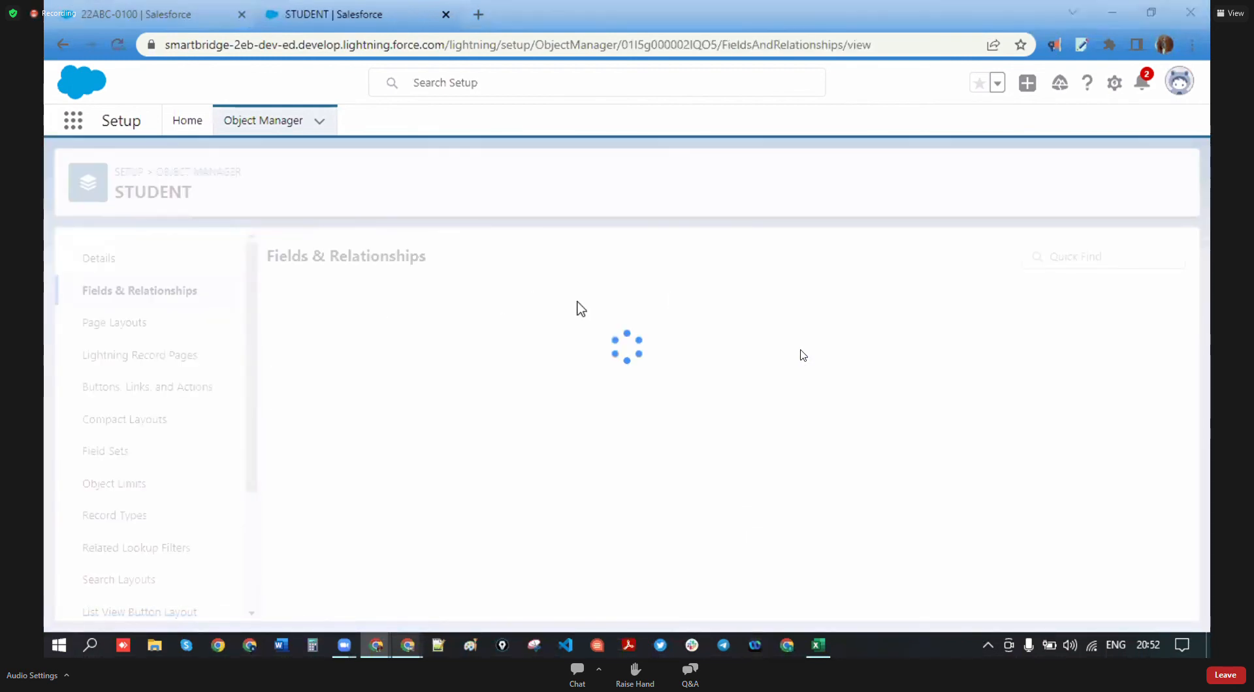
click(820, 254)
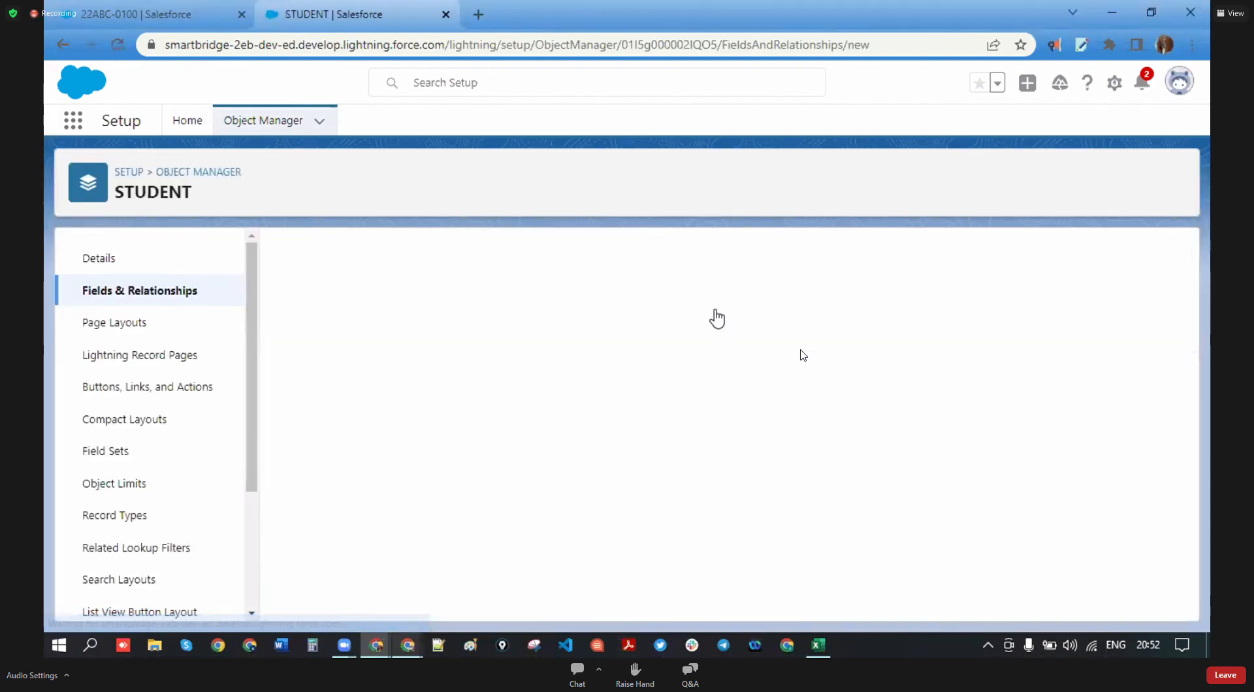
- Make the new field a Formula field labelled AGE
click(293, 416)
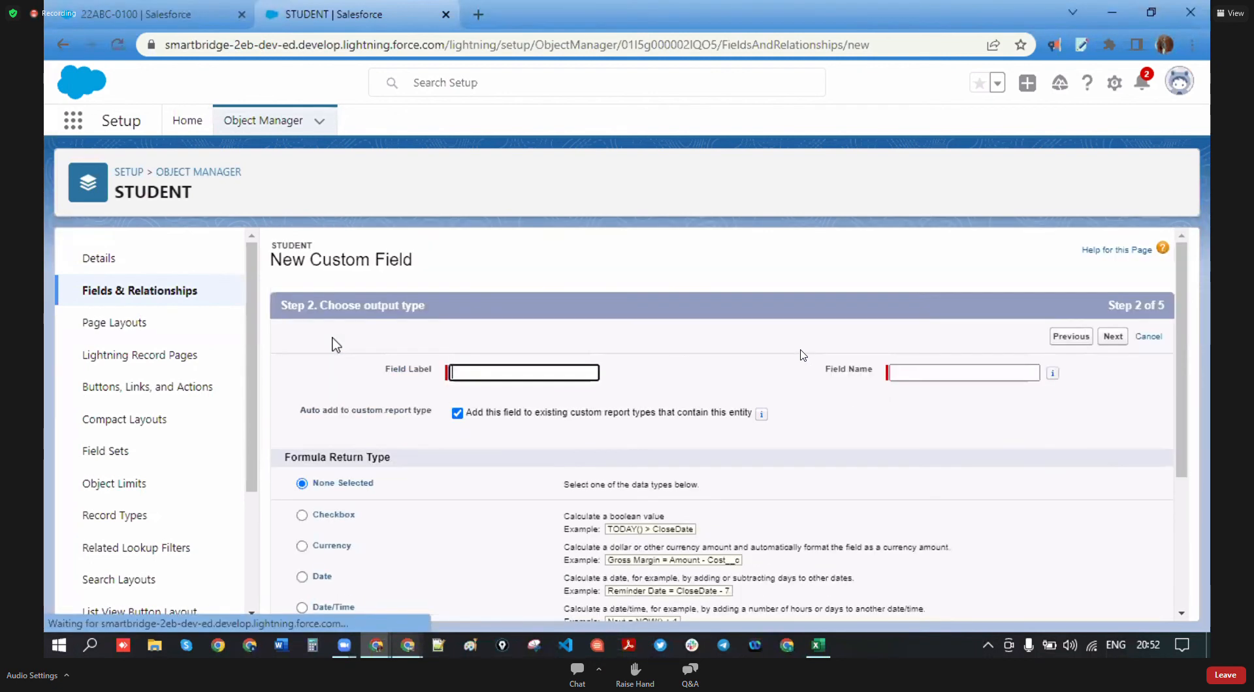
text(AGE)
click(548, 400)
click(954, 374)
click(846, 429)
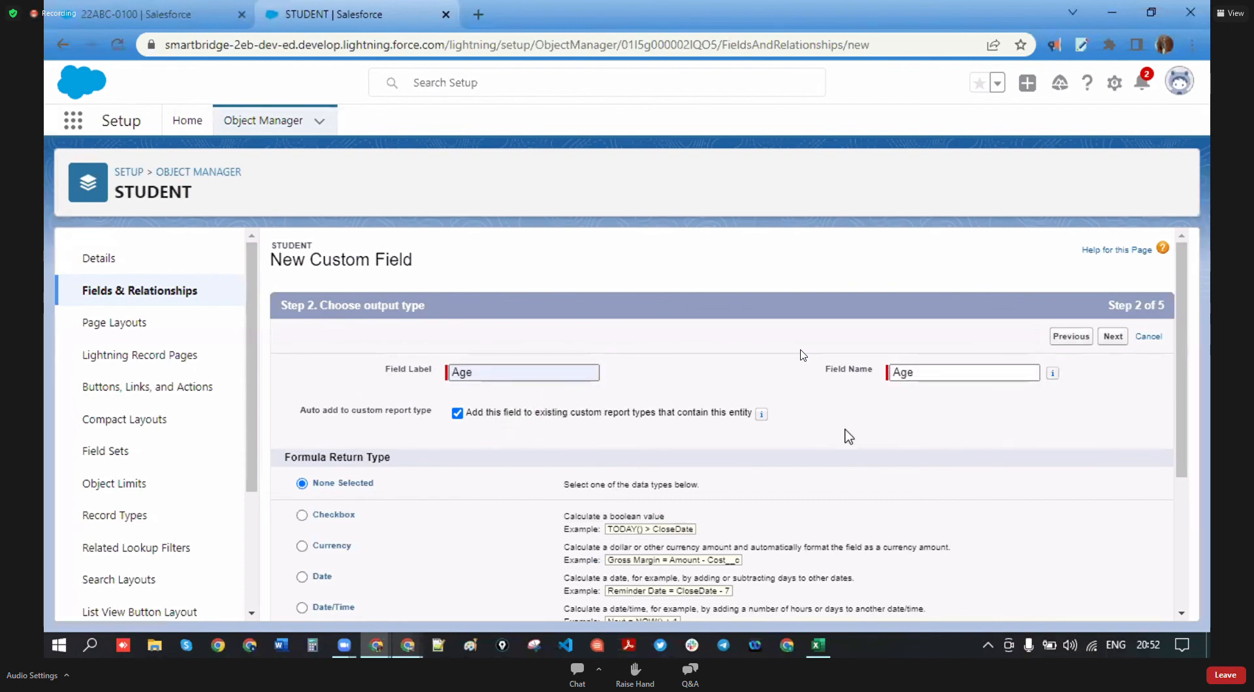
- Set the formula return type to Number with 0 decimal places
scroll(317, 490, down, 3)
click(302, 468)
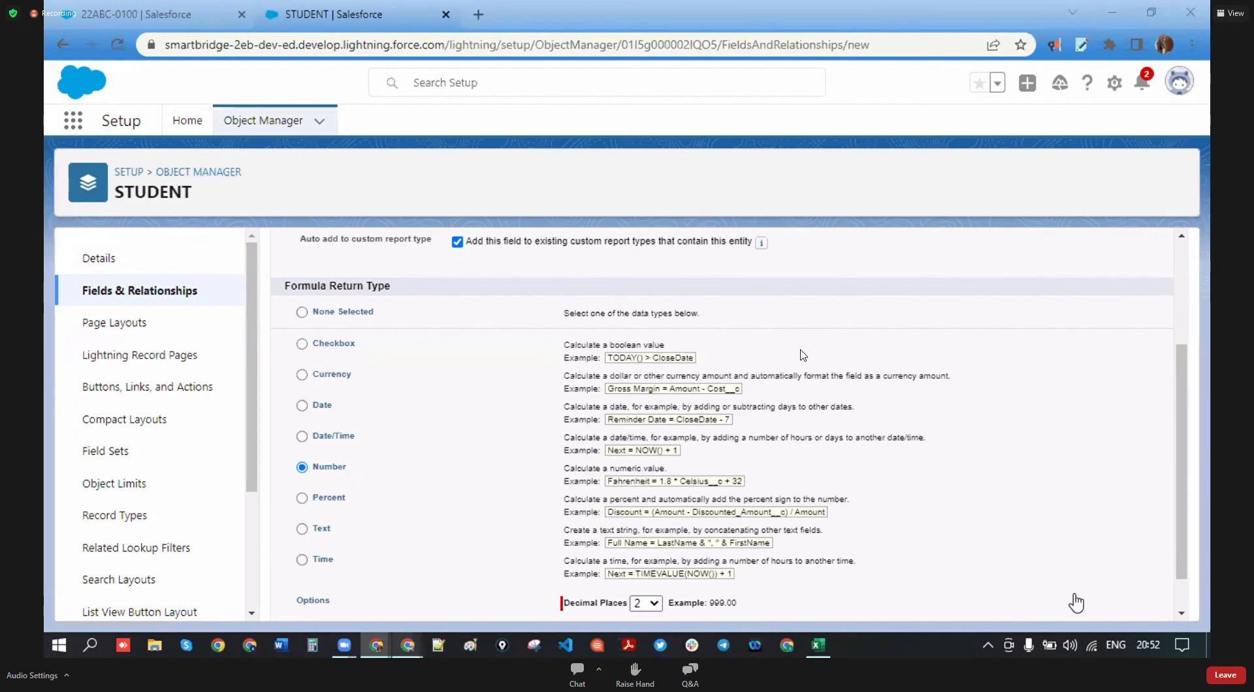
scroll(932, 515, down, 1)
click(653, 560)
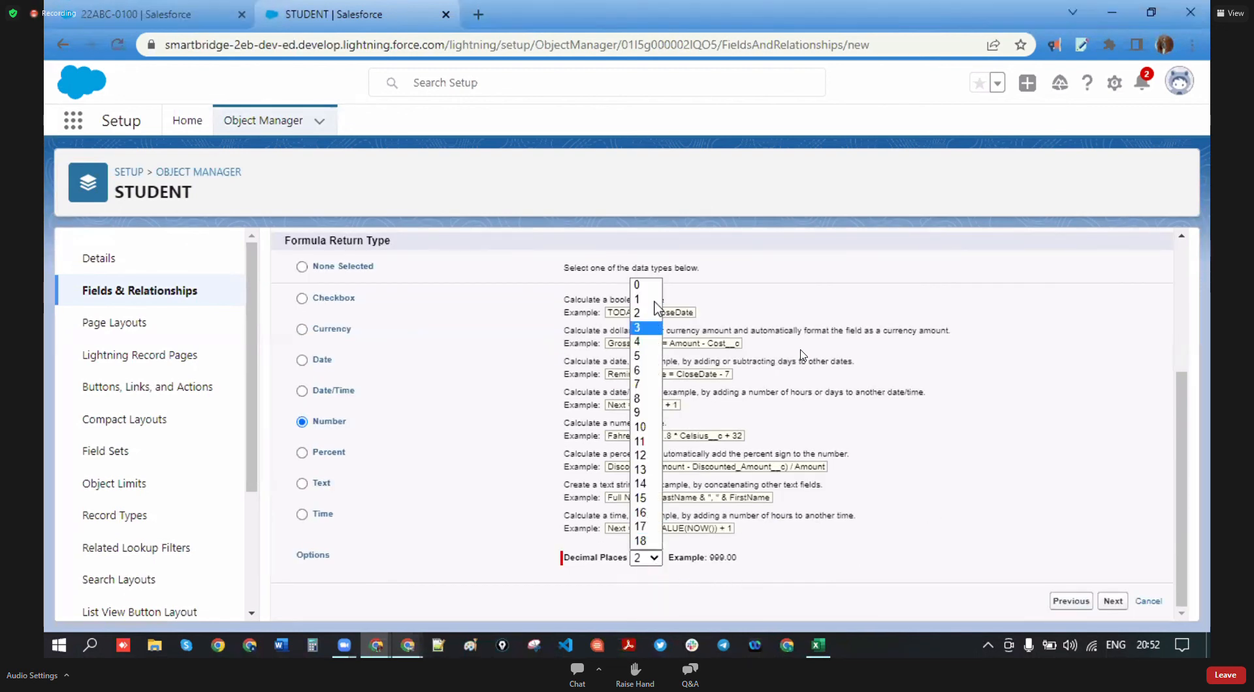
click(653, 285)
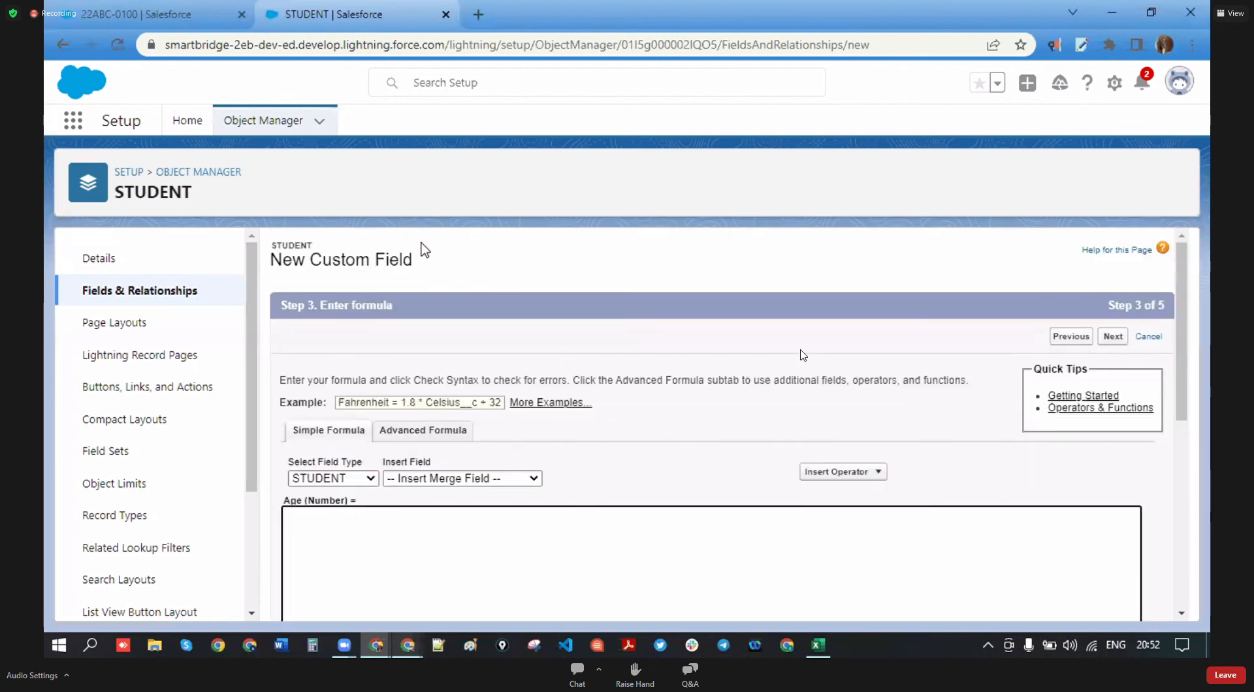
- Switch to the Advanced Formula editor and browse the STUDENT field list
click(425, 430)
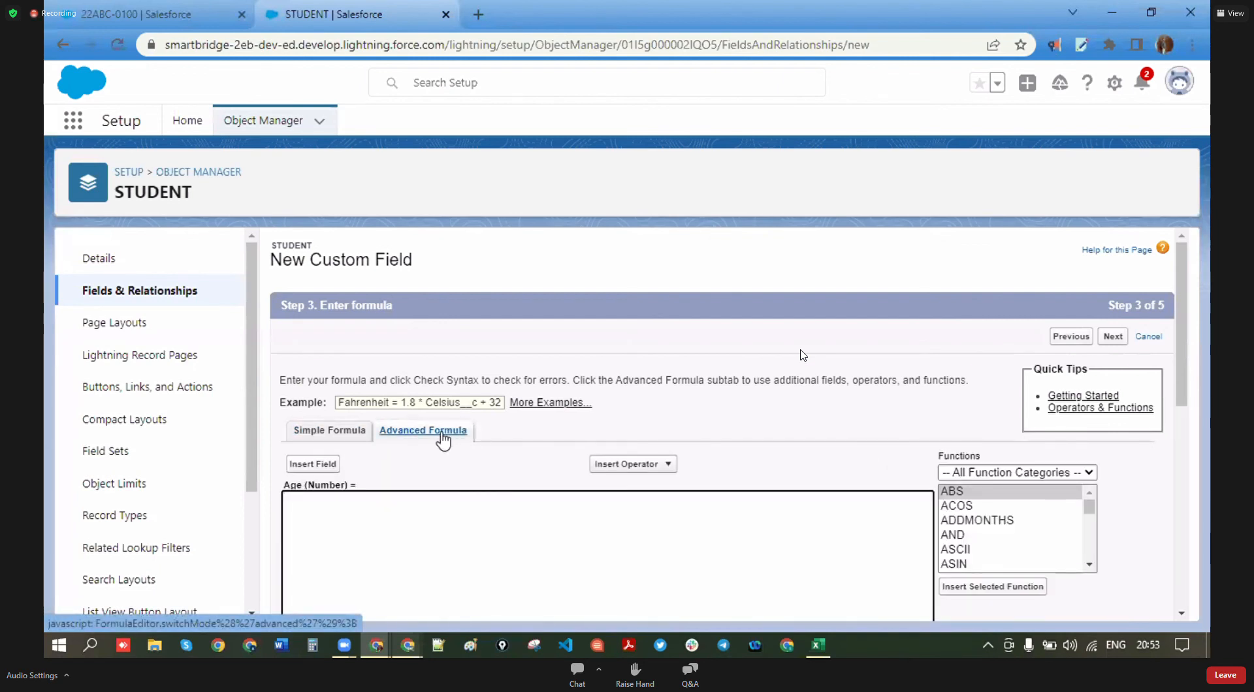
scroll(501, 476, down, 1)
click(313, 379)
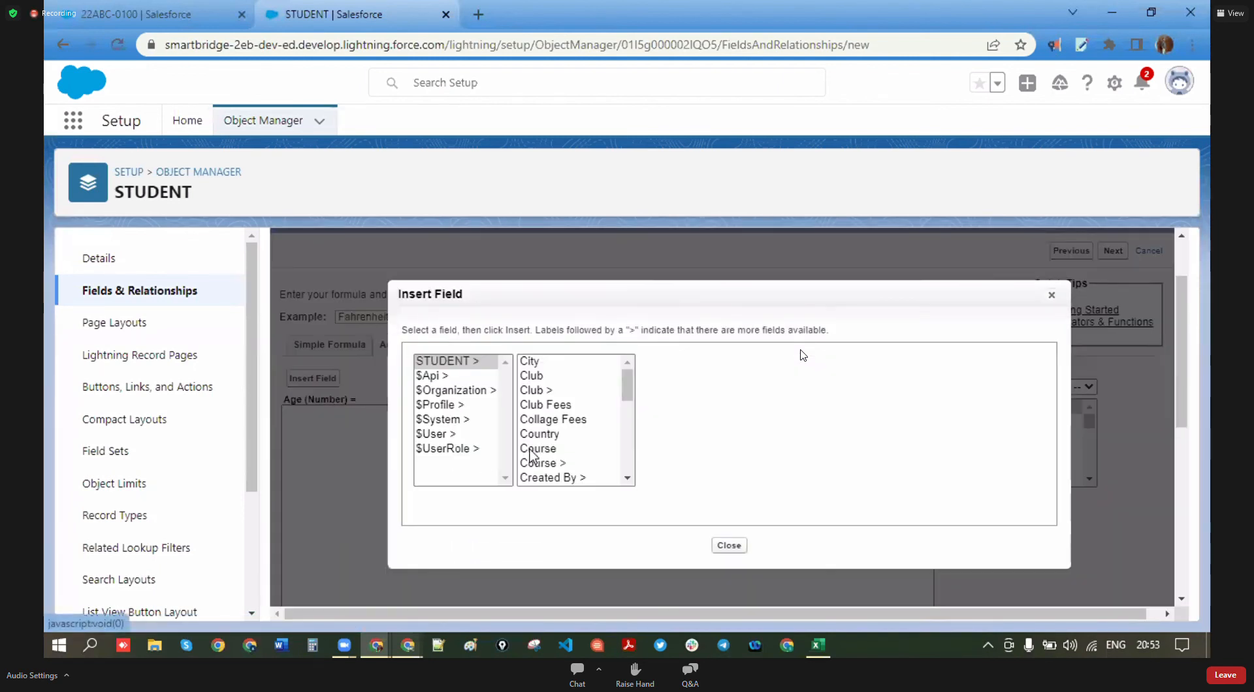
click(628, 393)
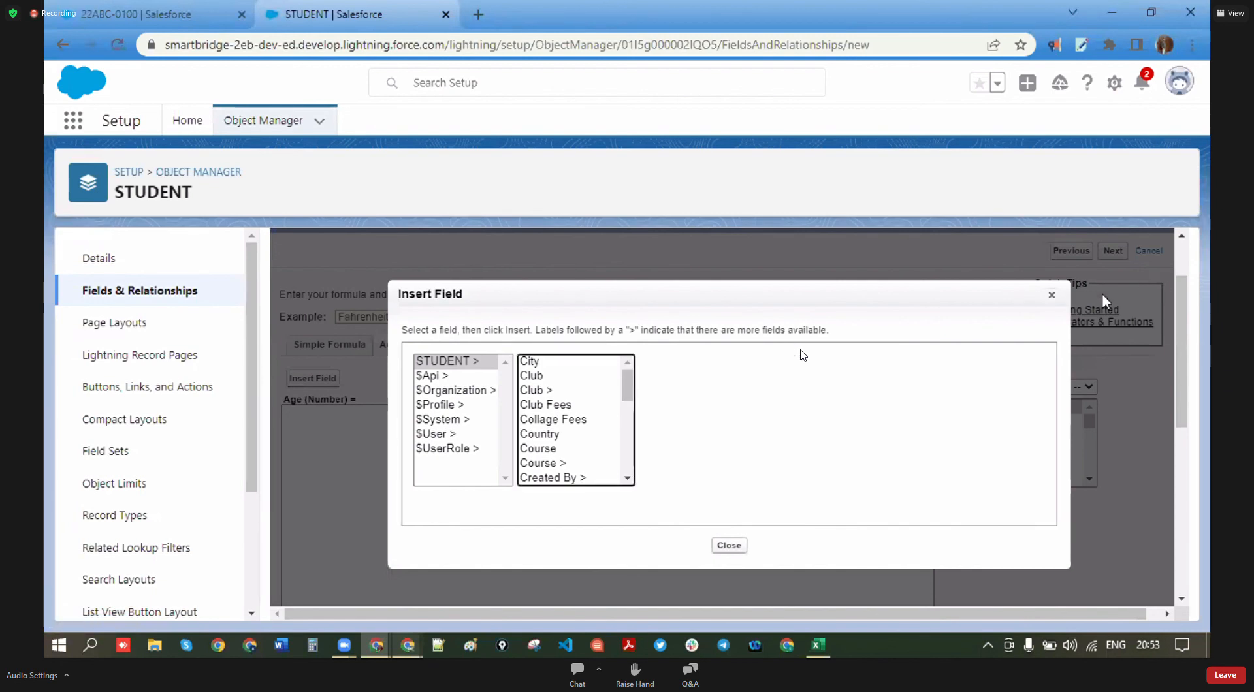
click(1052, 294)
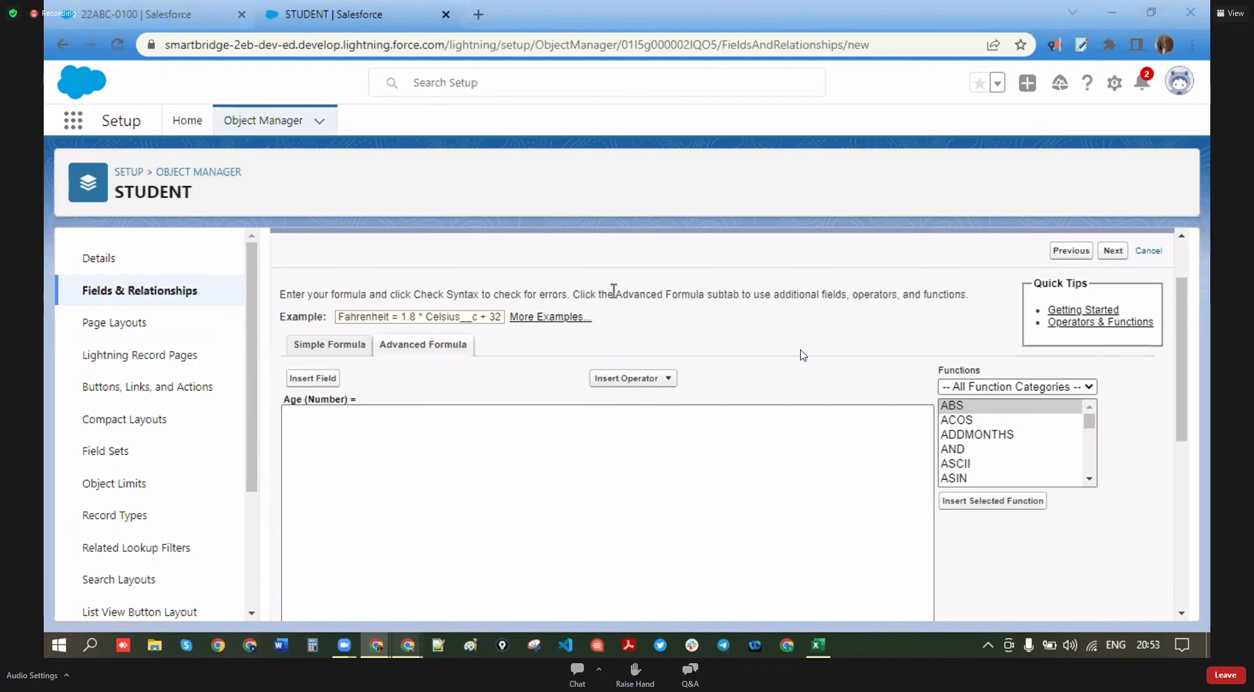
- Insert the TODAY() function from Date & Time and type a minus sign after it
click(1088, 386)
drag(994, 372, 932, 371)
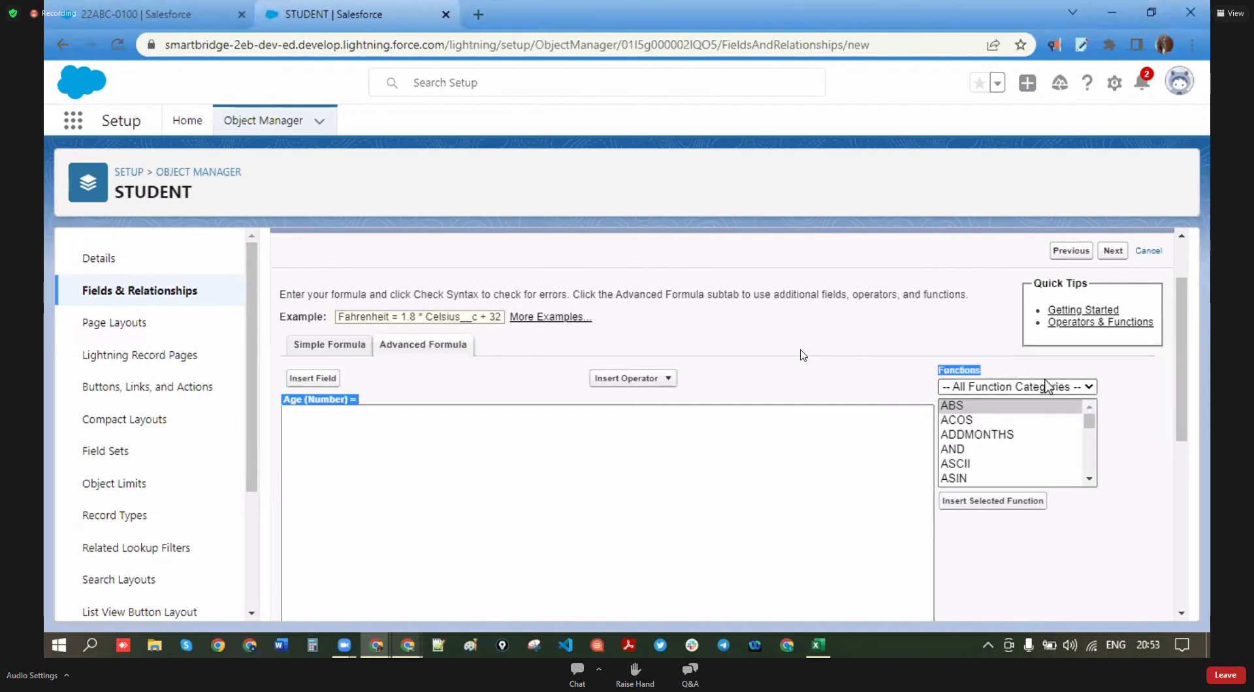
click(1088, 387)
click(1019, 418)
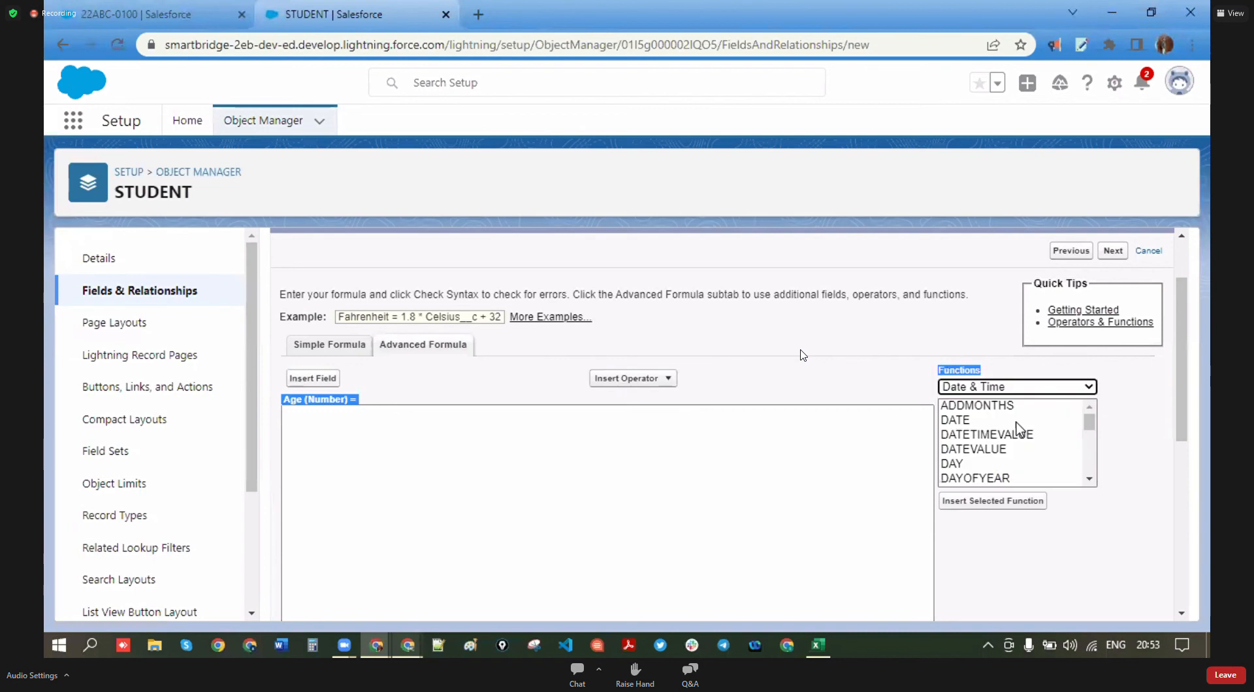
scroll(995, 465, down, 6)
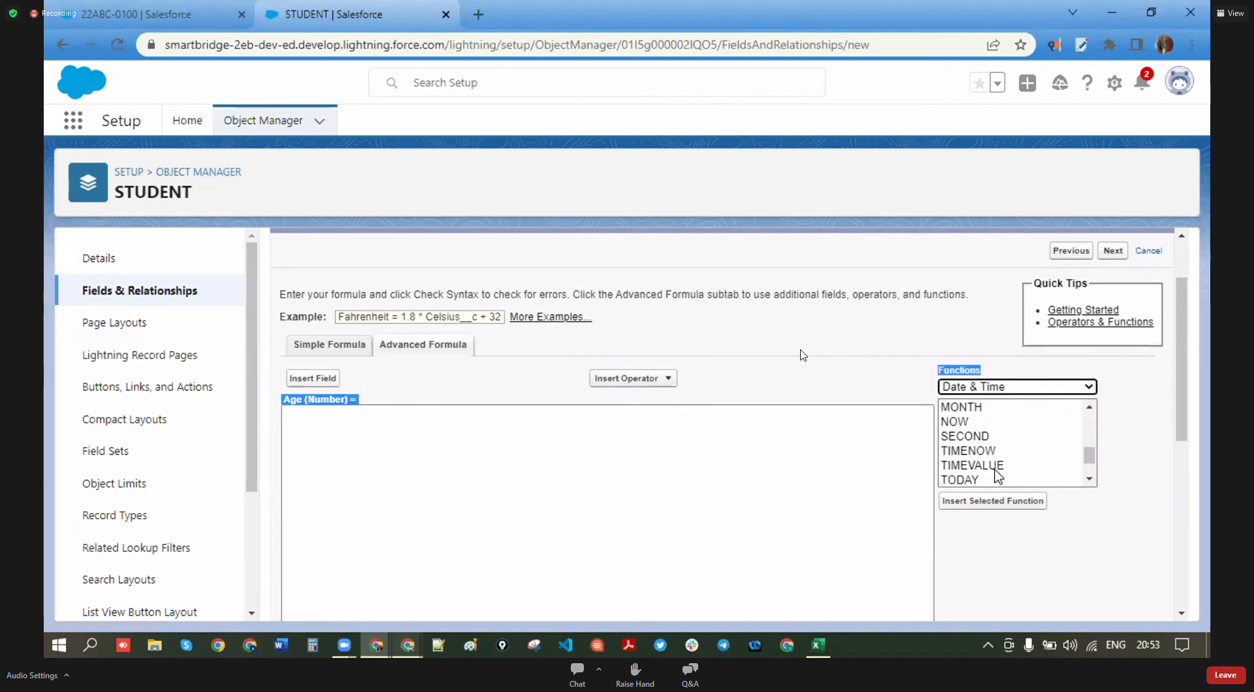
click(974, 434)
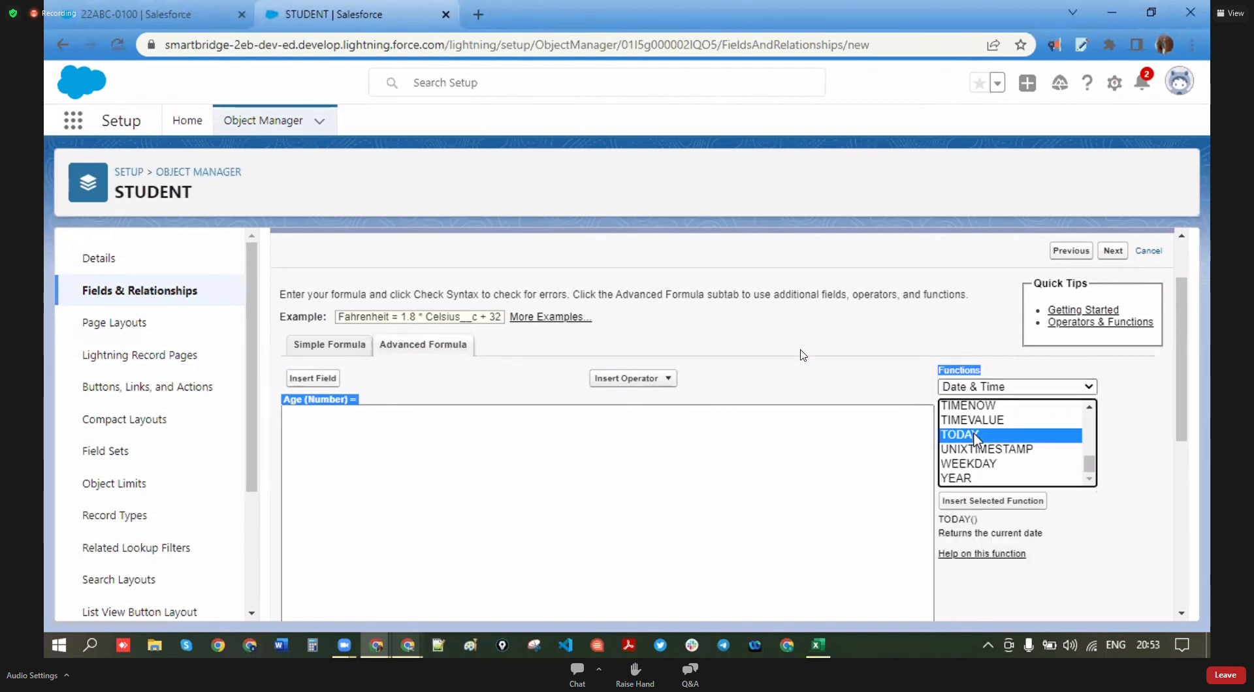
click(1006, 501)
text(-)
- Insert the DOB field so the formula reads TODAY() - DOB__c
click(320, 380)
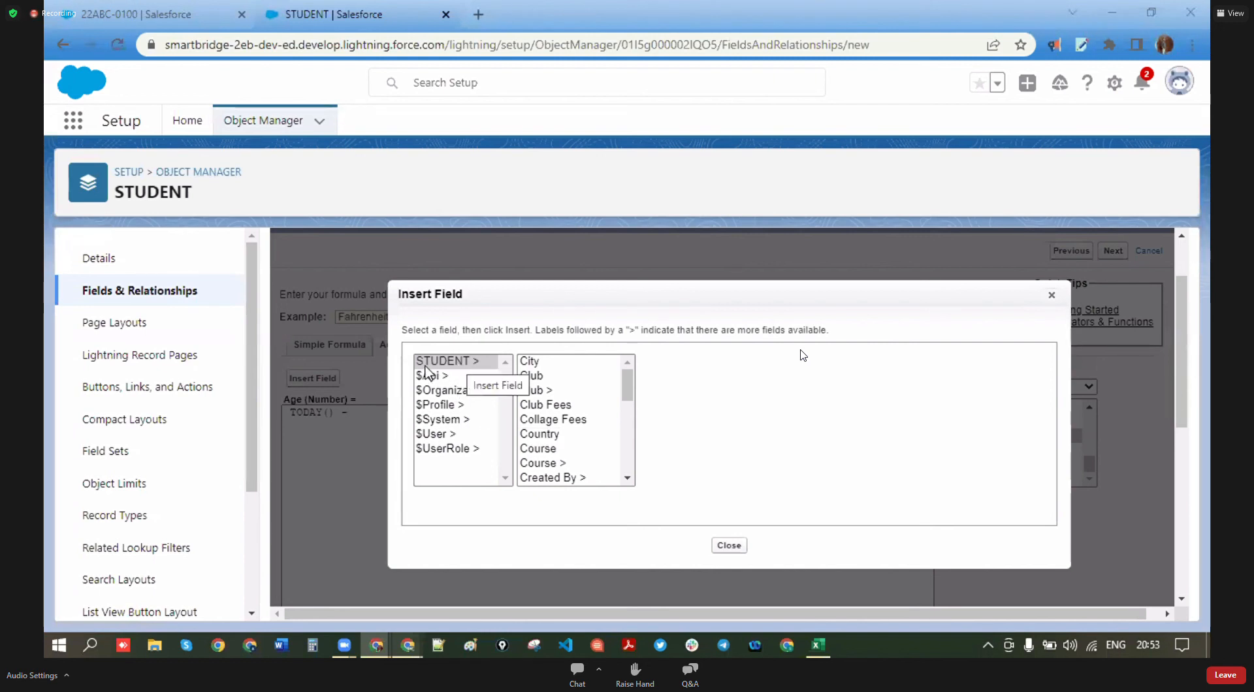
scroll(549, 425, down, 4)
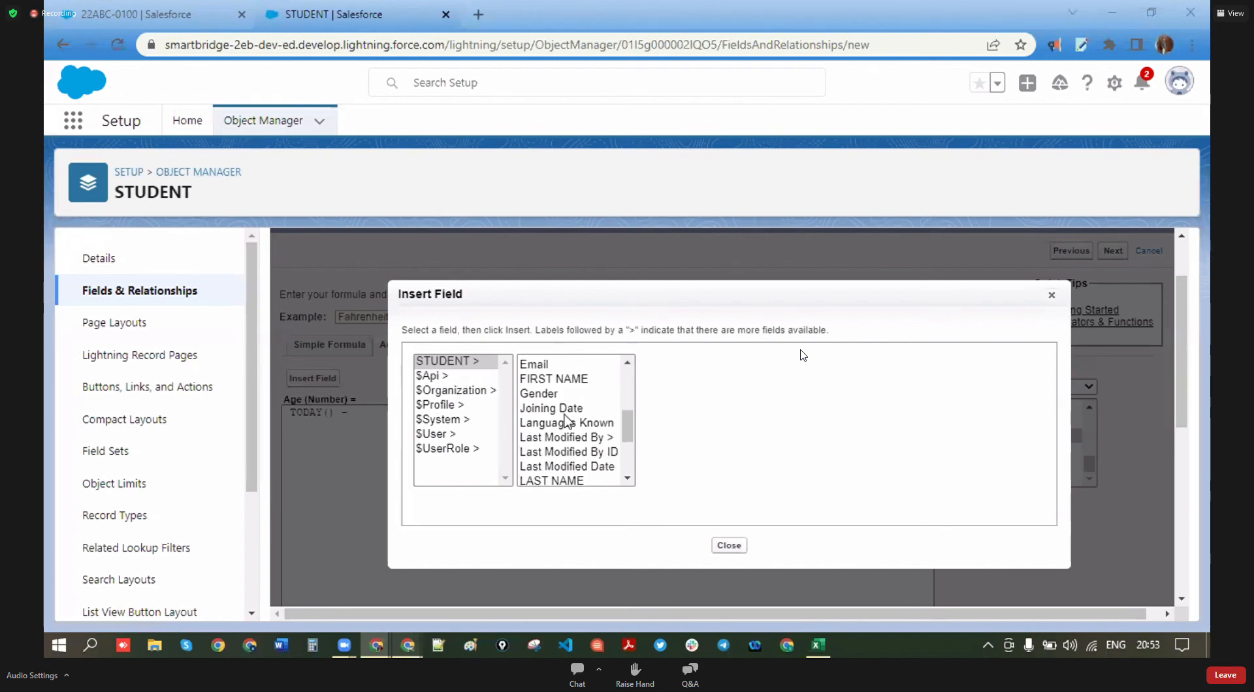
scroll(552, 438, down, 3)
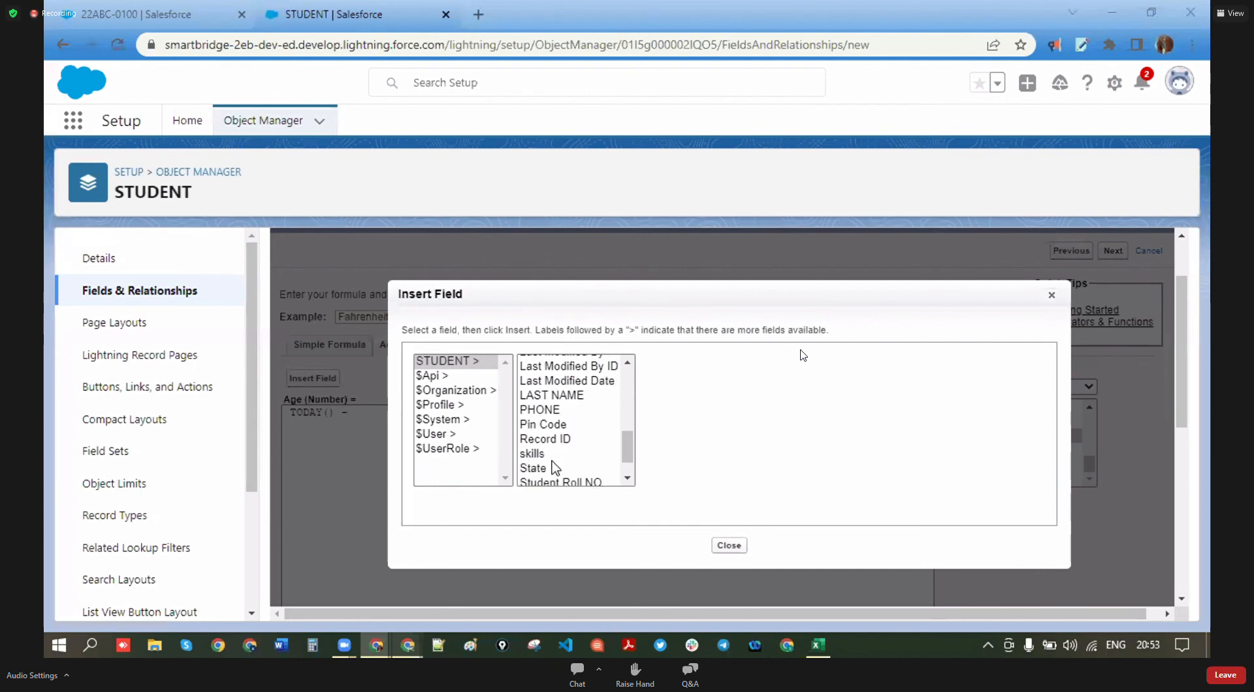
scroll(554, 467, down, 1)
scroll(552, 461, up, 4)
scroll(551, 460, up, 1)
click(543, 401)
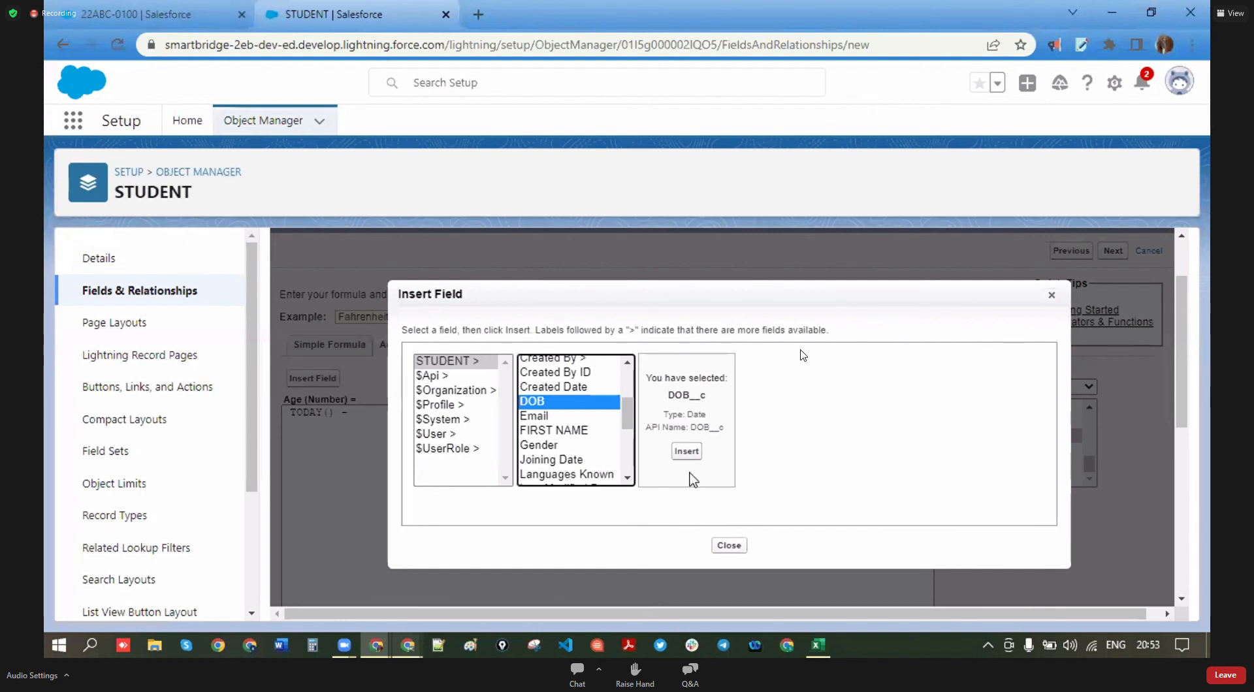
click(686, 451)
- Check the formula syntax and choose to treat blank fields as blanks
scroll(529, 465, down, 3)
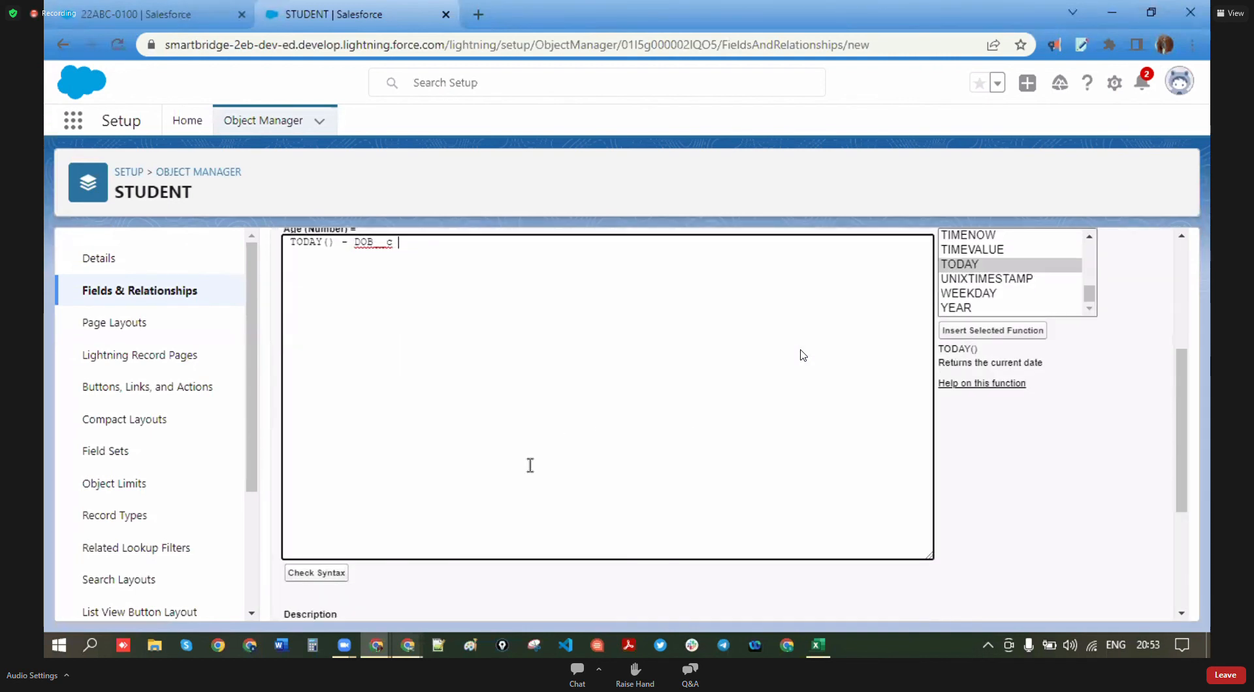
scroll(529, 465, down, 3)
click(316, 349)
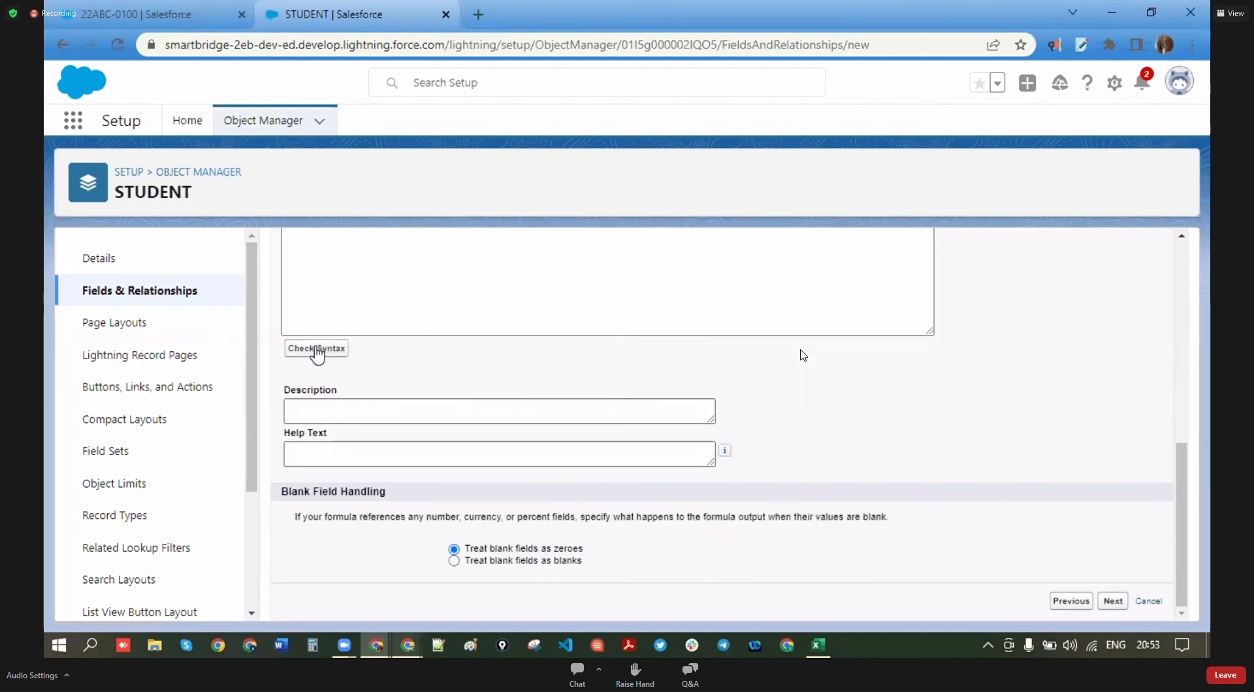
scroll(535, 516, down, 6)
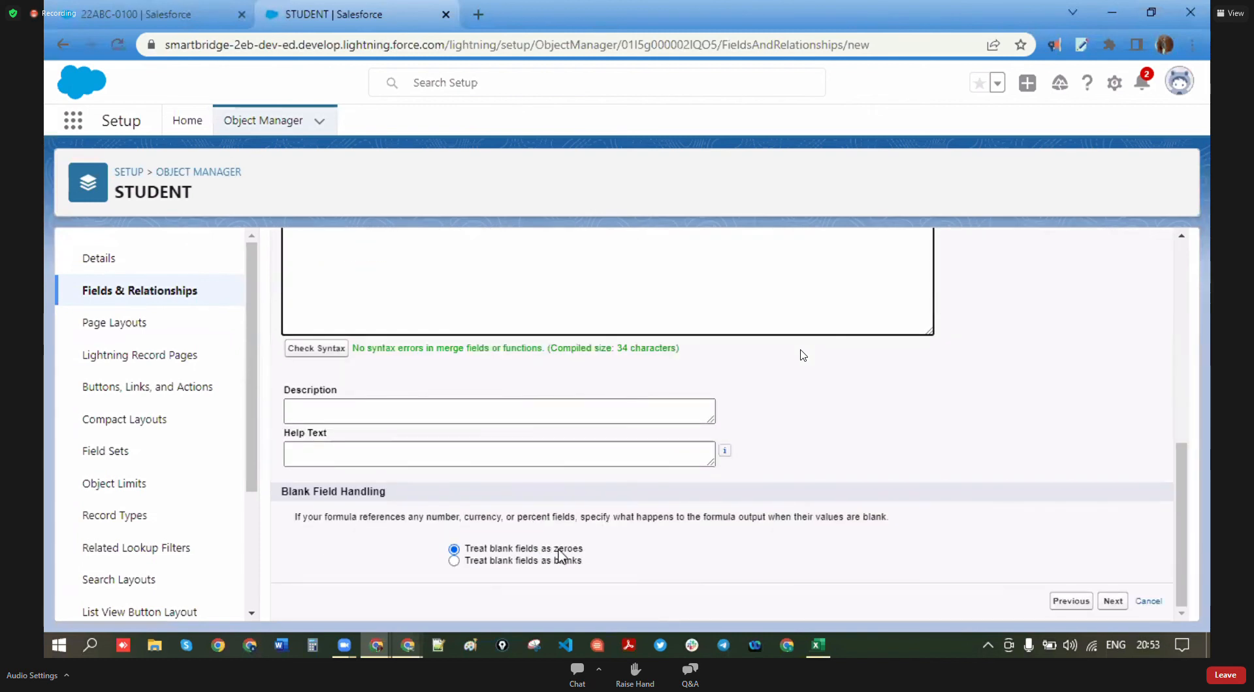
click(453, 561)
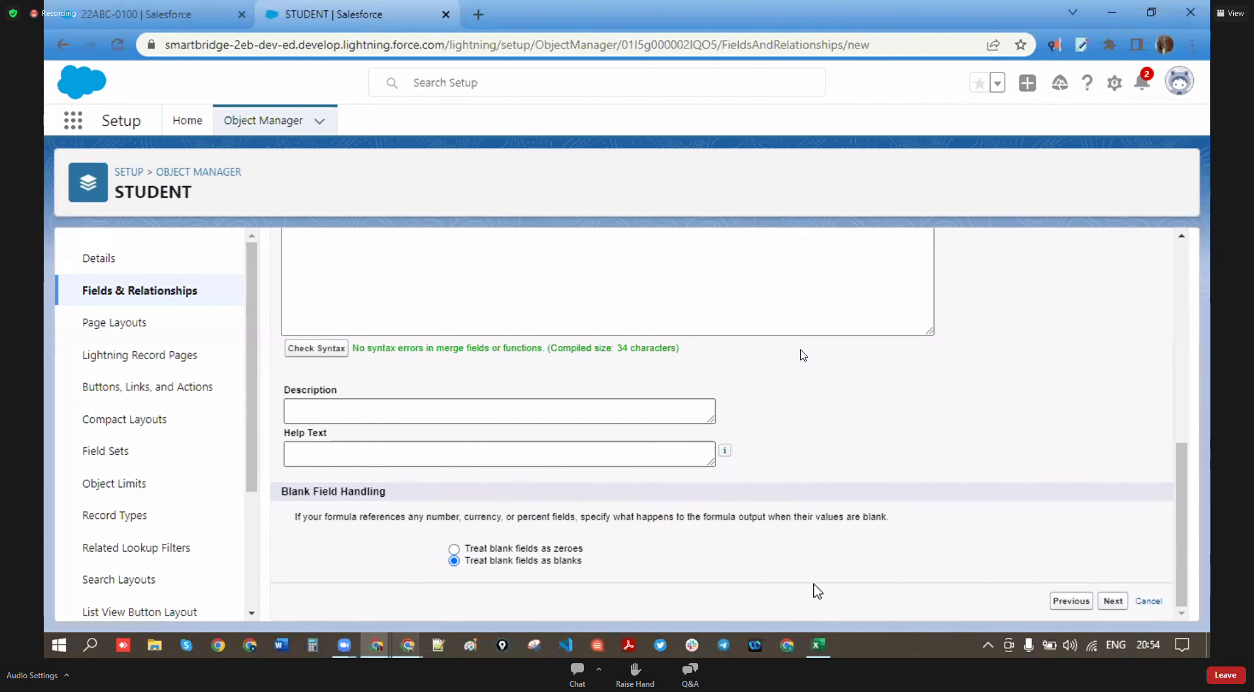
scroll(653, 463, up, 5)
scroll(609, 464, down, 5)
scroll(609, 464, up, 5)
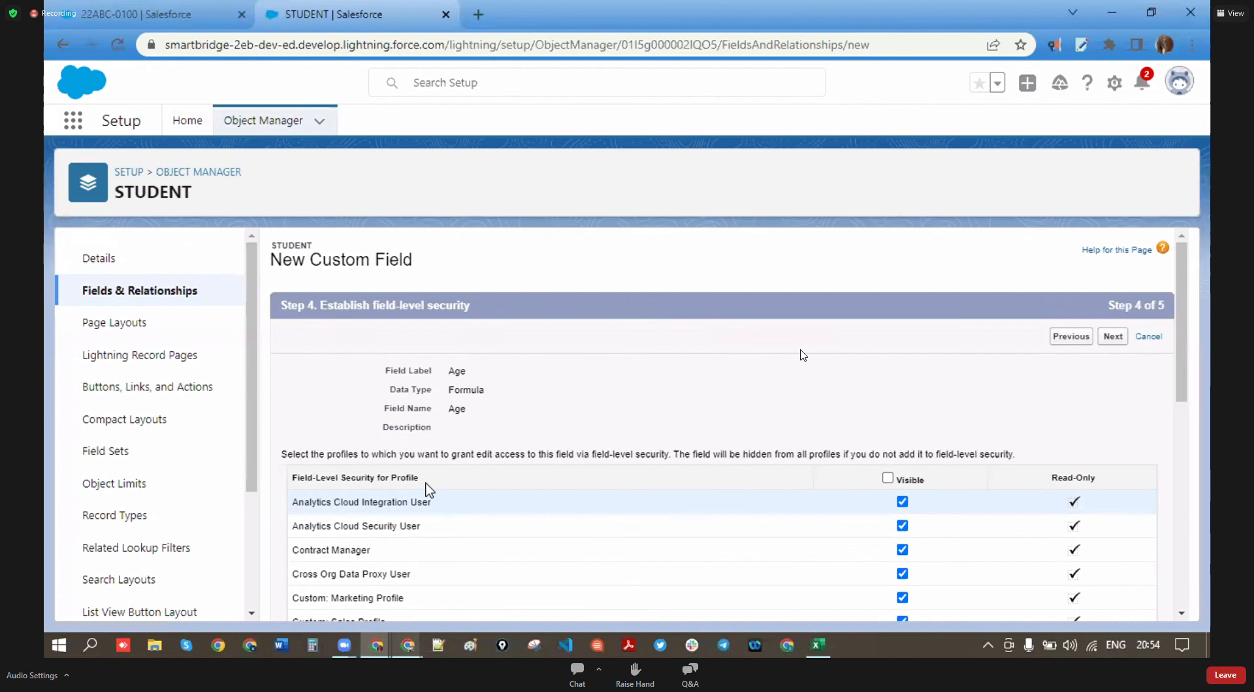
- Keep default field-level security, leave Age off the STUDENT Layout, and save the field
drag(418, 477, 269, 477)
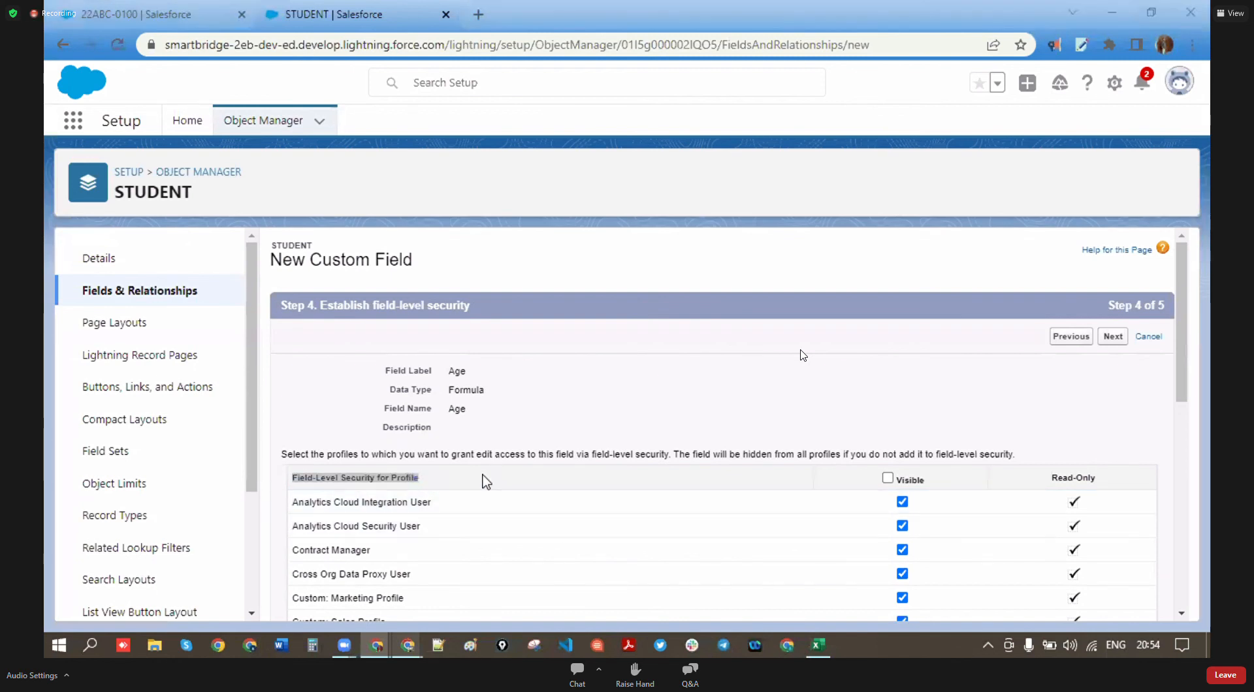
click(1110, 340)
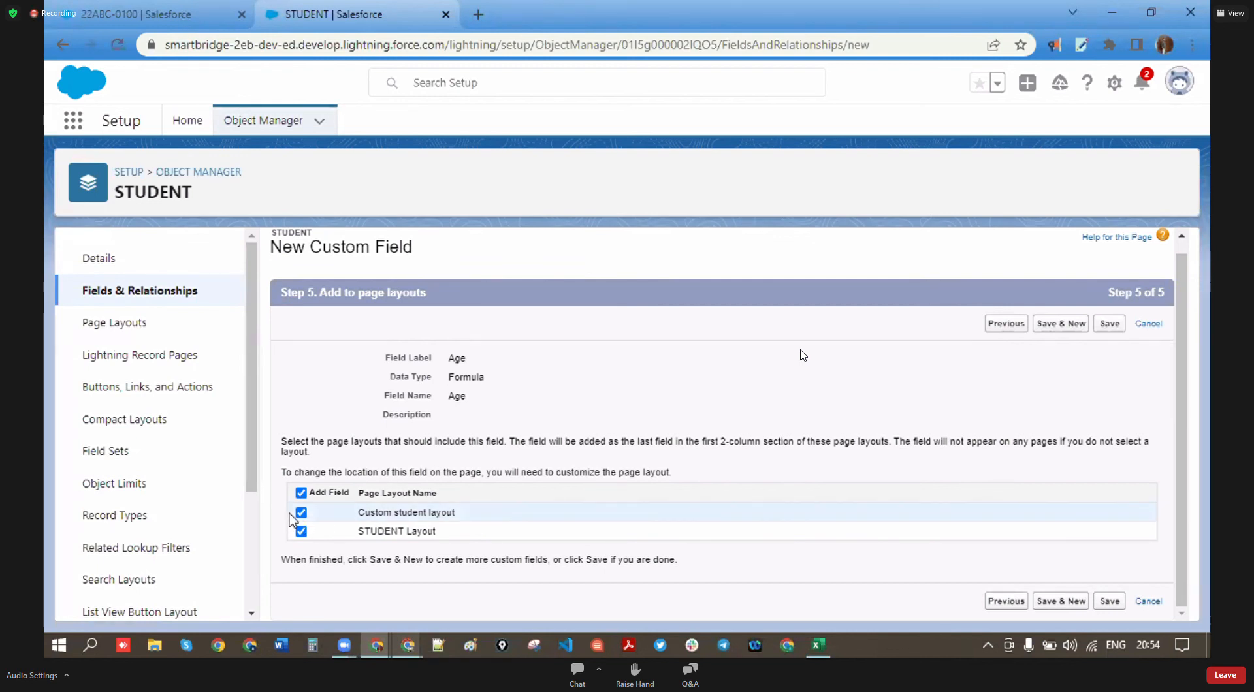
click(302, 532)
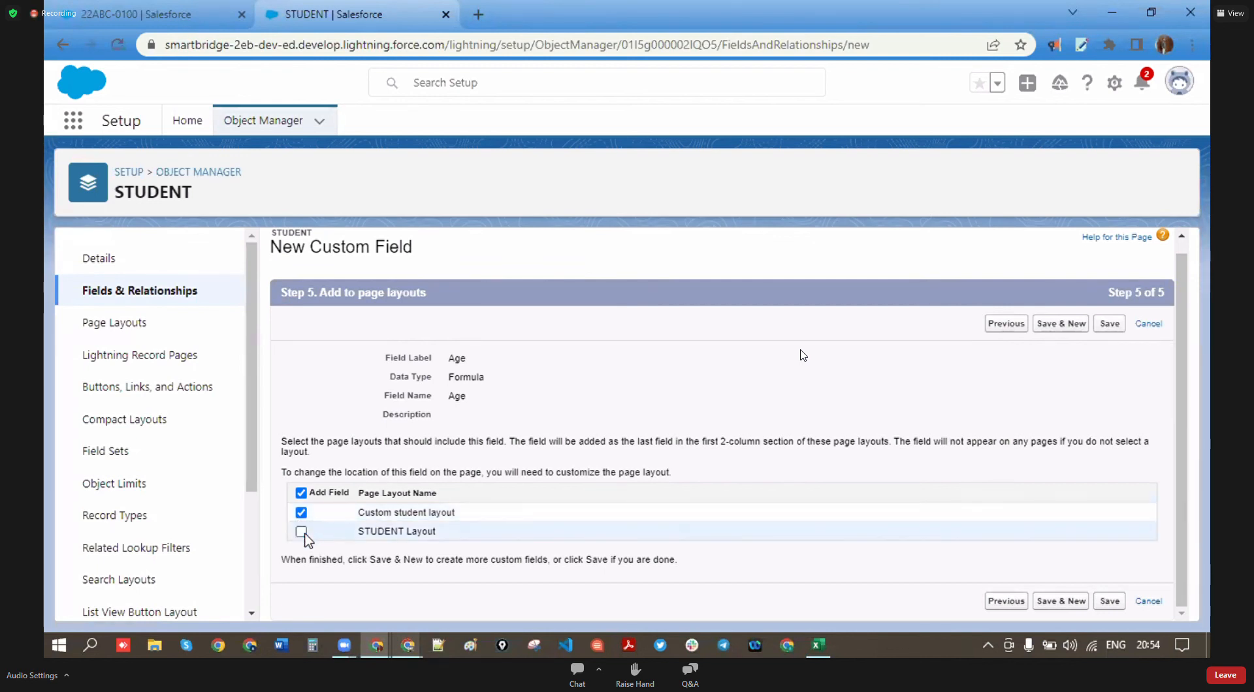
click(1104, 602)
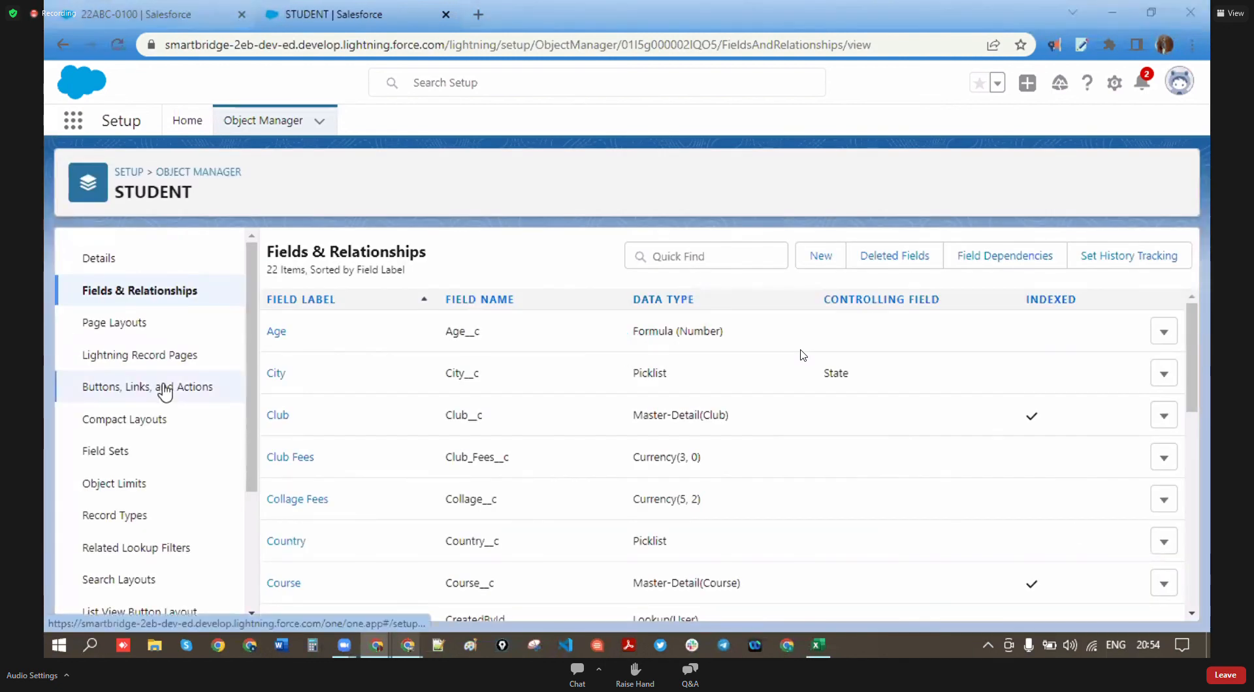
click(271, 120)
- Reload and reopen the student record to confirm its Age field reads 6,589
click(137, 13)
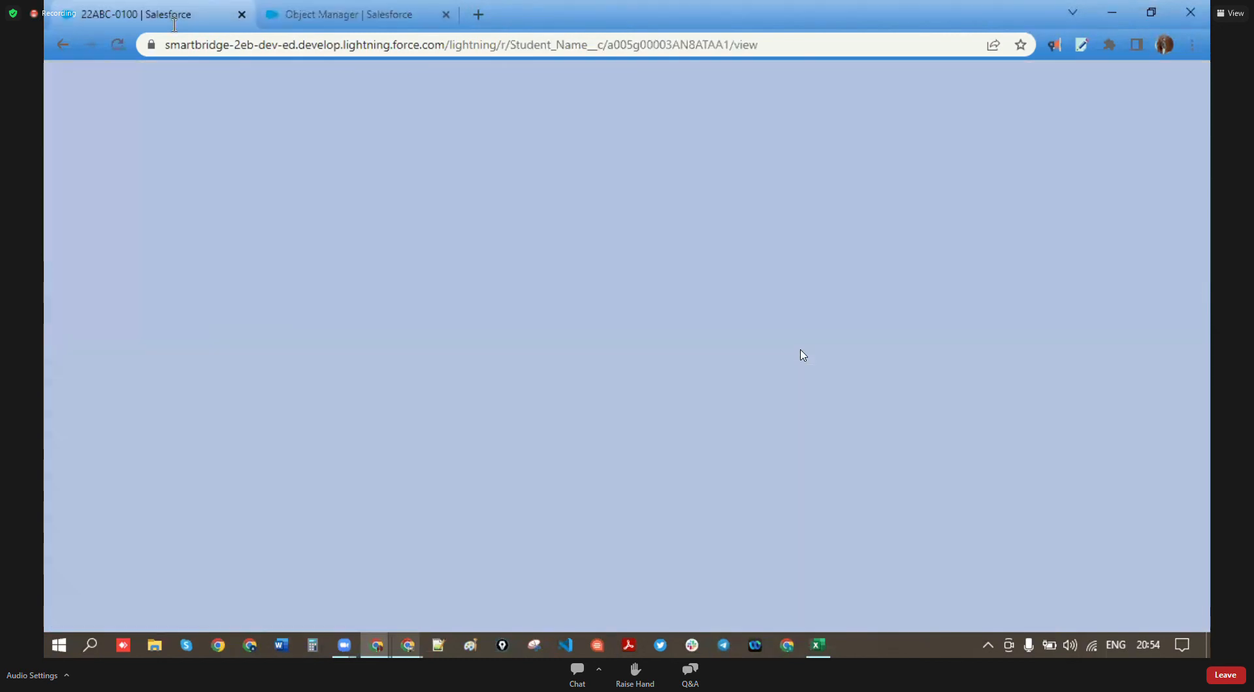
click(117, 44)
click(699, 173)
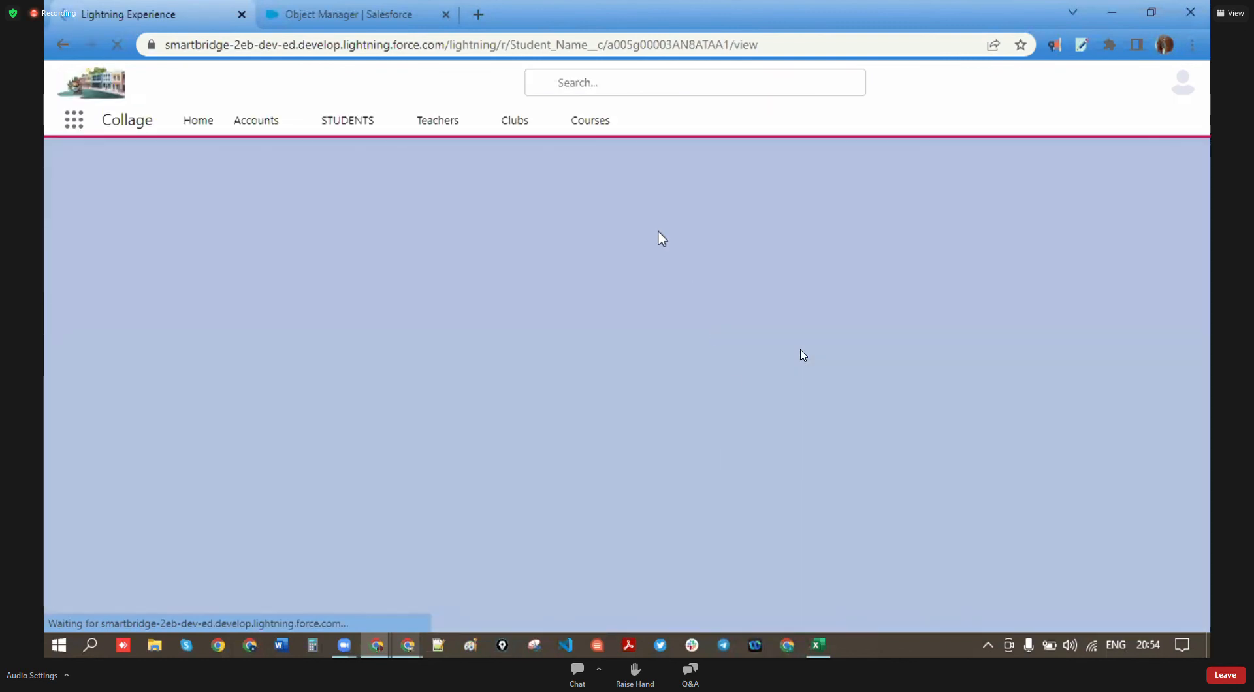
click(343, 123)
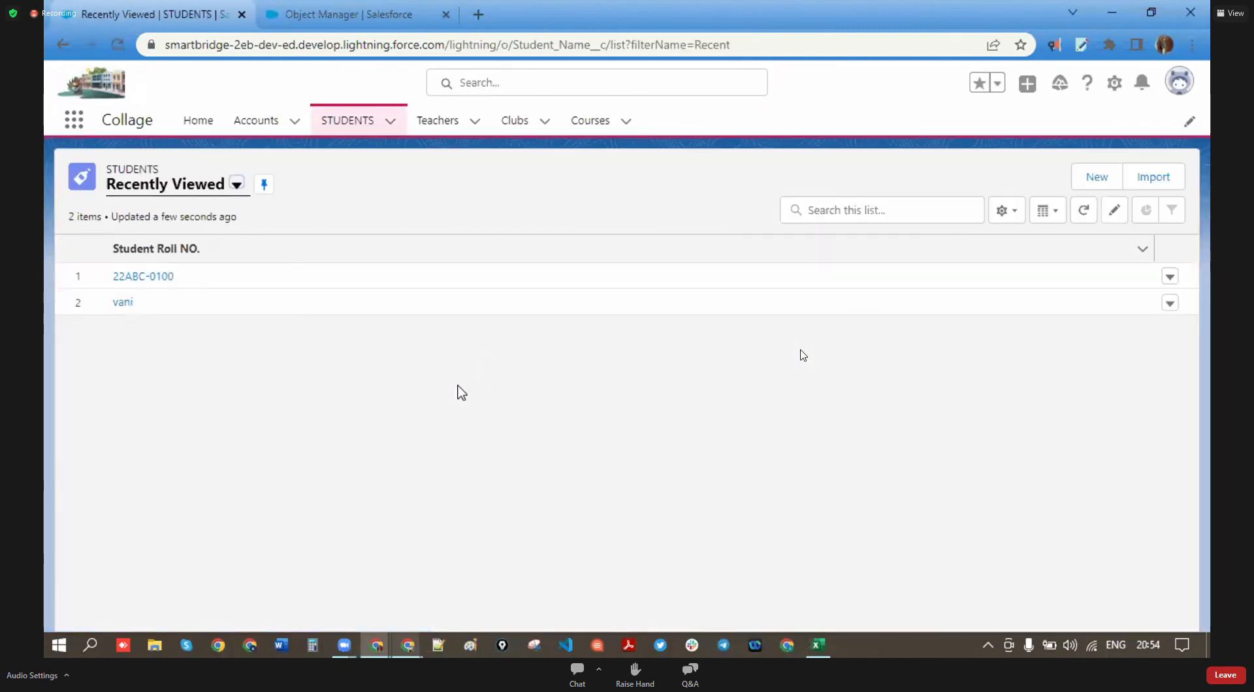
click(140, 277)
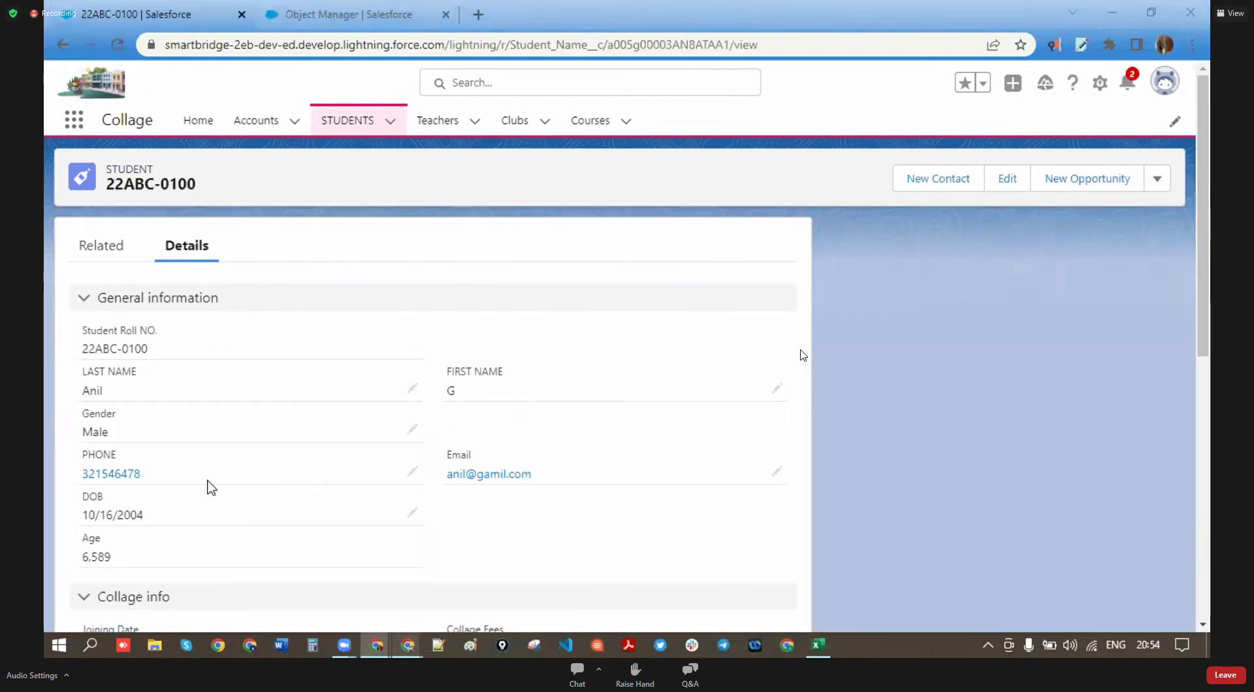
scroll(204, 488, down, 3)
drag(114, 390, 72, 394)
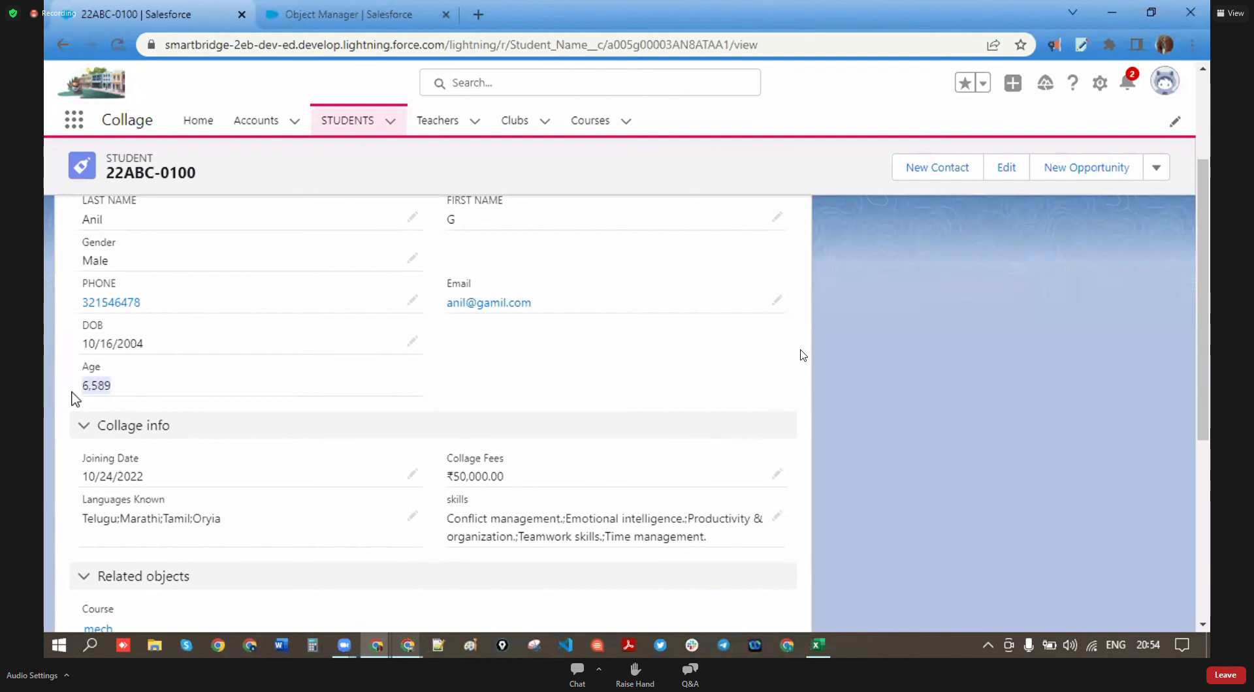
click(135, 394)
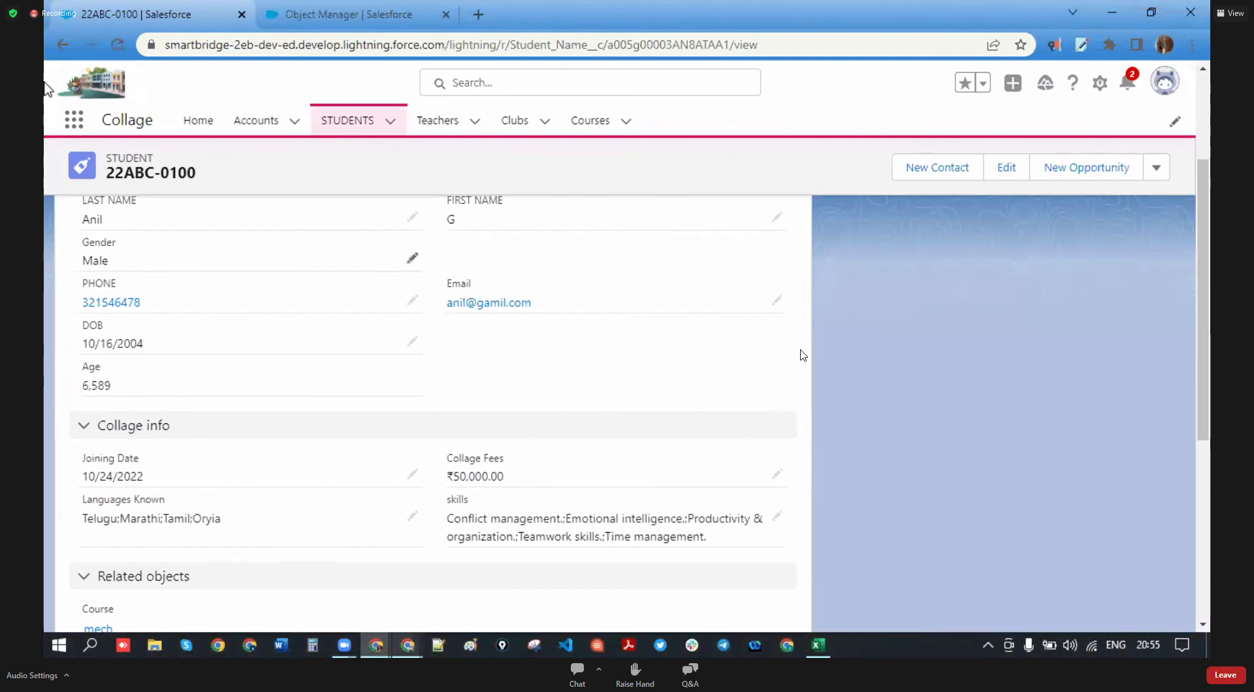
click(281, 13)
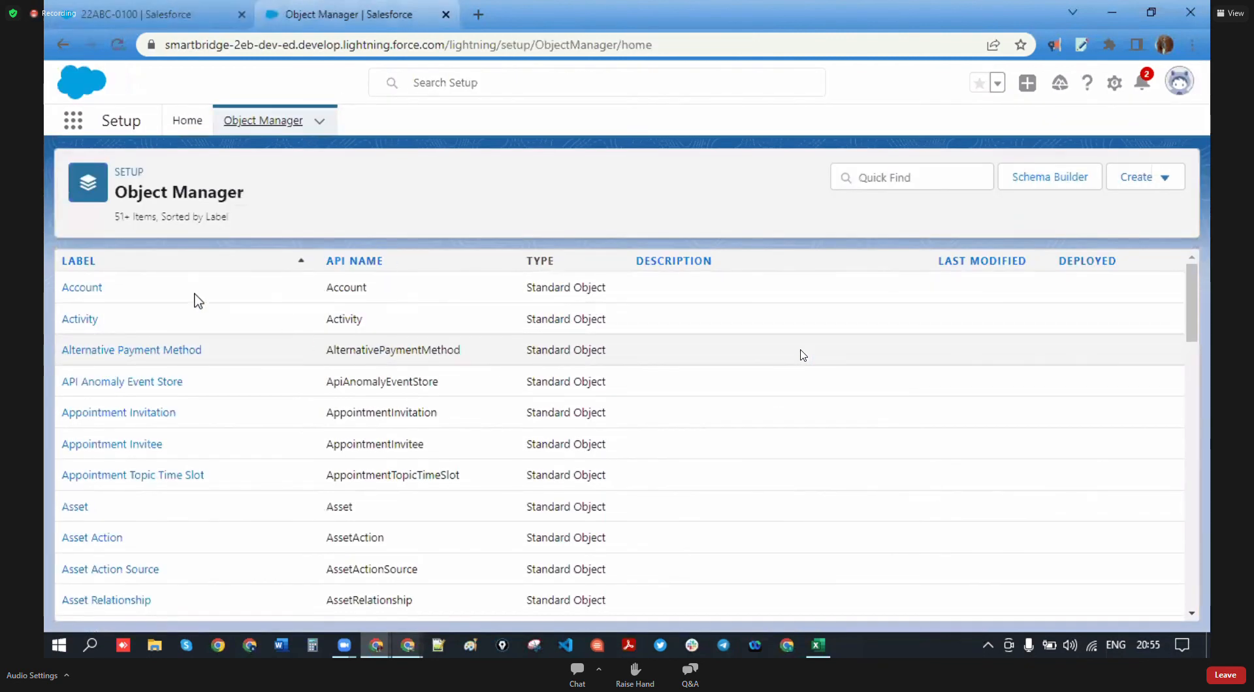
- Filter Object Manager by 'stude', open STUDENT's Fields & Relationships, and edit the Age field
click(863, 175)
text(st)
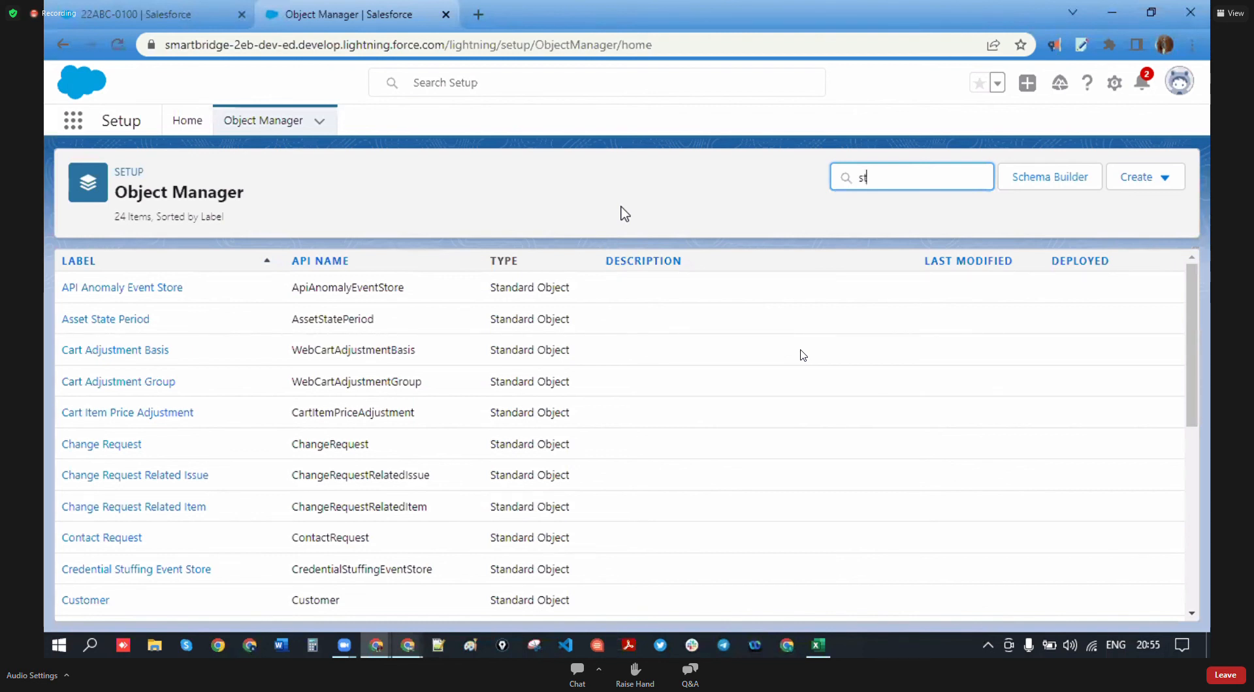
key(BackSpace)
text(de)
click(82, 295)
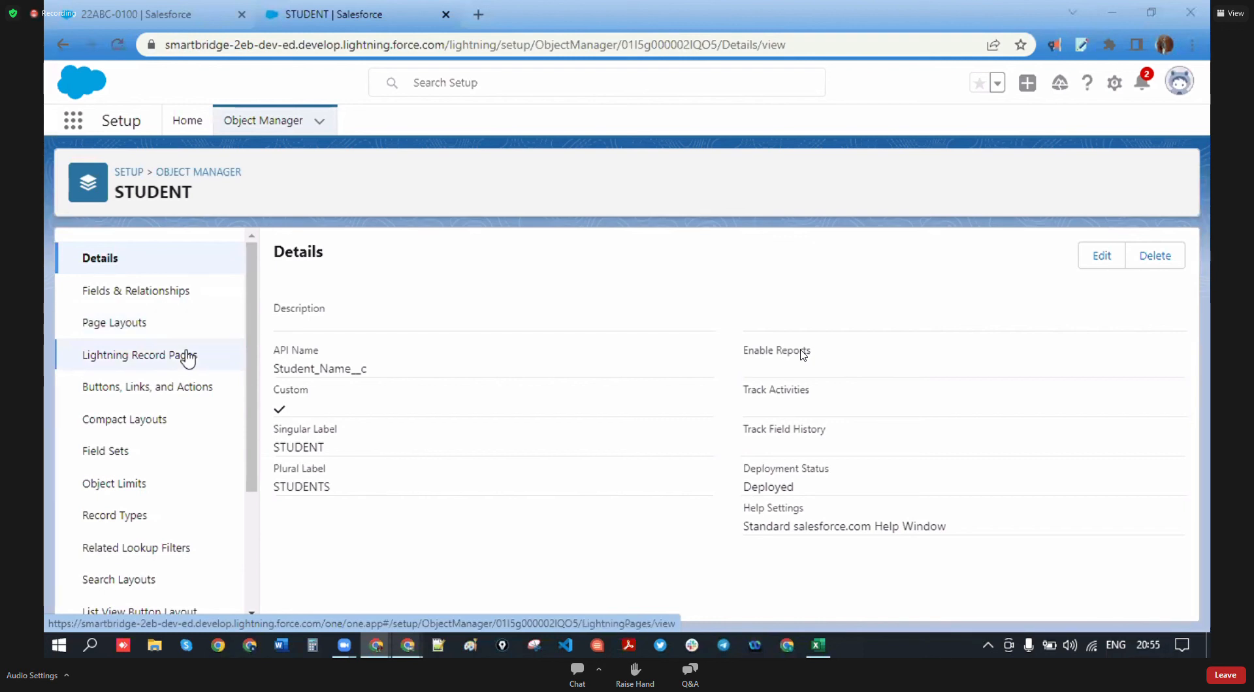
click(142, 289)
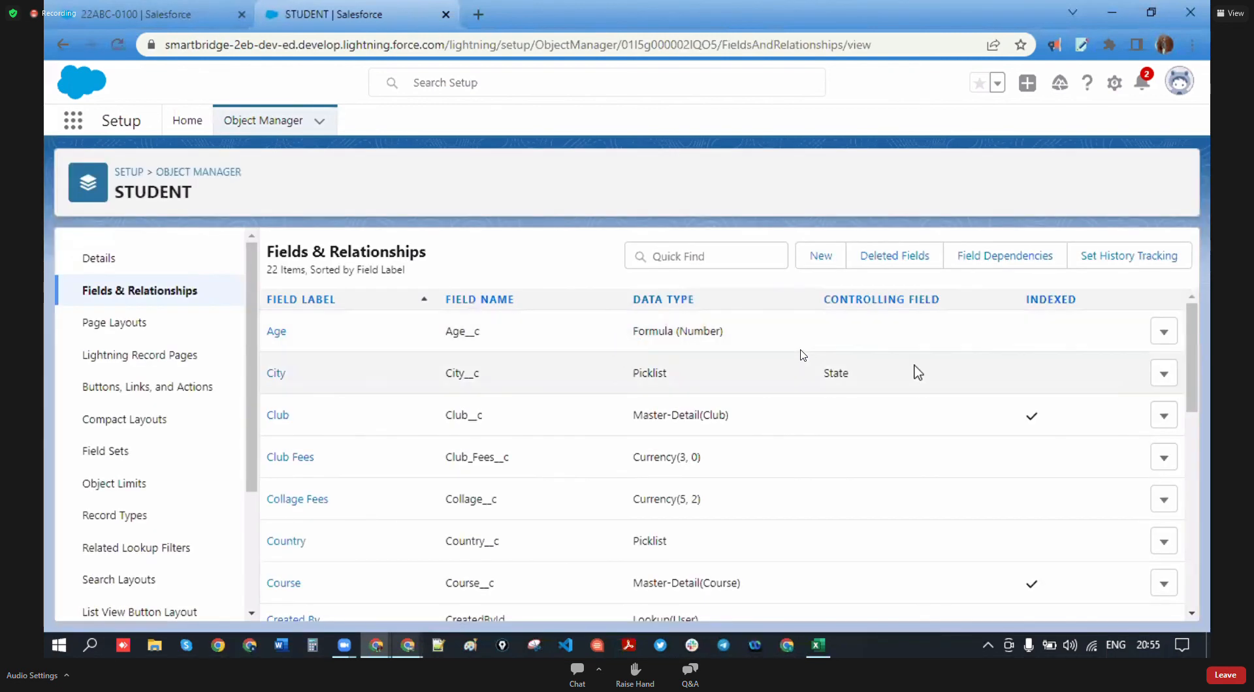
click(1164, 332)
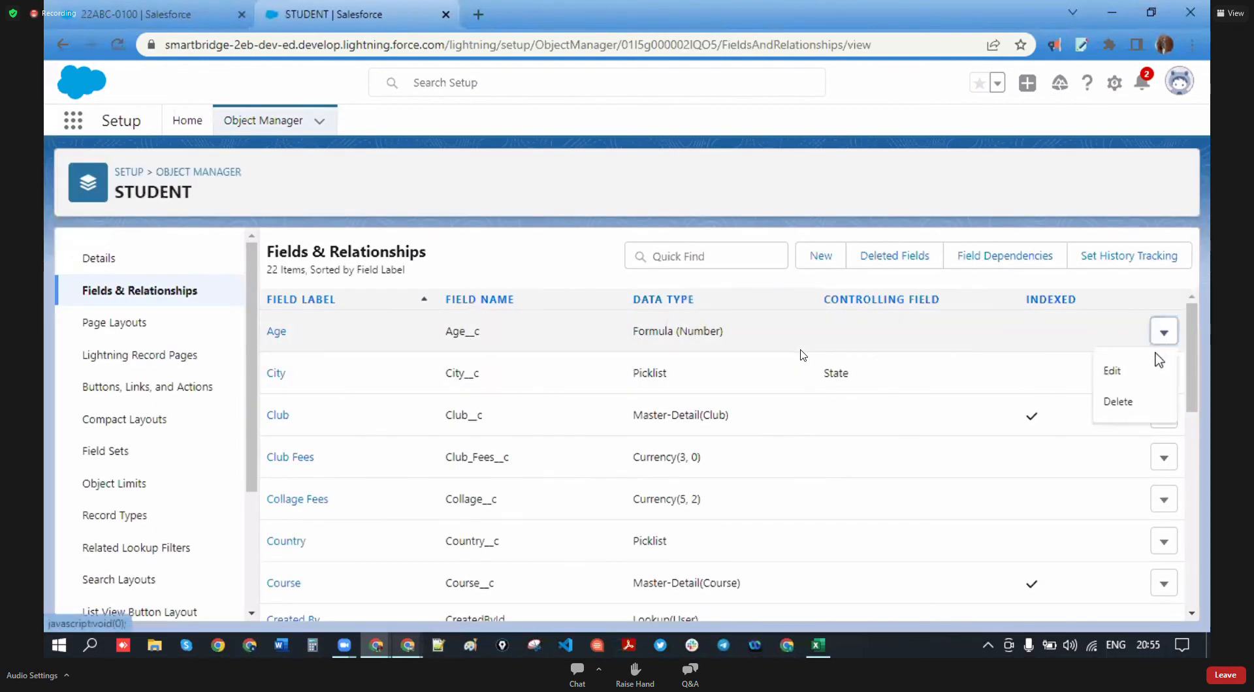
click(1123, 367)
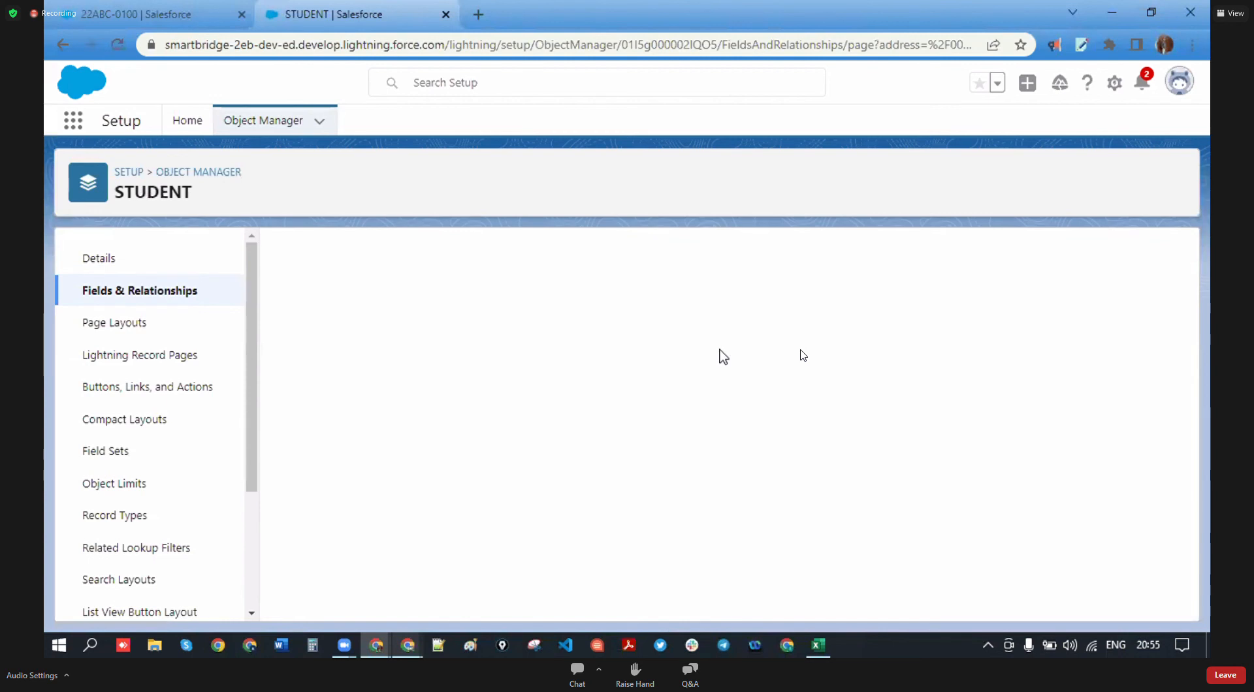
- Add '(' before TODAY() and '/3' at the end of the Age formula, then try saving
scroll(457, 457, down, 10)
click(406, 477)
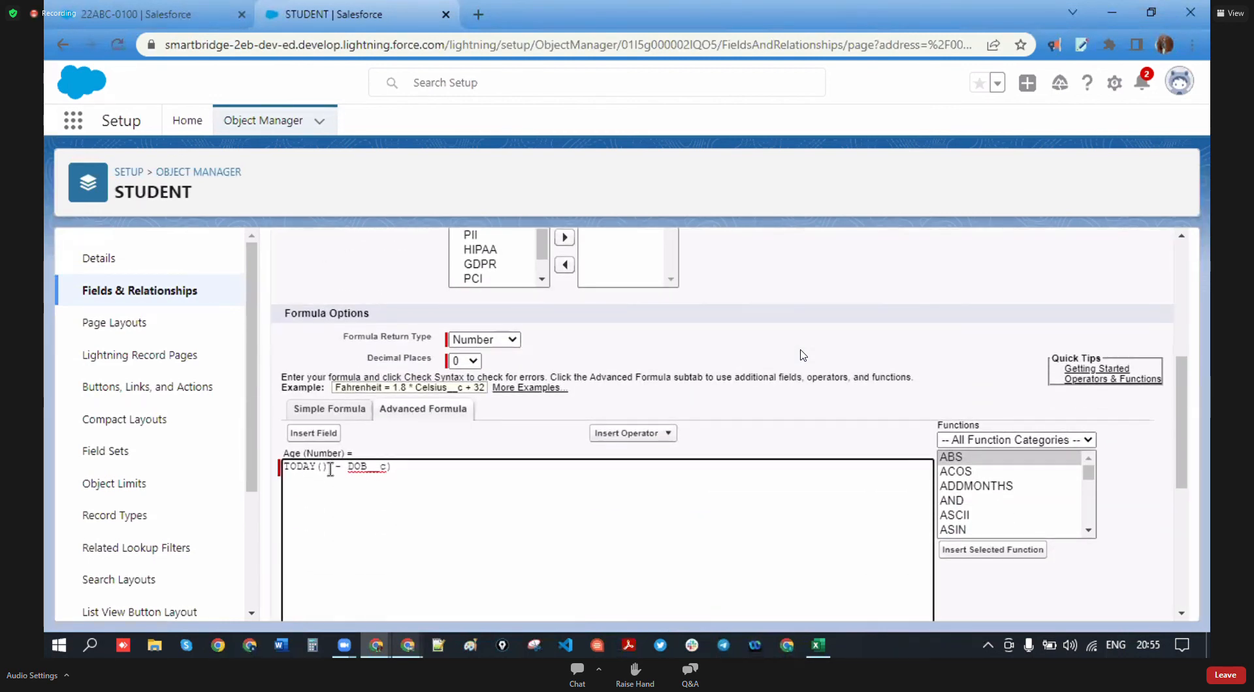
click(286, 466)
text(()
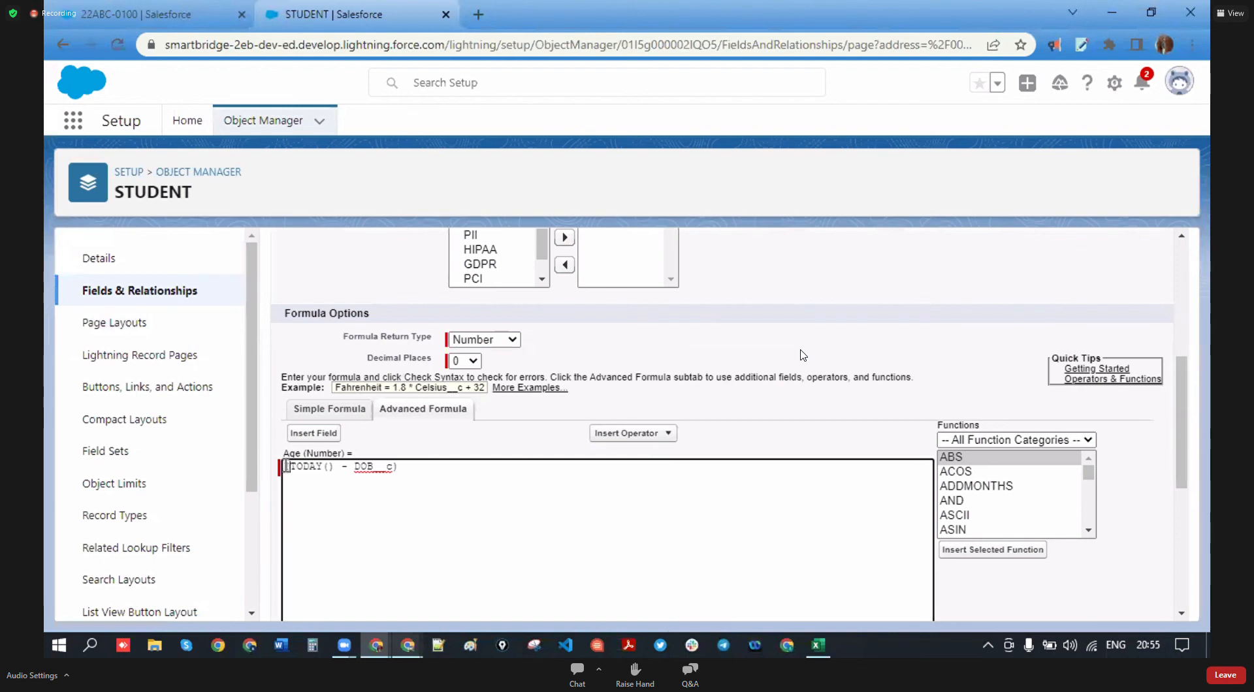
click(518, 482)
text(/)
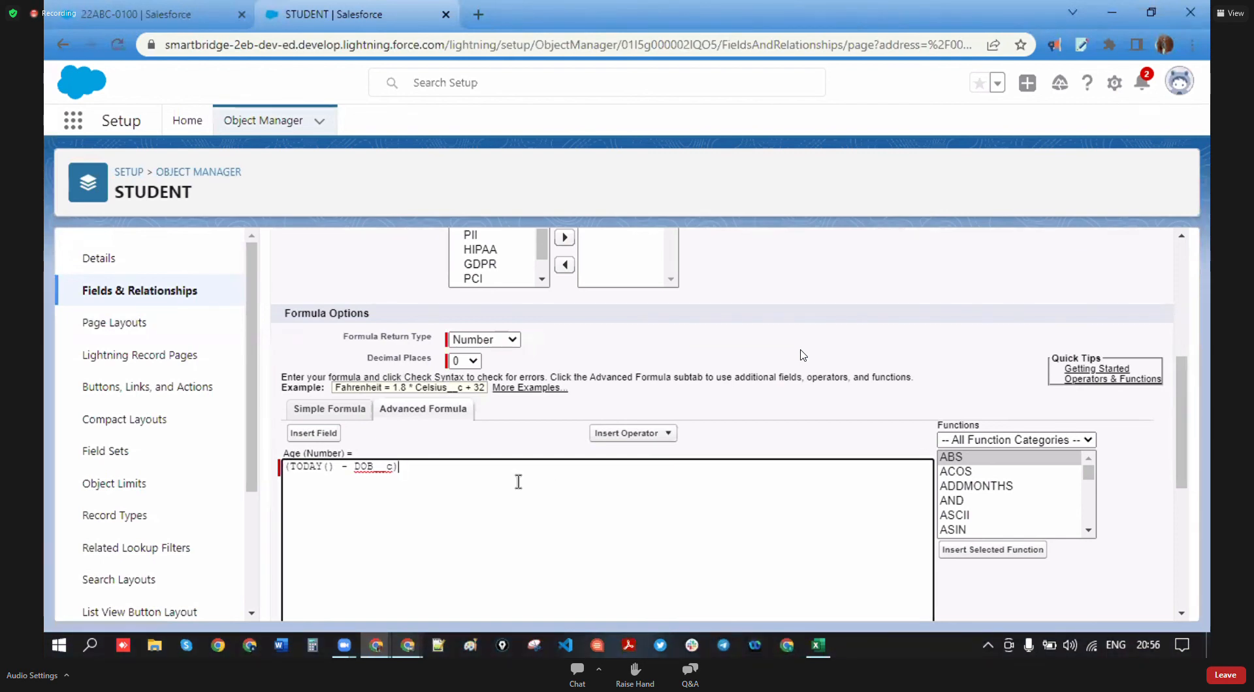
text(365)
scroll(519, 482, down, 5)
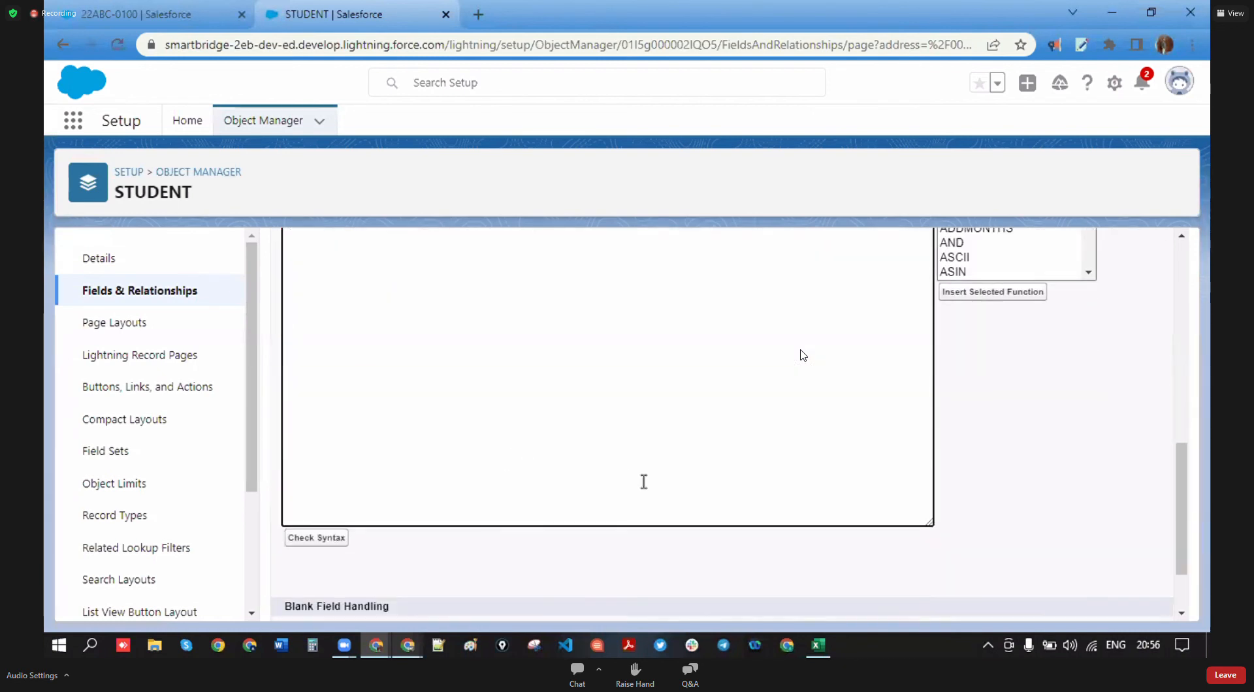
click(563, 597)
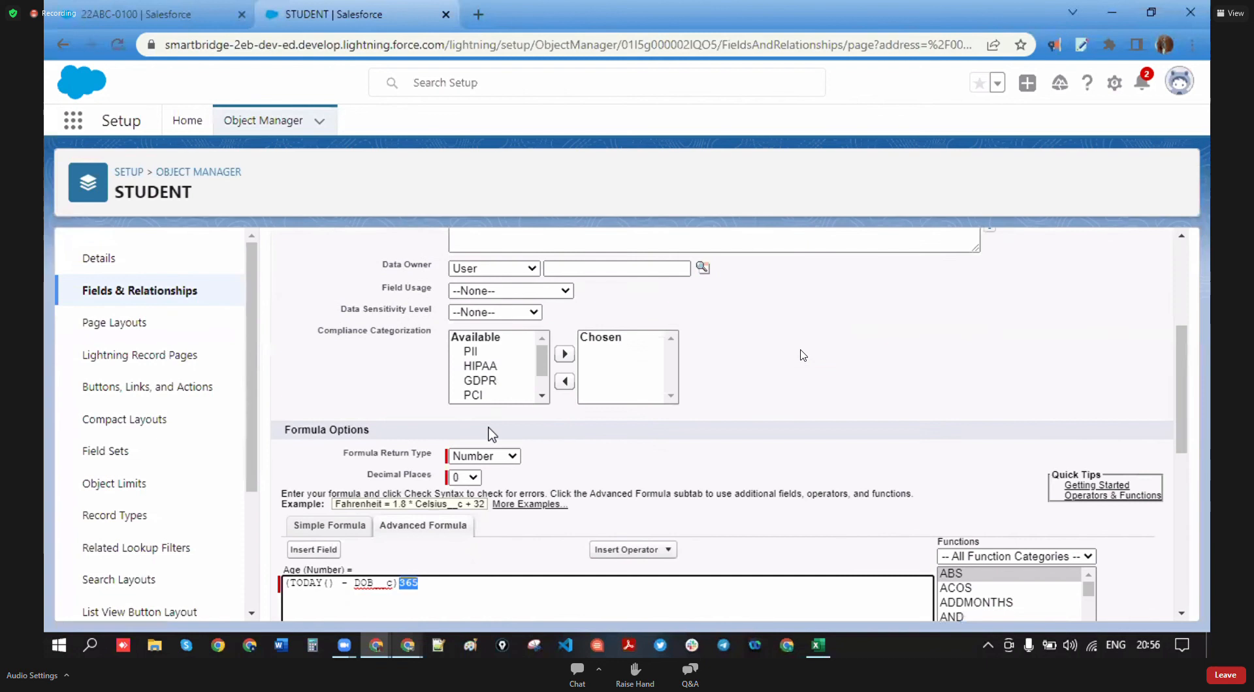
- Insert the / Divide operator just before 365 in the Age formula
click(389, 458)
scroll(419, 459, down, 5)
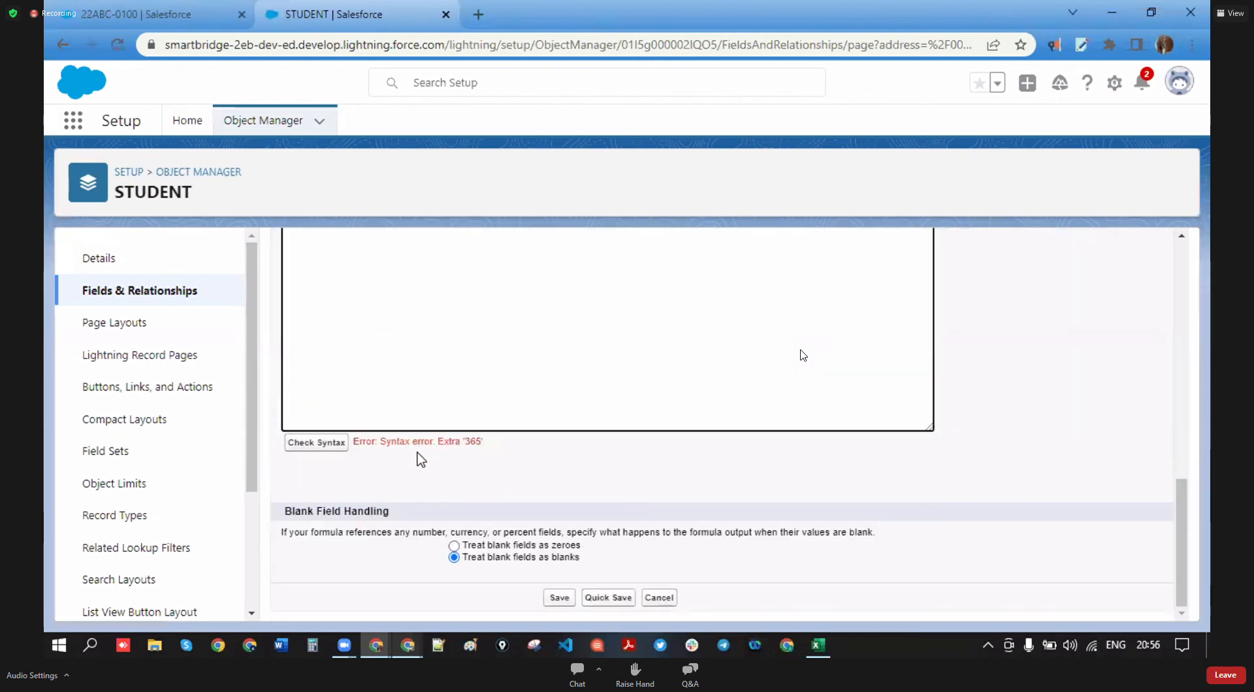
scroll(526, 457, up, 4)
scroll(527, 458, up, 1)
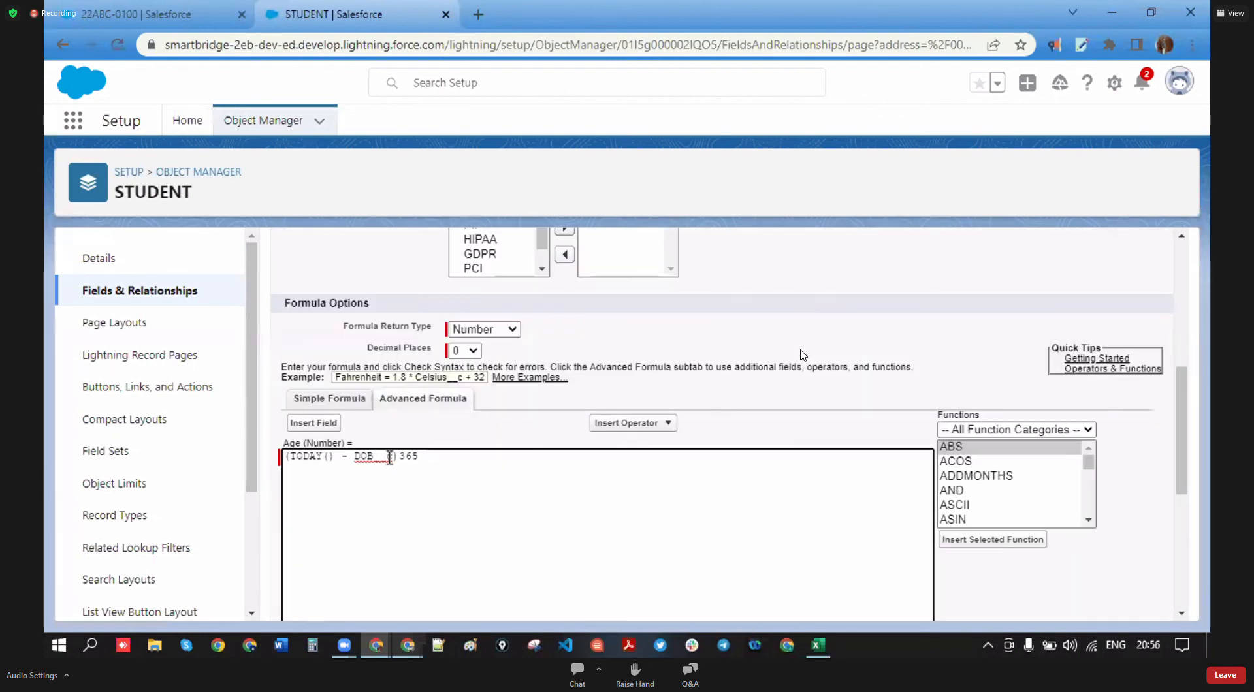
click(619, 424)
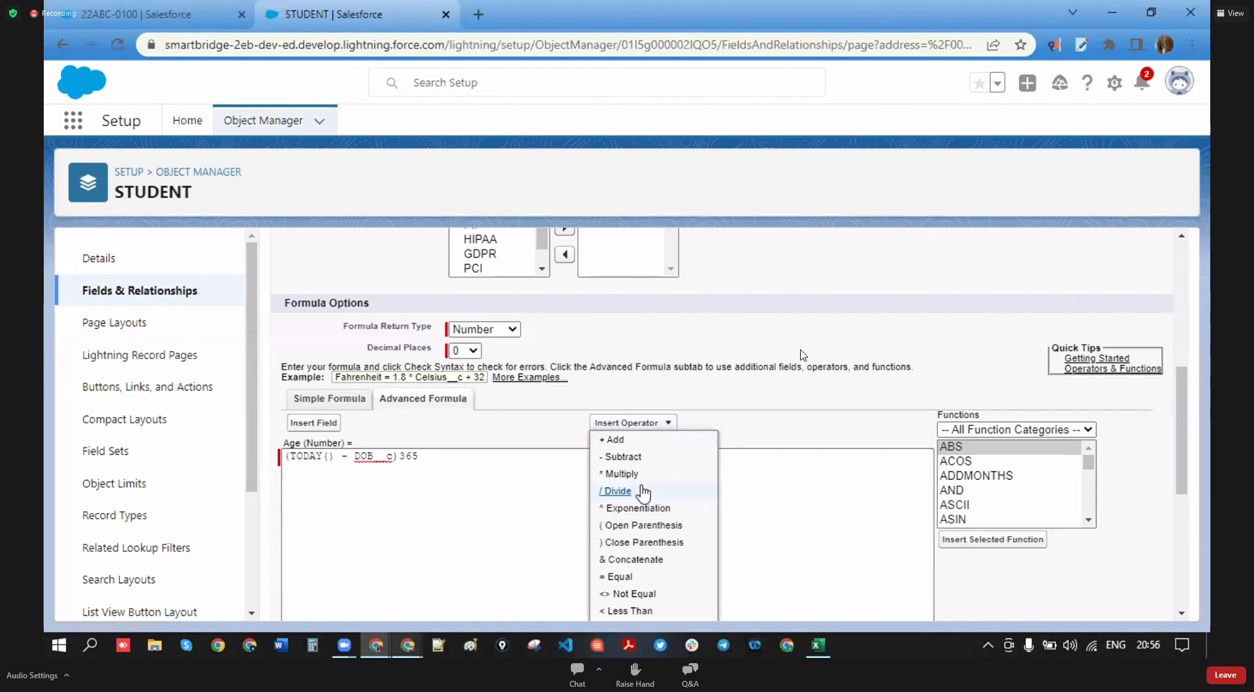
scroll(653, 502, down, 1)
scroll(657, 508, down, 1)
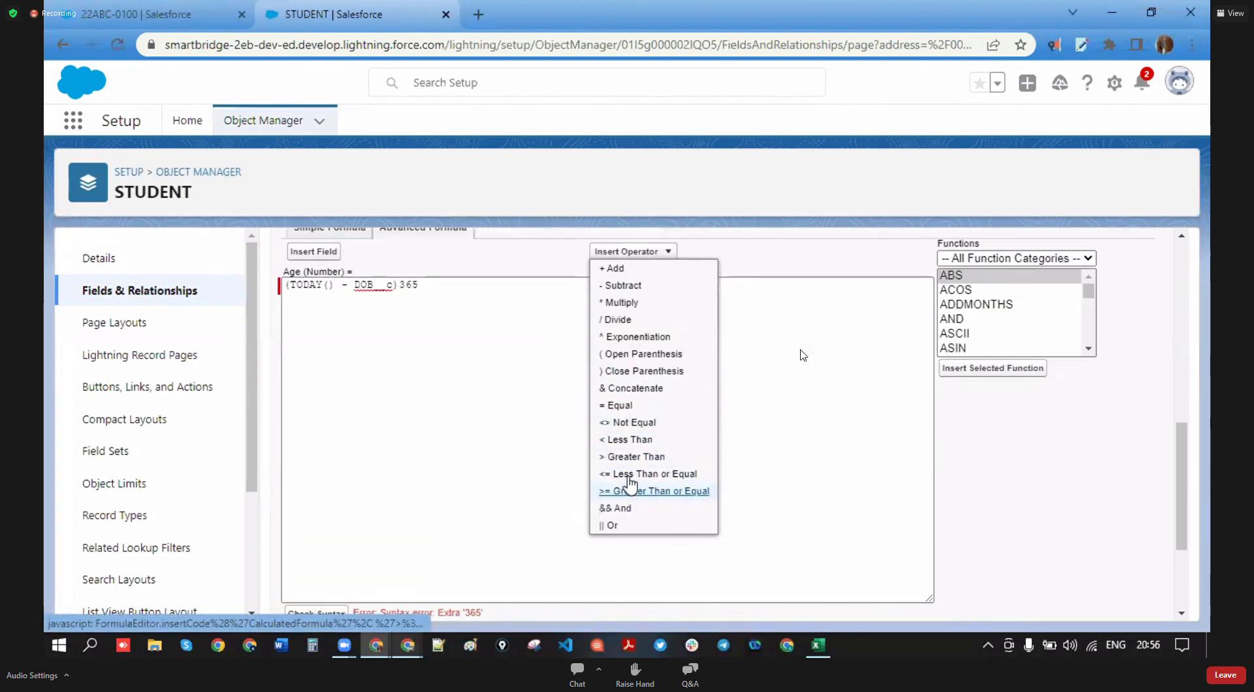
click(632, 320)
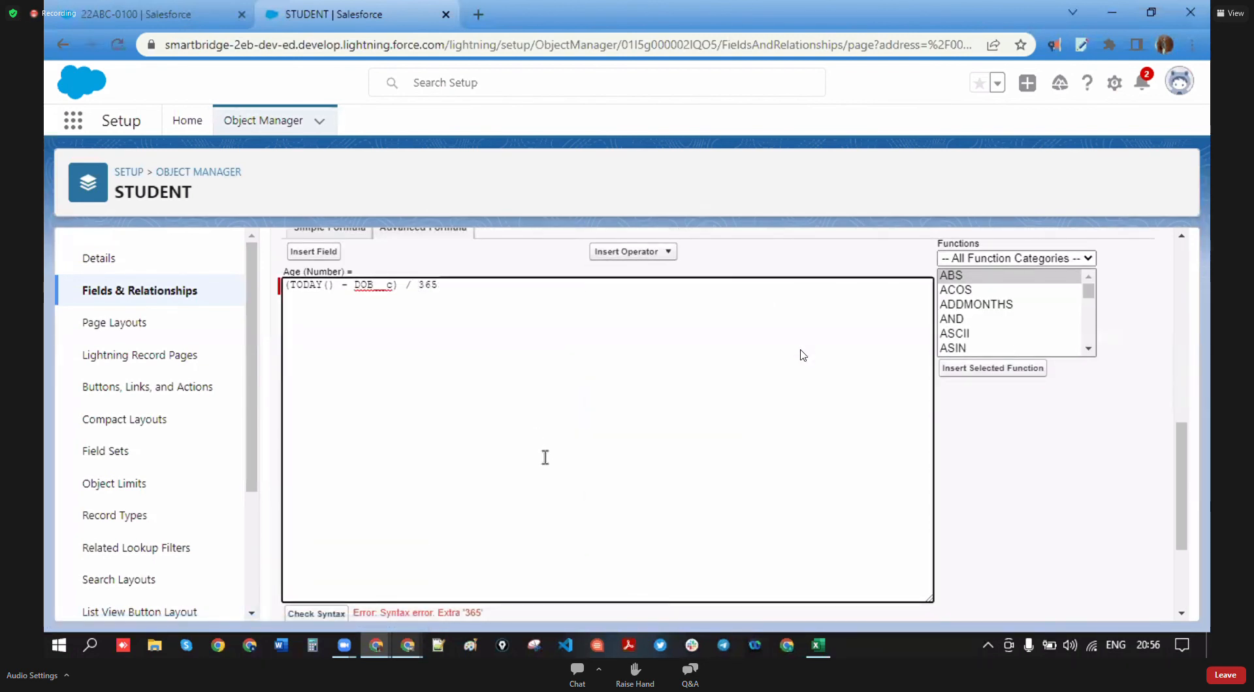
- Check syntax, save the formula, and reload student record 22ABC-0100 to see Age 18
scroll(542, 450, down, 2)
click(331, 442)
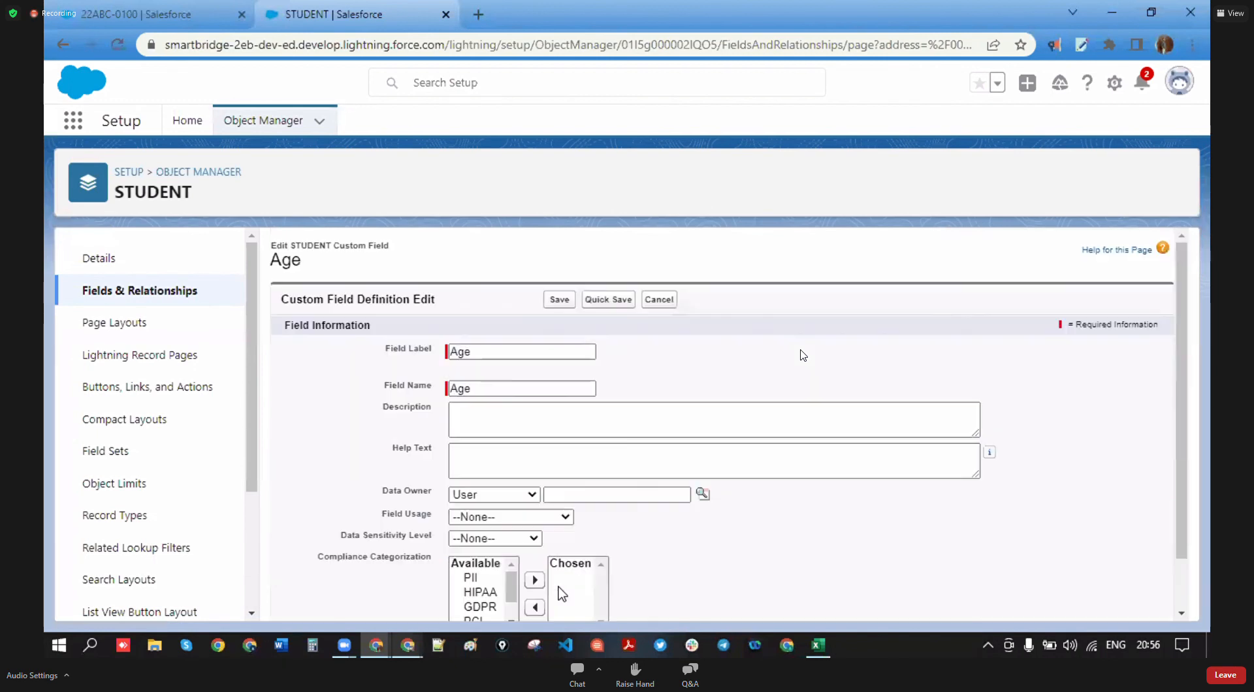
scroll(585, 557, down, 10)
click(562, 598)
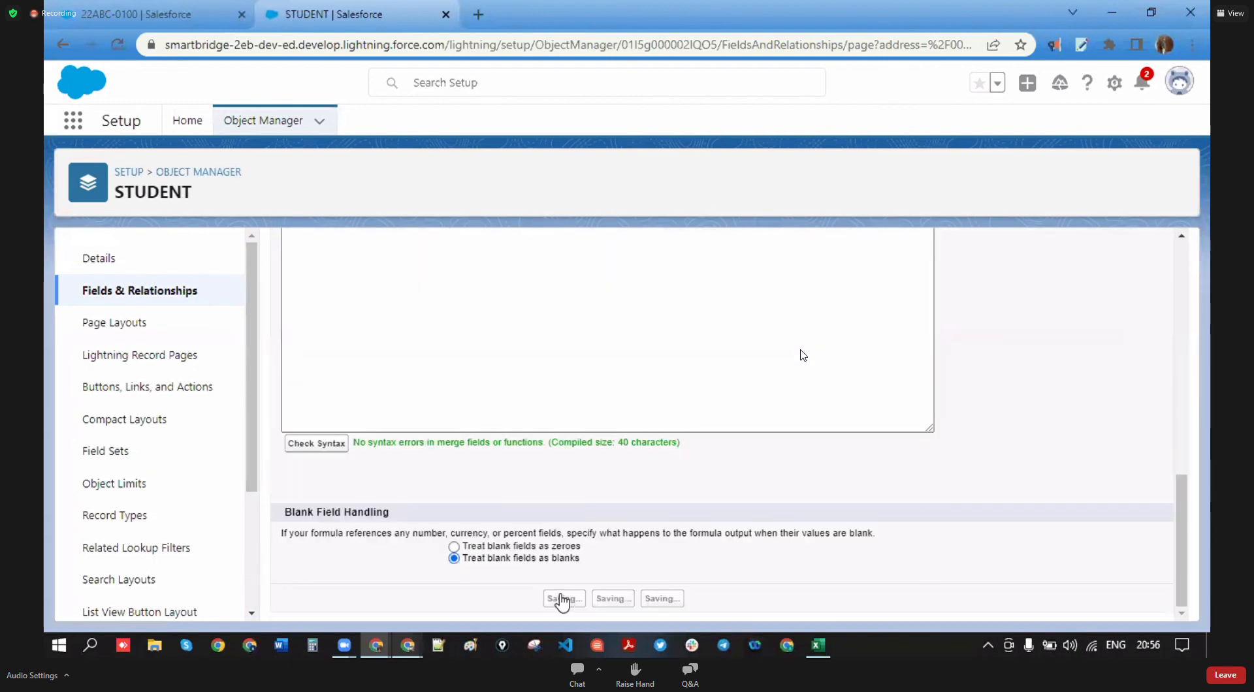
click(101, 8)
click(117, 45)
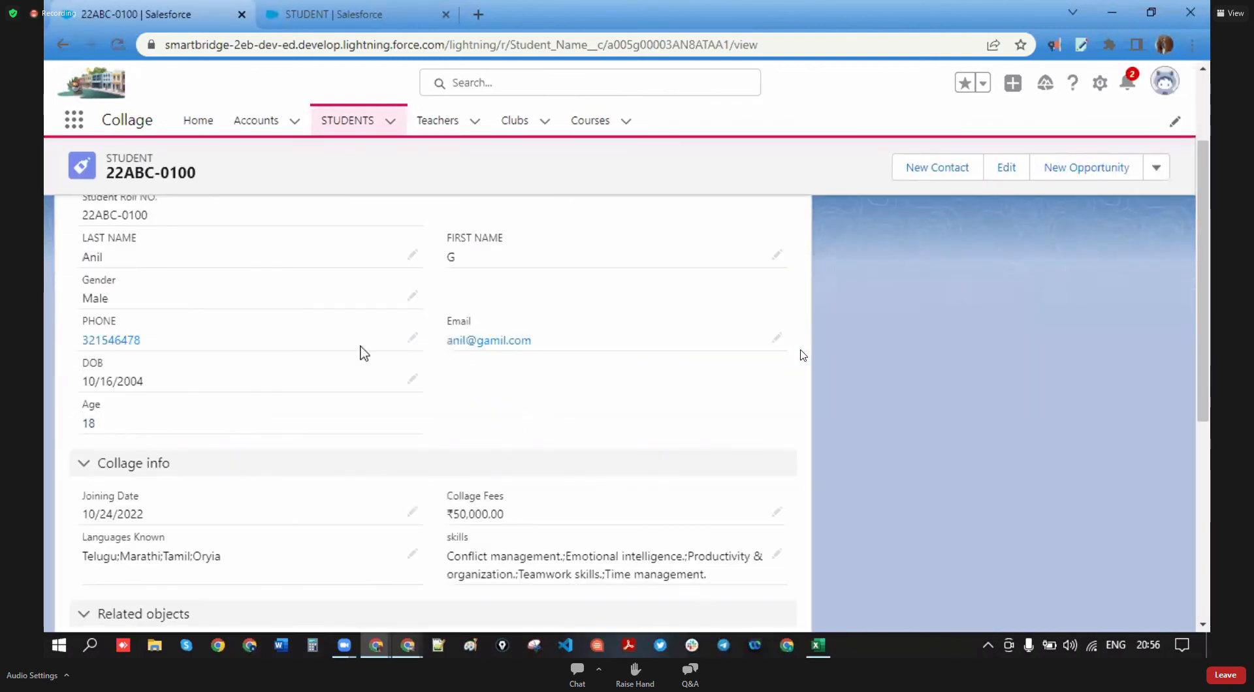
scroll(224, 361, down, 5)
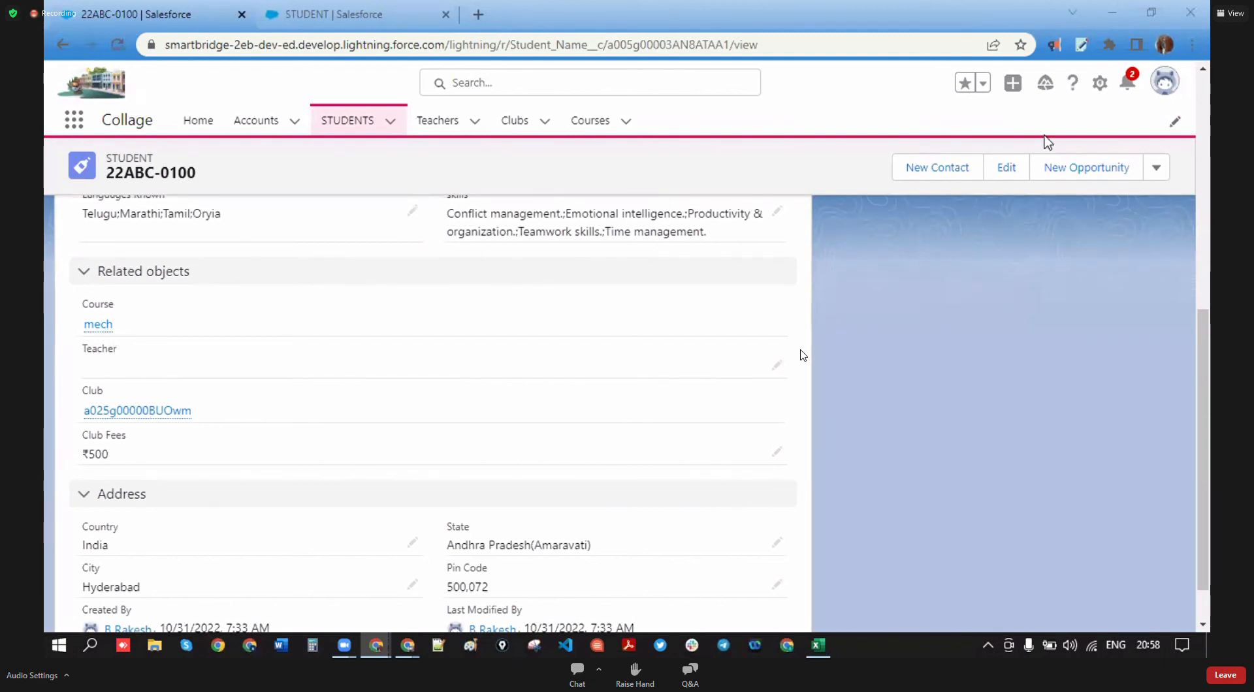
- Maximize the other Chrome window and go to trailhead.salesforce.com in a new tab
click(406, 644)
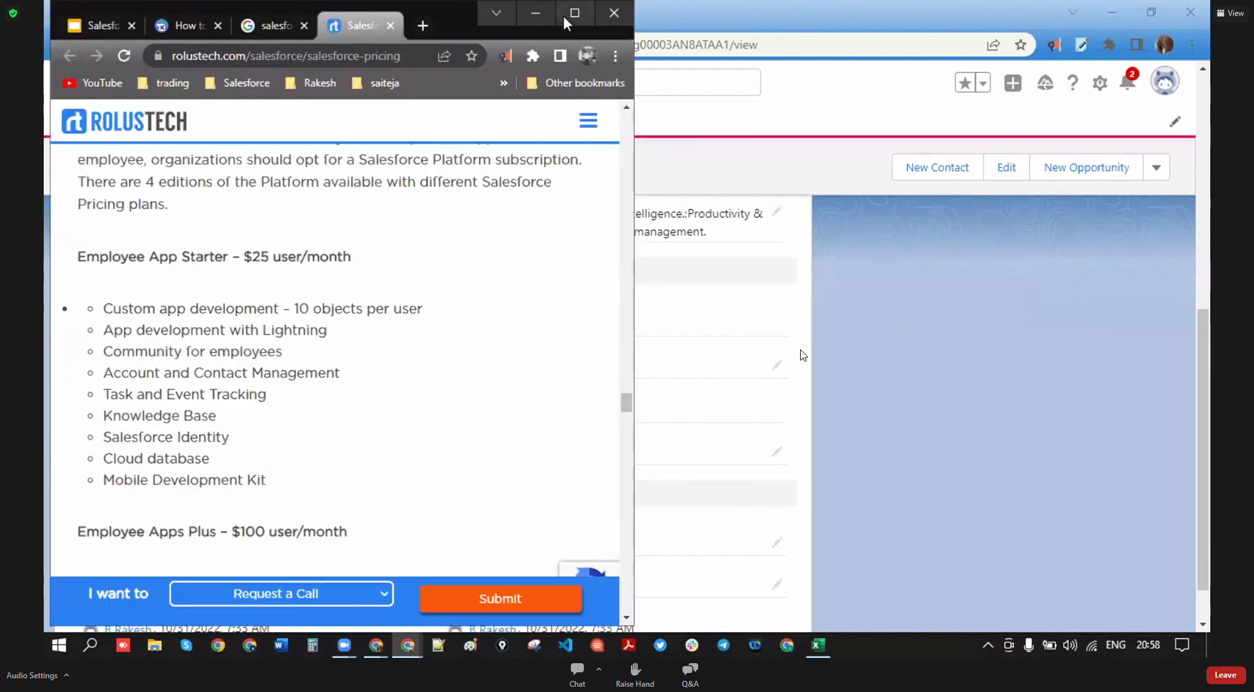
click(581, 13)
scroll(679, 261, up, 10)
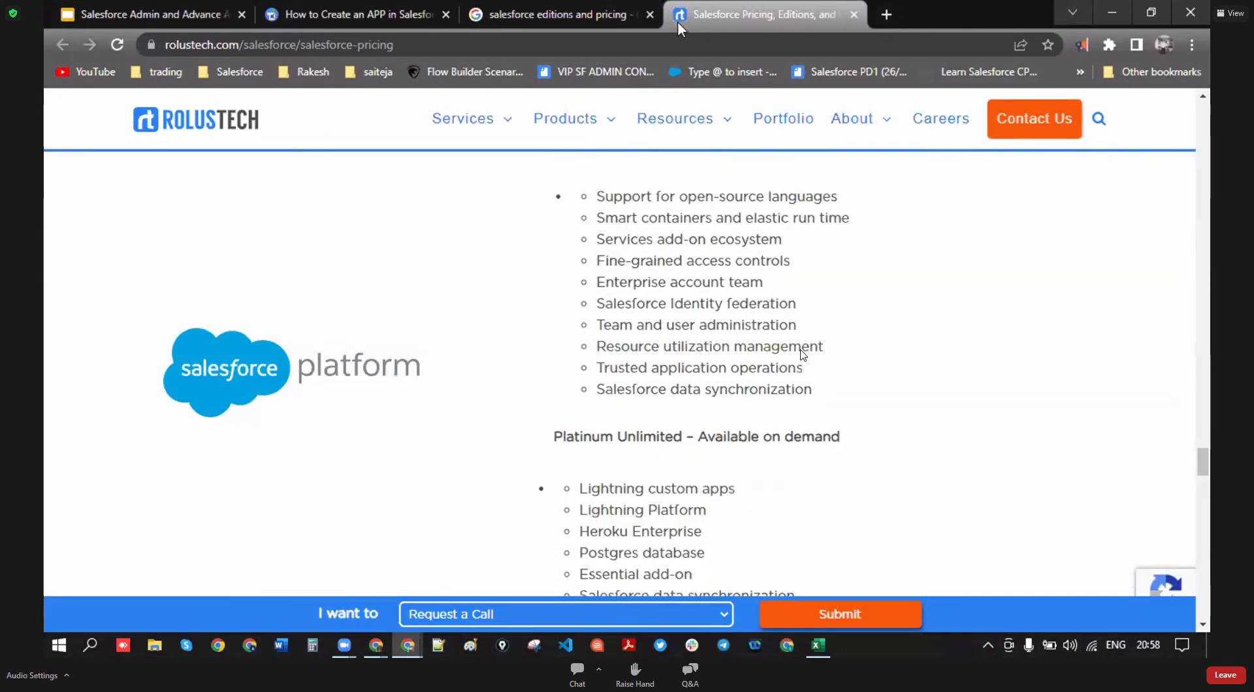
click(886, 13)
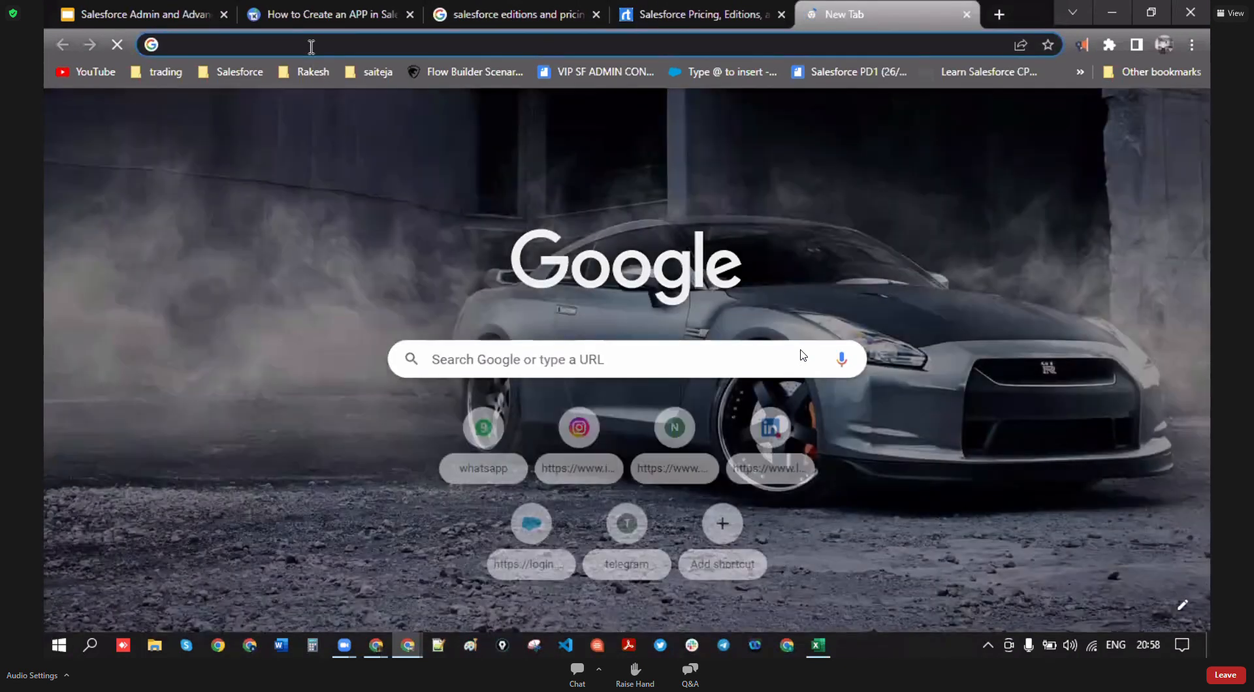
click(311, 46)
text(tr)
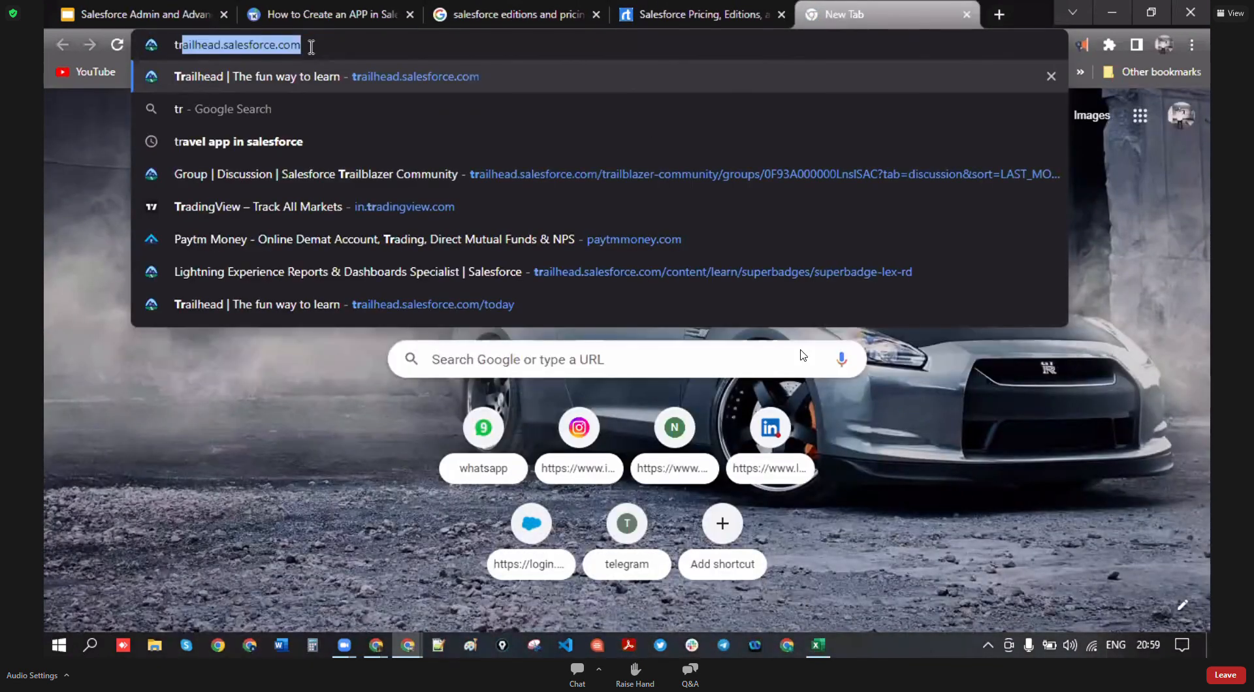
text(ai)
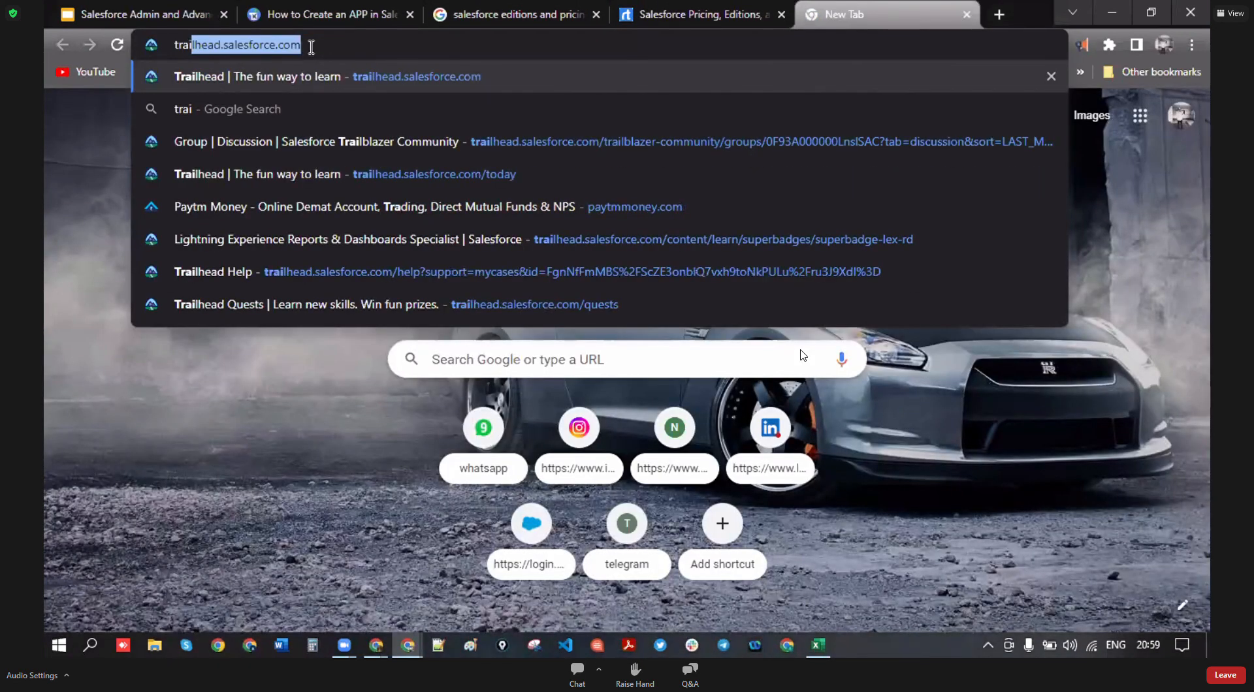
text(lhead)
key(Return)
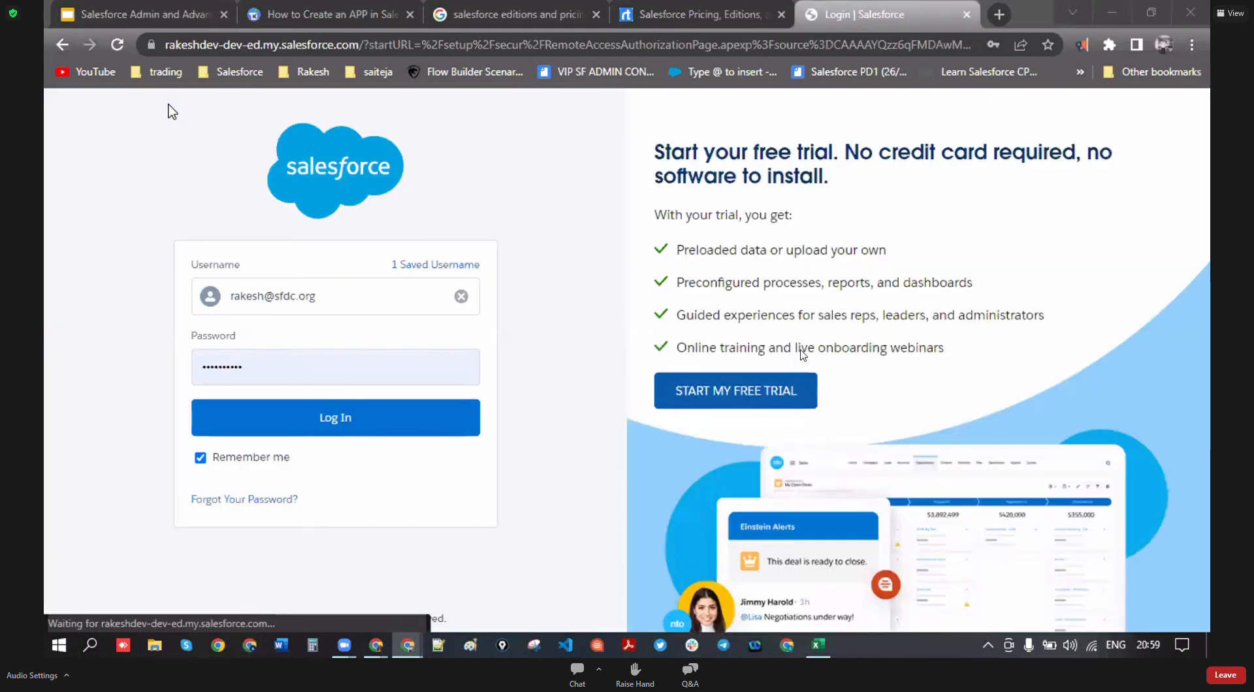
- Sign in to Trailhead with the saved account, open the Trailblazer profile, and copy its public URL
click(320, 429)
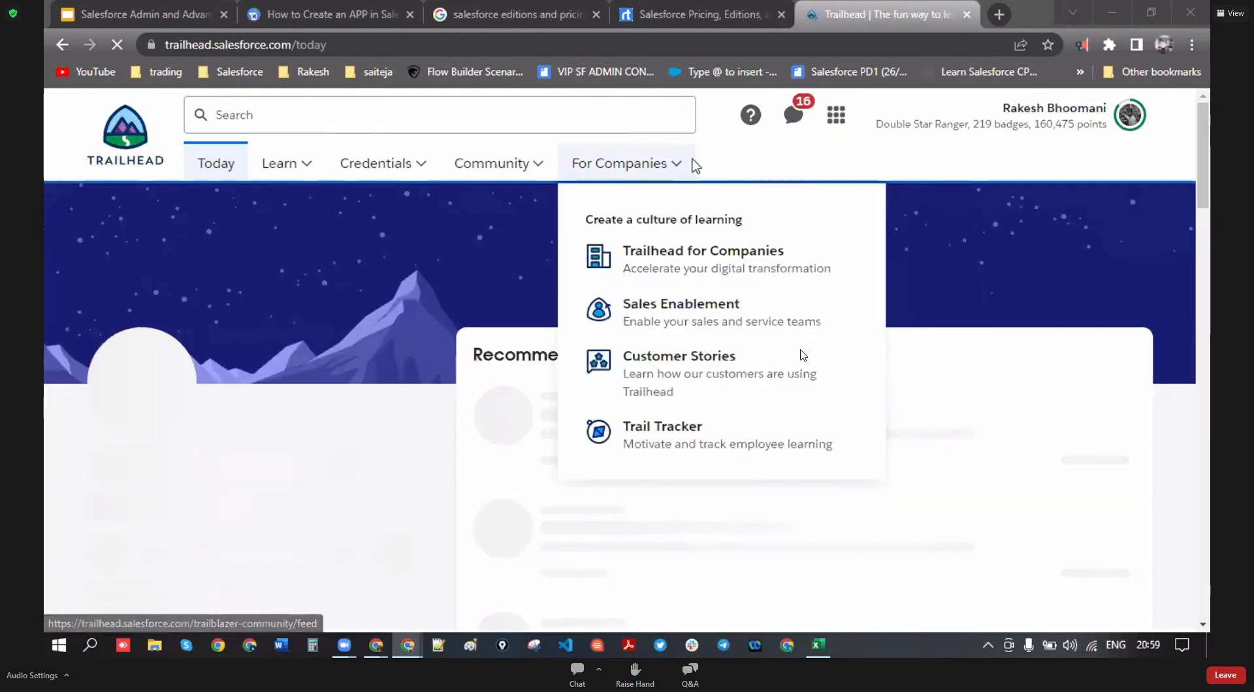
click(1126, 124)
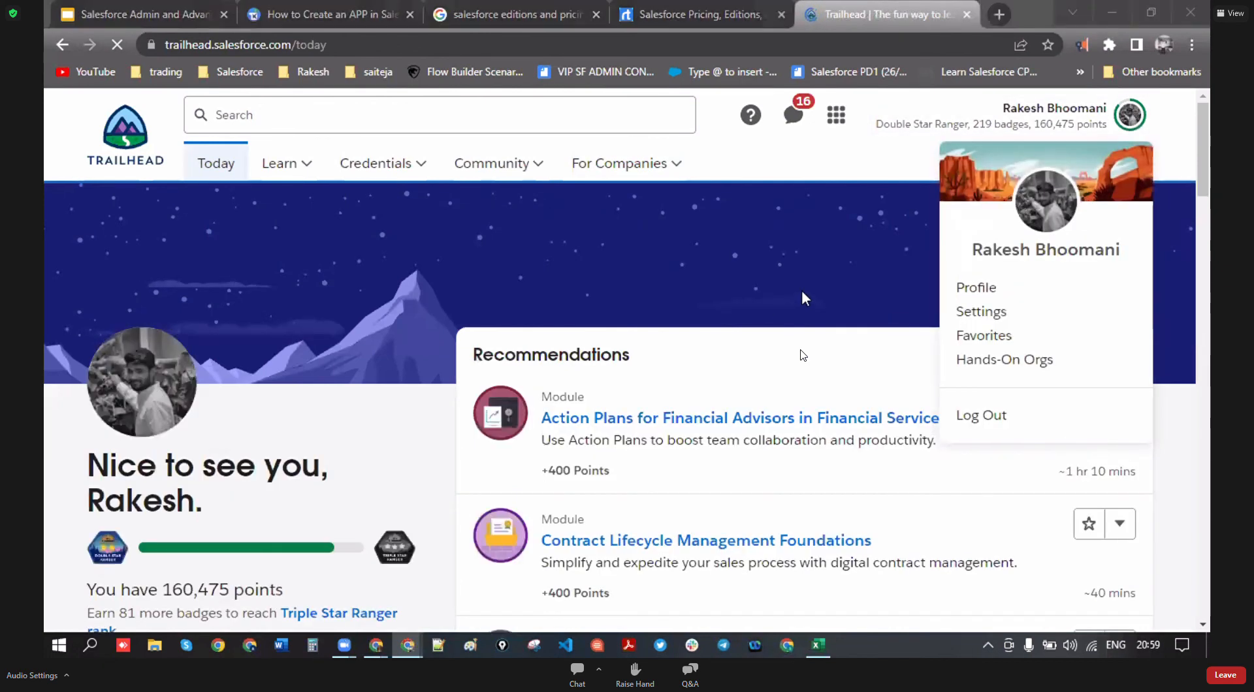
click(976, 289)
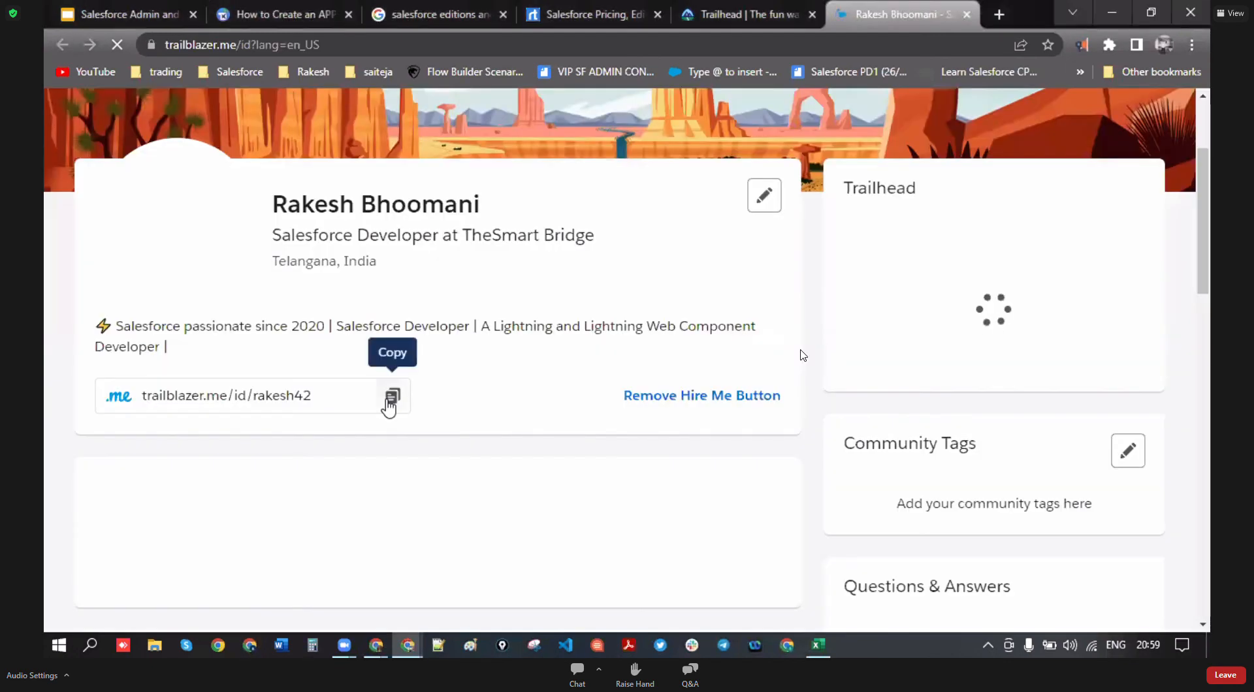
click(393, 408)
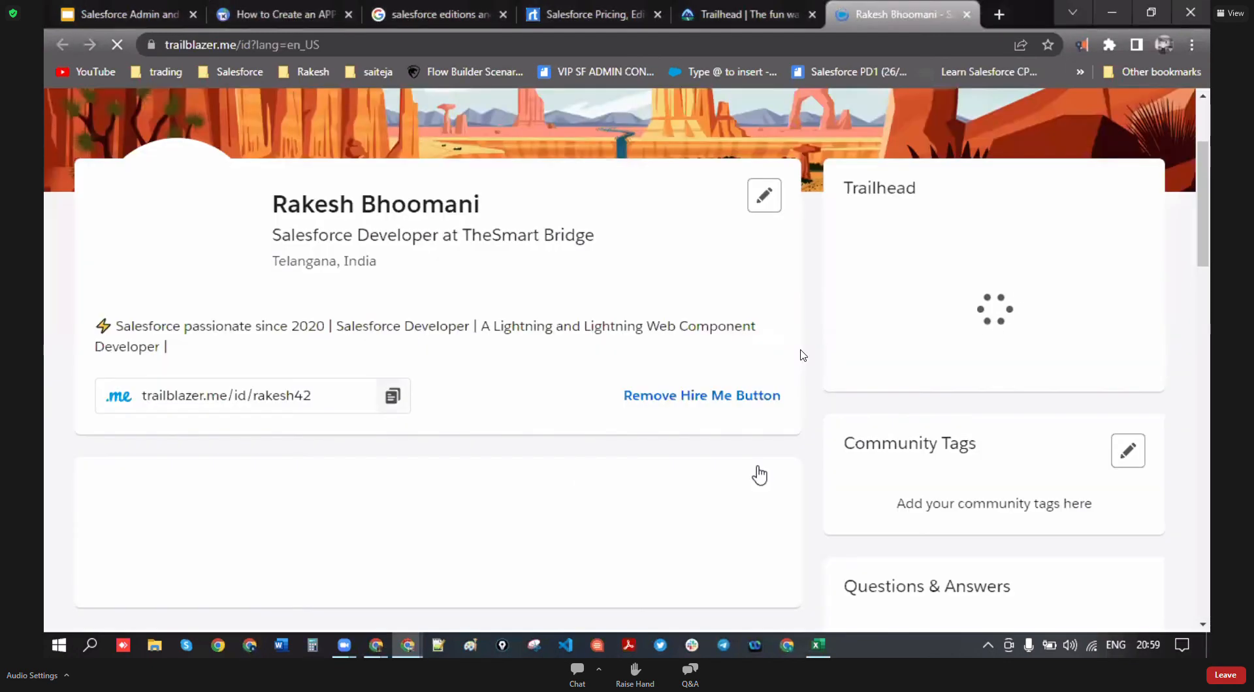